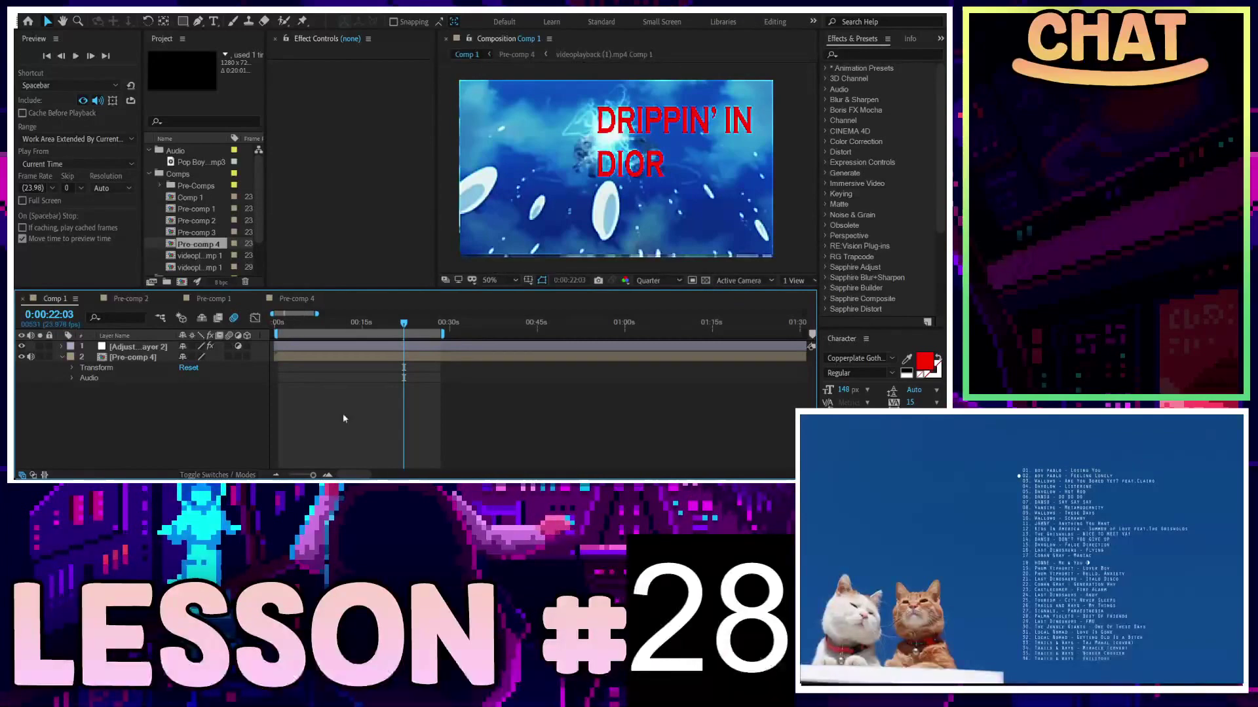
Preview Comp 1 from the start with its red lyric captions, then stop playback
scroll(343, 414, "up", 5)
key("Home")
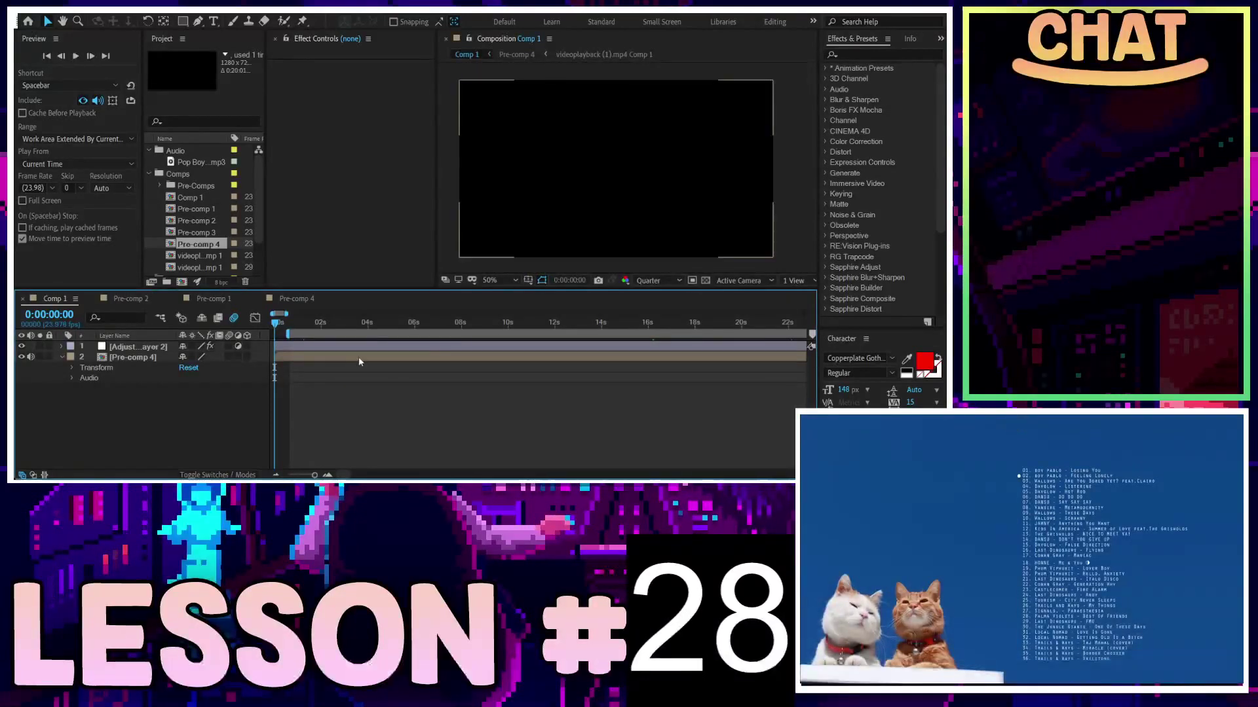
scroll(360, 382, "down", 5)
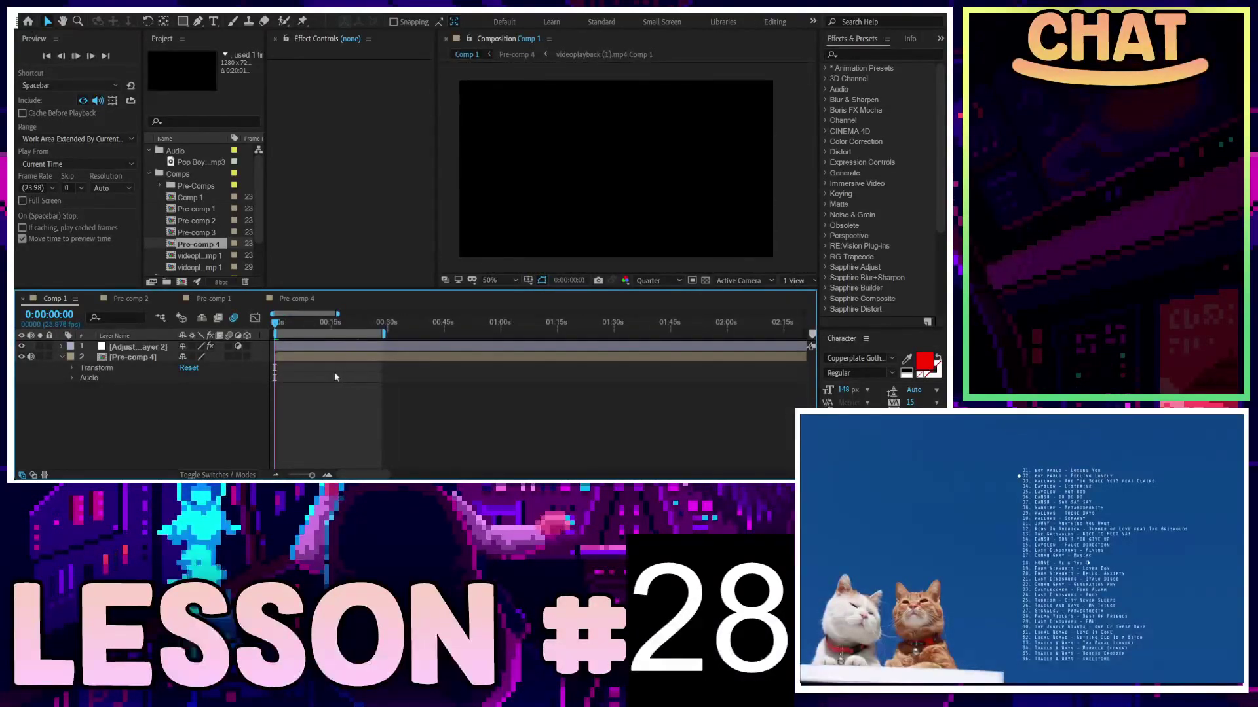
scroll(352, 422, "up", 4)
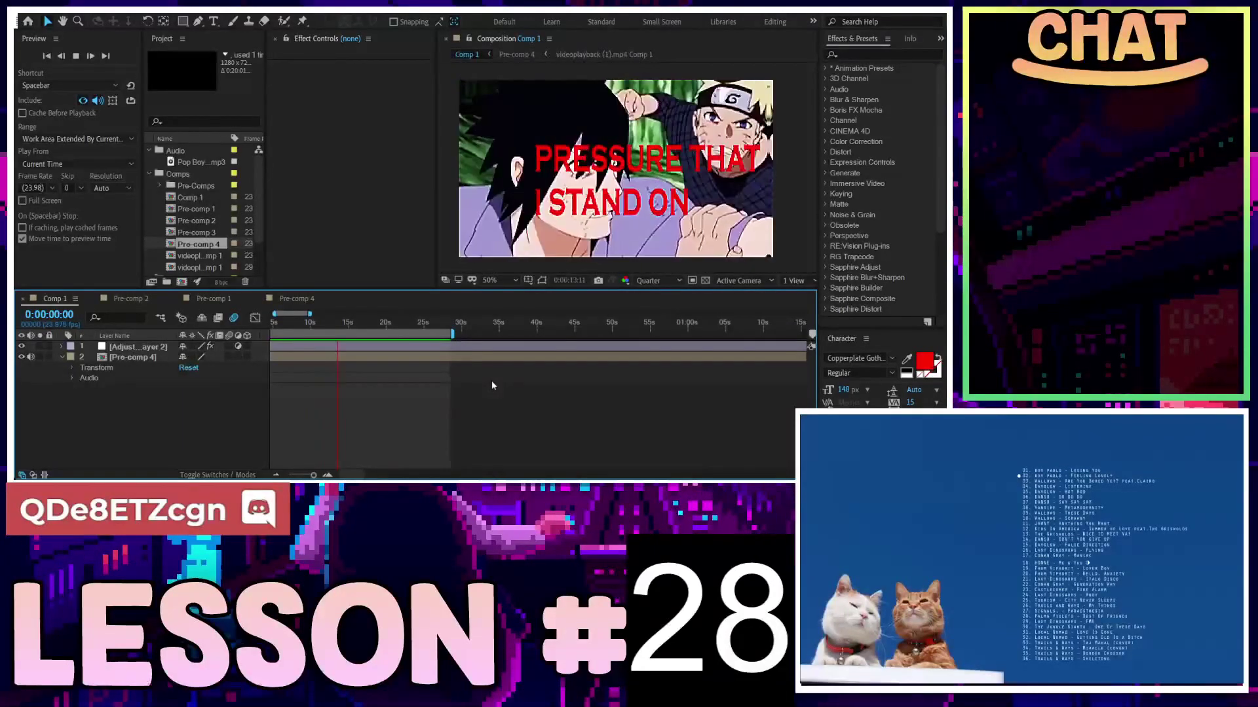
key("space")
Preview Pre-comp 2's staggered anime clips from the start, then switch to Pre-comp 4
left_click(138, 303)
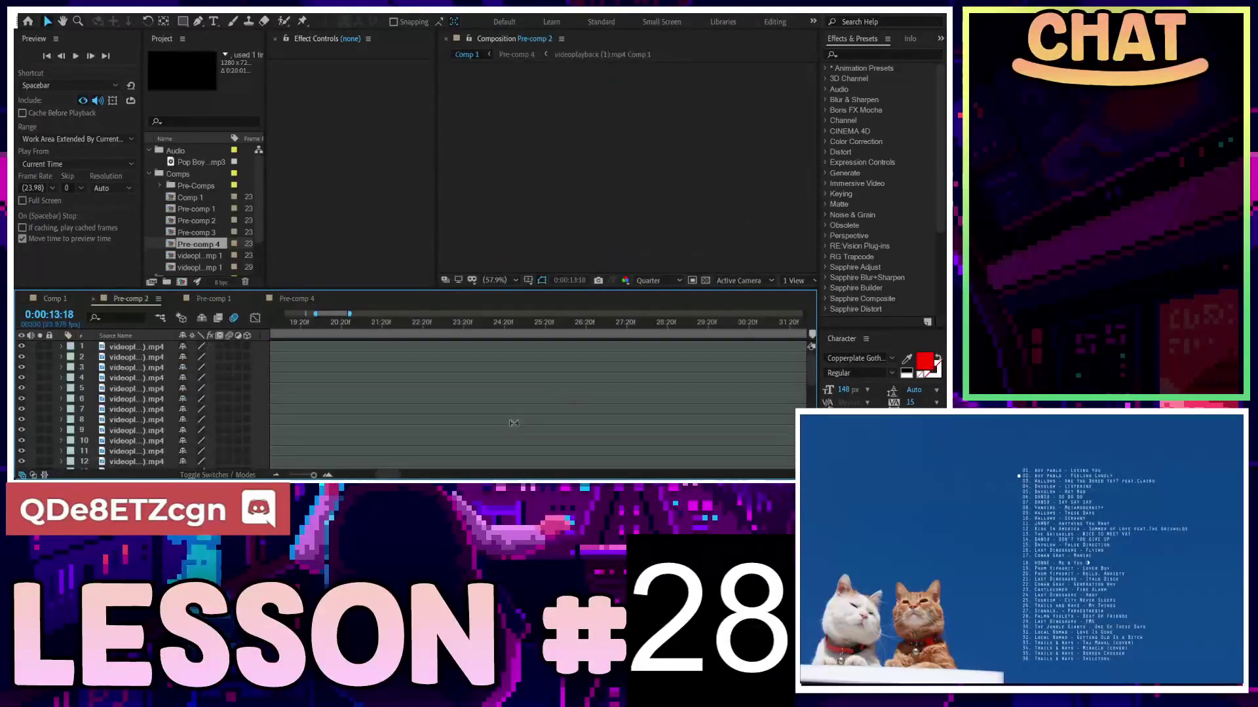
scroll(294, 409, "down", 5, "alt")
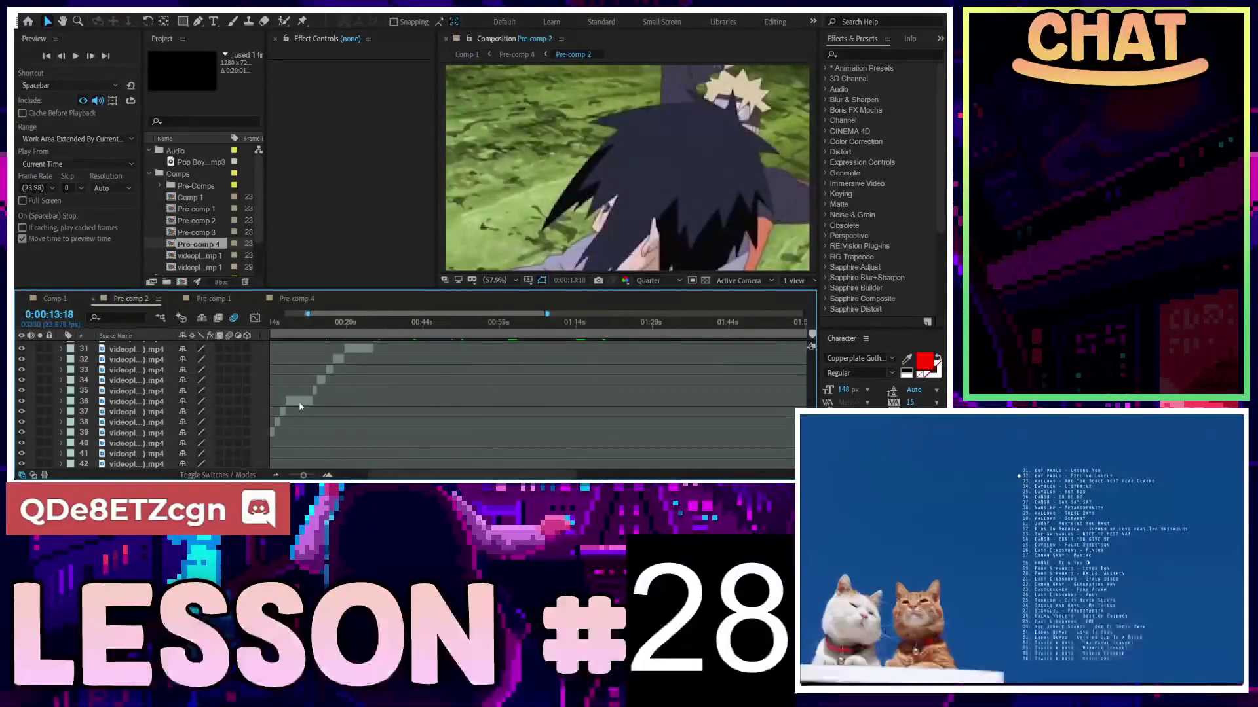
key("Home")
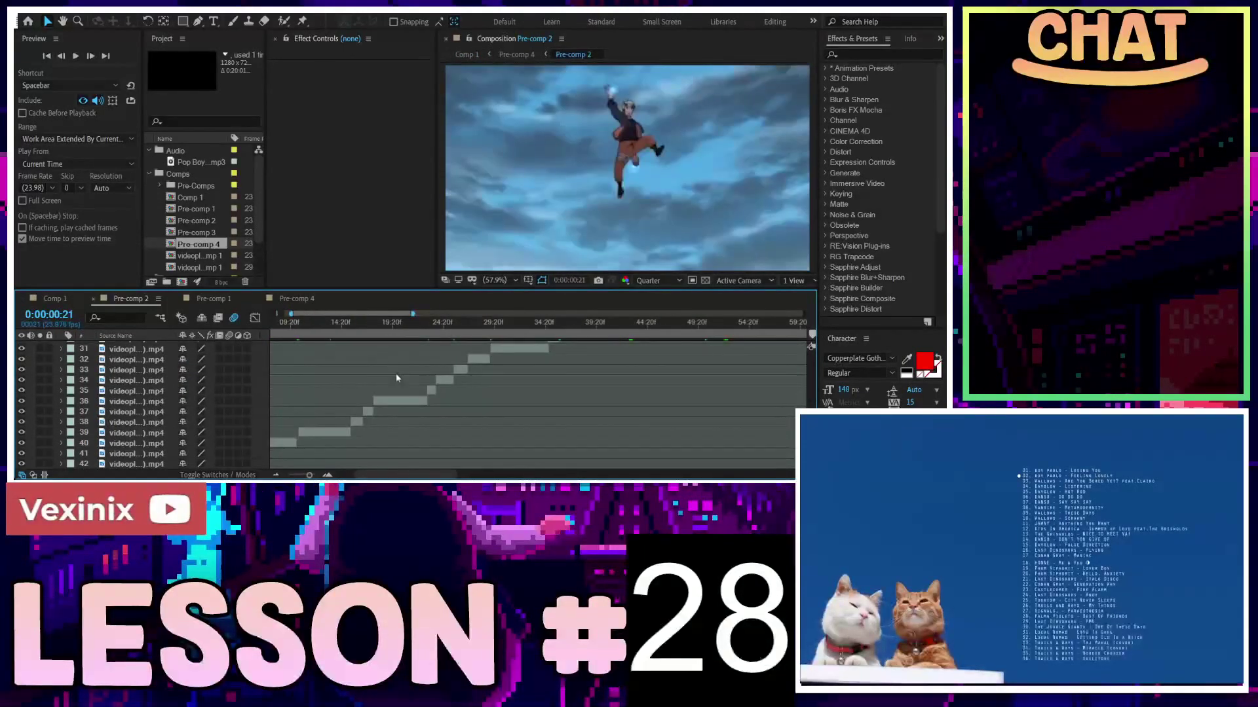
scroll(398, 373, "up", 10, "alt")
key("space")
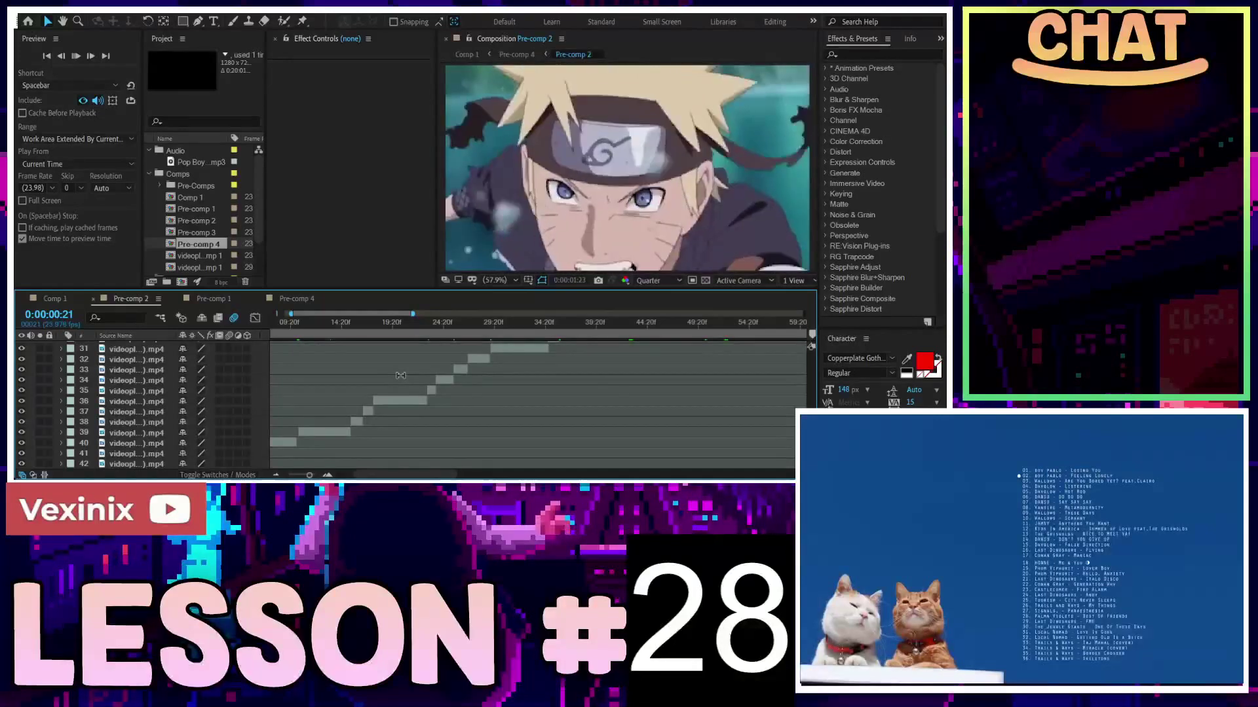
scroll(397, 423, "down", 8, "alt")
scroll(328, 419, "down", 6, "alt")
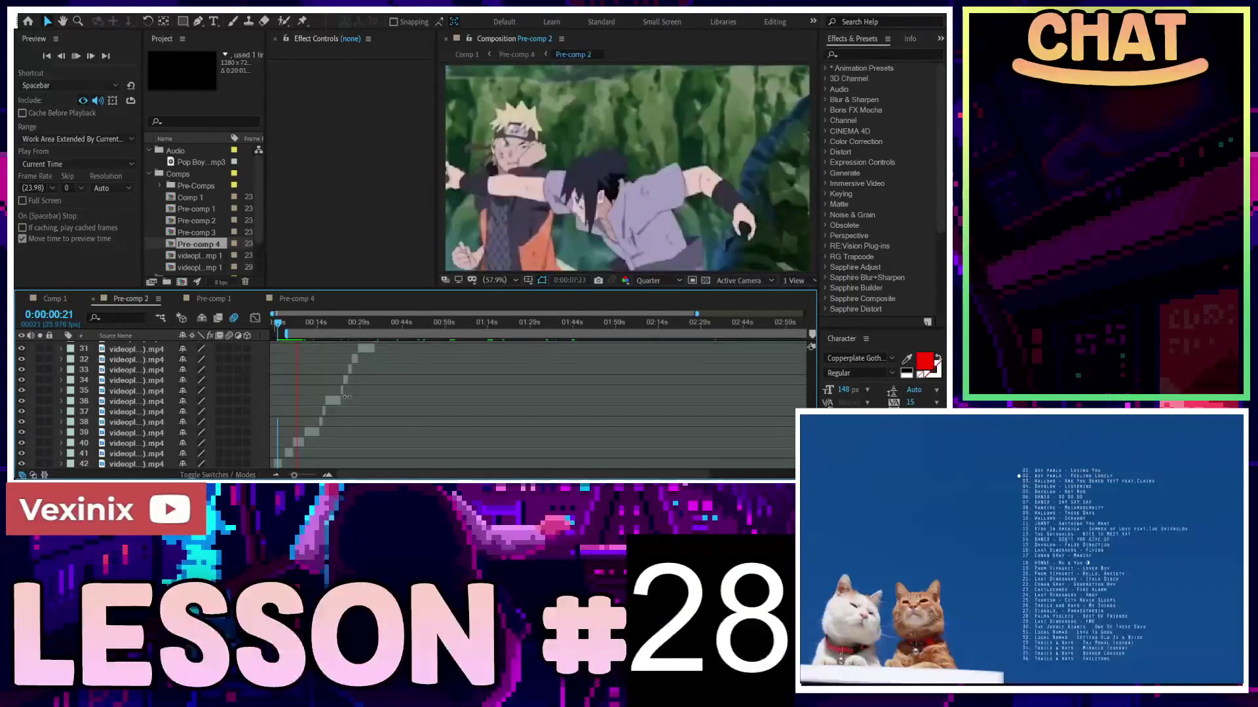
left_click(311, 299)
Play Pre-comp 4 from about six seconds across its full 30-second timeline, then stop
scroll(326, 391, "down", 5)
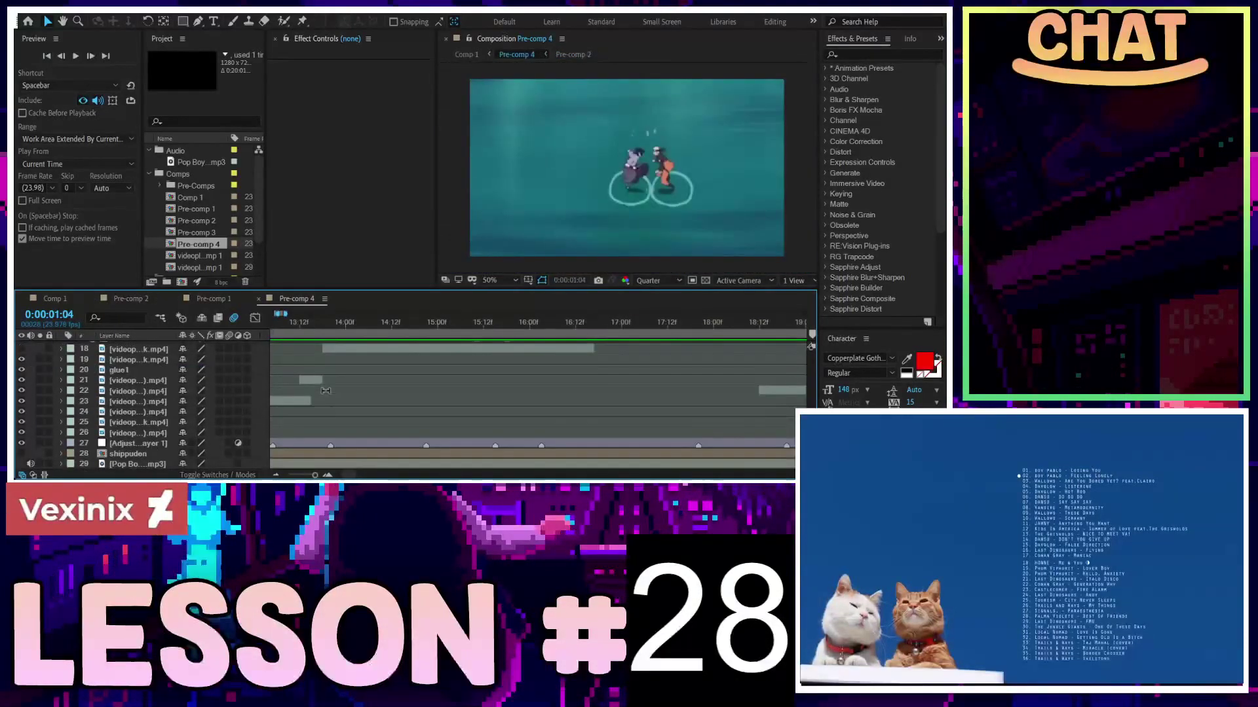
left_click_drag(290, 323, 172, 342)
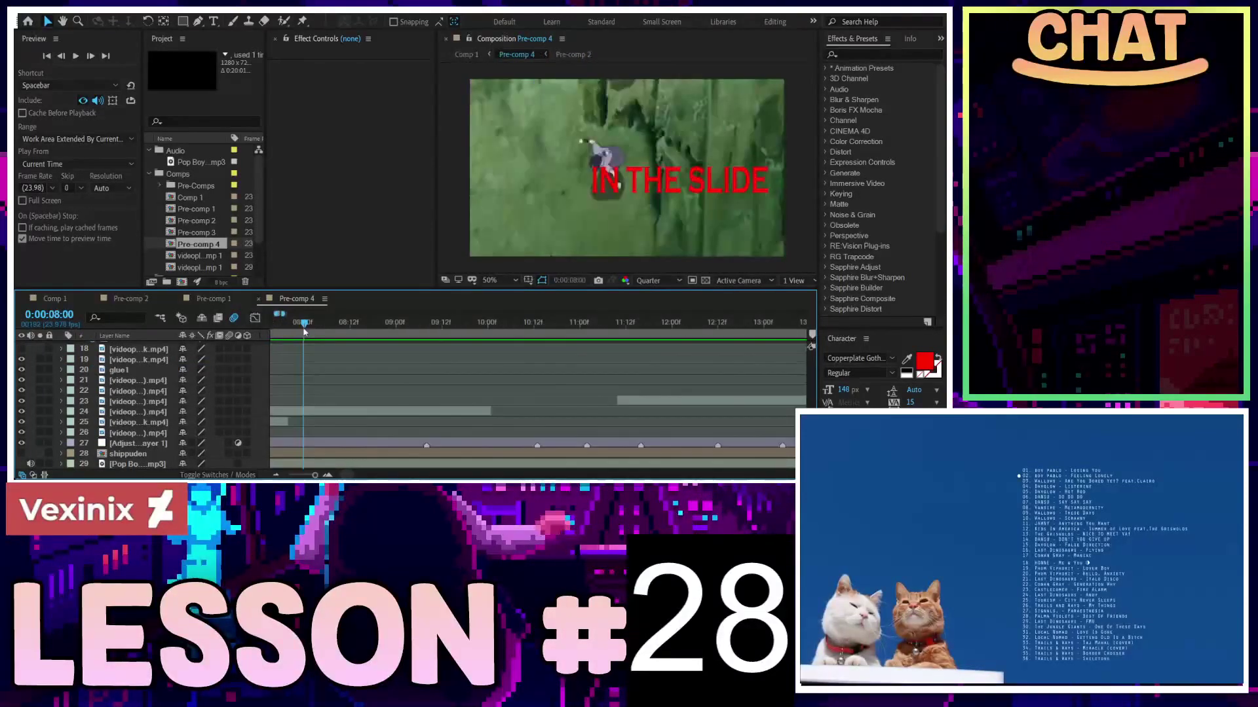
key("semicolon")
left_click_drag(172, 343, 473, 322)
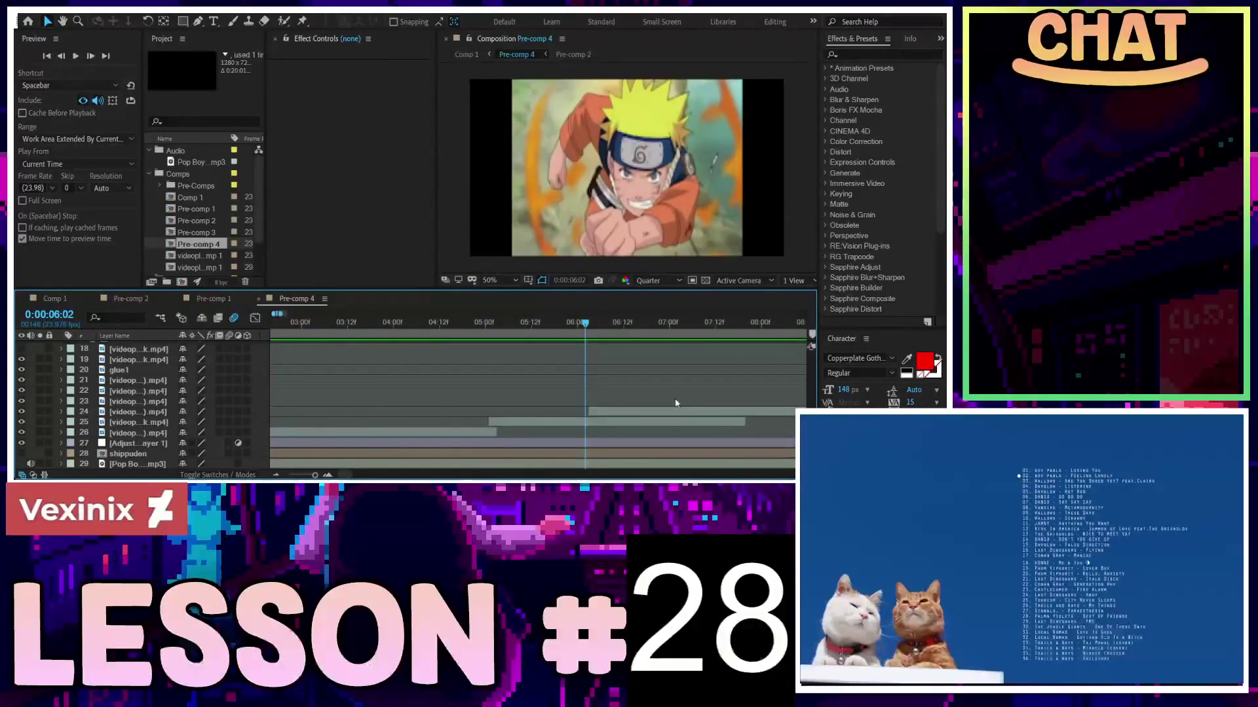
key("space")
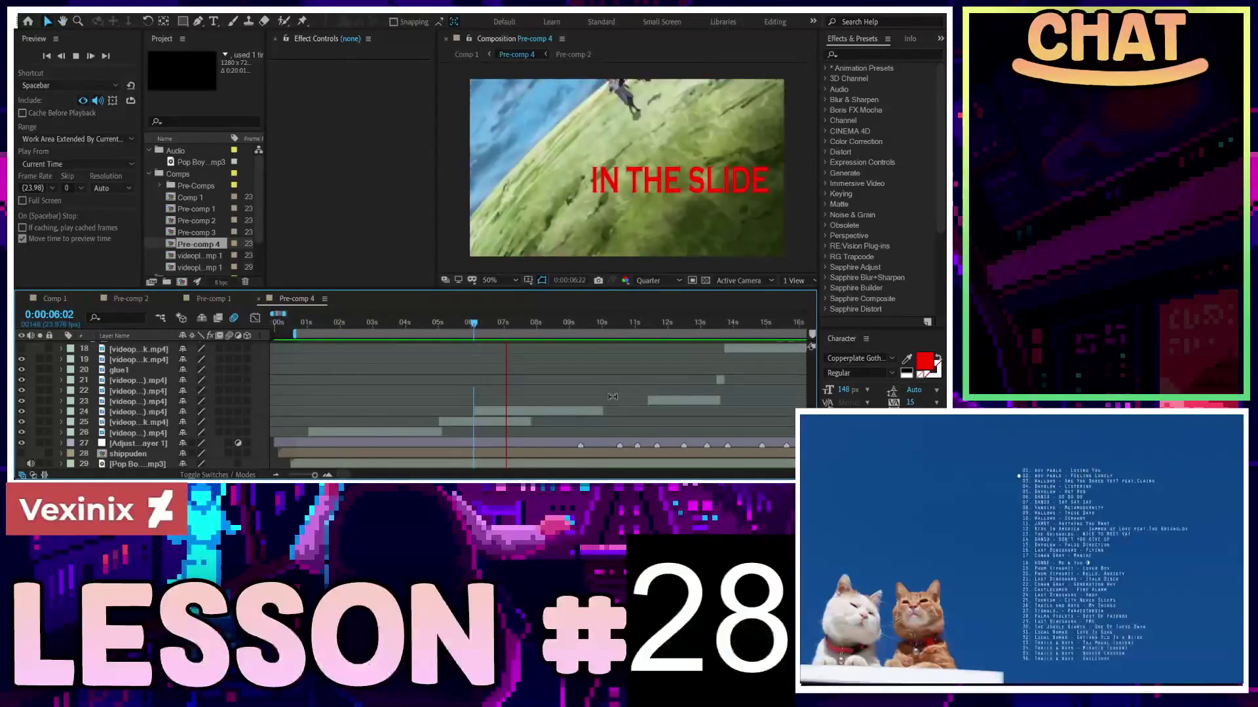
key("minus")
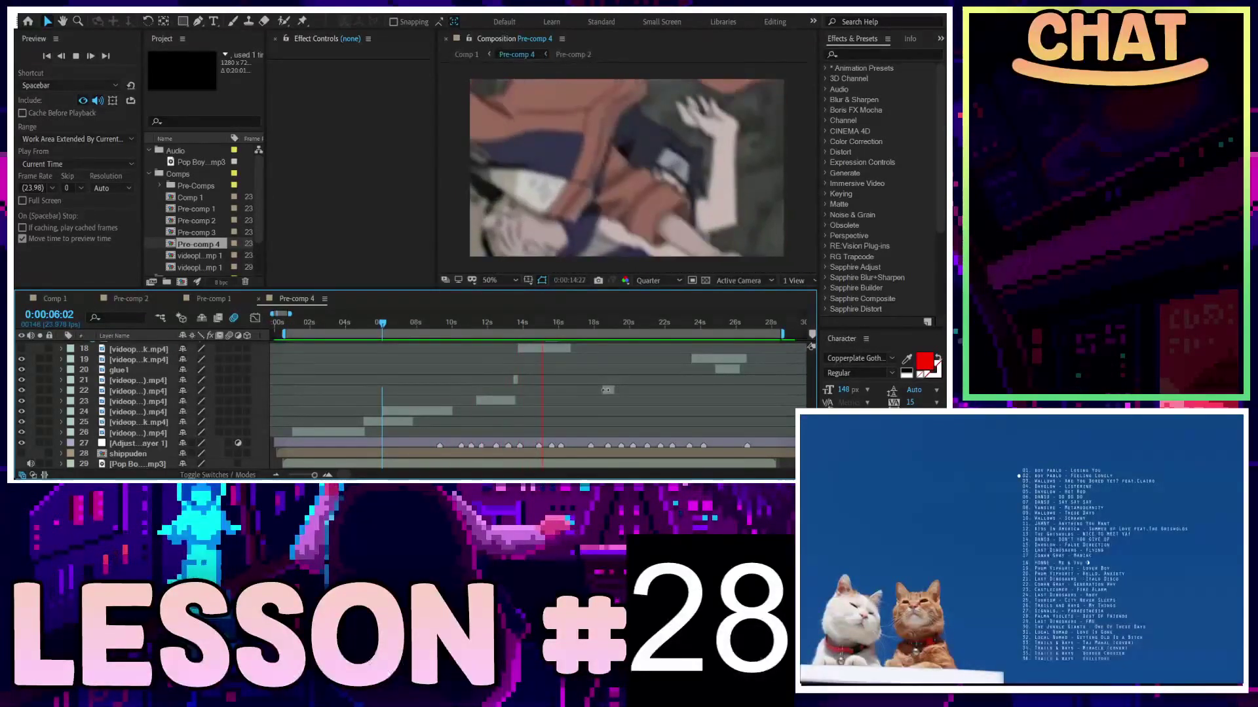
key("space")
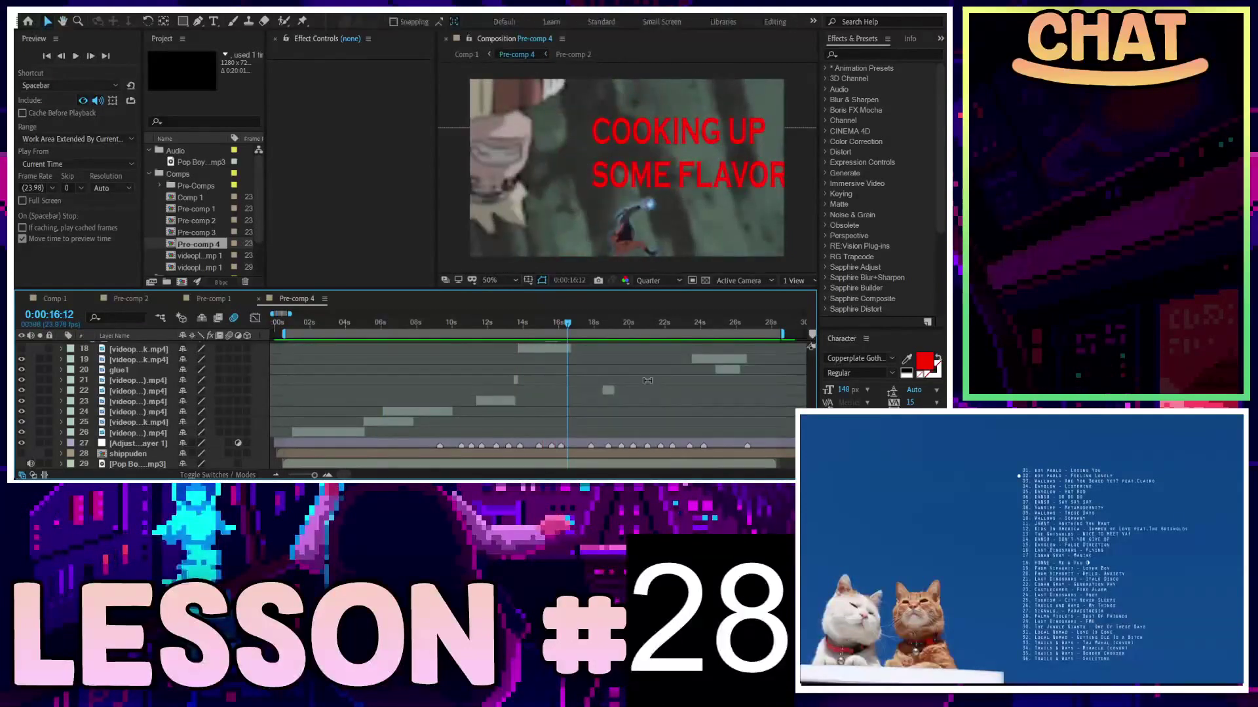
Reveal layer 17's Position keyframes, scrub the captions to 0:00:23:23, and switch pre-comps
key("p")
left_click_drag(575, 325, 719, 324)
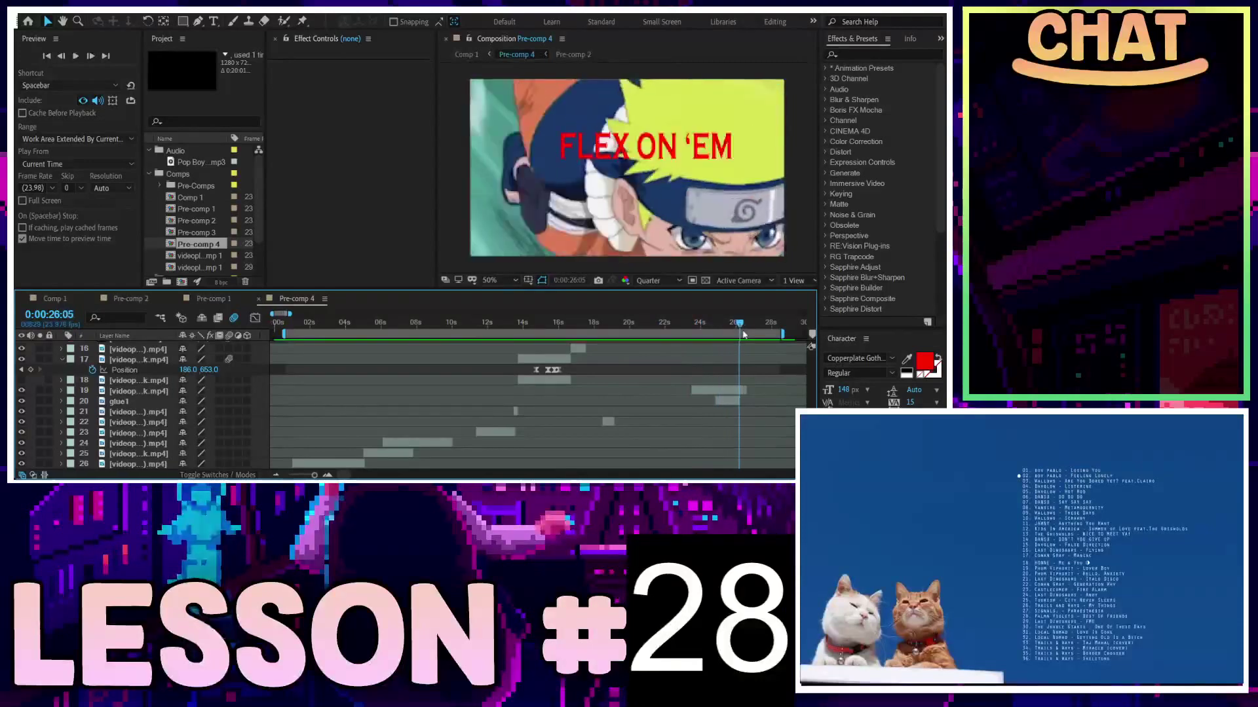
left_click(135, 298)
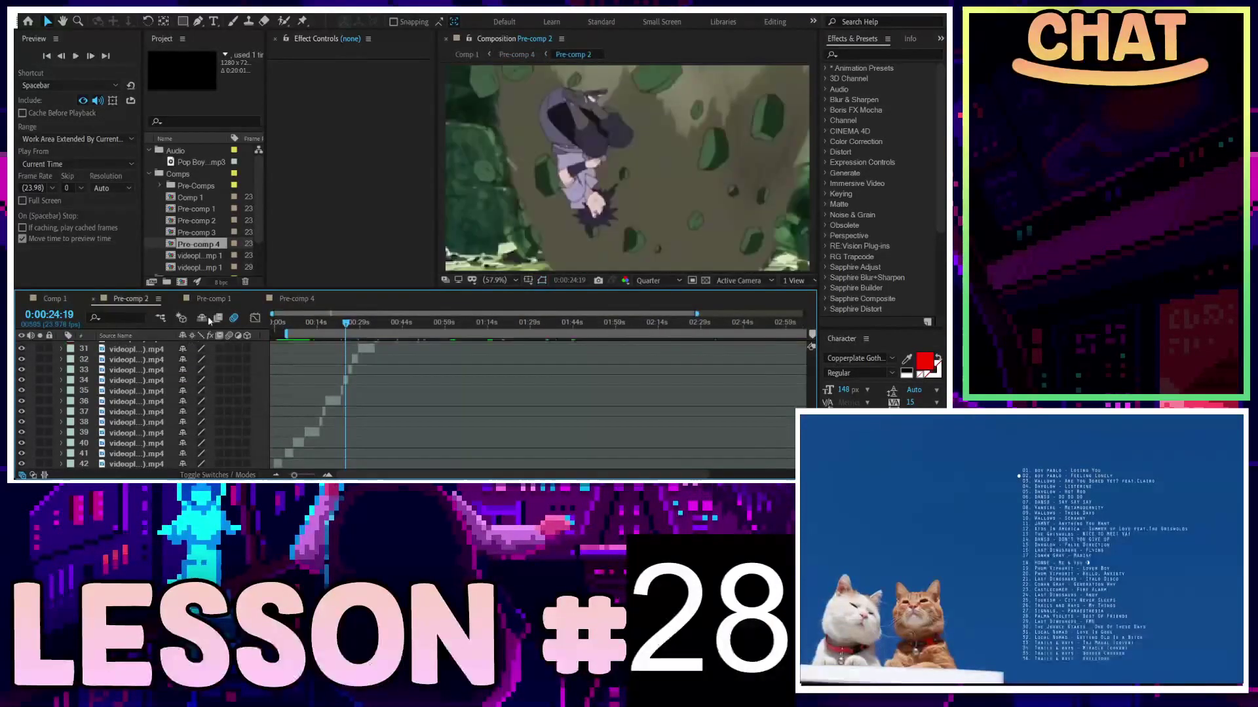
Scrub Pre-comp 2 to the green cliff shot and around 7–9 seconds, selecting layer 40's clip
left_click(280, 323)
scroll(341, 376, "up", 2)
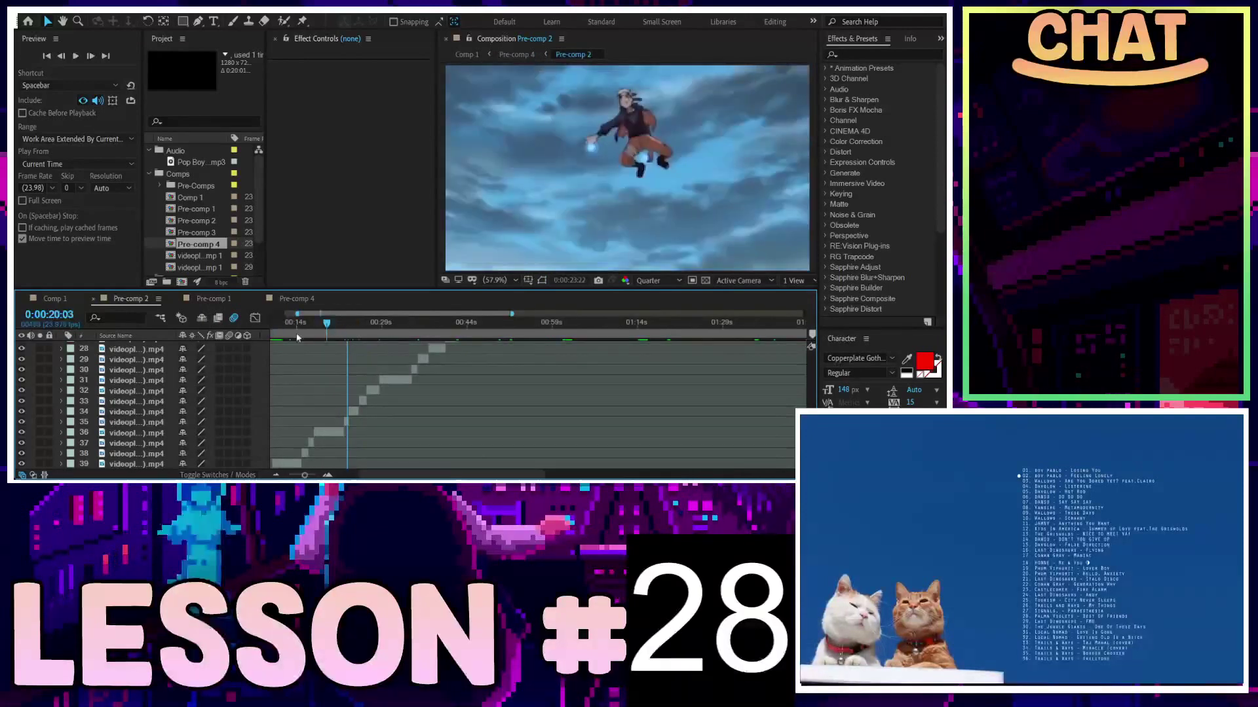
left_click_drag(446, 322, 407, 323)
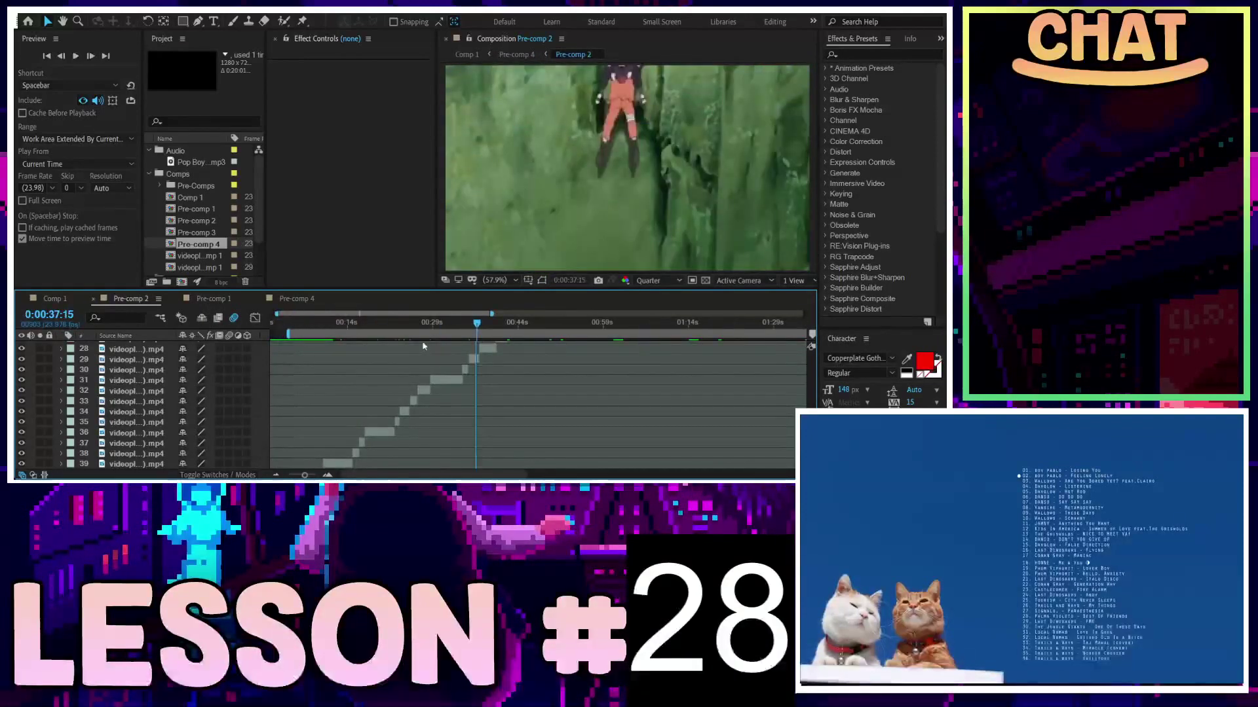
key("Home")
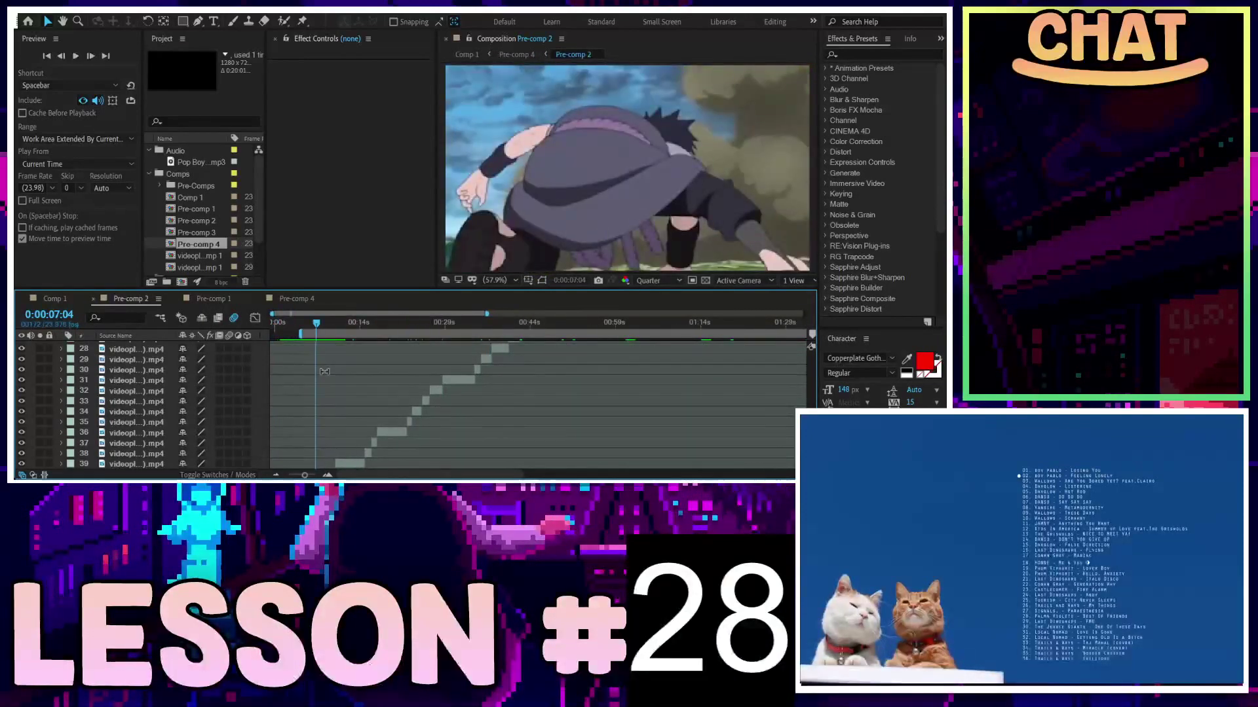
scroll(318, 393, "down", 2)
scroll(311, 417, "up", 2)
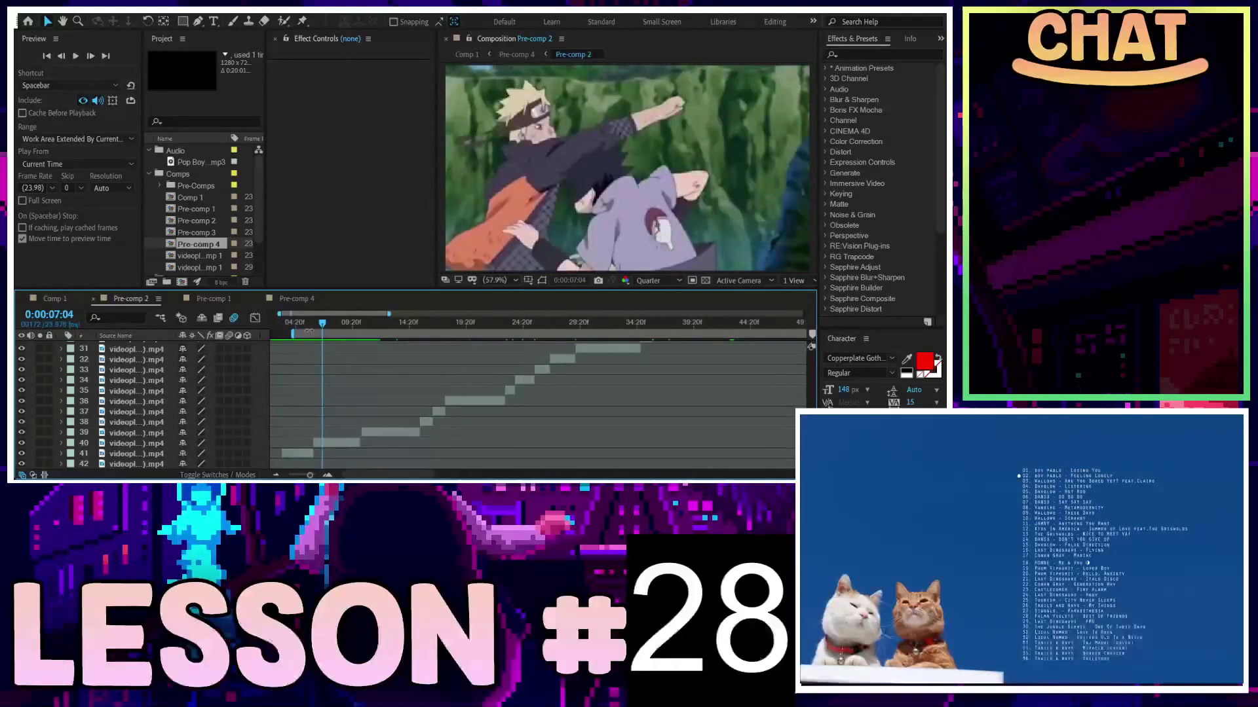
scroll(156, 361, "left", 2)
mouse_move(345, 328)
left_mouse_down()
mouse_move(444, 325)
mouse_move(362, 327)
left_mouse_up()
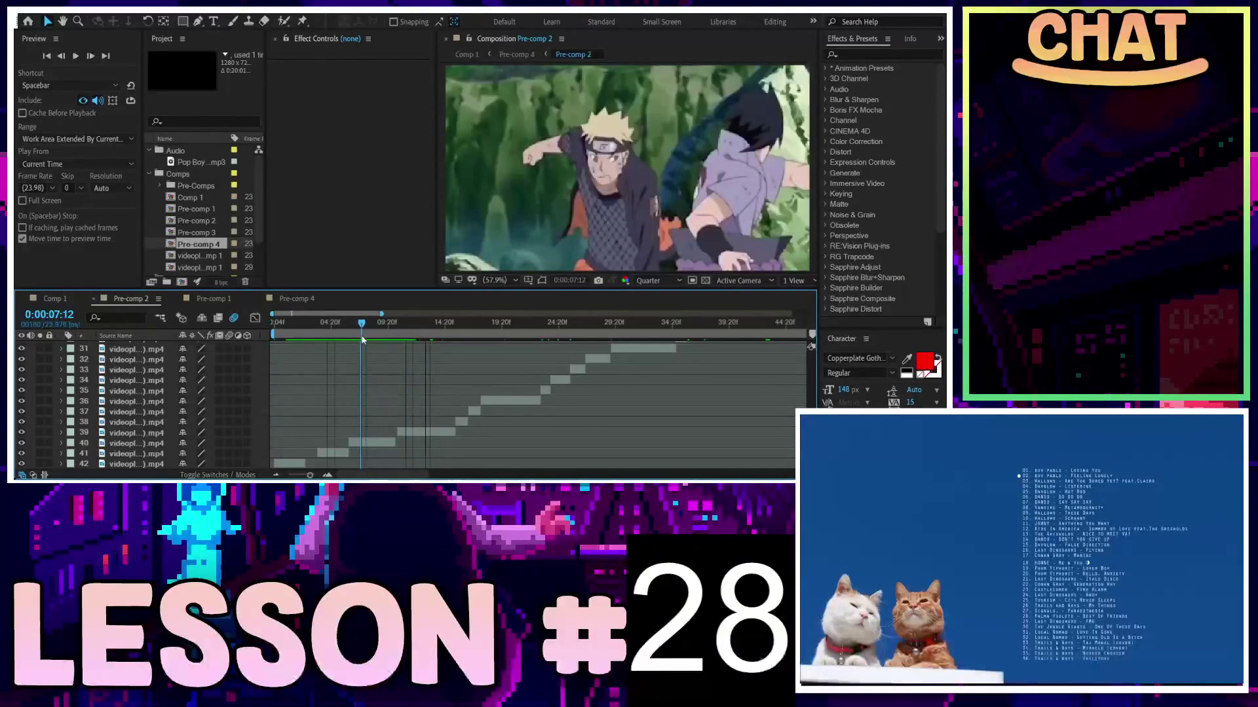
left_click(377, 442)
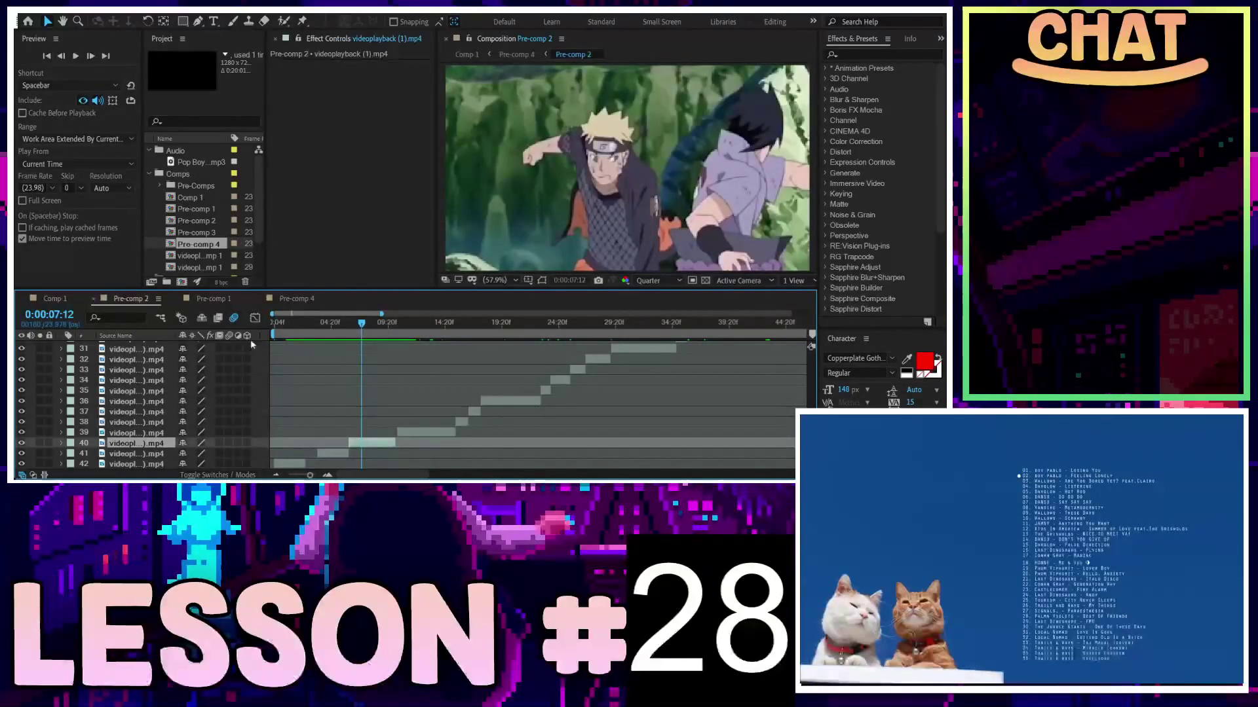
Glance at Comp 1, then return to Pre-comp 4
left_click(53, 298)
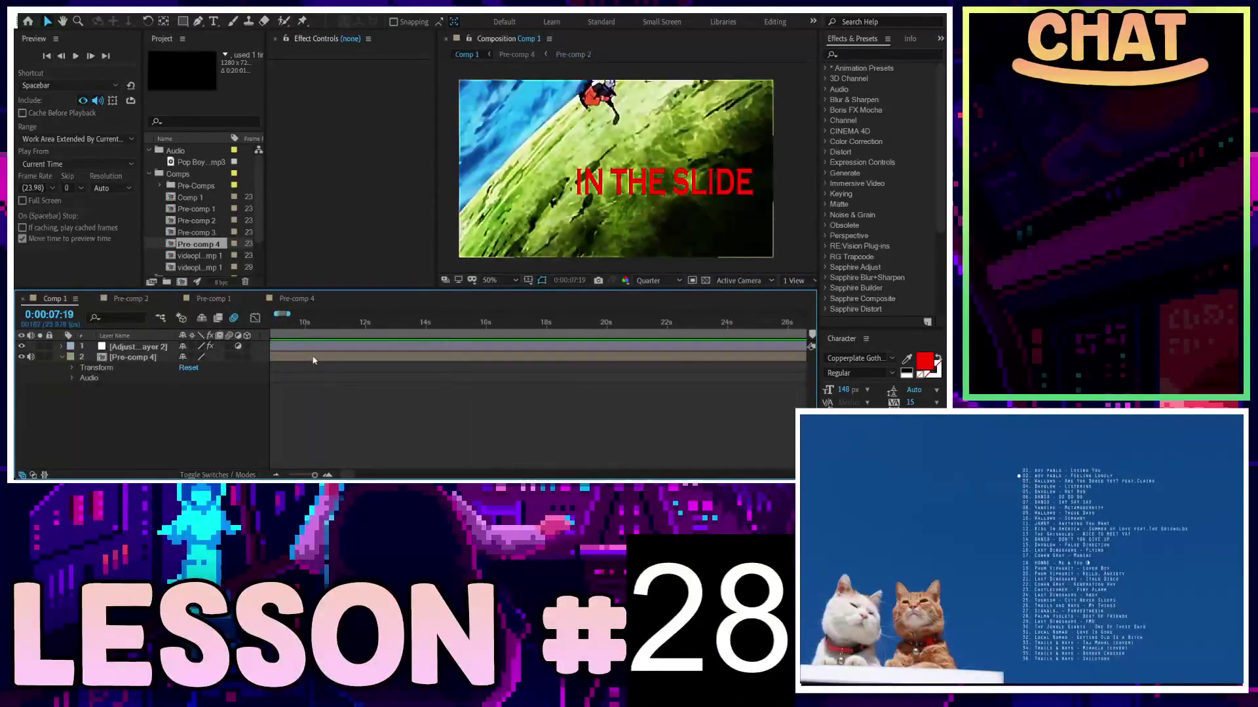
scroll(313, 360, "left", 5)
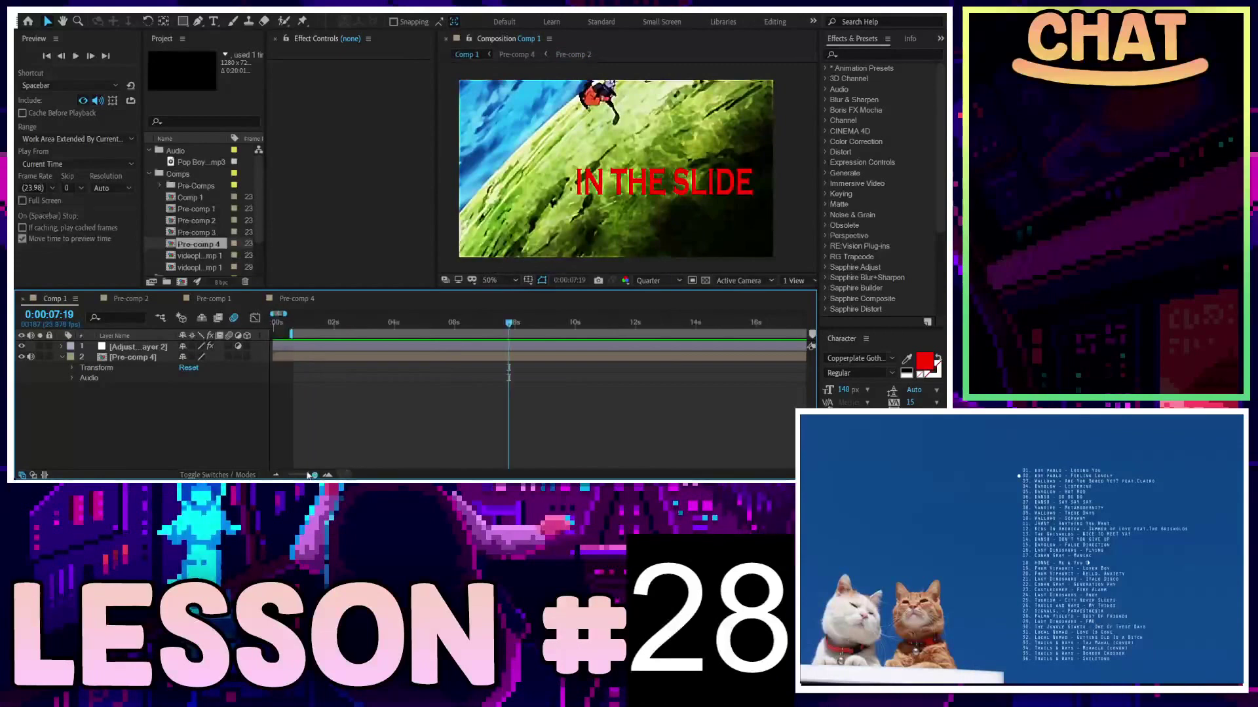
left_click(294, 300)
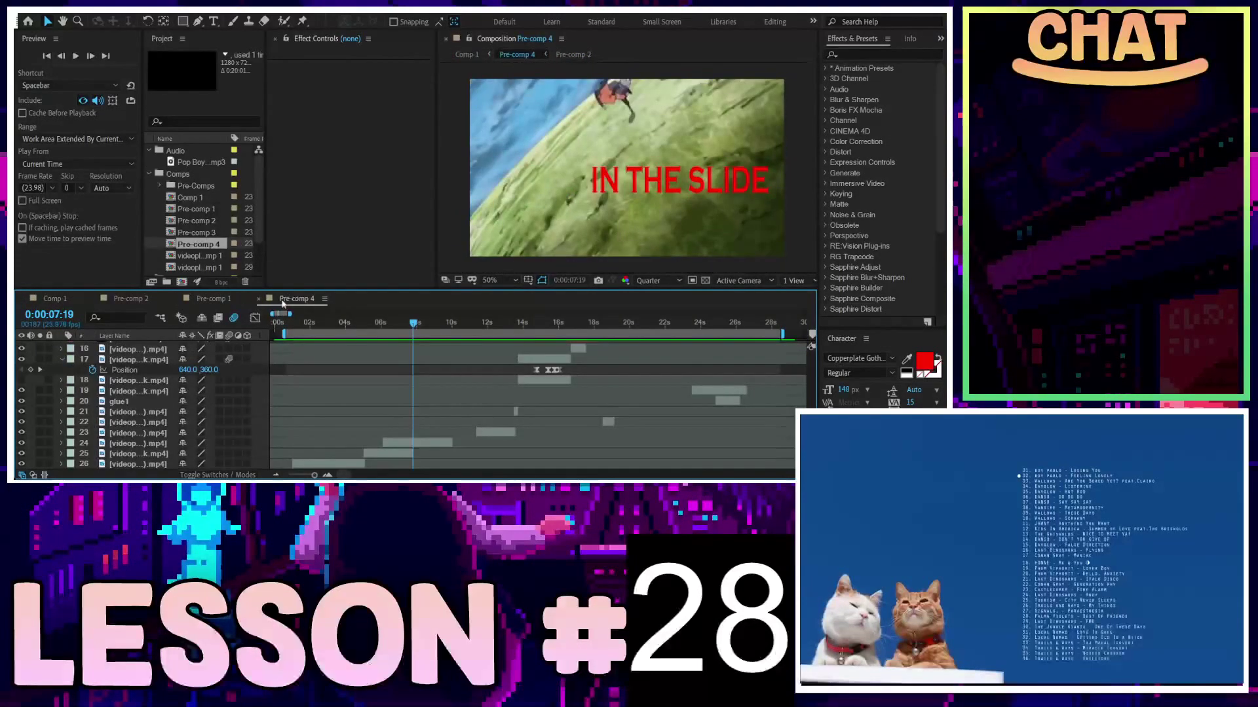
Reorder the Pre-comp 4 tab, duplicate layer 24's clip, nudge it later, then delete the copy
left_click_drag(283, 302, 131, 298)
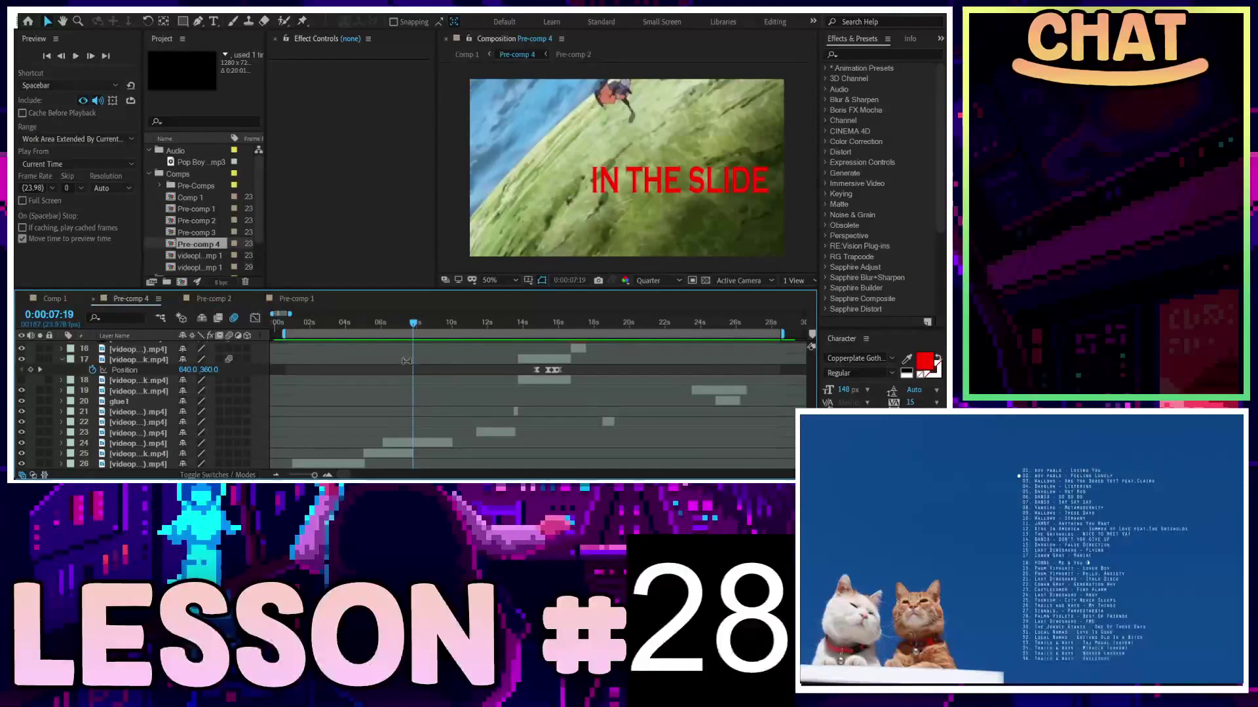
left_click(402, 443)
key("ctrl+d")
scroll(419, 425, "down", 1)
left_click_drag(427, 416, 435, 416)
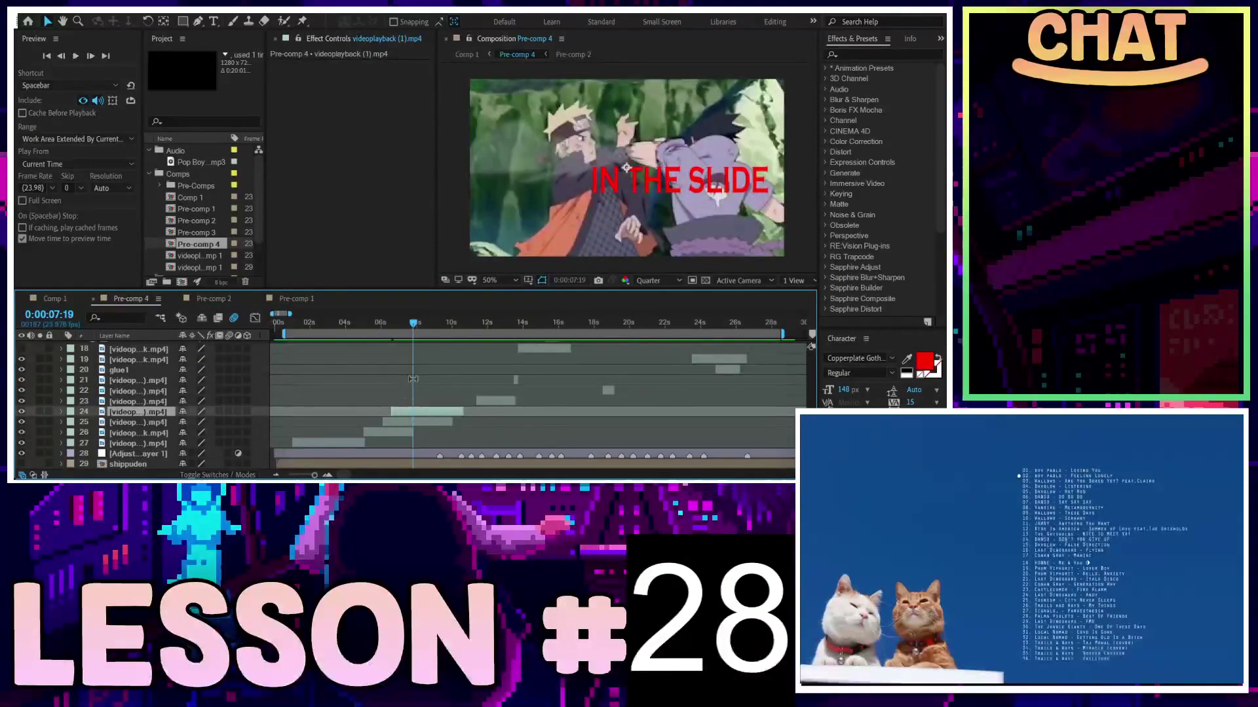
key("Delete")
Move layer 24's clip later to start at the playhead, preview it, then switch to Pre-comp 2
mouse_move(393, 323)
left_mouse_down()
mouse_move(363, 324)
mouse_move(402, 325)
left_mouse_up()
key("space")
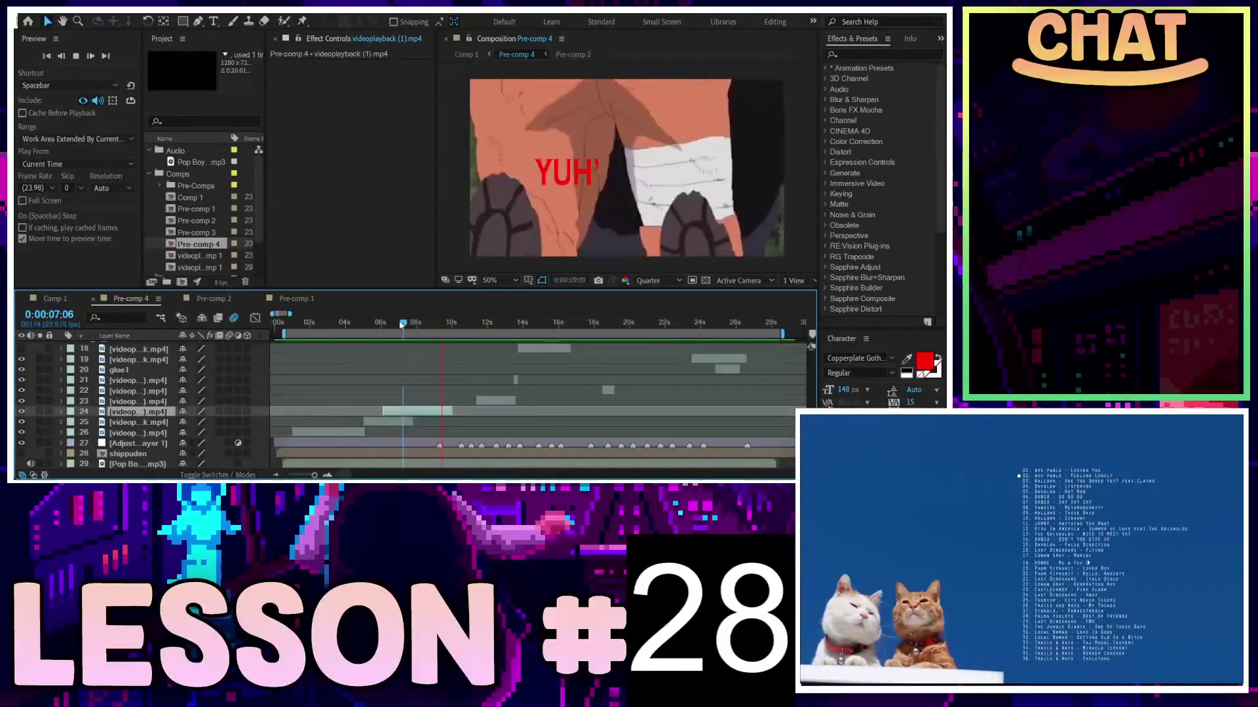
key("space")
key("ctrl+v")
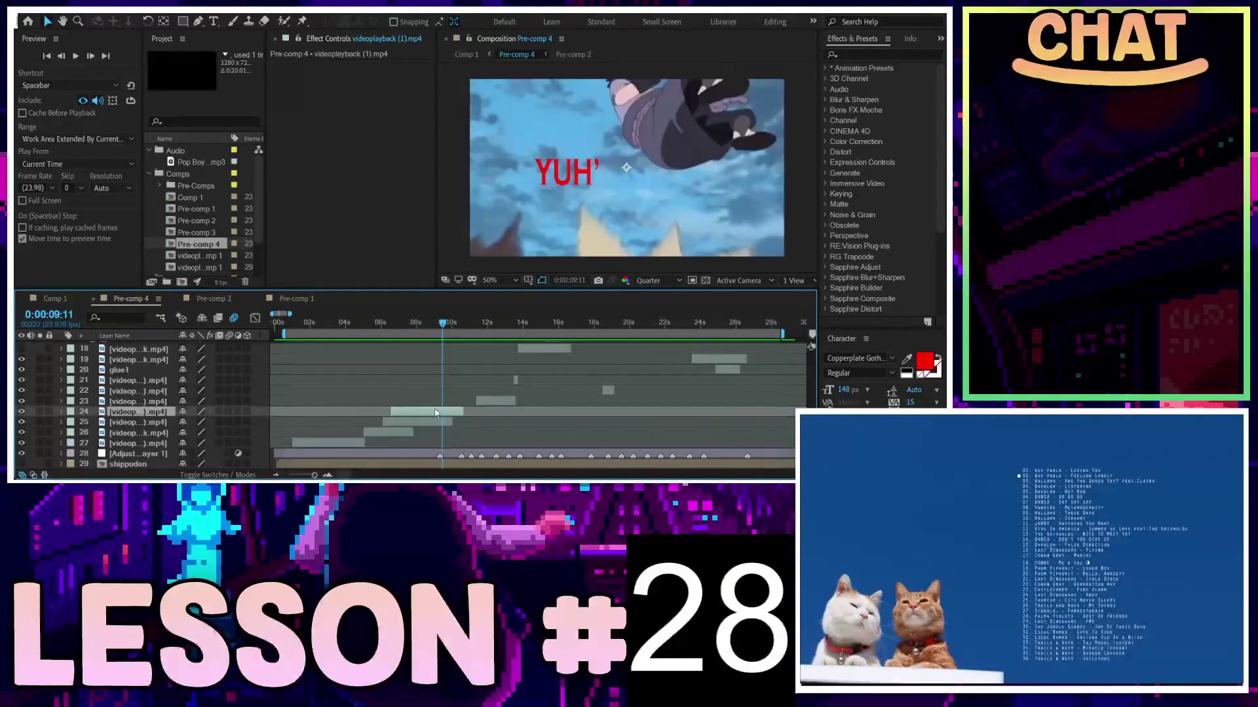
left_click_drag(424, 412, 476, 415)
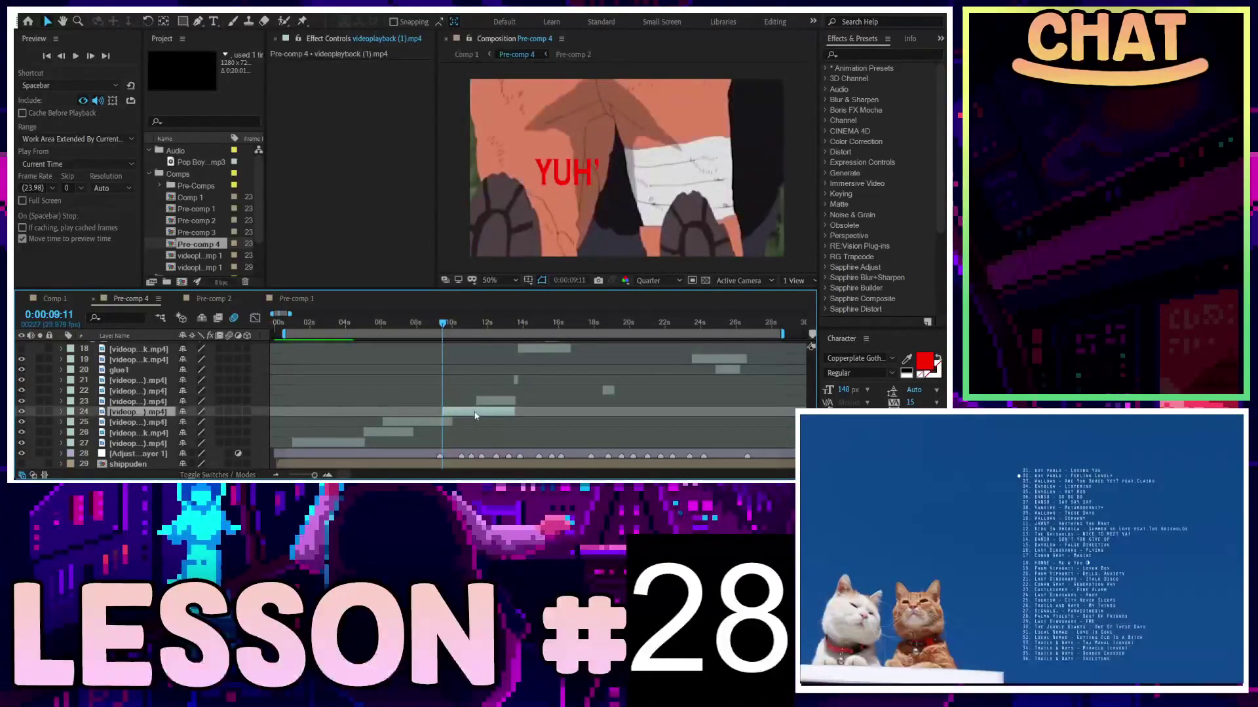
key("space")
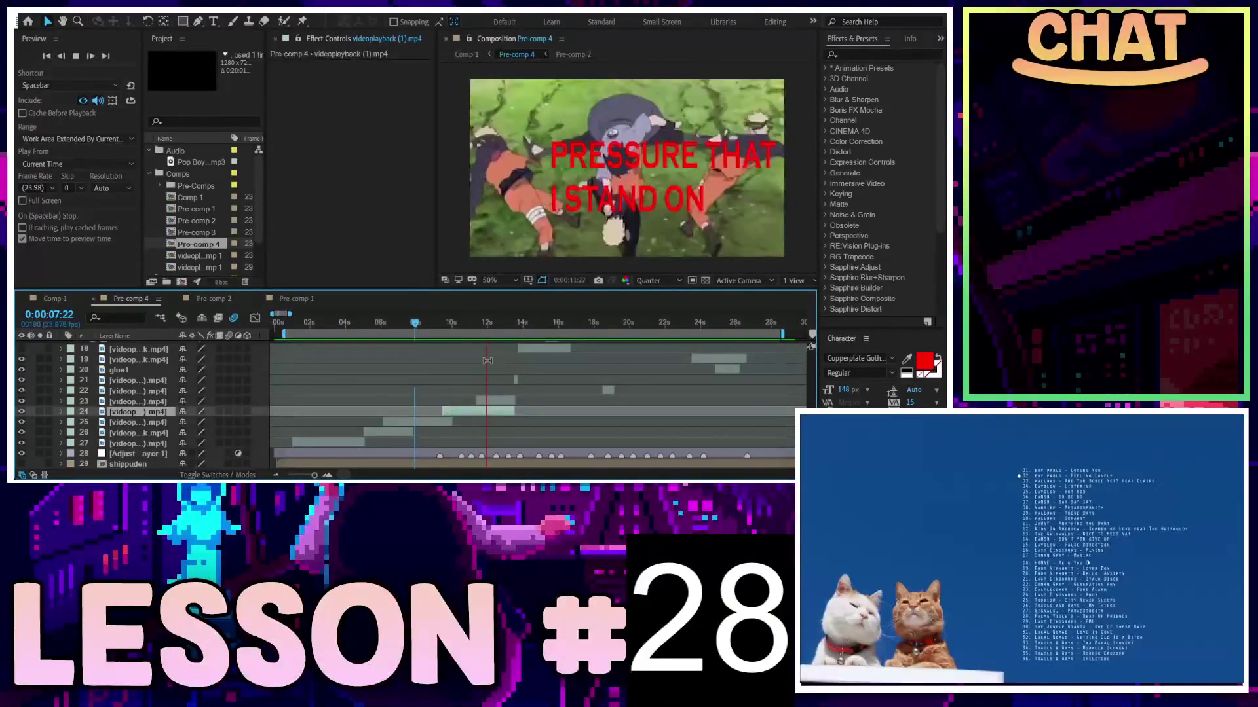
key("space")
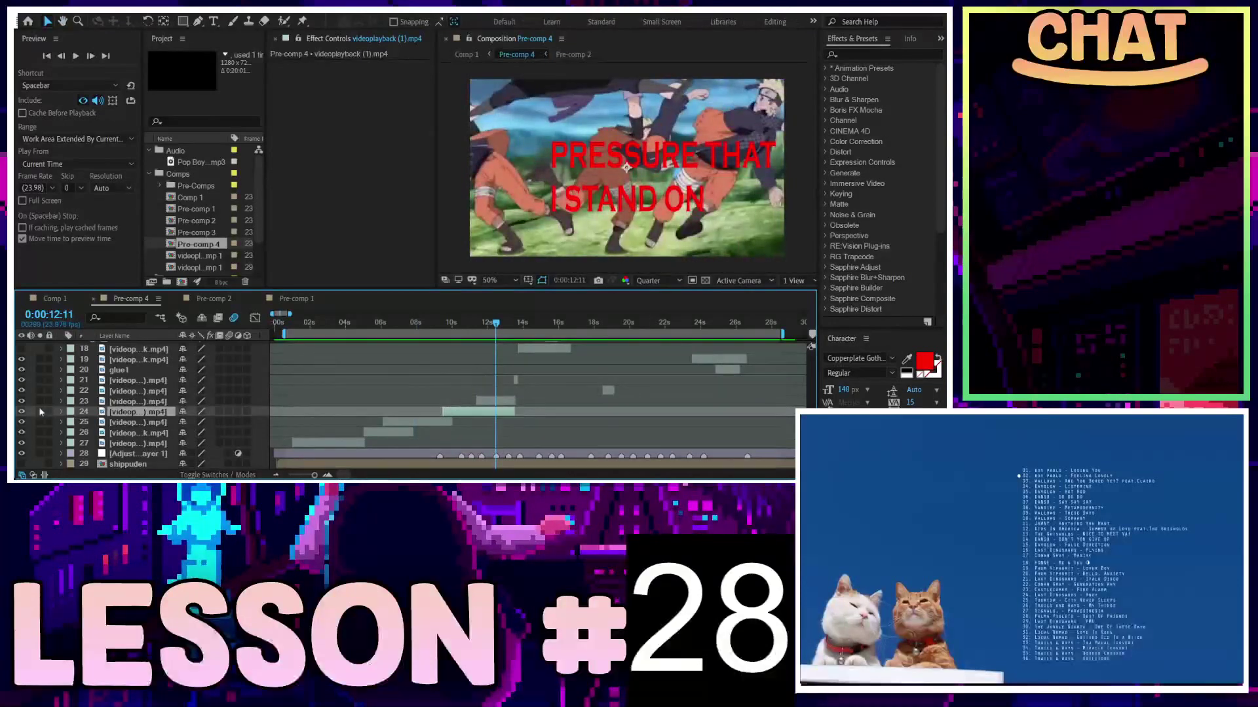
left_click(36, 414)
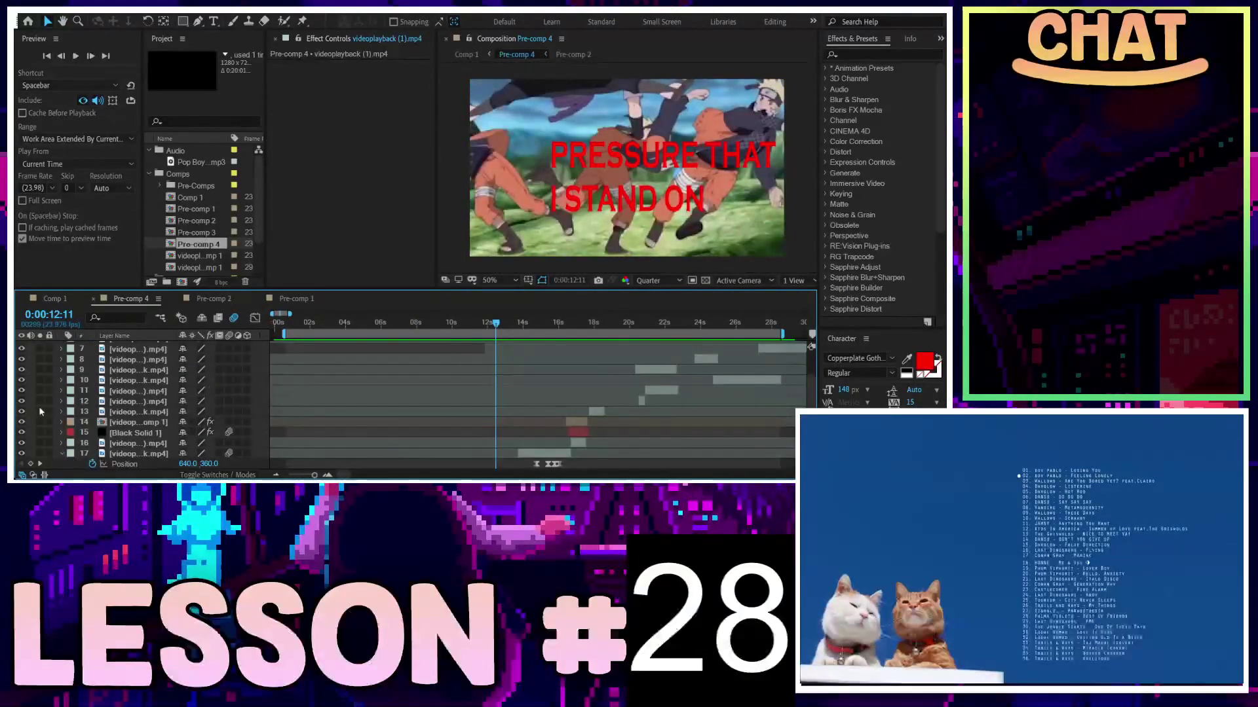
scroll(39, 412, "down", 1)
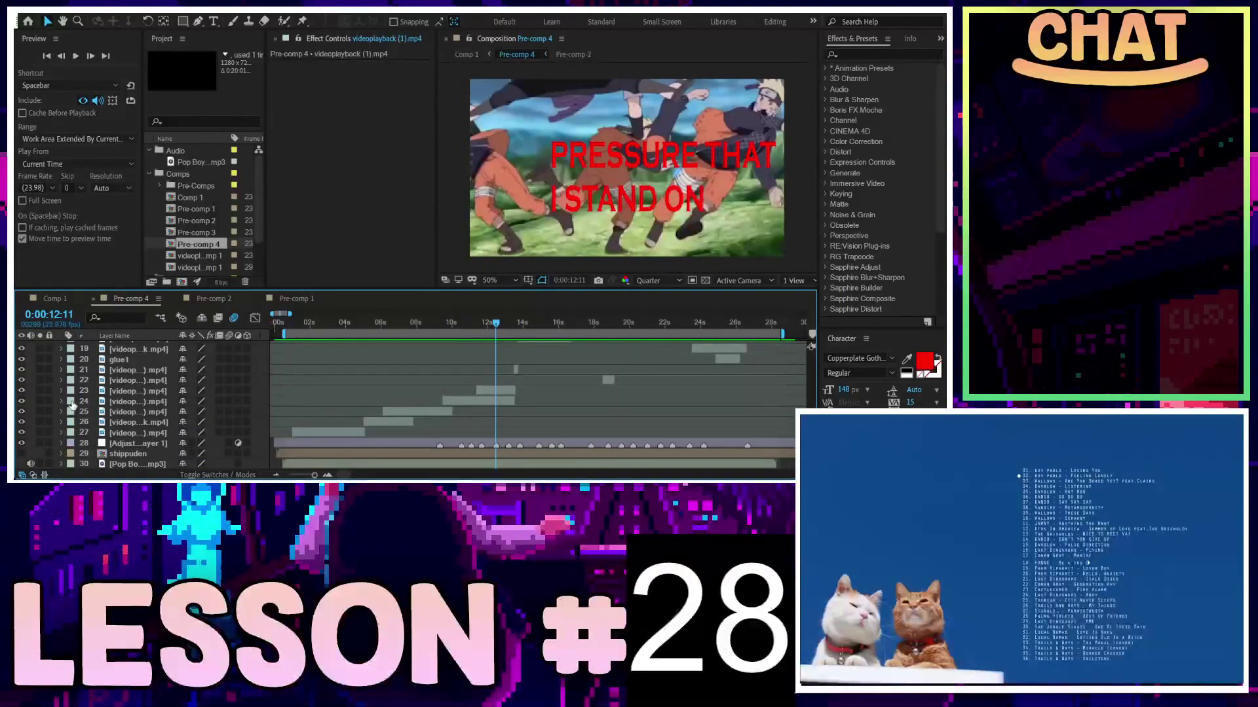
left_click(213, 299)
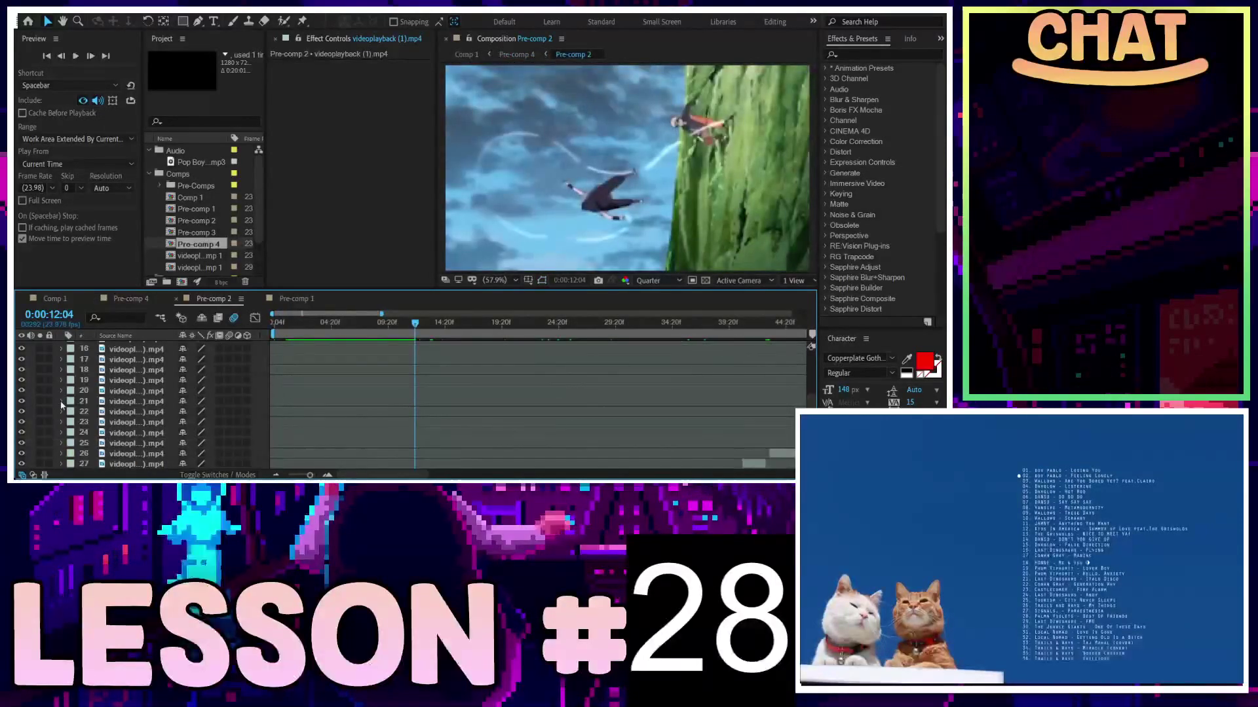
Return to Pre-comp 4 and preview from about 8 seconds, stopping at 0:00:12:17
left_click(296, 299)
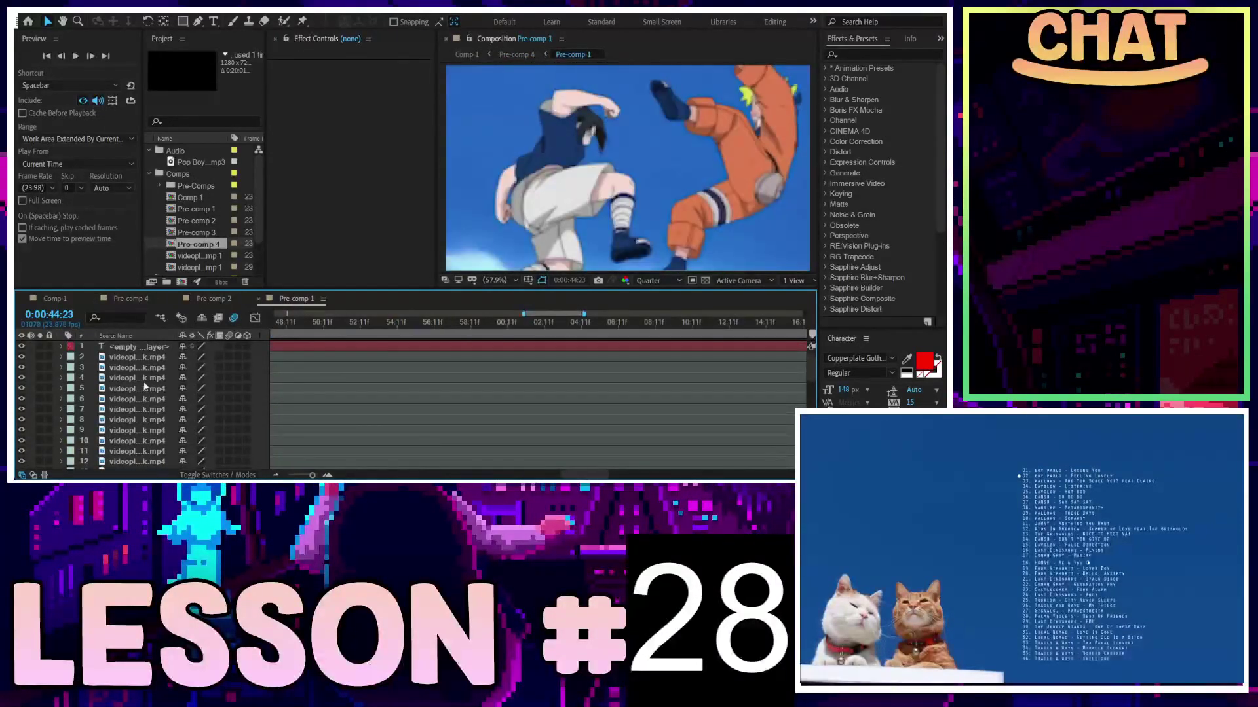
scroll(144, 387, "down", 10)
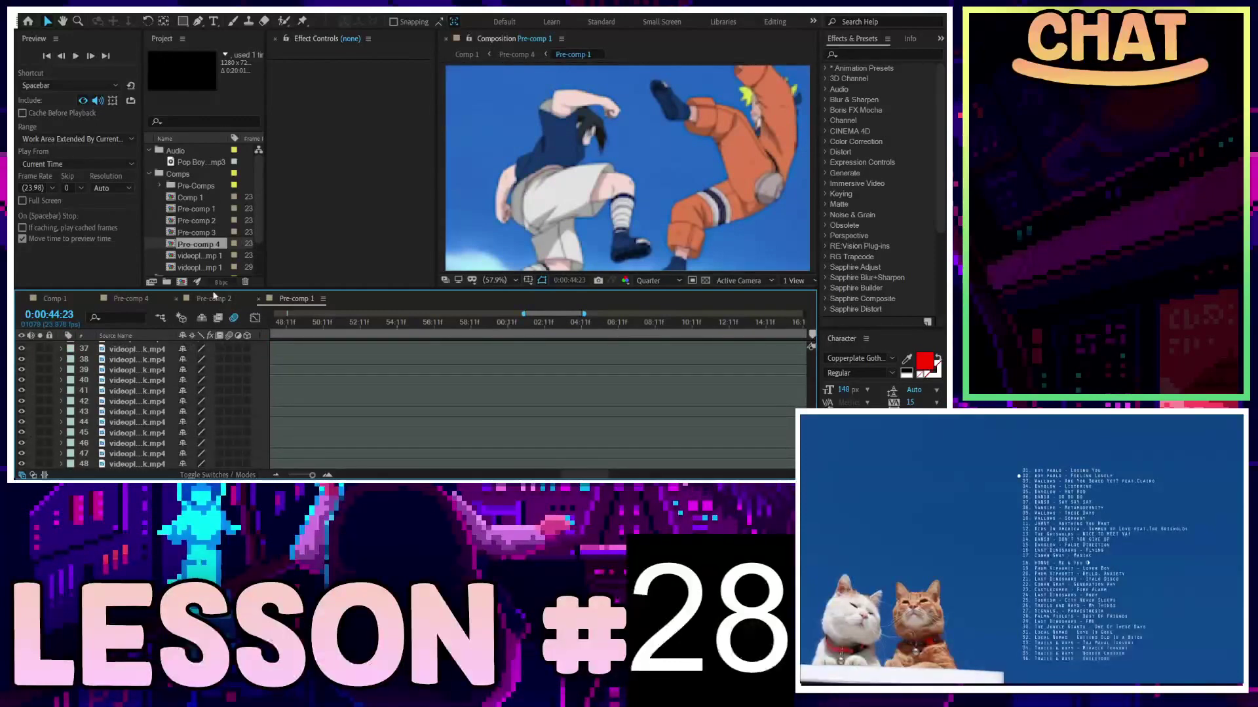
left_click(131, 299)
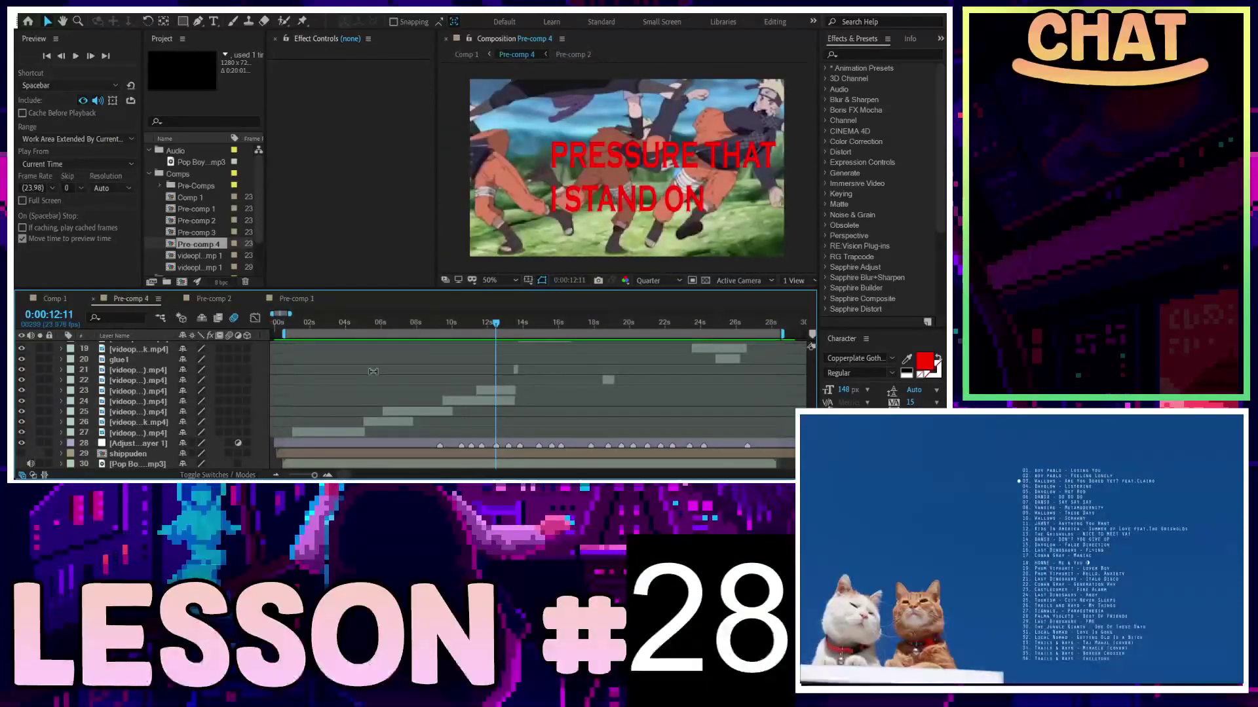
key("Page_Up")
key("Page_Up")
key("Page_Up")
left_click_drag(457, 333, 419, 332)
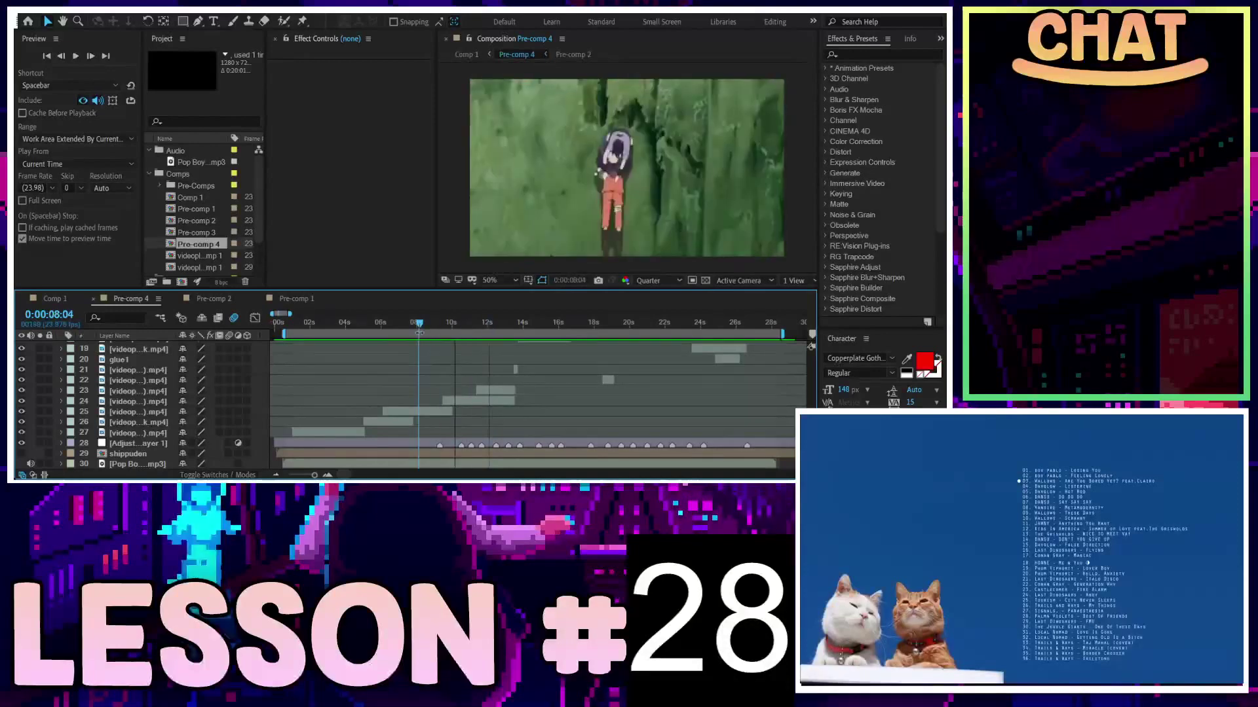
key("space")
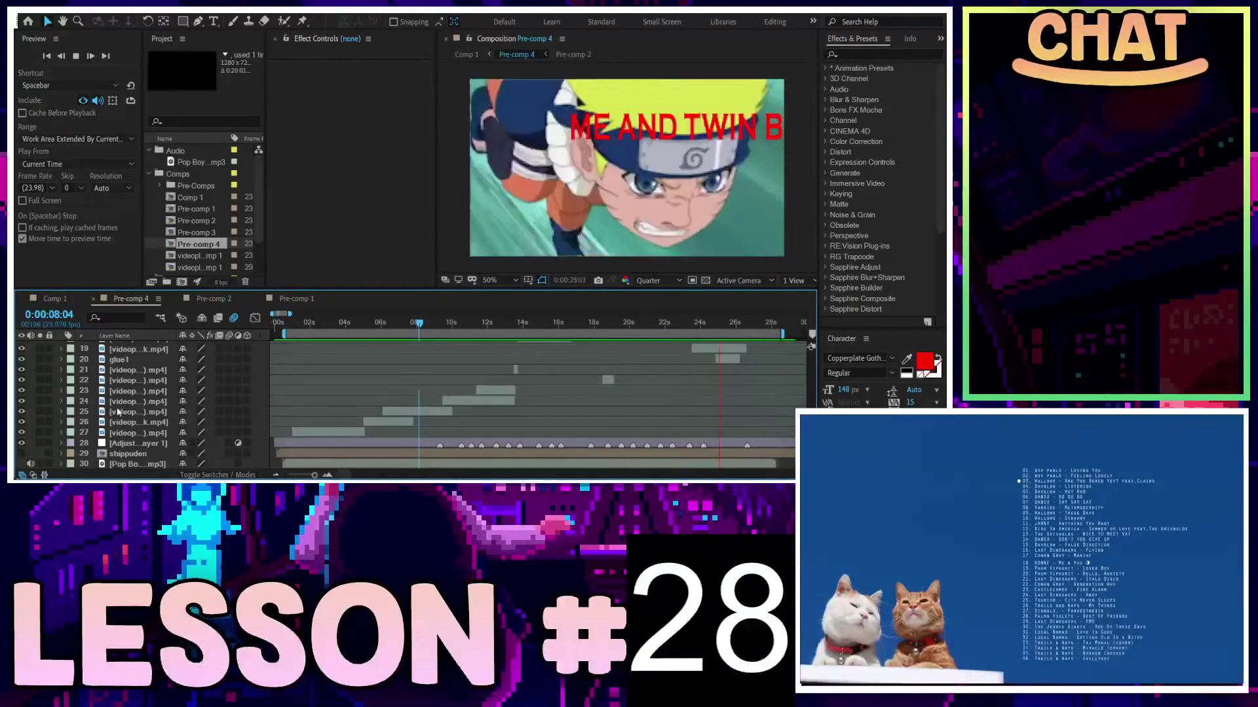
scroll(33, 452, "up", 6)
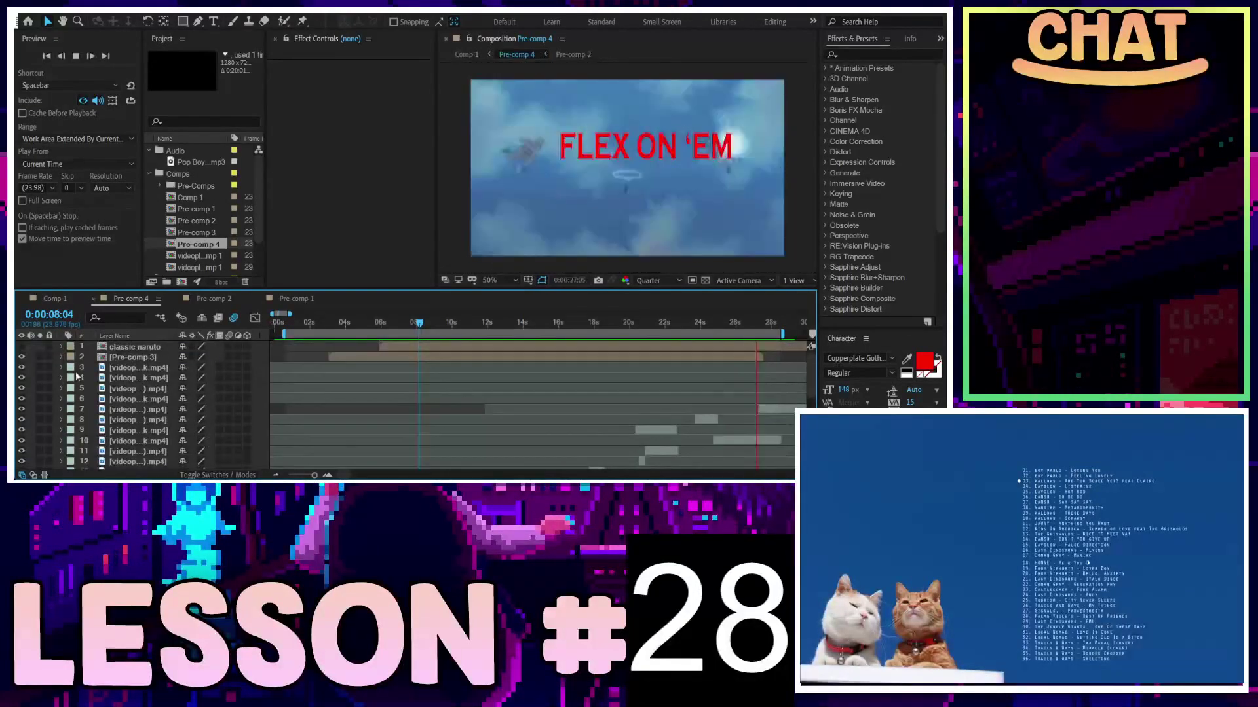
scroll(80, 376, "down", 6)
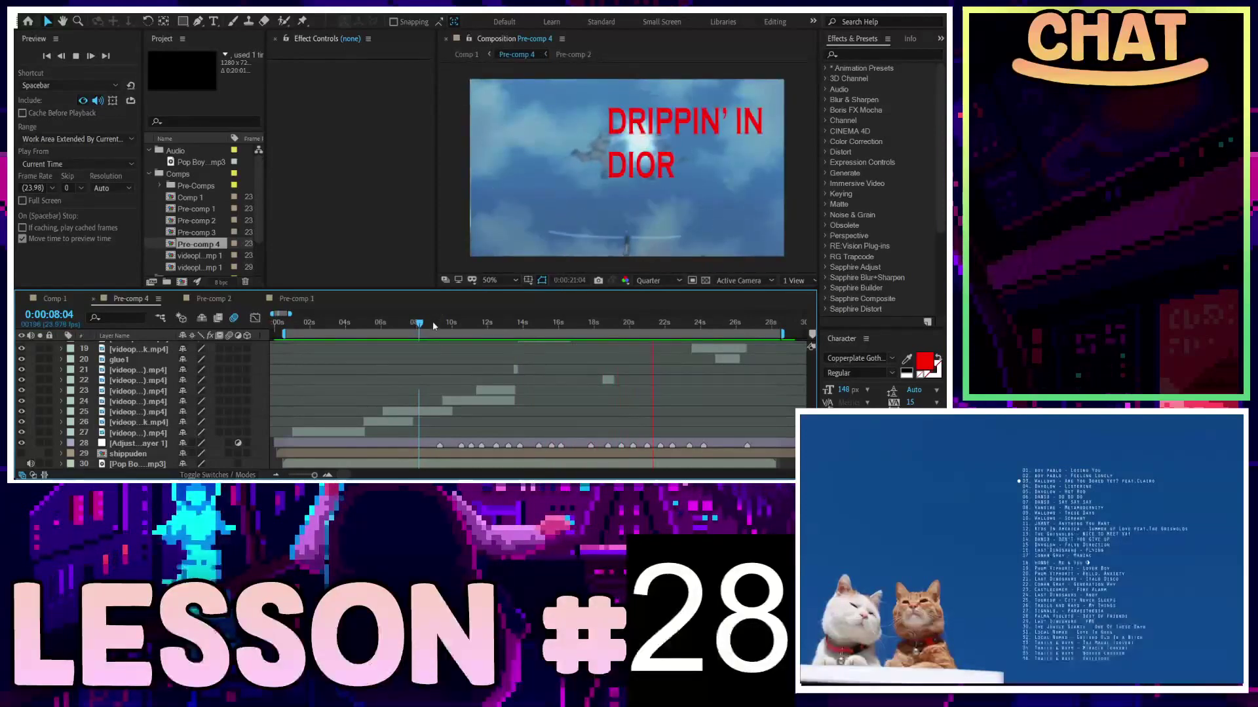
key("space")
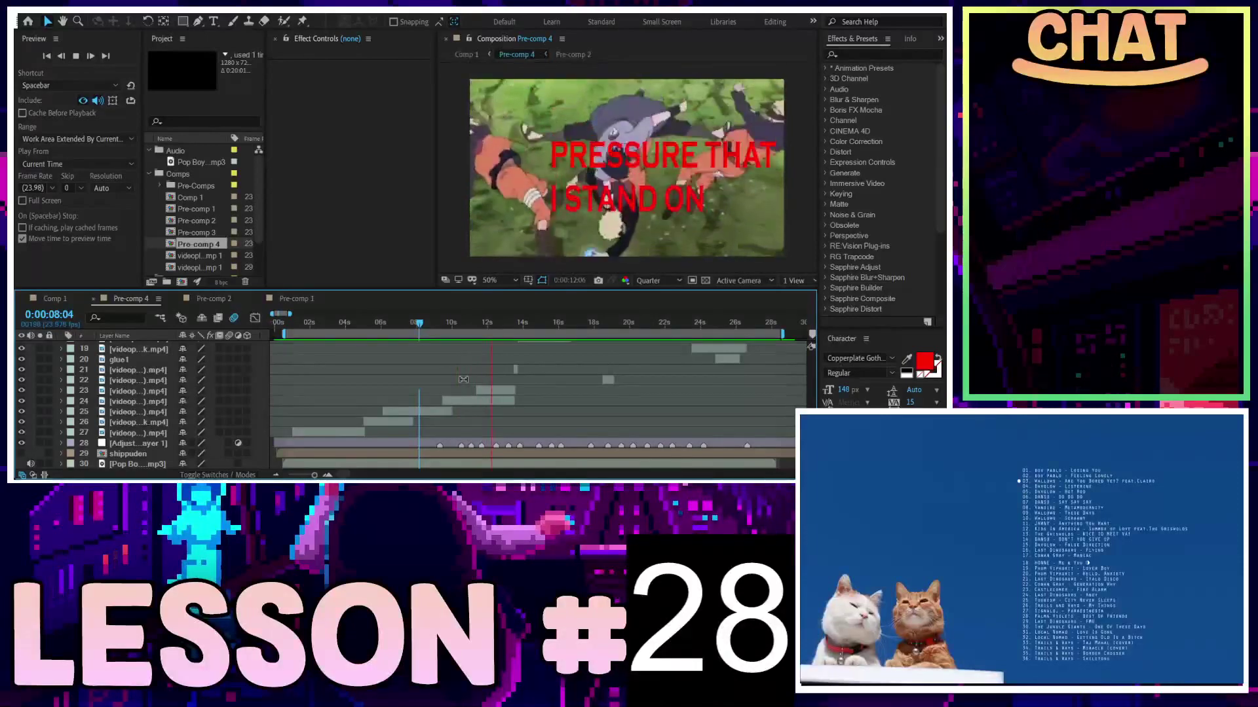
key("space")
Drag layer 23's fireball clip later, re-preview from 0:00:10:07, and zoom in at 0:00:13:15
left_click_drag(495, 391, 588, 391)
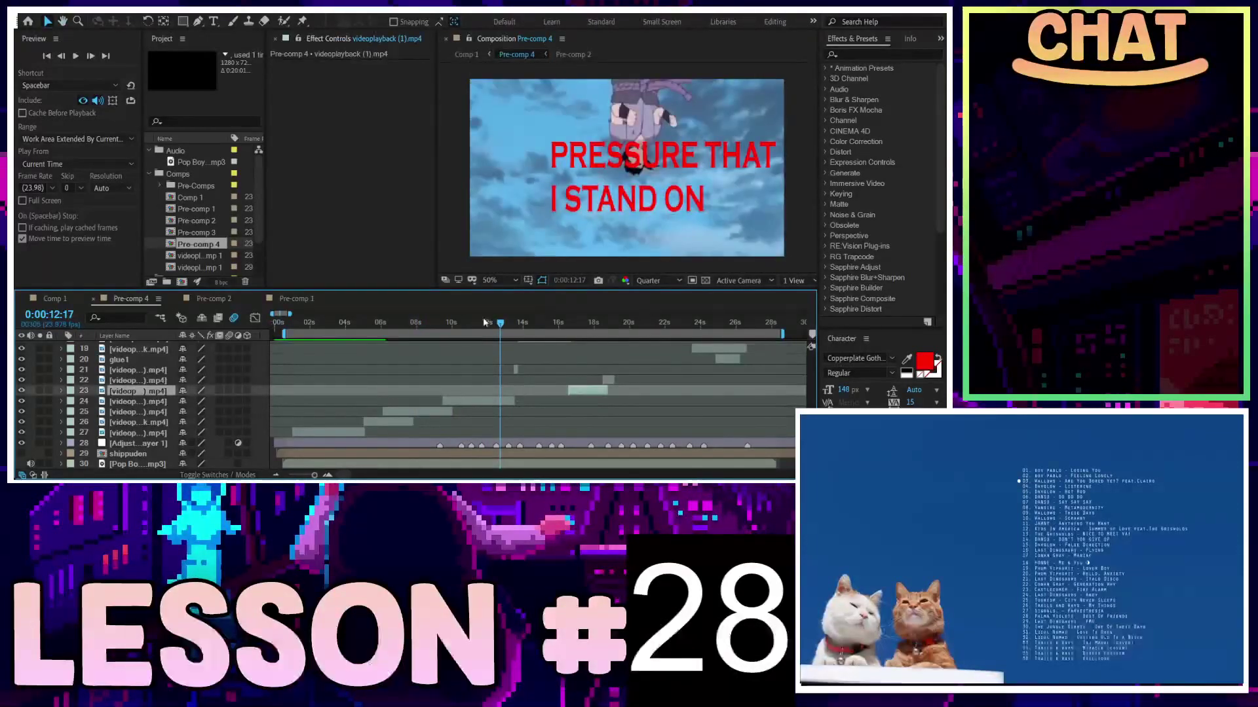
left_click_drag(486, 322, 456, 322)
key("space")
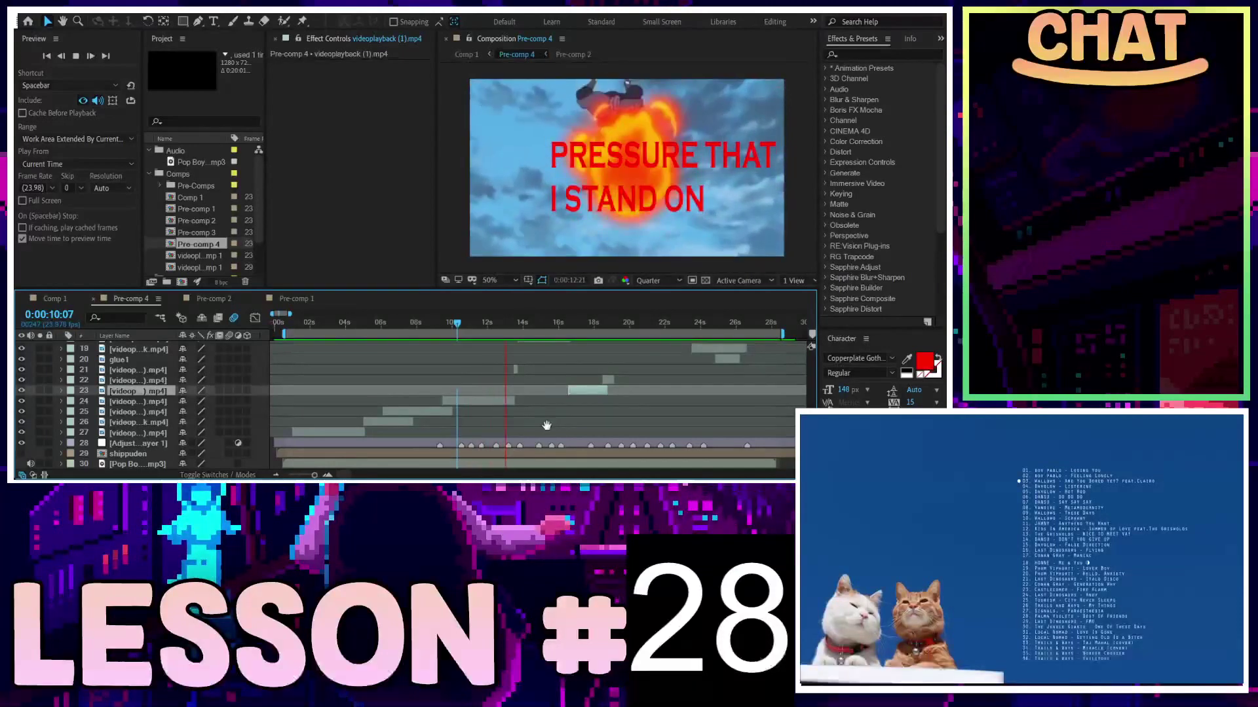
key("space")
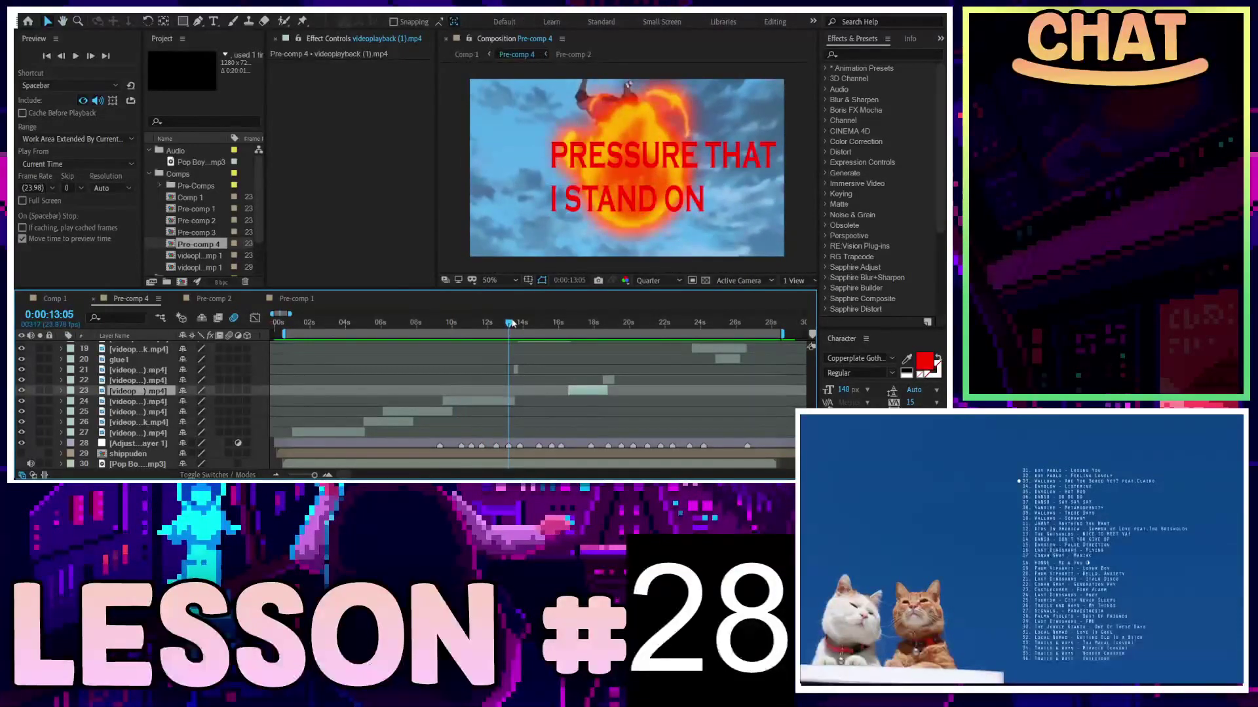
left_click_drag(513, 323, 515, 325)
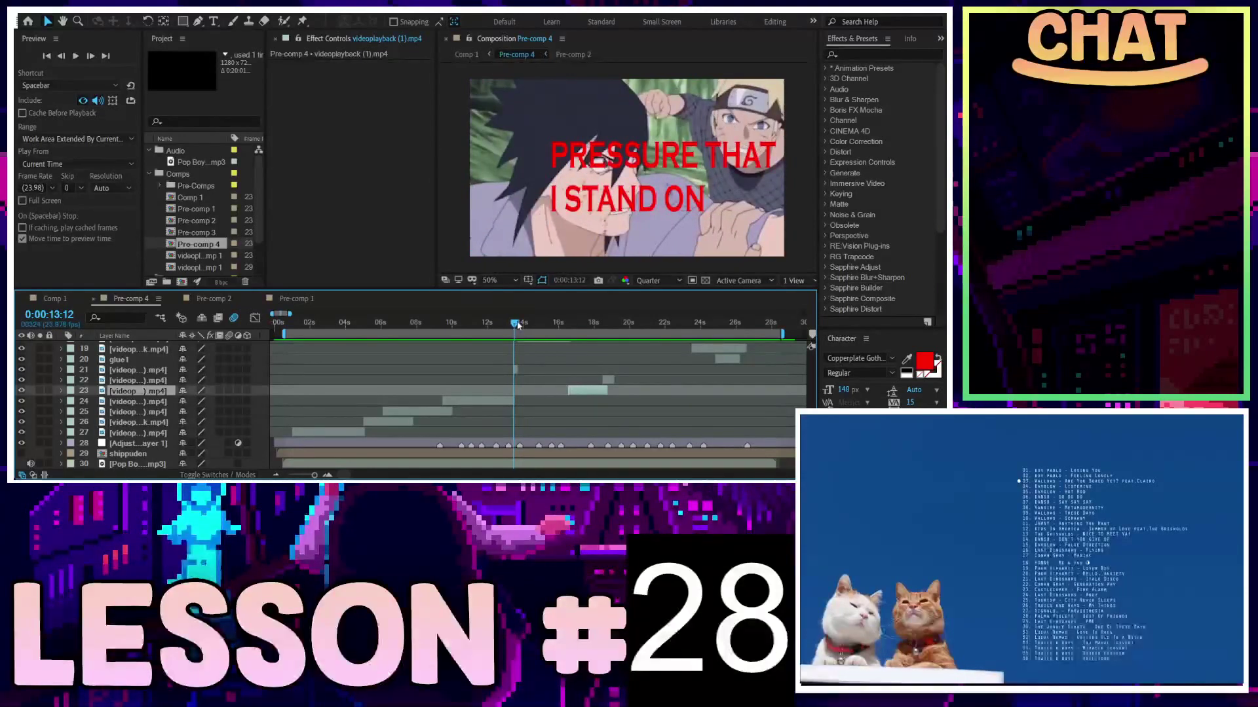
key("equal")
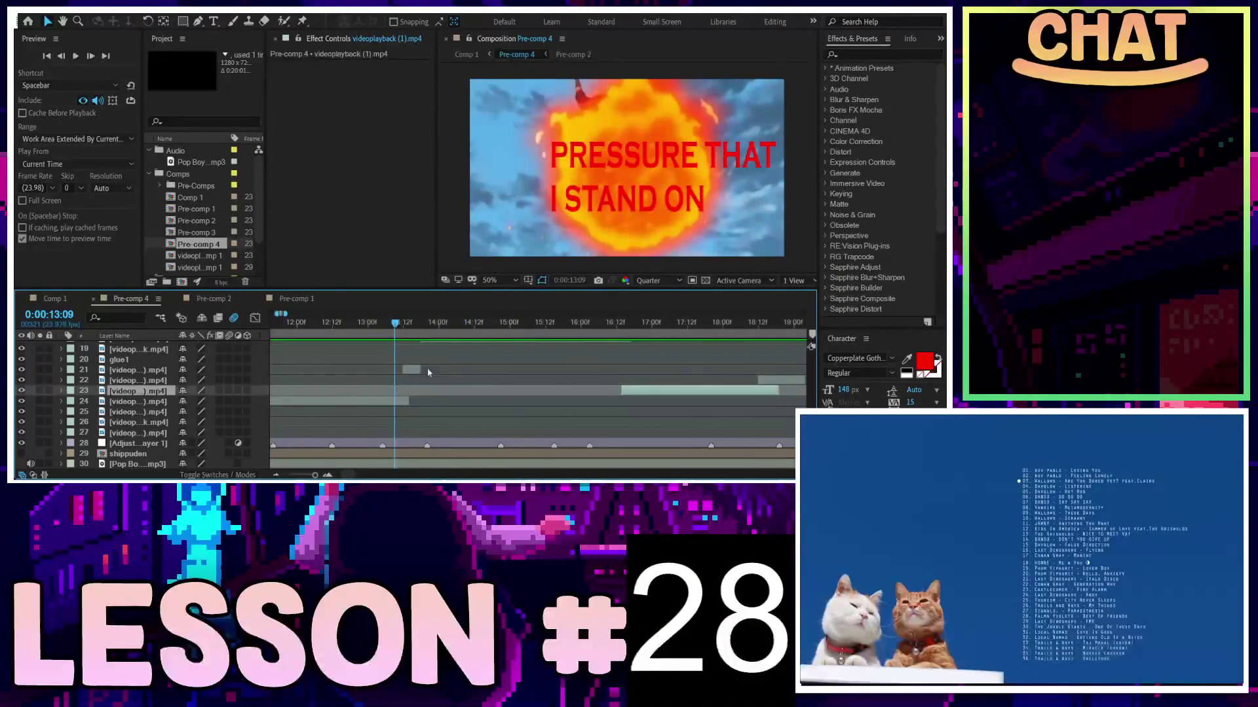
Extend and then trim layer 24's clip so it ends near 0:00:13:16
left_click(507, 369)
left_click_drag(413, 404, 437, 404)
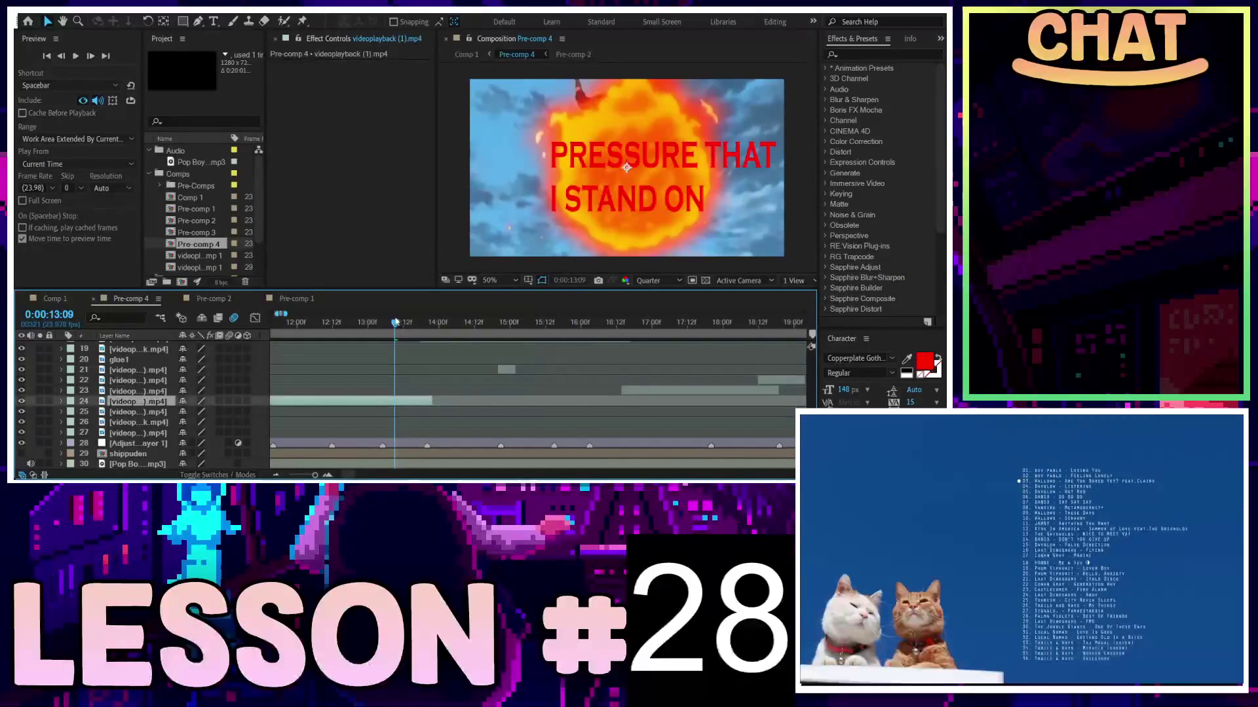
left_click_drag(396, 322, 433, 323)
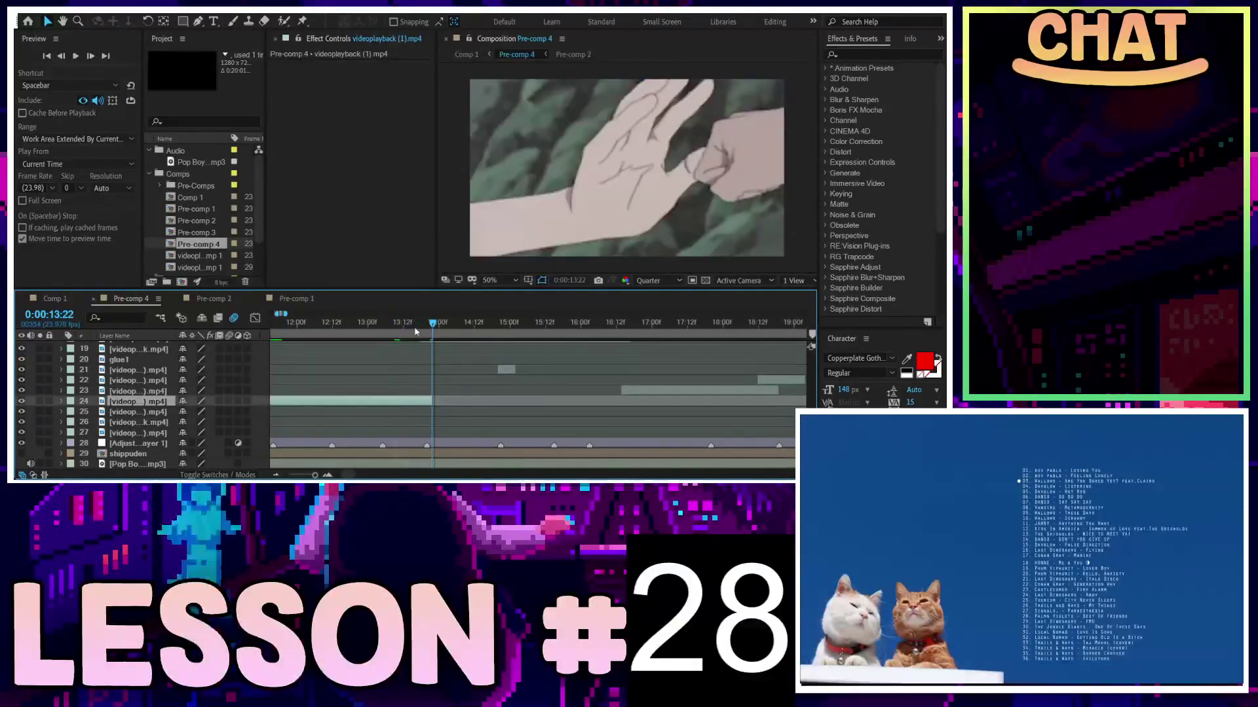
left_click(414, 332)
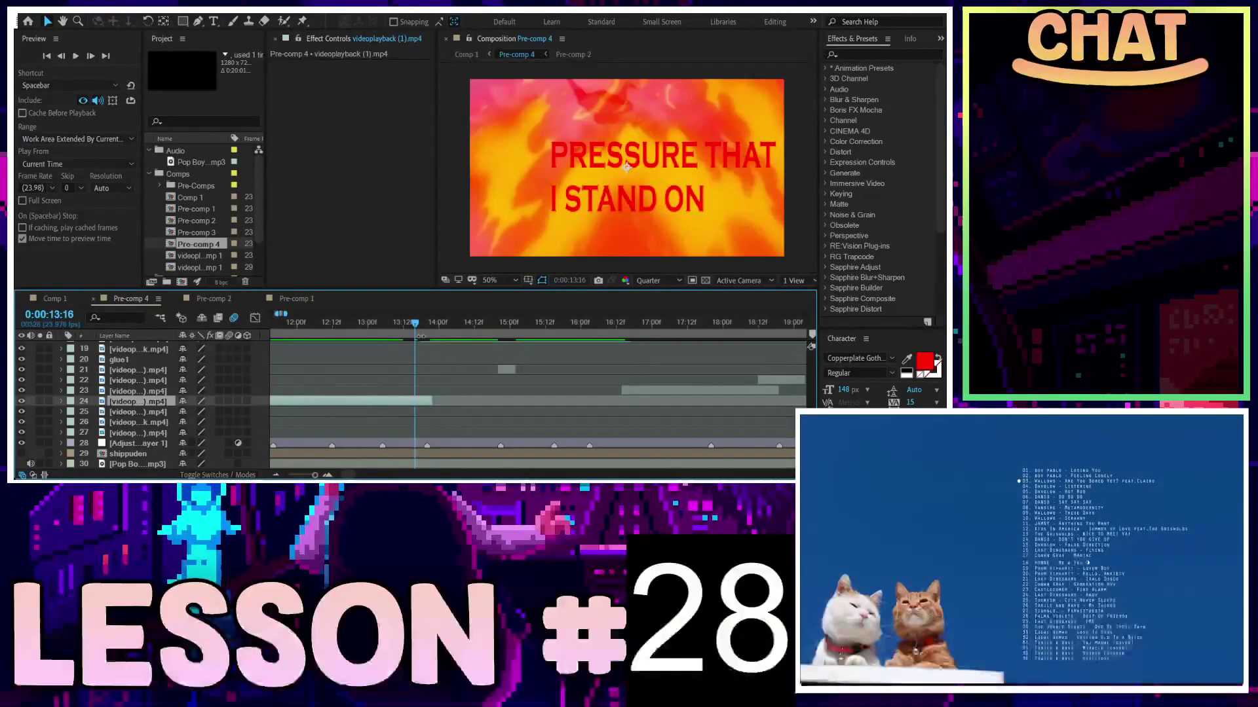
left_click_drag(433, 399, 419, 404)
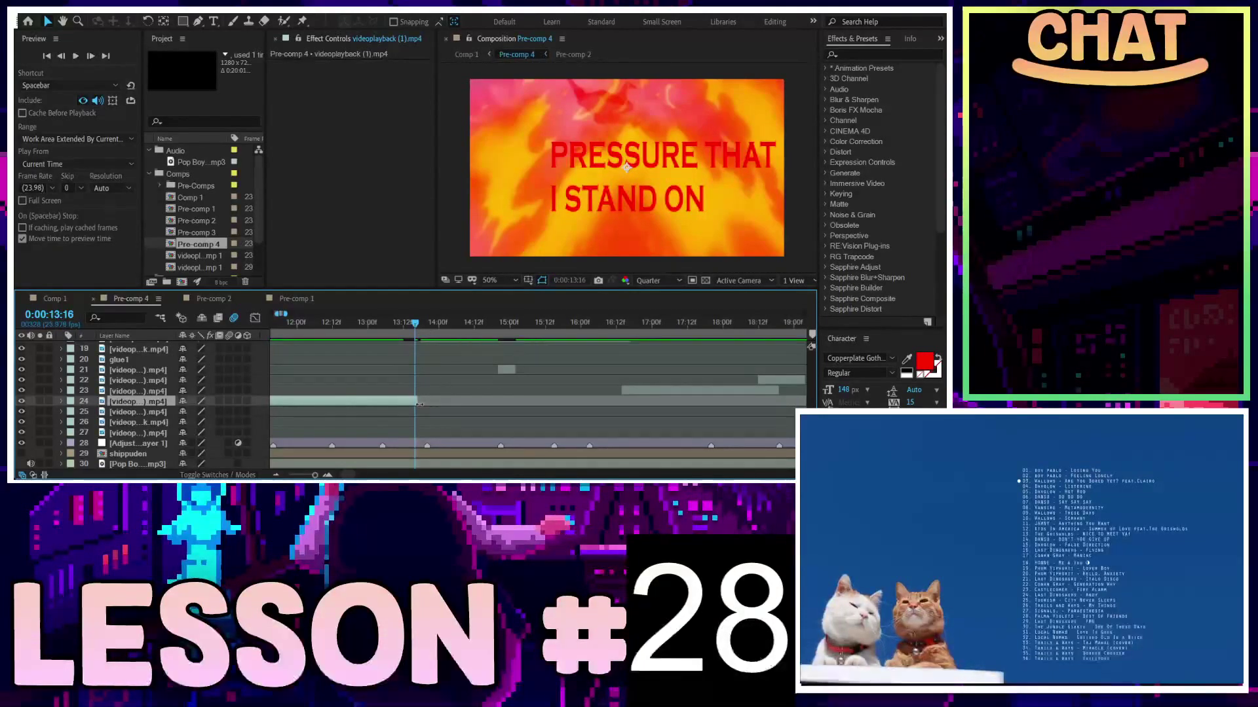
Preview the cut from 0:00:09:09, restart from 0:00:09:14, and stop playback
scroll(367, 409, "left", 5)
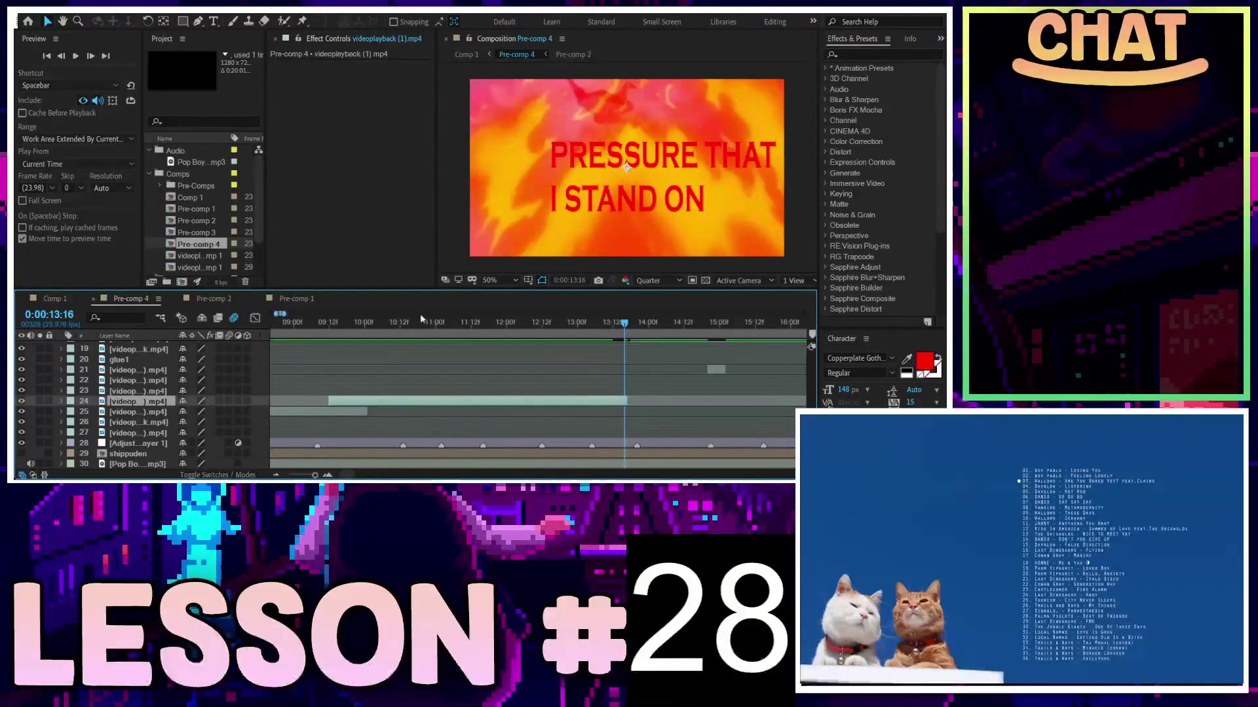
left_click(423, 322)
left_click(320, 327)
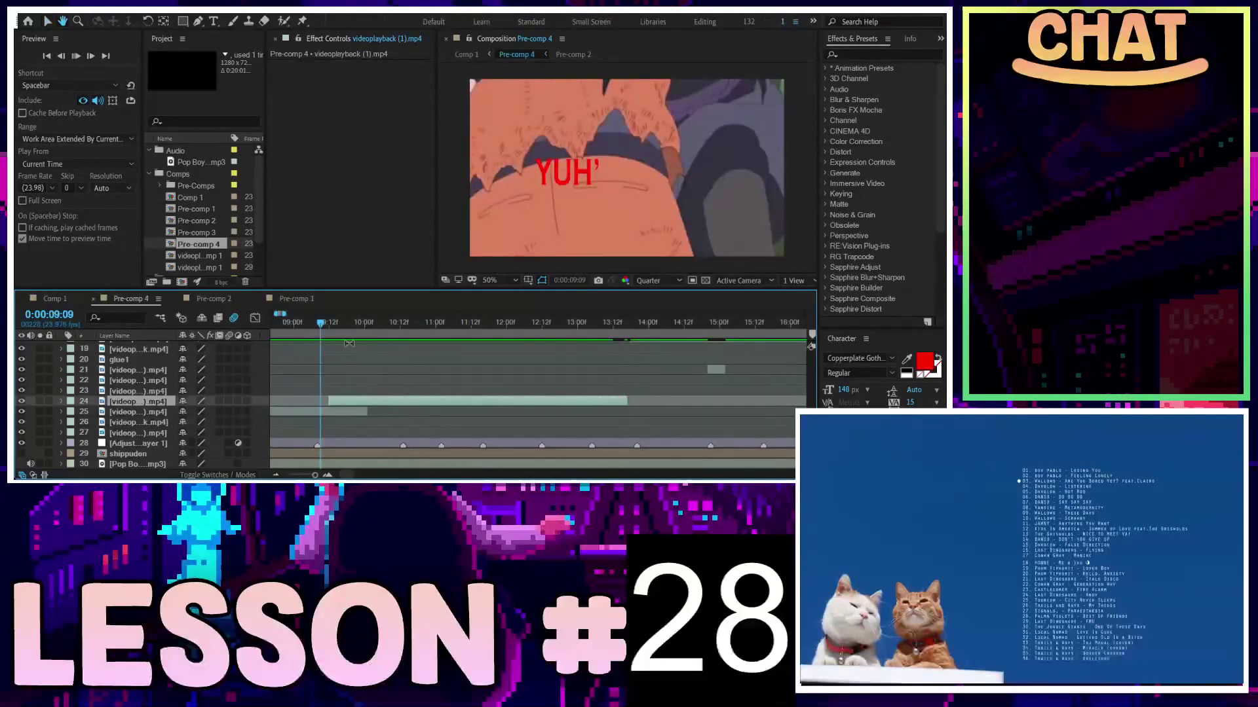
key("space")
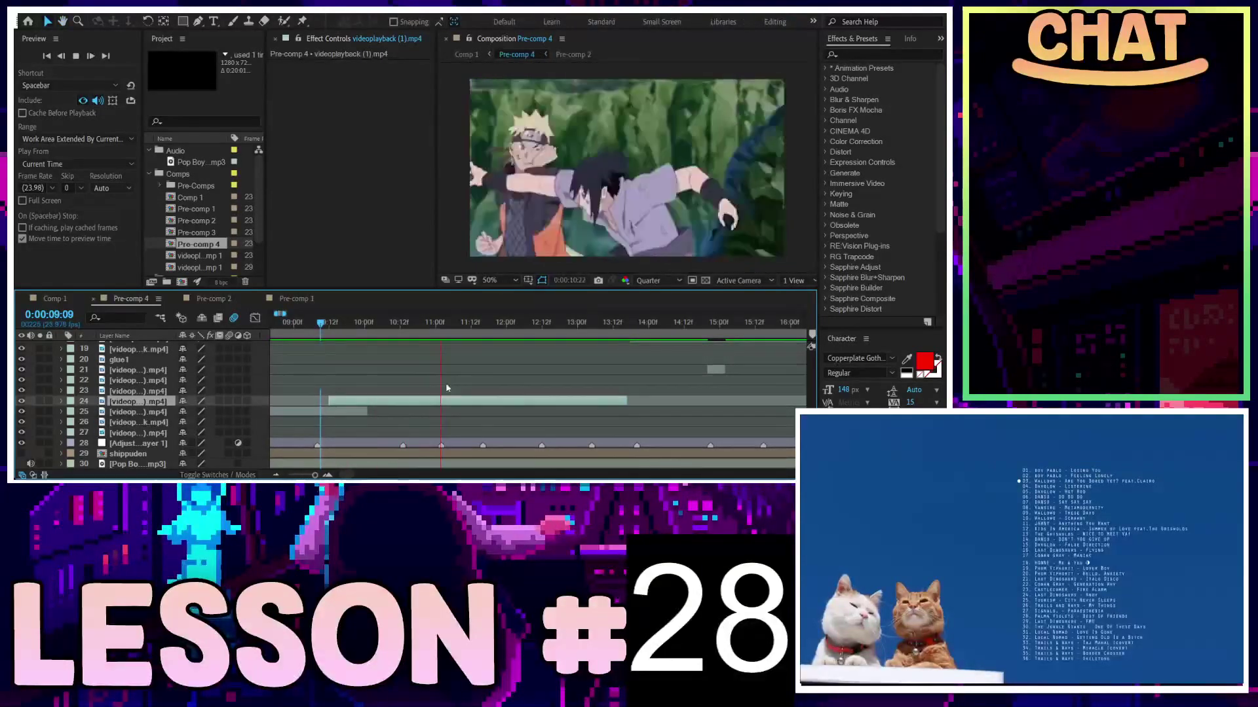
scroll(441, 389, "down", 3, "alt")
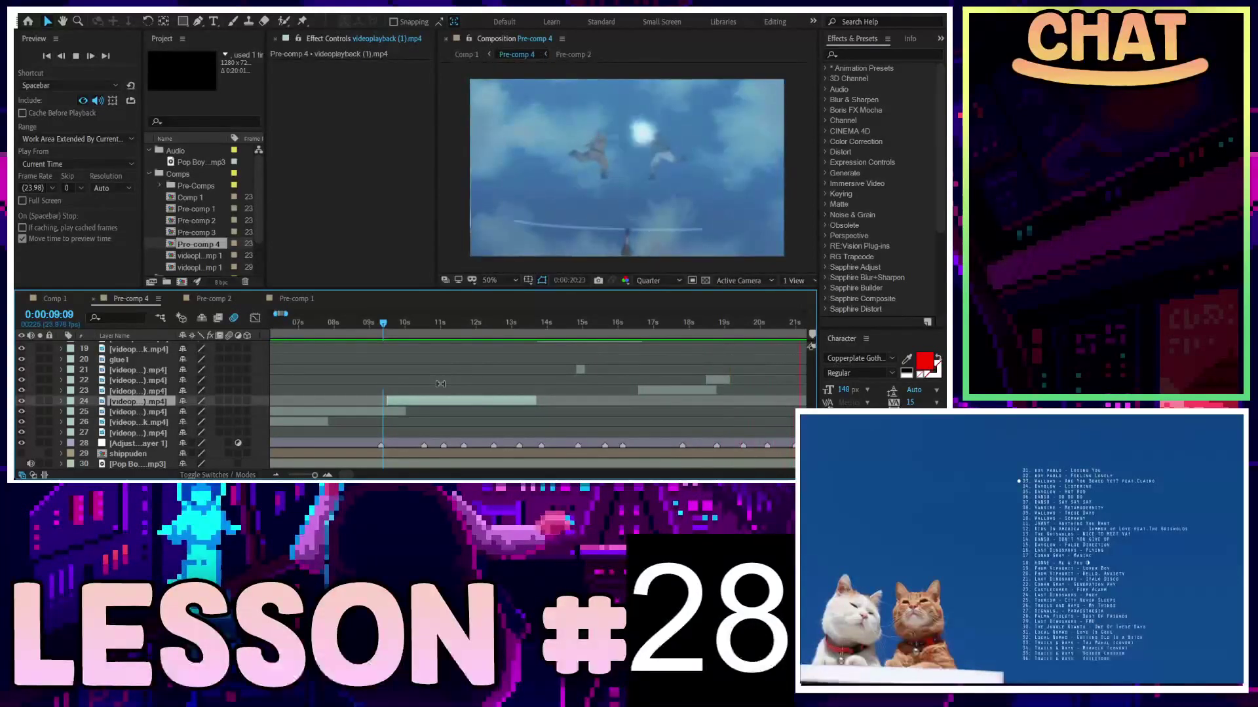
scroll(437, 385, "down", 3)
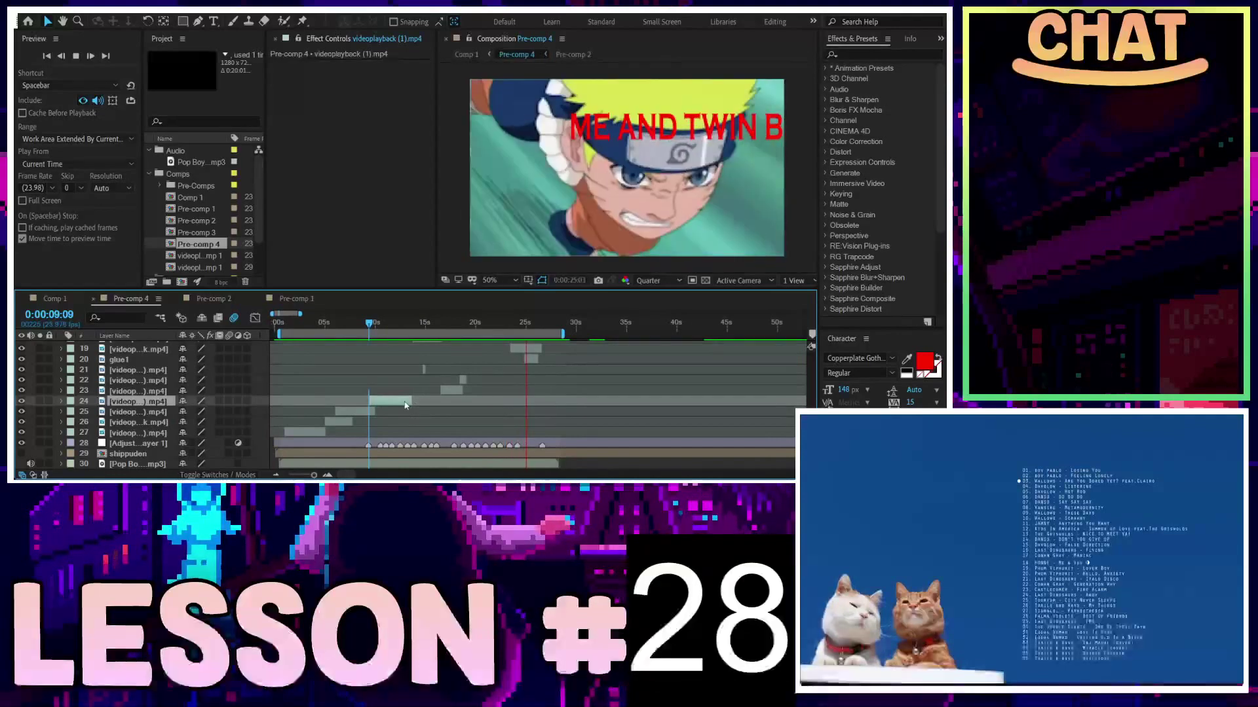
left_click(371, 325)
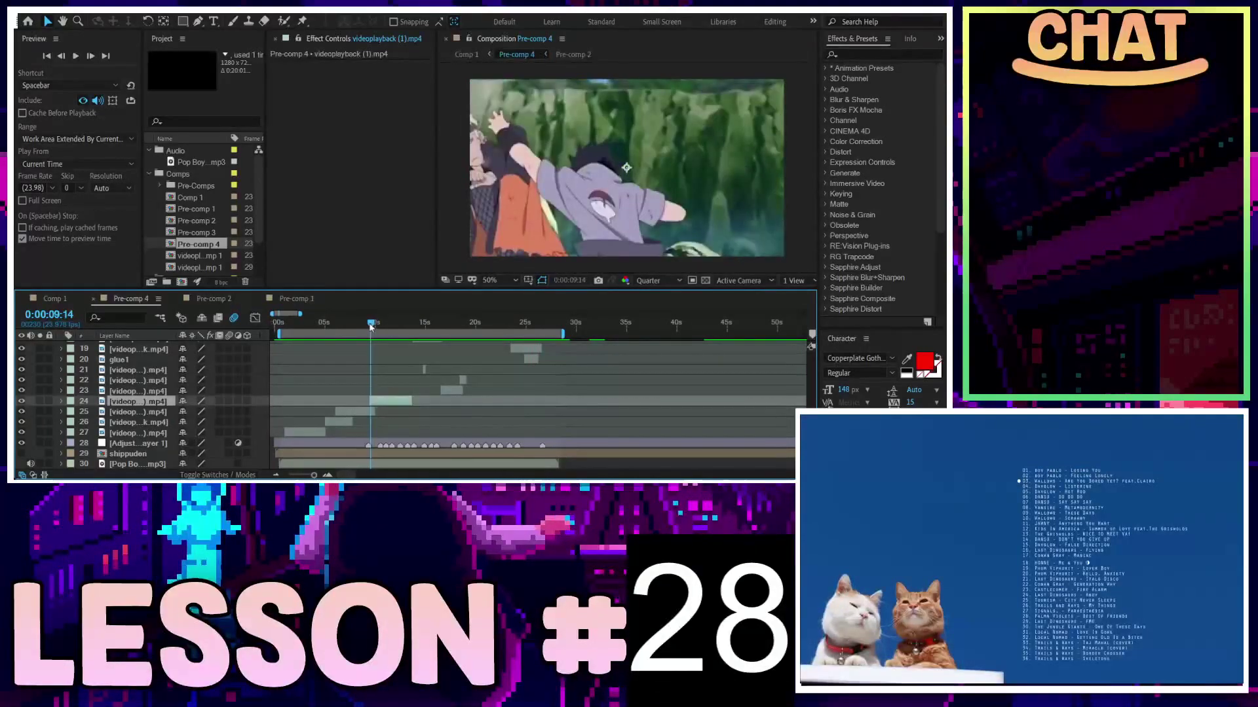
key("space")
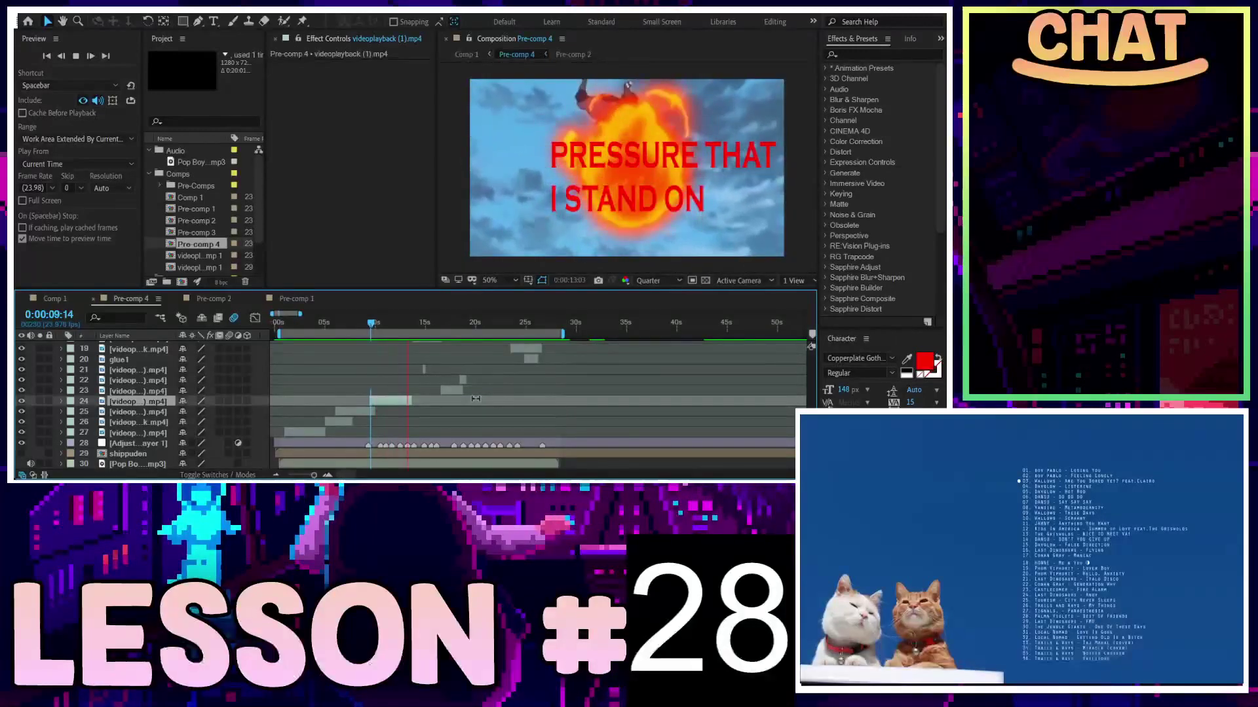
key("space")
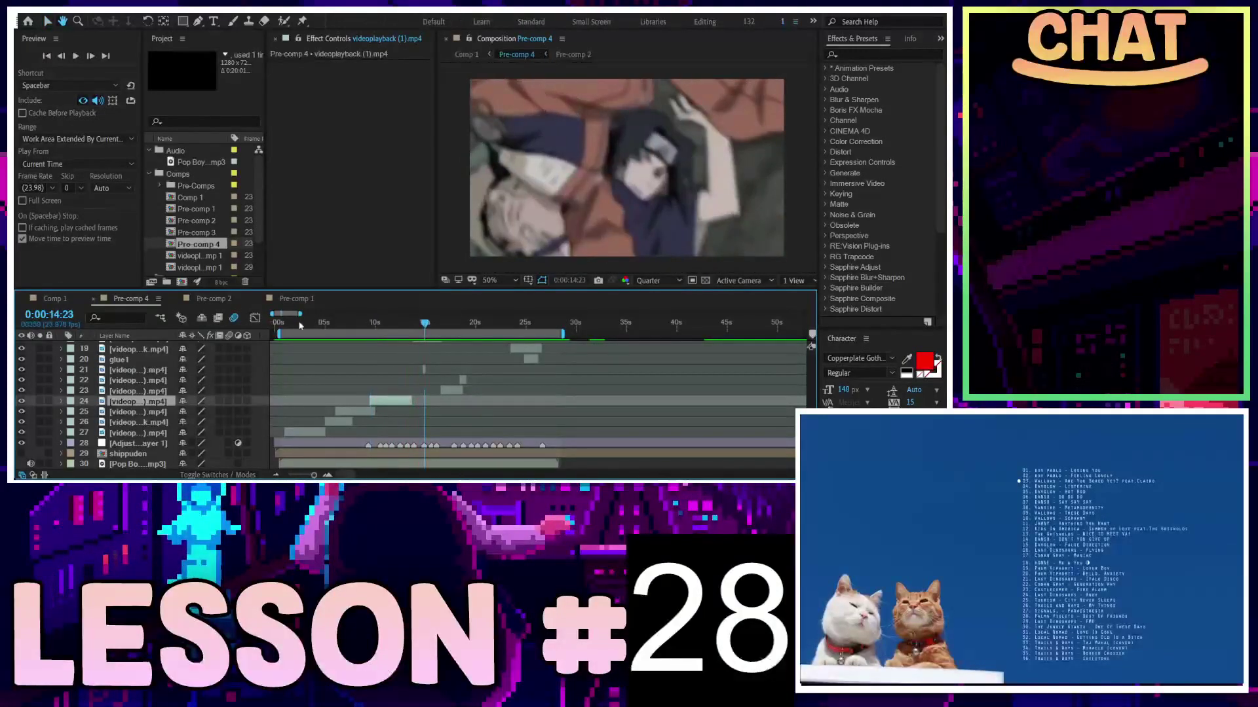
Open Pre-comp 2 and scrub its staircase of clips from about 52 seconds to around 1:12
left_click(219, 300)
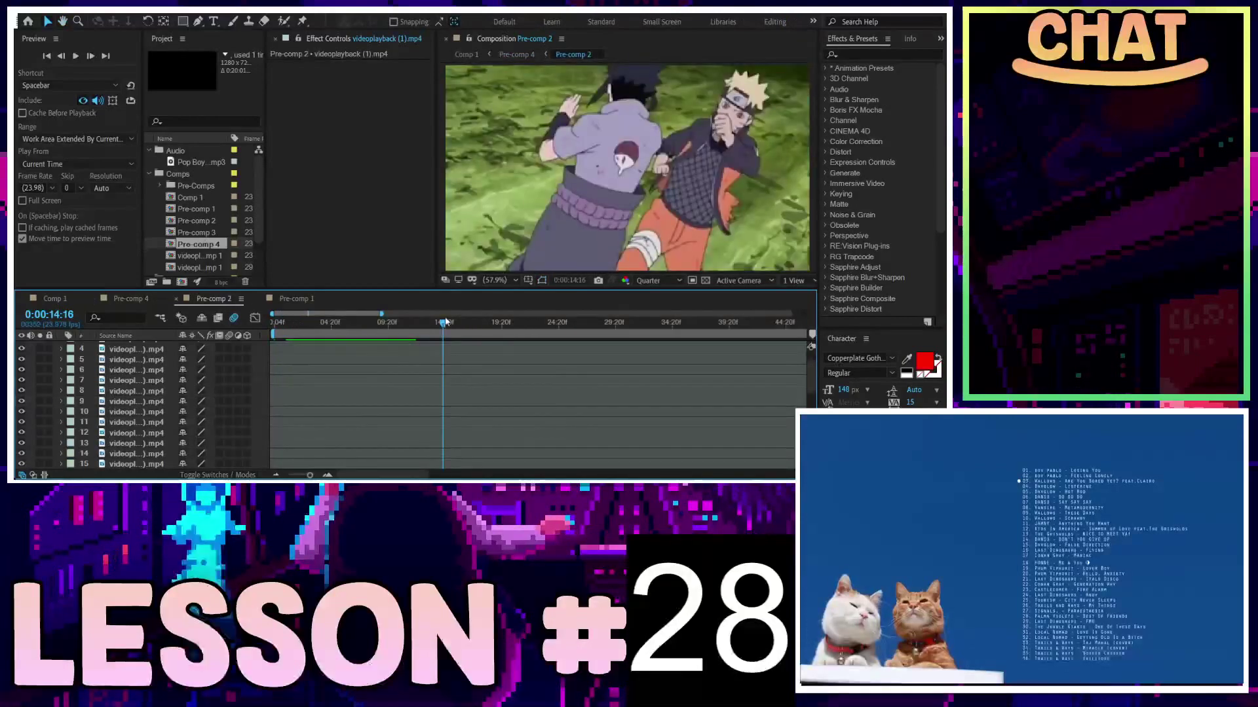
mouse_move(443, 322)
left_mouse_down()
mouse_move(428, 322)
mouse_move(487, 322)
left_mouse_up()
scroll(452, 326, "down", 5)
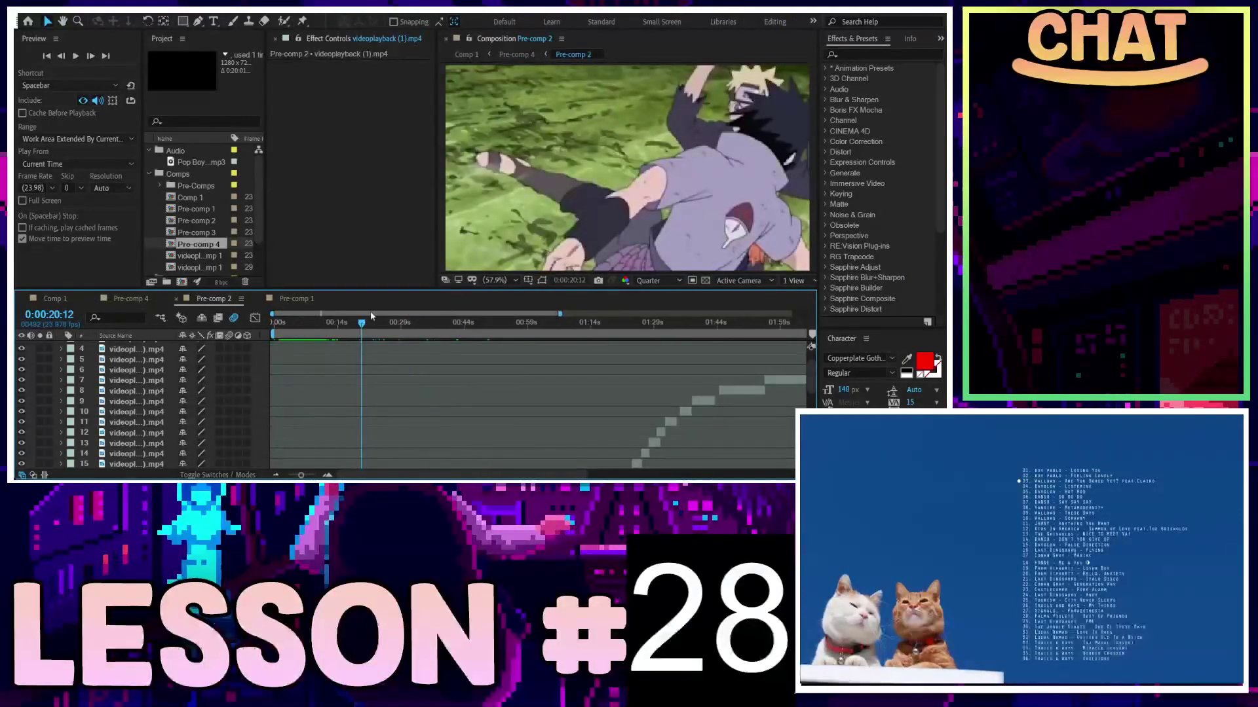
left_click_drag(409, 330, 456, 322)
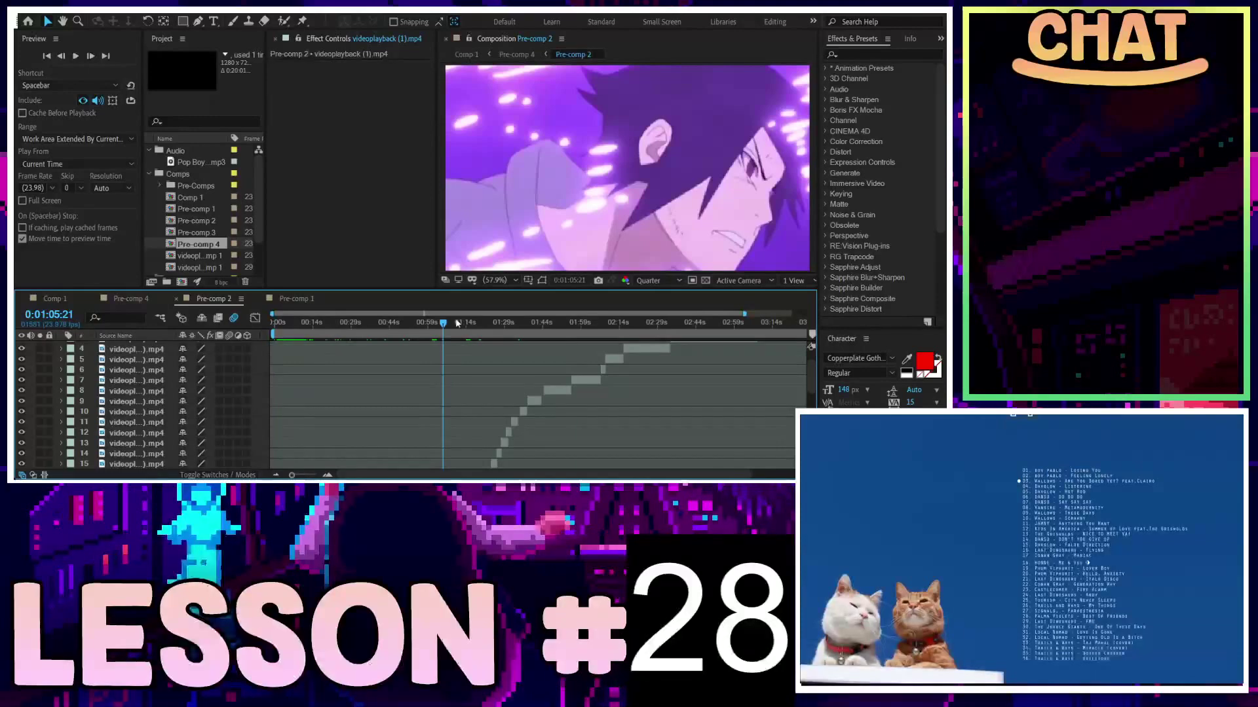
left_click_drag(457, 323, 513, 337)
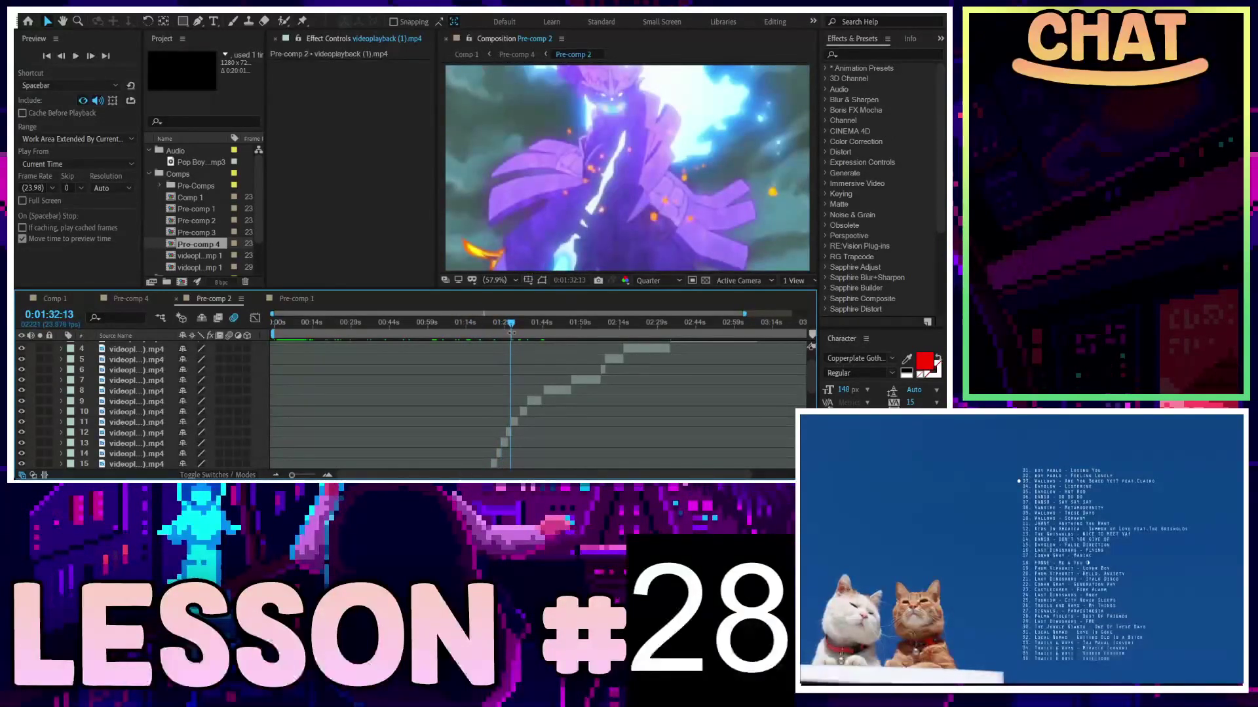
scroll(476, 375, "down", 3)
scroll(475, 375, "down", 3)
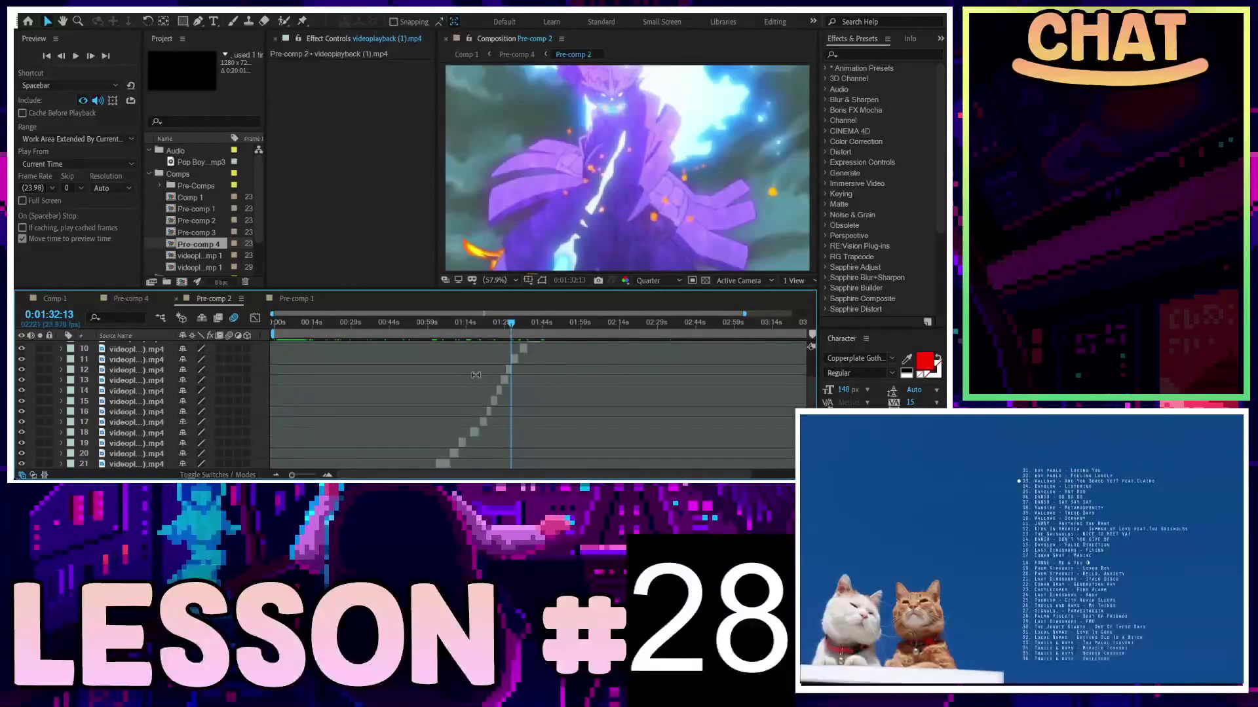
scroll(476, 375, "down", 3)
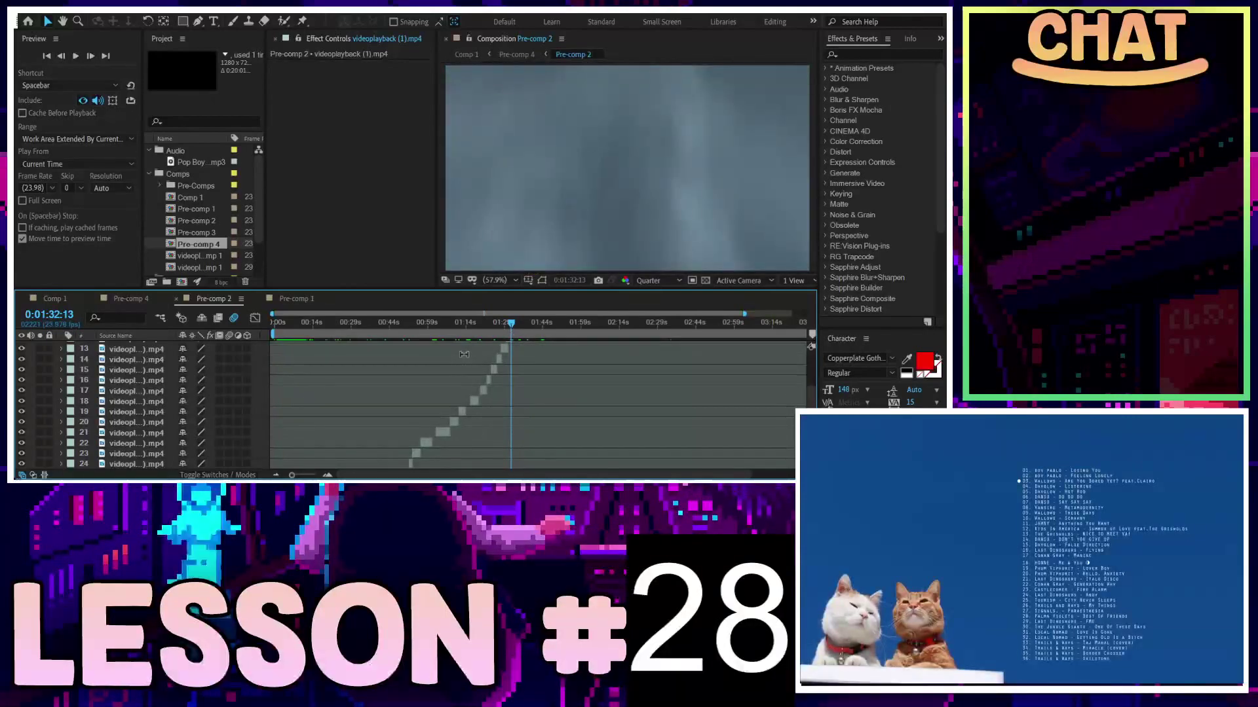
mouse_move(516, 331)
left_mouse_down()
mouse_move(408, 343)
mouse_move(470, 341)
left_mouse_up()
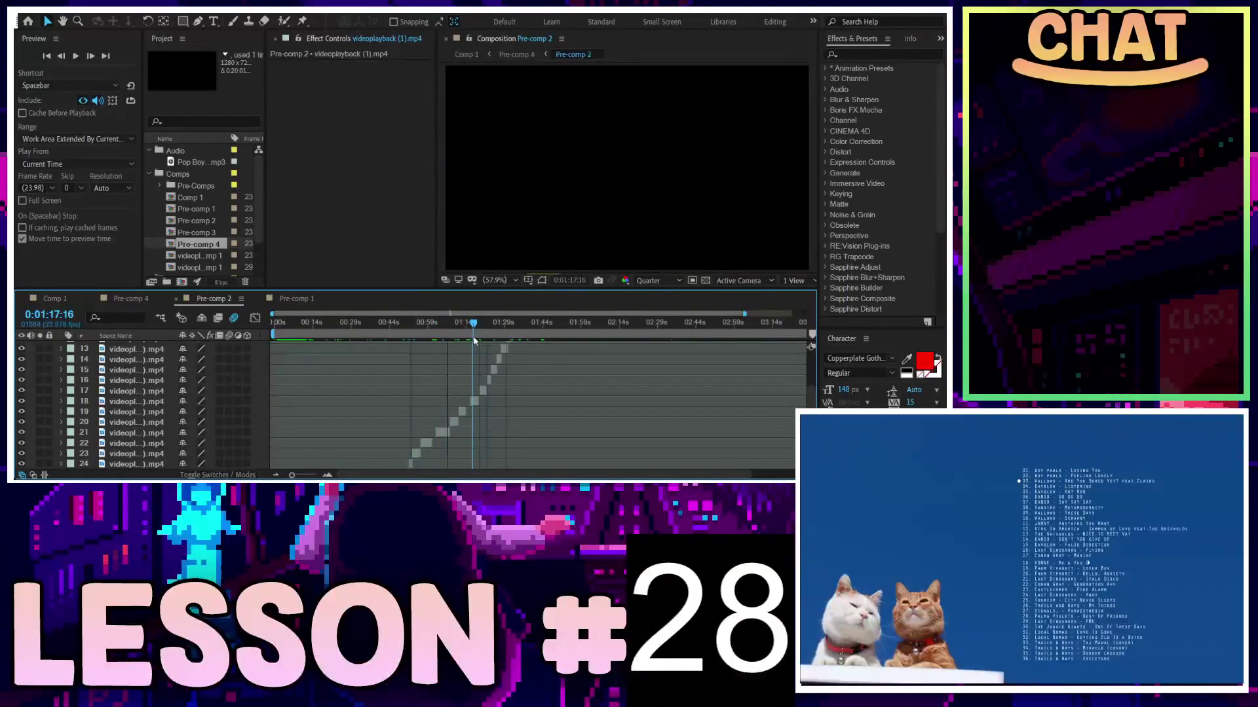
Scrub Pre-comp 2 to about 1:25, then back to 44 and 32 seconds, previewing and stopping
mouse_move(473, 340)
left_mouse_down()
mouse_move(507, 339)
mouse_move(398, 351)
left_mouse_up()
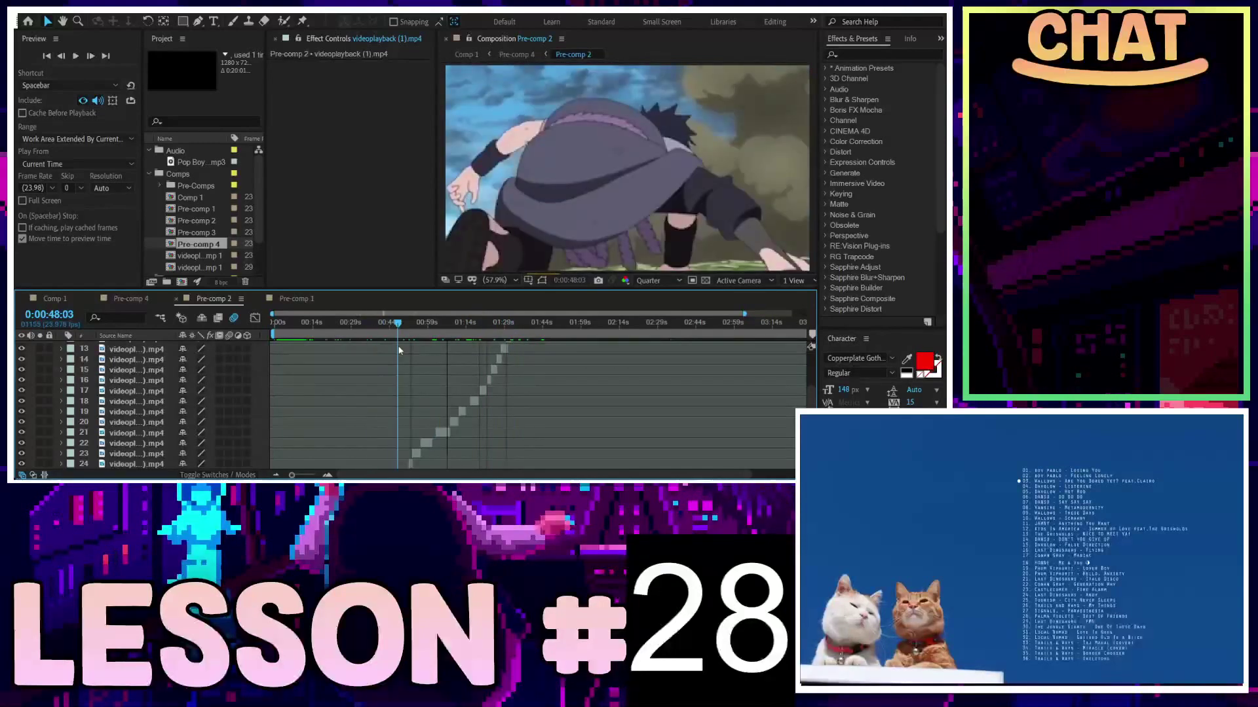
scroll(383, 359, "down", 3)
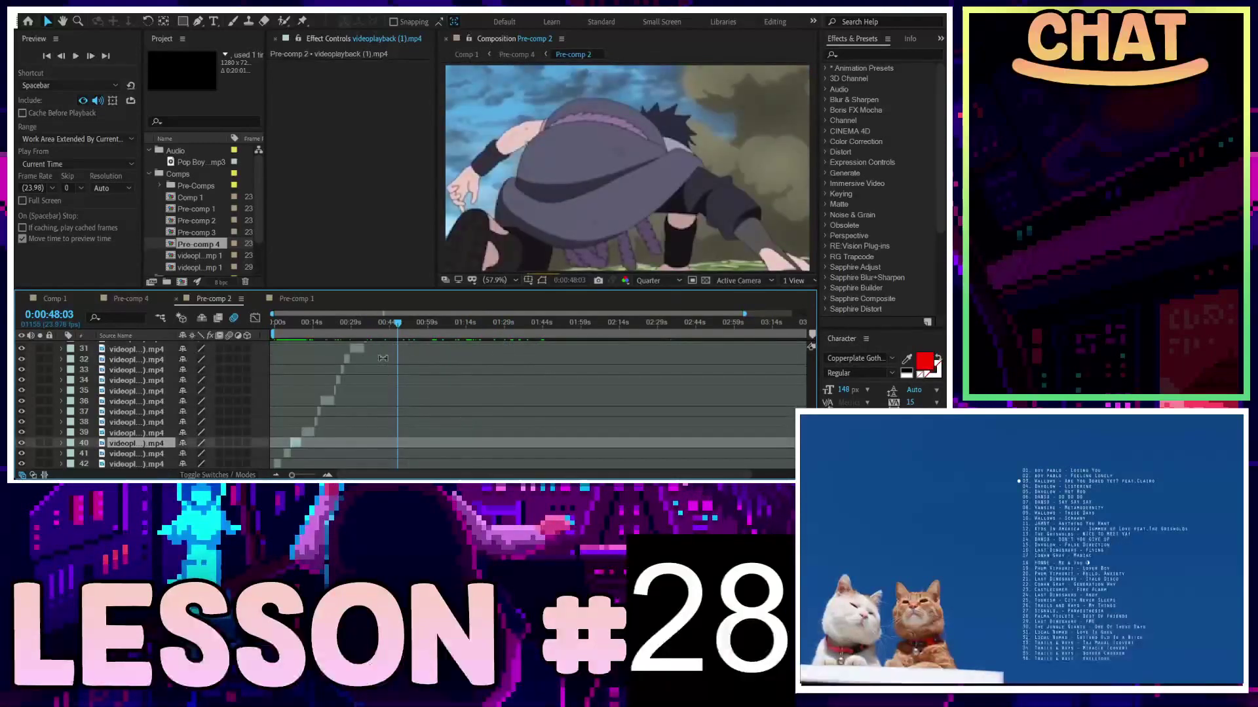
scroll(382, 343, "down", 3)
scroll(391, 367, "up", 1)
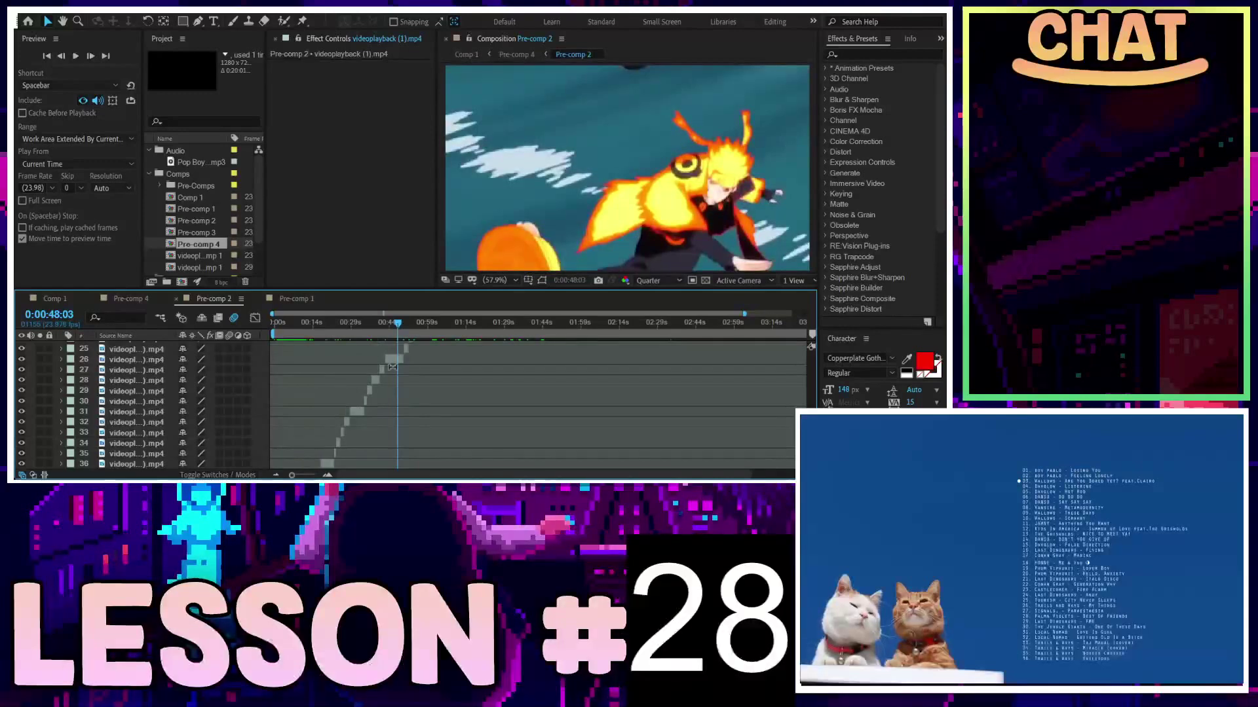
left_click_drag(401, 330, 383, 324)
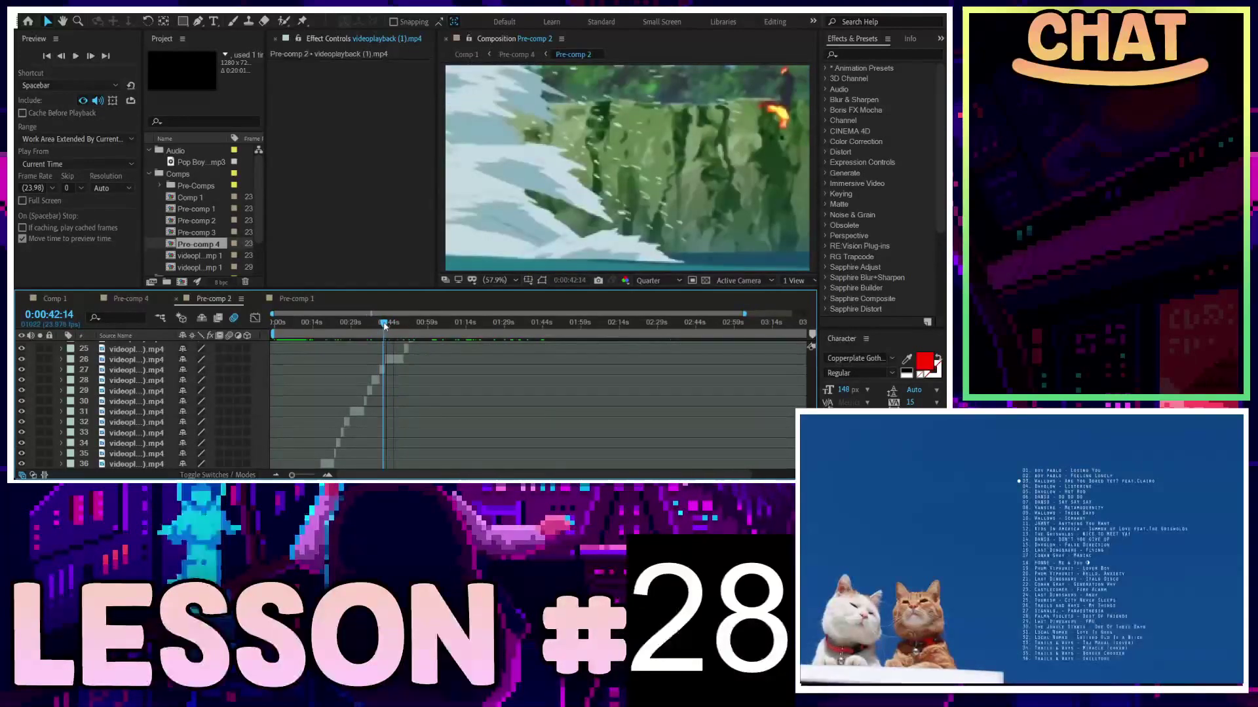
left_click(358, 329)
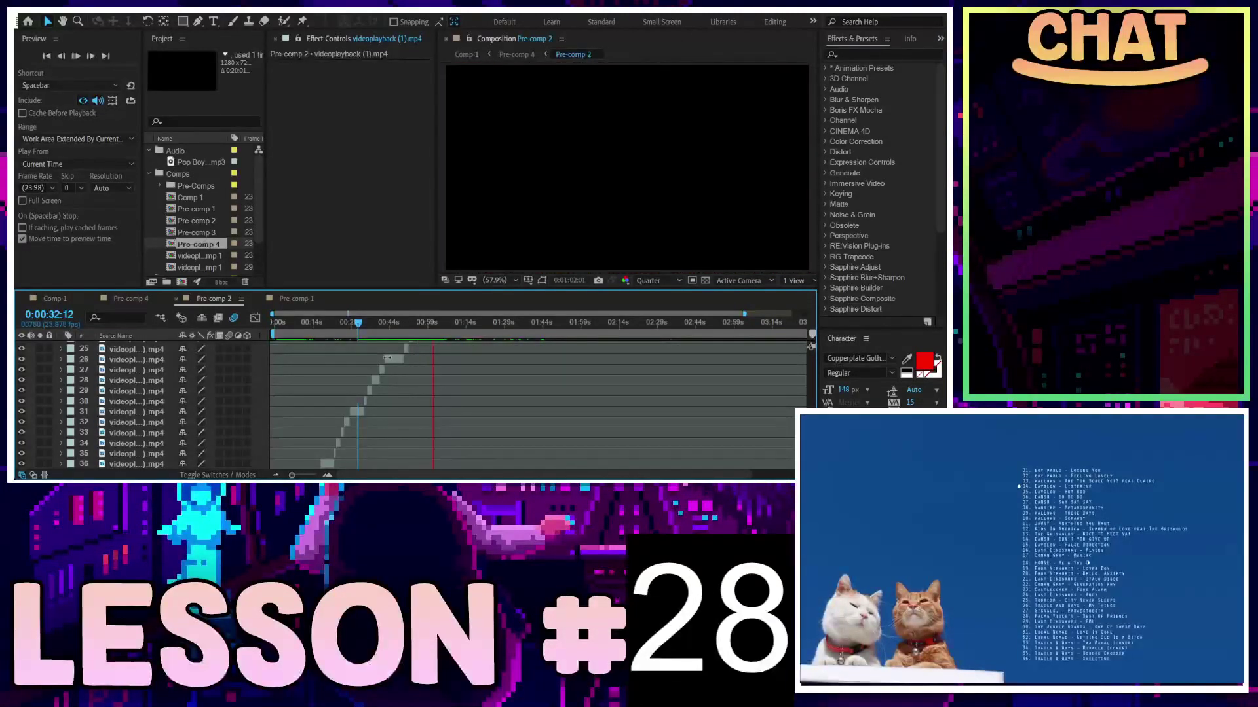
key("space")
Zoom the timeline in, select layer 22's clip, and return to Pre-comp 4
scroll(437, 424, "up", 3)
key("equal")
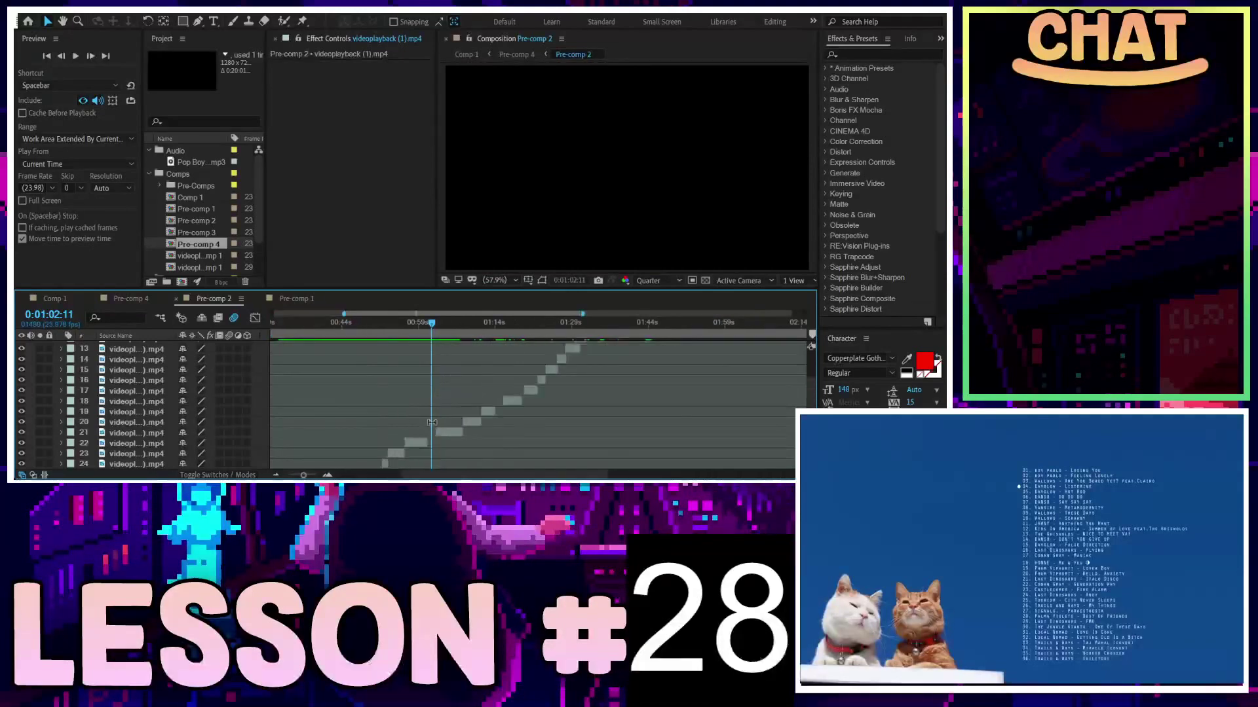
key("equal")
left_click(414, 414)
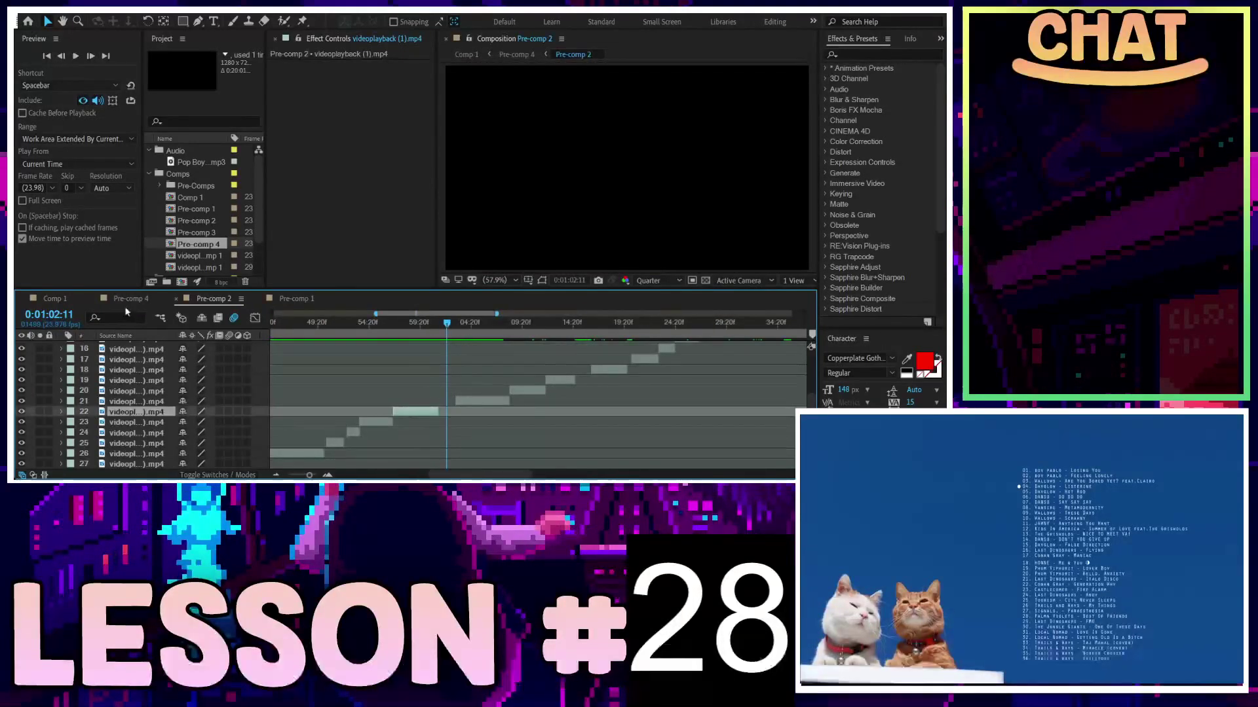
left_click(119, 300)
Zoom in on Pre-comp 4 and preview from 14 and 9 seconds up to the PRESSURE THAT I STAND ON caption
key("equal")
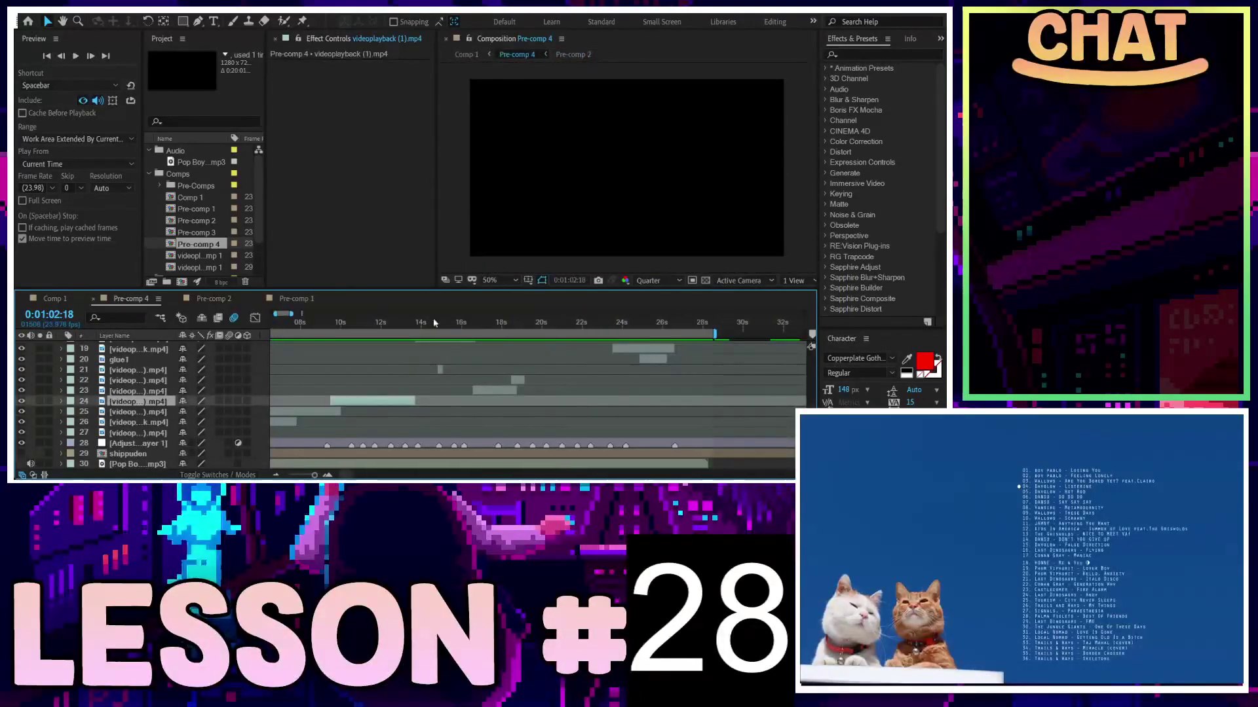
left_click(425, 322)
key("space")
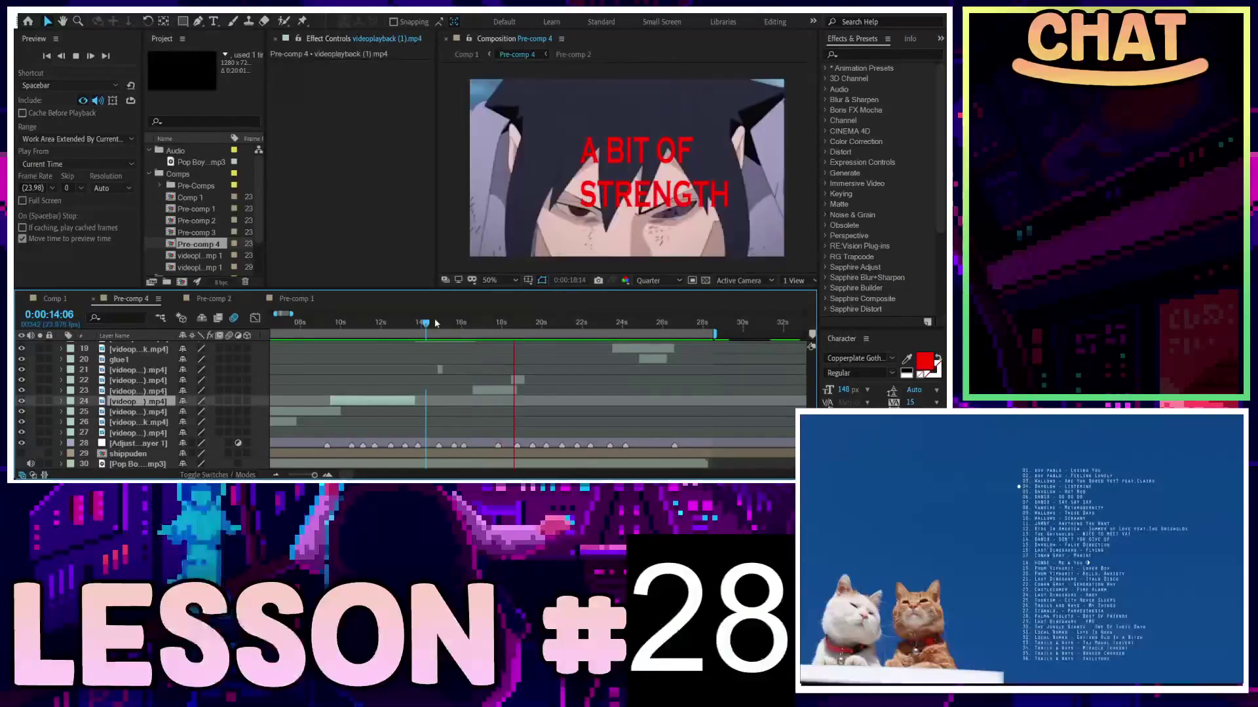
left_click(338, 322)
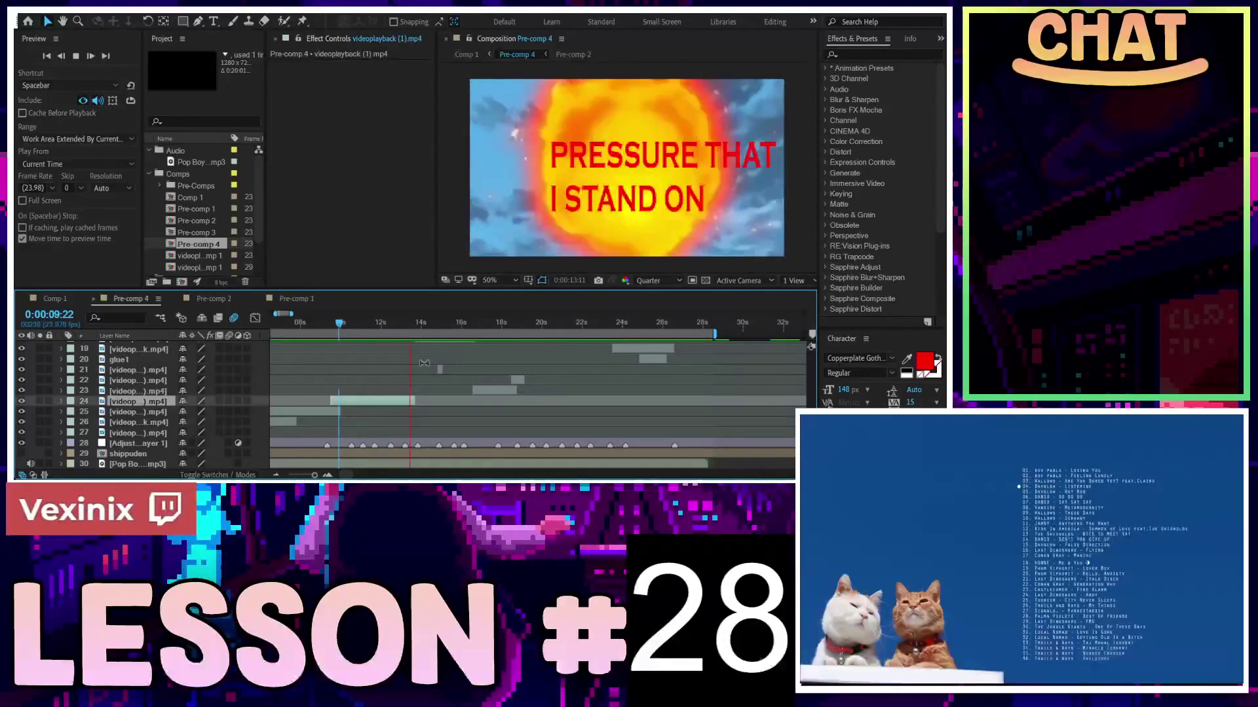
left_click(386, 325)
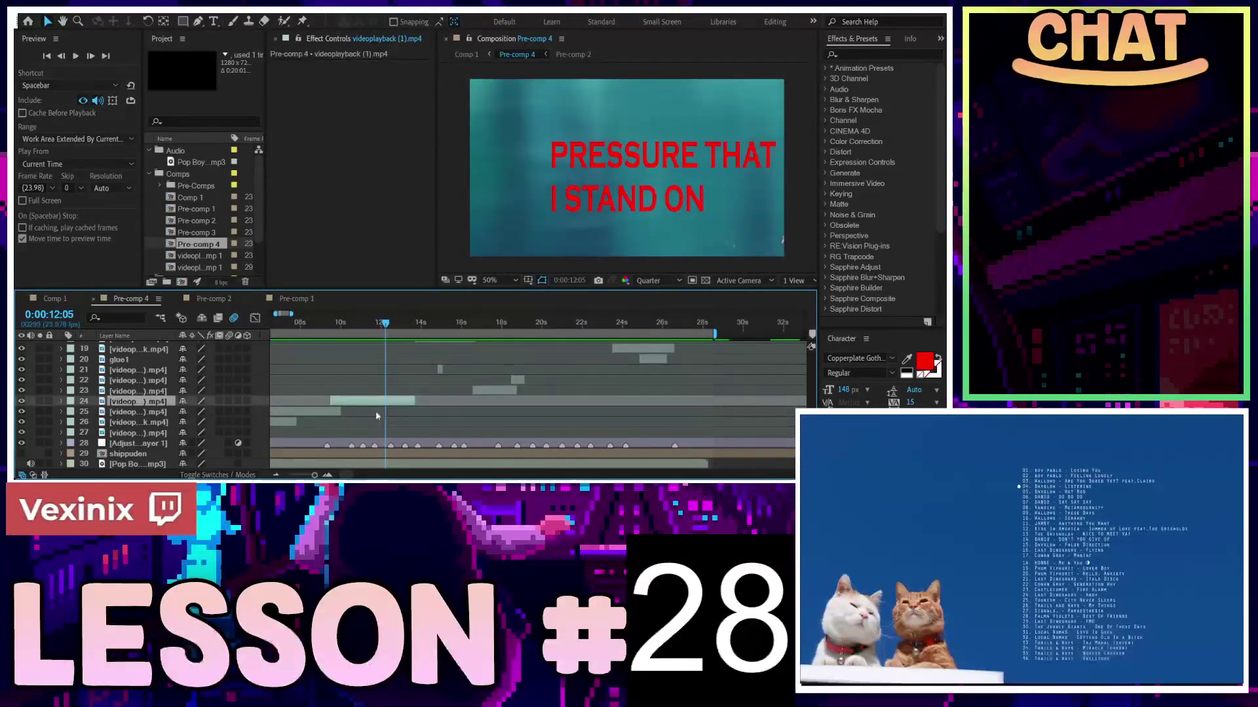
Paste a copied clip as a new yellow layer and preview it between 10:14 and 12:05
key("ctrl+v")
key("minus")
key("minus")
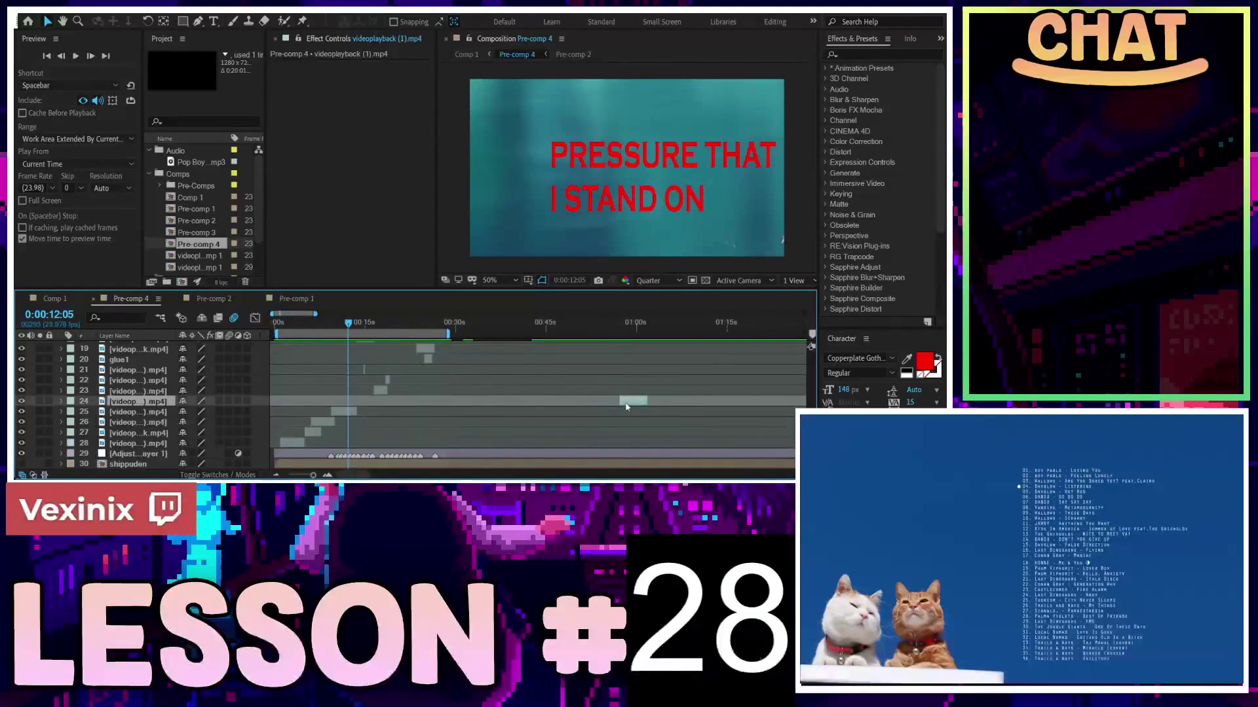
key("equal")
key("equal")
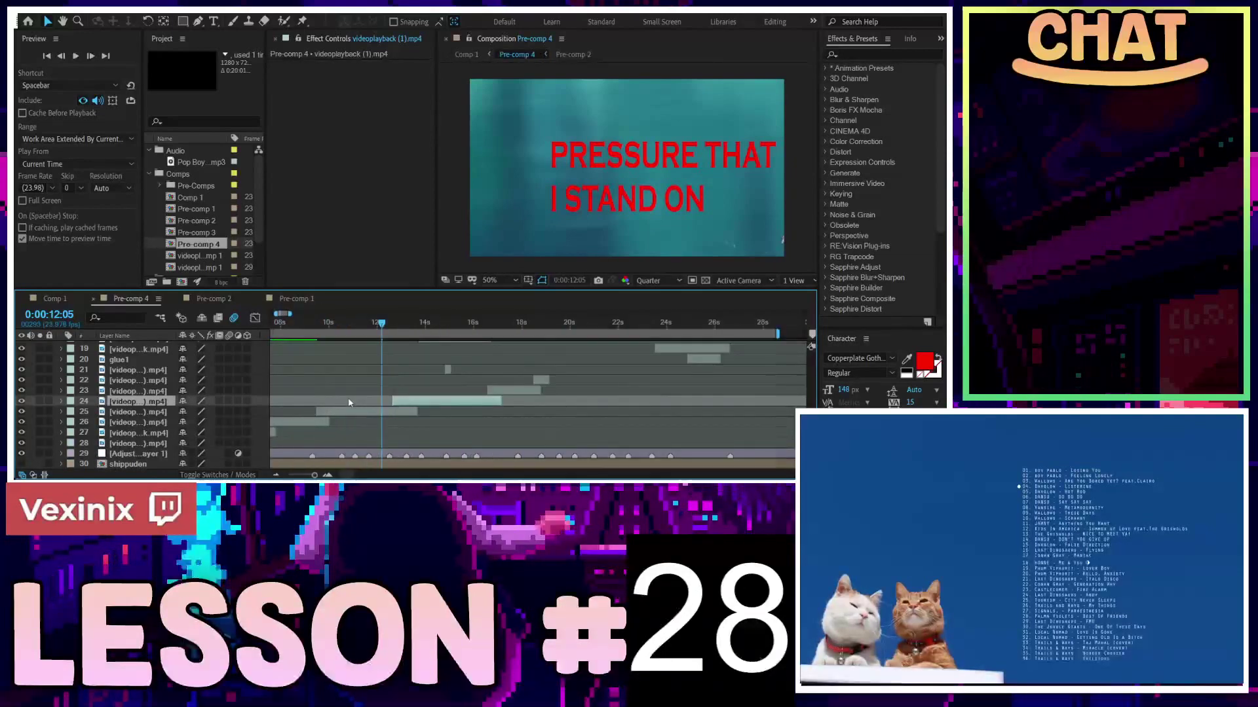
key("space")
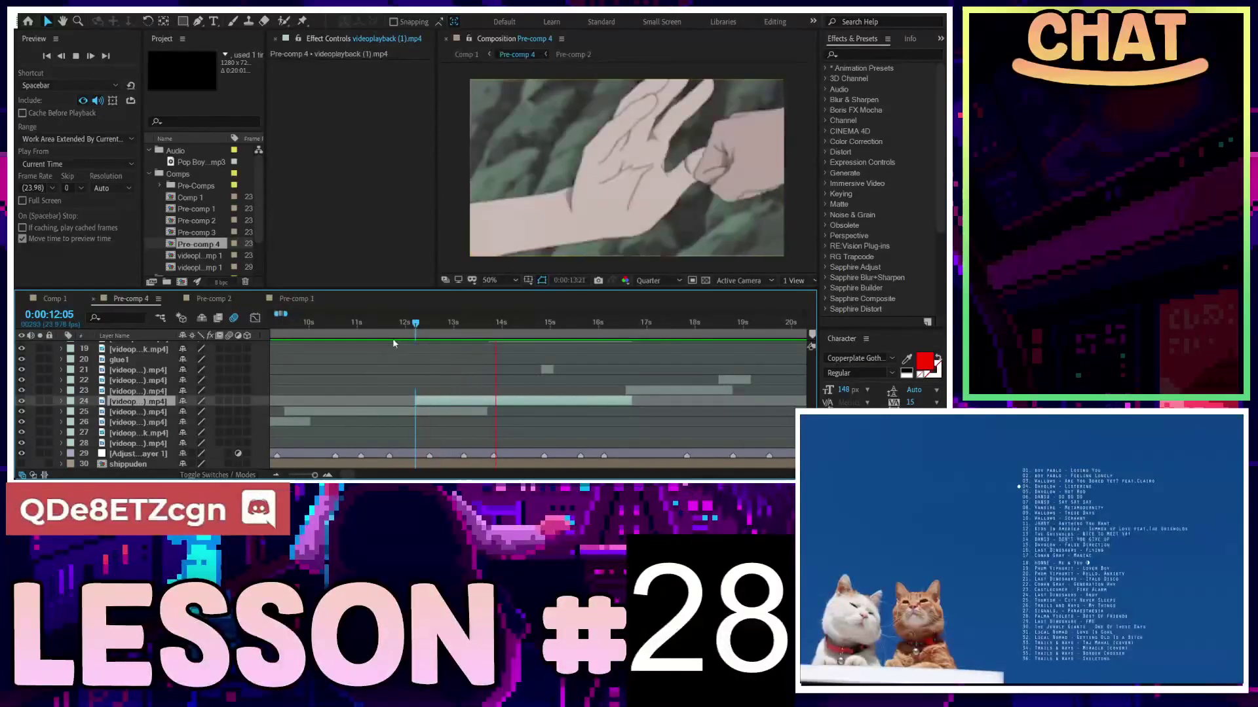
left_click(415, 323)
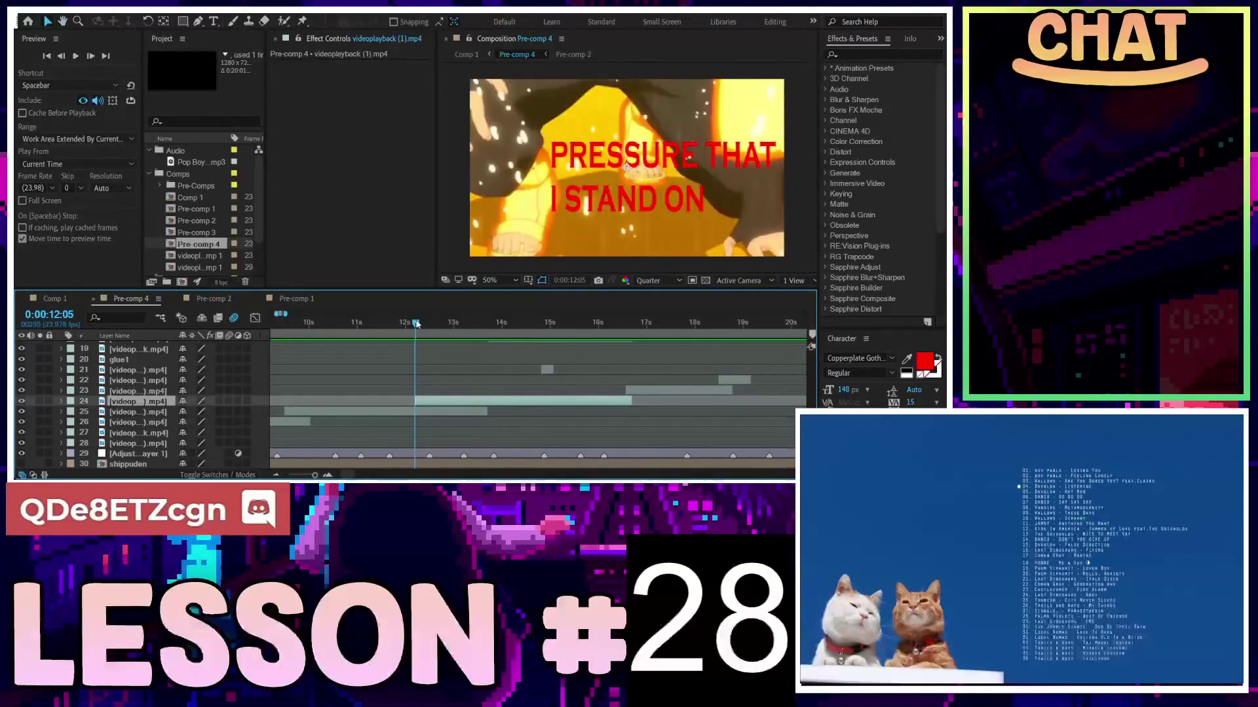
left_click_drag(416, 324, 337, 323)
key("space")
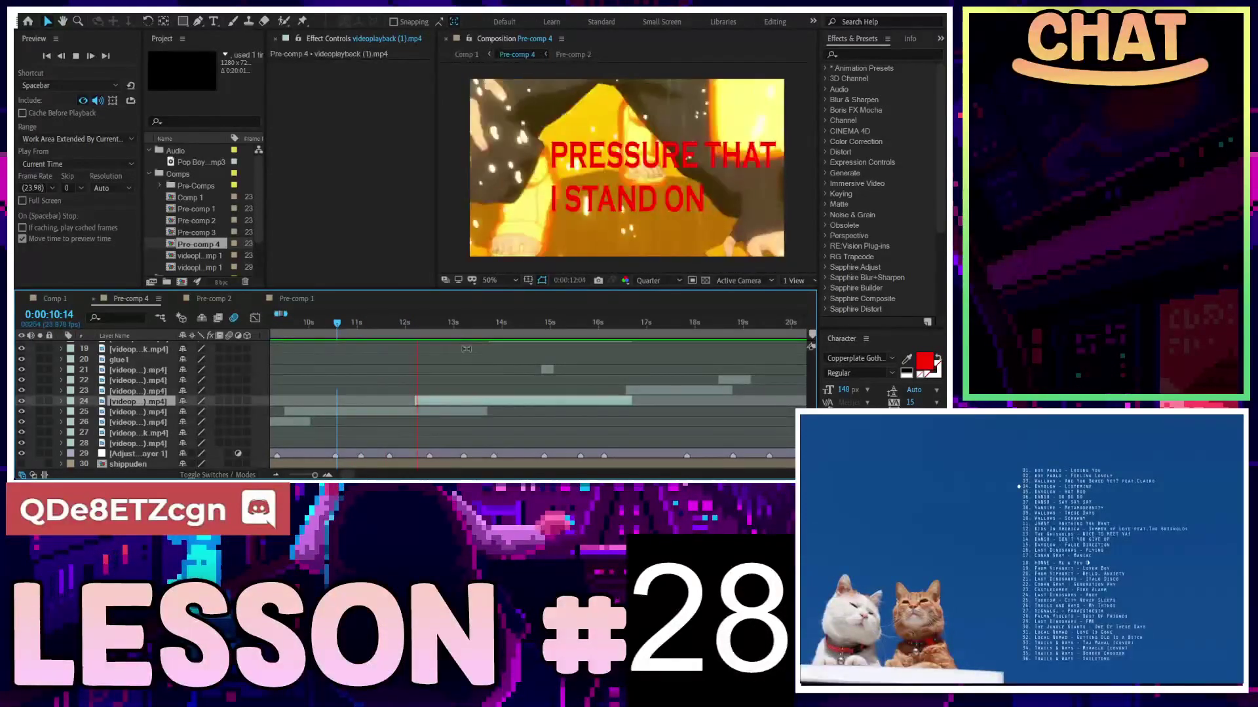
key("space")
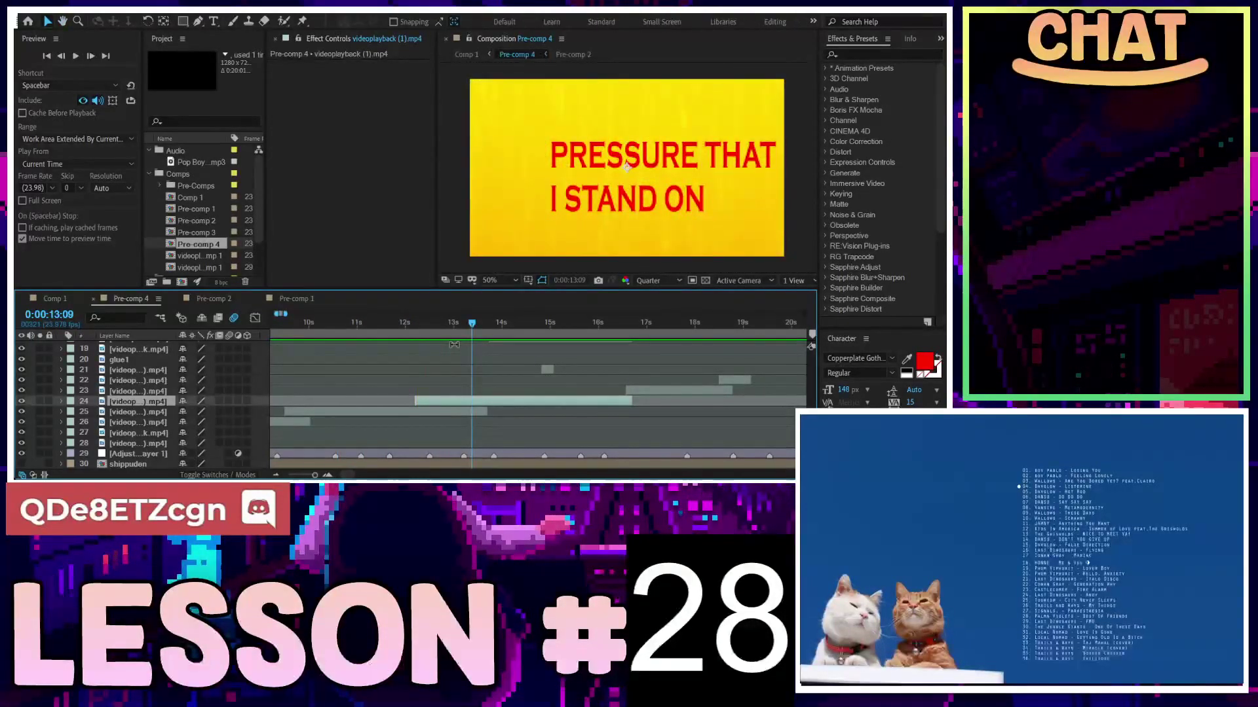
left_click_drag(467, 329, 413, 335)
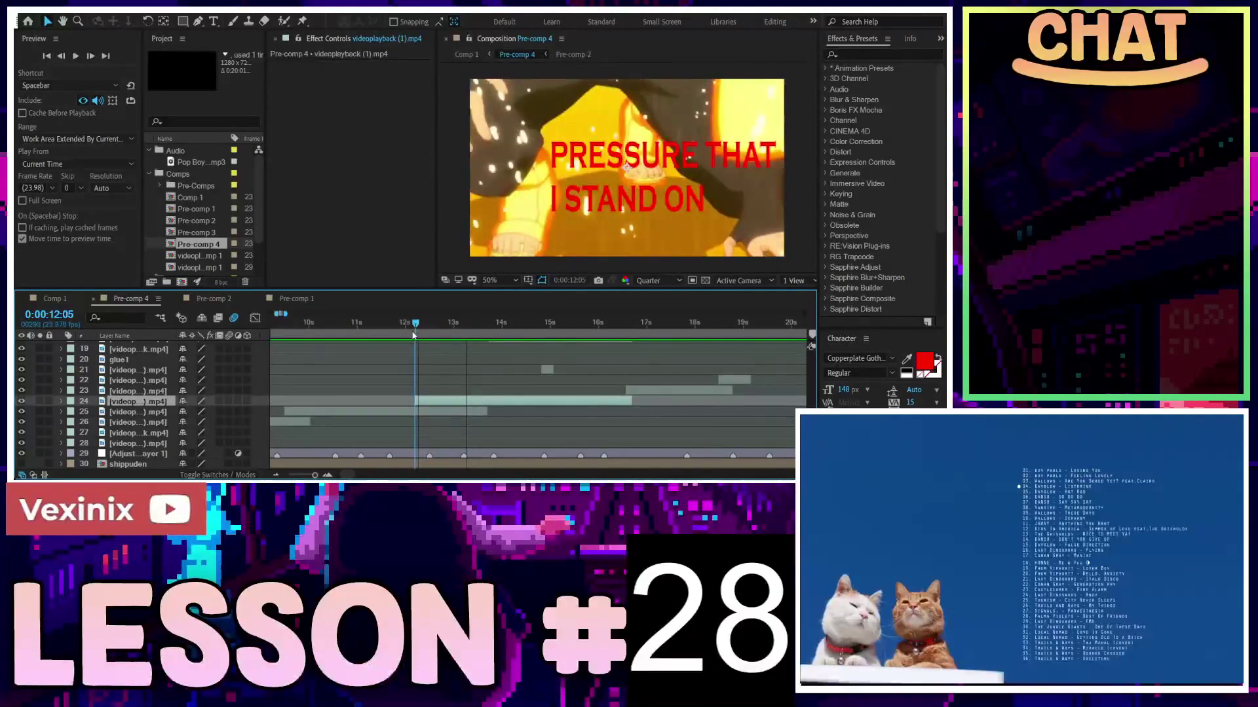
Shift layer 25's clip earlier and preview the sequence around 9 seconds
left_click(438, 414)
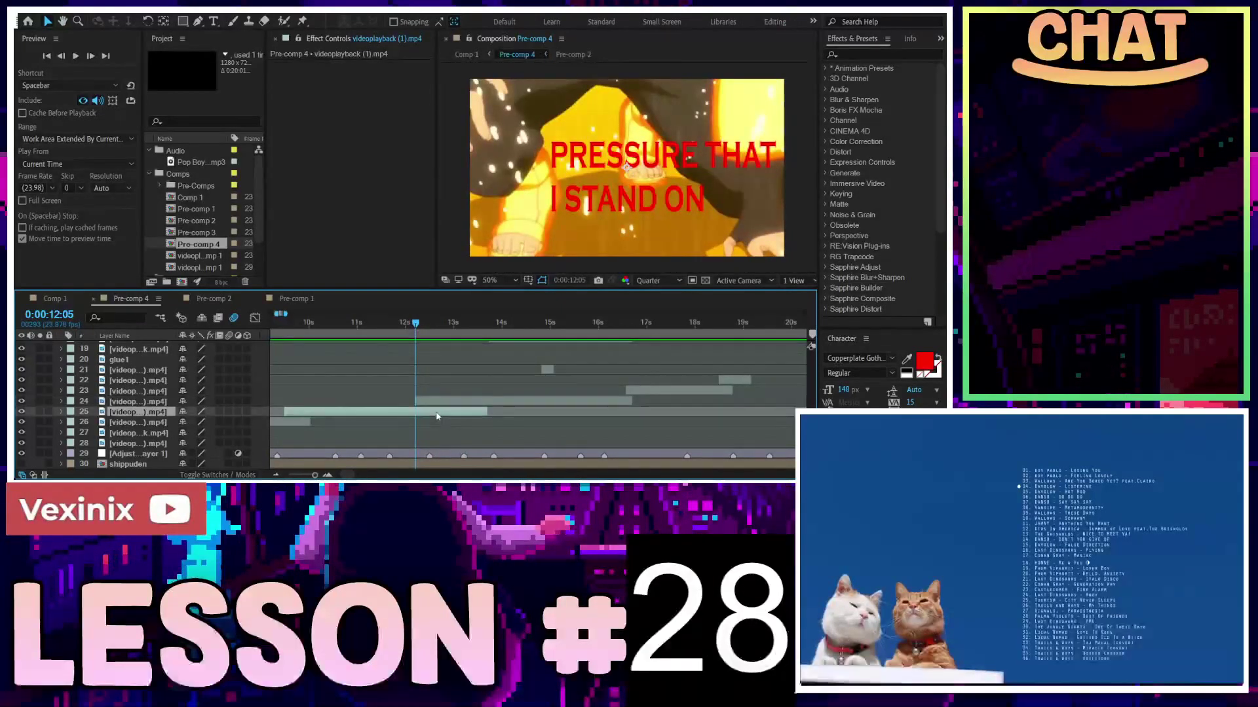
left_click_drag(443, 414, 388, 417)
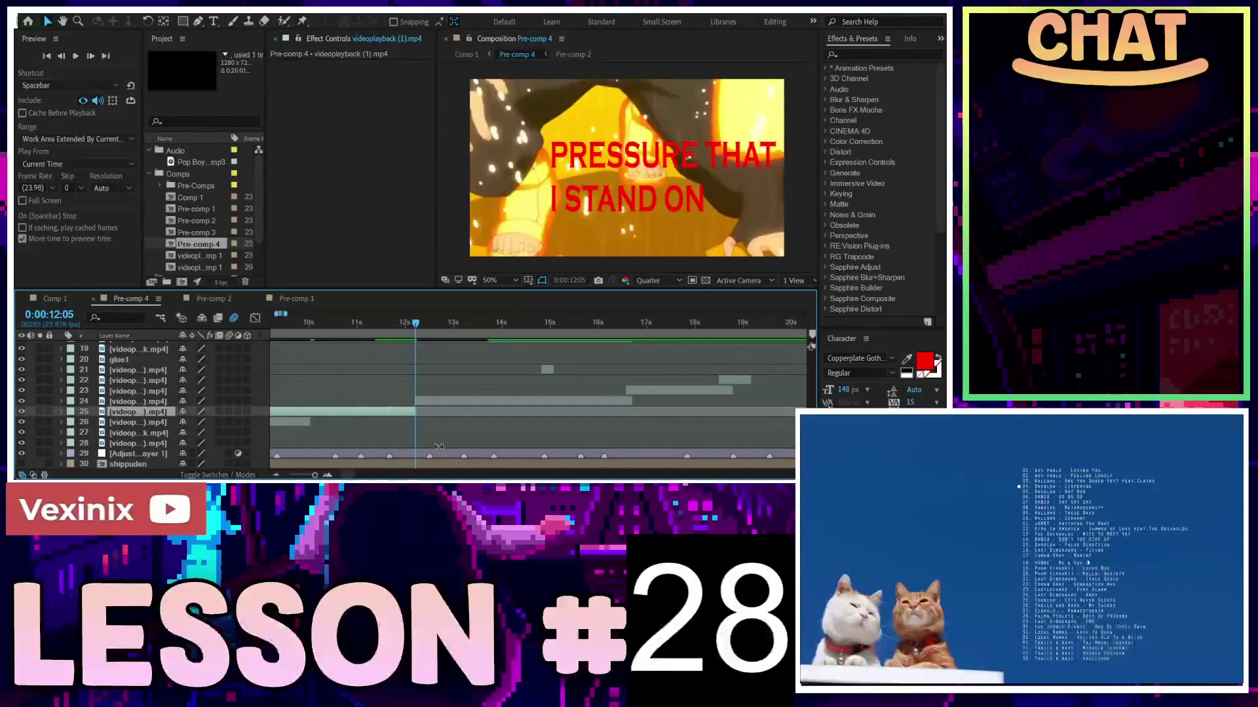
scroll(343, 402, "left", 2)
scroll(343, 353, "left", 2)
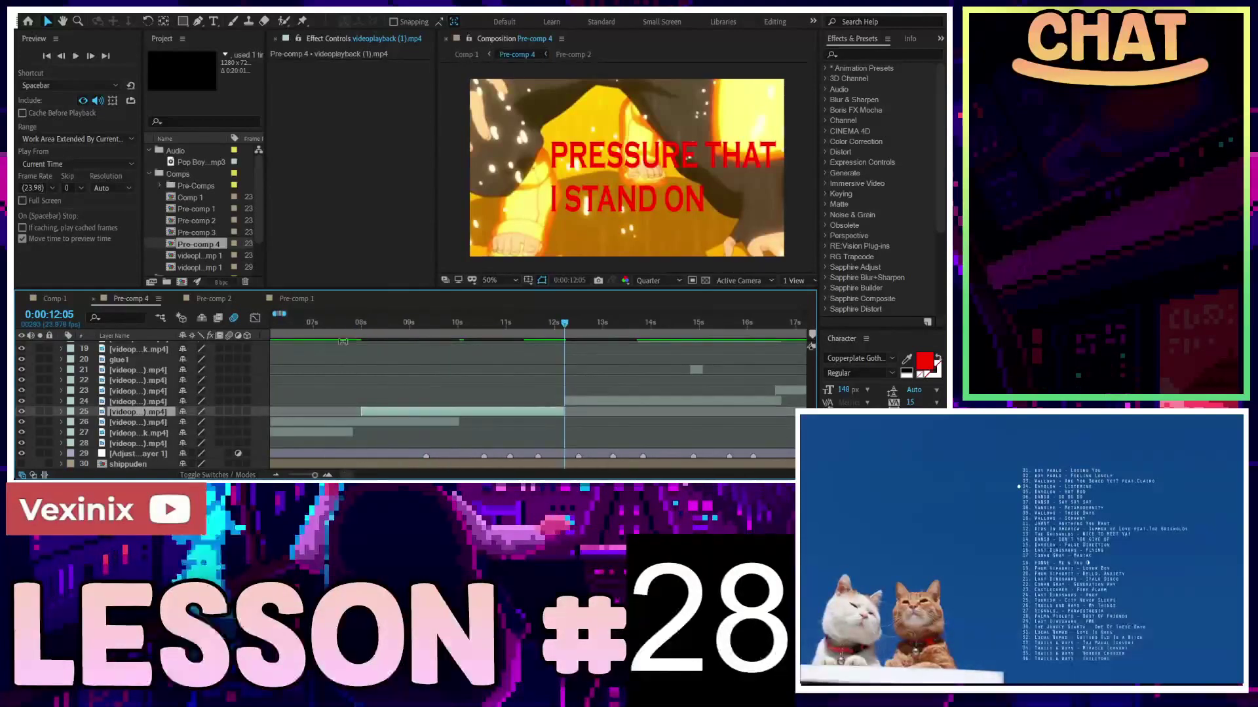
left_click_drag(374, 328, 446, 333)
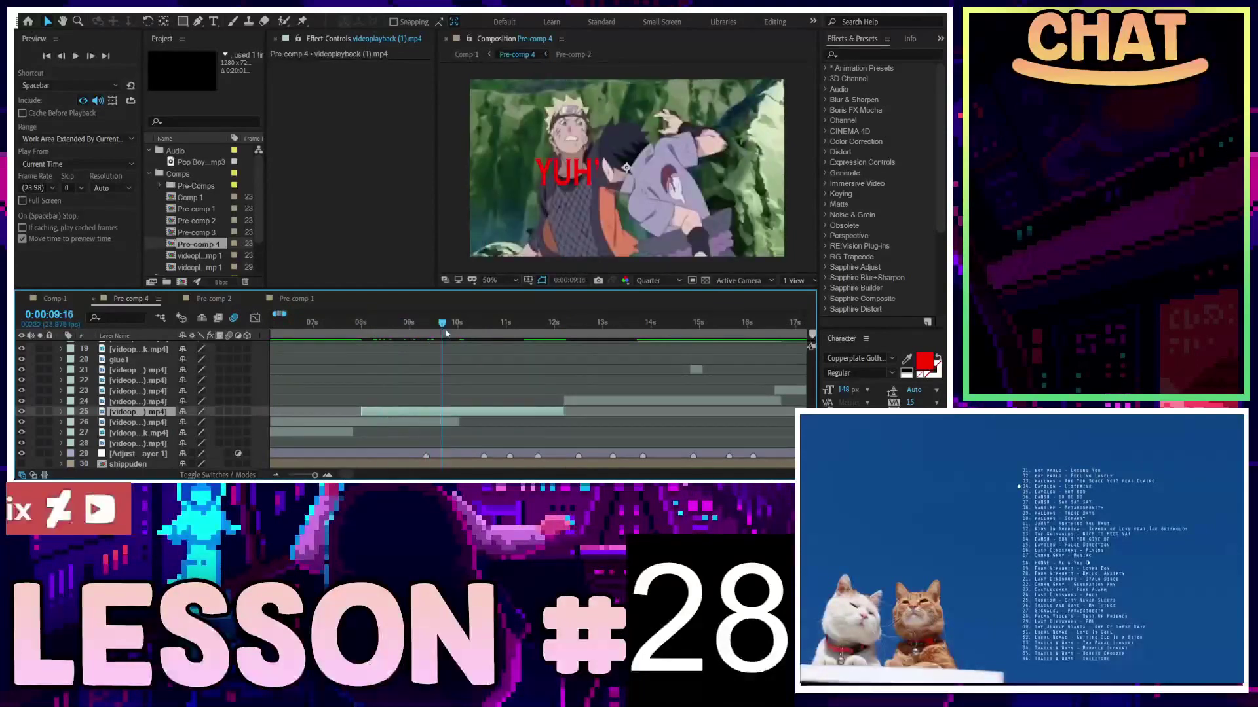
key("space")
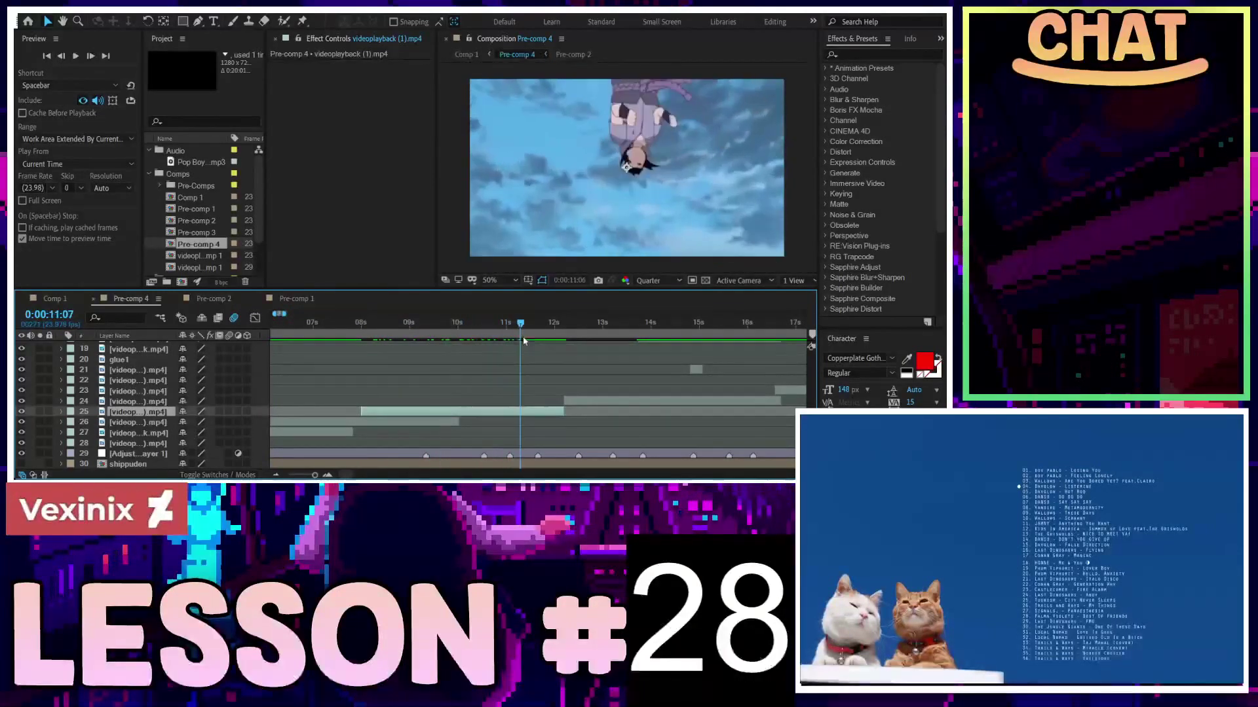
left_click_drag(480, 348, 426, 351)
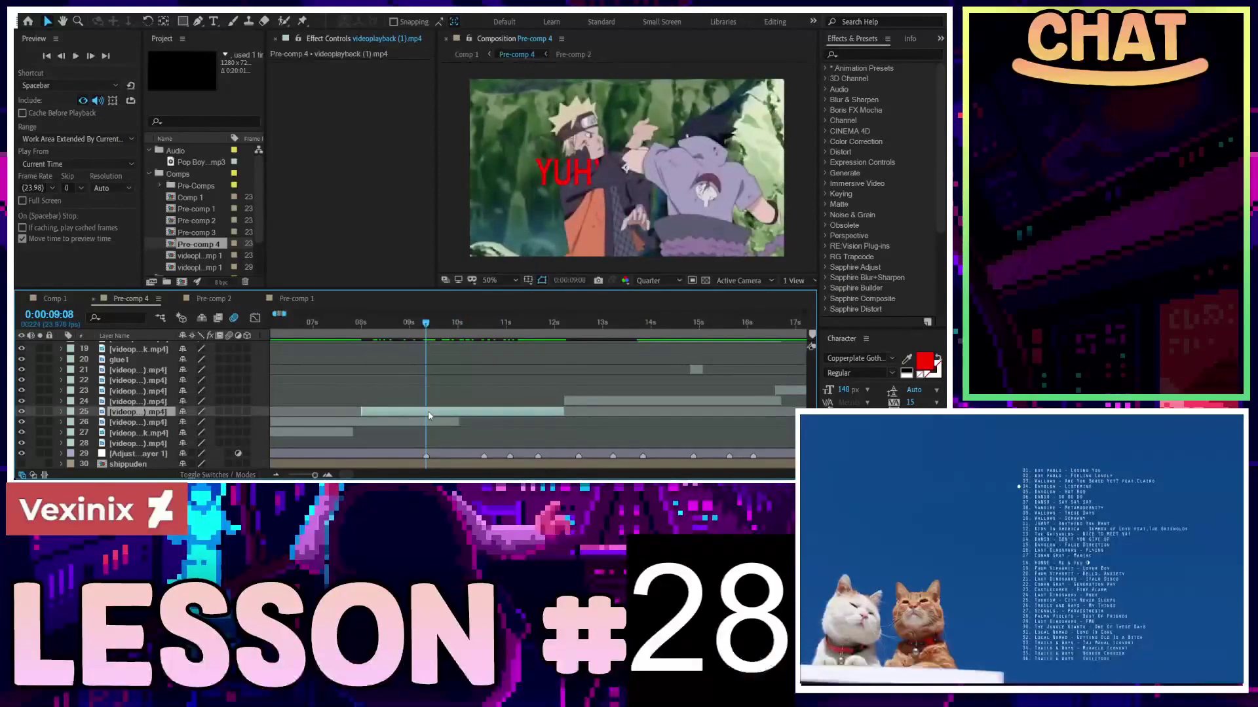
Split layer 25 at 9 seconds, delete the earlier piece, preview, and delete the leftover clip
key("ctrl+shift+d")
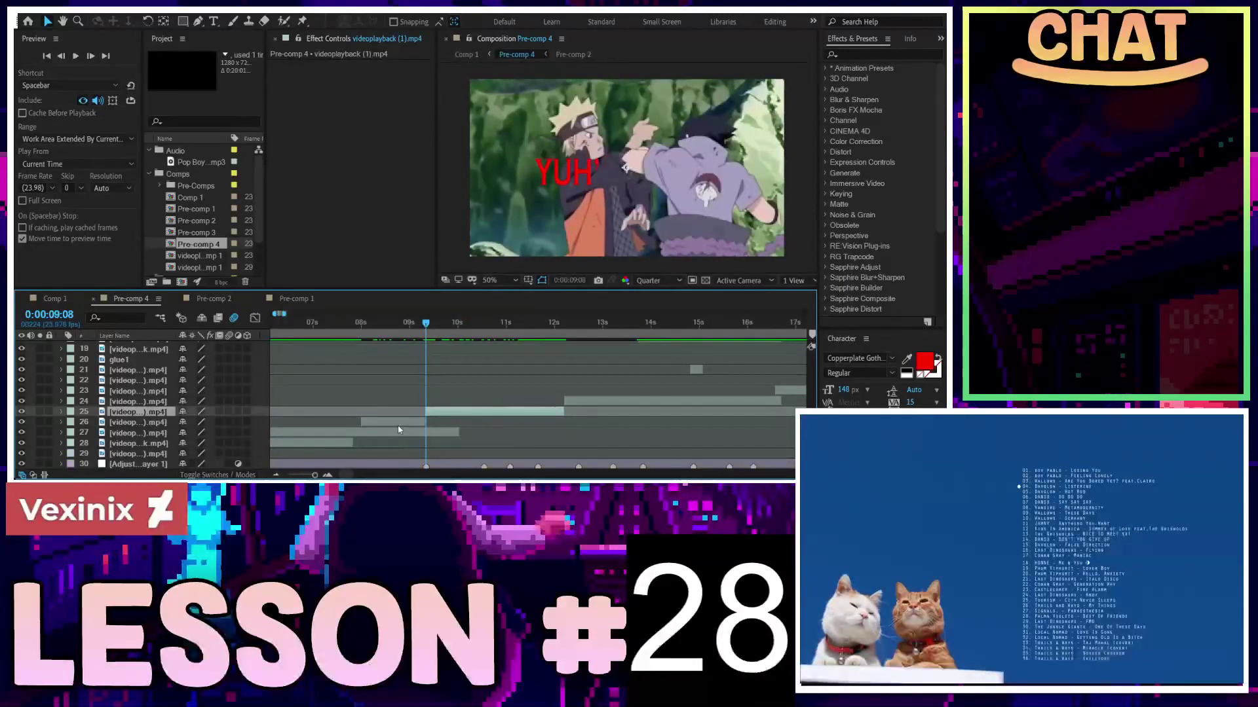
left_click(398, 424)
key("Delete")
key("space")
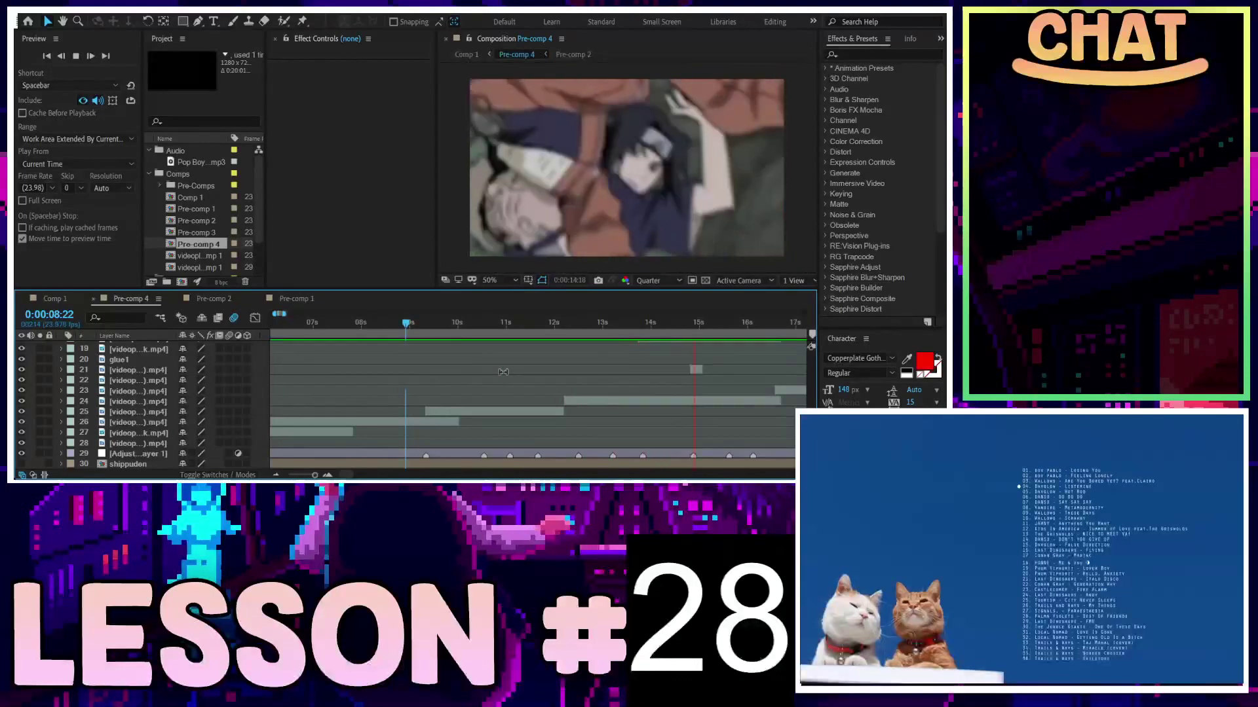
left_click(488, 417)
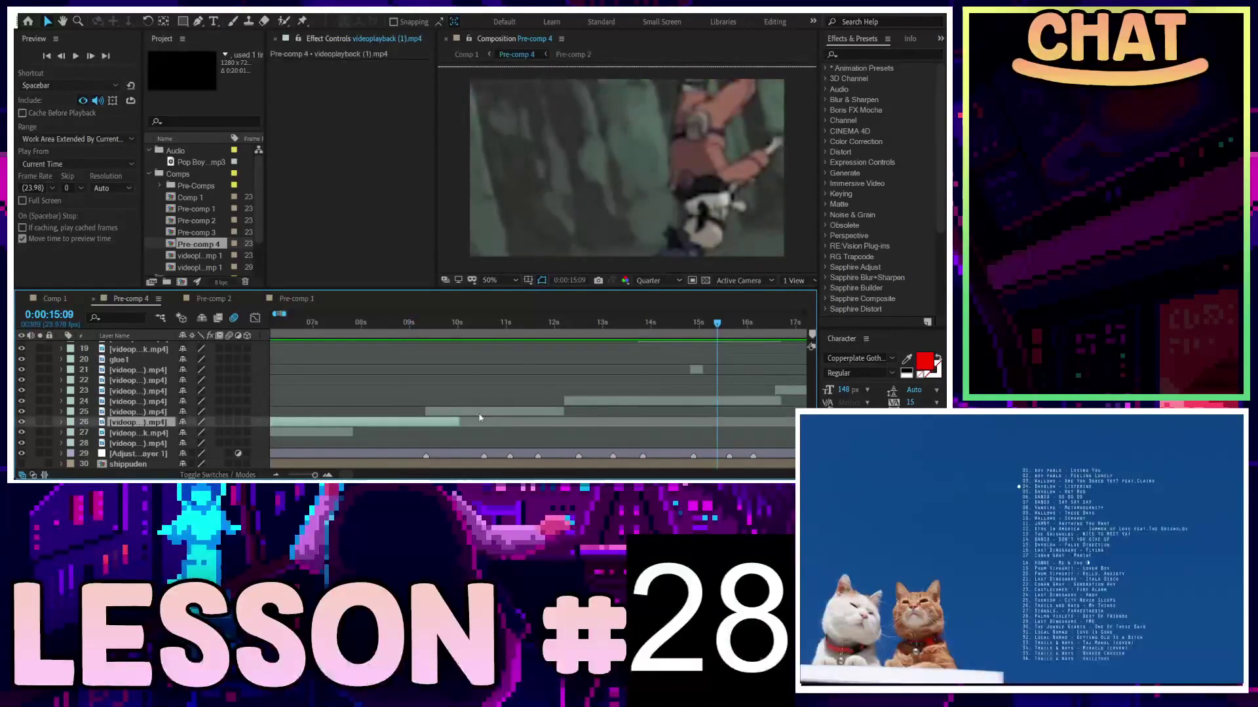
key("Delete")
Open Pre-comp 2, scrub through its clips and preview the cut from 13 seconds
left_click(209, 300)
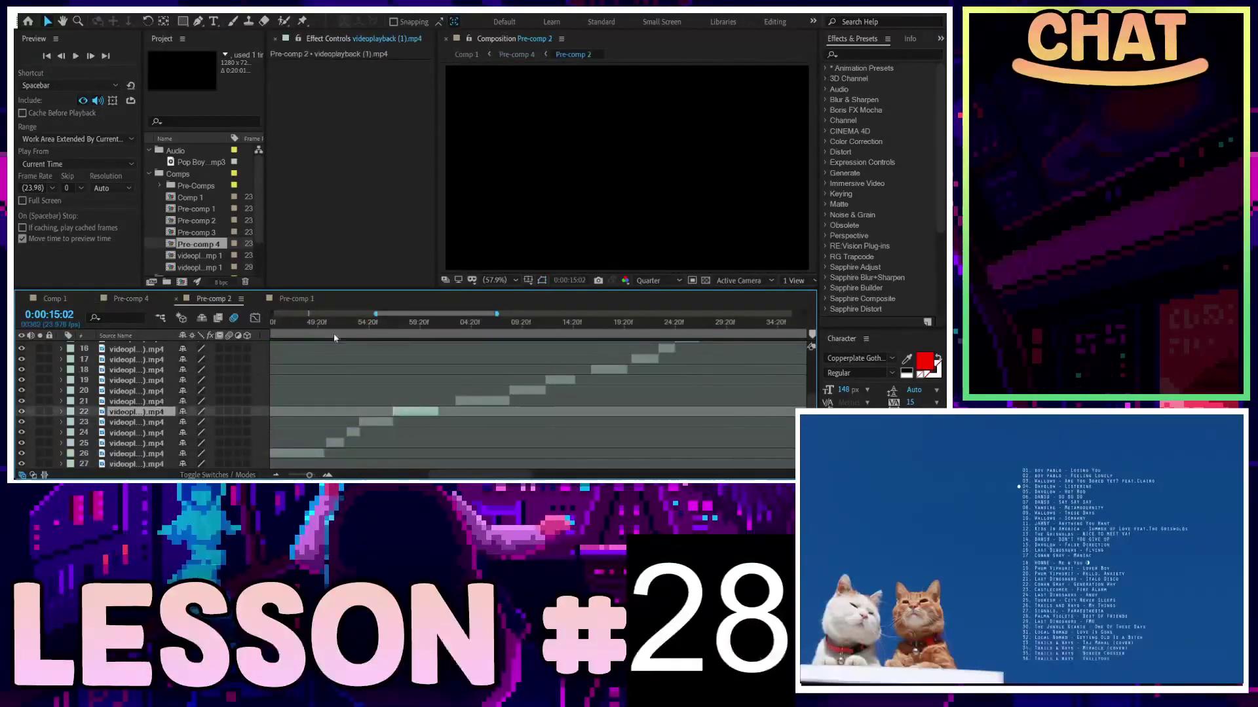
mouse_move(486, 324)
left_mouse_down()
mouse_move(532, 329)
mouse_move(208, 363)
mouse_move(462, 364)
left_mouse_up()
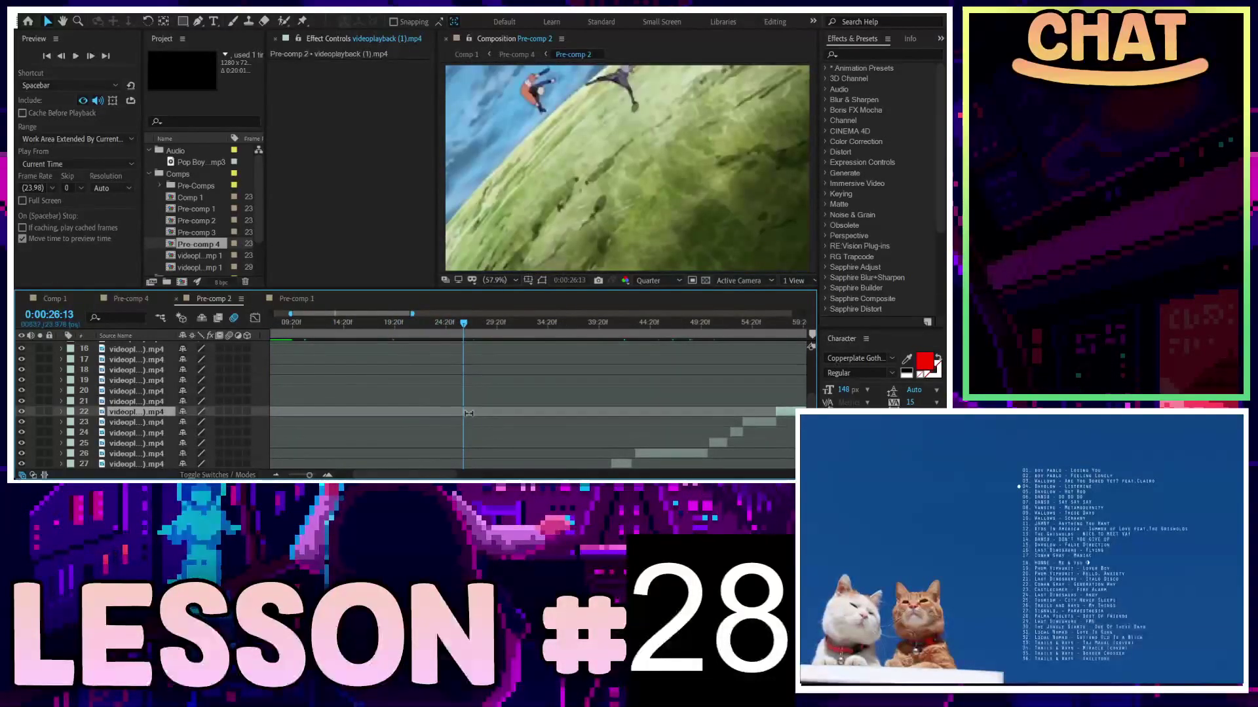
scroll(474, 417, "down", 5)
scroll(442, 391, "up", 1)
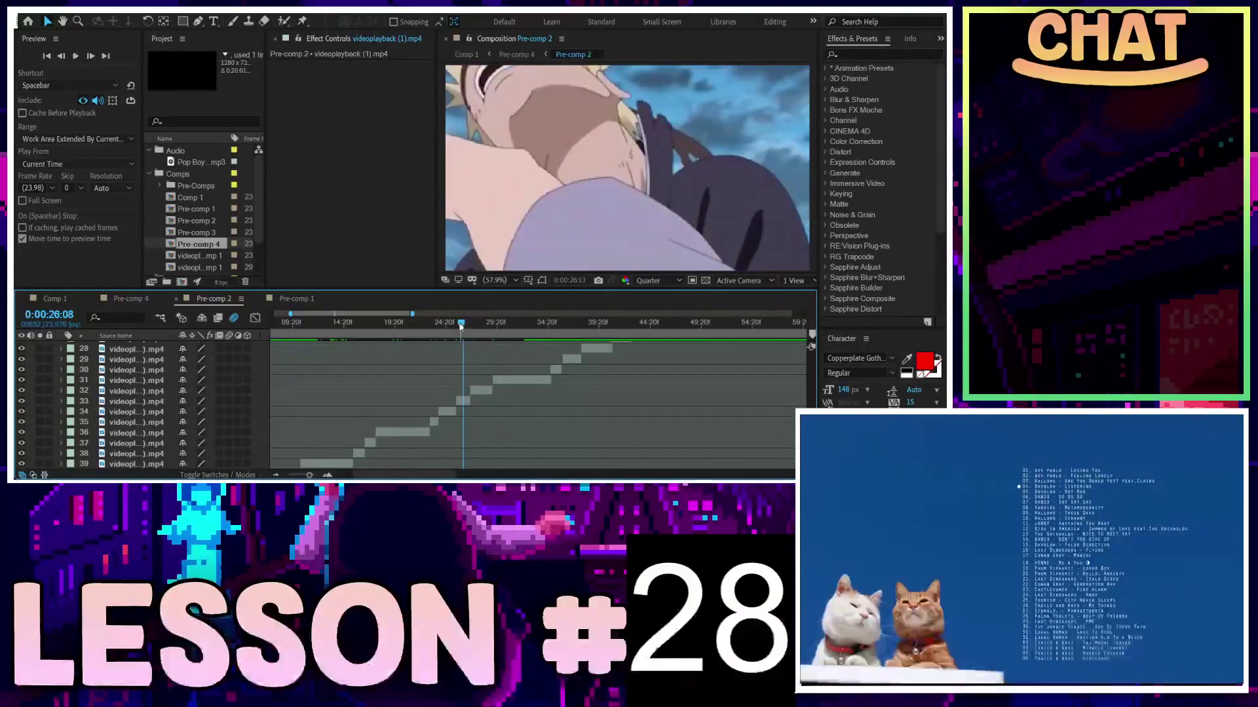
left_click_drag(461, 327, 456, 327)
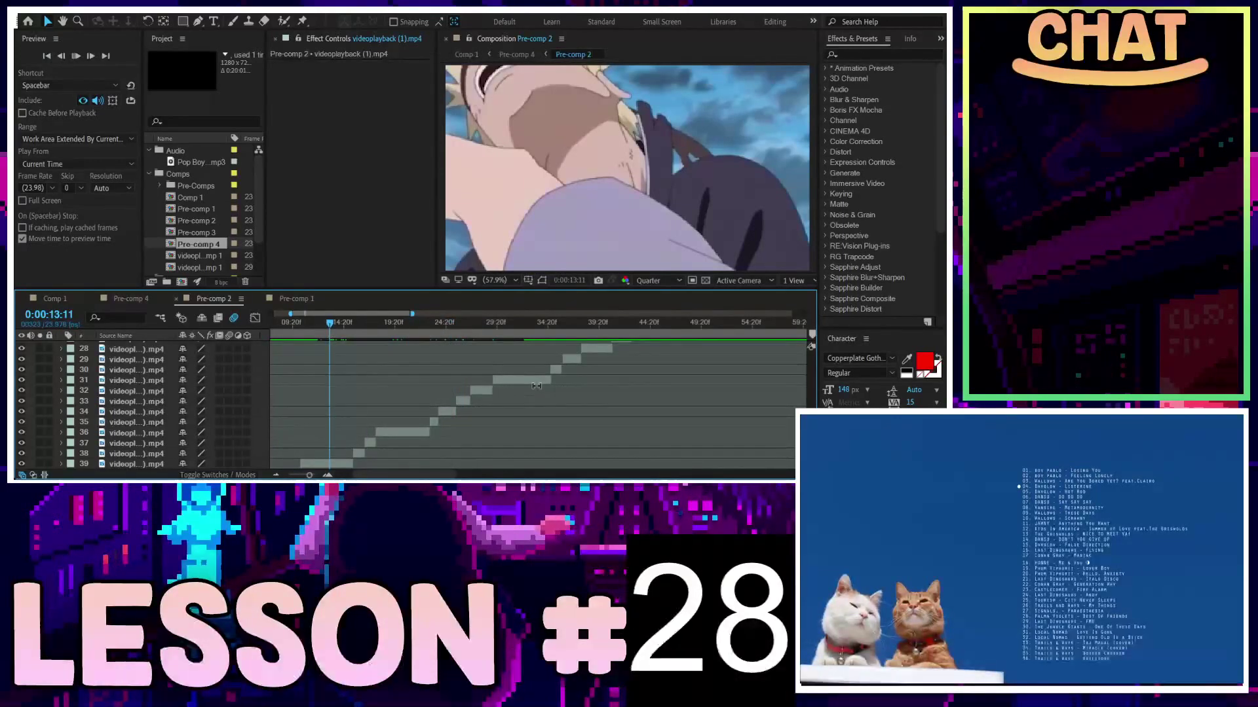
key("space")
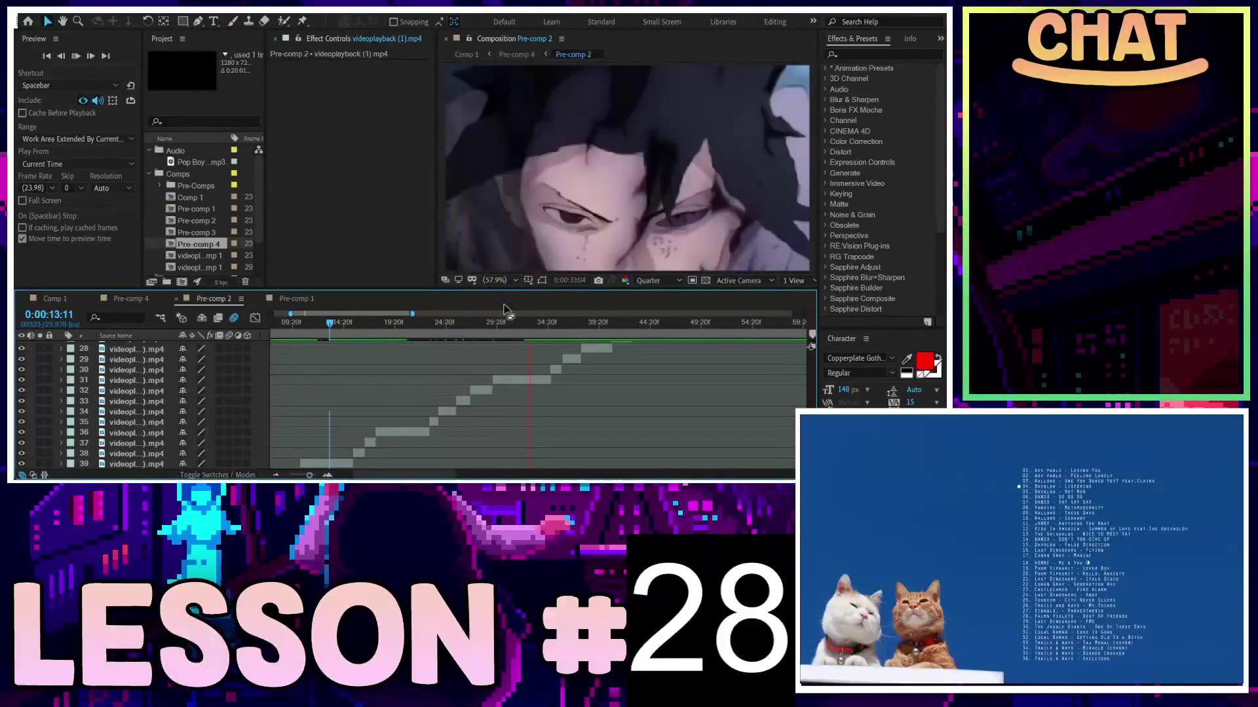
Scrub back to 17:20, select the clip on layer 39 and bring up Comp 1
mouse_move(499, 326)
left_mouse_down()
mouse_move(420, 333)
mouse_move(555, 325)
mouse_move(451, 332)
left_mouse_up()
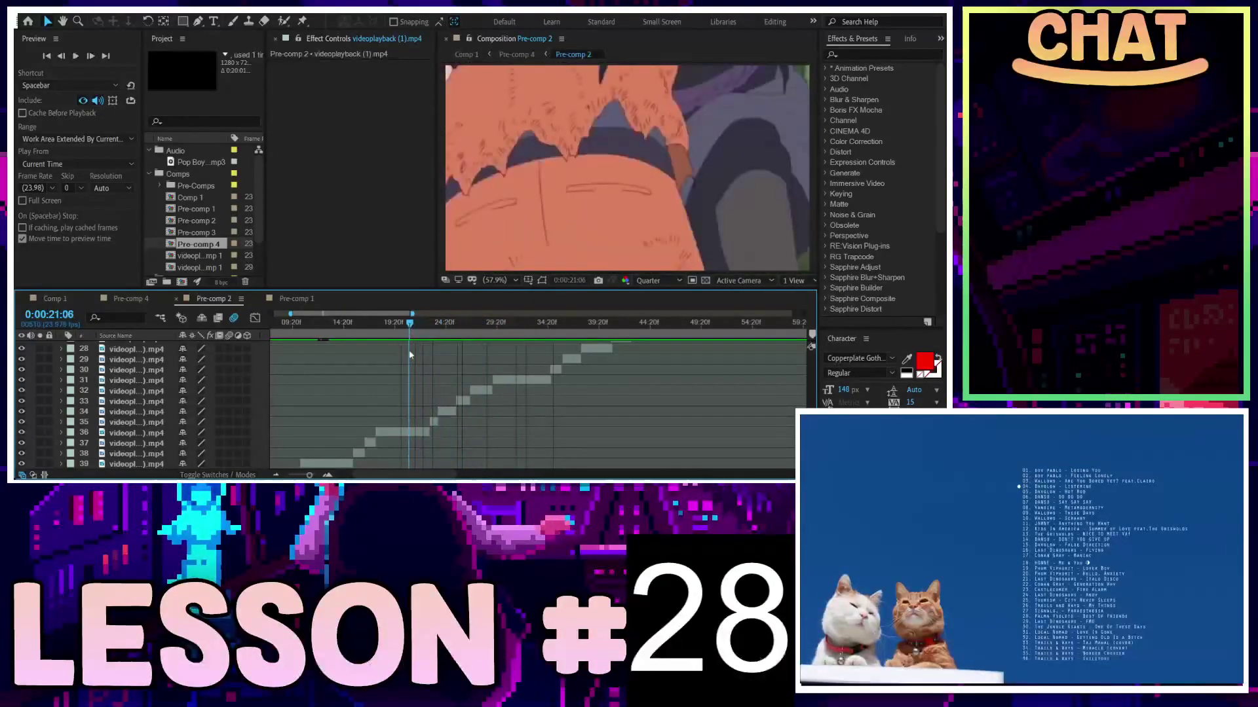
left_click_drag(403, 358, 394, 362)
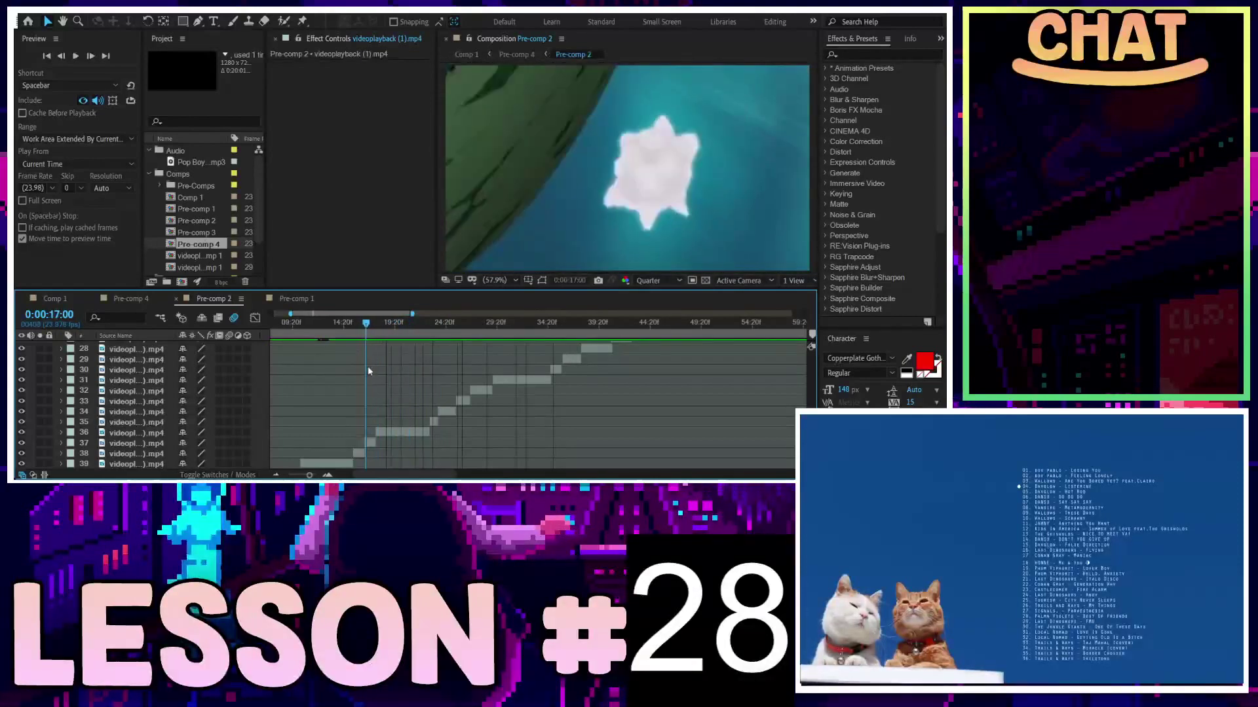
mouse_move(368, 371)
left_mouse_down()
mouse_move(408, 365)
mouse_move(327, 385)
left_mouse_up()
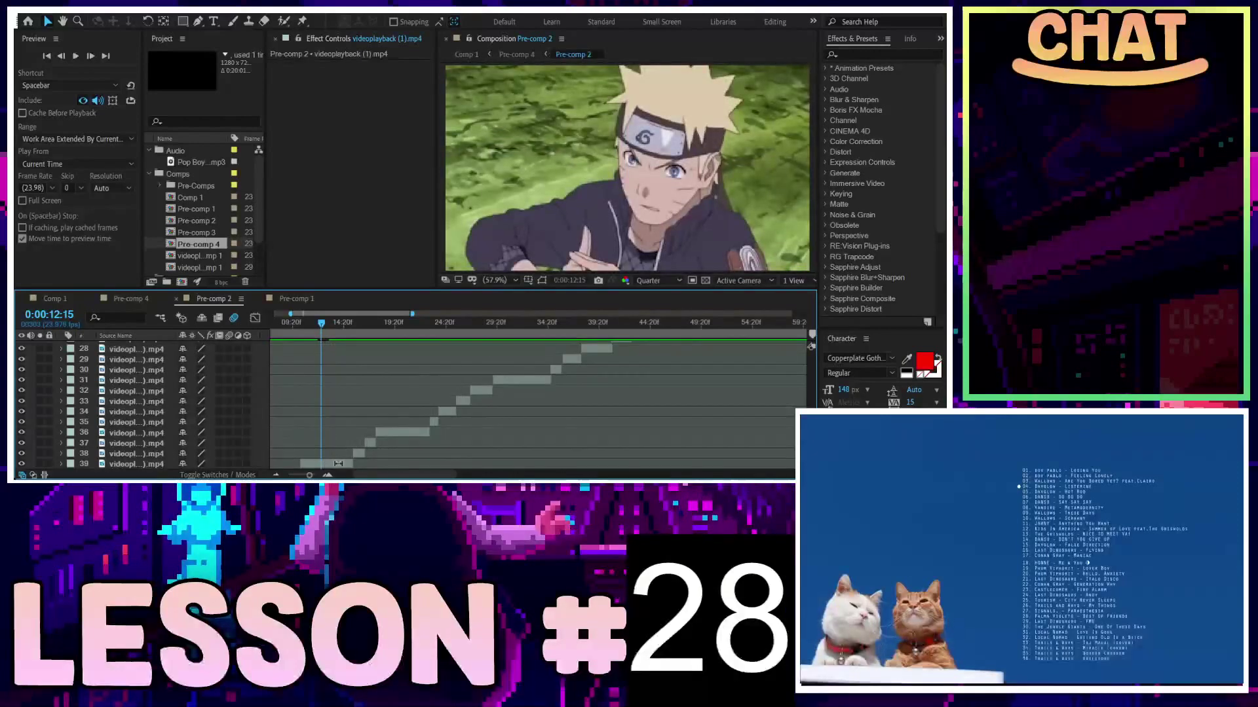
left_click(338, 464)
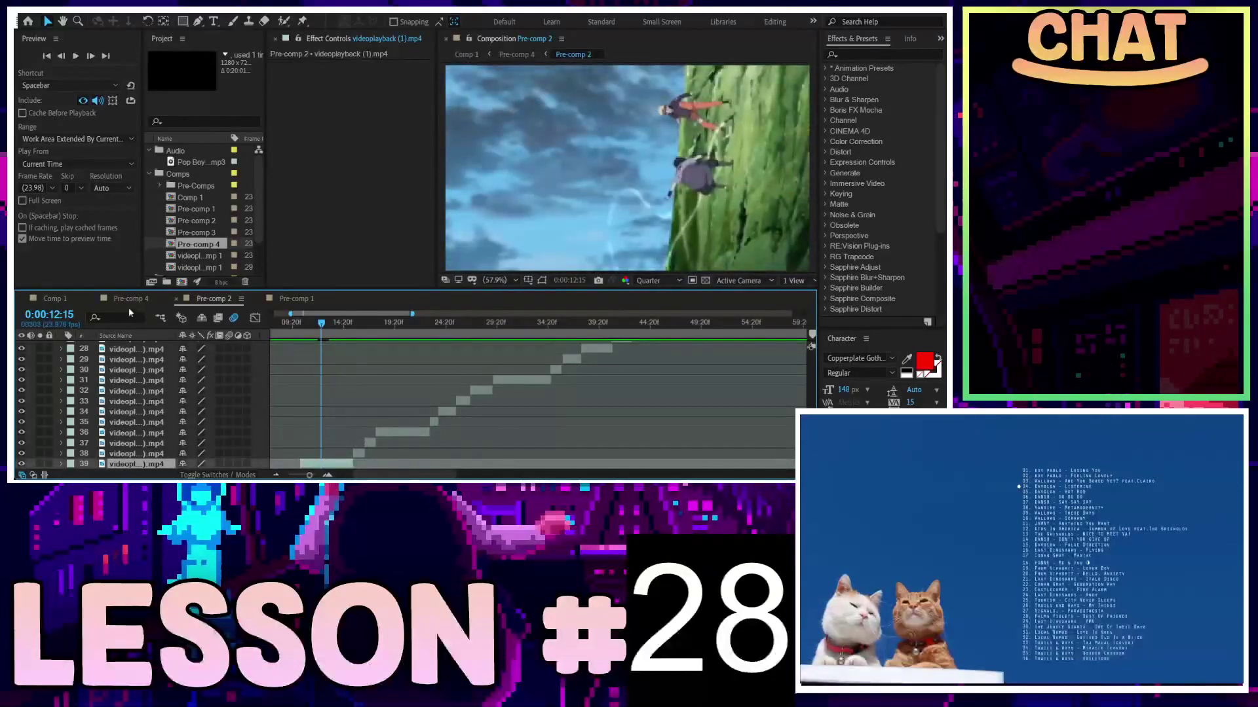
left_click(52, 299)
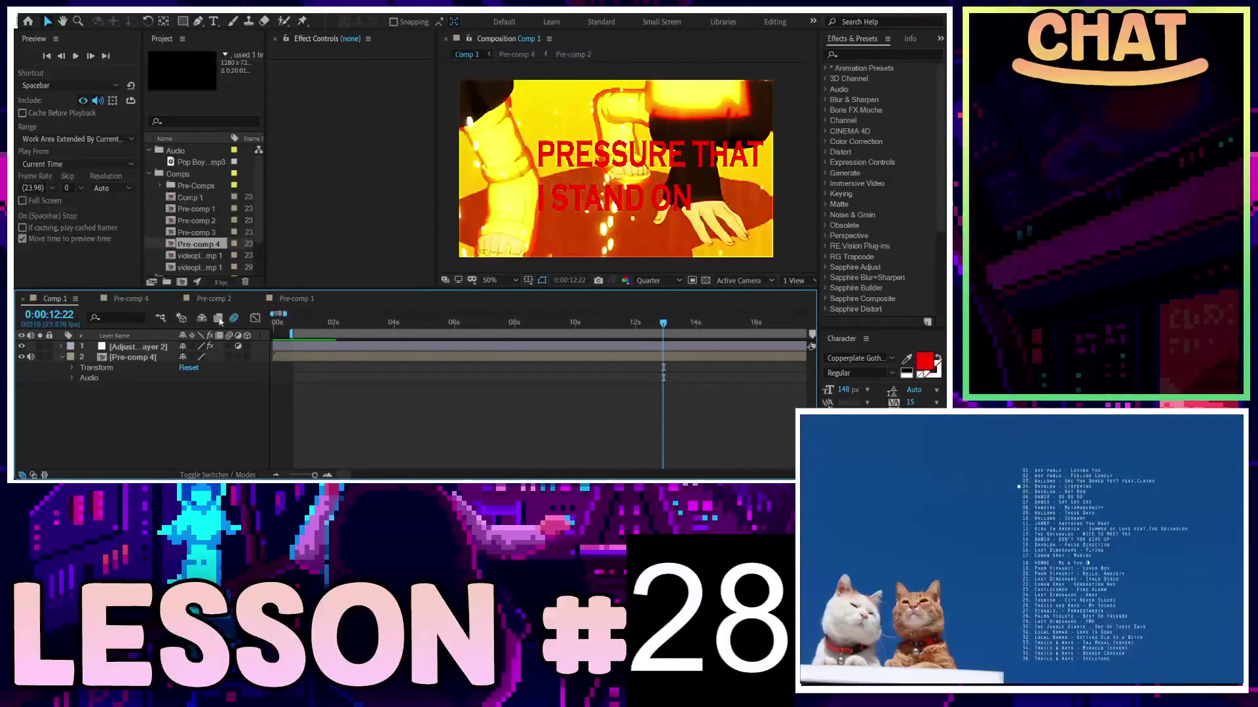
In Pre-comp 4 at 13:15, delete the yellow clip on layer 24
left_click(133, 299)
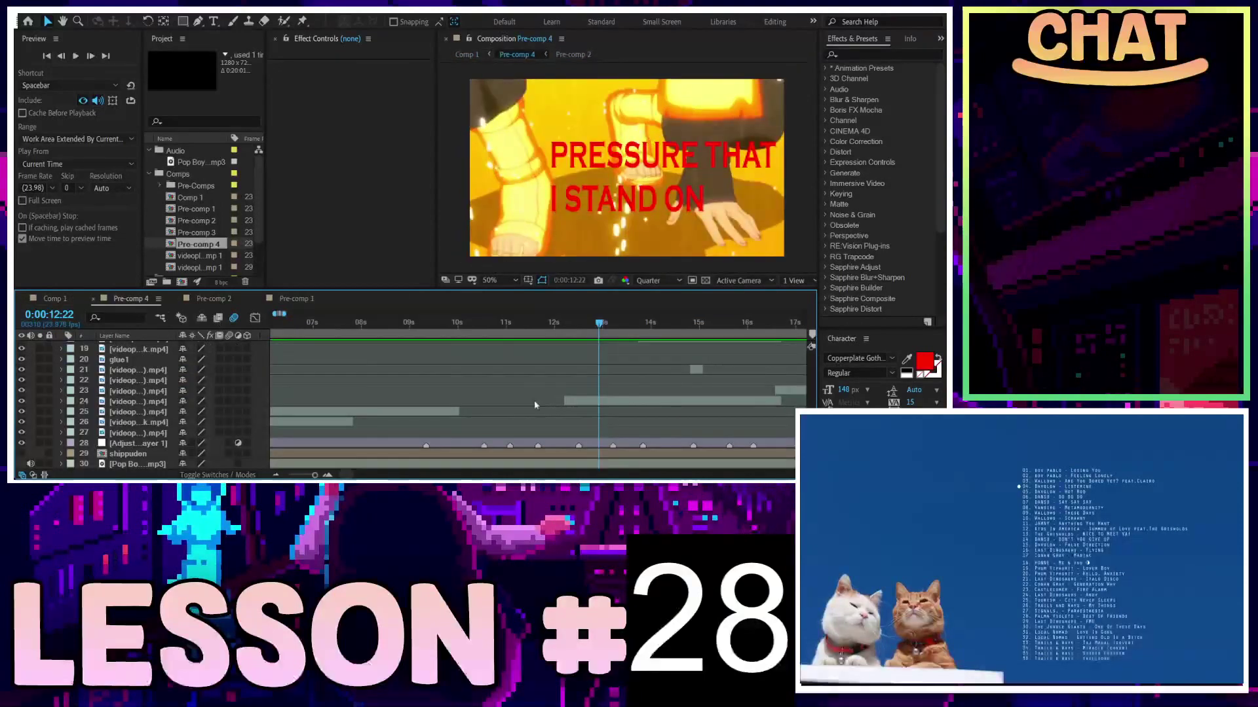
left_click(485, 389)
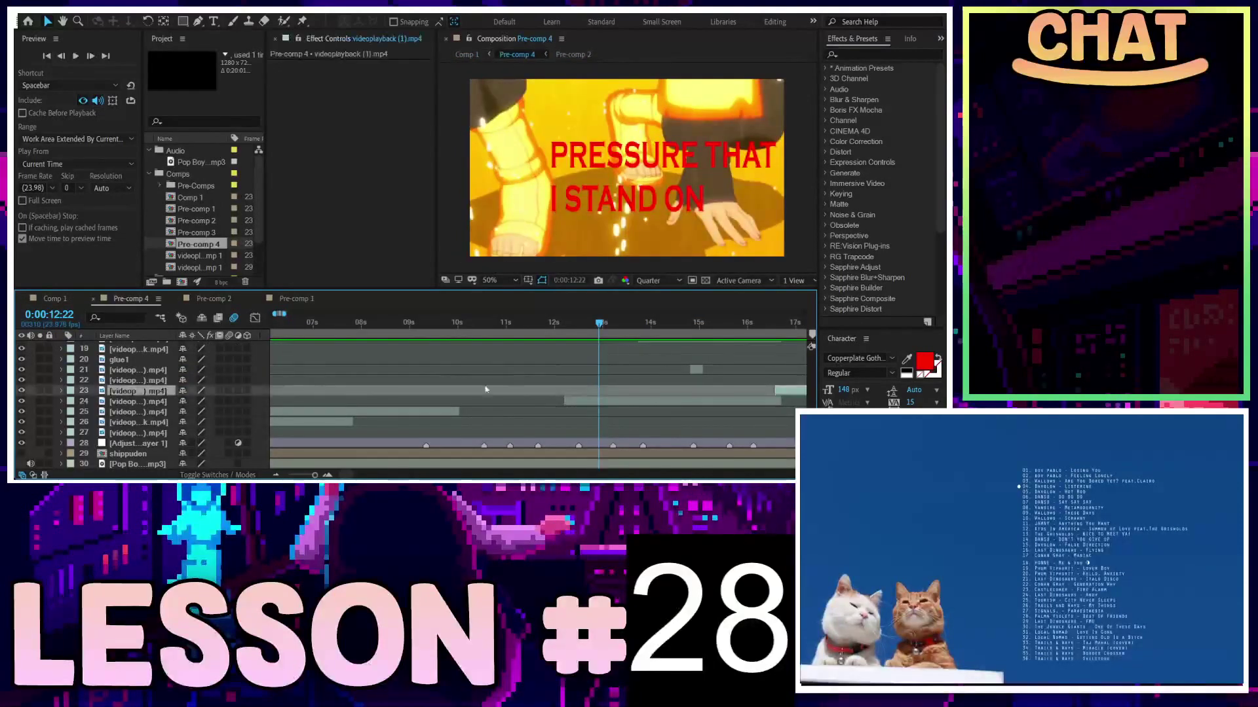
left_click(633, 327)
left_click(653, 402)
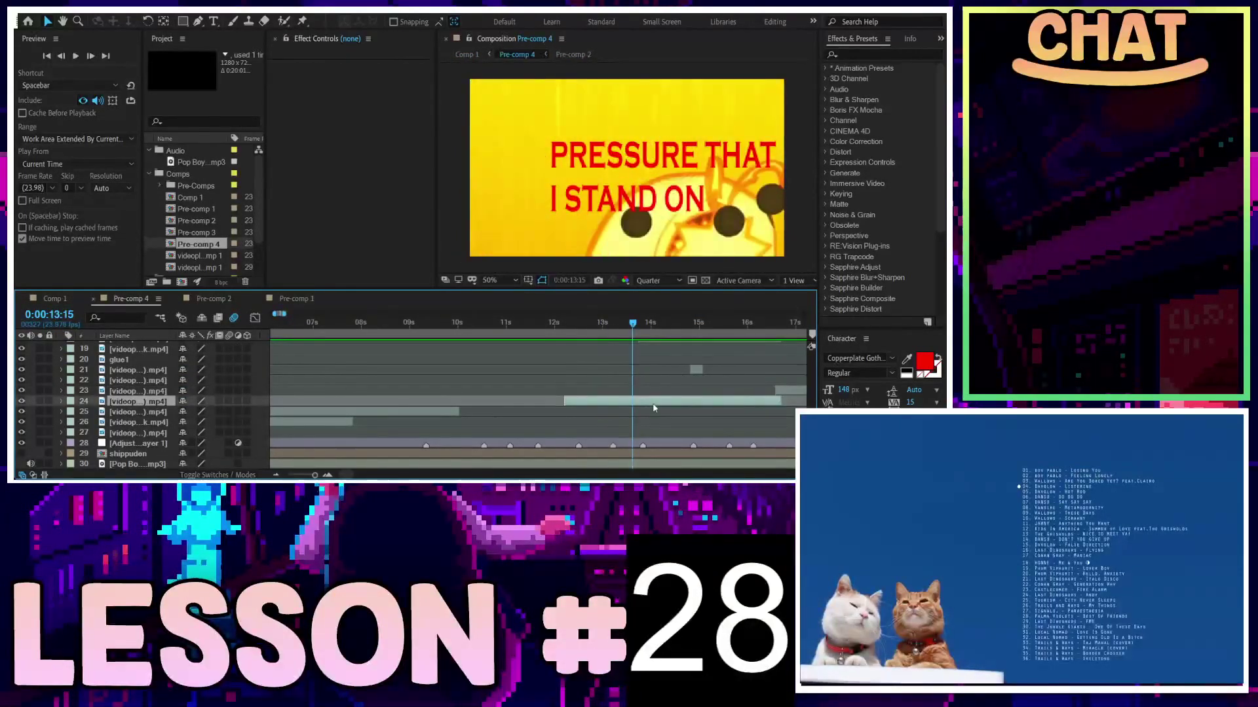
key("Delete")
Slide the Naruto clip earlier under the caption, preview it, then open Pre-comp 1
left_click(409, 417)
key("ctrl+z")
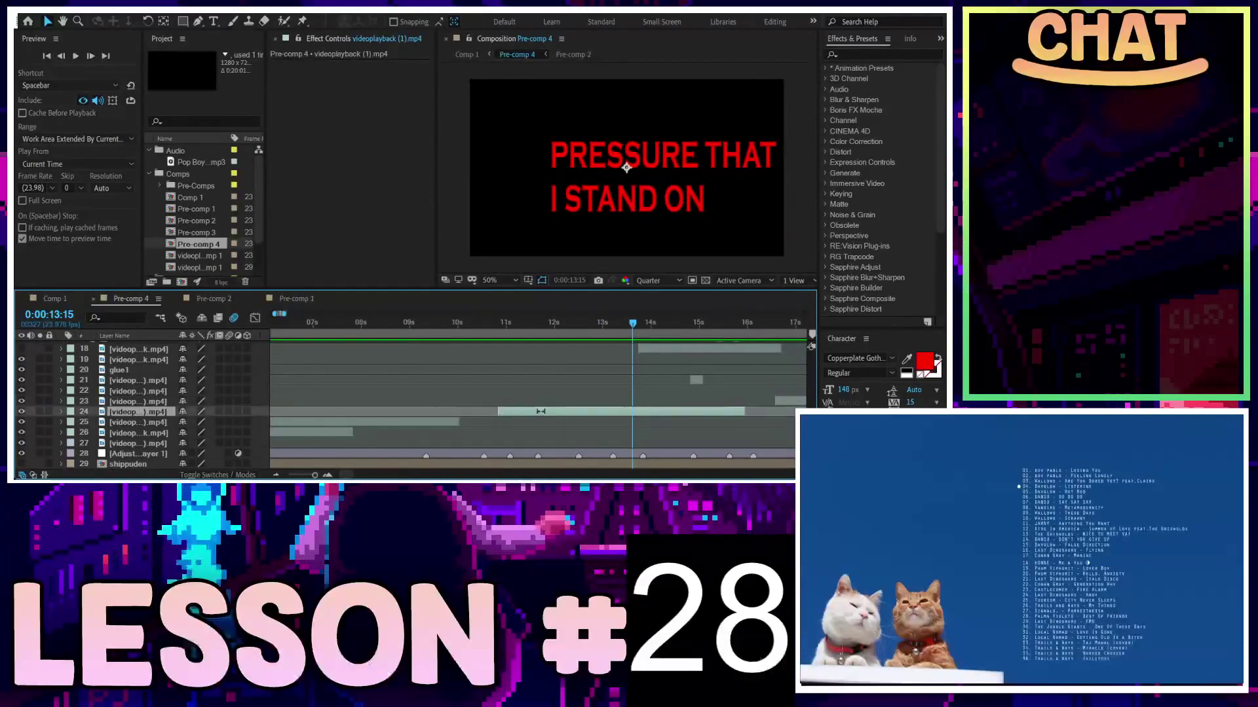
left_click_drag(515, 421, 505, 421)
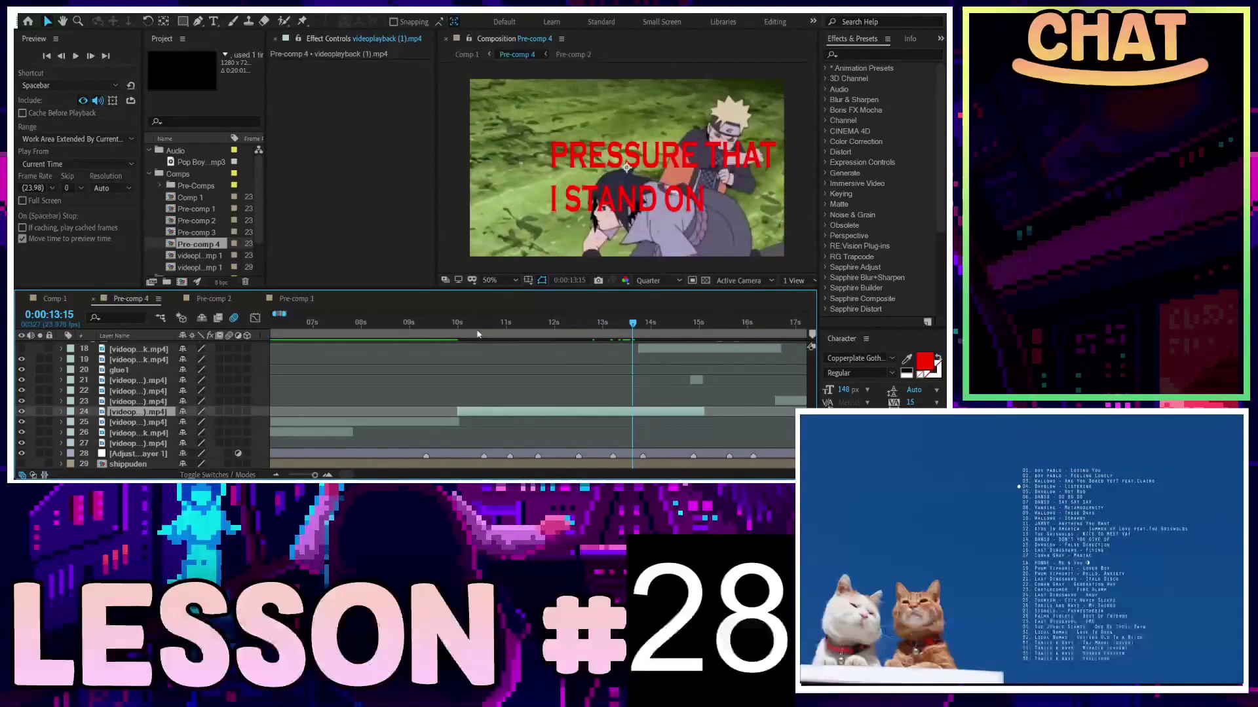
key("space")
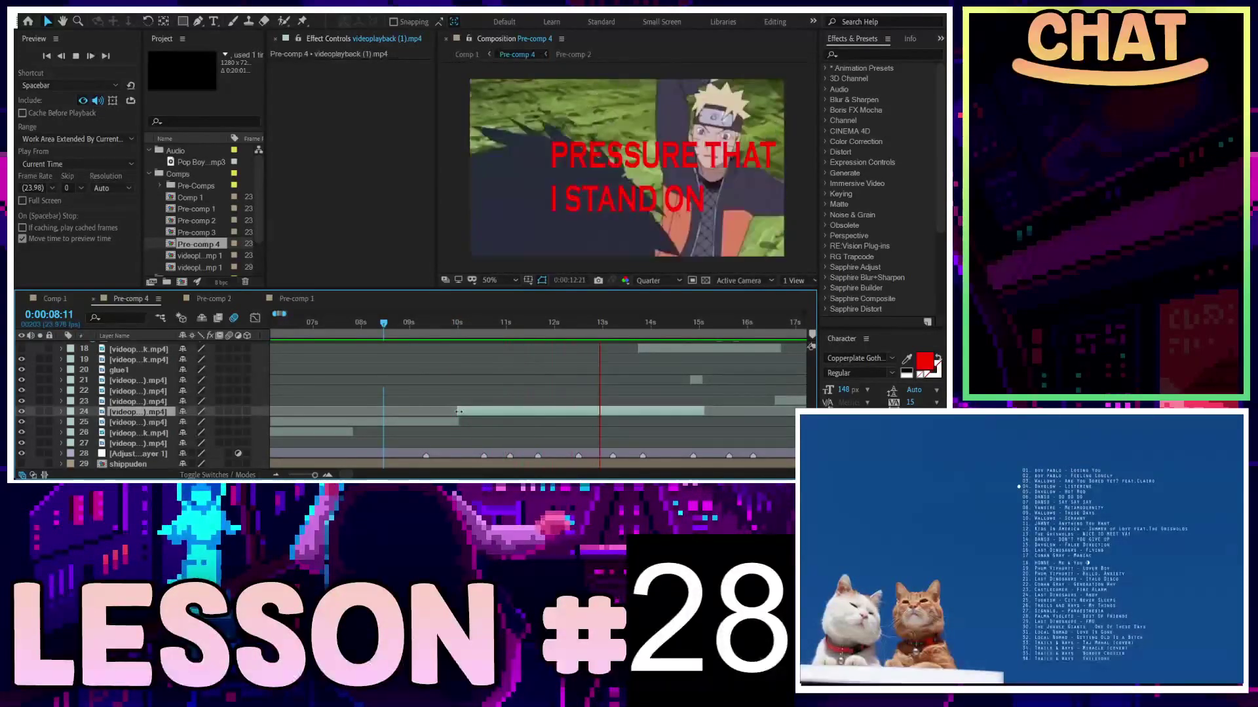
key("space")
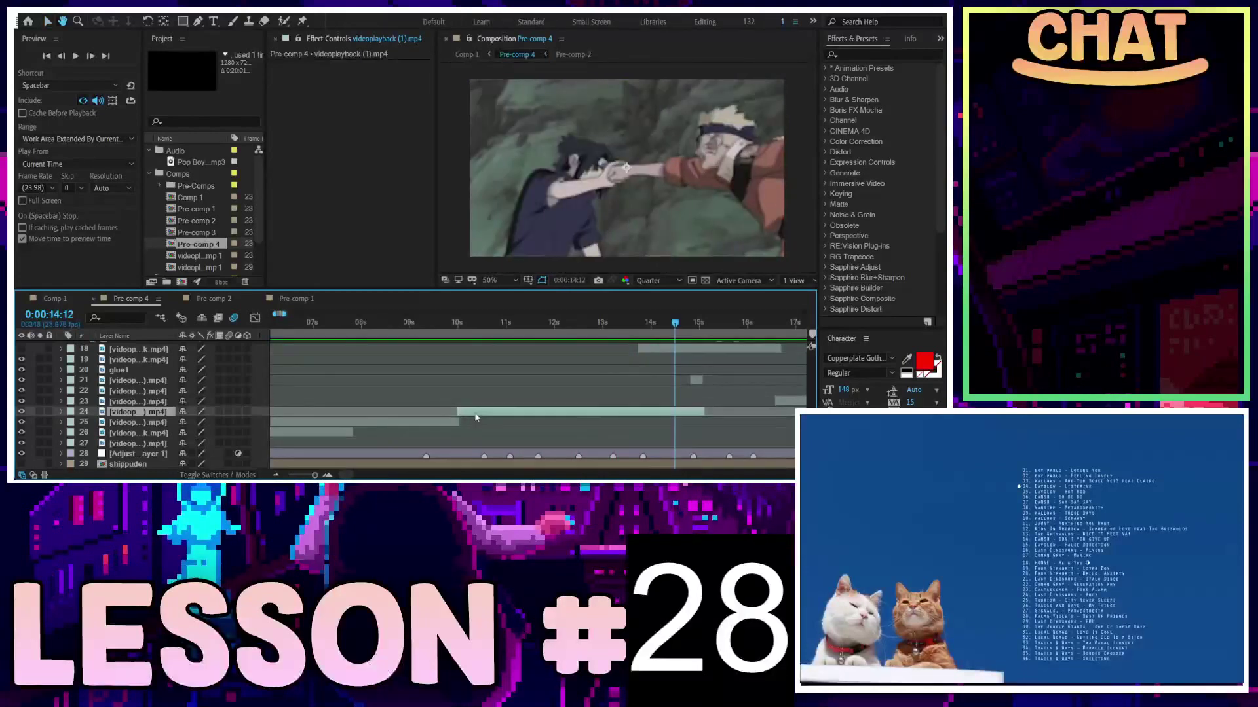
left_click(211, 299)
left_click(295, 299)
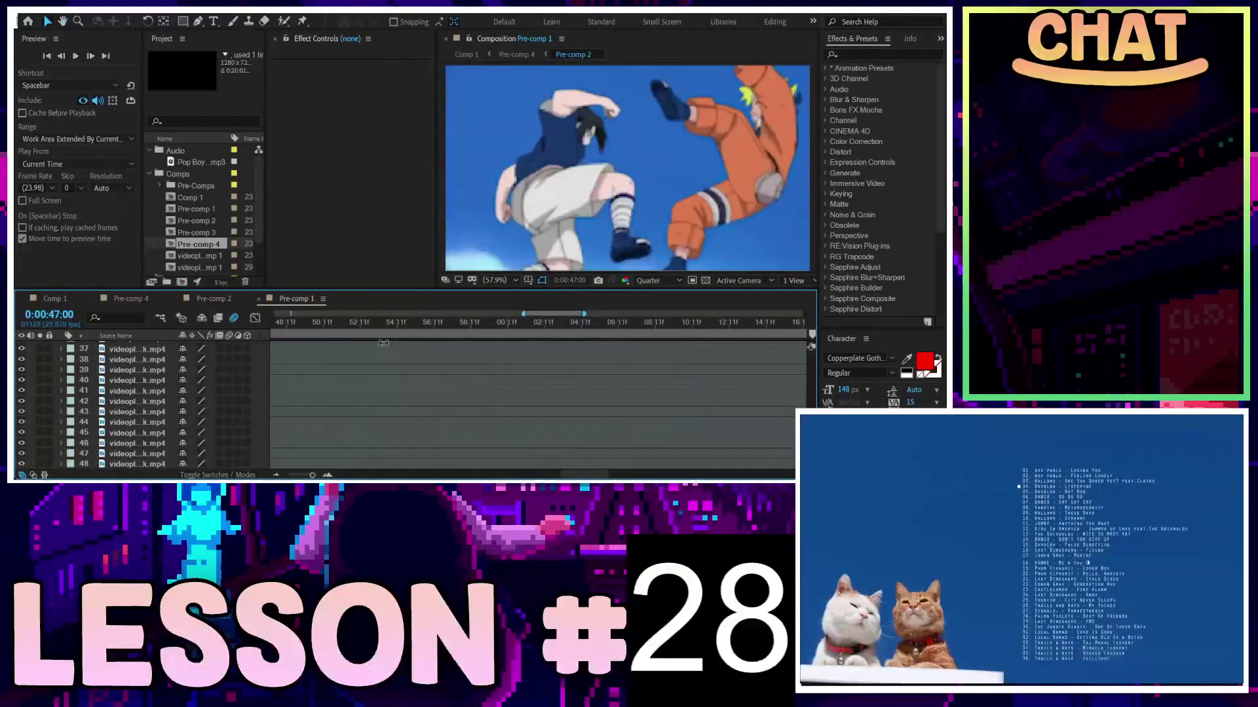
mouse_move(353, 329)
left_mouse_down()
mouse_move(401, 342)
mouse_move(82, 372)
mouse_move(605, 356)
mouse_move(463, 378)
mouse_move(498, 377)
left_mouse_up()
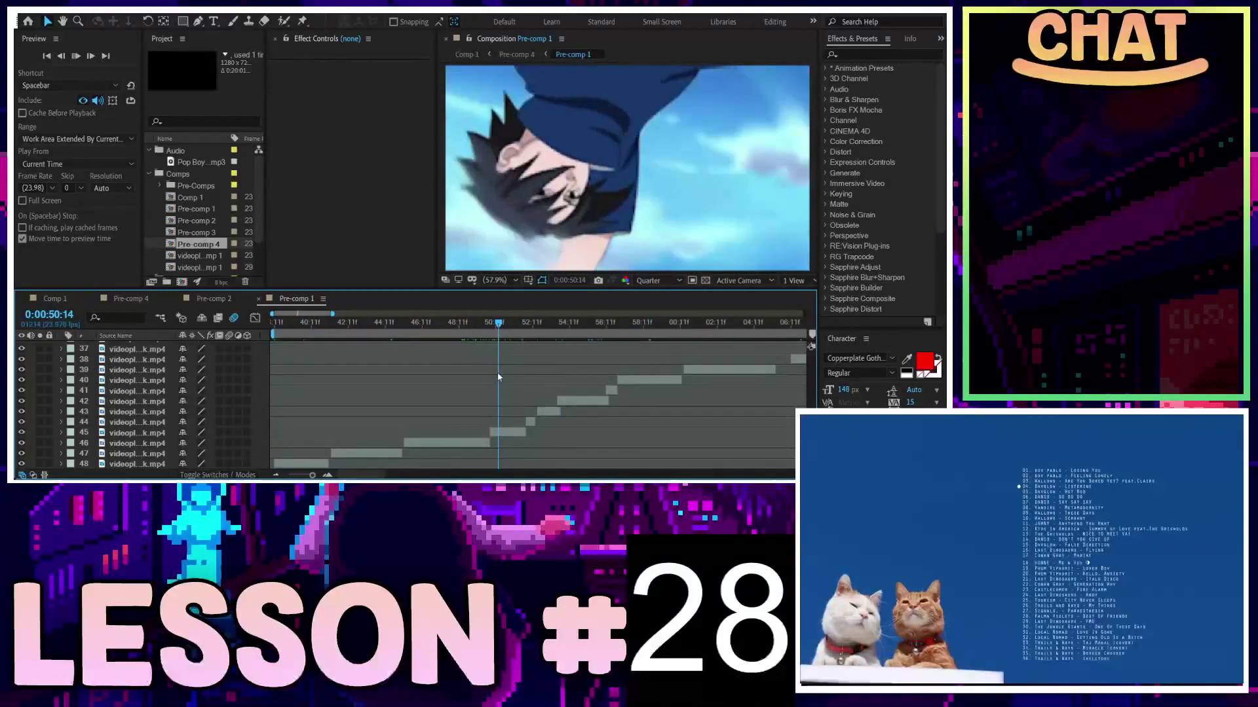
key("space")
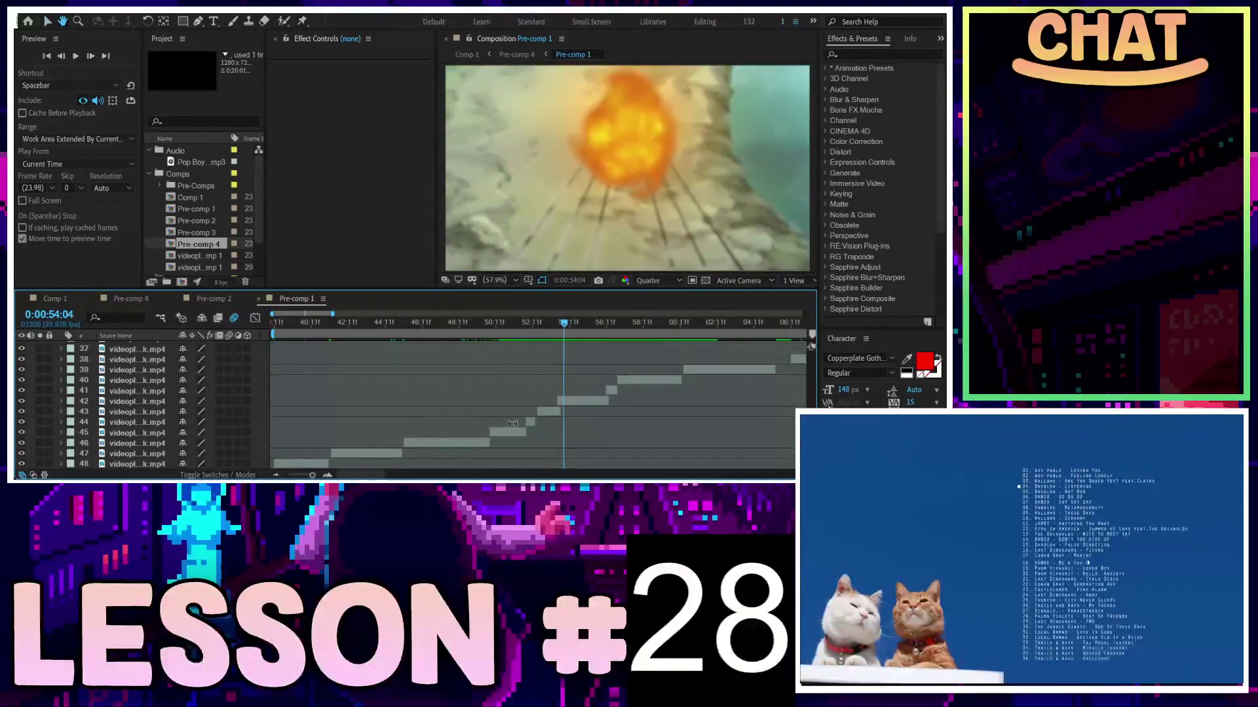
left_click_drag(516, 327, 522, 331)
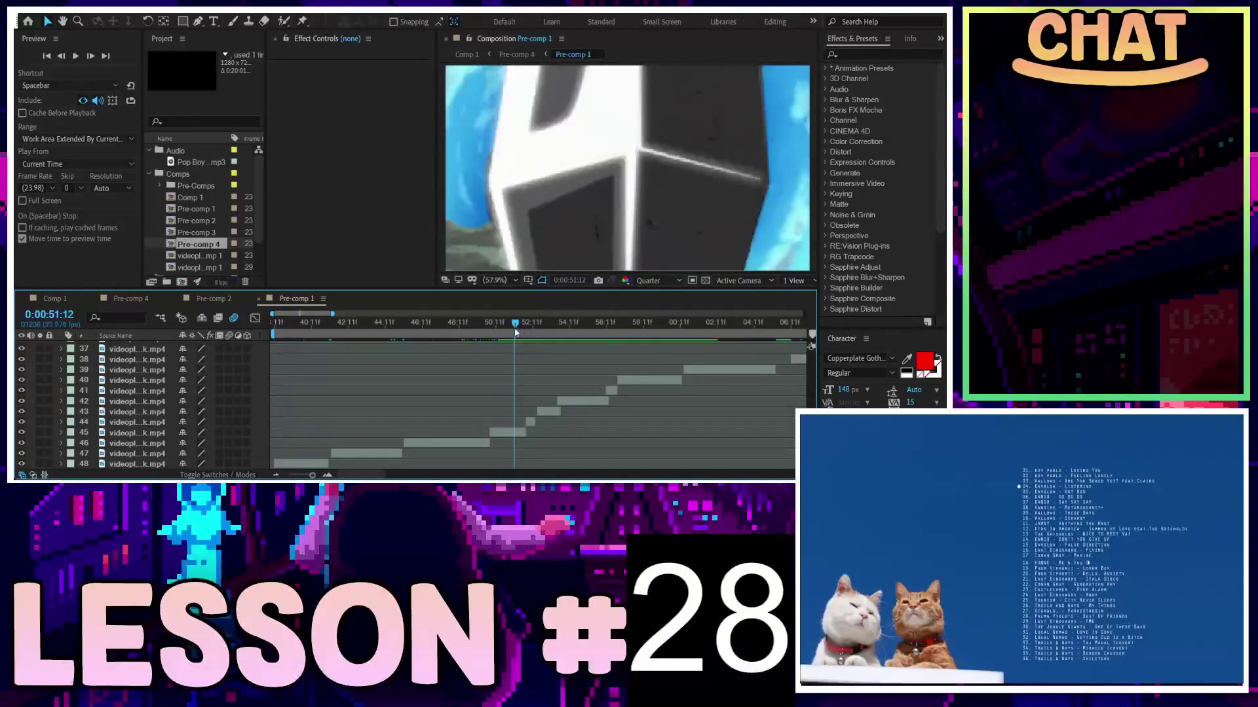
mouse_move(522, 331)
left_mouse_down()
mouse_move(827, 339)
mouse_move(48, 370)
left_mouse_up()
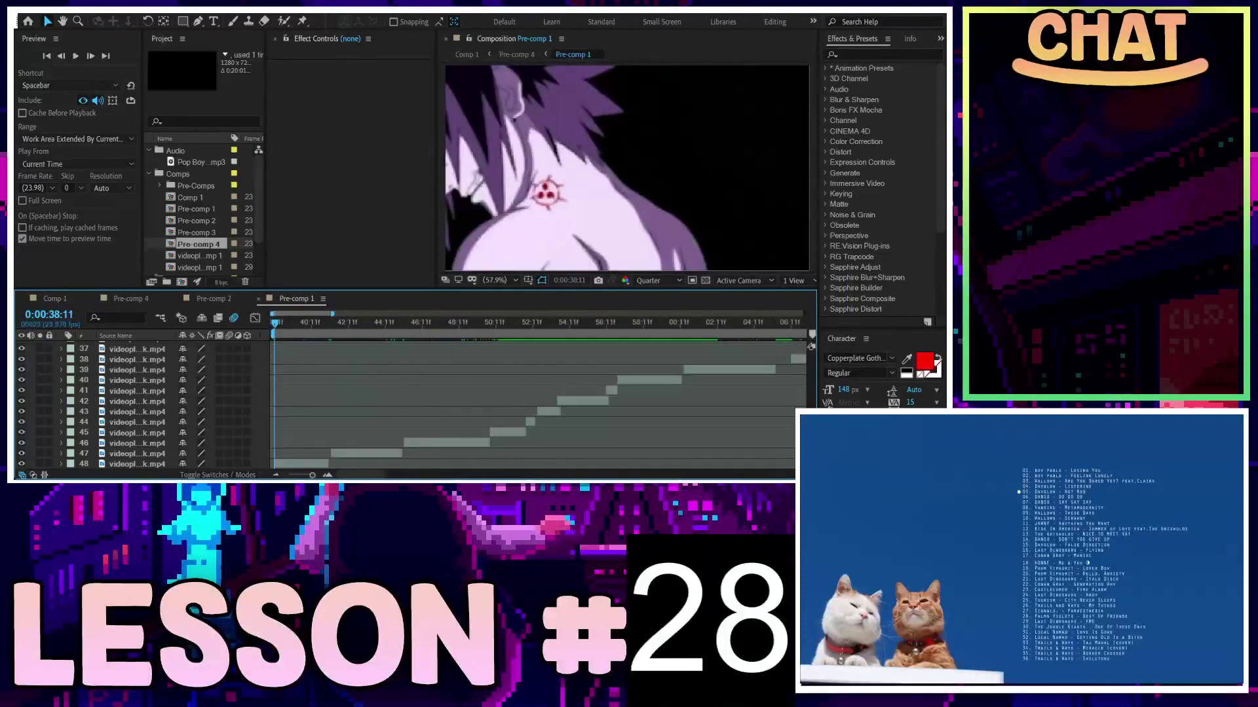
key("space")
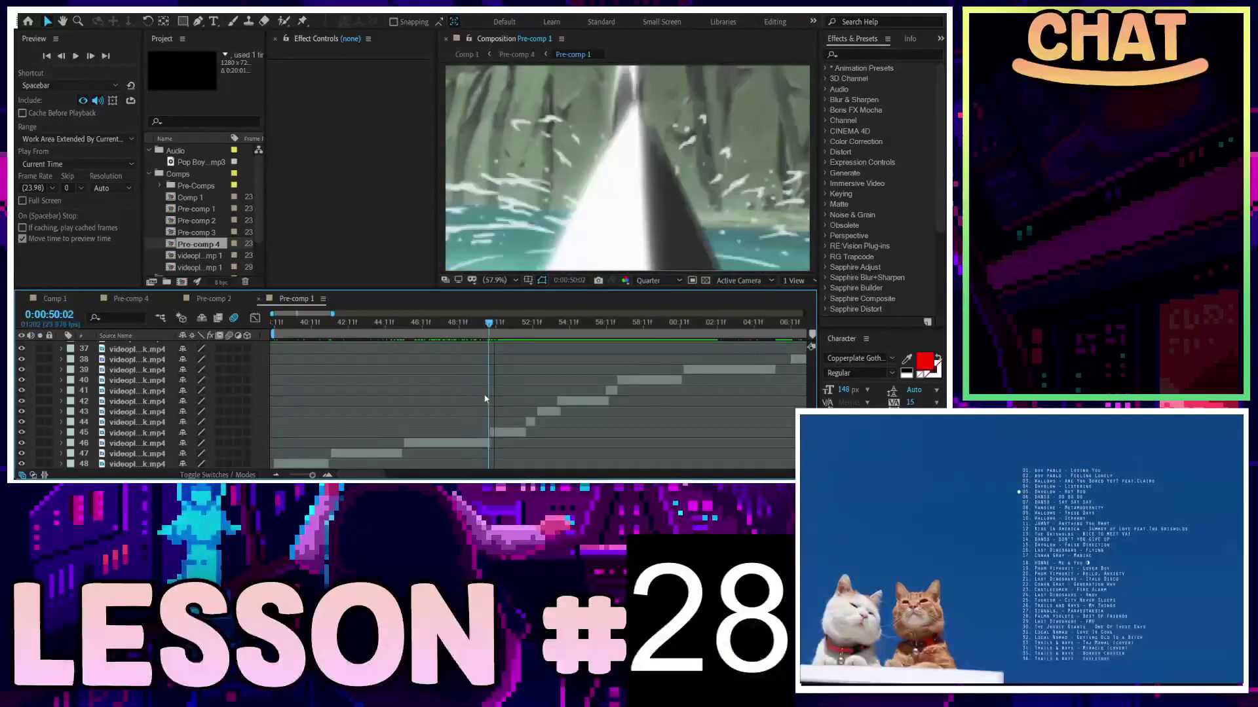
left_click_drag(496, 401, 471, 400)
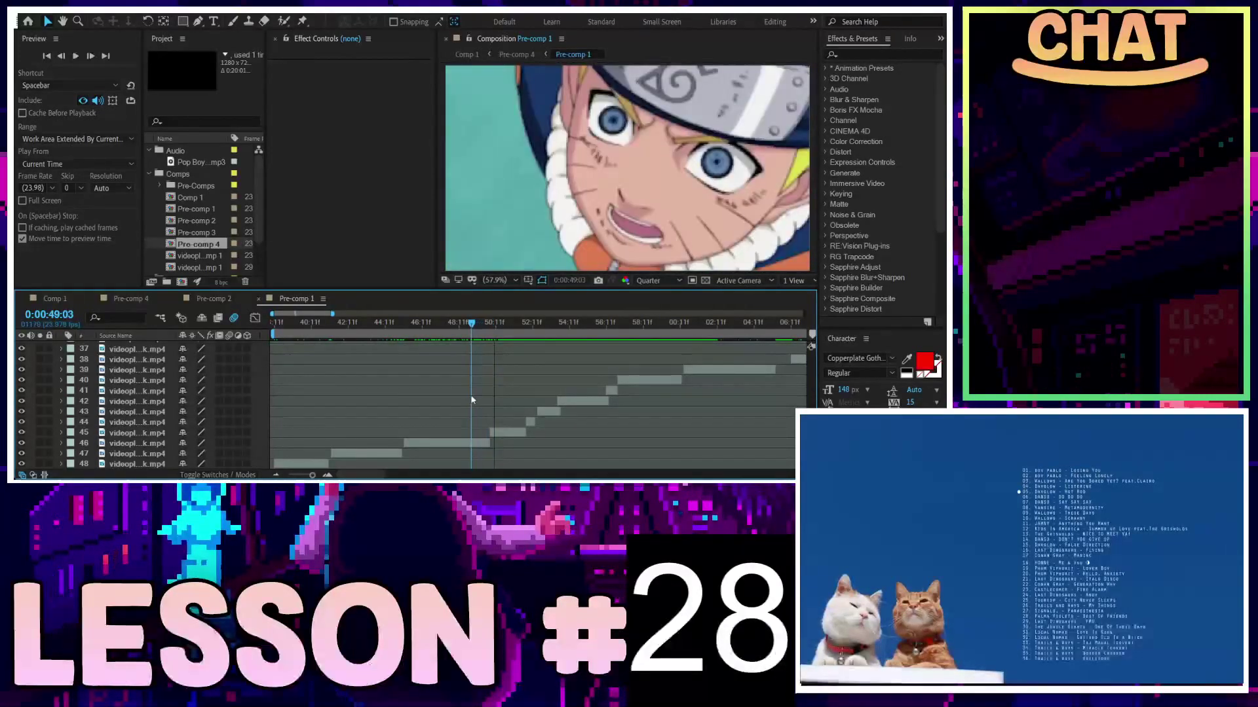
left_click(141, 443)
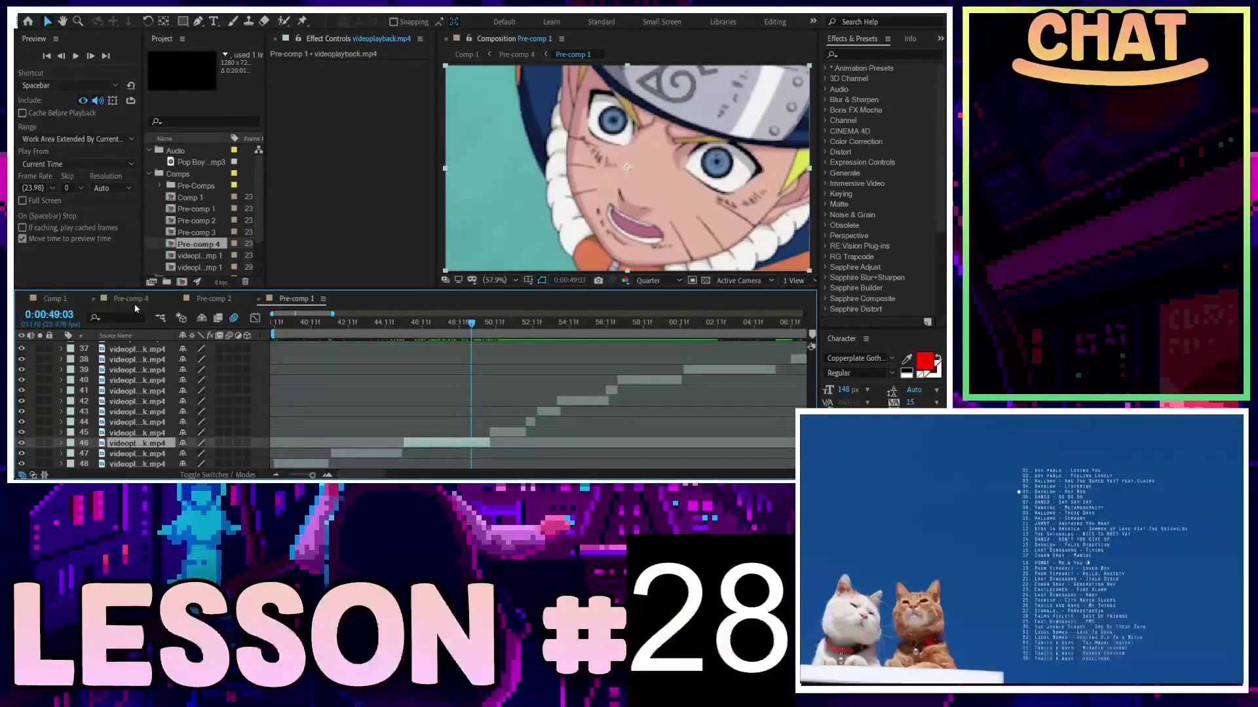
mouse_move(488, 323)
left_mouse_down()
mouse_move(521, 327)
mouse_move(437, 335)
mouse_move(477, 340)
left_mouse_up()
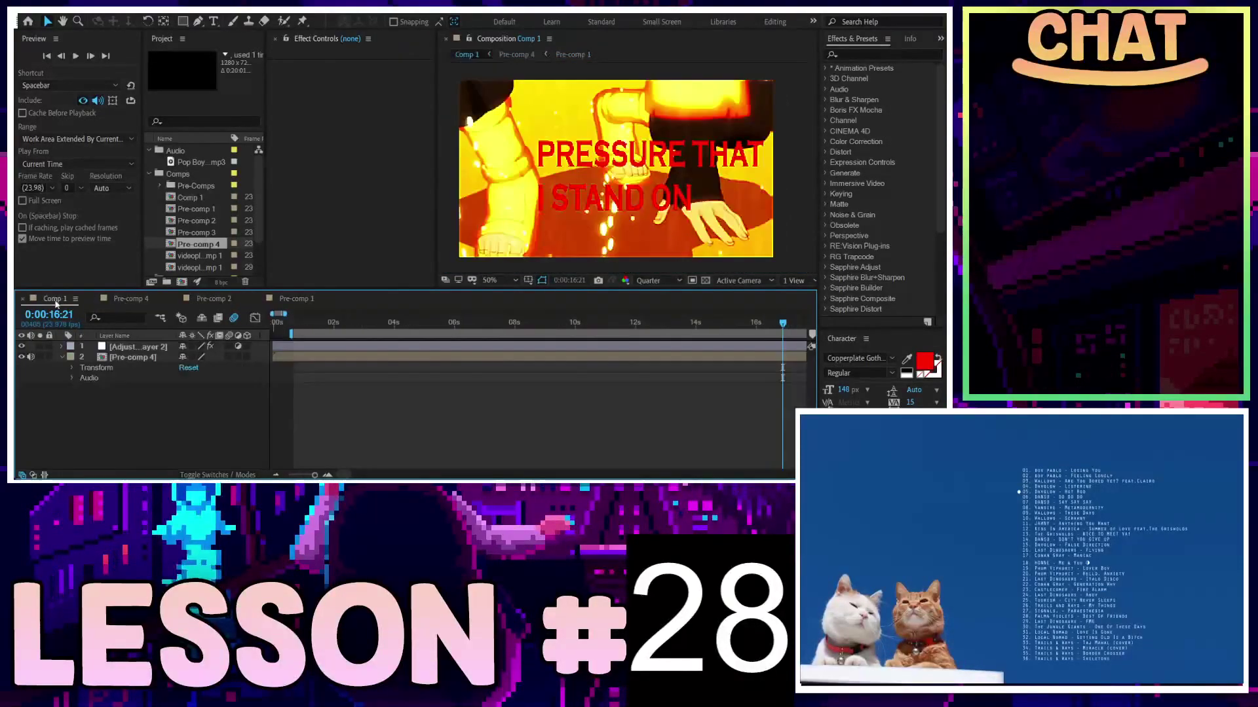
In Pre-comp 4, extend layer 24's clip to start near 8 seconds and check frames around 8:22
left_click(131, 299)
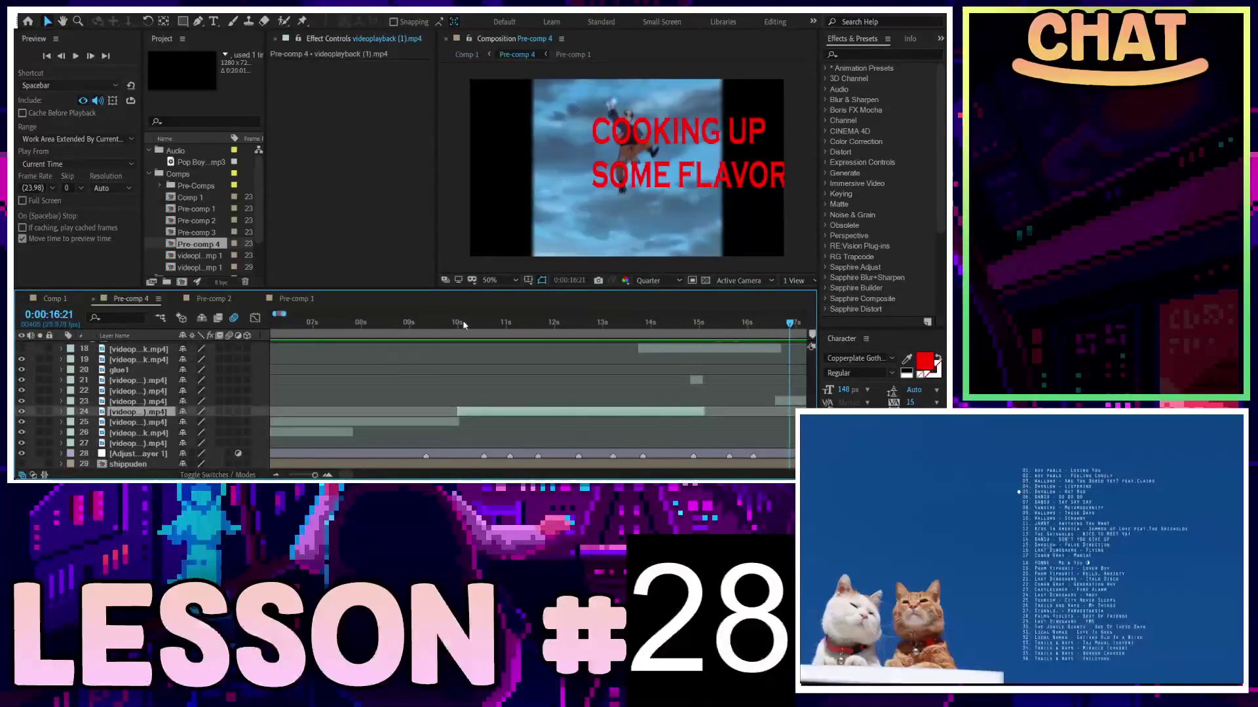
mouse_move(451, 324)
left_mouse_down()
mouse_move(433, 325)
mouse_move(566, 325)
mouse_move(478, 334)
left_mouse_up()
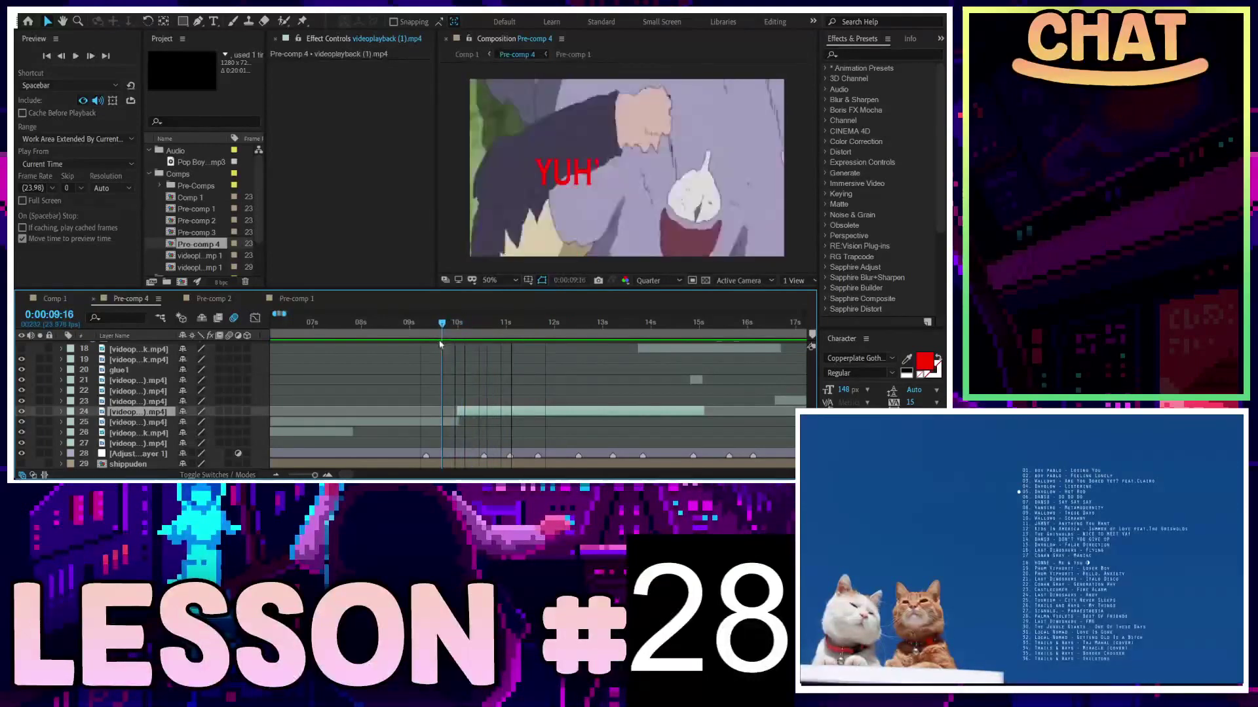
key("space")
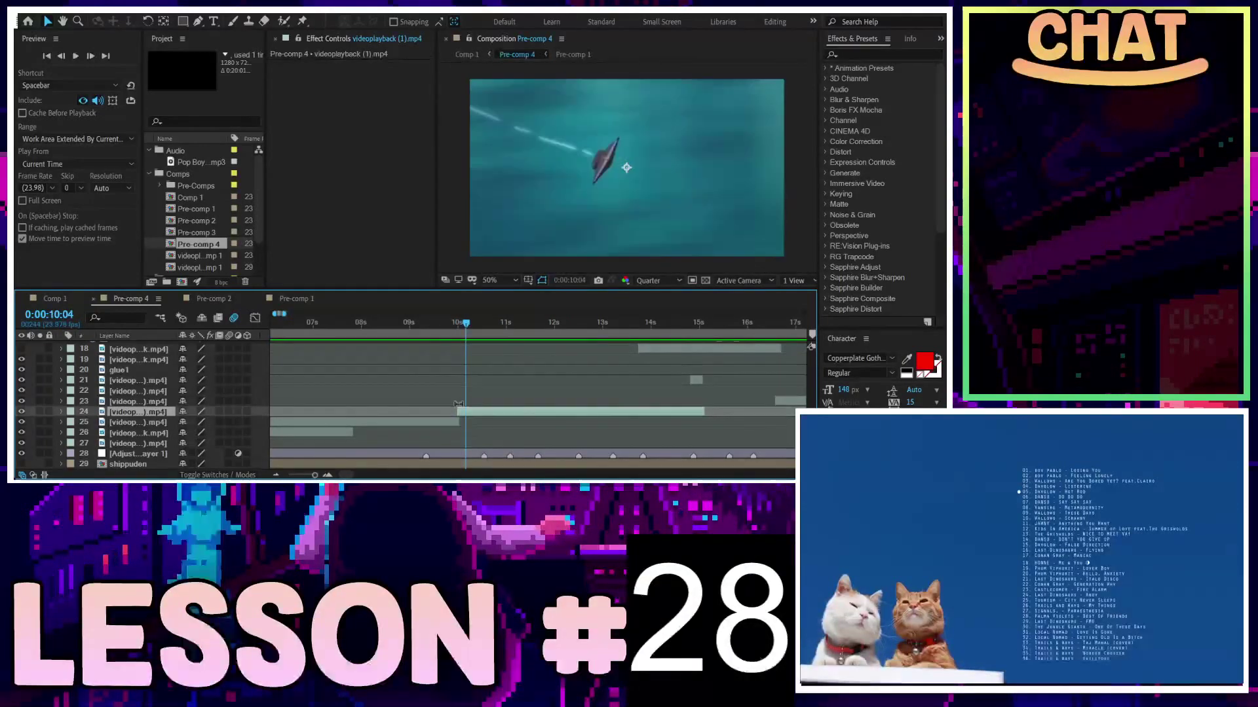
left_click_drag(458, 404, 366, 411)
left_click(427, 328)
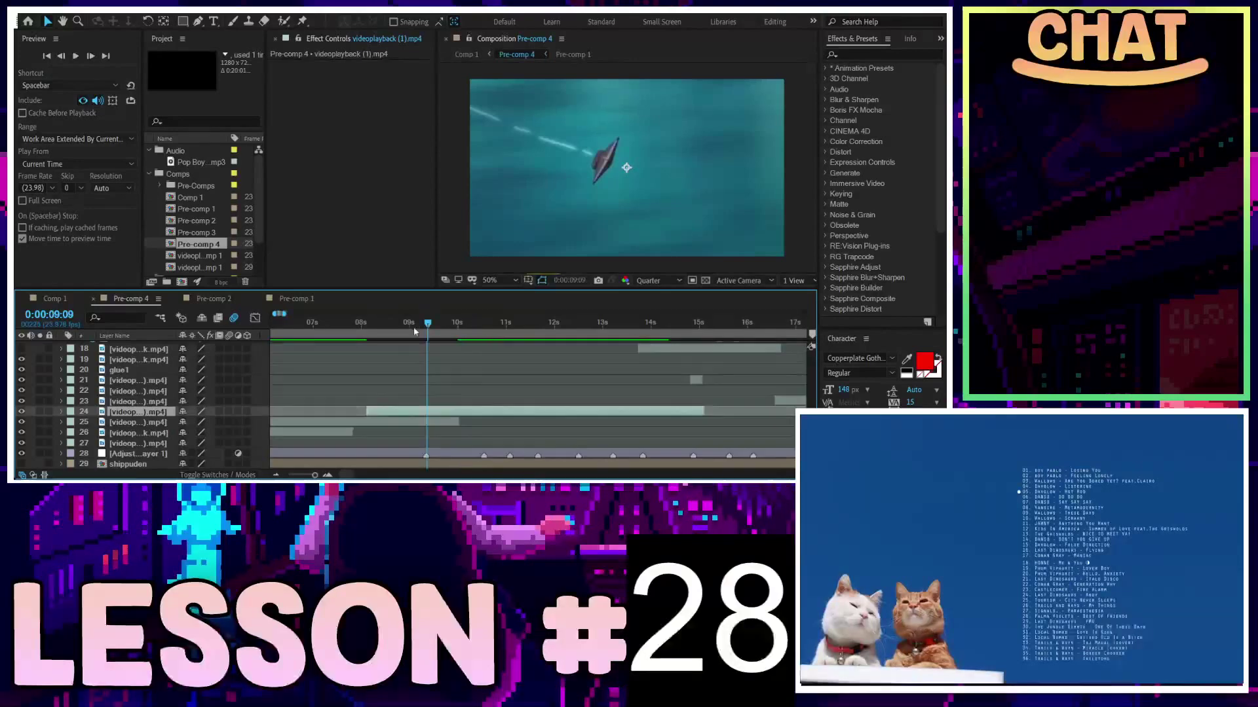
mouse_move(414, 330)
left_mouse_down()
mouse_move(395, 335)
mouse_move(476, 334)
left_mouse_up()
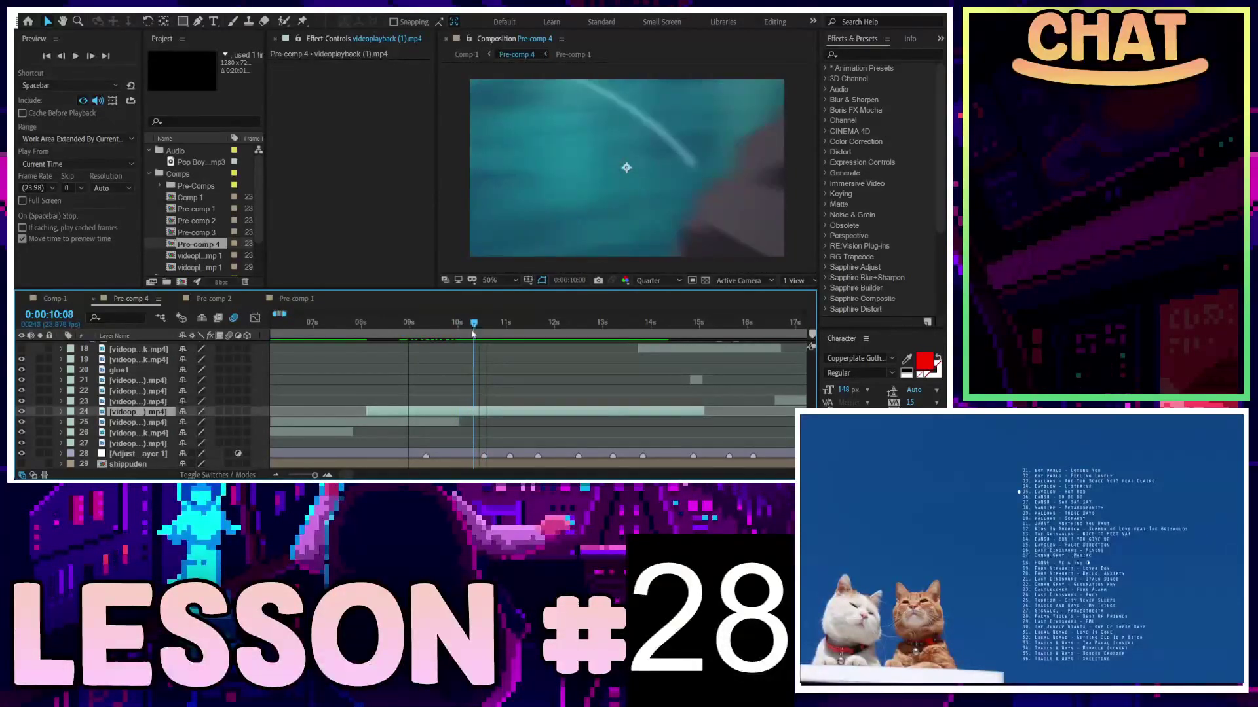
Split layer 24 at the current time, delete the left piece, then restore it
key("ctrl+shift+d")
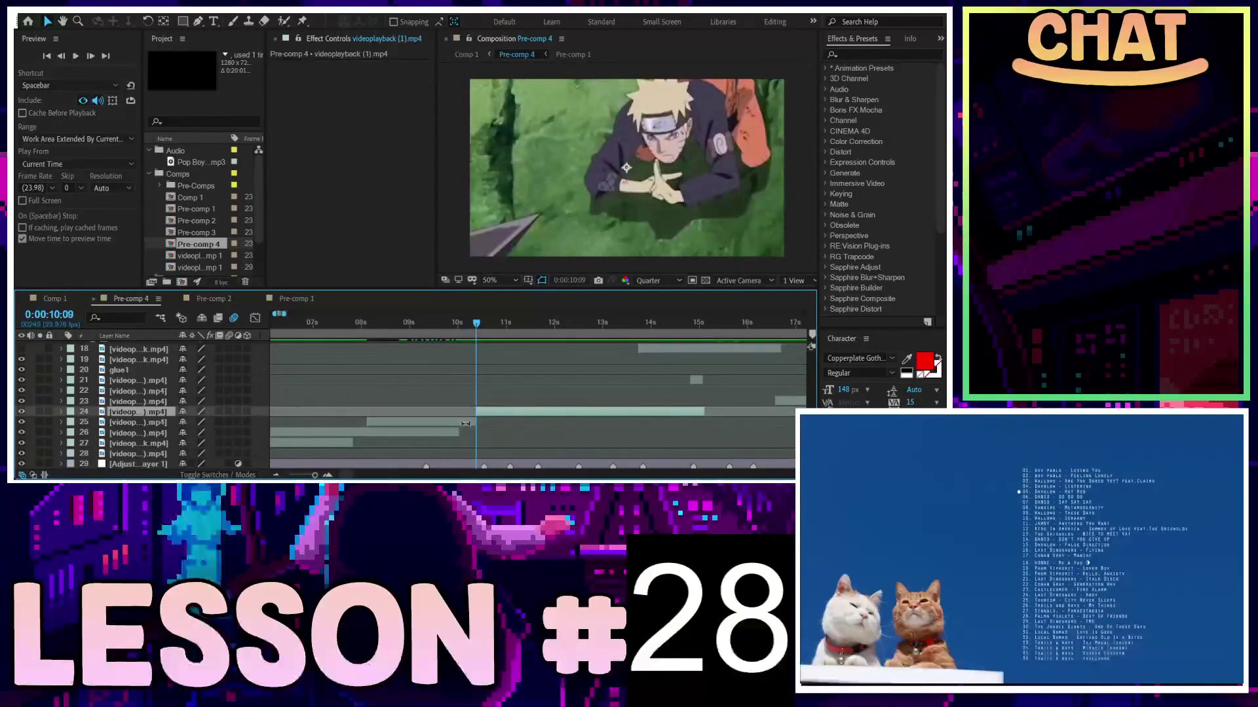
key("Delete")
left_click(478, 410)
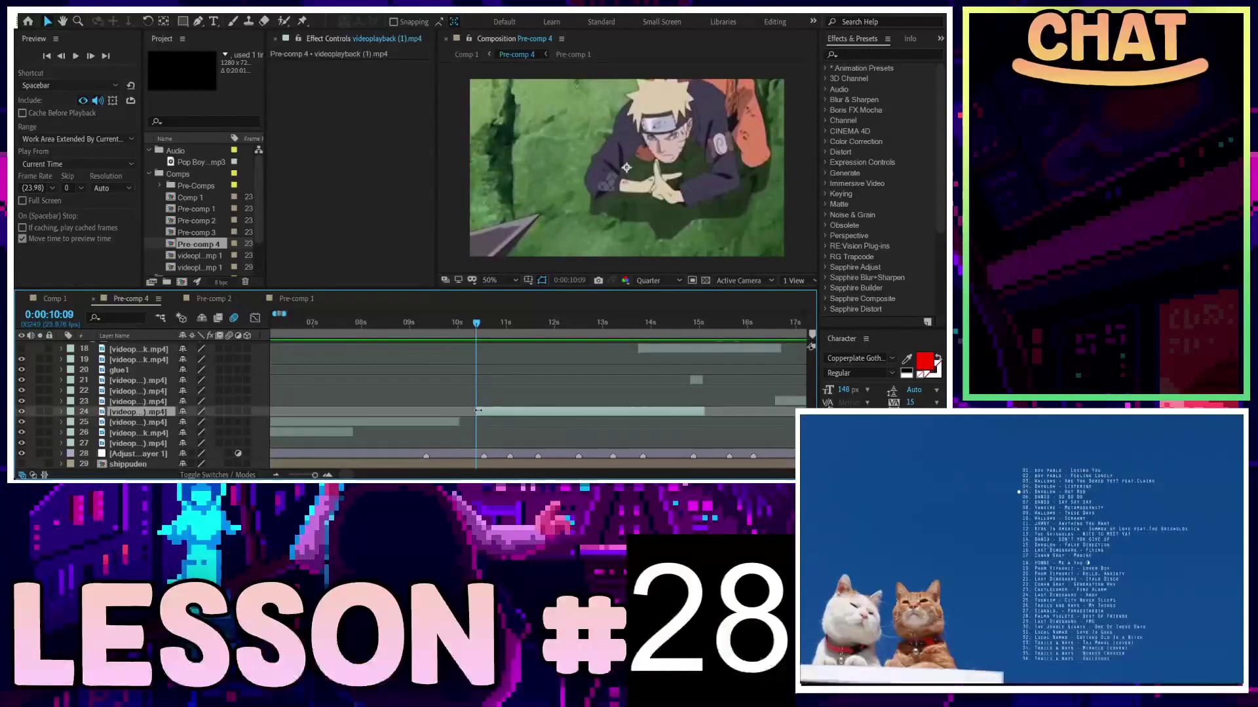
key("ctrl+z")
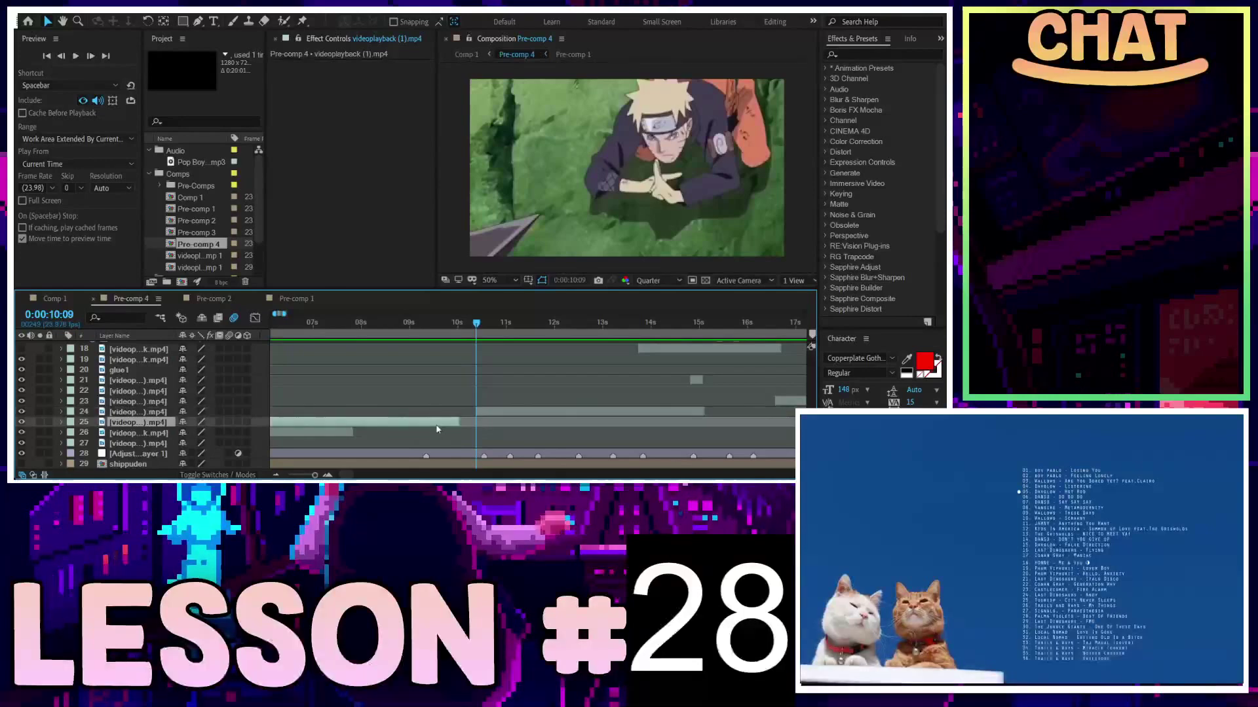
Slide layer 25's clip earlier and trim it to start at 07:23 with Alt+[
left_click_drag(481, 426, 448, 426)
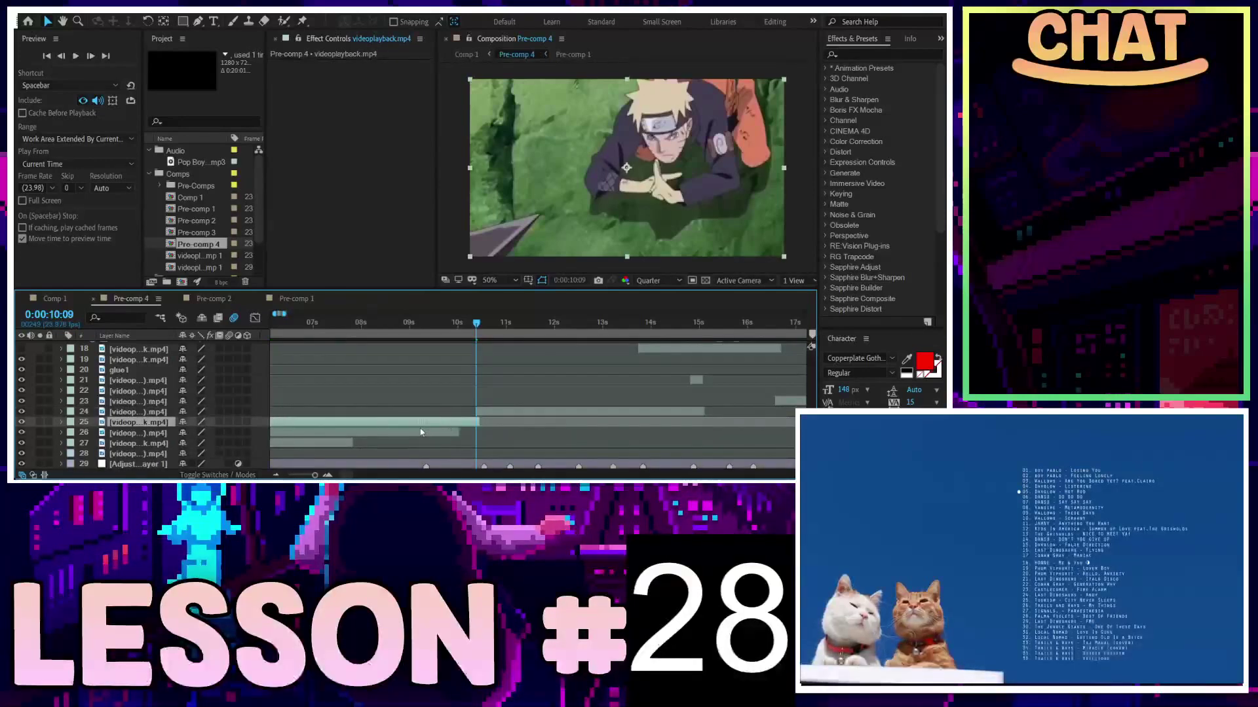
left_click_drag(461, 331, 360, 340)
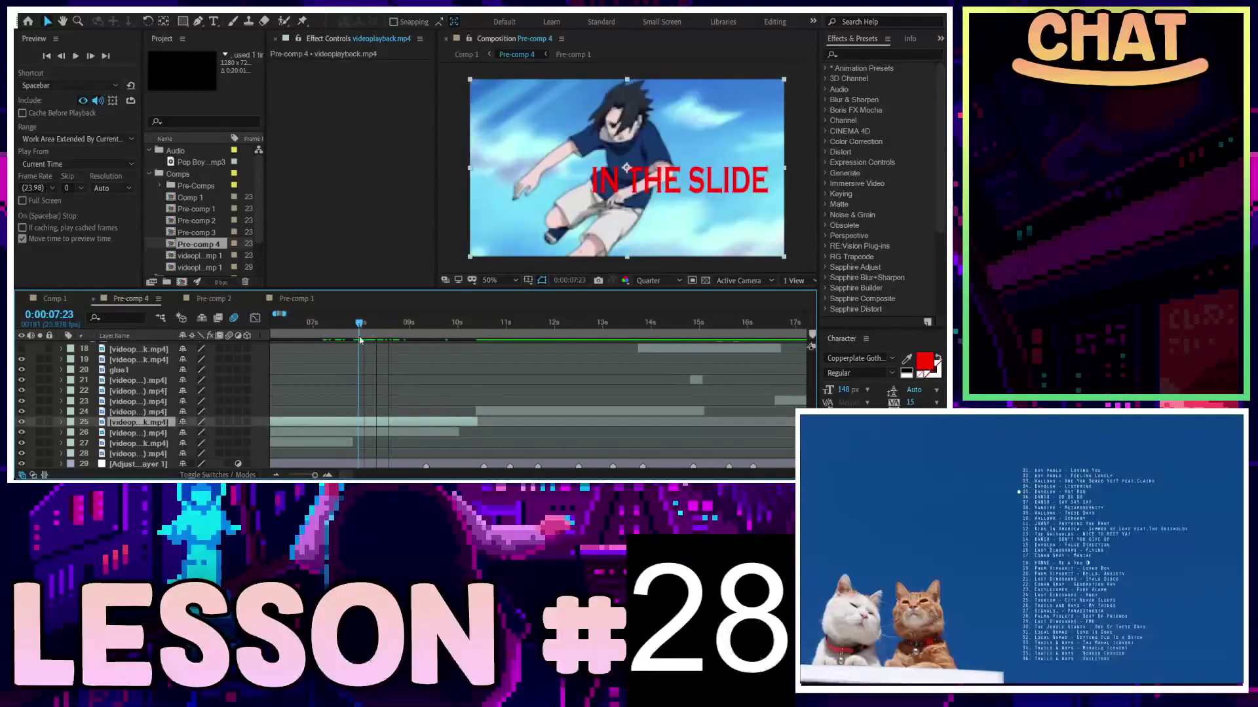
key("alt+bracketleft")
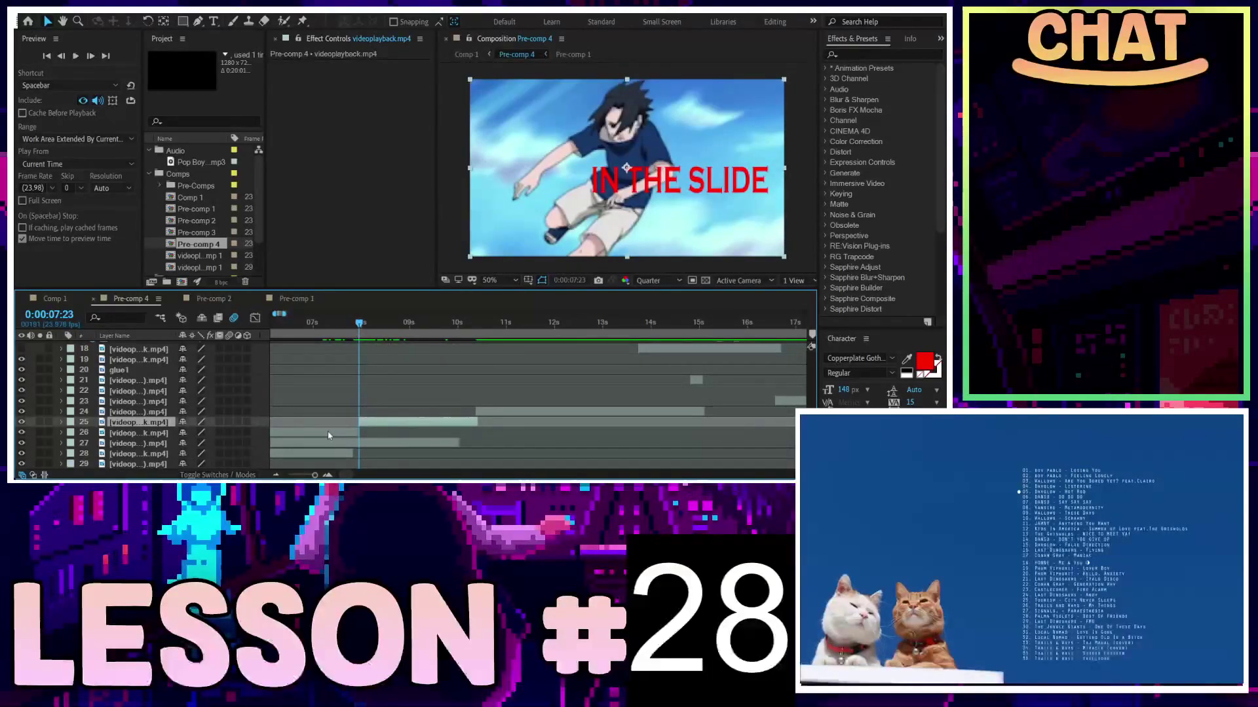
left_click(376, 391)
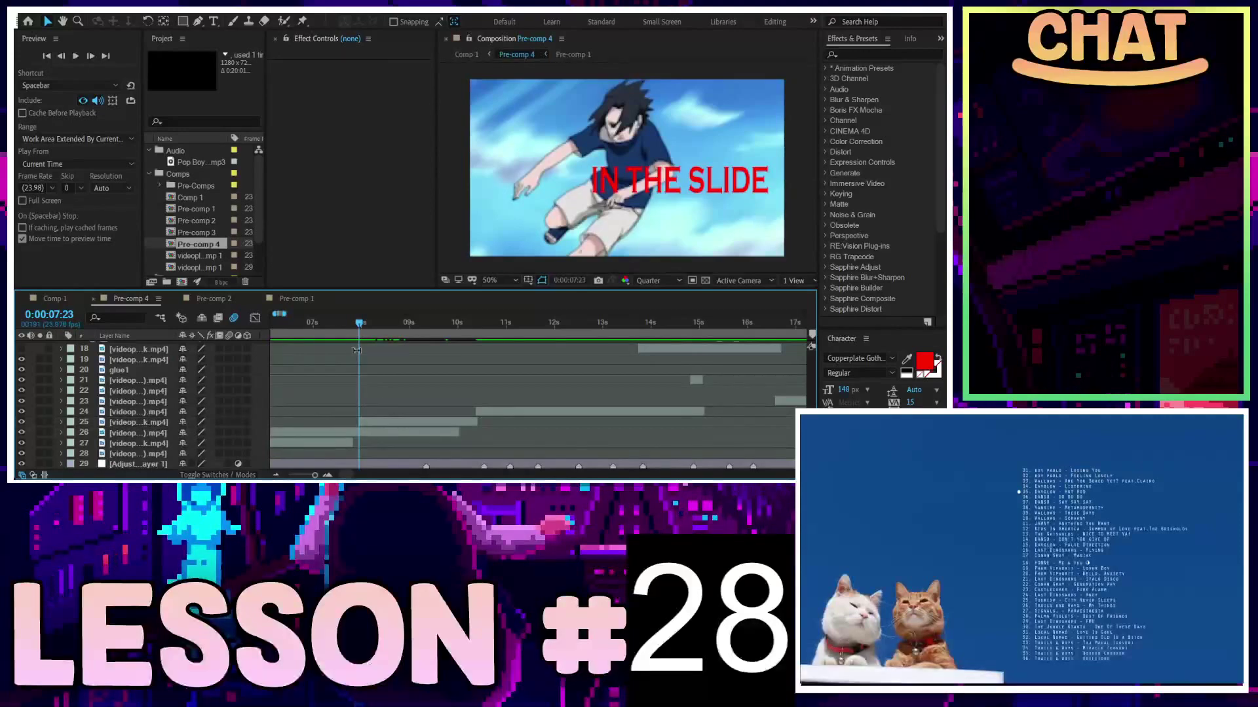
Shift layers 24 and 25 later from 09:06, preview the edit, and delete the unwanted clip layer
left_click_drag(359, 323, 422, 323)
left_click(452, 423)
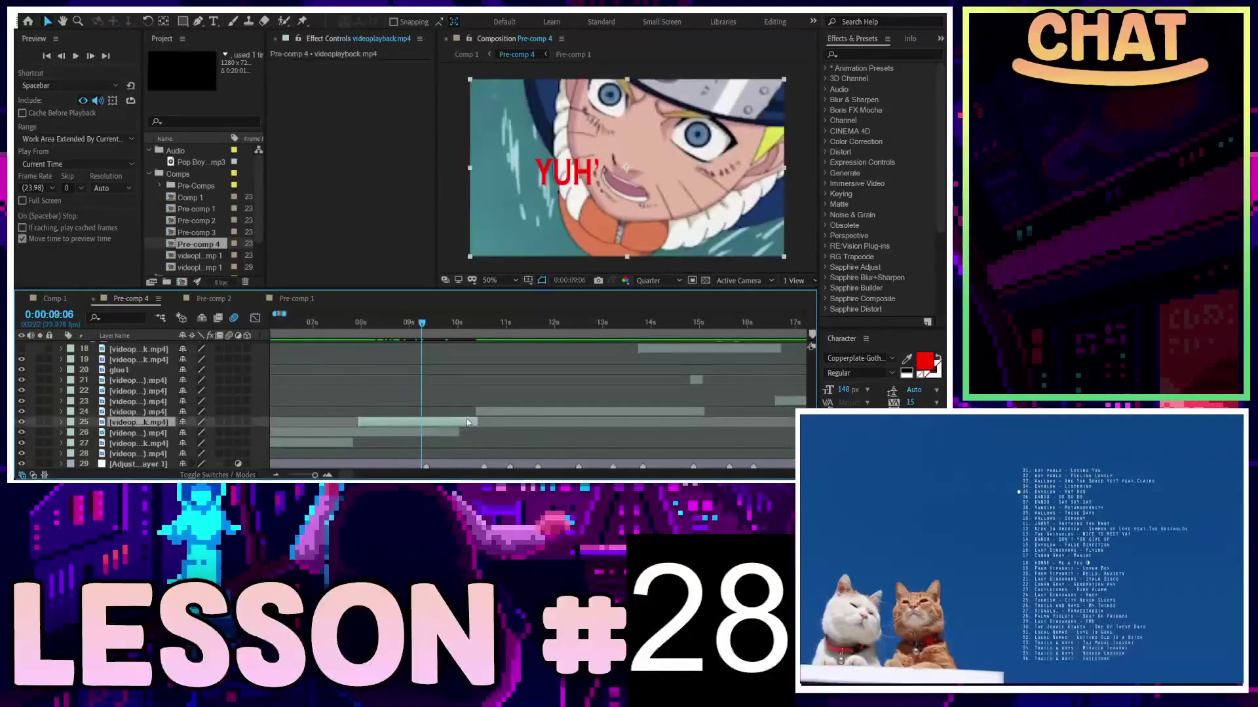
left_click(491, 413, "shift")
left_click_drag(523, 414, 583, 413)
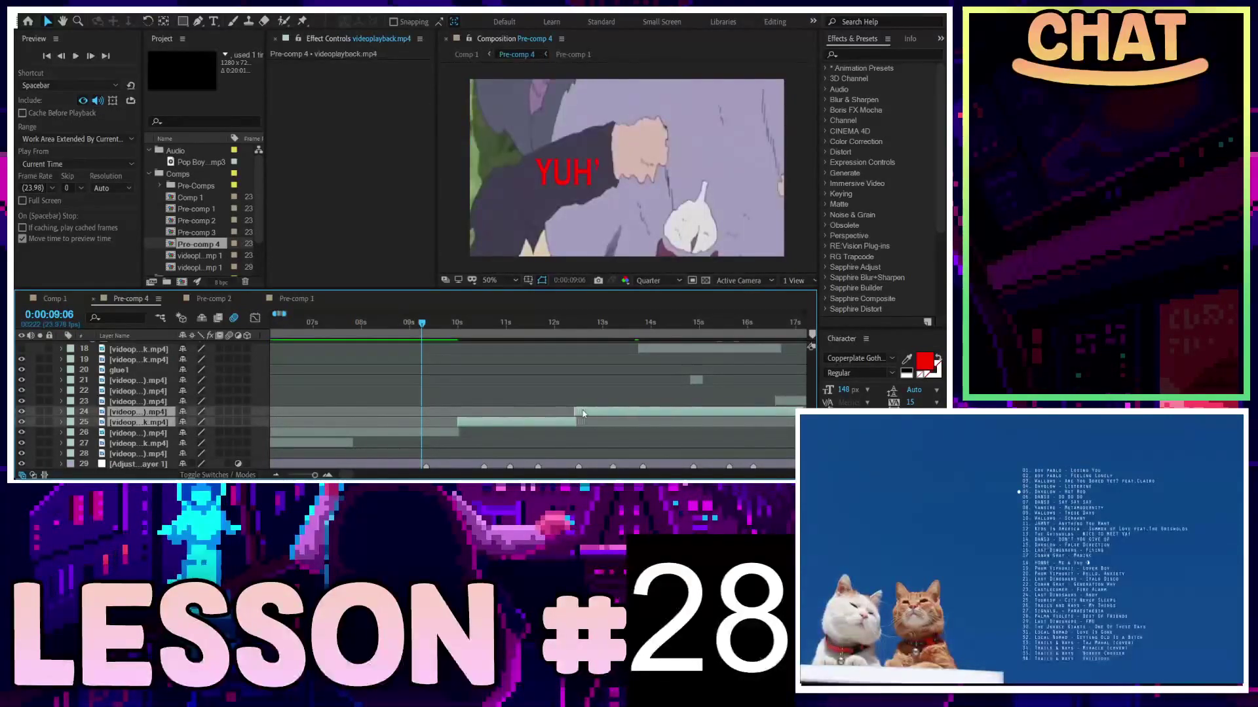
key("space")
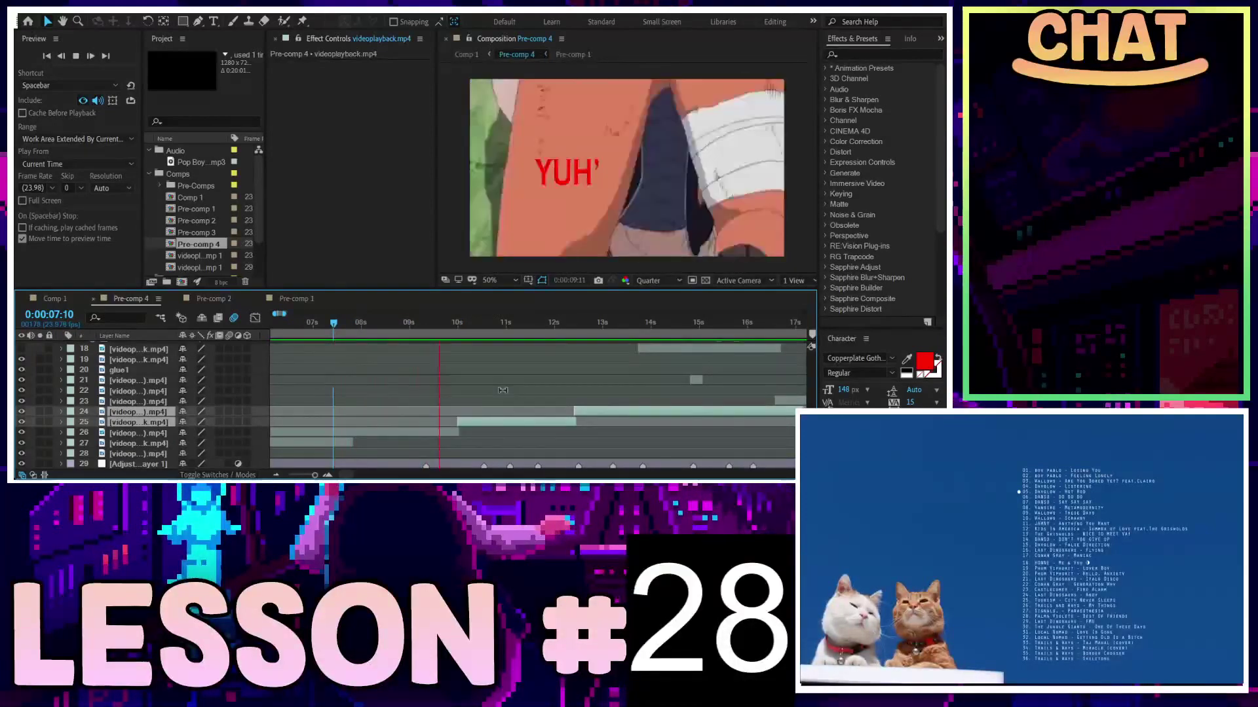
key("space")
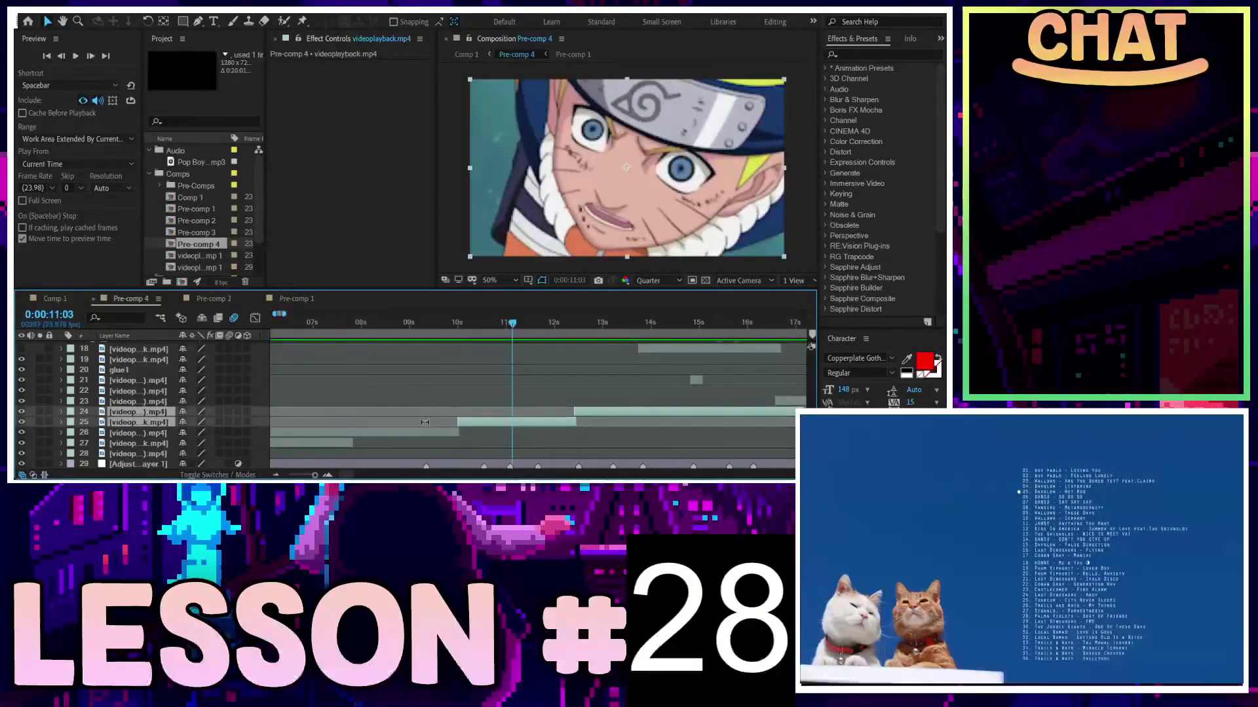
key("space")
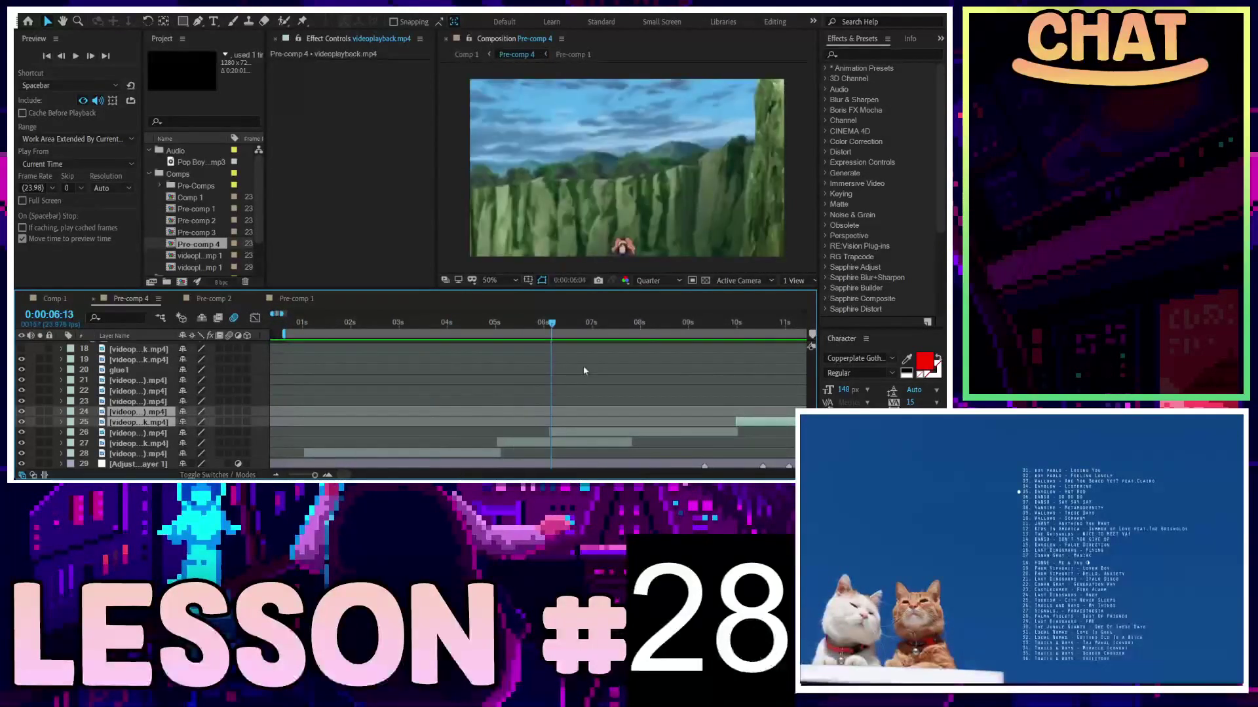
left_click(676, 432)
key("Delete")
Preview the Pre-comp 4 cut from about 6 seconds, 11:19 and 09:23
left_click(538, 327)
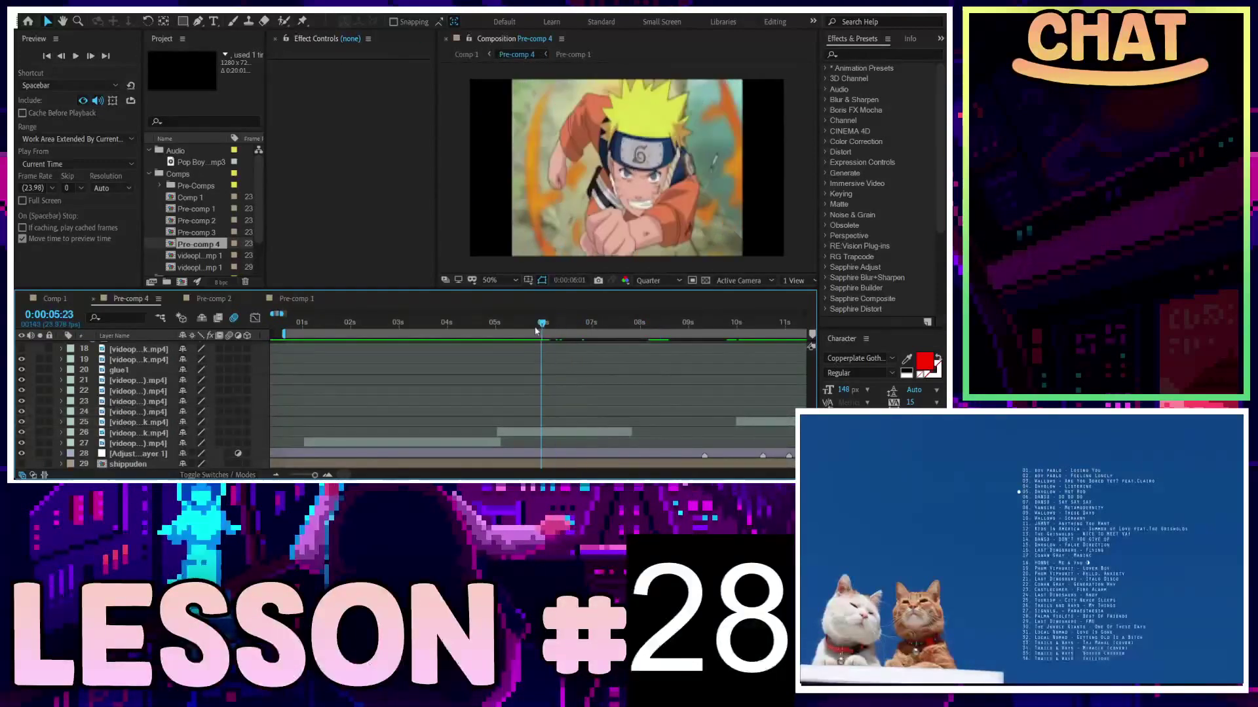
key("space")
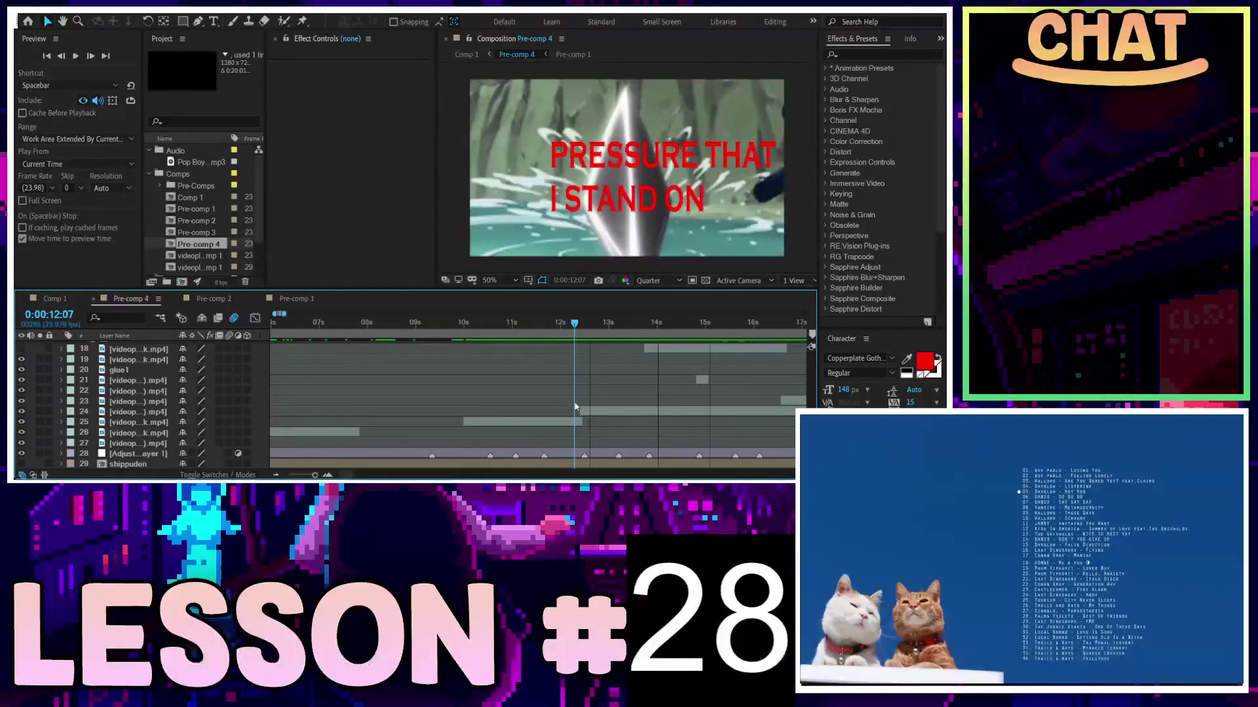
mouse_move(553, 409)
left_mouse_down()
mouse_move(681, 400)
mouse_move(466, 410)
left_mouse_up()
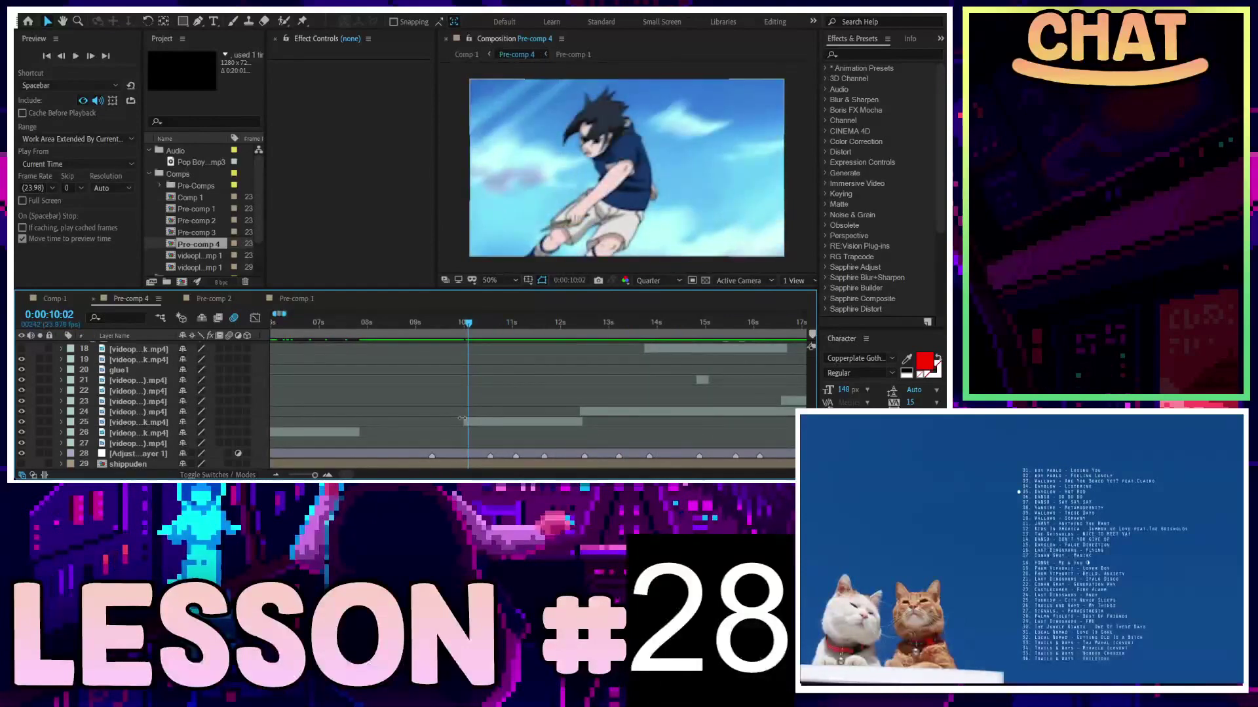
key("space")
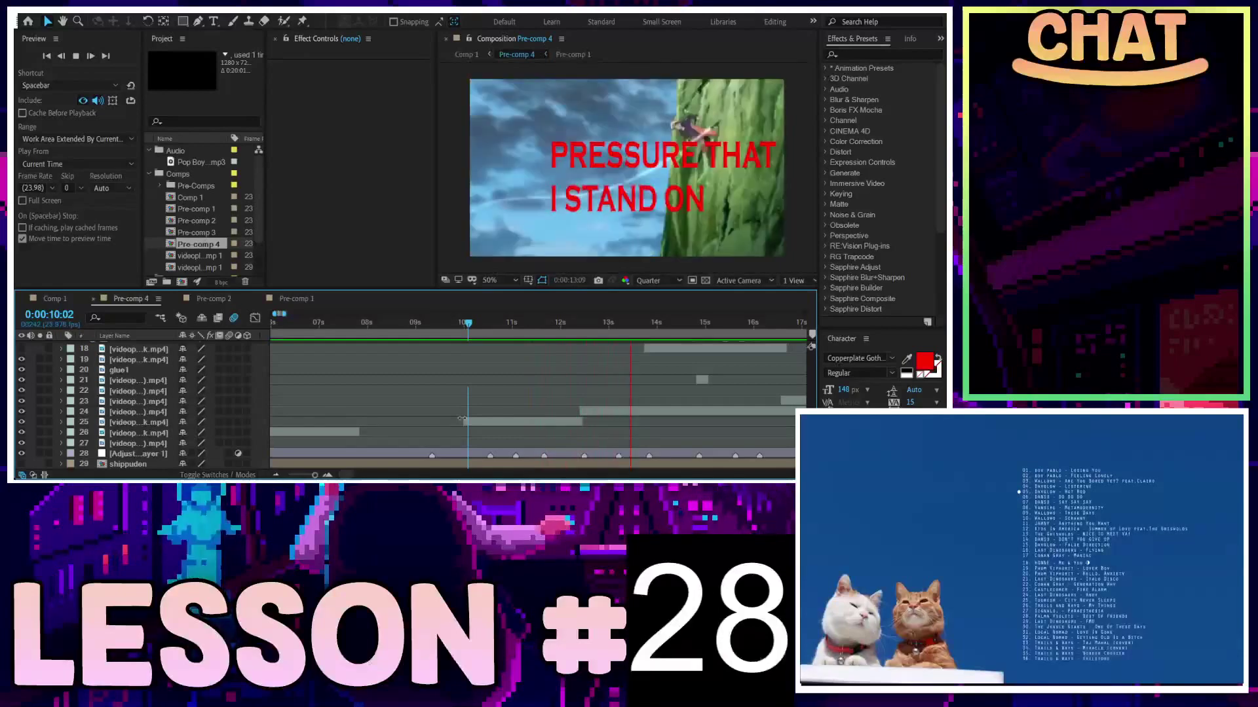
left_click(462, 323)
key("space")
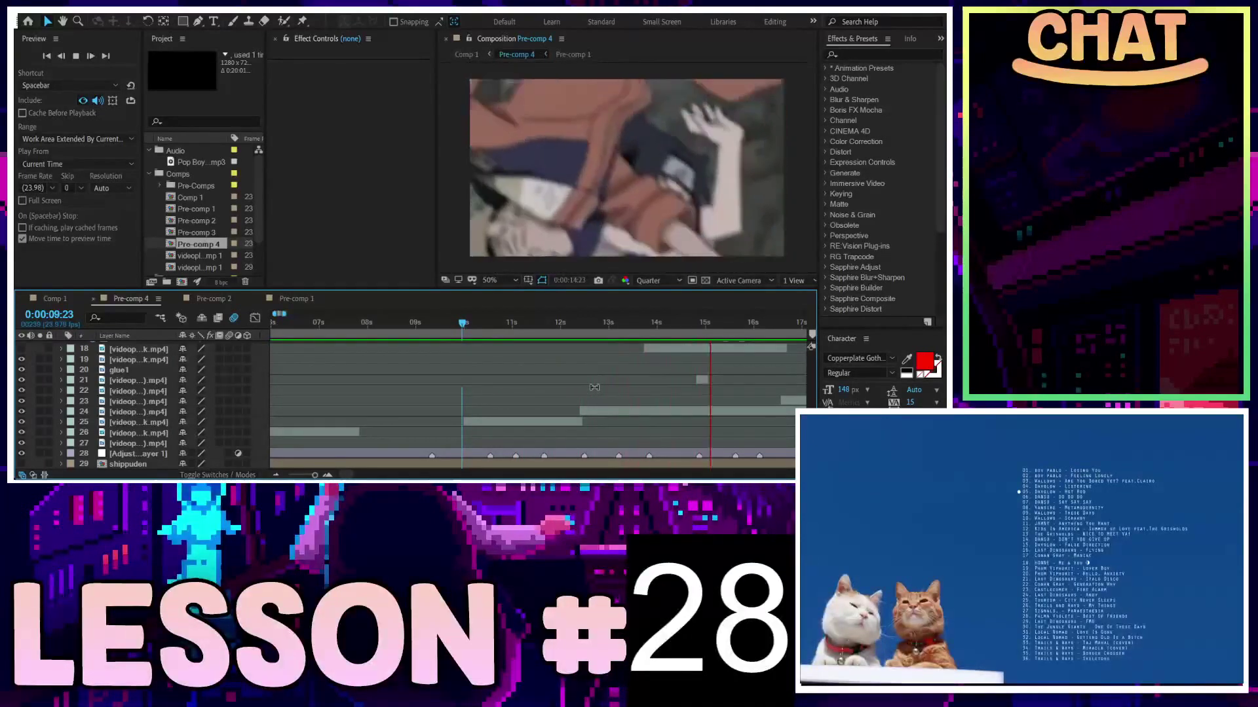
Preview from 13:15 under the caption and zoom out to show layer 17's Position keyframes
left_click(633, 323)
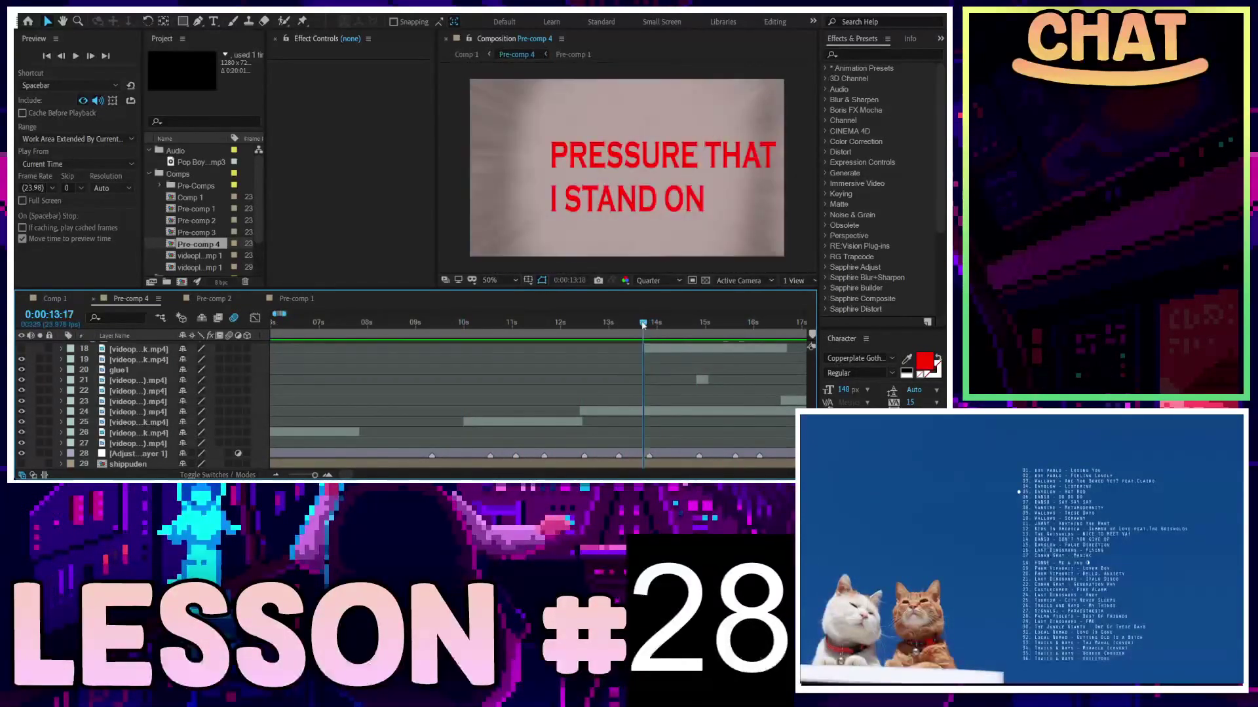
left_click_drag(635, 325, 451, 351)
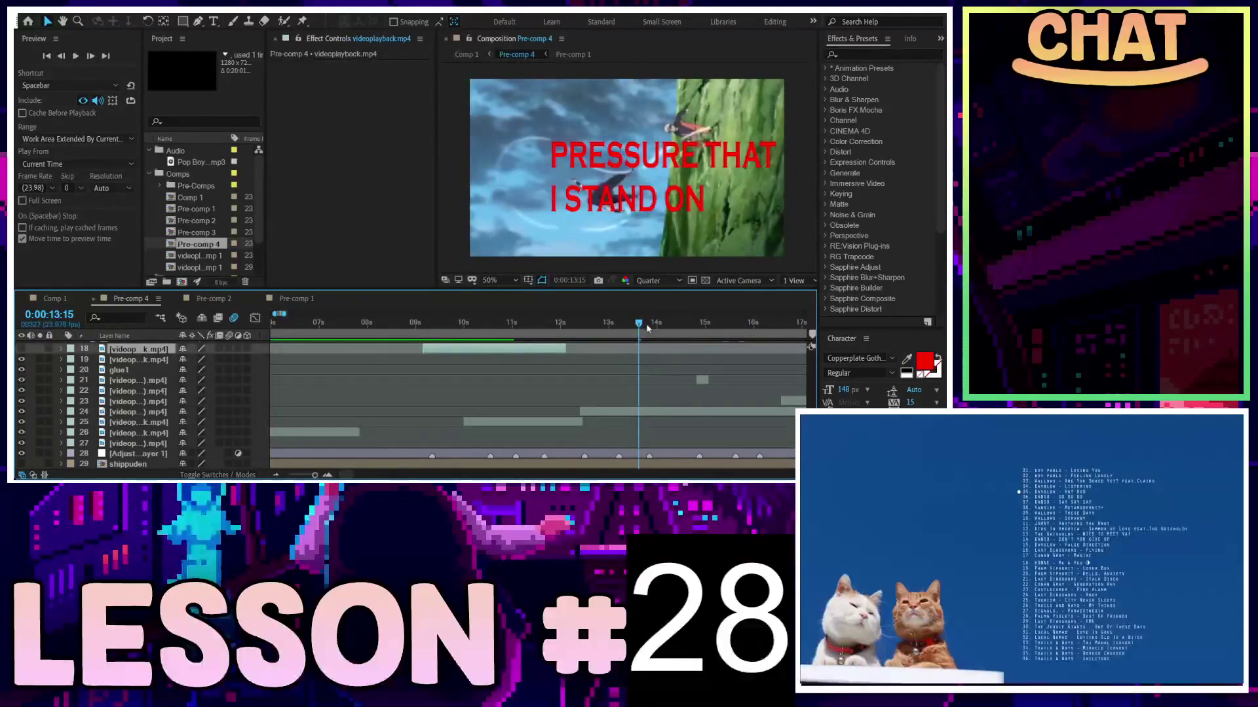
key("space")
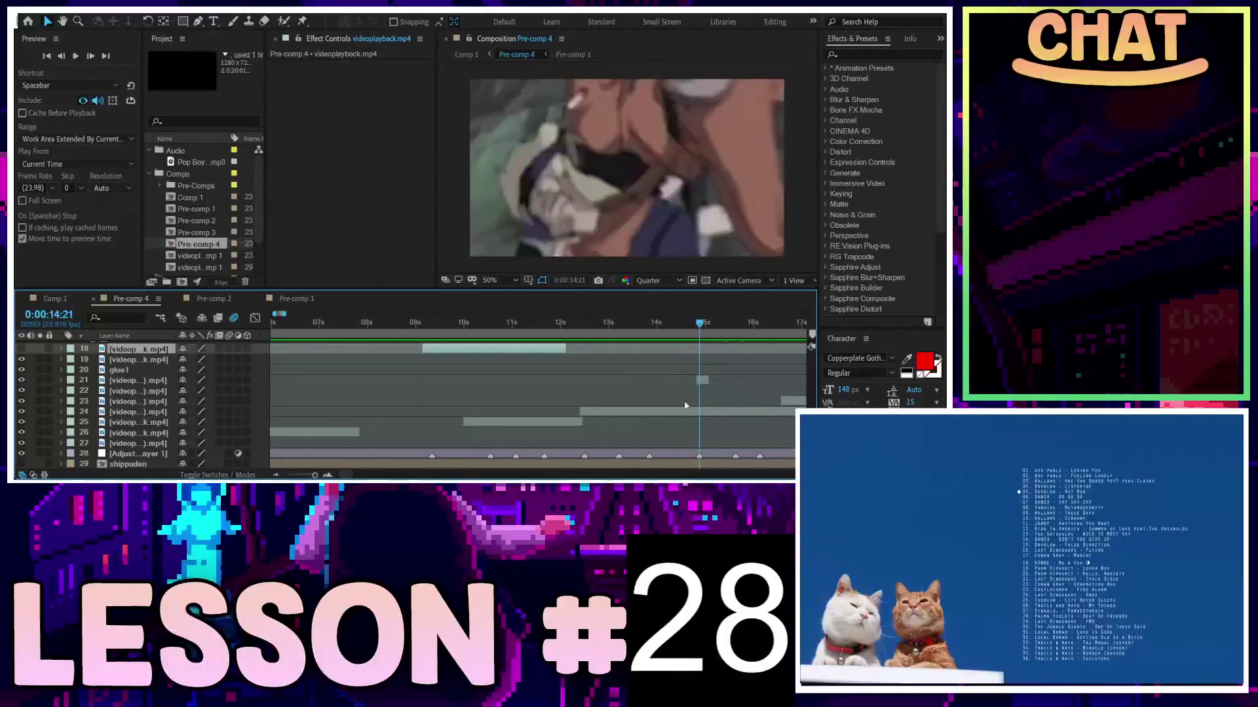
scroll(685, 405, "up", 3)
key("minus")
Return to 13:15, select layer 17 and zoom the timeline in around the current time
key("ctrl+z")
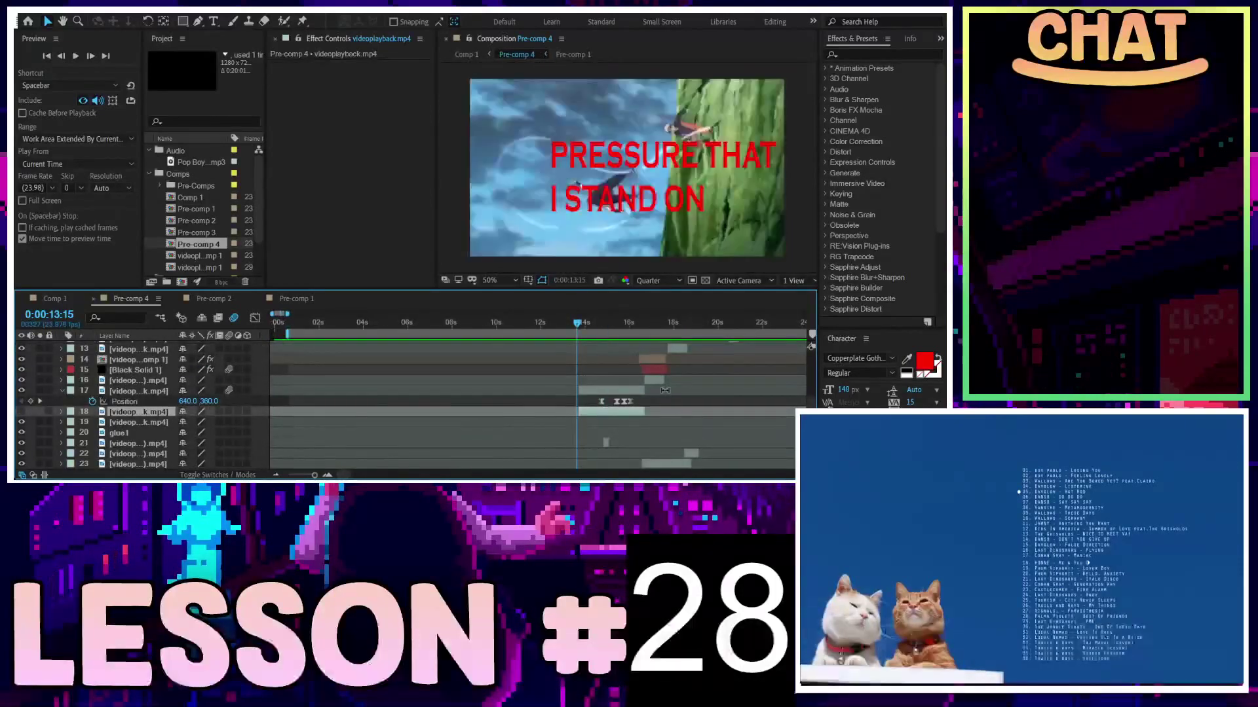
scroll(638, 390, "down", 2)
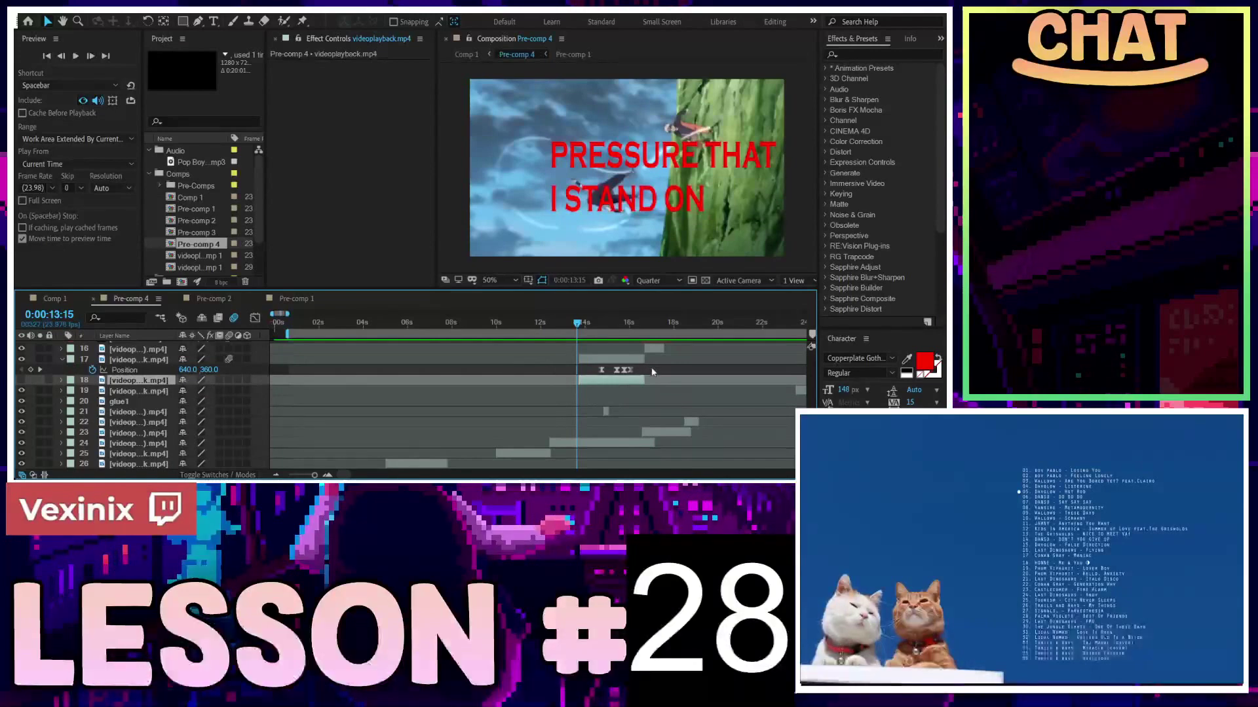
left_click_drag(651, 367, 542, 372)
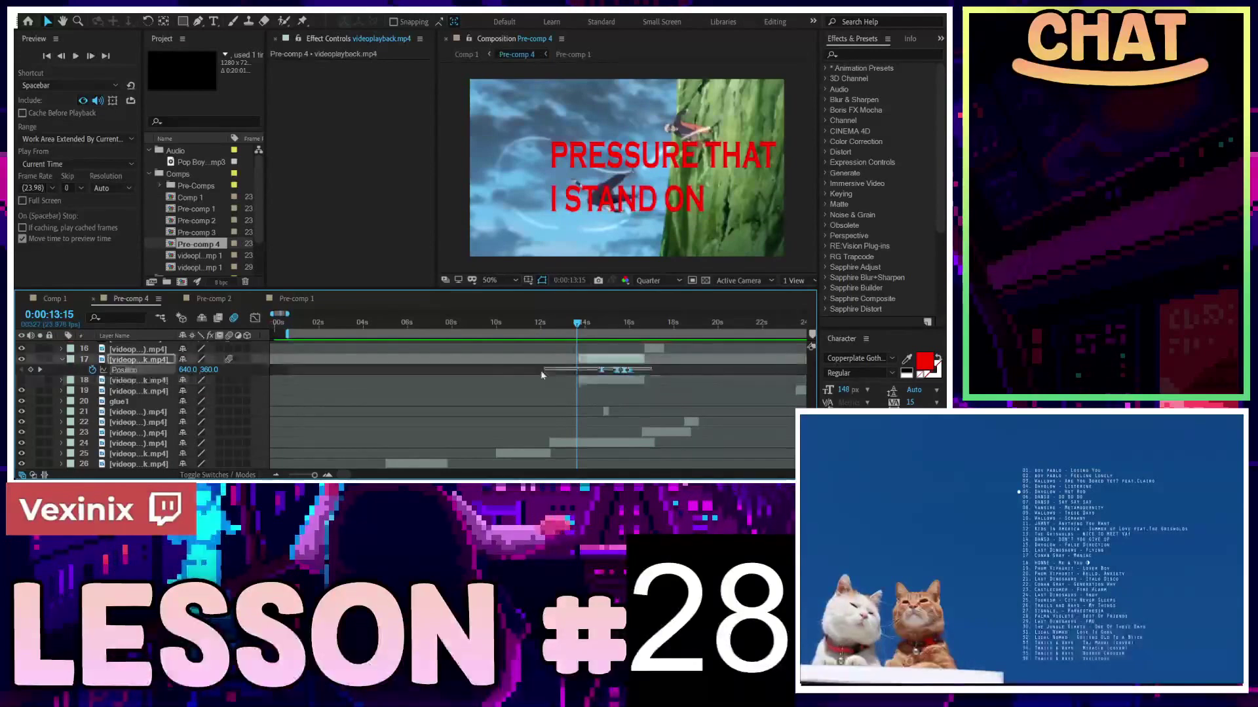
key("ctrl+z")
left_click(613, 361)
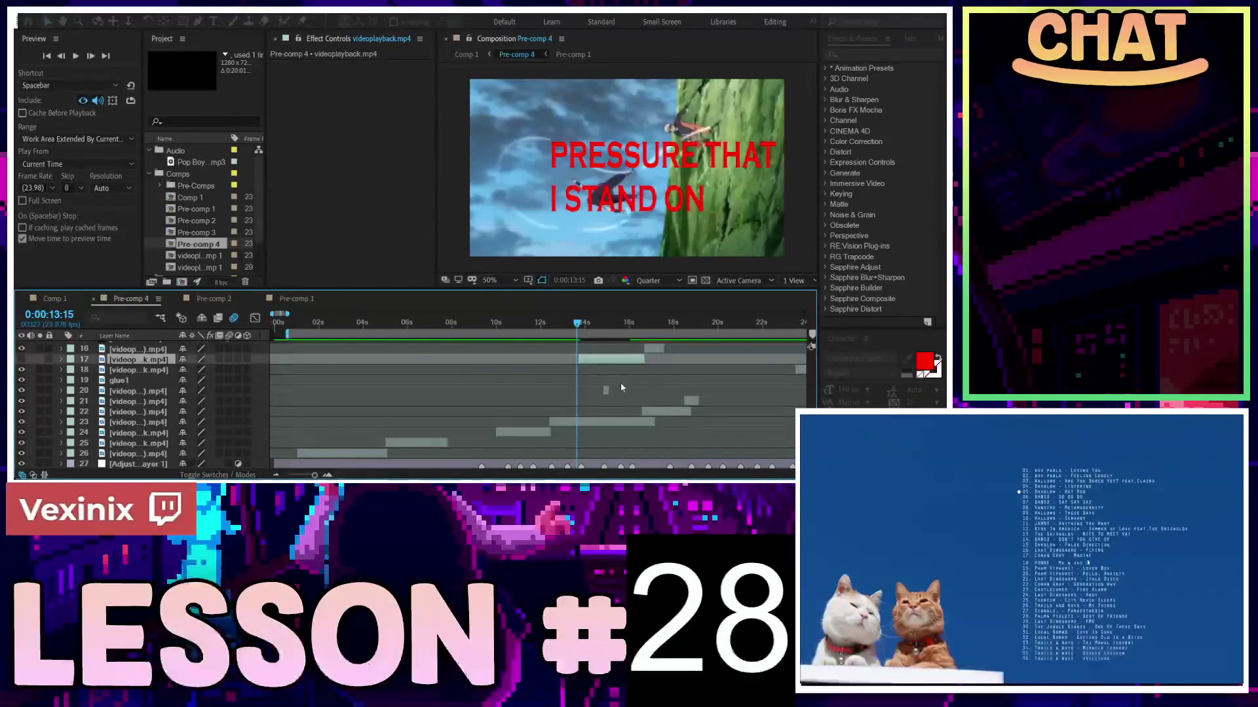
key("equal")
Preview the edit from about 10 seconds, stopping at 11:18, then move back to 10:21
key("space")
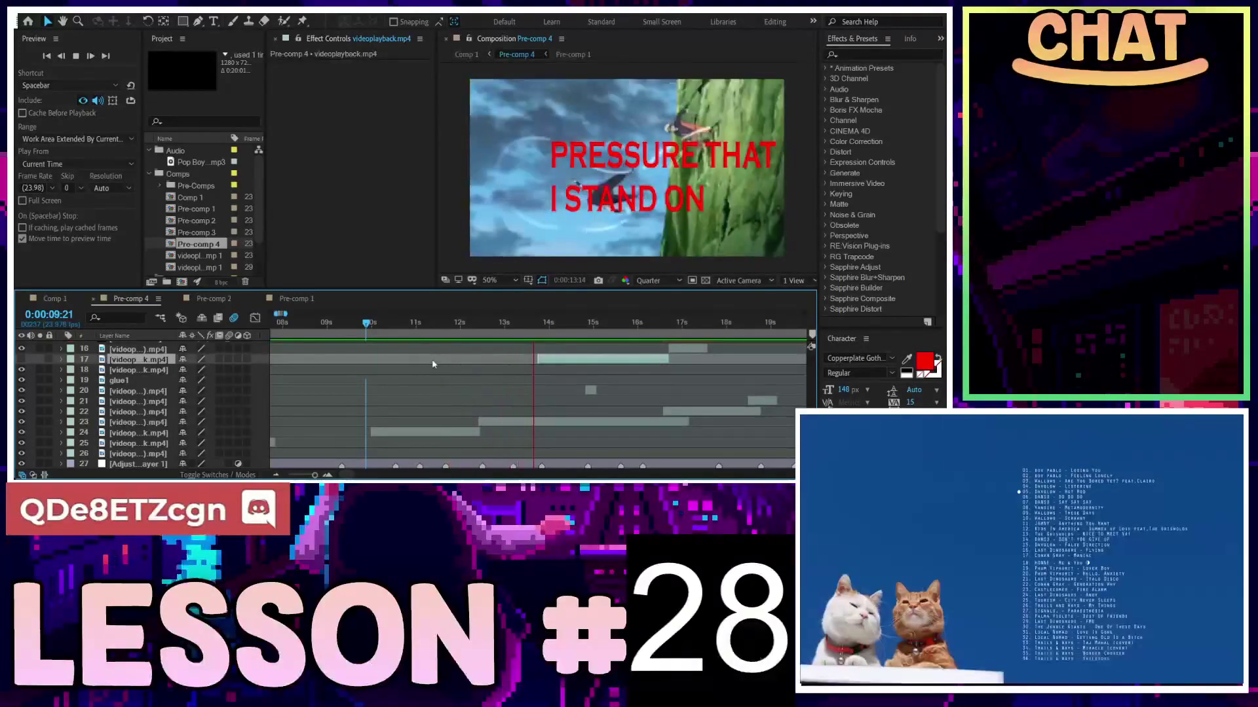
key("space")
left_click_drag(532, 324, 372, 323)
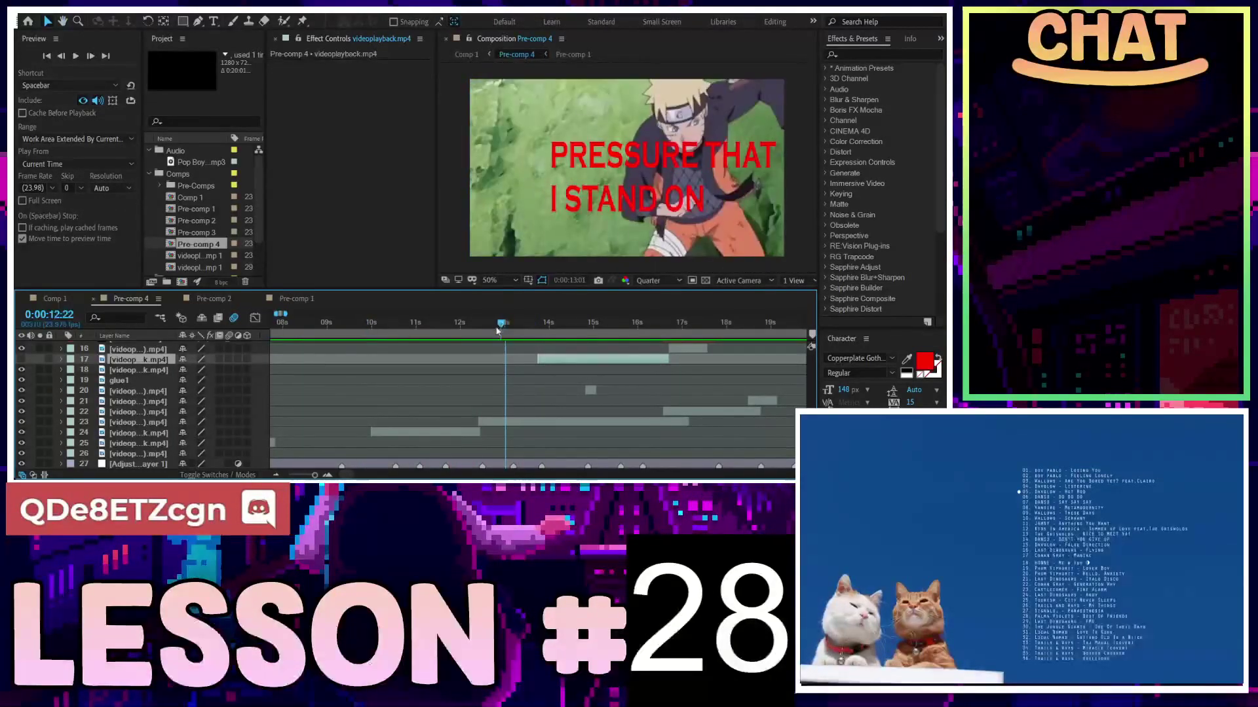
key("space")
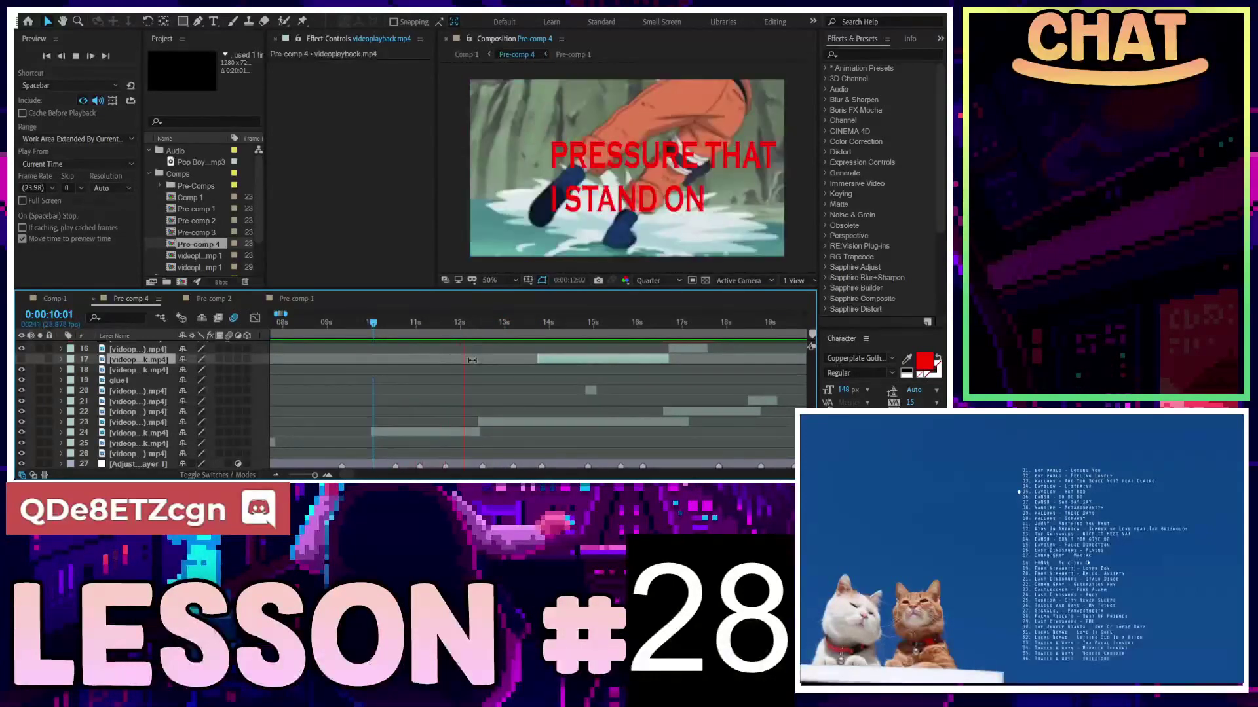
key("space")
left_click_drag(430, 325, 410, 328)
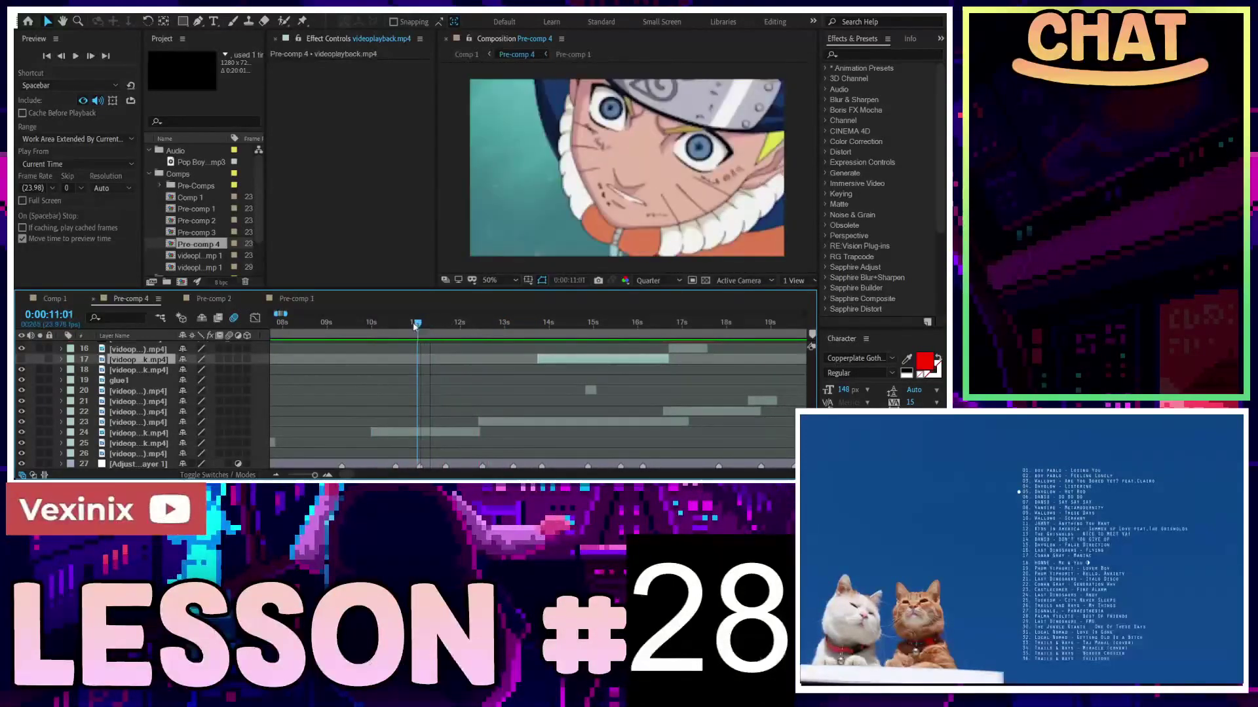
Split layer 24's clip at 10:21, delete the unwanted piece and reposition the remainder
left_click(414, 432)
key("ctrl+shift+d")
left_click_drag(422, 328, 450, 329)
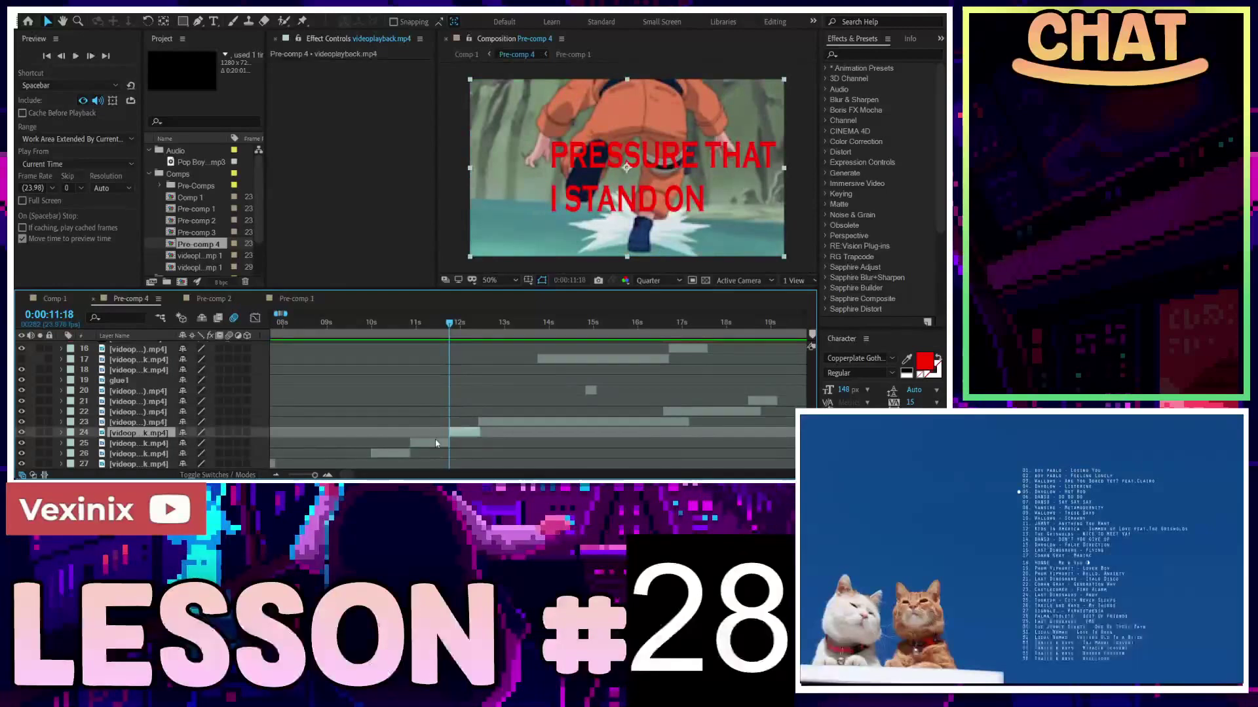
key("Delete")
left_click_drag(435, 433, 450, 427)
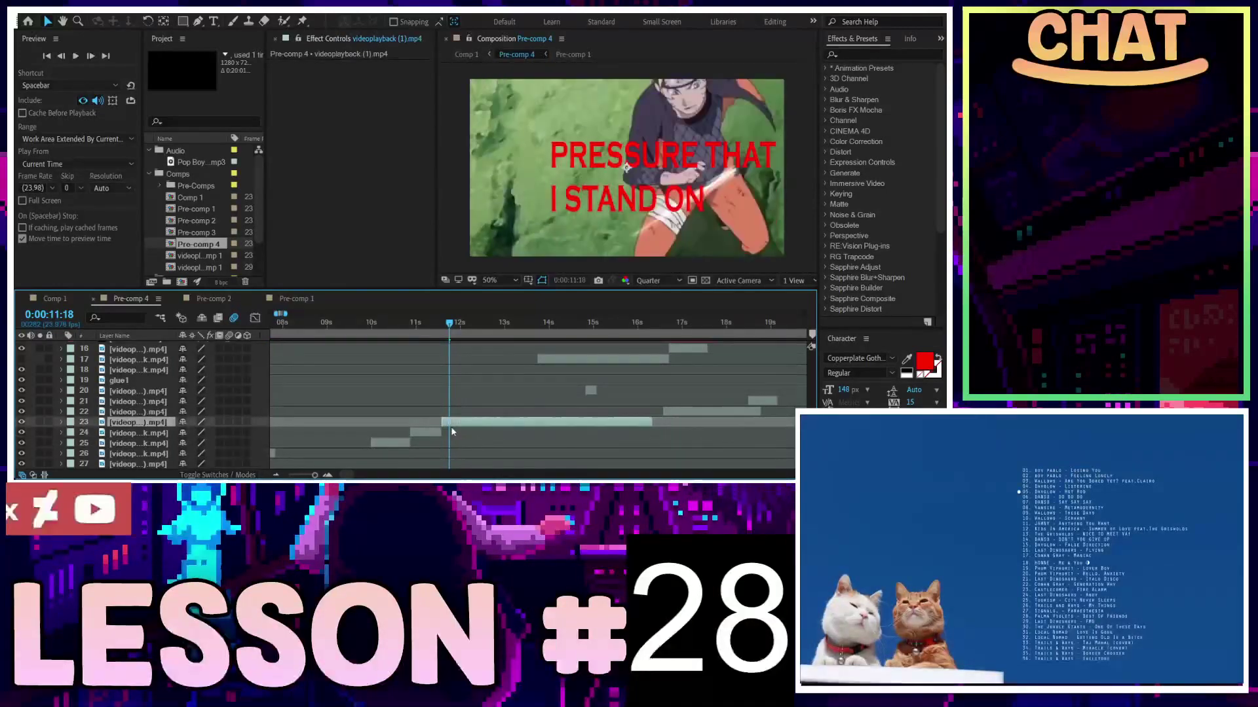
Rewind to about 9:19 and preview the new cut
left_click_drag(450, 324, 366, 330)
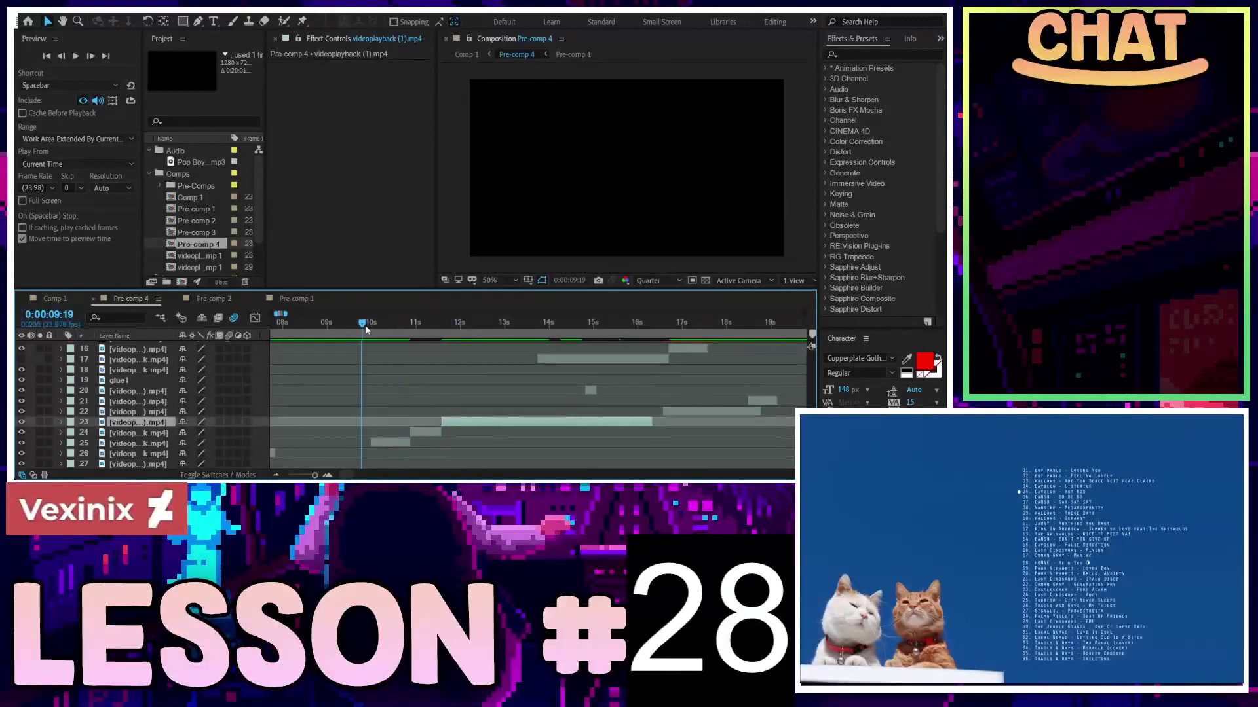
key("space")
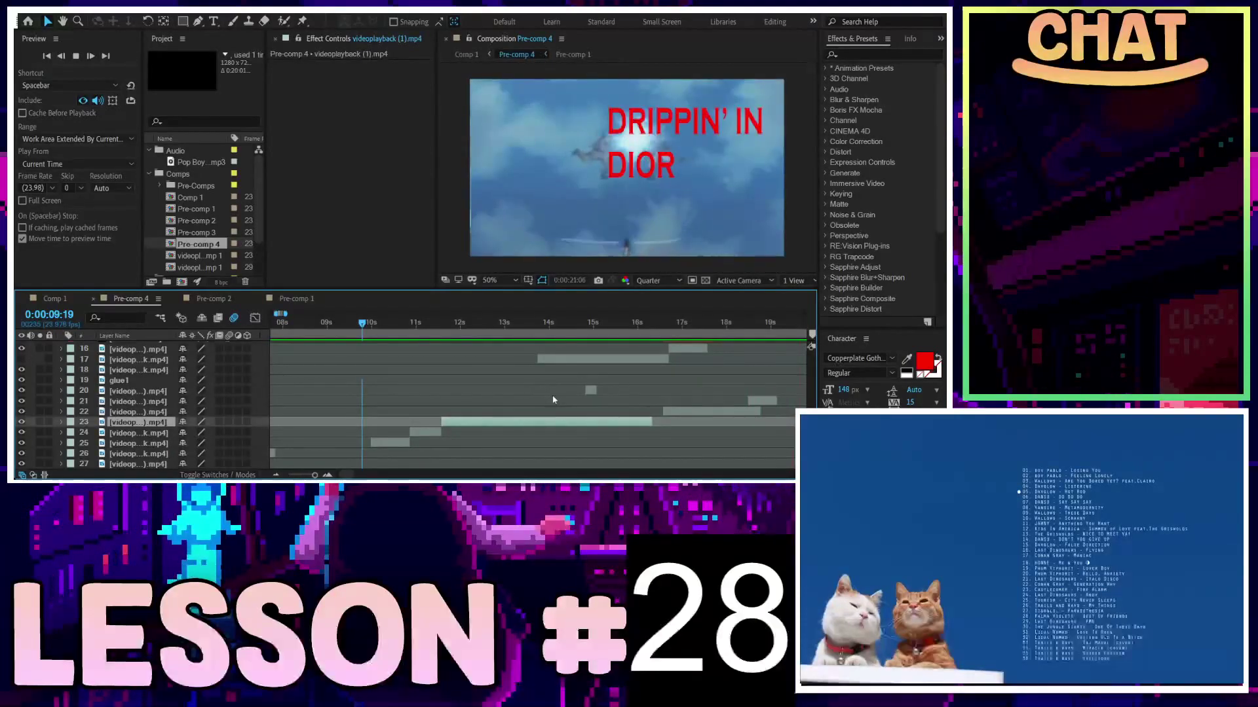
key("space")
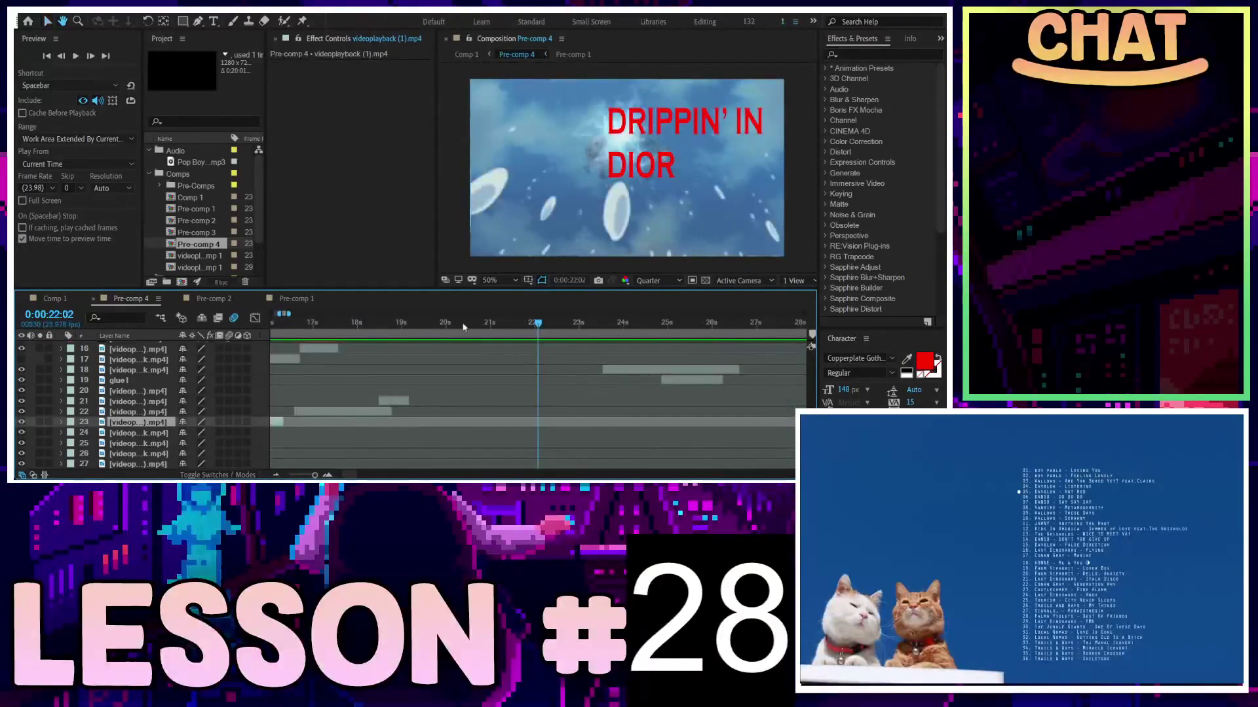
key("space")
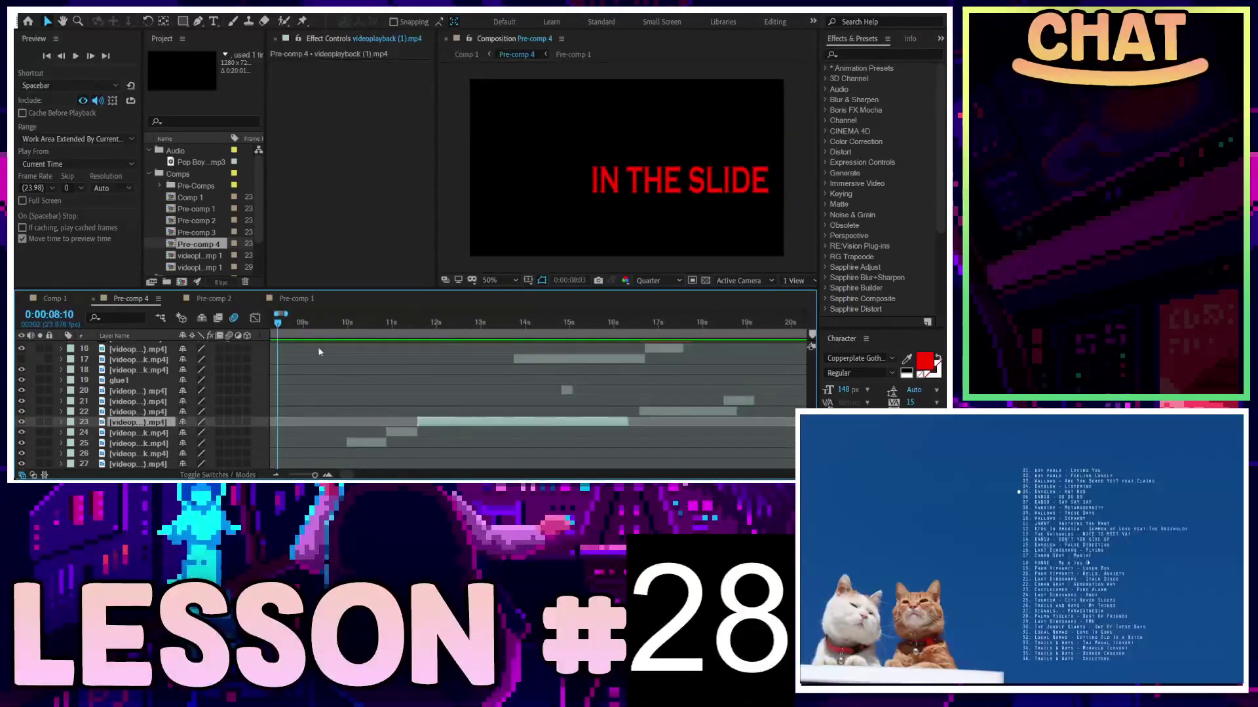
Stop the preview at 14:10 and move the short layer 20 clip to start there
key("space")
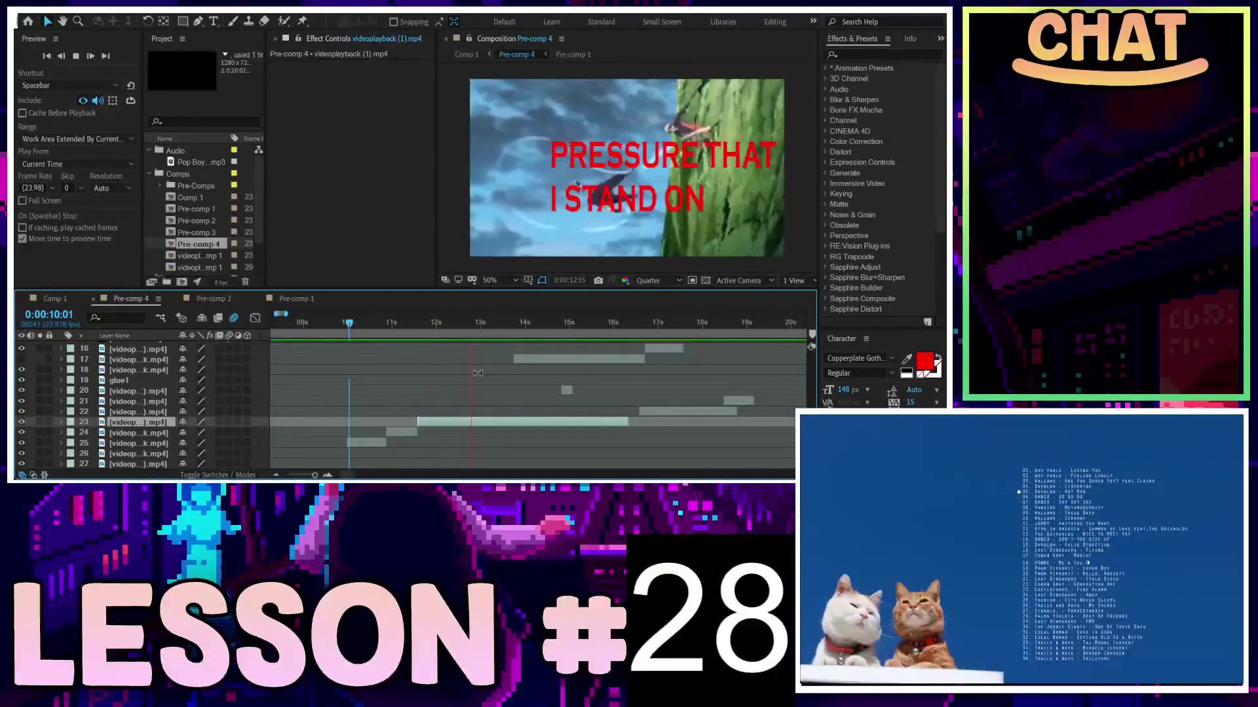
key("space")
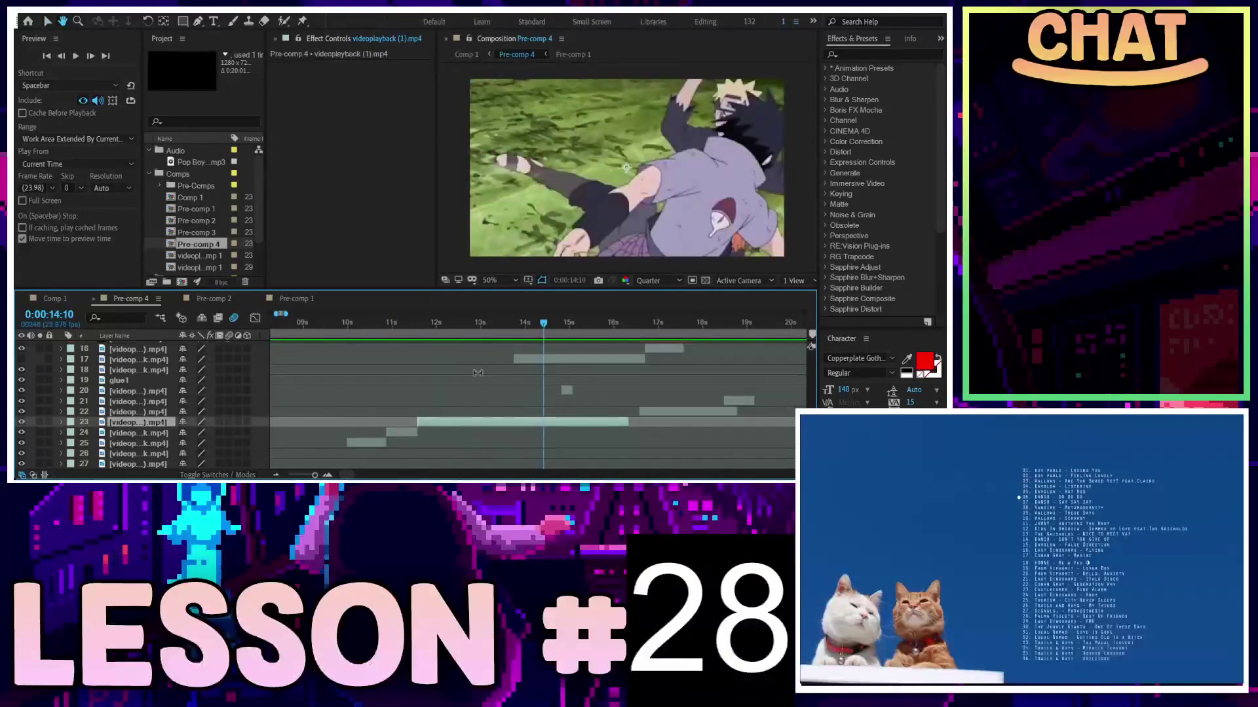
scroll(533, 378, "up", 3)
scroll(566, 393, "down", 3)
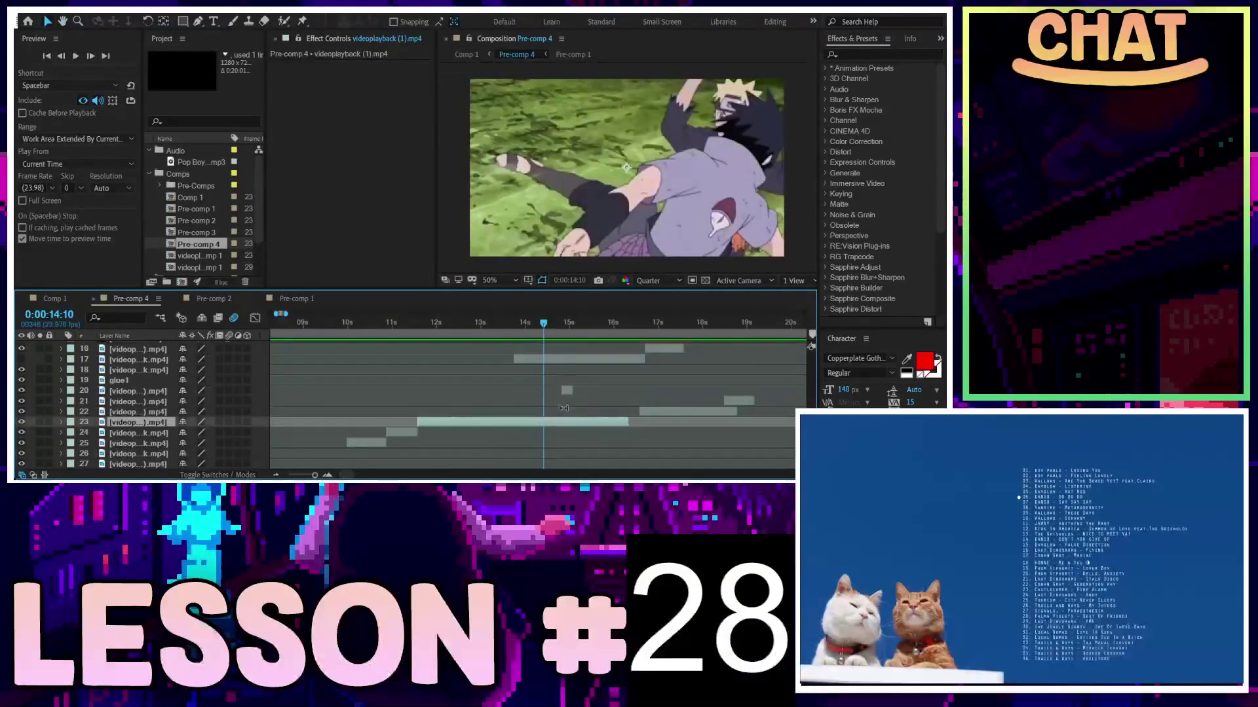
left_click_drag(568, 393, 547, 393)
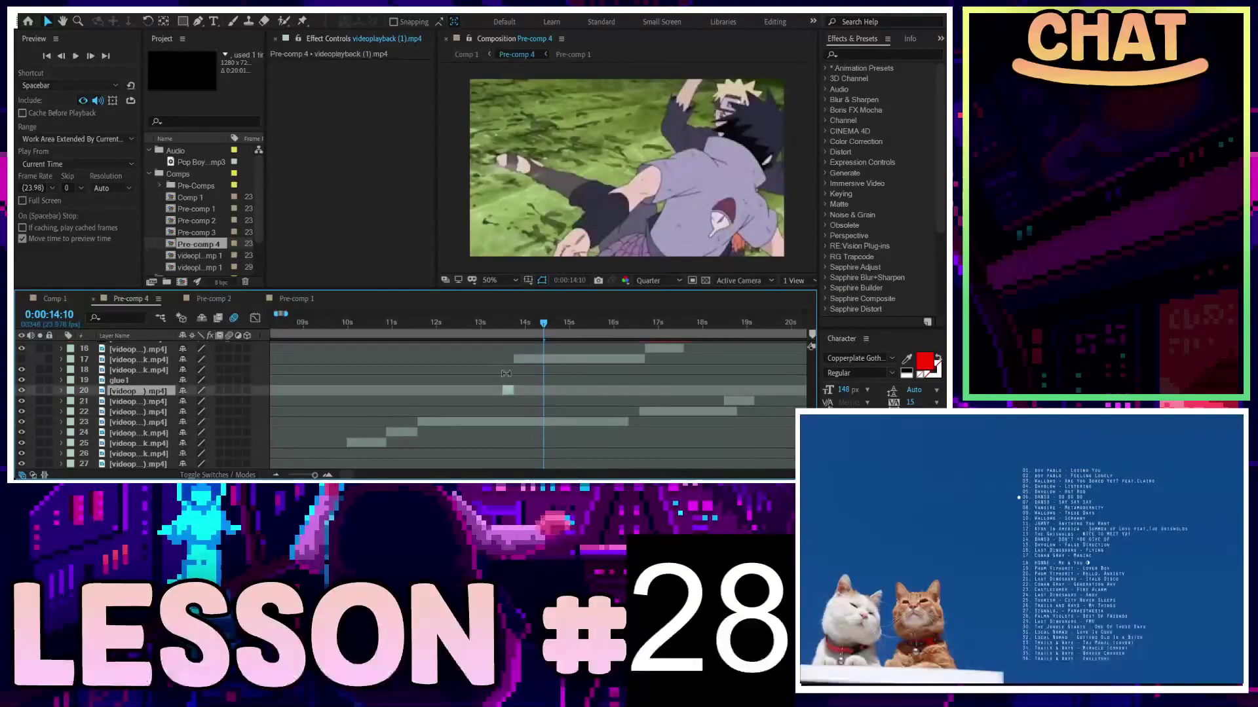
Check the frames at 14:23 and 16:17, then return to 14:10
left_click(506, 323)
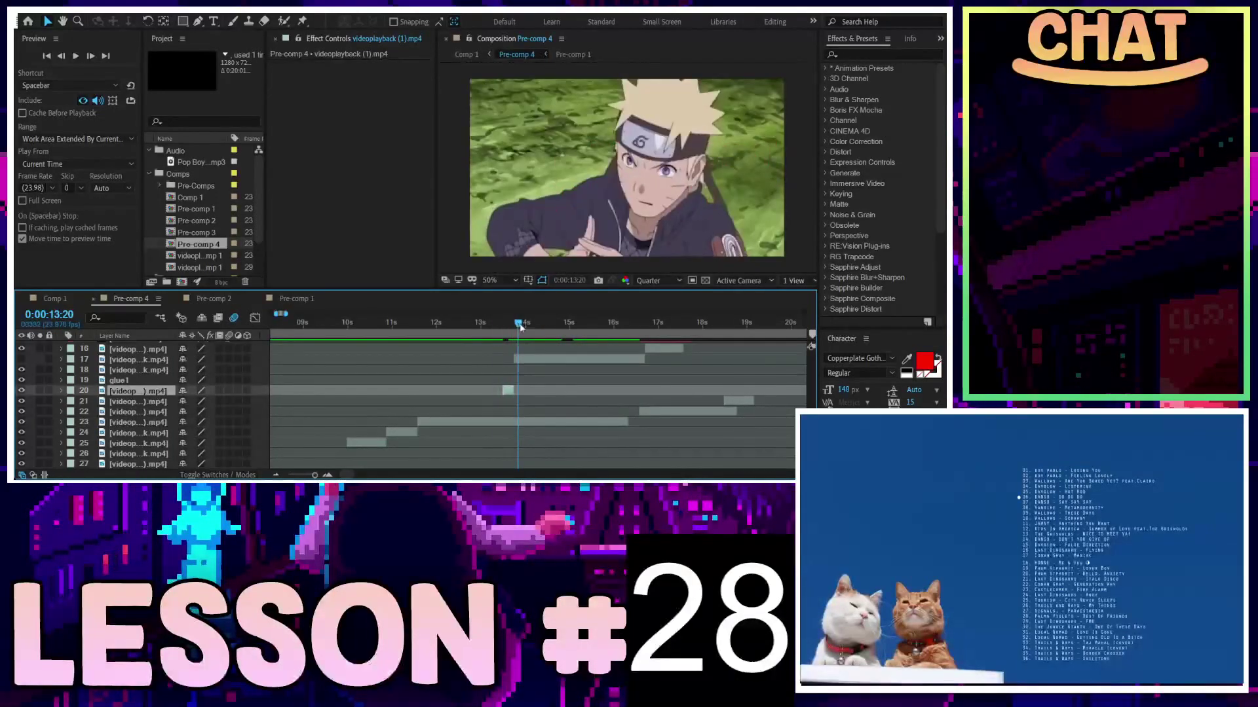
left_click(567, 323)
left_click_drag(577, 330, 656, 338)
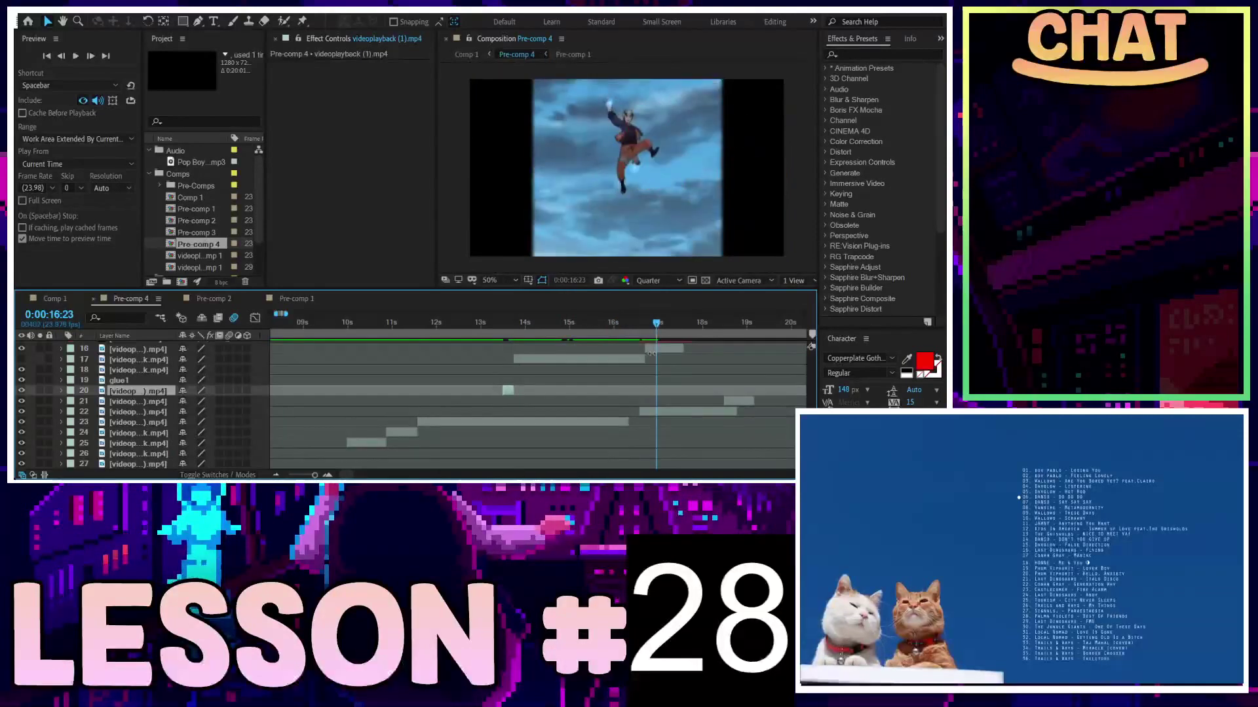
scroll(650, 386, "up", 3)
scroll(651, 387, "down", 1)
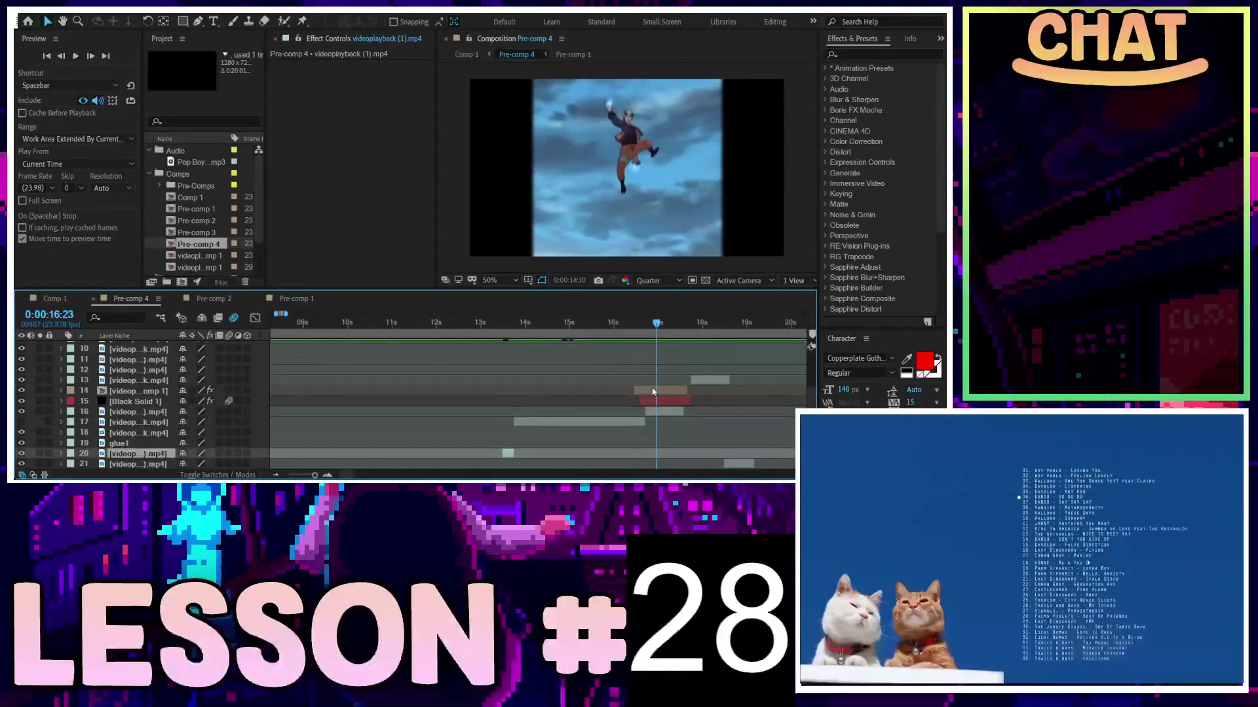
key("space")
Preview from 14:10 while checking the layer 17 and 20 clips, then switch to Pre-comp 1
left_click(582, 422)
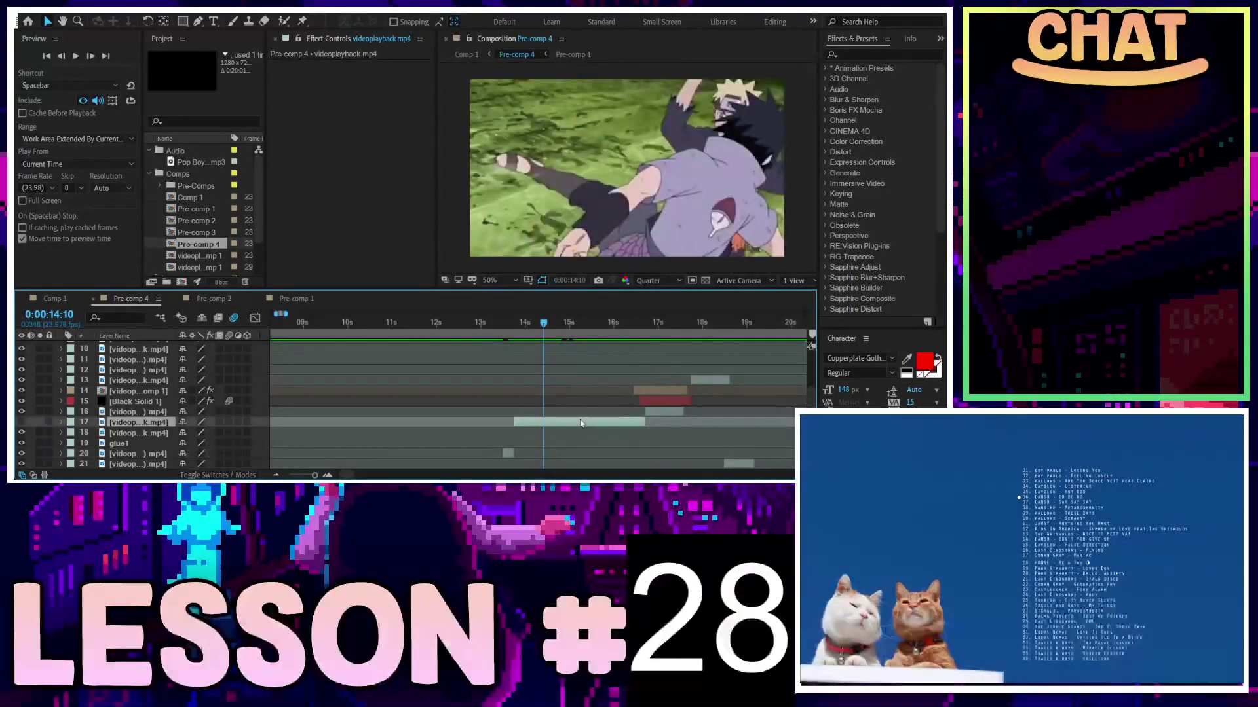
scroll(651, 374, "down", 1)
key("space")
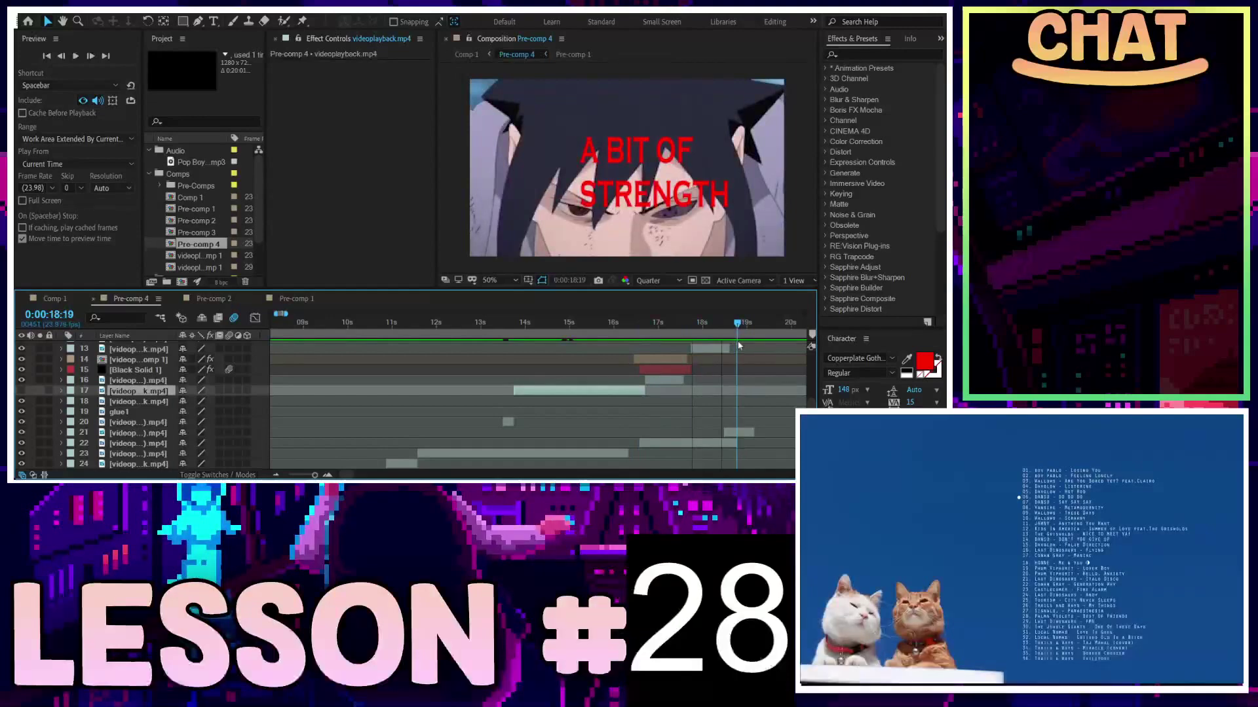
left_click(508, 422)
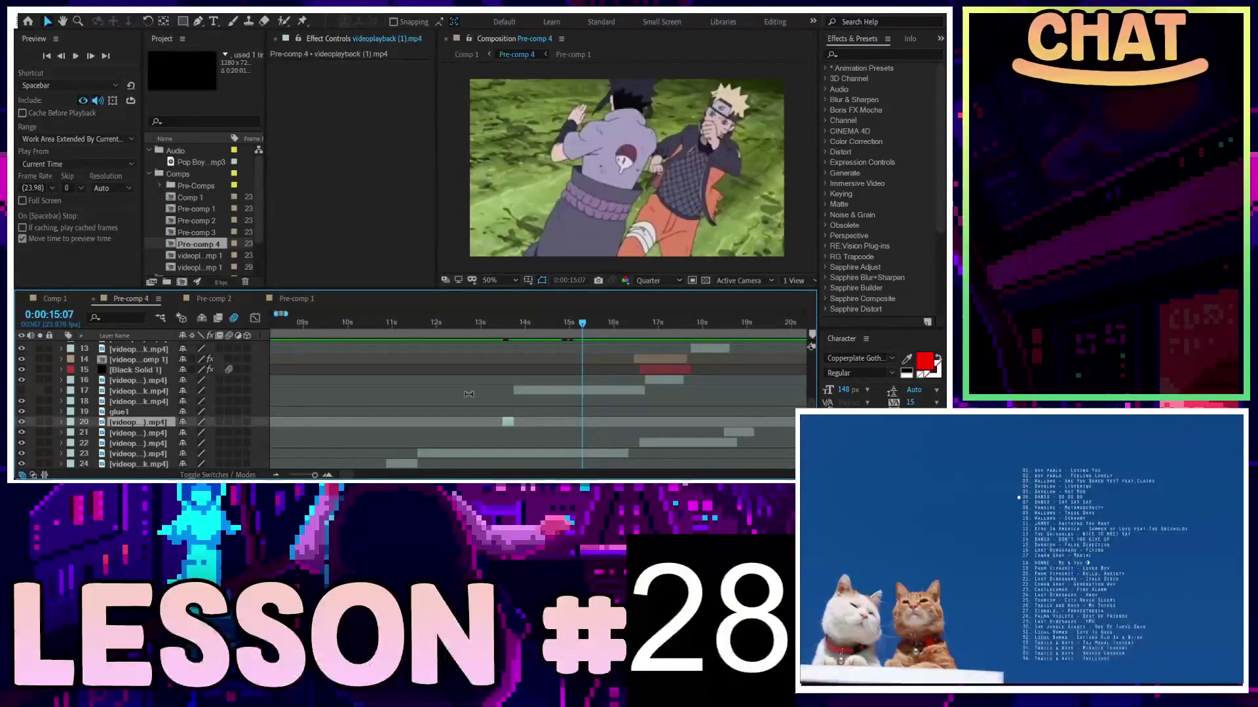
left_click(539, 392)
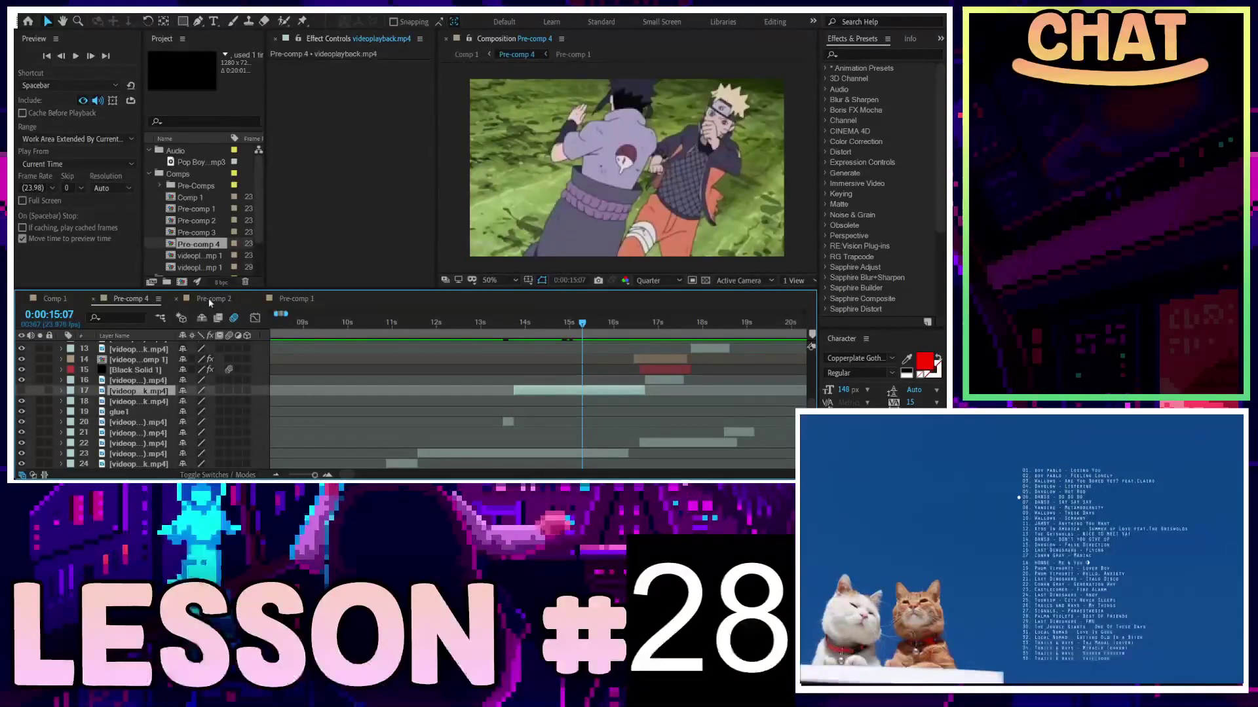
left_click(209, 298)
left_click(294, 299)
Scrub through Pre-comp 1's clips from about 55 seconds out to around 3:25
scroll(513, 396, "down", 2)
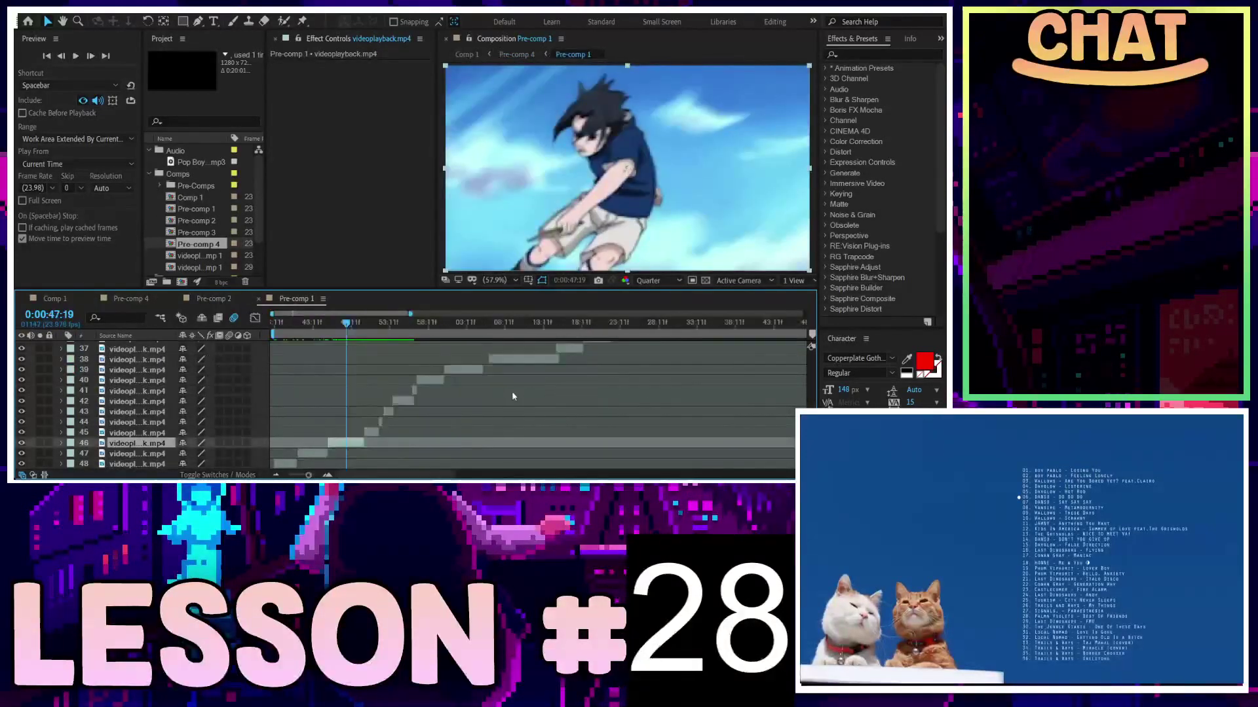
left_click_drag(390, 328, 684, 331)
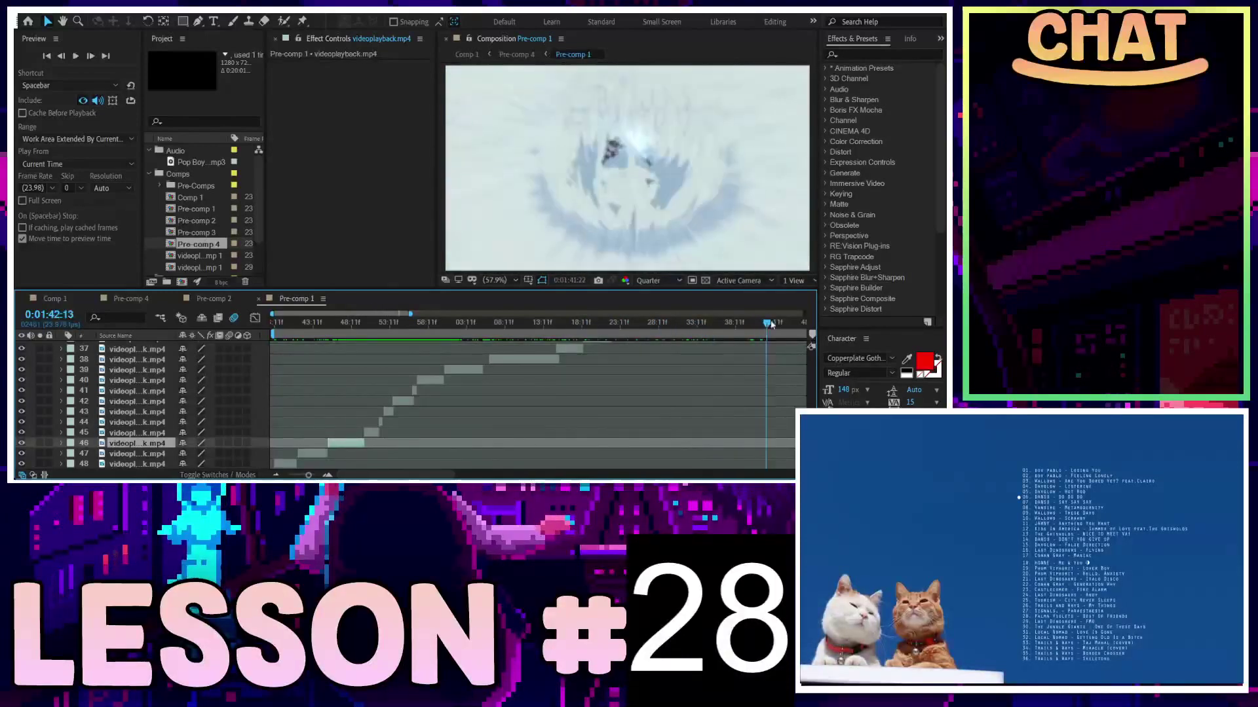
mouse_move(772, 325)
left_mouse_down()
mouse_move(787, 327)
mouse_move(751, 328)
left_mouse_up()
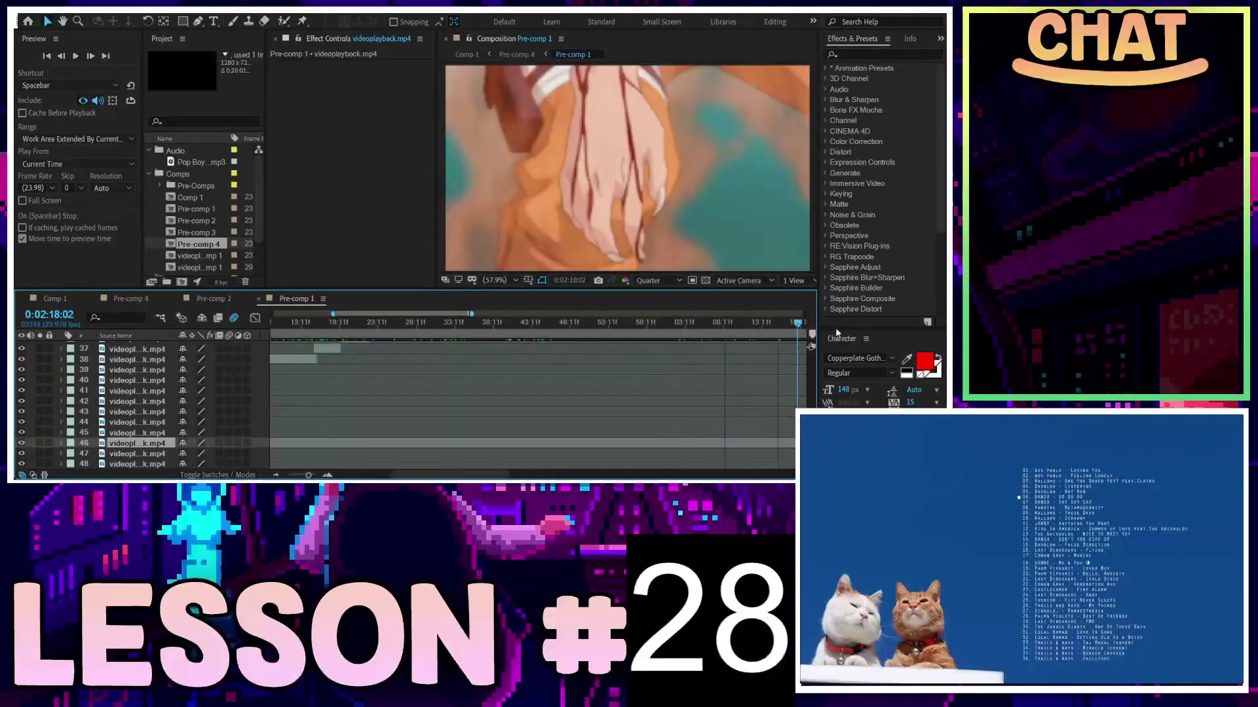
left_click_drag(837, 334, 670, 346)
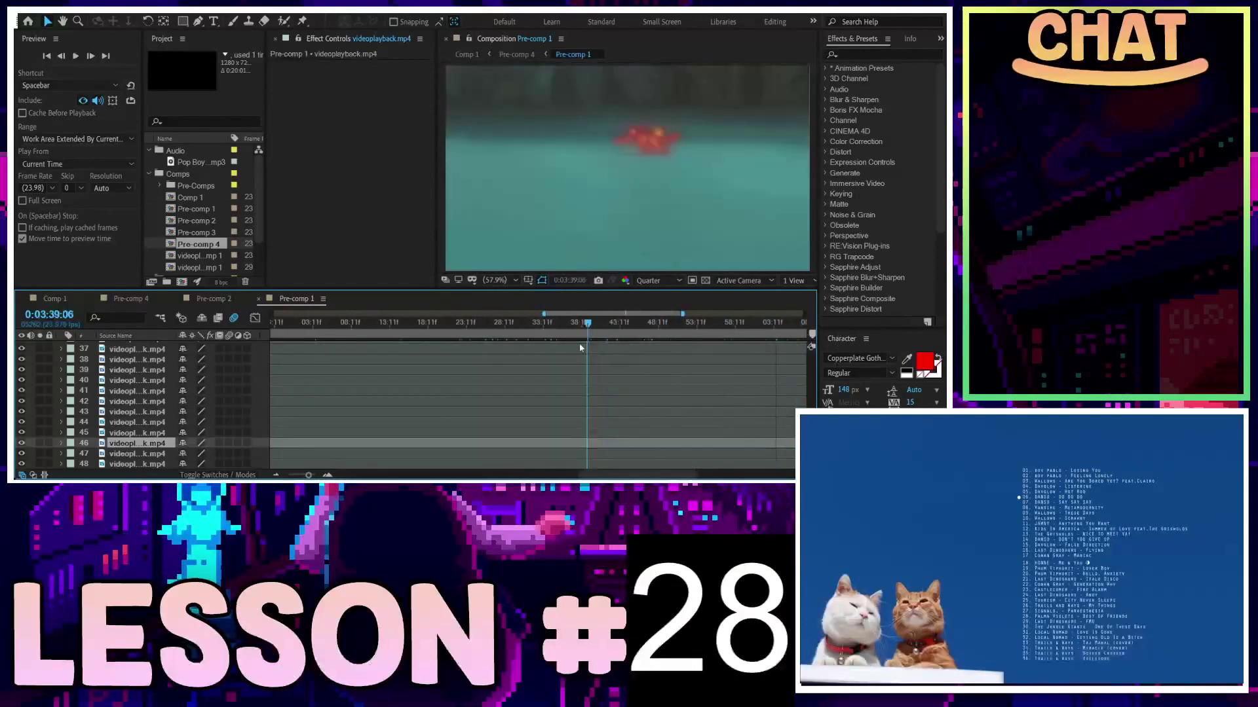
left_click_drag(579, 347, 293, 393)
Select the clip on layer 18 and return to the Pre-comp 4 timeline
scroll(288, 406, "up", 5)
scroll(283, 414, "up", 5)
scroll(284, 415, "down", 1)
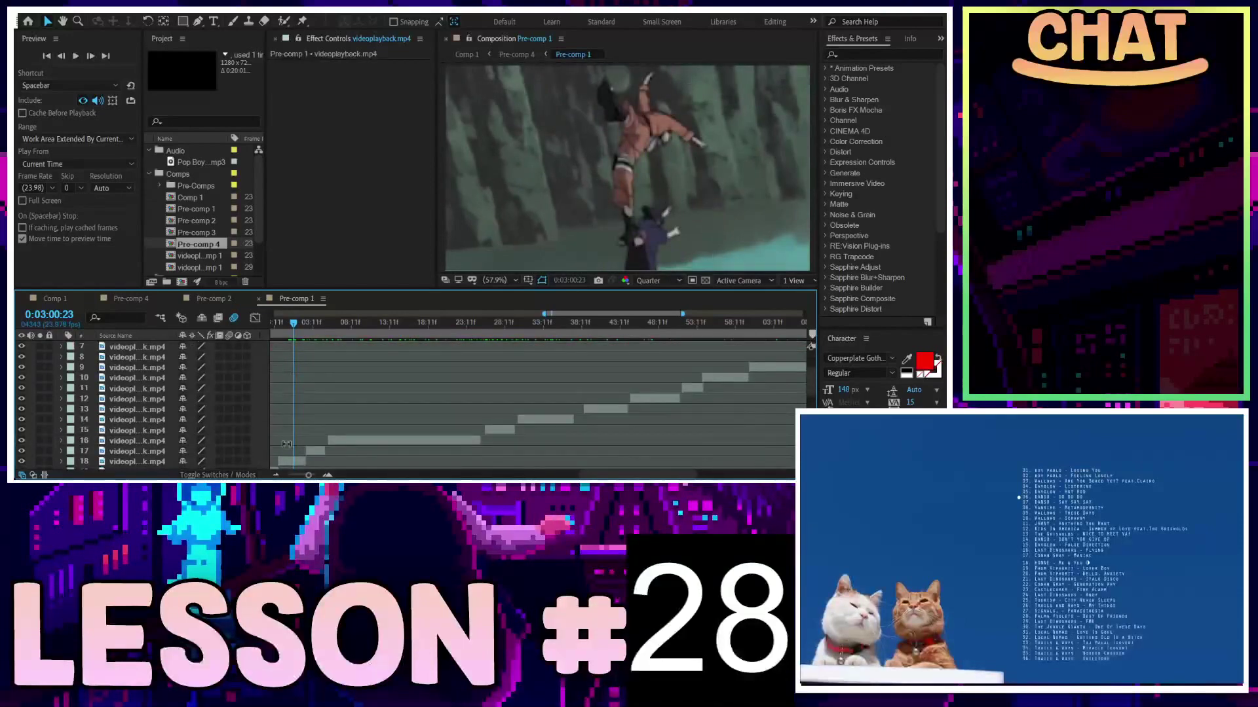
left_click(287, 462)
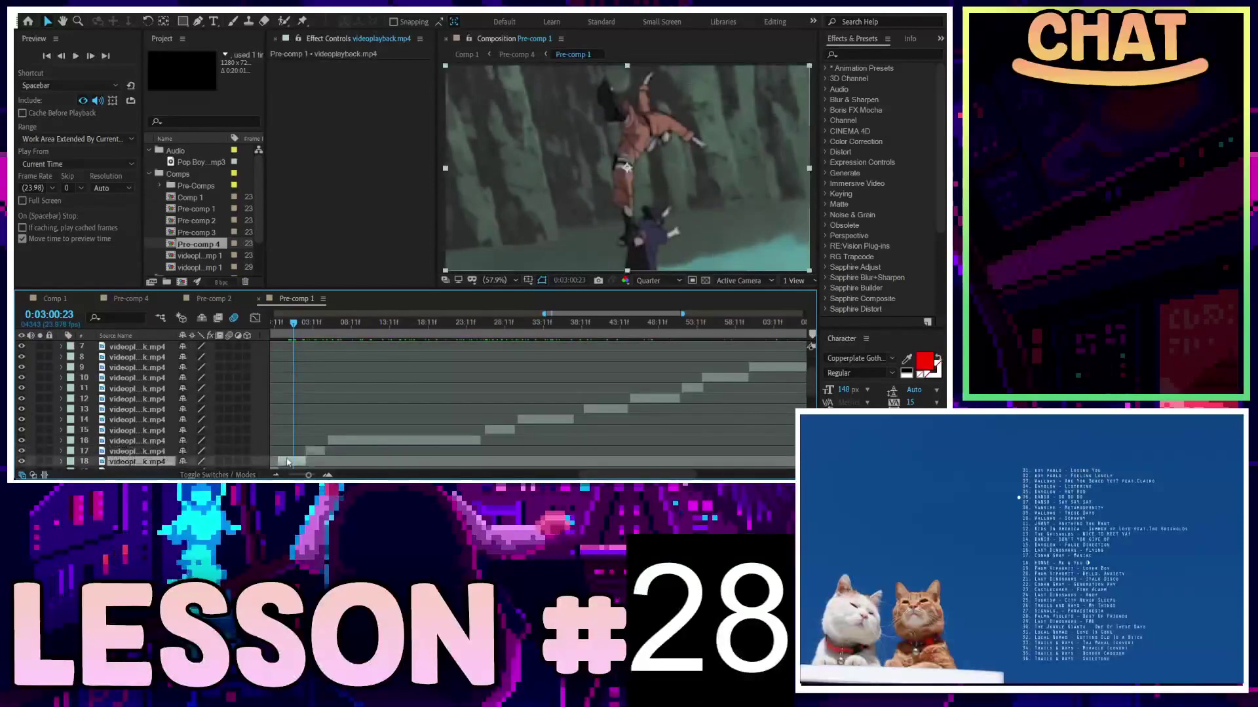
left_click(34, 297)
left_click(130, 299)
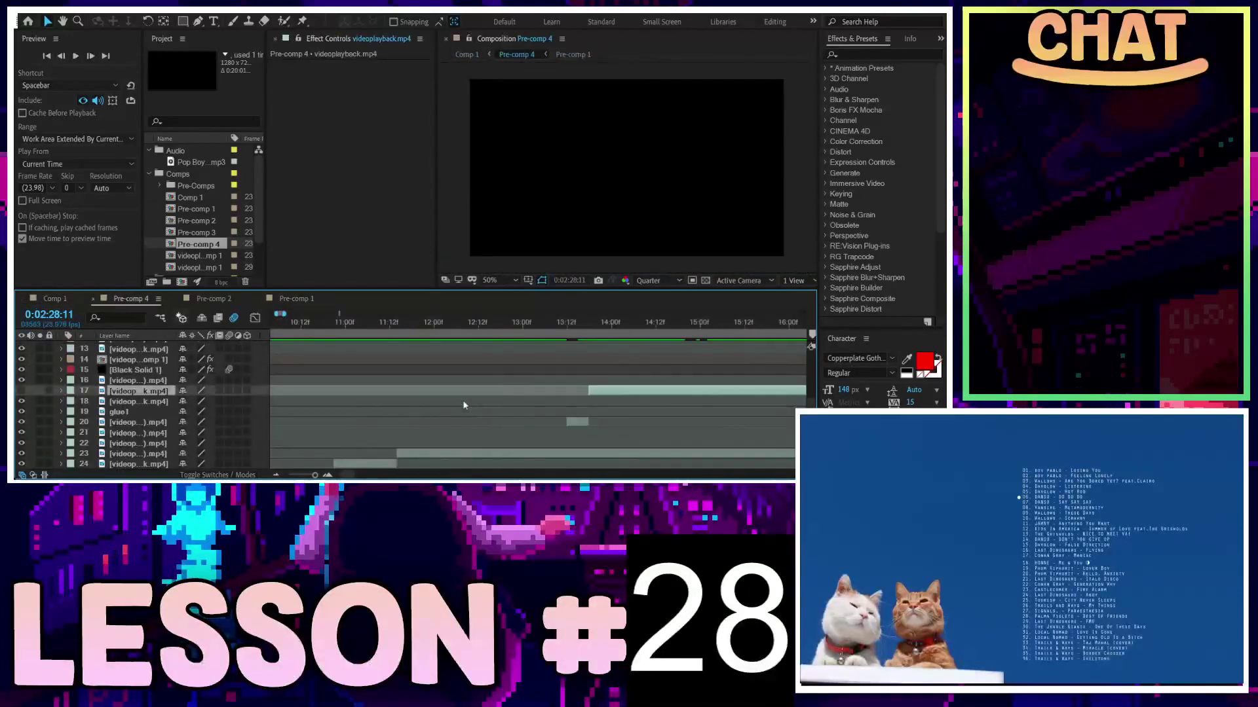
At 13:12, delete the layer 17 clip, then select layer 19 and paste the videoplayback clip back
left_click(568, 326)
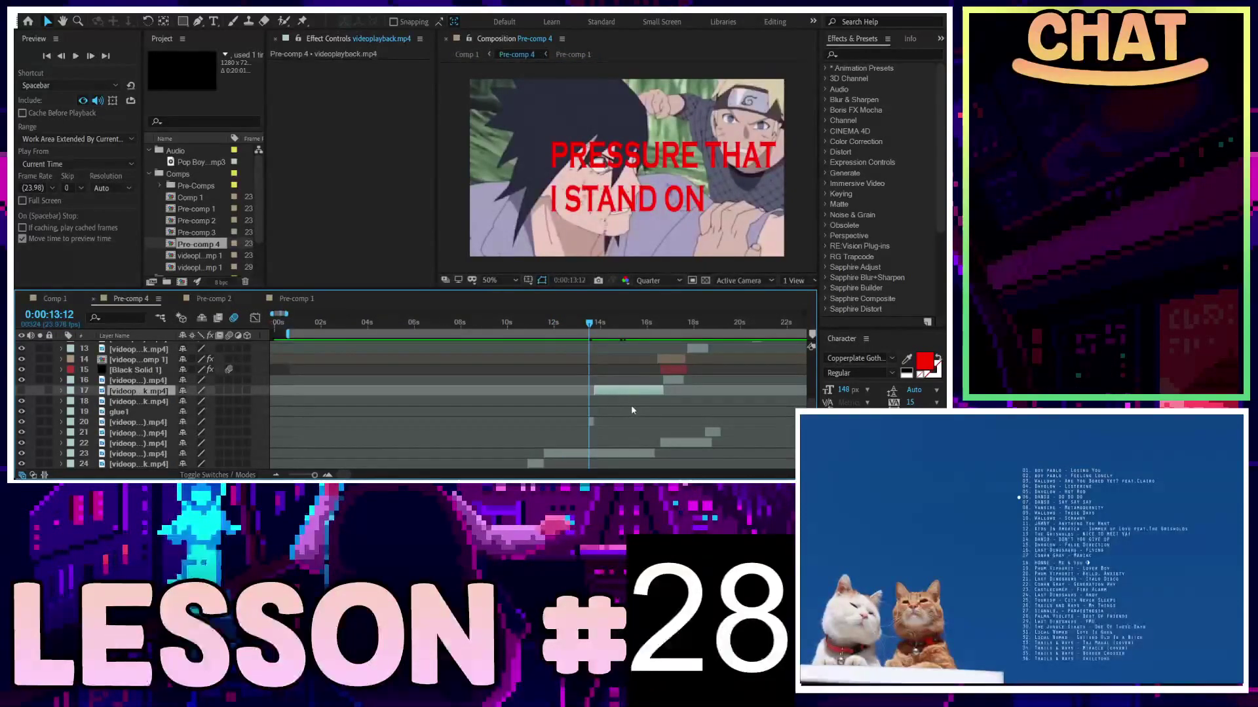
key("Delete")
scroll(617, 390, "up", 2)
left_click(558, 413)
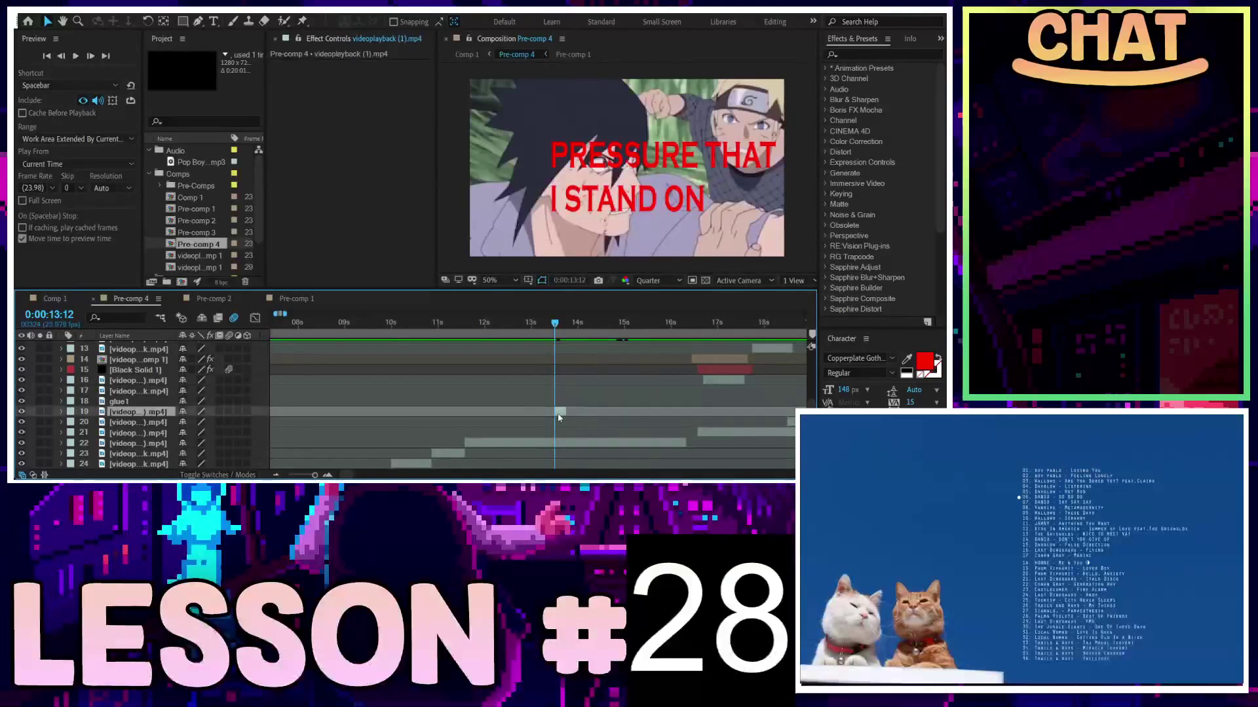
key("ctrl+v")
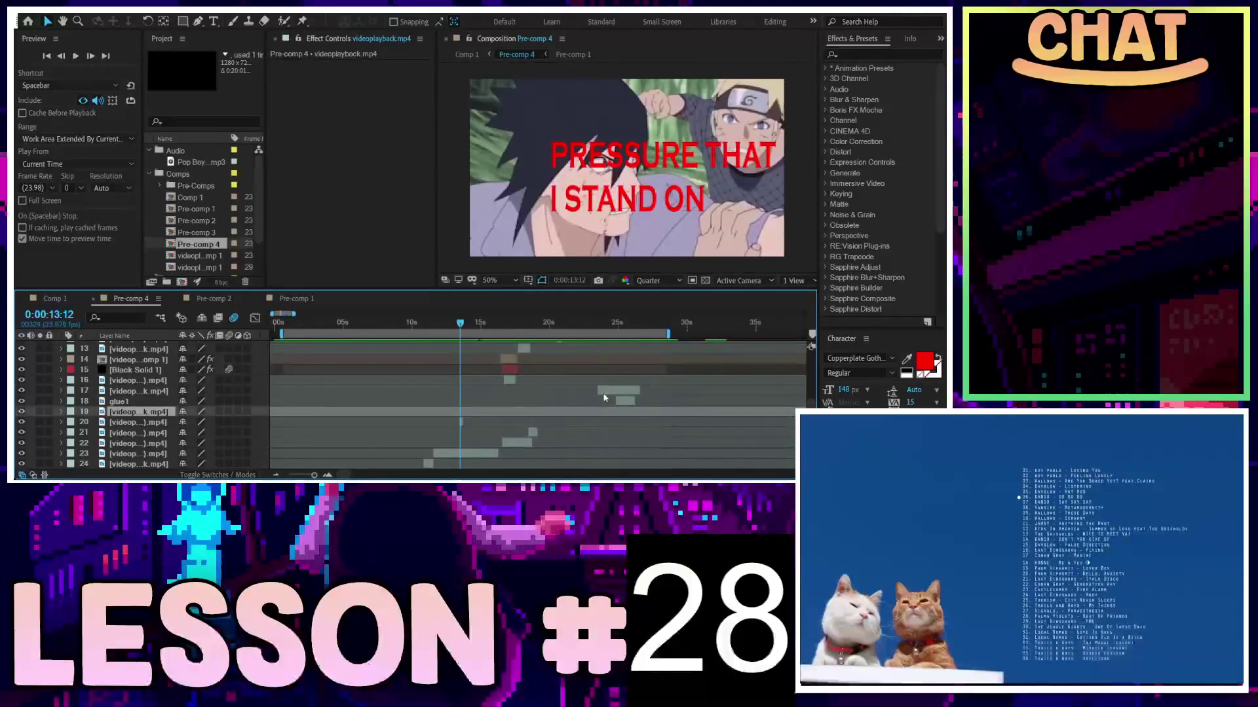
Check the footage near 14:18 and move the layer 19 clip to start around 13:17
scroll(622, 407, "down", 2)
scroll(597, 411, "down", 3)
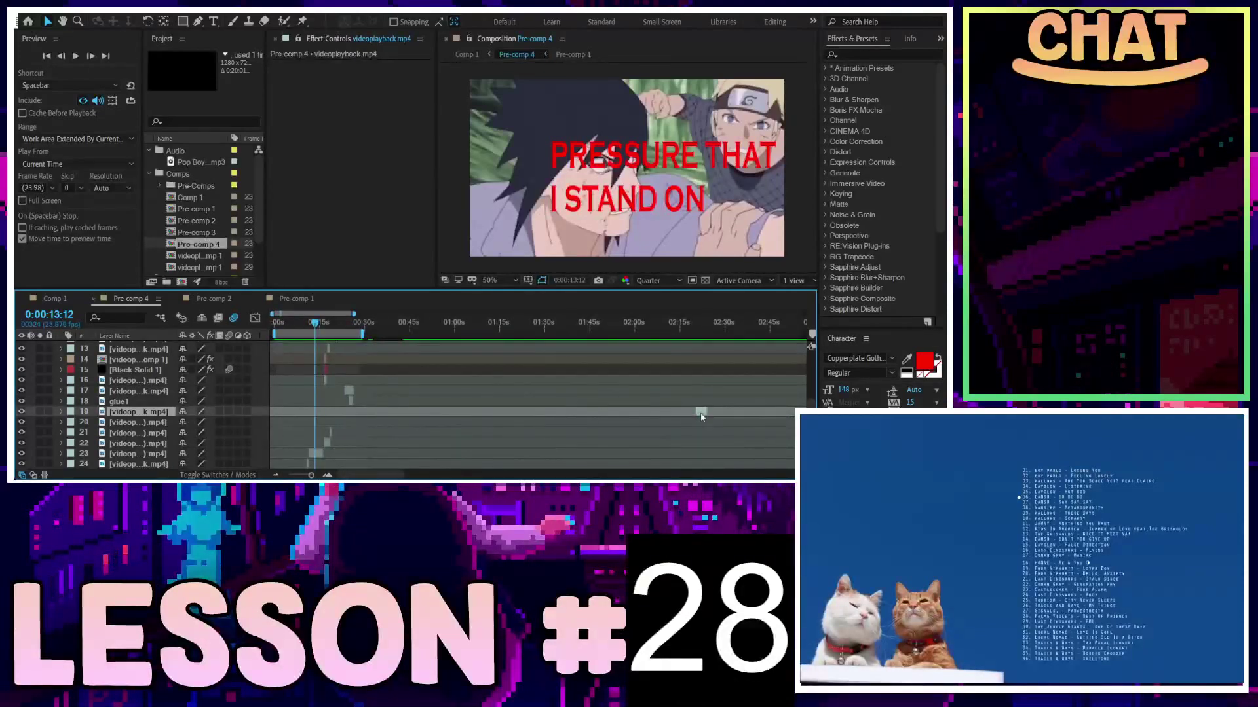
scroll(339, 422, "up", 3)
scroll(365, 421, "up", 5)
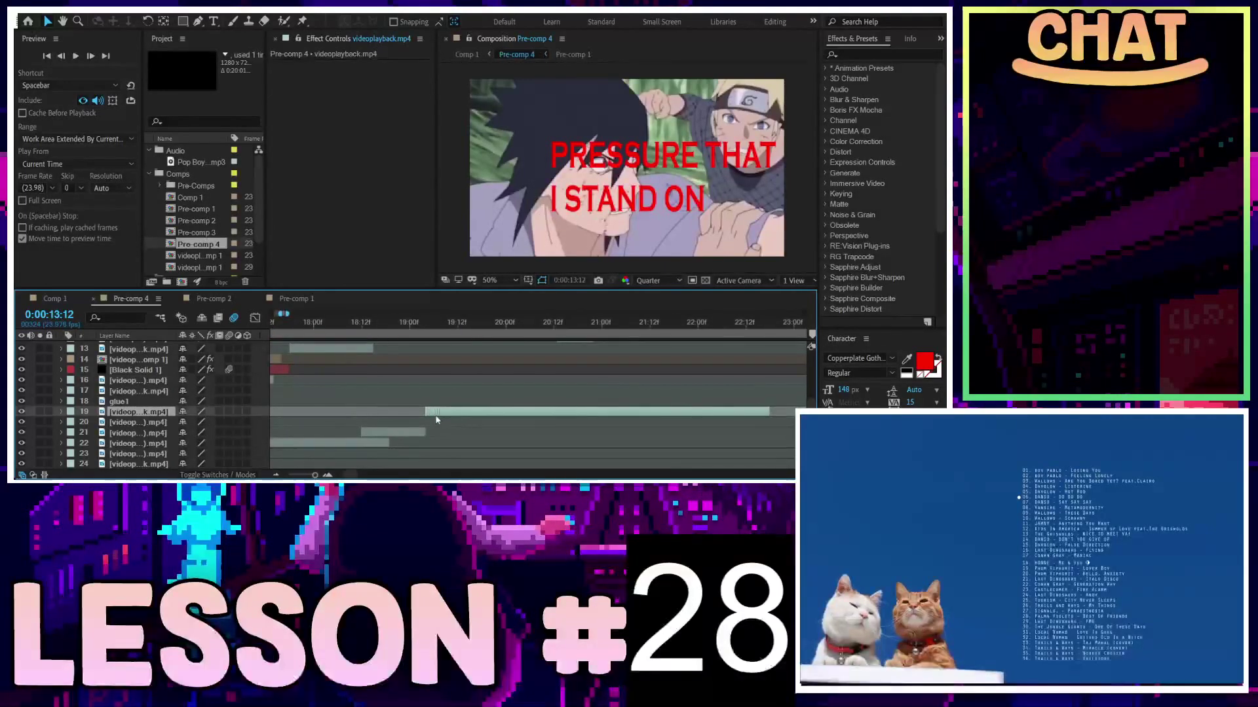
left_click_drag(352, 325, 437, 372)
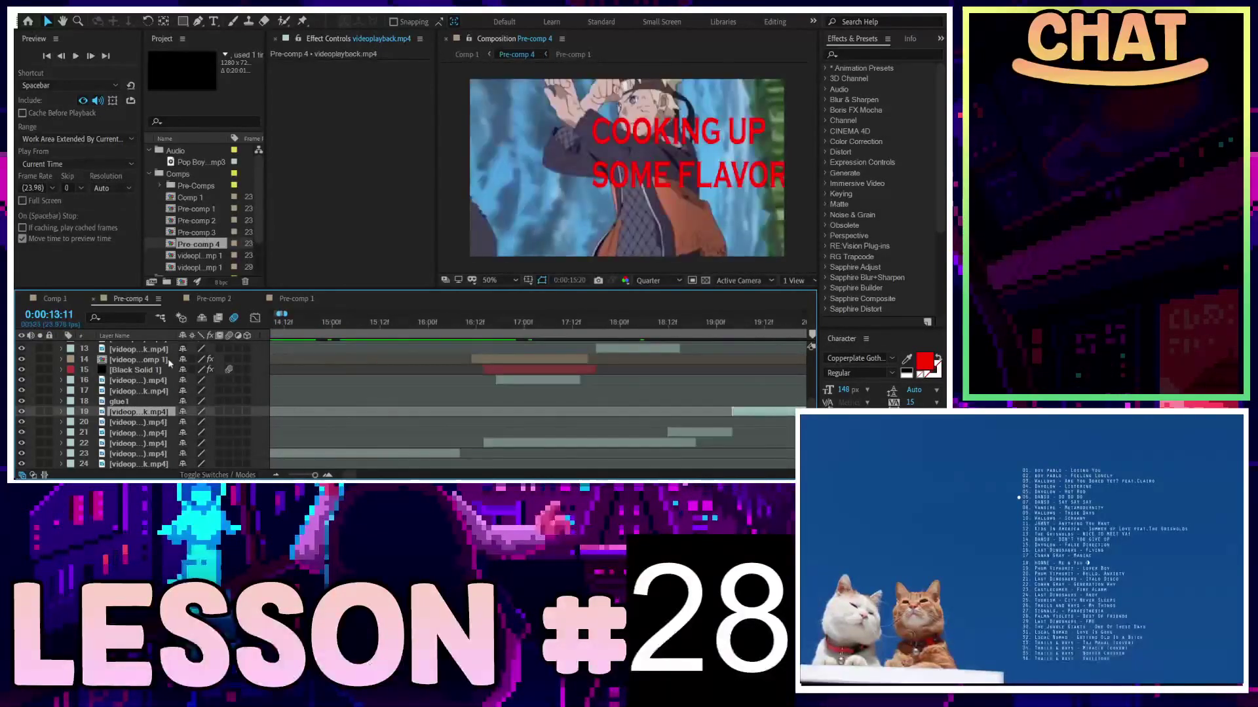
scroll(517, 402, "down", 3)
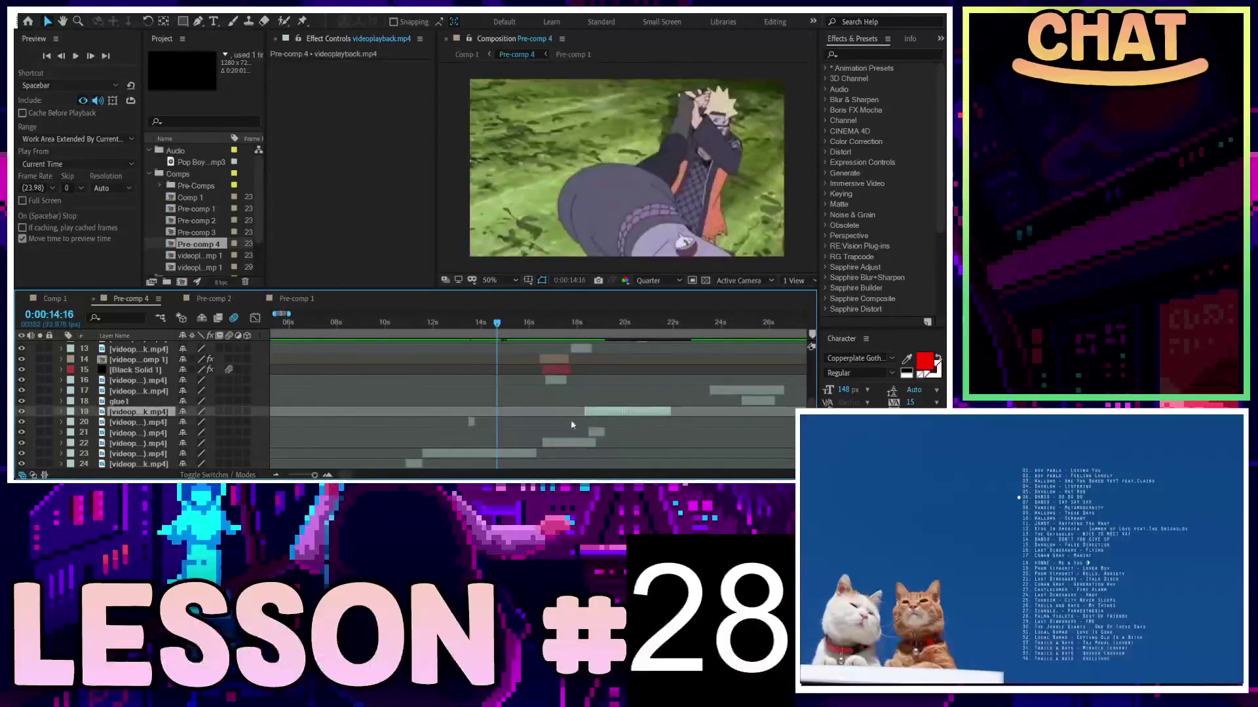
mouse_move(584, 412)
left_mouse_down()
mouse_move(473, 412)
mouse_move(539, 418)
left_mouse_up()
Preview the edit from 13:07, then split the layer 19 clip at 14:12
scroll(514, 411, "up", 3)
left_click(477, 321)
key("space")
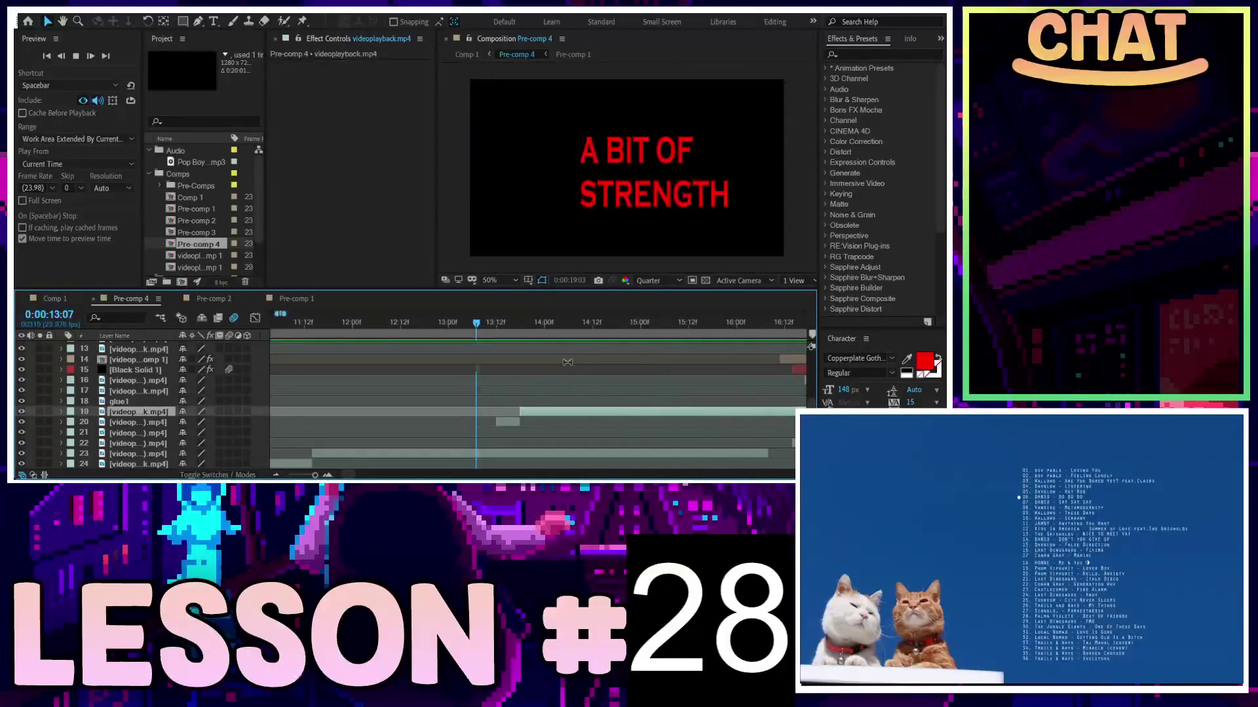
key("minus")
key("minus")
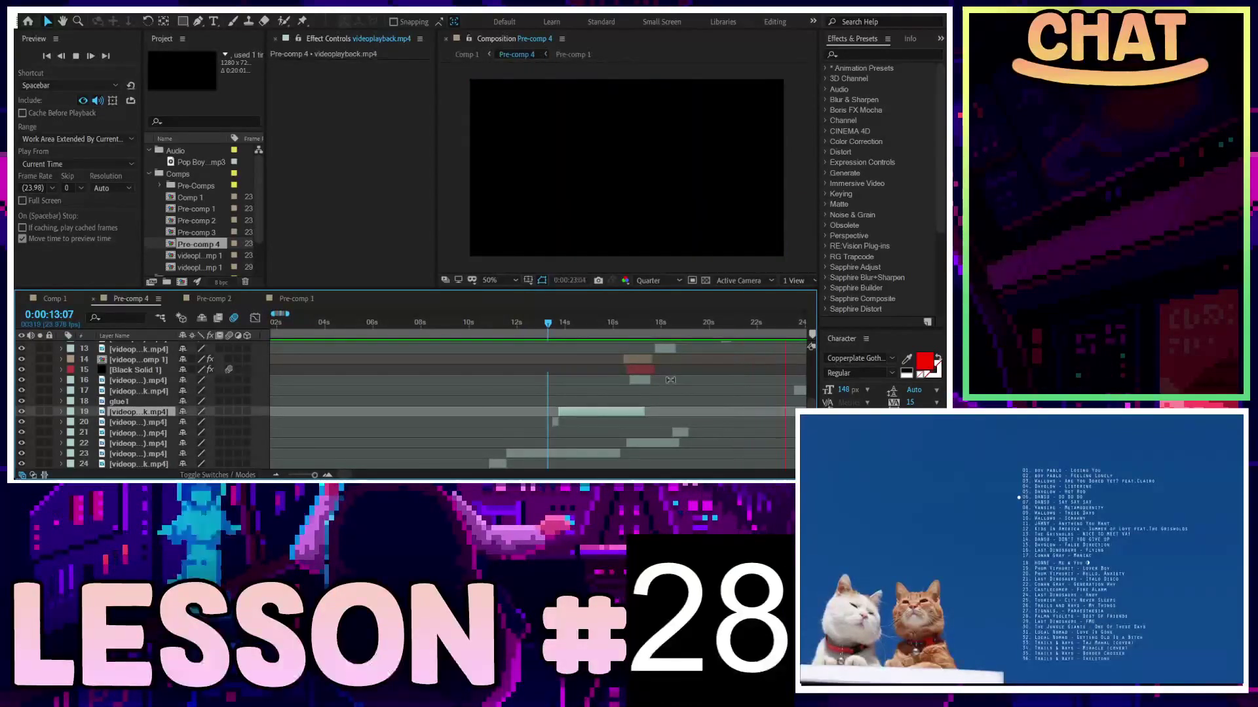
key("equal")
key("equal")
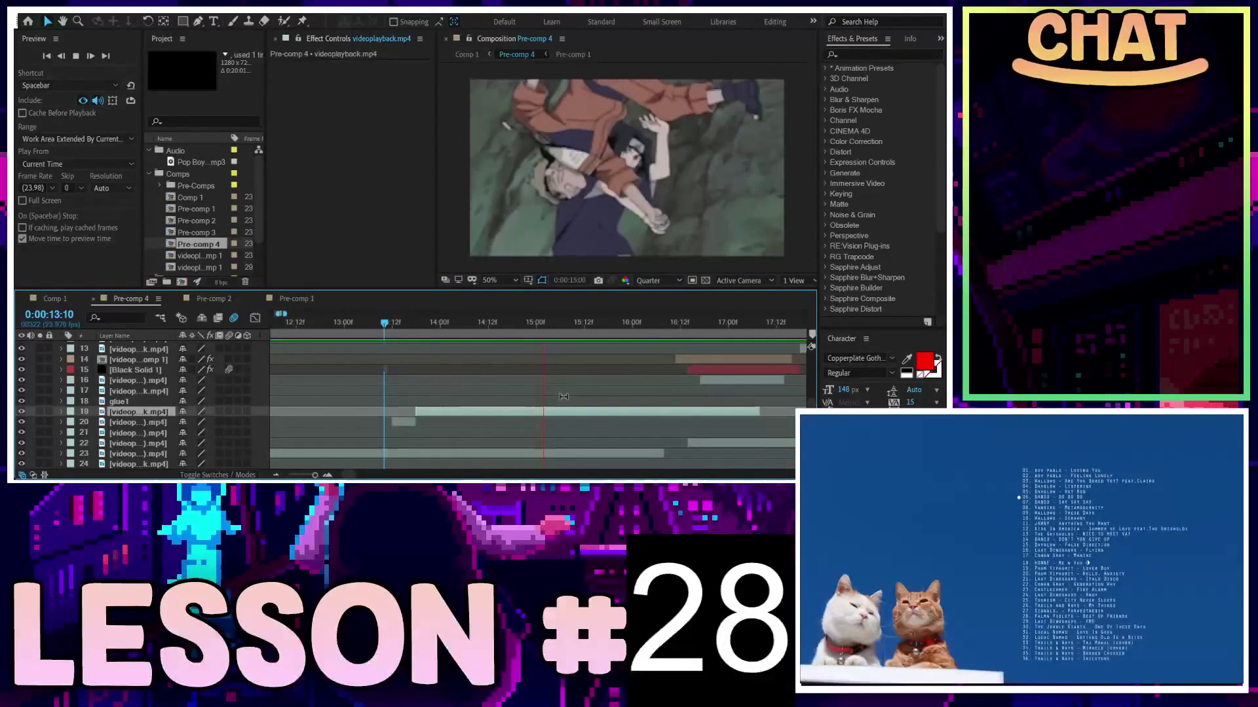
key("space")
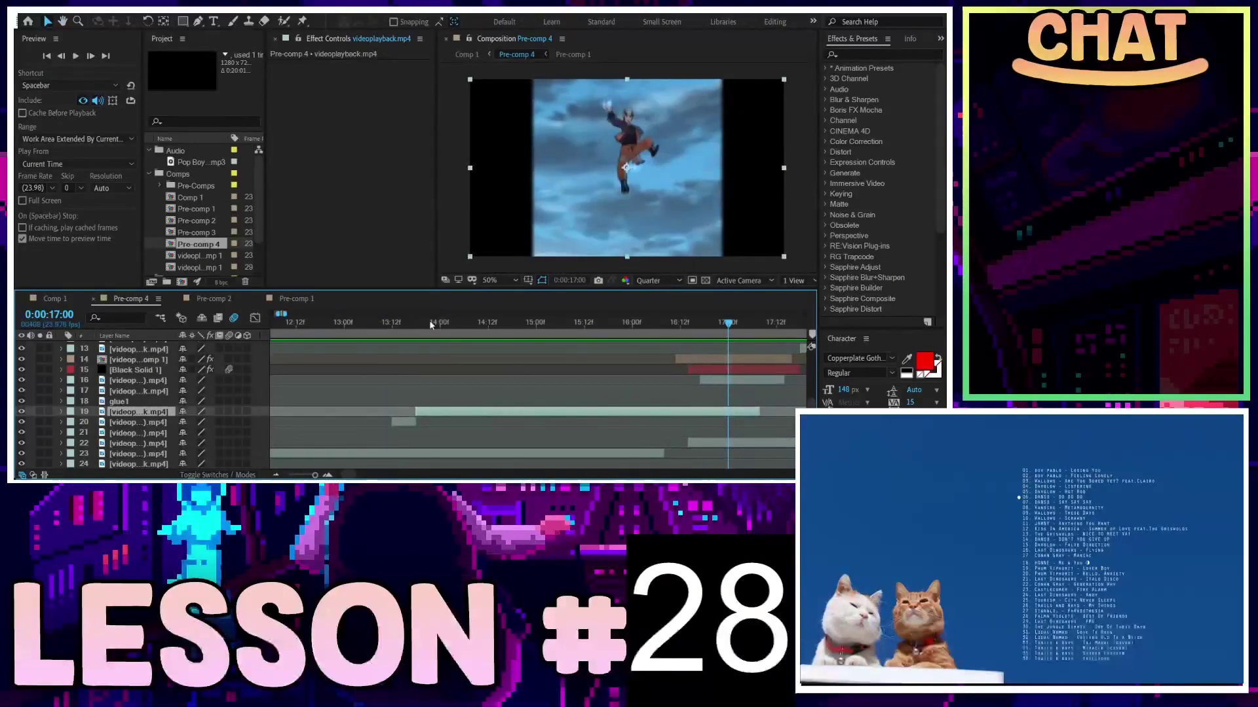
mouse_move(430, 320)
left_mouse_down()
mouse_move(385, 322)
mouse_move(488, 326)
left_mouse_up()
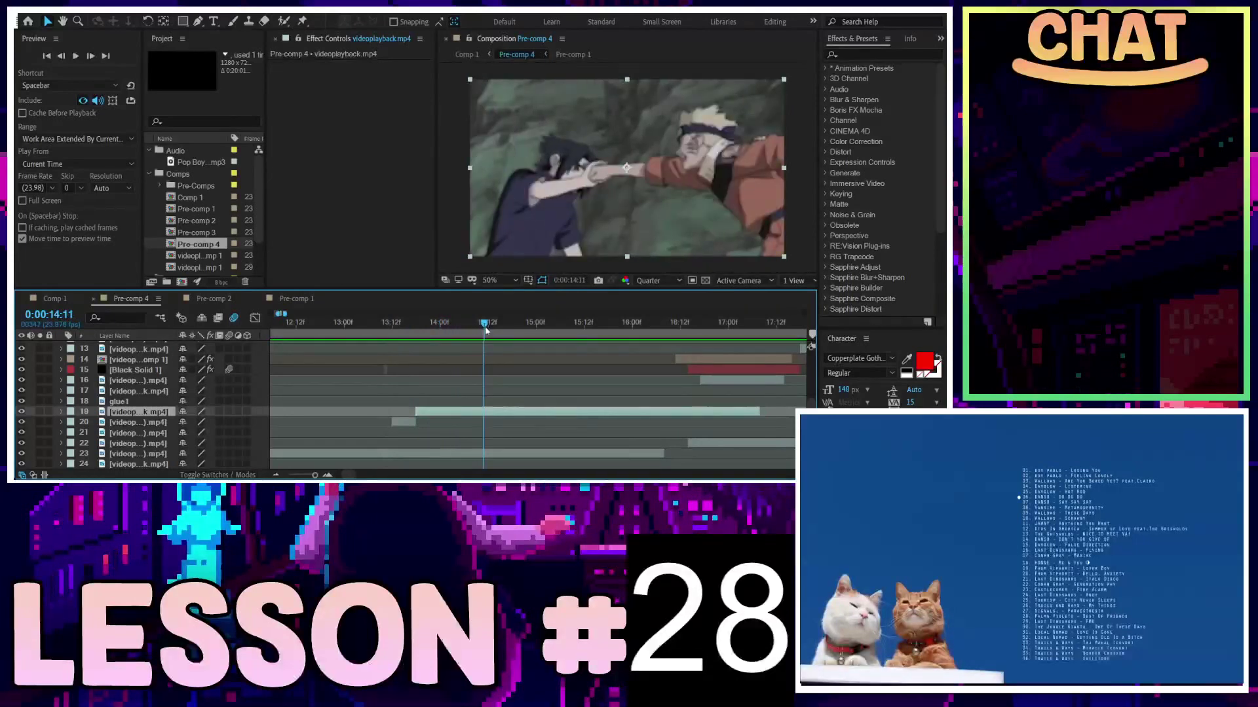
key("ctrl+shift+d")
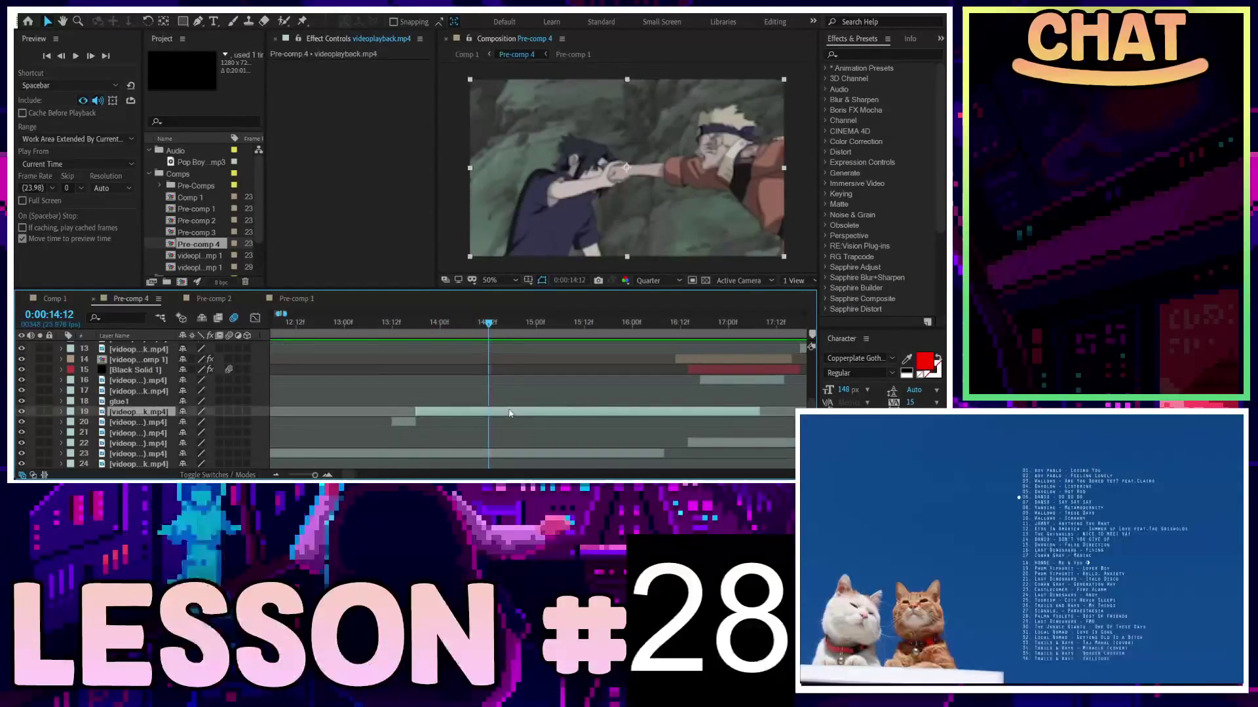
Delete the first piece of the split clip and slide layer 19 left against layer 20
left_click(477, 424)
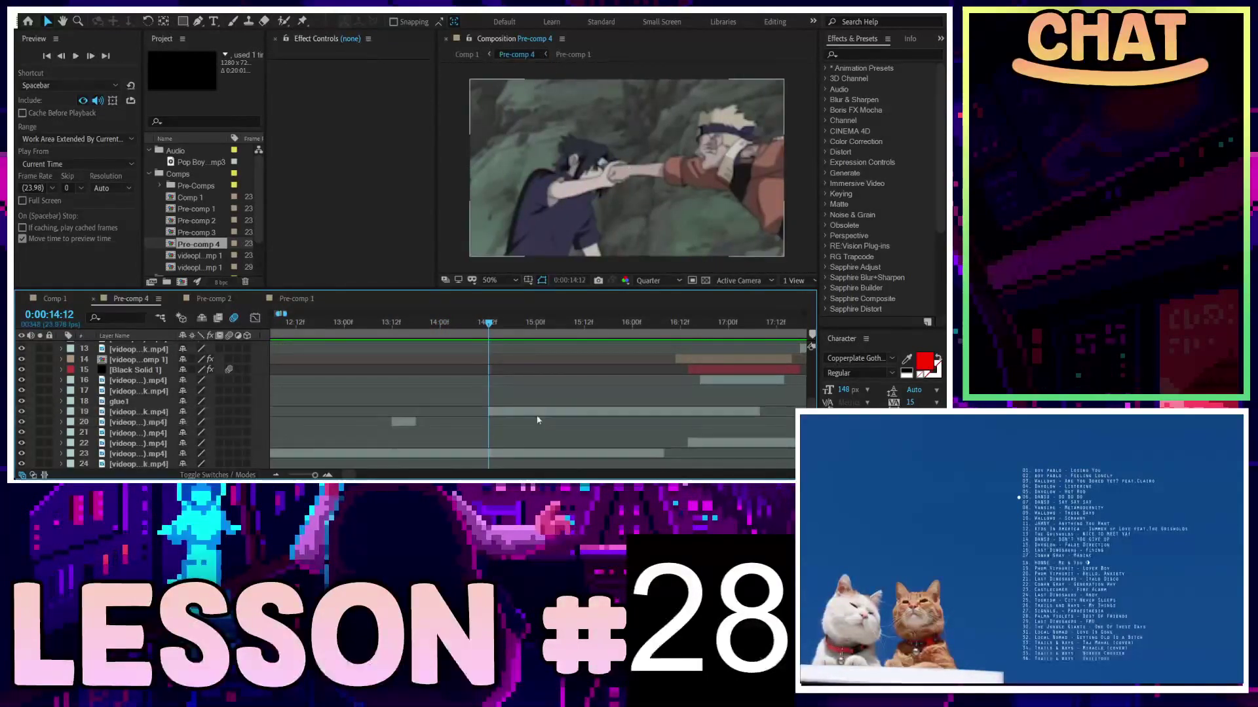
key("Delete")
left_click_drag(539, 412, 463, 413)
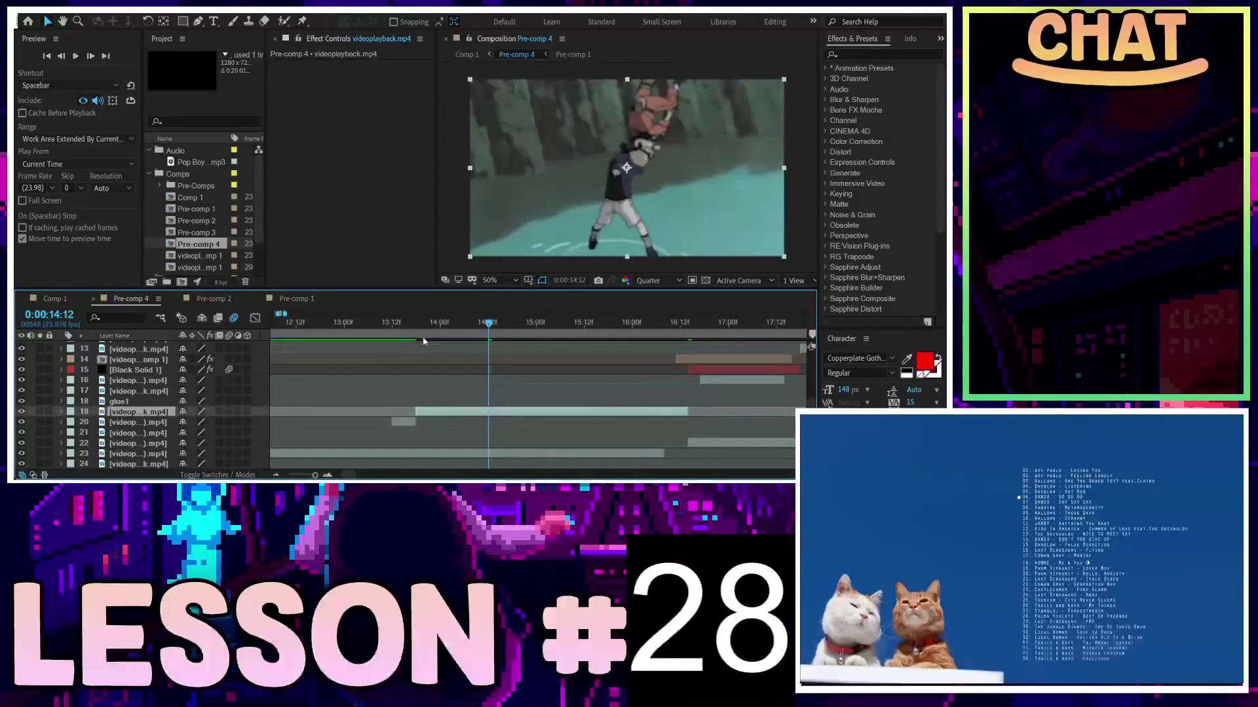
Preview around the cut from 13:09, set the time to 13:06 and select the layer 23 clip
left_click(380, 323)
key("space")
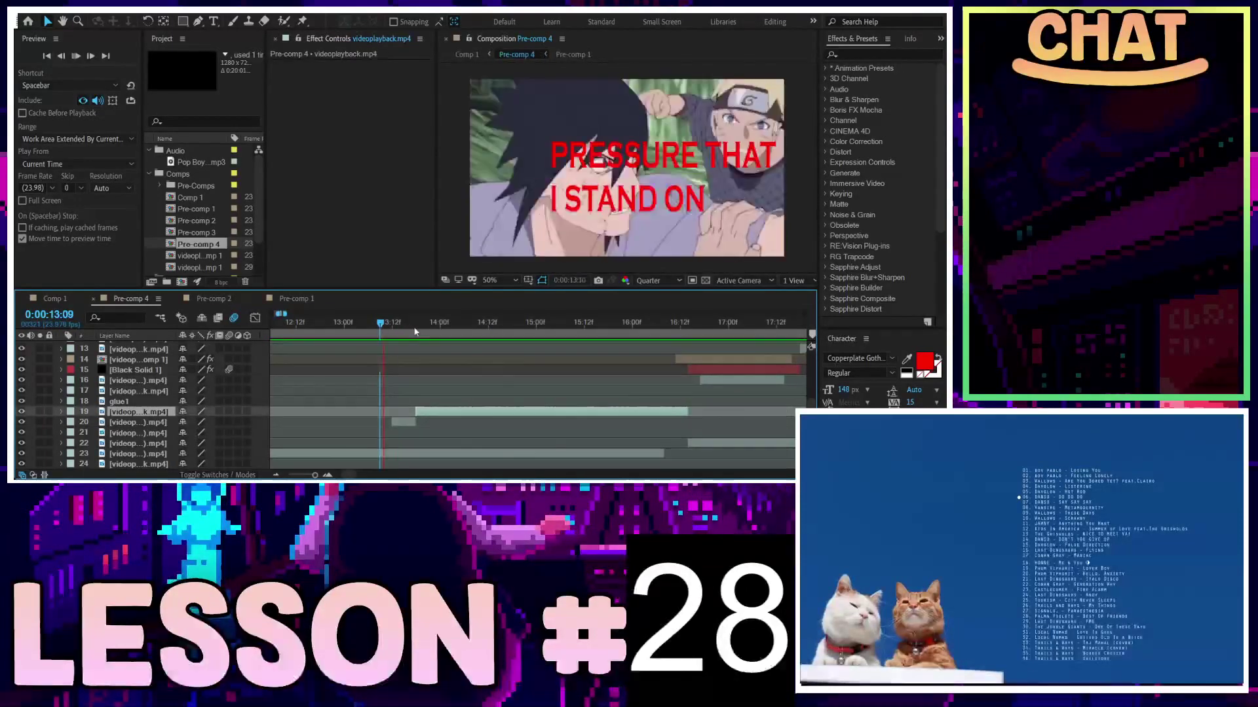
left_click(396, 322)
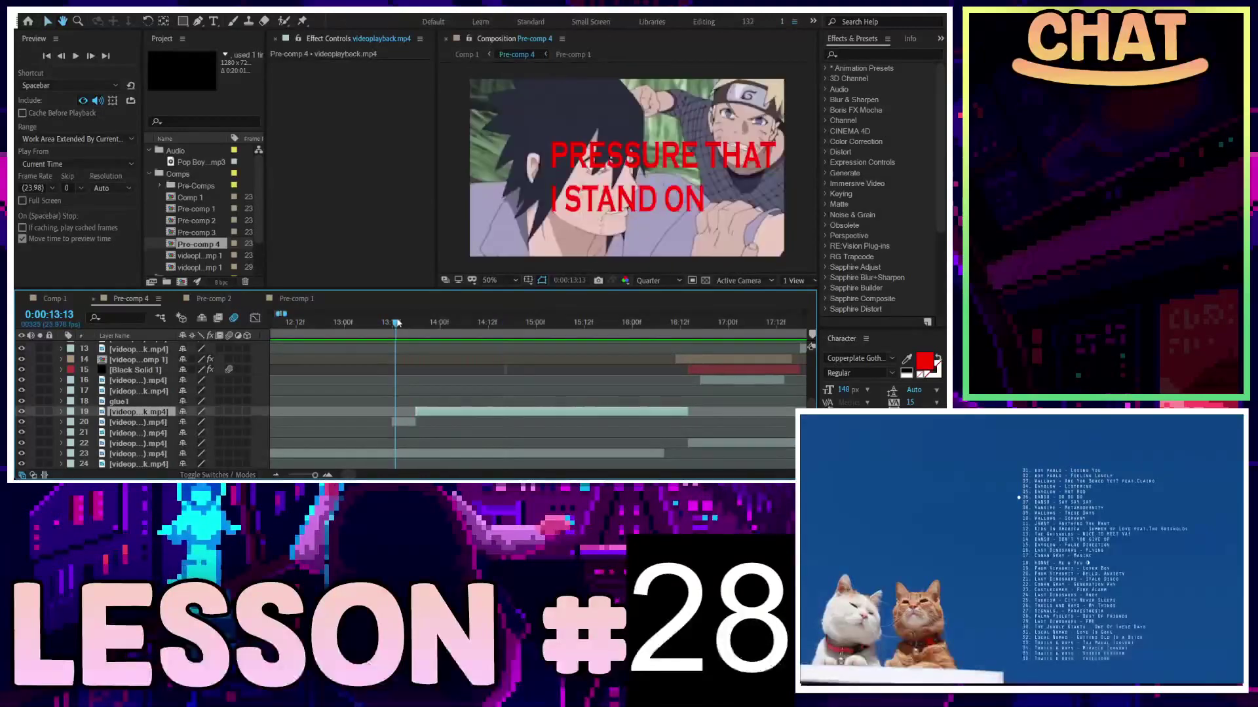
mouse_move(407, 324)
left_mouse_down()
mouse_move(380, 326)
mouse_move(439, 324)
left_mouse_up()
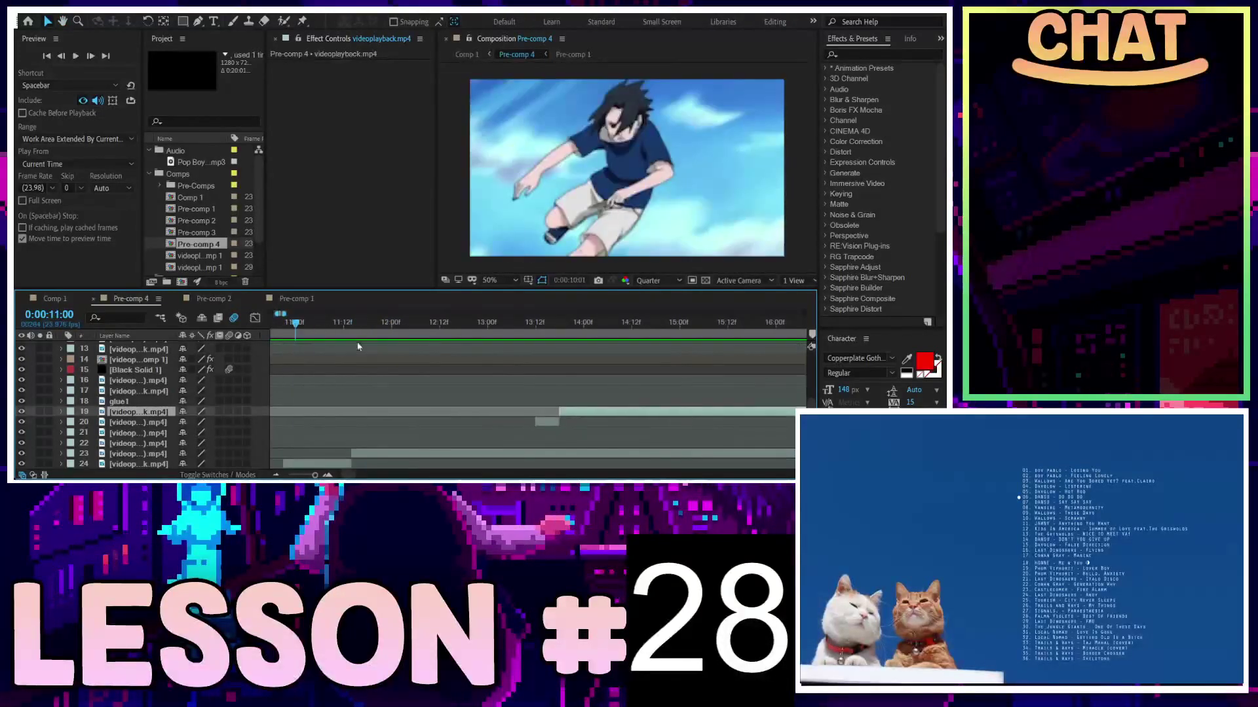
key("space")
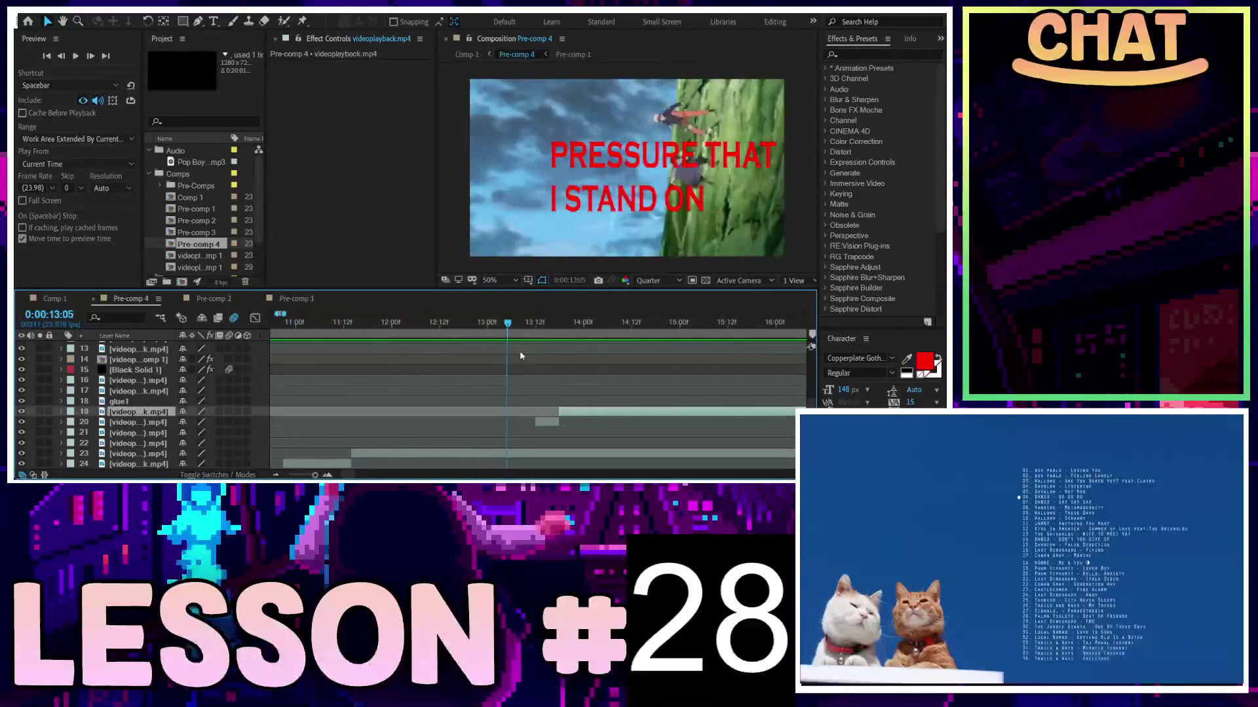
left_click_drag(543, 356, 476, 363)
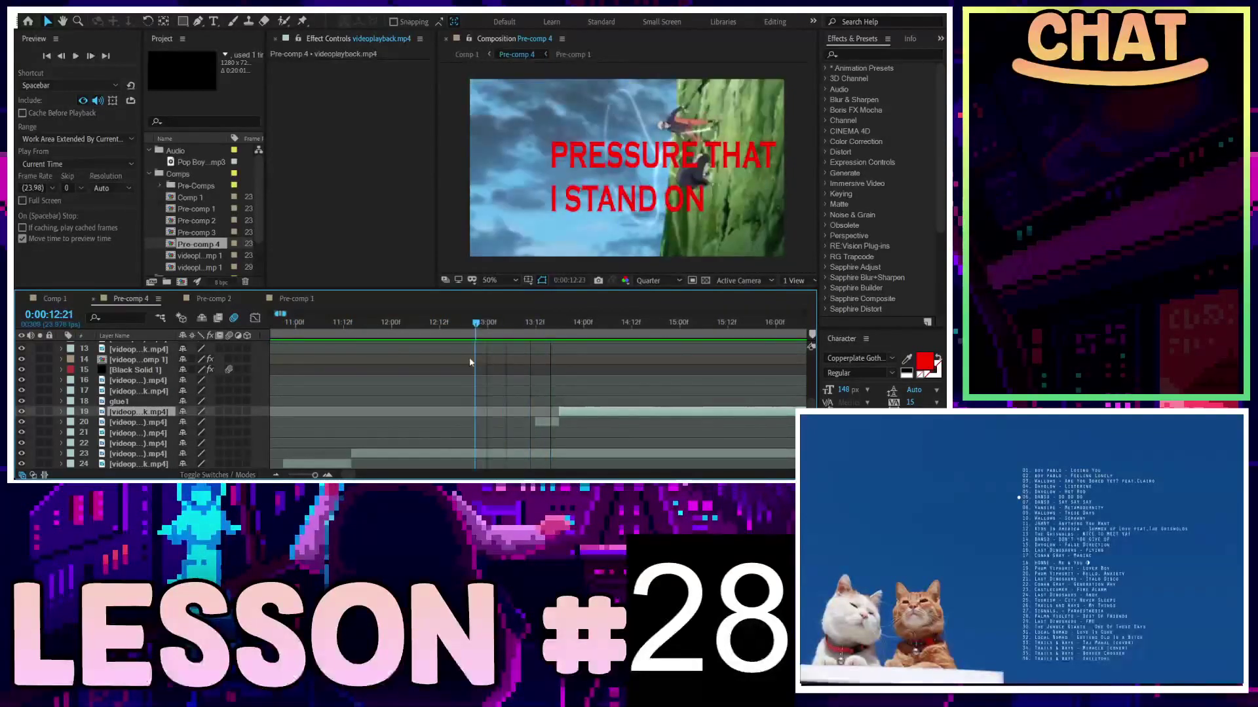
left_click_drag(500, 362, 511, 362)
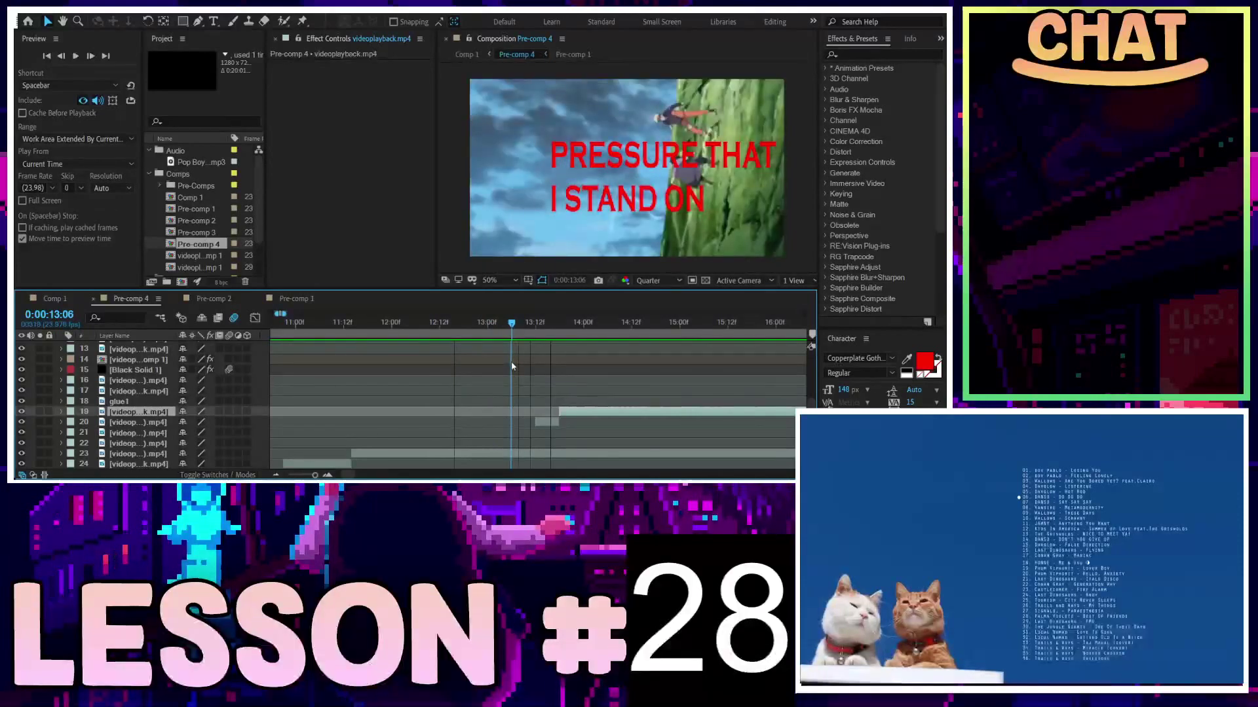
left_click(531, 458)
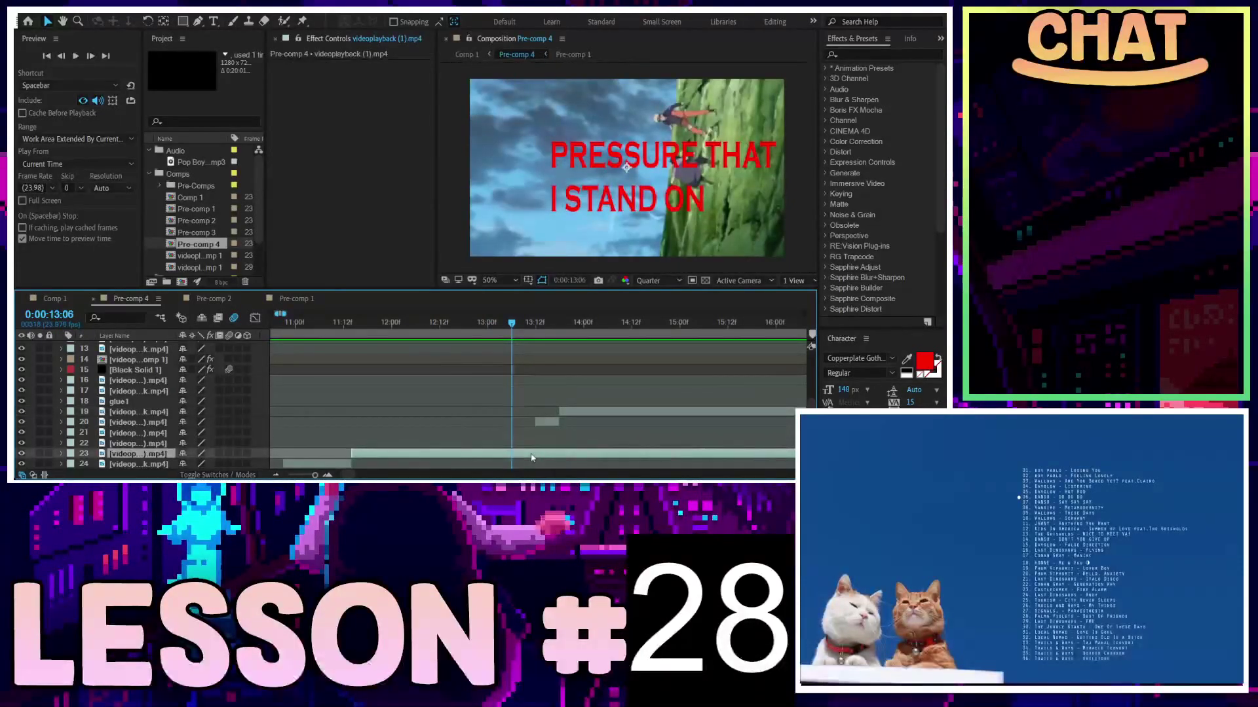
End layer 23 at 13:06 and slide layers 19 and 20 so layer 20 starts there
key("ctrl+shift+d")
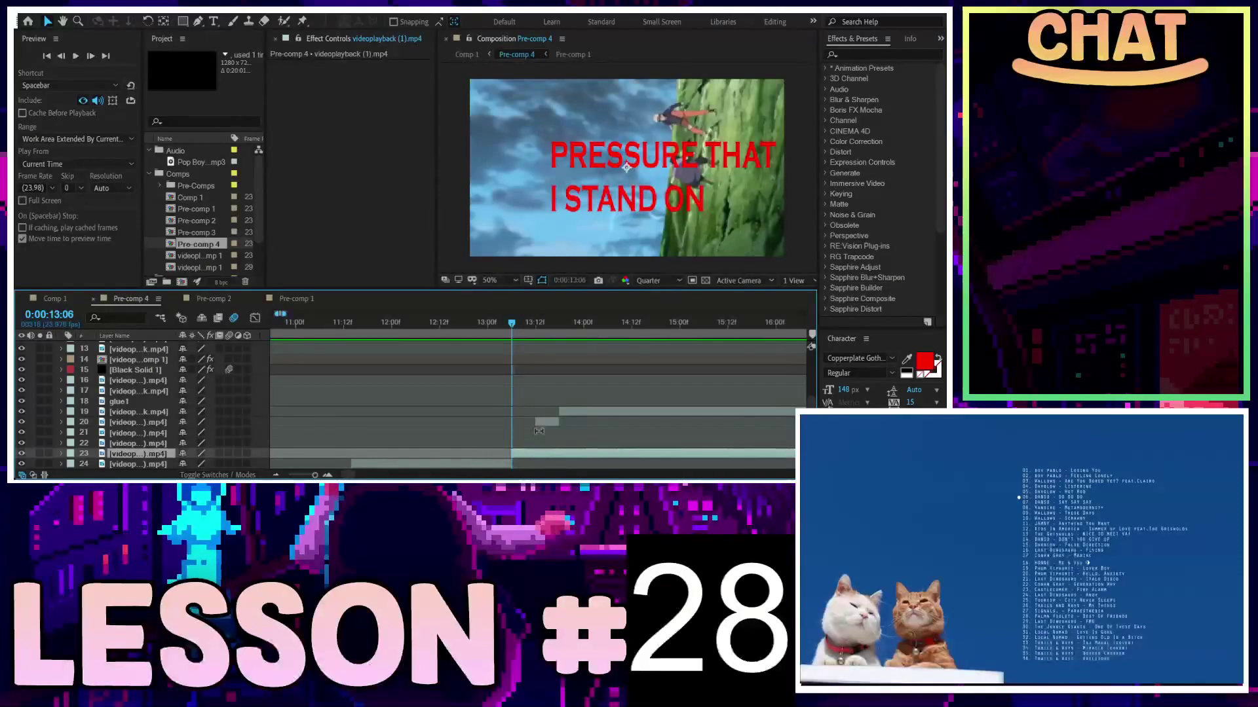
key("Delete")
left_click(545, 422)
left_click(594, 412, "shift")
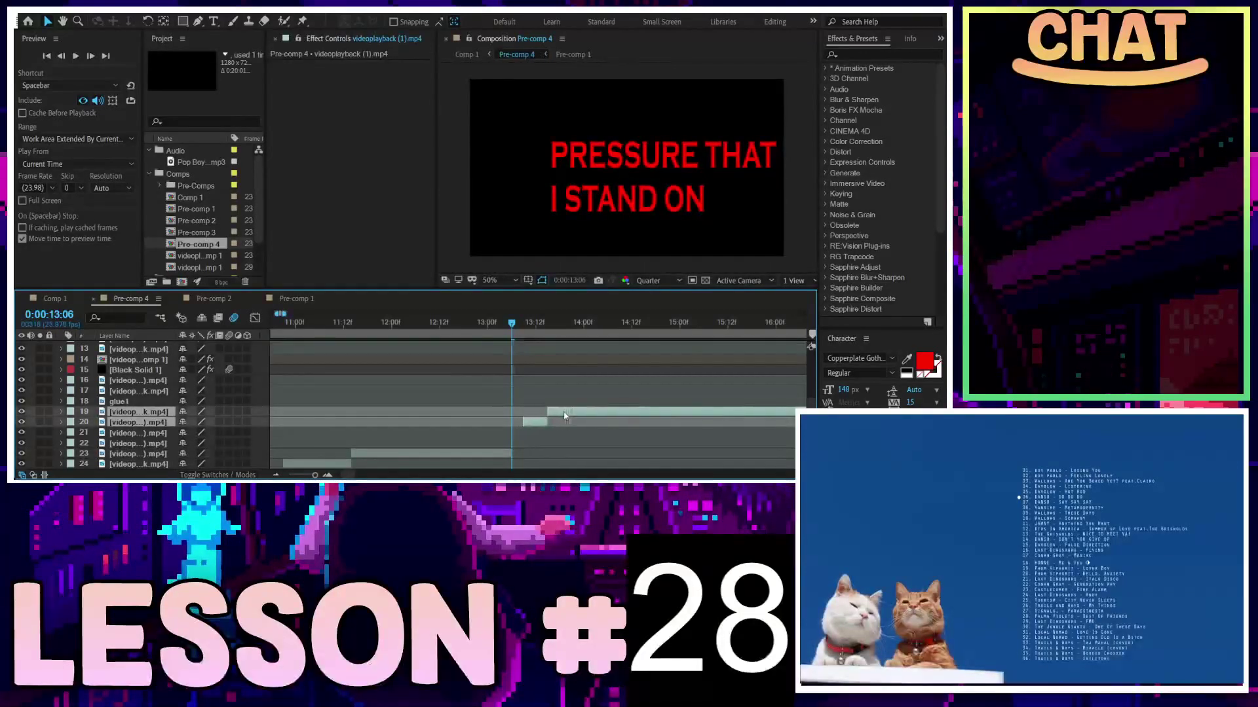
left_click_drag(565, 416, 557, 417)
Preview the new cut on a wider timeline, stopping at 16:21
key("space")
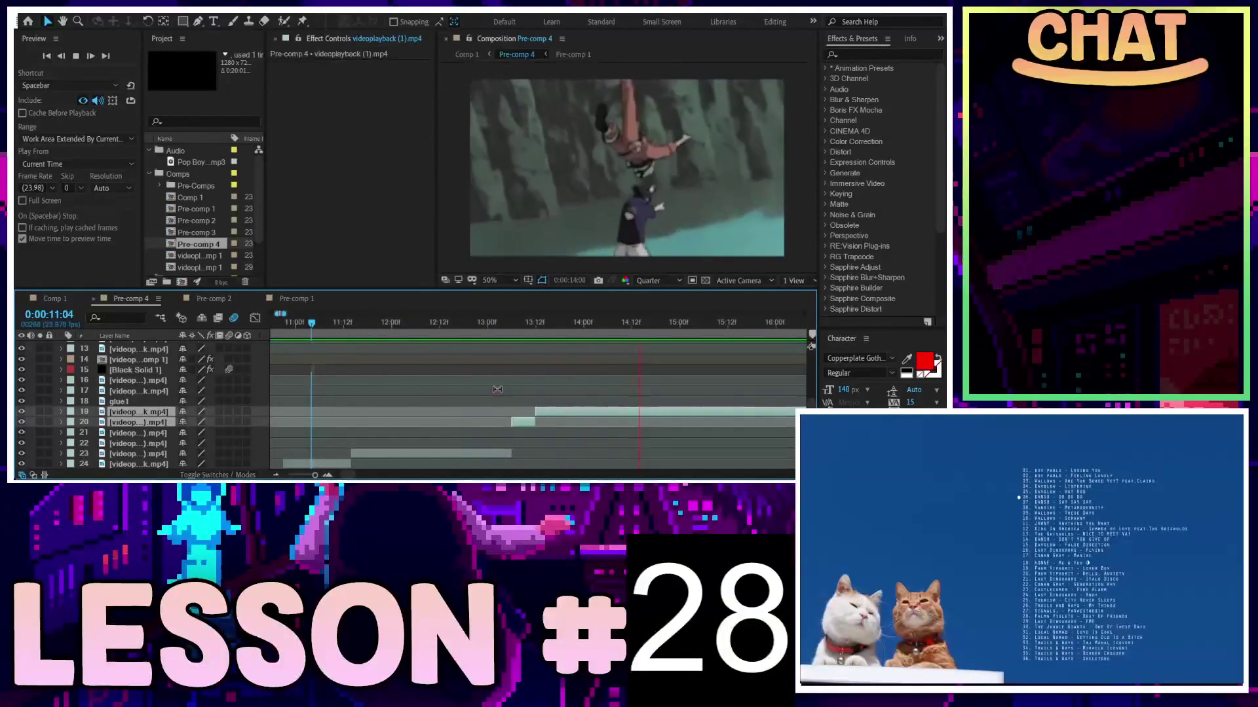
key("space")
key("minus")
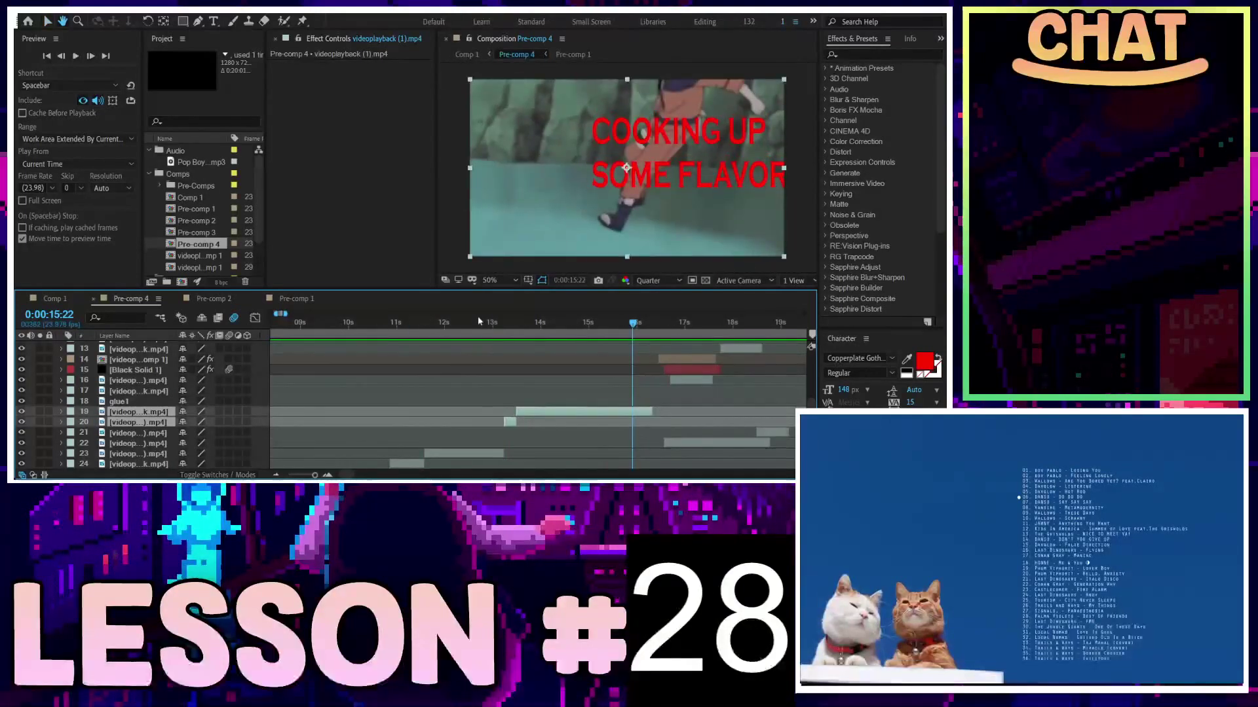
key("space")
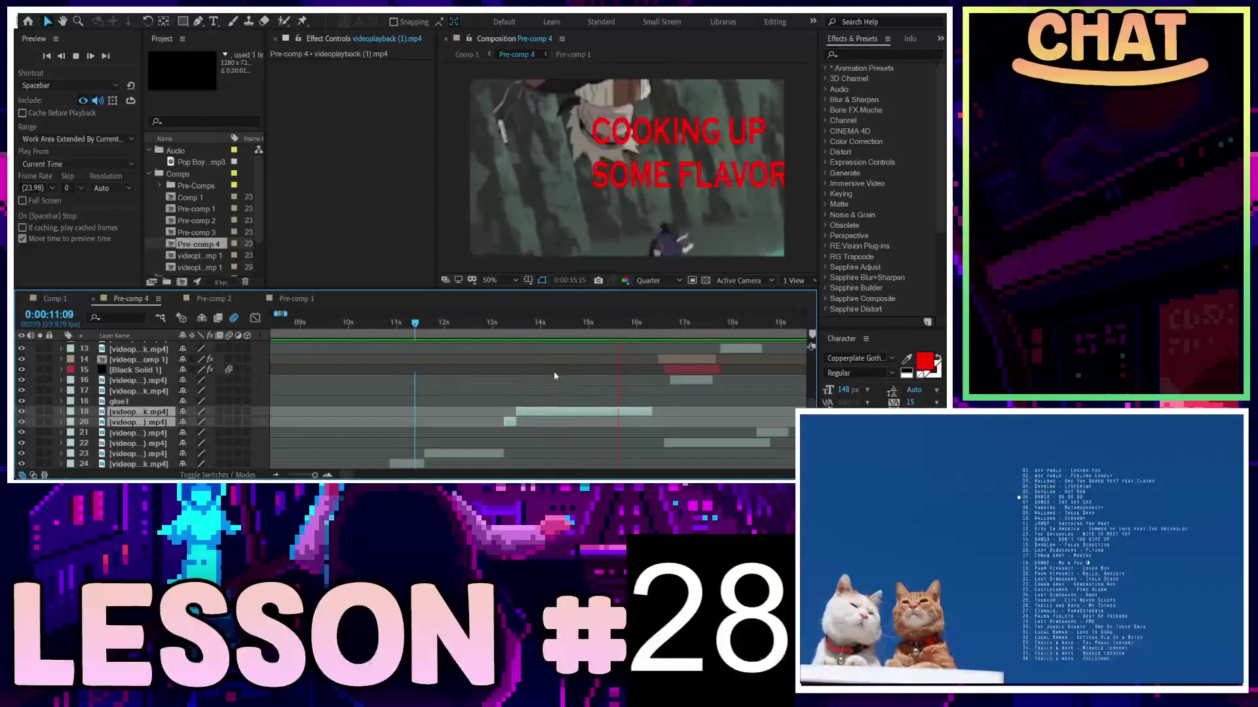
key("space")
scroll(467, 418, "up", 5)
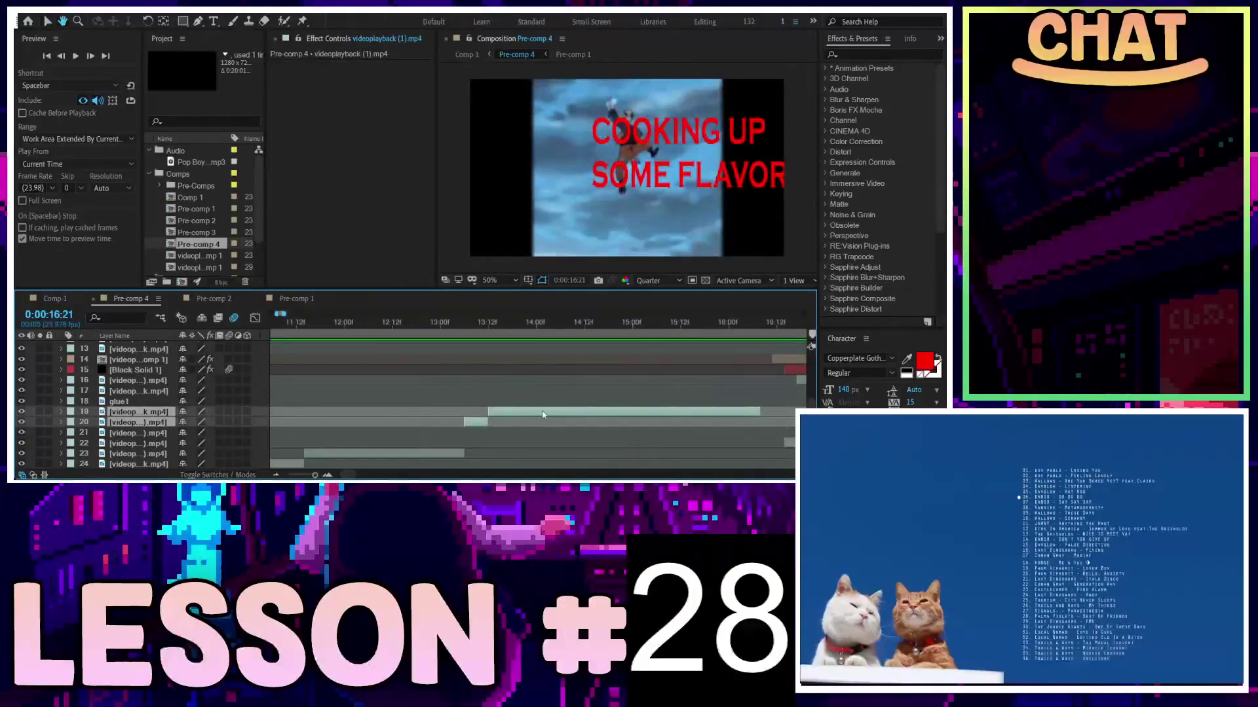
Retime layers 19 and 20 so layer 20's clip starts at 13:06 on the Sasuke frame
left_click(386, 324)
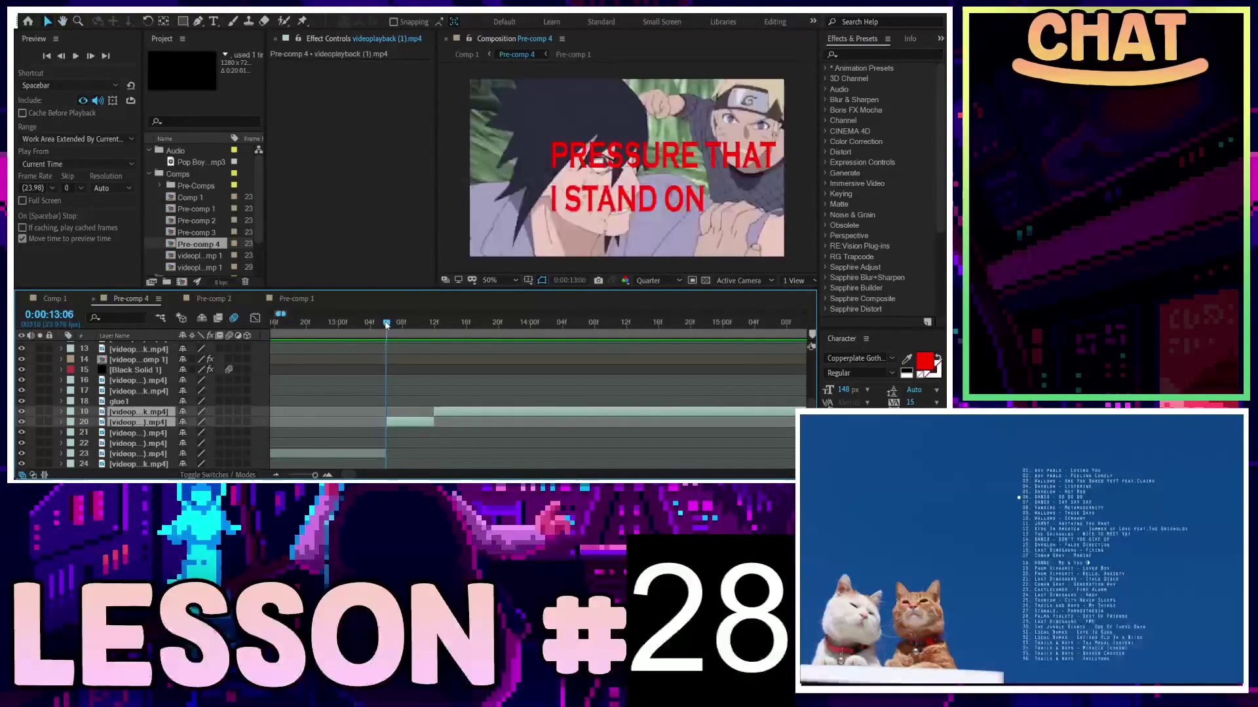
left_click_drag(509, 416, 569, 414)
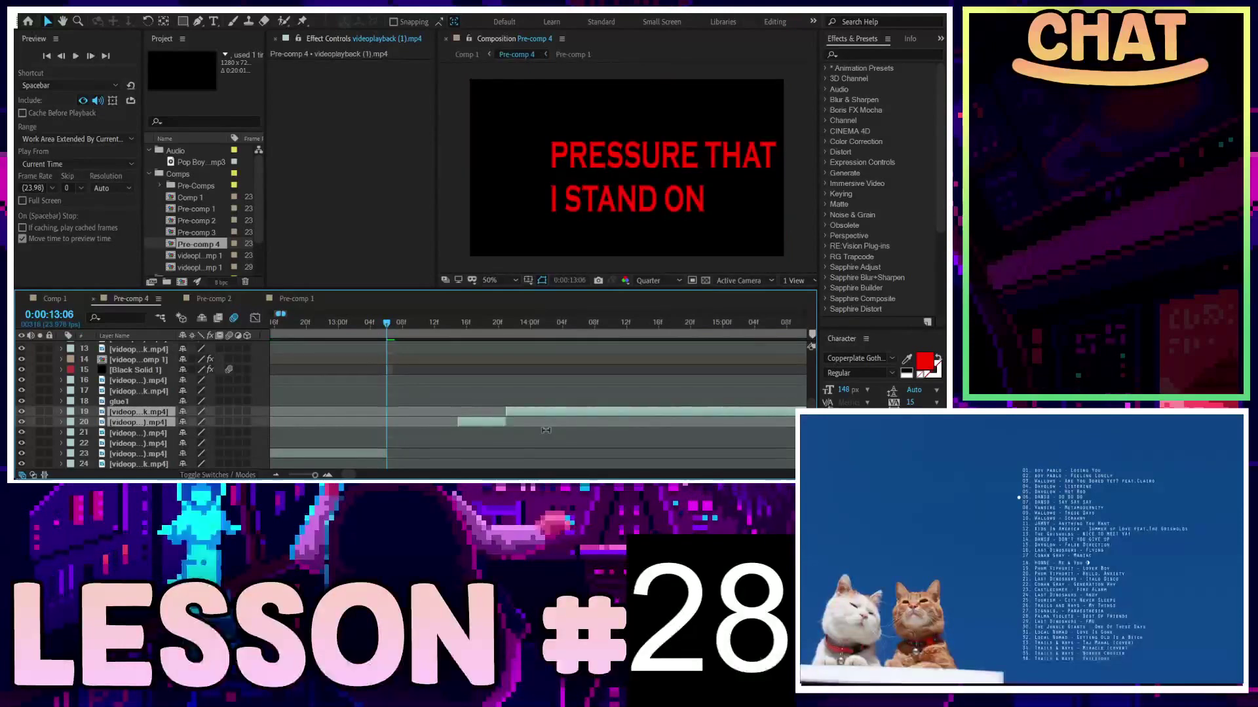
left_click_drag(457, 422, 418, 423)
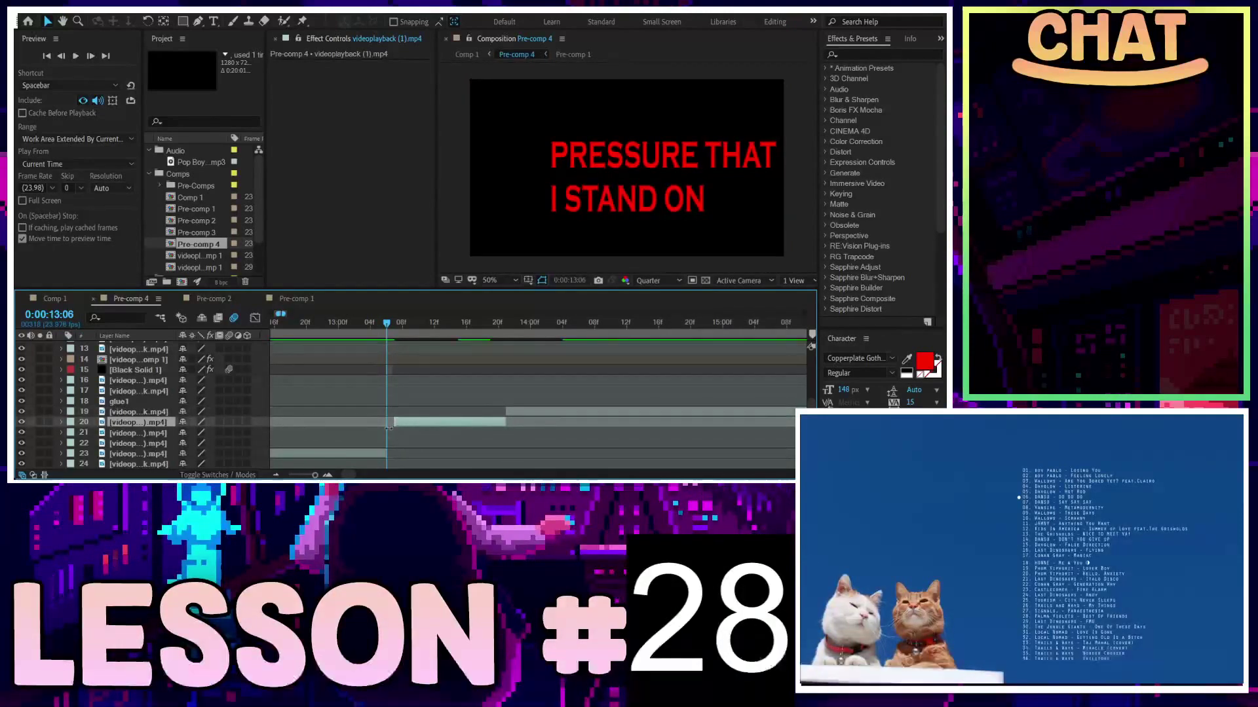
key("shift+Page_Up")
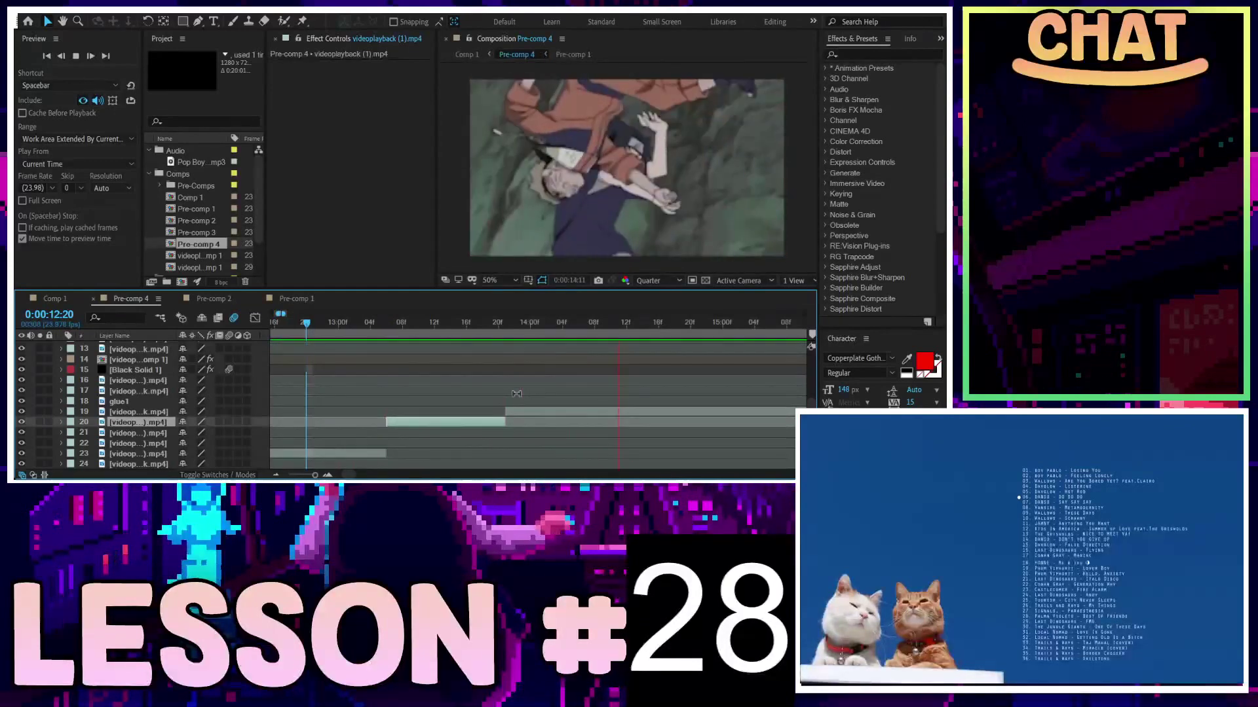
left_click(386, 323)
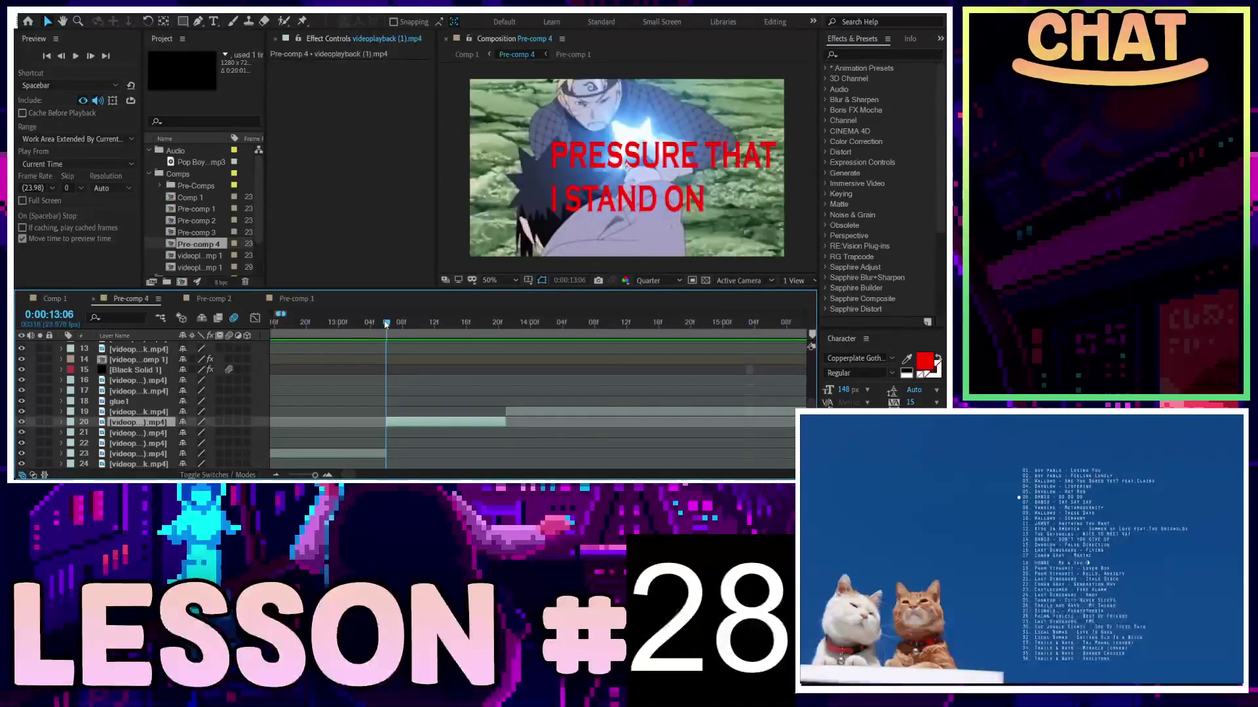
left_click_drag(387, 323, 404, 323)
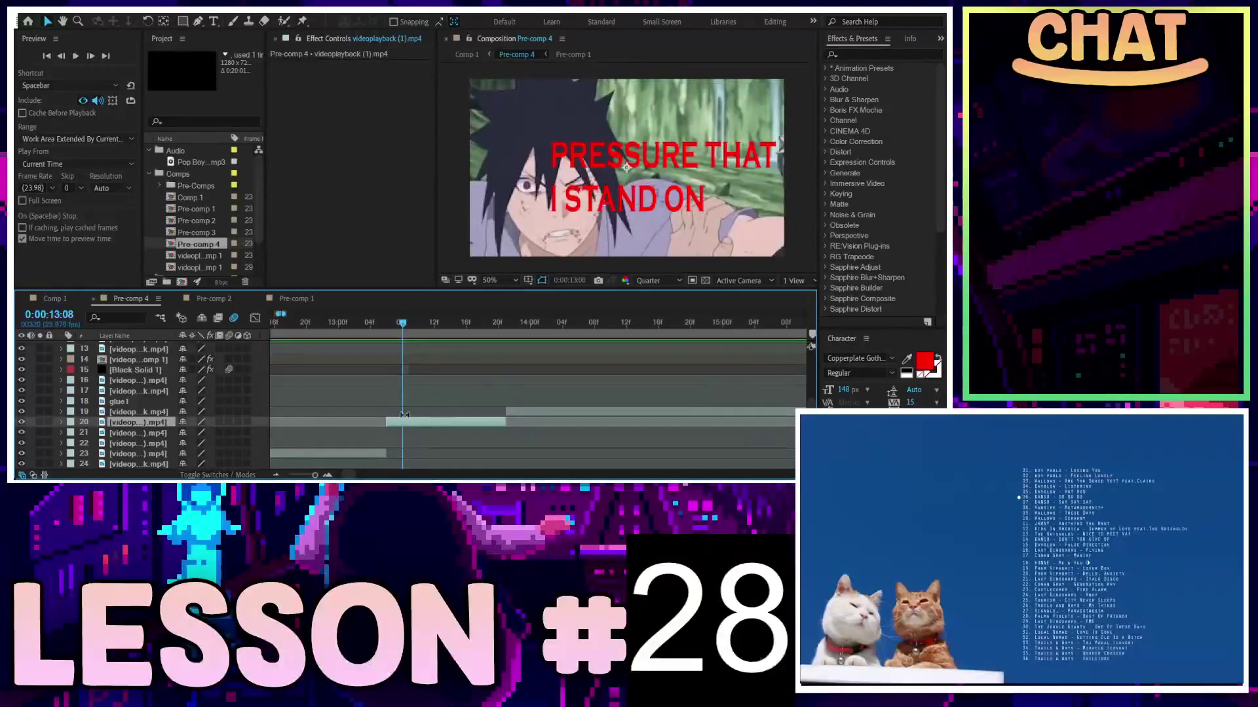
left_click_drag(408, 427, 434, 424)
left_click_drag(510, 412, 501, 415)
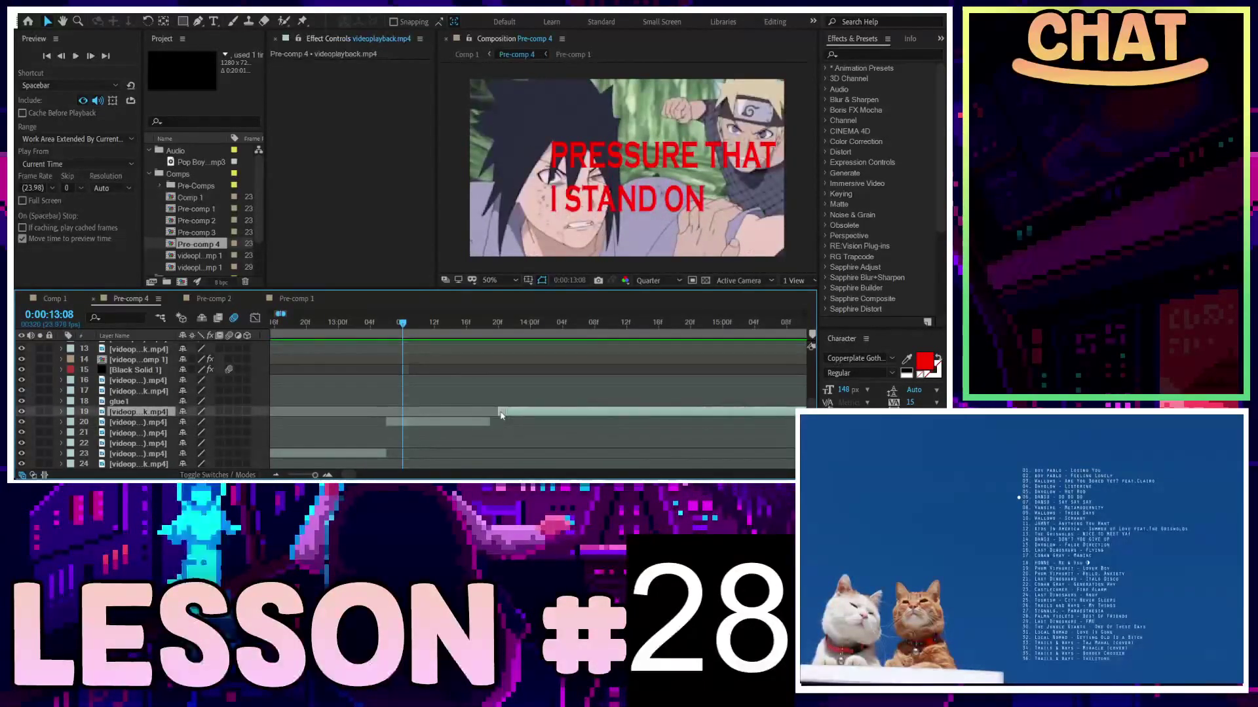
Preview the cut from 13:07 with the timeline zoomed out to about 8–18 s
key("space")
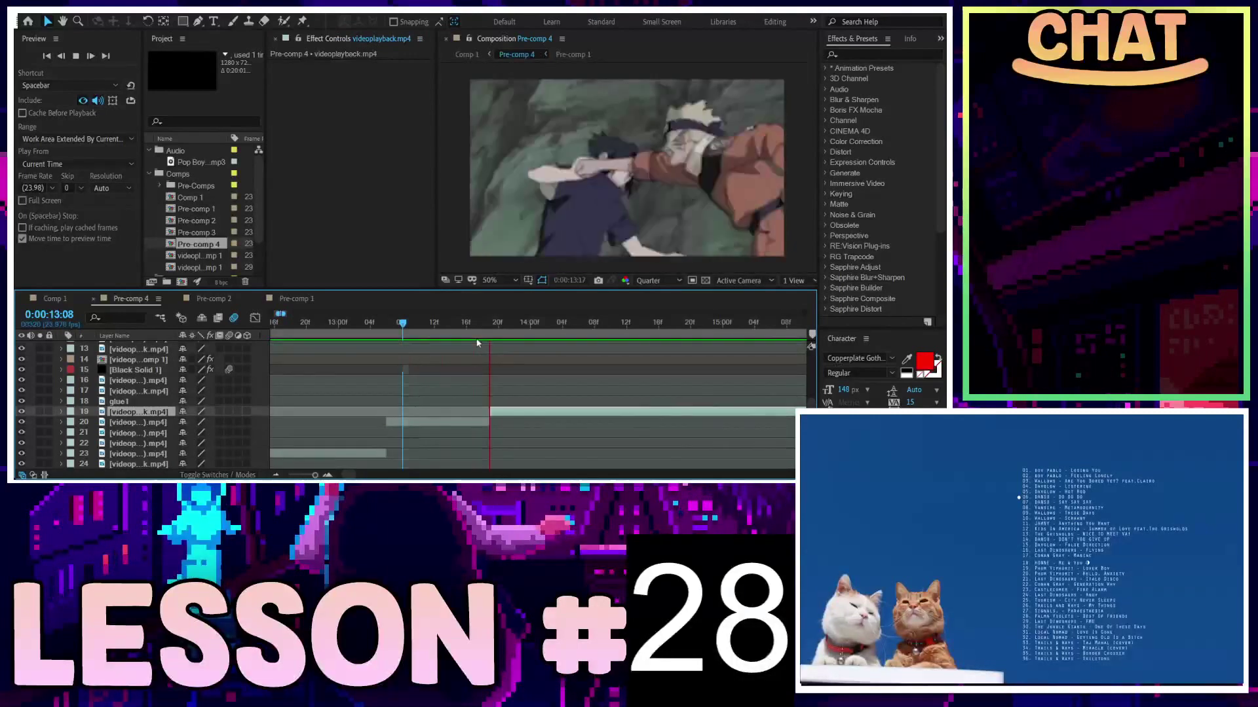
left_click_drag(476, 322, 394, 323)
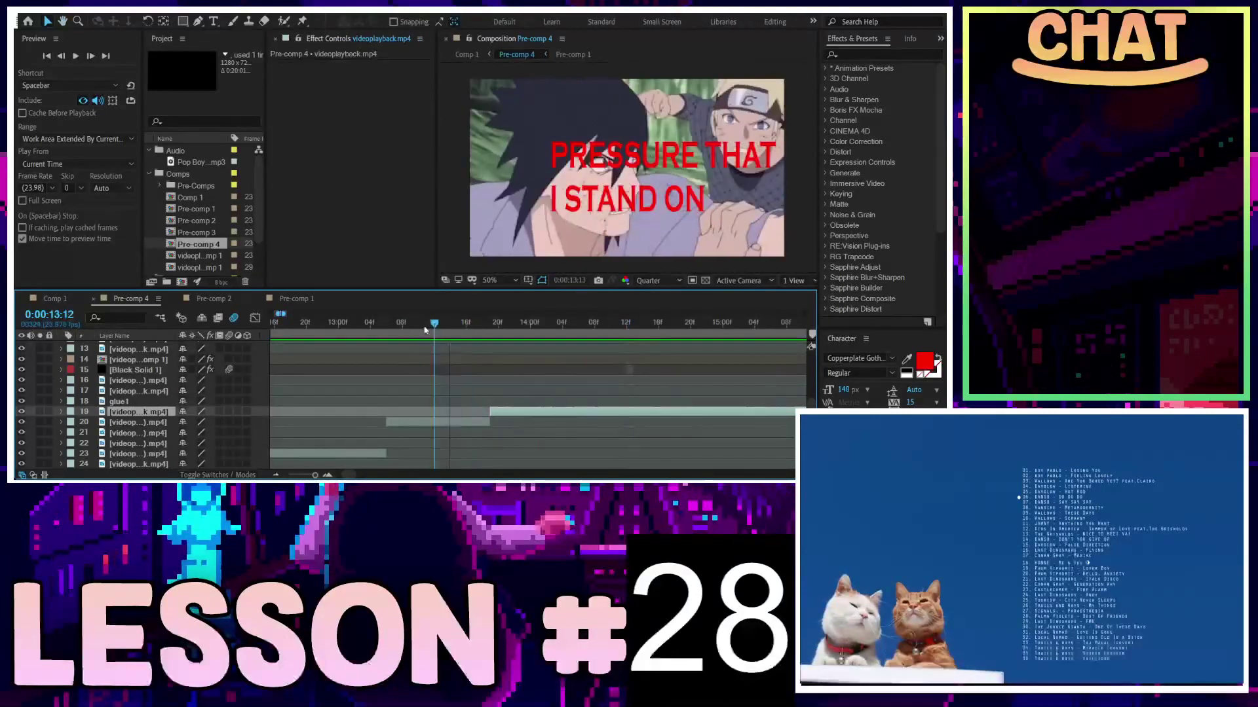
key("space")
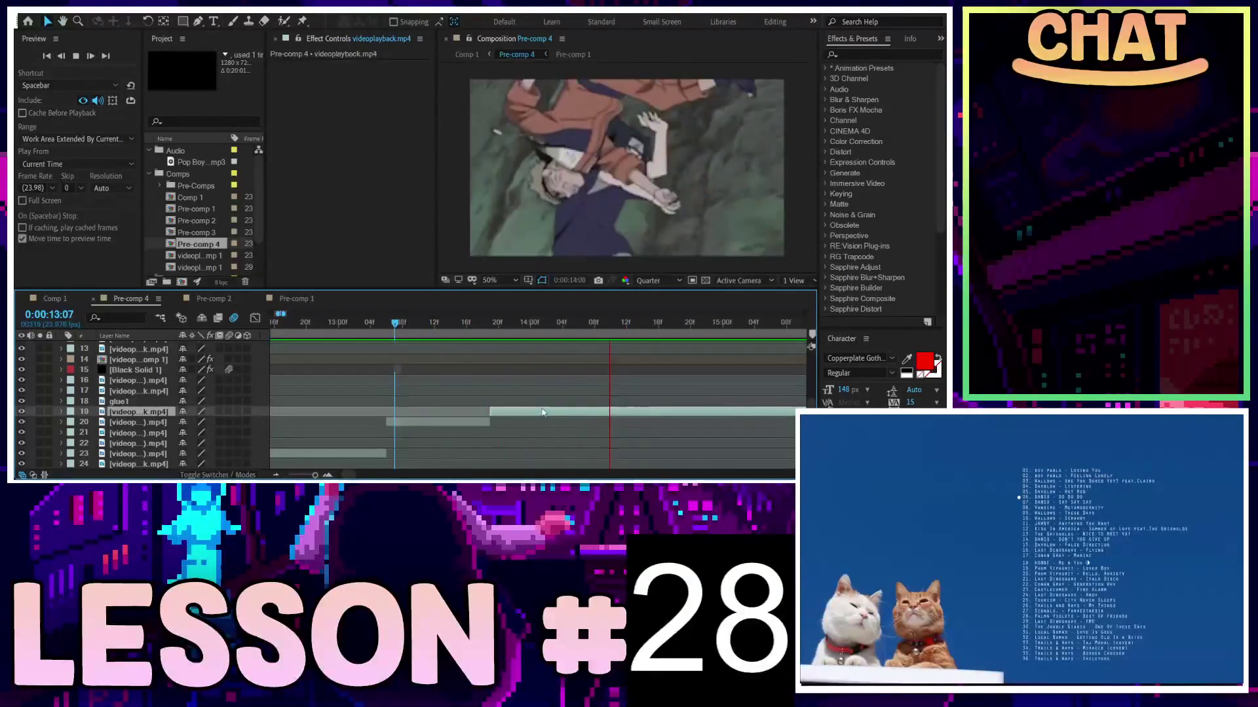
key("minus")
key("minus")
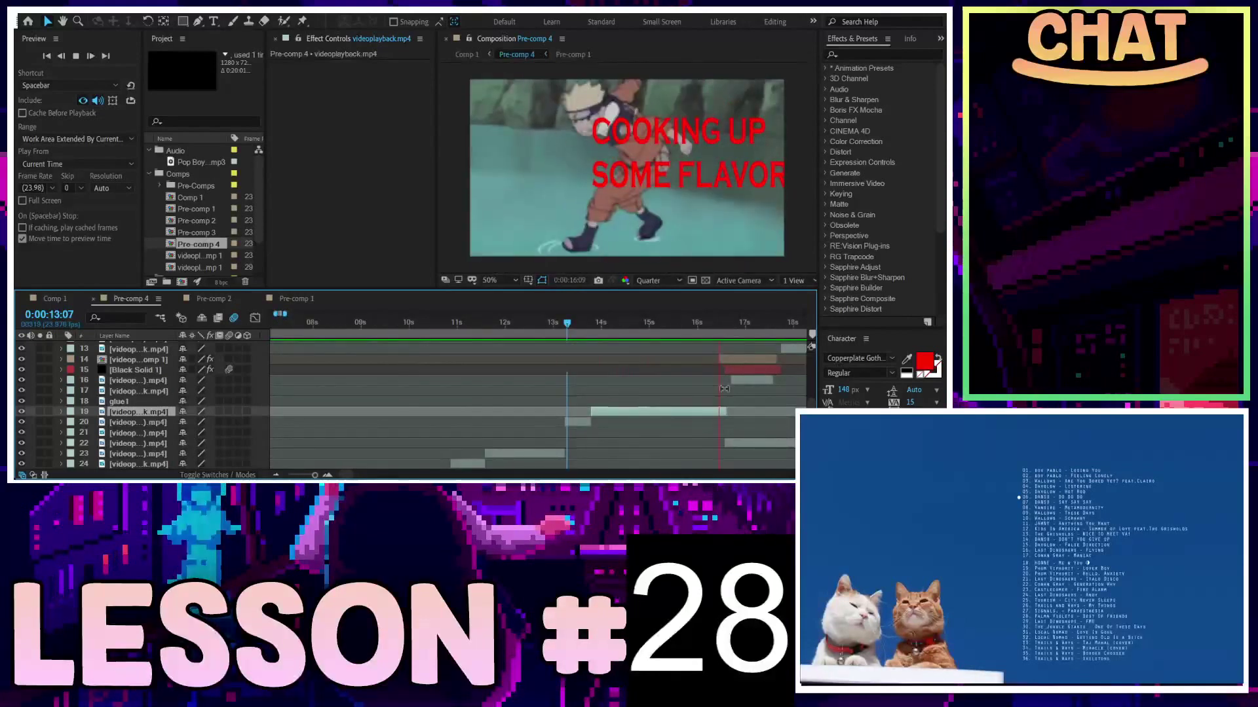
scroll(778, 406, "up", 2)
scroll(778, 407, "up", 2)
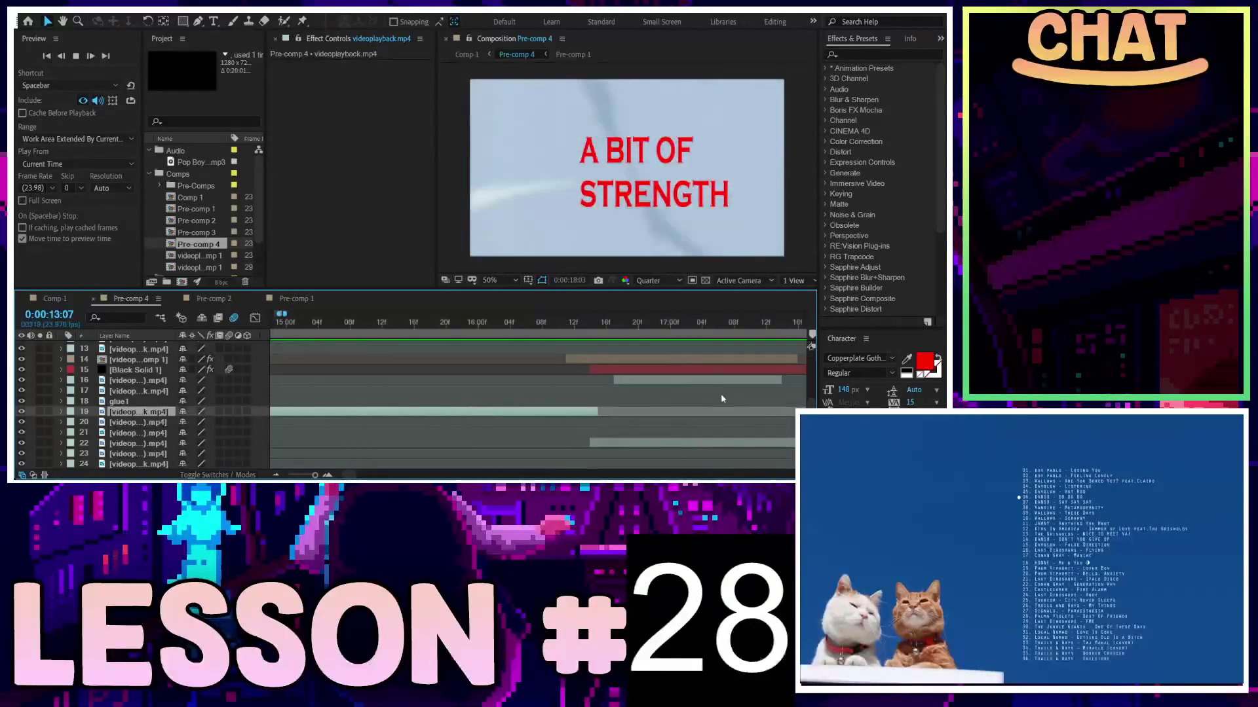
scroll(530, 390, "left", 3)
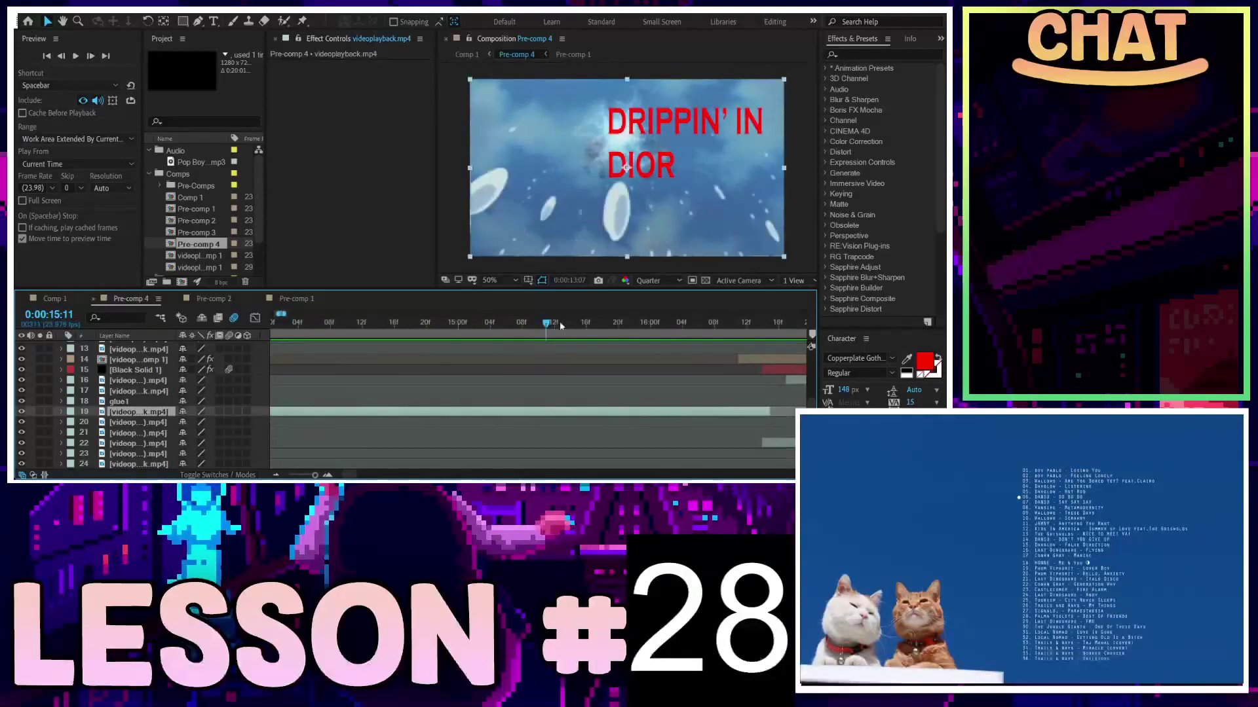
Trim layer 19 to end at 15:23 on the COOKING UP SOME FLAVOR lyric
mouse_move(579, 325)
left_mouse_down()
mouse_move(663, 329)
mouse_move(642, 331)
left_mouse_up()
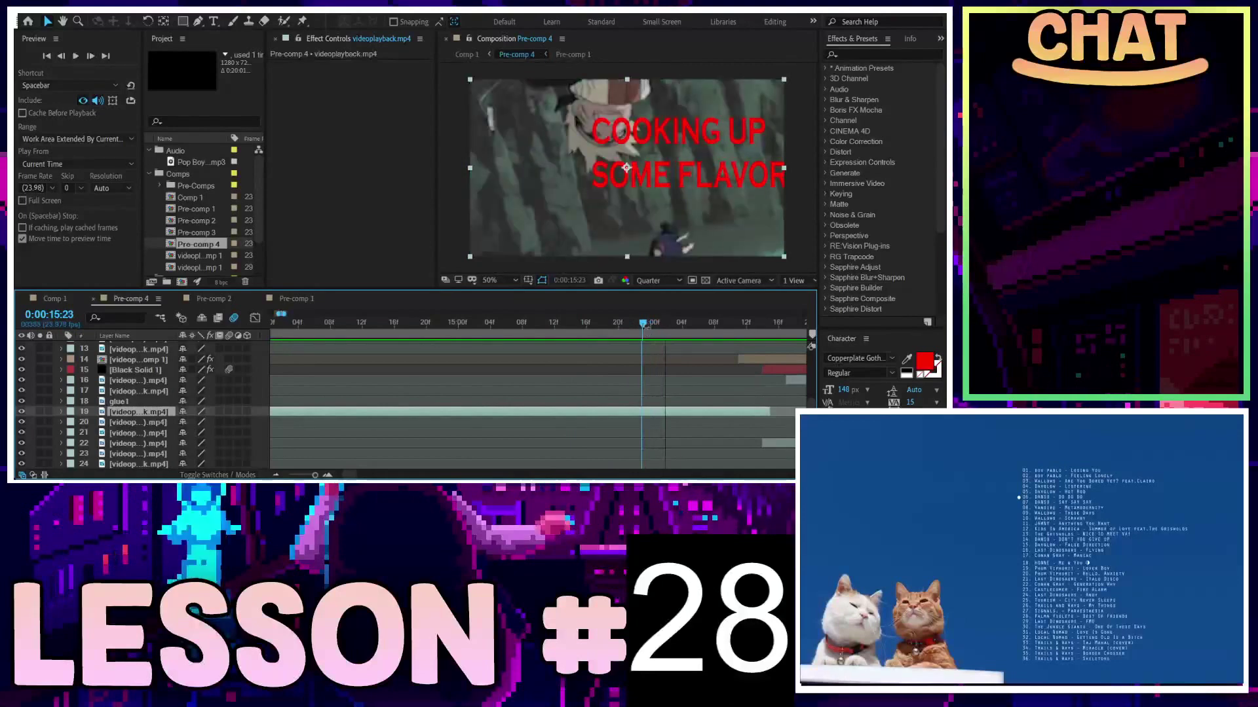
key("alt+bracketright")
left_click(664, 416)
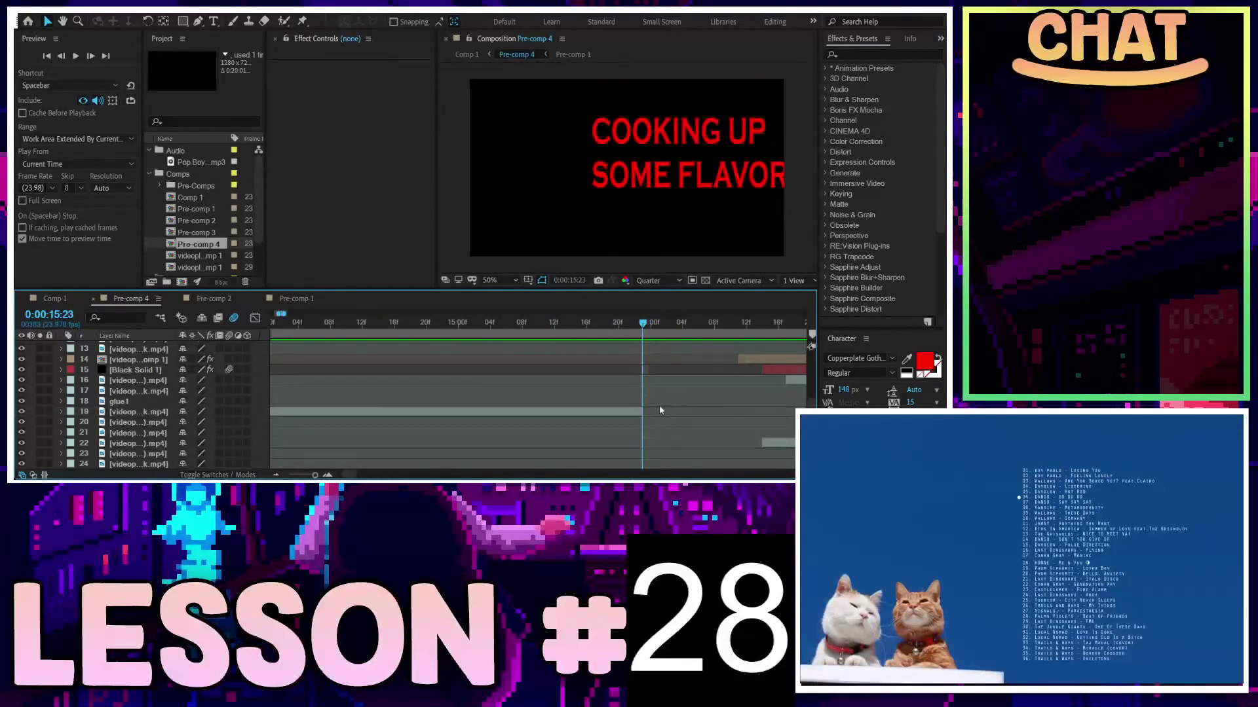
key("semicolon")
key("equal")
key("equal")
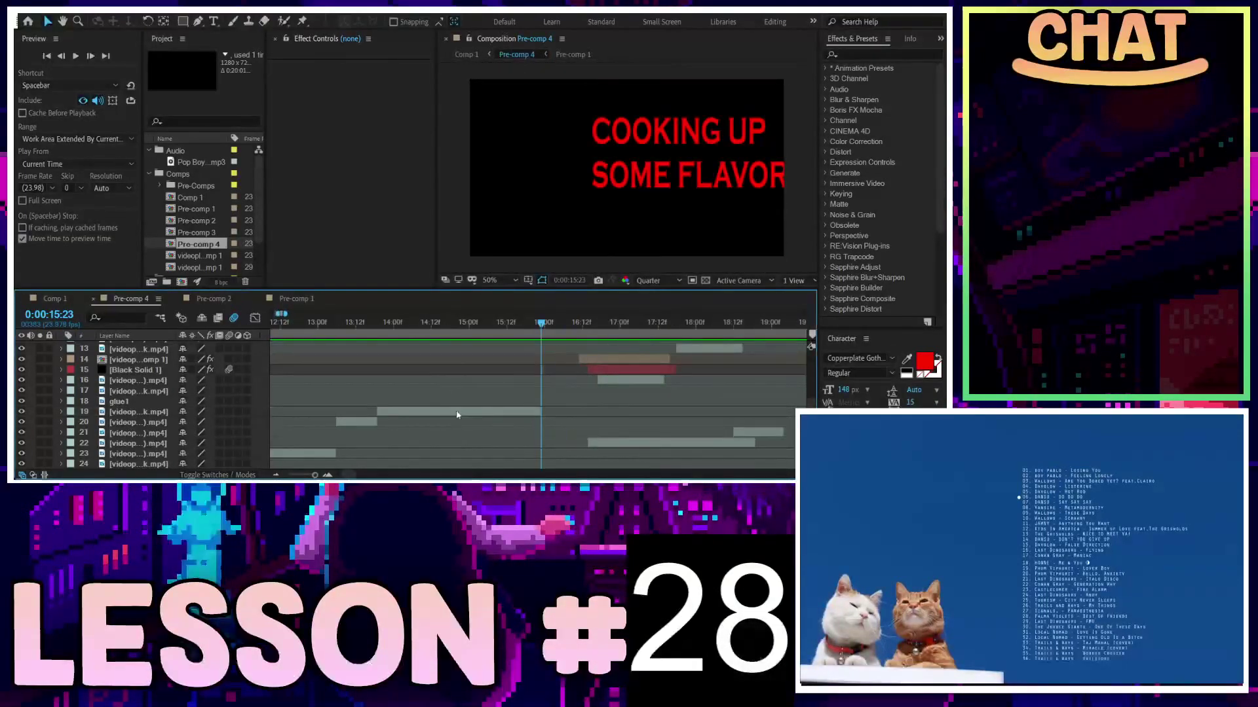
Move layers 19 and 20 lower in the layer stack, below layer 22
left_click(377, 425)
left_click(150, 409, "ctrl")
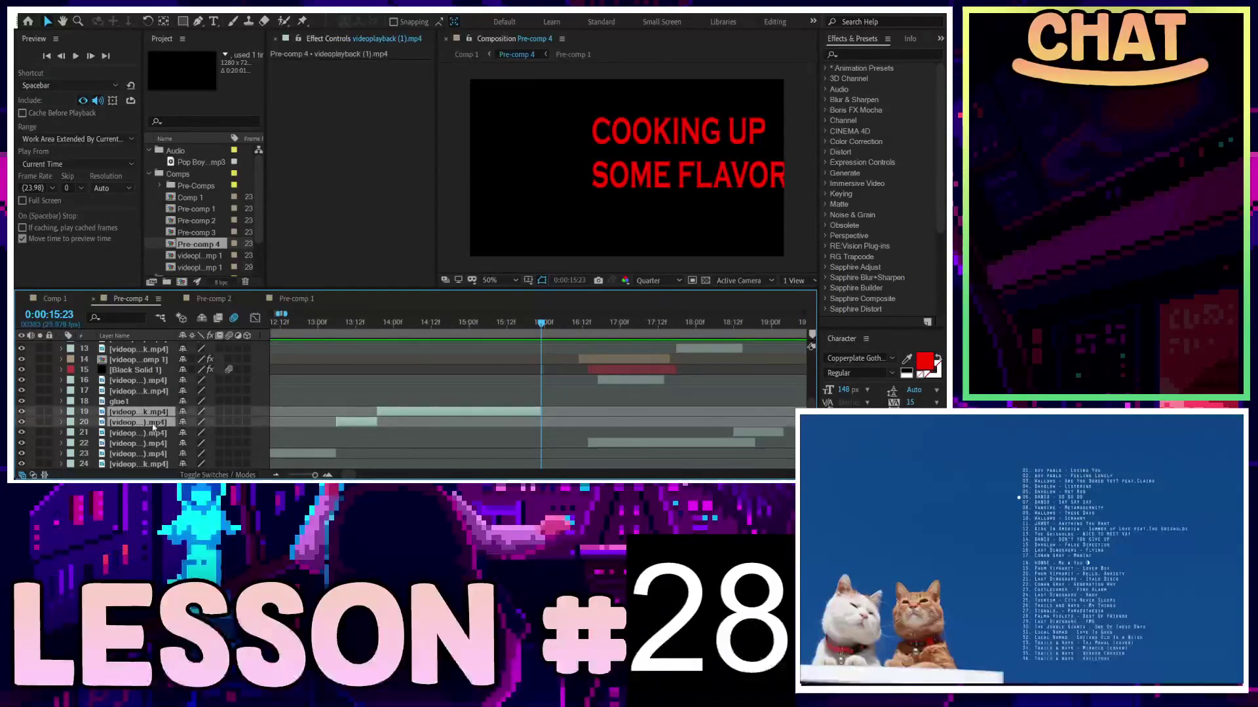
left_click_drag(153, 427, 156, 452)
key("minus")
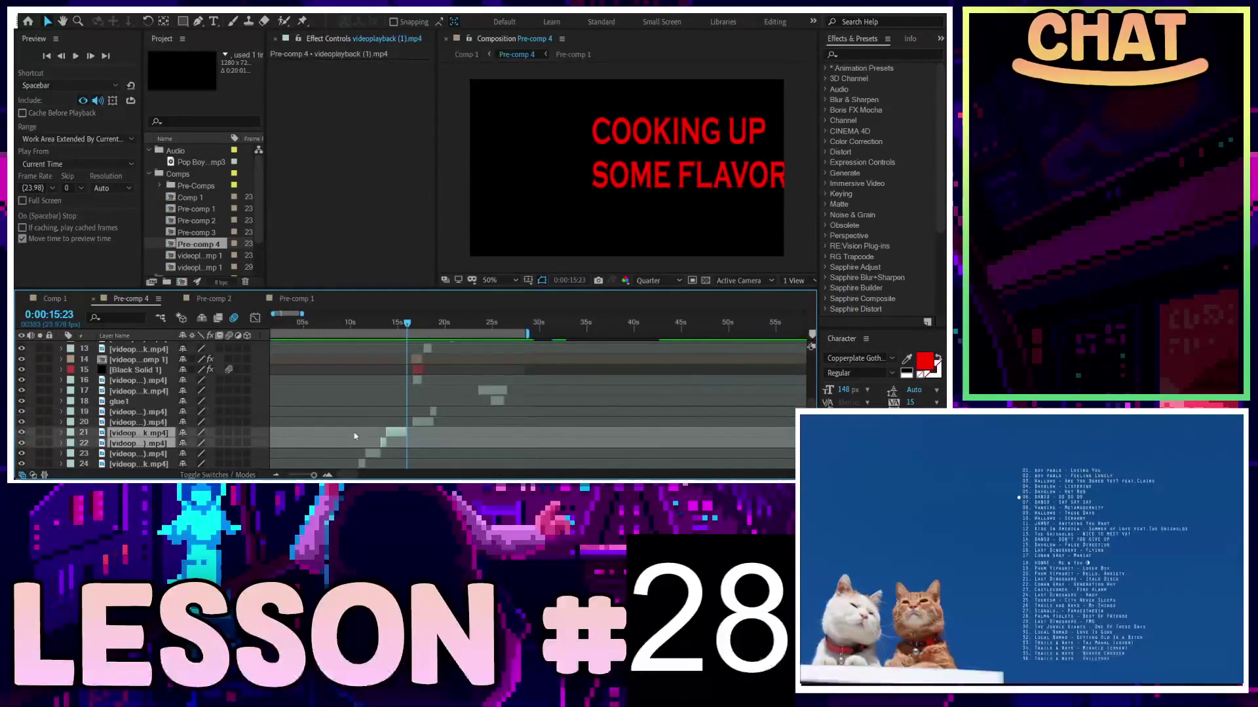
key("minus")
Preview the retimed section from about 9:17 through 13:19
scroll(445, 417, "down", 2)
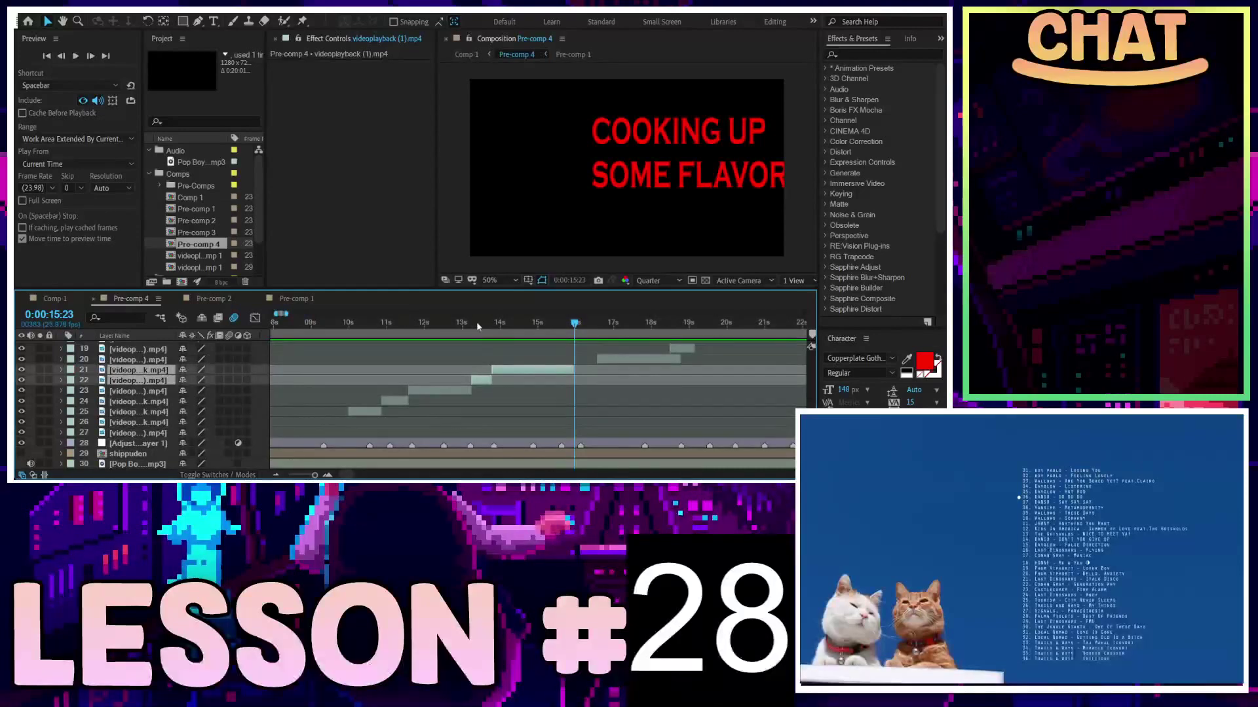
left_click(337, 322)
key("space")
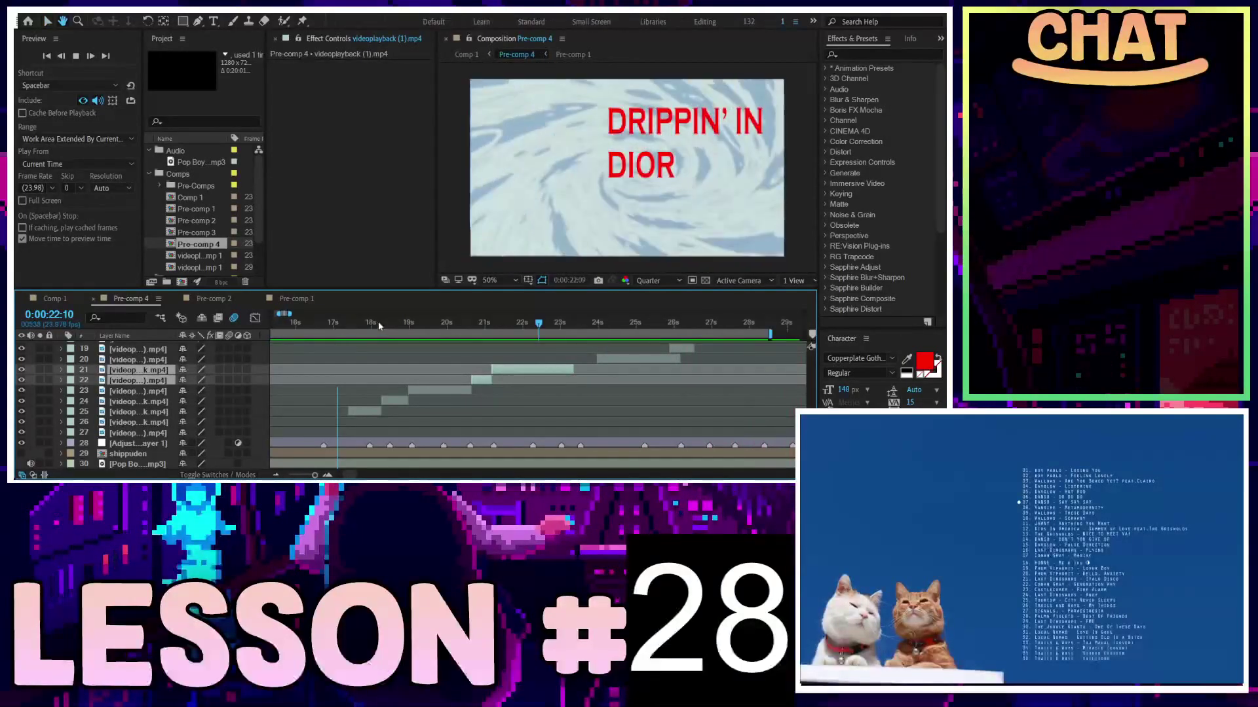
key("space")
left_click(353, 325)
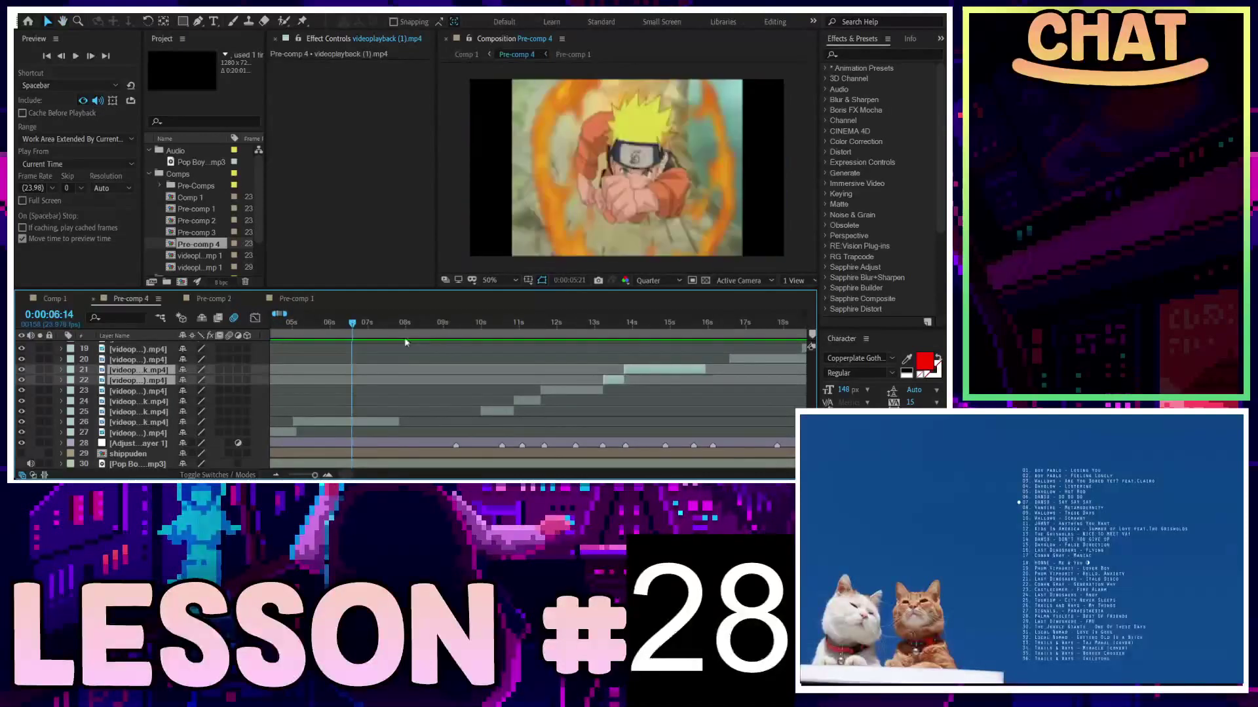
left_click_drag(464, 344, 472, 343)
key("space")
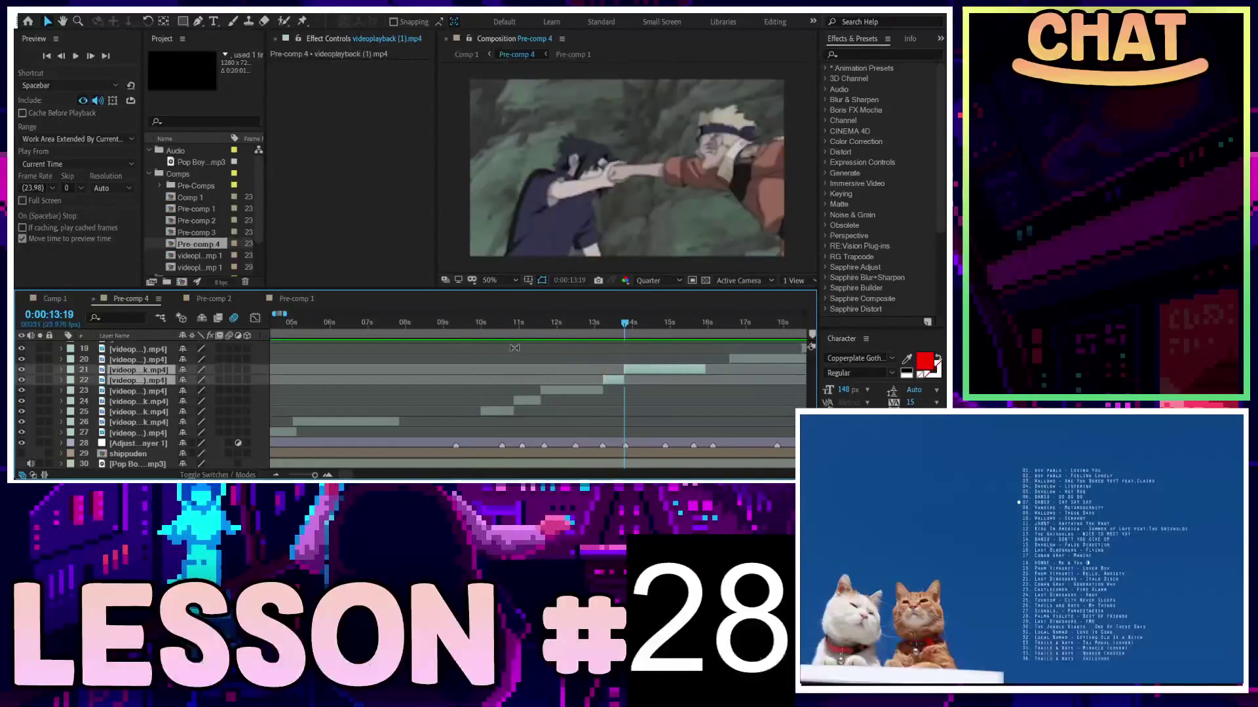
key("space")
key("space")
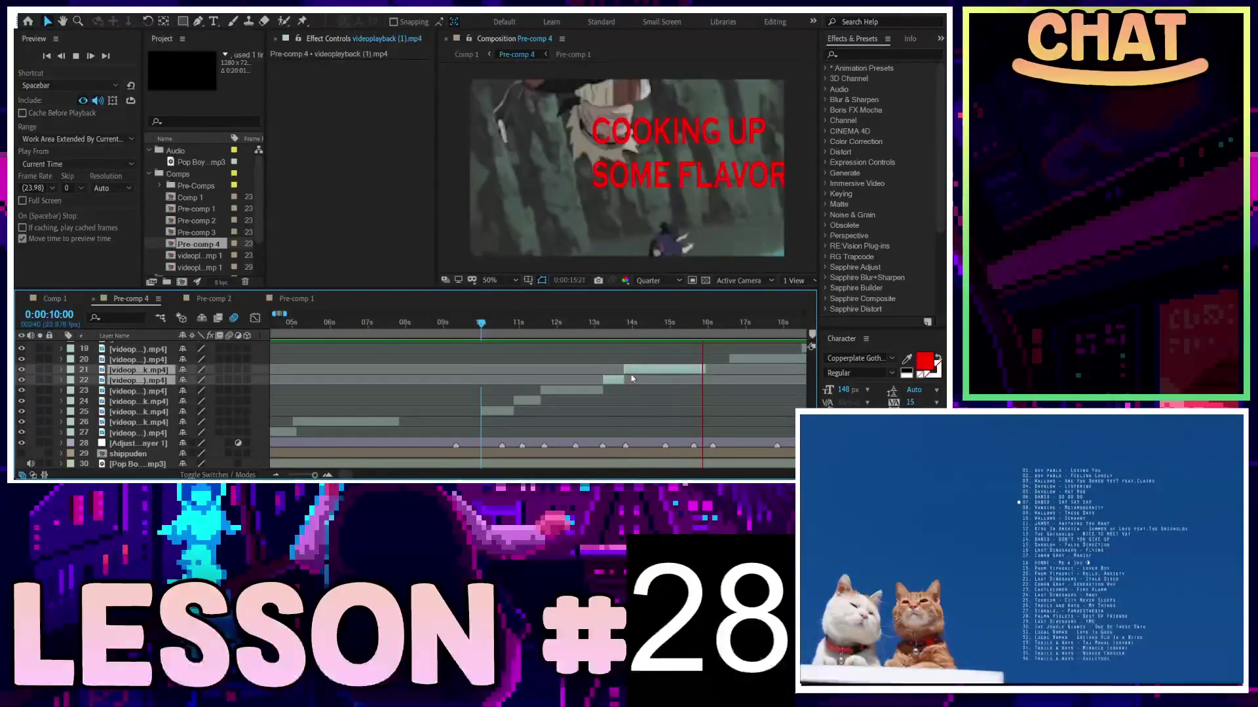
Split layer 21 at 15:15, delete the short leftover piece, and check the new end
left_click(695, 324)
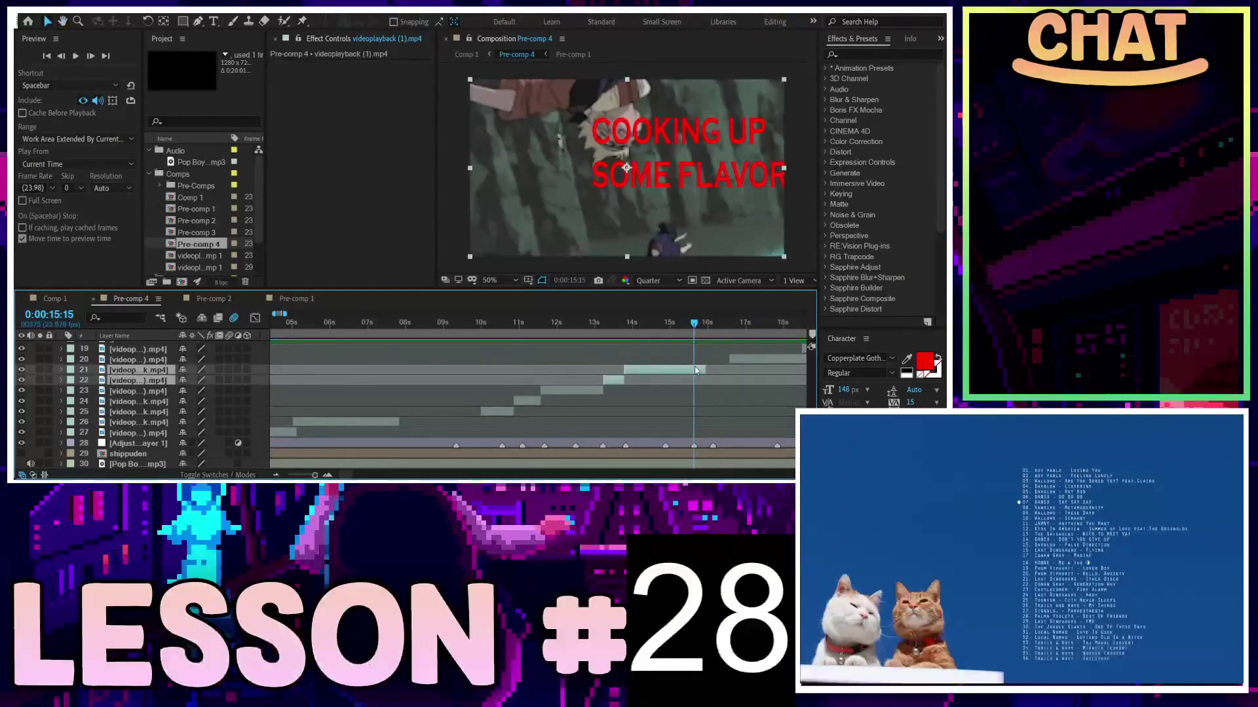
key("ctrl+shift+d")
key("Delete")
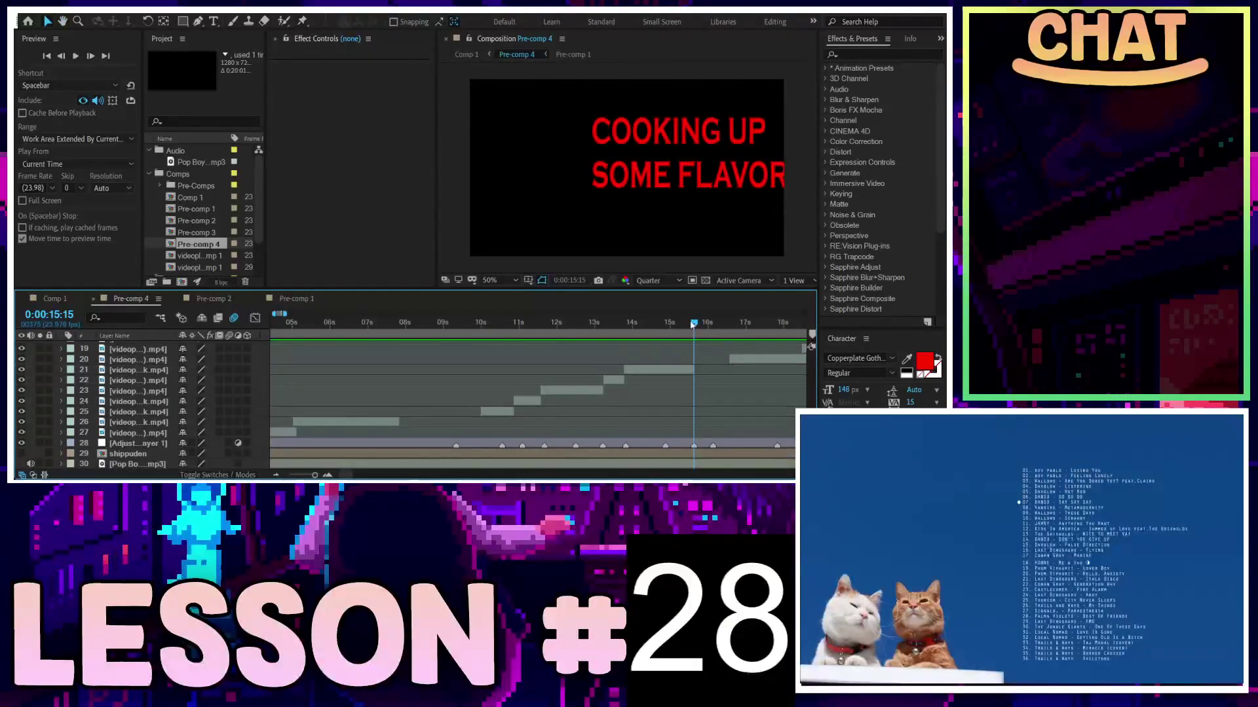
left_click_drag(693, 324, 667, 323)
left_click(668, 371)
key("ctrl+shift+a")
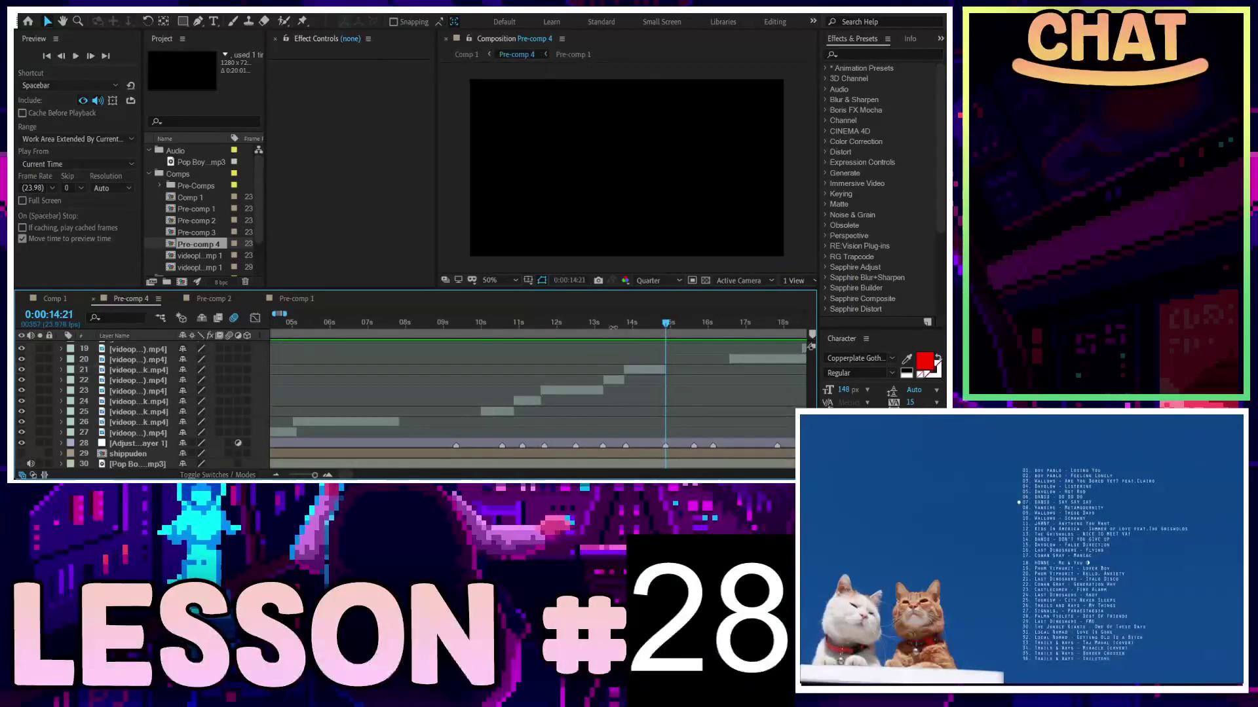
Select the clips on layers 21–25 and slide them later past 10:00
mouse_move(563, 330)
left_mouse_down()
mouse_move(619, 333)
mouse_move(606, 333)
left_mouse_up()
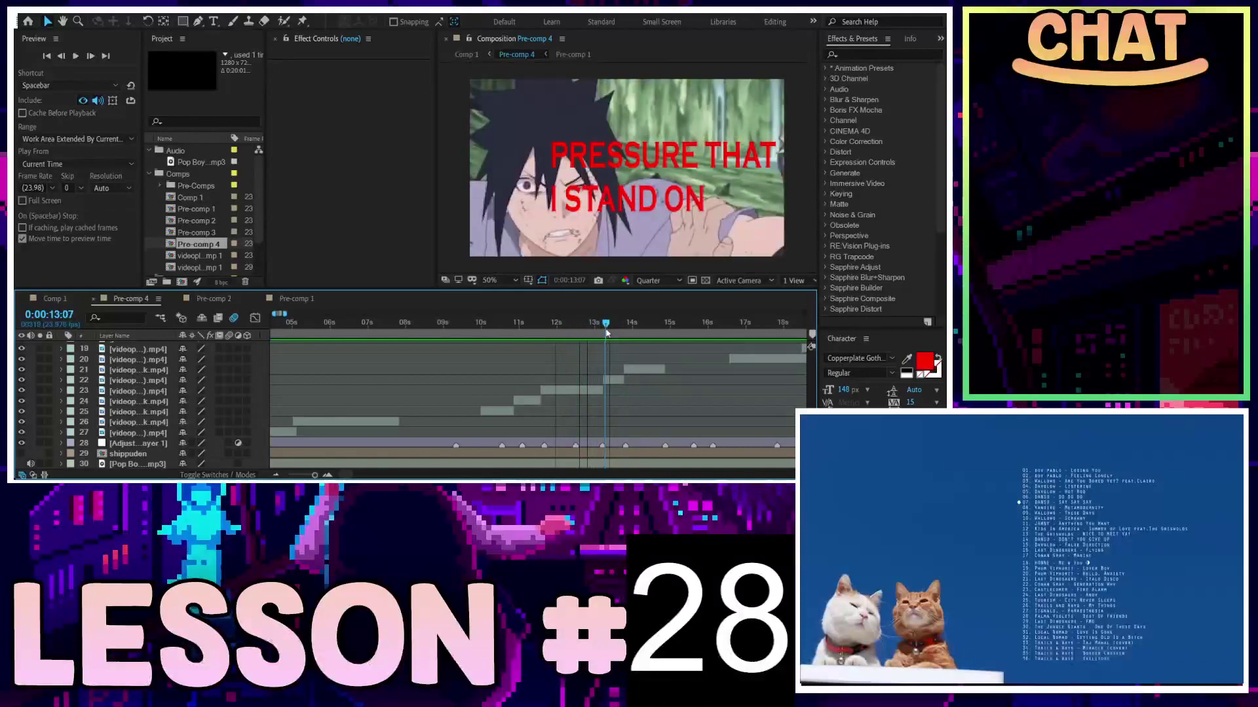
mouse_move(606, 333)
left_mouse_down()
mouse_move(469, 346)
mouse_move(480, 346)
left_mouse_up()
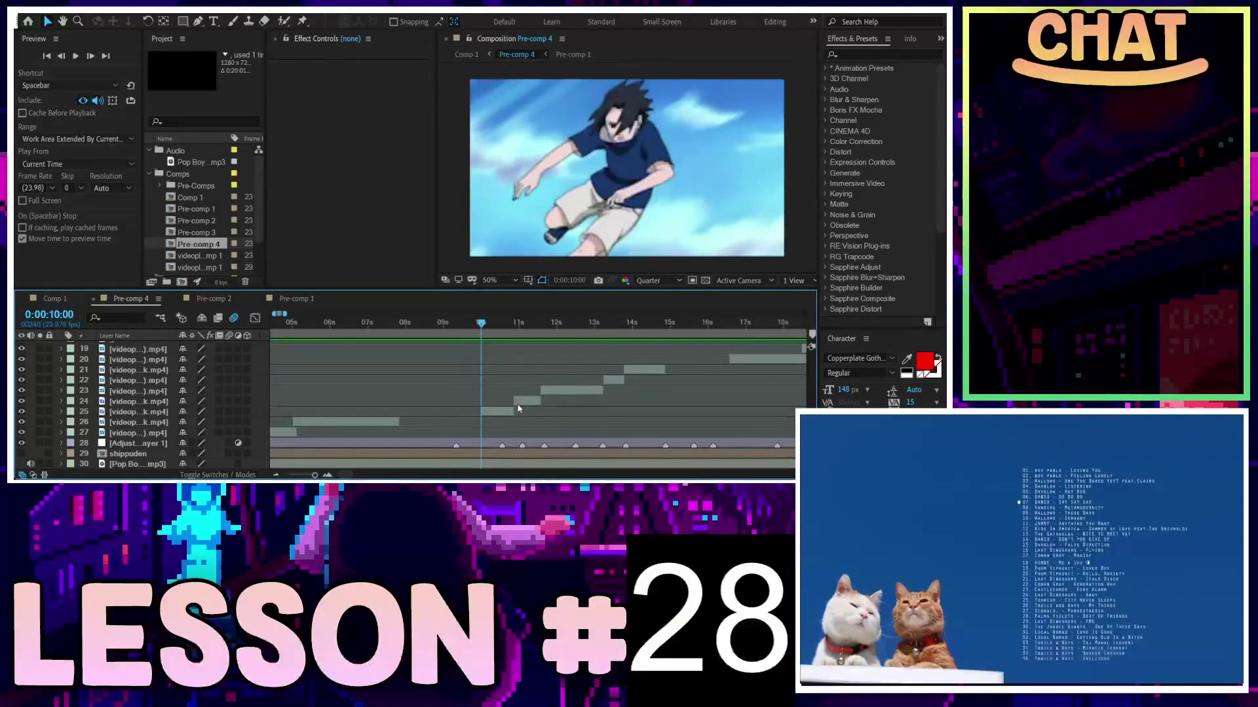
left_click_drag(517, 409, 638, 371)
left_click_drag(500, 412, 470, 416)
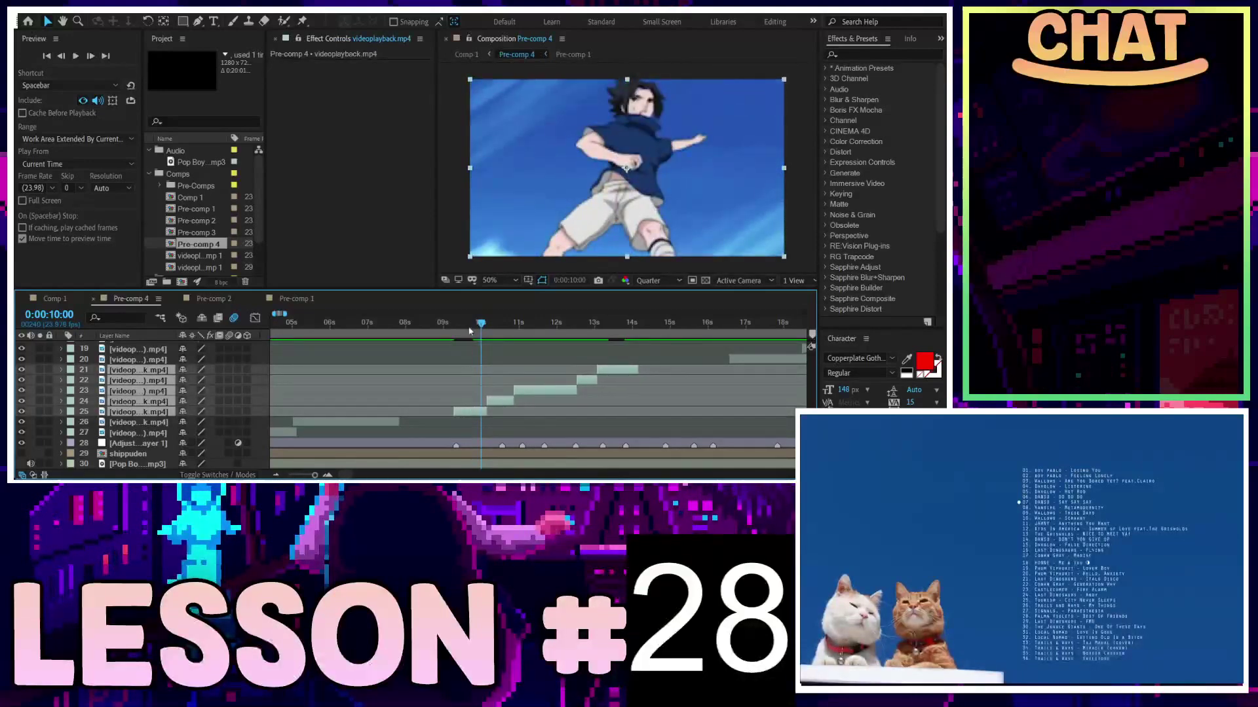
left_click_drag(467, 417, 522, 418)
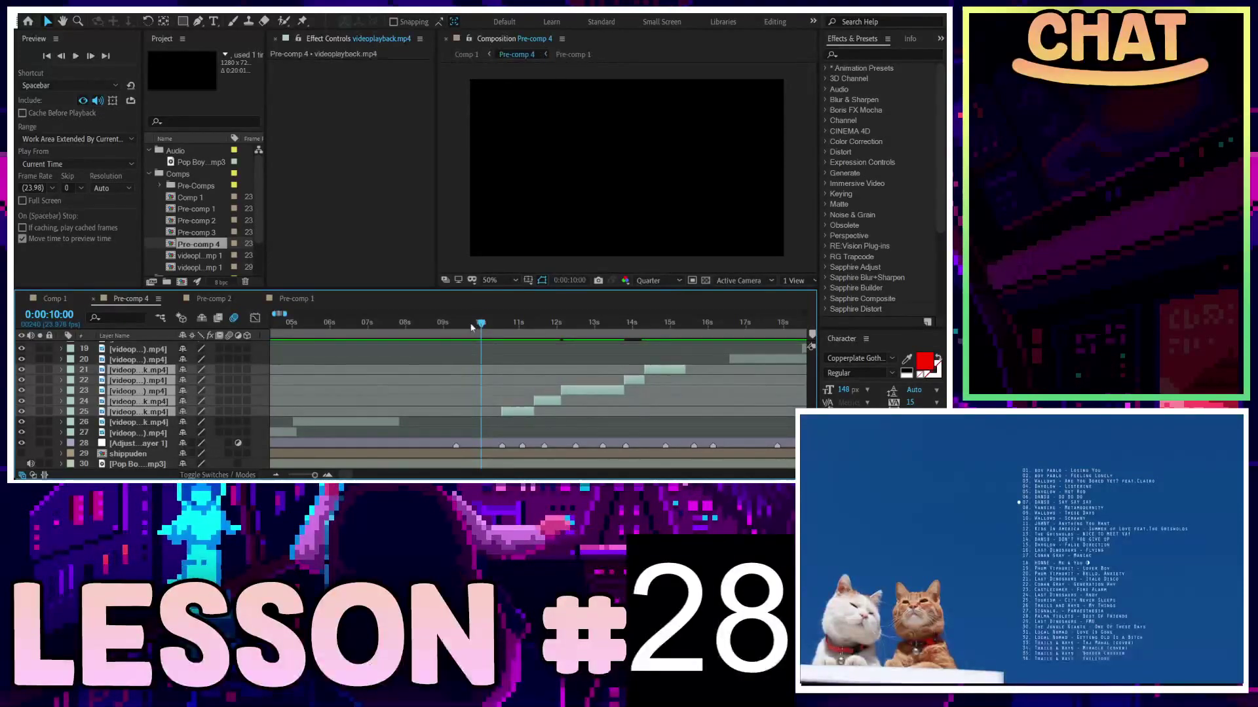
Preview the shifted clips from 10:06 and again from 10:12
left_click(319, 332)
left_click(490, 323)
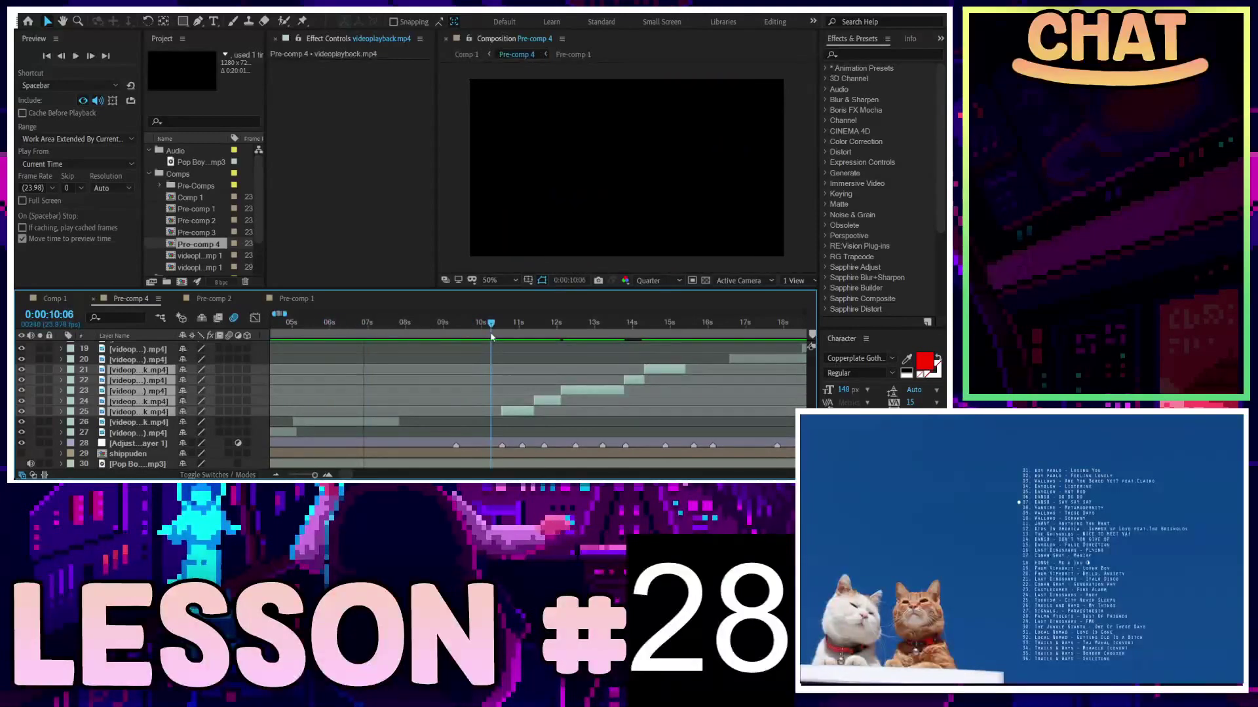
left_click(347, 422)
key("space")
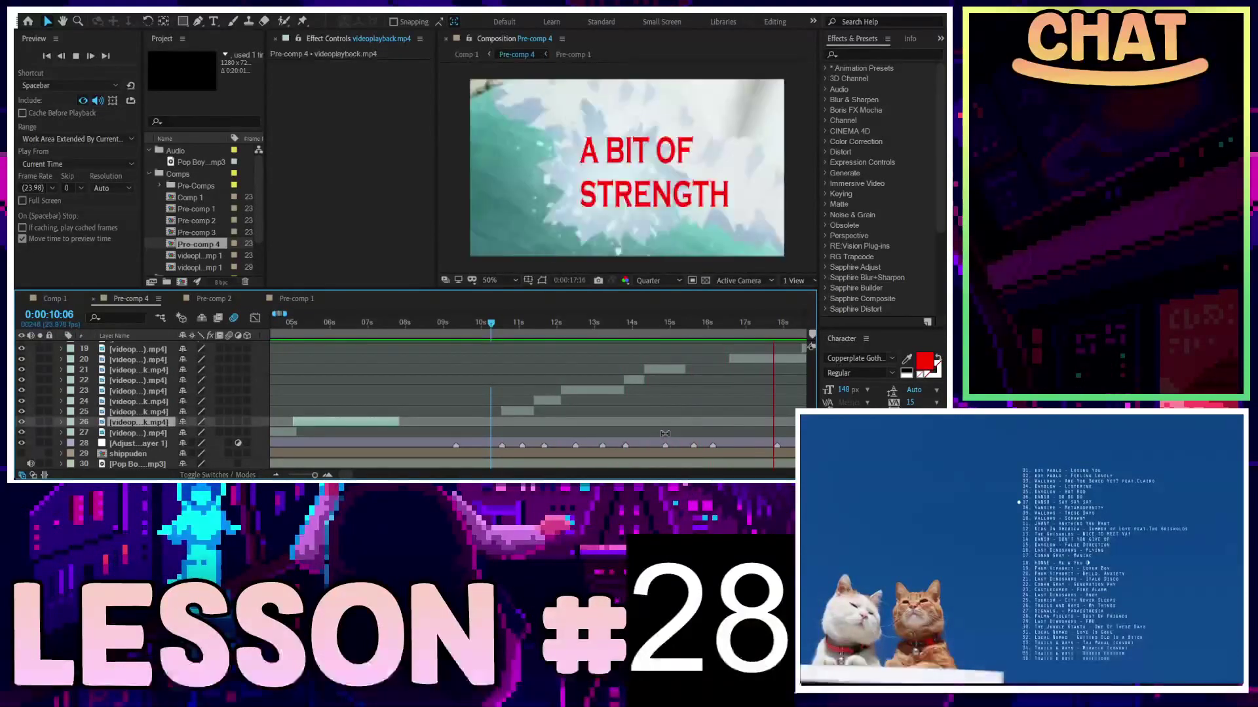
key("space")
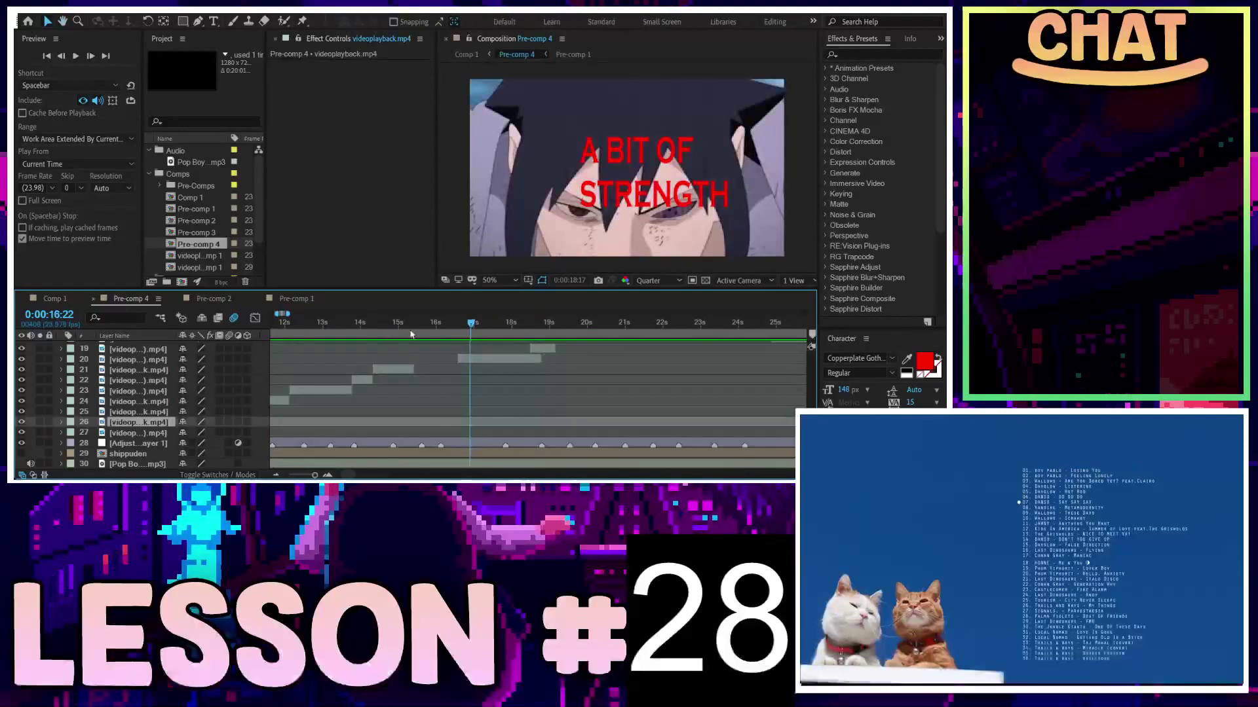
left_click_drag(282, 323, 271, 322)
key("space")
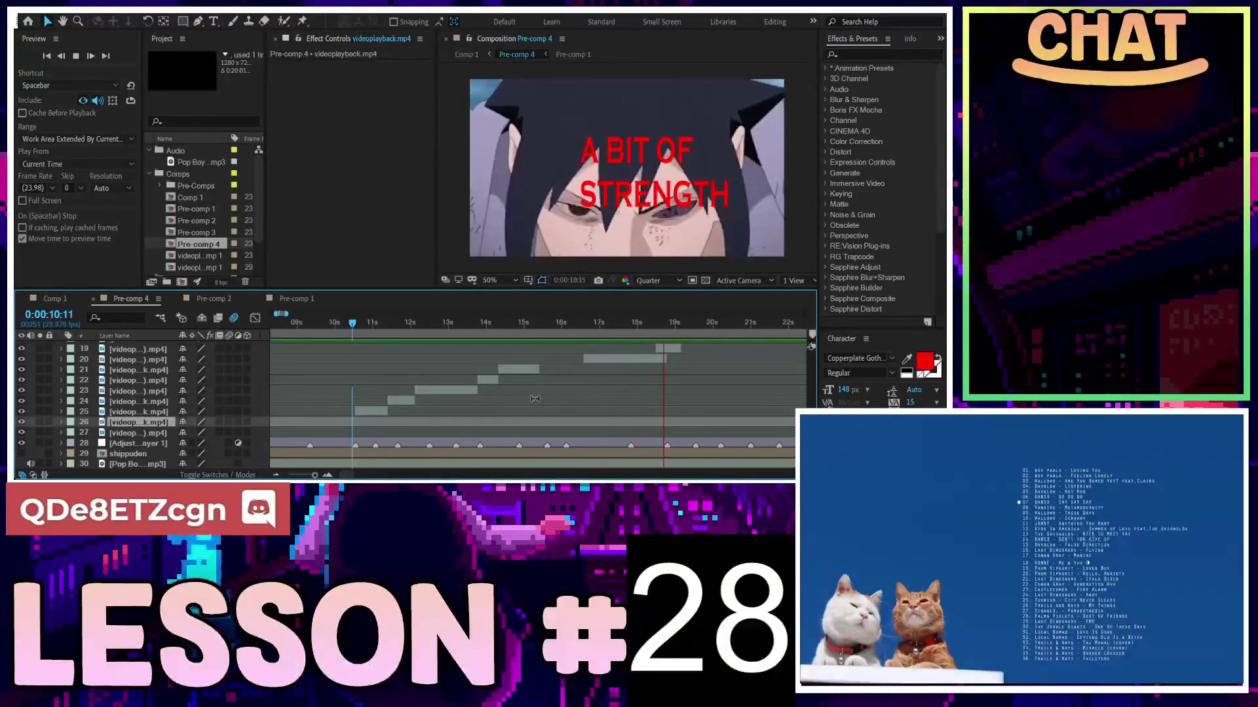
Replay the preview and scrub through the frames around 13 seconds
key("space")
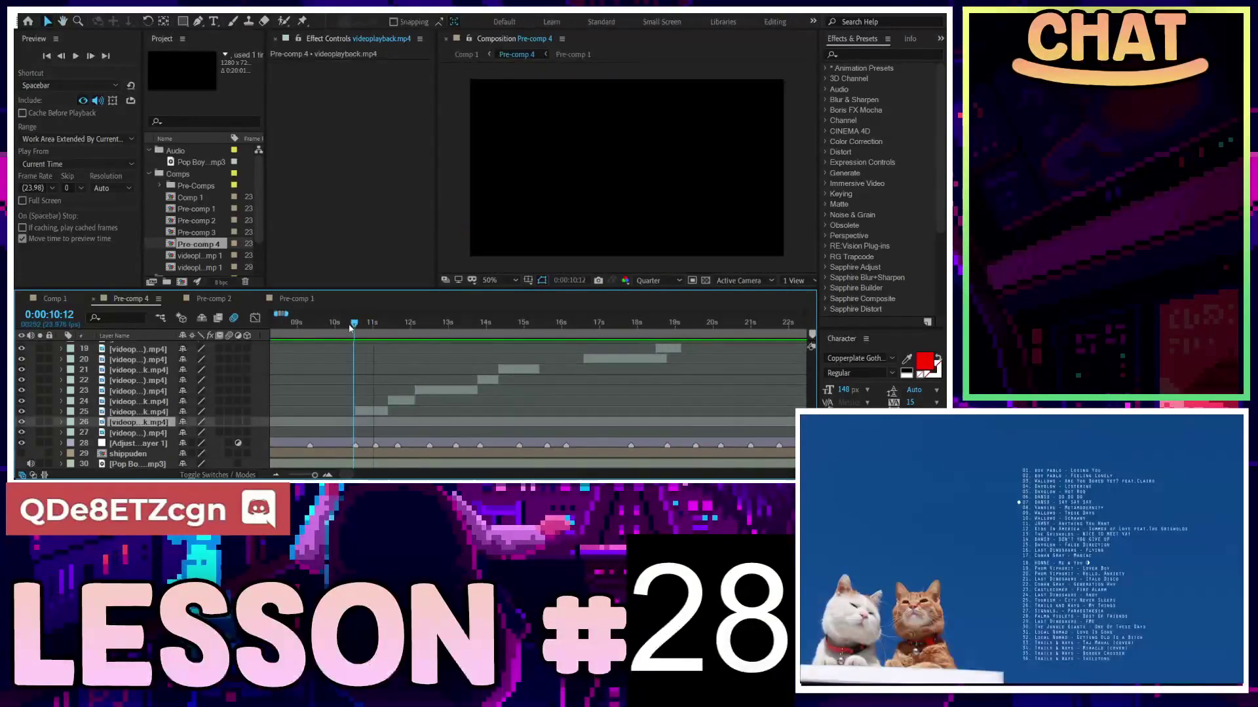
key("space")
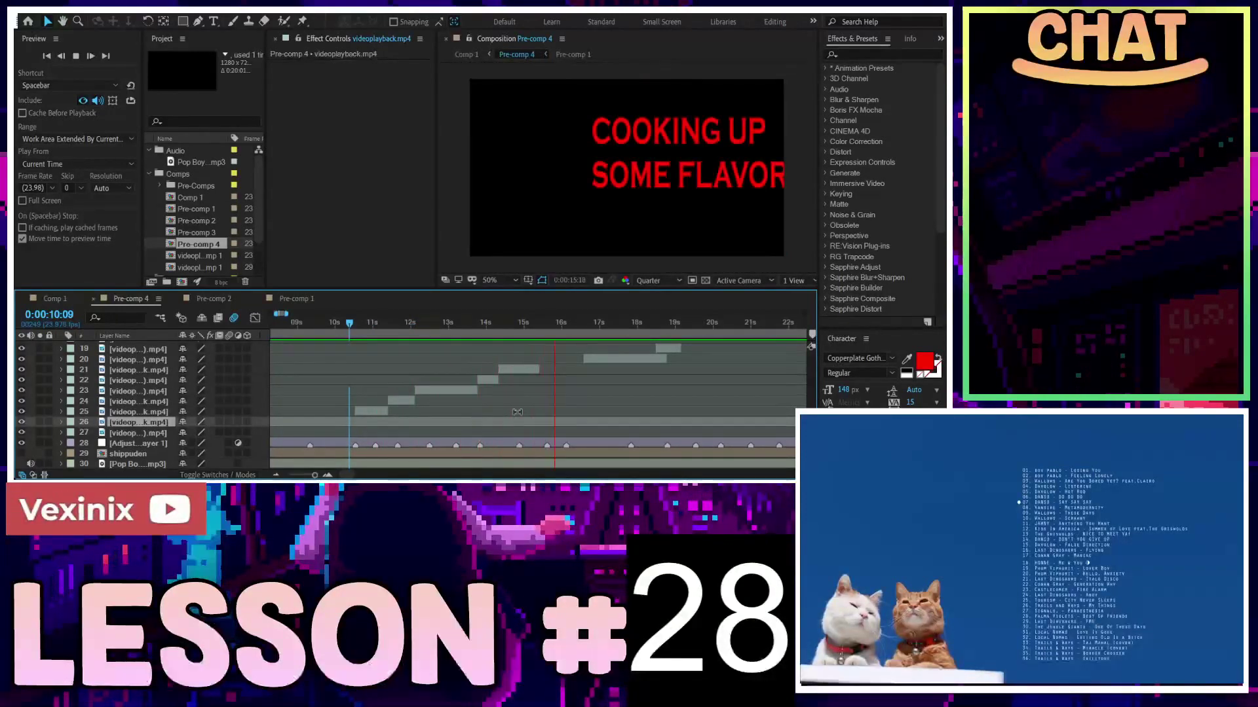
key("space")
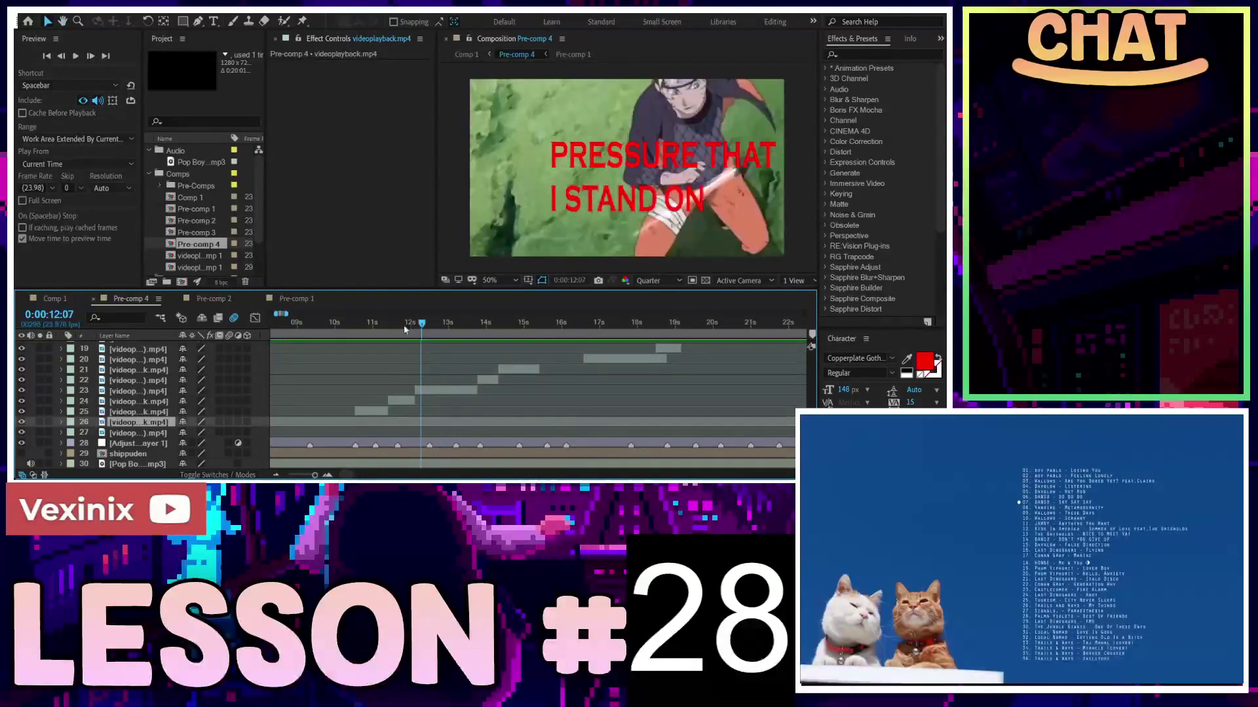
left_click(456, 337)
left_click_drag(456, 337, 480, 336)
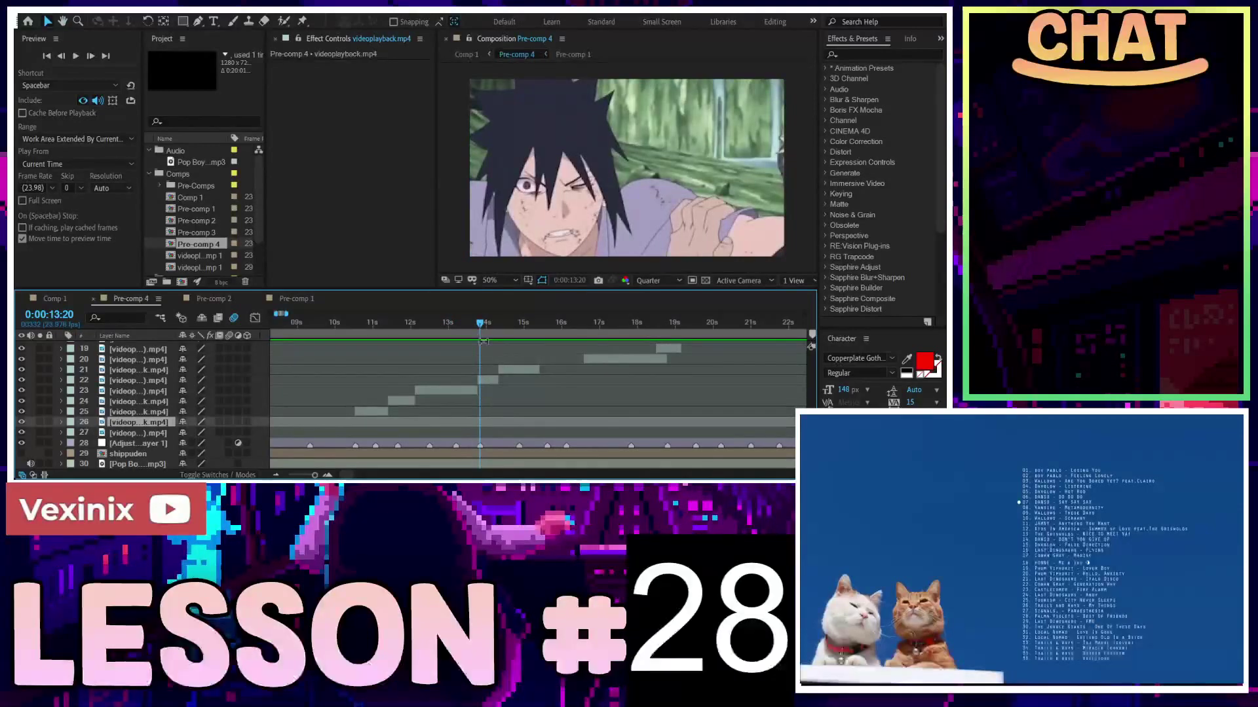
Preview from 14:02, then extend layer 21's clip end to about 15:15
left_click(521, 325)
left_click_drag(520, 326, 489, 326)
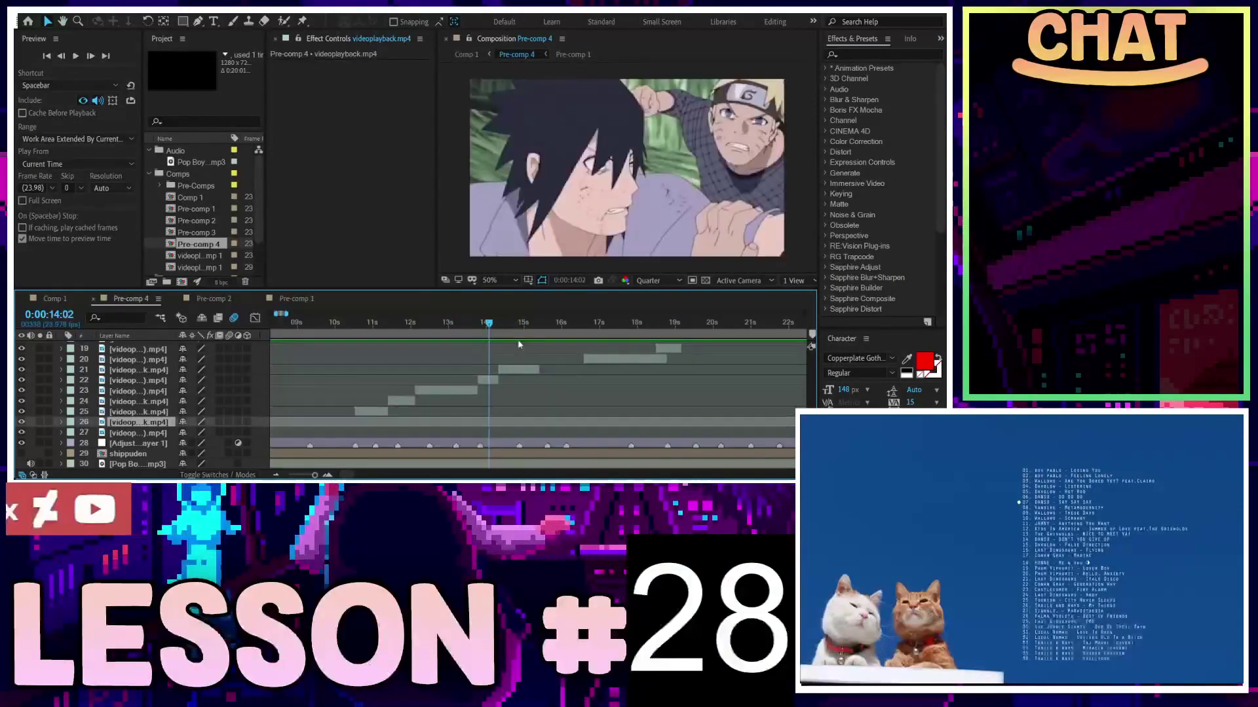
key("space")
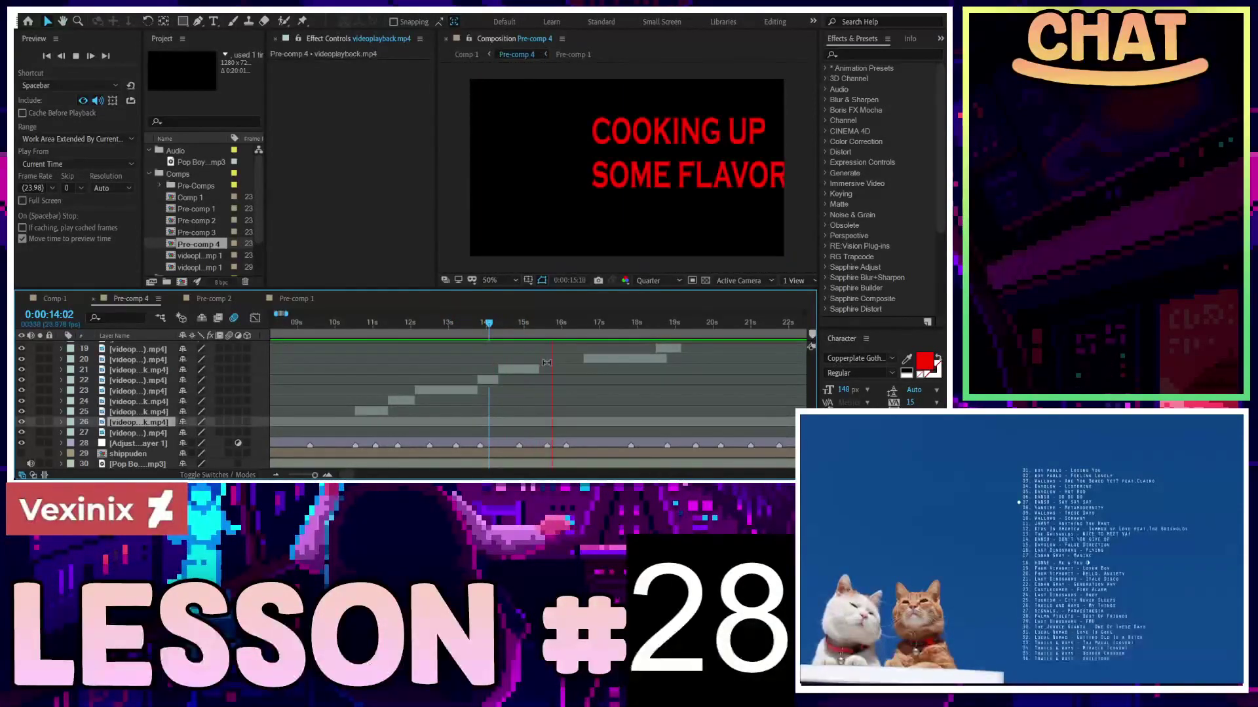
left_click_drag(542, 325, 549, 327)
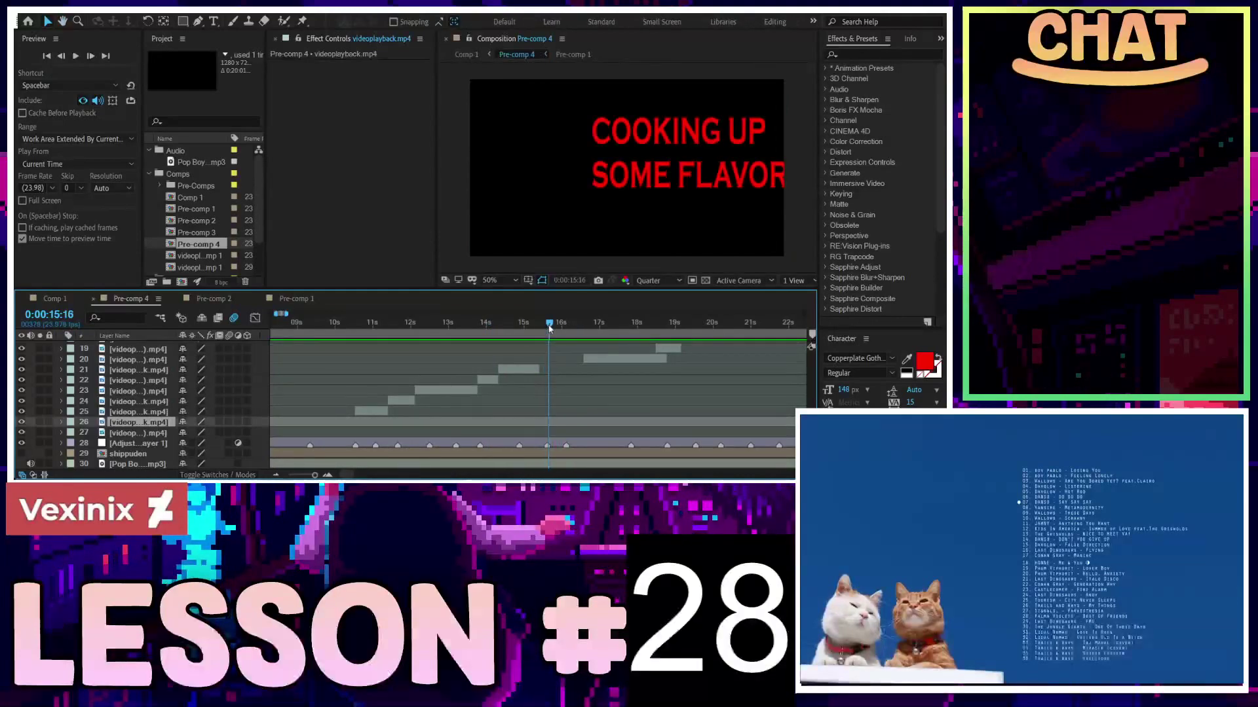
scroll(567, 379, "up", 4)
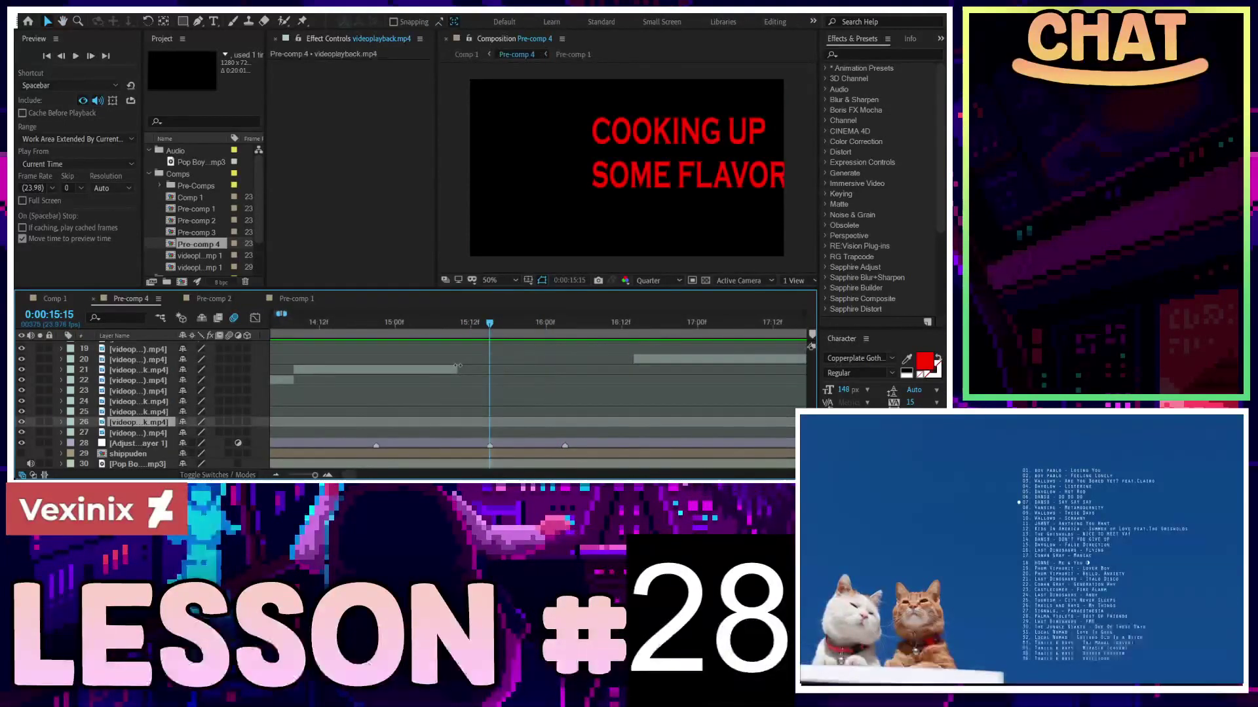
left_click_drag(457, 366, 483, 369)
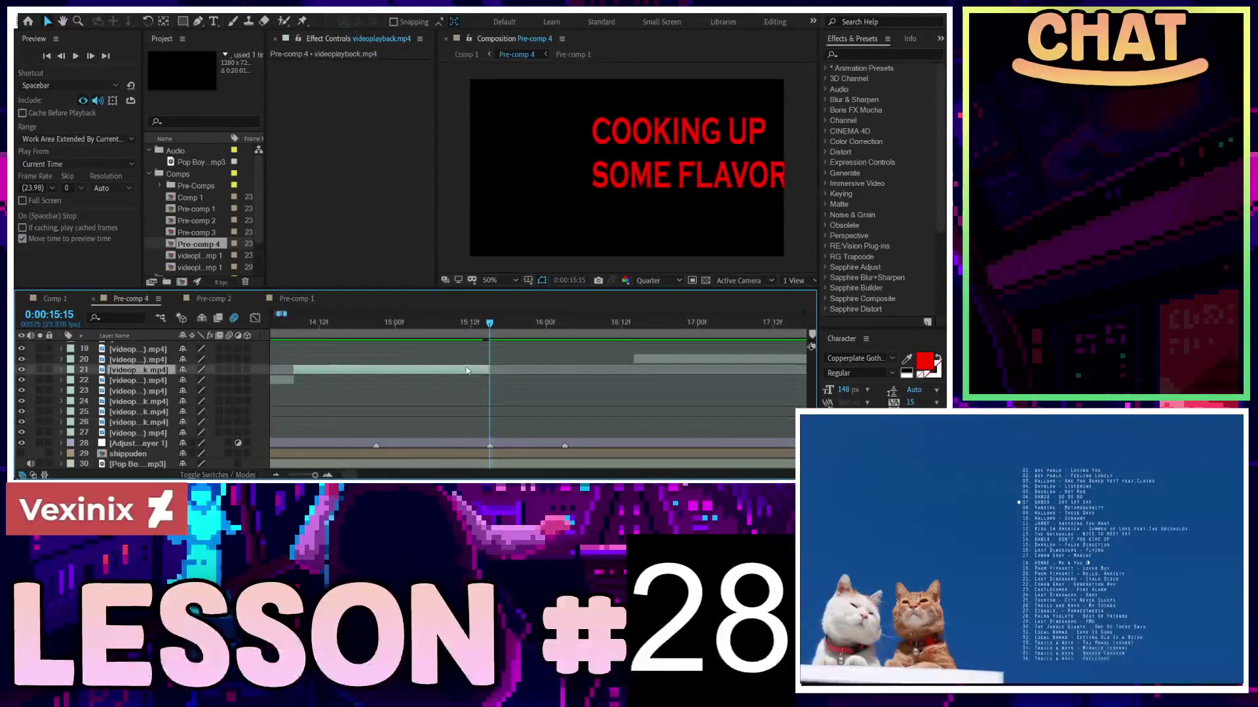
Open Pre-comp 2 and scrub its footage to the cliff frame around 18:14
left_click(215, 299)
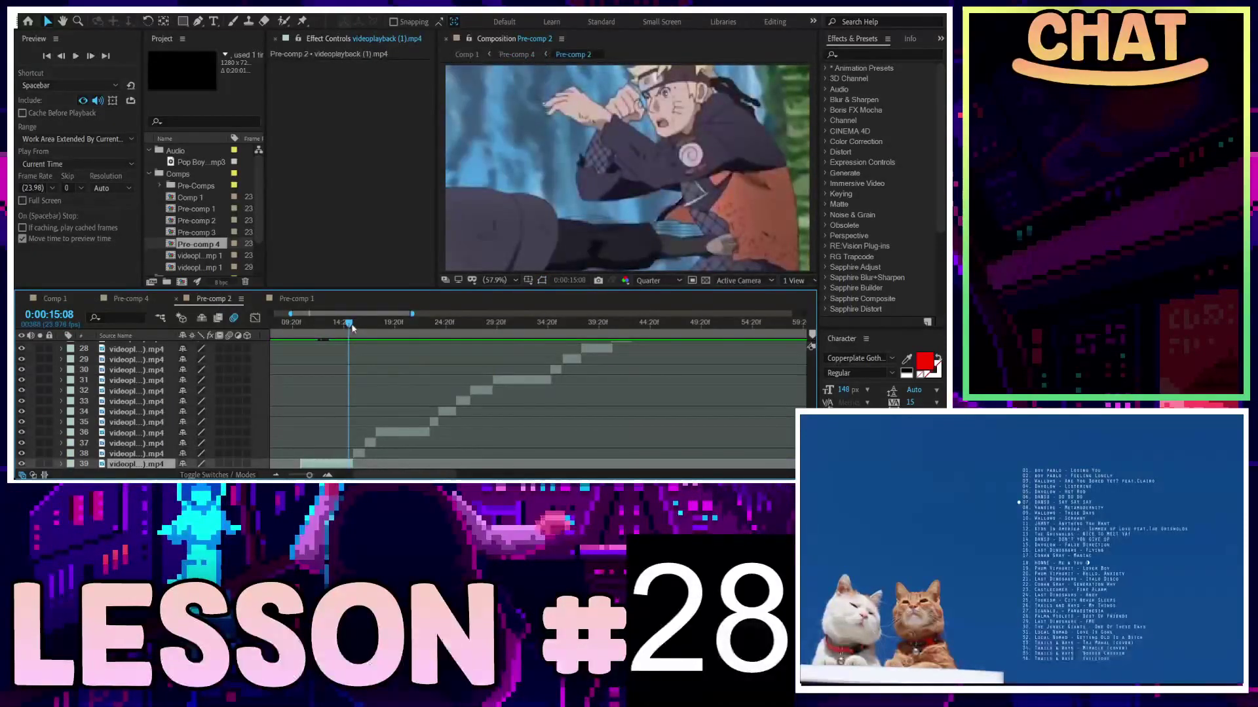
mouse_move(350, 328)
left_mouse_down()
mouse_move(393, 331)
mouse_move(376, 332)
left_mouse_up()
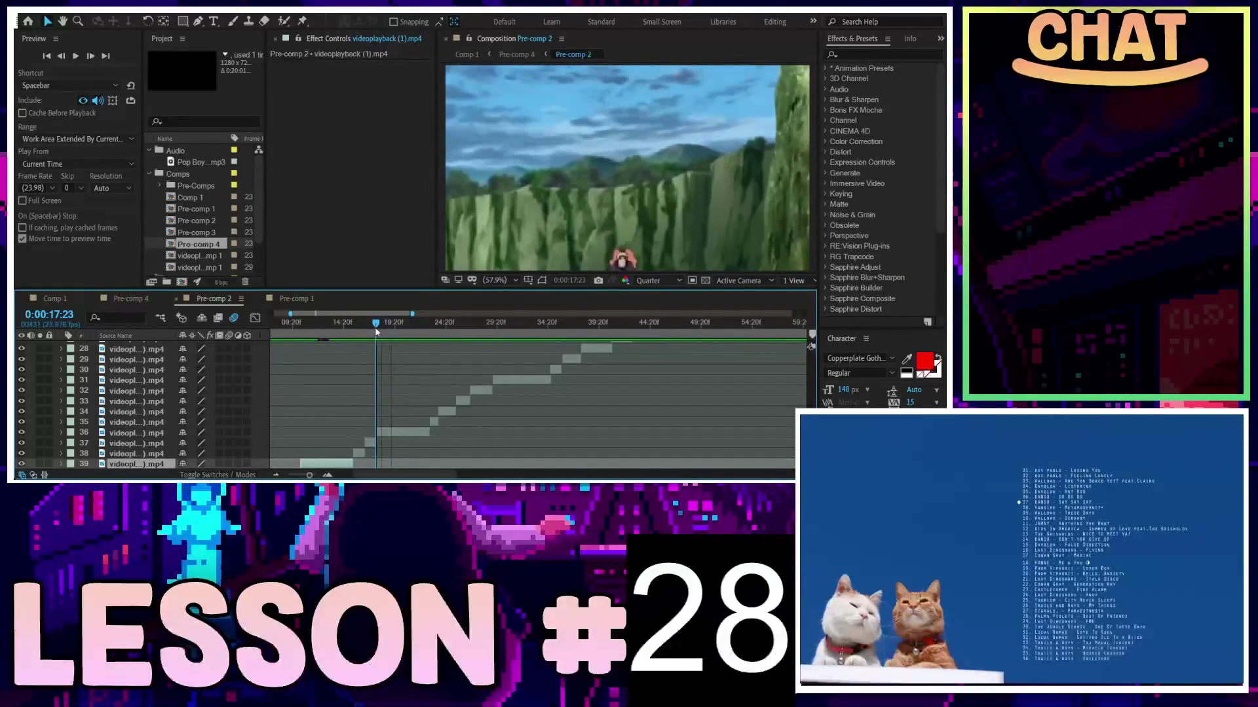
mouse_move(377, 332)
left_mouse_down()
mouse_move(426, 334)
mouse_move(414, 333)
left_mouse_up()
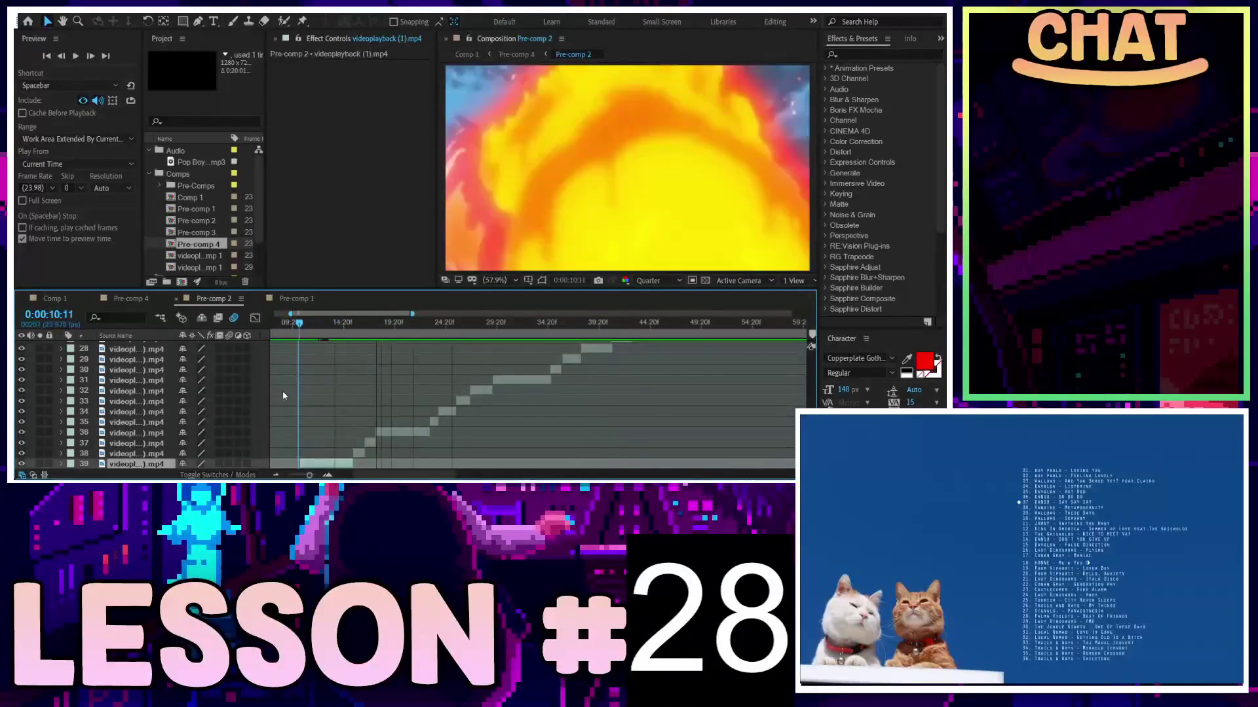
key("Home")
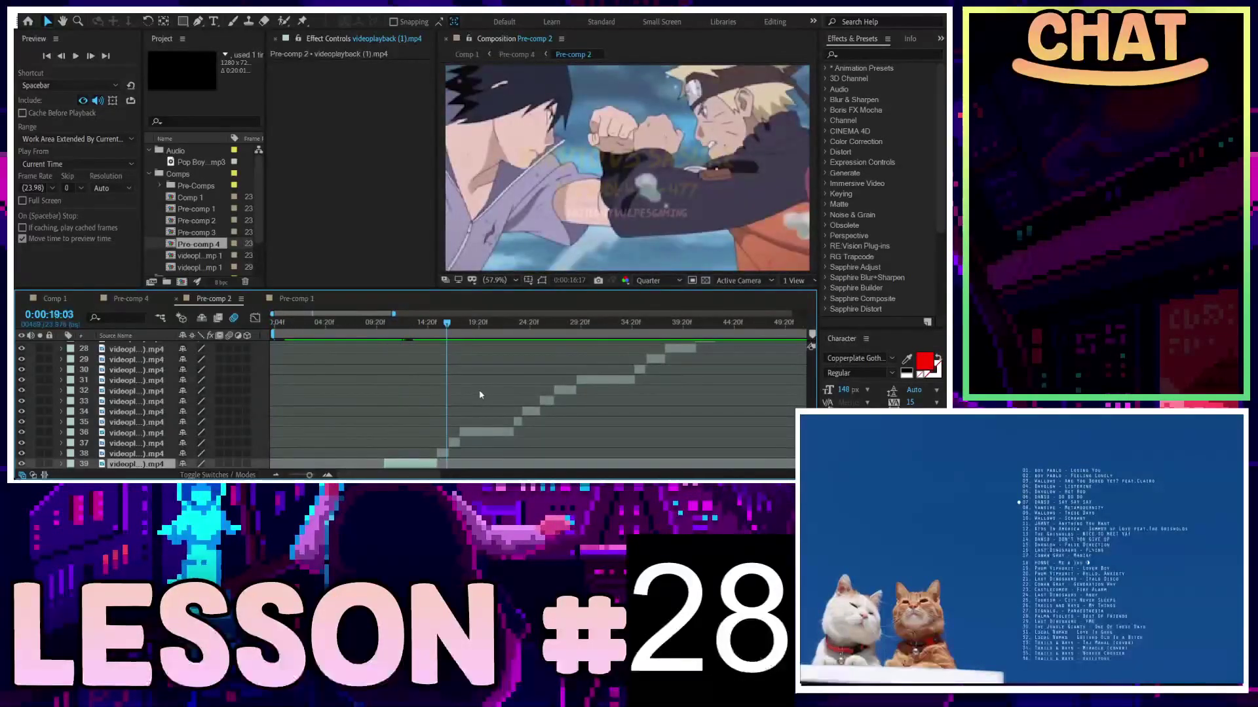
left_click_drag(521, 392, 468, 392)
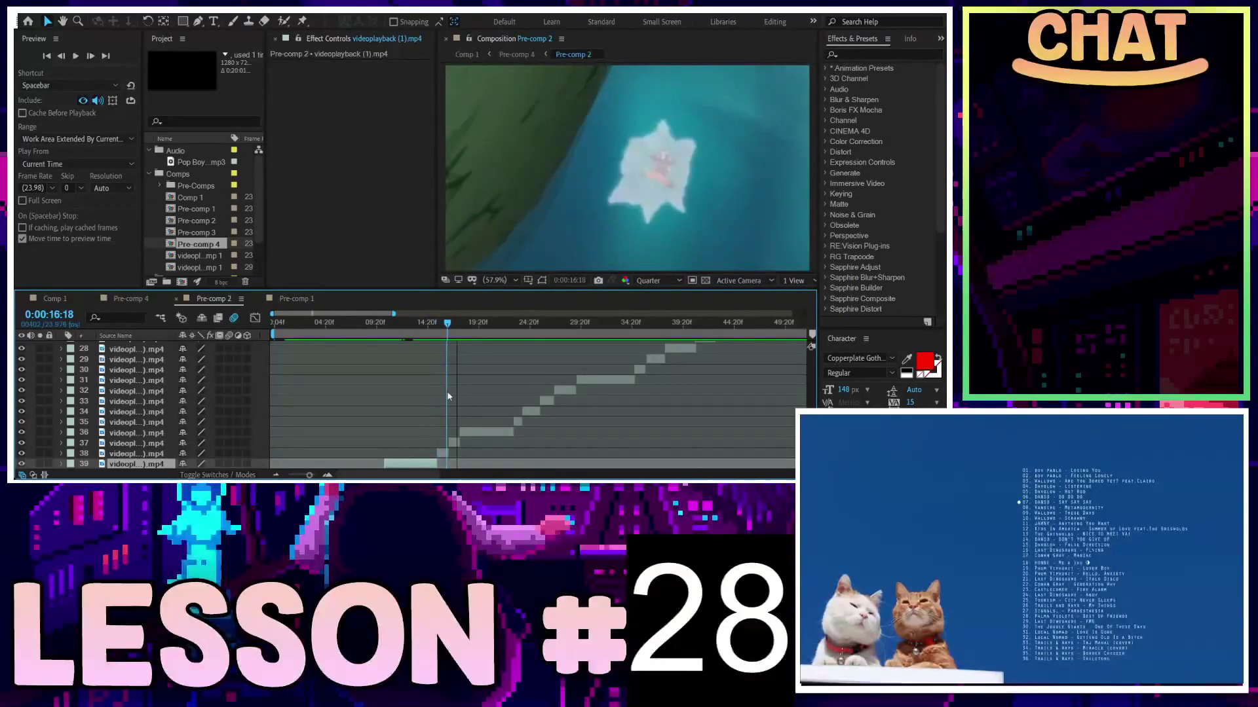
left_click_drag(448, 396, 472, 398)
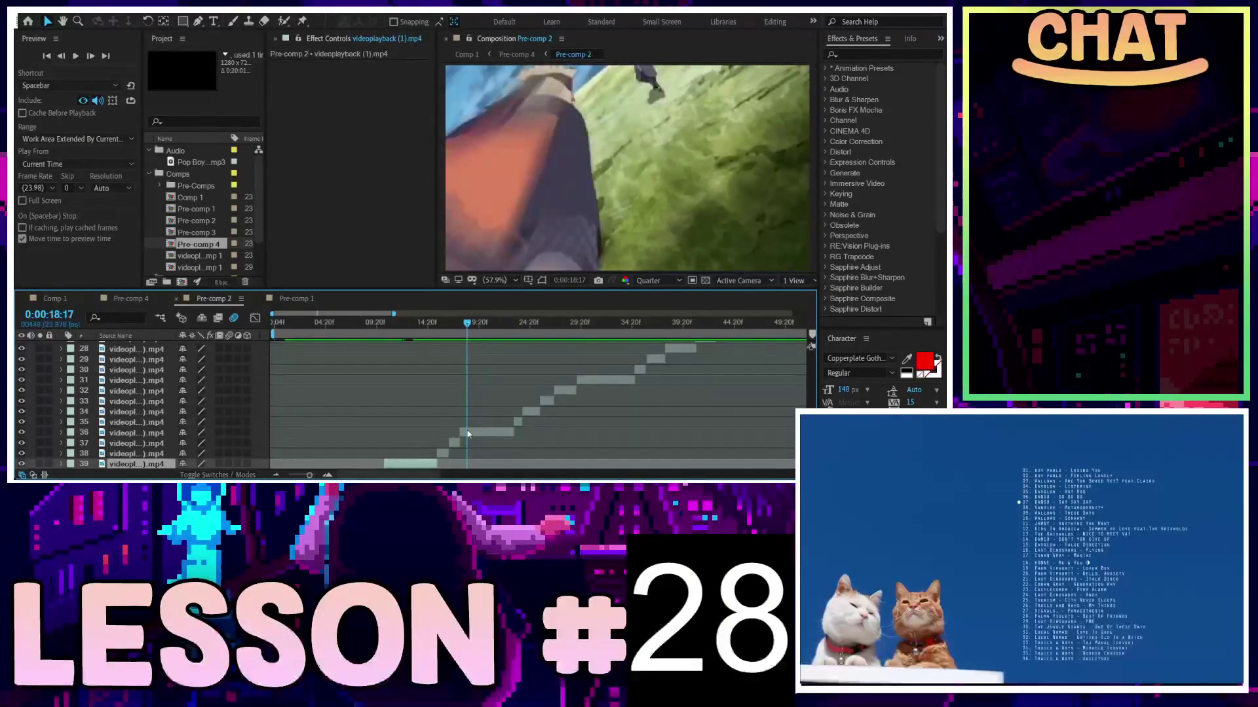
scroll(475, 380, "up", 1)
scroll(480, 368, "up", 1)
left_click_drag(469, 328, 466, 327)
scroll(463, 428, "up", 1)
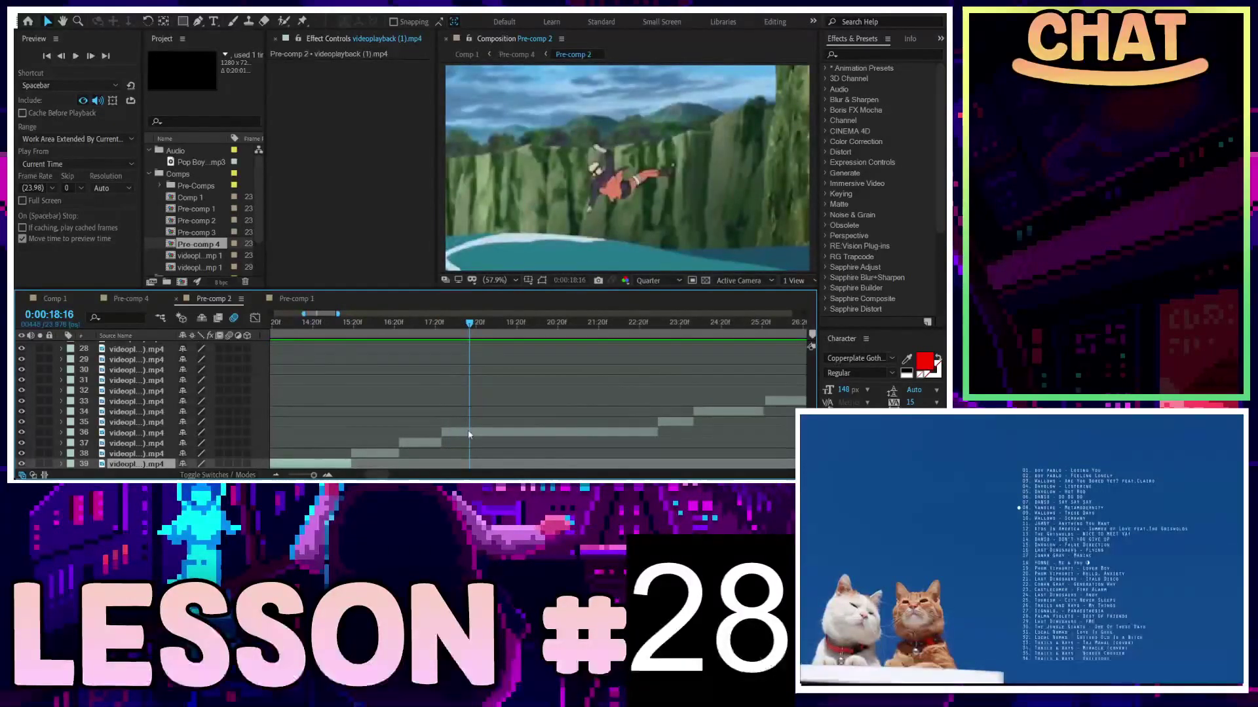
Split layer 36 at that frame, select layers 37–39, and return to Pre-comp 4
left_click(469, 434)
key("ctrl+shift+d")
left_click_drag(469, 324, 354, 338)
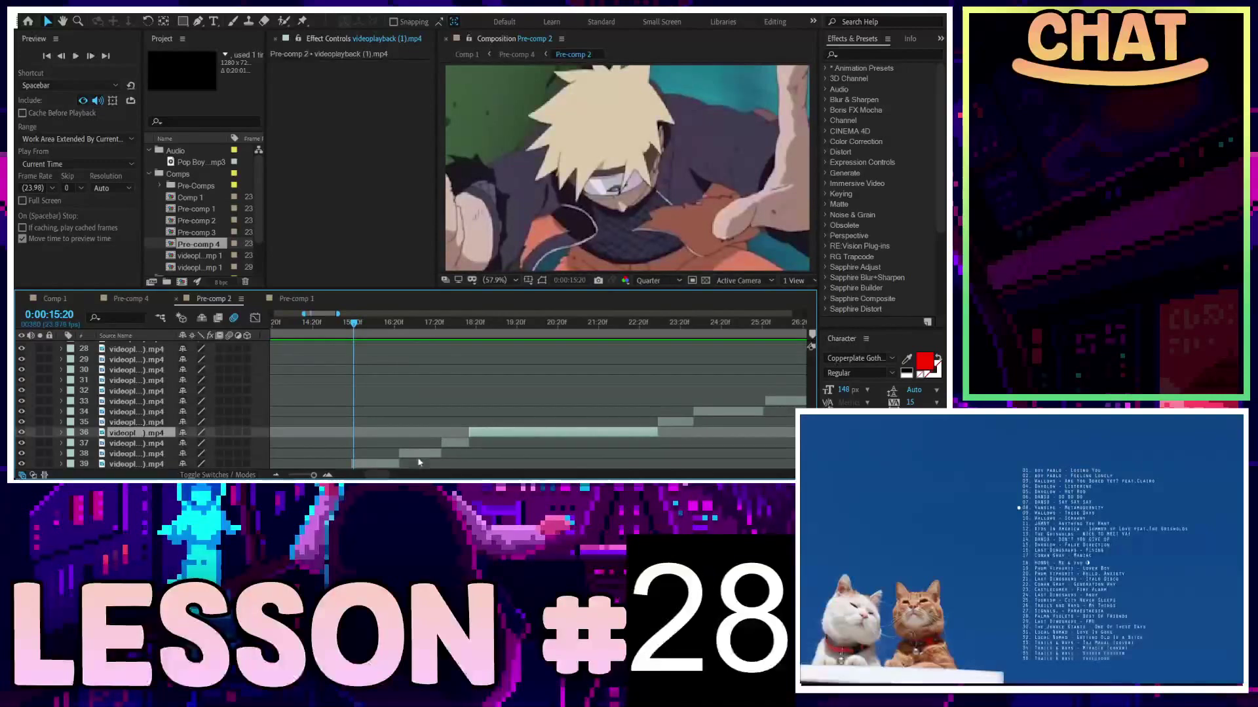
left_click(449, 445)
left_click(386, 467, "shift")
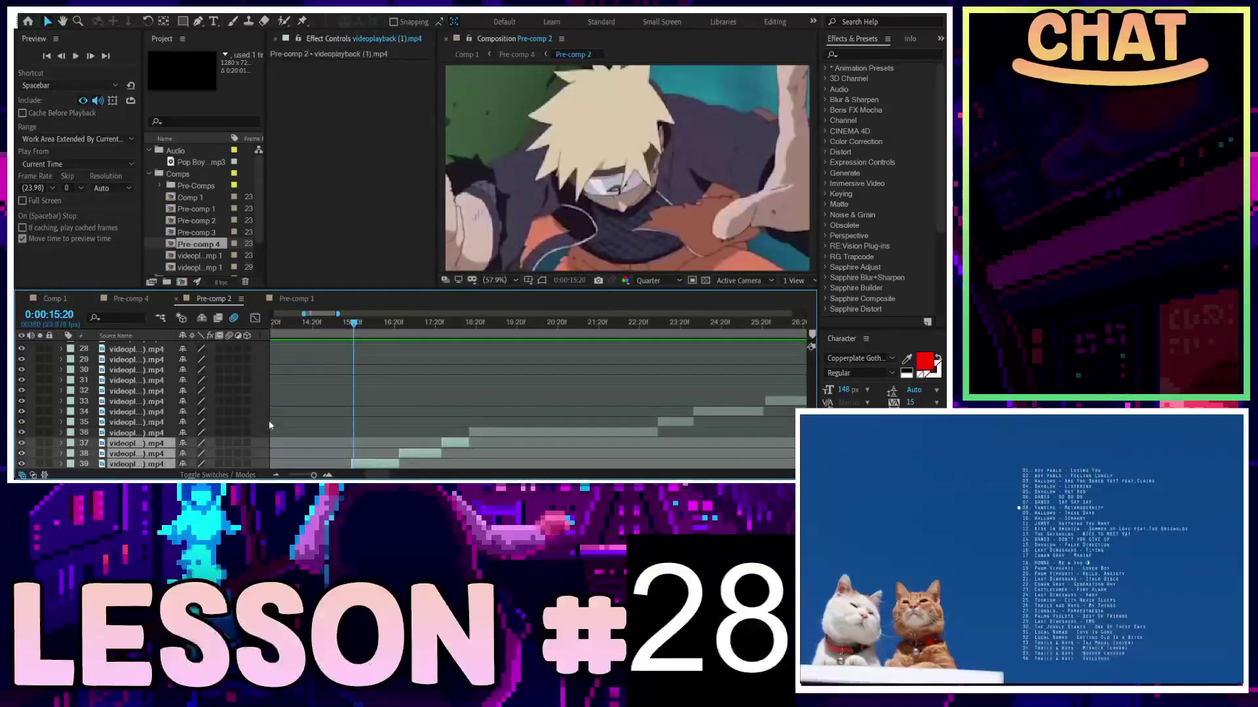
left_click(66, 299)
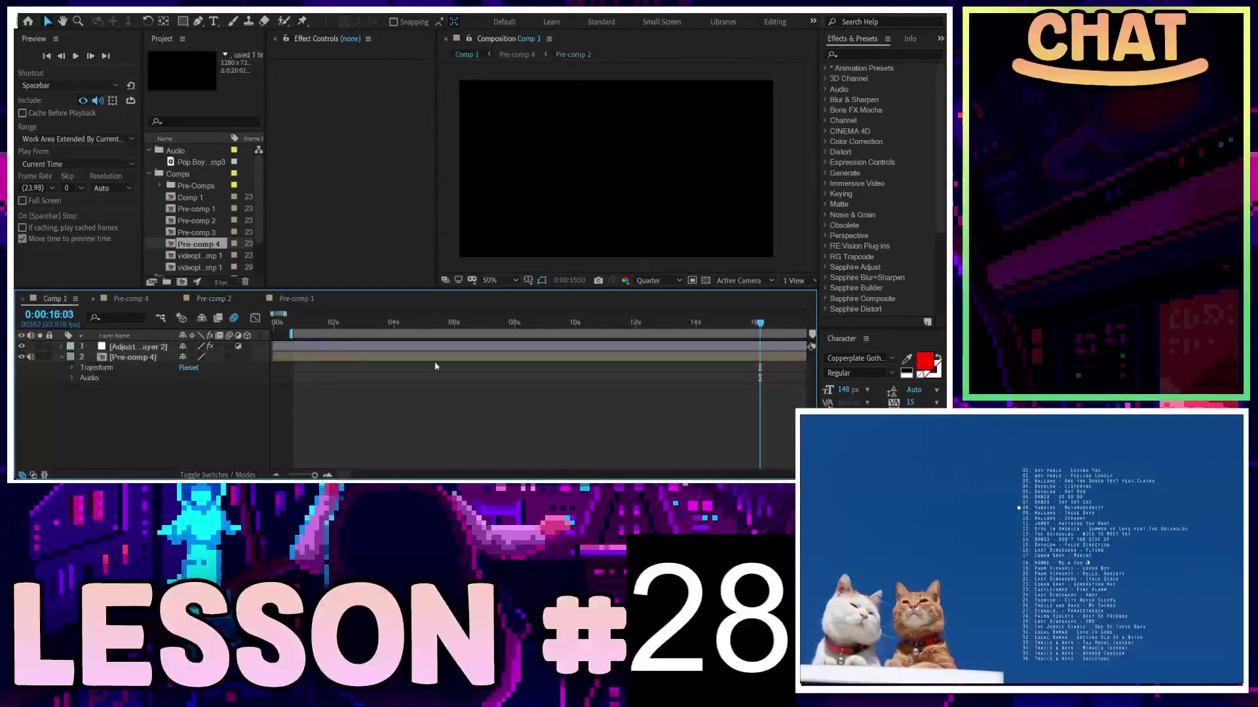
left_click(136, 300)
Paste the three copied clips at 15:15, where layer 21 ends, nudging them slightly later
left_click(491, 321)
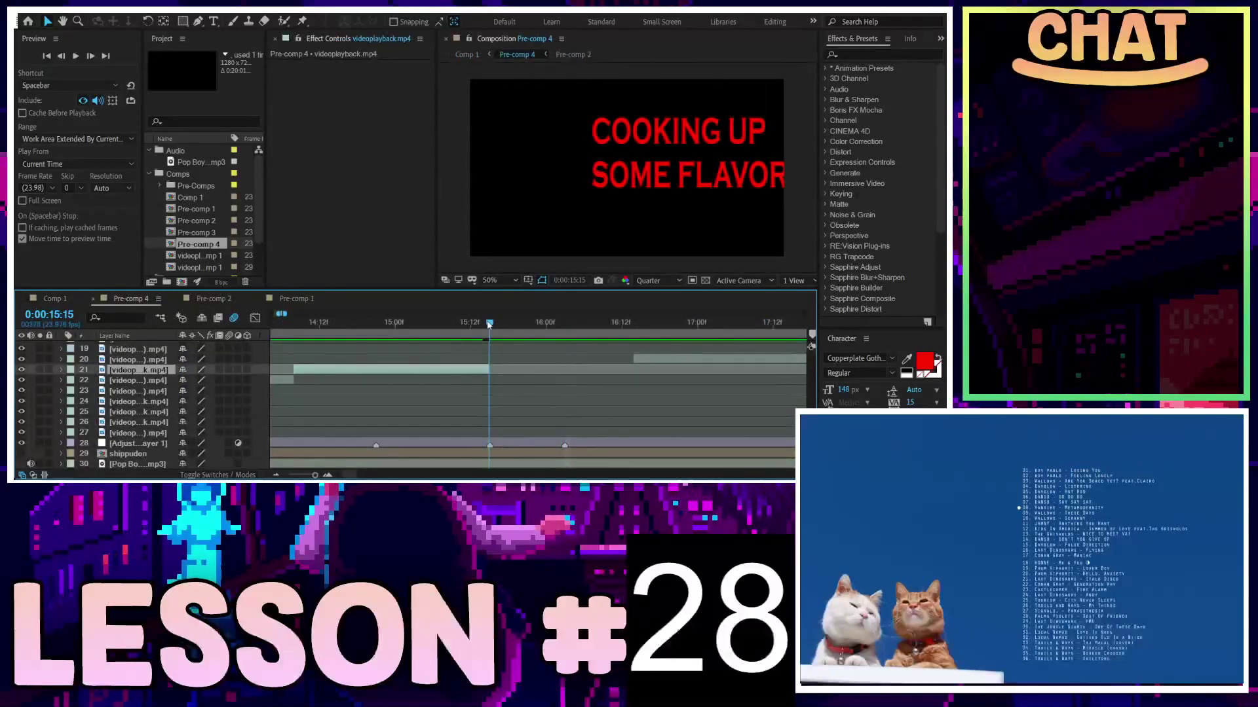
key("ctrl+alt+v")
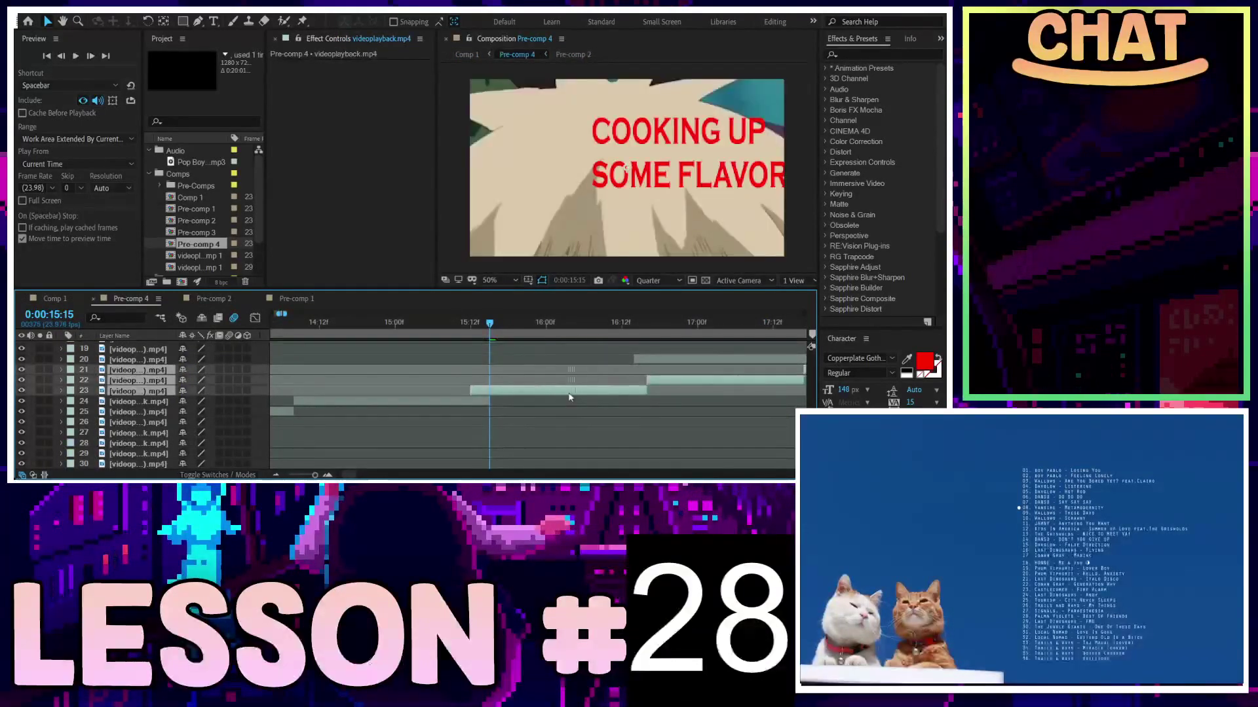
left_click_drag(585, 396, 593, 395)
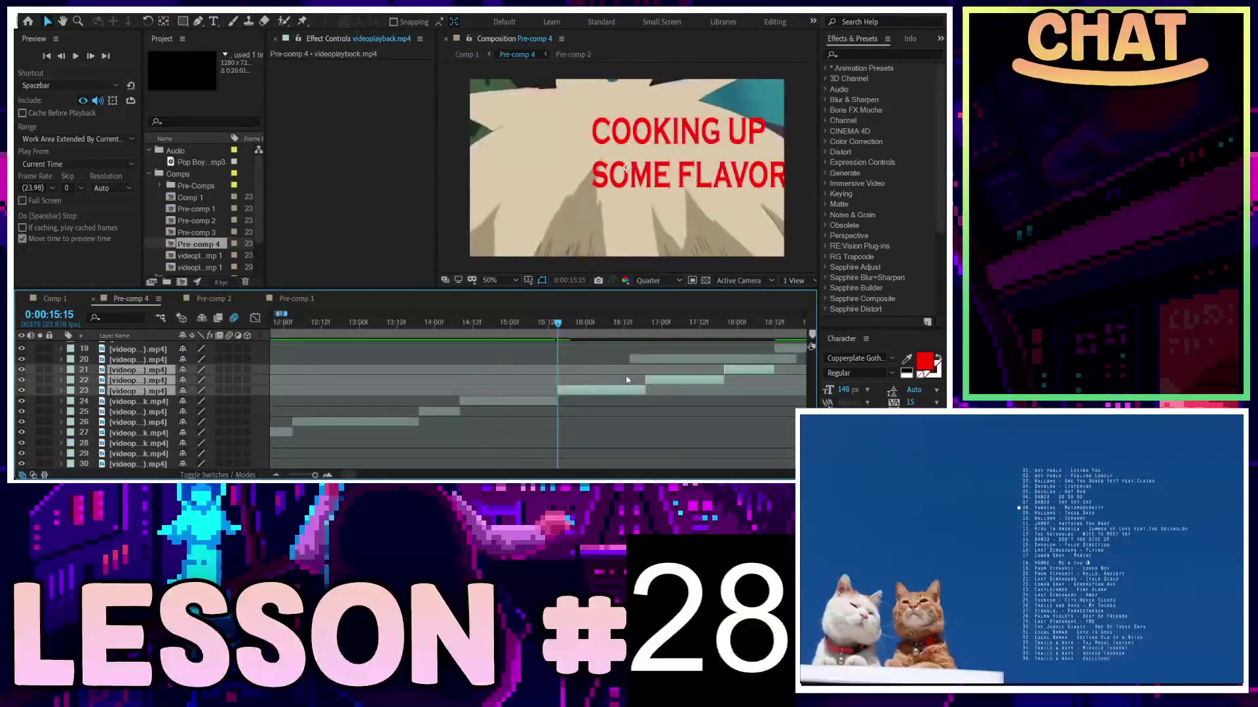
key("minus")
key("minus")
Shift the layer 19 and 20 clips later in time
left_click(610, 359)
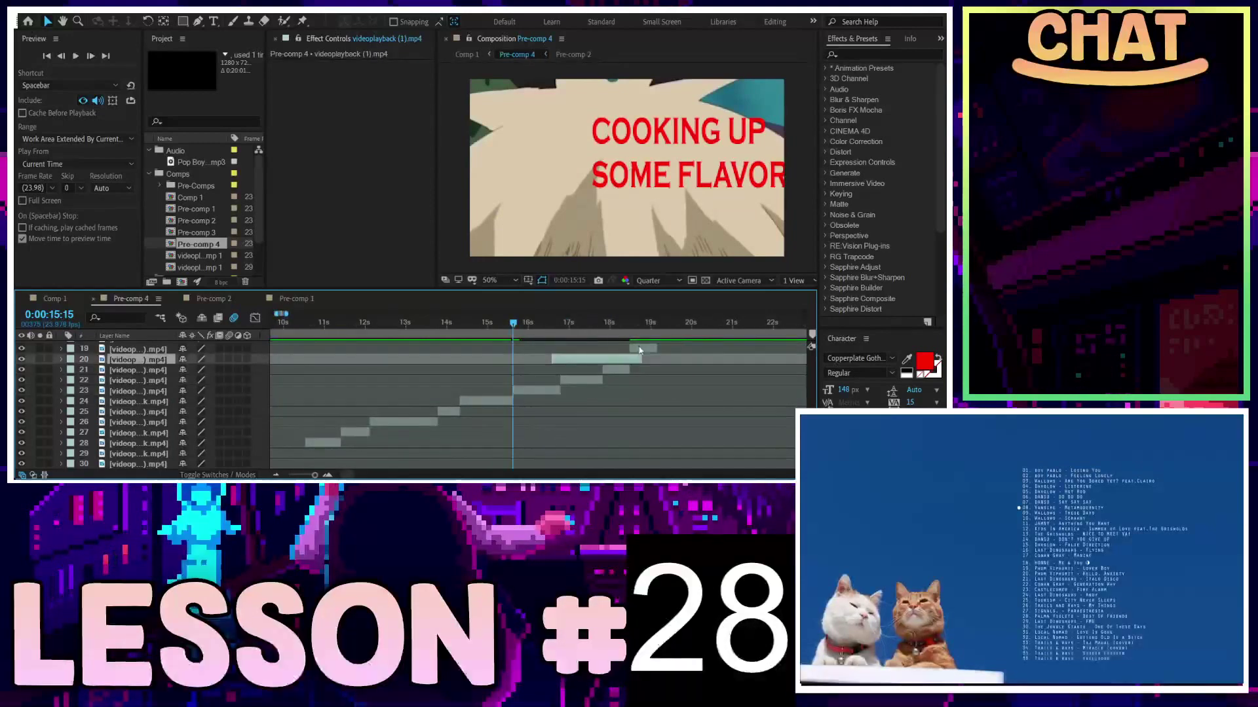
left_click(642, 348, "ctrl")
mouse_move(613, 359)
left_mouse_down()
mouse_move(641, 363)
mouse_move(612, 362)
left_mouse_up()
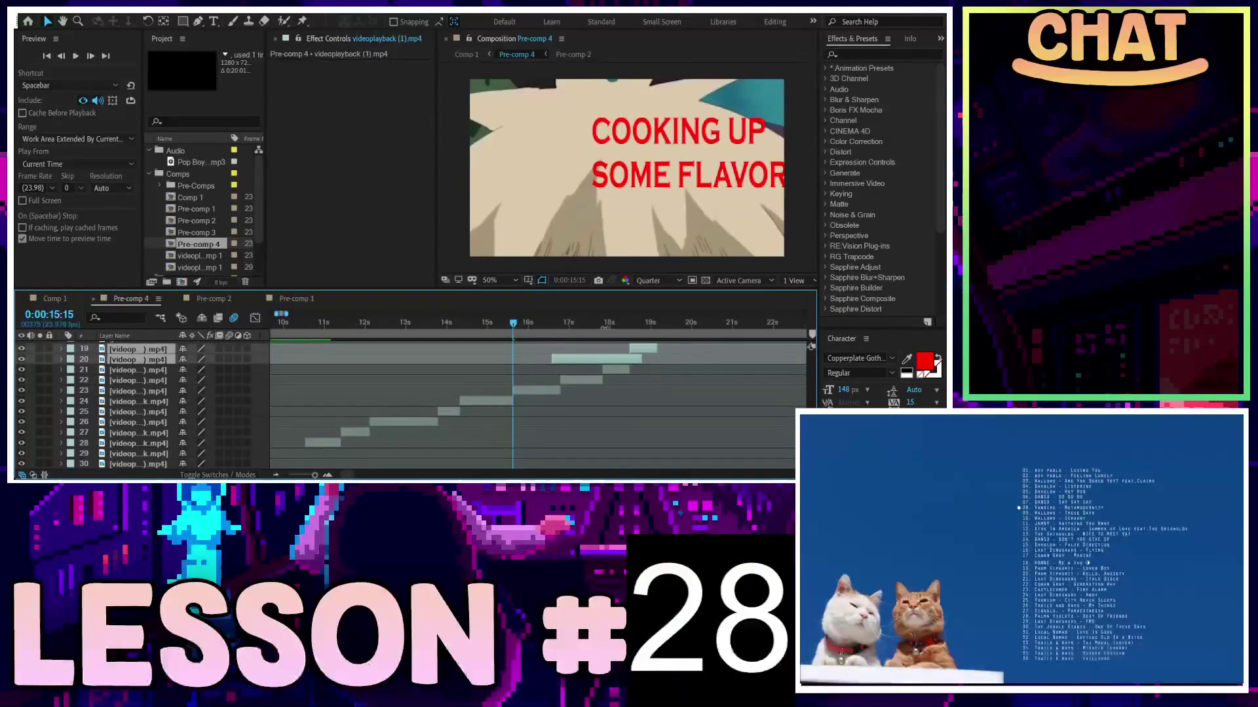
left_click(599, 326)
left_click(546, 324)
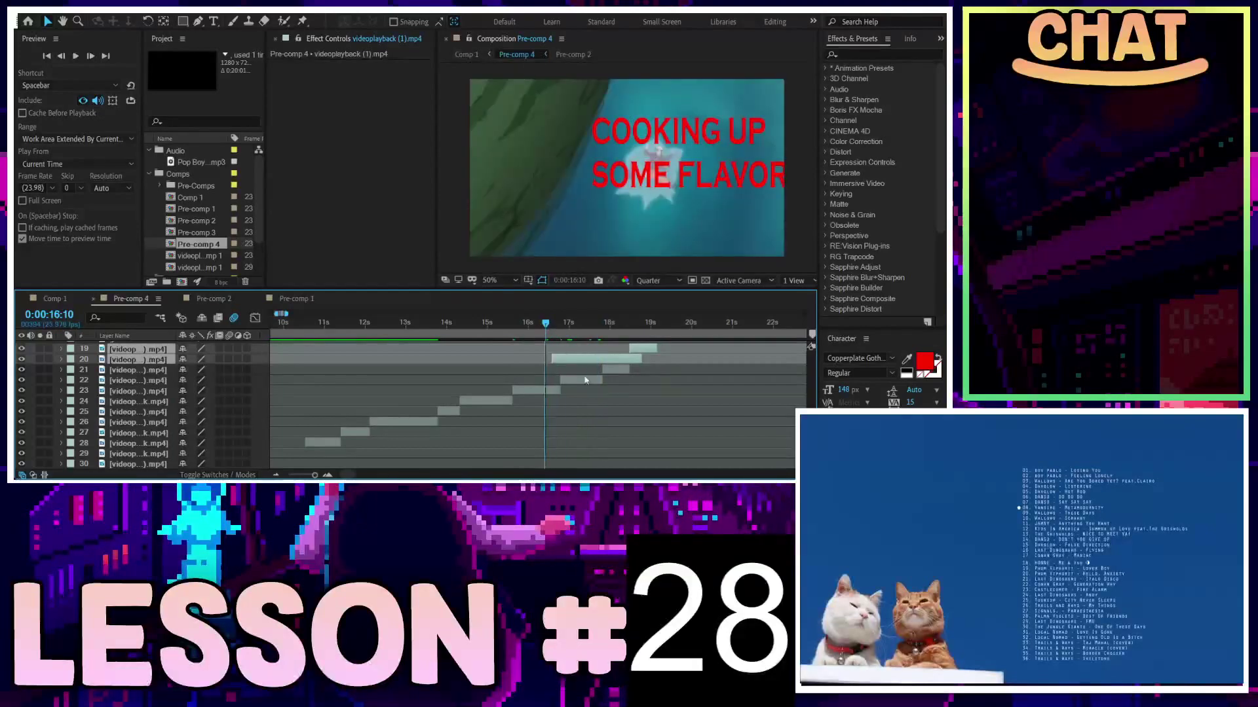
left_click(449, 411)
Preview the new cut from about 13:23 and again from 15:08
left_click(446, 323)
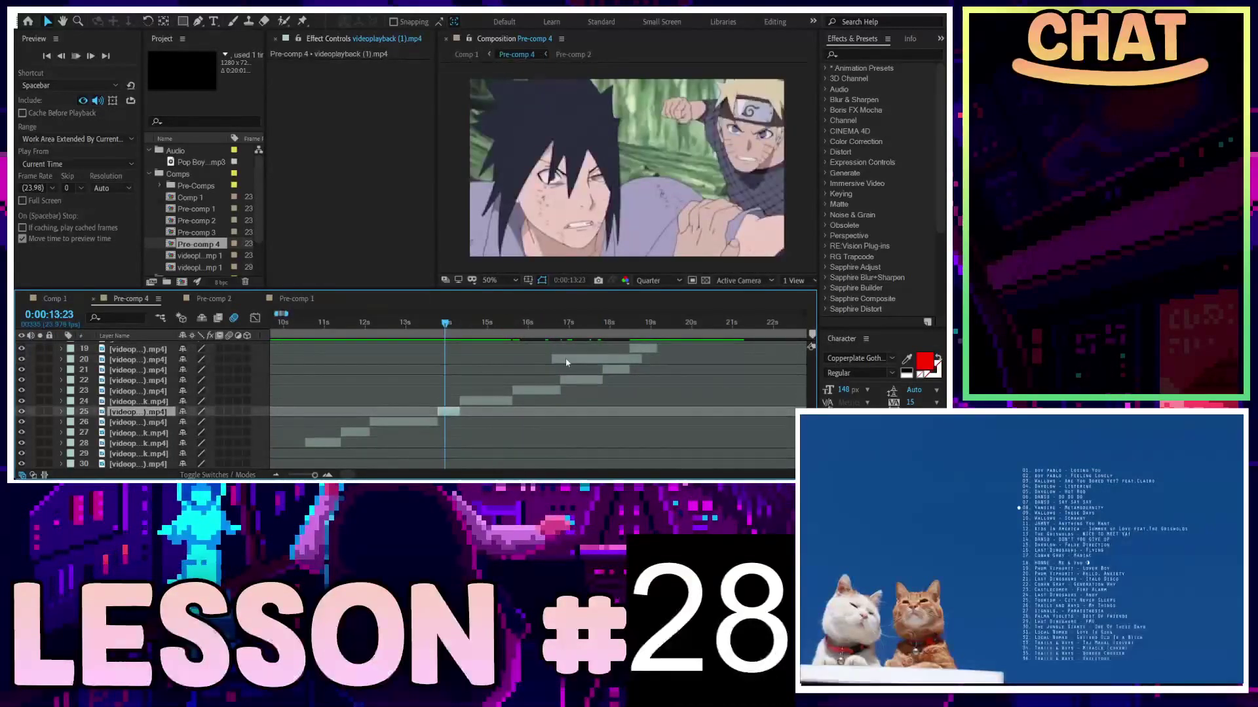
key("space")
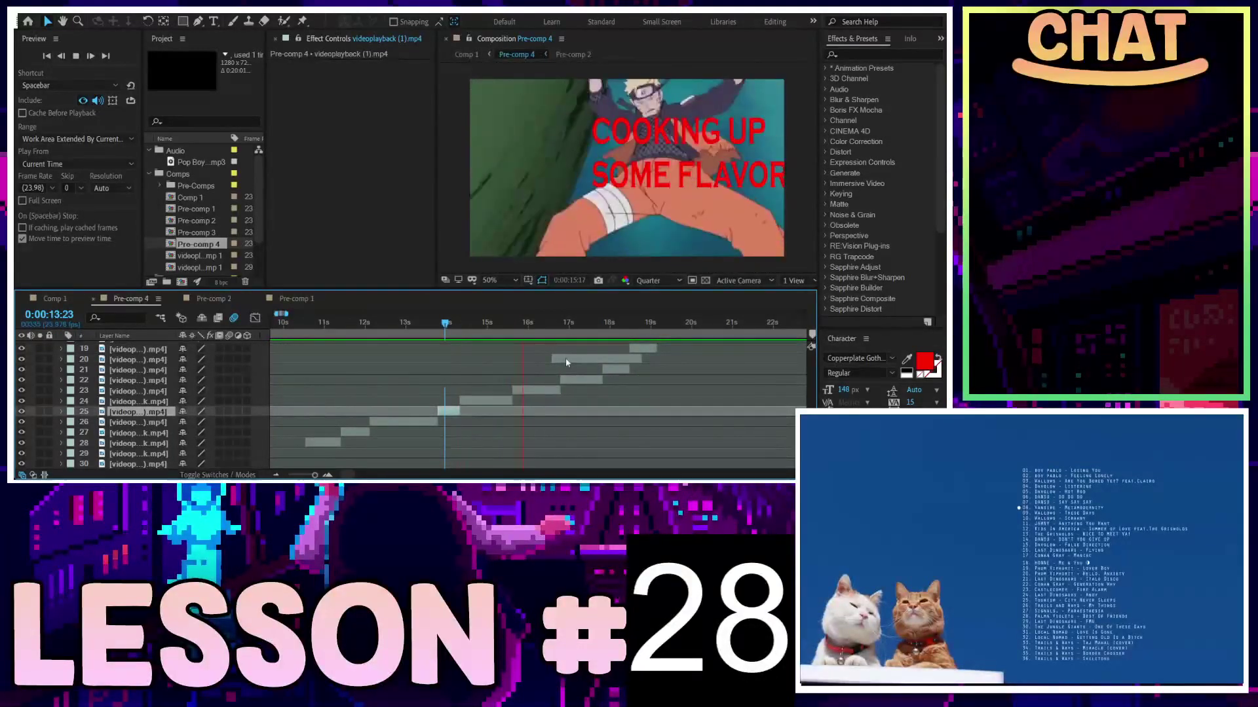
key("space")
key("equal")
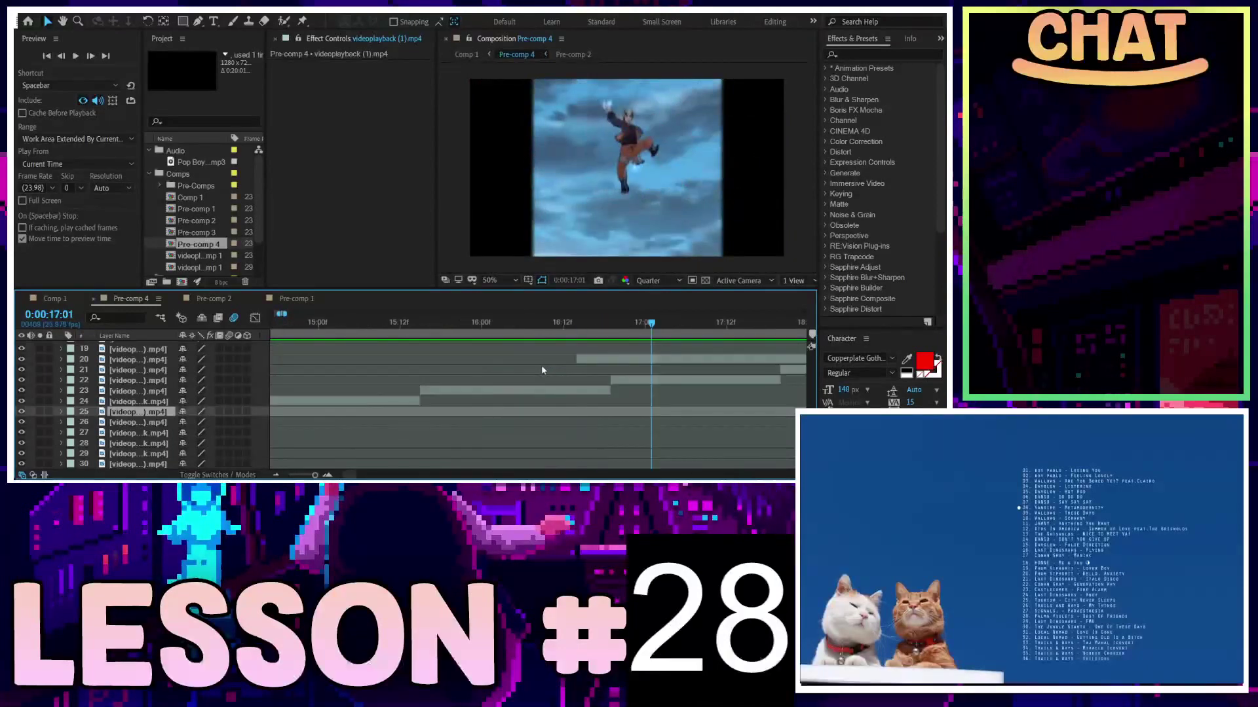
left_click(373, 323)
key("space")
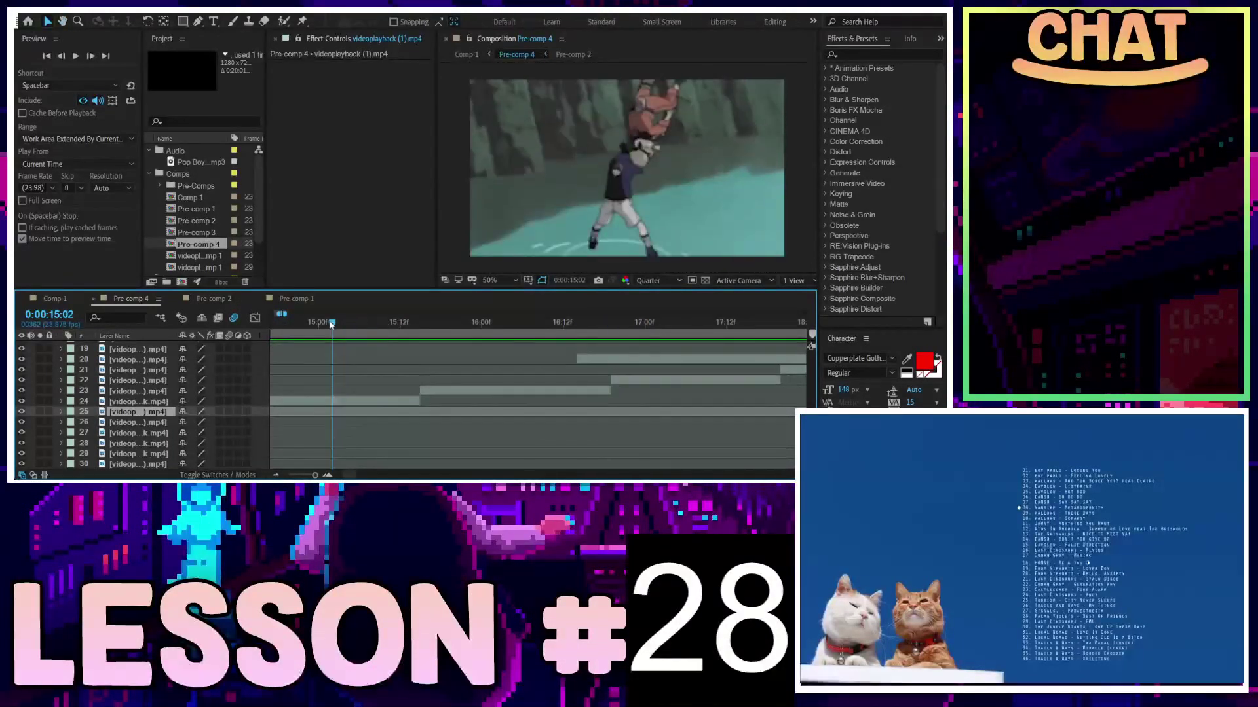
key("space")
key("space")
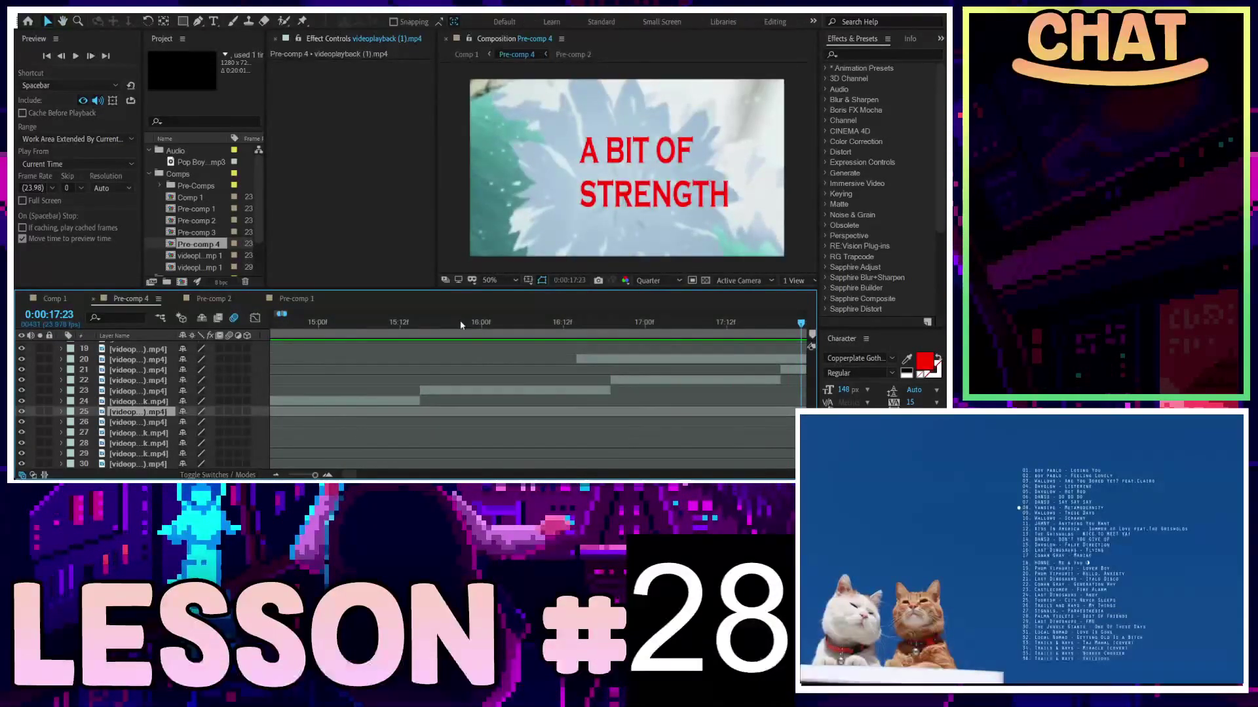
Scrub through 15:10–17:19, replay the preview, and settle on 0:00:16:16
left_click(387, 324)
left_click_drag(398, 326, 429, 330)
left_click_drag(494, 335, 773, 347)
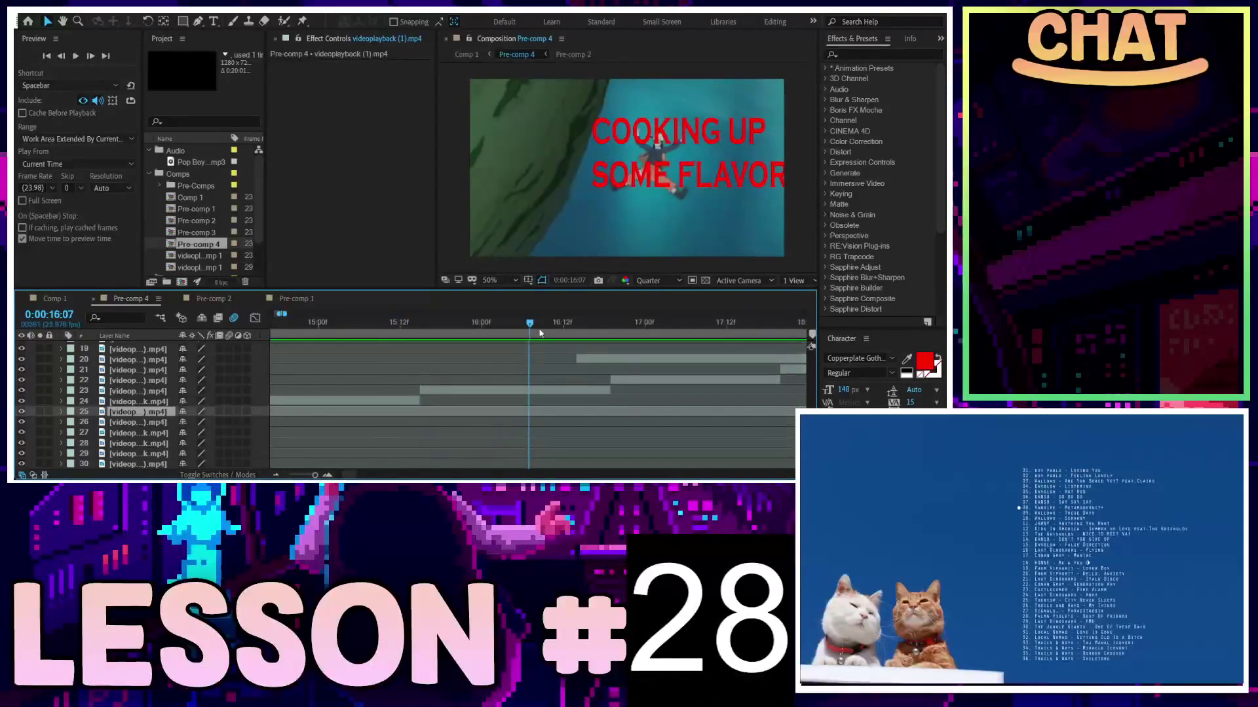
key("space")
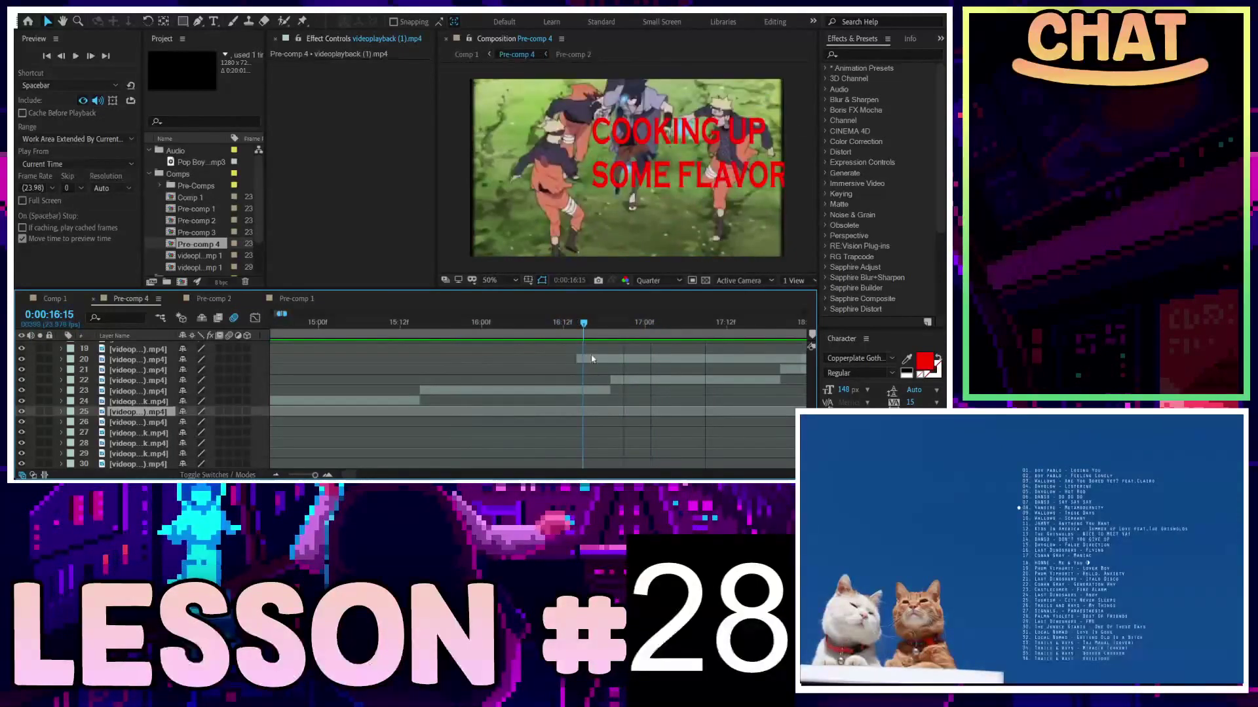
left_click_drag(603, 359, 591, 361)
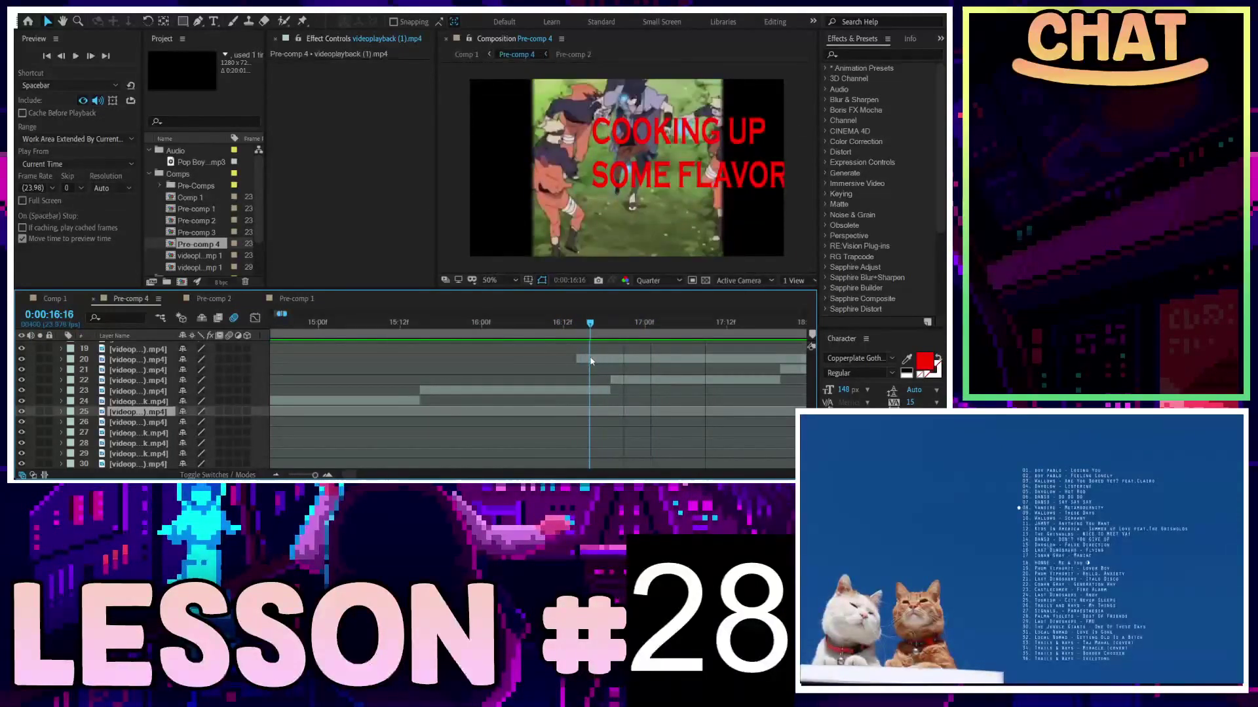
Select layer 14 and toggle layer 15's Black Solid off and on to check it
scroll(623, 393, "up", 3)
scroll(659, 431, "up", 3)
scroll(655, 424, "down", 3)
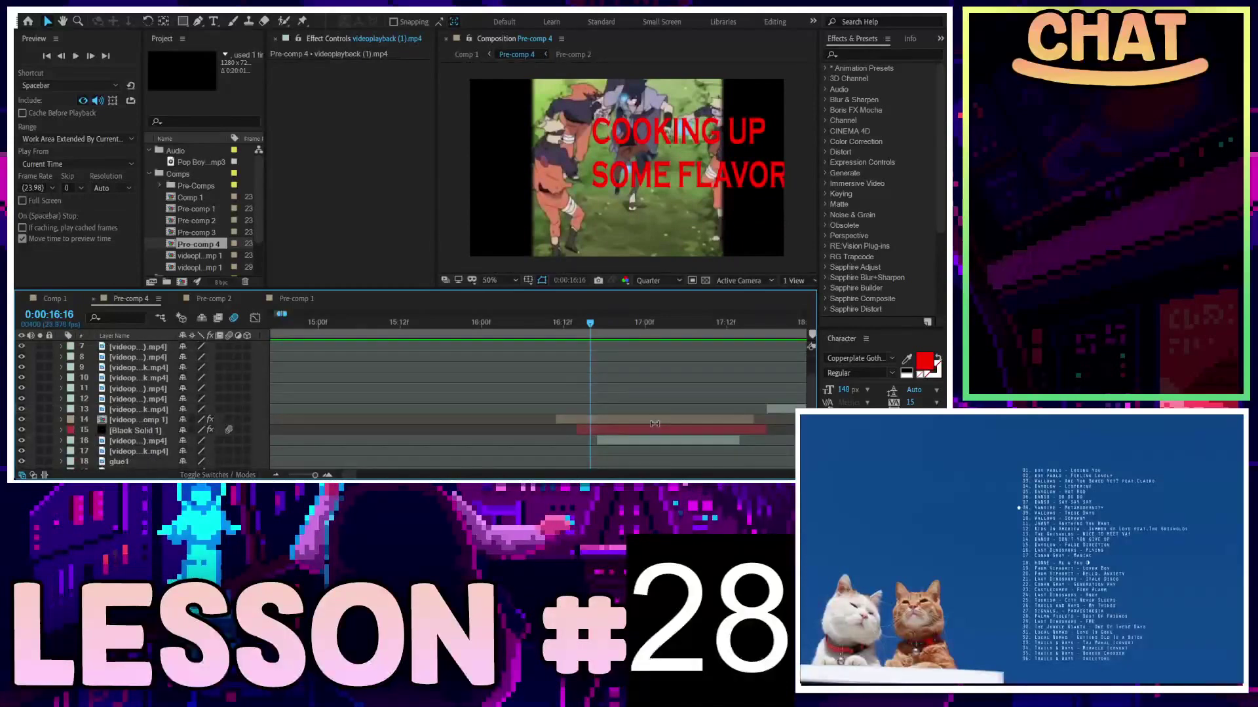
scroll(647, 422, "up", 3)
scroll(636, 421, "down", 4)
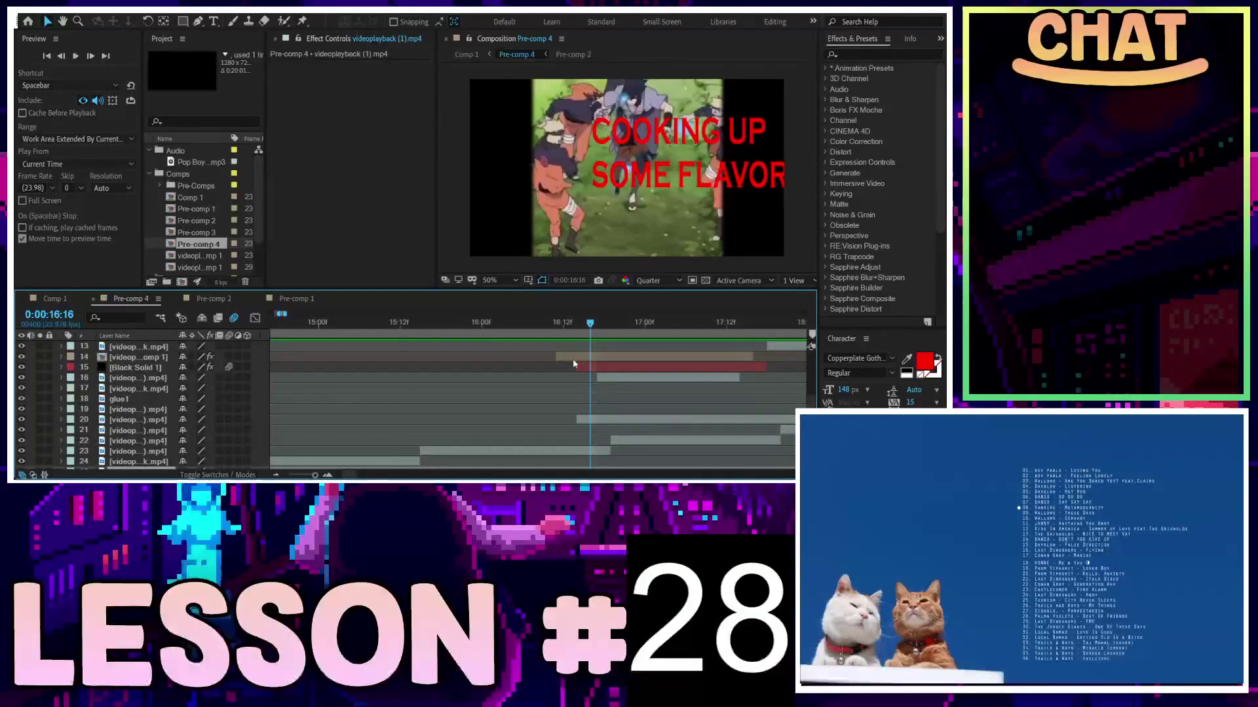
left_click(574, 359)
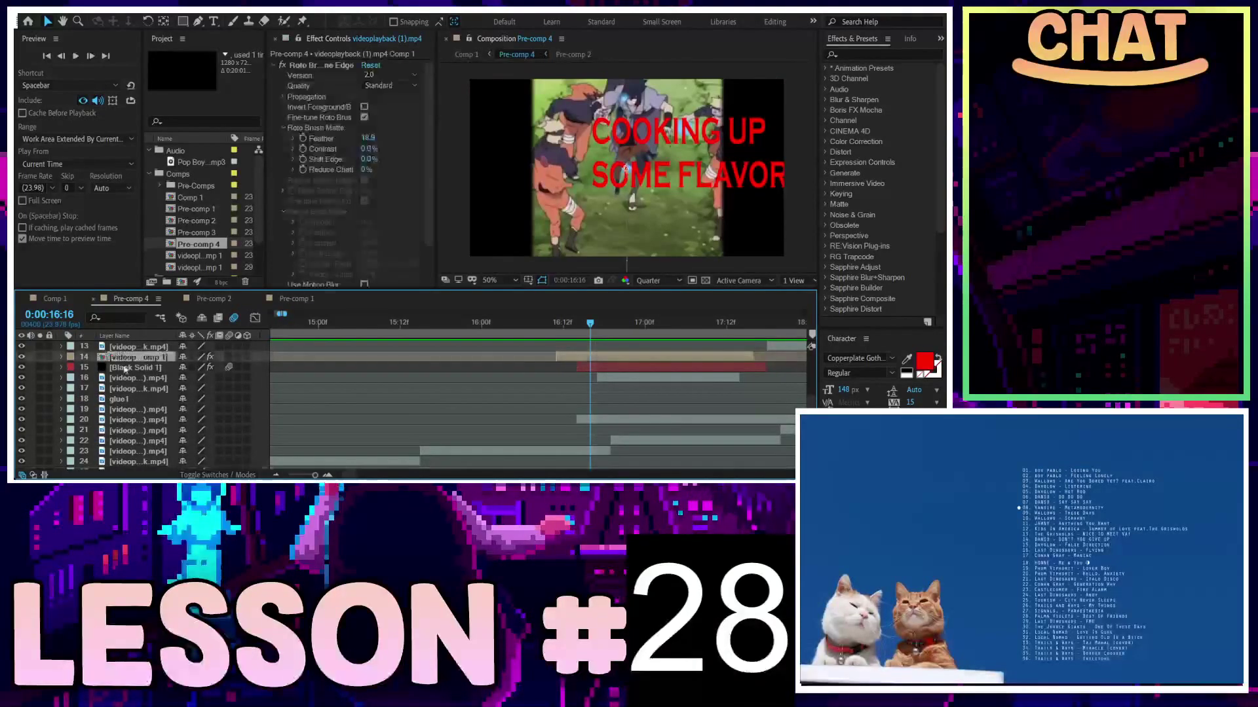
left_click(23, 368)
left_click(22, 368)
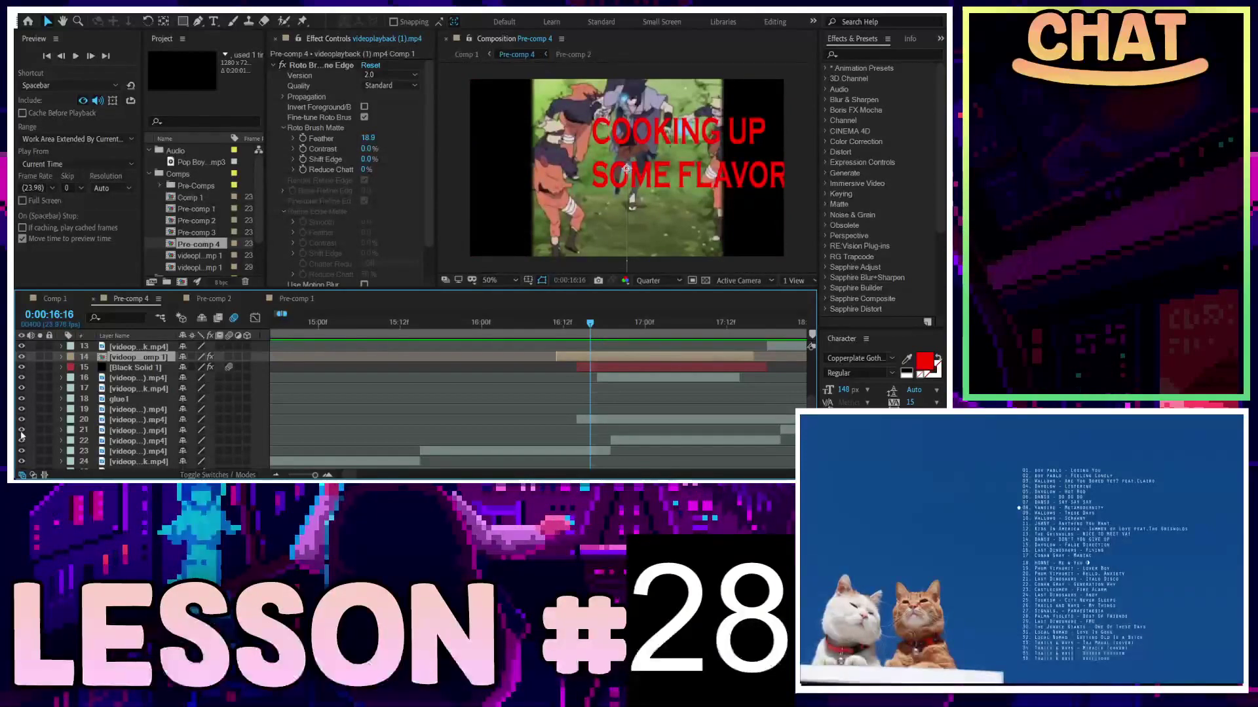
Check what lies beneath layer 20, then leave its clip hidden
left_click(586, 423)
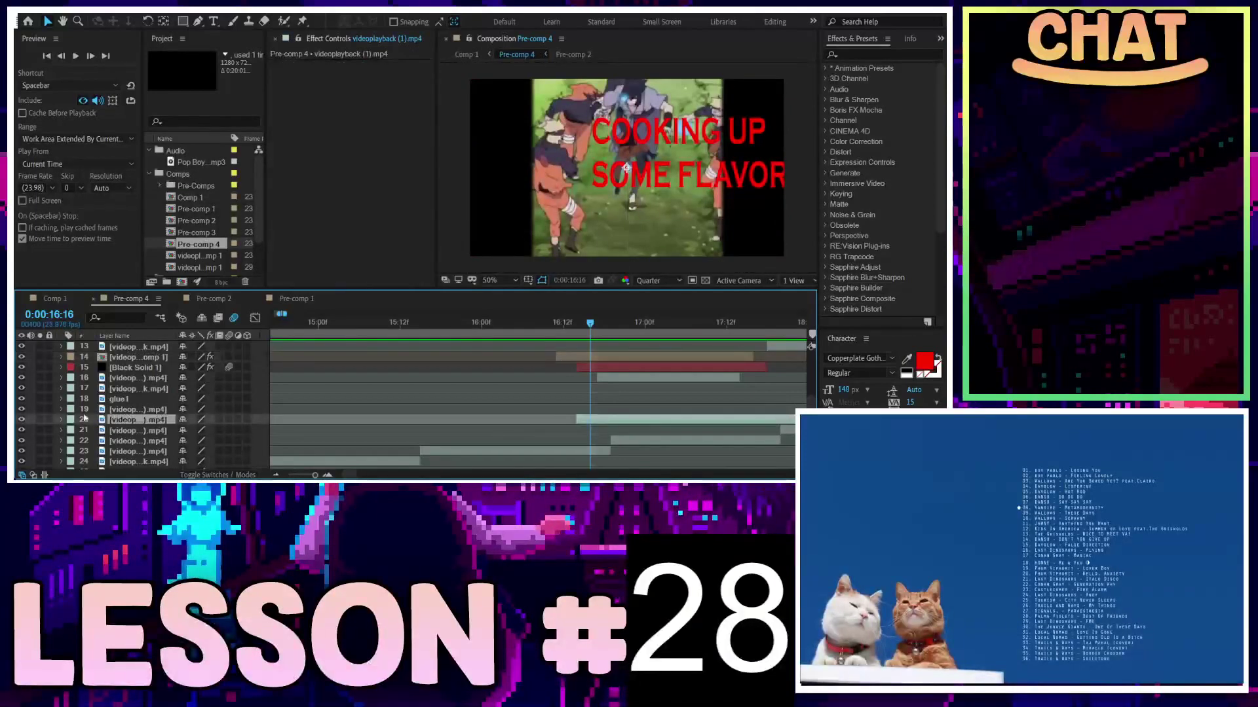
left_click(21, 420)
left_click(22, 420)
left_click(22, 421)
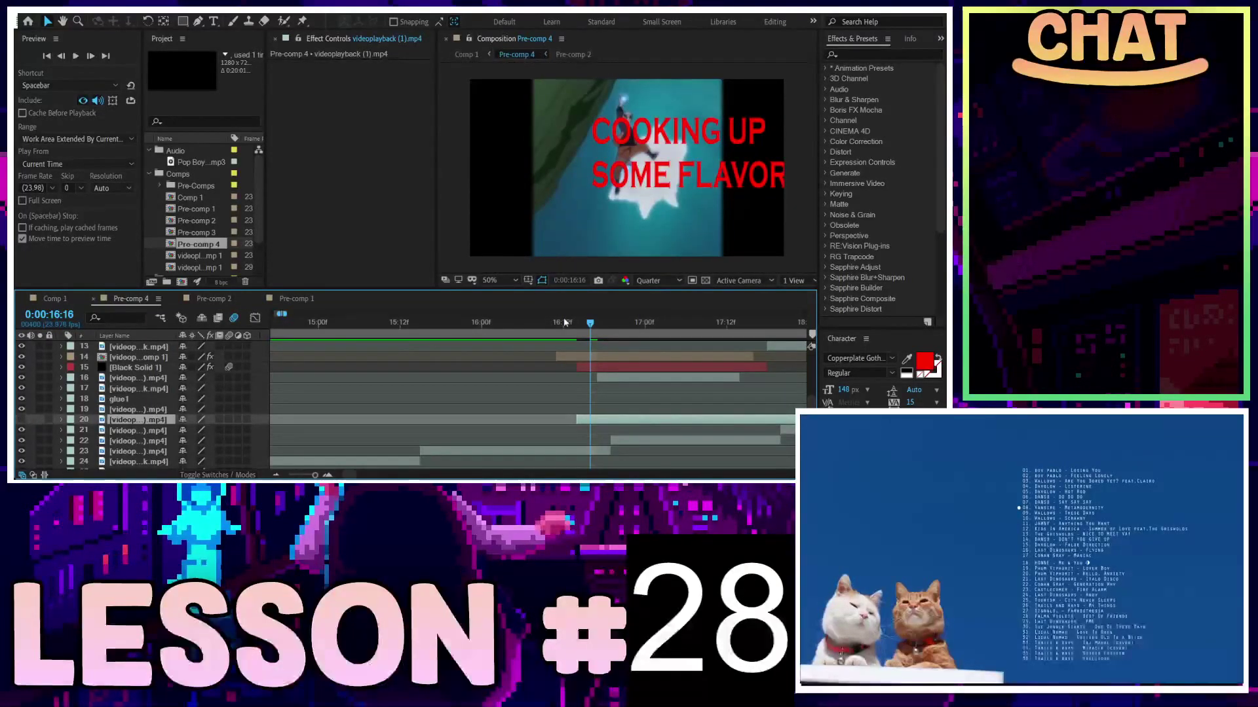
scroll(609, 329, "left", 1)
scroll(610, 329, "left", 1)
left_click_drag(609, 328, 556, 336)
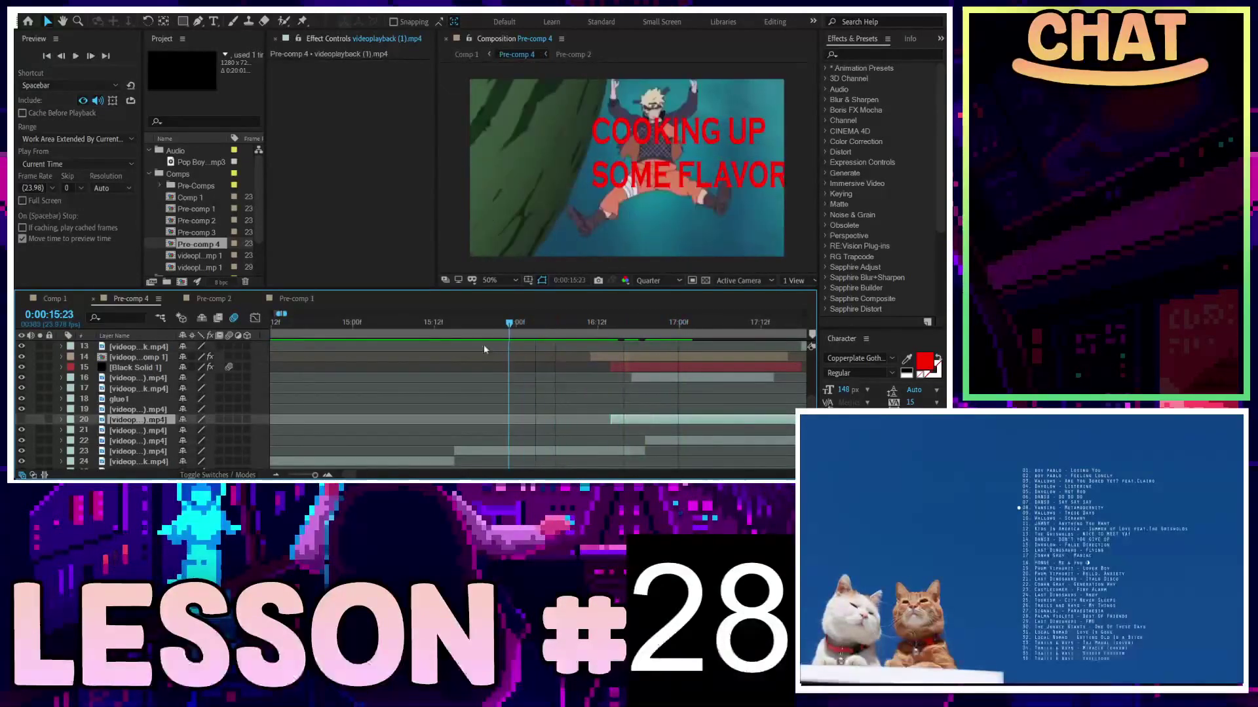
Go to the caption frame at 0:00:16:12 and select layers 14, 15 and 16
key("minus")
key("minus")
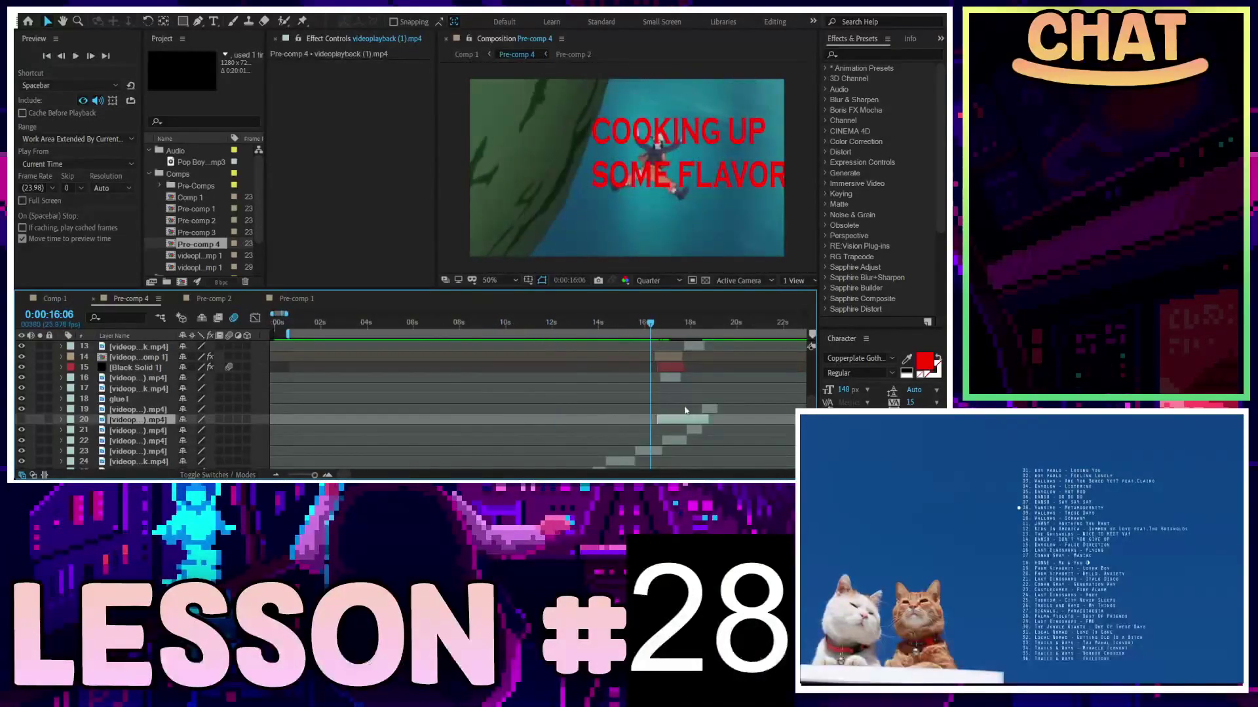
left_click(683, 407)
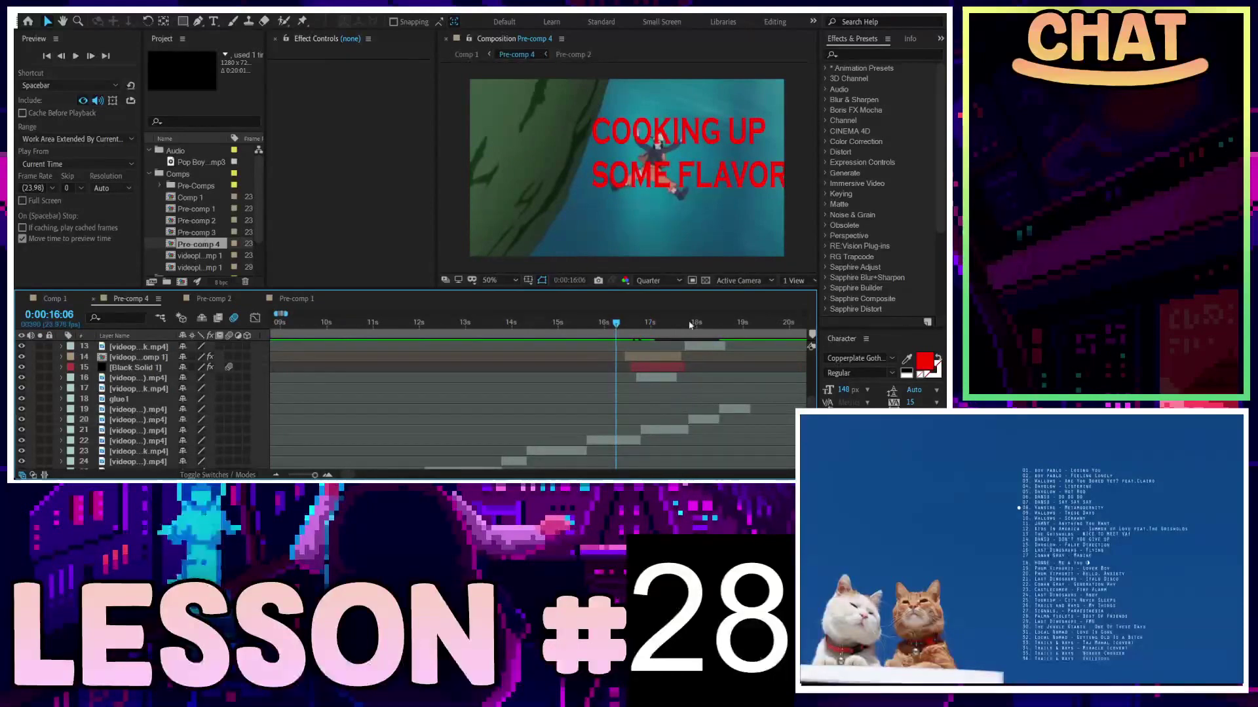
left_click(582, 325)
left_click_drag(592, 332, 628, 331)
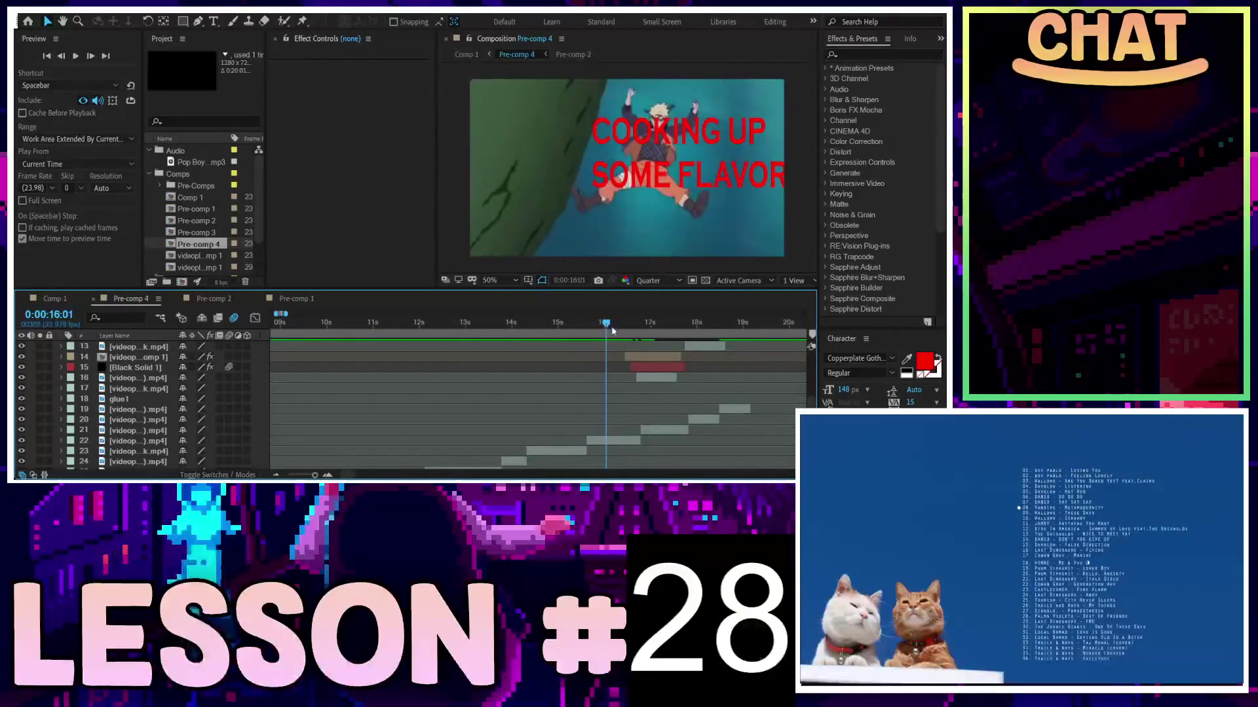
left_click(648, 357)
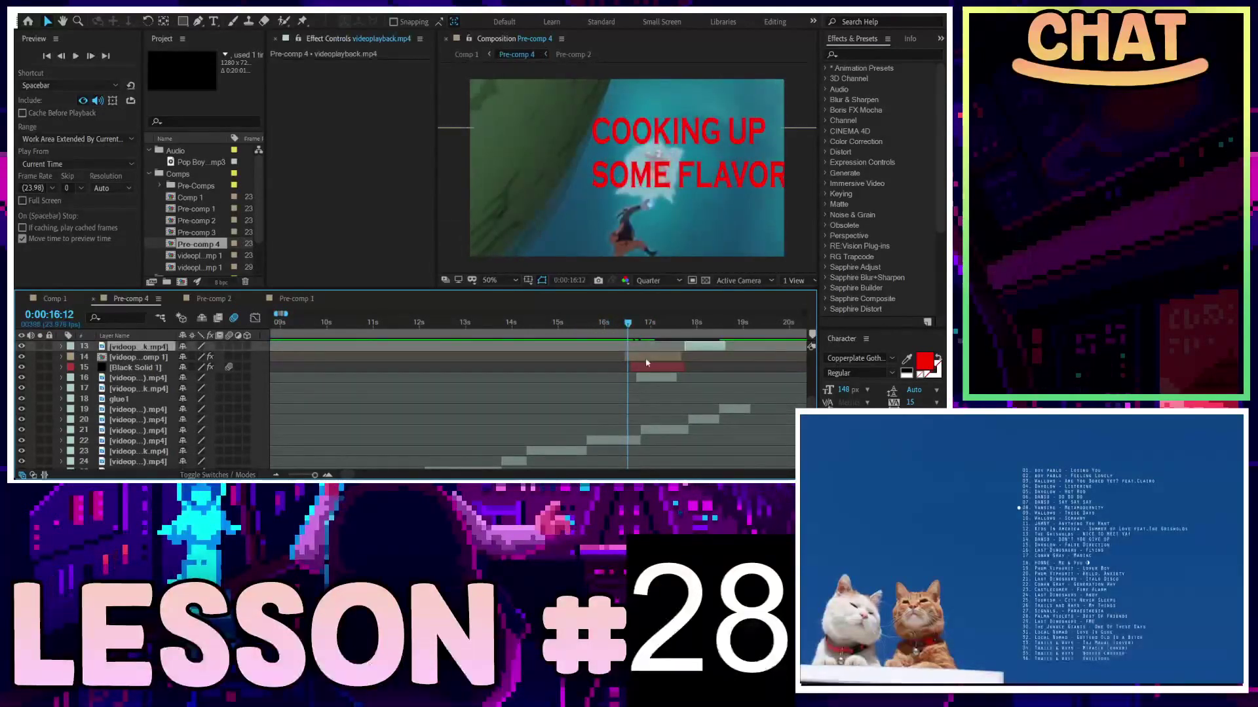
left_click(655, 367, "shift")
left_click(652, 379, "shift")
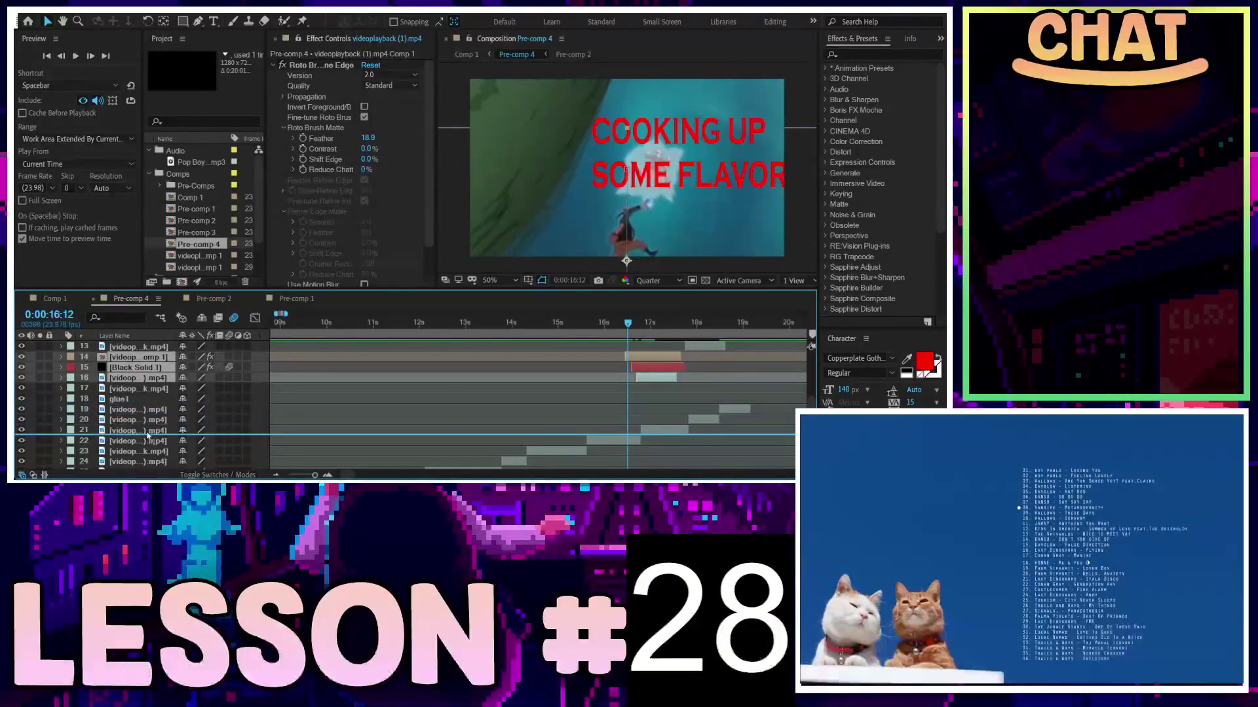
Drop the three selected layers to positions 19–21 and preview the cut from 0:00:15:04
left_click_drag(140, 374, 140, 427)
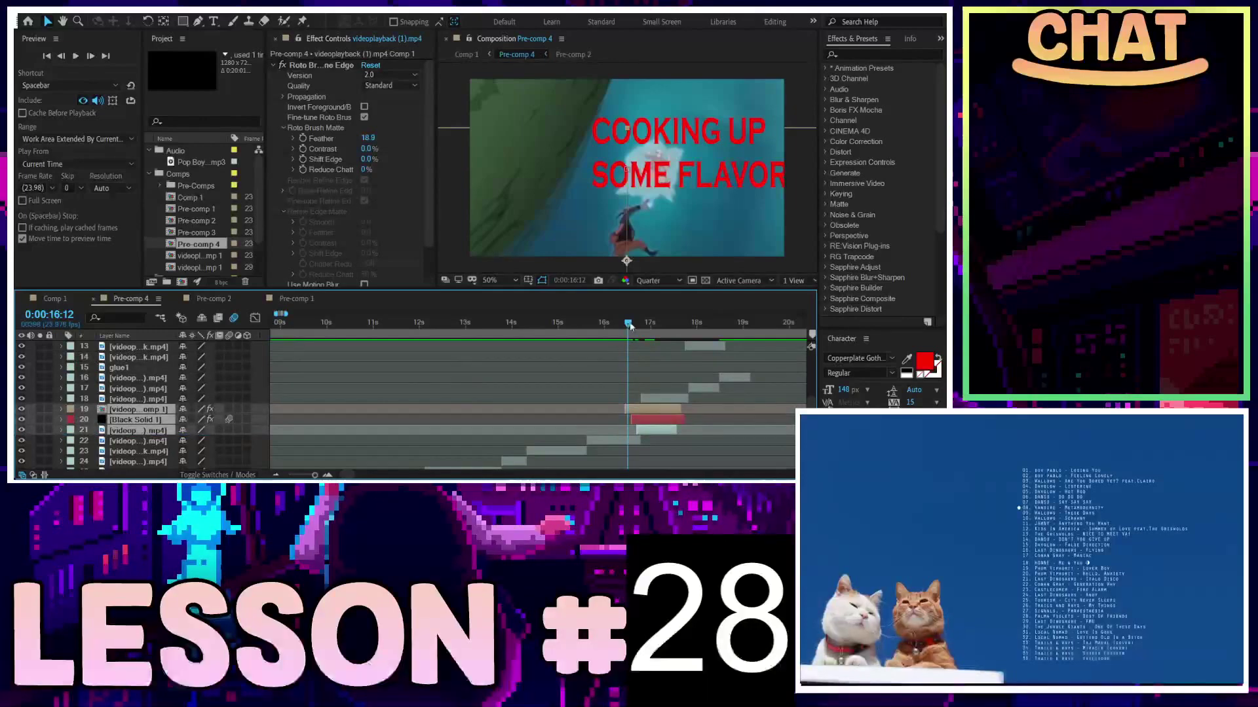
left_click_drag(630, 327, 568, 326)
key("space")
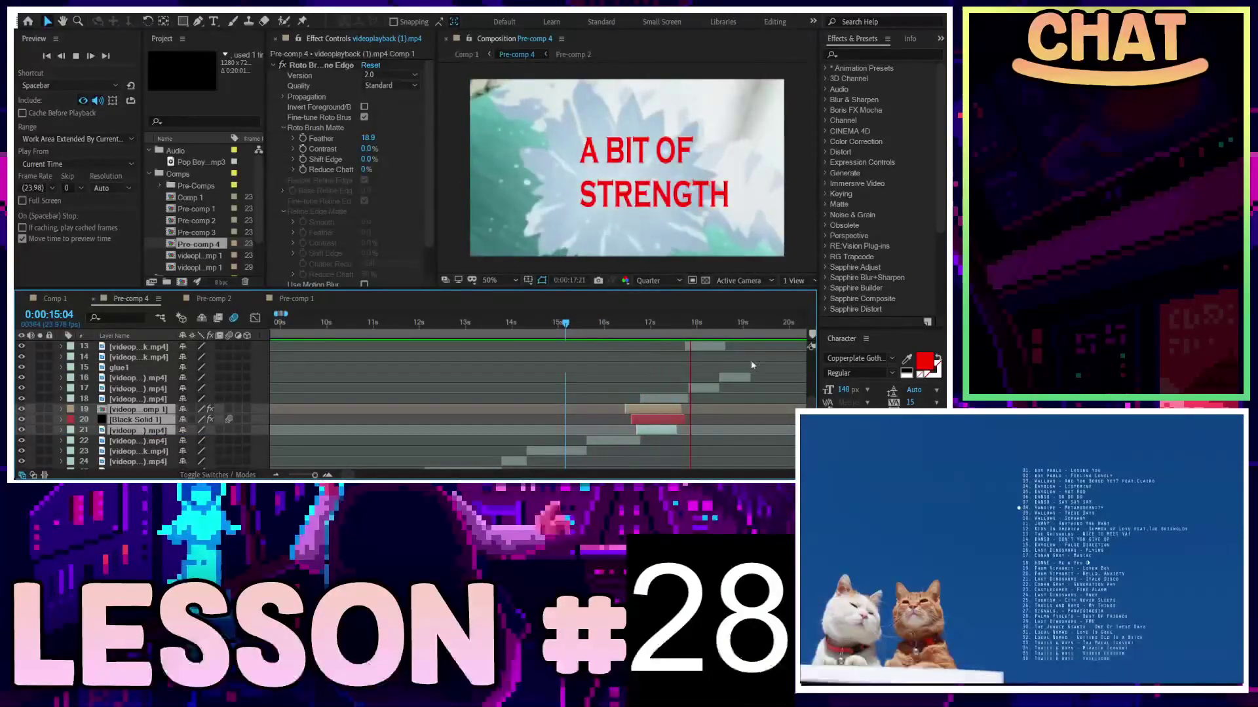
key("space")
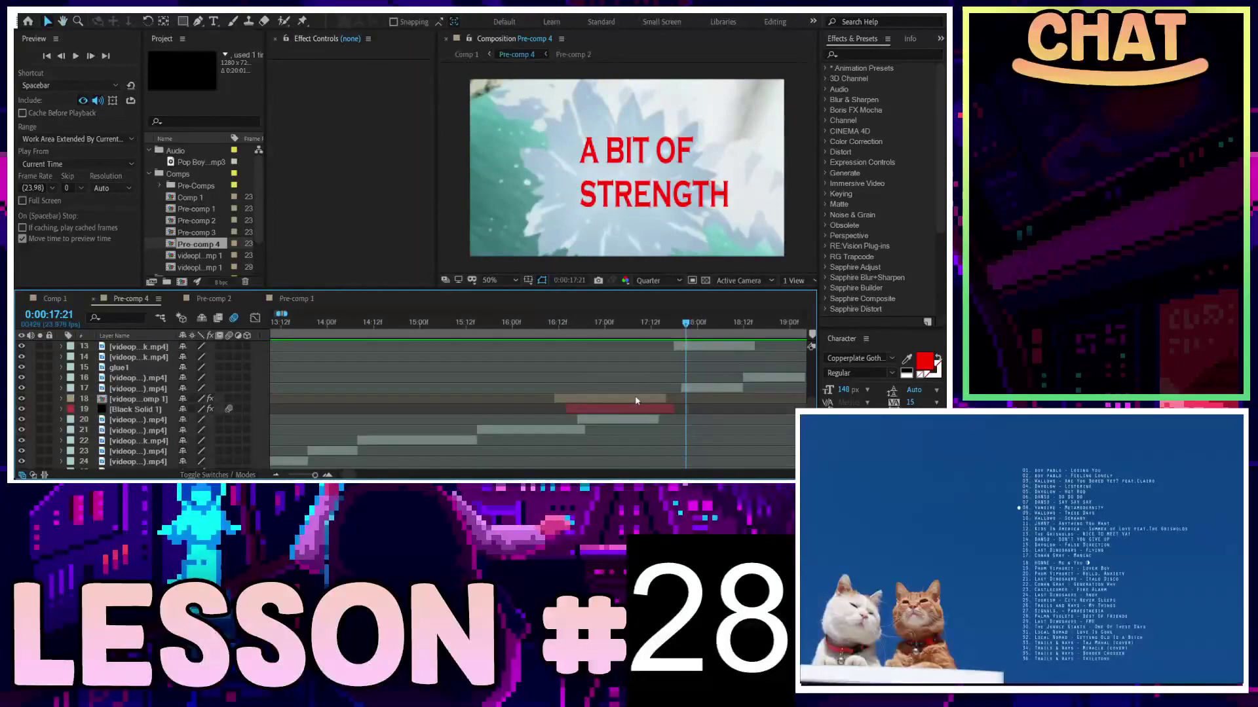
Preview the section from about 0:00:16:06 through 0:00:18:16 several times
left_click(546, 327)
key("space")
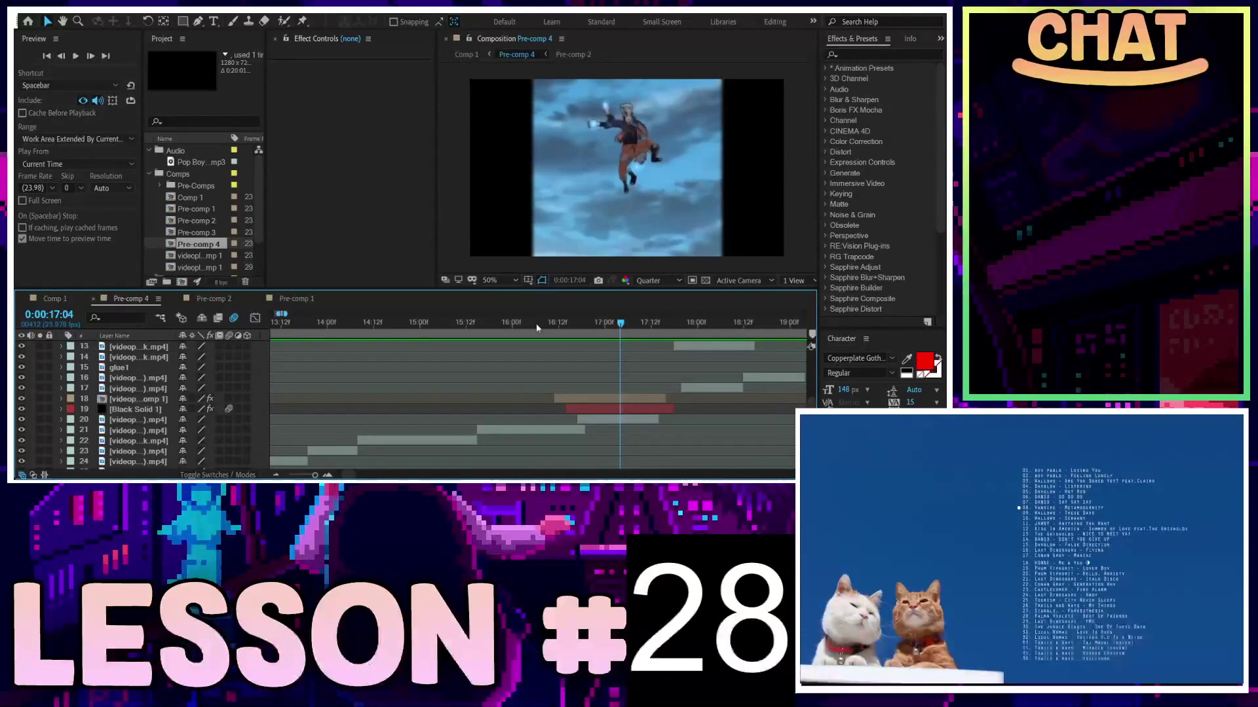
left_click(535, 325)
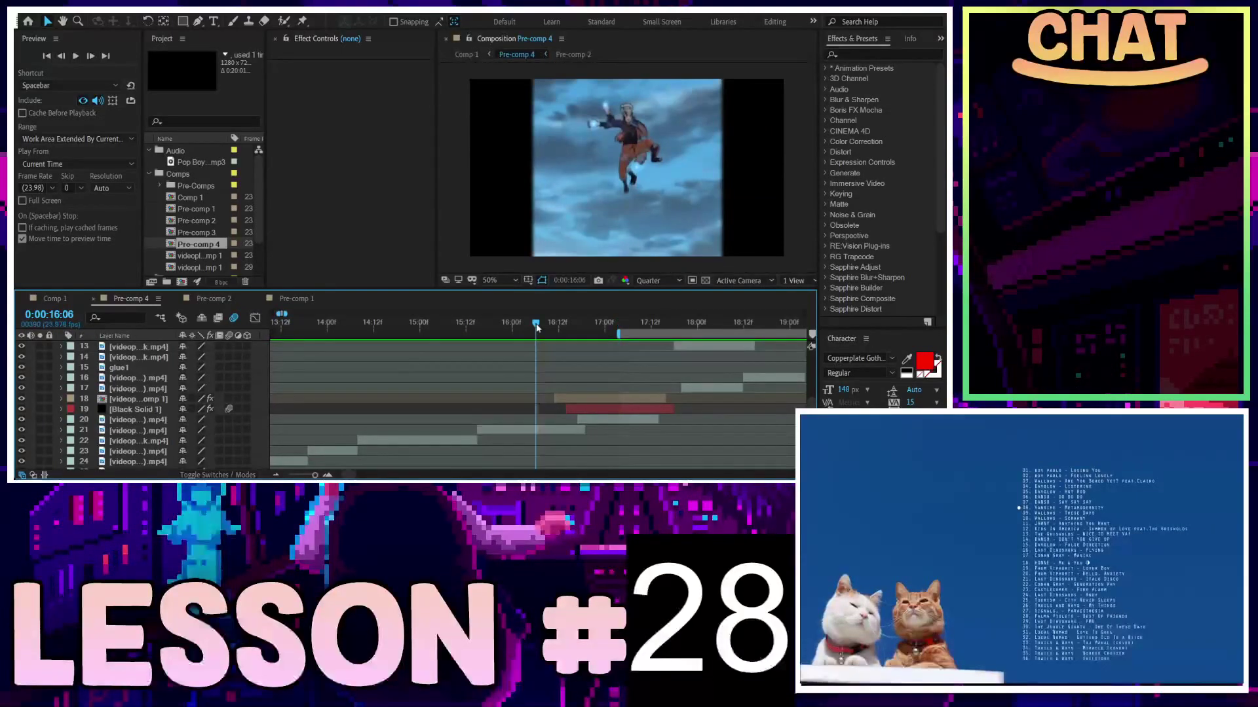
key("space")
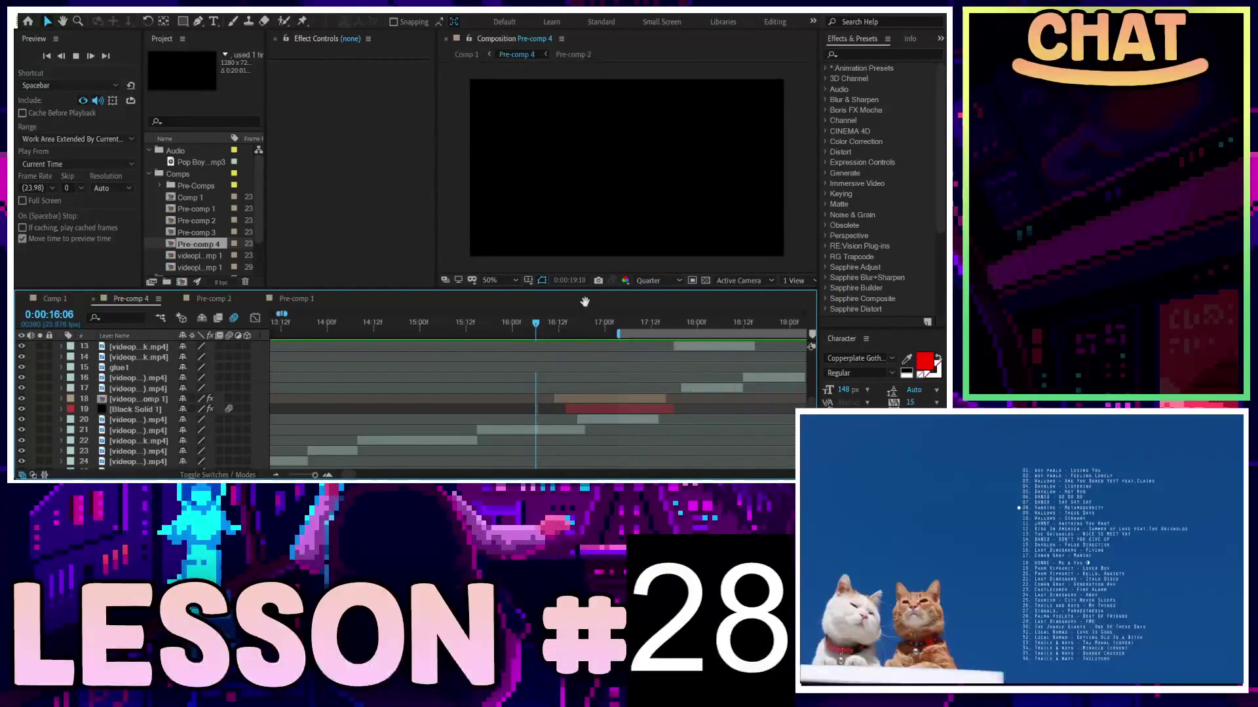
key("space")
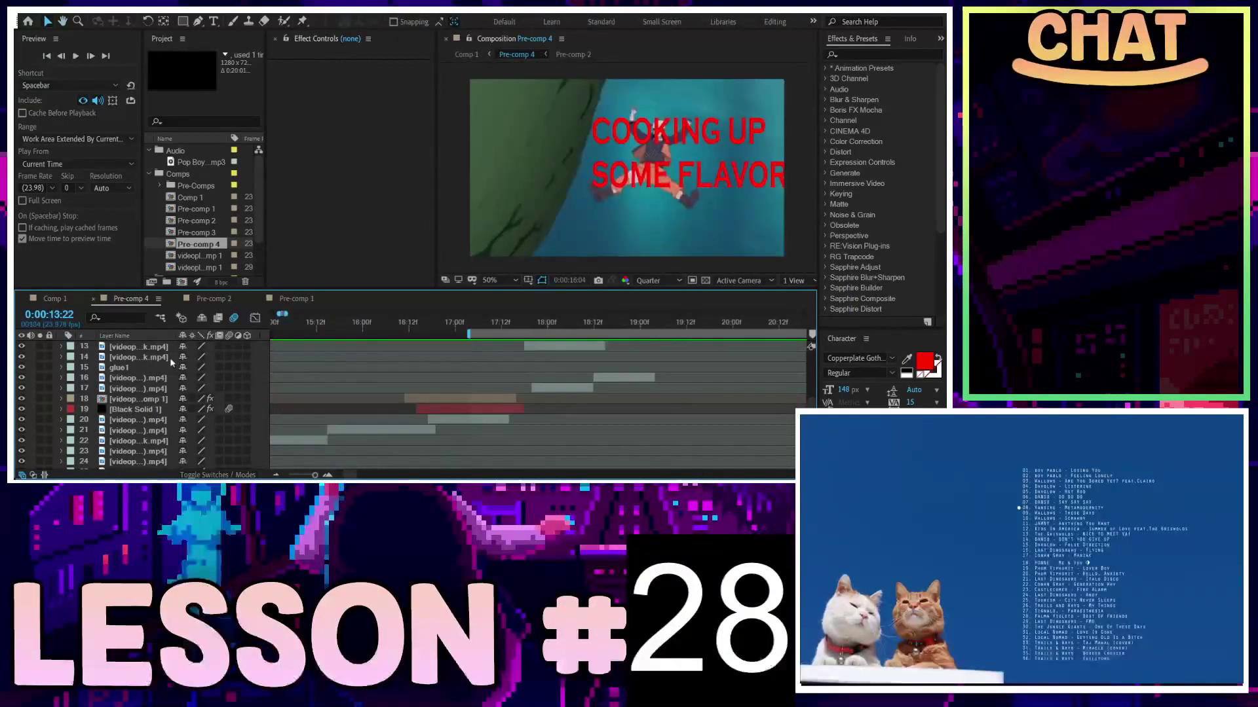
key("space")
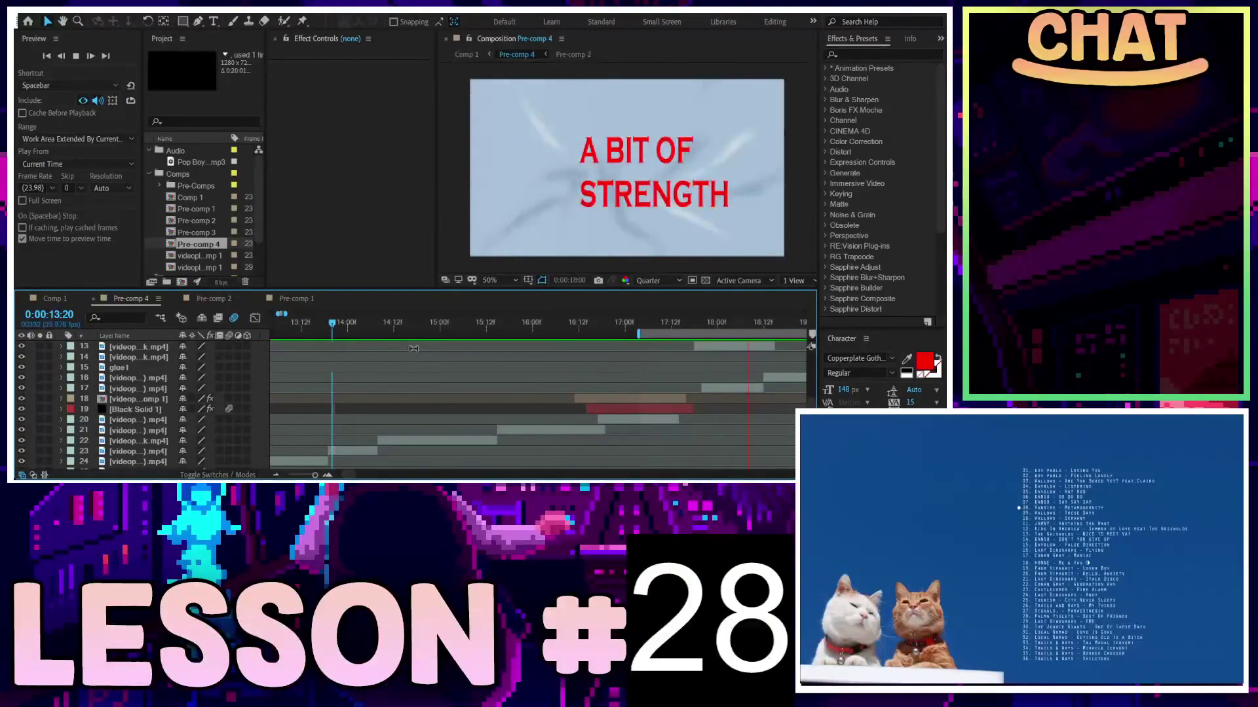
key("space")
key("minus")
key("minus")
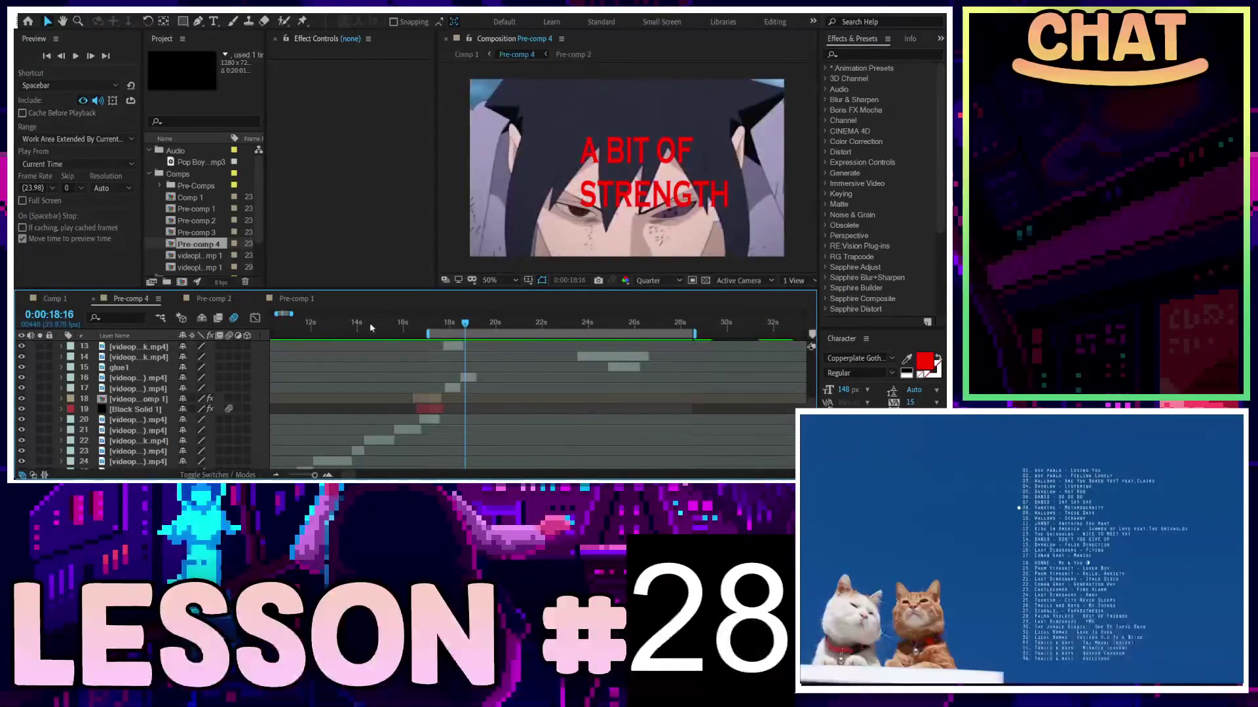
Preview Pre-comp 4 from 0:00:00:00 through the fight shot, red 'YEA'' caption and fireball shot
left_click_drag(369, 327, 345, 347)
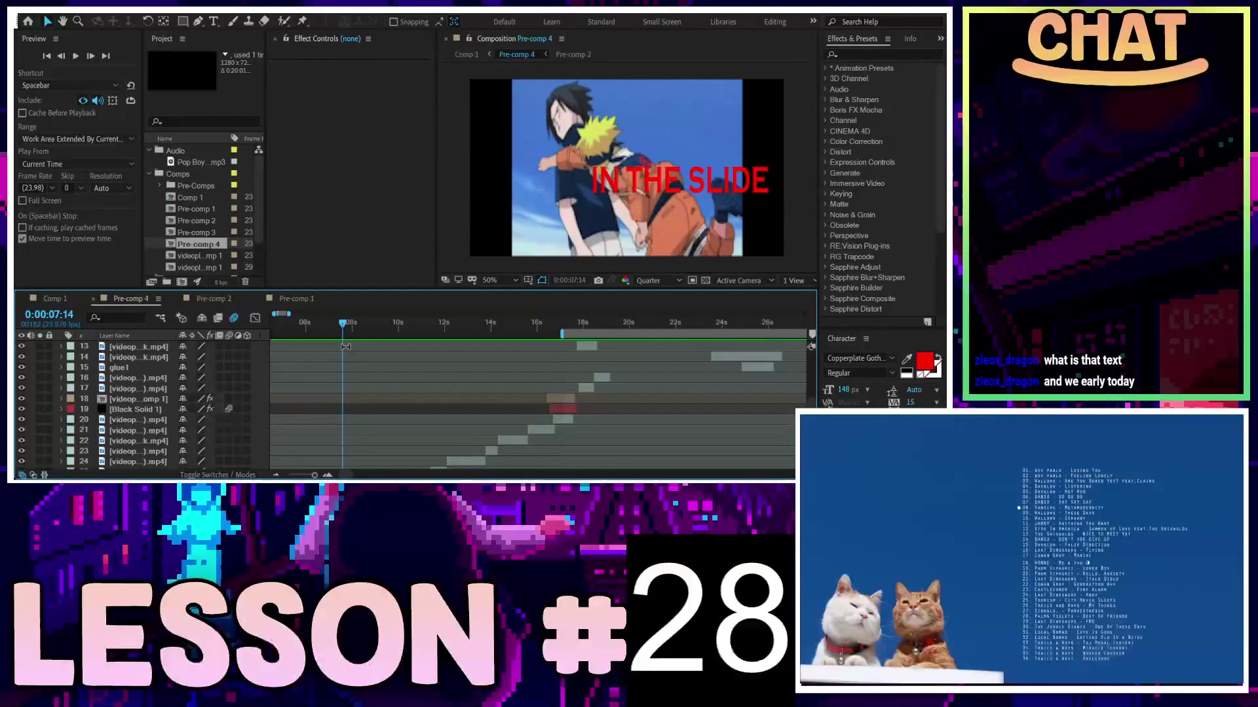
scroll(346, 347, "down", 2)
scroll(407, 461, "down", 2)
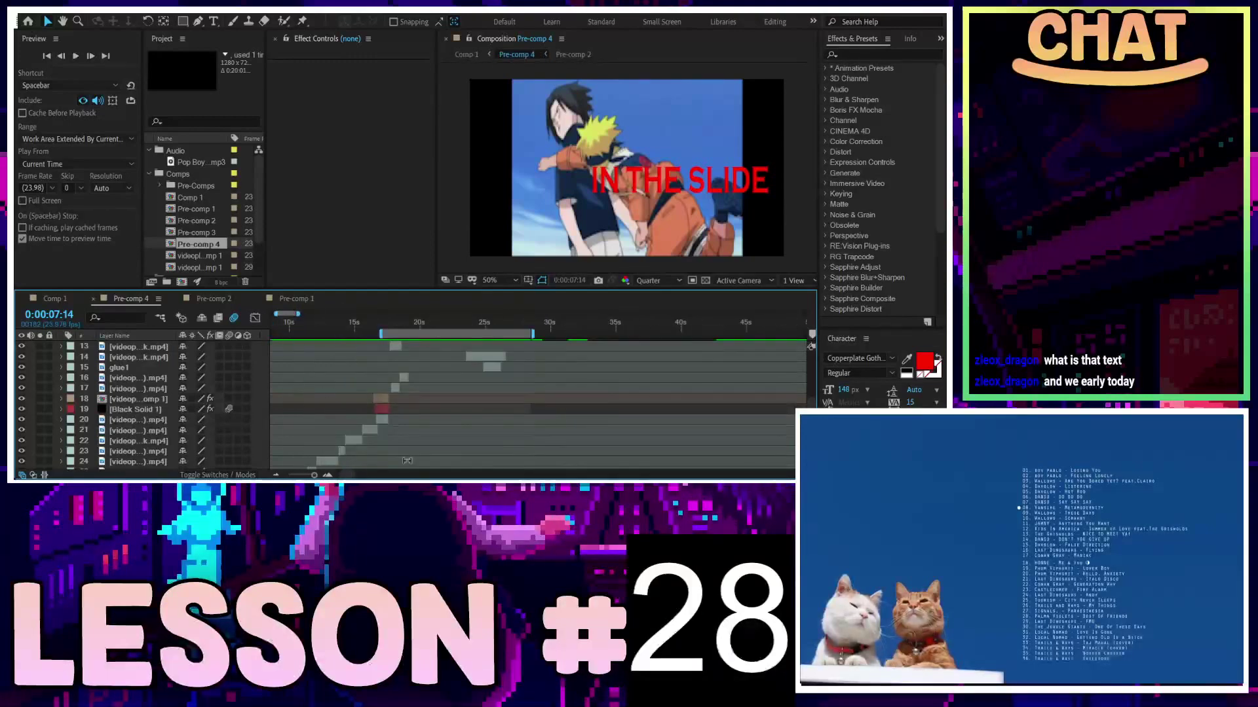
scroll(355, 476, "left", 3)
scroll(357, 418, "down", 3)
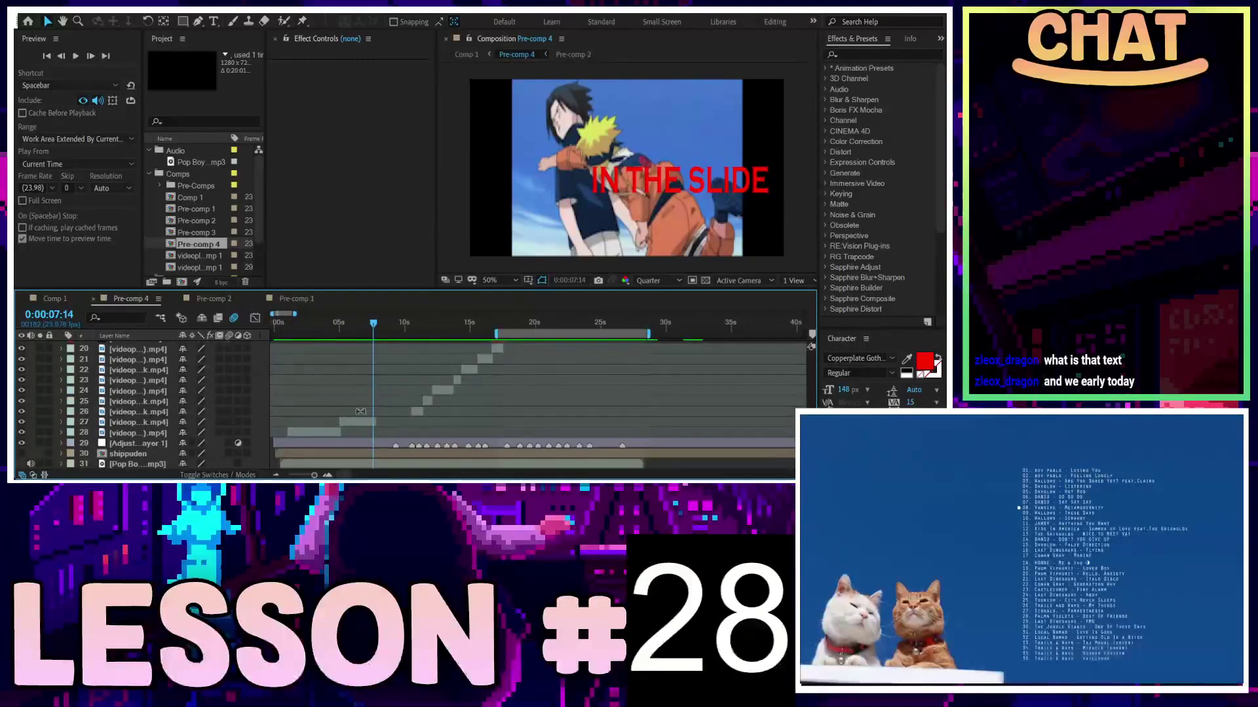
key("Home")
key("space")
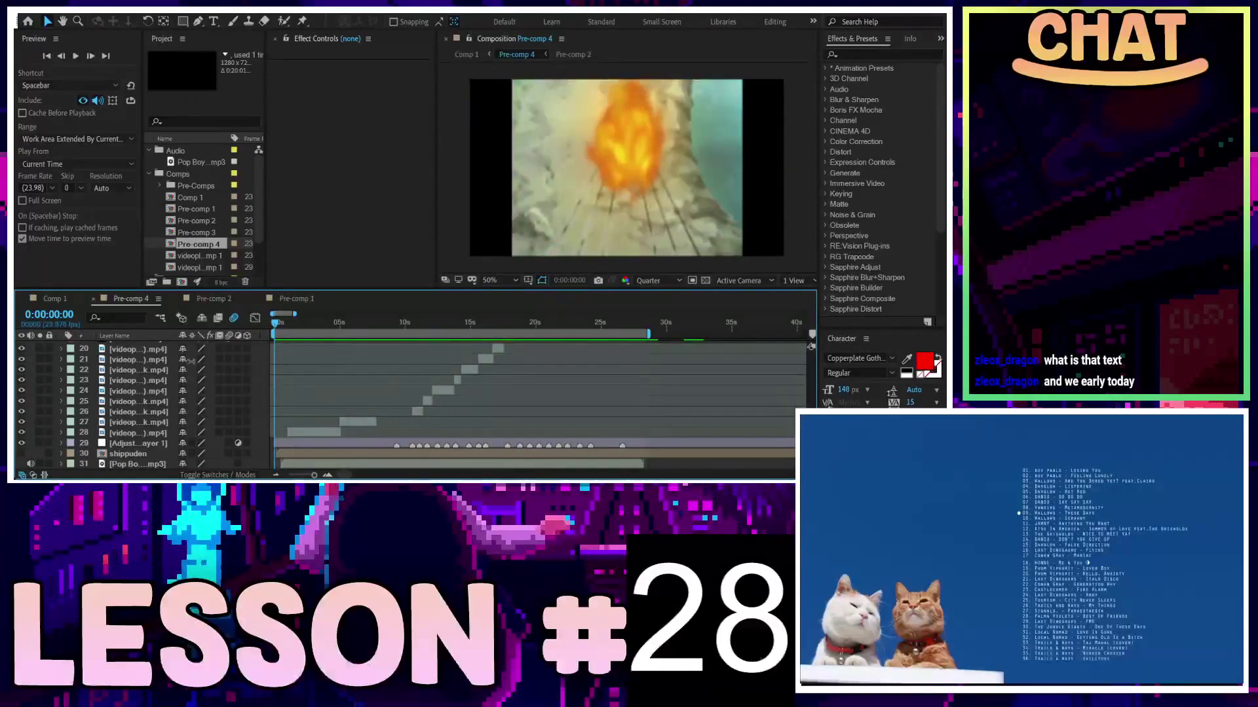
left_click(264, 352)
key("space")
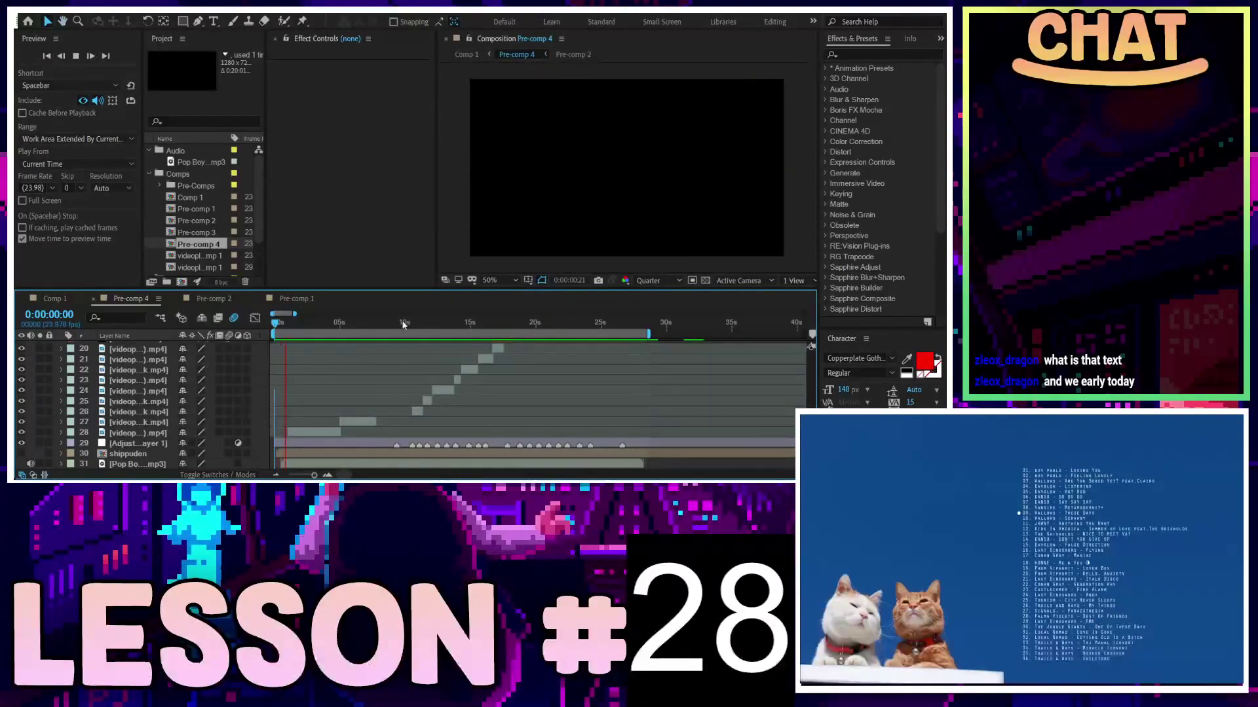
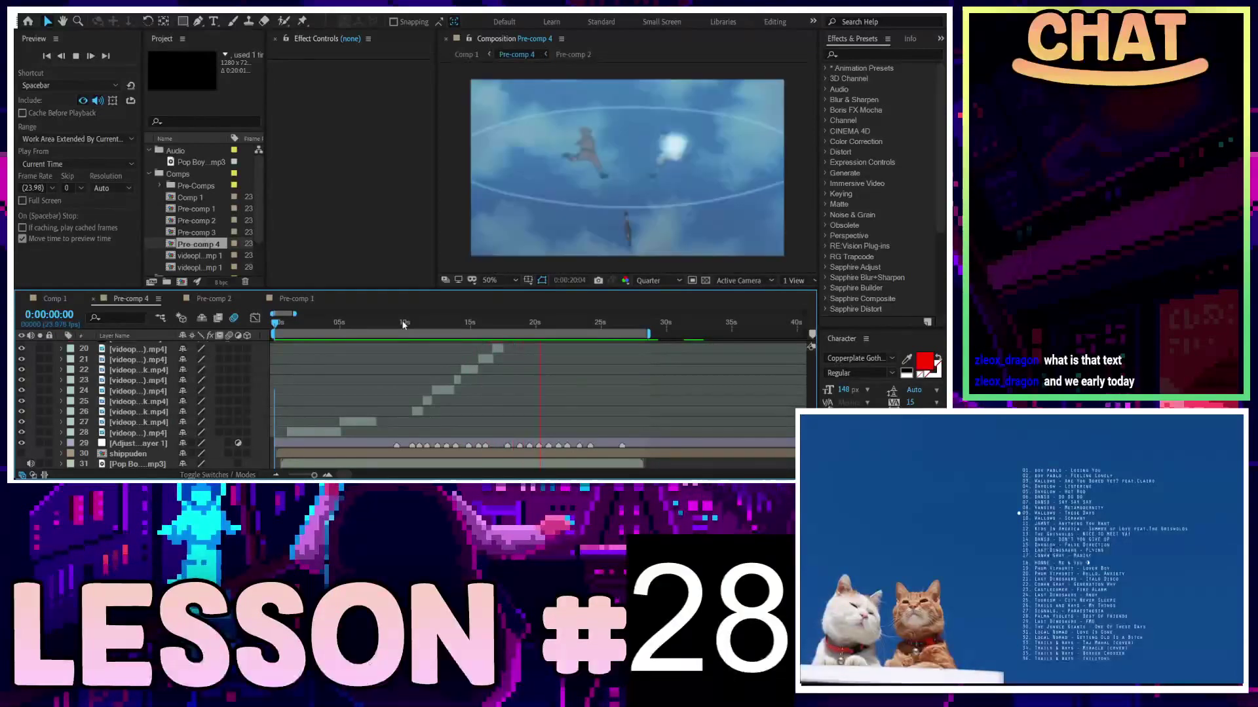
Stop playback and scrub to the 'A BIT OF STRENGTH' lyric frame
key("space")
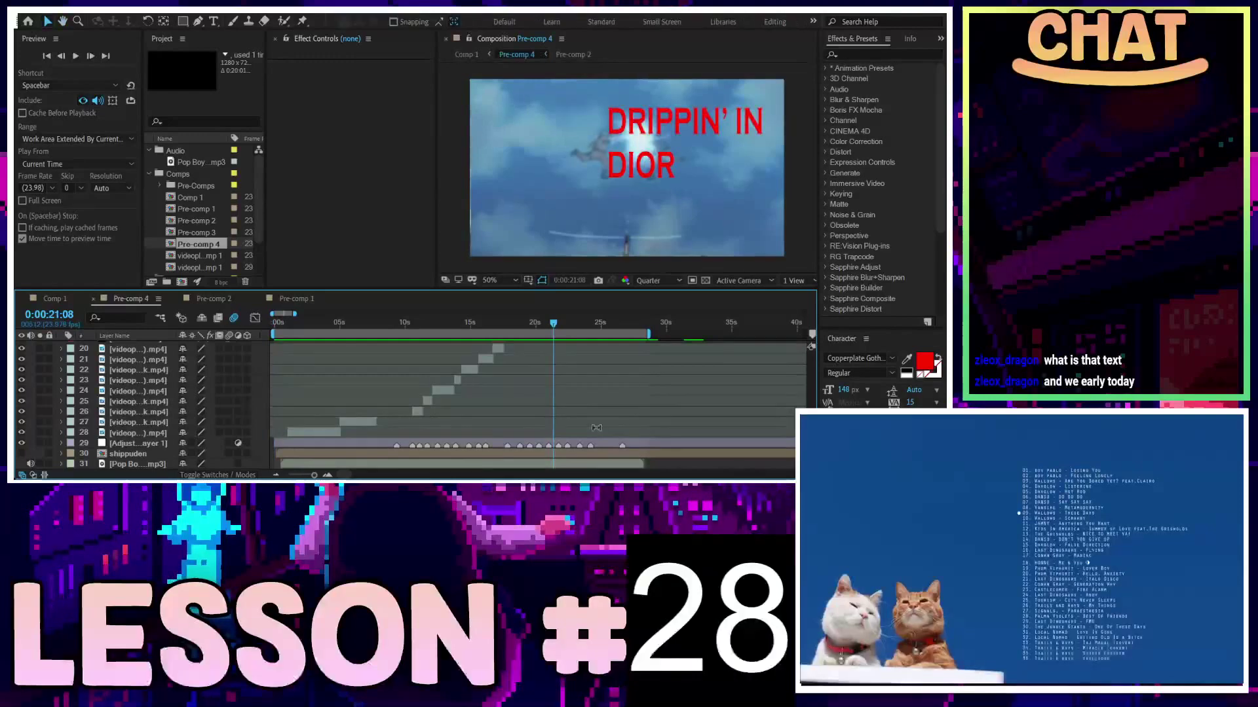
scroll(503, 400, "up", 3)
scroll(503, 400, "up", 3)
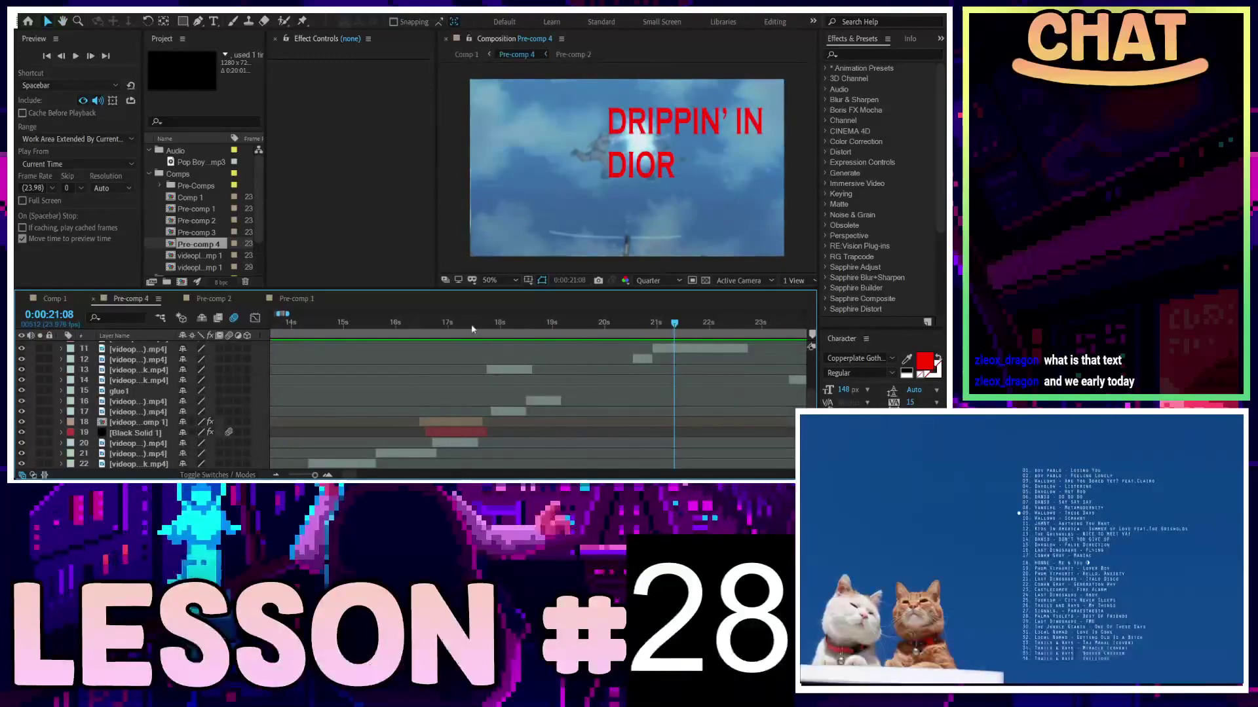
left_click(423, 324)
left_click_drag(423, 332, 467, 333)
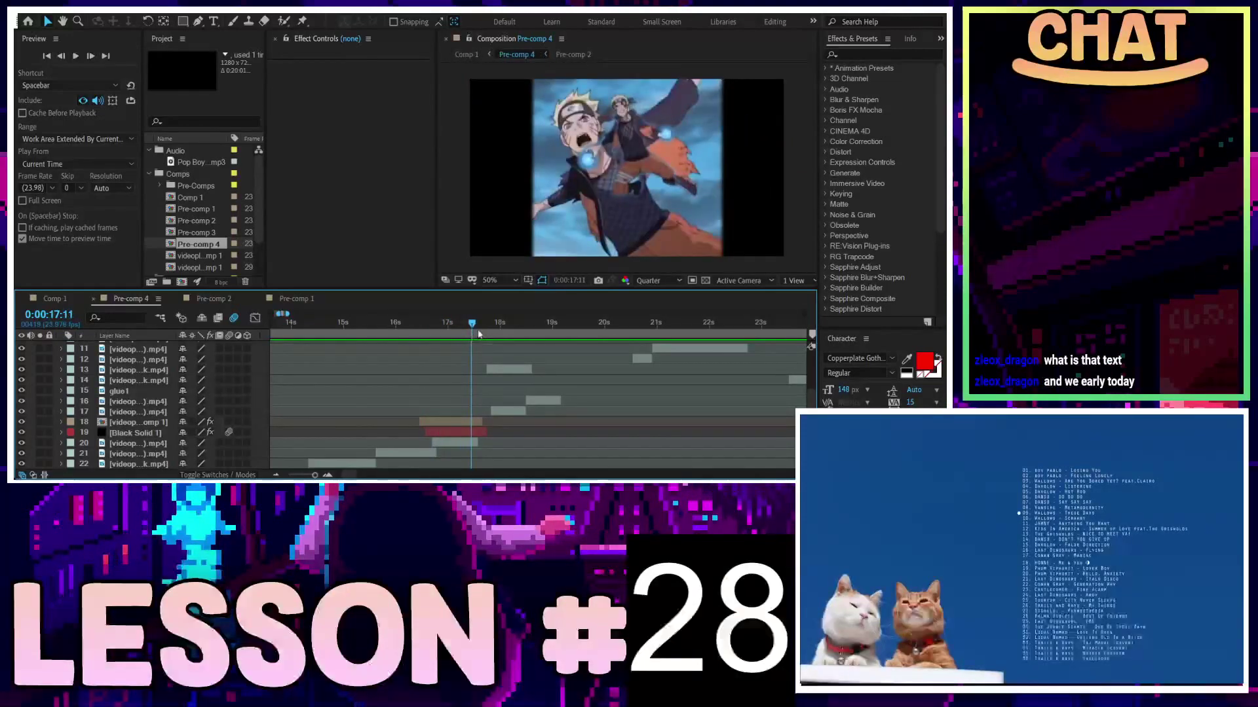
mouse_move(472, 332)
left_mouse_down()
mouse_move(516, 335)
mouse_move(498, 335)
left_mouse_up()
Move the video clip from layer 13 down to layer 17 in the stack
scroll(502, 388, "up", 3)
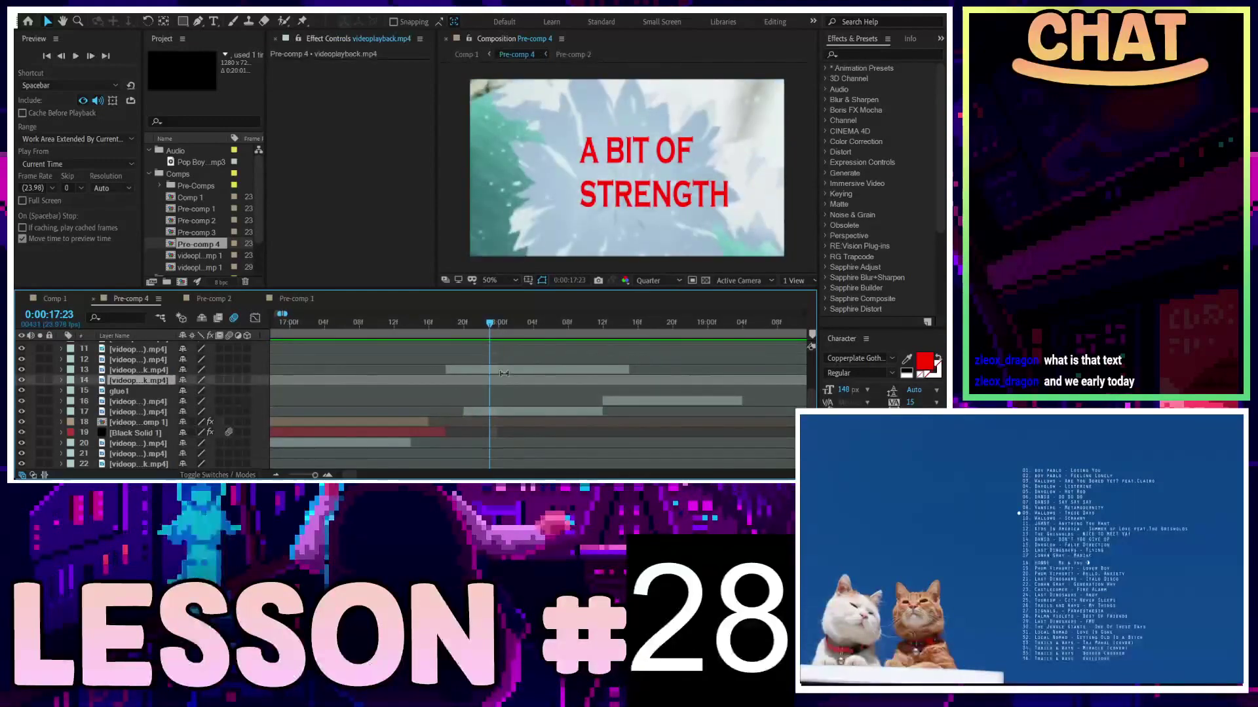
left_click(141, 370)
left_click_drag(126, 370, 470, 406)
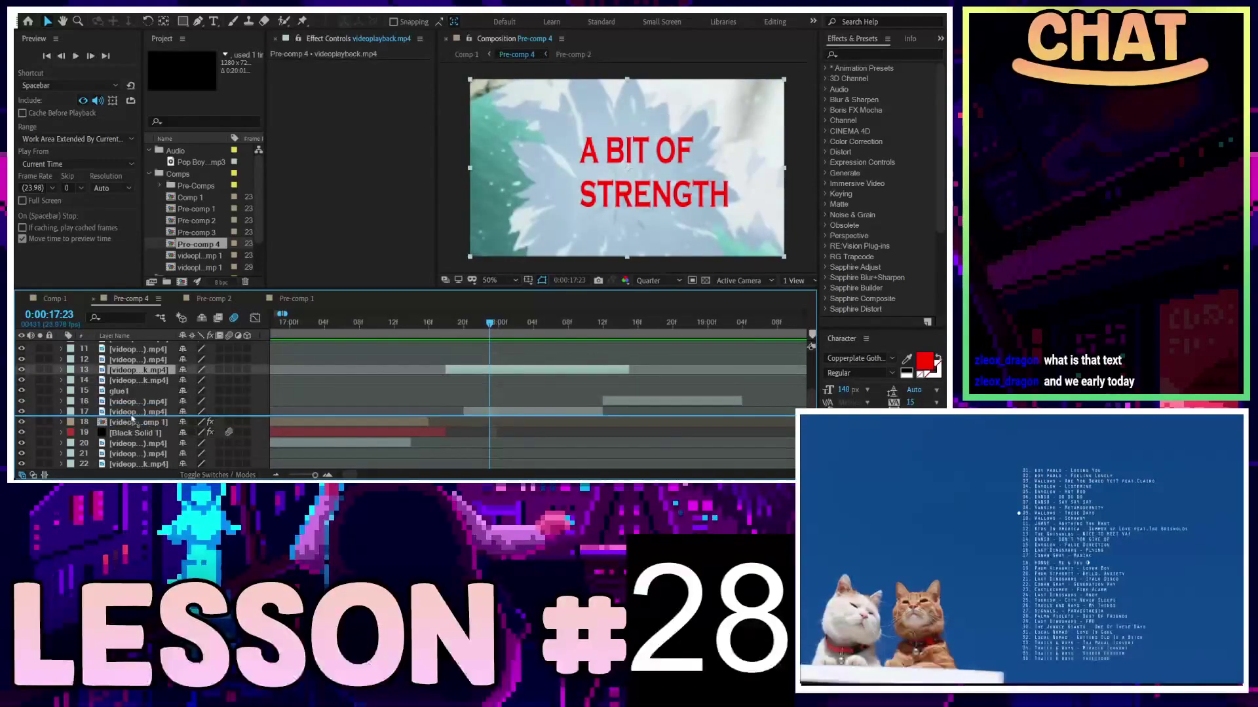
left_click(206, 299)
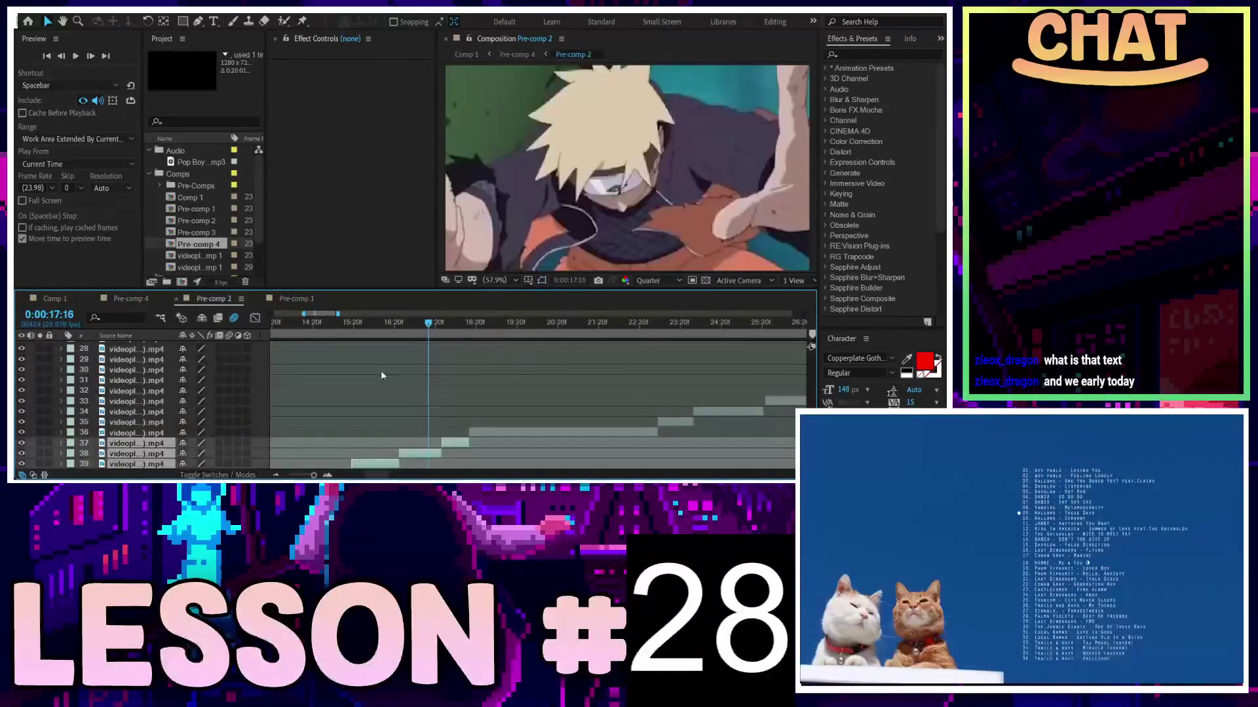
mouse_move(427, 324)
left_mouse_down()
mouse_move(851, 339)
mouse_move(837, 339)
left_mouse_up()
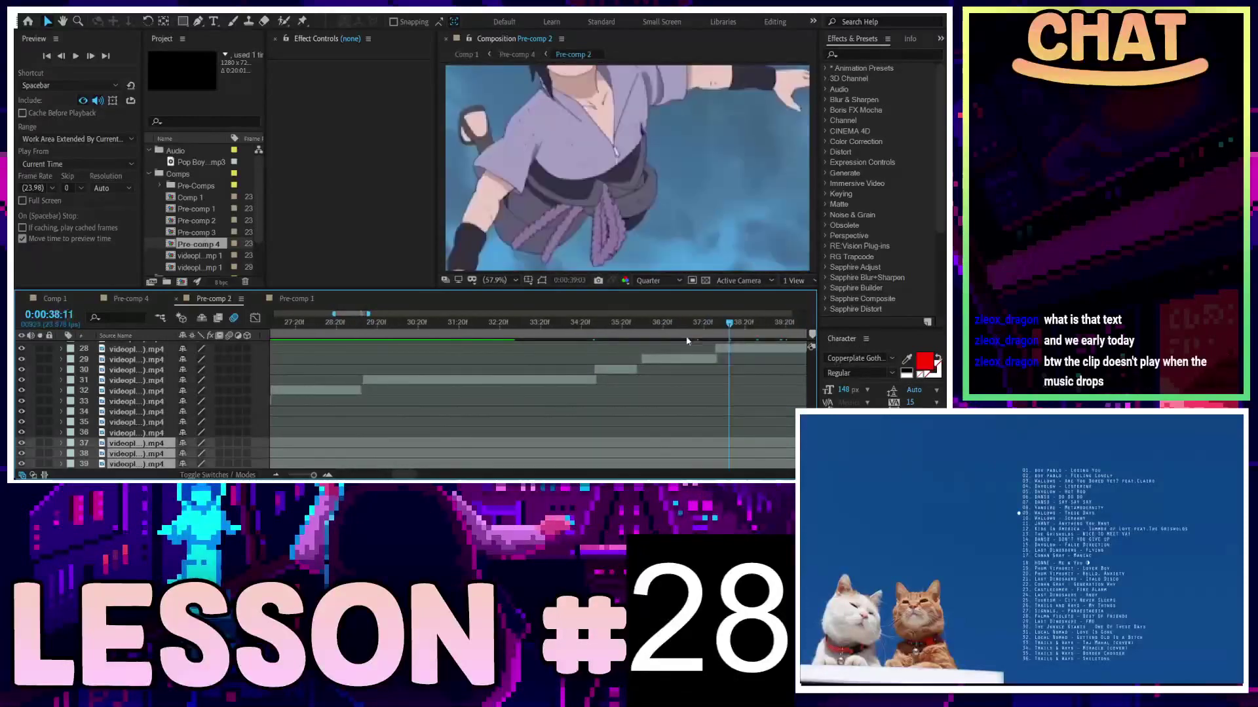
mouse_move(701, 338)
left_mouse_down()
mouse_move(451, 349)
mouse_move(604, 345)
left_mouse_up()
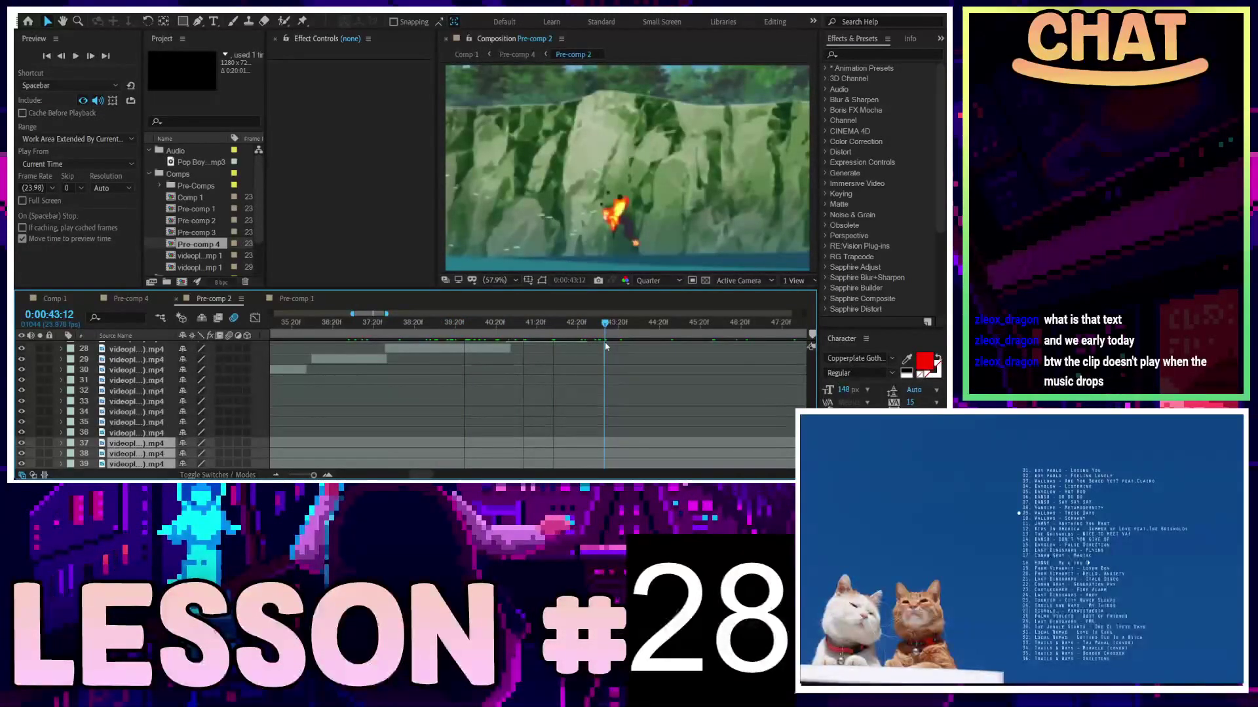
left_click(53, 299)
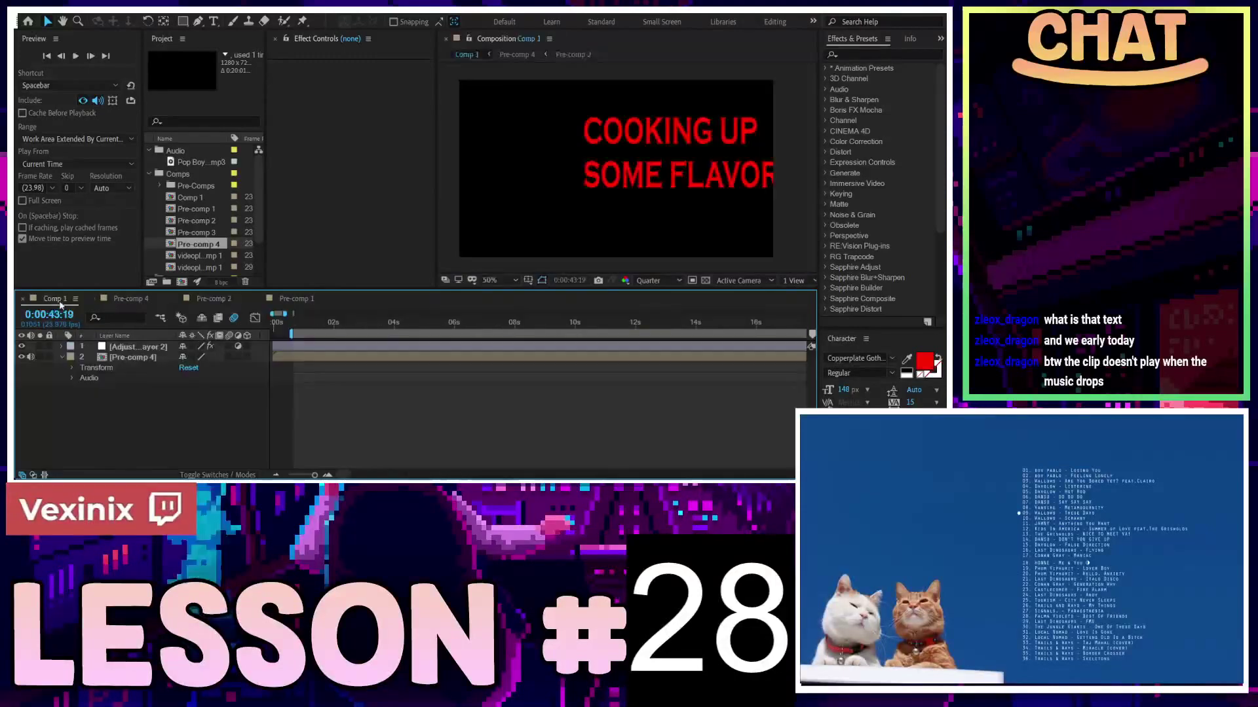
left_click(131, 299)
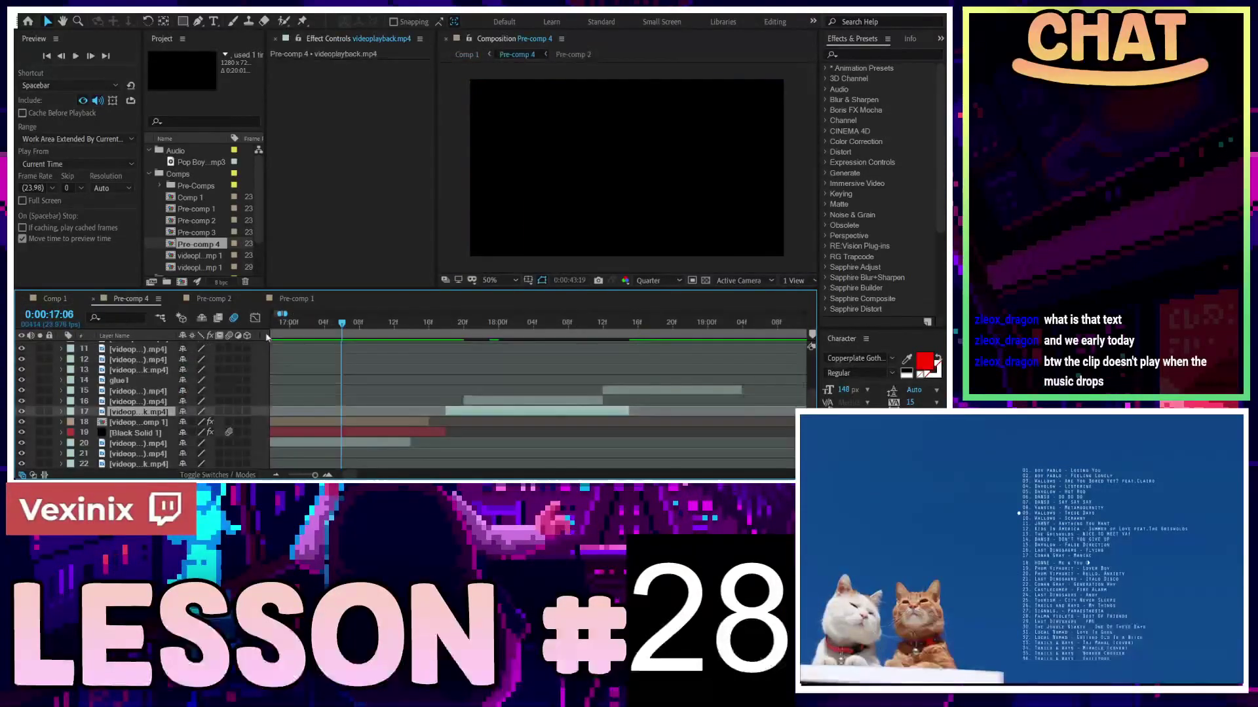
scroll(420, 393, "down", 3, "alt")
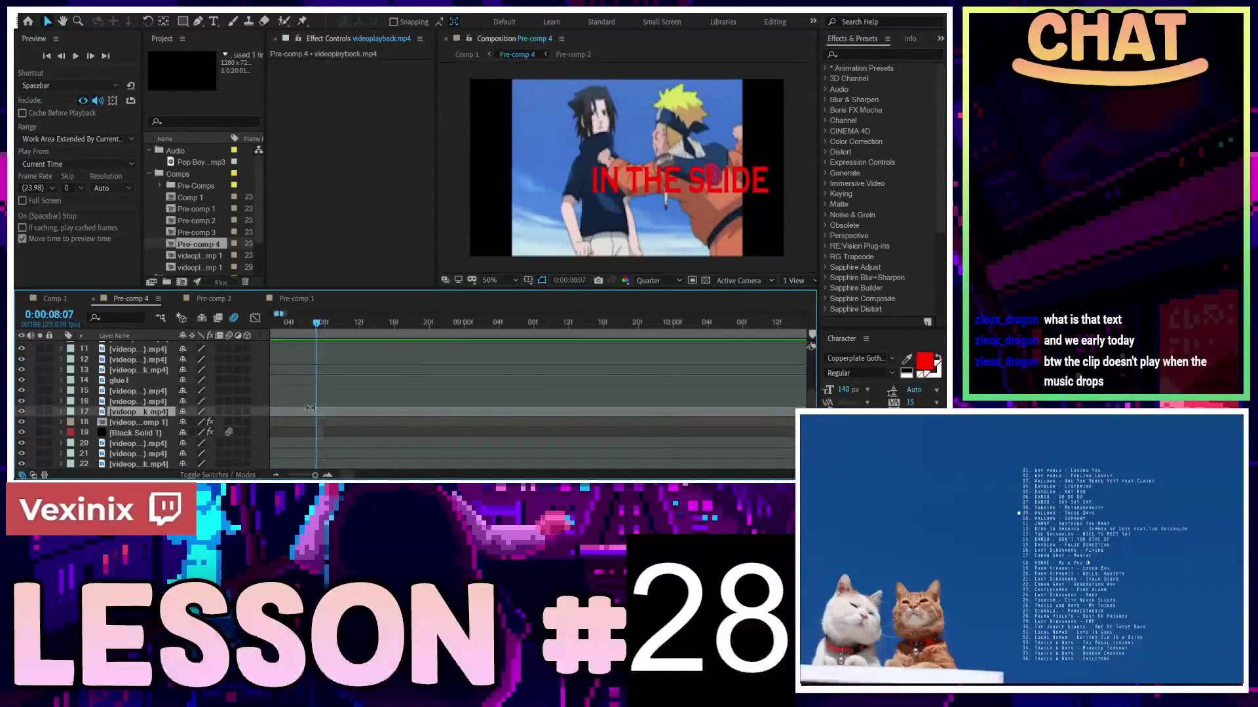
left_click(310, 322)
scroll(378, 413, "down", 3)
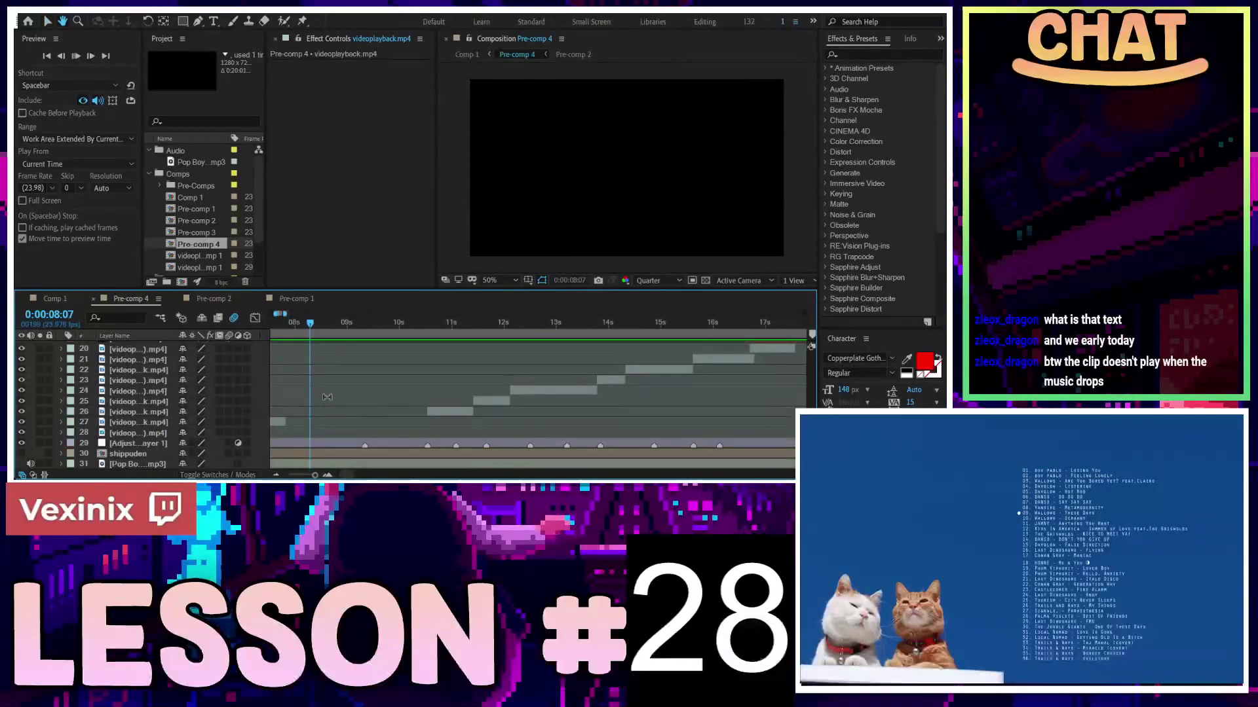
key("space")
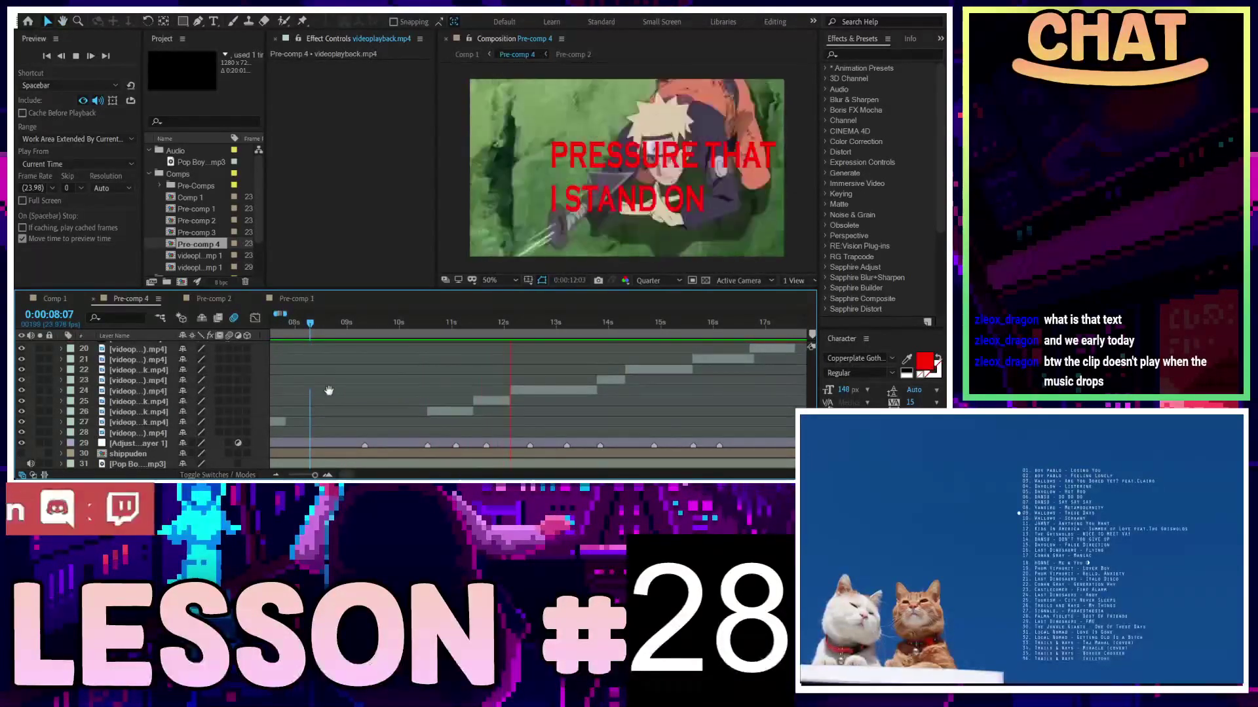
key("space")
left_click(221, 300)
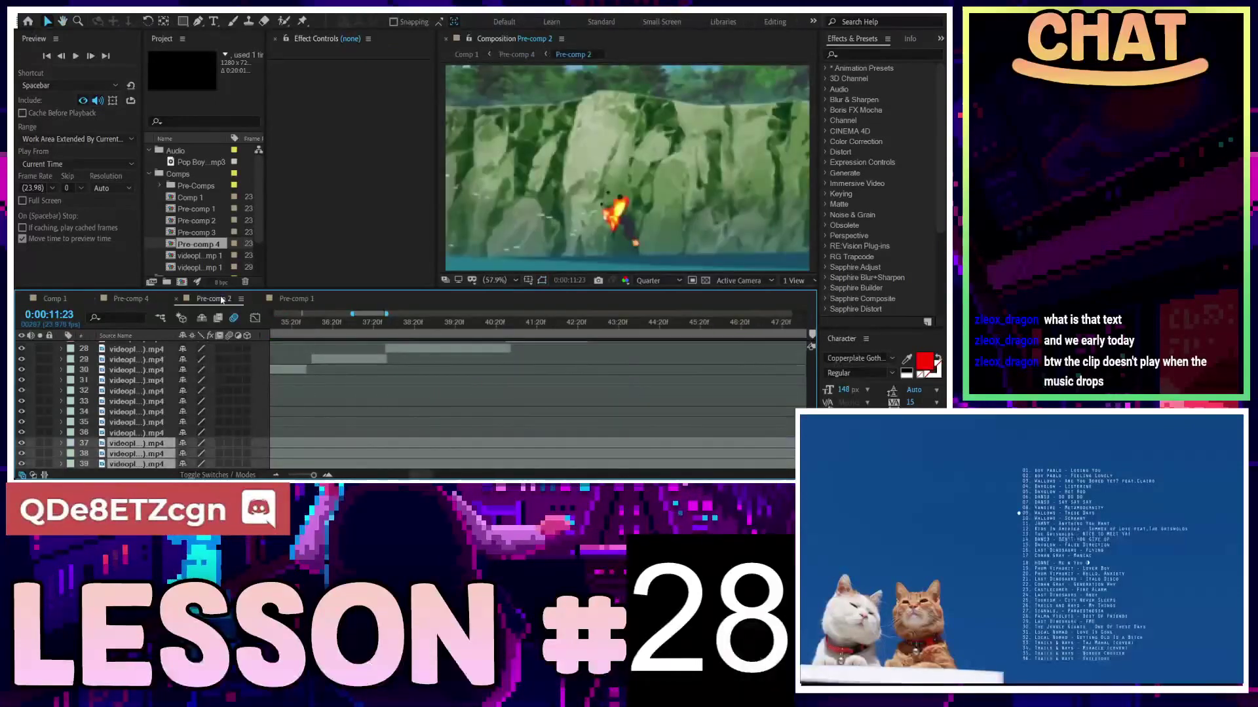
left_click(296, 300)
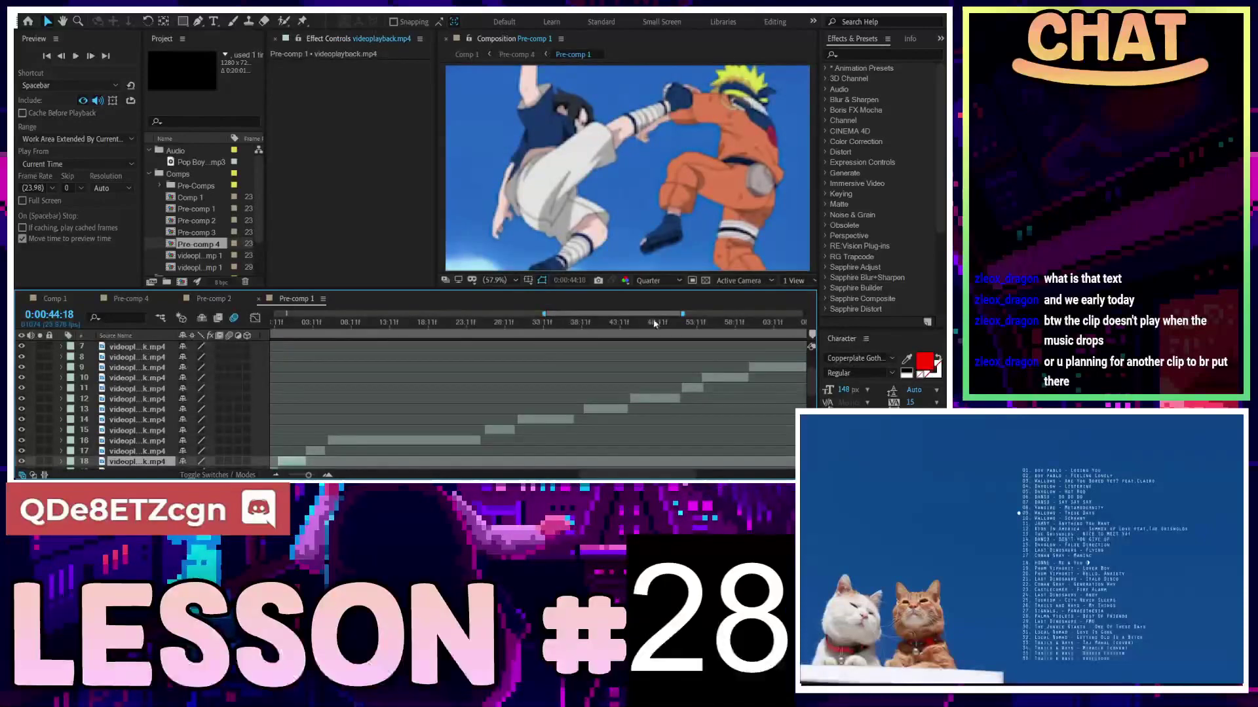
scroll(461, 414, "down", 3)
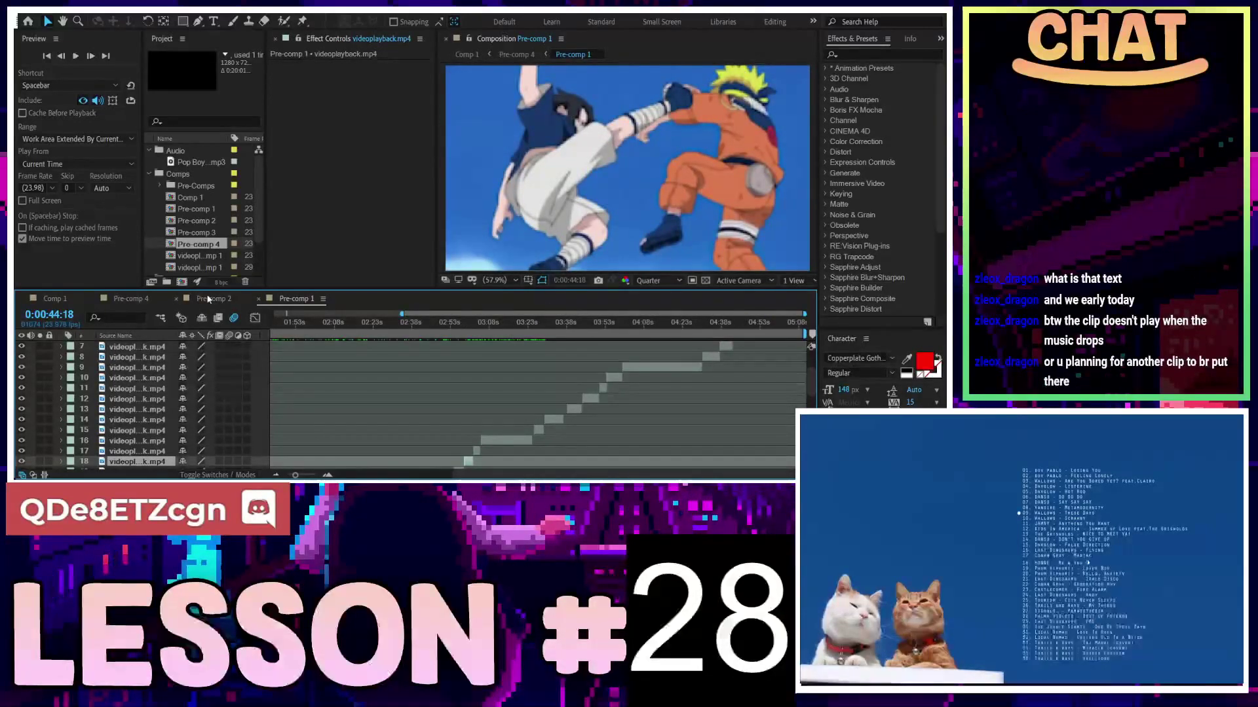
left_click(209, 299)
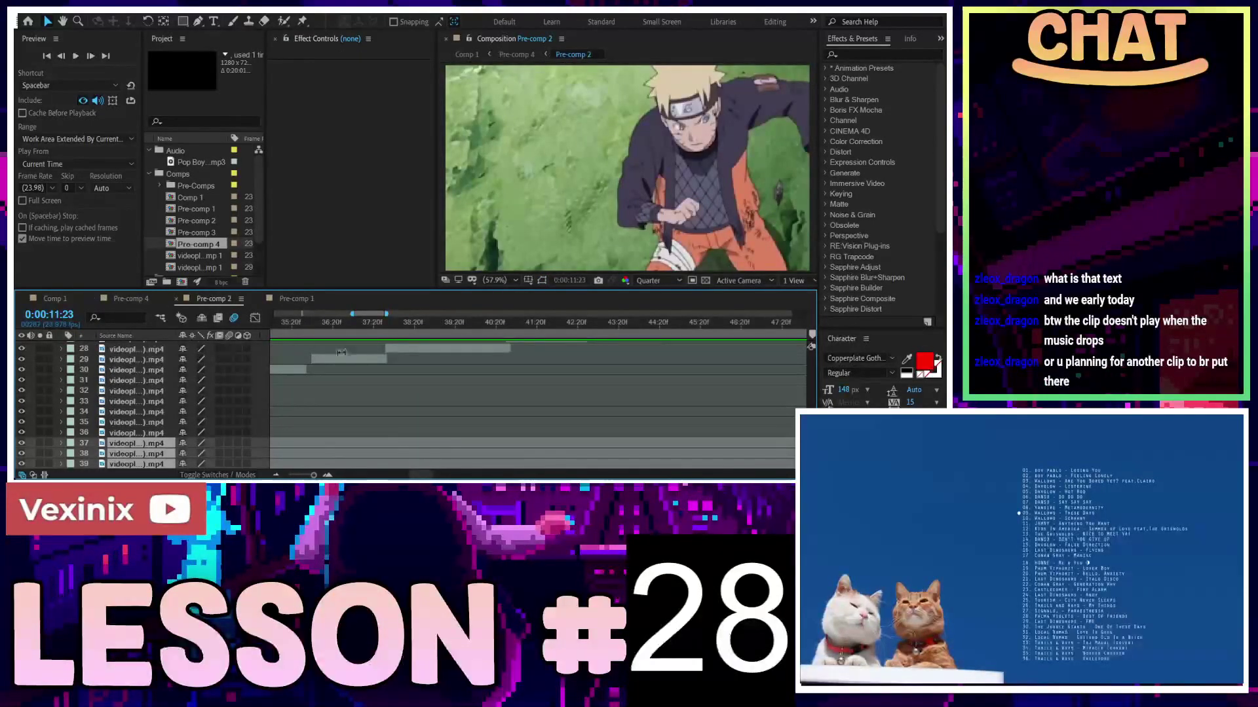
Scrub Pre-comp 2's later clips back to about 43 seconds and select the layer 26 clip
left_click_drag(407, 329, 700, 325)
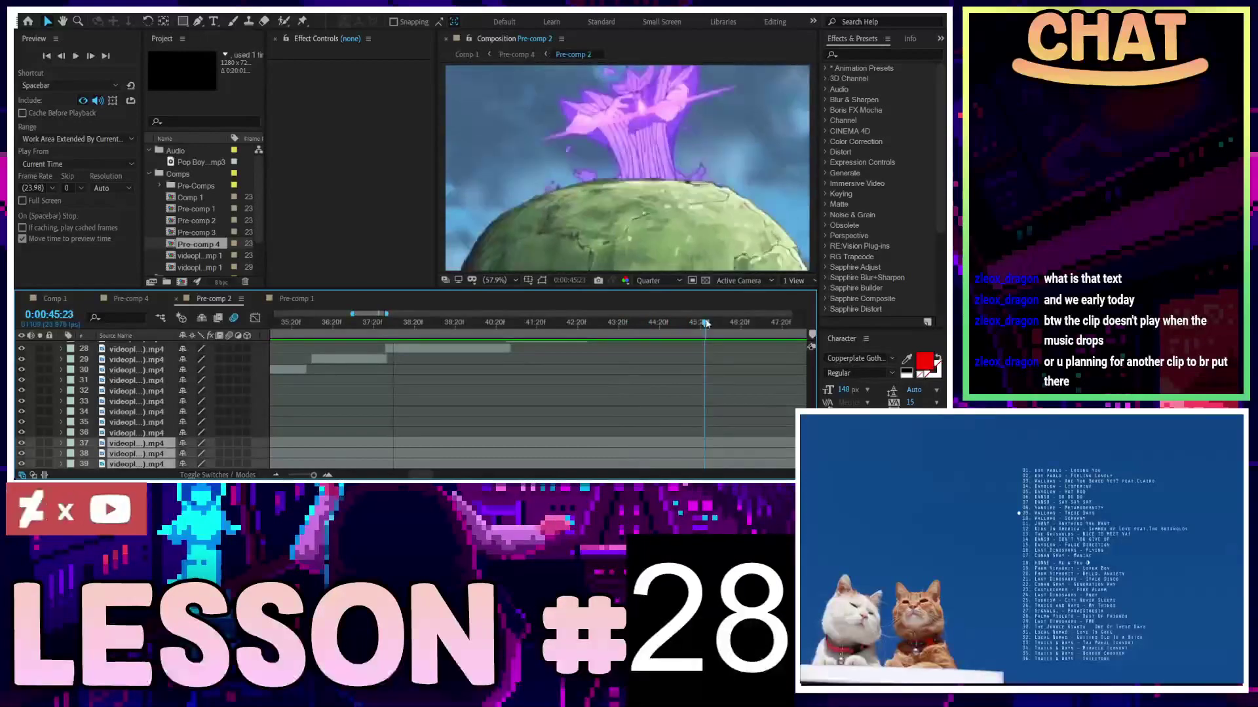
mouse_move(700, 325)
left_mouse_down()
mouse_move(622, 330)
mouse_move(640, 338)
left_mouse_up()
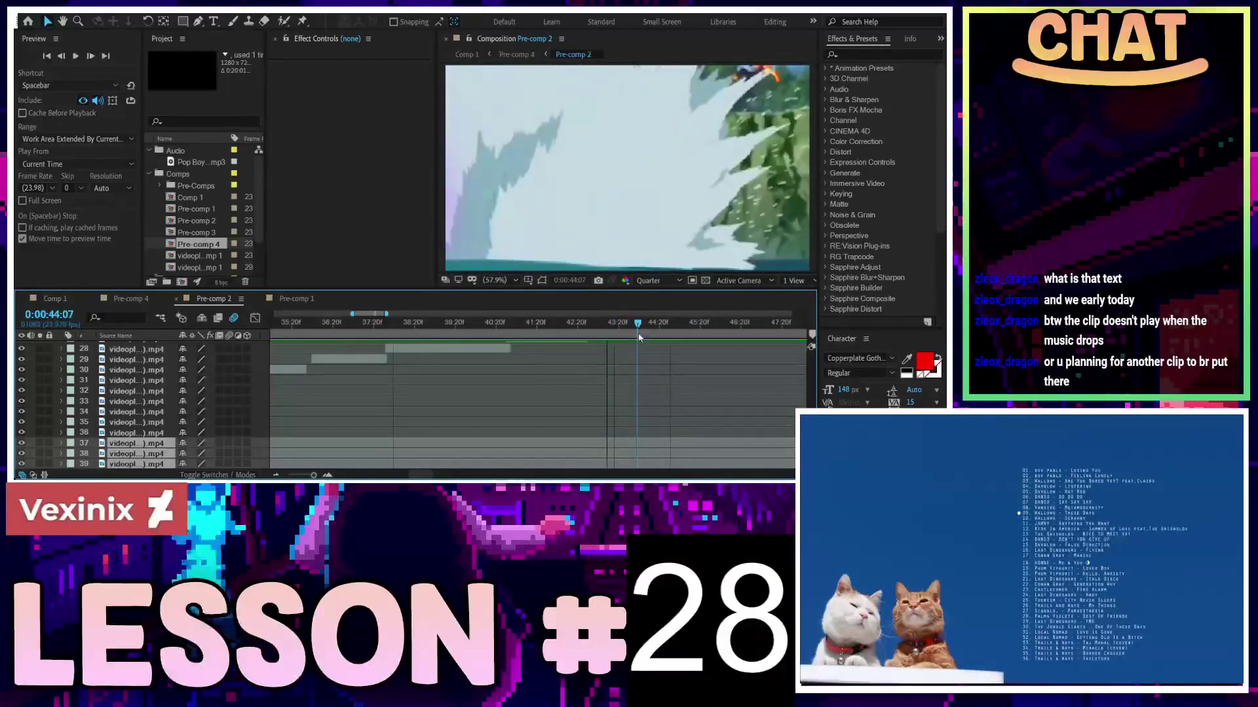
scroll(666, 394, "up", 2)
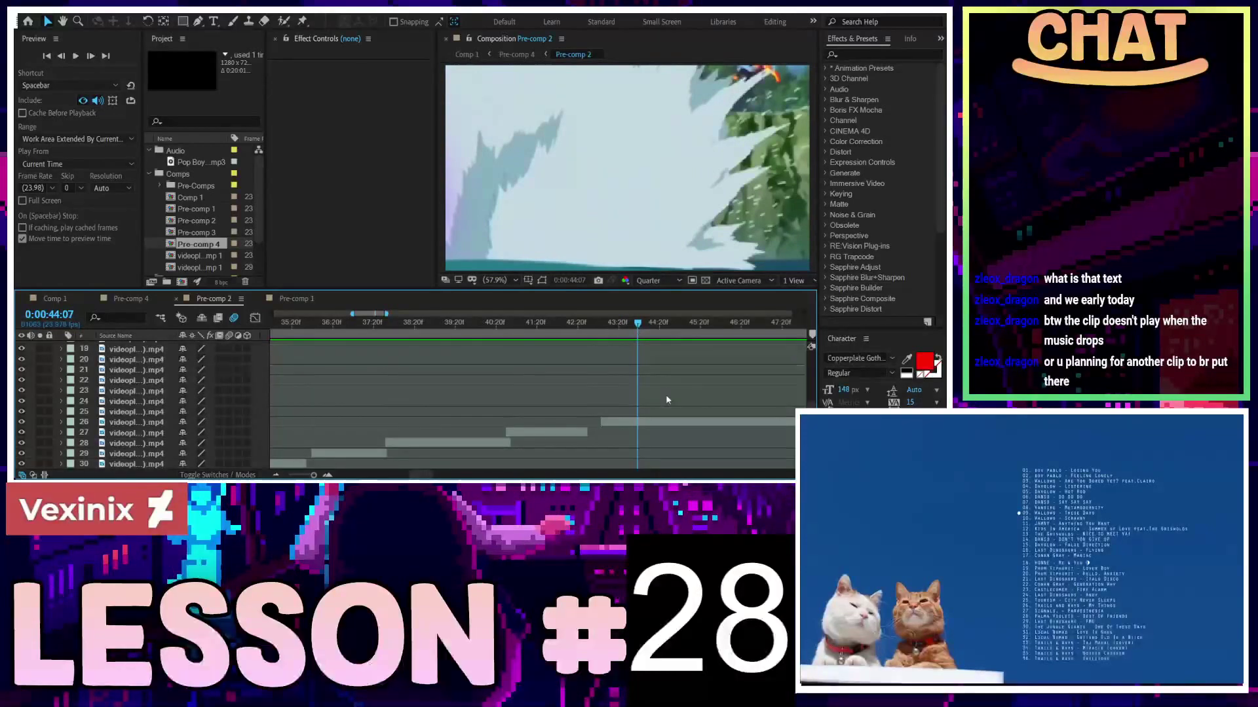
scroll(653, 443, "up", 2)
left_click(648, 454)
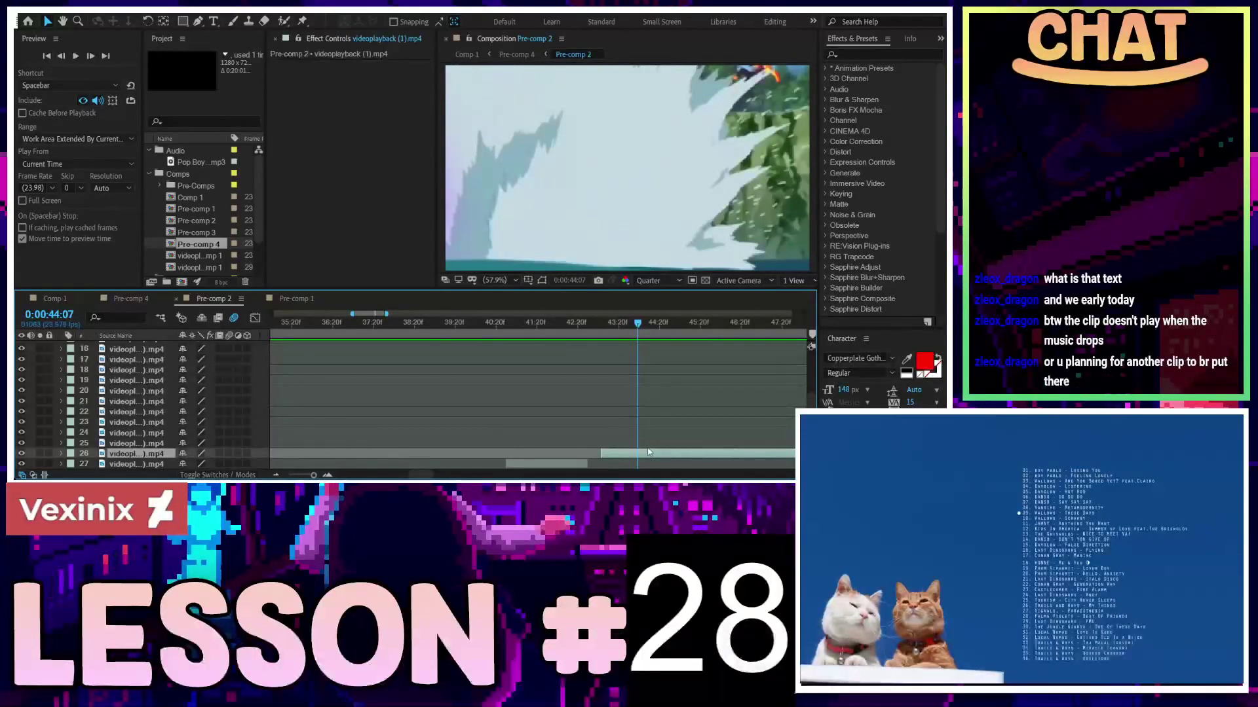
Scrub to just before the 50-second mark, then return to Pre-comp 4
scroll(629, 393, "down", 3)
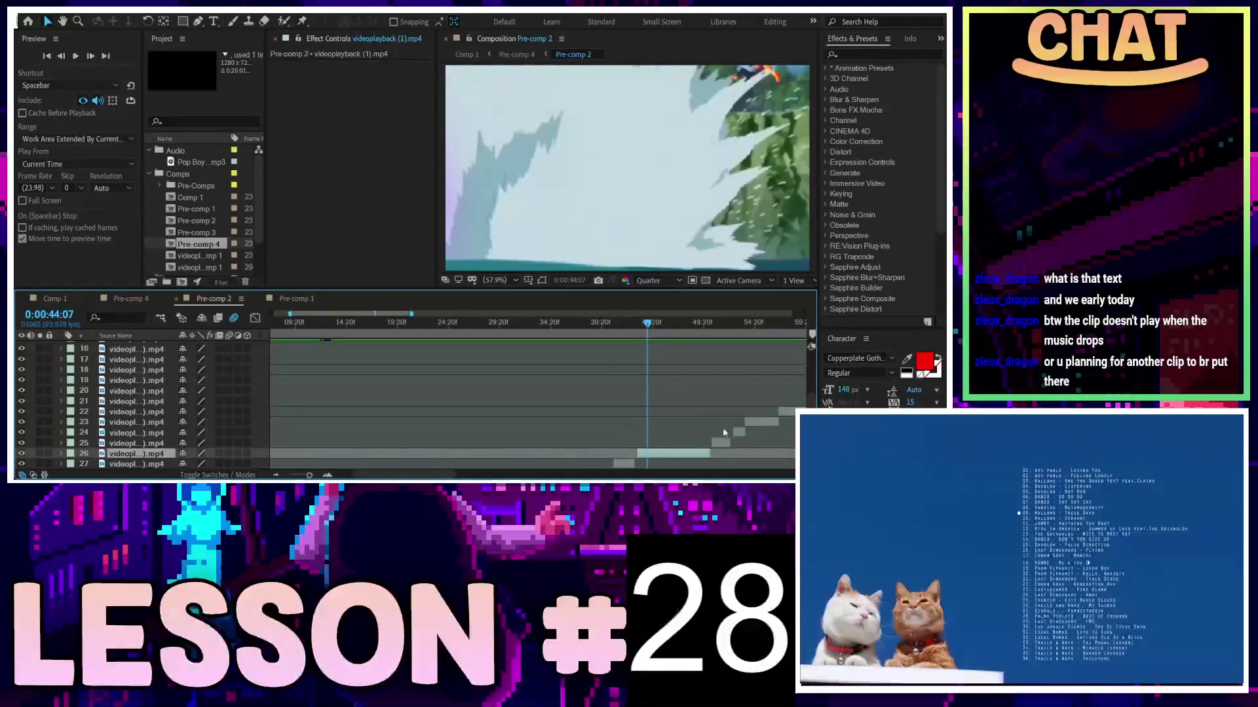
mouse_move(577, 331)
left_mouse_down()
mouse_move(700, 345)
mouse_move(687, 353)
left_mouse_up()
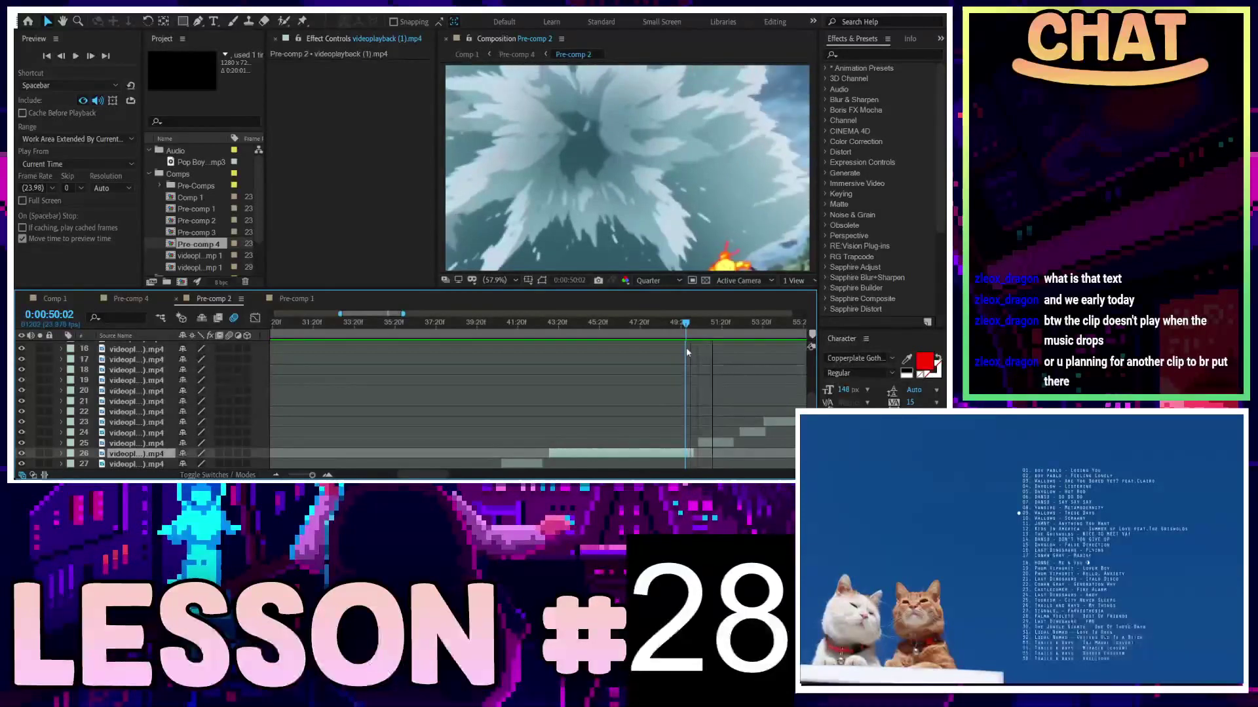
left_click_drag(687, 352, 687, 353)
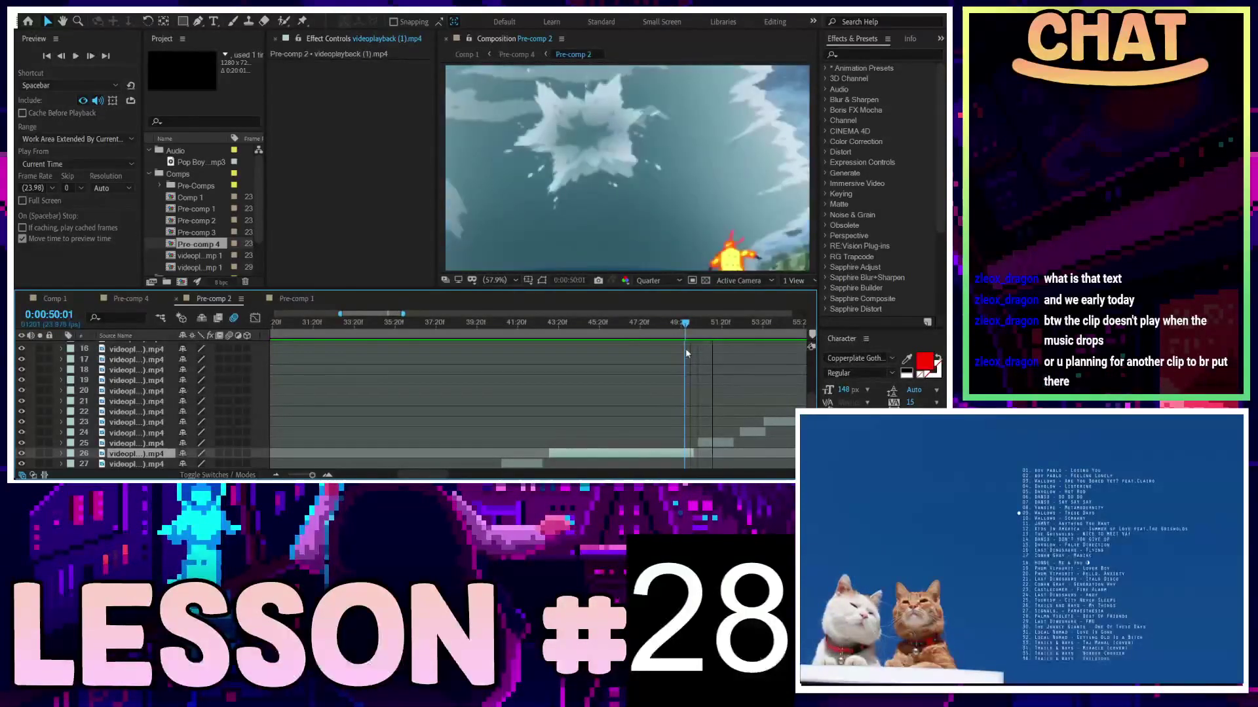
scroll(684, 383, "up", 2)
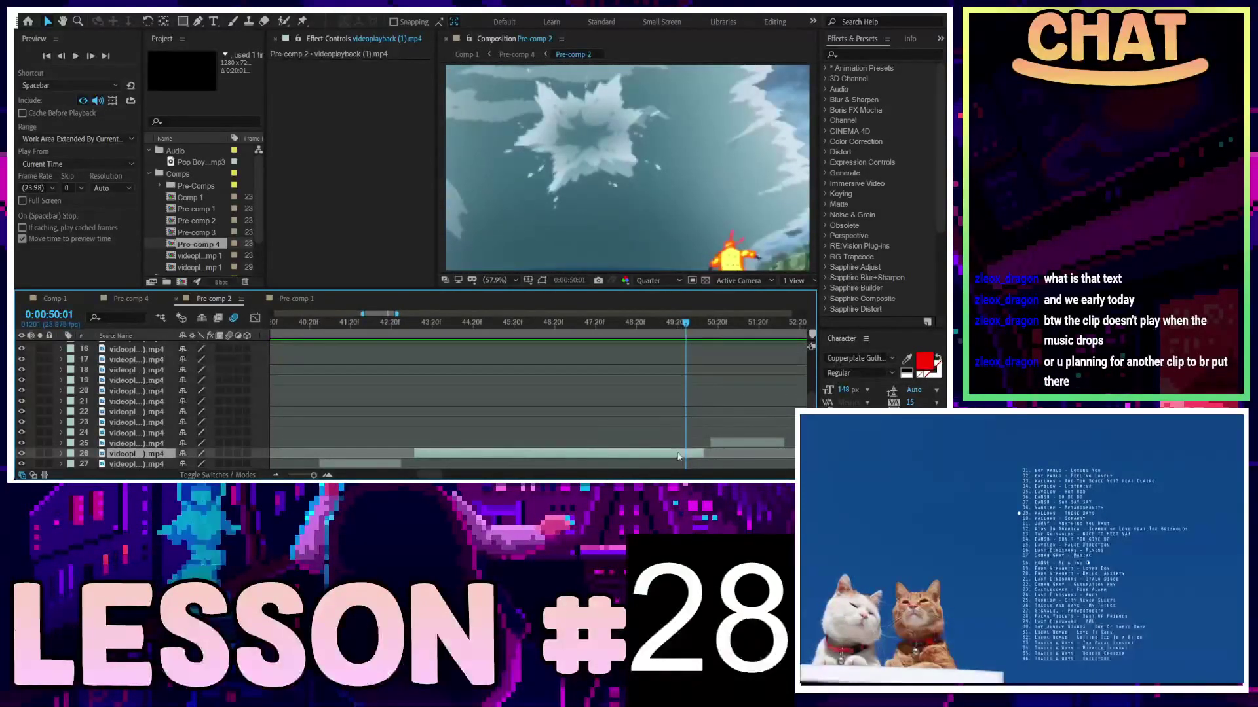
left_click(131, 298)
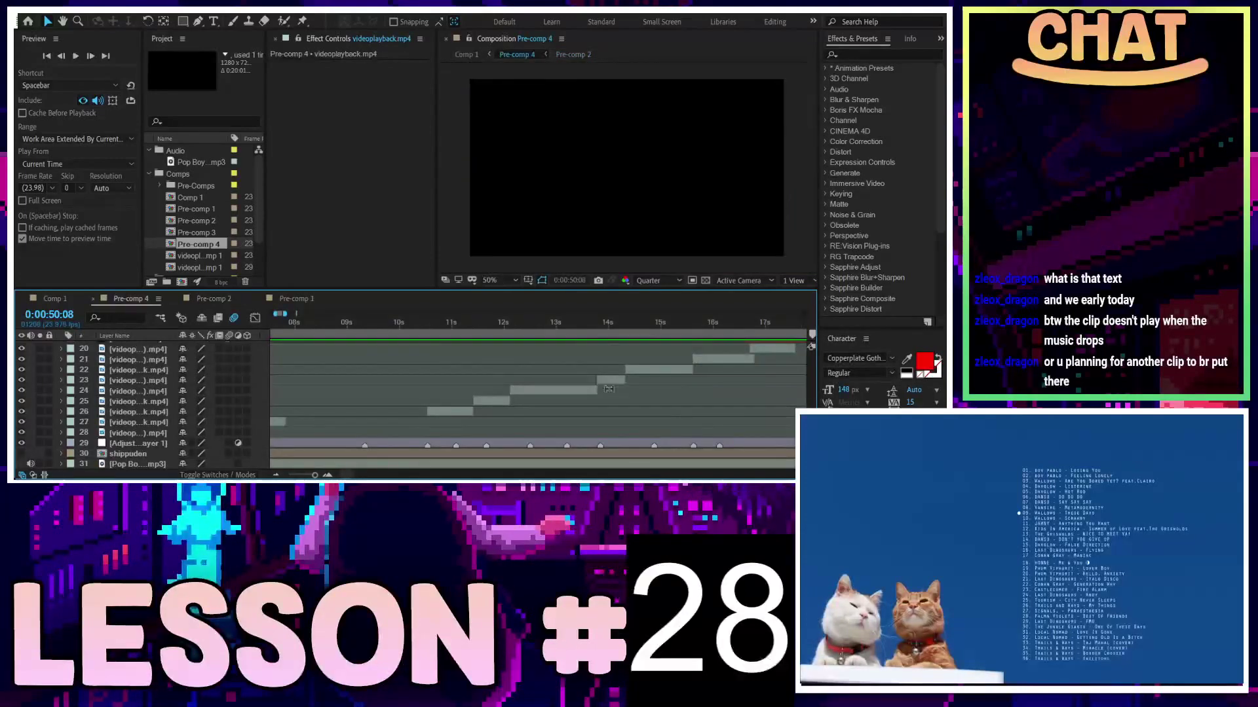
Preview Pre-comp 4, go to the 'A BIT OF STRENGTH' frame and delete the extra video layer
key("space")
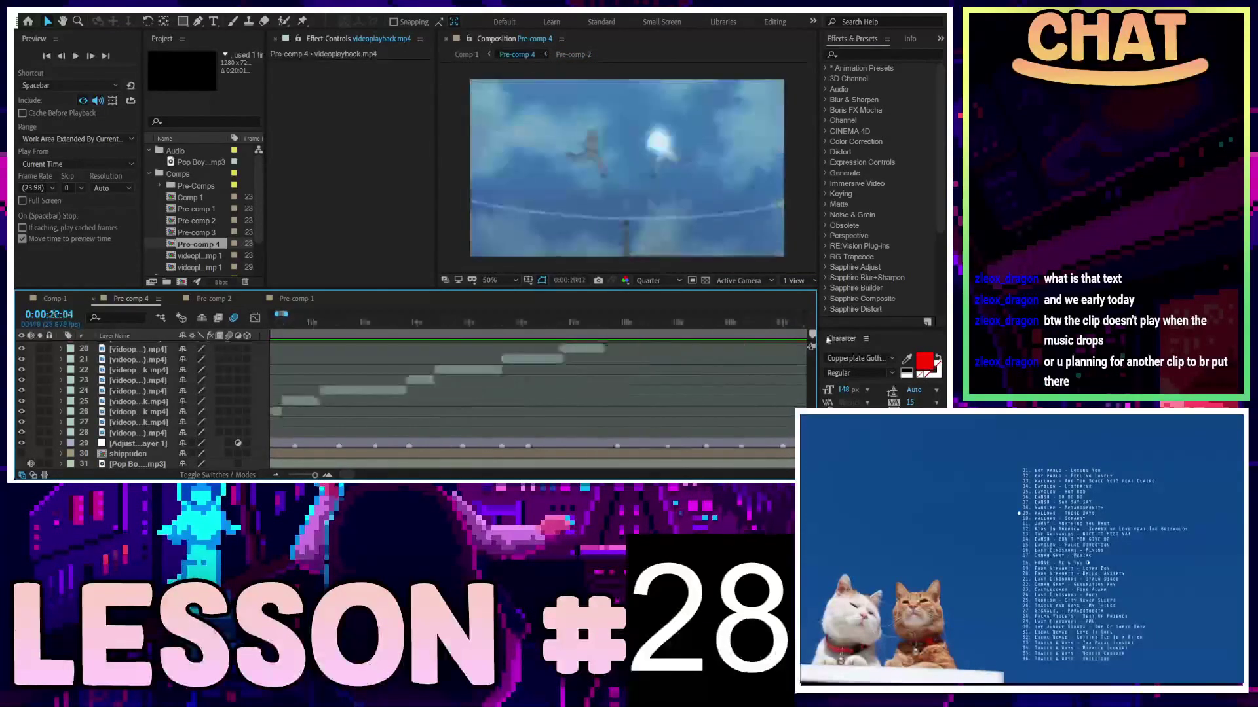
key("space")
scroll(644, 393, "up", 3)
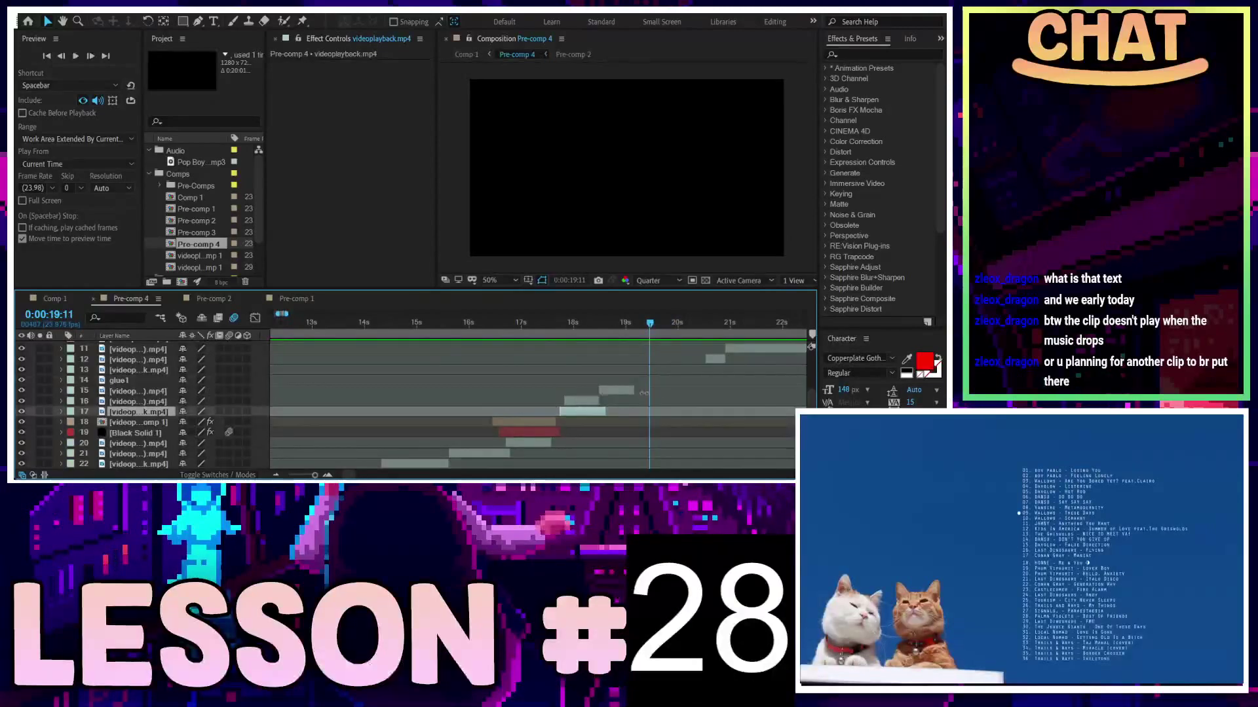
scroll(678, 373, "up", 2)
key("Page_Up")
key("Page_Up")
key("Page_Up")
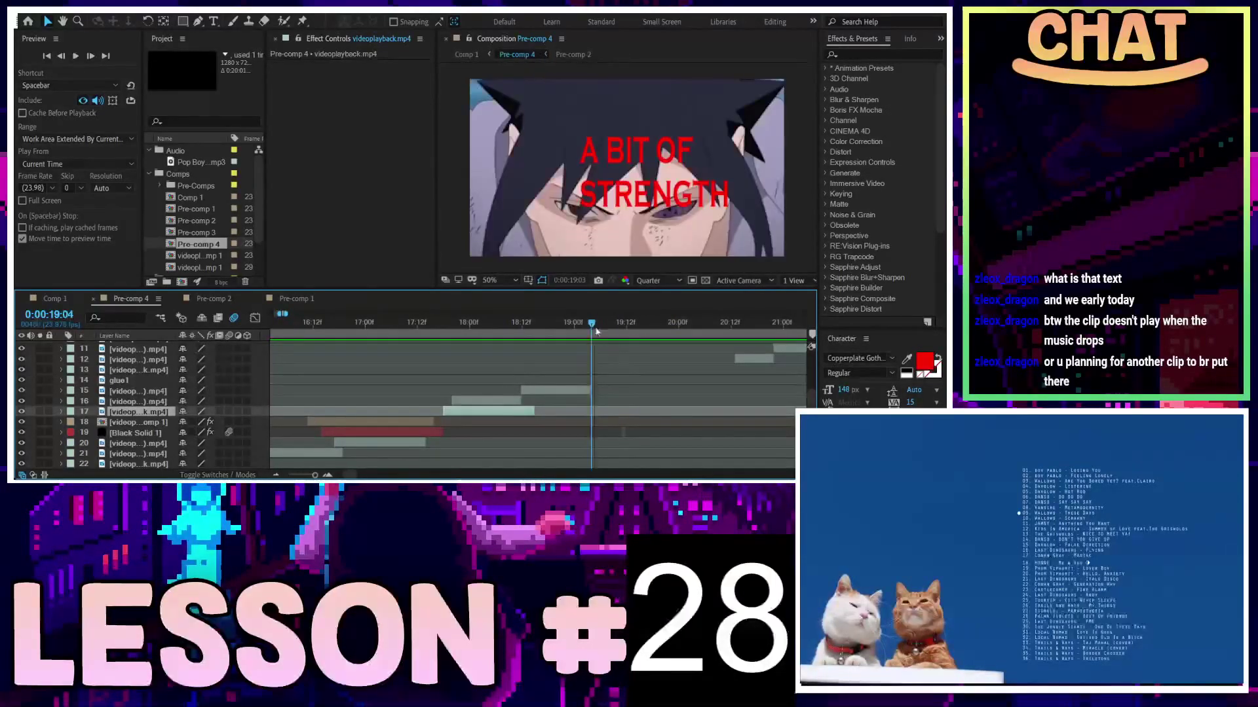
left_click(537, 394)
mouse_move(527, 334)
left_mouse_down()
mouse_move(408, 352)
mouse_move(448, 347)
left_mouse_up()
left_click(492, 404)
key("Delete")
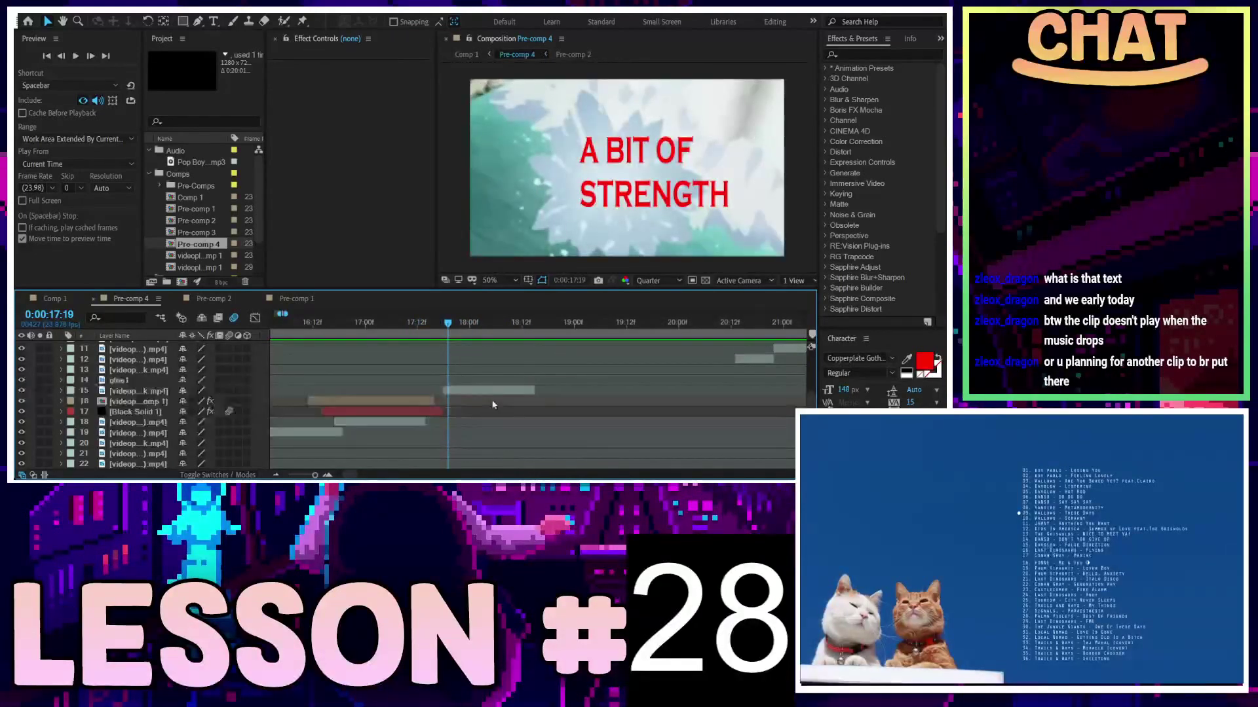
Slide layer 15's clip much earlier in time, centering the timeline on the current time
key("minus")
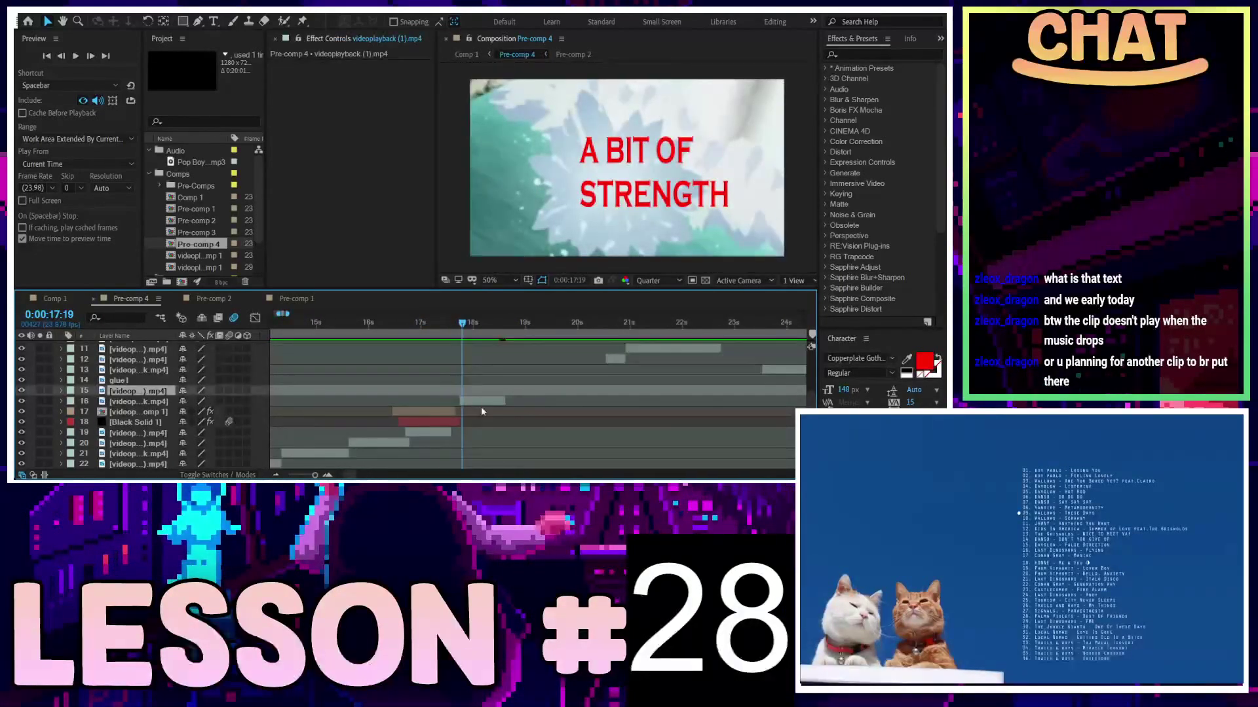
key("minus")
key("minus")
key("minus")
key("minus")
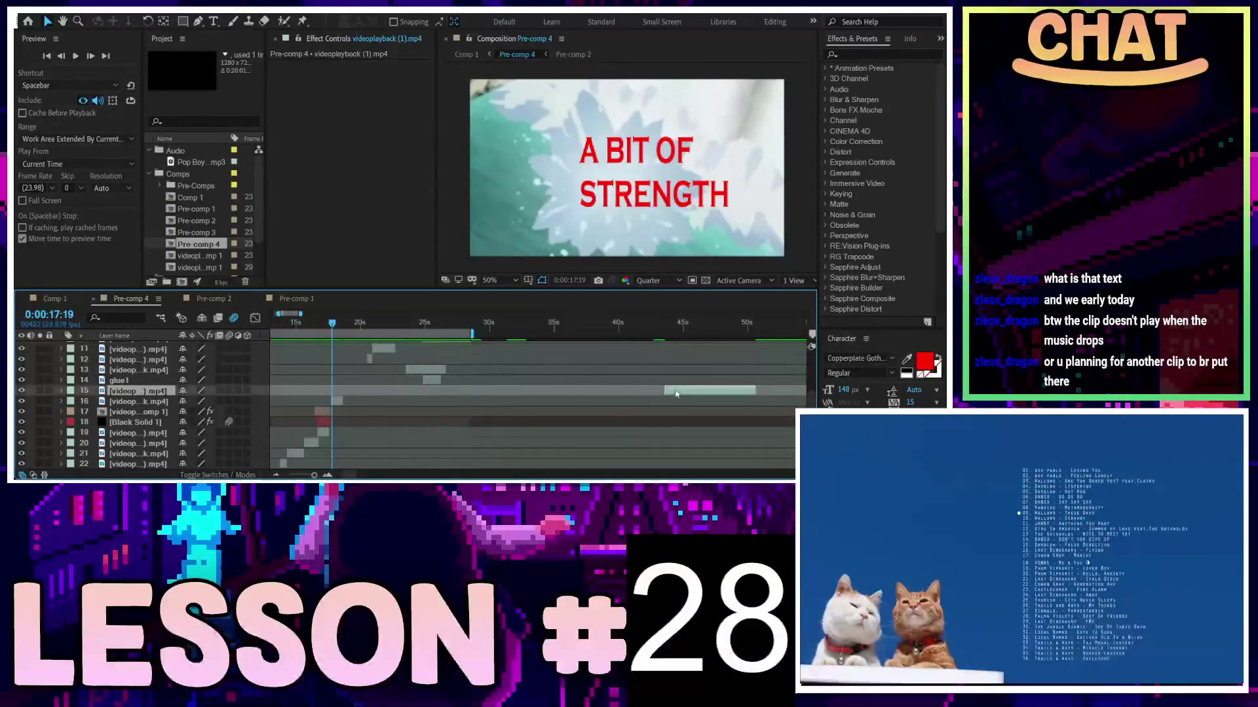
left_click_drag(669, 391, 389, 402)
key("equal")
key("equal")
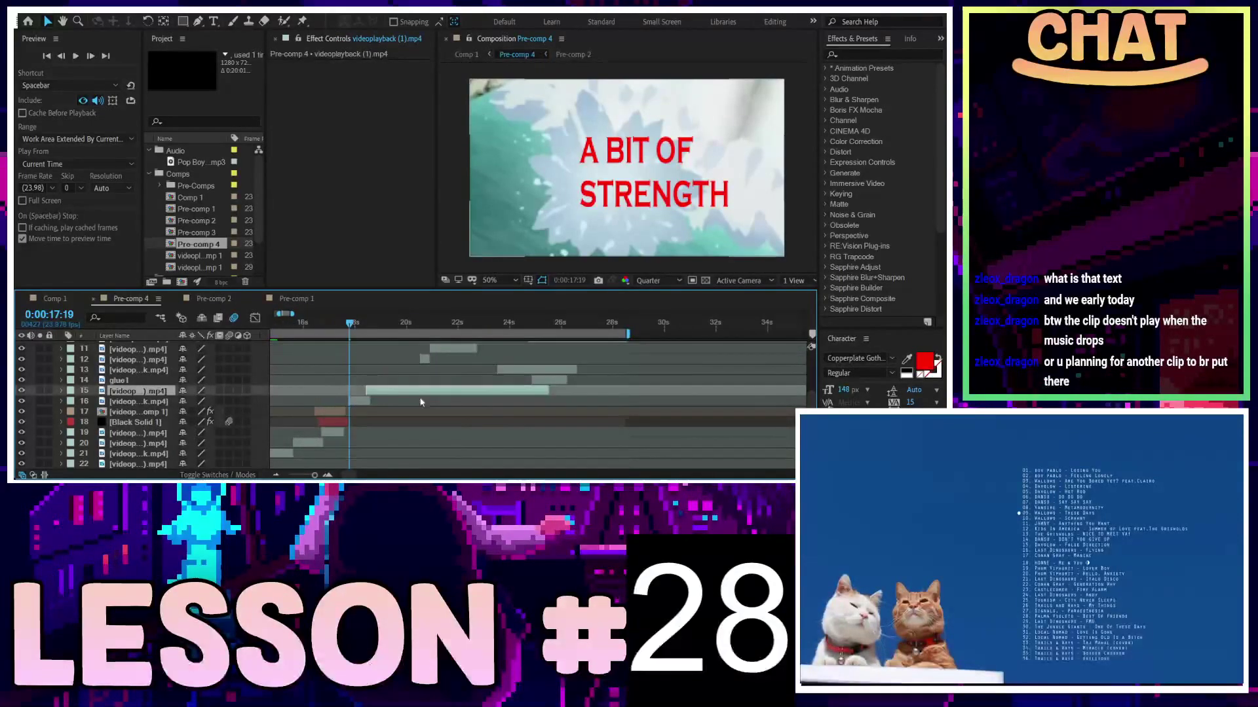
key("equal")
key("equal")
key("equal")
key("minus")
key("minus")
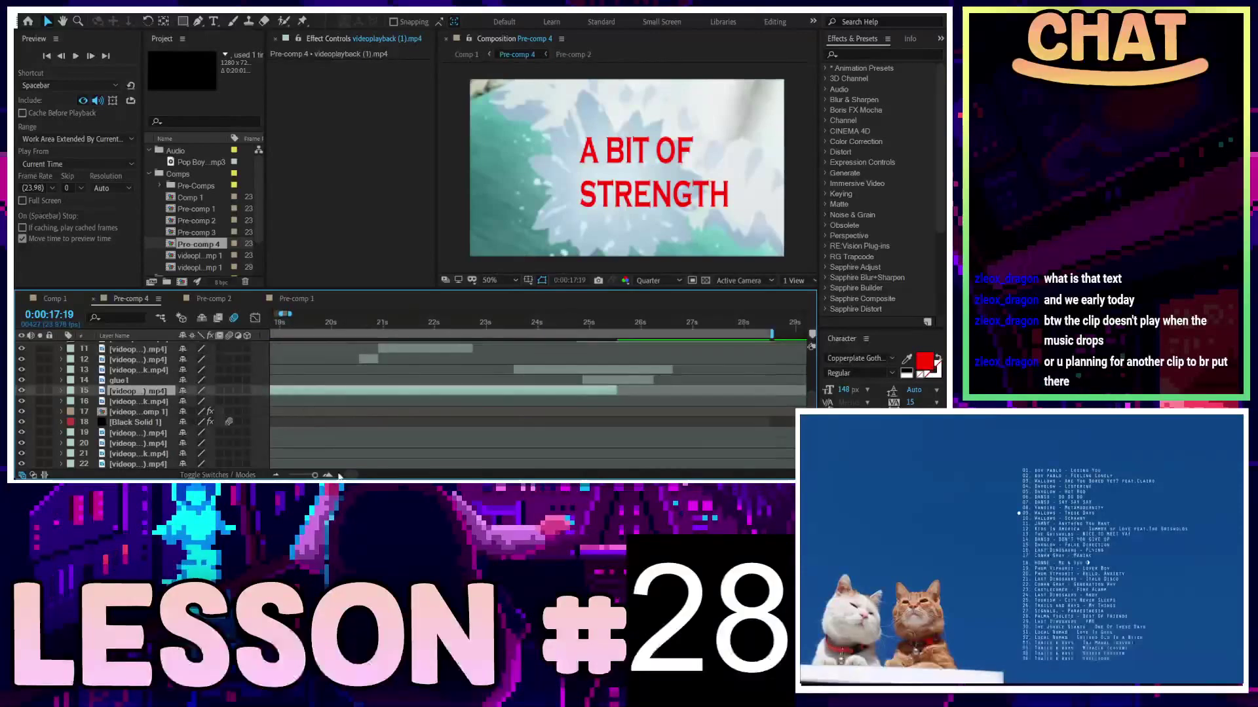
key("d")
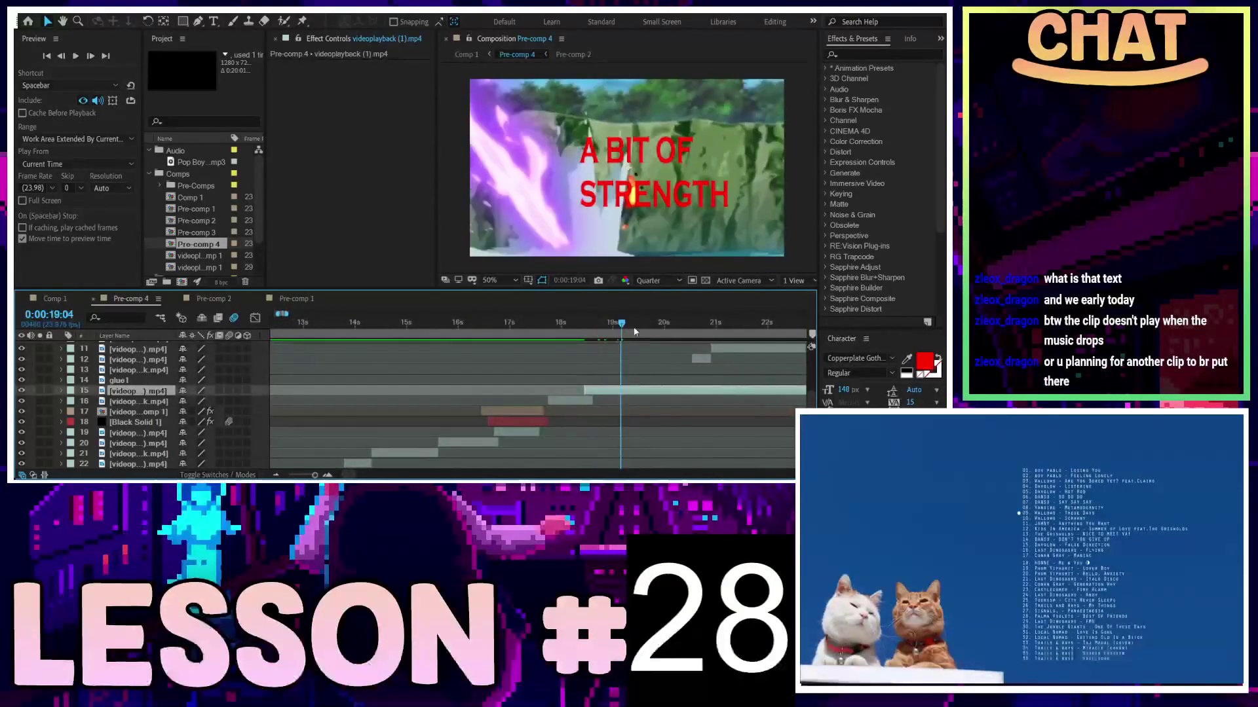
mouse_move(683, 391)
left_mouse_down()
mouse_move(405, 414)
mouse_move(437, 415)
mouse_move(423, 415)
left_mouse_up()
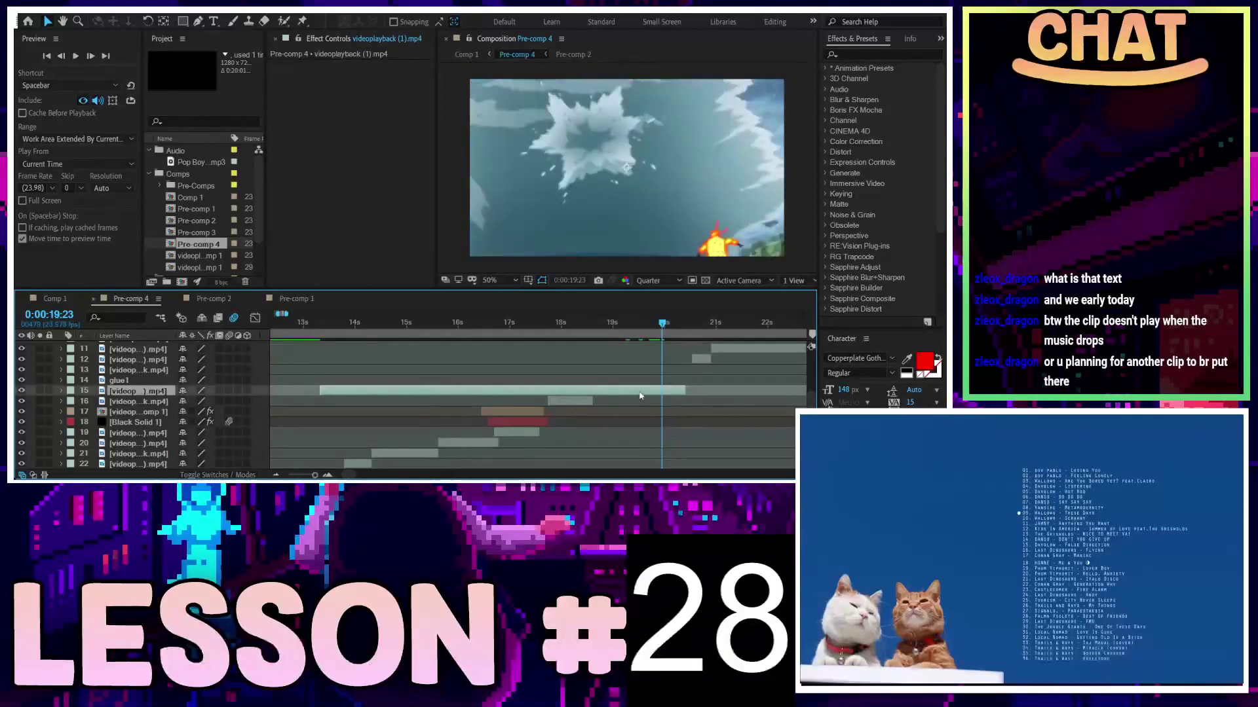
Split layer 15 at the current time, delete the unwanted piece and nudge the remainder earlier
key("equal")
key("ctrl+shift+d")
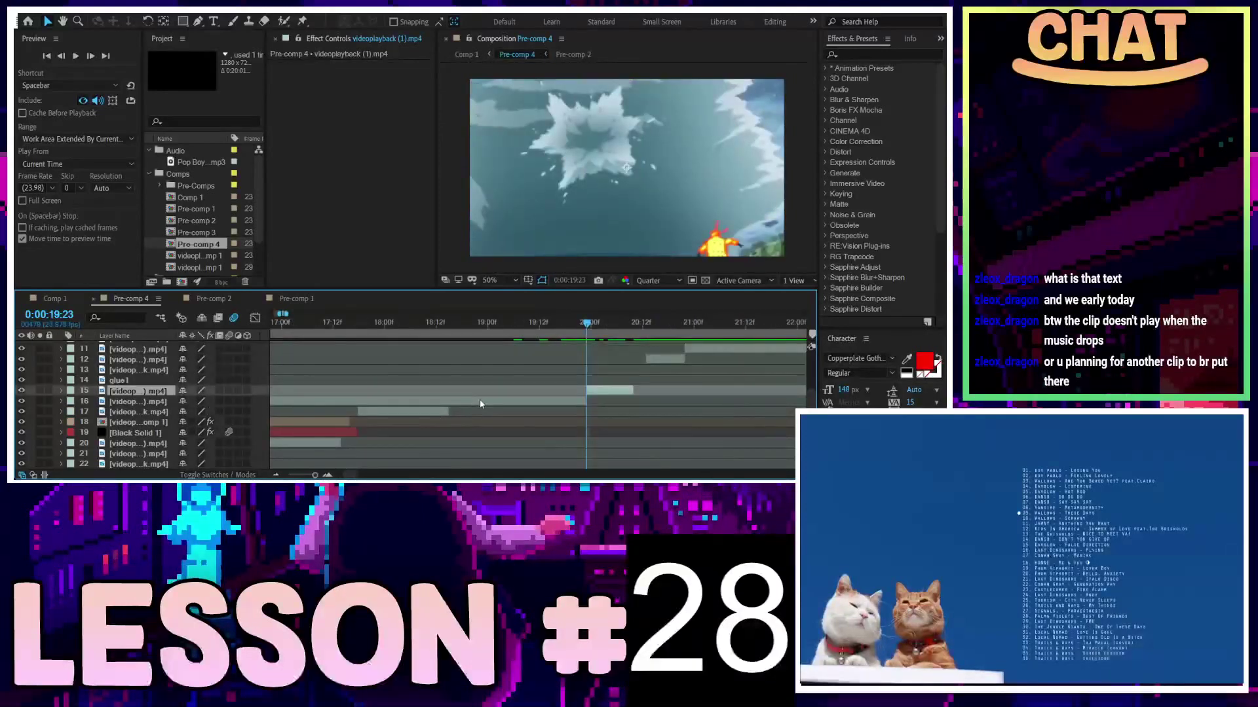
key("minus")
left_click(485, 403)
key("Delete")
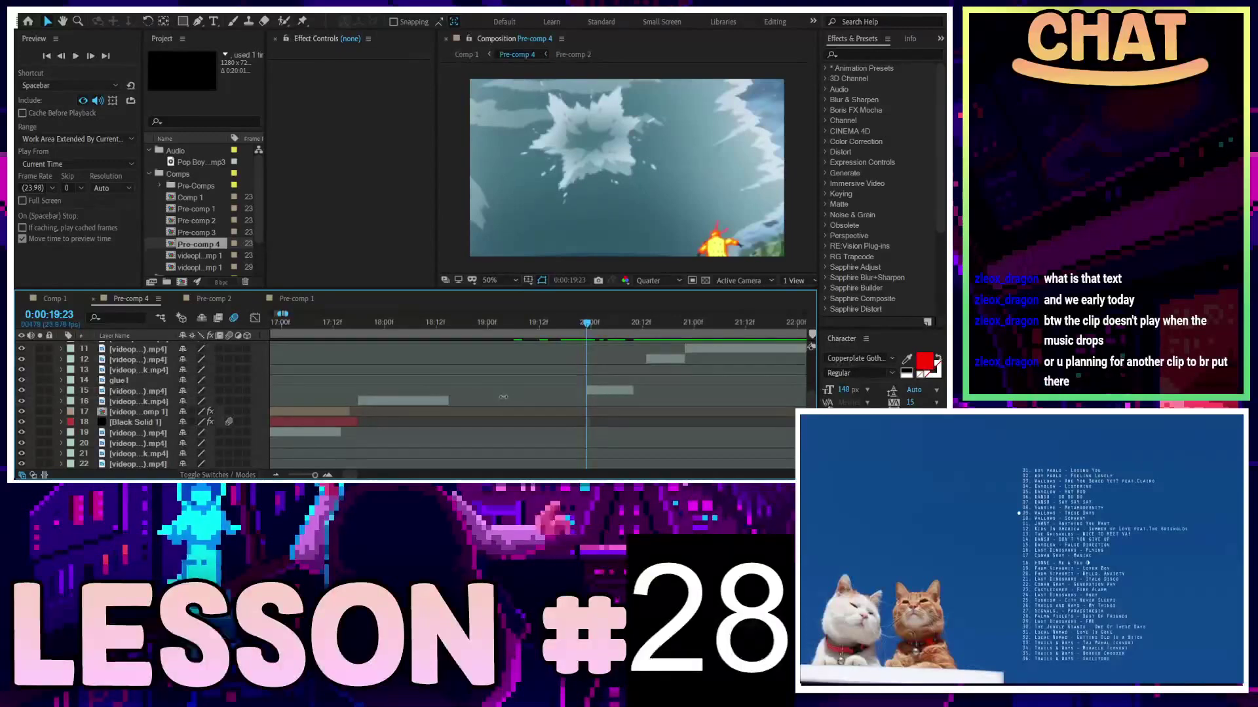
left_click(590, 393)
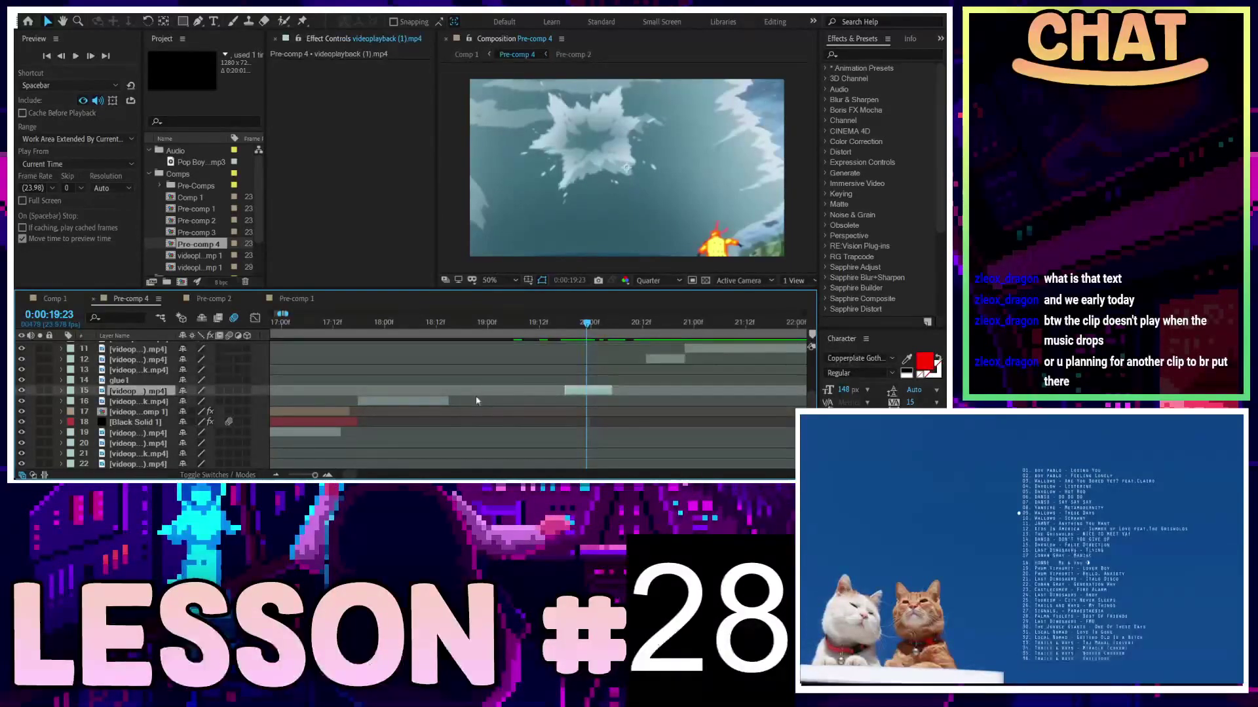
left_click_drag(477, 401, 468, 399)
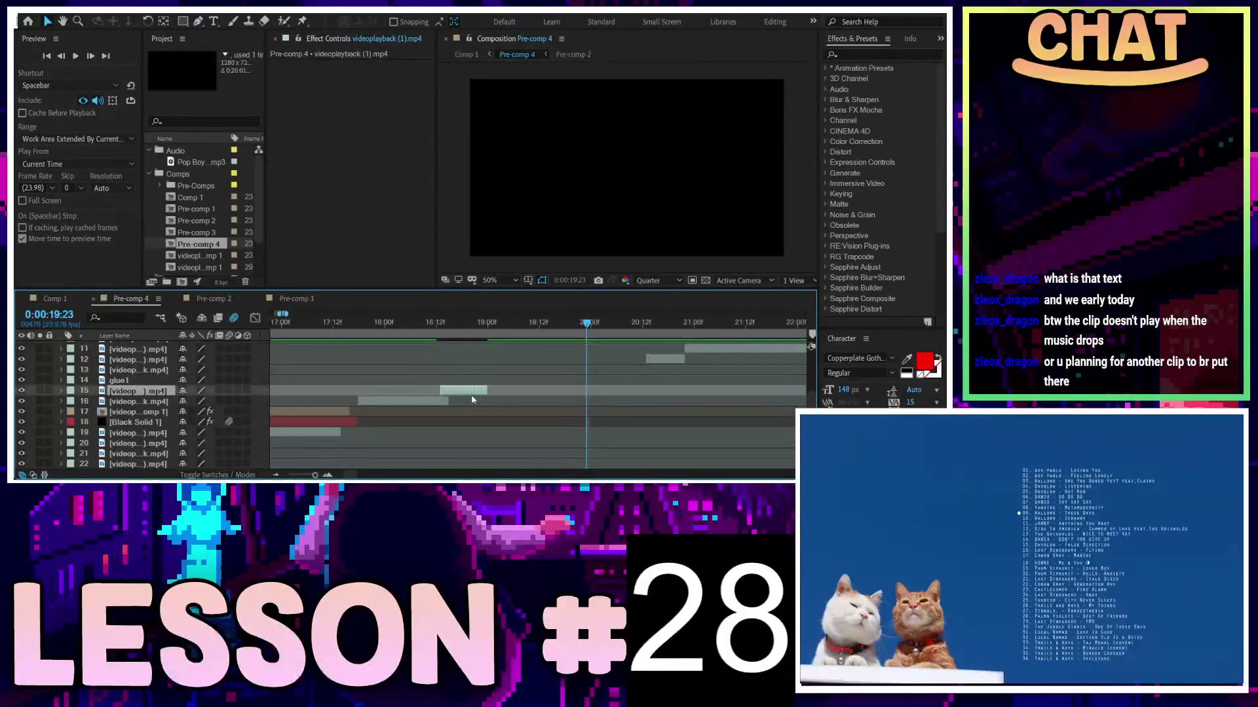
left_click(477, 357)
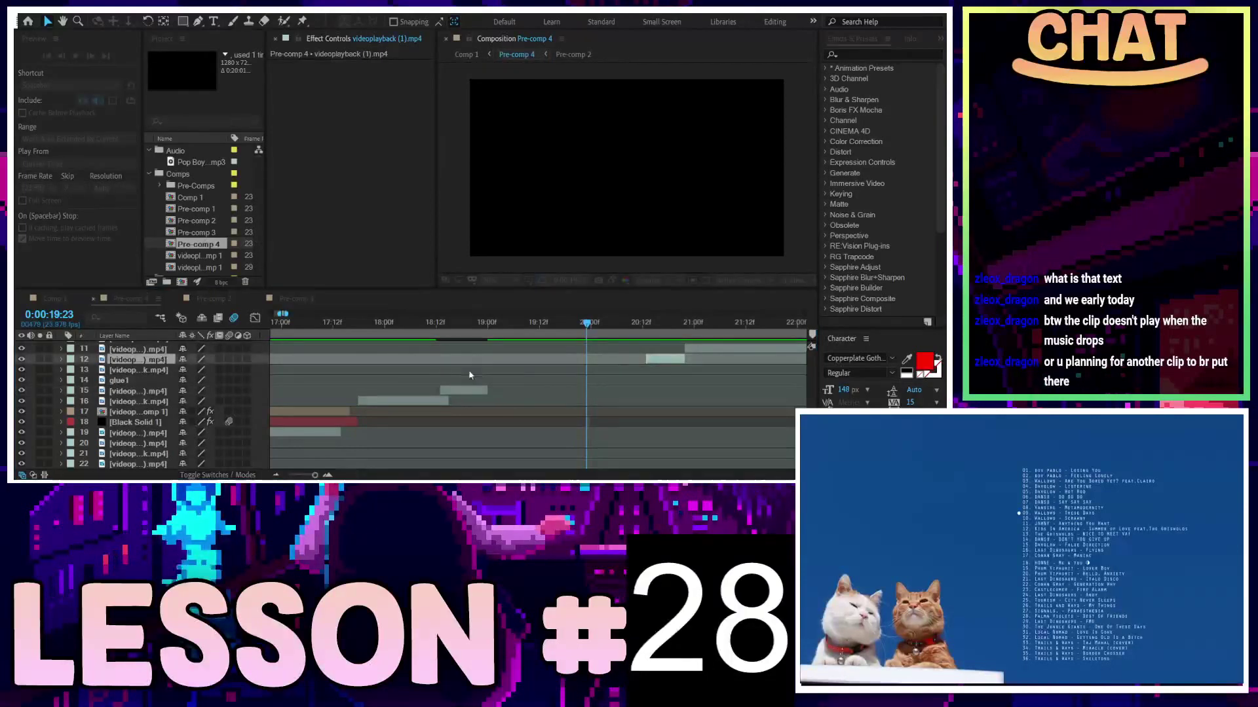
left_click(459, 391)
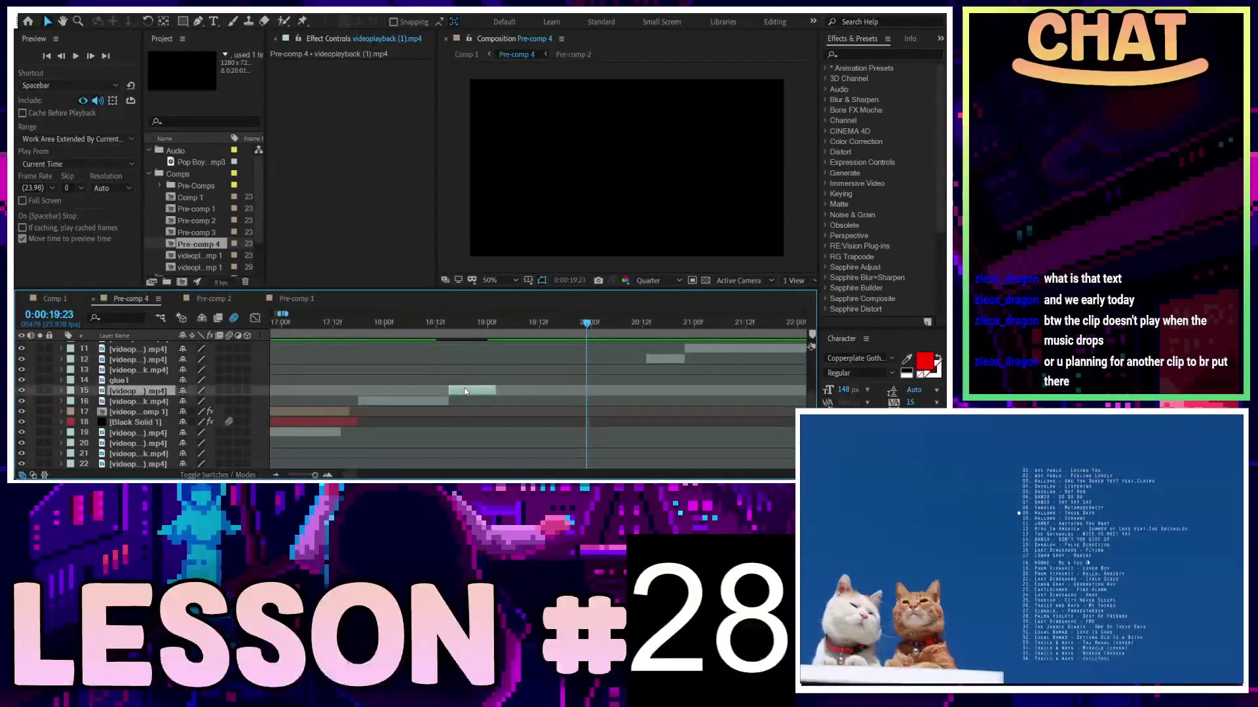
Trim layer 16 to end at 18:05 and make layer 15's clip start at 18:05
left_click_drag(377, 325, 325, 323)
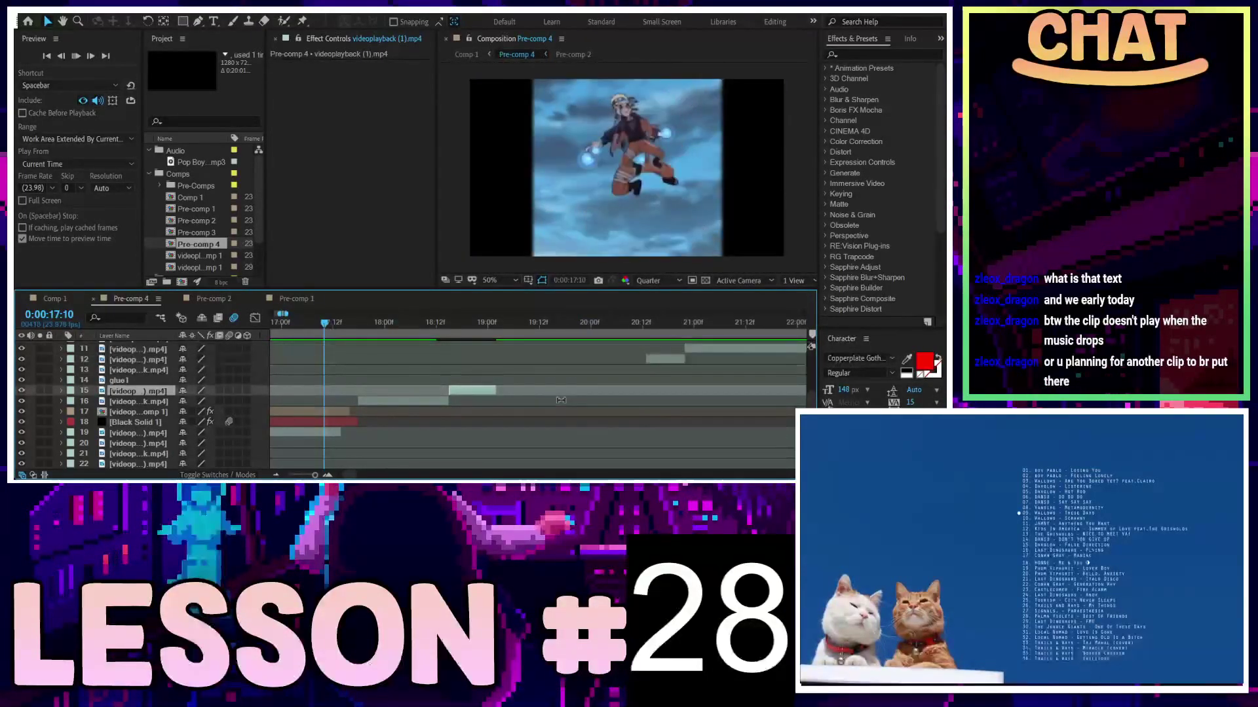
key("space")
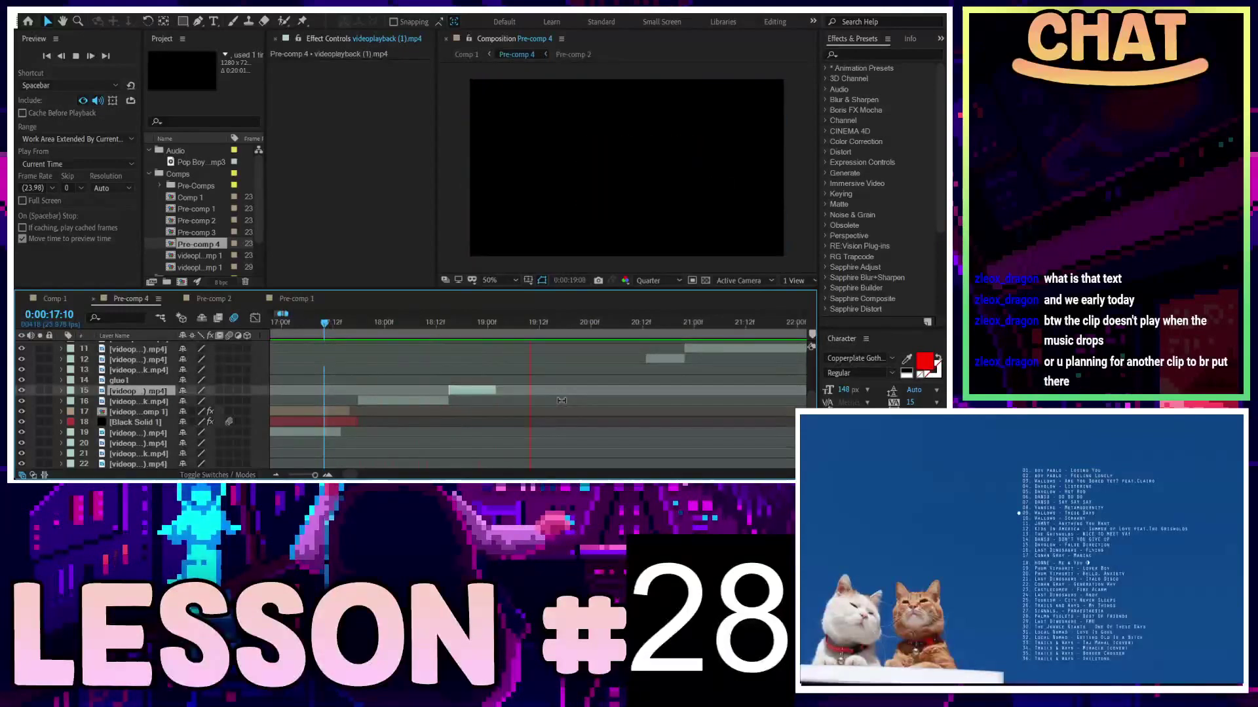
left_click_drag(452, 327, 401, 334)
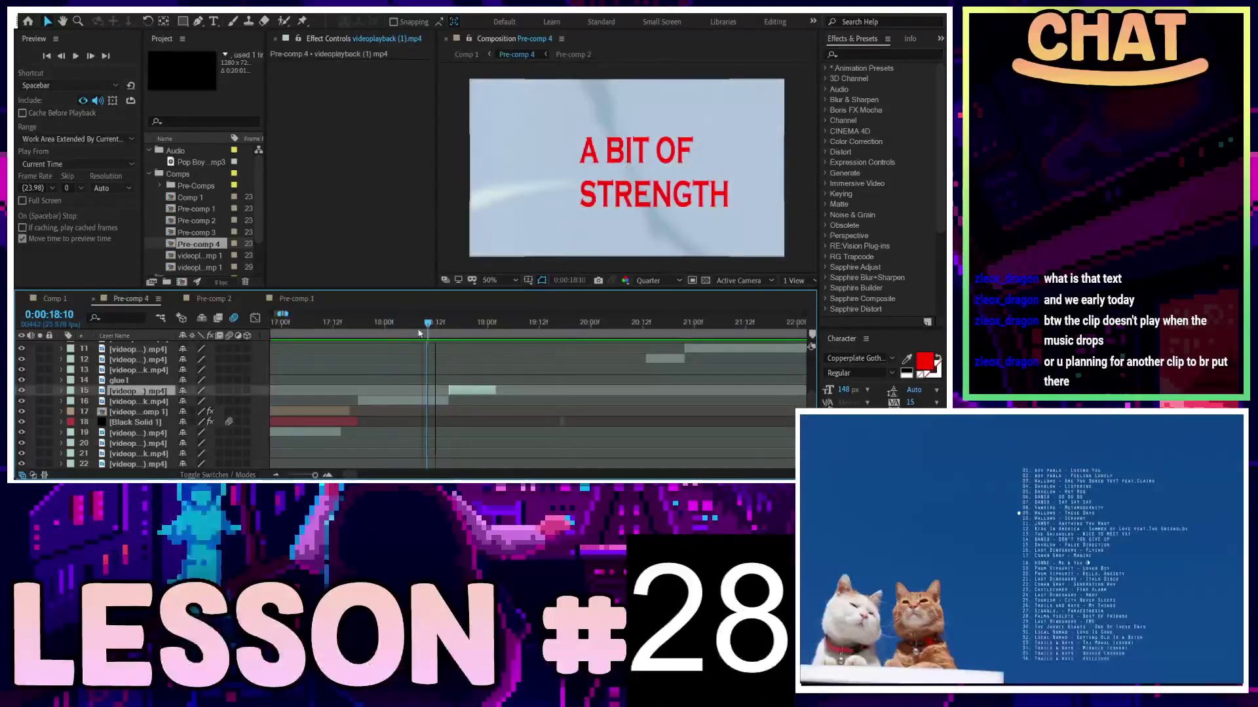
left_click_drag(401, 334, 406, 330)
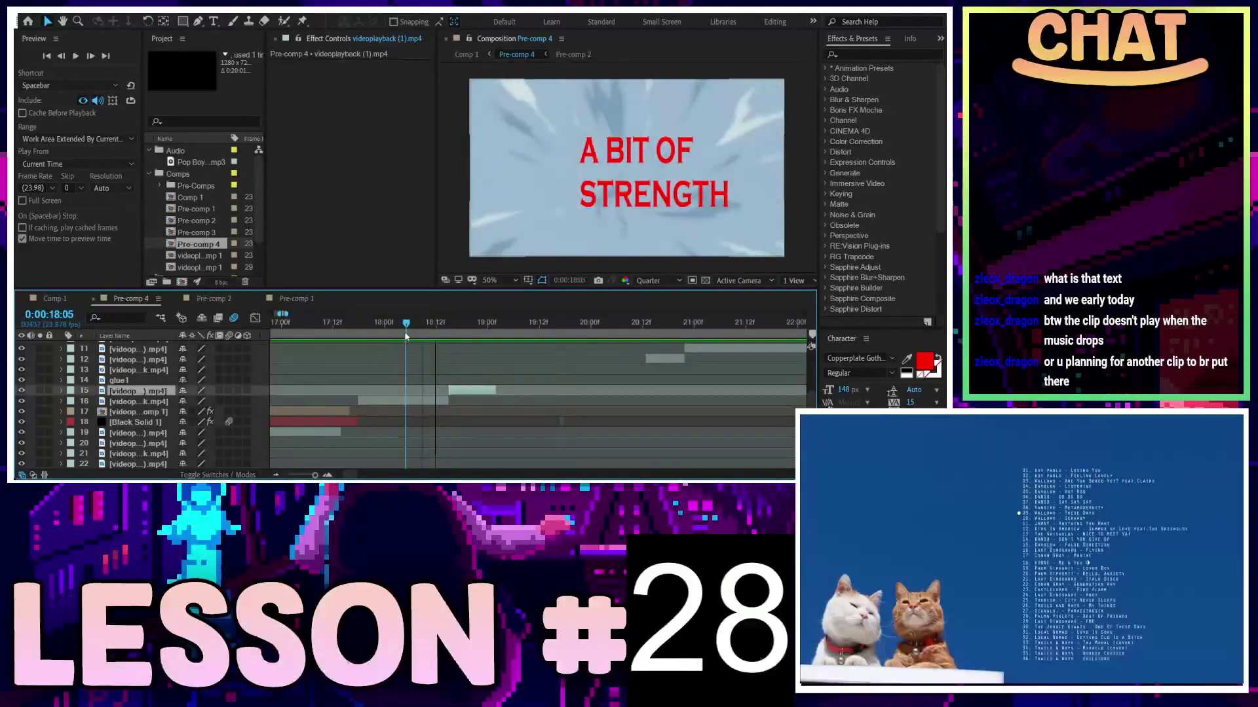
left_click(412, 402)
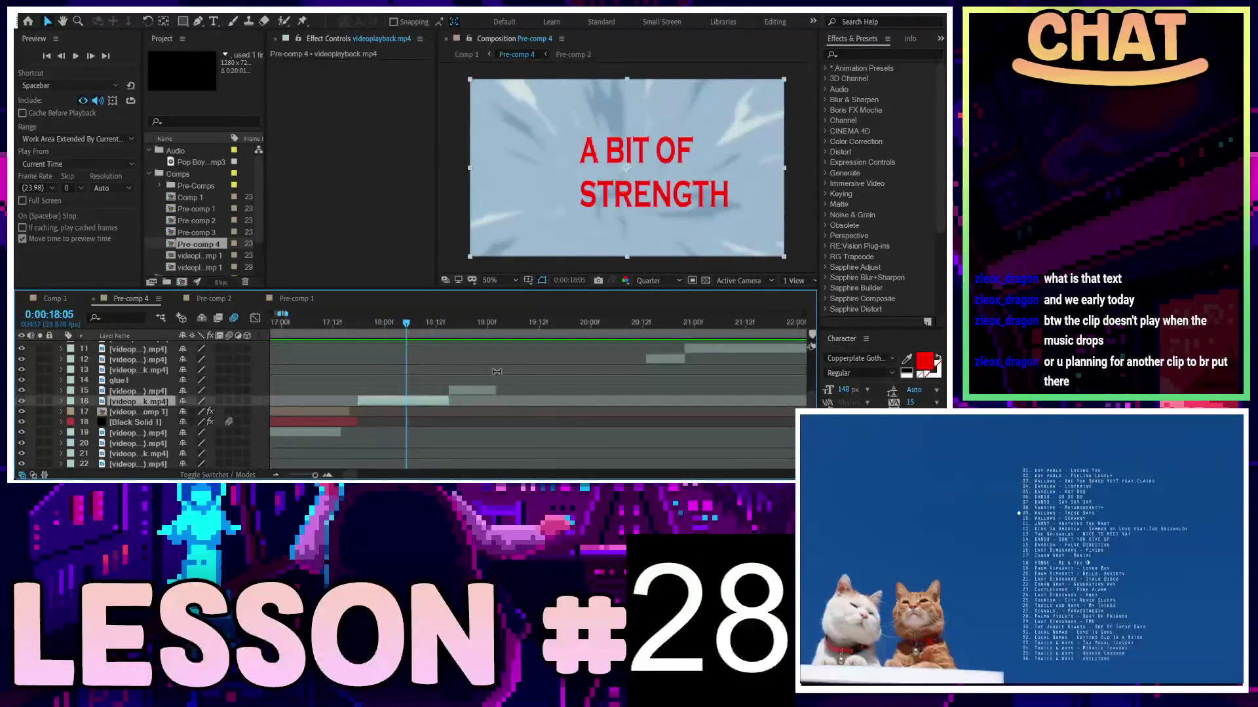
key("alt+bracketright")
left_click_drag(463, 391, 421, 399)
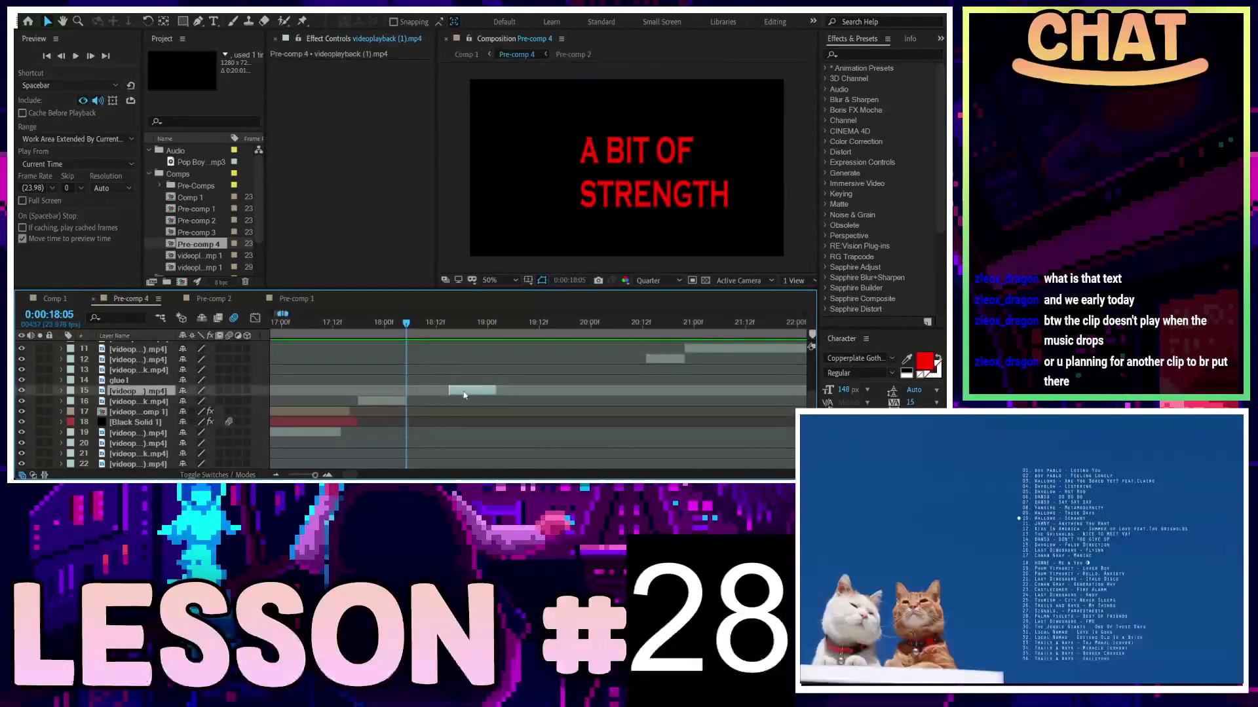
Preview the new cut from 17:20 and return the current time to 18:05
left_click_drag(406, 325, 485, 340)
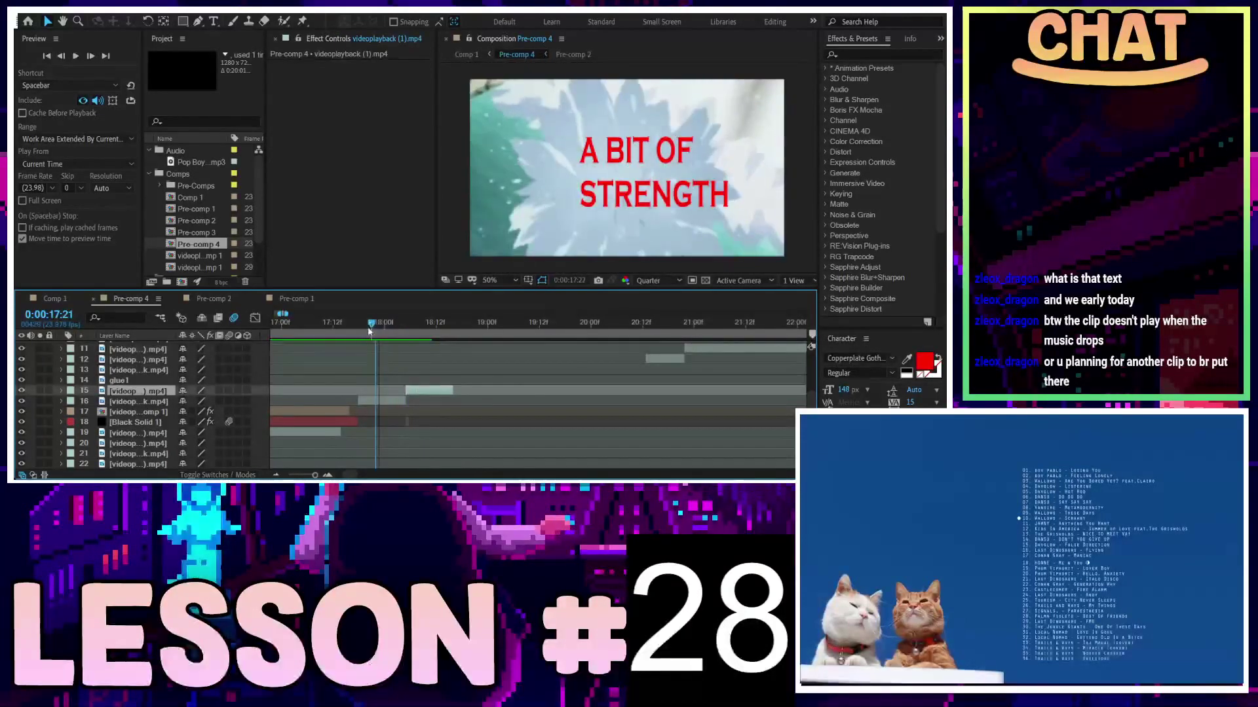
key("space")
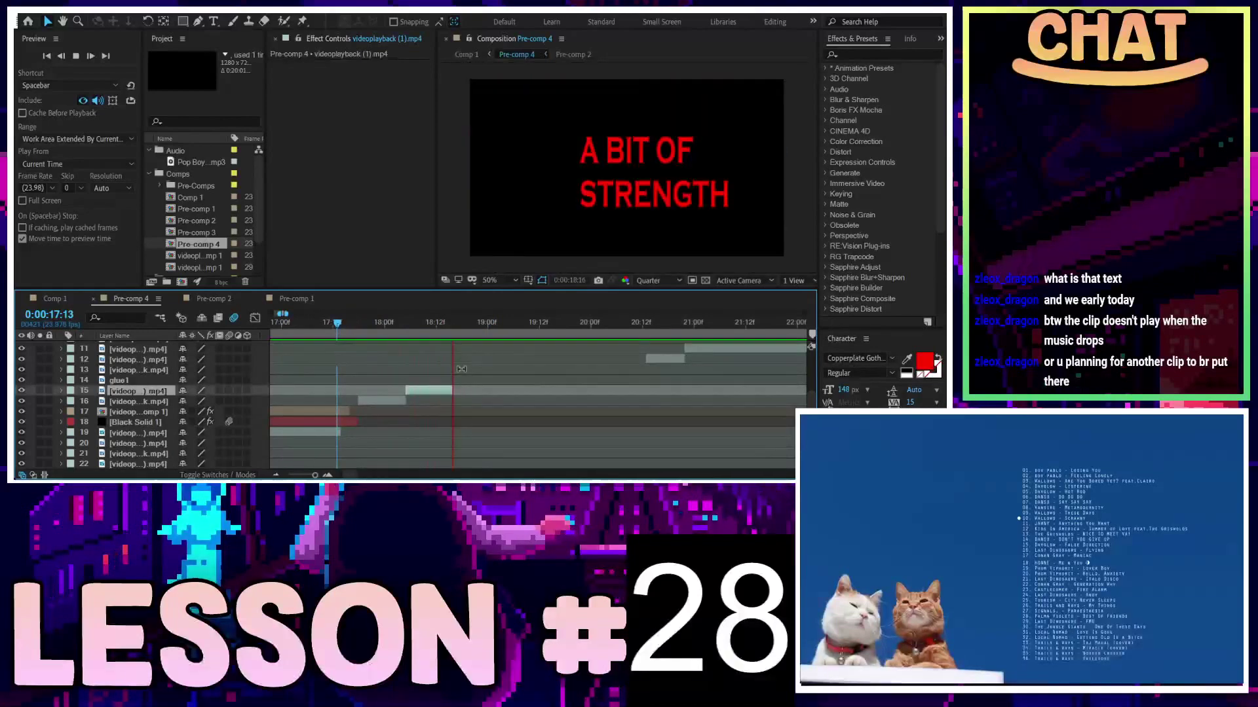
left_click(366, 325)
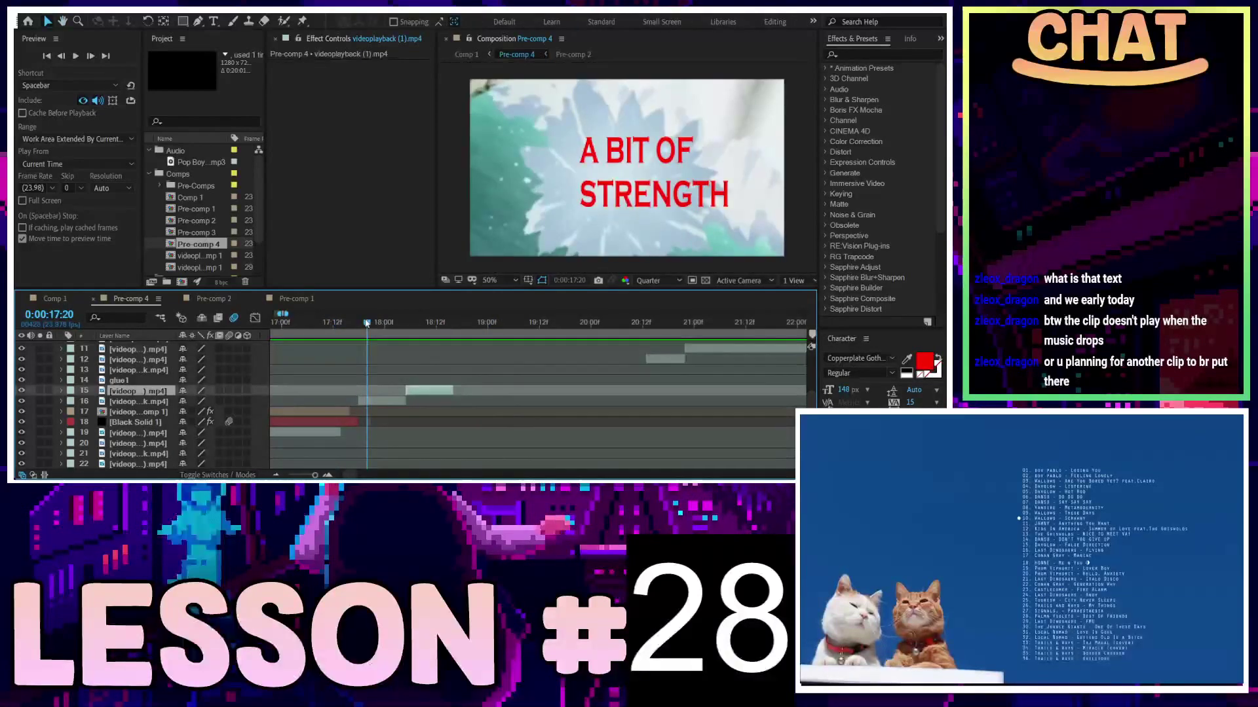
key("space")
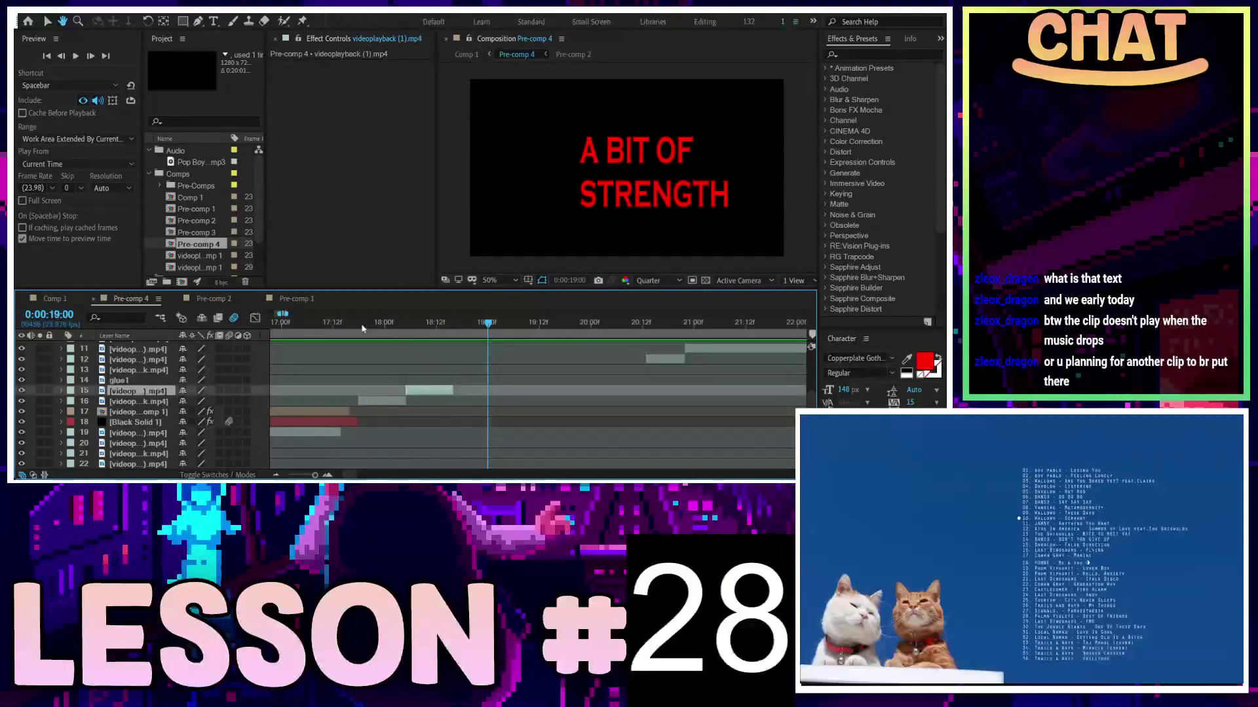
key("space")
key("space")
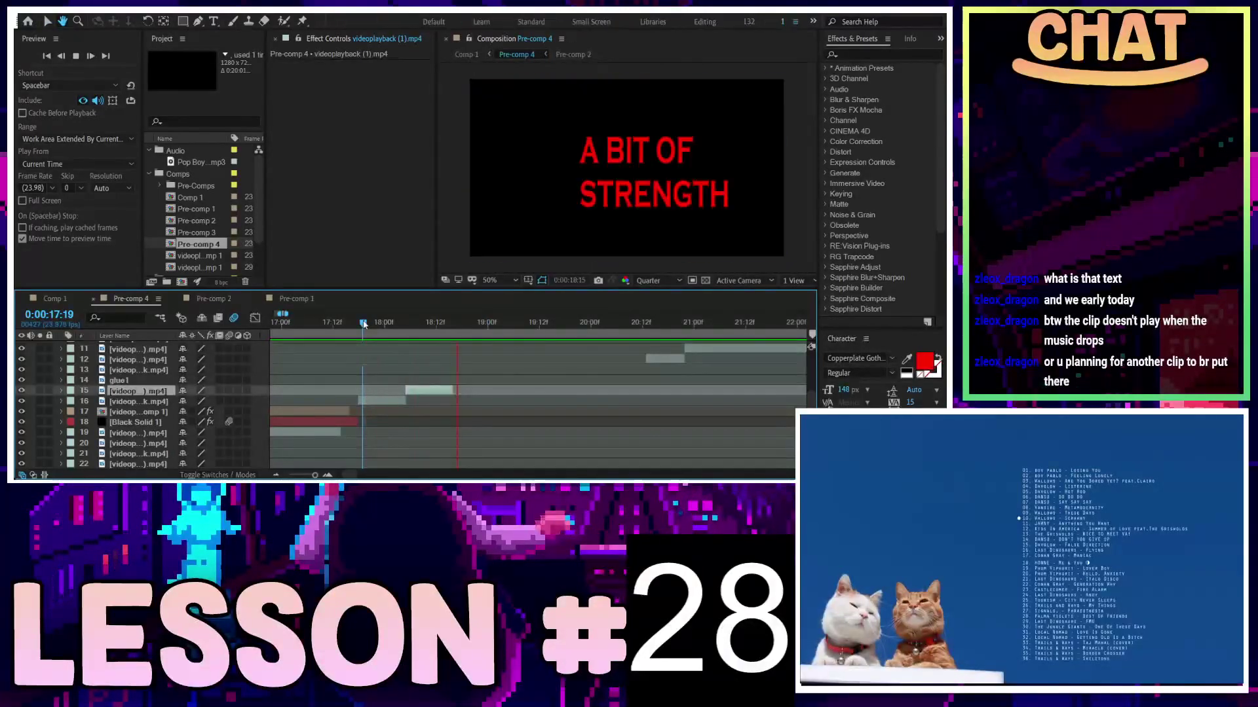
left_click(406, 323)
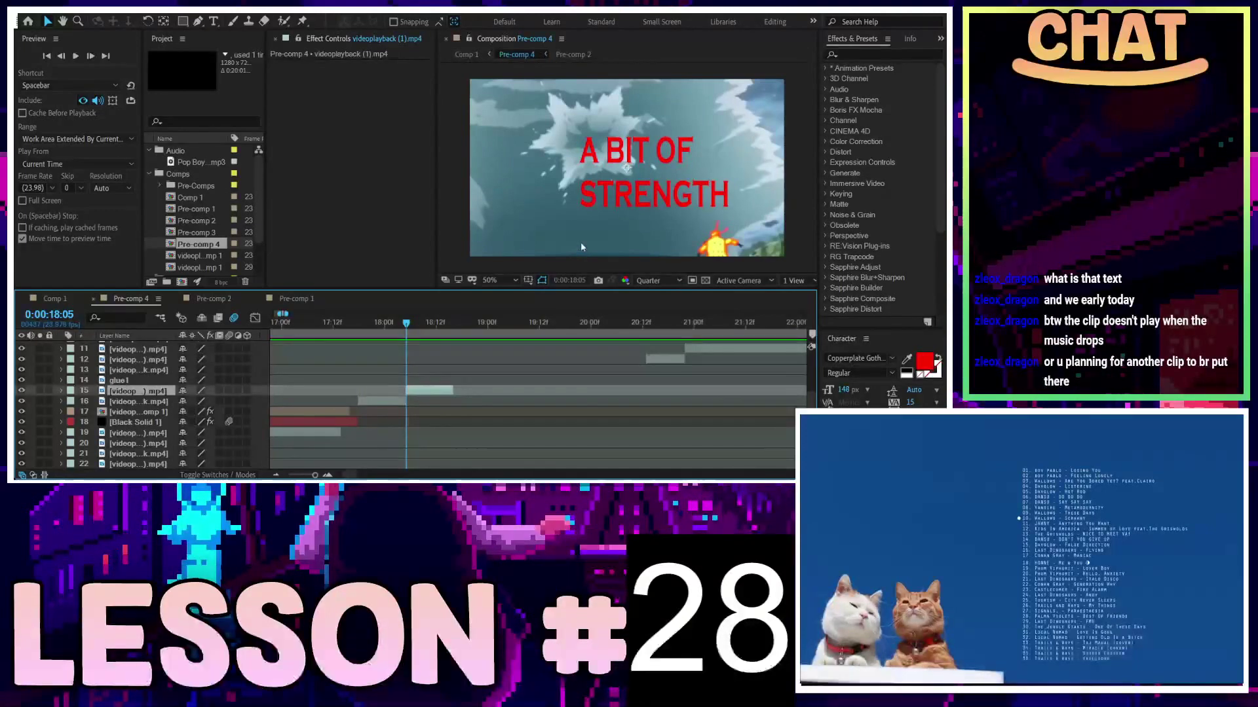
Reposition layer 15's clip, try a 108% scale at 18:07, then undo the scale change
key("p")
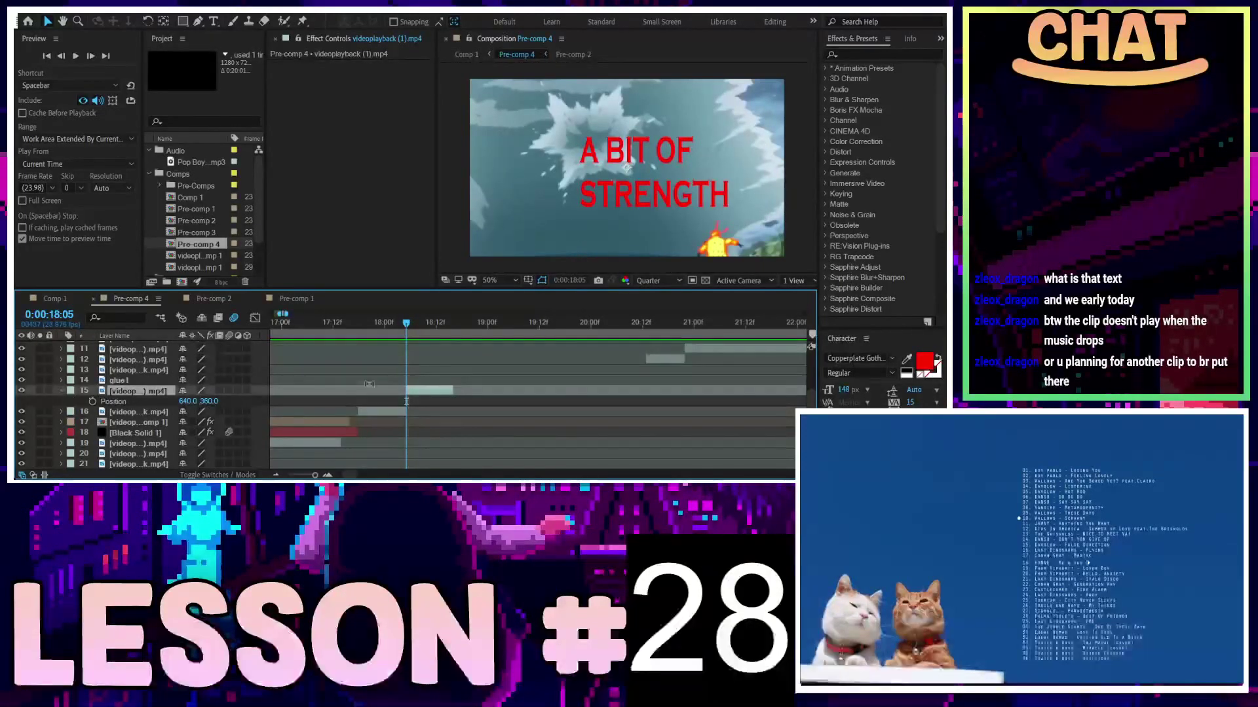
left_click_drag(204, 402, 281, 411)
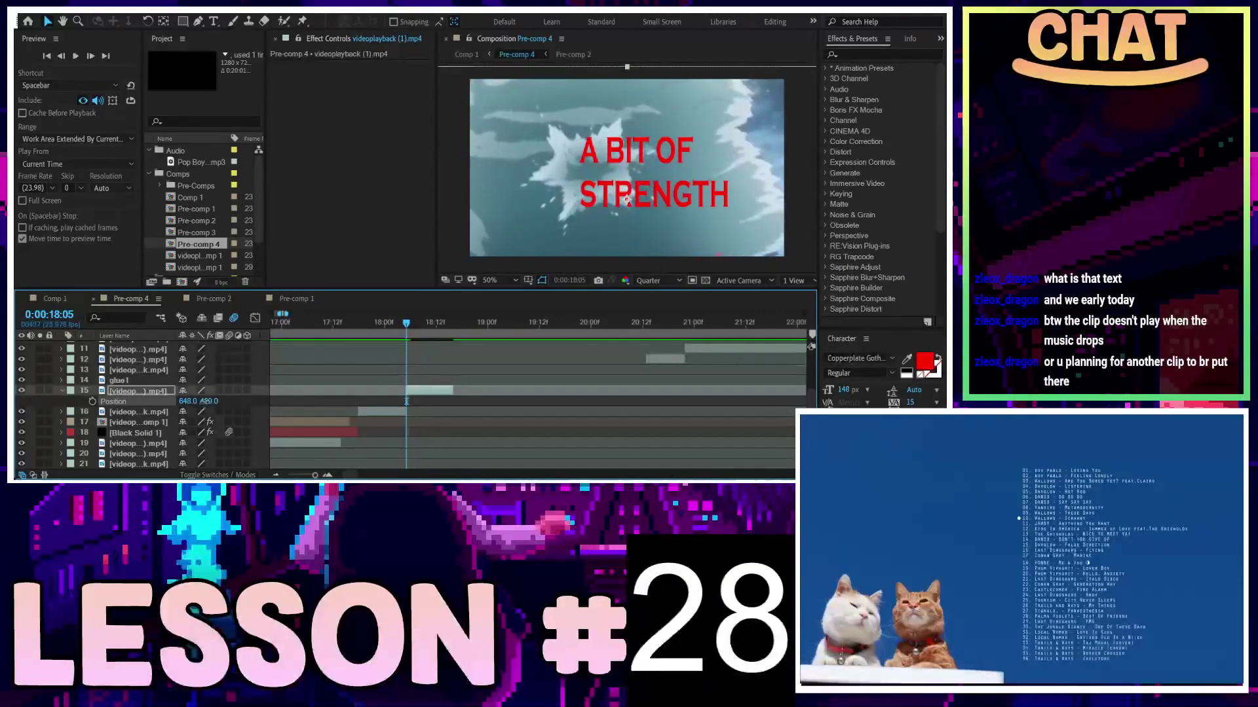
left_click_drag(189, 401, 251, 402)
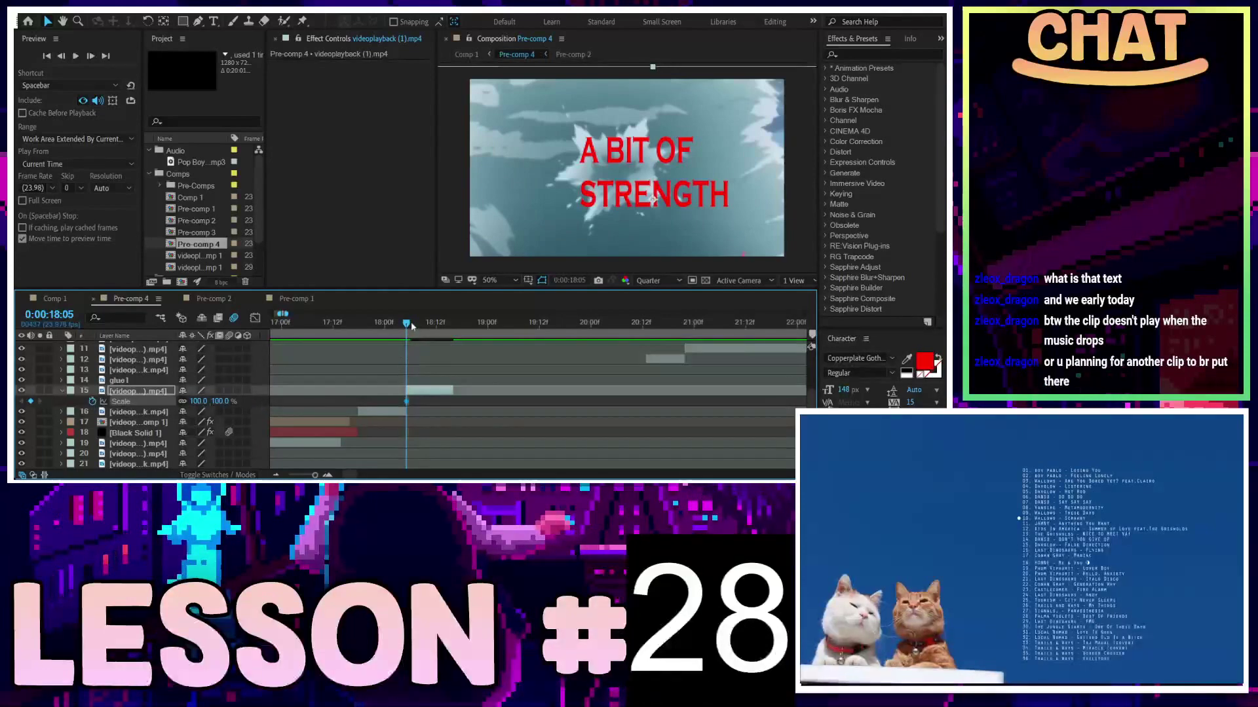
left_click_drag(412, 325, 415, 325)
mouse_move(198, 400)
left_mouse_down()
mouse_move(208, 401)
mouse_move(177, 401)
mouse_move(210, 402)
left_mouse_up()
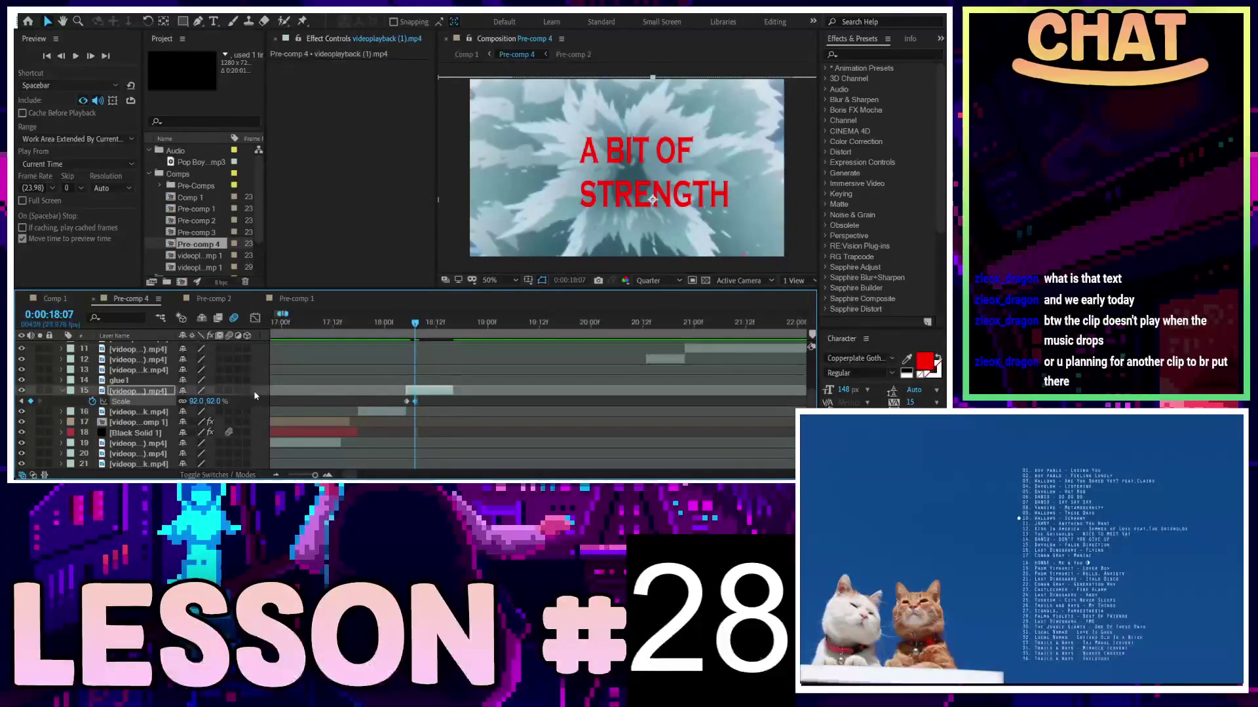
key("ctrl+z")
key("j")
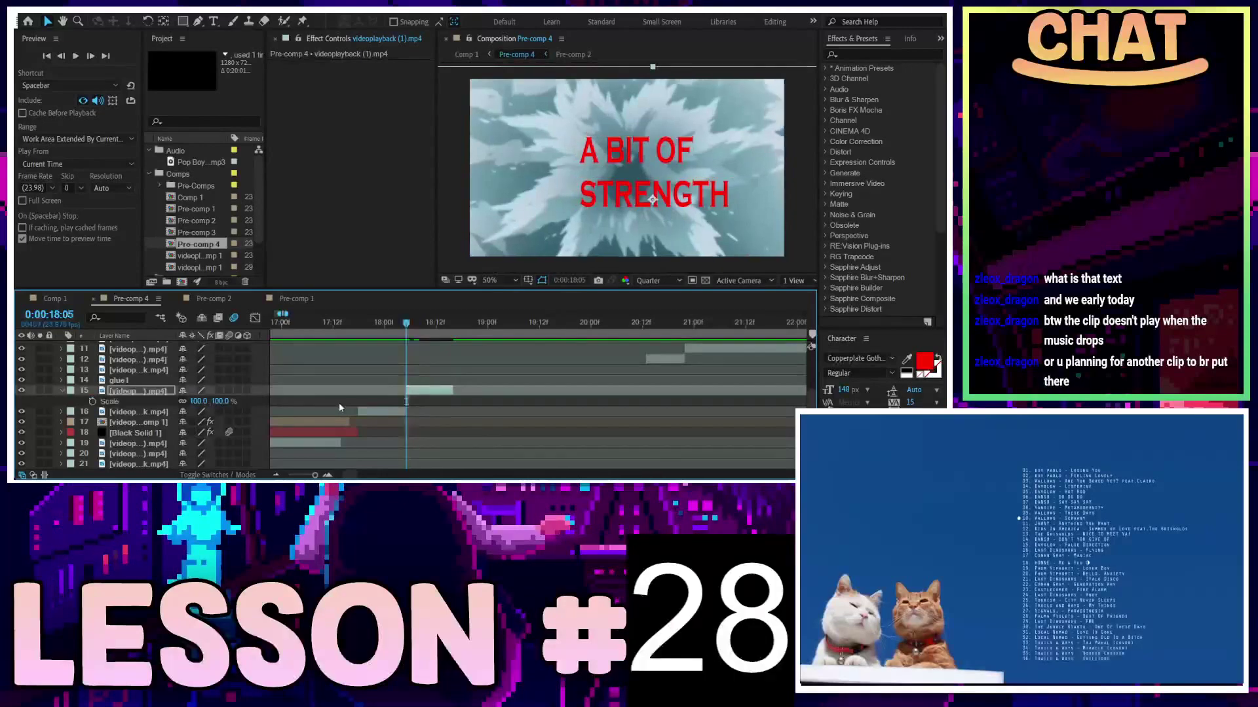
key("p")
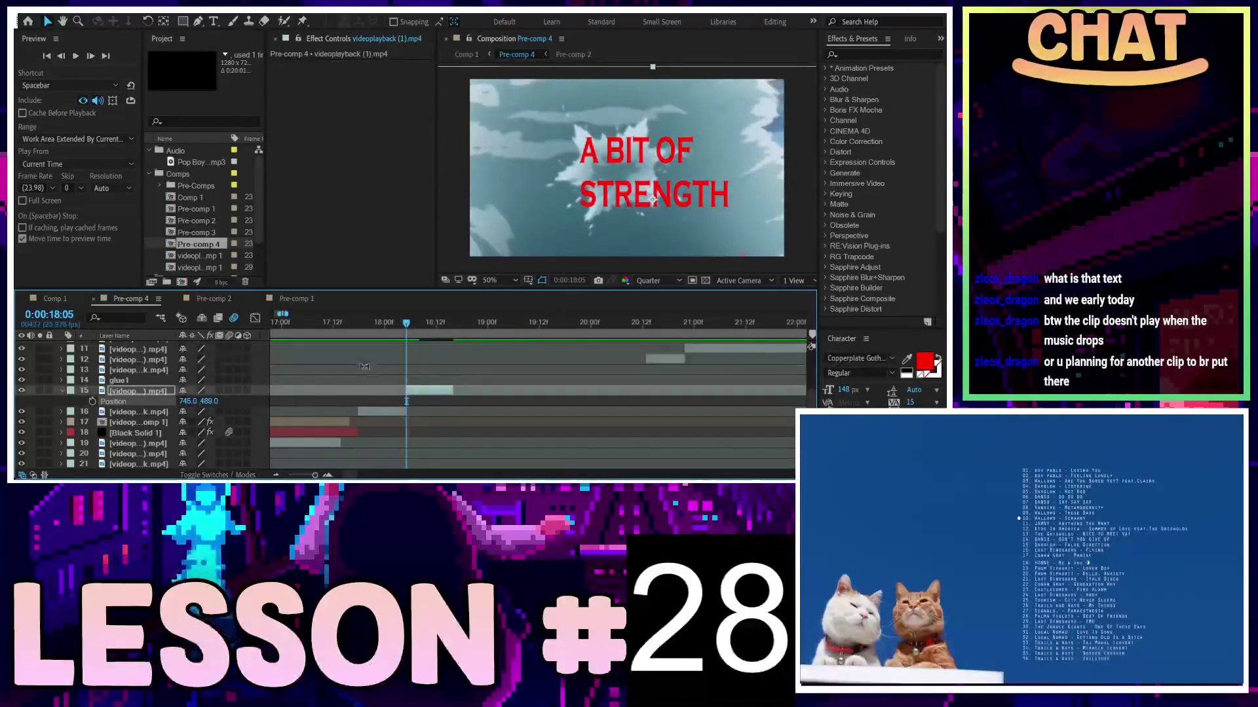
Keyframe layer 15's Position so it moves to about 533, 350 by 18:07
left_click(93, 402)
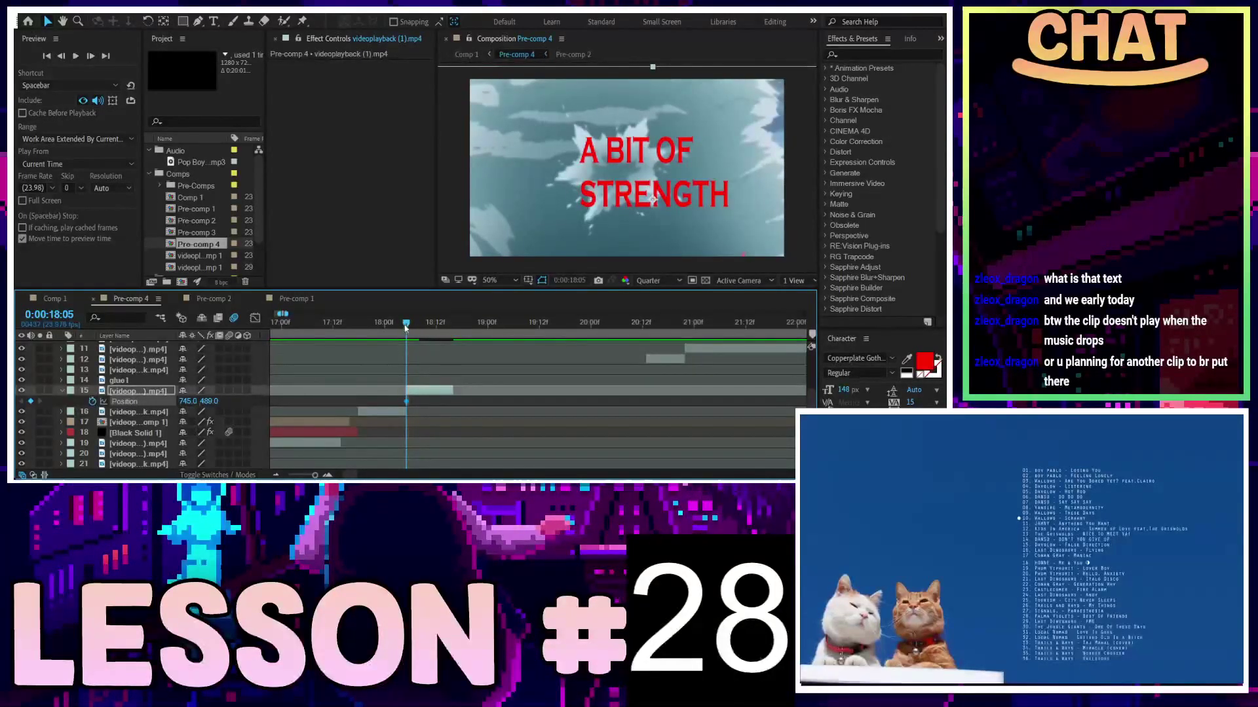
left_click_drag(406, 325, 415, 325)
left_click_drag(652, 198, 653, 191)
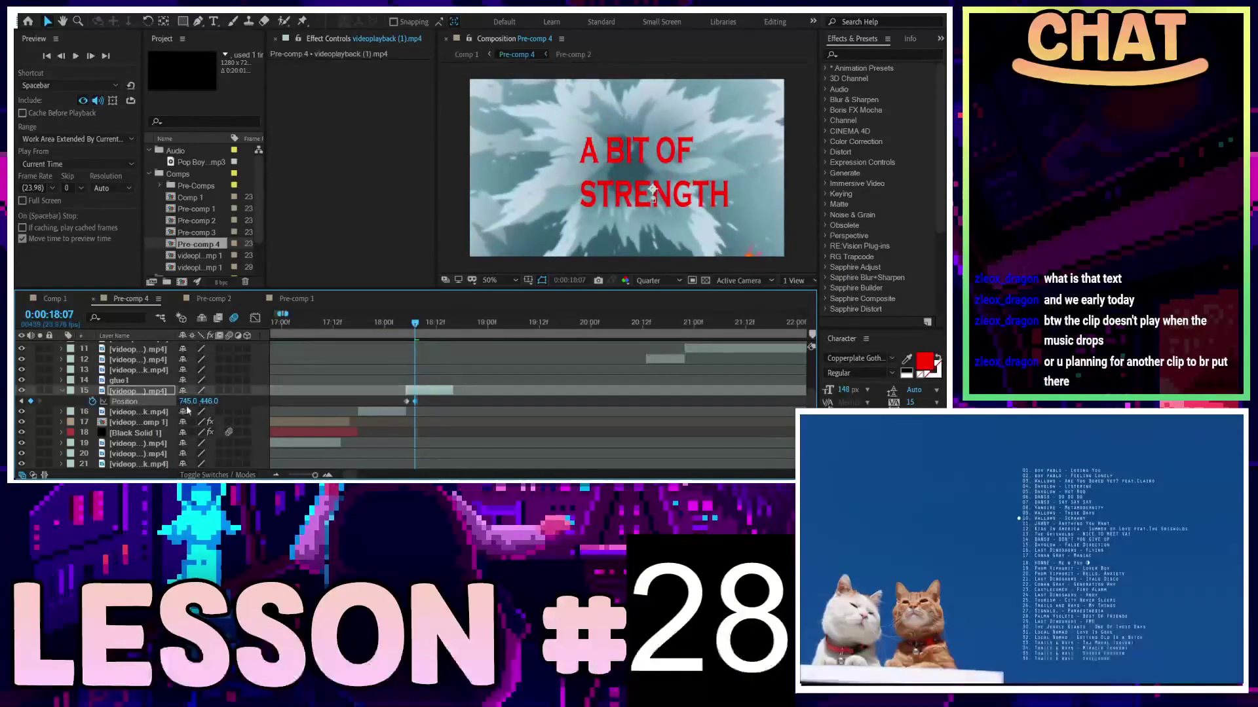
key("shift+Left")
key("shift+Left")
key("shift+Left")
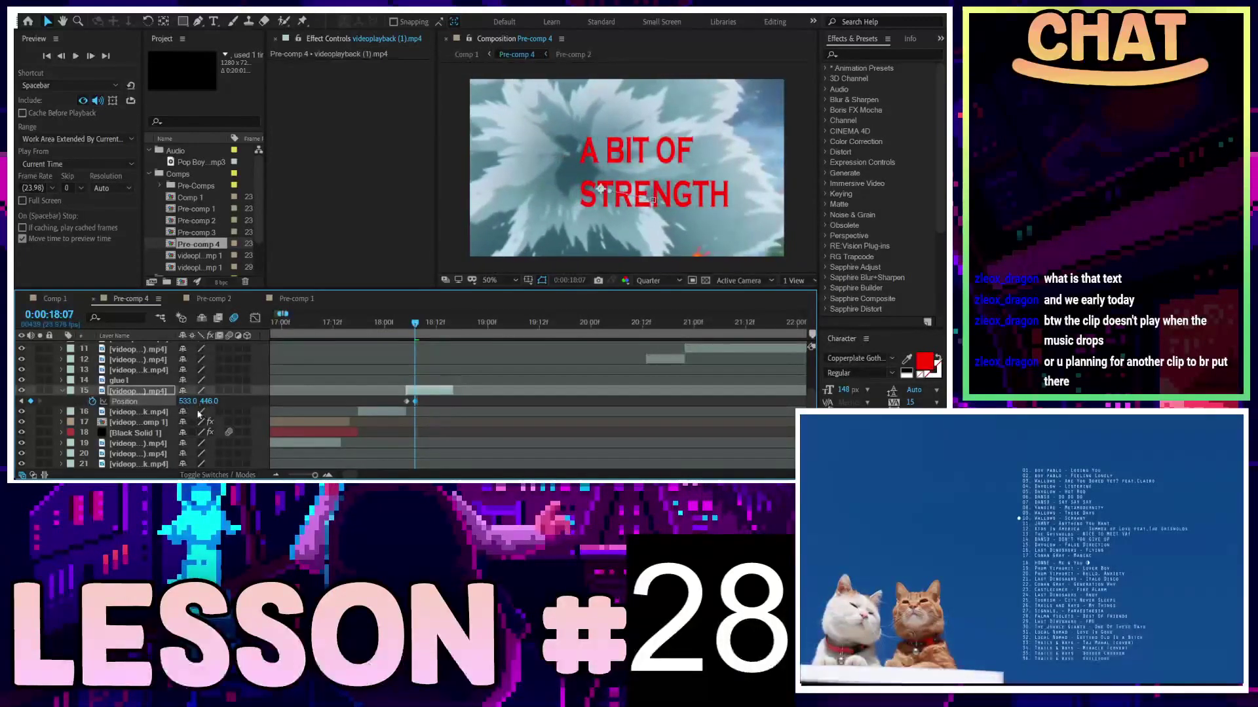
key("shift+Up")
key("shift+Up")
key("shift+Up")
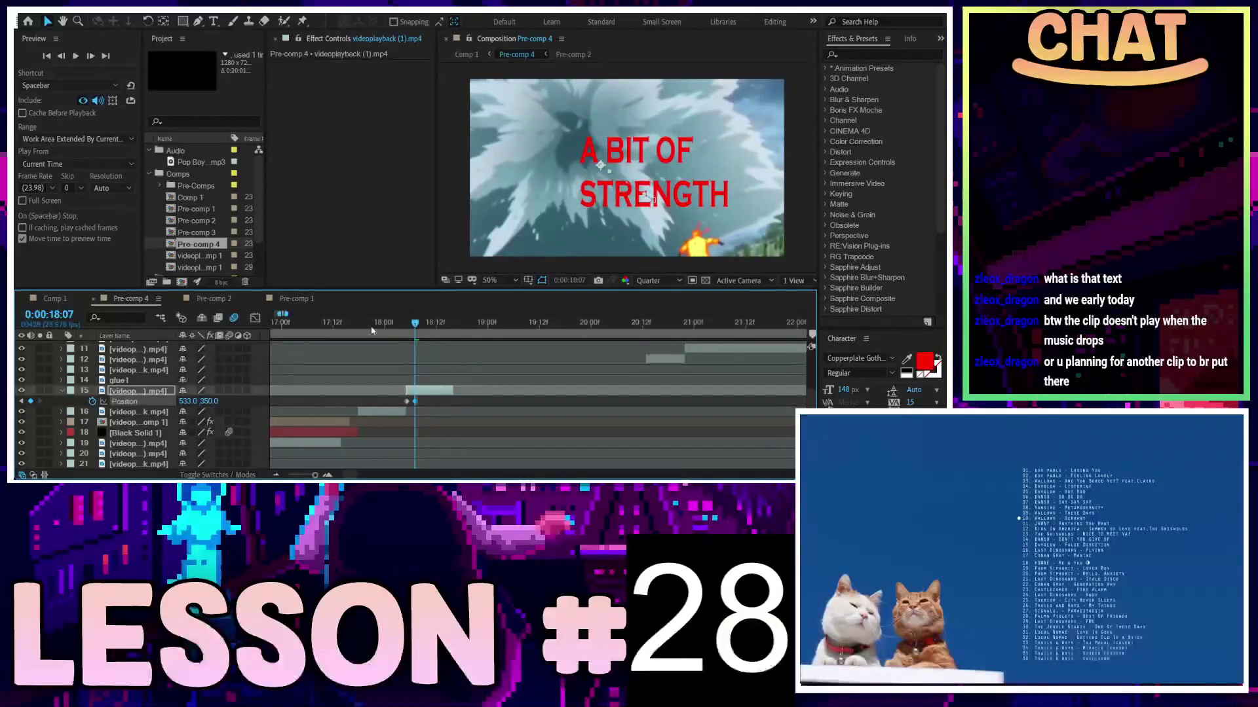
Preview the animated move, nudge the vertical position at 18:04, and replay from 17:08
left_click_drag(404, 322, 362, 322)
key("space")
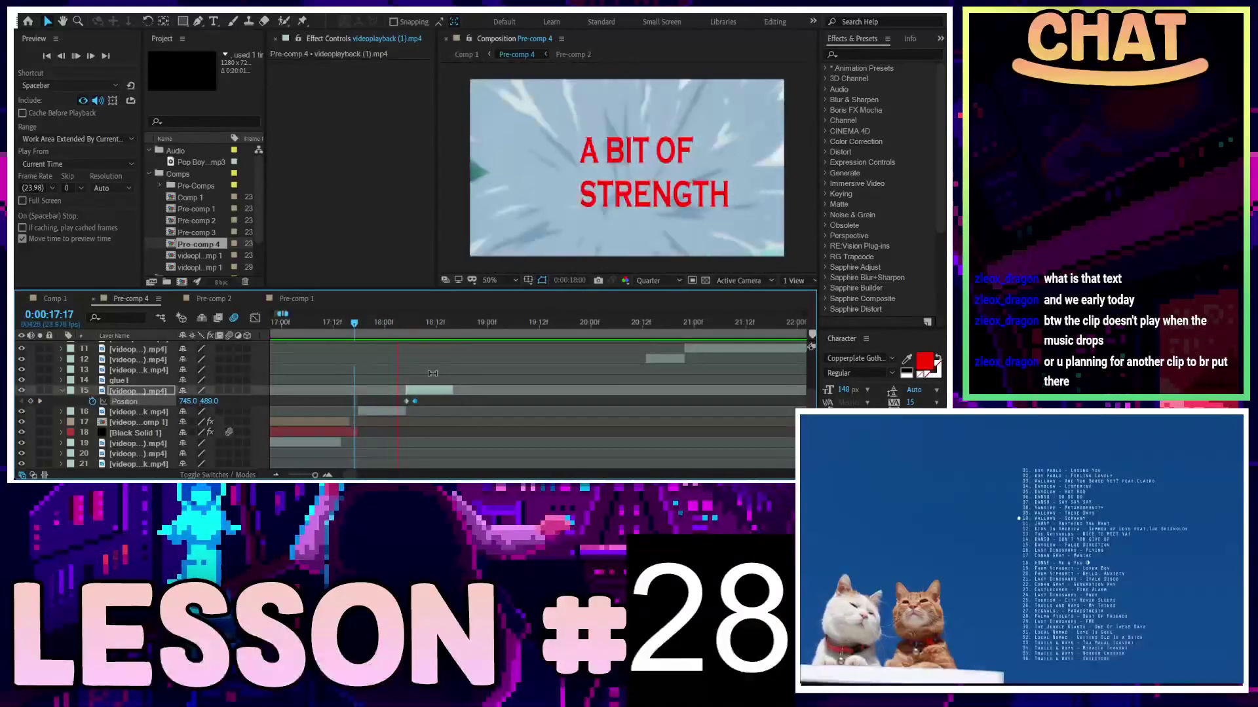
left_click(407, 322)
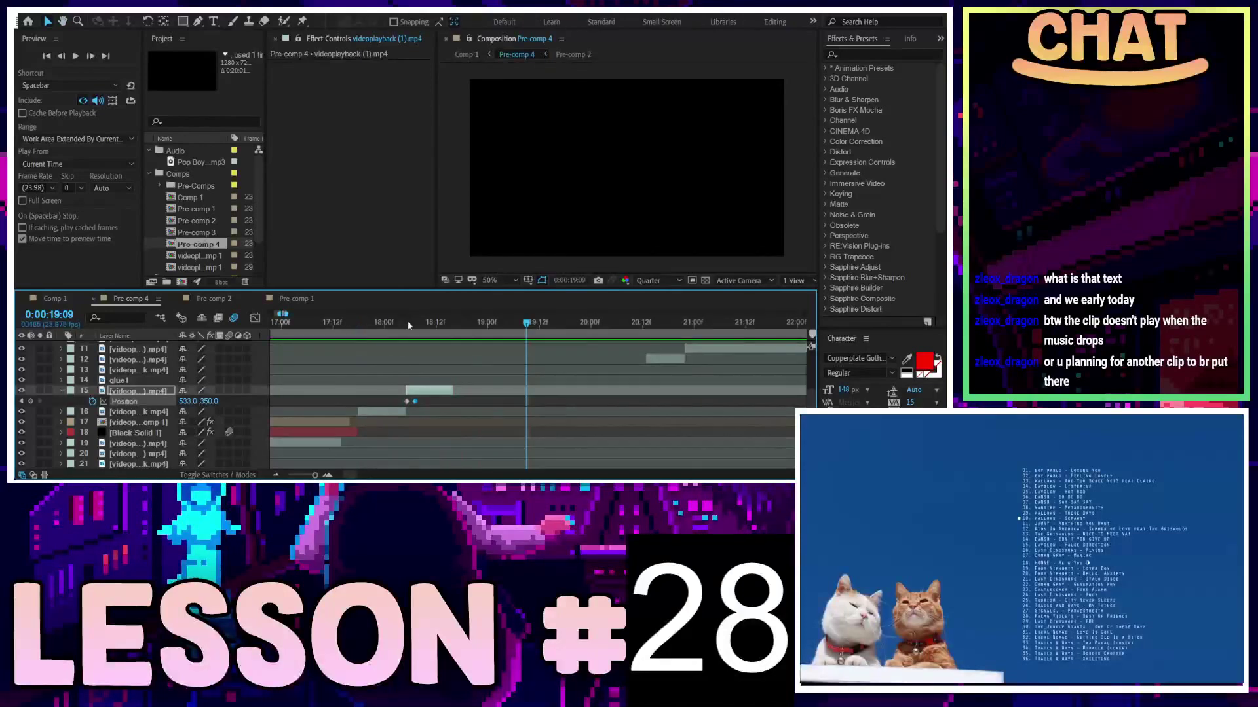
left_click_drag(406, 323, 403, 324)
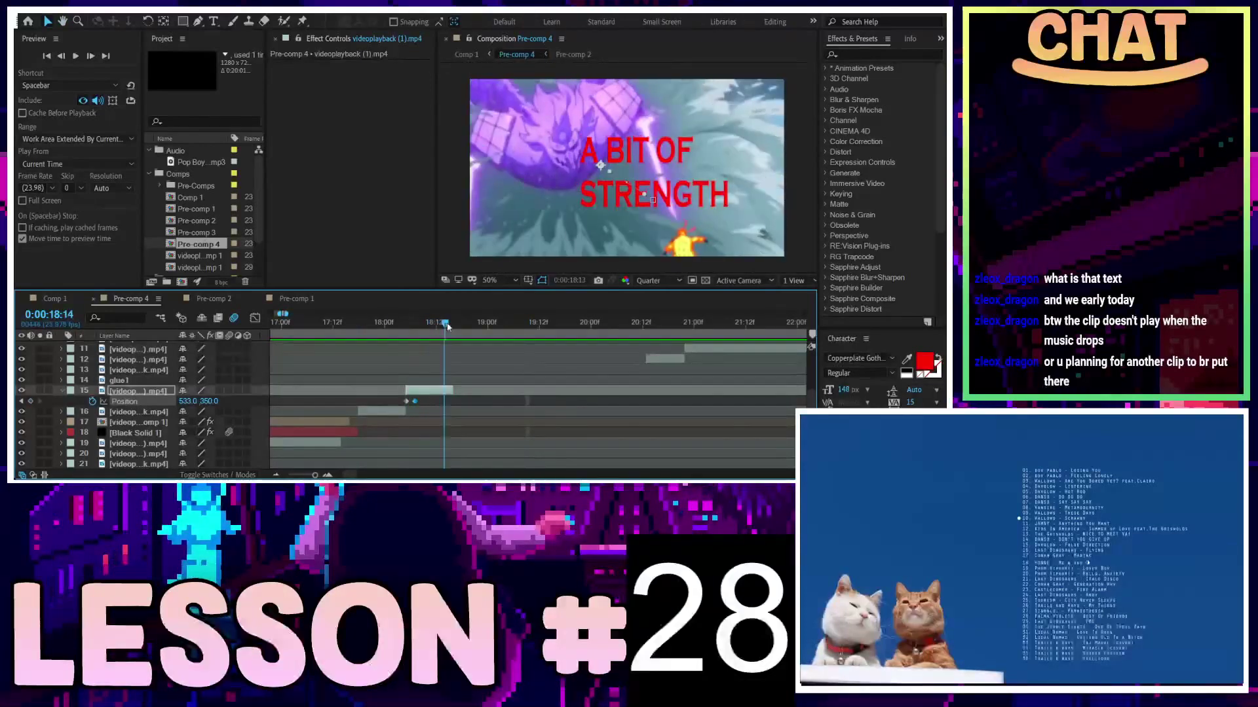
key("shift+Up")
key("shift+Up")
key("shift+Up")
key("space")
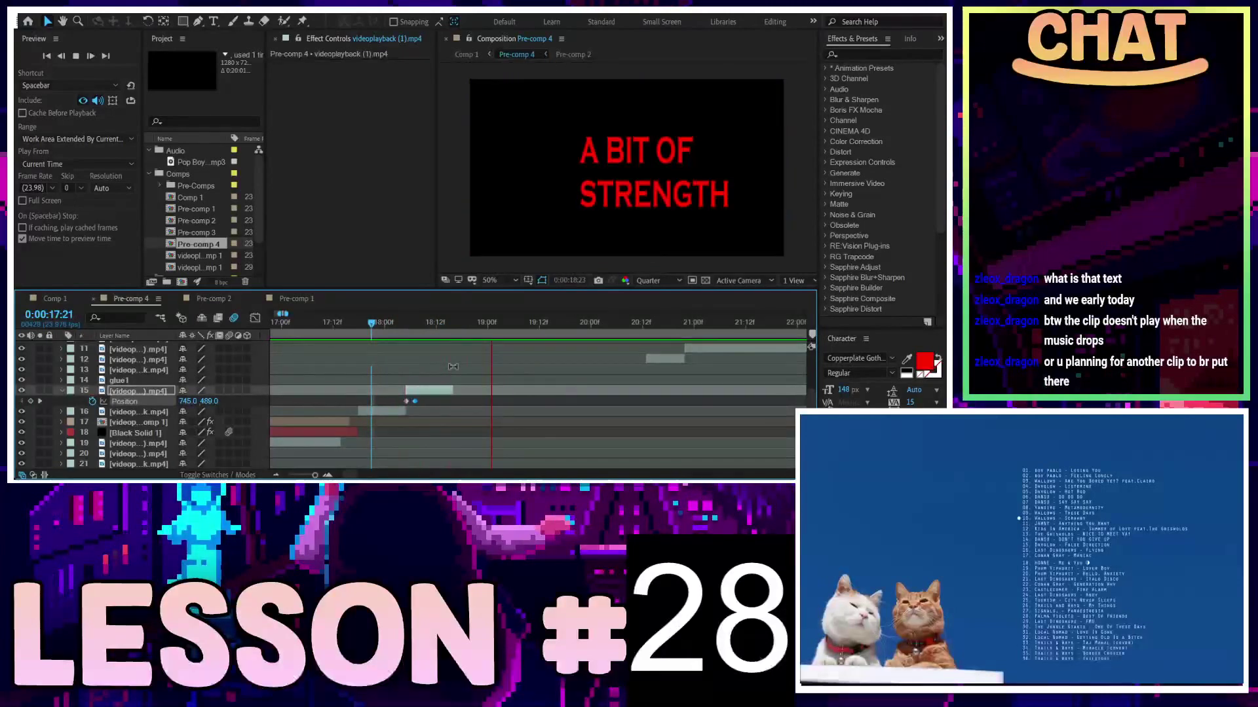
left_click_drag(397, 319, 316, 323)
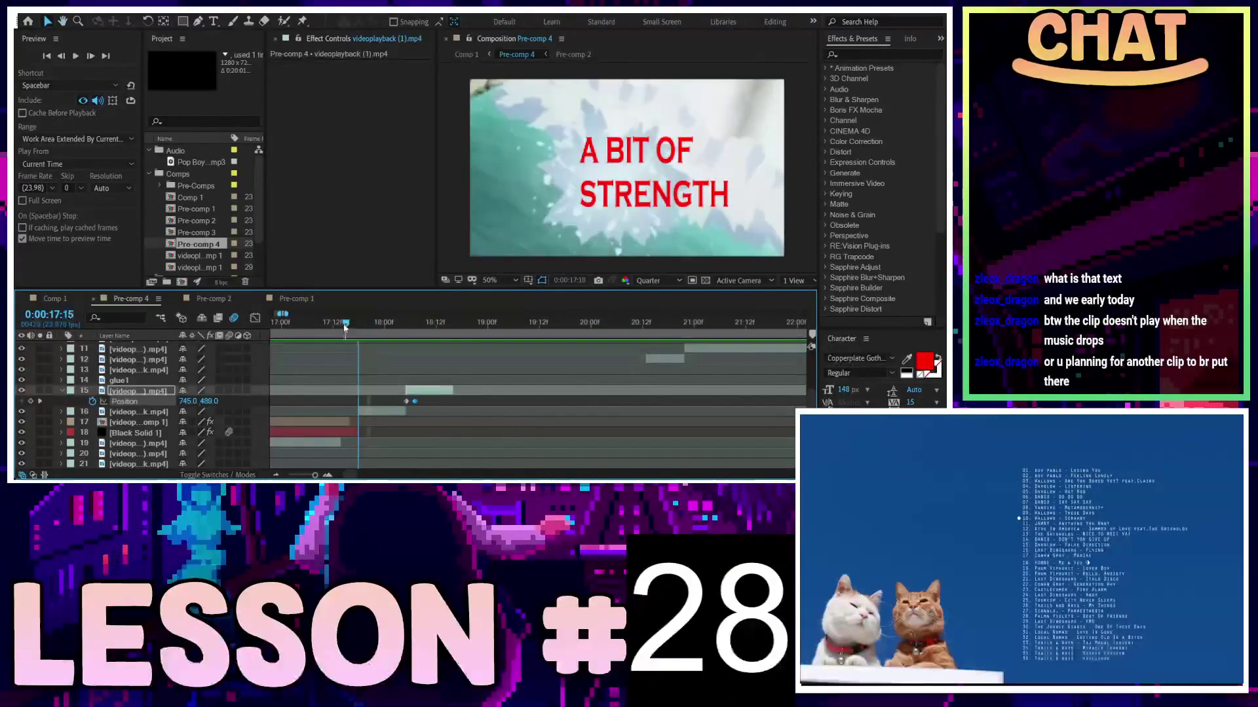
key("space")
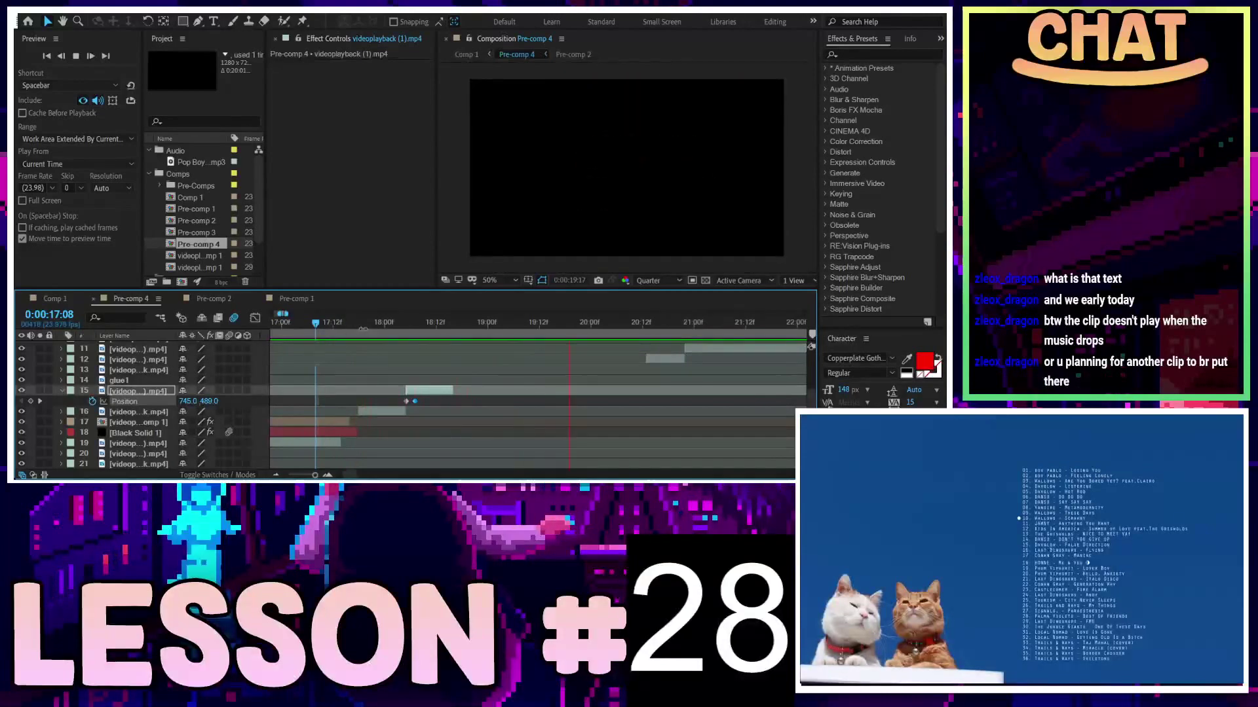
left_click(207, 299)
Zoom out Pre-comp 2's timeline, scrub to about 52:03, select layer 25, and go back to Pre-comp 4
key("minus")
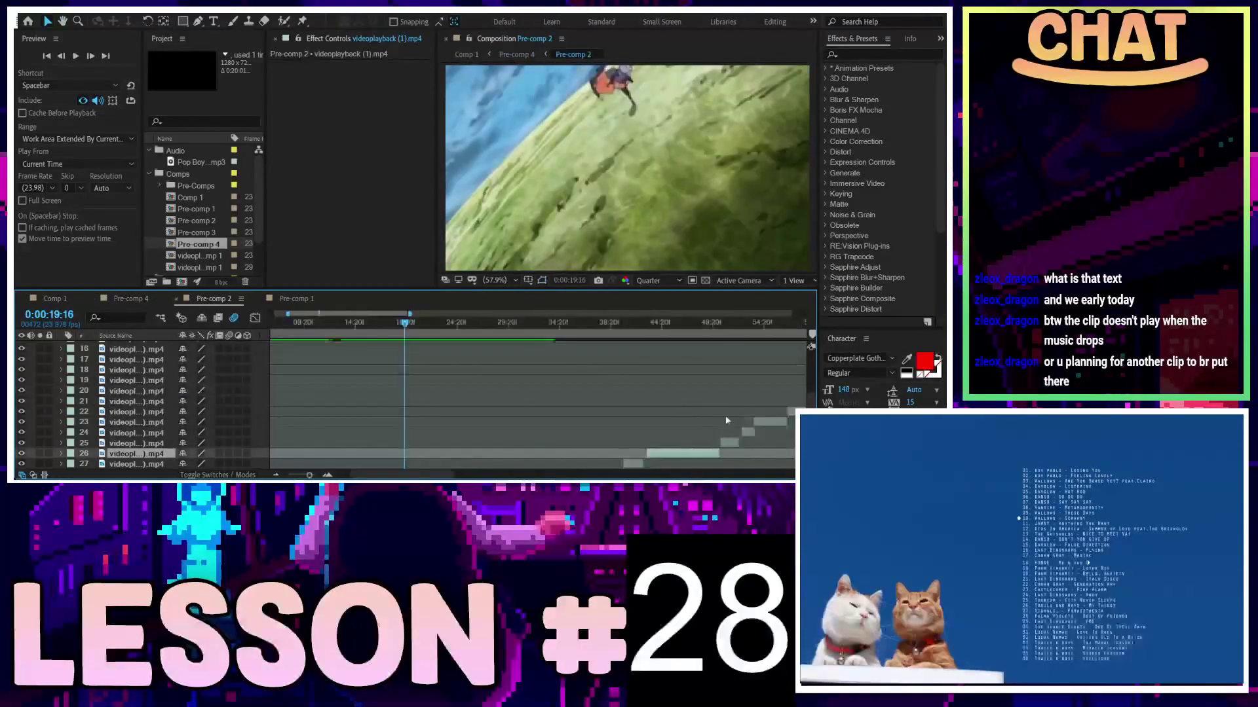
scroll(750, 439, "up", 2)
left_click_drag(632, 325, 730, 360)
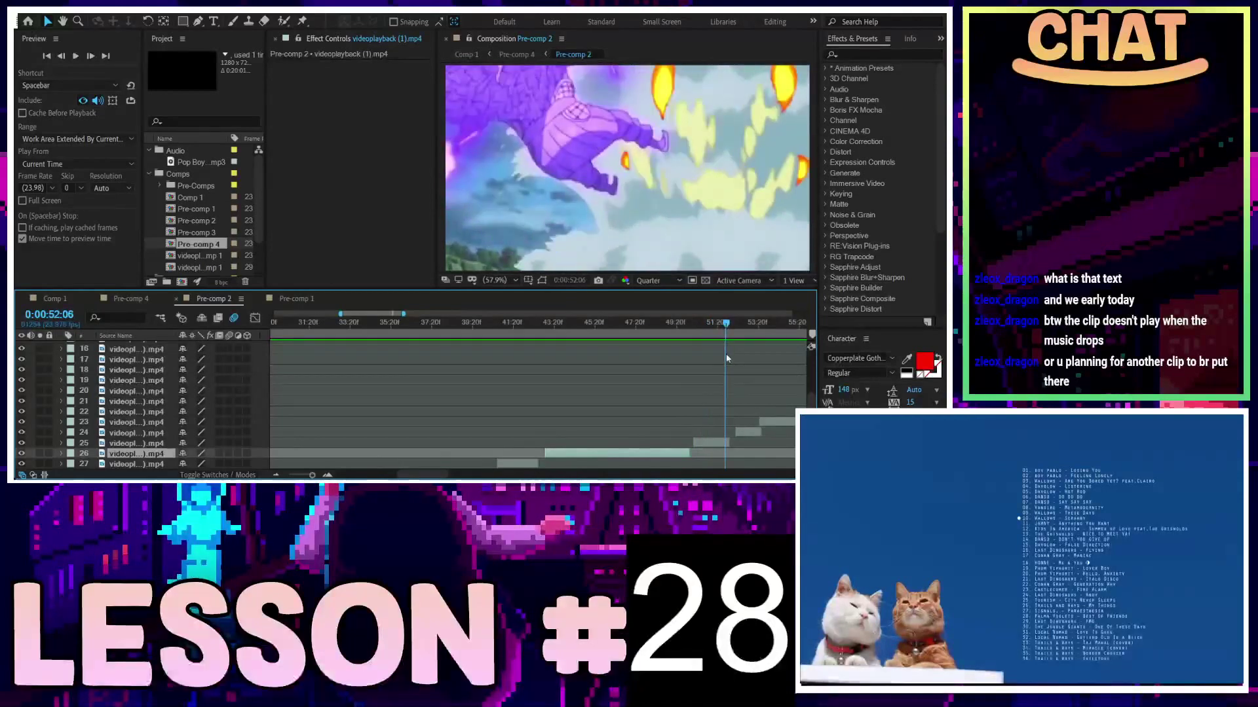
left_click(721, 444)
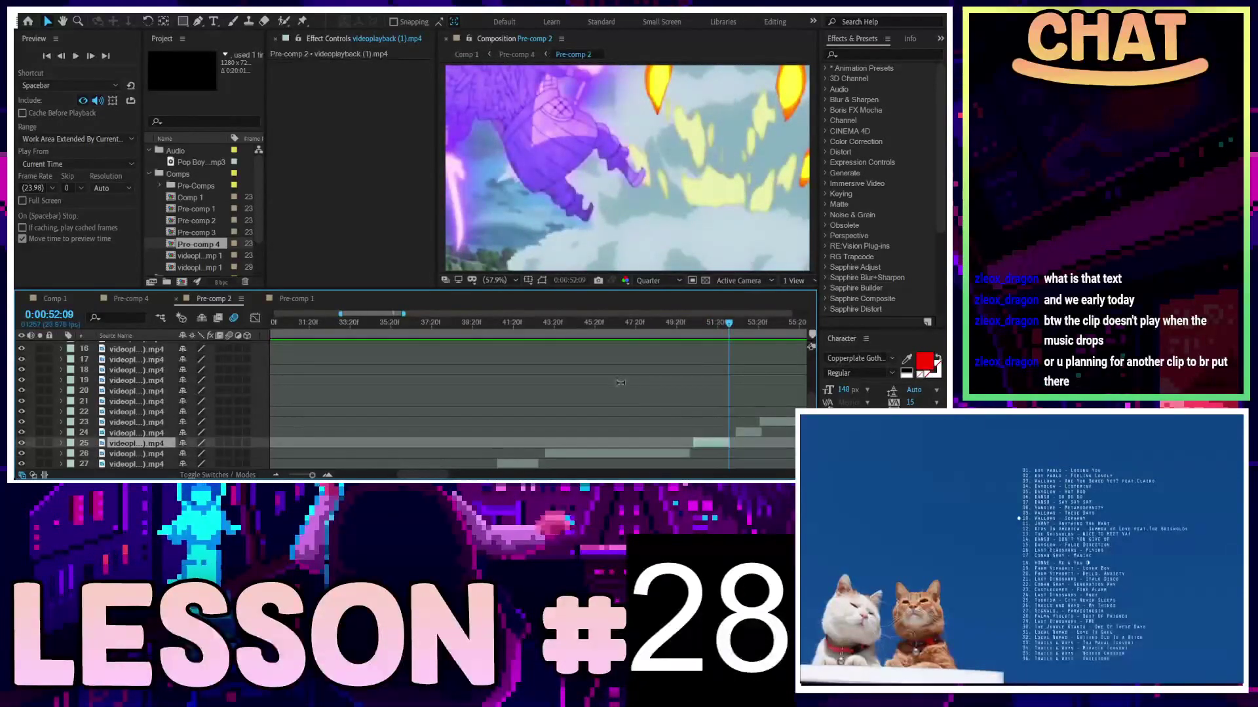
left_click(130, 298)
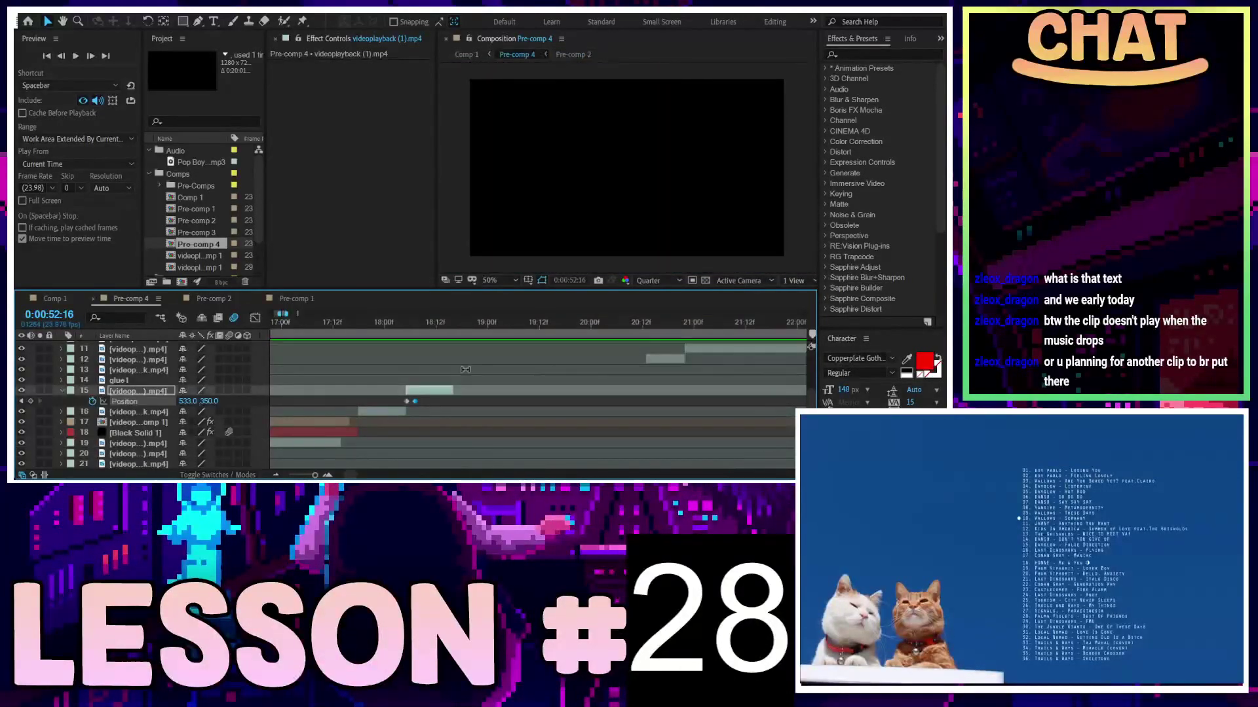
Split the lyric clip at 18:16 and play a preview from 17:16
left_click(463, 324)
key("ctrl+shift+d")
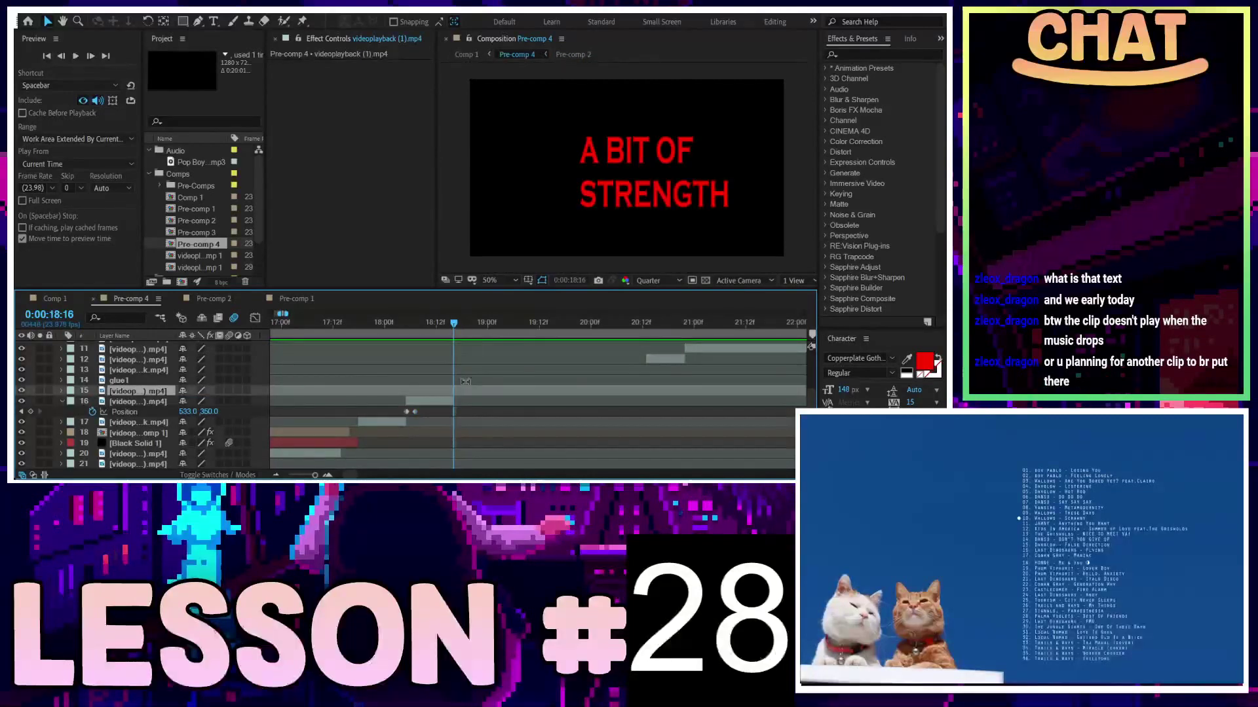
scroll(456, 397, "down", 8)
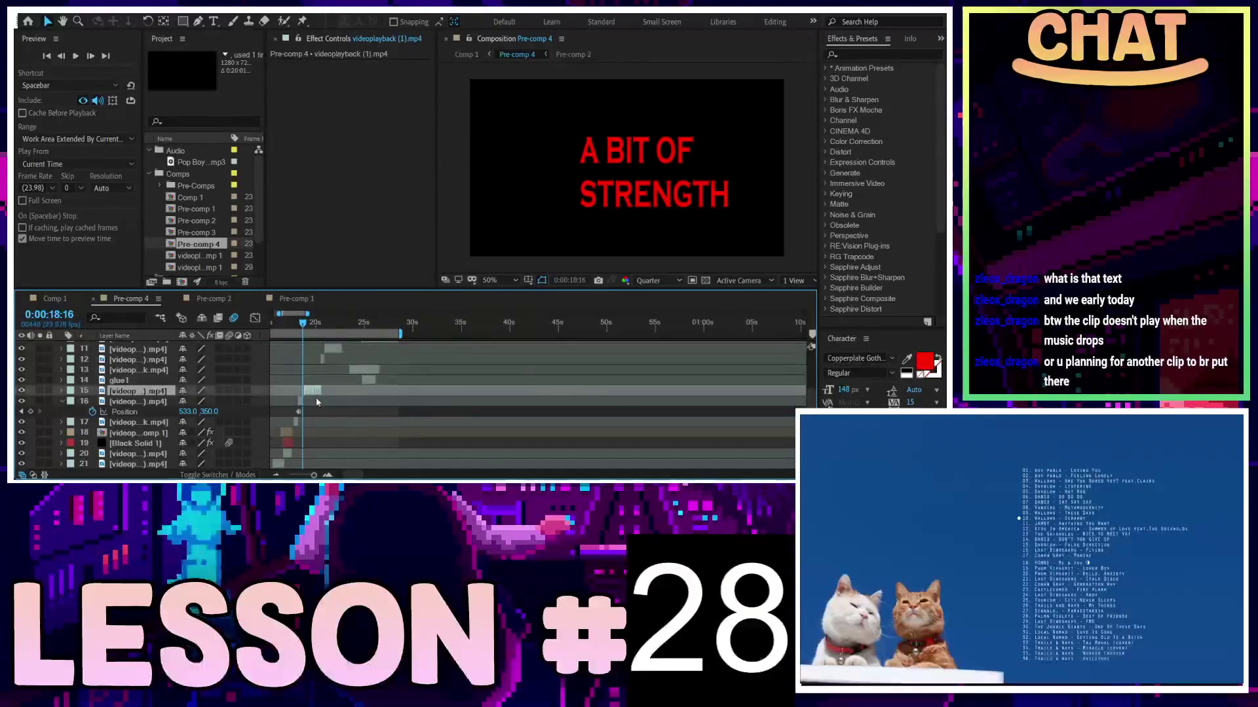
scroll(378, 319, "up", 4)
key("space")
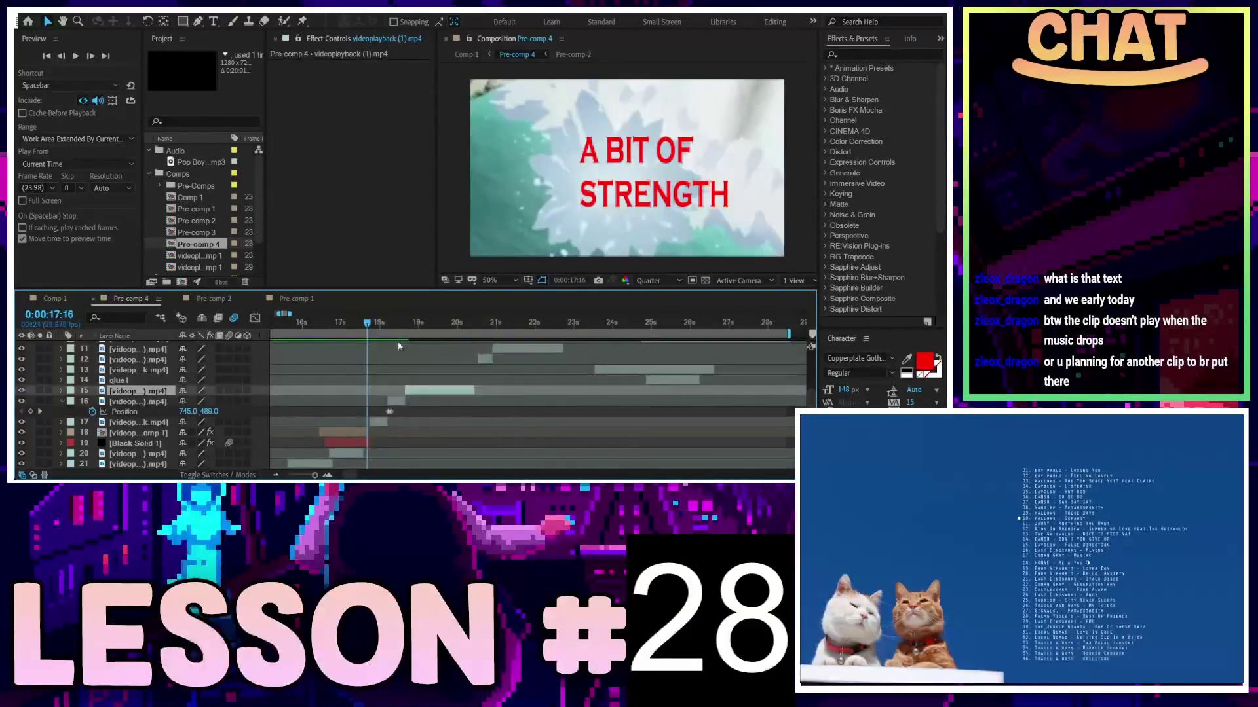
scroll(378, 328, "up", 4)
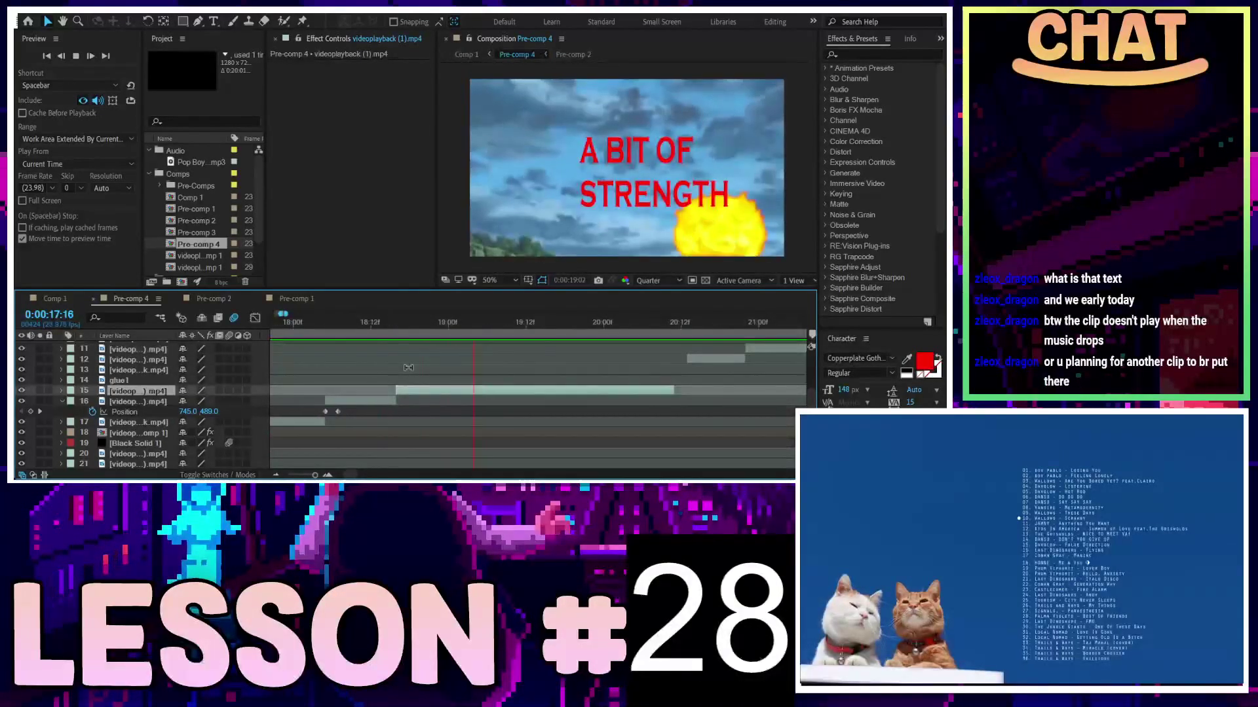
Stop at 20:02, split the clip there as well, and switch to Pre-comp 2
key("space")
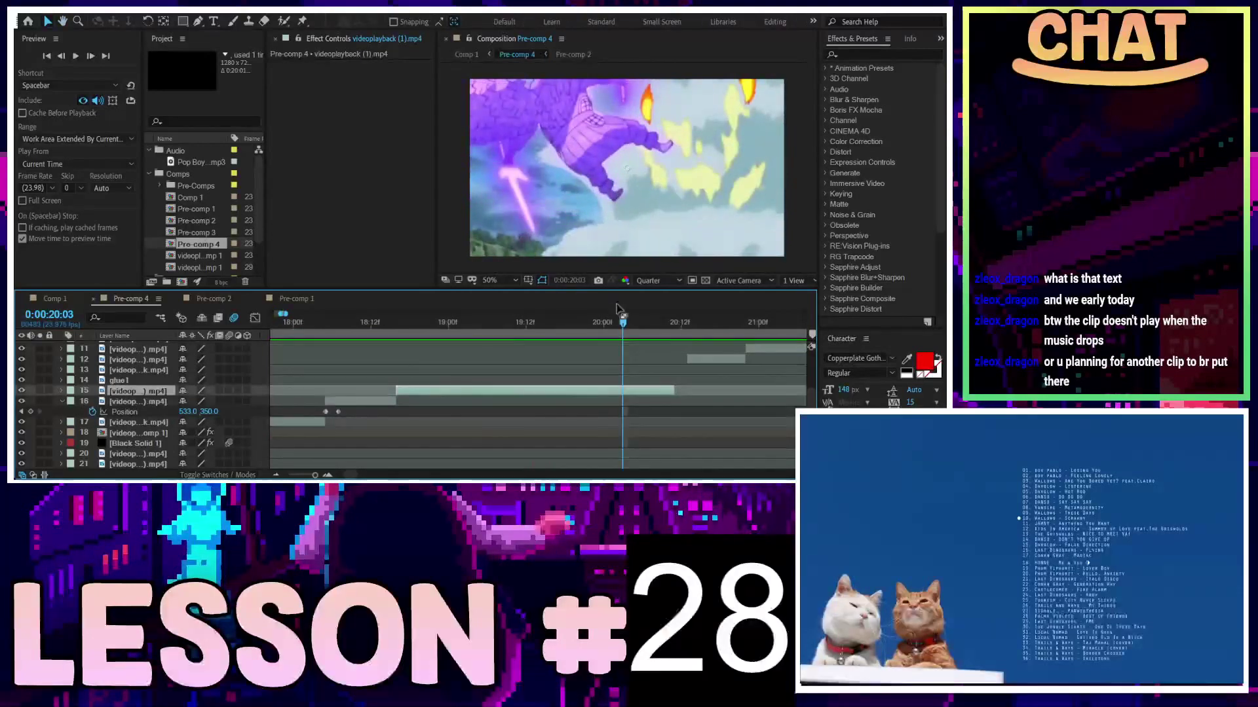
left_click(616, 326)
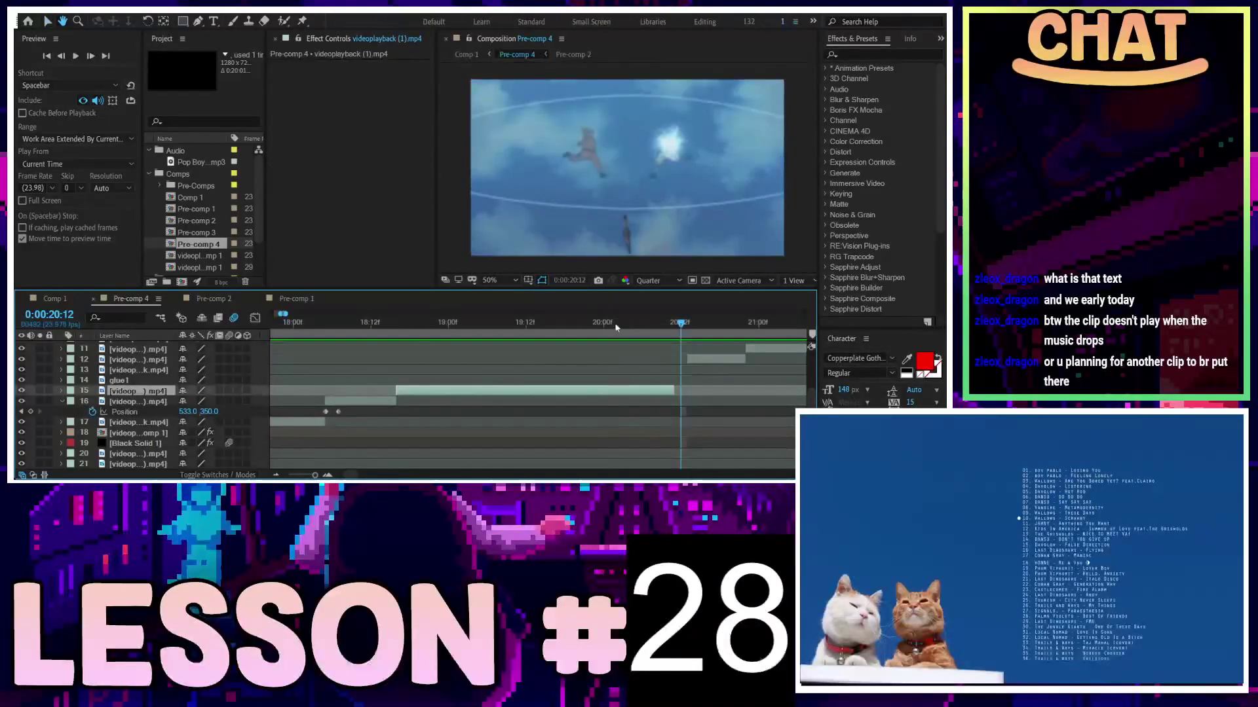
scroll(609, 393, "down", 3)
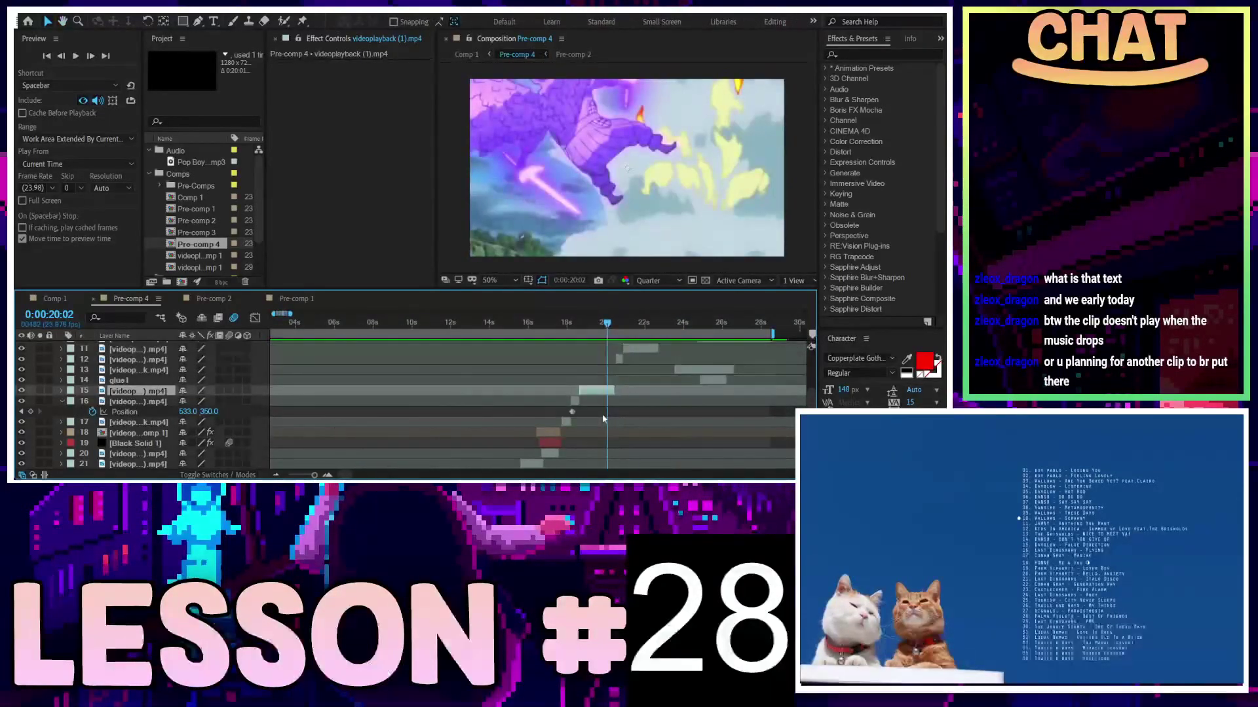
scroll(606, 415, "down", 4)
scroll(603, 409, "up", 7)
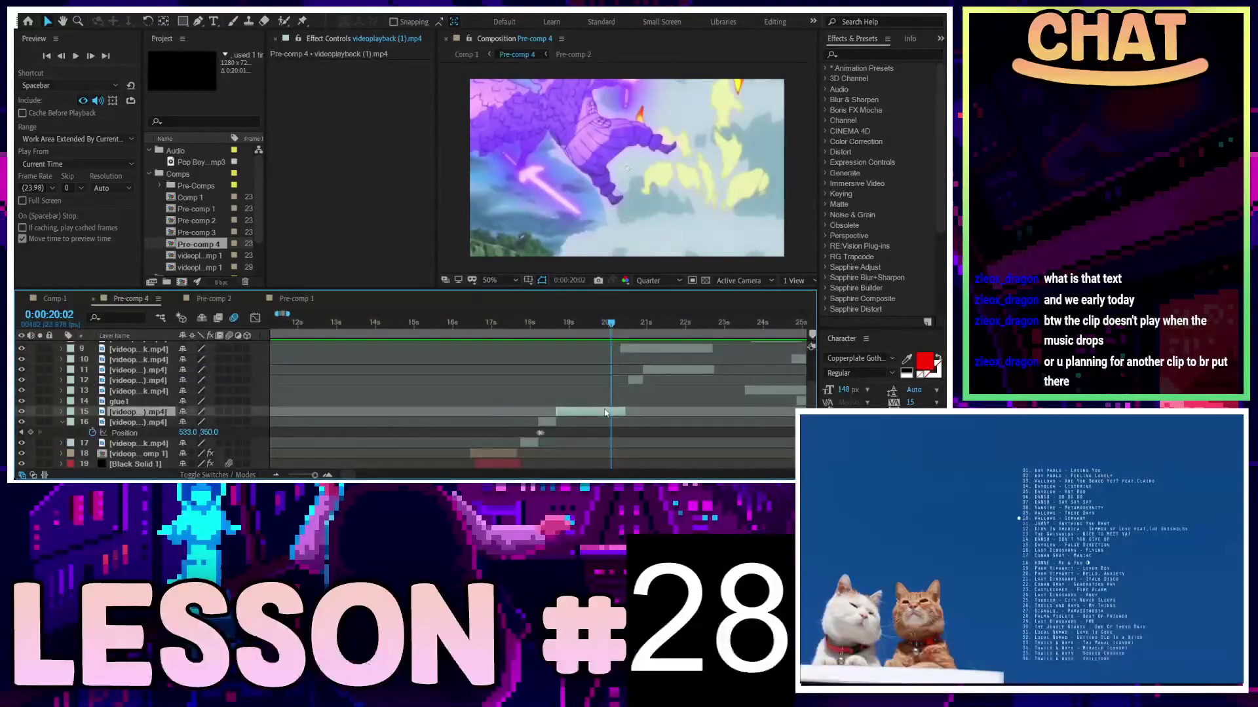
key("ctrl+shift+d")
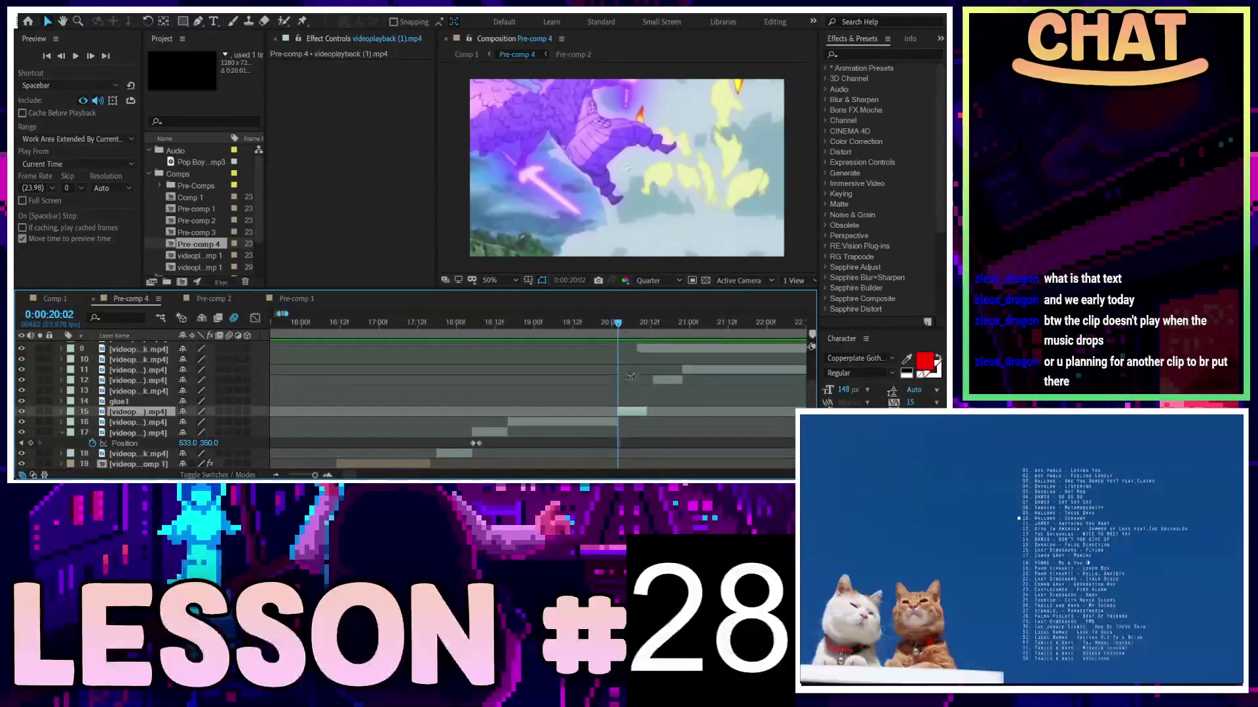
left_click(216, 298)
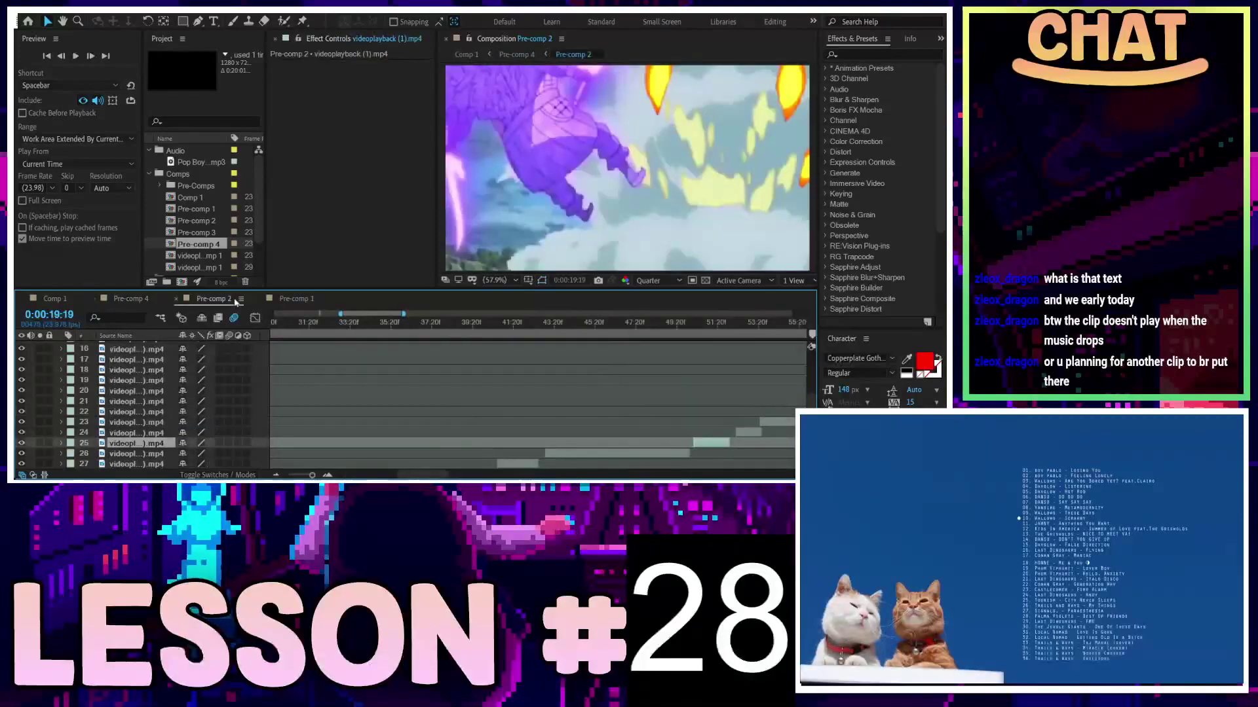
In Pre-comp 1, scrub to about 3:51 and select the clip on layer 11
left_click(304, 301)
left_click_drag(543, 322, 629, 323)
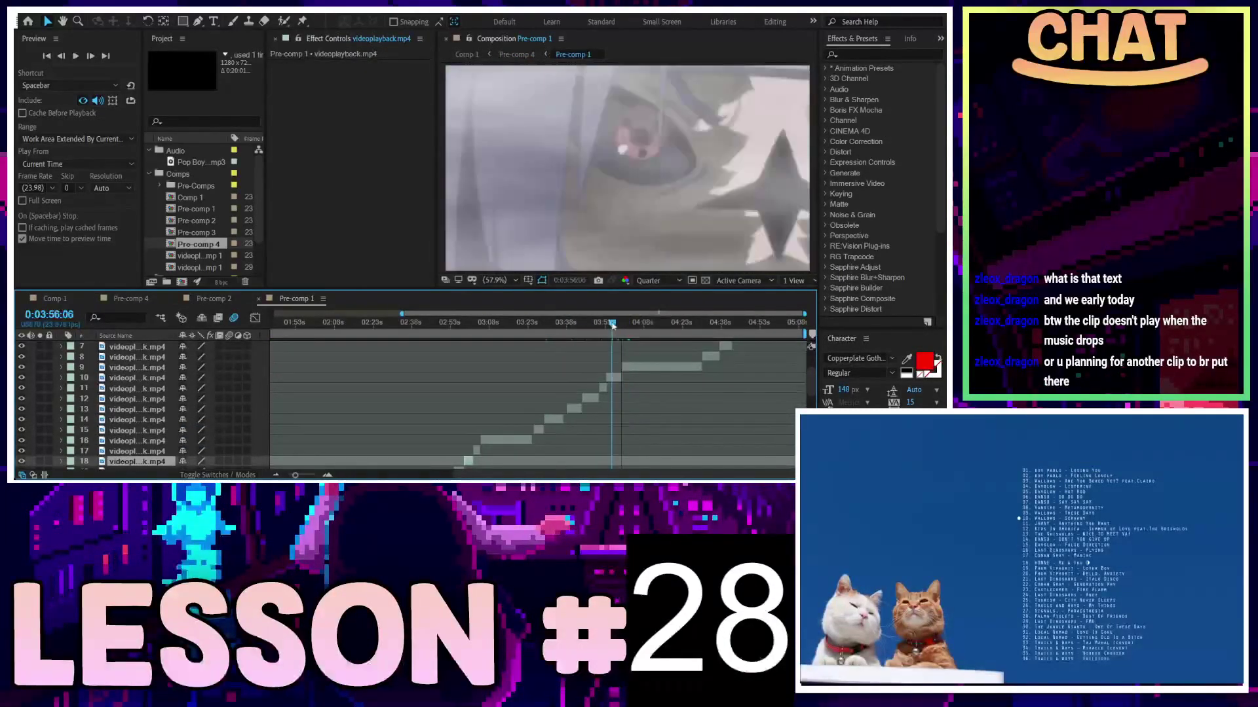
left_click_drag(629, 323, 603, 324)
left_click(603, 388)
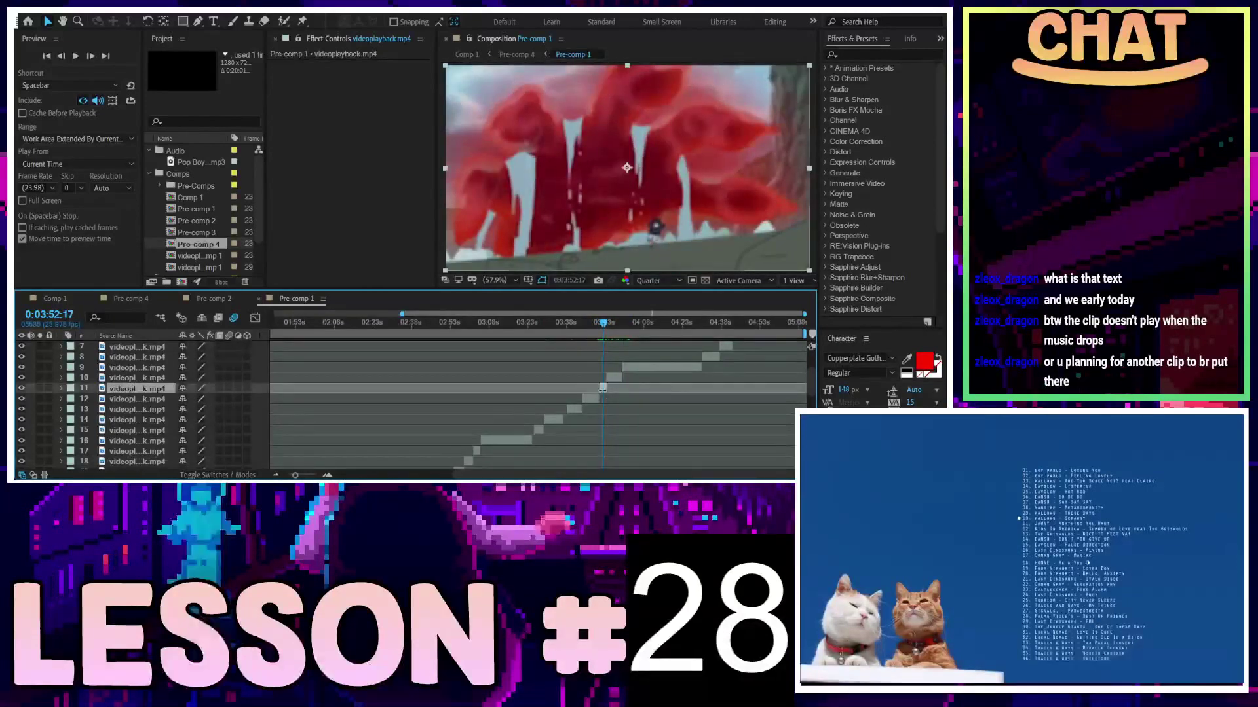
left_click(200, 303)
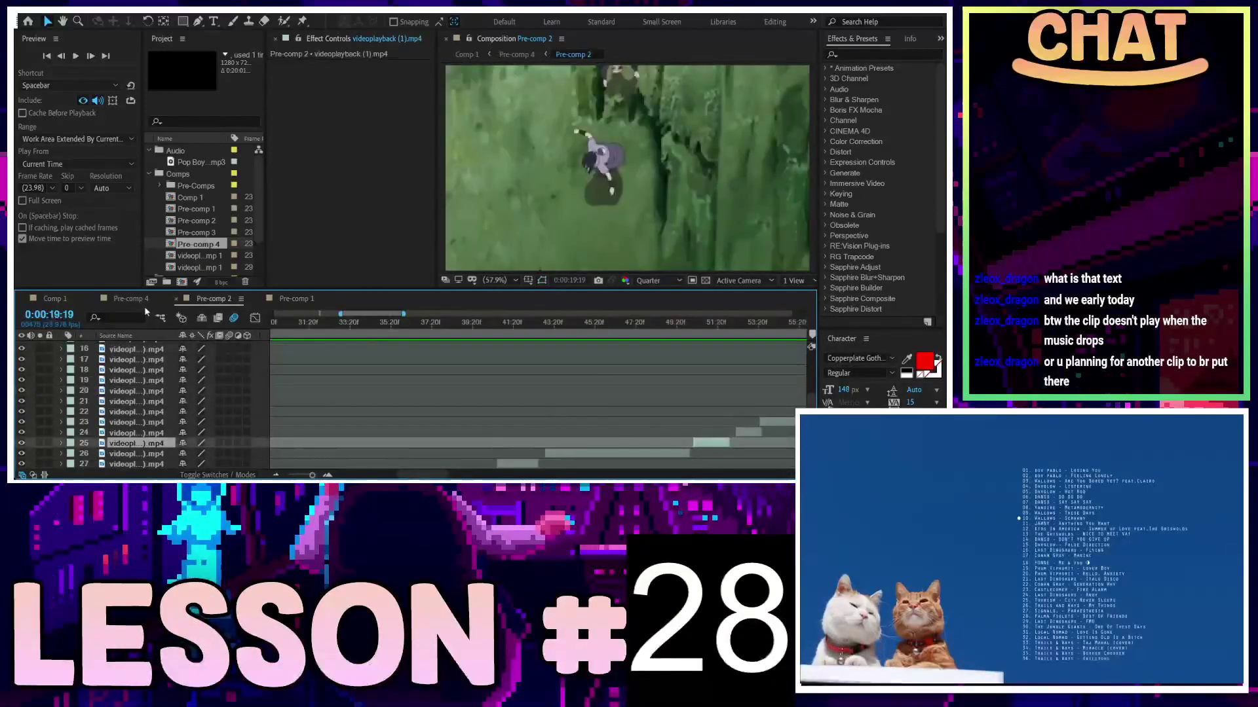
left_click(68, 302)
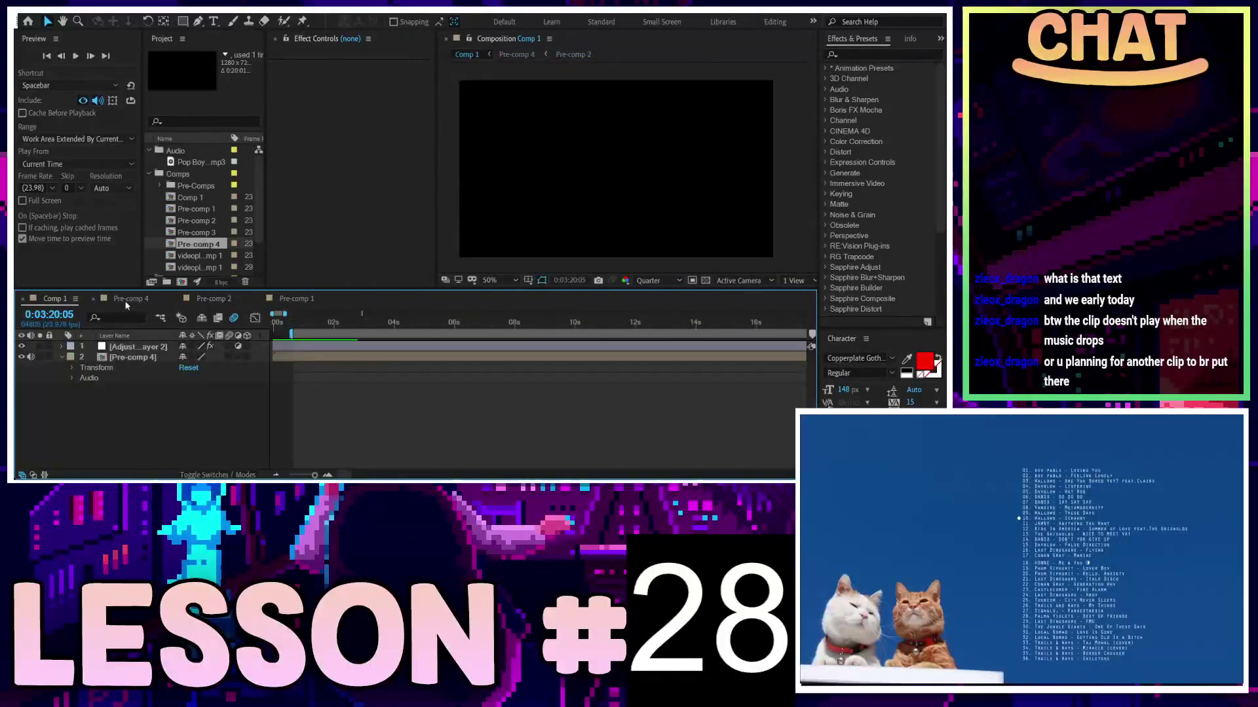
Add the clip to Pre-comp 4 as layer 15 and zoom the timeline around the current time
left_click(127, 300)
left_click(614, 412)
key("ctrl+d")
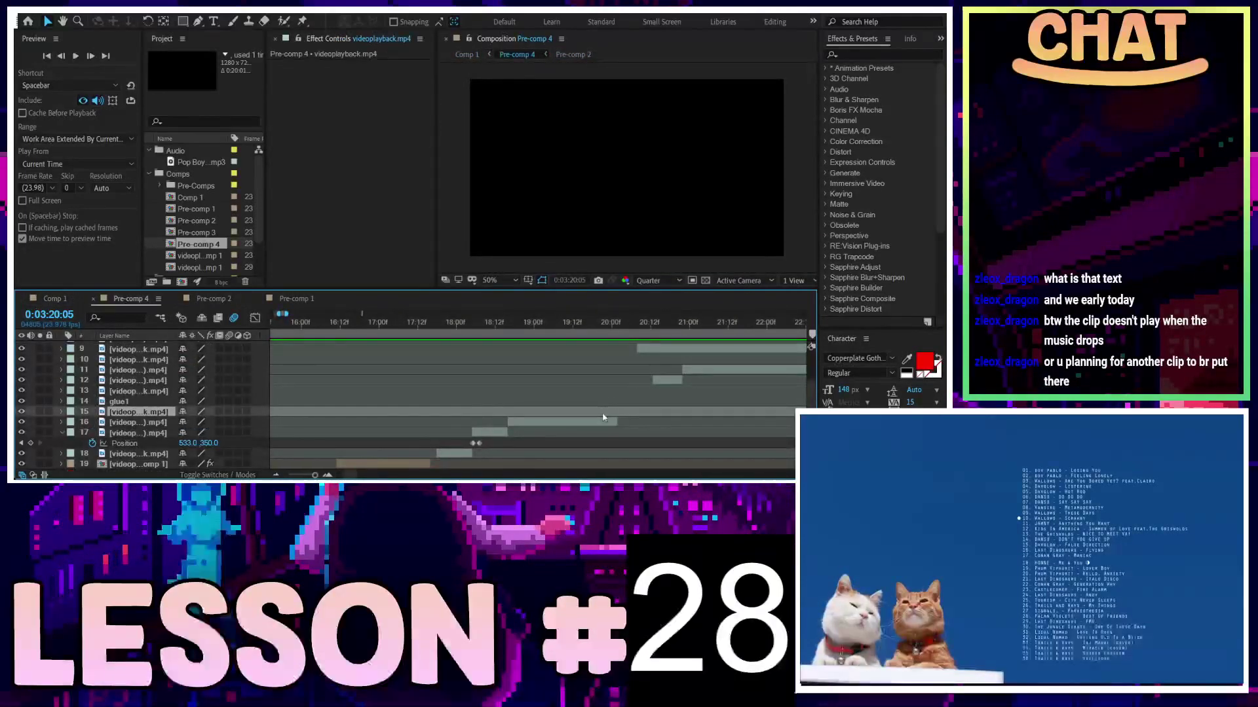
key("minus")
key("minus")
key("minus")
key("minus")
key("minus")
key("minus")
key("equal")
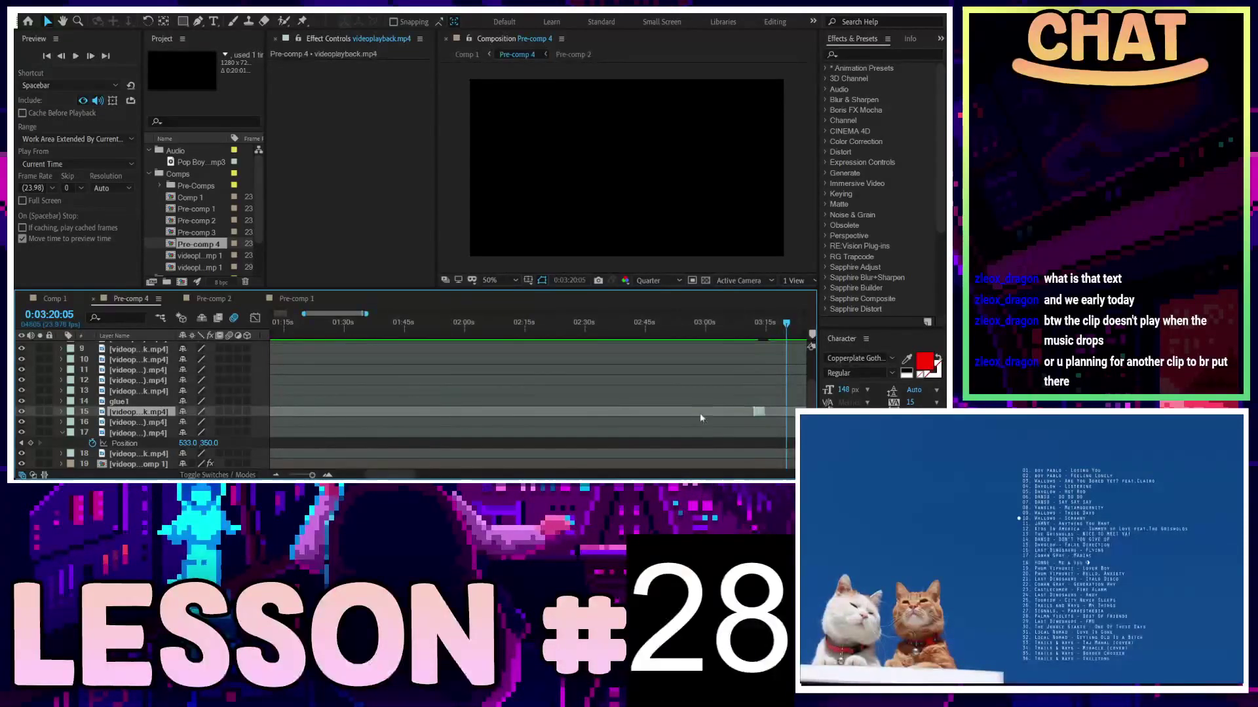
scroll(110, 437, "left", 10)
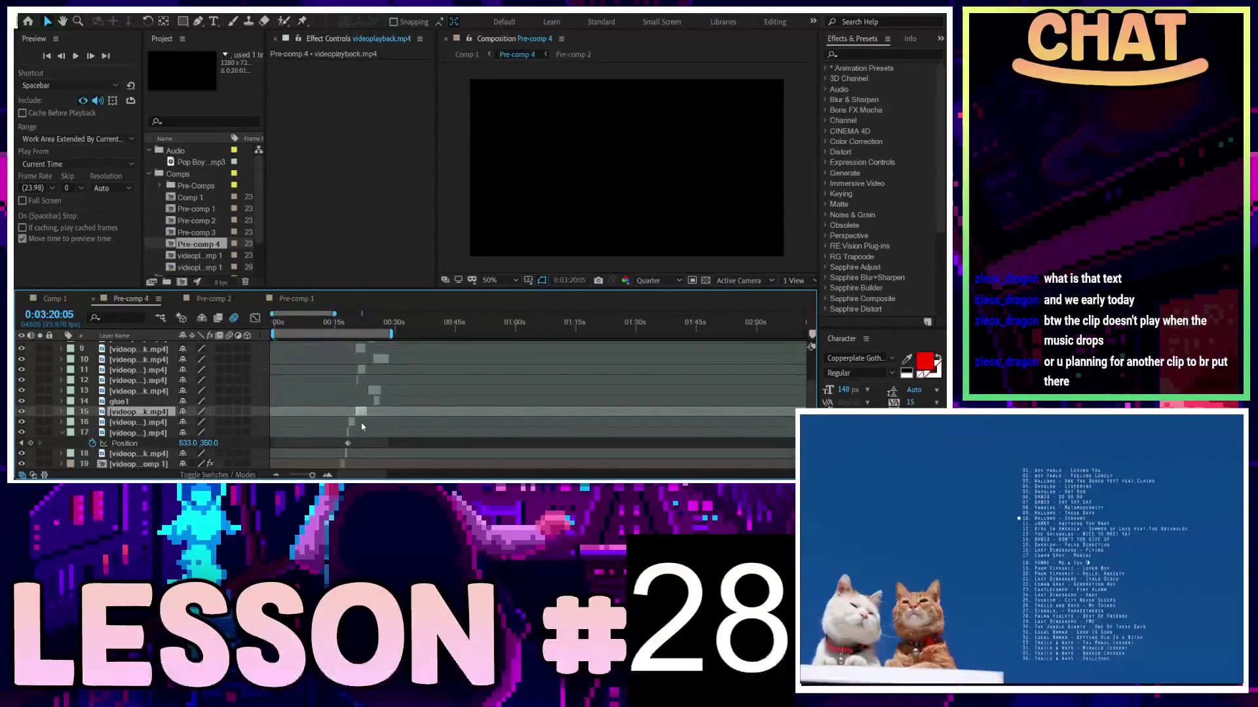
key("equal")
key("equal")
key("equal")
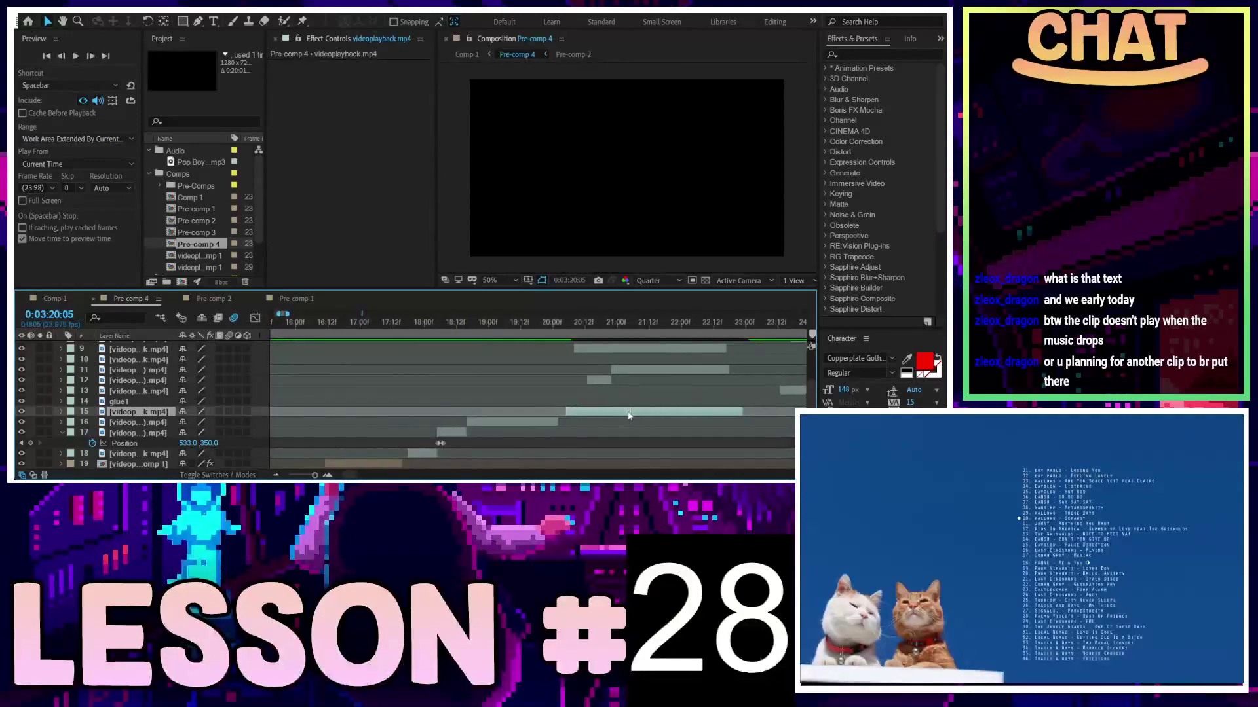
Slide layer 15's clip slightly earlier and preview the cut from the yellow lyric frame
left_click_drag(529, 324, 459, 333)
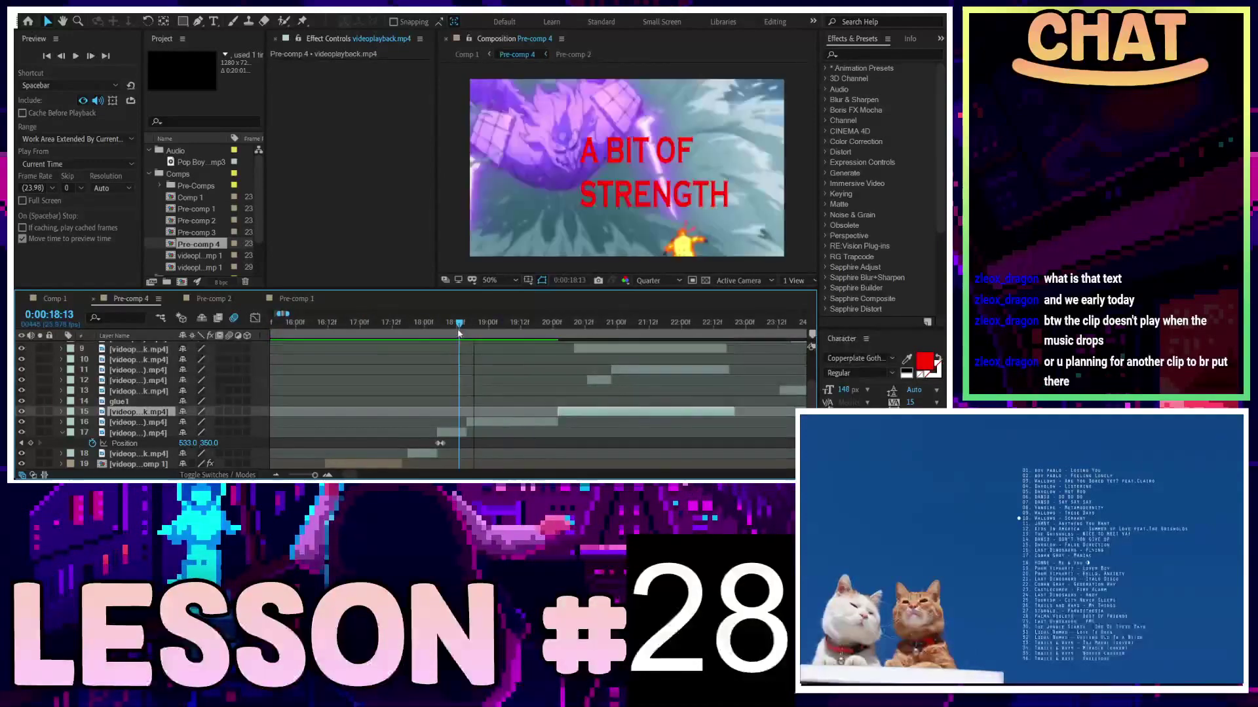
key("space")
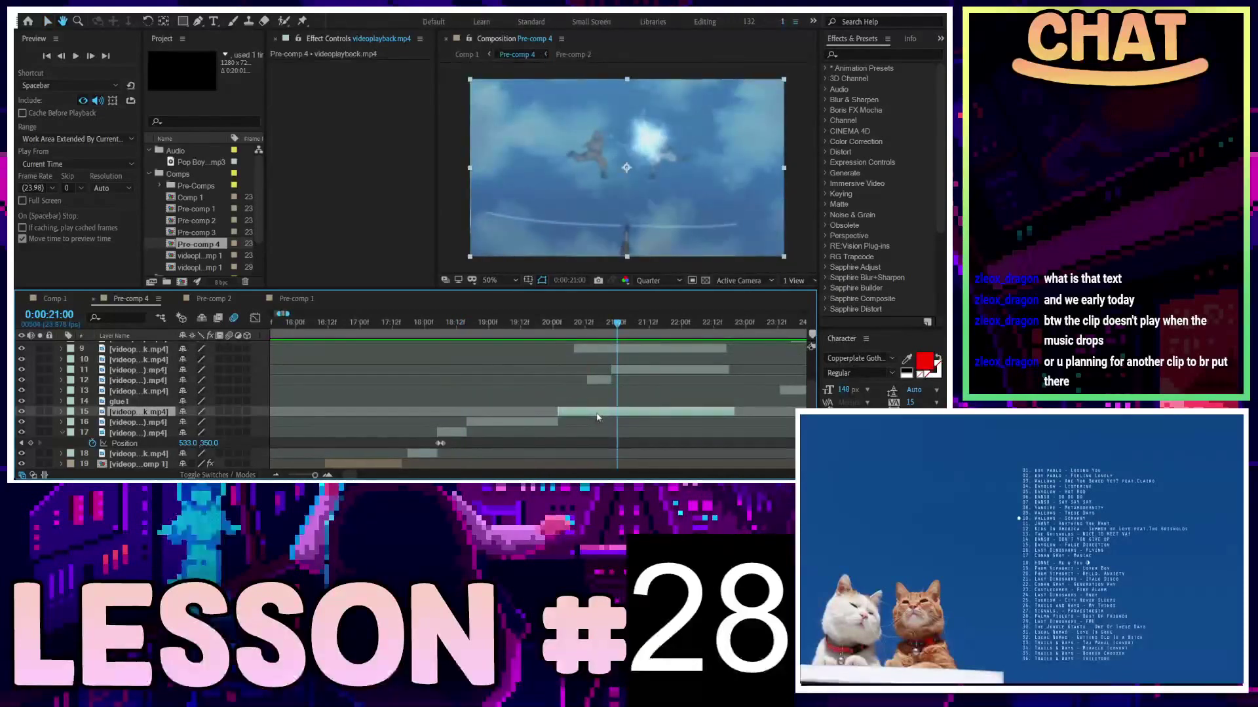
left_click_drag(597, 416, 573, 419)
left_click(464, 324)
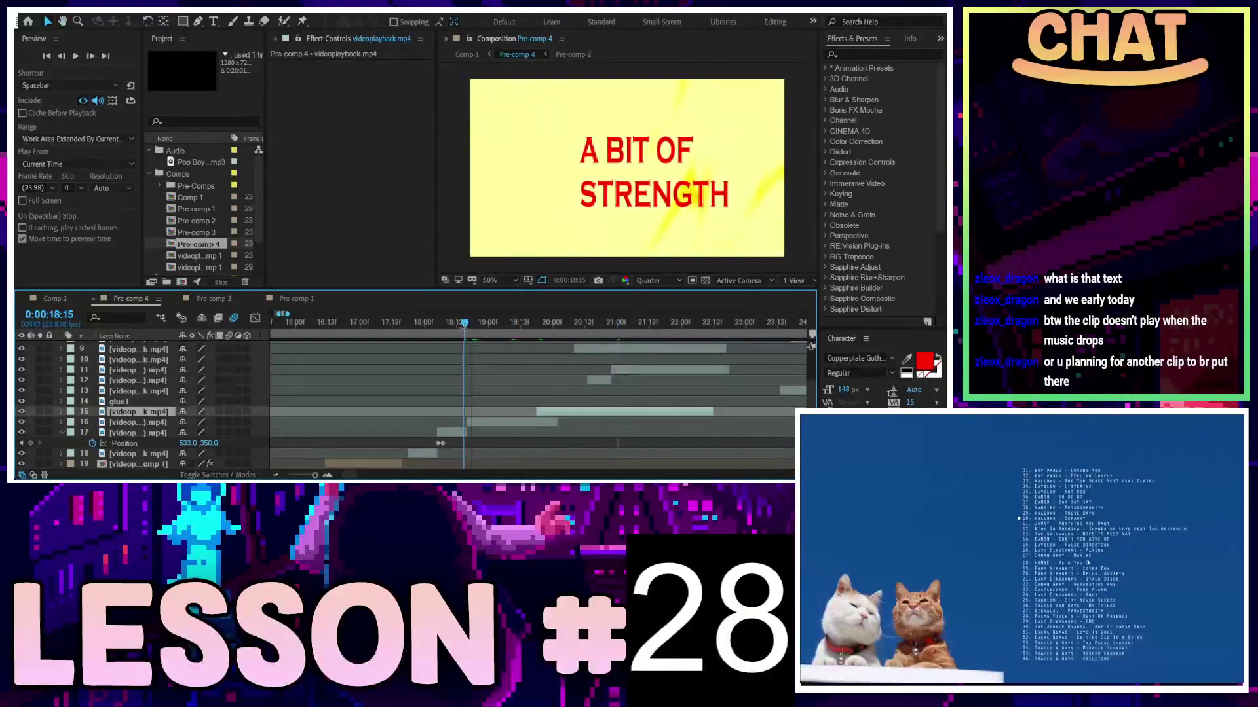
key("space")
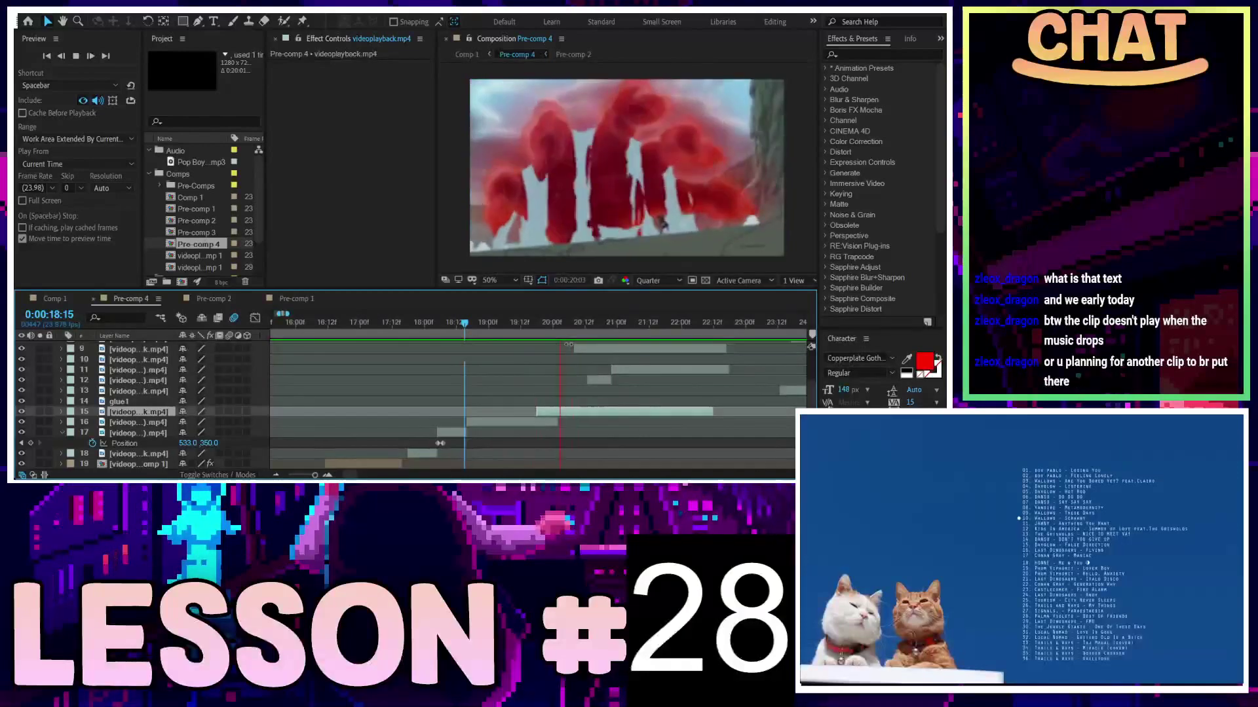
key("space")
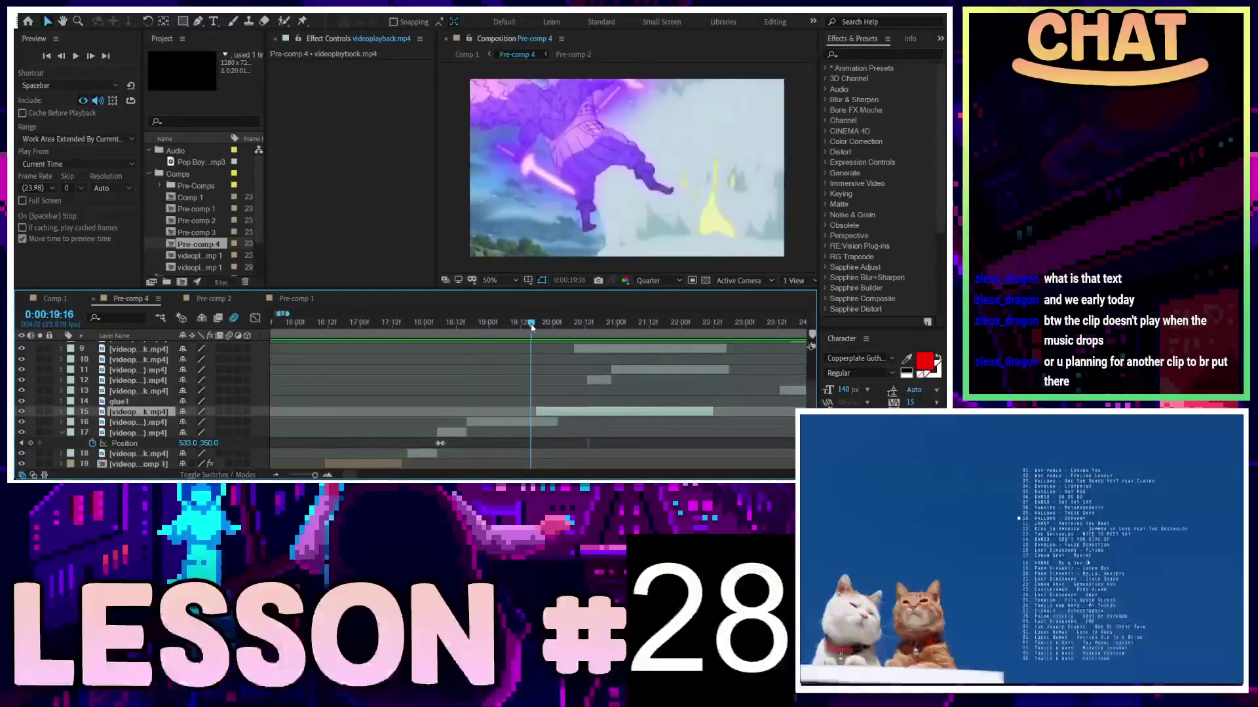
Scrub to about 20:01 and position layer 15's clip to start just before the current time
left_click_drag(546, 324, 527, 327)
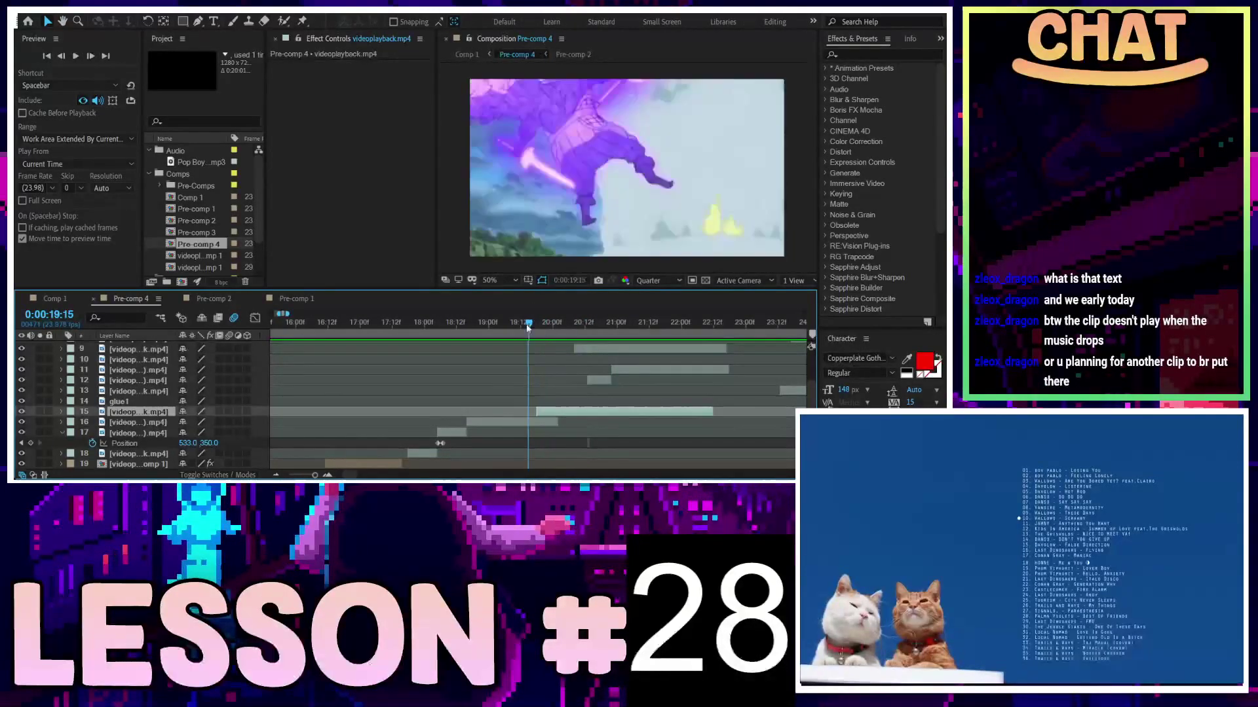
left_click_drag(563, 412, 583, 413)
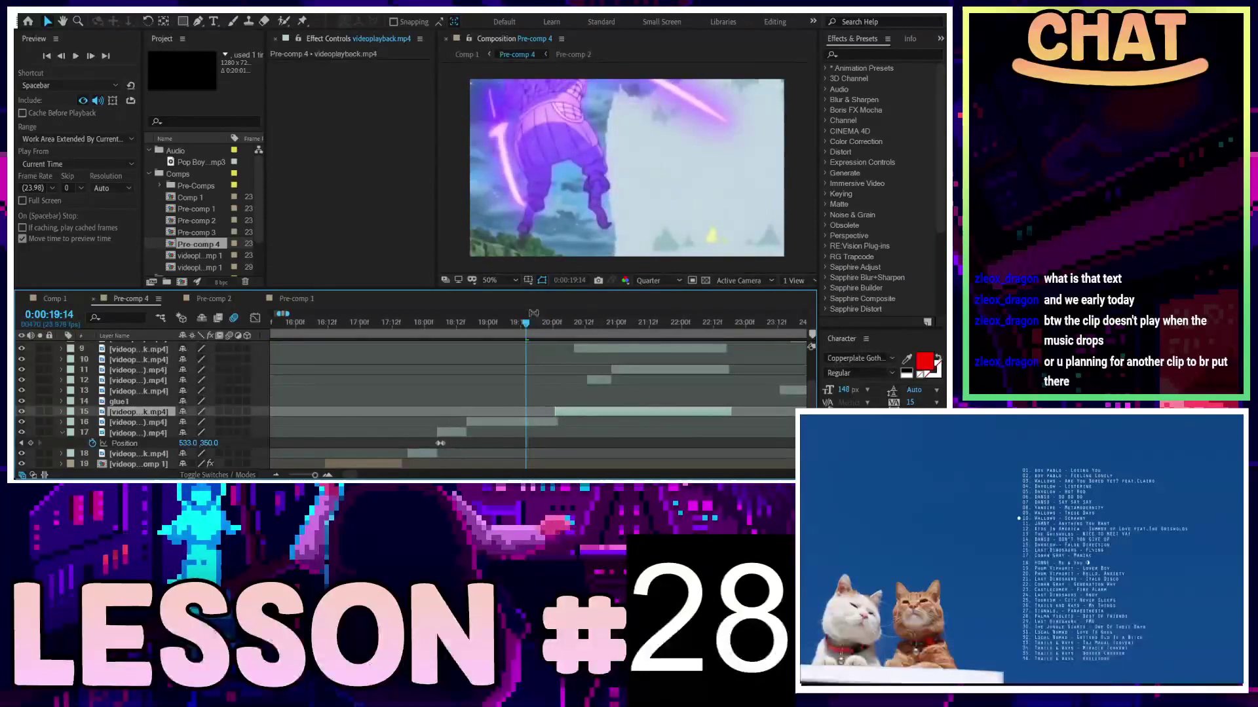
left_click_drag(534, 313, 547, 327)
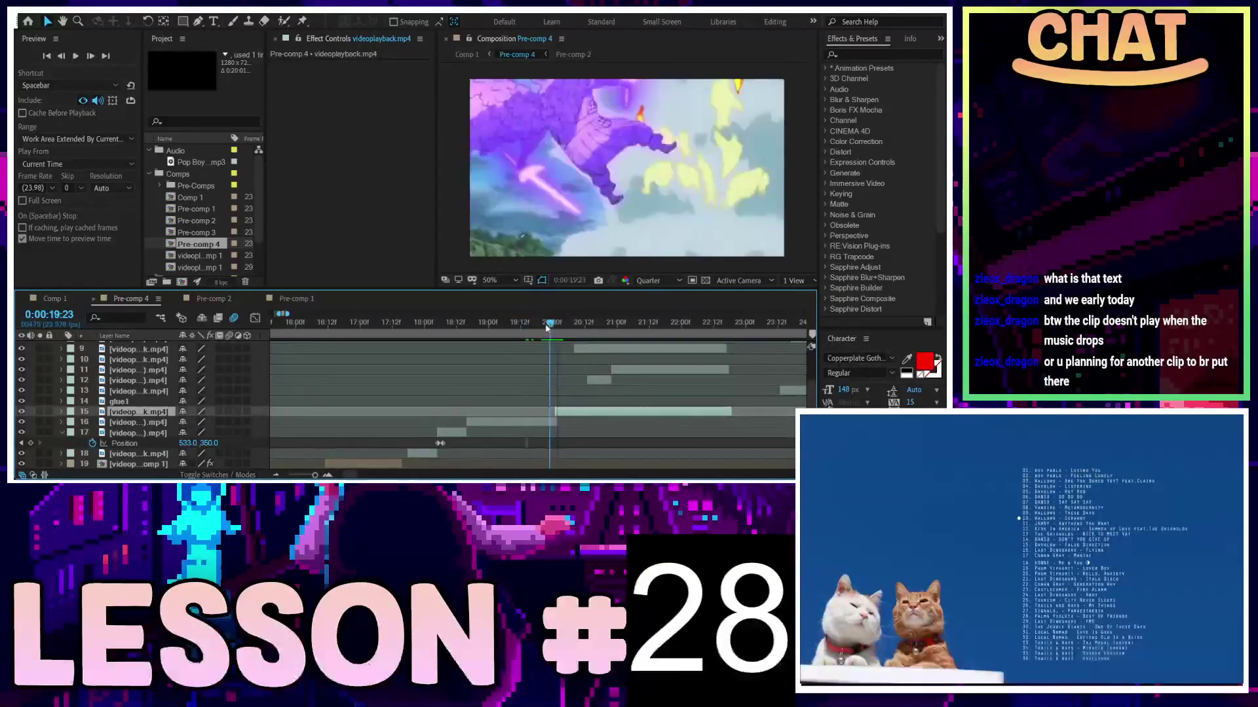
left_click_drag(547, 328, 558, 322)
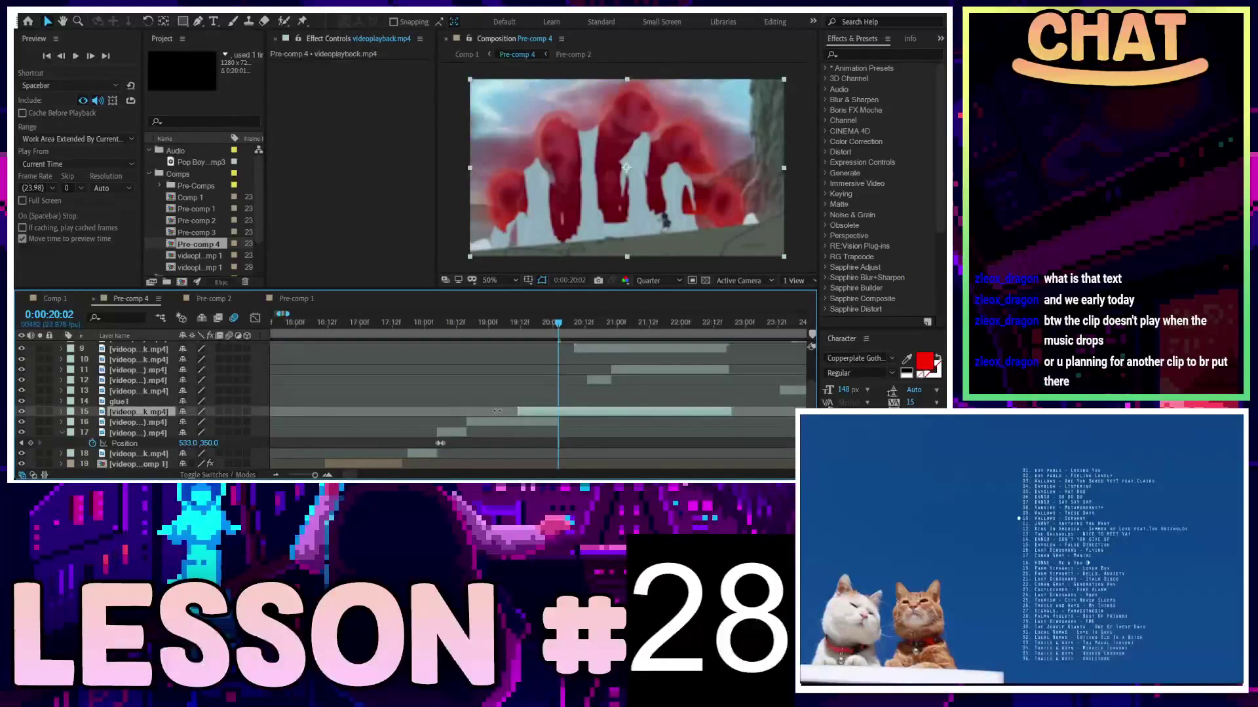
left_click_drag(587, 414, 656, 417)
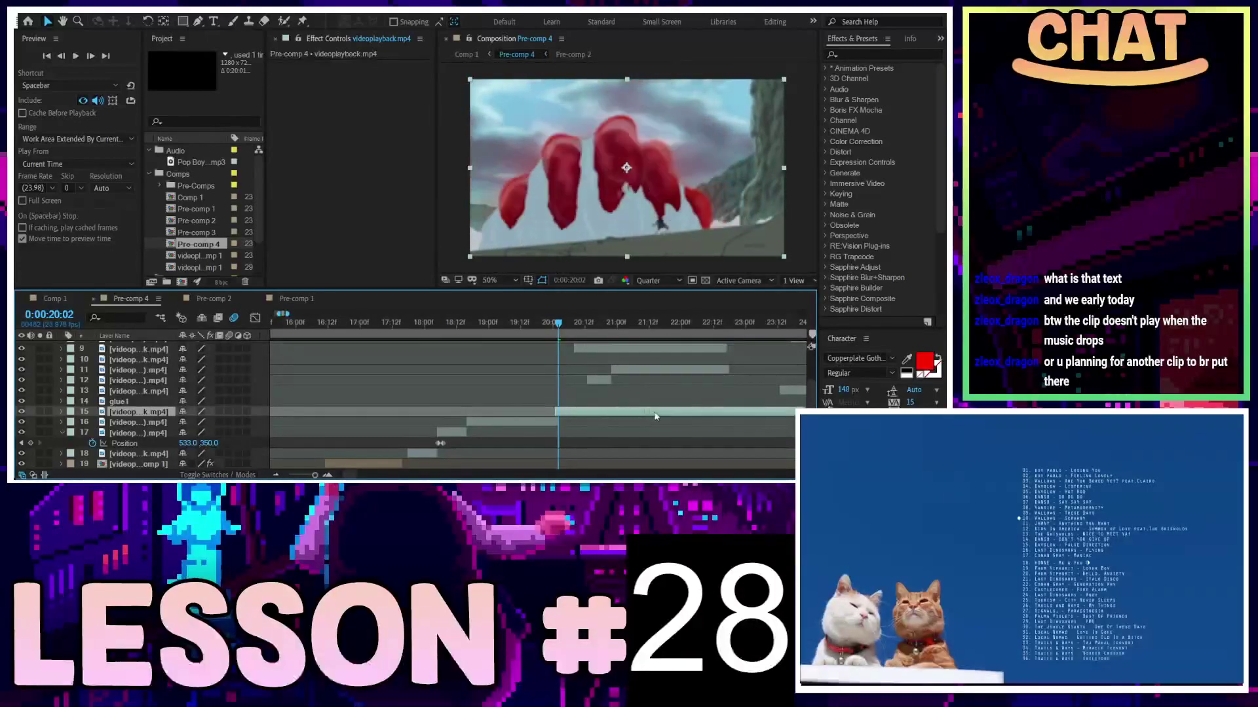
left_click_drag(525, 412, 534, 419)
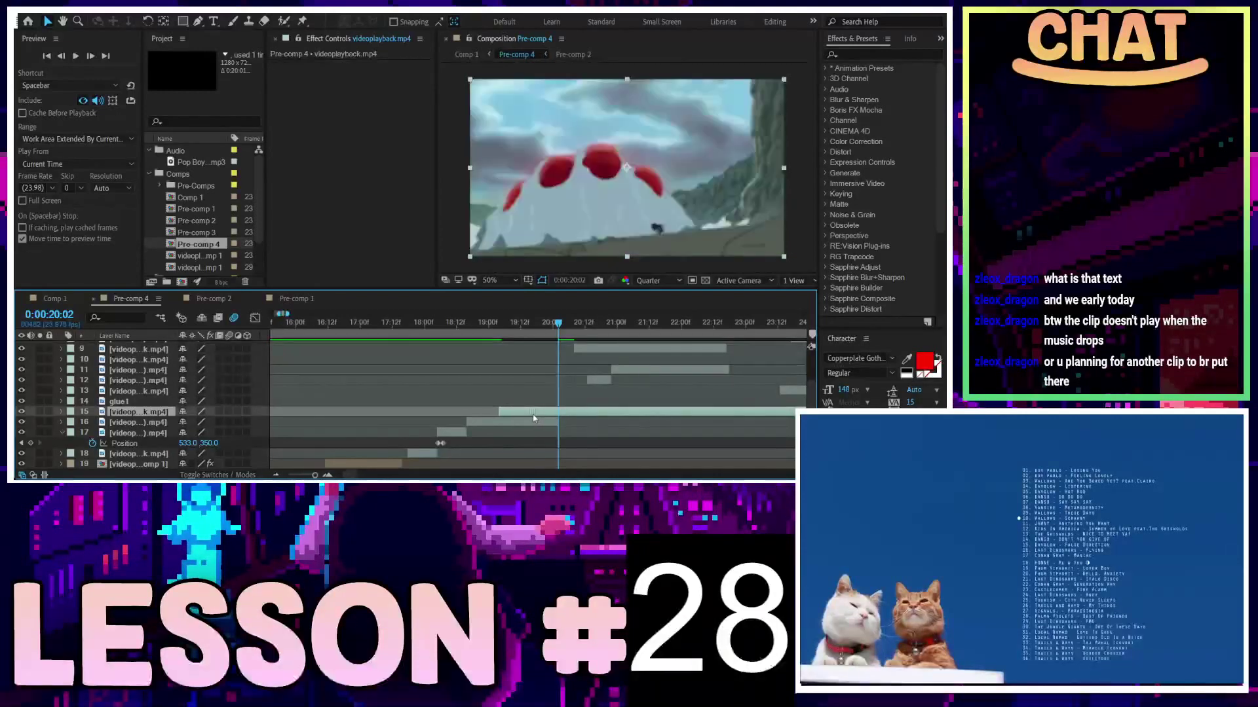
Split layer 15 at the current time, delete the unwanted piece, and preview the edit
key("ctrl+shift+d")
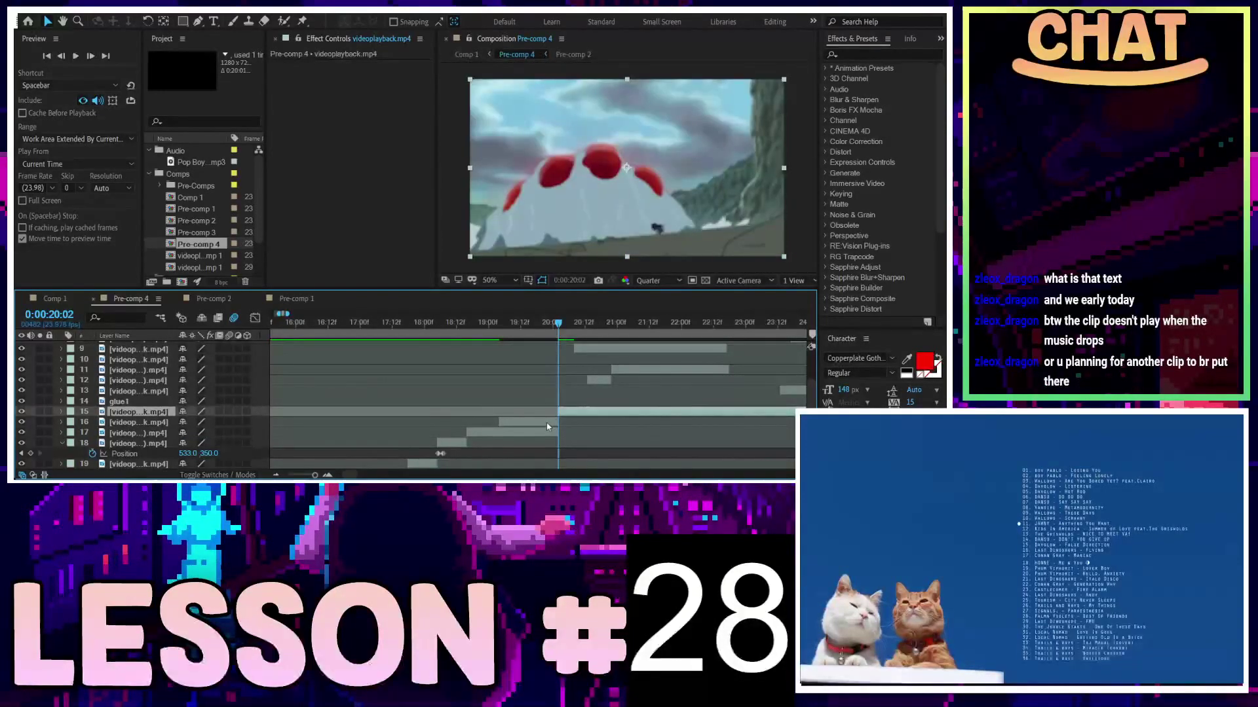
left_click(548, 426)
key("Delete")
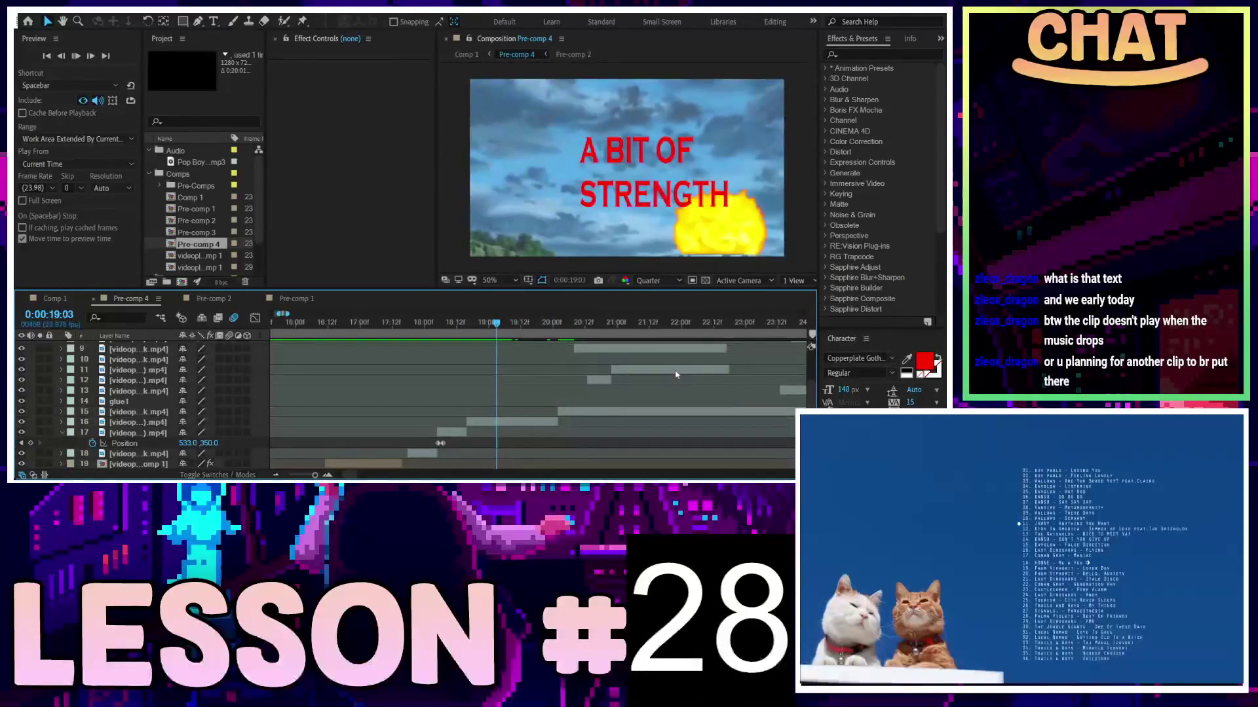
key("space")
key("space")
left_click(610, 413)
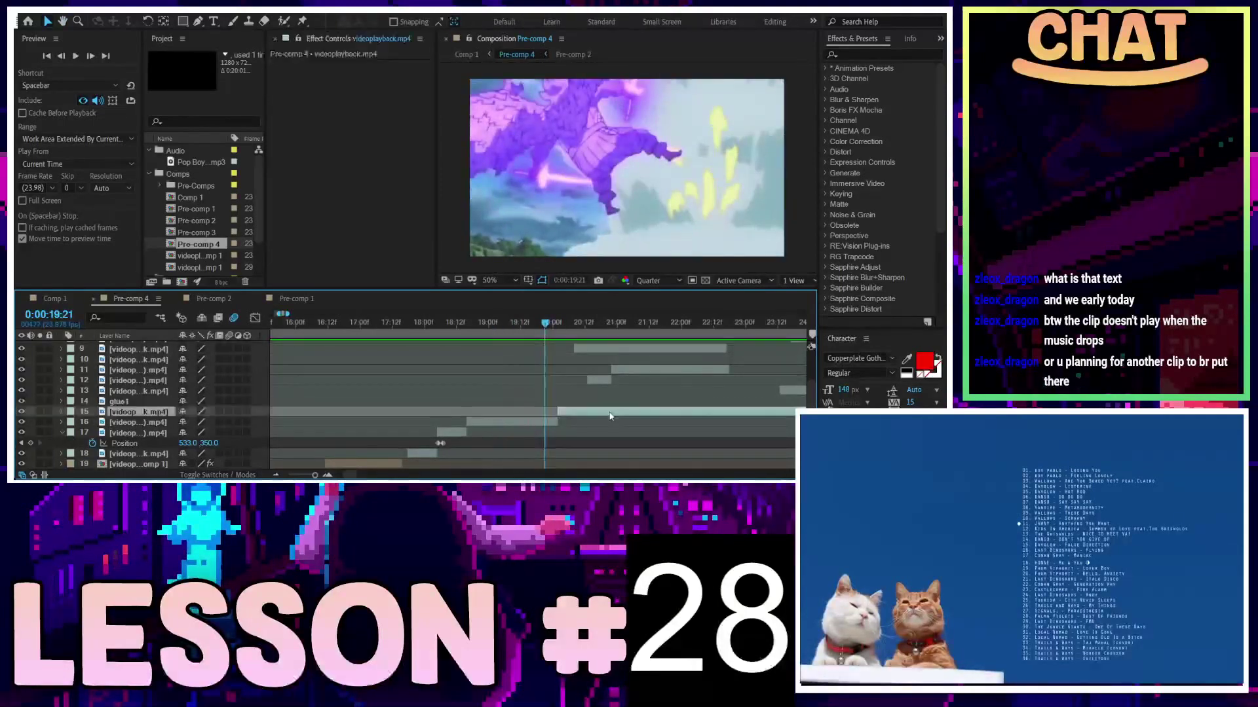
key("space")
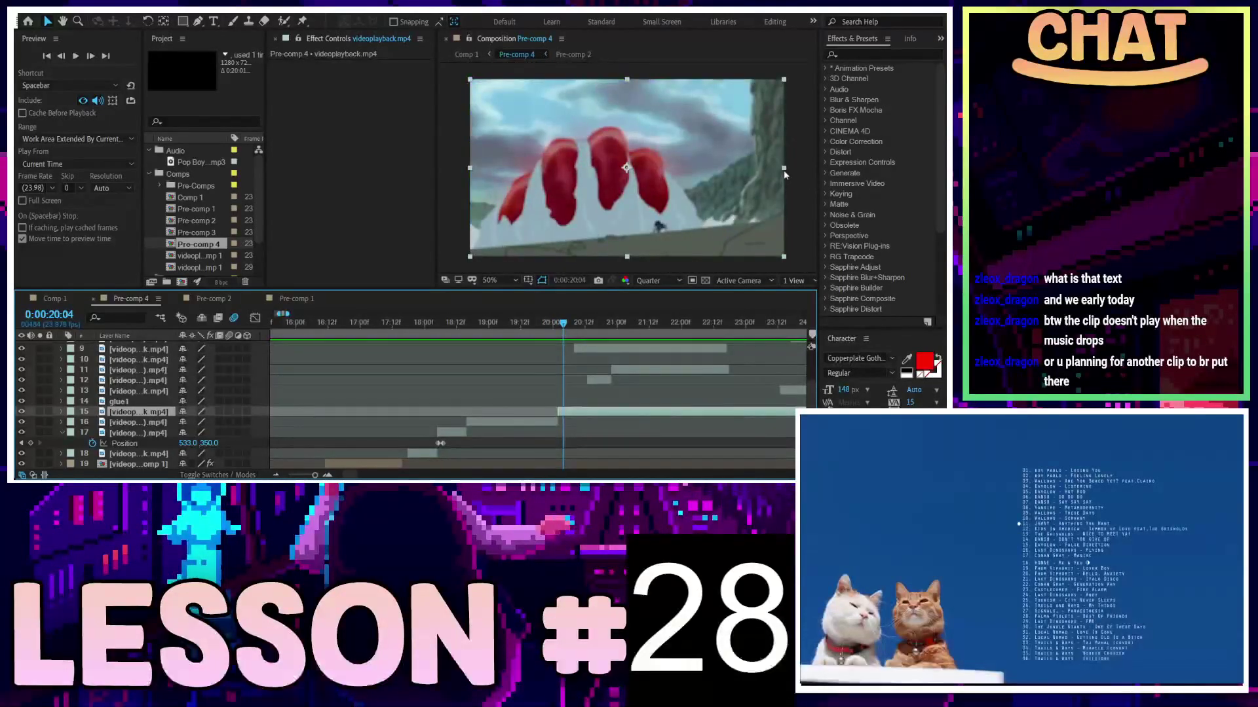
Mirror the red-fist clip horizontally and preview from 18:14 to 21:00
left_click_drag(785, 175, 469, 192)
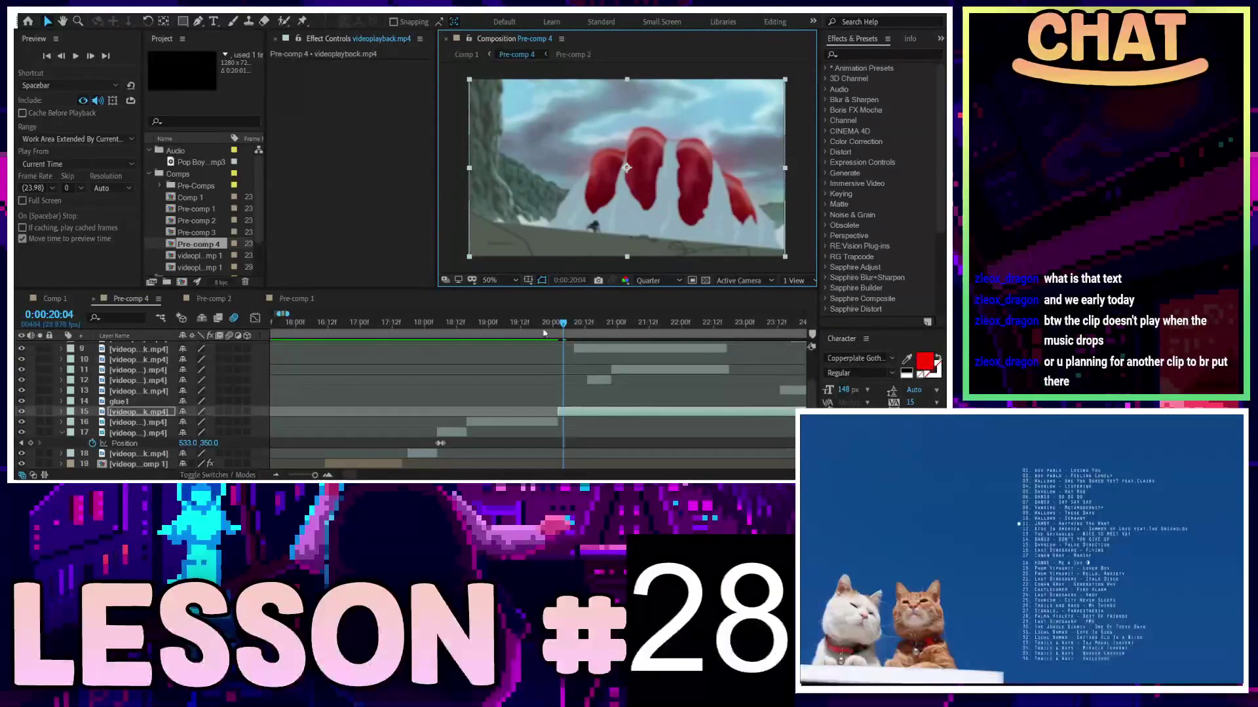
key("space")
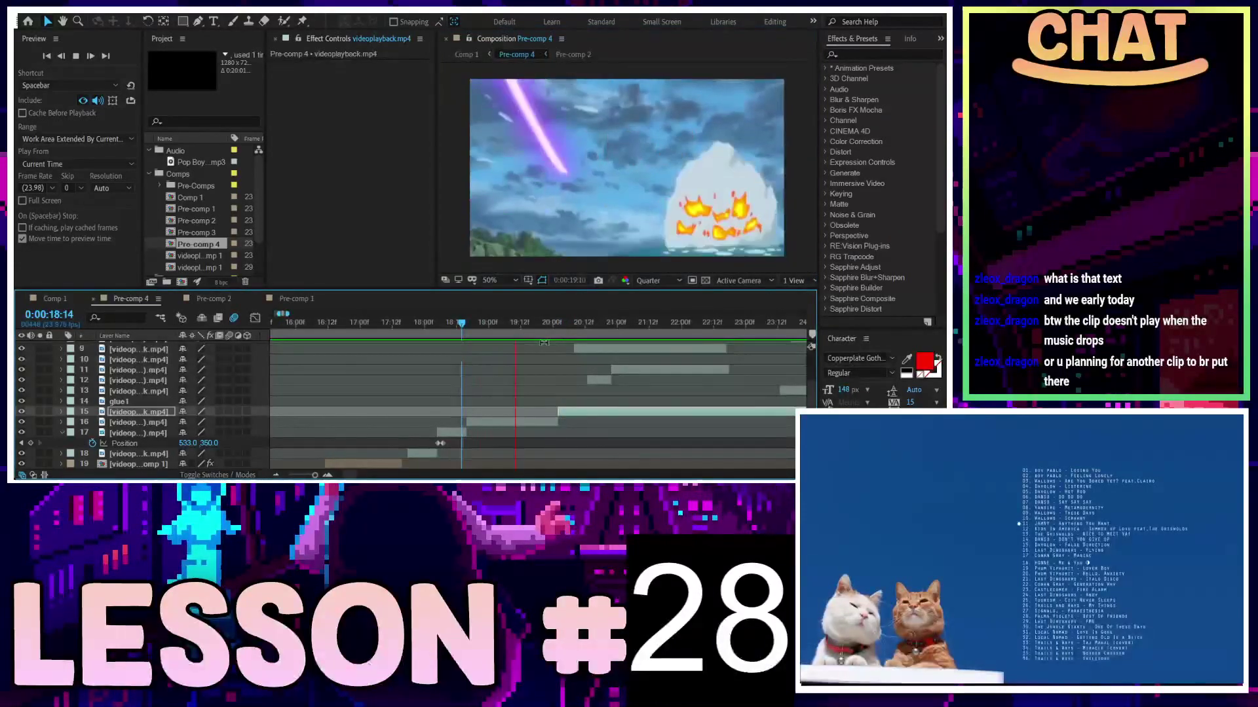
key("space")
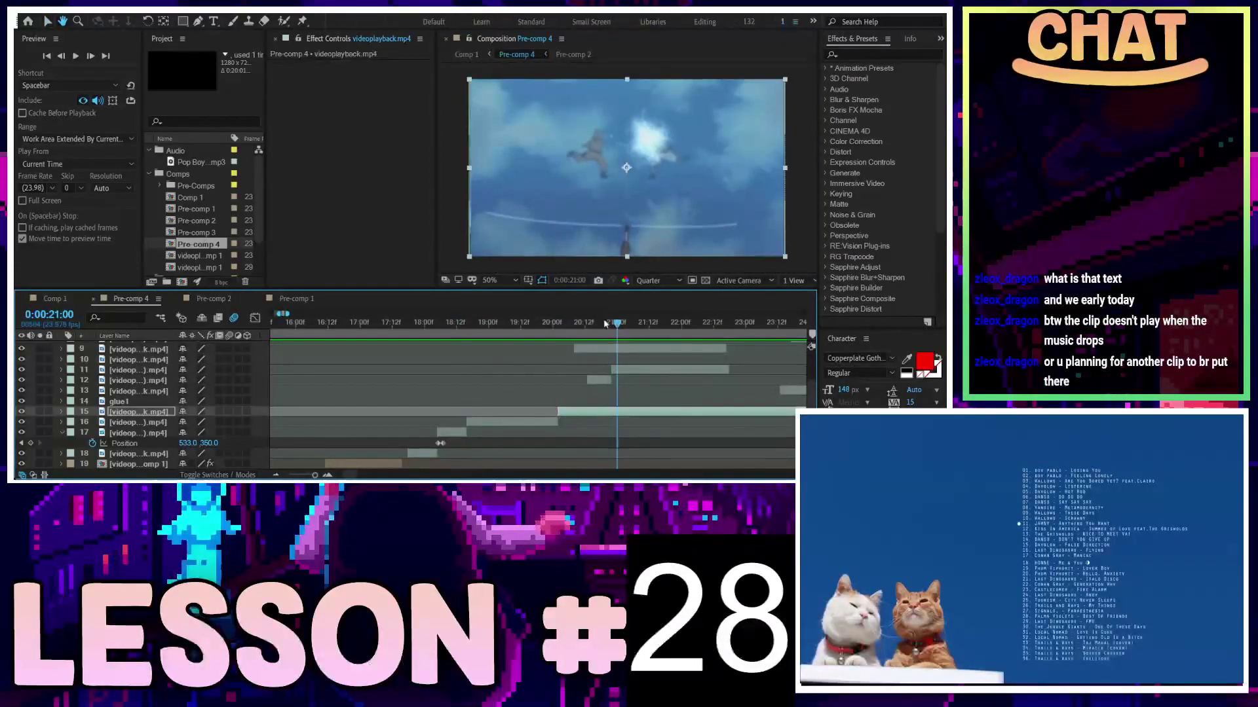
Select layers 9 to 12 of Pre-comp 4 and shift them later in time
left_click(633, 353)
scroll(643, 394, "up", 1)
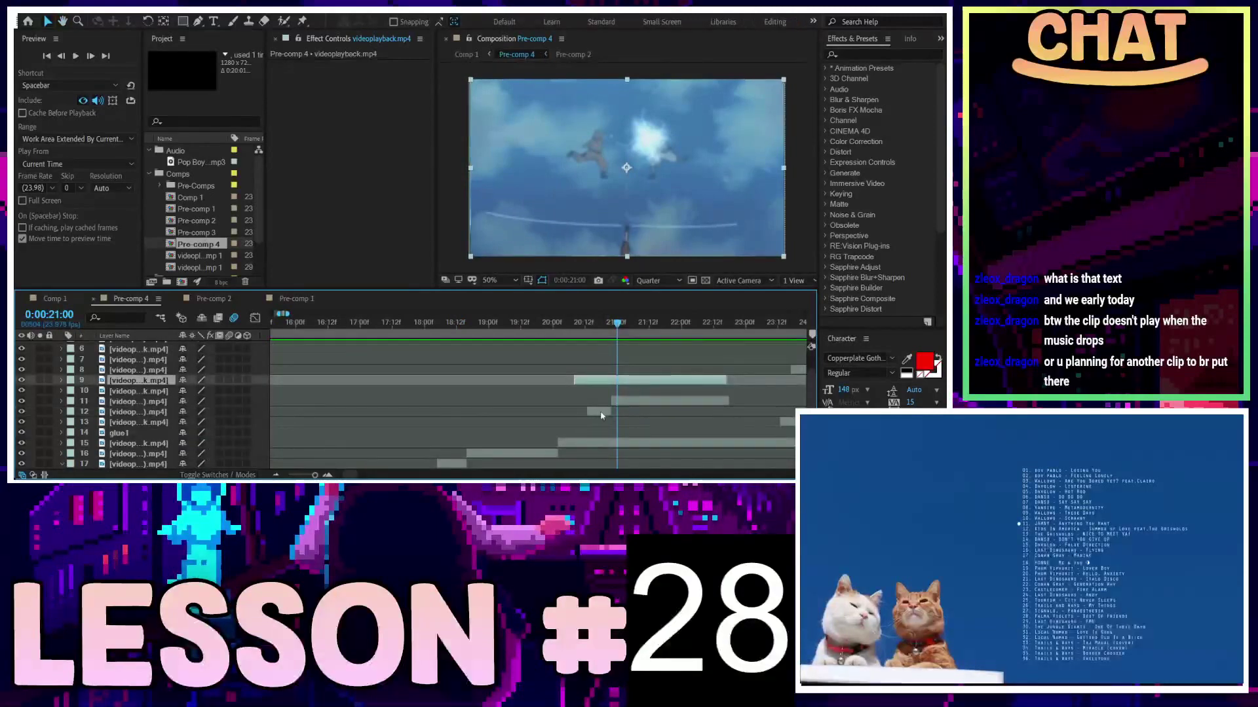
left_click(601, 415, "shift")
left_click_drag(601, 415, 755, 397)
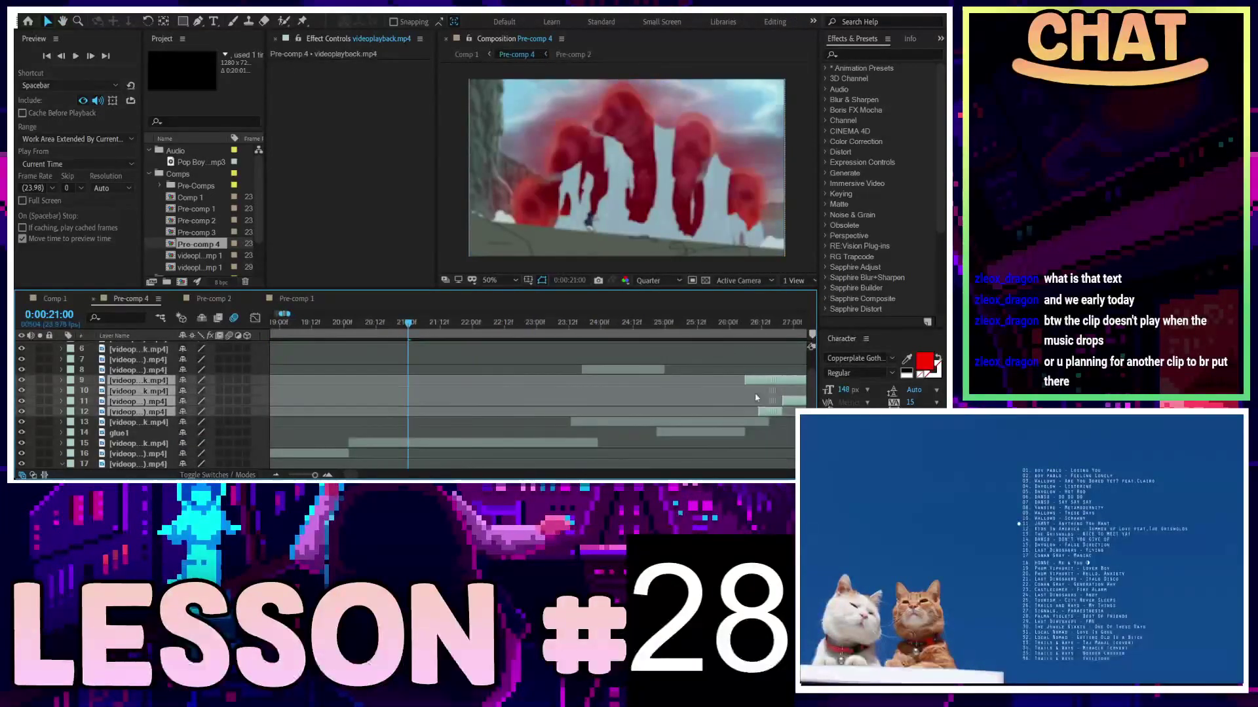
Preview the shifted clips and scrub 19:12–20:05 back to the A BIT OF STRENGTH frame
key("space")
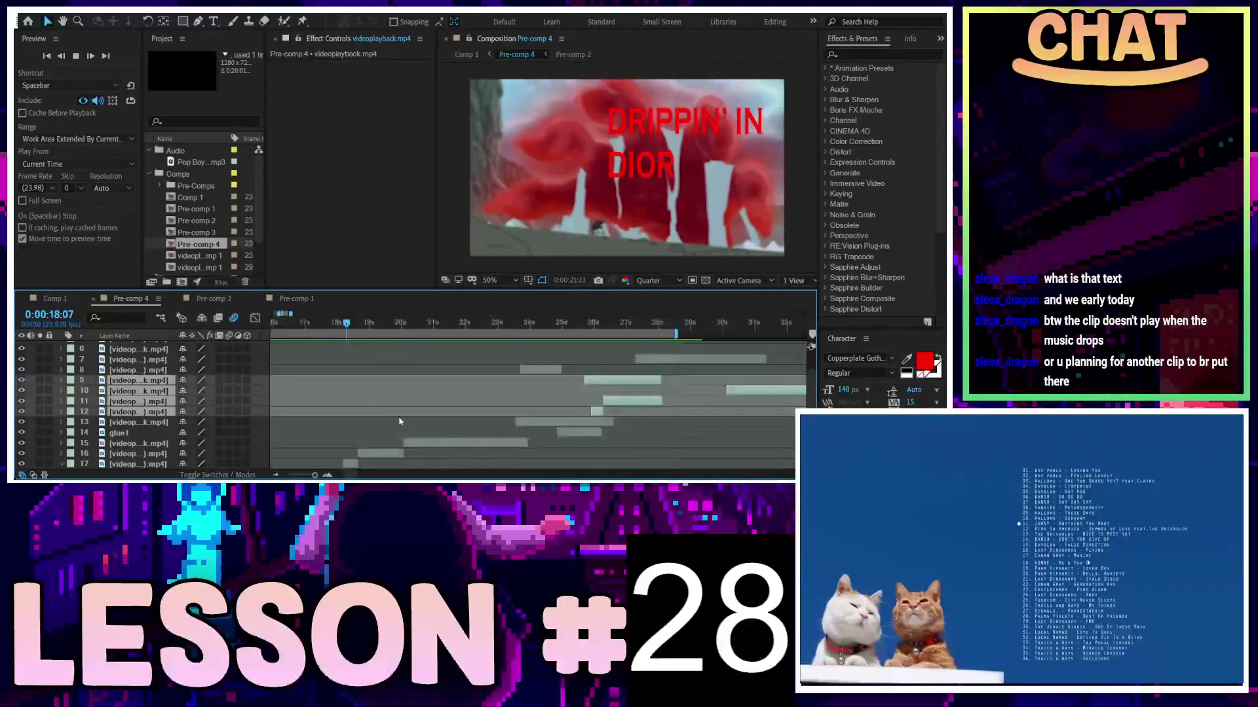
scroll(398, 401, "down", 2)
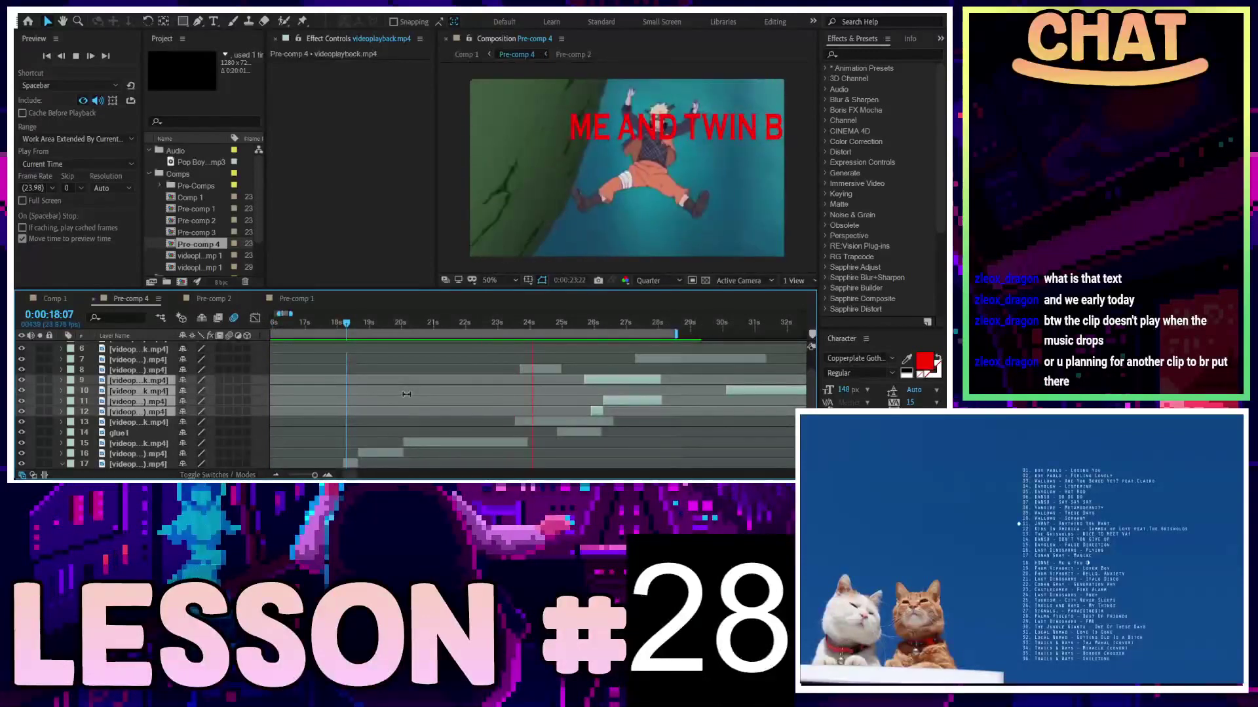
scroll(436, 421, "up", 2)
scroll(393, 419, "up", 1)
scroll(327, 415, "up", 1)
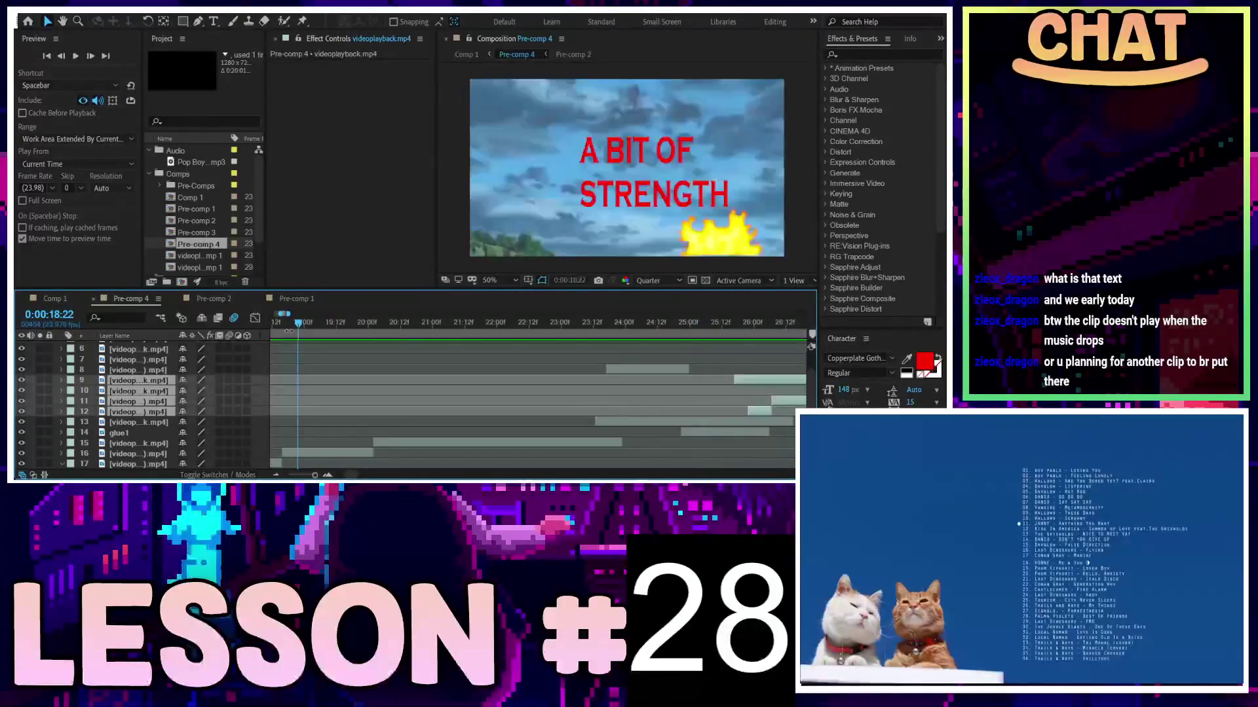
key("space")
key("space")
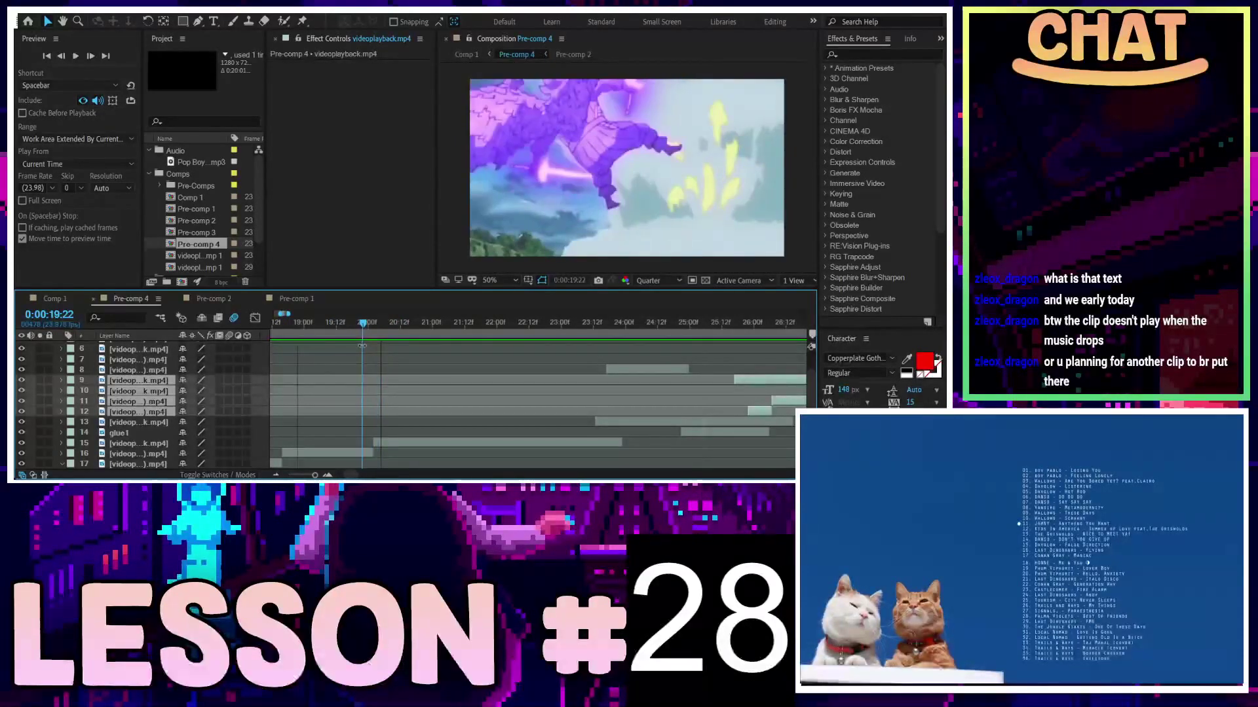
mouse_move(401, 340)
left_mouse_down()
mouse_move(341, 352)
mouse_move(356, 349)
left_mouse_up()
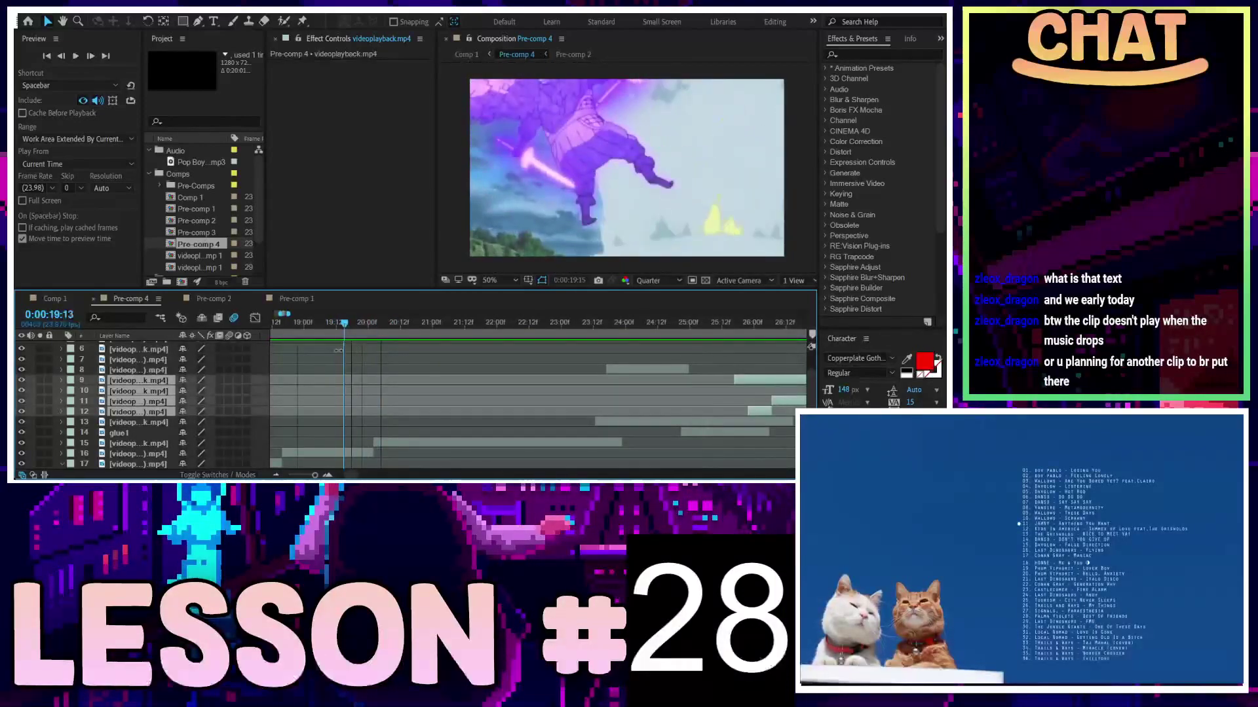
left_click_drag(339, 351, 359, 349)
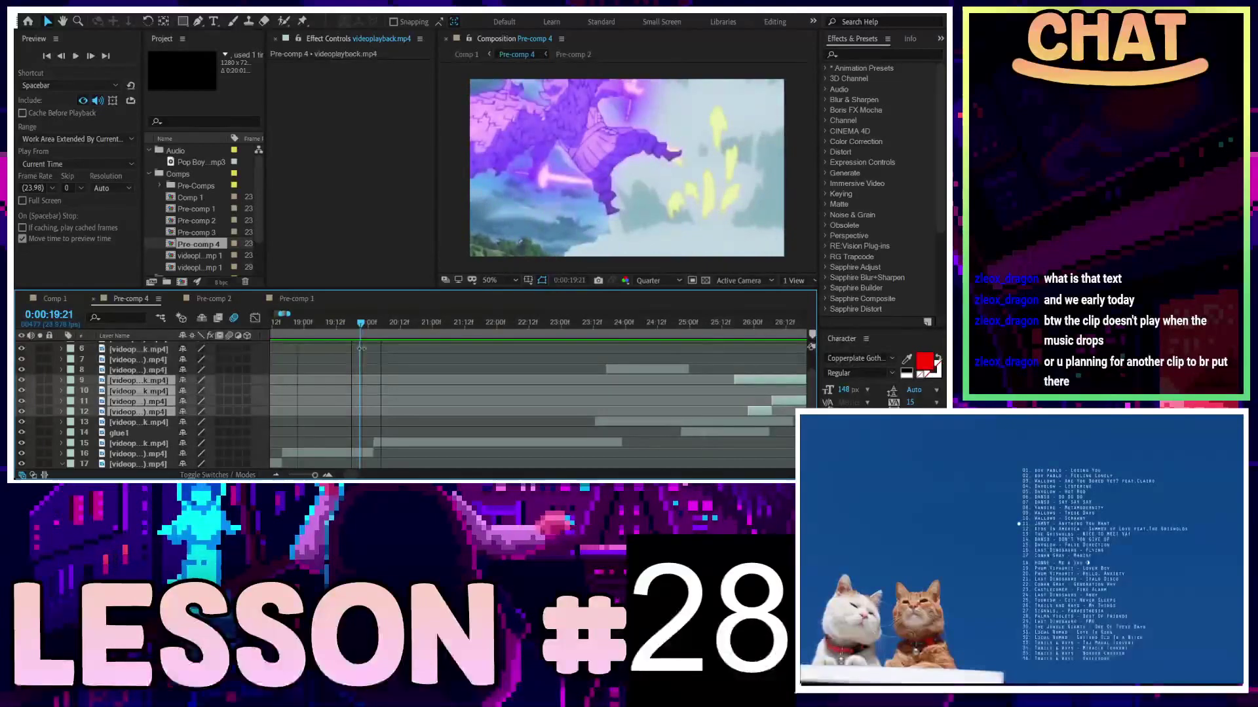
mouse_move(362, 348)
left_mouse_down()
mouse_move(382, 347)
mouse_move(358, 348)
left_mouse_up()
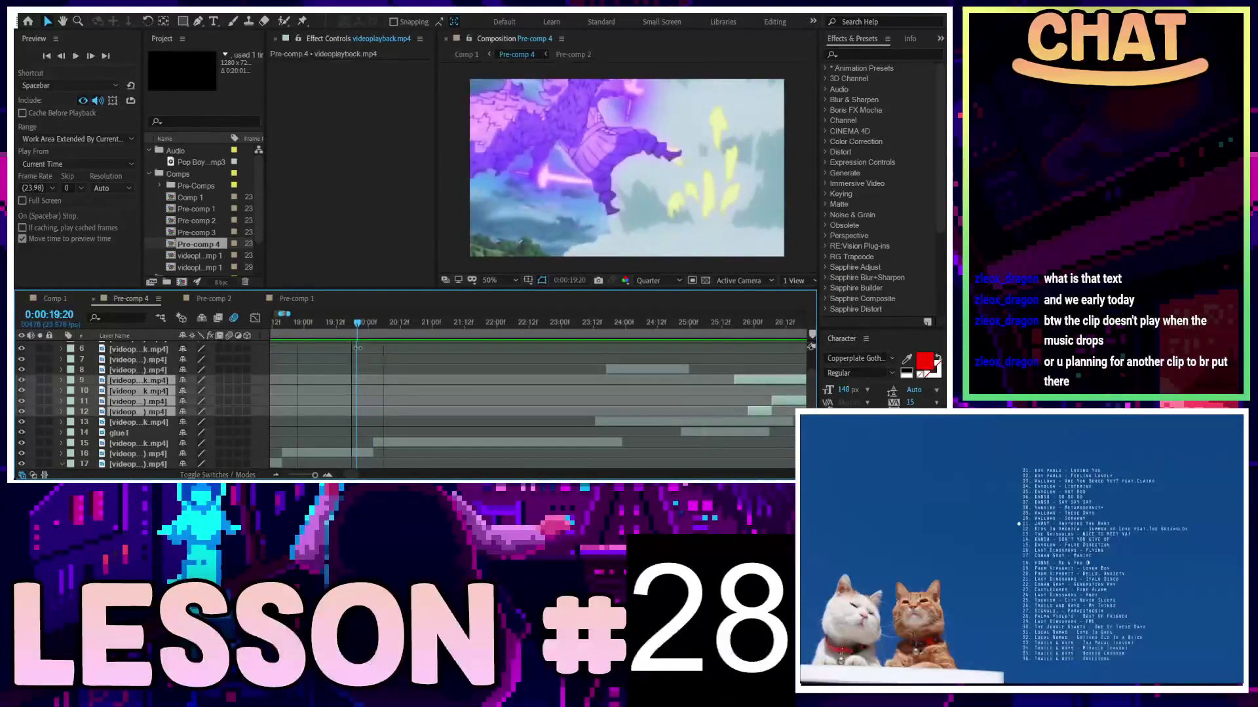
left_click_drag(357, 348, 276, 362)
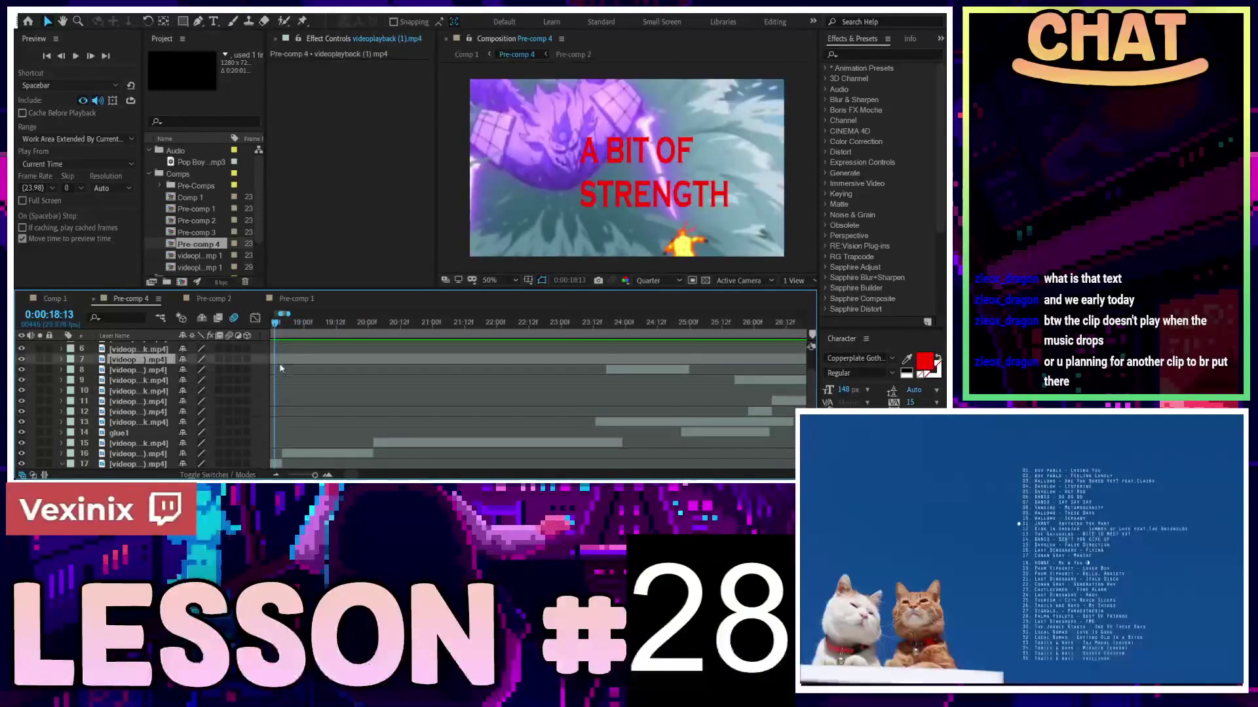
Delete two unwanted clip layers near 18:20 in Pre-comp 4, then open the nested Pre-comp 2
left_click(314, 391)
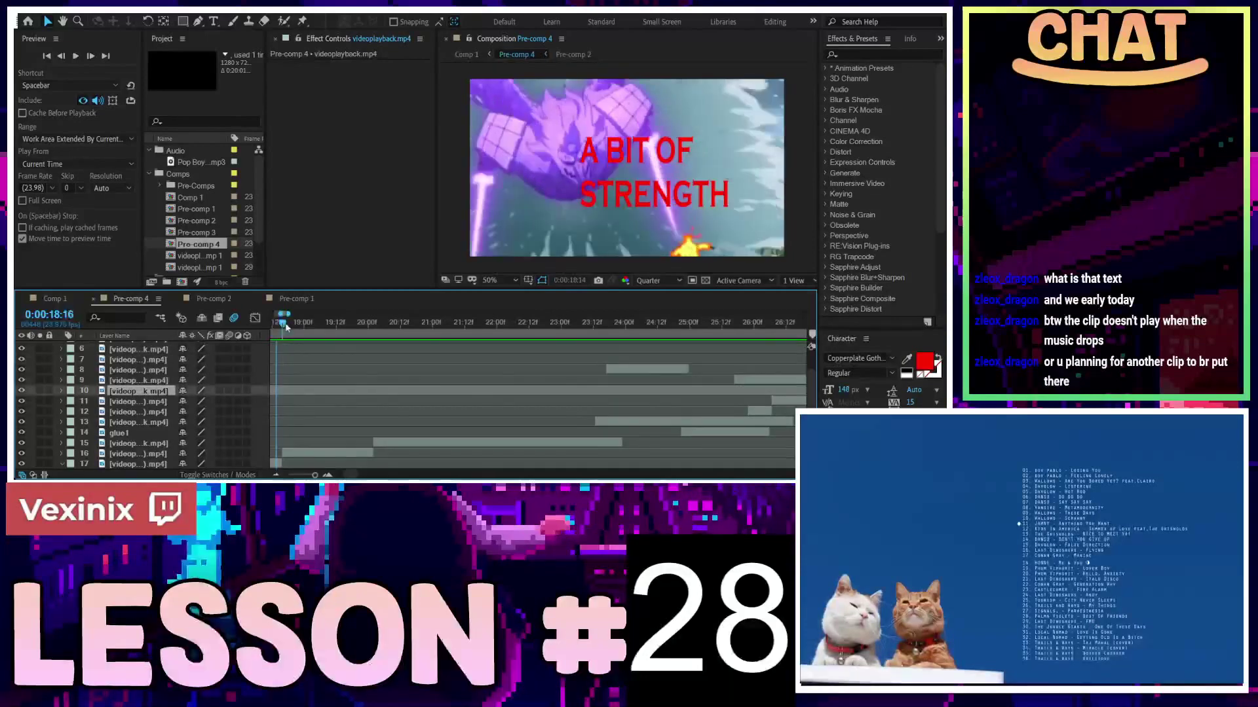
left_click_drag(281, 331, 293, 330)
left_click(422, 447)
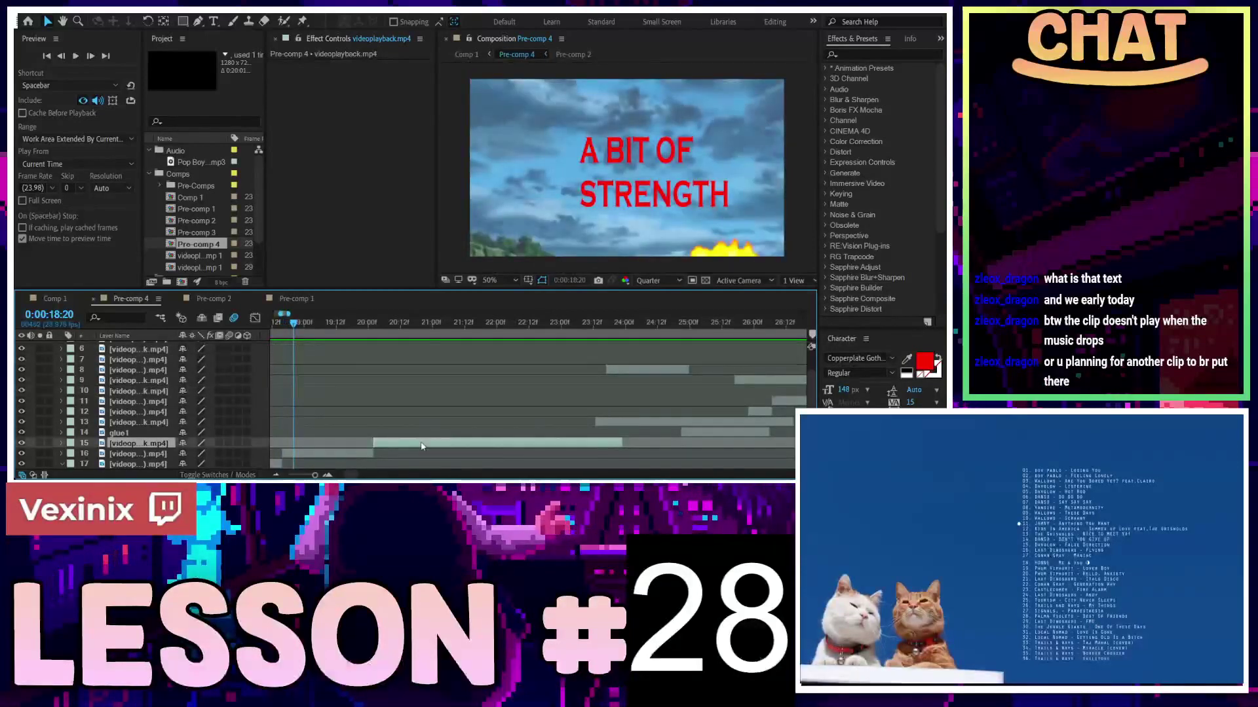
key("Delete")
left_click(367, 422)
key("Delete")
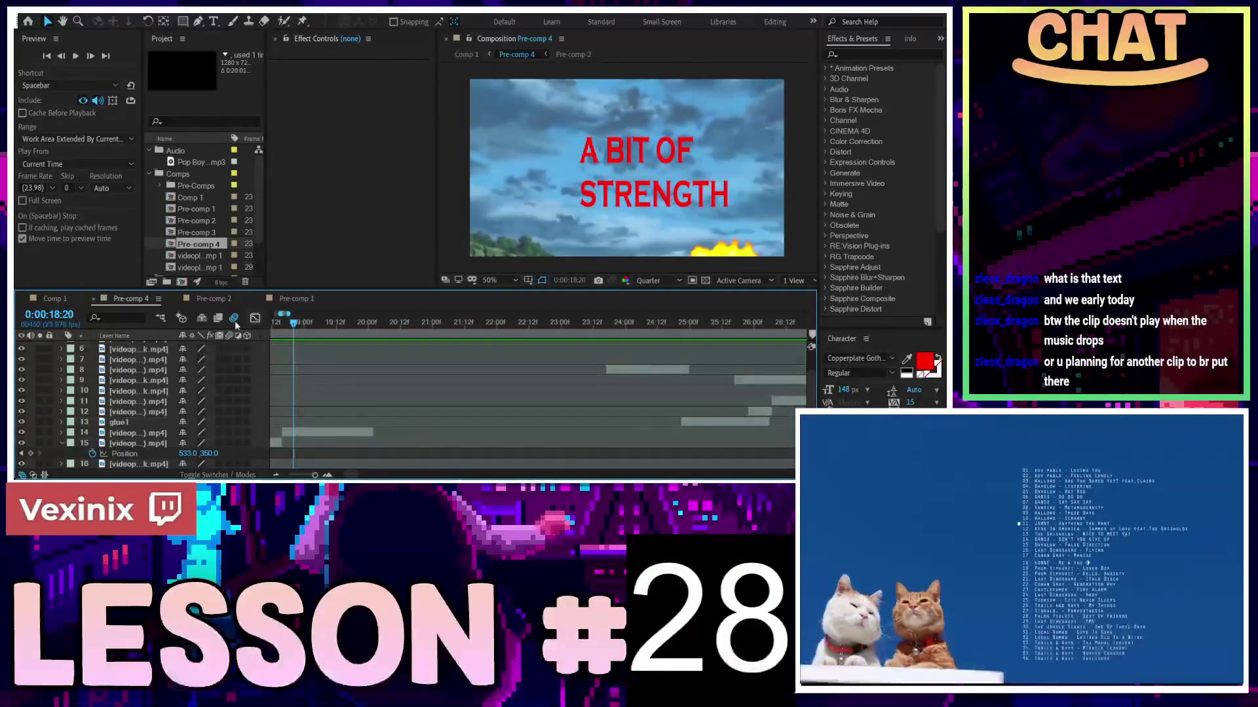
mouse_move(309, 334)
left_mouse_down()
mouse_move(431, 365)
mouse_move(520, 367)
mouse_move(488, 370)
left_mouse_up()
double_click(508, 434)
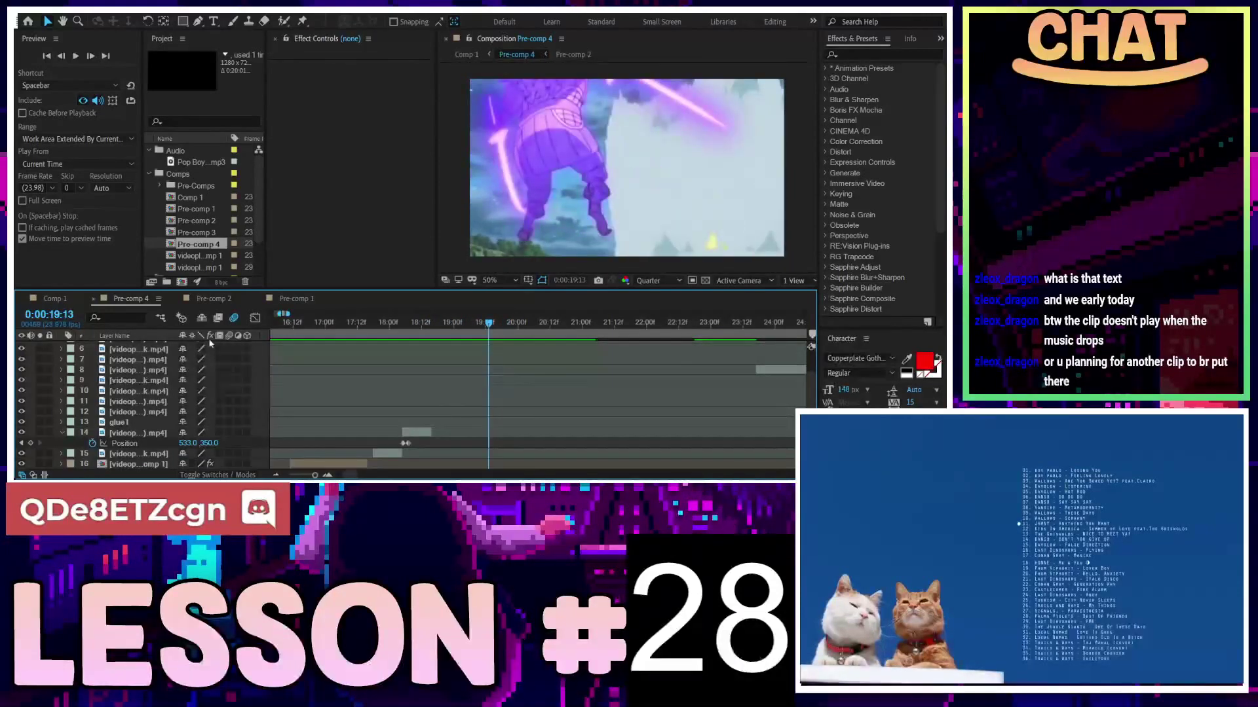
Fit Pre-comp 2's full duration and scrub its footage from about 1:43 back to 50 seconds
key("semicolon")
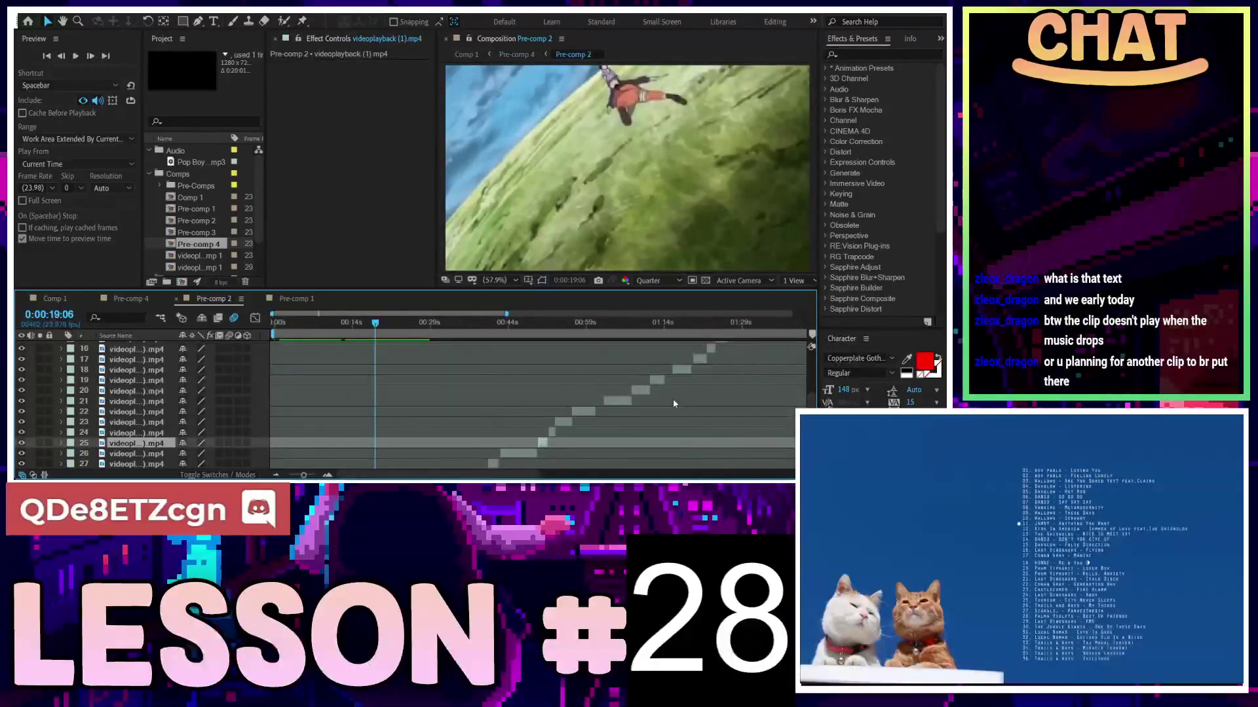
scroll(675, 397, "up", 2)
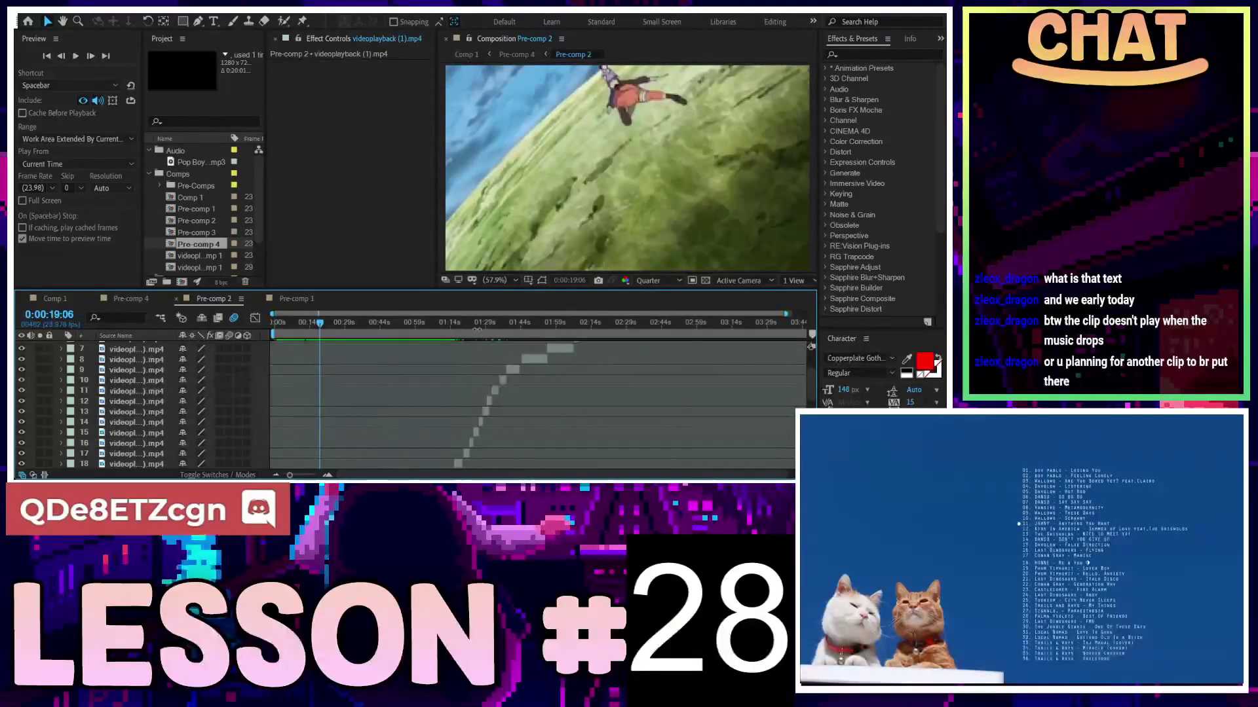
left_click(516, 325)
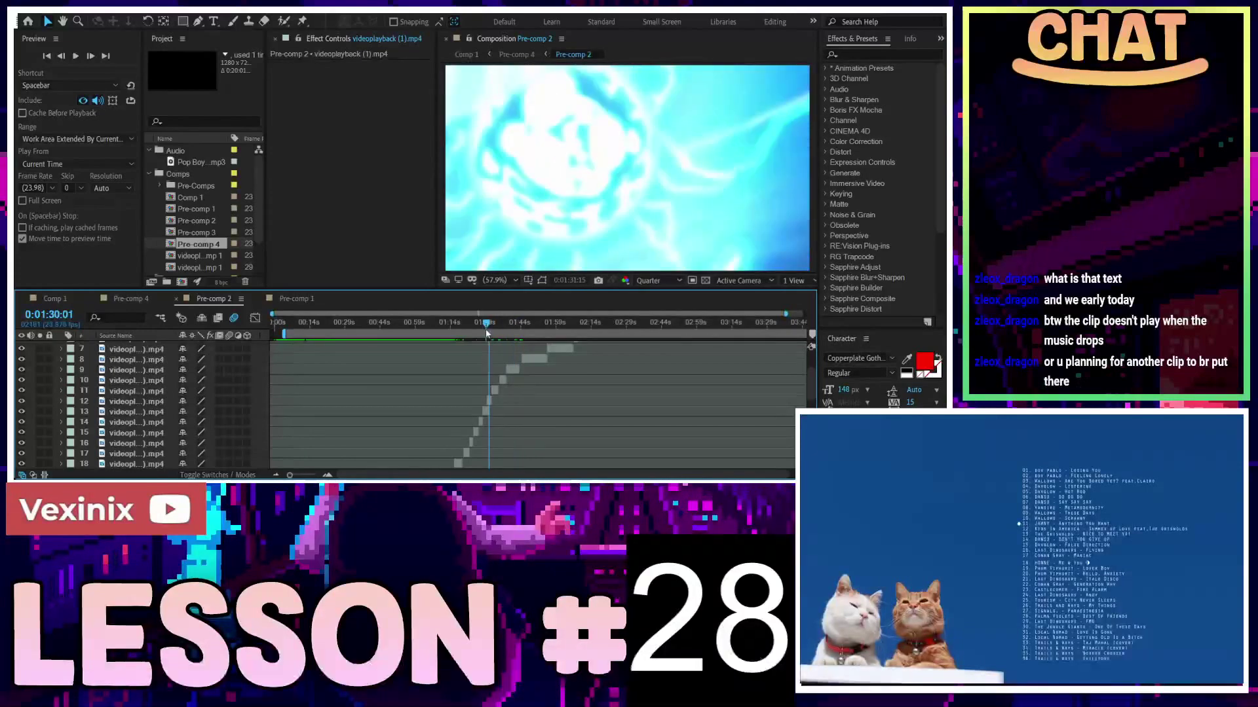
left_click_drag(517, 326, 447, 353)
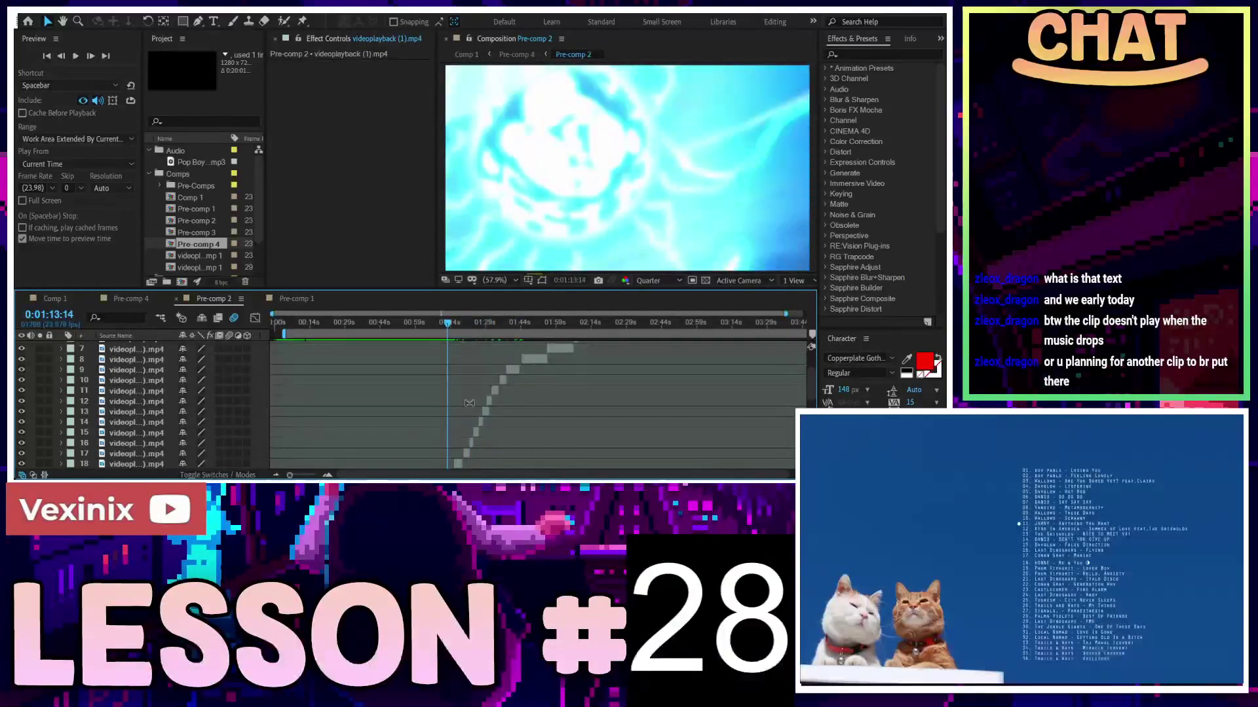
scroll(465, 405, "up", 2)
scroll(445, 421, "down", 4)
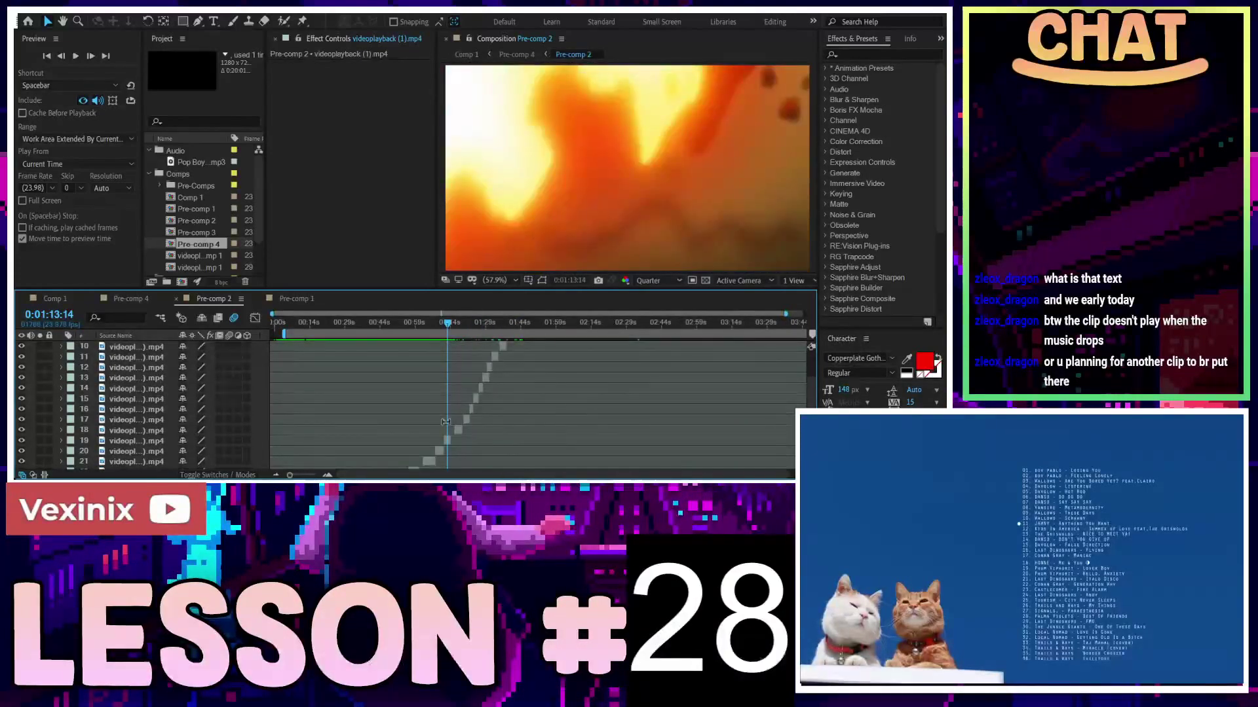
left_click_drag(445, 328, 380, 345)
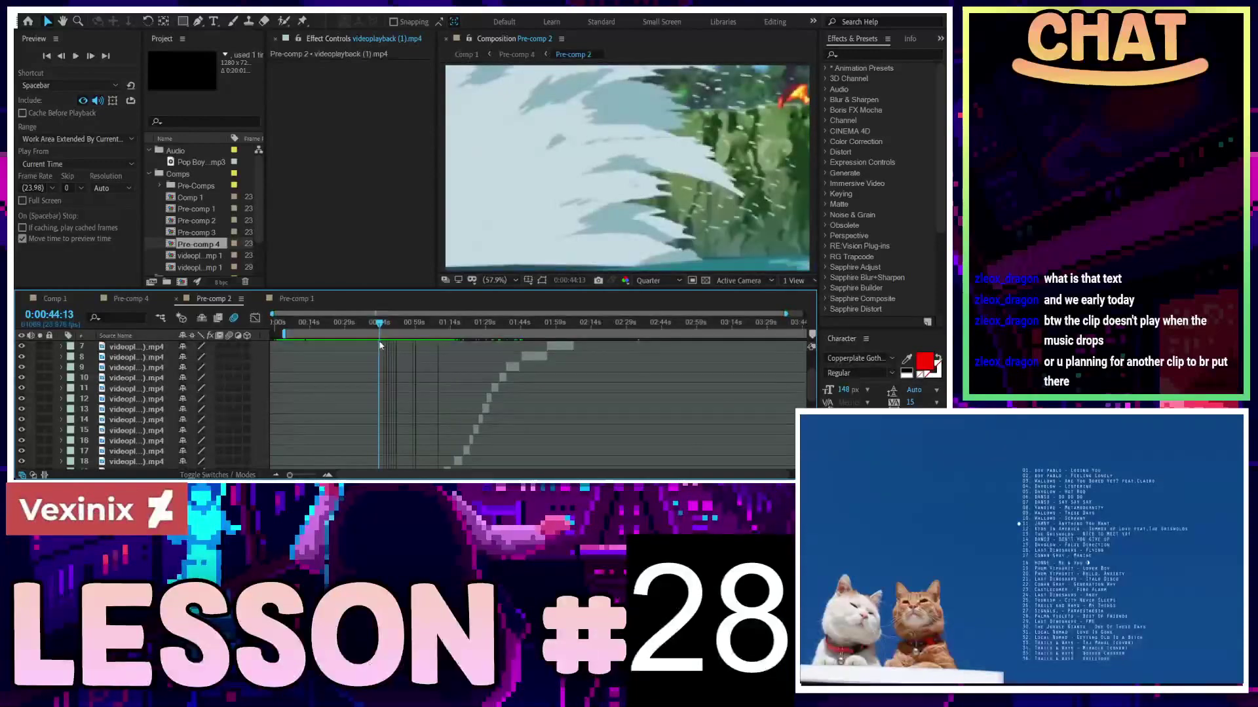
scroll(396, 392, "down", 4)
scroll(400, 372, "down", 6)
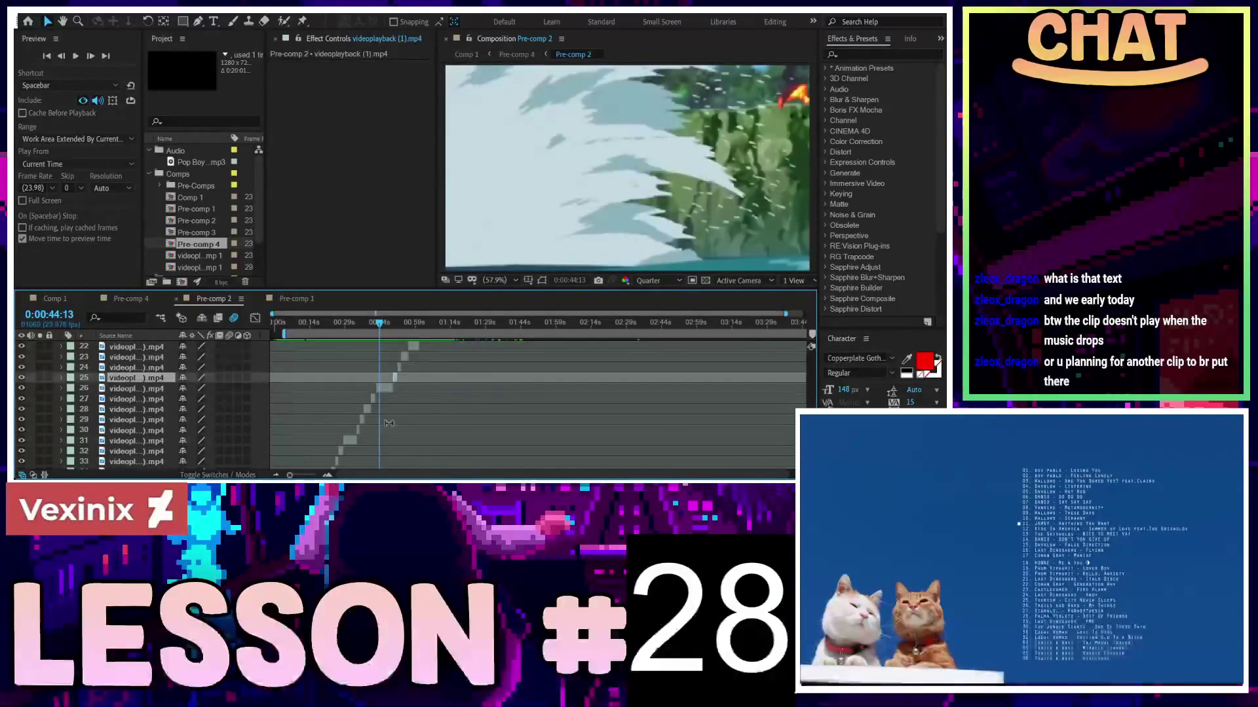
key("equal")
key("equal")
Return to Pre-comp 4, select layer 14, and preview from the lyric section near 17:19
left_click(74, 301)
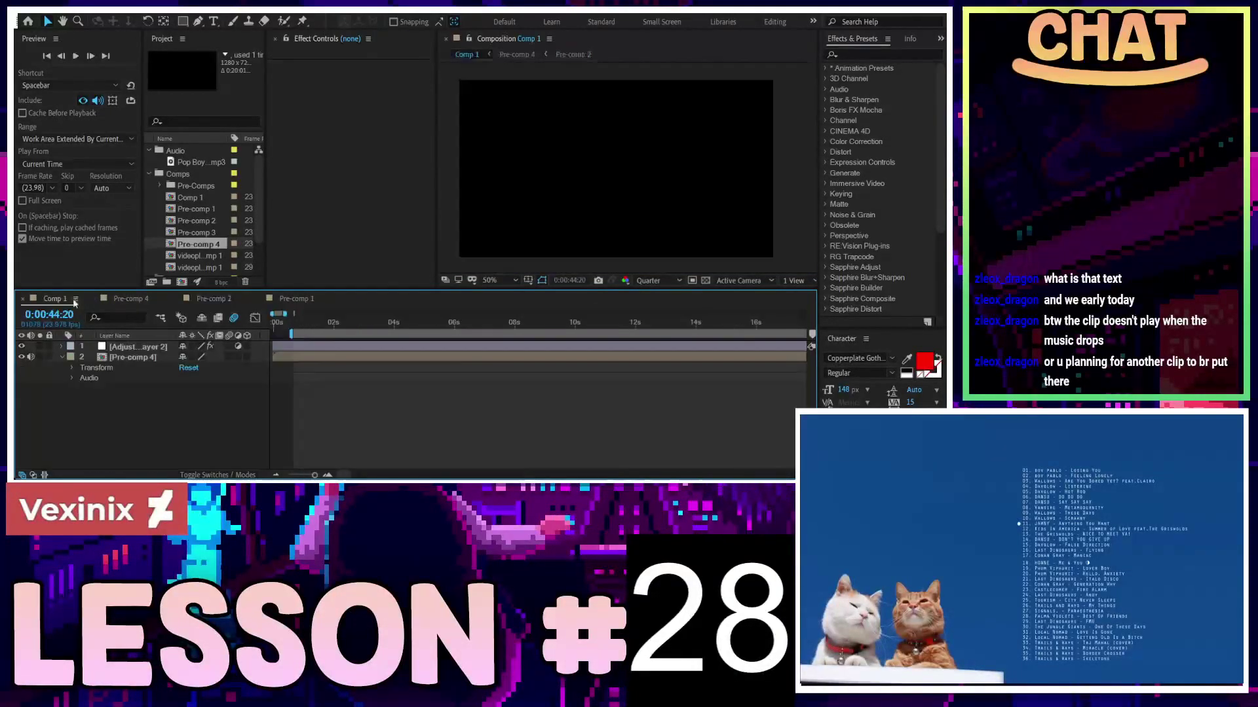
left_click(130, 299)
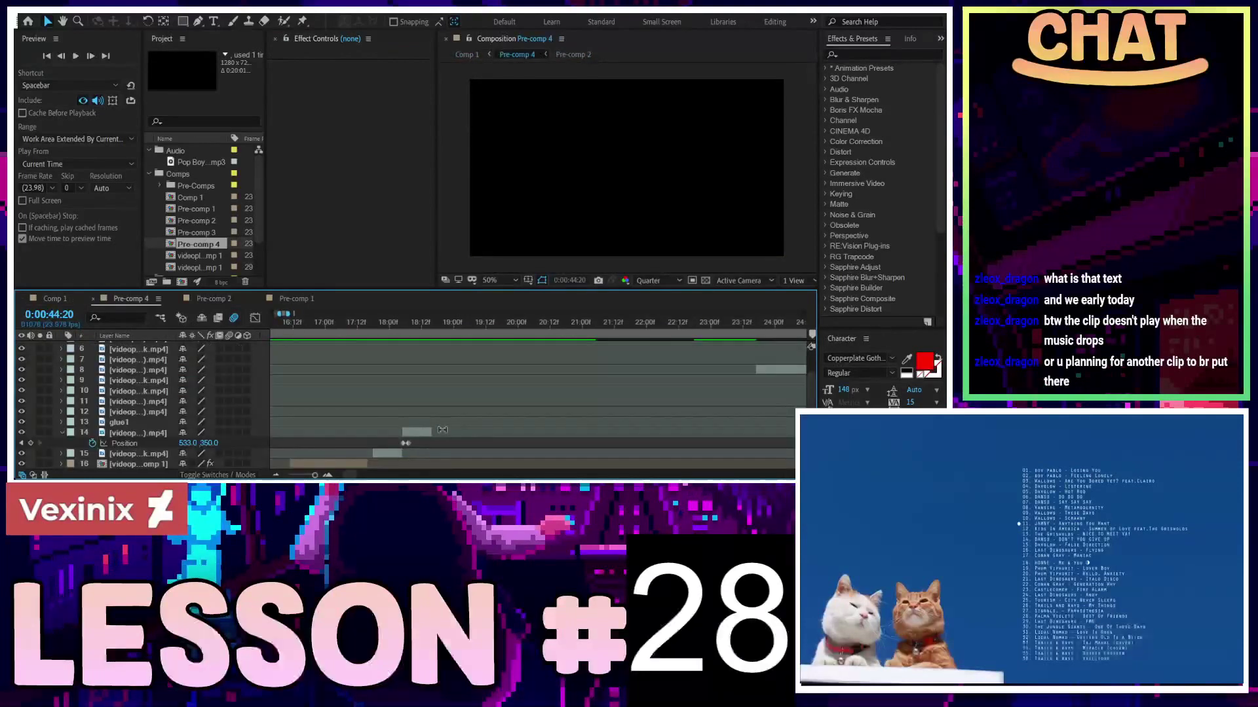
left_click(429, 435)
key("semicolon")
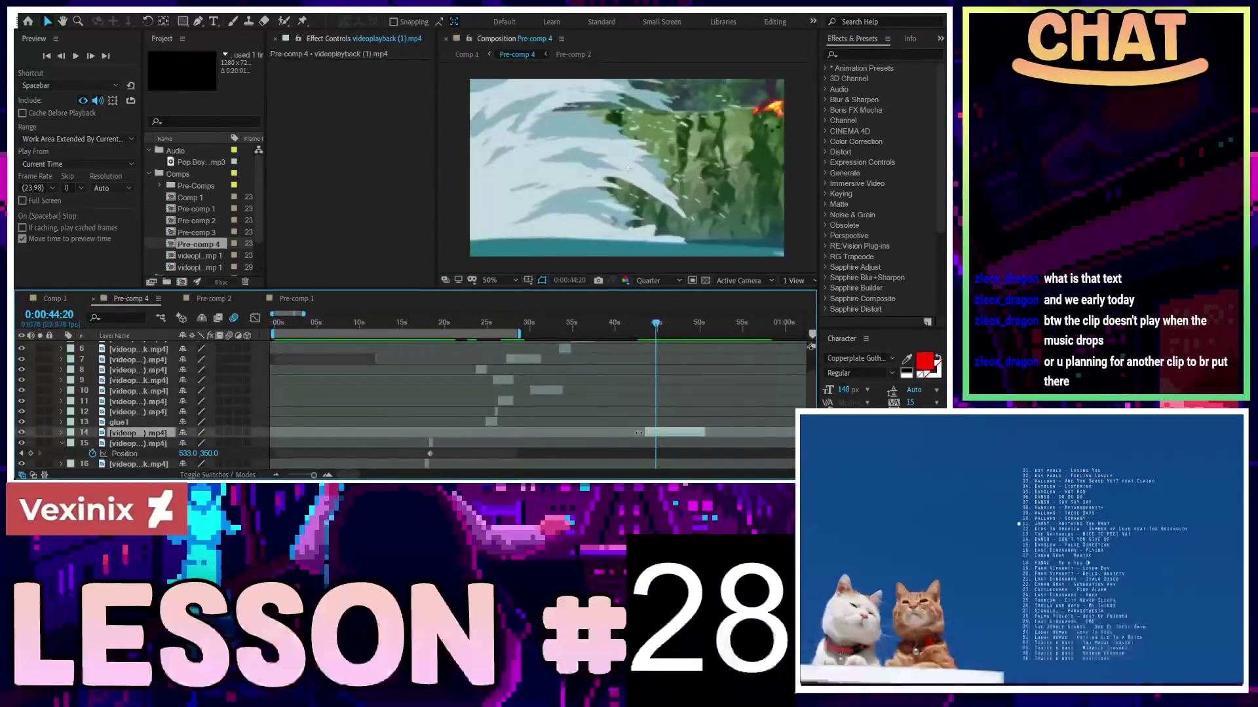
scroll(443, 446, "up", 2)
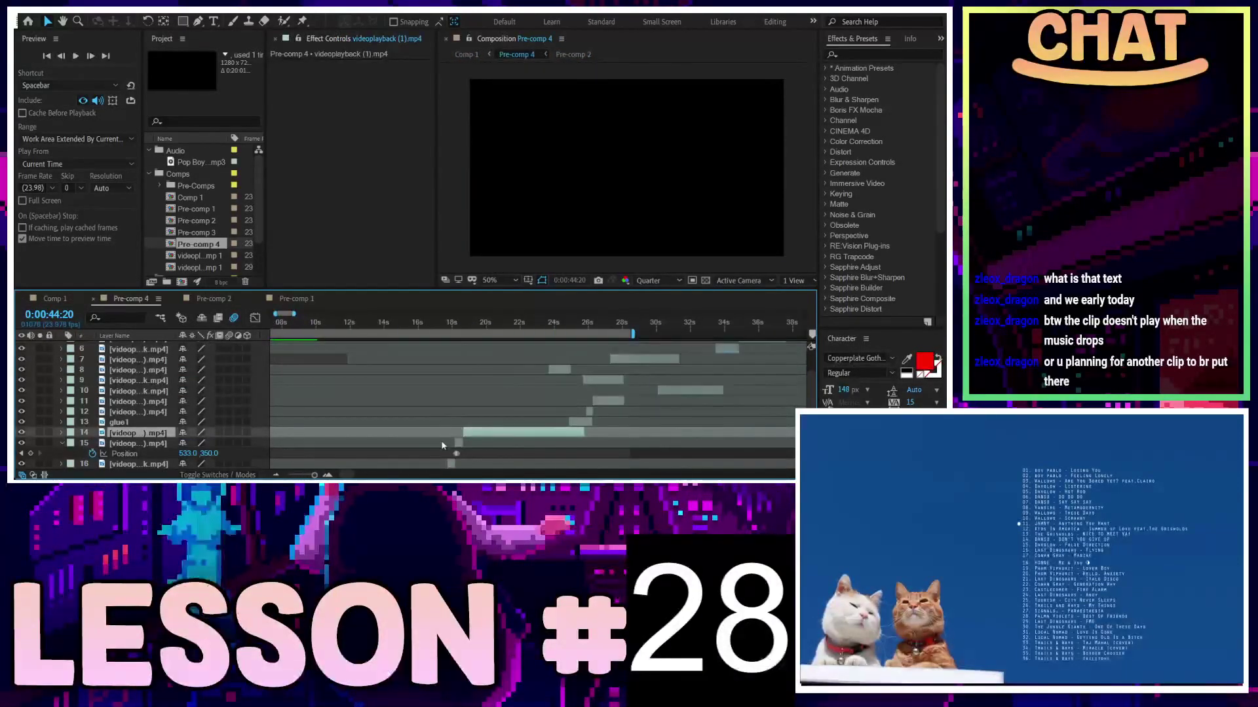
scroll(497, 439, "up", 3)
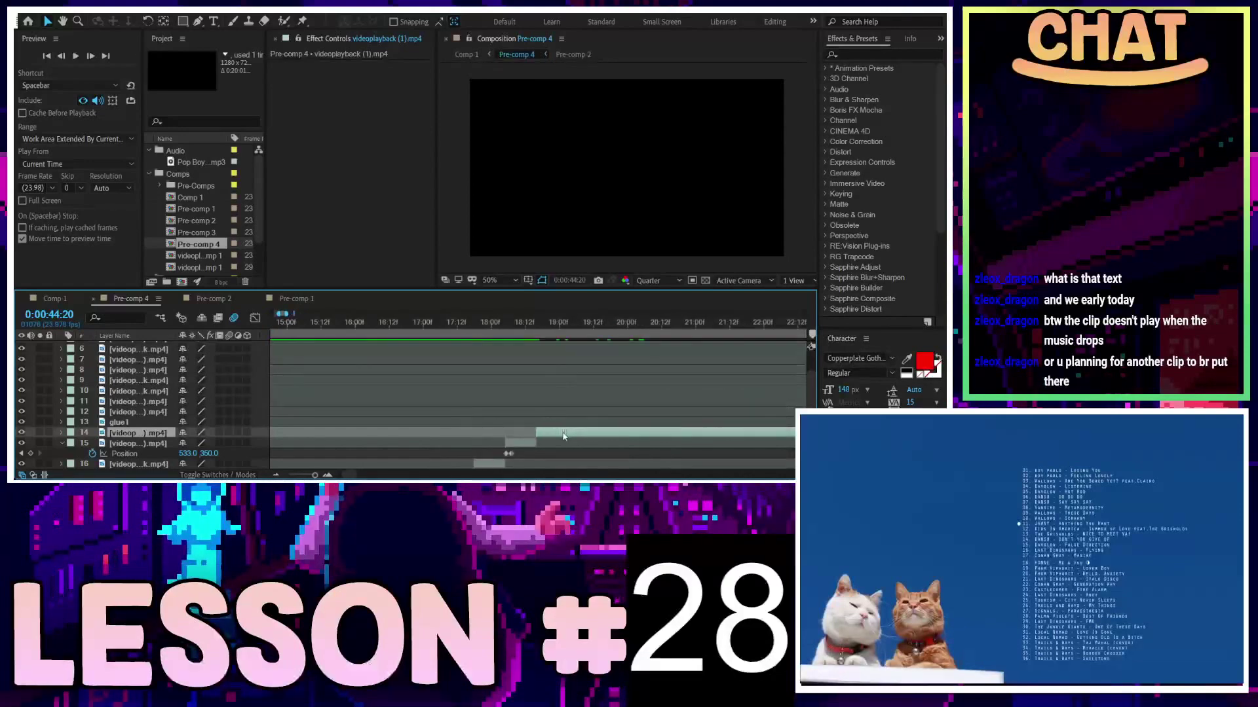
left_click(478, 321)
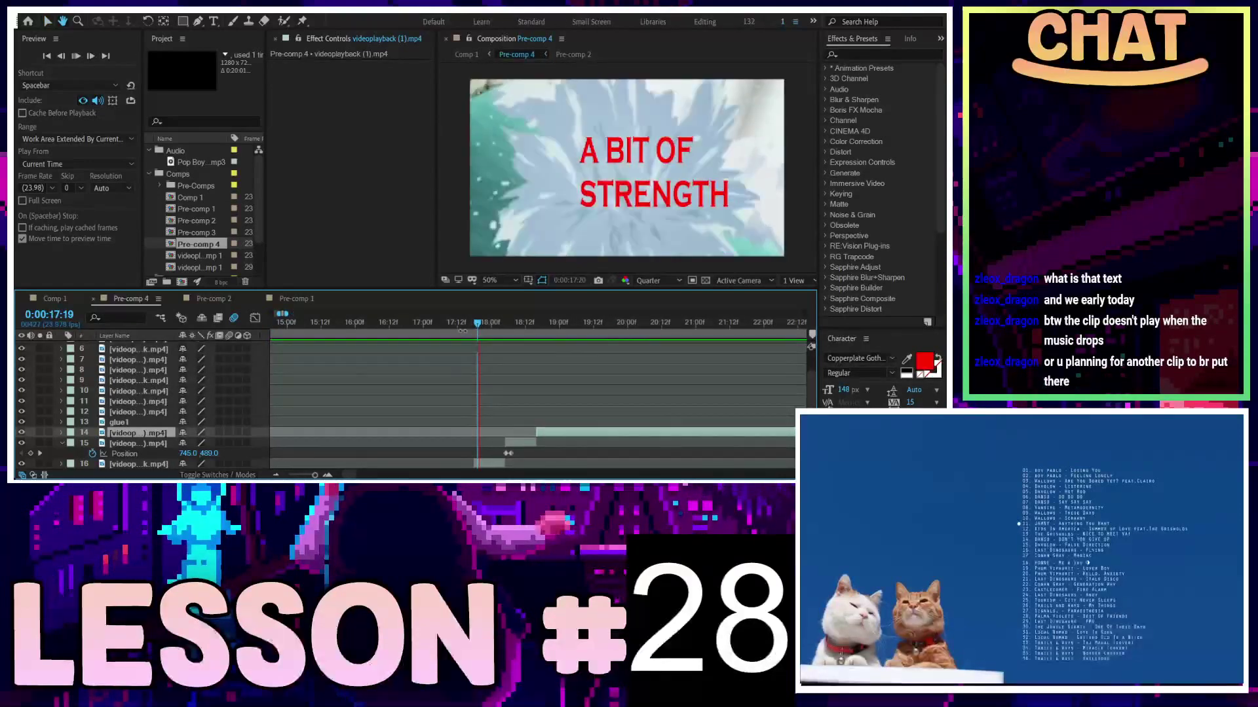
key("space")
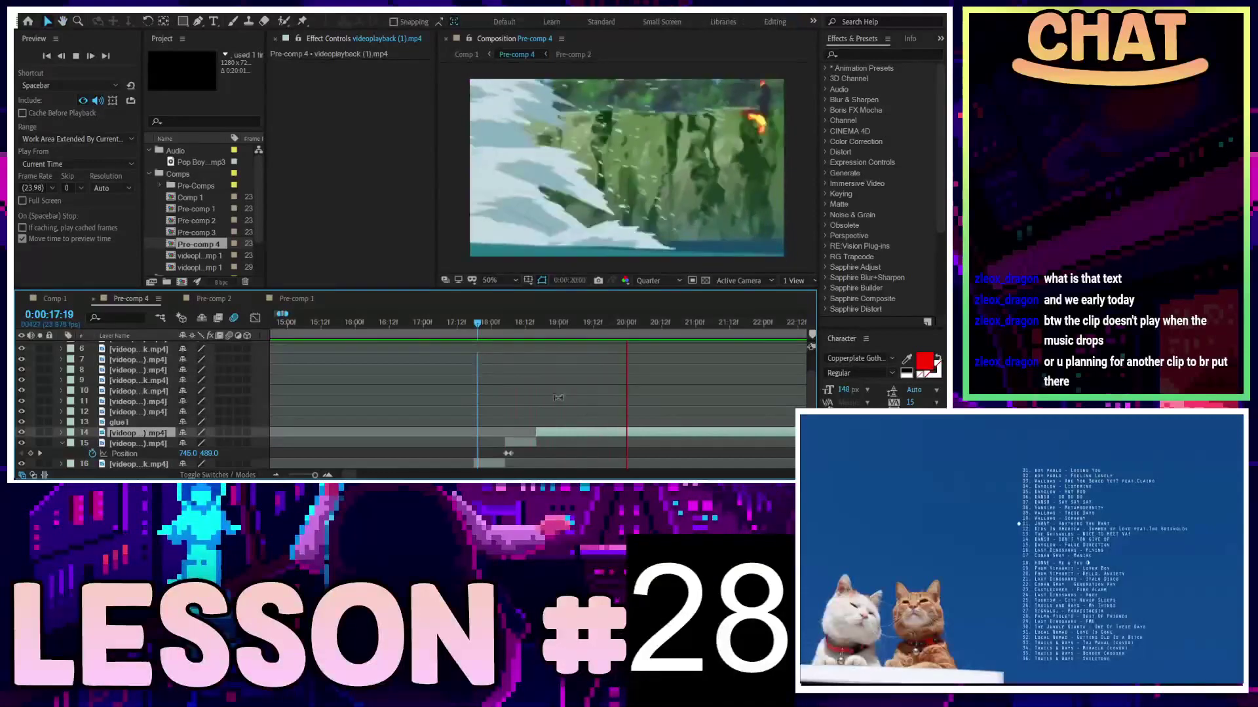
mouse_move(627, 326)
left_mouse_down()
mouse_move(528, 340)
mouse_move(611, 343)
left_mouse_up()
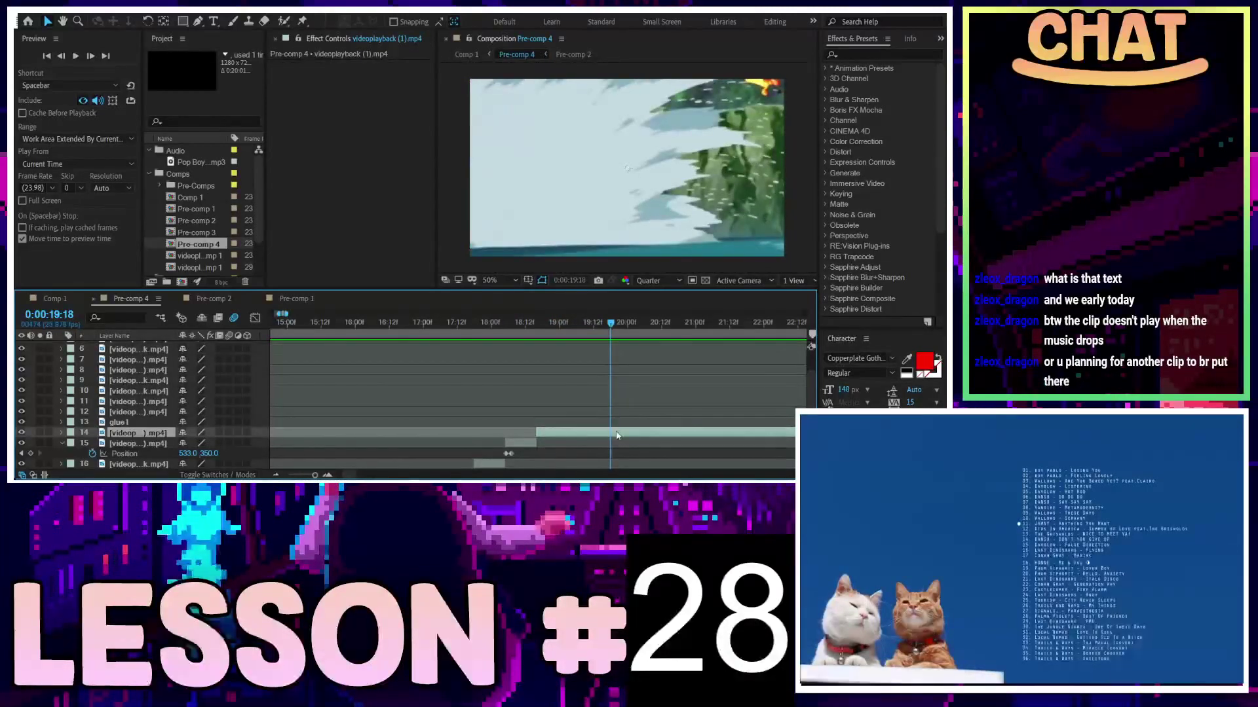
Trim the start of the layer 14 clip later and preview the edit from 17:14
left_click_drag(536, 433, 557, 436)
key("space")
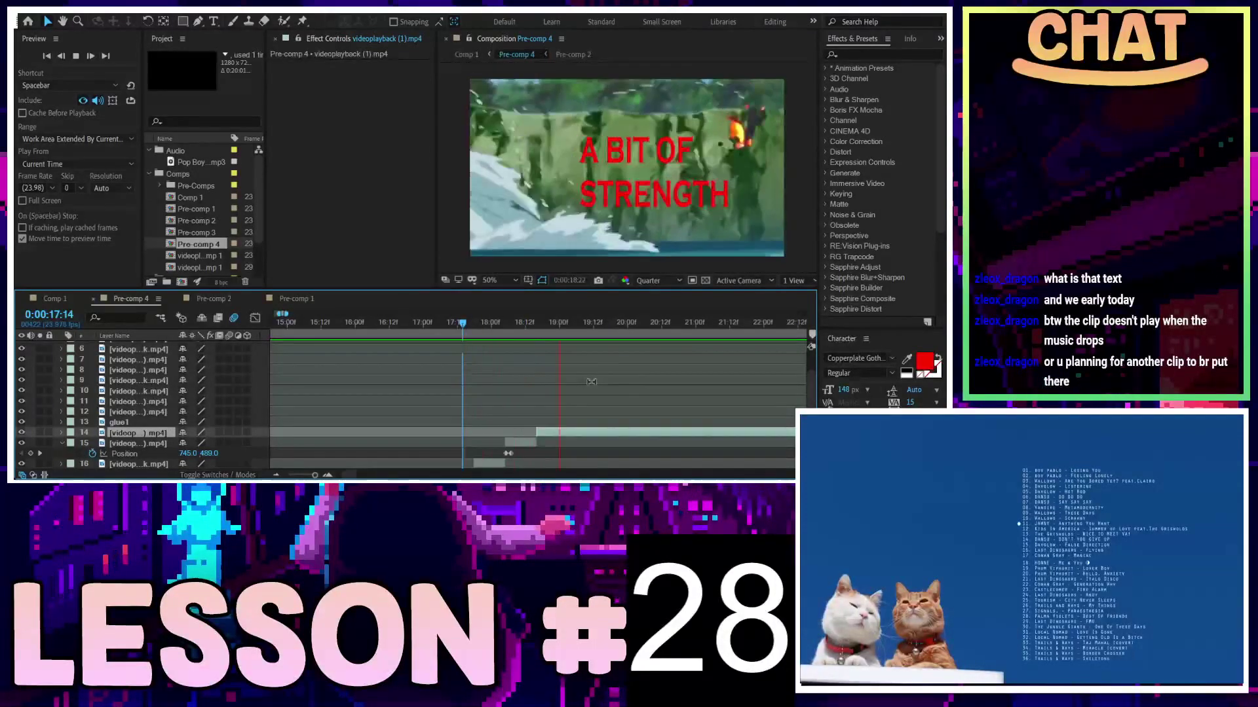
key("space")
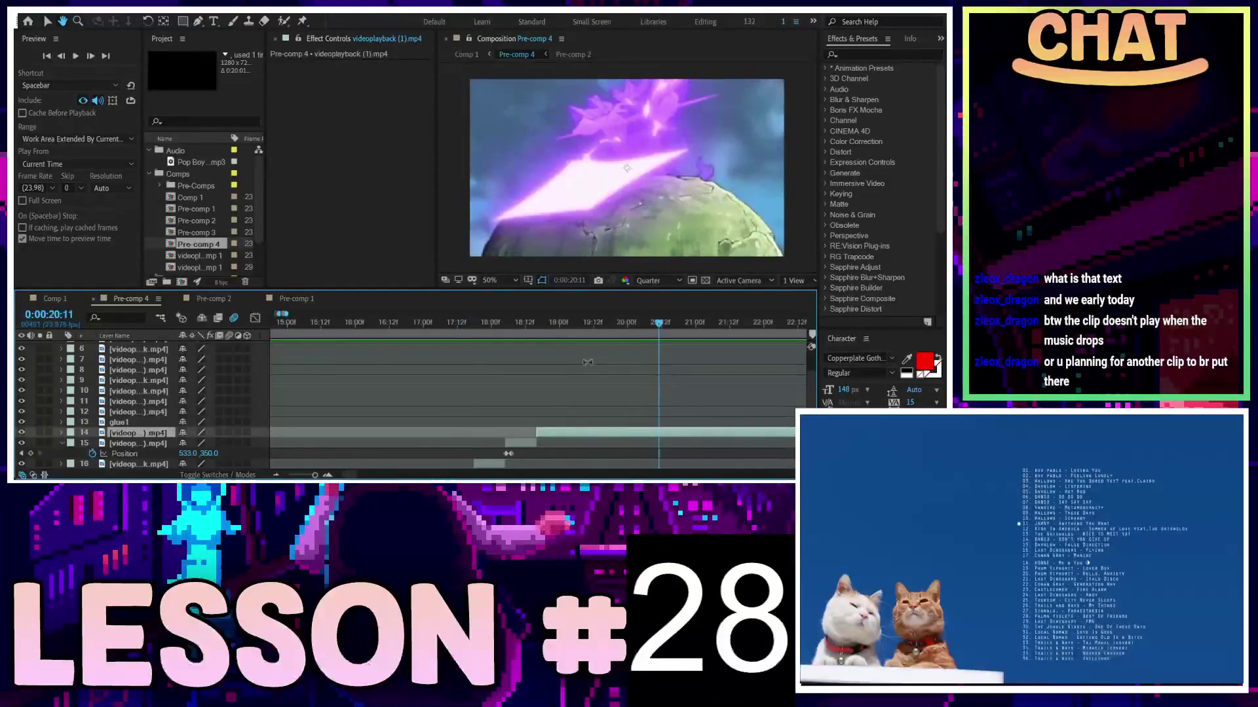
Split layer 14 at the cut, delete the first part, slide the rest back, and preview from 18:00
mouse_move(554, 325)
left_mouse_down()
mouse_move(745, 333)
mouse_move(681, 340)
left_mouse_up()
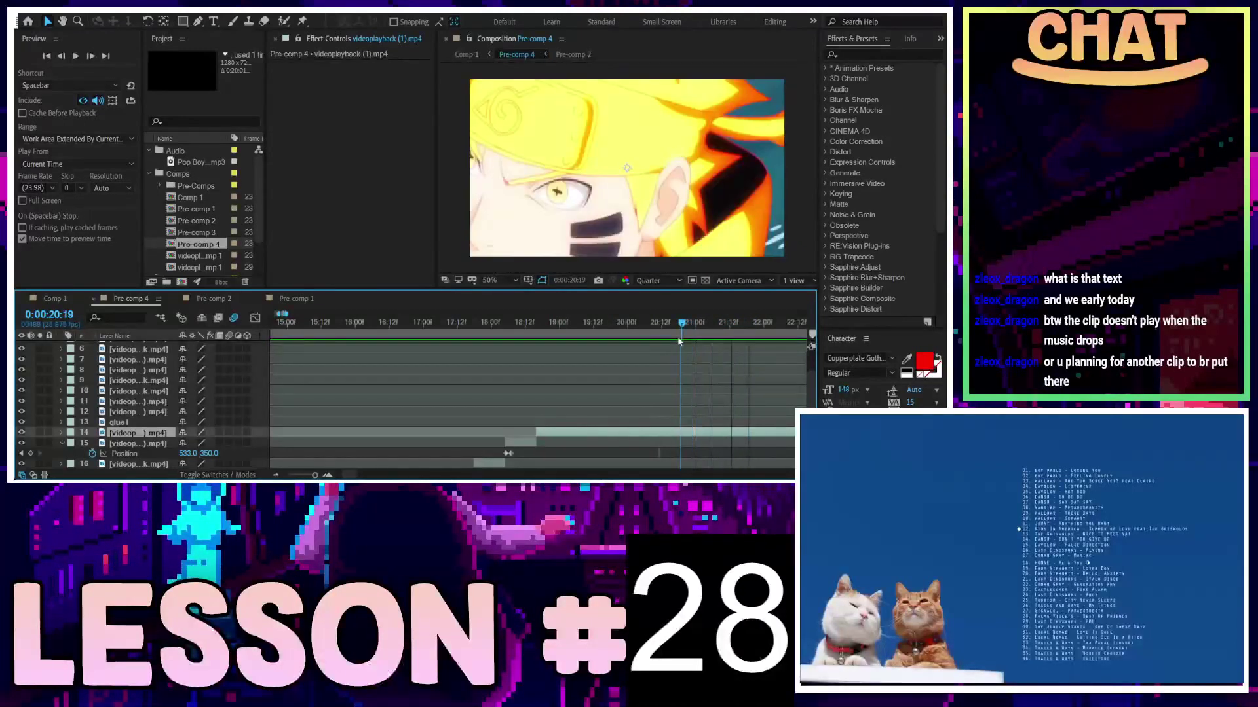
key("ctrl+shift+d")
left_click(692, 442)
key("Delete")
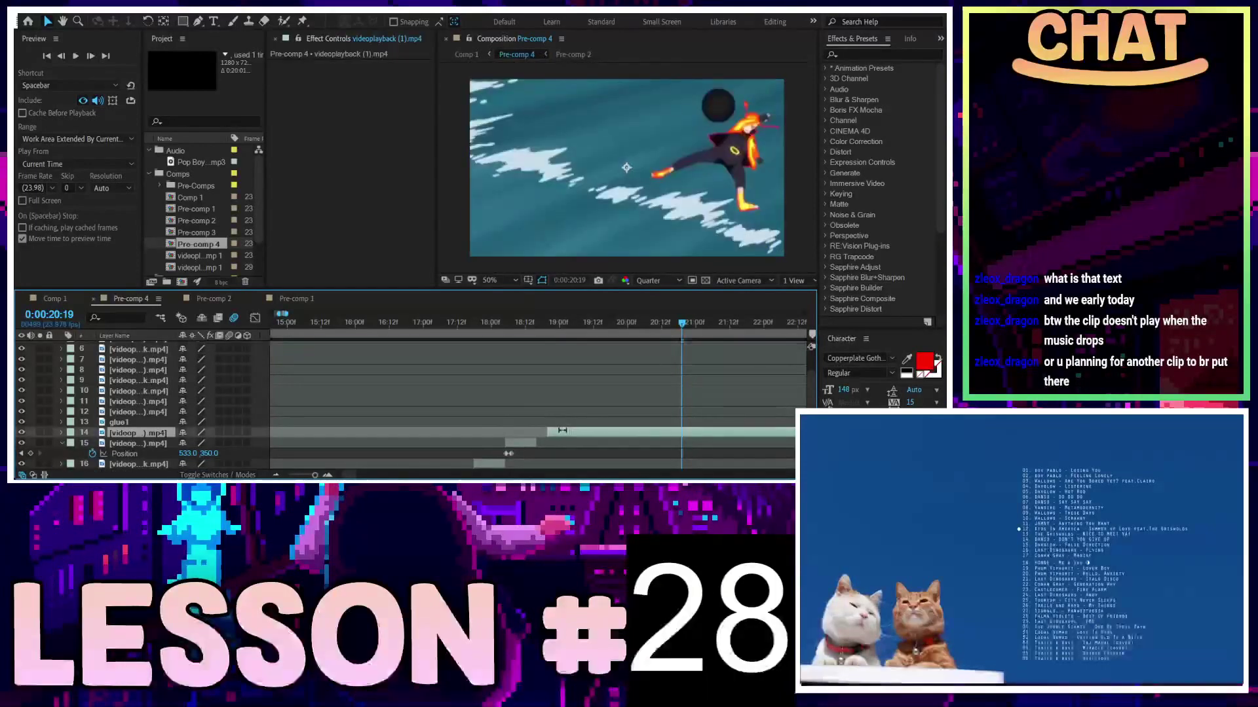
left_click_drag(703, 432, 558, 431)
left_click(491, 322)
key("space")
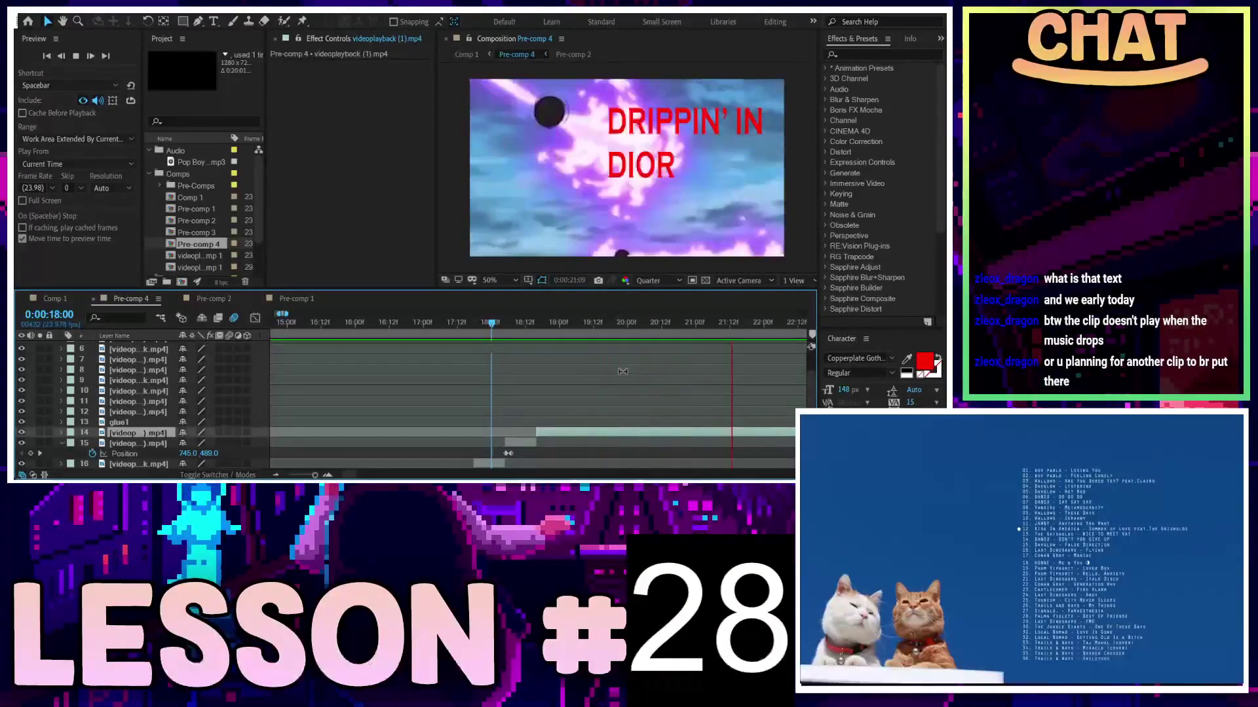
key("space")
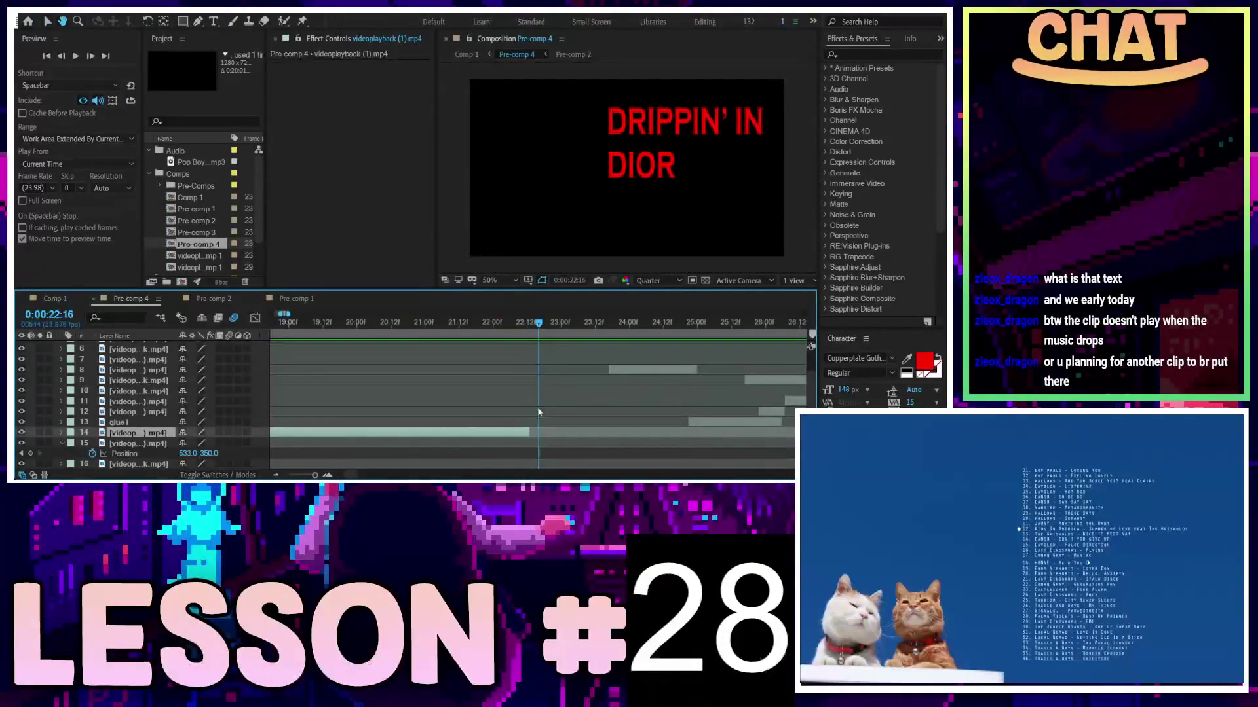
Scrub Pre-comp 4 from 21:15 back to 19:05, then forward to the DRIPPIN' IN DIOR frame
mouse_move(474, 326)
left_mouse_down()
mouse_move(517, 329)
mouse_move(479, 325)
left_mouse_up()
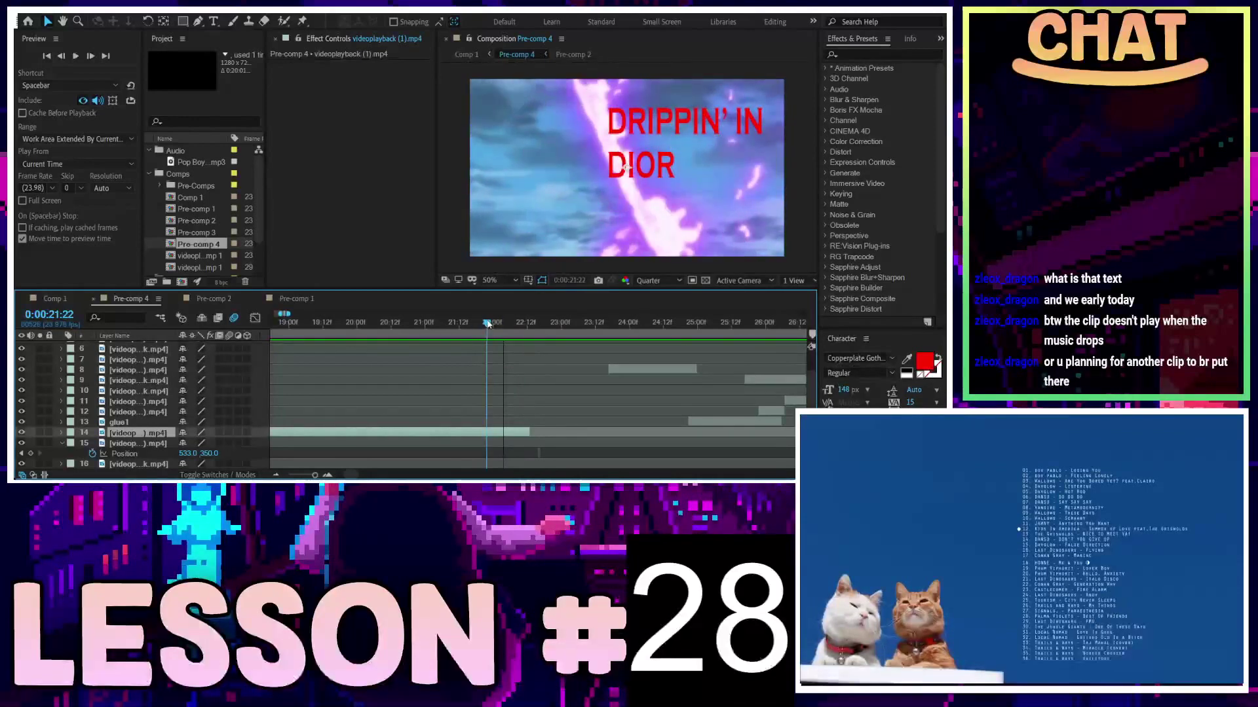
mouse_move(488, 323)
left_mouse_down()
mouse_move(354, 326)
mouse_move(518, 322)
left_mouse_up()
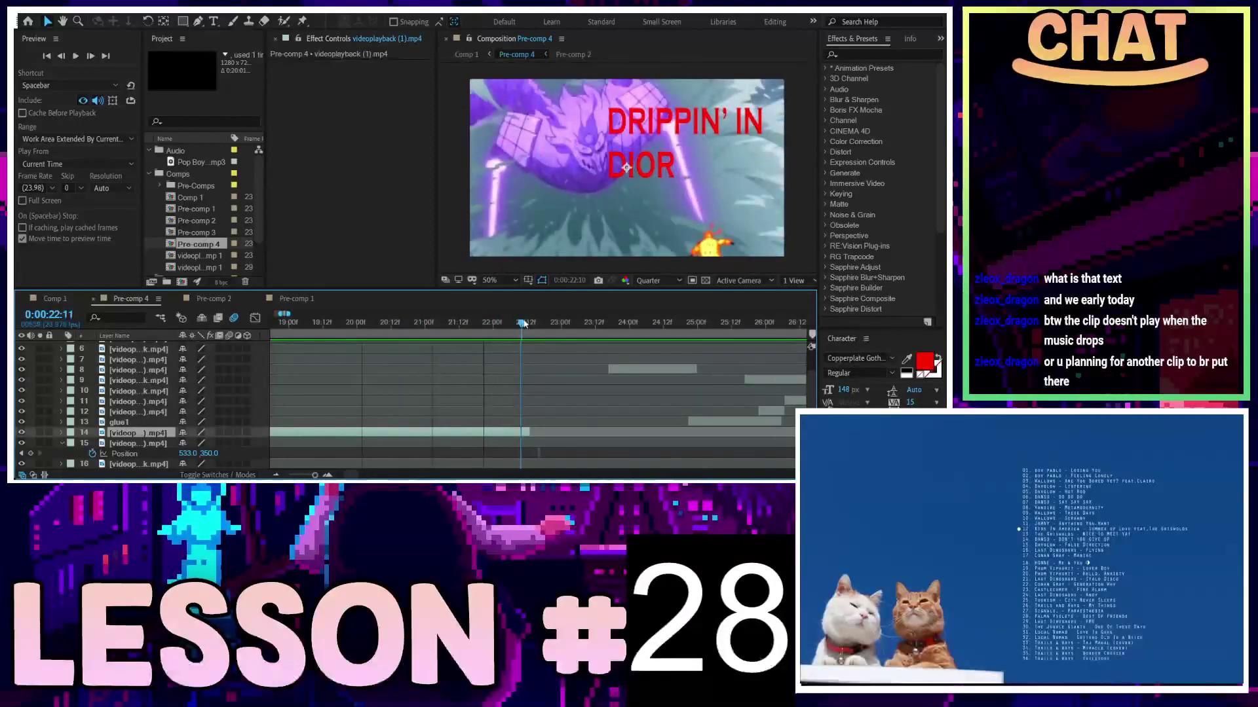
mouse_move(524, 323)
left_mouse_down()
mouse_move(289, 323)
mouse_move(434, 330)
left_mouse_up()
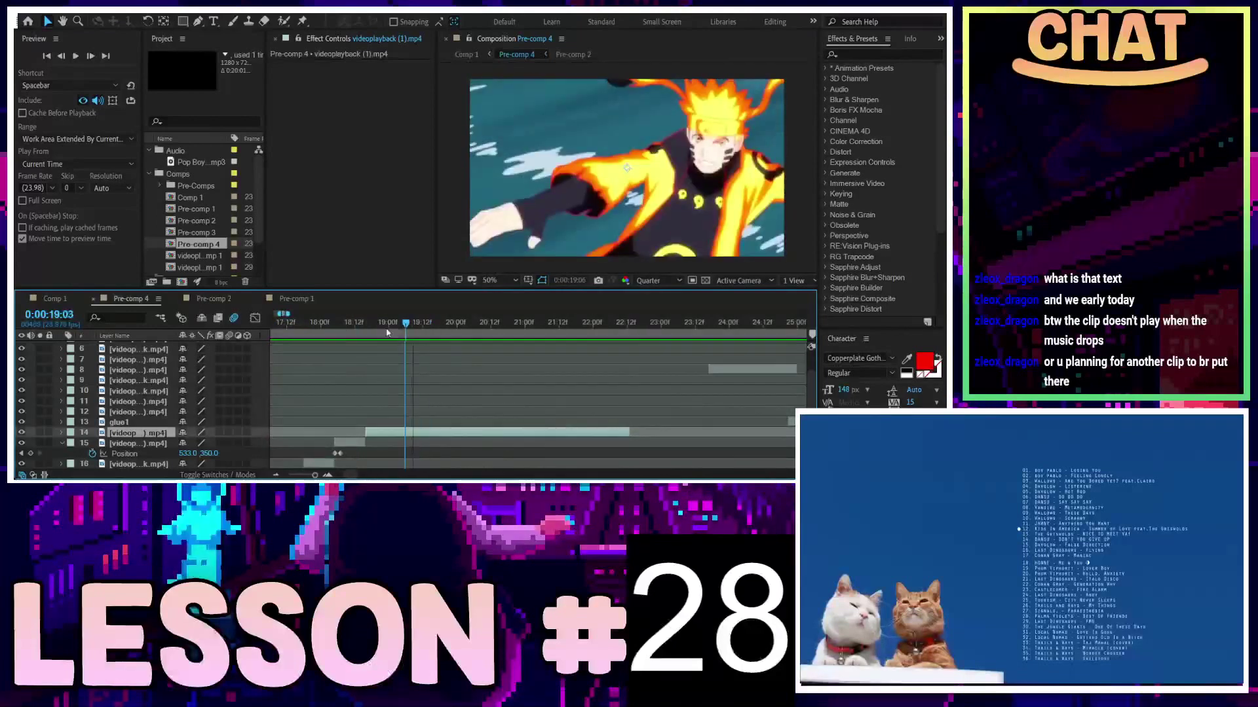
left_click_drag(493, 343, 555, 345)
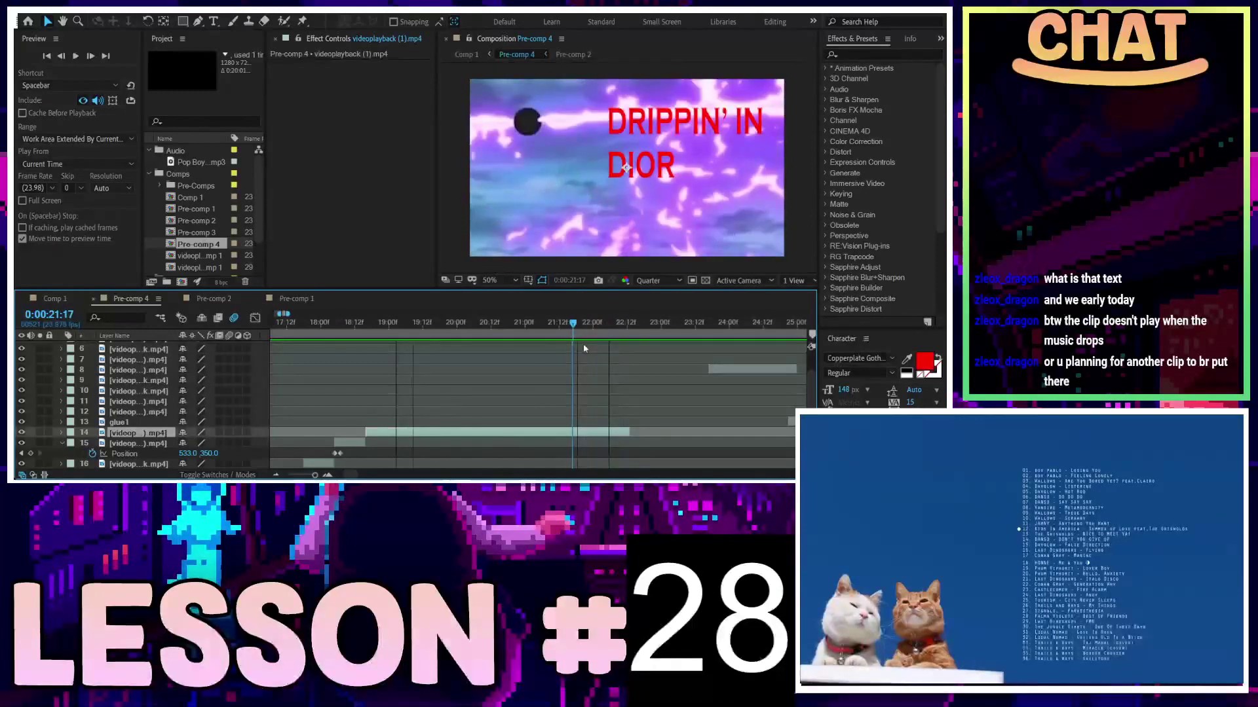
mouse_move(591, 341)
left_mouse_down()
mouse_move(569, 344)
mouse_move(595, 350)
left_mouse_up()
Trim layer 14's out point to about 22:01 with Alt+] and preview from 18:00
key("alt+bracketright")
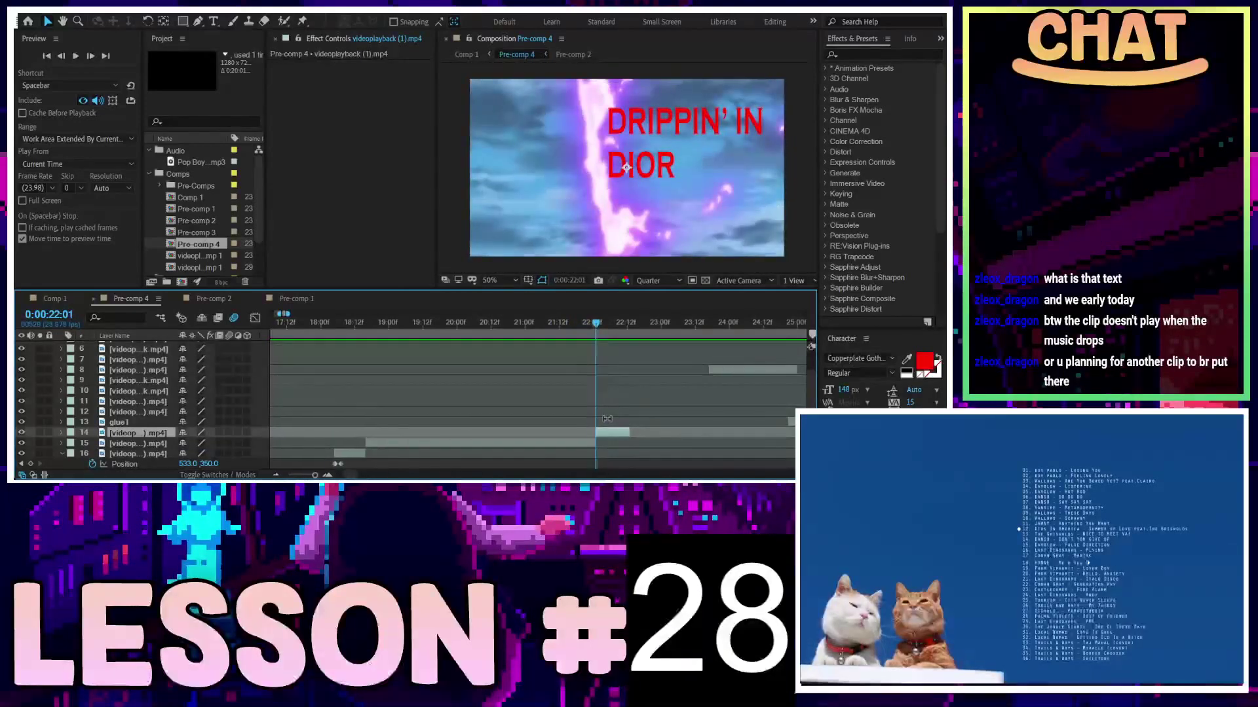
left_click(415, 345)
left_click(320, 322)
key("space")
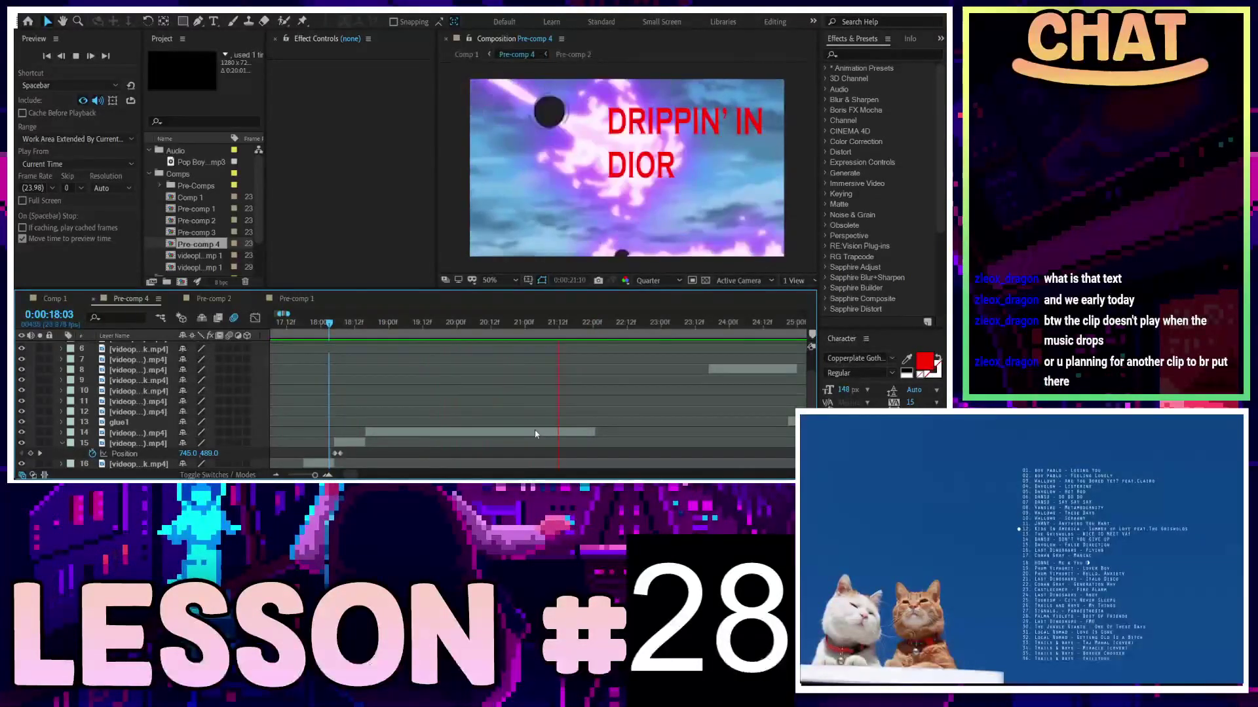
key("space")
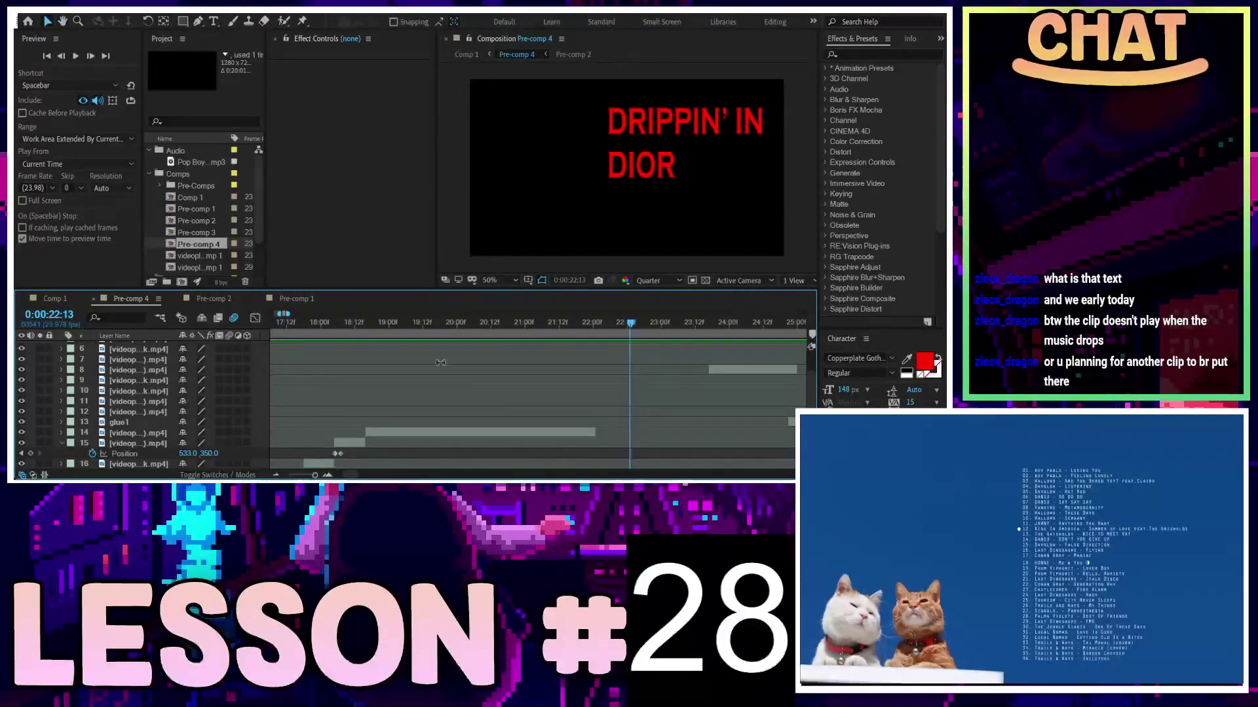
Preview the Pre-comp 4 edit from just before the lyric section
scroll(440, 362, "down", 3)
scroll(335, 395, "down", 3, "alt")
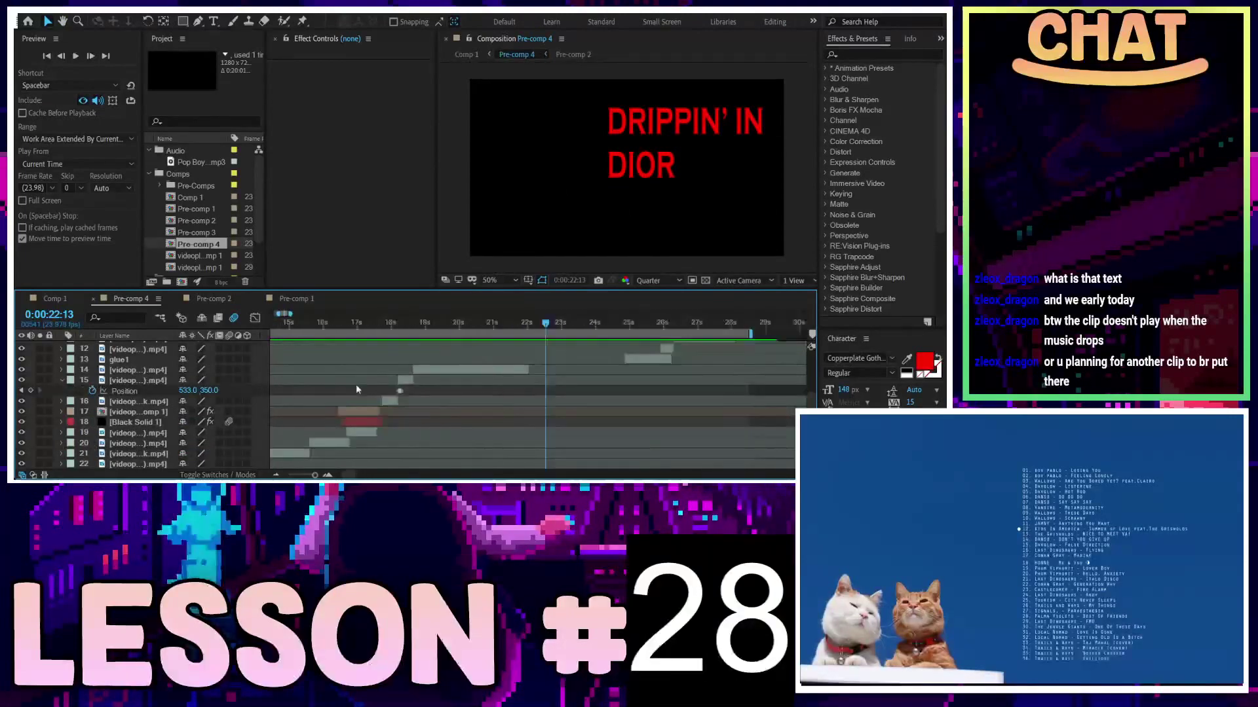
scroll(359, 396, "down", 3)
scroll(365, 412, "down", 2, "alt")
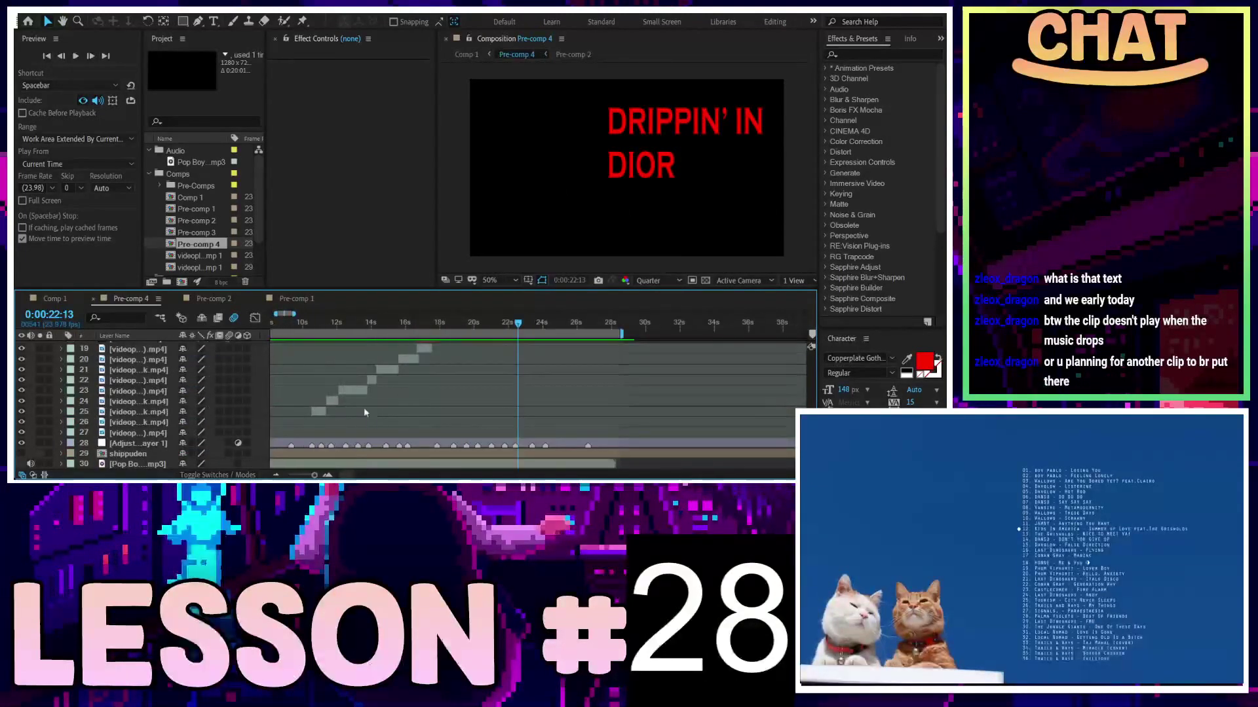
scroll(376, 401, "up", 3)
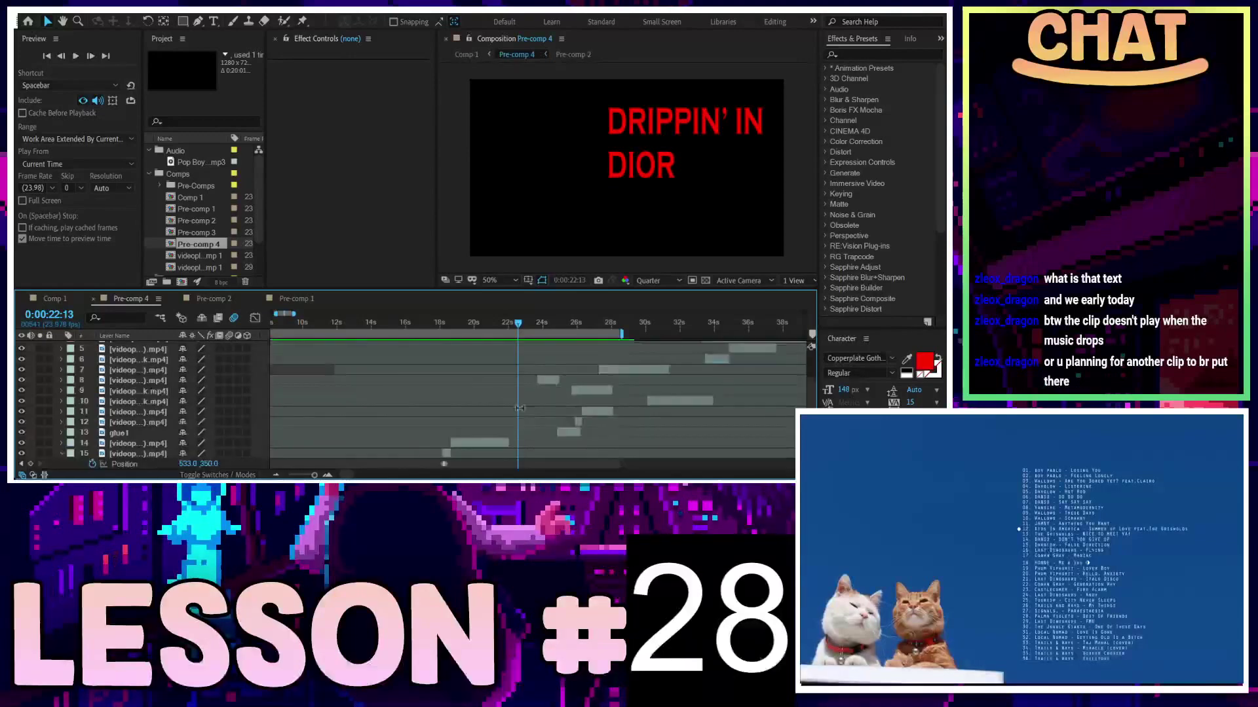
scroll(376, 400, "up", 2, "alt")
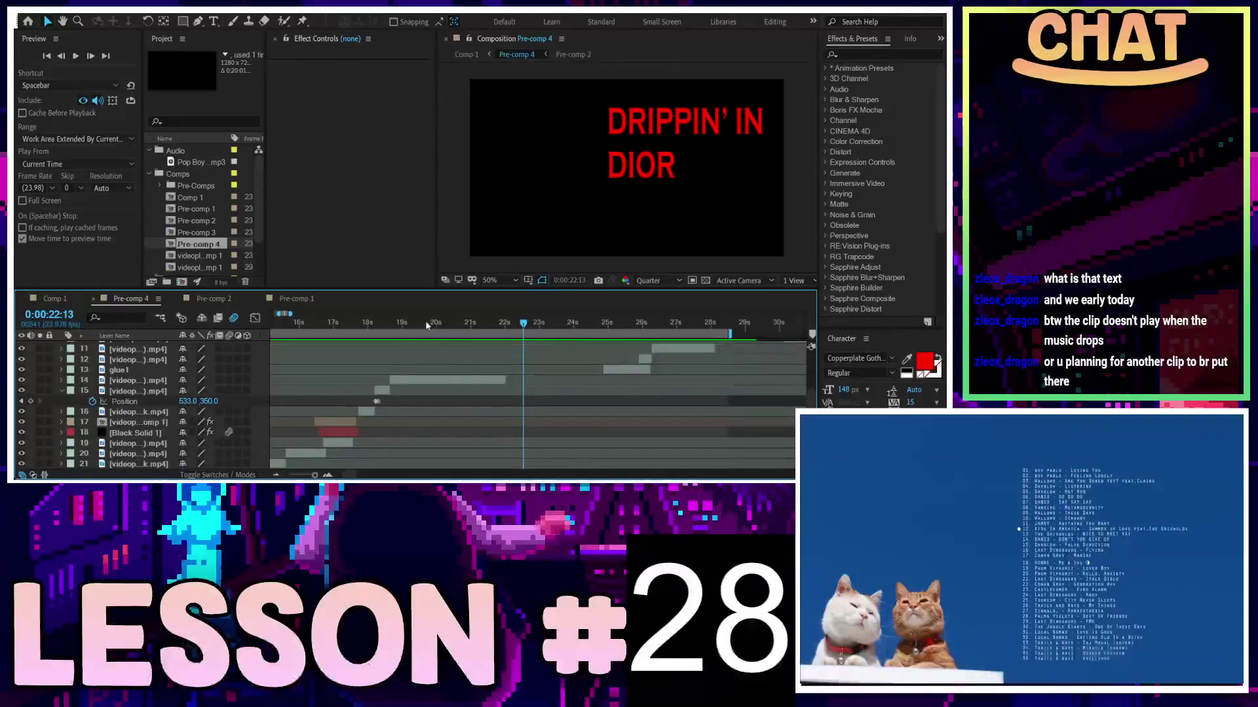
left_click(378, 322)
key("space")
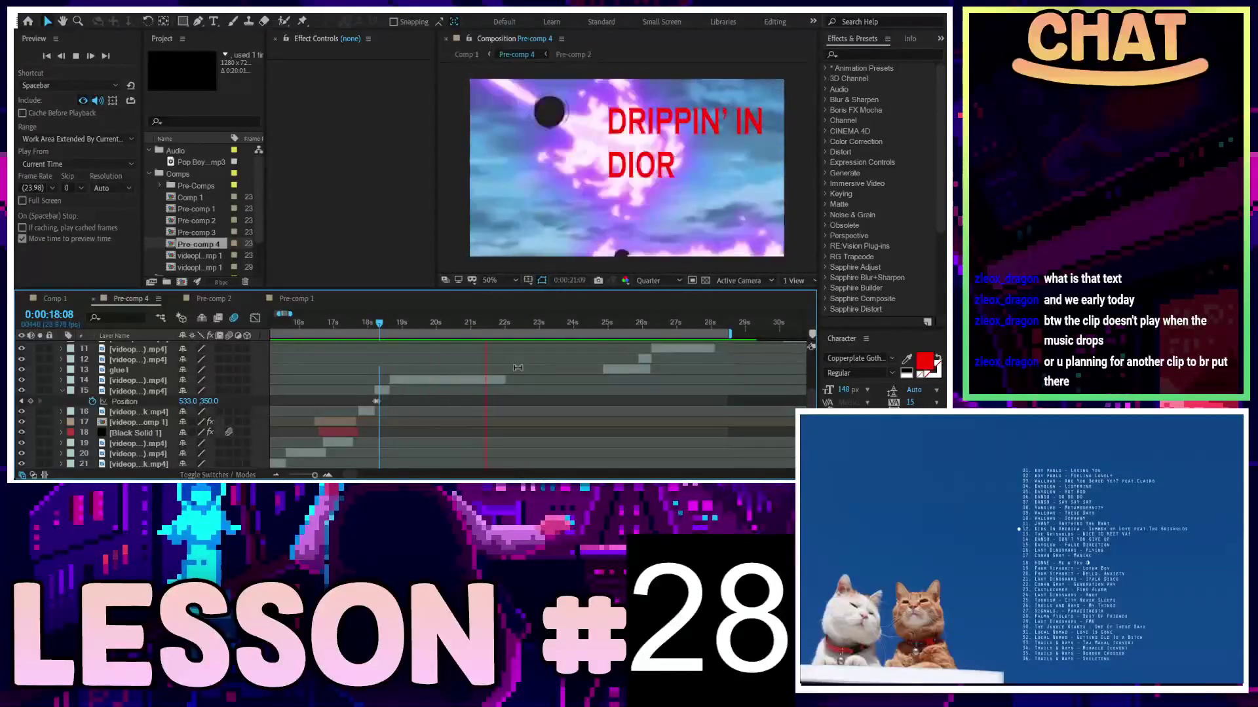
key("space")
At the DRIPPIN' IN DIOR frame, slide the glue1 clip earlier to about 23 seconds
scroll(514, 367, "up", 2, "alt")
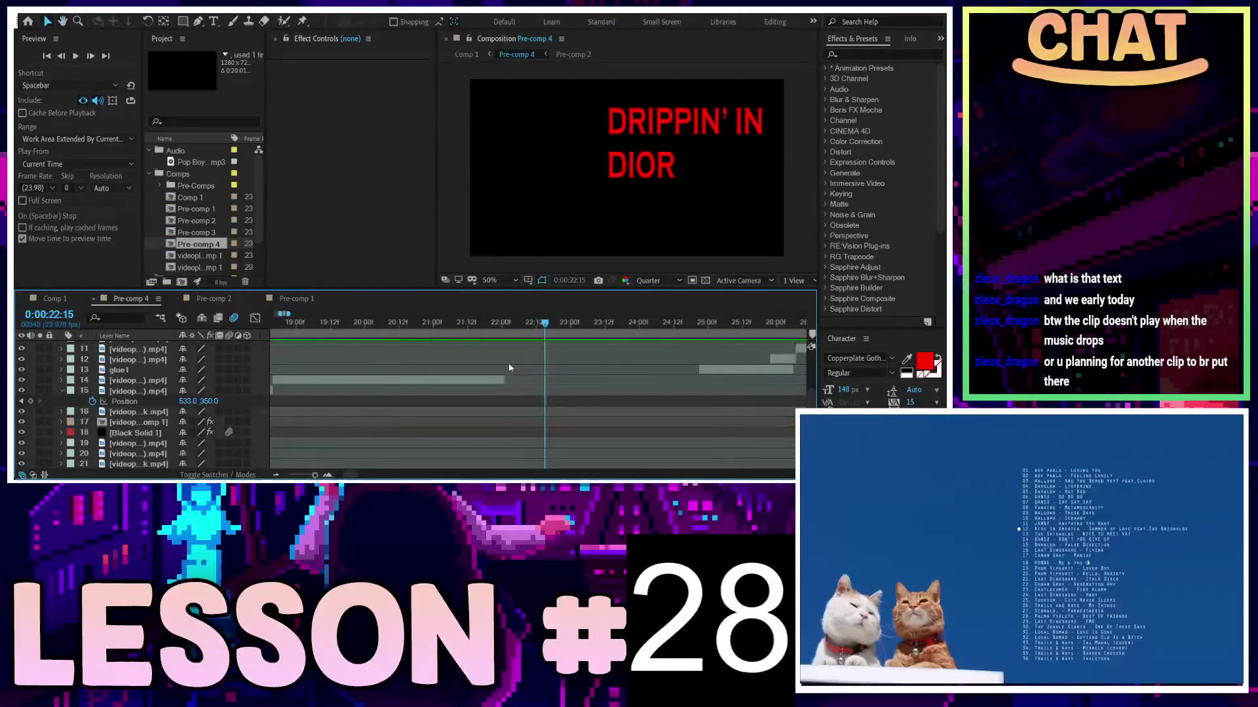
left_click_drag(481, 324, 505, 323)
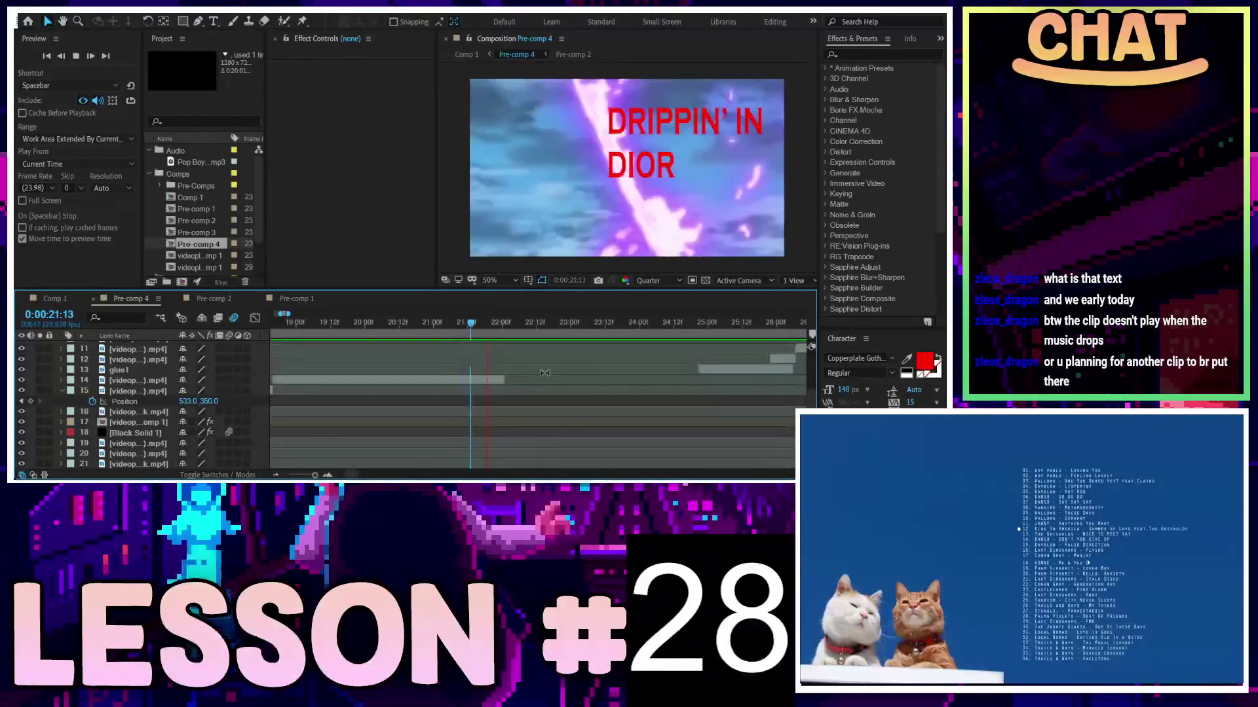
left_click(736, 372)
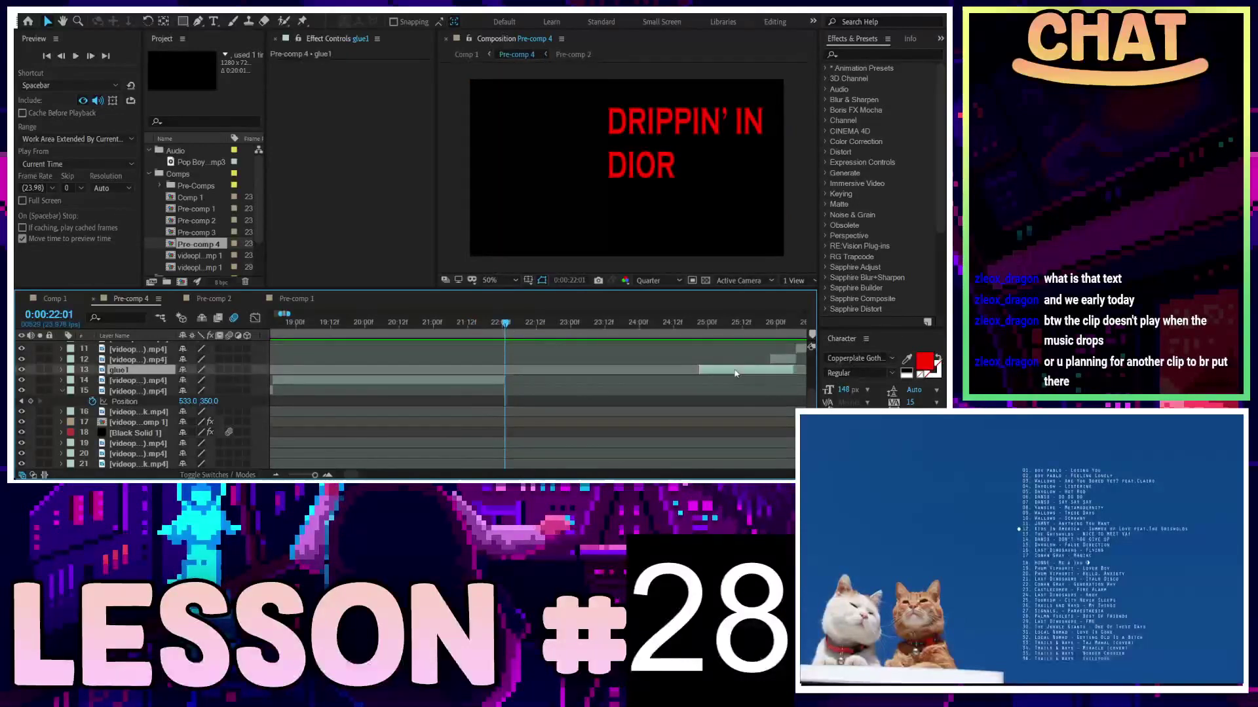
left_click_drag(728, 375, 535, 376)
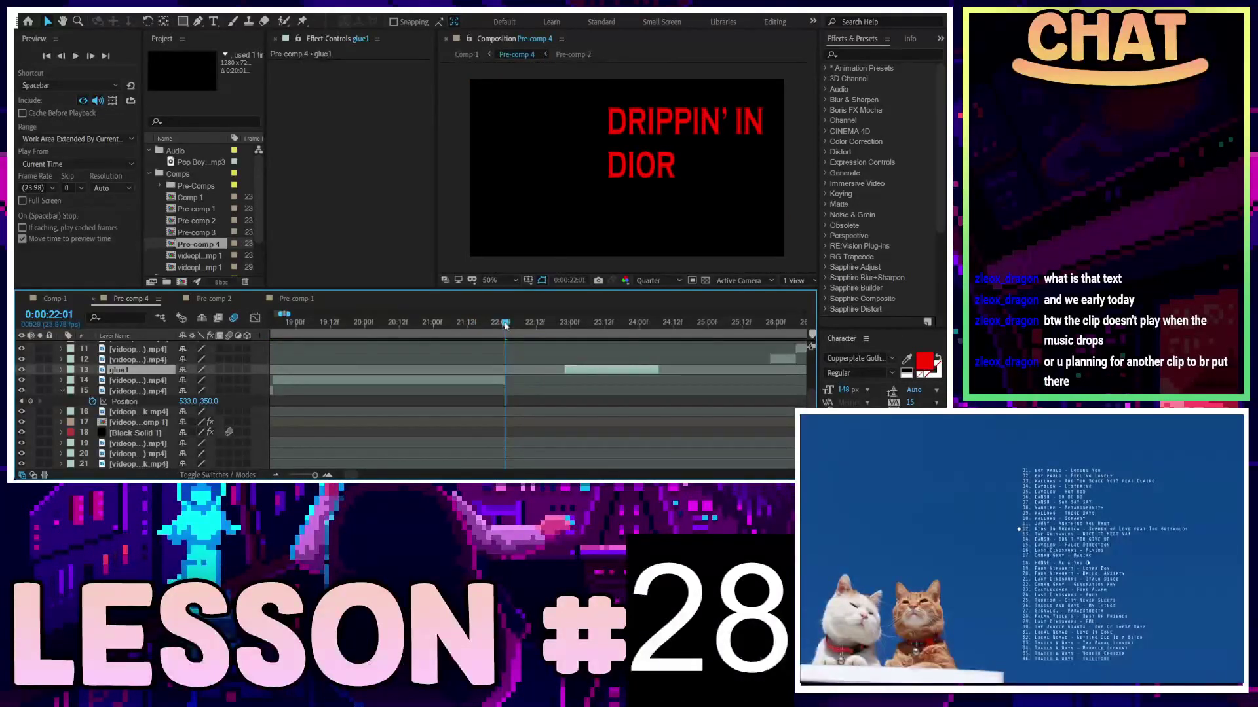
Check the footage just before the lyric, then jump to around 10 seconds
left_click_drag(505, 324, 451, 359)
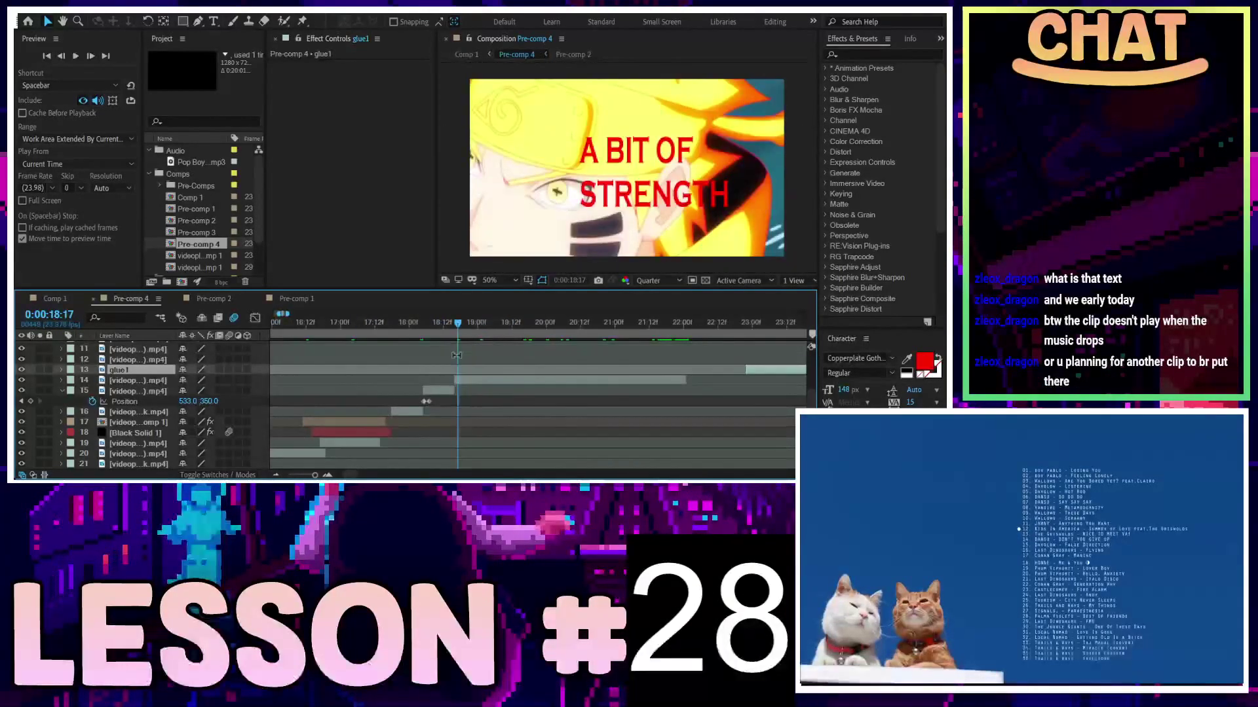
scroll(393, 393, "down", 5)
scroll(318, 414, "down", 3)
scroll(362, 466, "down", 2)
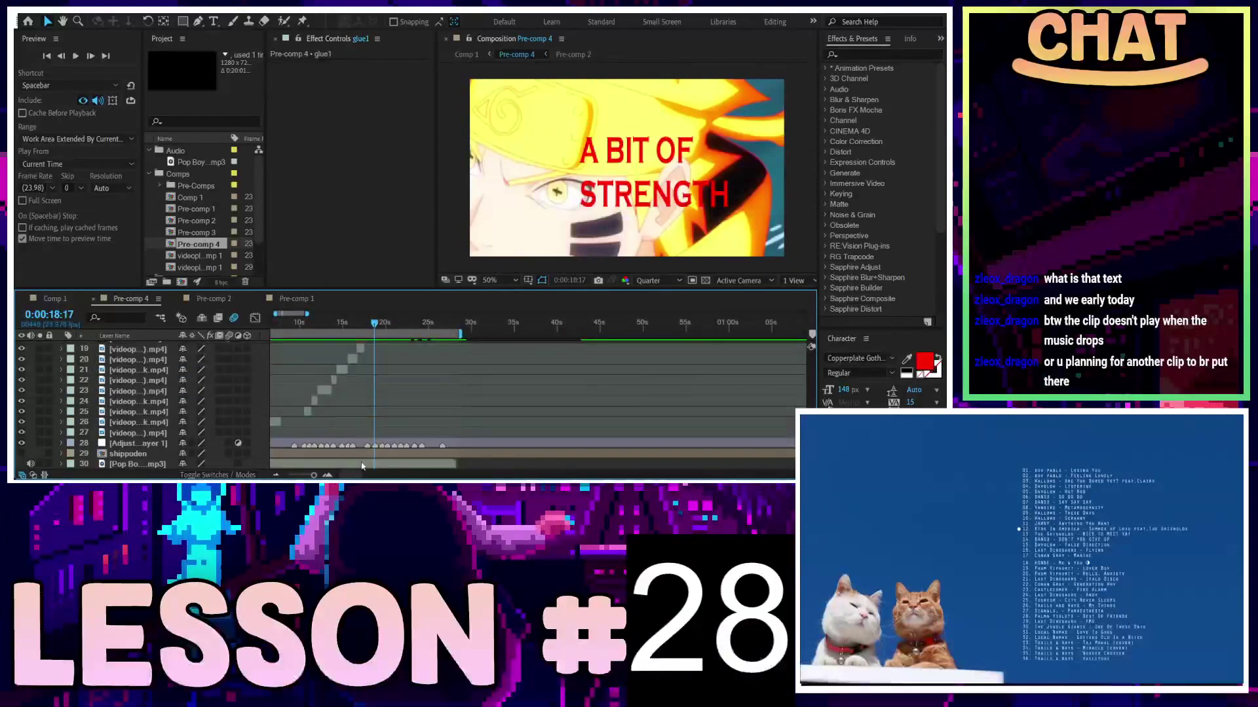
scroll(350, 427, "up", 5)
scroll(384, 441, "up", 2)
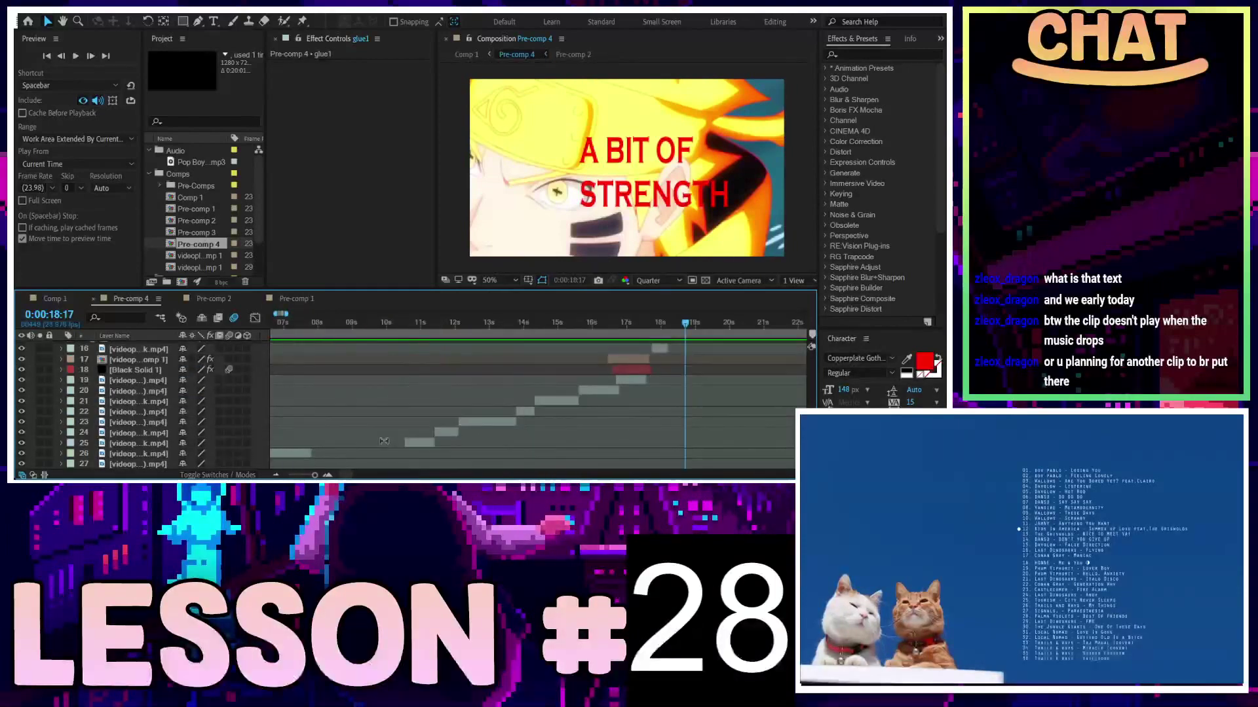
left_click(389, 324)
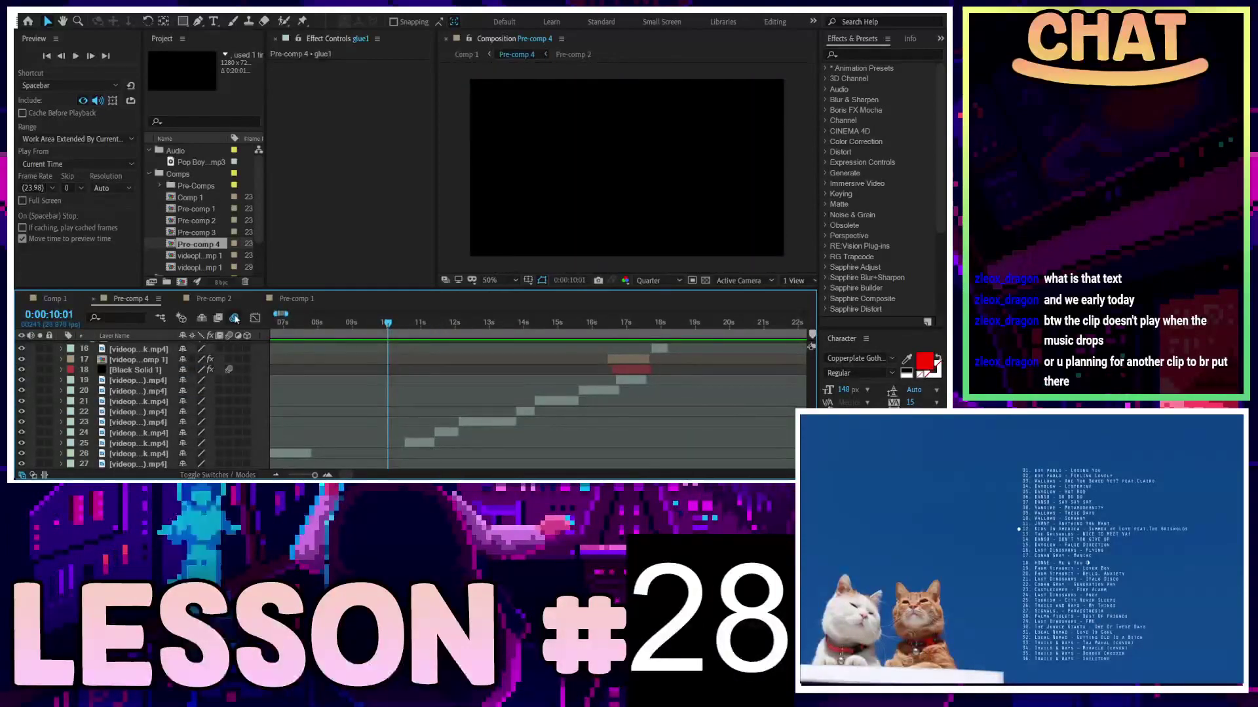
double_click(131, 360)
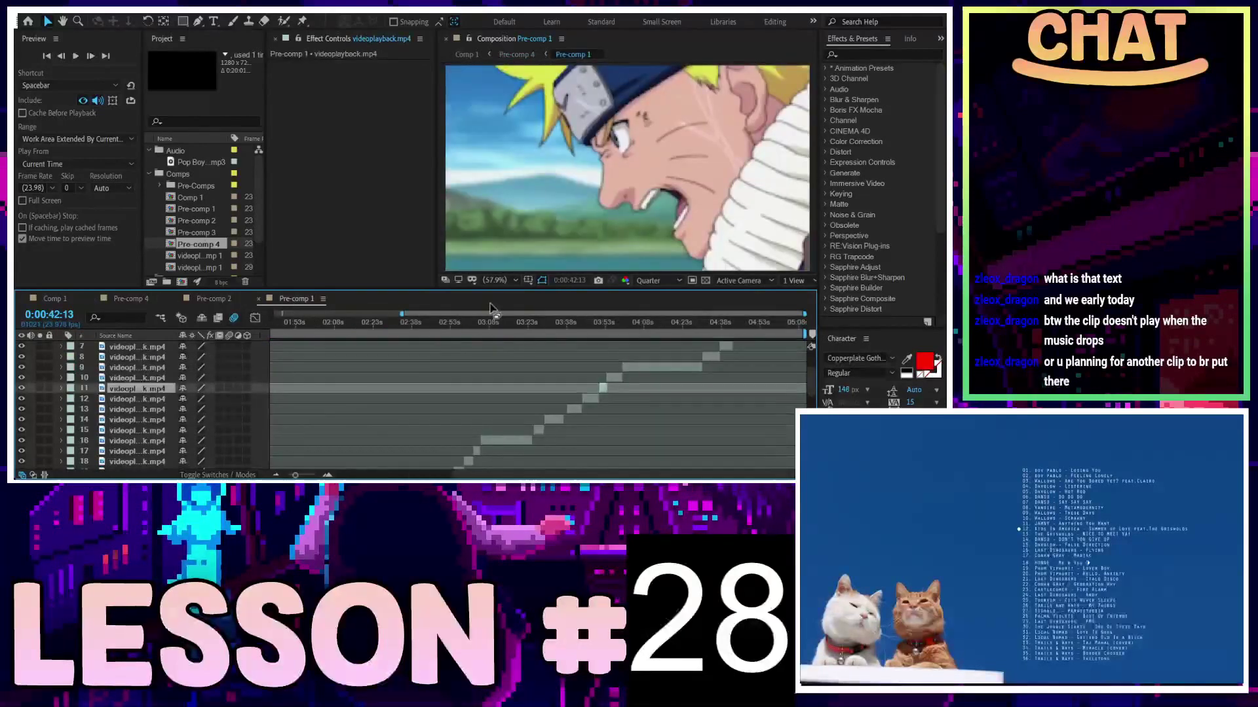
mouse_move(542, 327)
left_mouse_down()
mouse_move(569, 338)
mouse_move(275, 389)
mouse_move(429, 389)
left_mouse_up()
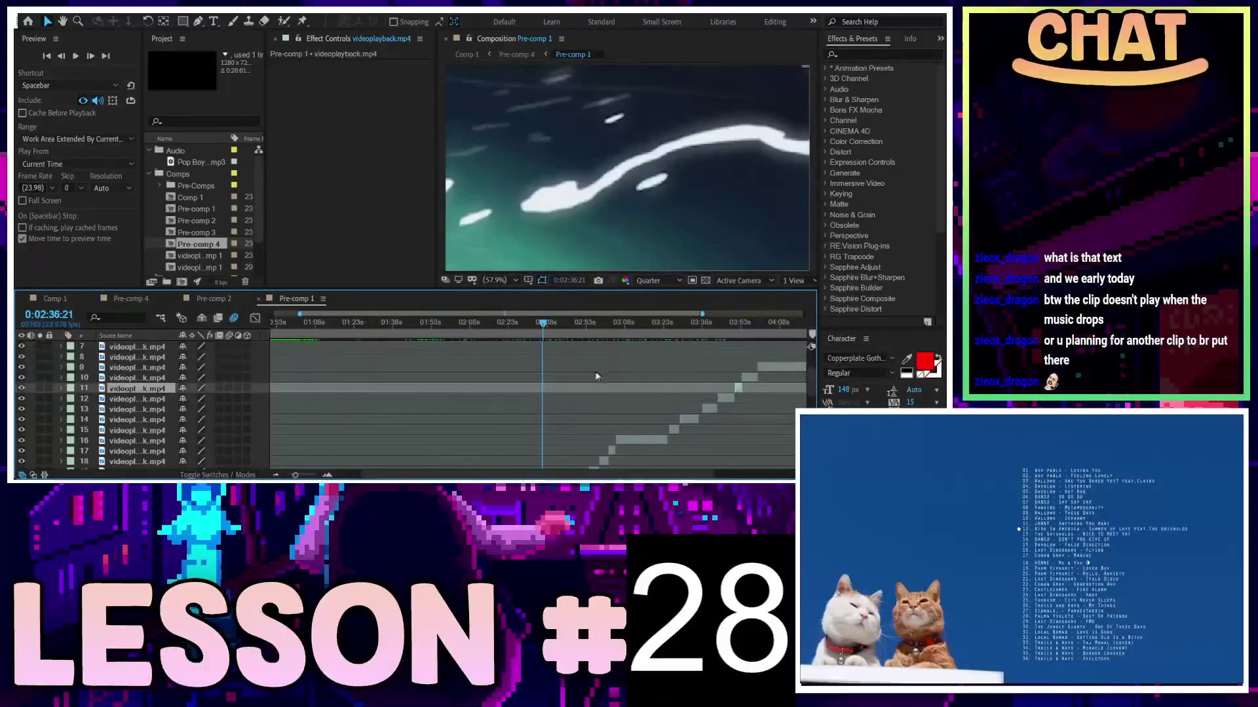
left_click_drag(429, 389, 766, 359)
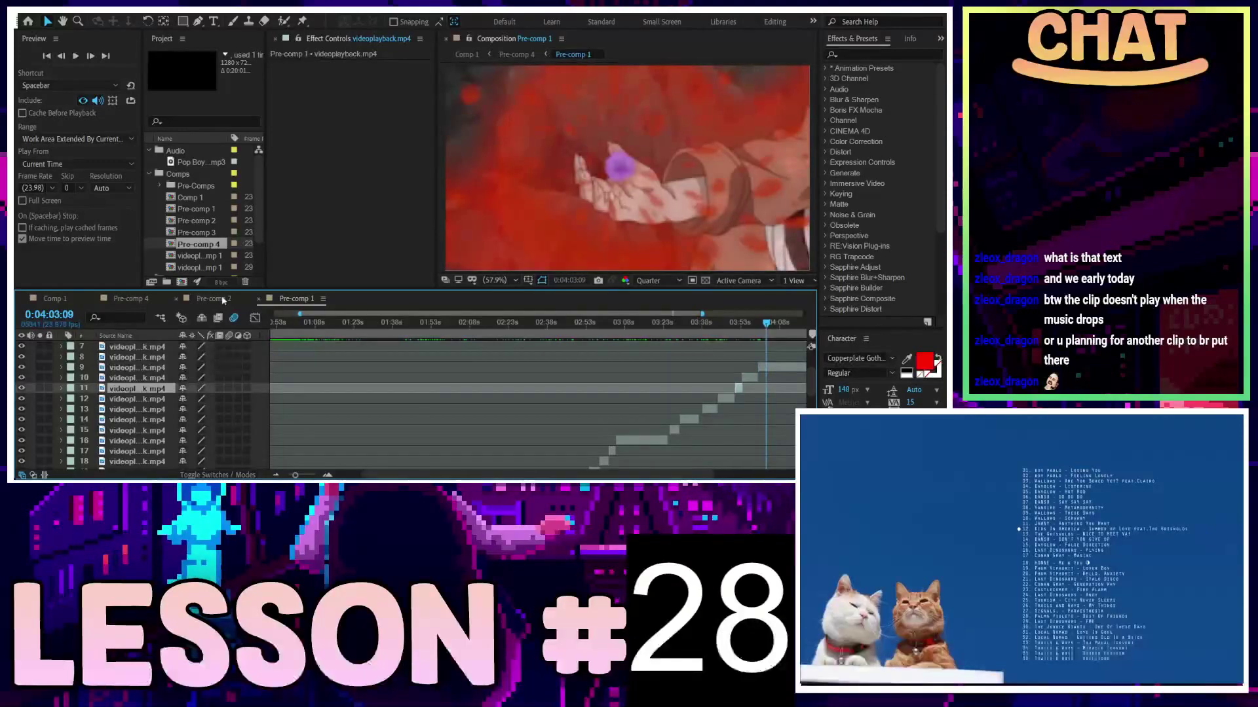
left_click(223, 299)
left_click(151, 298)
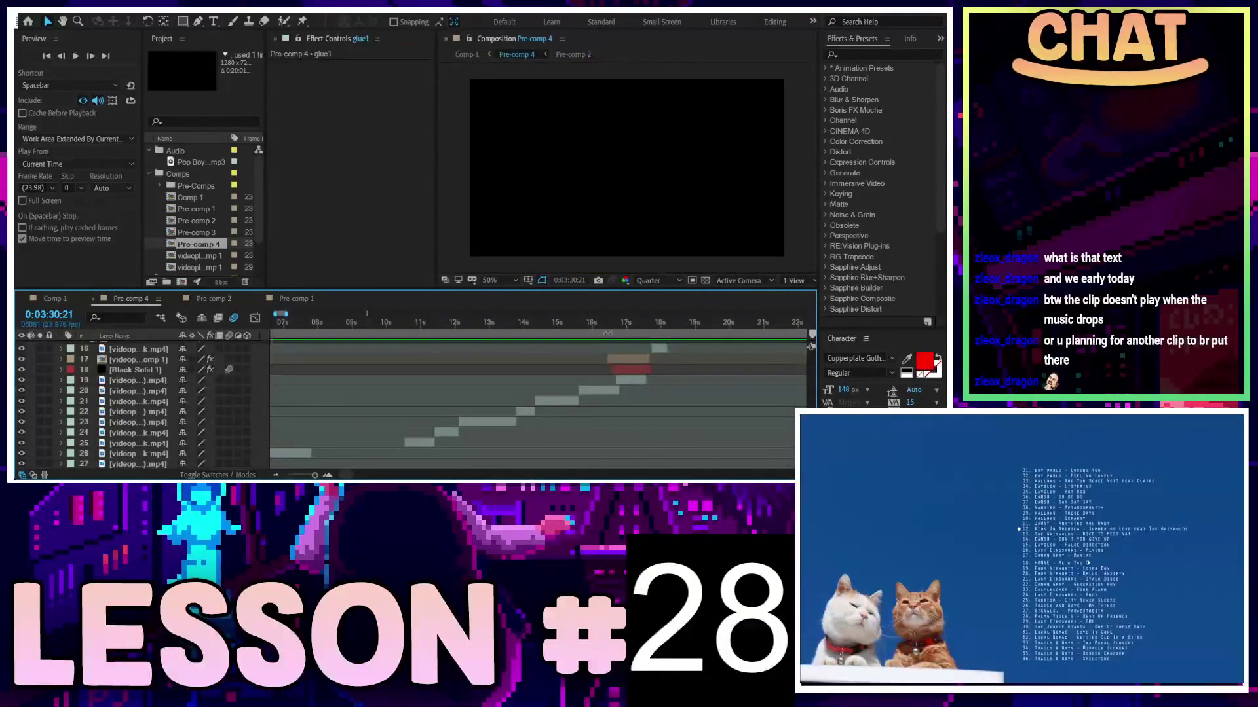
Scrub Pre-comp 4 to the frames just before 22 seconds, then switch to Pre-comp 1
left_click_drag(719, 335, 585, 340)
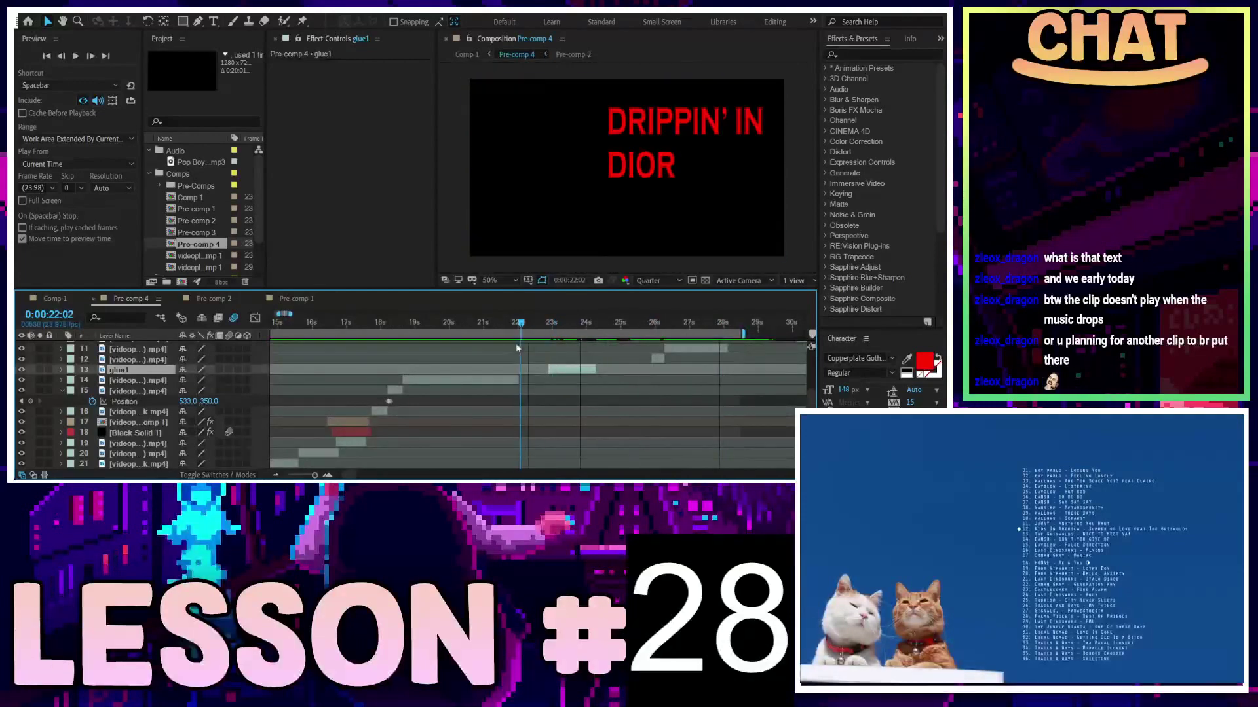
left_click_drag(490, 354, 508, 351)
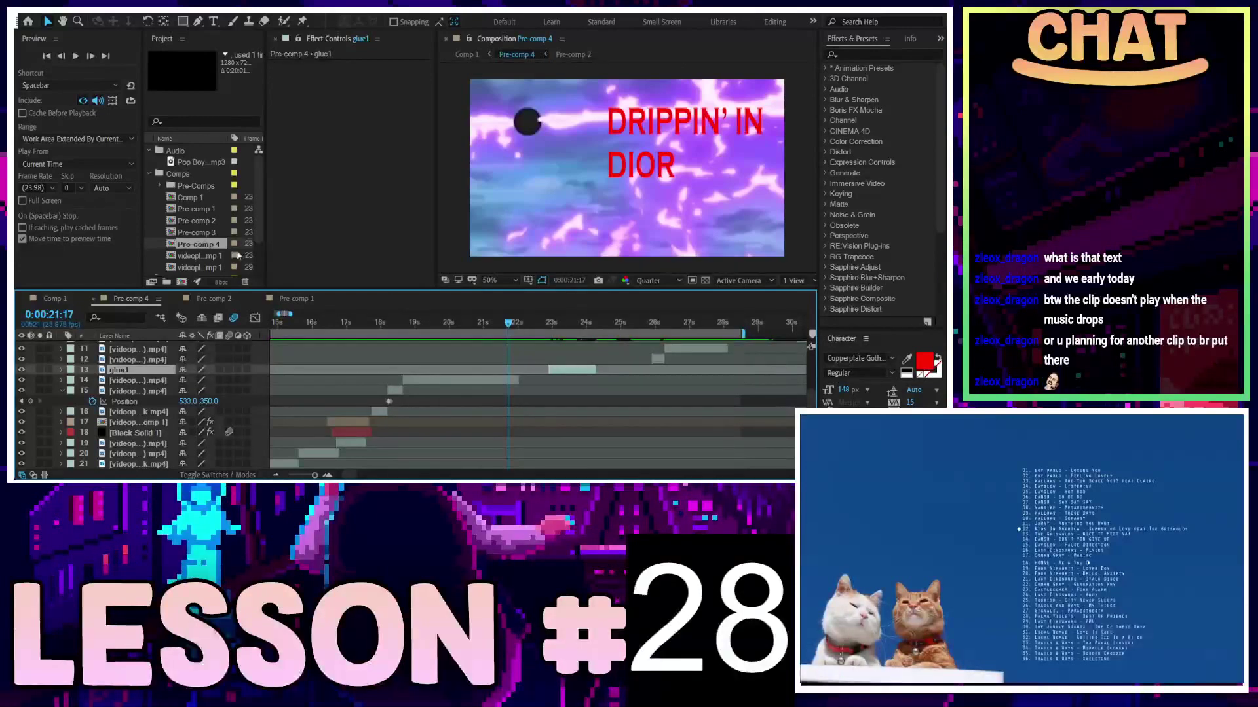
left_click(306, 297)
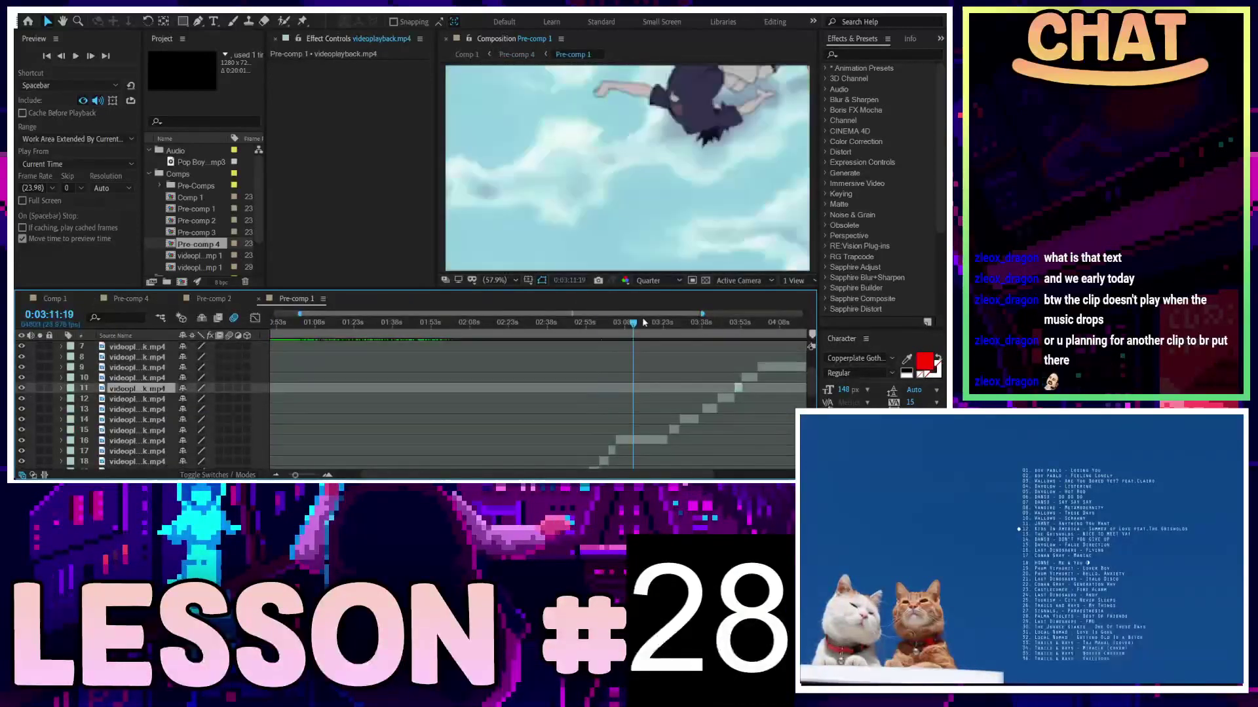
left_click_drag(724, 325, 813, 332)
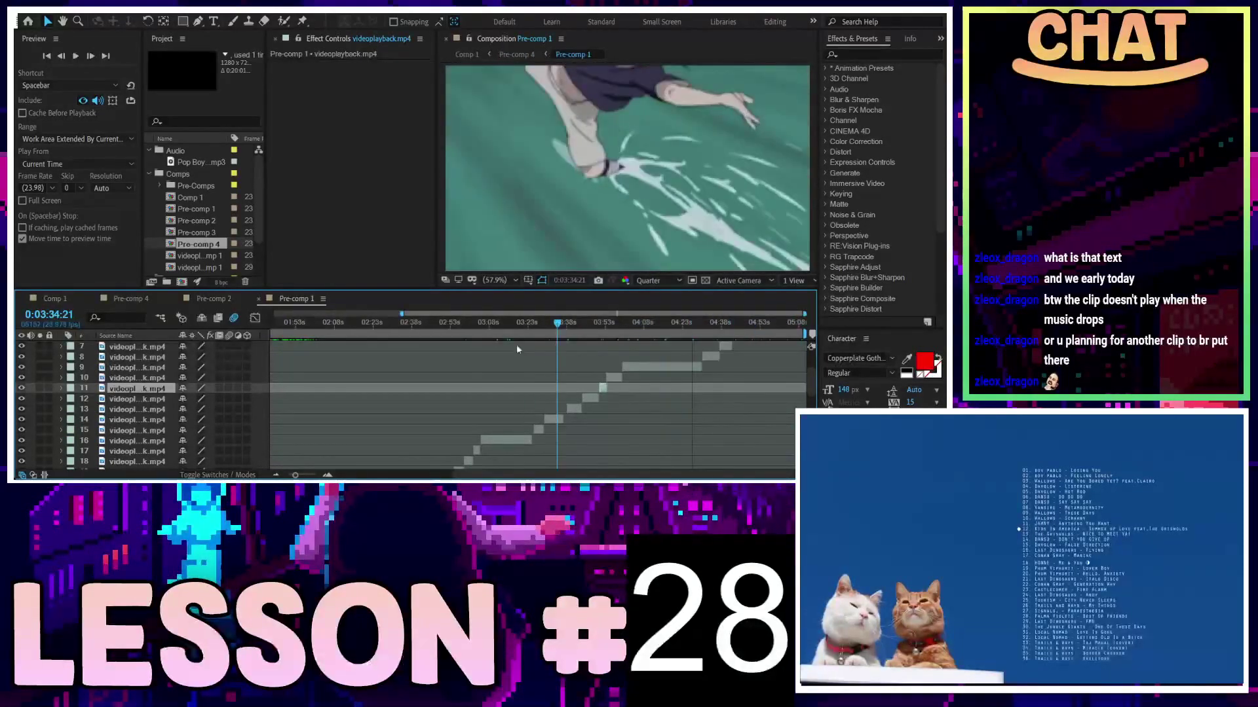
mouse_move(813, 332)
left_mouse_down()
mouse_move(511, 342)
mouse_move(235, 410)
mouse_move(709, 386)
left_mouse_up()
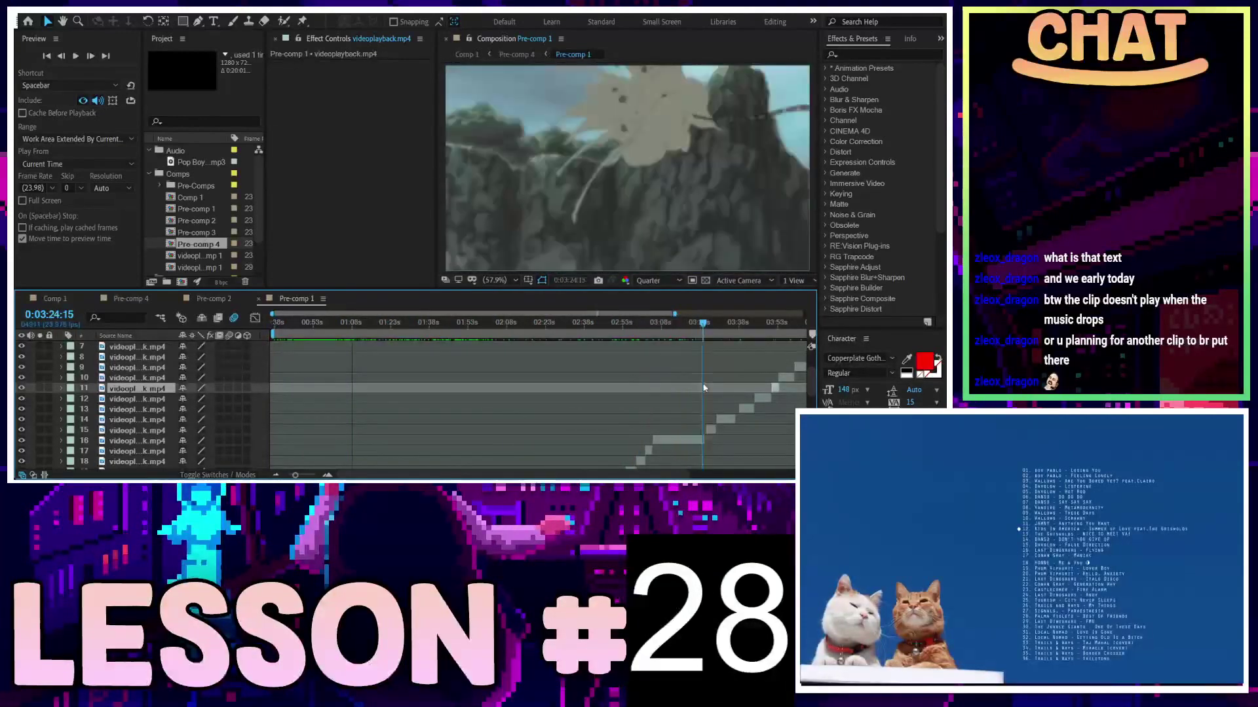
Back in Pre-comp 4, review from about 23 seconds to the lyric's start, then switch to Pre-comp 2
left_click(125, 298)
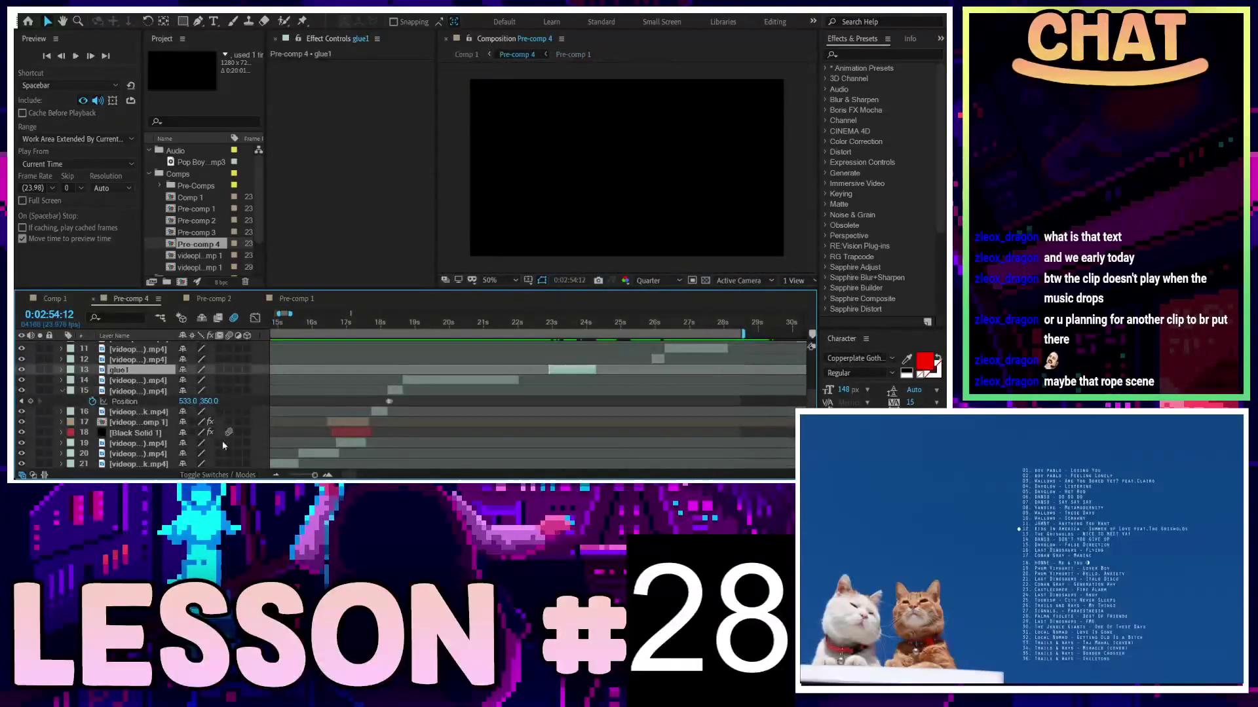
scroll(223, 445, "down", 2)
scroll(138, 431, "down", 2)
scroll(136, 424, "up", 5)
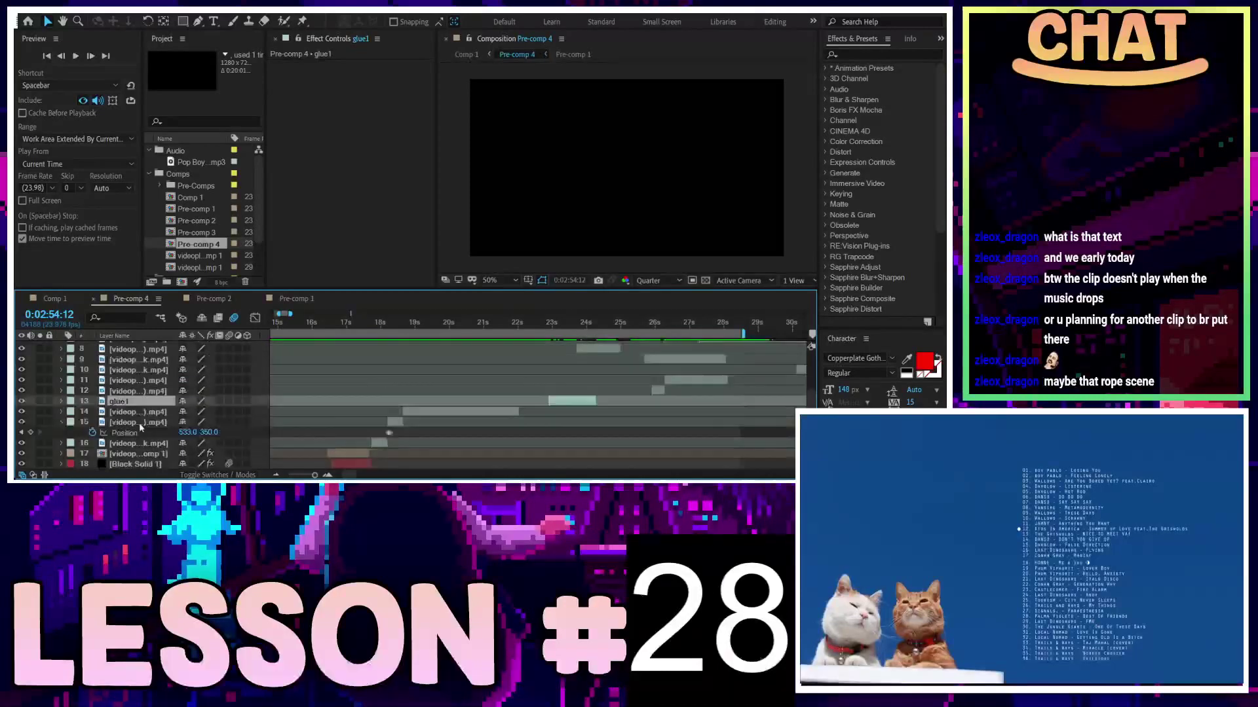
left_click(562, 323)
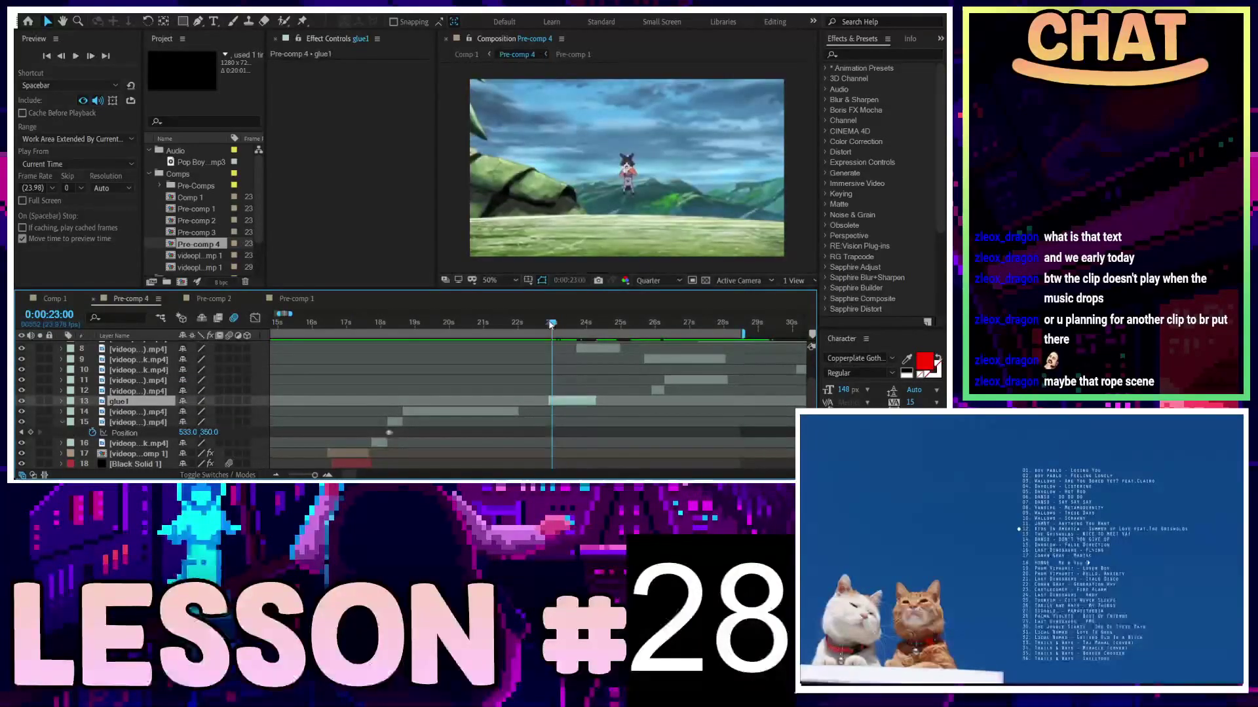
mouse_move(551, 324)
left_mouse_down()
mouse_move(487, 328)
mouse_move(518, 324)
left_mouse_up()
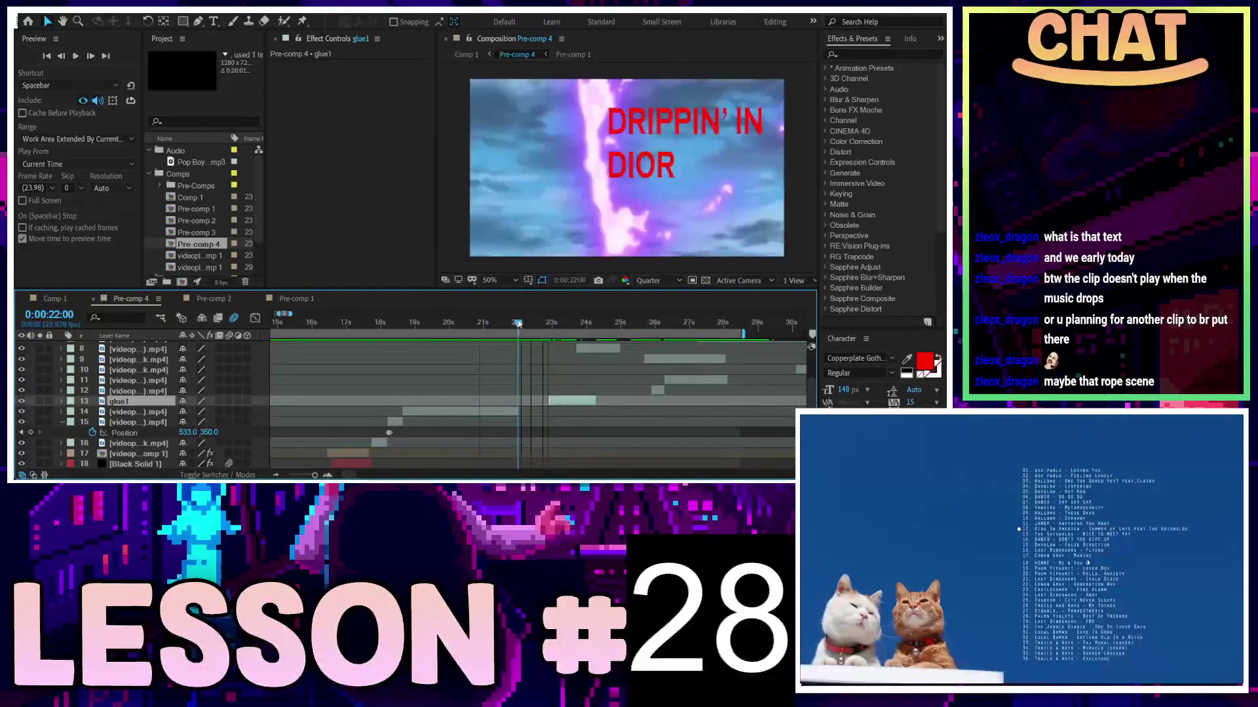
left_click(215, 300)
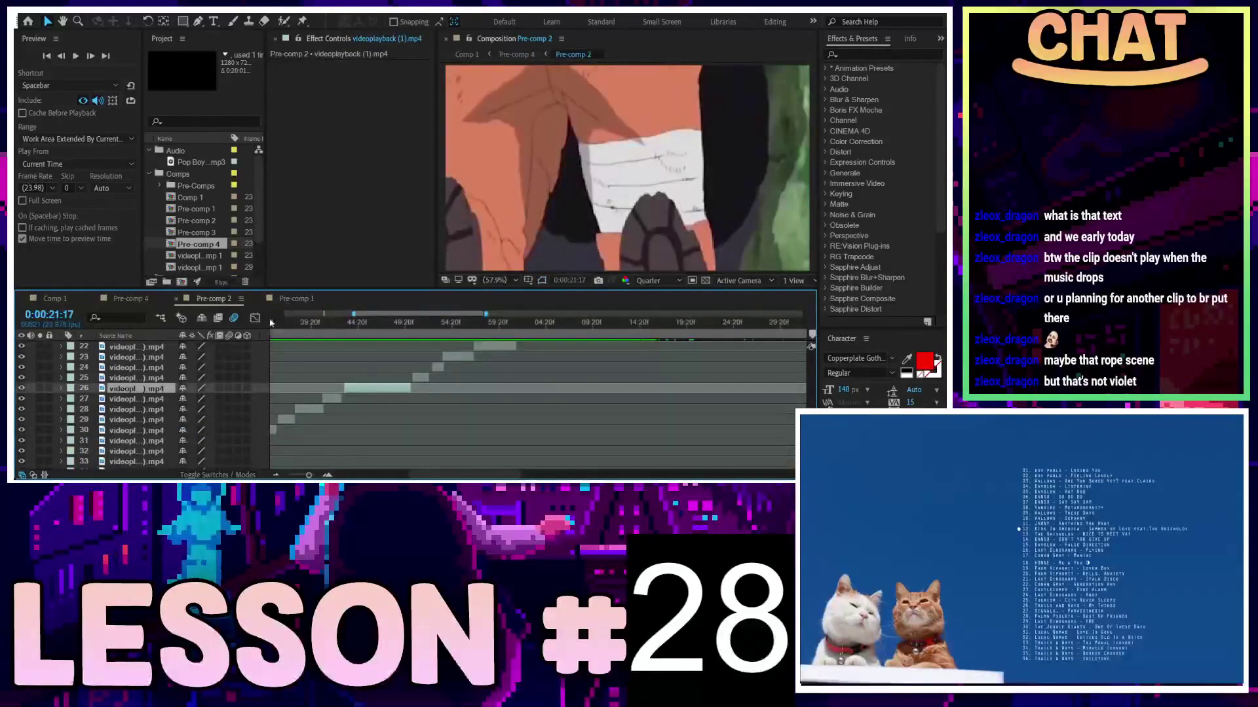
Scan Pre-comp 1's footage, then Pre-comp 2's clips around 52–56 seconds
left_click(287, 300)
left_click_drag(563, 325, 720, 334)
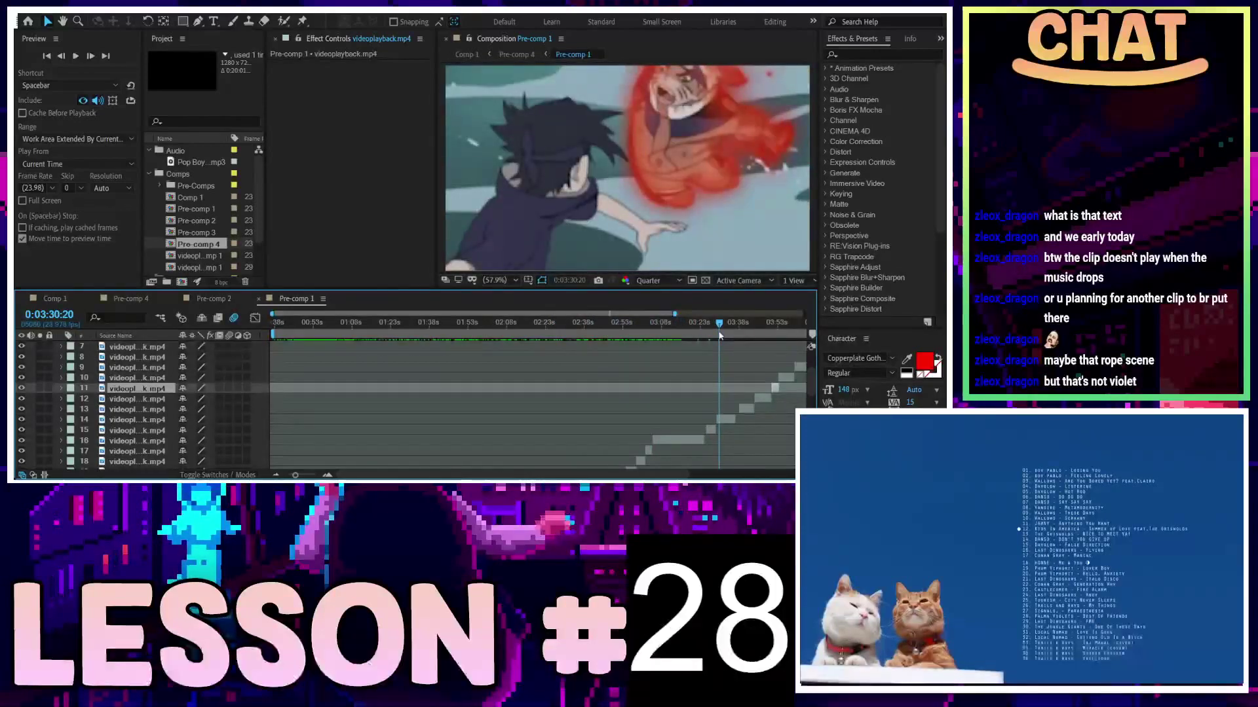
left_click_drag(720, 335, 712, 335)
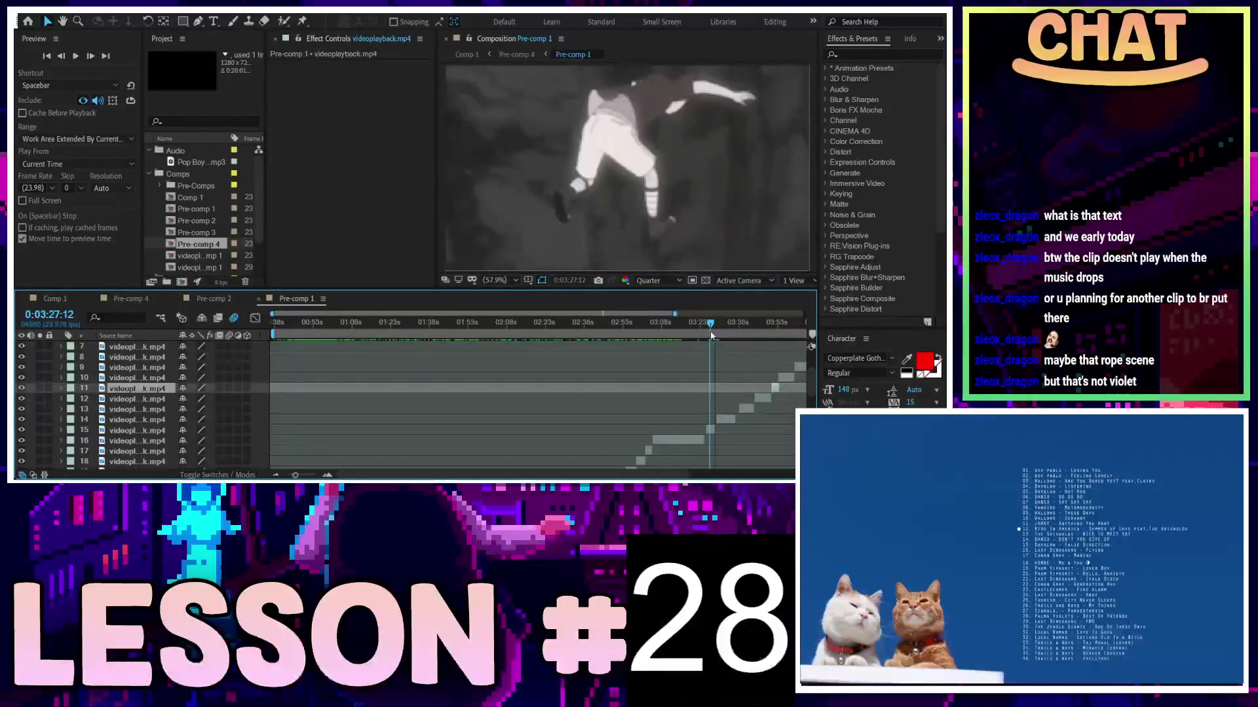
left_click(203, 300)
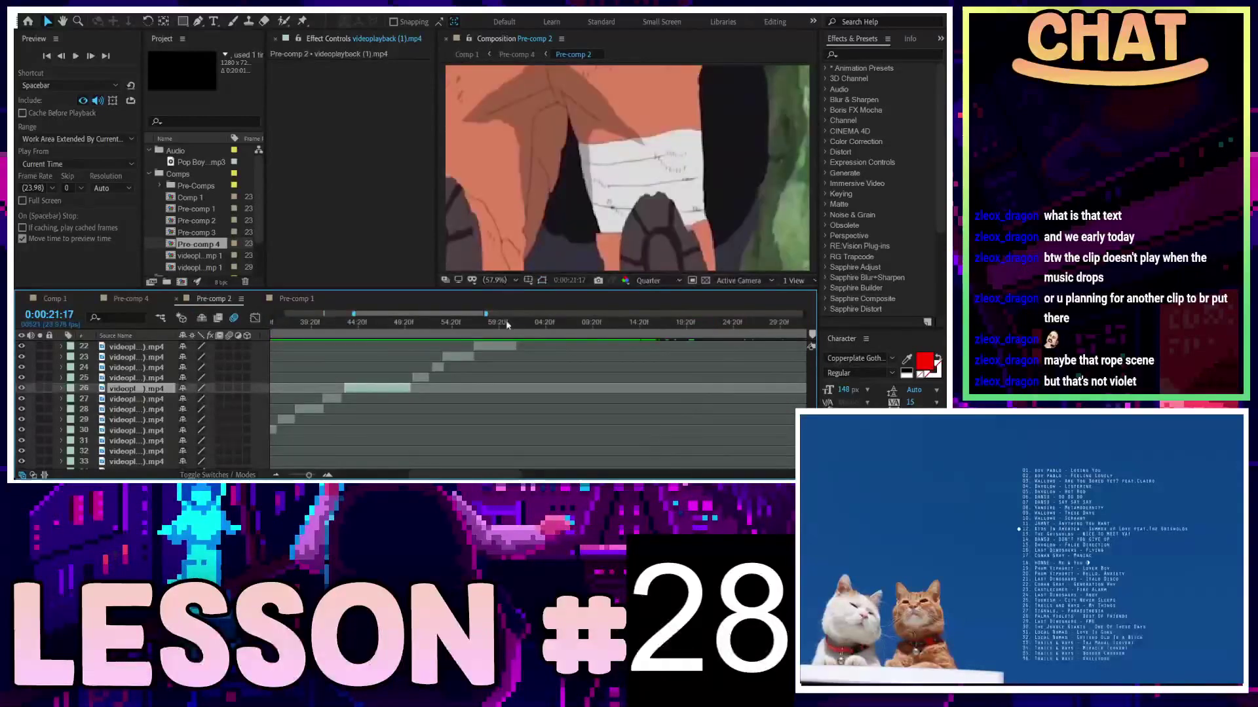
left_click(465, 325)
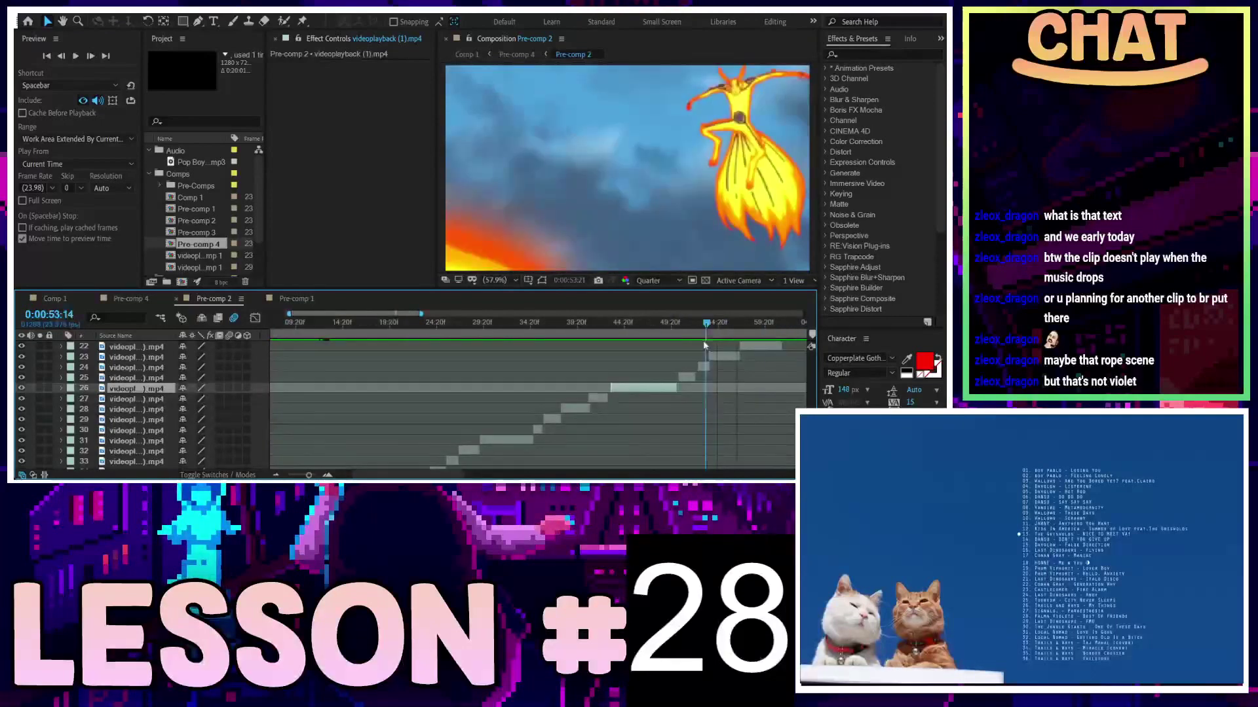
mouse_move(728, 345)
left_mouse_down()
mouse_move(702, 342)
mouse_move(822, 347)
mouse_move(726, 338)
left_mouse_up()
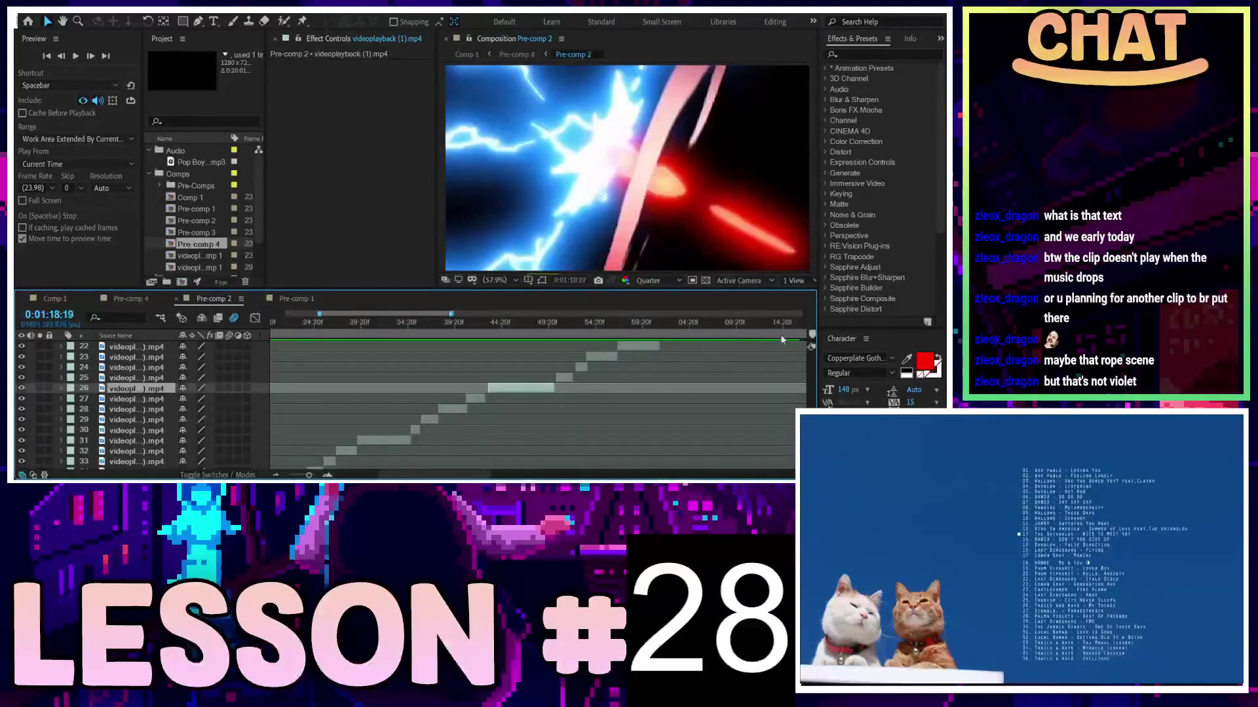
Open the nested Pre-comp 2 from Pre-comp 4 and scrub to the 0:01:17:18 frame
left_click(54, 300)
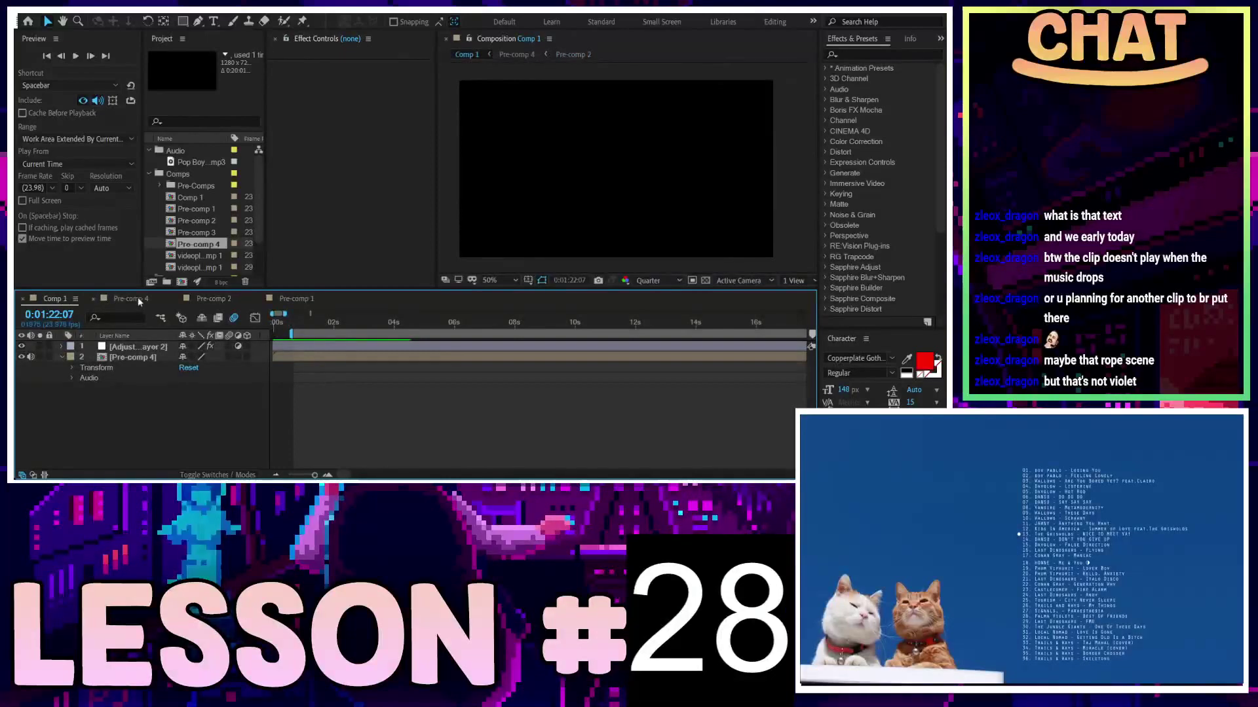
left_click(131, 299)
double_click(691, 398)
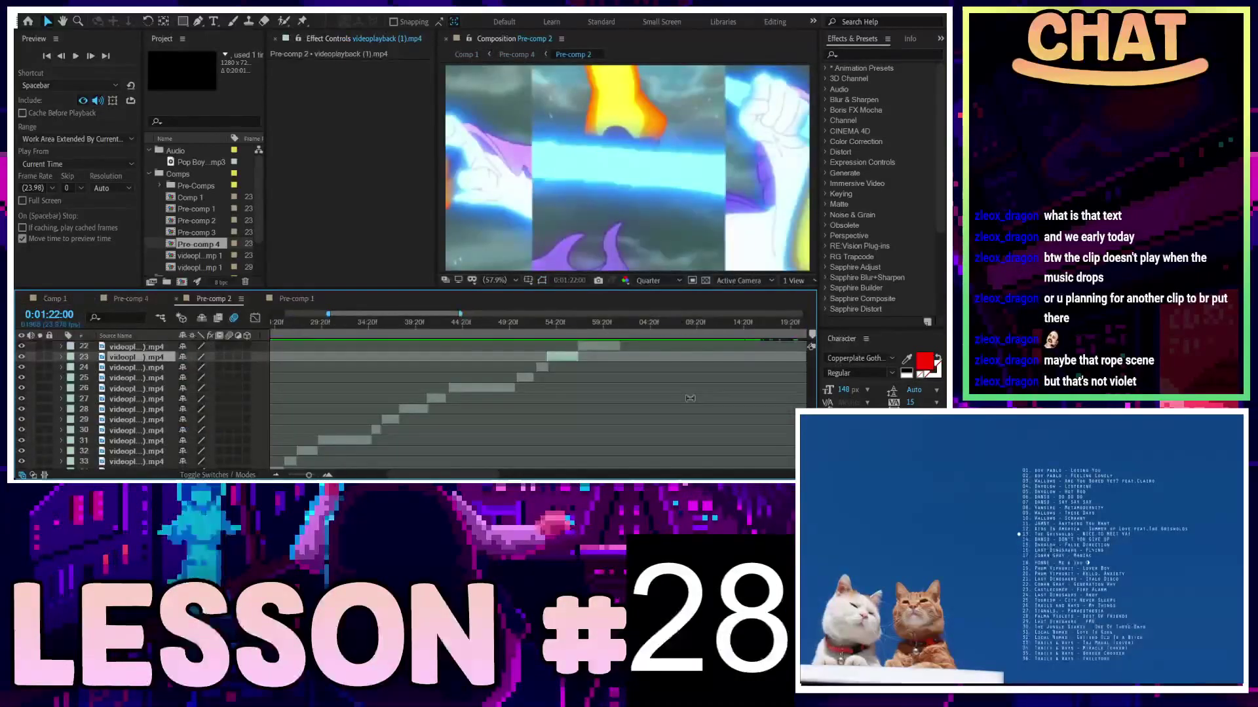
scroll(691, 398, "up", 3)
mouse_move(689, 326)
left_mouse_down()
mouse_move(790, 324)
mouse_move(735, 324)
mouse_move(752, 324)
left_mouse_up()
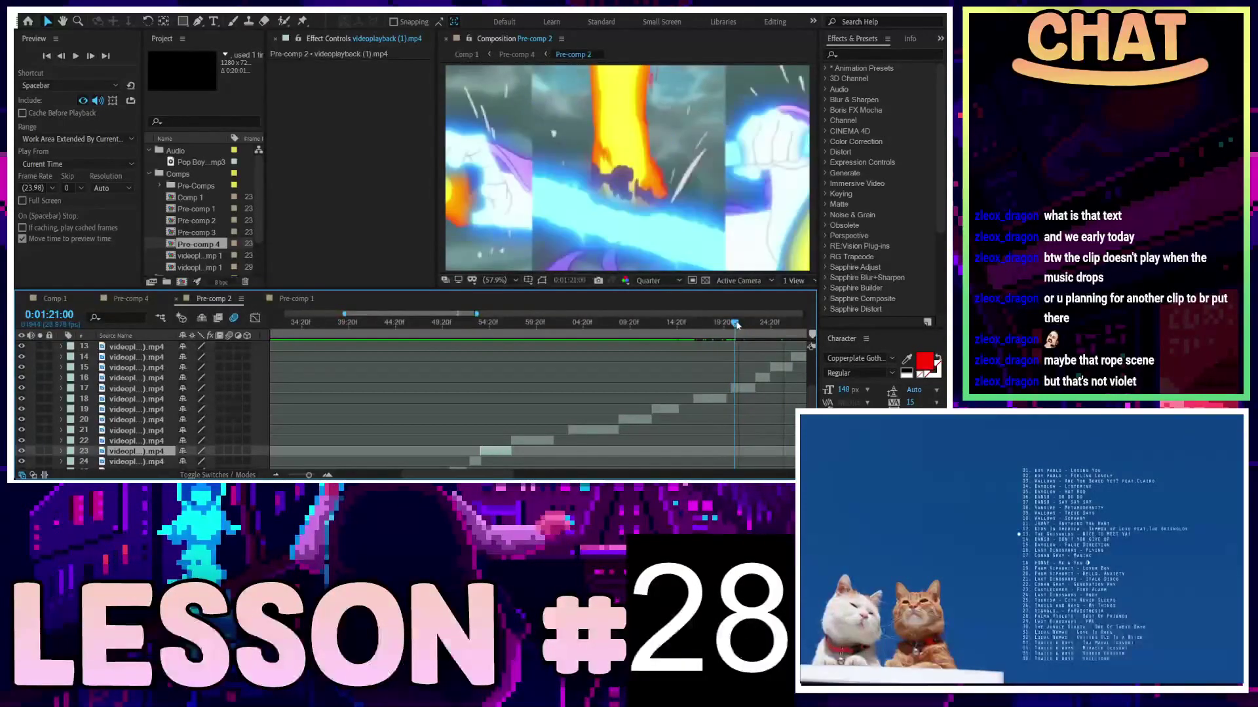
left_click_drag(732, 325, 707, 335)
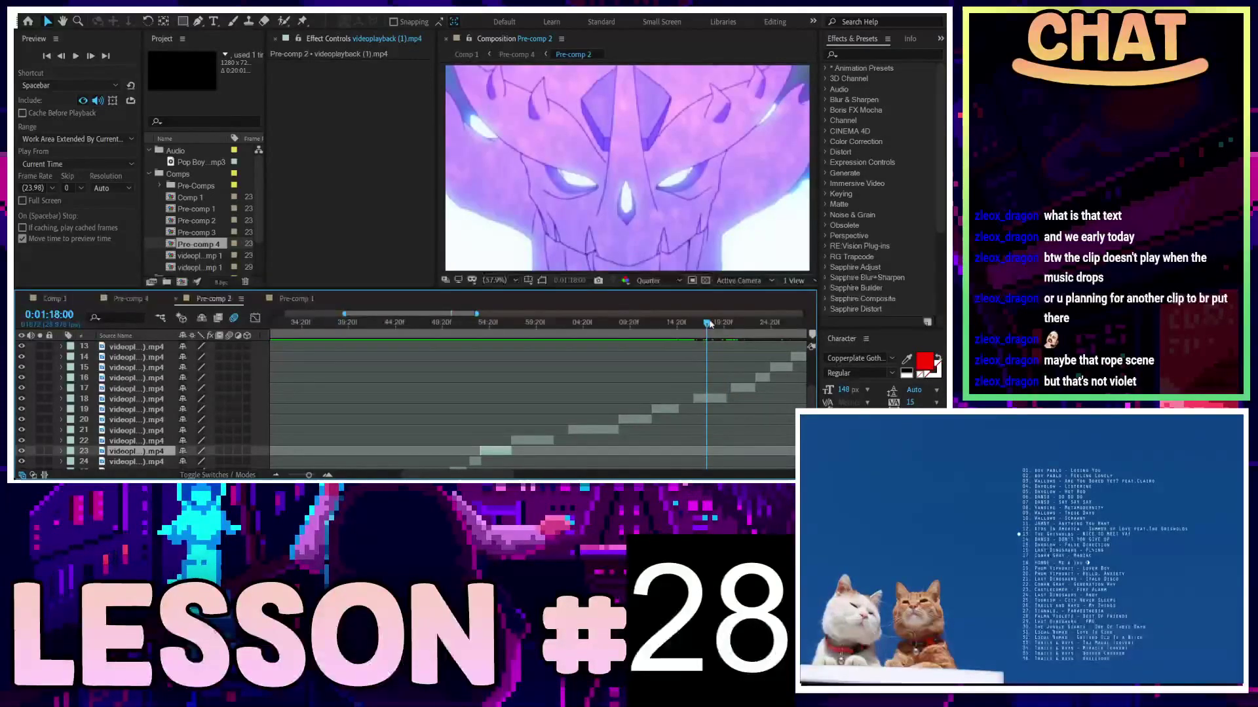
left_click_drag(702, 323, 712, 321)
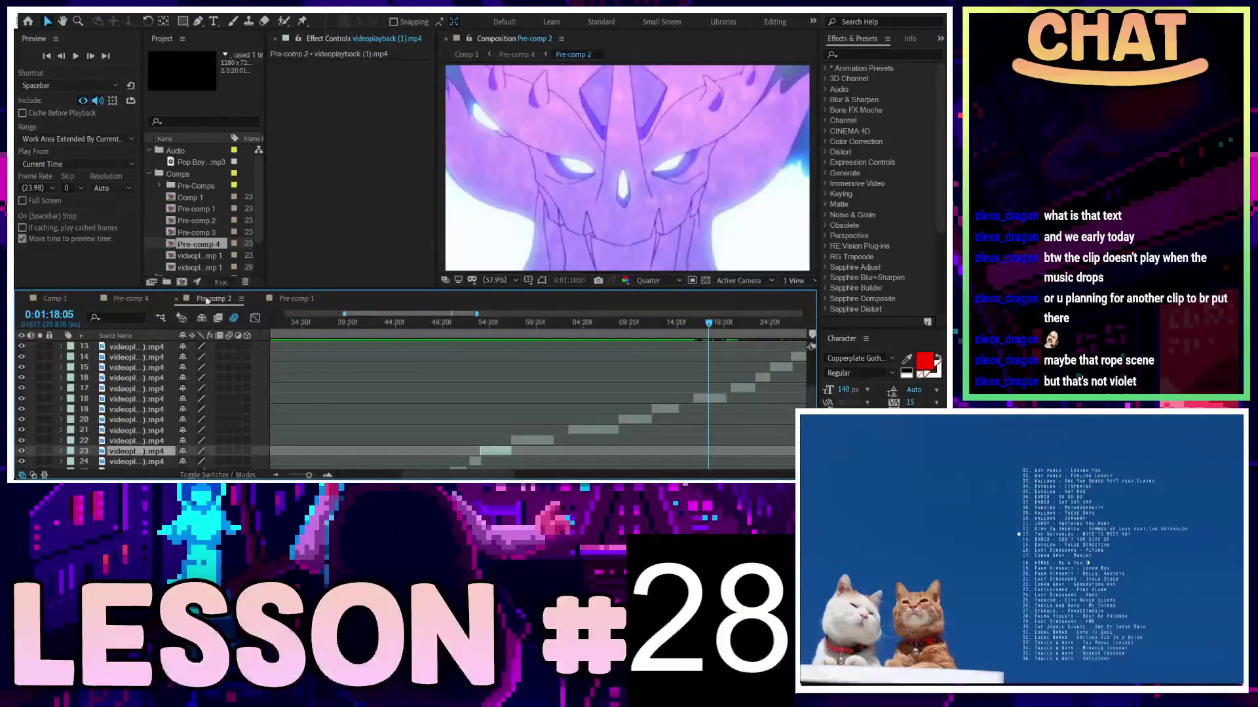
In Pre-comp 4, find the DRIPPIN' IN DIOR frame and preview from 0:00:21:19
left_click(123, 300)
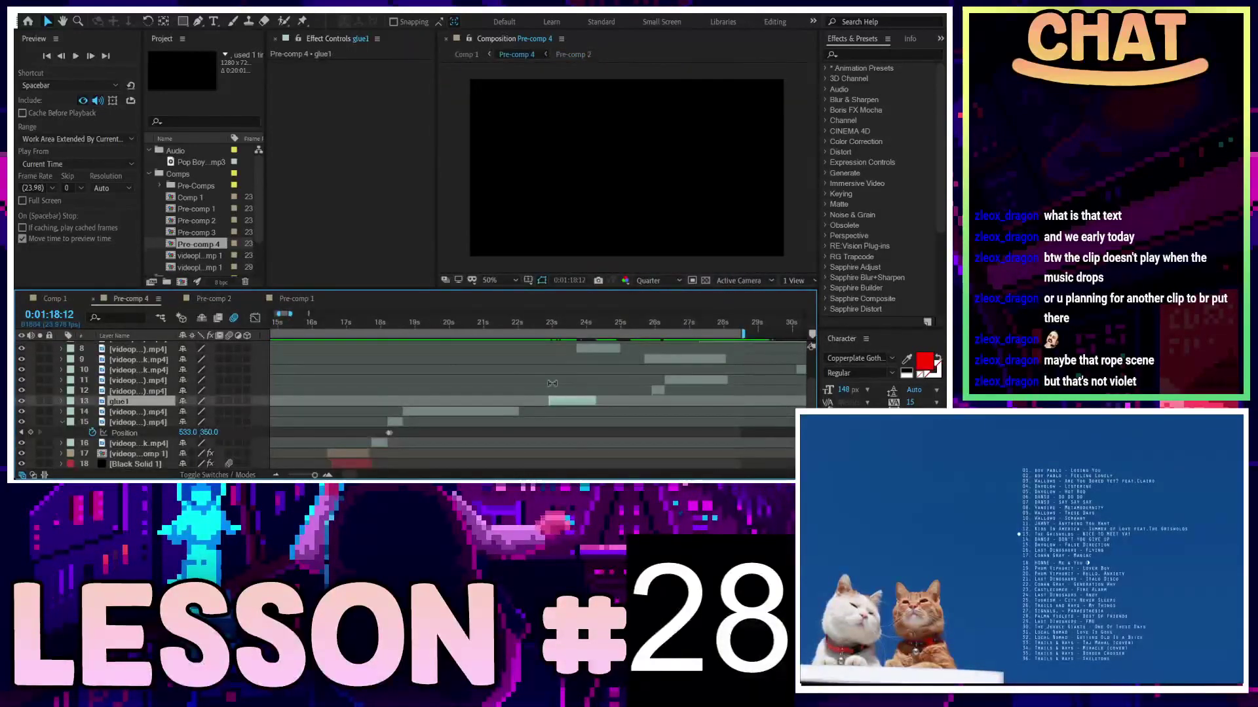
scroll(542, 394, "down", 5)
scroll(327, 393, "down", 1)
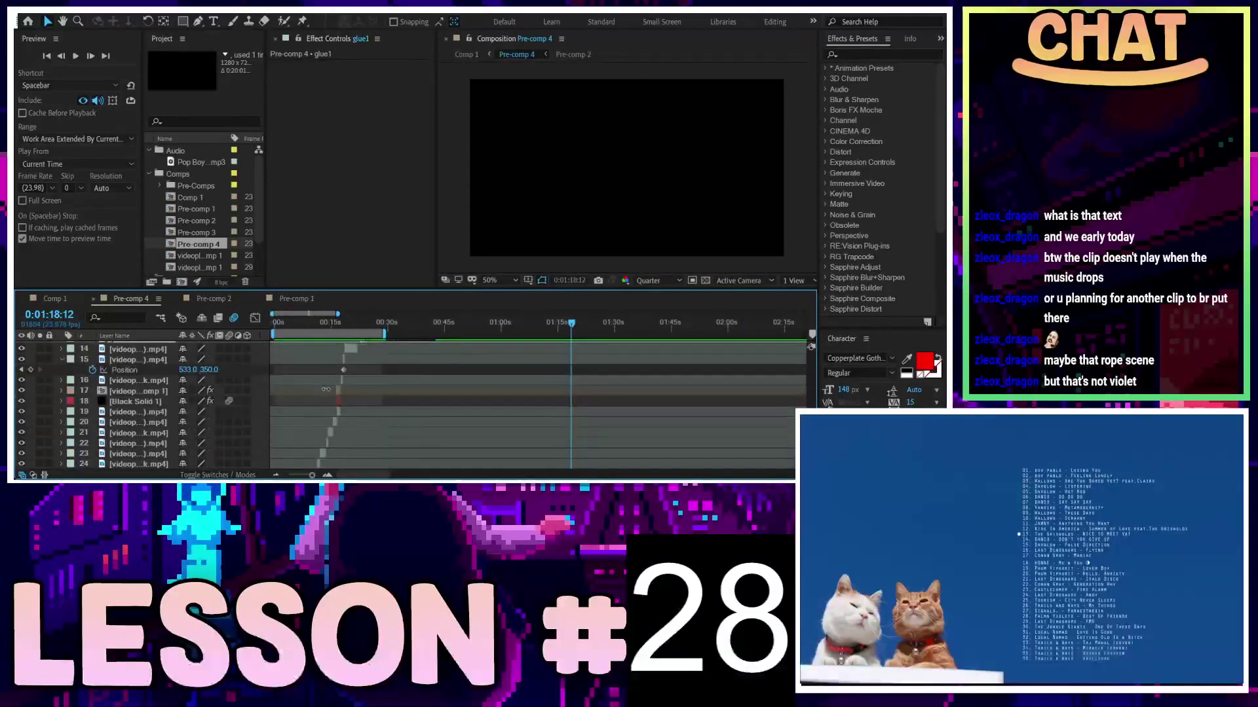
scroll(327, 393, "up", 5)
scroll(466, 427, "up", 1)
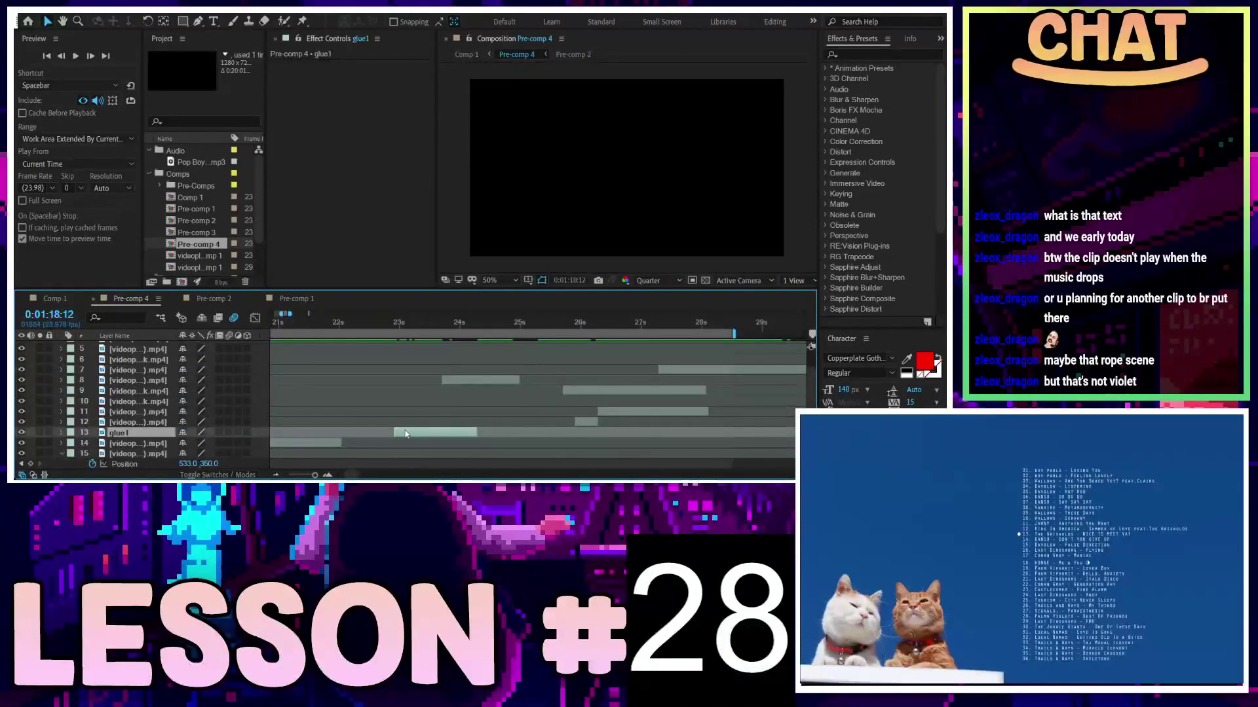
mouse_move(358, 325)
left_mouse_down()
mouse_move(327, 349)
mouse_move(461, 359)
left_mouse_up()
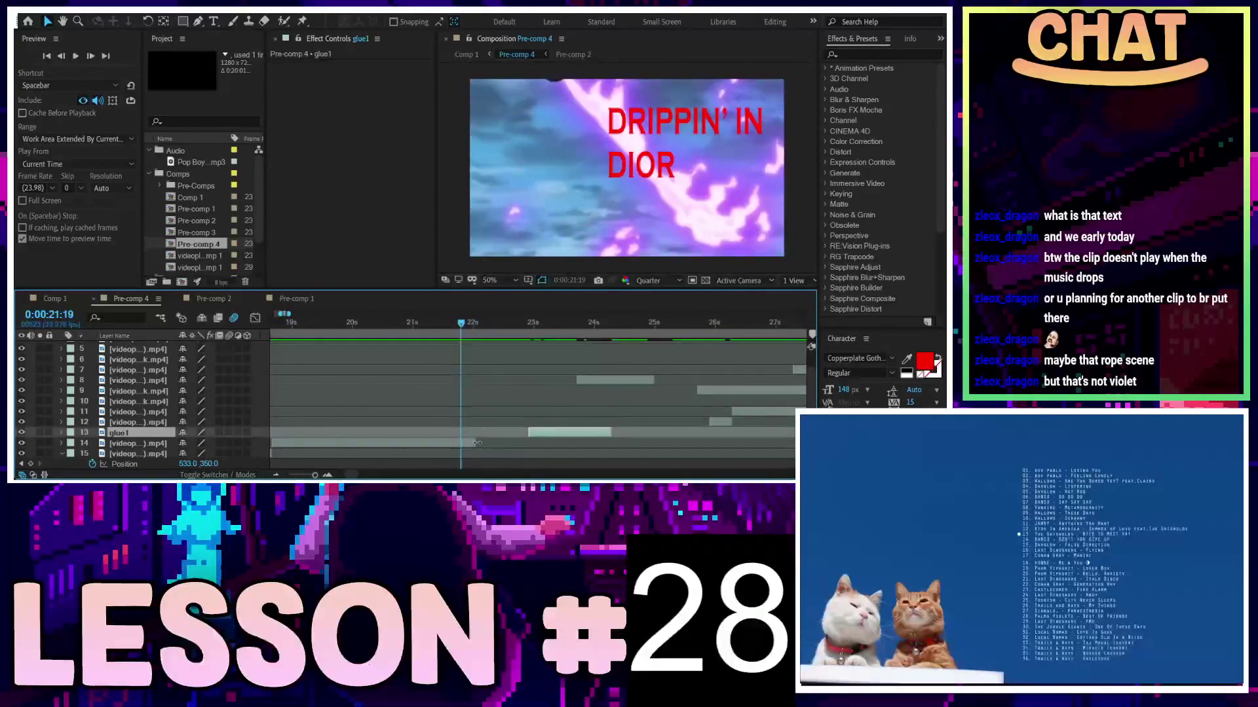
key("ctrl+Down")
key("space")
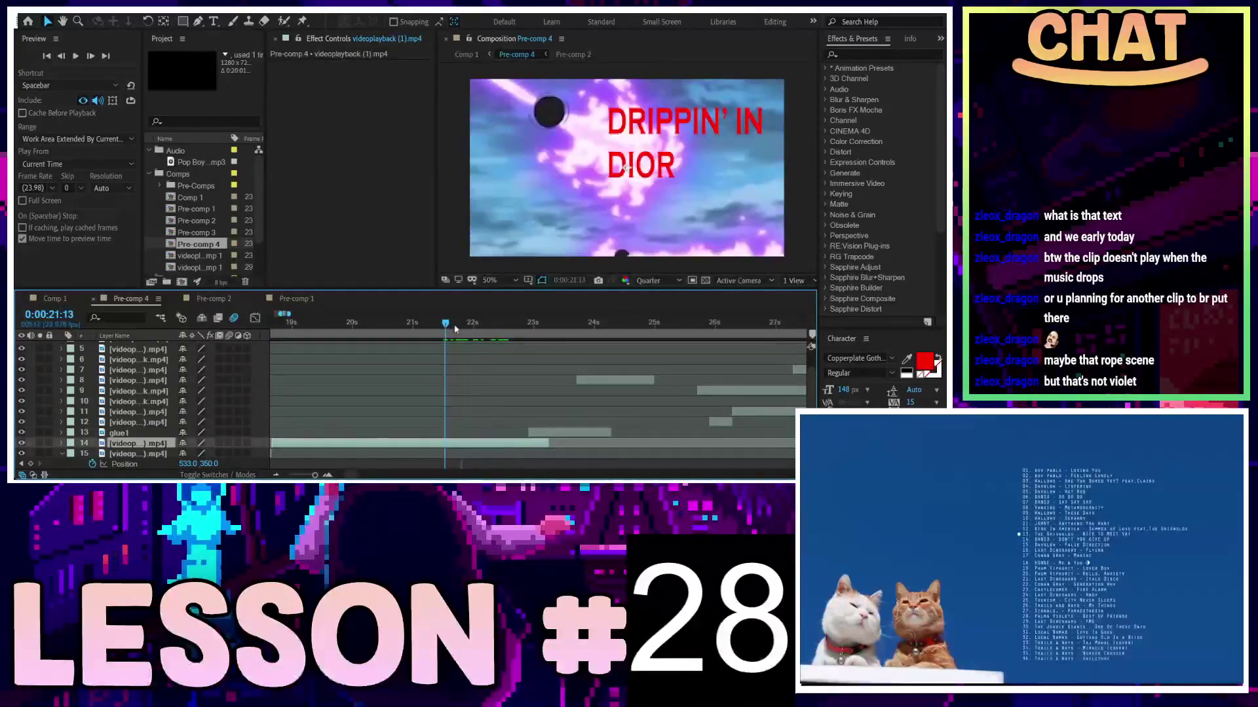
End layer 14's clip at 0:00:21:19 and slide glue1 earlier to meet it, then preview
left_click_drag(463, 327, 489, 329)
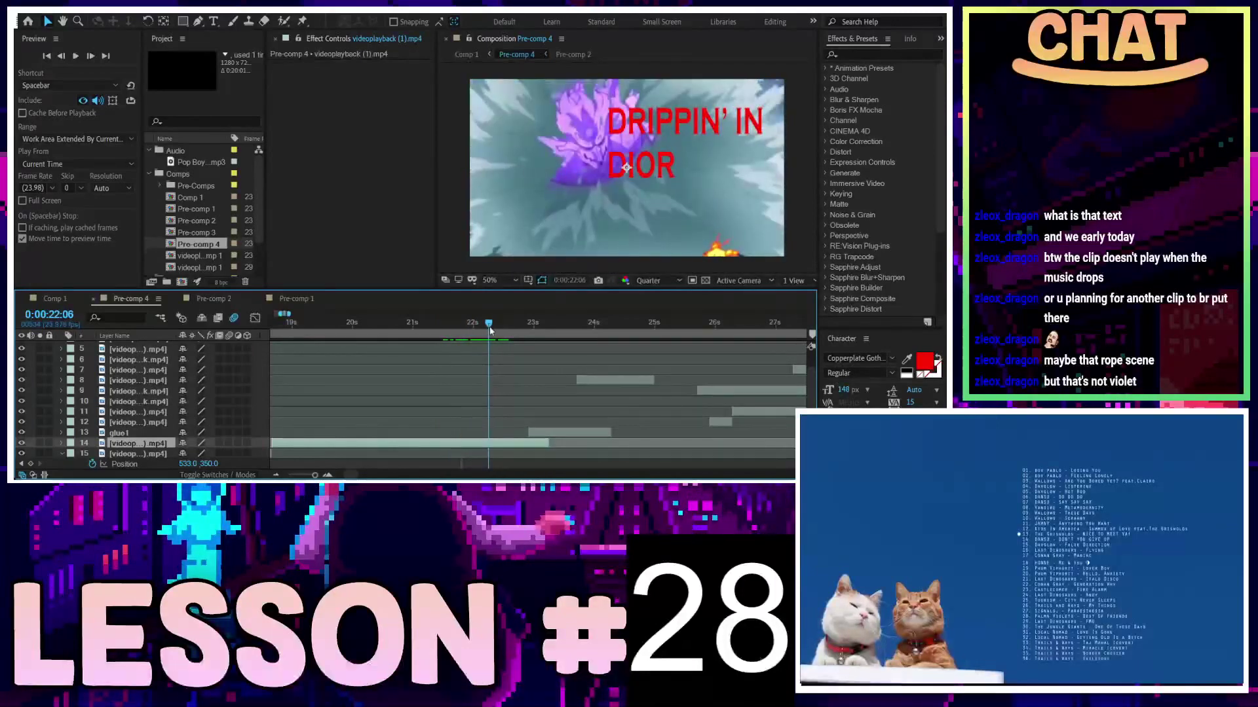
key("ctrl+z")
left_click_drag(544, 433, 494, 439)
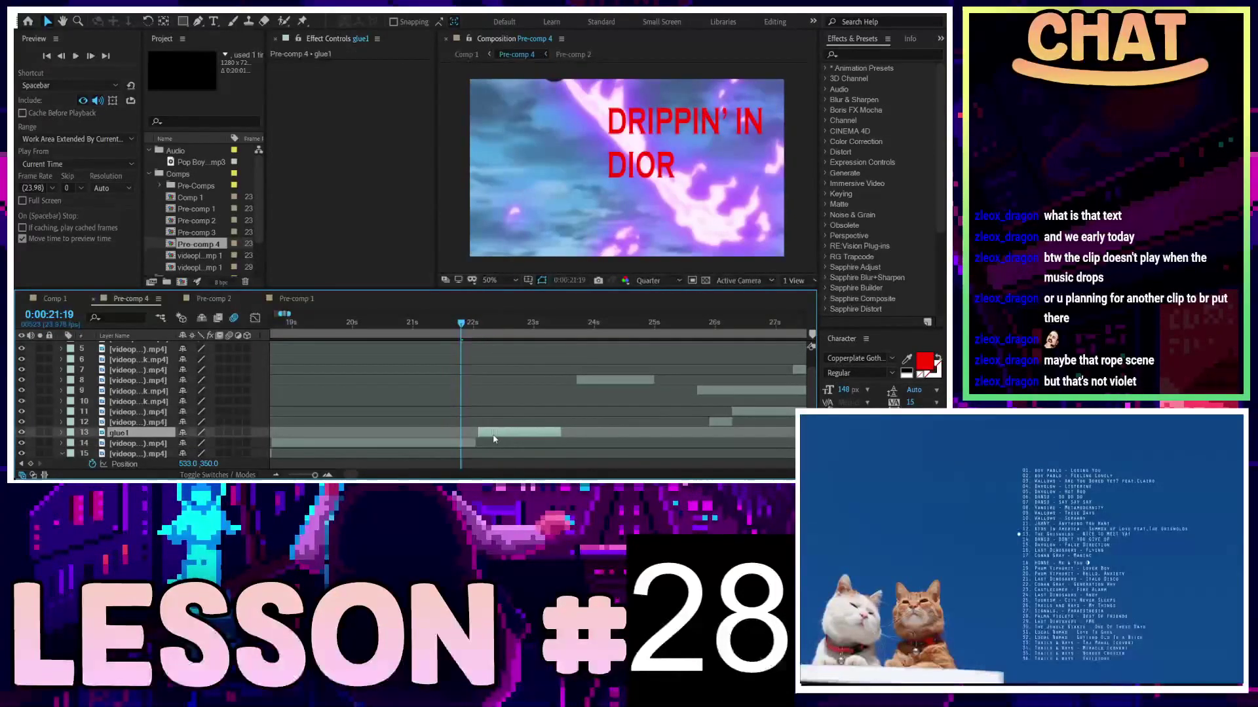
key("space")
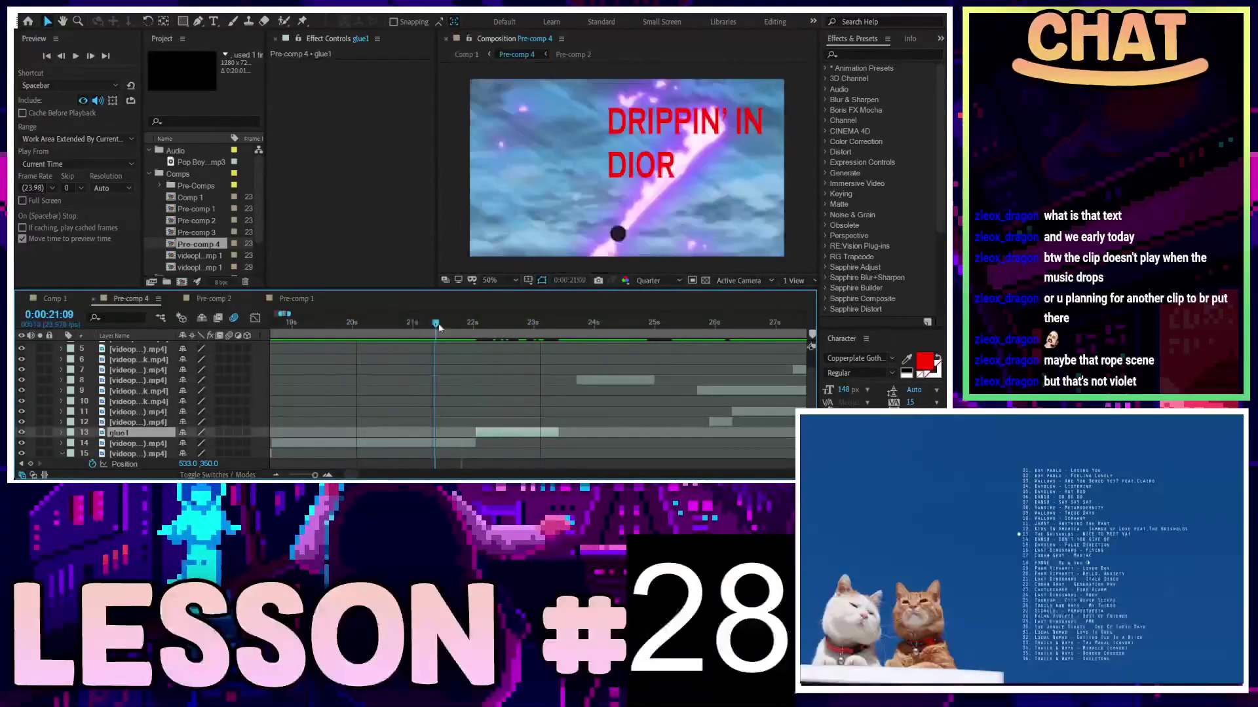
left_click(461, 324)
Replay from about 19 seconds into the cut and check the frames around 21 seconds
left_click_drag(464, 324, 290, 324)
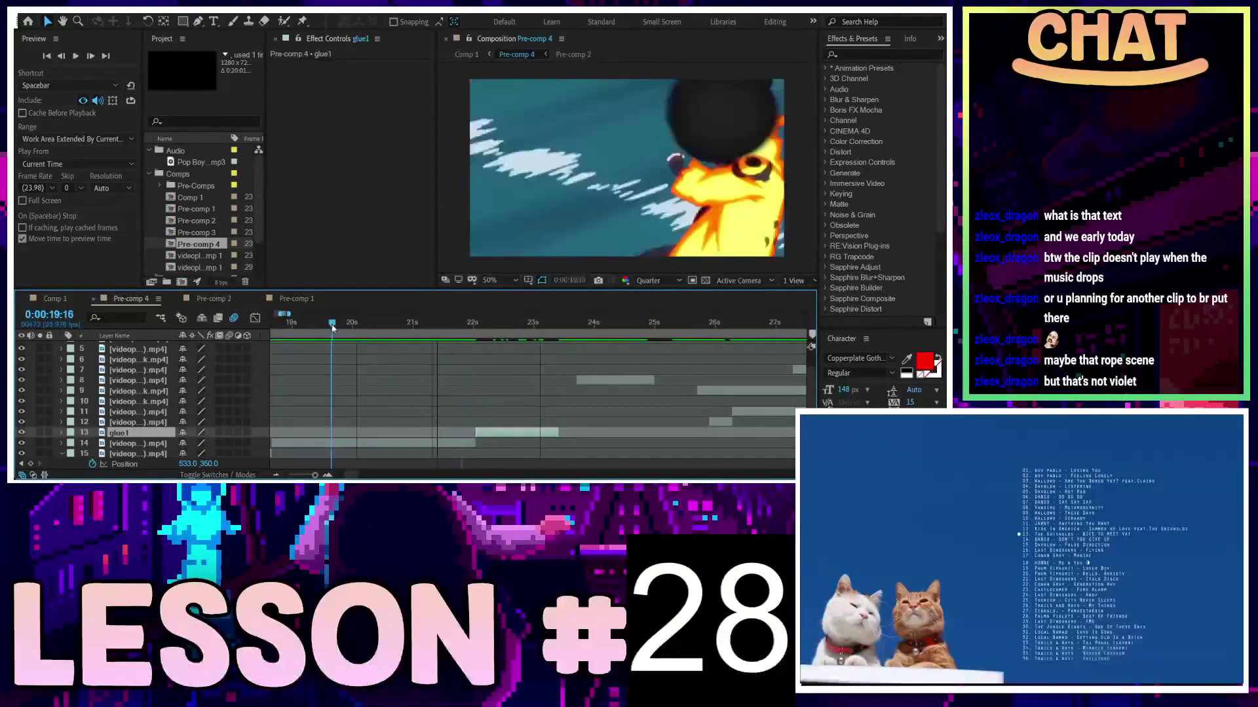
key("space")
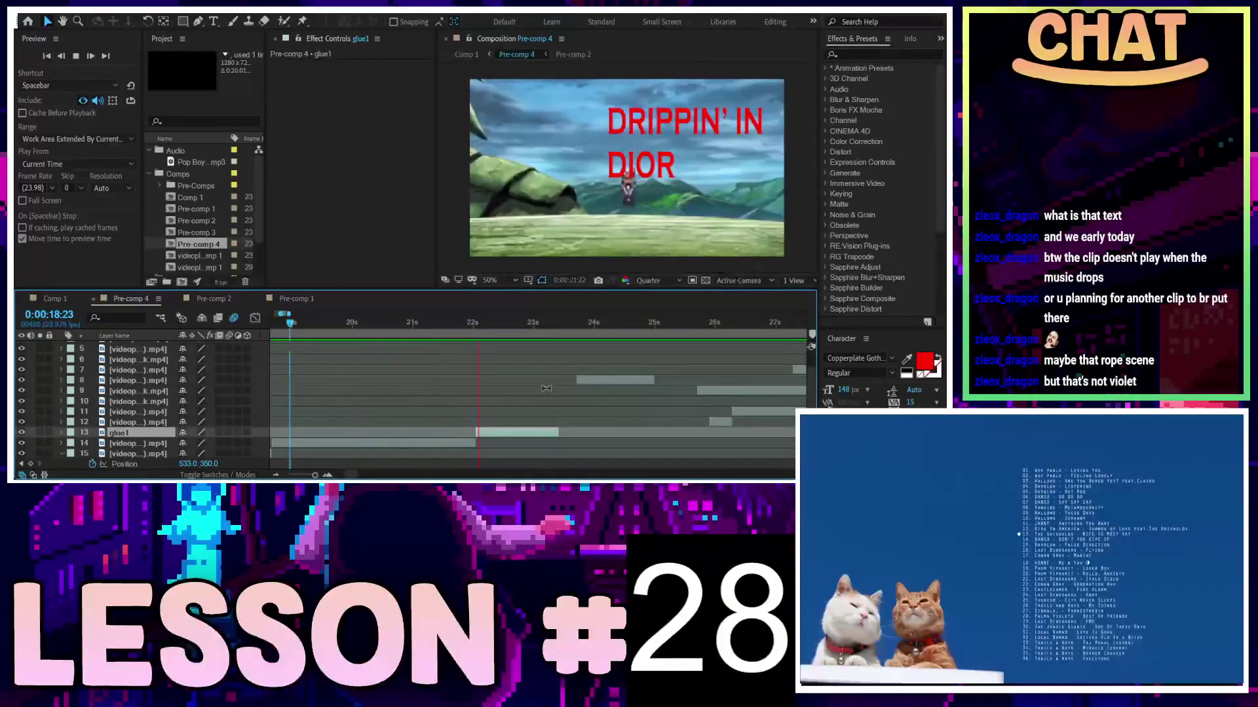
left_click(459, 323)
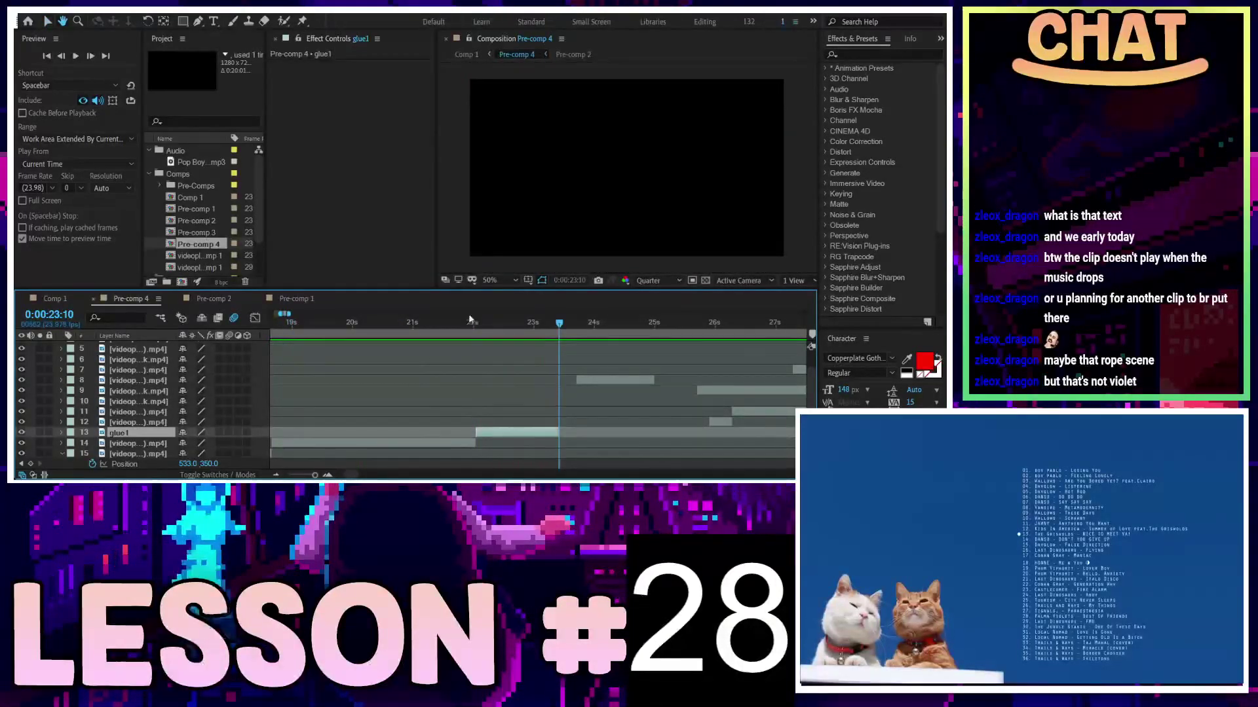
mouse_move(449, 323)
left_mouse_down()
mouse_move(439, 330)
mouse_move(518, 328)
left_mouse_up()
In Pre-comp 2, scrub from about 1:18 through 1:32, 1:41 and 1:50 to 0:01:54:14
left_click(213, 299)
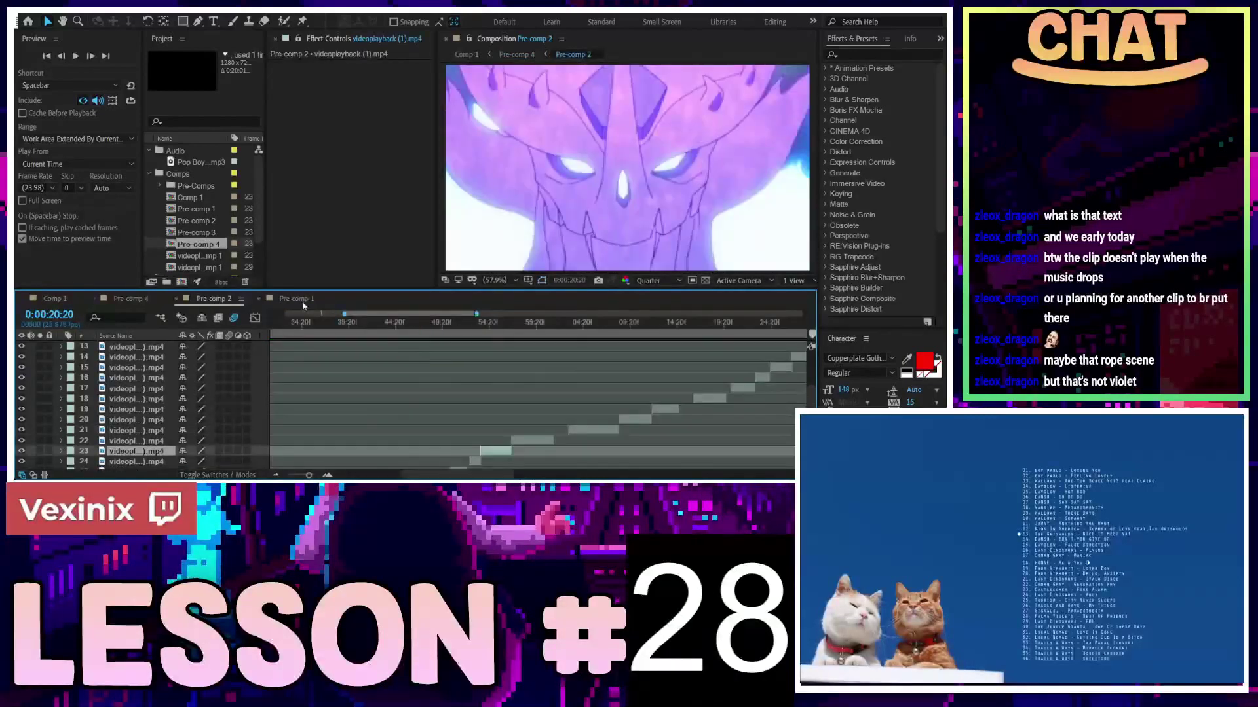
left_click_drag(578, 329, 694, 328)
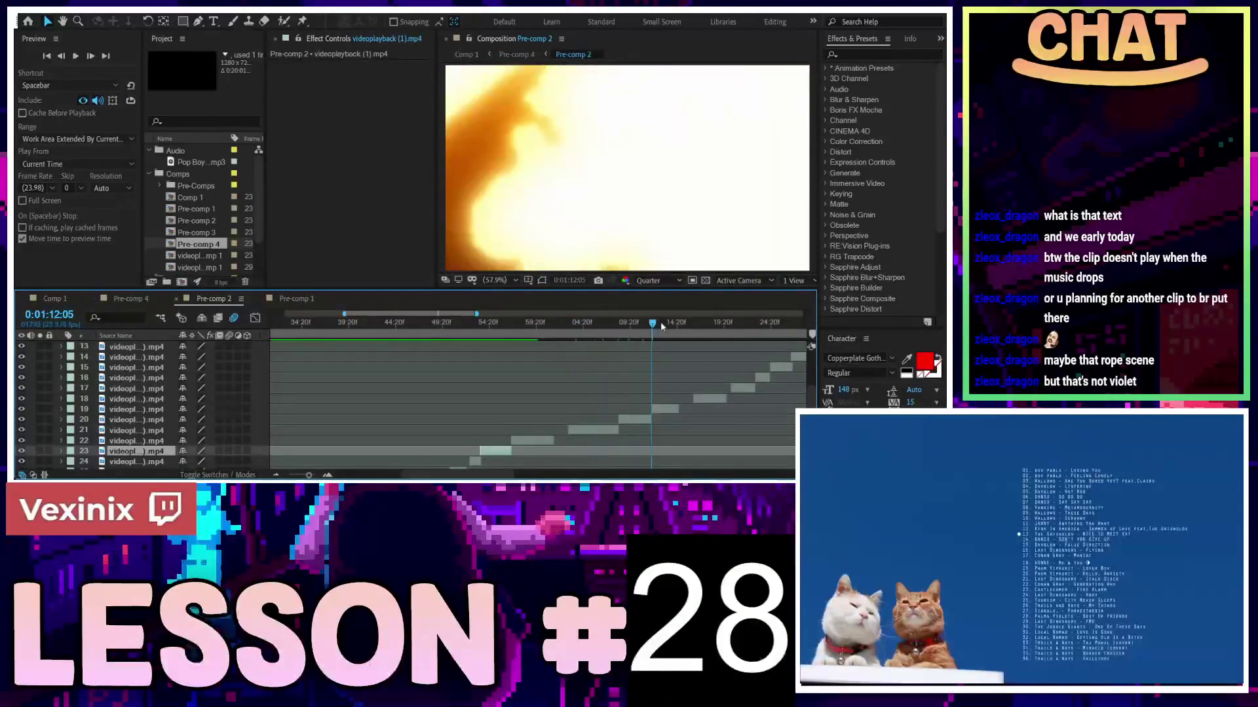
left_click_drag(801, 338, 712, 336)
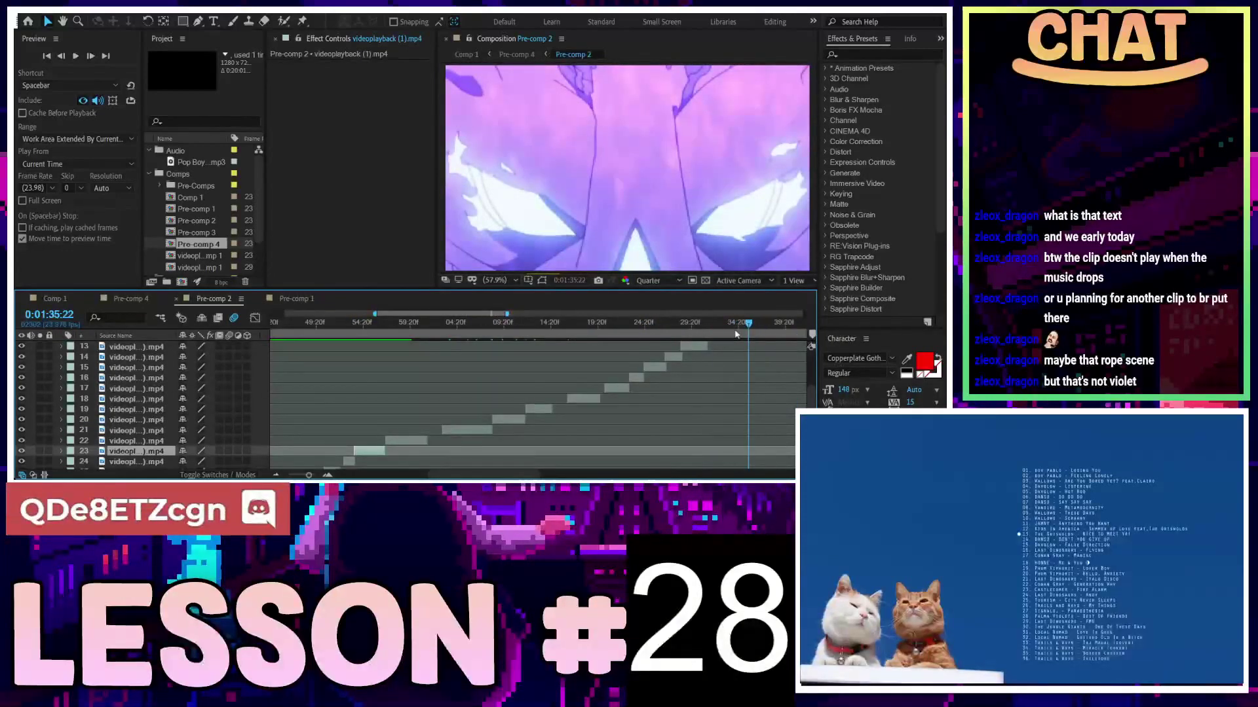
scroll(760, 381, "down", 3)
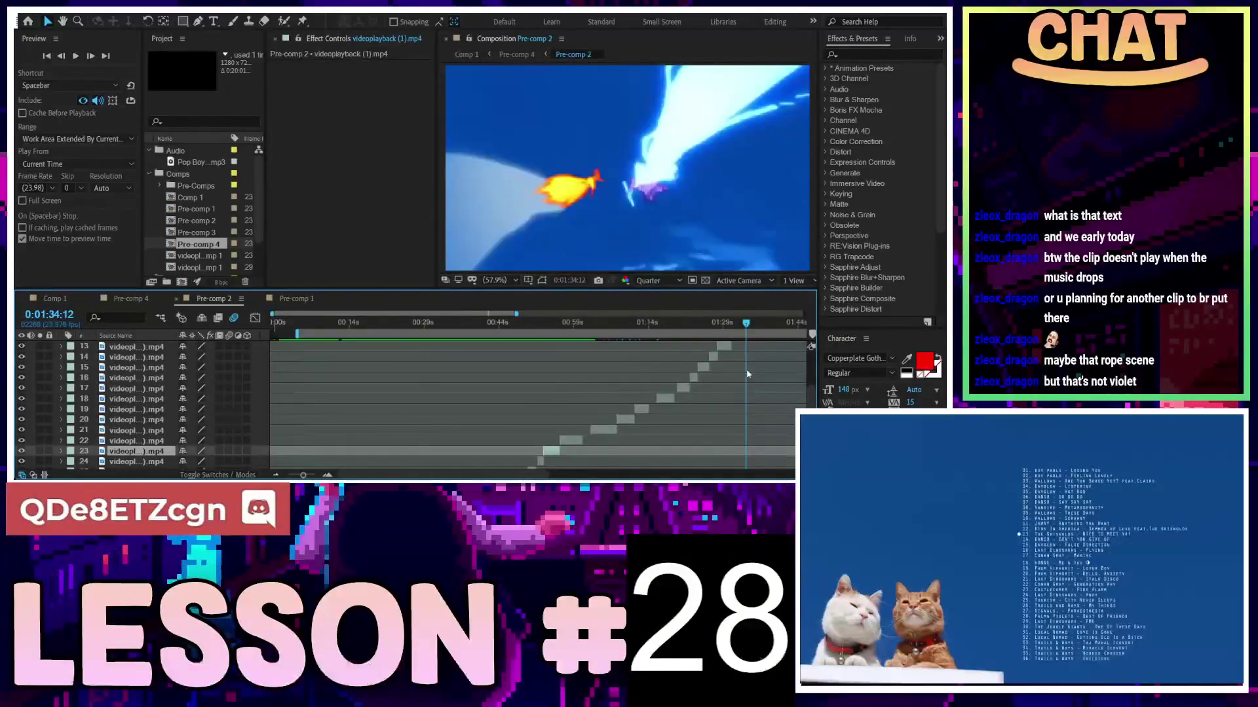
scroll(746, 370, "up", 3)
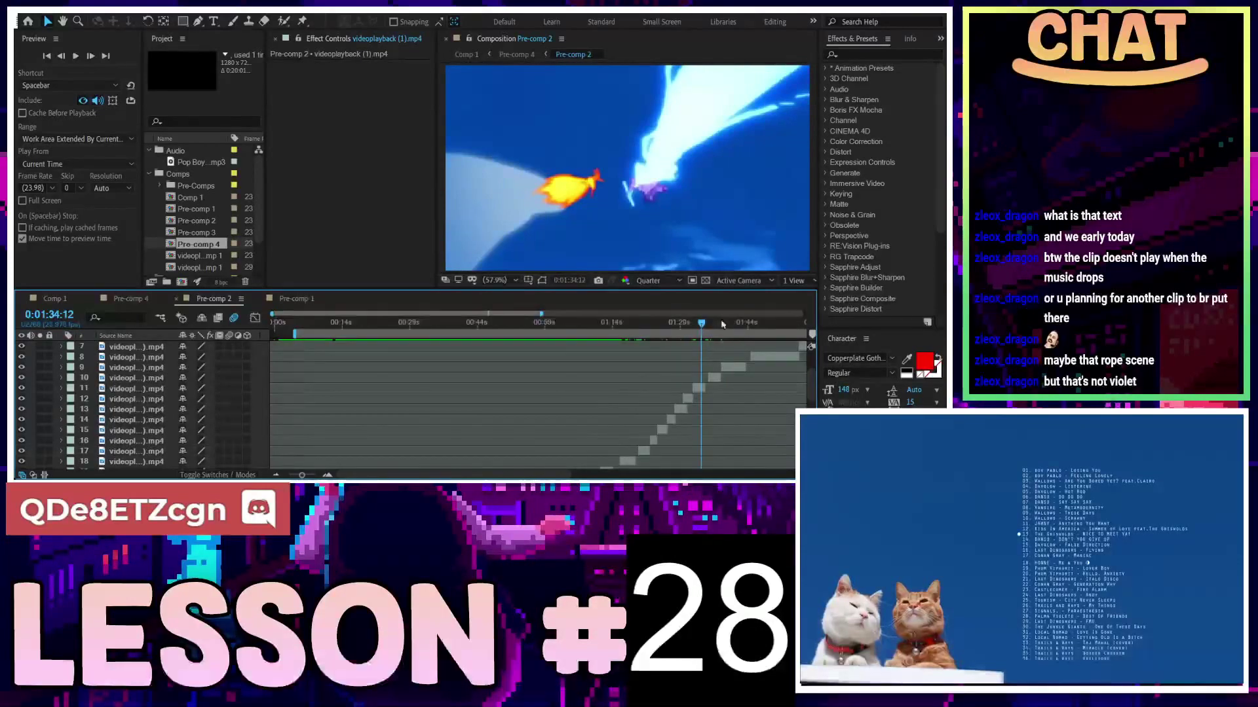
mouse_move(722, 325)
left_mouse_down()
mouse_move(774, 325)
mouse_move(673, 329)
left_mouse_up()
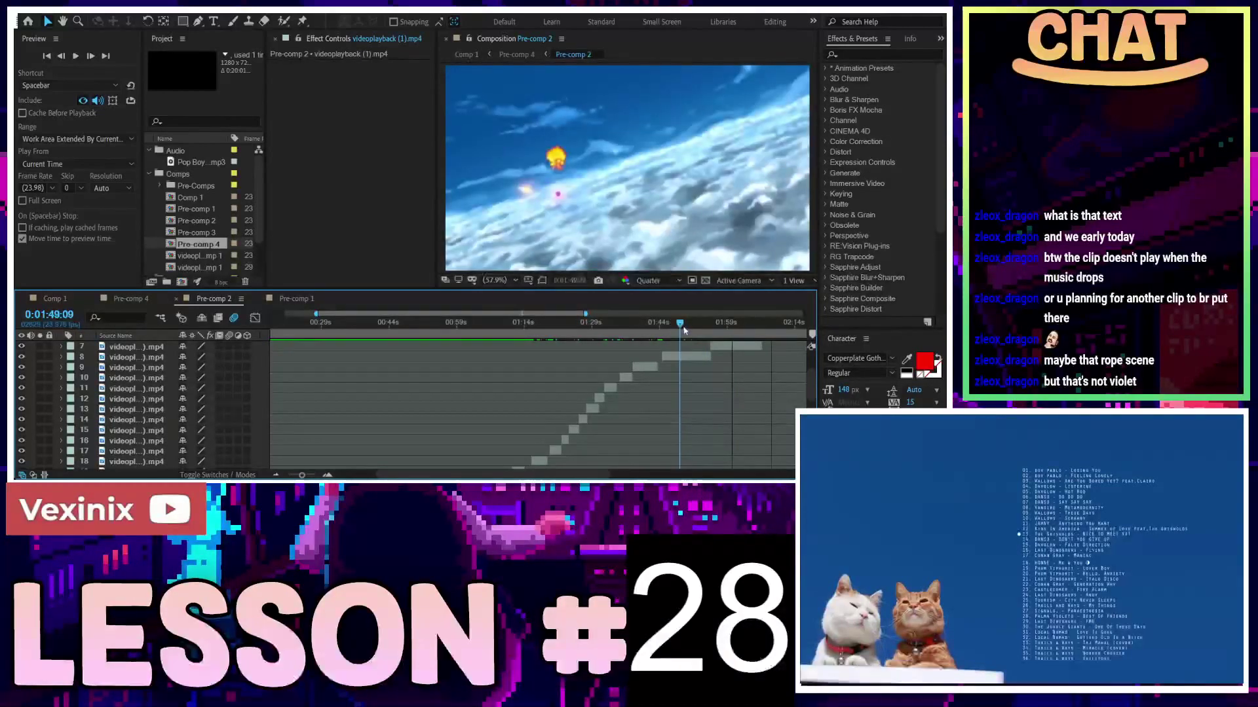
mouse_move(684, 330)
left_mouse_down()
mouse_move(719, 332)
mouse_move(703, 333)
left_mouse_up()
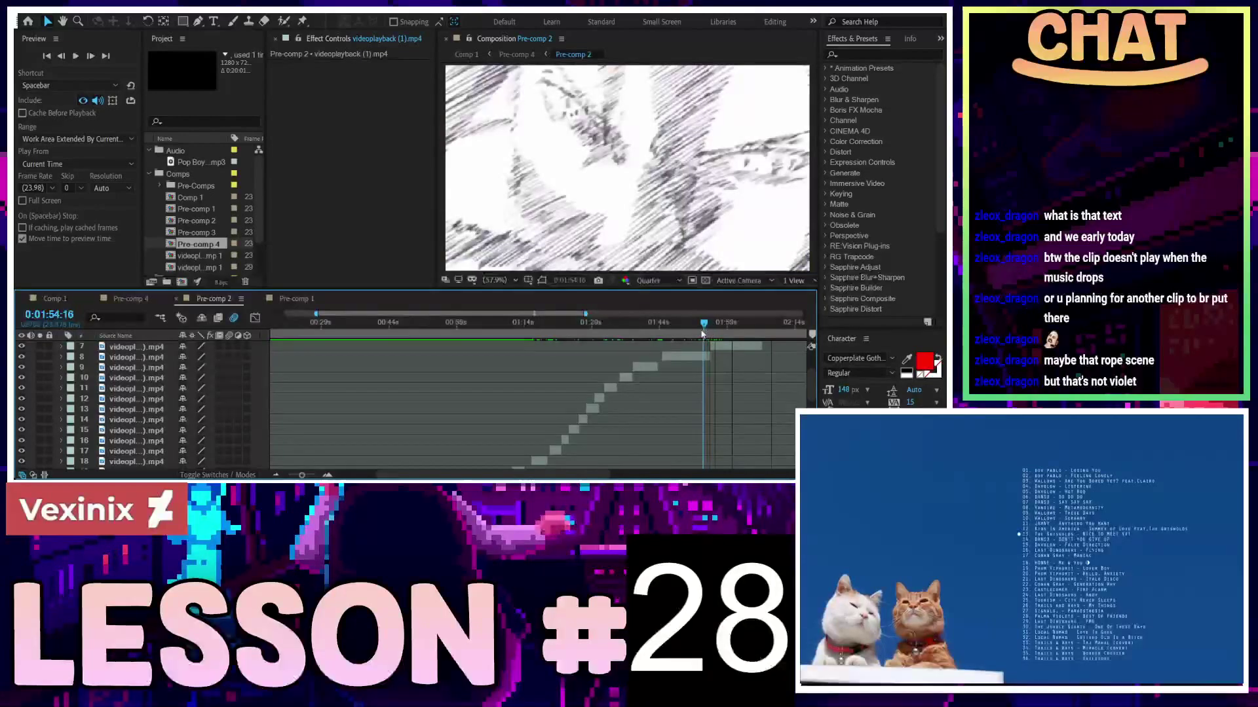
scroll(714, 357, "up", 3)
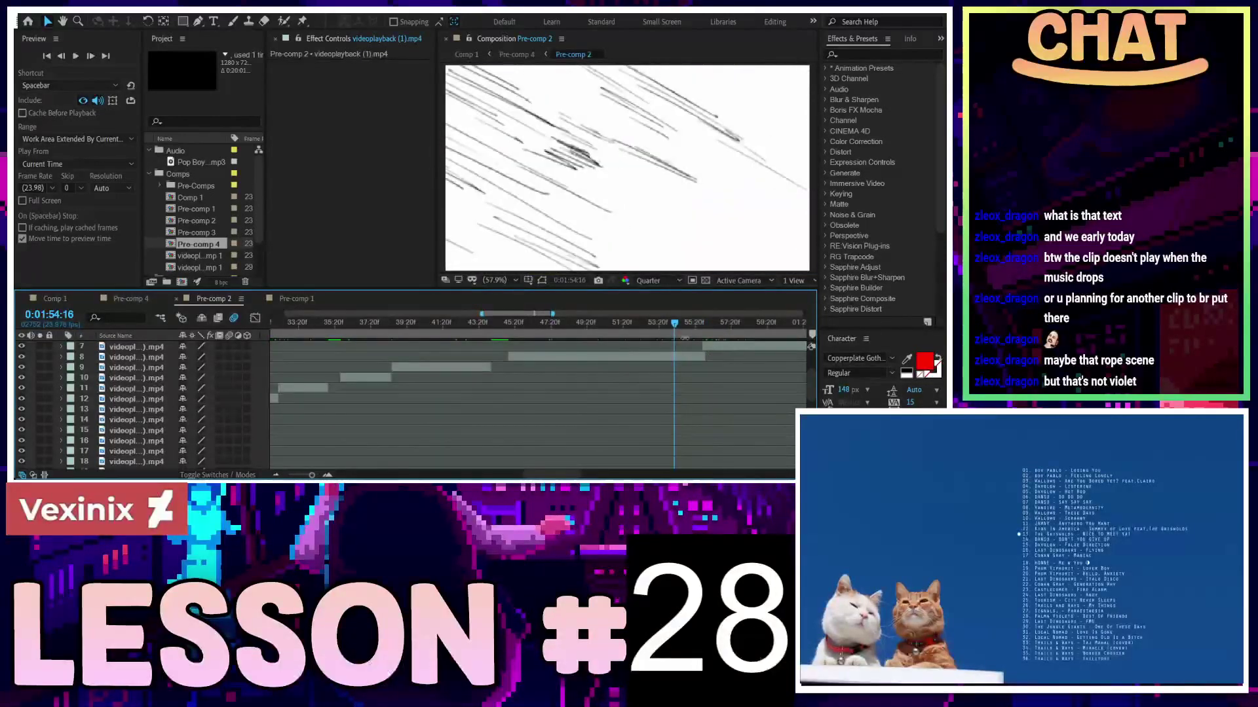
mouse_move(675, 324)
left_mouse_down()
mouse_move(634, 329)
mouse_move(663, 333)
left_mouse_up()
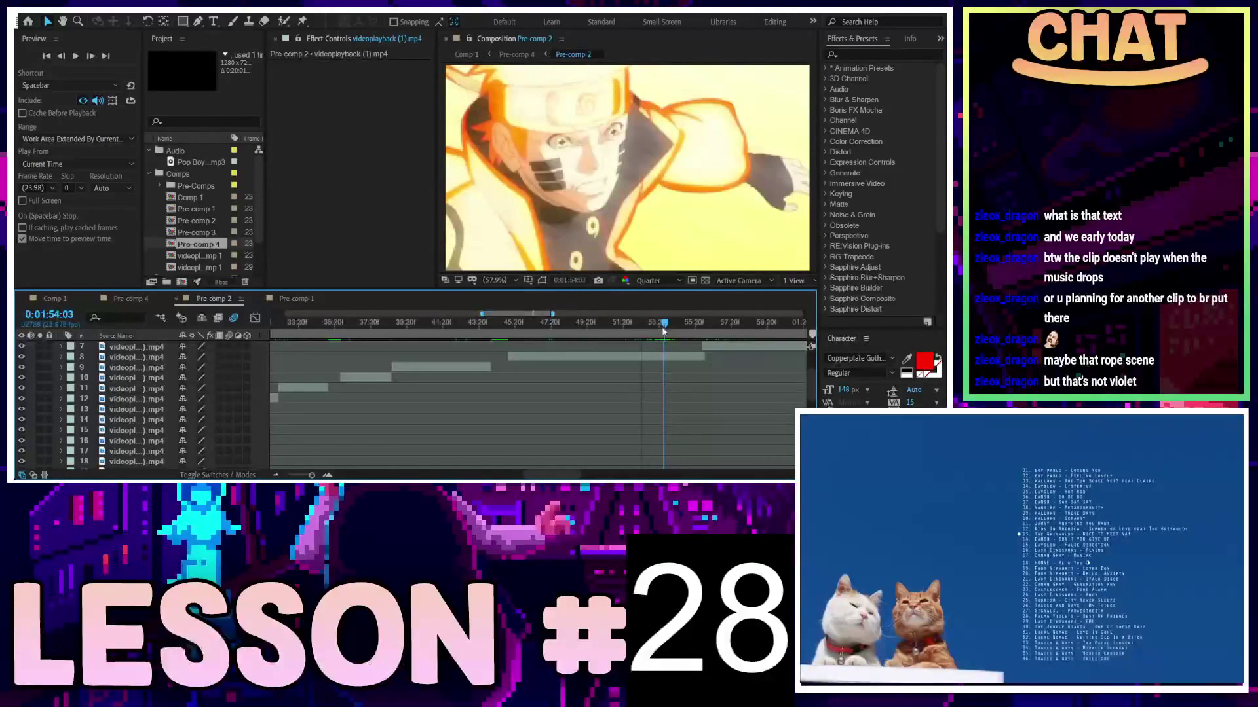
Split layer 8's clip at the current time, then go to Pre-comp 4
left_click(664, 357)
key("ctrl+shift+d")
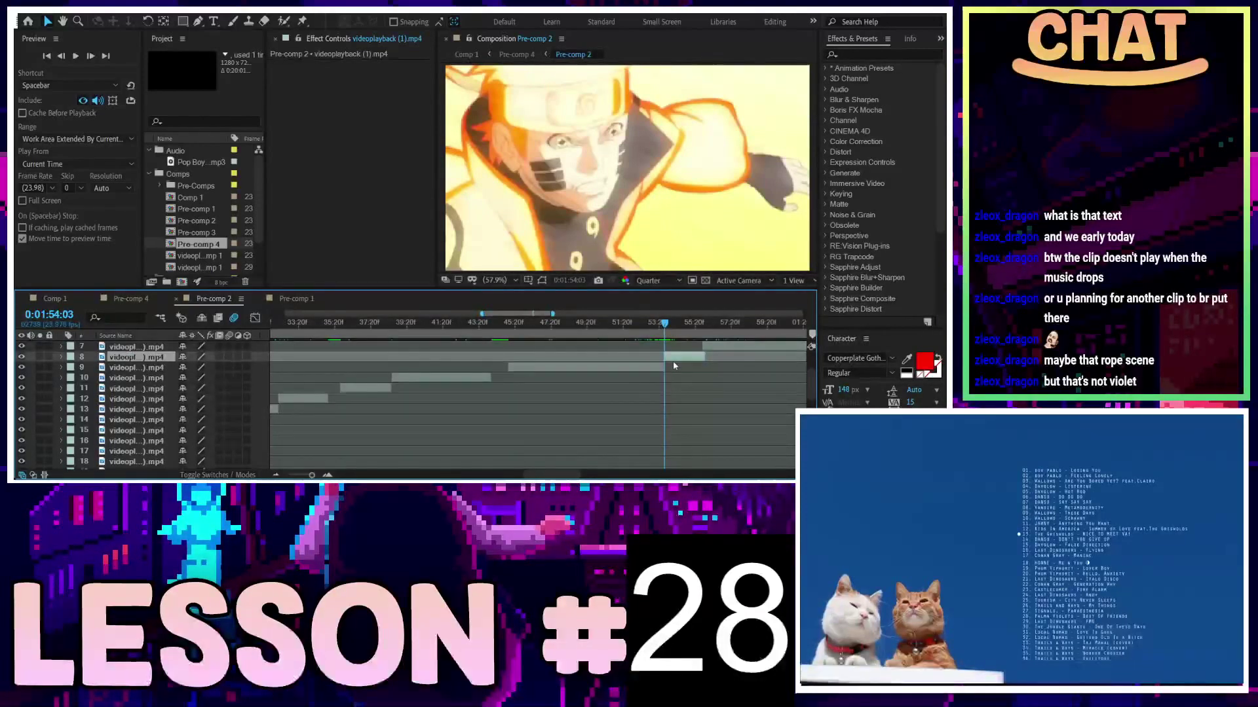
left_click(128, 300)
left_click(547, 324)
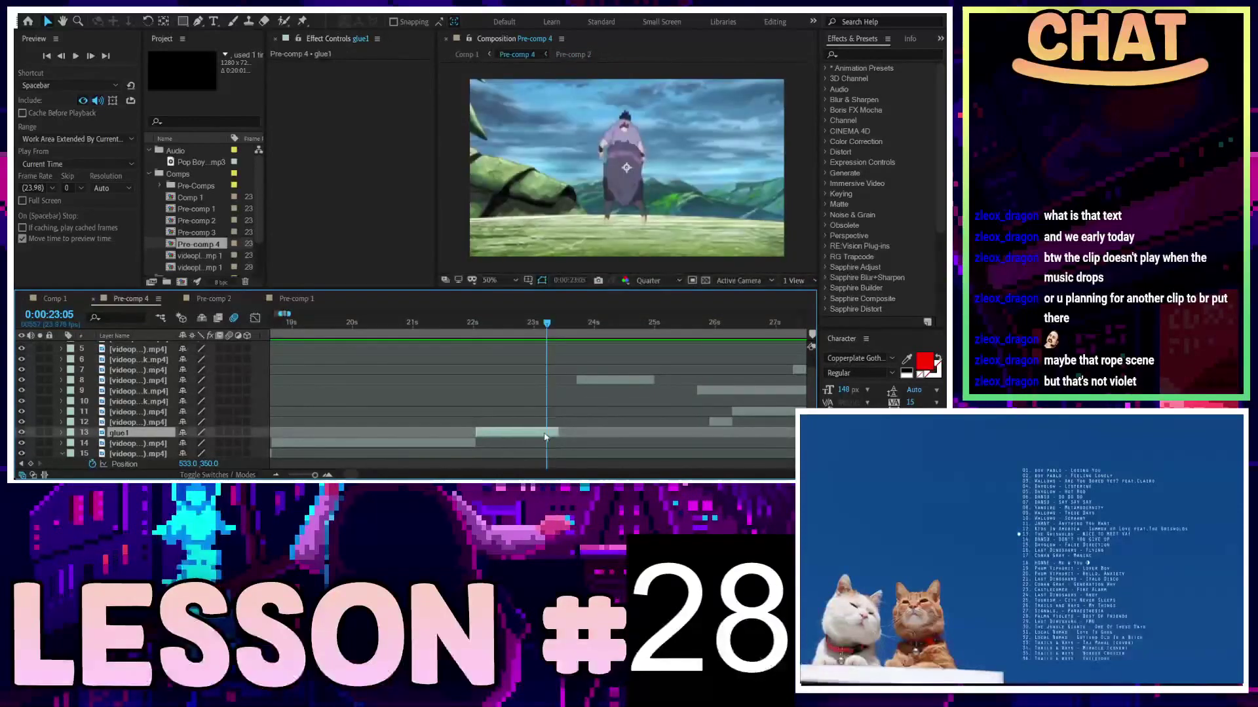
Slide the glue1 clip later and add the videoplayback (1).mp4 clip as a new layer
left_click_drag(550, 432, 694, 433)
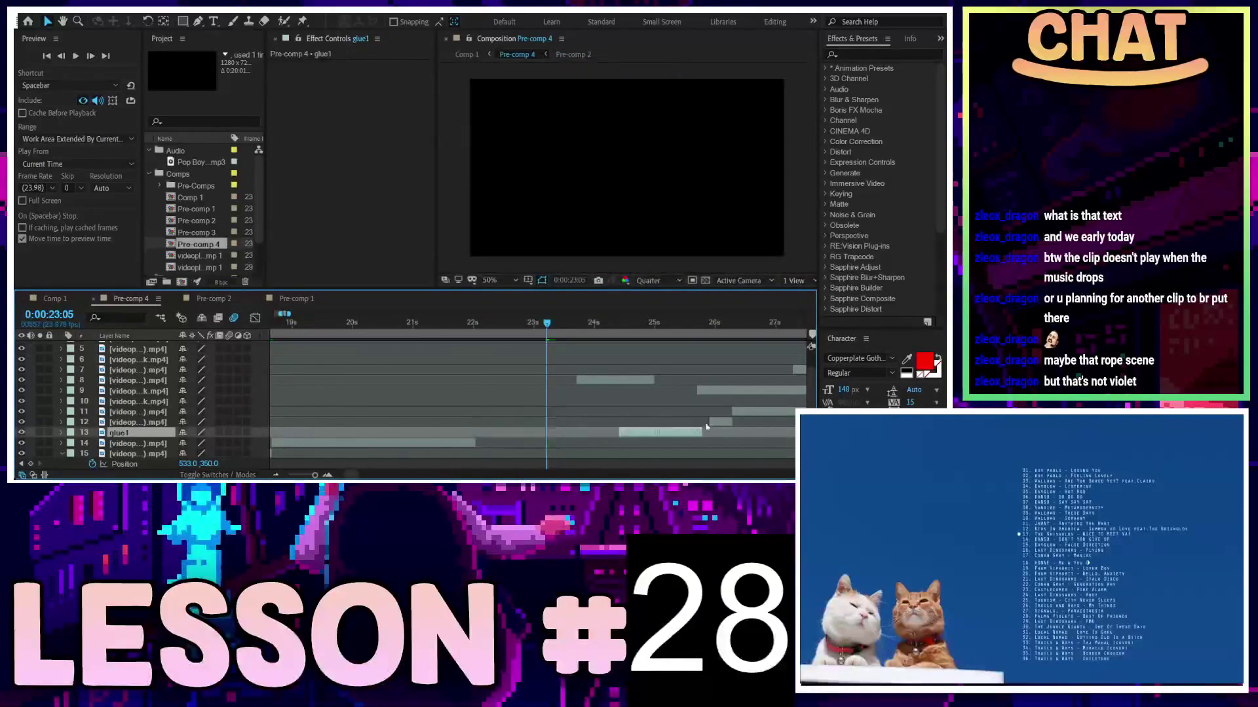
left_click(450, 445)
key("ctrl+d")
scroll(450, 445, "down", 2)
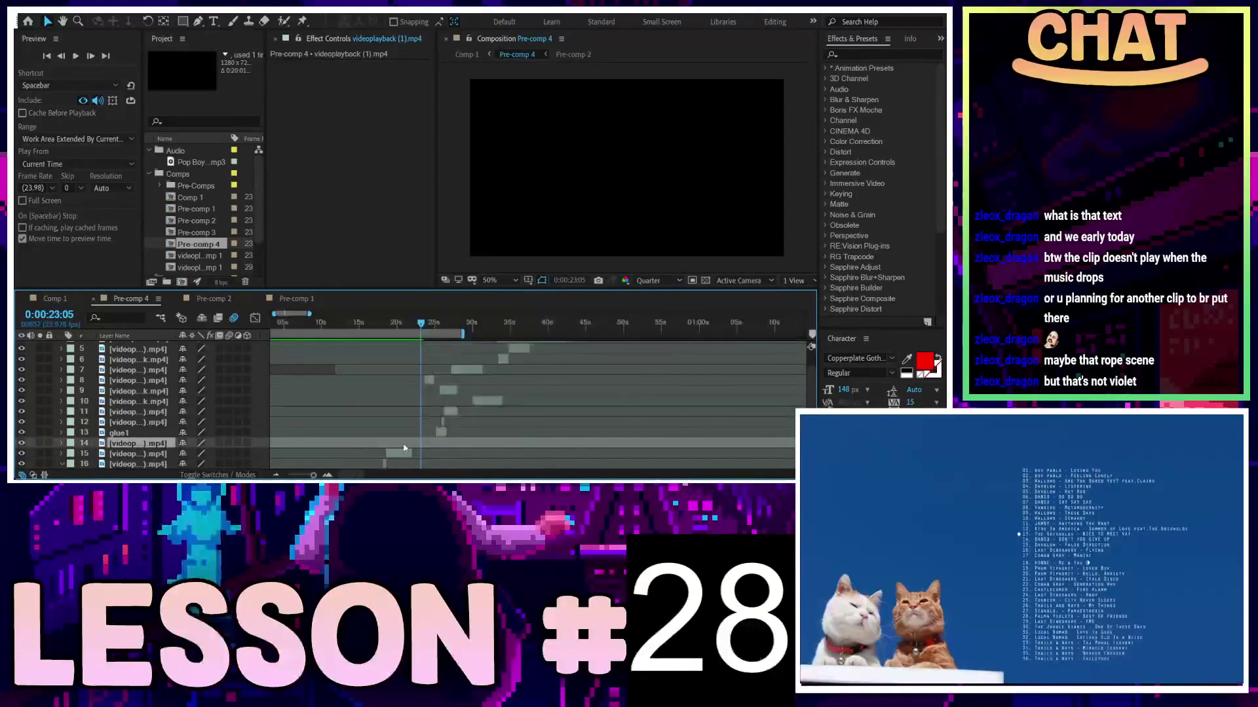
scroll(393, 449, "down", 2)
scroll(337, 451, "down", 2)
scroll(336, 452, "down", 2)
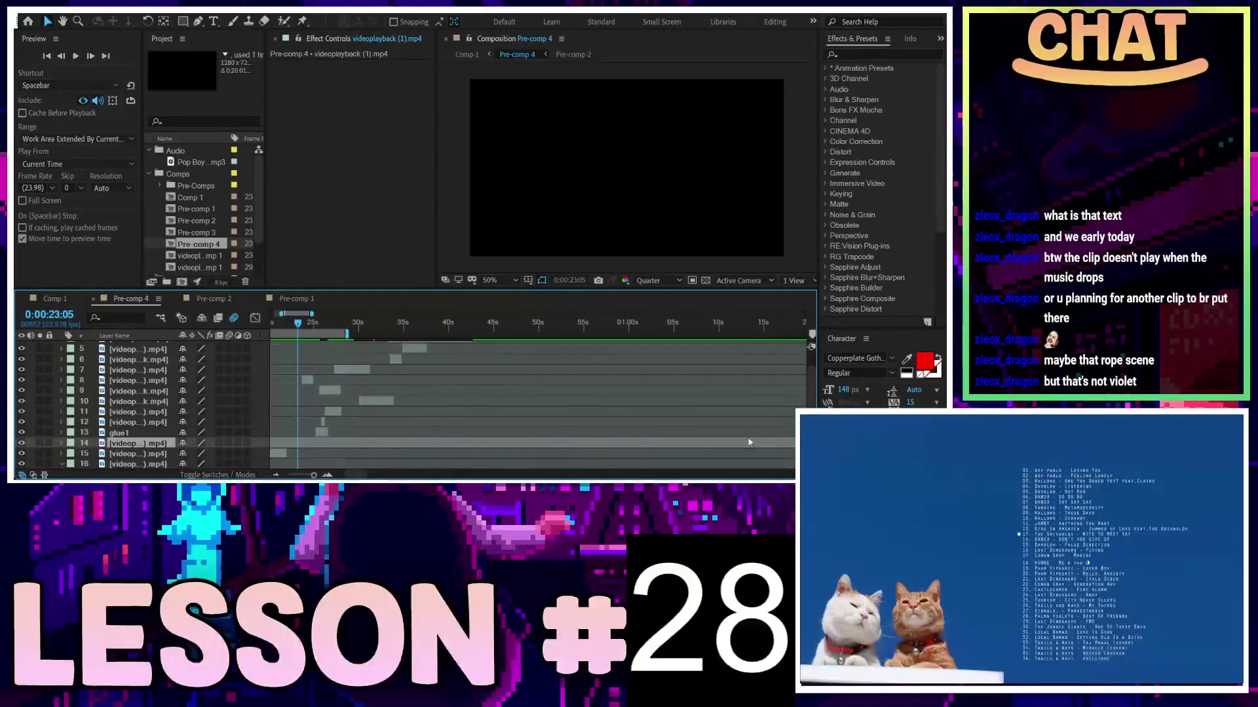
scroll(337, 451, "up", 3)
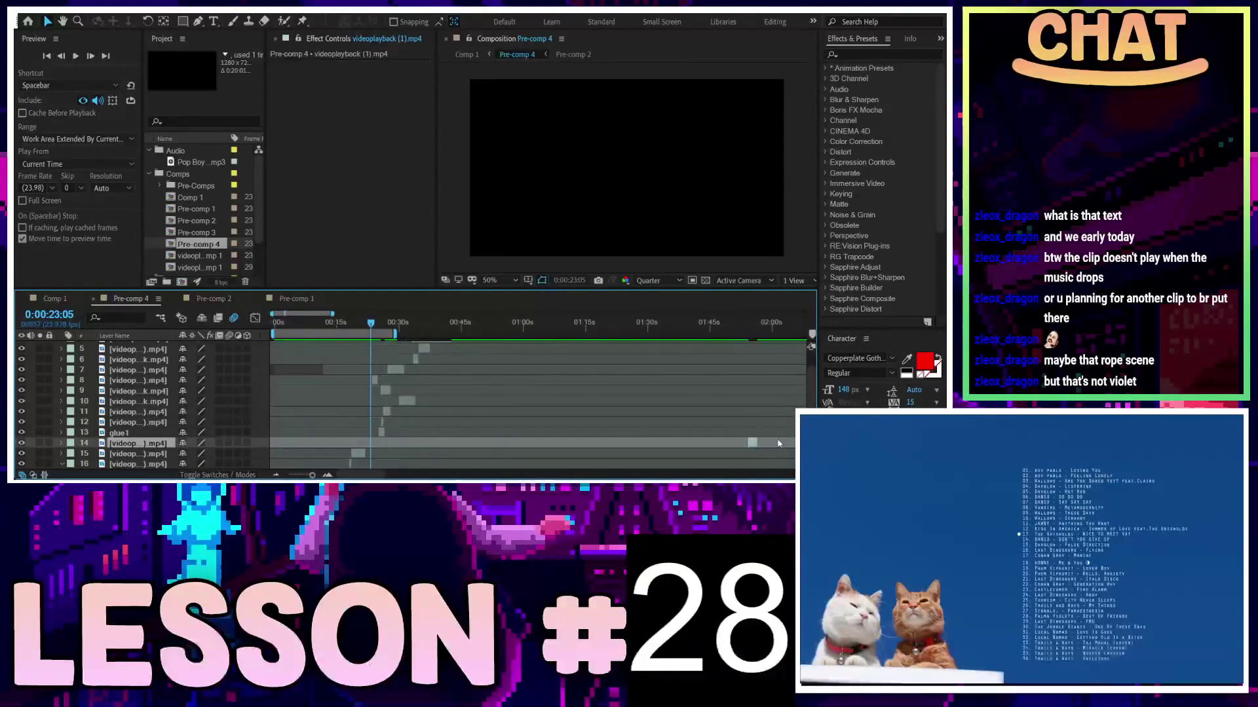
scroll(672, 449, "up", 5)
scroll(615, 443, "right", 3)
scroll(459, 452, "right", 2)
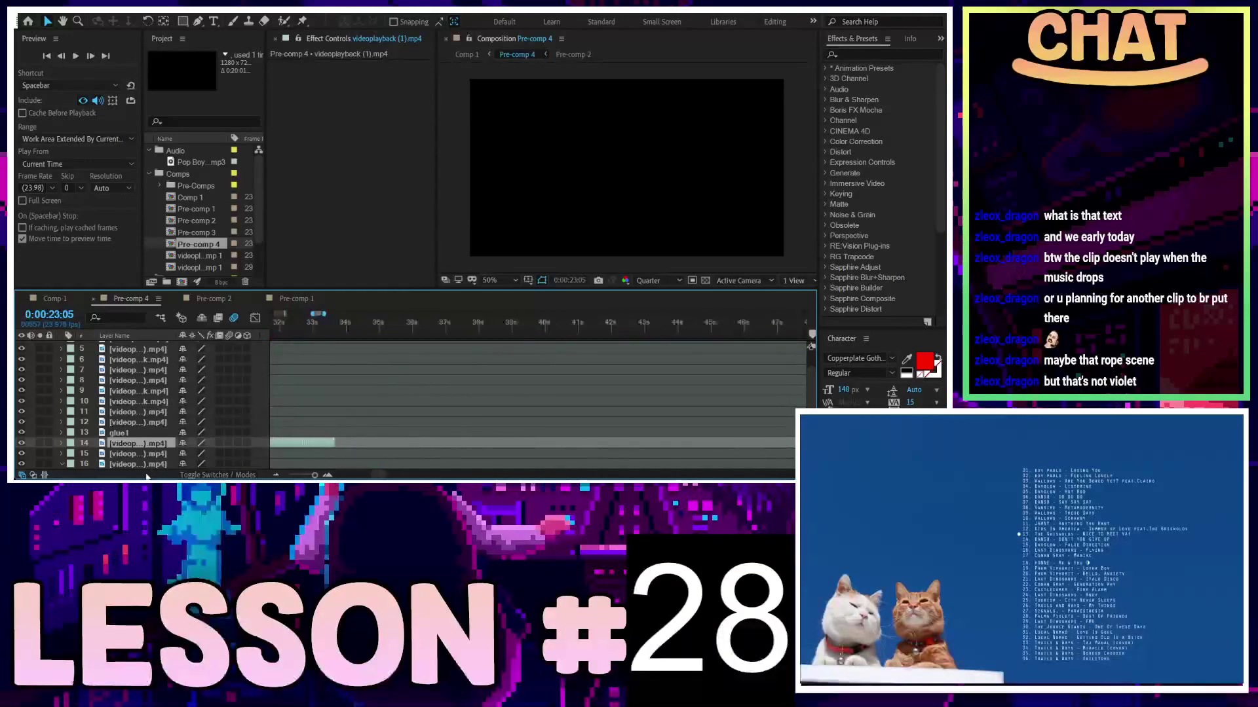
scroll(275, 458, "left", 2)
scroll(458, 457, "left", 4)
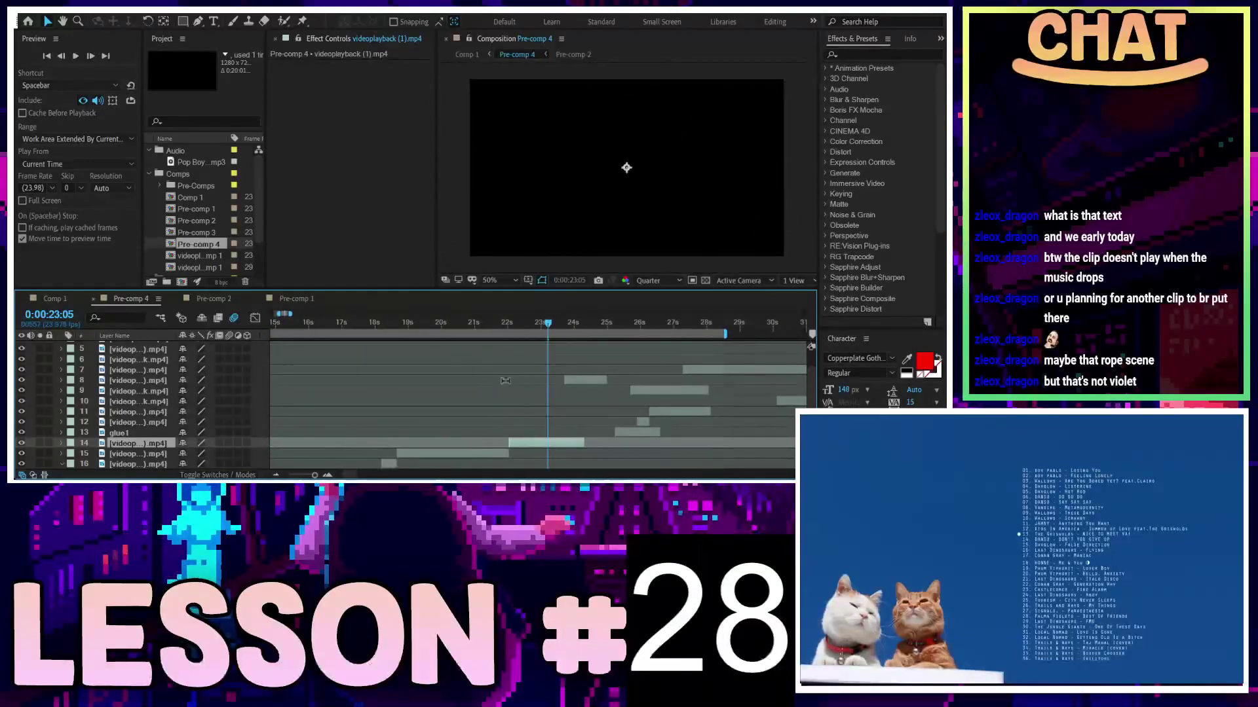
Preview the DRIPPIN' IN DIOR section and delete the clip playing at 22–24 seconds
left_click(510, 324)
key("space")
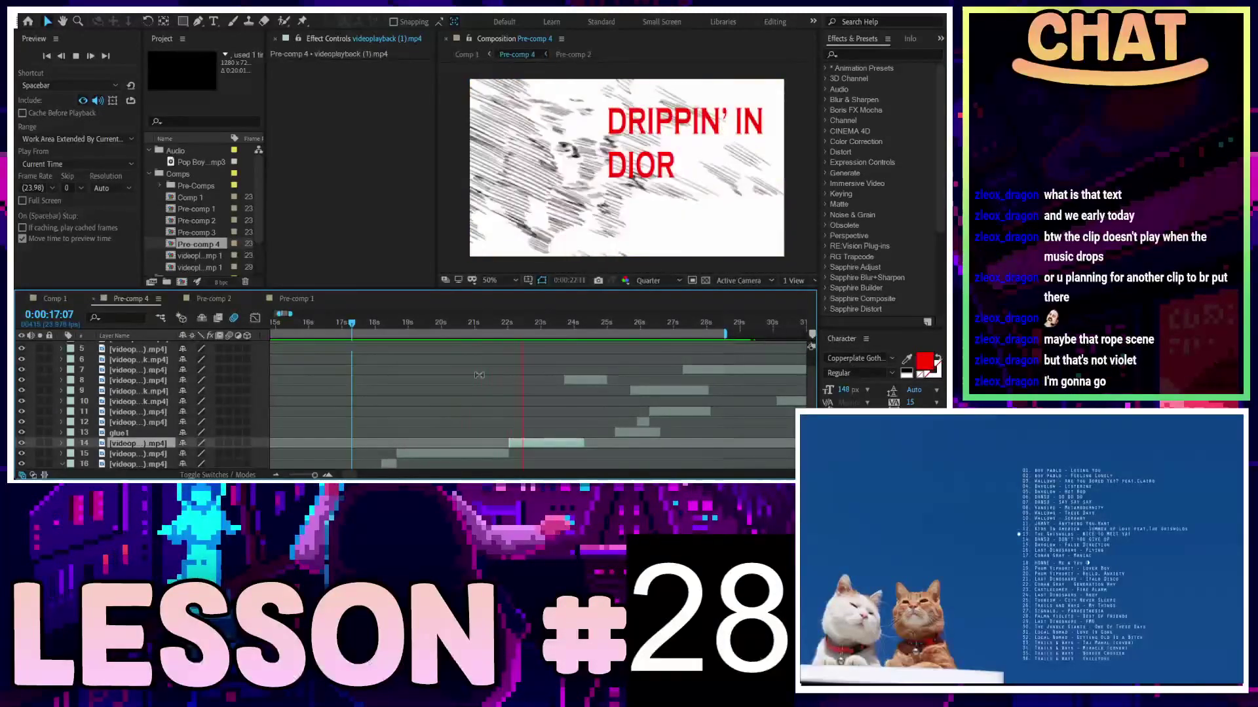
key("space")
mouse_move(490, 321)
left_mouse_down()
mouse_move(470, 326)
mouse_move(524, 327)
mouse_move(497, 330)
left_mouse_up()
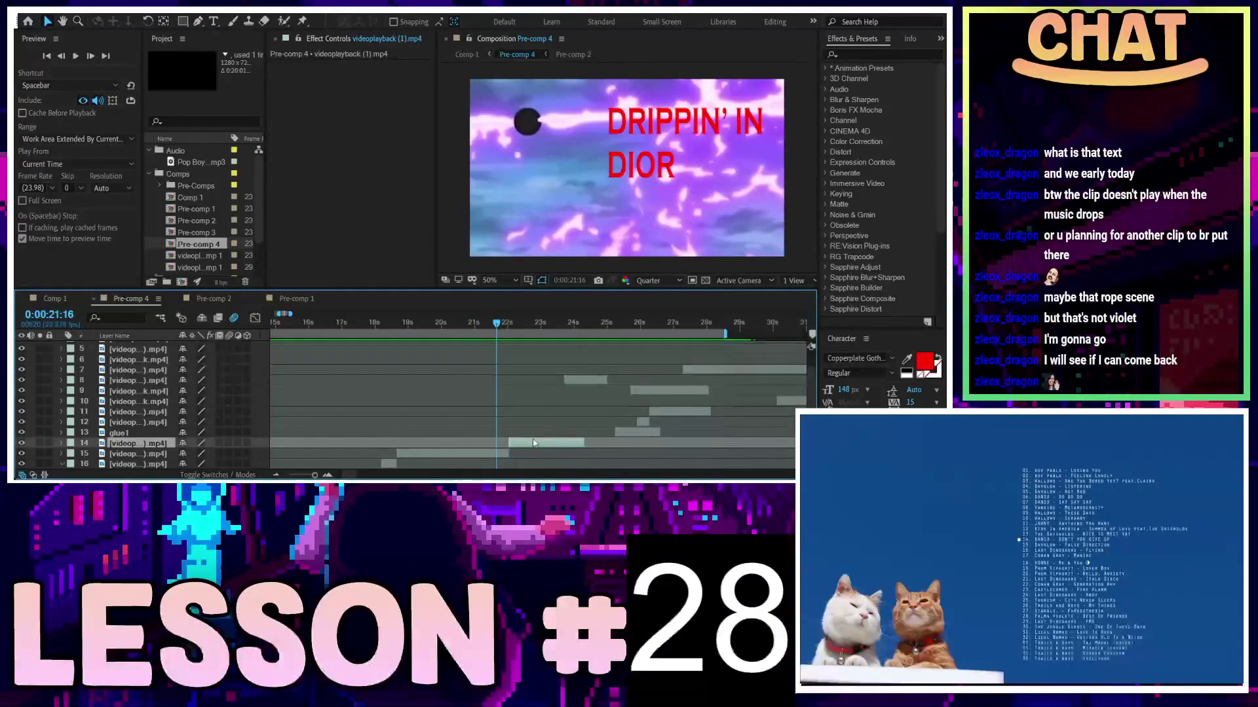
key("Delete")
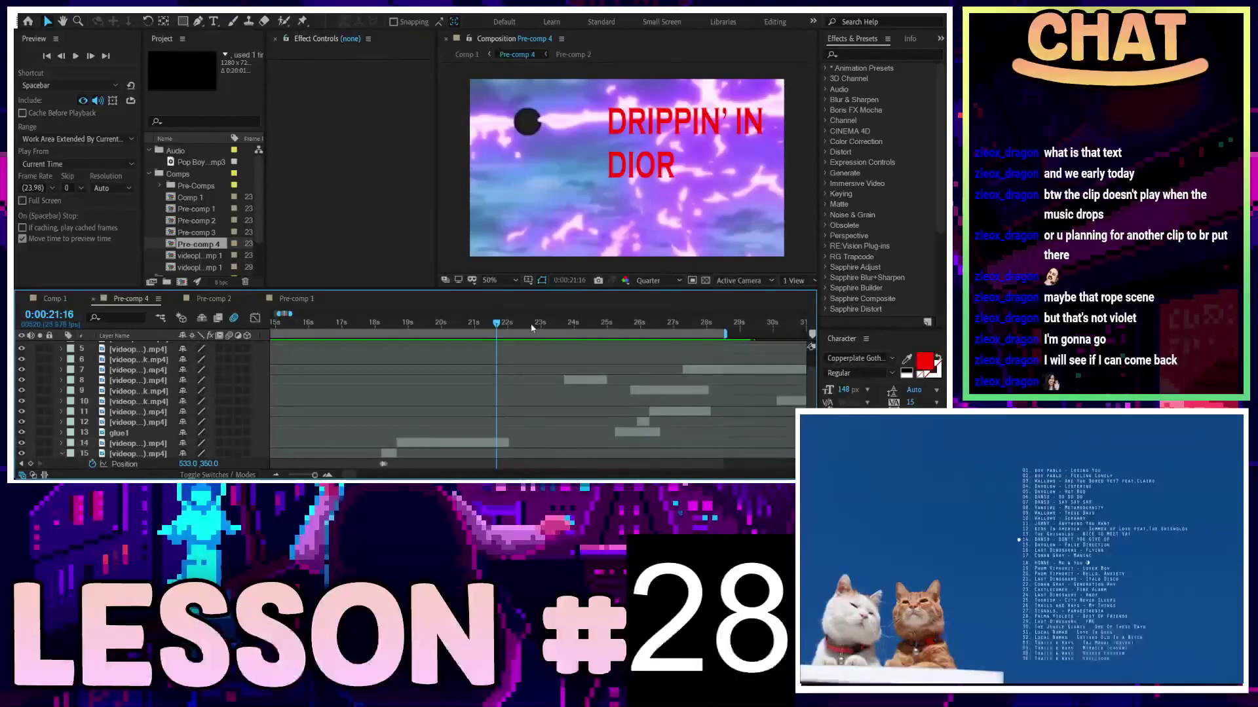
Scrub between about 20 and 24 seconds to settle on roughly 20:17
mouse_move(532, 327)
left_mouse_down()
mouse_move(662, 350)
mouse_move(625, 349)
left_mouse_up()
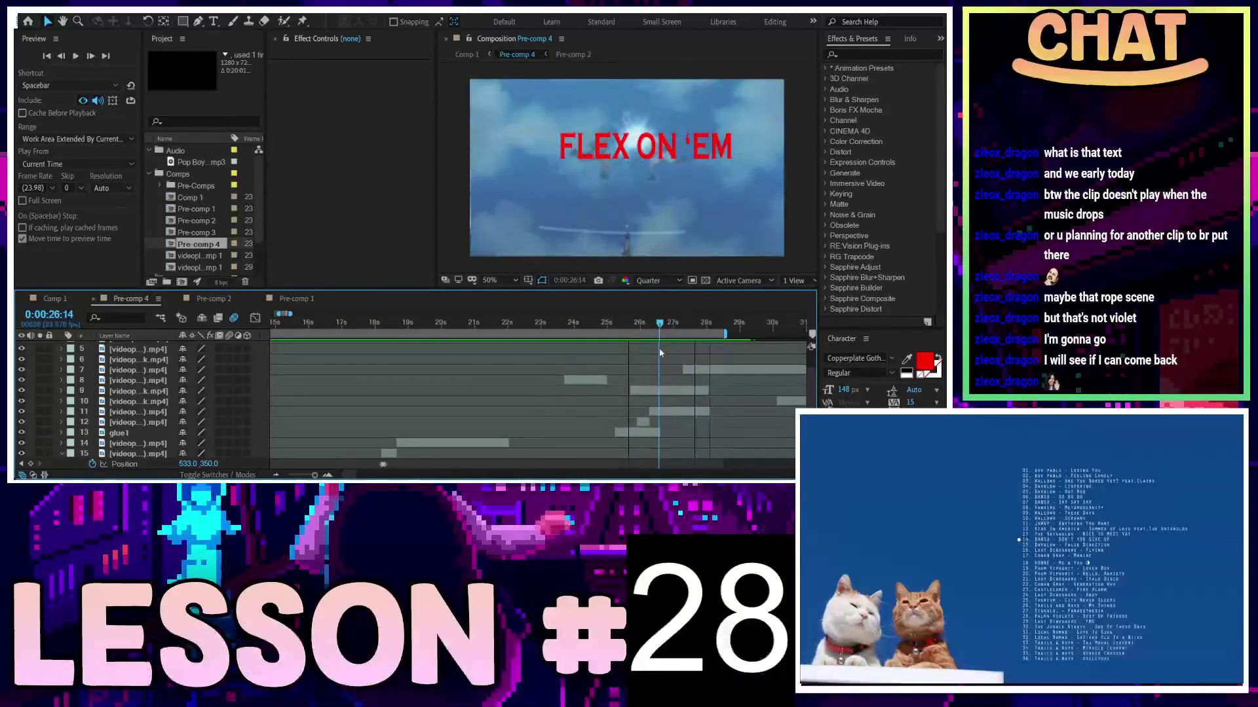
mouse_move(637, 349)
left_mouse_down()
mouse_move(310, 375)
mouse_move(601, 387)
left_mouse_up()
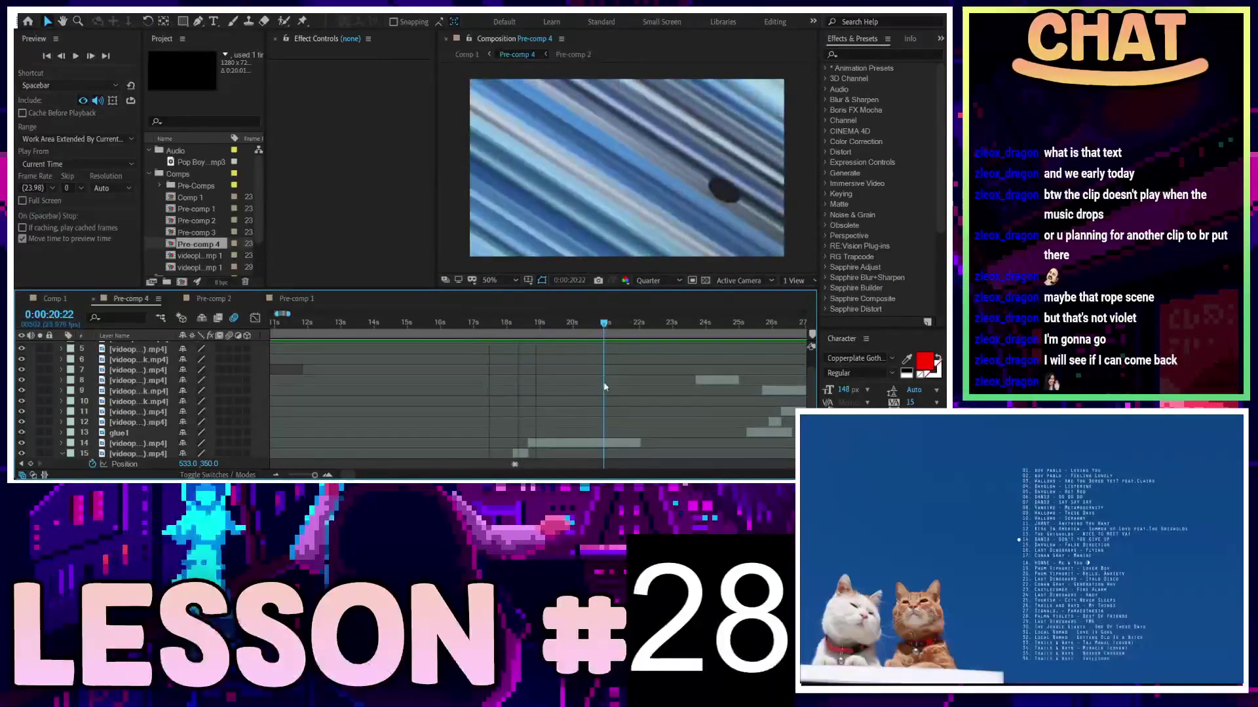
mouse_move(605, 387)
left_mouse_down()
mouse_move(571, 388)
mouse_move(624, 388)
left_mouse_up()
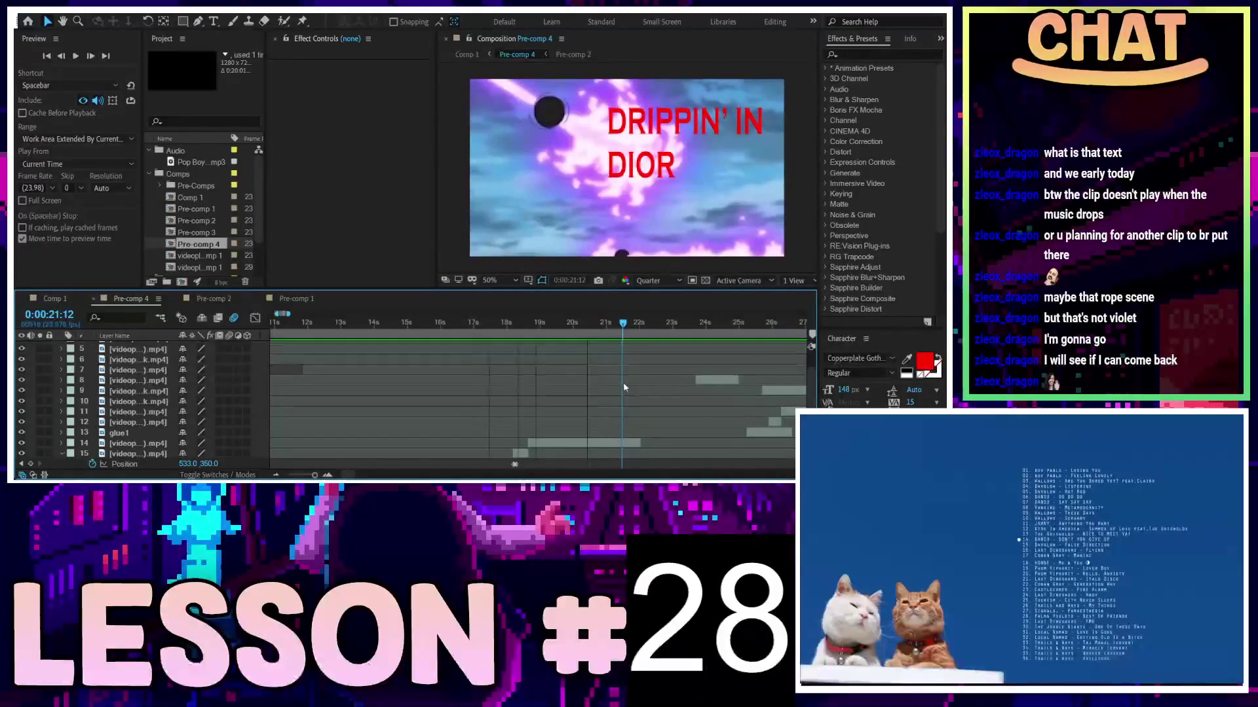
mouse_move(623, 387)
left_mouse_down()
mouse_move(718, 383)
mouse_move(609, 396)
mouse_move(630, 394)
left_mouse_up()
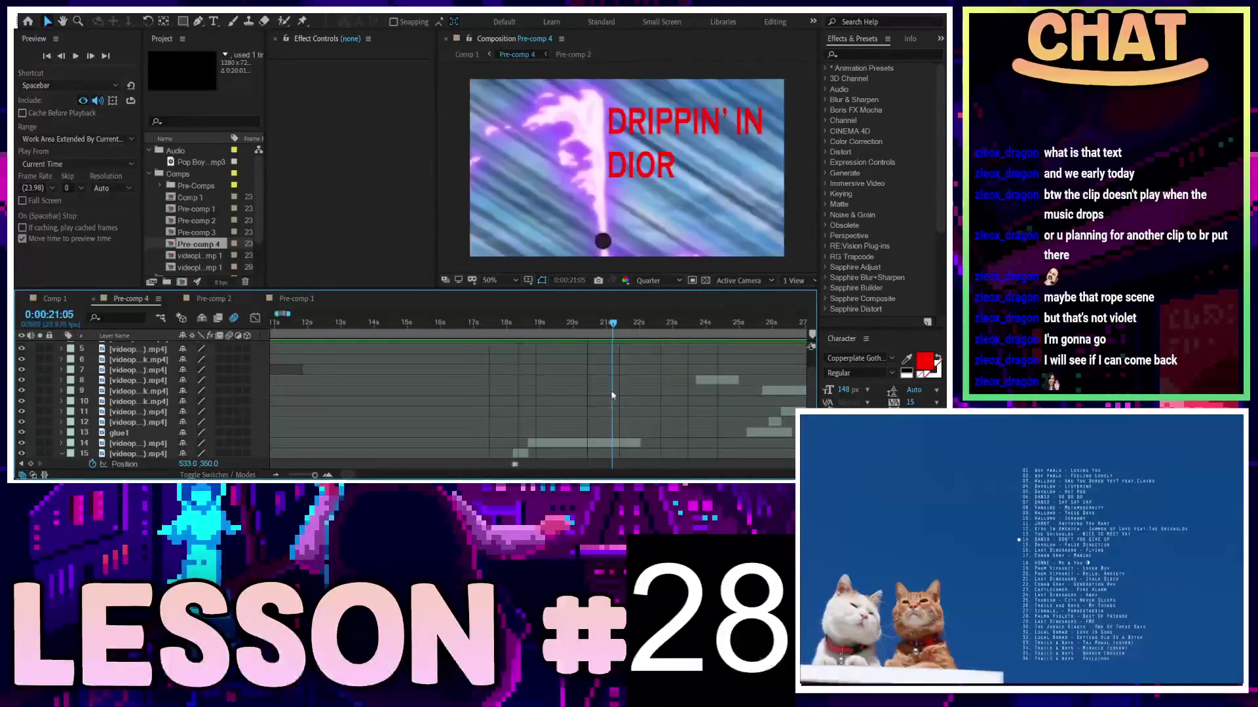
left_click_drag(628, 394, 595, 396)
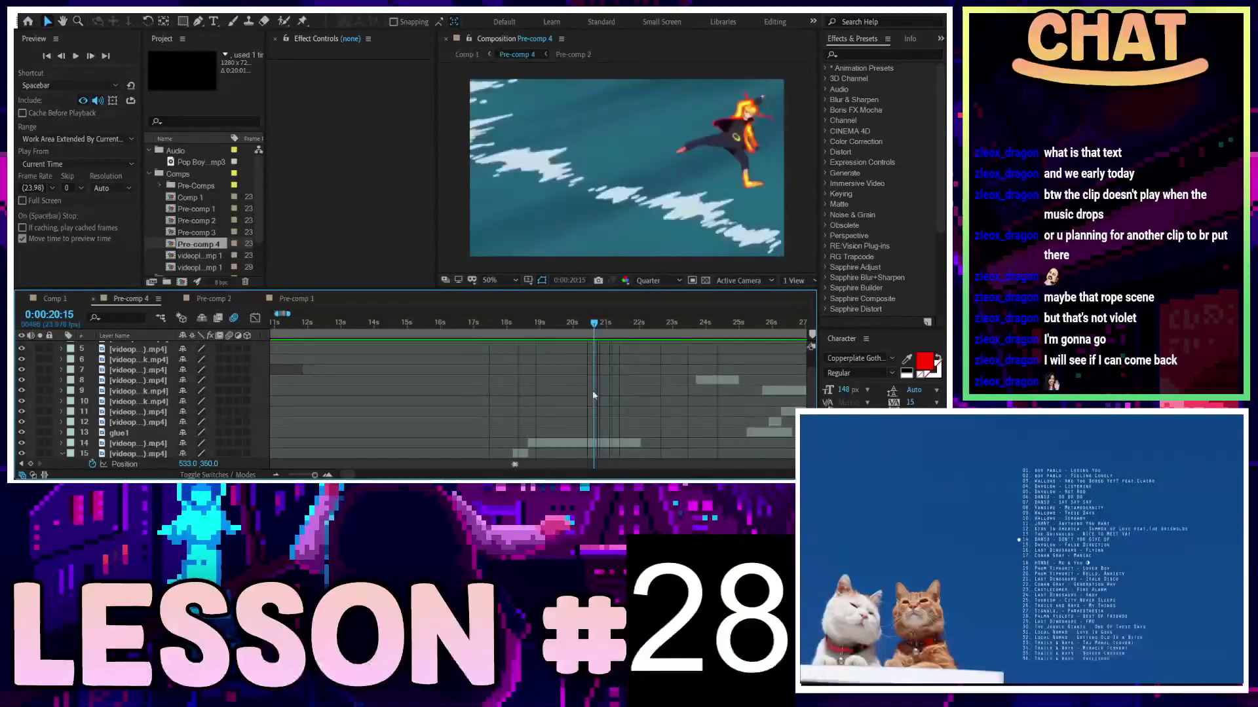
Trim the overlapping clip to end at 20:17, move another clip to layer 13 starting there, and preview
left_click(598, 445)
key("alt+bracketright")
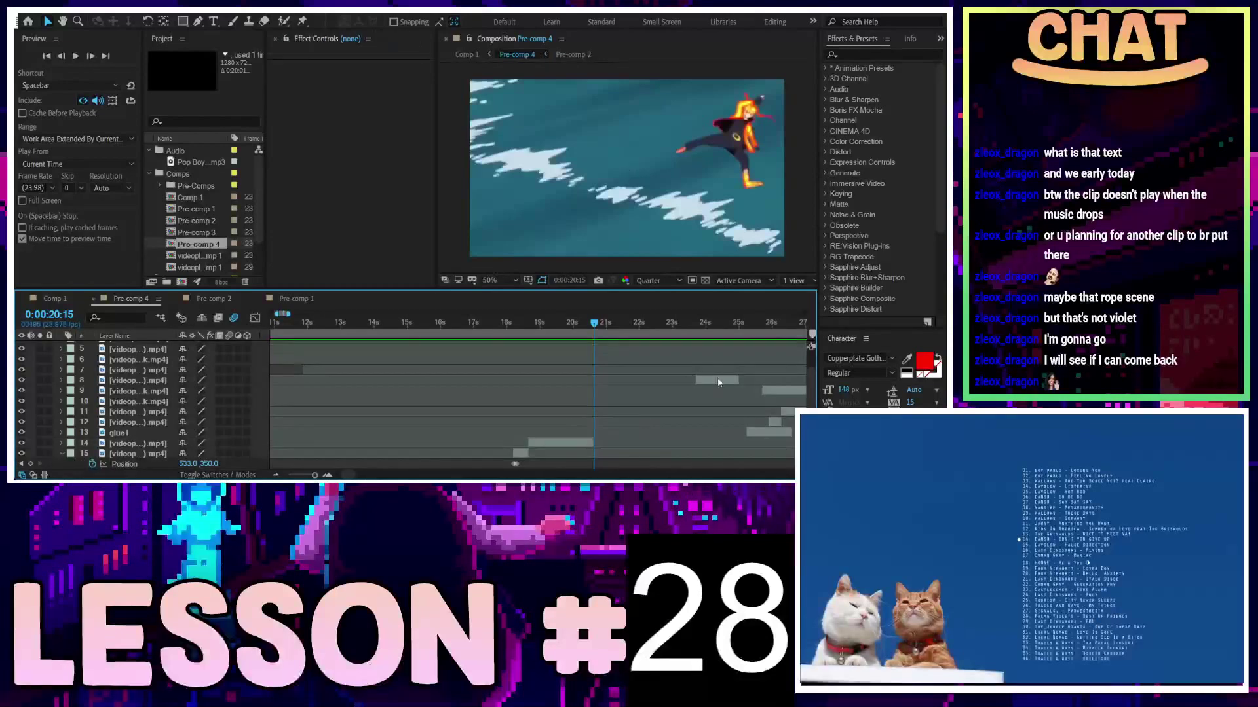
left_click(520, 382)
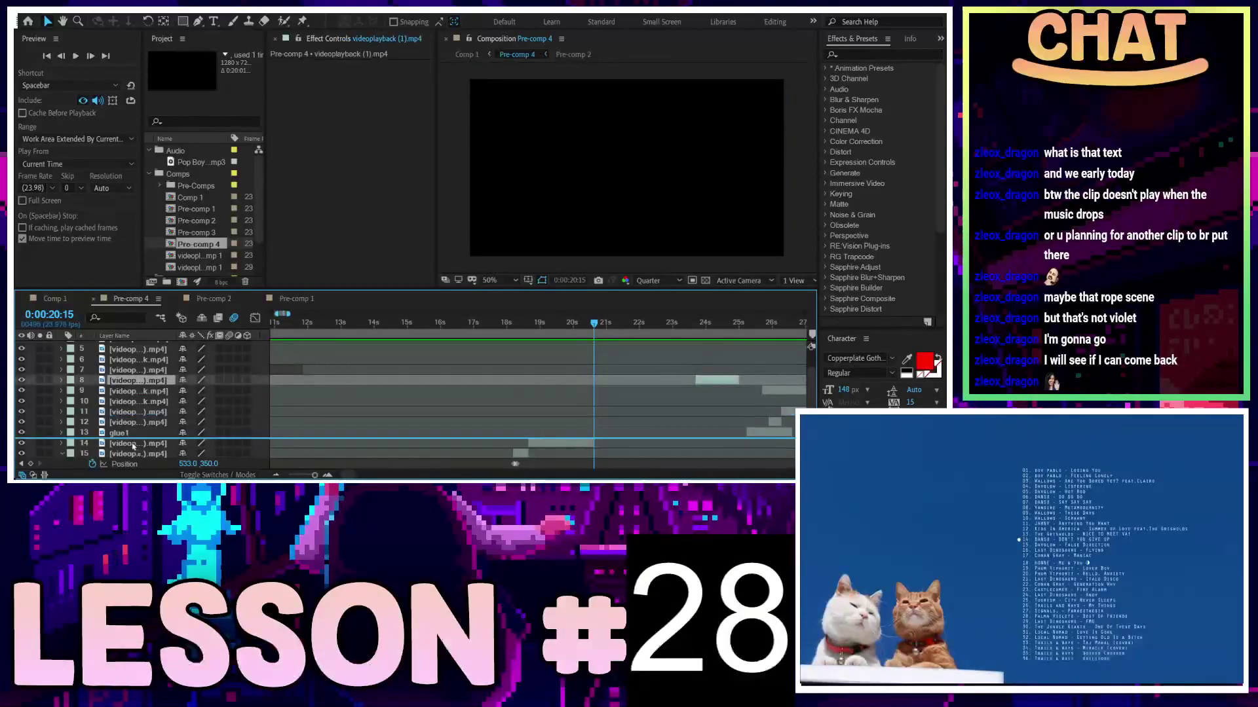
left_click_drag(133, 394, 131, 438)
key("bracketleft")
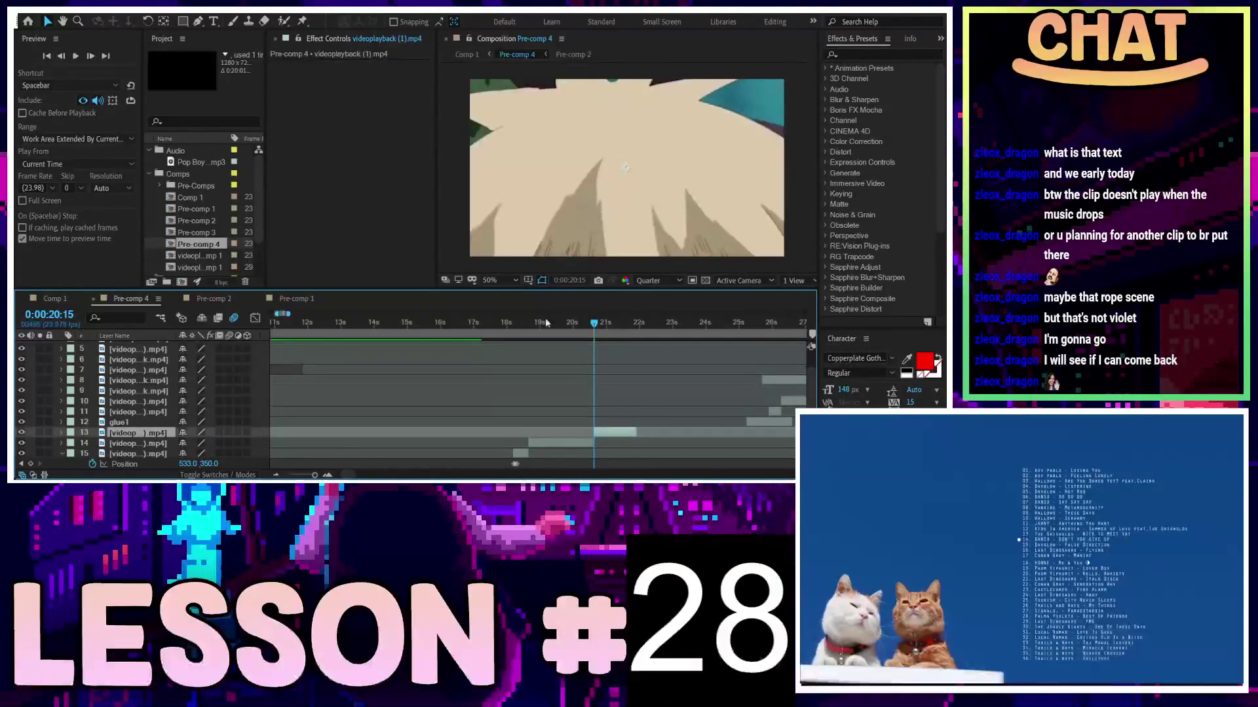
left_click(496, 322)
key("space")
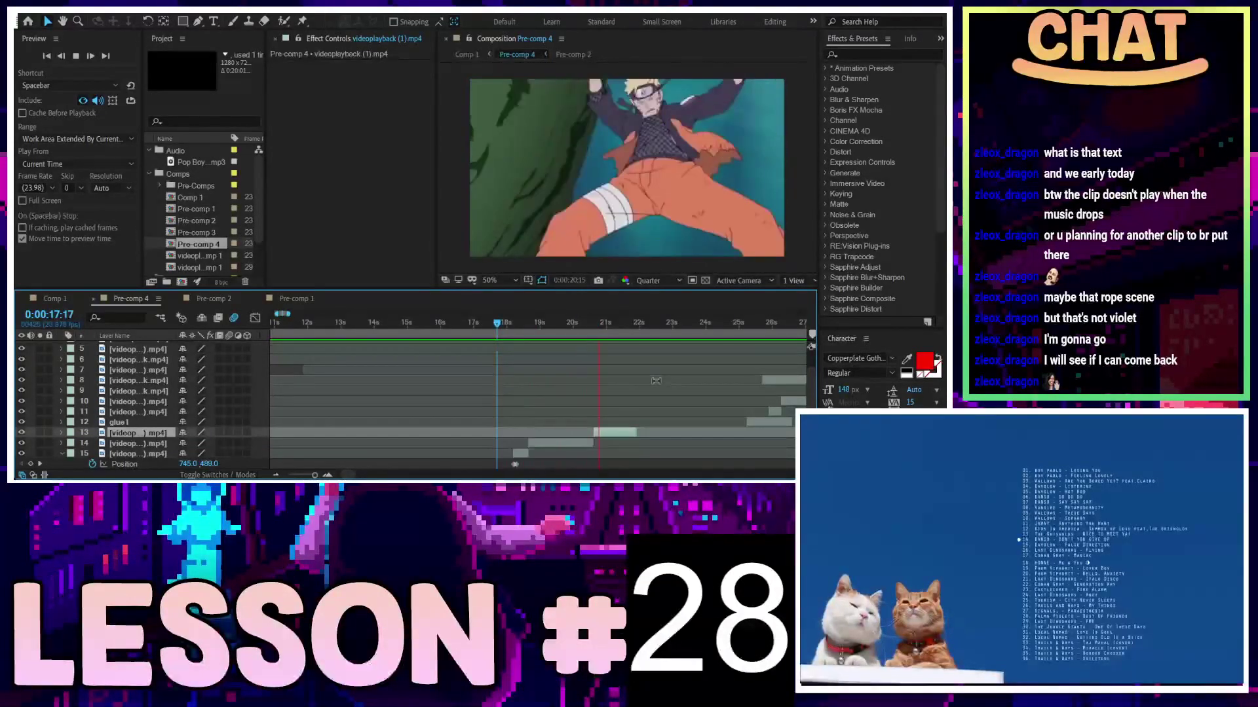
key("space")
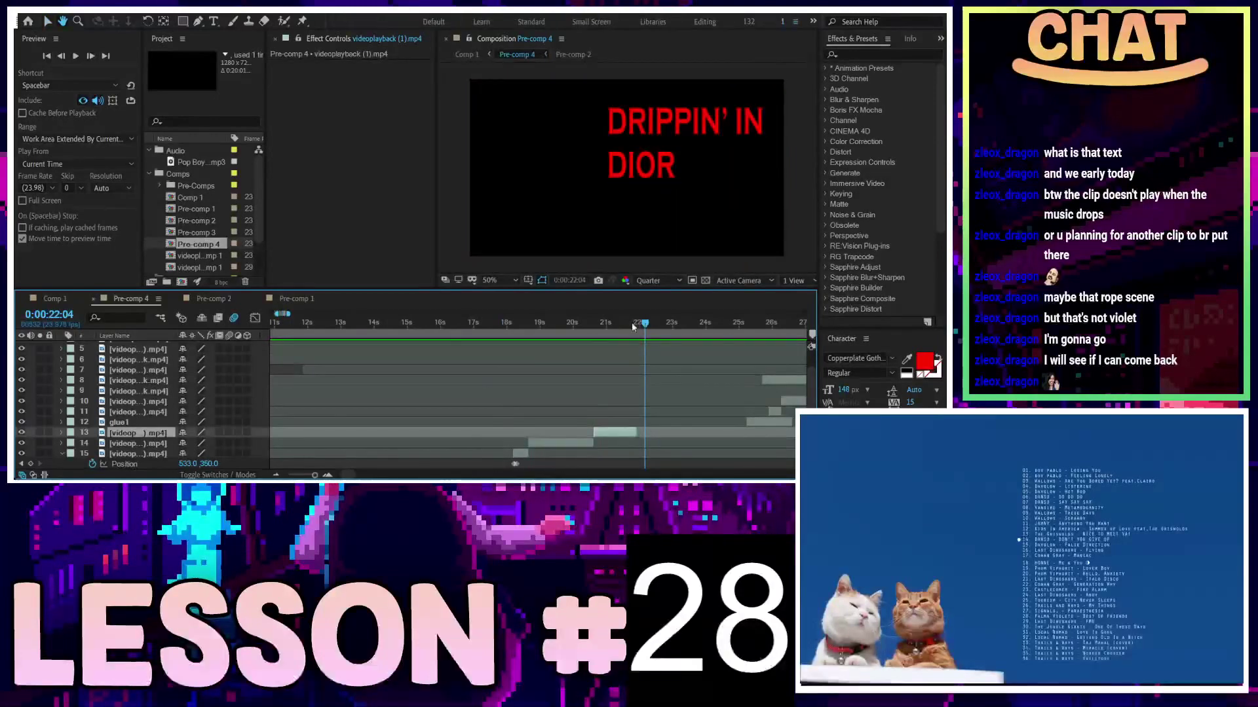
Split the clip at 21:00, delete the short leftover piece, nudge the remainder earlier, and preview
mouse_move(633, 327)
left_mouse_down()
mouse_move(585, 331)
mouse_move(607, 331)
left_mouse_up()
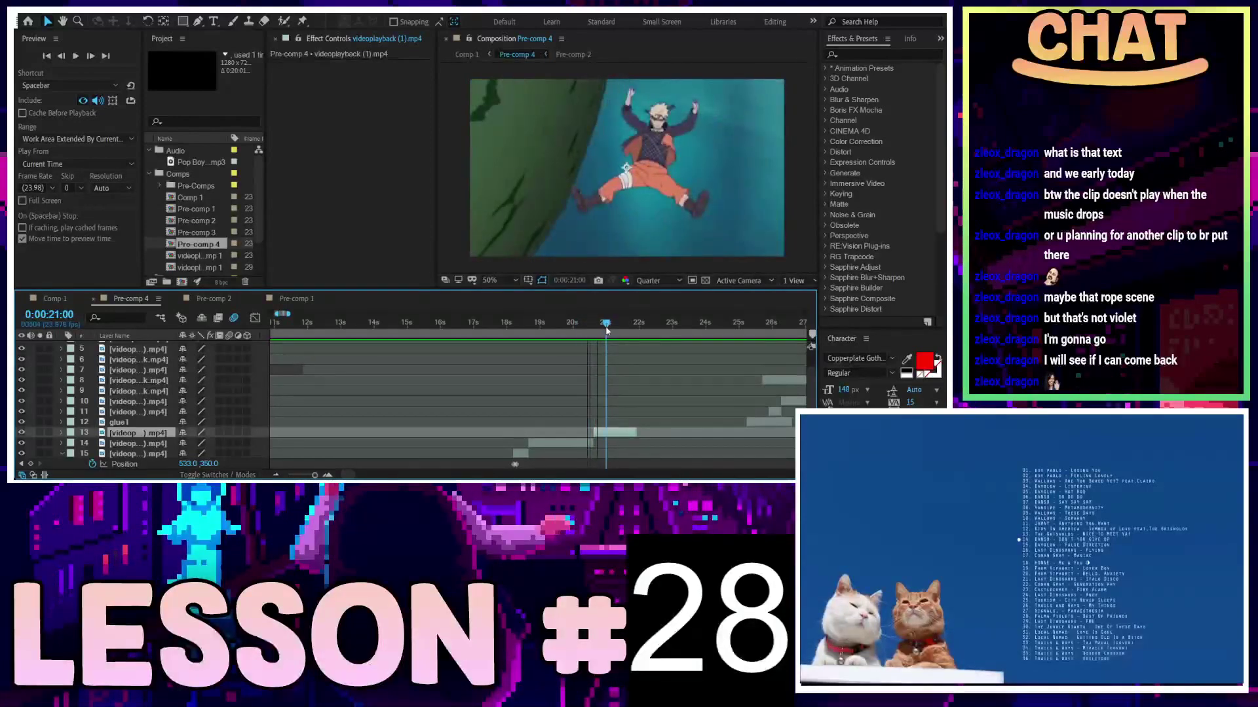
key("ctrl+shift+d")
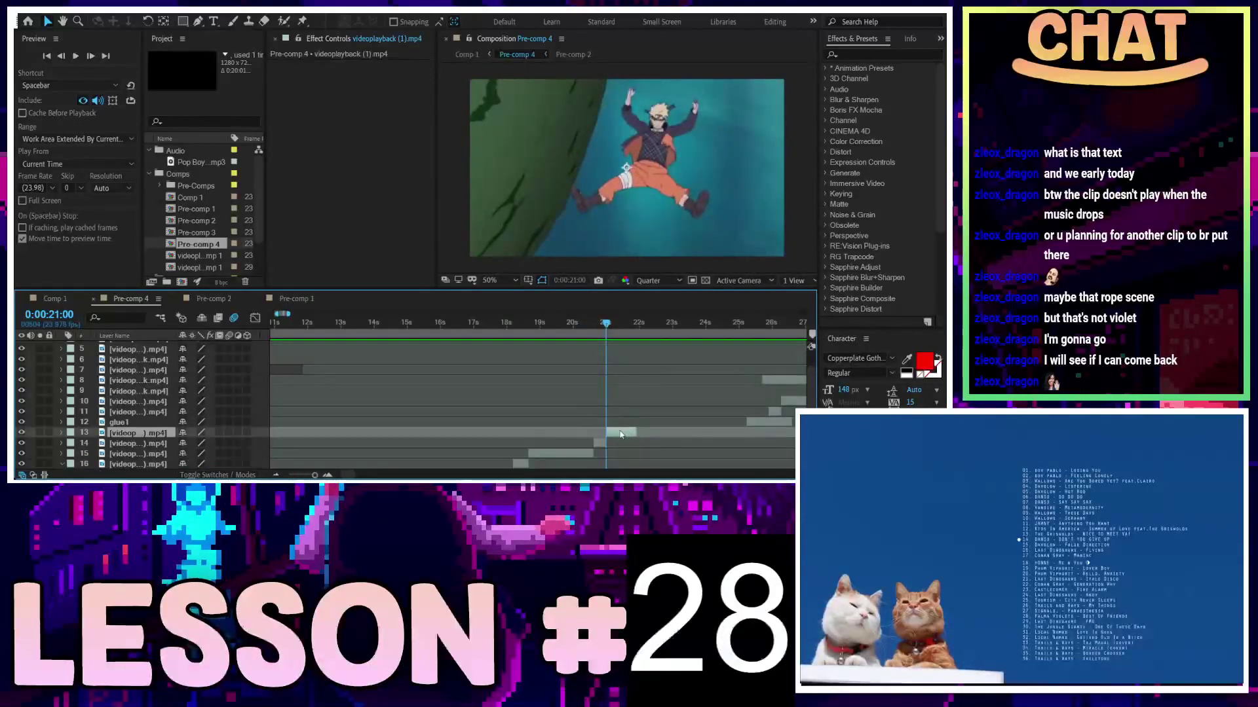
left_click(602, 445)
key("Delete")
left_click_drag(619, 433, 603, 441)
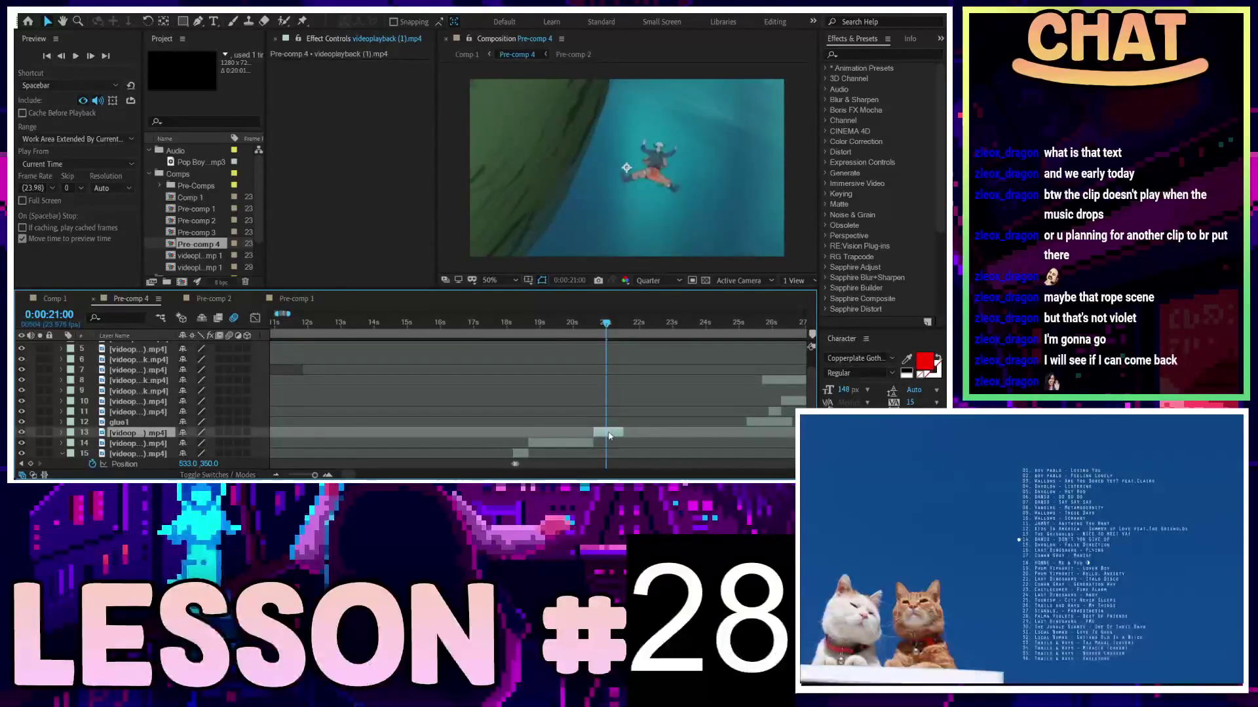
left_click(488, 323)
key("space")
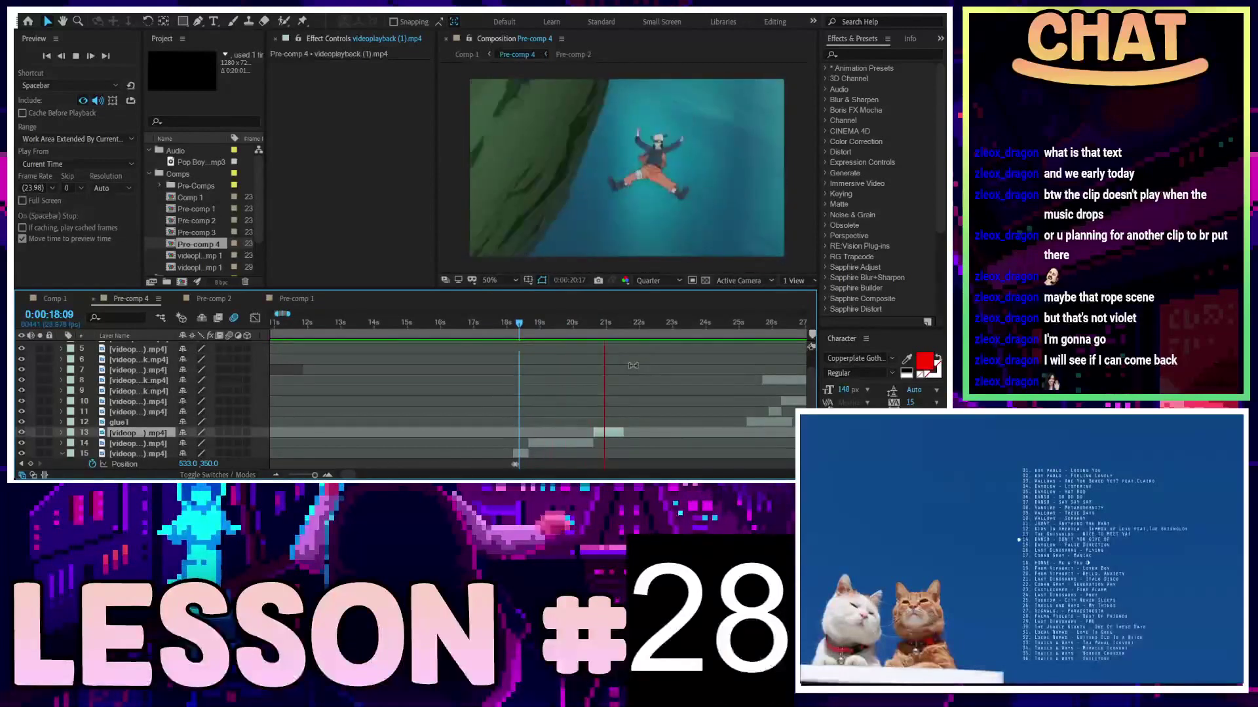
key("space")
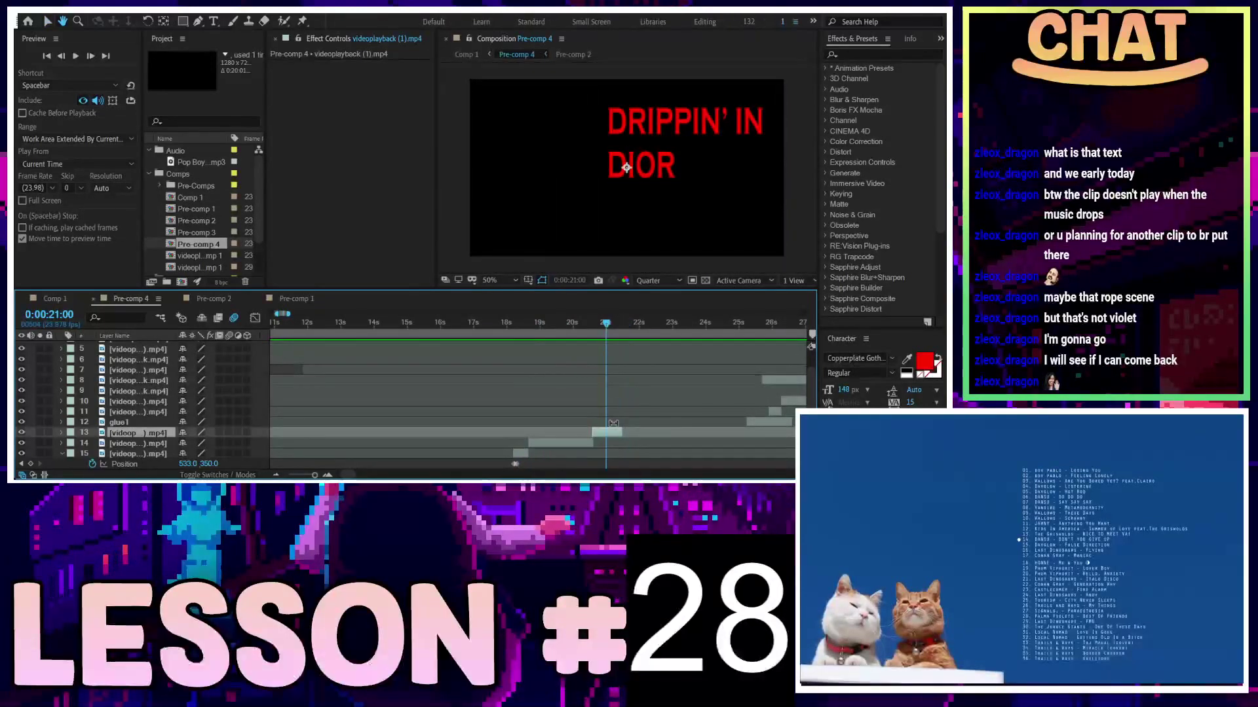
Try another split, undo it, and preview again from 20:00
key("ctrl+shift+d")
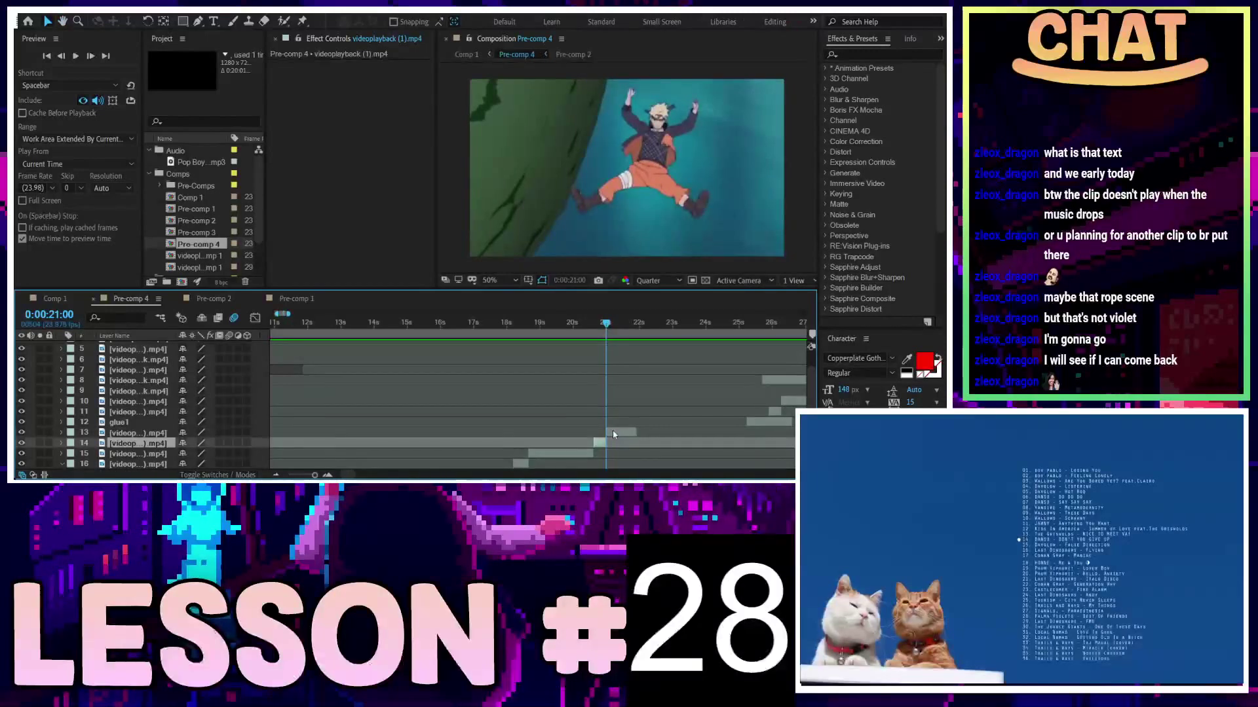
key("ctrl+z")
key("space")
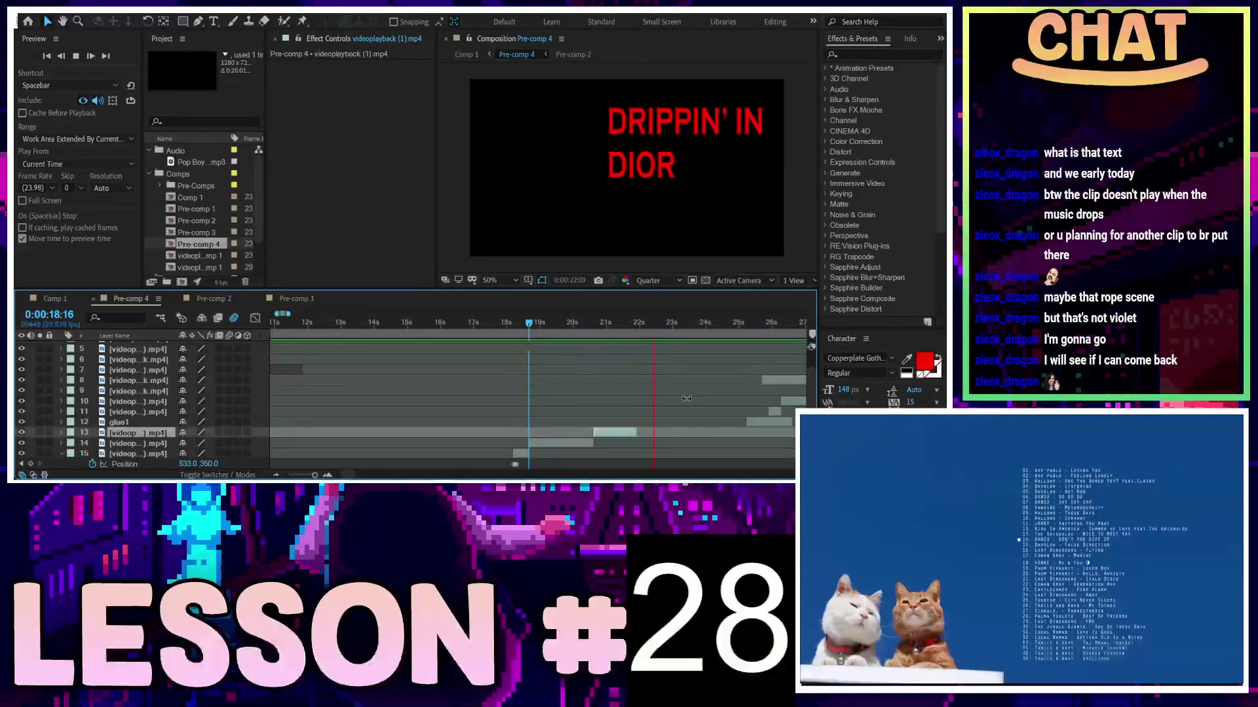
left_click(574, 322)
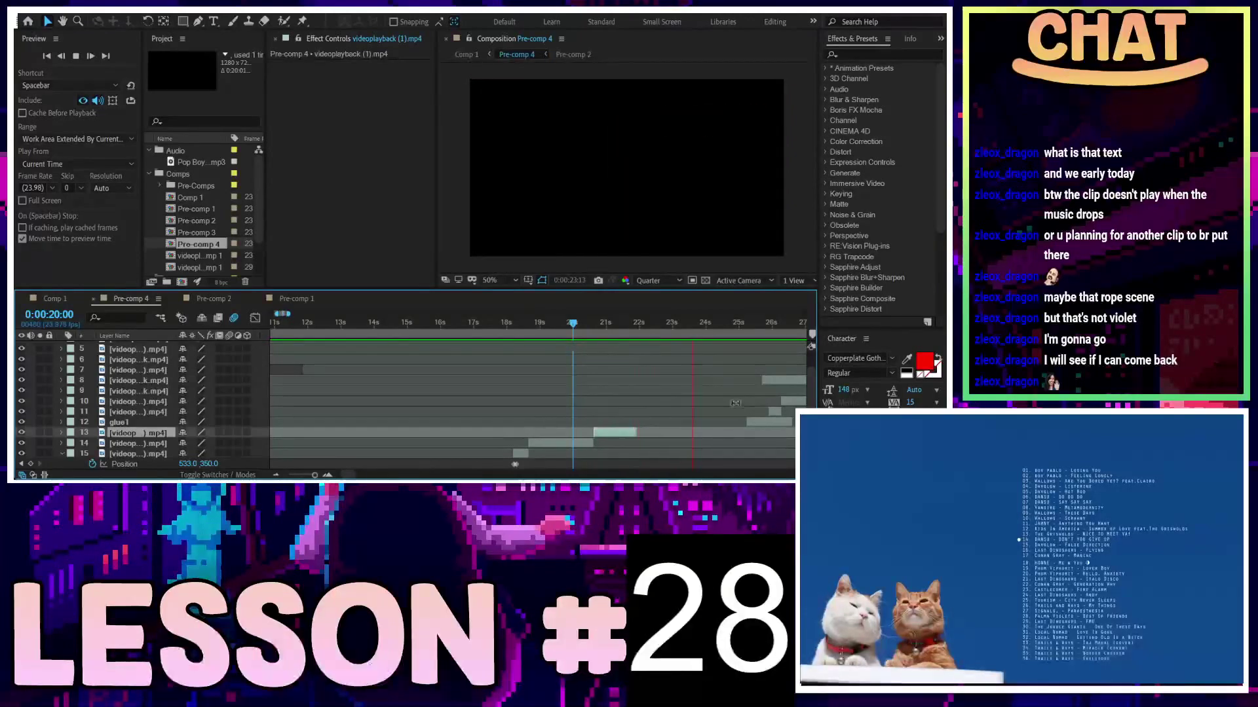
Slide the layer 26 and layer 27 clips later, the latter to about 9 seconds
scroll(764, 401, "right", 3)
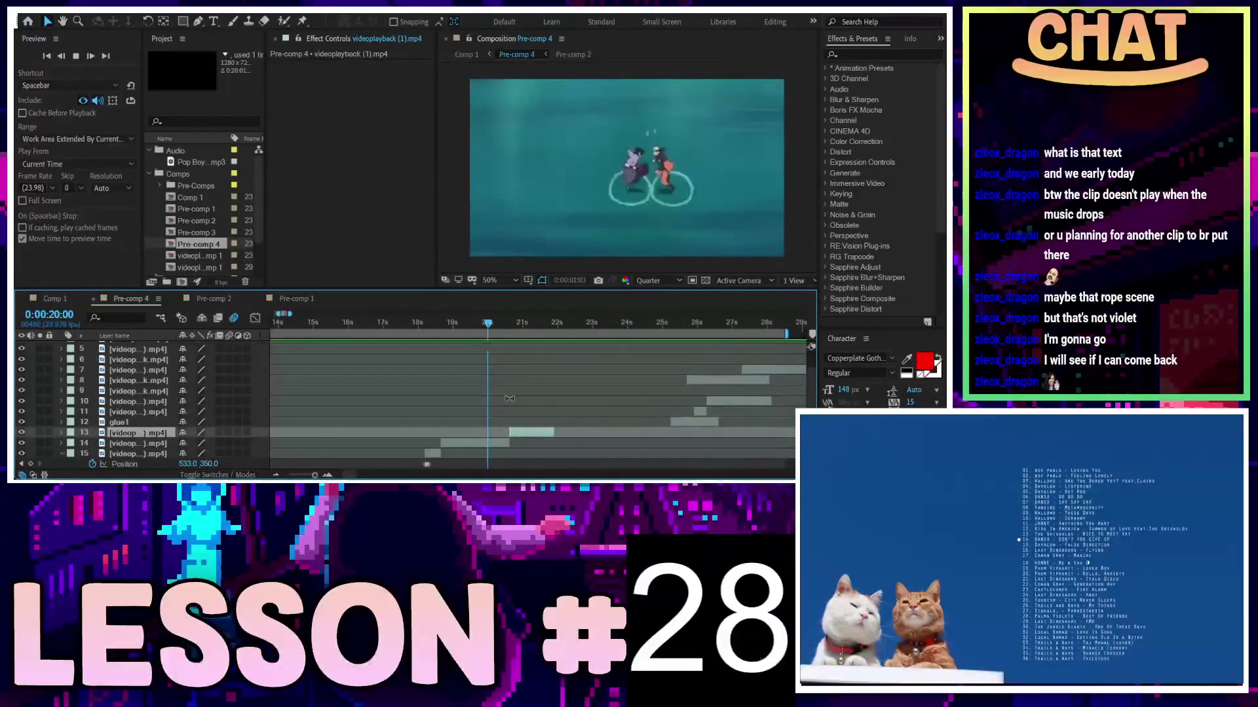
scroll(383, 405, "down", 4)
scroll(383, 405, "down", 4)
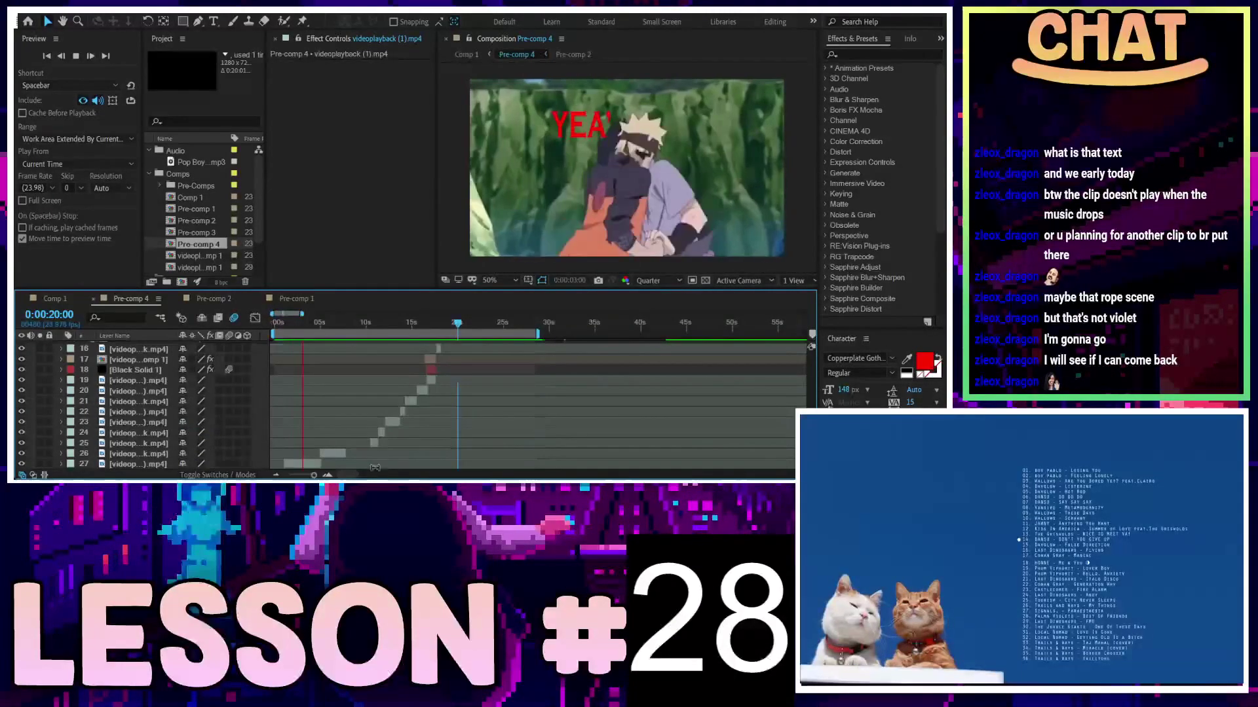
scroll(292, 452, "up", 4)
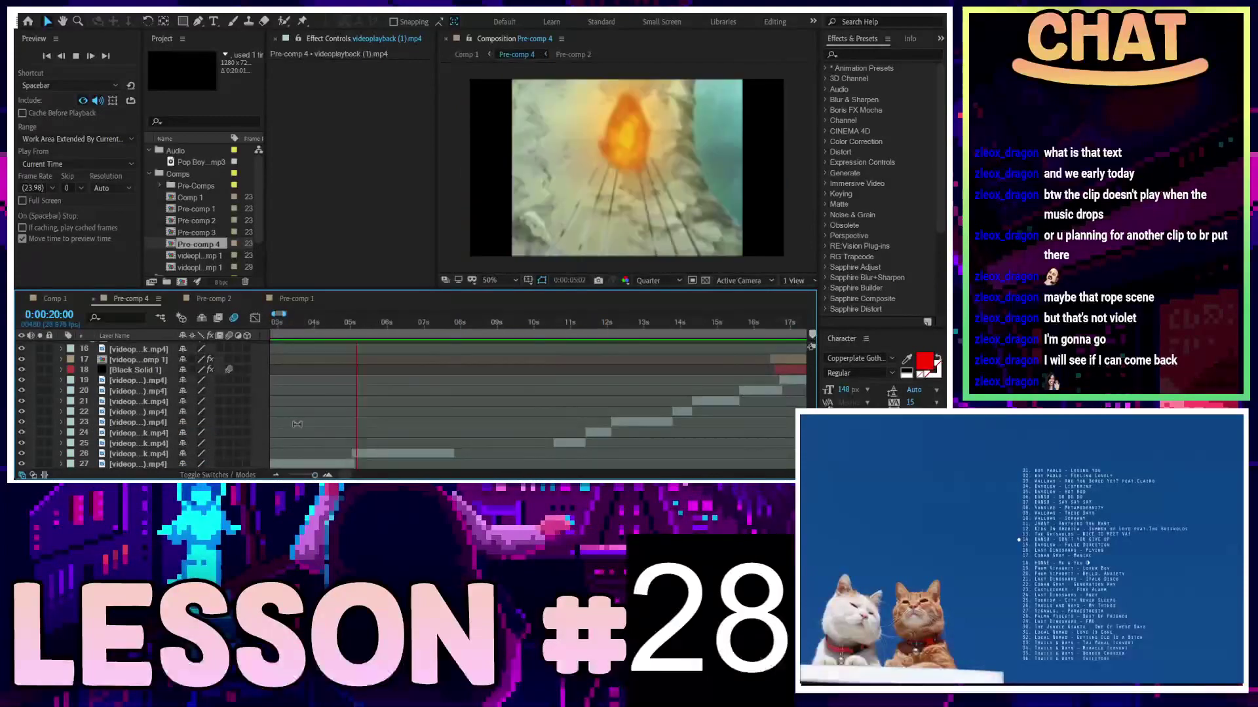
scroll(292, 451, "down", 1)
scroll(432, 426, "left", 2)
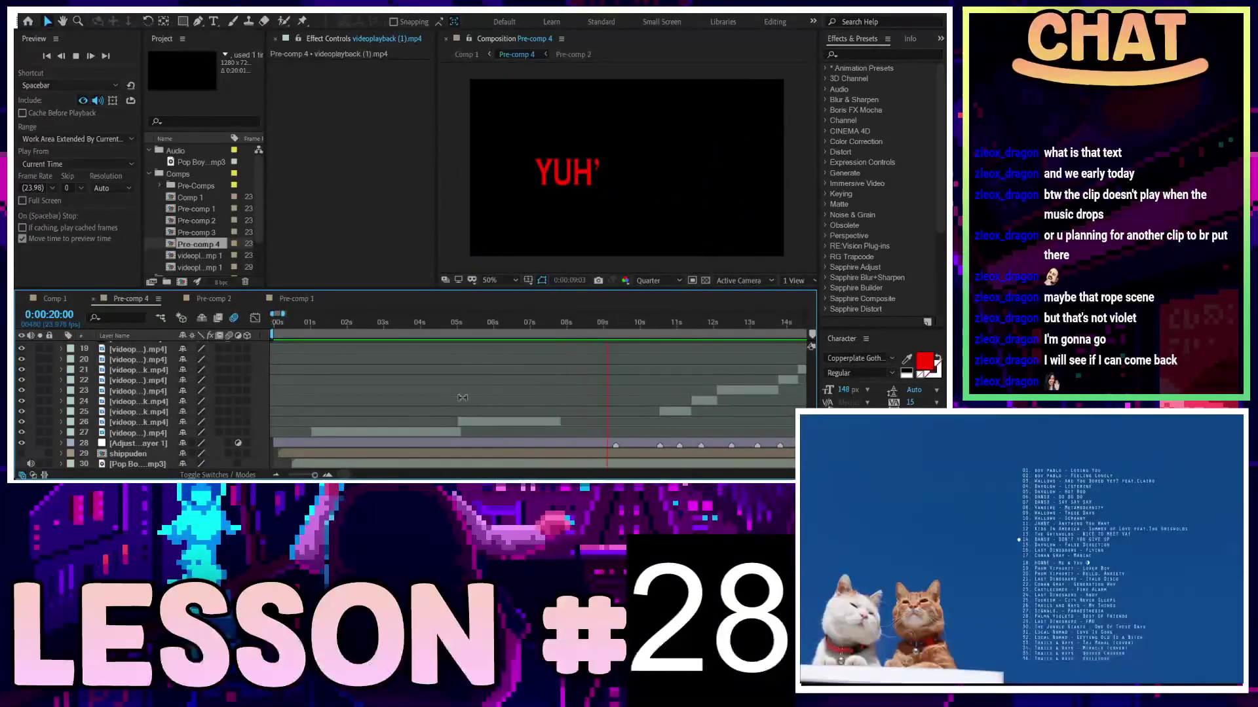
left_click_drag(471, 424, 750, 425)
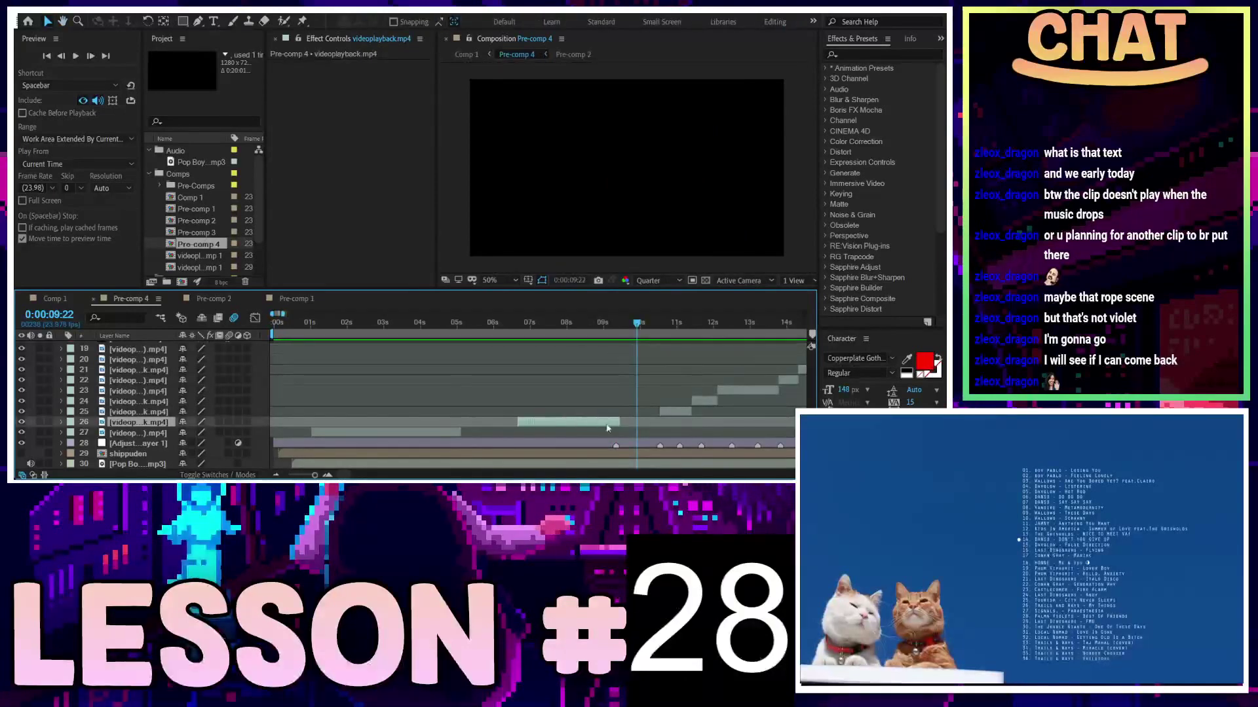
left_click_drag(414, 433, 672, 433)
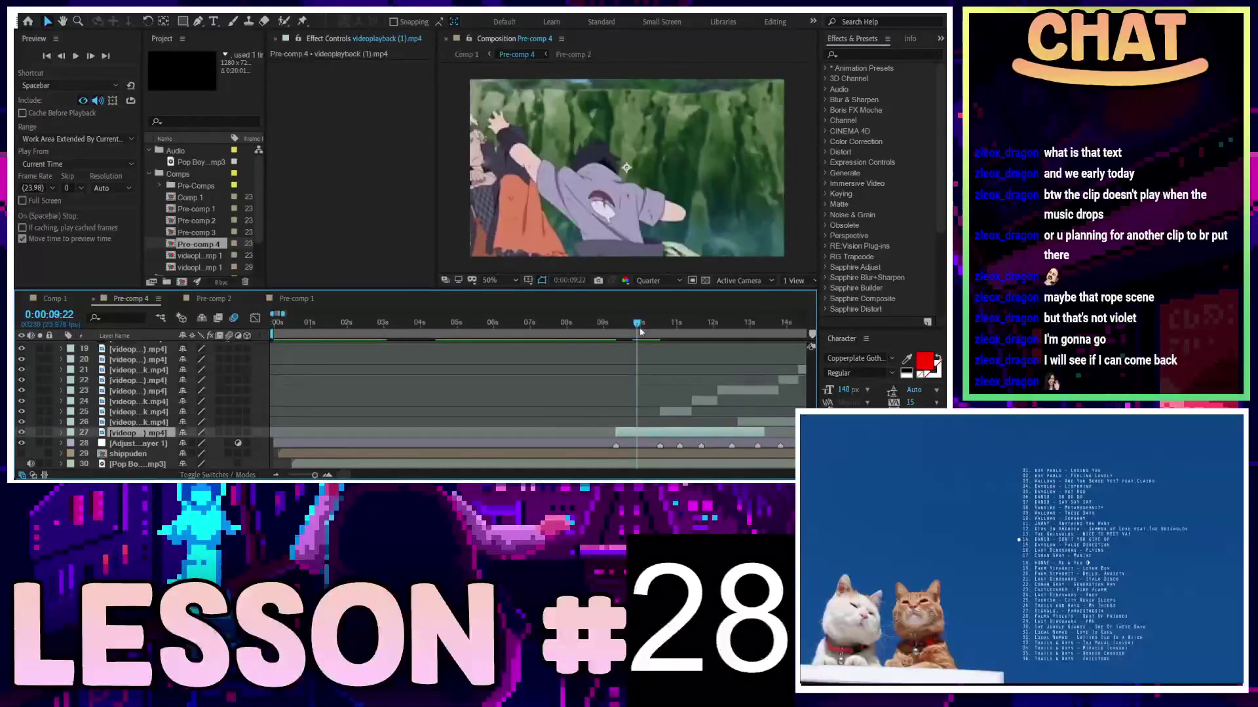
Preview from the YUH' lyric at 9:08, then delete the unwanted layer 13 clip
left_click_drag(641, 332, 618, 328)
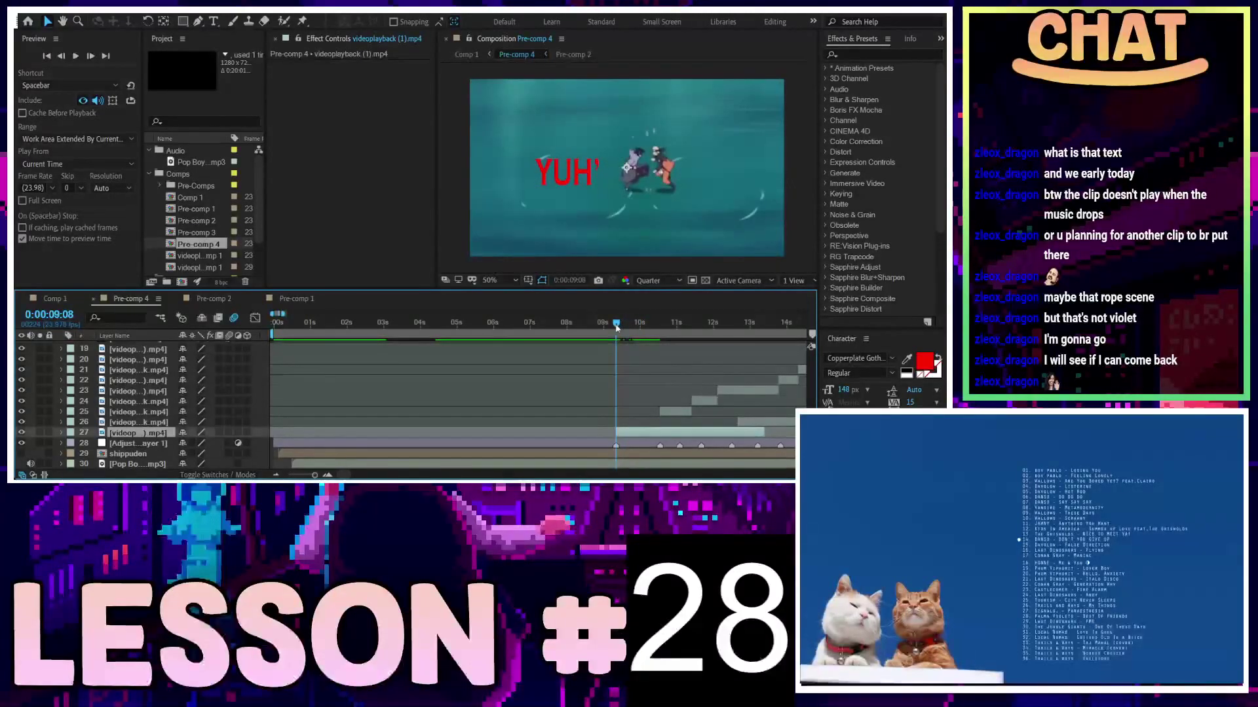
key("space")
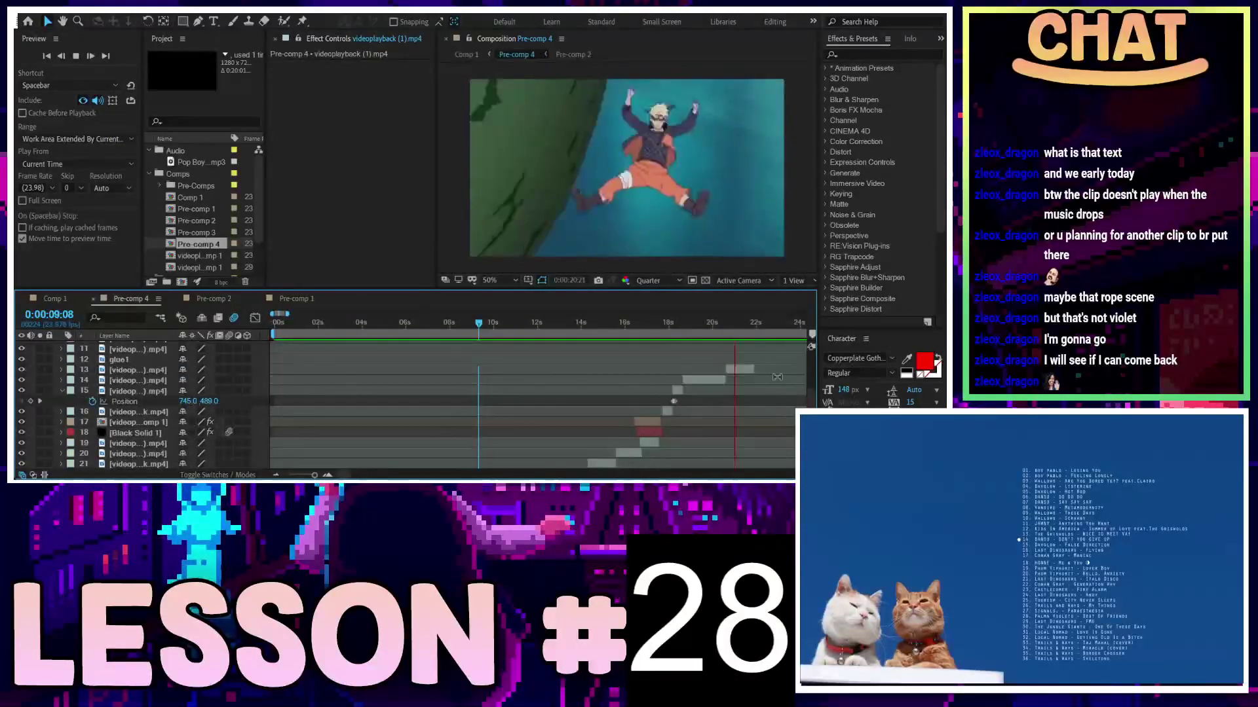
scroll(777, 376, "up", 3)
left_click(717, 371)
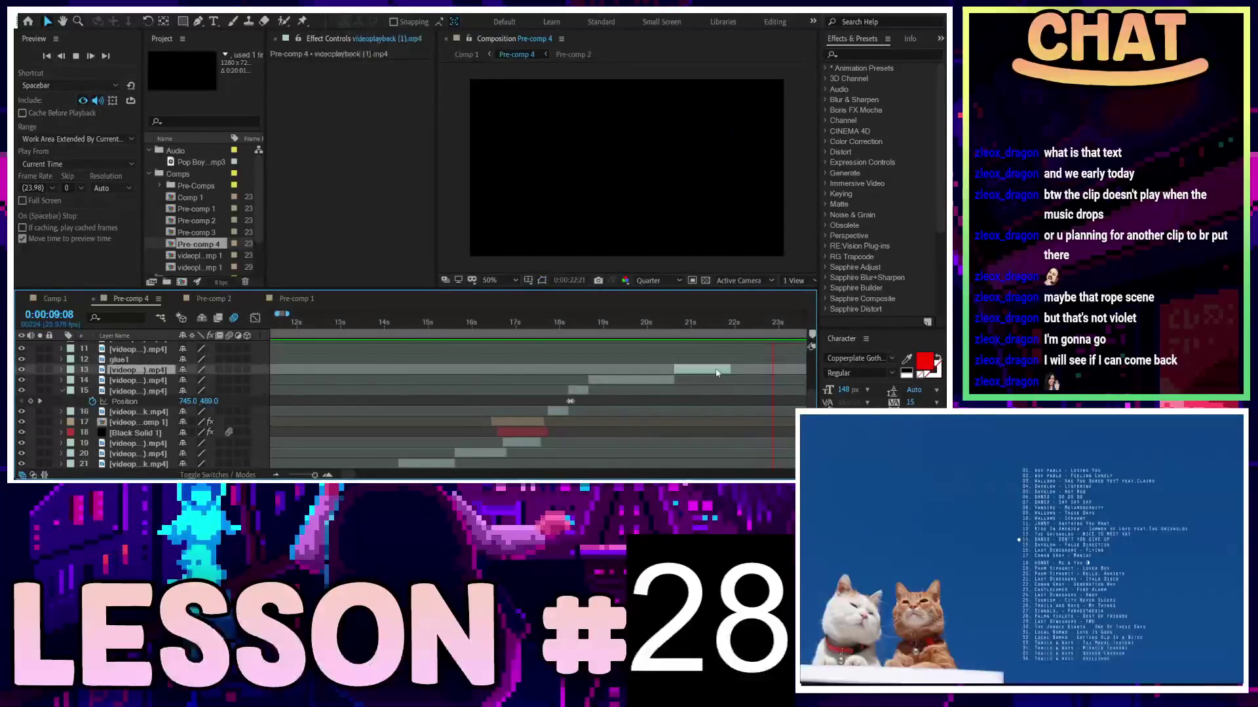
key("Delete")
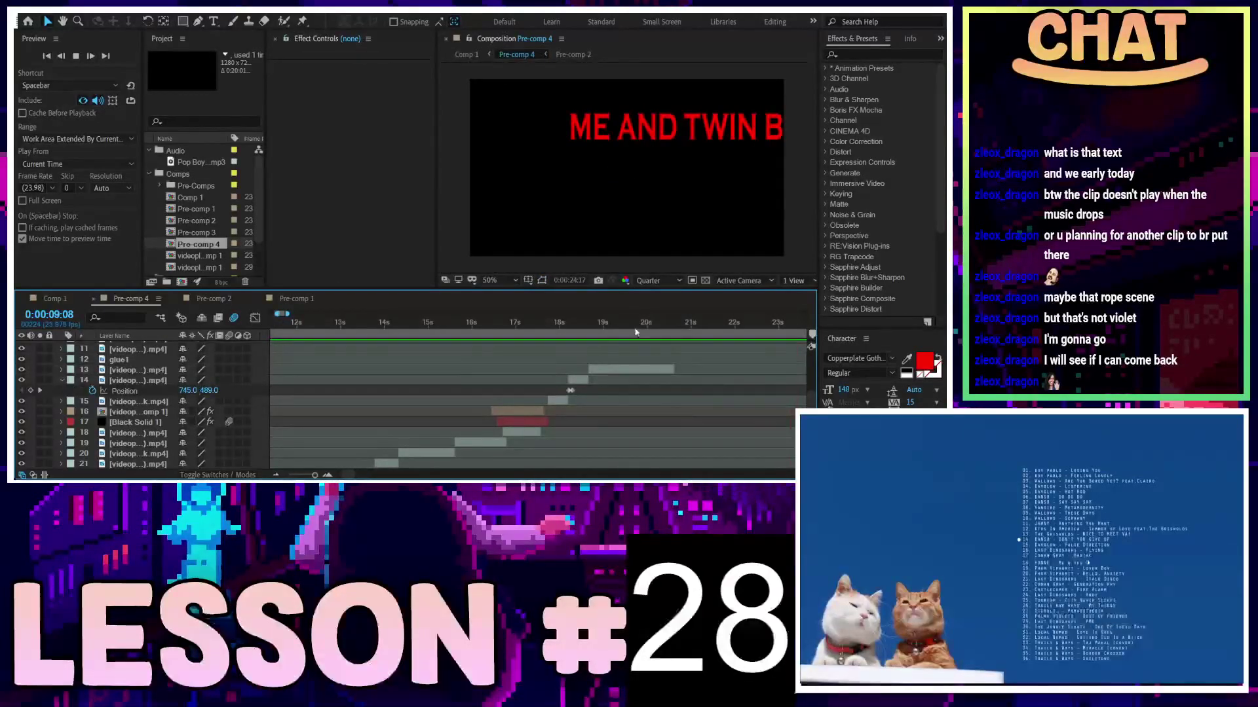
Open Pre-comp 1 via Pre-comp 2, scrub its footage around the one-minute mark, and select layer 29
left_click(221, 300)
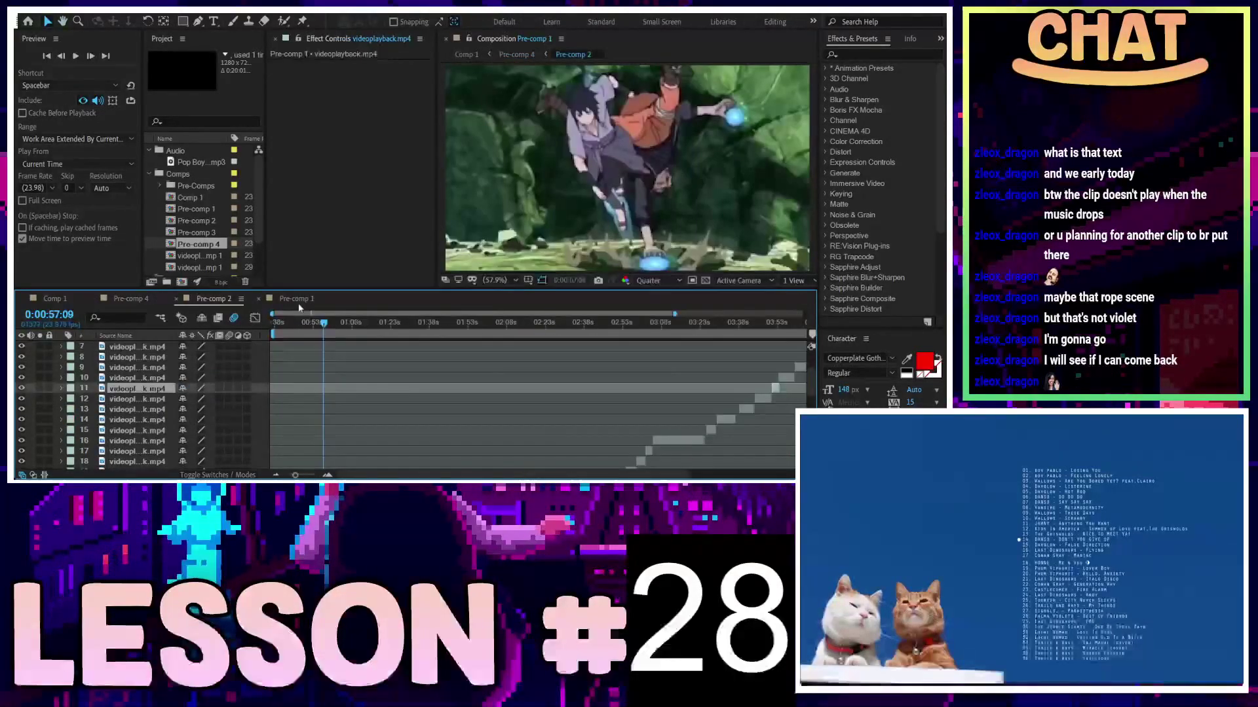
left_click(298, 299)
mouse_move(446, 323)
left_mouse_down()
mouse_move(373, 337)
mouse_move(413, 345)
mouse_move(266, 351)
left_mouse_up()
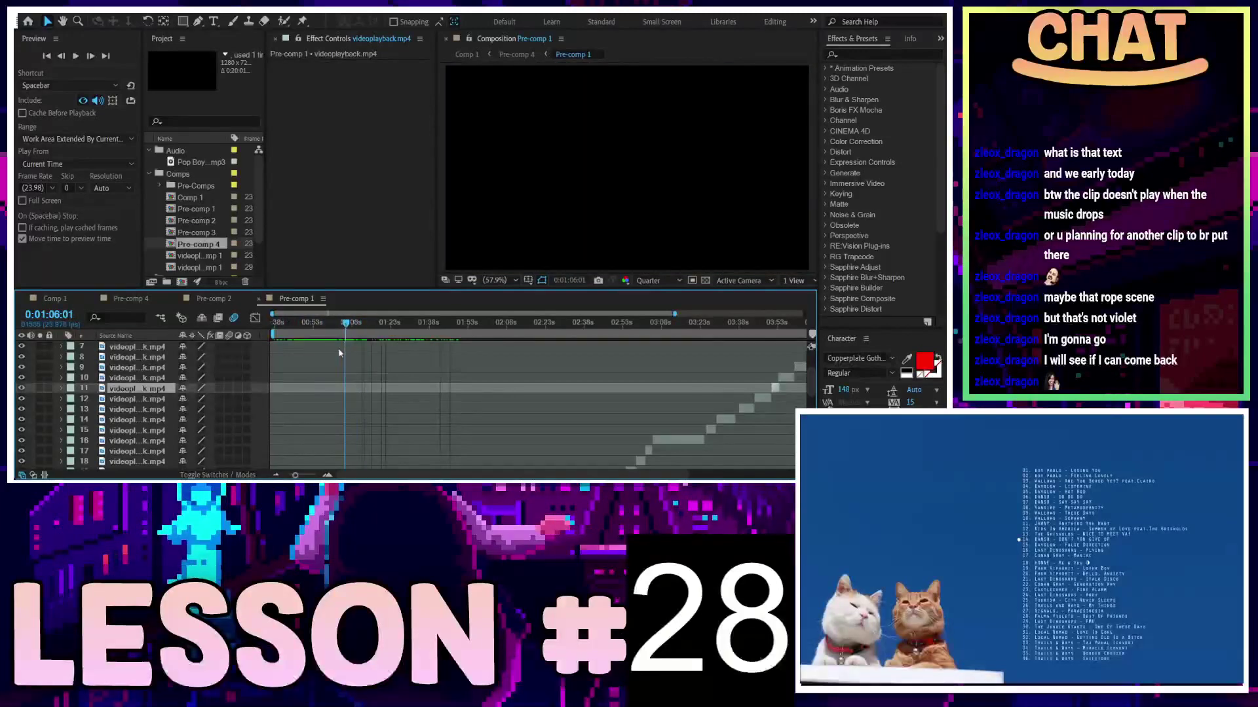
left_click_drag(365, 352, 331, 355)
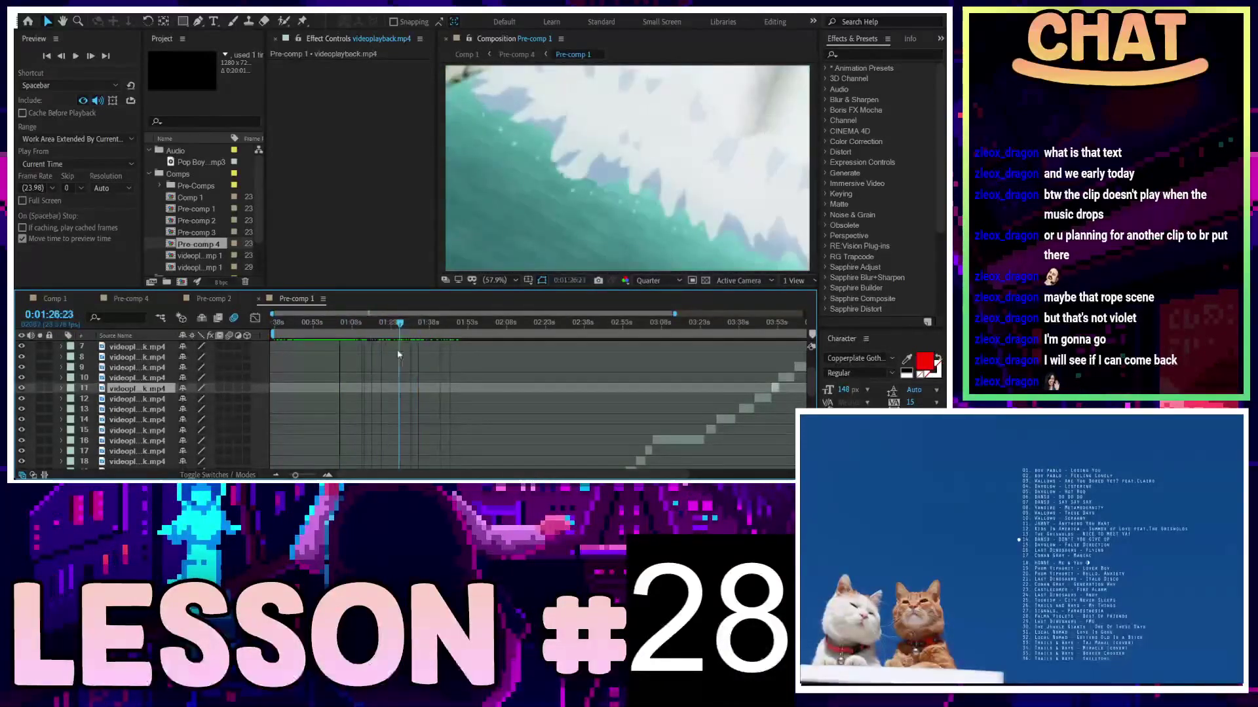
mouse_move(398, 355)
left_mouse_down()
mouse_move(483, 366)
mouse_move(457, 373)
left_mouse_up()
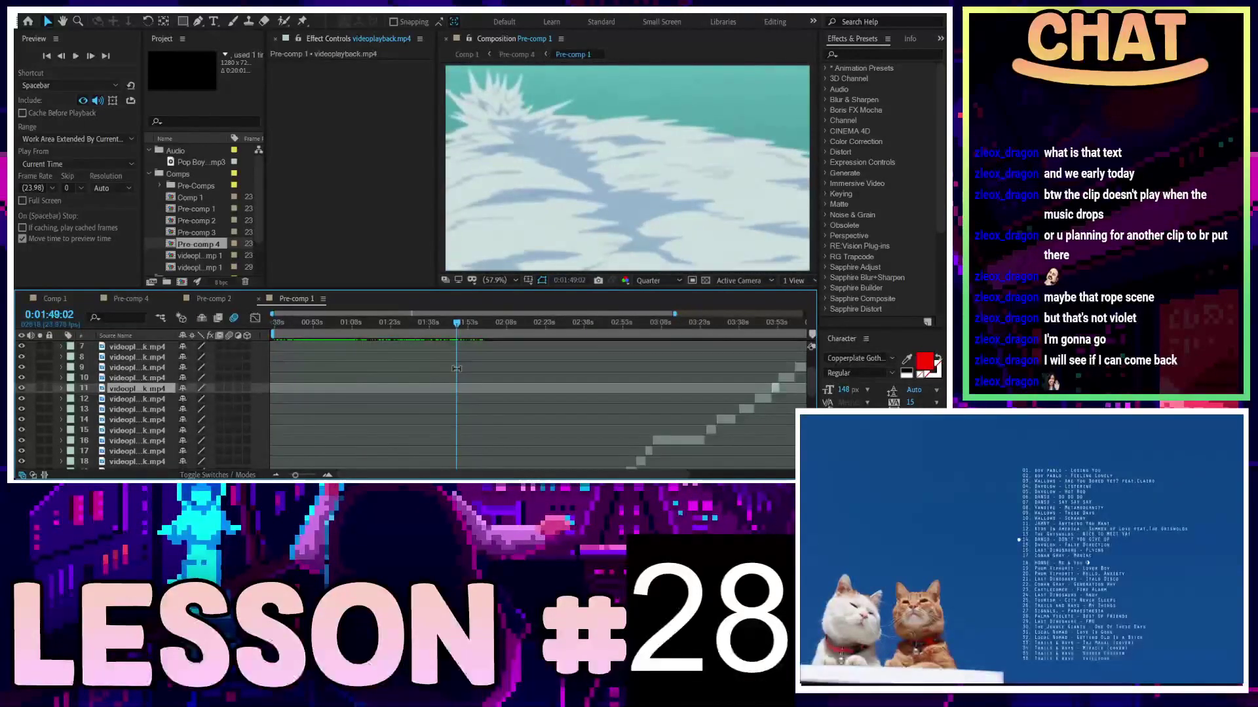
scroll(455, 411, "down", 1)
scroll(455, 410, "down", 3)
left_click(455, 452)
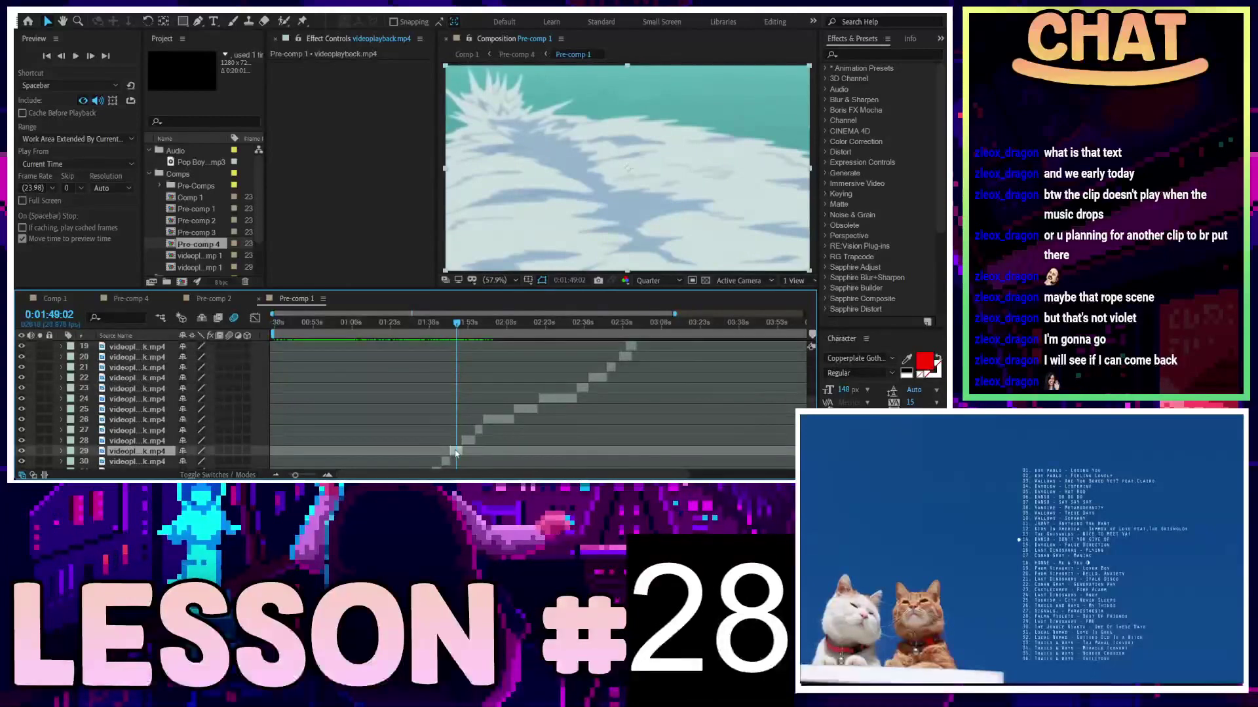
In Pre-comp 4, select layer 13's clip, zoom the timeline out, and preview around 20 seconds
left_click(53, 299)
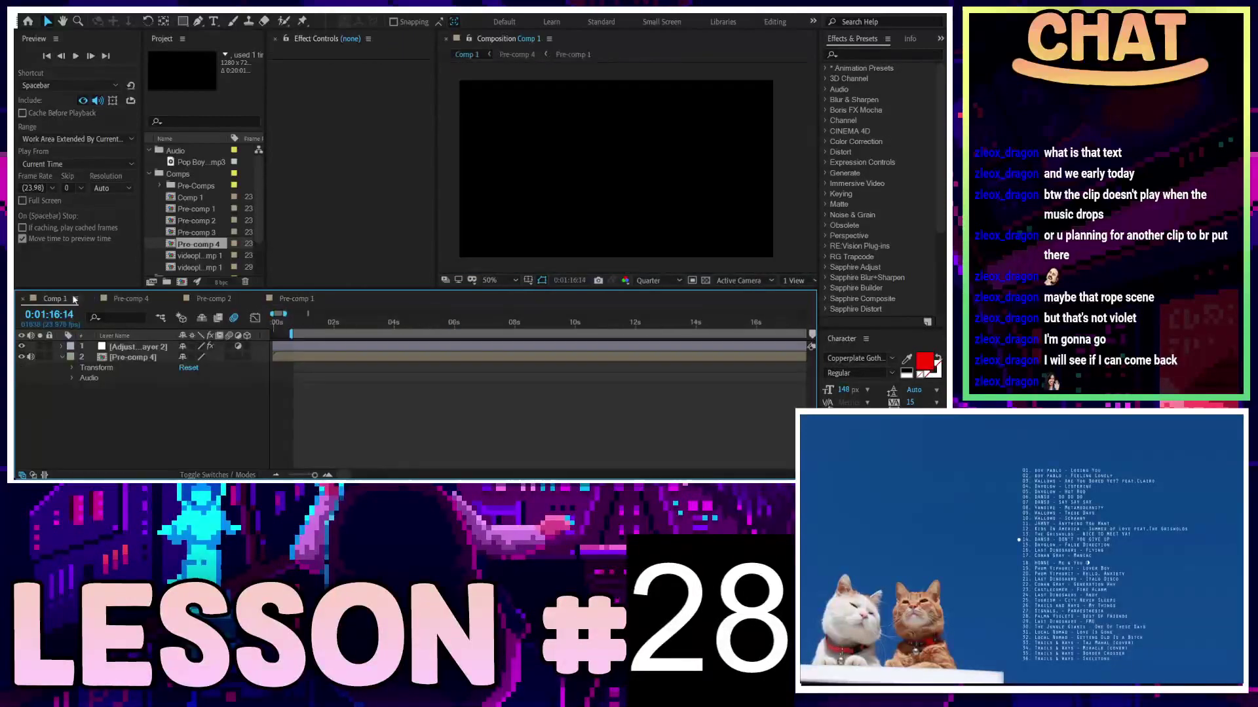
left_click(131, 300)
left_click(348, 371)
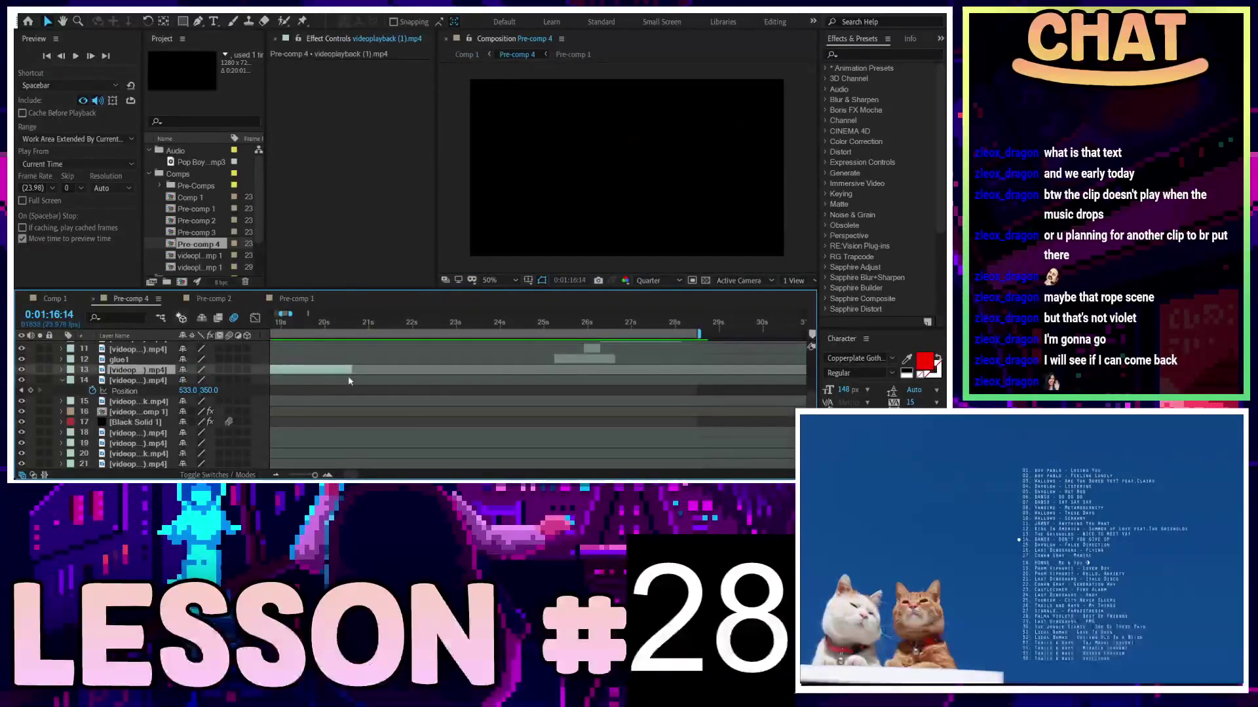
key("minus")
key("minus")
key("minus")
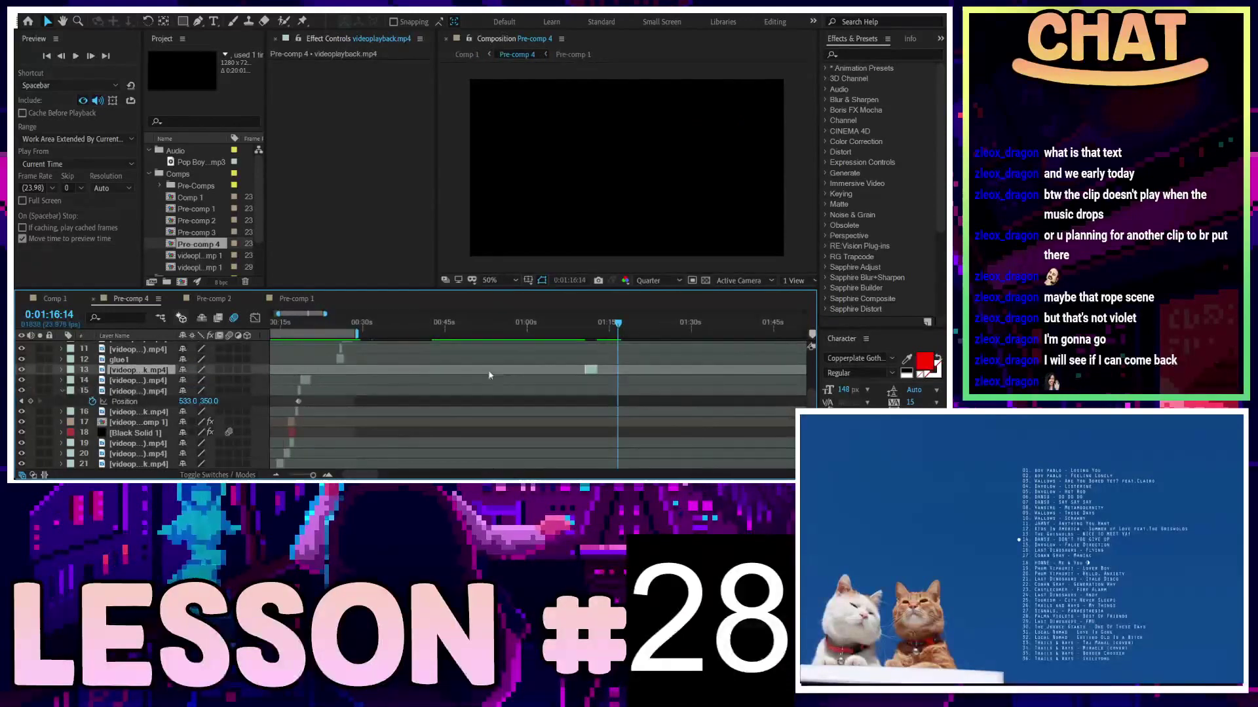
scroll(489, 375, "up", 3, "alt")
scroll(478, 402, "left", 6)
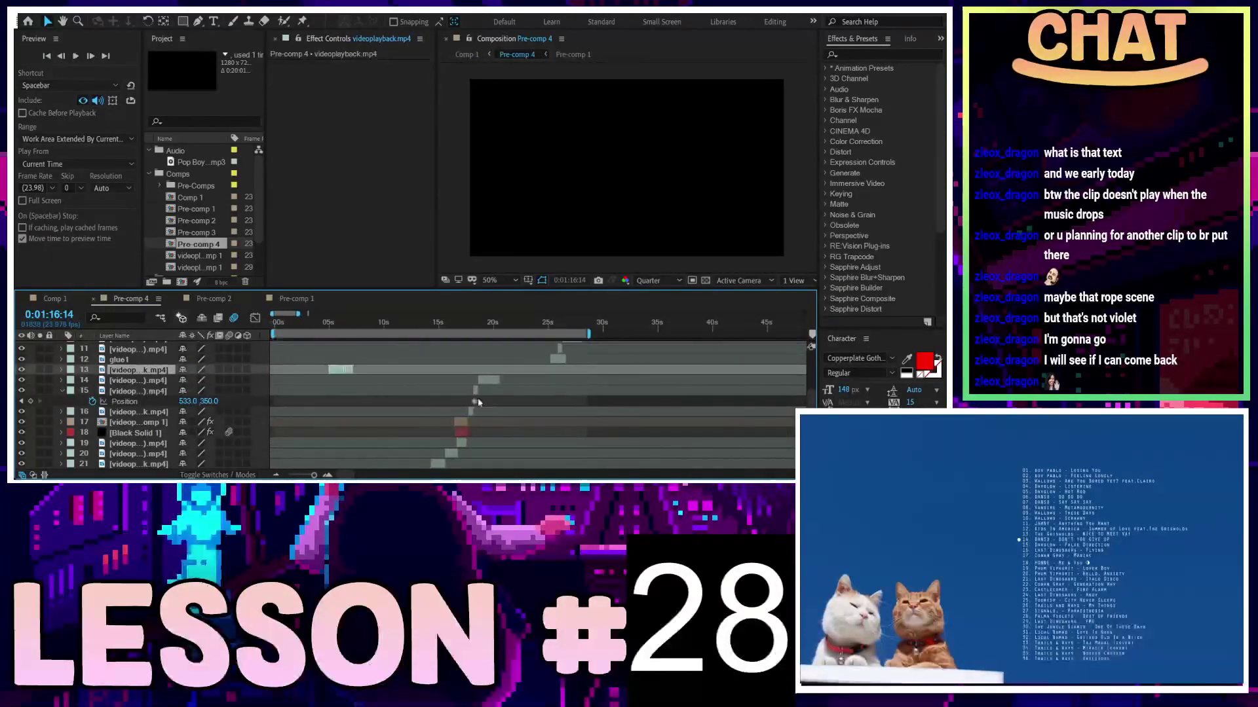
scroll(517, 387, "up", 3, "alt")
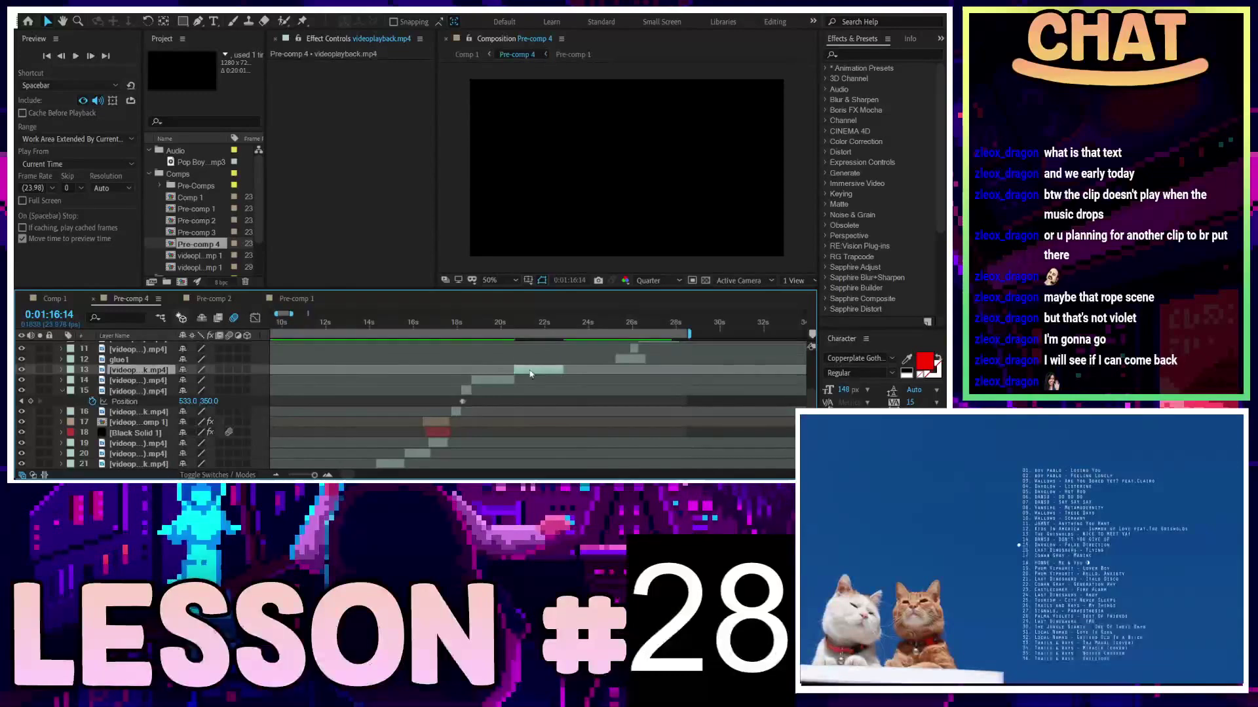
scroll(473, 344, "up", 3, "alt")
key("space")
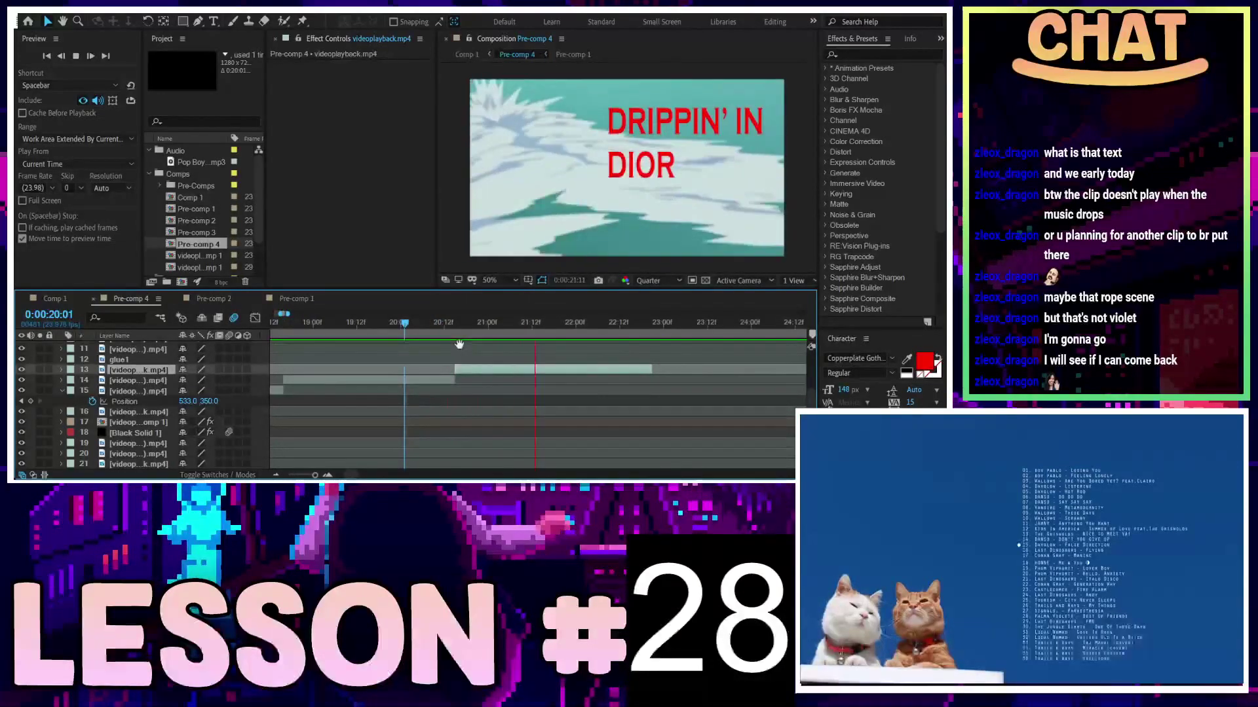
left_click(471, 194)
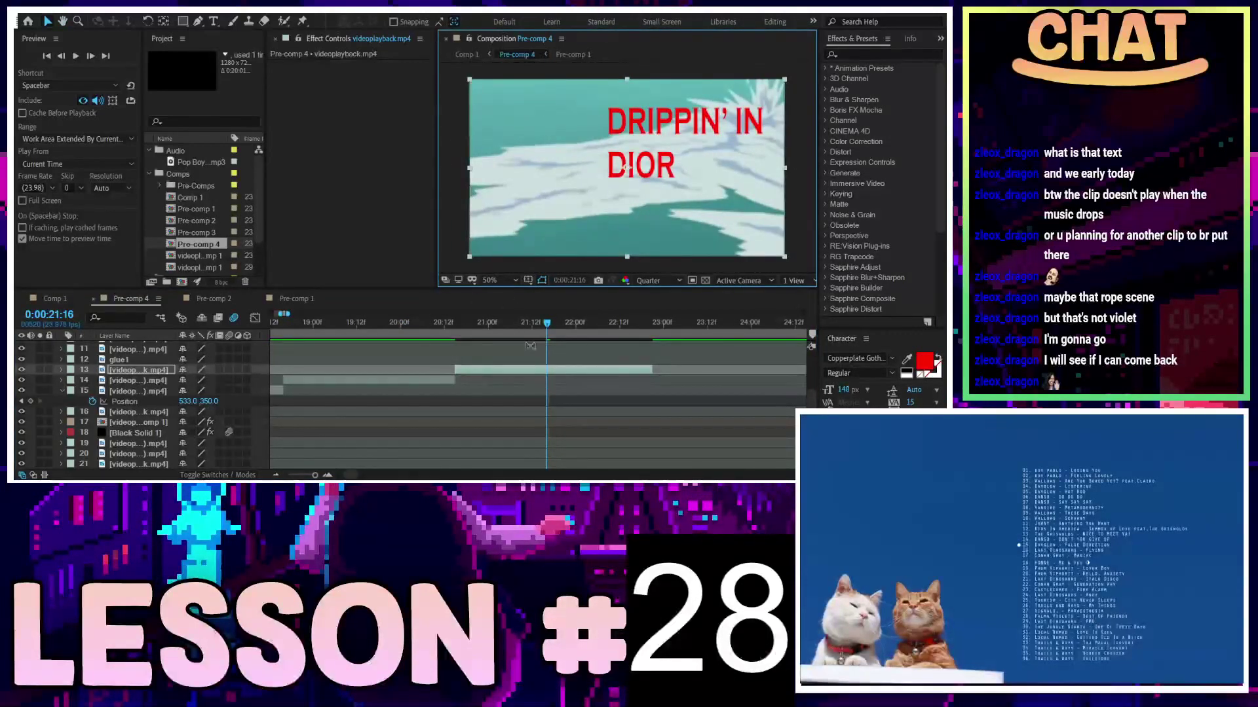
Slide layer 13's clip later and extend its start earlier, checking the skydiving shot
left_click_drag(558, 372, 627, 372)
mouse_move(521, 369)
left_mouse_down()
mouse_move(442, 371)
mouse_move(442, 335)
mouse_move(404, 335)
mouse_move(484, 335)
mouse_move(468, 336)
left_mouse_up()
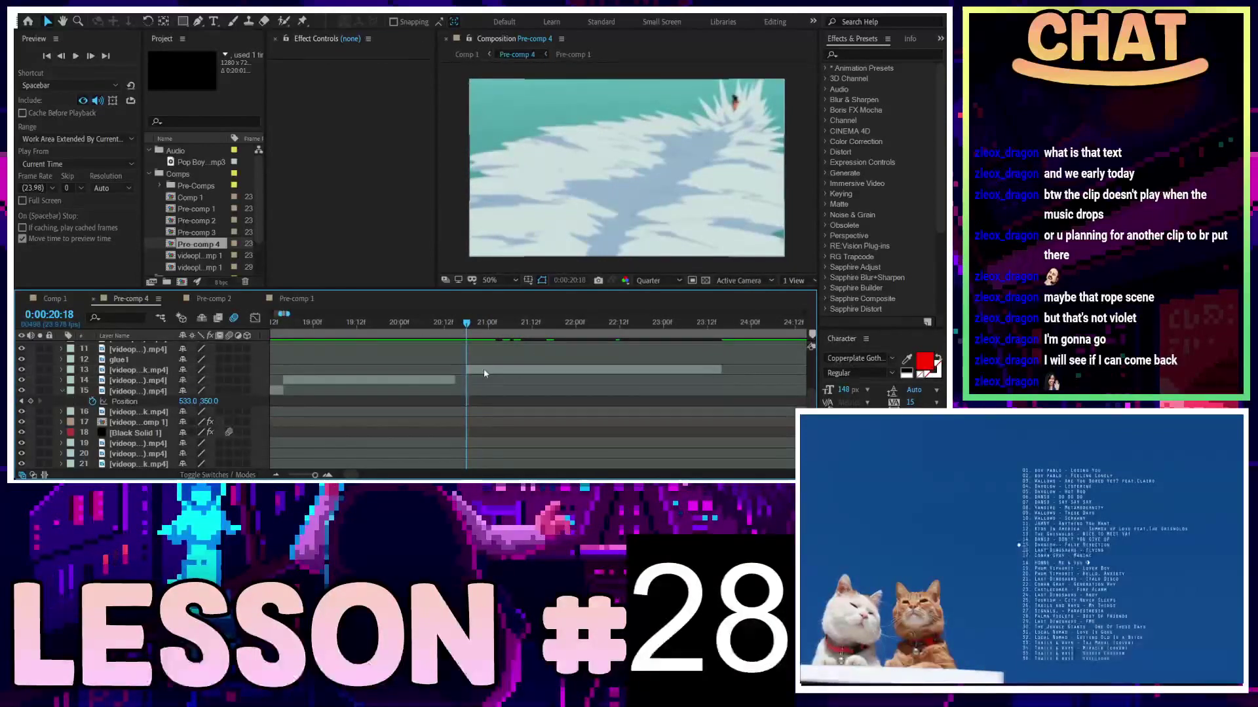
left_click(478, 374)
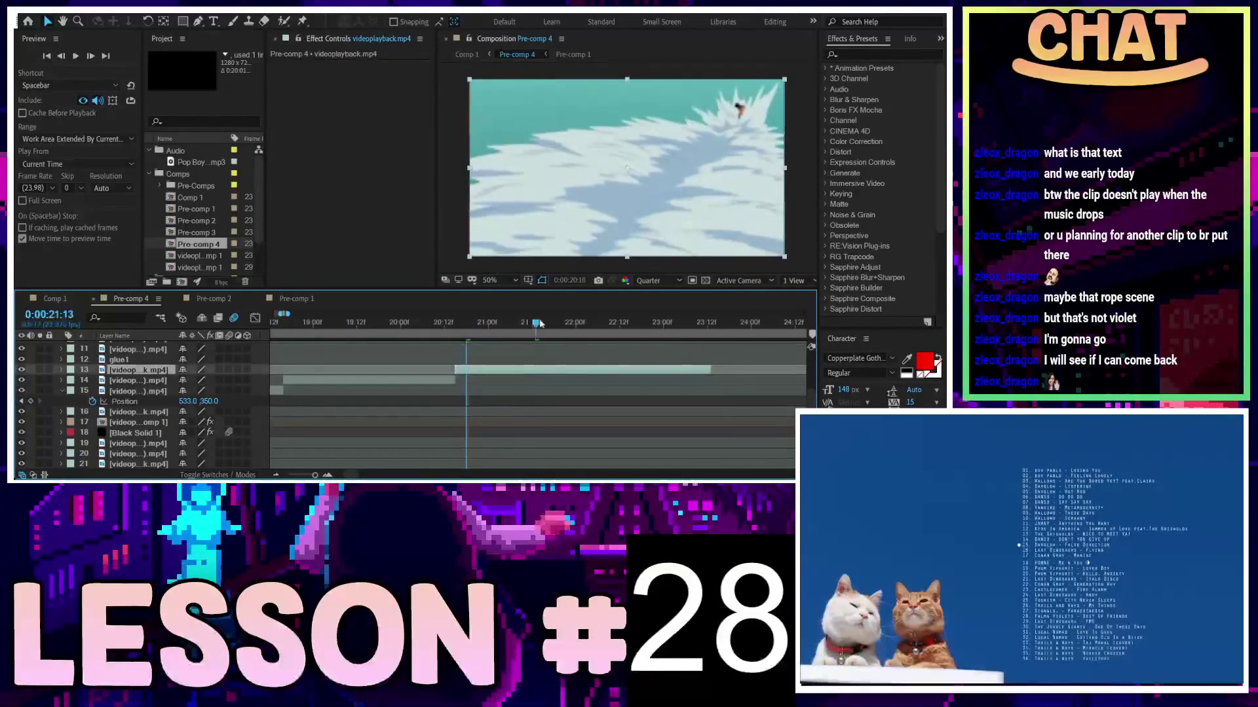
left_click_drag(540, 324, 634, 324)
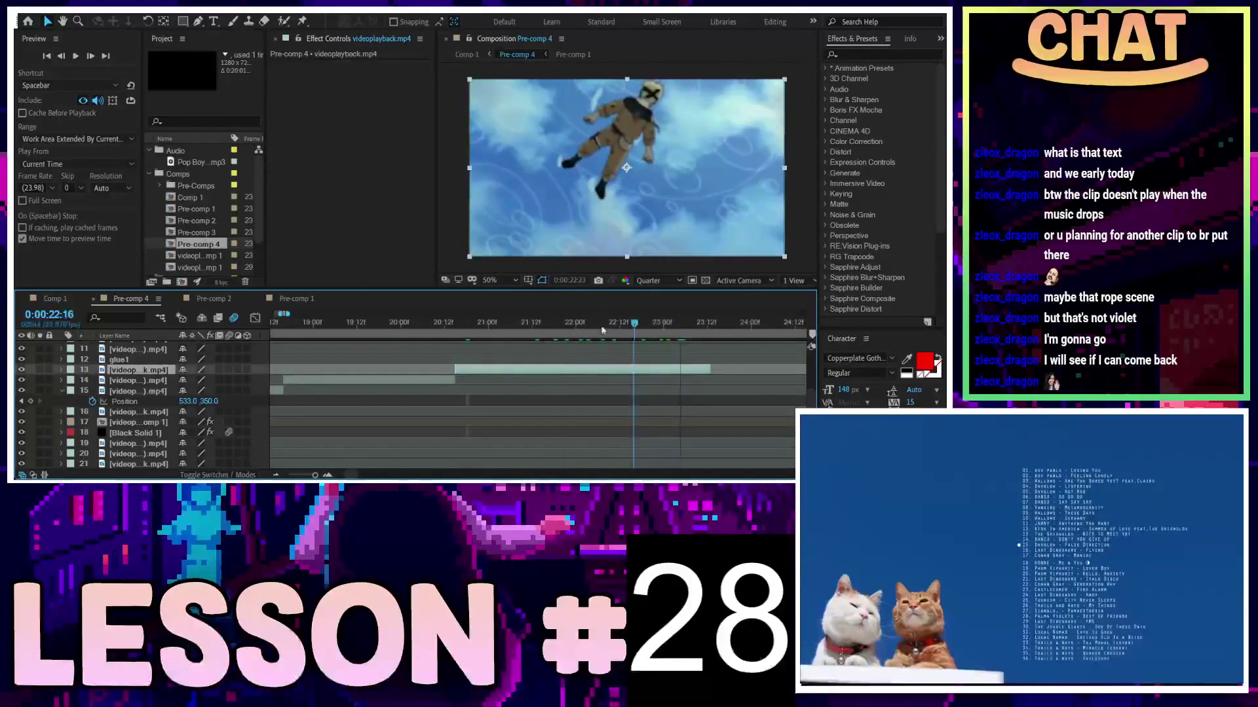
left_click(524, 331)
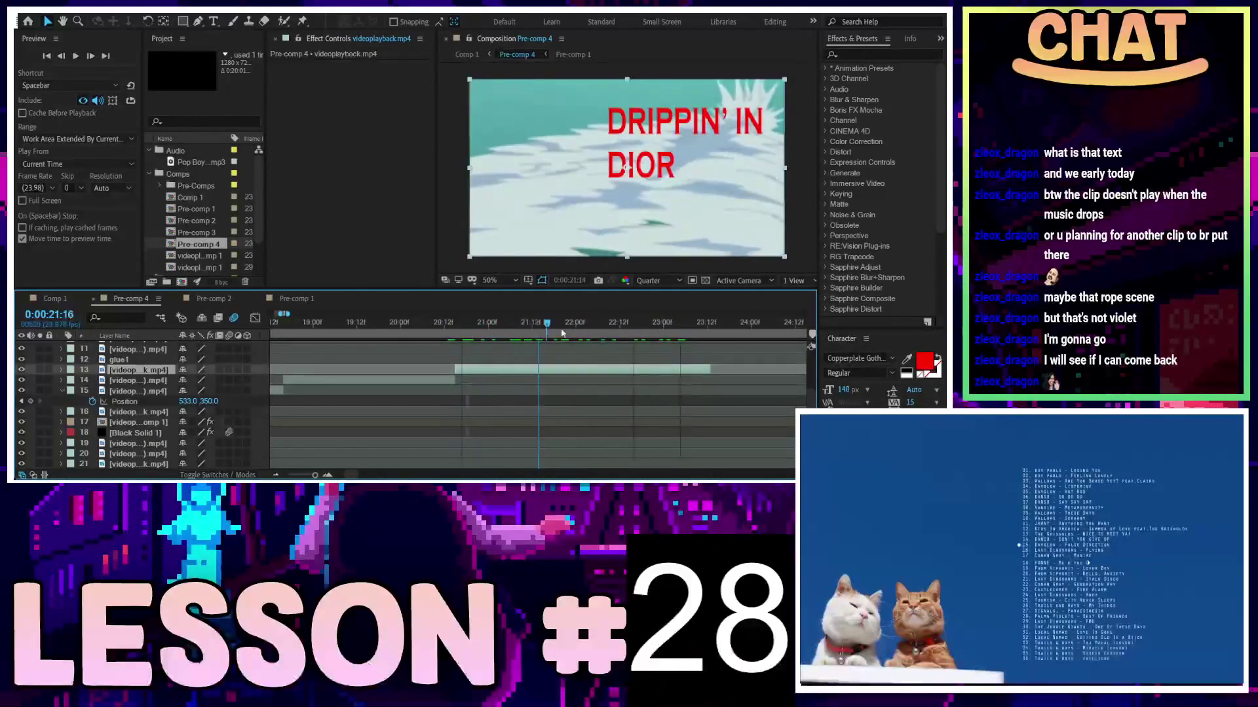
mouse_move(483, 337)
left_mouse_down()
mouse_move(437, 340)
mouse_move(491, 337)
left_mouse_up()
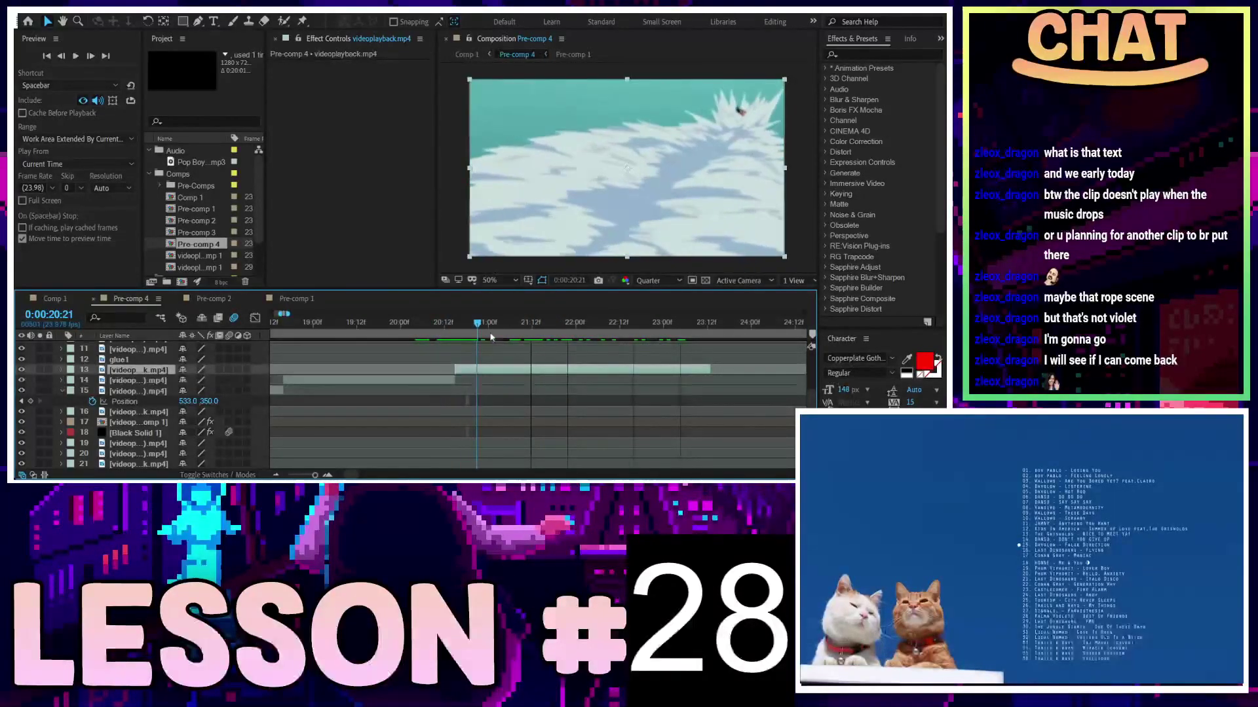
Split layer 13 at 0:00:21:22, delete the trailing piece, and preview the result
left_click_drag(598, 338, 590, 338)
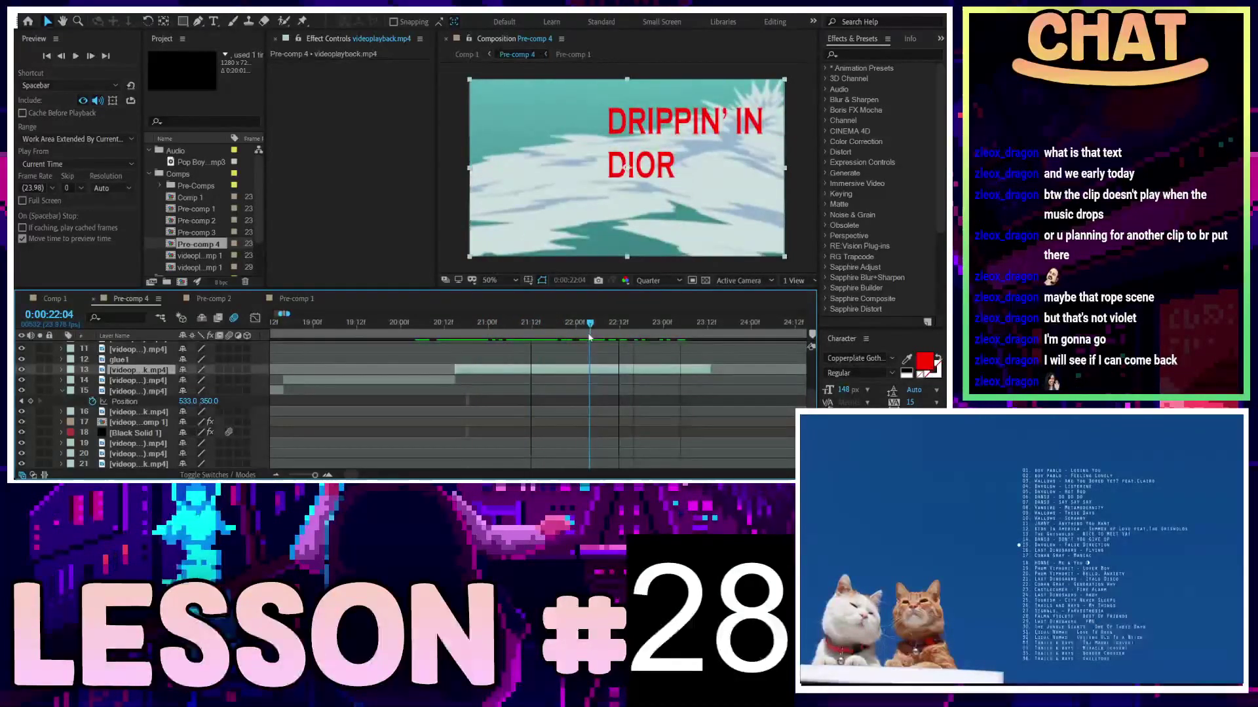
left_click_drag(589, 337, 568, 337)
key("ctrl+shift+d")
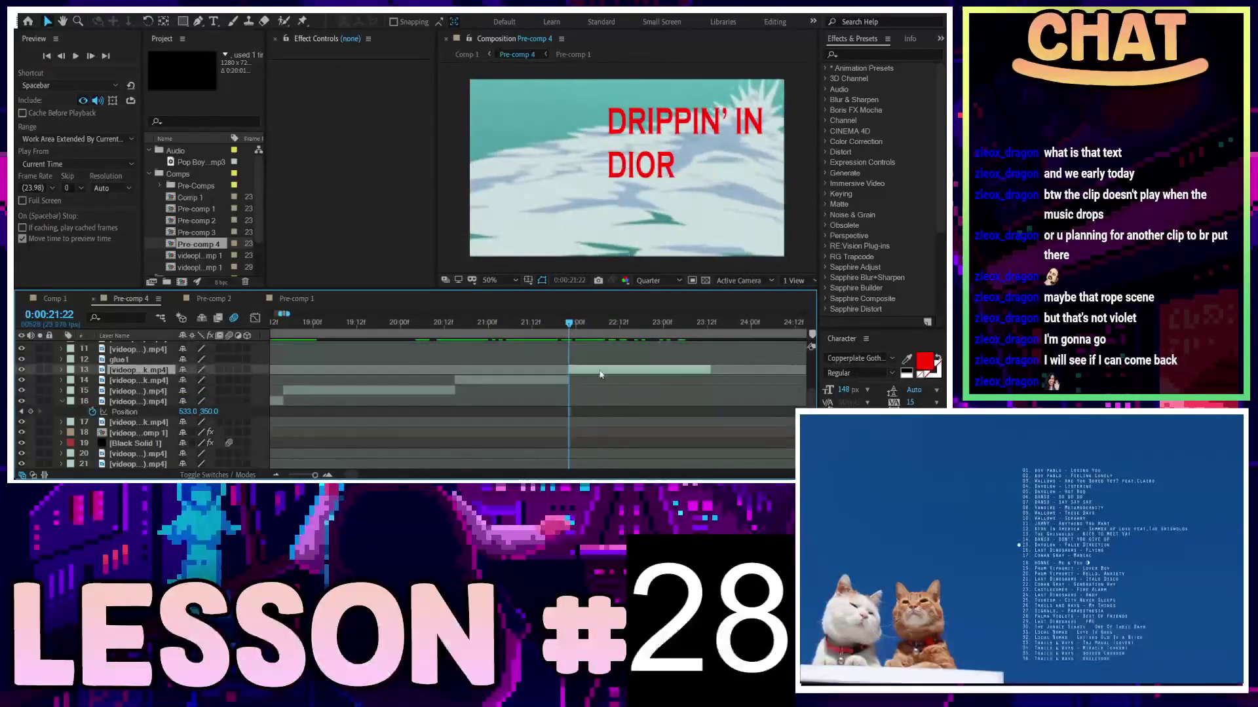
key("Delete")
key("space")
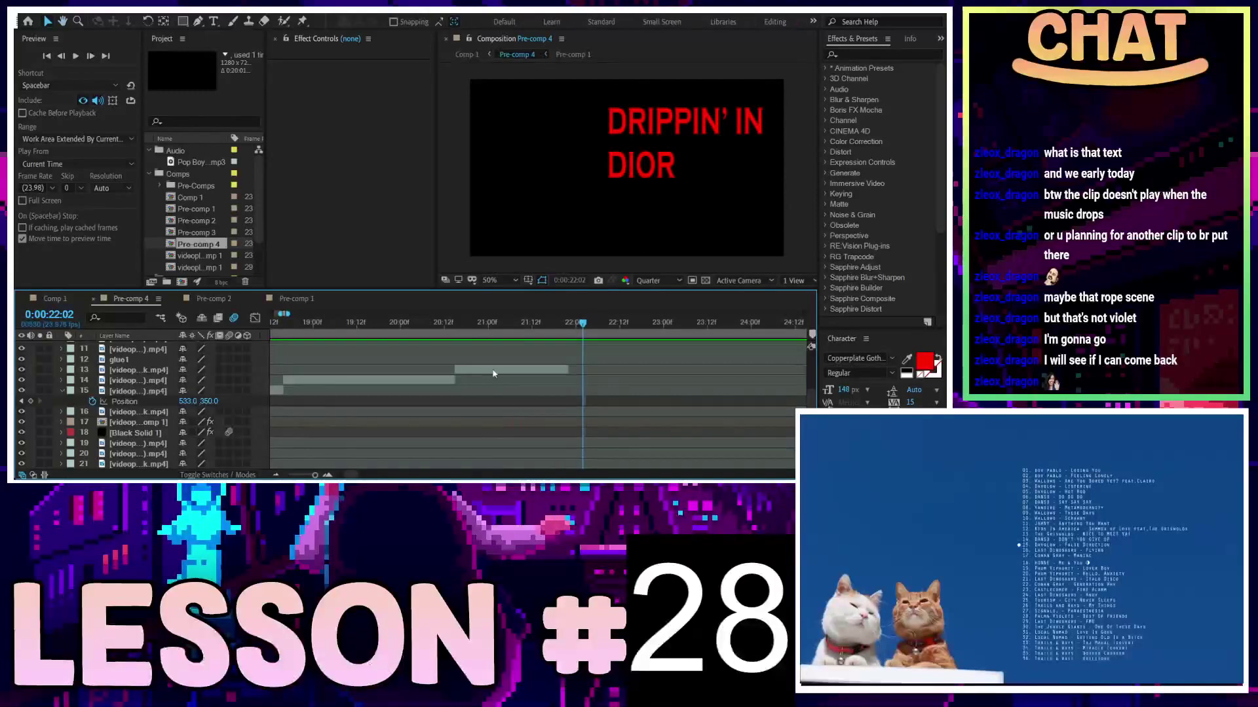
Select layer 13's clip, then open Pre-comp 1 and scrub its footage from about 2:15 to around 3:08
left_click(493, 374)
left_click(208, 300)
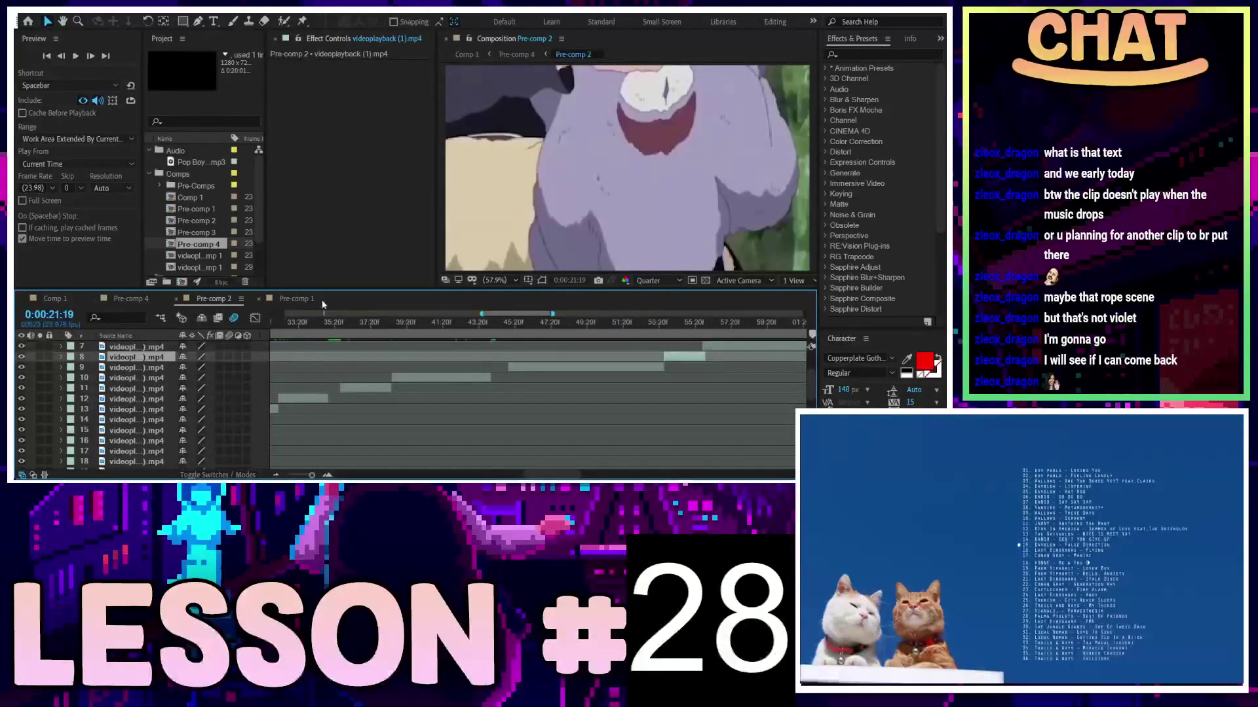
left_click(293, 300)
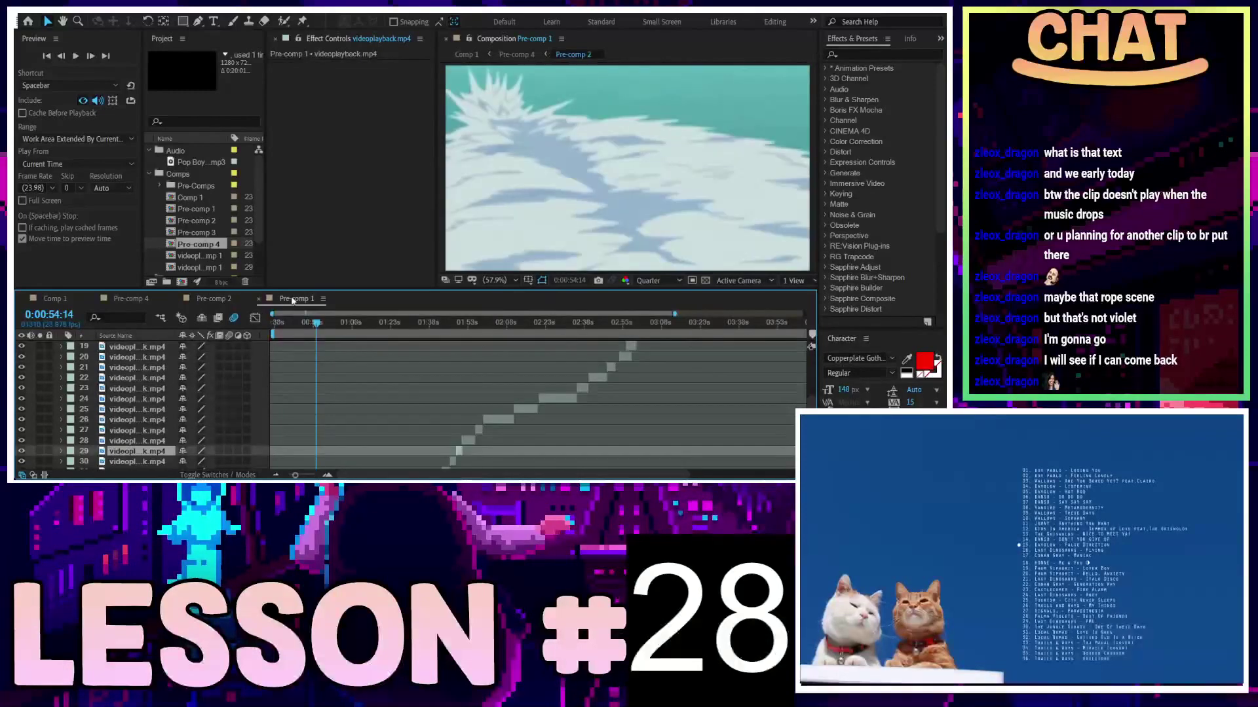
left_click(524, 323)
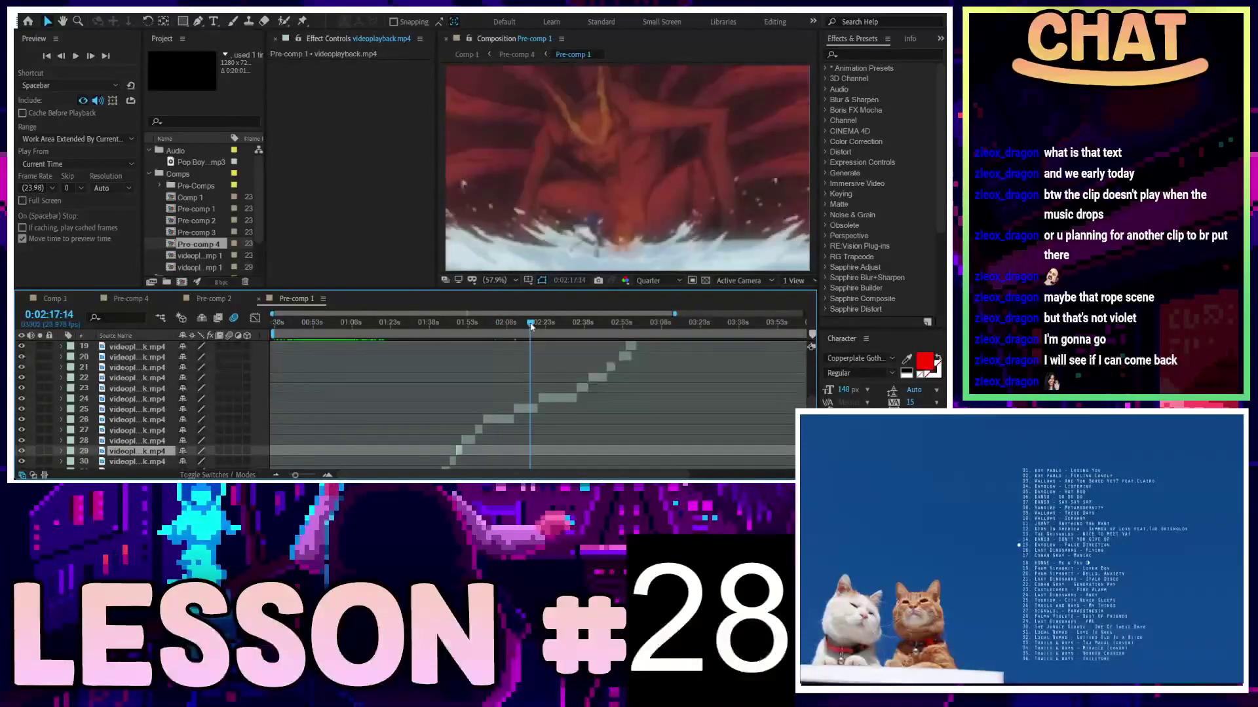
left_click(502, 335)
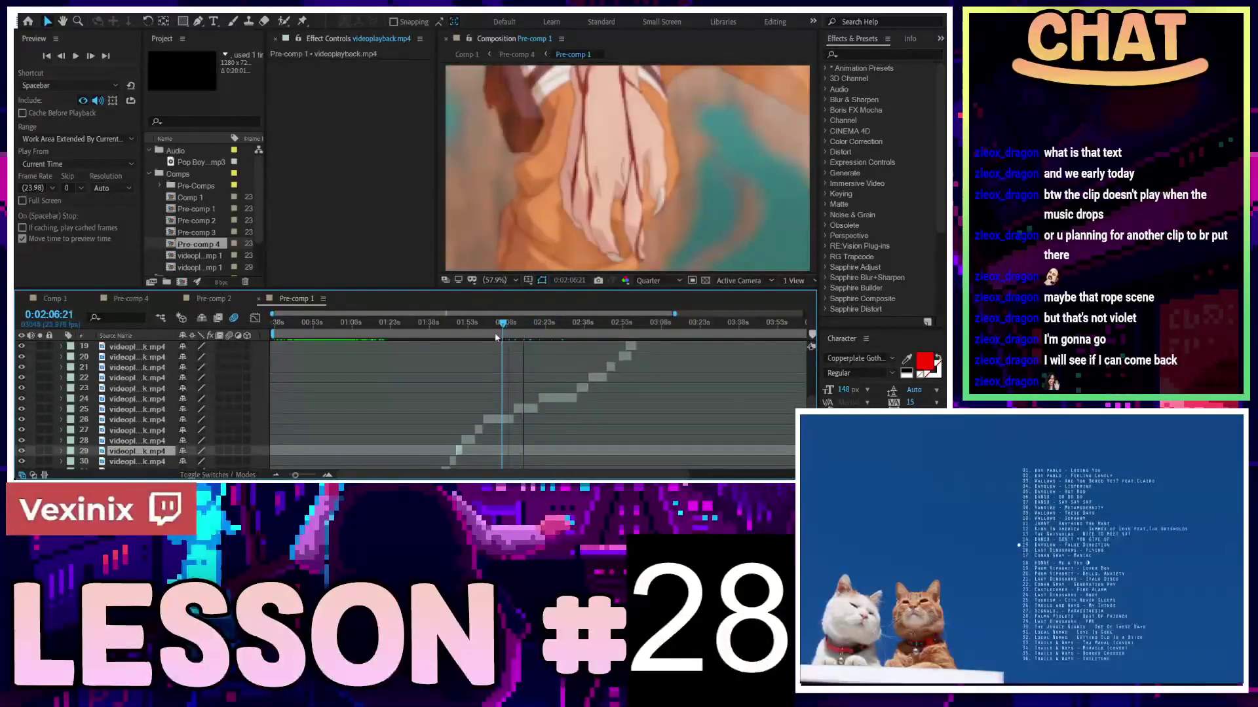
mouse_move(486, 339)
left_mouse_down()
mouse_move(478, 347)
mouse_move(681, 339)
mouse_move(566, 364)
mouse_move(660, 365)
left_mouse_up()
scroll(695, 392, "up", 4)
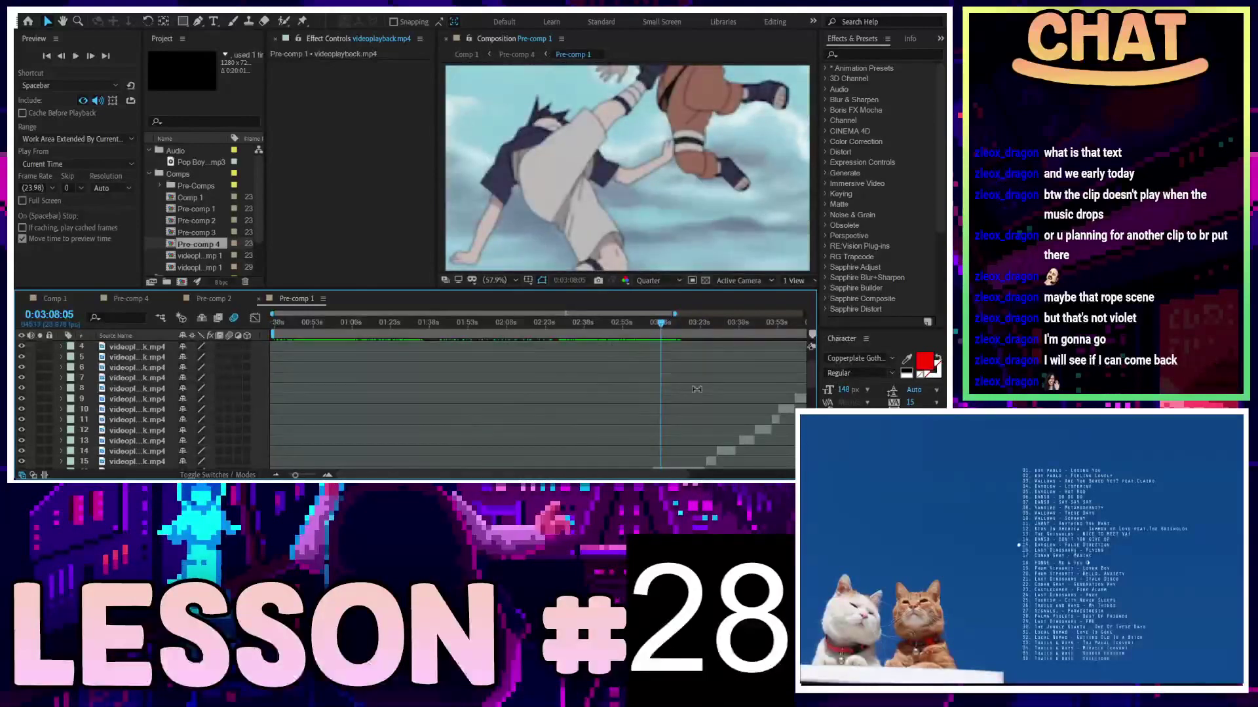
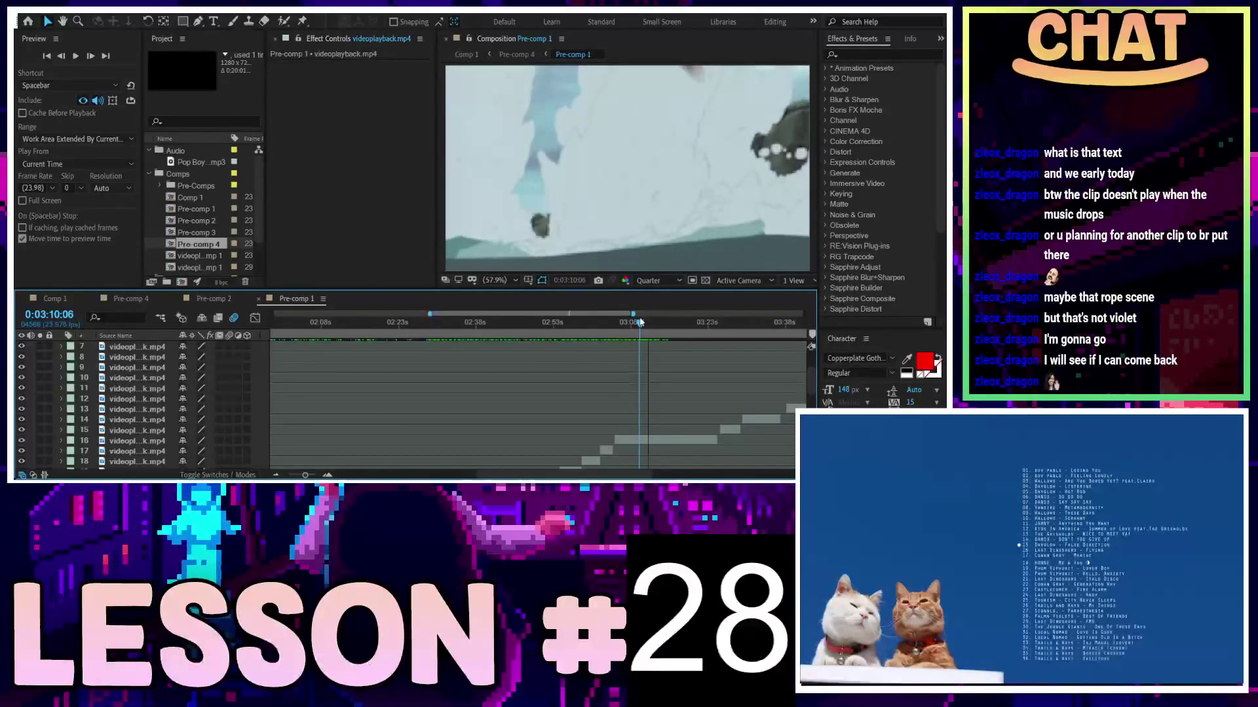
Scrub the Pre-comp 1 footage to the red heart shot and select the layer 12 clip
mouse_move(641, 322)
left_mouse_down()
mouse_move(769, 335)
mouse_move(672, 357)
mouse_move(701, 369)
left_mouse_up()
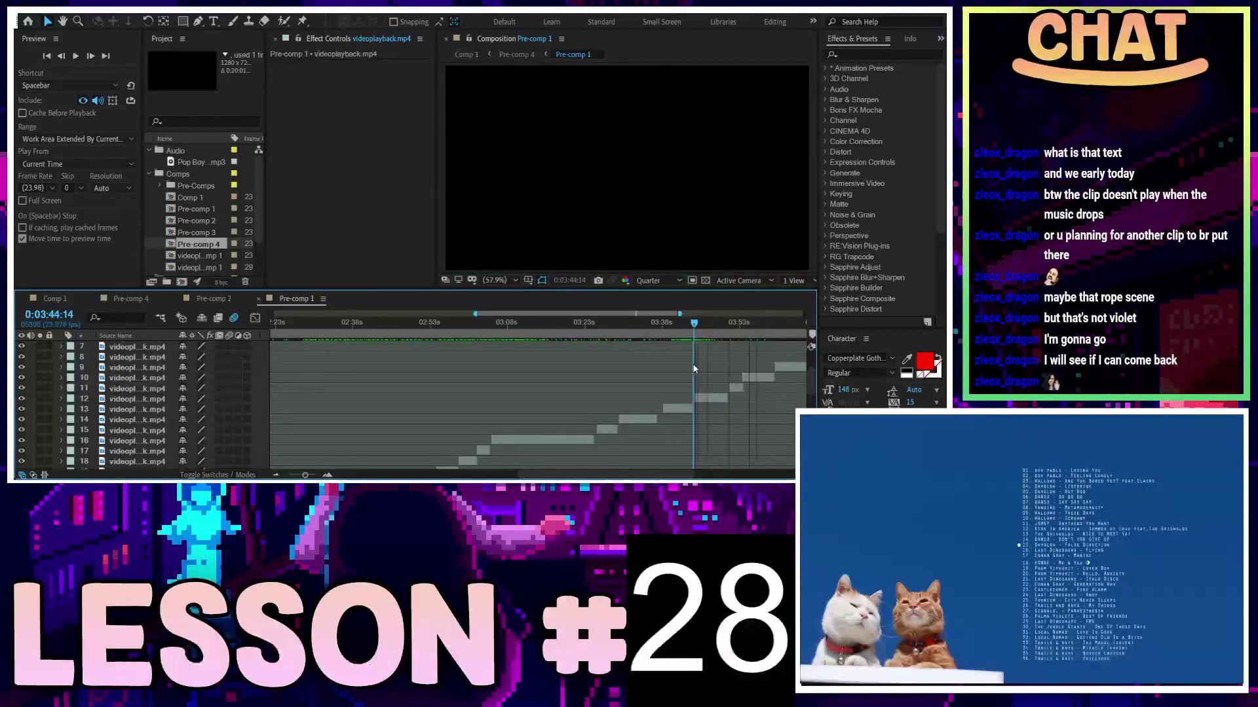
left_click_drag(700, 369, 691, 372)
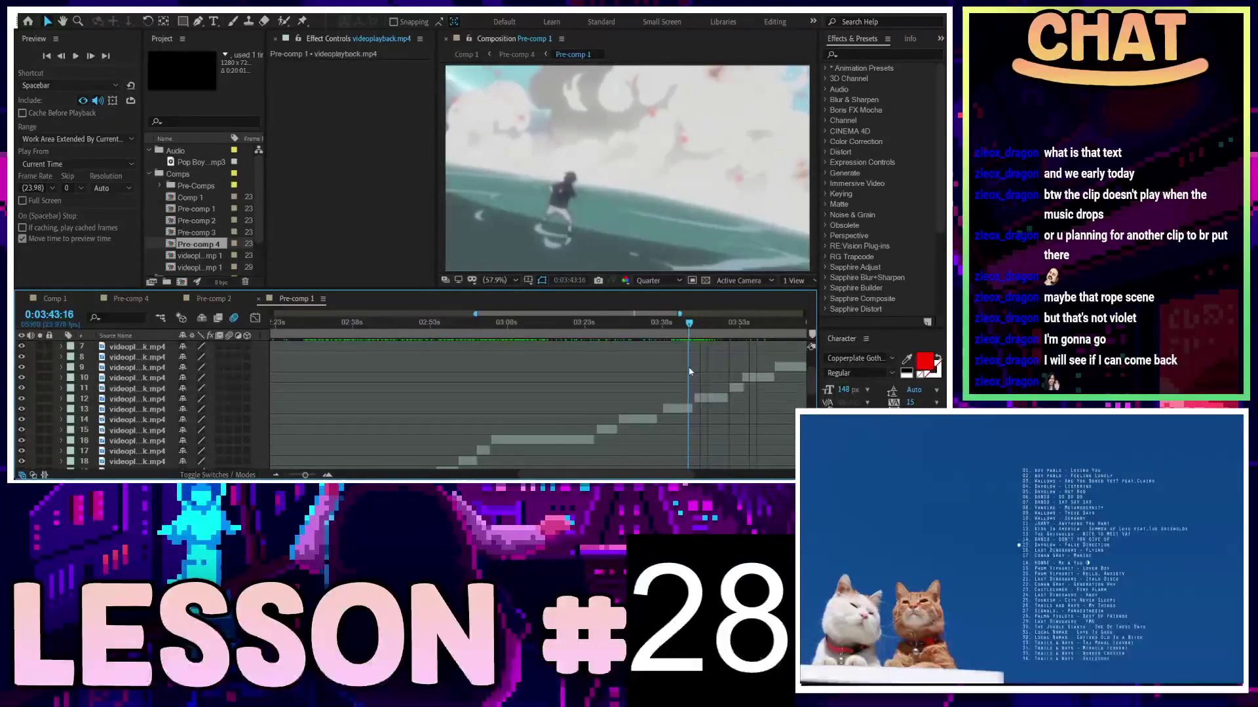
left_click_drag(696, 372, 698, 372)
left_click(683, 398)
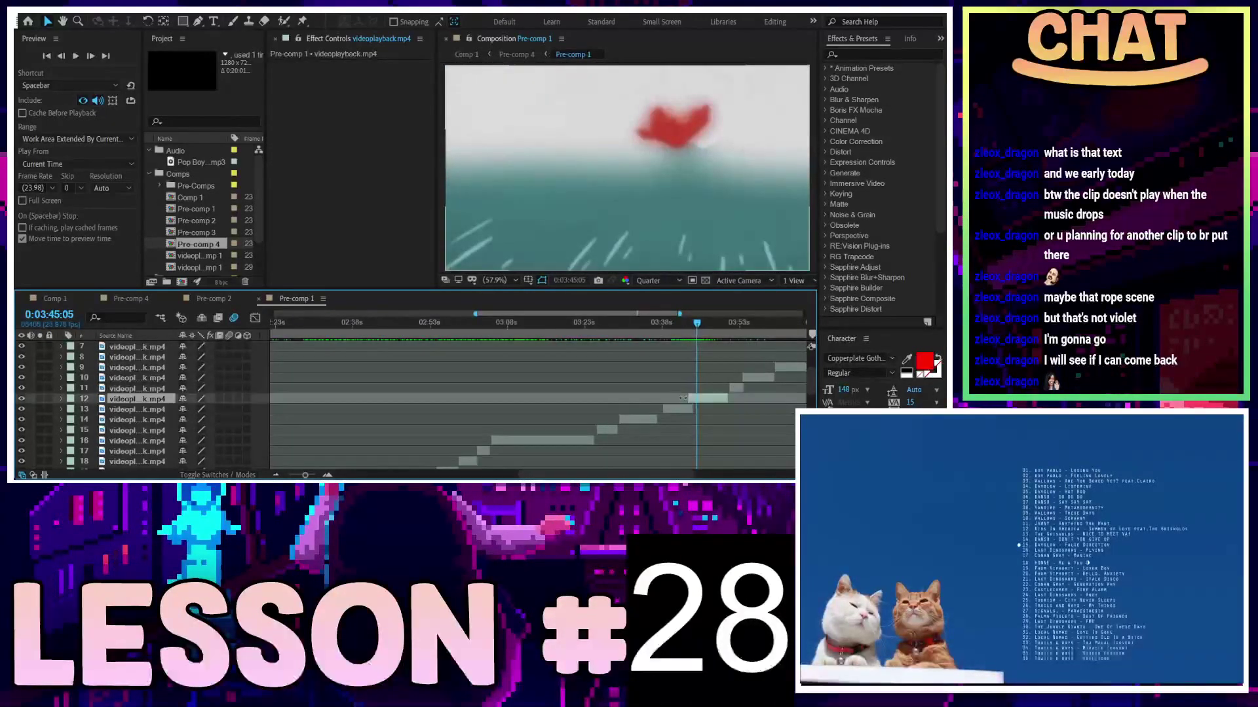
Scrub back to 0:03:41:00 and split layer 12 there with Ctrl+Shift+D
mouse_move(693, 327)
left_mouse_down()
mouse_move(669, 327)
mouse_move(728, 335)
left_mouse_up()
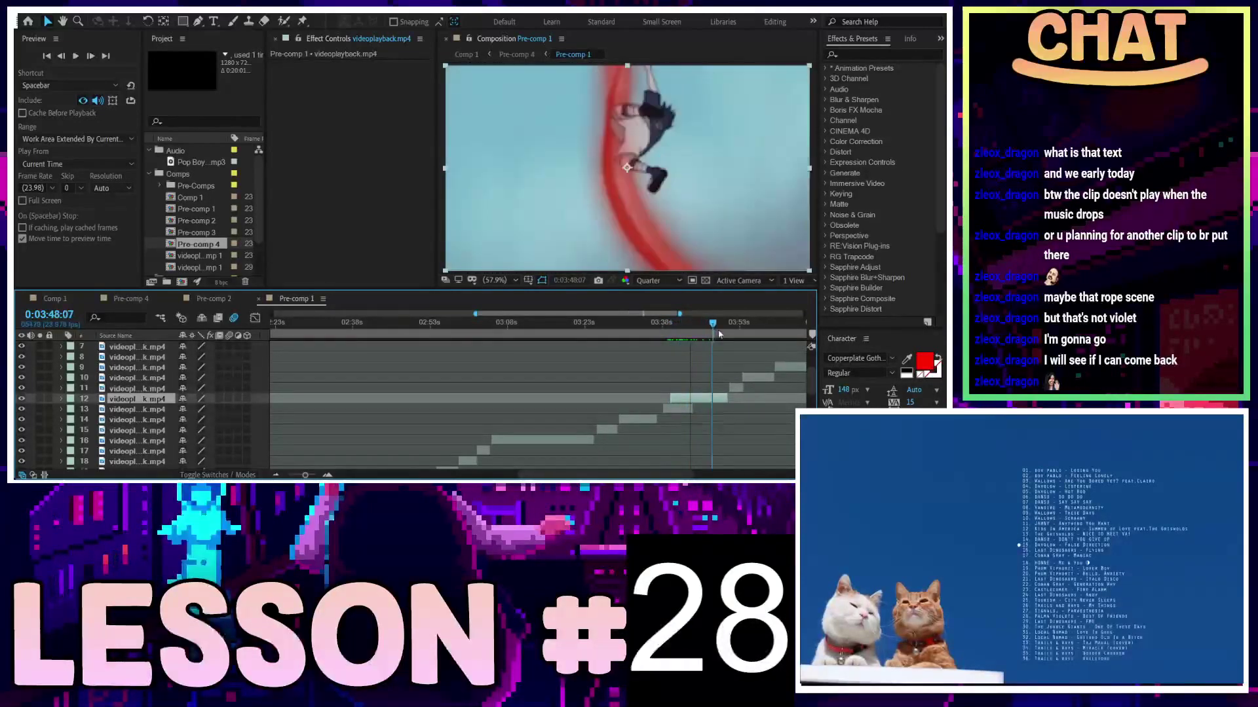
left_click_drag(728, 335, 689, 342)
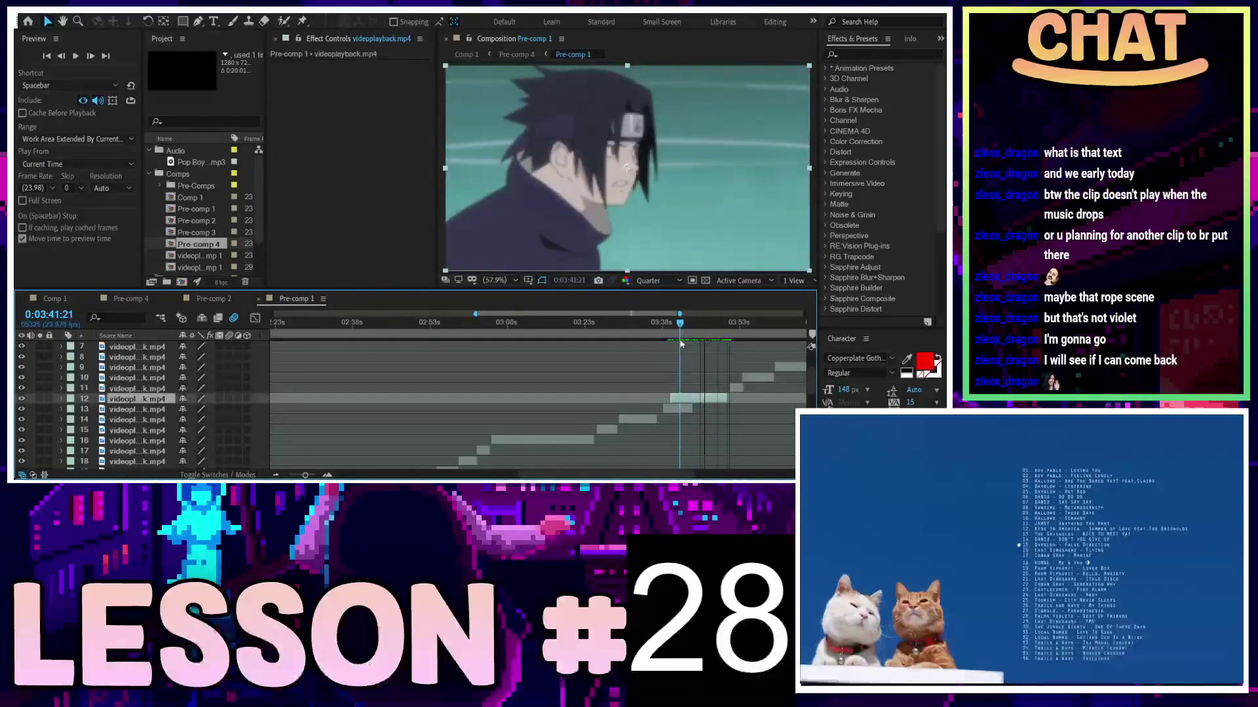
mouse_move(692, 342)
left_mouse_down()
mouse_move(758, 341)
mouse_move(584, 380)
left_mouse_up()
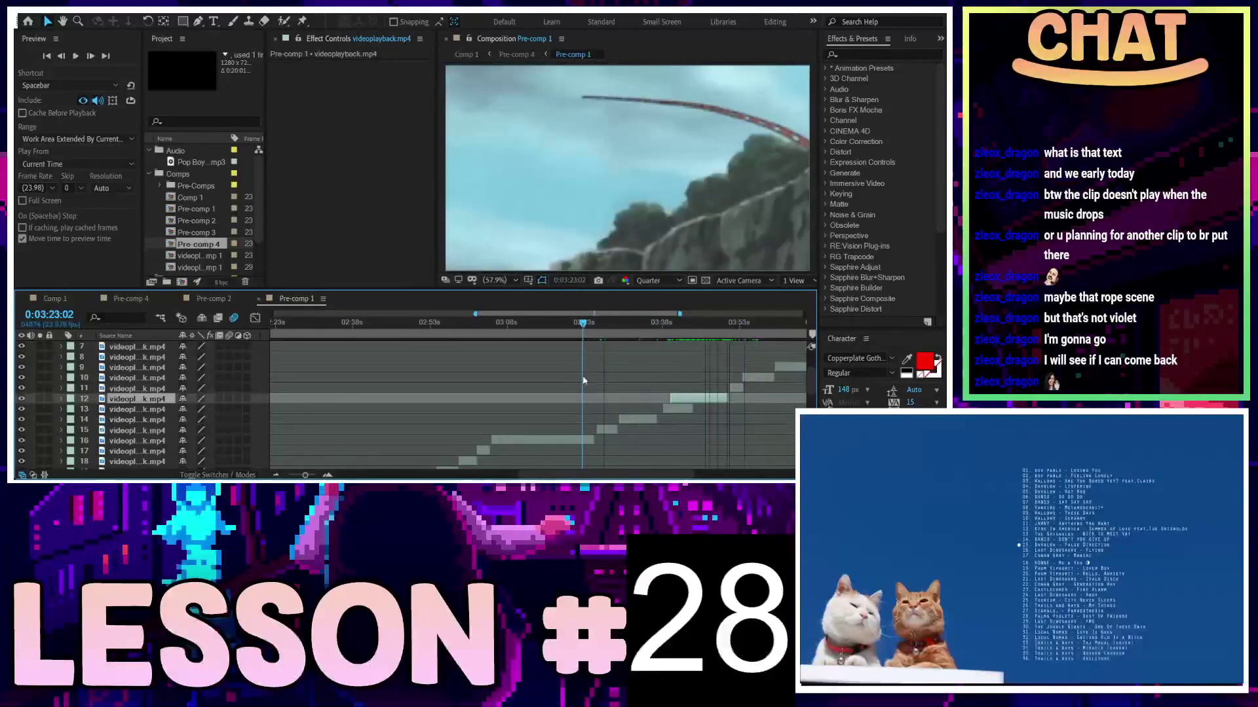
mouse_move(587, 381)
left_mouse_down()
mouse_move(529, 393)
mouse_move(570, 394)
left_mouse_up()
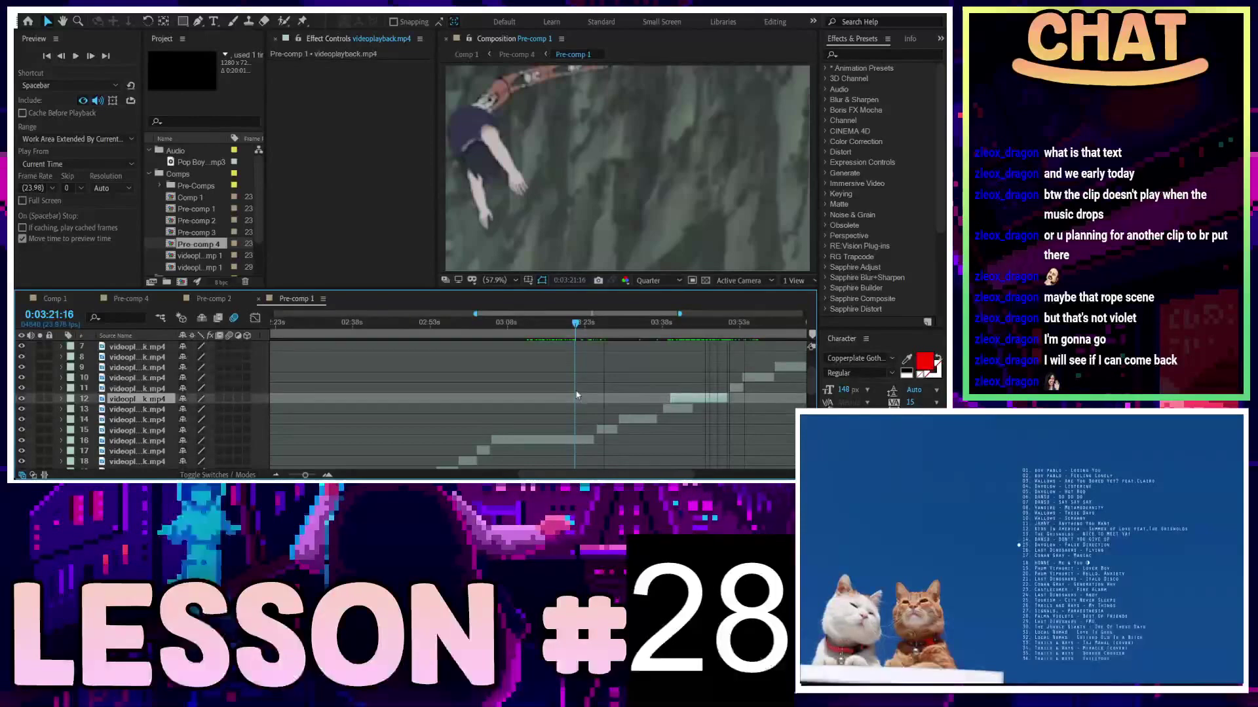
mouse_move(575, 393)
left_mouse_down()
mouse_move(368, 408)
mouse_move(686, 405)
left_mouse_up()
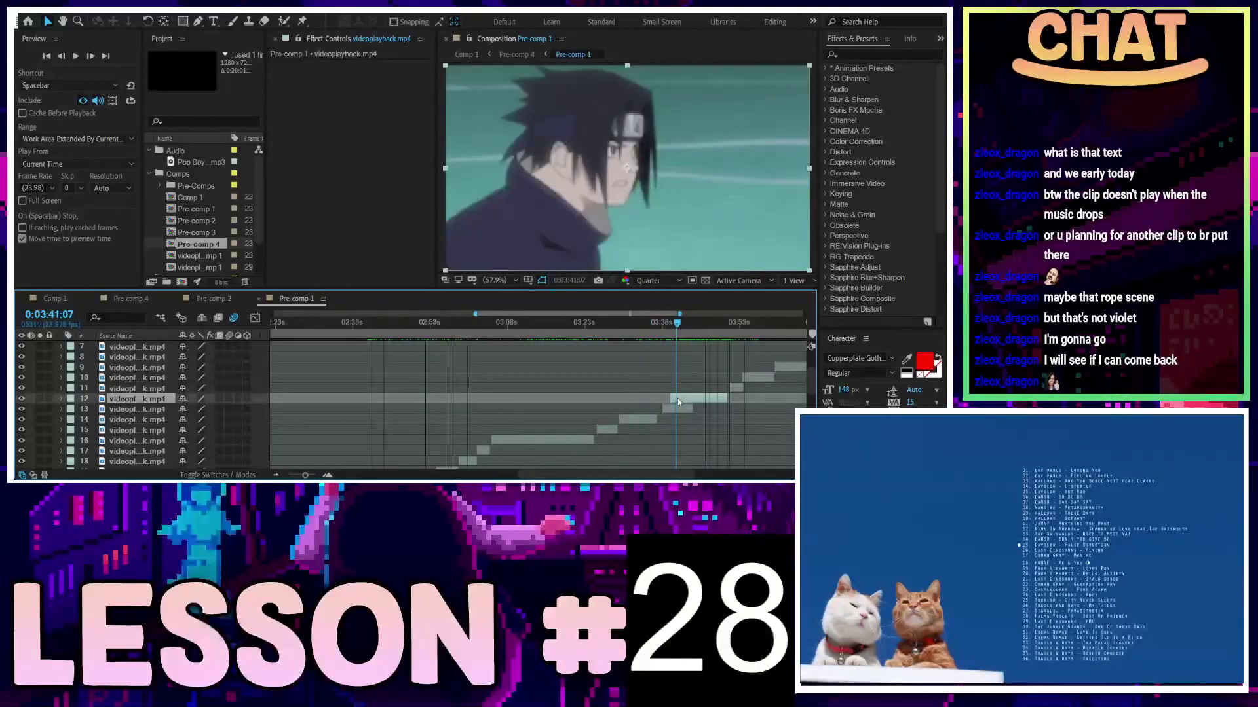
key("ctrl+shift+d")
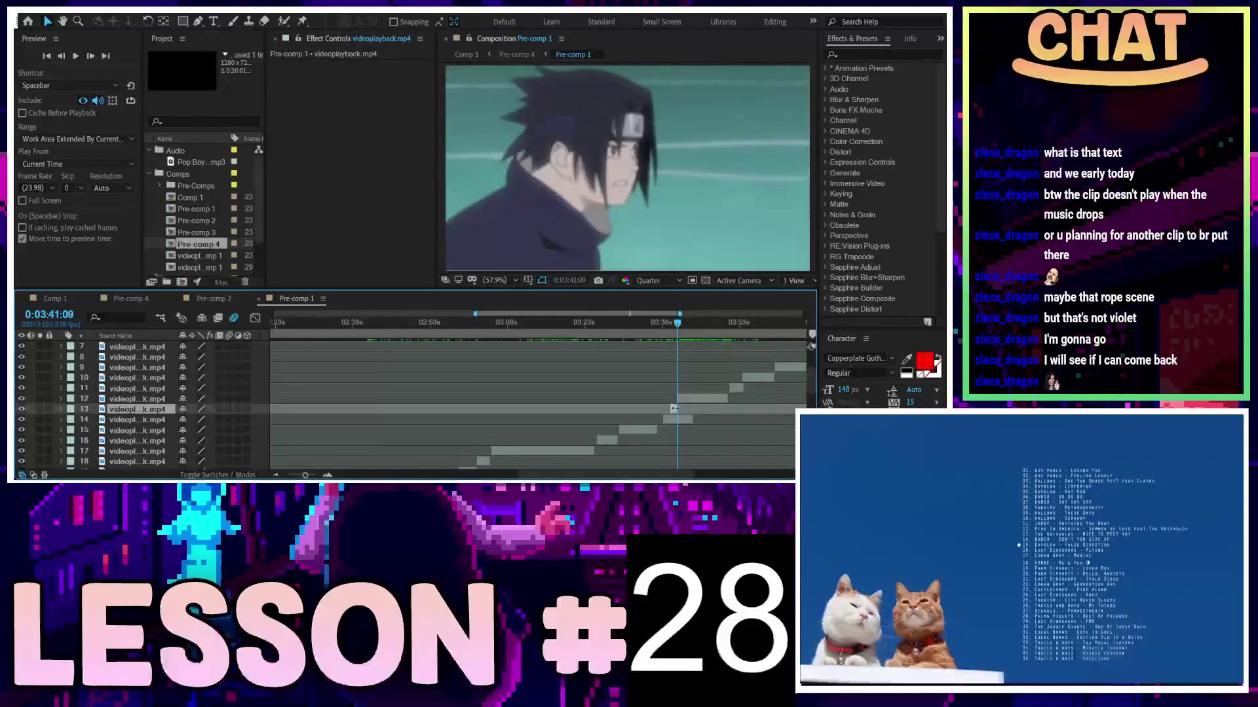
left_click(134, 299)
At the DRIPPIN' IN DIOR shot, delete a clip, then undo the deletion
left_click_drag(524, 322, 532, 324)
key("Delete")
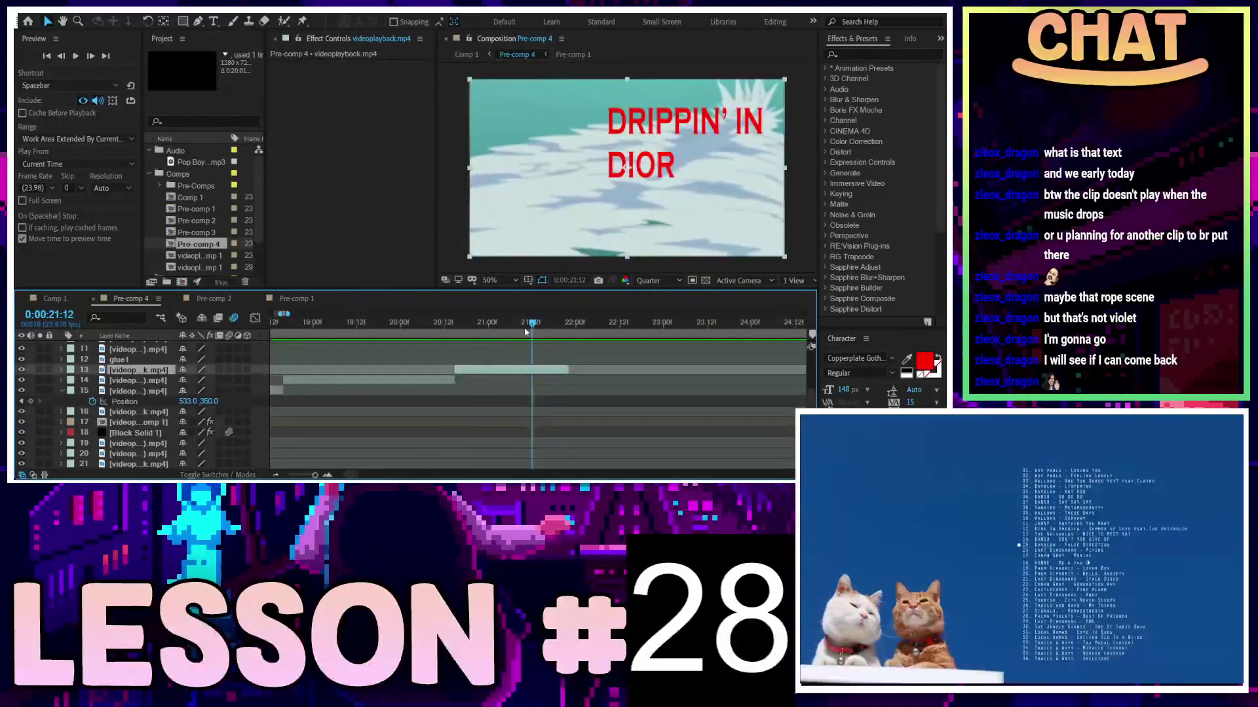
left_click(438, 370)
left_click(462, 323)
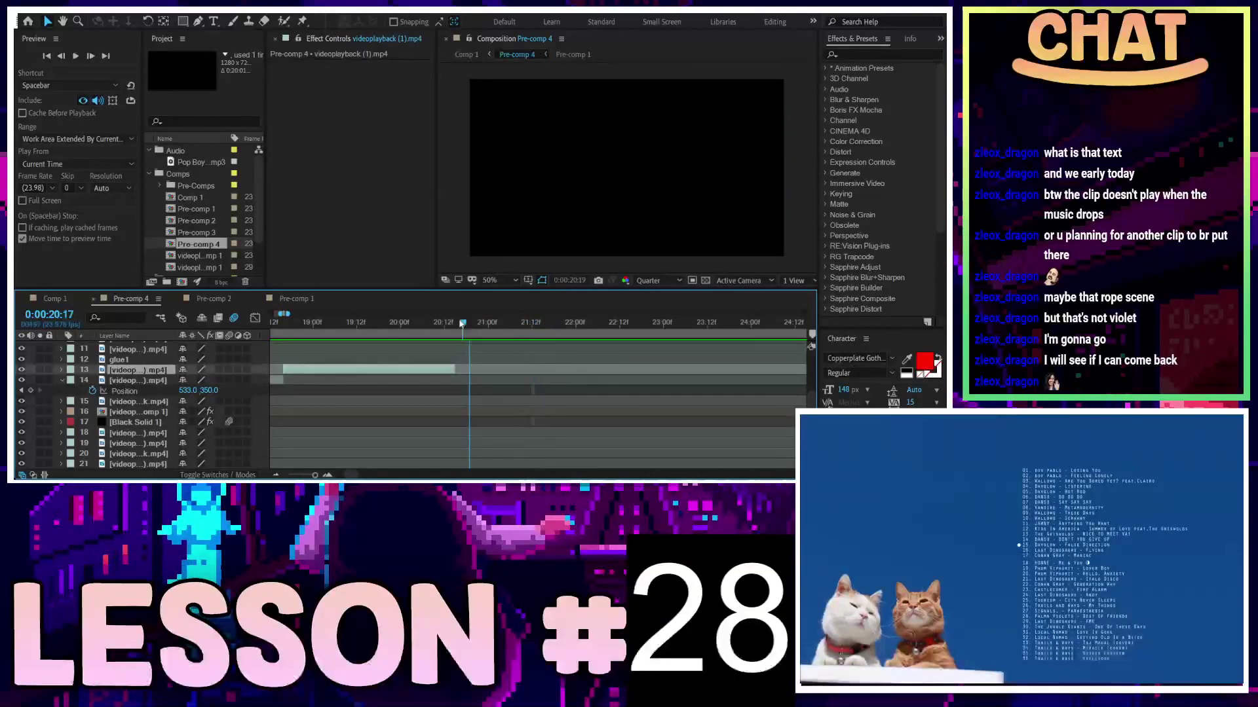
key("ctrl+z")
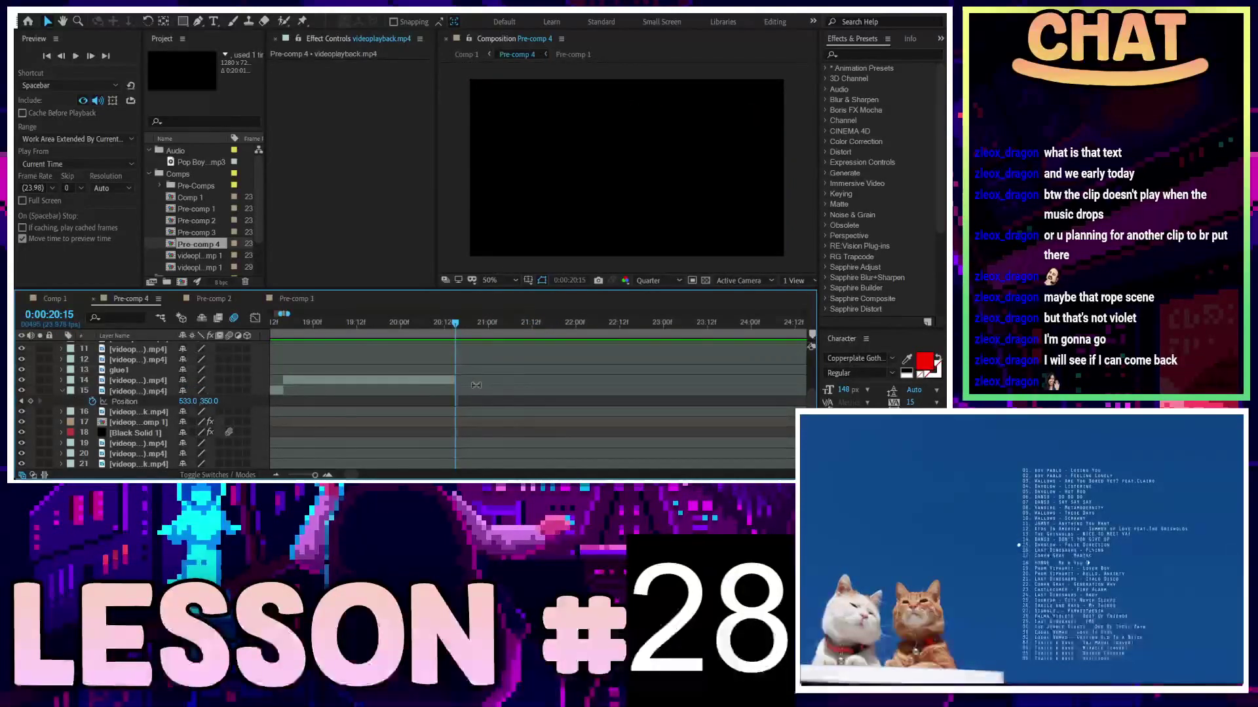
key("minus")
key("minus")
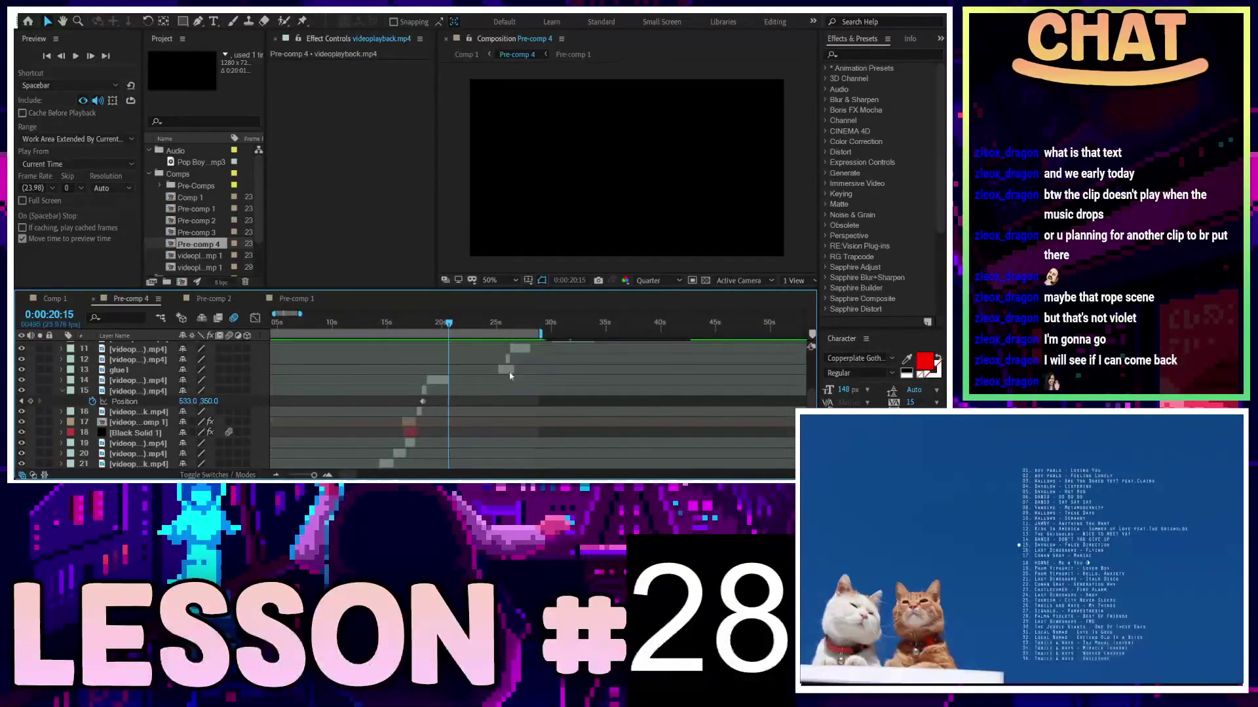
Move the glue1 clip to the current time and duplicate the layer 14 clip
left_click_drag(511, 370, 461, 376)
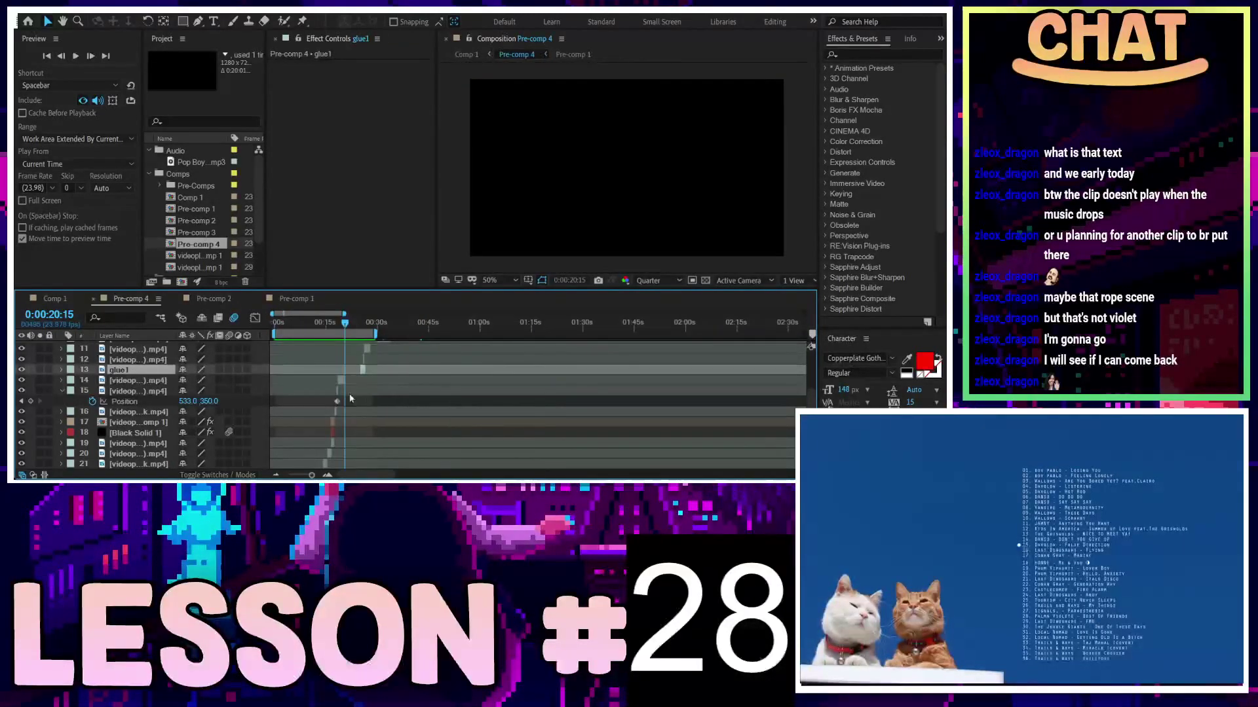
key("equal")
left_click(315, 382)
key("ctrl+v")
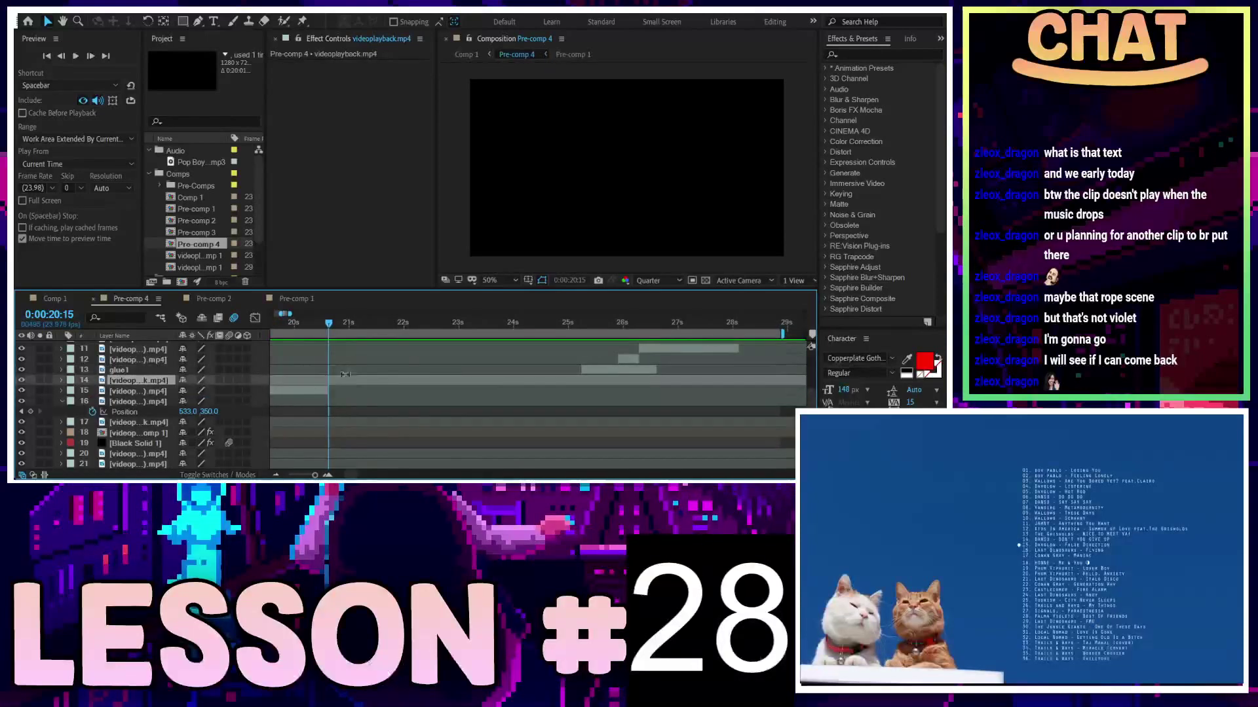
key("minus")
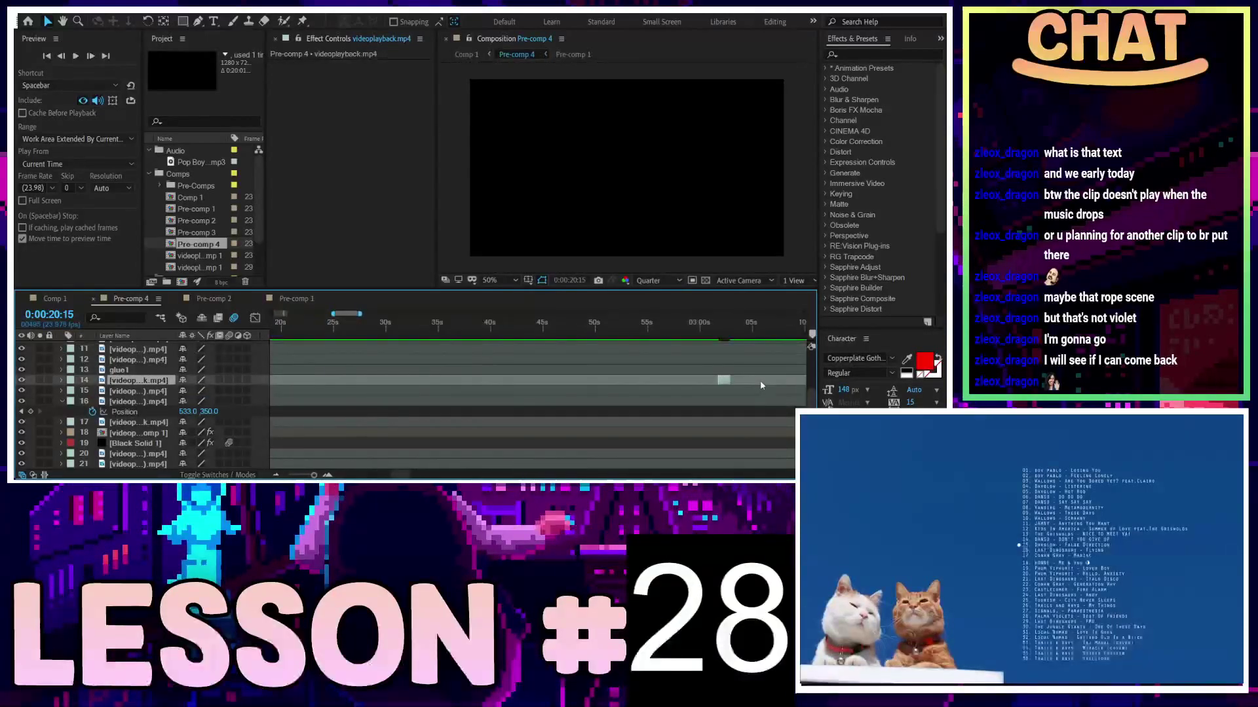
Make the layer 14 clip start at the current time and preview the edit
scroll(689, 382, "up", 3)
scroll(187, 418, "left", 10)
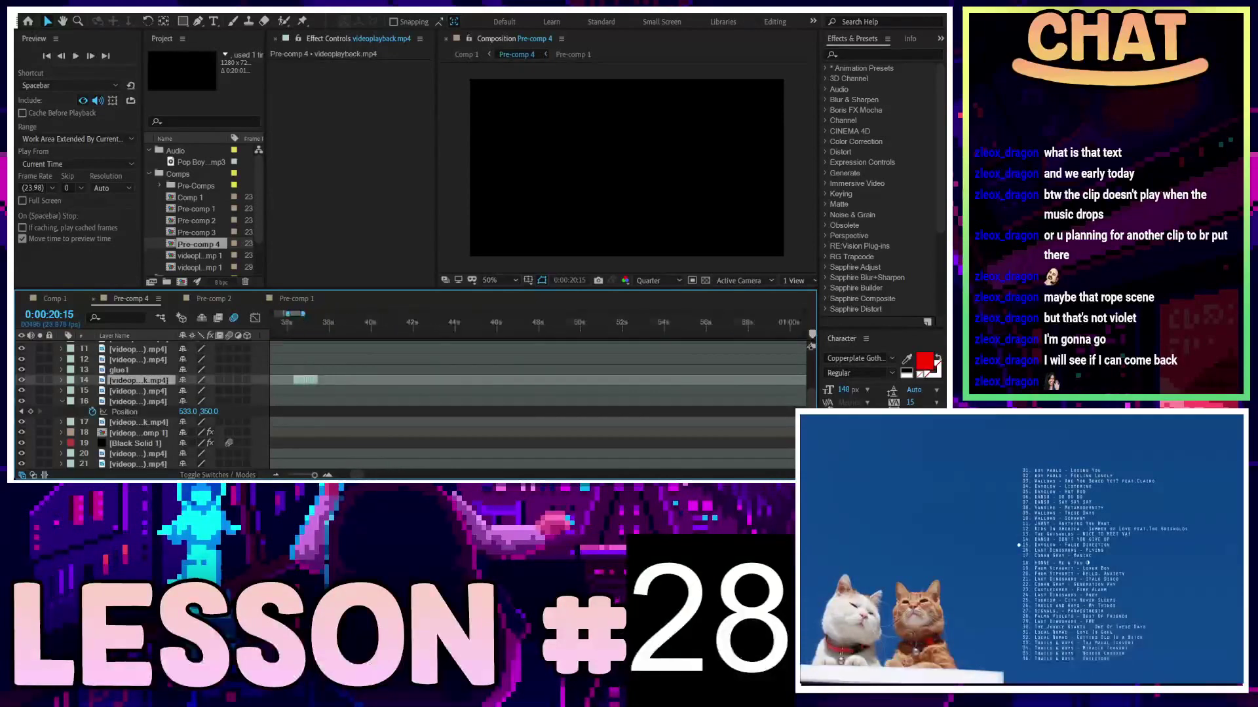
key("bracketleft")
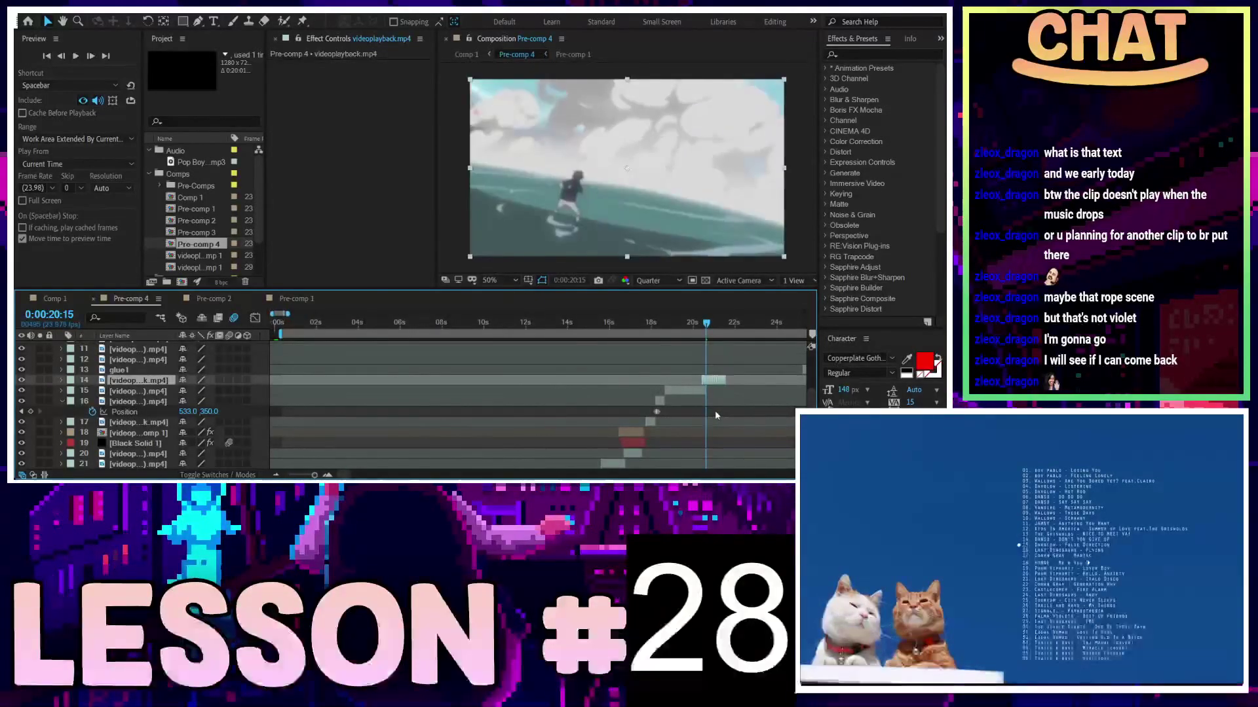
key("space")
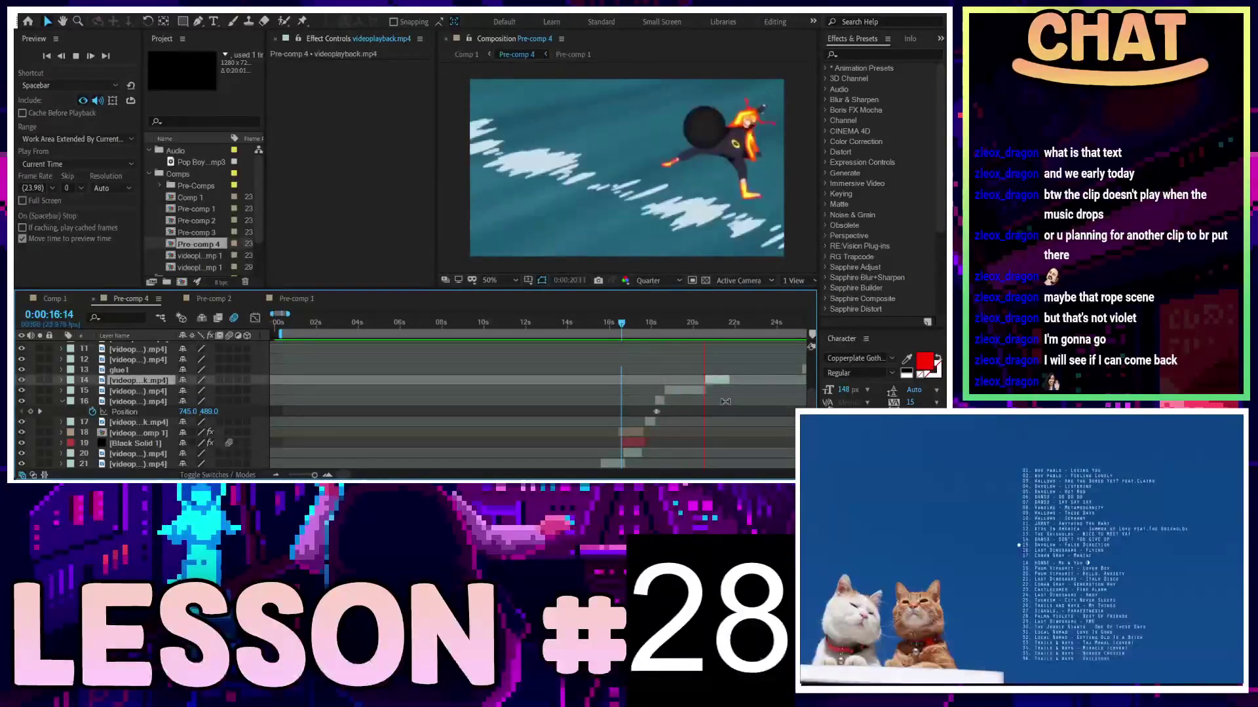
scroll(726, 402, "up", 3)
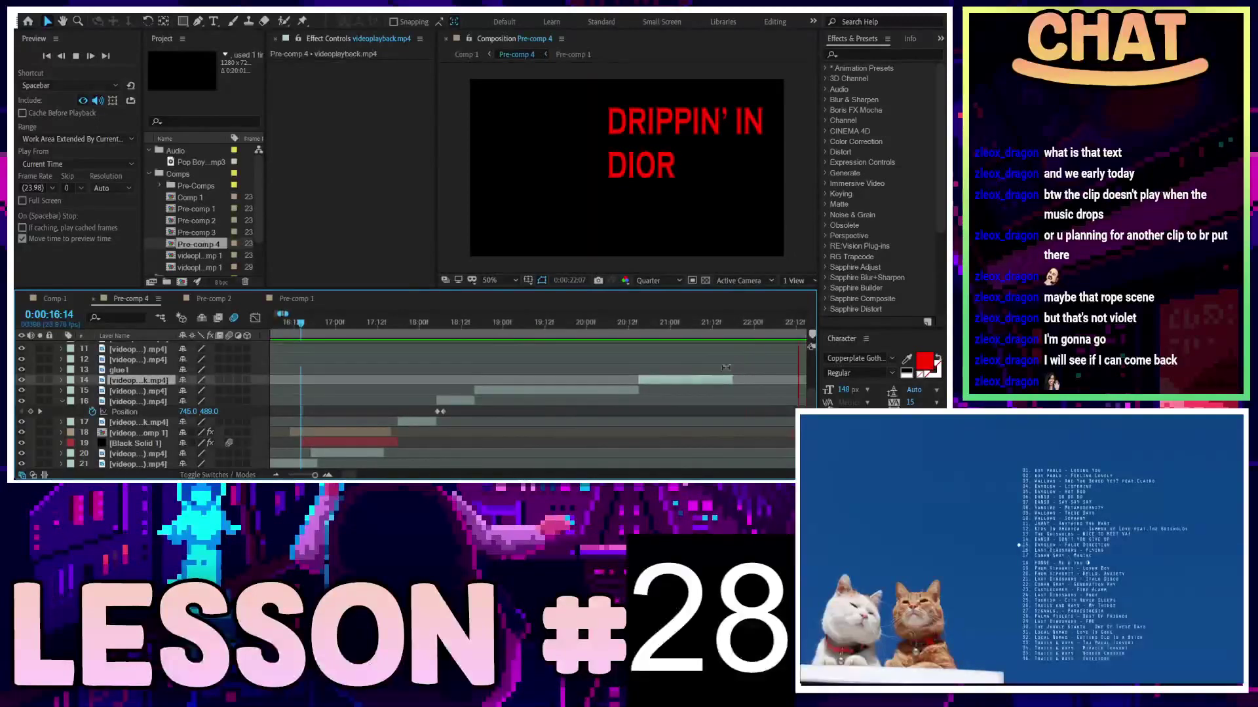
key("space")
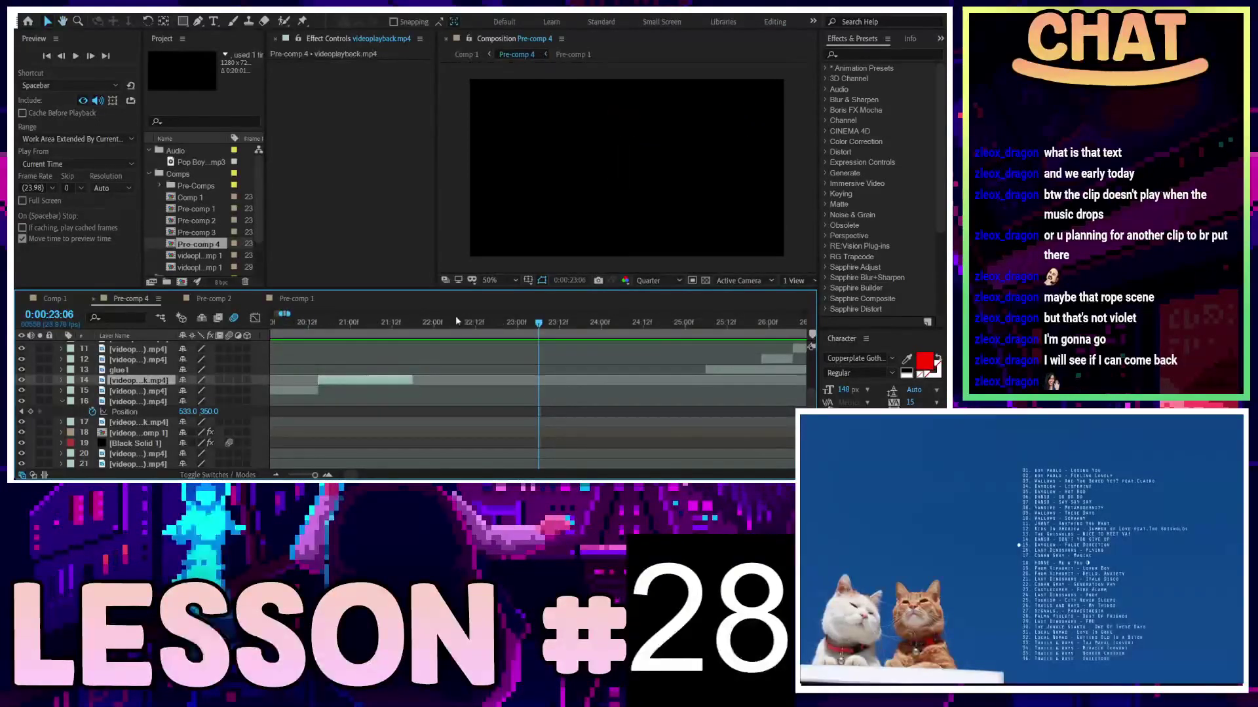
Trim layer 14 to begin two frames after the DRIPPIN' IN DIOR frame
left_click(378, 324)
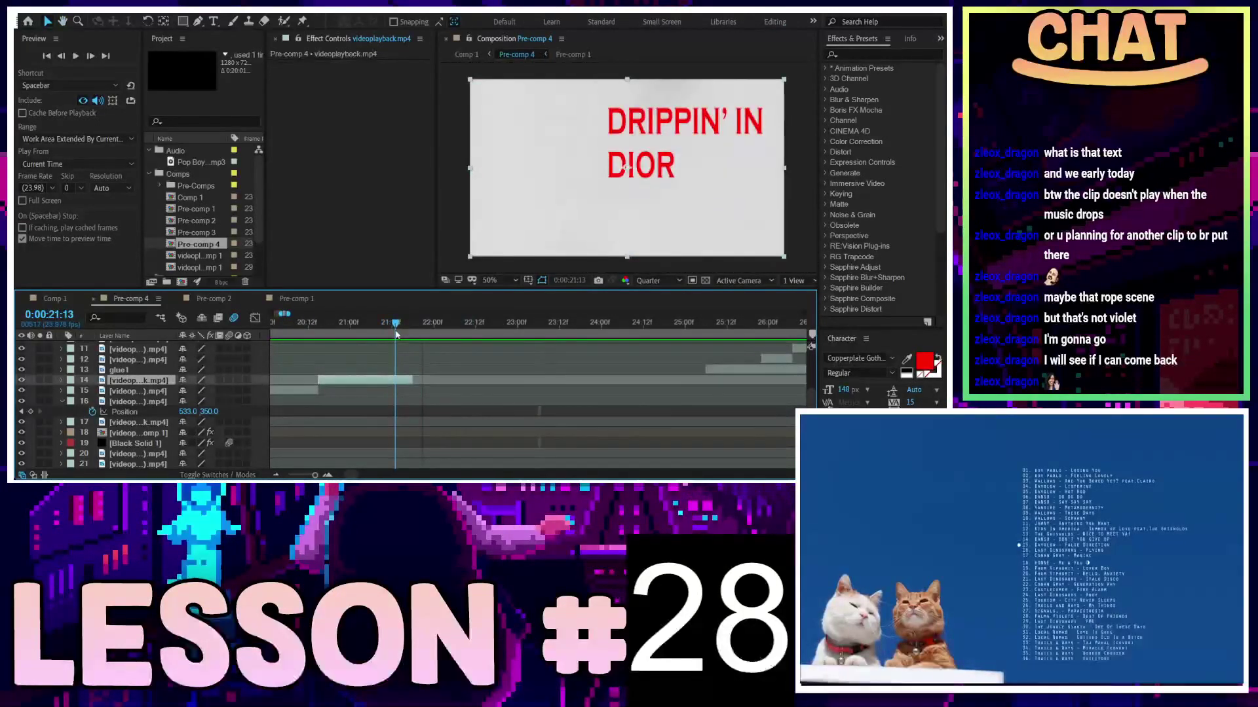
key("Page_Down")
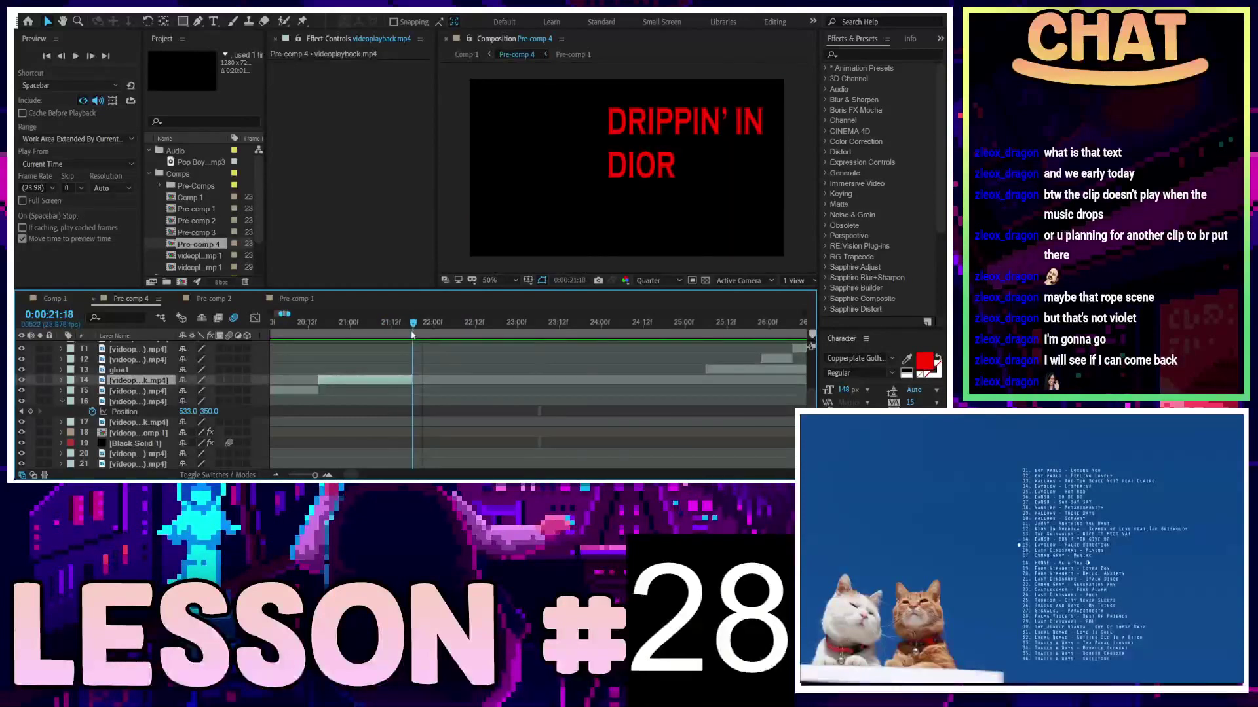
key("Page_Down")
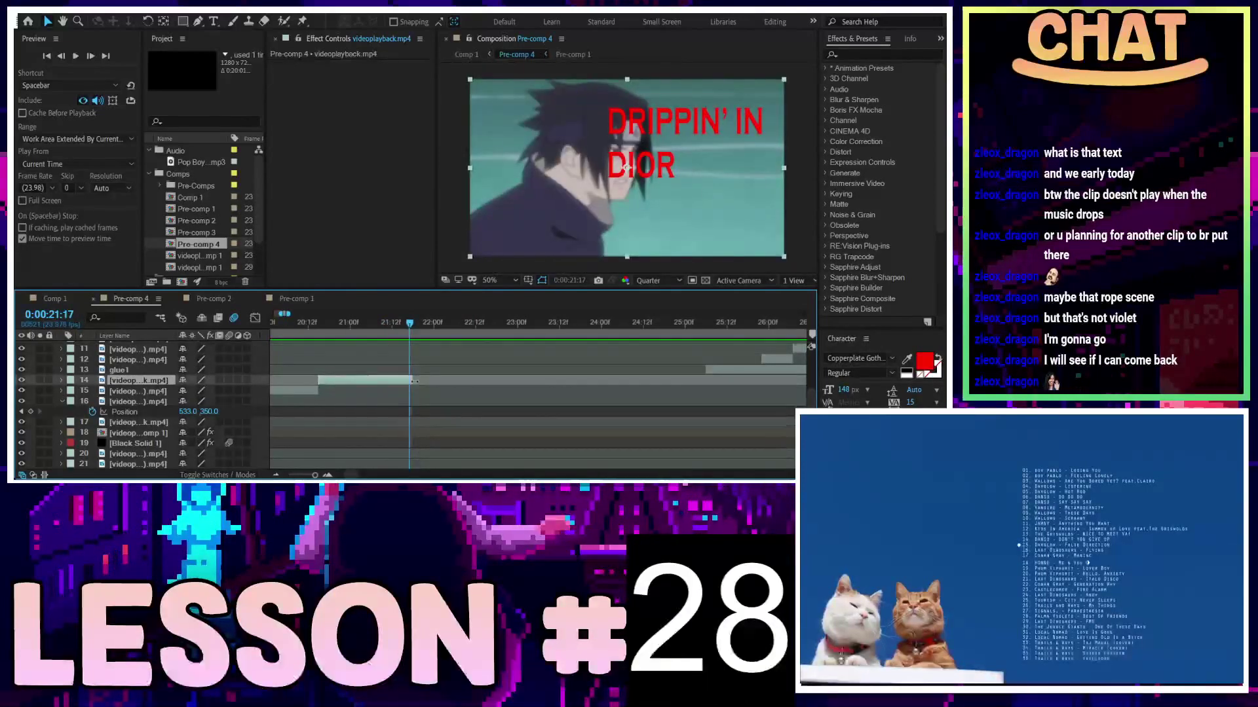
left_click(414, 381)
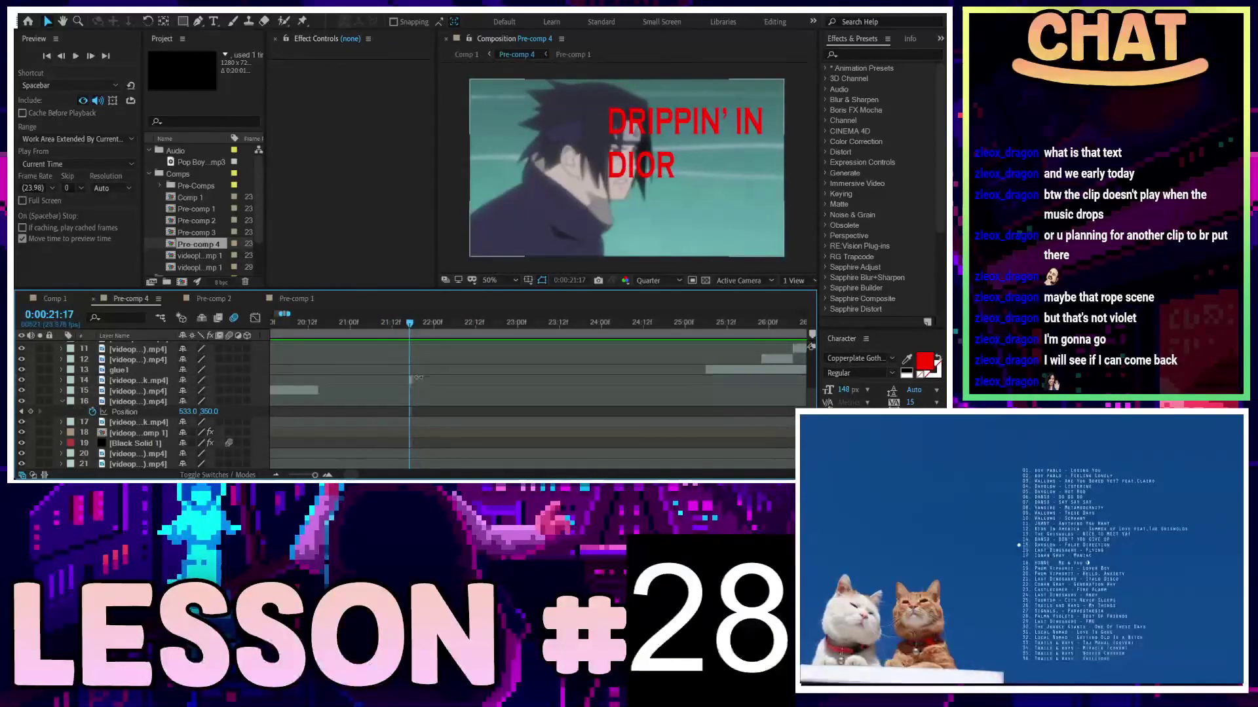
mouse_move(415, 378)
left_mouse_down()
mouse_move(478, 381)
mouse_move(350, 385)
left_mouse_up()
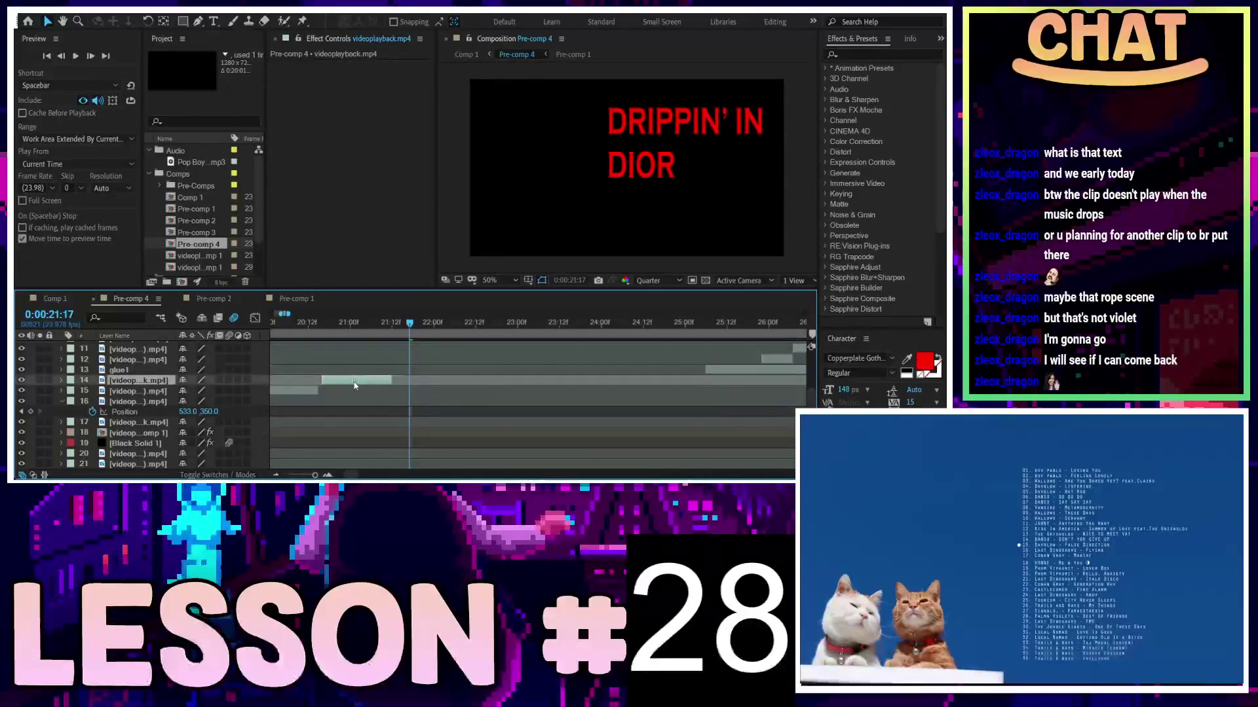
Split layer 14 at the Sasuke clip and delete the split-off part
left_click_drag(323, 322, 350, 328)
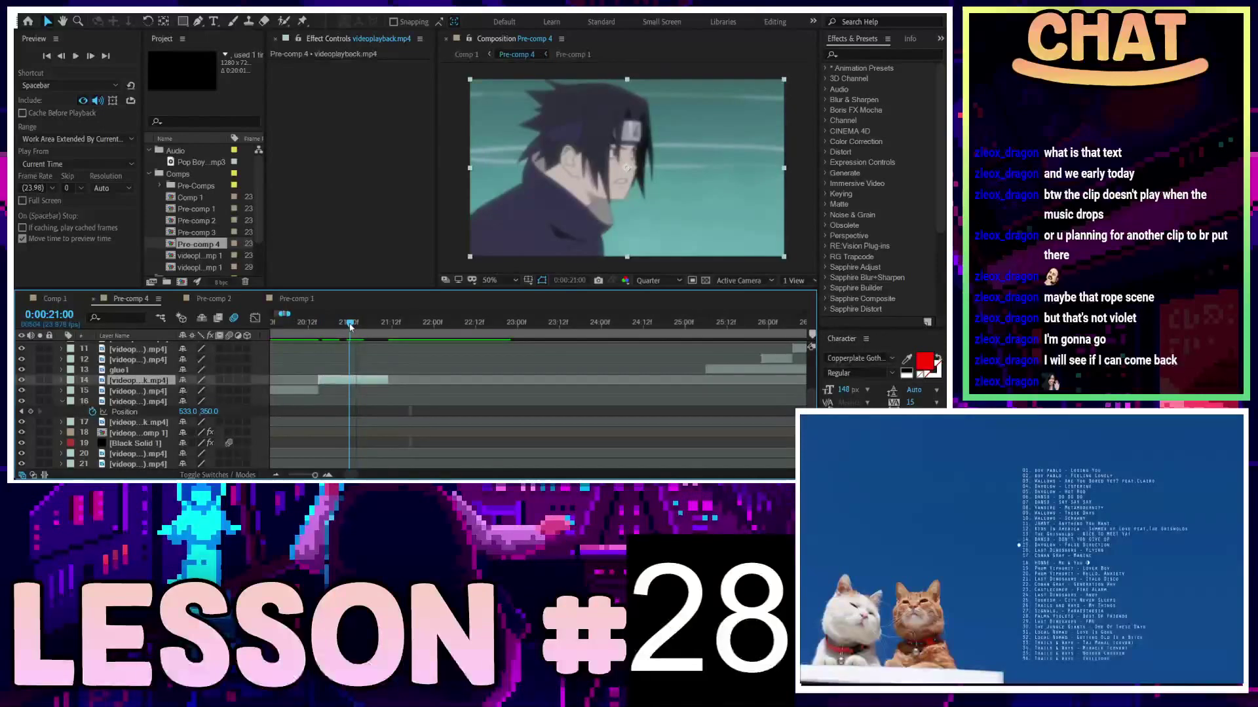
key("ctrl+shift+d")
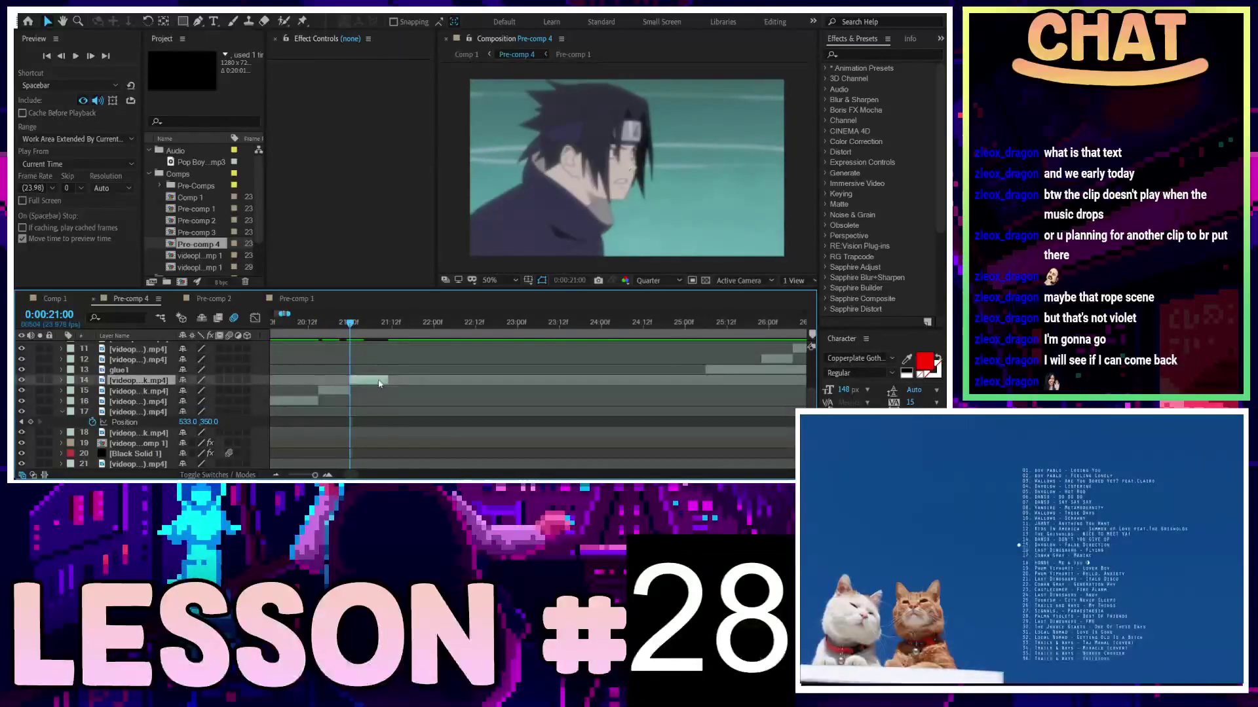
key("Delete")
left_click_drag(340, 323, 426, 322)
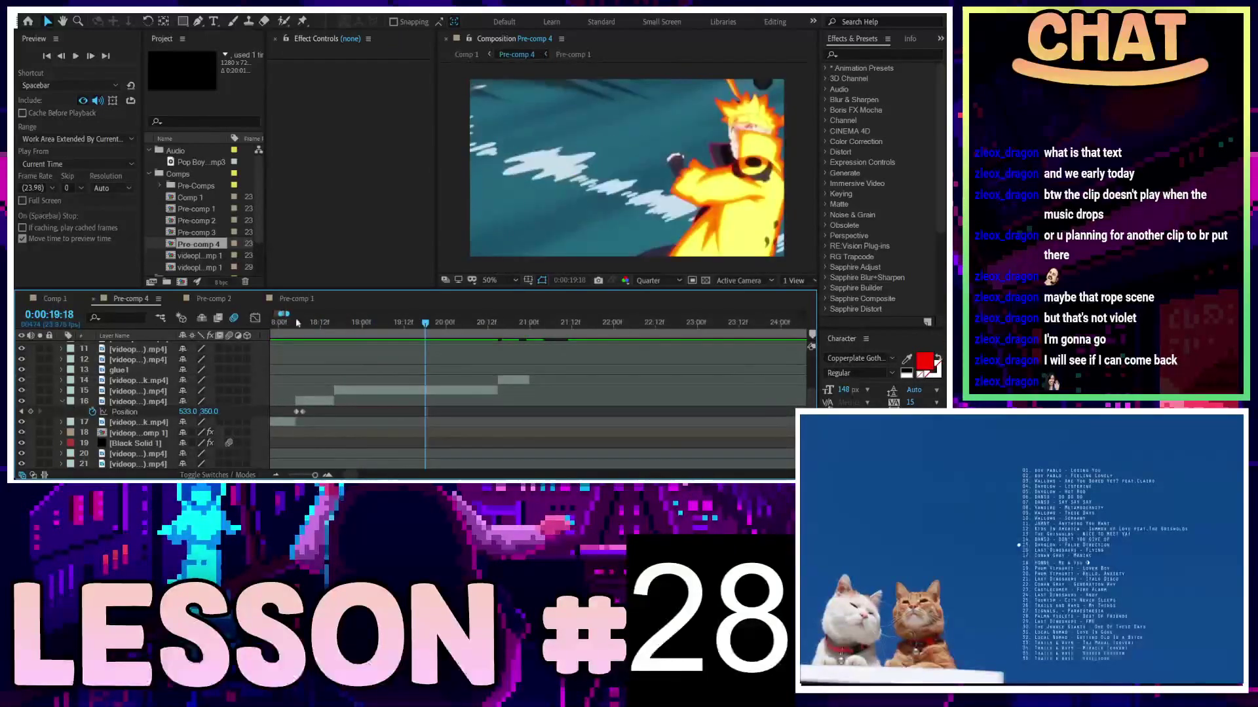
left_click(301, 298)
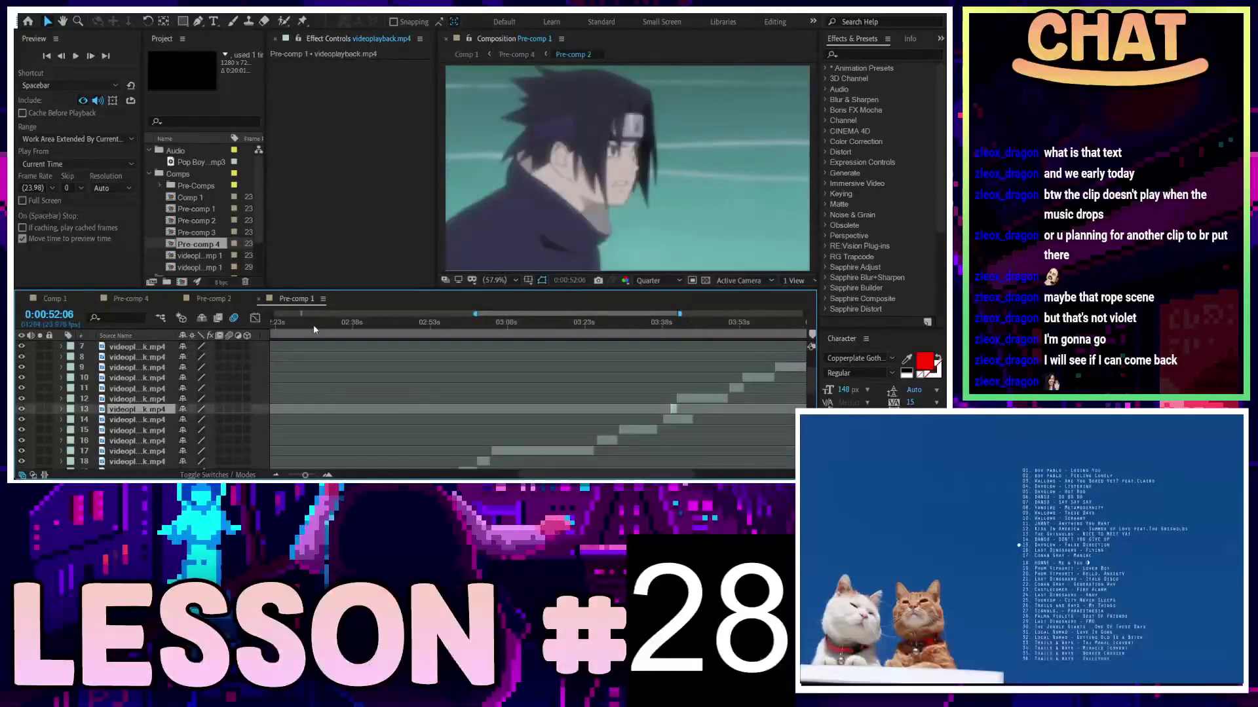
Fit Pre-comp 1 in the timeline, scrub to about 3:13, and select layers 17 and 18
key("minus")
scroll(713, 362, "up", 2)
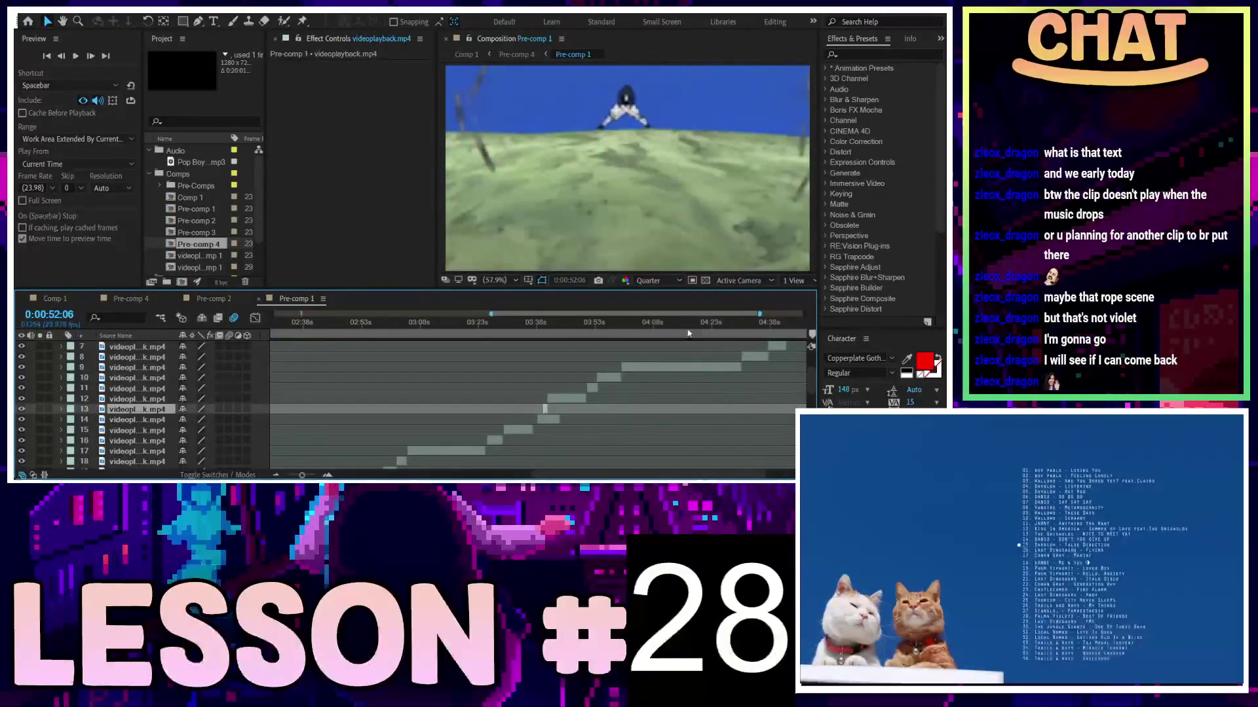
left_click(675, 325)
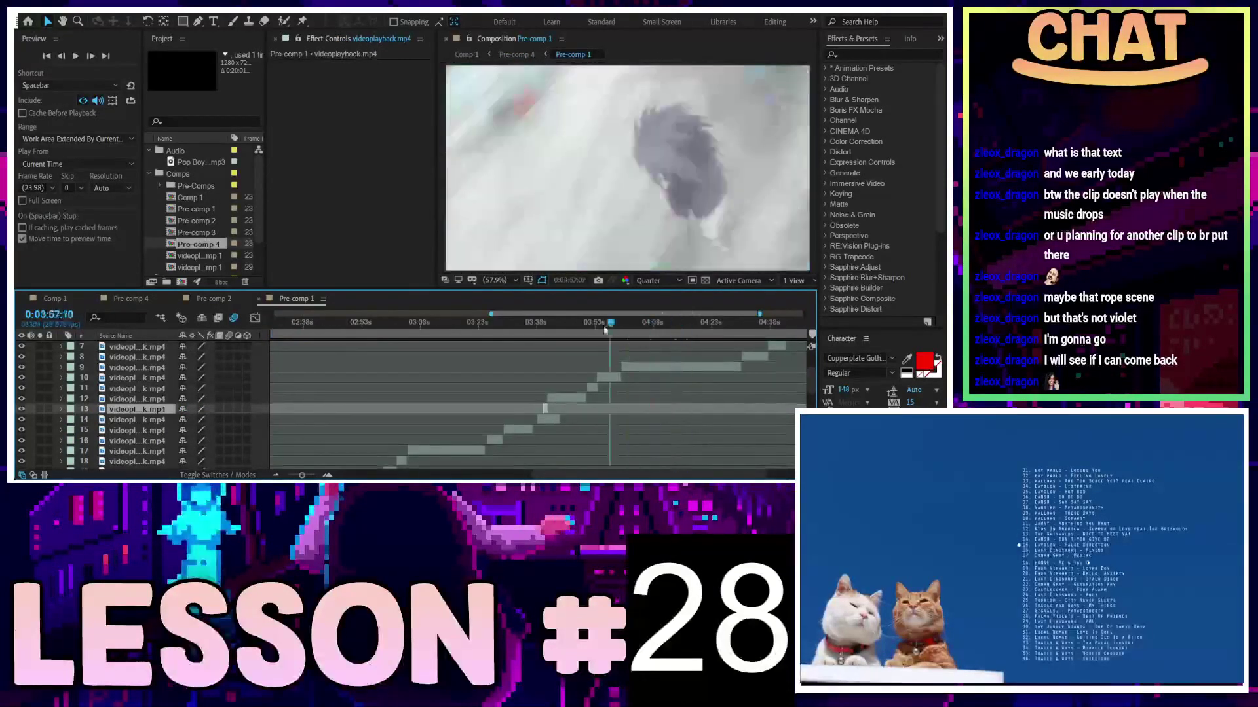
mouse_move(605, 330)
left_mouse_down()
mouse_move(437, 363)
mouse_move(350, 398)
mouse_move(449, 390)
left_mouse_up()
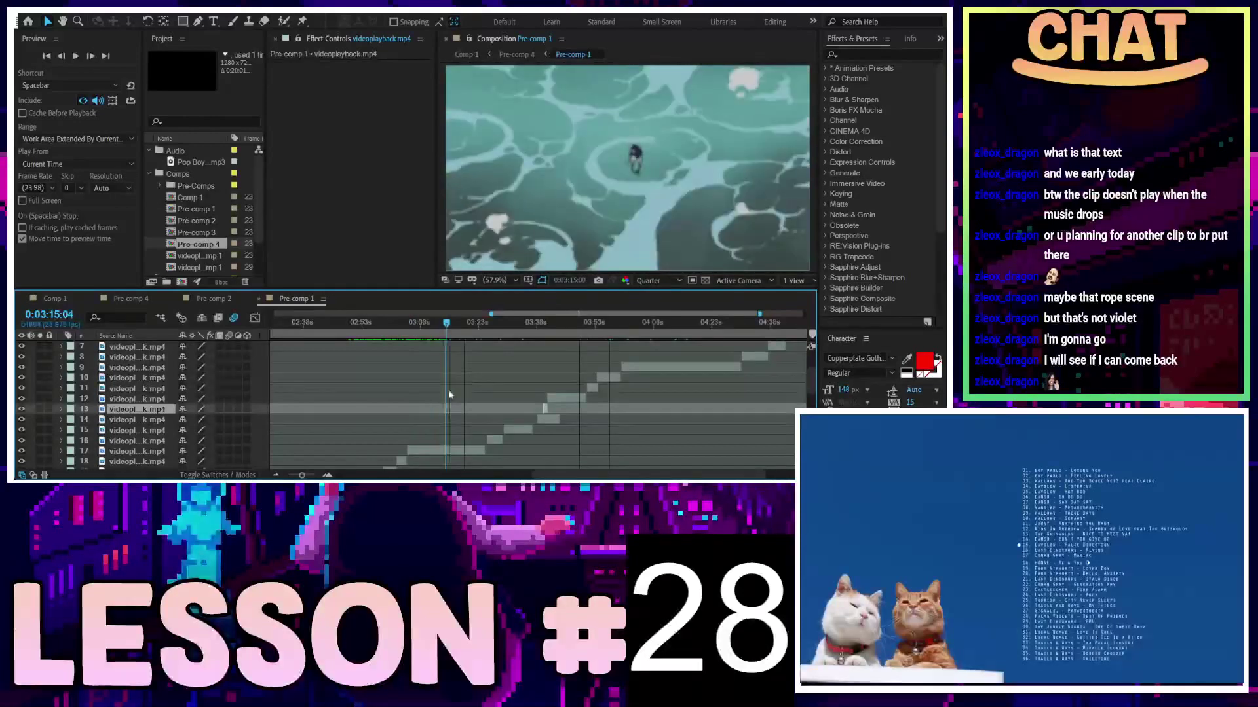
left_click(449, 457)
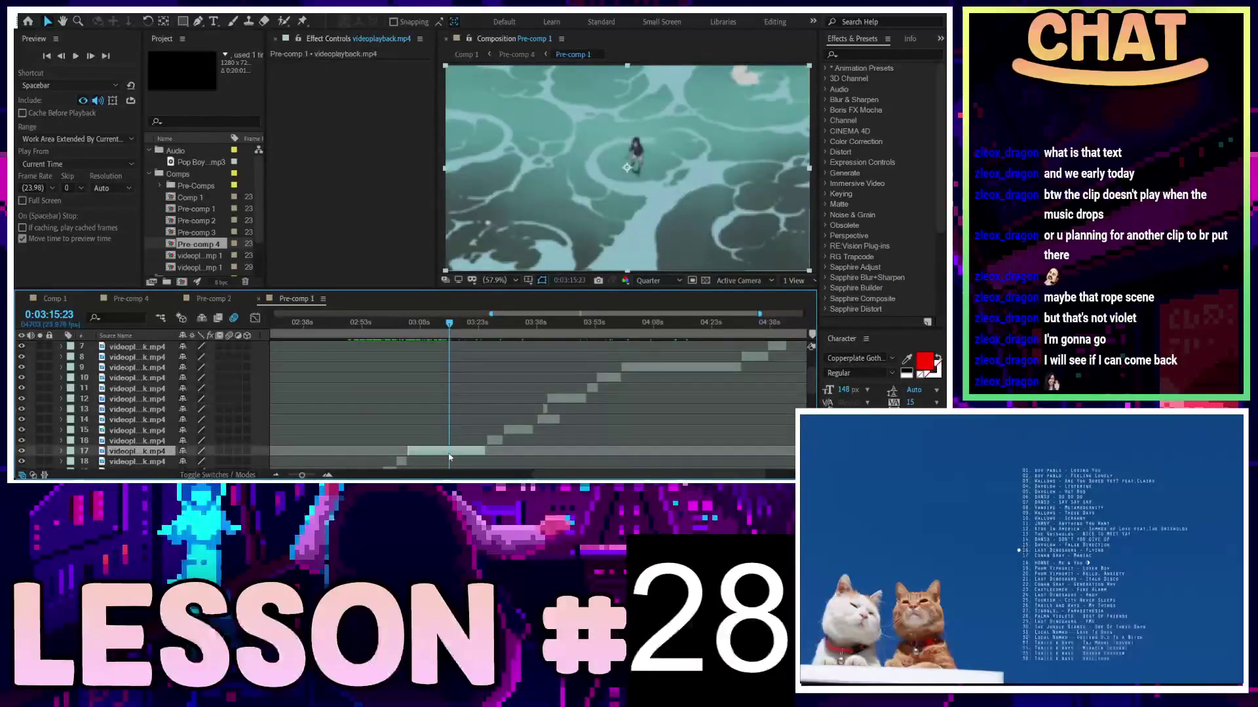
left_click(436, 462)
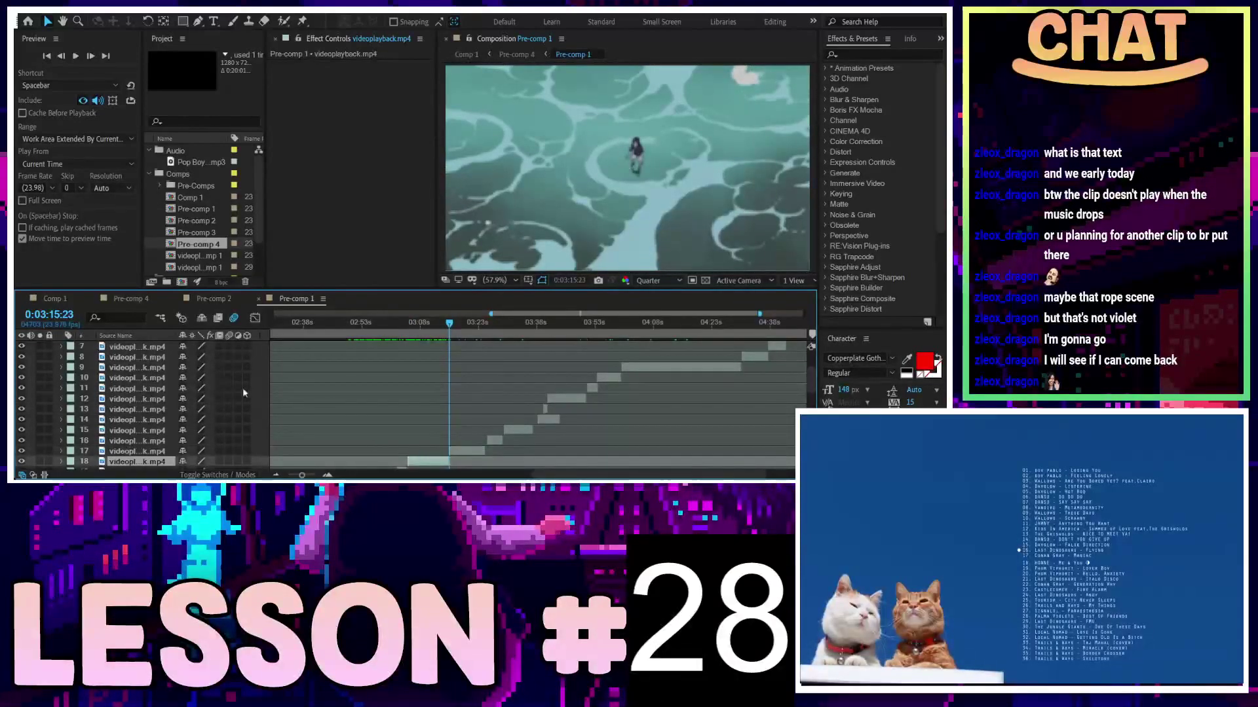
Return to Pre-comp 4, select layer 14, and scroll through its timeline
left_click(129, 298)
left_click(505, 380)
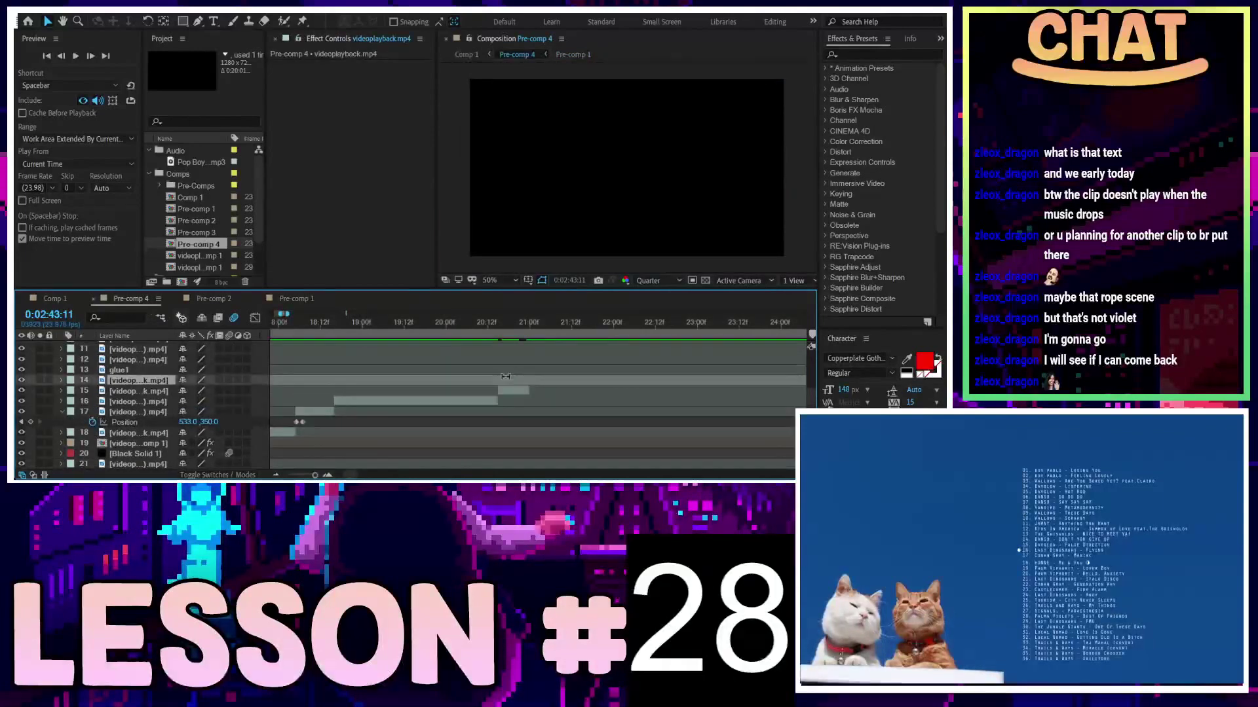
scroll(505, 377, "down", 2)
scroll(459, 378, "down", 2)
scroll(406, 382, "down", 2)
scroll(339, 385, "down", 2)
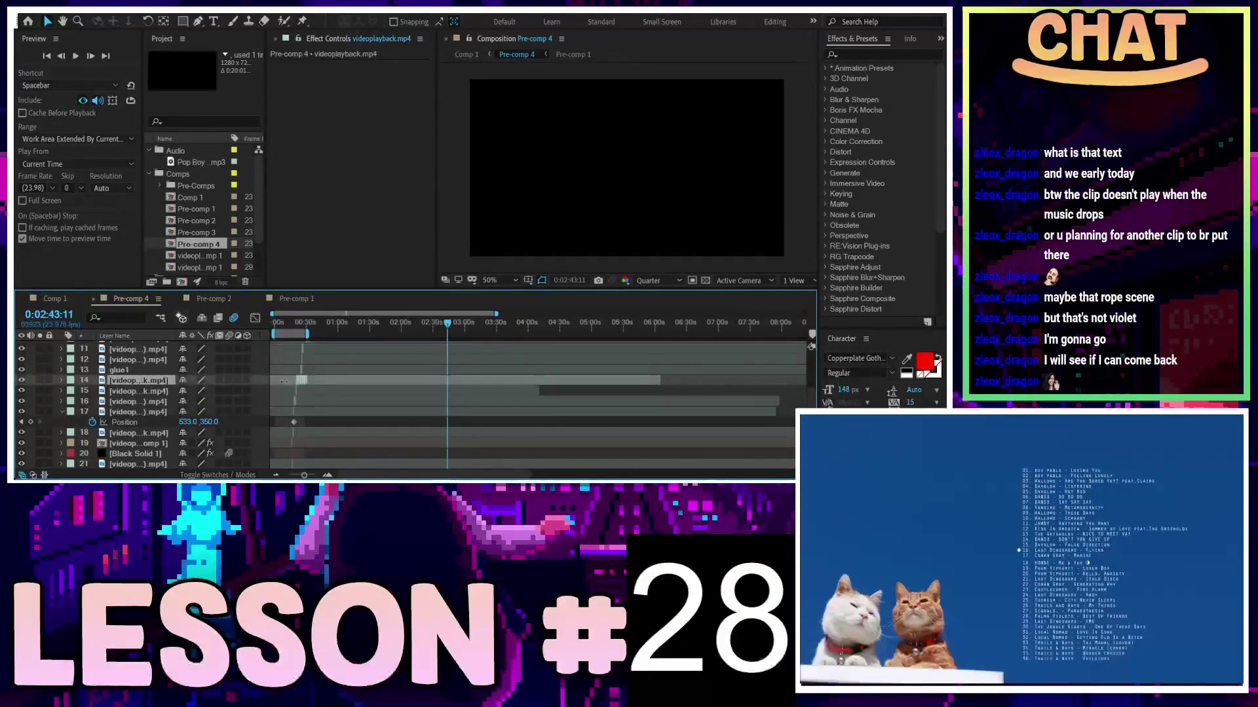
scroll(324, 378, "up", 2)
scroll(366, 376, "up", 3)
scroll(693, 378, "right", 3)
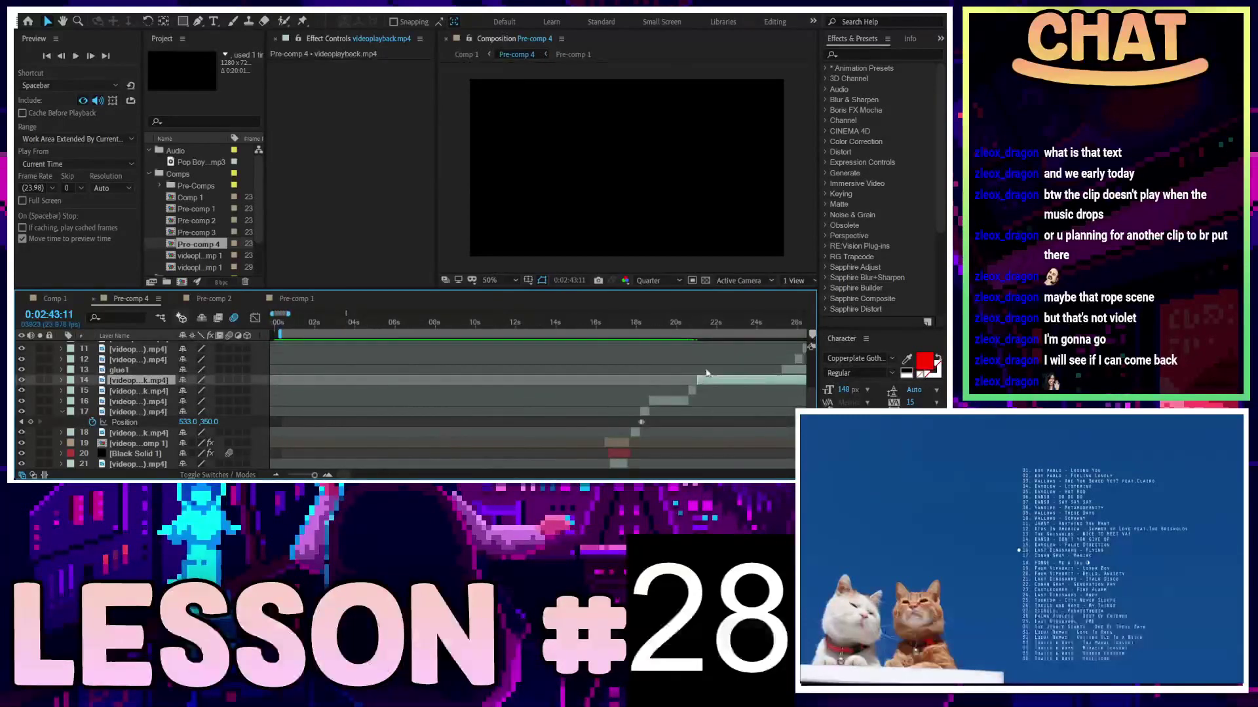
scroll(693, 378, "right", 3)
scroll(706, 348, "right", 3)
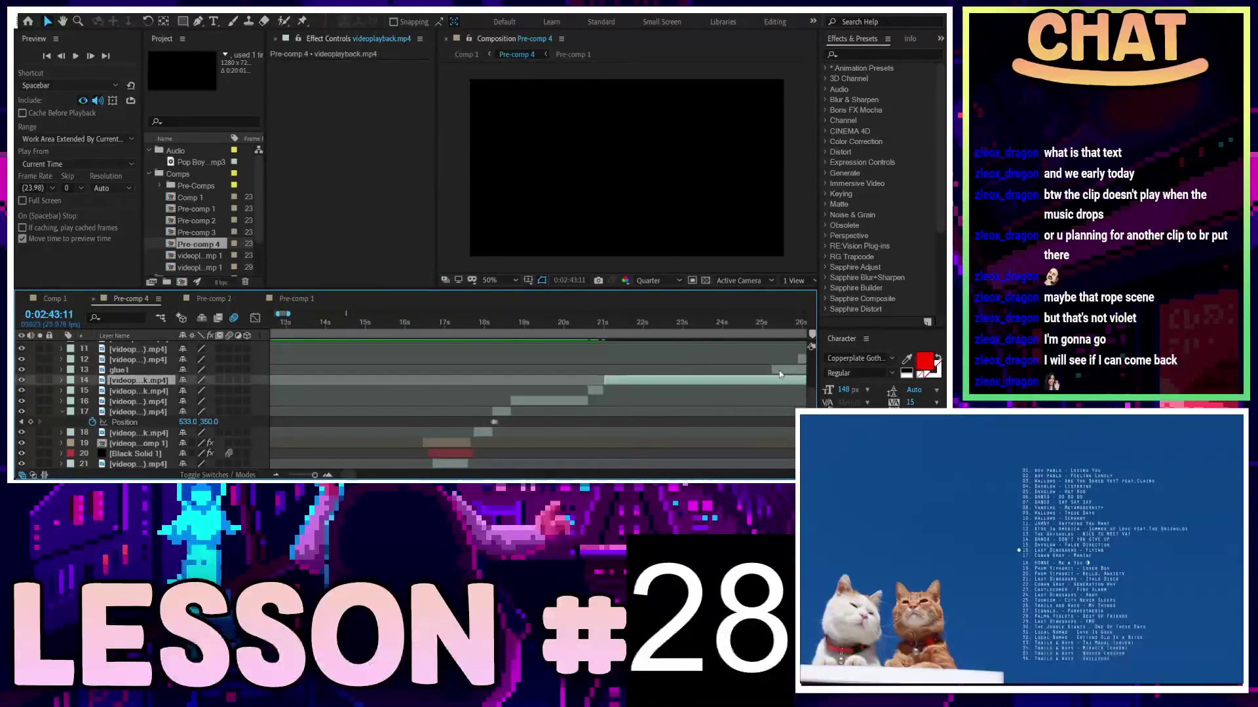
Preview the lyric section from about 20:22, including the DRIPPIN' IN DIOR frame
left_click(599, 322)
left_click_drag(427, 324, 421, 323)
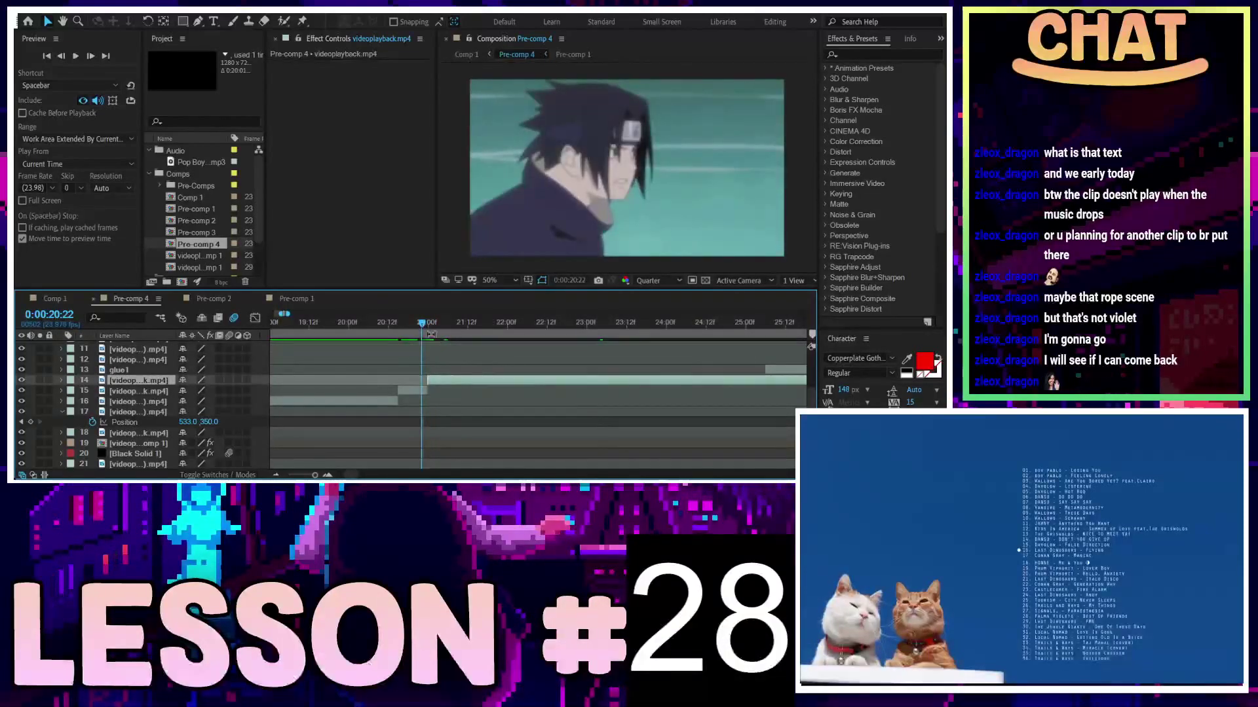
key("space")
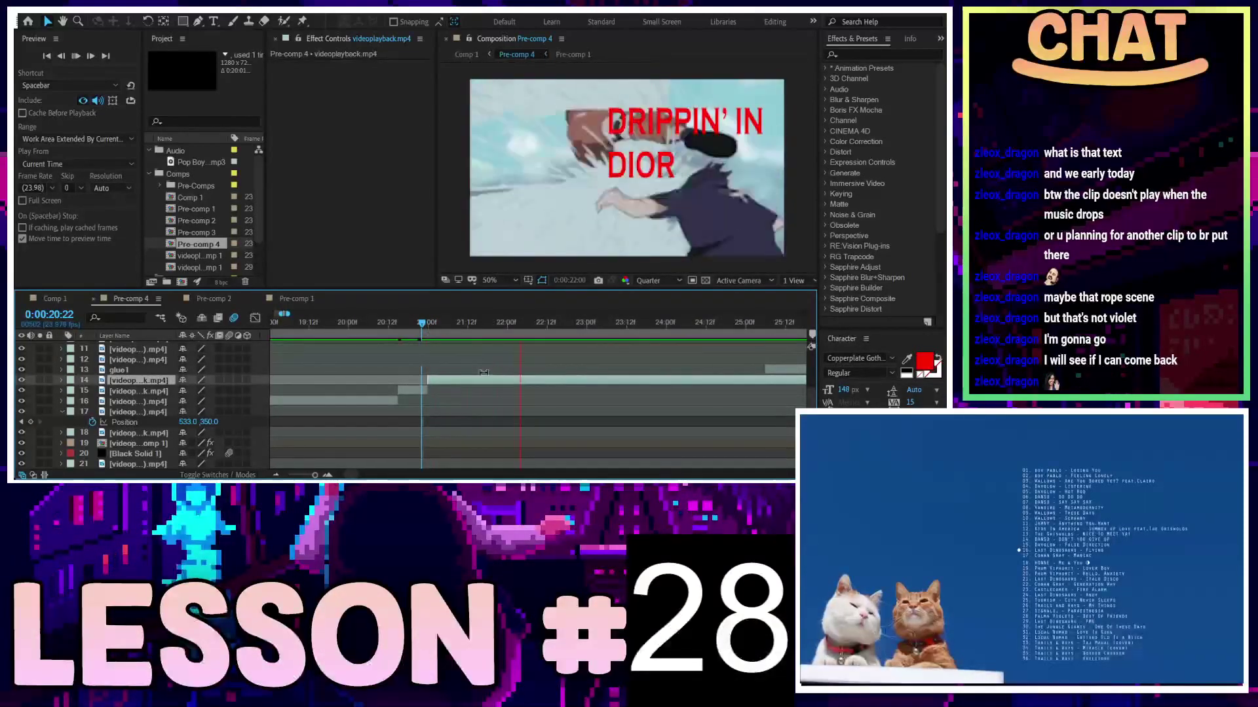
left_click(430, 333)
mouse_move(431, 334)
left_mouse_down()
mouse_move(467, 381)
mouse_move(433, 380)
left_mouse_up()
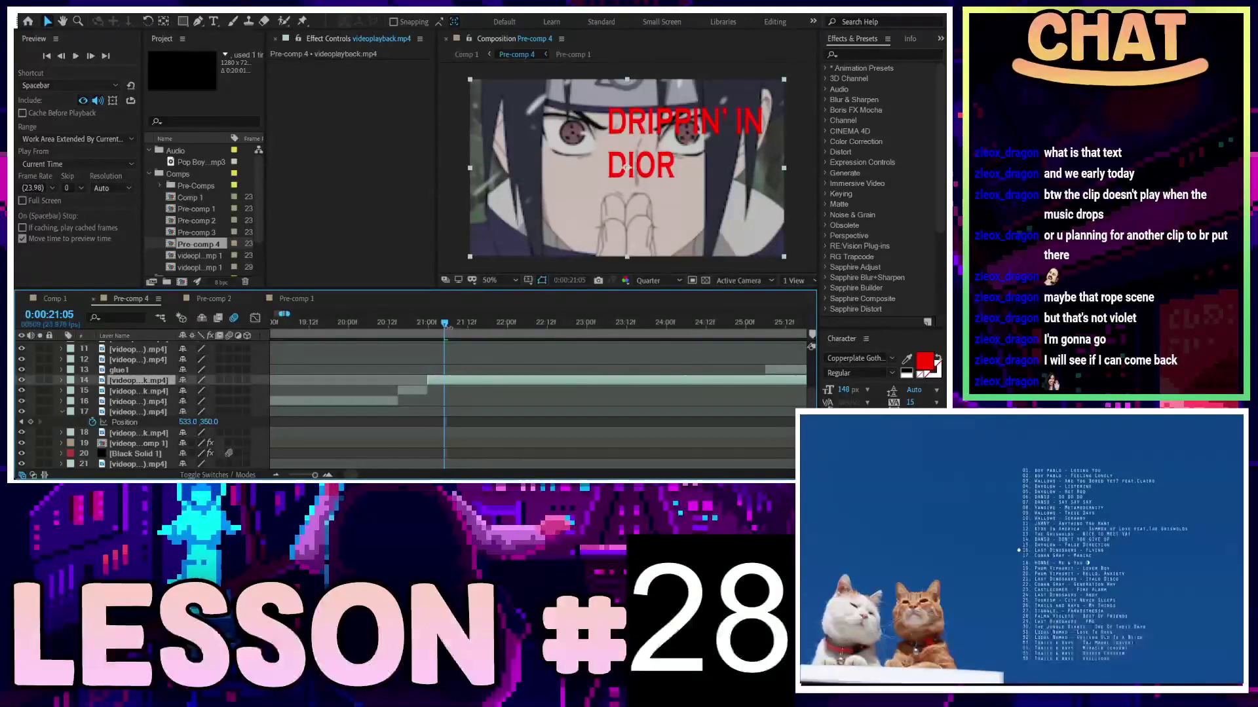
key("space")
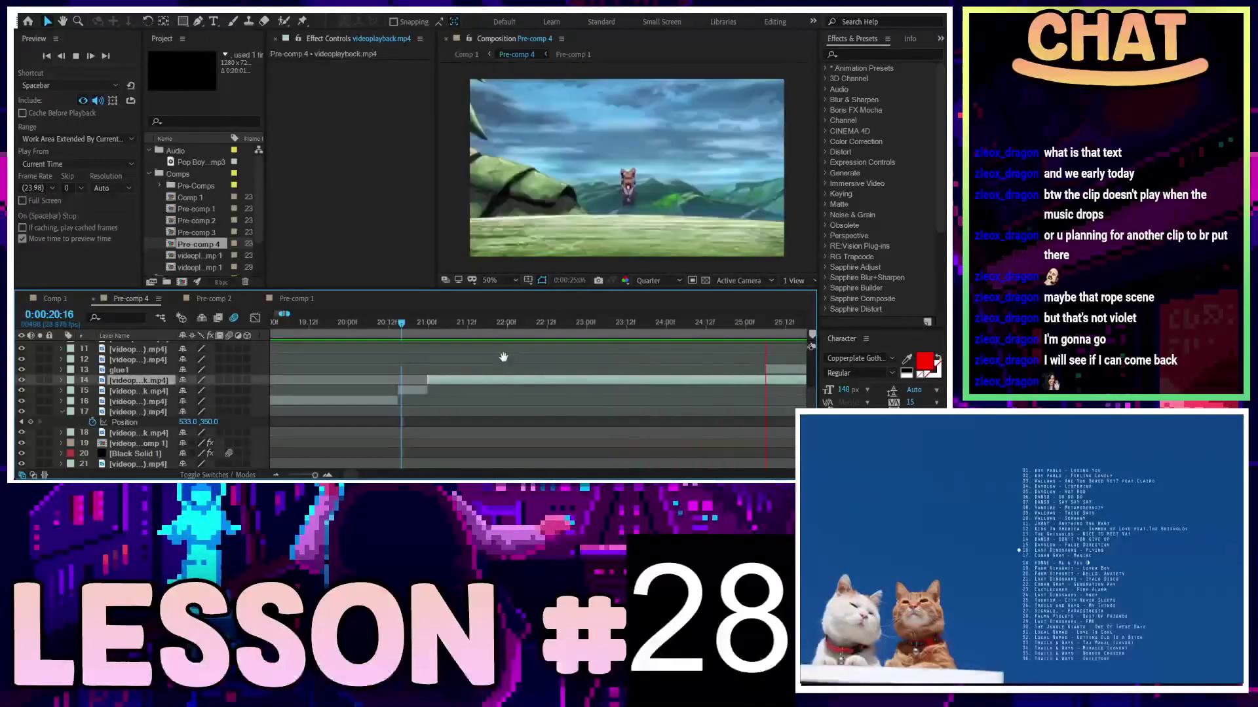
key("space")
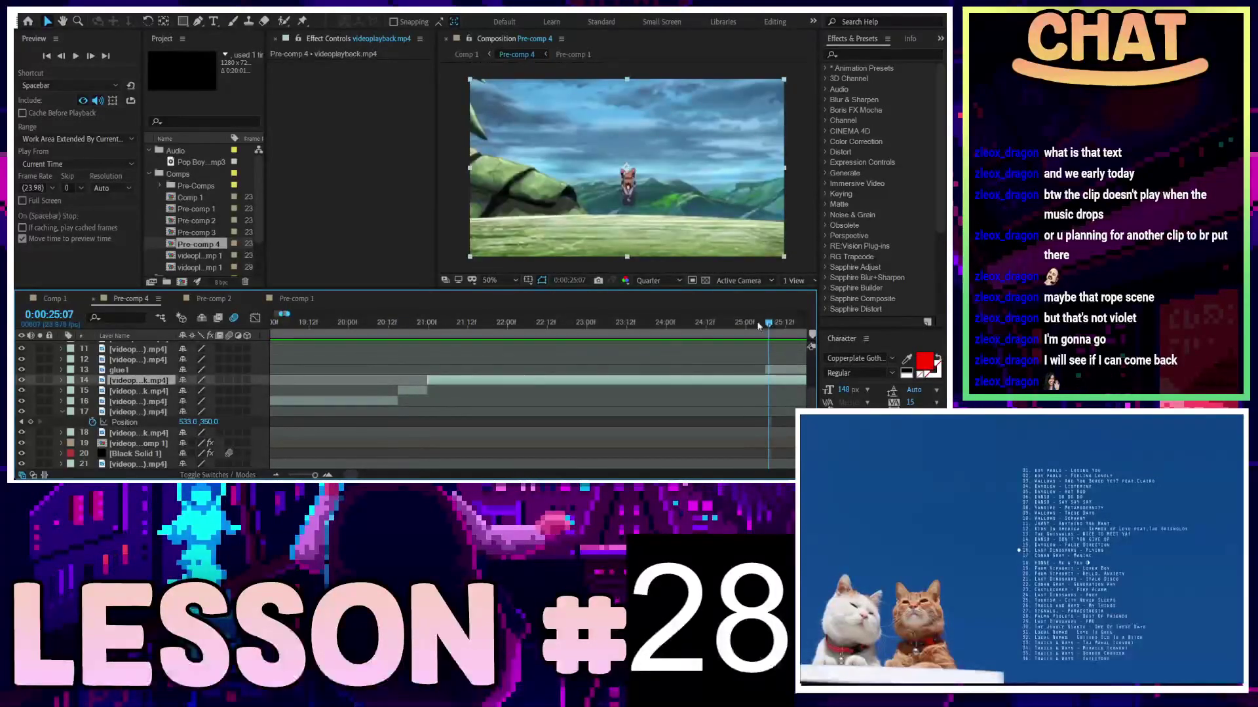
Check the cliff and sky frames between 24:08 and 25:05, then return to about 20:12
left_click(761, 323)
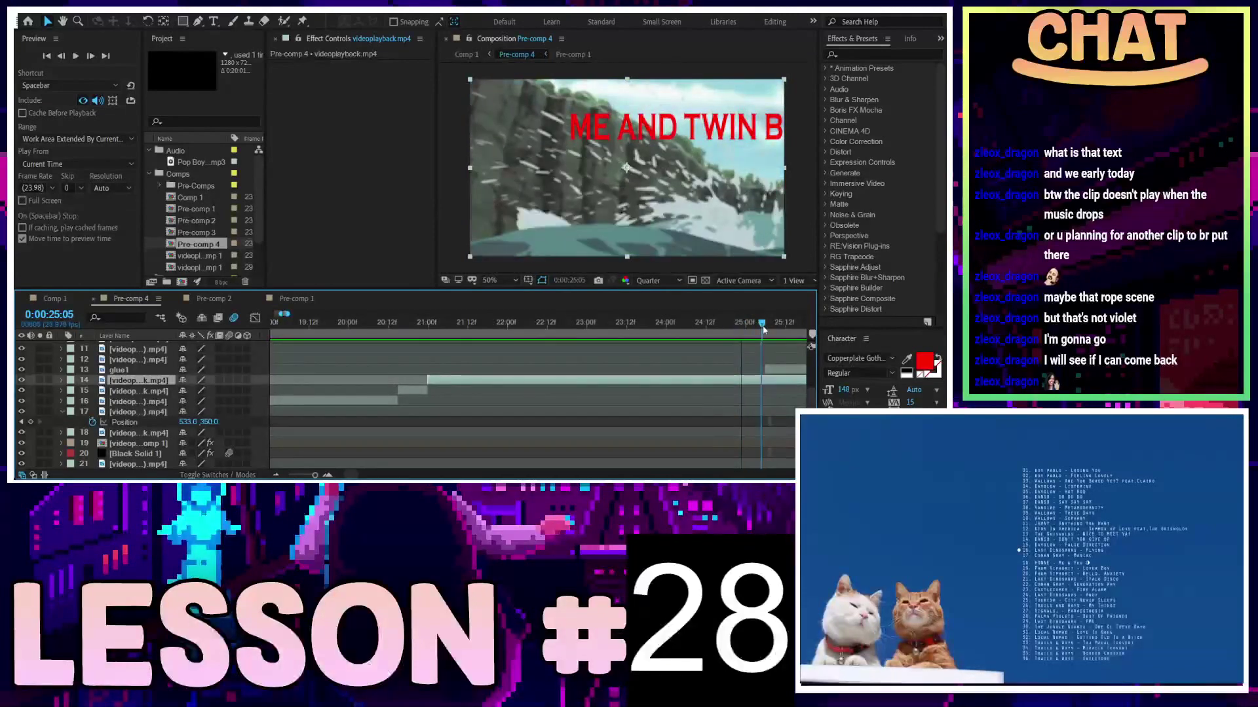
left_click_drag(763, 329, 697, 330)
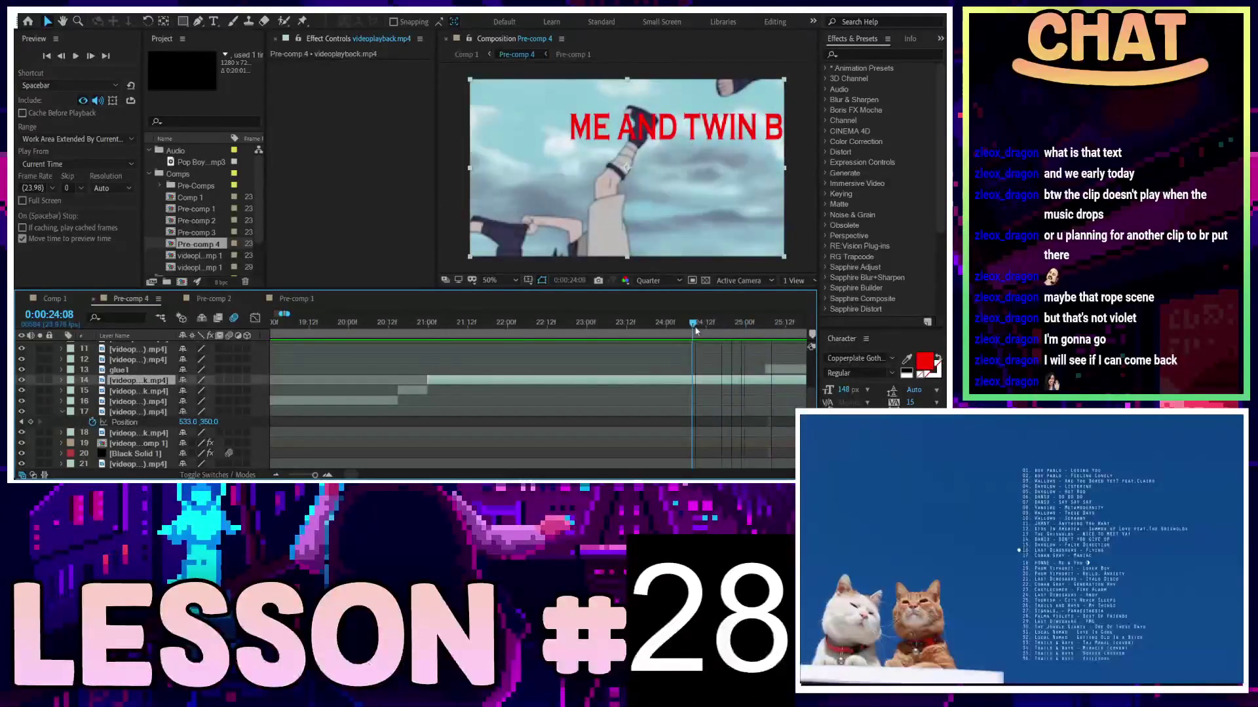
left_click_drag(699, 330, 719, 326)
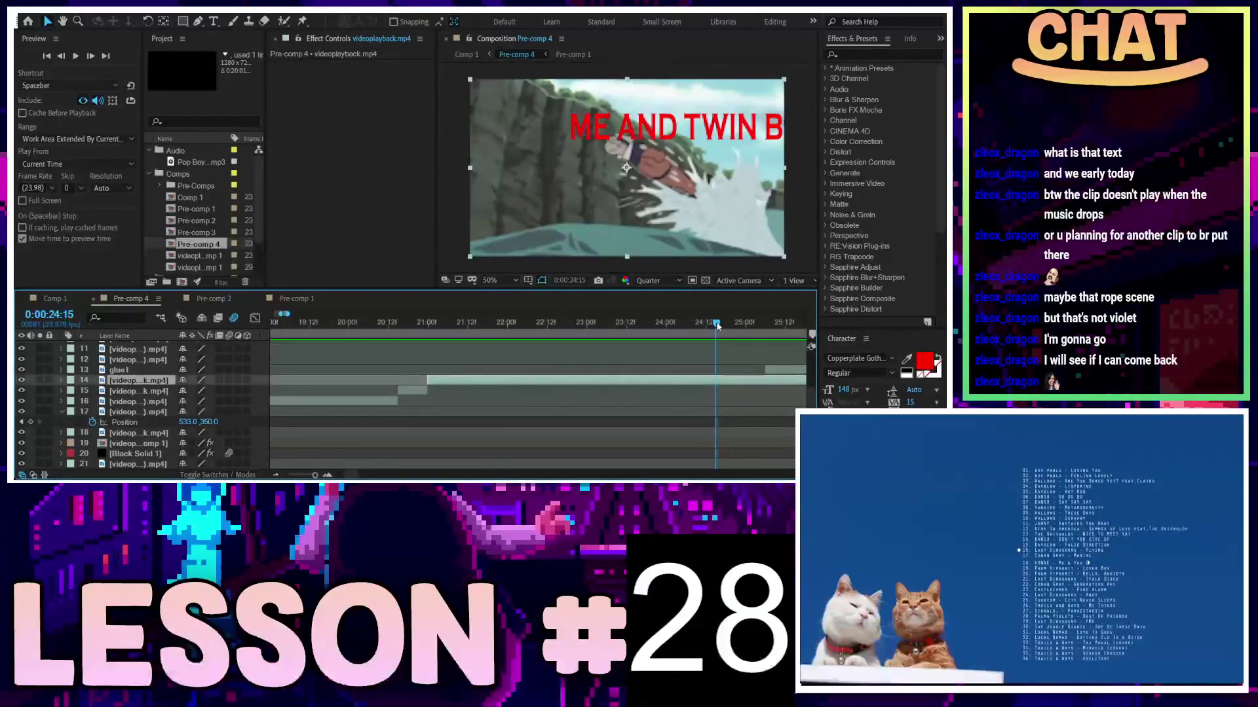
mouse_move(716, 326)
left_mouse_down()
mouse_move(697, 325)
mouse_move(766, 325)
mouse_move(685, 325)
mouse_move(727, 327)
left_mouse_up()
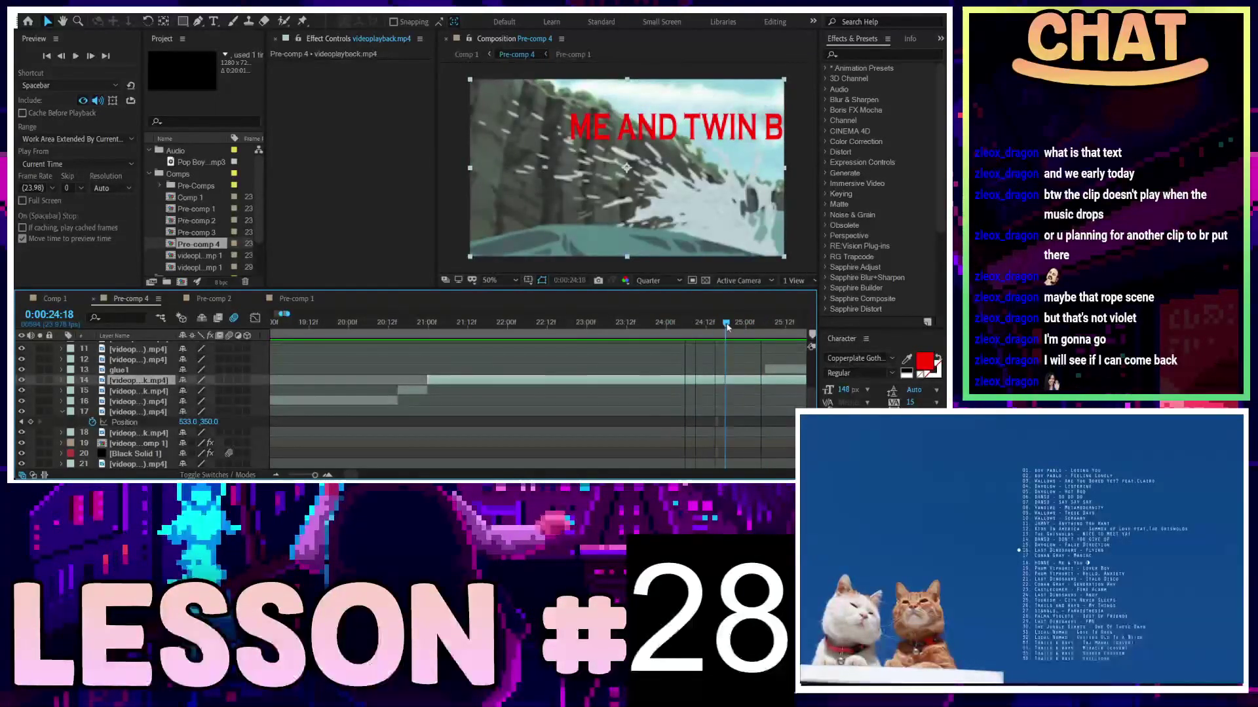
left_click_drag(727, 327, 752, 326)
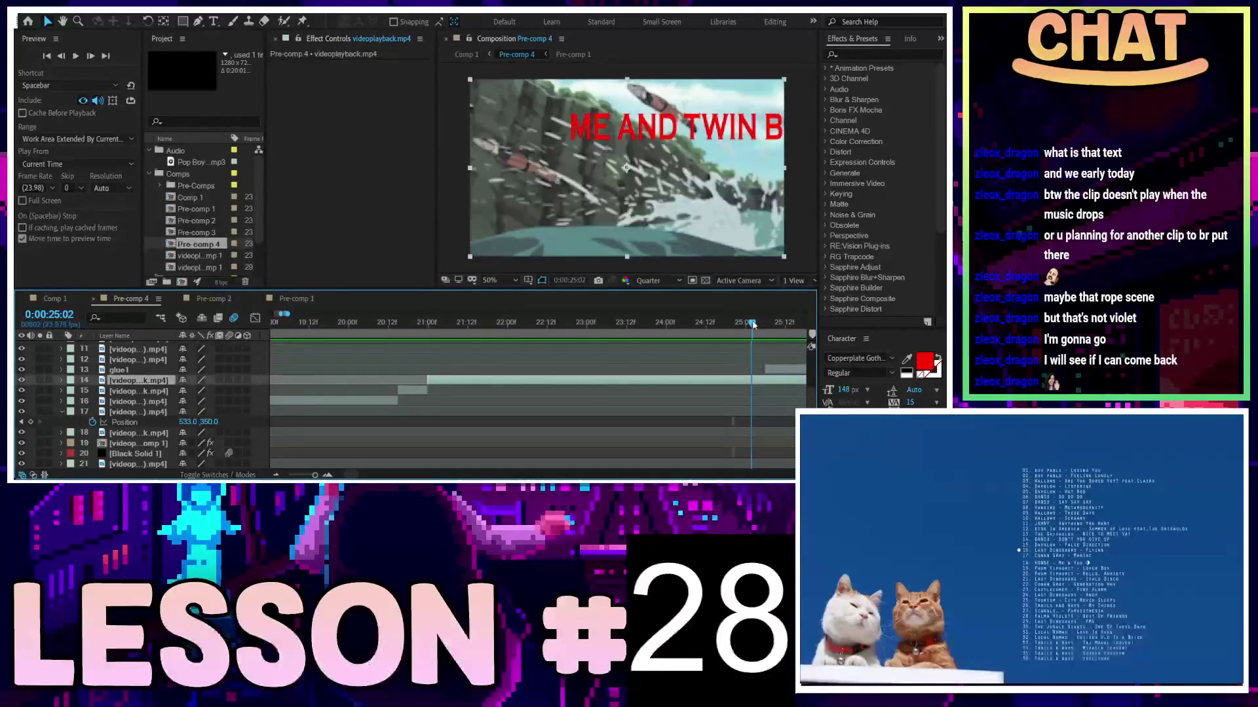
left_click_drag(752, 325, 389, 325)
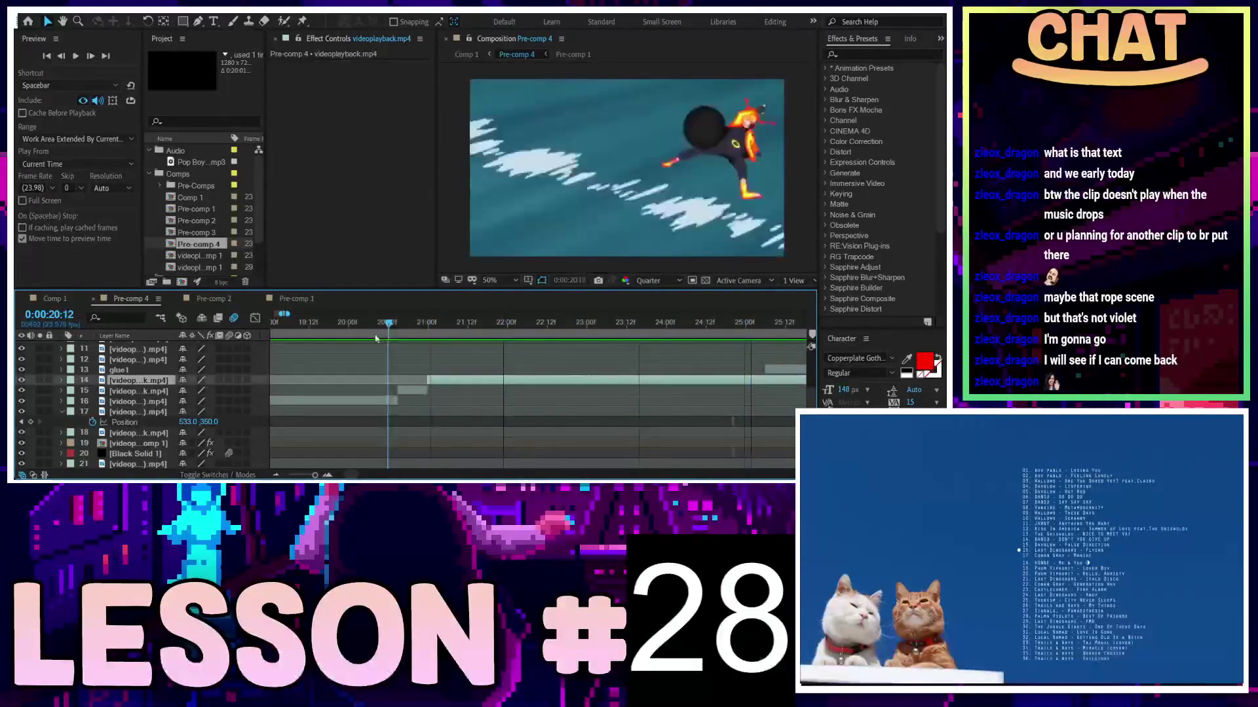
left_click_drag(376, 337, 271, 327)
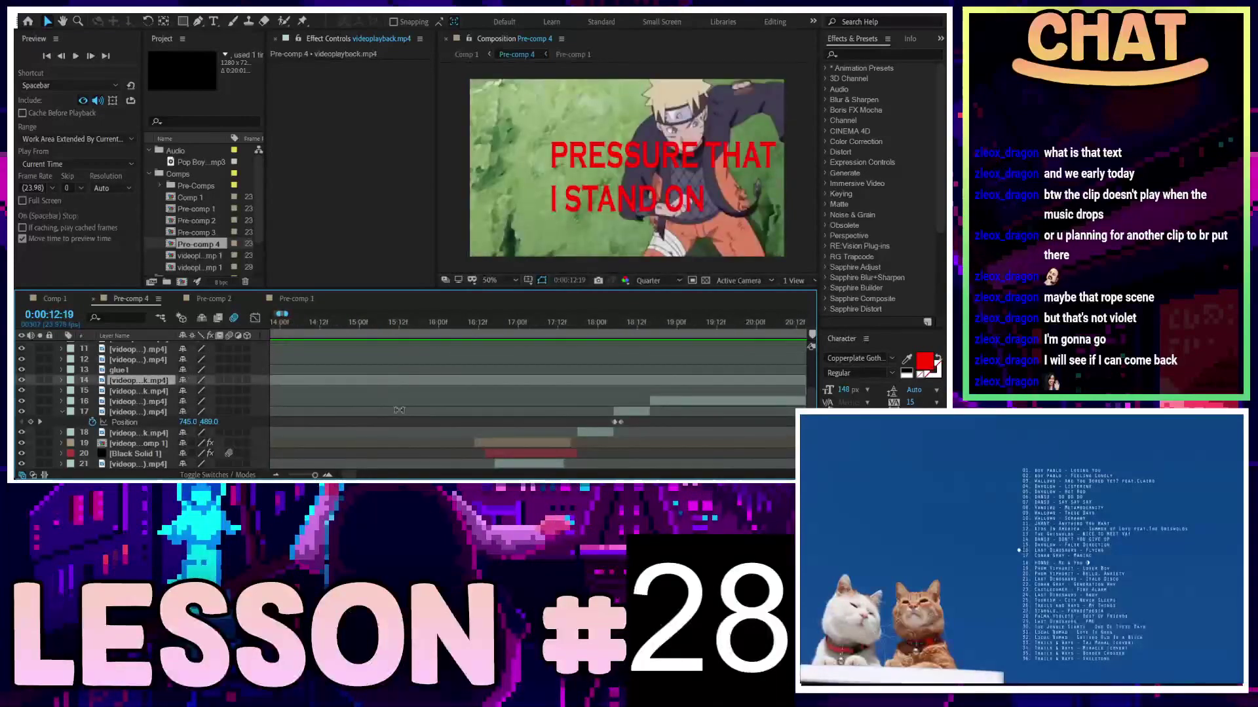
Fit Pre-comp 4 in the timeline, preview from about 10 seconds, and scrub to DRIPPIN' IN DIOR
scroll(399, 410, "down", 5)
key("minus")
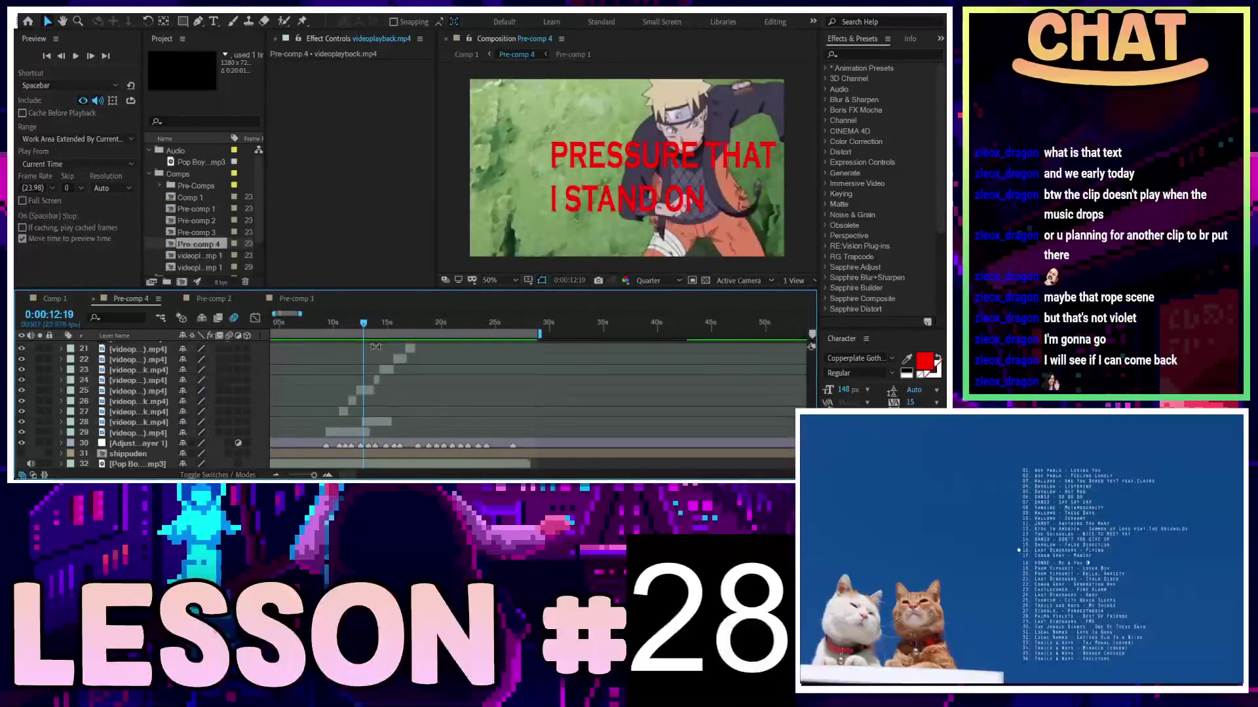
left_click(334, 323)
key("space")
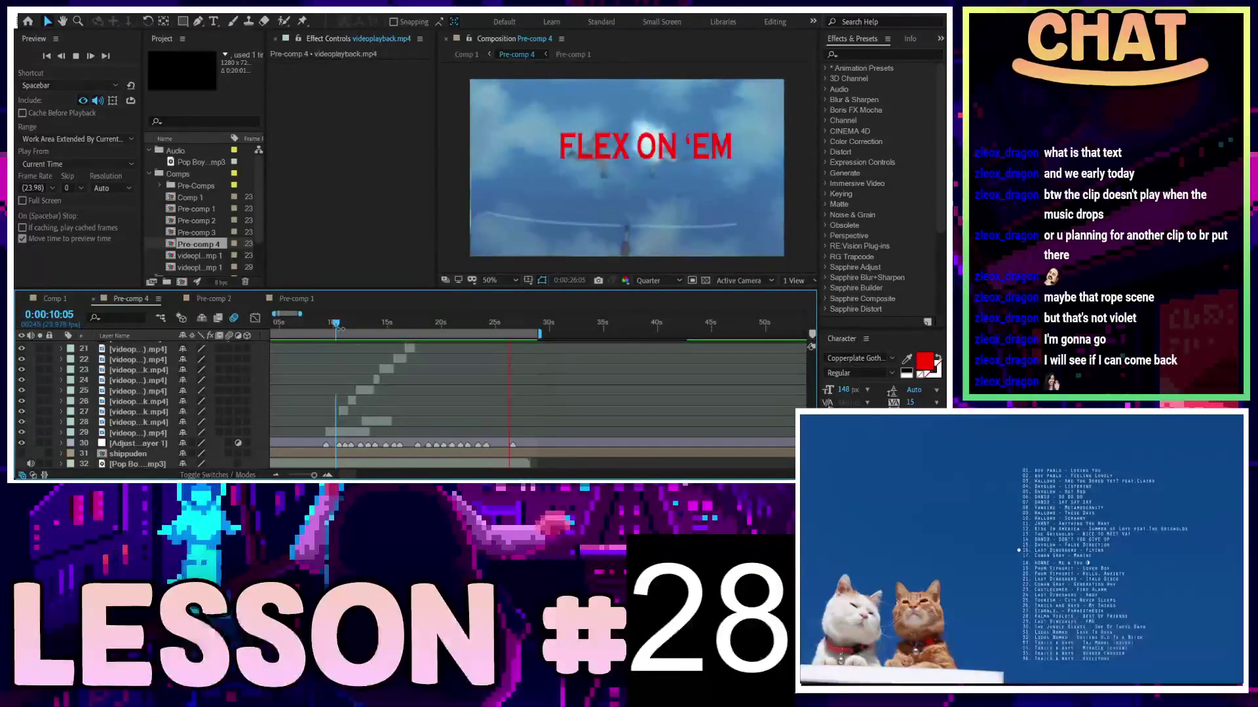
scroll(520, 370, "up", 5)
scroll(520, 370, "up", 3, "alt")
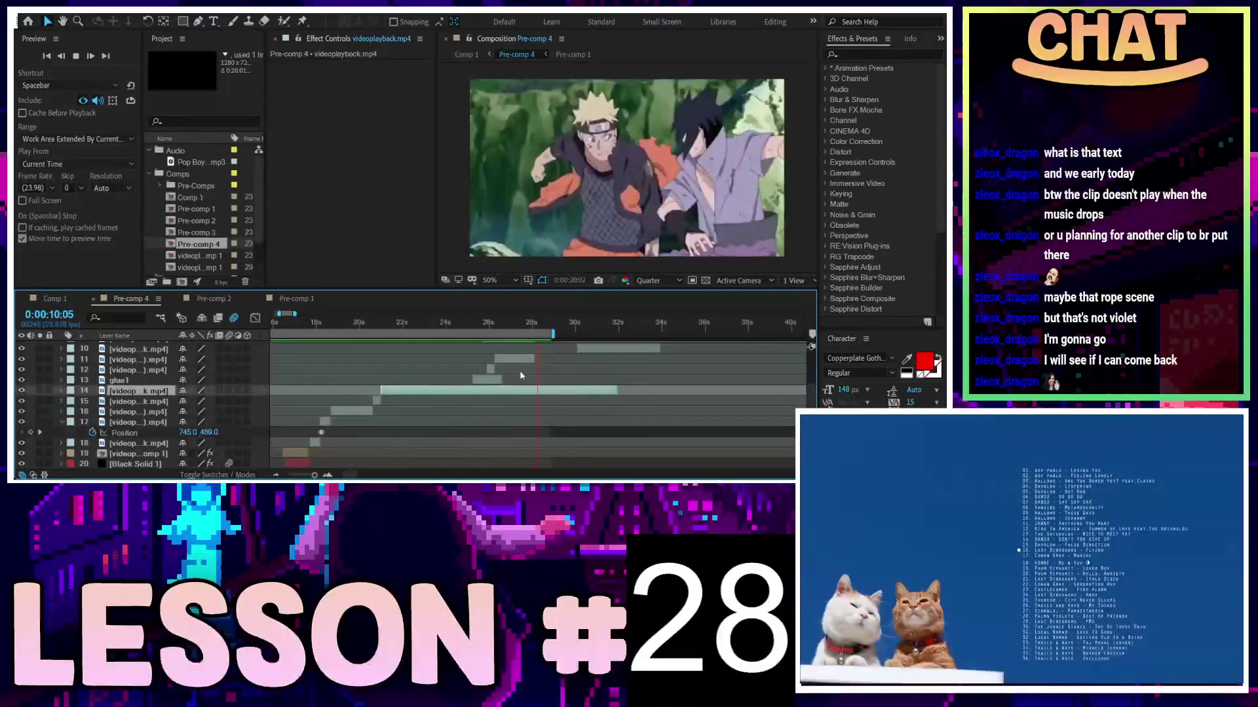
left_click_drag(424, 344, 307, 340)
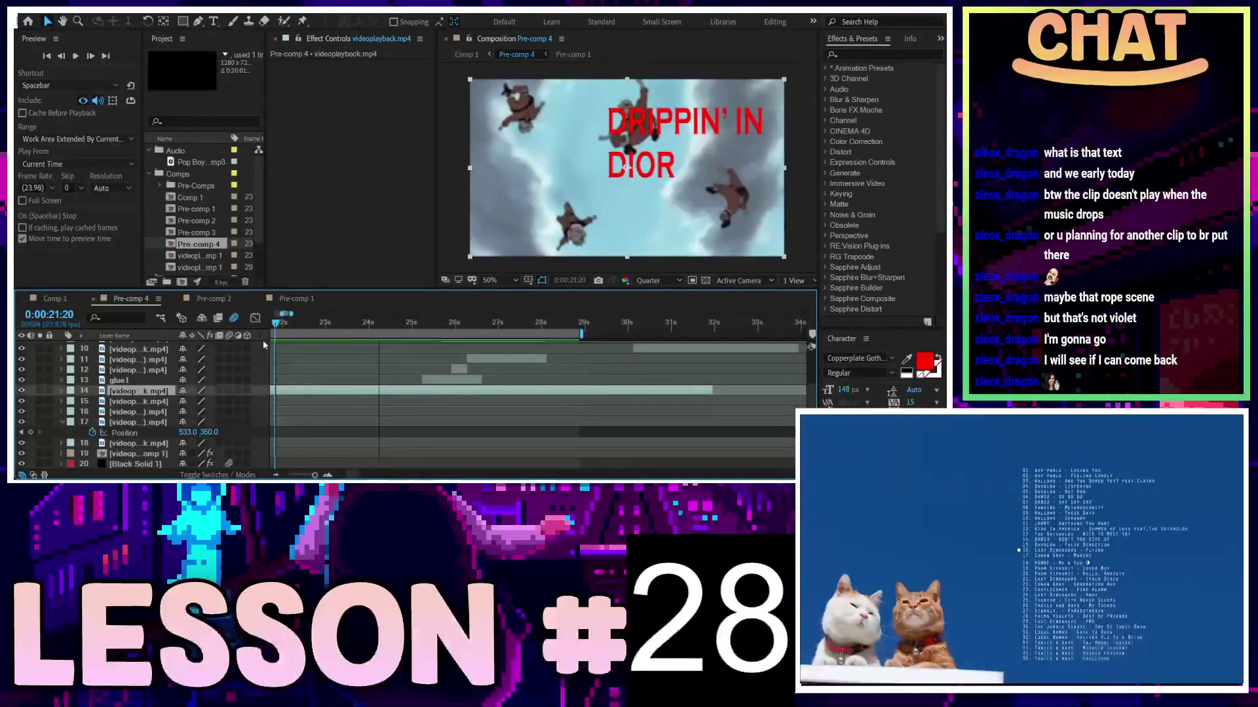
left_click_drag(393, 323, 375, 358)
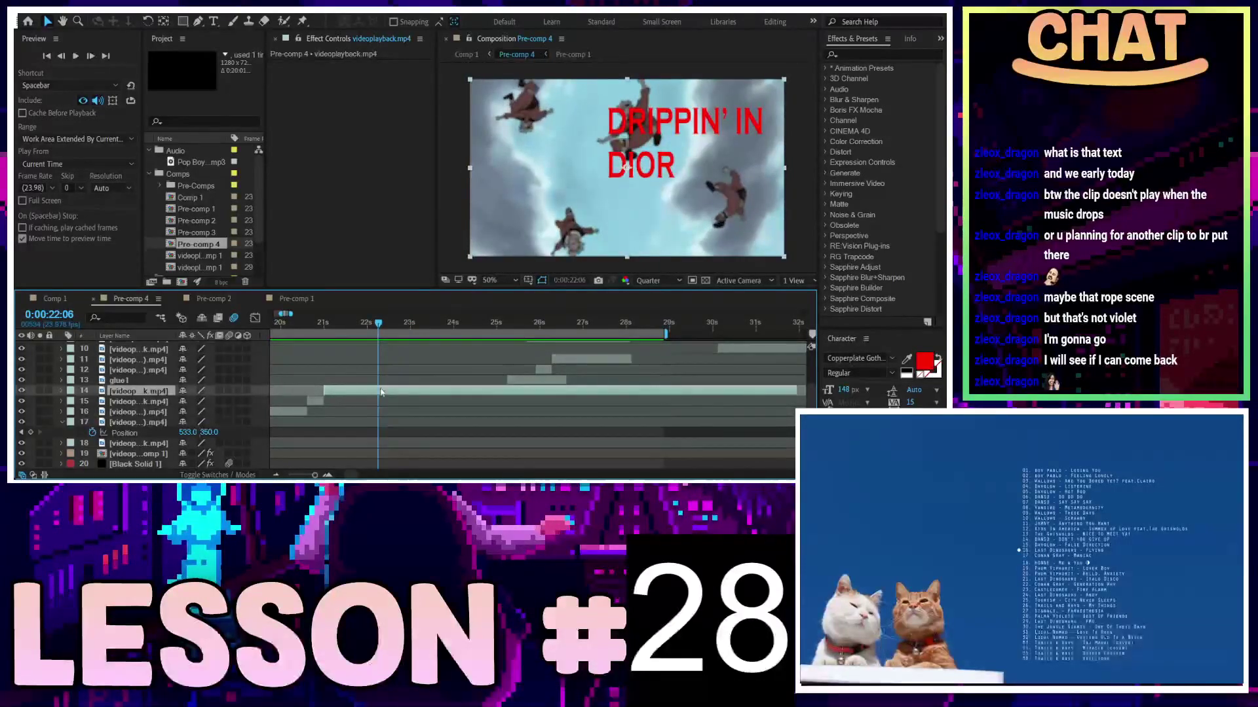
left_click(214, 298)
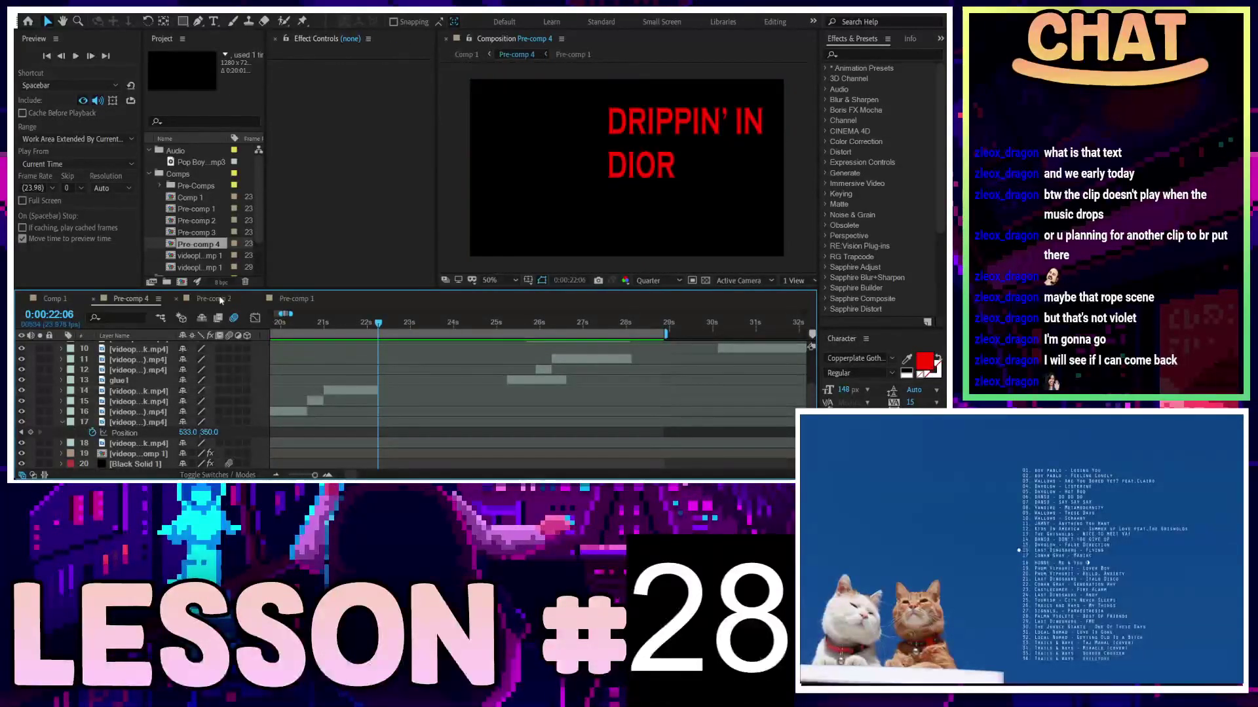
Move the current time between 1:39 and 1:45:18, then preview from about 0:53
left_click(285, 300)
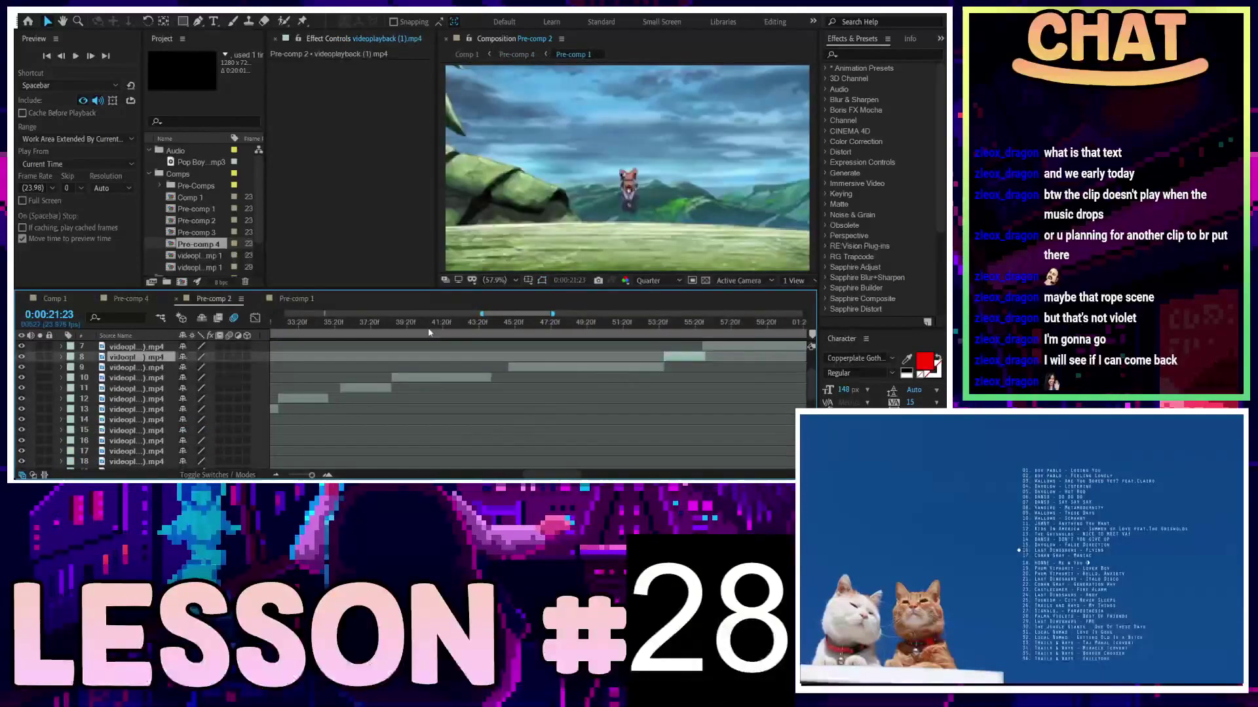
left_click(401, 324)
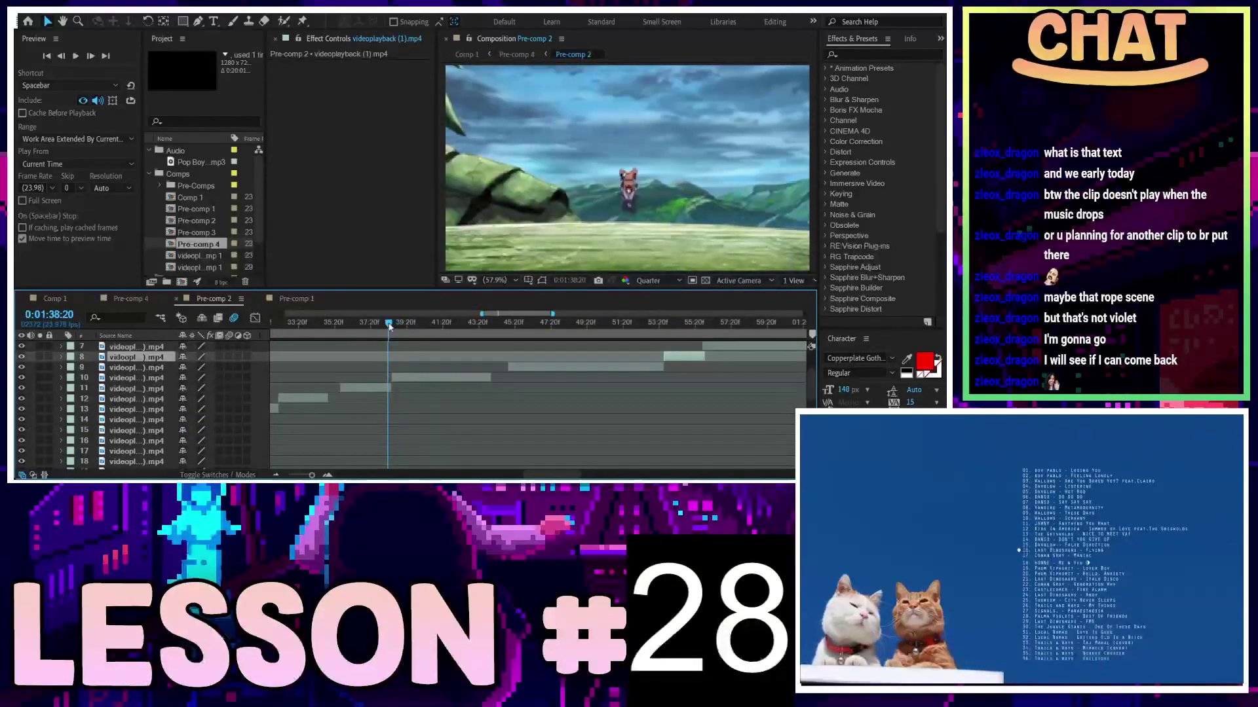
left_click(463, 314)
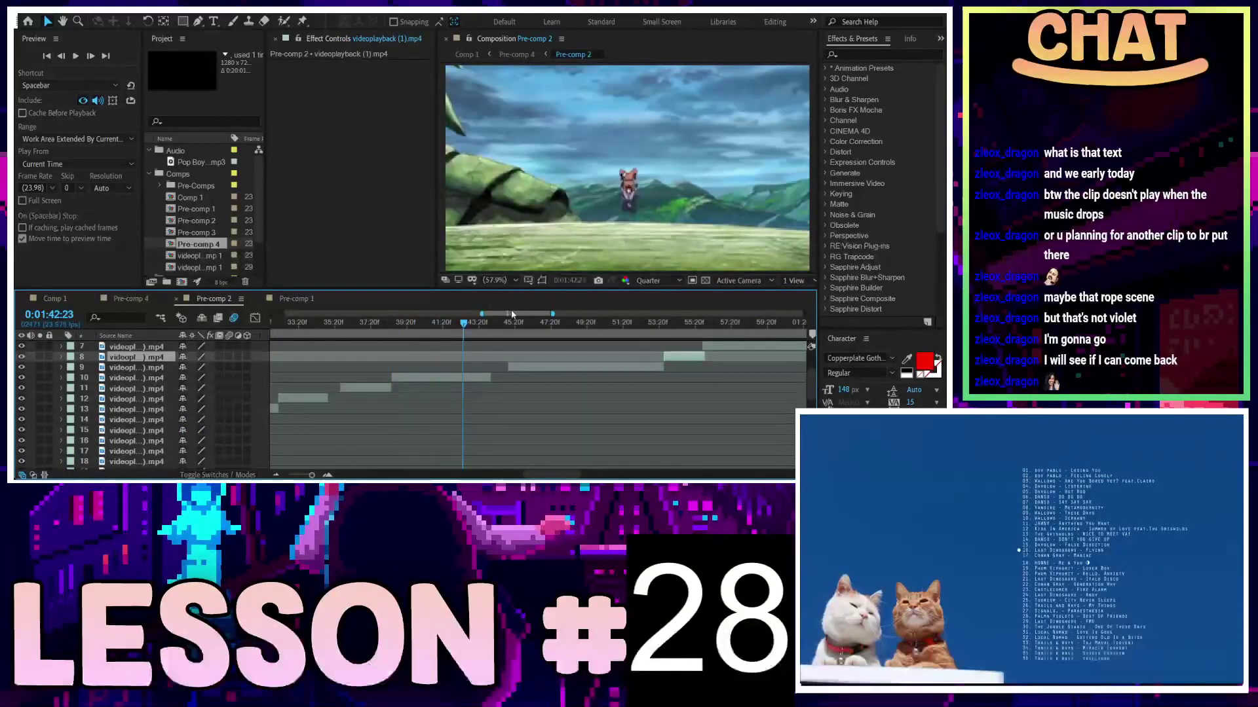
left_click(514, 314)
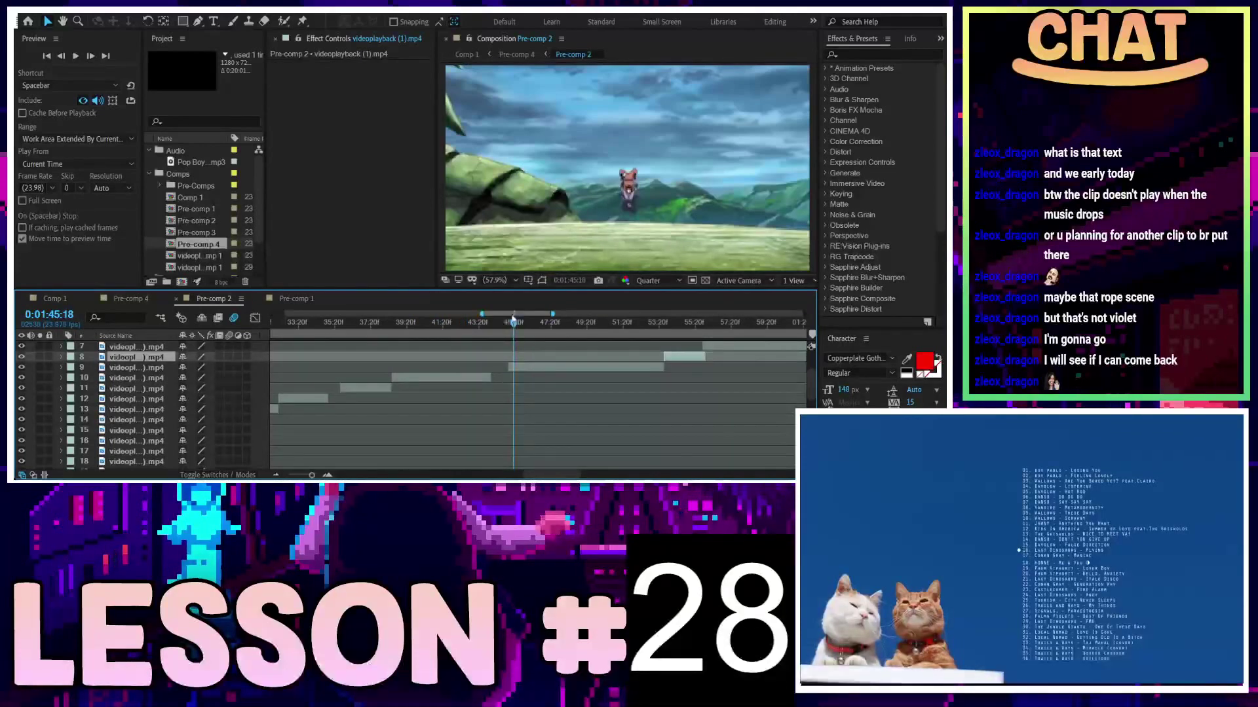
left_click_drag(514, 322, 54, 381)
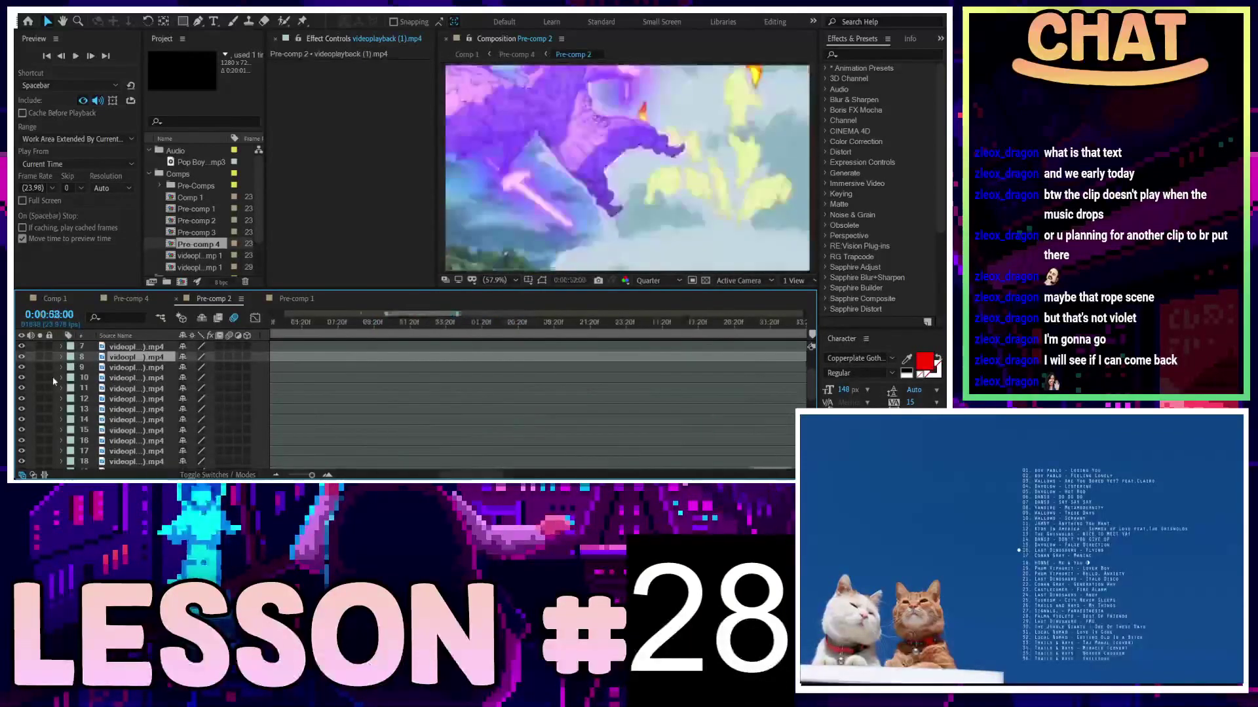
key("space")
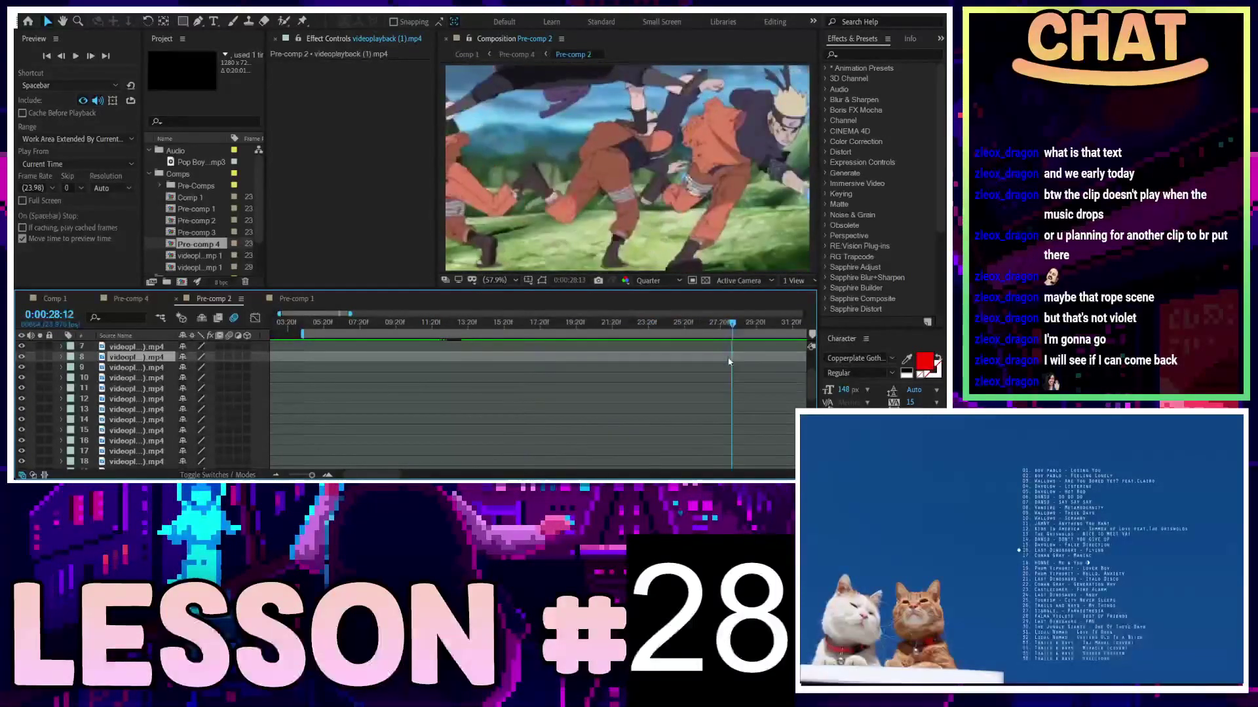
Scrub back from 0:00:26 and split the layer 35 clip at 0:00:24:19
left_click_drag(712, 364, 680, 371)
scroll(707, 417, "down", 5)
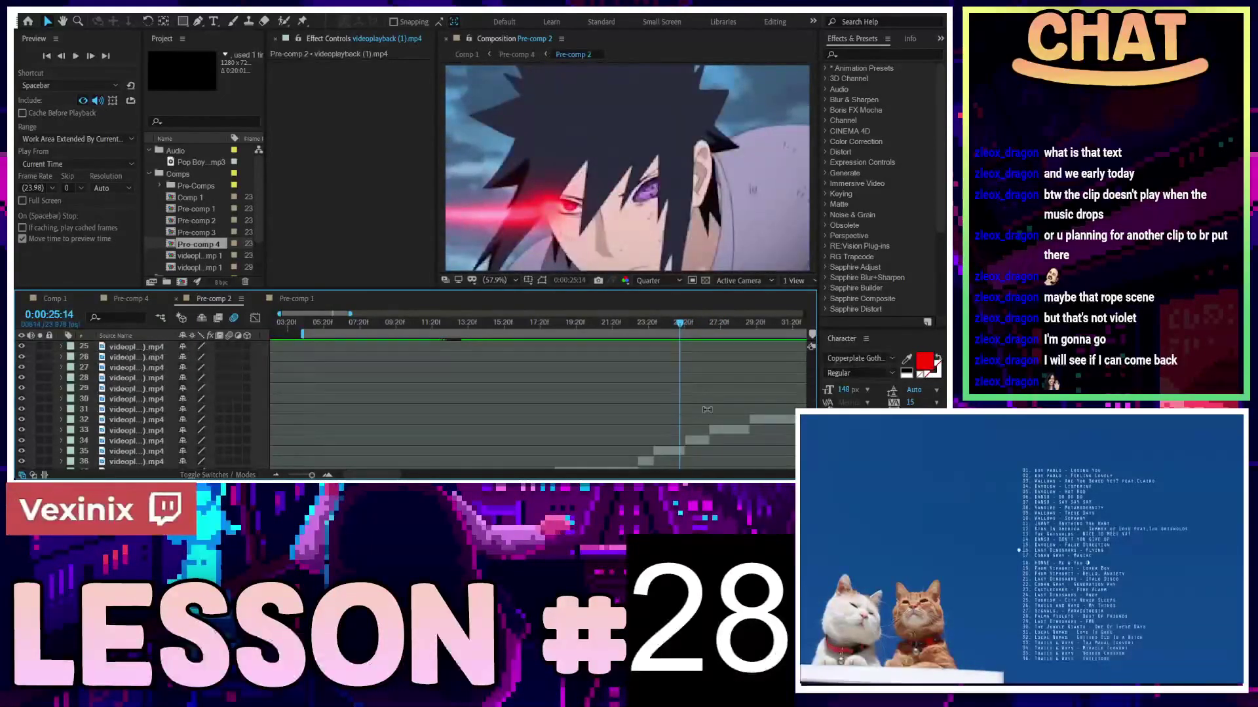
scroll(707, 417, "up", 2)
left_click_drag(668, 329, 672, 330)
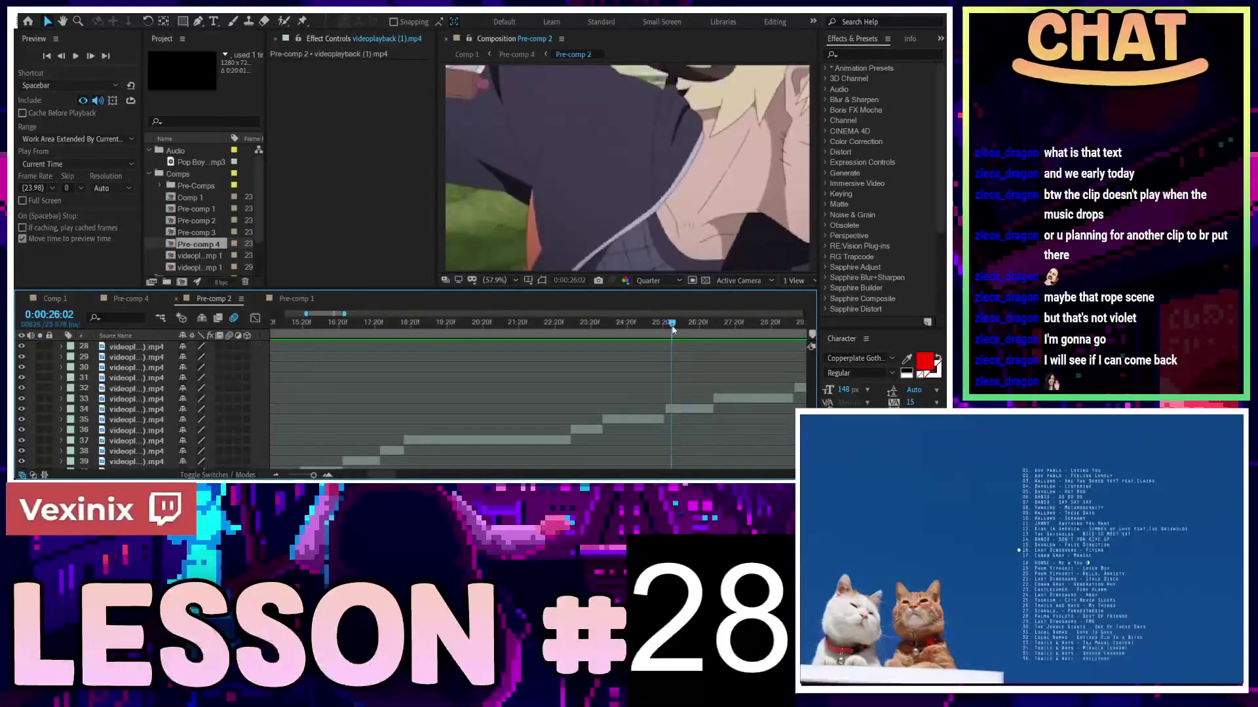
left_click(686, 410)
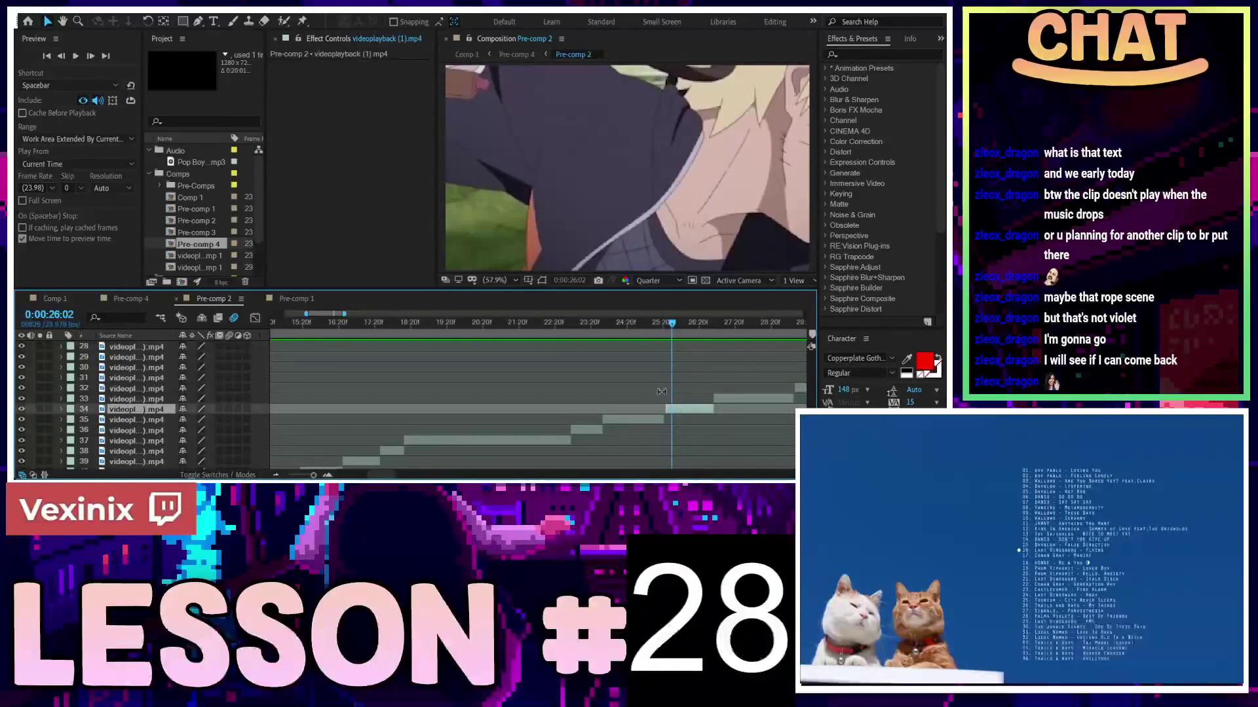
left_click_drag(660, 327, 632, 336)
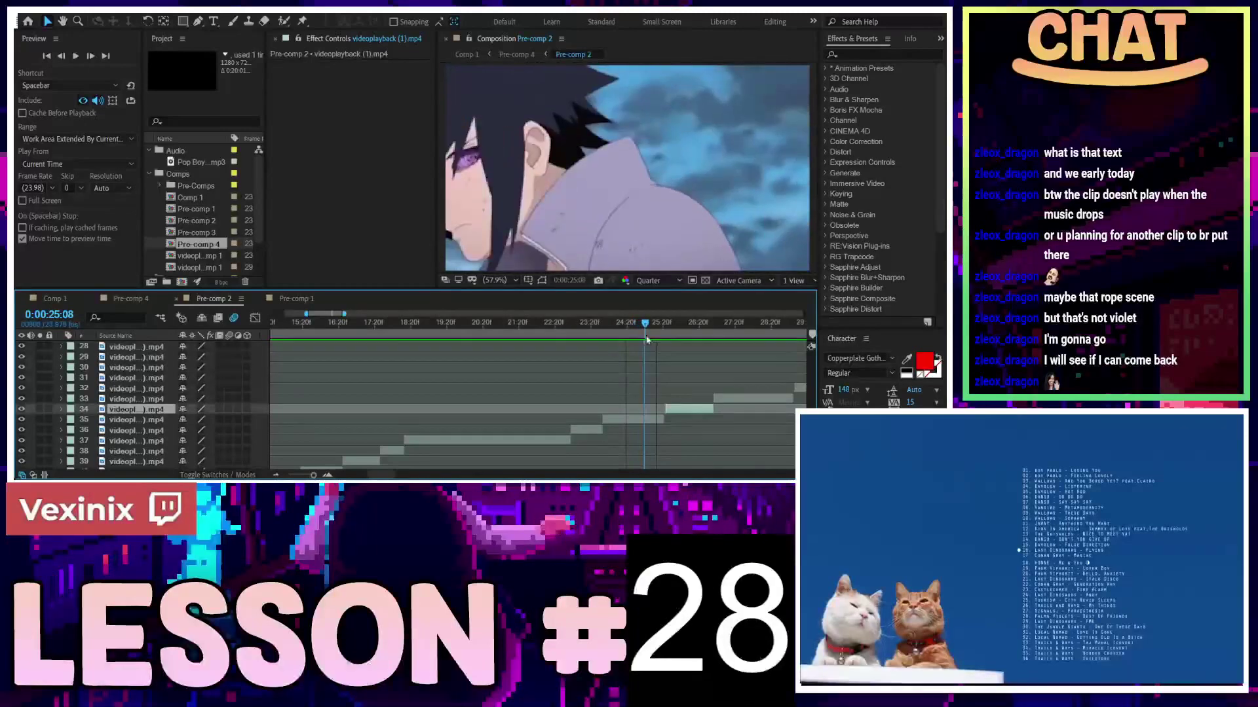
mouse_move(632, 336)
left_mouse_down()
mouse_move(641, 342)
mouse_move(627, 346)
left_mouse_up()
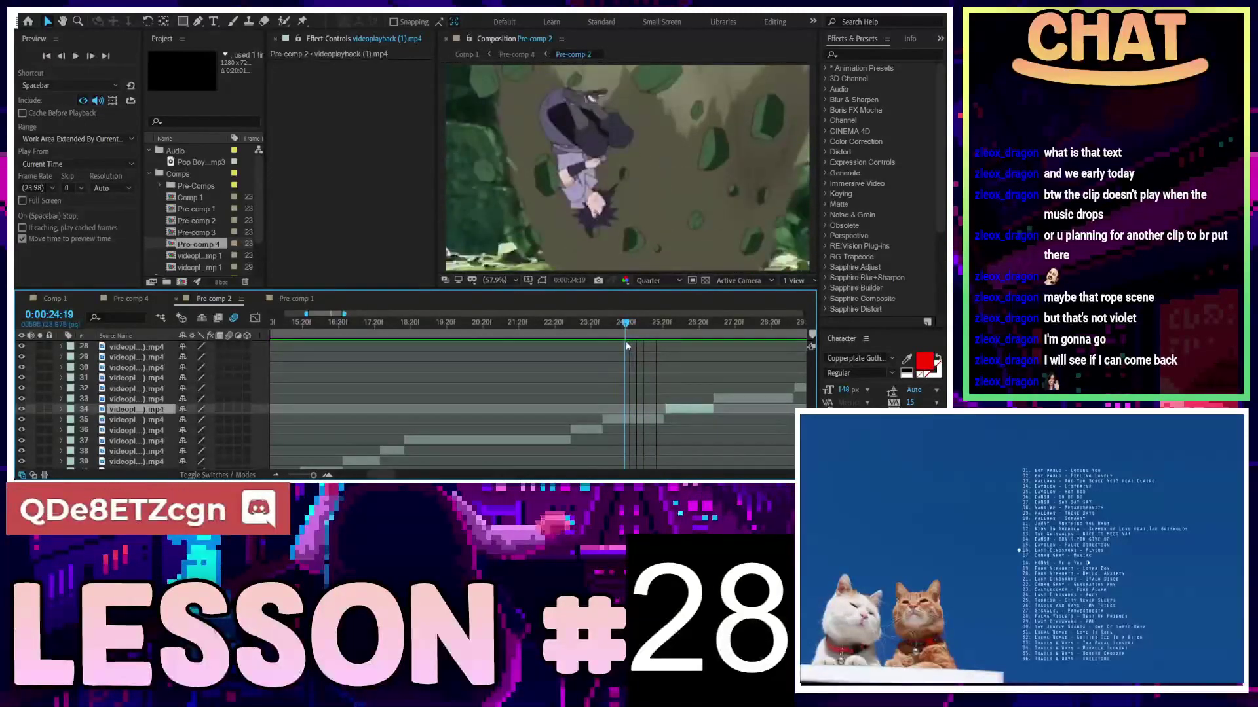
left_click(632, 415)
key("ctrl+shift+d")
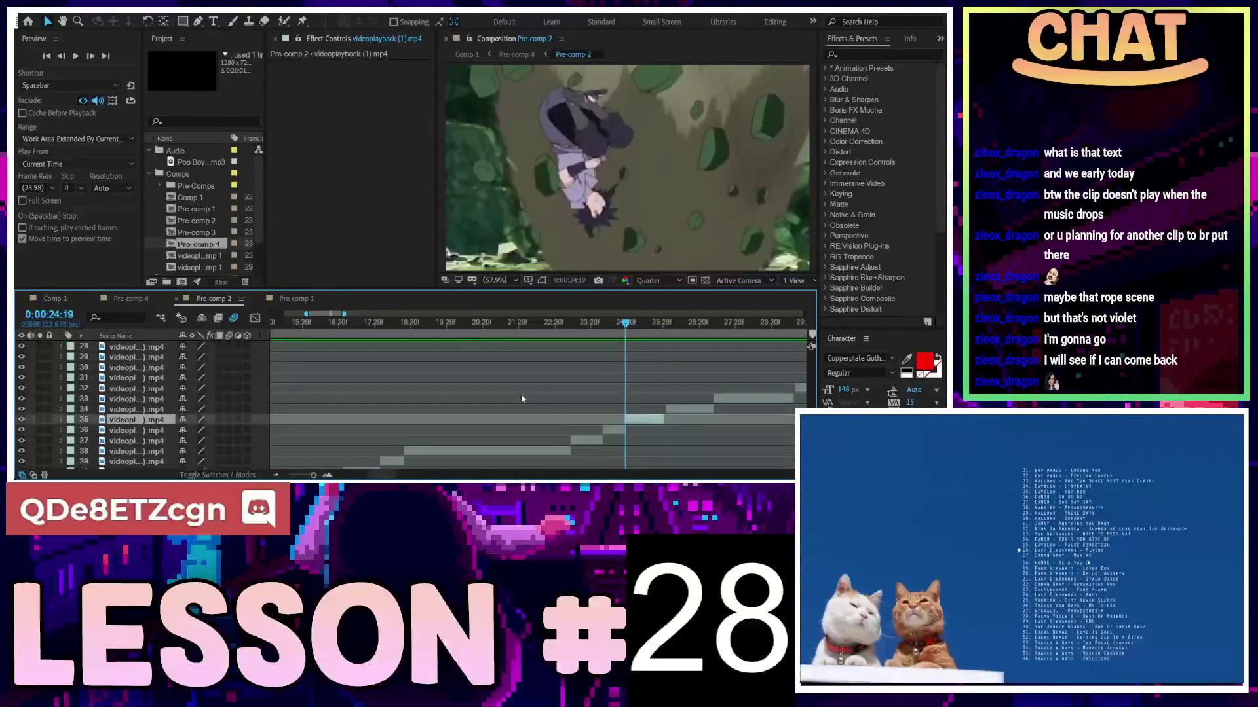
Duplicate the layer 14 clip in Pre-comp 4, move the copy later, and preview around 0:00:22
left_click(112, 299)
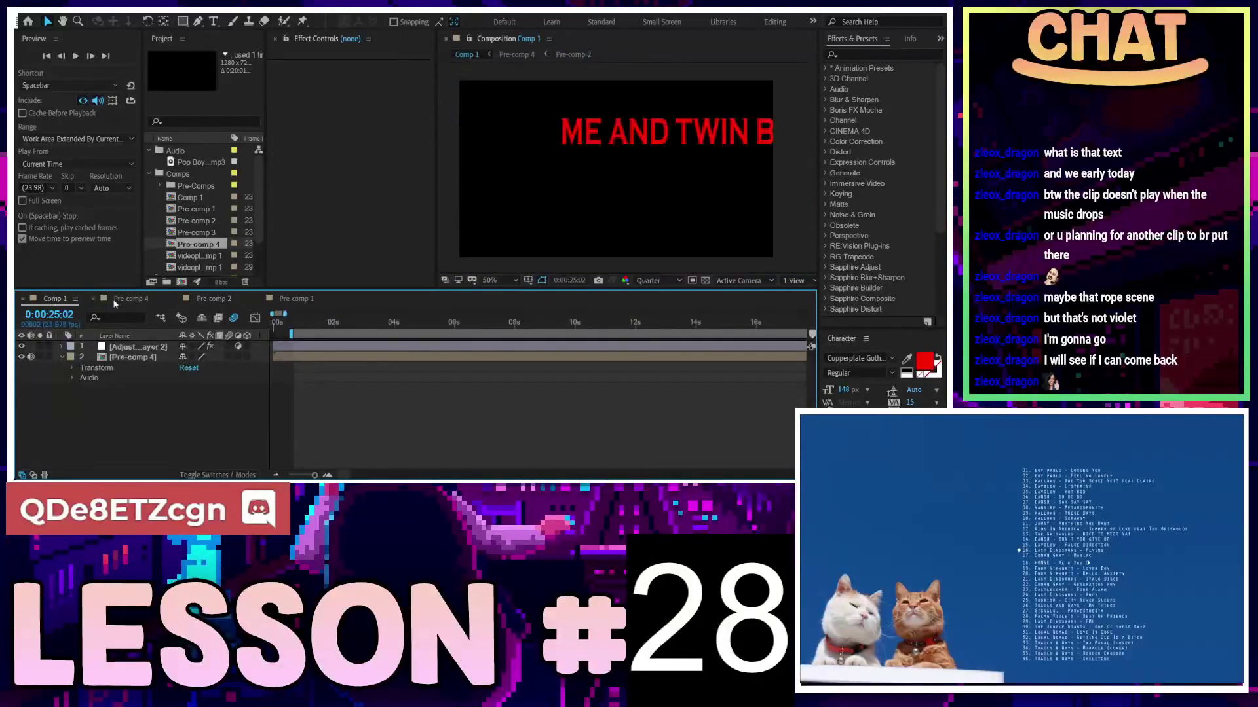
left_click(367, 393)
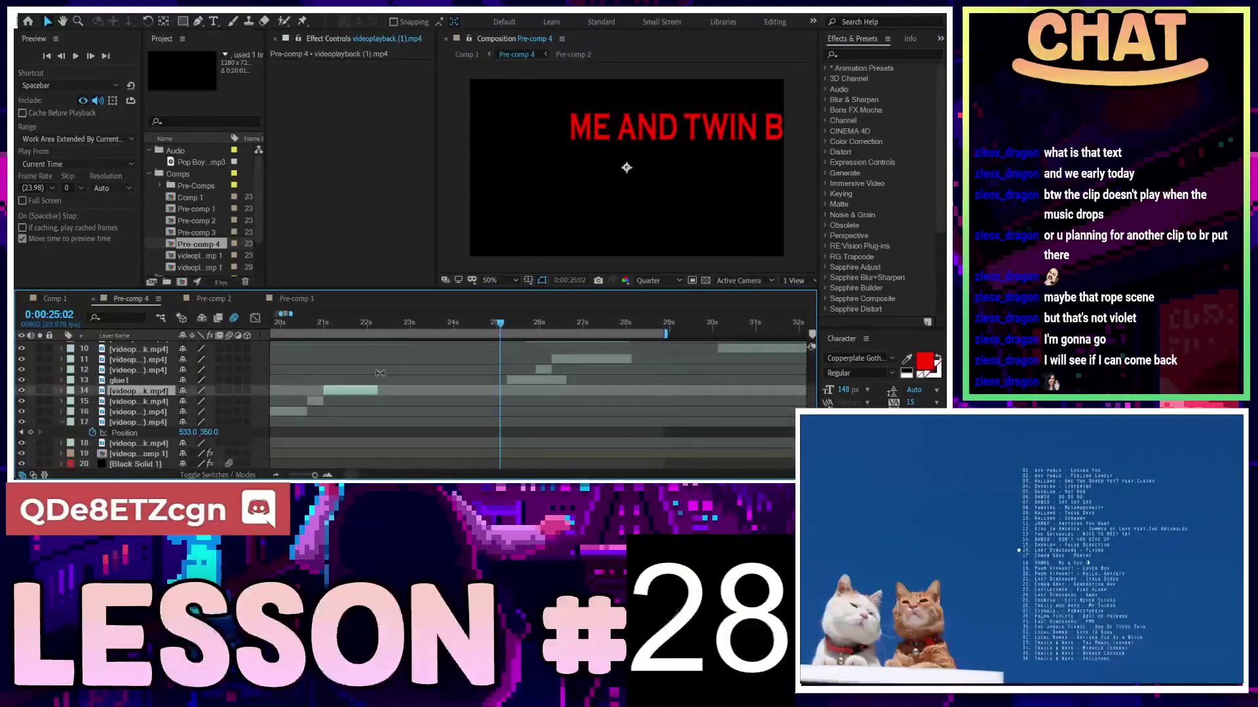
key("ctrl+d")
left_click_drag(327, 391, 386, 396)
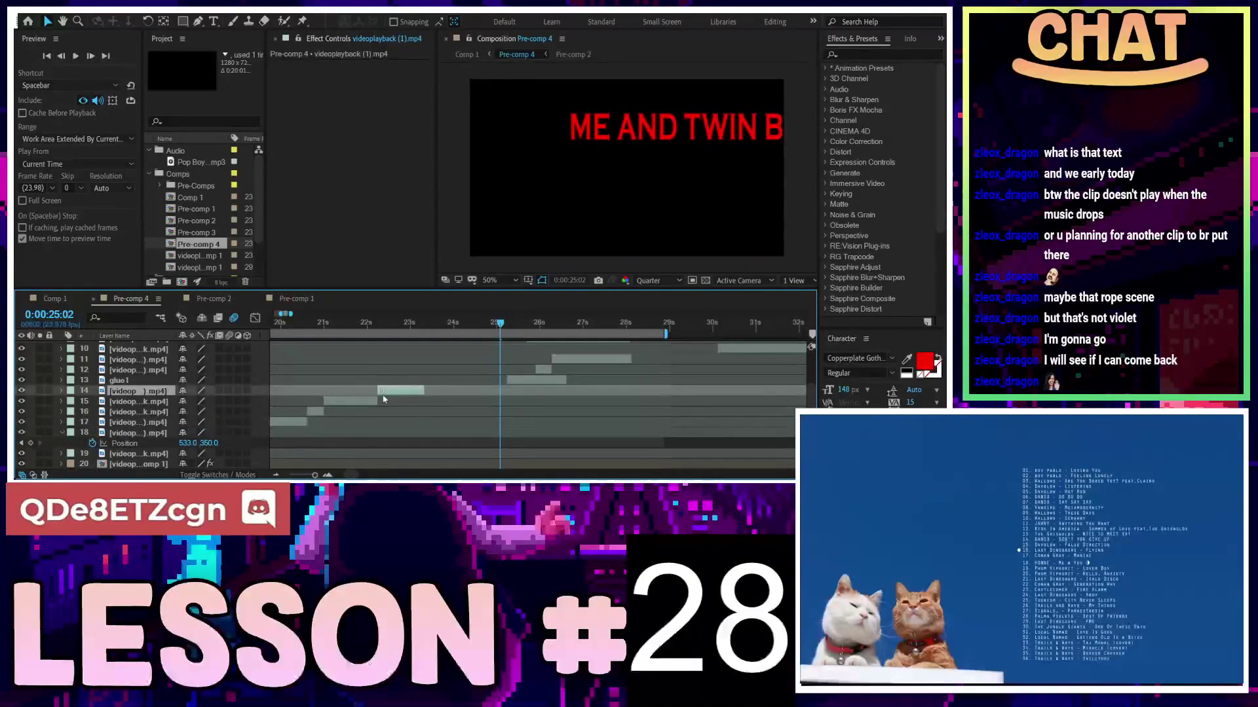
key("space")
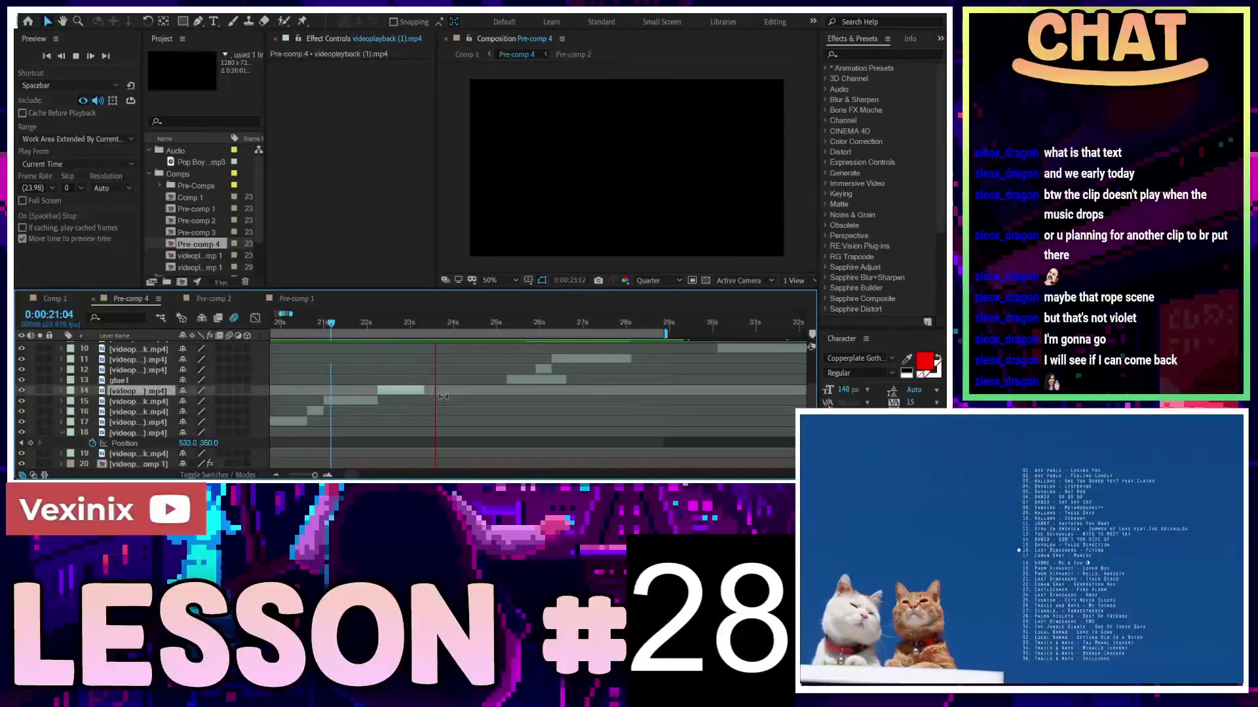
mouse_move(347, 323)
left_mouse_down()
mouse_move(405, 329)
mouse_move(286, 323)
left_mouse_up()
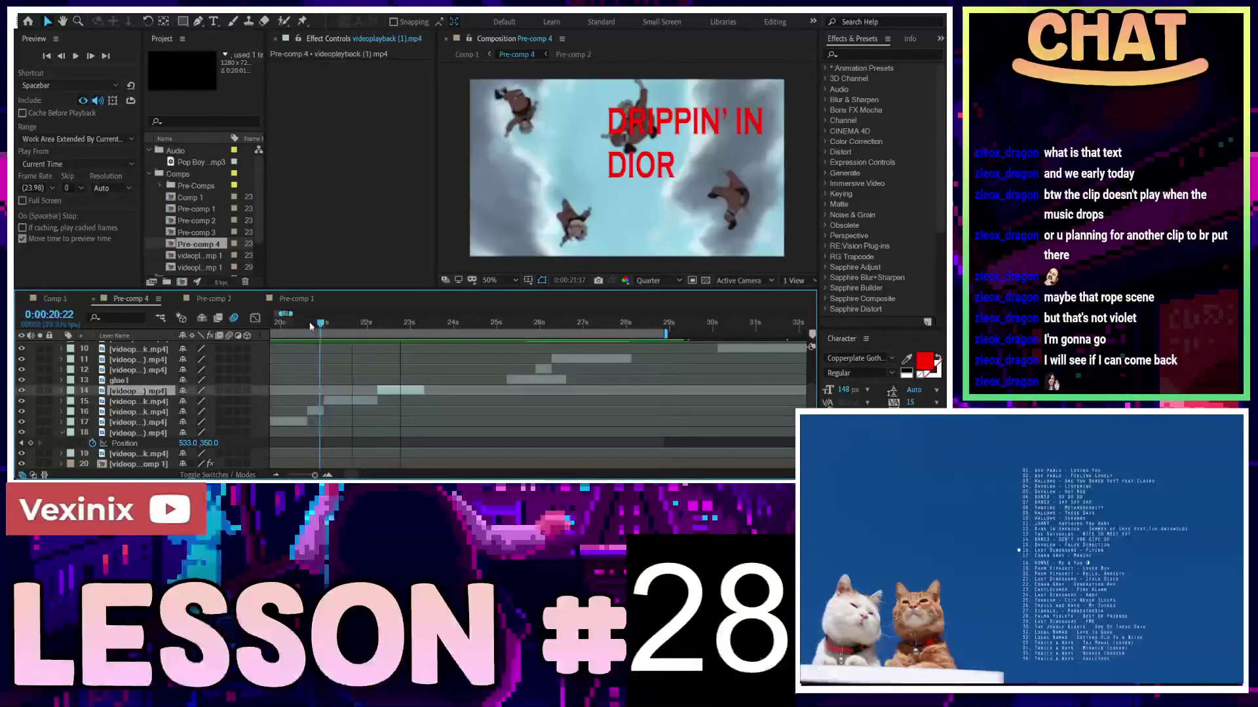
key("space")
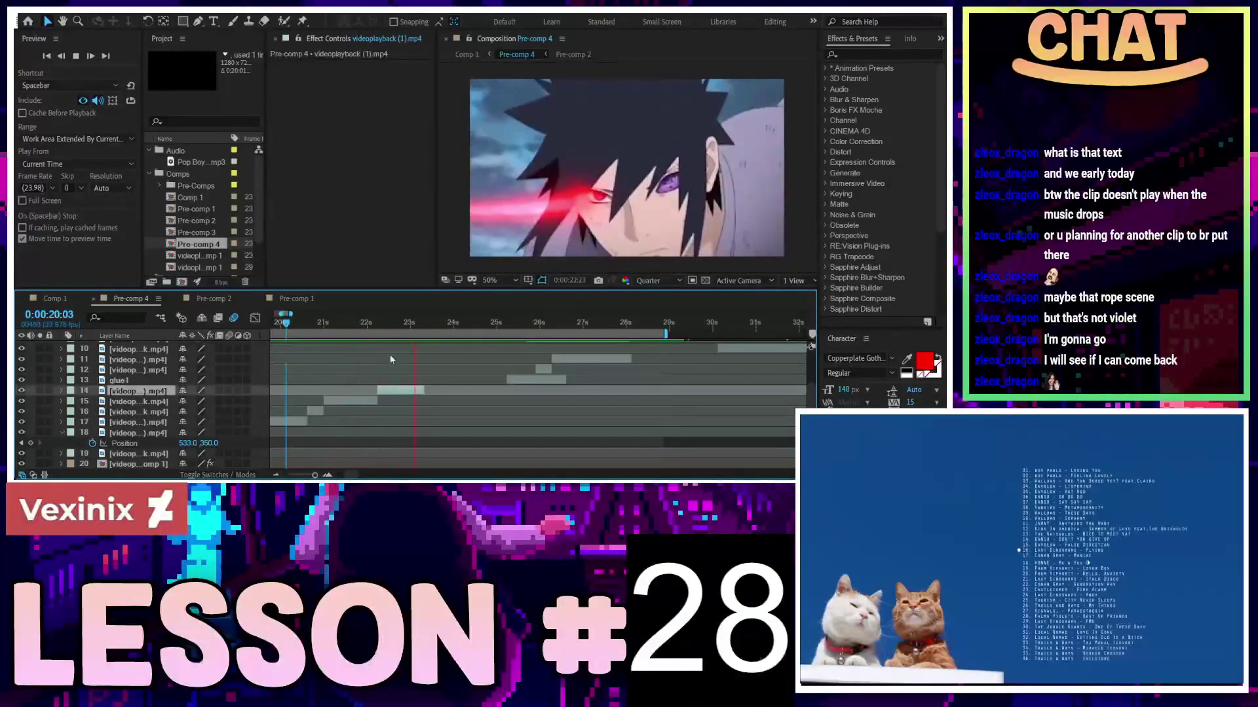
key("space")
Zoom the timeline in and preview from 0:00:21:14
key("equal")
key("equal")
scroll(342, 376, "up", 2)
left_click(482, 322)
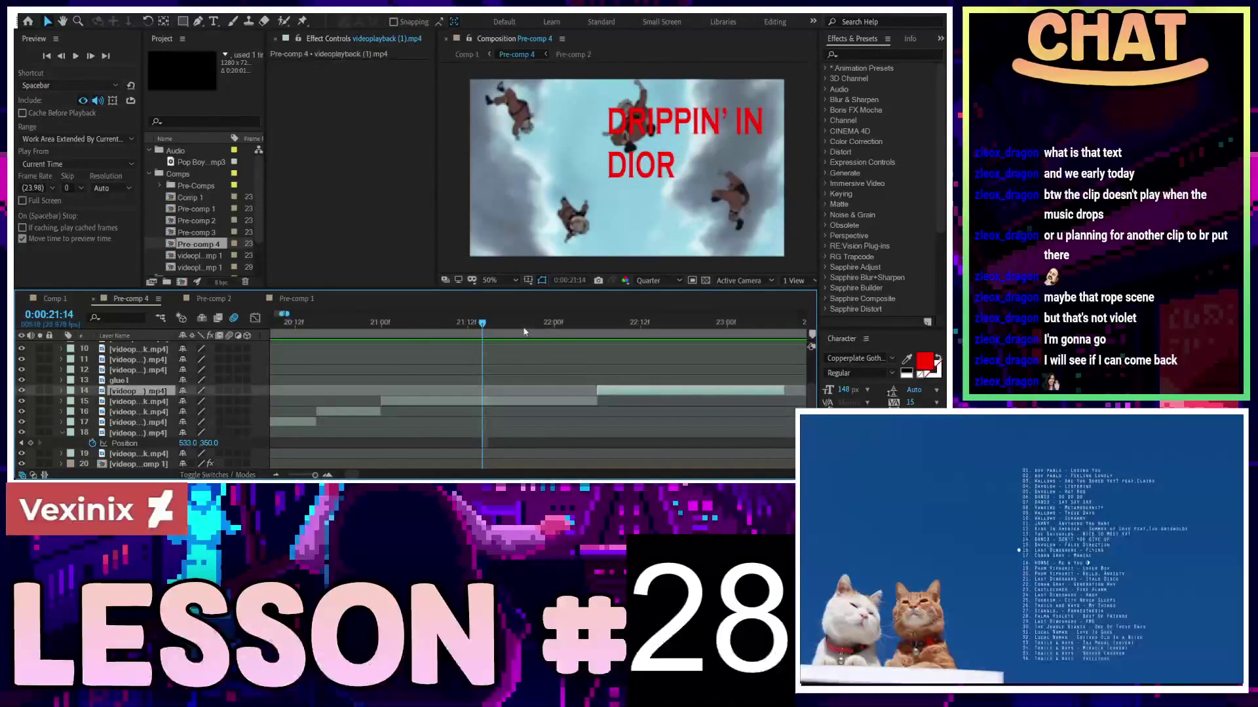
key("space")
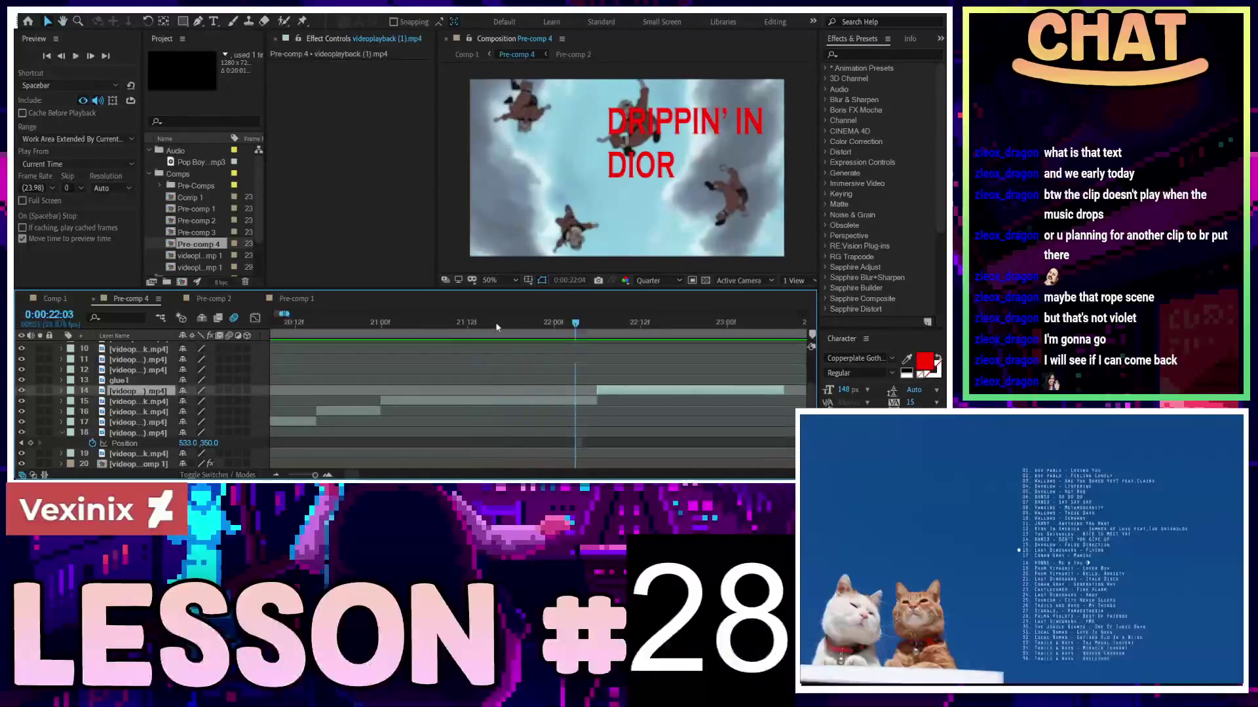
key("space")
key("space")
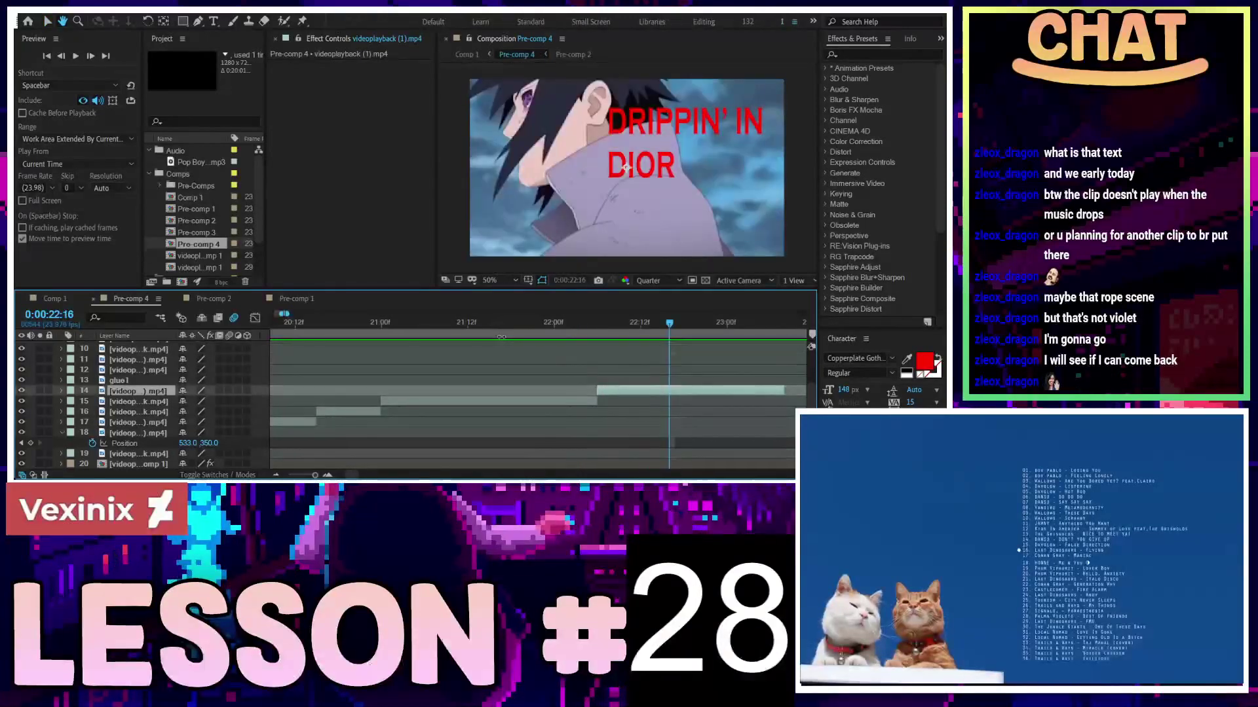
Split layer 15 at 0:00:22:01, delete its tail, and slide layer 14 to start there
left_click(561, 322)
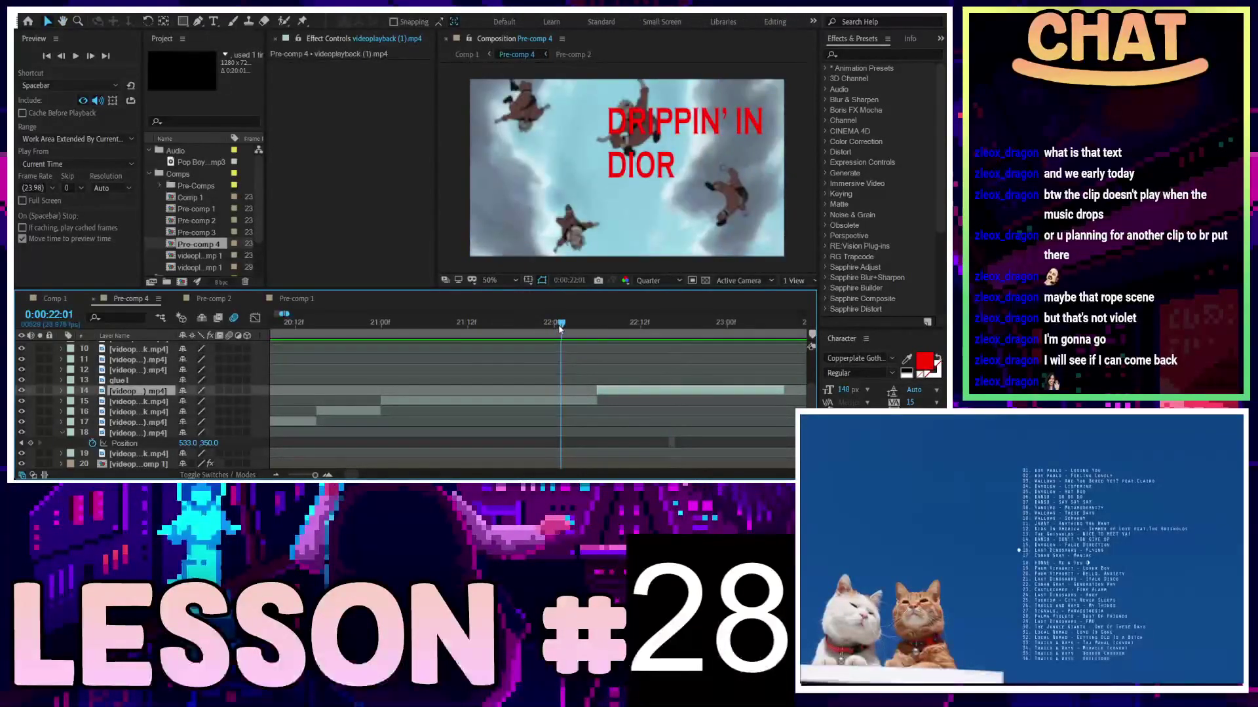
left_click(563, 404)
key("ctrl+shift+d")
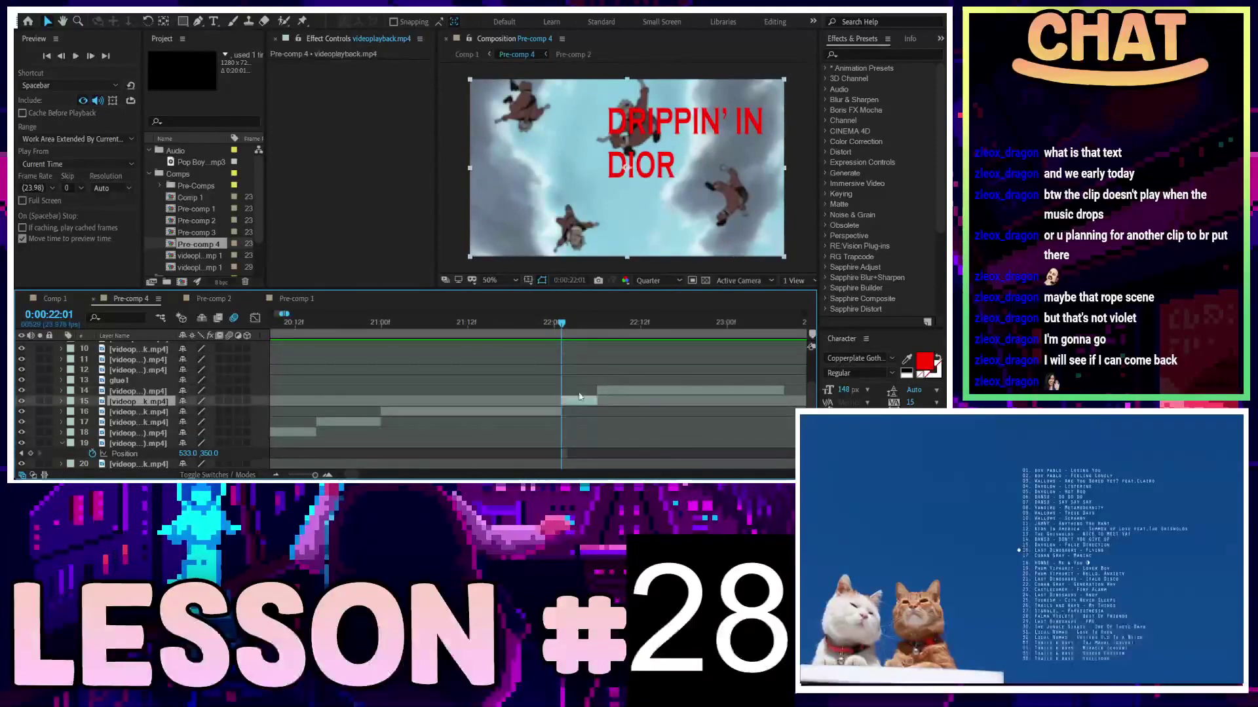
key("Delete")
left_click_drag(602, 391, 567, 391)
Preview across the new cut from about 0:00:21 and shift layer 14 slightly earlier
key("Page_Up")
key("Page_Up")
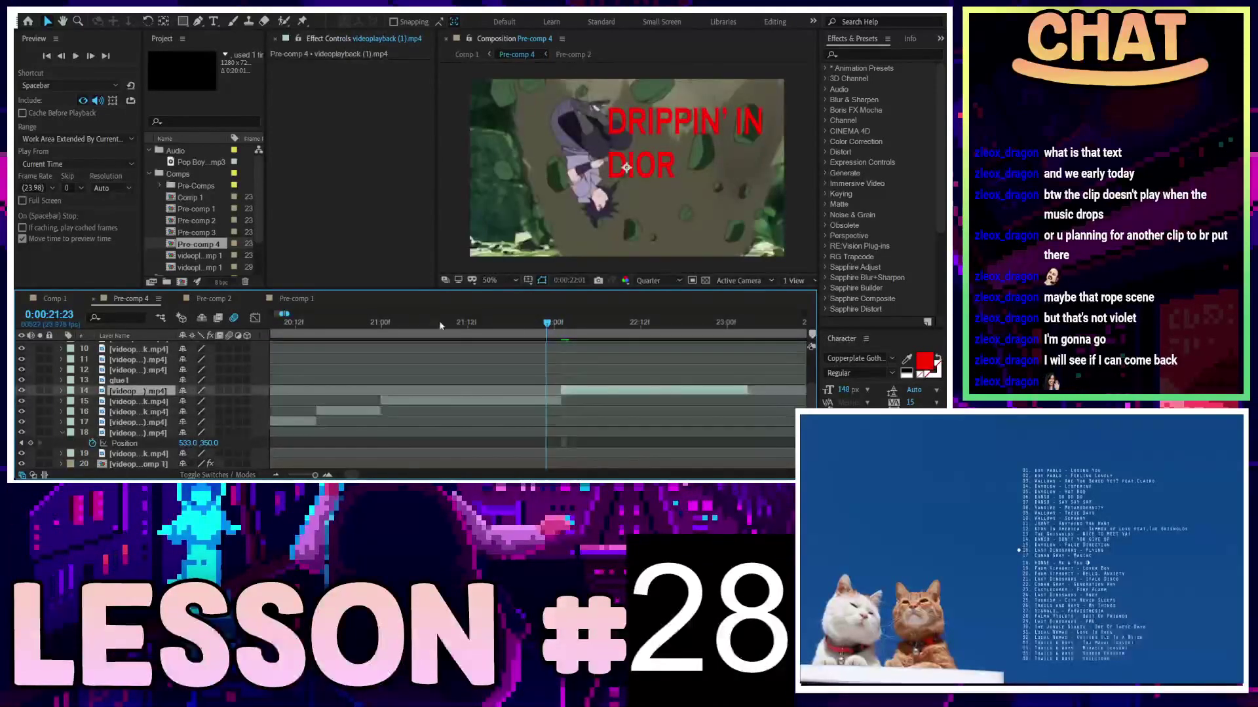
left_click(388, 323)
key("space")
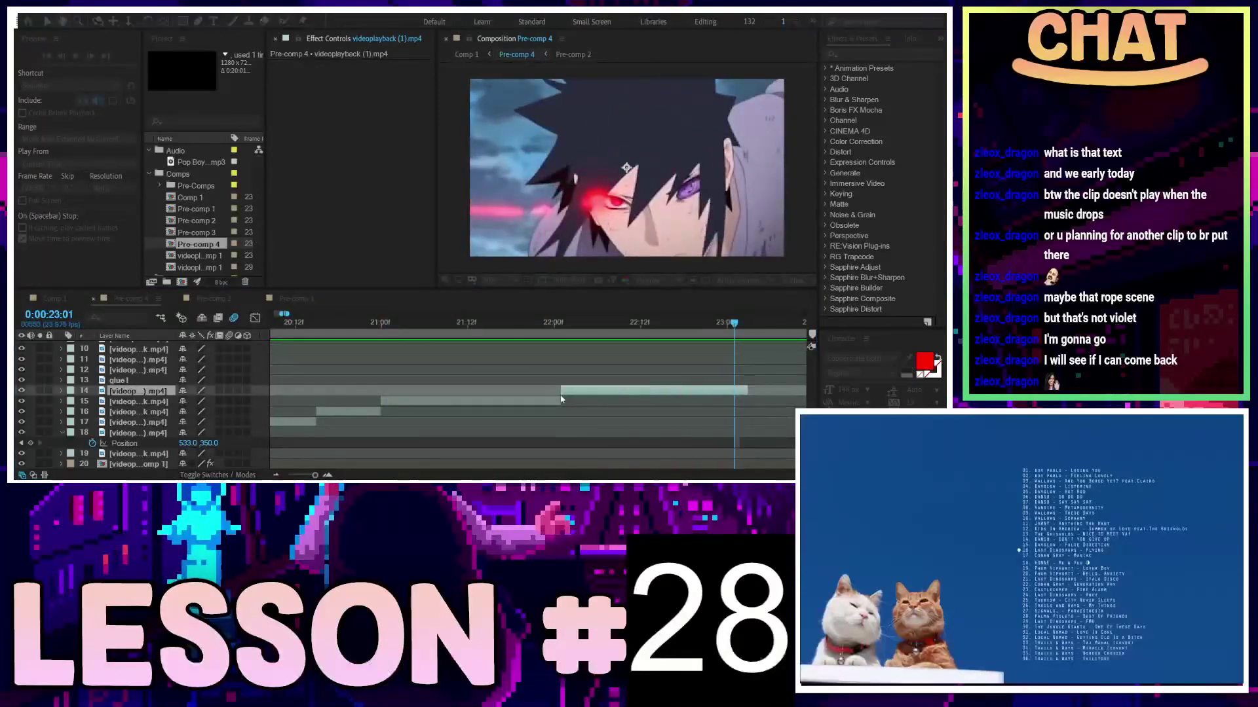
left_click_drag(561, 396, 541, 383)
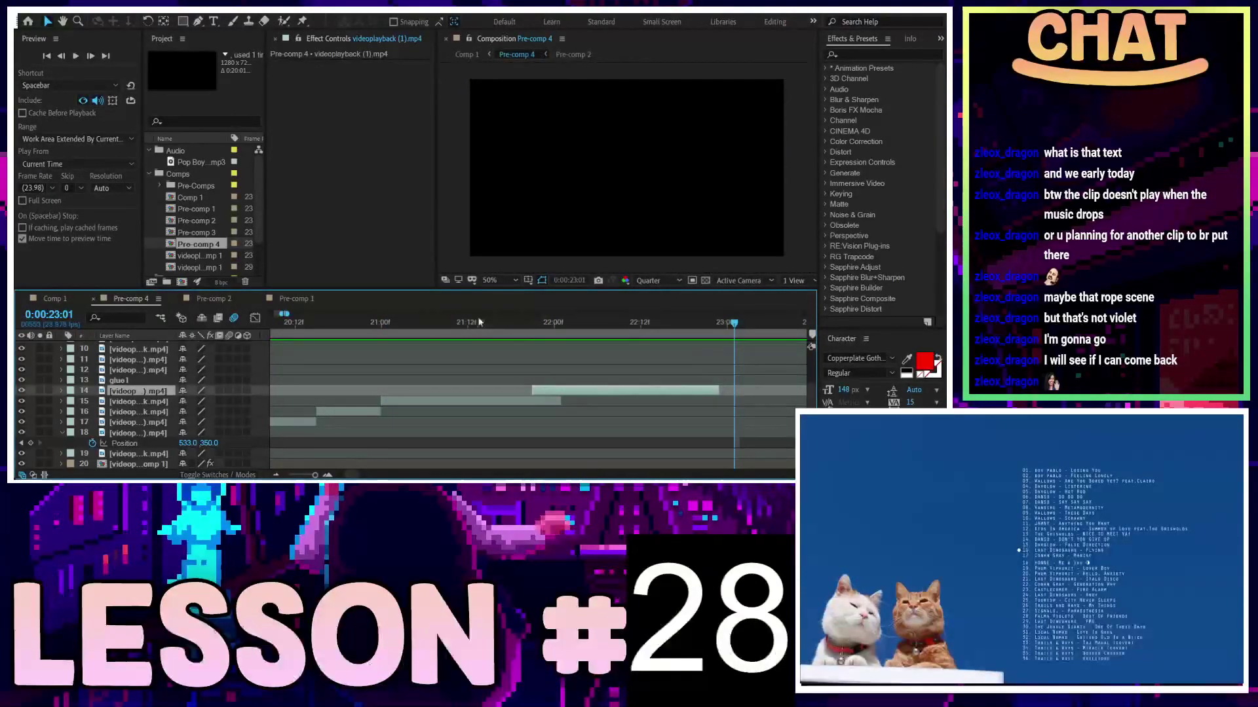
left_click(373, 323)
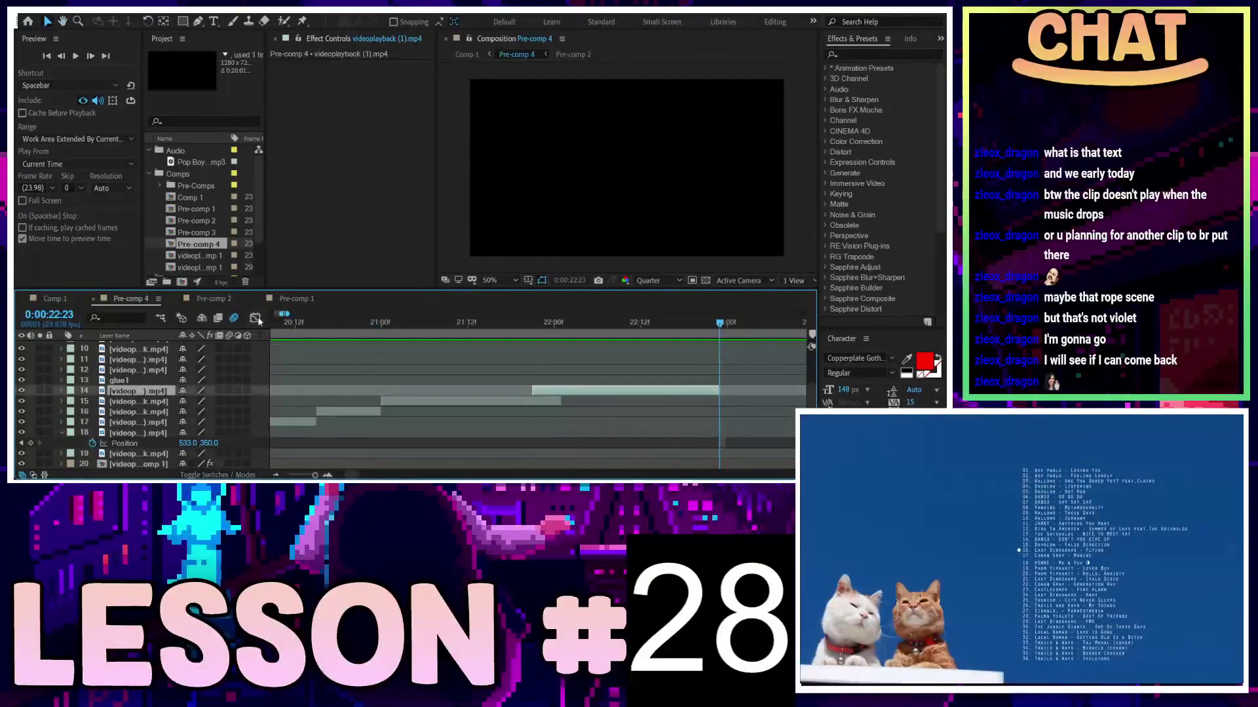
left_click(217, 298)
Preview Pre-comp 2, then open Pre-comp 4 from Comp 1
key("space")
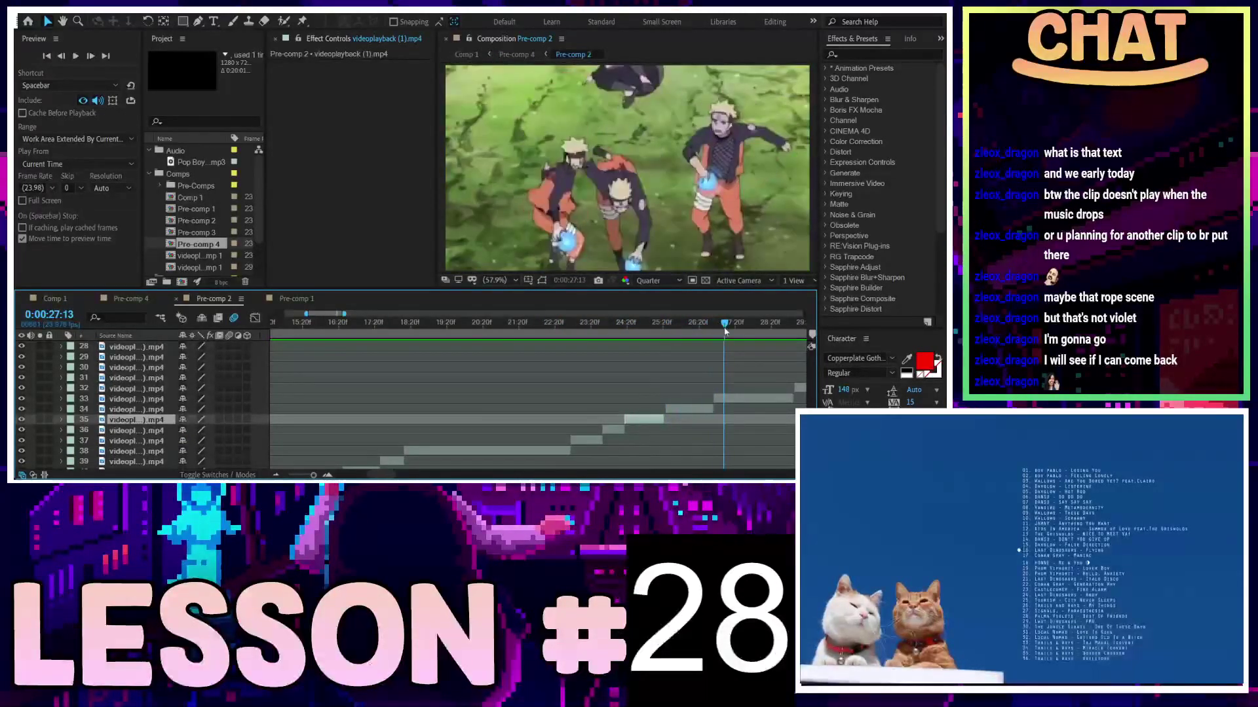
left_click(727, 398)
left_click(54, 298)
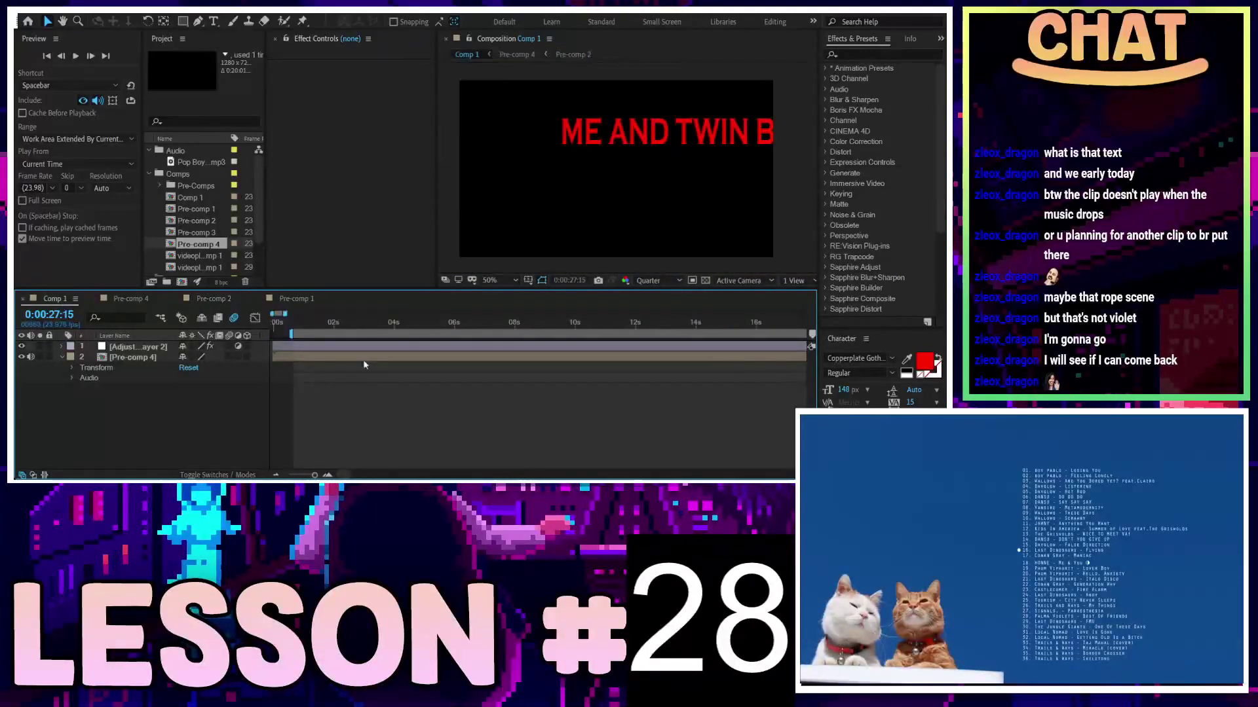
double_click(574, 390)
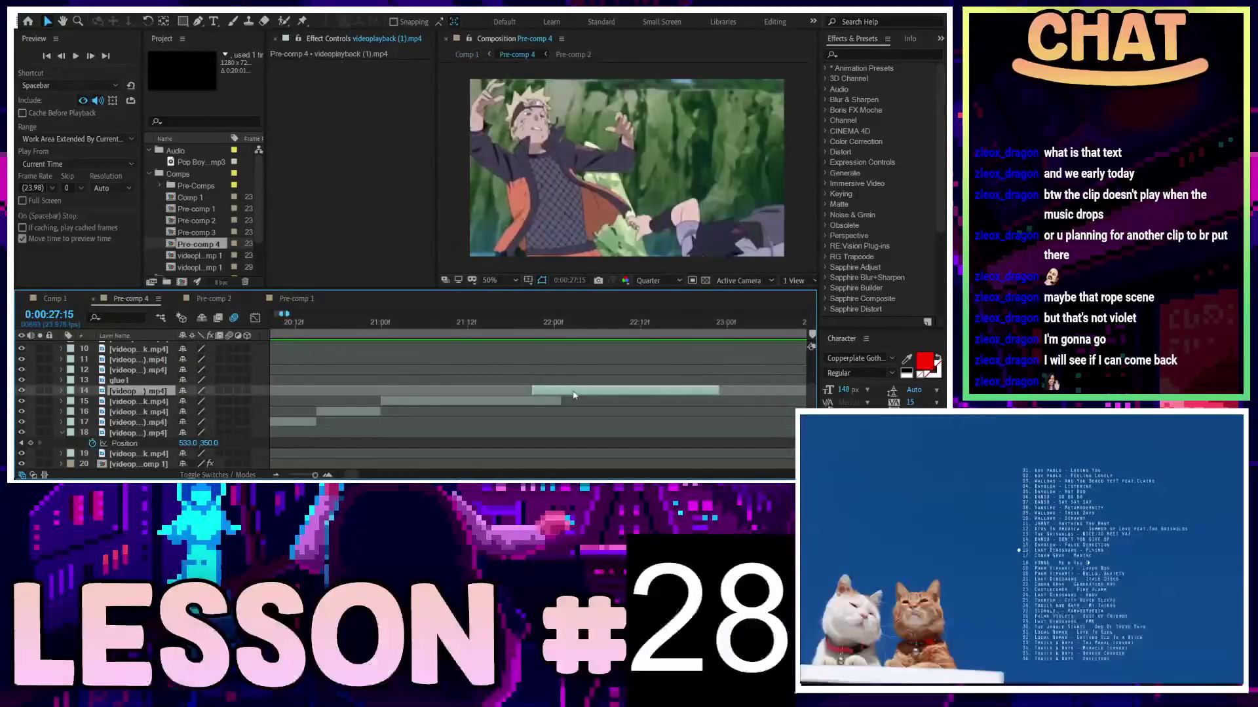
Adjust layer 14's length and shift it a few frames later, replaying from 21:11
left_click_drag(582, 380, 616, 380)
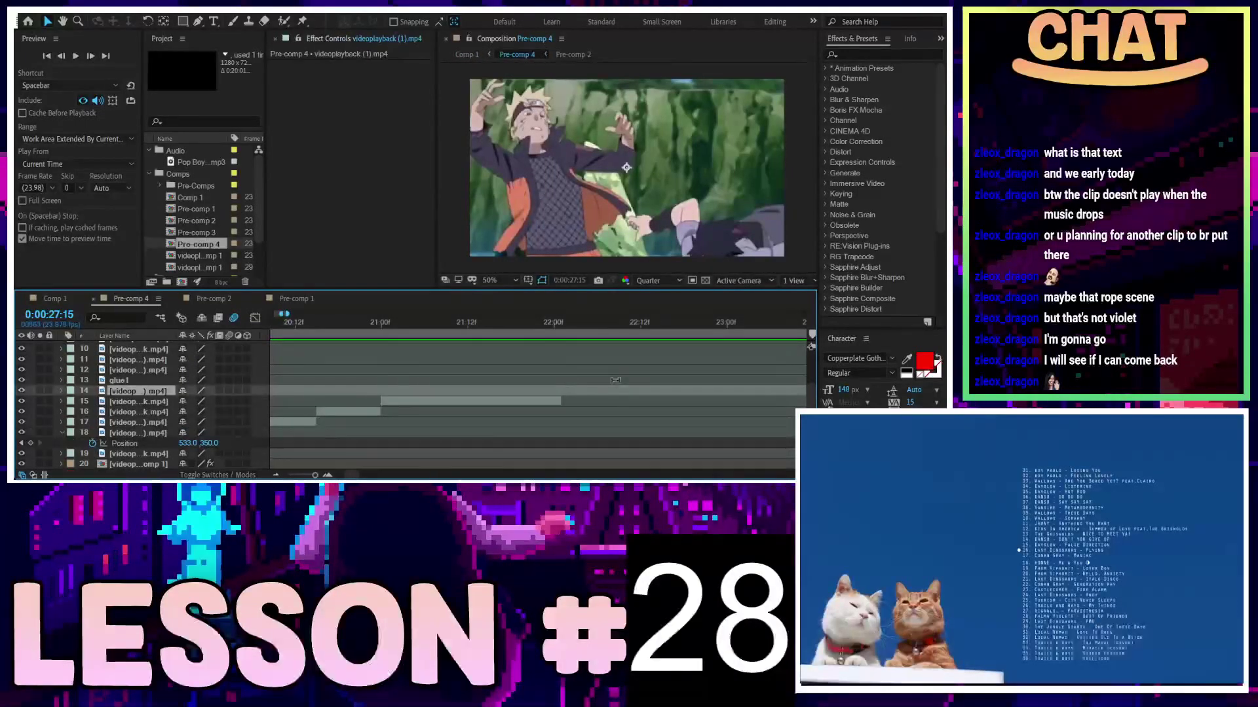
scroll(569, 393, "down", 5)
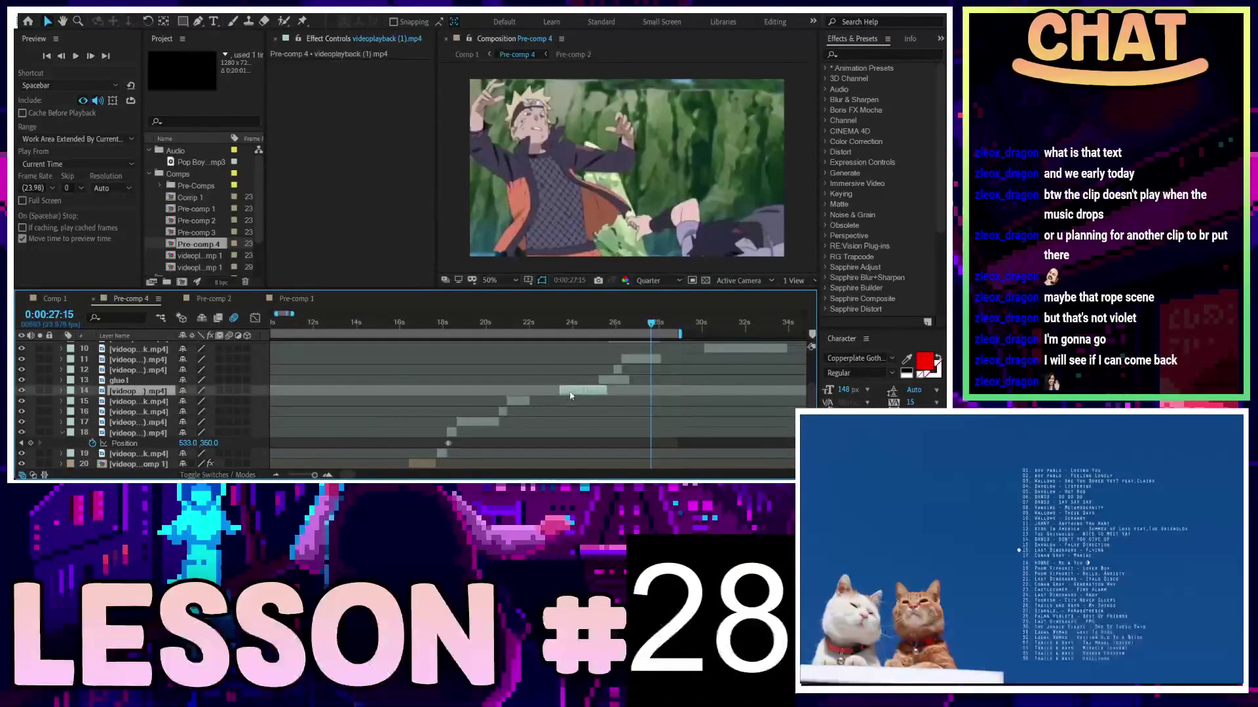
scroll(510, 326, "up", 5)
key("space")
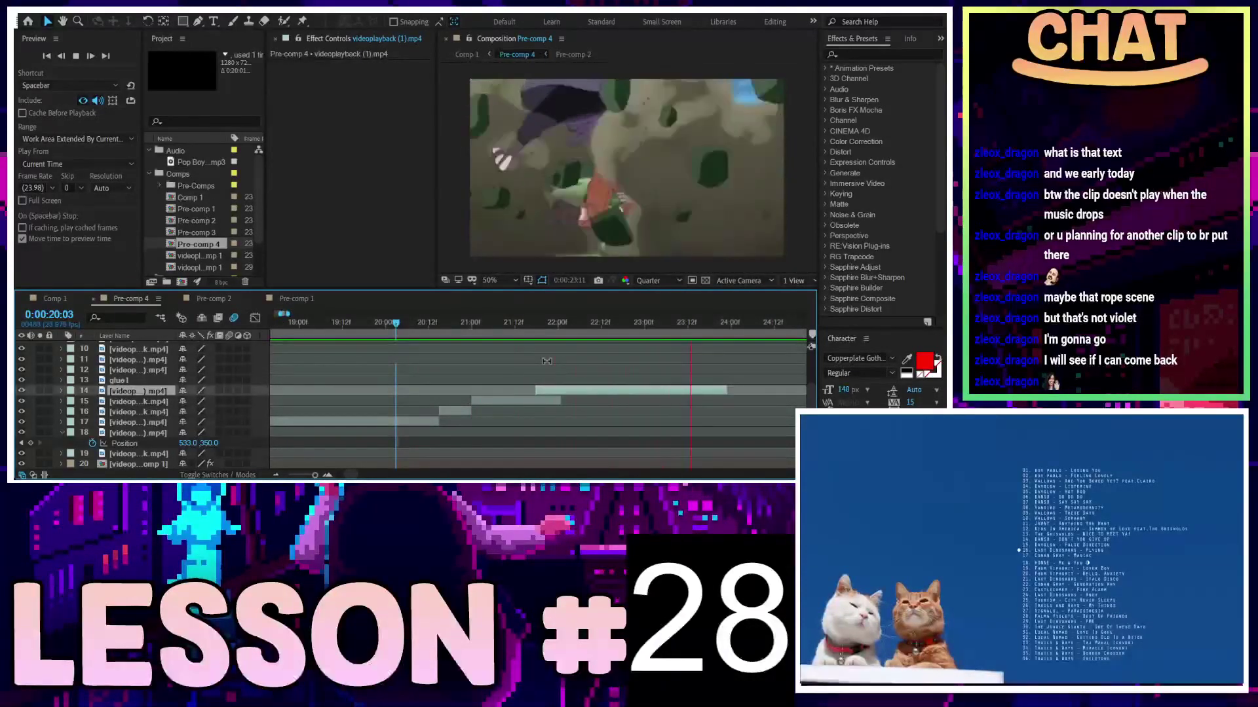
left_click_drag(576, 392, 587, 393)
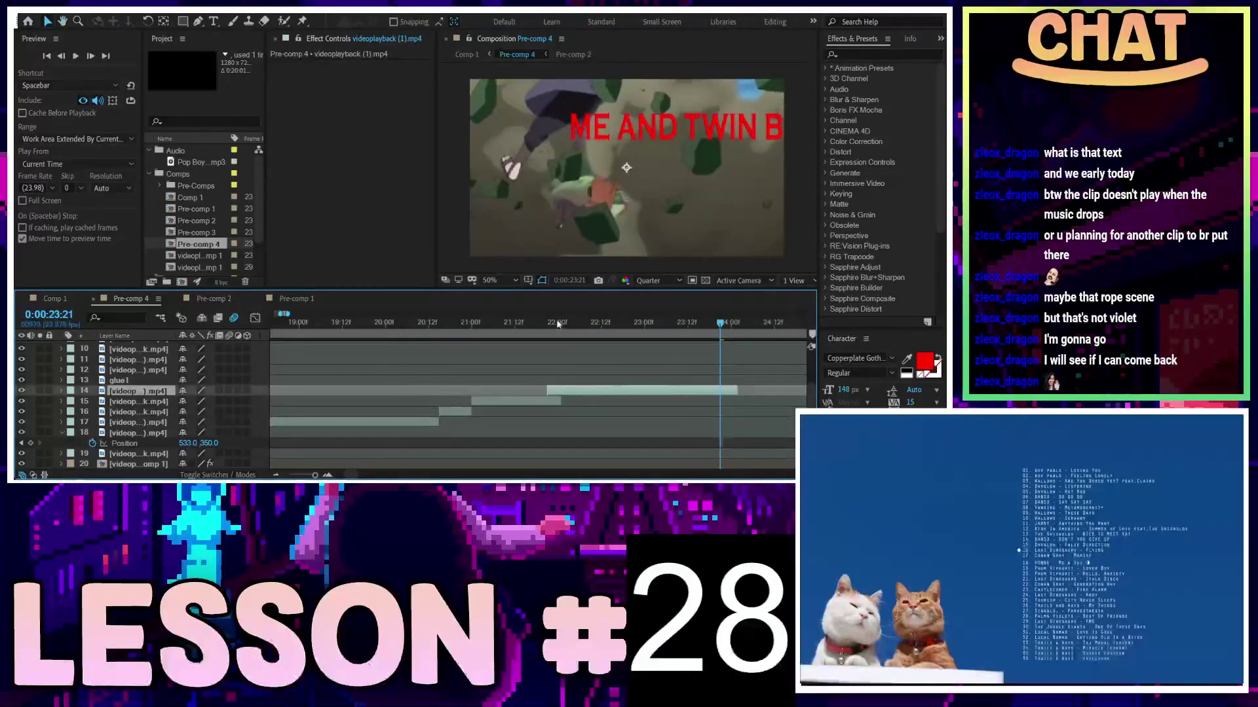
left_click(511, 322)
key("space")
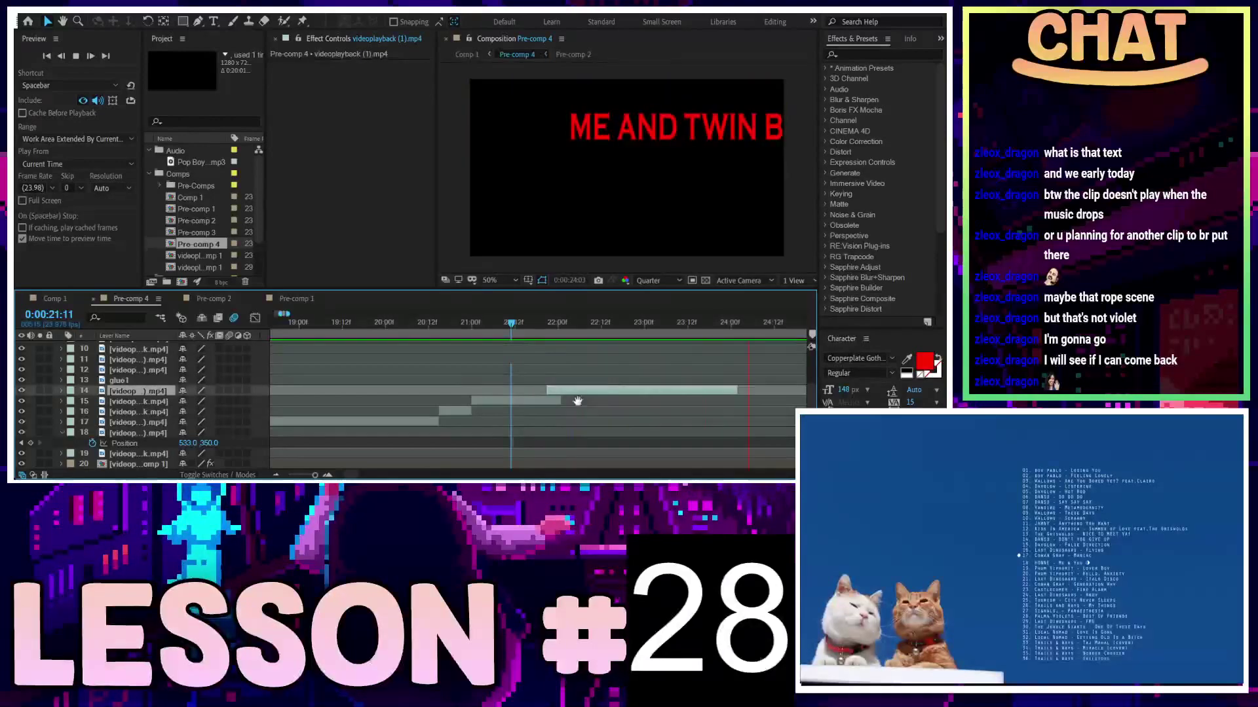
Check the ME AND TWIN B lyric frame and preview the cut from 20:12 to 21:13
left_click(710, 324)
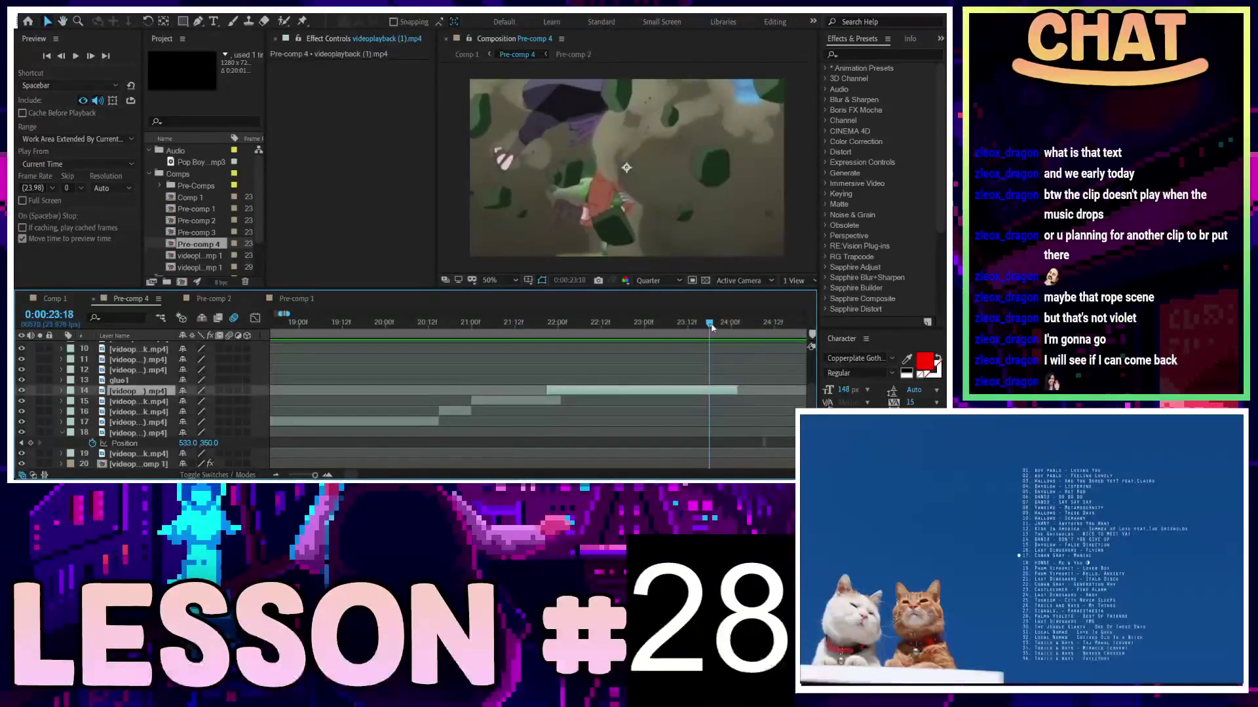
left_click_drag(711, 324, 725, 323)
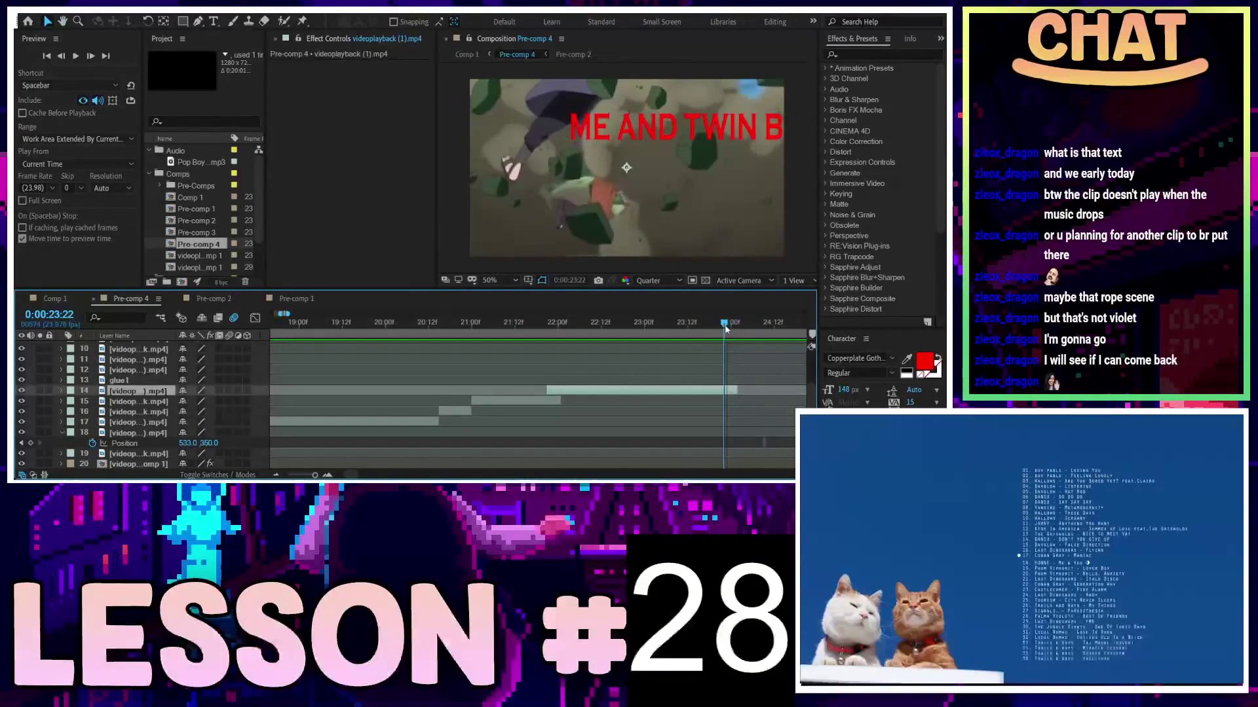
left_click(427, 324)
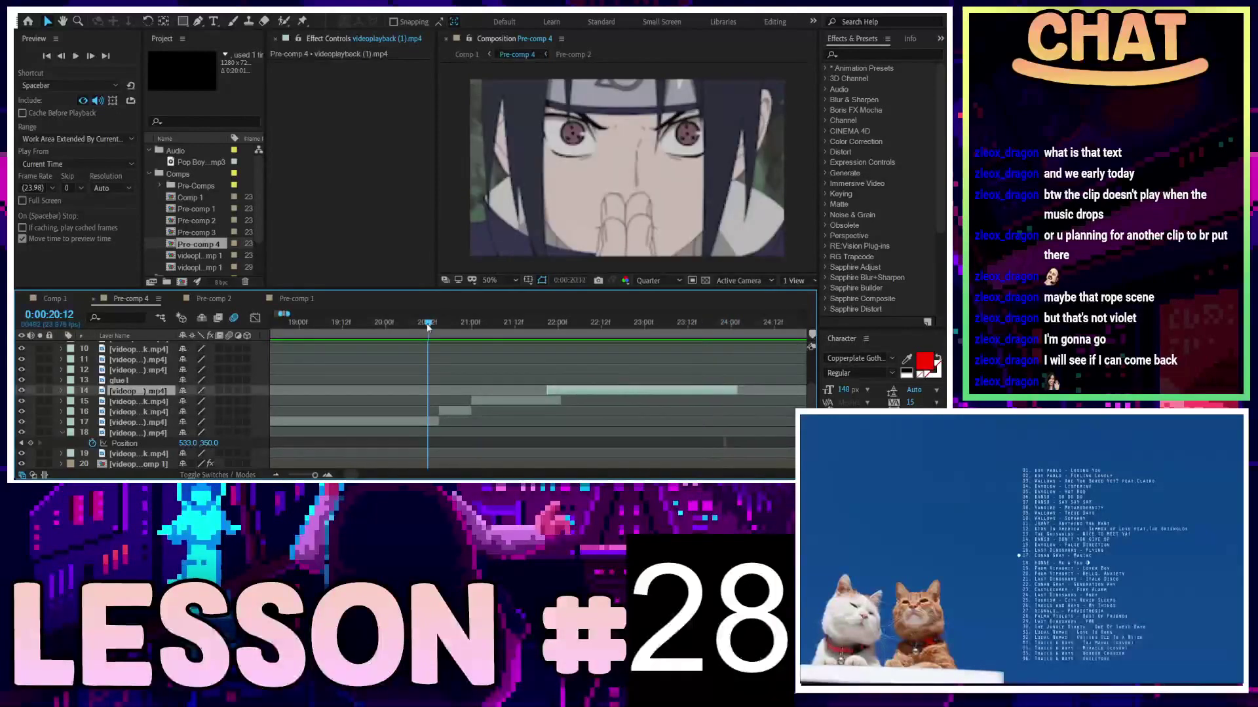
key("space")
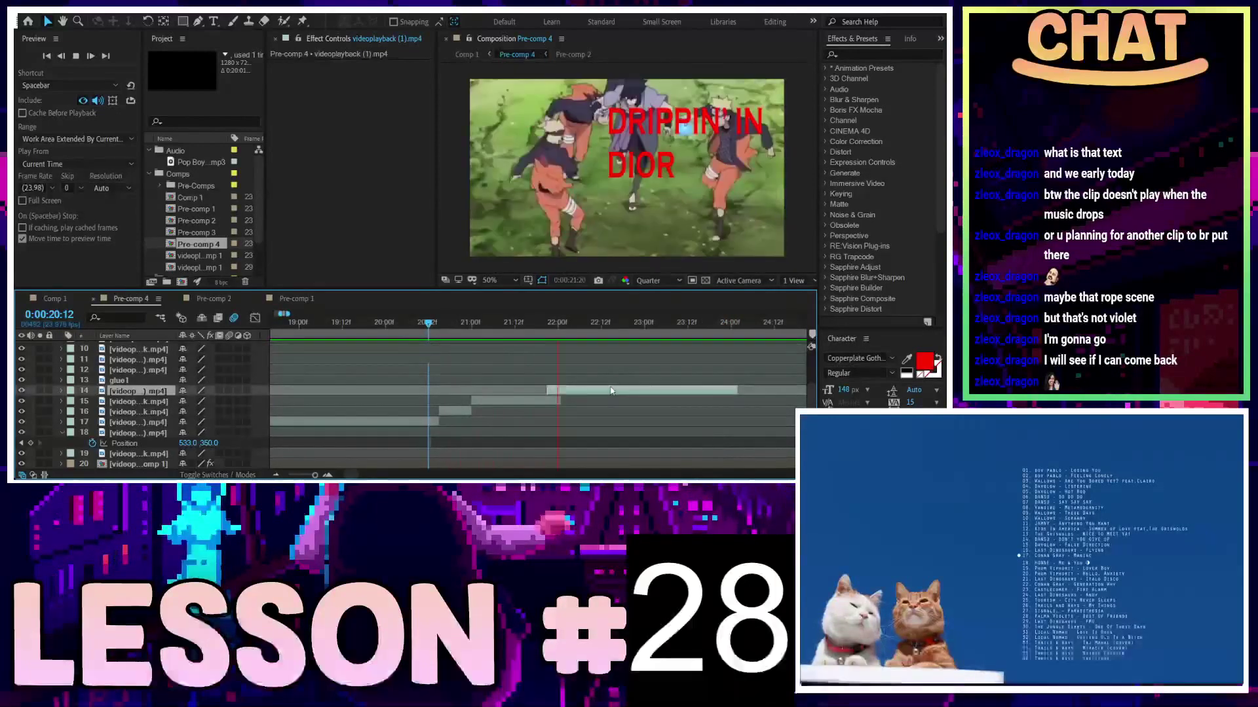
key("space")
key("equal")
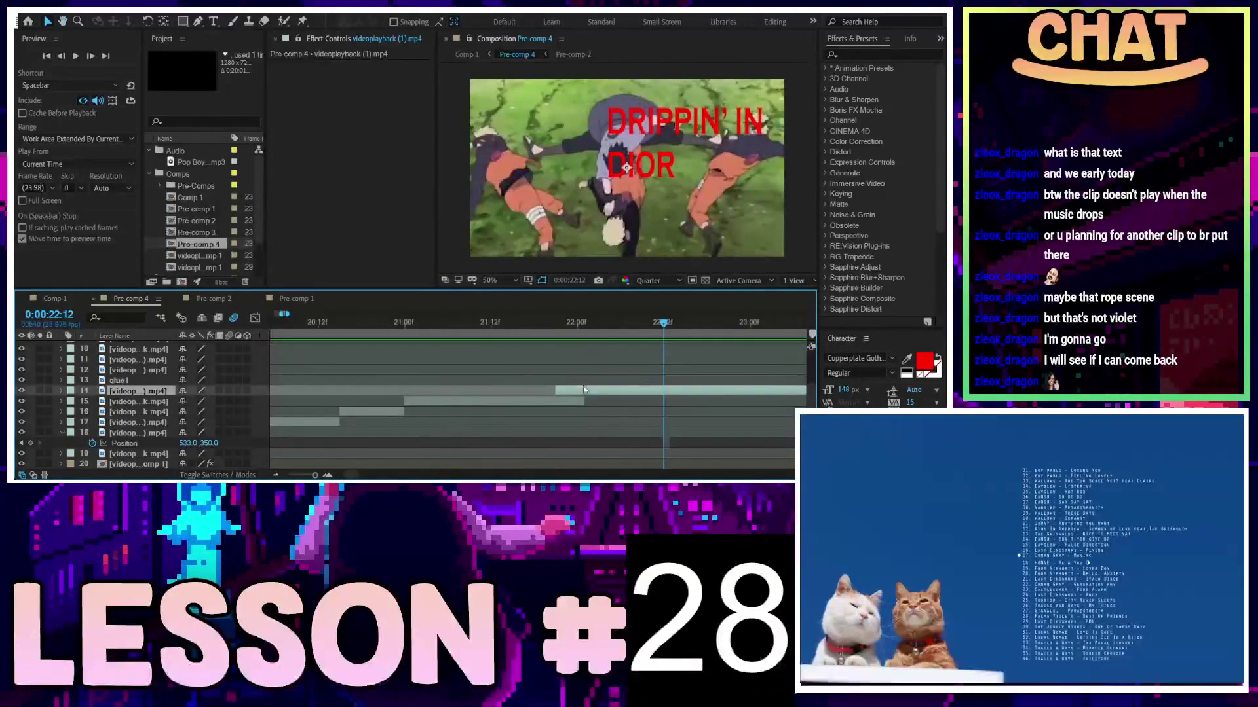
mouse_move(580, 324)
left_mouse_down()
mouse_move(459, 342)
mouse_move(490, 344)
left_mouse_up()
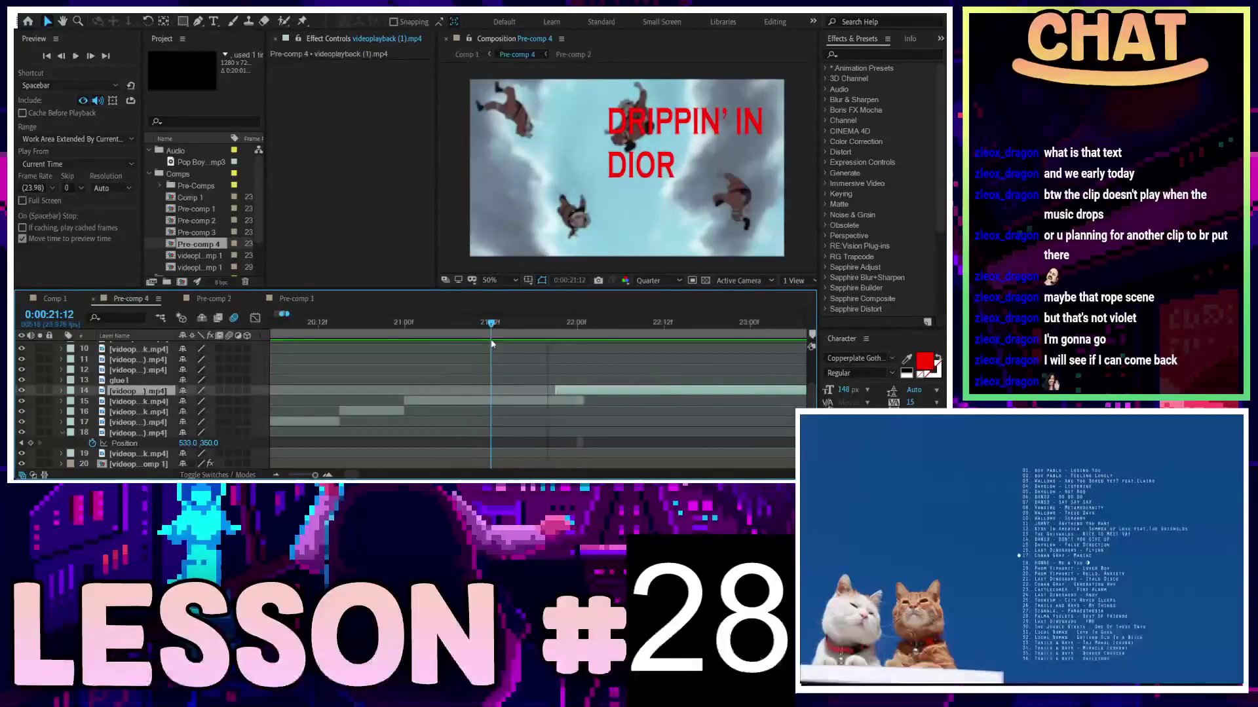
Trim layer 15's out point, slide it slightly earlier, and pull layer 14 left to meet it
left_click(502, 403)
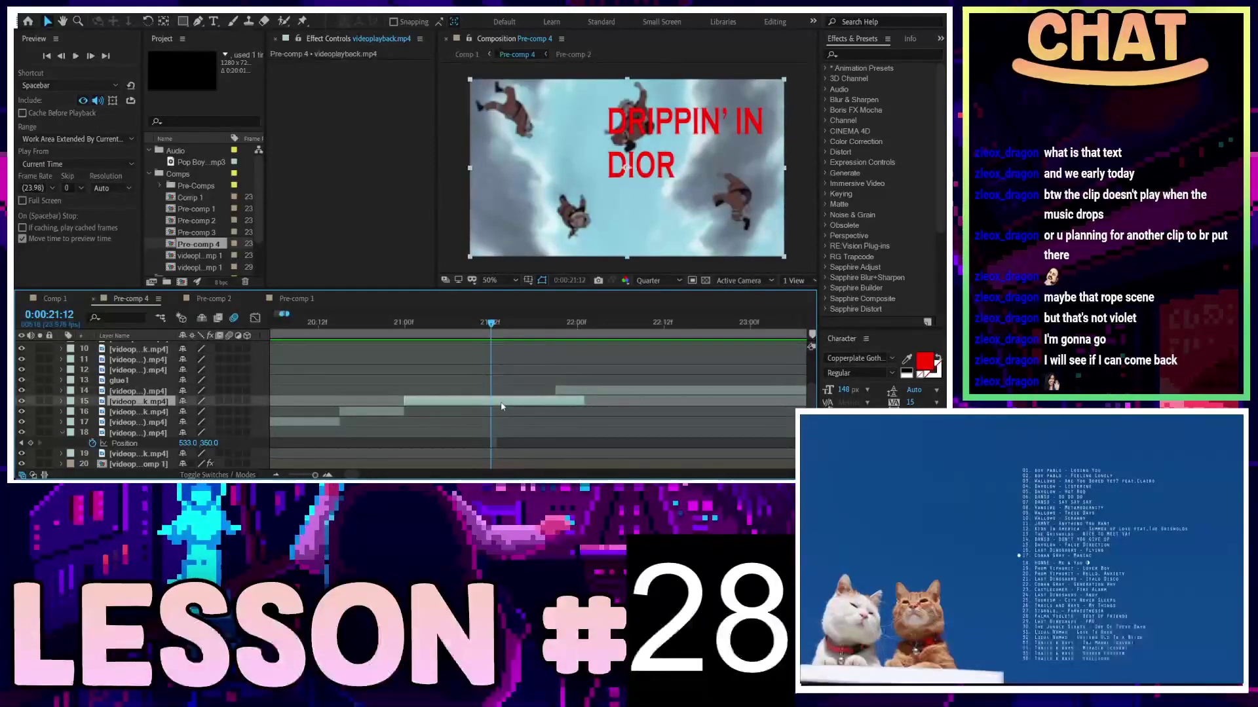
key("ctrl+z")
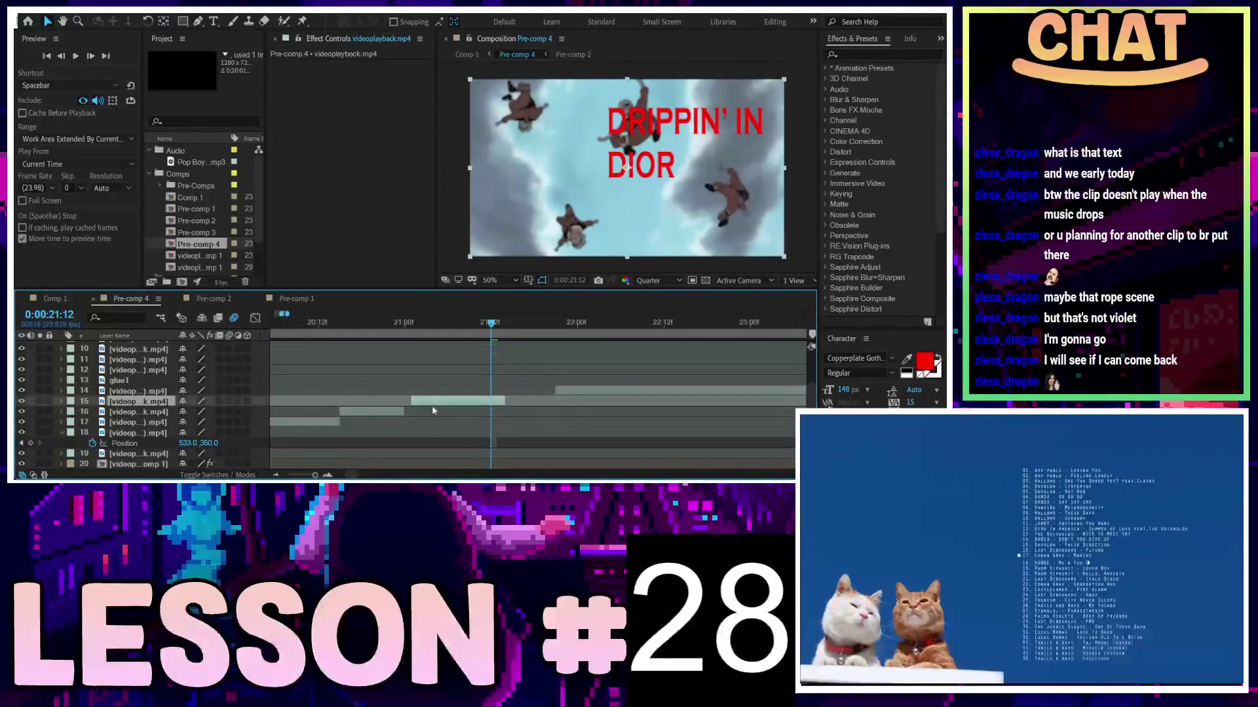
left_click_drag(432, 408, 425, 406)
left_click_drag(558, 392, 543, 393)
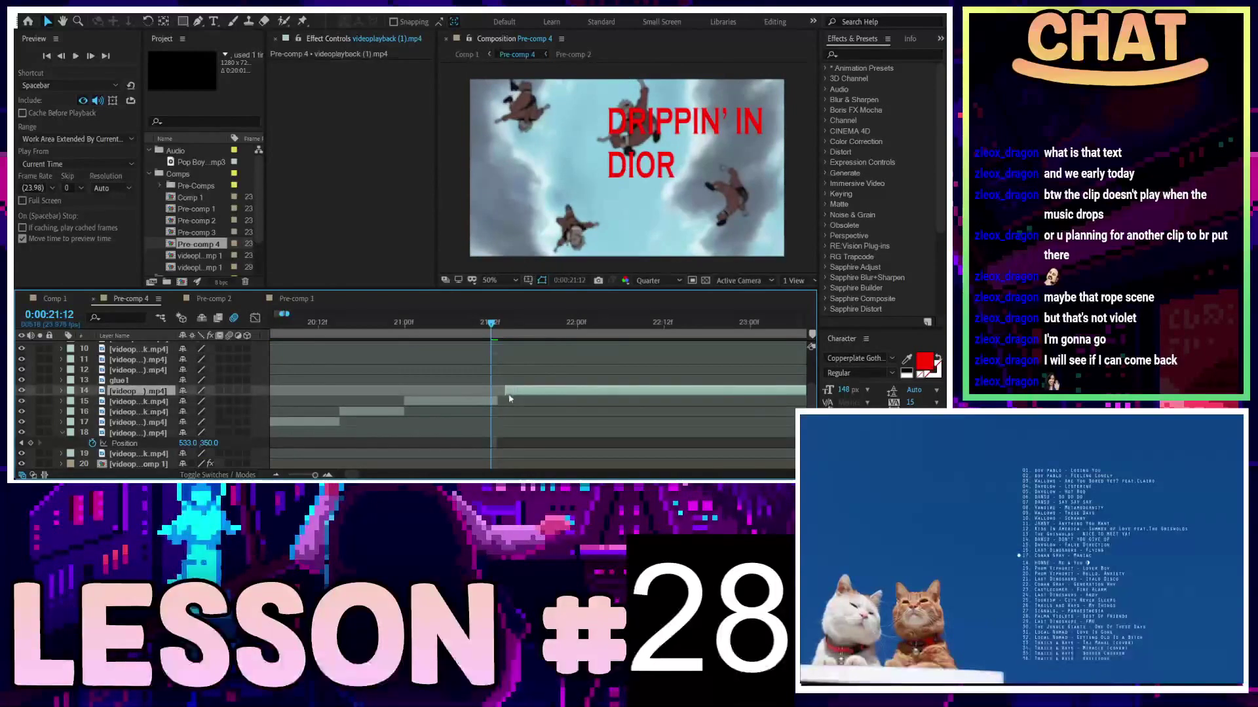
Preview the cut from 21:01, nudge layer 14 slightly earlier, and review playback to 0:00:23:00
left_click_drag(423, 327, 411, 325)
key("space")
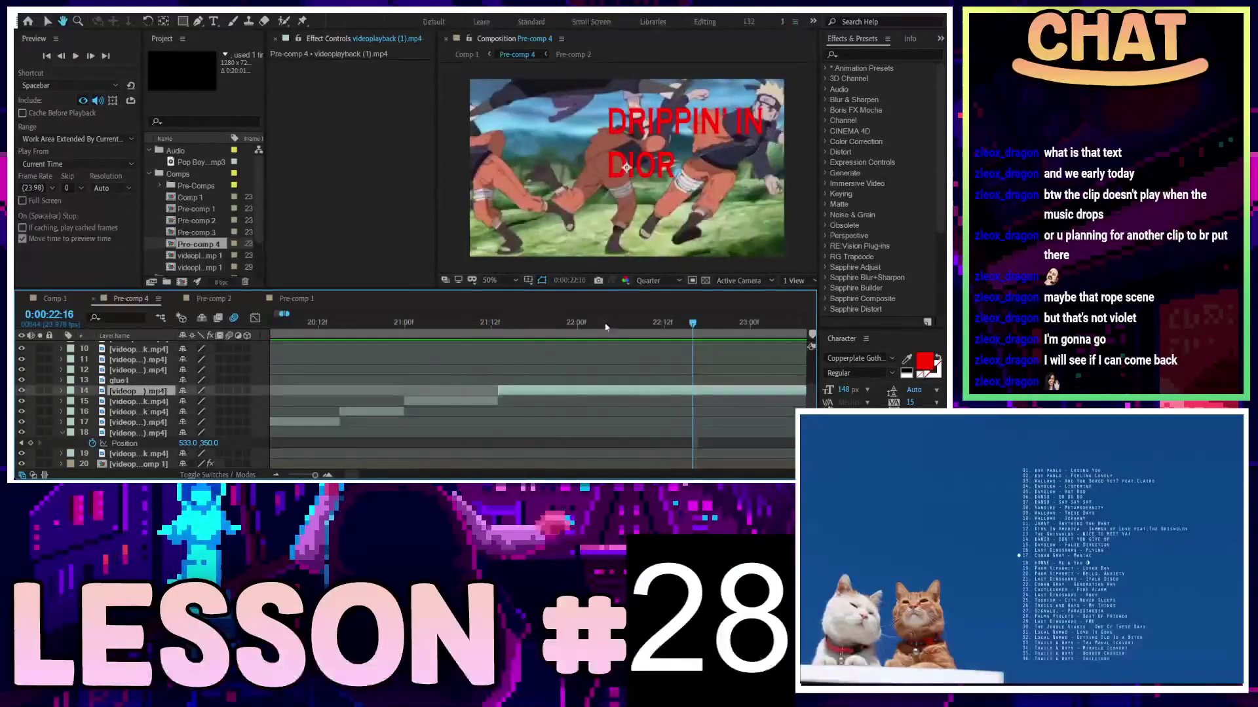
key("space")
left_click_drag(513, 324, 603, 328)
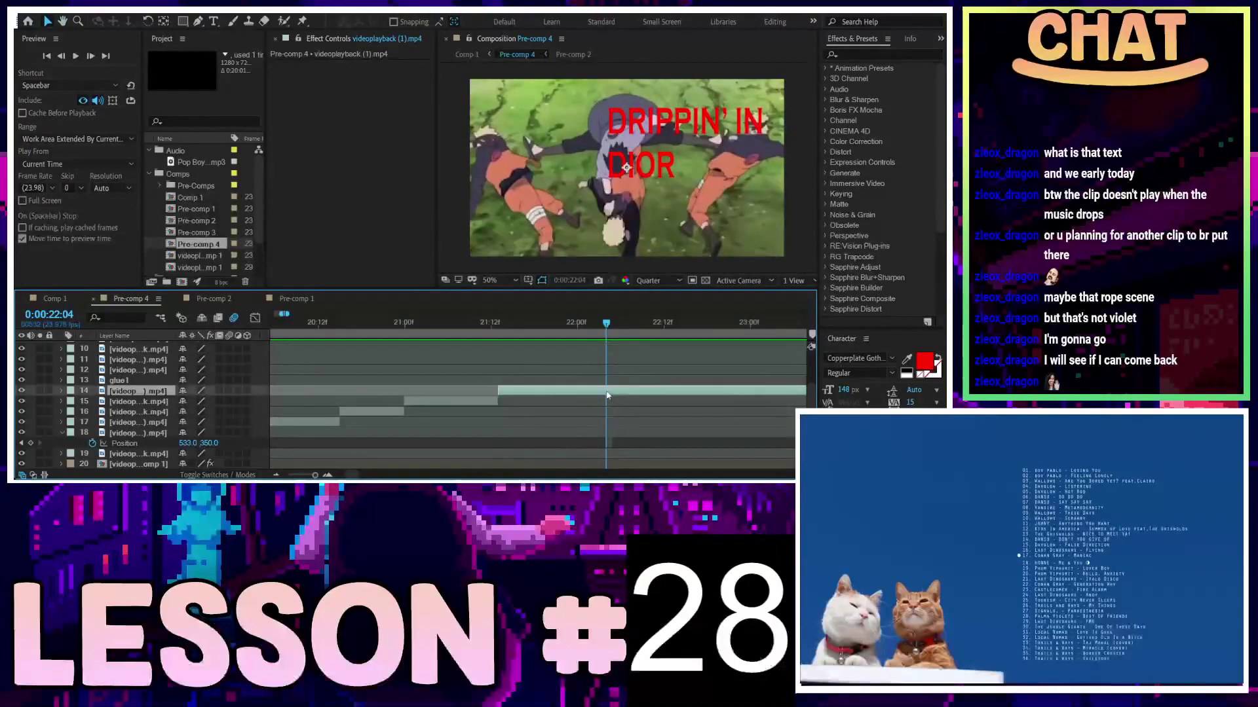
left_click_drag(611, 394, 599, 395)
key("space")
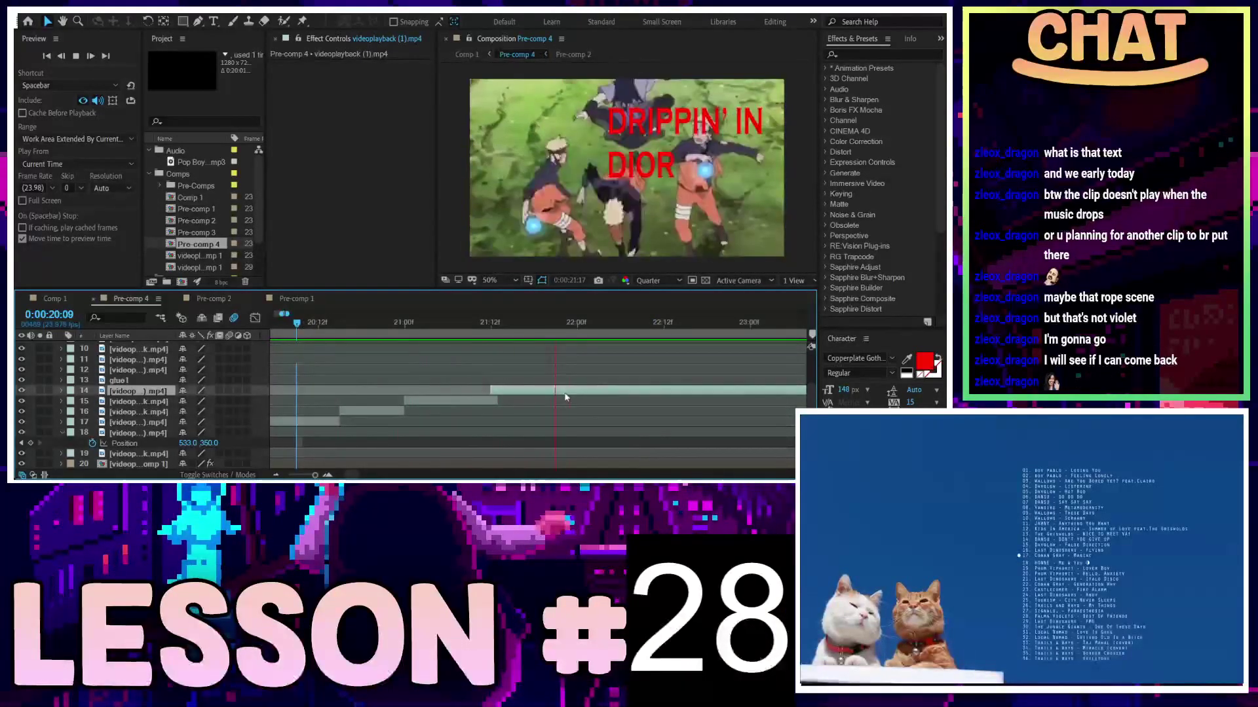
key("space")
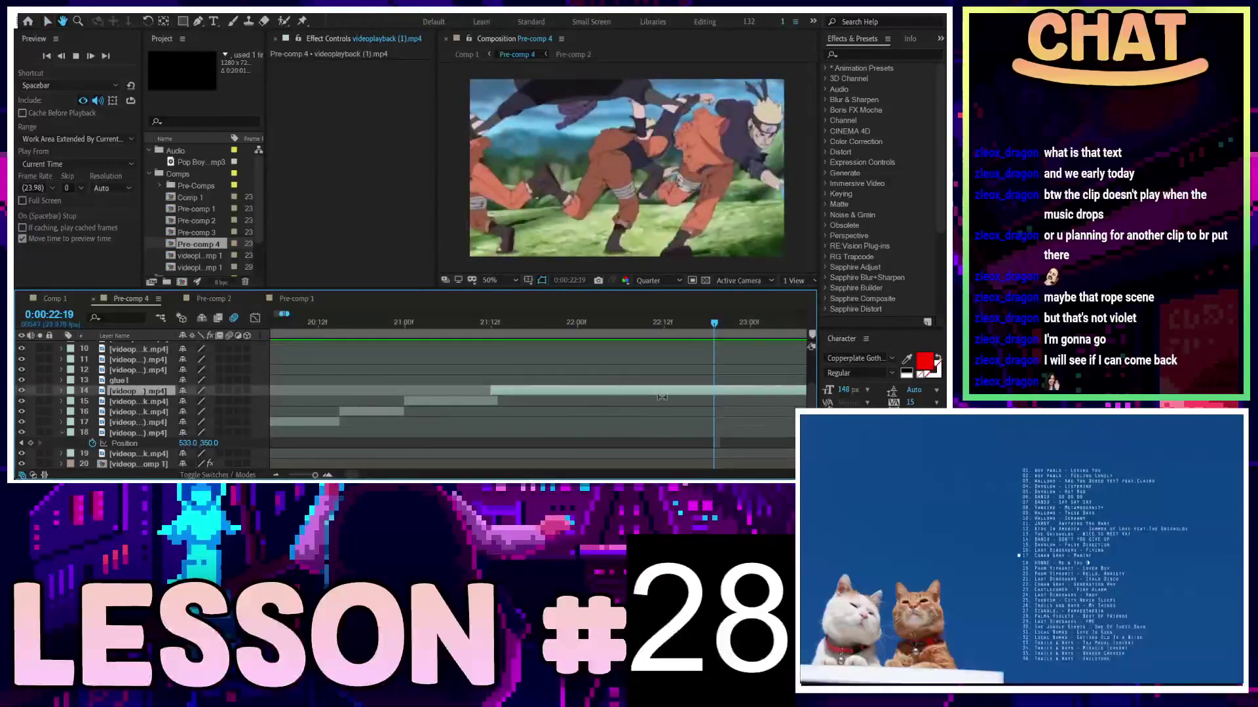
scroll(648, 401, "down", 3)
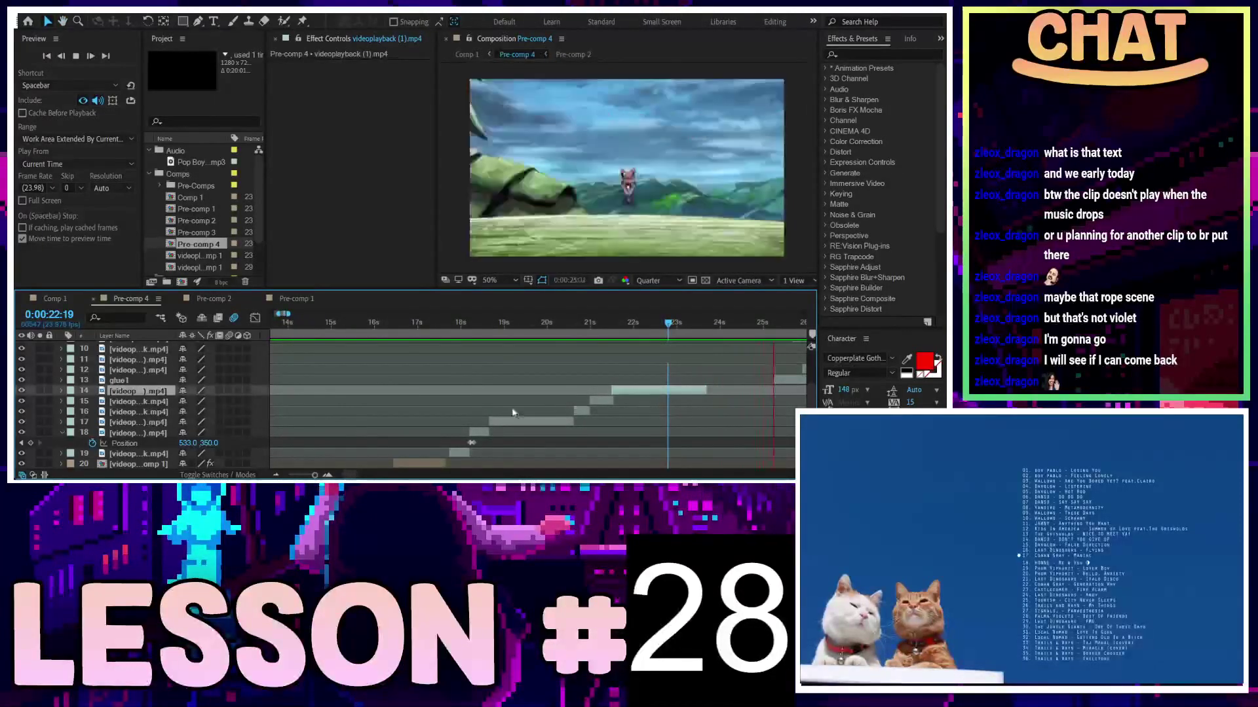
key("space")
key("space")
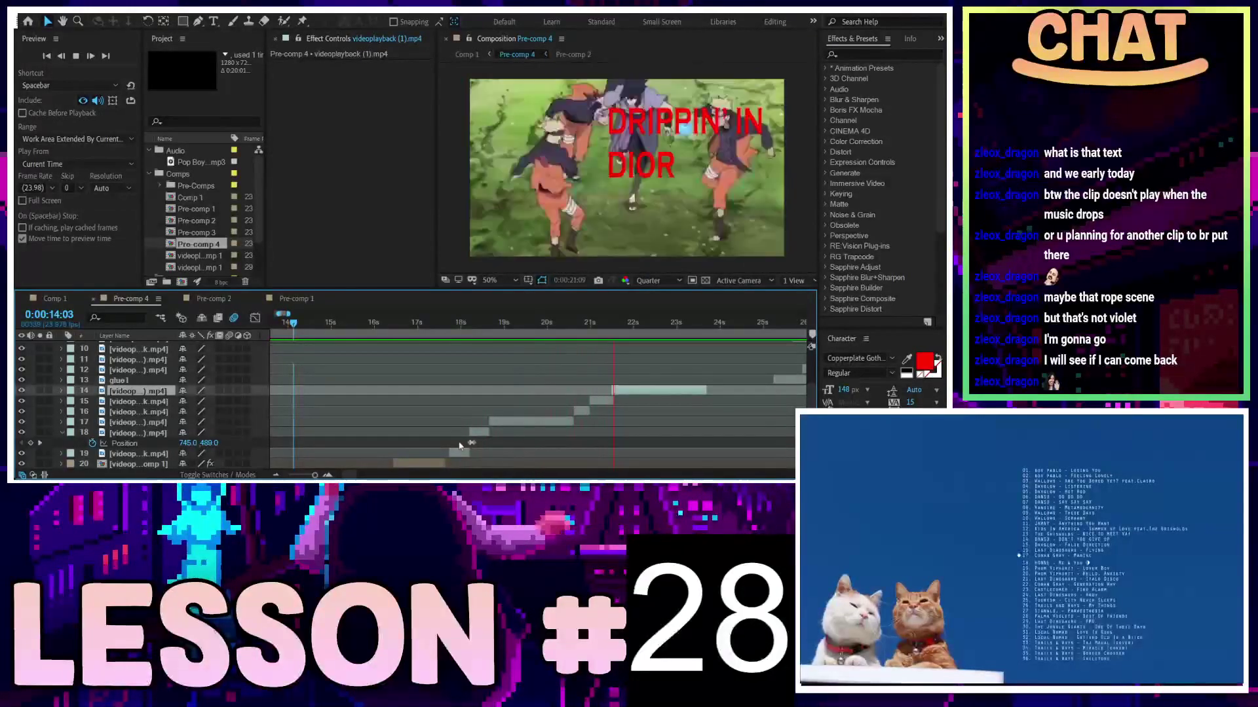
key("space")
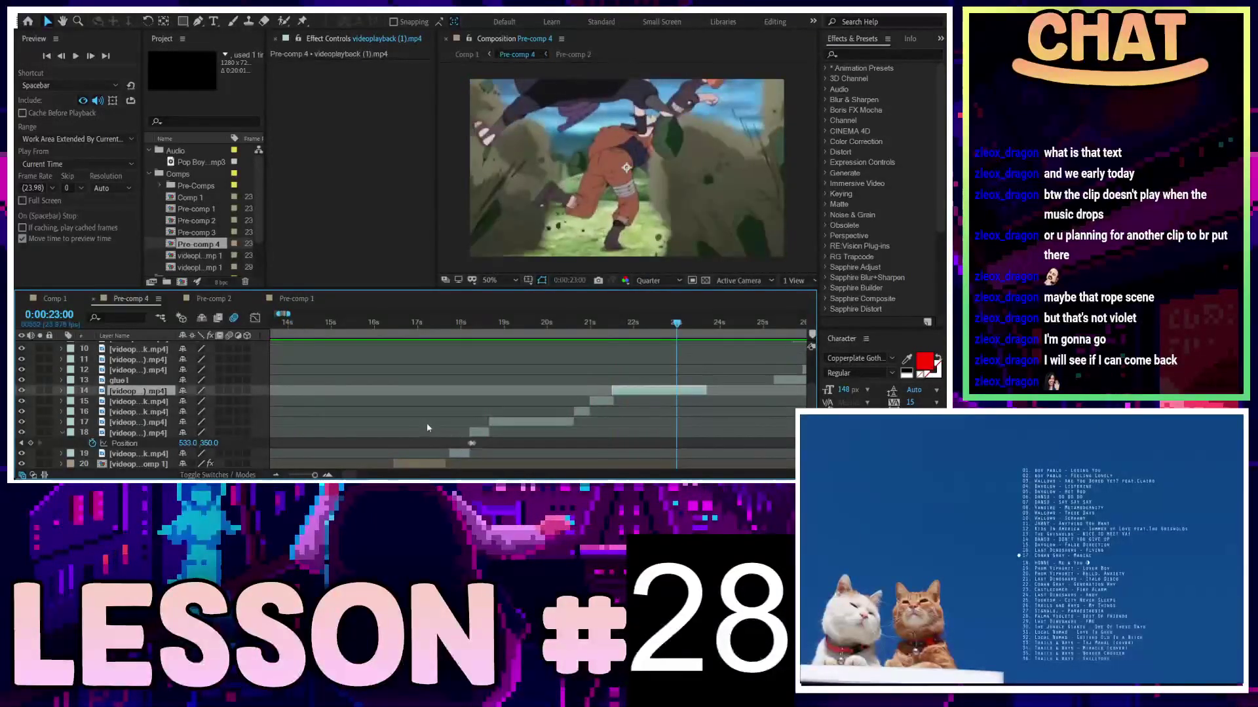
scroll(454, 393, "down", 2)
scroll(366, 382, "down", 5)
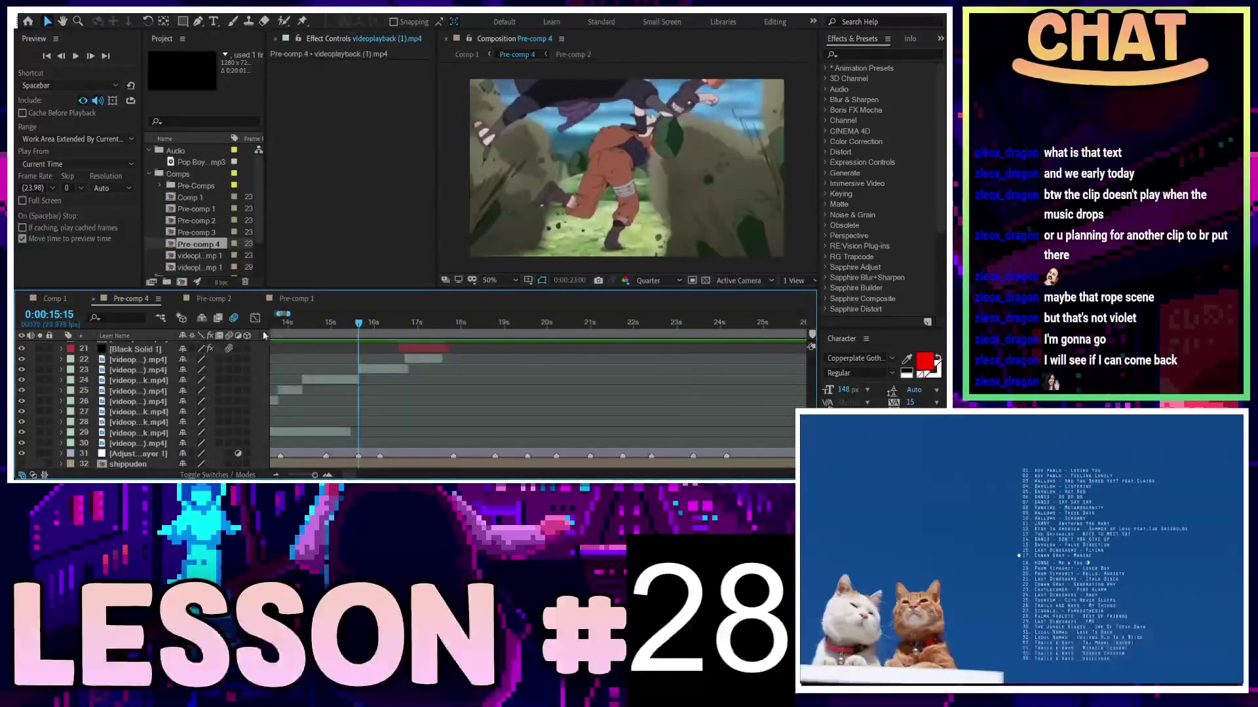
Preview the earlier part of the Pre-comp 4 edit
mouse_move(367, 324)
left_mouse_down()
mouse_move(334, 324)
mouse_move(366, 345)
left_mouse_up()
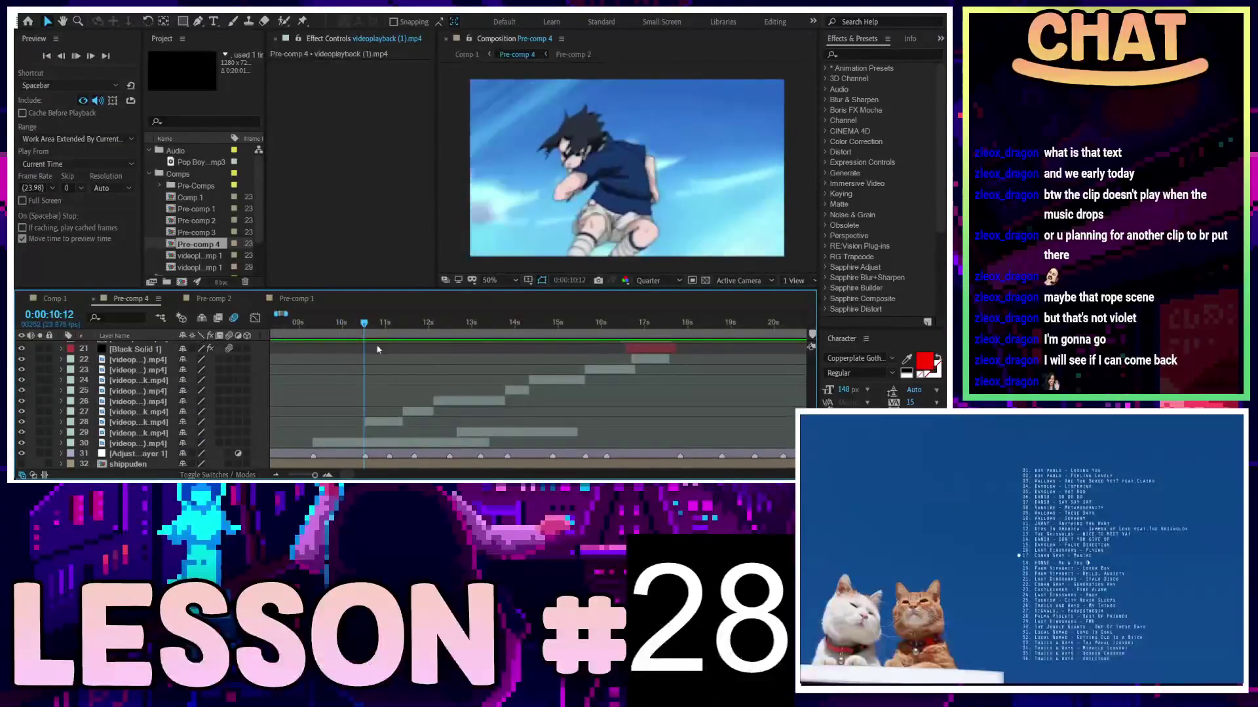
key("space")
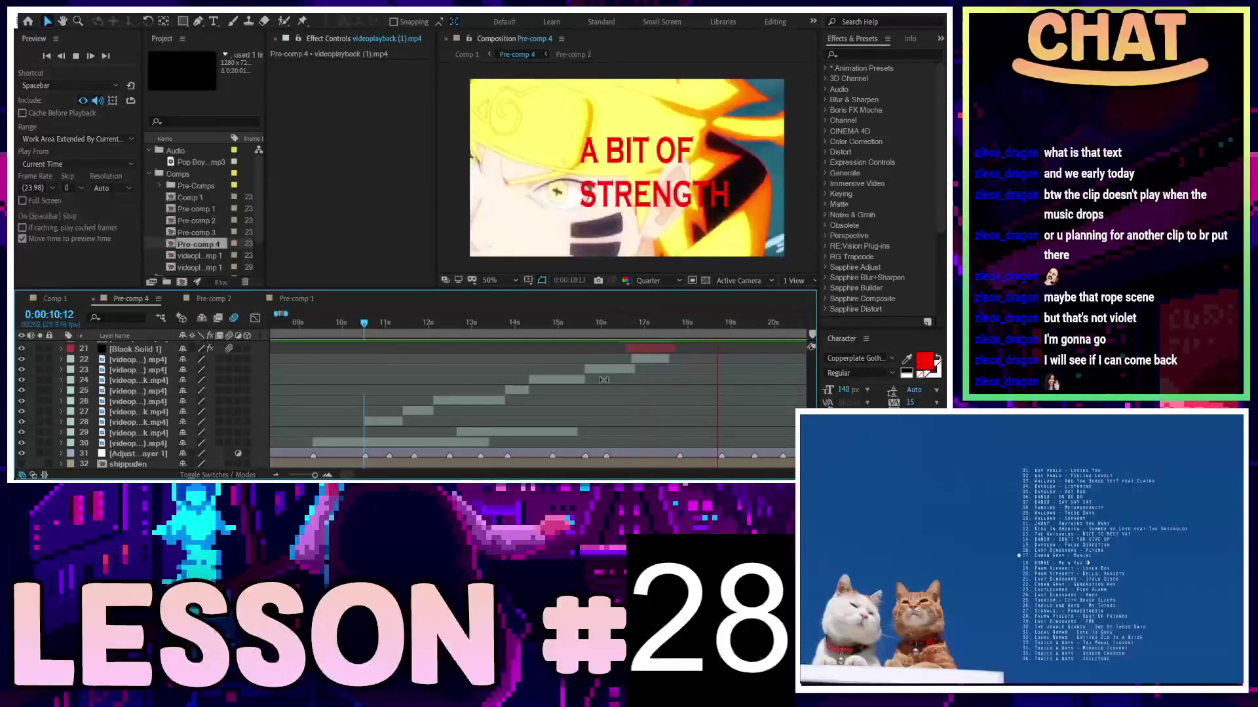
scroll(607, 381, "up", 3)
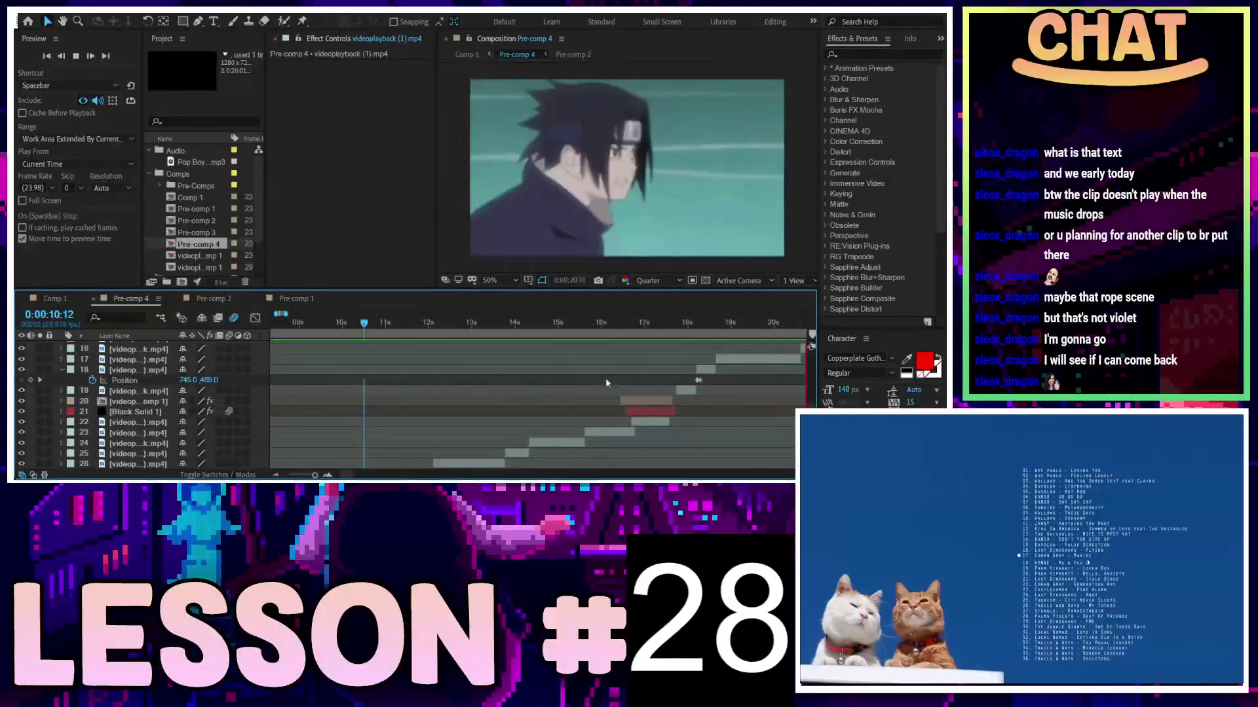
key("space")
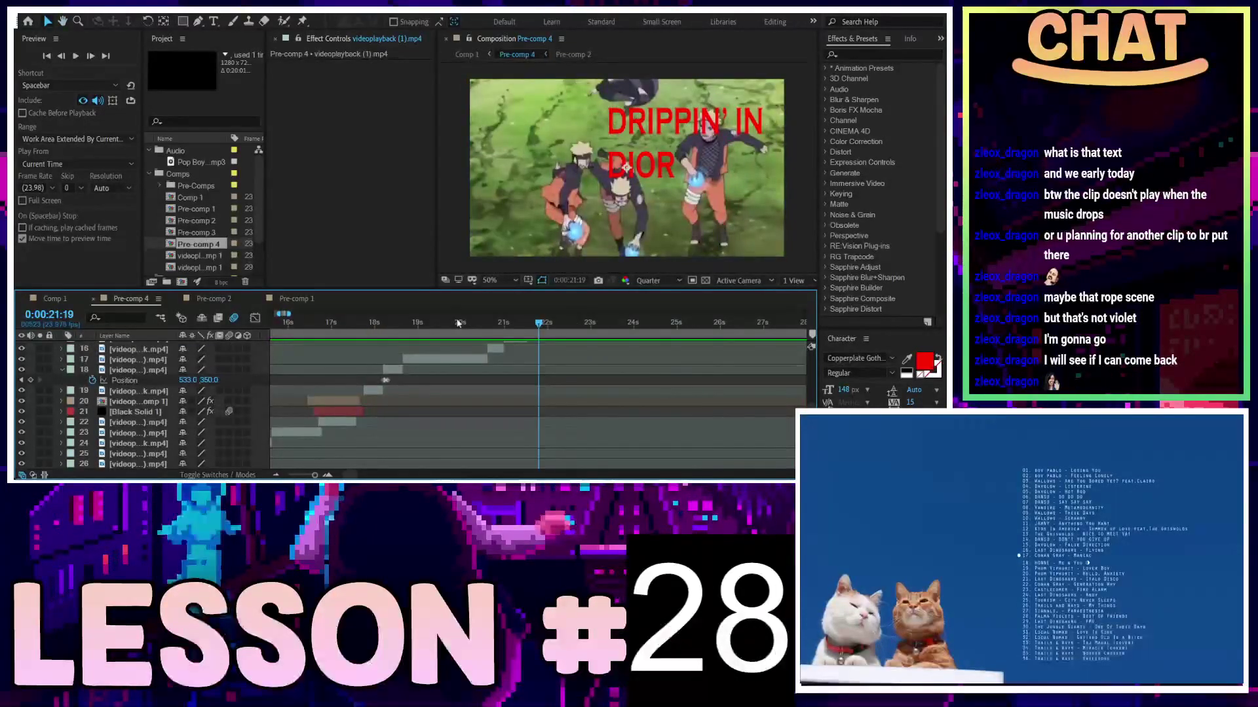
Move the playhead to the A BIT OF STRENGTH frame near 0:00:19:06 and trim layer 17's out point there
left_click(431, 324)
mouse_move(431, 327)
left_mouse_down()
mouse_move(397, 336)
mouse_move(450, 336)
left_mouse_up()
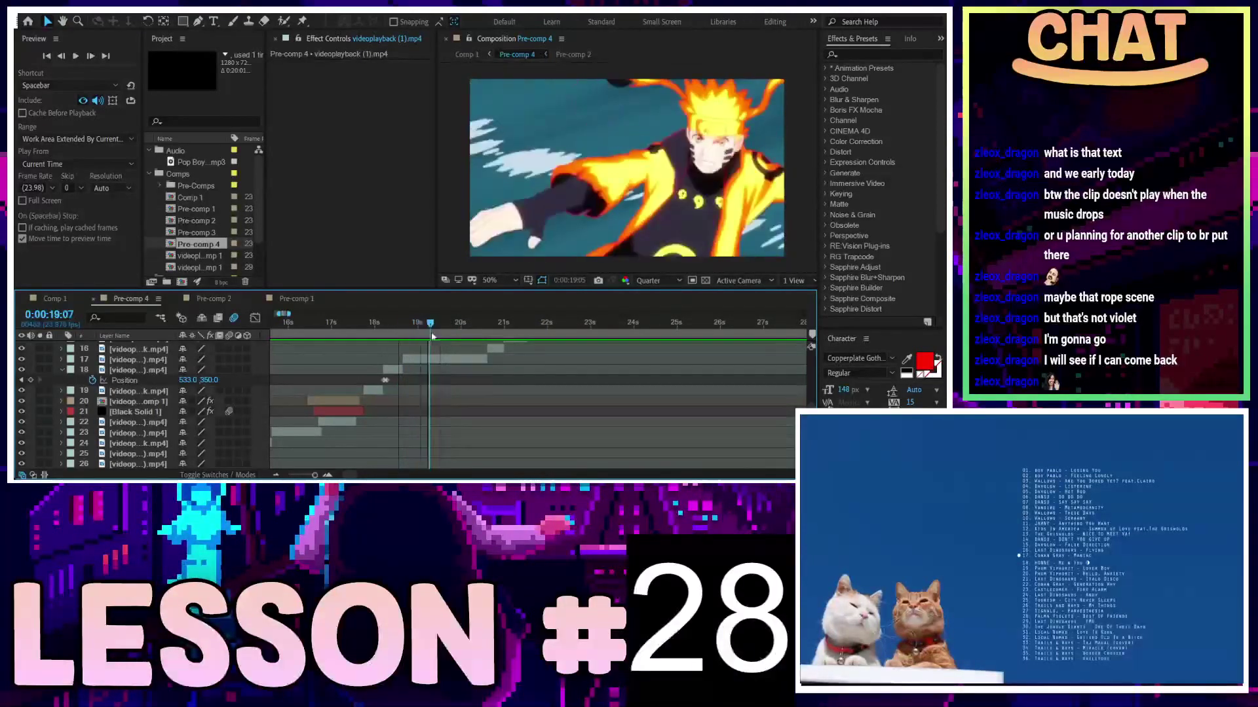
key("space")
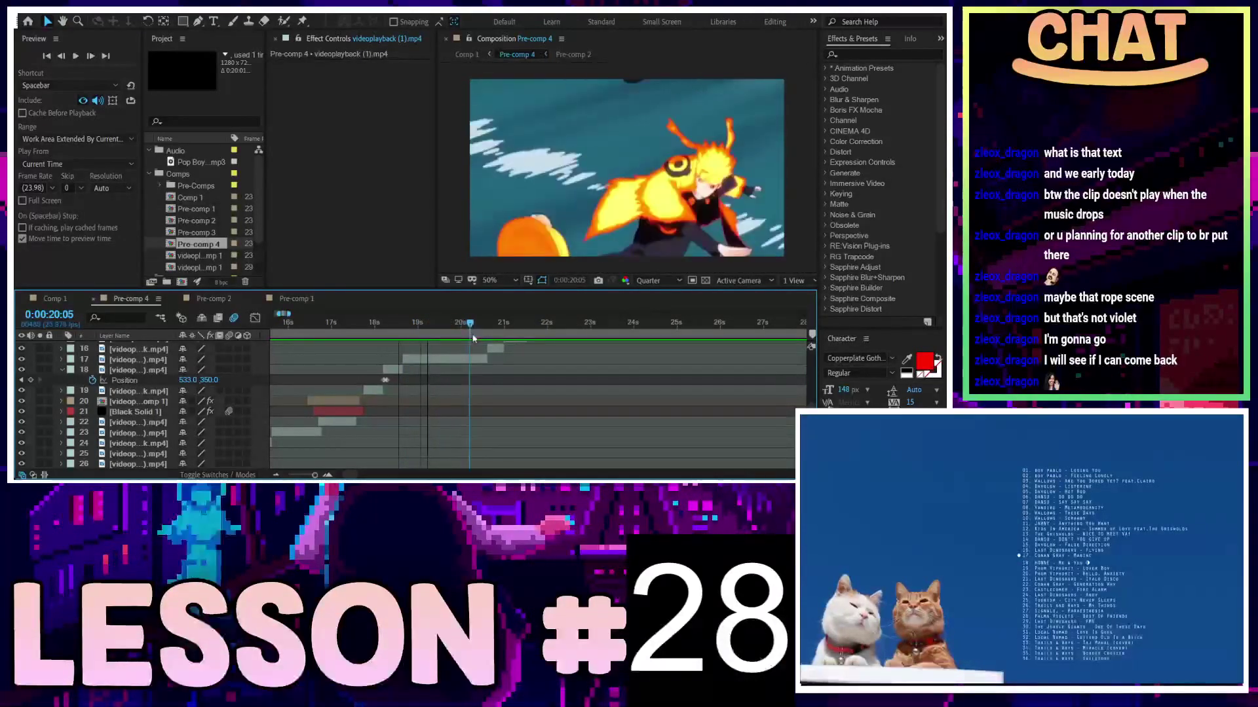
mouse_move(449, 336)
left_mouse_down()
mouse_move(428, 340)
mouse_move(480, 336)
mouse_move(429, 340)
left_mouse_up()
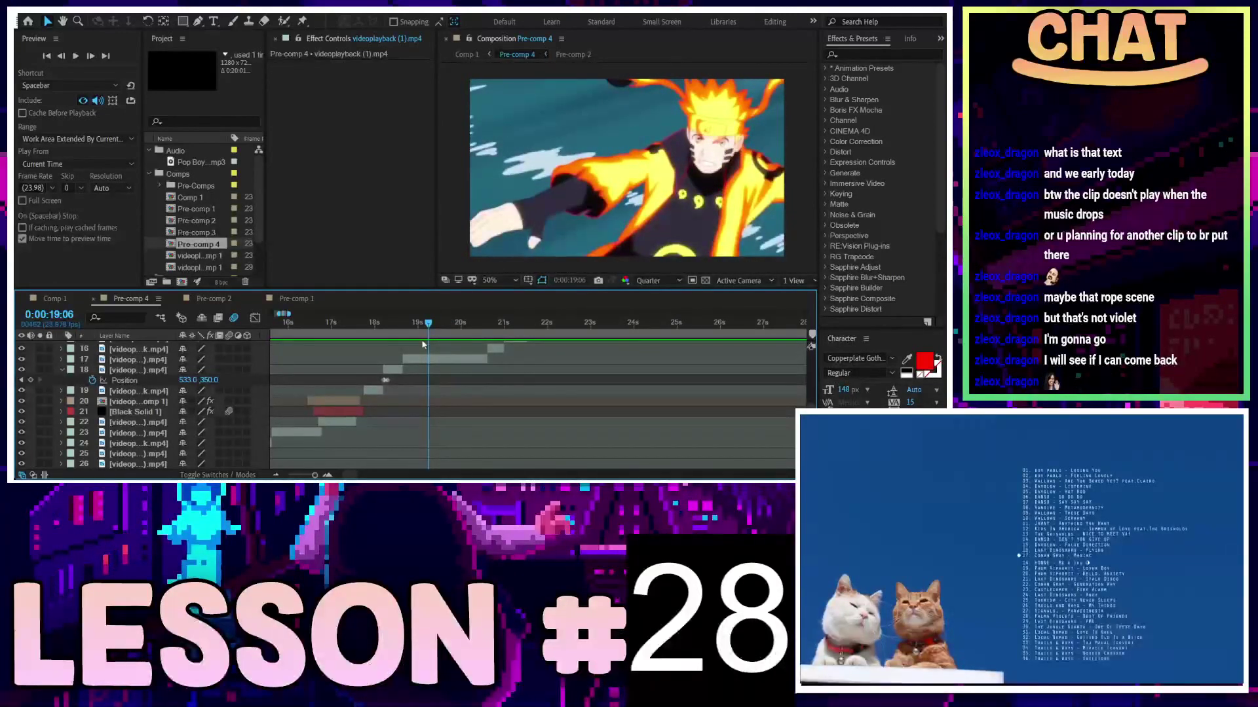
left_click(423, 360)
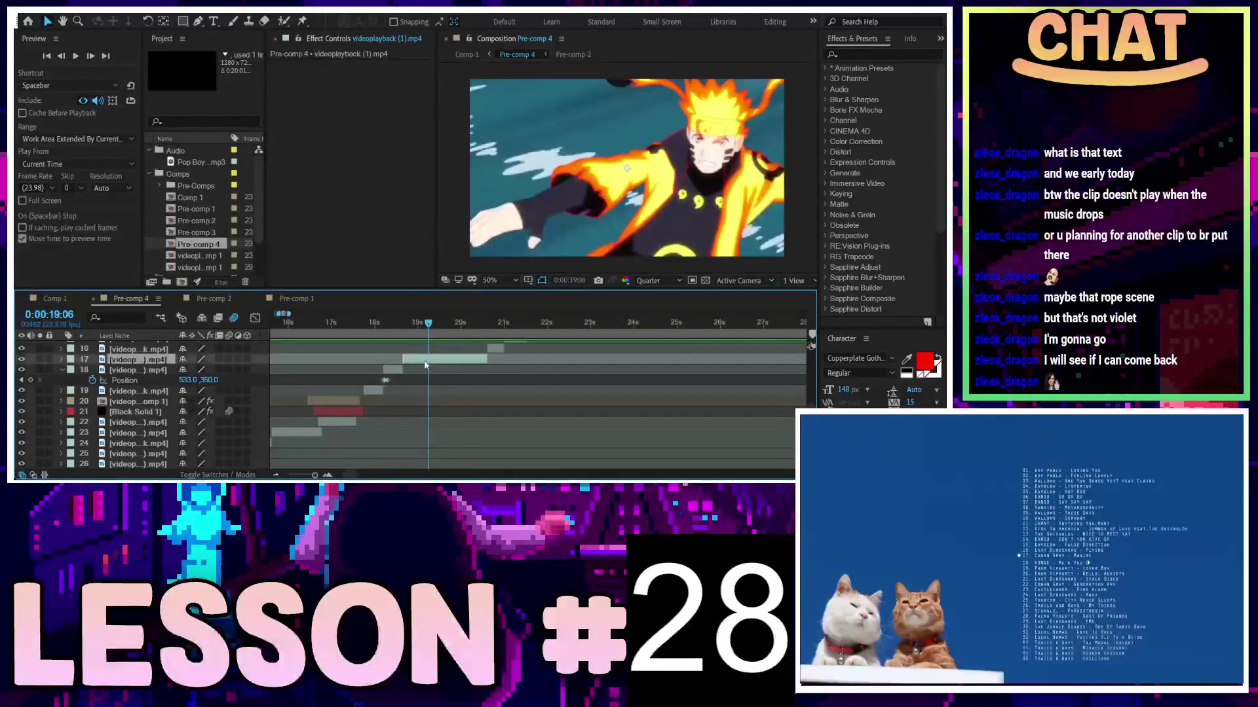
key("alt+bracketright")
Deselect all, switch to Pre-comp 1, and scrub through its footage between 0:03:00 and 0:03:38
key("F2")
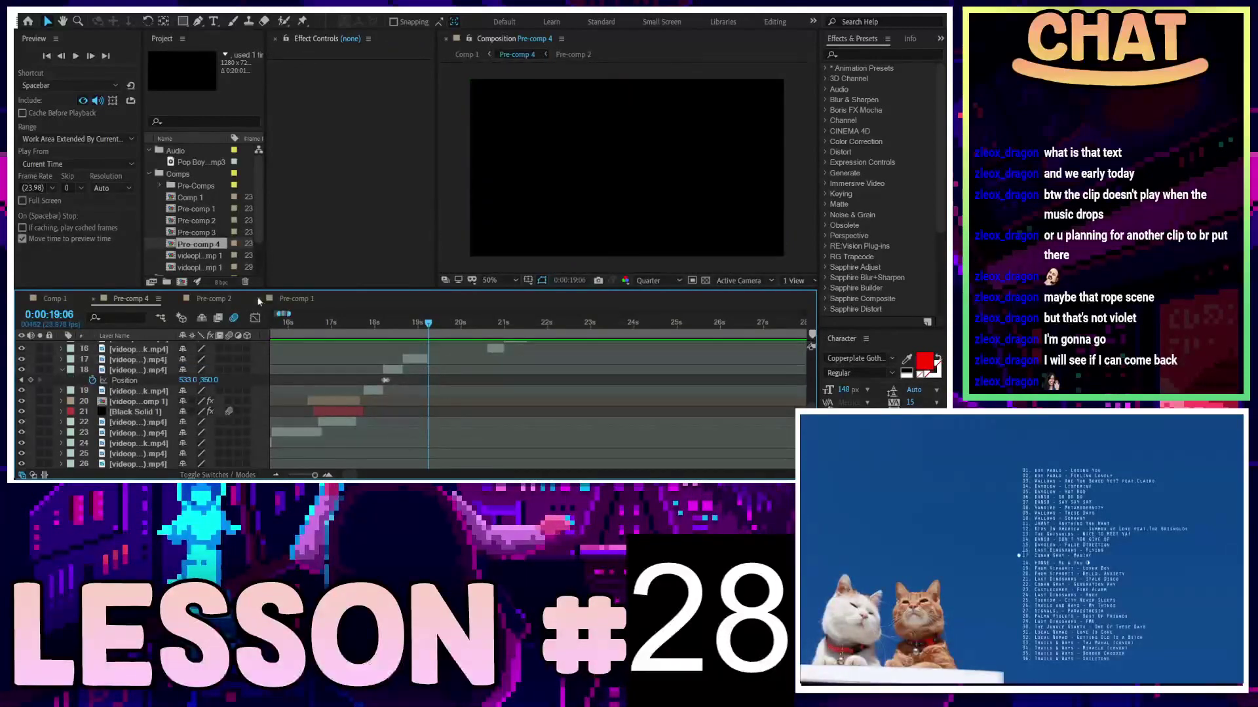
left_click(228, 300)
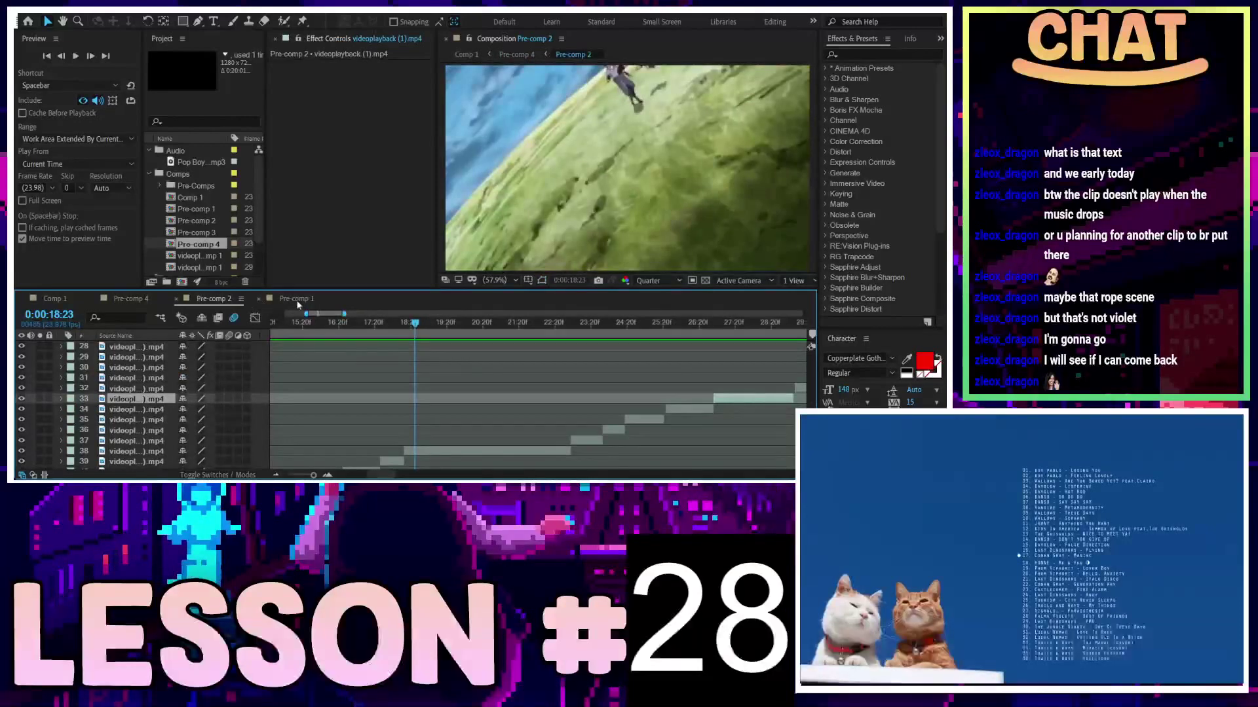
left_click(291, 300)
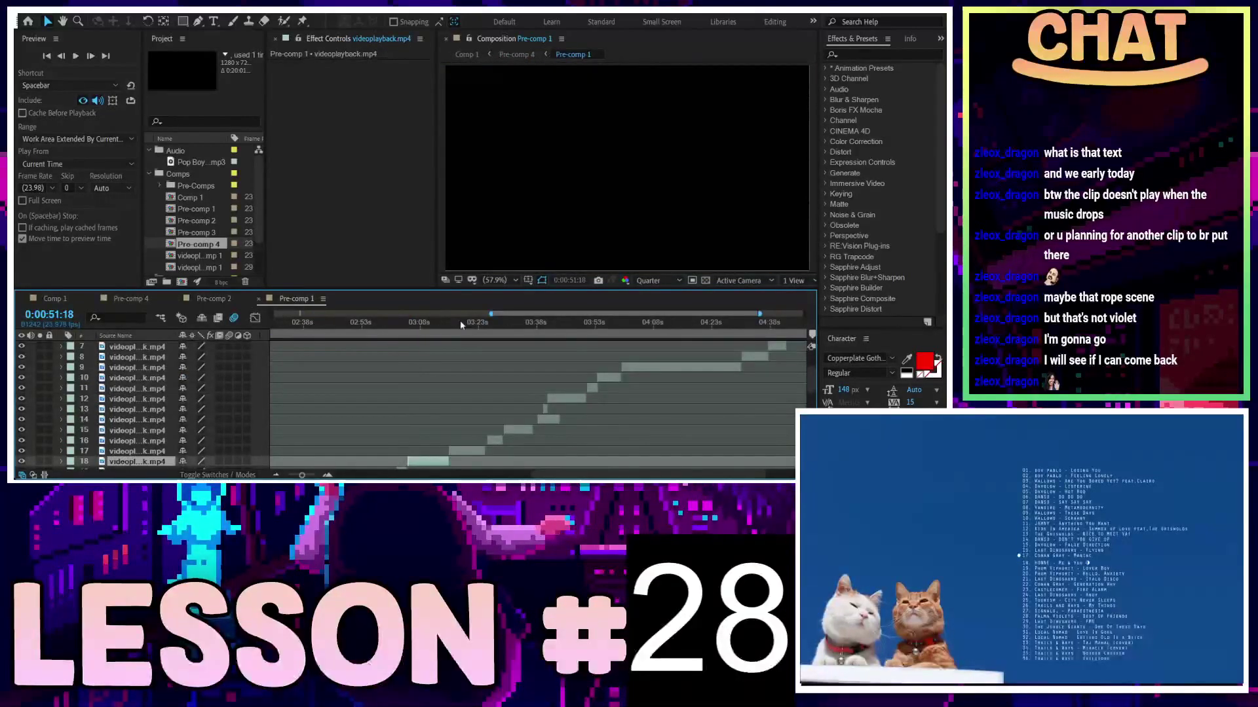
left_click(521, 322)
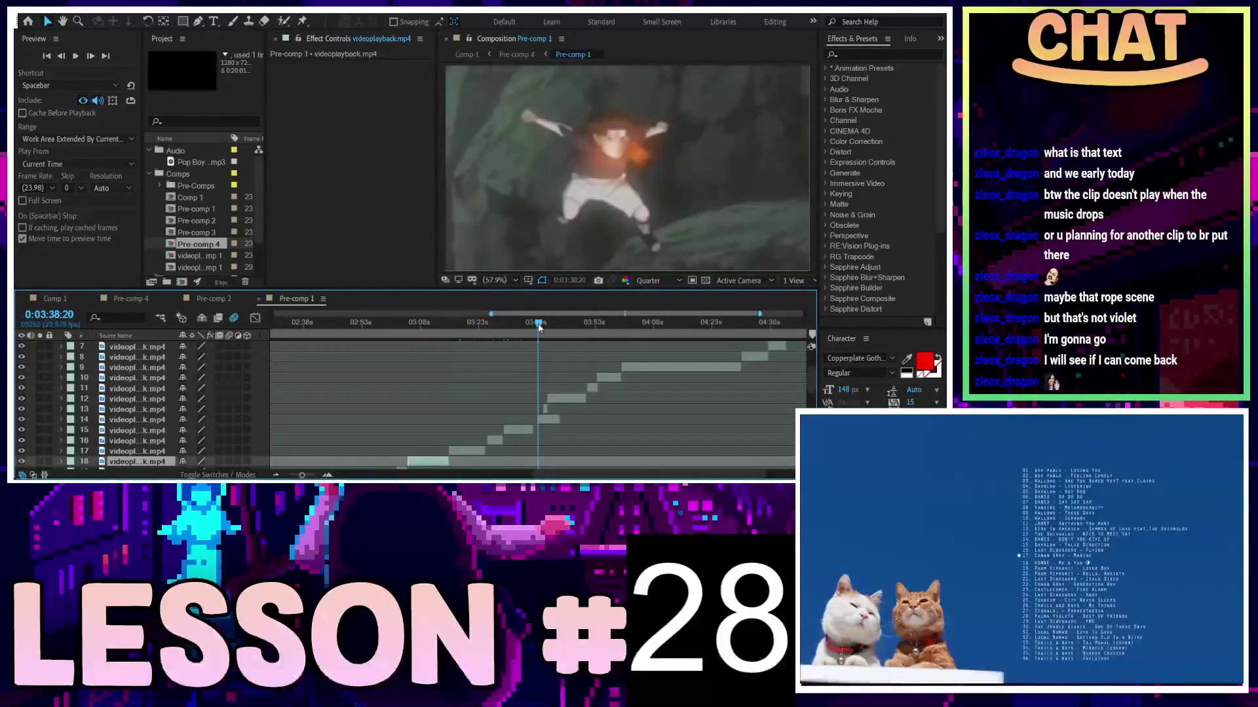
mouse_move(538, 327)
left_mouse_down()
mouse_move(658, 335)
mouse_move(450, 348)
left_mouse_up()
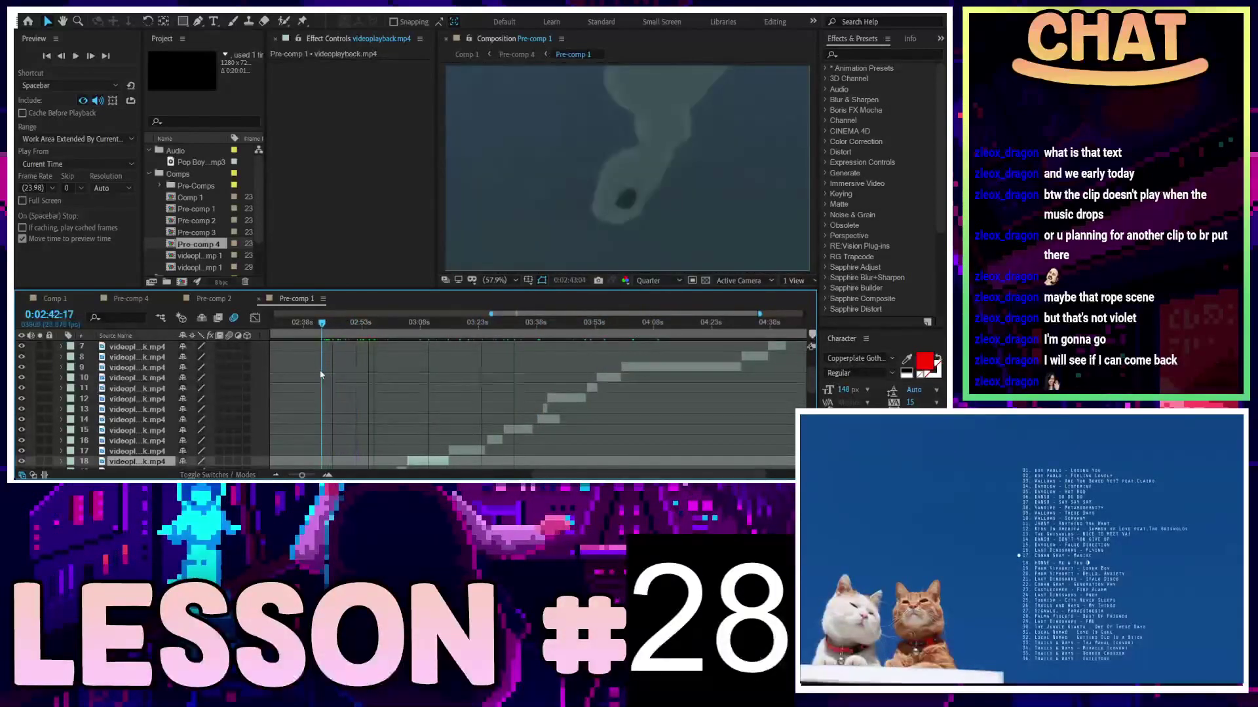
left_click_drag(386, 371, 439, 376)
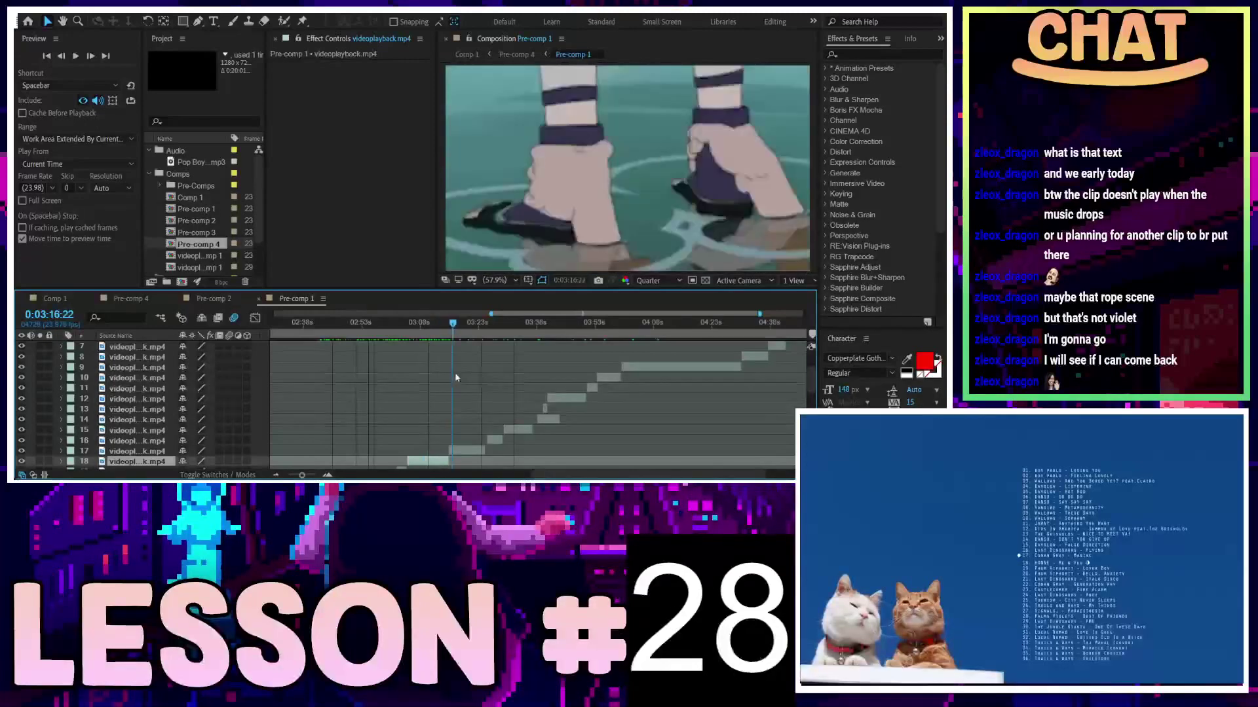
left_click_drag(476, 378, 522, 374)
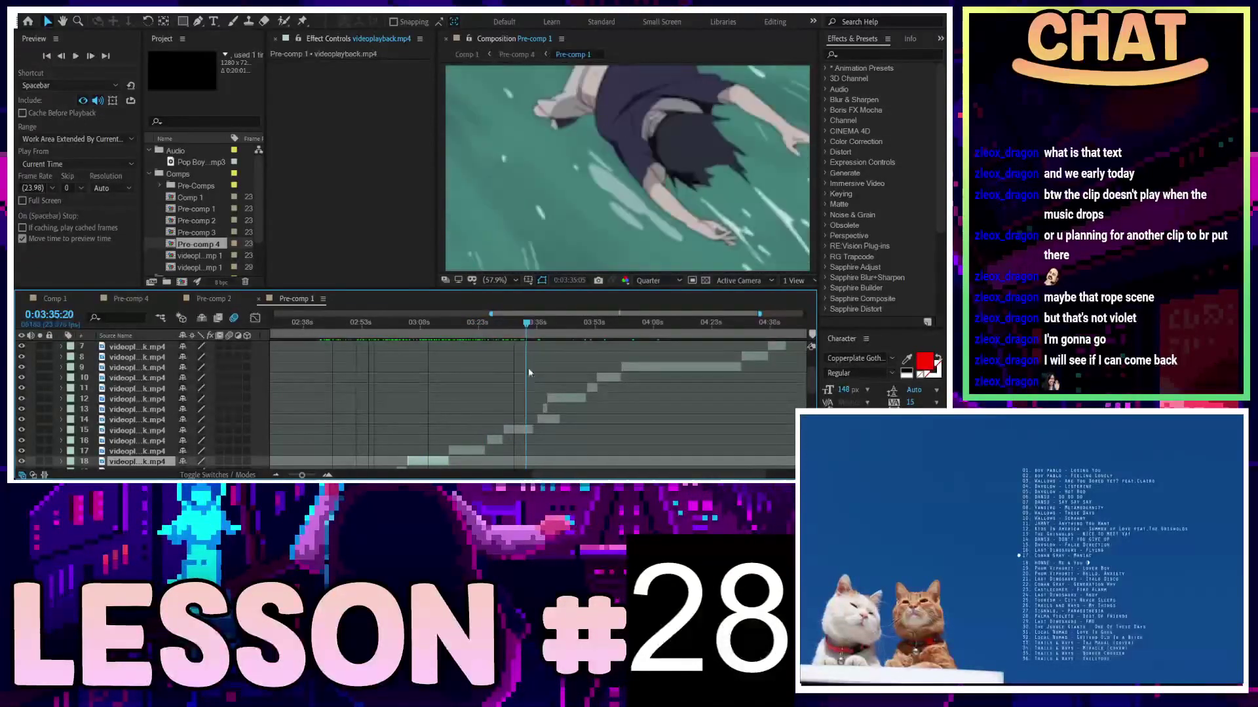
mouse_move(522, 374)
left_mouse_down()
mouse_move(500, 380)
mouse_move(579, 370)
mouse_move(547, 374)
mouse_move(568, 375)
left_mouse_up()
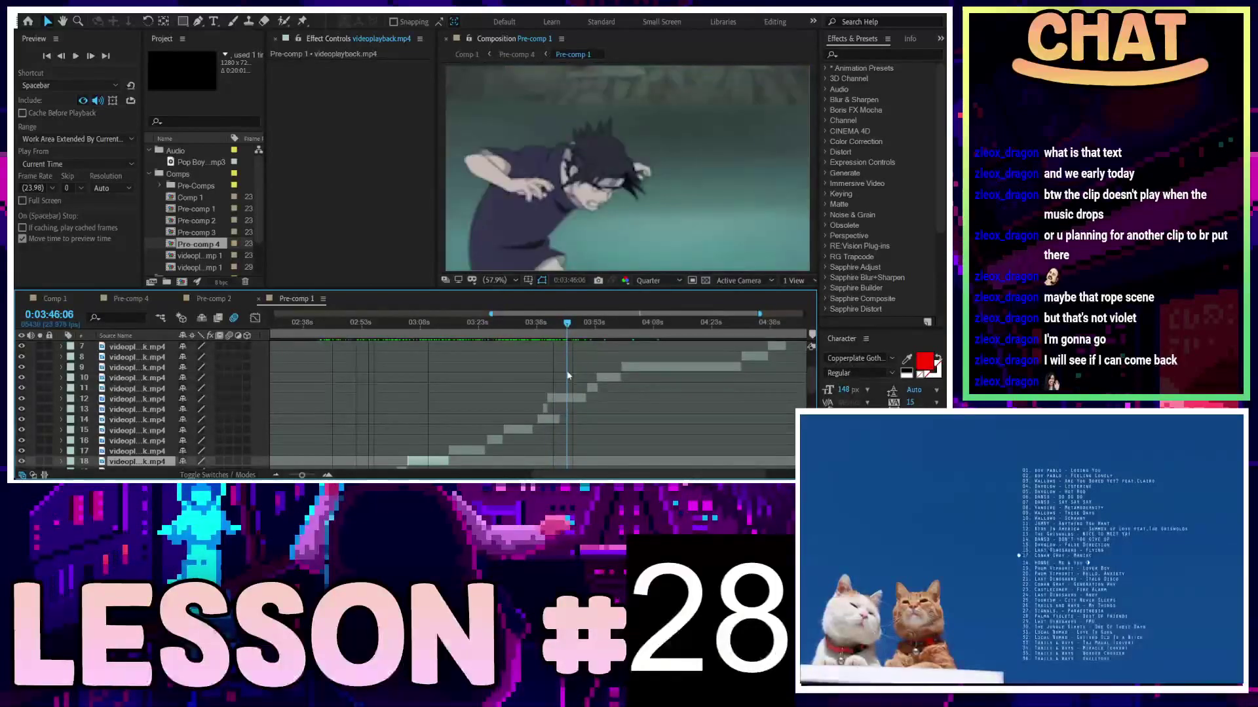
Split layer 12 at about 0:03:46 with Ctrl+Shift+D, then return to Pre-comp 4
left_click(567, 400)
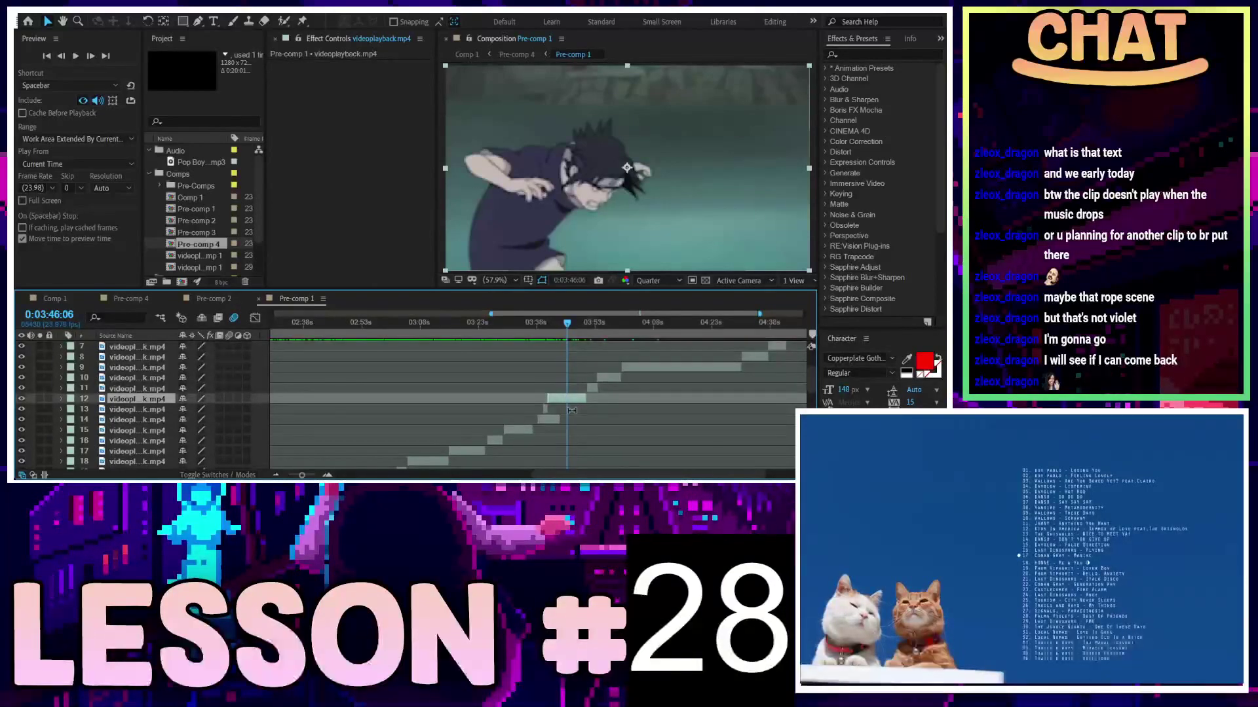
key("equal")
key("equal")
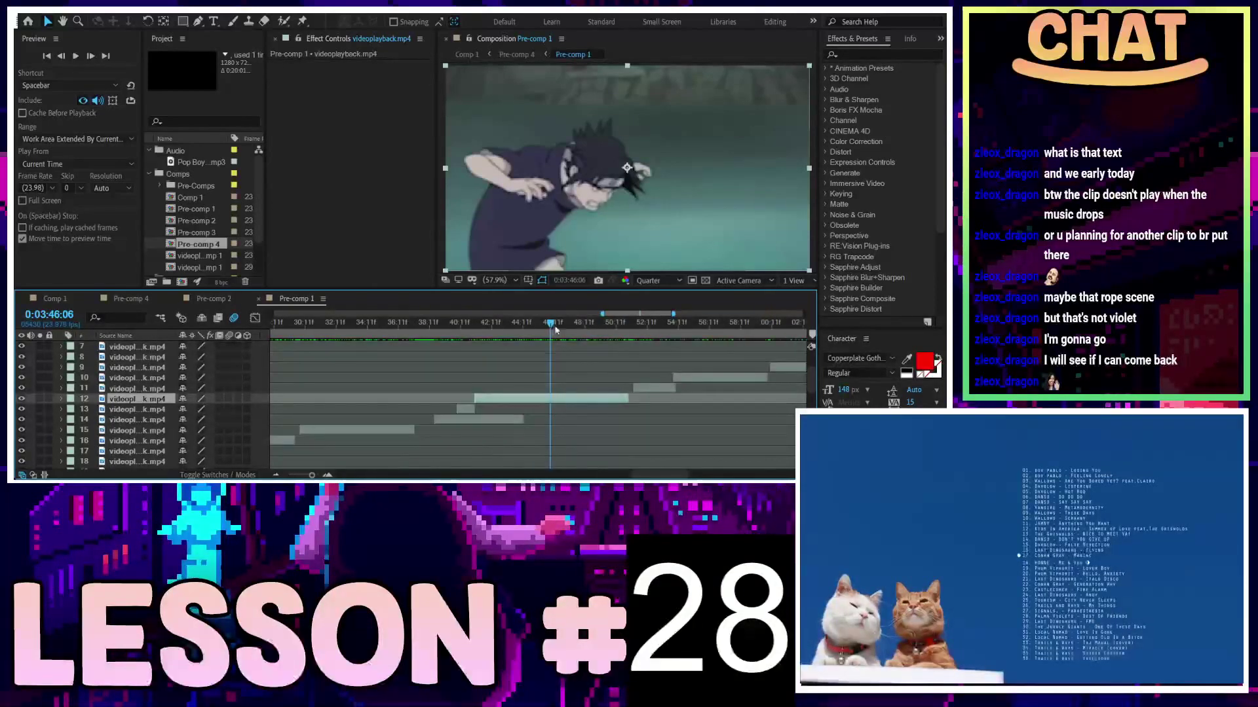
mouse_move(556, 330)
left_mouse_down()
mouse_move(536, 335)
mouse_move(547, 328)
left_mouse_up()
key("ctrl+shift+d")
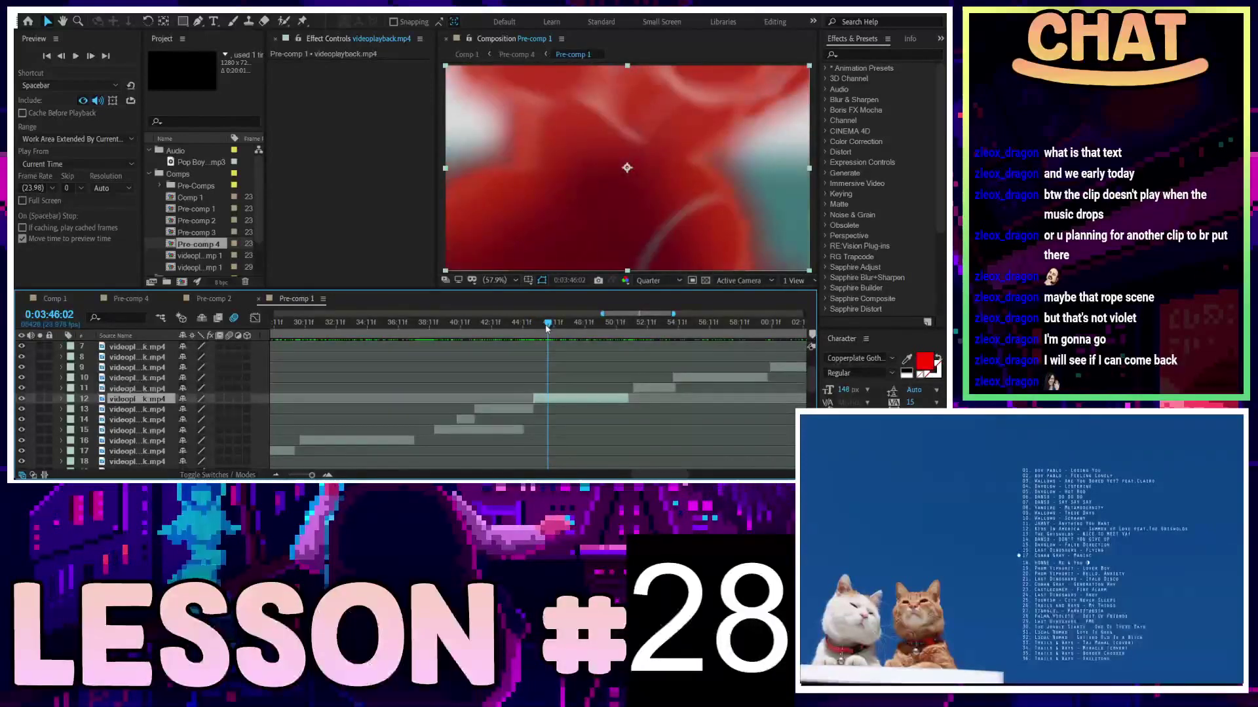
key("ctrl+shift+d")
left_click(539, 411)
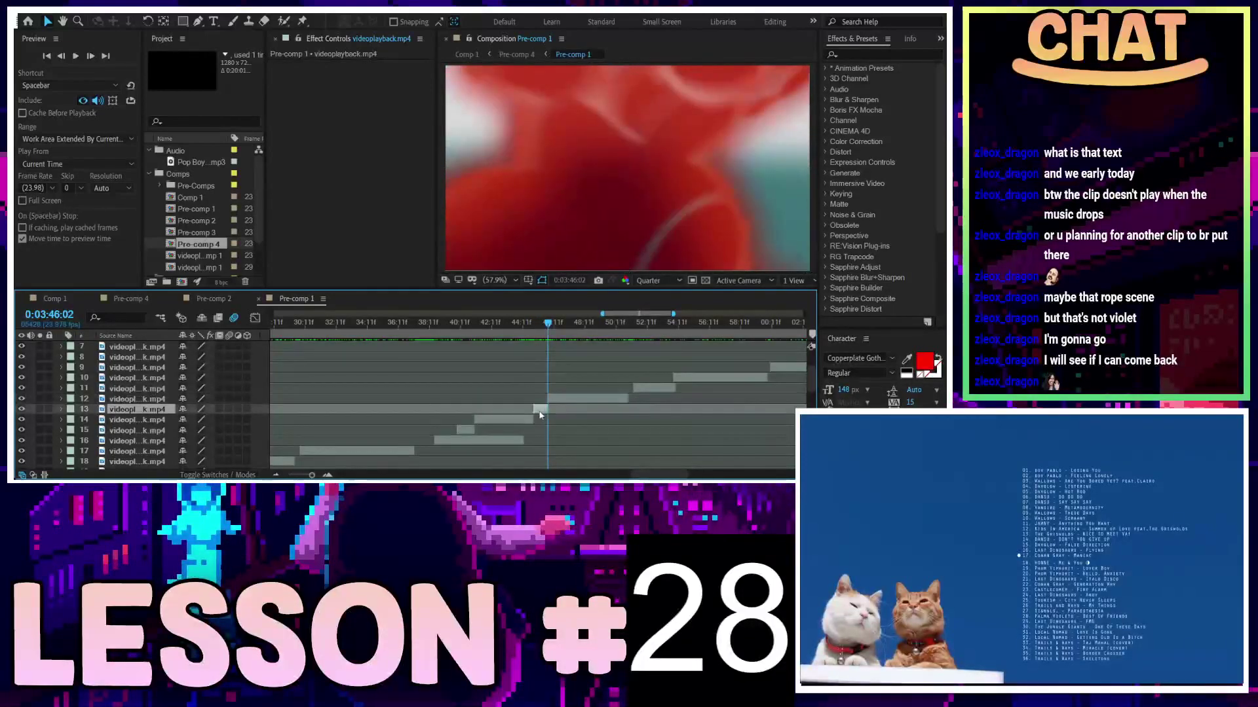
left_click(139, 300)
scroll(524, 406, "up", 2)
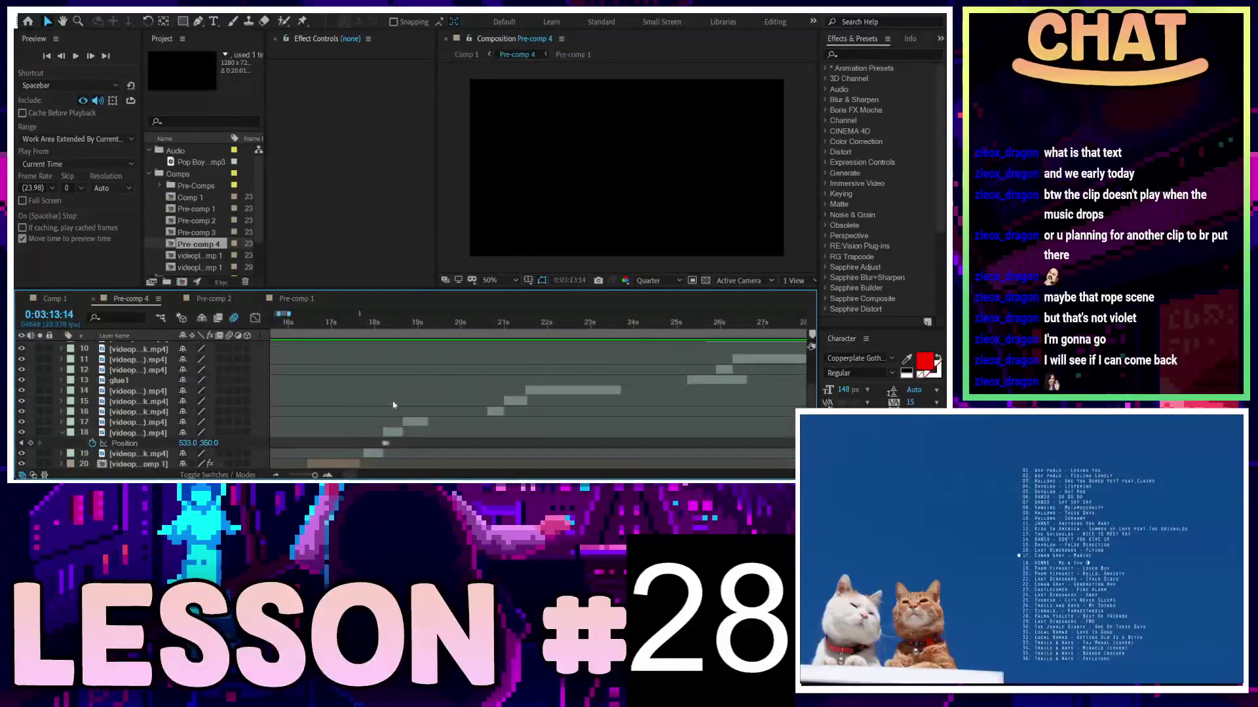
Put the playhead at about 0:00:19:06, zoom in, and slide layer 17's red-flower clip to start there
left_click(461, 326)
left_click_drag(461, 326, 469, 326)
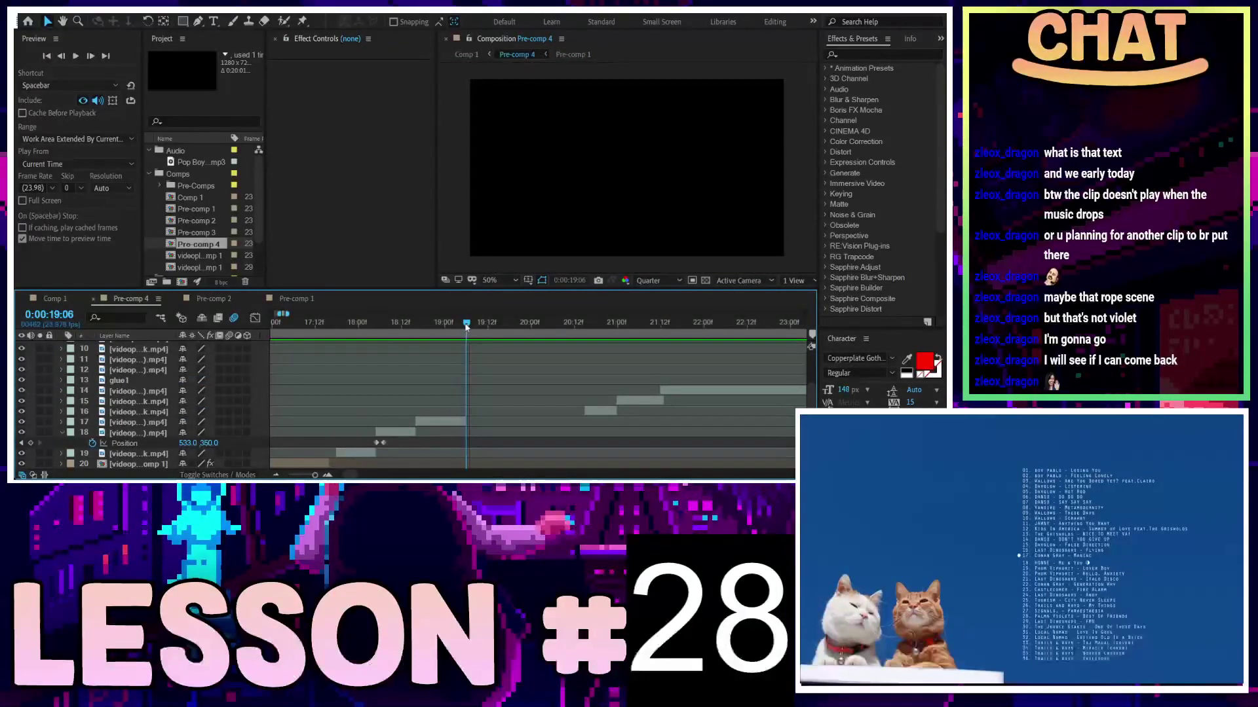
key("equal")
left_click(425, 421)
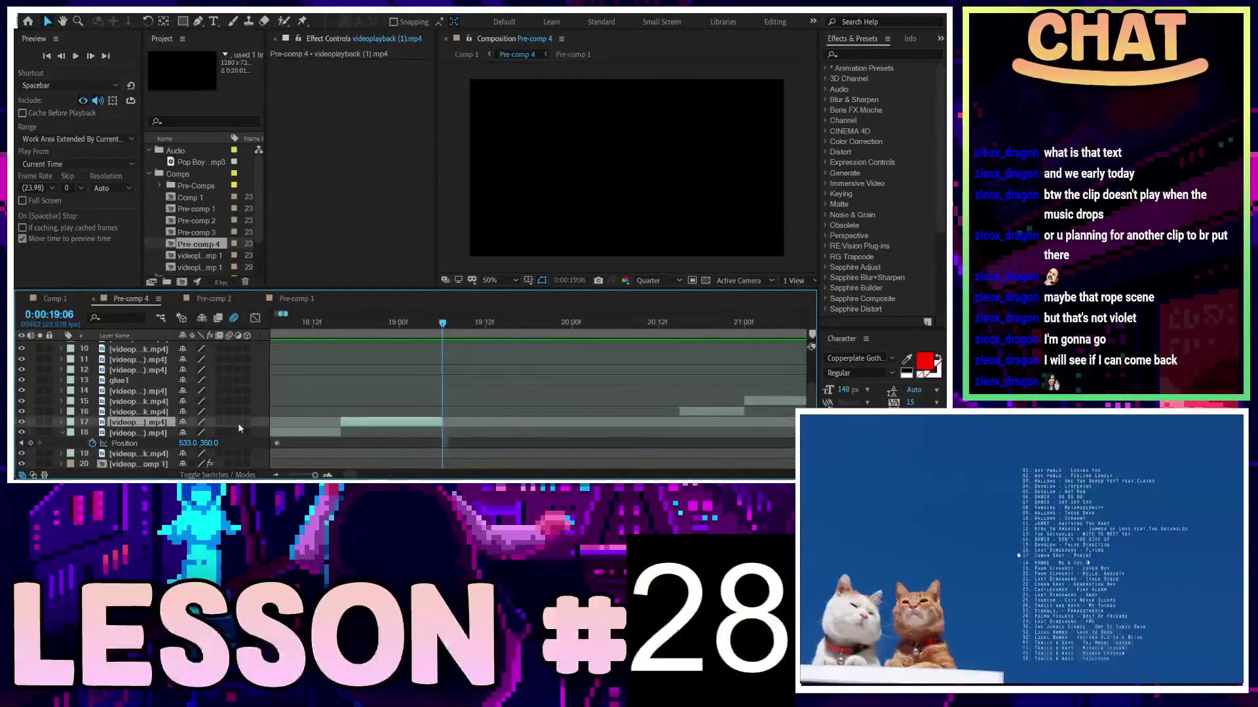
key("minus")
key("ctrl+z")
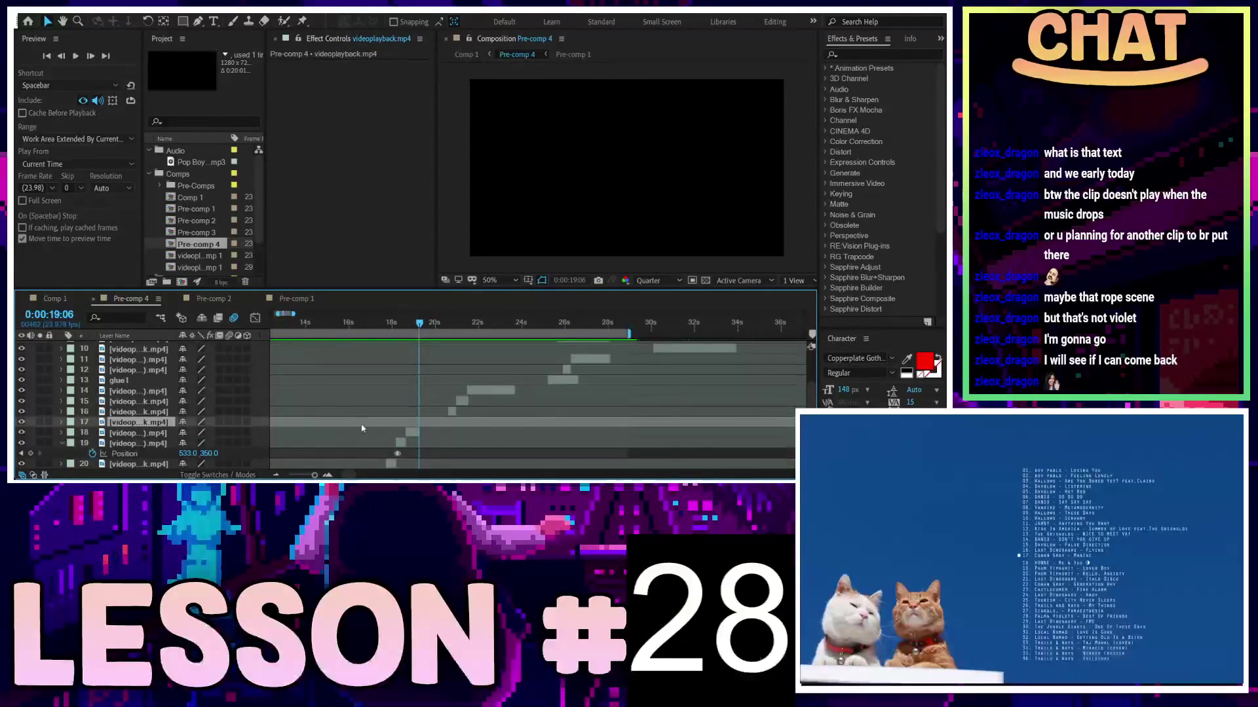
key("minus")
key("minus")
key("minus")
key("minus")
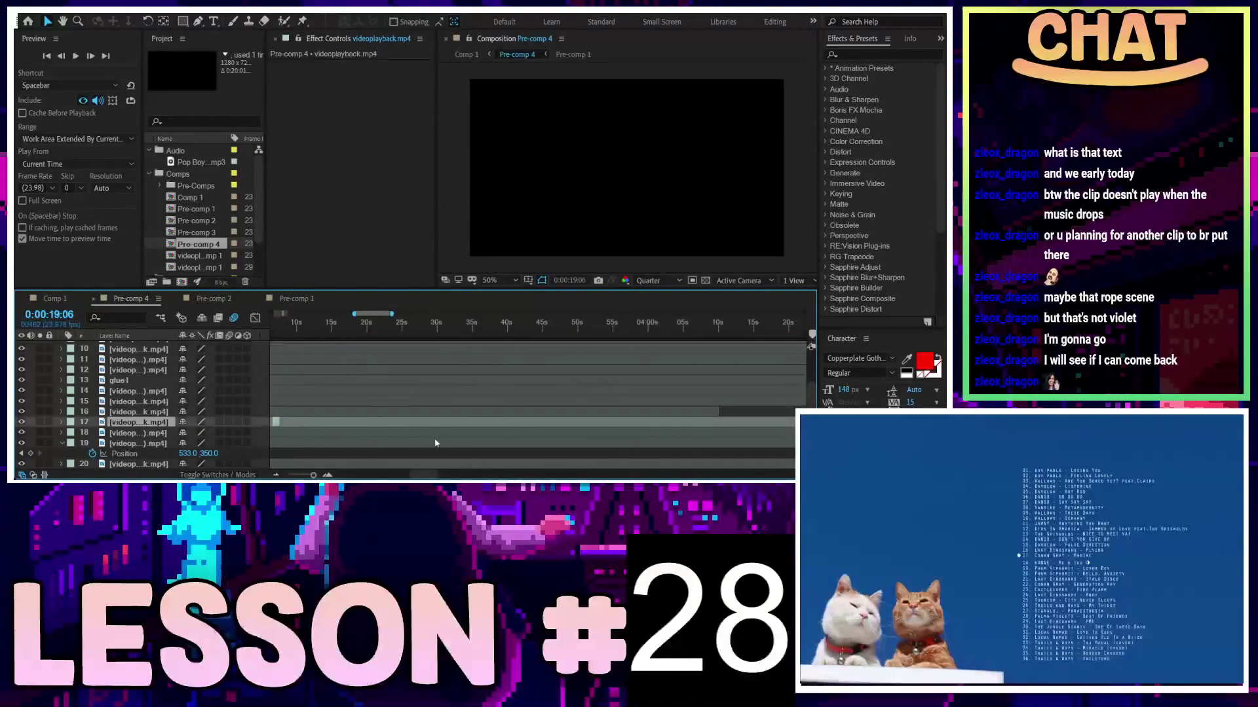
key("equal")
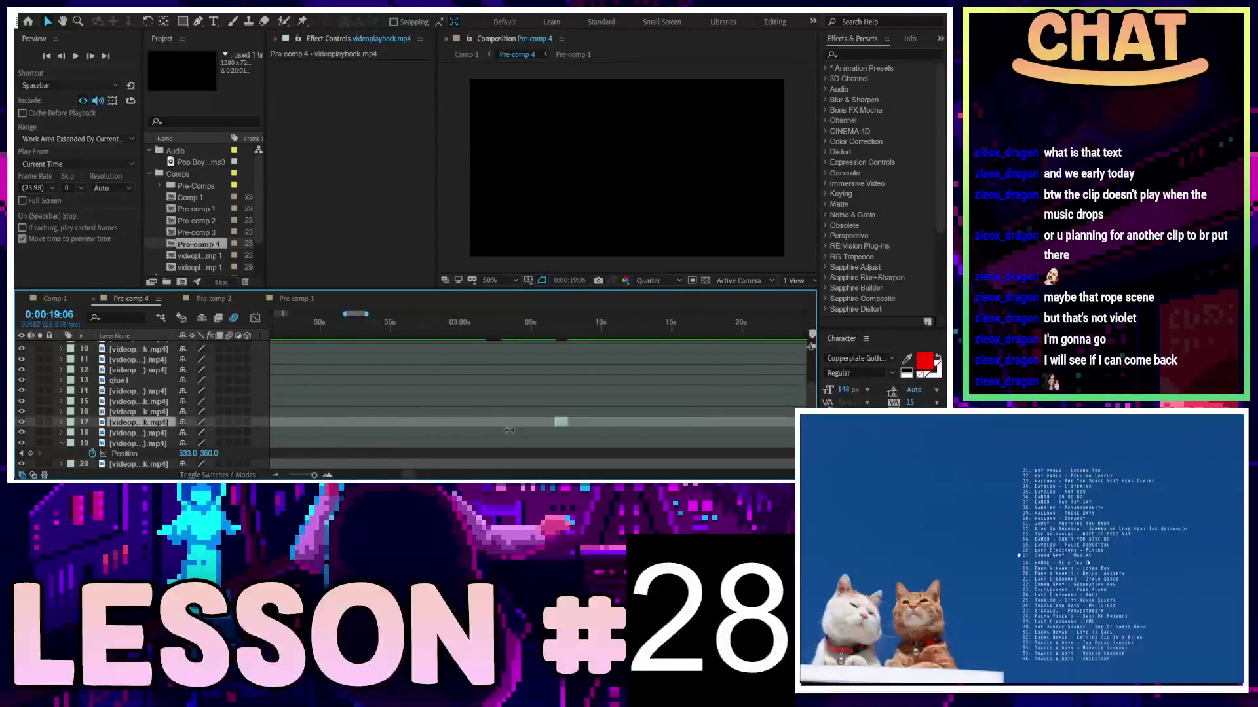
key("d")
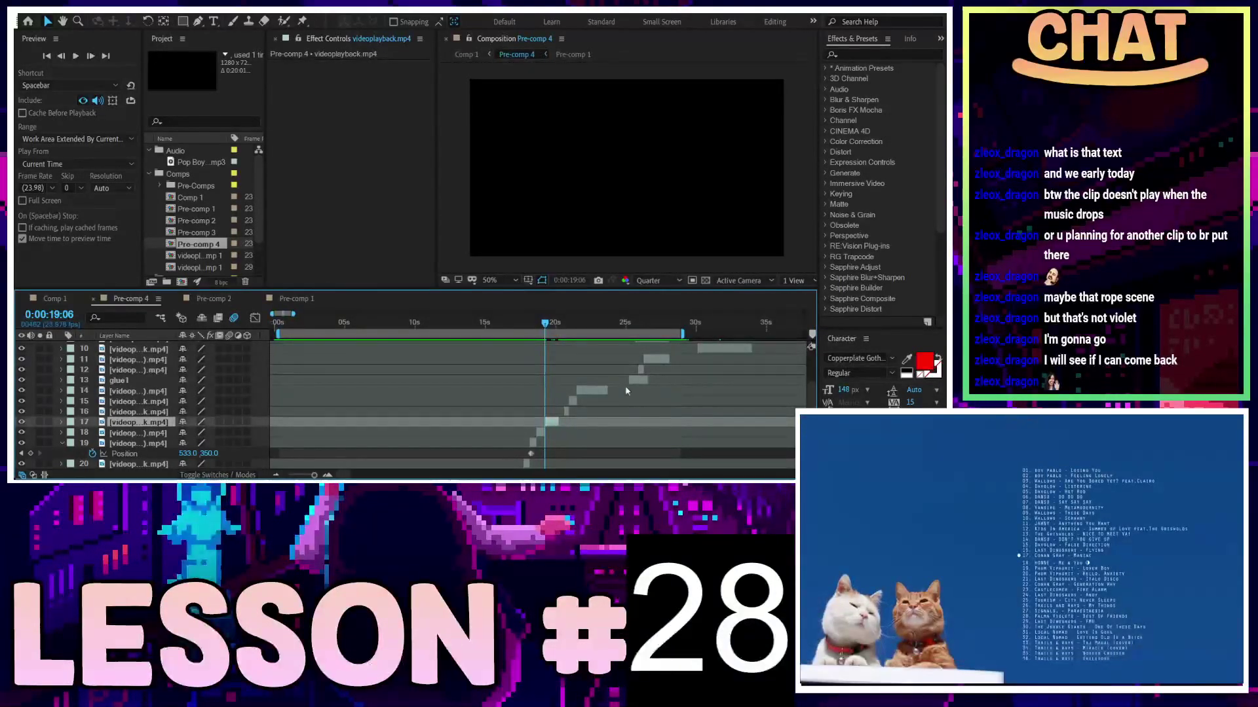
scroll(577, 430, "up", 5)
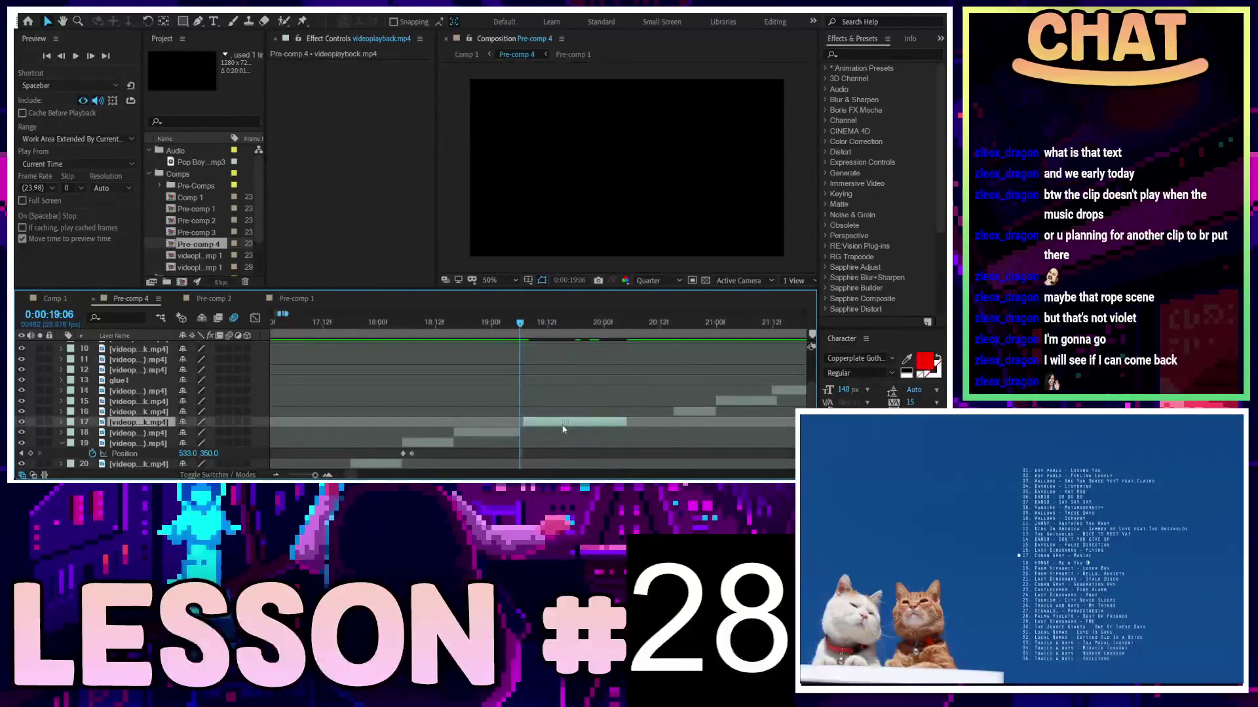
left_click_drag(570, 423, 554, 412)
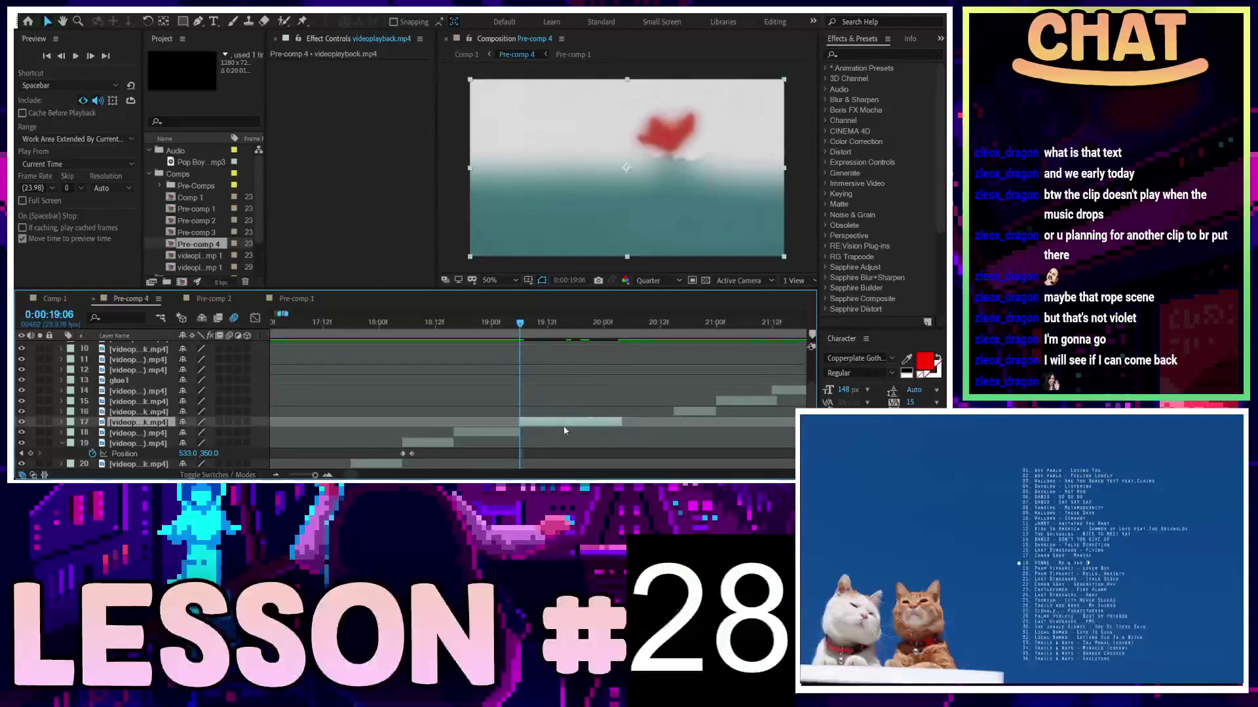
Set the preview to full resolution and open the red-flower clip in a widened Layer panel
left_click(663, 285)
left_click(676, 308)
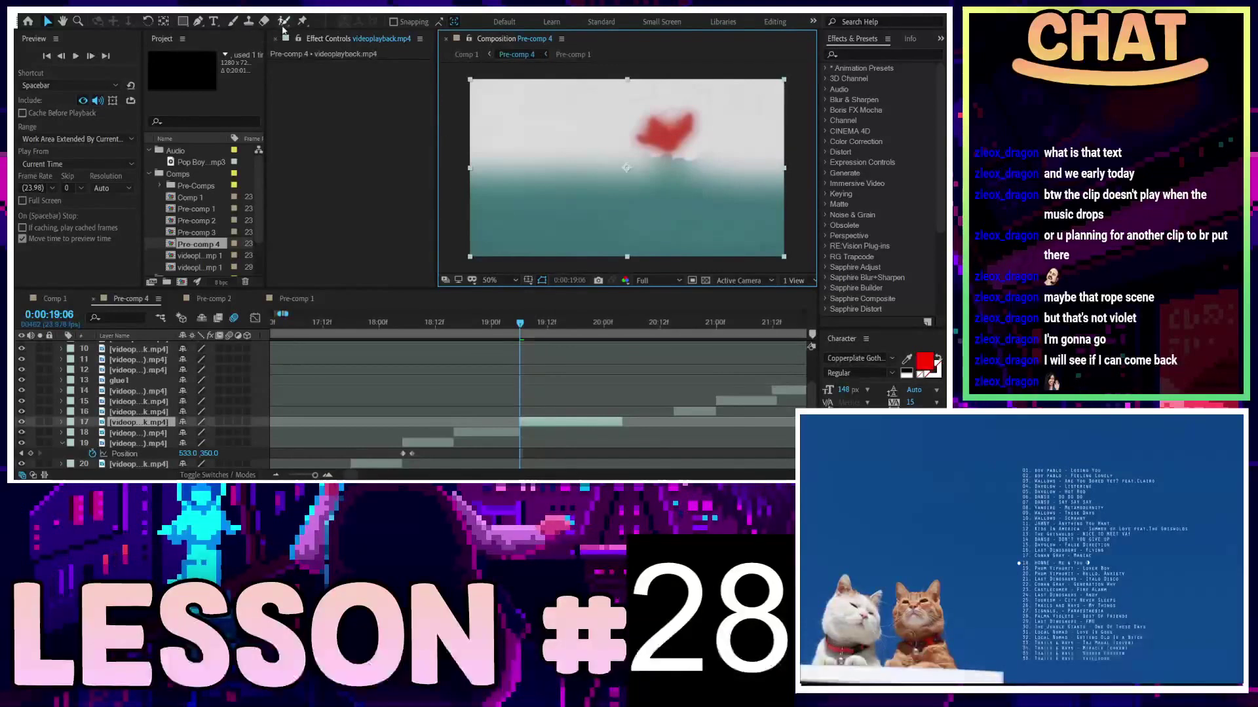
double_click(598, 131)
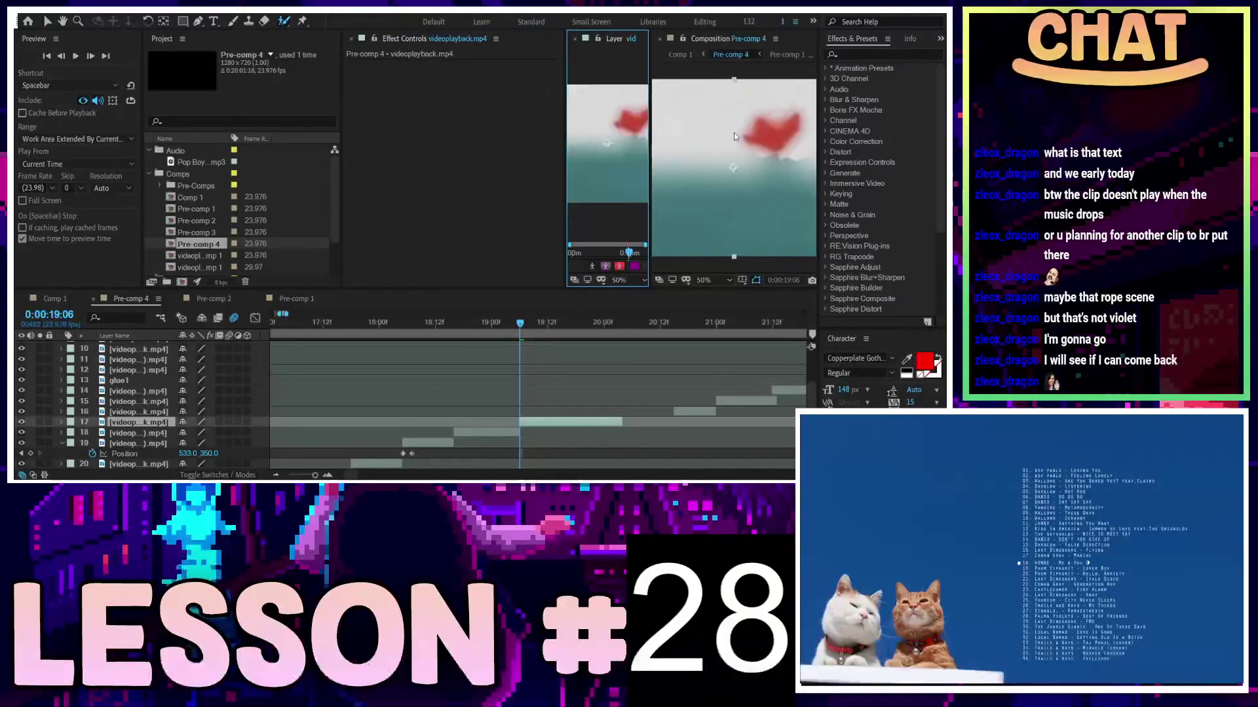
left_click_drag(565, 124, 385, 124)
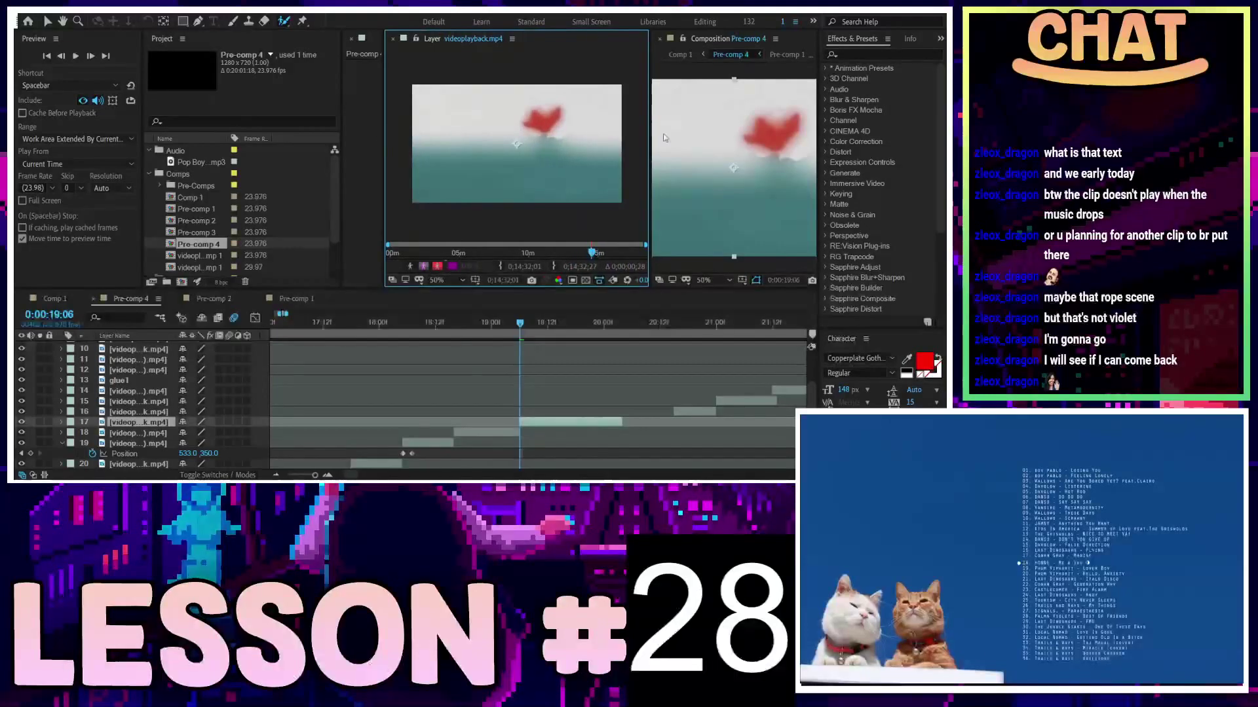
left_click_drag(648, 121, 722, 123)
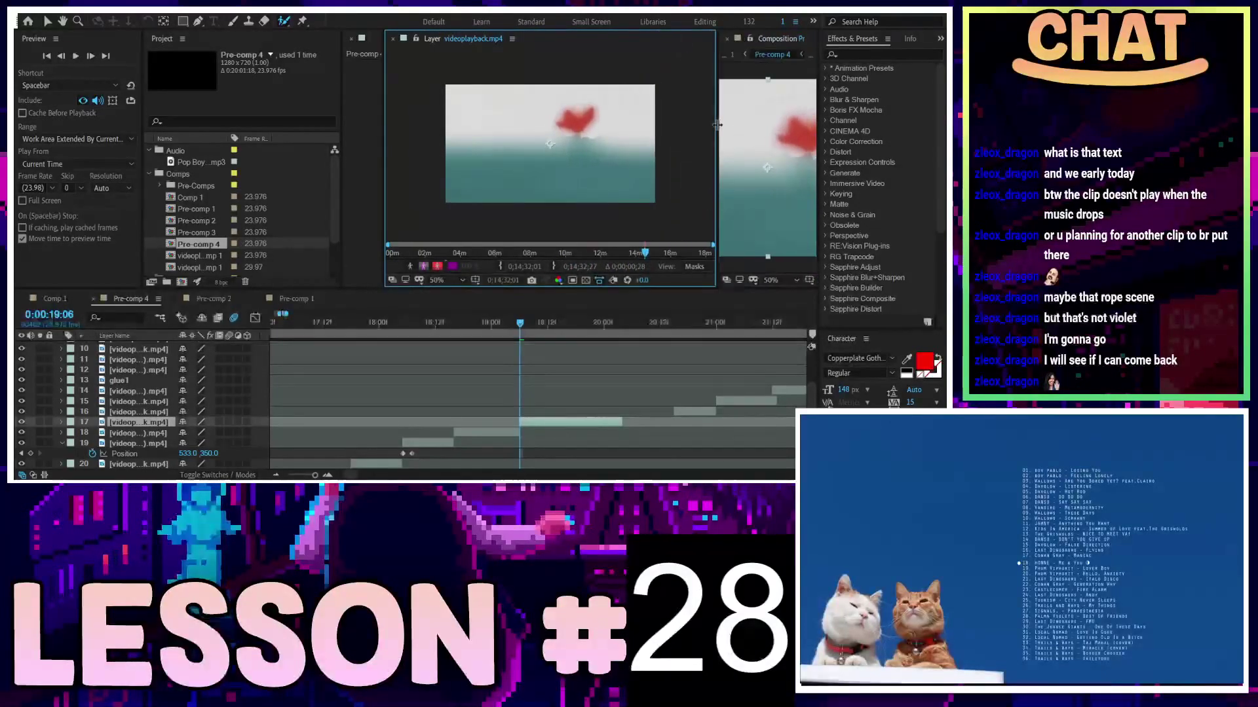
Paint a Roto Brush stroke over the red flower, then close the Layer panel
scroll(552, 144, "up", 3)
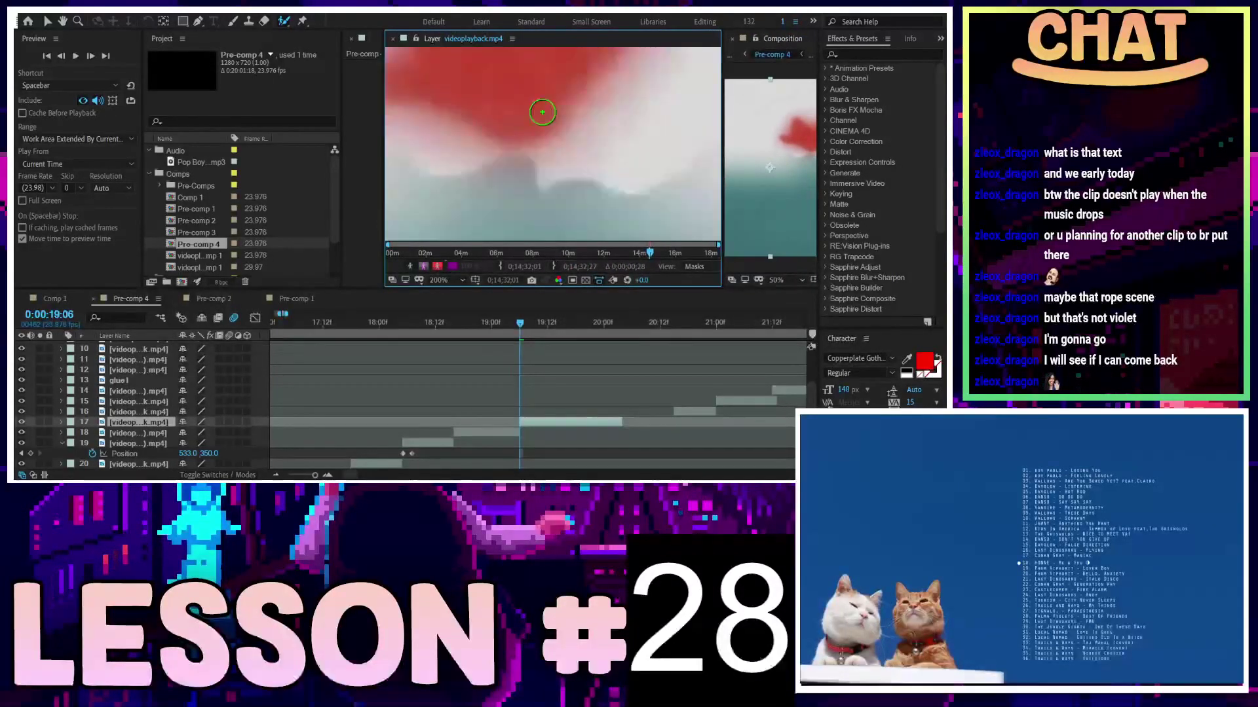
scroll(468, 122, "down", 1)
scroll(468, 122, "down", 1)
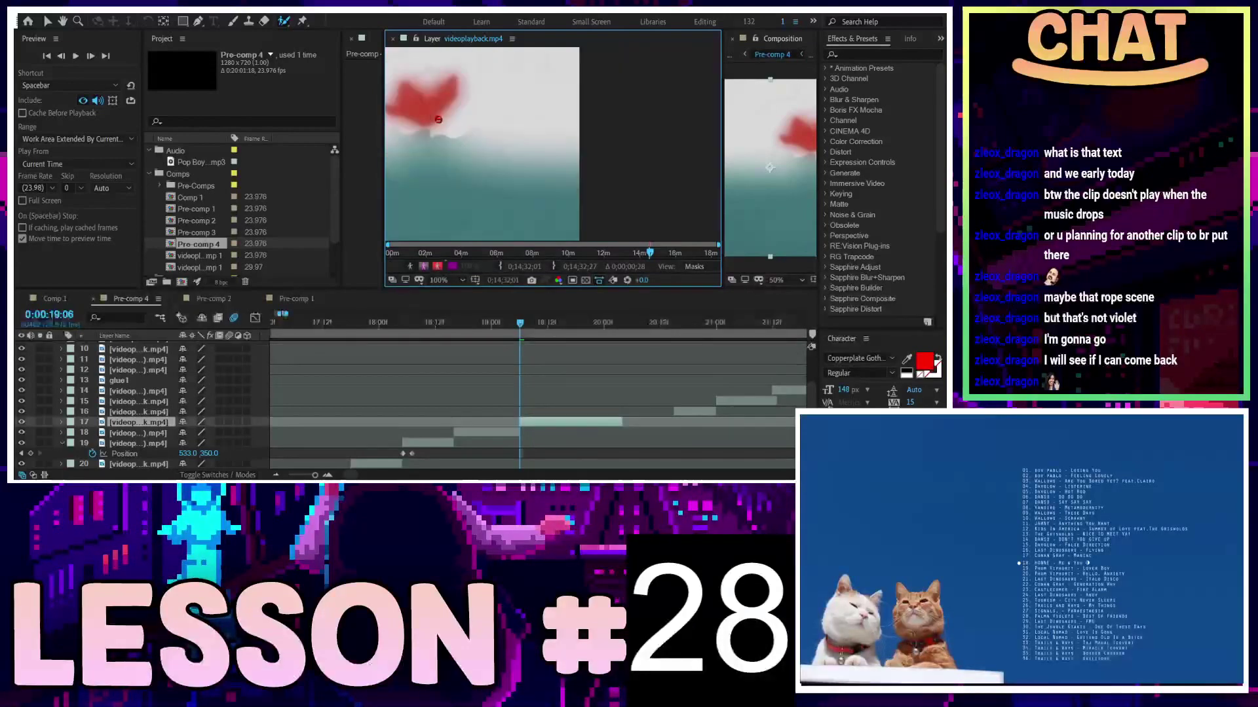
scroll(468, 122, "down", 1)
scroll(468, 122, "down", 1)
scroll(396, 112, "up", 4)
scroll(458, 118, "up", 1)
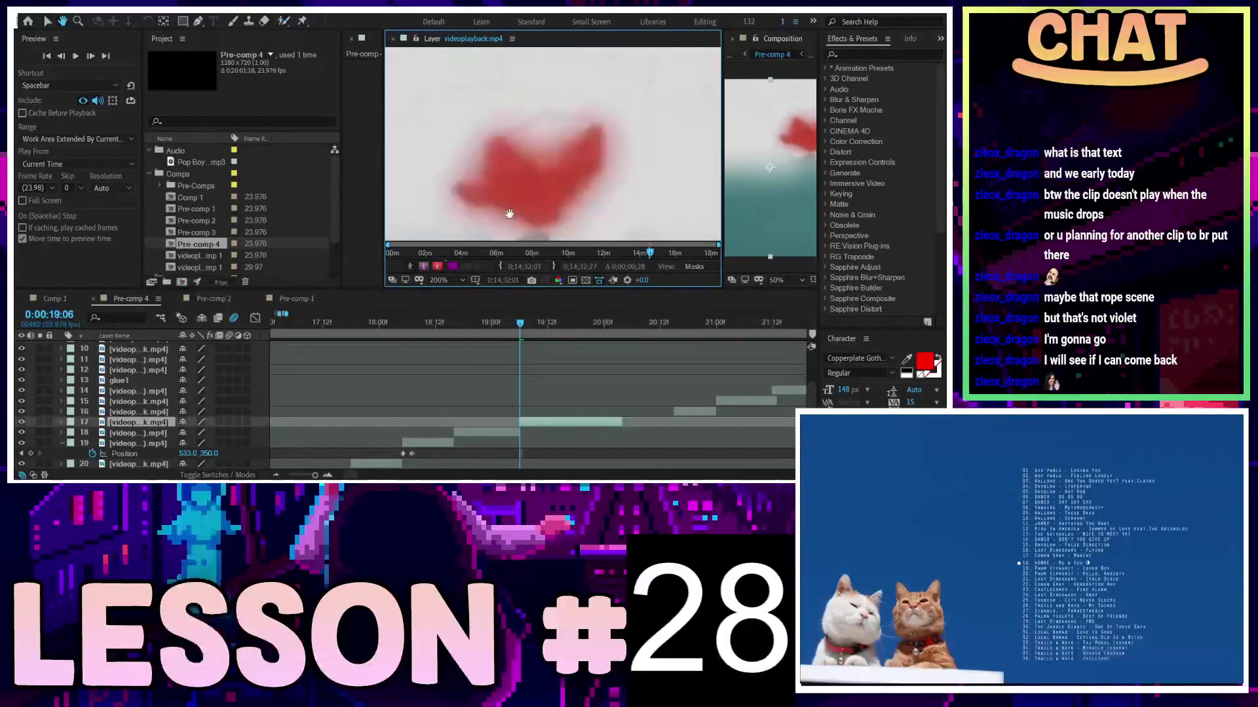
scroll(496, 125, "up", 1)
left_click_drag(482, 107, 568, 127)
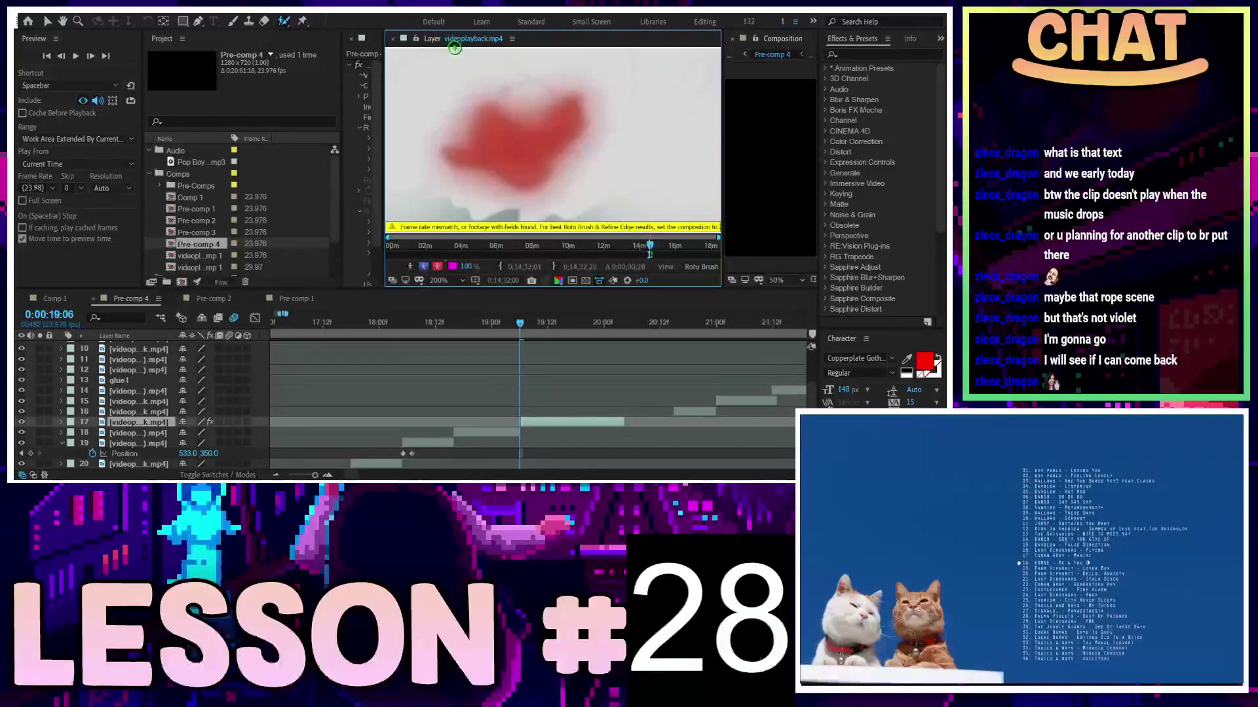
left_click(392, 40)
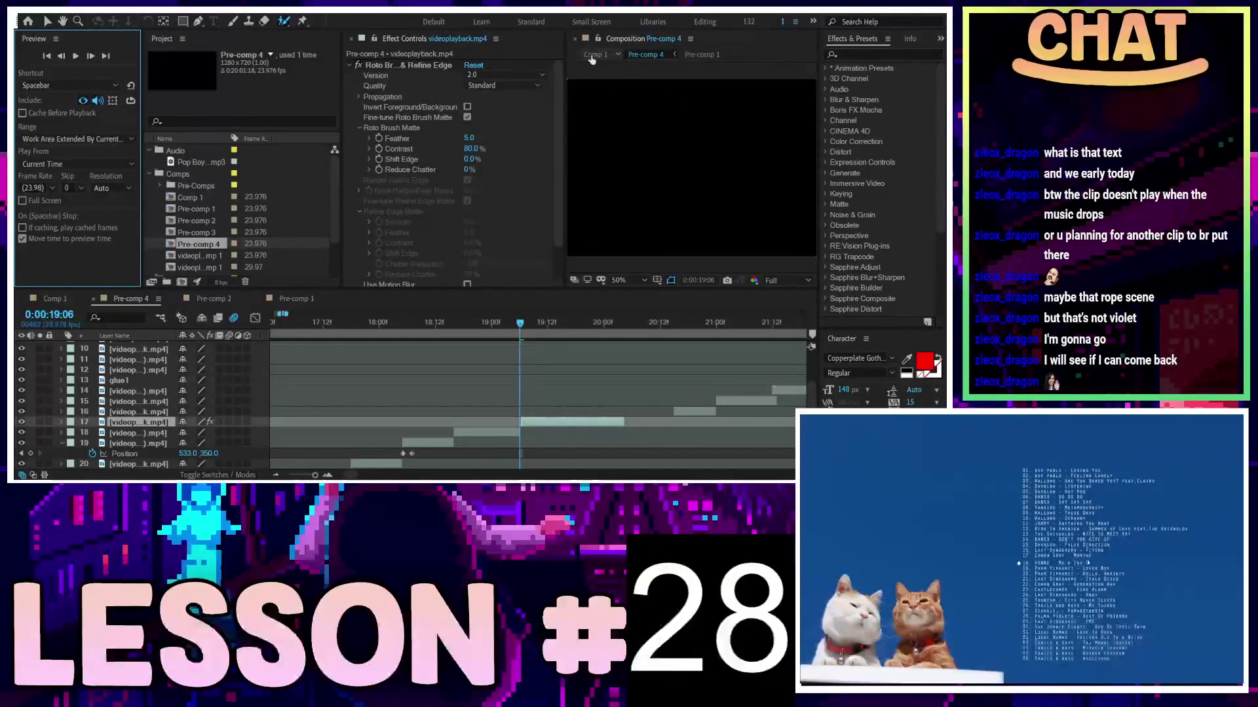
Check Comp 1 and Pre-comp 1 via the breadcrumbs, then return to the Pre-comp 4 timeline
left_click(593, 55)
left_click(636, 55)
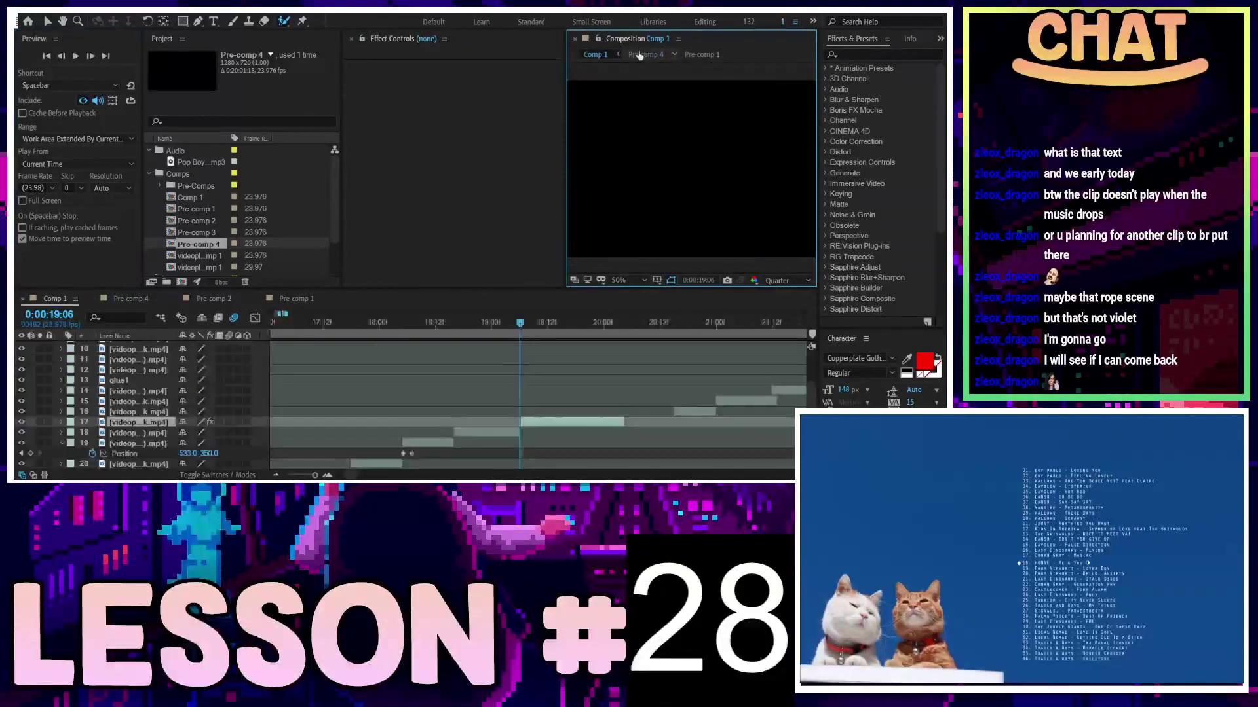
left_click(701, 55)
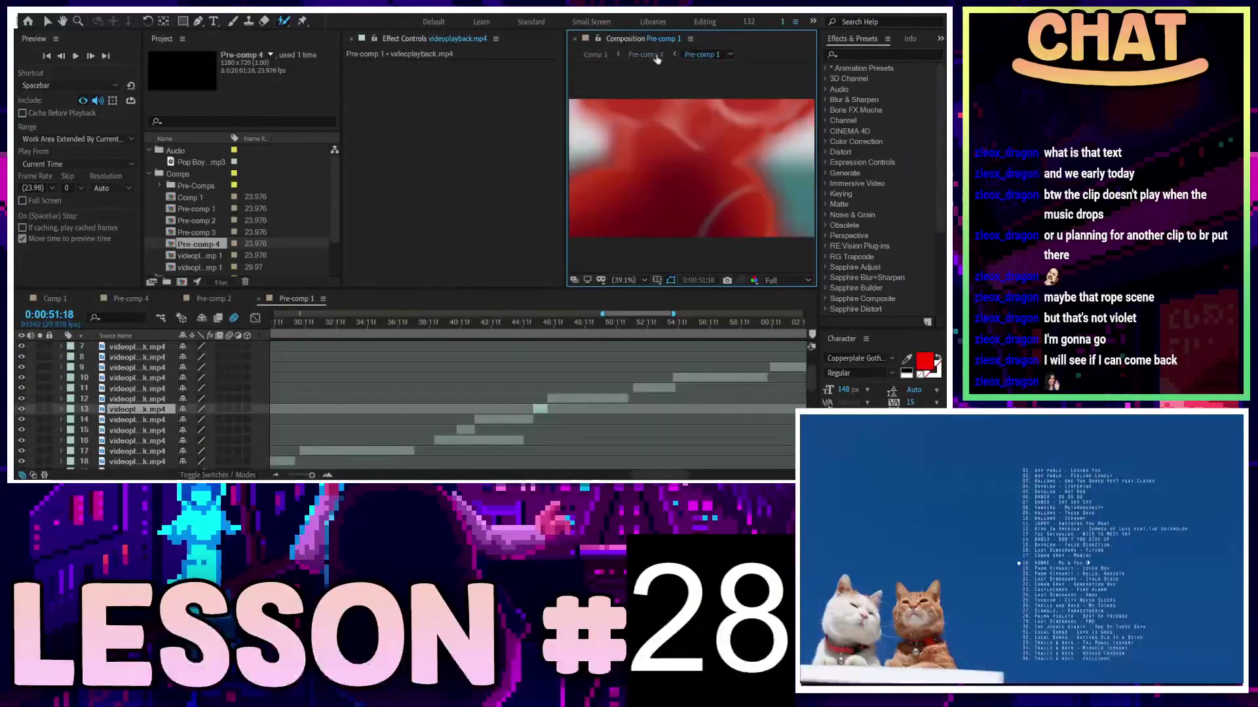
left_click(645, 54)
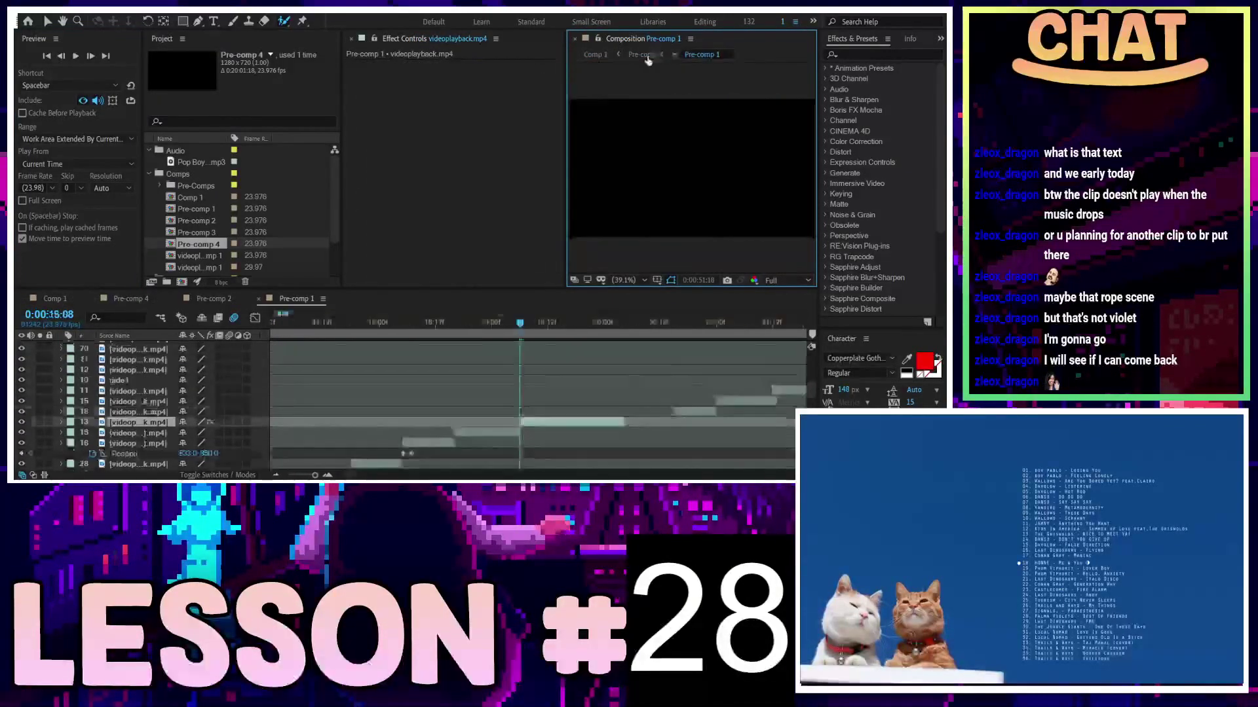
left_click(606, 421)
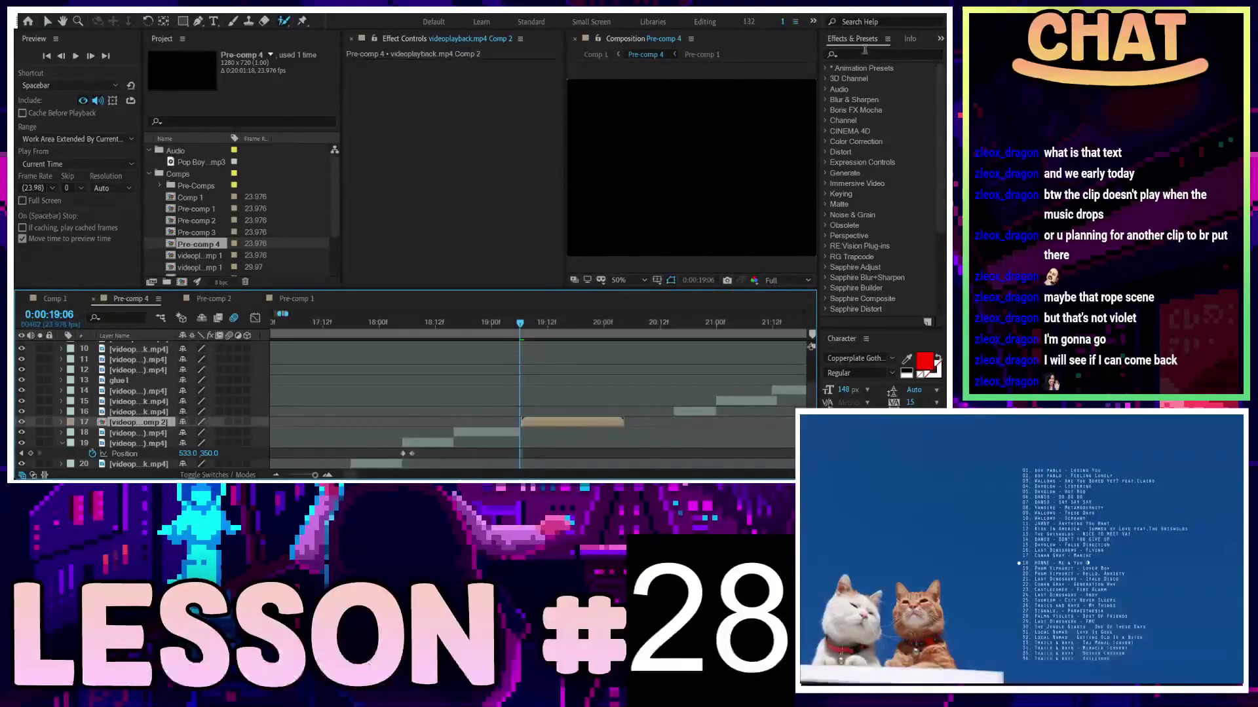
Select red-flower layer 17, undo the pre-compose, and open the clip in its Layer view
left_click(522, 326)
left_click(559, 422)
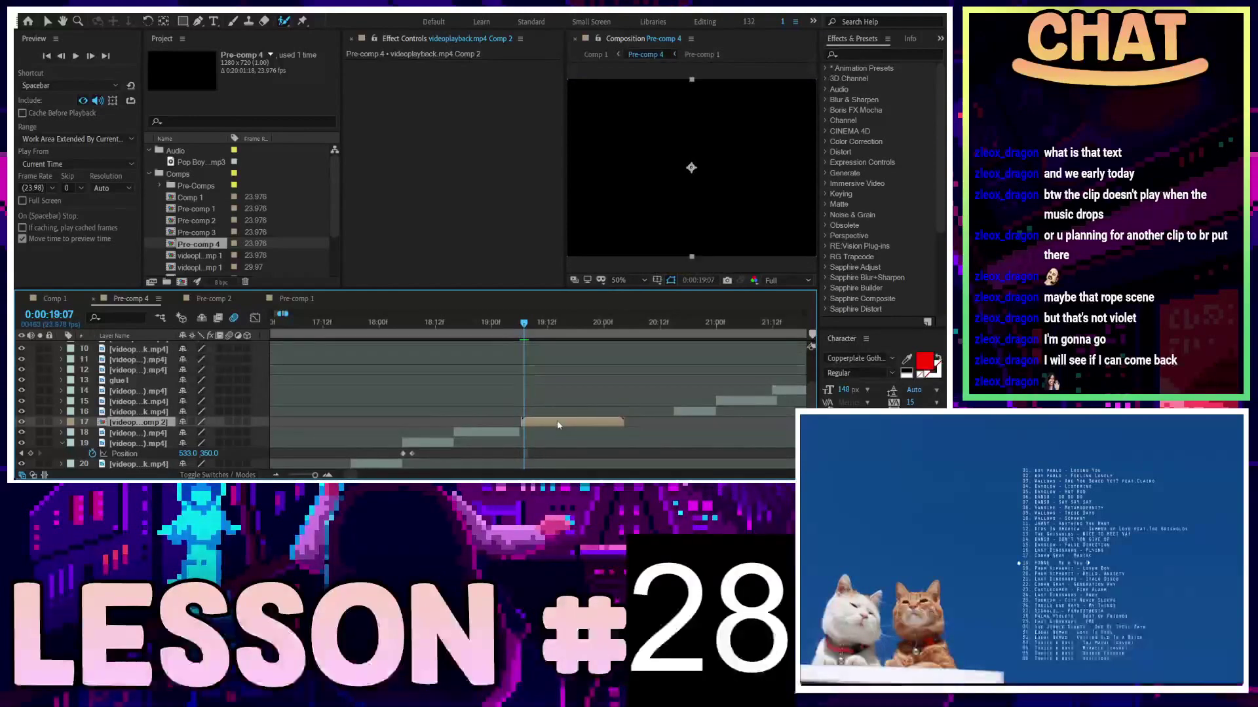
key("ctrl+z")
key("Page_Up")
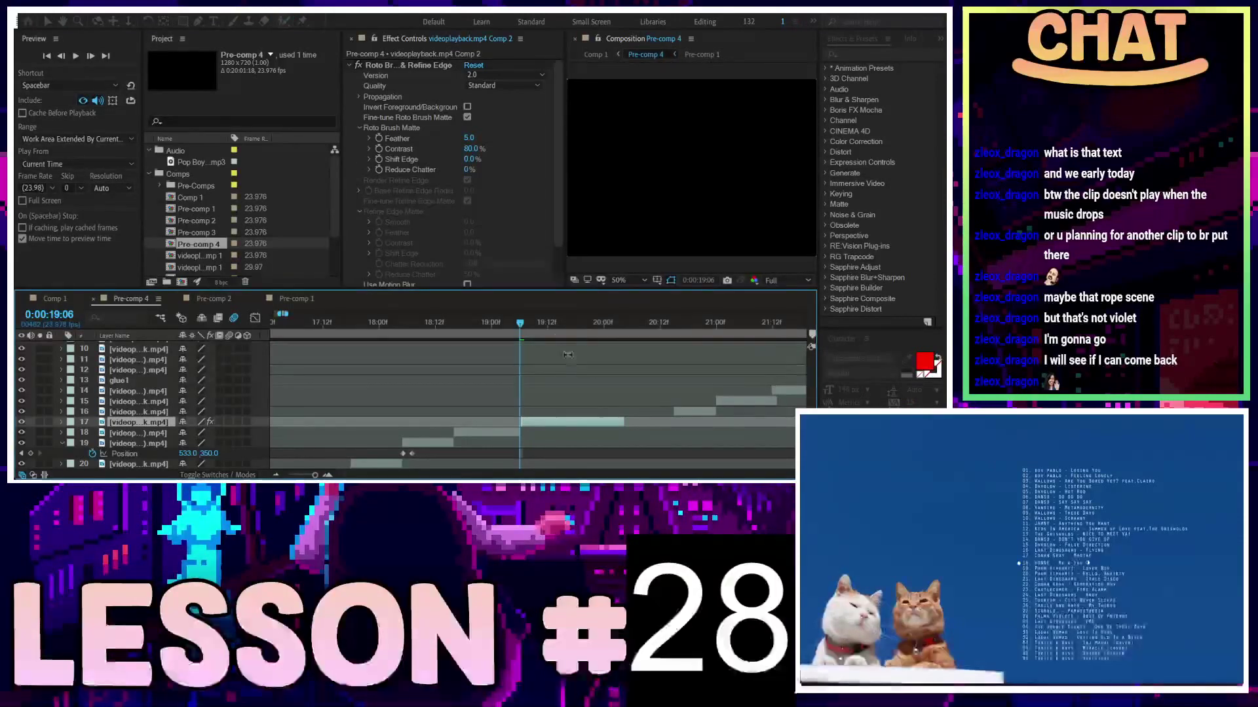
double_click(560, 429)
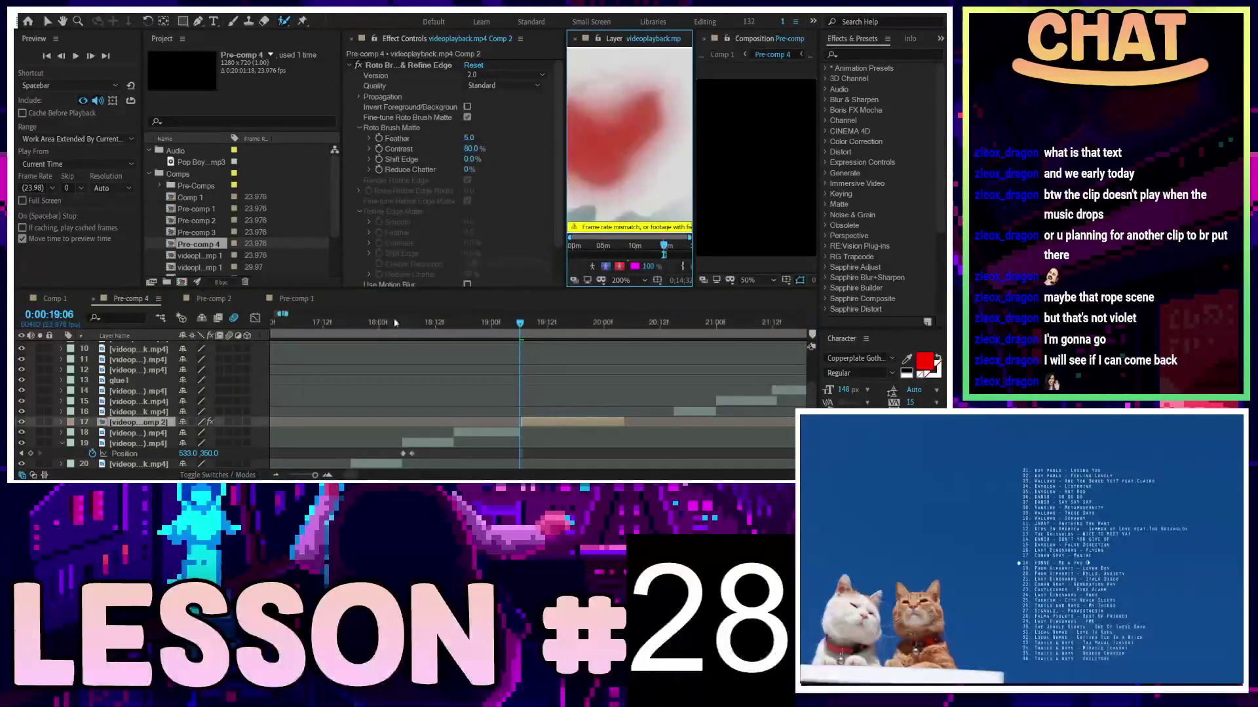
key("ctrl+z")
key("v")
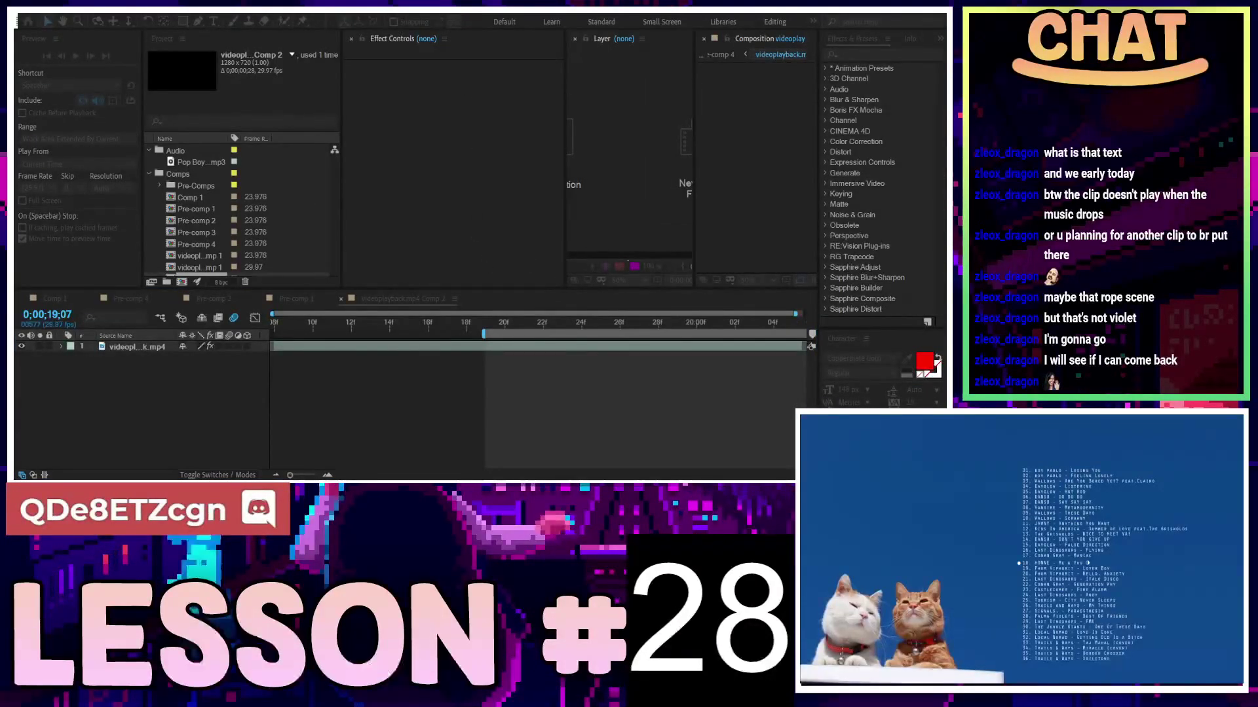
Confirm the 23.967 fps composition settings, then play back Pre-comp 4
key("Return")
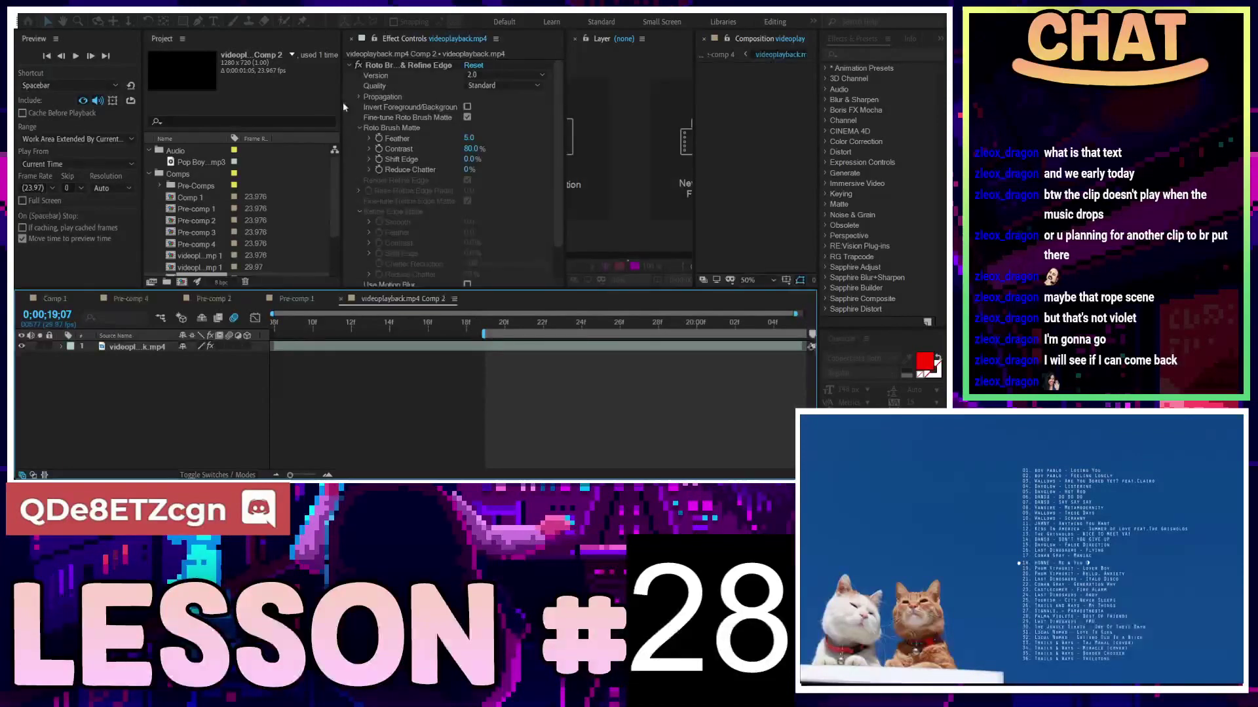
left_click(293, 302)
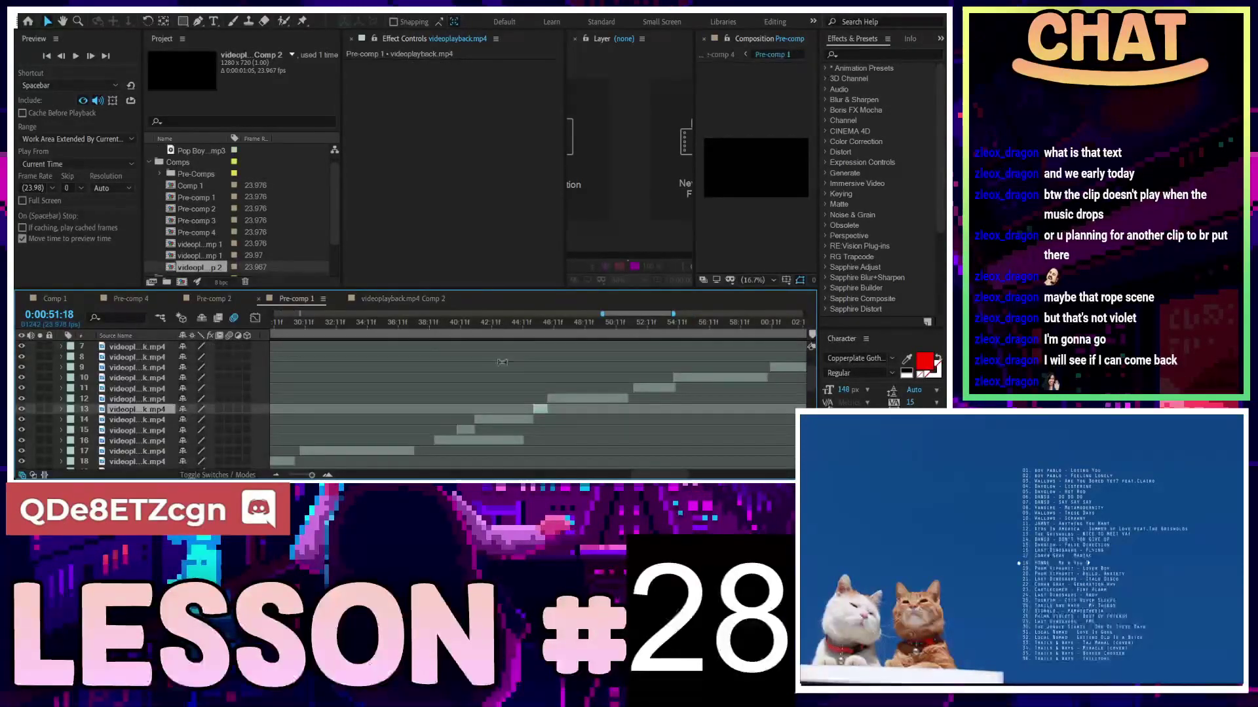
scroll(529, 425, "up", 4)
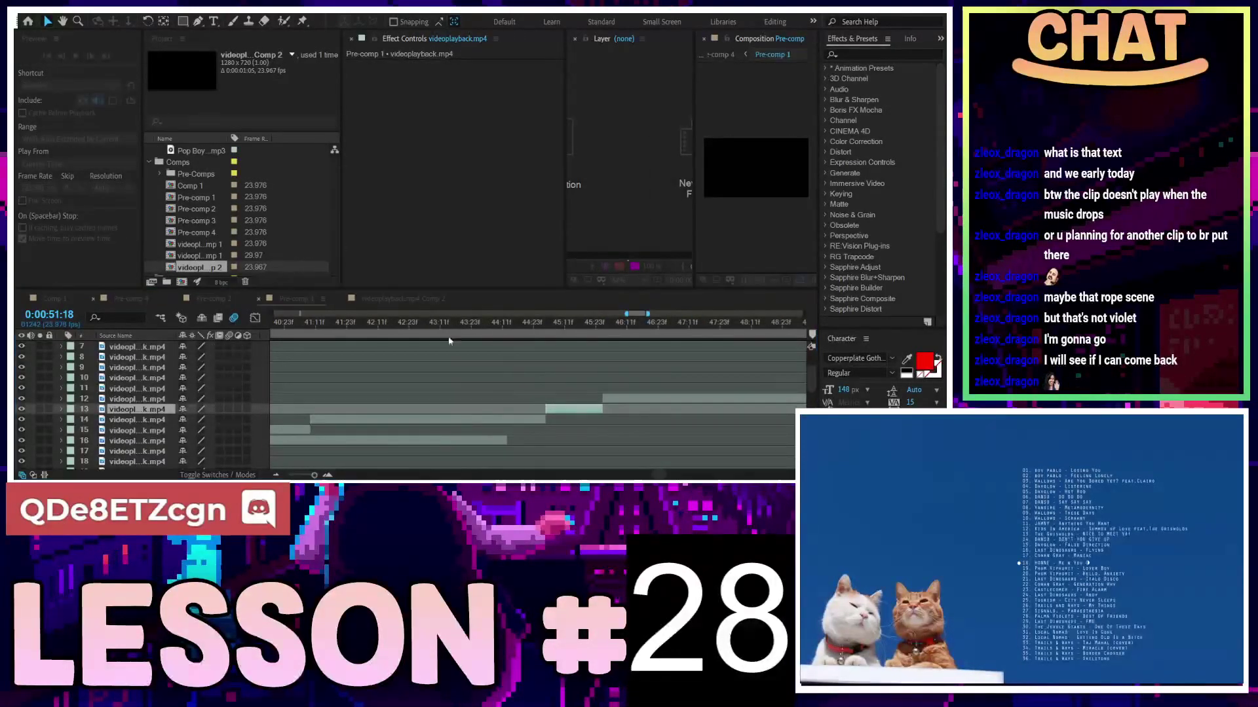
left_click(132, 300)
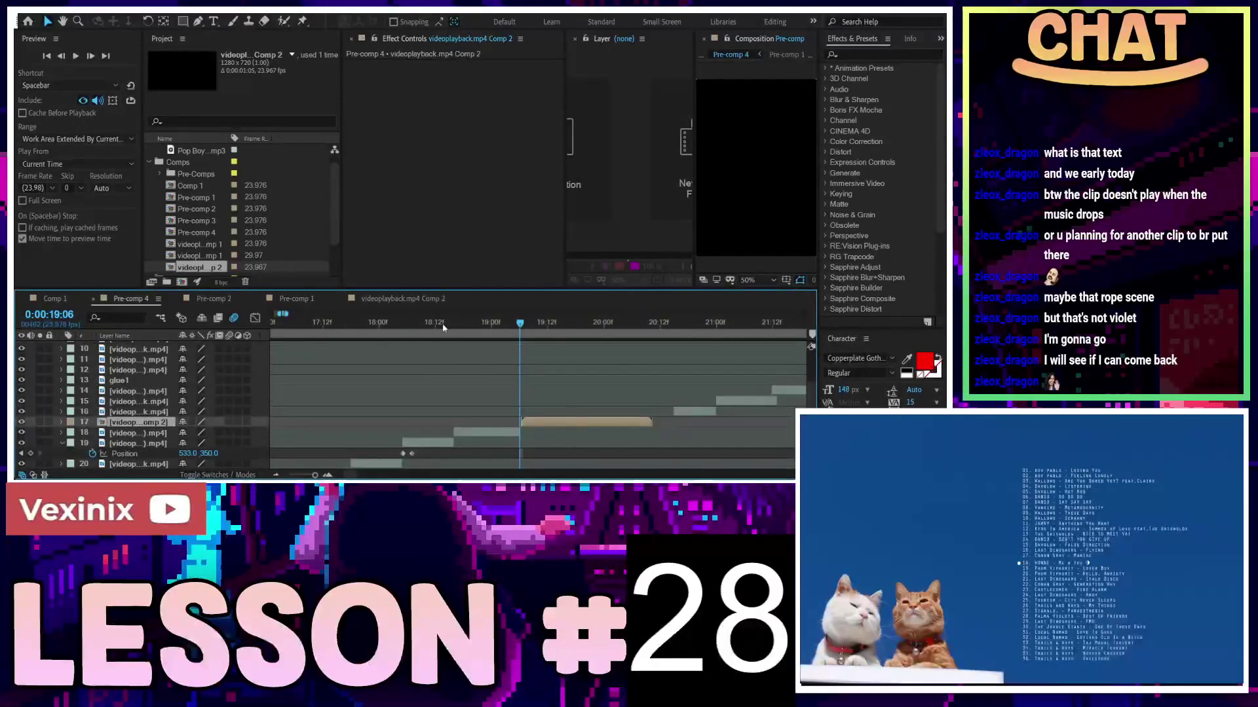
key("space")
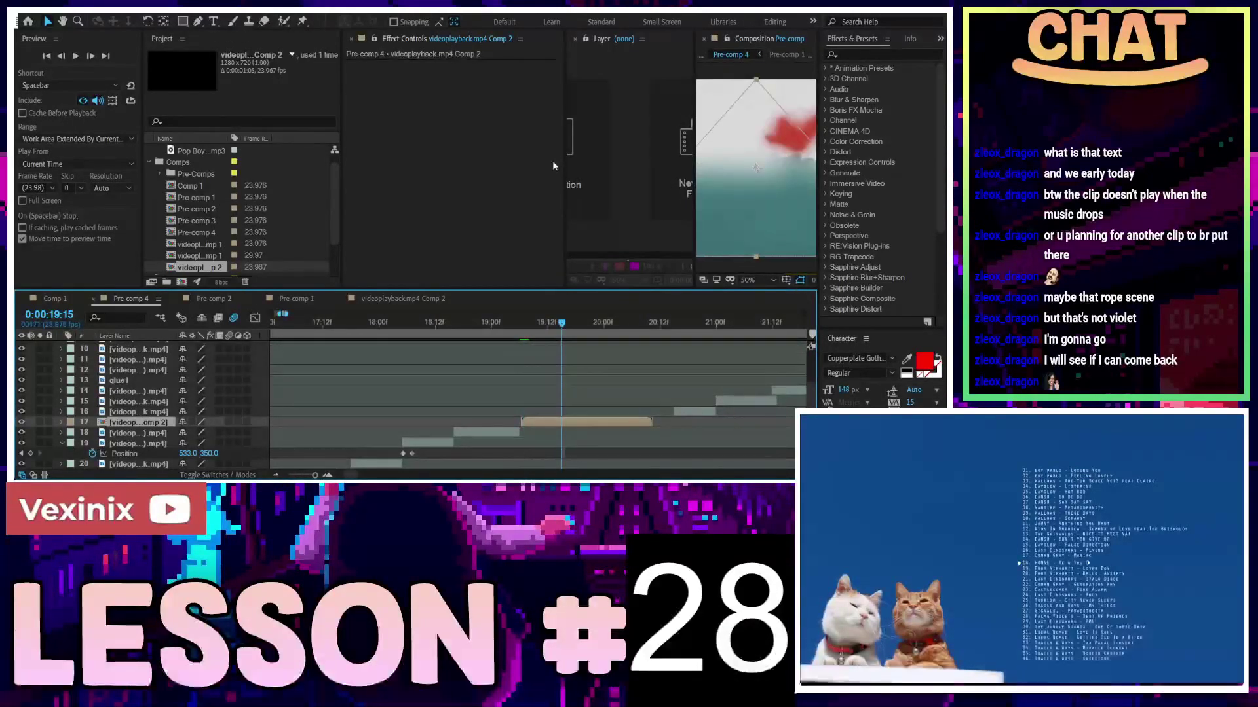
Redock the Pre-comp 4 Composition panel into the larger frame and briefly open the nested videoplayback.mp4 Comp 2
left_click(546, 155)
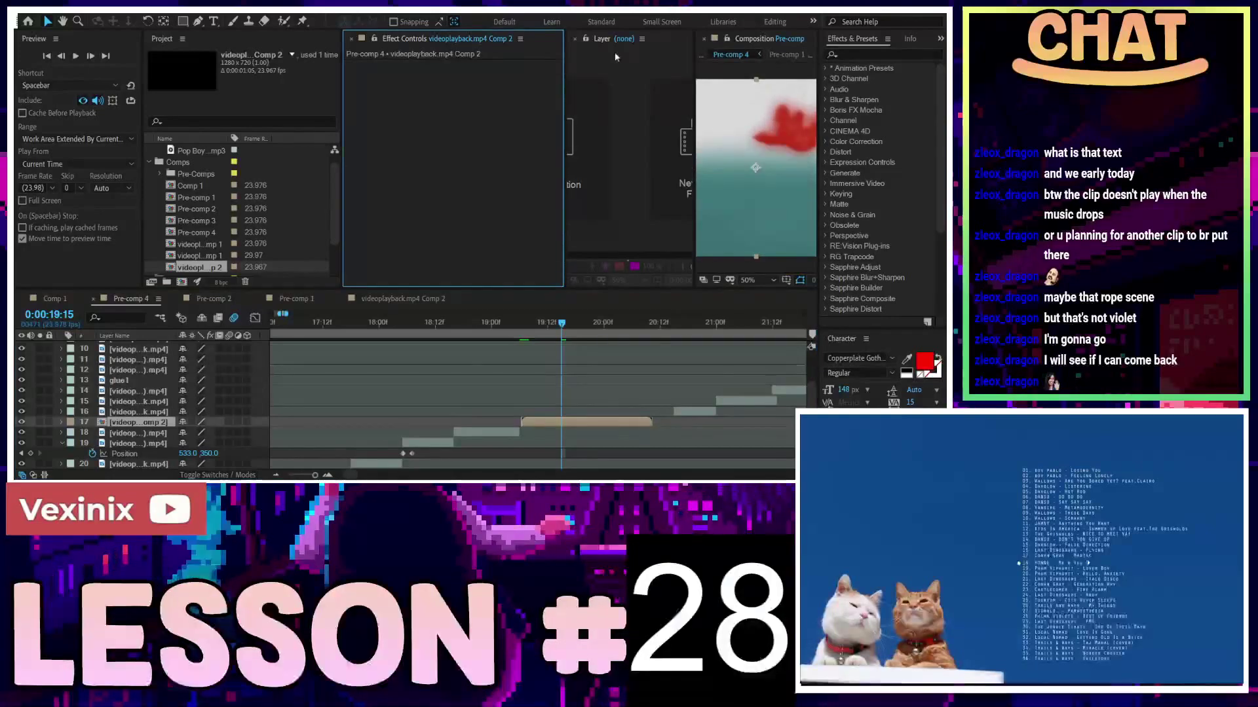
left_click(602, 39)
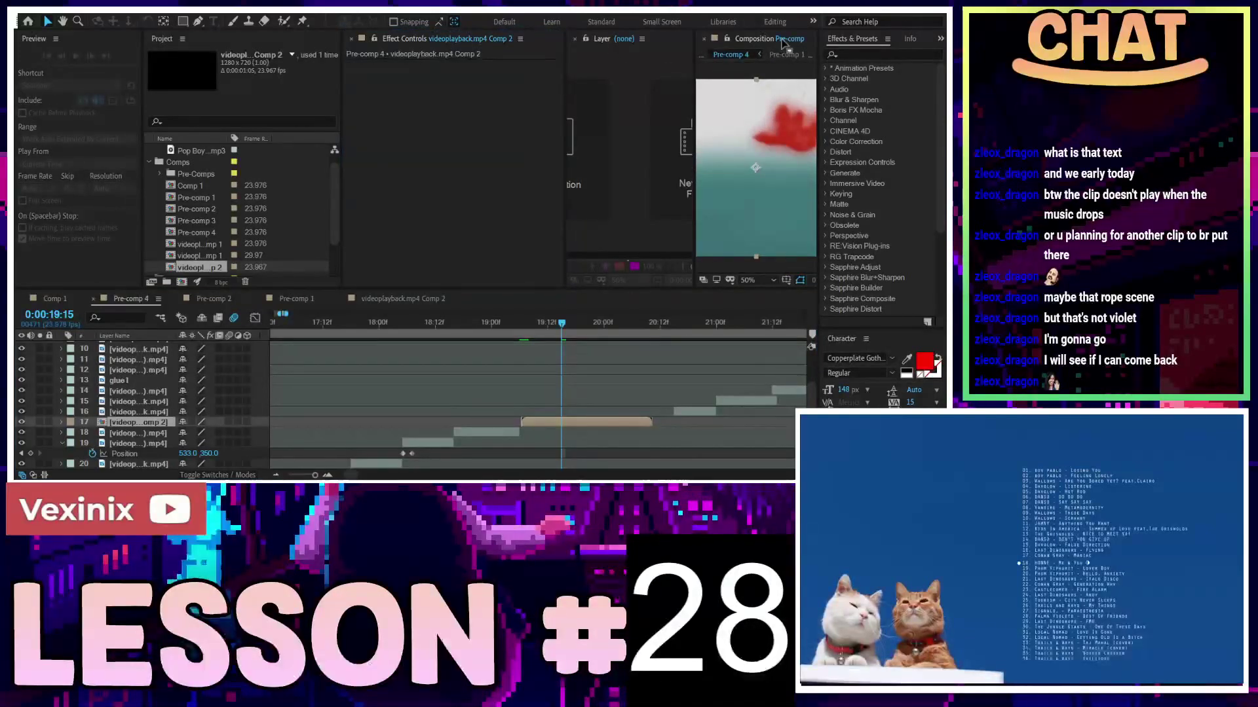
left_click_drag(772, 56, 782, 44)
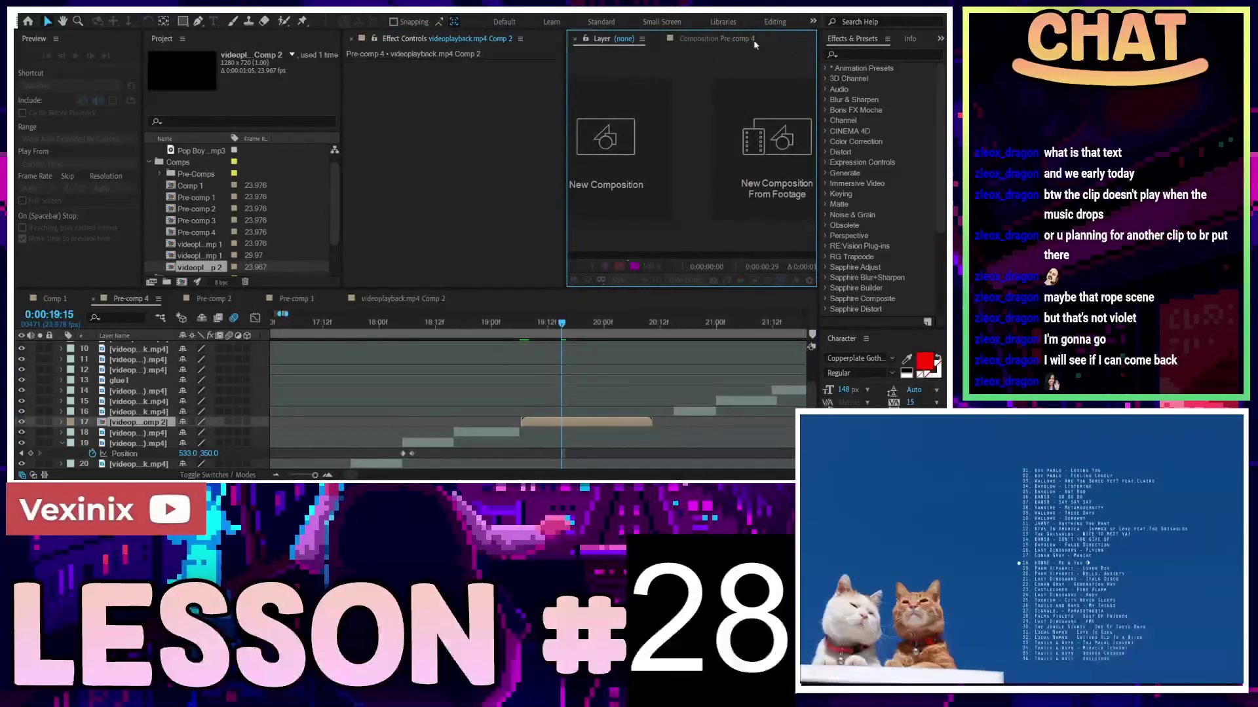
left_click(682, 40)
left_click_drag(683, 44, 463, 138)
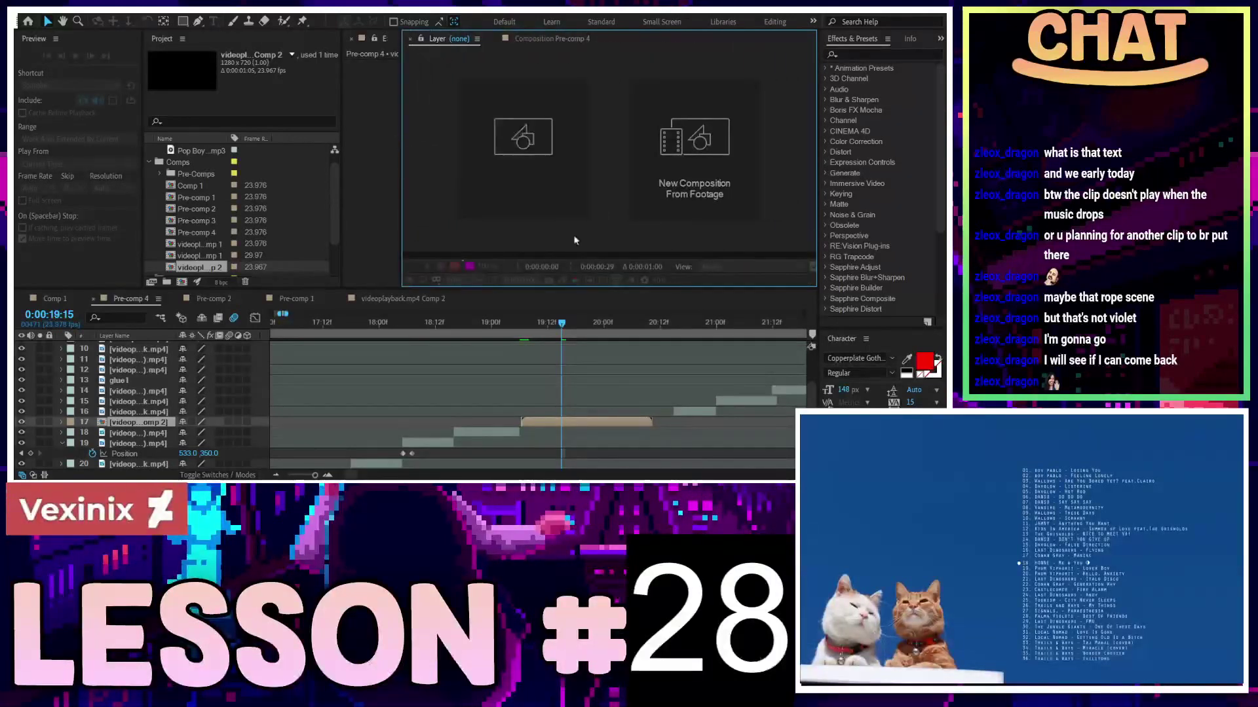
left_click(550, 426)
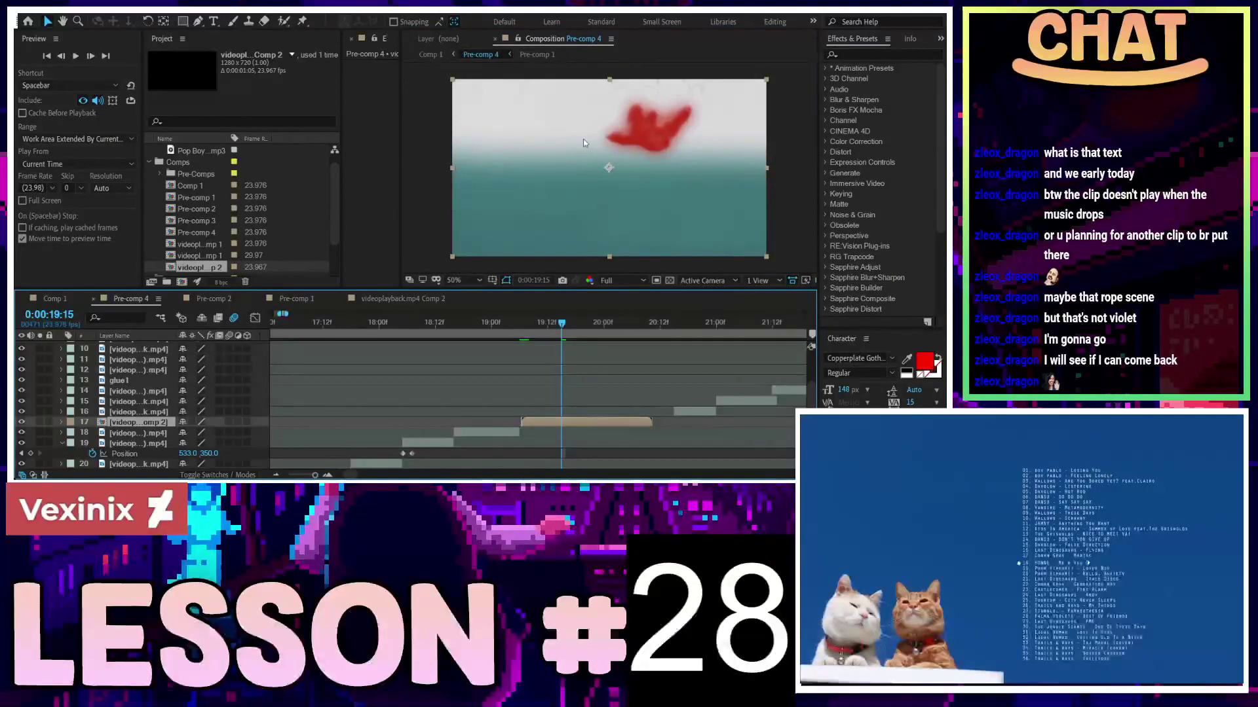
double_click(646, 132)
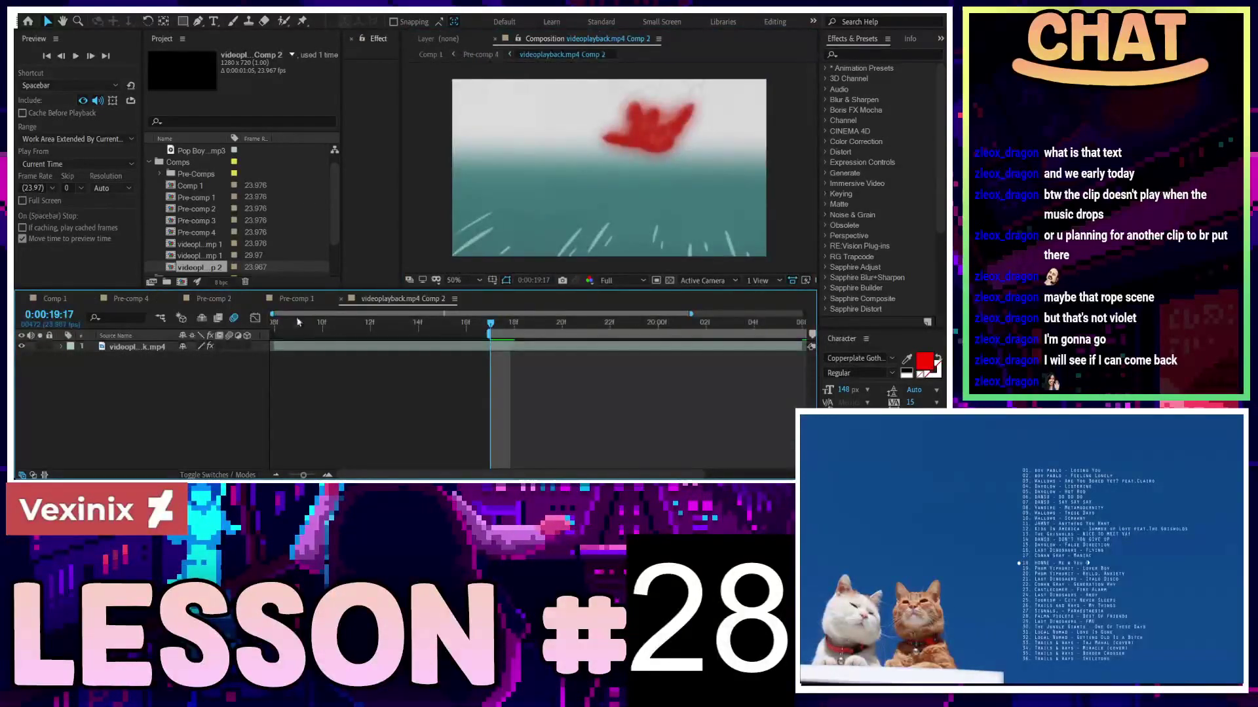
left_click(340, 299)
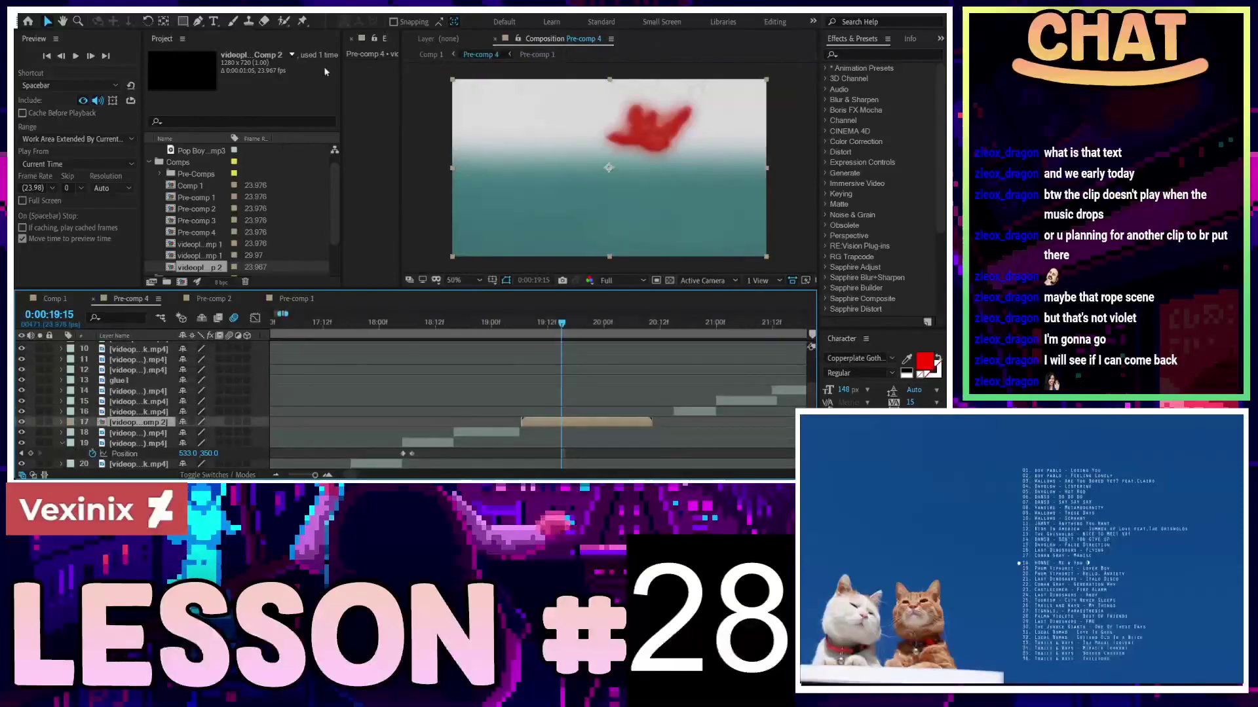
Brush over the red flower in layer 17's Layer view, switch back to Selection, and open Comp 2
double_click(634, 123, "alt")
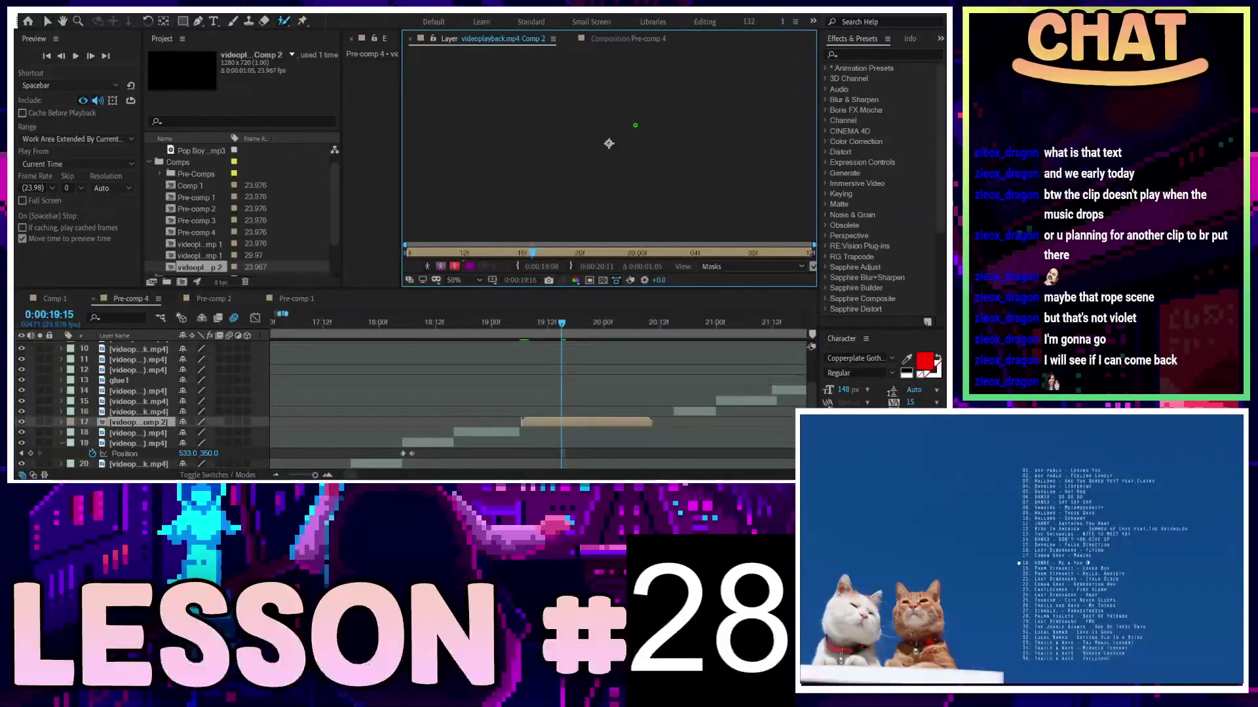
scroll(608, 143, "up", 2)
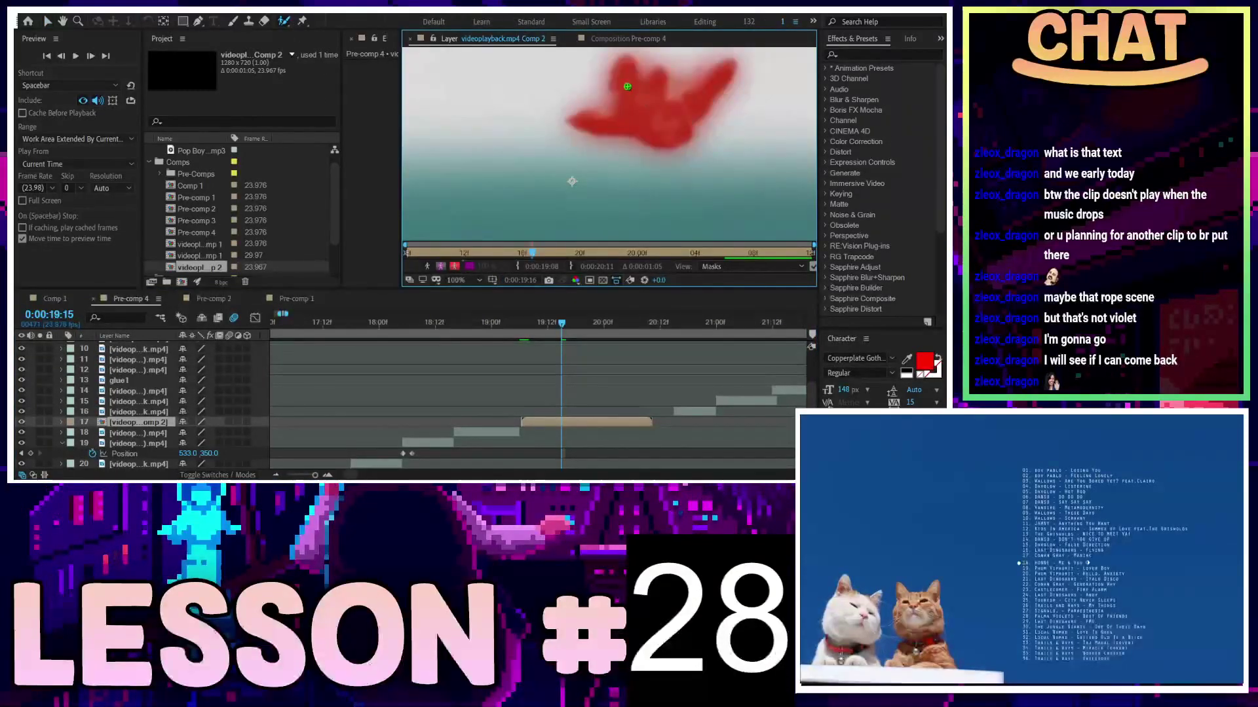
left_click_drag(623, 57, 661, 126)
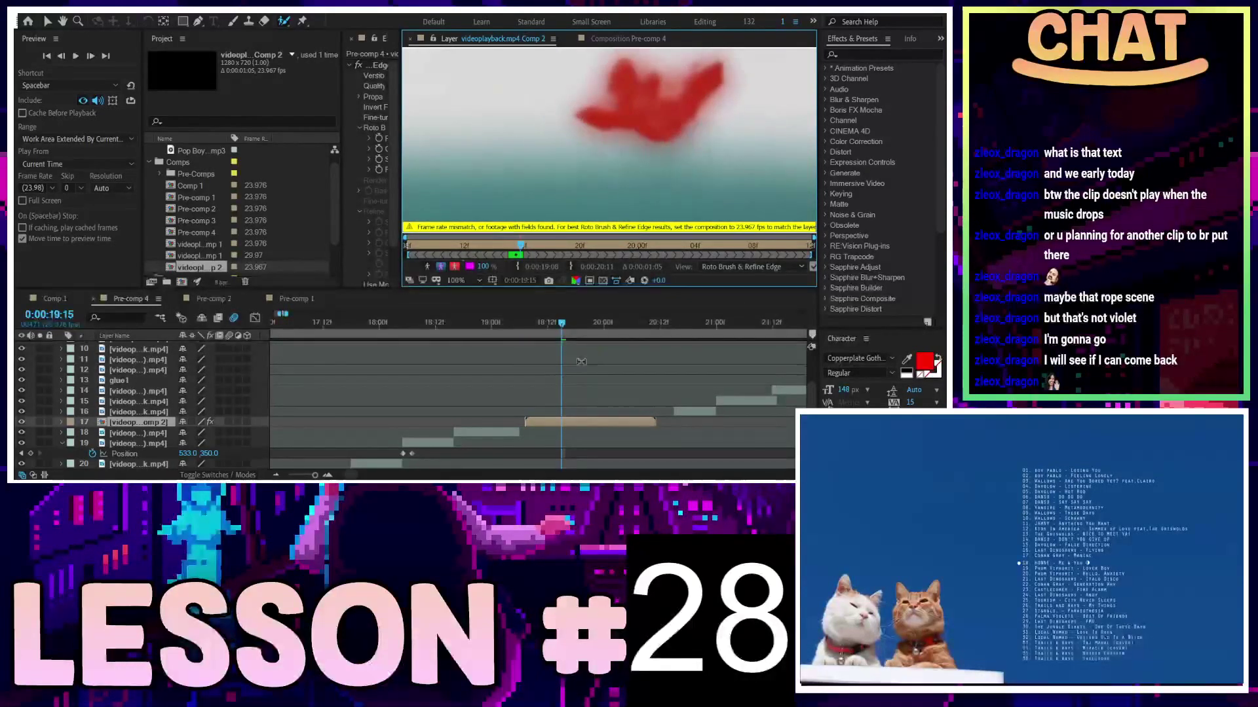
left_click(579, 424)
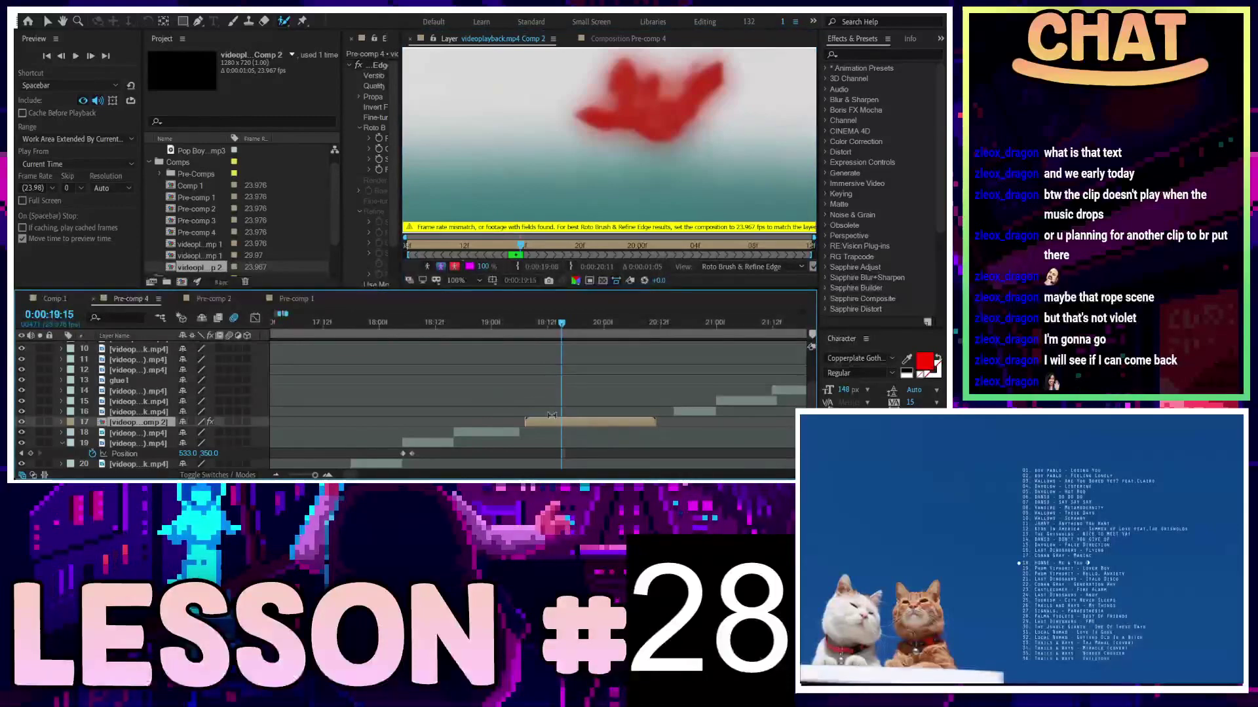
left_click(50, 23)
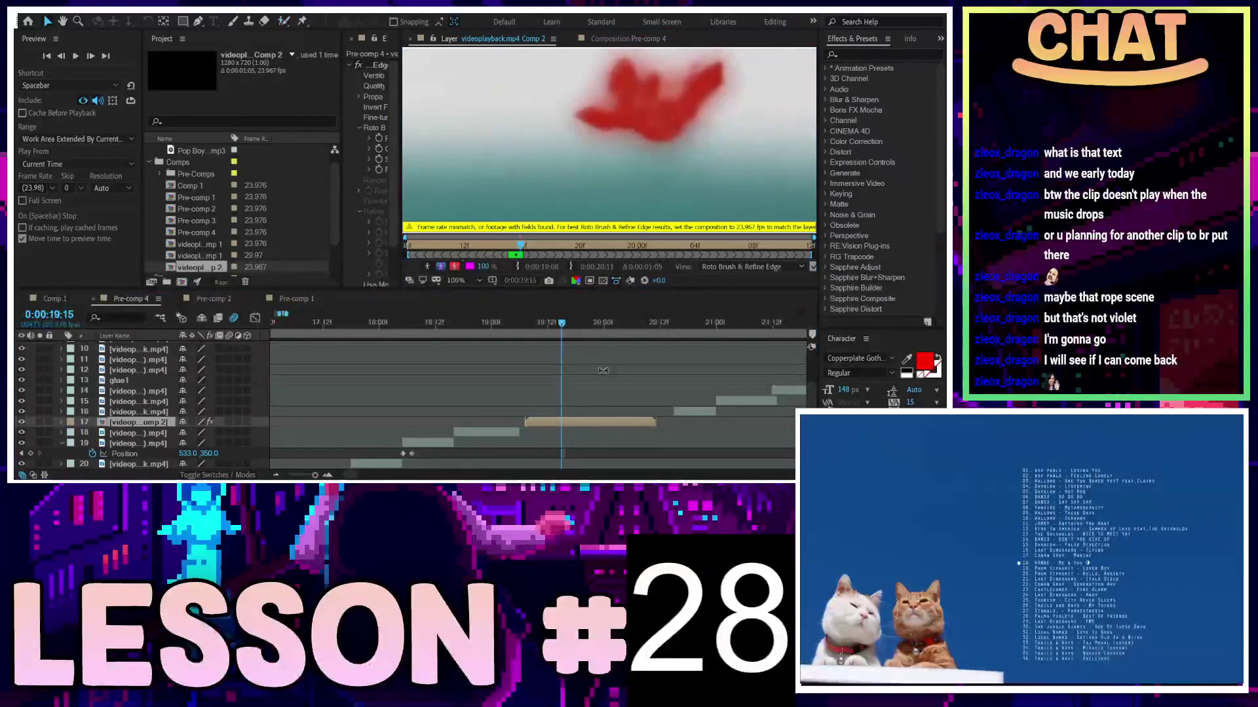
double_click(593, 427)
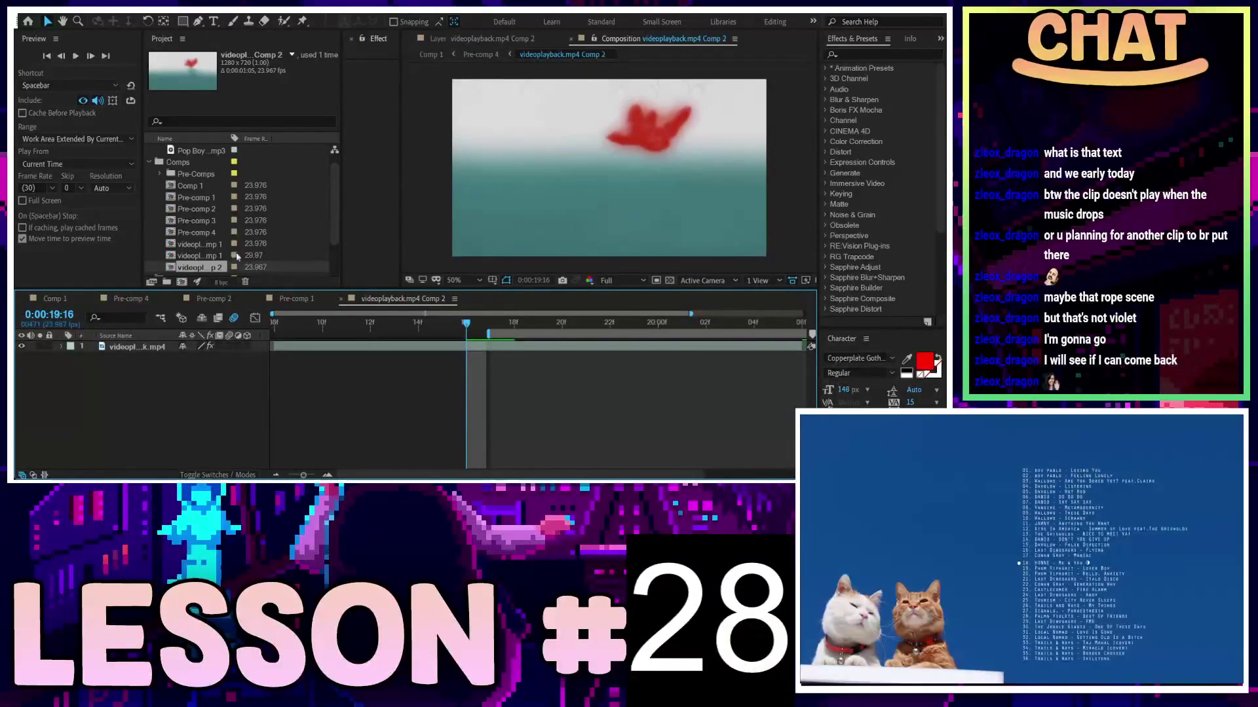
Back in Pre-comp 4, open the videoplayback.mp4 Comp 2 layer and brush a Roto stroke over the red heart
scroll(240, 247, "up", 1)
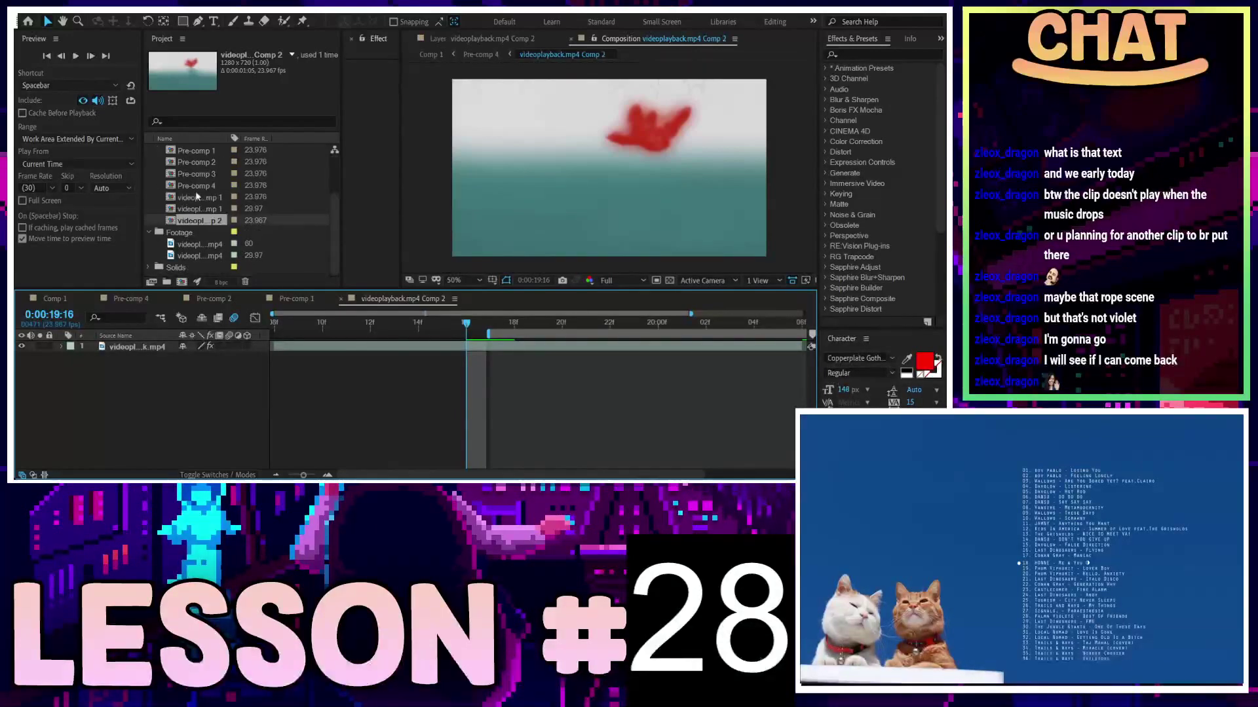
scroll(201, 197, "down", 2)
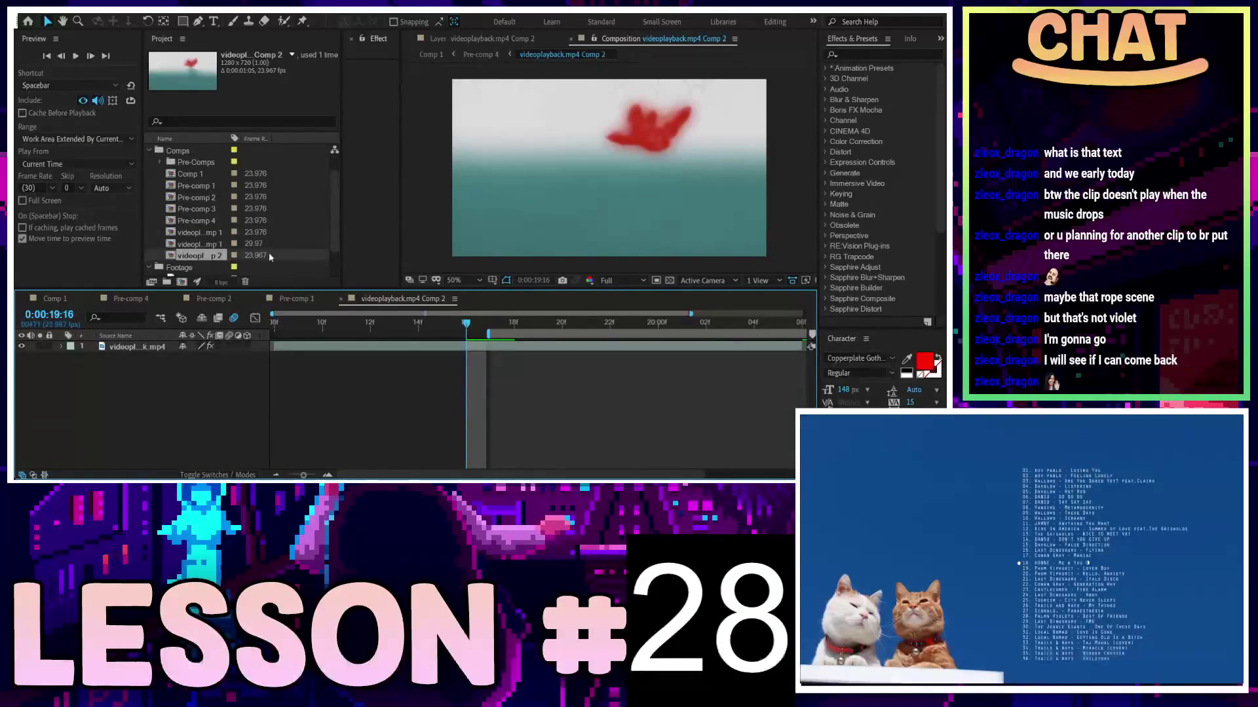
left_click(423, 345)
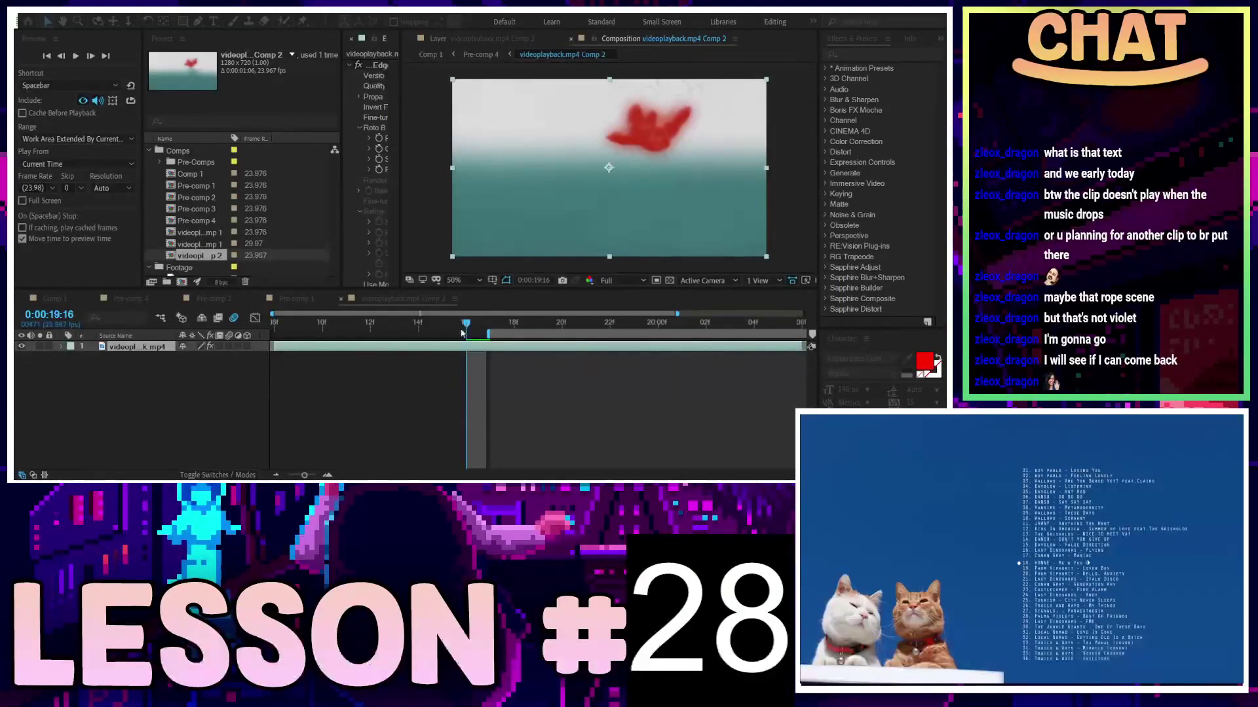
left_click(141, 299)
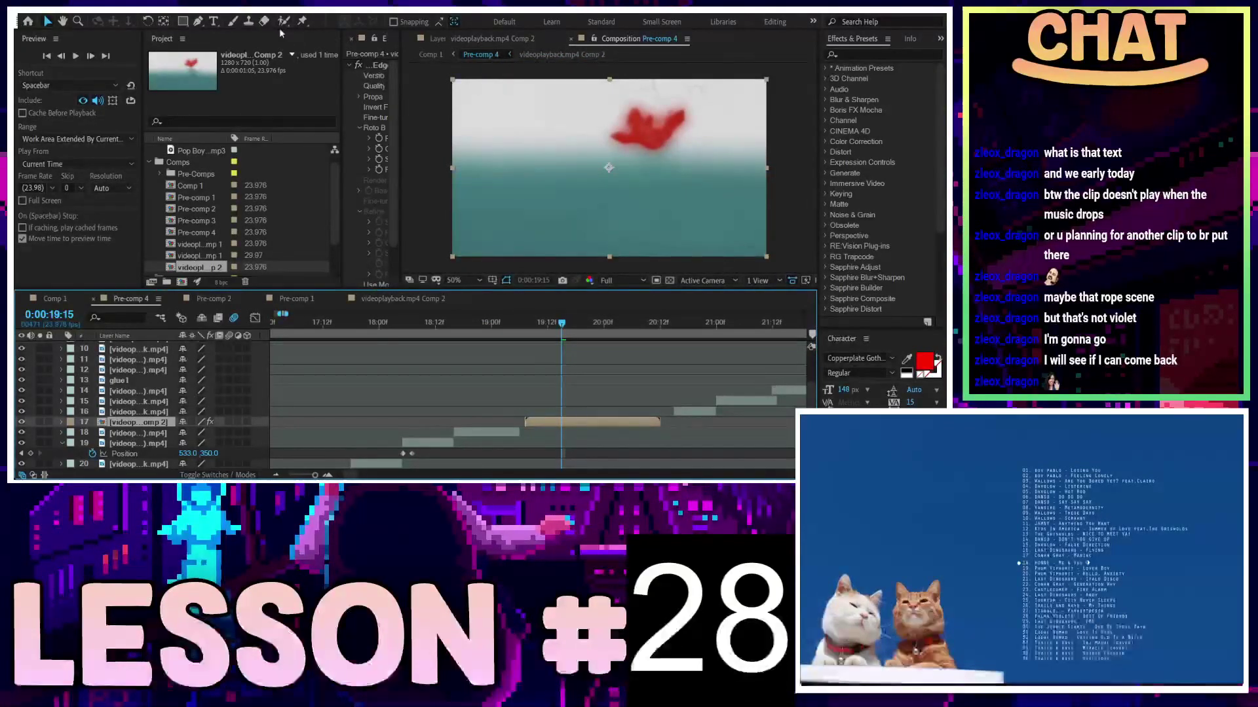
left_click(512, 37)
mouse_move(615, 86)
left_mouse_down()
mouse_move(699, 100)
mouse_move(626, 74)
left_mouse_up()
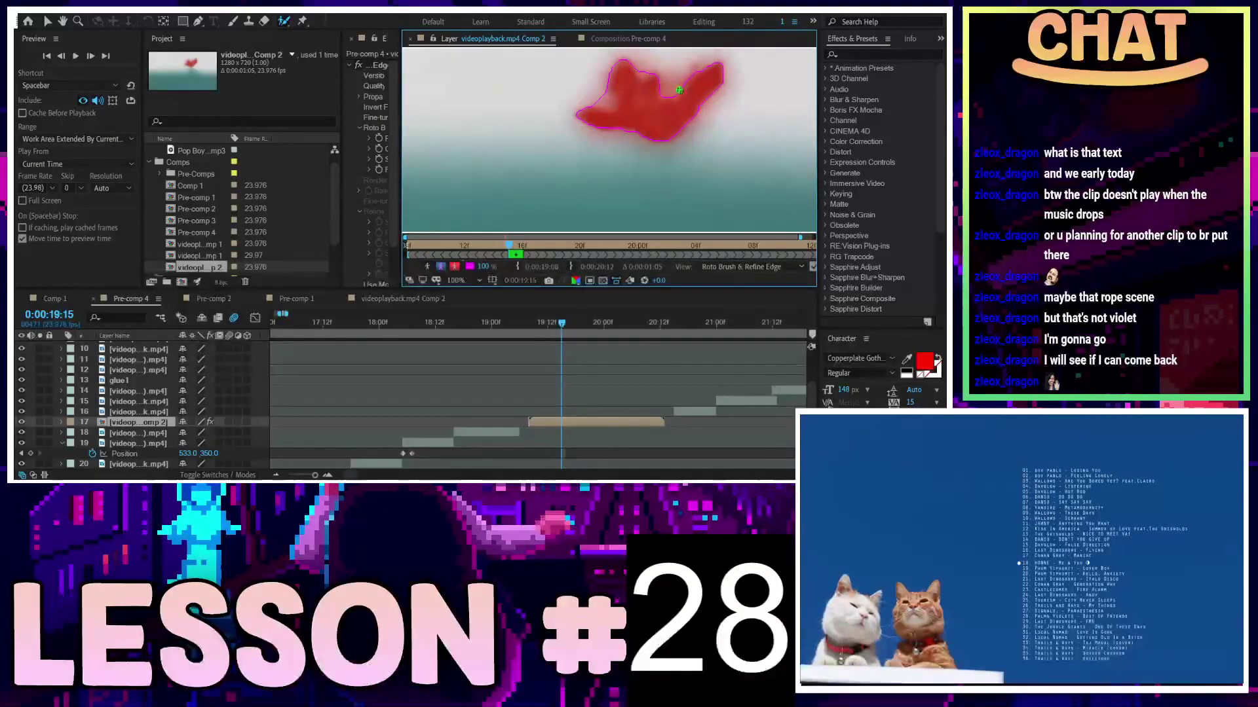
At frame 19:08, subtract the extra area from the top of the roto matte
scroll(702, 142, "down", 3)
scroll(683, 128, "up", 3)
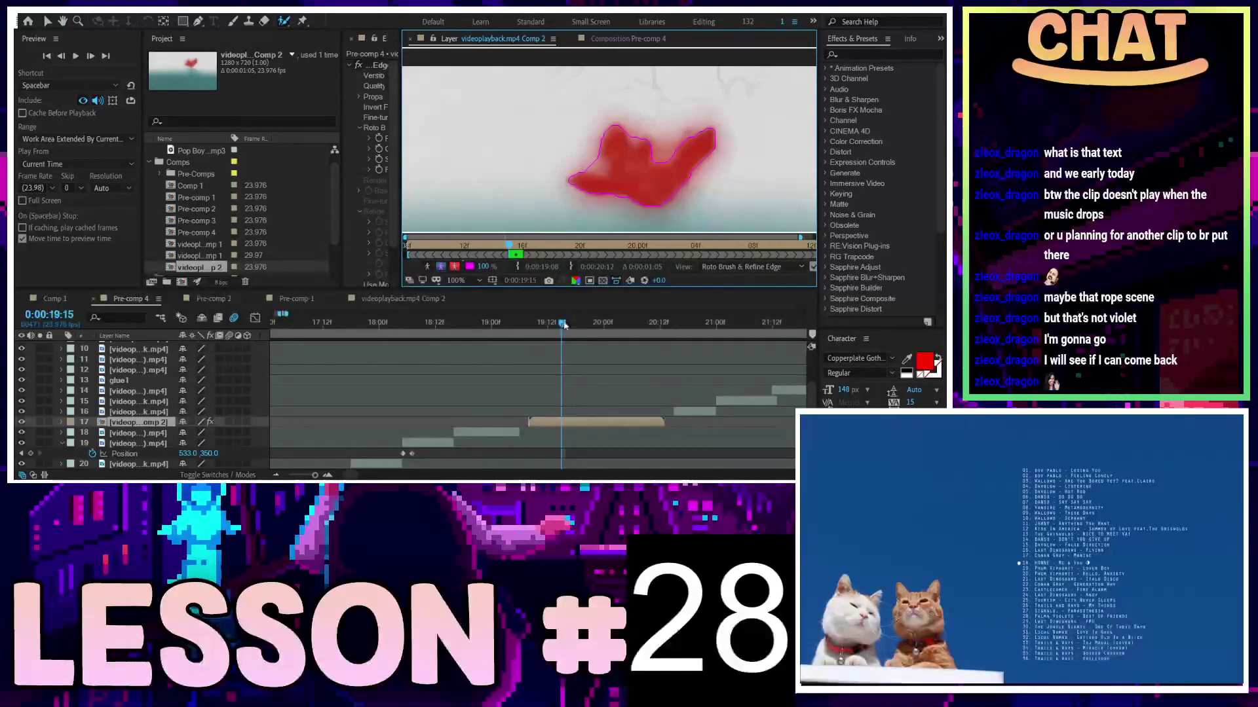
left_click_drag(561, 326, 529, 332)
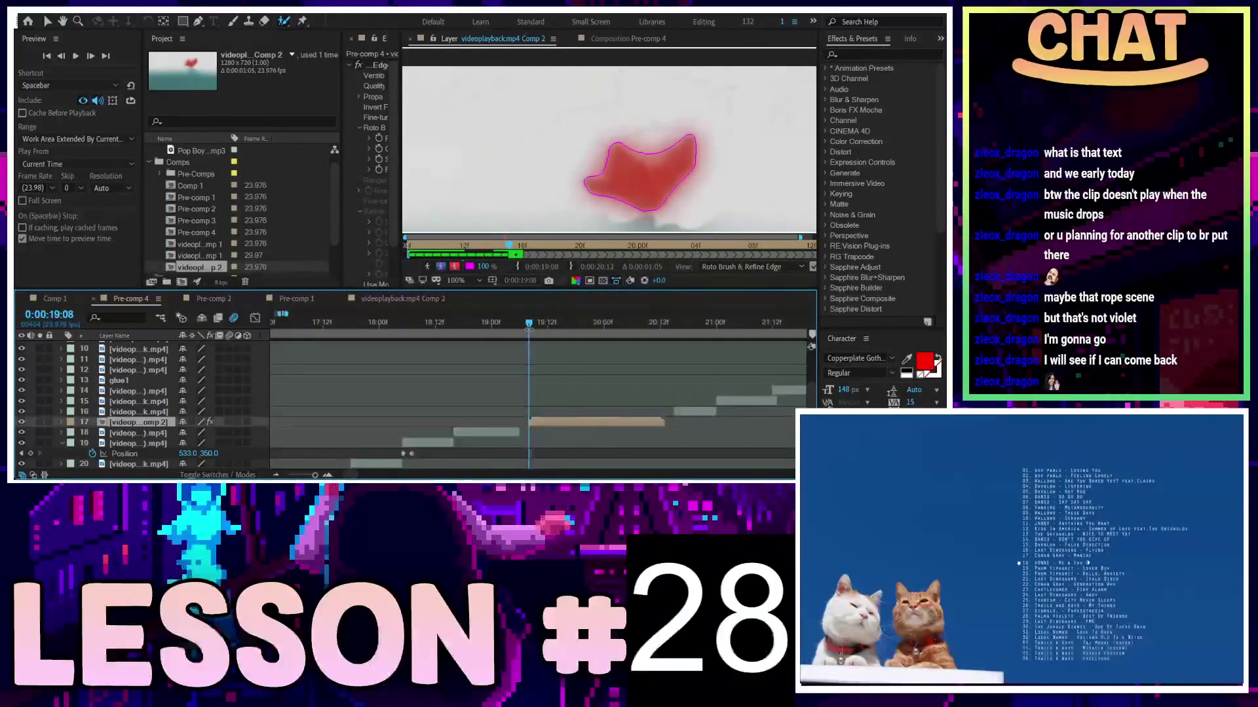
left_click_drag(645, 152, 657, 152)
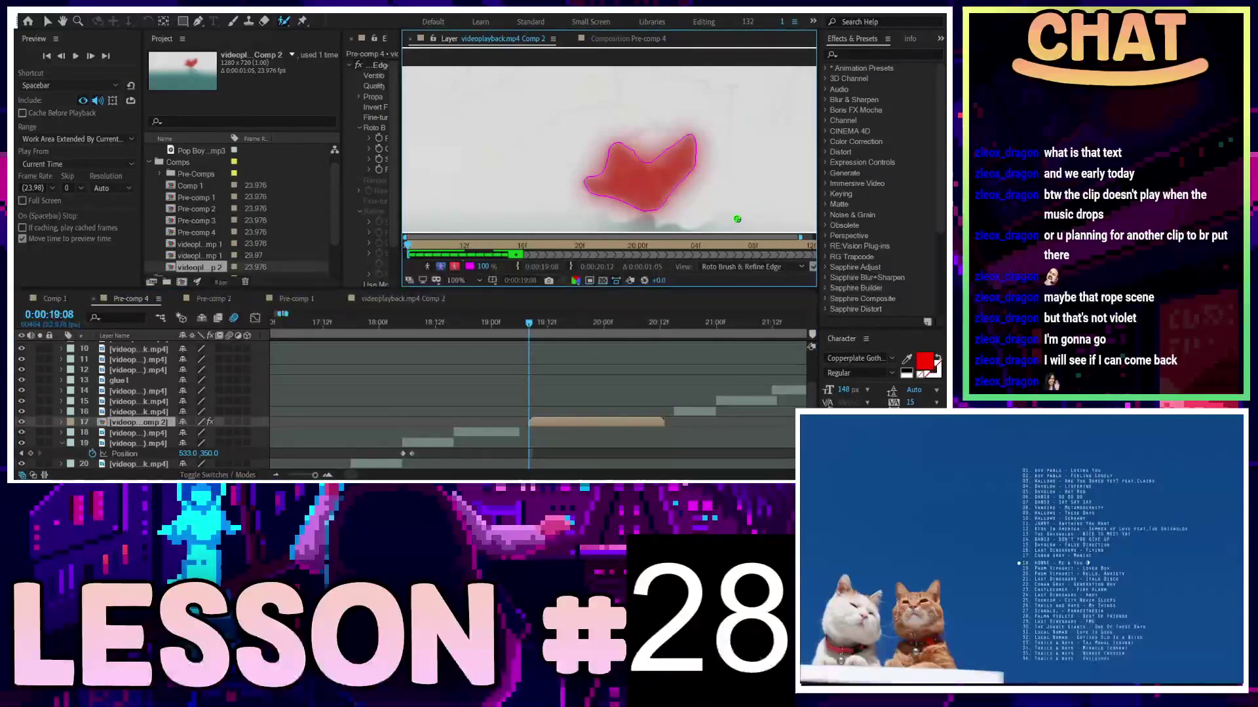
Step through frames to 19:21, add the upper-right finger to the matte, and check through 19:22
left_click(539, 323)
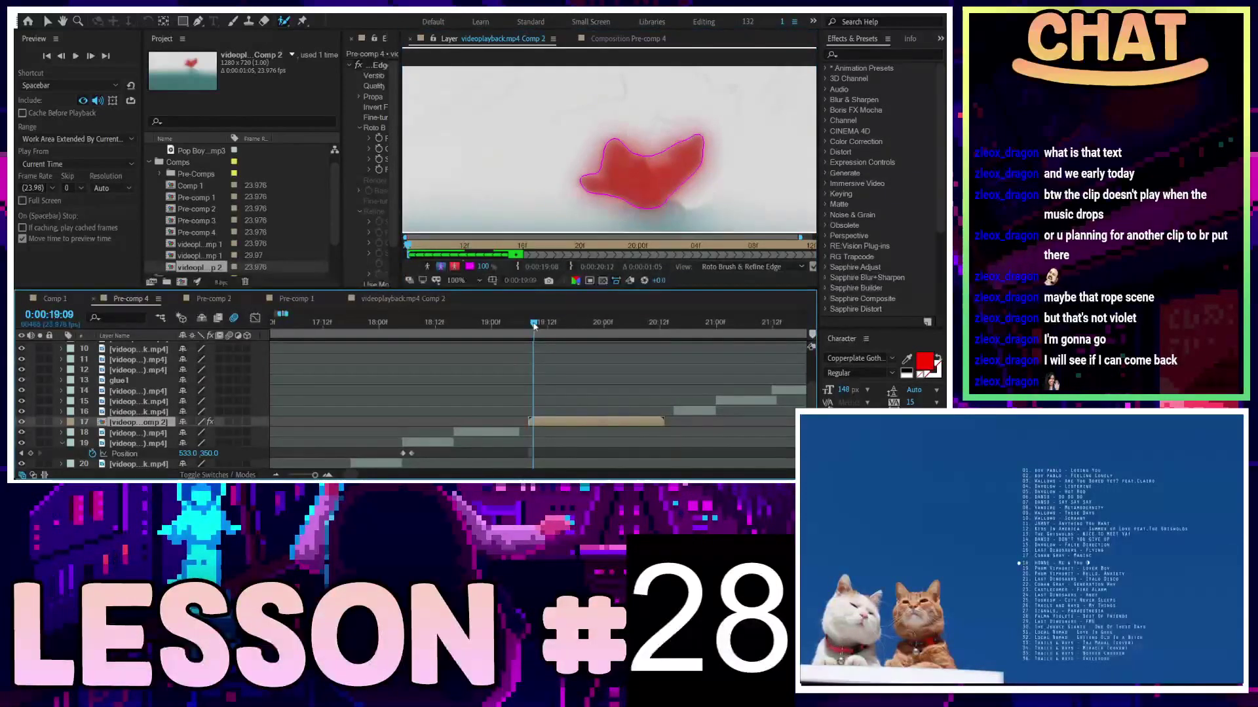
key("Page_Down")
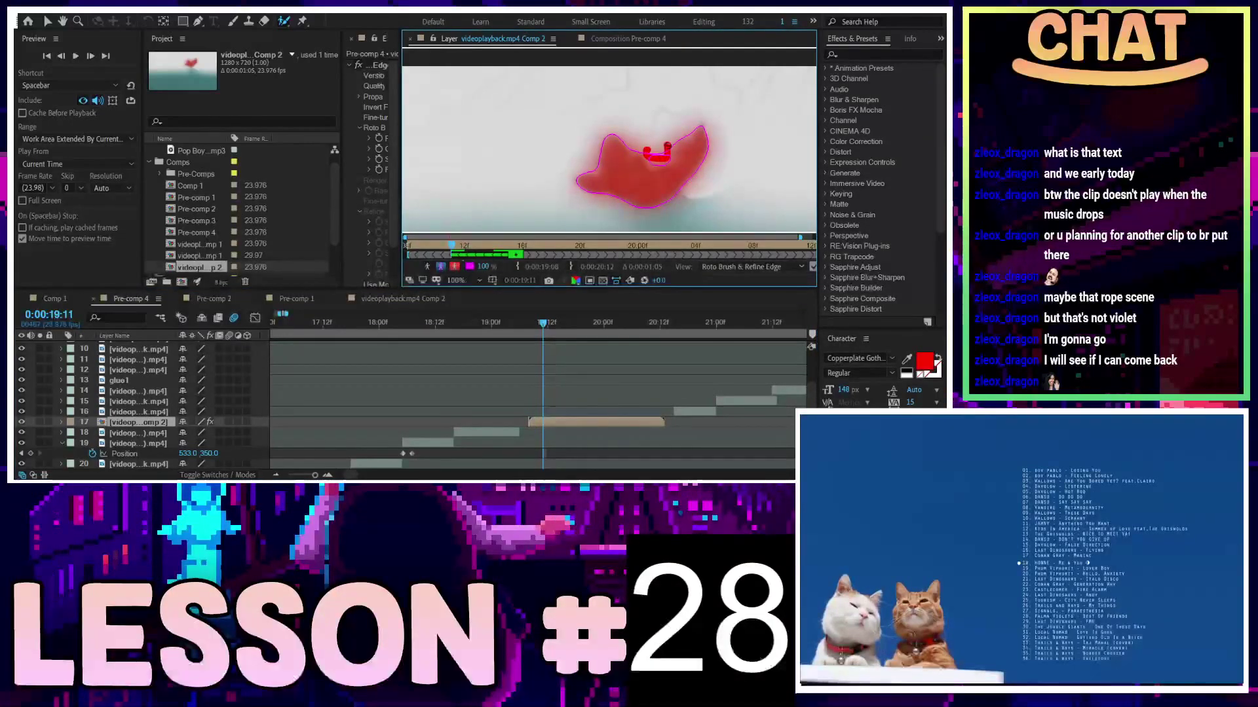
left_click_drag(545, 319, 567, 327)
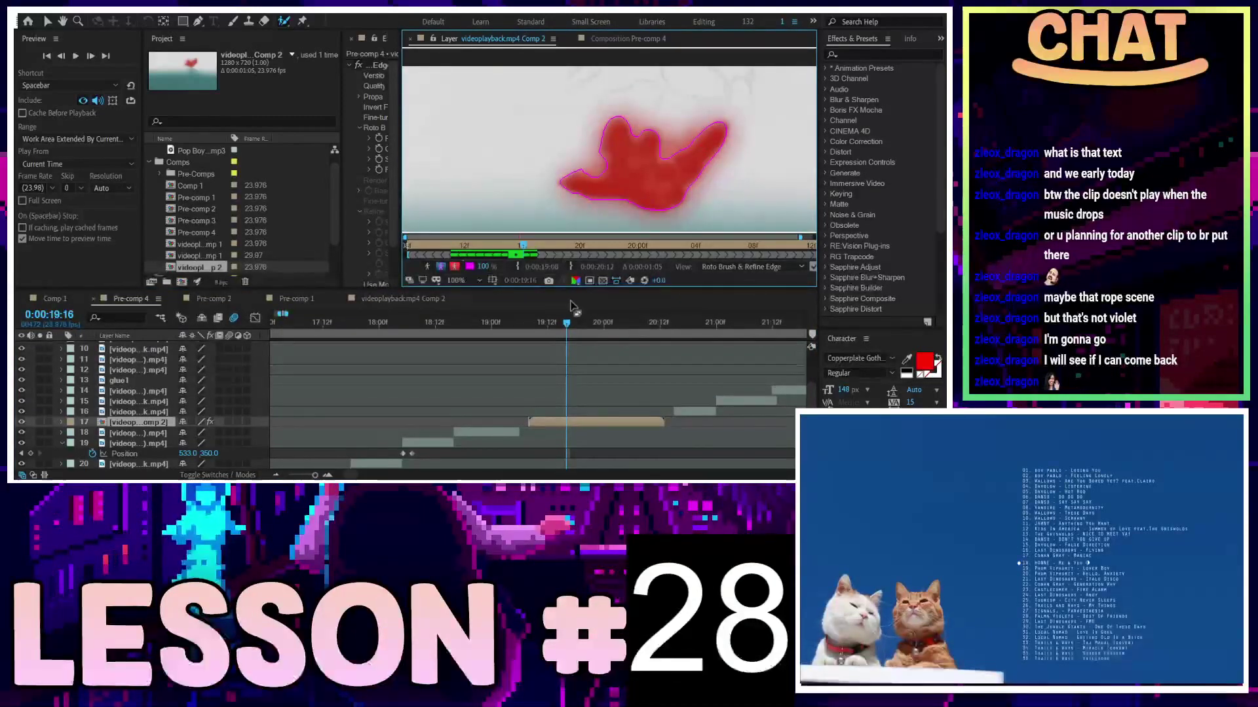
mouse_move(569, 323)
left_mouse_down()
mouse_move(605, 323)
mouse_move(590, 327)
left_mouse_up()
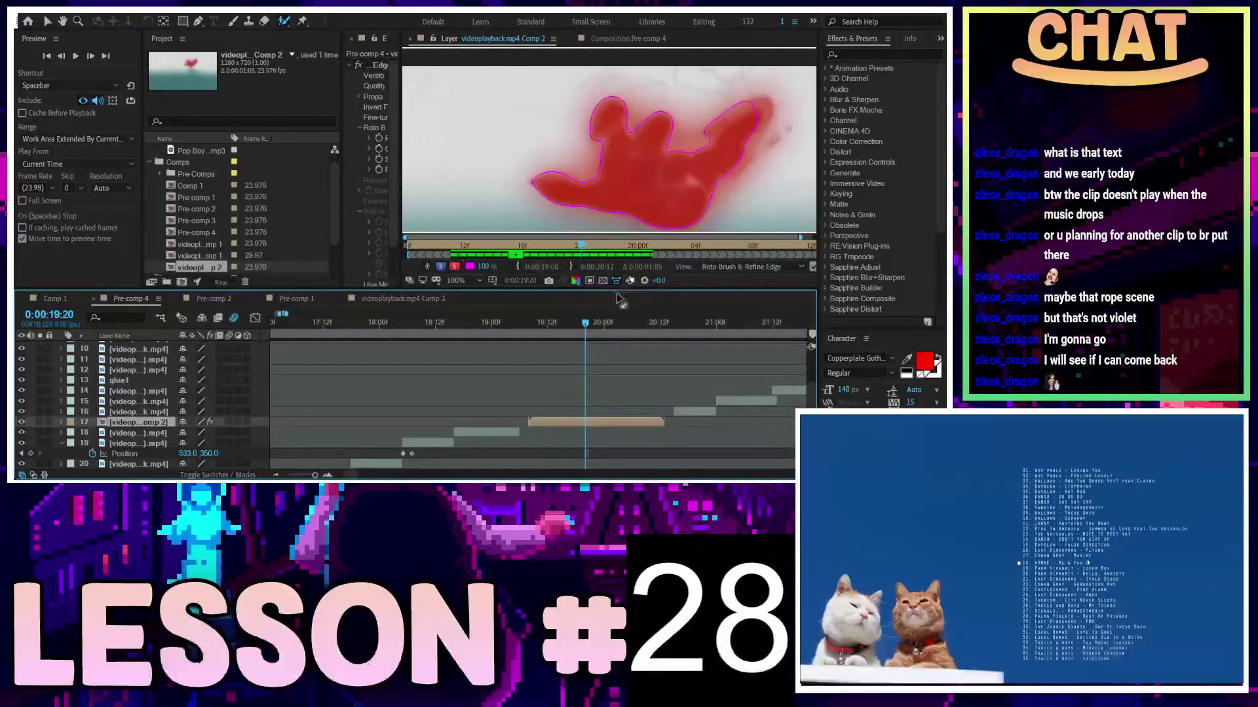
left_click_drag(753, 108, 740, 140)
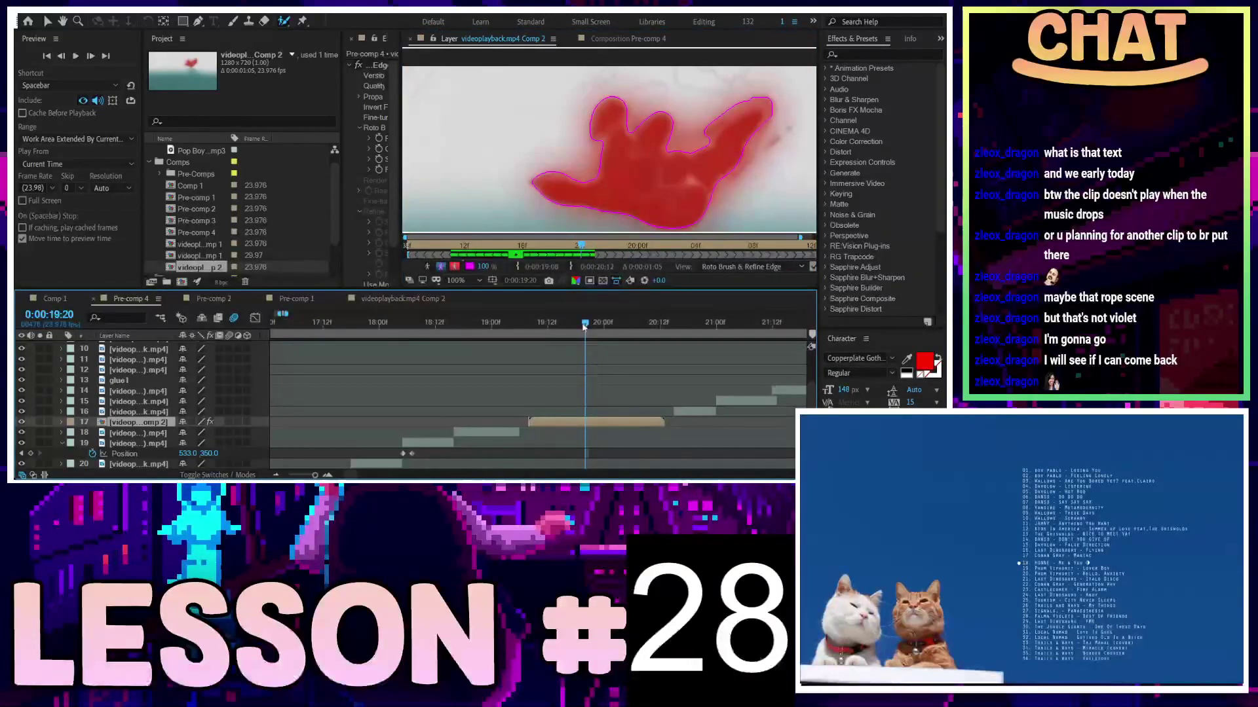
left_click_drag(585, 325, 584, 327)
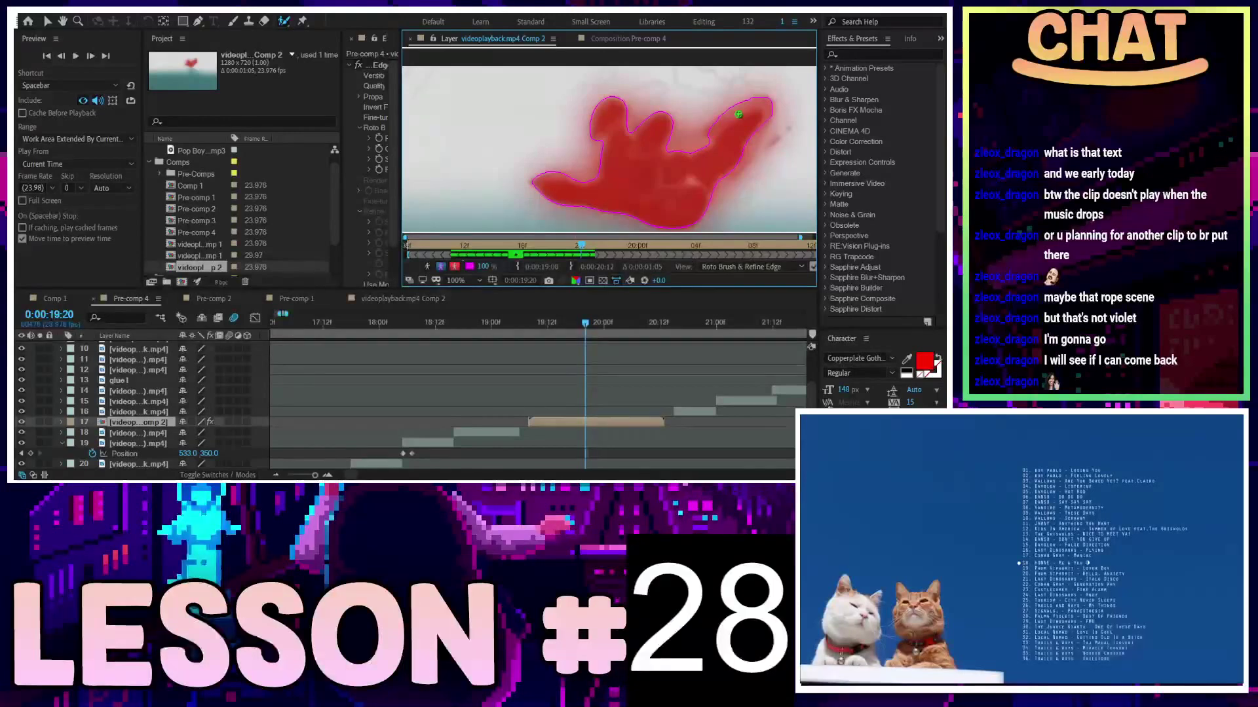
left_click_drag(587, 328, 592, 327)
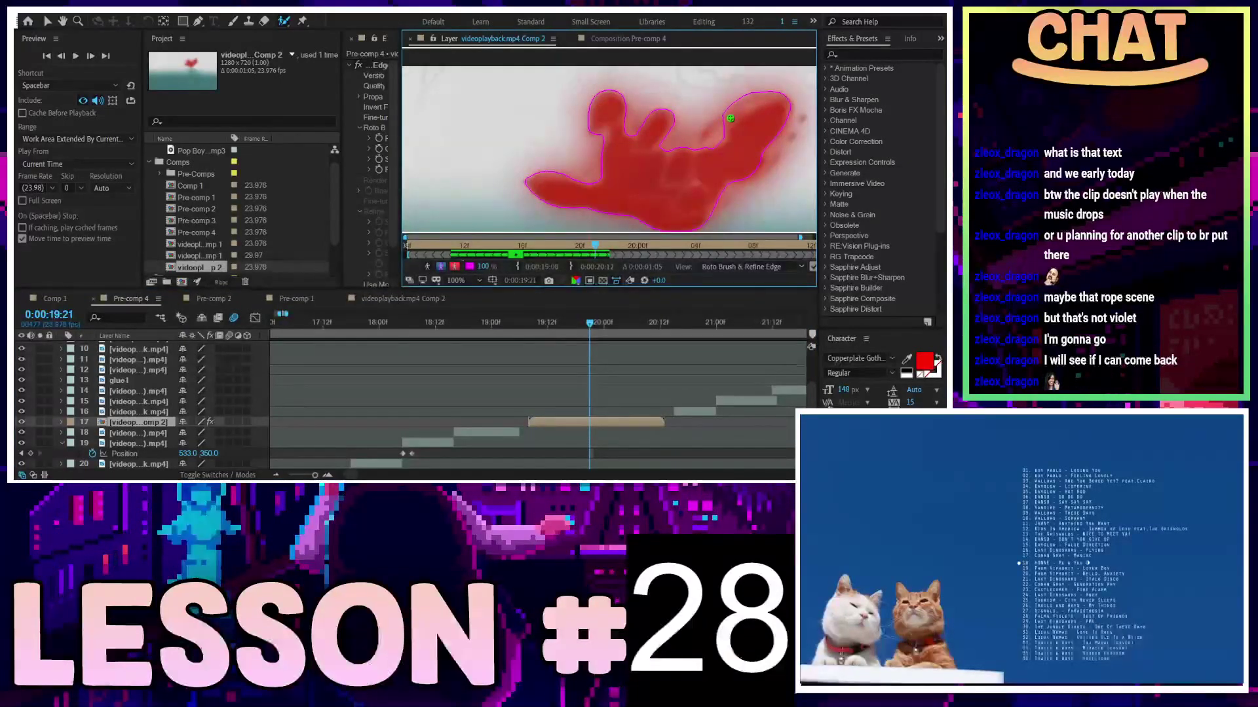
left_click(595, 324)
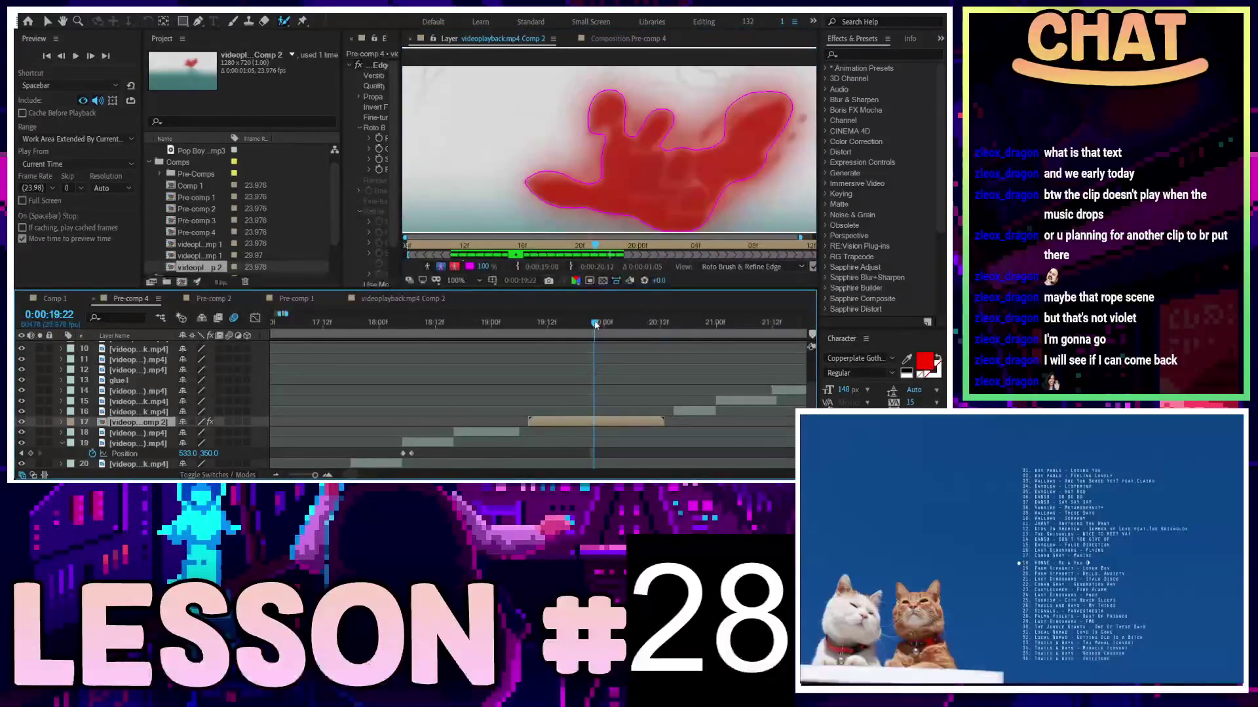
At 19:23, extend the matte along the lower red area and reshape its left tip
left_click(600, 322)
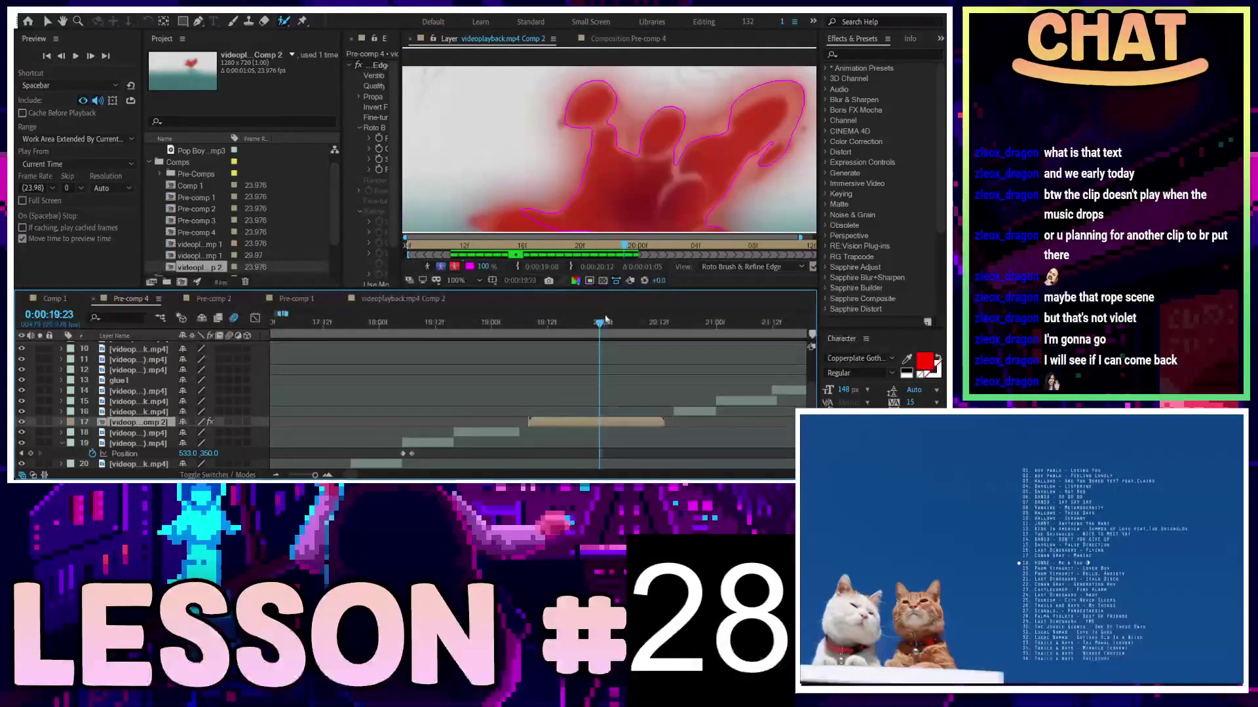
mouse_move(609, 196)
left_mouse_down()
mouse_move(621, 138)
mouse_move(530, 132)
left_mouse_up()
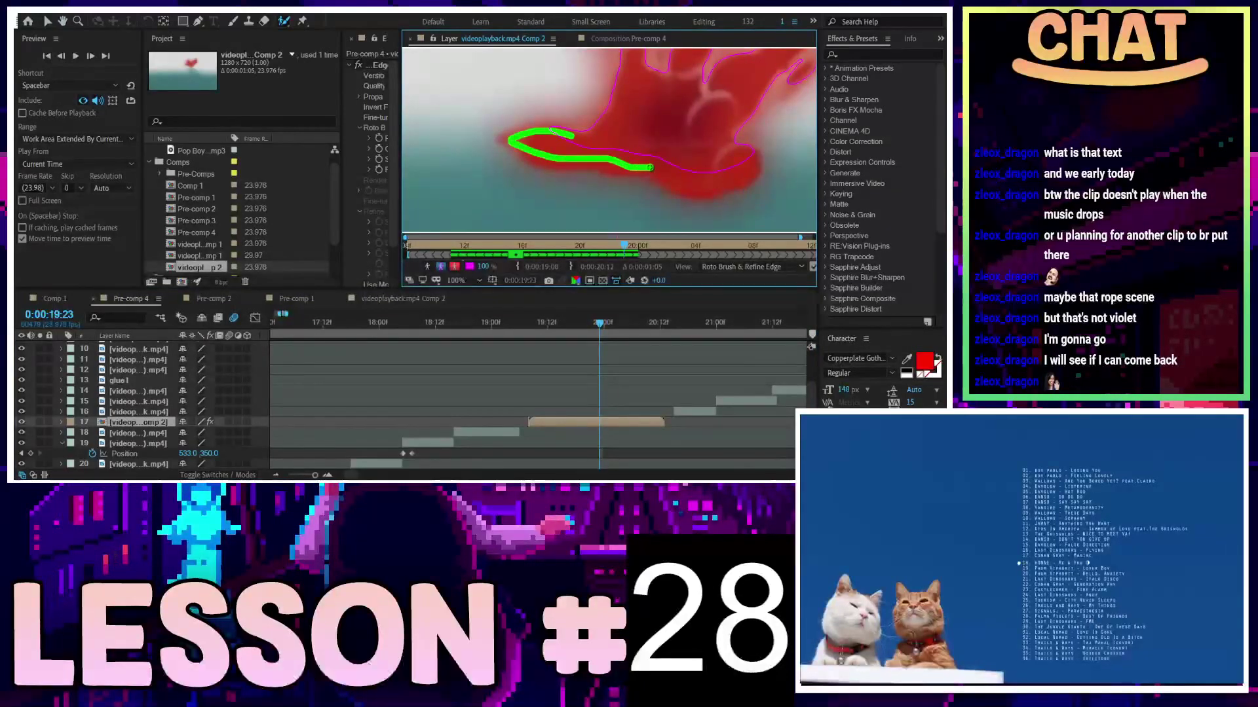
left_click_drag(673, 181, 727, 156)
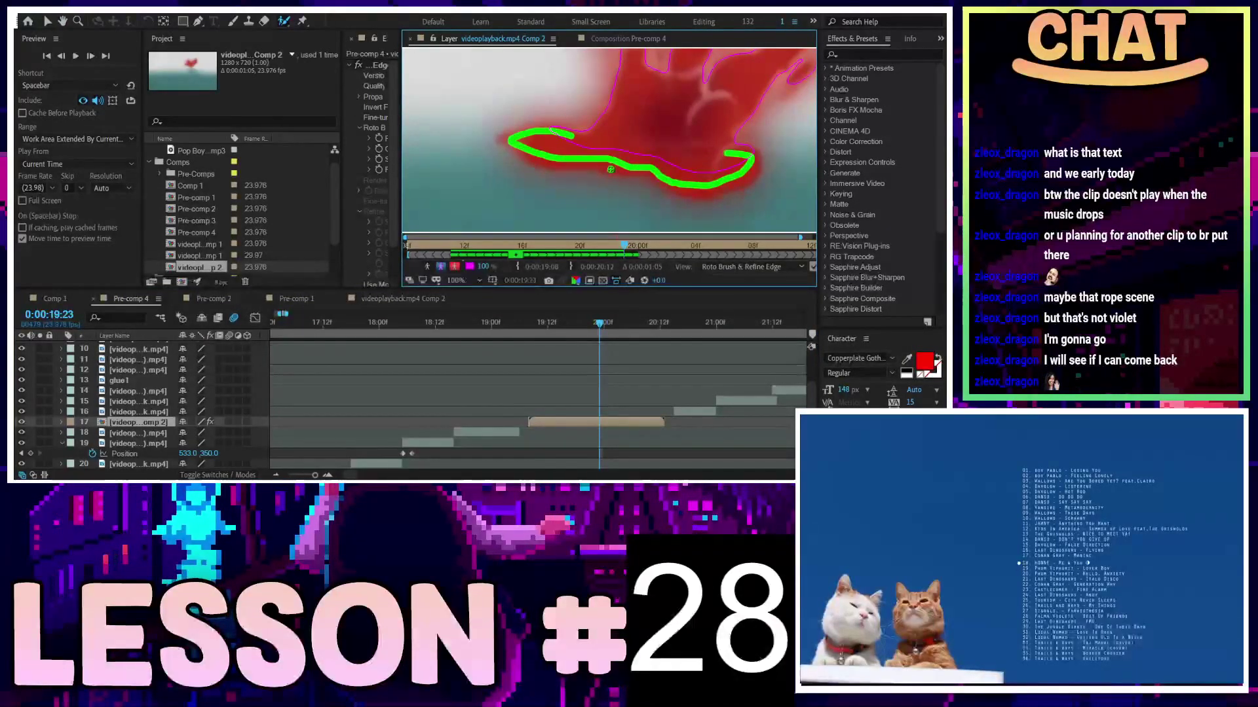
left_click_drag(530, 138, 501, 135)
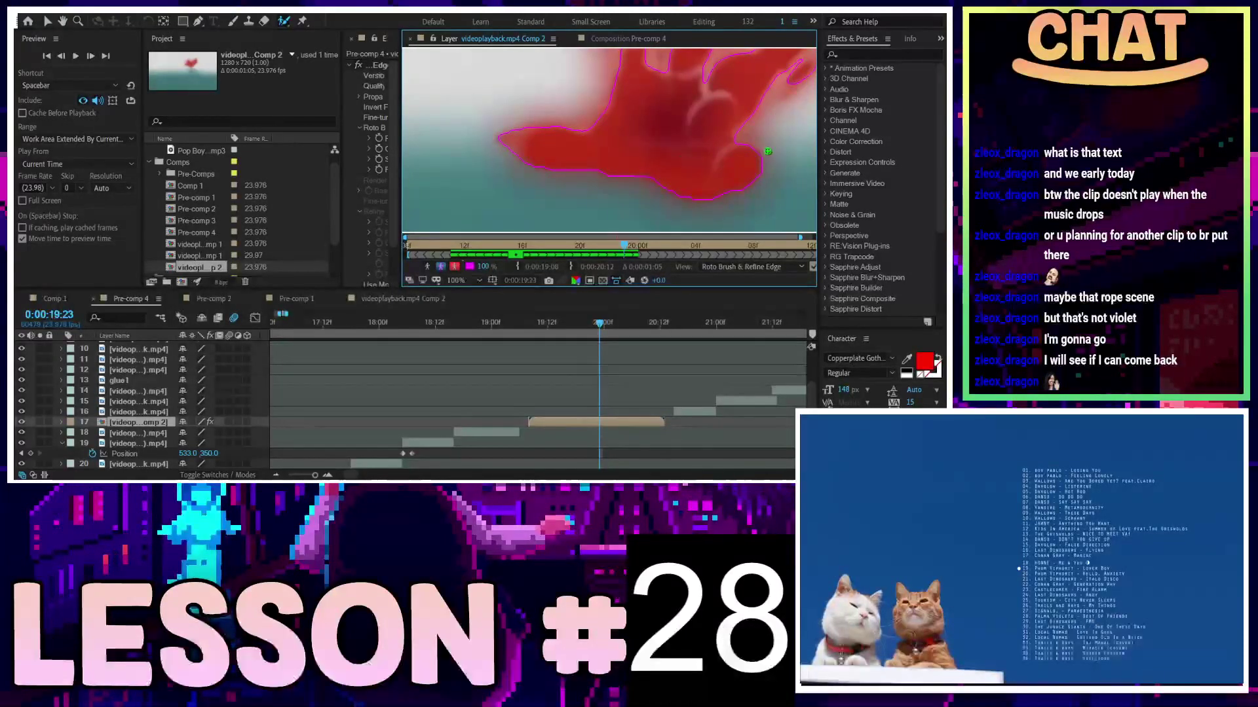
left_click_drag(761, 87, 579, 151)
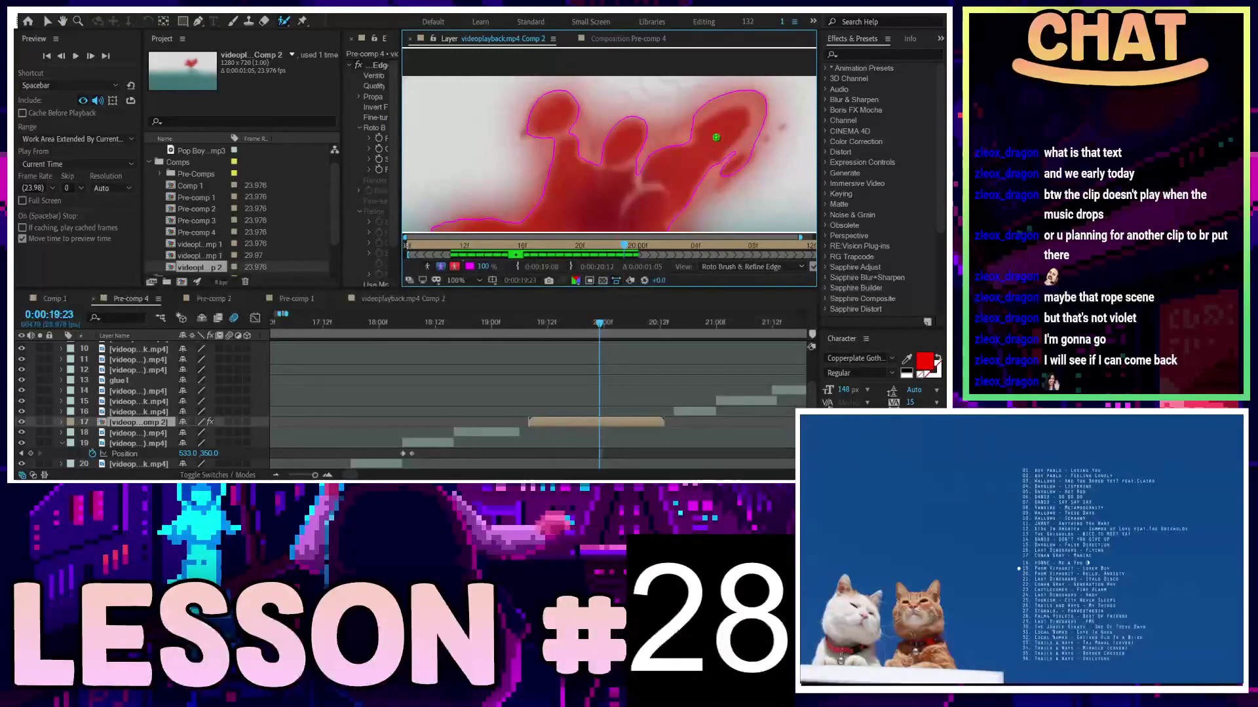
mouse_move(729, 185)
left_mouse_down()
mouse_move(715, 97)
mouse_move(714, 124)
mouse_move(681, 174)
left_mouse_up()
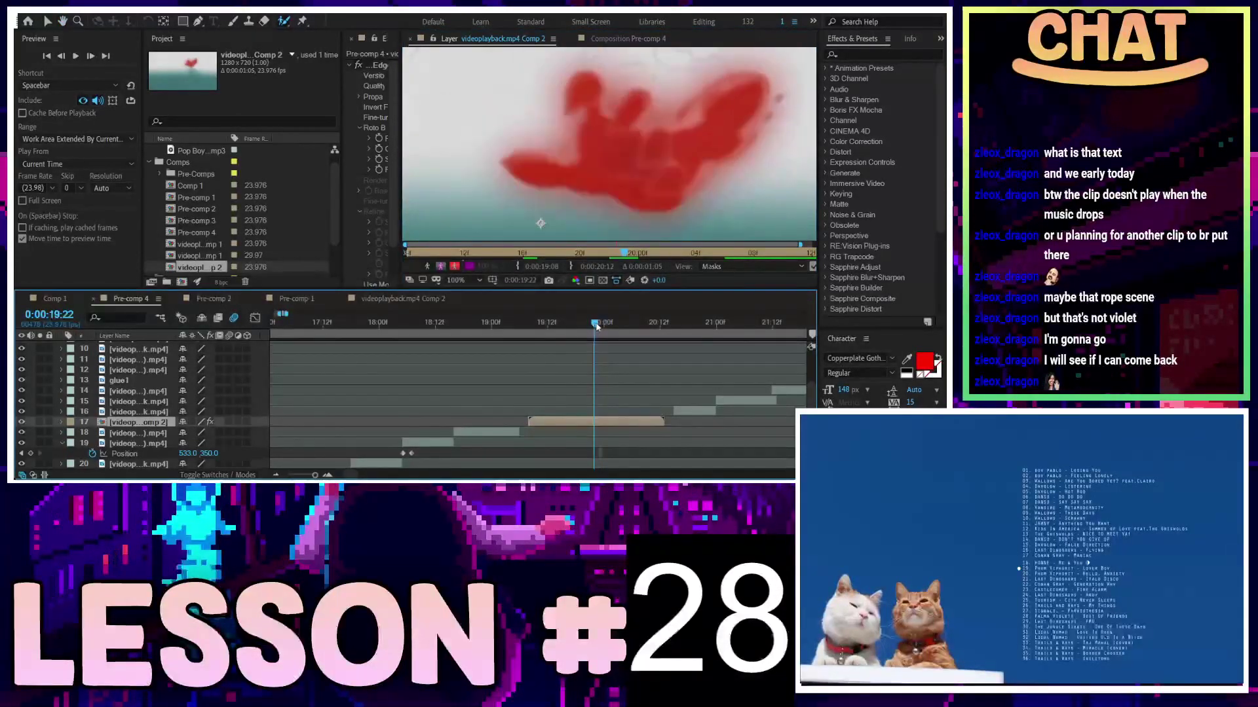
Play back and scrub the roto matte from the layer's first frame, then widen the effect settings panel
left_click_drag(600, 325, 561, 324)
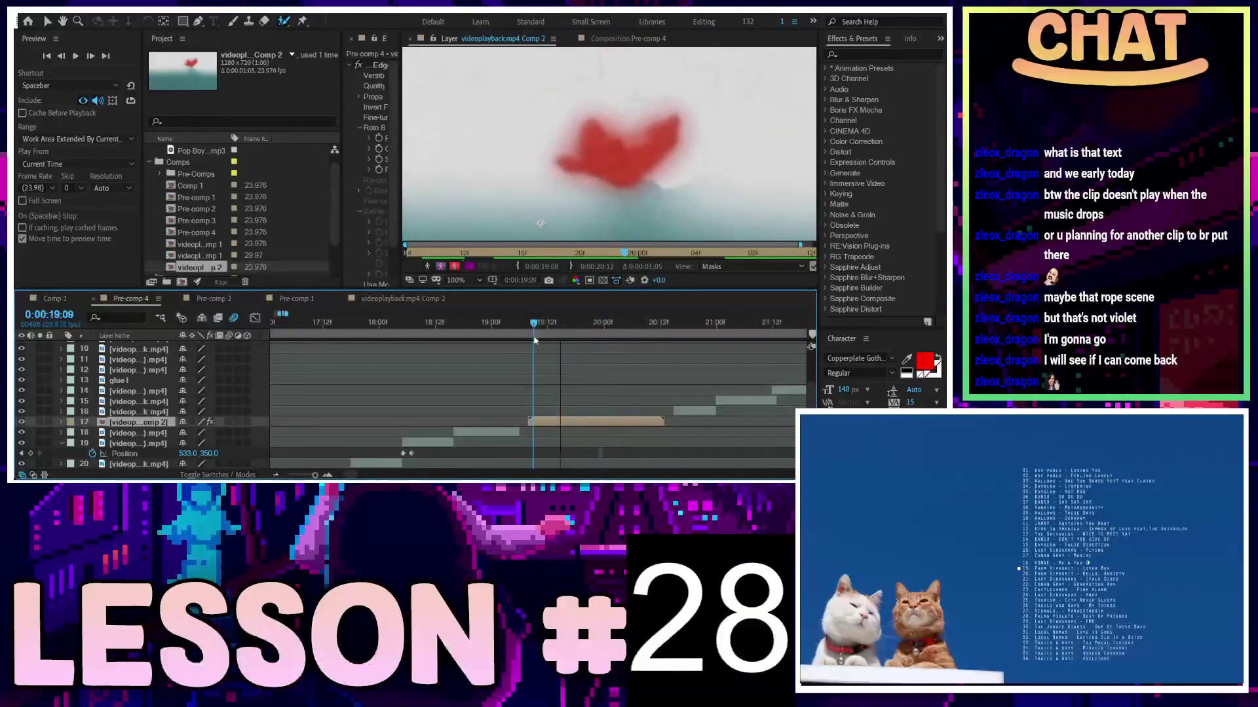
key("i")
key("space")
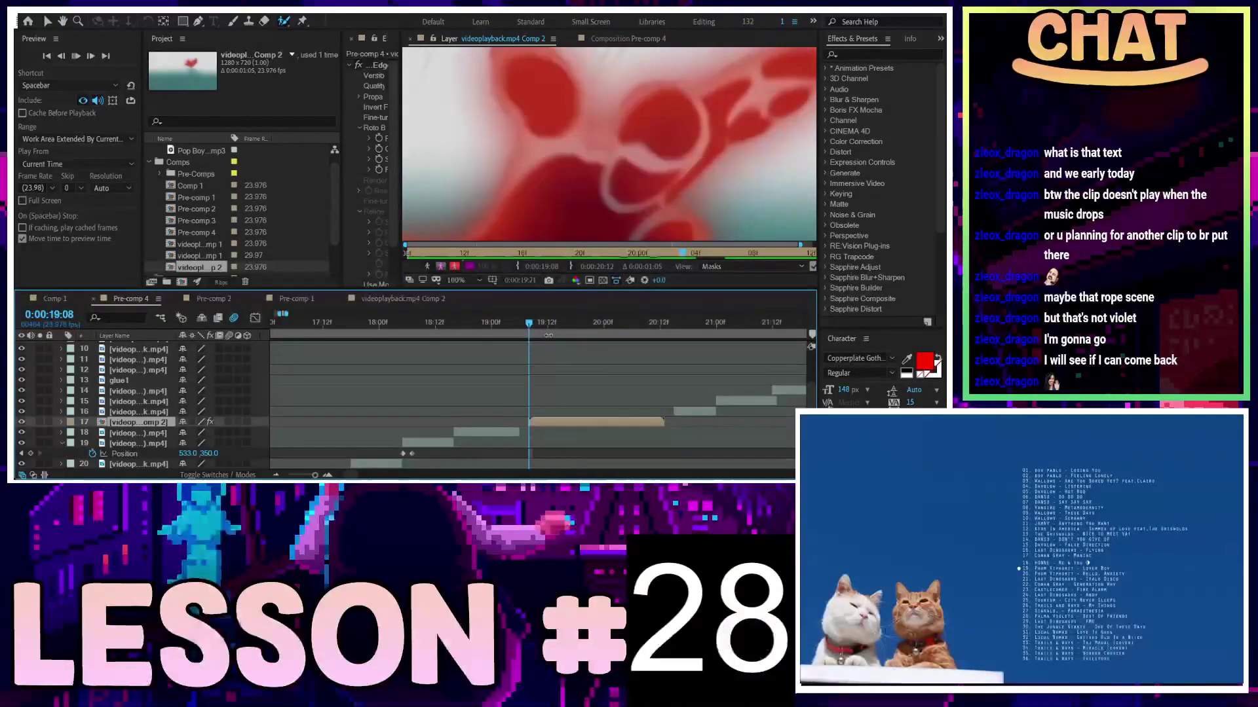
left_click(535, 324)
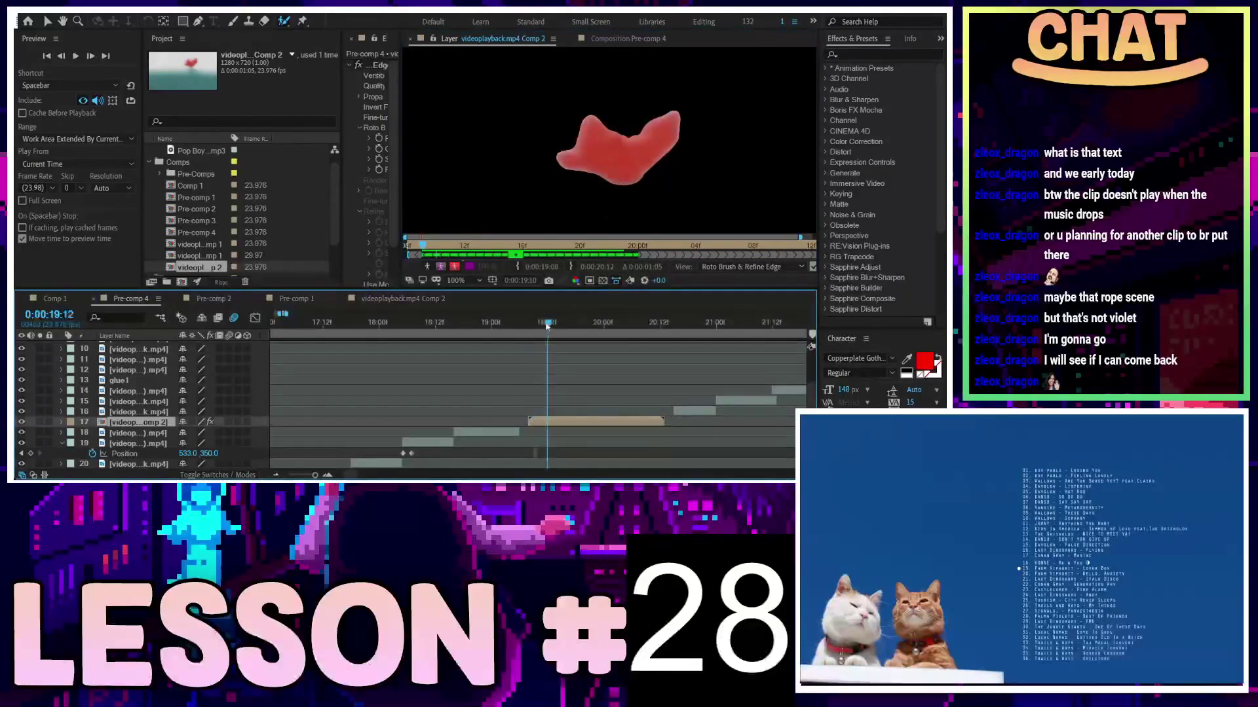
left_click_drag(533, 329, 576, 326)
key("space")
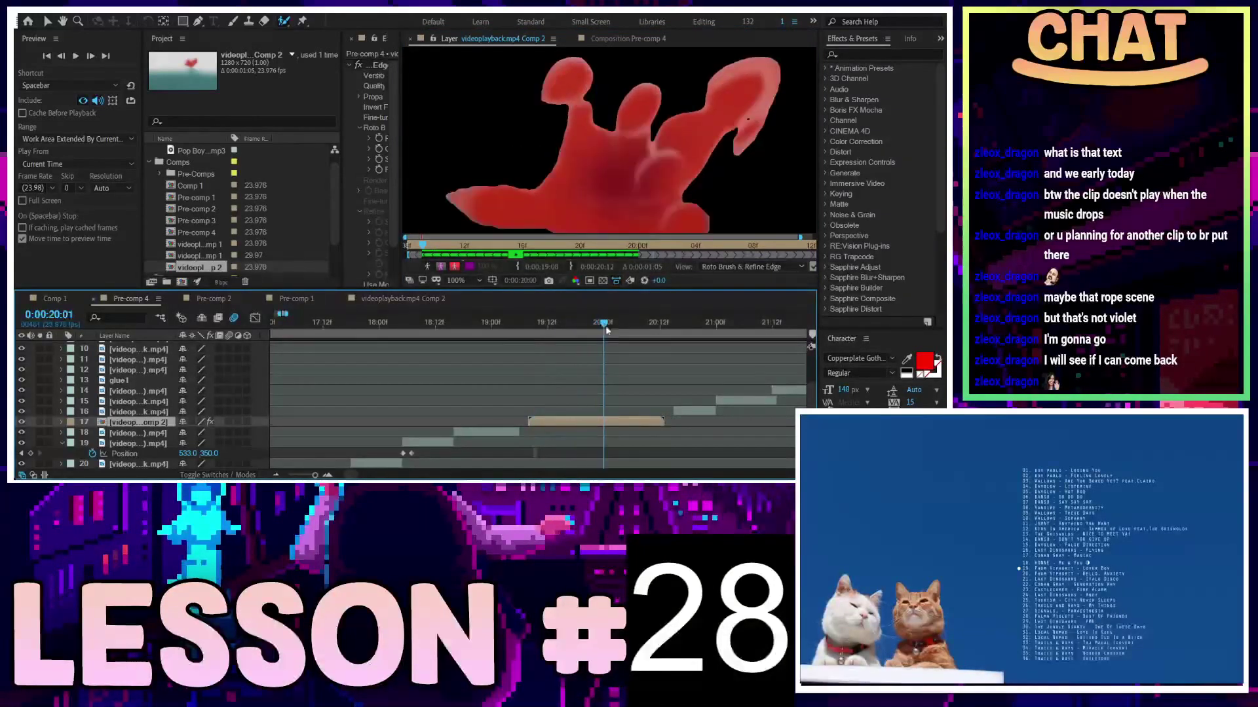
left_click_drag(598, 331, 552, 323)
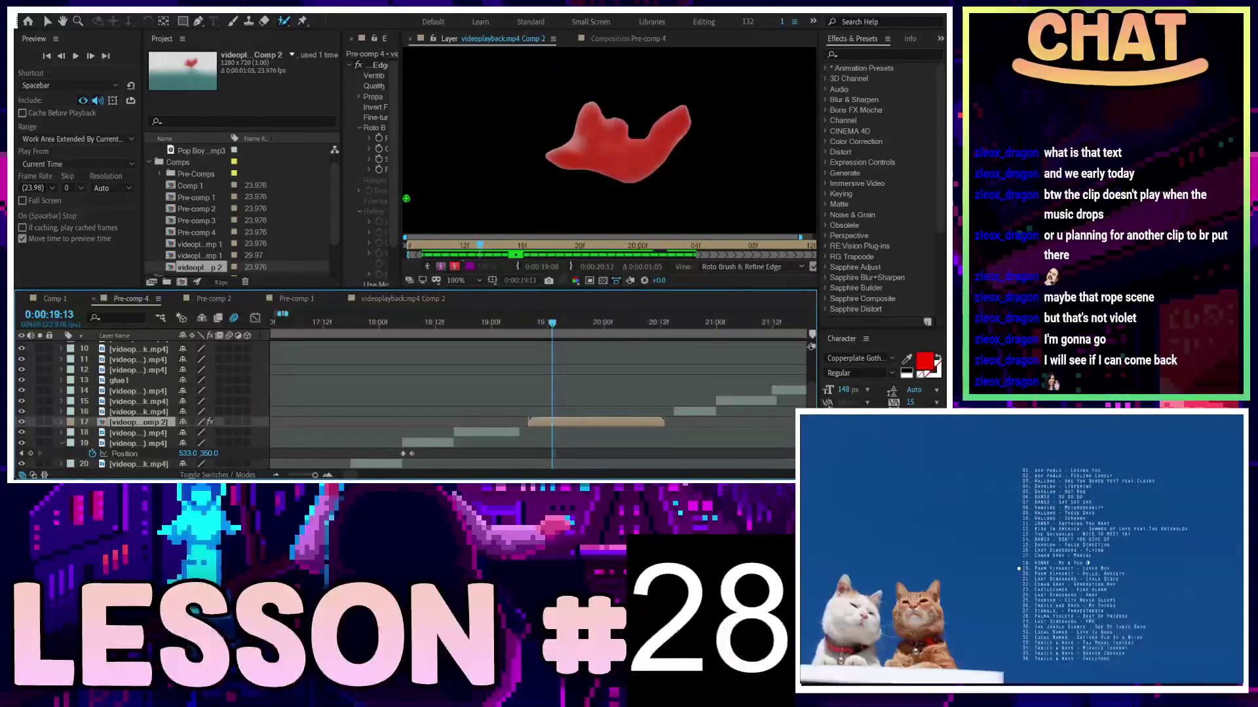
left_click_drag(399, 196, 501, 196)
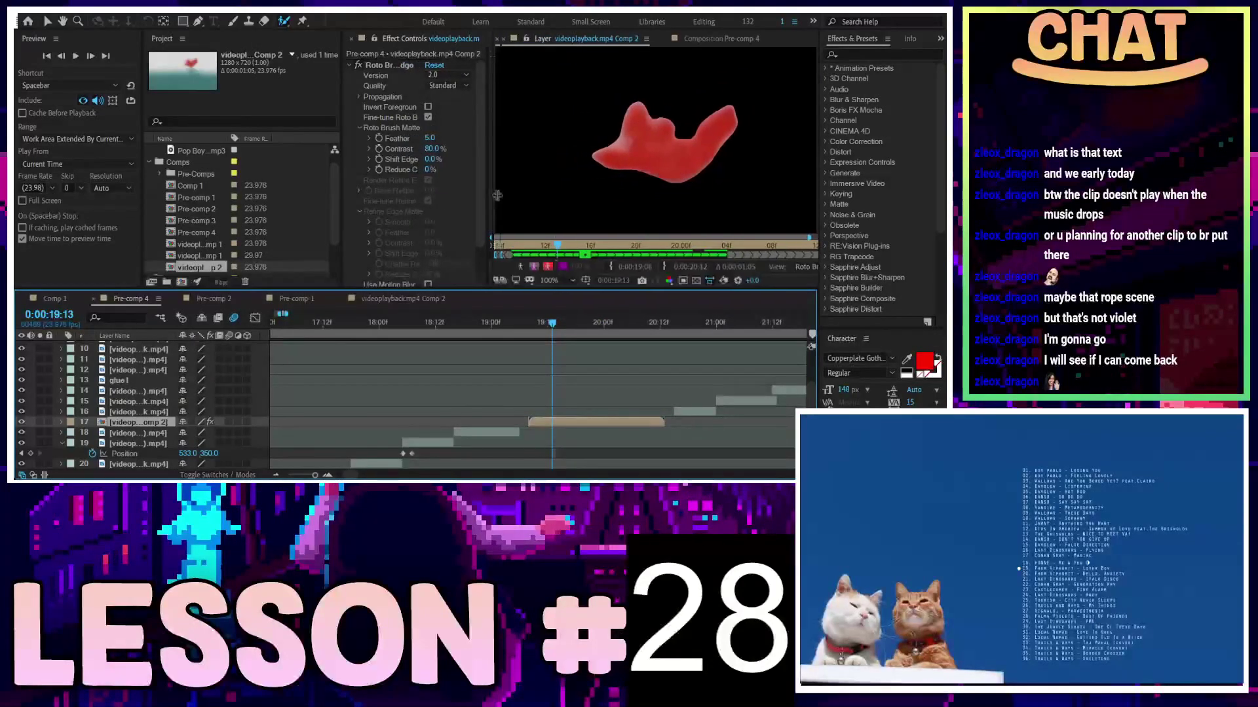
Raise the Roto Brush Feather to 30.4 and lower Contrast to 38.1%
left_click(457, 138)
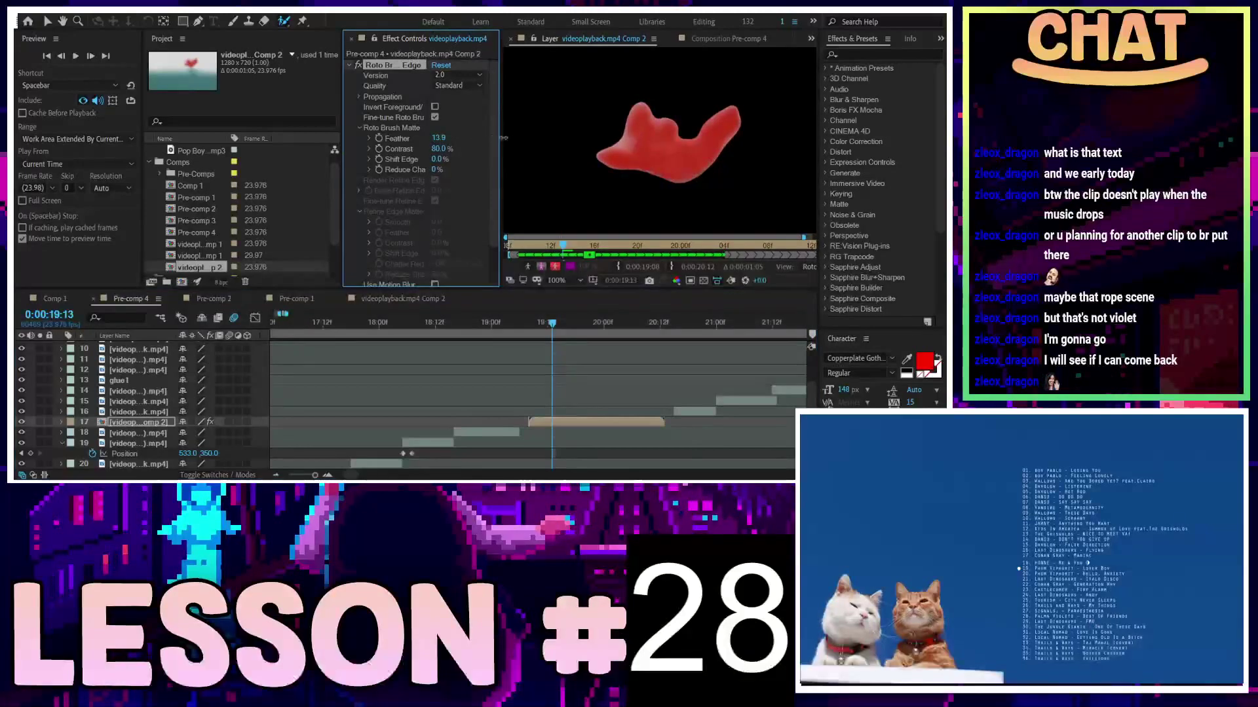
mouse_move(585, 139)
left_mouse_down()
mouse_move(688, 149)
mouse_move(598, 182)
left_mouse_up()
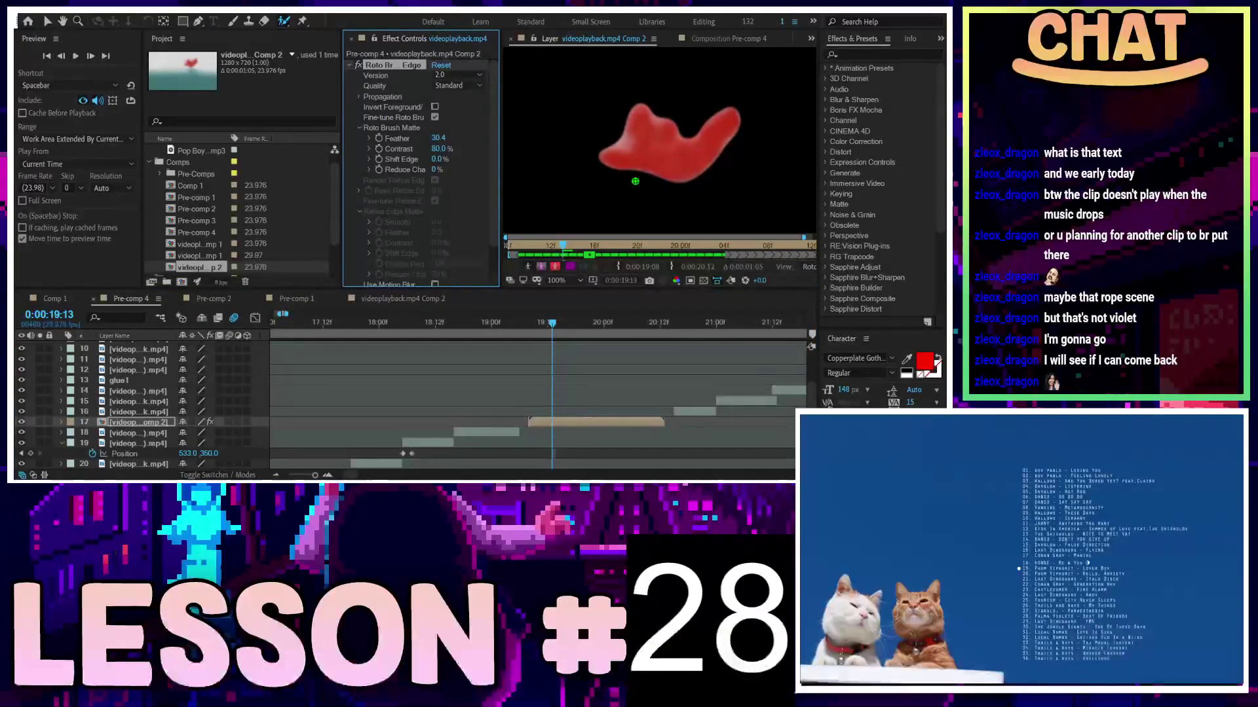
mouse_move(438, 150)
left_mouse_down()
mouse_move(406, 150)
mouse_move(689, 198)
left_mouse_up()
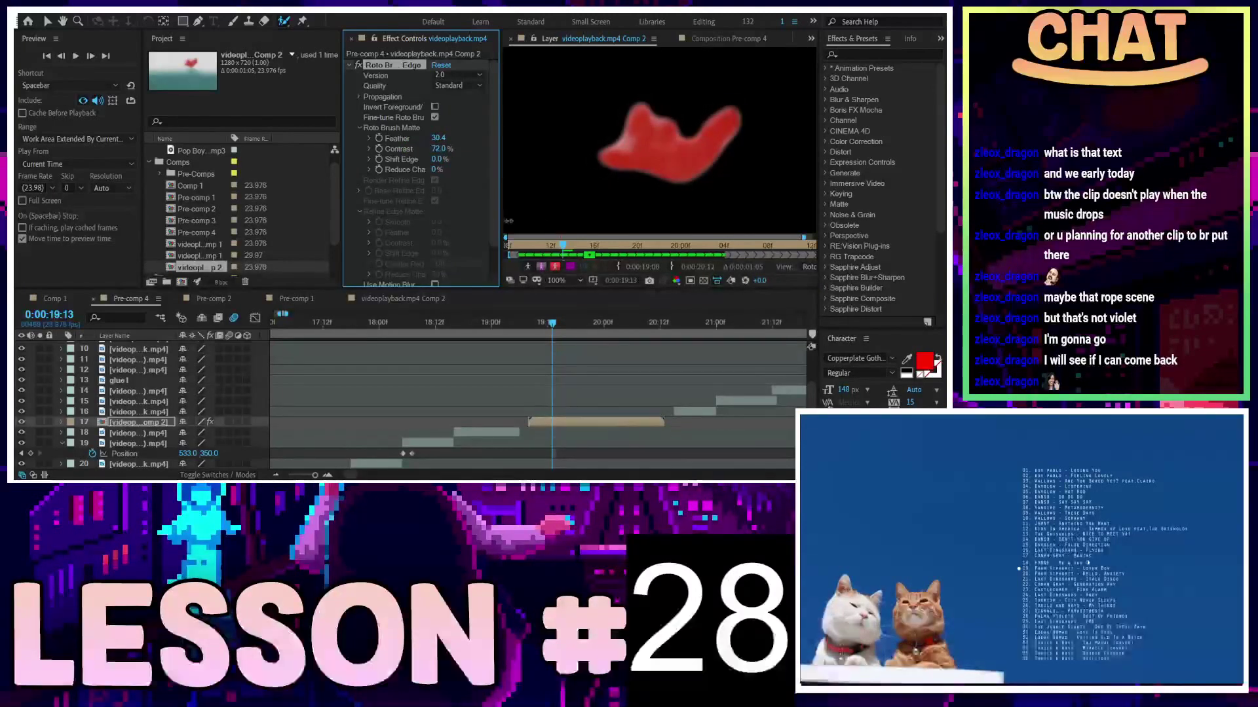
left_click_drag(489, 214, 350, 238)
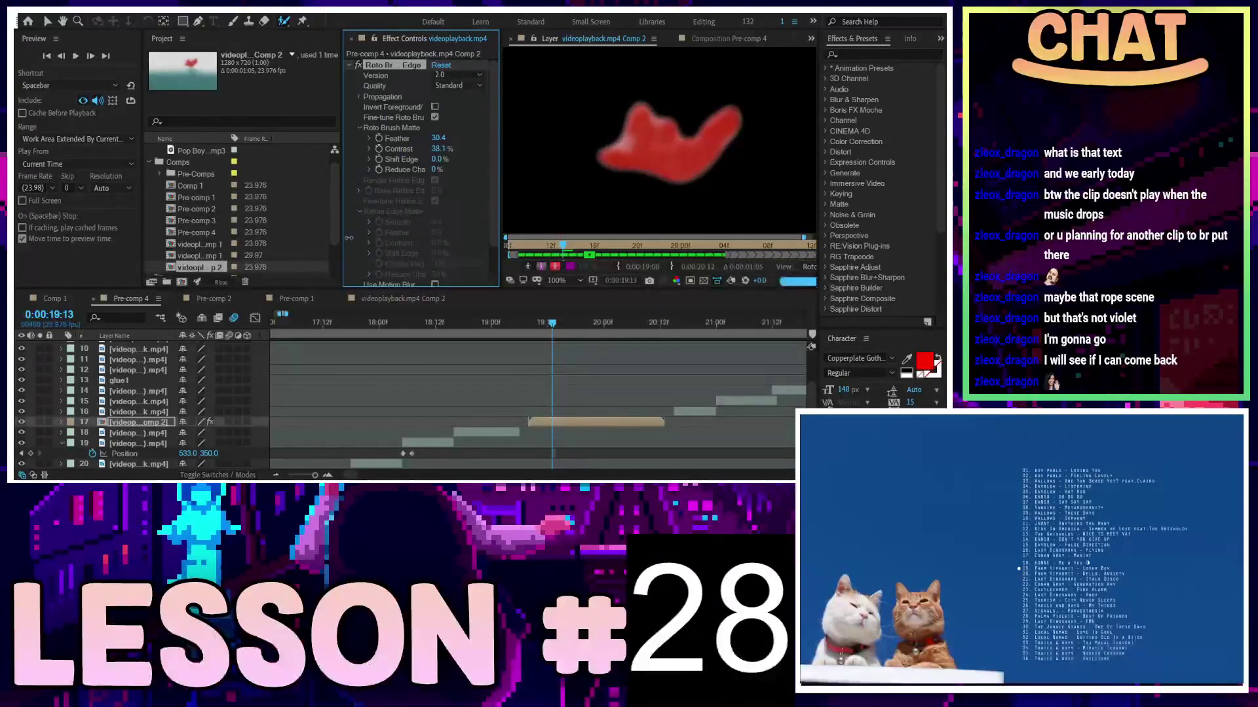
Turn on motion blur for the matte and scrub past 0:00:20:00 to check propagation
mouse_move(550, 321)
left_mouse_down()
mouse_move(603, 322)
mouse_move(568, 341)
left_mouse_up()
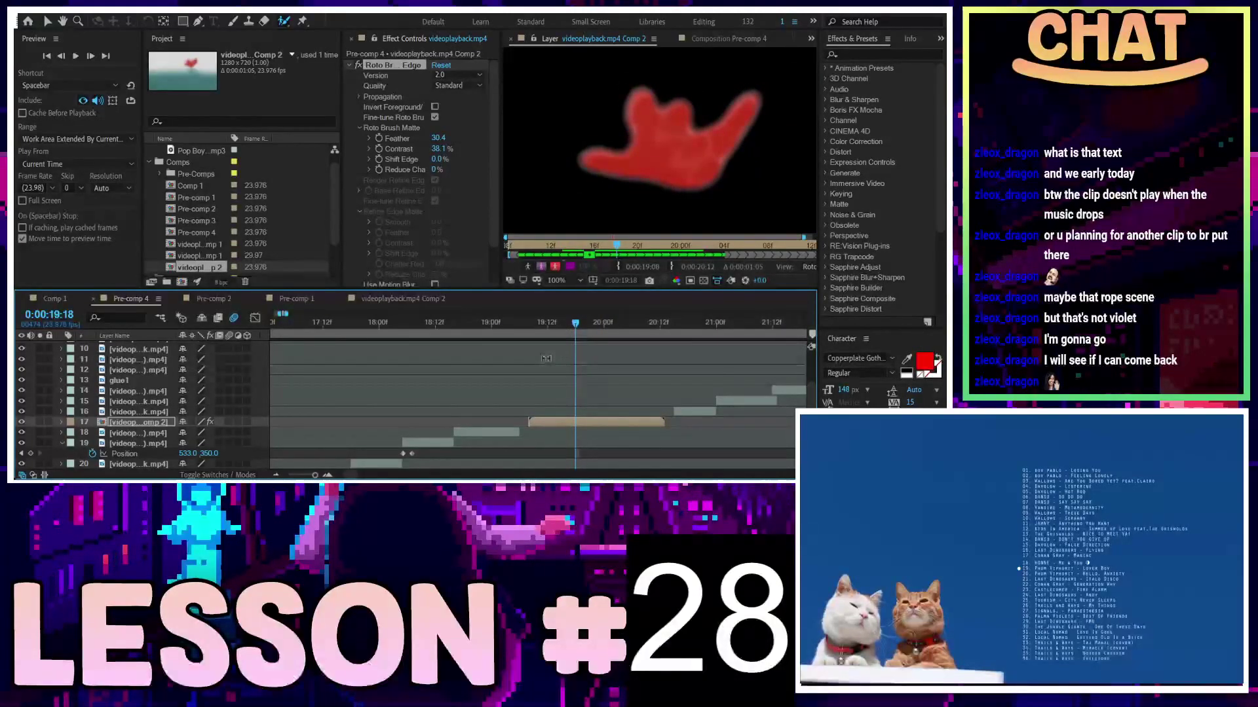
left_click(435, 284)
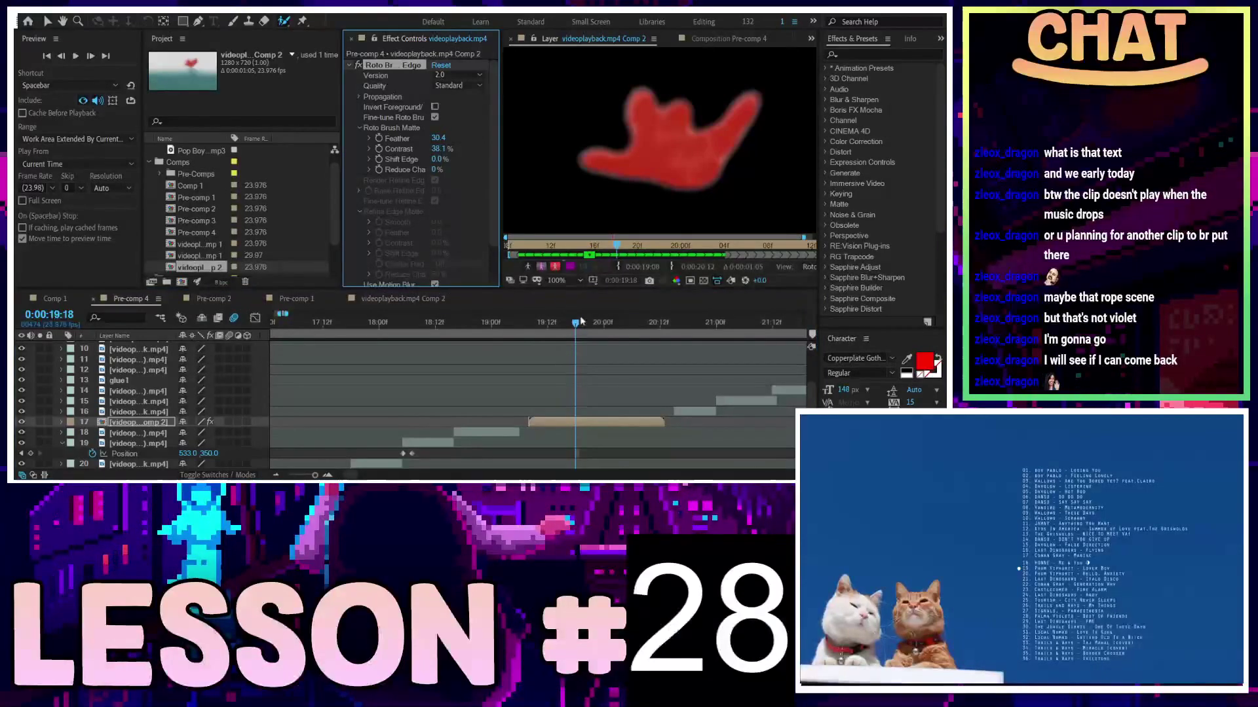
left_click_drag(572, 328, 563, 326)
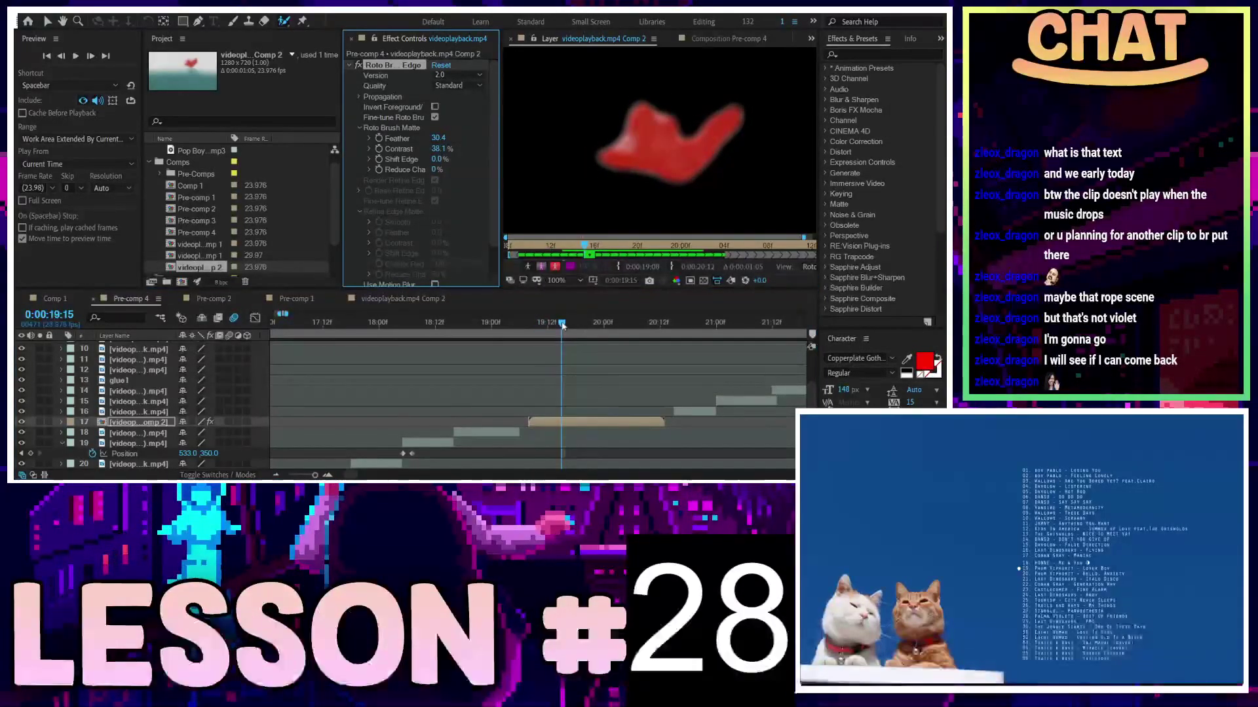
left_click_drag(563, 327, 604, 332)
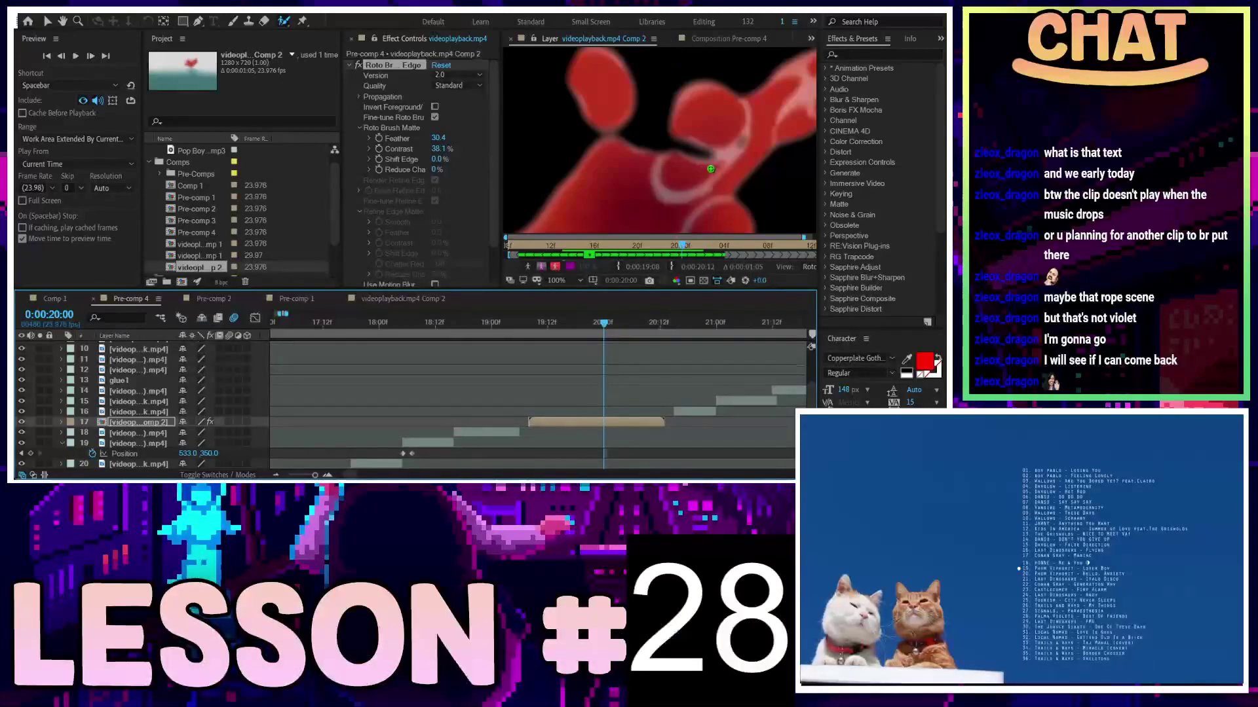
left_click_drag(710, 169, 677, 124)
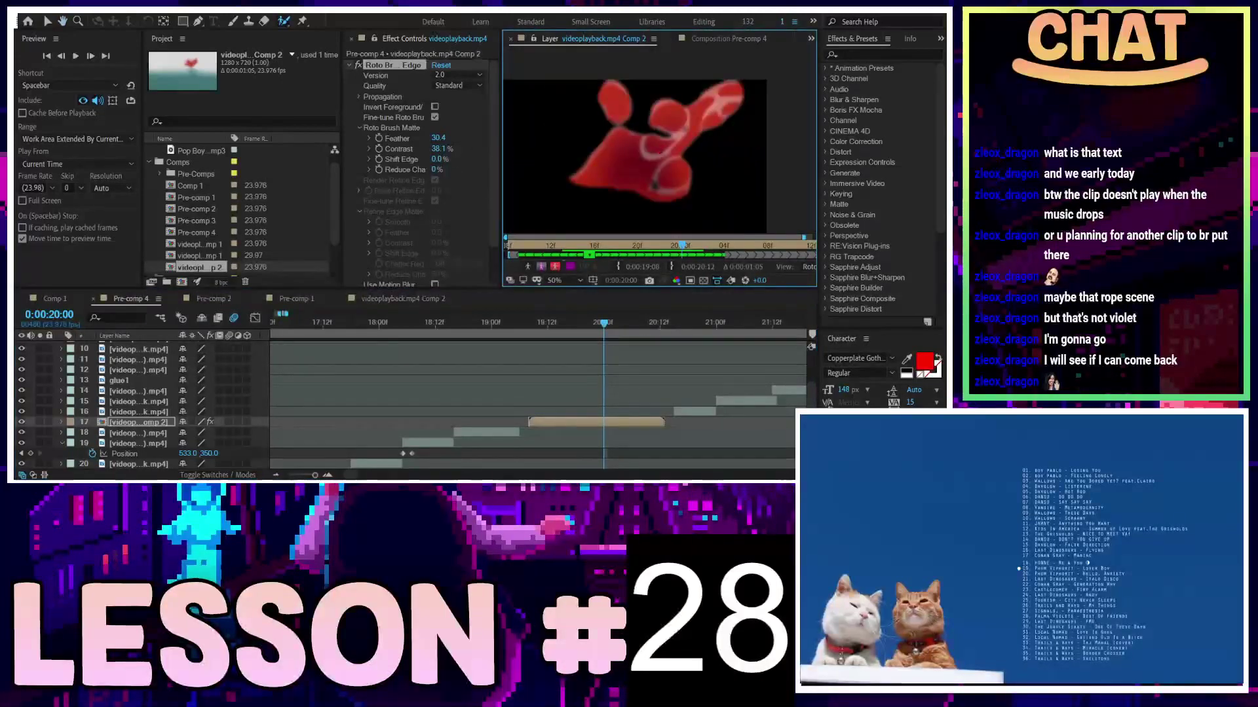
left_click_drag(604, 332, 642, 331)
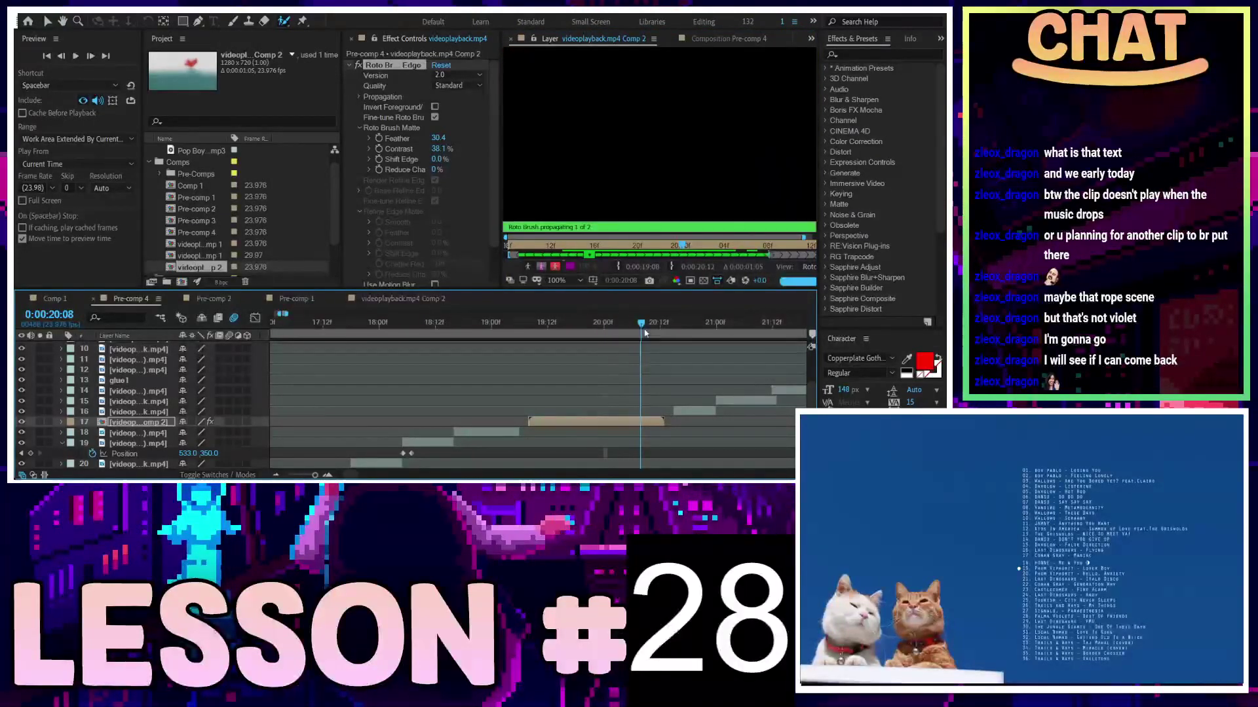
Toggle the roto effect off and back on at 0:00:19:21 to compare against the original footage
left_click_drag(641, 330, 580, 333)
left_click(360, 66)
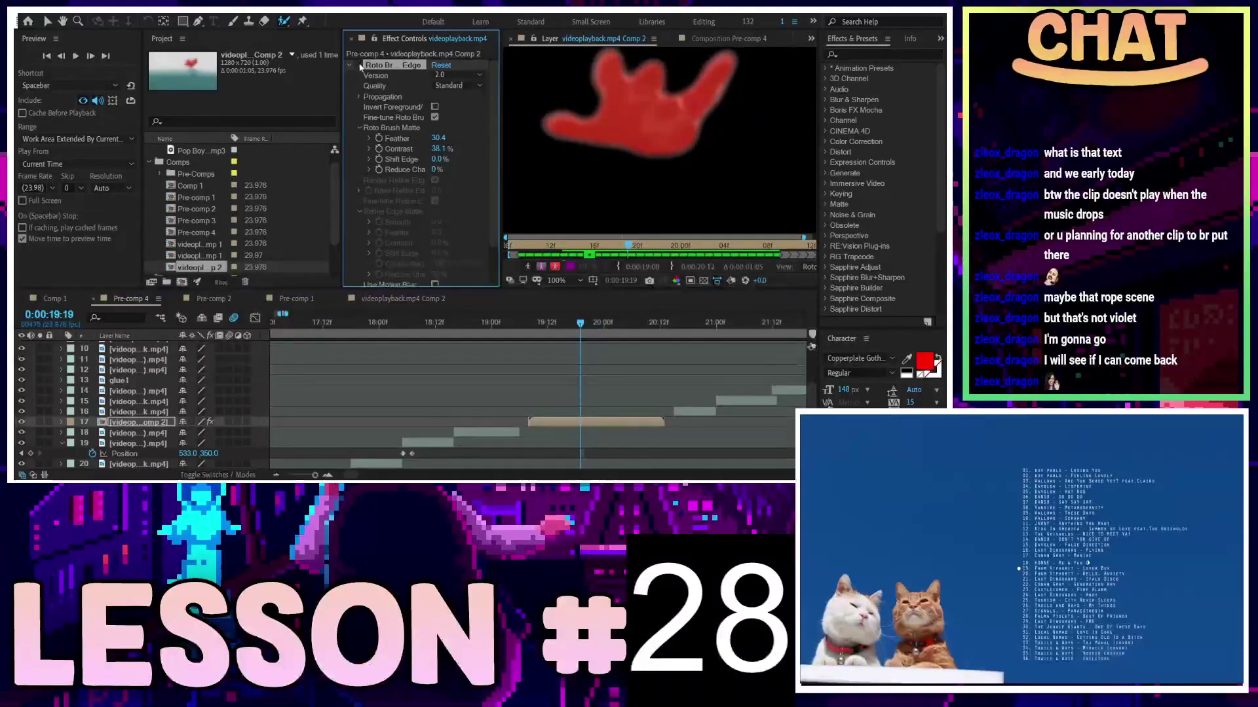
key("h")
left_click_drag(642, 92, 653, 245)
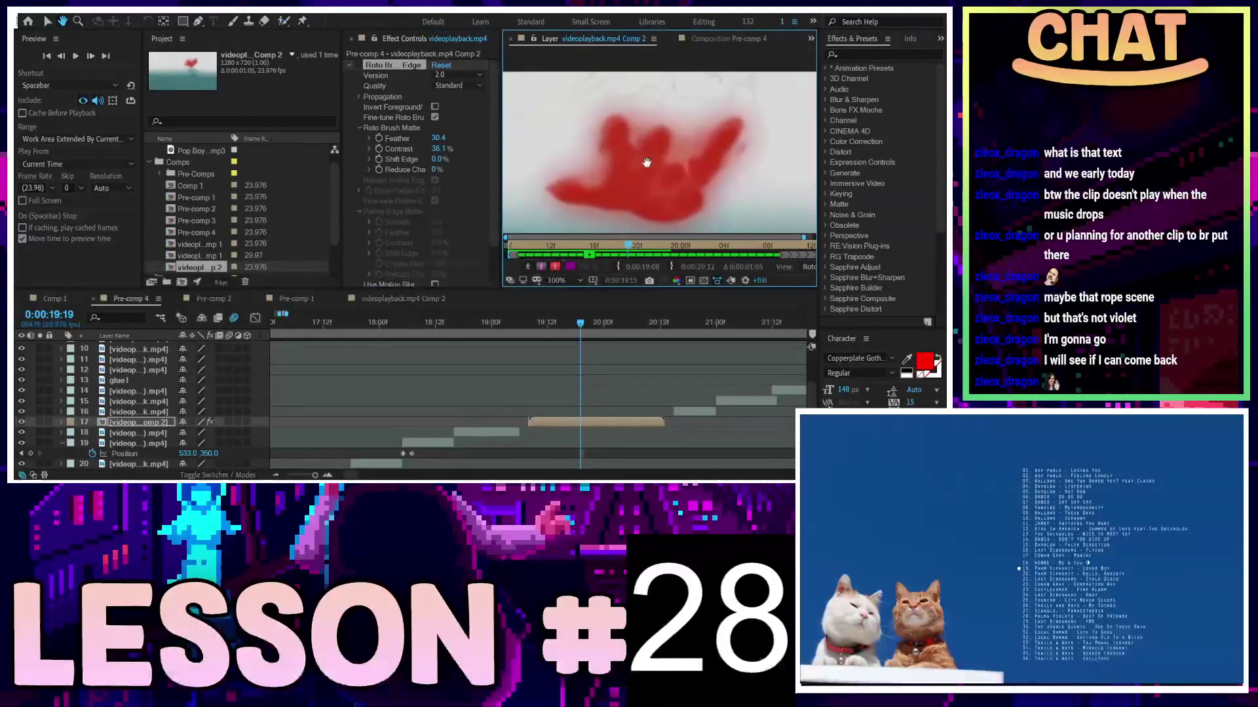
left_click_drag(585, 325, 592, 325)
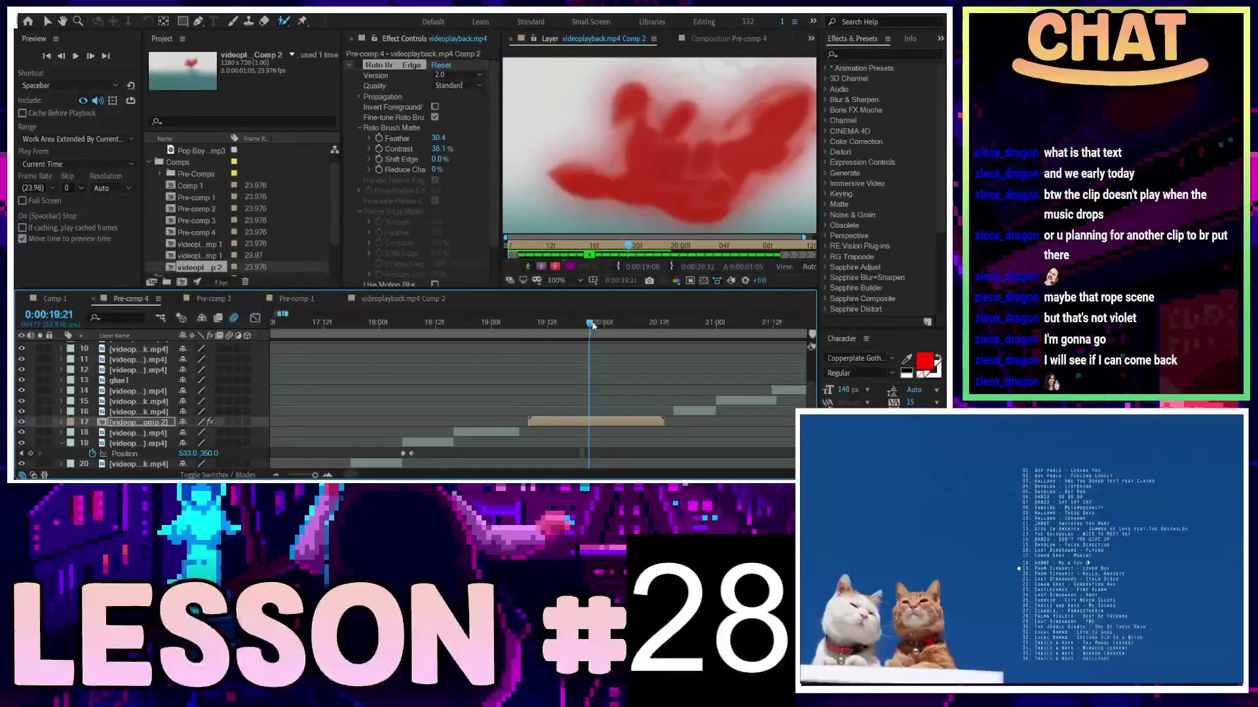
left_click(358, 66)
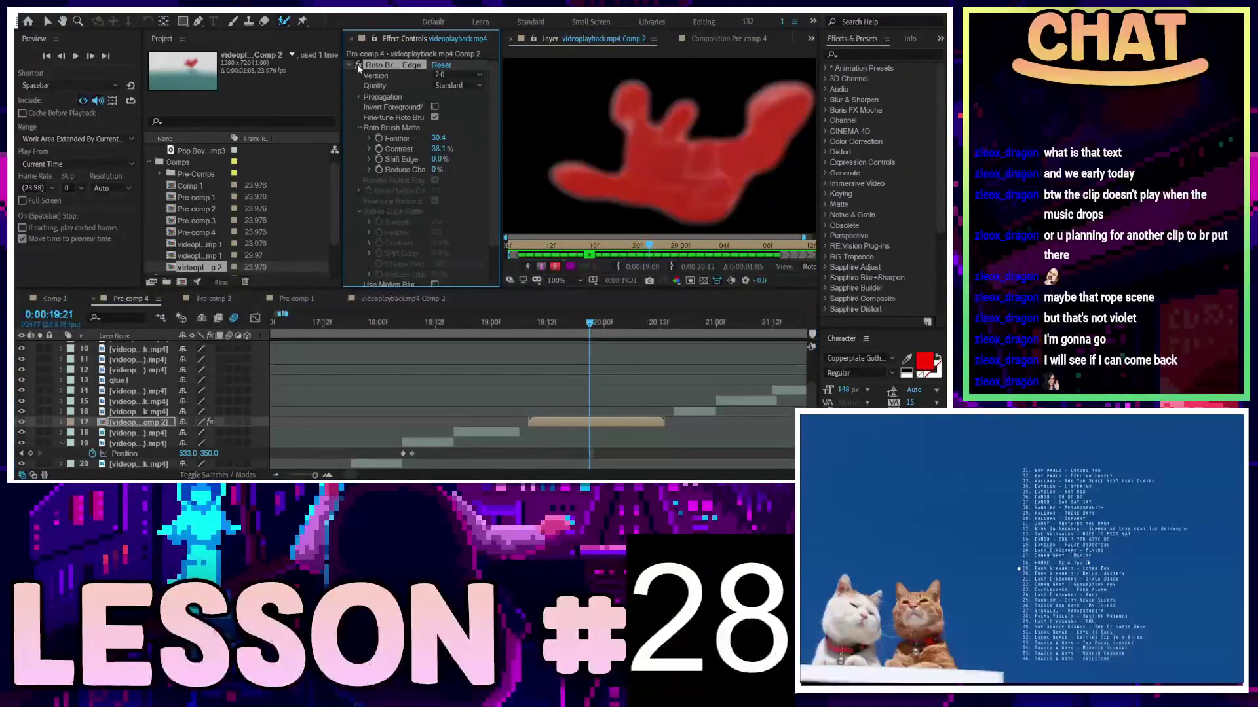
Preview the inverted matte, restore it, and set Feather to 9.9 and Contrast to 78.1%
left_click(434, 108)
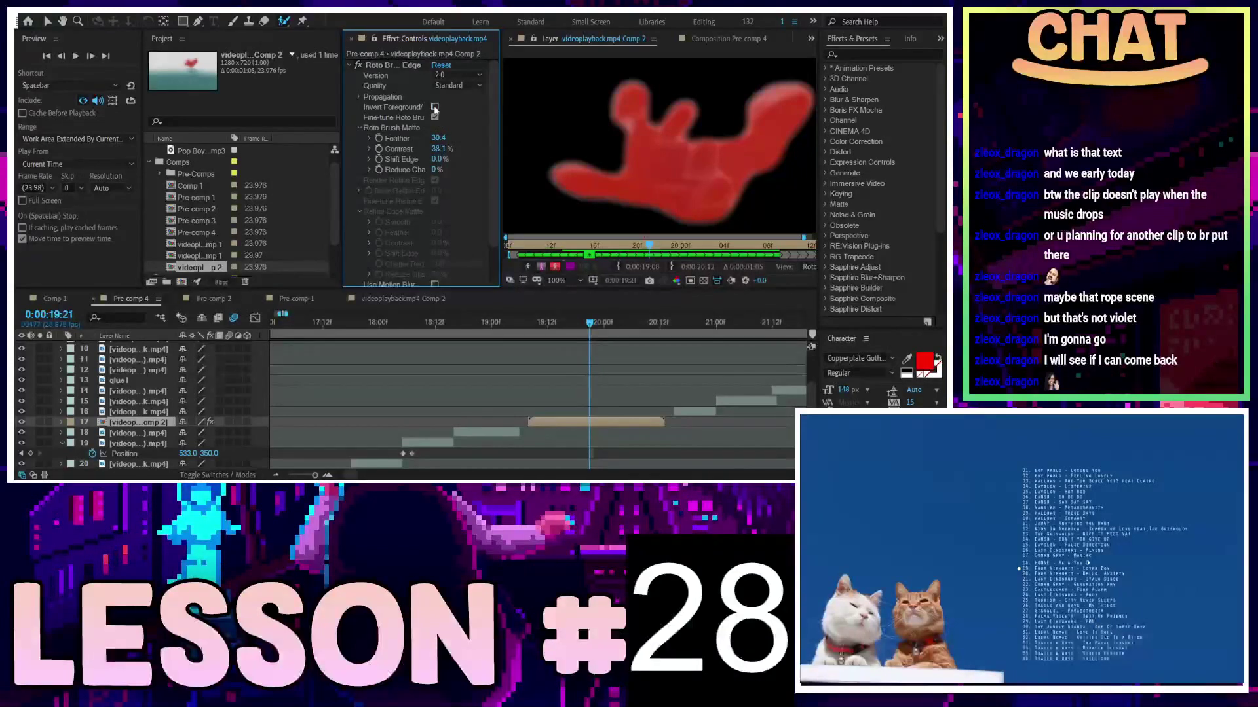
left_click(434, 107)
left_click(434, 108)
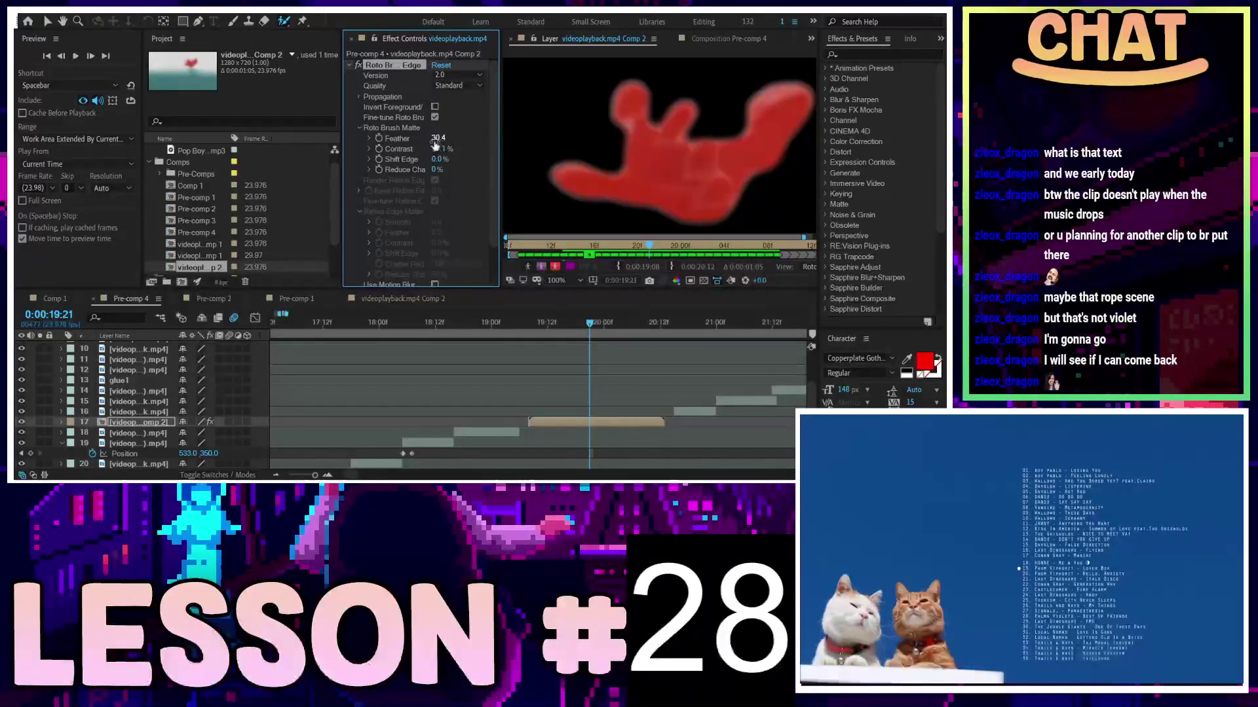
left_click_drag(437, 138, 672, 161)
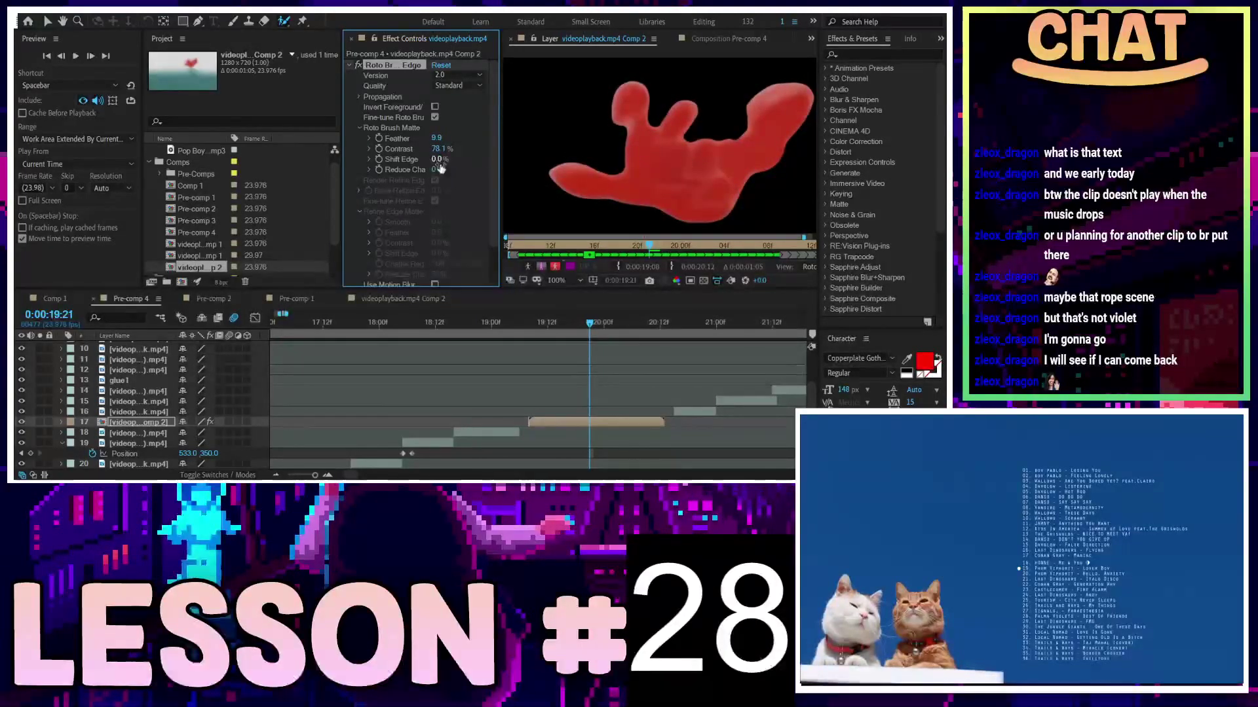
scroll(445, 197, "down", 2)
scroll(447, 202, "up", 1)
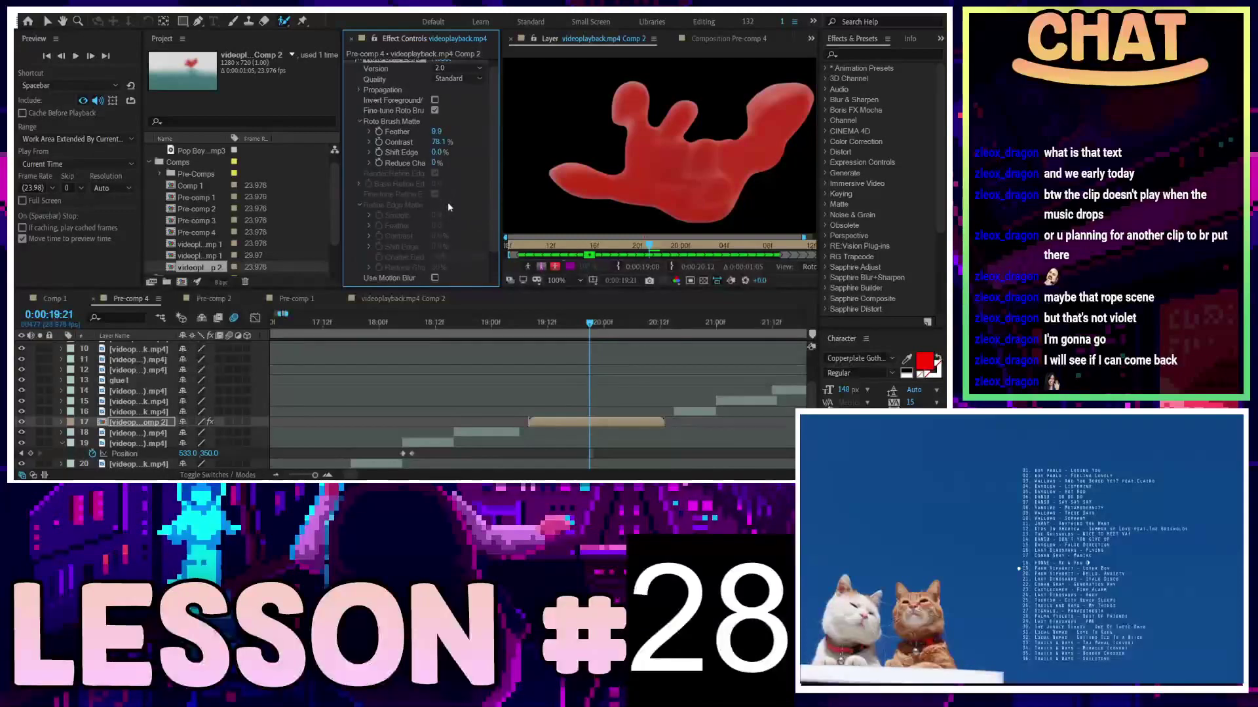
scroll(448, 202, "up", 1)
Preview the matte inside Pre-comp 4, then reopen the roto clip's layer view
left_click(719, 39)
left_click(579, 38)
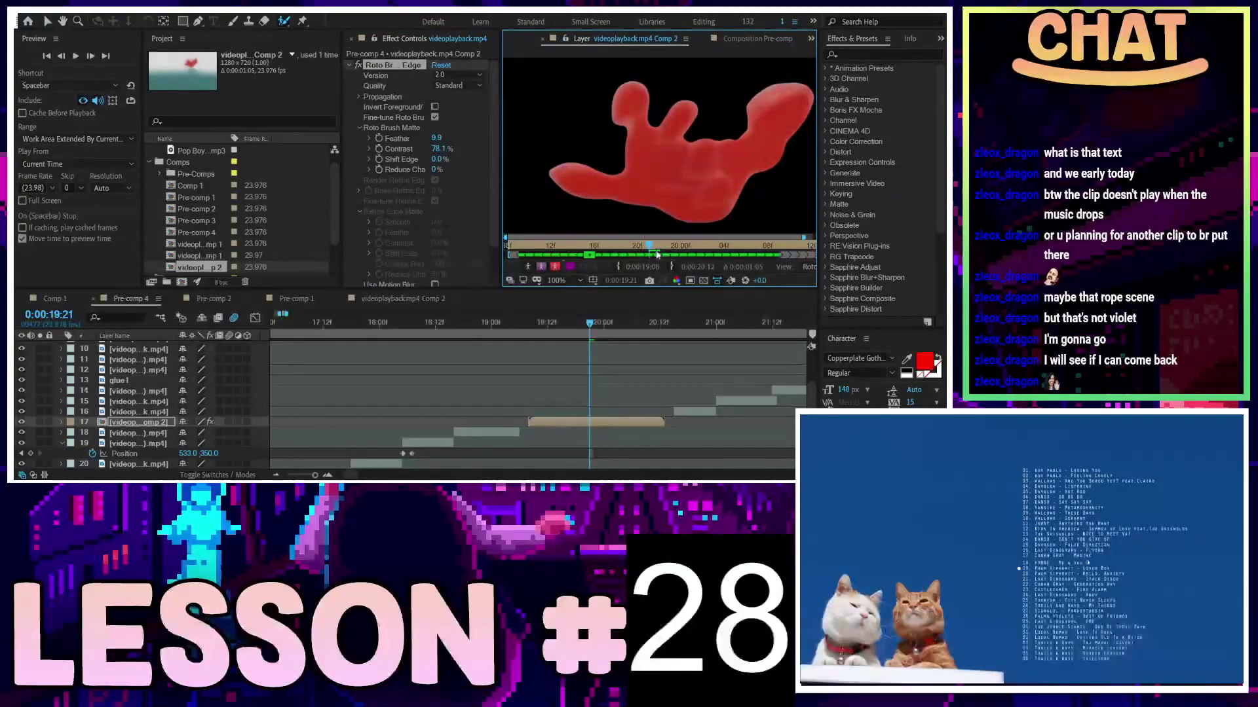
left_click(543, 40)
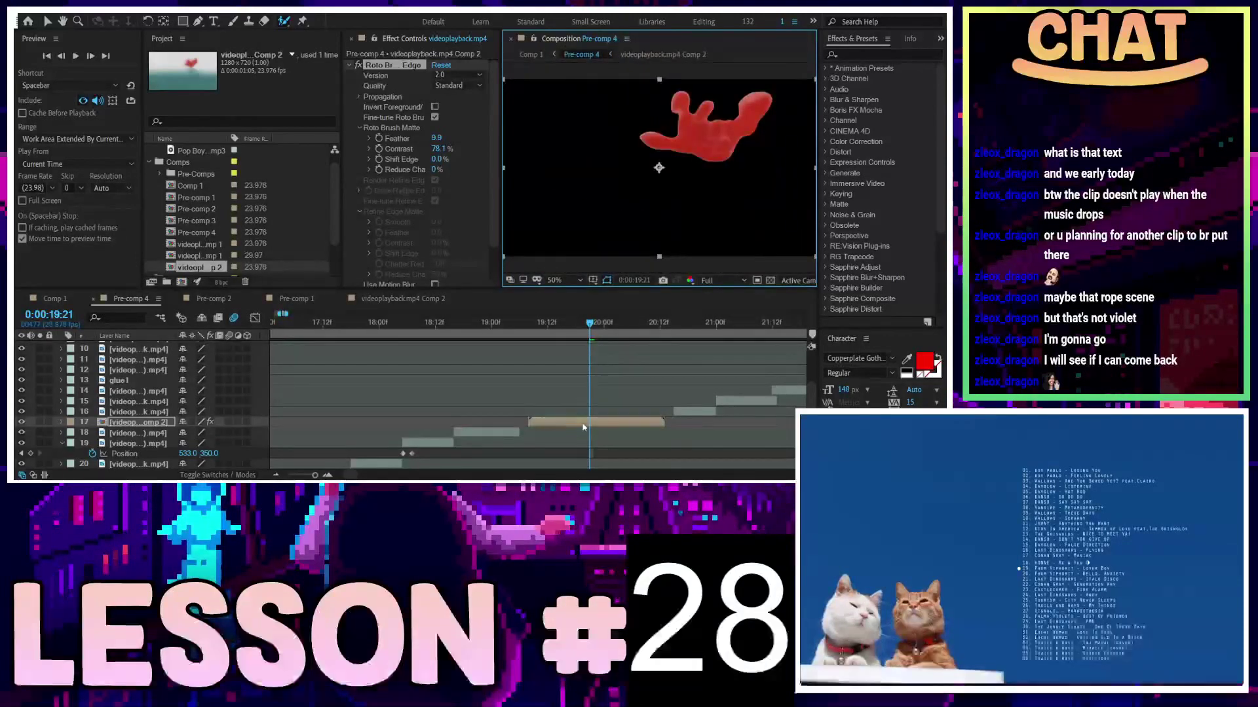
left_click(603, 428)
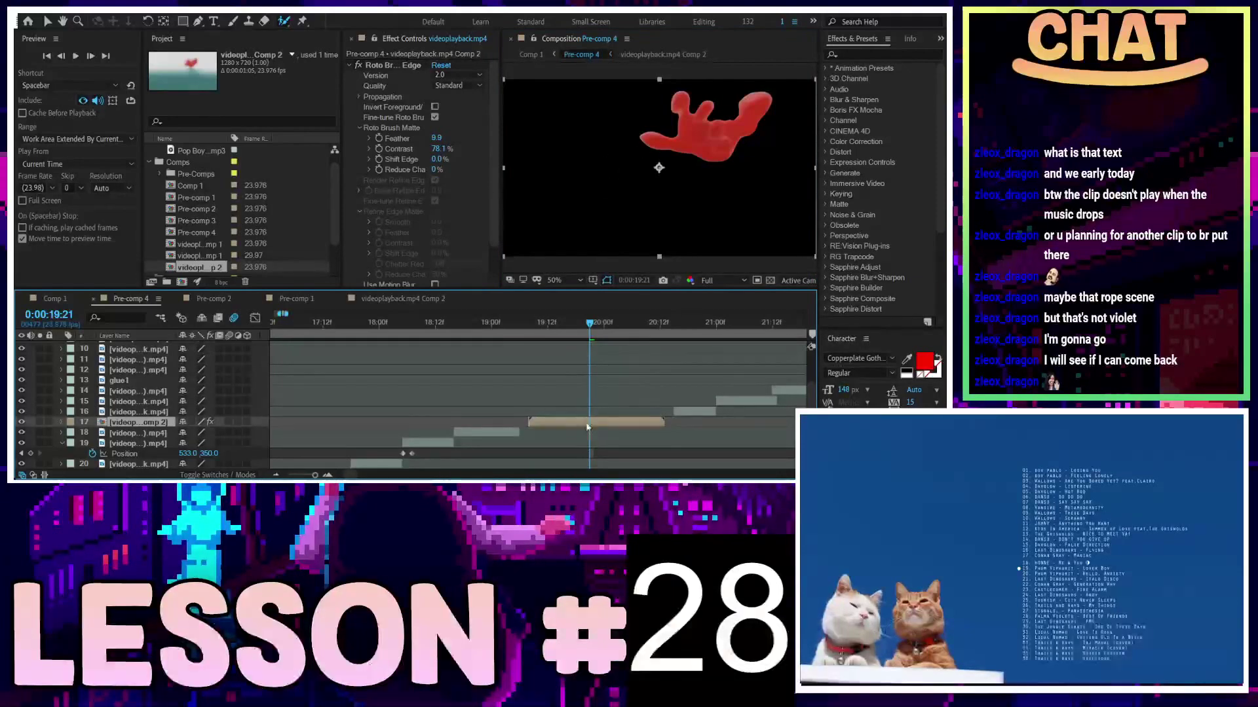
double_click(678, 155)
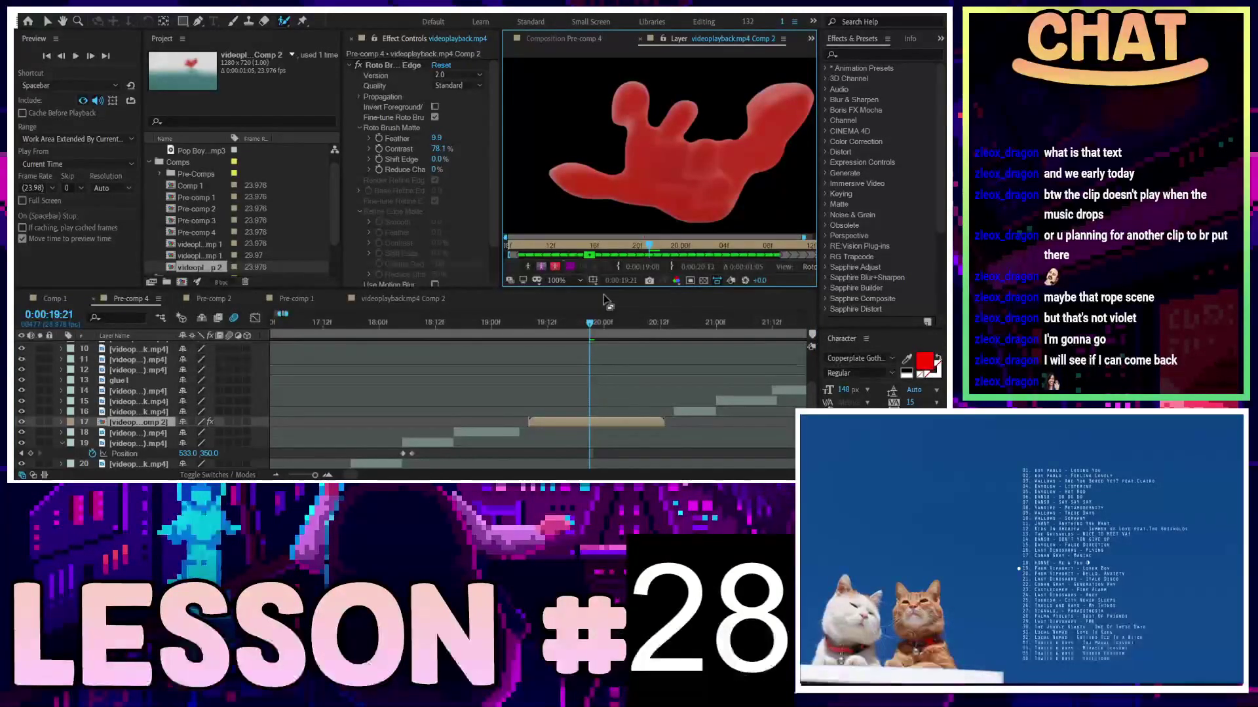
Scrub to 0:00:20:03, widen the panels, and switch the viewer between overlay-free and mask display
mouse_move(599, 324)
left_mouse_down()
mouse_move(549, 325)
mouse_move(636, 329)
left_mouse_up()
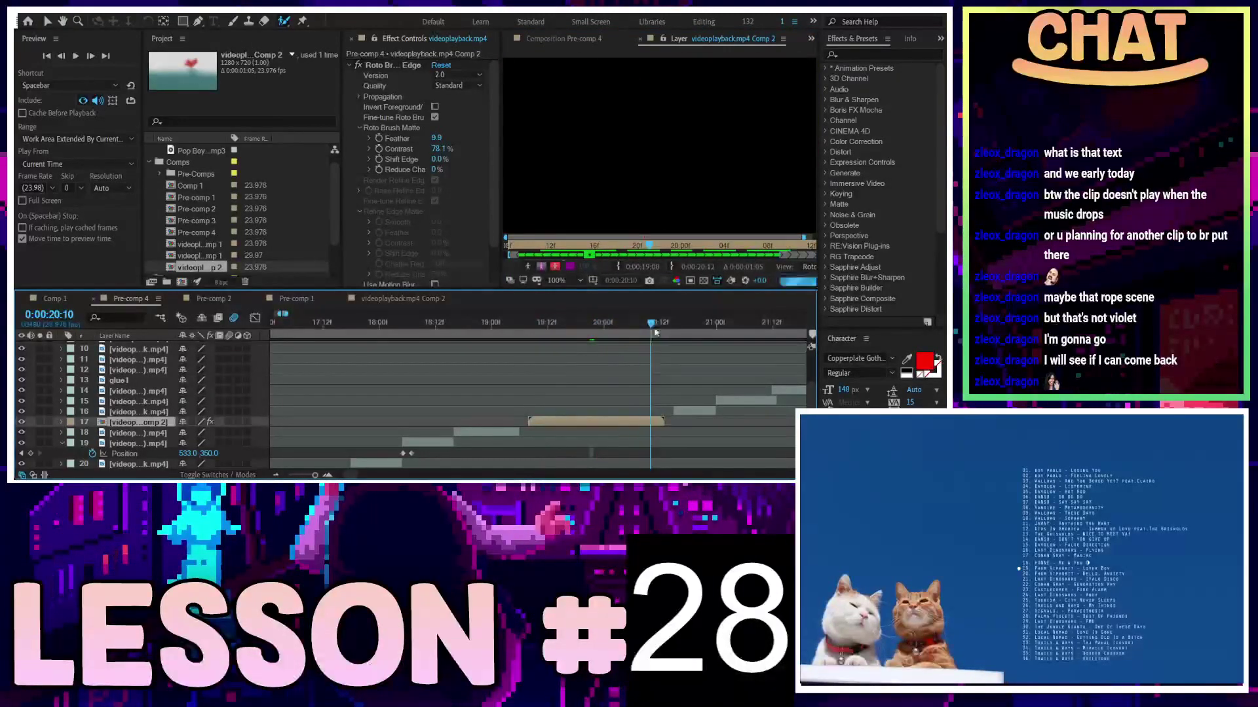
left_click_drag(636, 330, 621, 338)
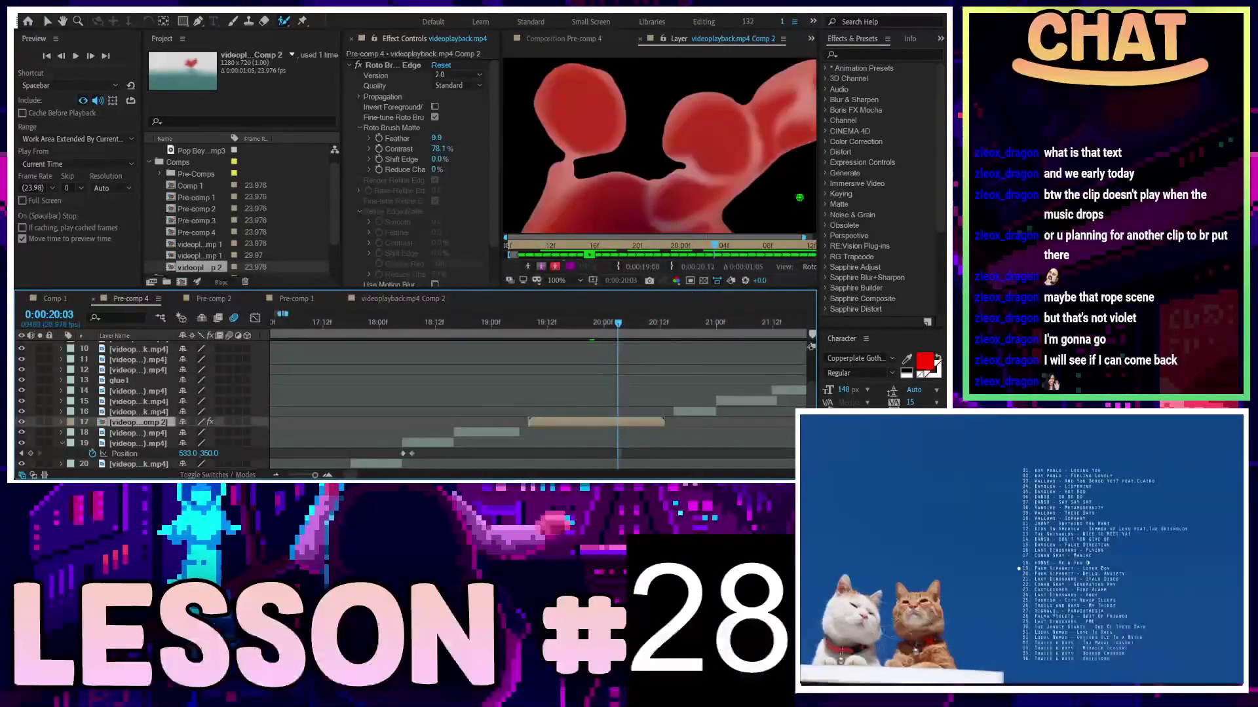
left_click_drag(821, 269, 888, 268)
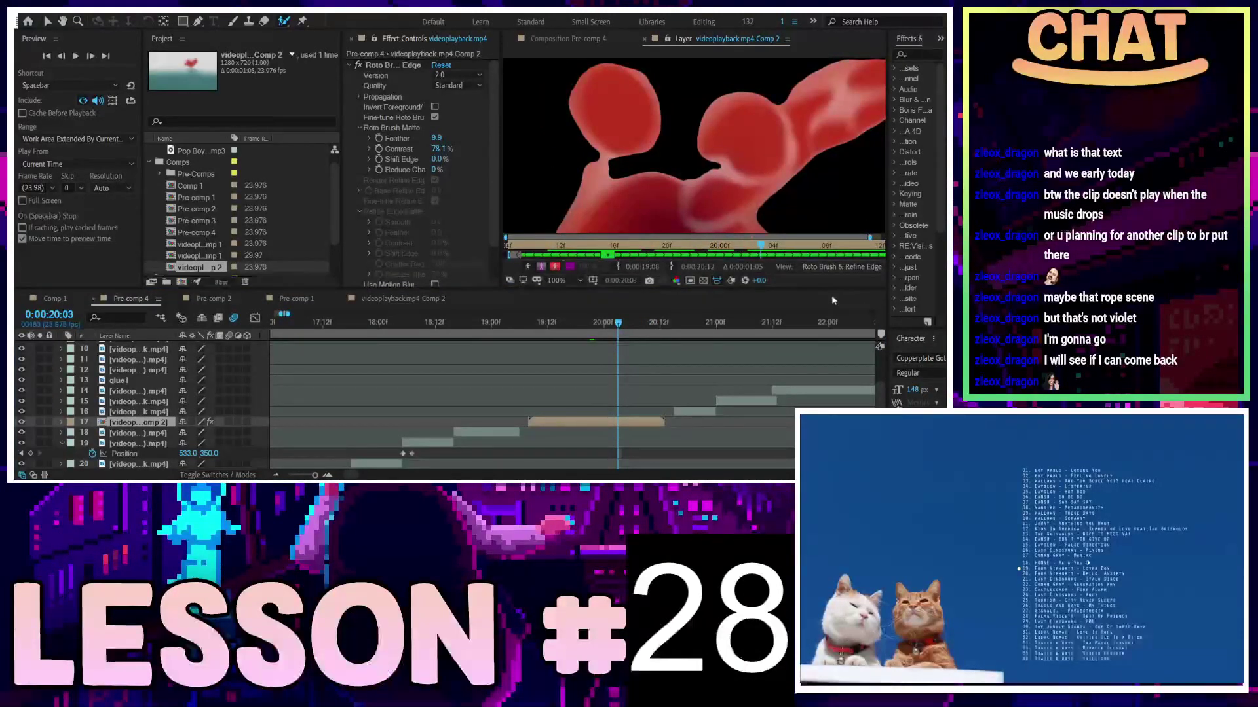
left_click(842, 267)
left_click(845, 288)
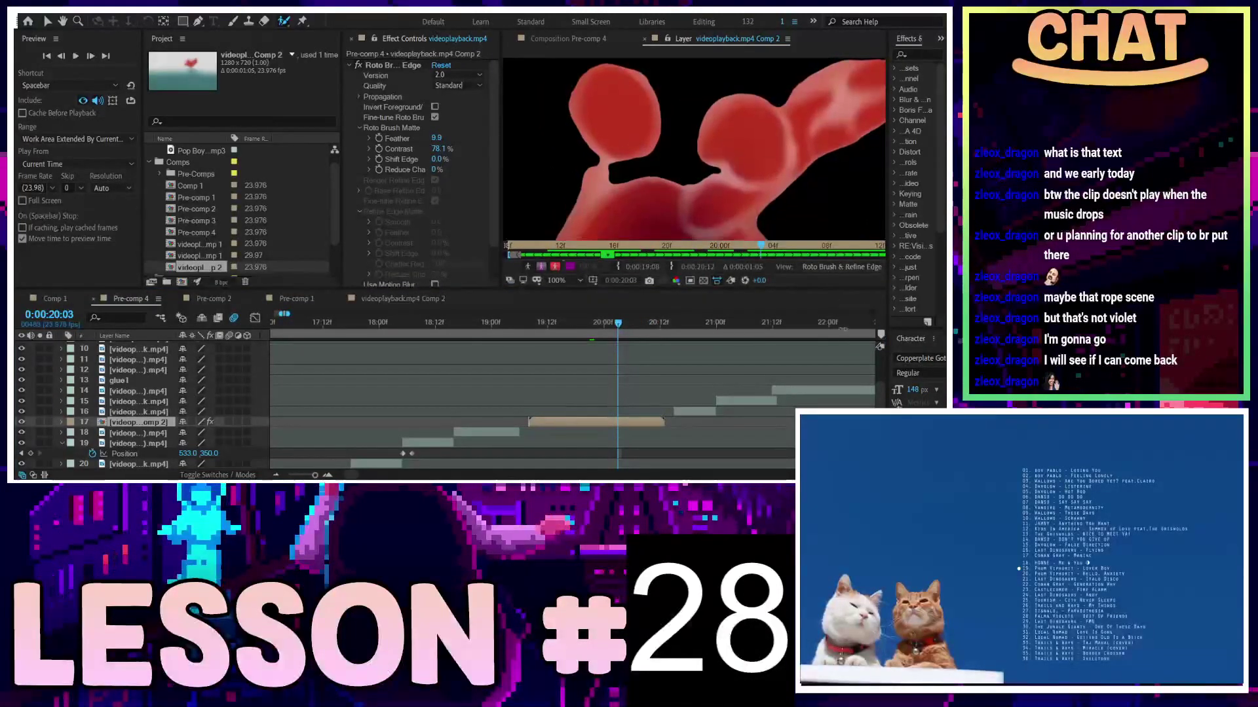
left_click(851, 268)
left_click(845, 278)
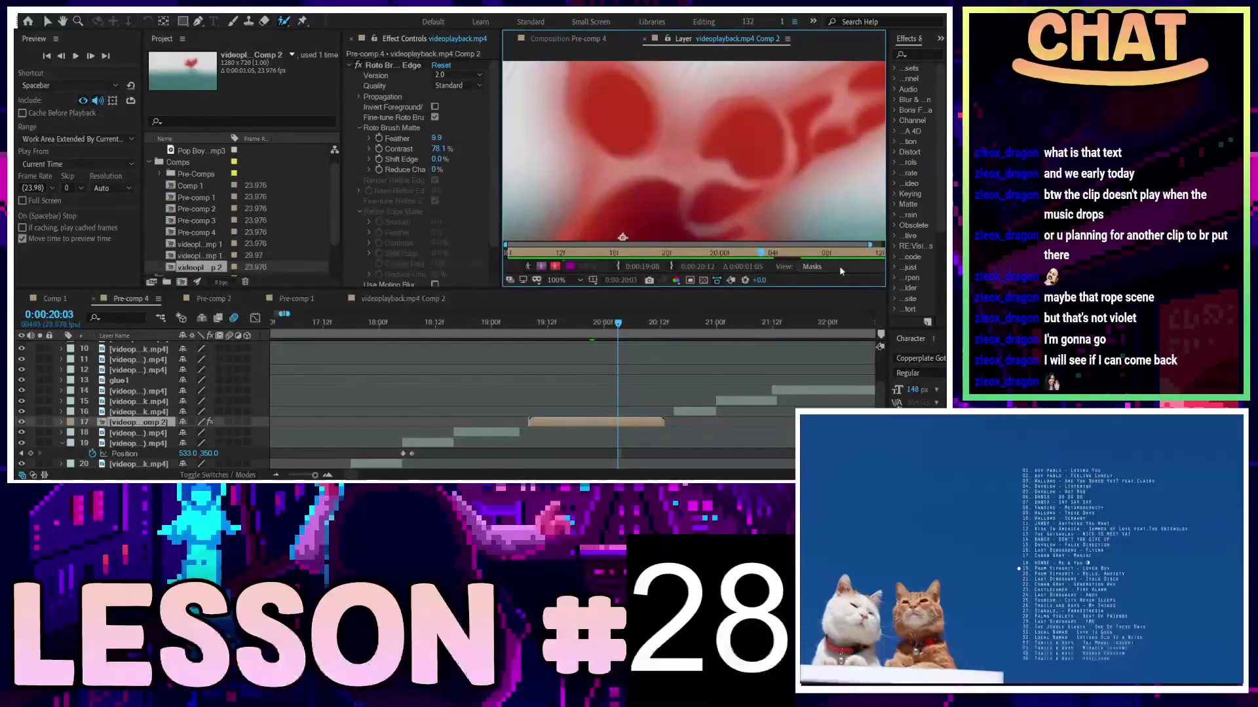
left_click(807, 227)
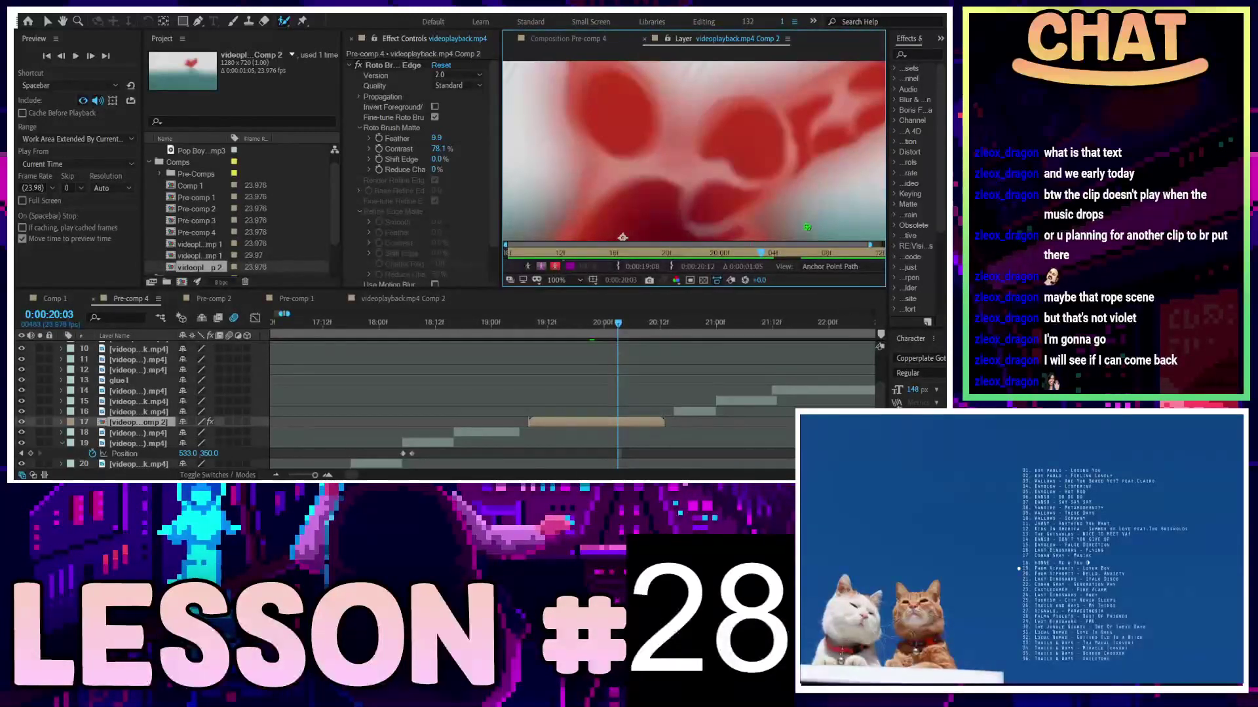
Add roto strokes to include more of the flower and fill the gap between the red lobes
left_click_drag(752, 181, 748, 131)
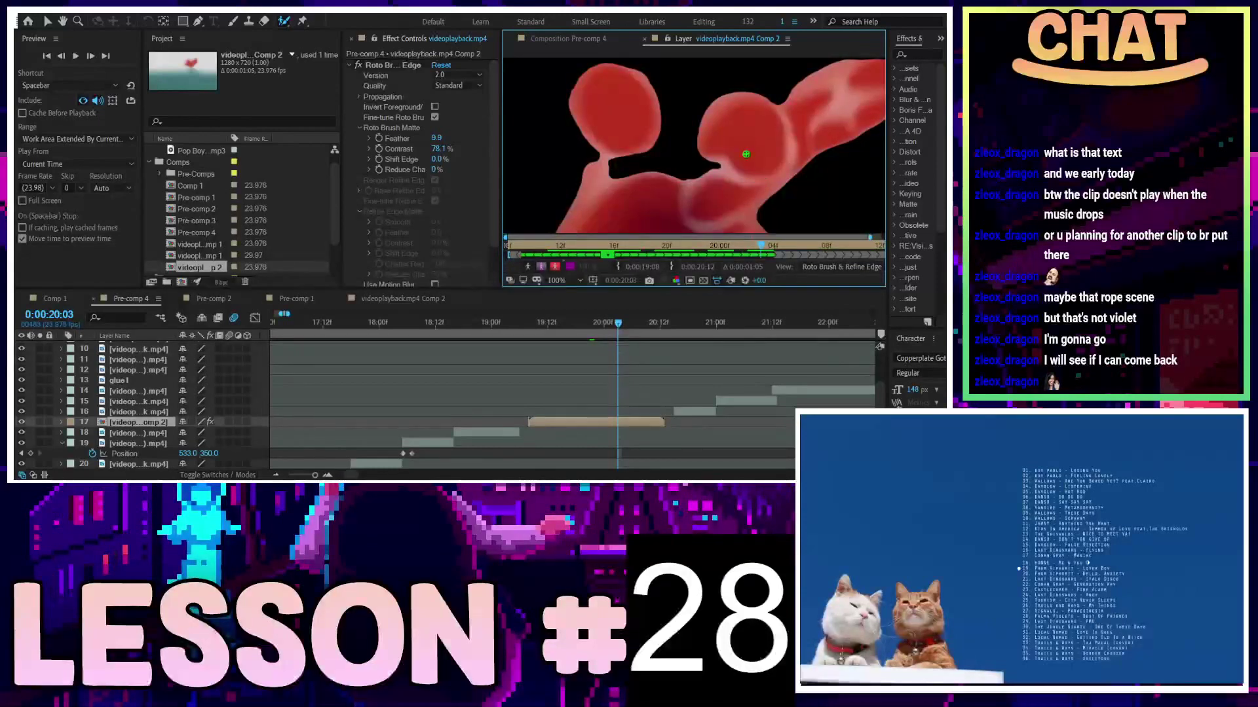
left_click_drag(610, 171, 681, 152)
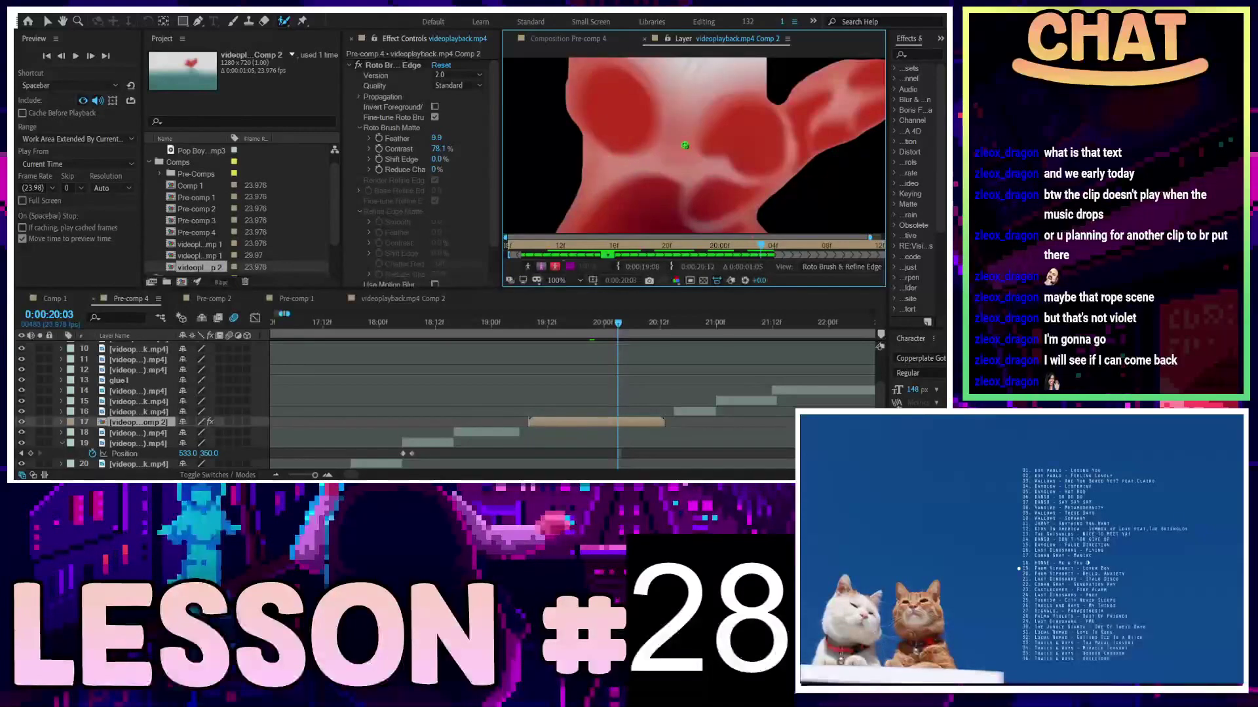
scroll(661, 146, "down", 2)
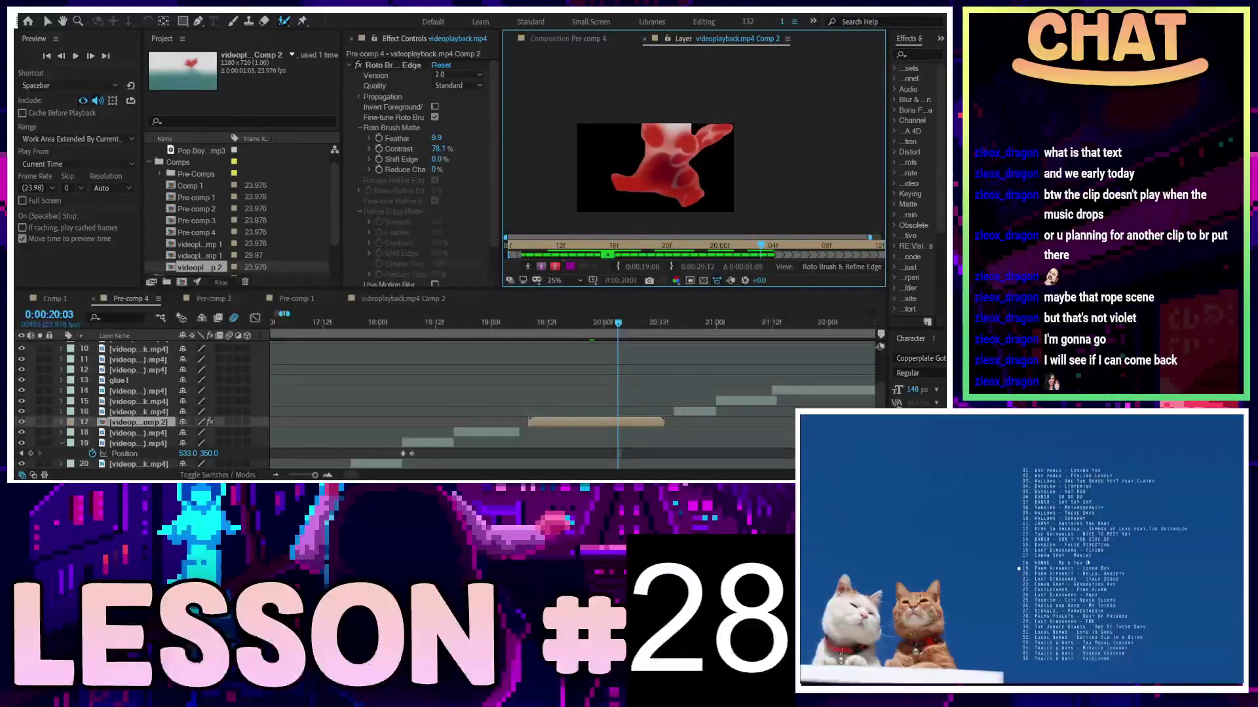
scroll(637, 146, "up", 1)
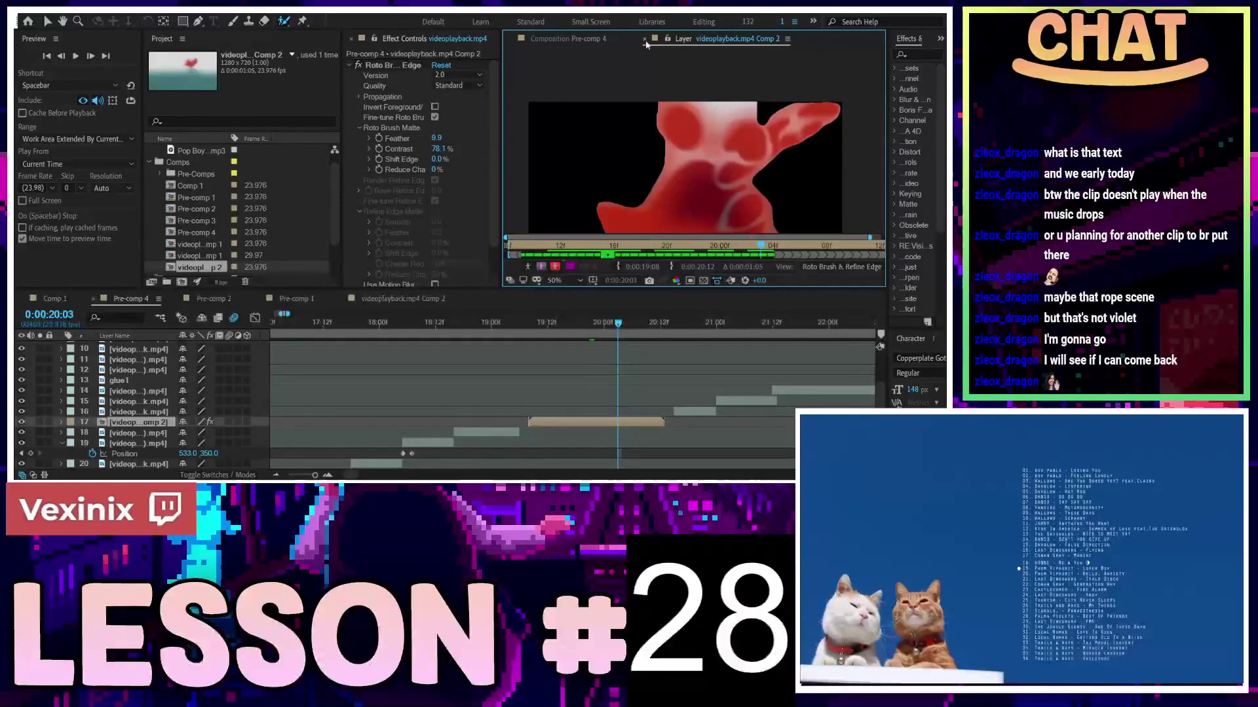
Delete the old Roto Brush & Refine Edge effect from the clip
left_click(399, 68)
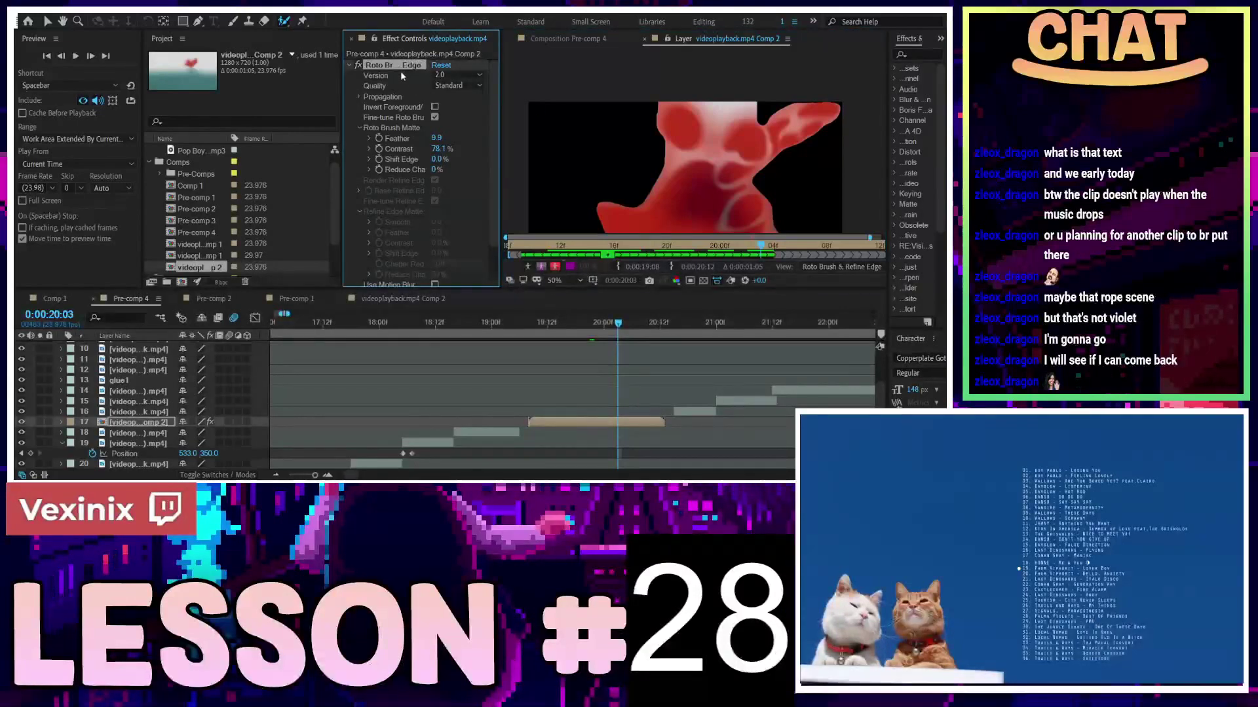
key("Delete")
left_click_drag(689, 183, 690, 137)
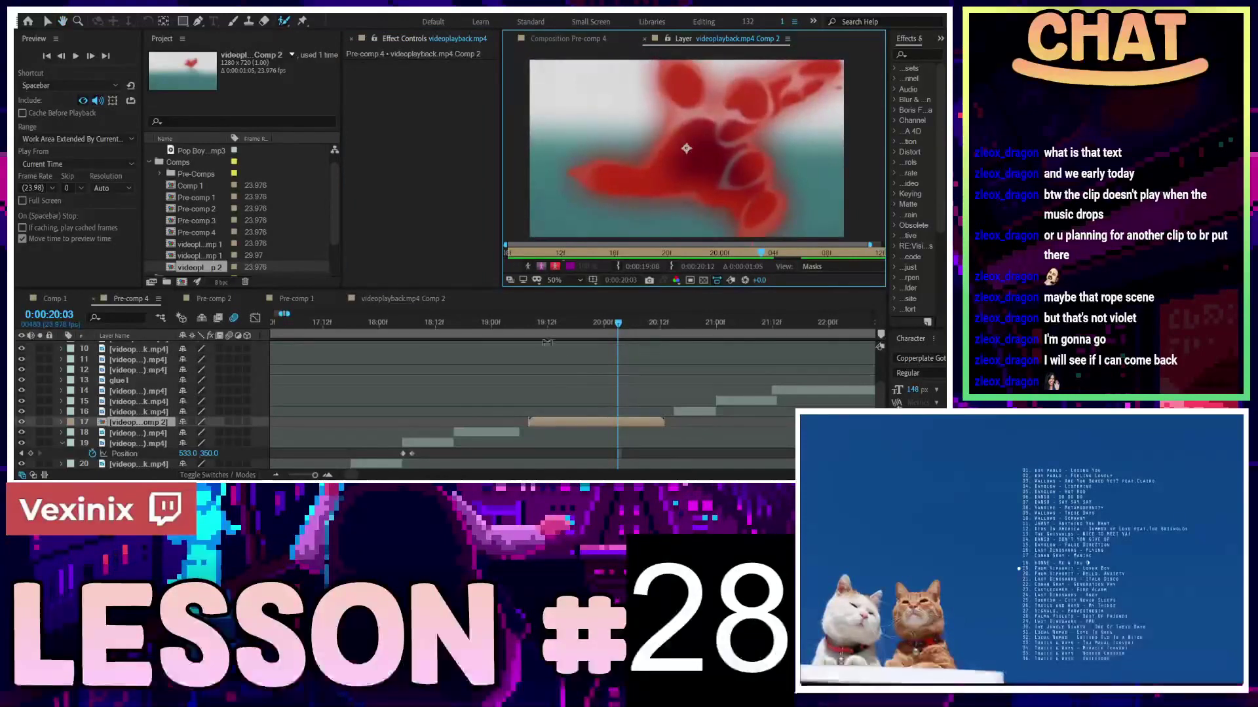
At 0:00:19:08, paint a new Roto Brush matte over the red shape, including its upper-left, left and upper-right edges
left_click(530, 323)
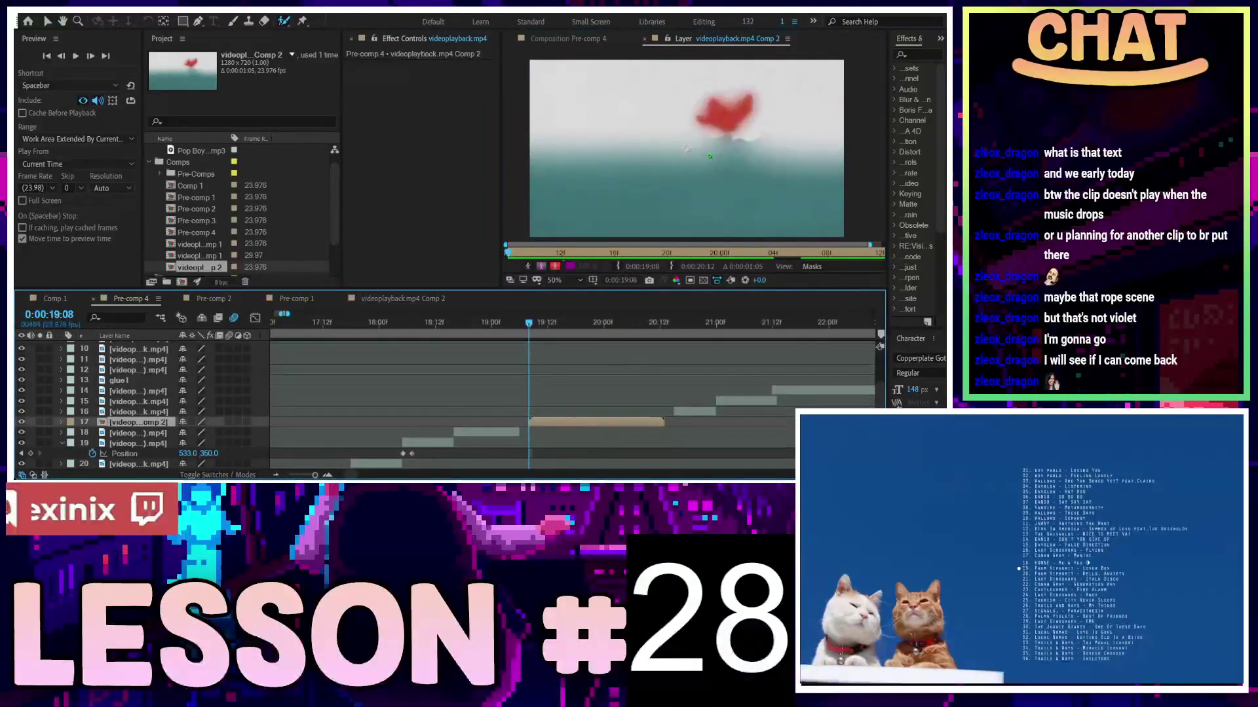
scroll(730, 113, "up", 5)
scroll(730, 113, "down", 2)
mouse_move(663, 73)
left_mouse_down()
mouse_move(759, 129)
mouse_move(808, 126)
left_mouse_up()
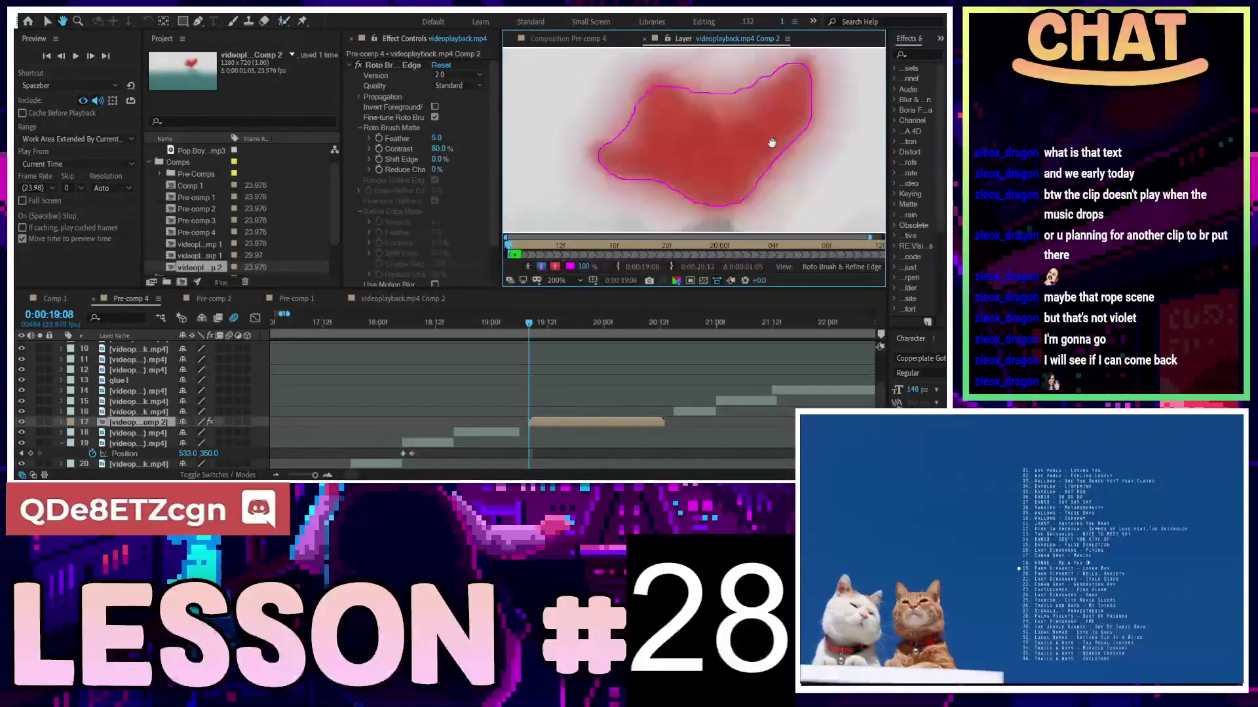
left_click_drag(764, 139, 736, 149)
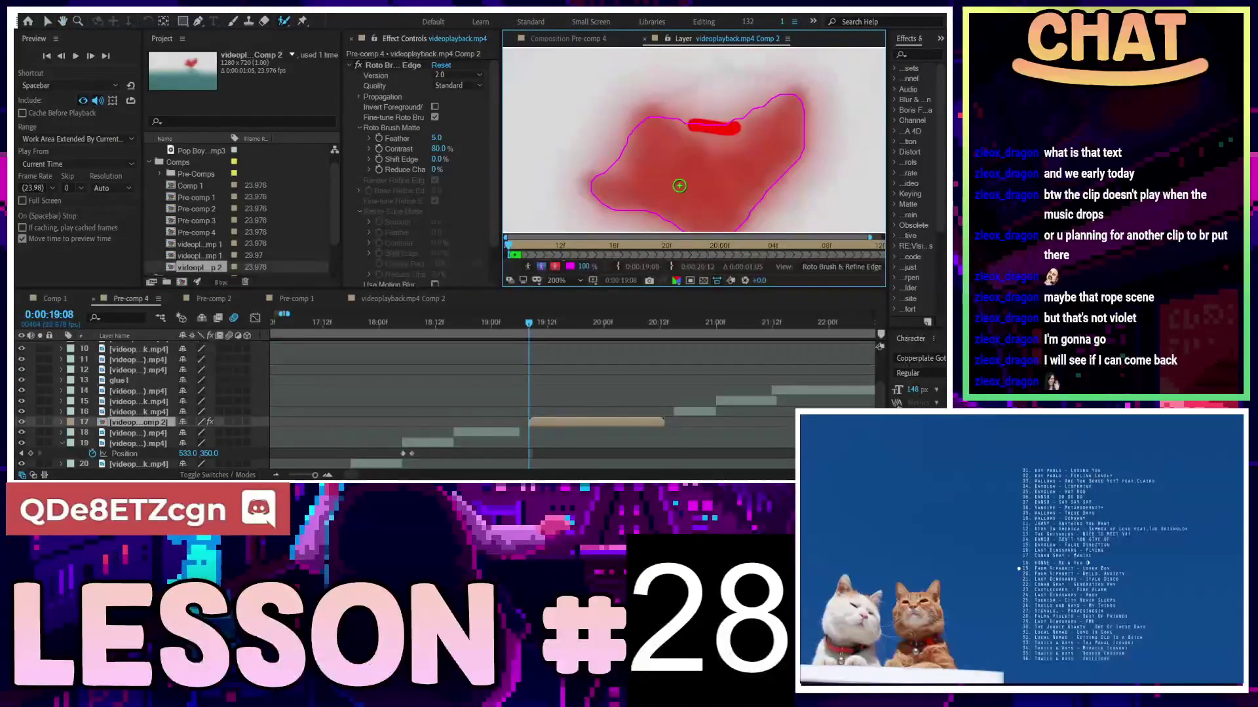
left_click_drag(643, 143, 644, 108)
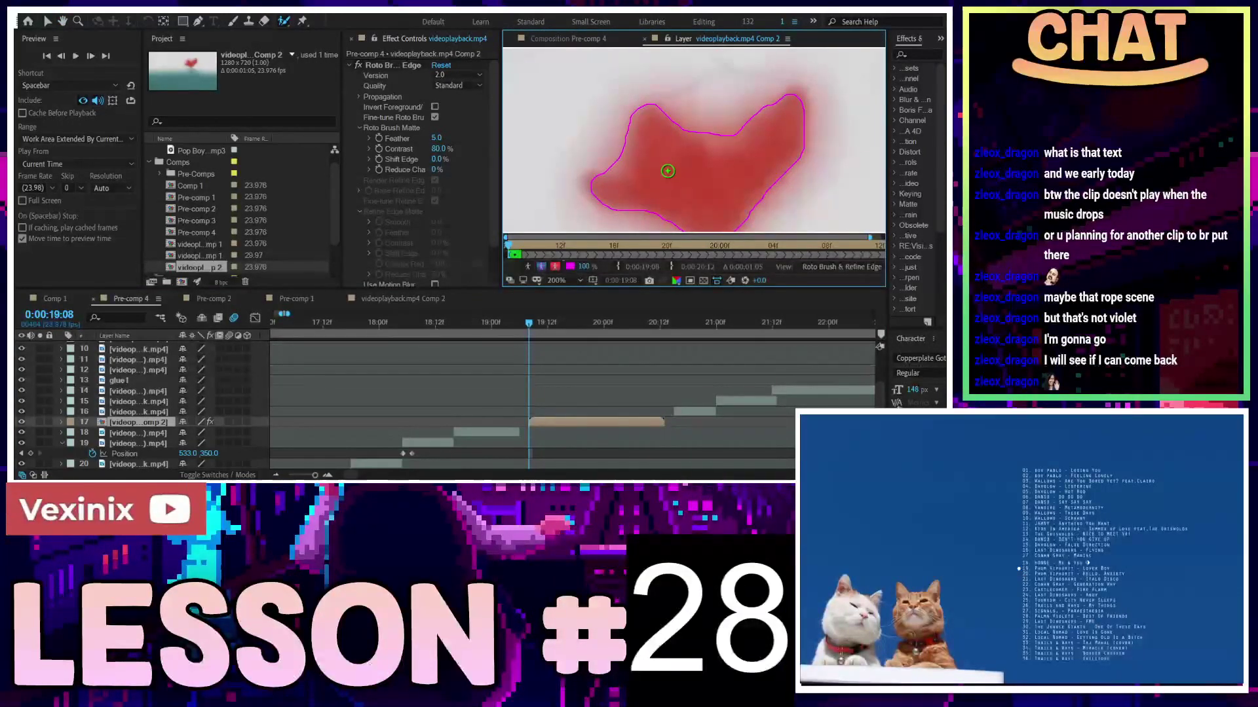
left_click_drag(611, 188, 599, 185)
left_click_drag(794, 202, 782, 160)
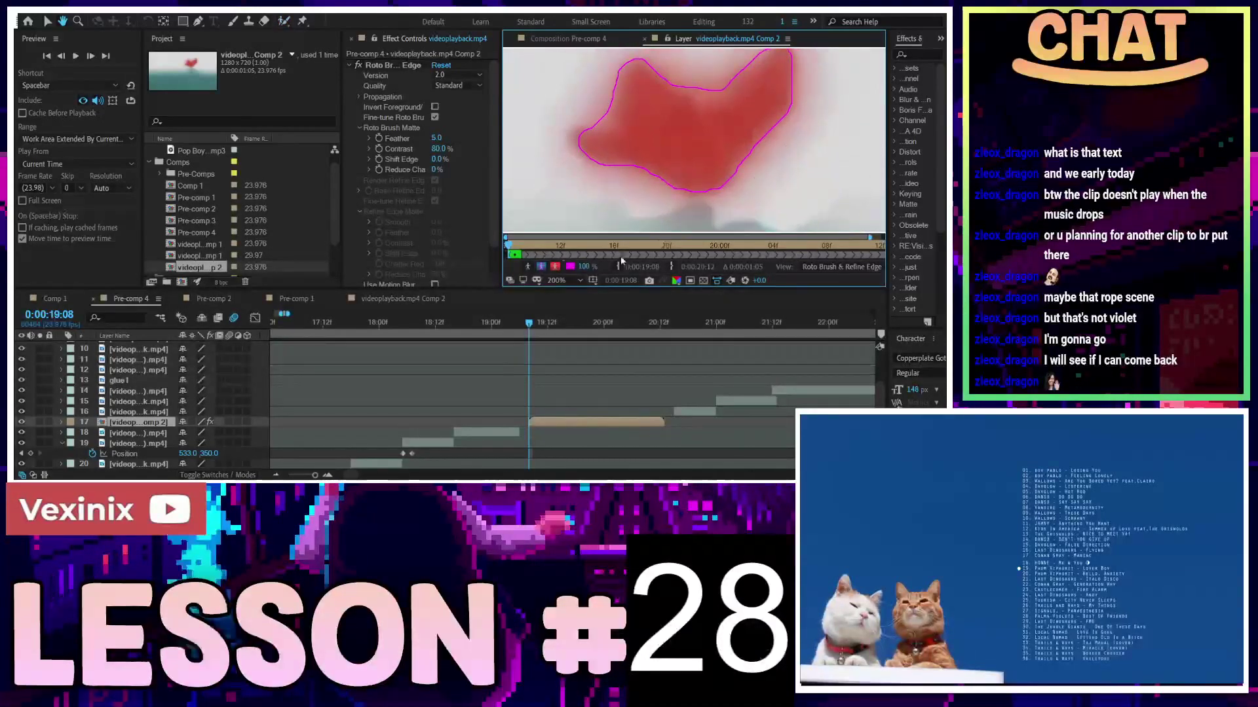
On 0:00:19:09, trim and then refill the matte's top edge, advancing to 0:00:19:11
left_click_drag(529, 330, 536, 330)
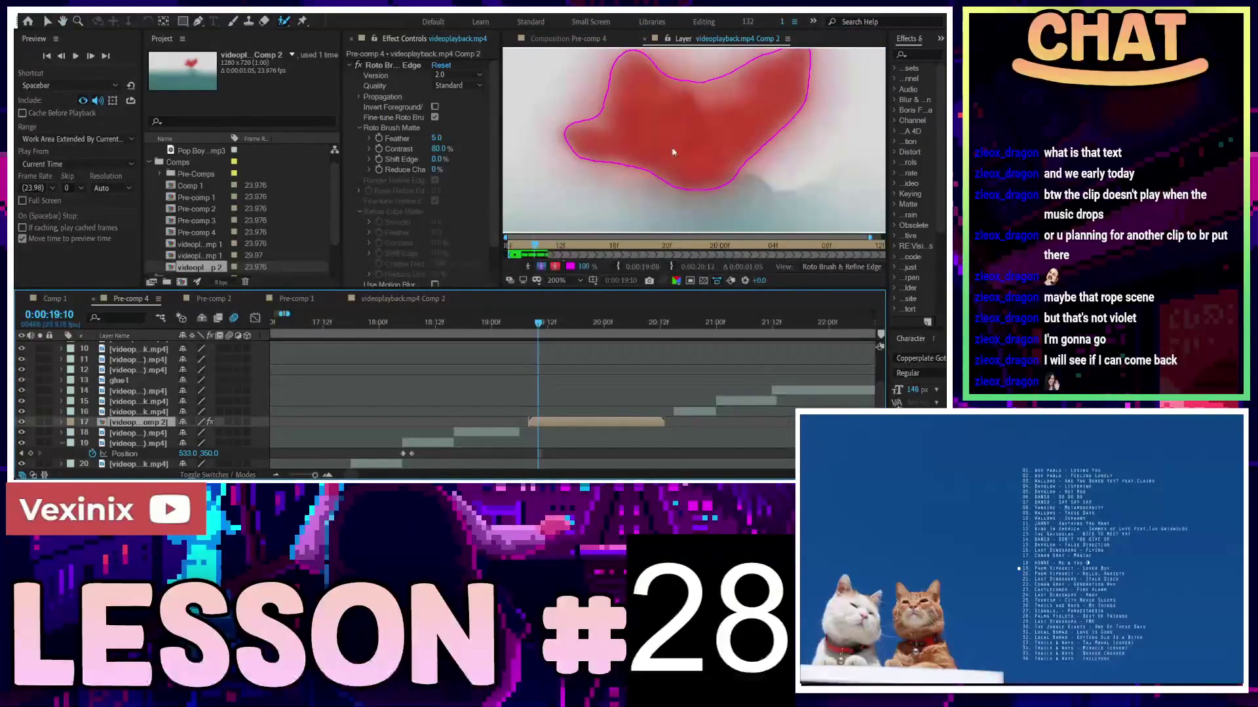
left_click_drag(724, 89, 695, 87)
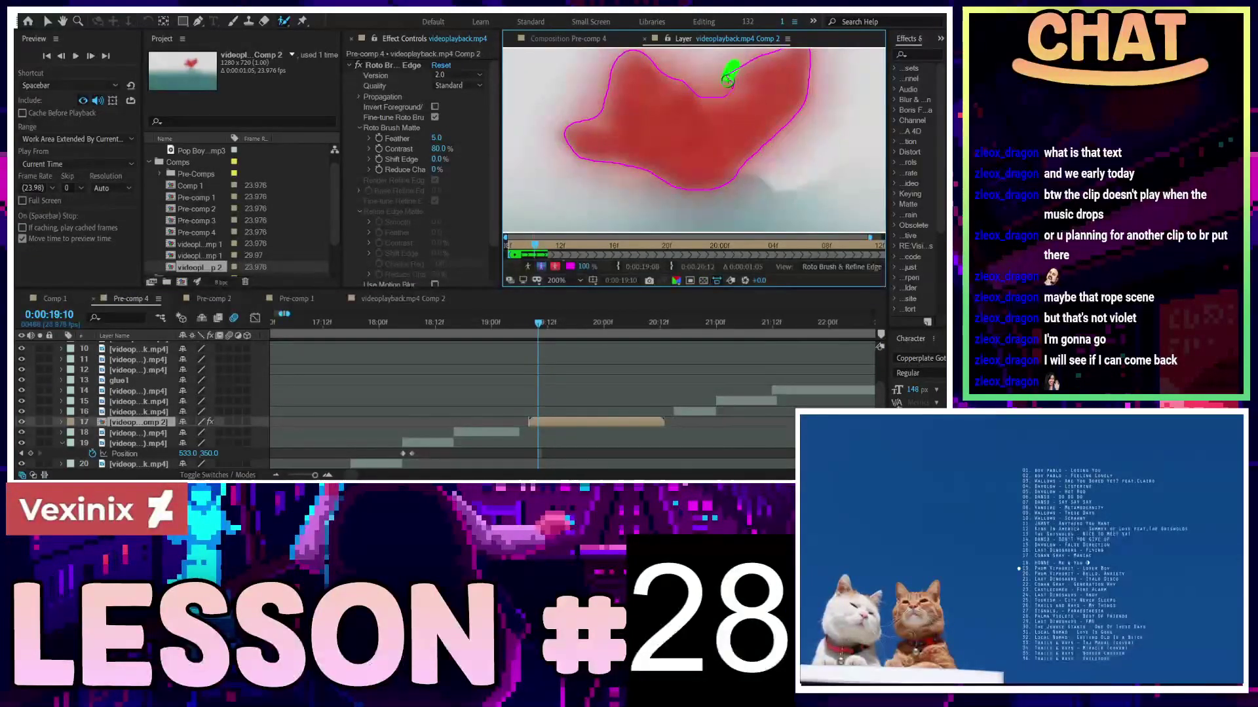
left_click_drag(726, 60, 729, 88)
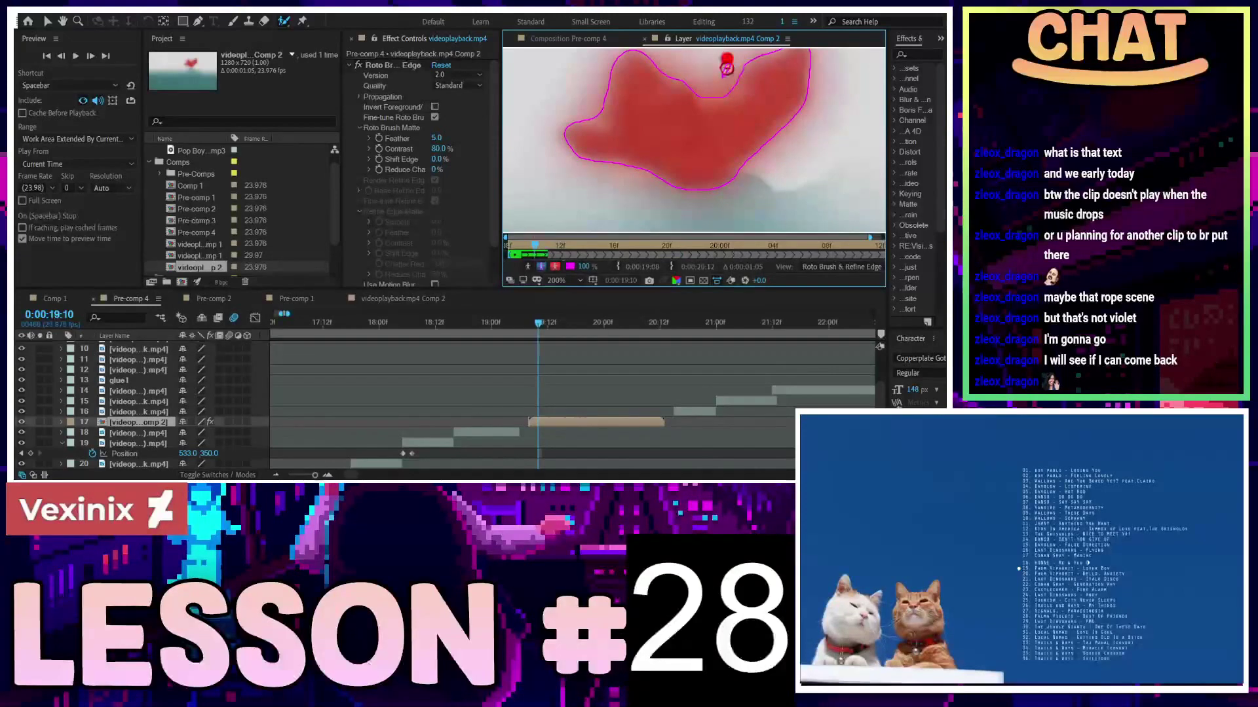
left_click(543, 323)
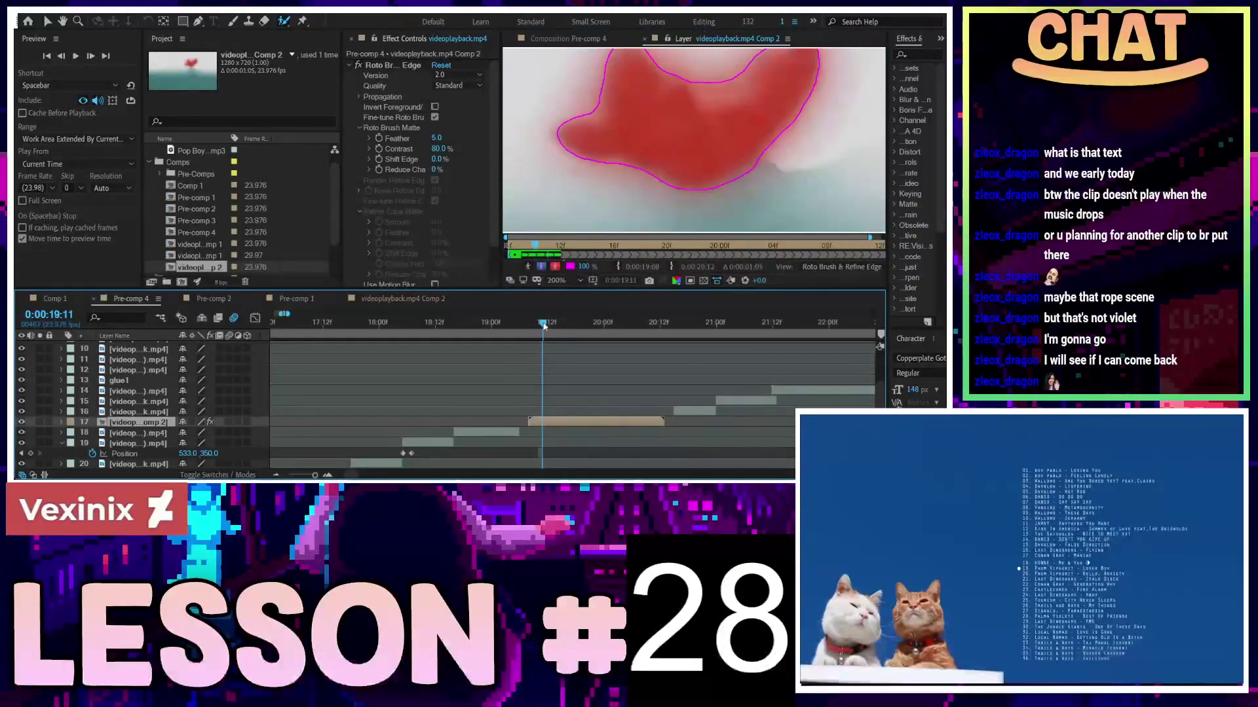
Remove background from the matte's top and step forward frame by frame to 0:00:19:18
mouse_move(744, 87)
left_mouse_down("alt")
mouse_move(702, 92)
mouse_move(736, 95)
left_mouse_up("alt")
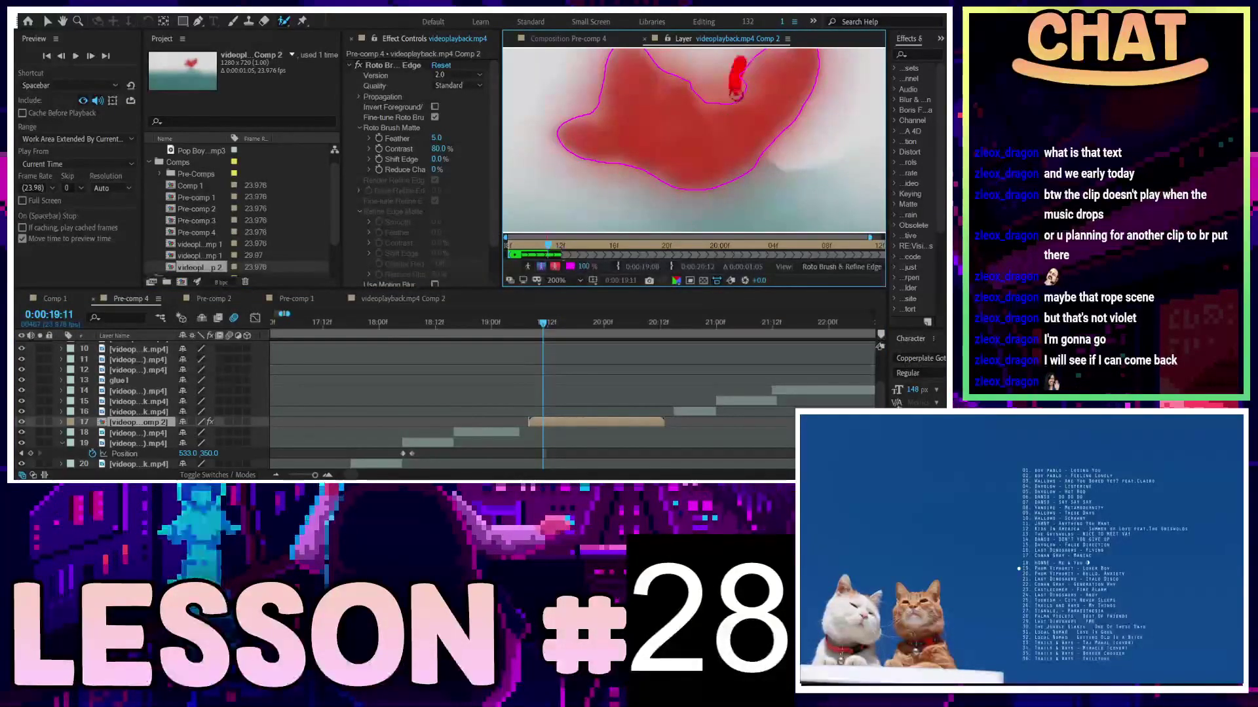
left_click(554, 324)
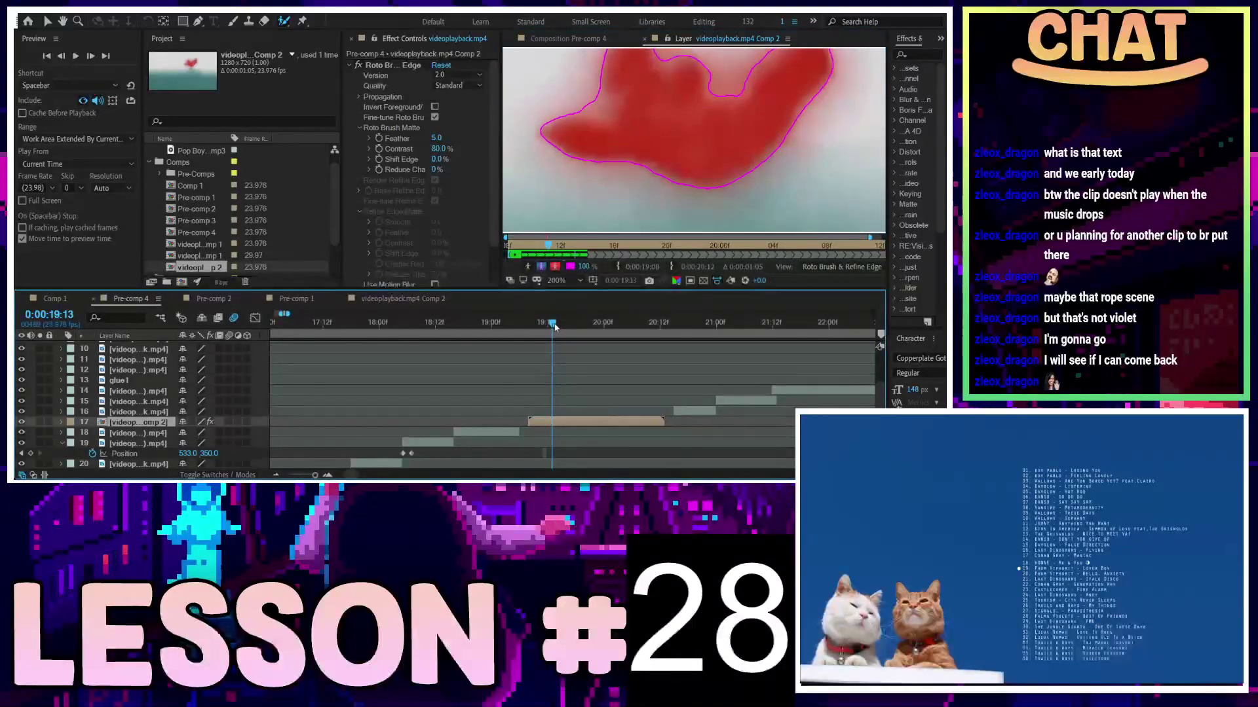
left_click(557, 324)
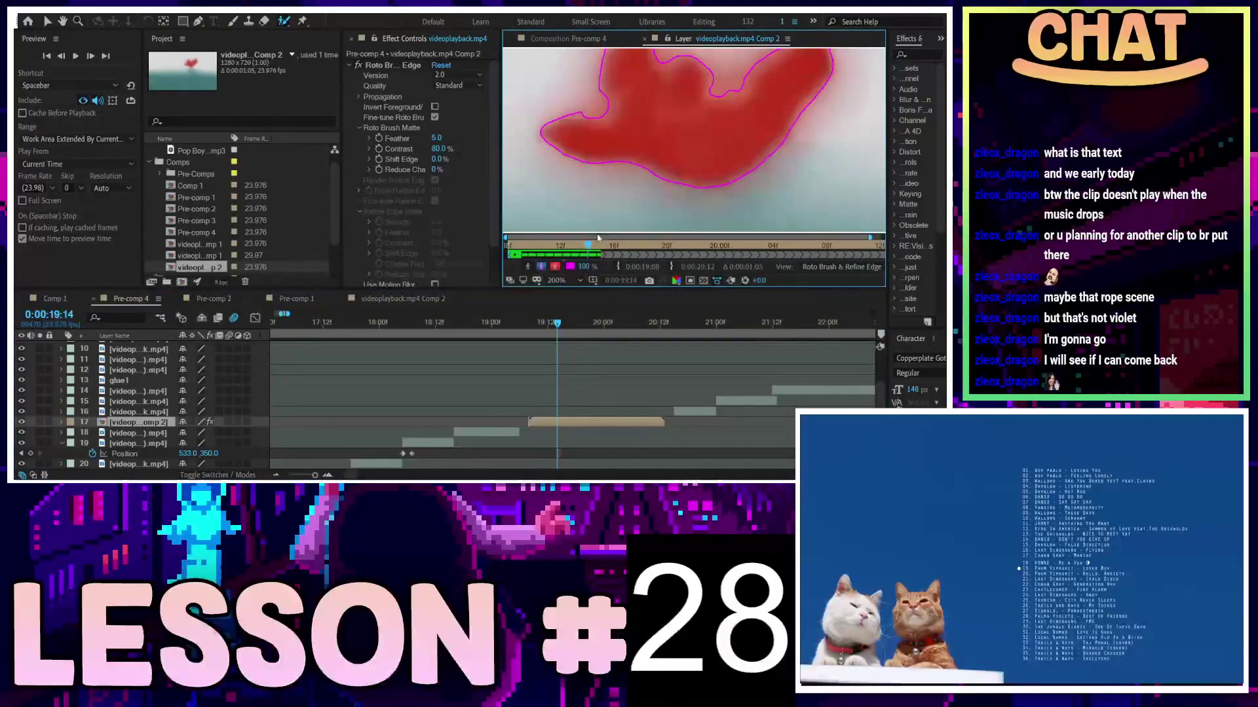
left_click(561, 323)
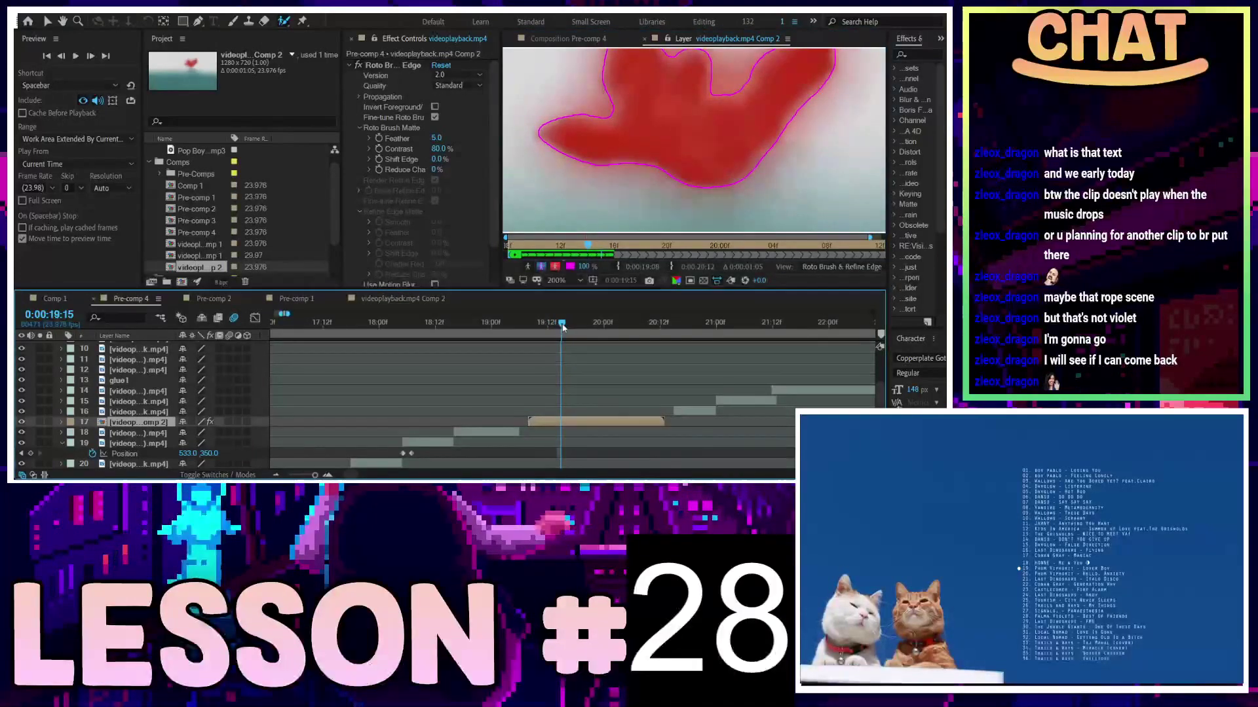
left_click(566, 325)
left_click(570, 325)
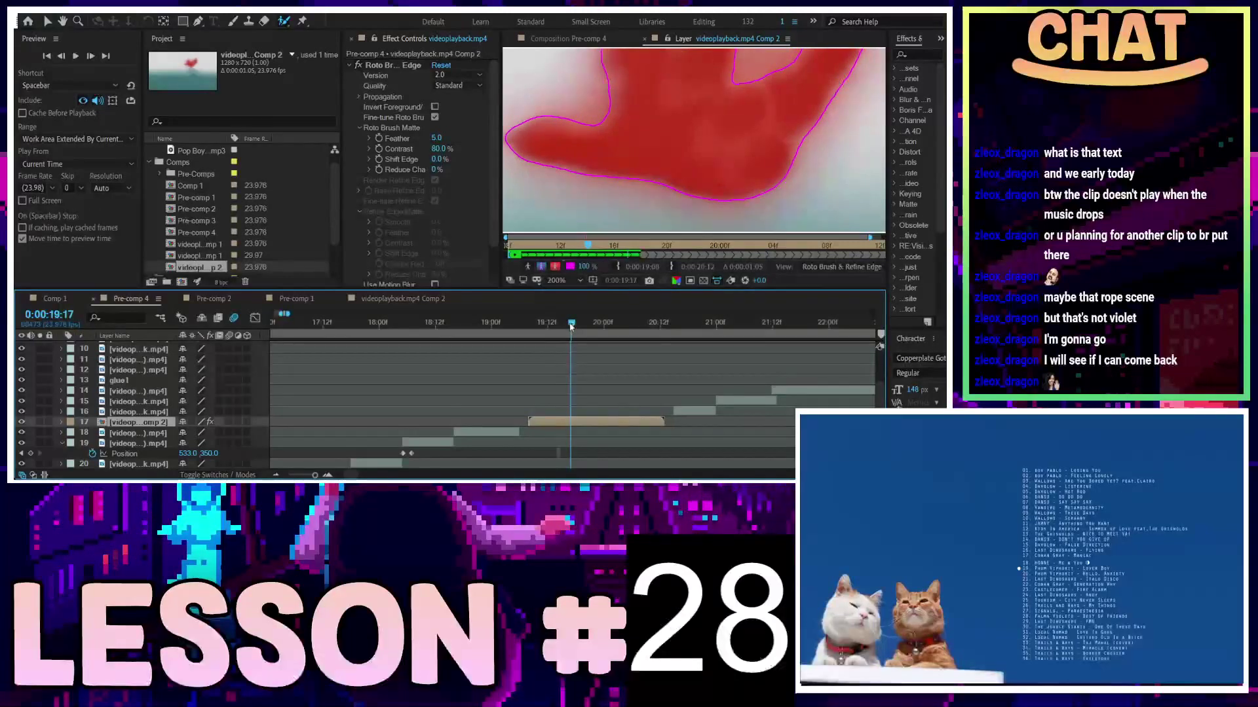
left_click(575, 325)
Zoom out, advance to 0:00:19:20, and cut the stray area beside the upper-right finger
key("slash")
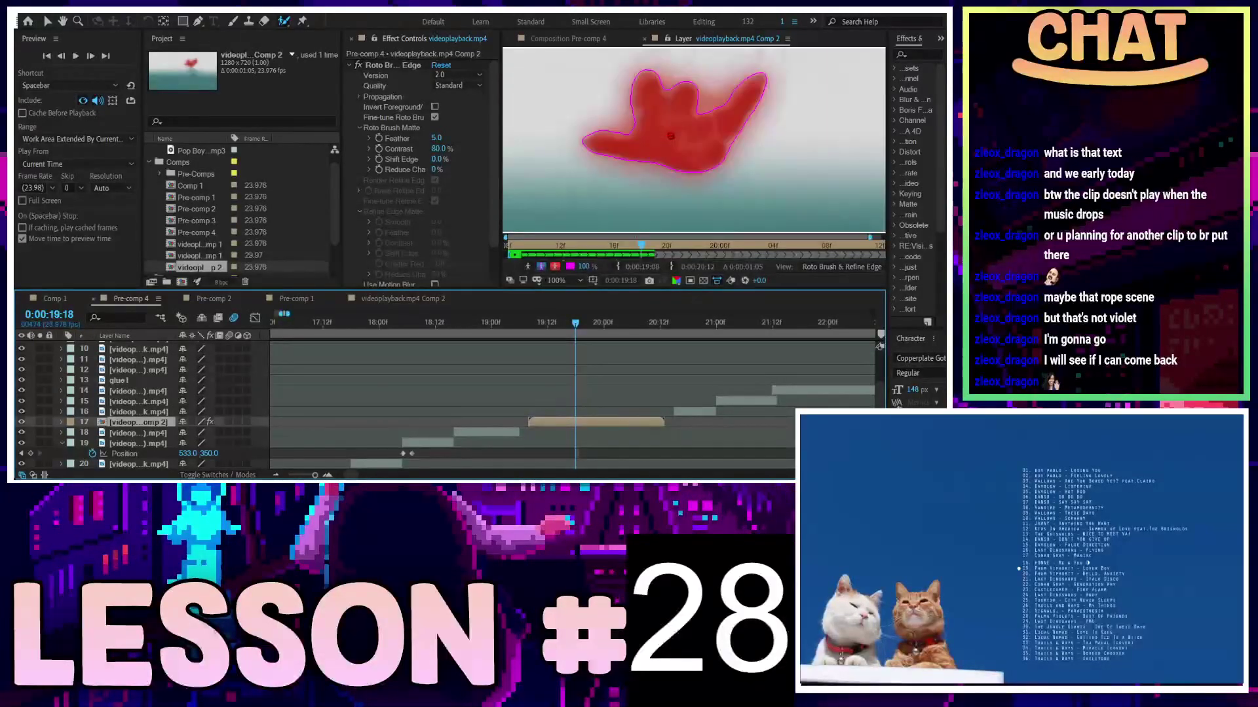
left_click(580, 324)
left_click(585, 325)
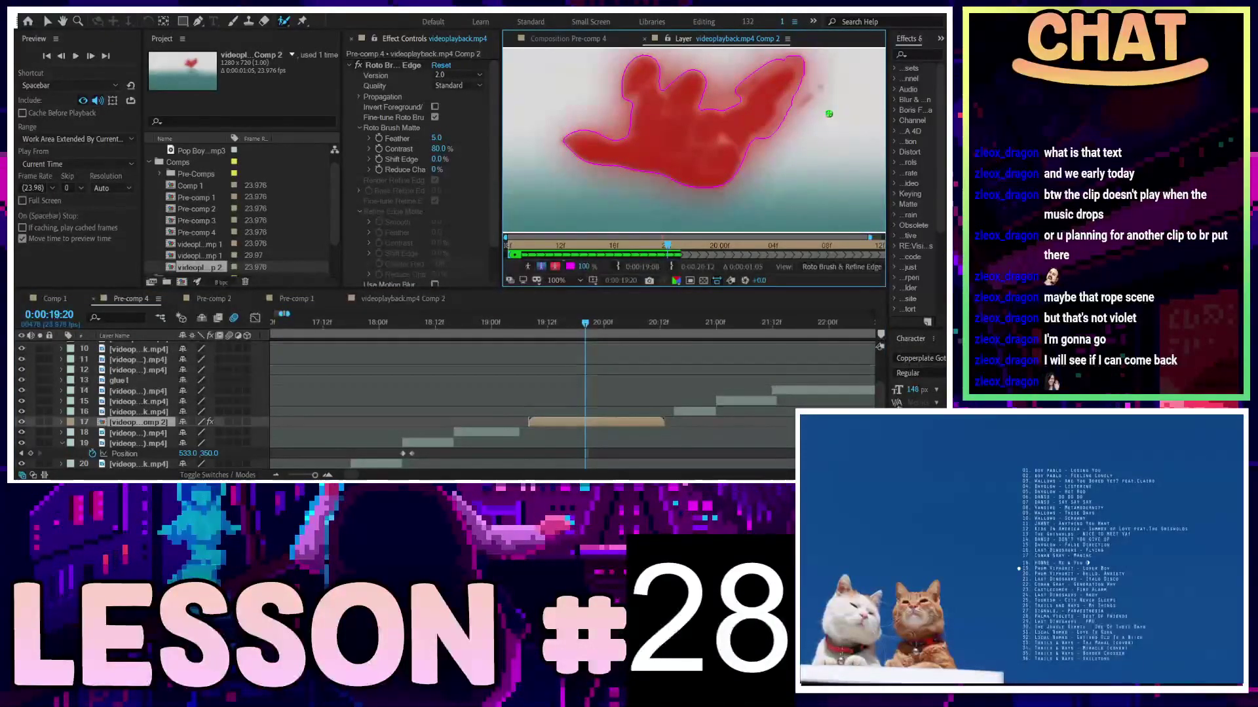
left_click_drag(799, 87, 757, 144)
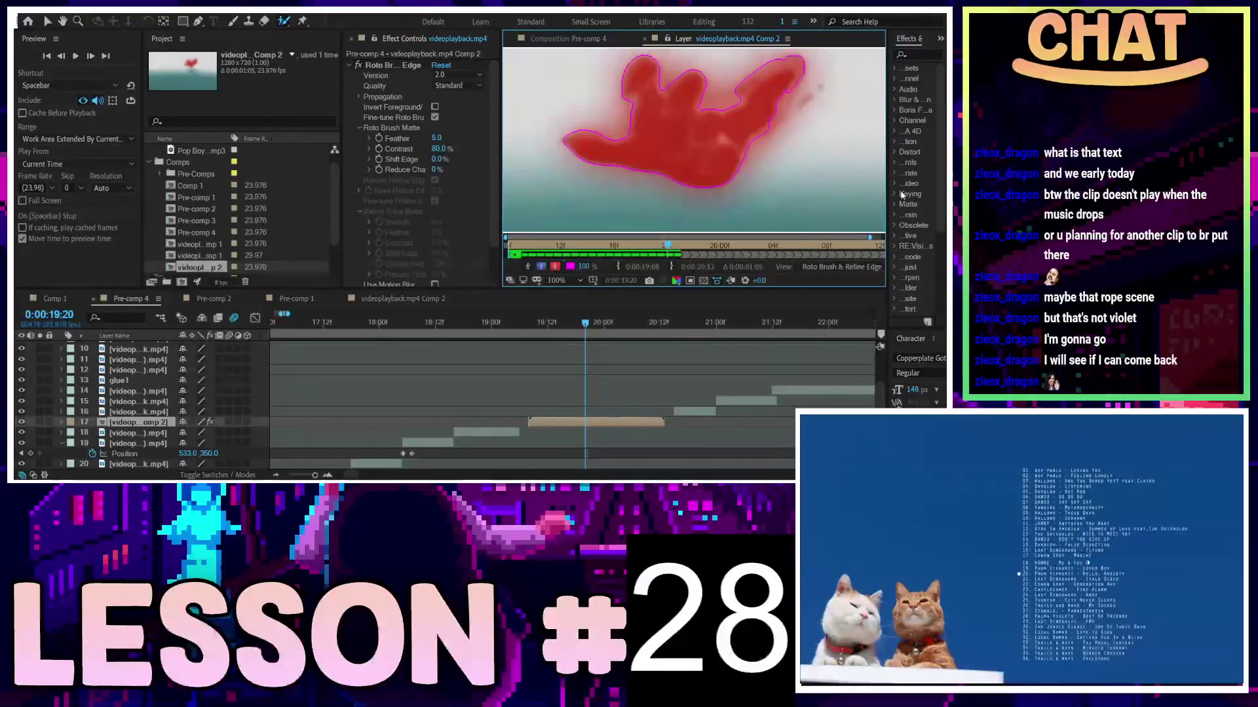
On 0:00:19:22, trim the matte back along the upper-right edge
left_click(590, 323)
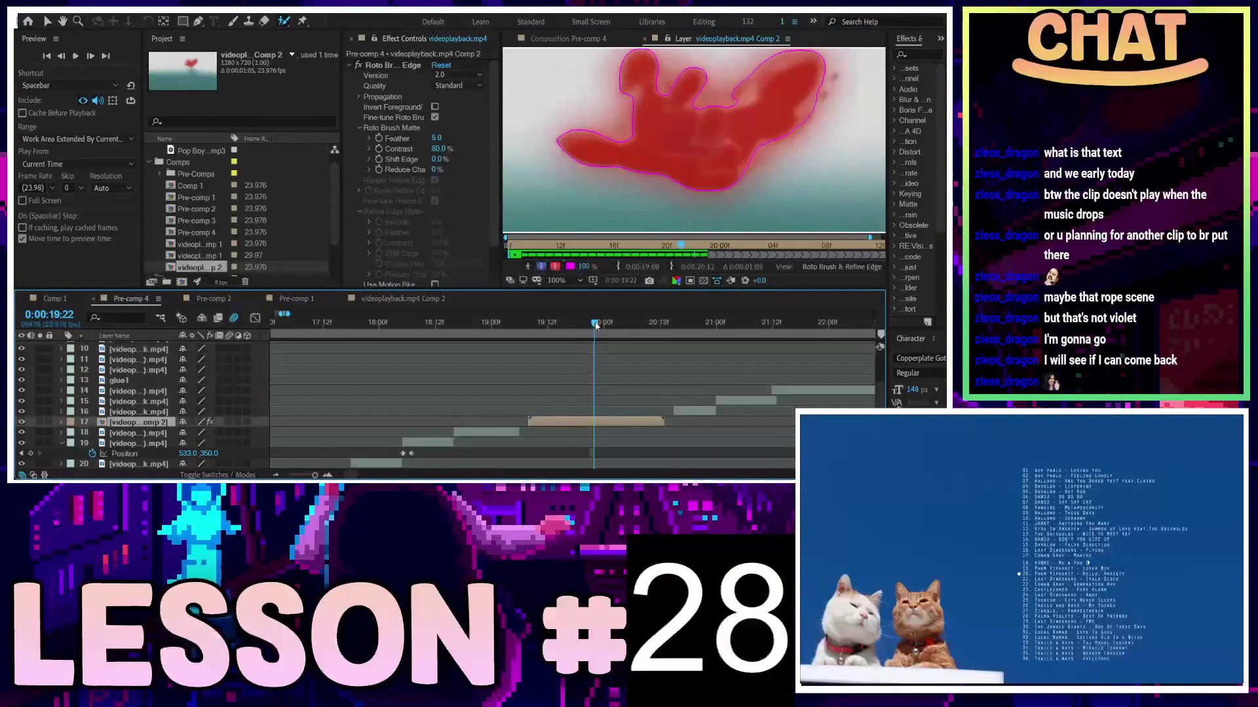
key("Page_Down")
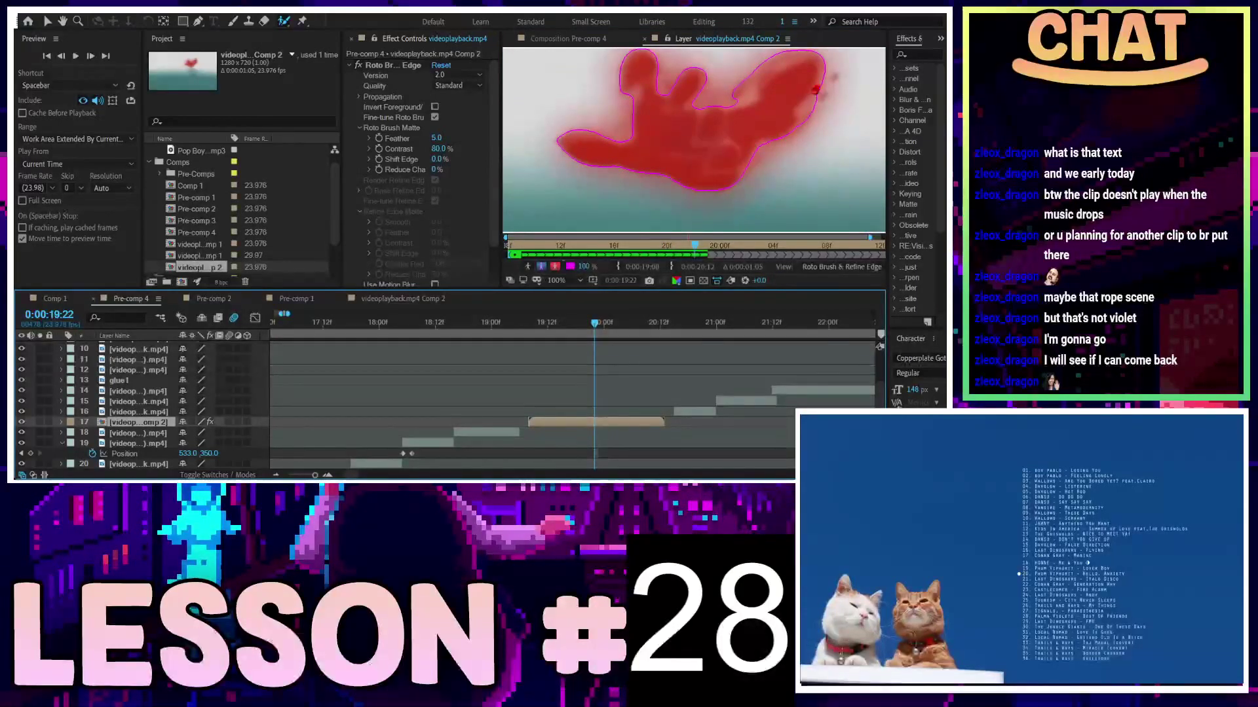
left_click_drag(813, 85, 802, 134)
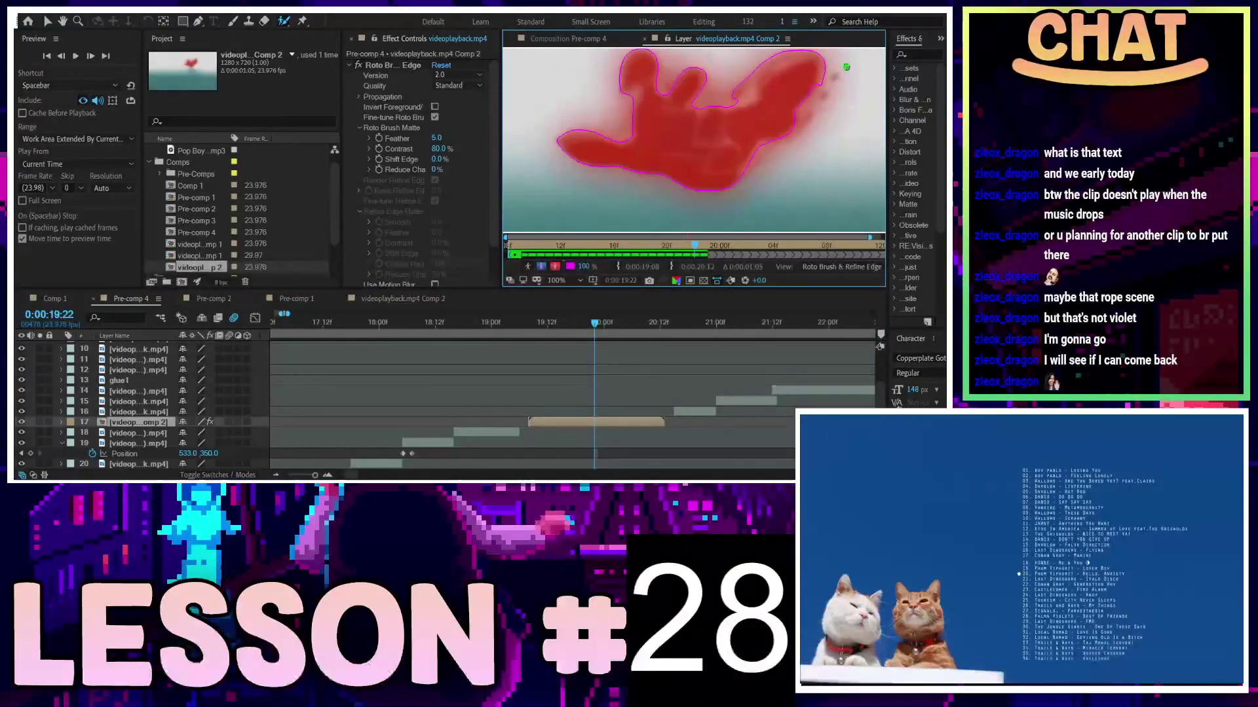
left_click_drag(823, 54, 818, 96)
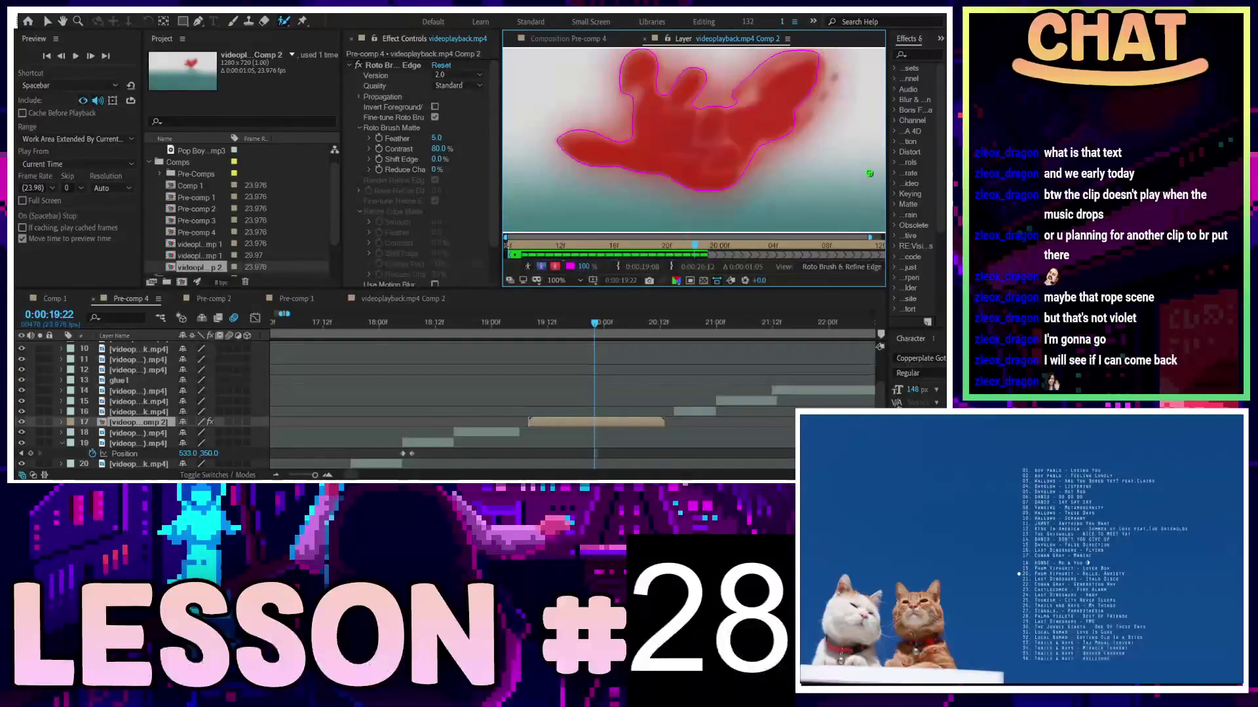
On 0:00:19:23, remove a stray area and add the lower-left region, upper-left petal and top-middle gap
left_click(599, 323)
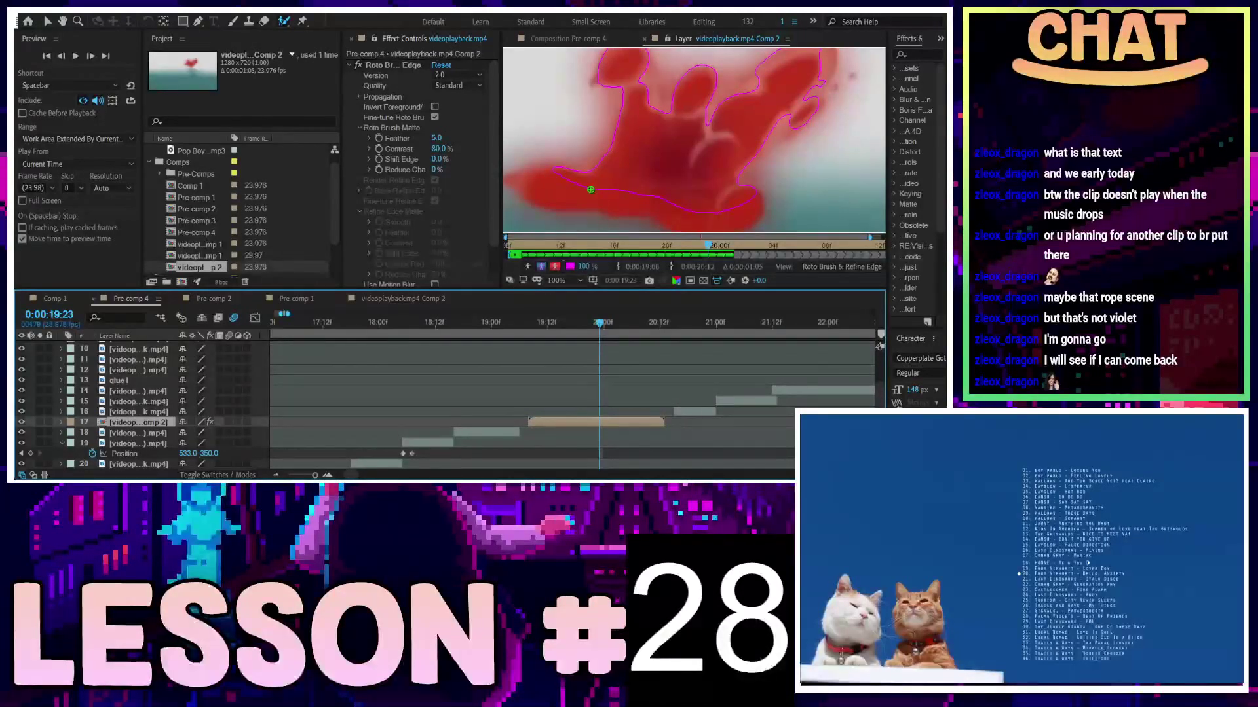
left_click_drag(557, 182, 547, 178)
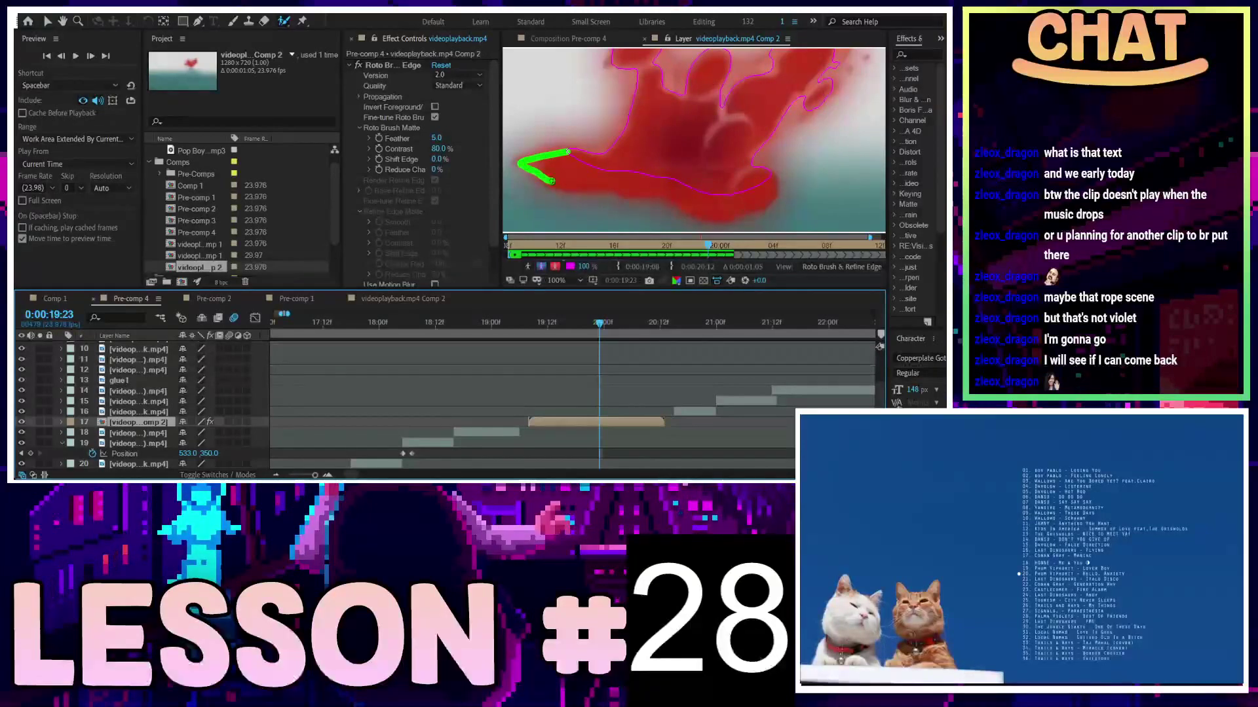
left_click_drag(683, 204, 571, 161)
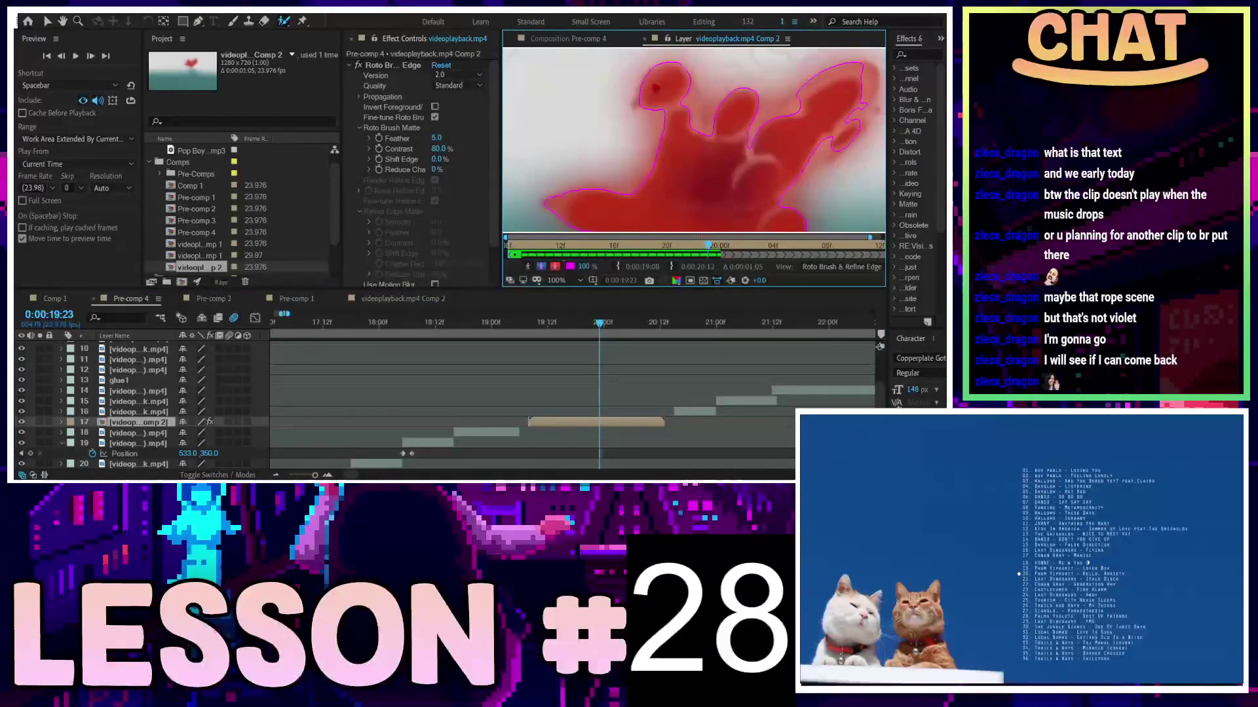
left_click_drag(654, 98, 635, 104)
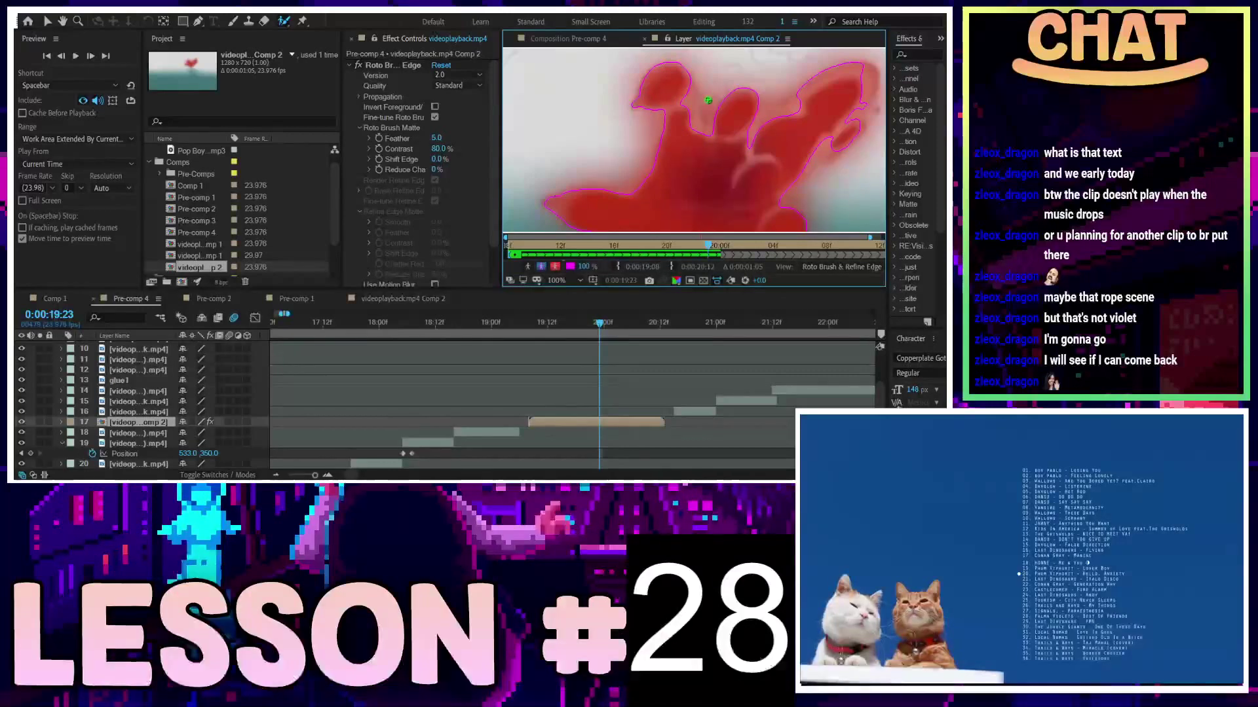
left_click_drag(679, 80, 700, 118)
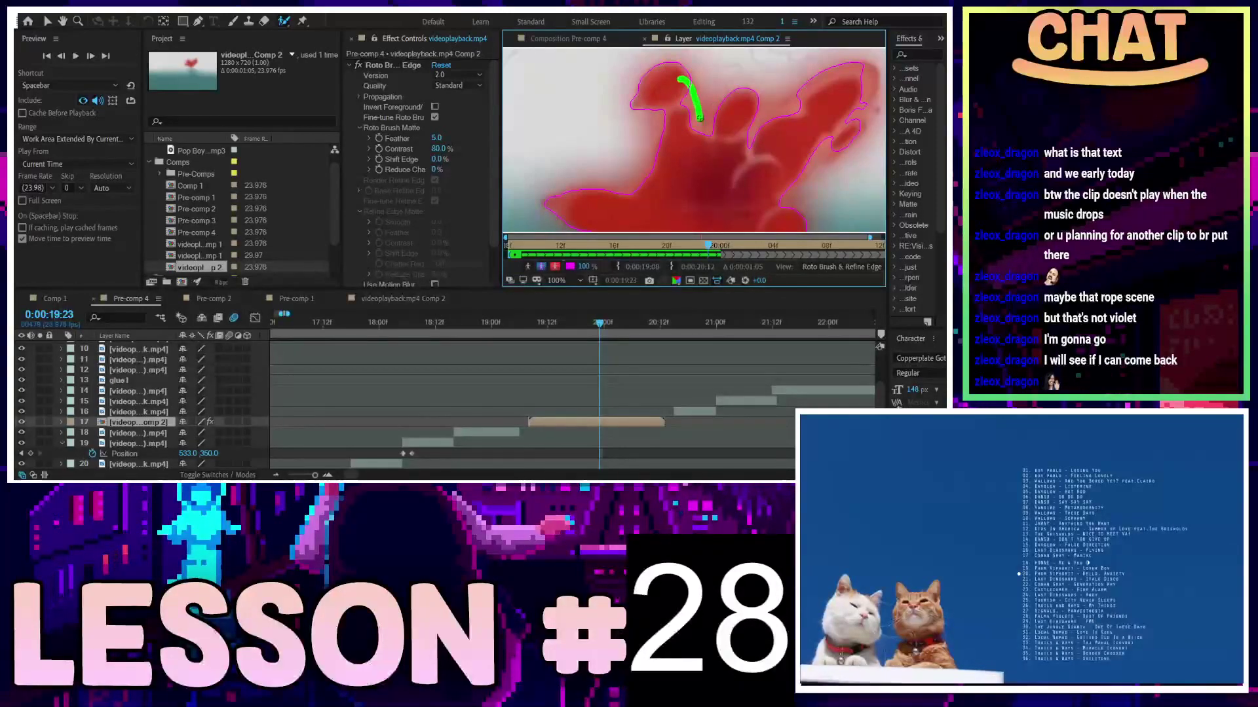
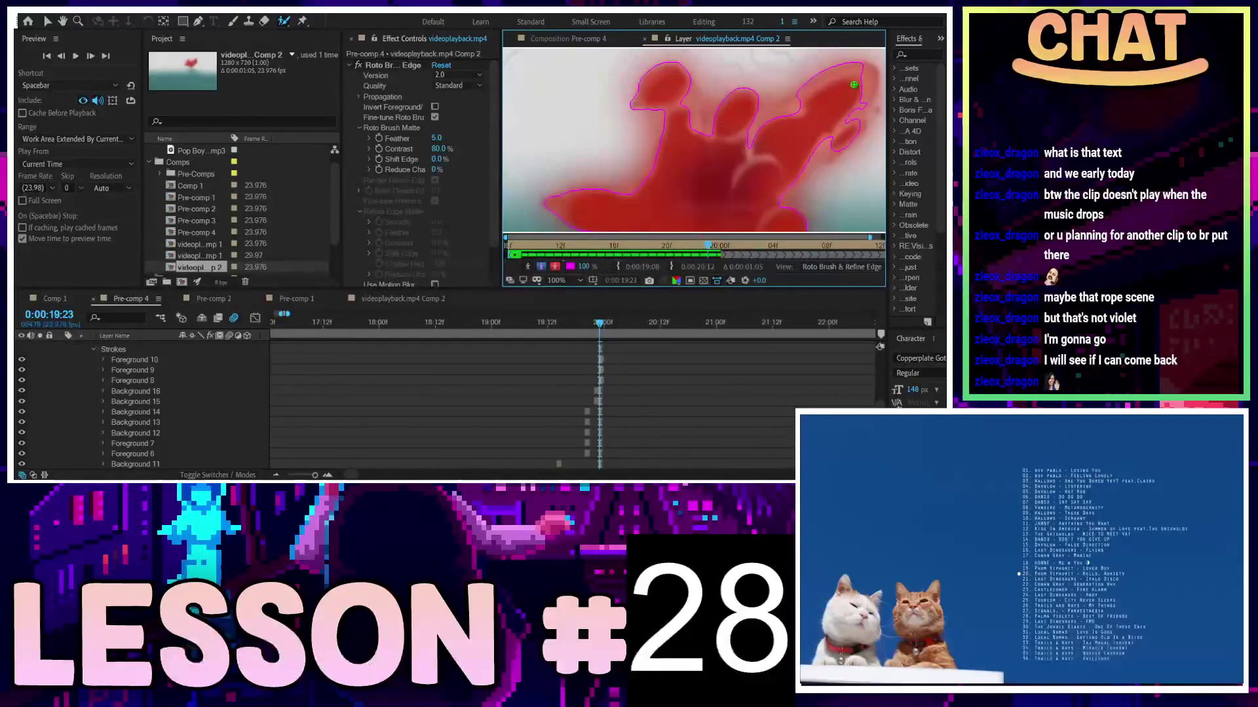
At 0:00:20:00 in a 50% view, add foreground strokes over the curled area and up-right curve
left_click_drag(861, 102, 860, 106)
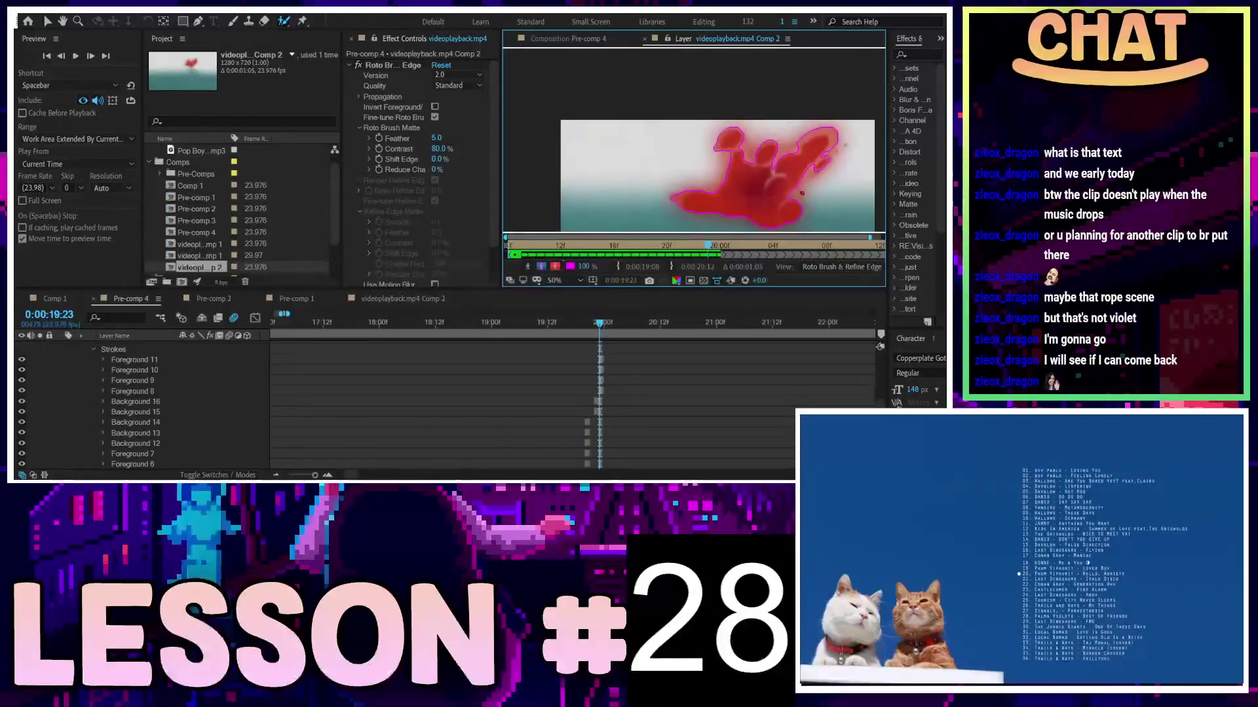
left_click(603, 323)
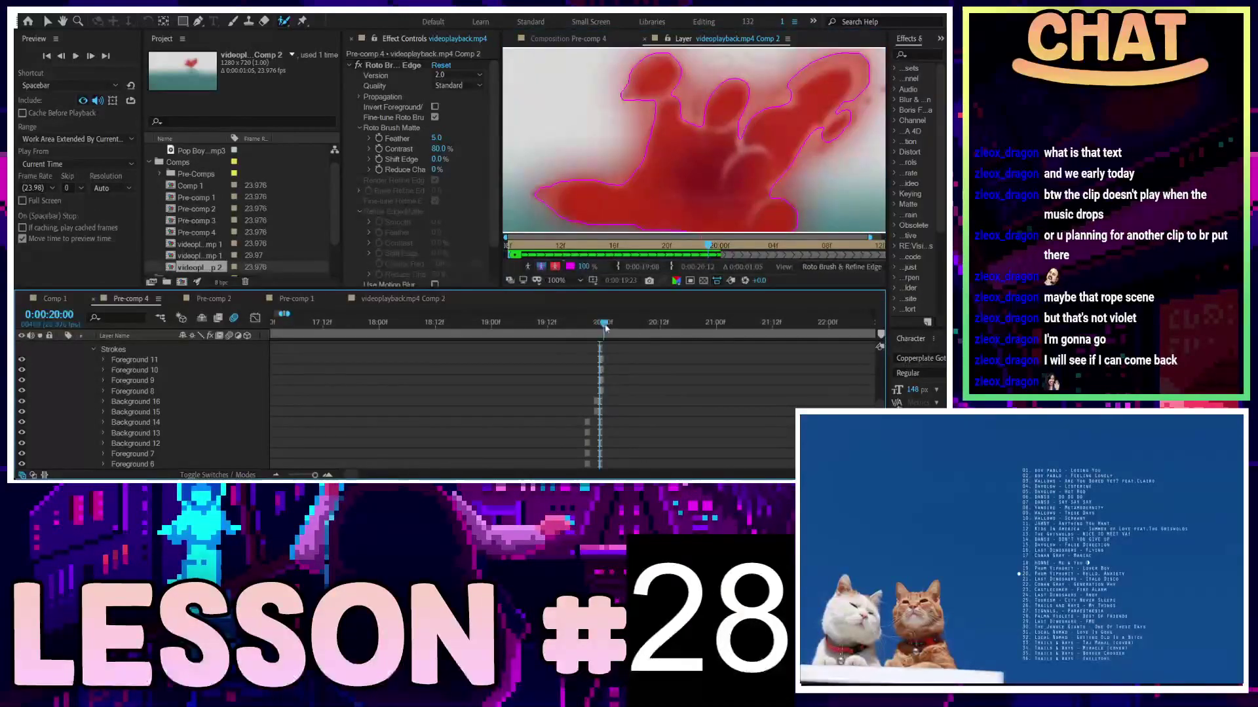
key("comma")
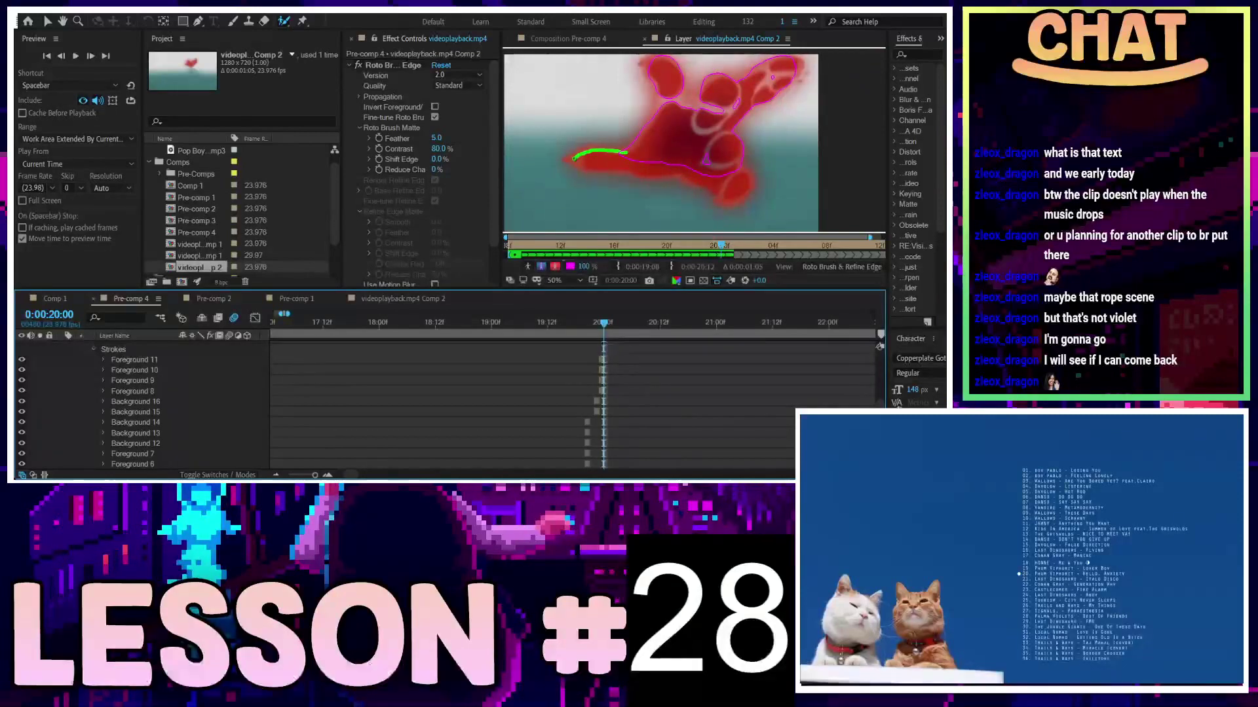
left_click_drag(714, 187, 741, 190)
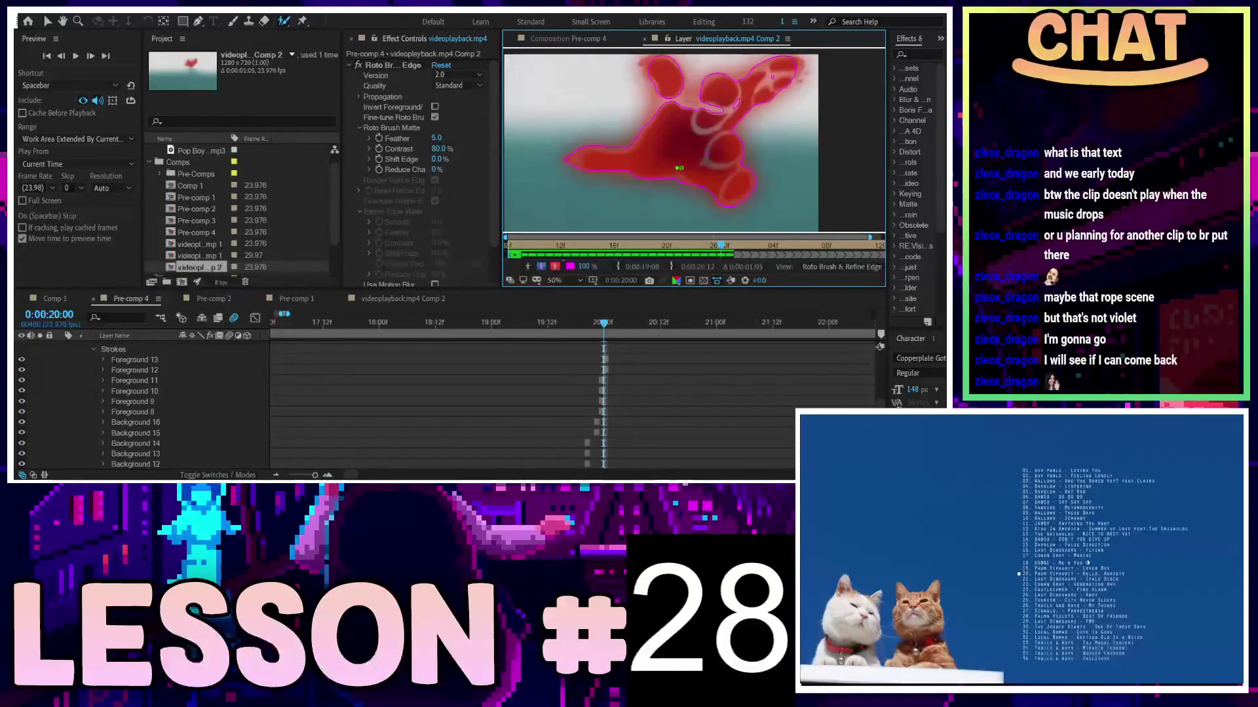
left_click_drag(678, 169, 738, 101)
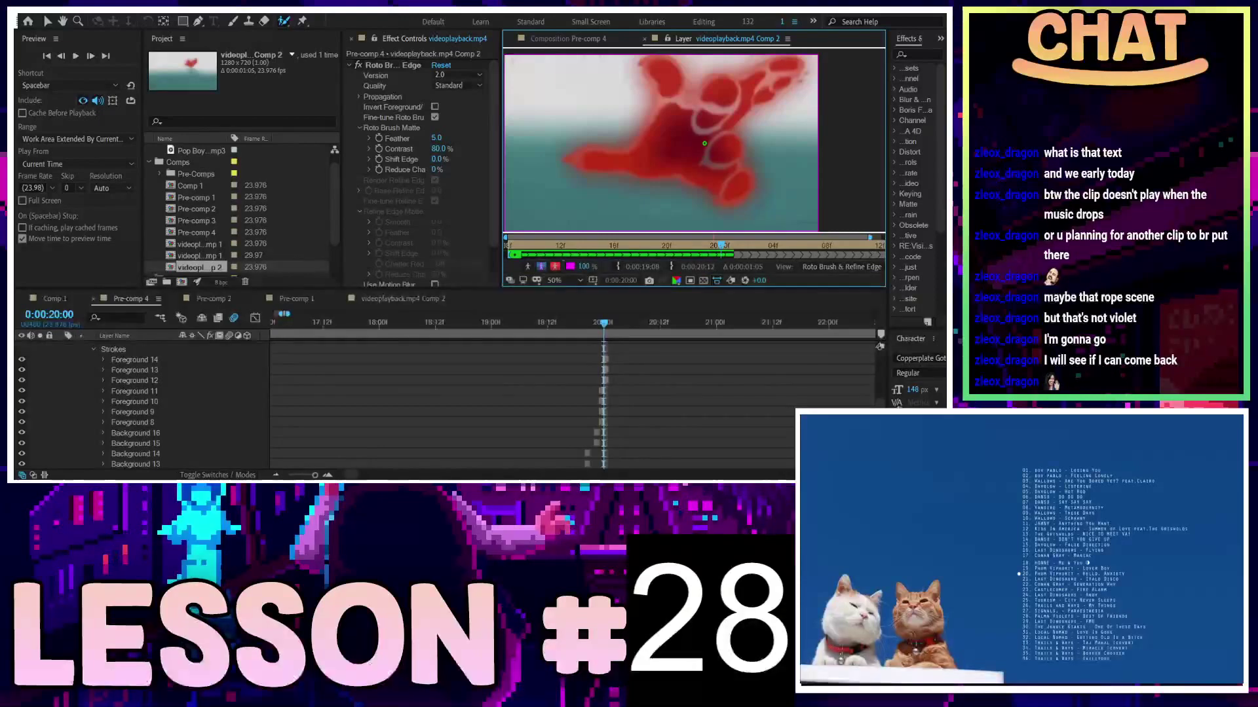
key("ctrl+z")
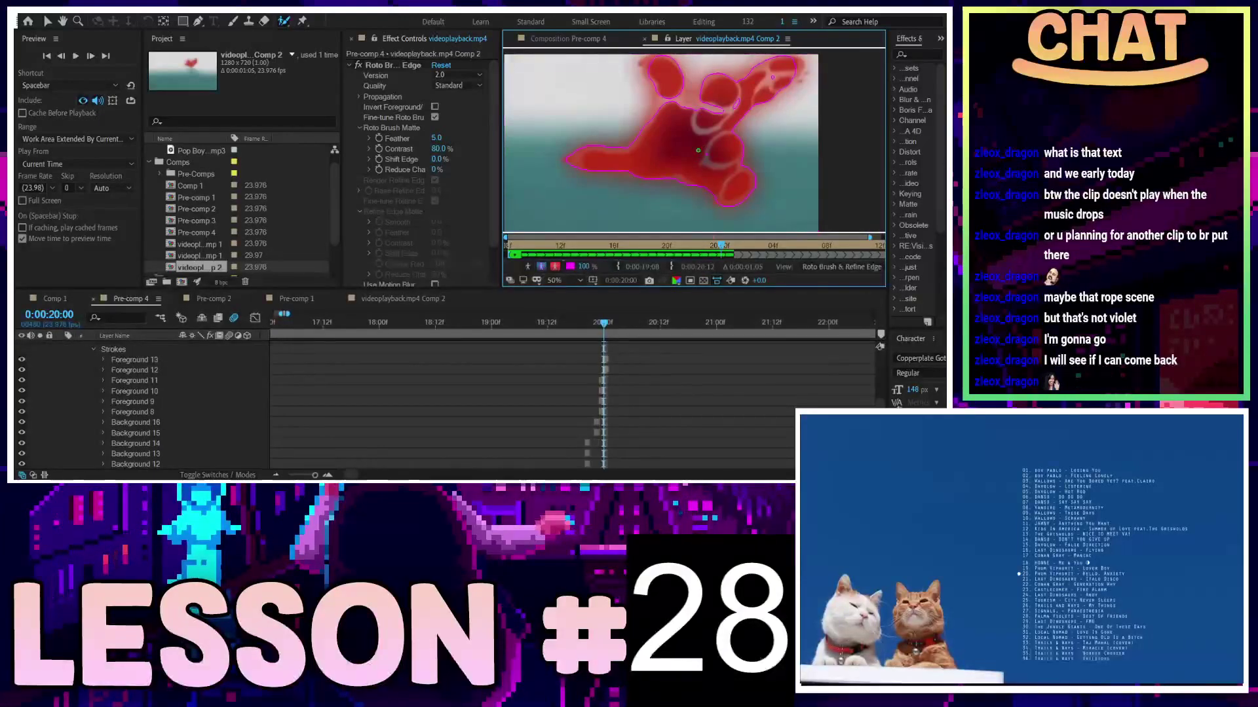
Repaint the undone foreground stroke on the red figure's body
scroll(781, 79, "up", 2)
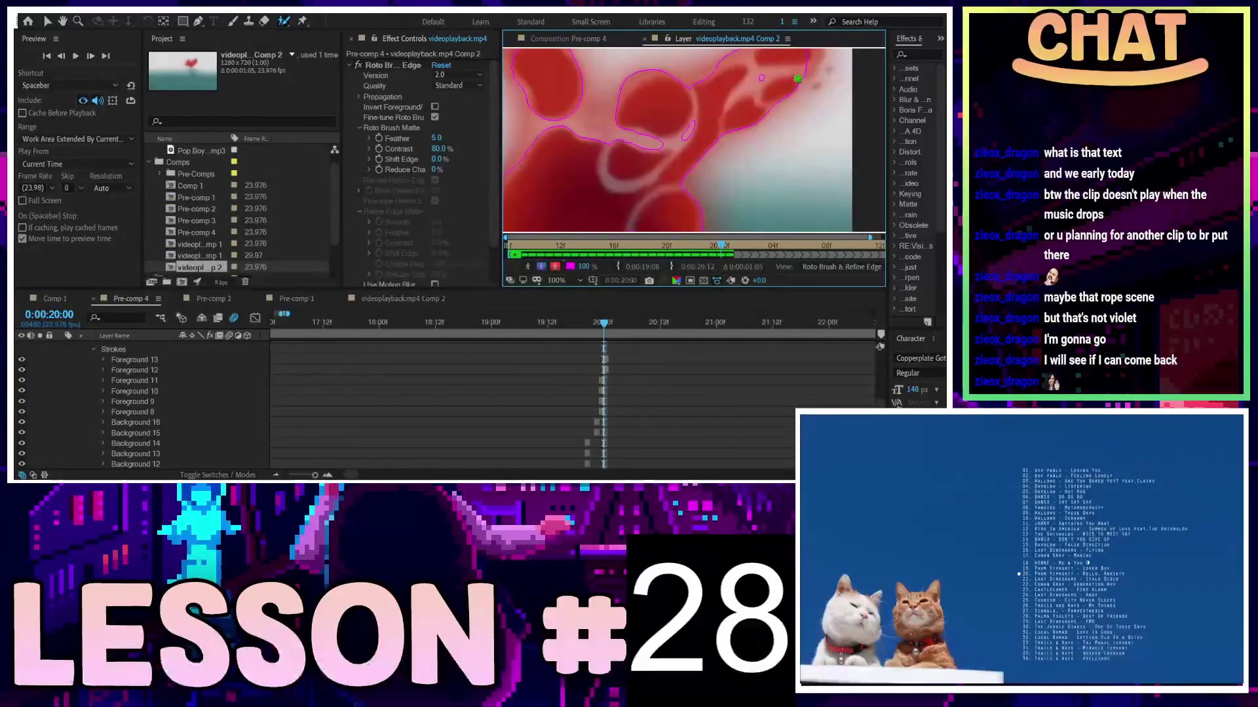
scroll(786, 72, "down", 2)
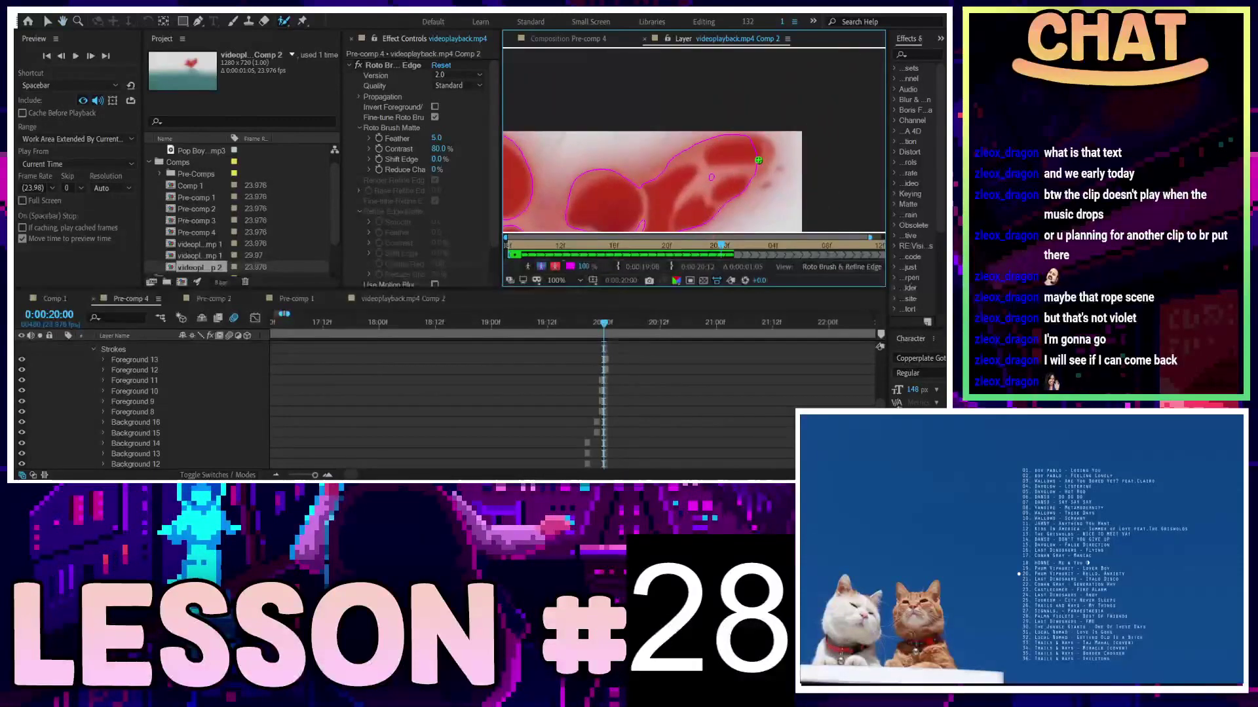
left_click_drag(755, 146, 765, 155)
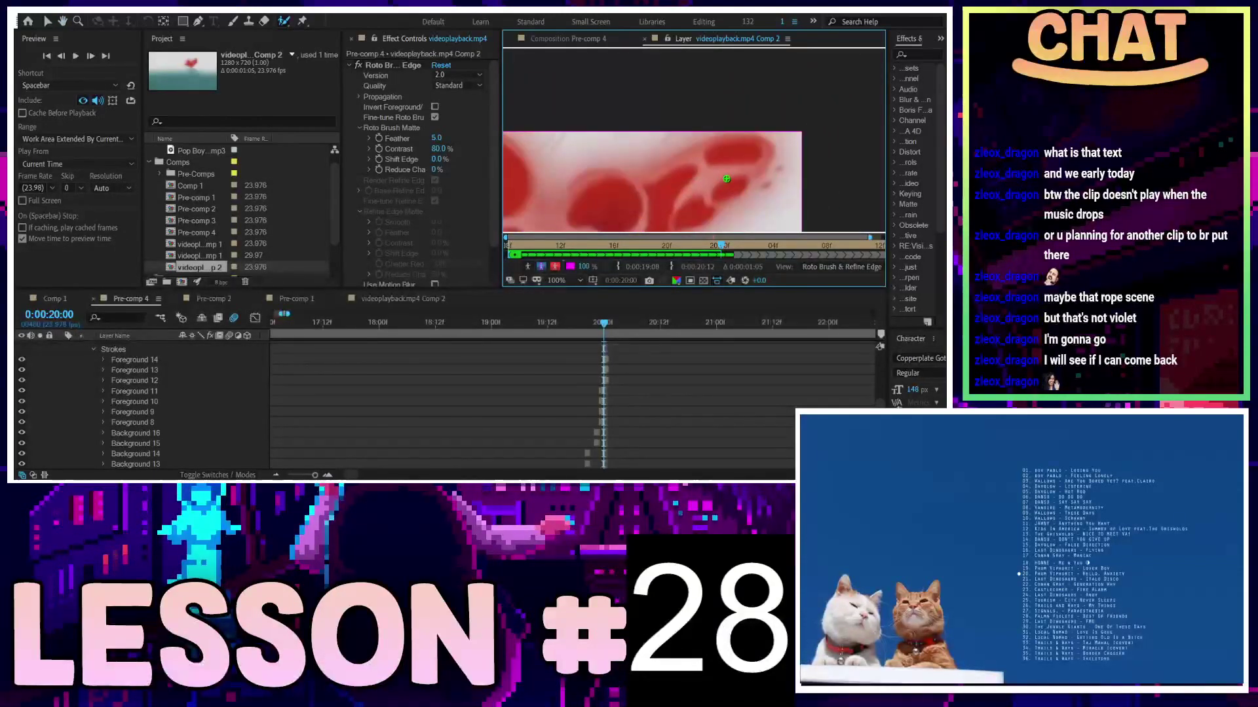
key("ctrl+z")
left_click_drag(764, 155, 765, 155)
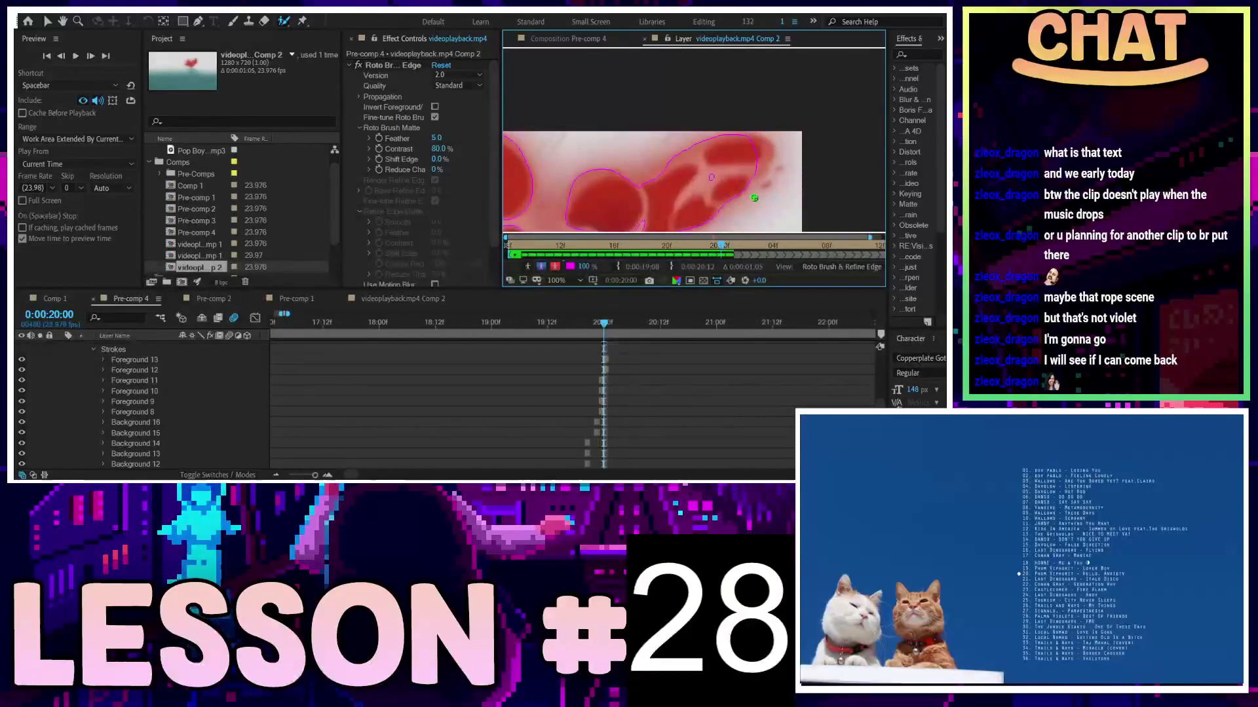
mouse_move(766, 115)
left_mouse_down()
mouse_move(689, 105)
mouse_move(714, 150)
left_mouse_up()
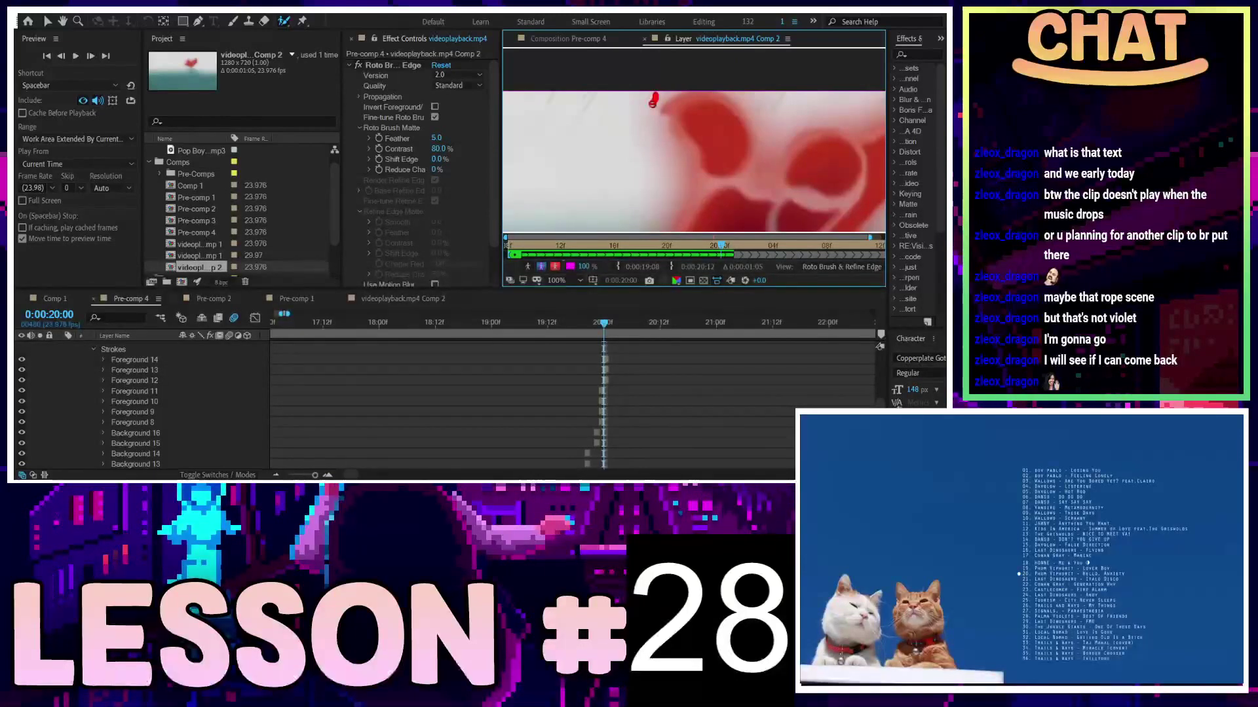
Exclude the figure's left edge with a background stroke and add a small foreground spot
left_click_drag(653, 101, 649, 164)
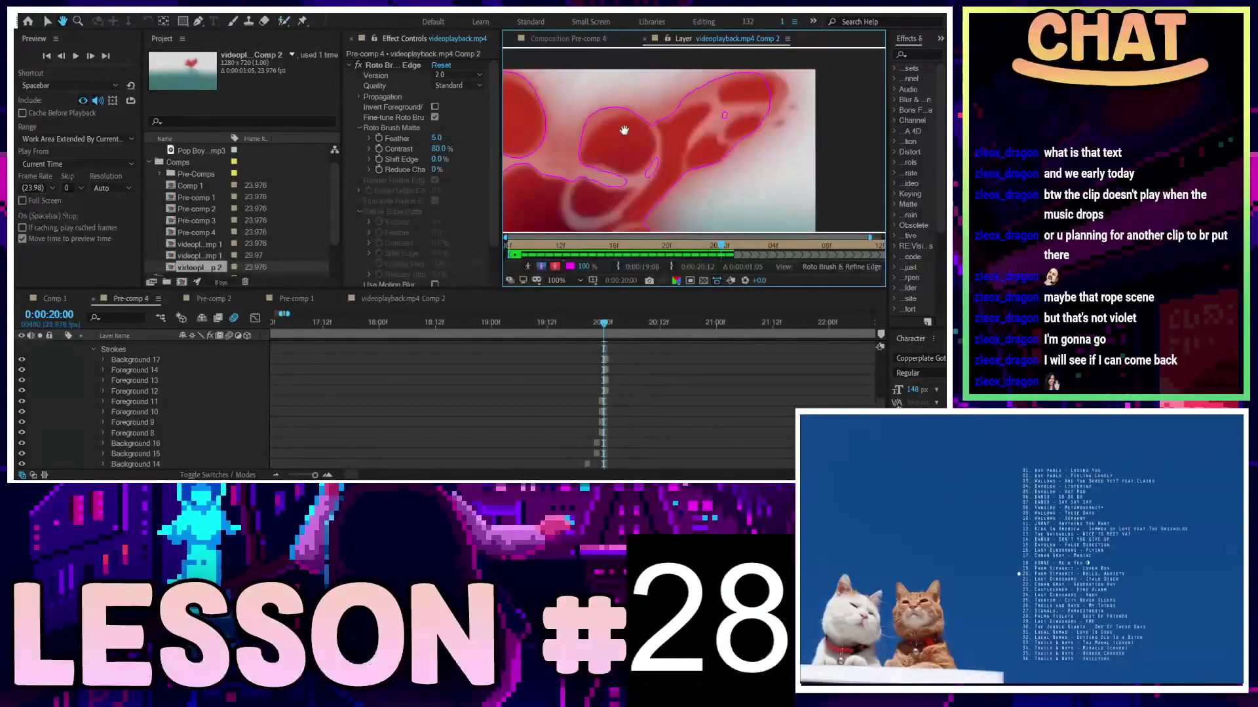
left_click_drag(830, 150, 726, 113)
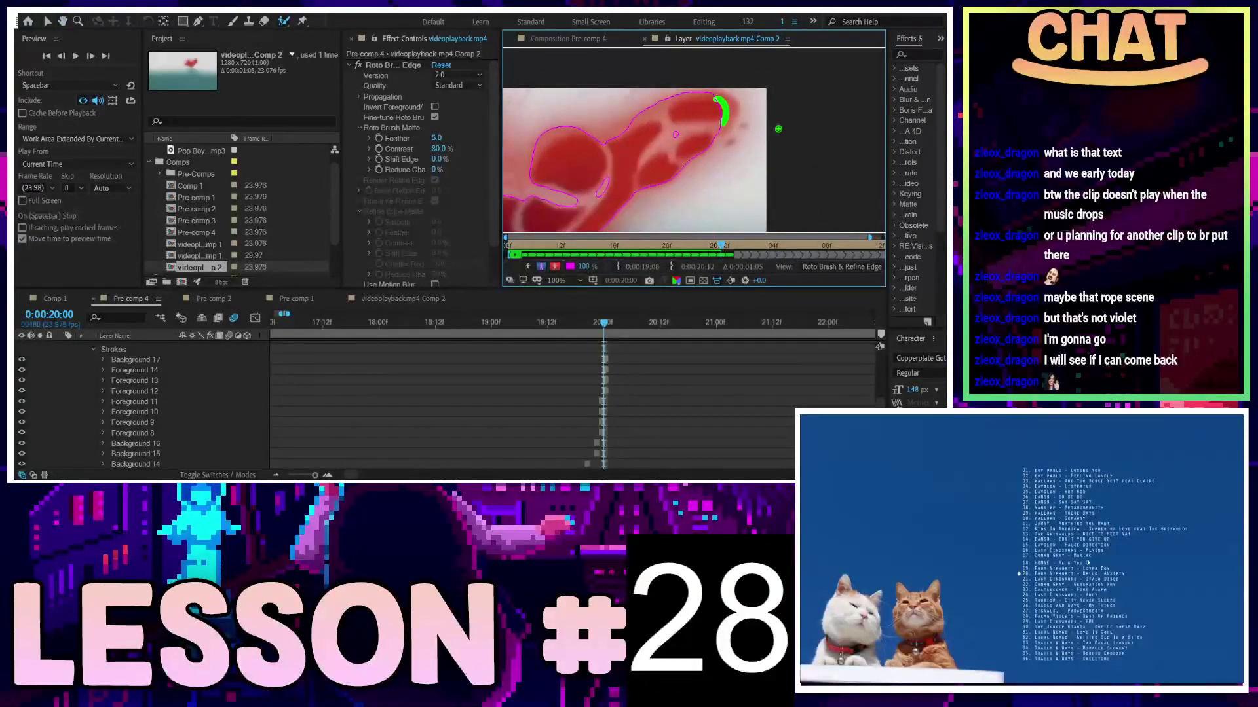
left_click(718, 97)
scroll(721, 105, "up", 3)
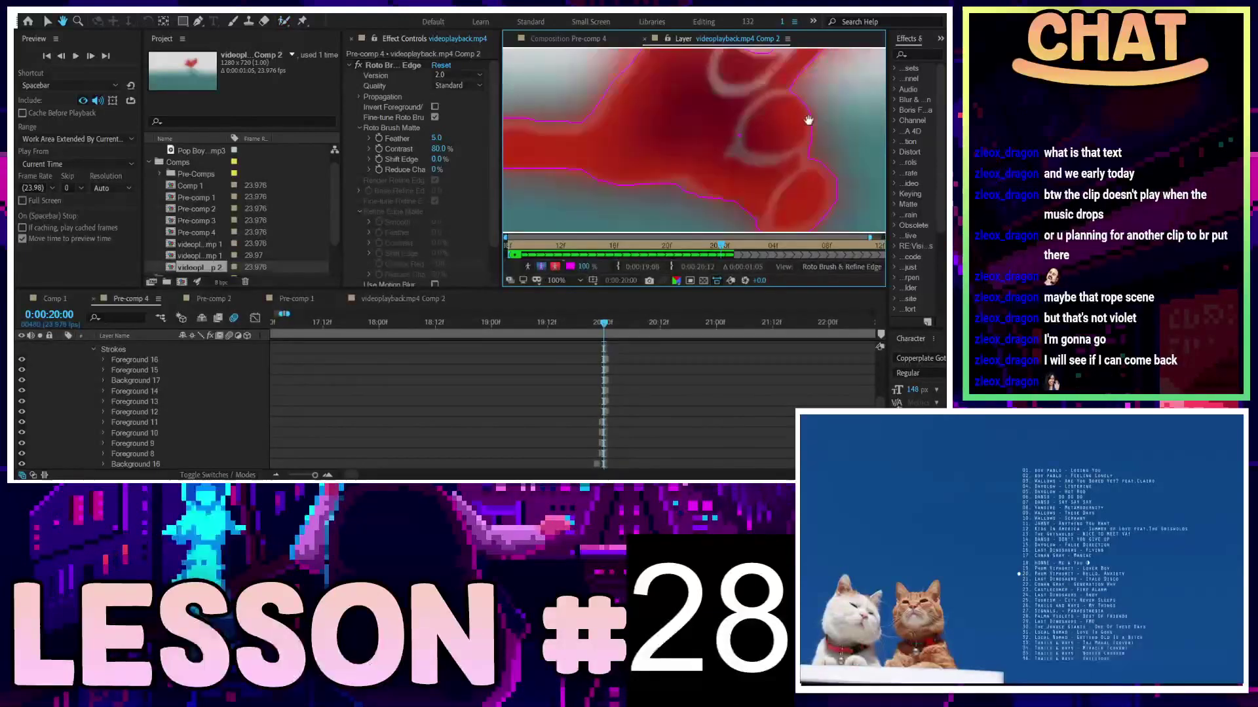
left_click_drag(721, 104, 799, 162)
left_click_drag(742, 132, 832, 166)
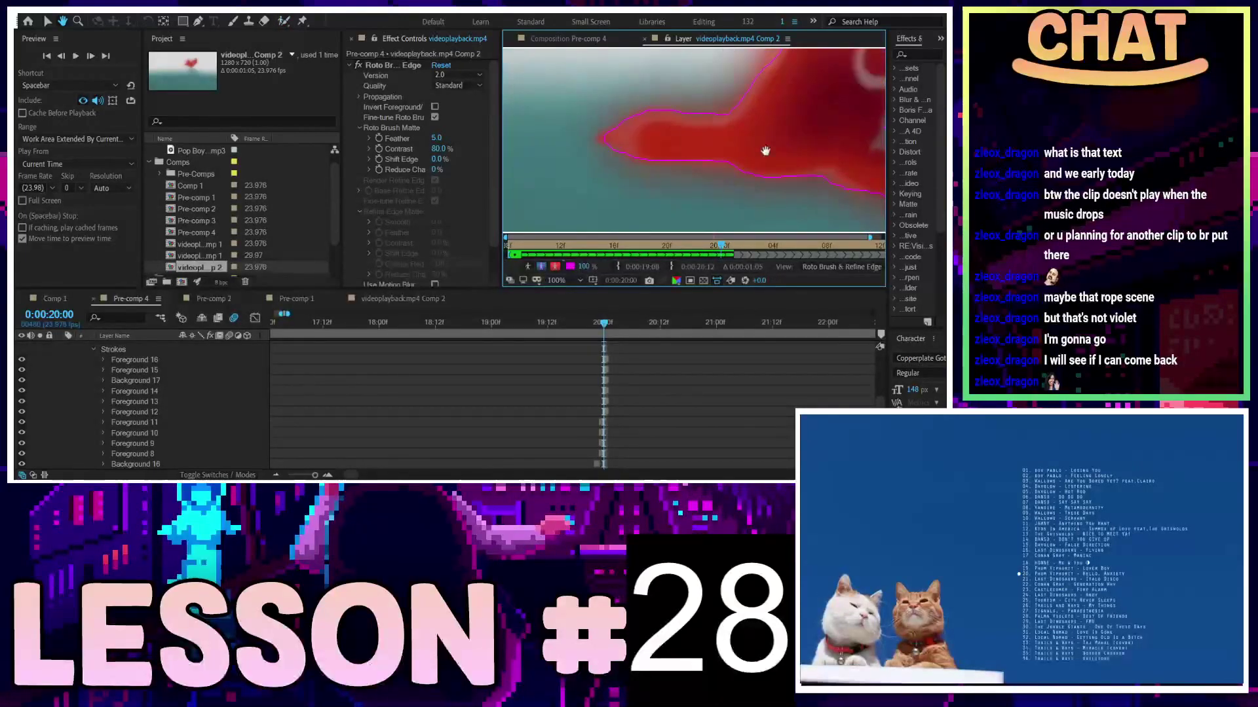
Add the fish tip and another piece to the foreground matte, then advance to 0:00:20:03
left_click_drag(619, 139, 601, 138)
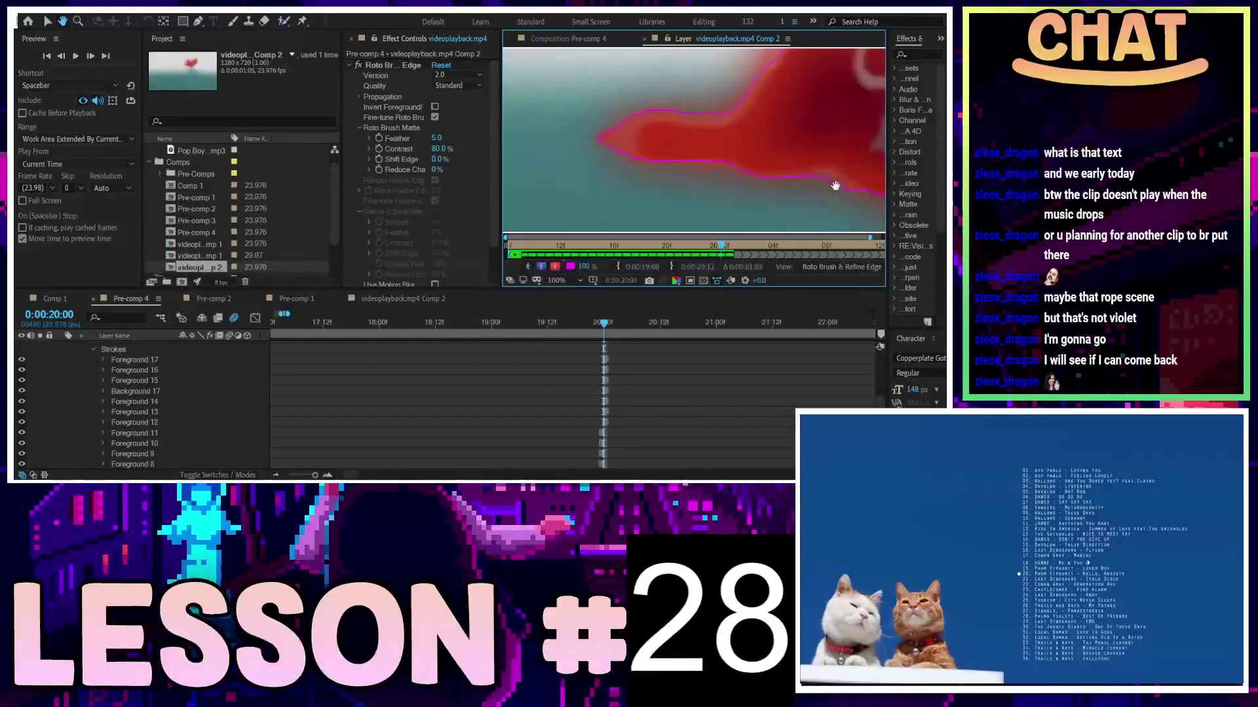
mouse_move(806, 189)
left_mouse_down()
mouse_move(651, 129)
mouse_move(682, 165)
left_mouse_up()
scroll(719, 112, "down", 4)
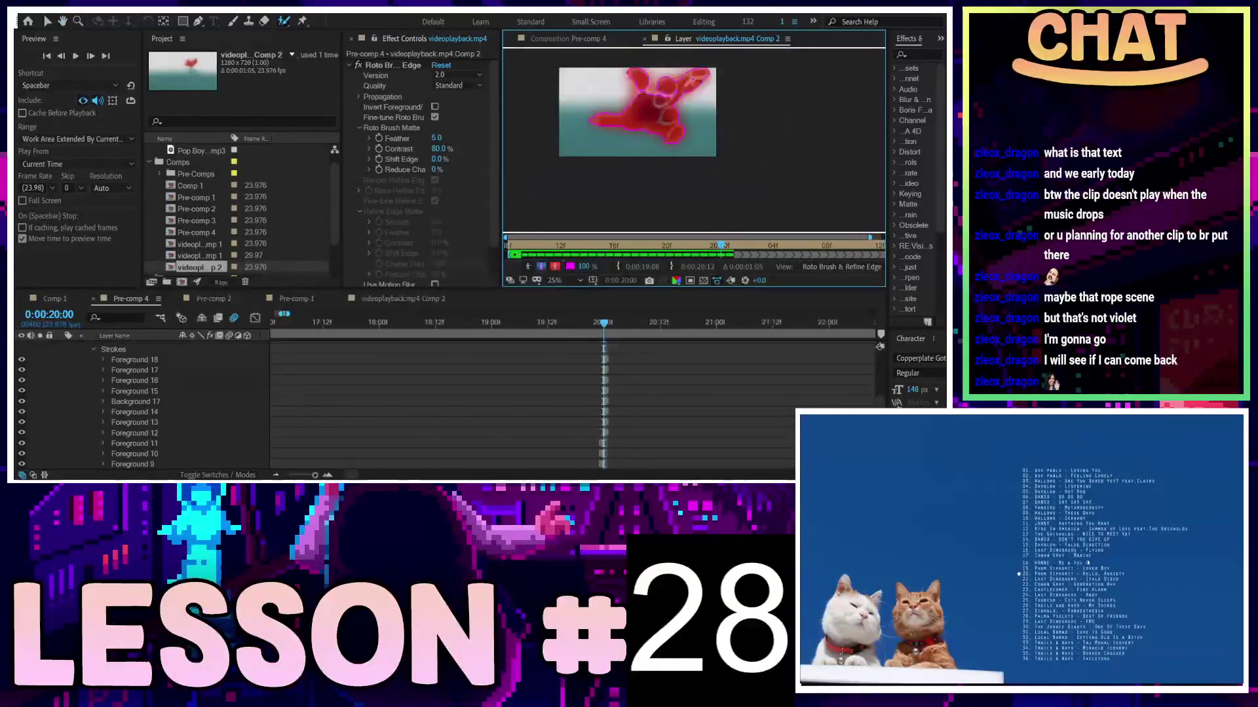
scroll(695, 123, "up", 4)
mouse_move(684, 126)
left_mouse_down()
mouse_move(725, 155)
mouse_move(713, 164)
left_mouse_up()
scroll(743, 149, "down", 2)
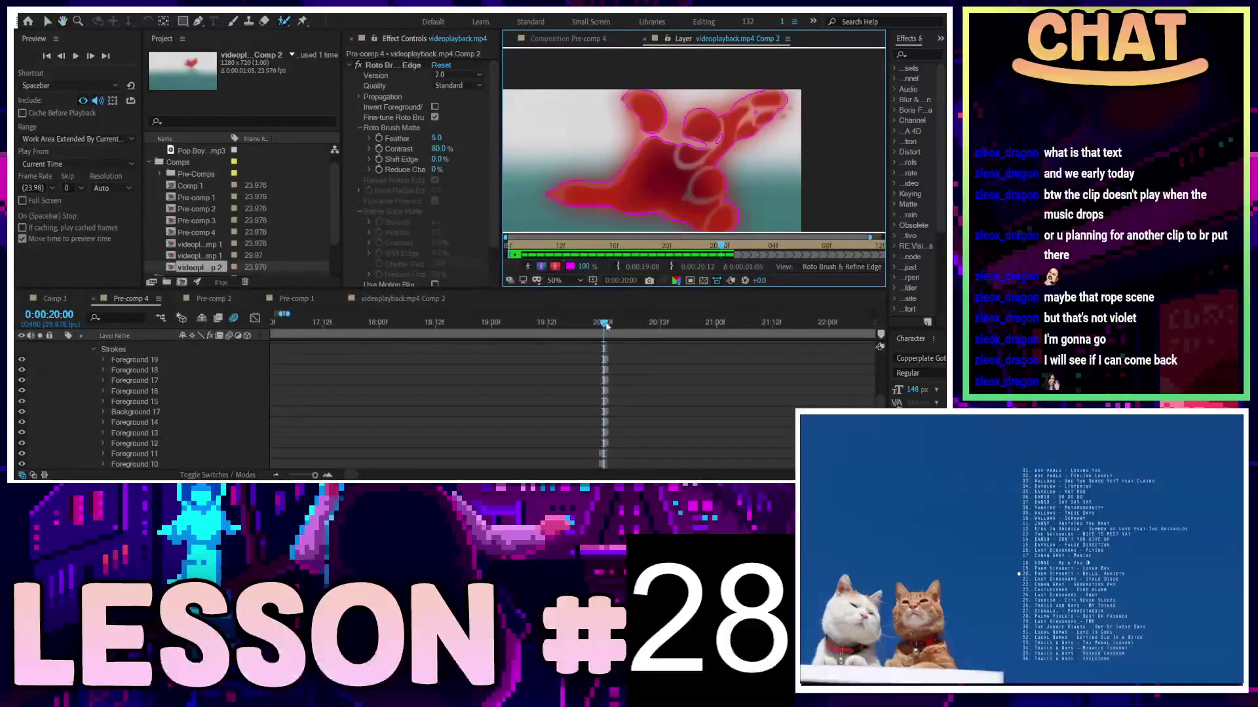
left_click_drag(605, 325, 621, 328)
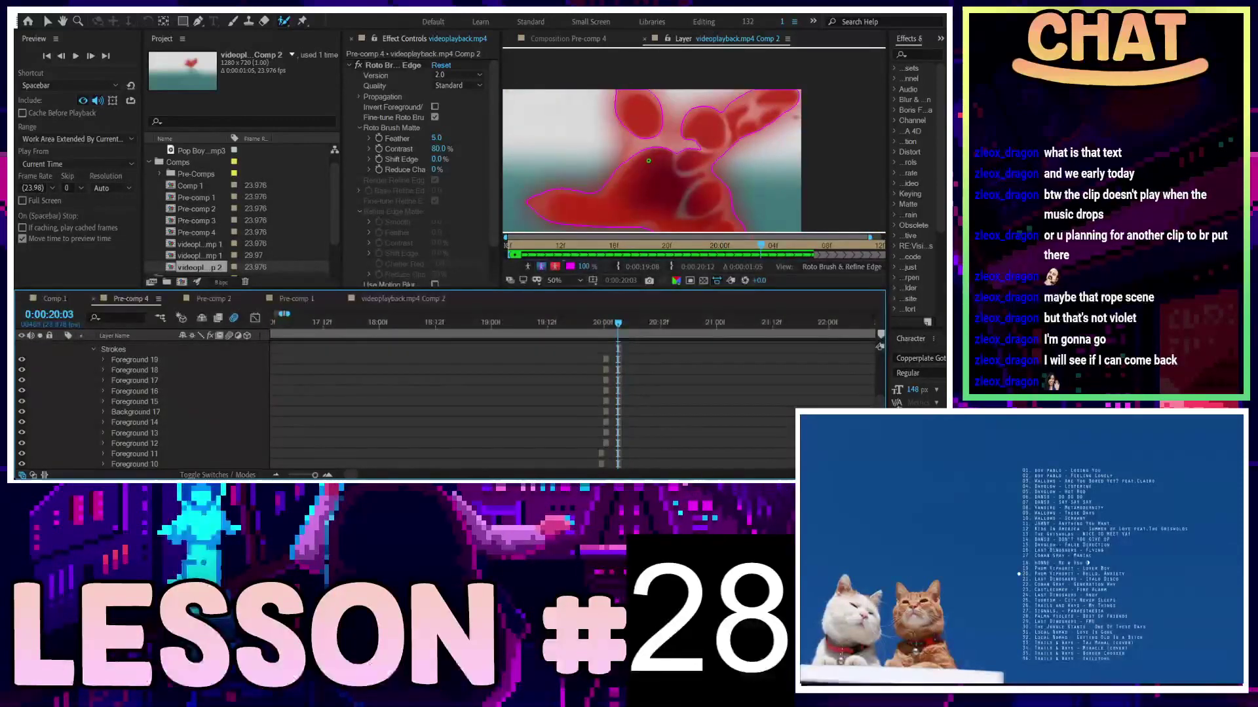
At 100% zoom, paint foreground along the figure's inner edge, around the loop and a small area
key("period")
left_click_drag(606, 101, 597, 170)
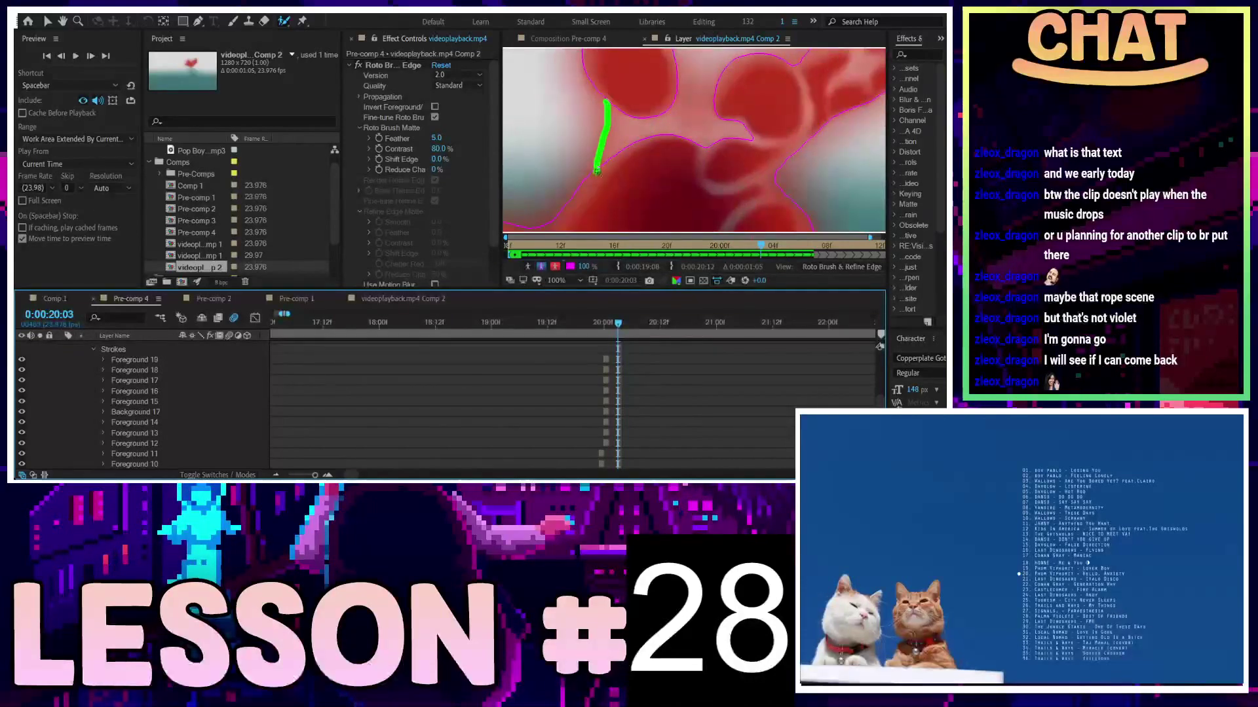
mouse_move(652, 70)
left_mouse_down()
mouse_move(696, 139)
mouse_move(676, 135)
left_mouse_up()
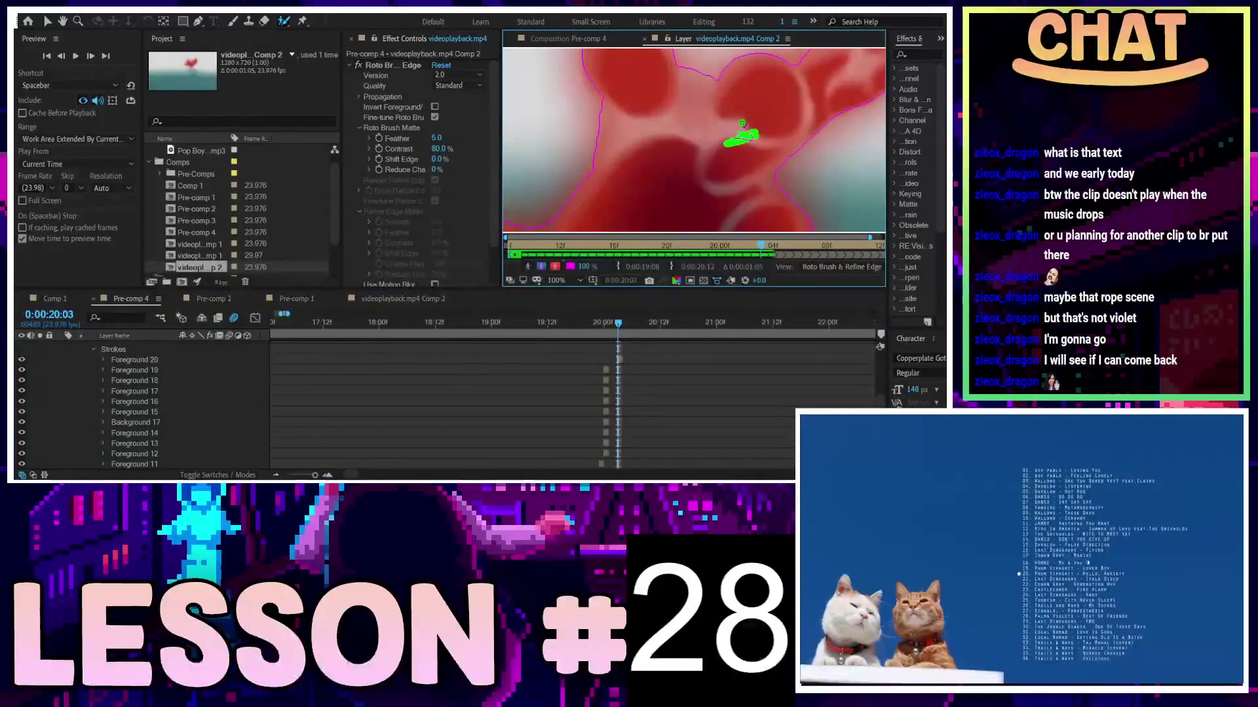
left_click_drag(756, 132, 740, 130)
scroll(627, 167, "down", 2)
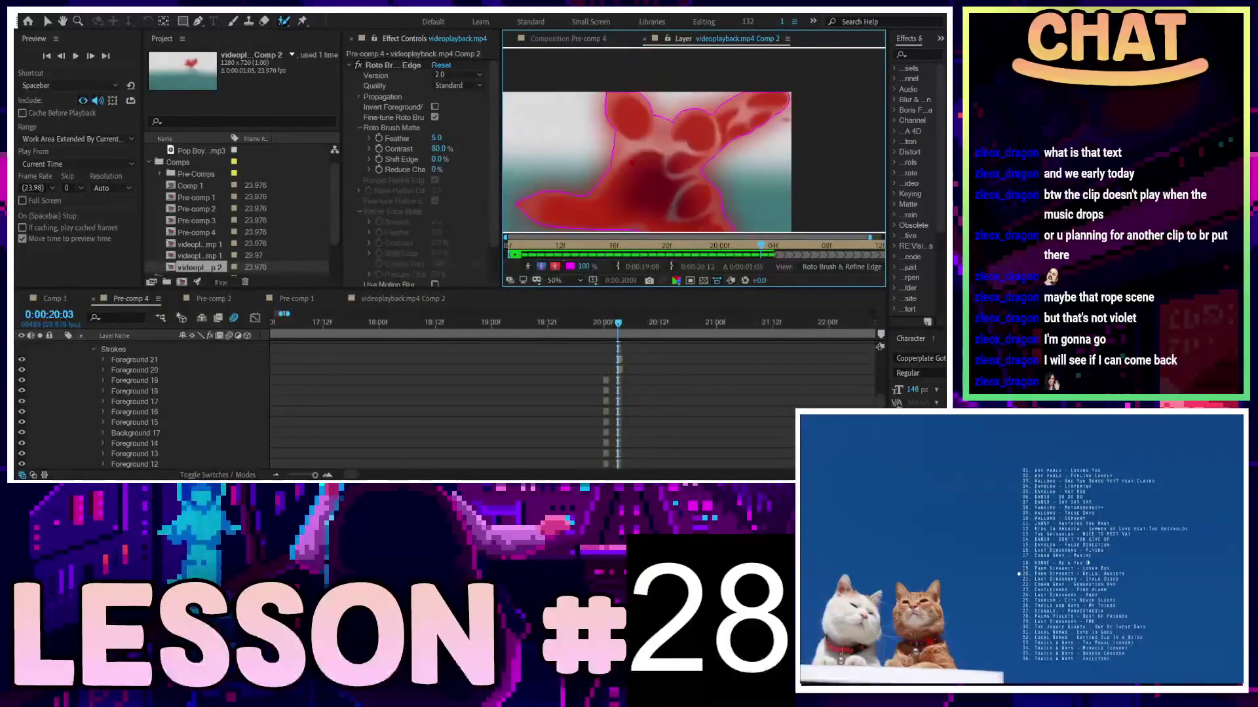
scroll(686, 134, "up", 2)
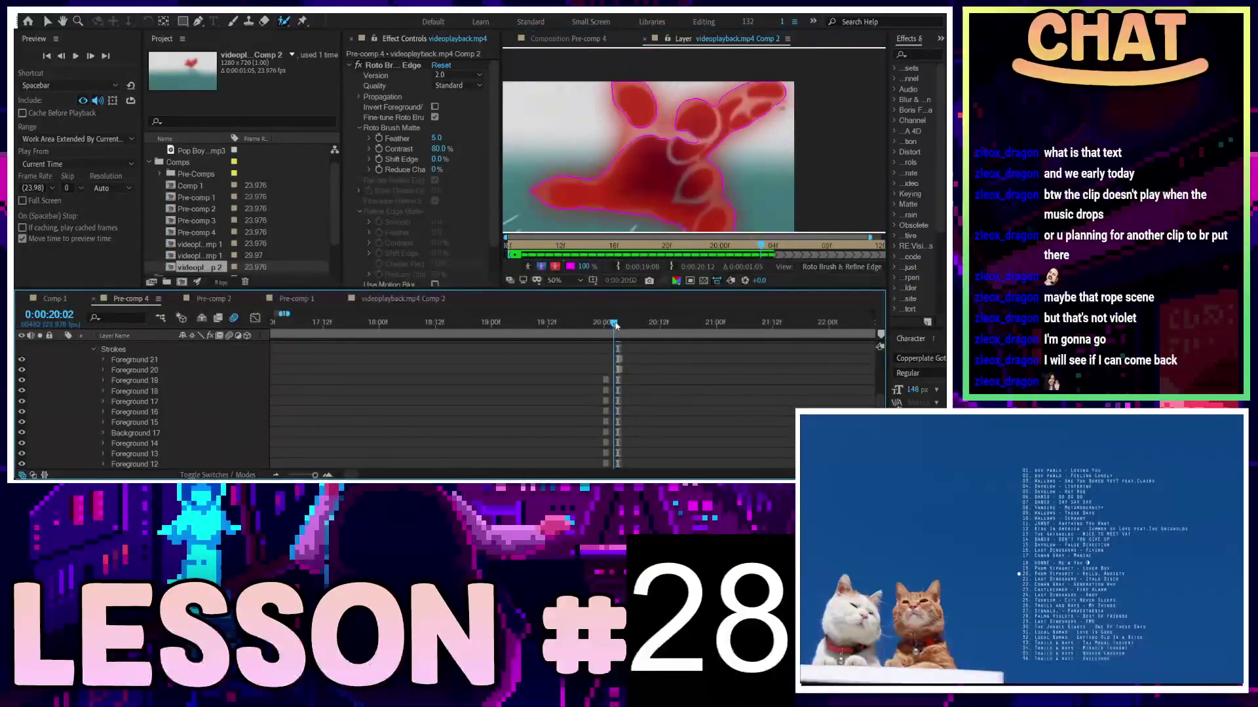
On frame 0:00:20:02, add the lower red area and exclude the white gap and a top spot
key("Page_Up")
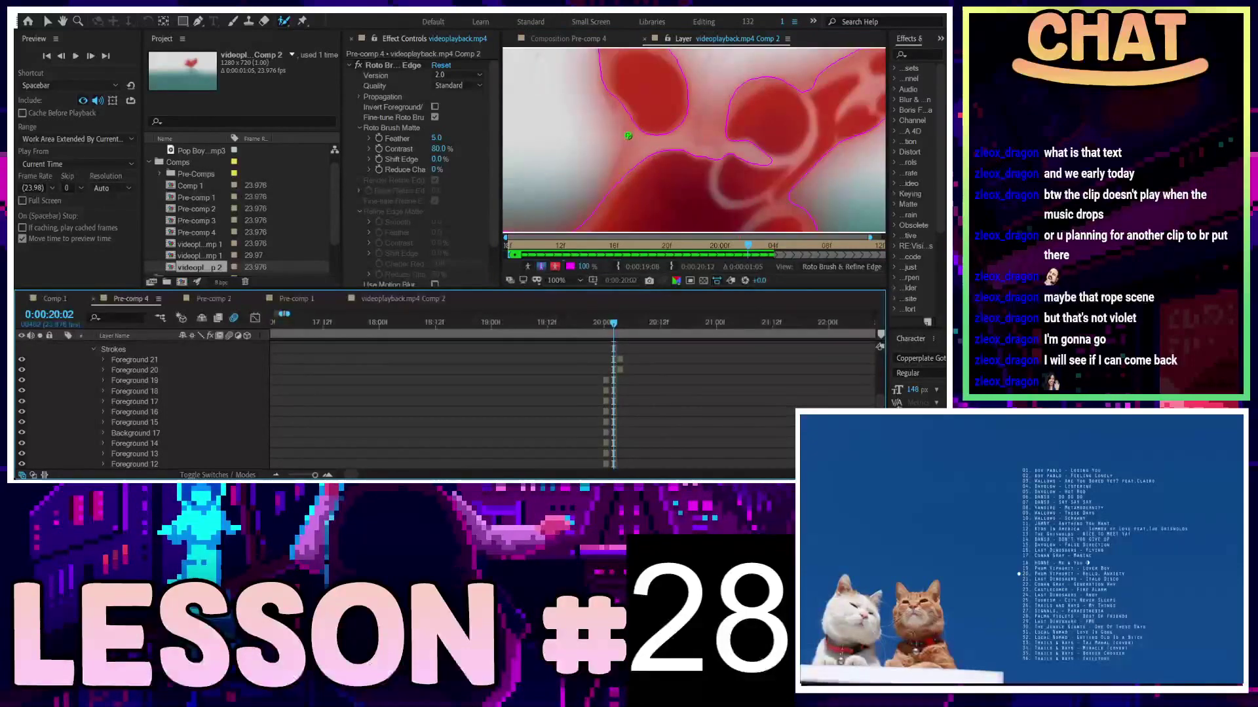
left_click_drag(631, 121, 780, 146)
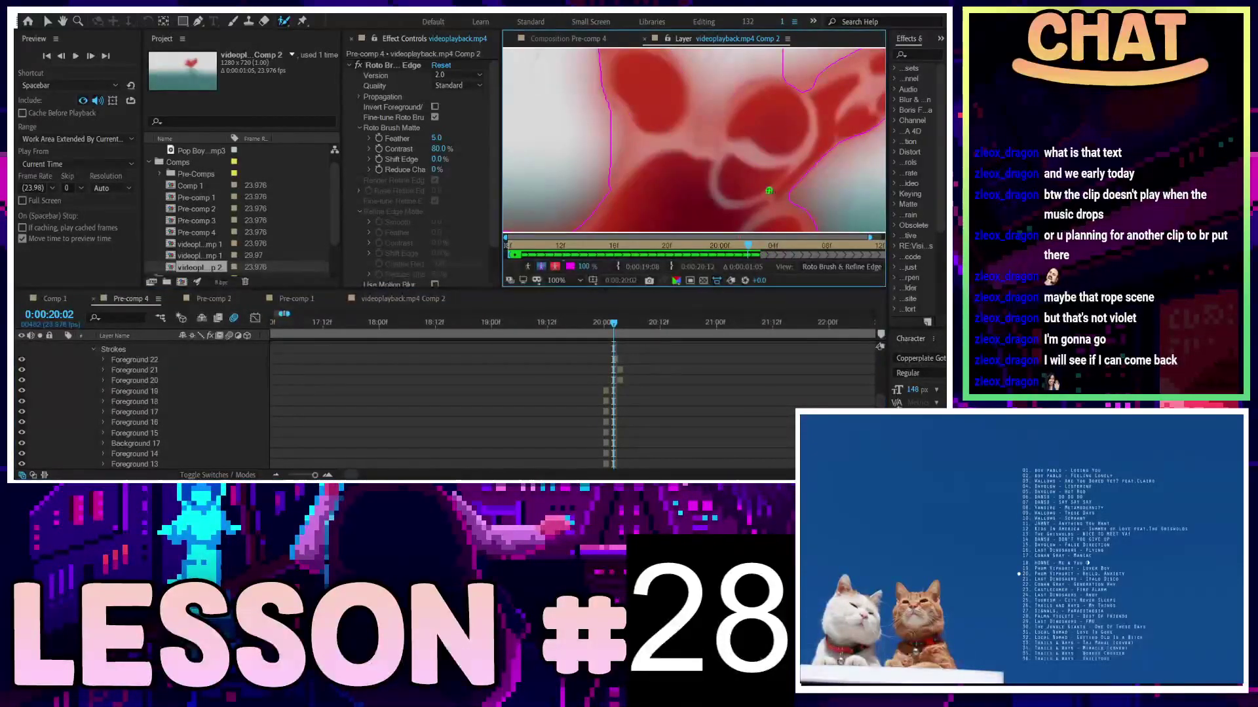
scroll(744, 144, "up", 3)
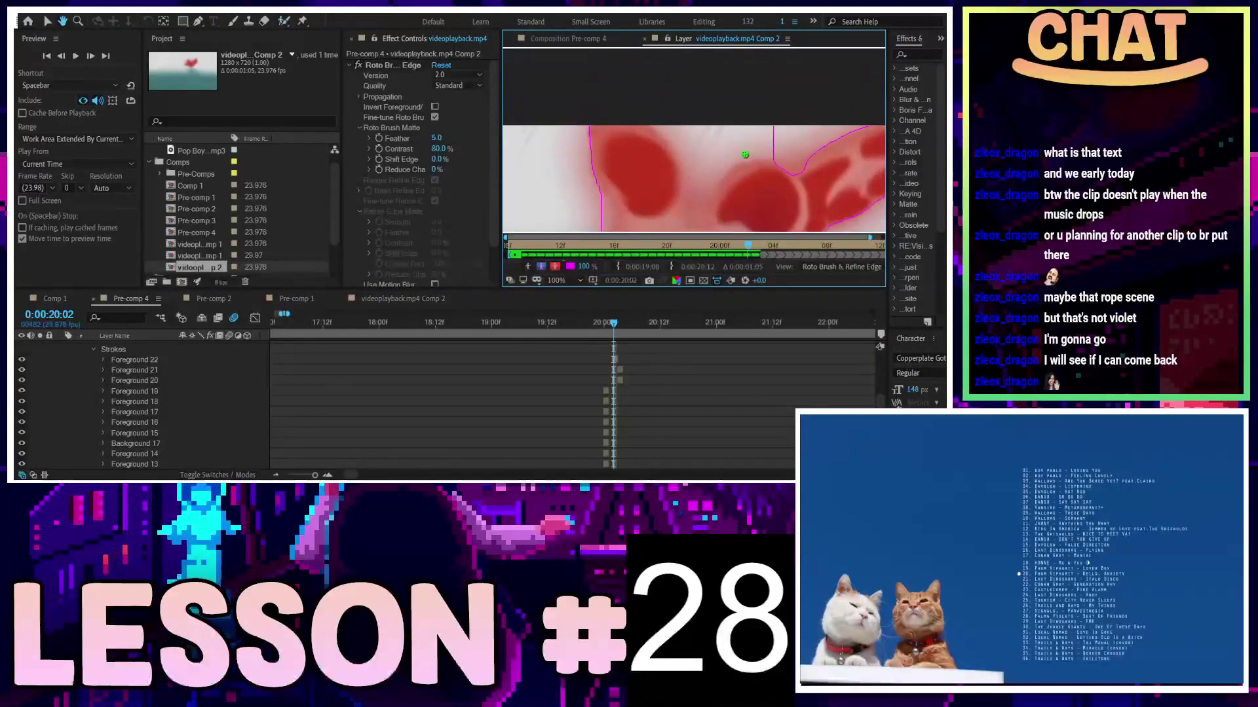
left_click_drag(675, 126, 776, 149)
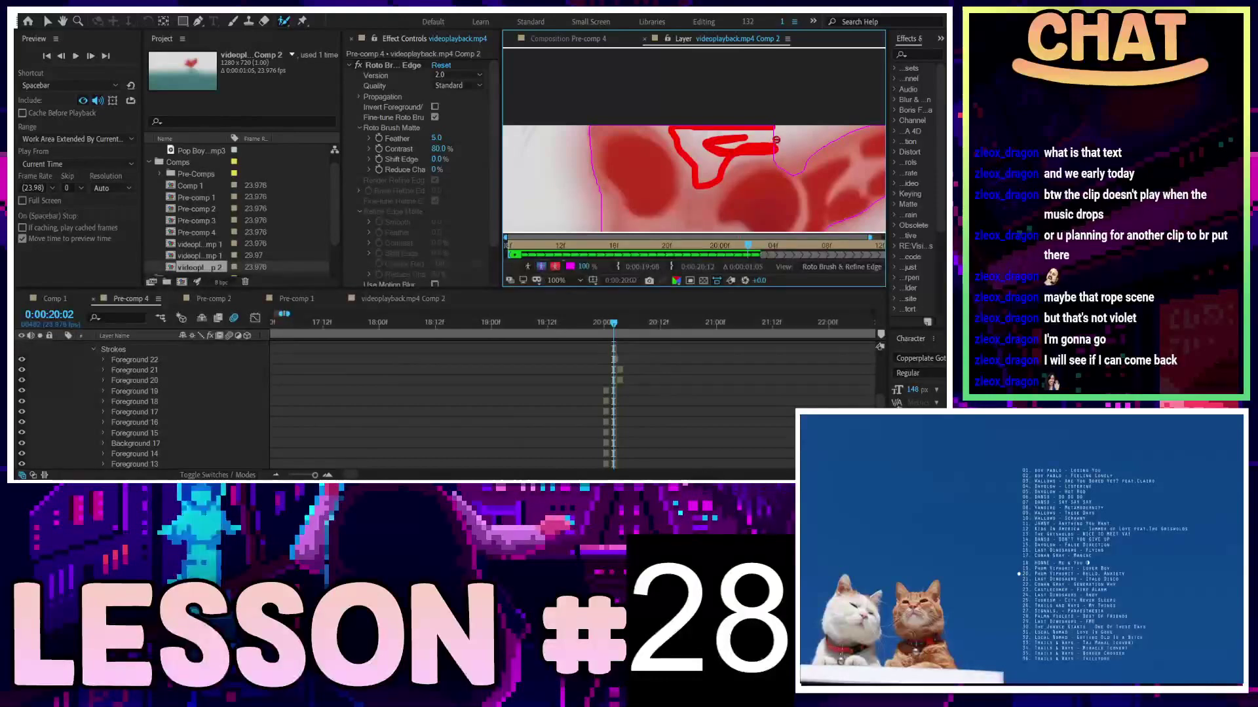
left_click_drag(718, 206, 698, 162)
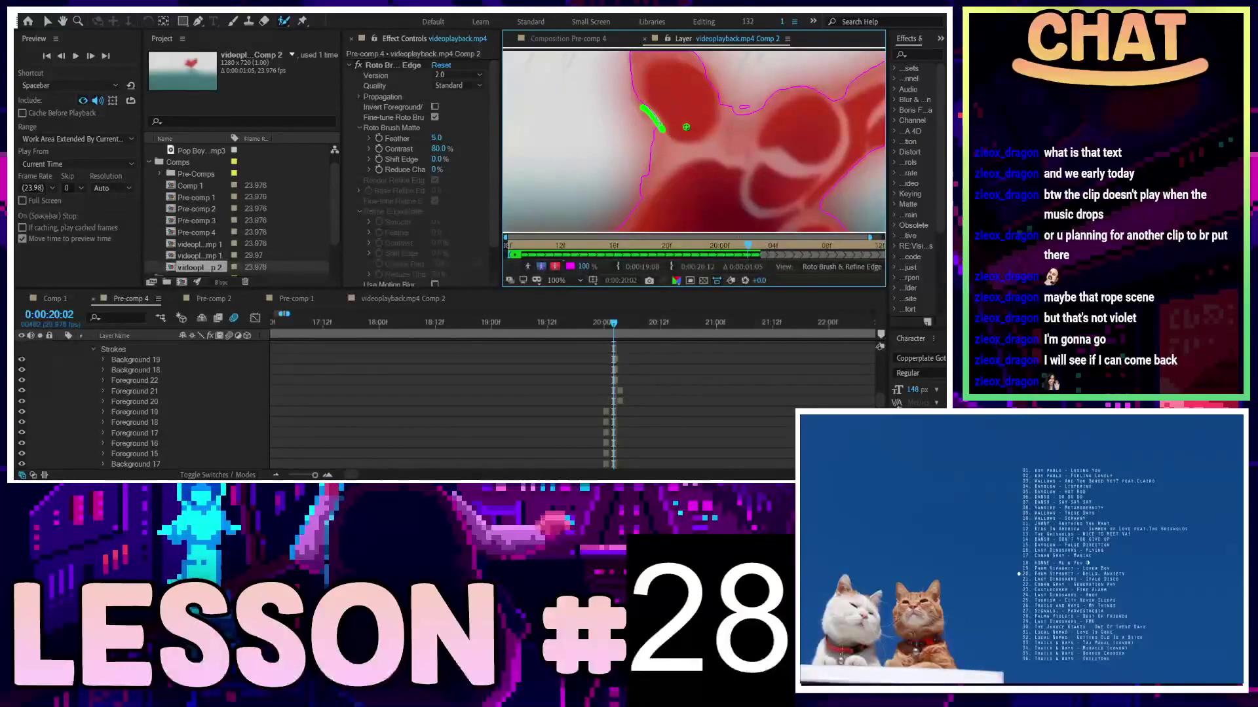
left_click(740, 105, "alt")
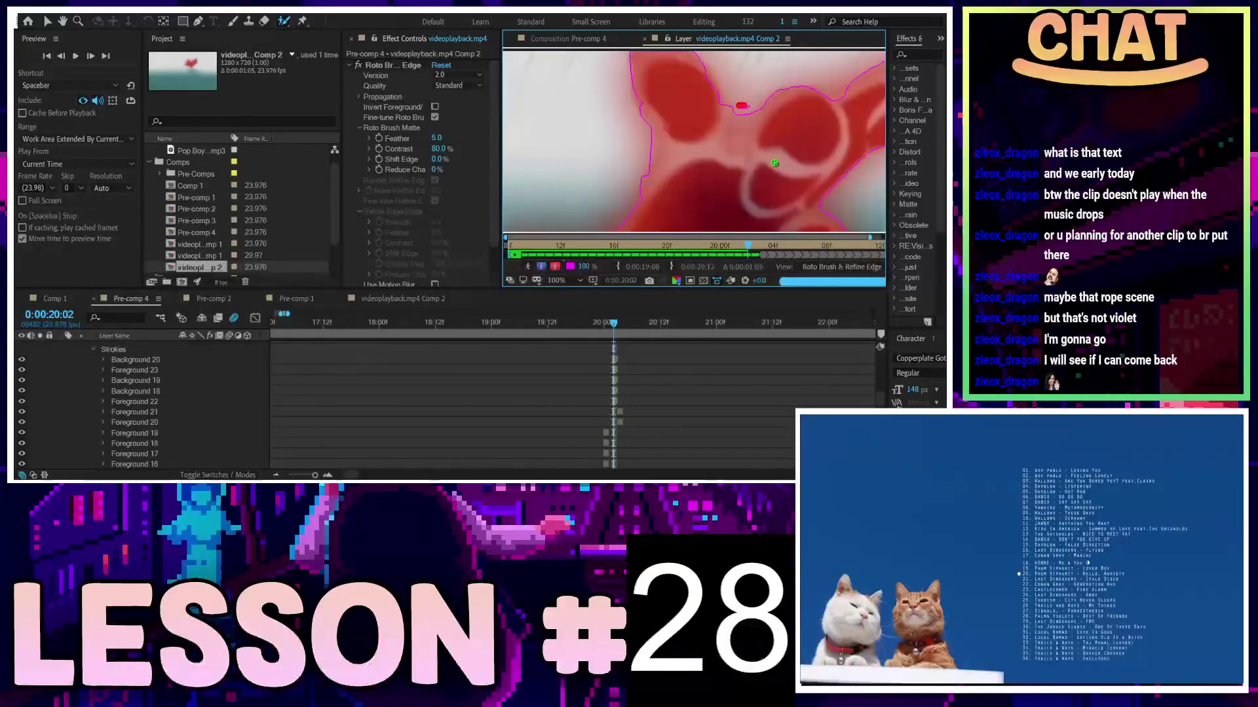
scroll(774, 163, "down", 2)
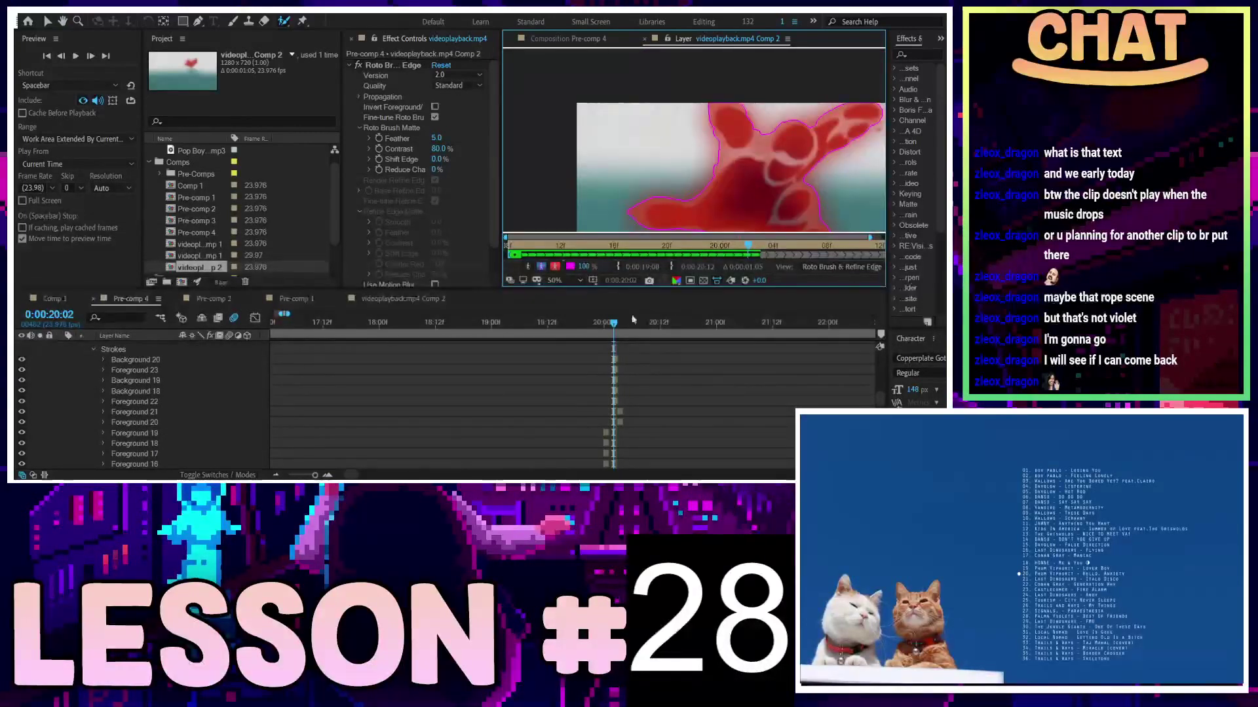
left_click_drag(614, 324, 608, 324)
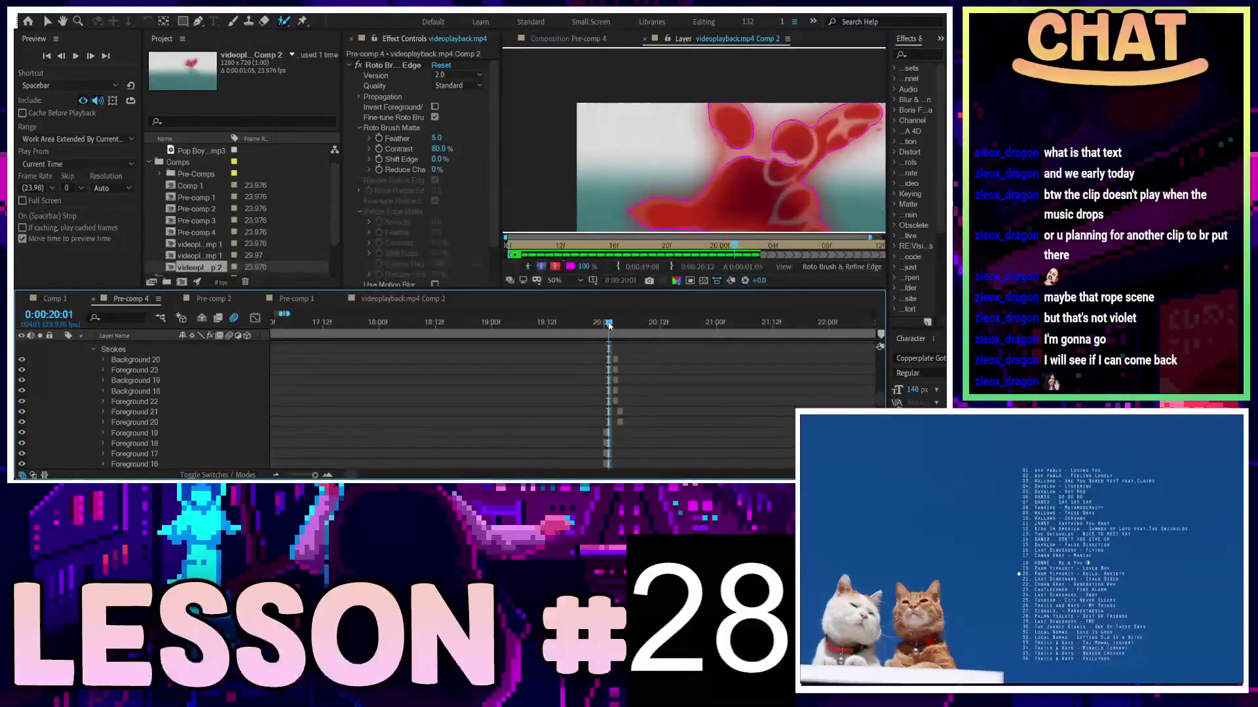
On 0:00:20:01, add the red subject and a missed hand part, and remove background above it
scroll(739, 144, "up", 2)
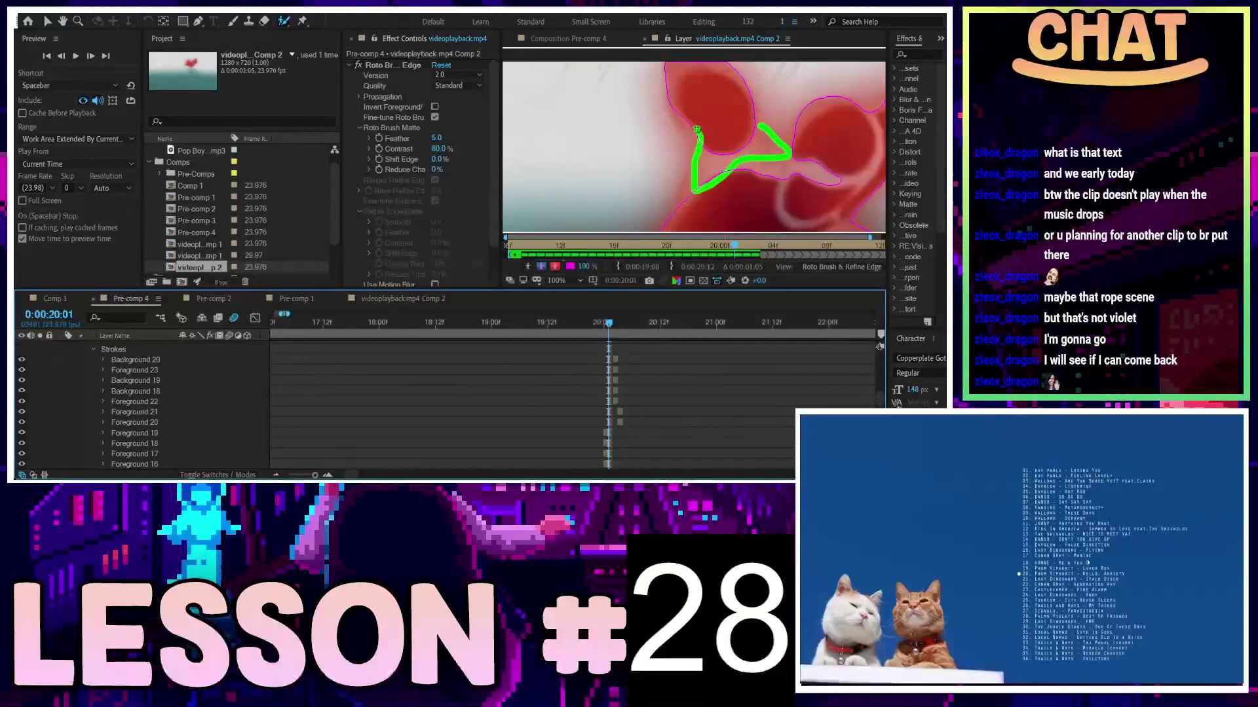
left_click_drag(704, 145, 837, 180)
mouse_move(778, 152)
left_mouse_down()
mouse_move(737, 139)
mouse_move(737, 155)
mouse_move(678, 177)
left_mouse_up()
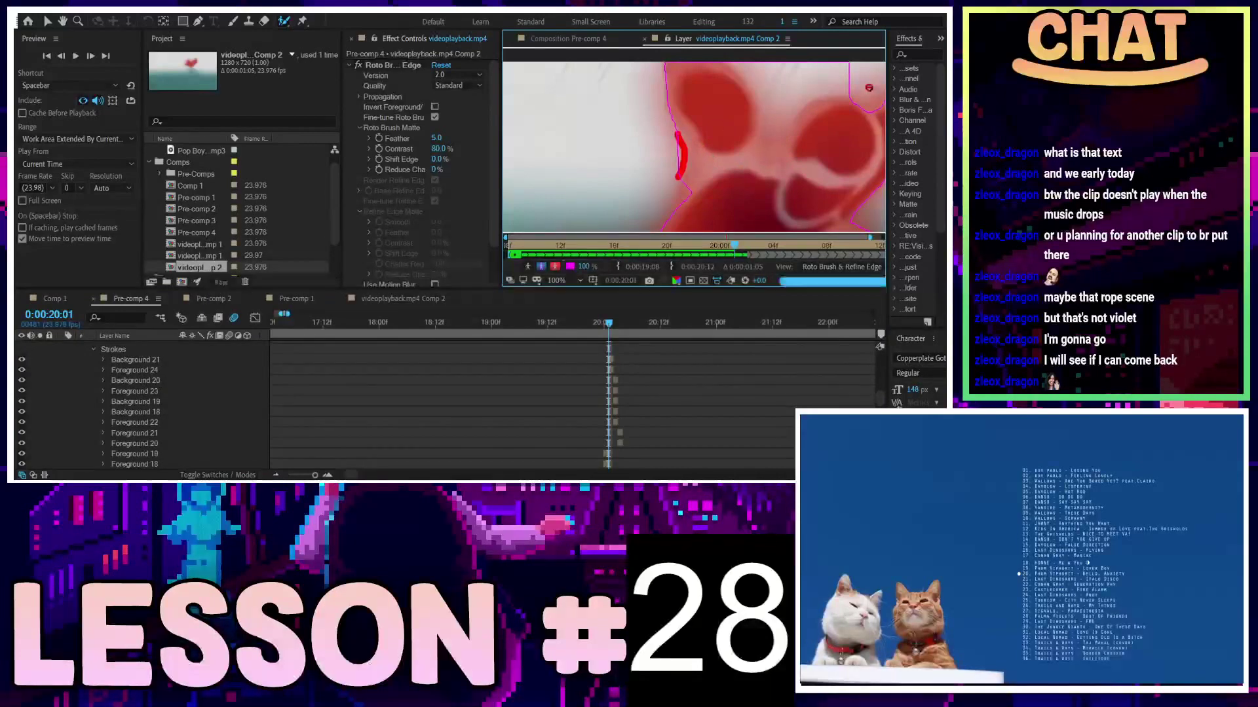
left_click_drag(853, 90, 737, 66)
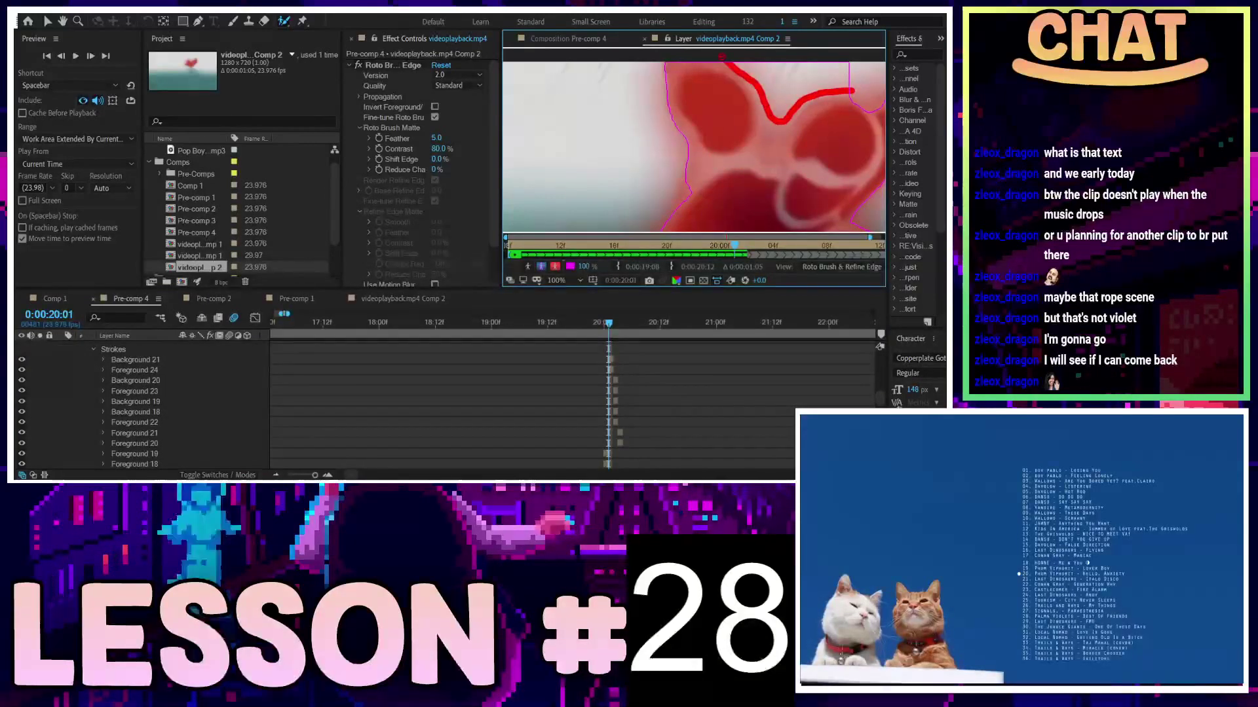
scroll(815, 163, "down", 2)
scroll(838, 158, "up", 2)
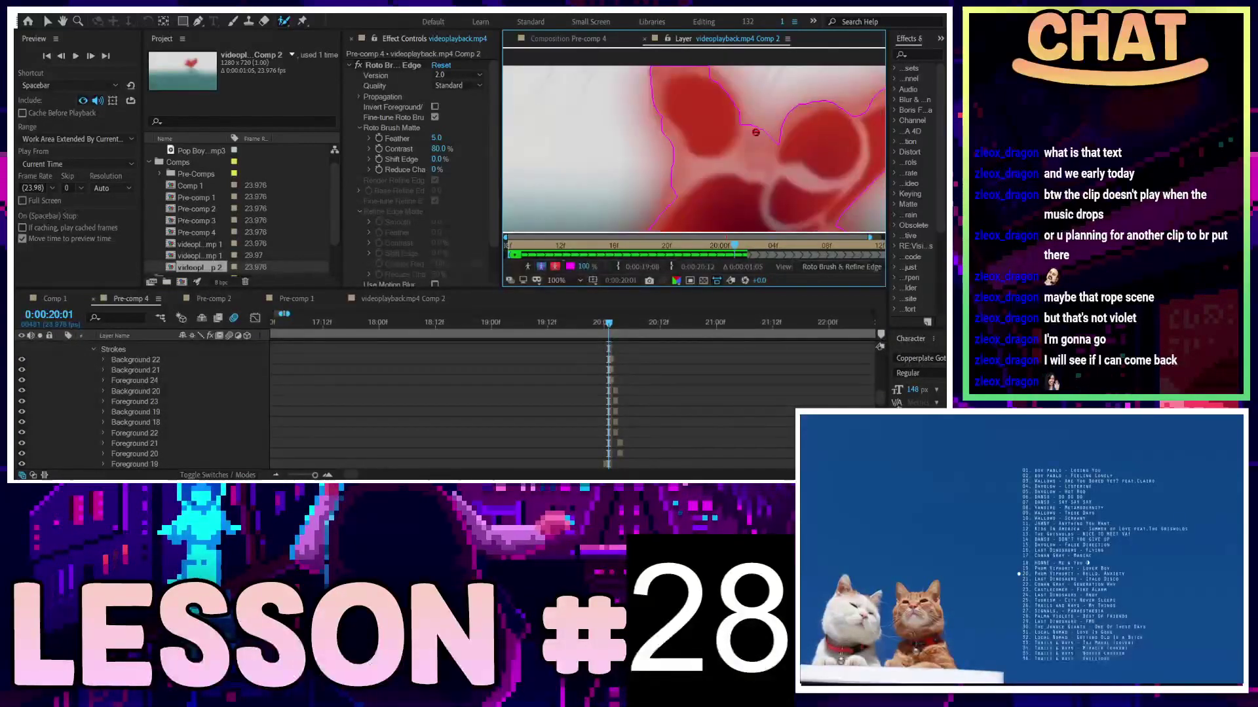
left_click_drag(736, 115, 736, 116)
scroll(854, 187, "down", 4)
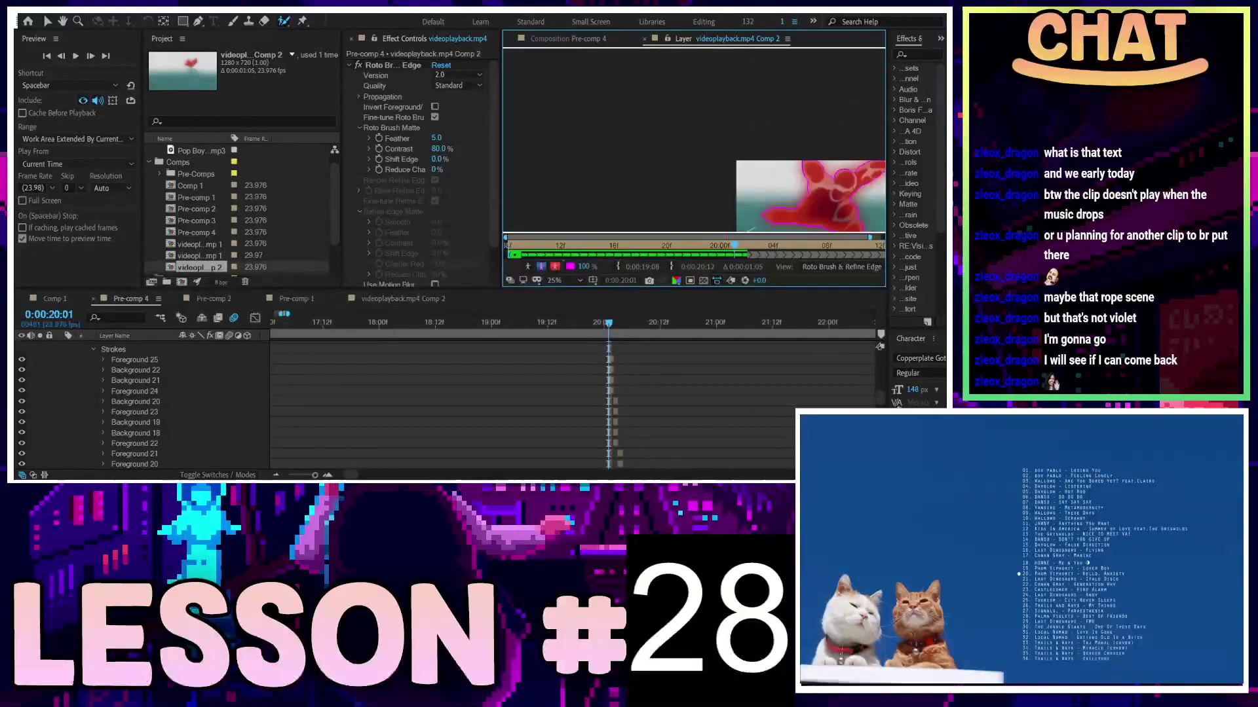
scroll(813, 196, "up", 1)
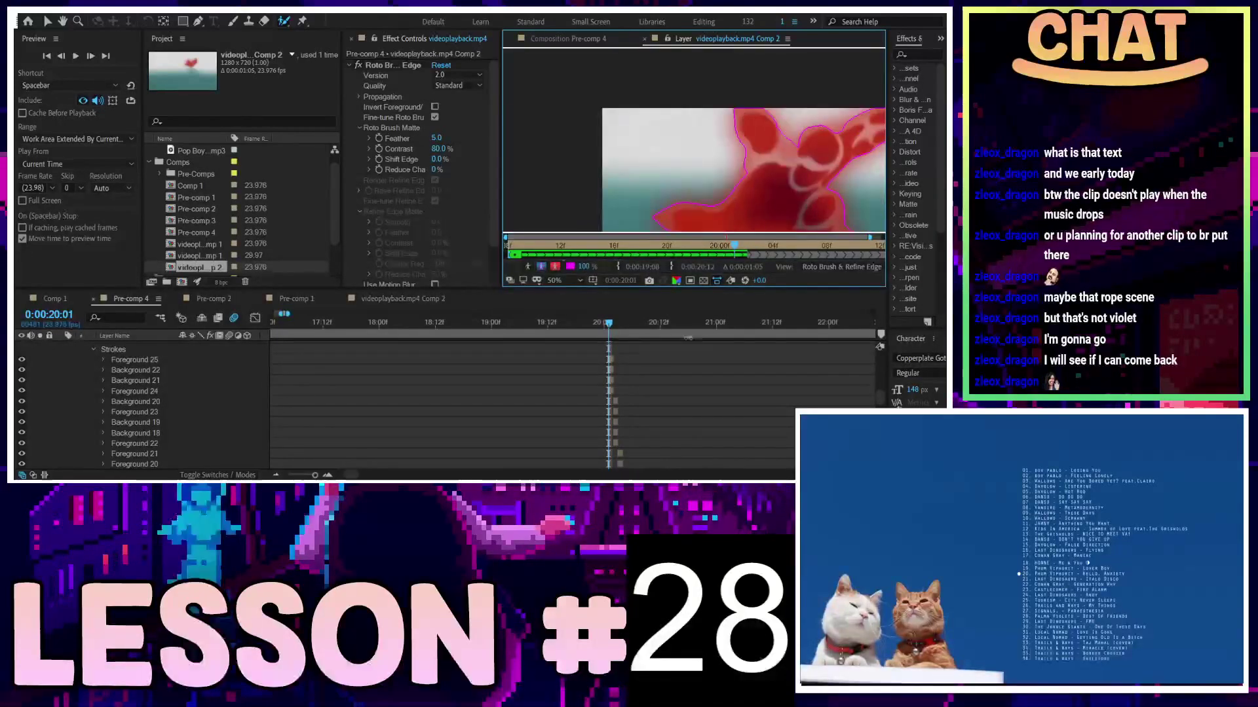
left_click_drag(608, 324, 589, 324)
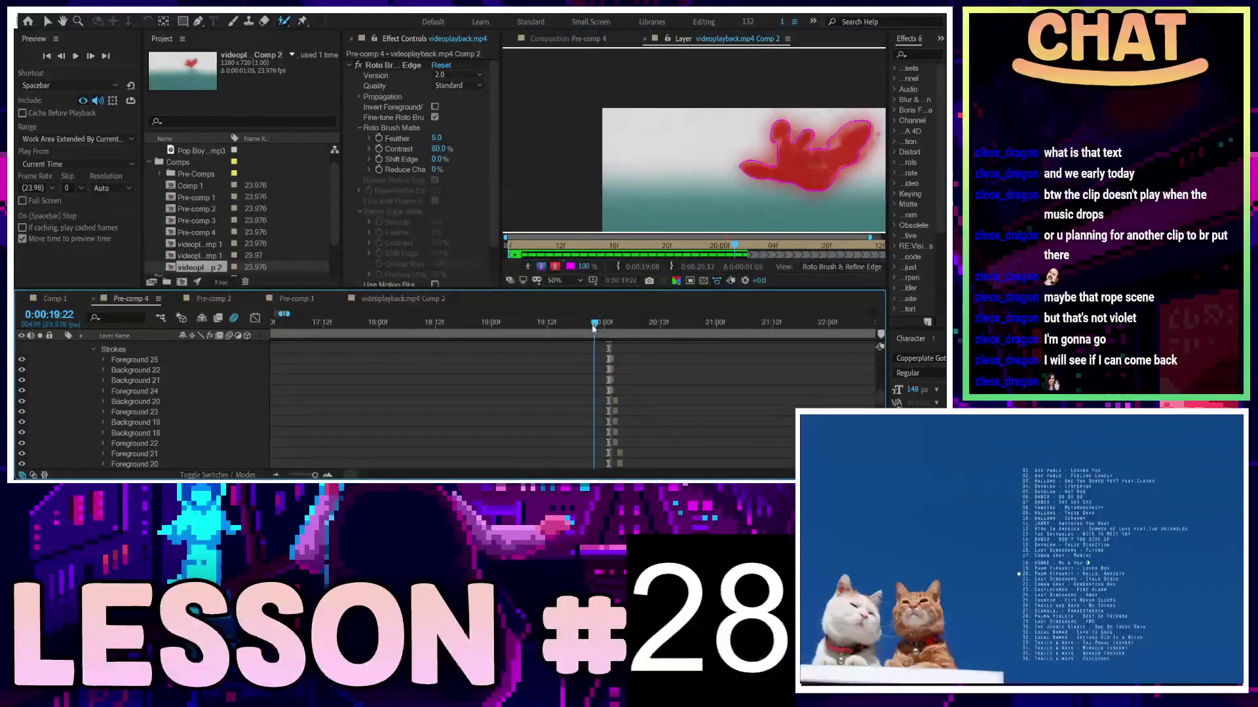
On frame 0:00:19:23, add the hand's edge to the matte and remove background below it
left_click_drag(589, 327, 600, 327)
scroll(789, 138, "up", 2)
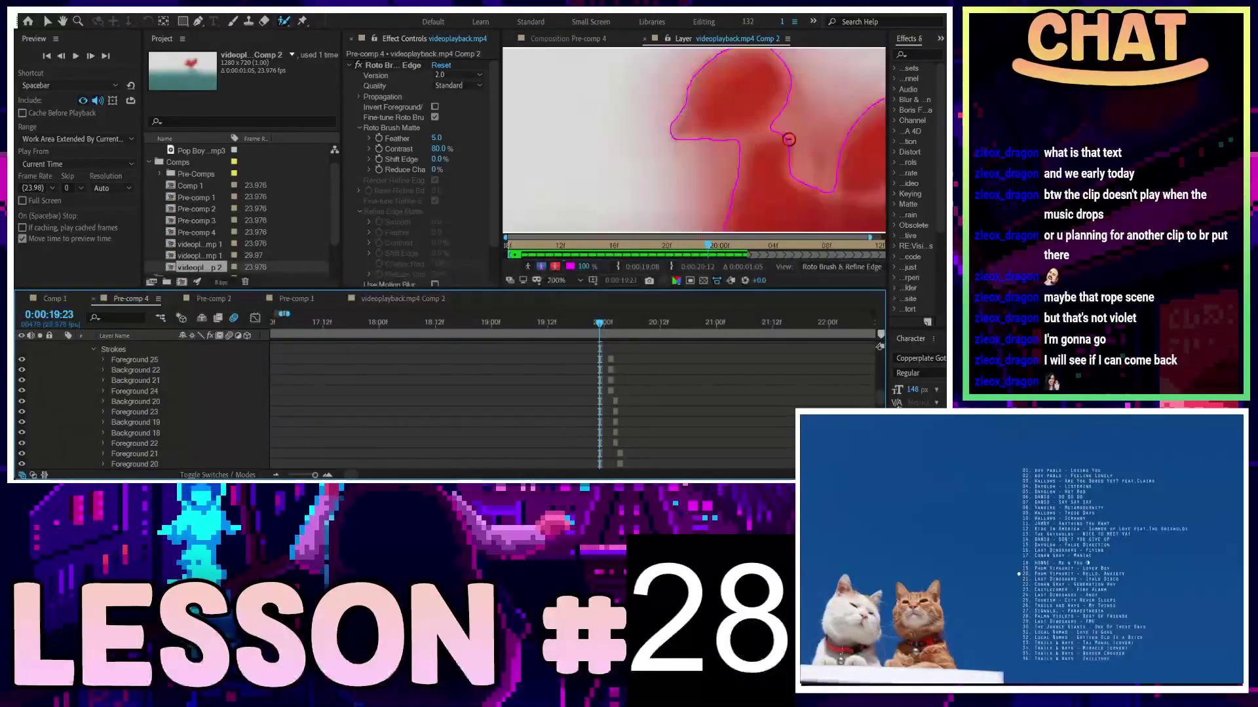
left_click_drag(793, 118, 805, 210)
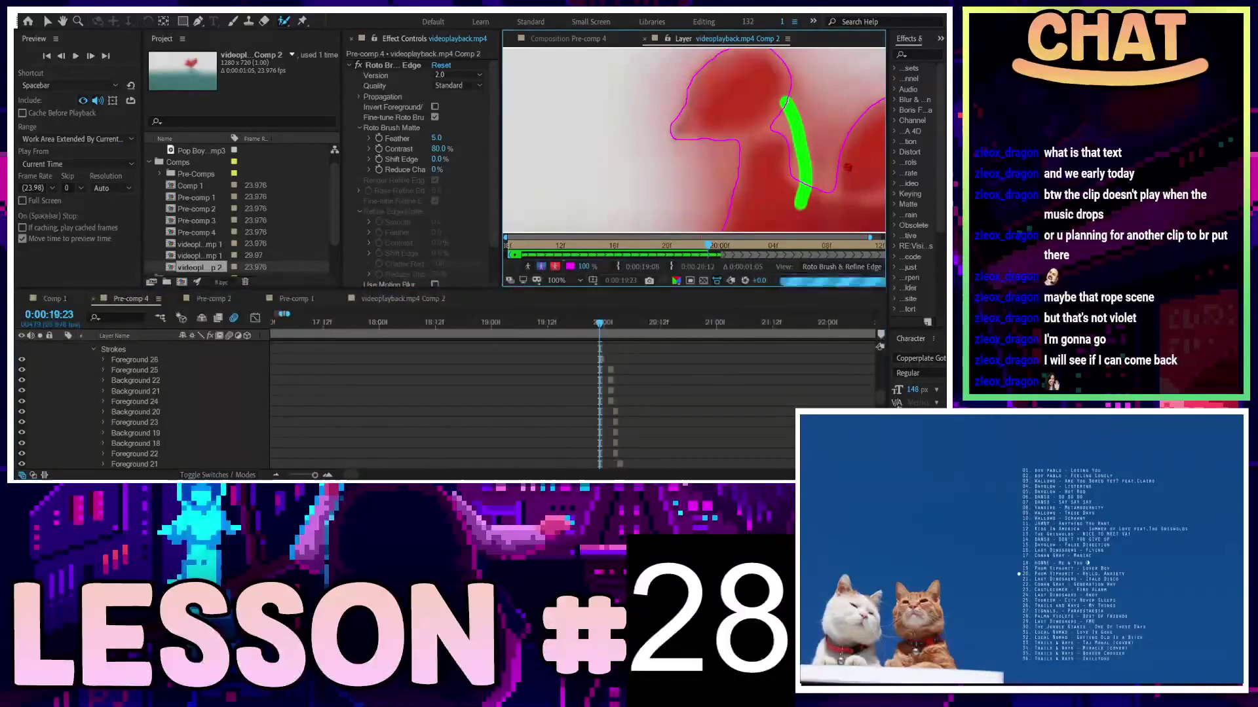
scroll(806, 210, "down", 5)
scroll(734, 141, "up", 4)
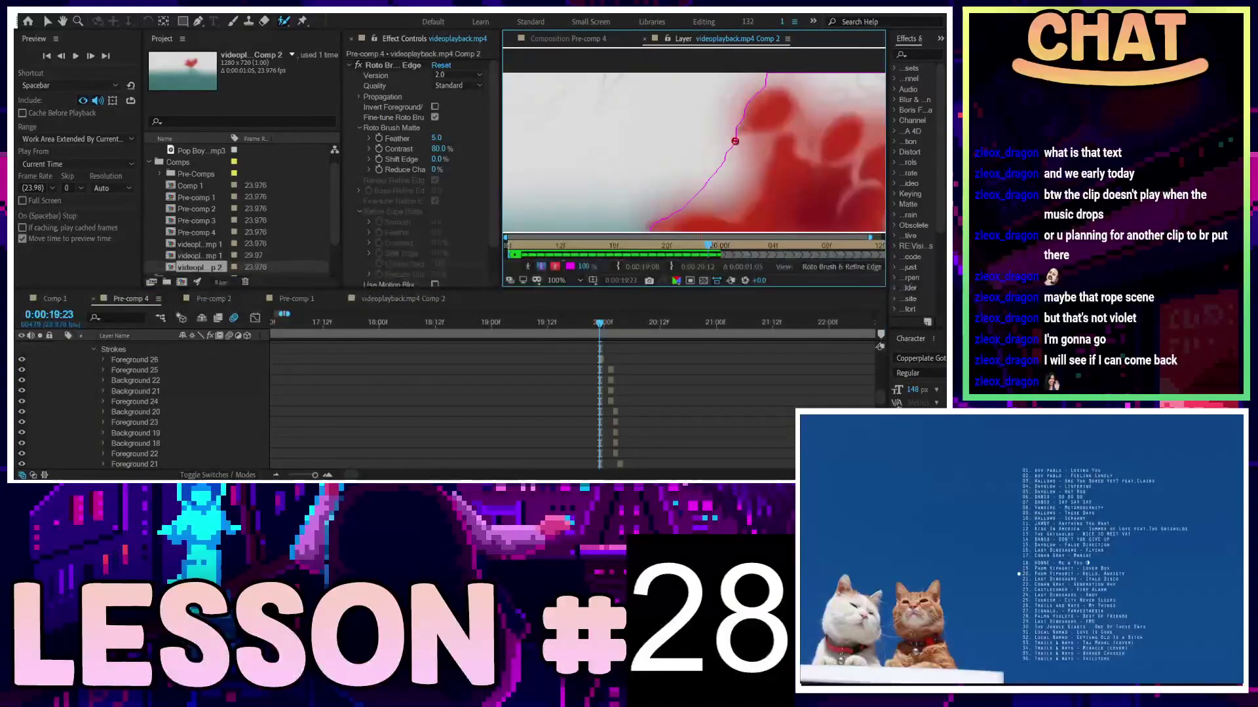
left_click_drag(687, 207, 687, 206)
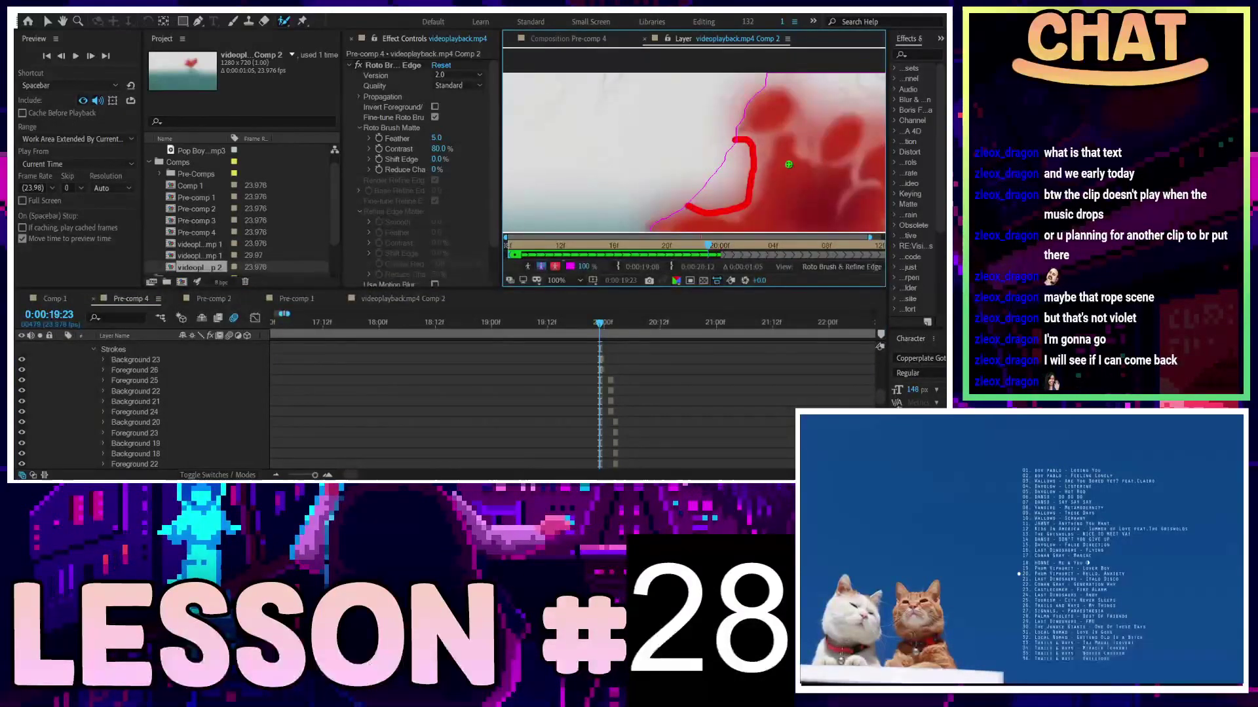
scroll(833, 103, "down", 1)
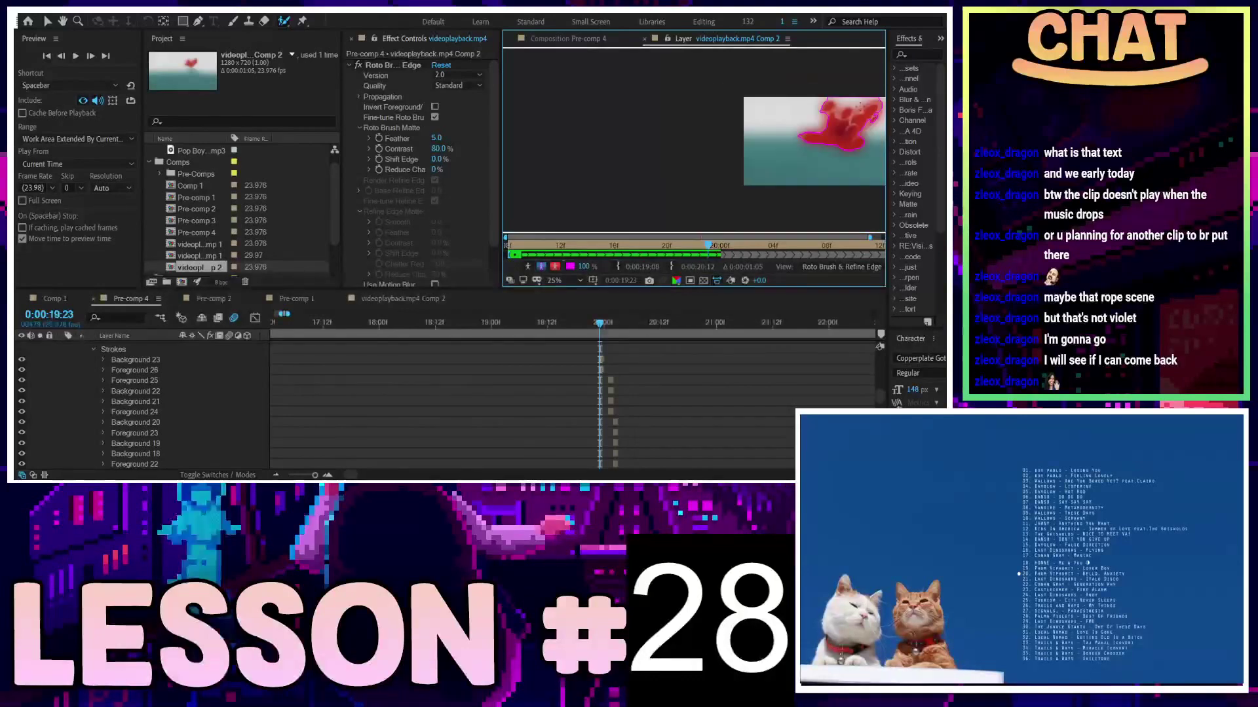
scroll(727, 78, "up", 1)
scroll(727, 78, "up", 1)
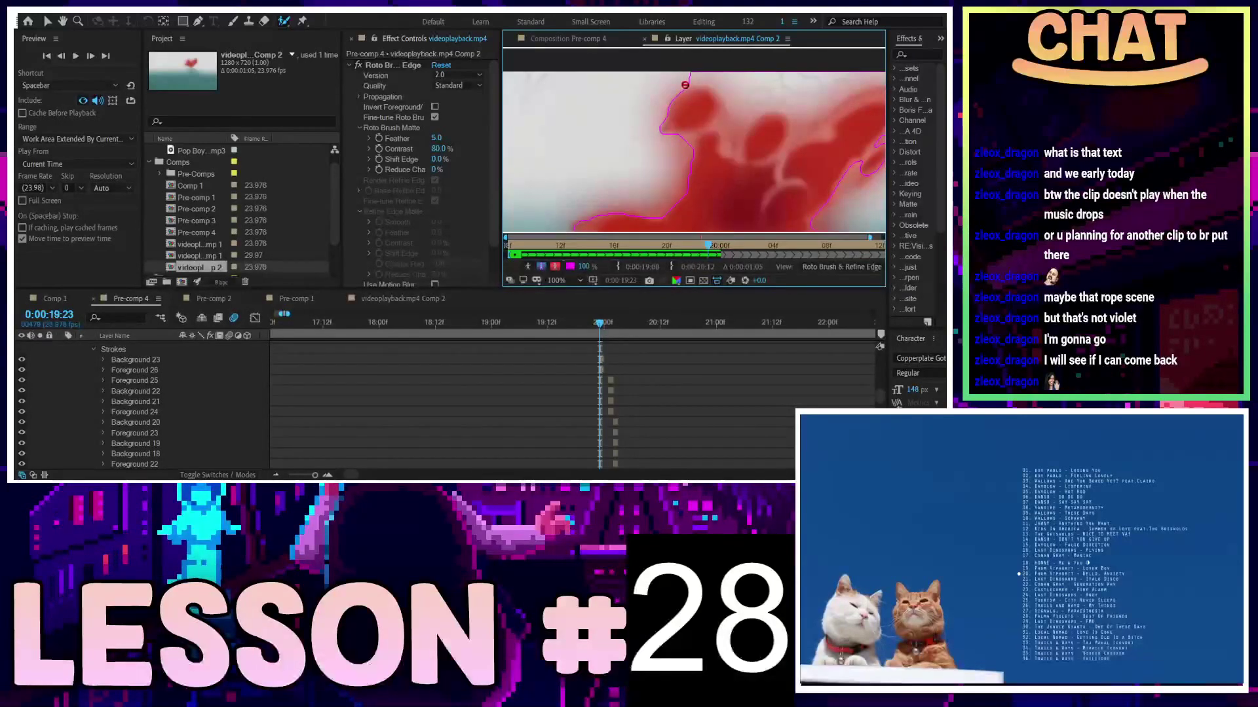
Remove background near the hand's top, add the lower hand area, and clear a stray spot
mouse_move(738, 114)
left_mouse_down()
mouse_move(759, 109)
mouse_move(833, 149)
left_mouse_up()
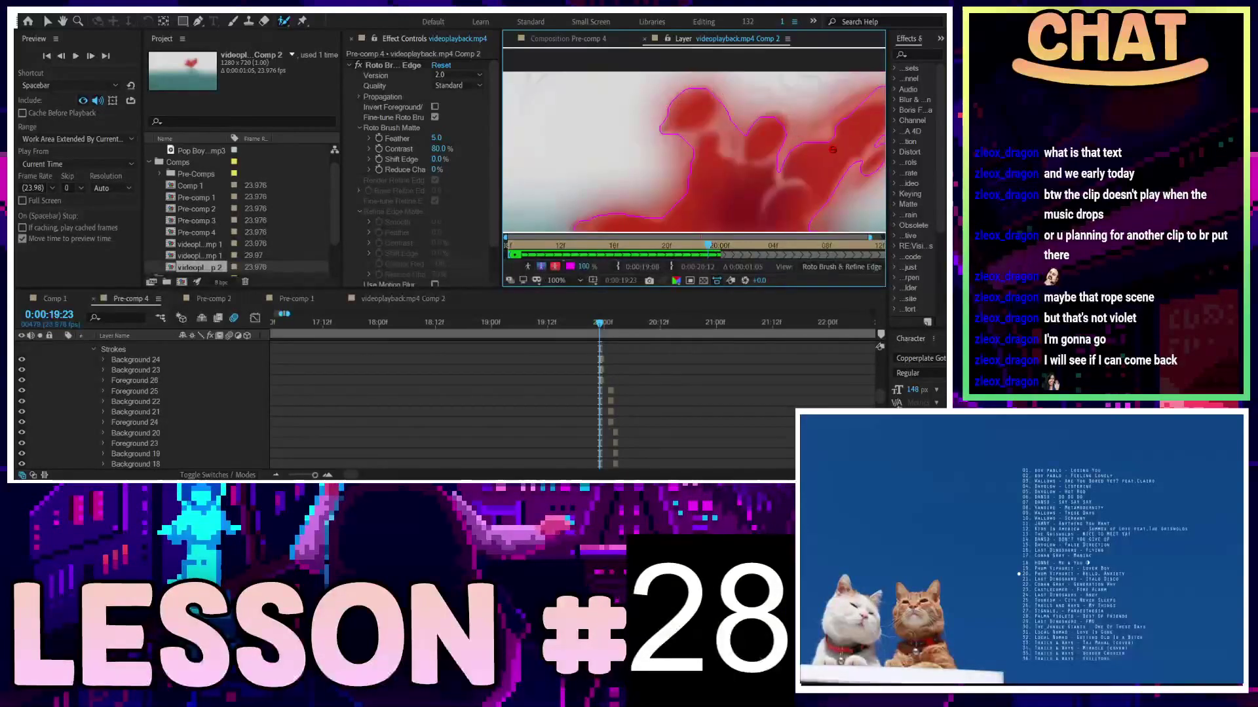
scroll(833, 149, "down", 2)
scroll(776, 140, "up", 2)
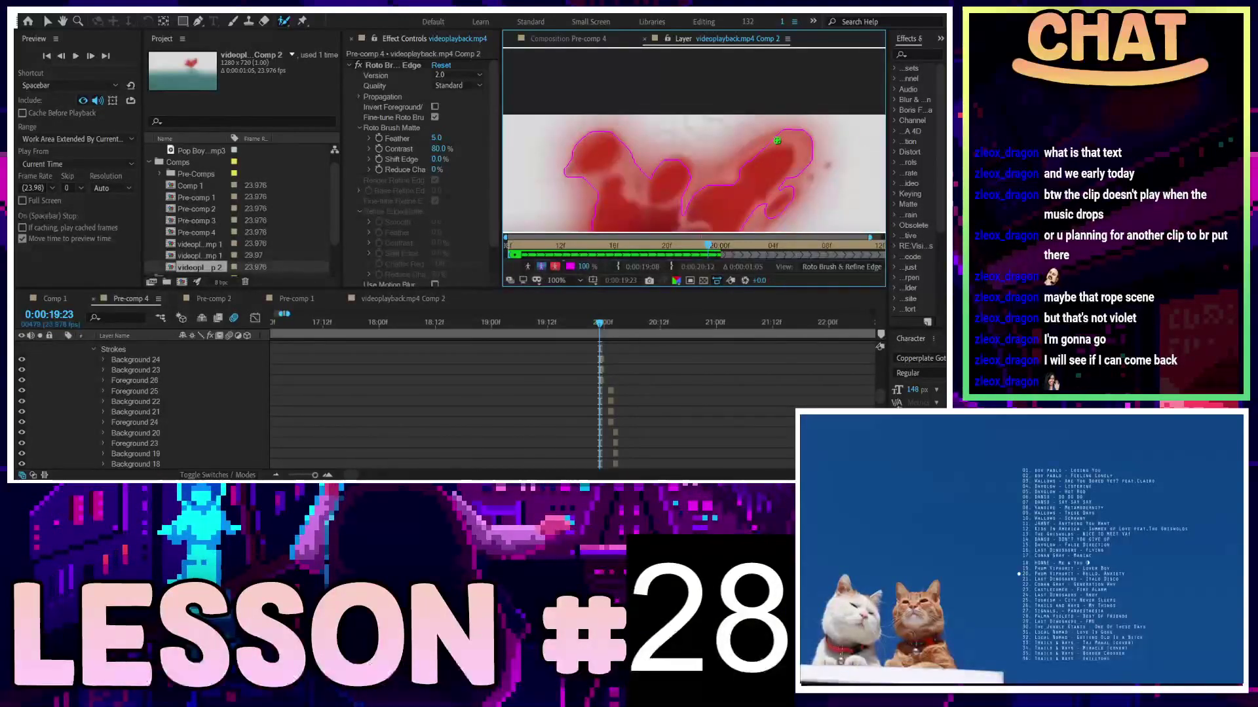
left_click_drag(707, 175, 687, 211)
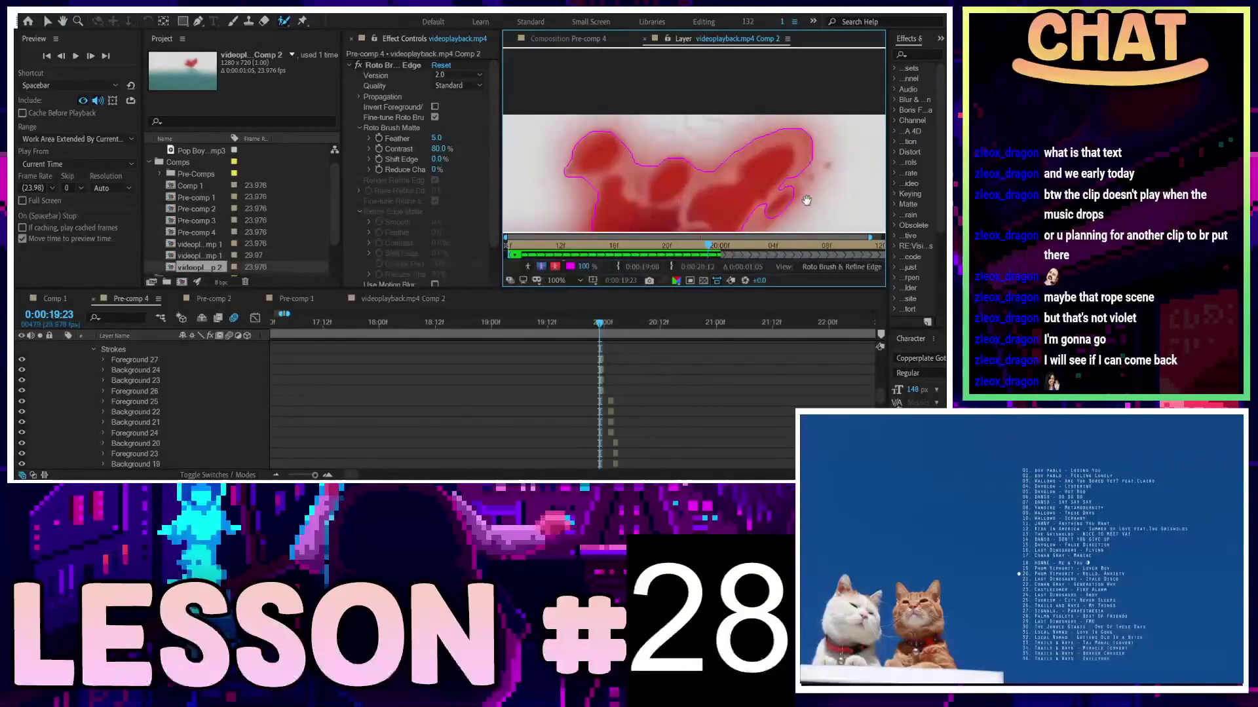
left_click_drag(806, 200, 819, 110)
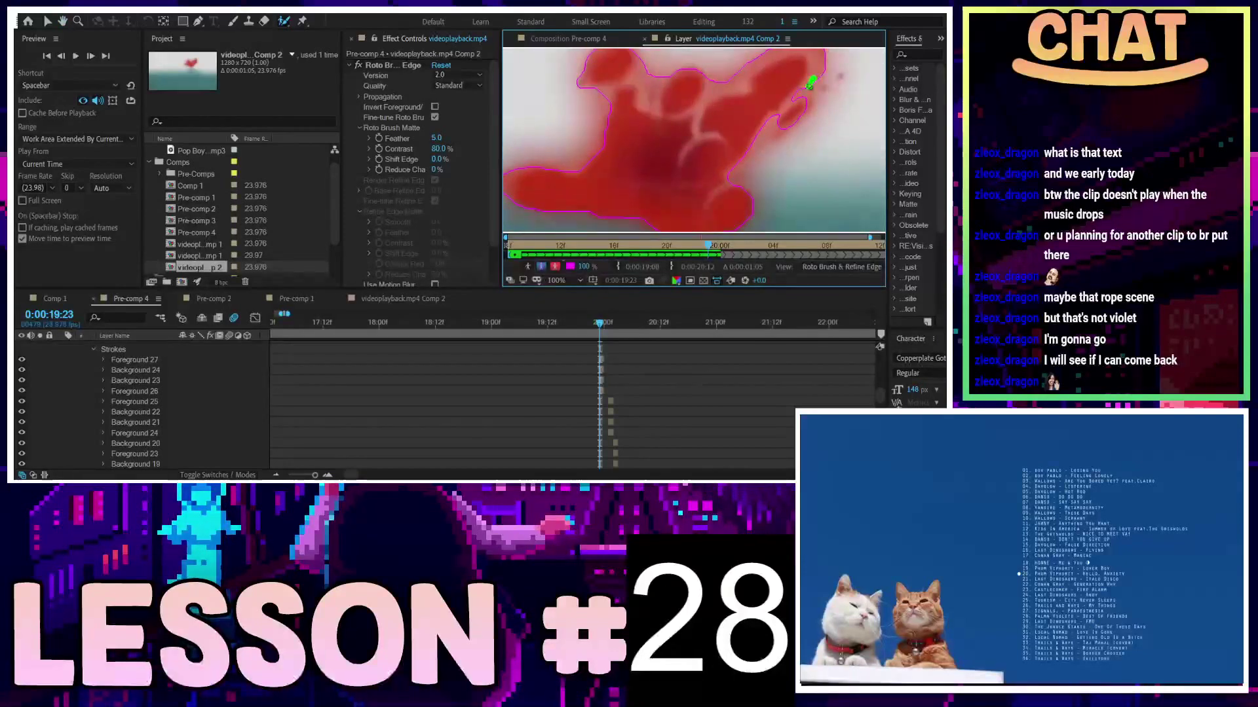
left_click_drag(739, 176, 735, 187)
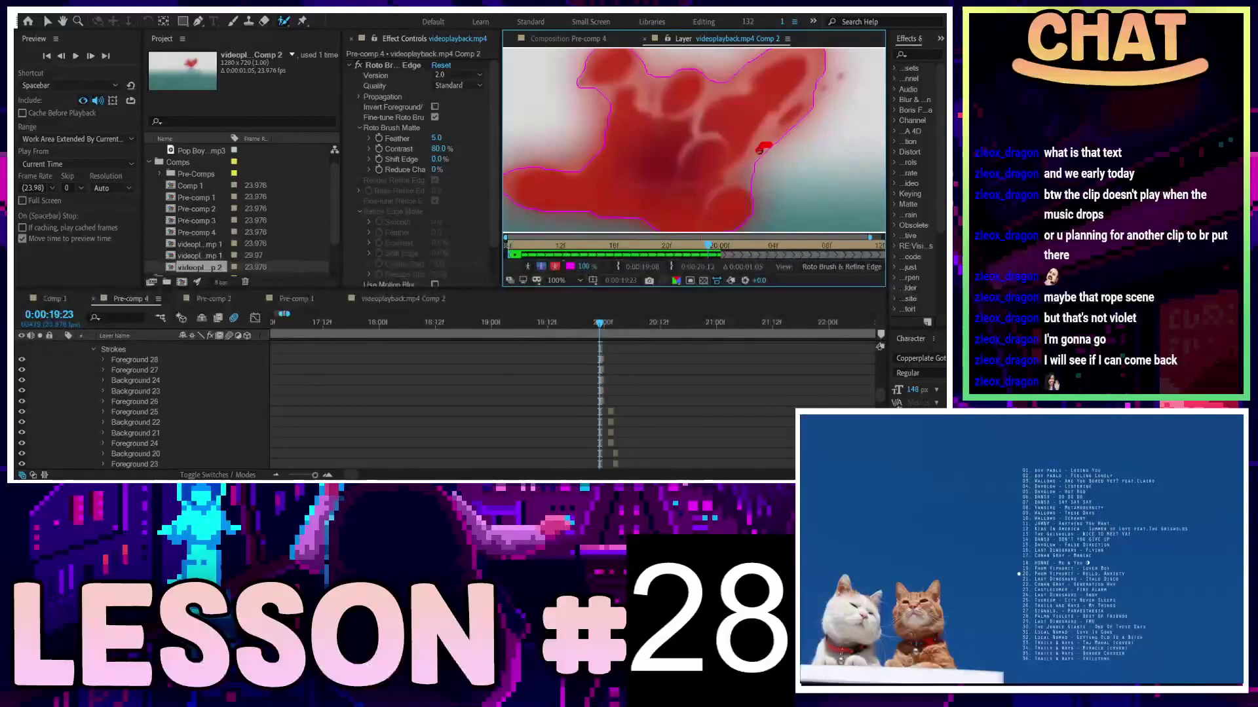
left_click_drag(737, 183, 747, 187)
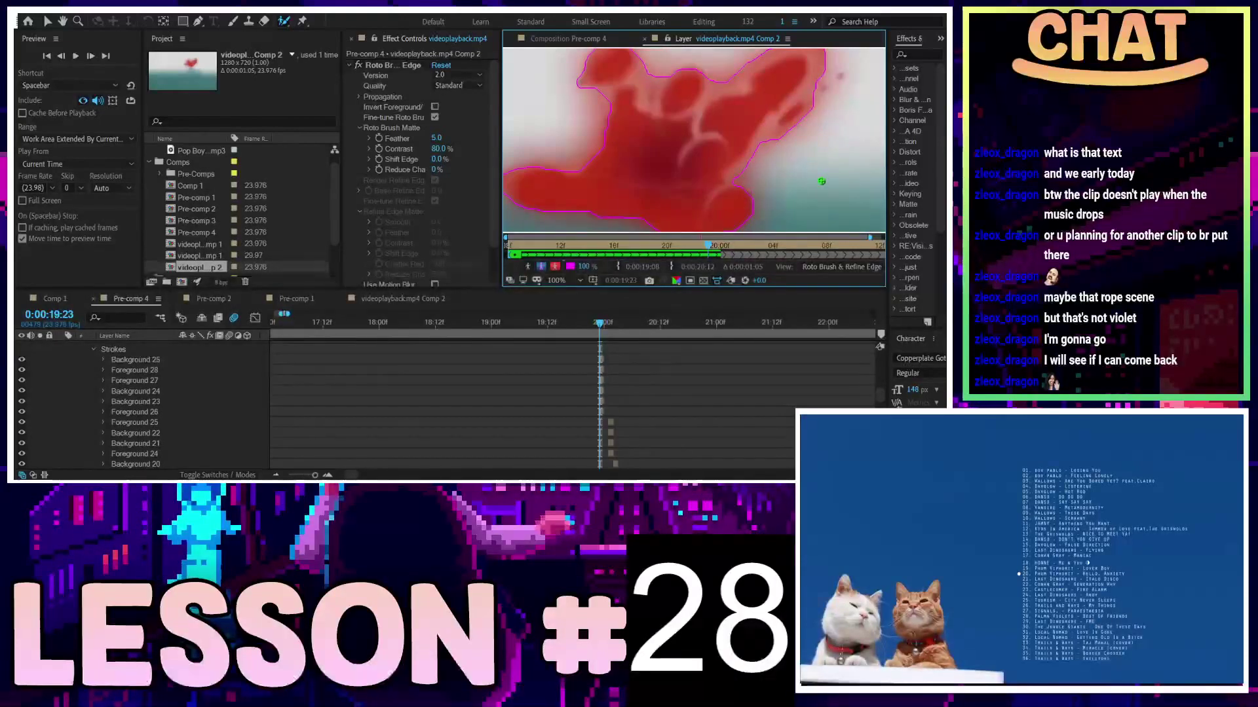
scroll(747, 174, "down", 5)
scroll(787, 189, "up", 2)
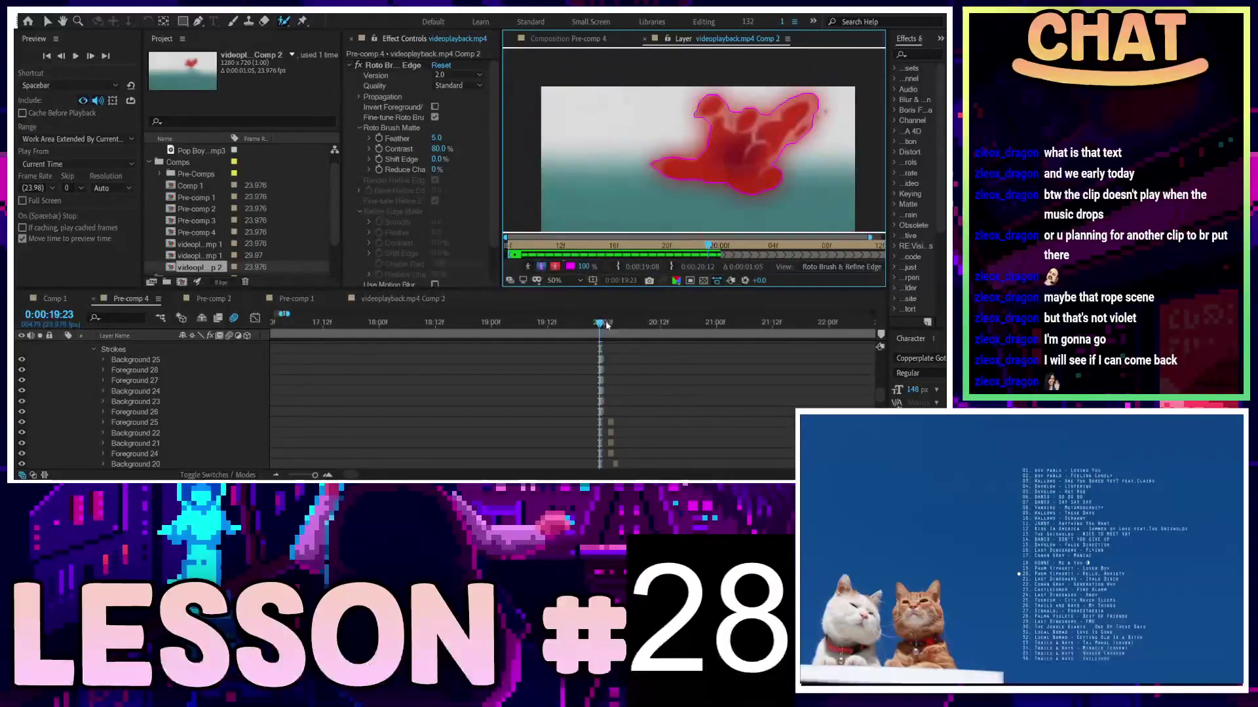
On 0:00:19:22, add the hand's right edge to the matte and trim background beside it
left_click_drag(598, 325, 593, 325)
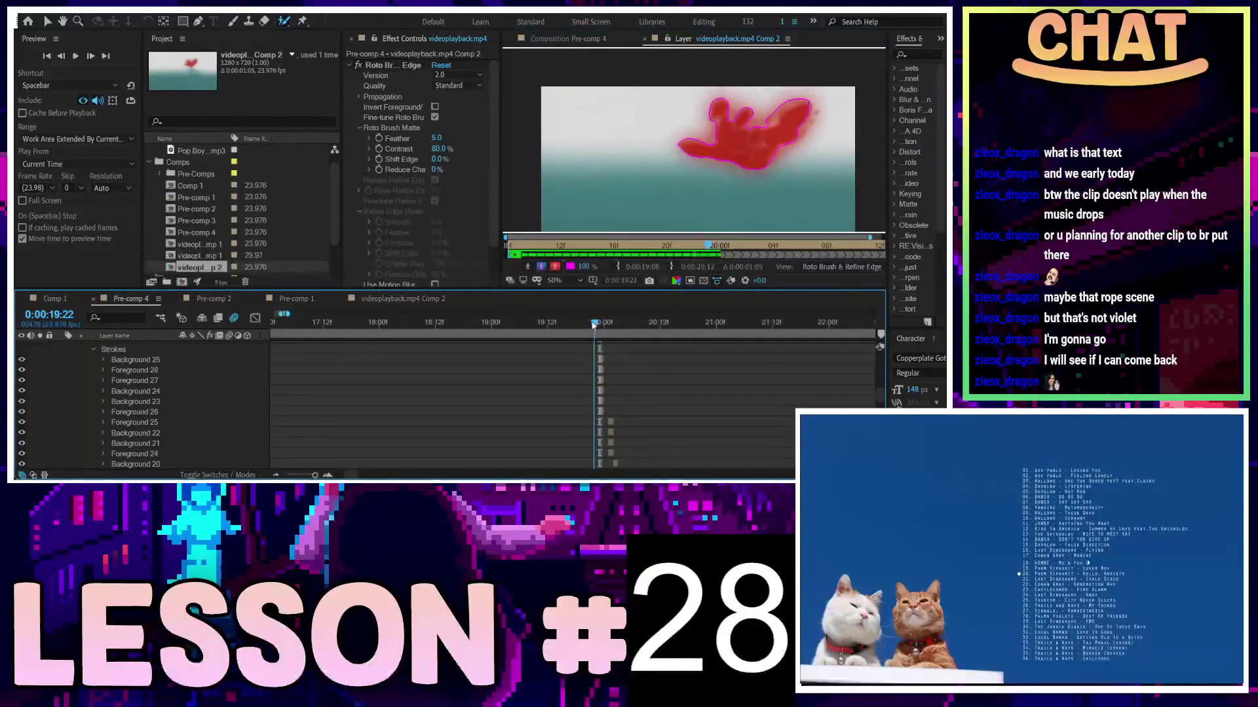
scroll(856, 147, "up", 4)
scroll(856, 147, "down", 2)
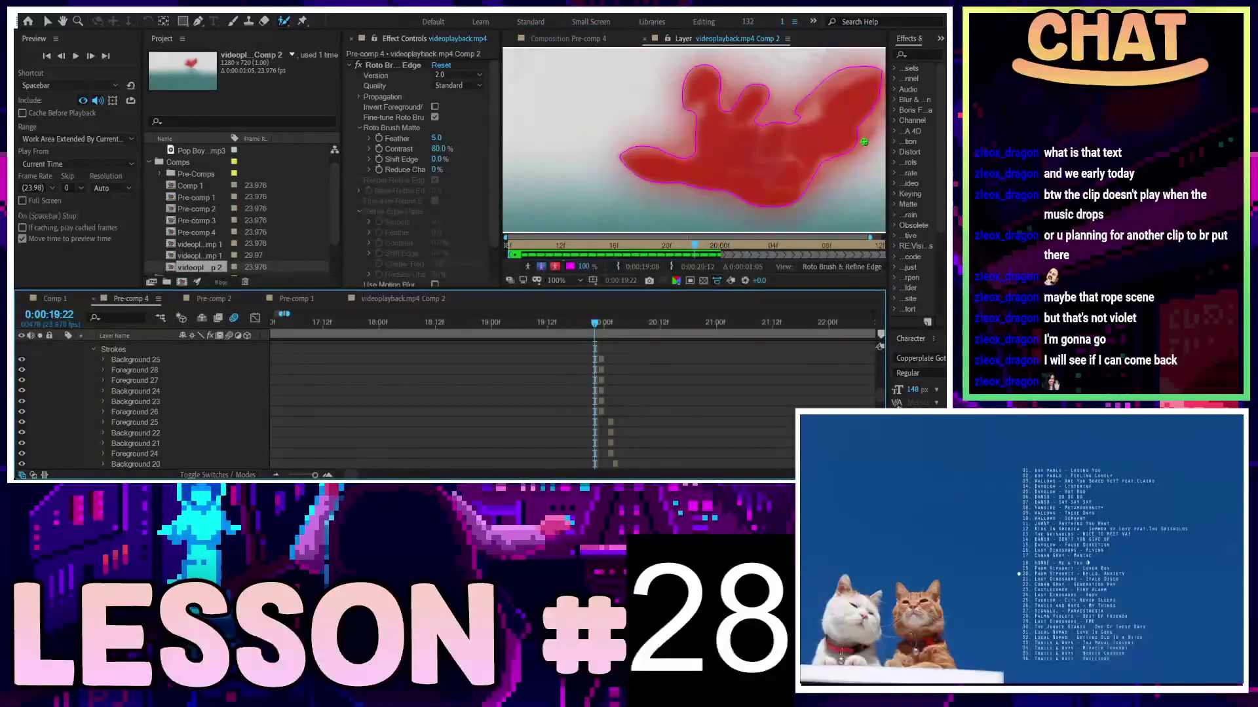
left_click_drag(861, 148, 704, 183)
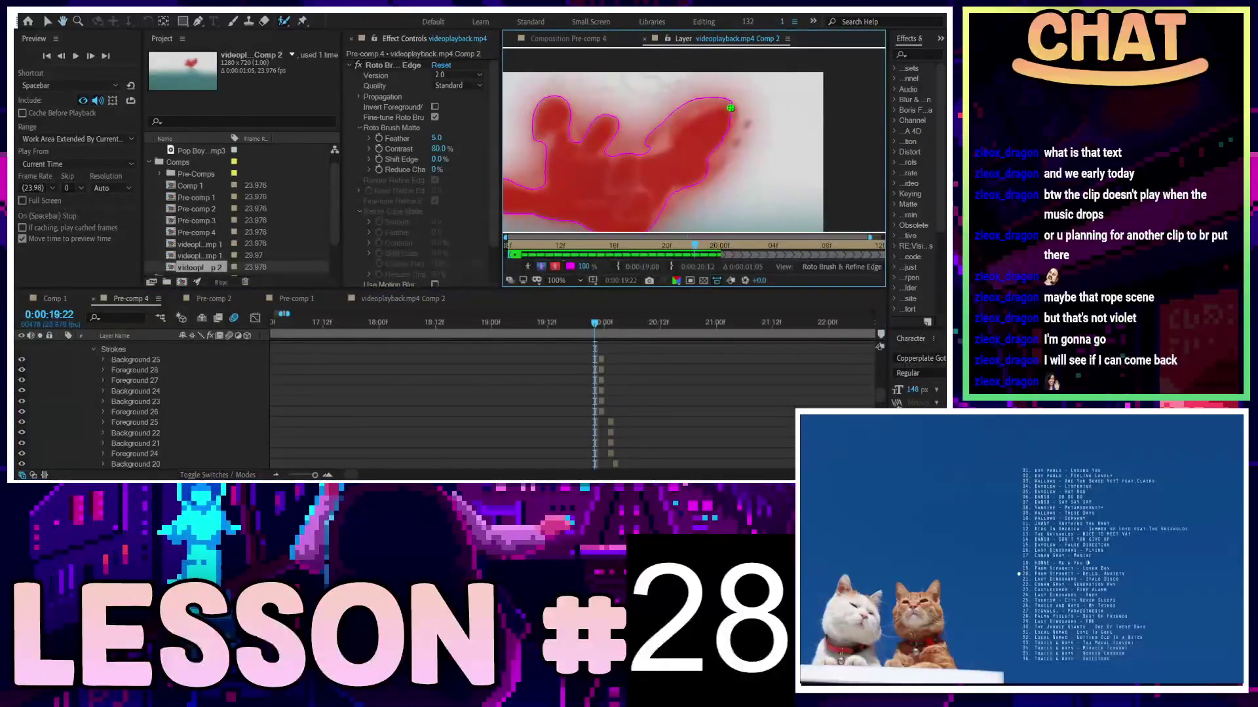
mouse_move(731, 106)
left_mouse_down()
mouse_move(721, 155)
mouse_move(687, 191)
left_mouse_up()
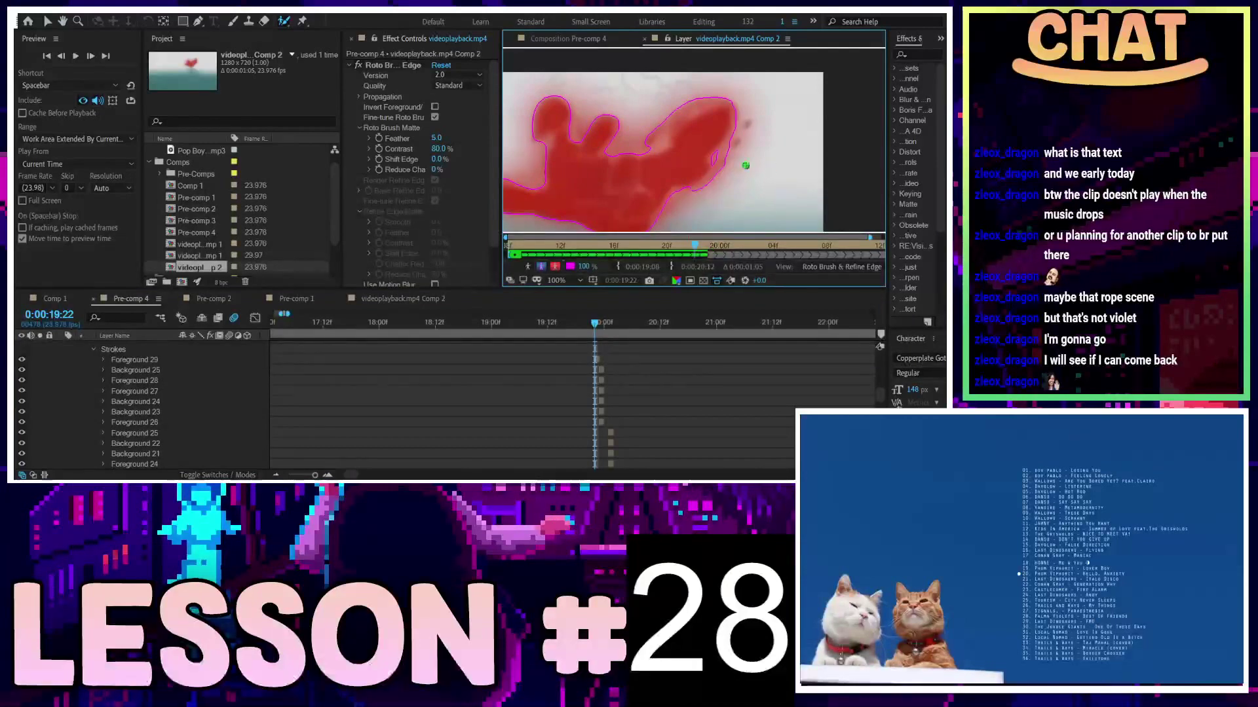
left_click_drag(717, 148, 716, 174)
scroll(718, 175, "down", 4)
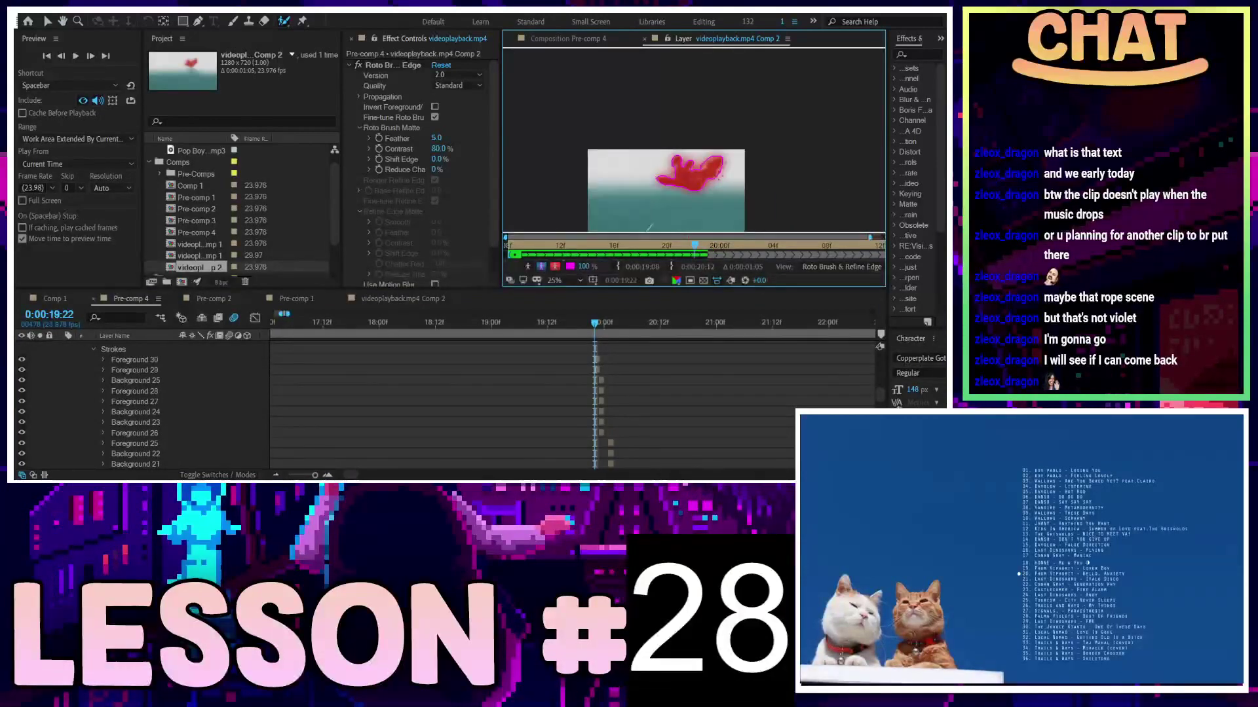
scroll(715, 173, "up", 2)
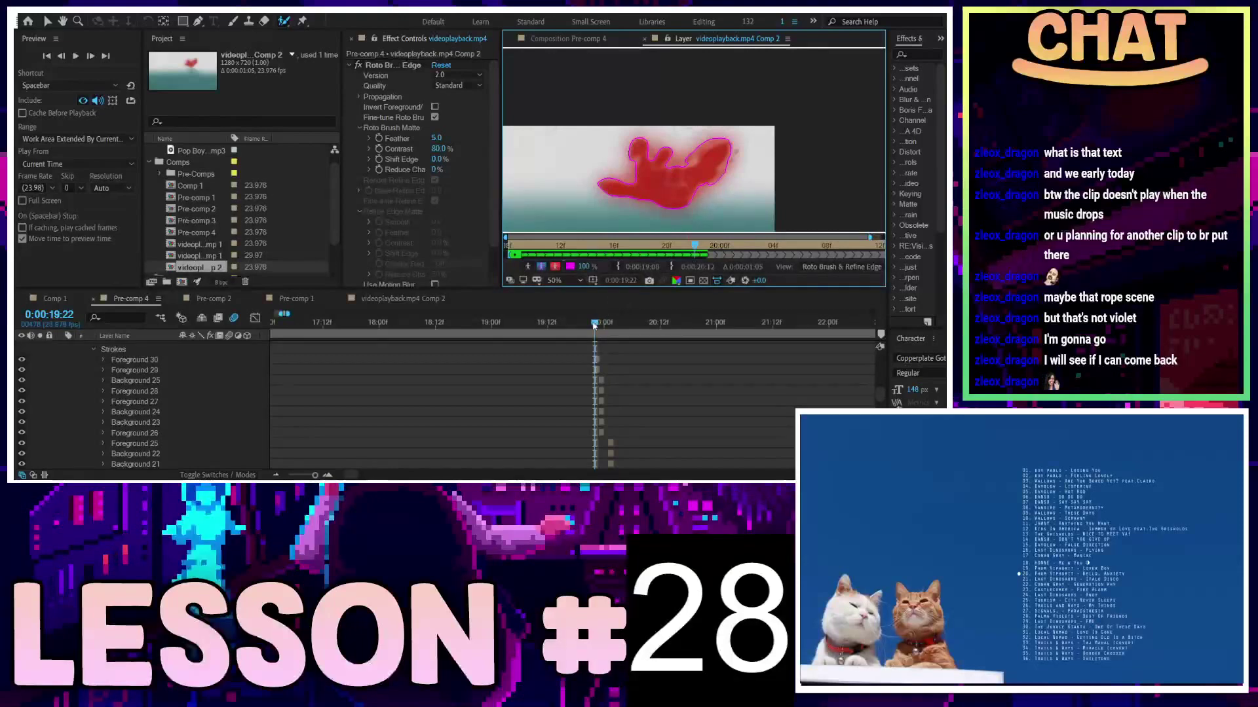
scroll(691, 183, "up", 2)
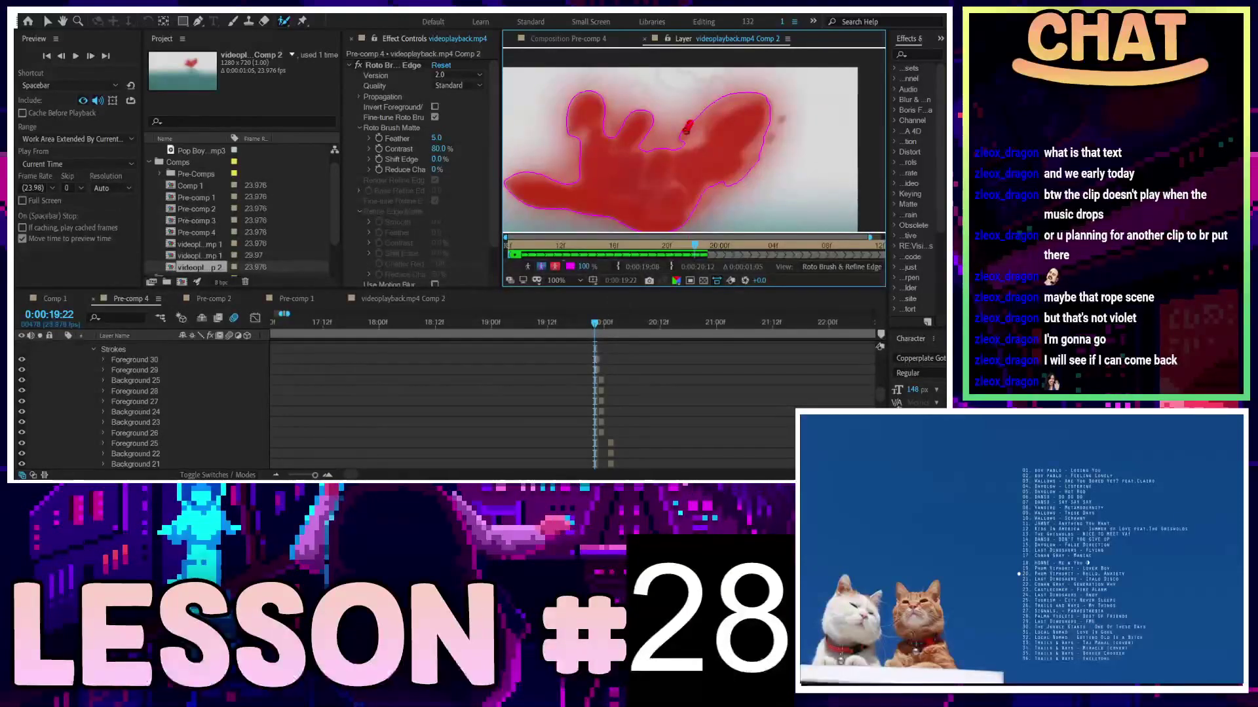
left_click_drag(689, 125, 682, 136)
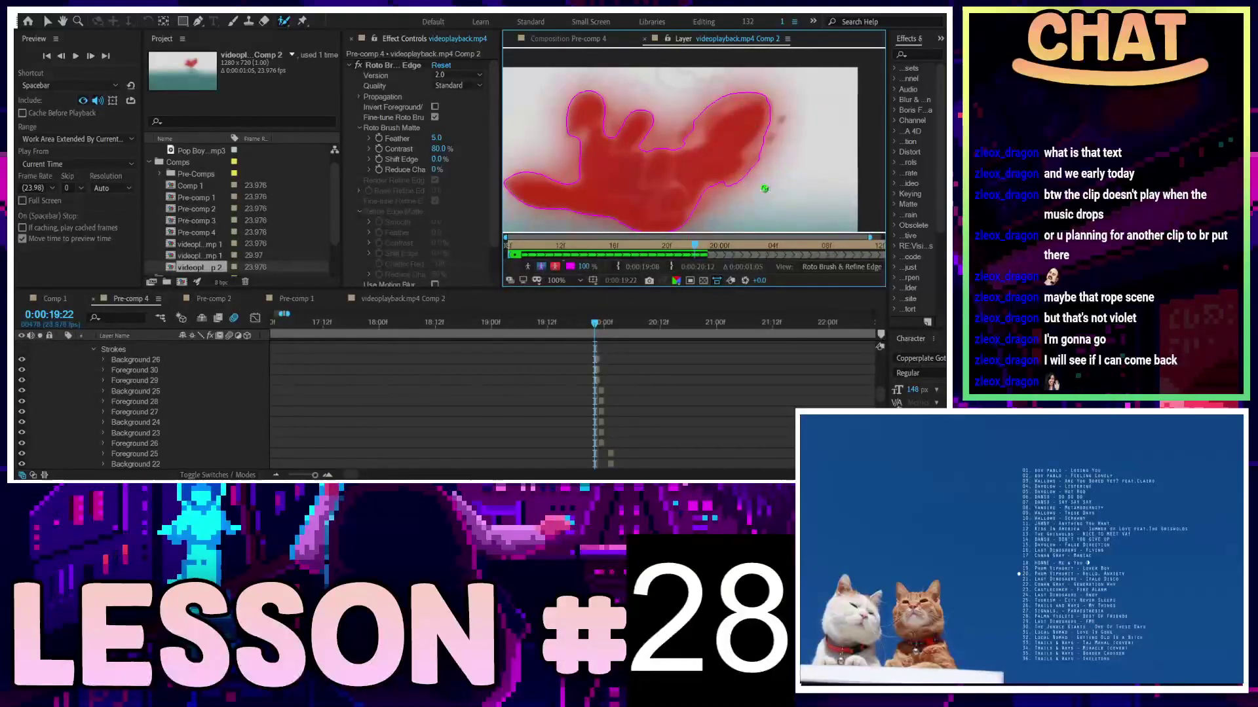
mouse_move(769, 146)
left_mouse_down()
mouse_move(760, 167)
mouse_move(788, 198)
left_mouse_up()
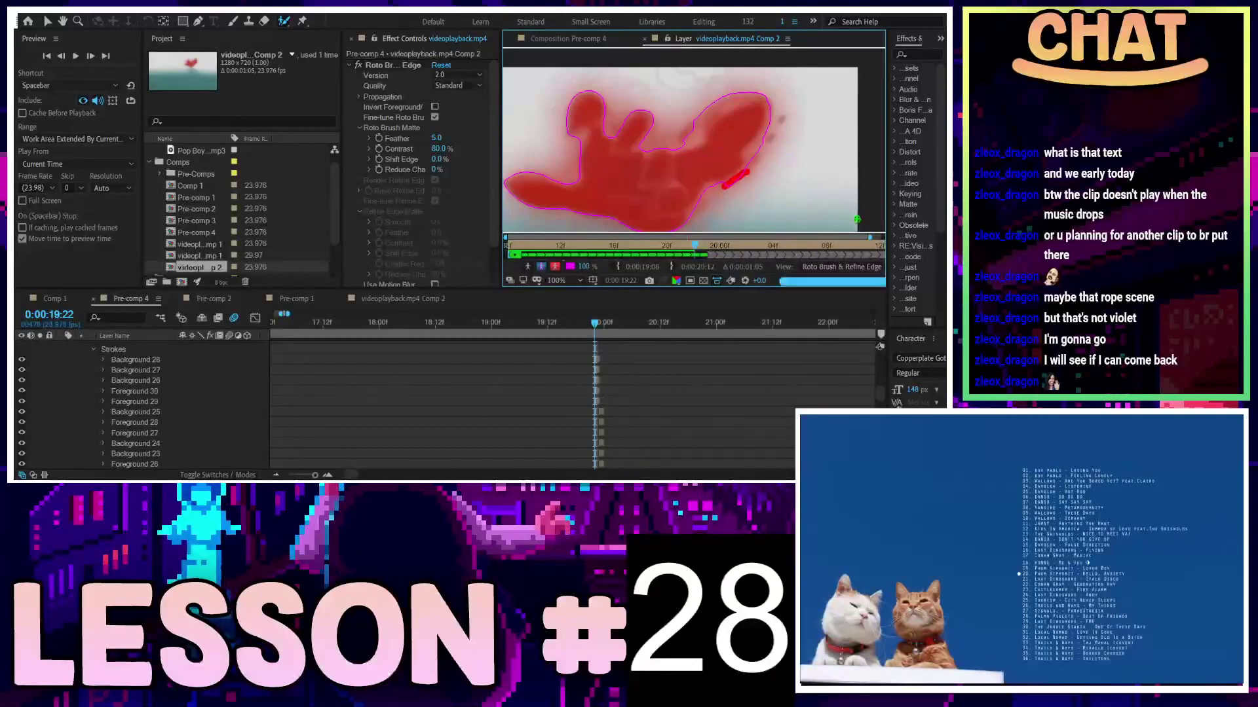
key("comma")
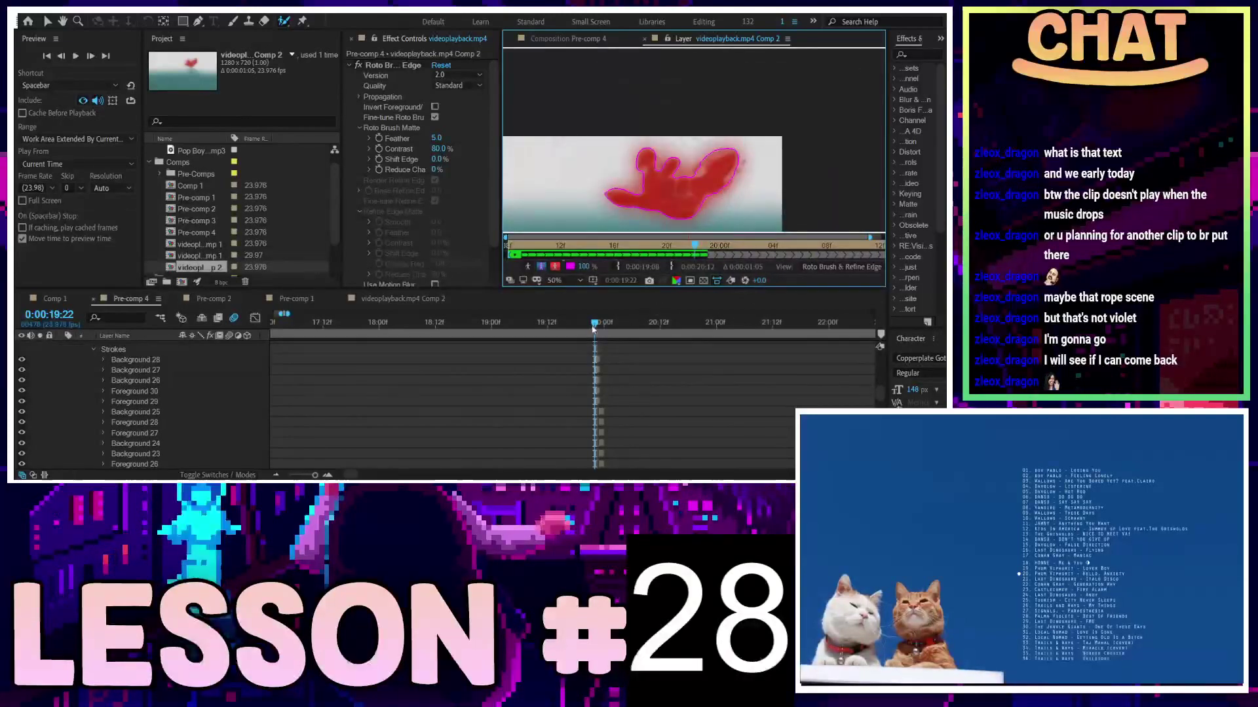
Advance the playhead past 0:00:20:00 to frame 0:00:20:04 and pan to the figure's edge
left_click_drag(594, 327, 608, 325)
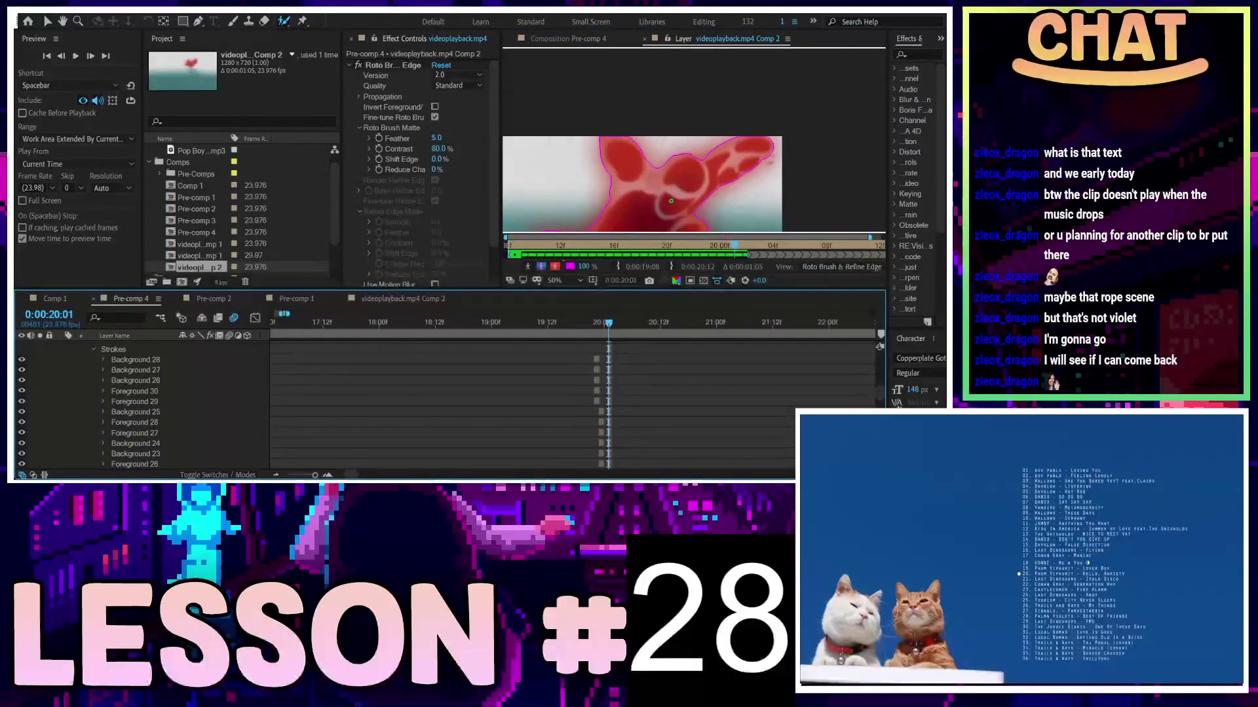
left_click_drag(671, 201, 689, 124)
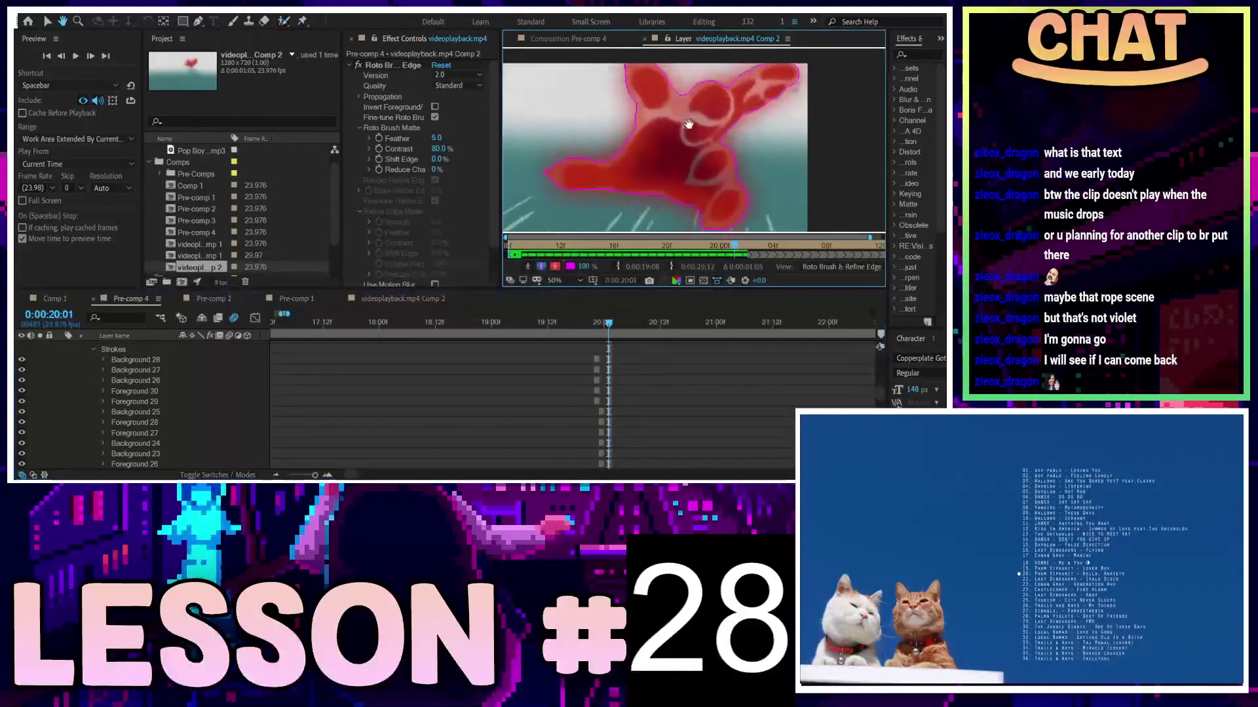
left_click(613, 325)
left_click_drag(614, 327, 623, 327)
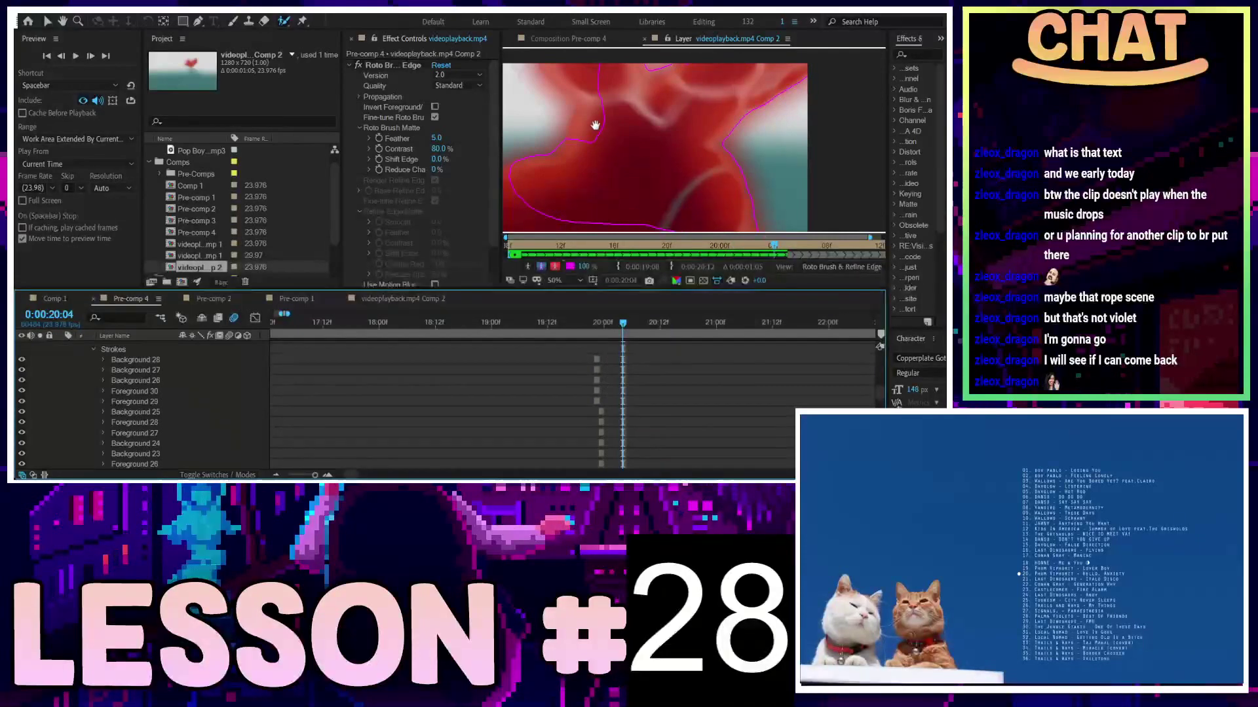
left_click_drag(596, 124, 675, 176)
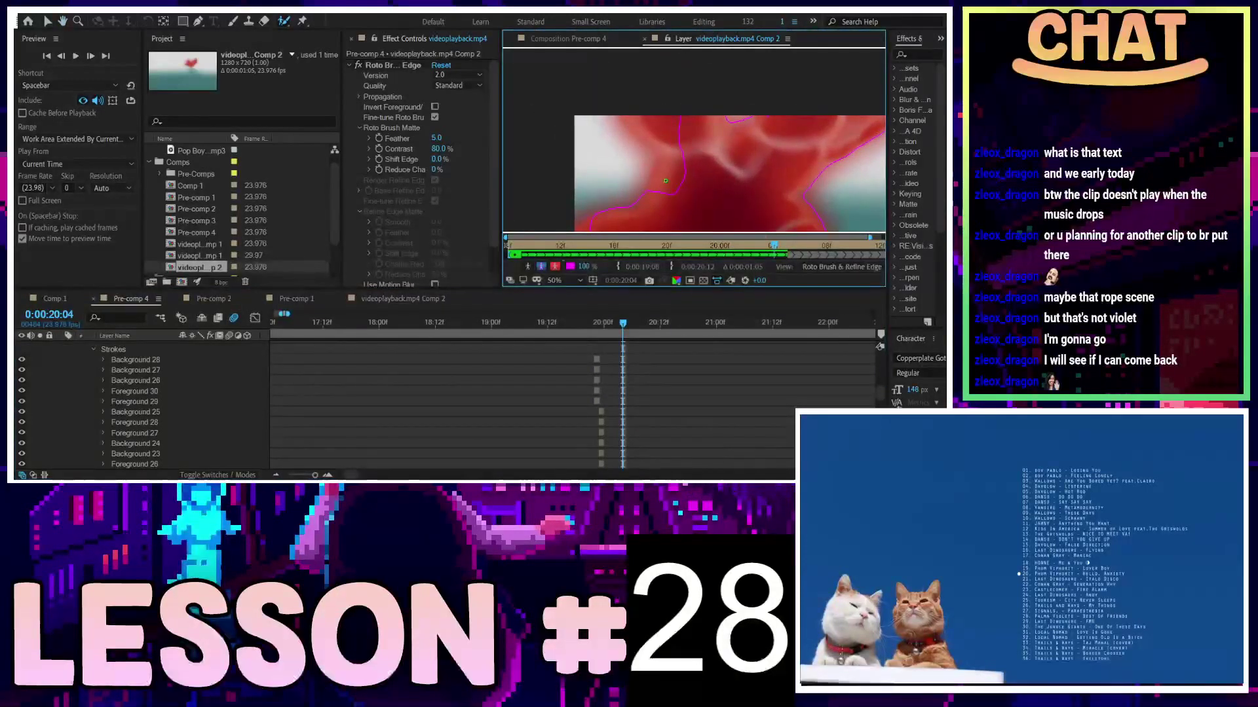
Paint three foreground strokes up to the top edge and one background stroke trimming the matte
left_click_drag(661, 168, 646, 115)
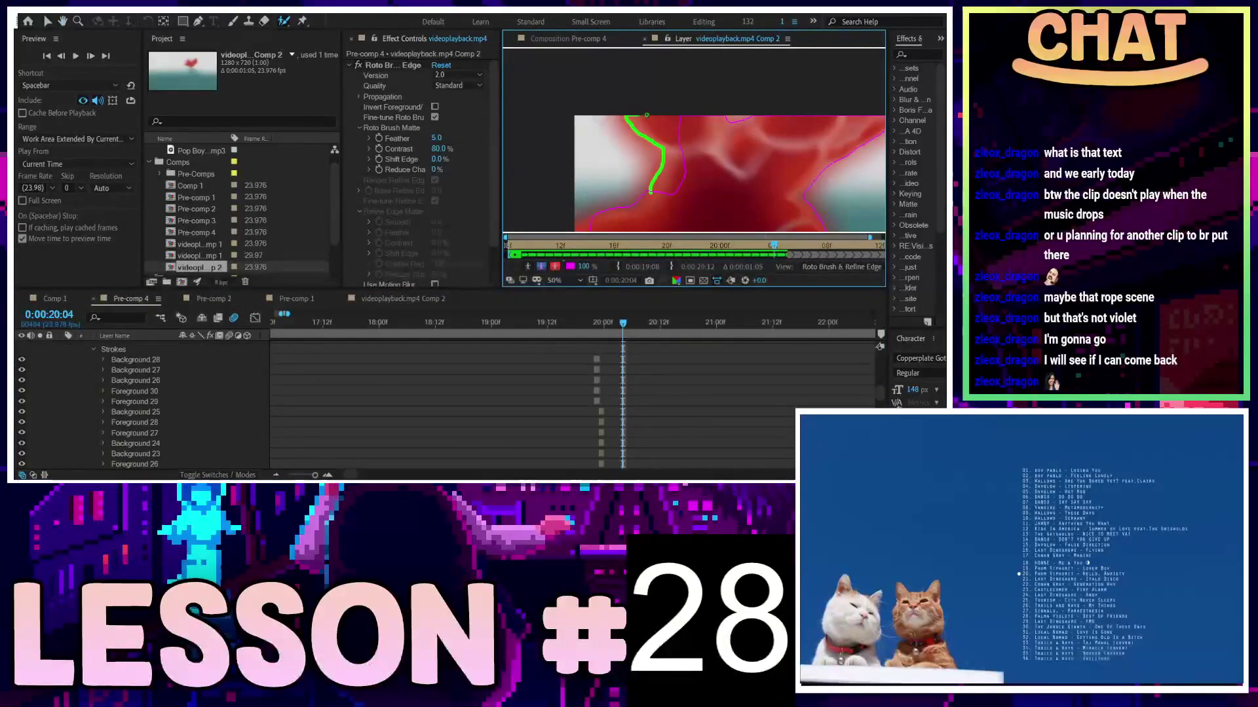
mouse_move(687, 155)
left_mouse_down()
mouse_move(661, 193)
mouse_move(672, 121)
left_mouse_up()
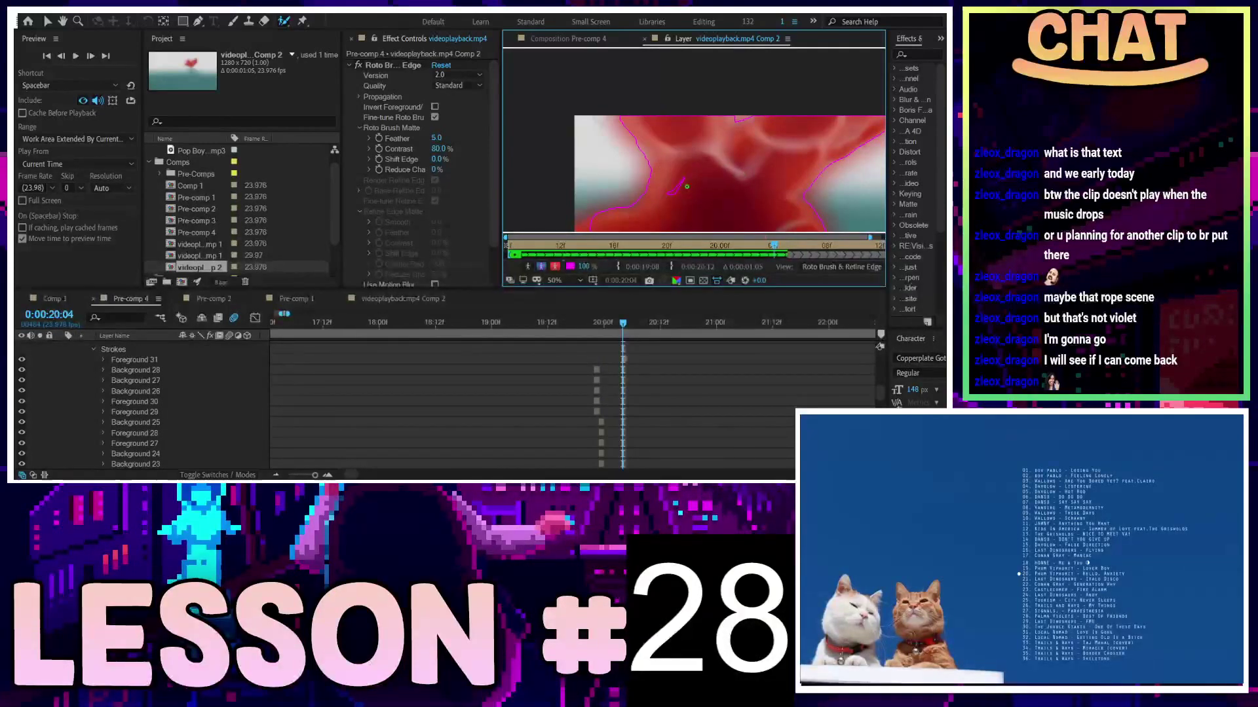
left_click_drag(686, 187, 683, 175)
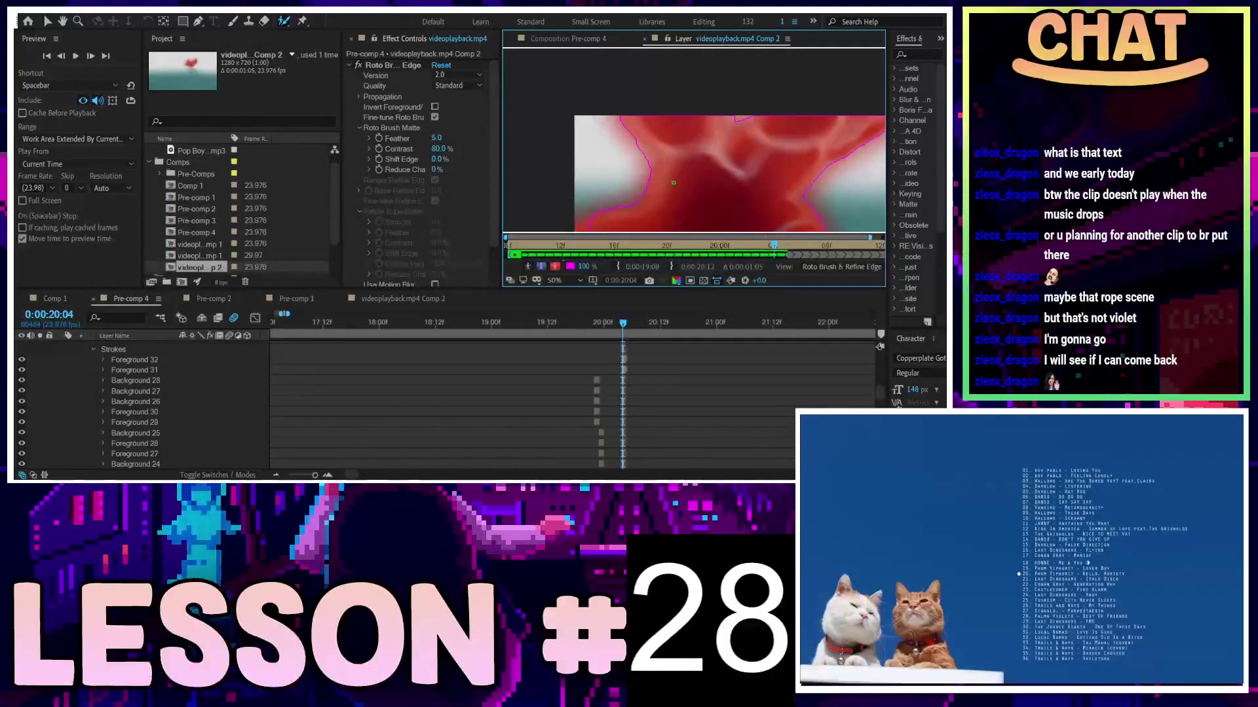
scroll(621, 133, "up", 4)
left_click_drag(621, 133, 599, 108)
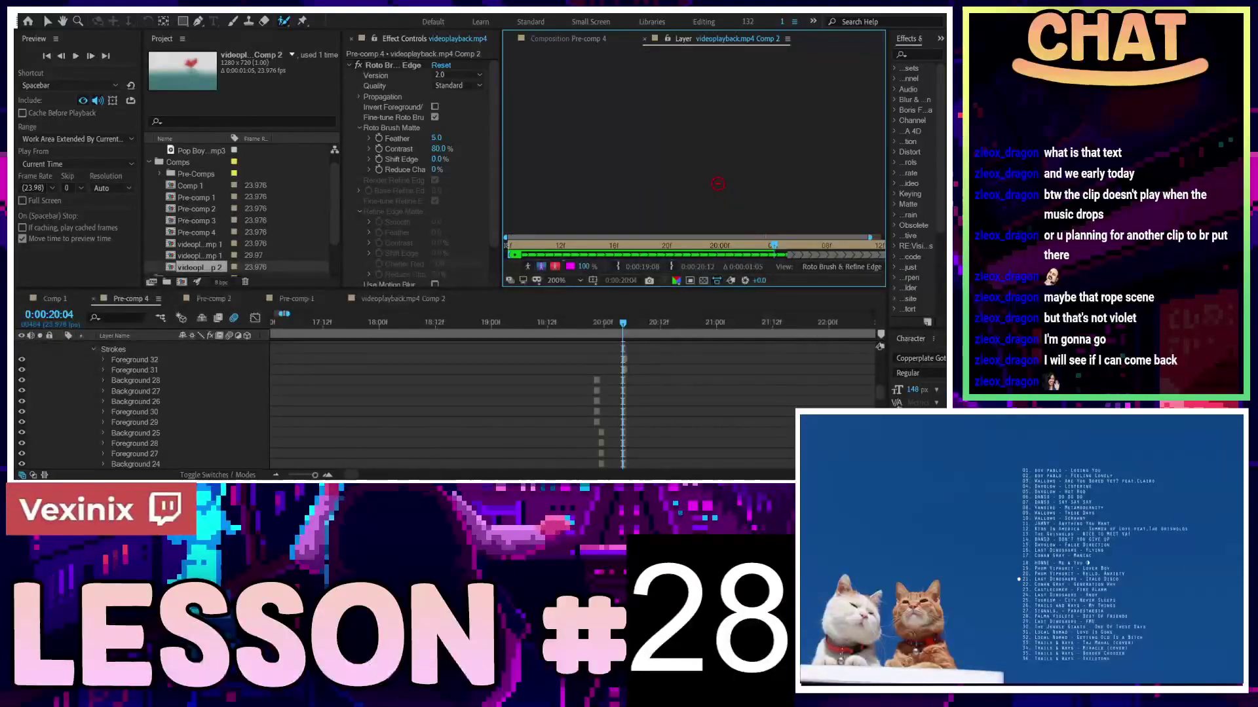
scroll(661, 194, "down", 4)
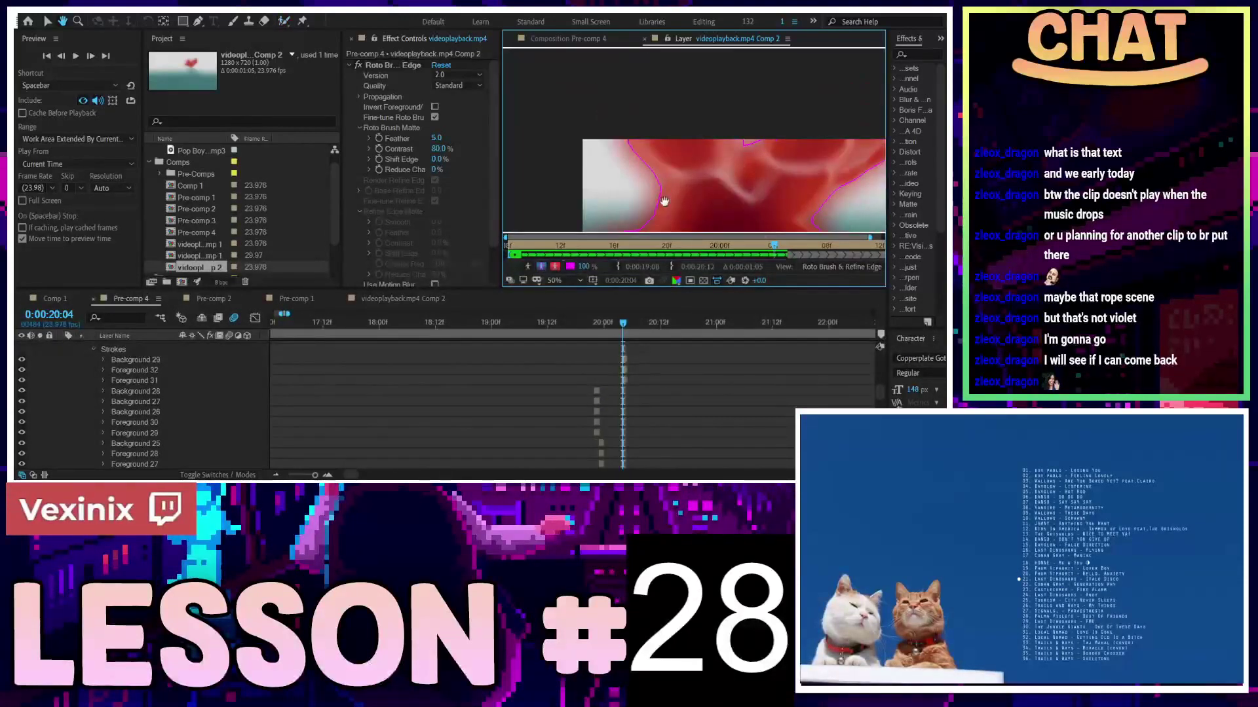
scroll(664, 201, "up", 2)
Paint a foreground stroke across the figure's top and background strokes down its edge
mouse_move(701, 98)
left_mouse_down()
mouse_move(625, 117)
mouse_move(747, 218)
left_mouse_up()
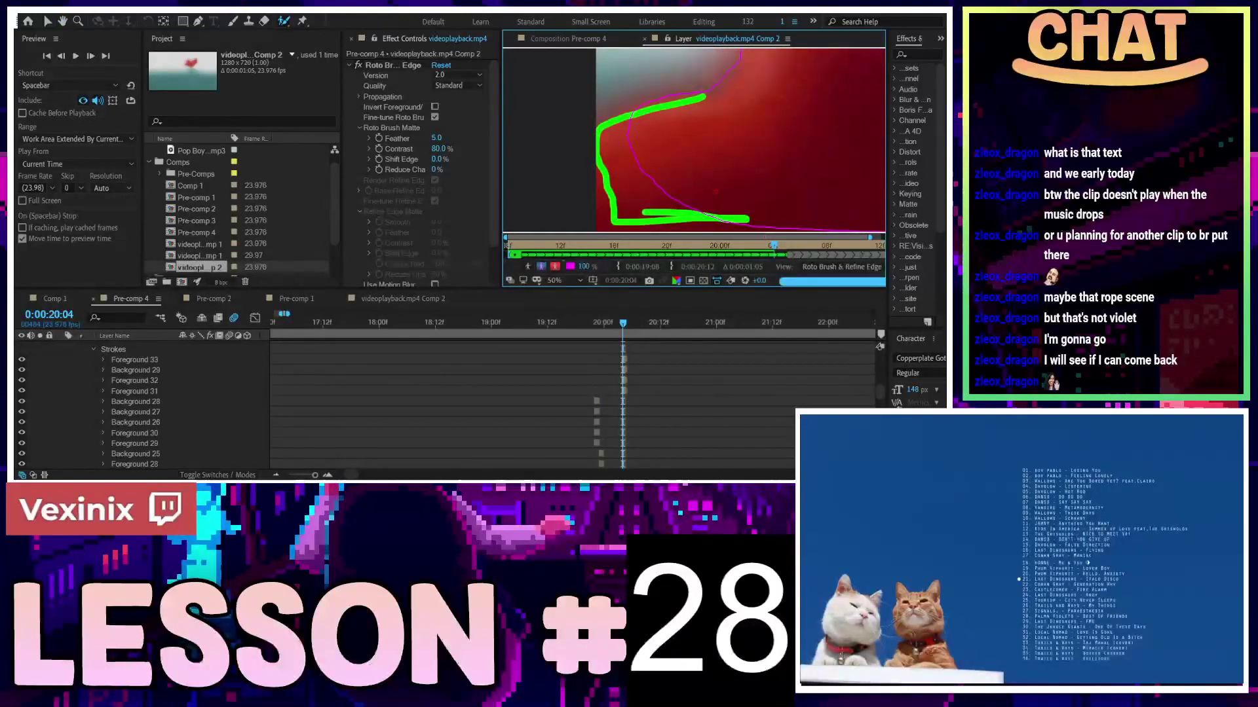
scroll(693, 190, "down", 2)
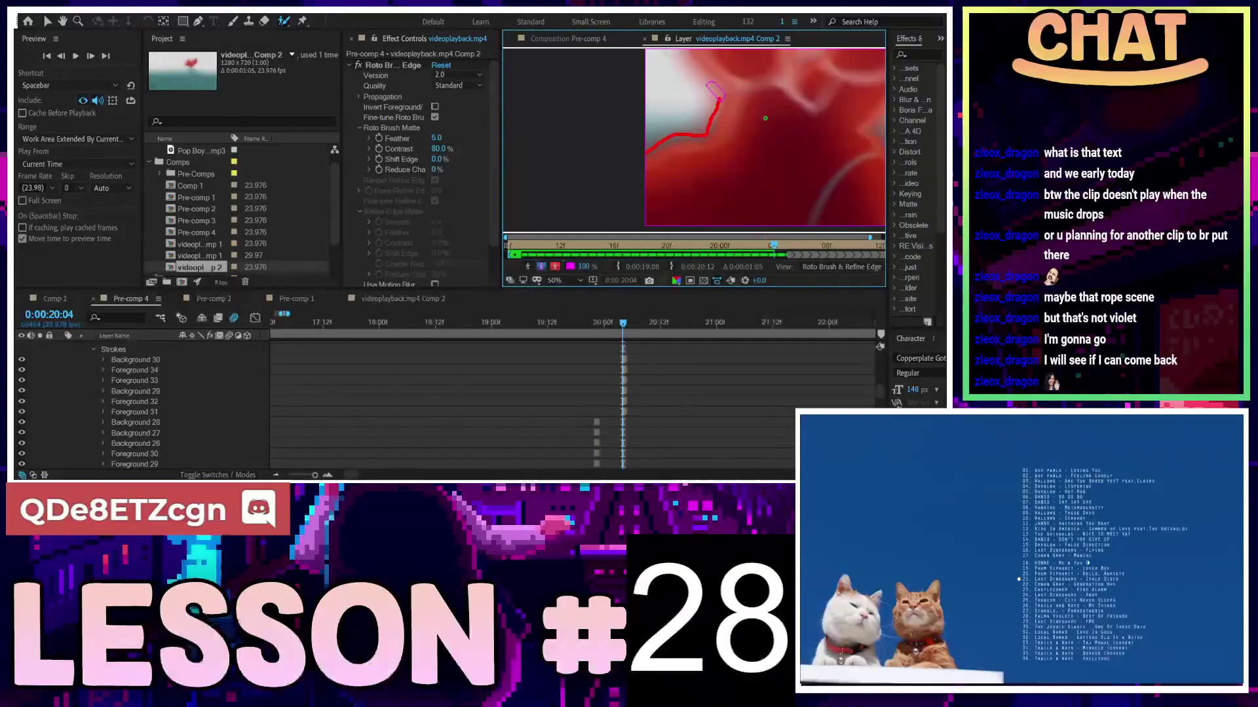
mouse_move(765, 112)
left_mouse_down()
mouse_move(759, 119)
mouse_move(758, 80)
left_mouse_up()
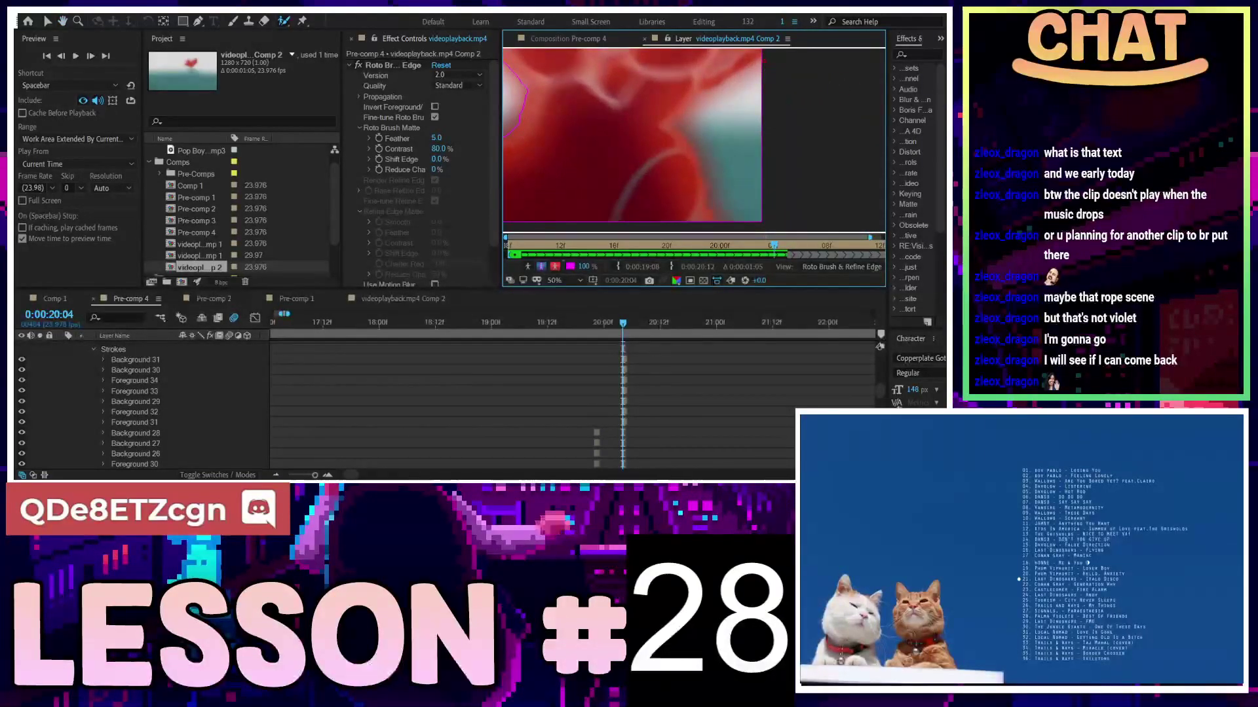
left_click_drag(711, 95, 691, 137)
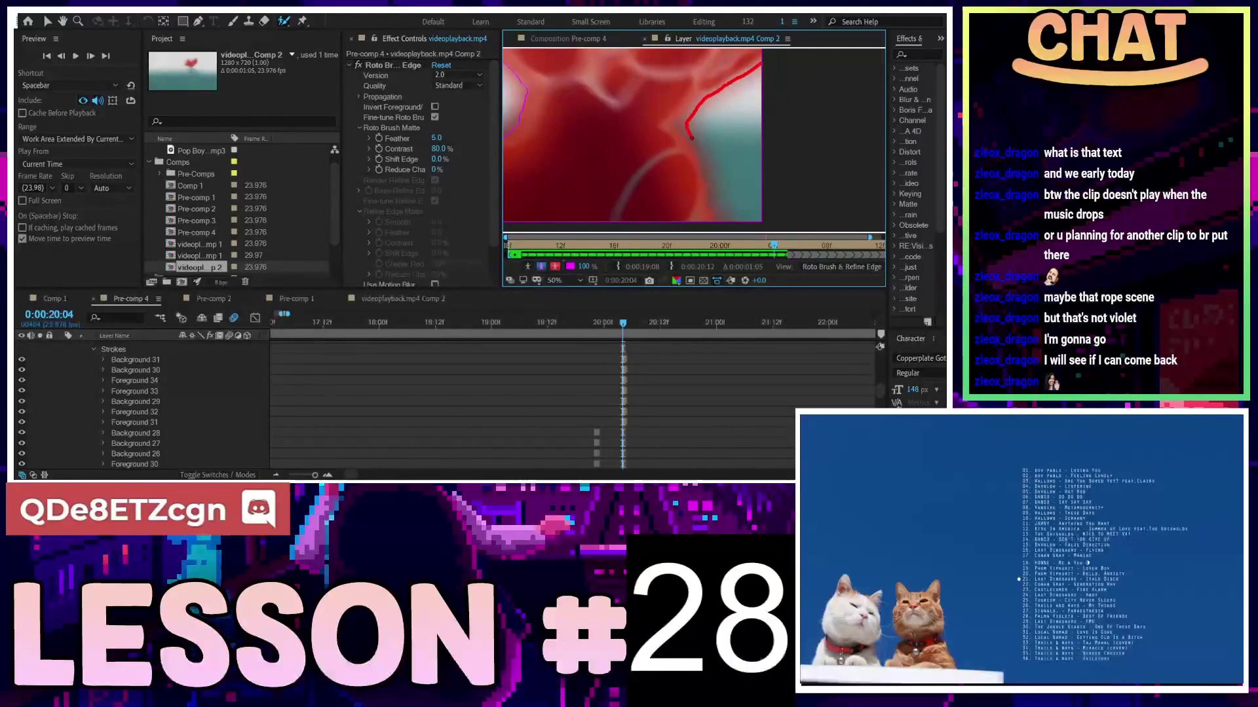
left_click_drag(717, 194, 724, 219)
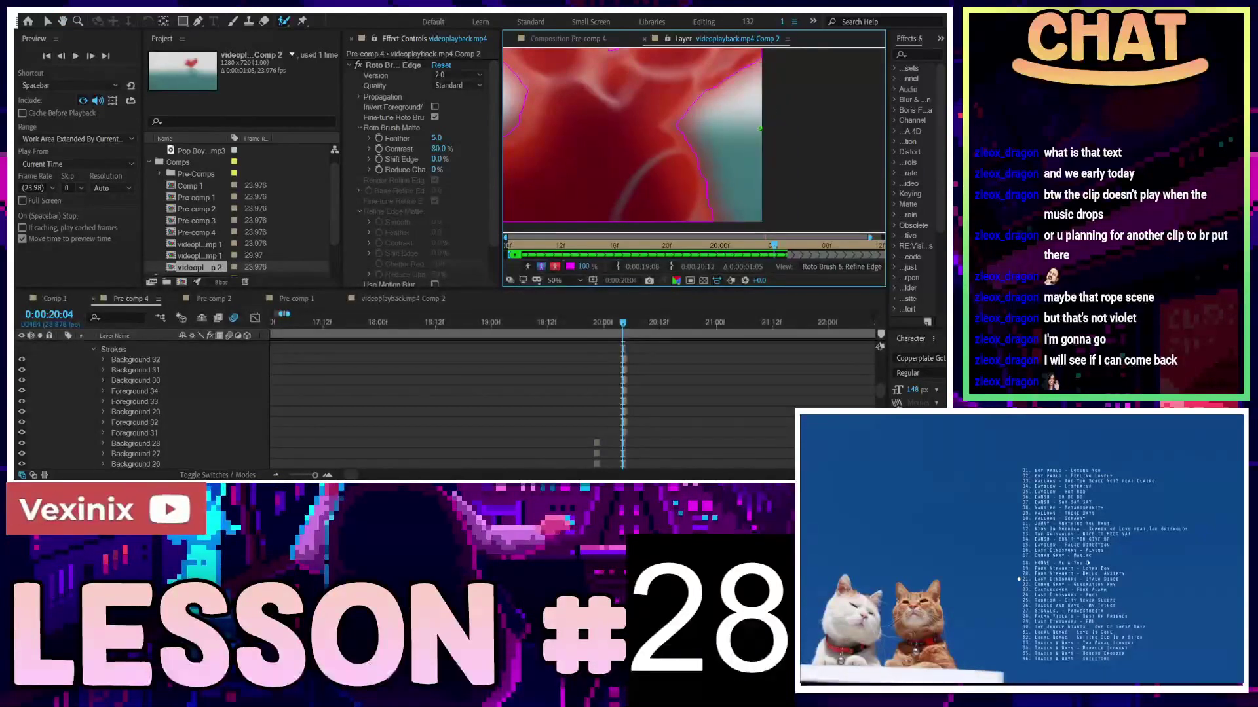
Add a short foreground stroke near the top, shrink the matte with background, then extend it
left_click_drag(675, 96, 757, 156)
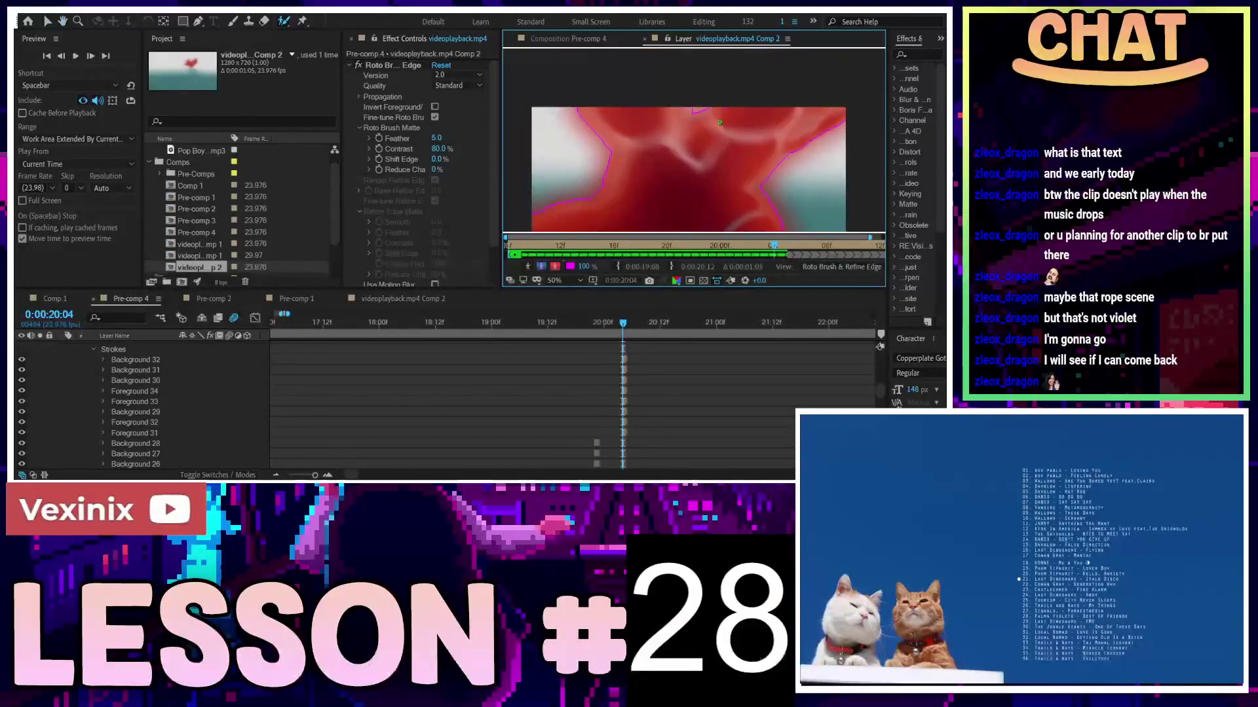
left_click_drag(694, 114, 723, 113)
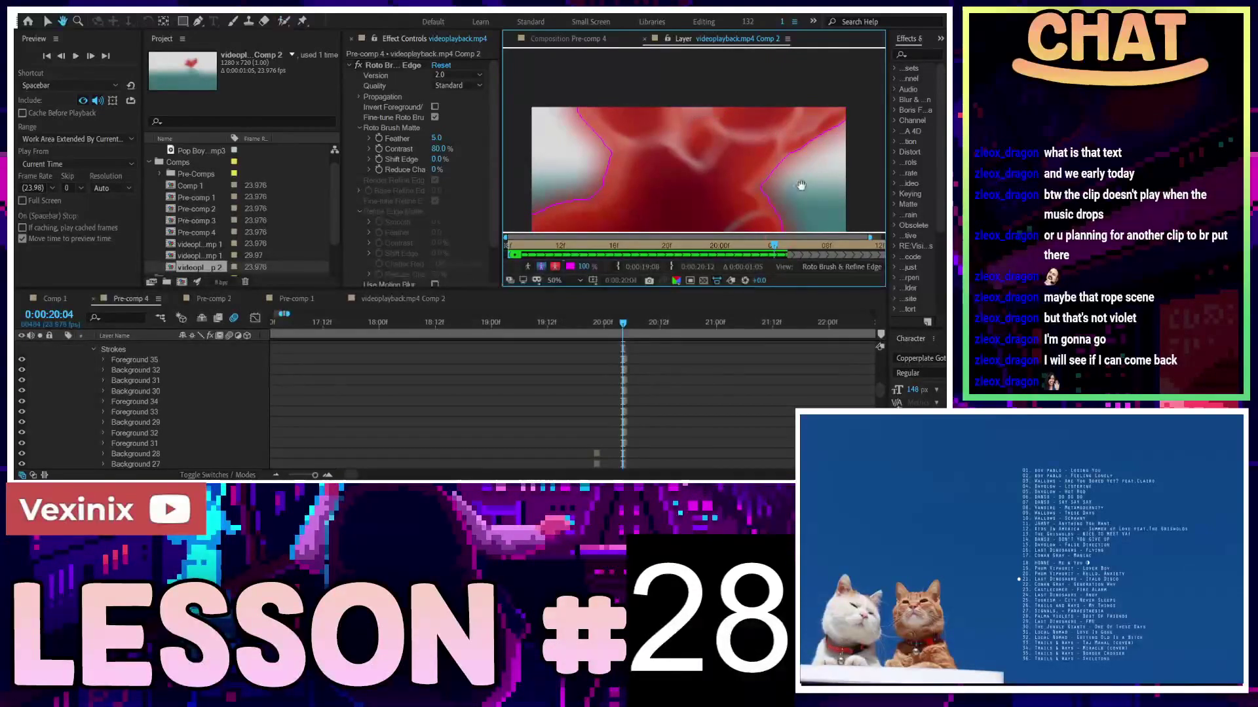
left_click_drag(797, 190, 733, 142)
key("alt")
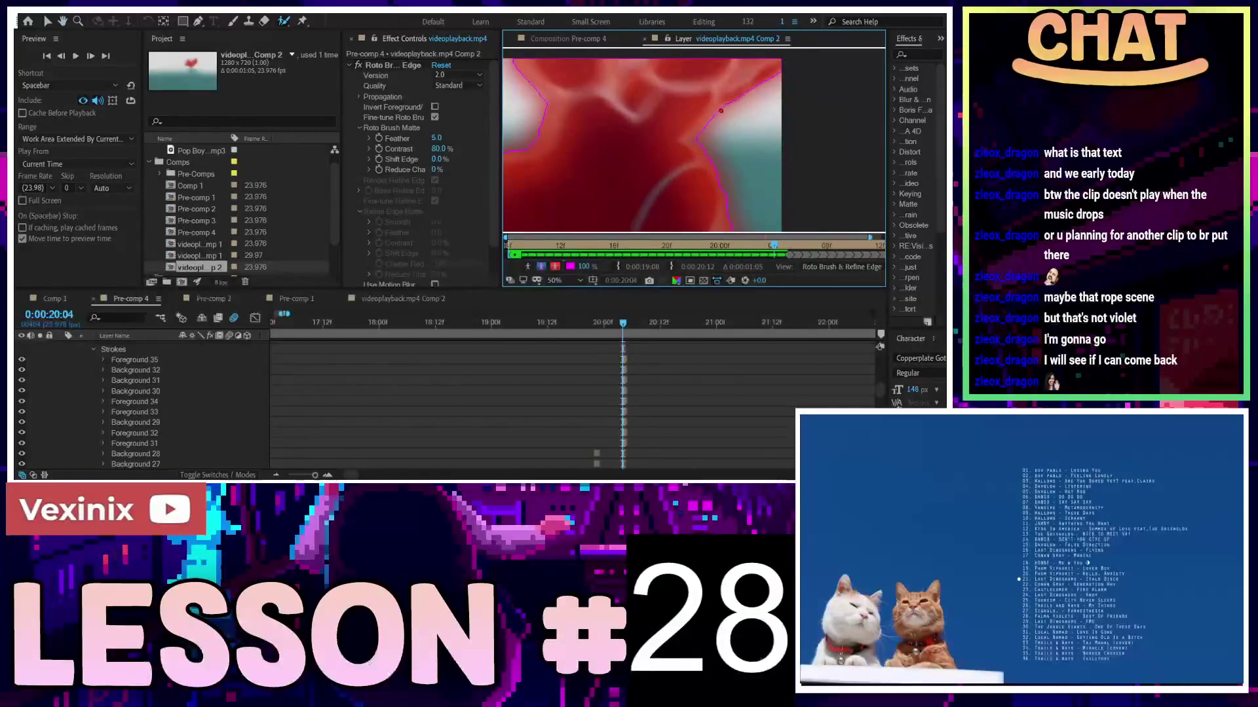
left_click_drag(725, 186, 732, 205)
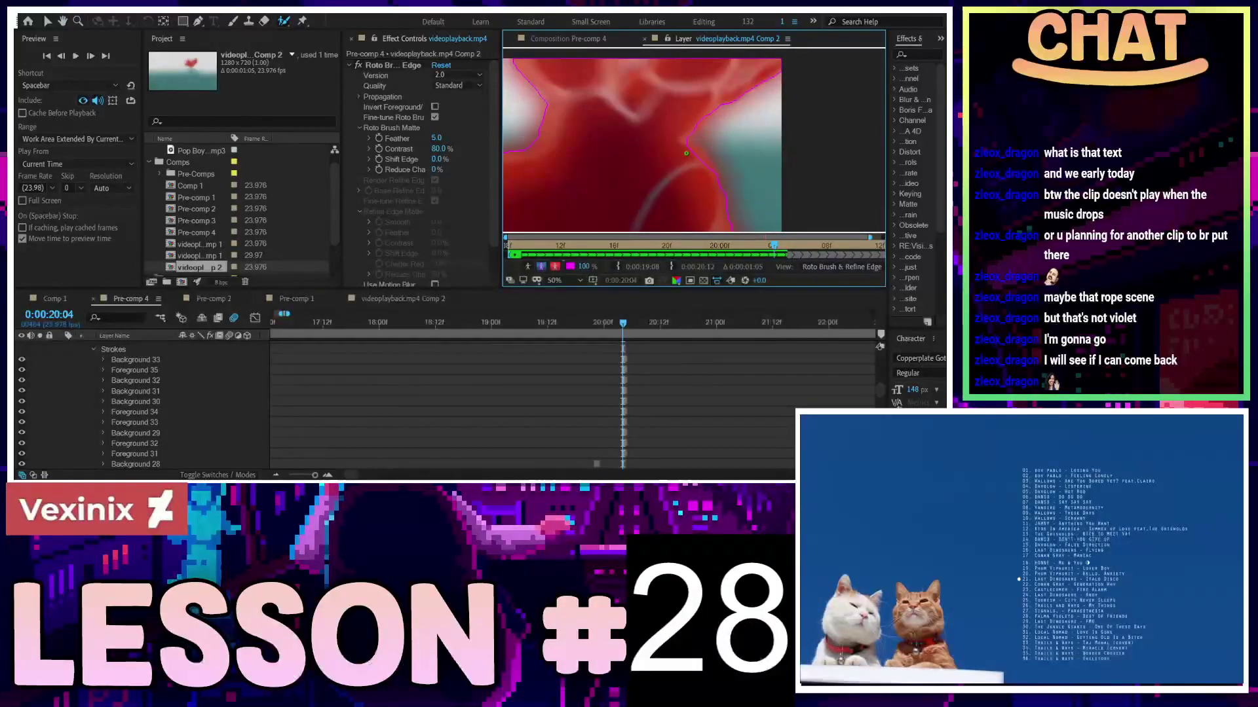
mouse_move(686, 142)
left_mouse_down()
mouse_move(718, 182)
mouse_move(709, 169)
left_mouse_up()
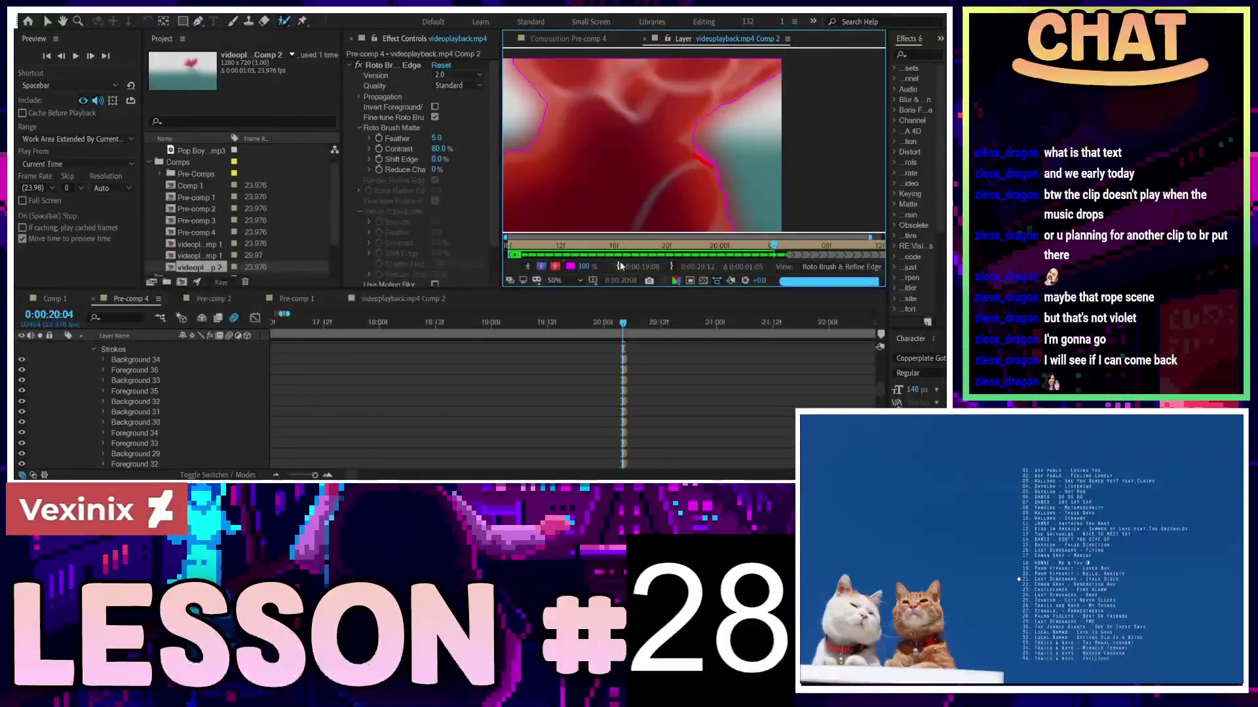
Remove excess matte with a background stroke, add a looping foreground edge stroke, then restore 50% zoom
scroll(714, 162, "up", 2)
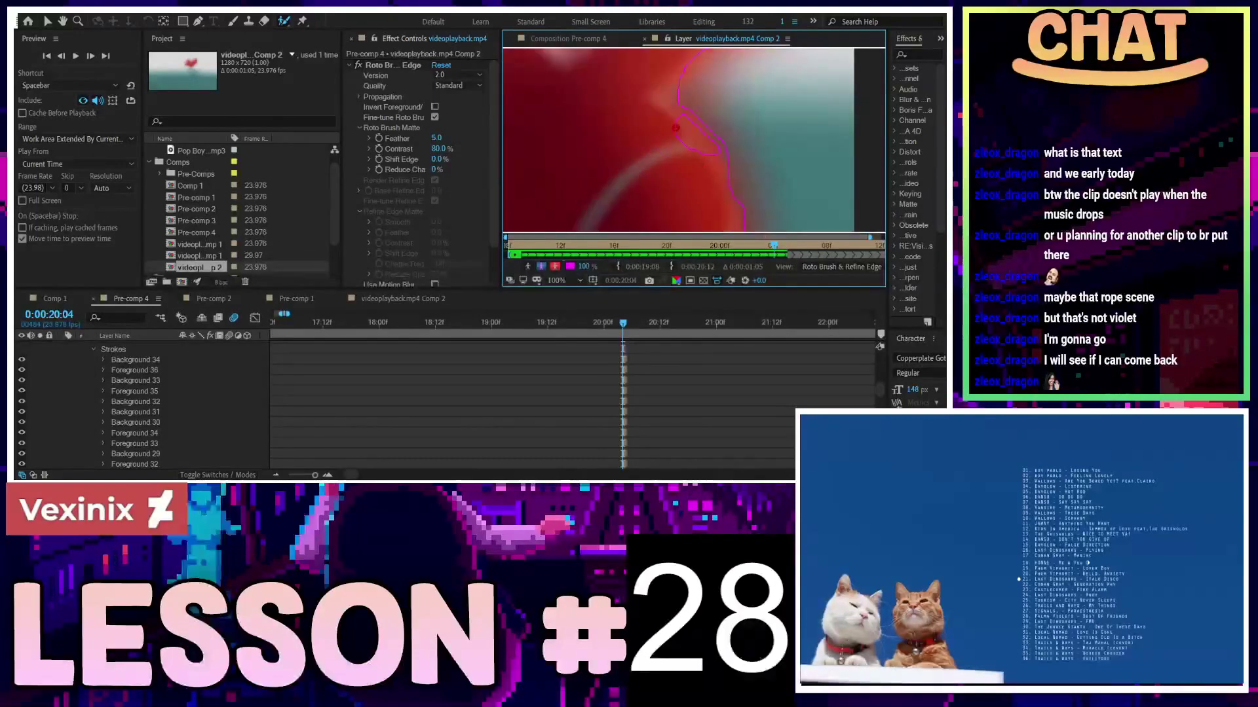
left_click_drag(715, 163, 716, 164)
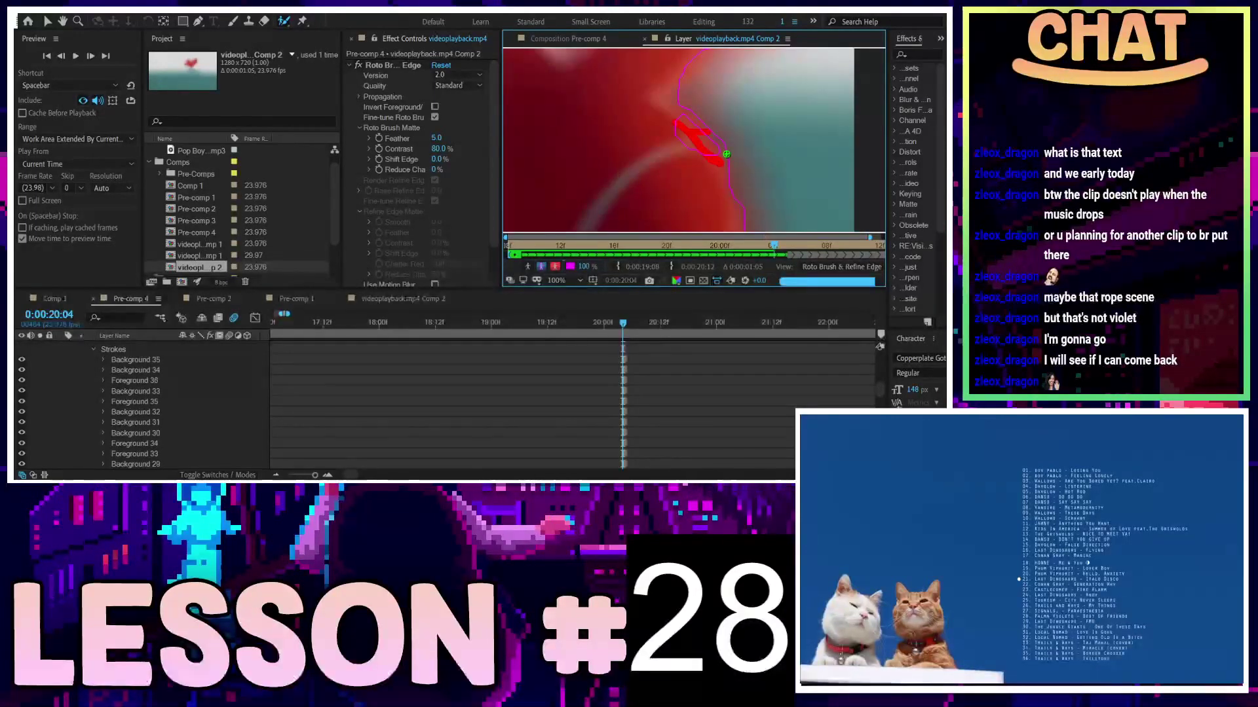
mouse_move(675, 120)
left_mouse_down()
mouse_move(718, 170)
mouse_move(742, 173)
left_mouse_up()
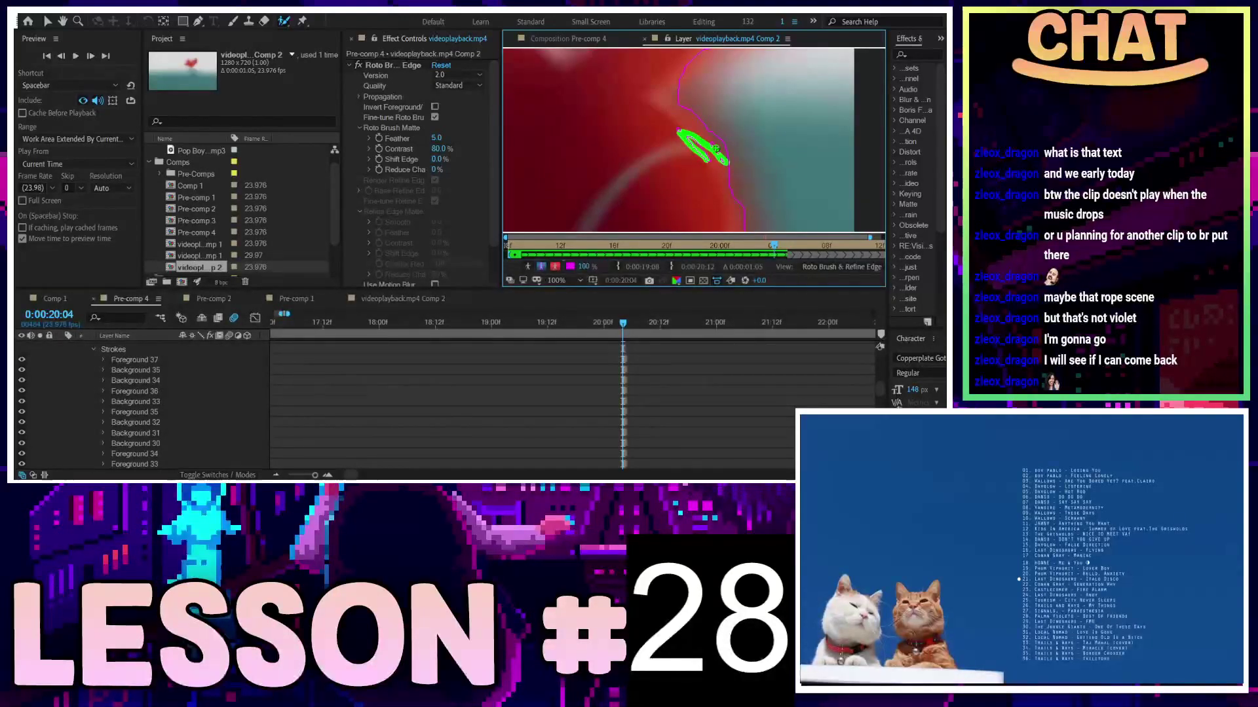
mouse_move(726, 162)
left_mouse_down()
mouse_move(714, 146)
mouse_move(731, 170)
left_mouse_up()
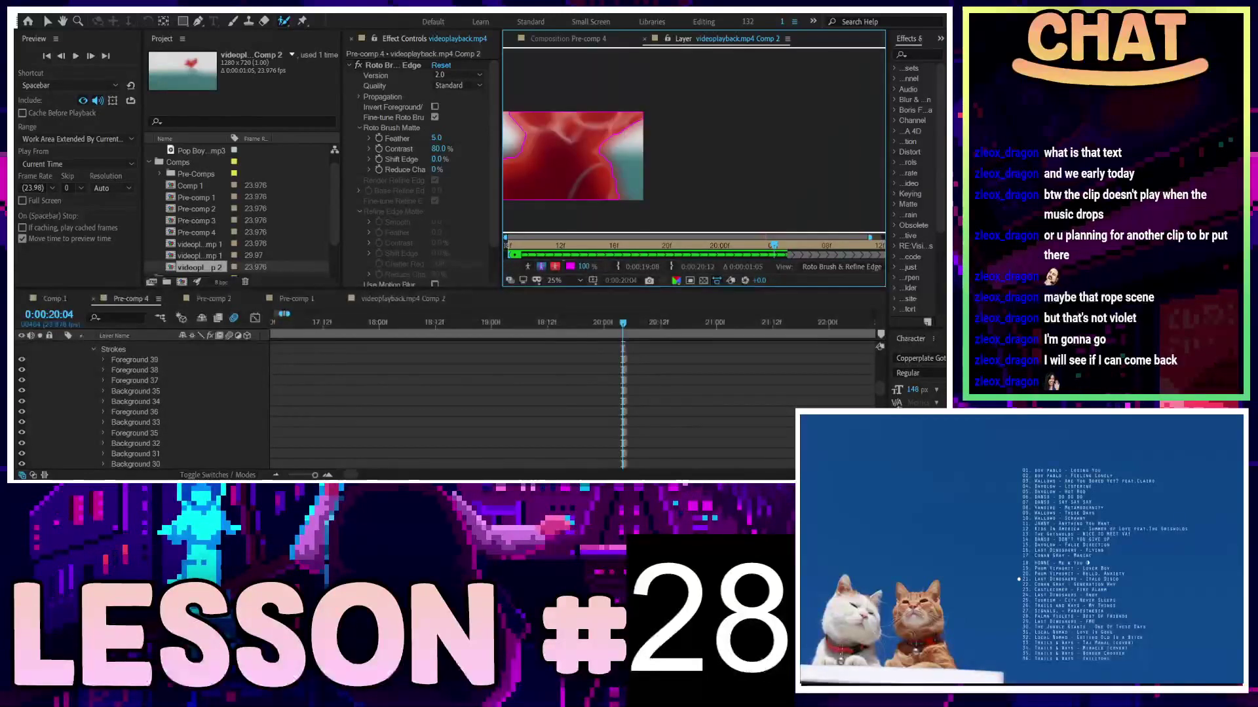
key("comma")
key("period")
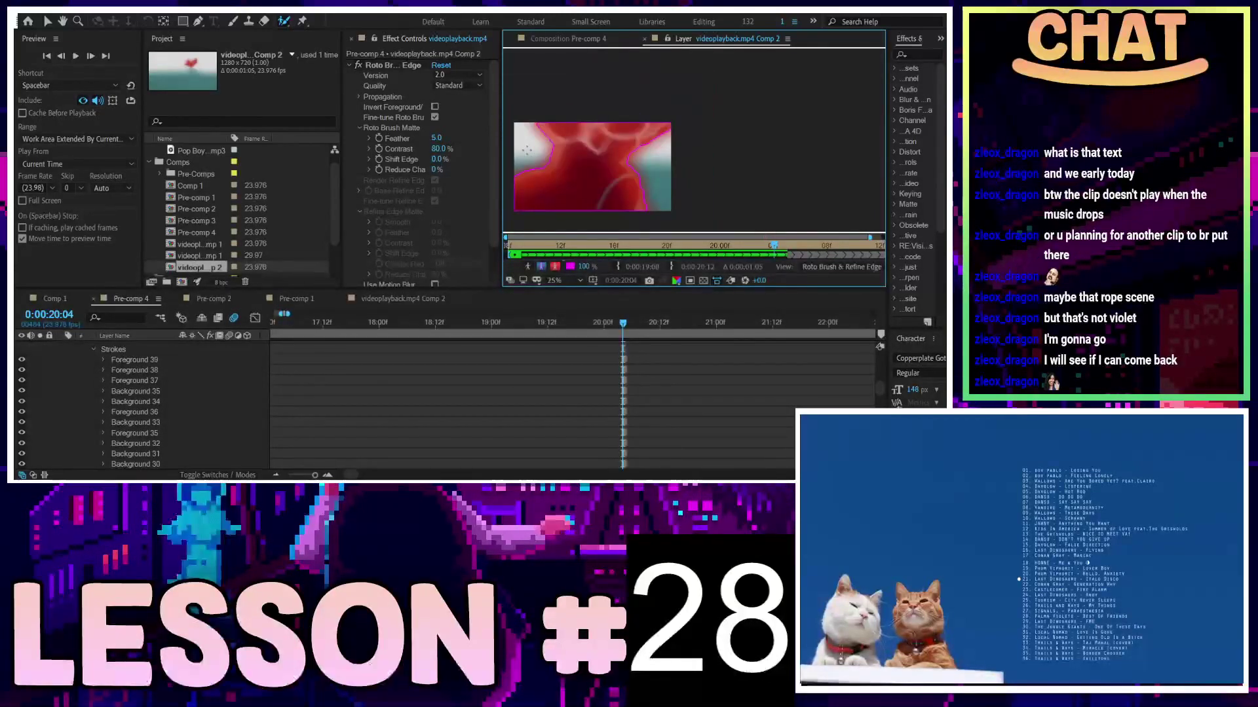
key("period")
Move the playhead to frame 0:00:20:05
left_click(632, 325)
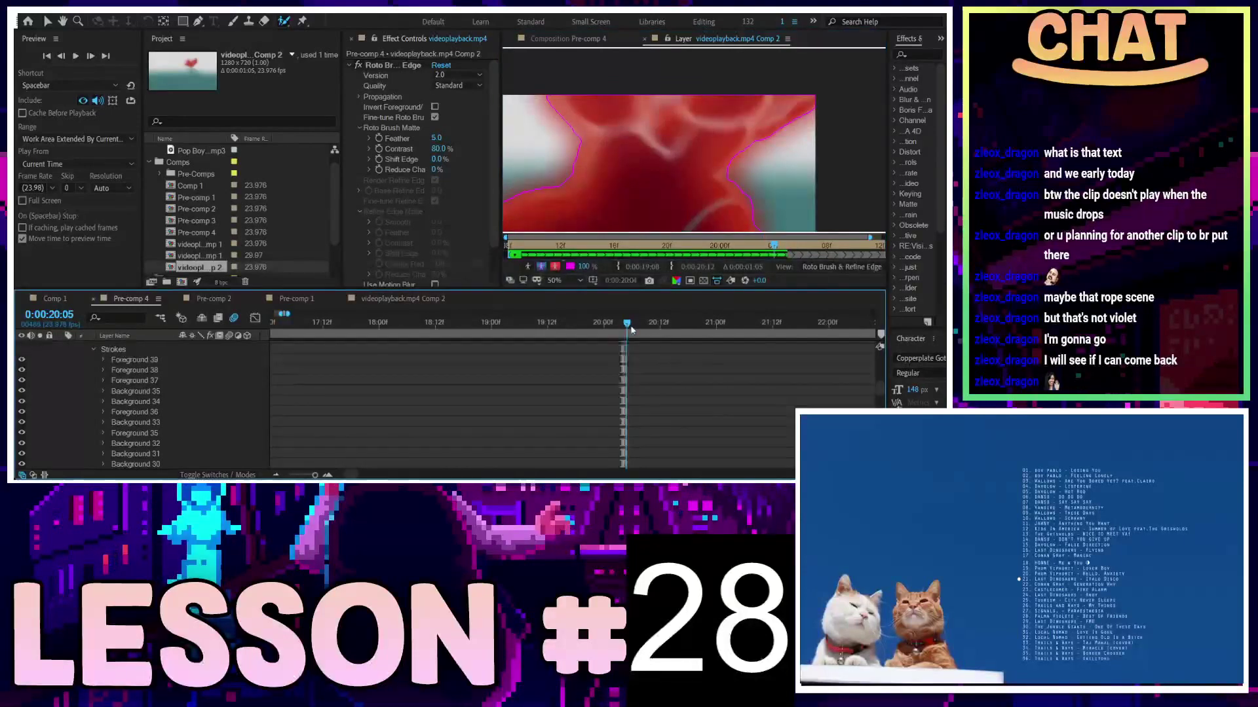
left_click_drag(634, 330, 630, 331)
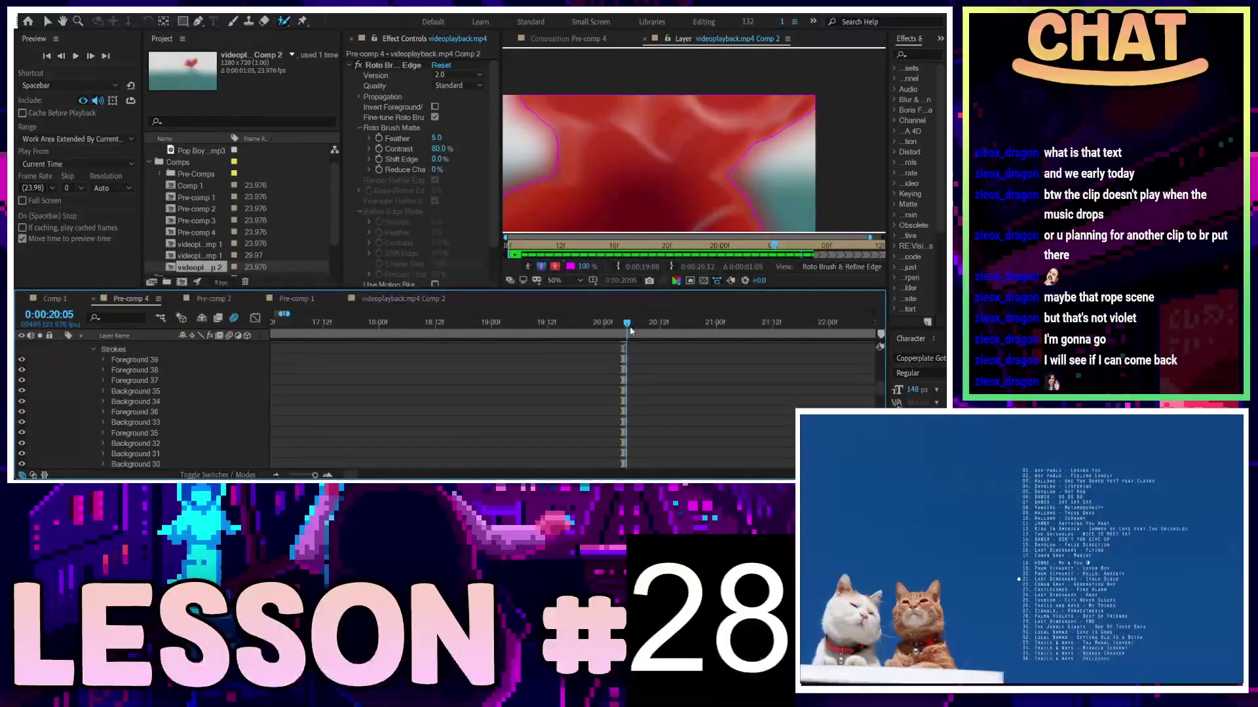
scroll(662, 391, "up", 5)
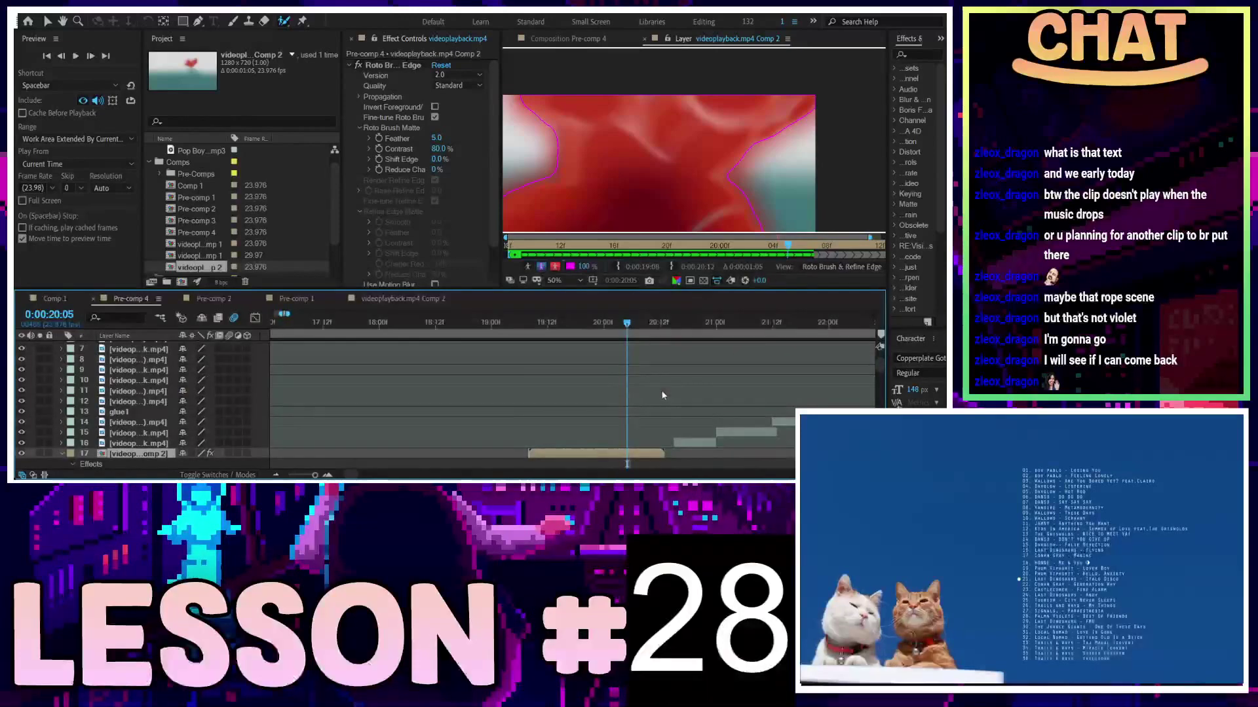
scroll(648, 403, "down", 3)
scroll(642, 411, "up", 2)
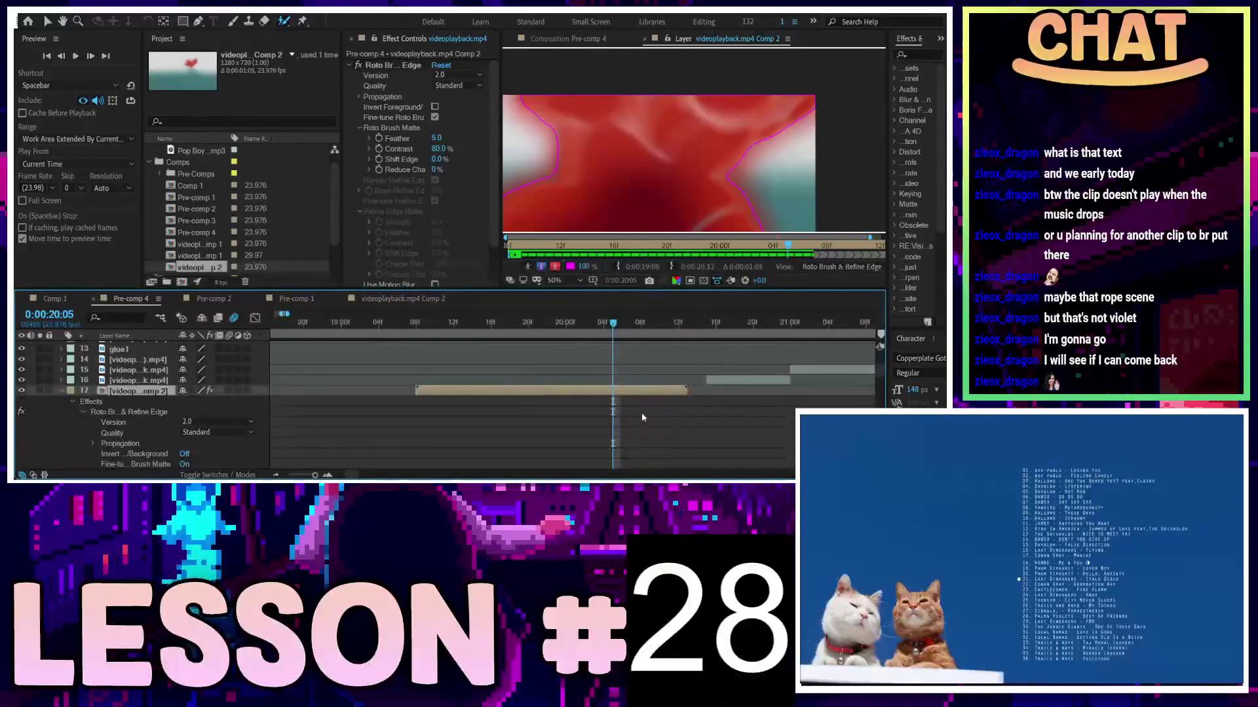
Split the roto layer at 0:00:20:05, undo it, and preview the hand from 0:00:19:07
left_click(615, 324)
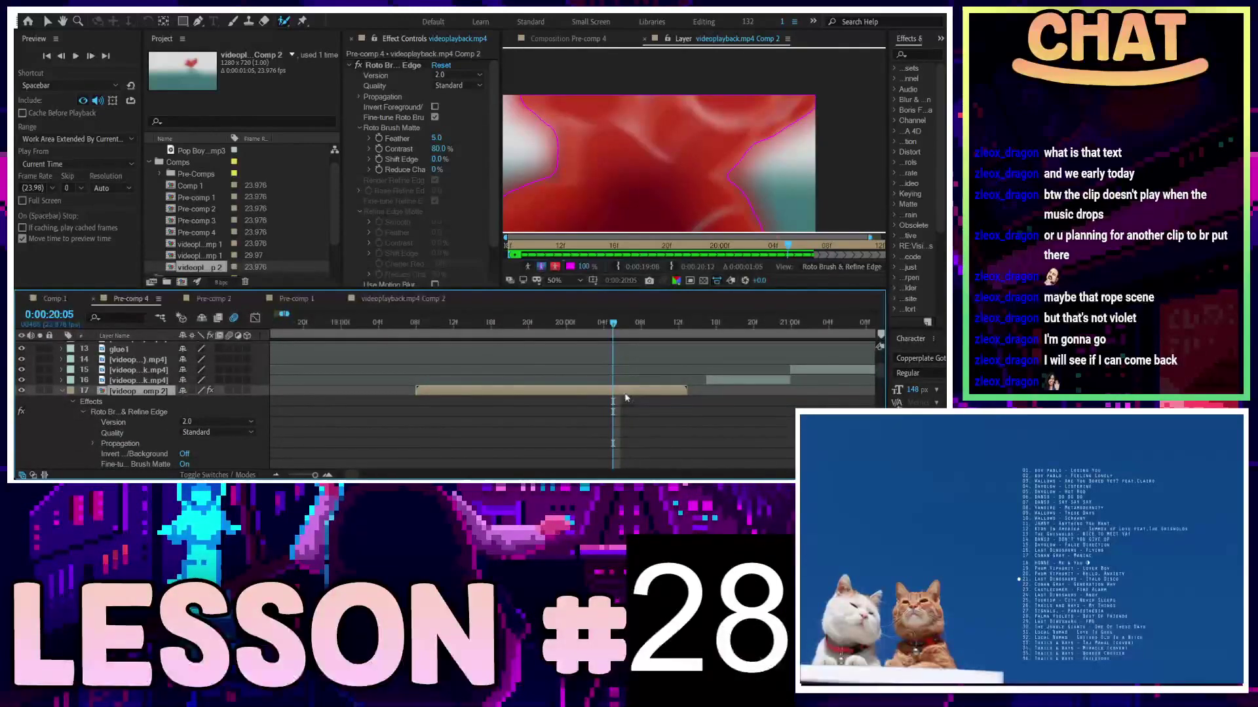
key("ctrl+shift+d")
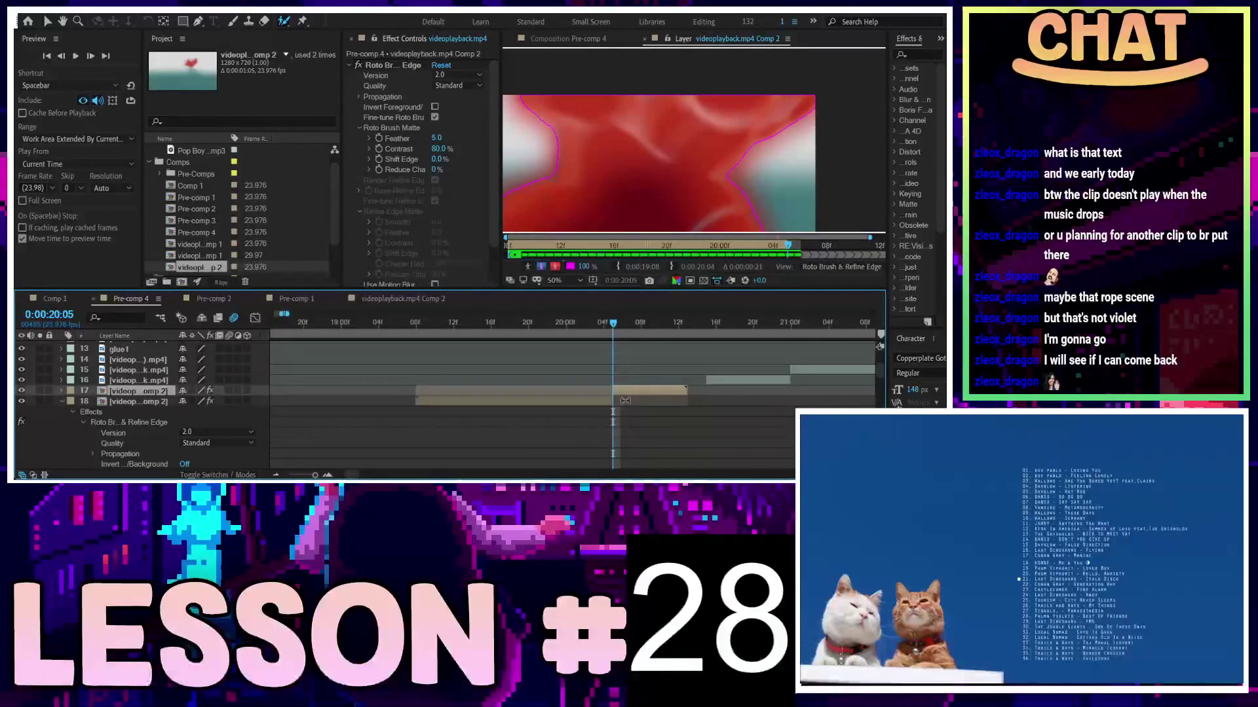
key("ctrl+z")
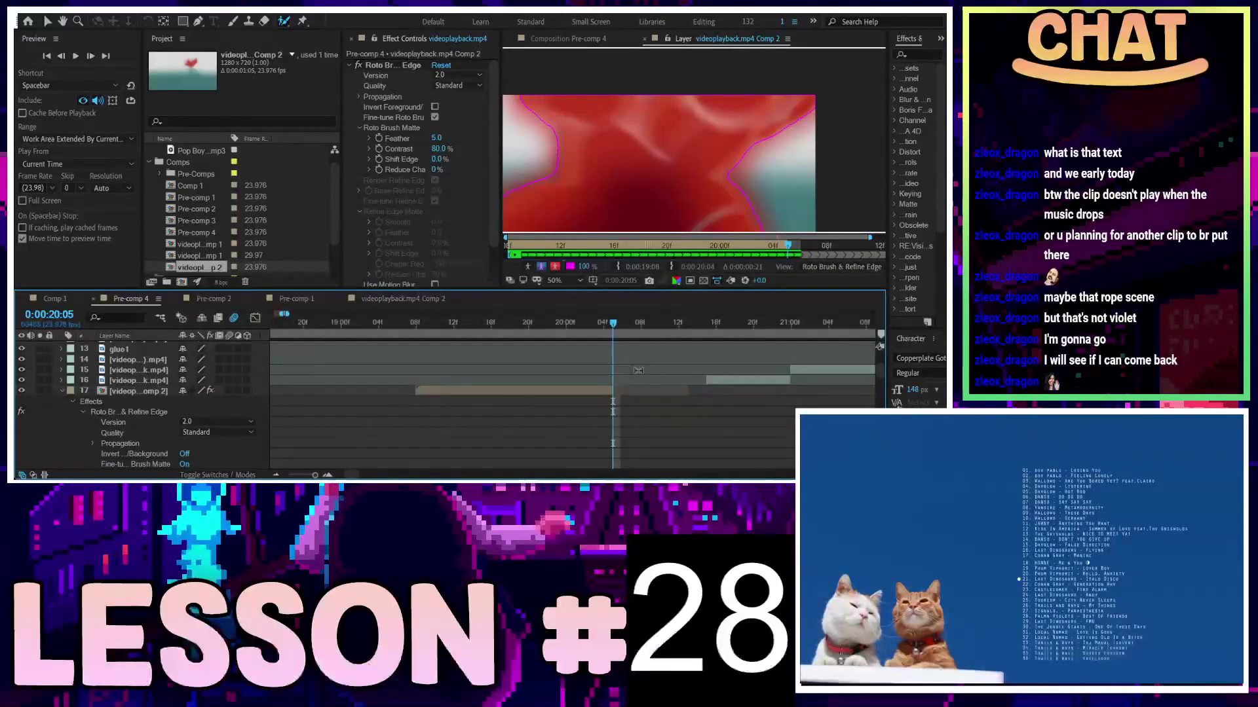
left_click_drag(613, 324, 409, 324)
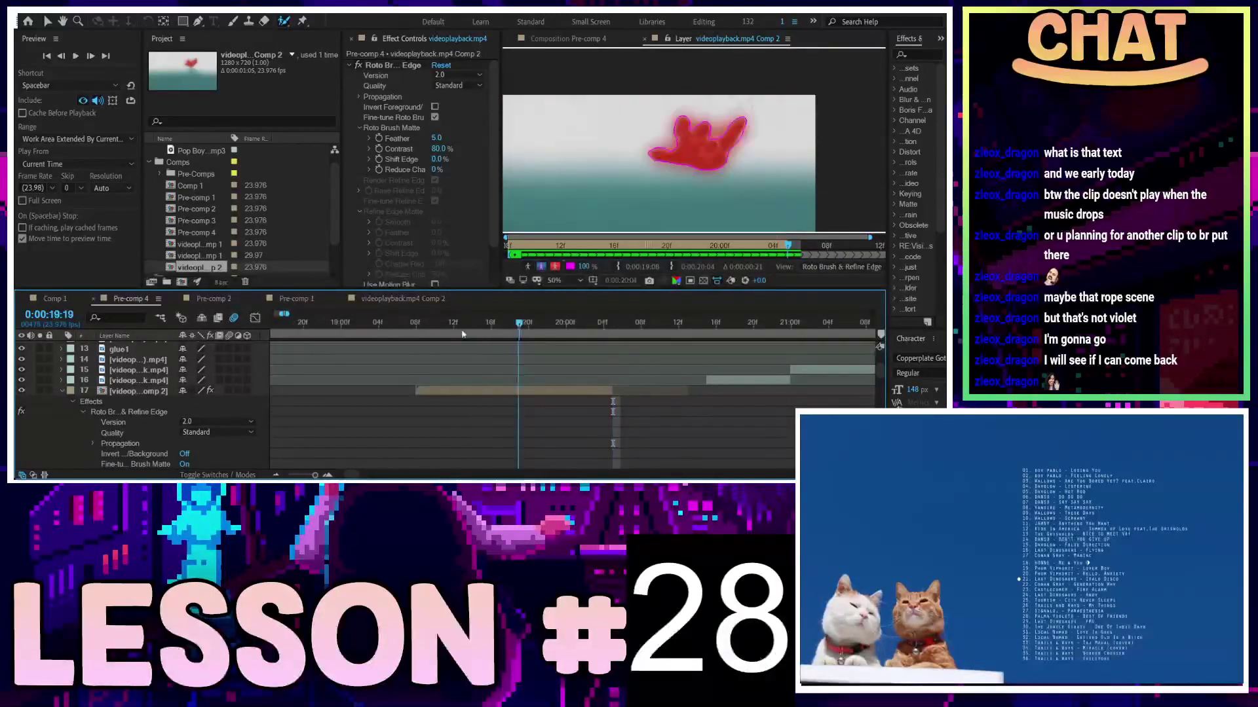
key("space")
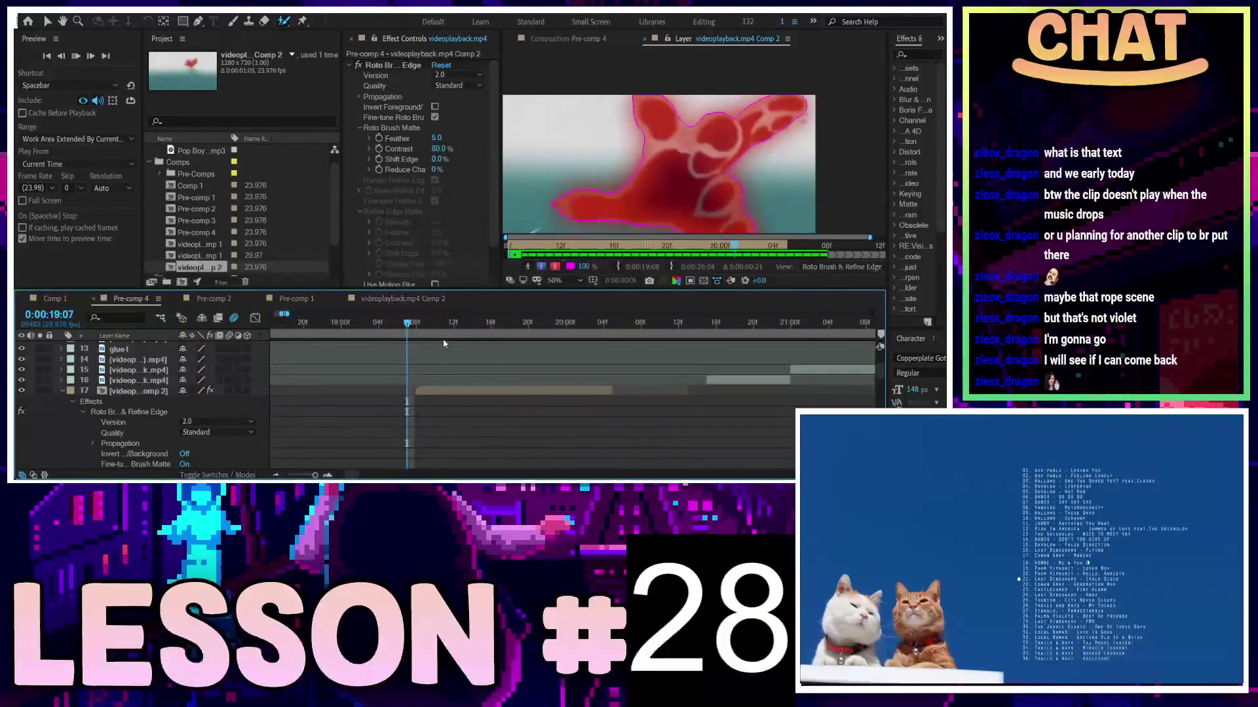
In Pre-comp 4 at 0:00:19:17, set matte Feather to 48.6 and Contrast to 80.2%, checking later frames
key("space")
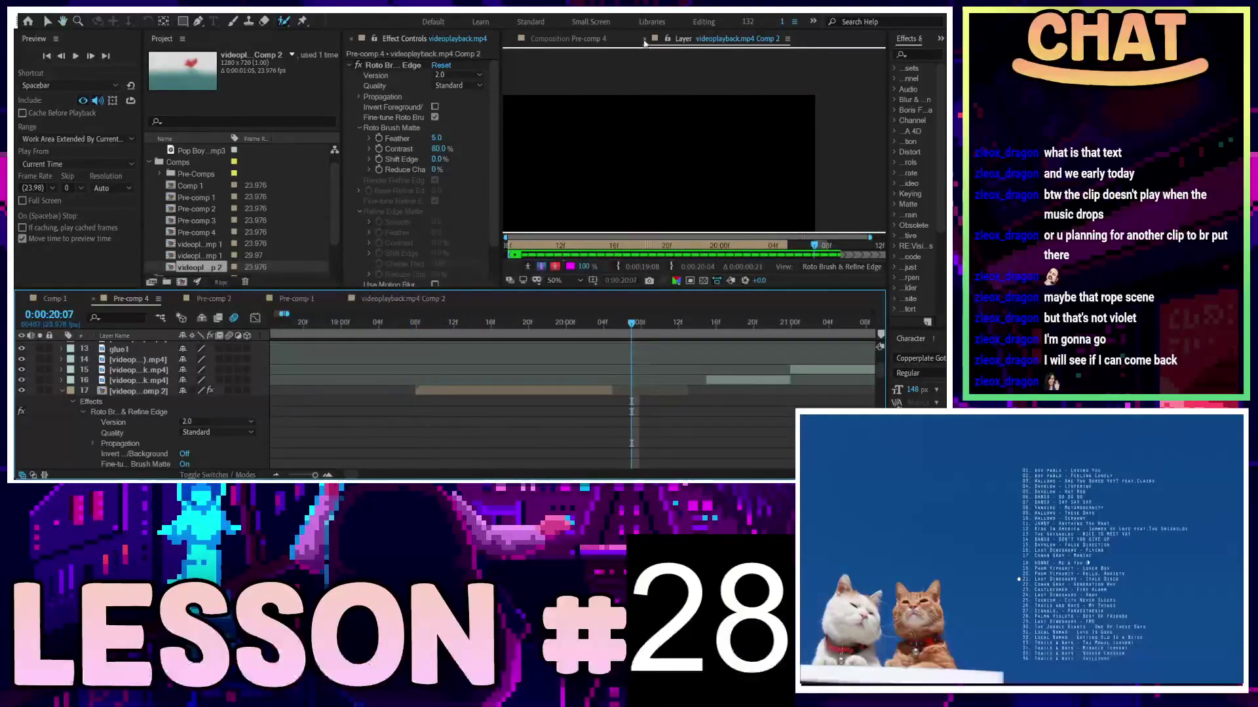
left_click(597, 40)
left_click_drag(567, 328, 500, 324)
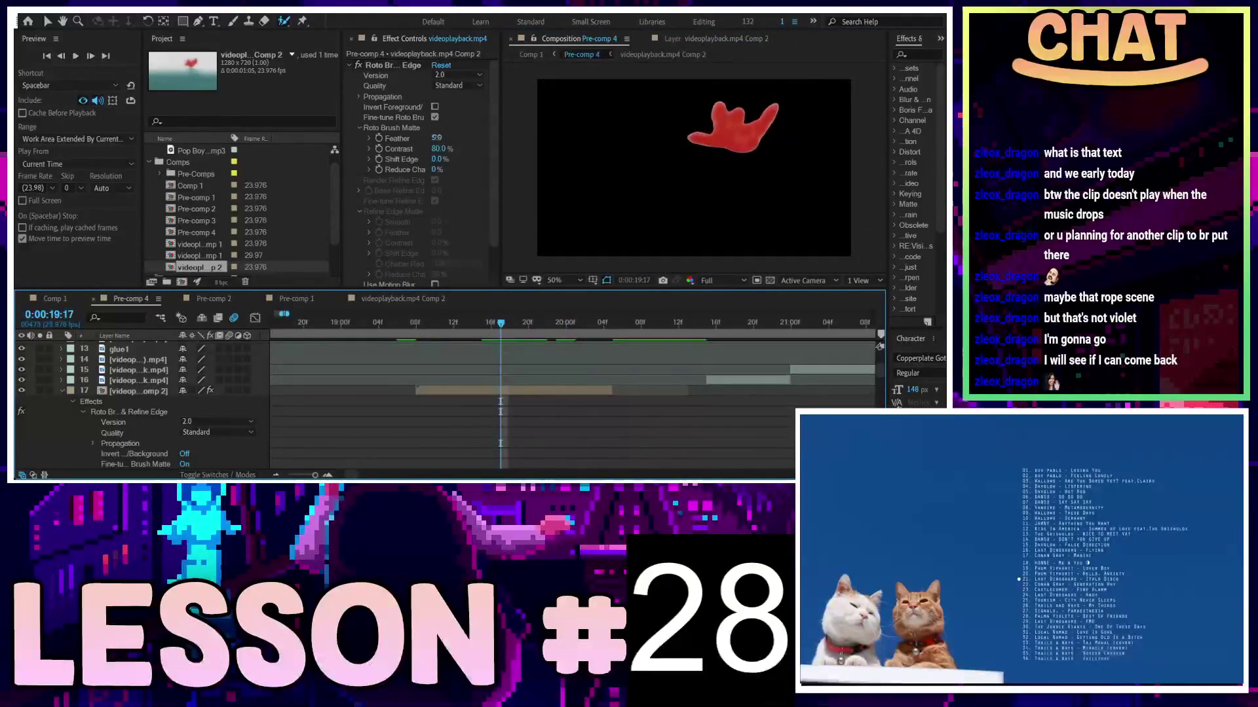
left_click_drag(435, 138, 680, 145)
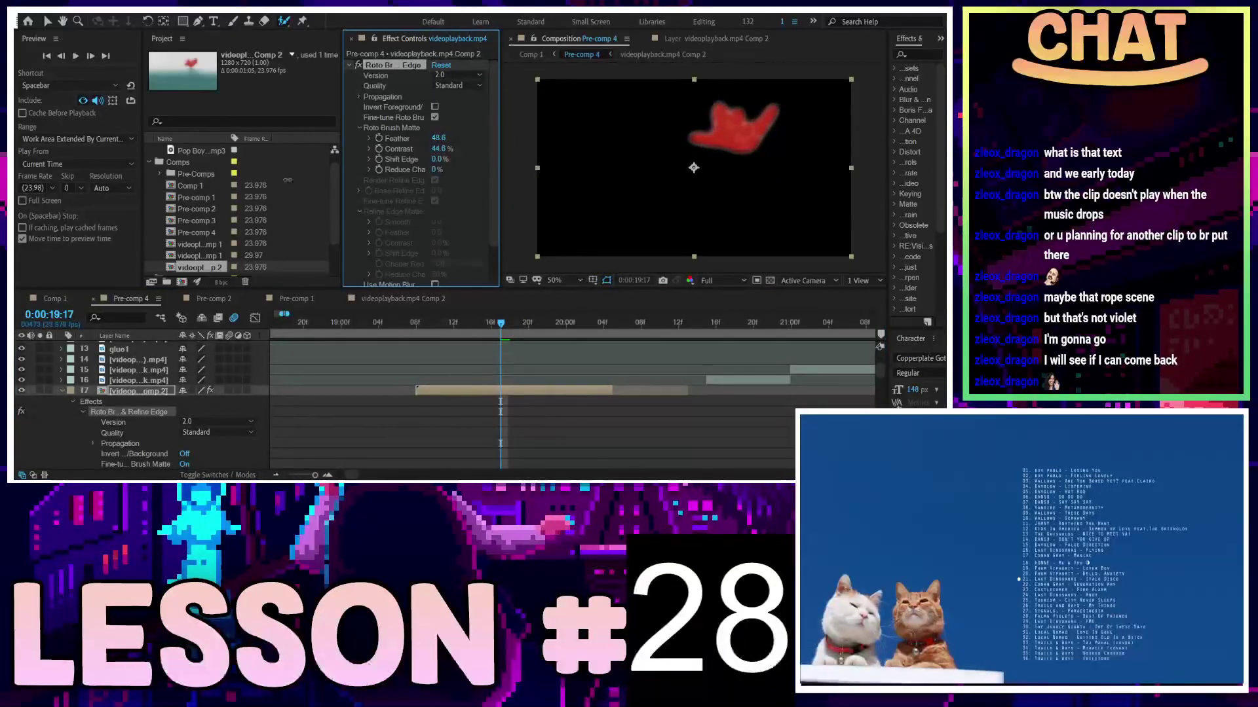
left_click_drag(348, 180, 351, 181)
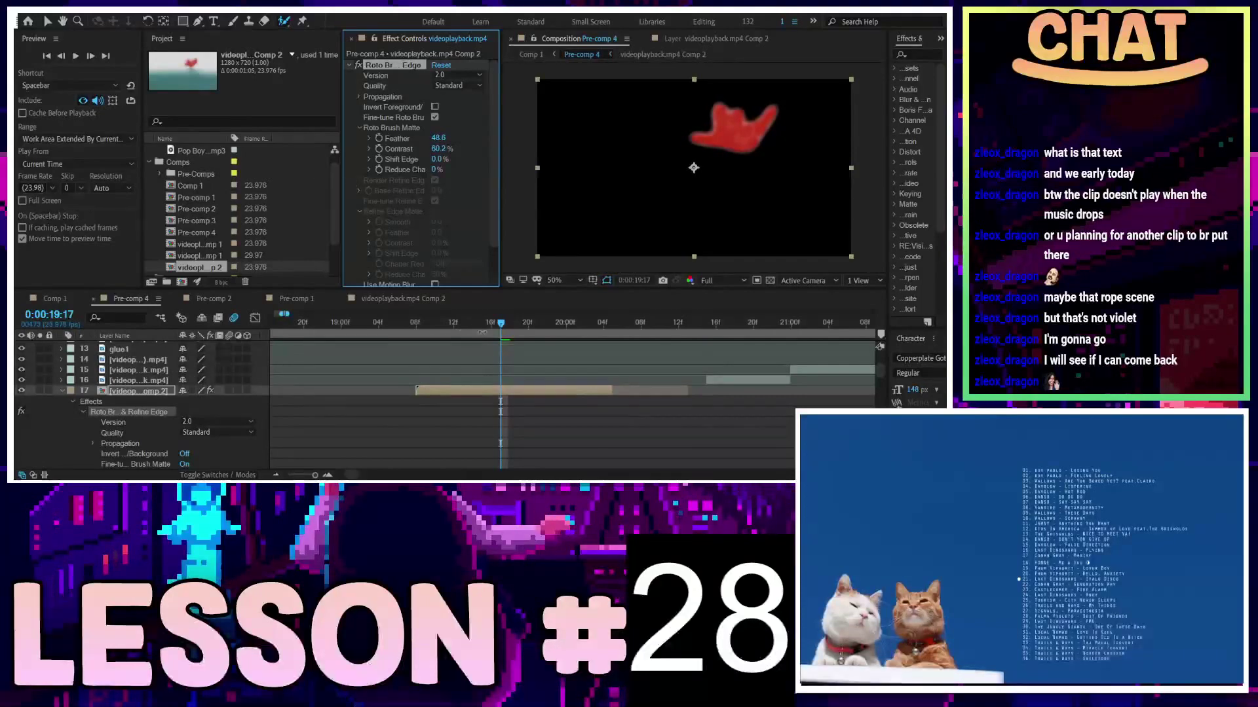
mouse_move(501, 326)
left_mouse_down()
mouse_move(601, 332)
mouse_move(547, 332)
left_mouse_up()
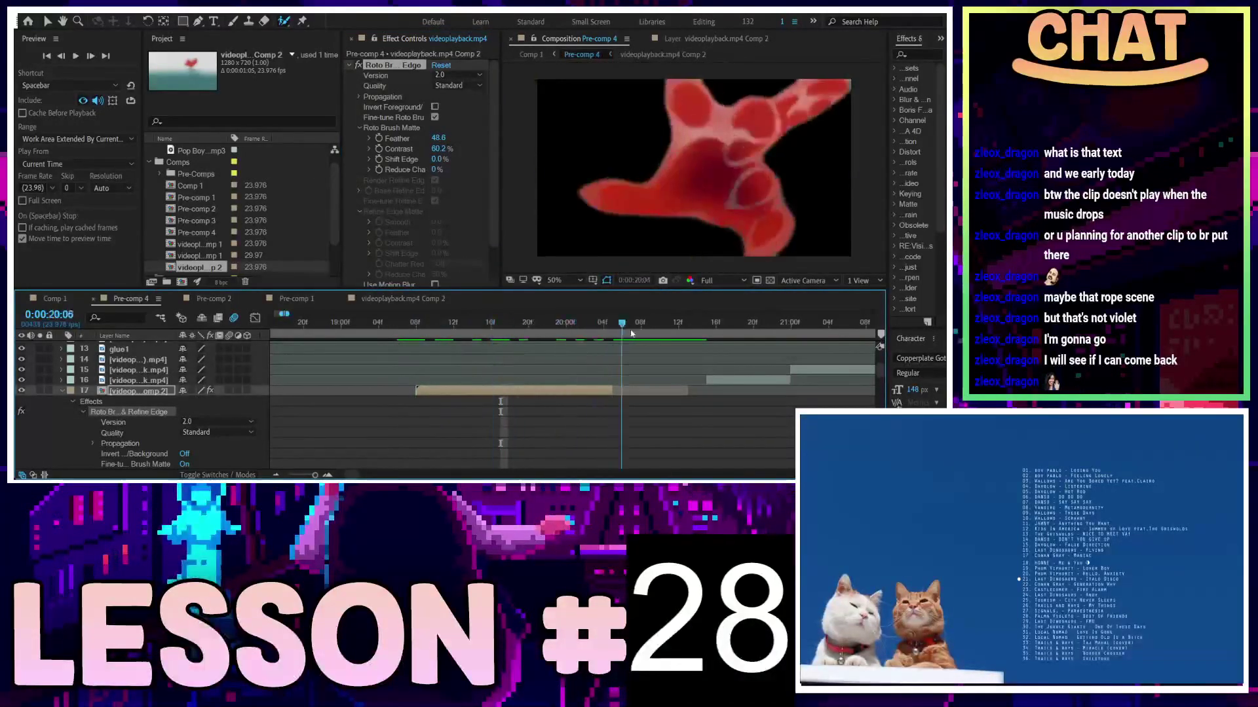
left_click(598, 341)
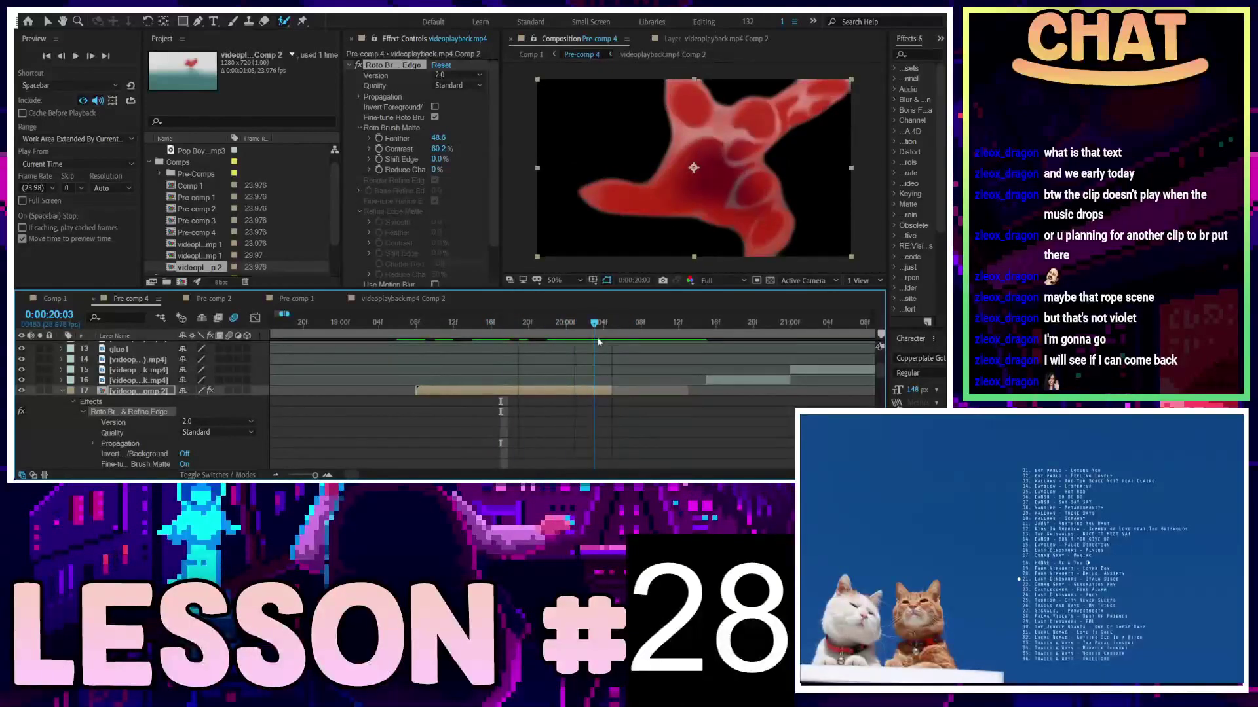
Collapse the hand layer's roto properties, inspect layer 21, then reselect red hand layer 17
mouse_move(598, 342)
left_mouse_down()
mouse_move(613, 344)
mouse_move(611, 368)
left_mouse_up()
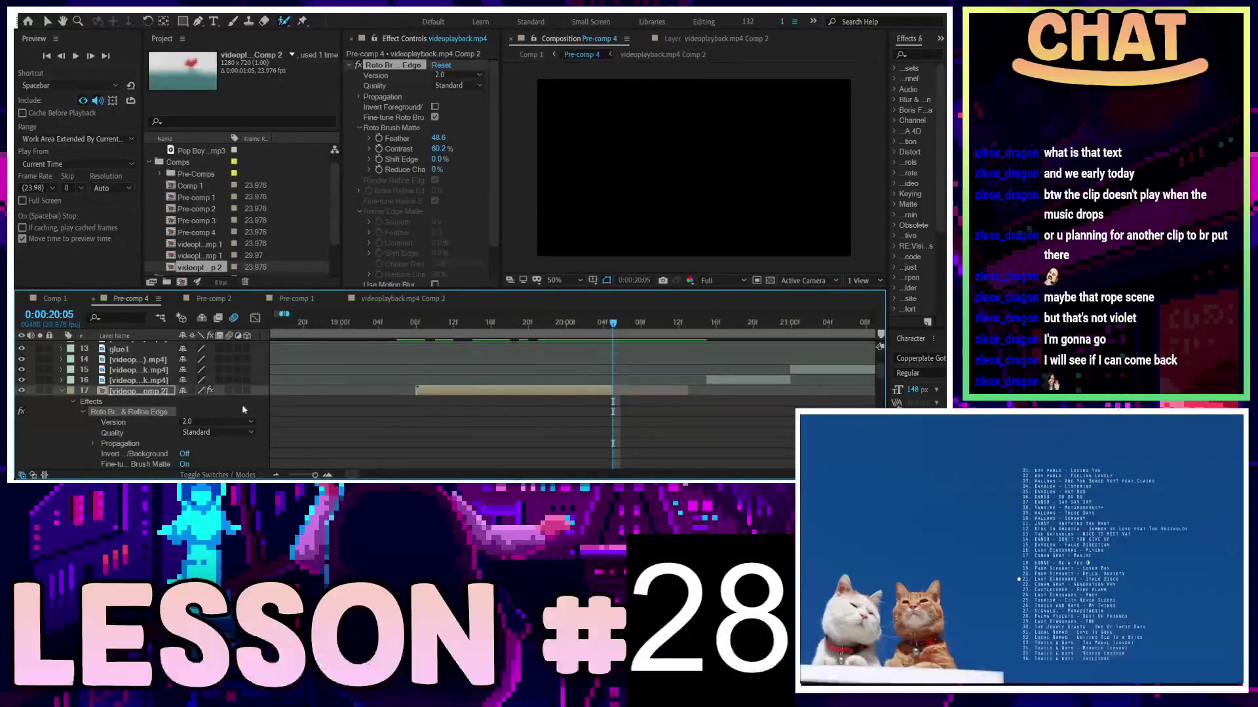
left_click(62, 392)
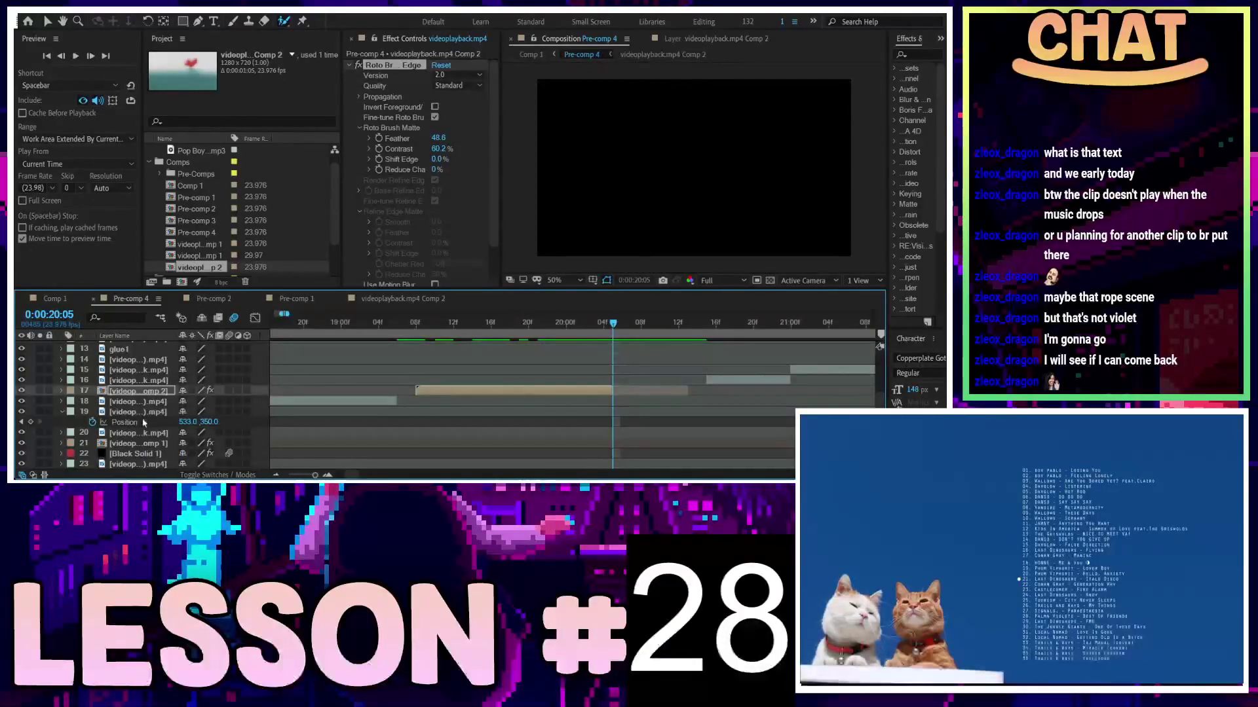
scroll(143, 422, "down", 2)
left_click(85, 412)
left_click(62, 411)
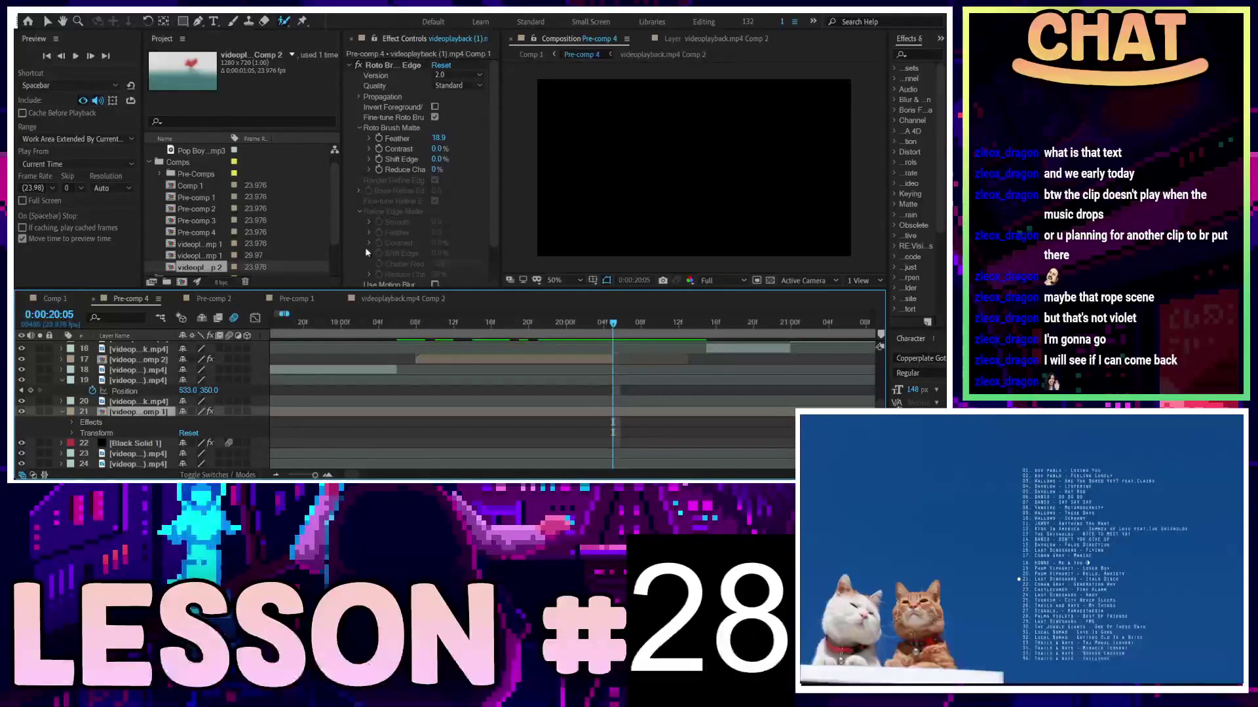
scroll(367, 252, "down", 2)
scroll(359, 246, "up", 2)
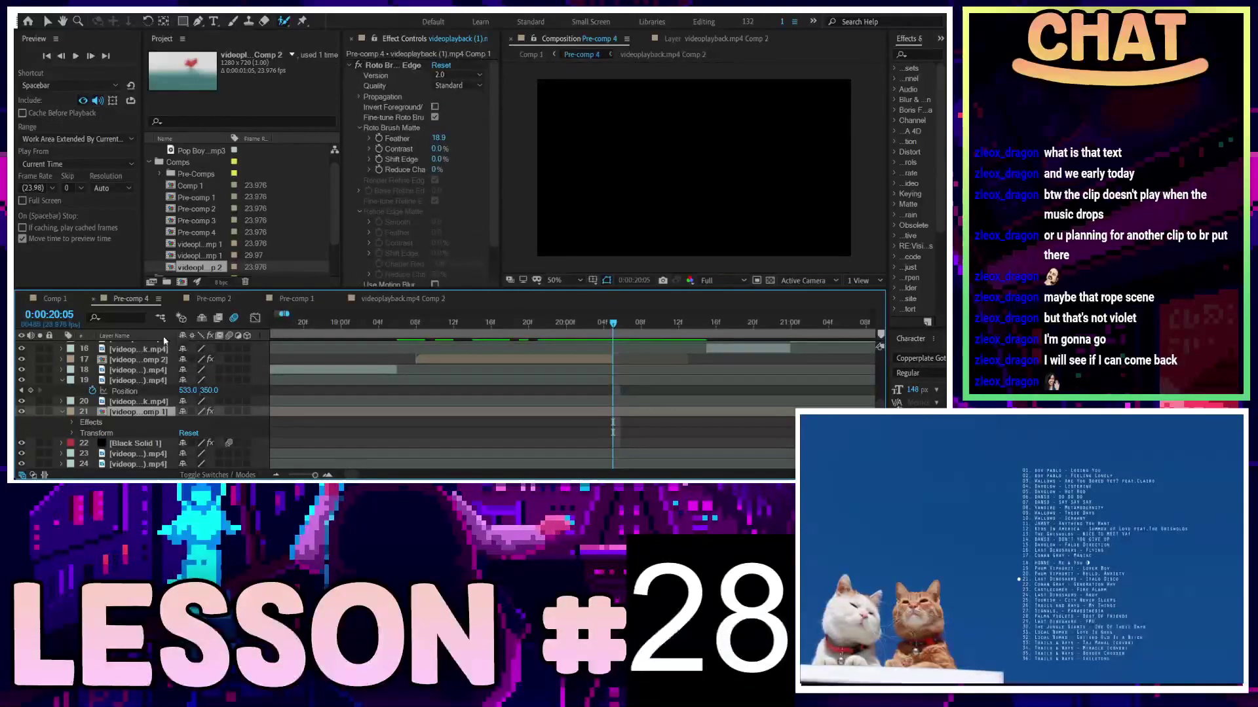
left_click(117, 361)
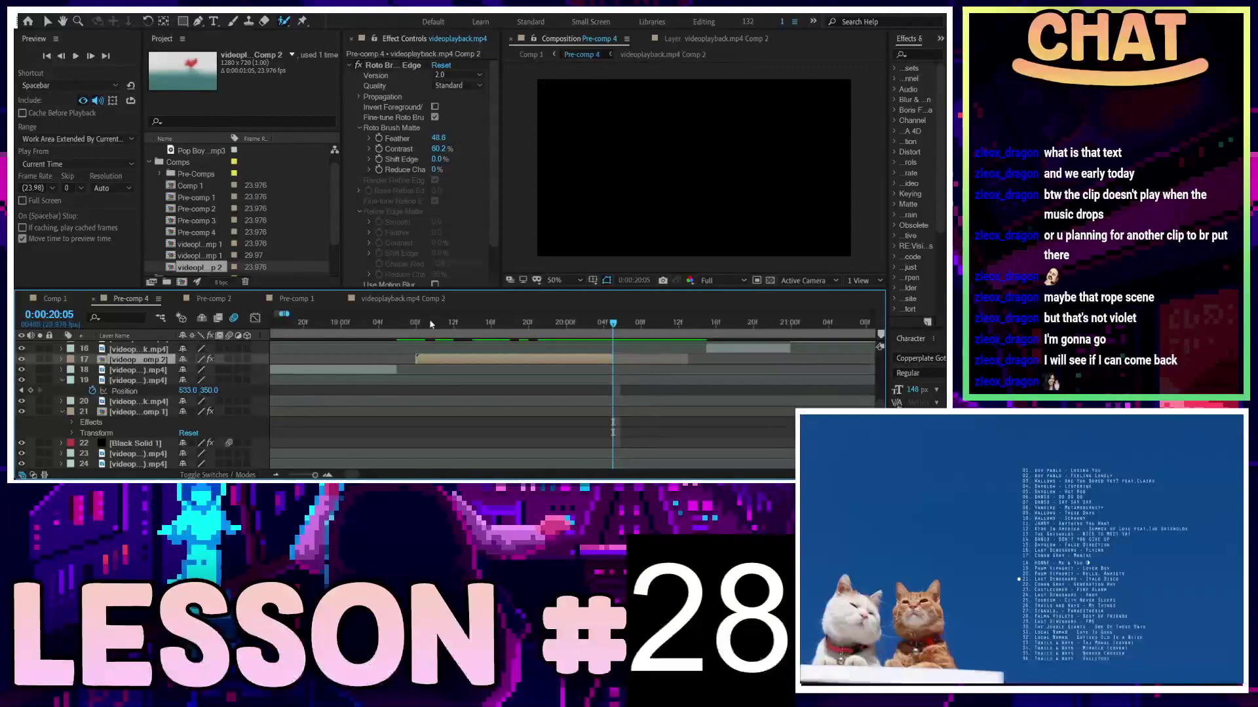
Drag layer 17's in-point earlier to fill the gap and preview the extended section
left_click_drag(430, 324, 295, 359)
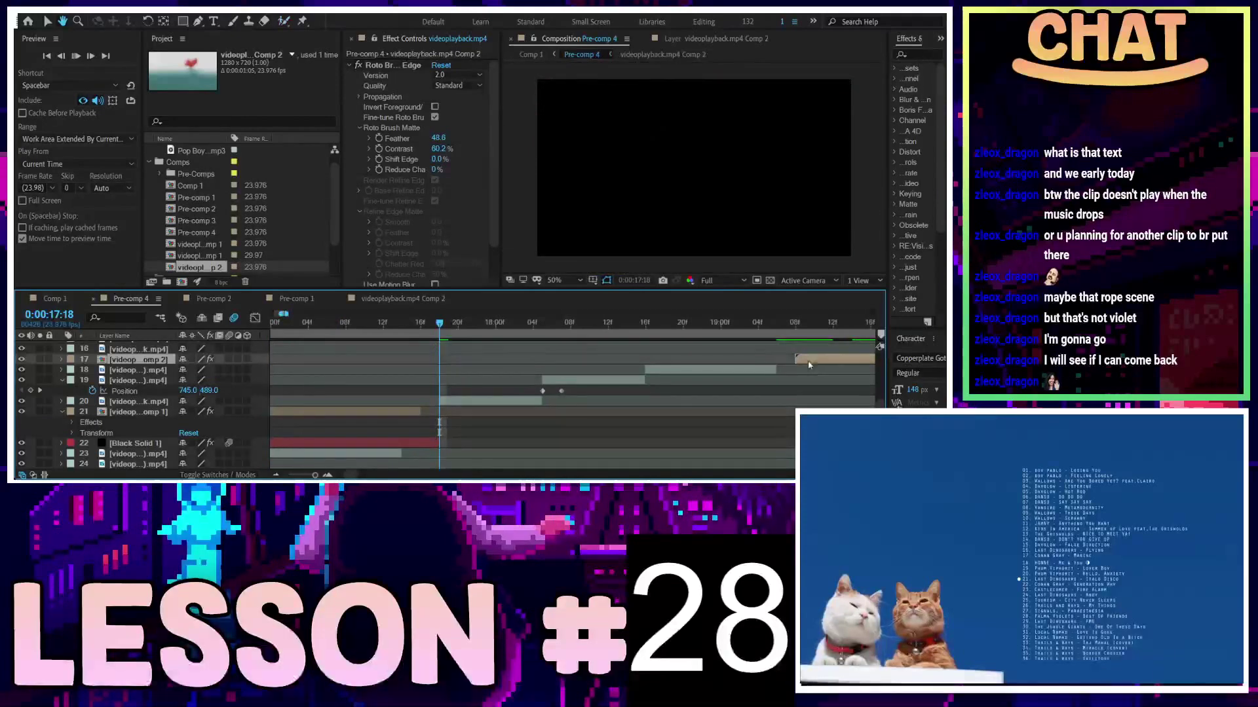
key("space")
left_click_drag(763, 364, 715, 365)
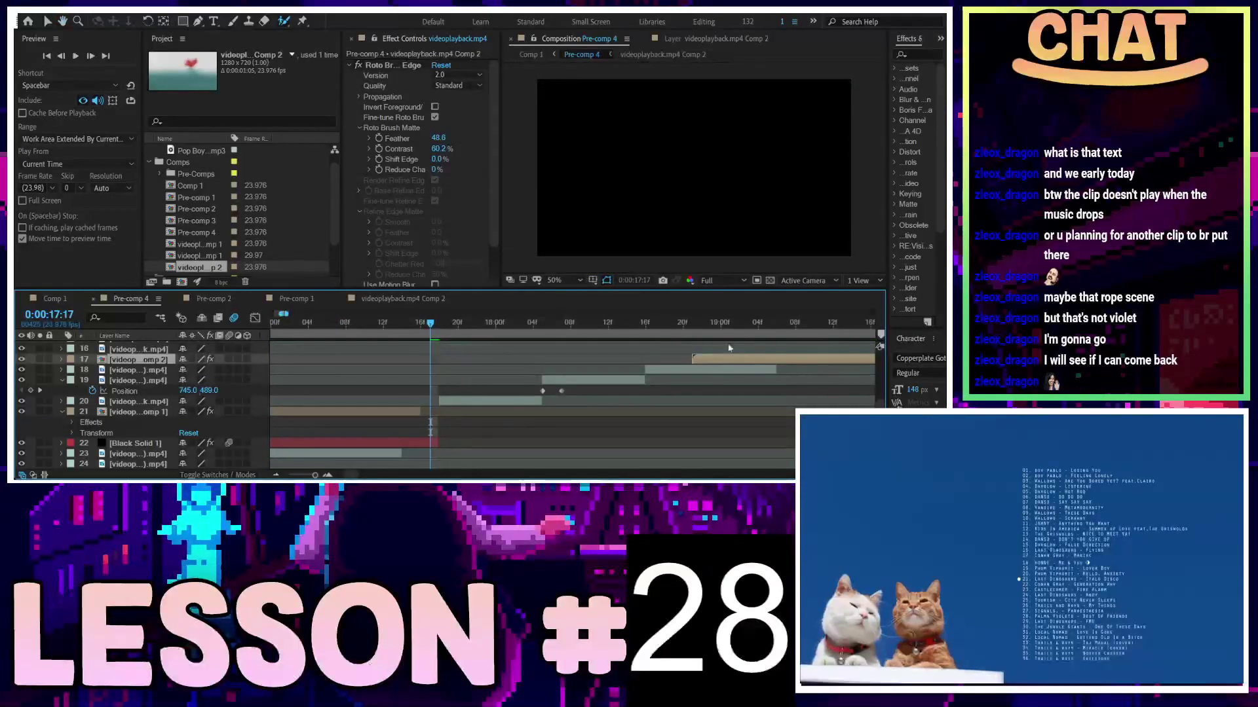
key("space")
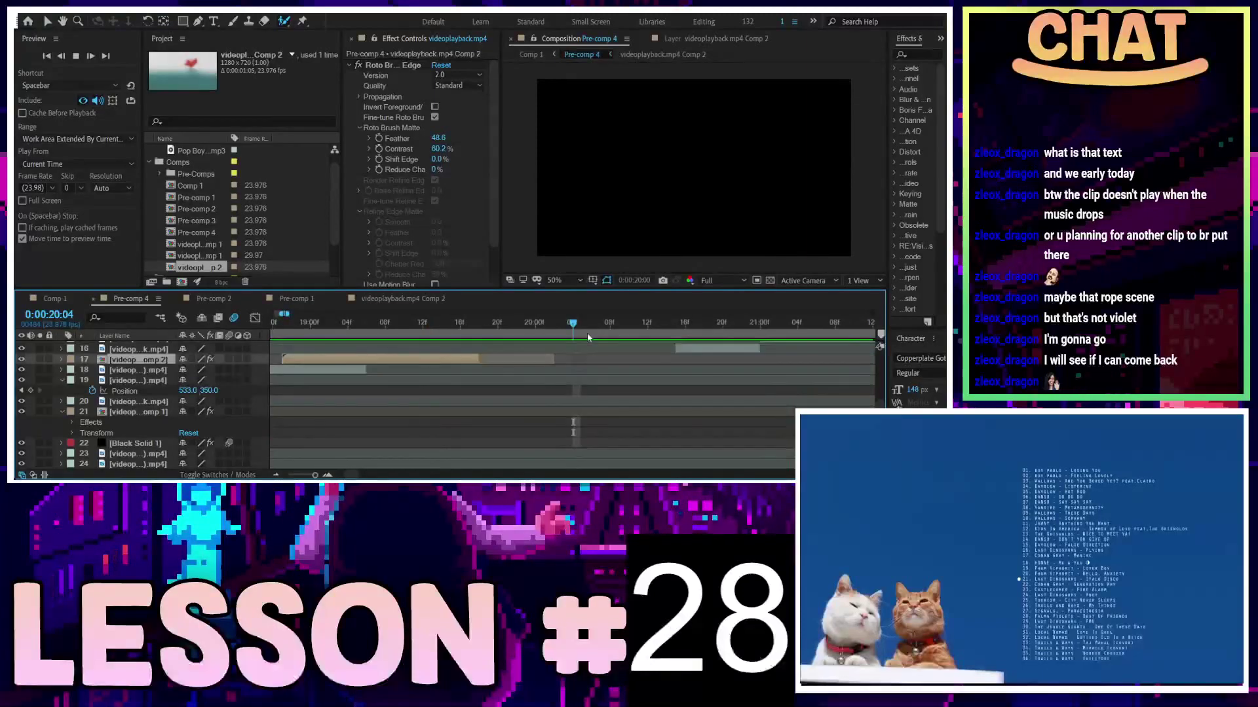
left_click(291, 323)
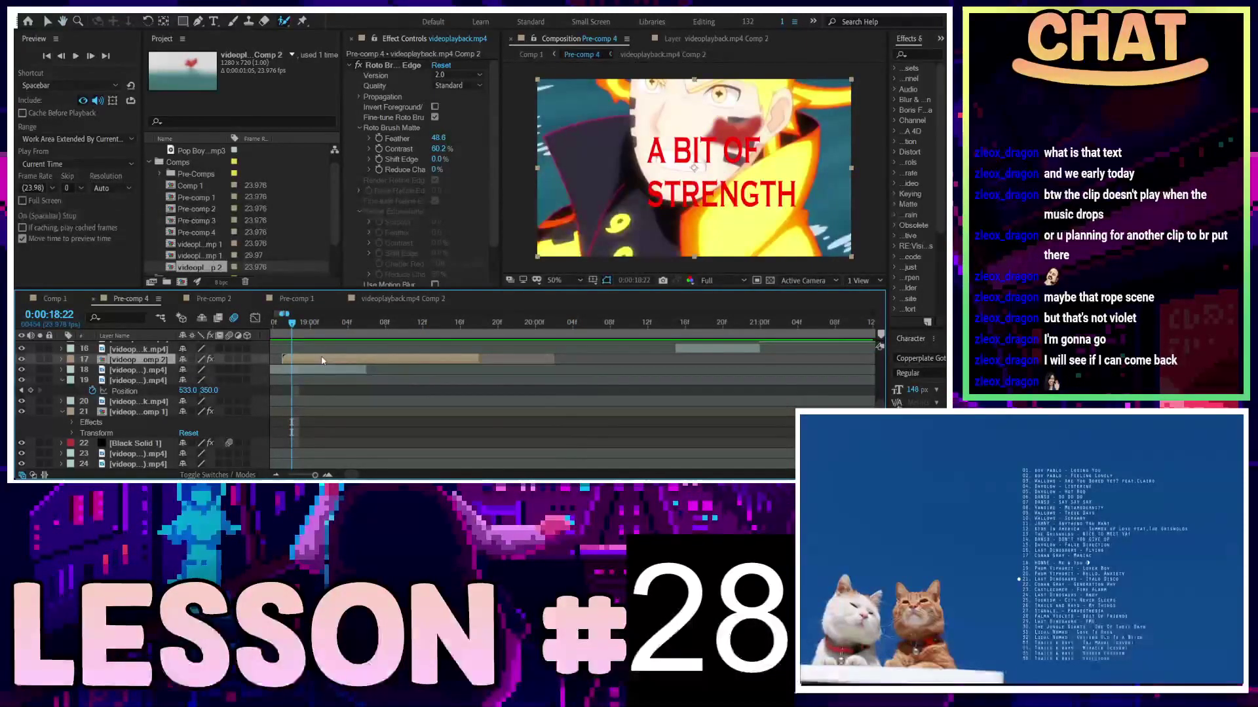
Reveal layer 17's Position and set the first keyframes at 18:21 and 18:23
key("p")
left_click_drag(185, 371, 562, 375)
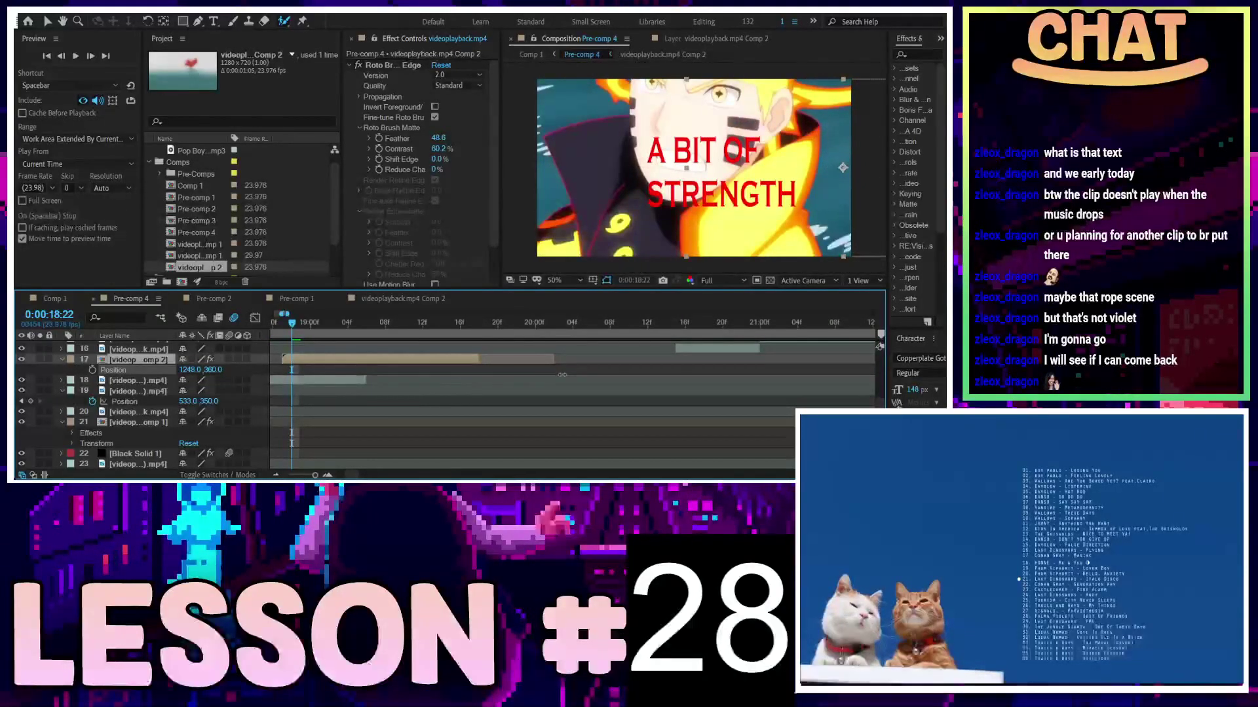
mouse_move(448, 371)
left_mouse_down()
mouse_move(399, 375)
mouse_move(542, 375)
left_mouse_up()
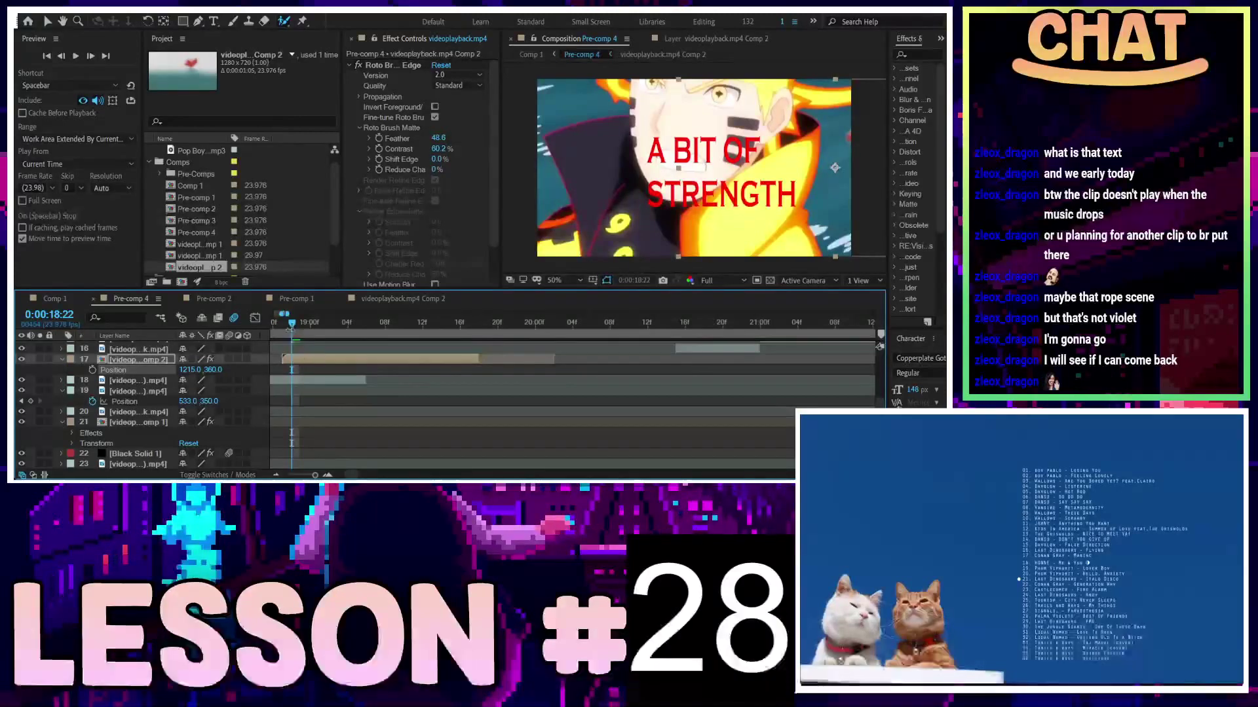
left_click(283, 322)
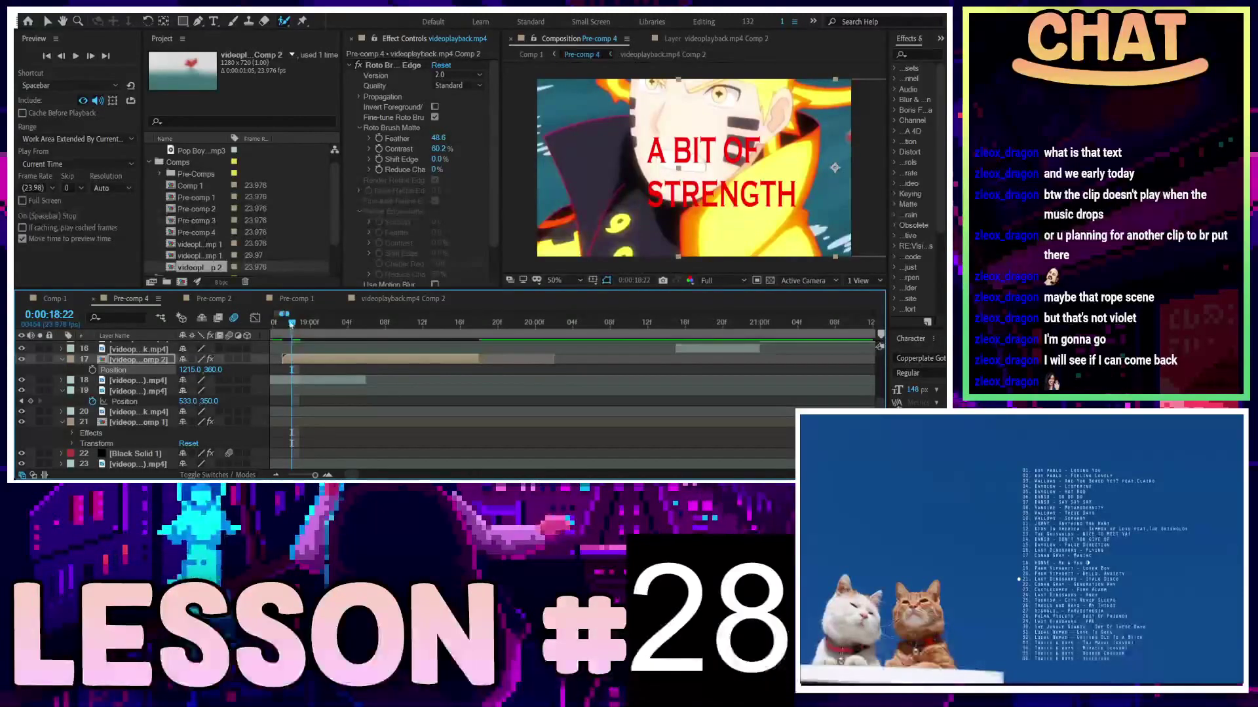
left_click(93, 370)
key("Page_Down")
key("Page_Down")
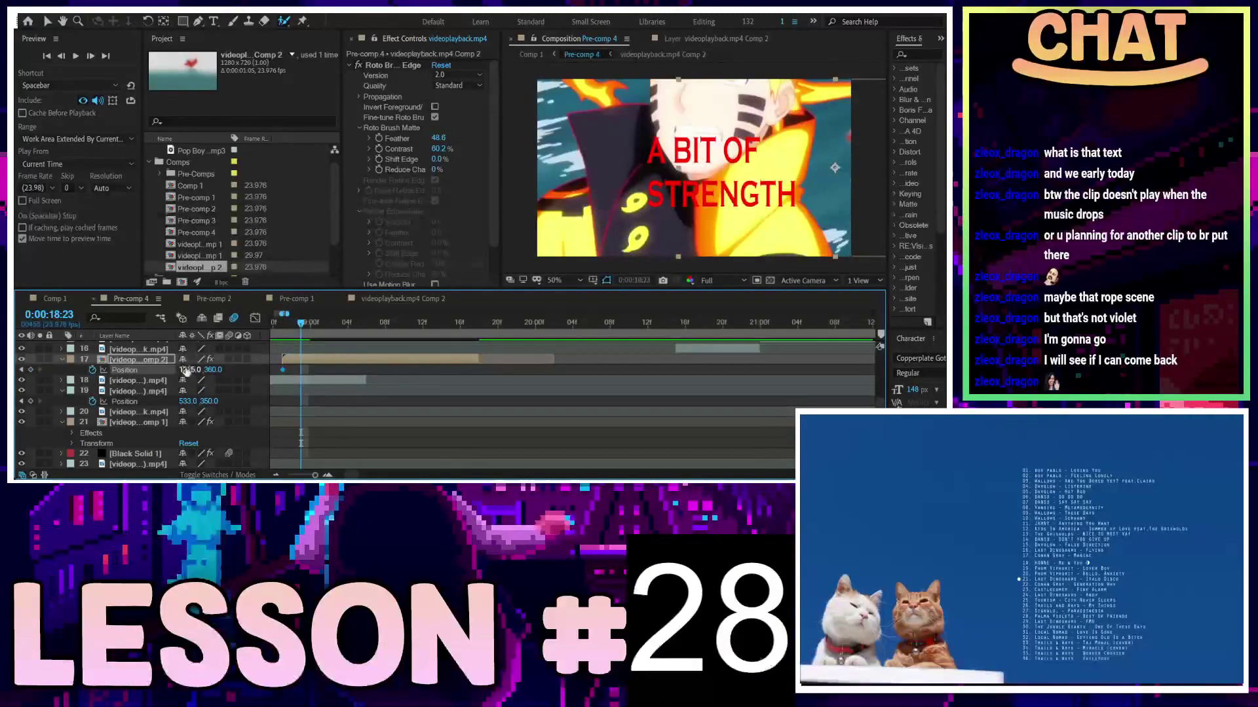
mouse_move(189, 370)
left_mouse_down()
mouse_move(52, 371)
mouse_move(82, 387)
left_mouse_up()
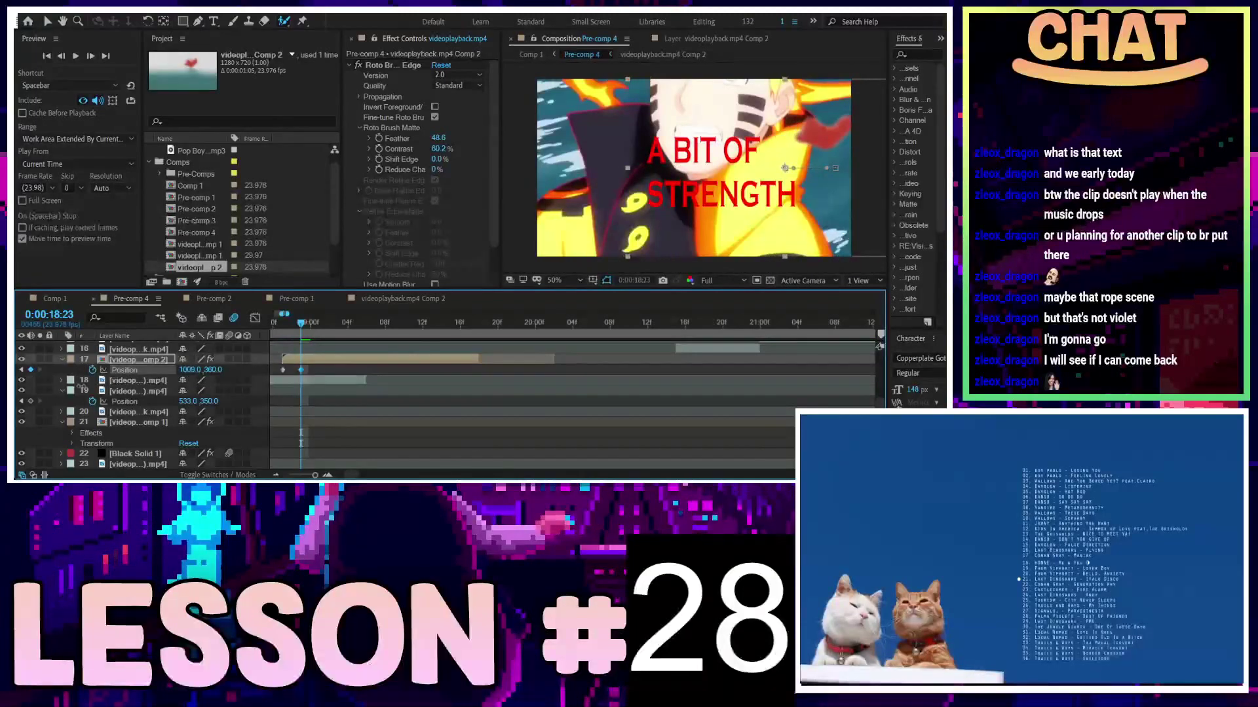
key("space")
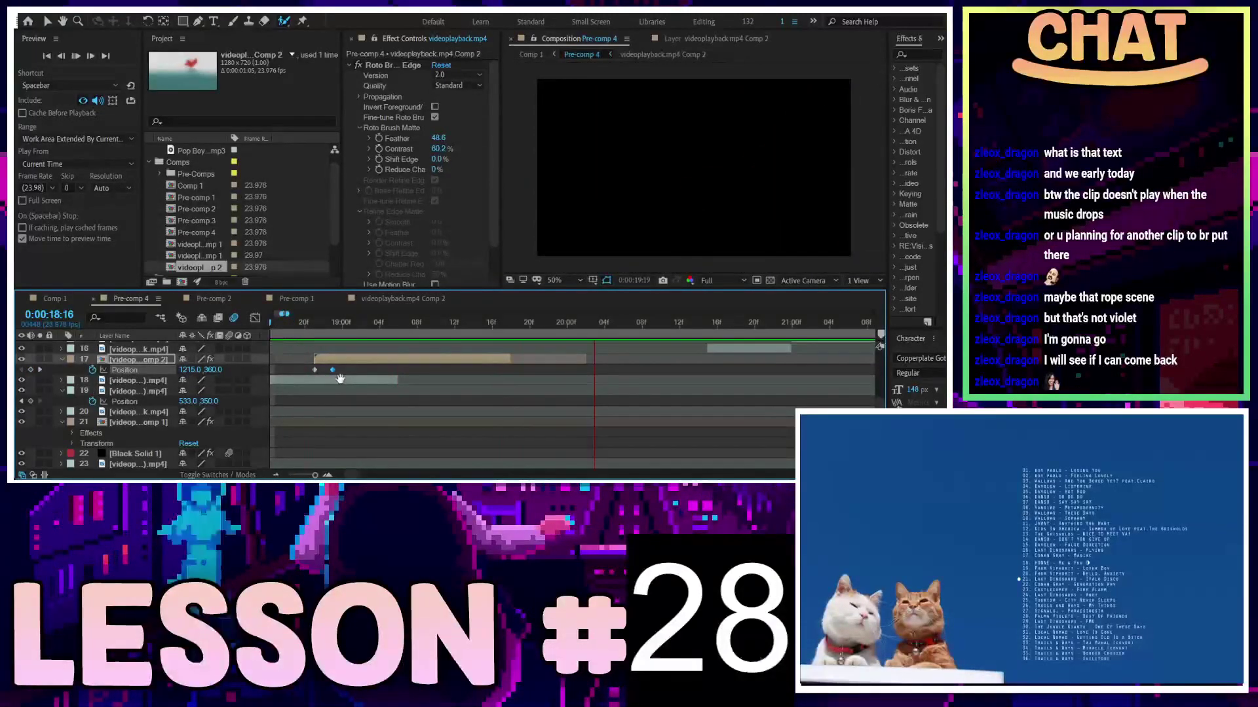
Add further Position keyframes at 19:01 and 19:06, sliding the hand further left
left_click(322, 325)
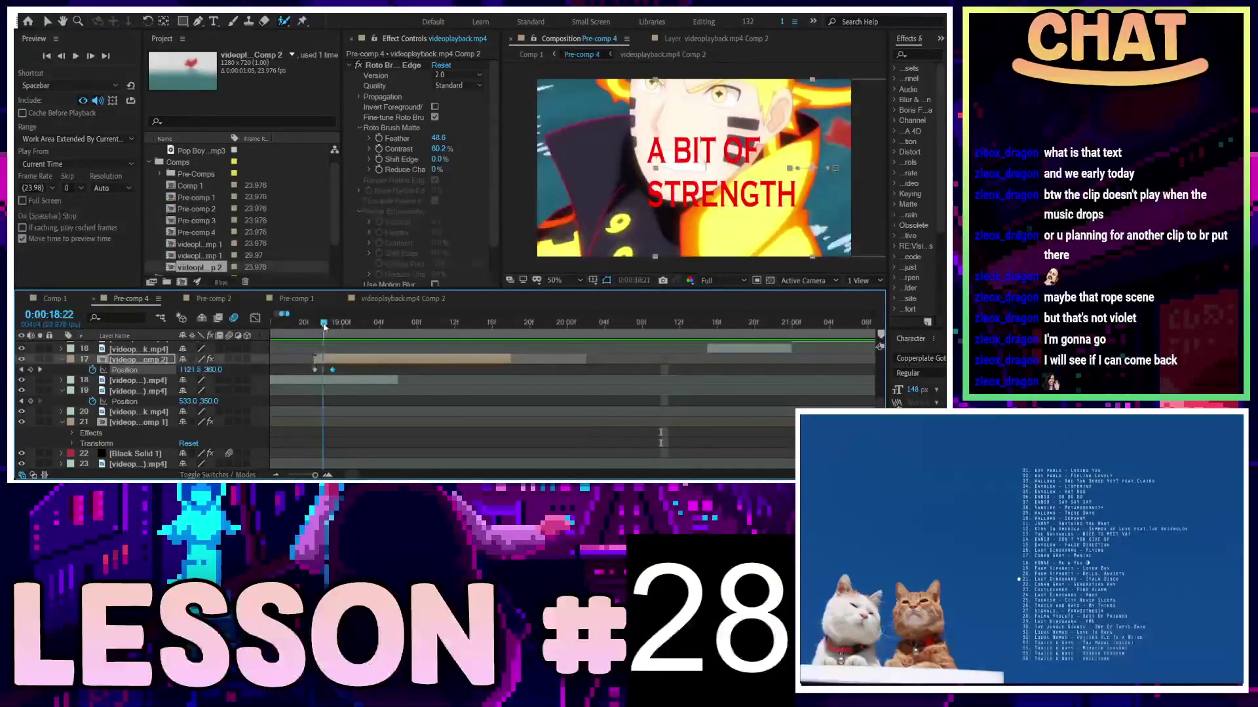
key("Page_Down")
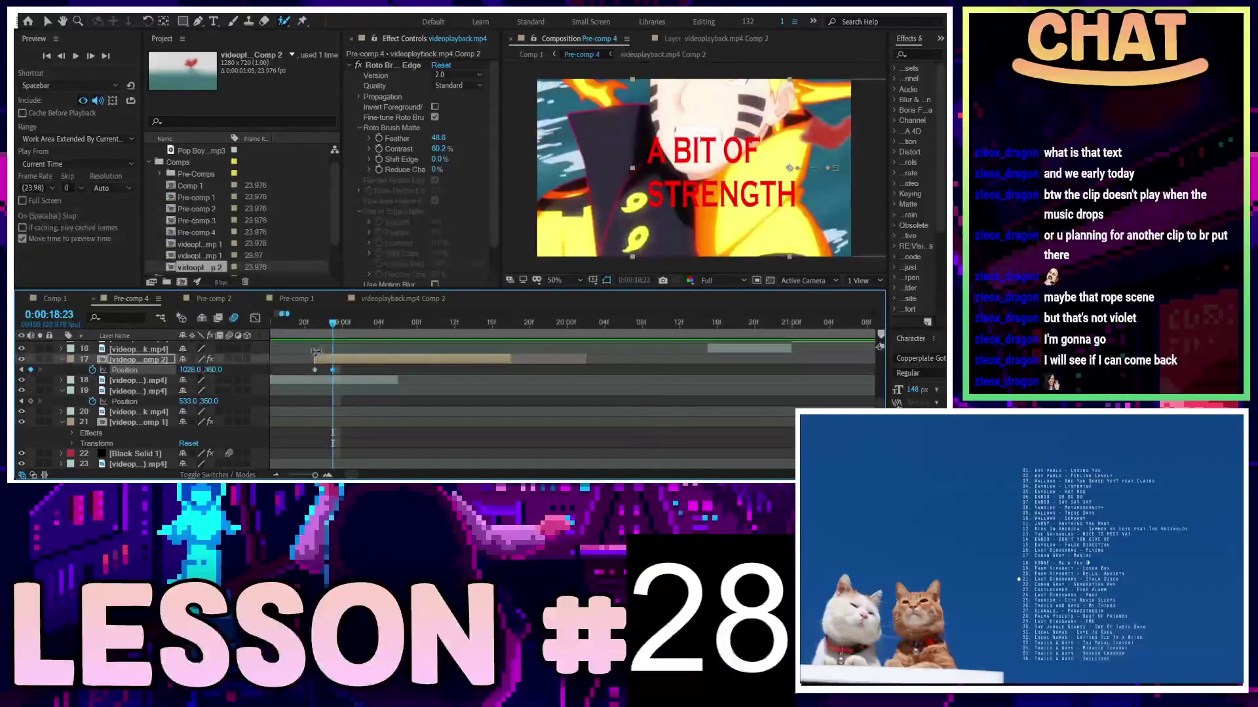
left_click(352, 322)
mouse_move(190, 369)
left_mouse_down()
mouse_move(211, 370)
mouse_move(173, 370)
left_mouse_up()
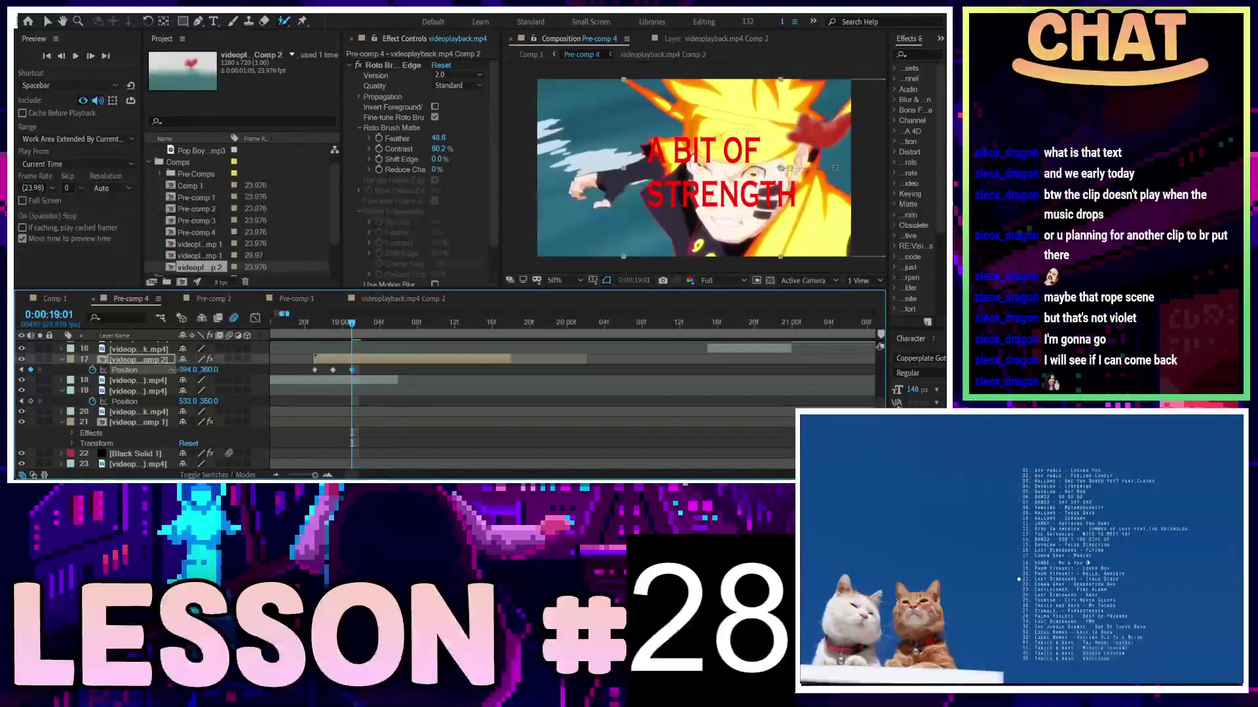
left_click(379, 323)
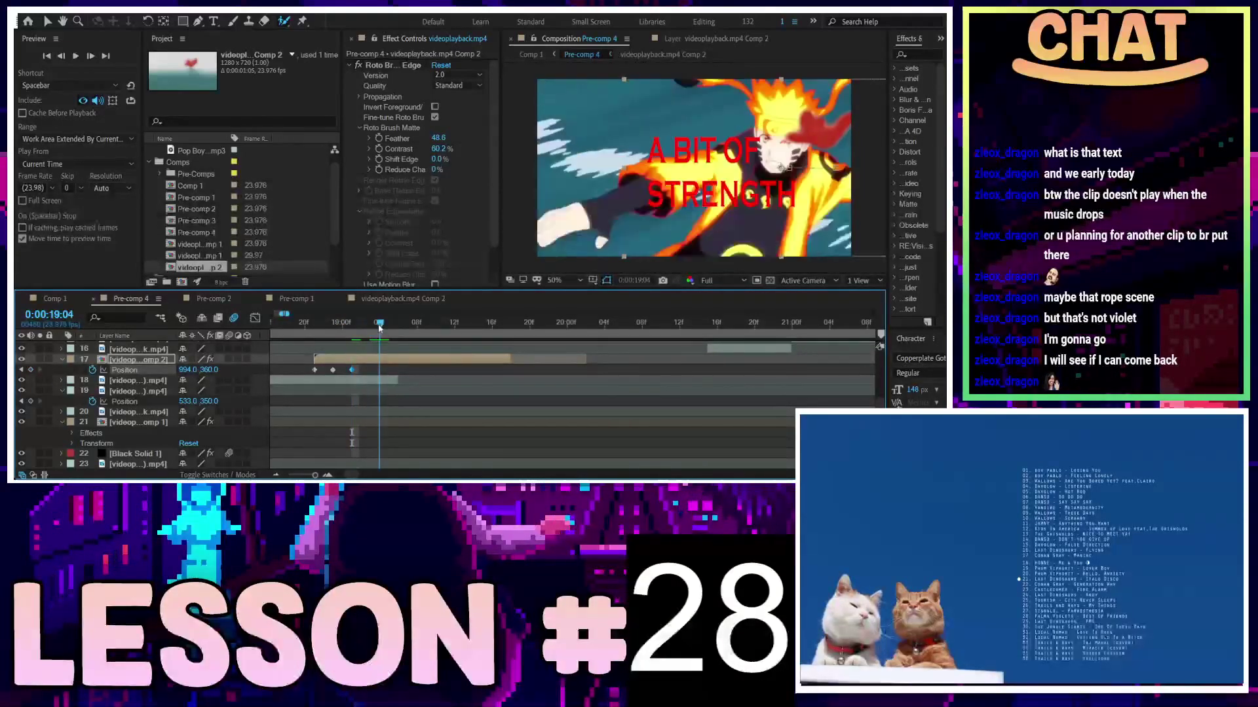
left_click(397, 324)
left_click_drag(201, 369, 162, 364)
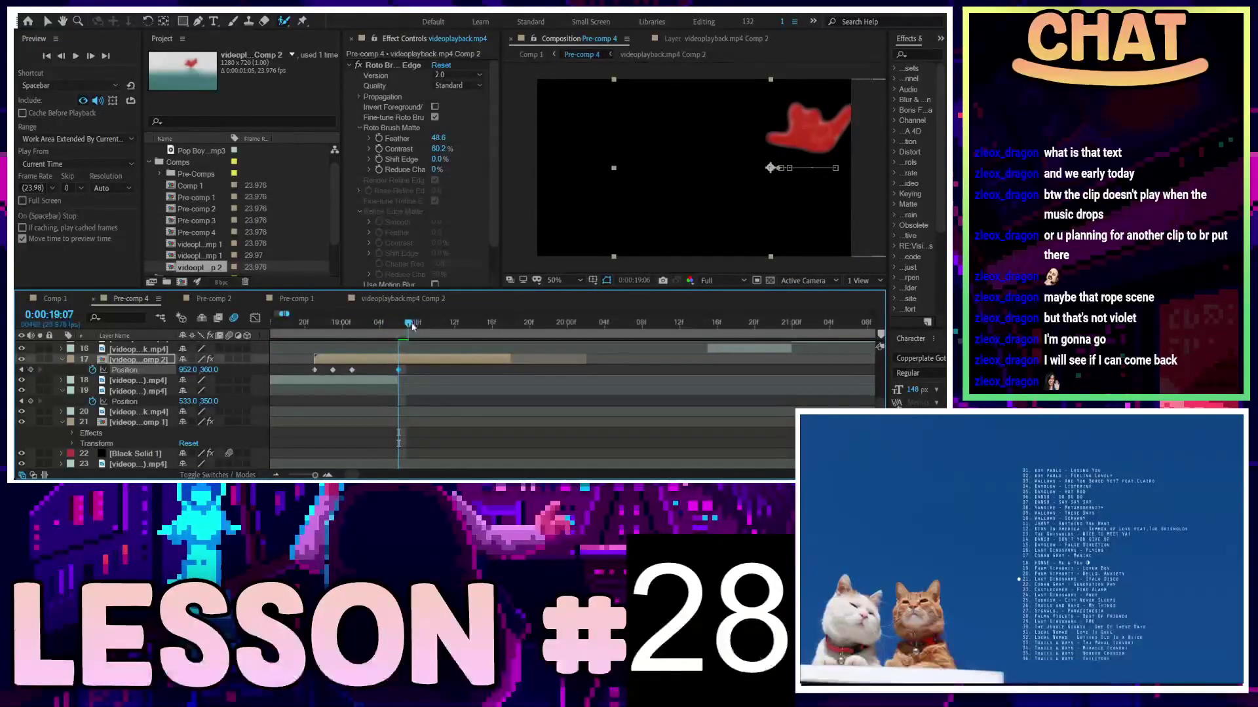
Add Position keyframes from about 19:09 to 19:15, pushing the red shape further left
left_click_drag(411, 326, 426, 325)
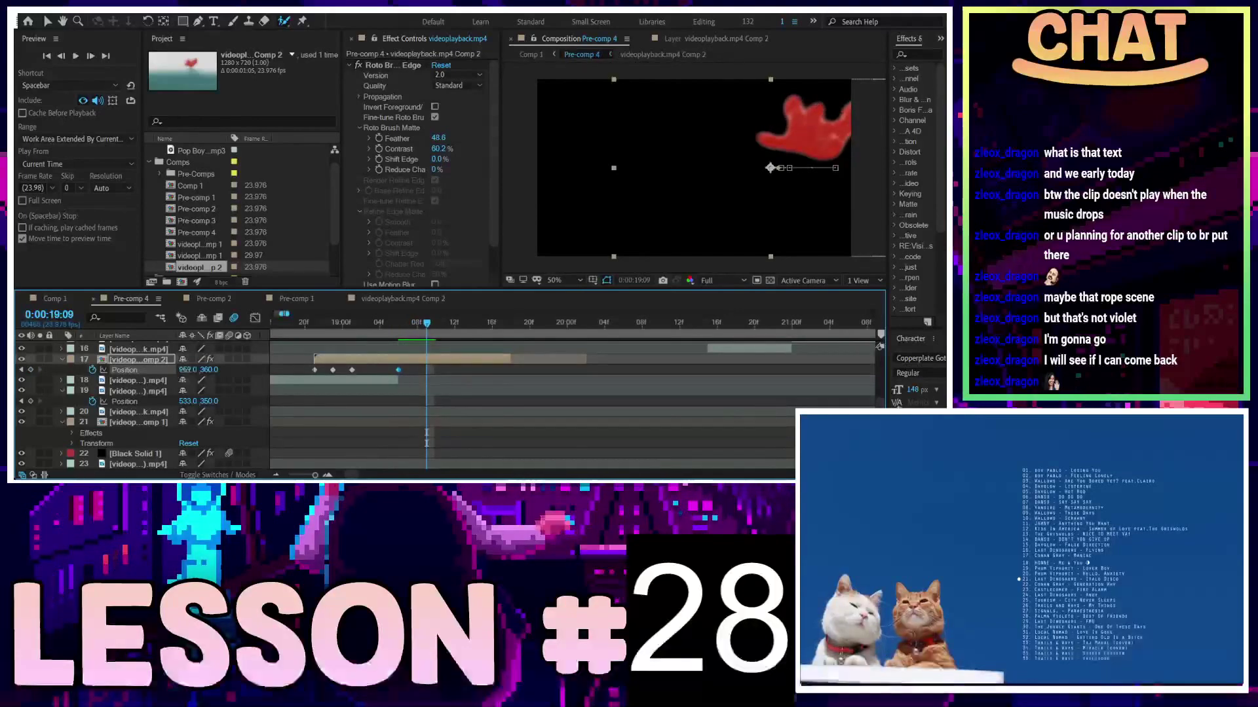
left_click_drag(189, 370, 151, 370)
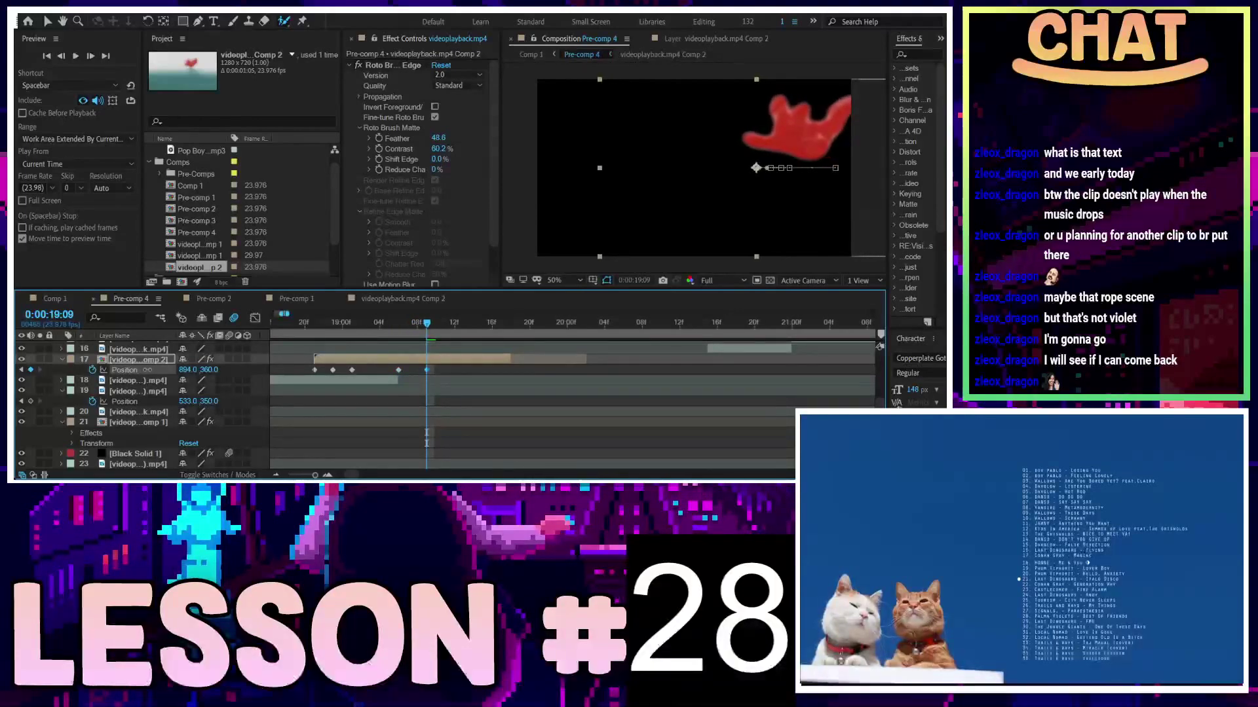
key("space")
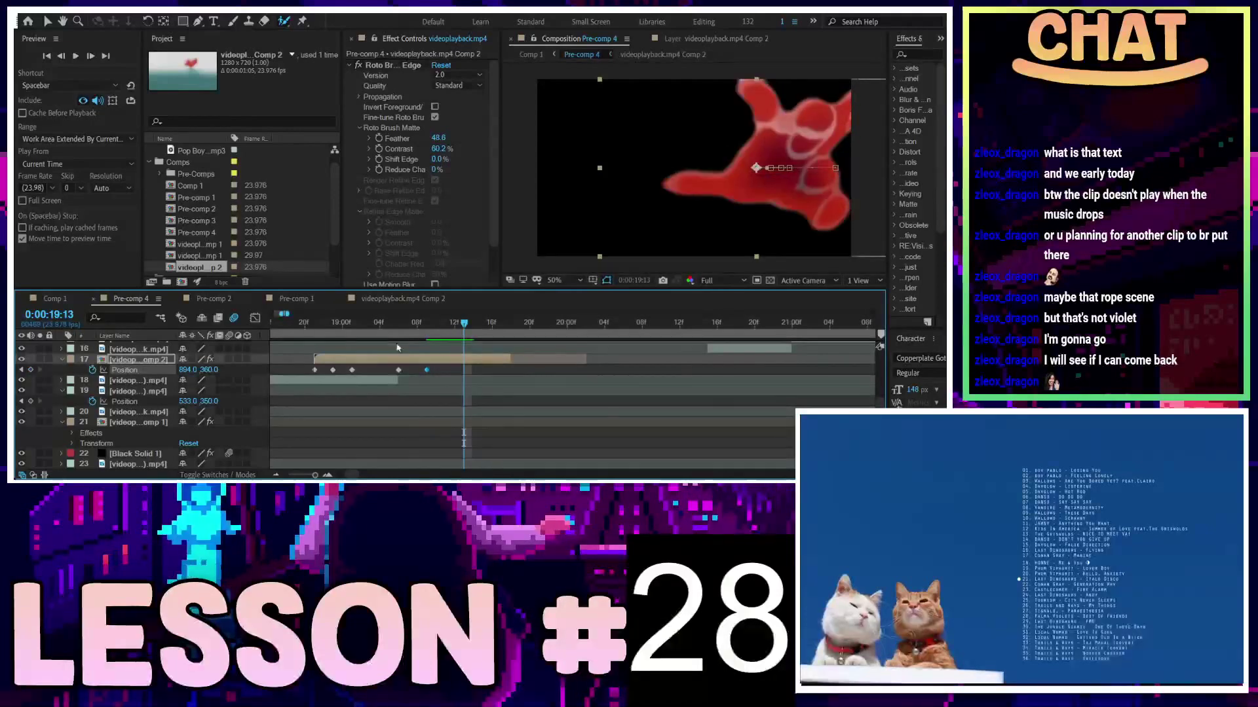
left_click_drag(188, 371, 80, 371)
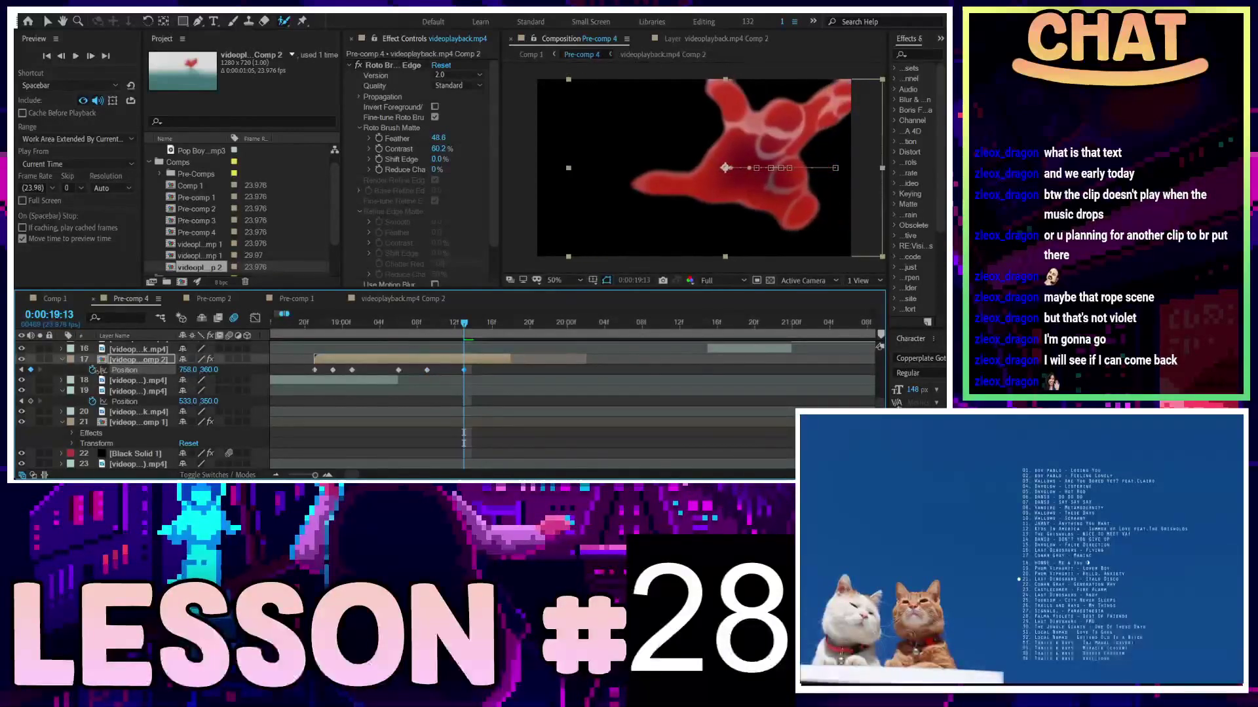
left_click_drag(188, 370, 173, 370)
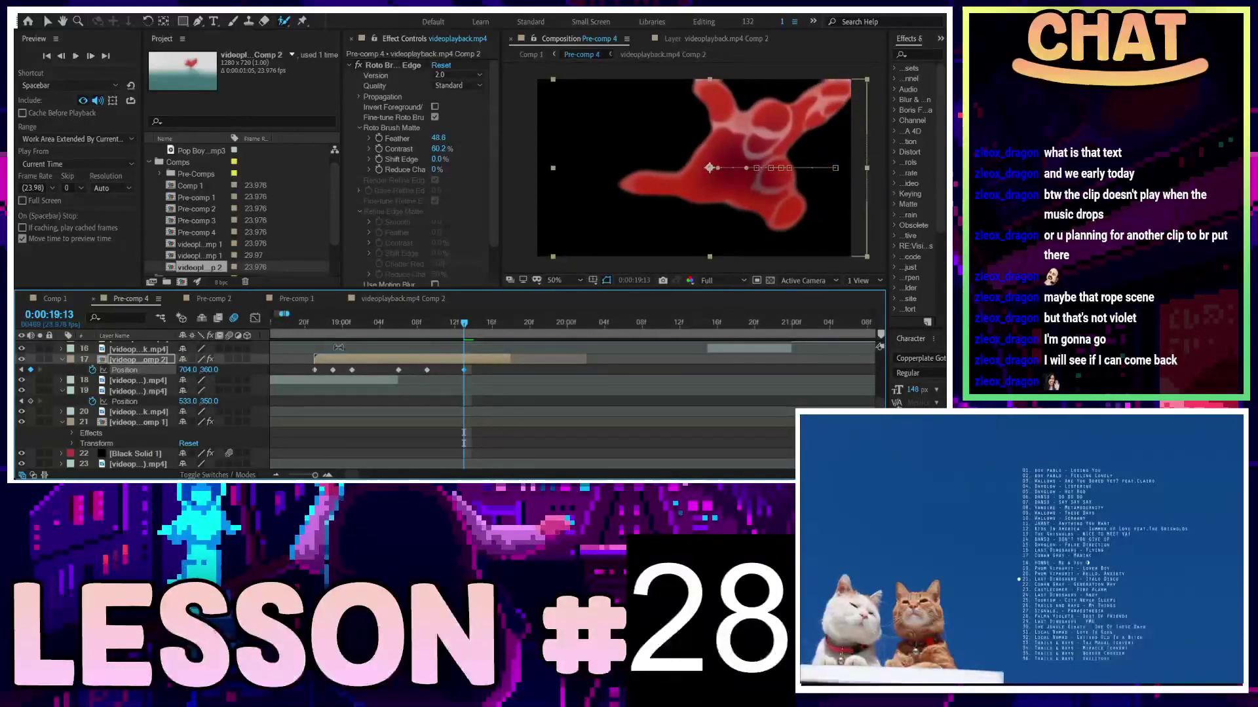
left_click(488, 322)
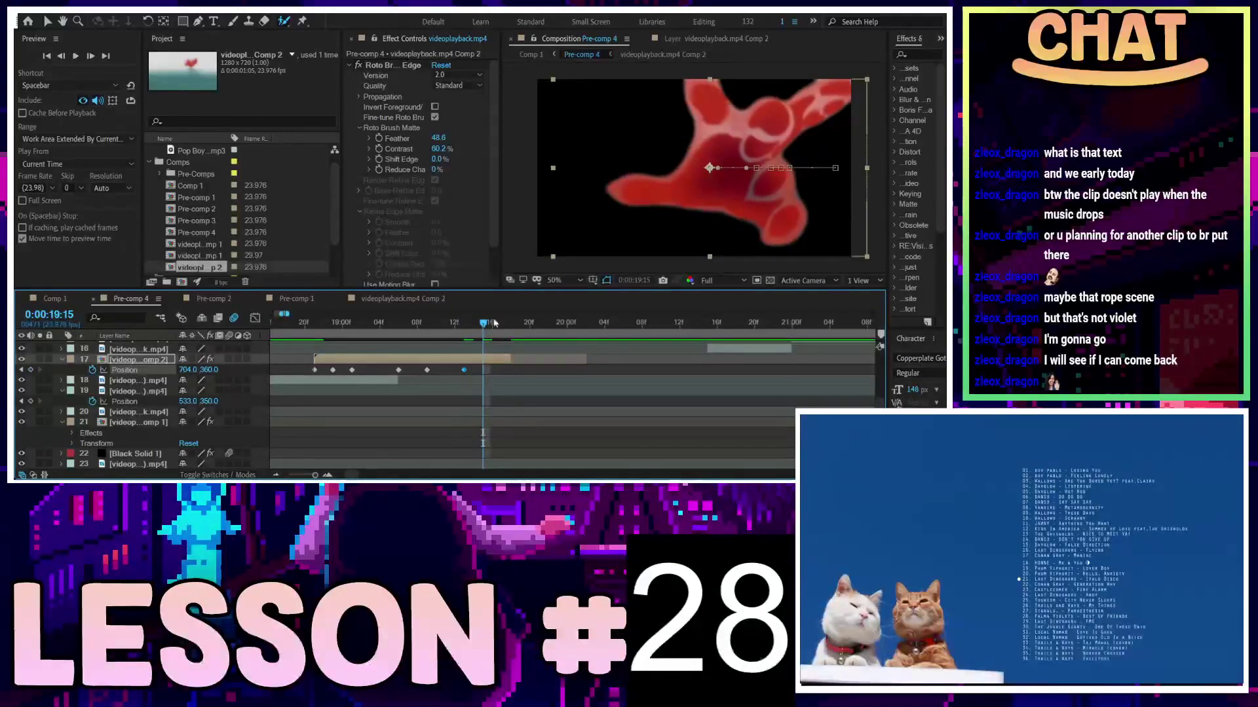
left_click_drag(188, 372, 180, 371)
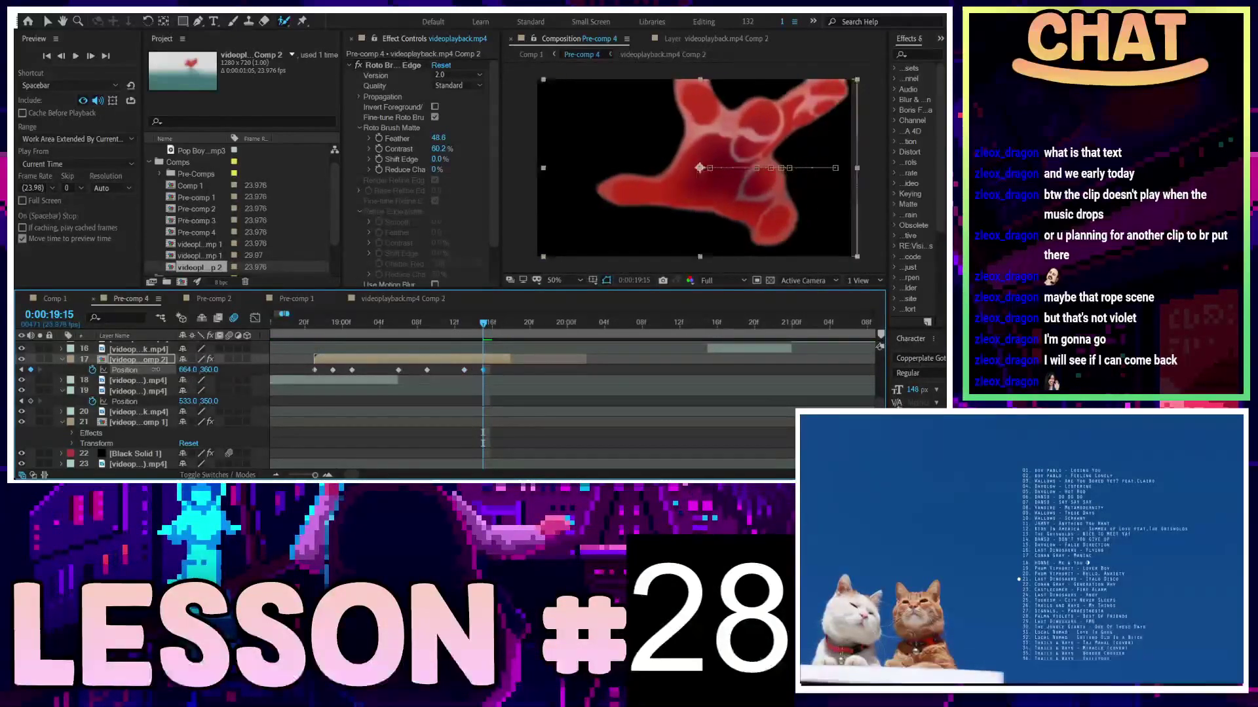
Preview the red shape's motion from 18:18 and step through frames up to 19:13
left_click(323, 321)
key("Page_Up")
key("Page_Up")
key("Page_Up")
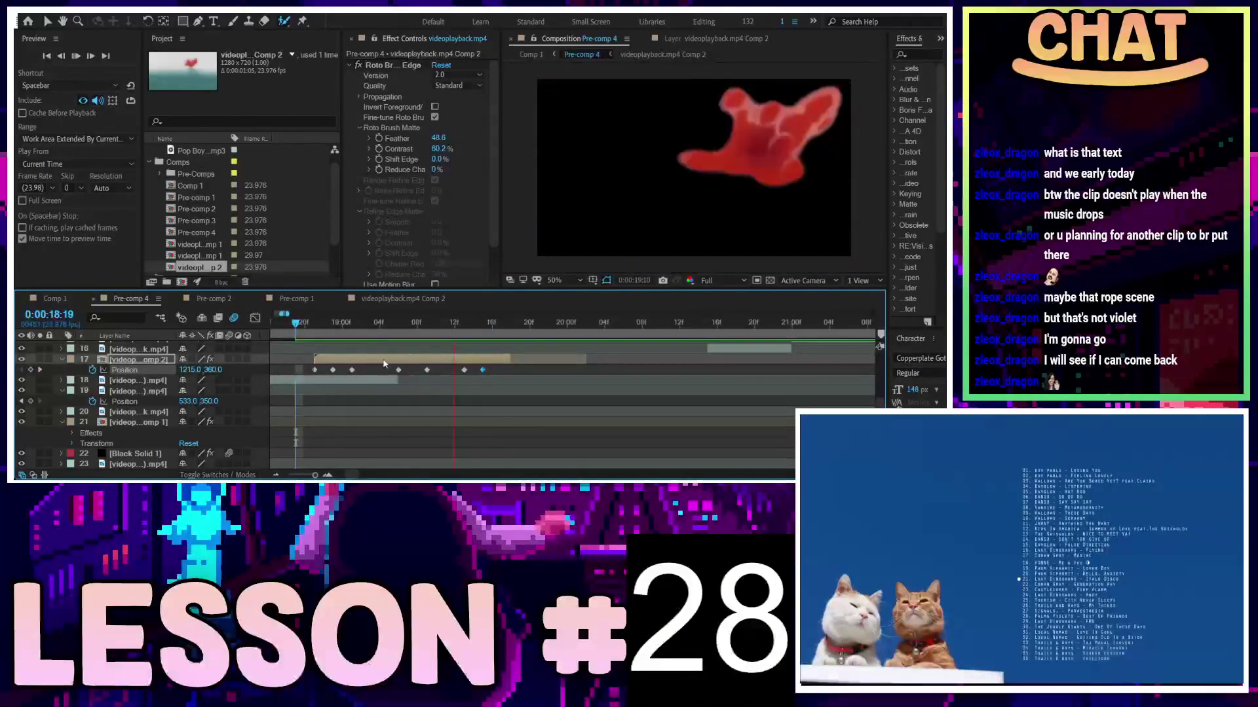
left_click_drag(307, 323, 284, 326)
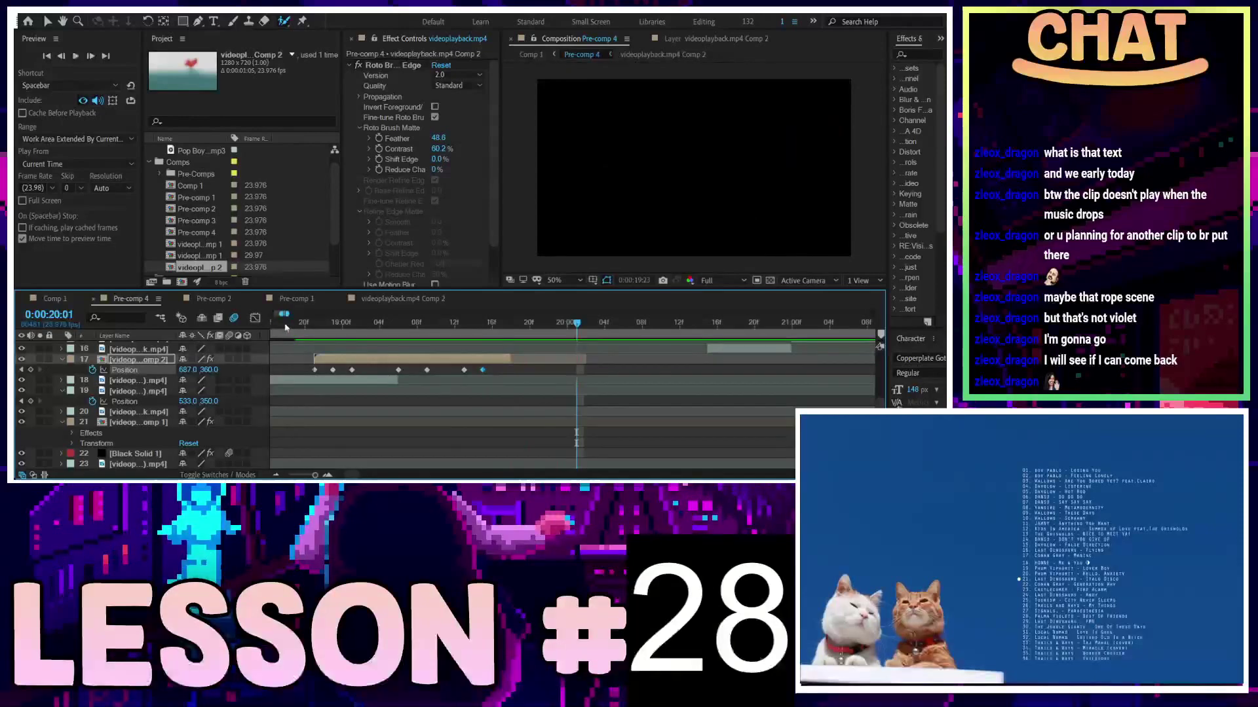
key("space")
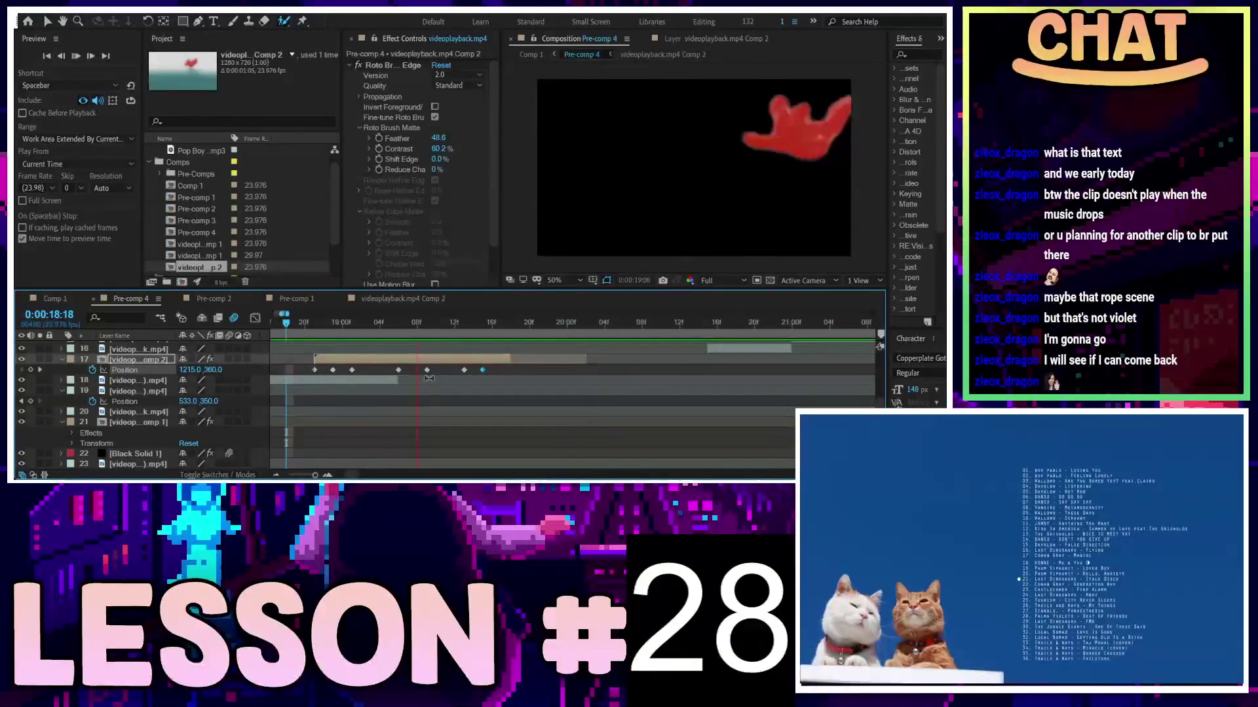
key("space")
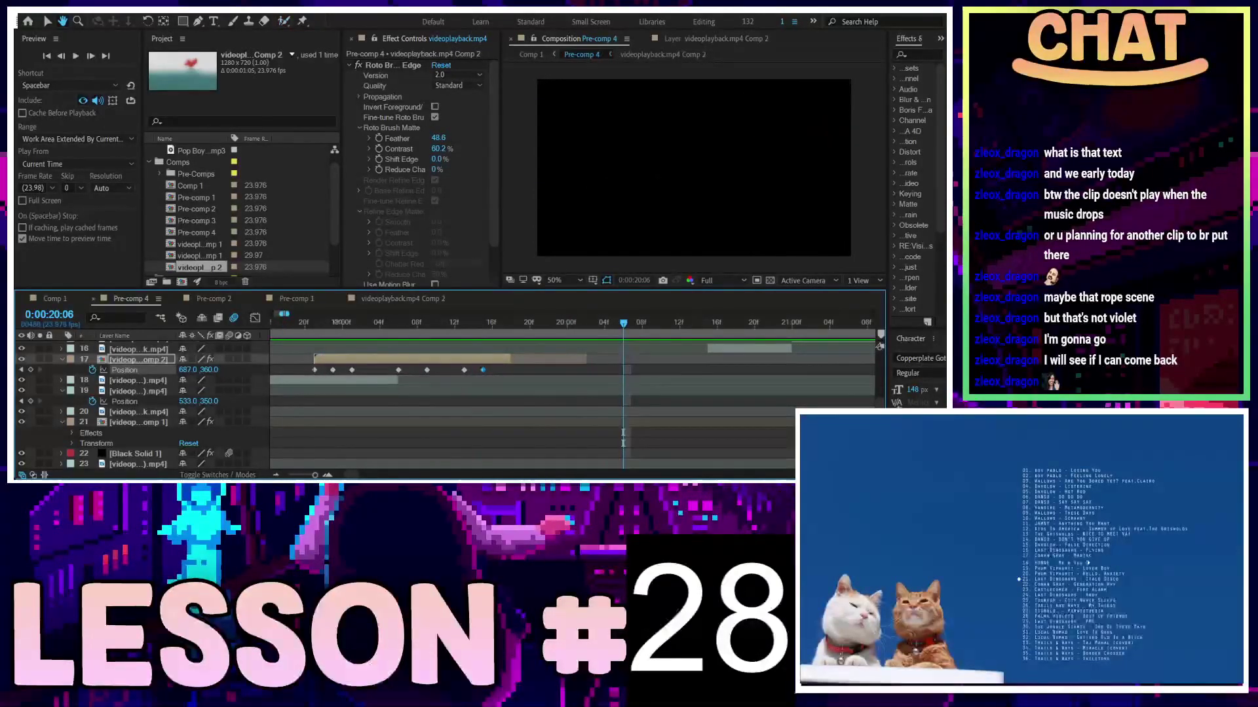
left_click(334, 323)
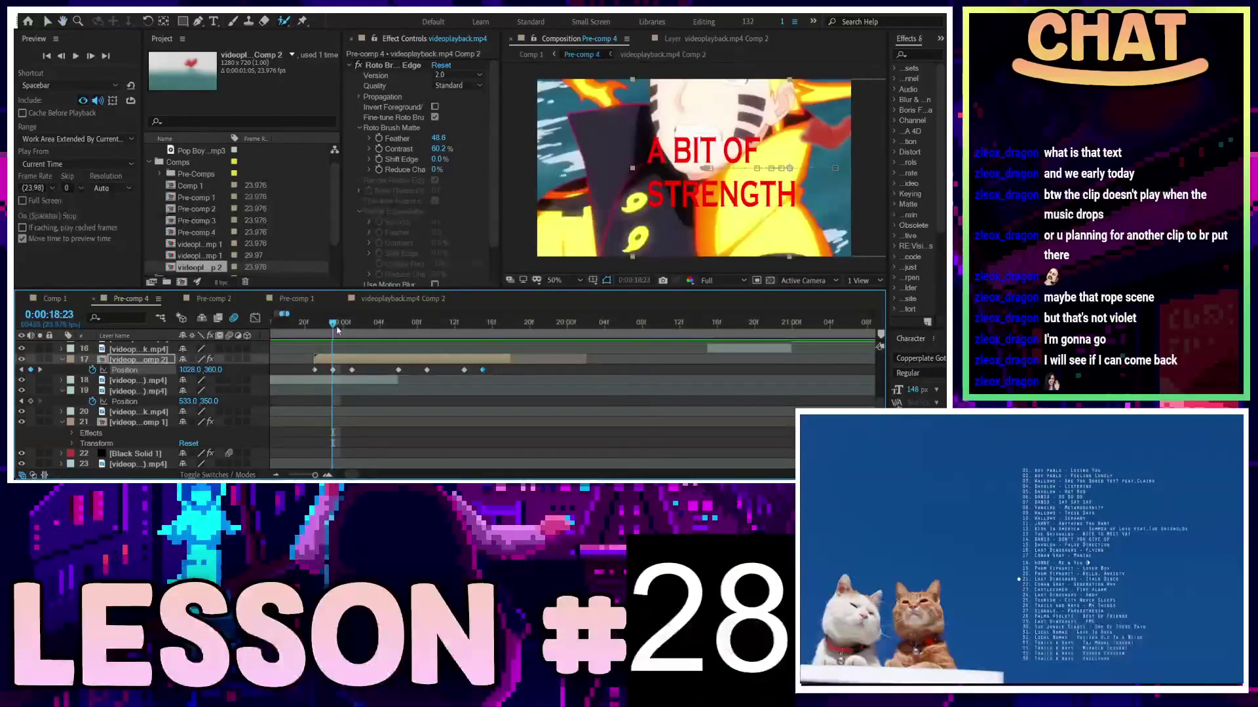
left_click(389, 323)
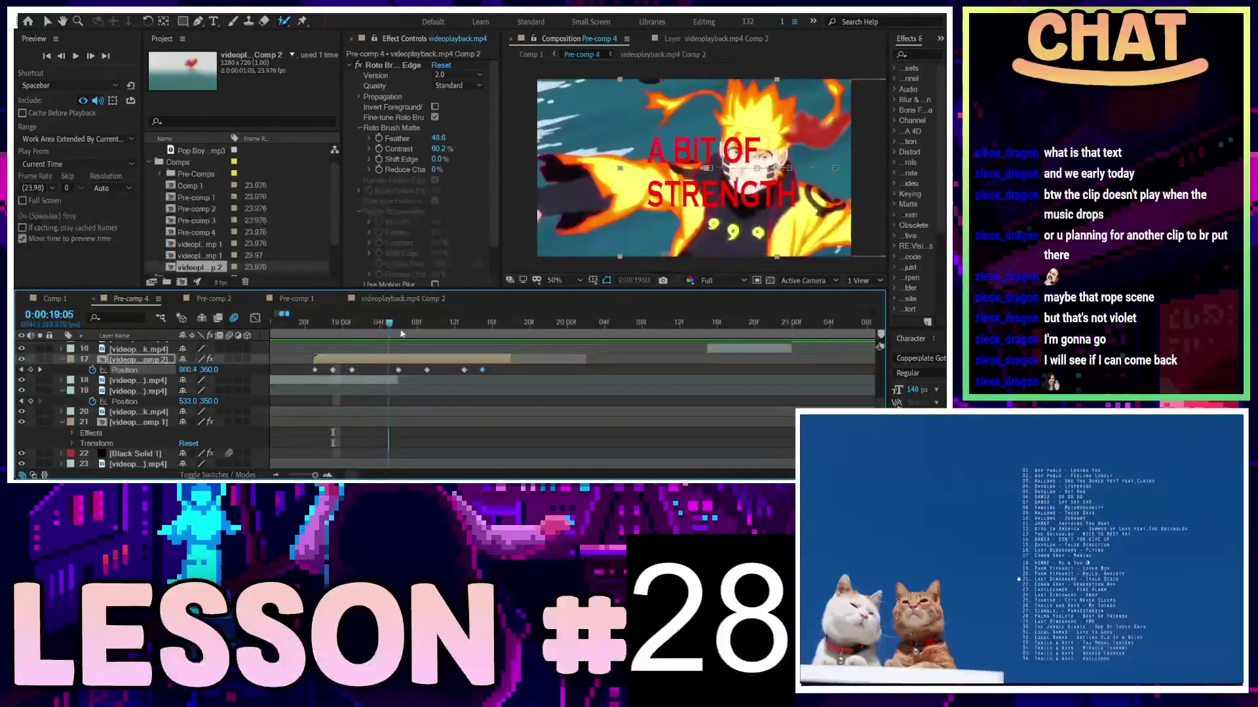
left_click_drag(401, 334, 445, 334)
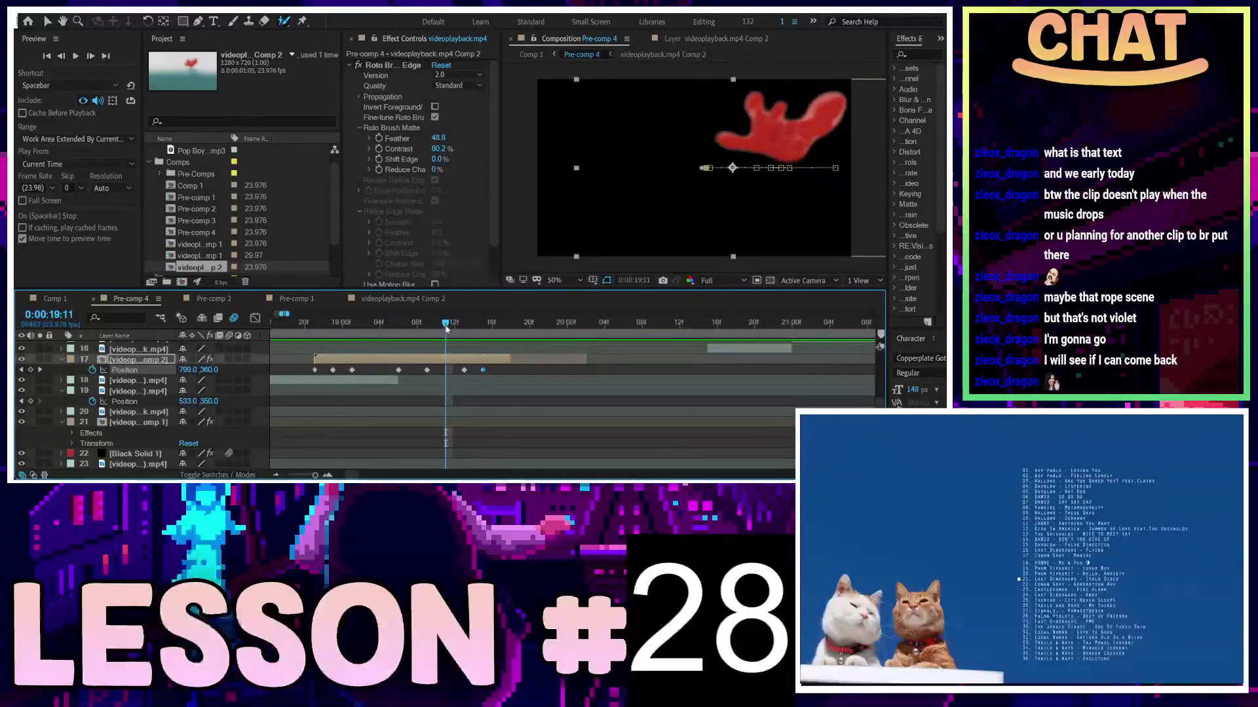
key("Page_Up")
mouse_move(444, 327)
left_mouse_down()
mouse_move(466, 331)
mouse_move(428, 327)
left_mouse_up()
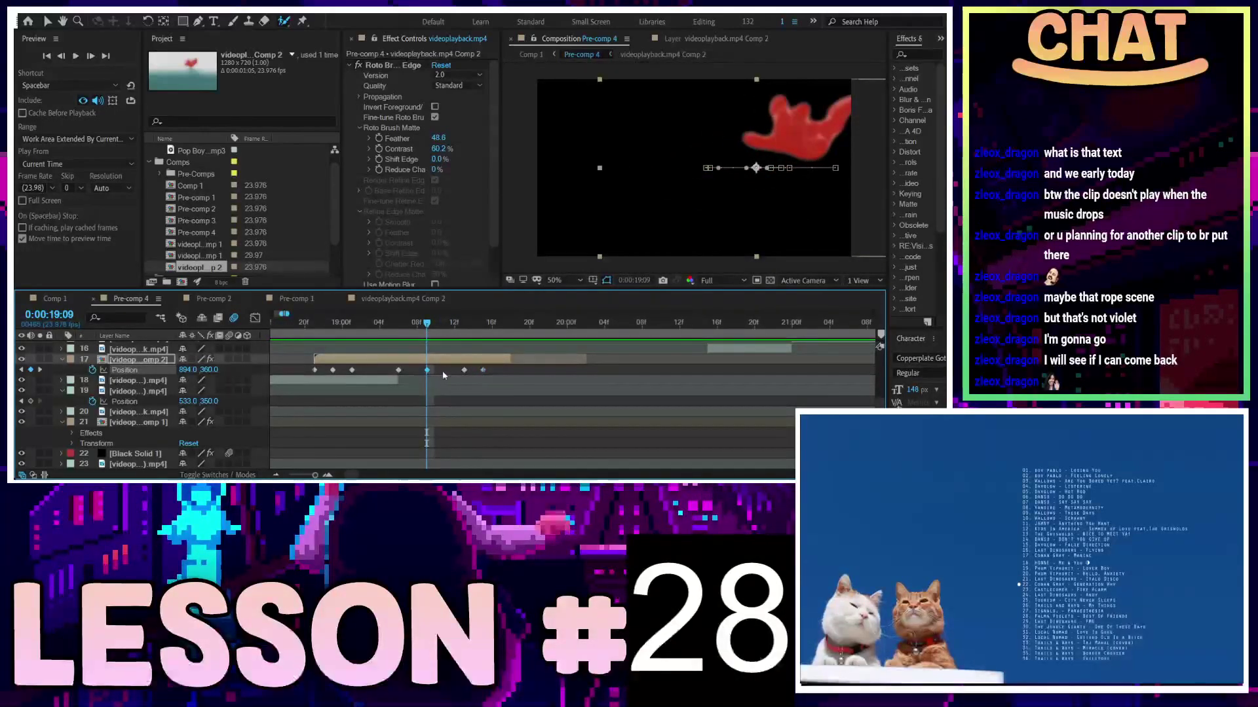
left_click_drag(439, 327, 448, 326)
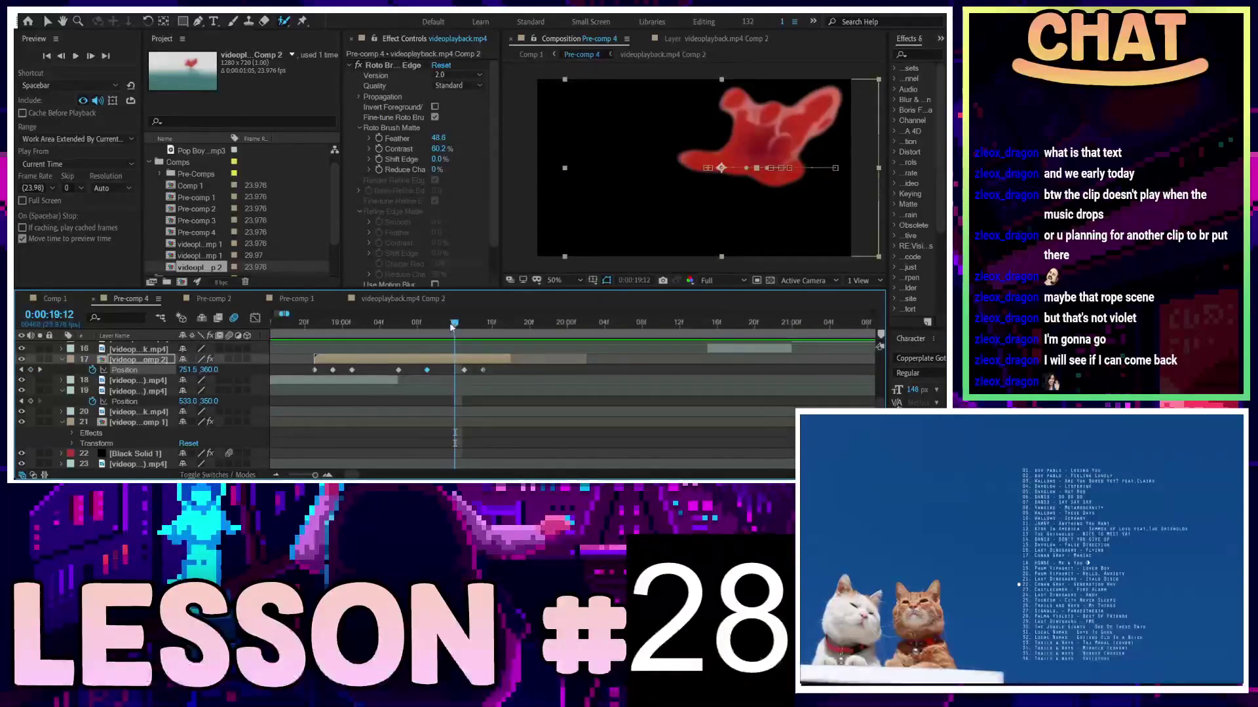
Set Position X to 894 at 19:11 and preview the revised motion from 18:20
left_click(481, 370)
key("ctrl+c")
key("ctrl+v")
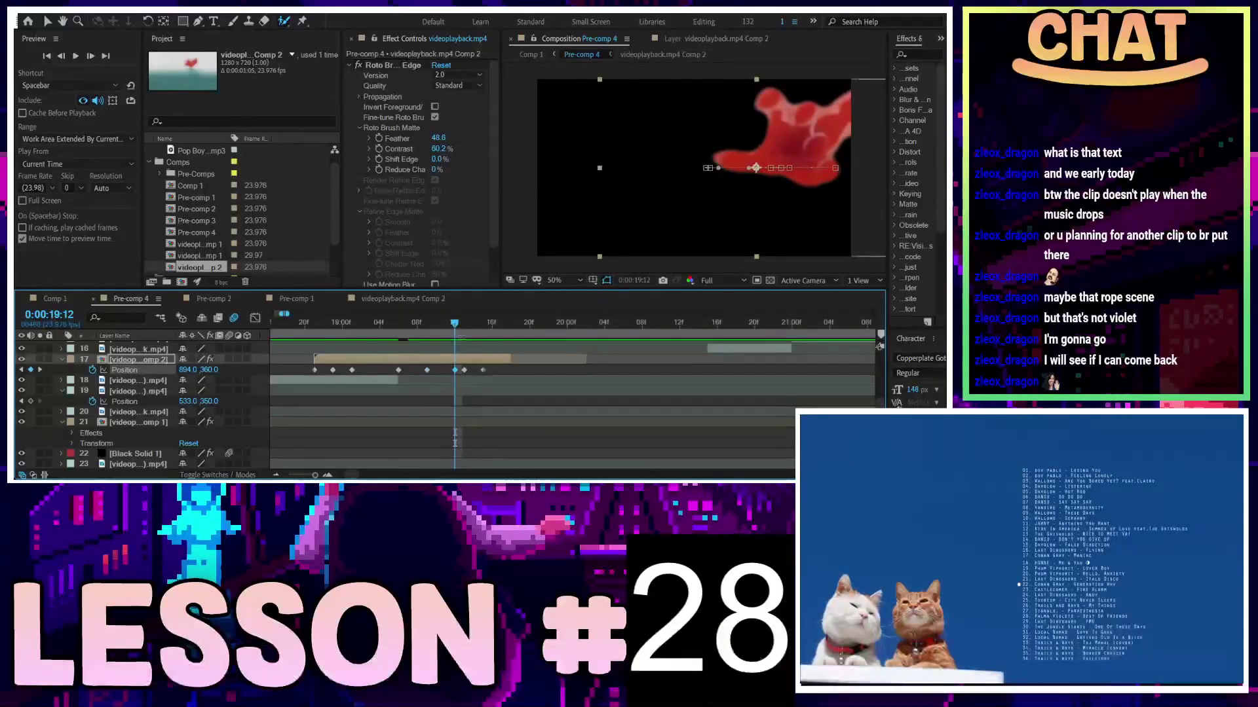
left_click_drag(455, 323, 304, 323)
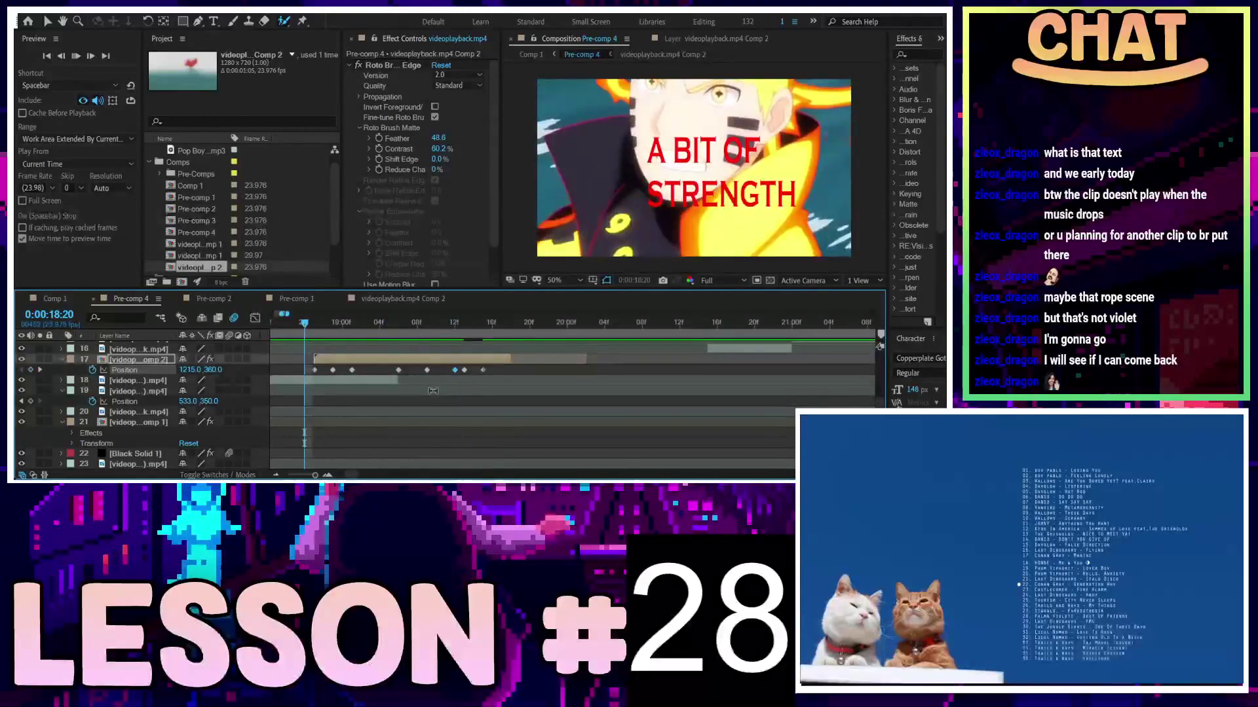
key("space")
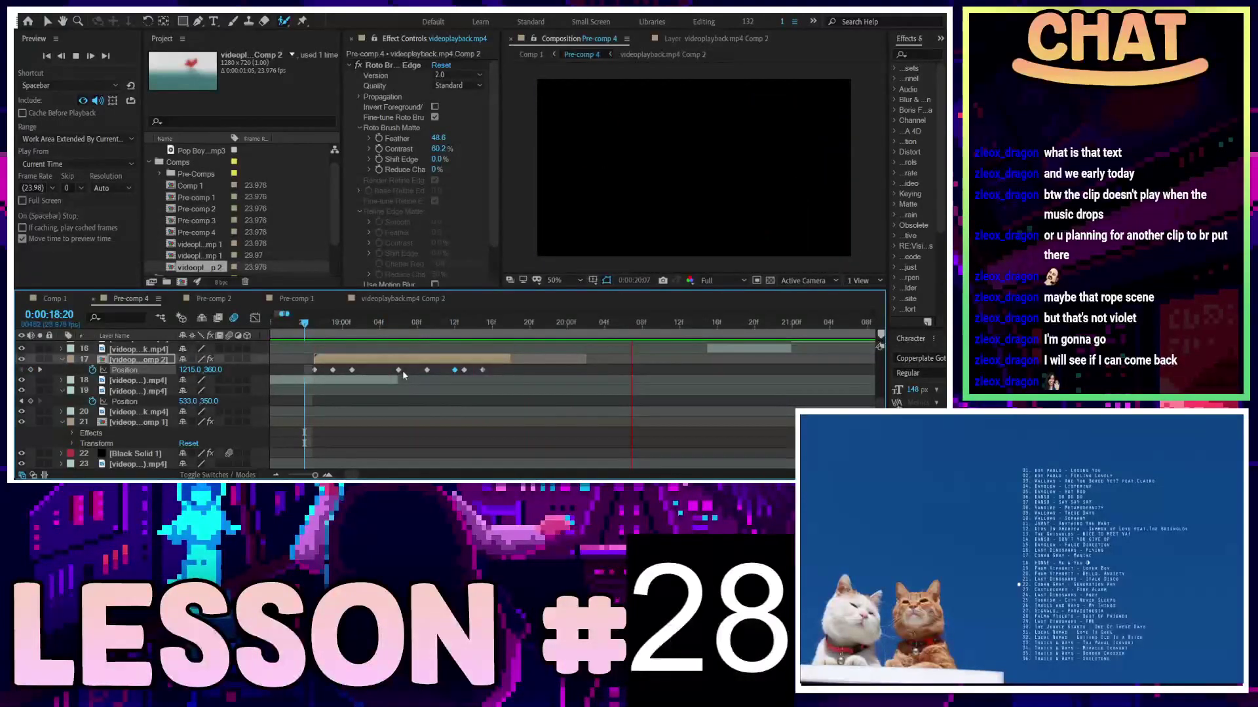
key("space")
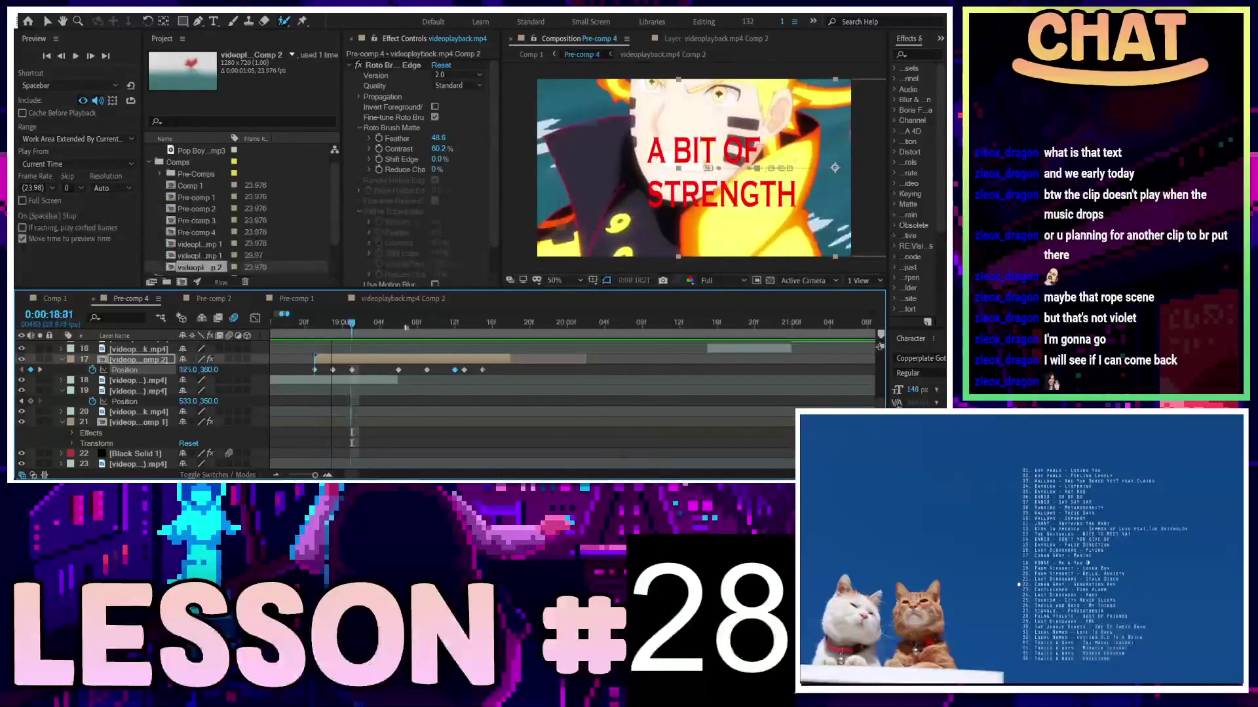
mouse_move(406, 327)
left_mouse_down()
mouse_move(530, 338)
mouse_move(369, 343)
left_mouse_up()
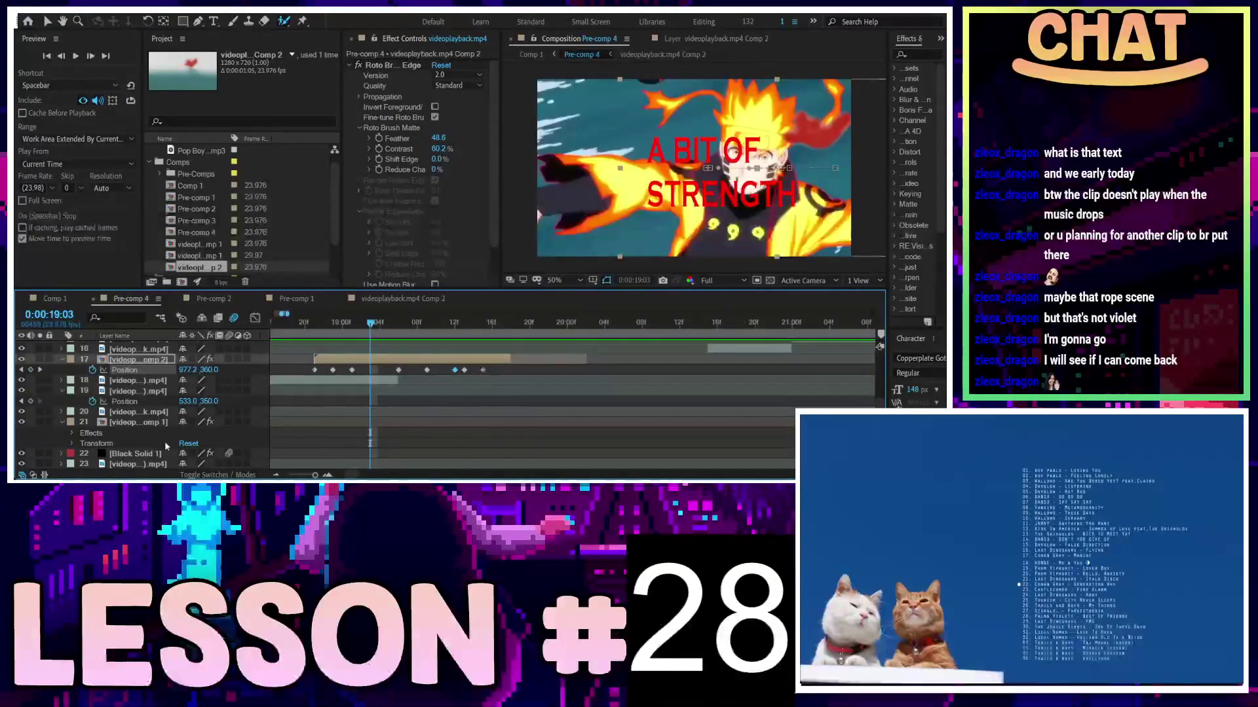
Paste a copy of Black Solid 1 above layer 18 and move it later in time
left_click(127, 456)
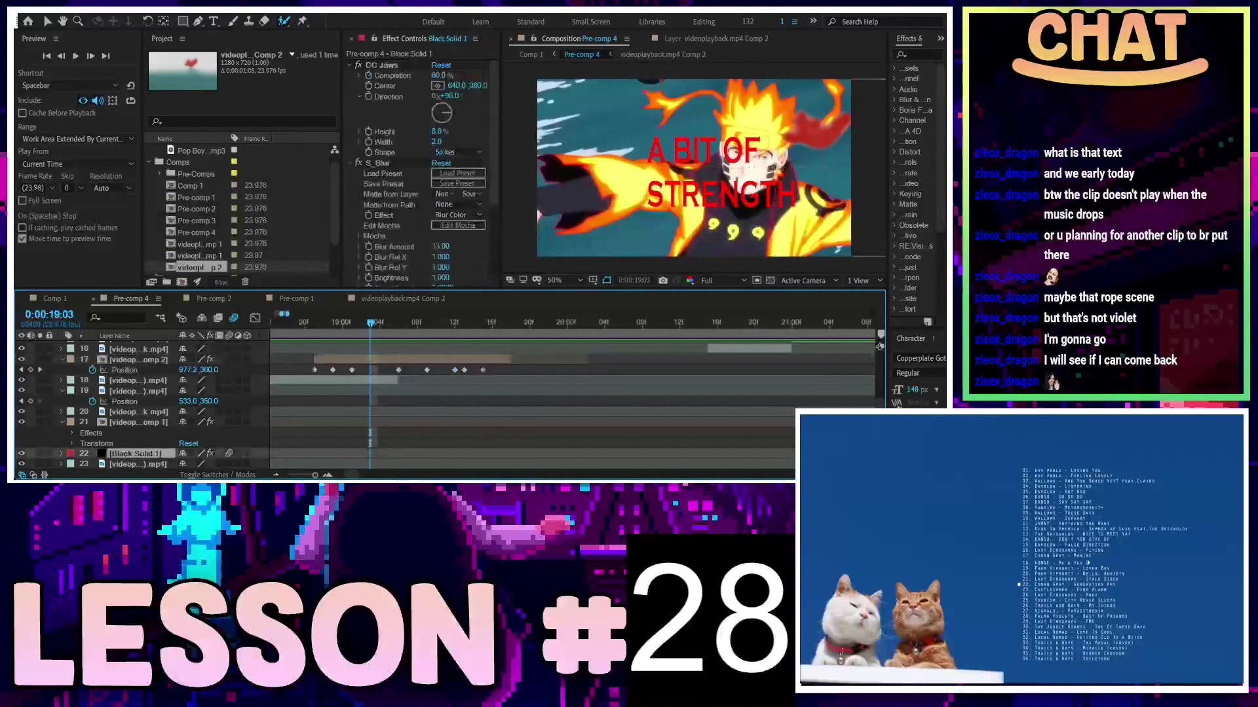
left_click(347, 383)
key("ctrl+v")
key("minus")
key("minus")
key("minus")
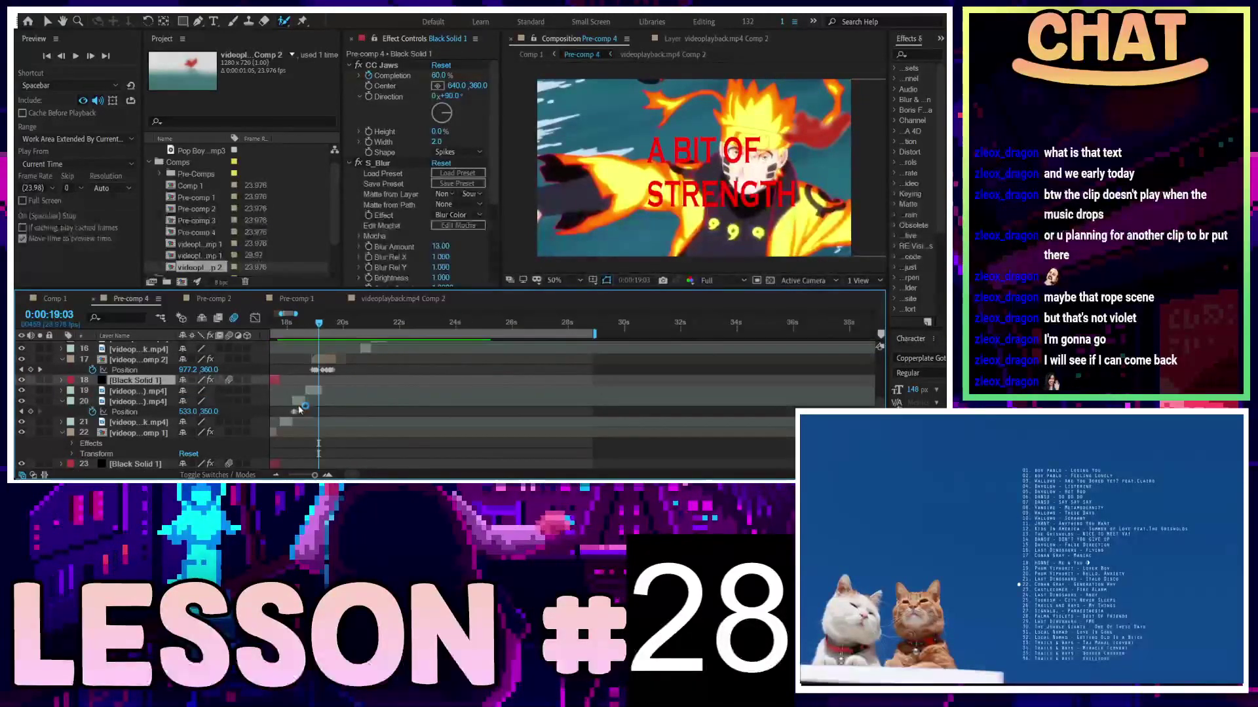
key("equal")
key("equal")
key("equal")
left_click_drag(419, 381, 448, 384)
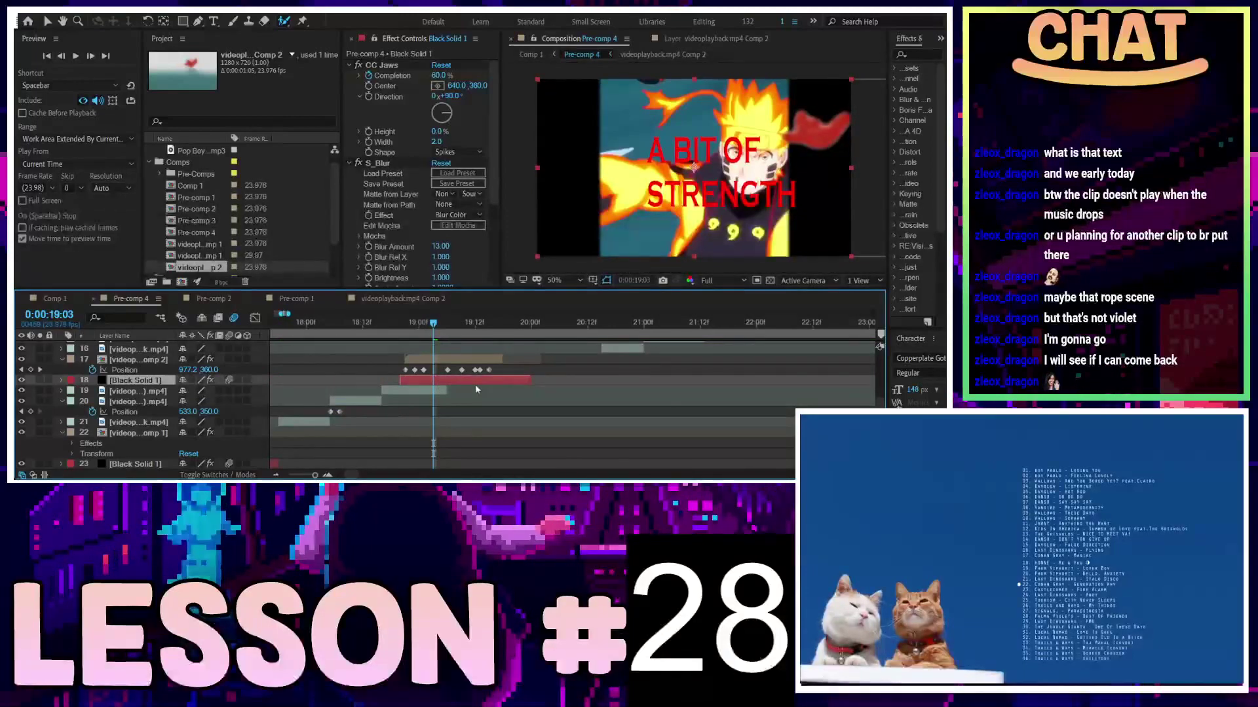
scroll(474, 384, "up", 2)
left_click_drag(438, 381, 448, 382)
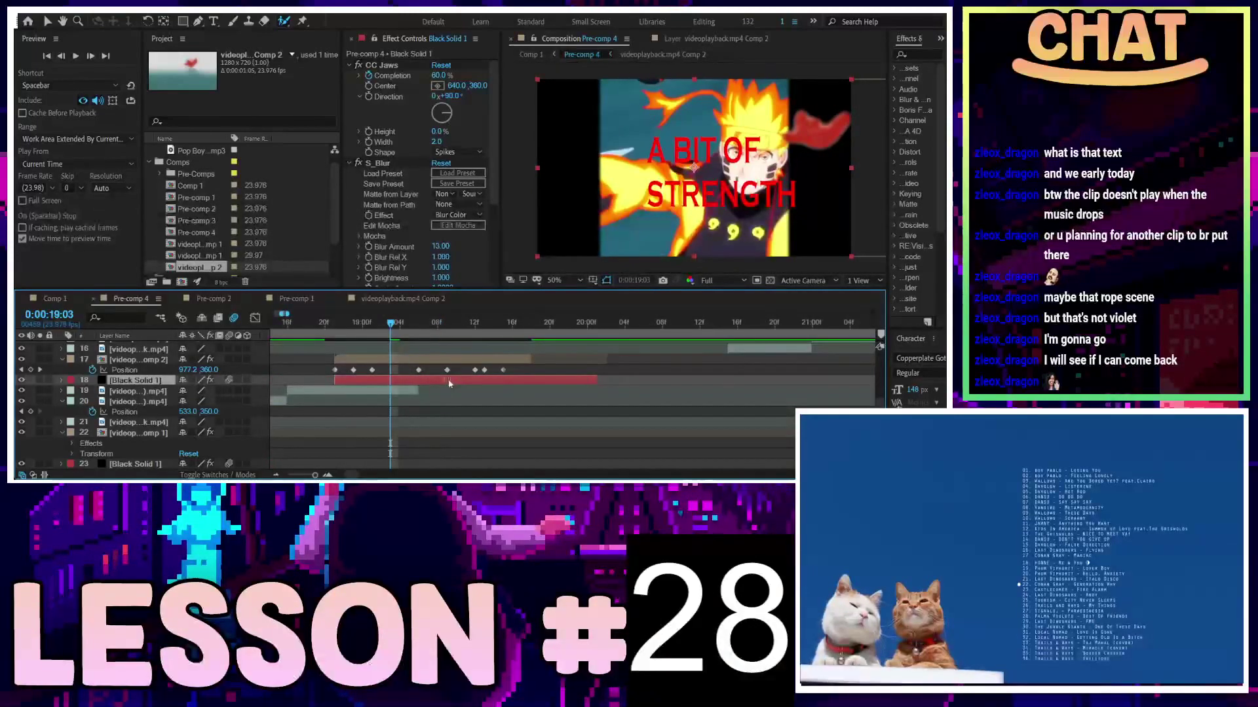
Trim the copied solid to end at 19:18 with Alt+] and preview from 18:18
left_click(532, 323)
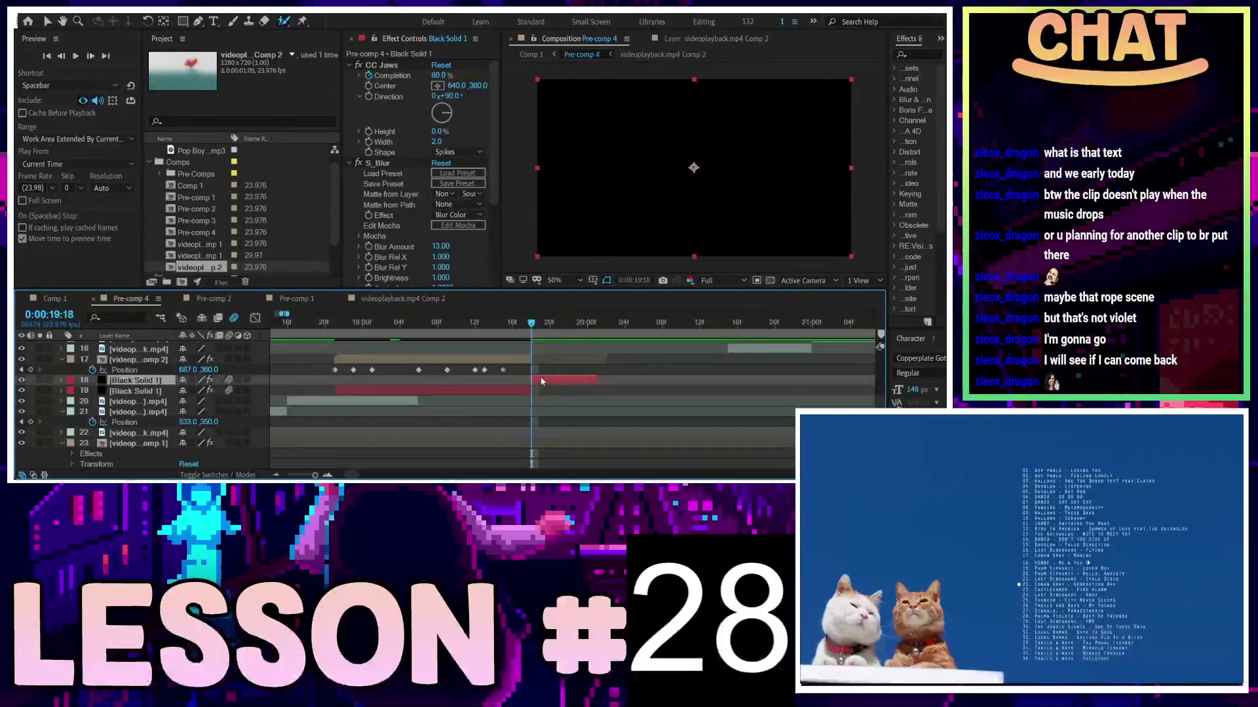
key("alt+]")
left_click(138, 360)
left_click(409, 323)
left_click(307, 323)
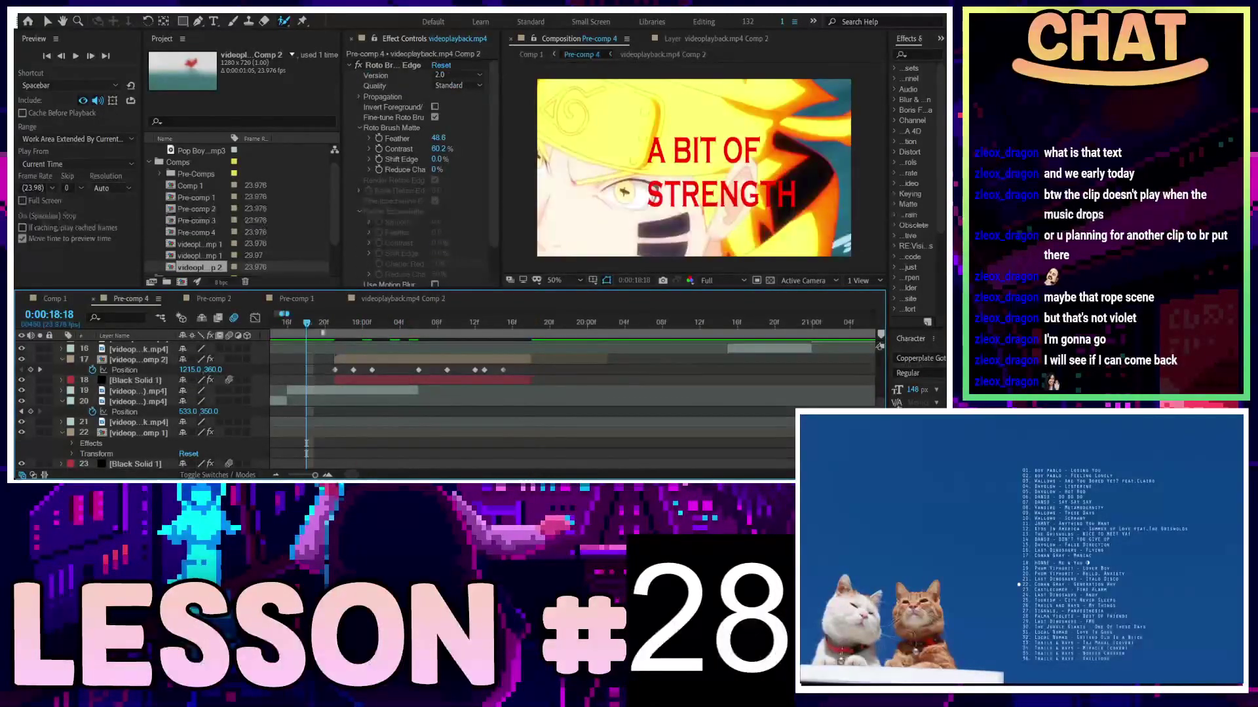
key("space")
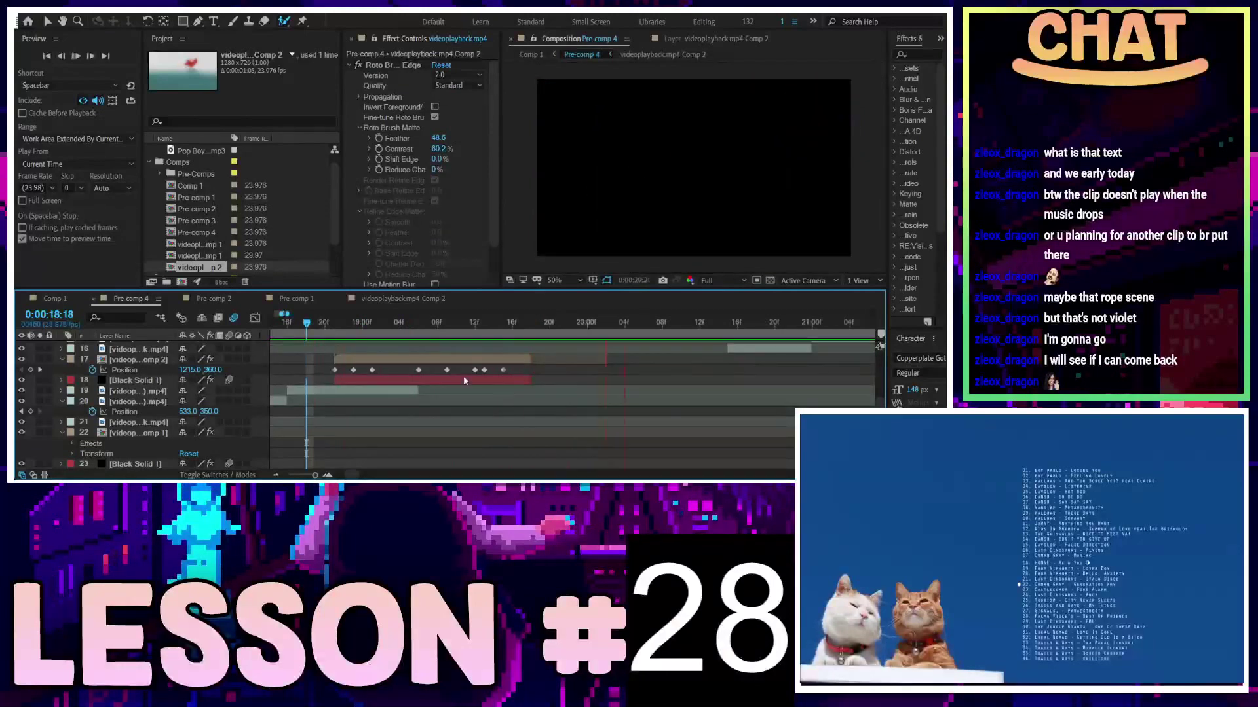
key("space")
mouse_move(429, 325)
left_mouse_down()
mouse_move(356, 322)
mouse_move(400, 322)
left_mouse_up()
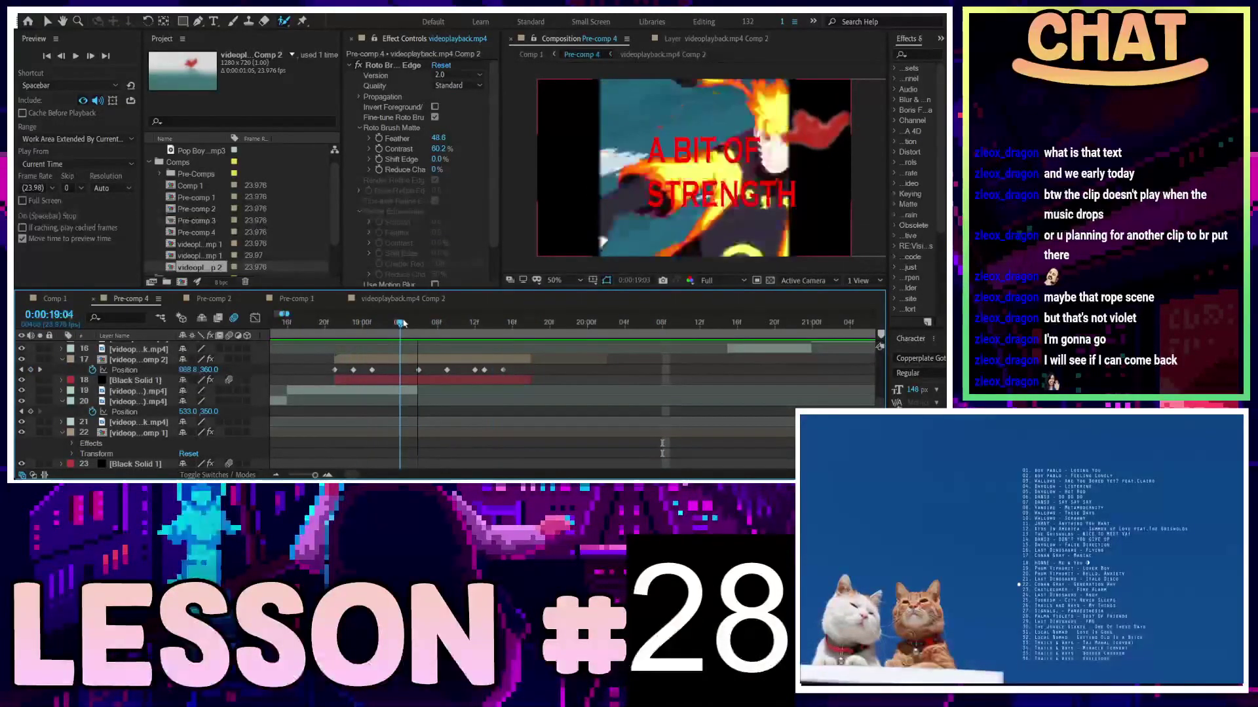
left_click(380, 391)
left_click(228, 380)
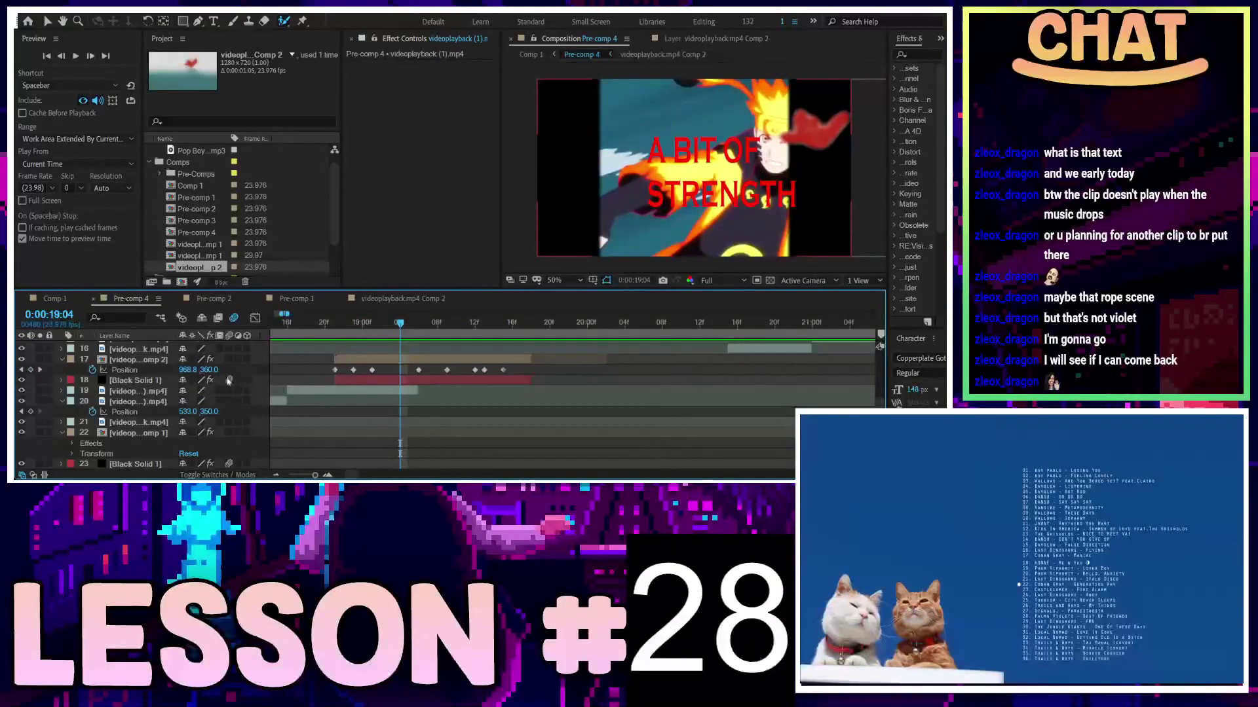
Open Pre-comp 1 and review its frames to find the cut point
left_click(124, 349)
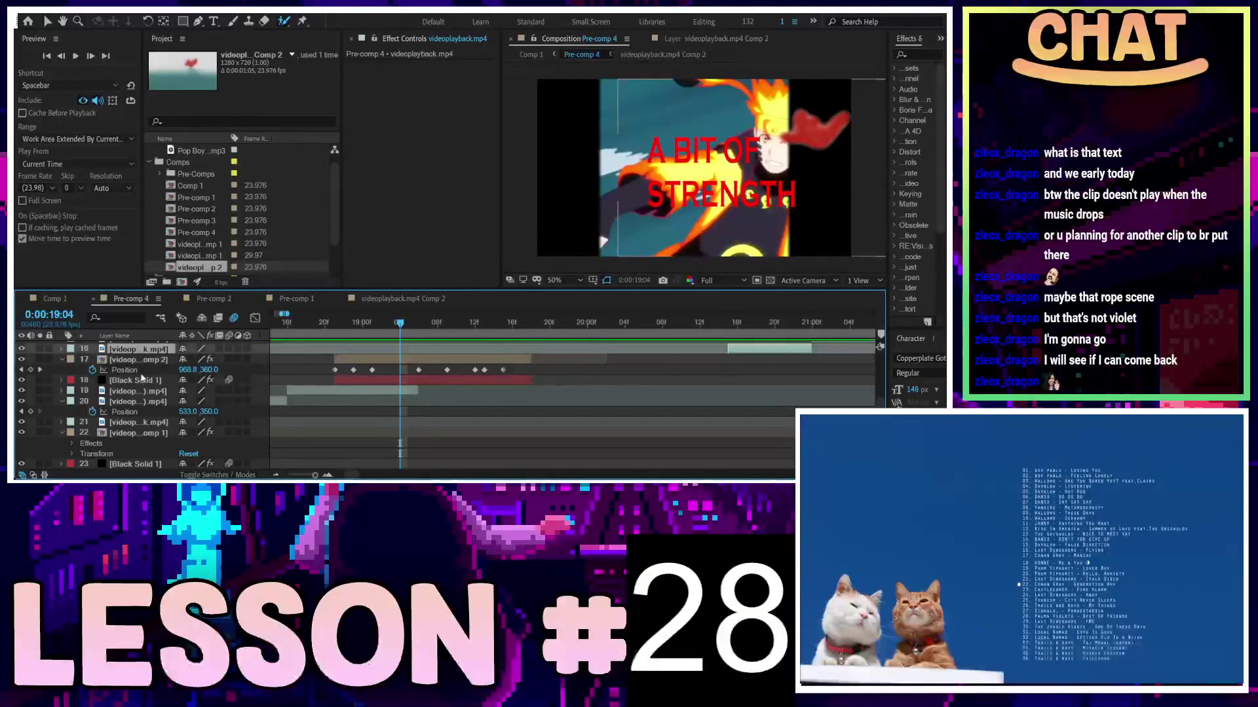
left_click(298, 300)
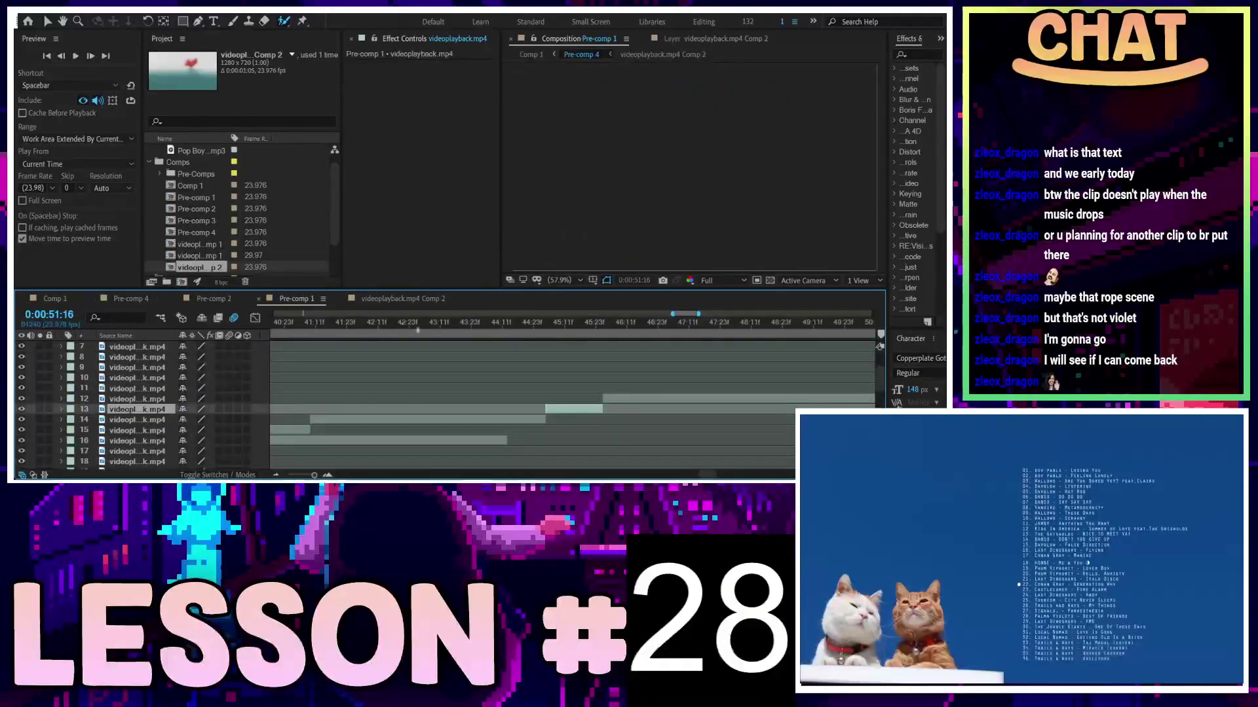
left_click(573, 322)
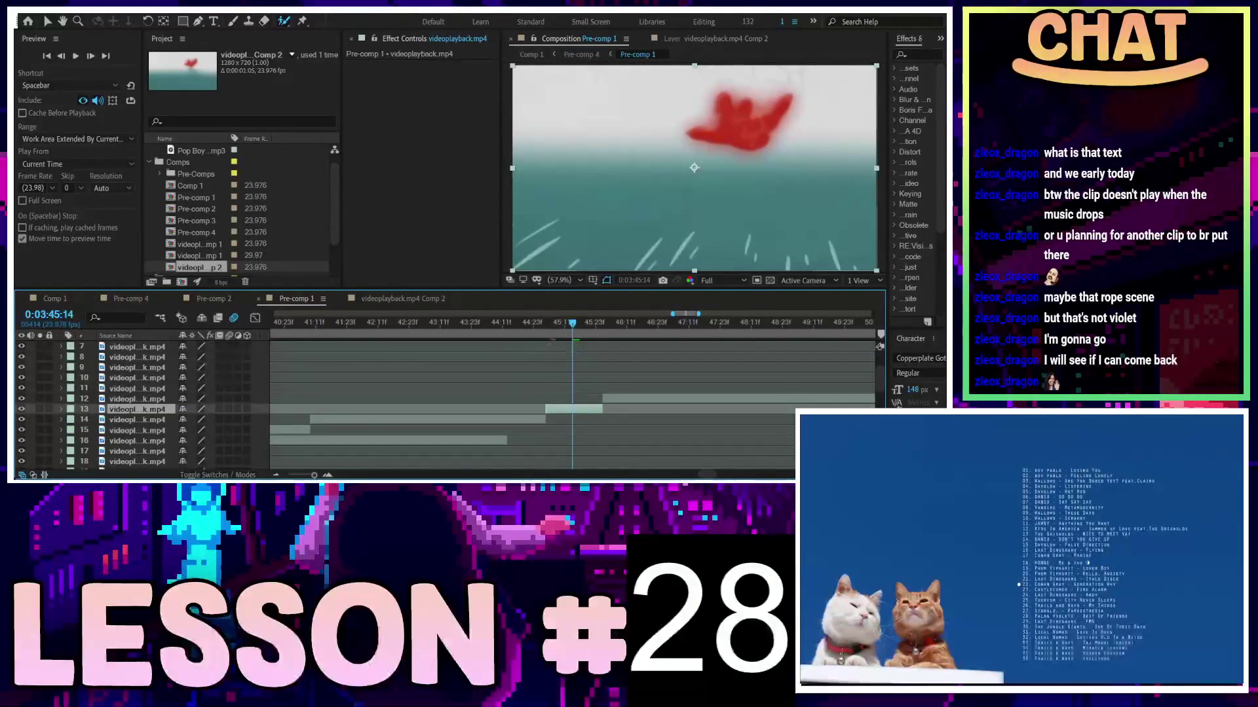
mouse_move(582, 323)
left_mouse_down()
mouse_move(694, 336)
mouse_move(613, 326)
mouse_move(677, 329)
left_mouse_up()
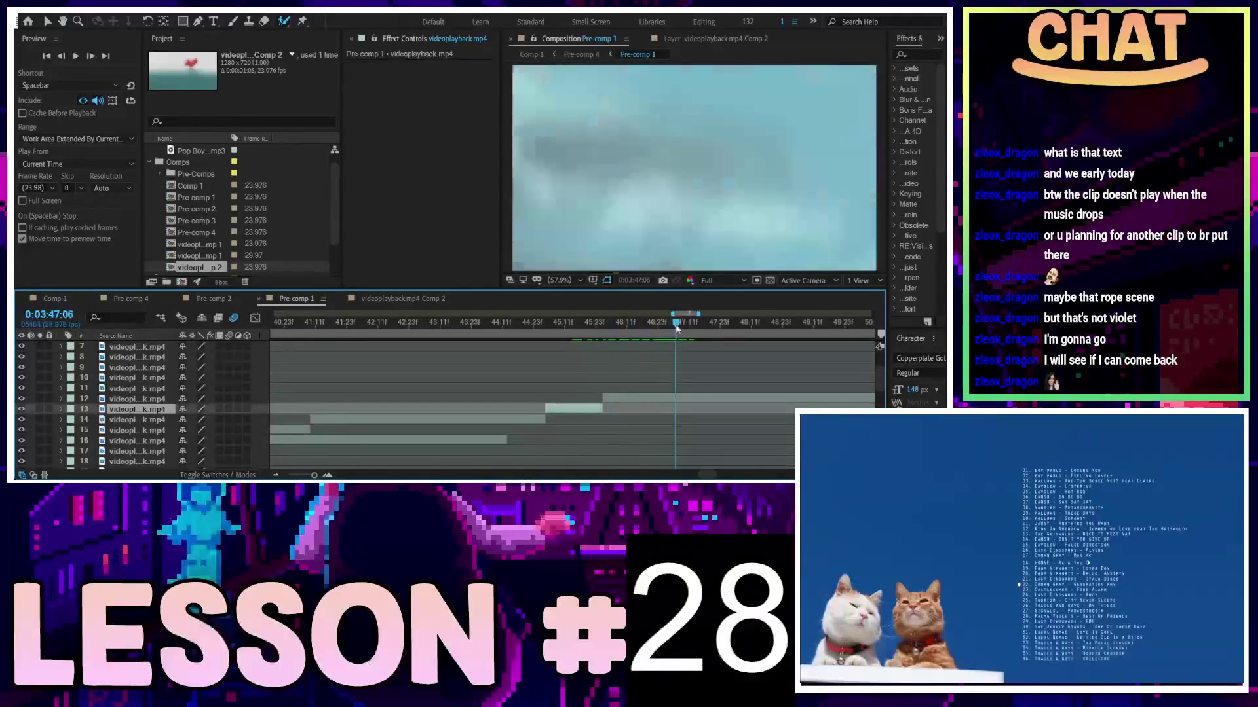
Split layer 12 at 0:03:47:06 with Ctrl+Shift+D, then return to Pre-comp 4
left_click(658, 399)
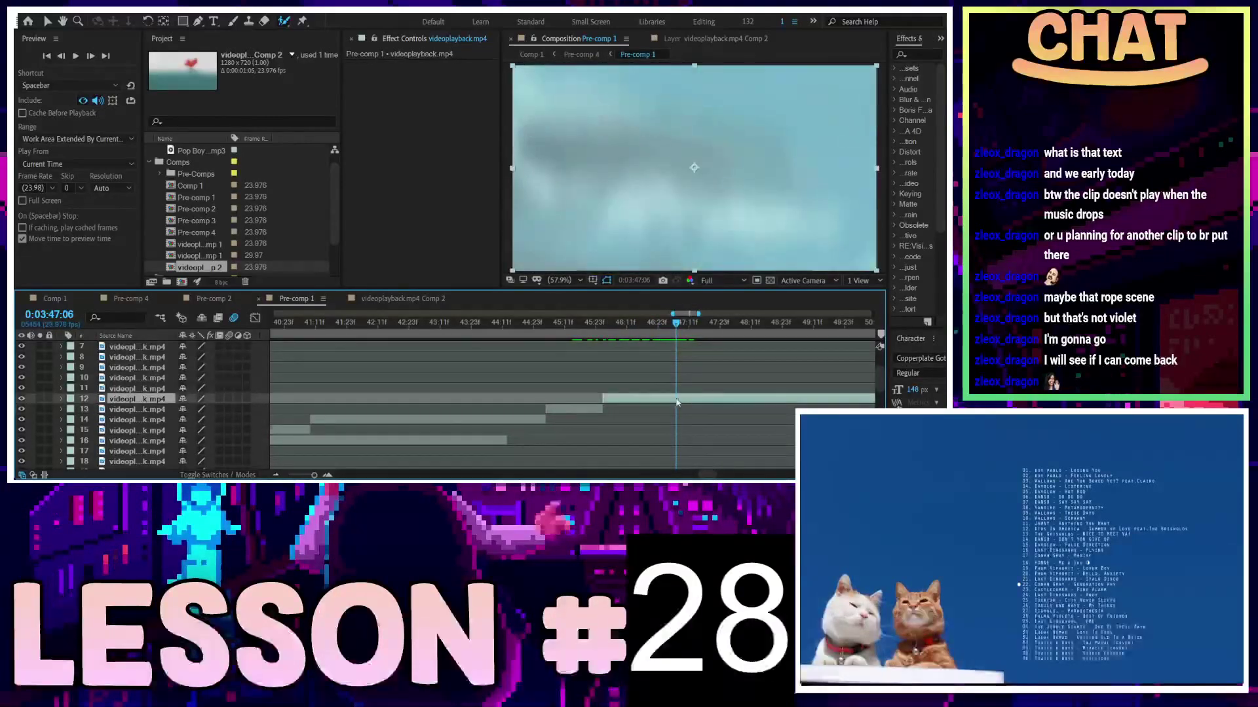
key("ctrl+shift+d")
left_click(658, 410)
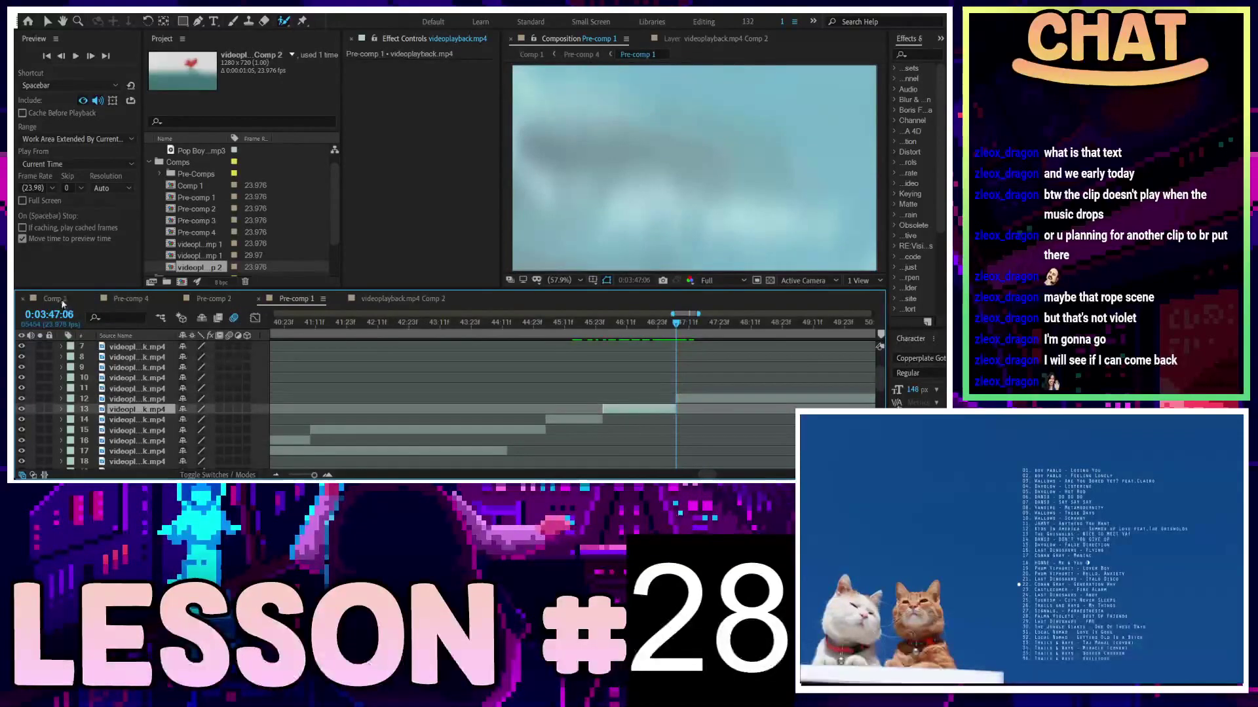
left_click(131, 299)
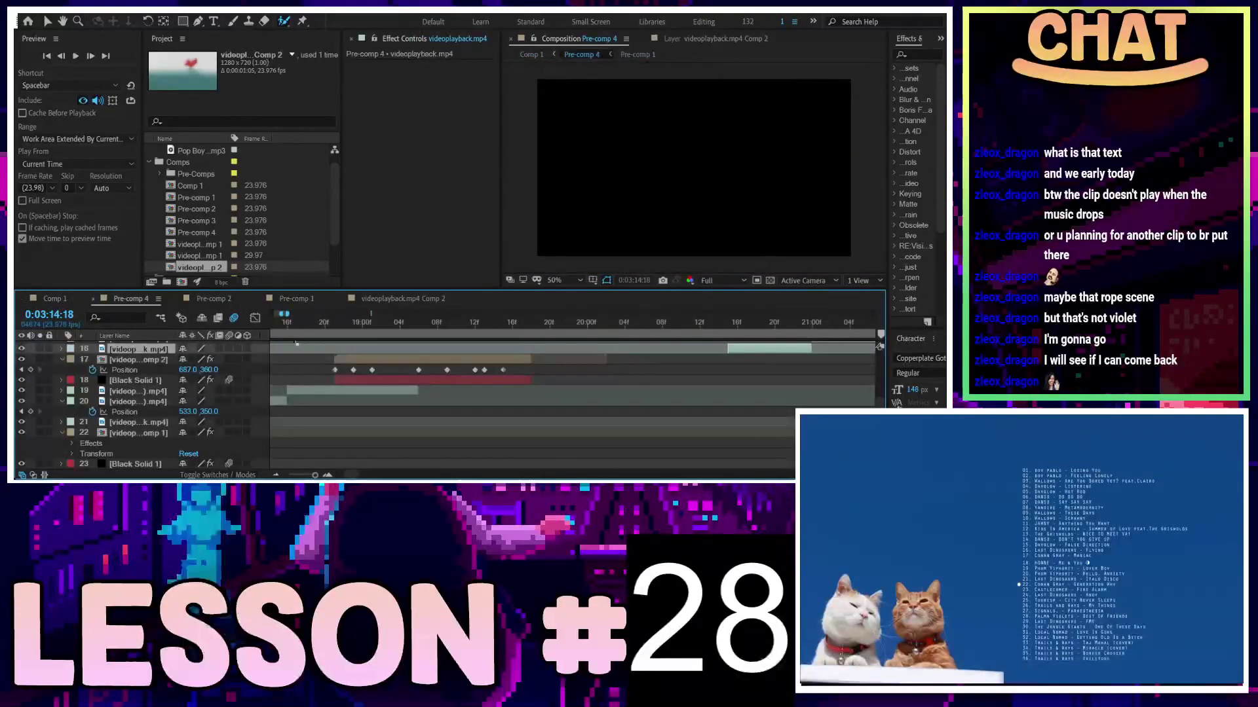
Duplicate layer 17 and slide the copy slightly later to fill the gap
scroll(510, 402, "up", 3)
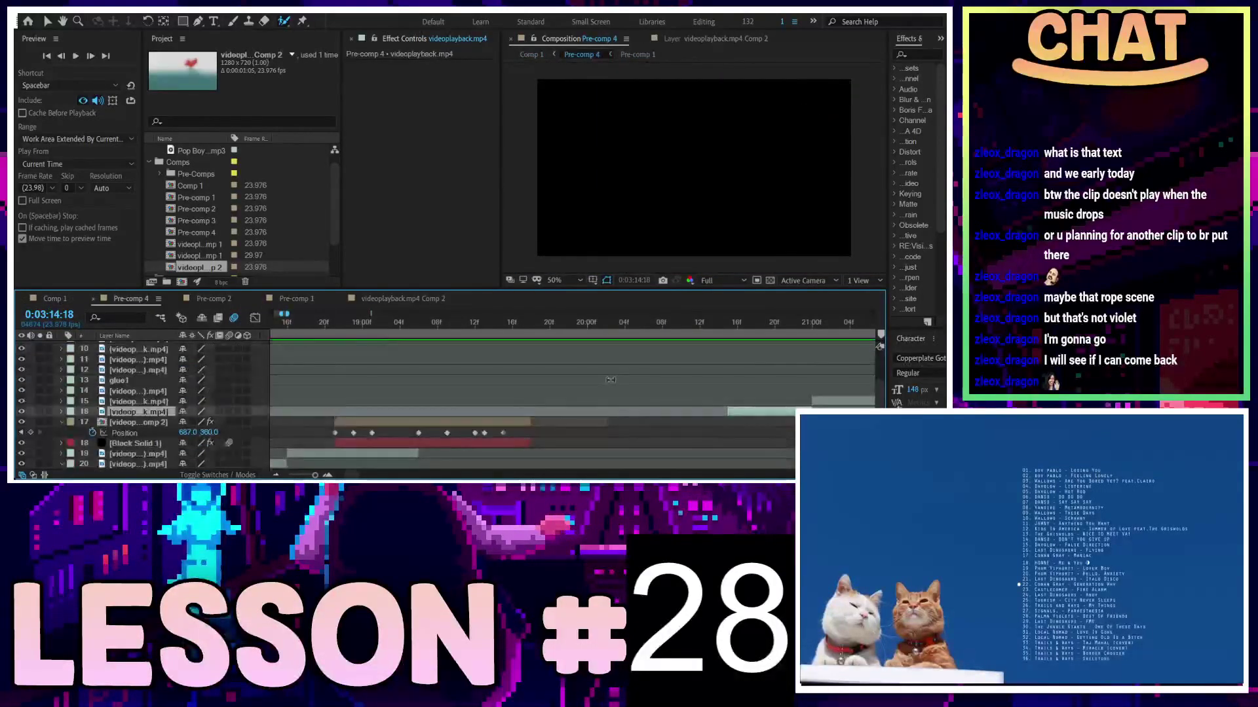
left_click(506, 423)
key("ctrl+d")
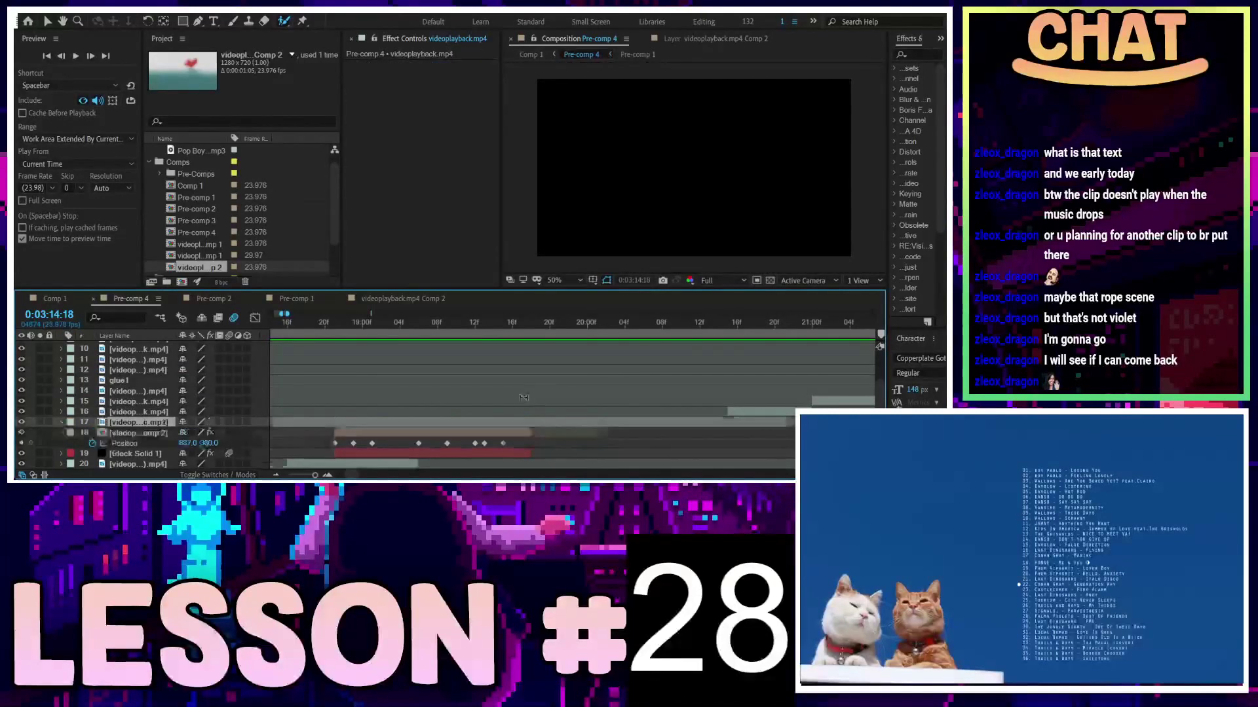
scroll(435, 419, "down", 2)
scroll(379, 421, "down", 2)
scroll(333, 430, "down", 2)
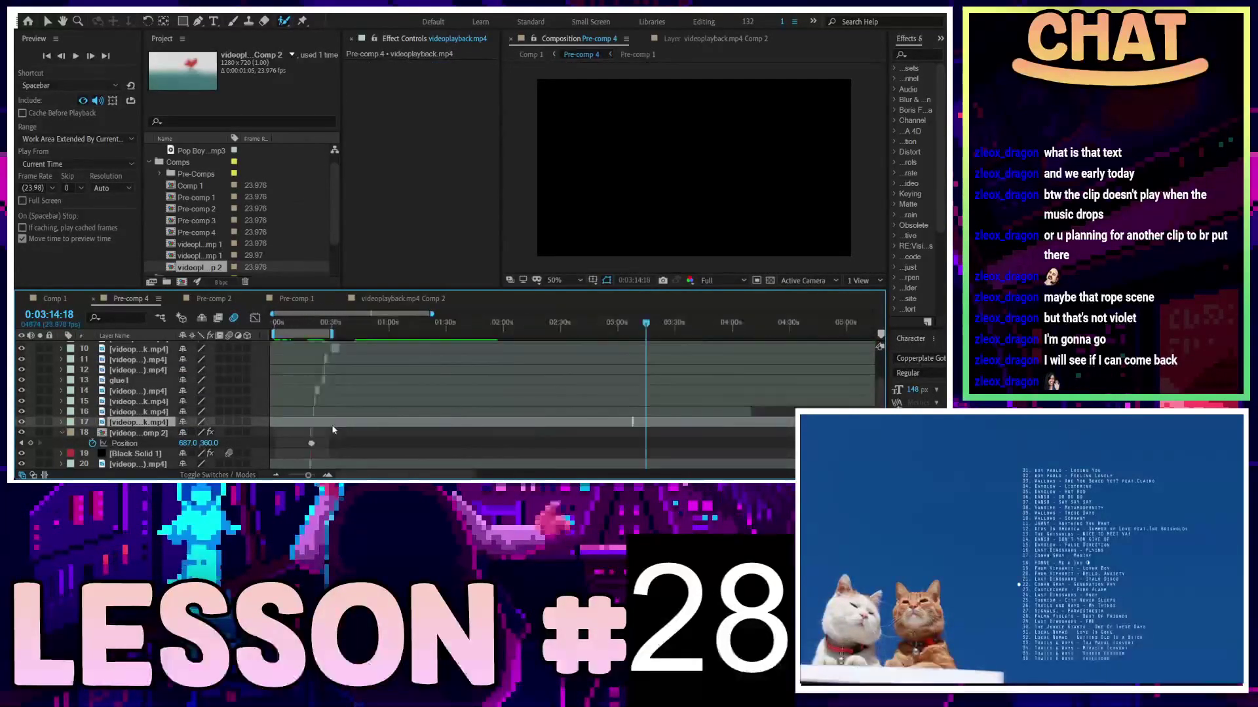
scroll(717, 431, "up", 3)
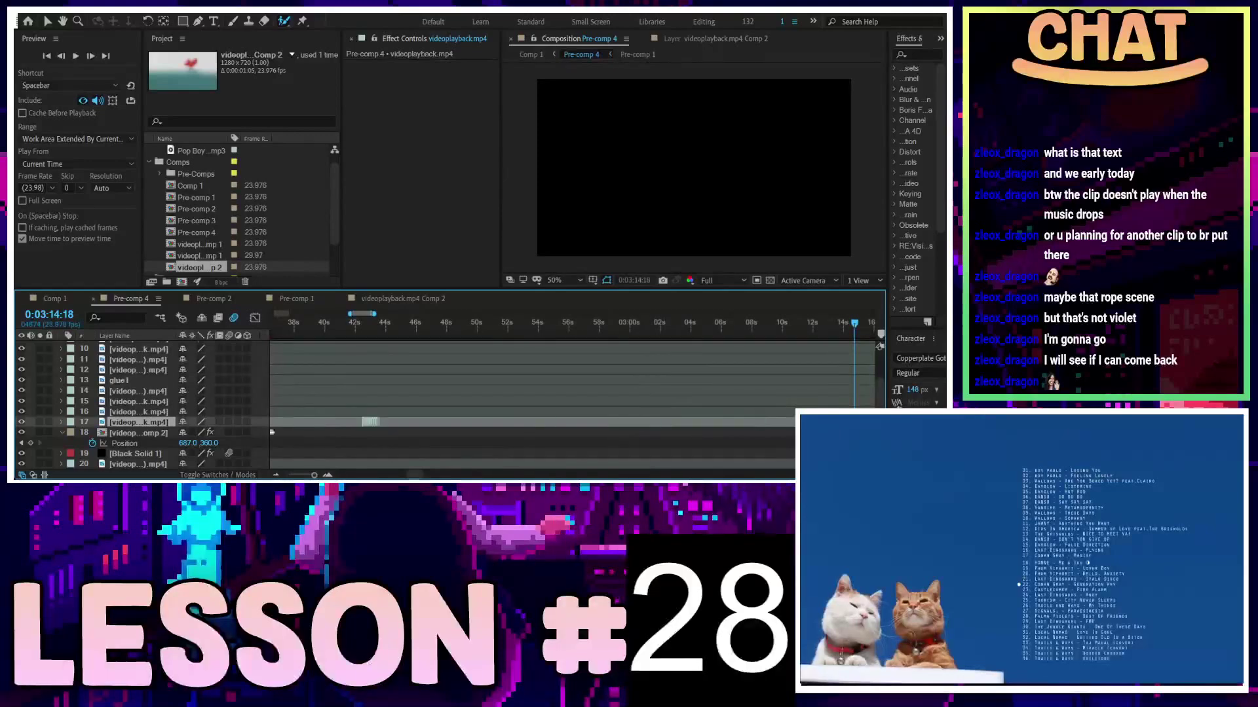
scroll(508, 434, "left", 10)
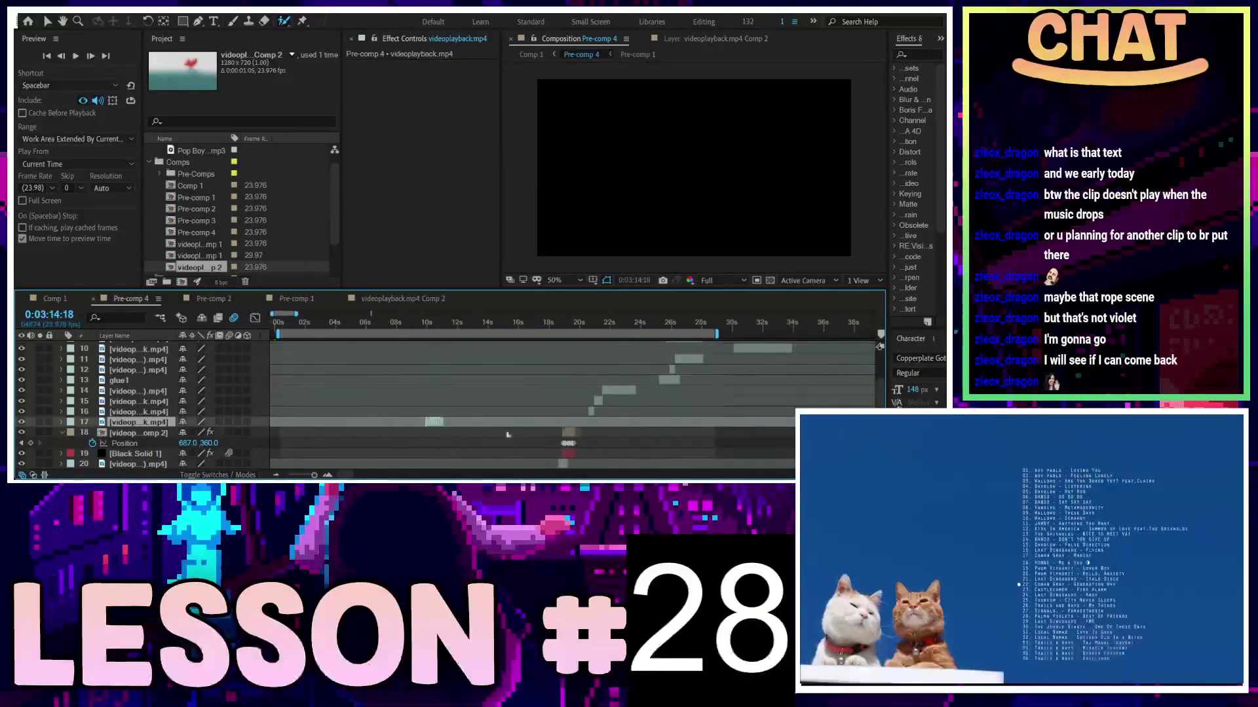
scroll(583, 439, "up", 2)
scroll(570, 433, "up", 2)
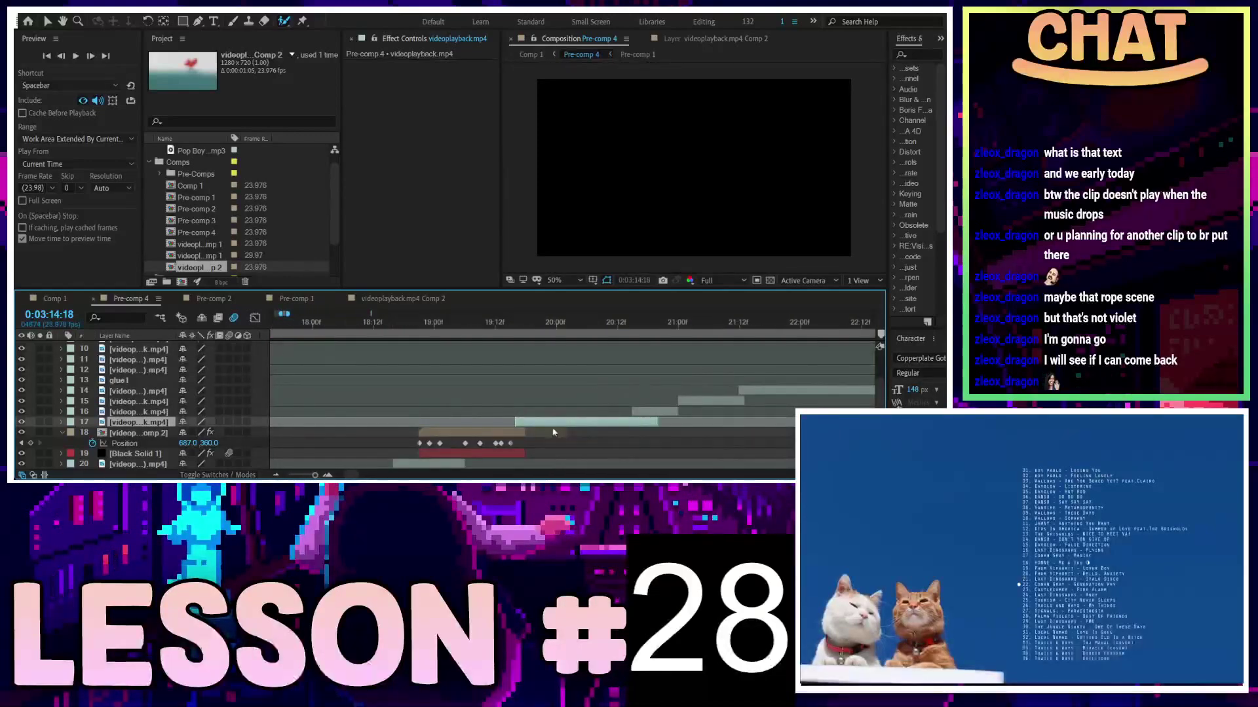
scroll(542, 425, "up", 2)
left_click_drag(553, 423, 560, 425)
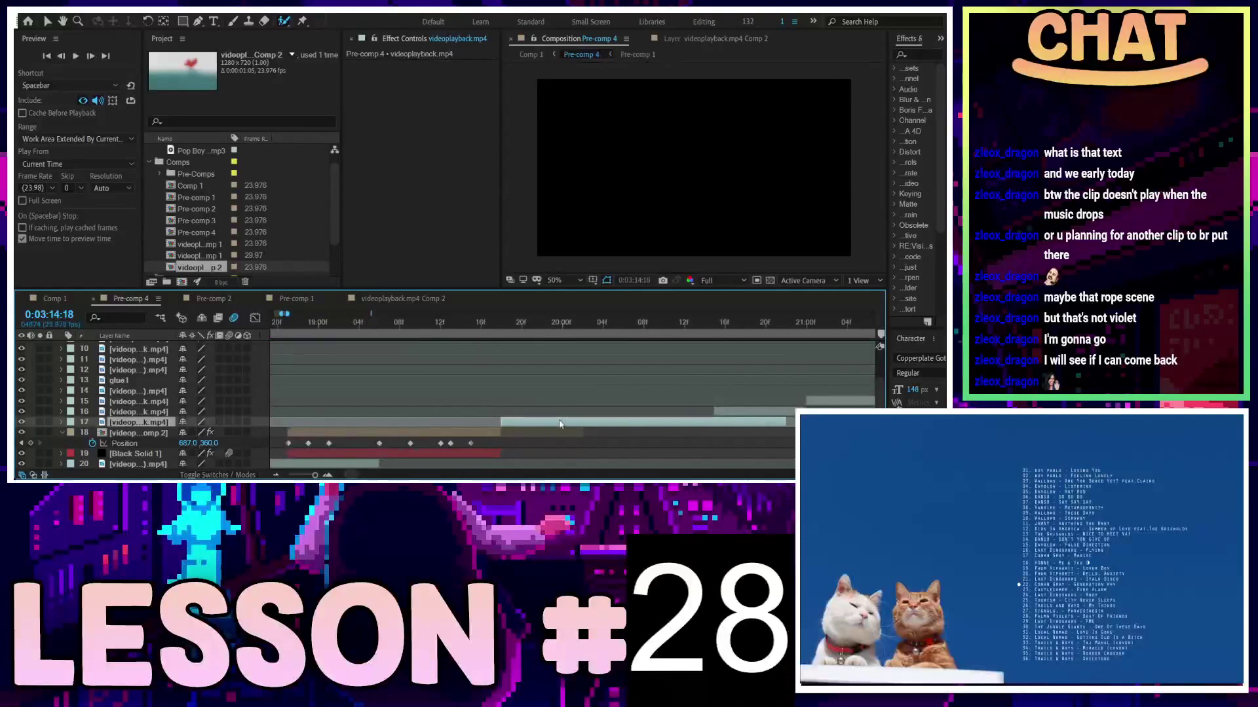
Preview from 19:17, then select layer 16 where the sky shot begins at 20:14
left_click(491, 322)
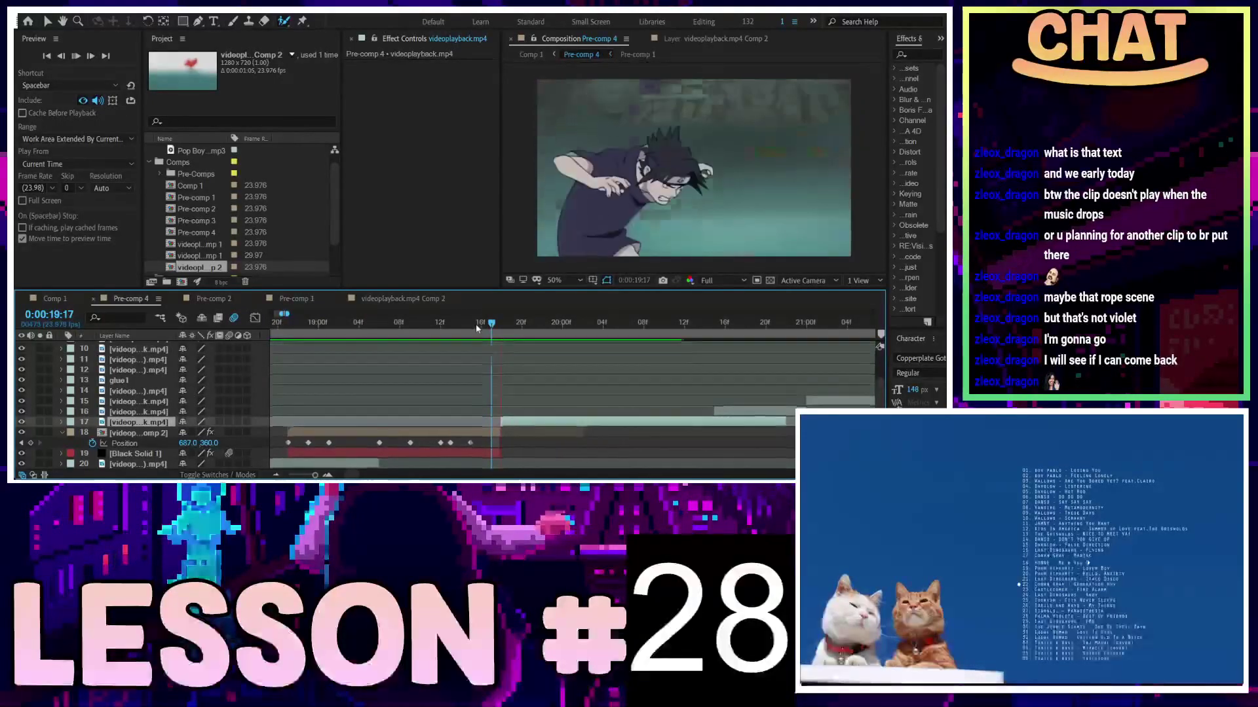
key("space")
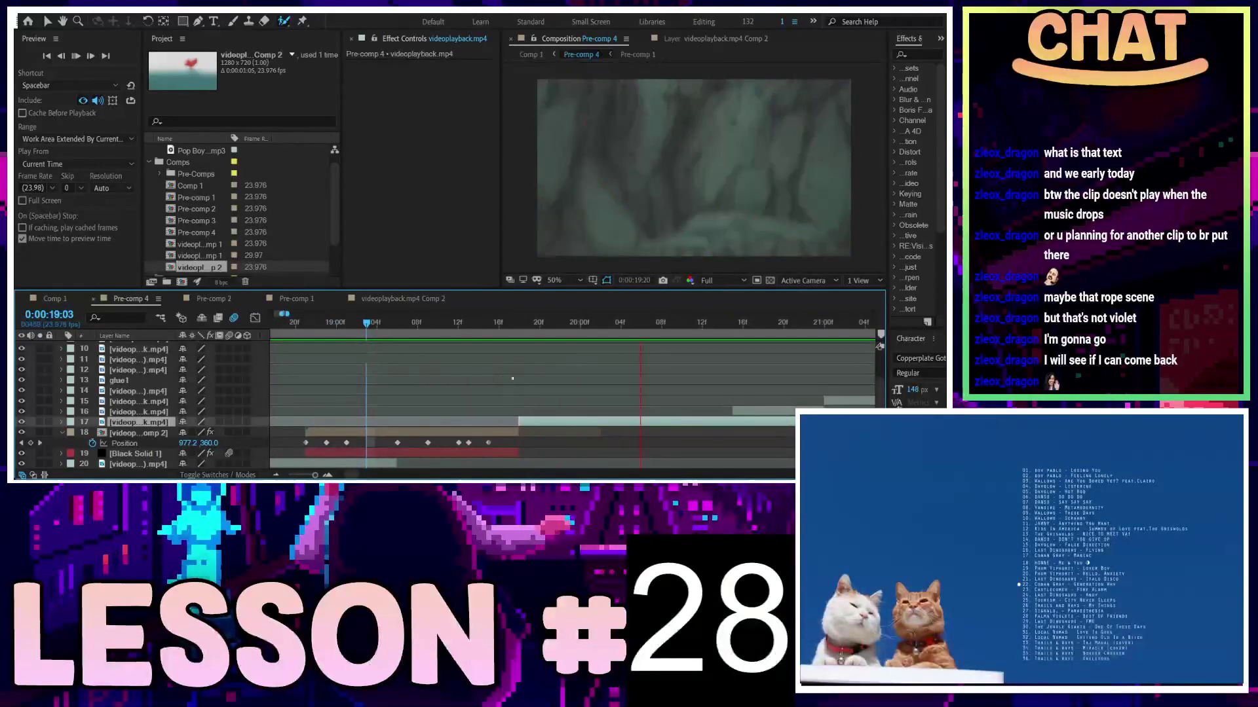
key("space")
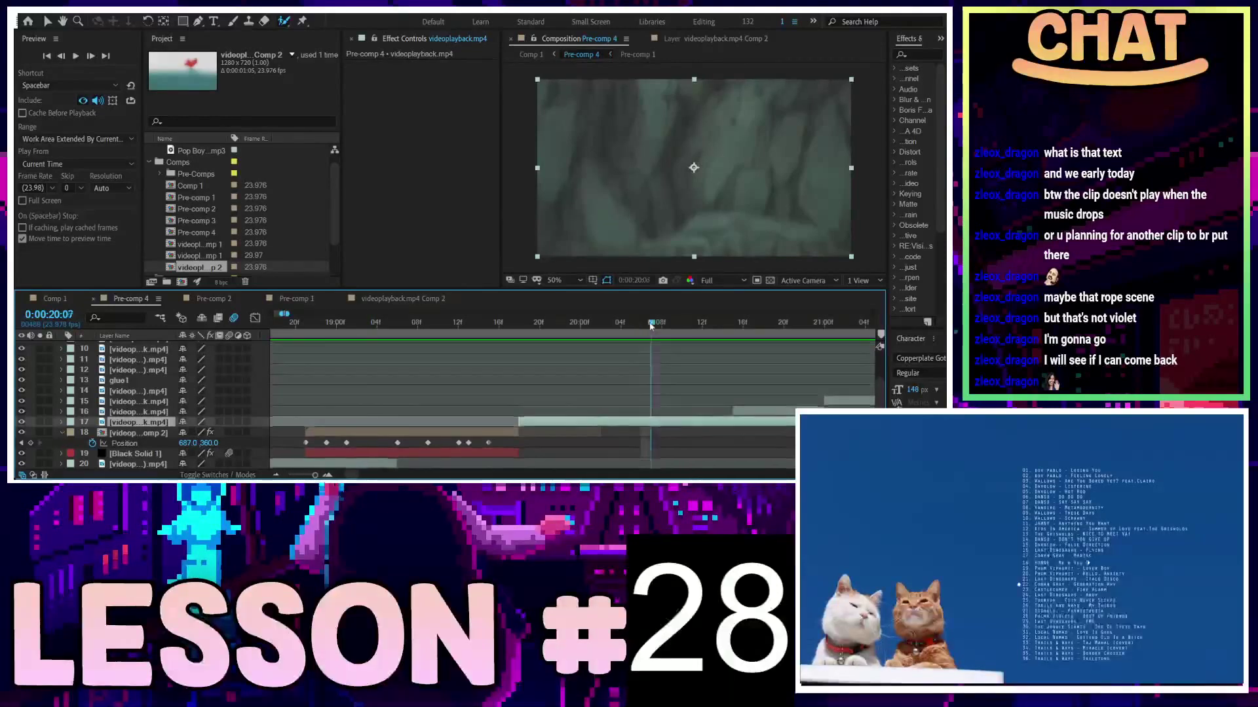
left_click_drag(641, 323, 722, 325)
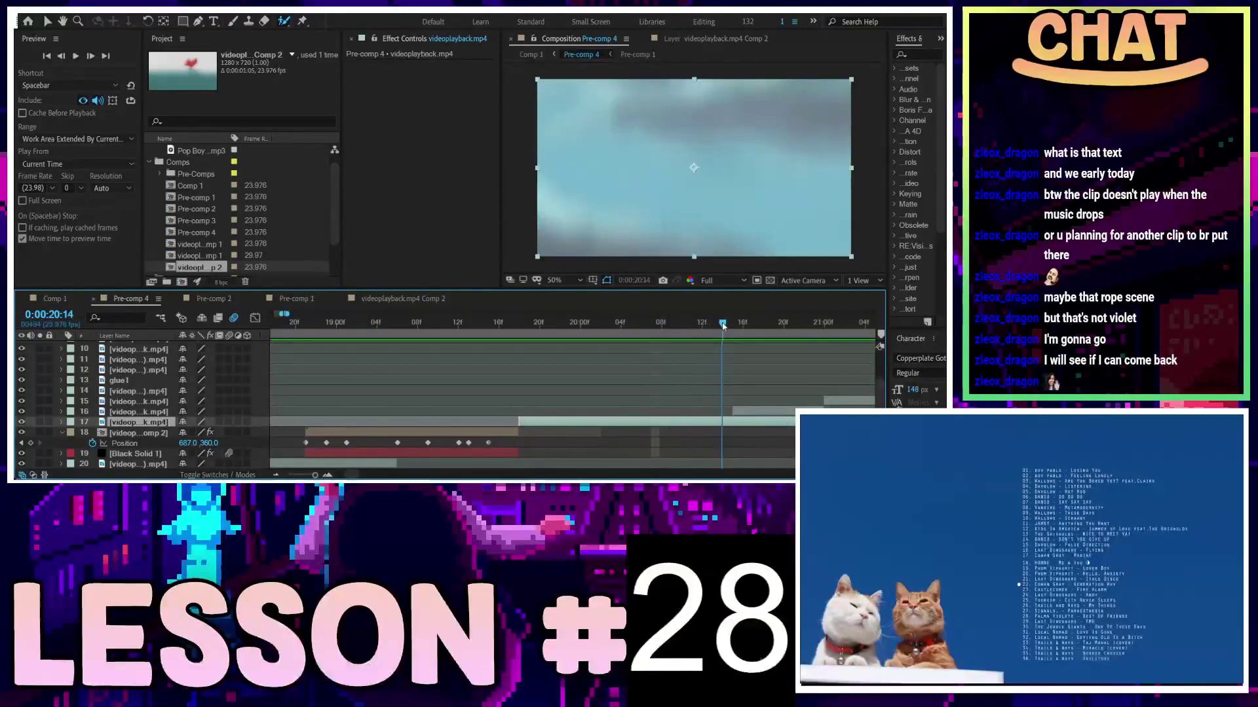
left_click(839, 410)
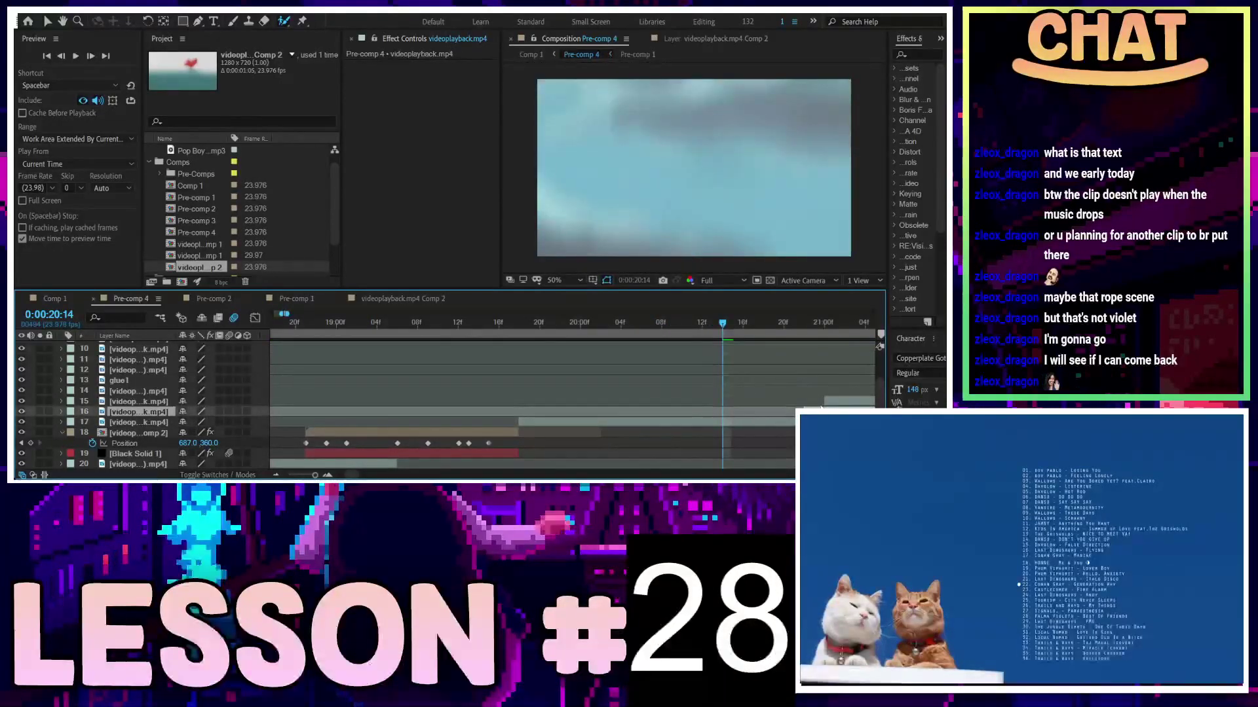
scroll(474, 391, "down", 6, "alt")
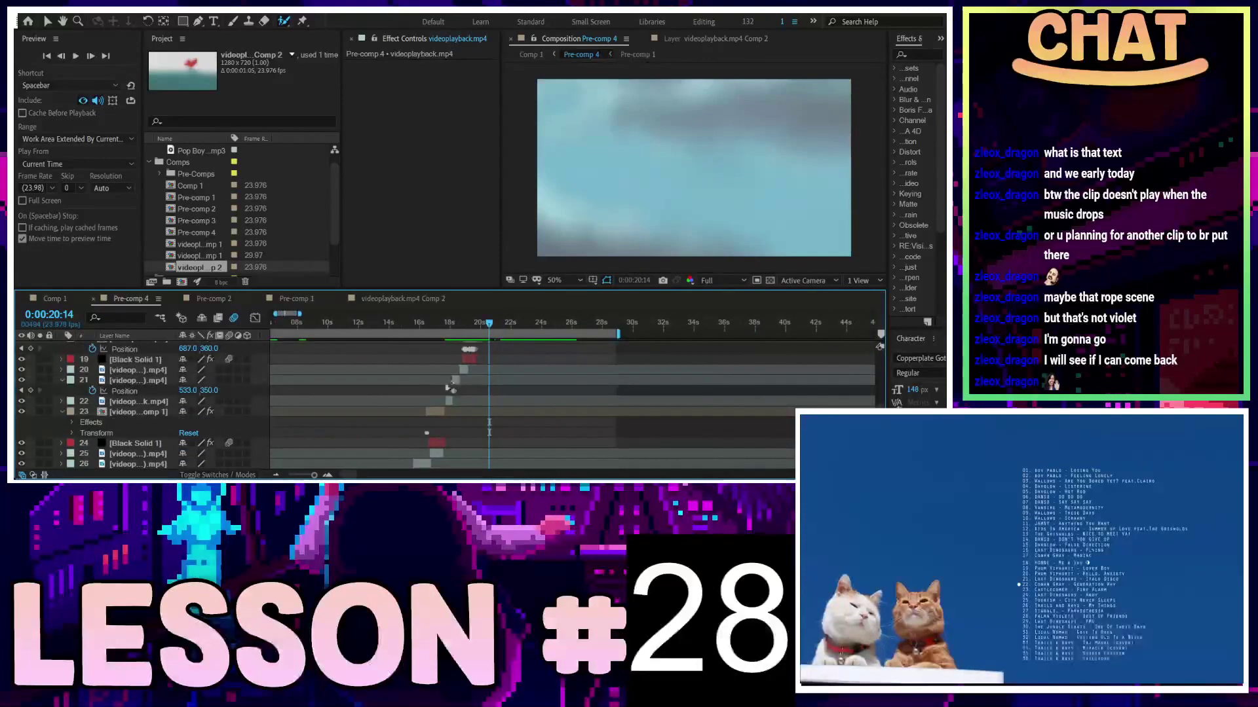
scroll(498, 432, "up", 6, "alt")
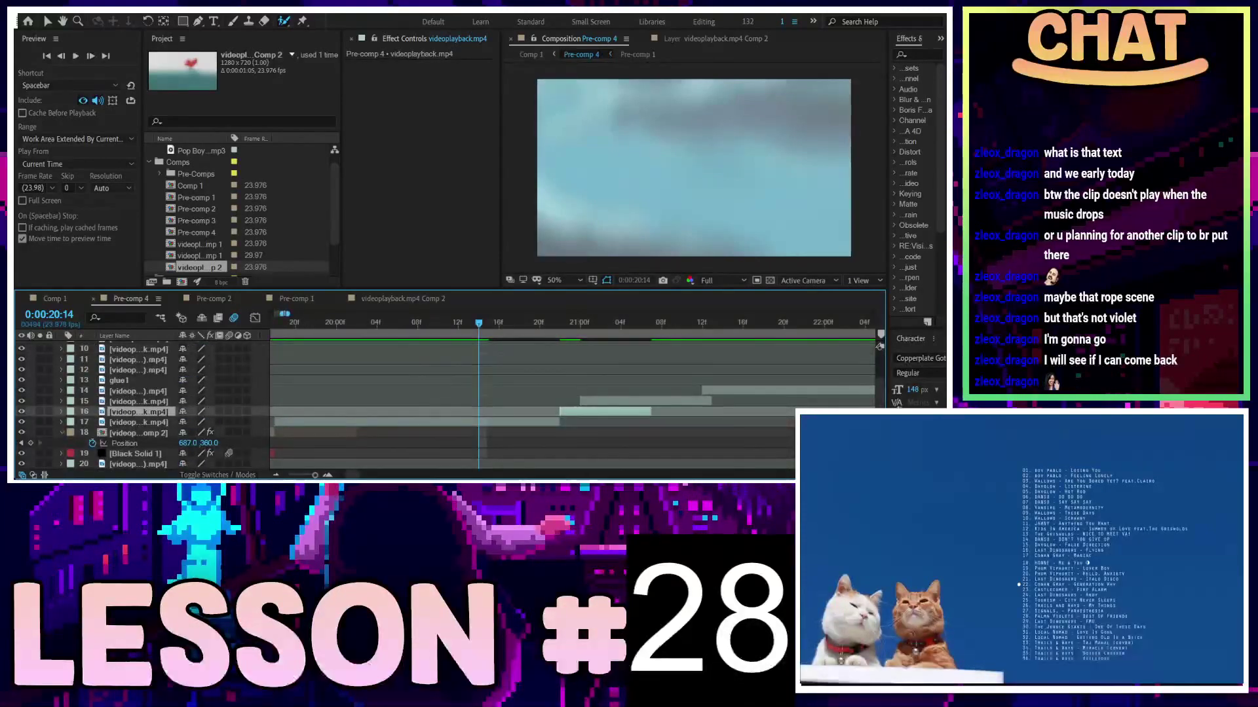
left_click(227, 301)
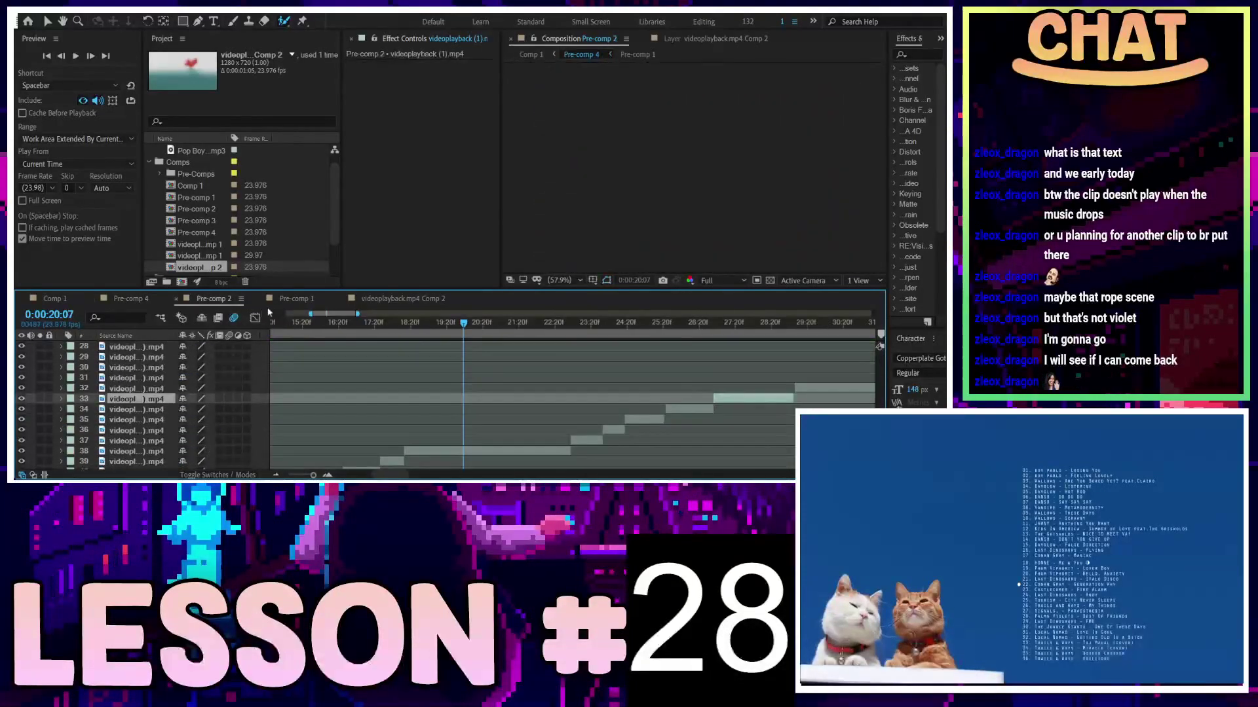
left_click_drag(432, 330, 609, 331)
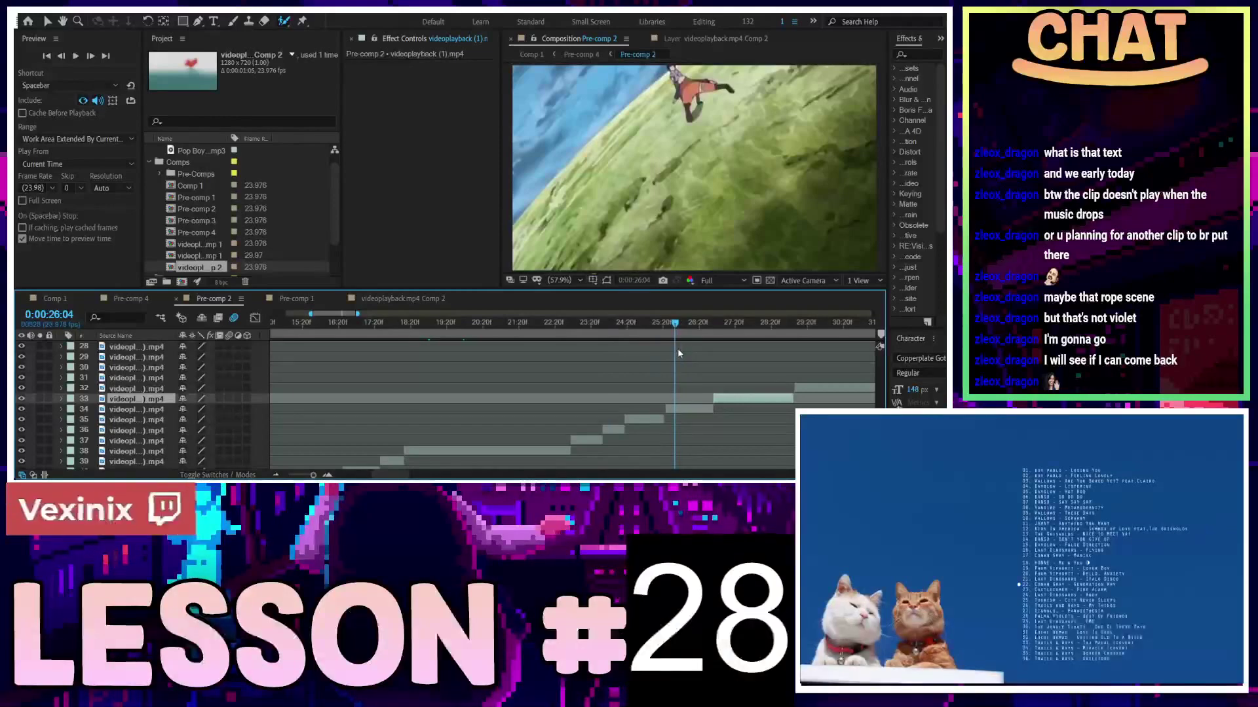
left_click_drag(678, 328, 687, 327)
key("Page_Down")
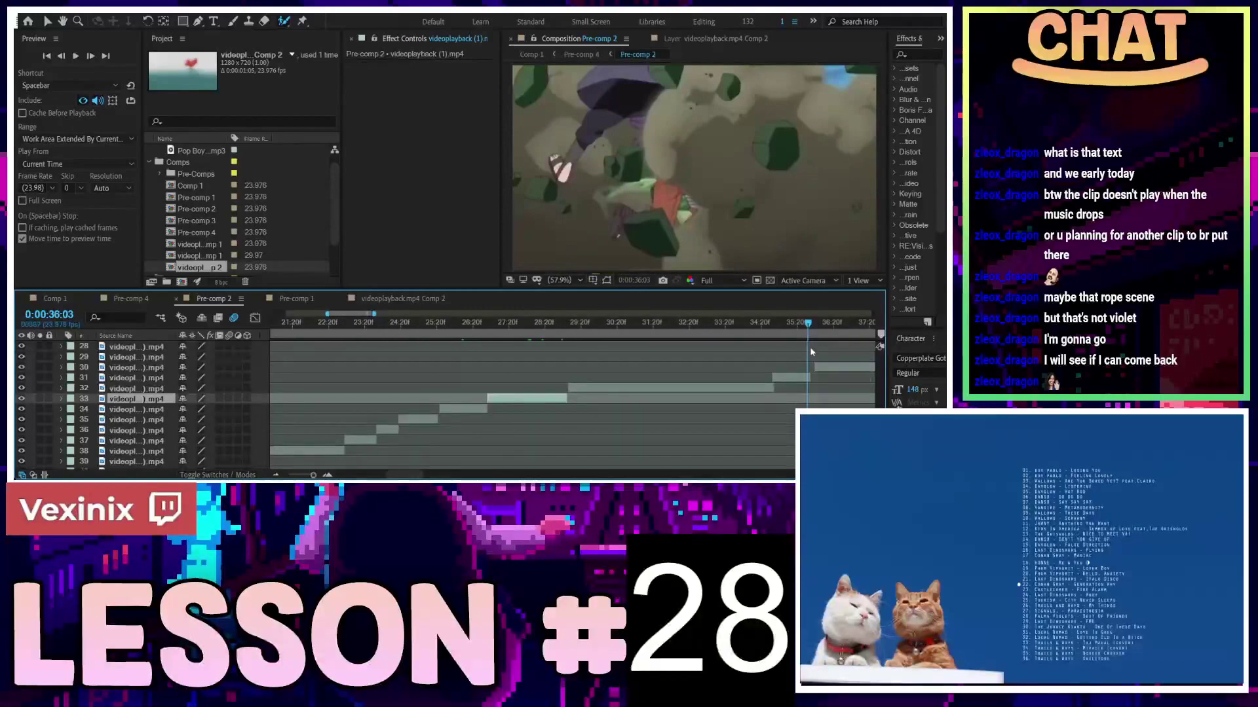
key("space")
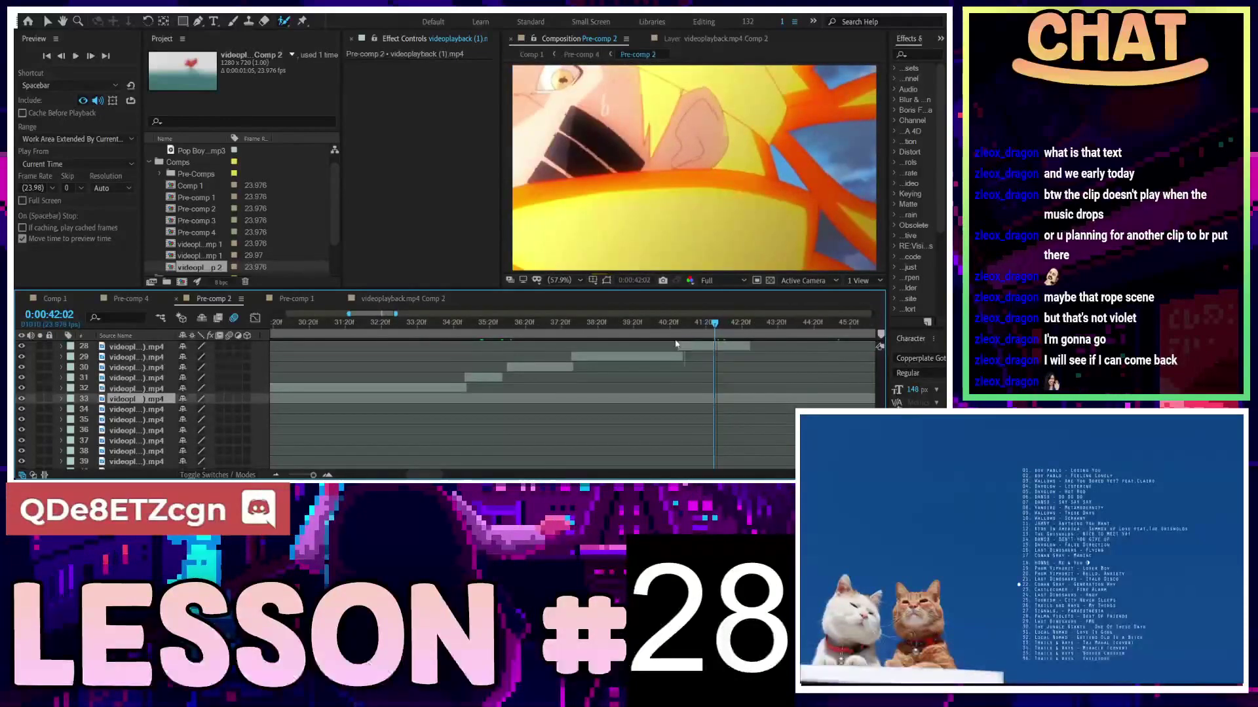
key("space")
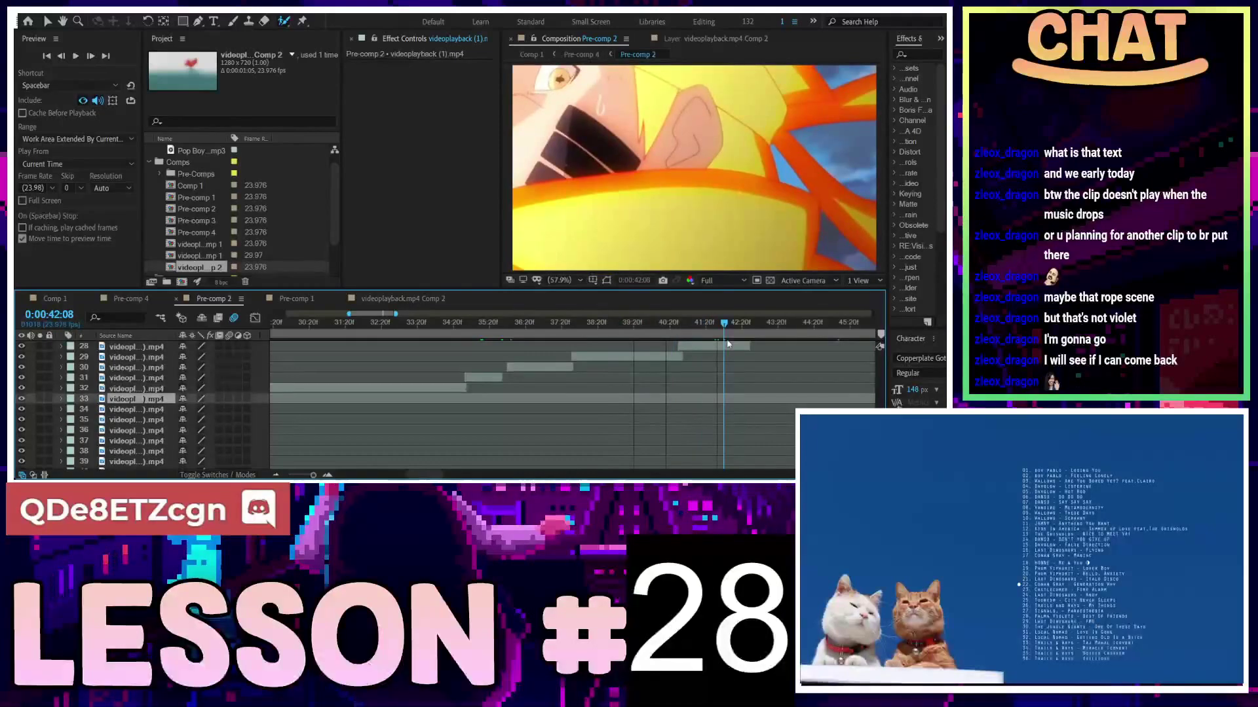
key("space")
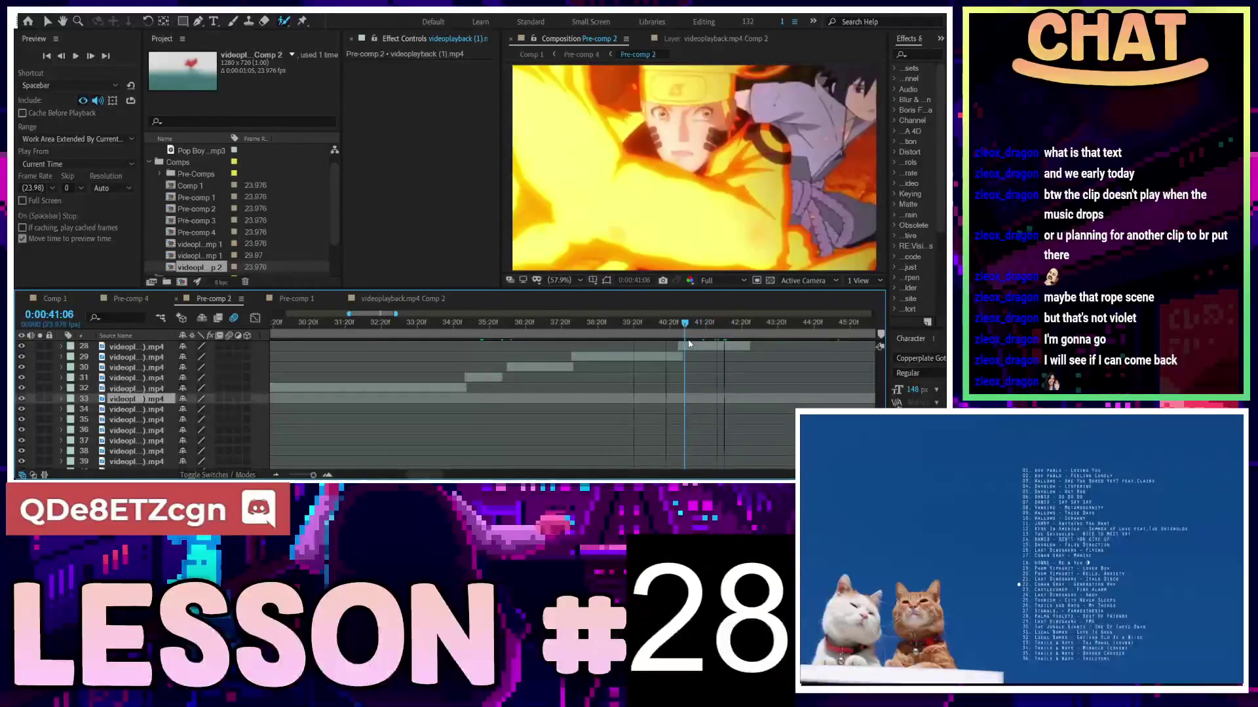
key("minus")
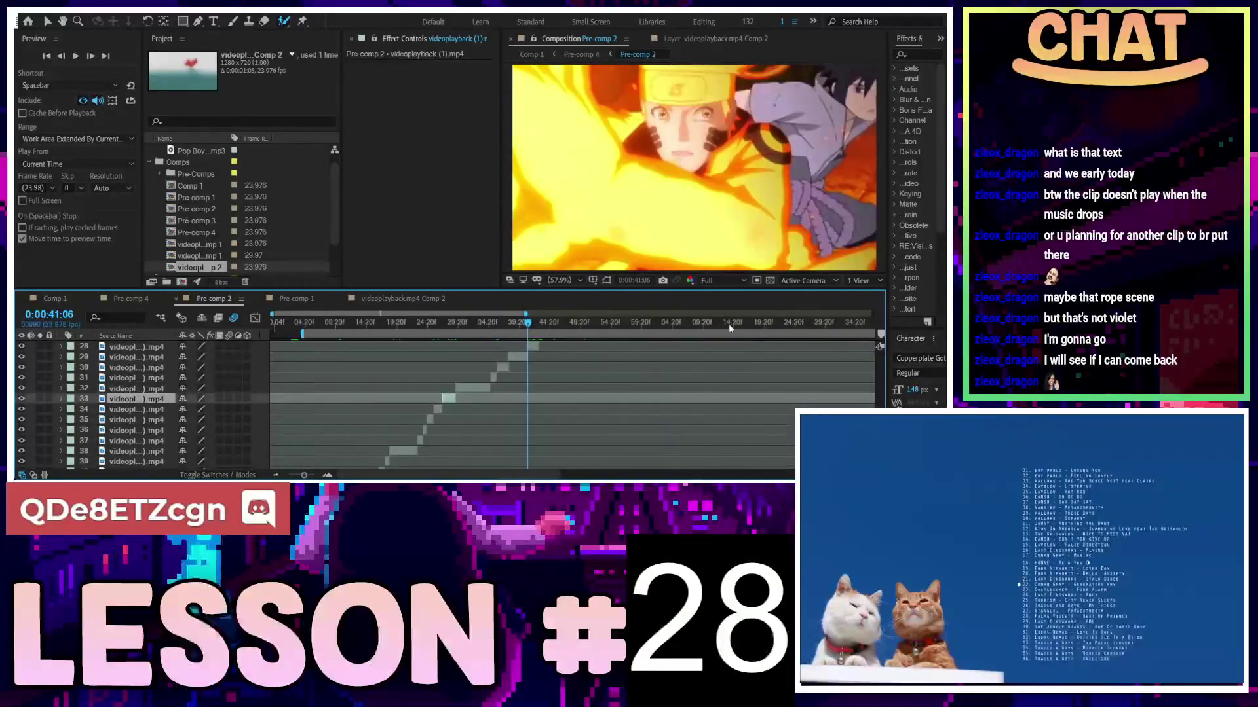
Scrub Pre-comp 2's timeline between about 47 and 53 seconds
scroll(620, 369, "up", 3)
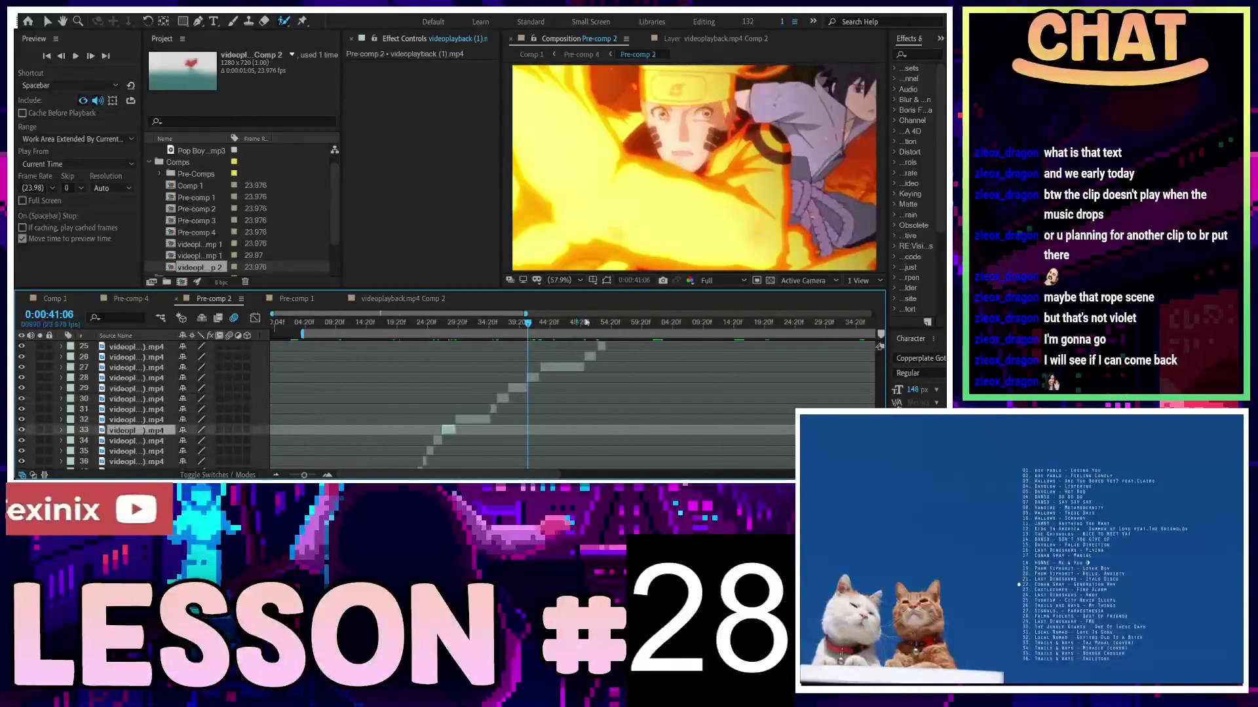
left_click(568, 324)
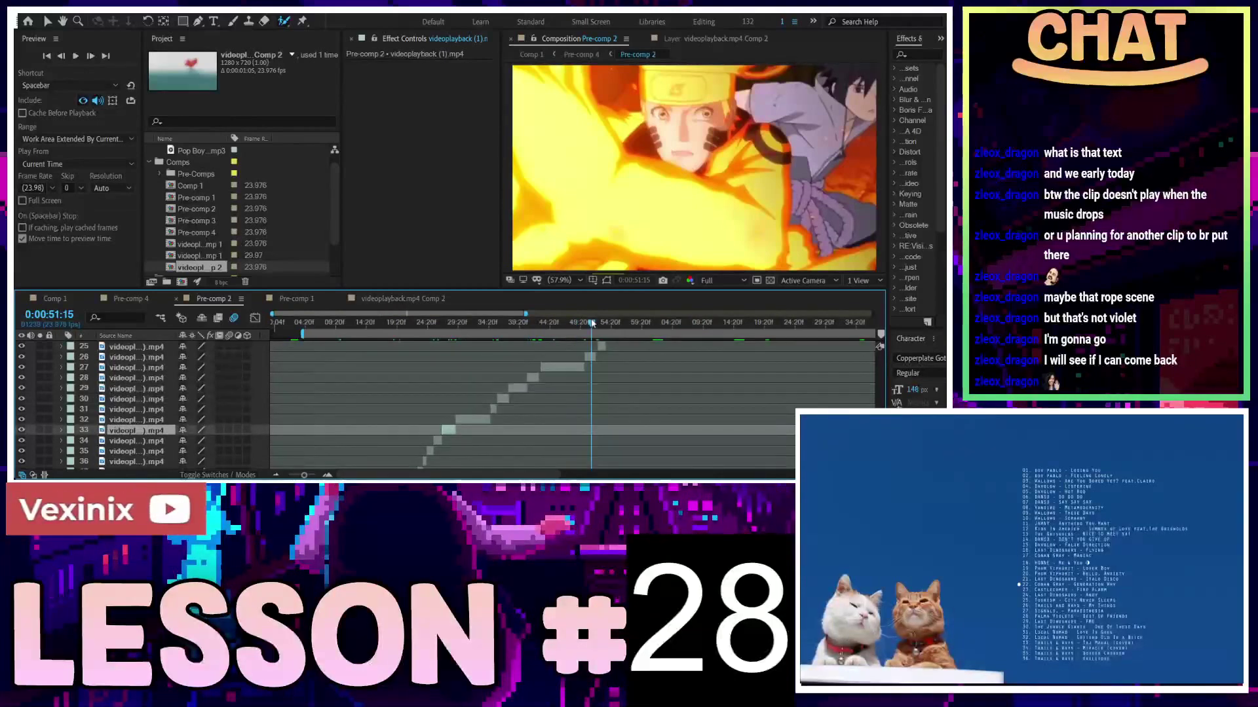
left_click(565, 326)
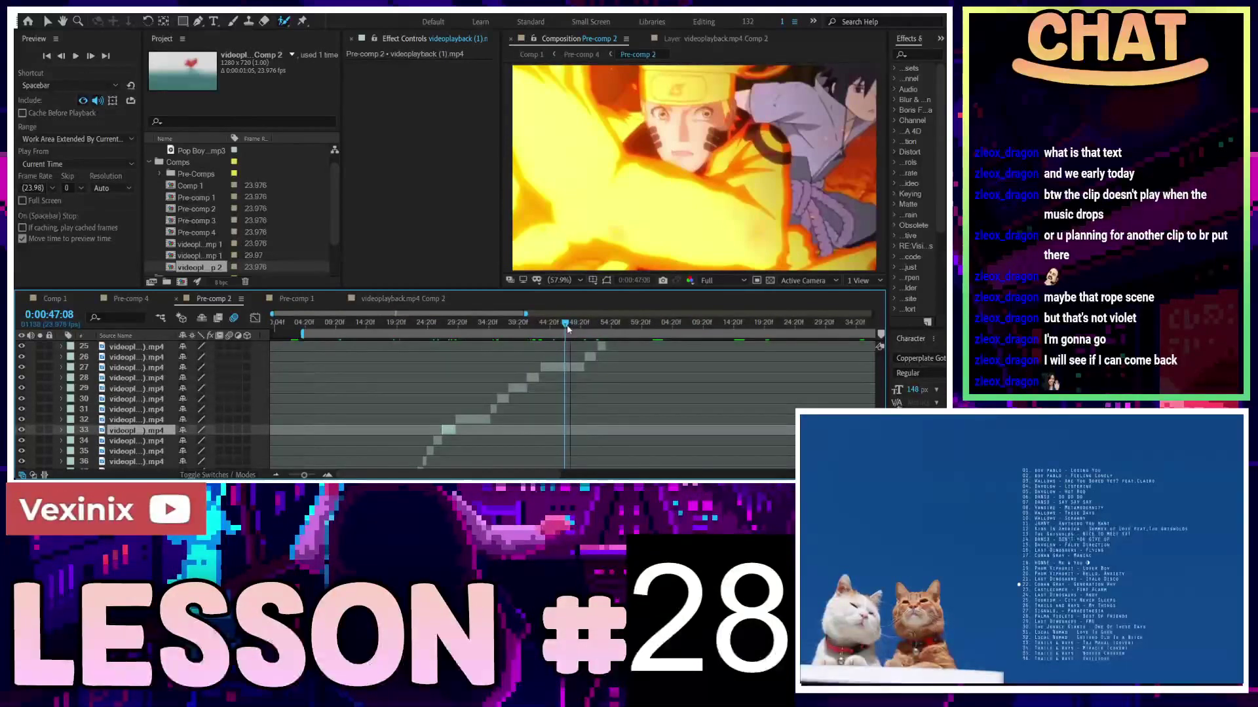
left_click(568, 327)
left_click_drag(581, 329, 584, 330)
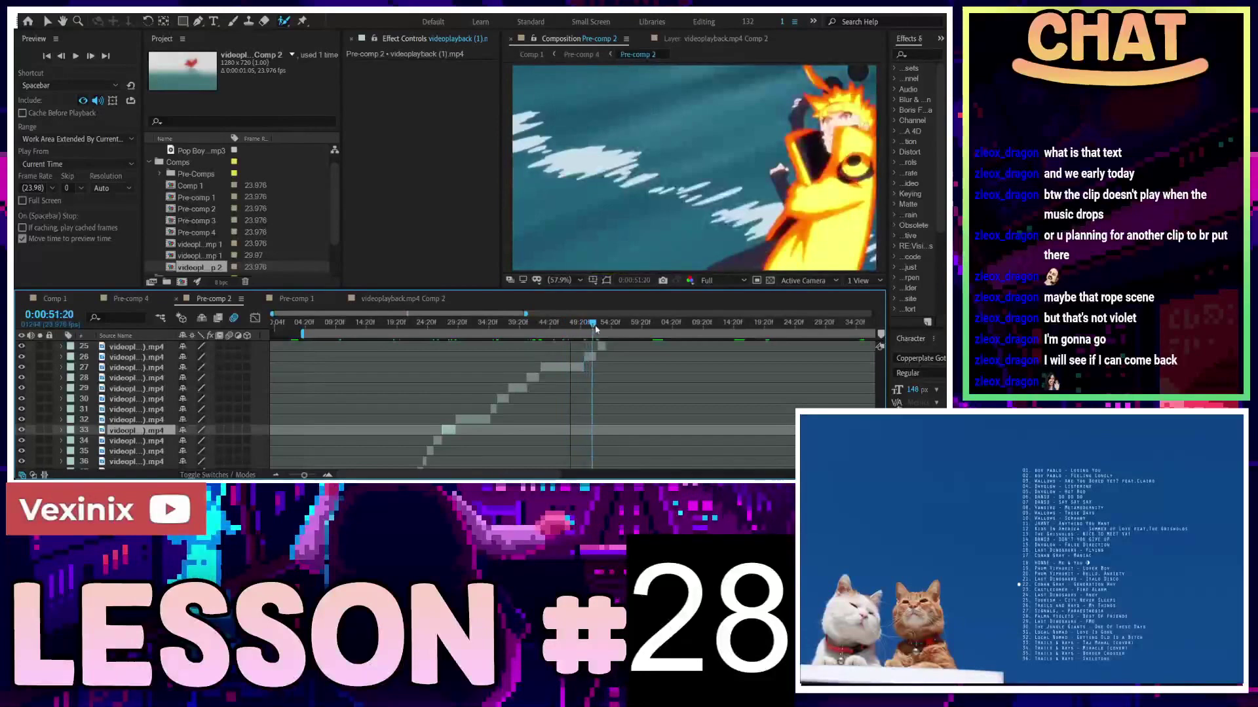
left_click(595, 327)
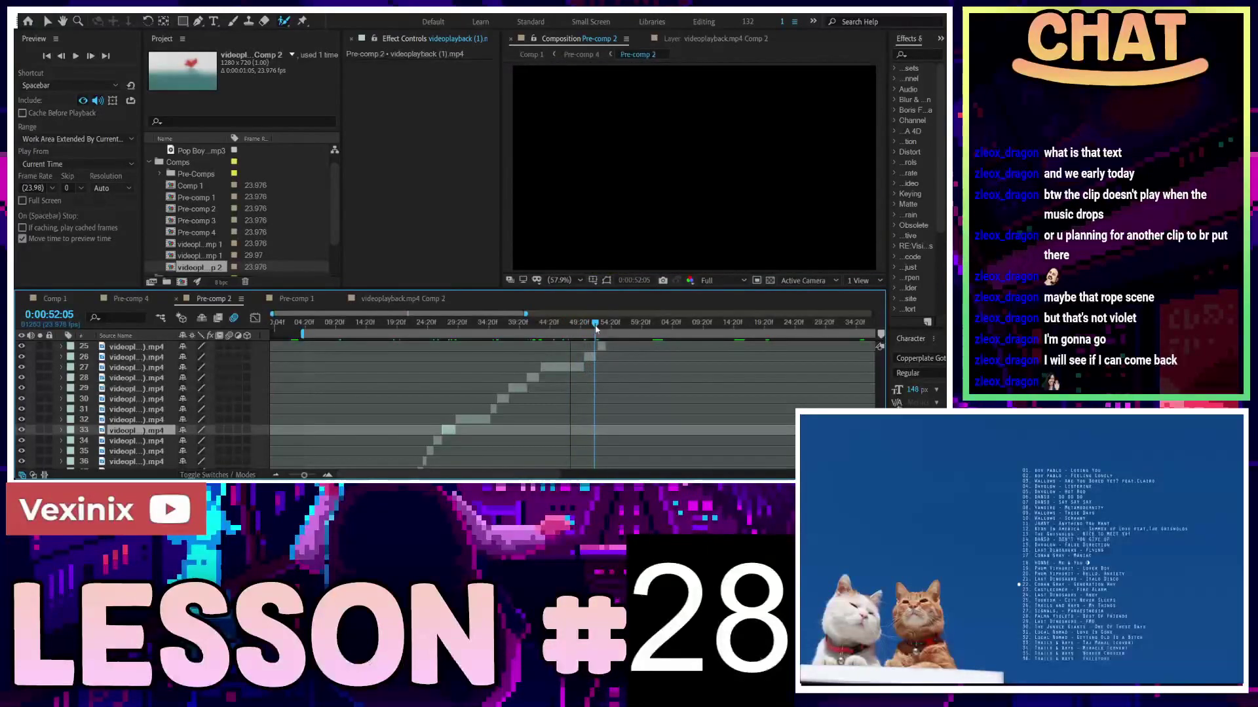
mouse_move(598, 329)
left_mouse_down()
mouse_move(574, 330)
mouse_move(587, 328)
left_mouse_up()
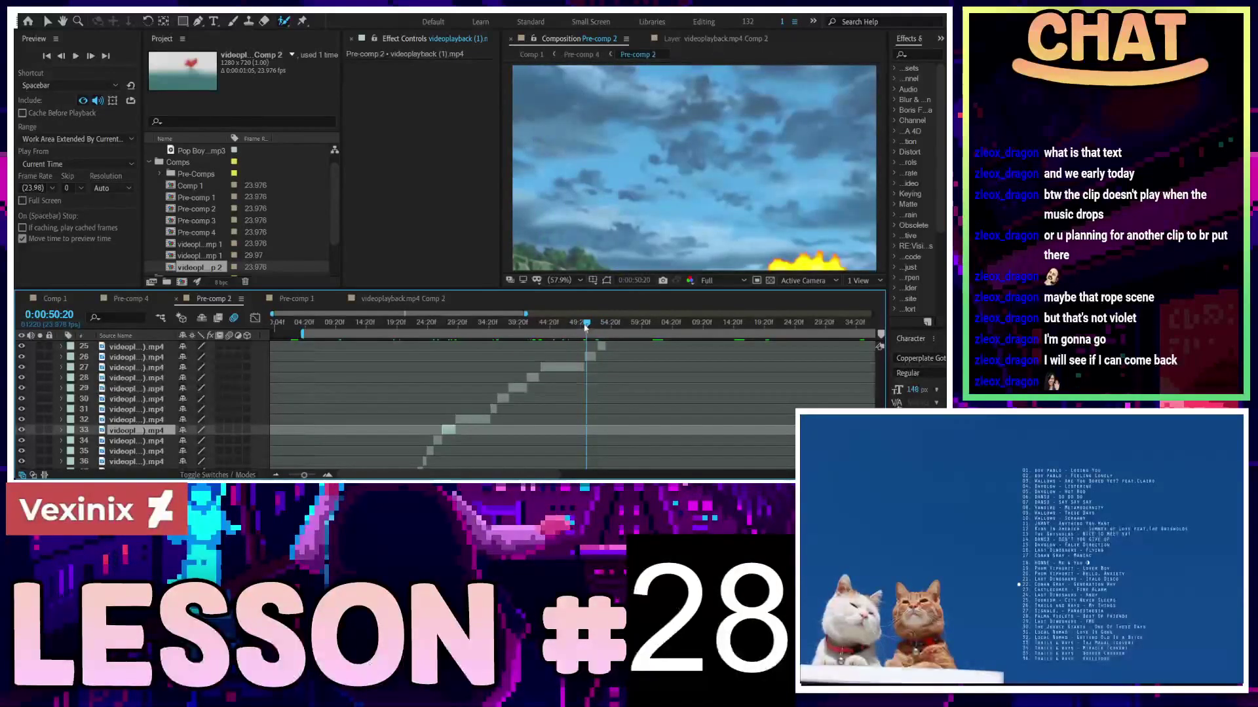
Check the clips around 42 seconds, selecting layer 28 at 0:00:42:18, then return to Pre-comp 4
left_click_drag(586, 327, 499, 336)
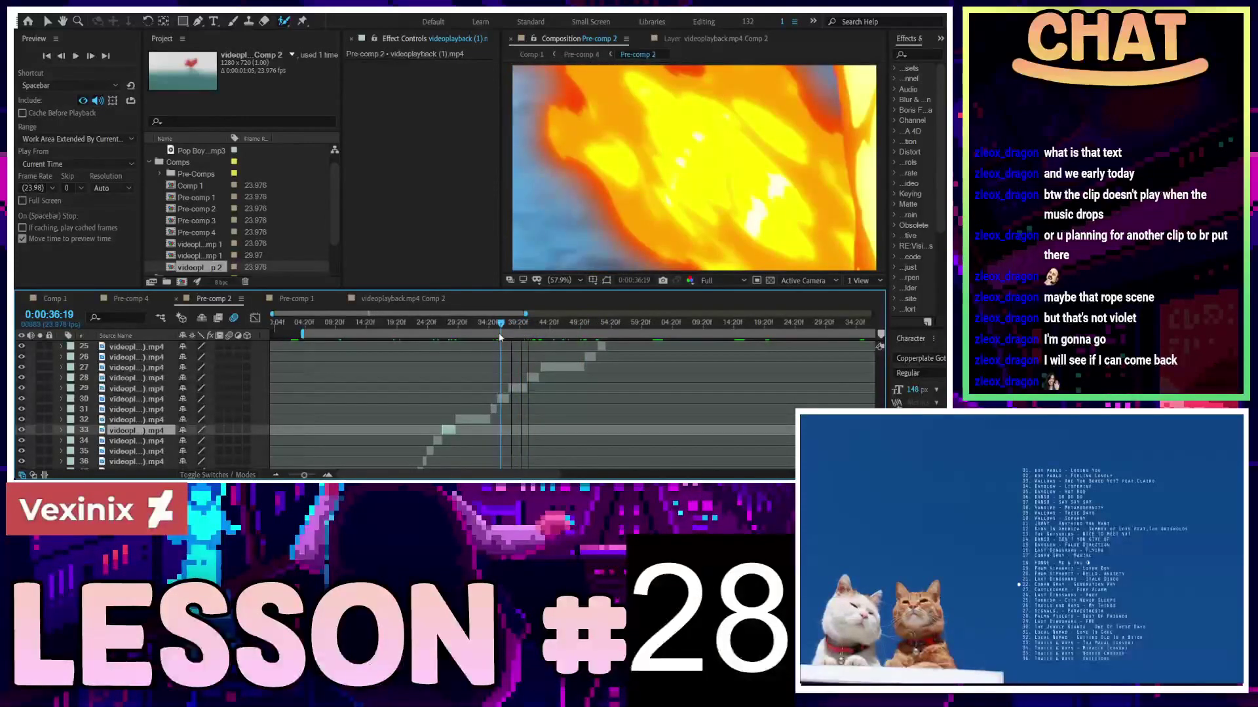
left_click_drag(499, 336, 530, 332)
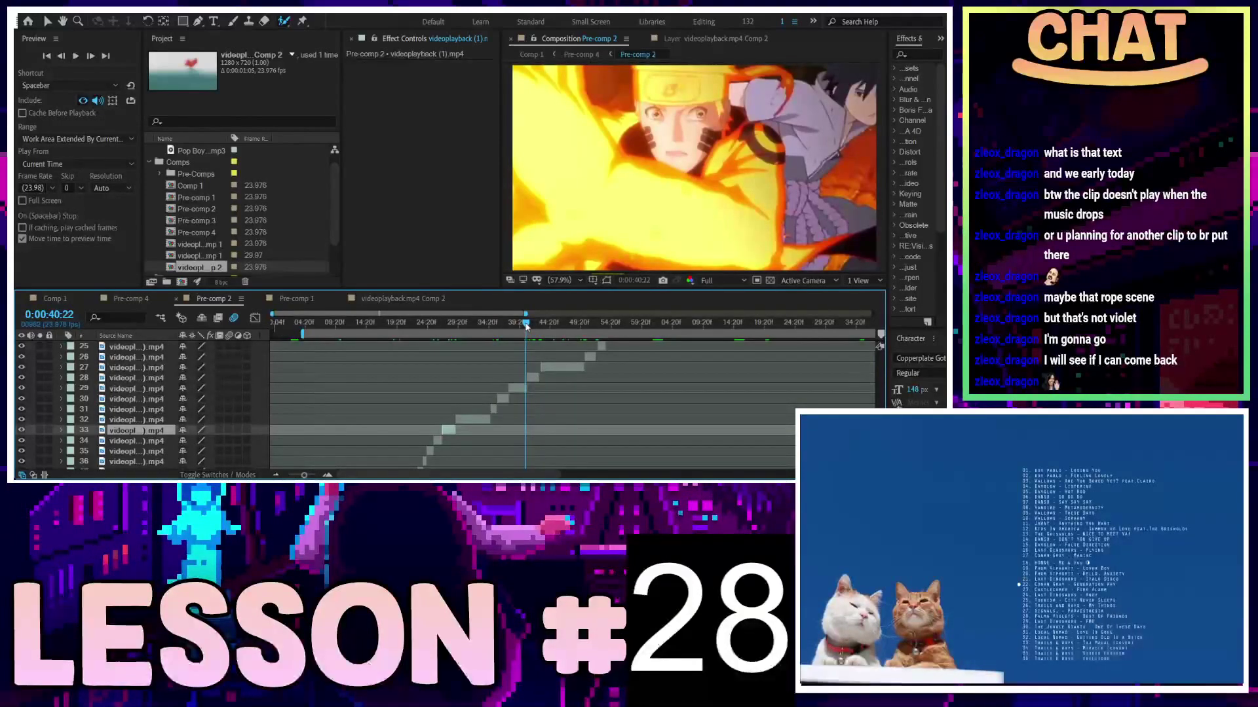
left_click_drag(526, 326, 535, 326)
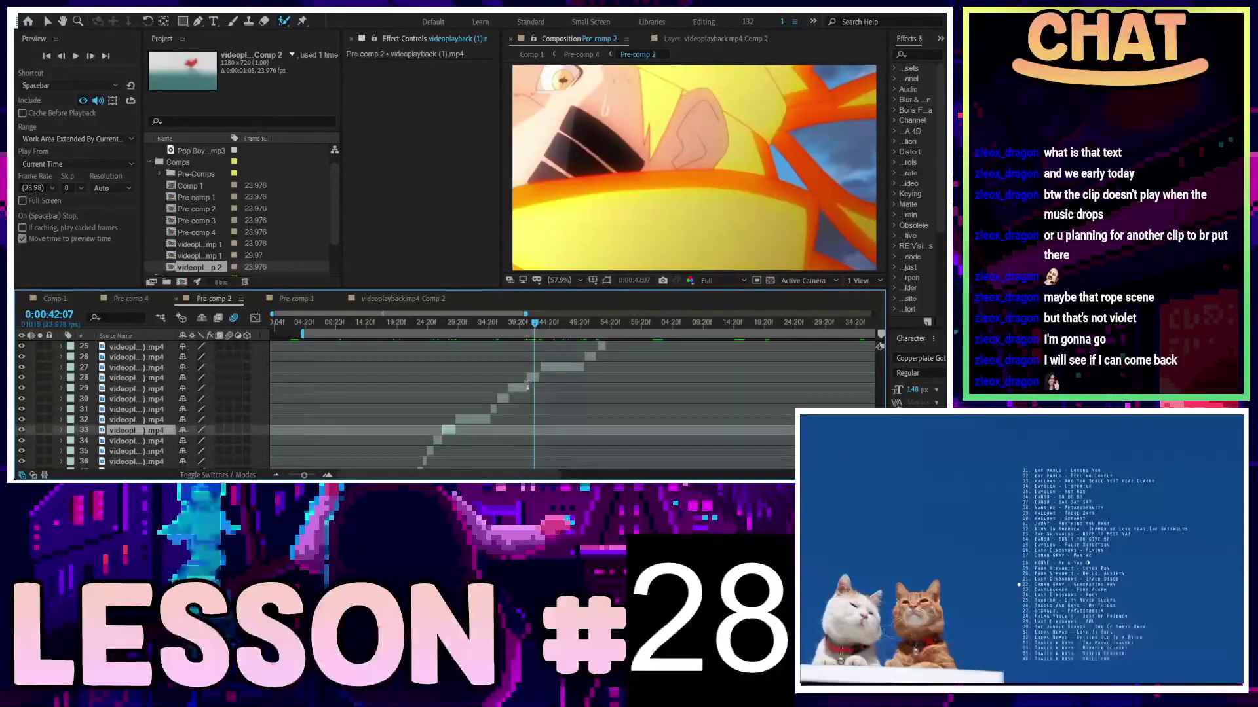
key("=")
left_click(576, 378)
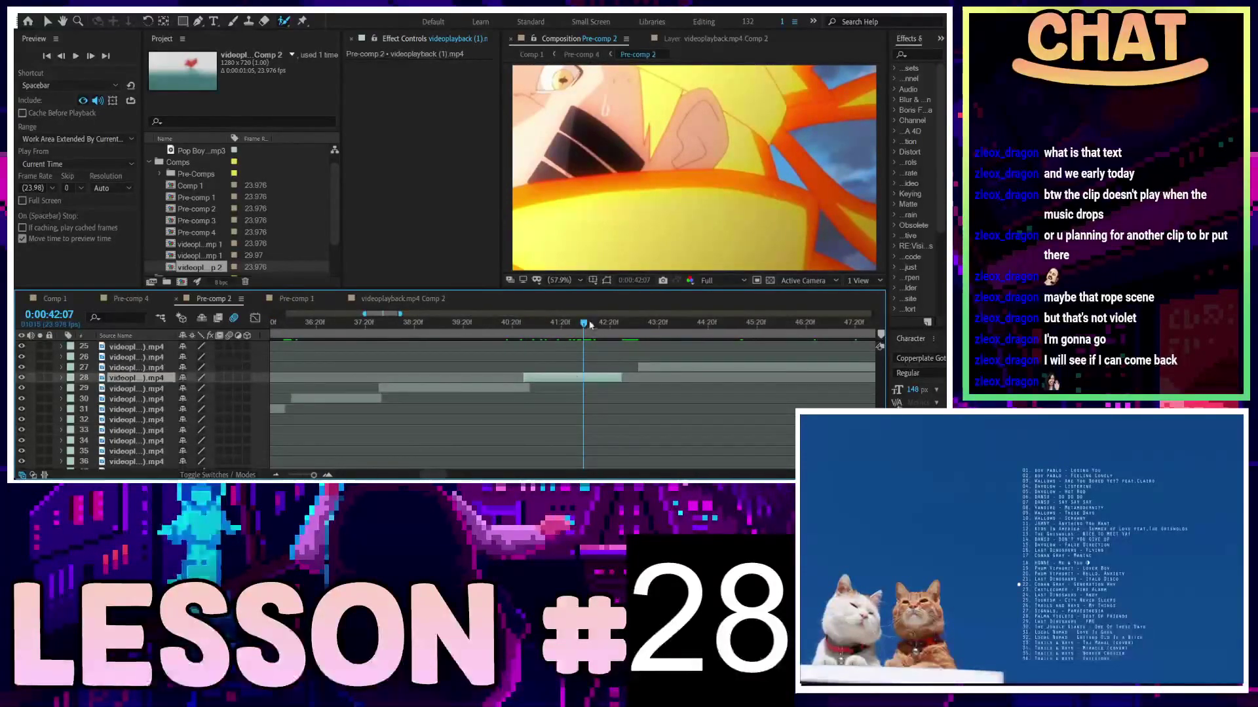
mouse_move(598, 322)
left_mouse_down()
mouse_move(629, 325)
mouse_move(620, 332)
left_mouse_up()
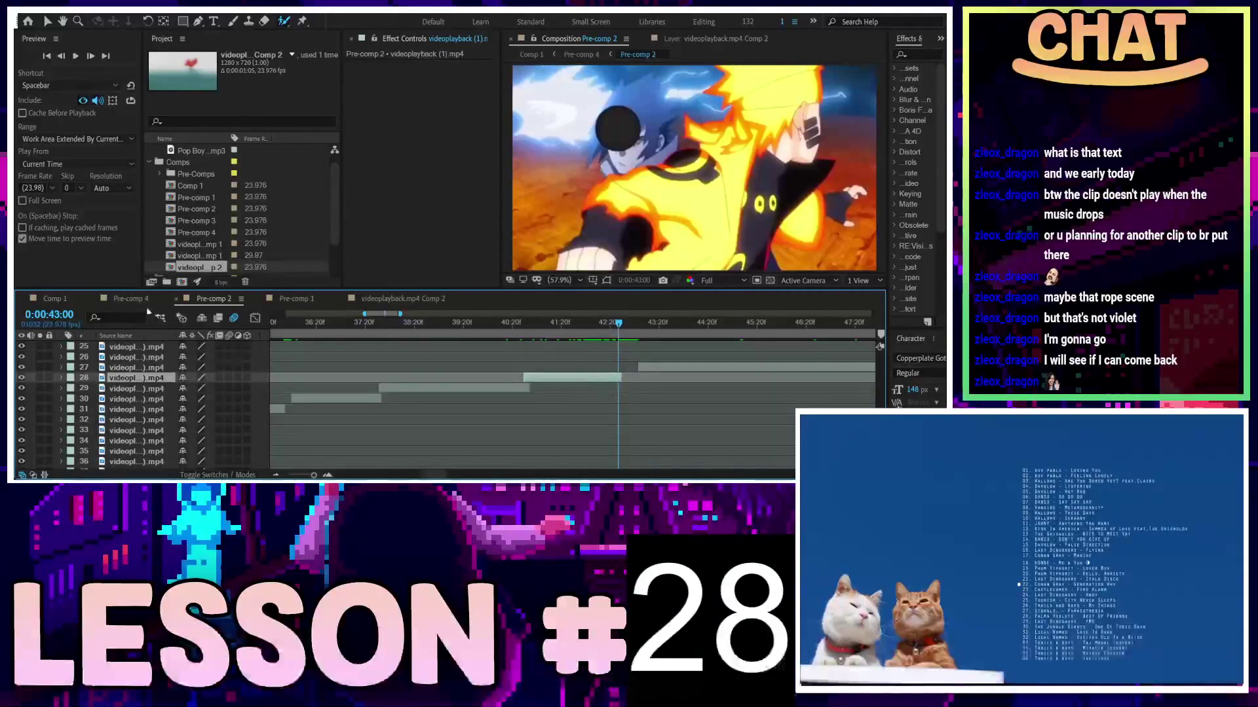
left_click(165, 302)
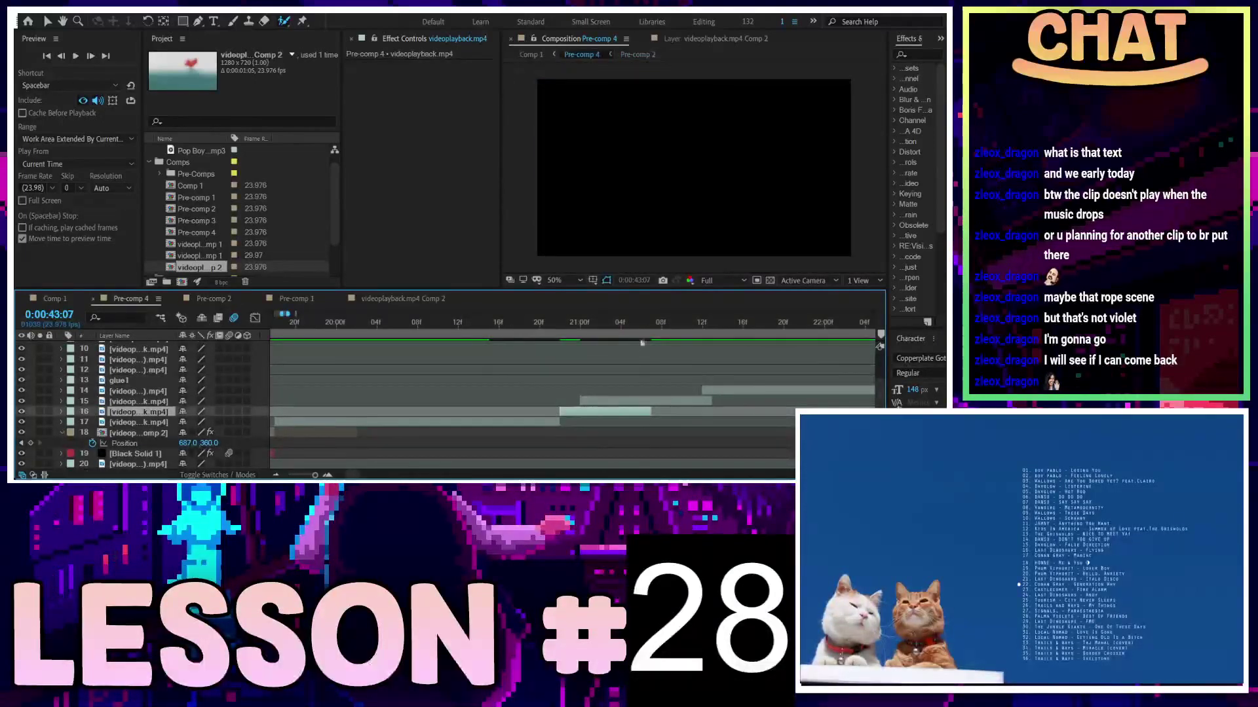
Preview Pre-comp 4 from 20:11 to locate the unwanted clip near 20 seconds
left_click(610, 322)
left_click_drag(645, 336, 298, 372)
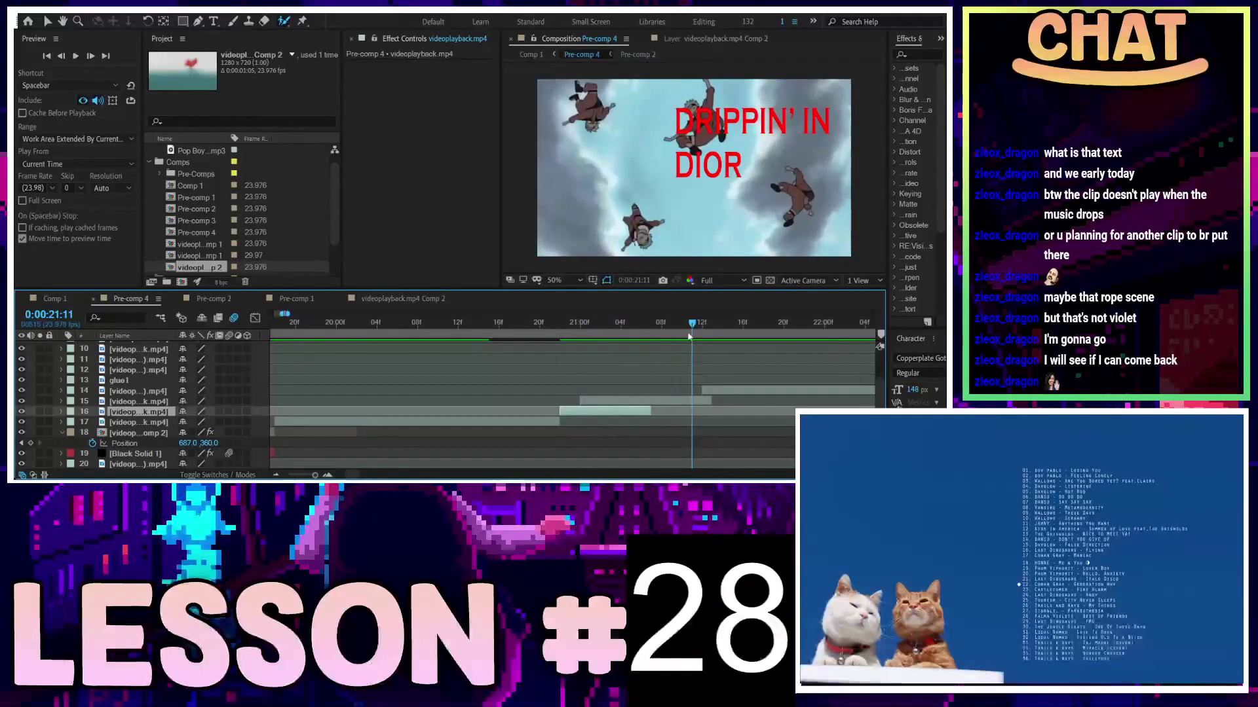
key("space")
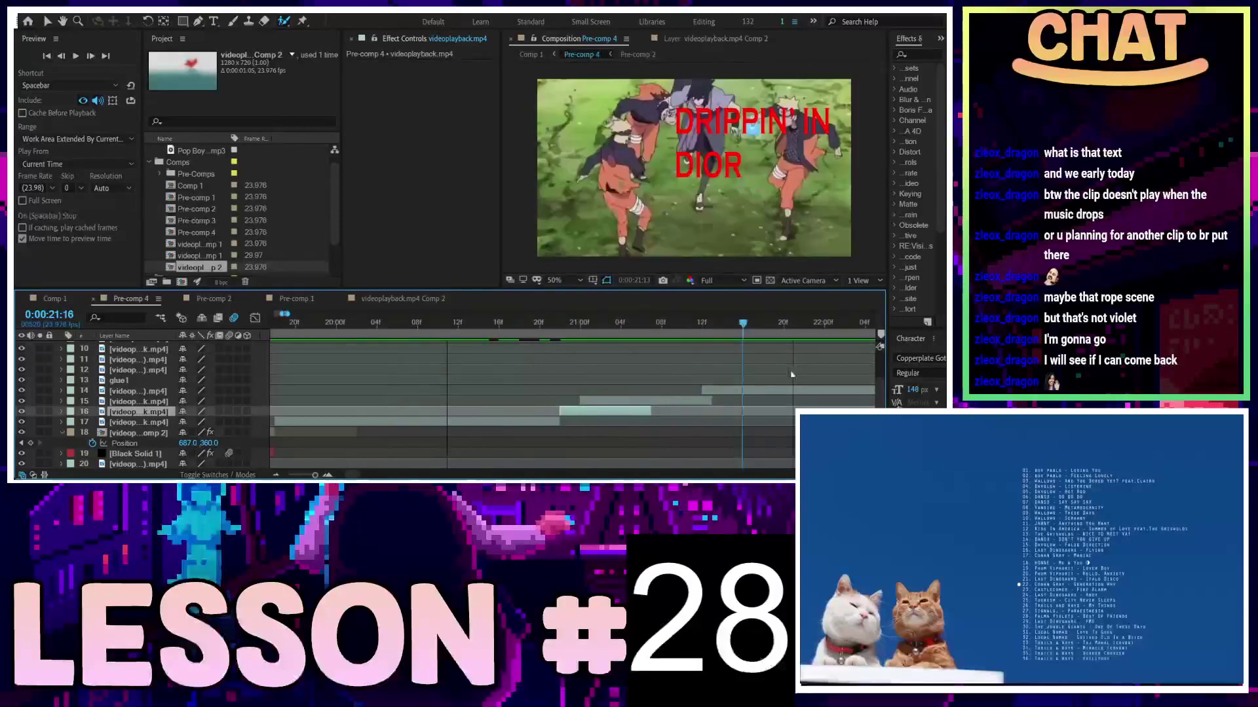
left_click(556, 322)
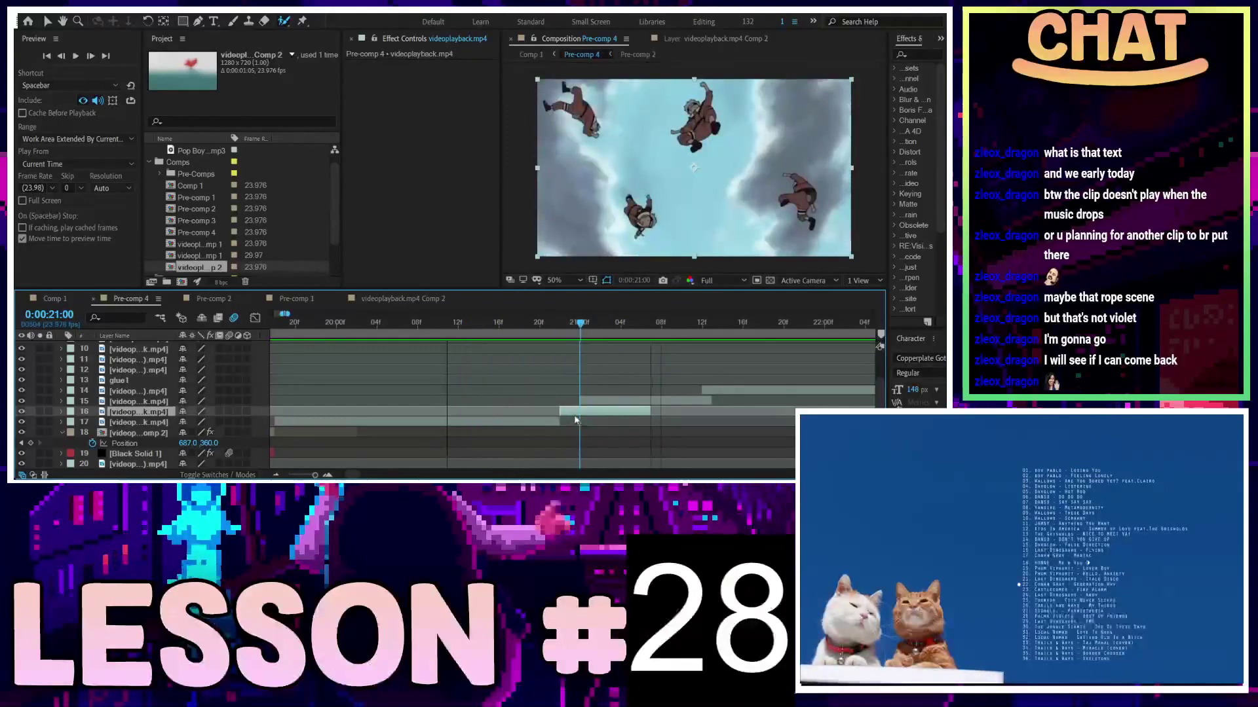
Delete layer 16, slide layer 15's skydiving clip earlier to close the gap, and preview
key("Delete")
left_click(590, 404)
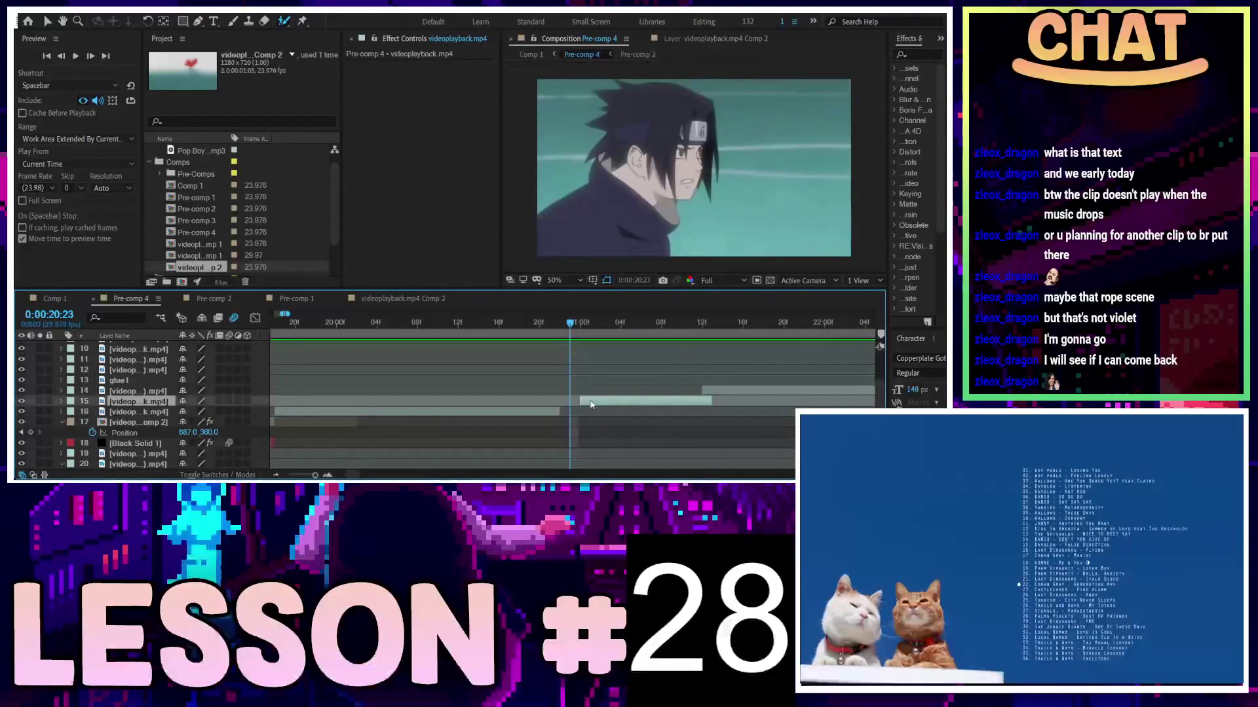
left_click_drag(581, 403, 574, 403)
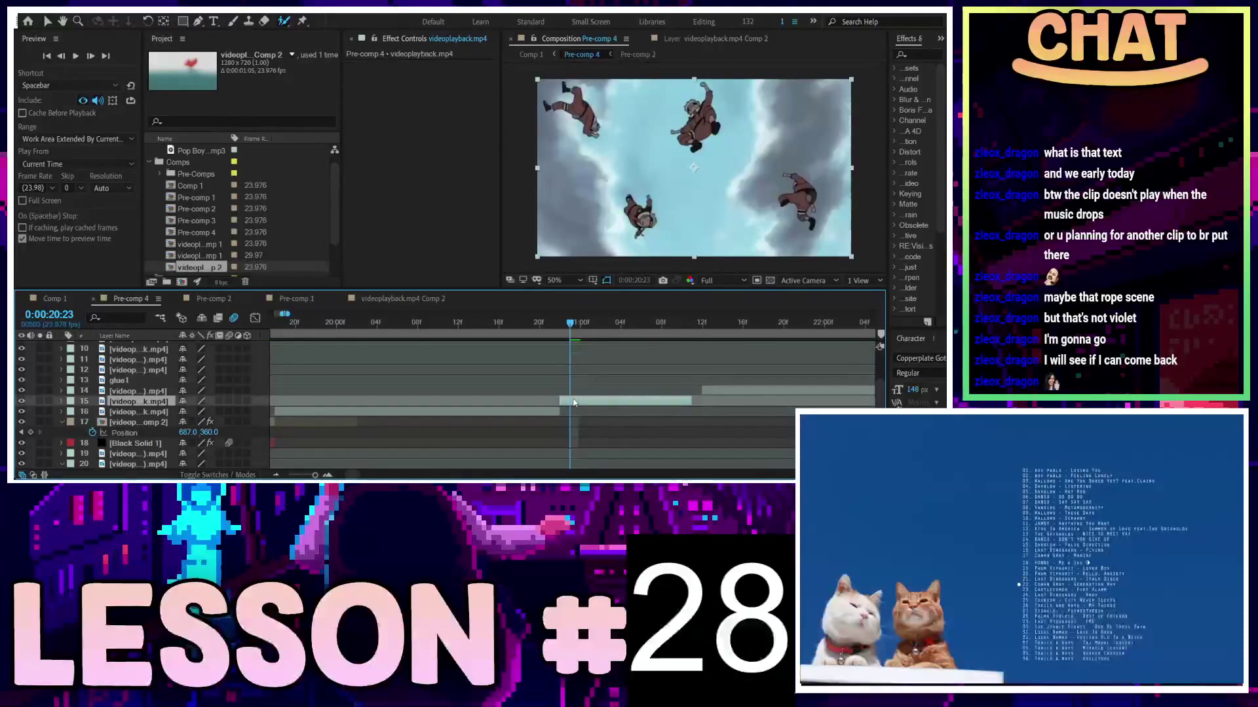
key("space")
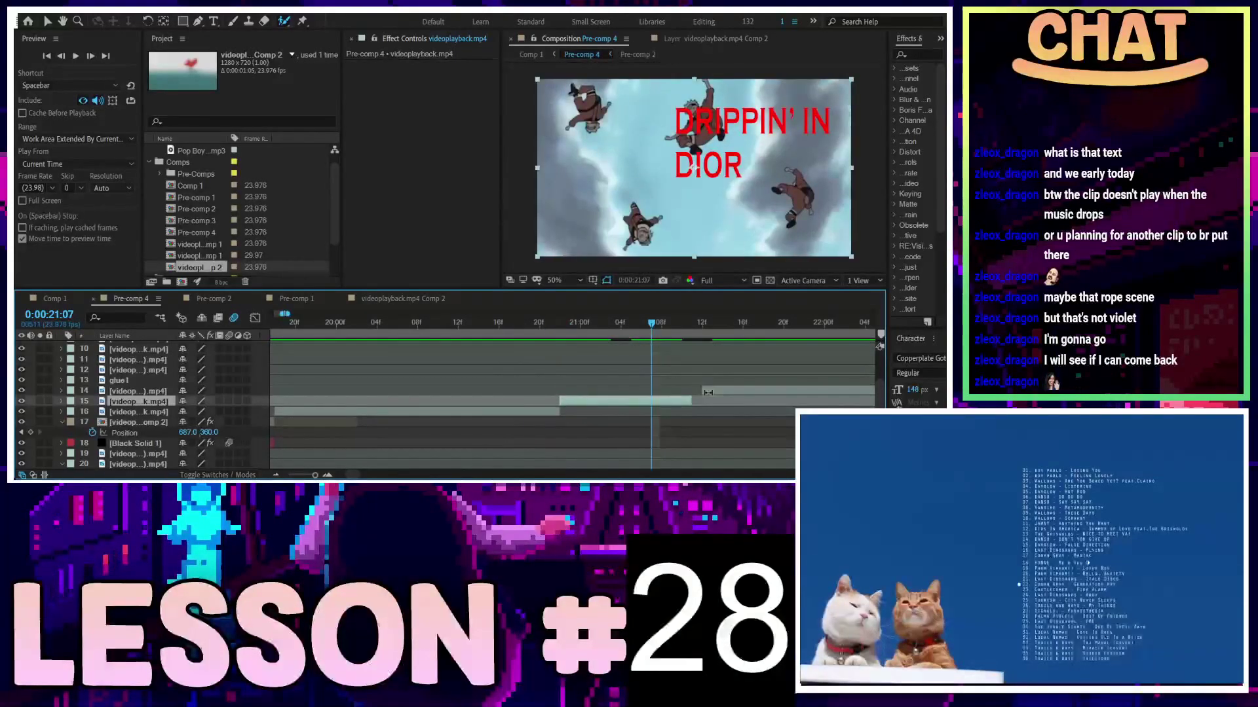
left_click(714, 393)
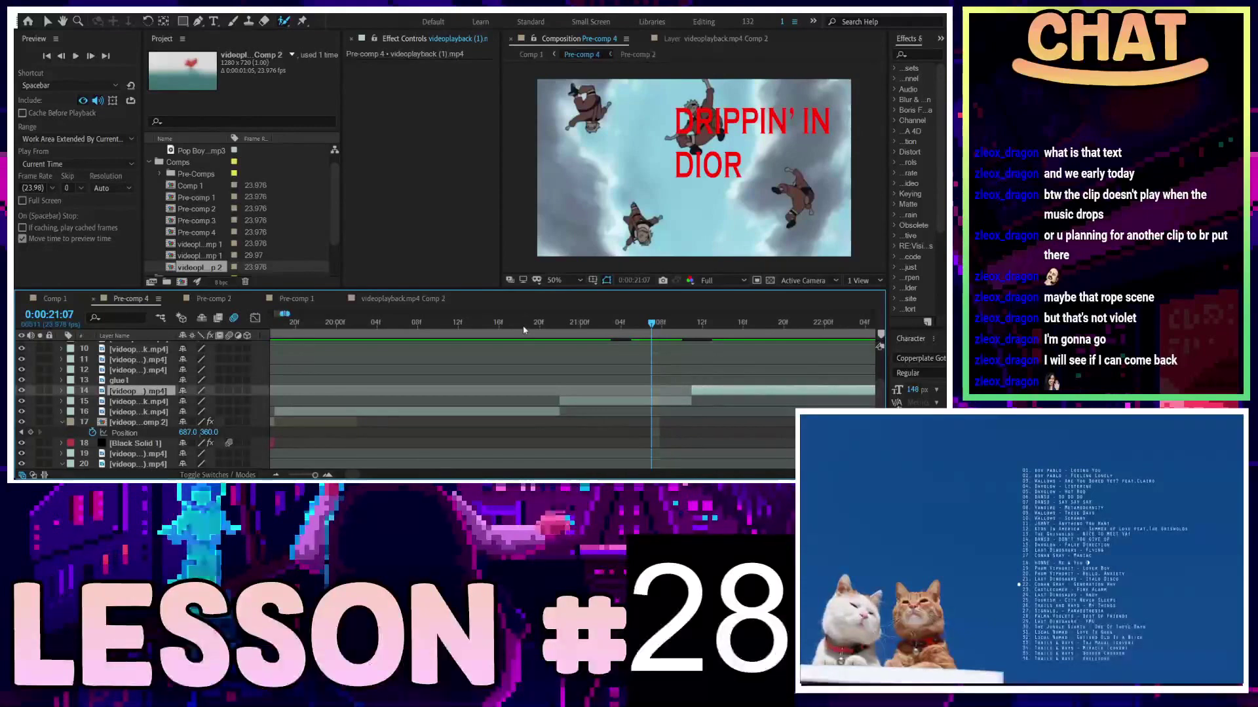
key("minus")
scroll(295, 433, "down", 3)
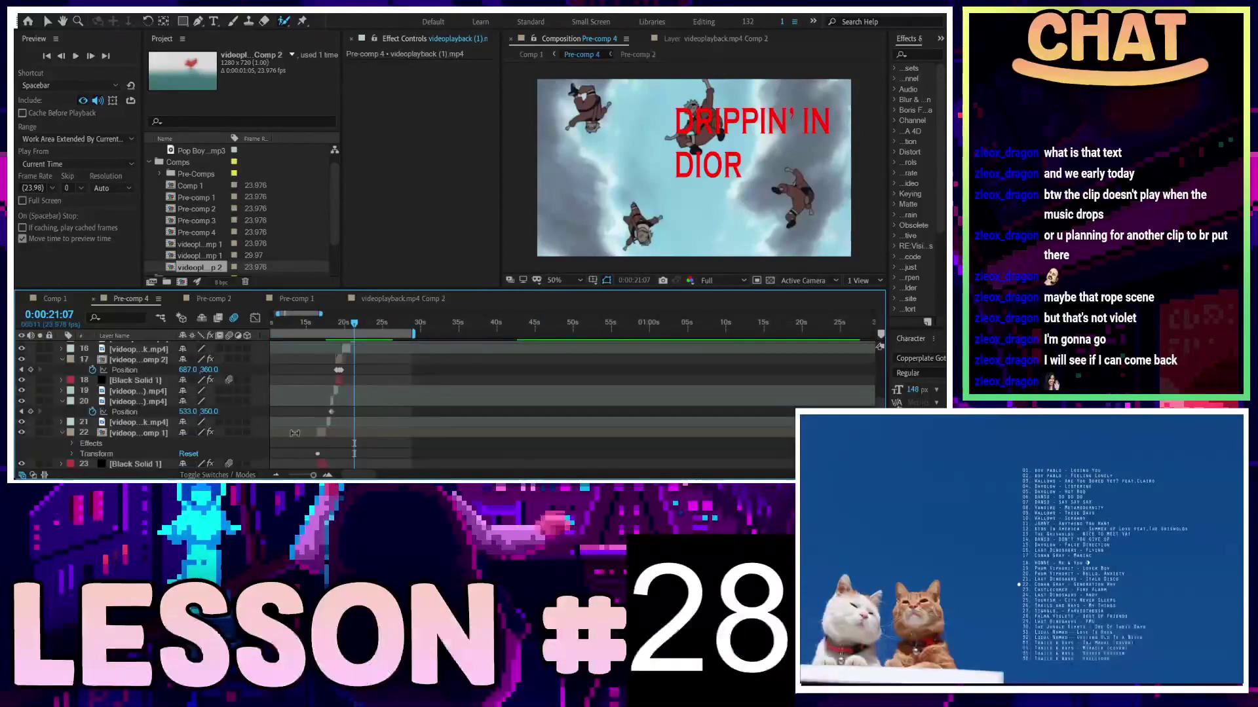
scroll(295, 433, "down", 4)
key("equal")
key("Home")
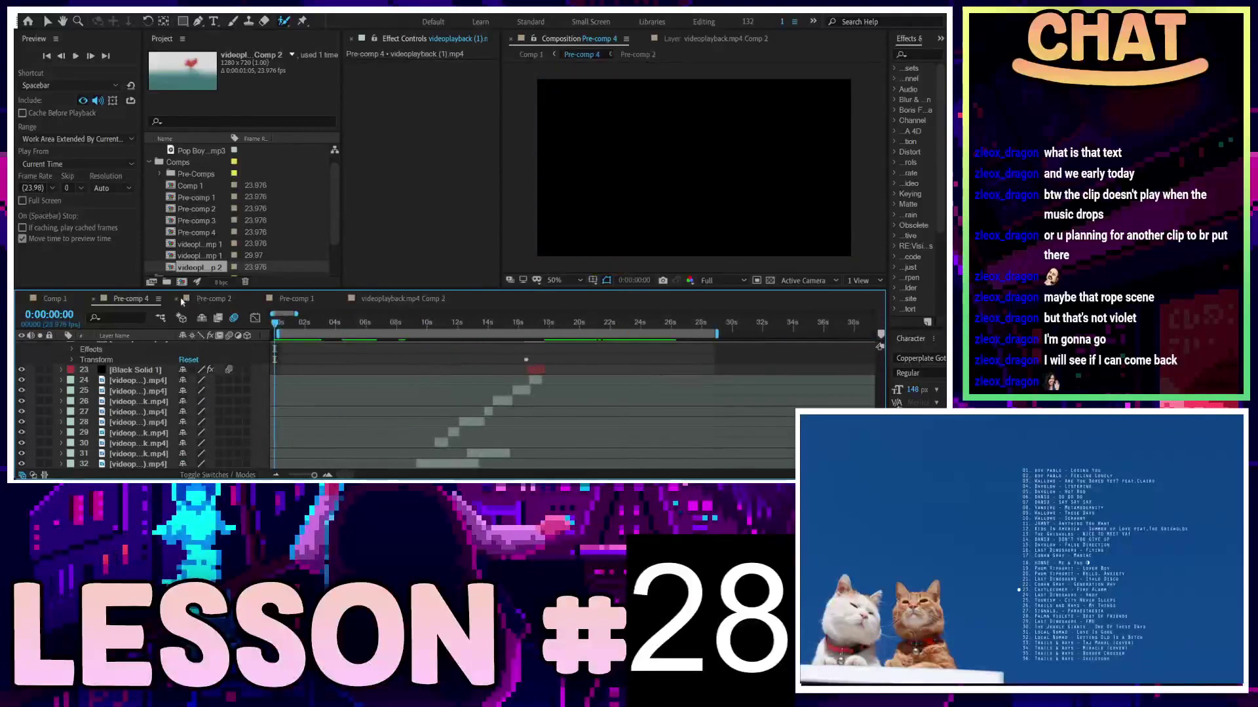
Close the Pre-comp 2 and videoplayback.mp4 Comp 2 timelines and preview Pre-comp 4's lyric clips
left_click(179, 299)
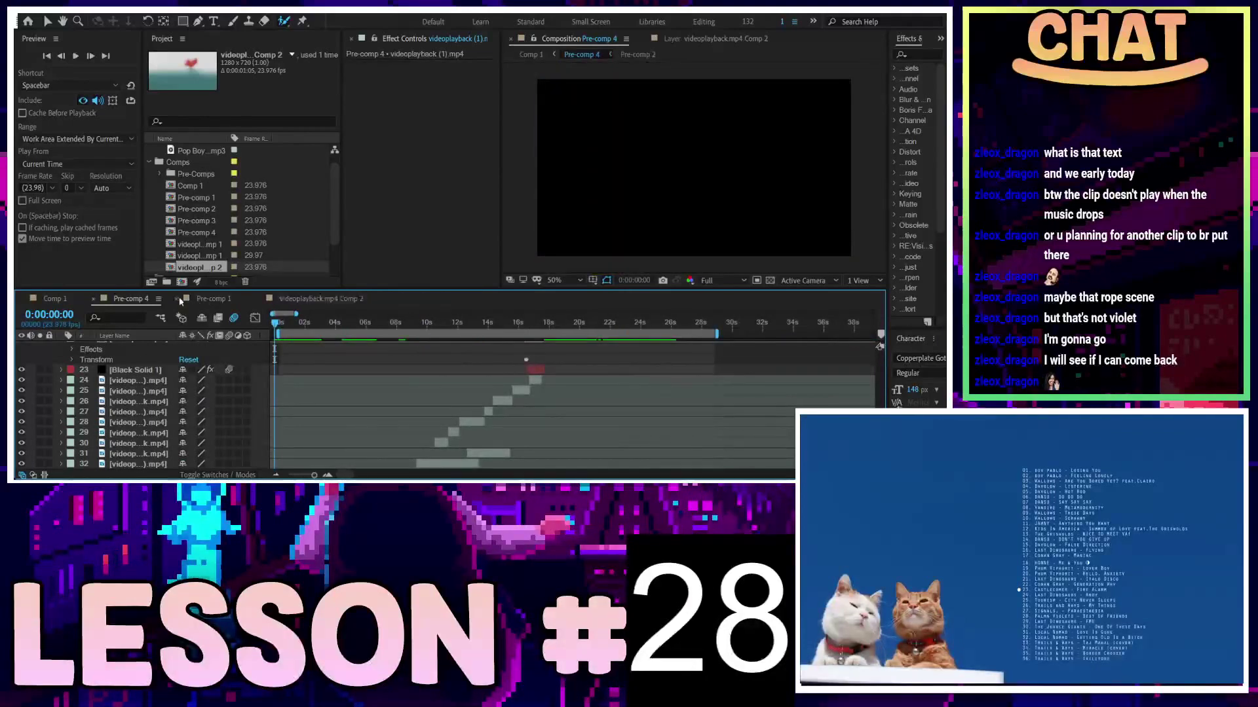
left_click(177, 300)
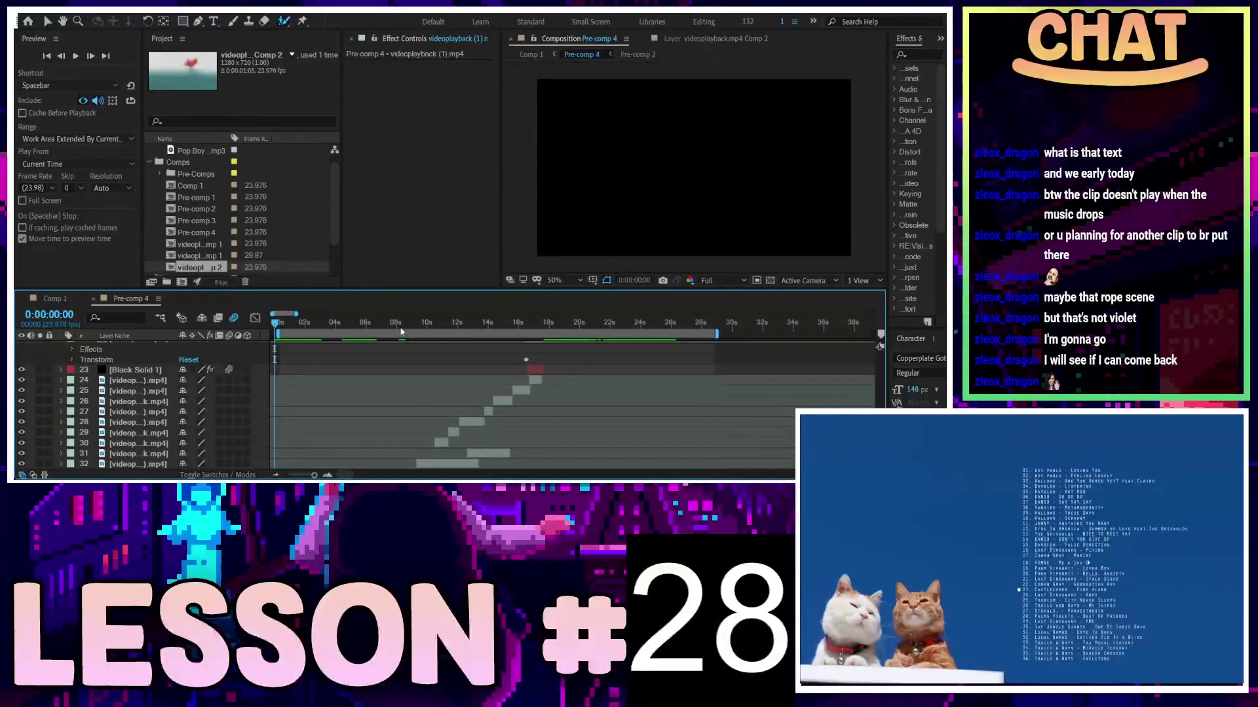
key("space")
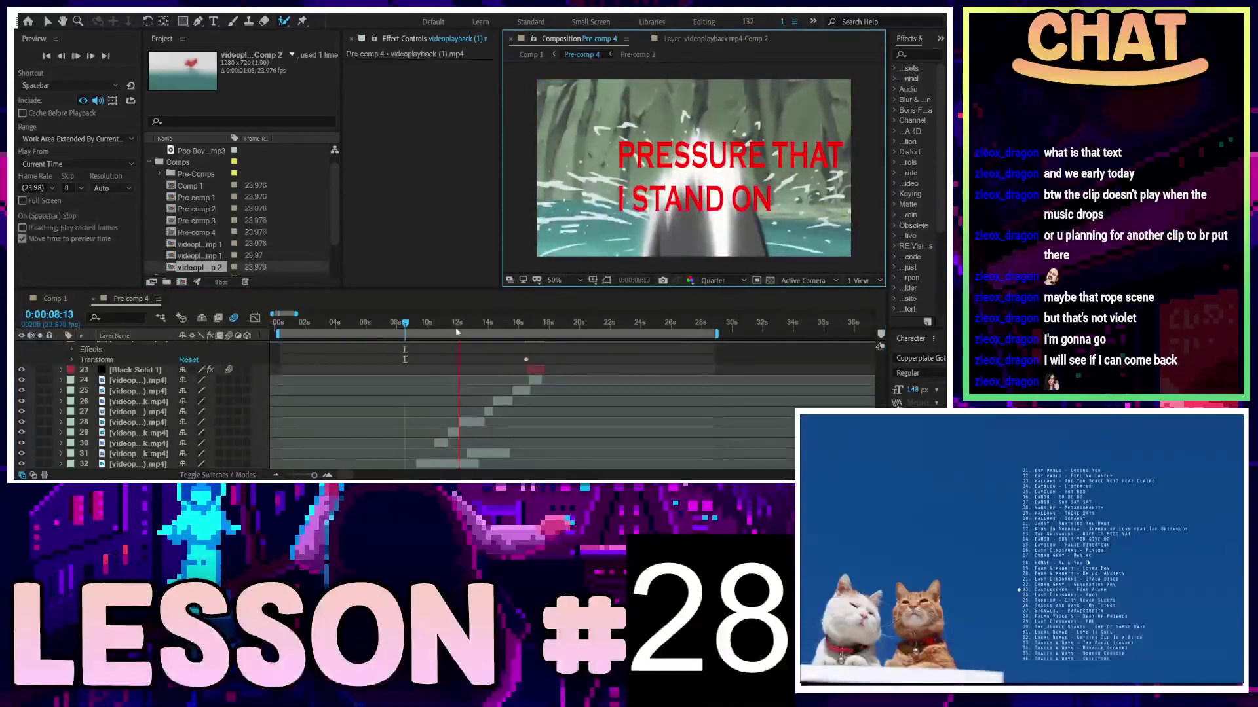
key("space")
key("space")
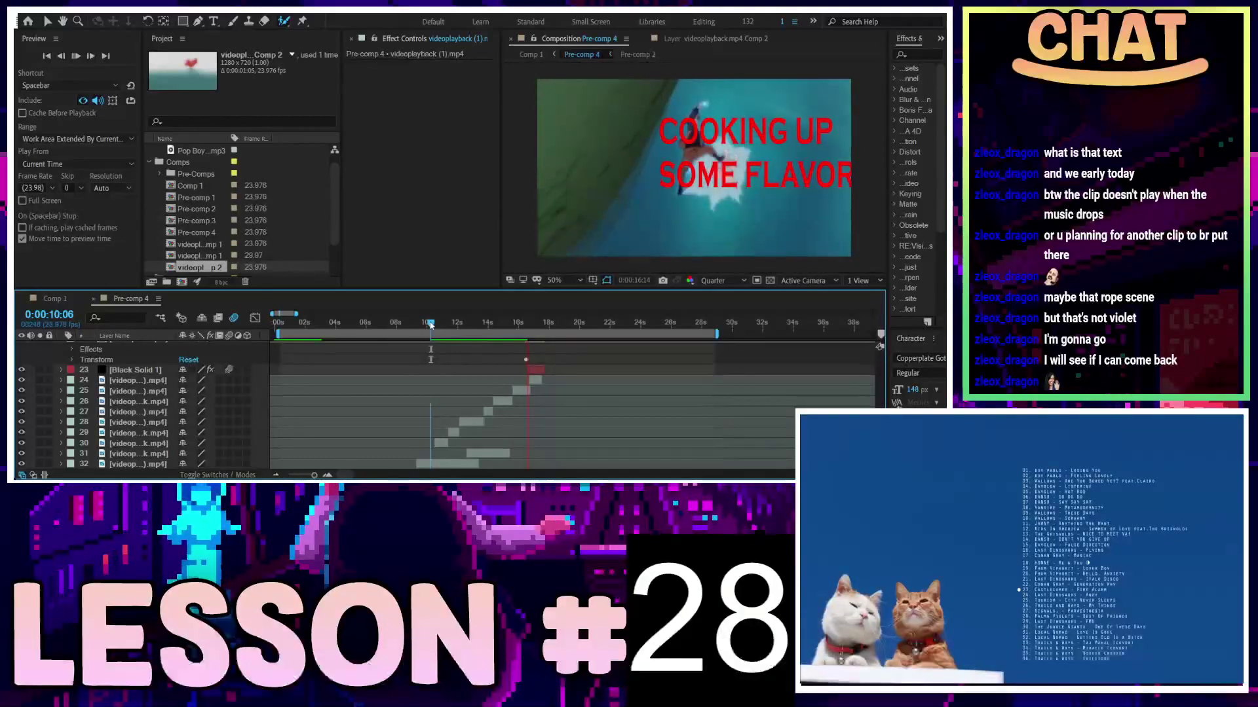
key("space")
Play Comp 1 from 0:00:02:06 to check the red lyrics, then select the Pre-comp 4 layer
left_click(52, 298)
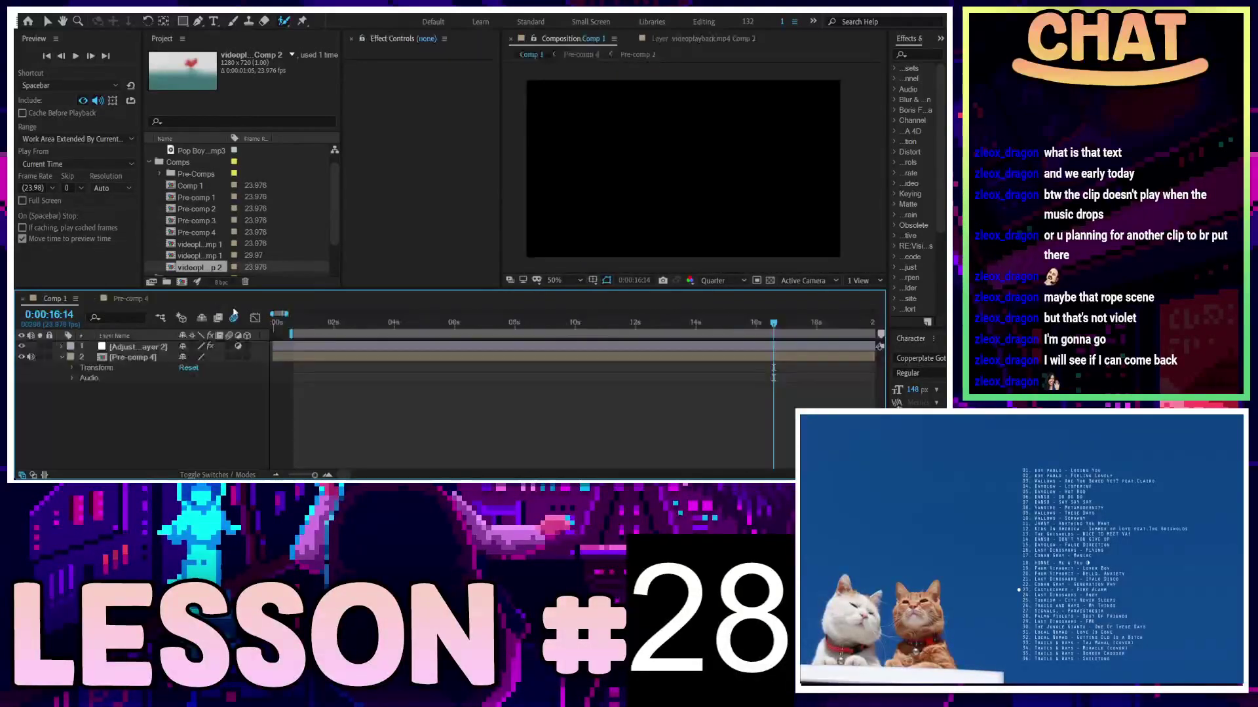
left_click_drag(297, 323, 341, 328)
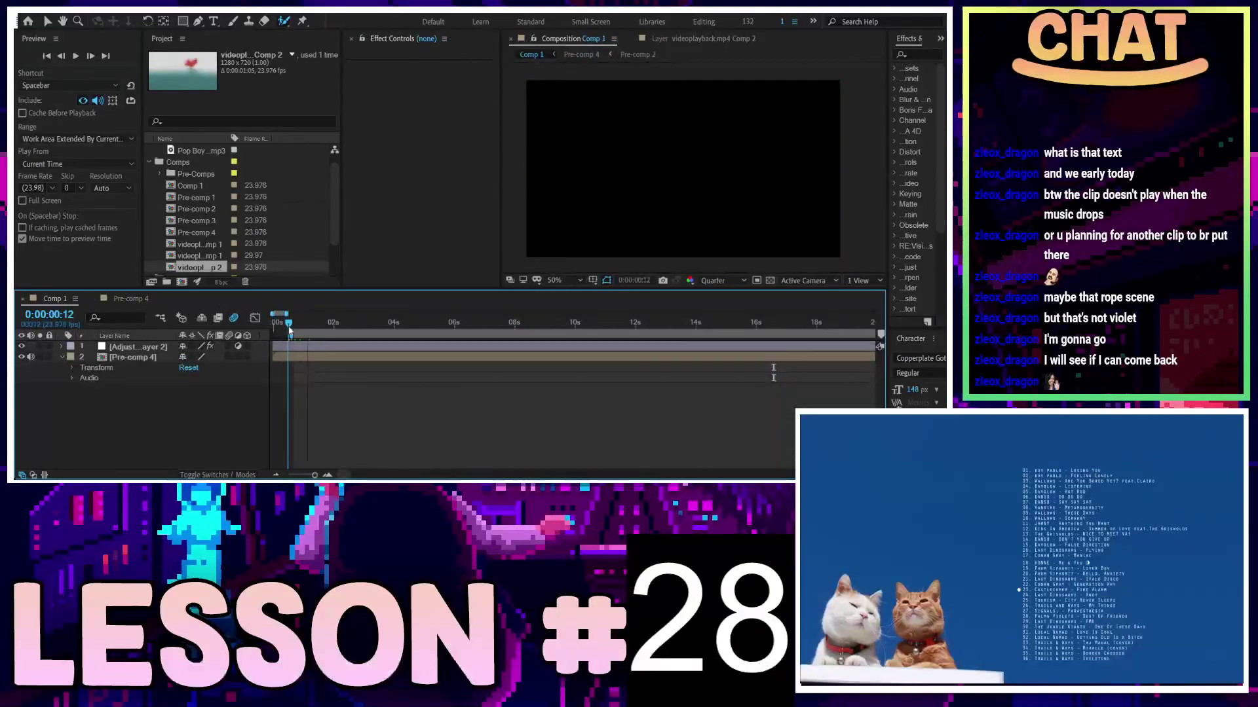
key("space")
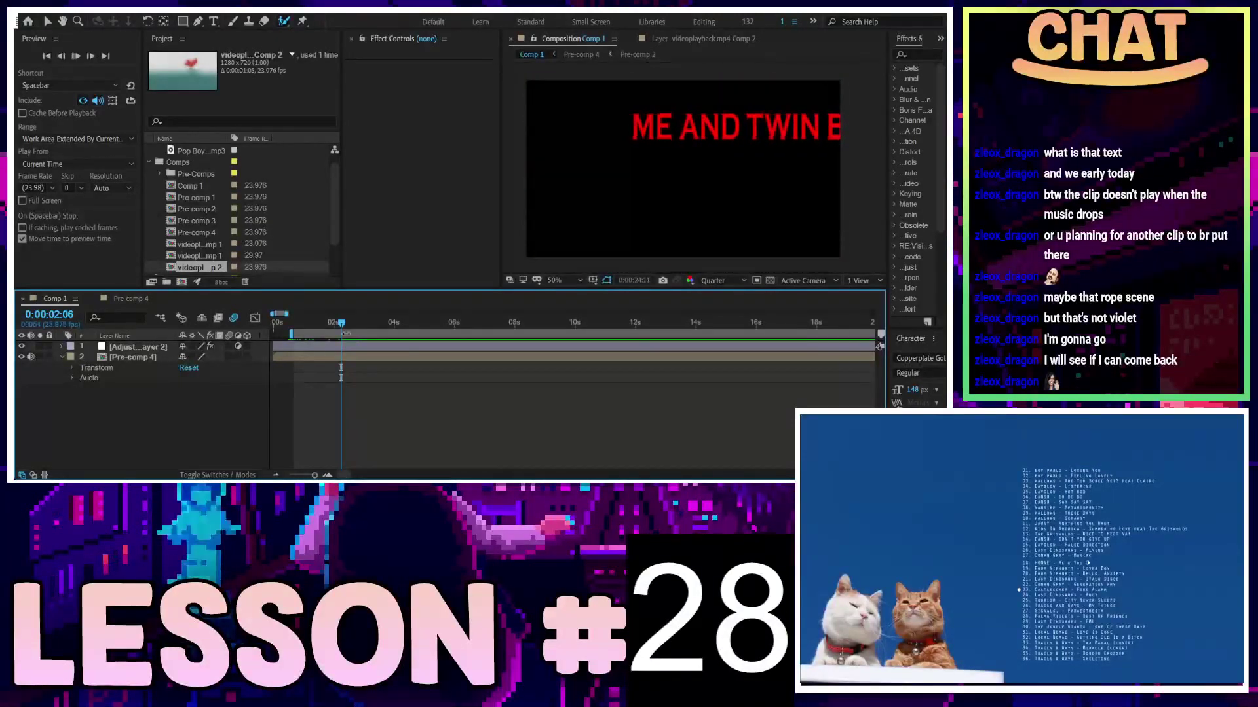
key("space")
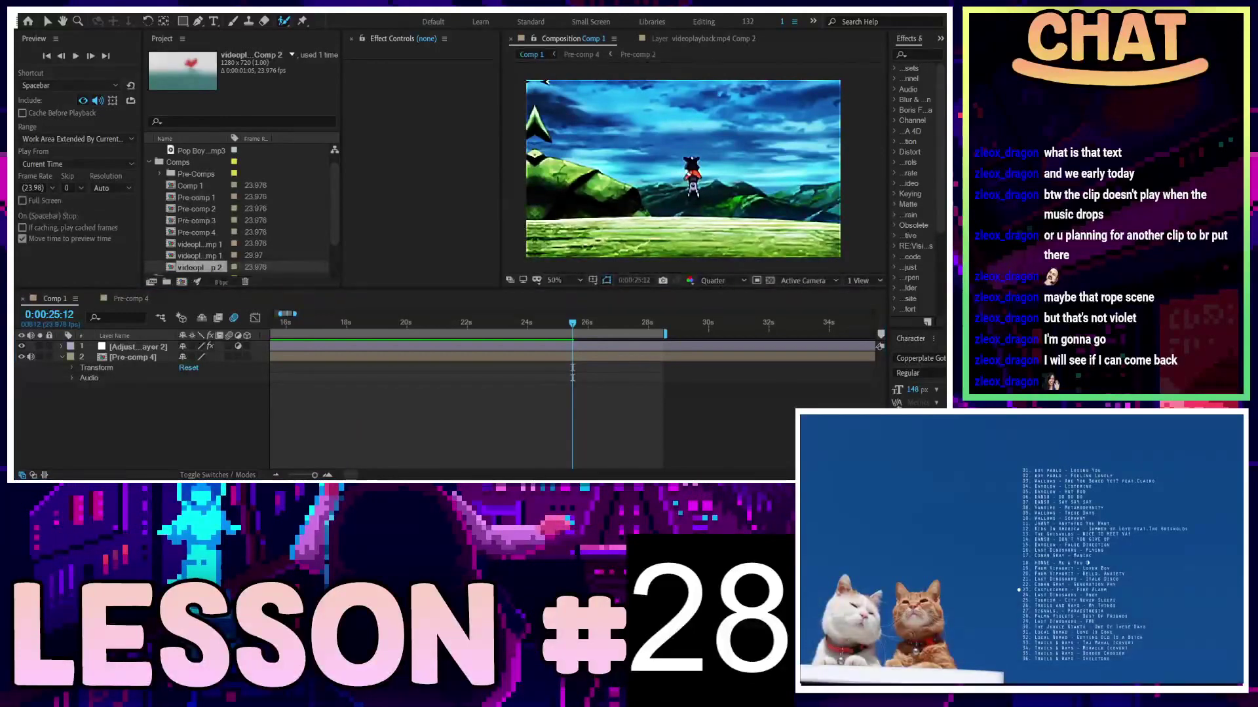
key("space")
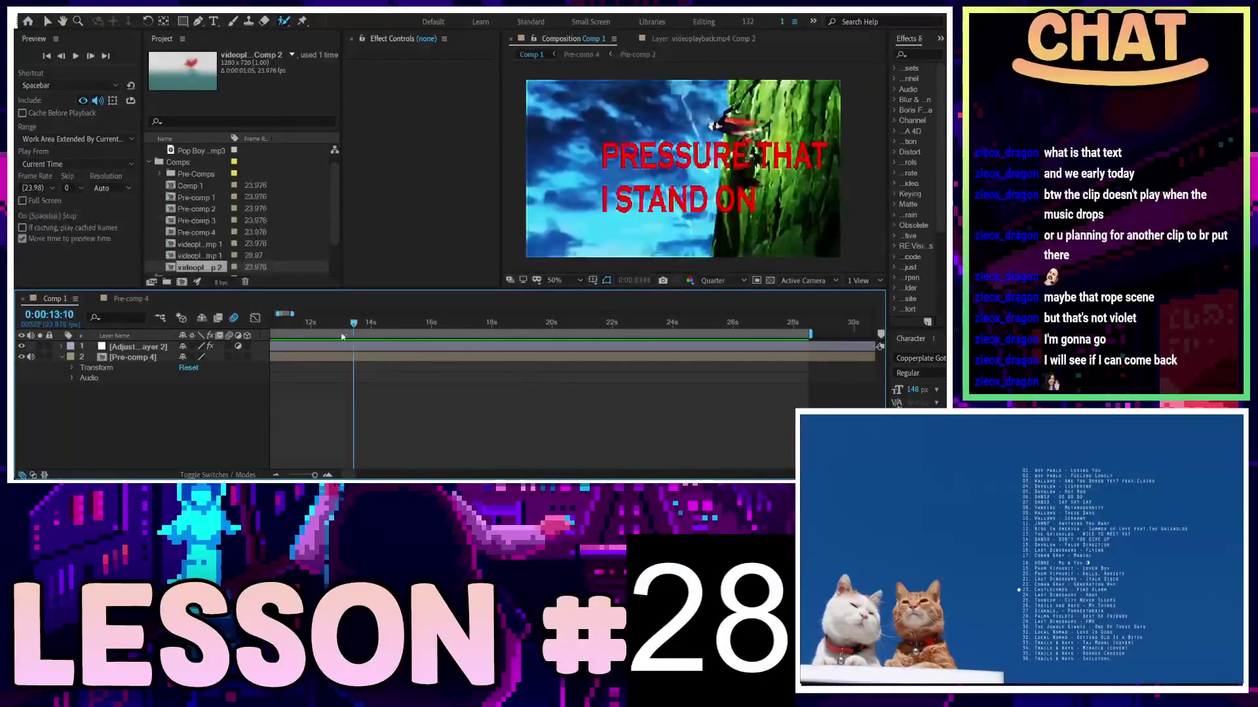
left_click_drag(342, 336, 328, 377)
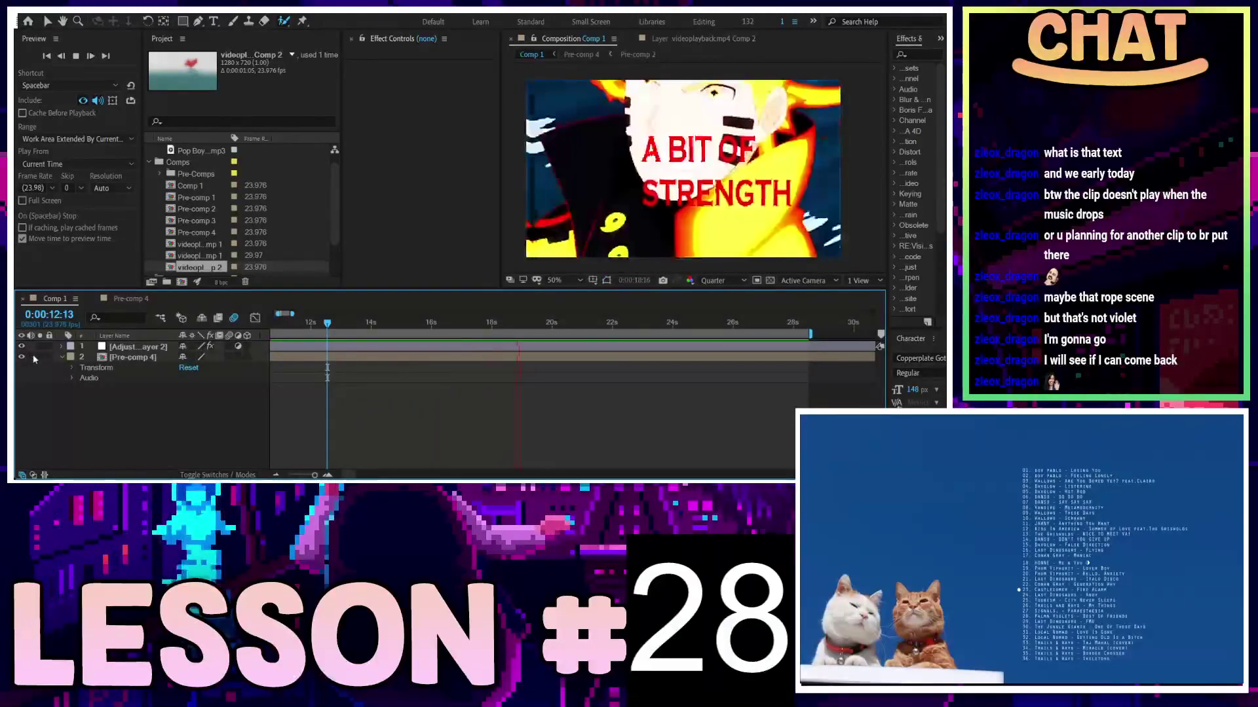
left_click(137, 357)
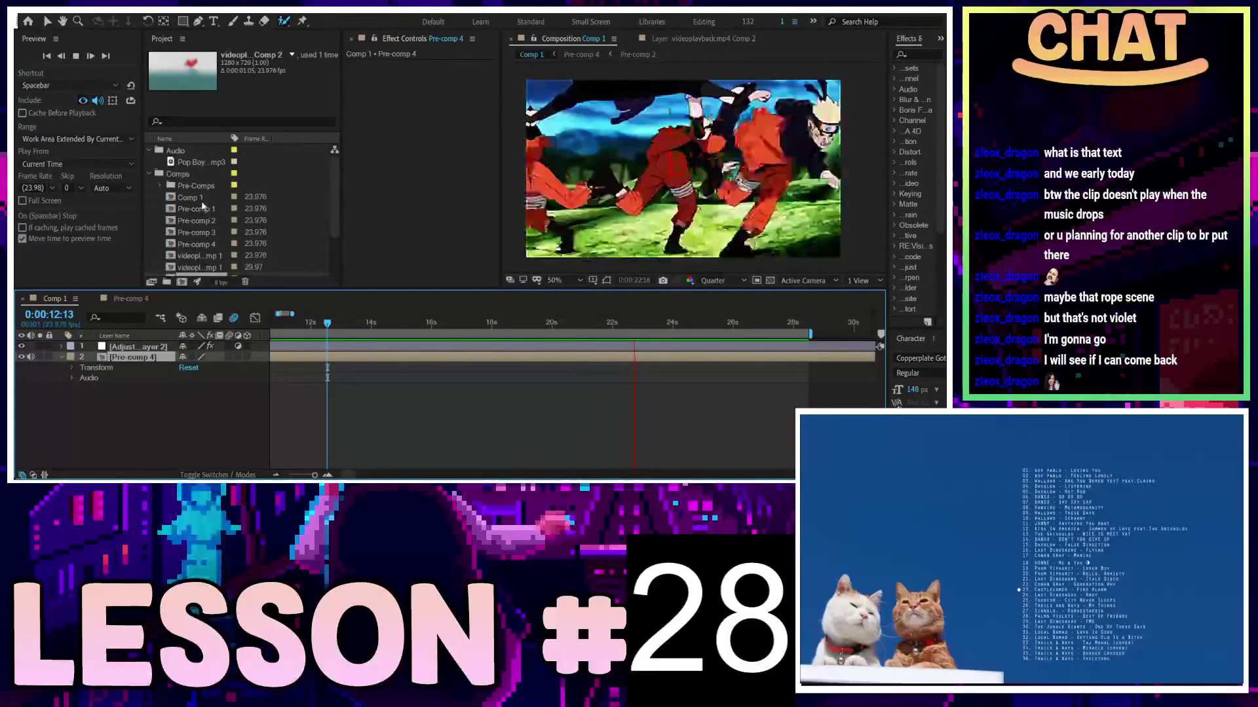
Try adding the 60 fps footage as a Comp 1 layer, delete it, then select the 29.97 fps footage
scroll(194, 205, "down", 3)
left_click(197, 244)
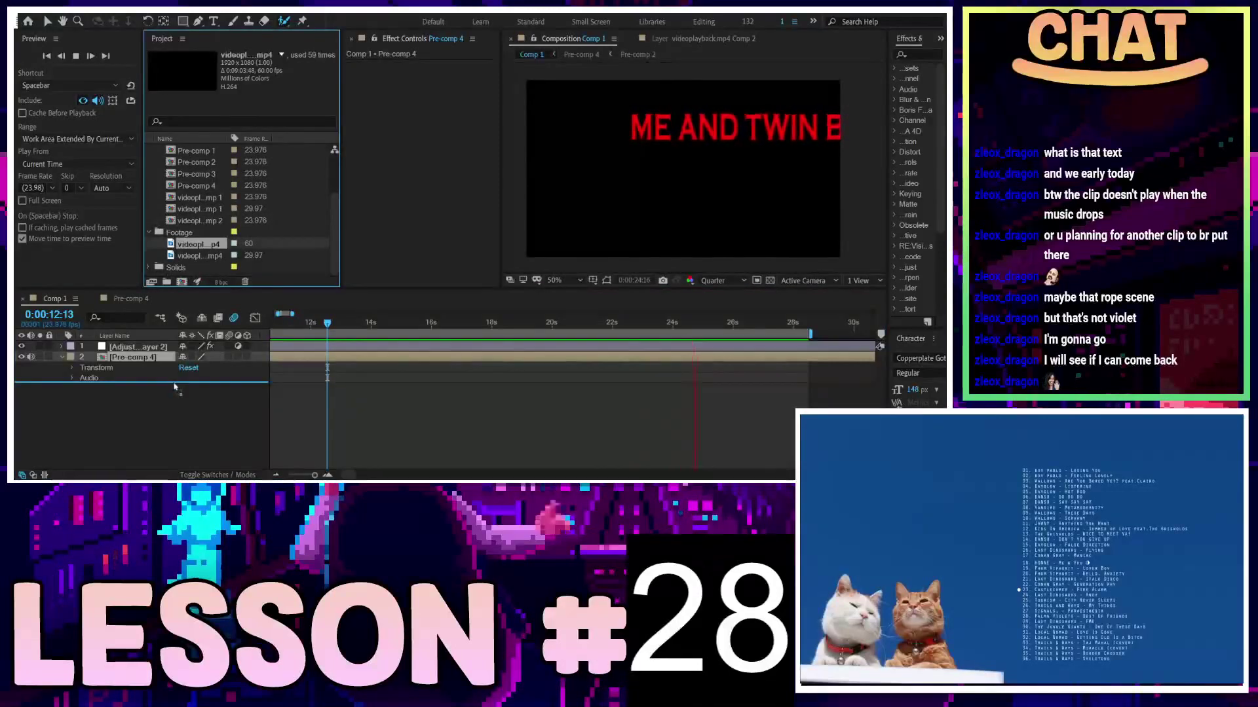
left_click_drag(175, 387, 139, 379)
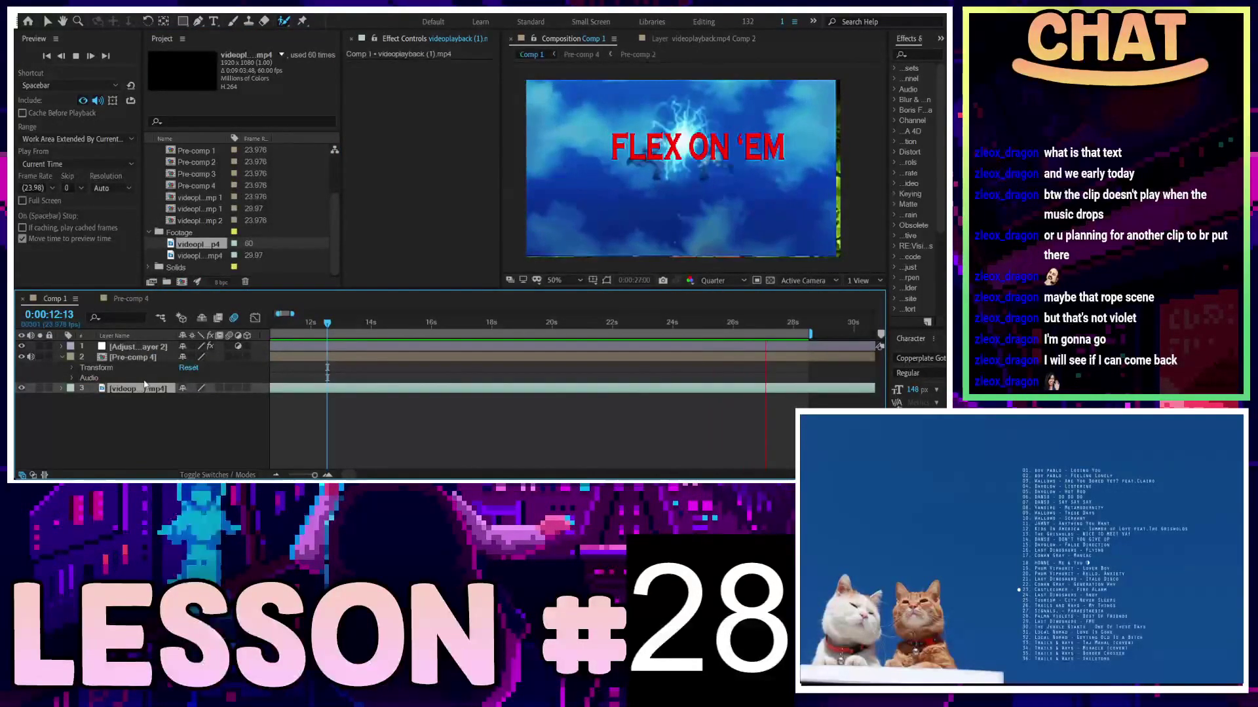
key("Delete")
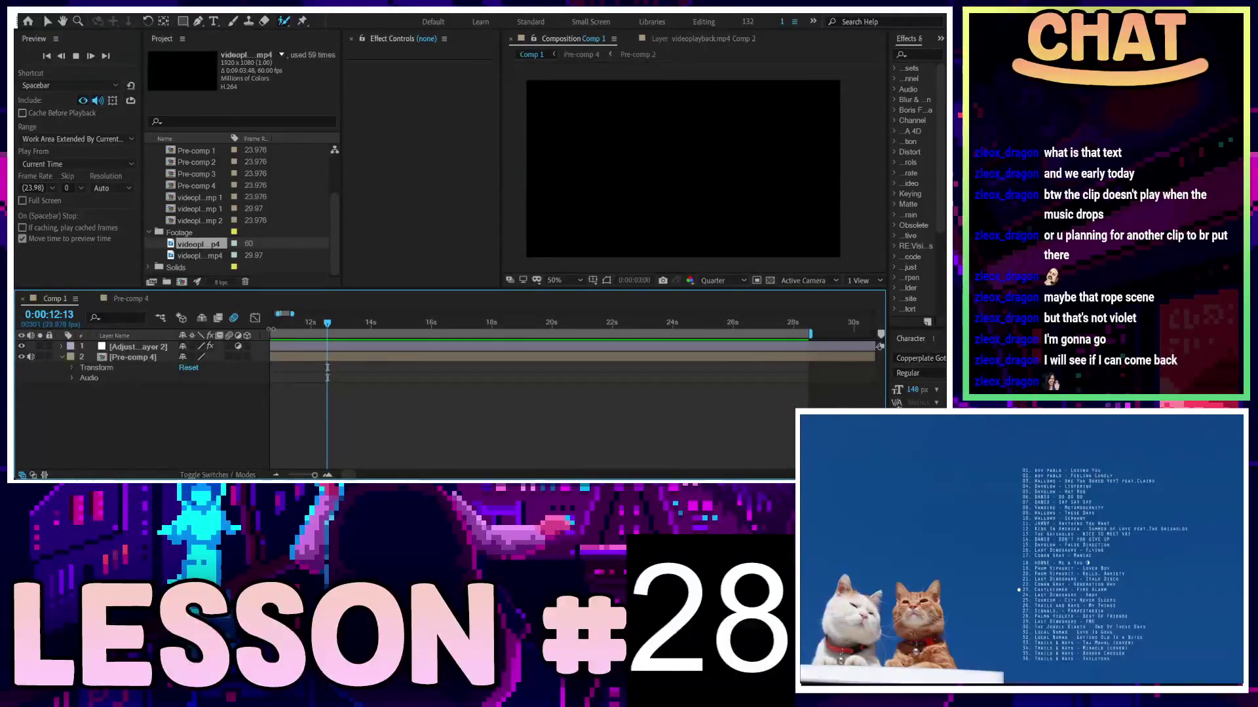
left_click(210, 258)
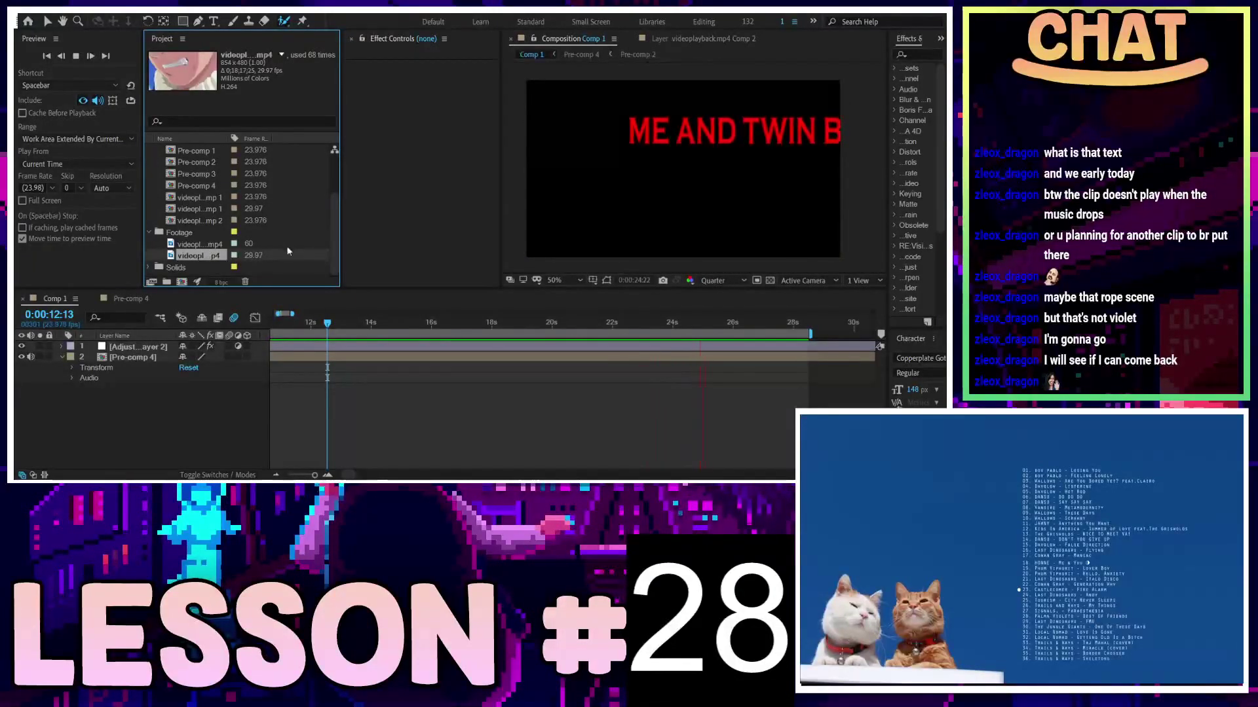
Open Pre-comp 4's timeline and scrub to its DRIPPIN' IN DIOR lyric section near 21 seconds
key("space")
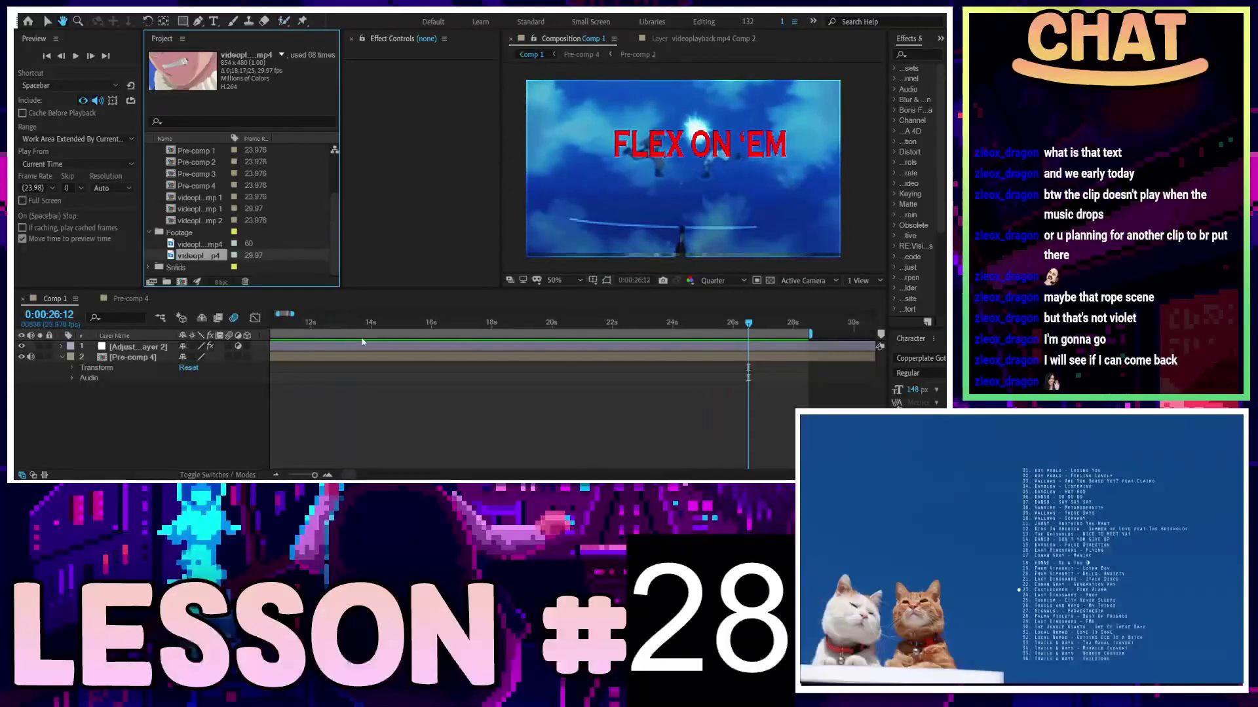
double_click(379, 360)
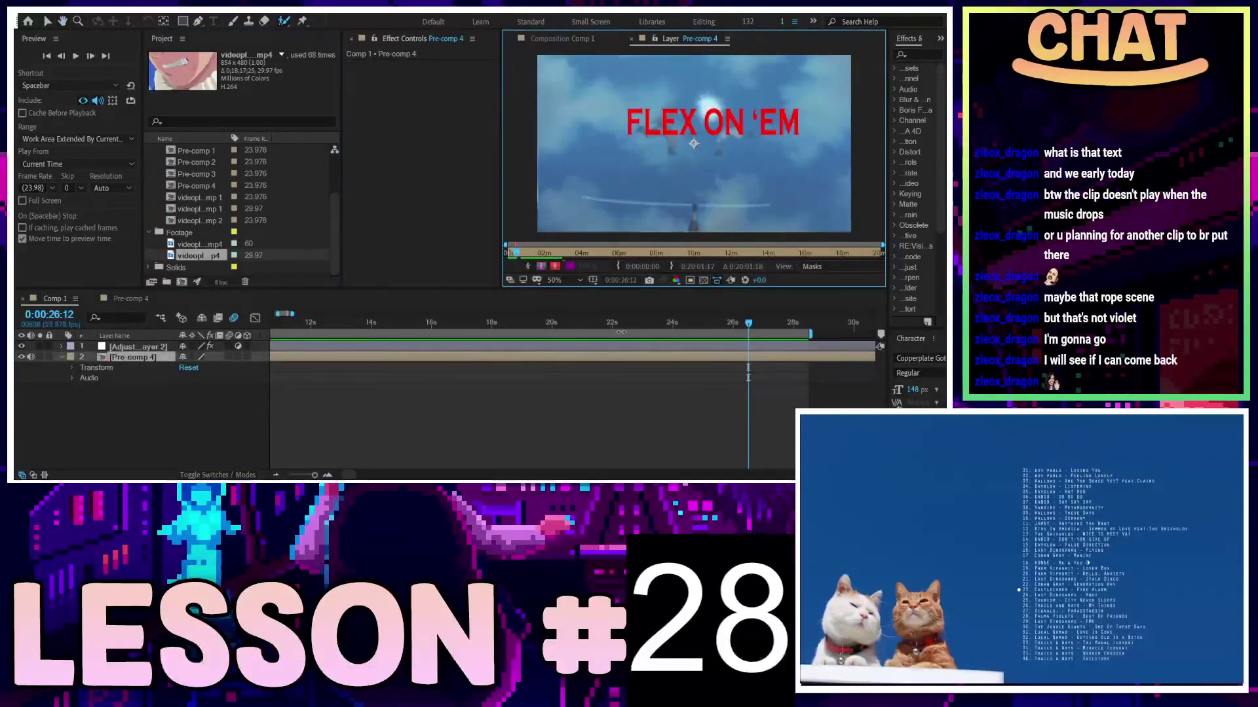
left_click(631, 39)
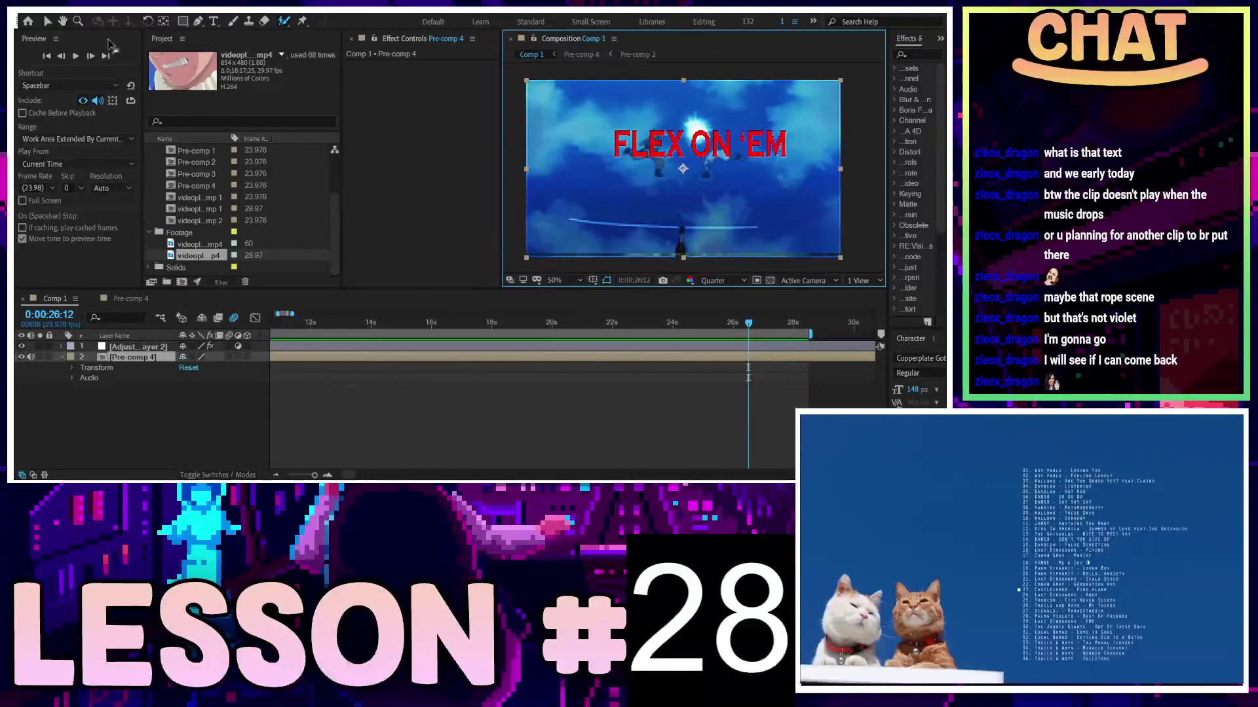
left_click(50, 25)
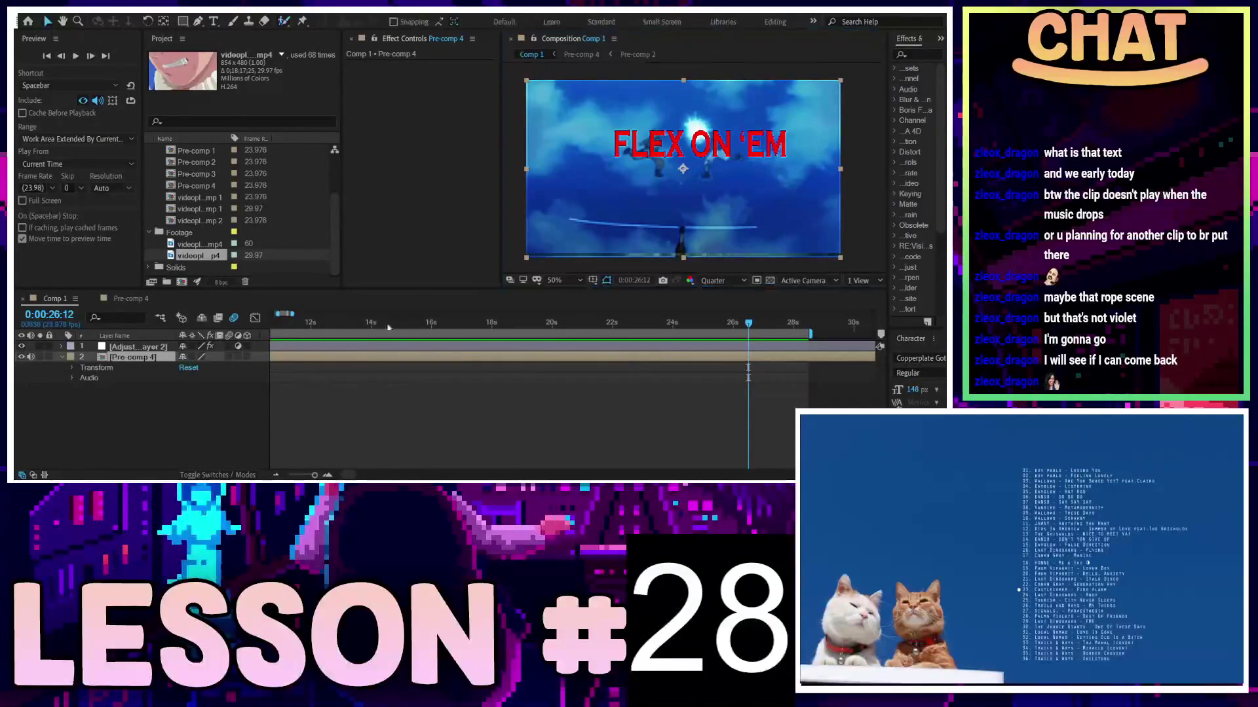
double_click(450, 359)
left_click_drag(498, 325, 592, 330)
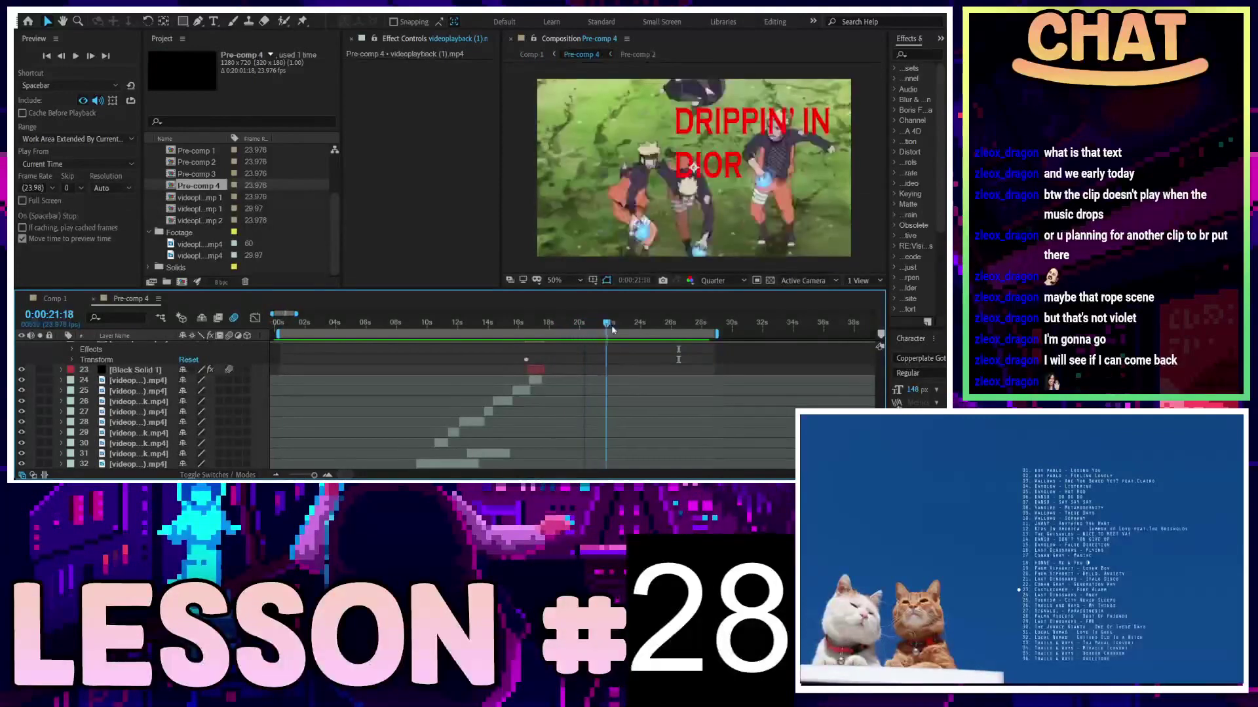
Preview the DRIPPIN' IN DIOR section and locate the black gap around 21:14
left_click_drag(592, 330, 588, 325)
key("space")
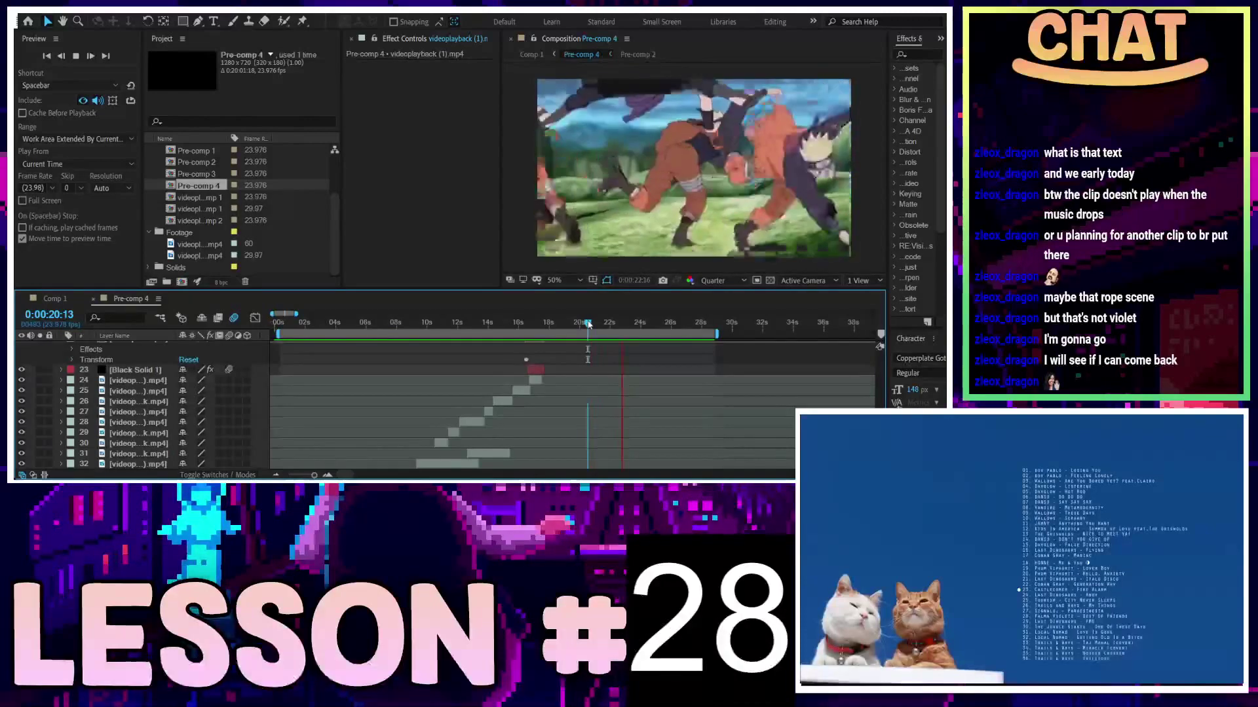
key("space")
scroll(657, 393, "up", 5)
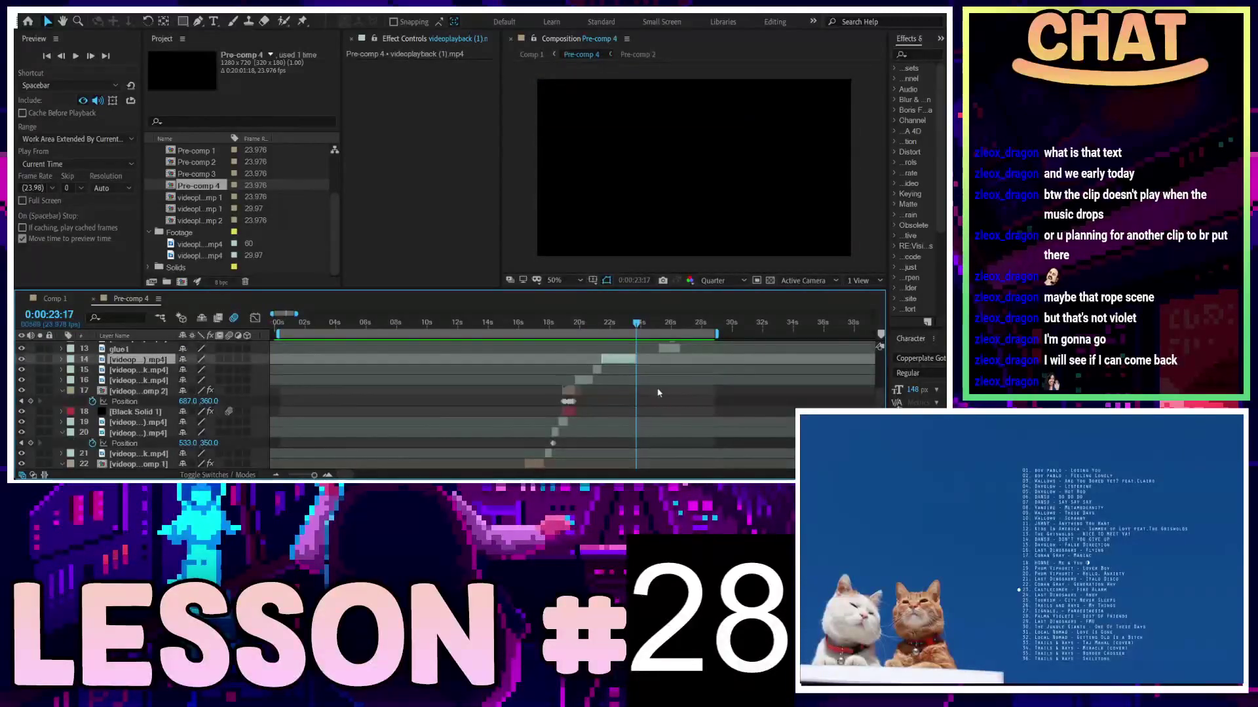
left_click(587, 323)
left_click_drag(588, 323, 576, 327)
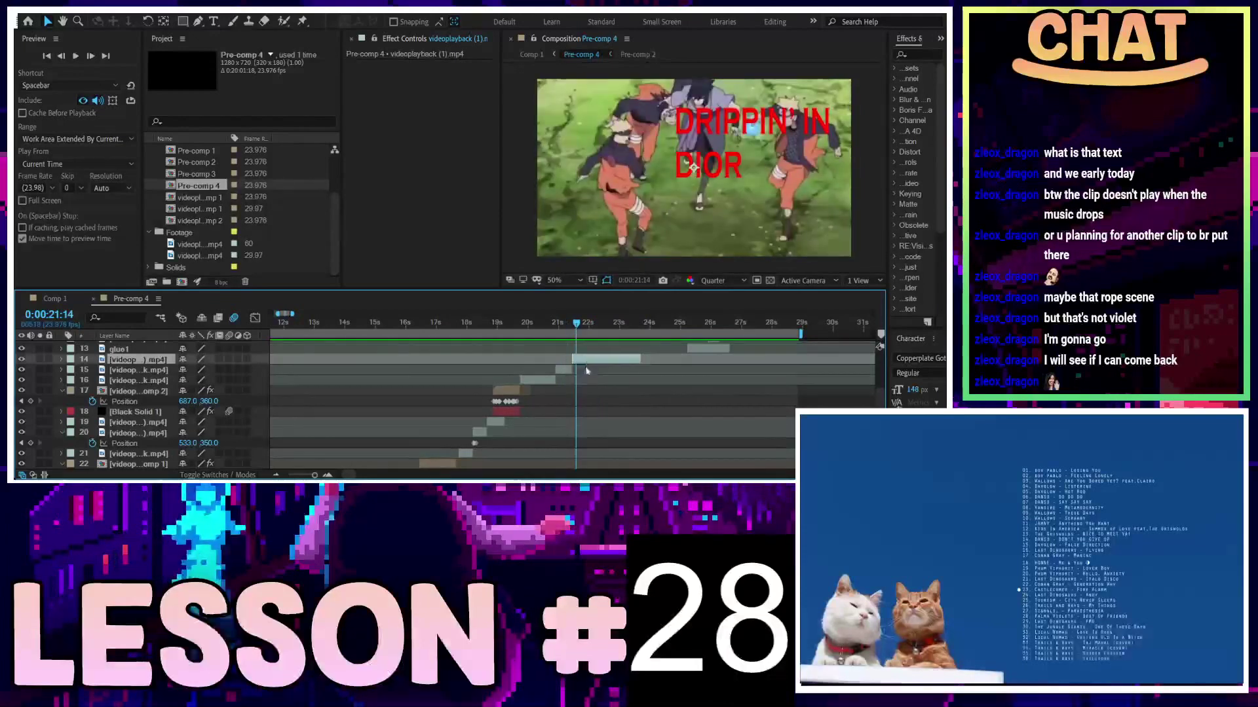
scroll(576, 327, "up", 3)
left_click(406, 323)
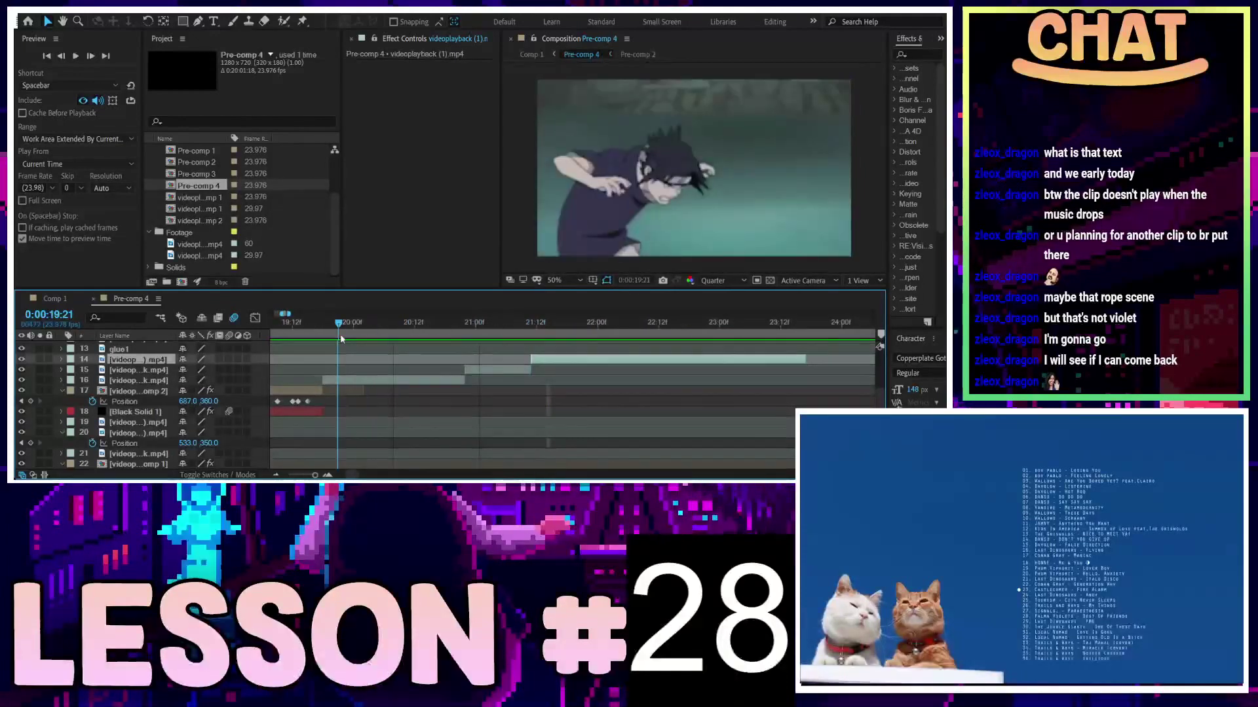
left_click_drag(389, 334, 546, 333)
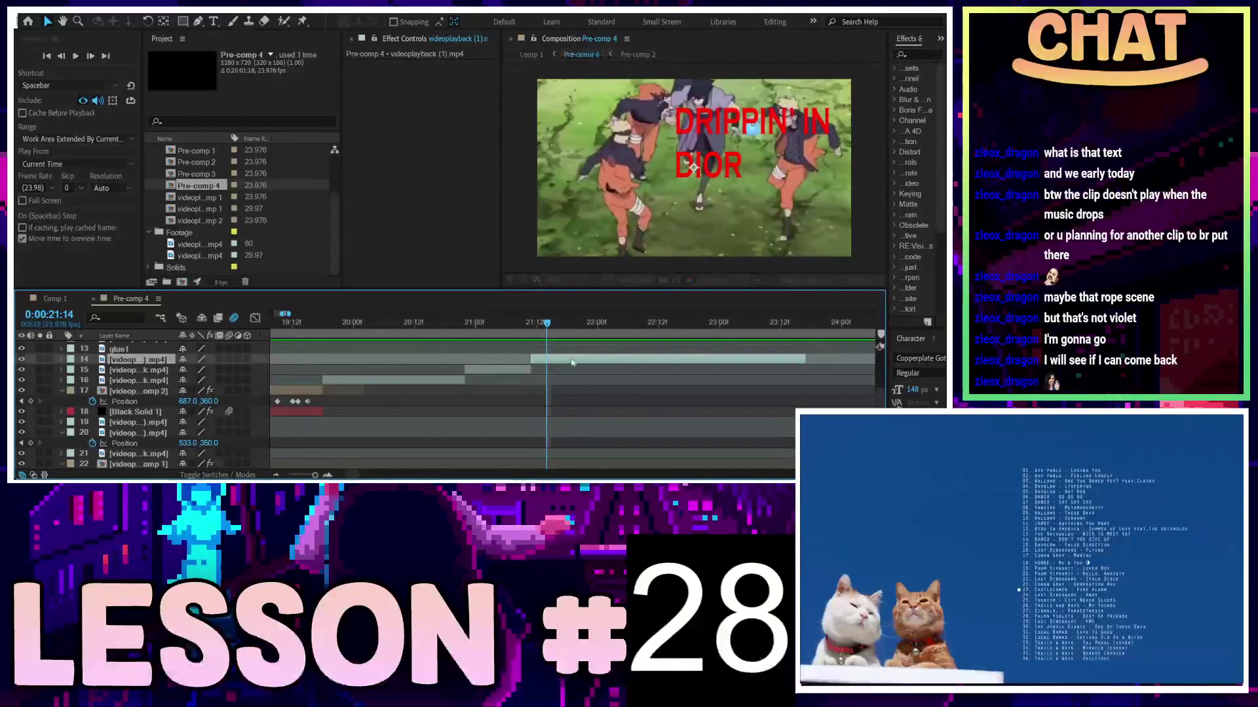
Slide layer 14's clip until it starts at the current time, then preview the filled gap
mouse_move(670, 366)
left_mouse_down()
mouse_move(686, 365)
mouse_move(614, 360)
left_mouse_up()
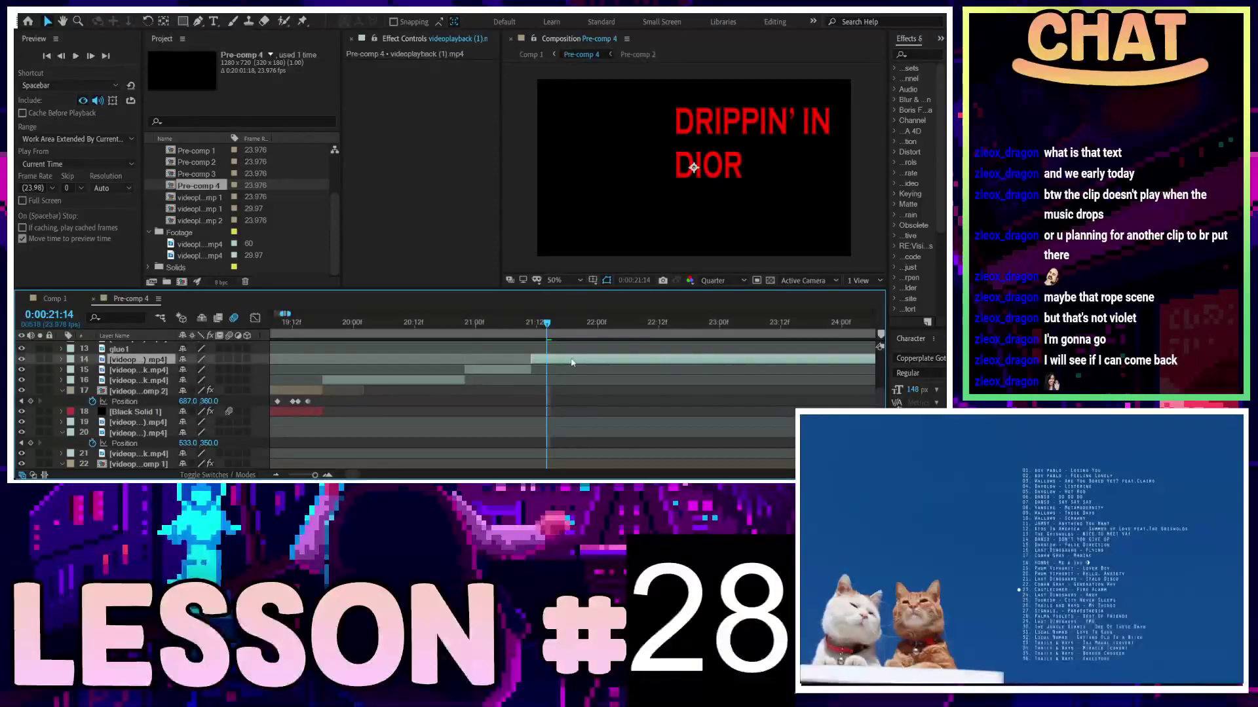
key("space")
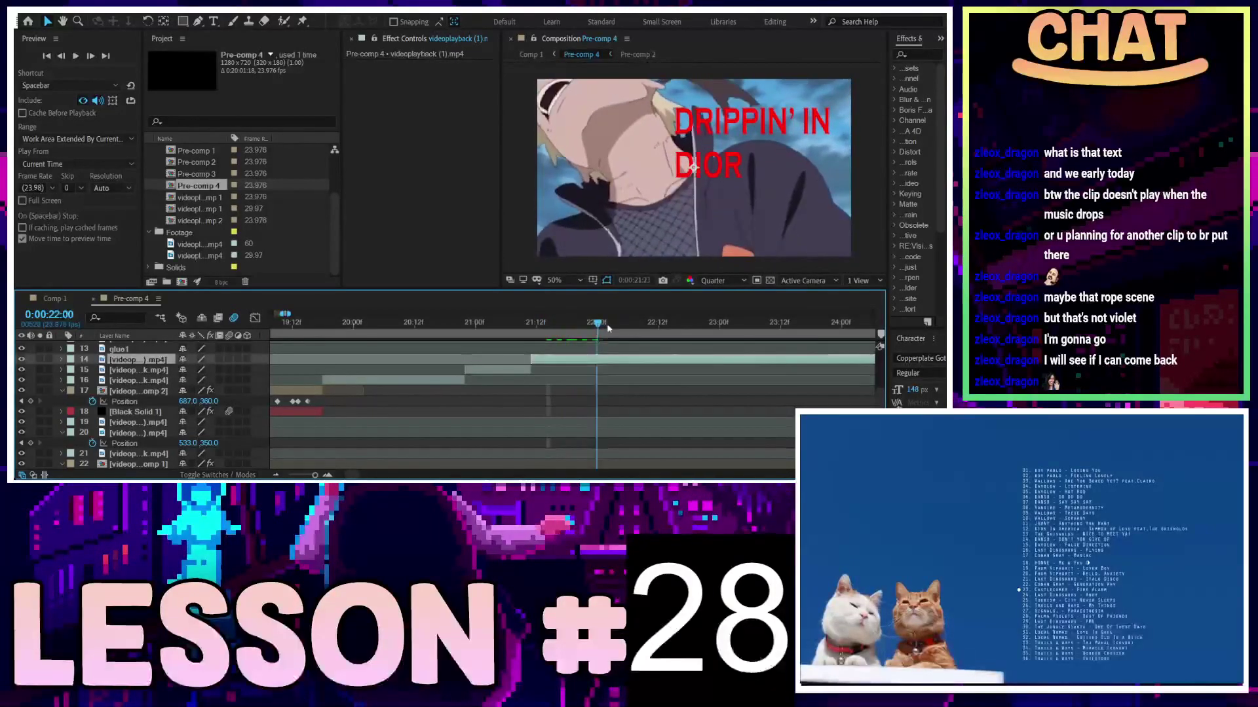
left_click_drag(600, 355, 725, 363)
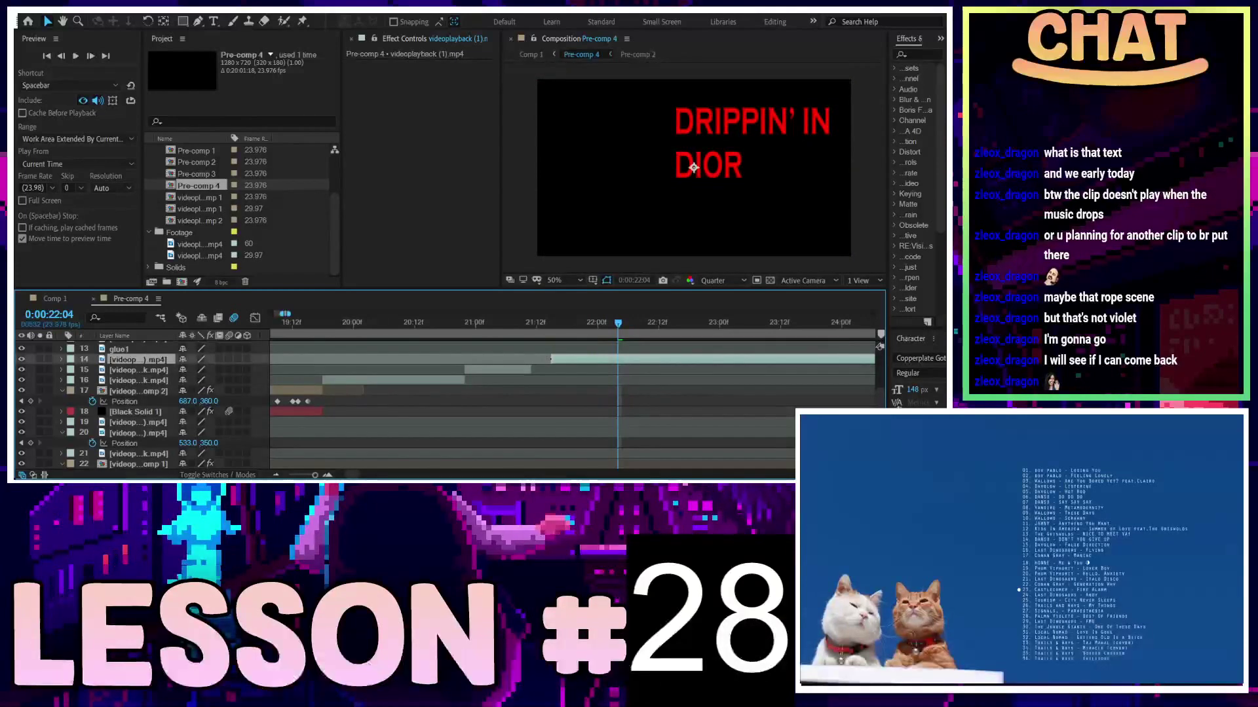
left_click_drag(580, 359, 524, 359)
left_click(567, 322)
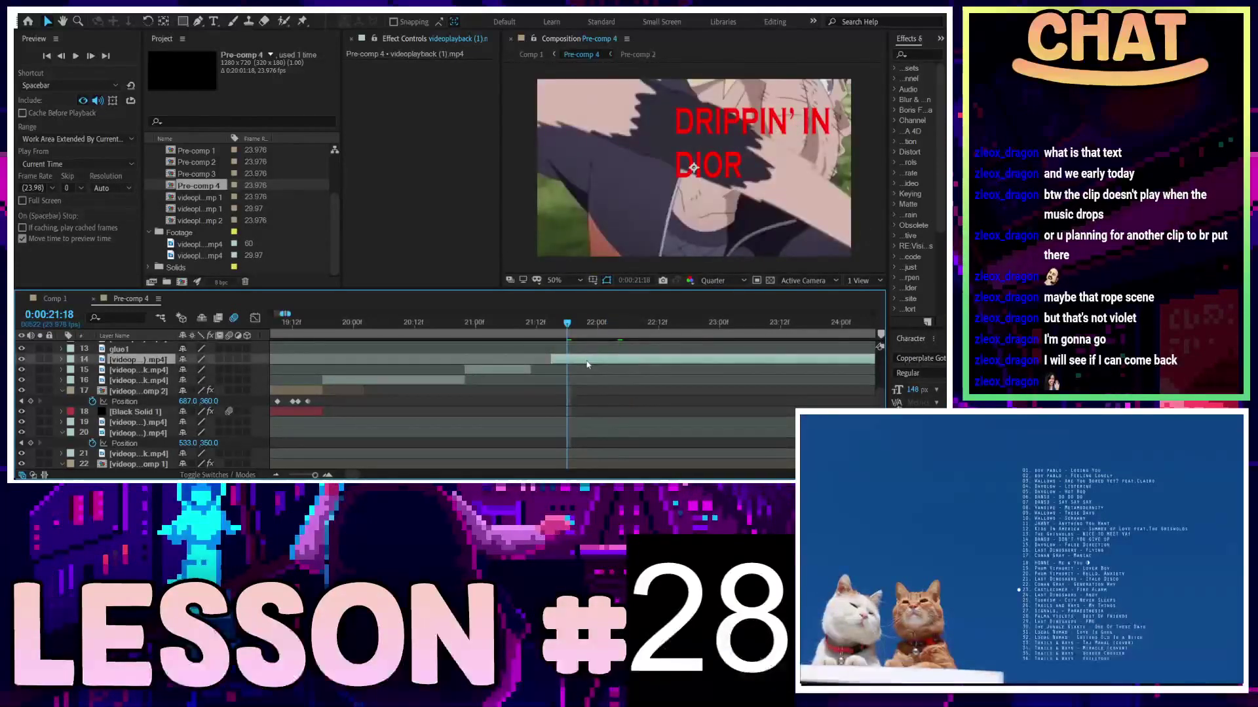
mouse_move(587, 365)
left_mouse_down()
mouse_move(668, 355)
mouse_move(537, 355)
left_mouse_up()
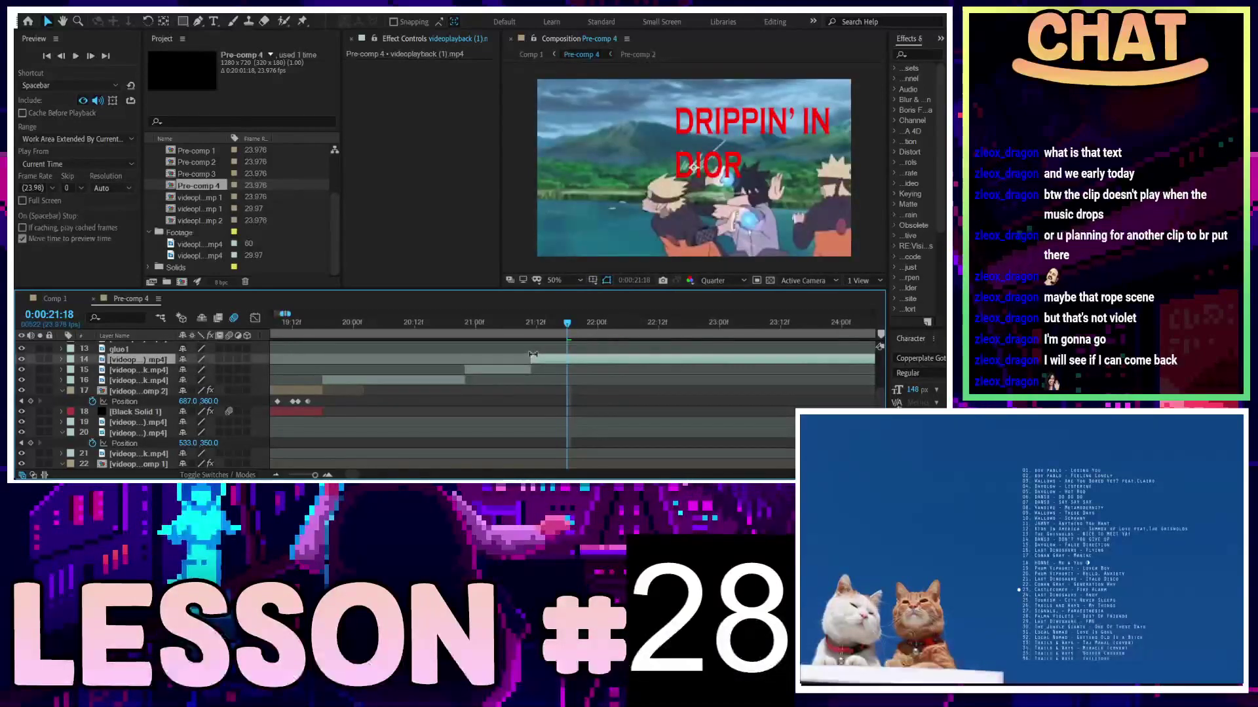
mouse_move(569, 323)
left_mouse_down()
mouse_move(547, 323)
mouse_move(534, 359)
left_mouse_up()
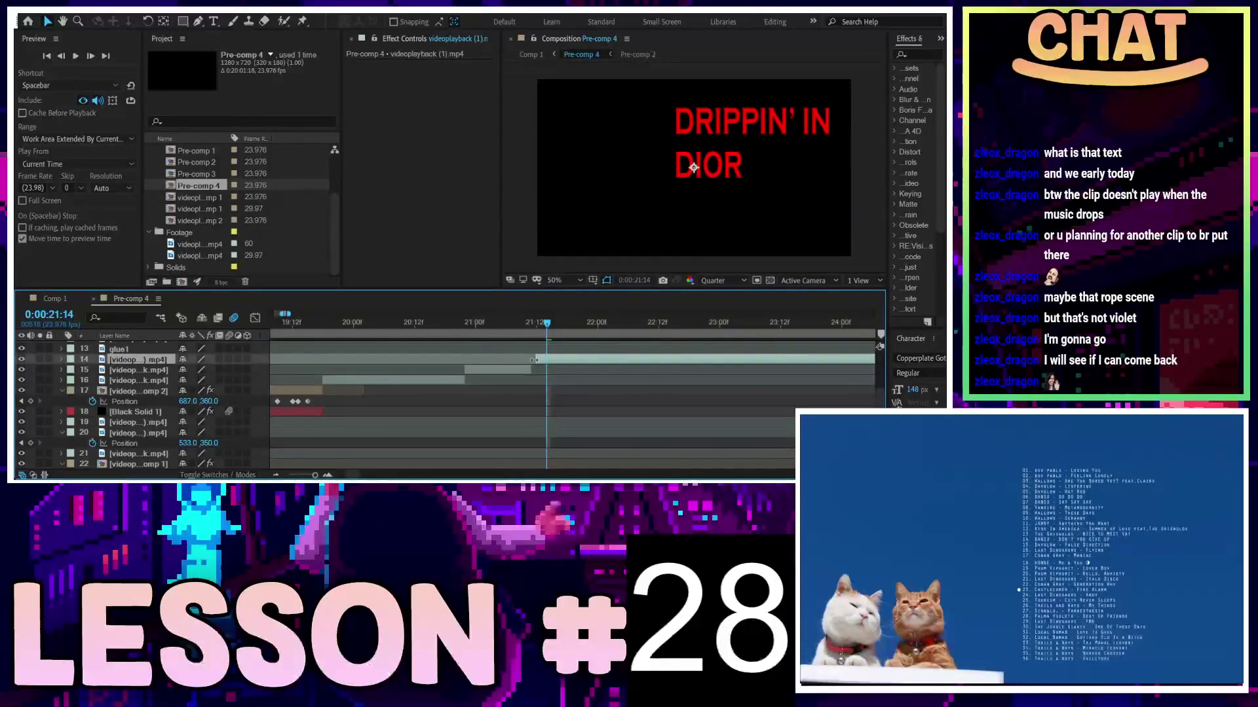
left_click_drag(534, 360, 739, 360)
left_click_drag(531, 362, 675, 367)
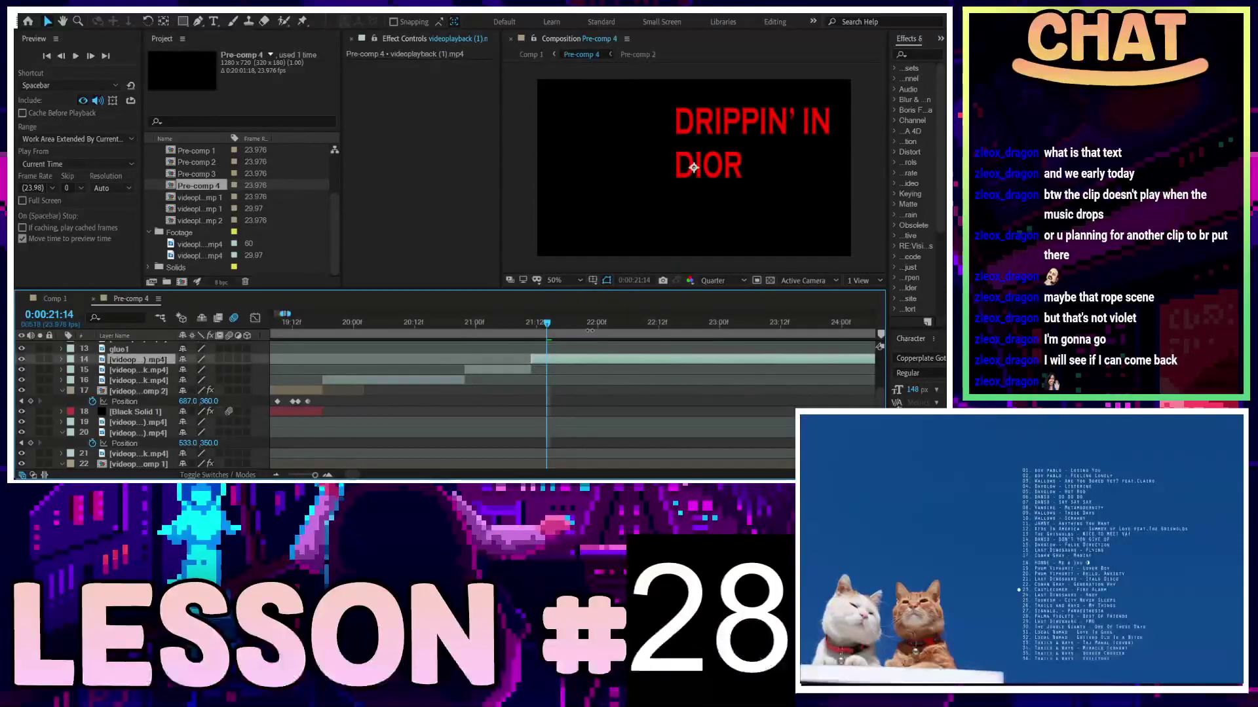
key("space")
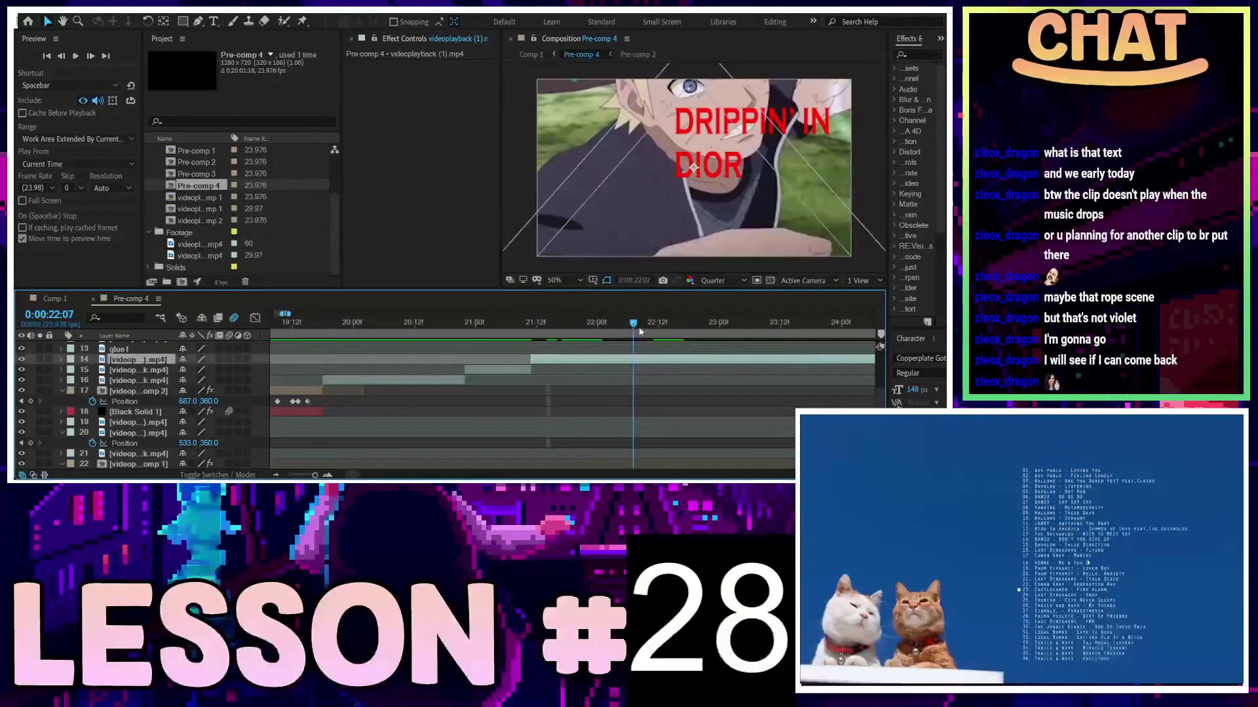
key("space")
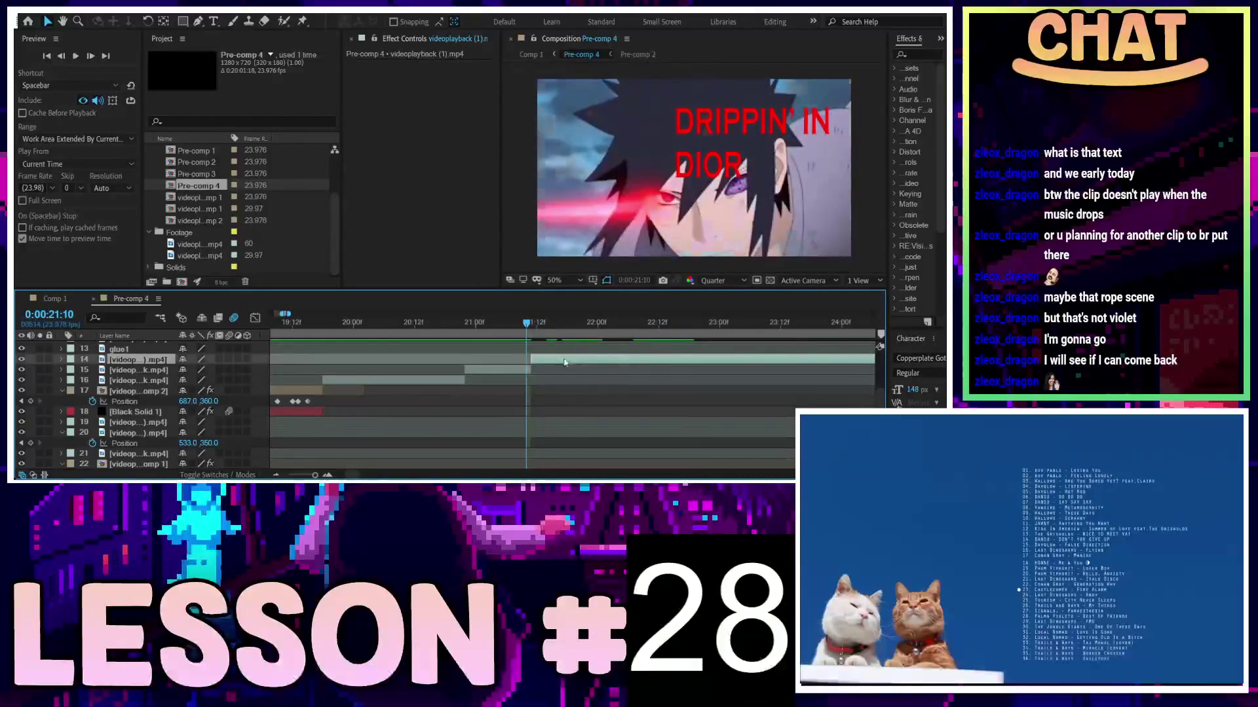
Trim and reposition layer 14, split it at the current time, and delete the extra piece
mouse_move(572, 362)
left_mouse_down()
mouse_move(594, 362)
mouse_move(501, 358)
left_mouse_up()
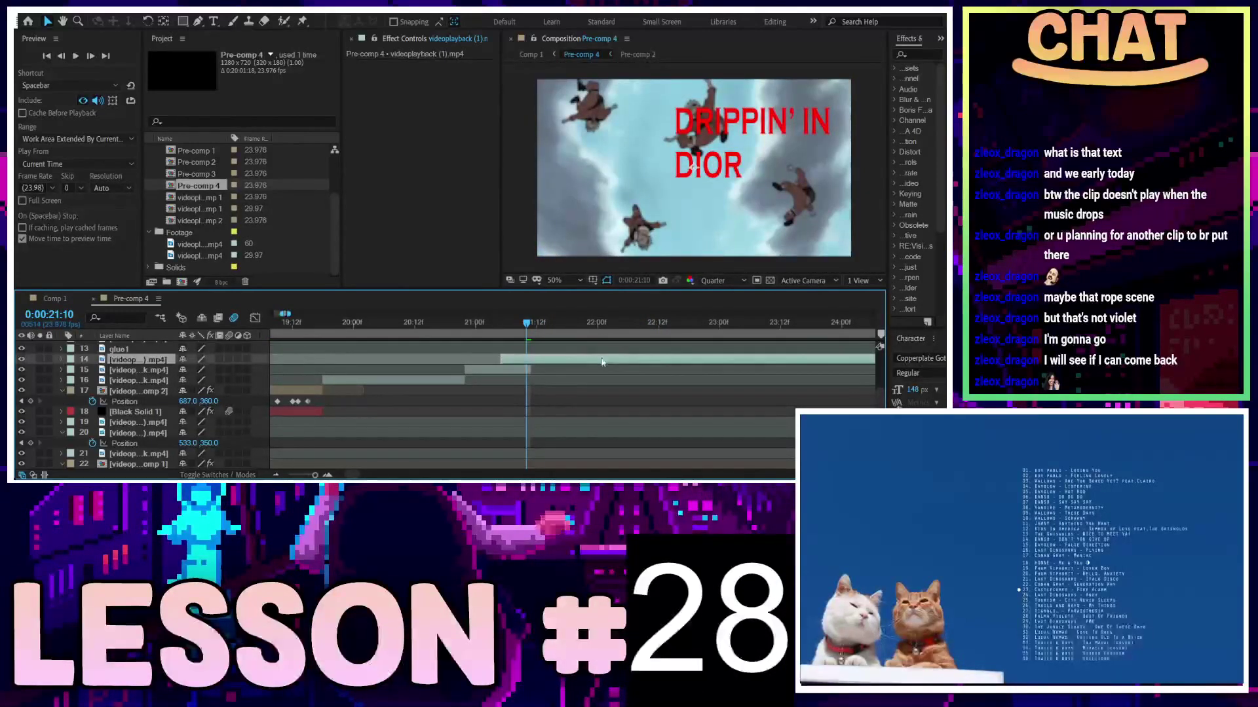
key("alt+bracketleft")
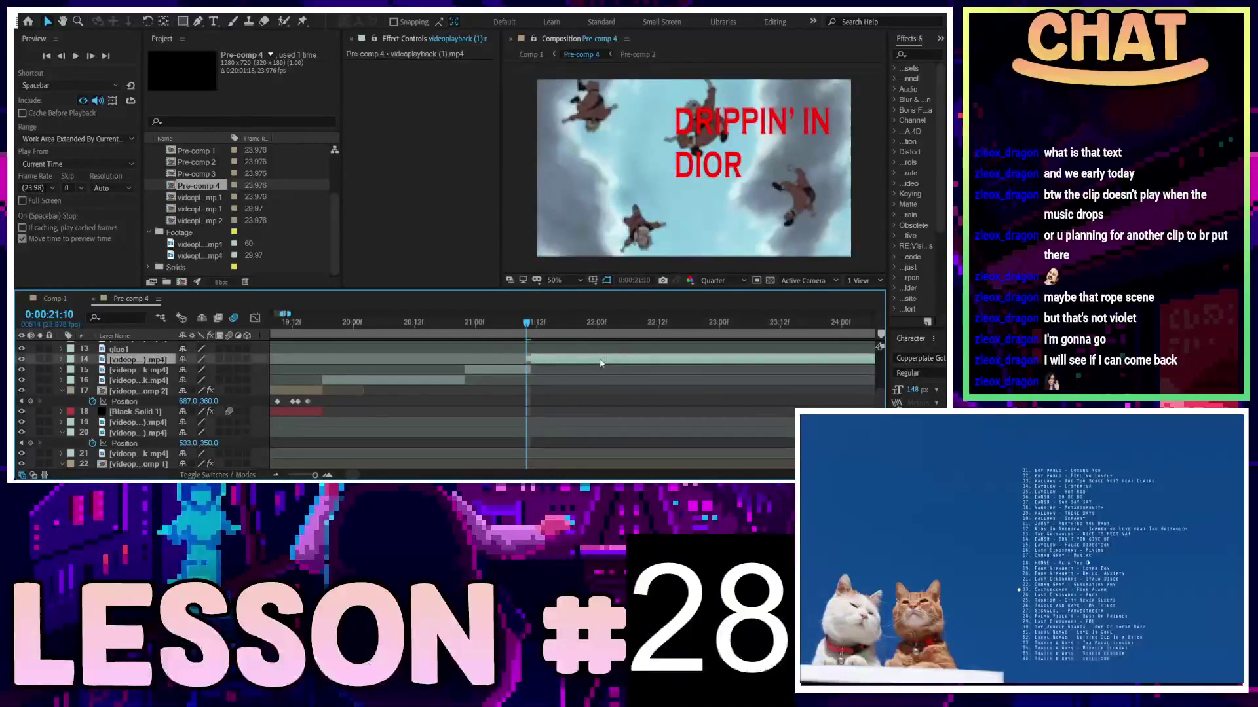
left_click_drag(601, 363, 514, 368)
mouse_move(498, 364)
left_mouse_down()
mouse_move(391, 349)
mouse_move(472, 342)
left_mouse_up()
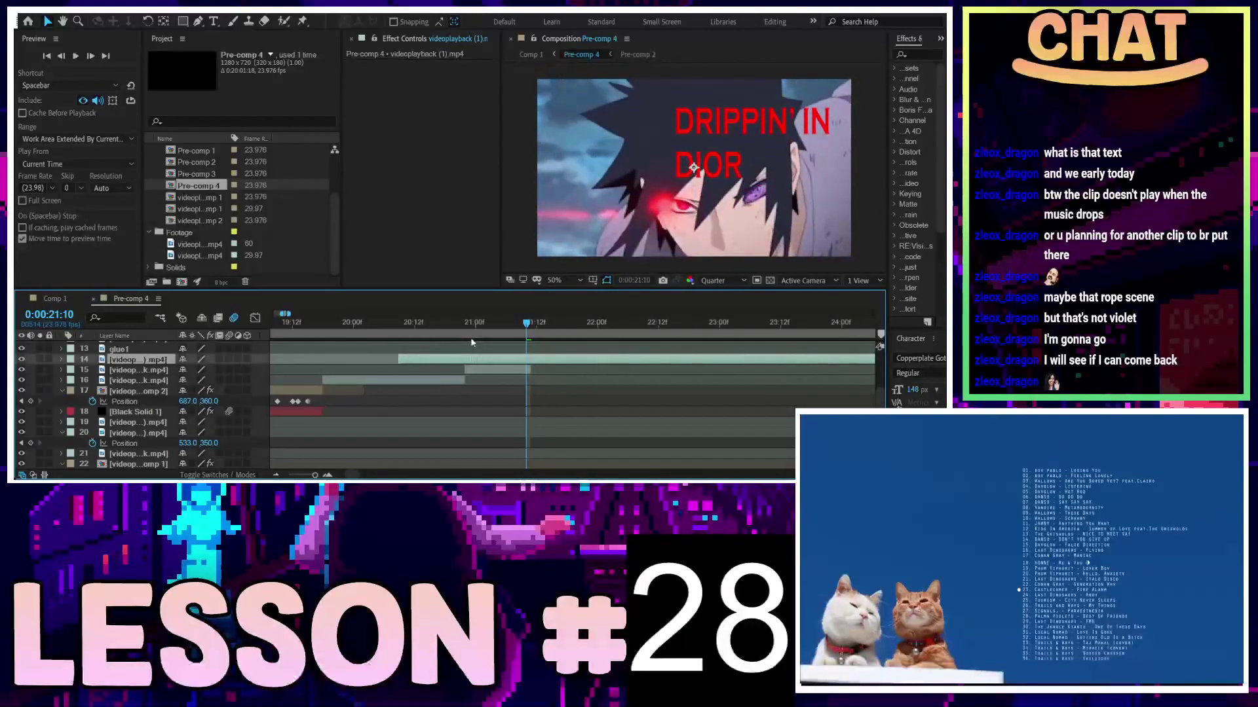
left_click_drag(472, 342, 540, 338)
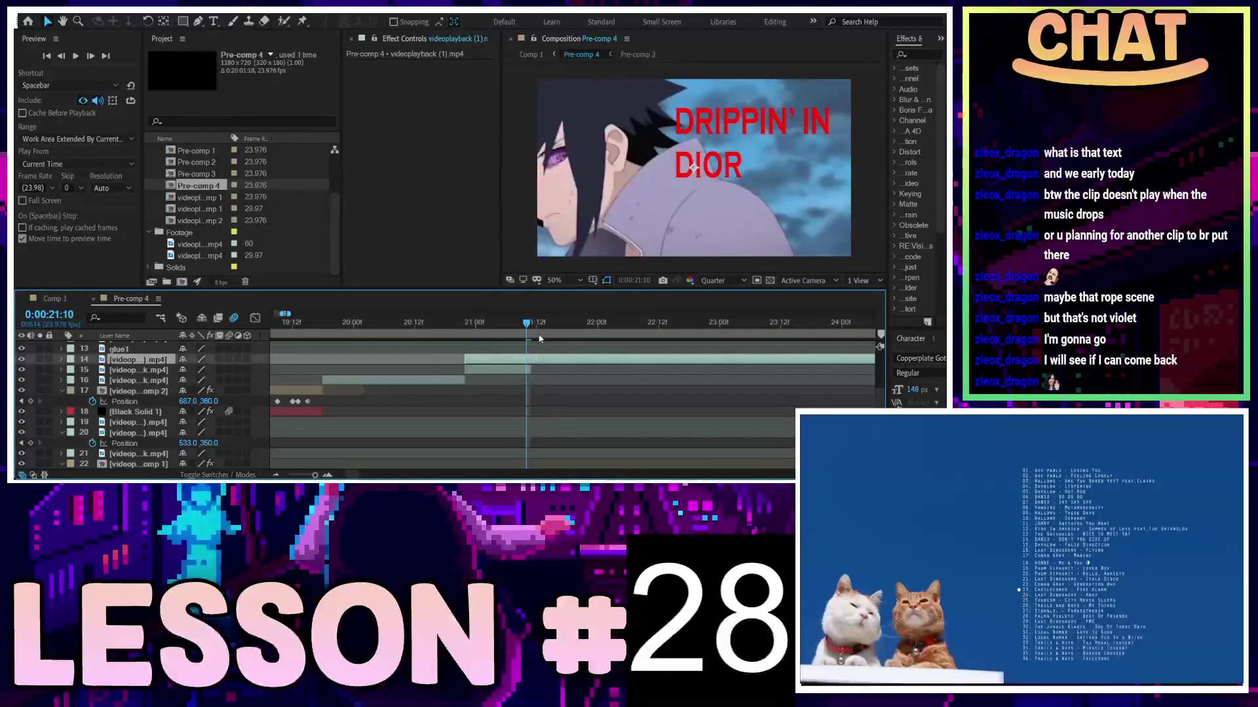
key("ctrl+shift+d")
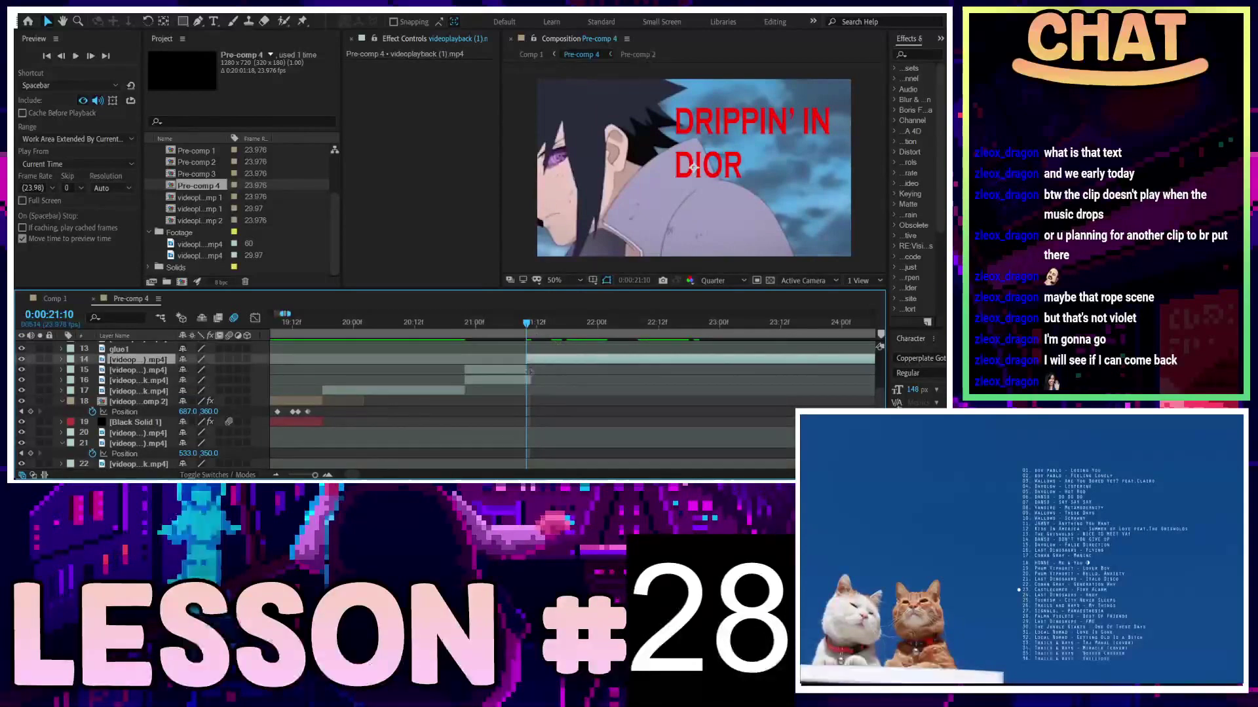
left_click(530, 372)
key("Delete")
Preview the edit from 20:17 and set the time to 22:00
key("equal")
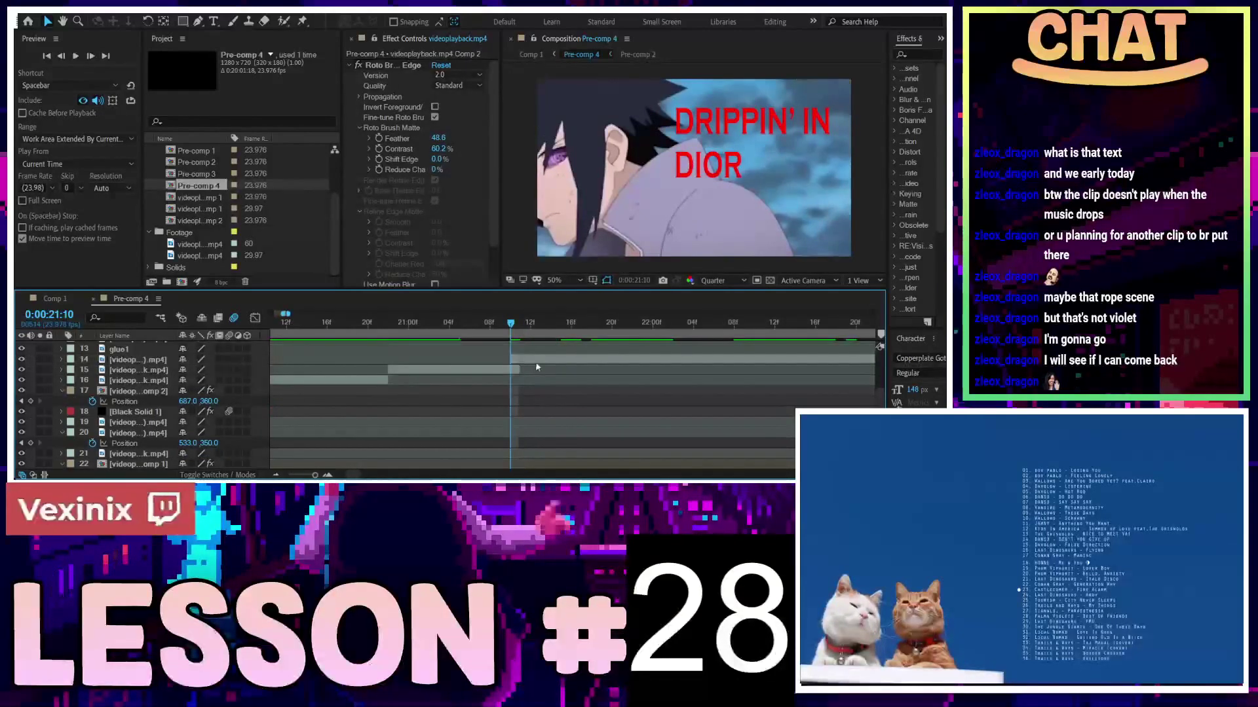
left_click(529, 361)
left_click_drag(498, 332, 342, 336)
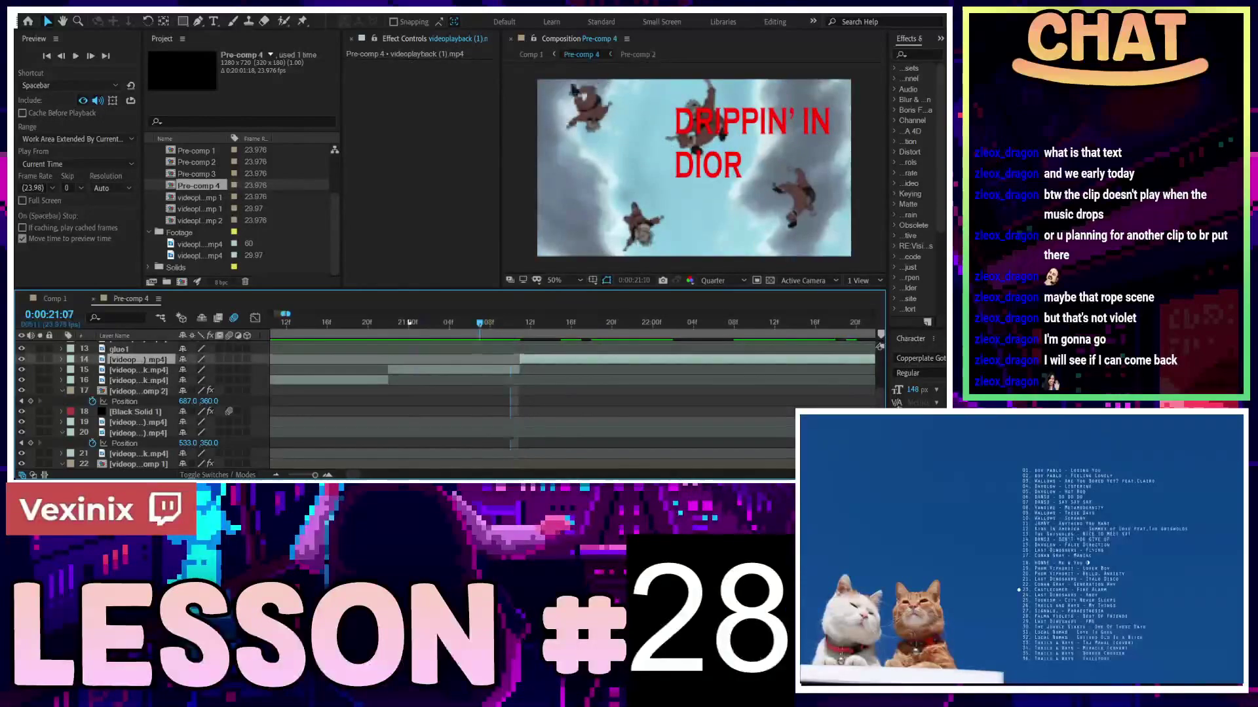
key("space")
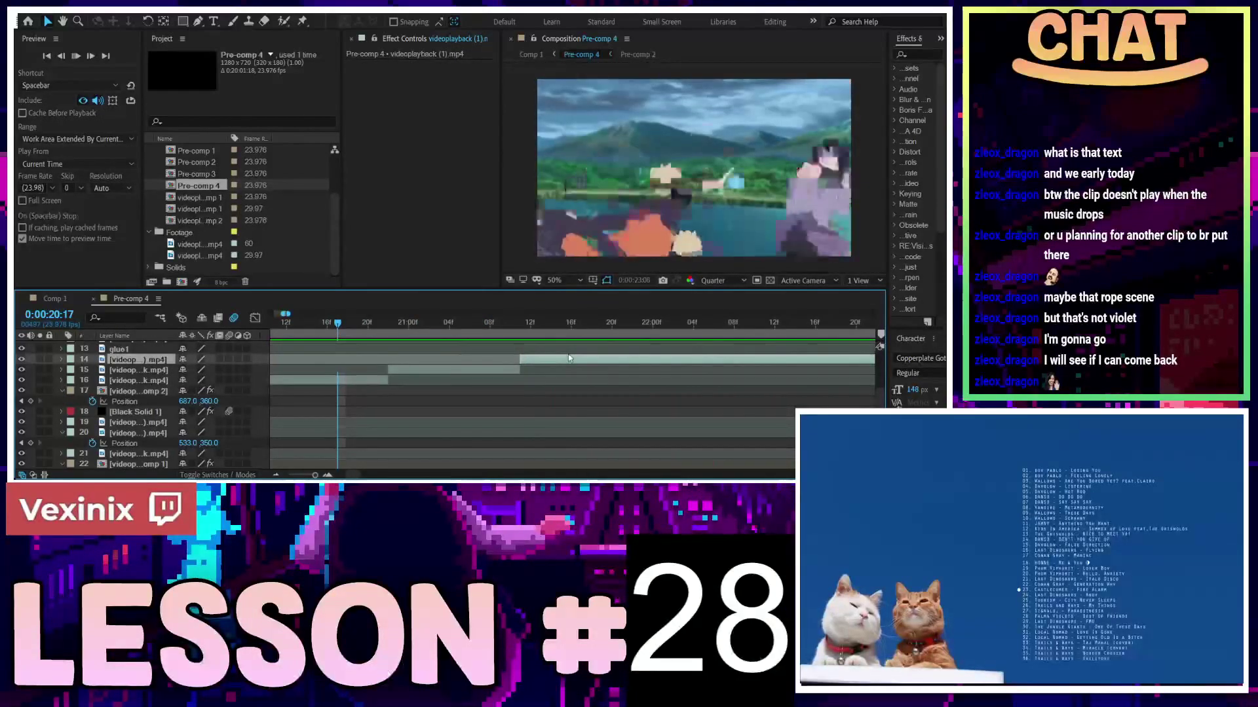
key("minus")
key("minus")
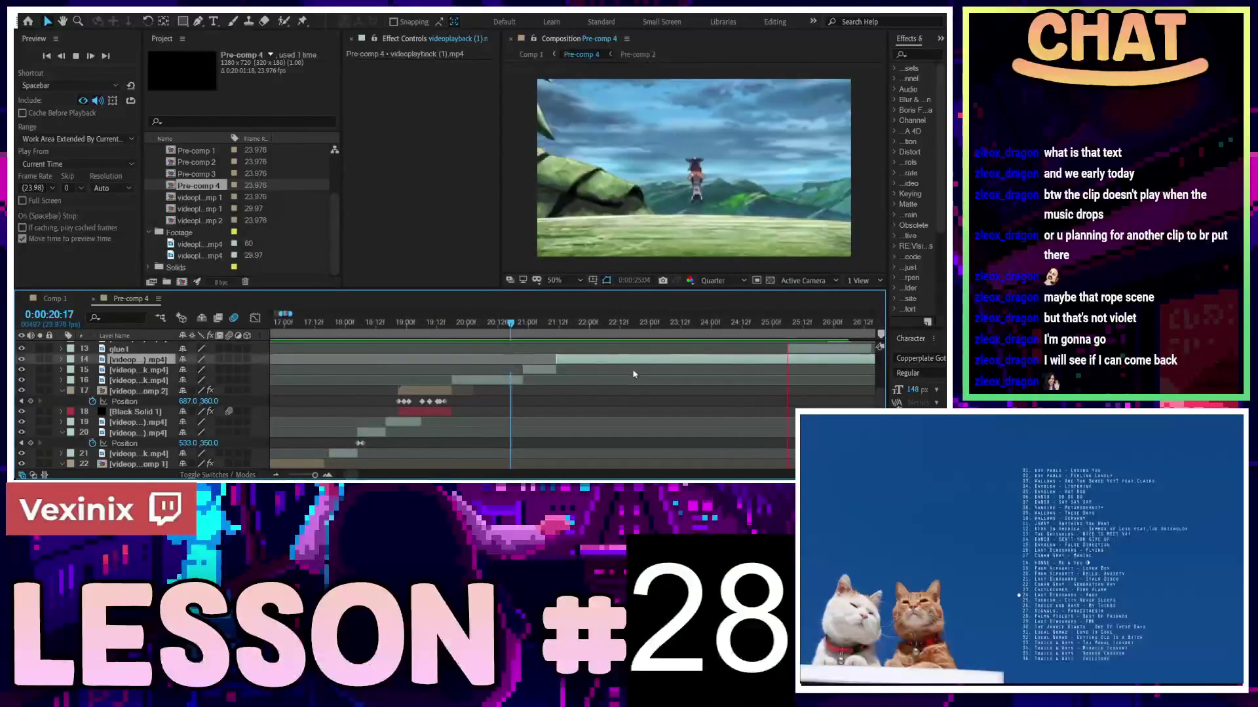
scroll(584, 371, "up", 2)
left_click_drag(565, 328, 605, 336)
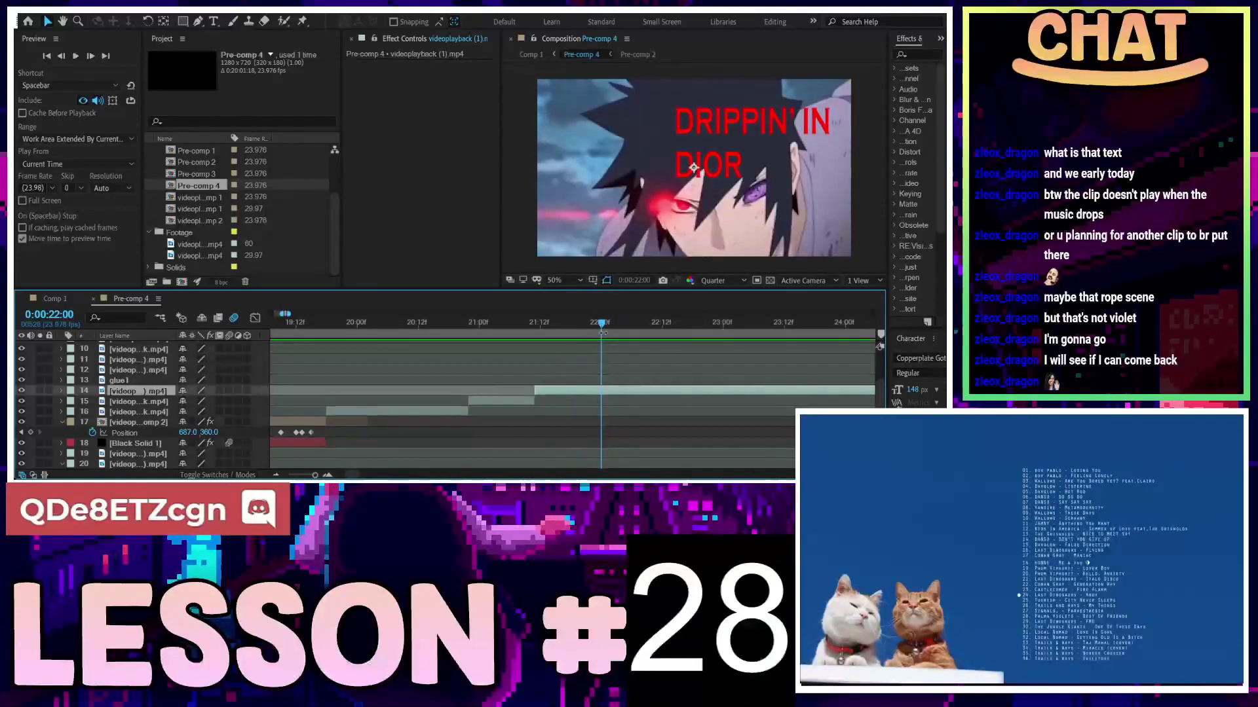
Split layer 14 at 22:00, 23:04 and 23:10, delete the middle piece, and move the short clip earlier
key("ctrl+shift+d")
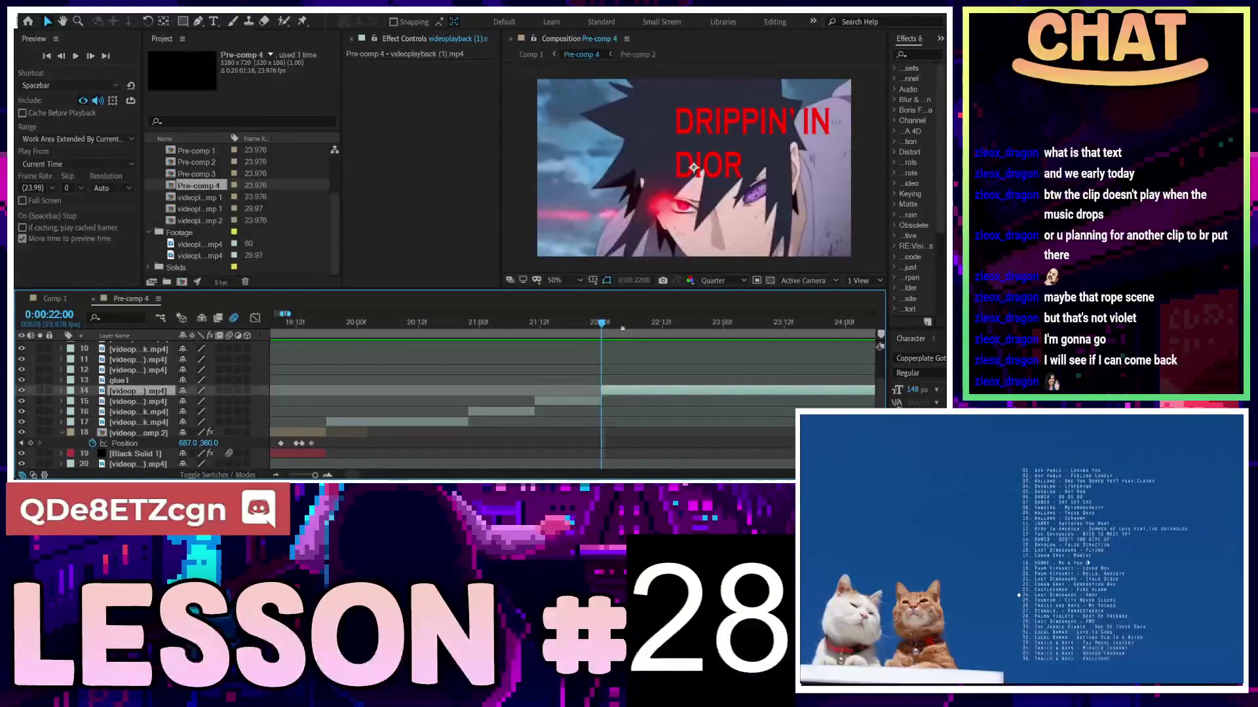
key("space")
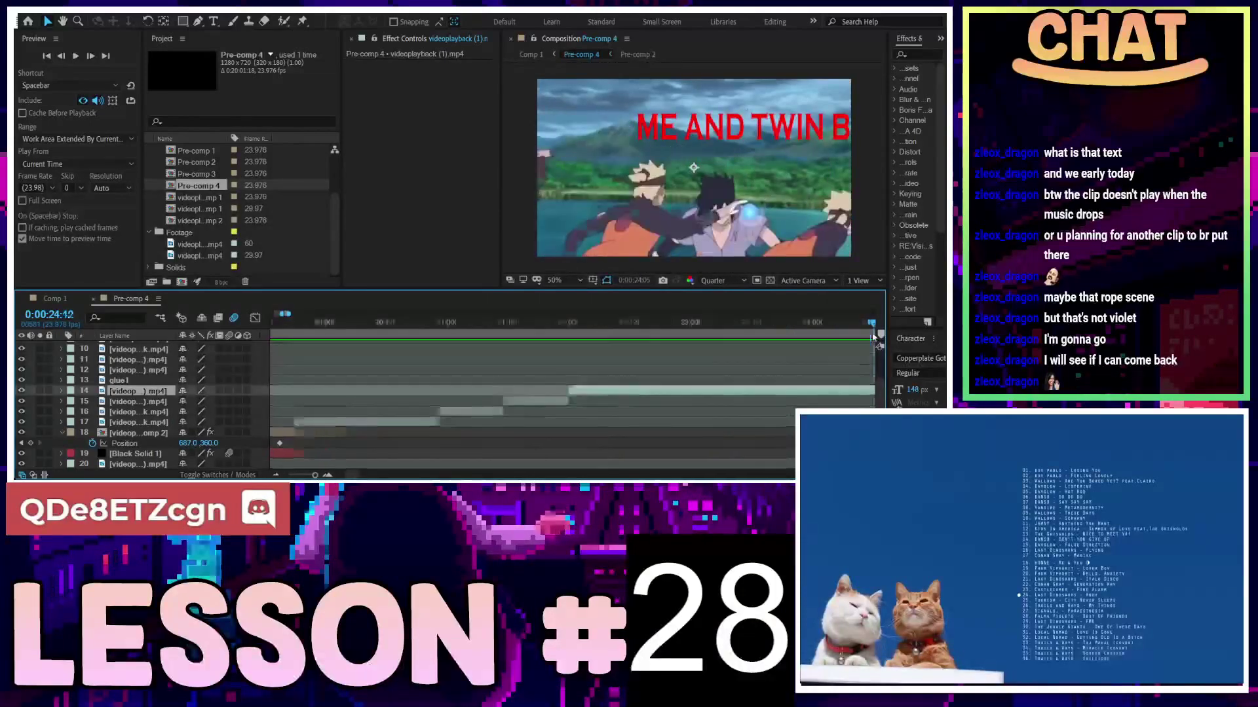
left_click(643, 347)
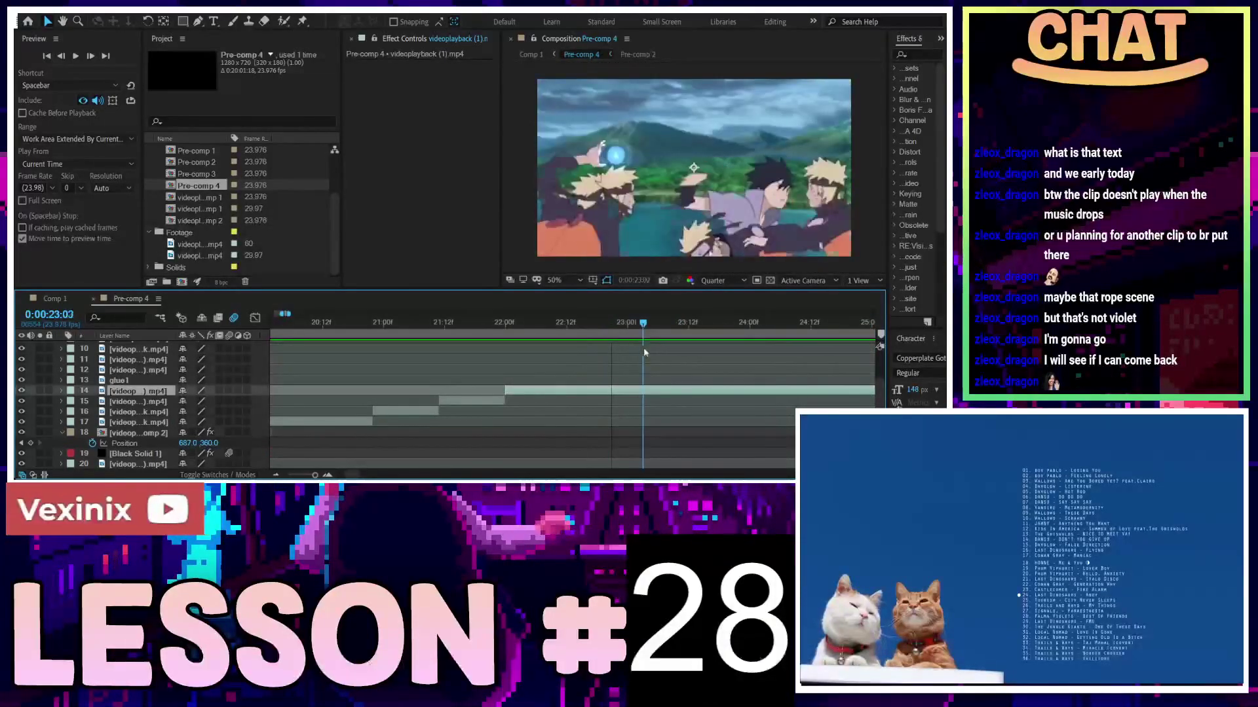
key("ctrl+shift+d")
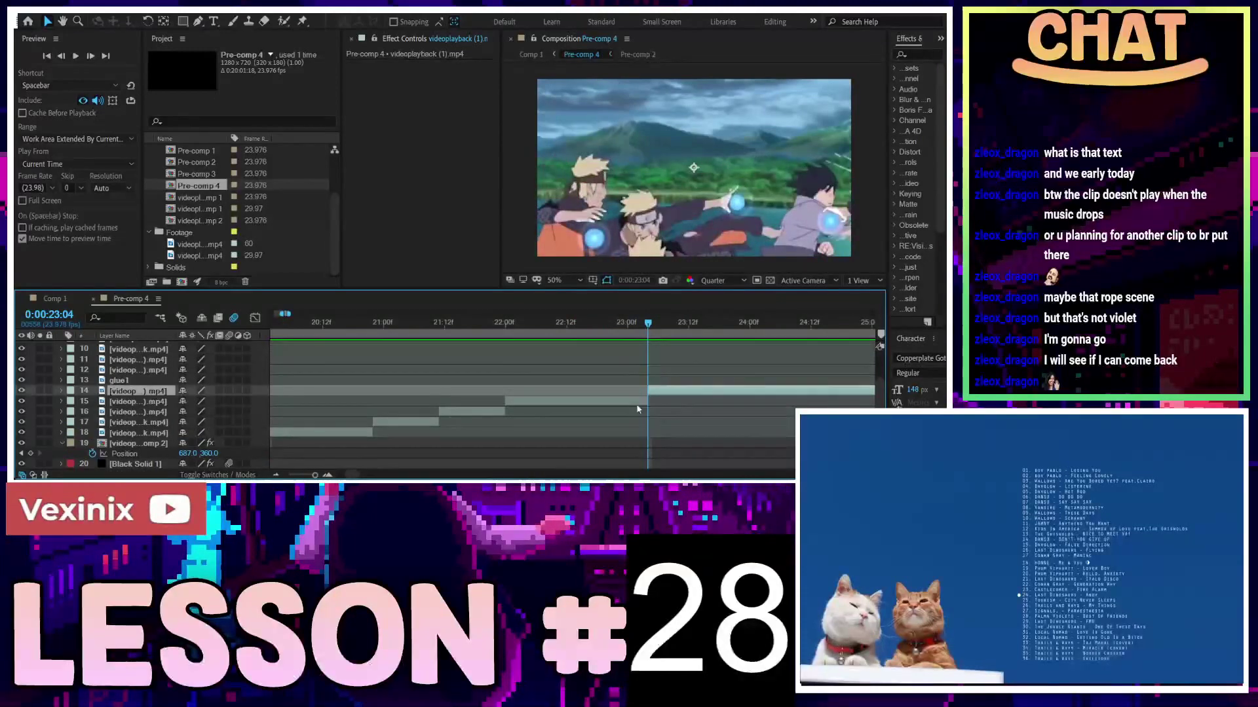
left_click(678, 323)
key("ctrl+shift+d")
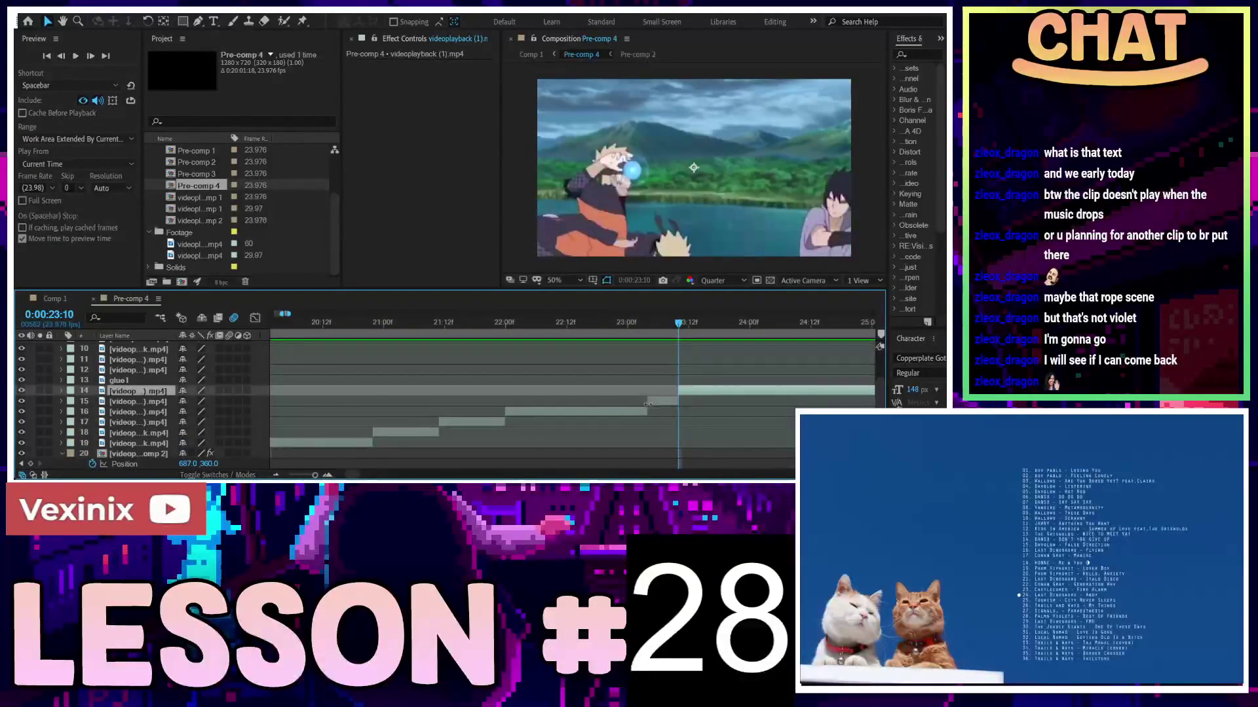
left_click(633, 418)
key("Delete")
left_click_drag(663, 400, 521, 408)
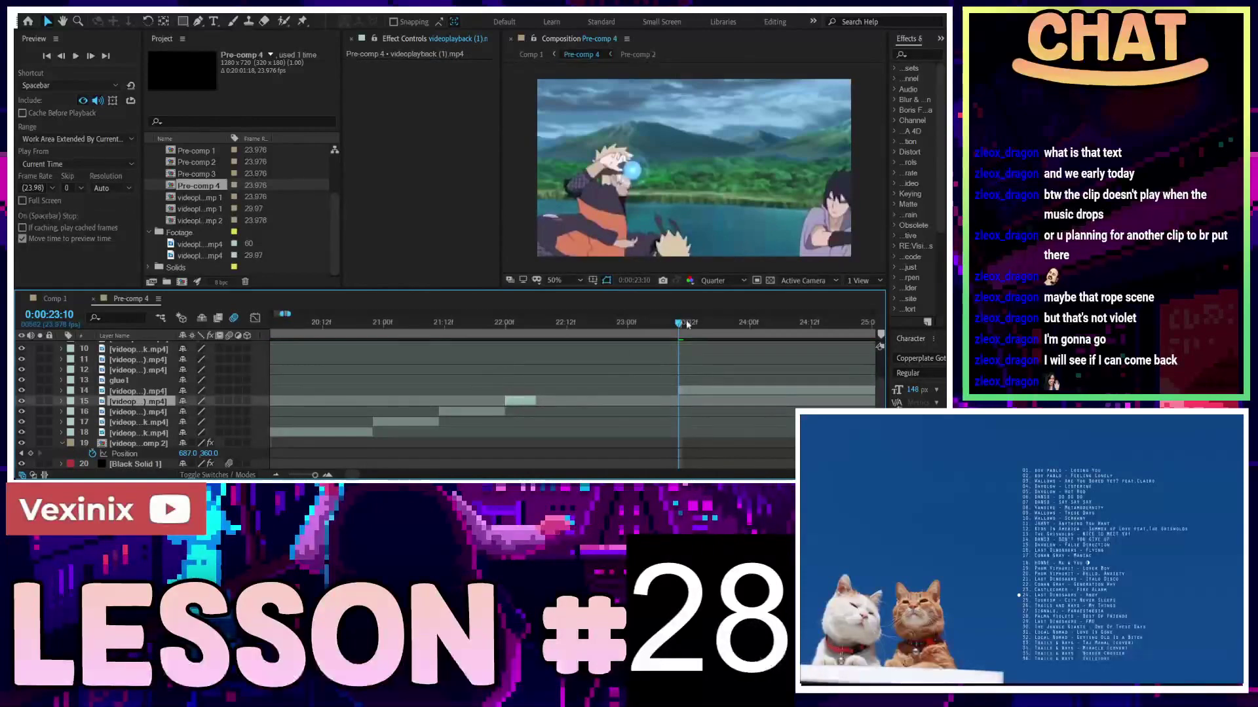
key("space")
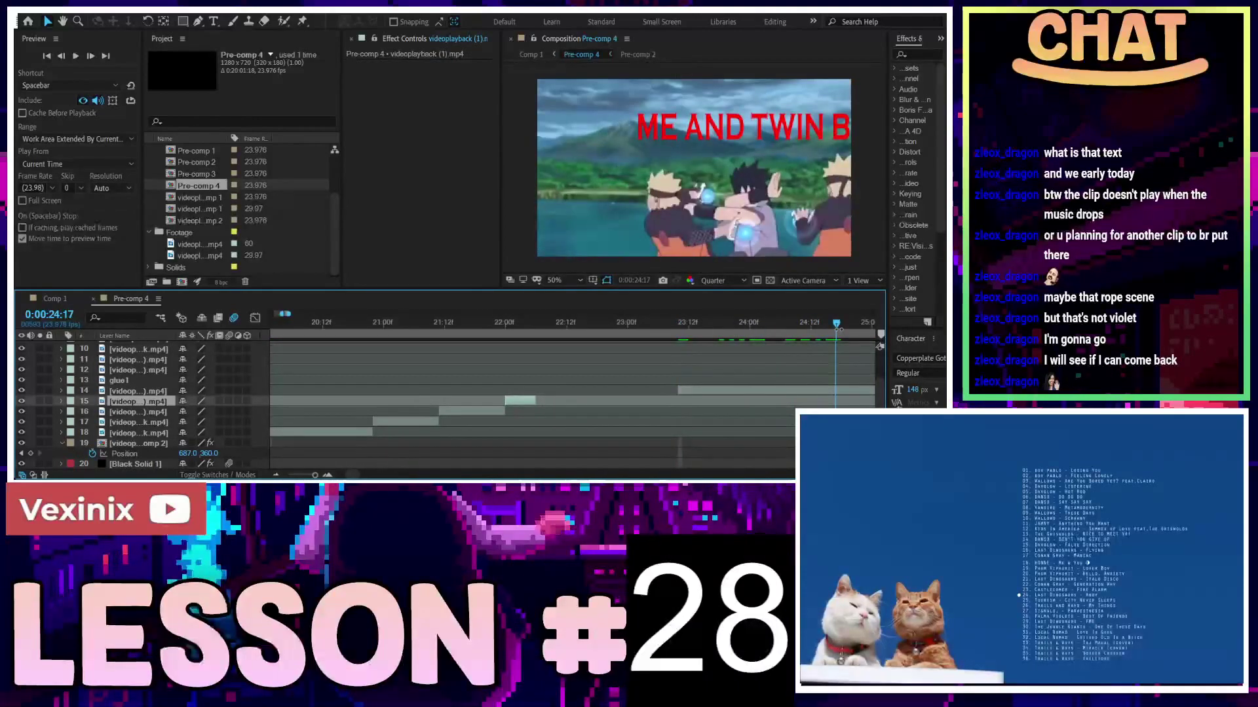
Move layer 14's clip earlier to about 22:00 and set the time to 24:01
left_click_drag(741, 391, 470, 403)
left_click_drag(825, 323, 754, 324)
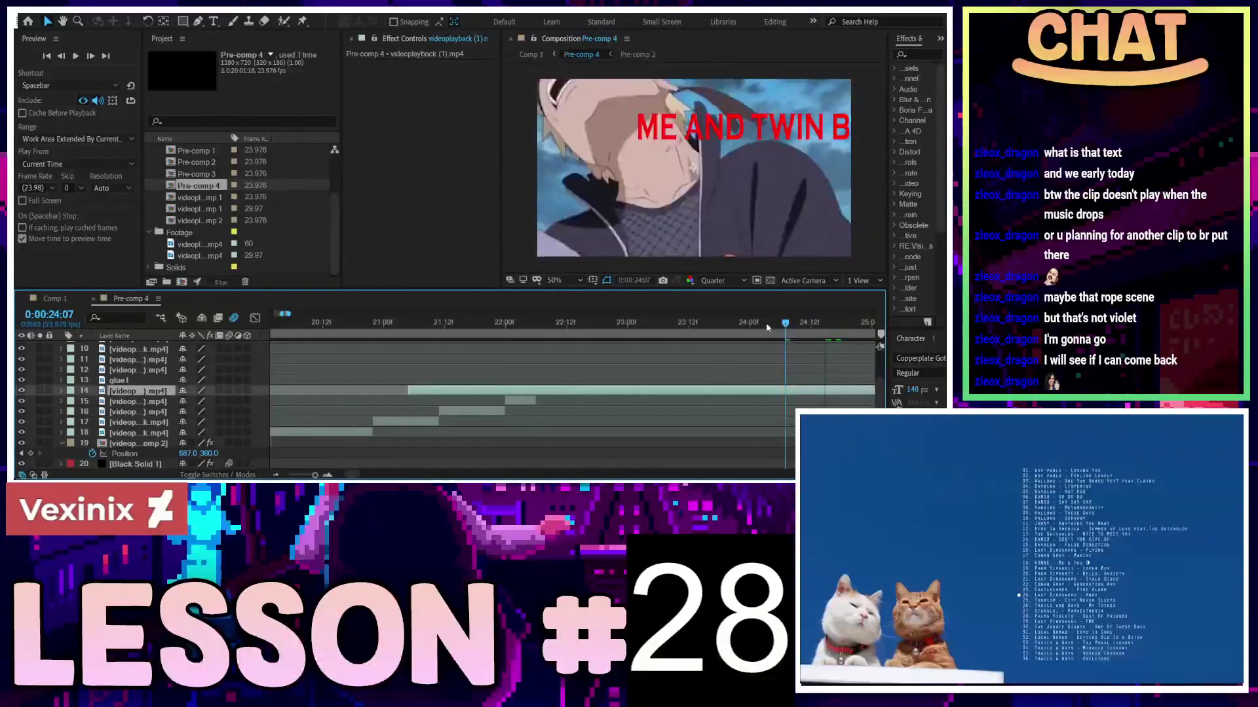
left_click_drag(648, 334, 877, 334)
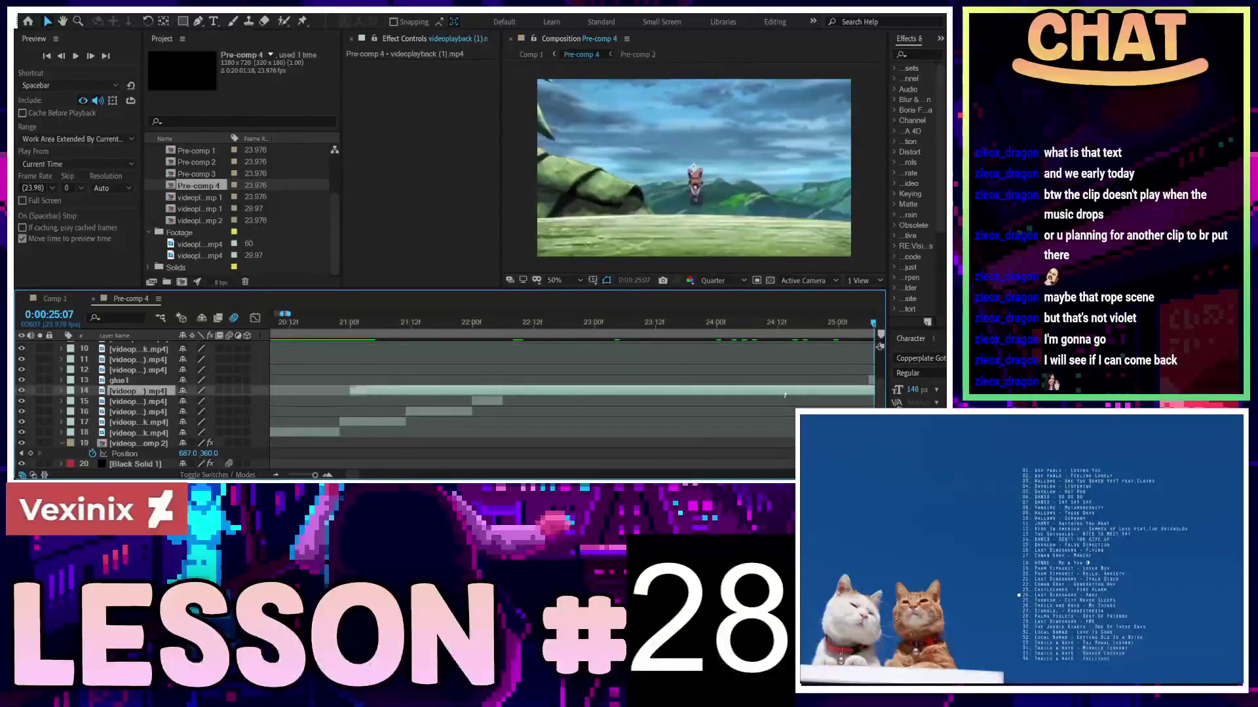
left_click(752, 324)
key("space")
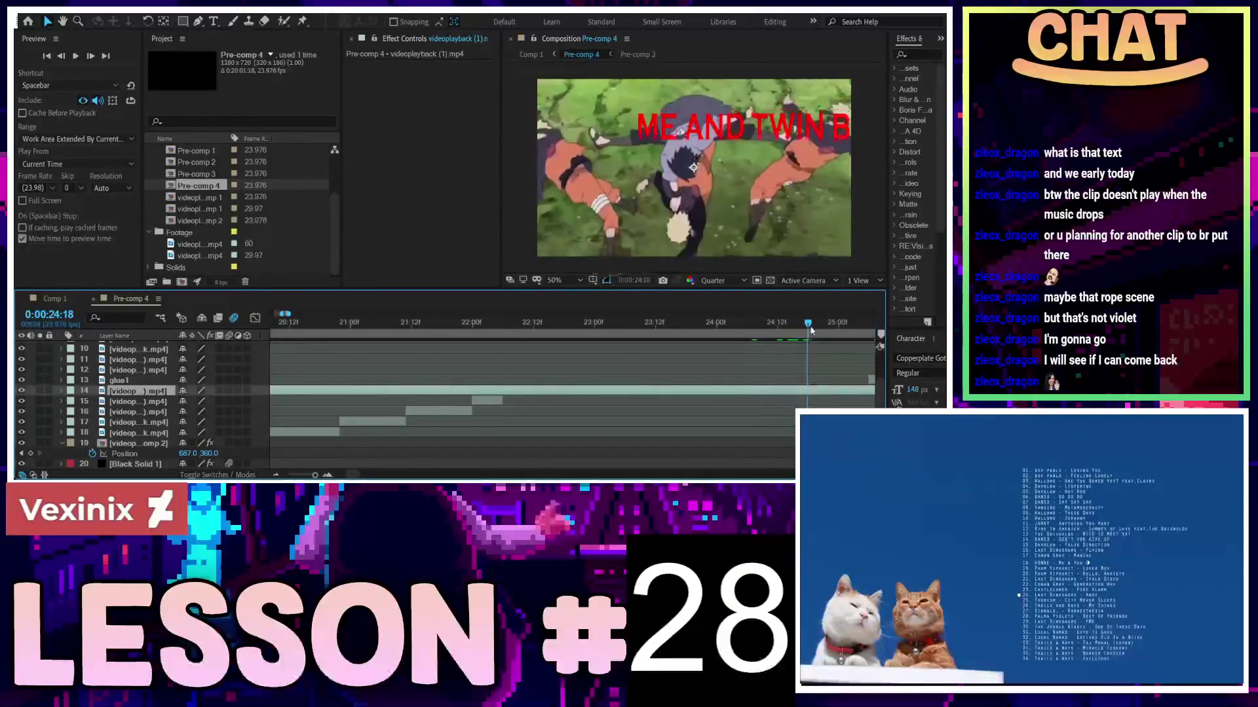
left_click(708, 325)
left_click(723, 331)
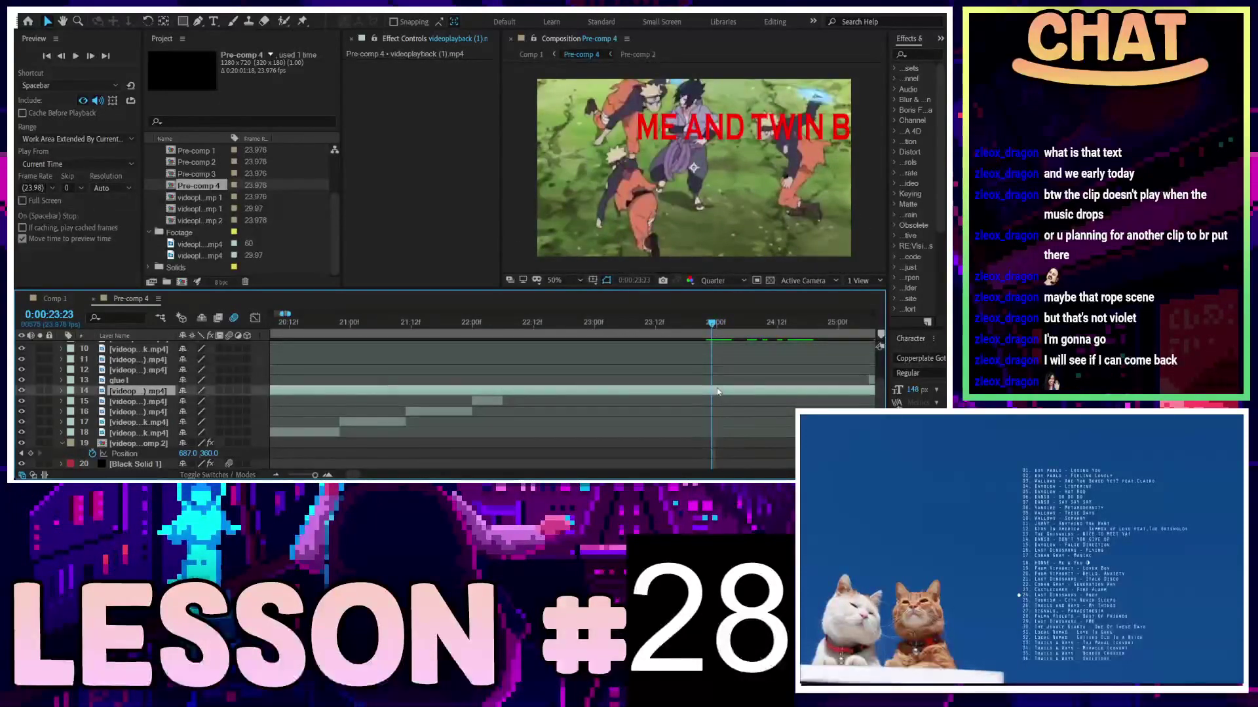
Trim layer 14's start to 24:01, slide it left against layer 15, and preview from 21:02
key("alt+bracketleft")
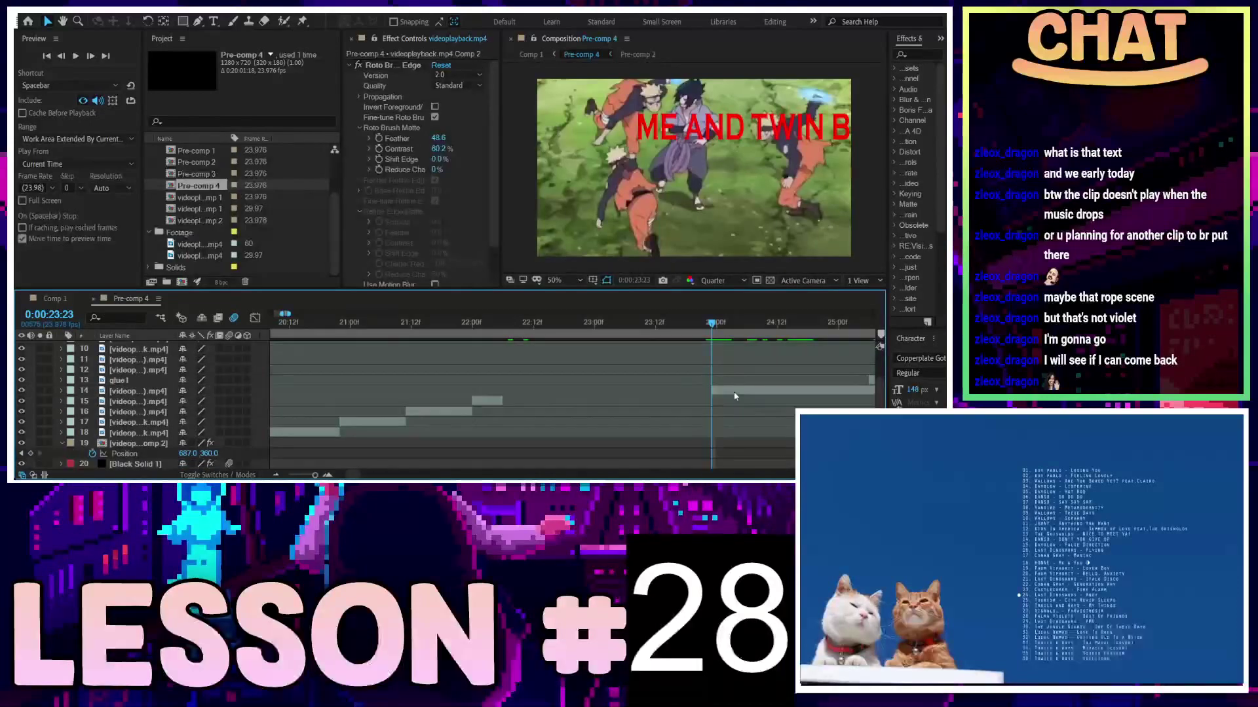
left_click_drag(732, 391, 524, 393)
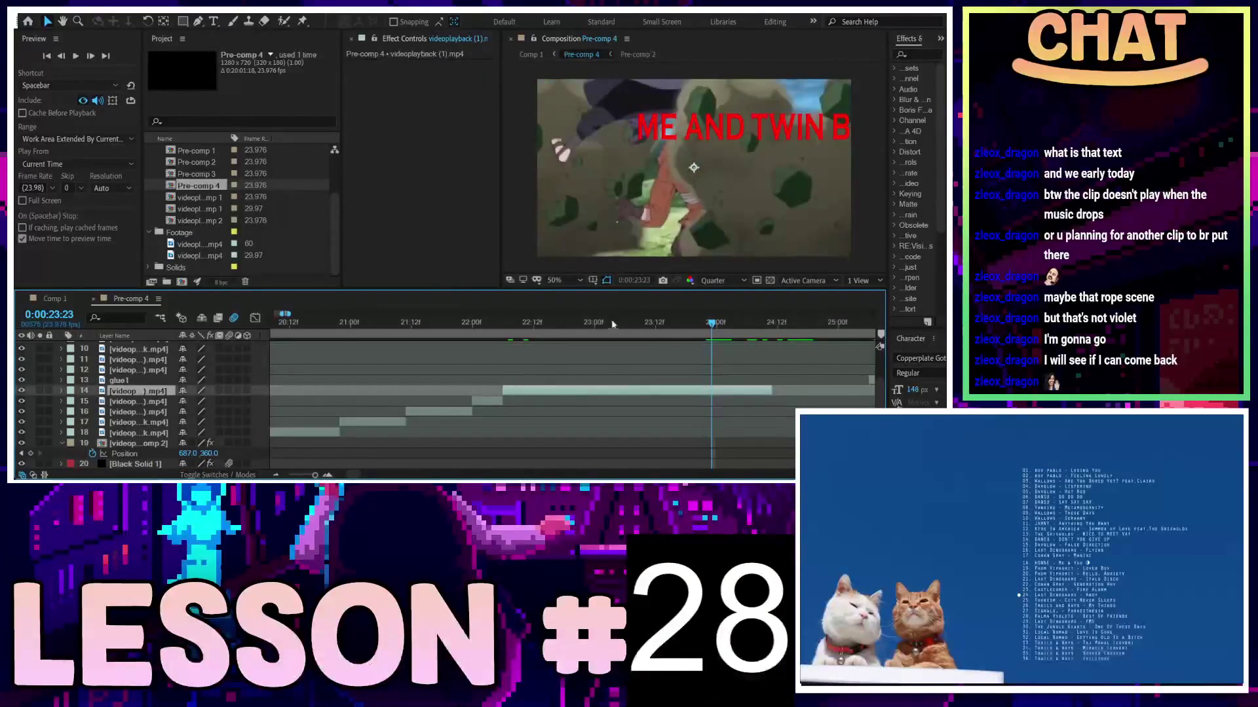
left_click_drag(587, 329, 637, 329)
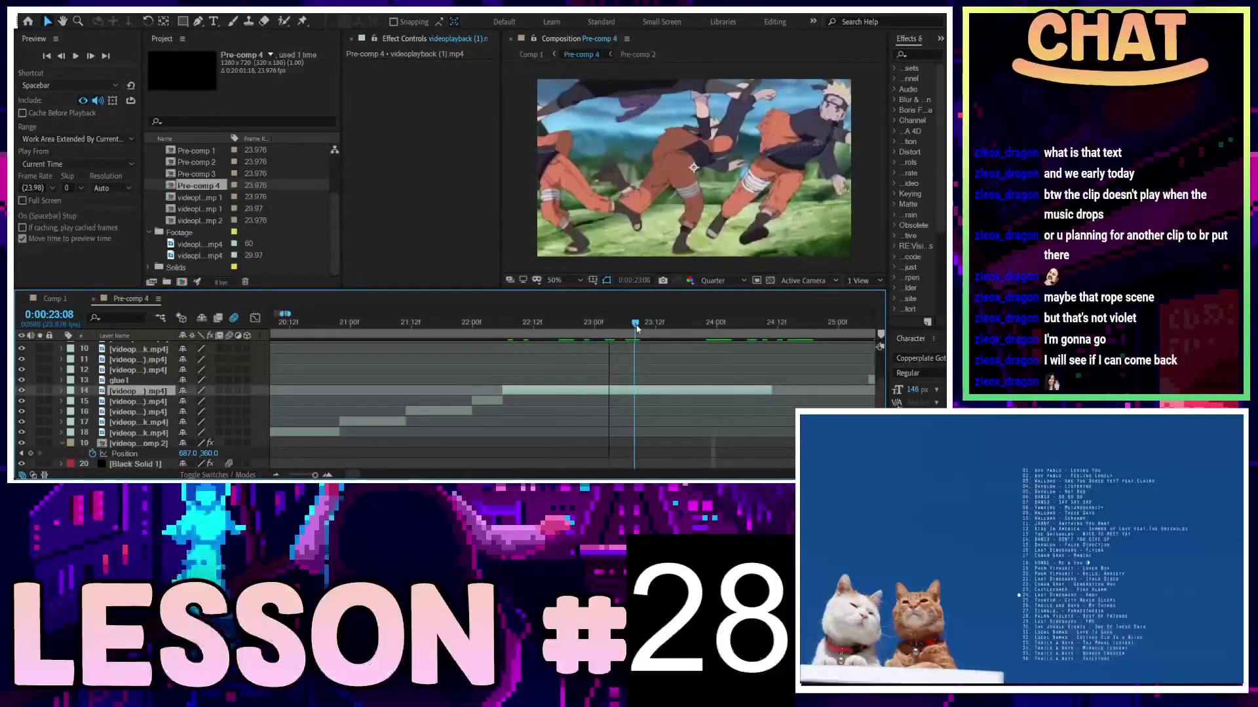
key("space")
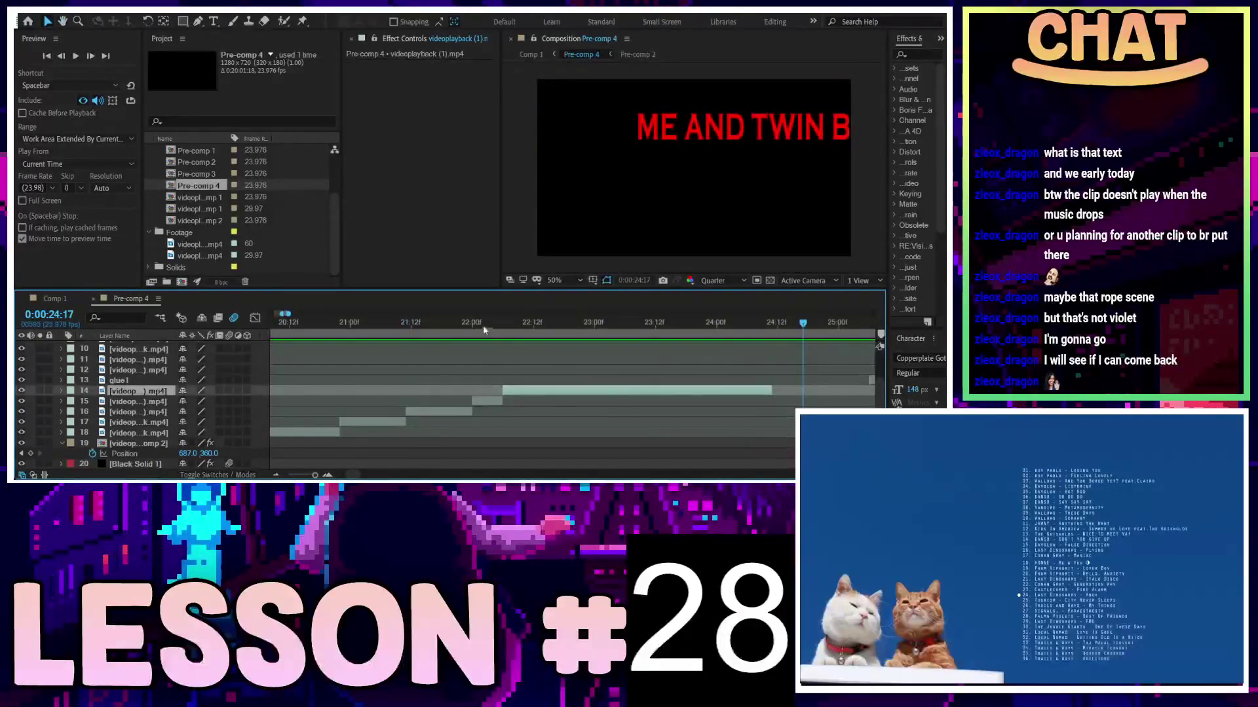
key("space")
left_click(359, 323)
key("space")
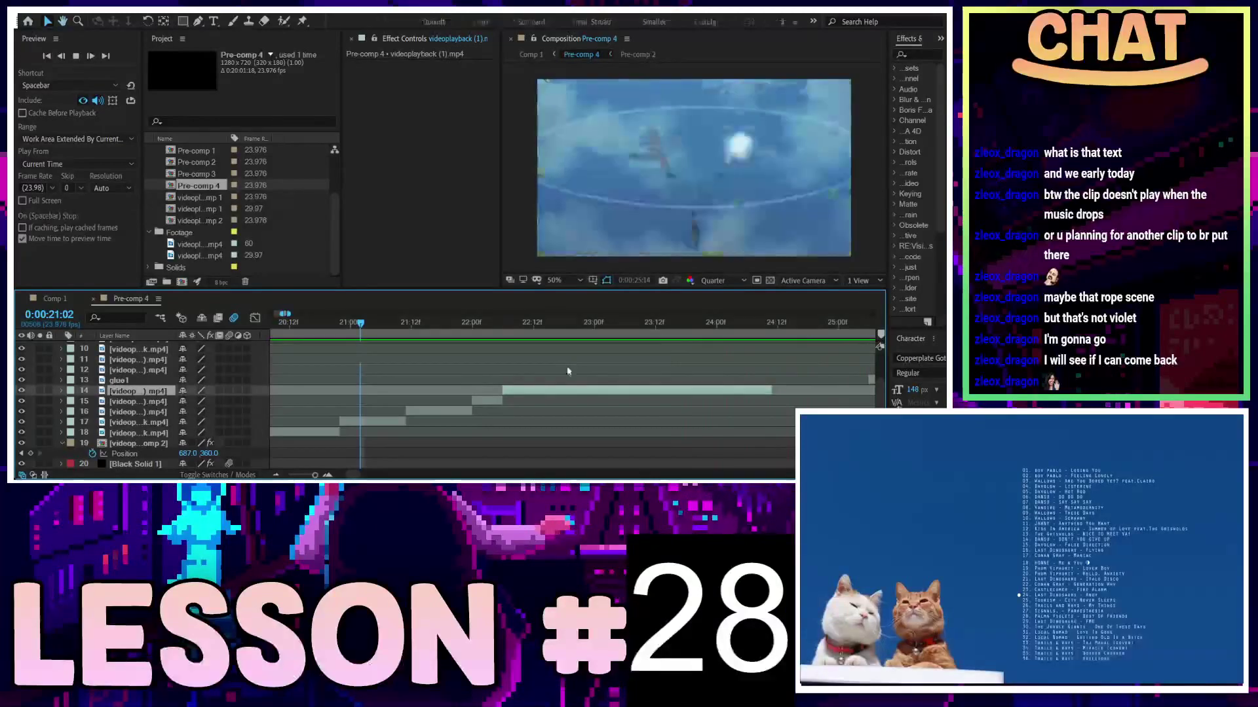
Slide the glue1 clip later in time
key("space")
key("minus")
left_click(469, 379)
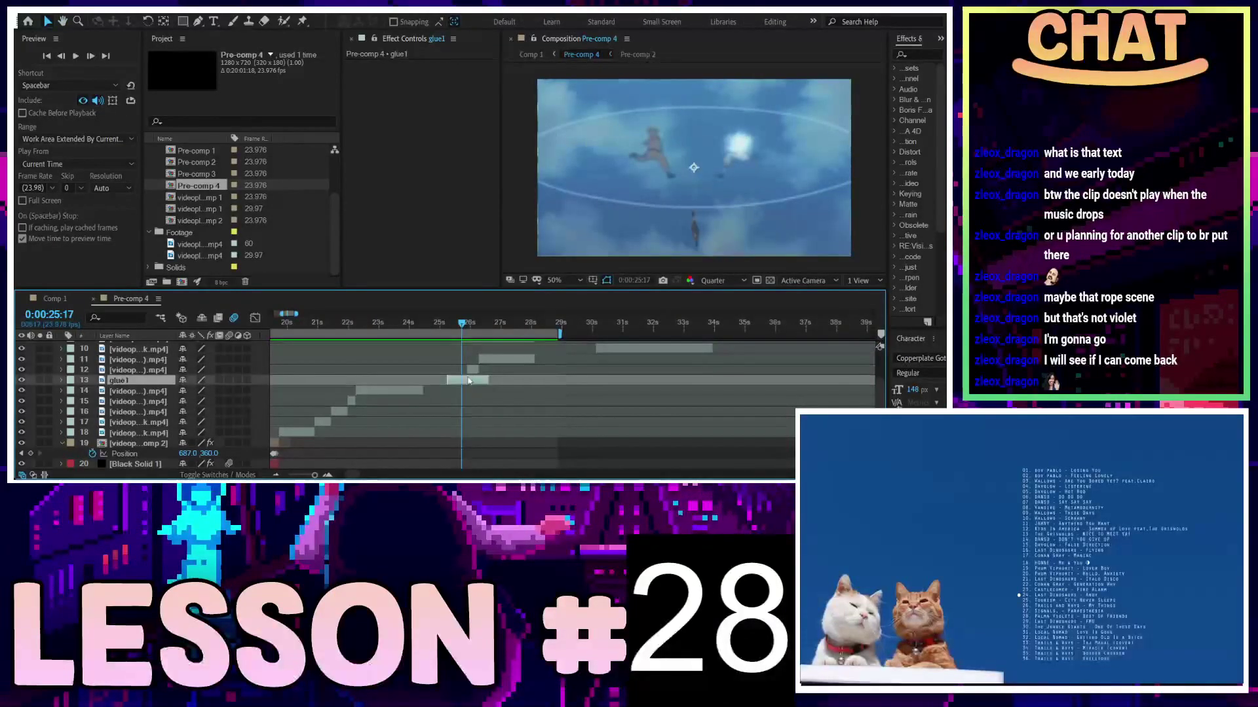
key("equal")
left_click_drag(473, 383, 734, 382)
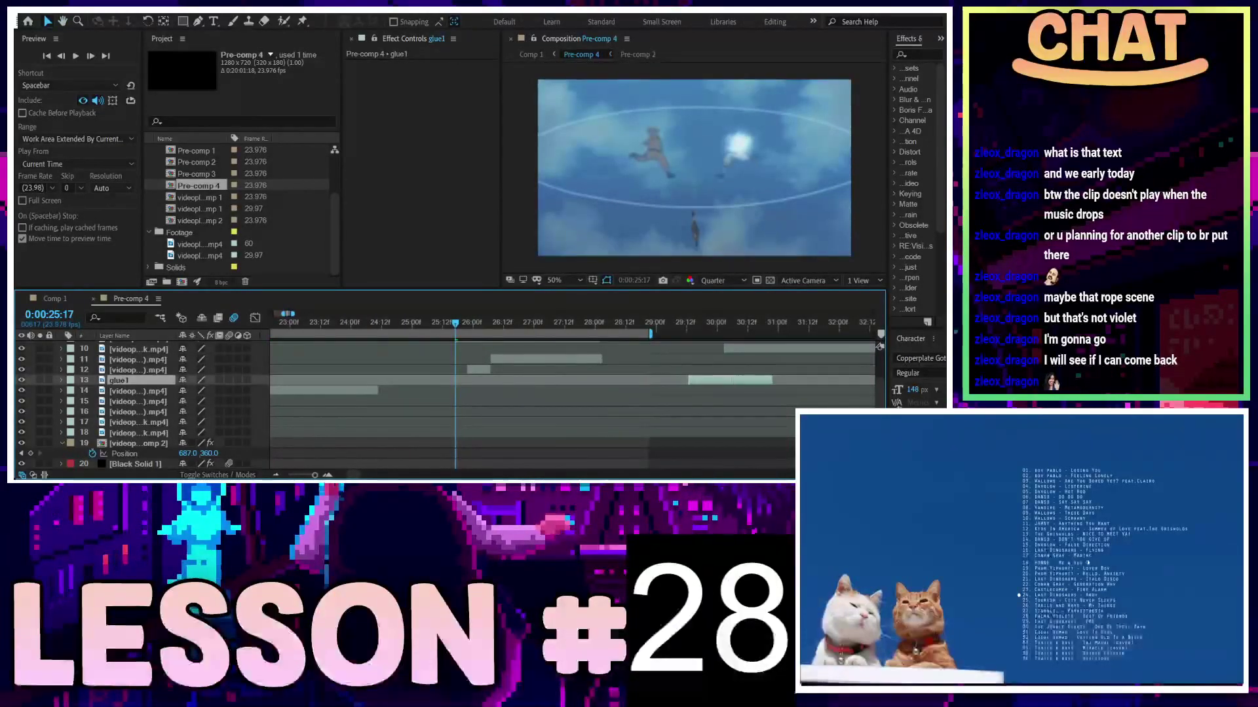
Select video layers 11 and 12 and send them to the bottom with Ctrl+Shift+[
left_click(538, 370)
left_click(537, 359)
left_click(475, 333)
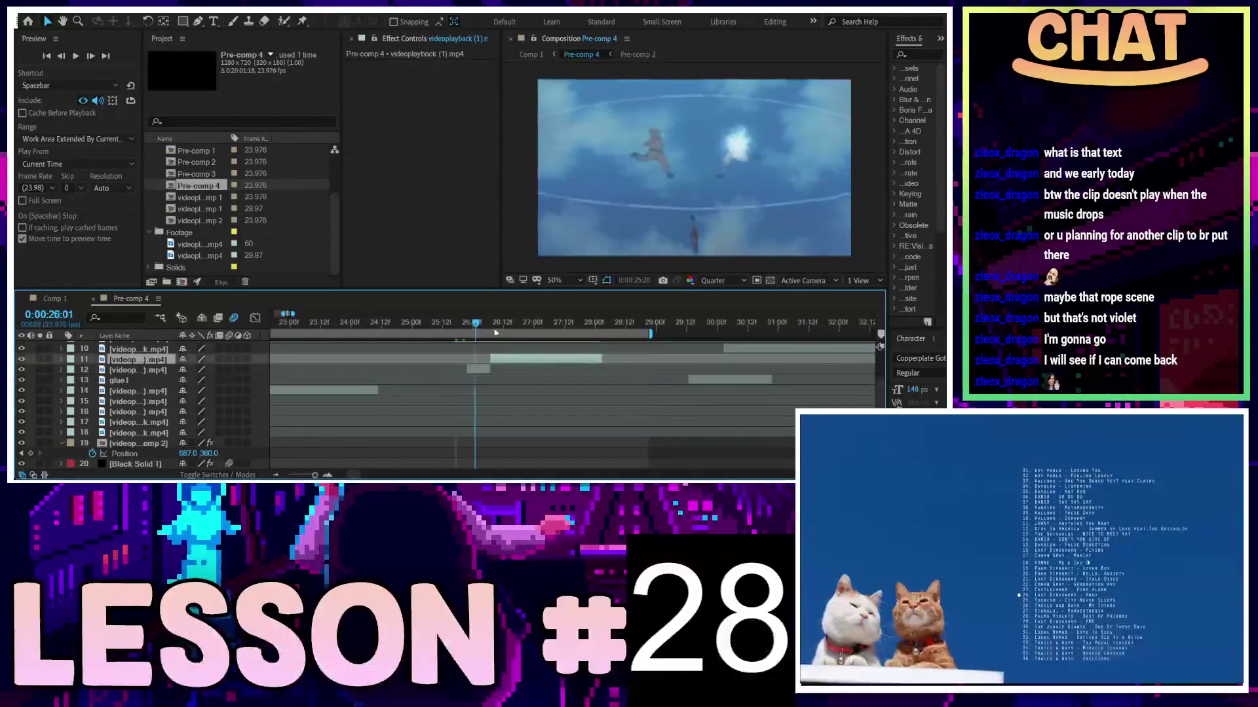
left_click(483, 370, "shift")
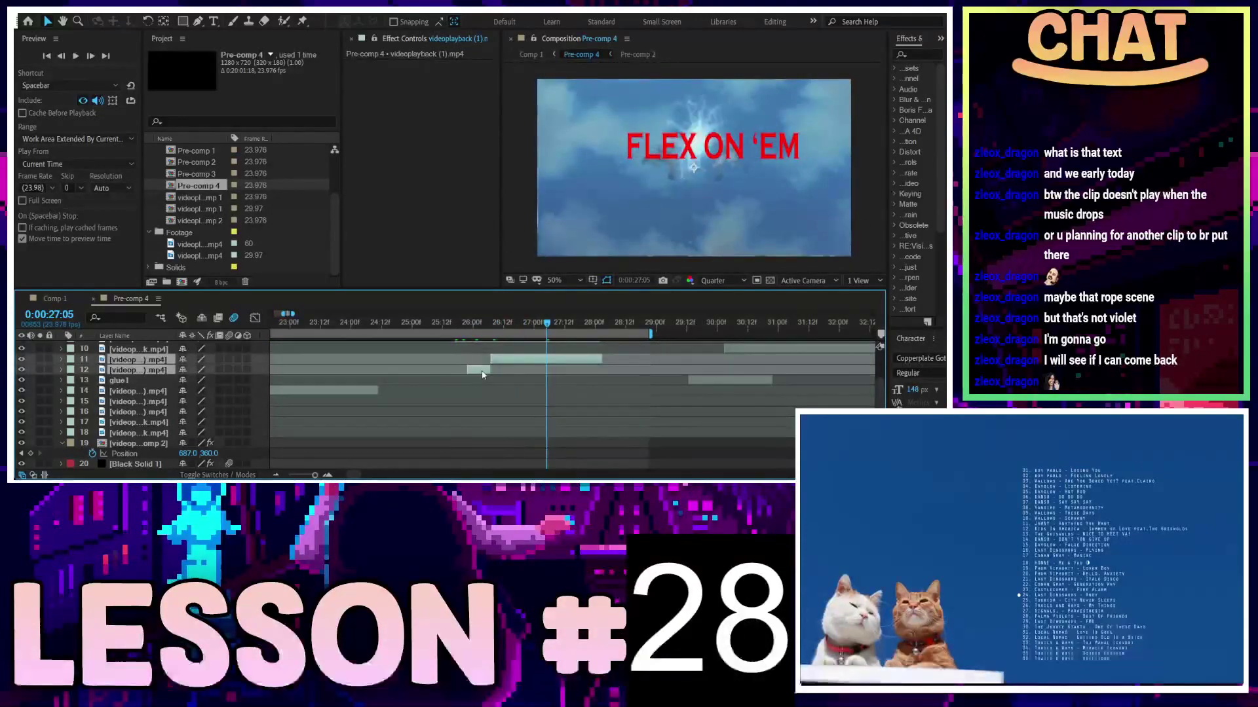
key("ctrl+shift+bracketleft")
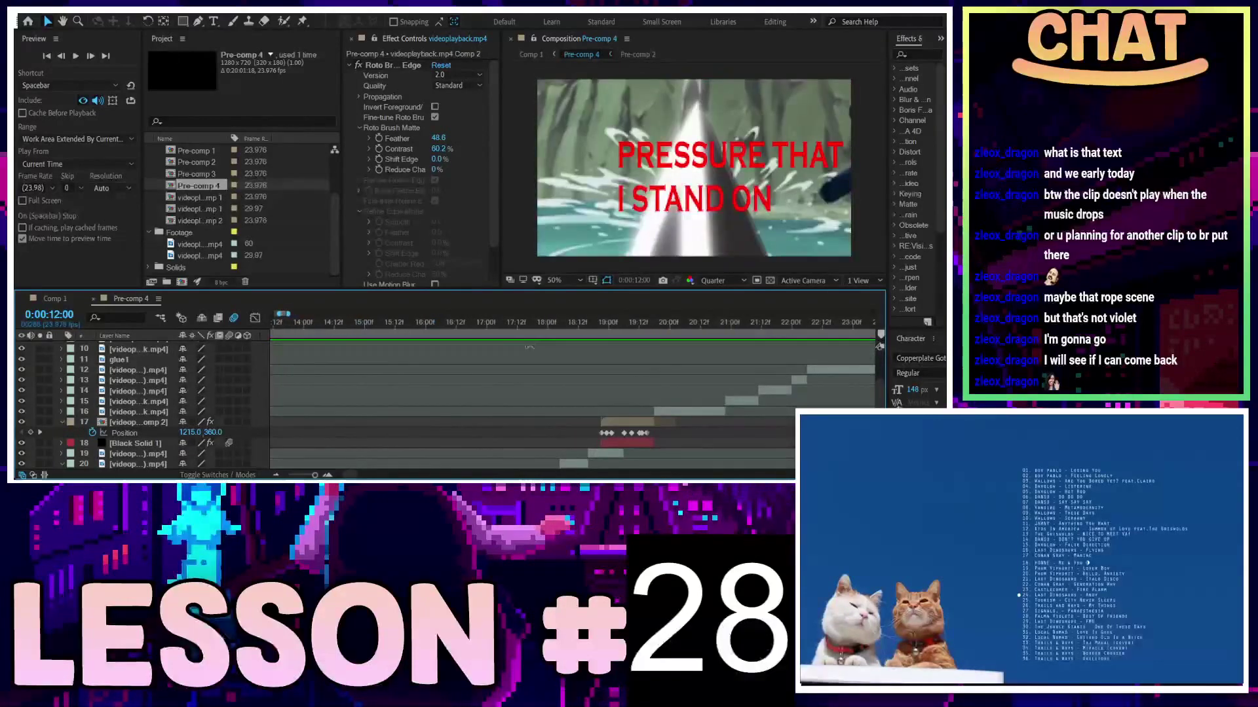
scroll(437, 372, "down", 4)
scroll(437, 371, "down", 2)
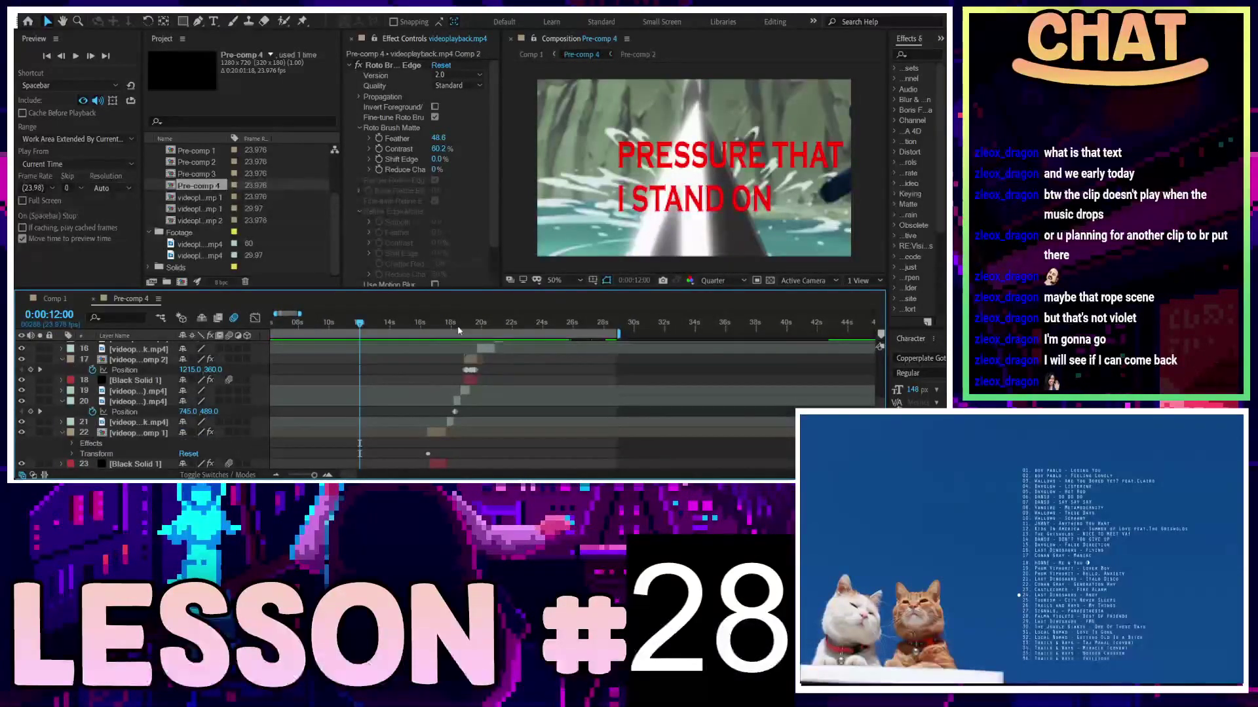
key("space")
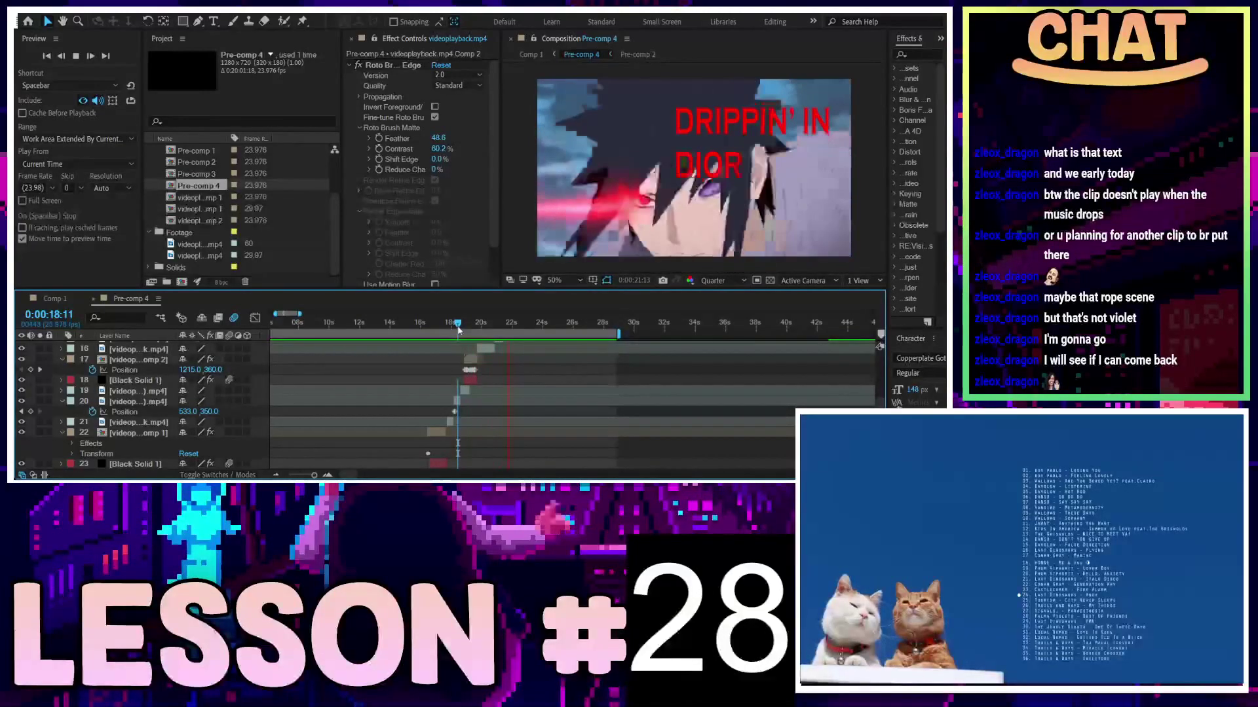
scroll(468, 392, "up", 3)
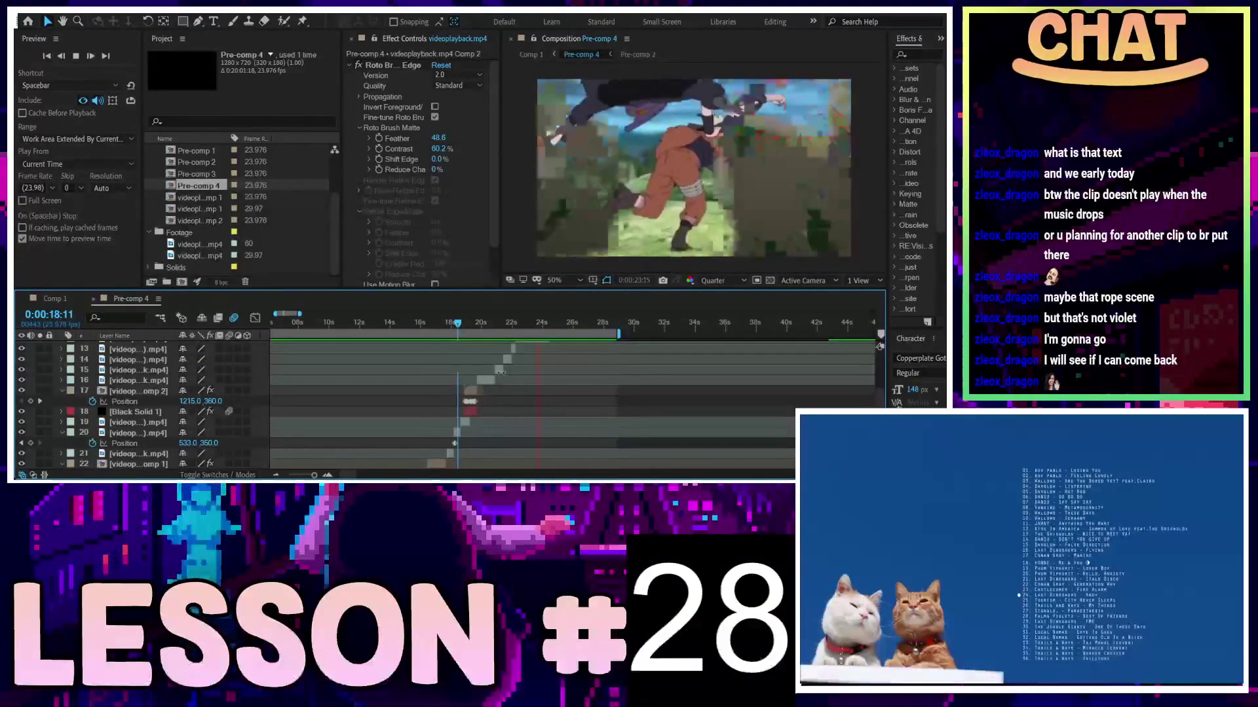
scroll(468, 392, "up", 2)
scroll(556, 383, "up", 3)
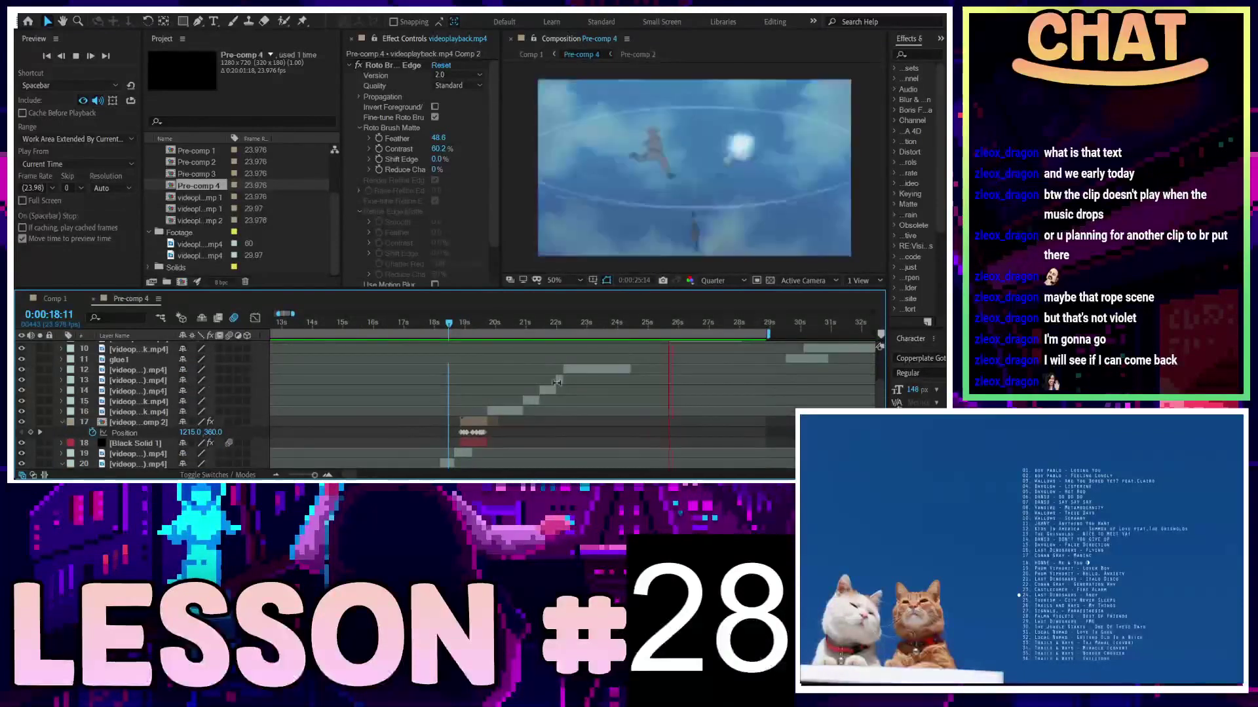
key("space")
left_click(472, 323)
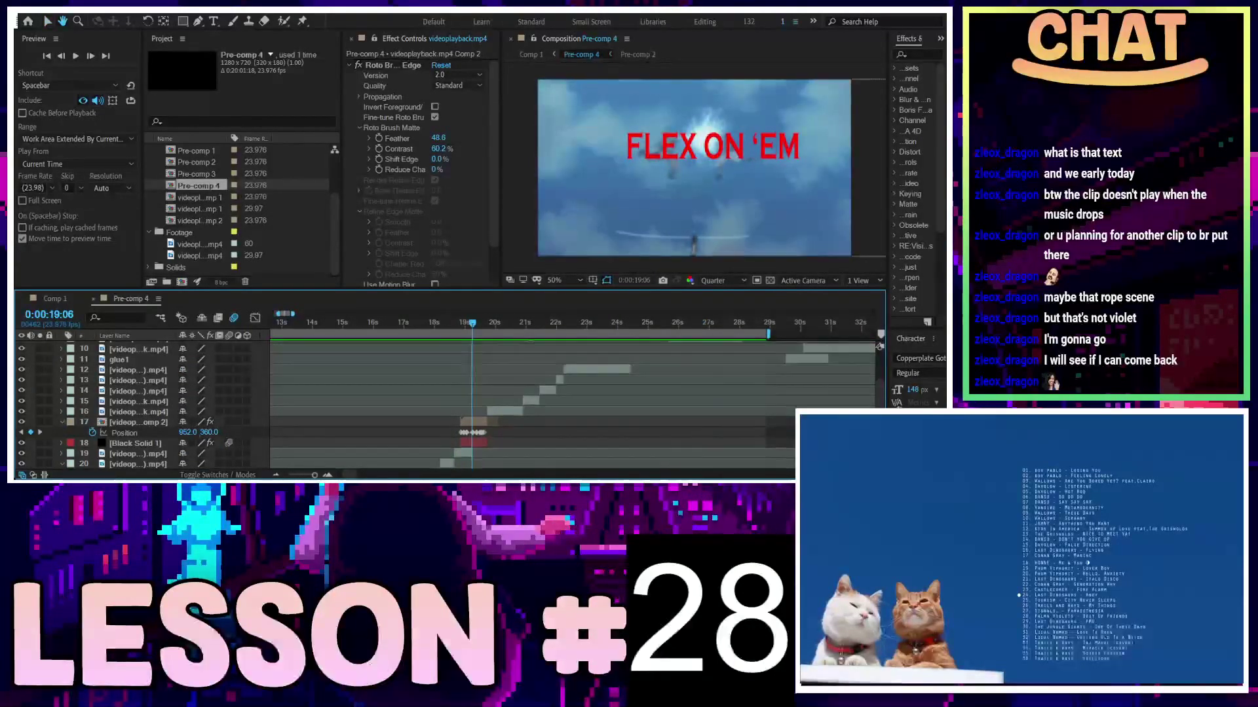
key("space")
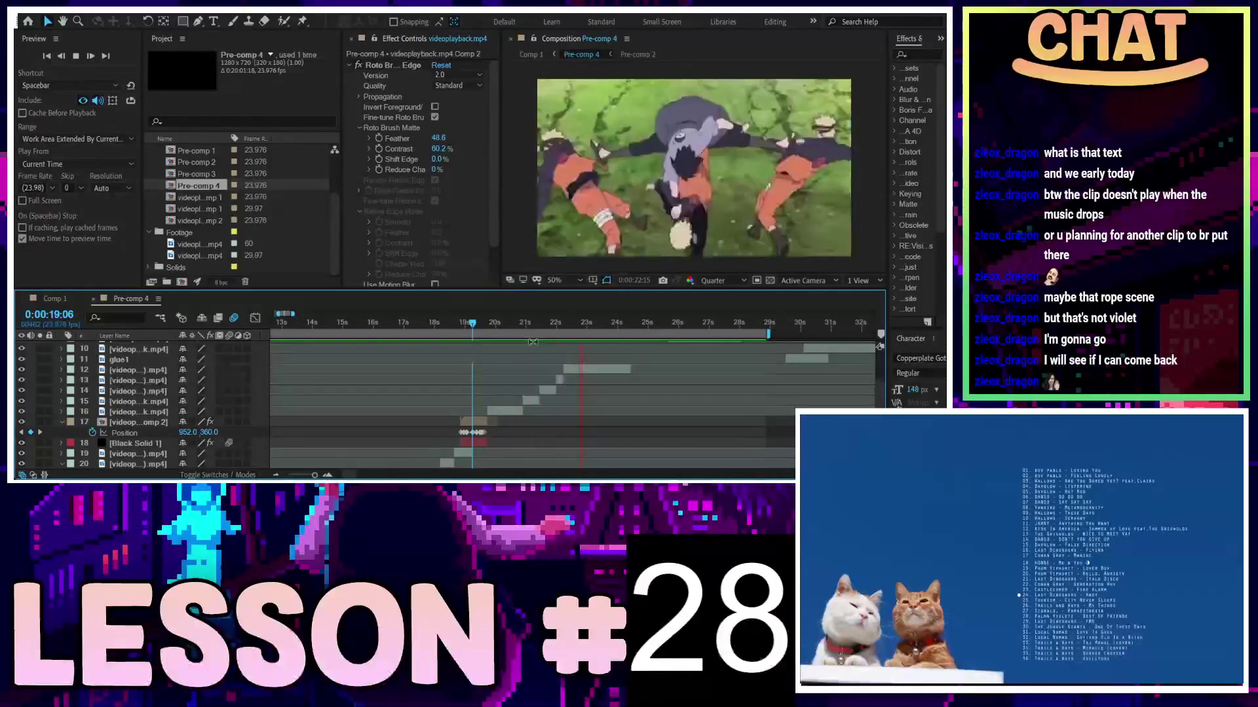
key("space")
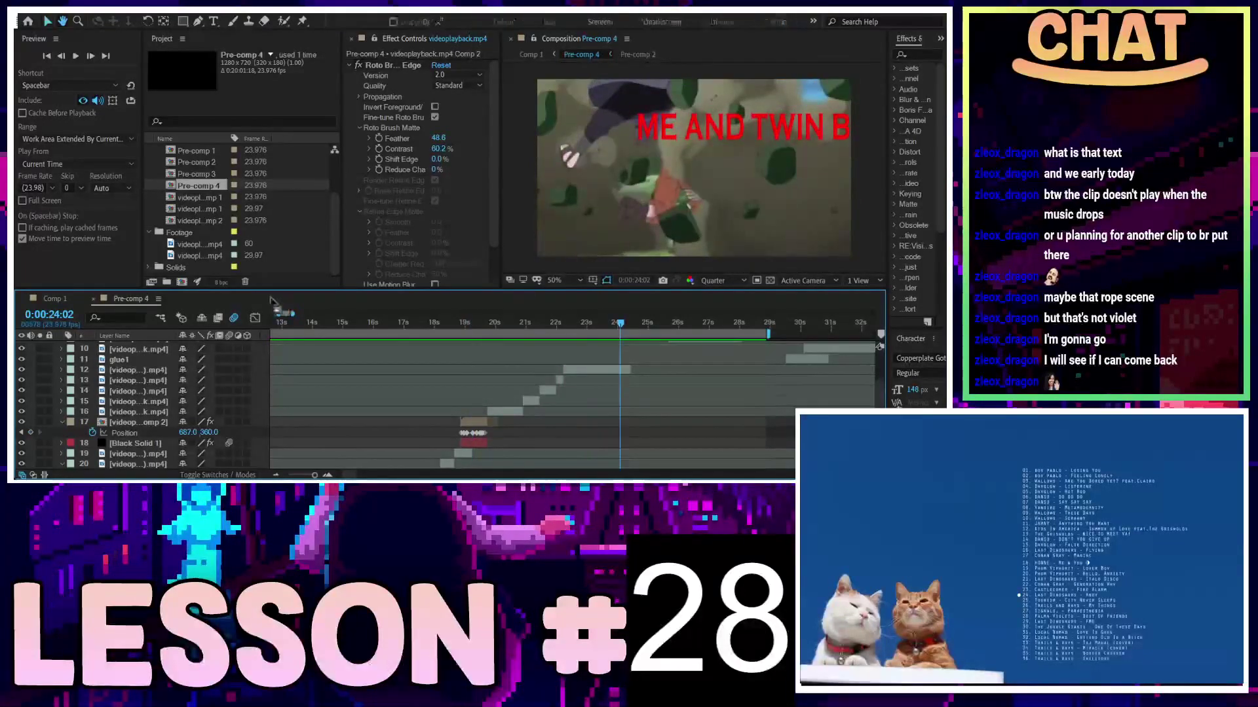
Open Pre-comp 2 at 20:21, then return to Pre-comp 4's tab and open Pre-comp 1
left_click(53, 301)
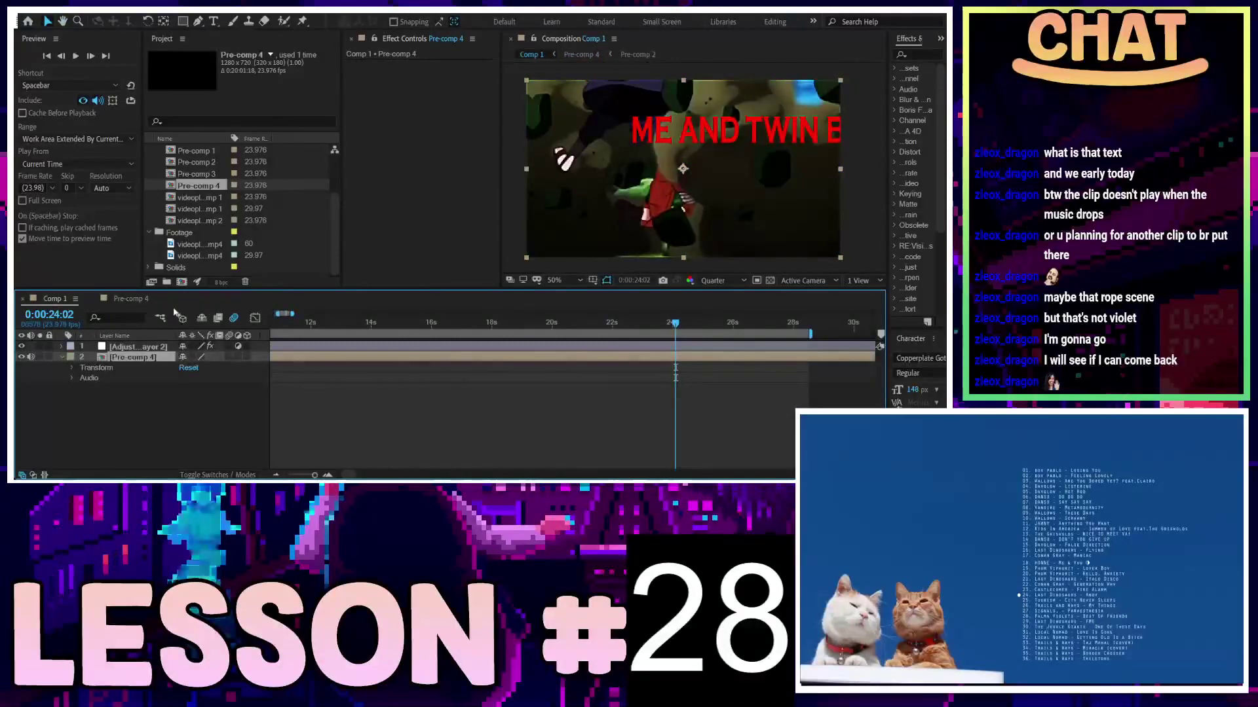
left_click(129, 298)
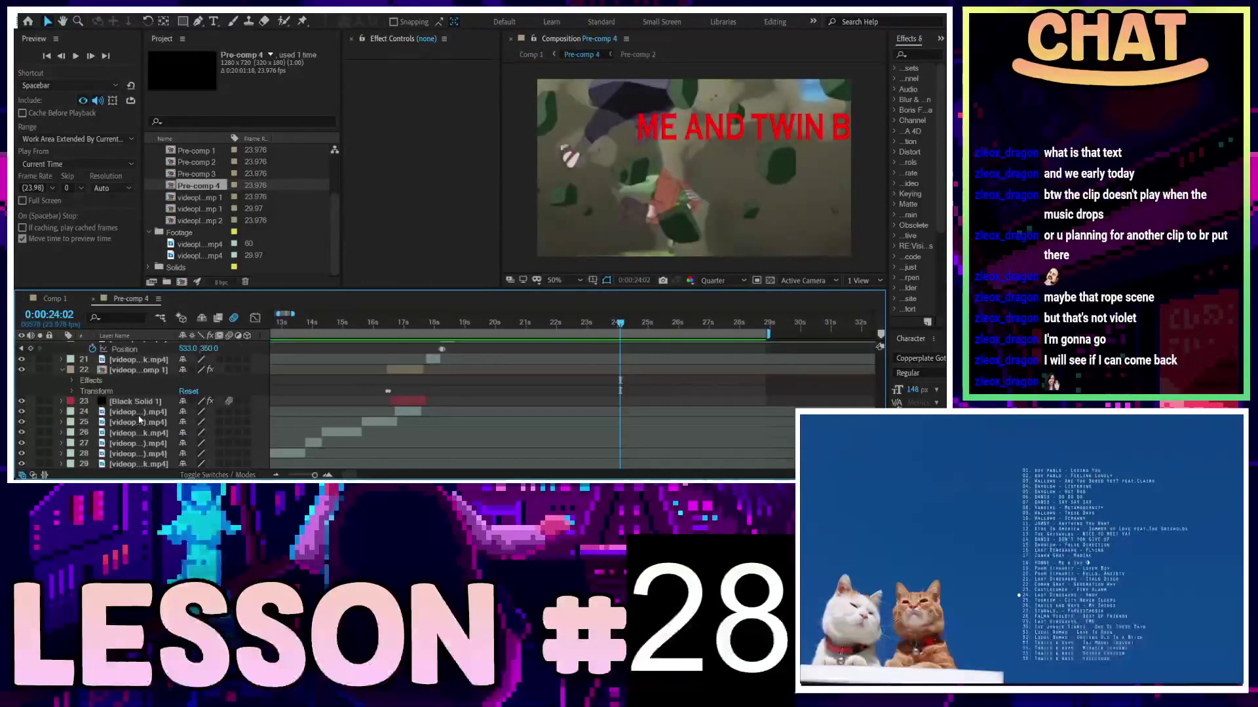
scroll(140, 420, "down", 3)
double_click(131, 453)
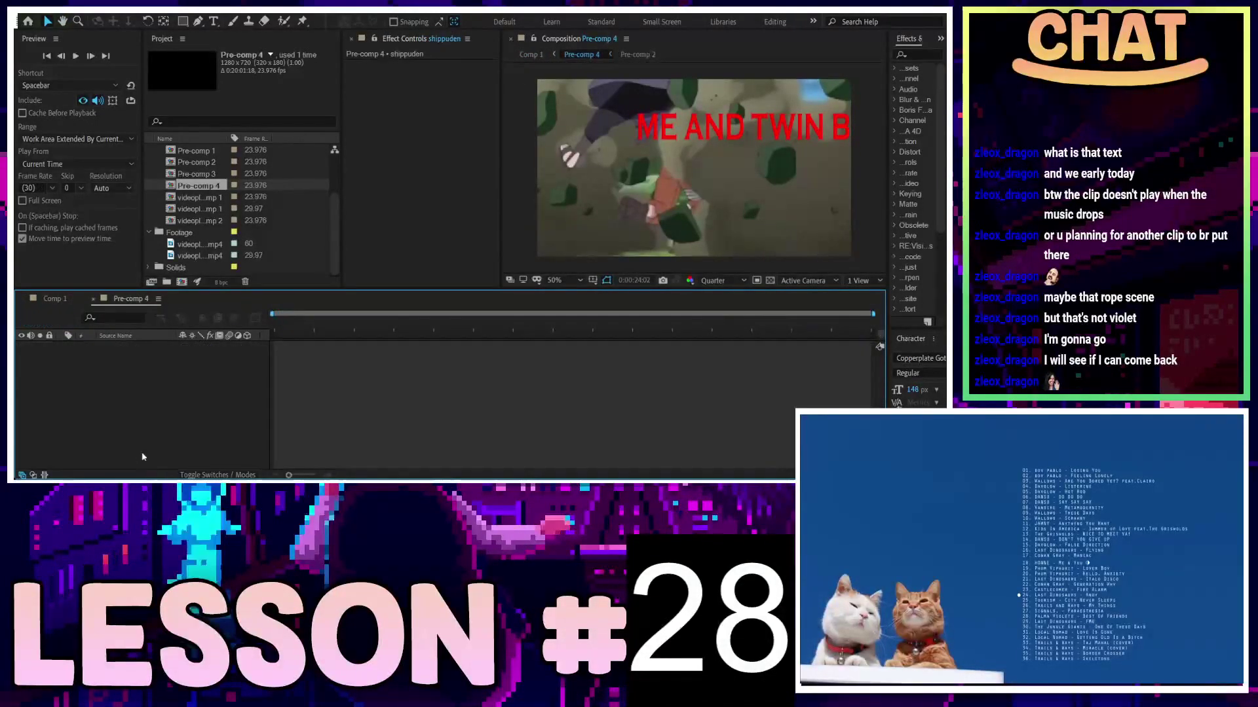
left_click(430, 325)
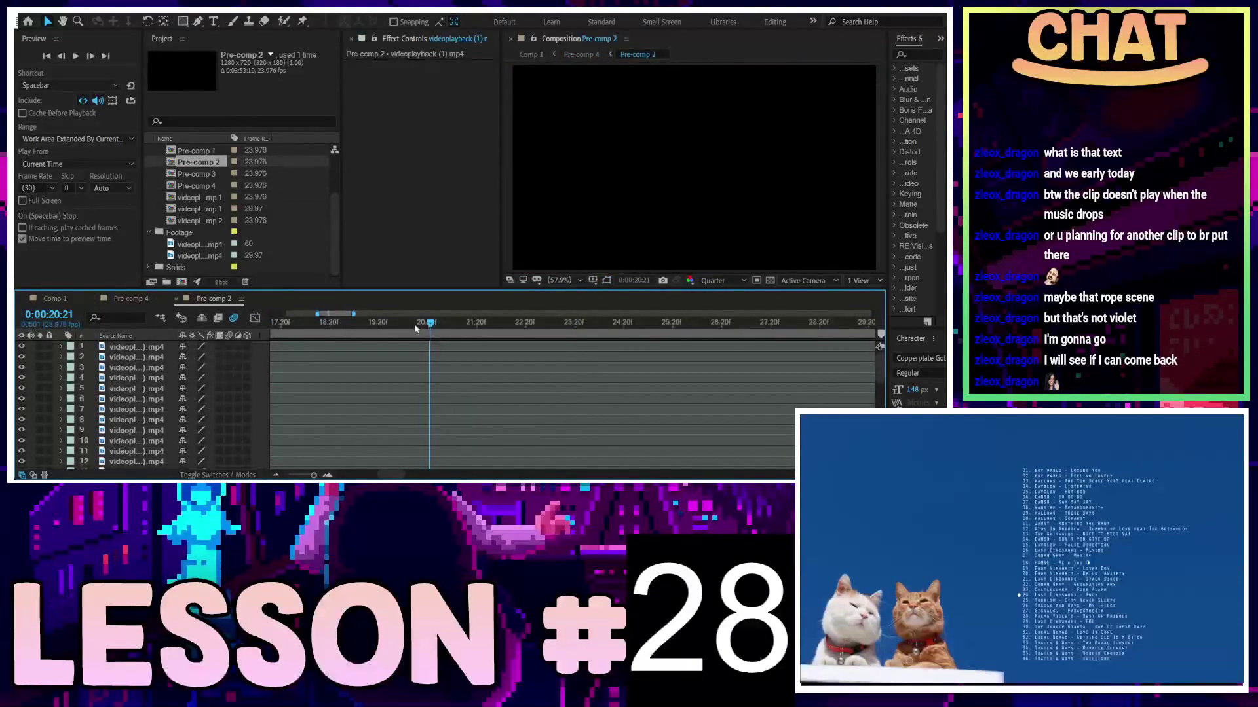
left_click(144, 300)
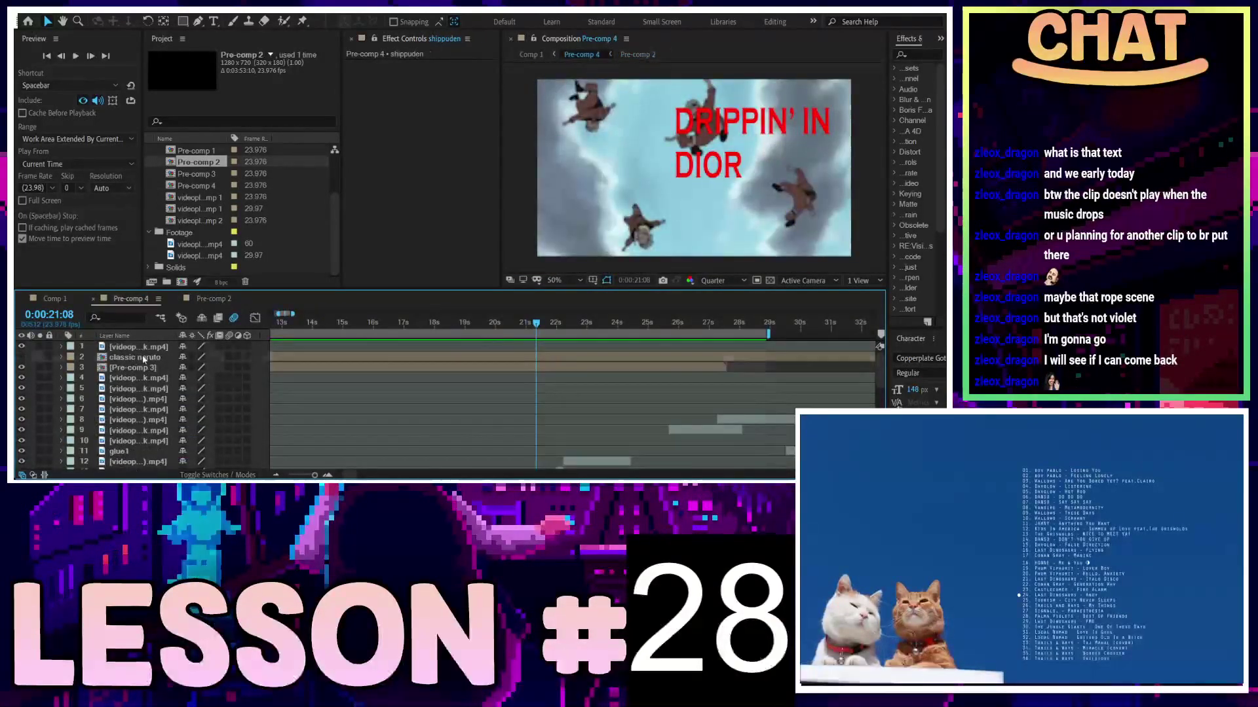
double_click(144, 359)
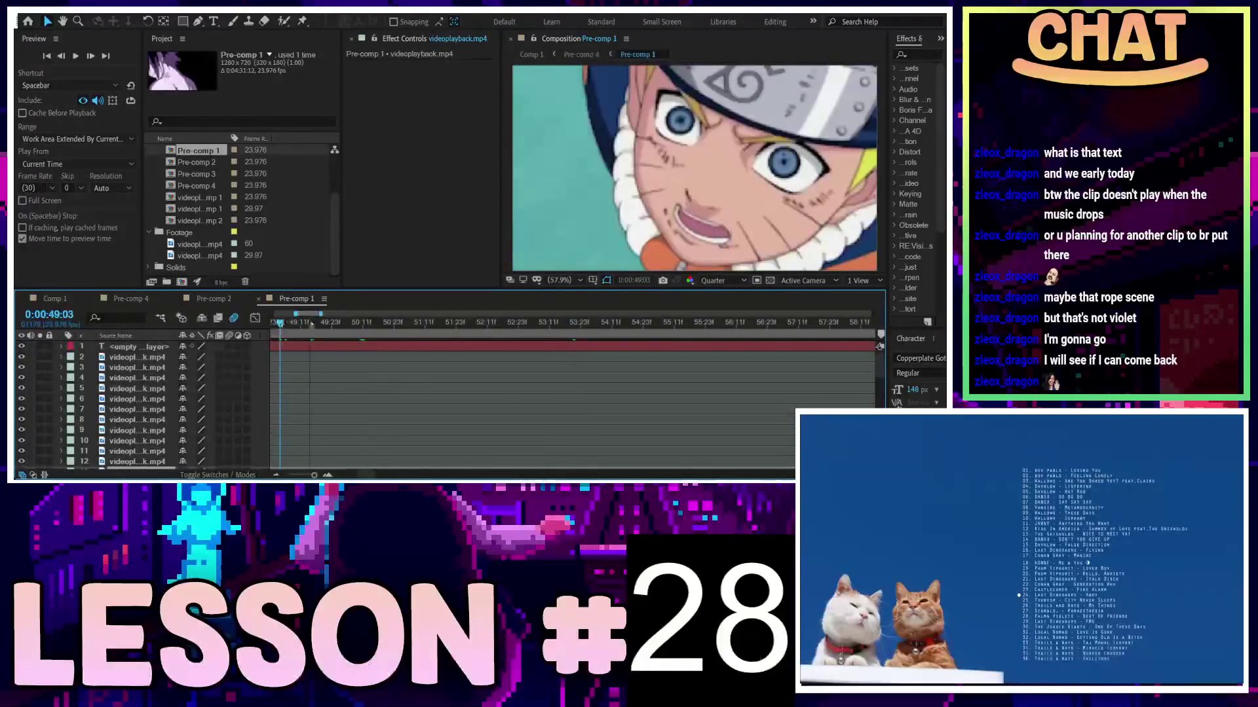
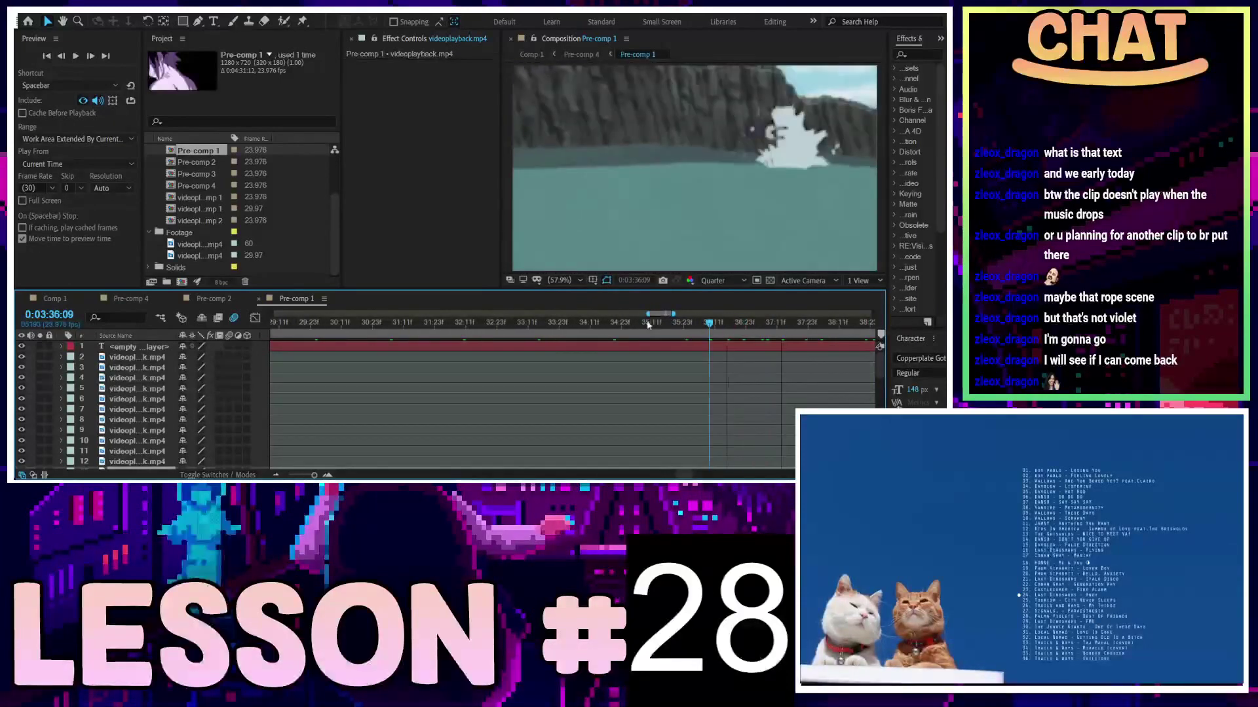
Scrub through the Pre-comp 1 footage, ending back around 3:23
mouse_move(647, 325)
left_mouse_down()
mouse_move(435, 322)
mouse_move(272, 339)
mouse_move(682, 323)
left_mouse_up()
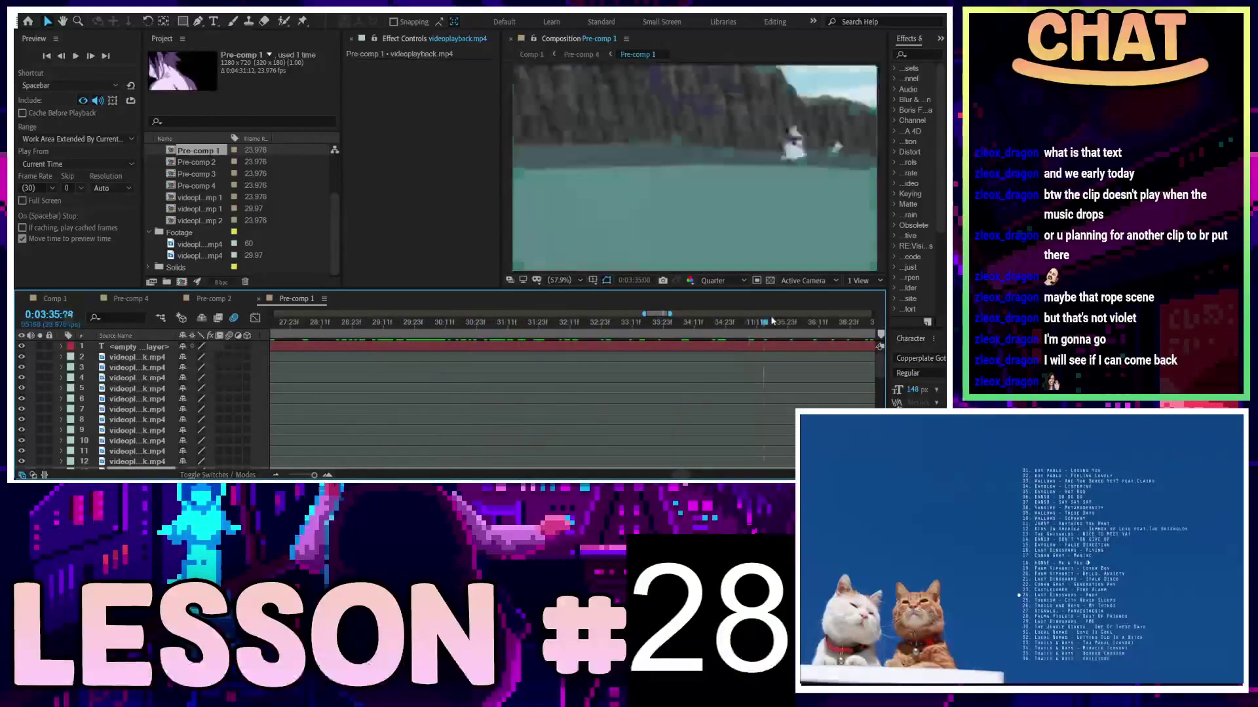
left_click_drag(827, 322, 892, 320)
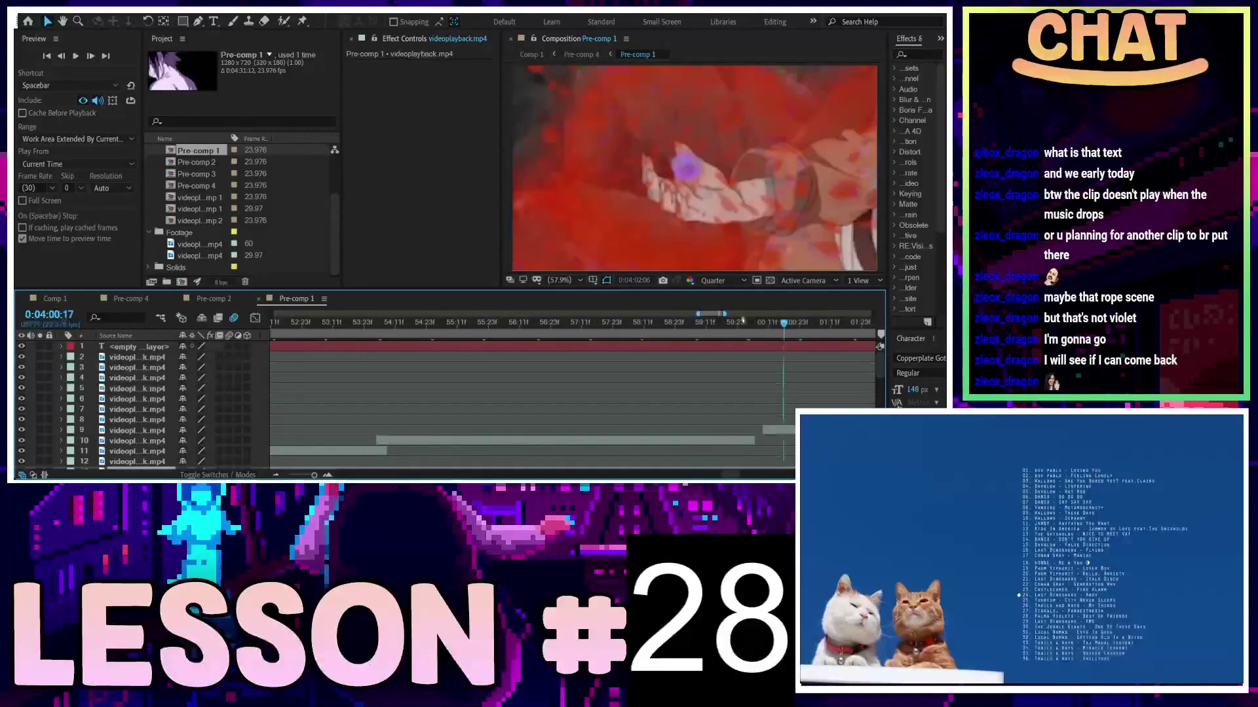
left_click_drag(893, 320, 680, 322)
left_click_drag(602, 327, 459, 336)
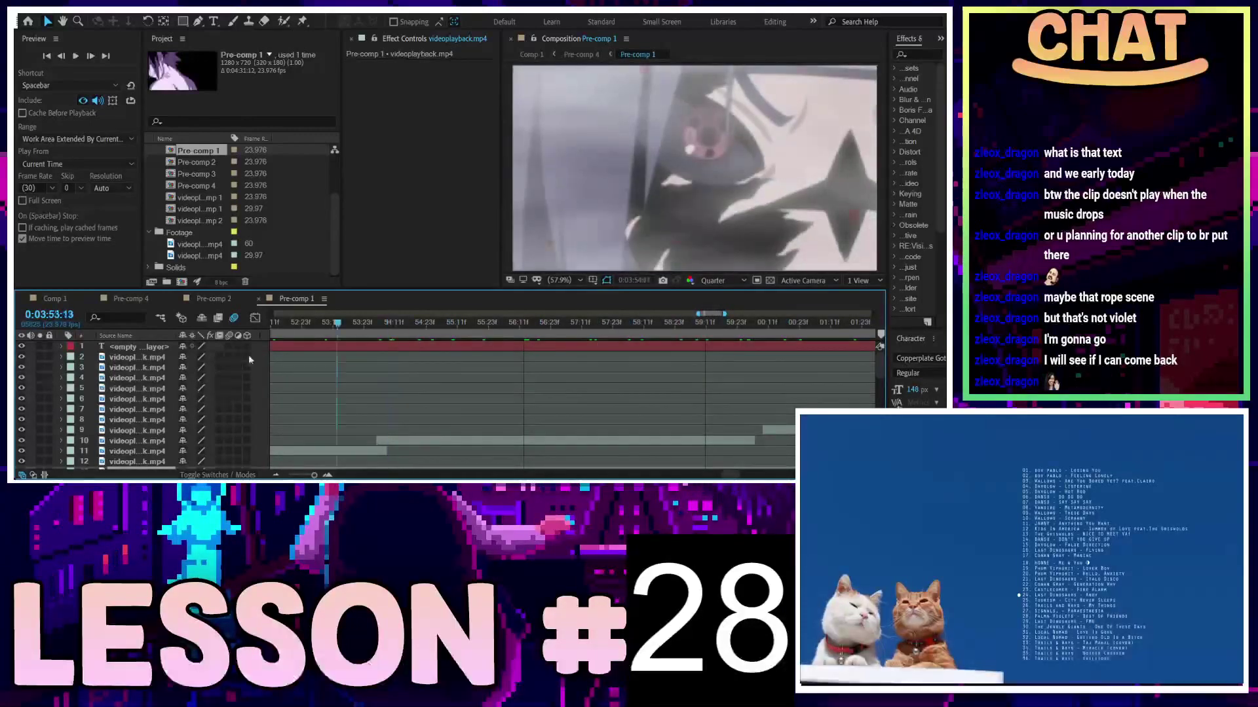
left_click_drag(249, 358, 145, 377)
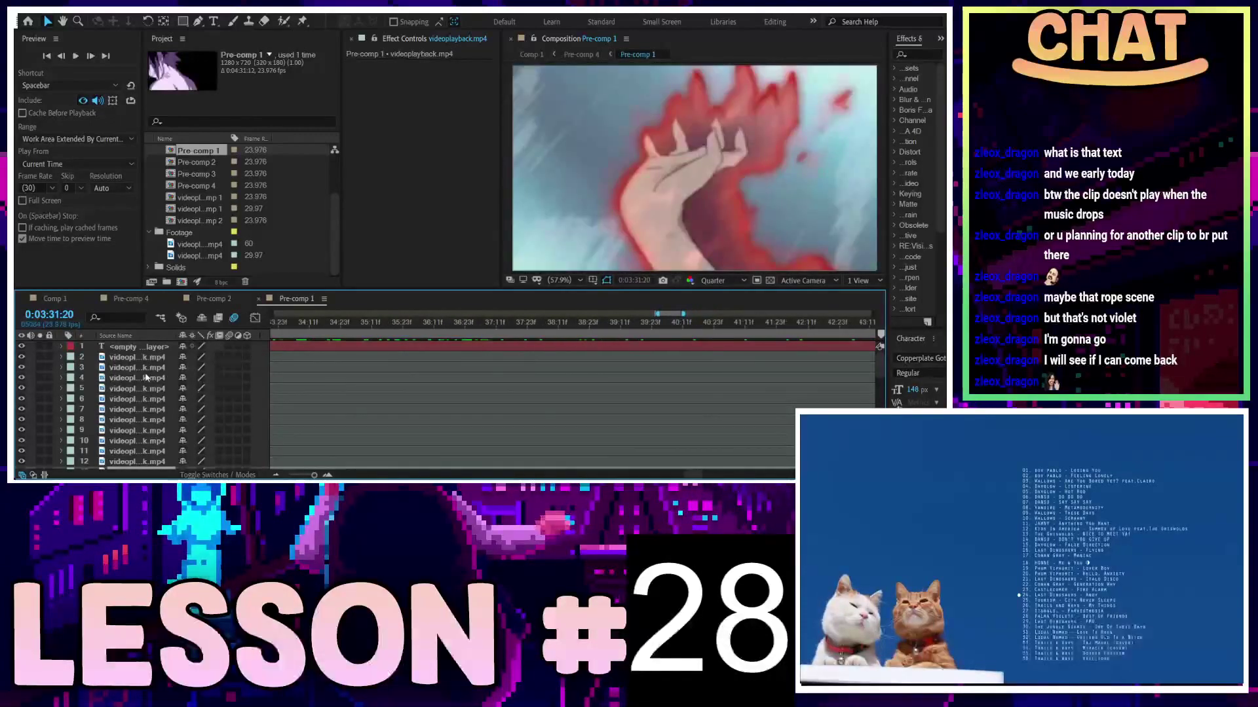
mouse_move(146, 378)
left_mouse_down()
mouse_move(562, 365)
mouse_move(505, 370)
mouse_move(525, 372)
left_mouse_up()
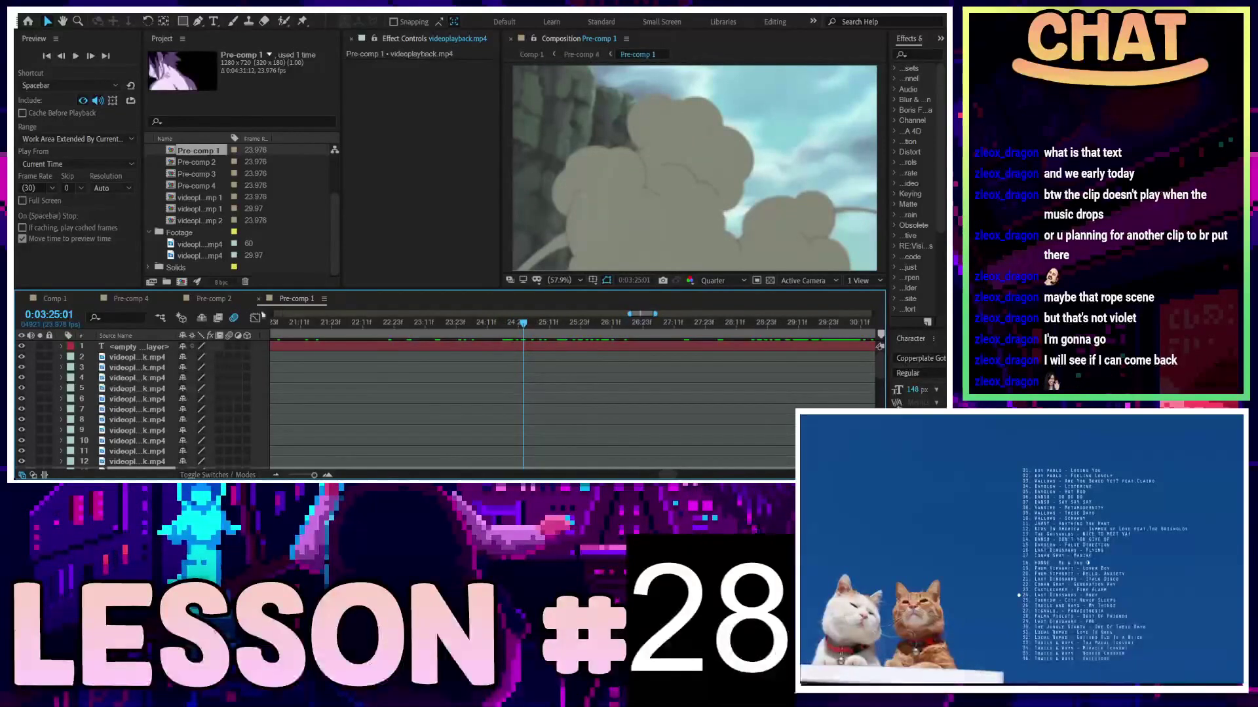
In Pre-comp 4, zoom in near 22 seconds and preview the DRIPPIN' IN DIOR section
left_click(144, 301)
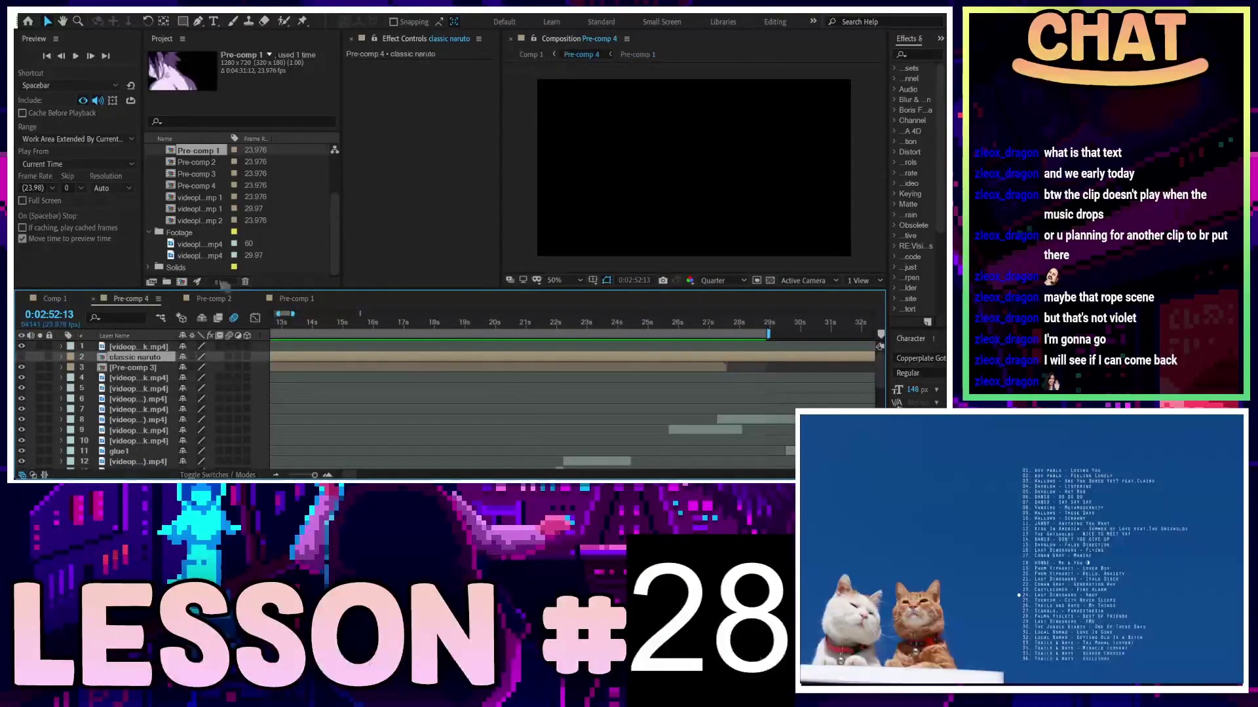
scroll(622, 390, "down", 3)
scroll(666, 383, "down", 2)
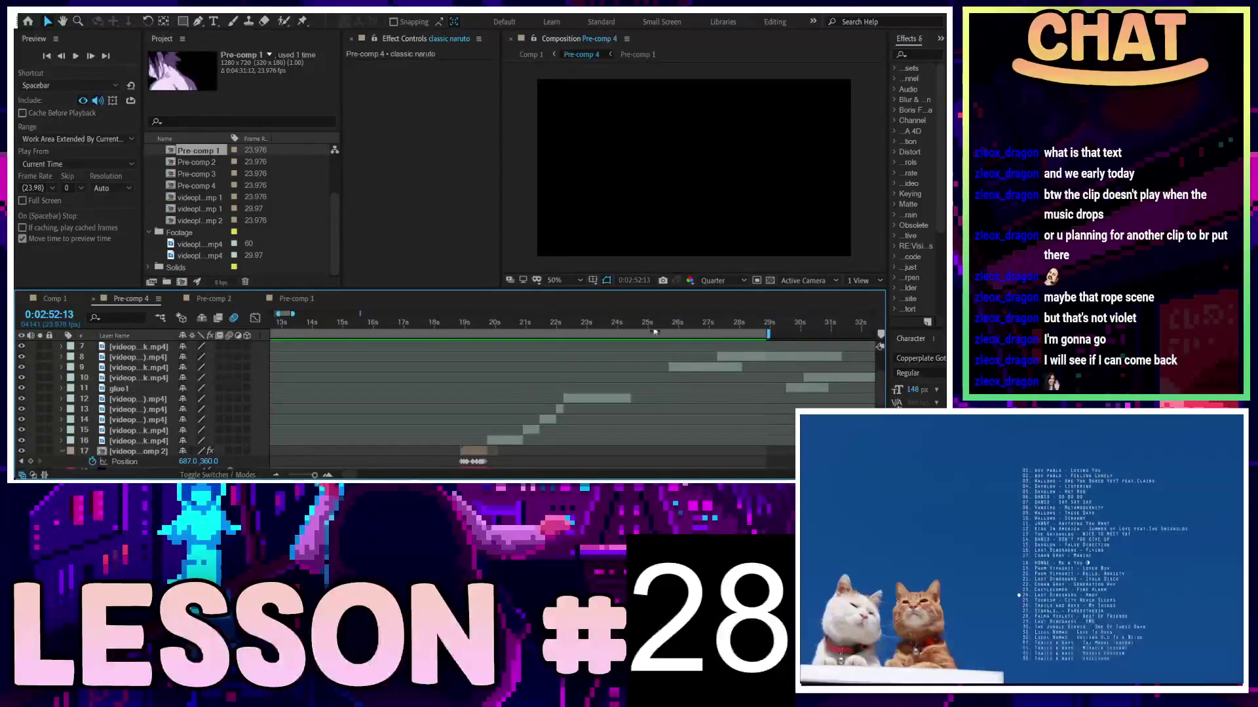
left_click(630, 324)
left_click(607, 323)
key("equal")
key("equal")
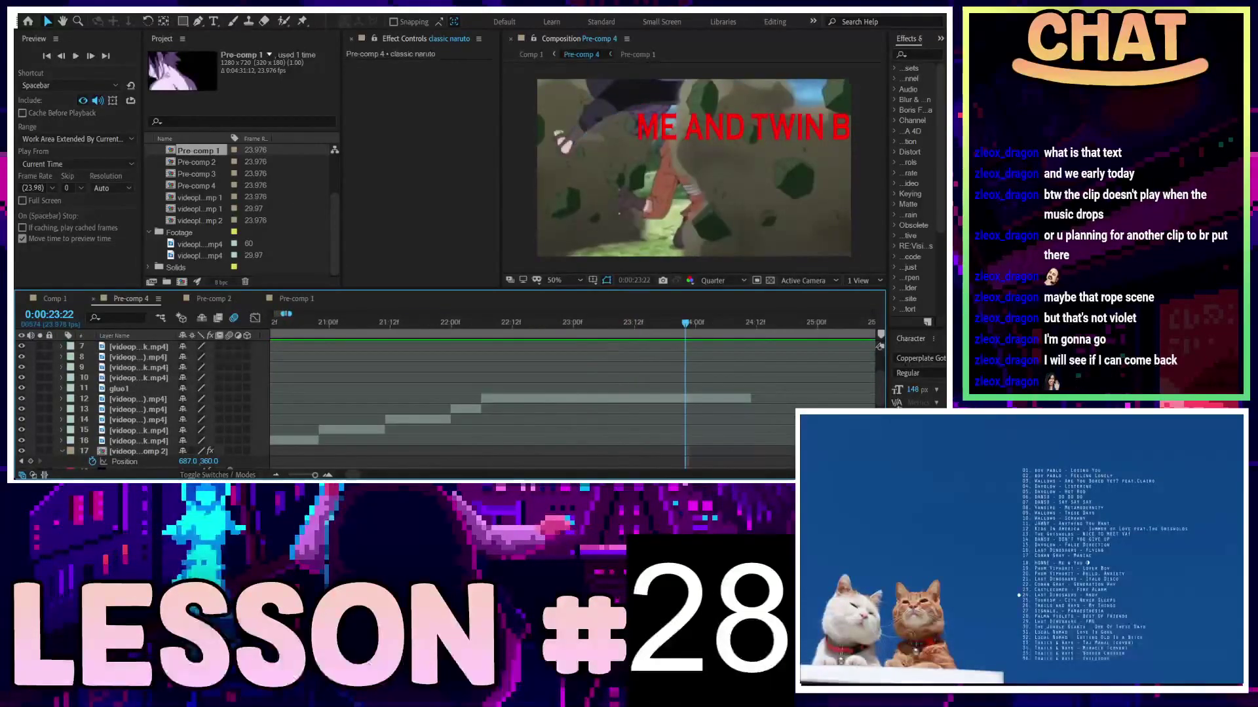
left_click(486, 324)
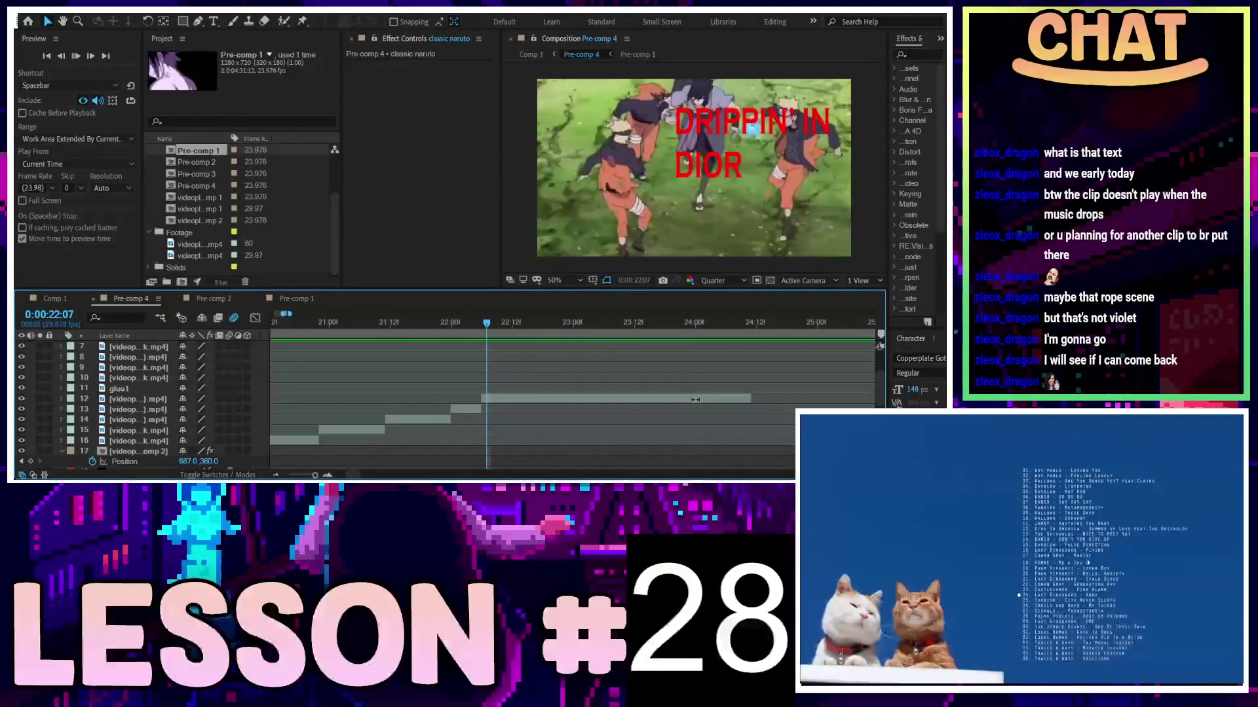
key("space")
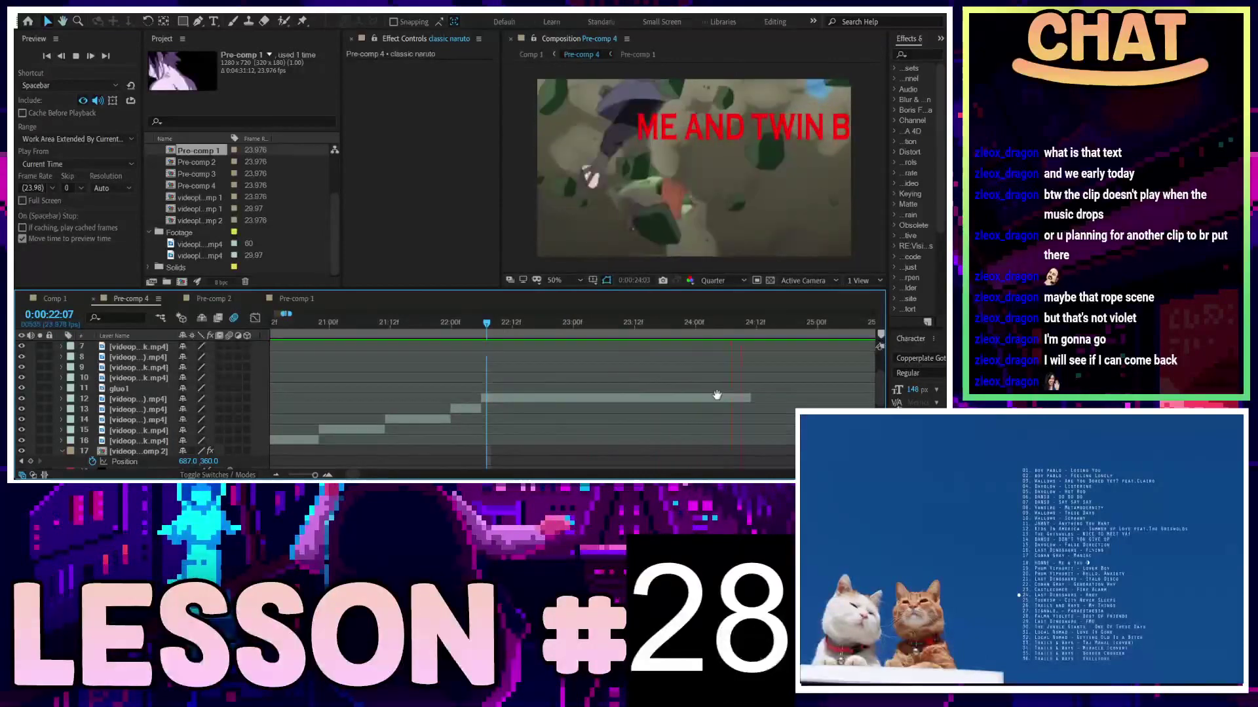
key("space")
Extend layer 12's clip to end later, checking the caption near 0:00:25:07
left_click_drag(754, 398, 864, 398)
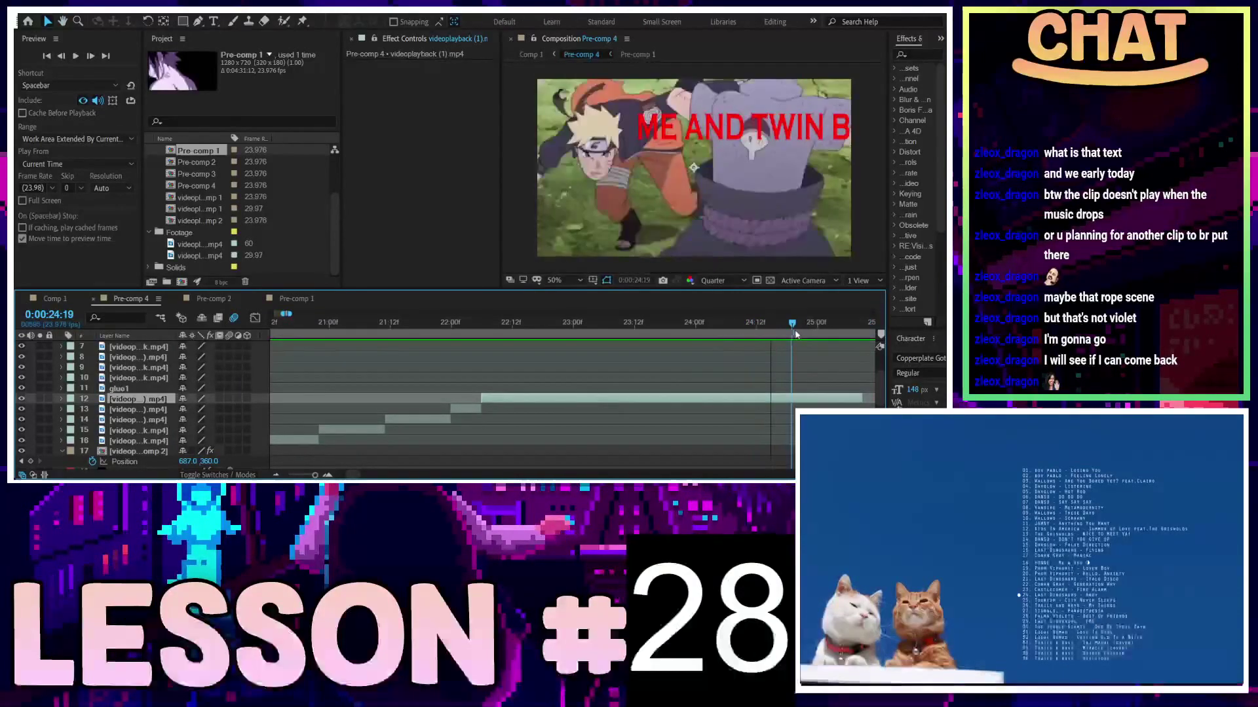
left_click_drag(797, 335, 853, 339)
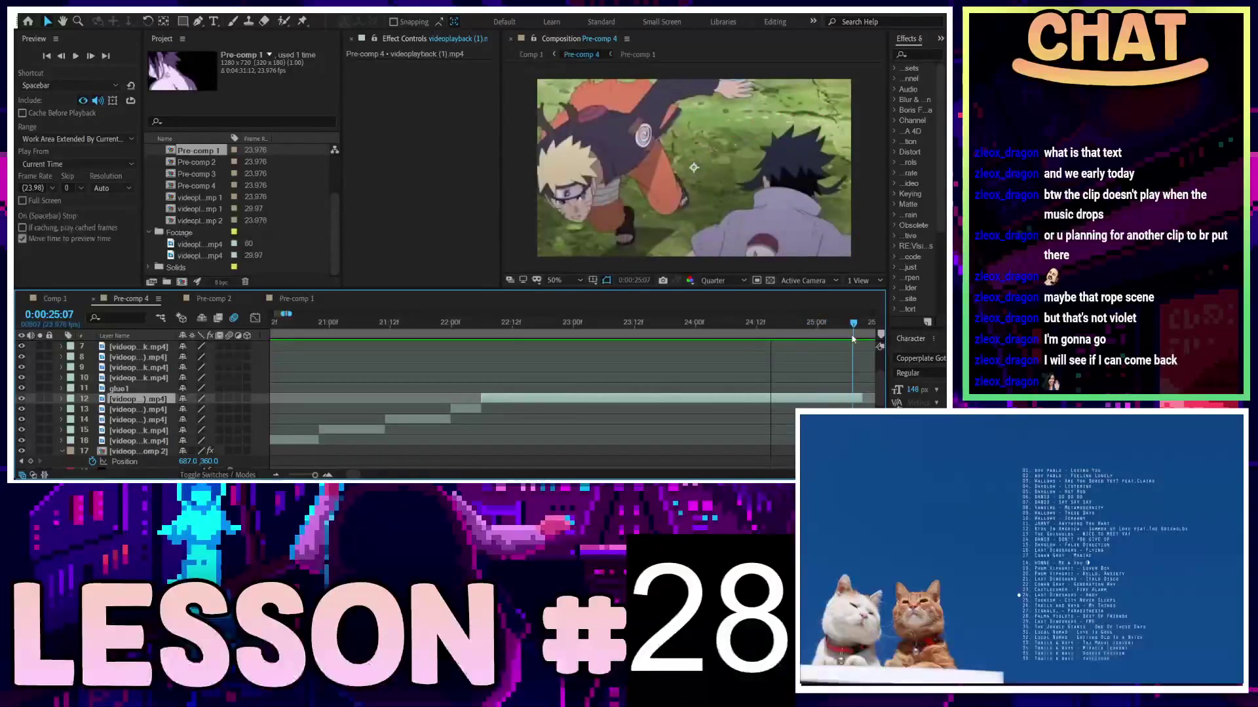
left_click_drag(853, 339, 844, 342)
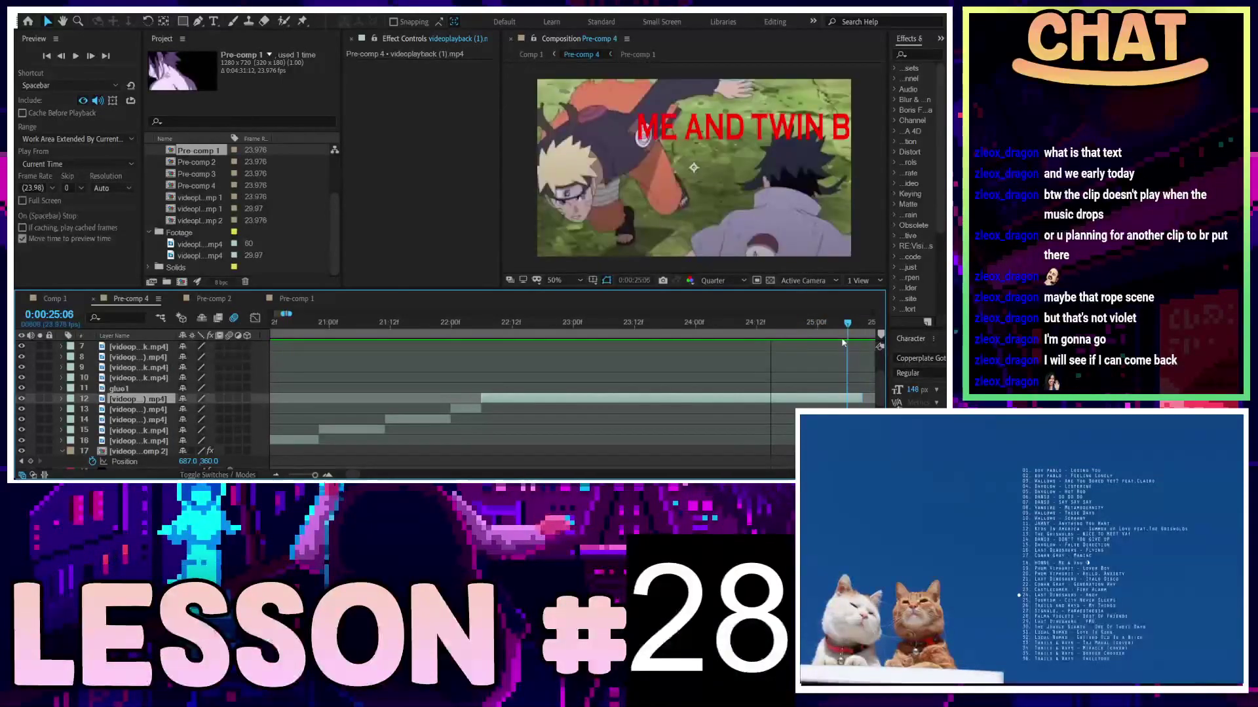
scroll(812, 391, "down", 3)
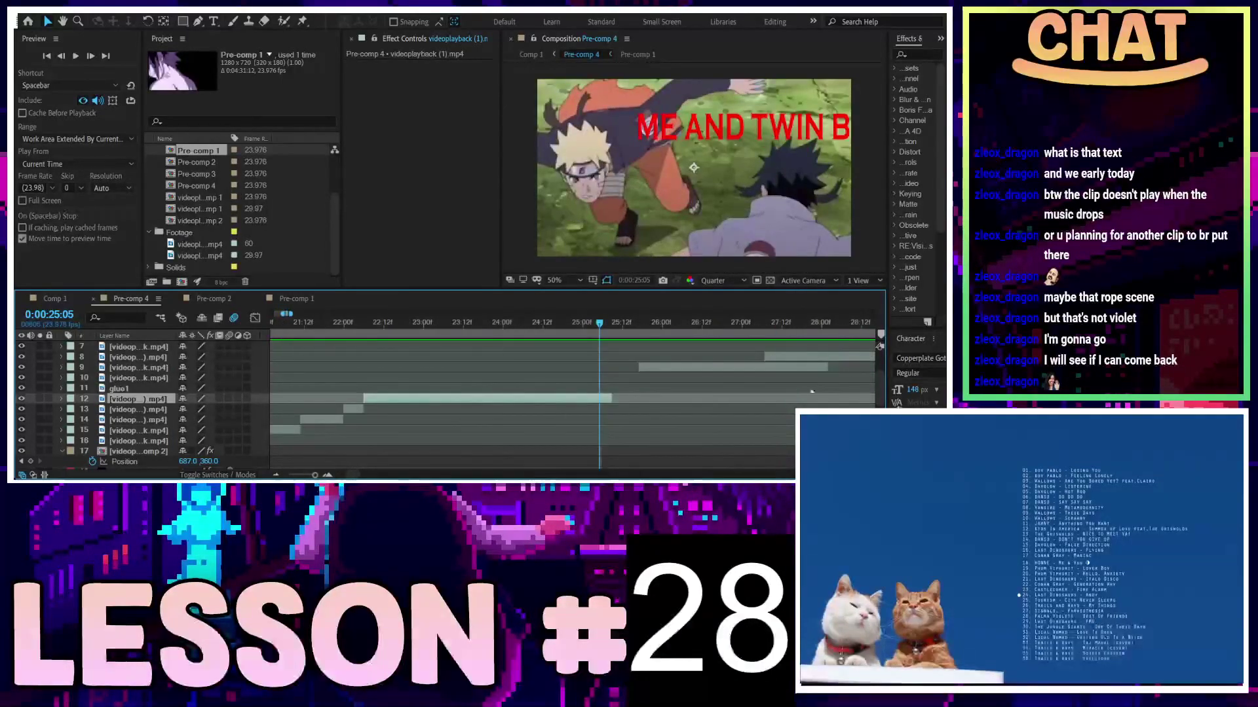
left_click_drag(599, 323, 609, 322)
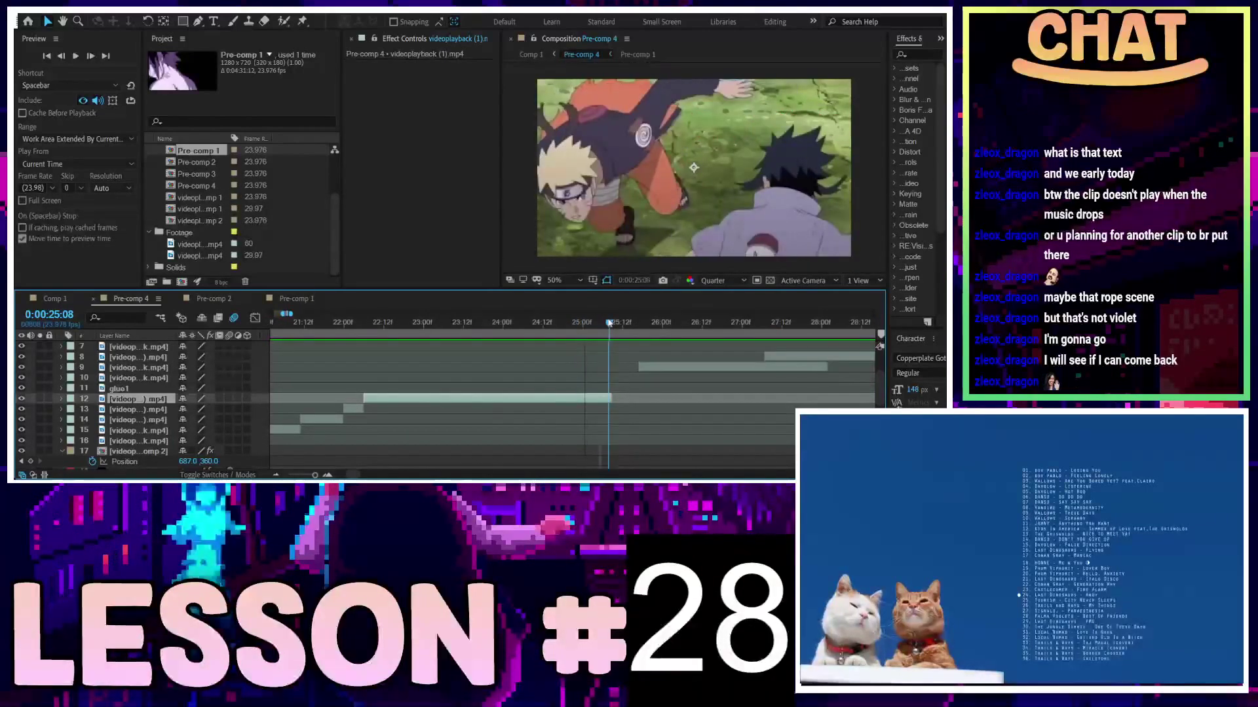
Shift layer 12's and layer 9's clips slightly later and preview the re-timed transition
mouse_move(608, 398)
left_mouse_down()
mouse_move(628, 401)
mouse_move(610, 397)
left_mouse_up()
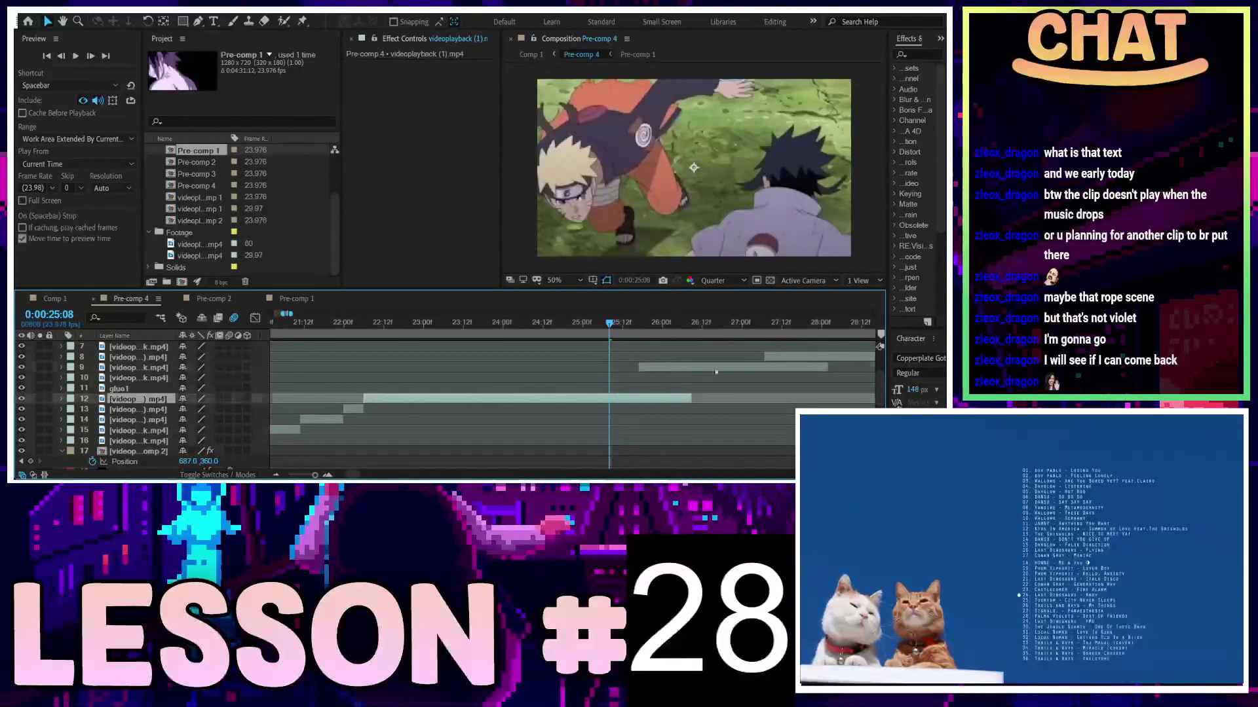
left_click_drag(715, 371, 805, 372)
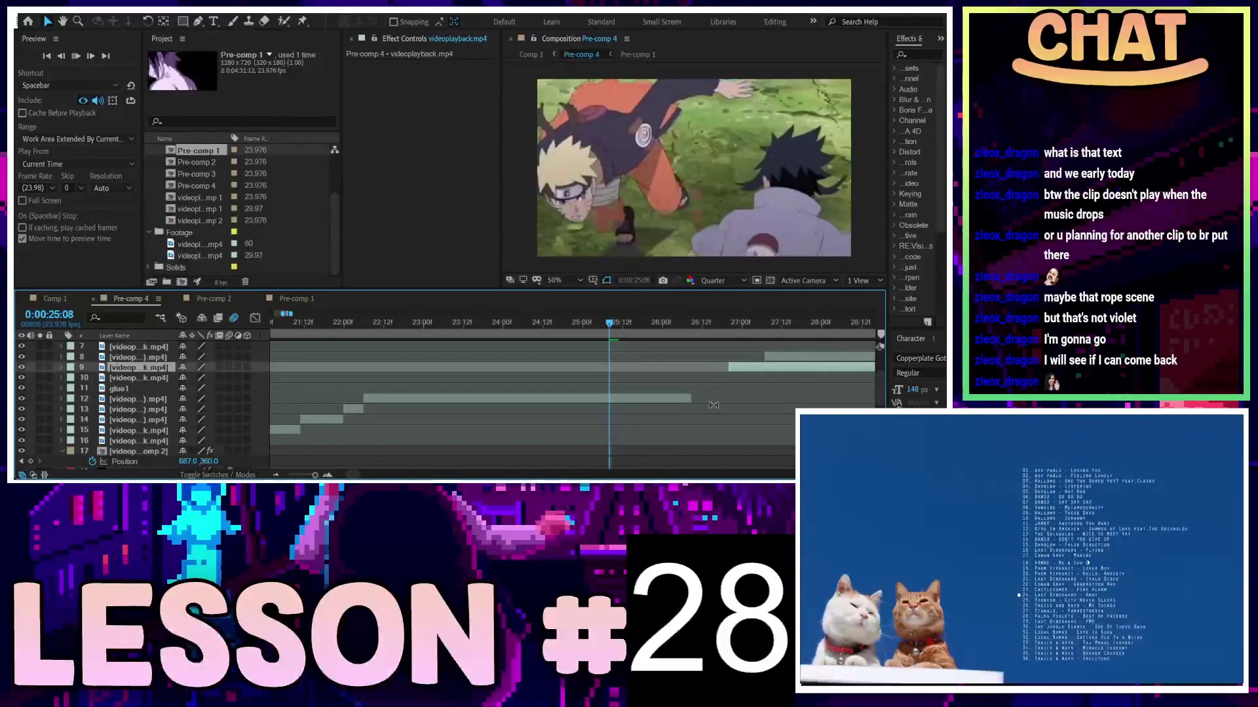
key("space")
key("space")
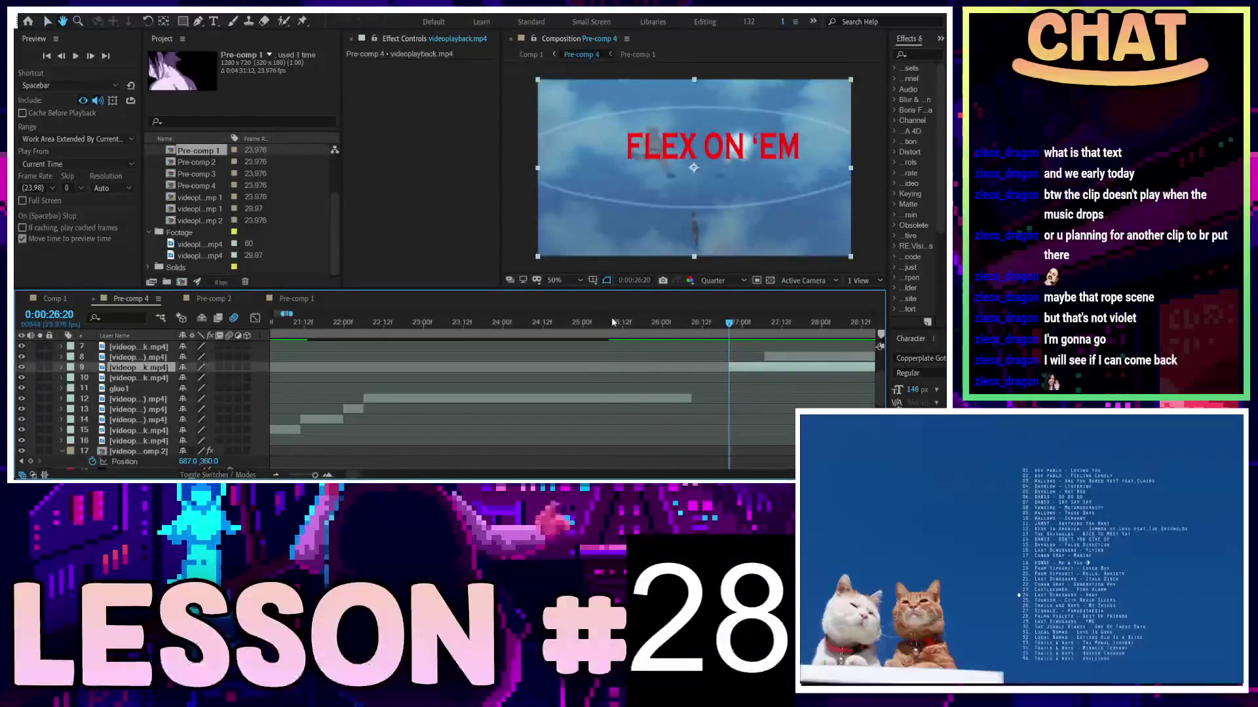
mouse_move(612, 322)
left_mouse_down()
mouse_move(659, 329)
mouse_move(637, 335)
mouse_move(676, 325)
left_mouse_up()
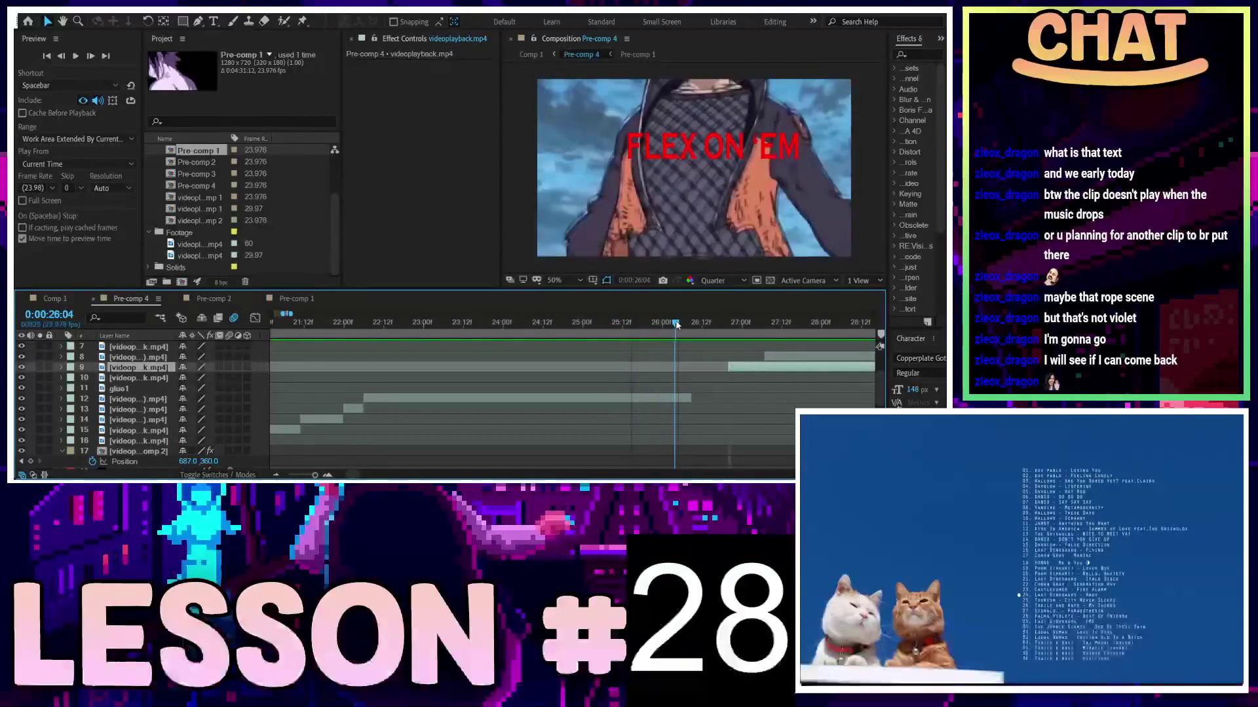
Scrub Pre-comp 1's footage around 2:38, glance at Pre-comp 2, then scrub the rest of Pre-comp 1
left_click(297, 300)
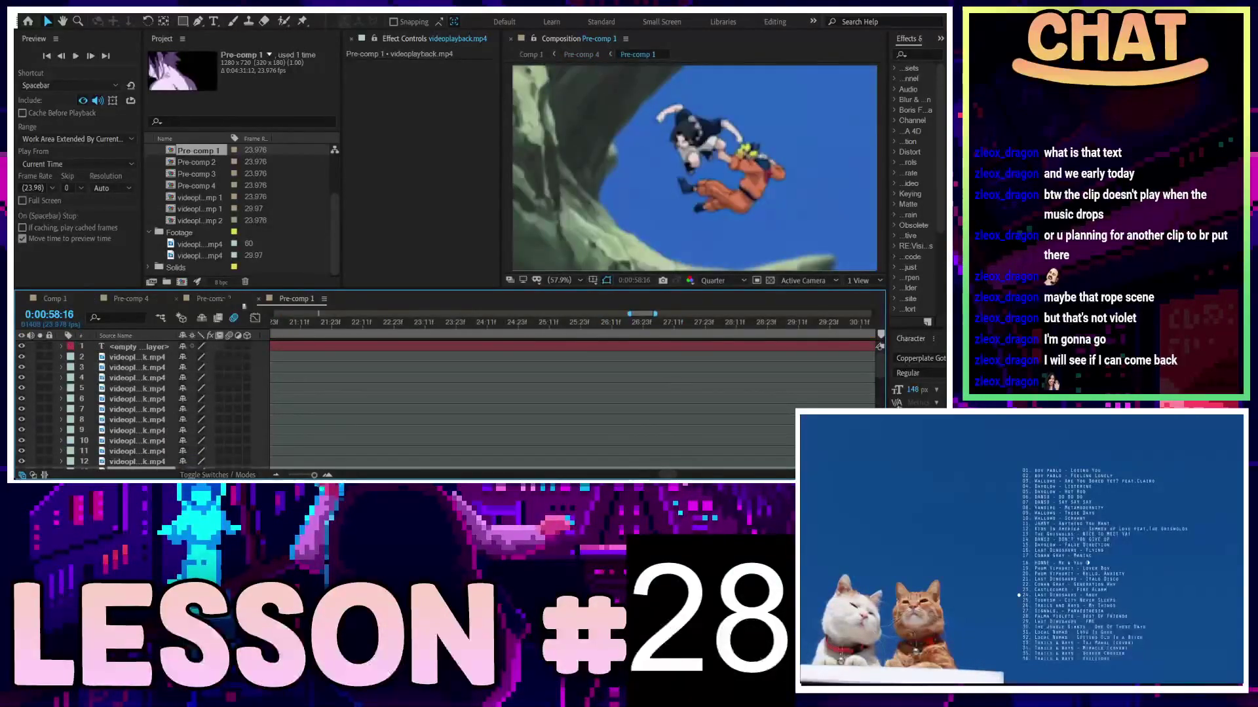
scroll(649, 347, "down", 5)
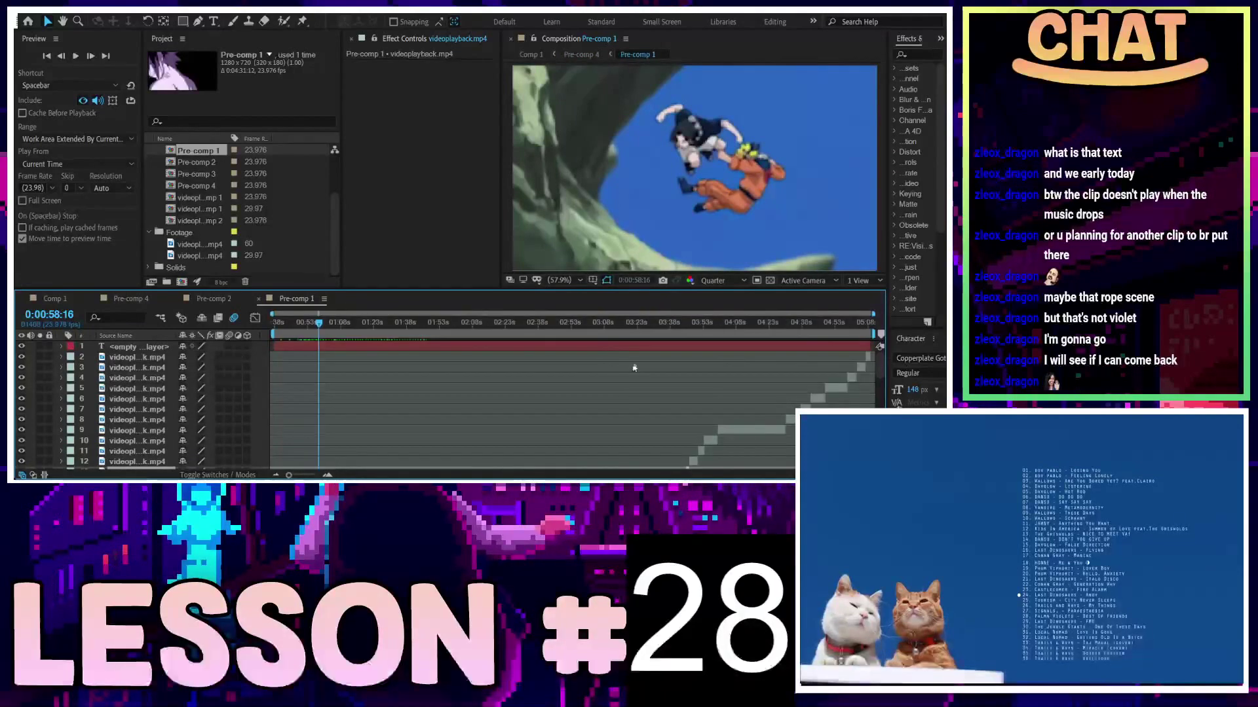
mouse_move(641, 342)
left_mouse_down()
mouse_move(770, 346)
mouse_move(559, 393)
left_mouse_up()
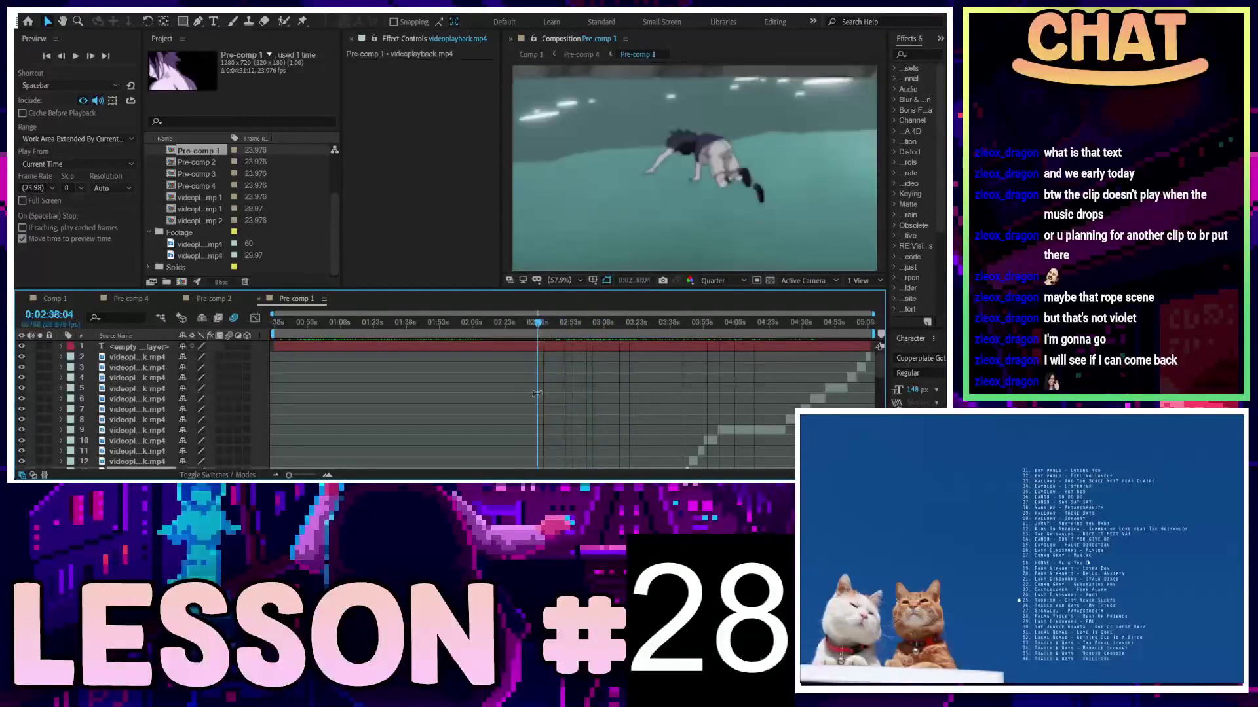
left_click_drag(559, 393, 537, 396)
left_click(202, 301)
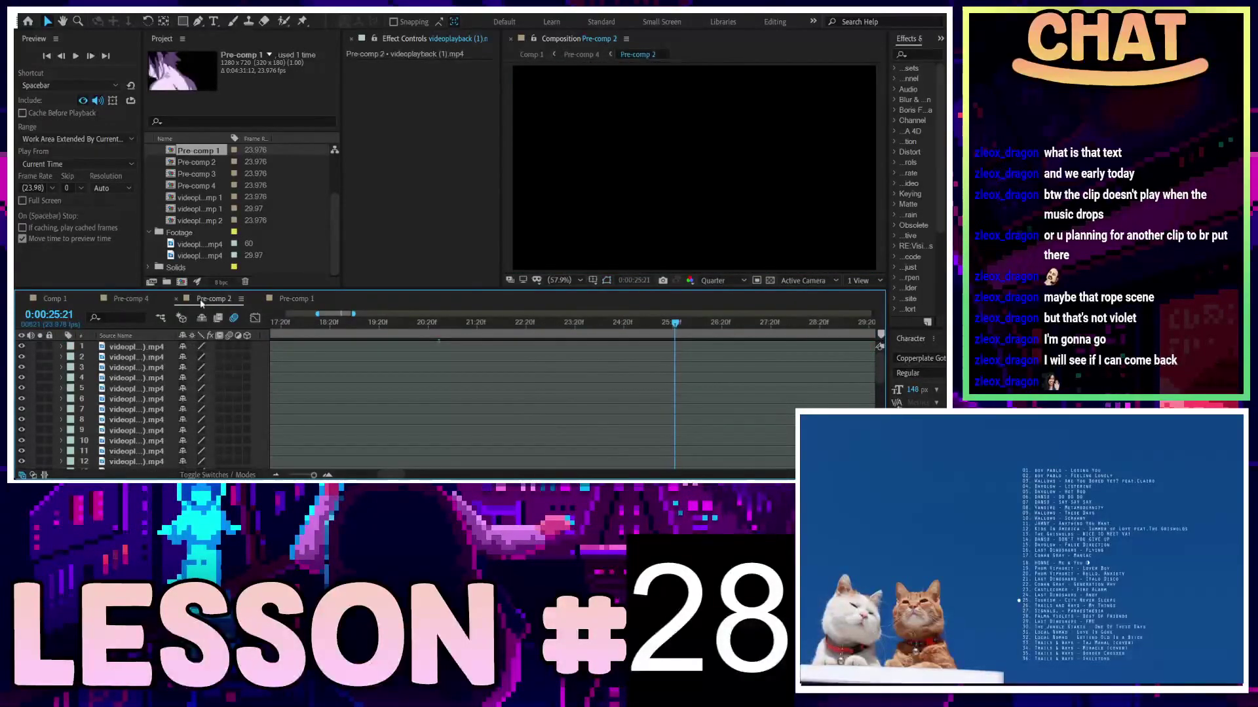
left_click(309, 298)
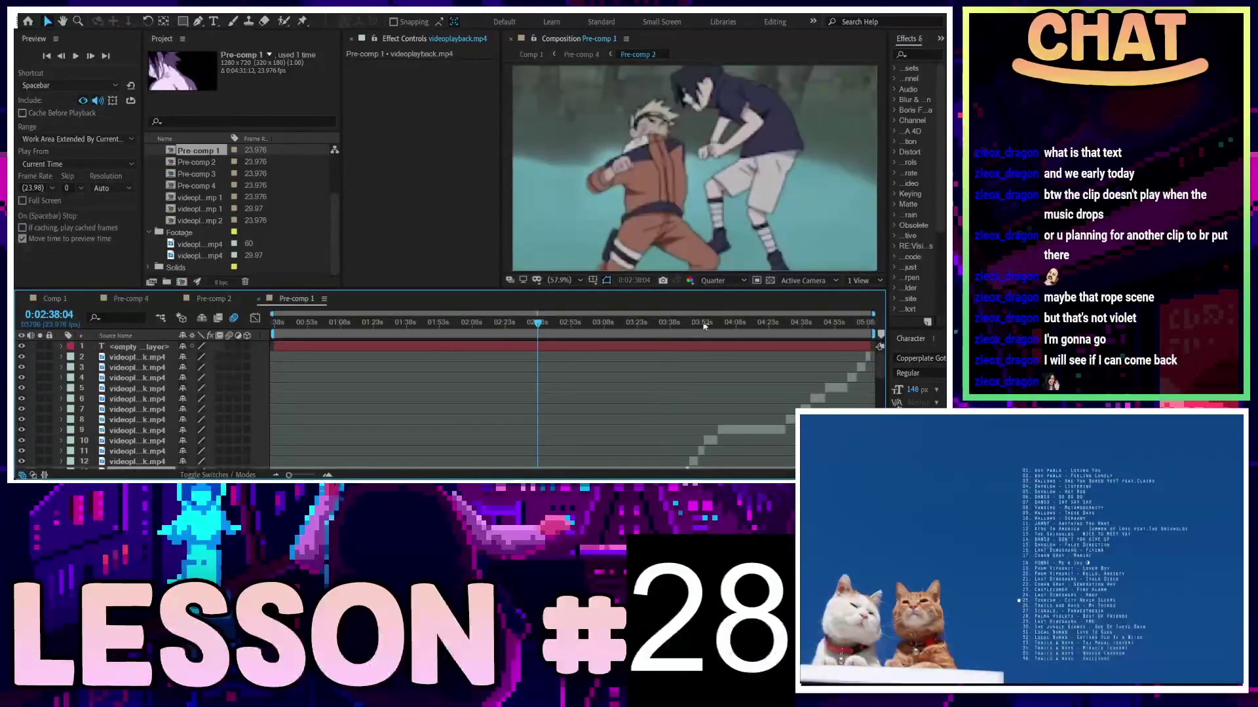
mouse_move(704, 326)
left_mouse_down()
mouse_move(847, 333)
mouse_move(595, 409)
mouse_move(513, 414)
mouse_move(570, 405)
left_mouse_up()
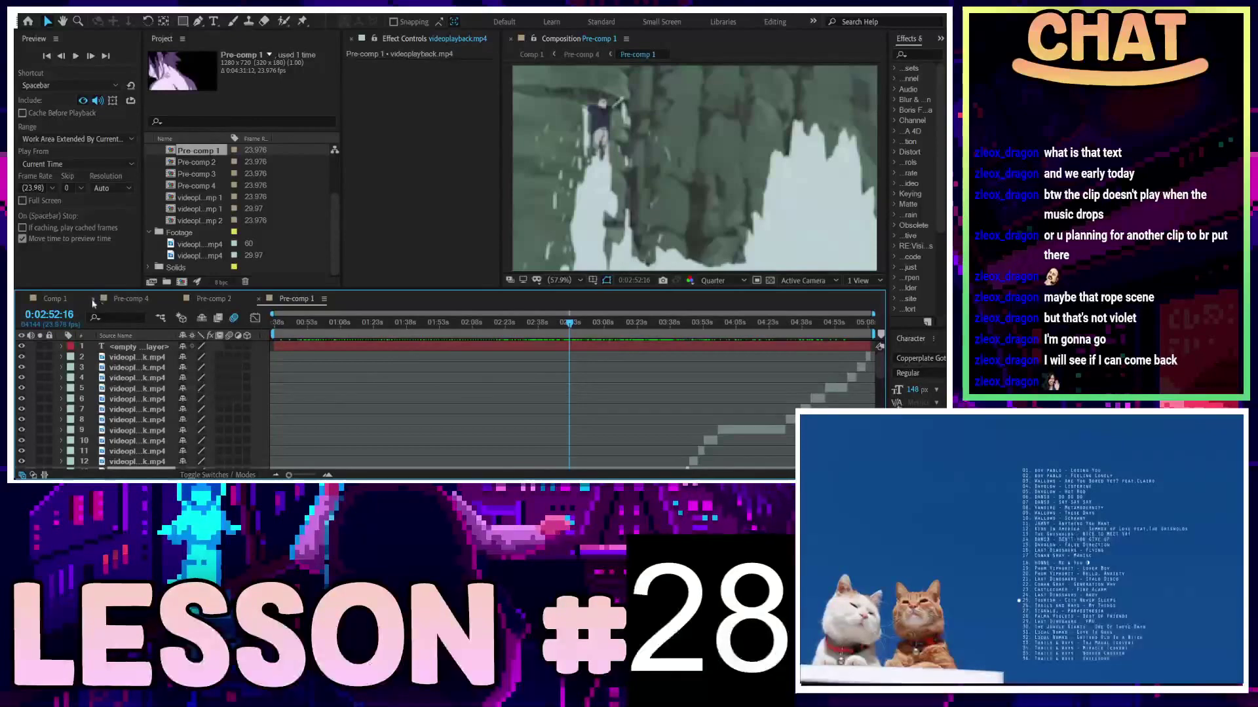
Return to Pre-comp 4 and play a preview of the captioned clips from 0:00:22:05
left_click(131, 299)
mouse_move(604, 329)
left_mouse_down()
mouse_move(656, 324)
mouse_move(360, 343)
left_mouse_up()
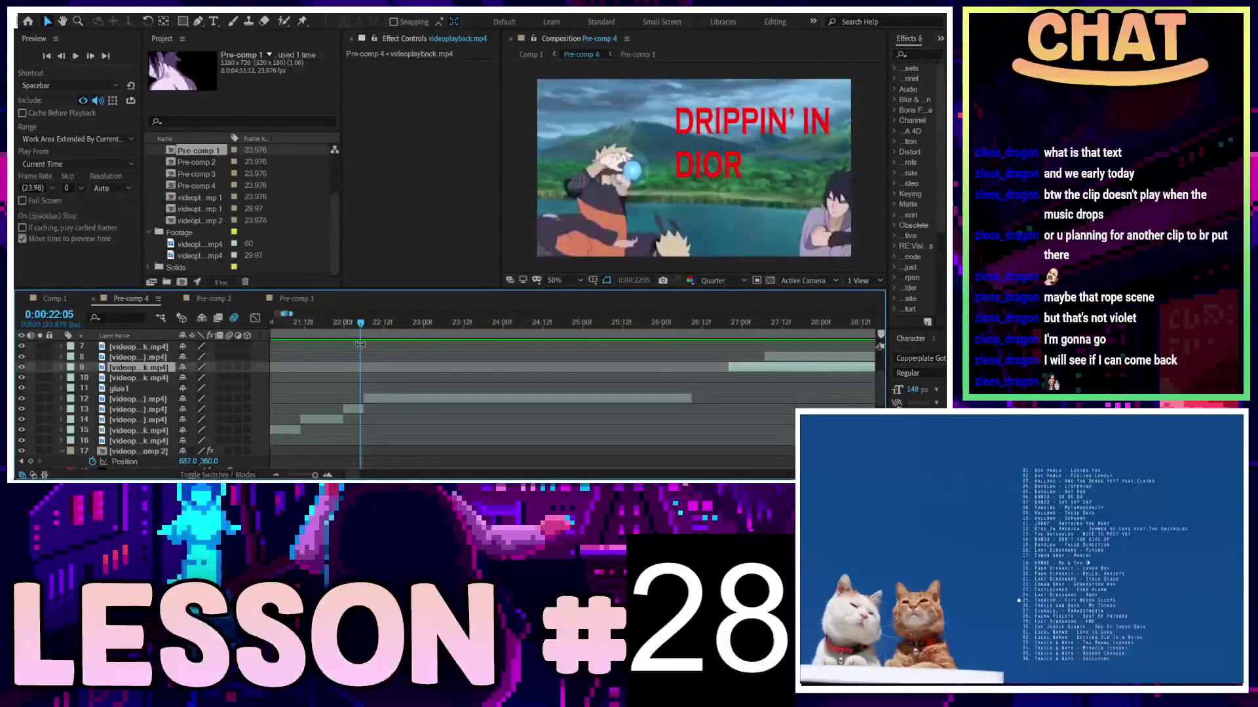
key("space")
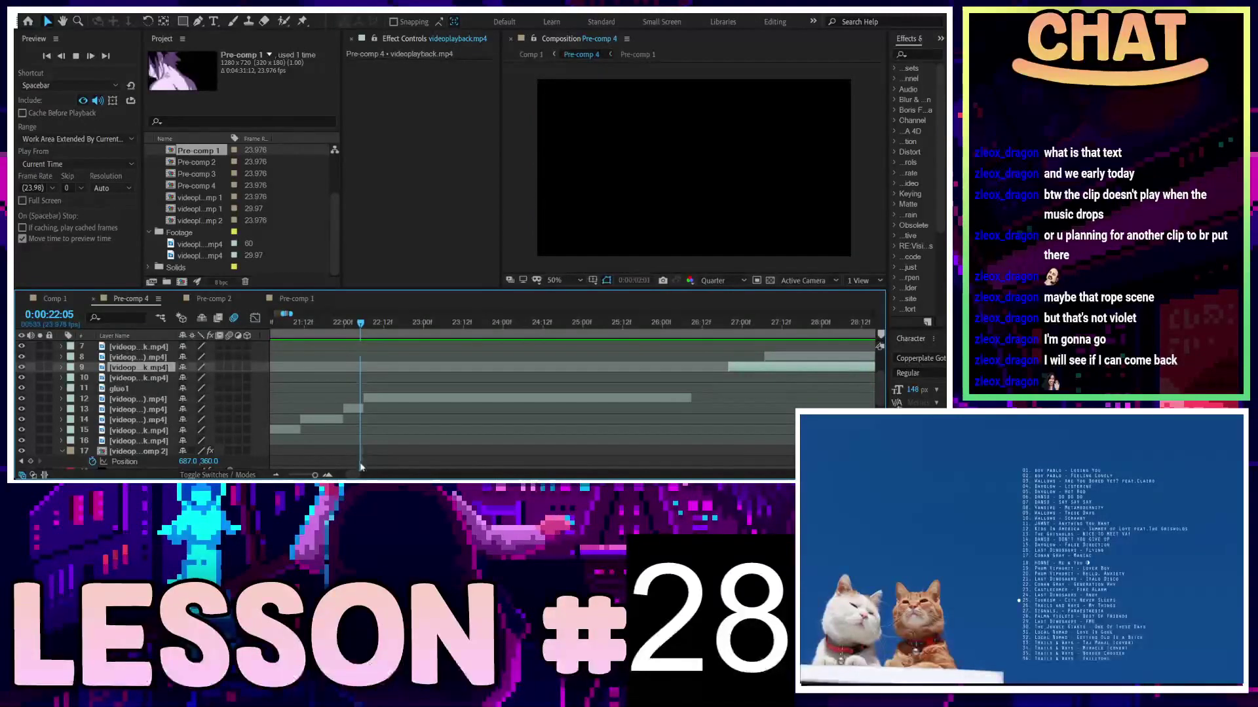
Watch the Pre-comp 4 preview and stop it at 0:00:25:01 on the ME AND TWIN B frame
scroll(445, 390, "down", 3)
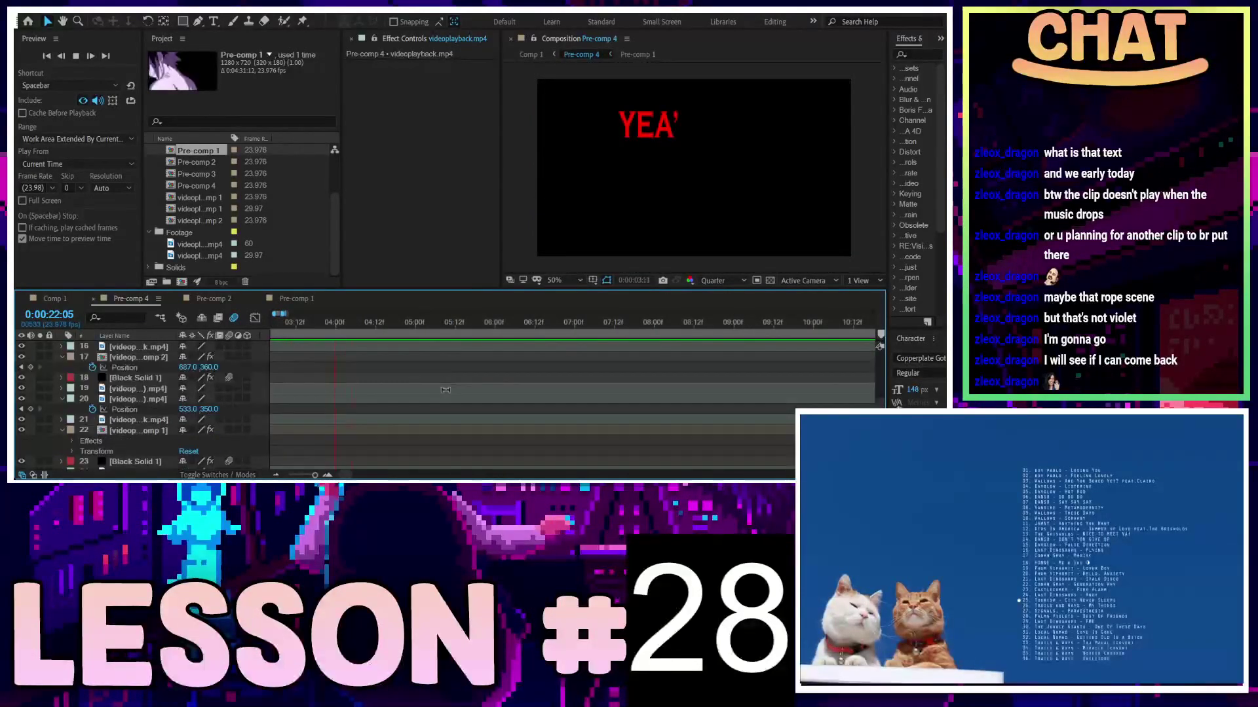
scroll(459, 387, "down", 5)
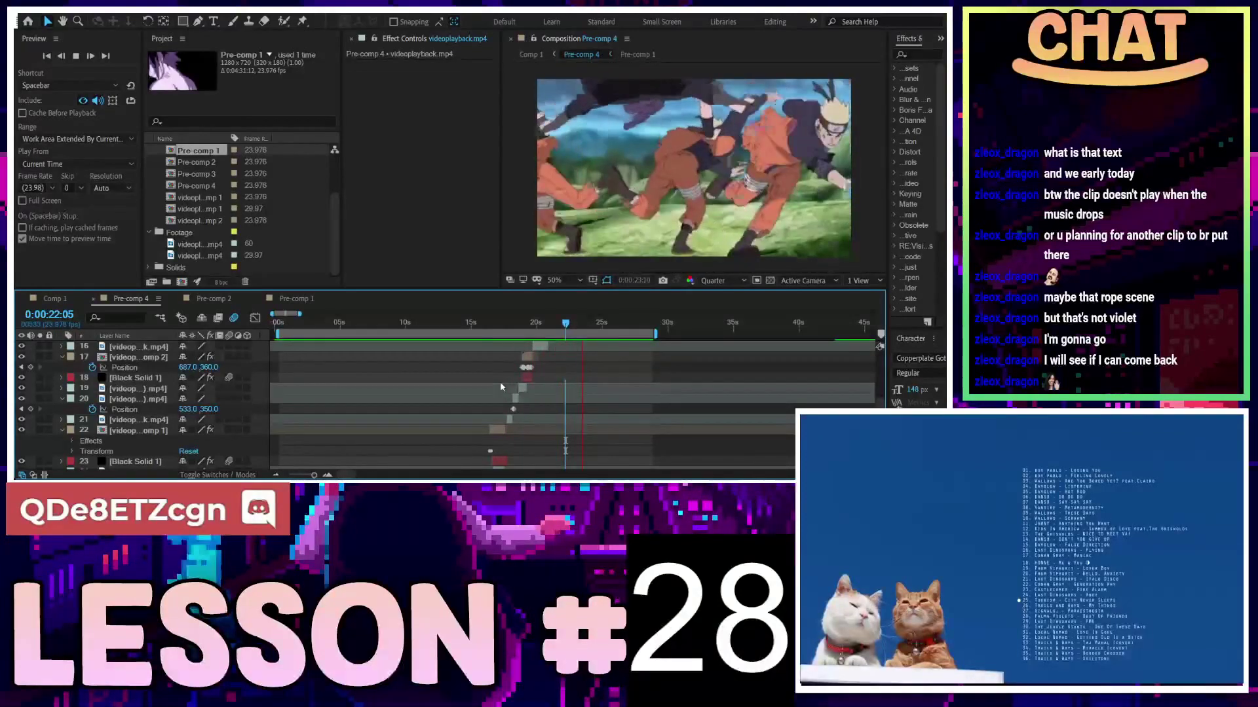
key("space")
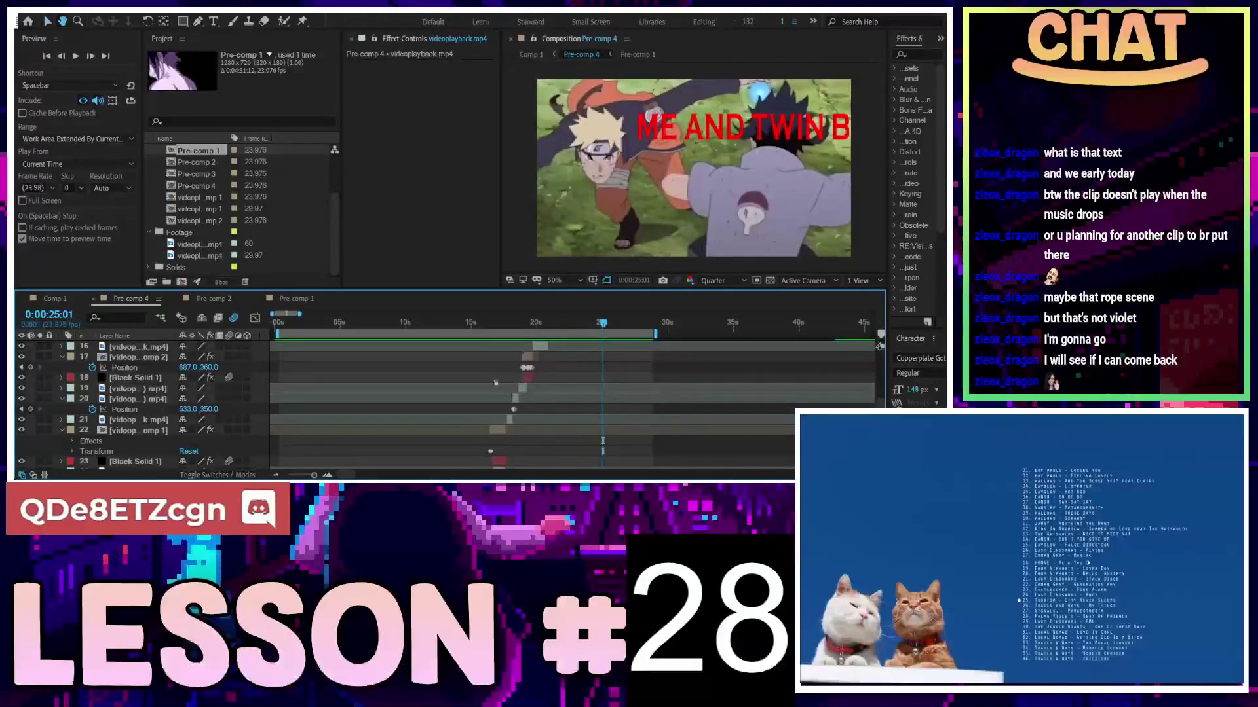
Open Pre-comp 2, zoom out to its full length and scrub its clips, selecting layer 28
left_click(229, 298)
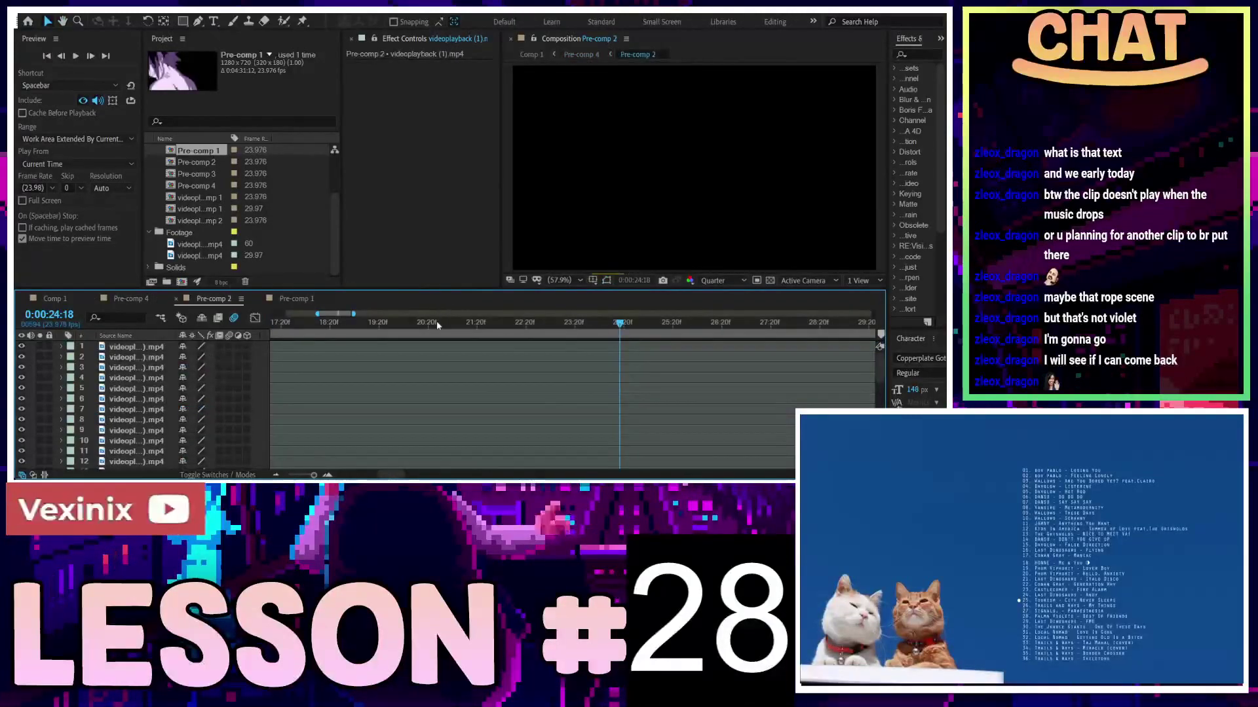
left_click_drag(275, 321, 94, 363)
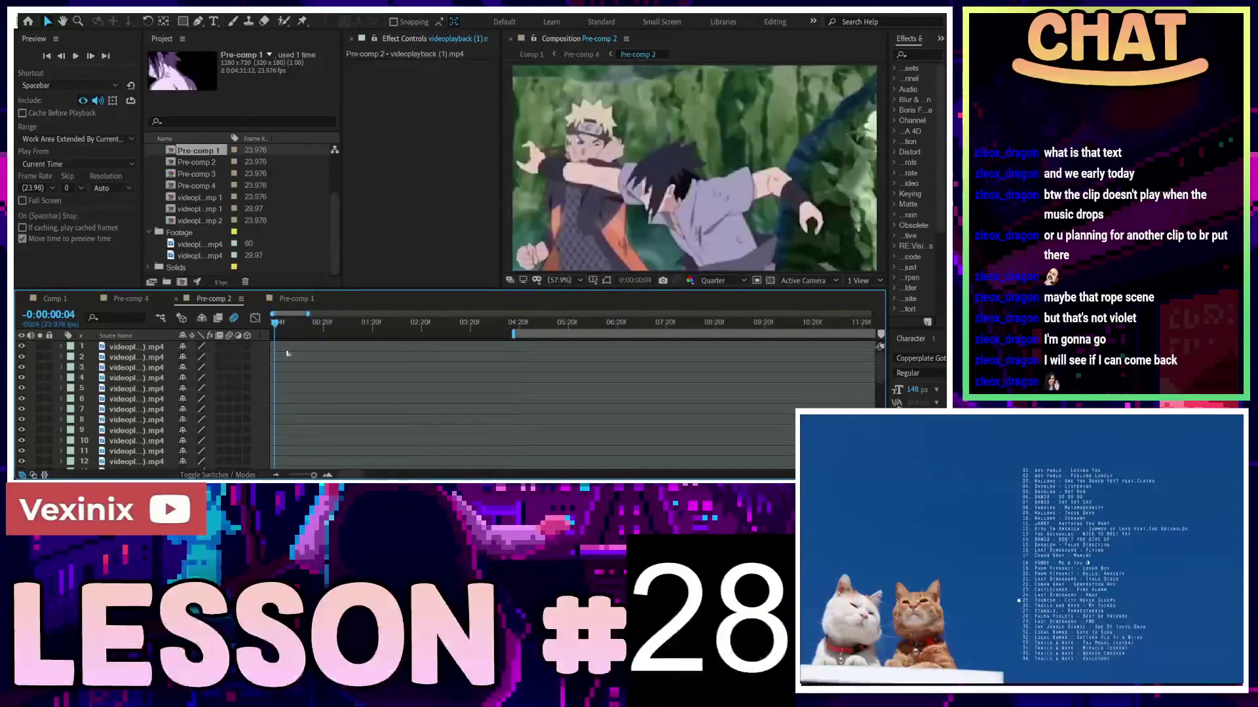
left_click_drag(539, 331, 792, 324)
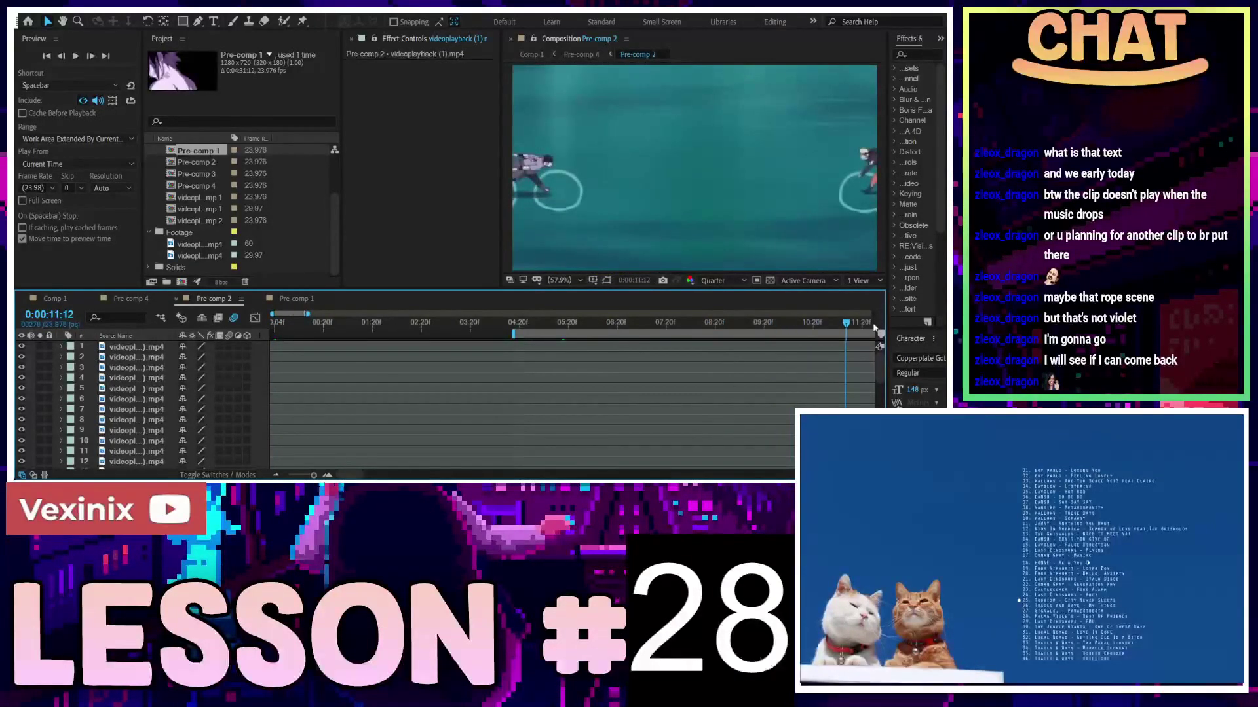
key("minus")
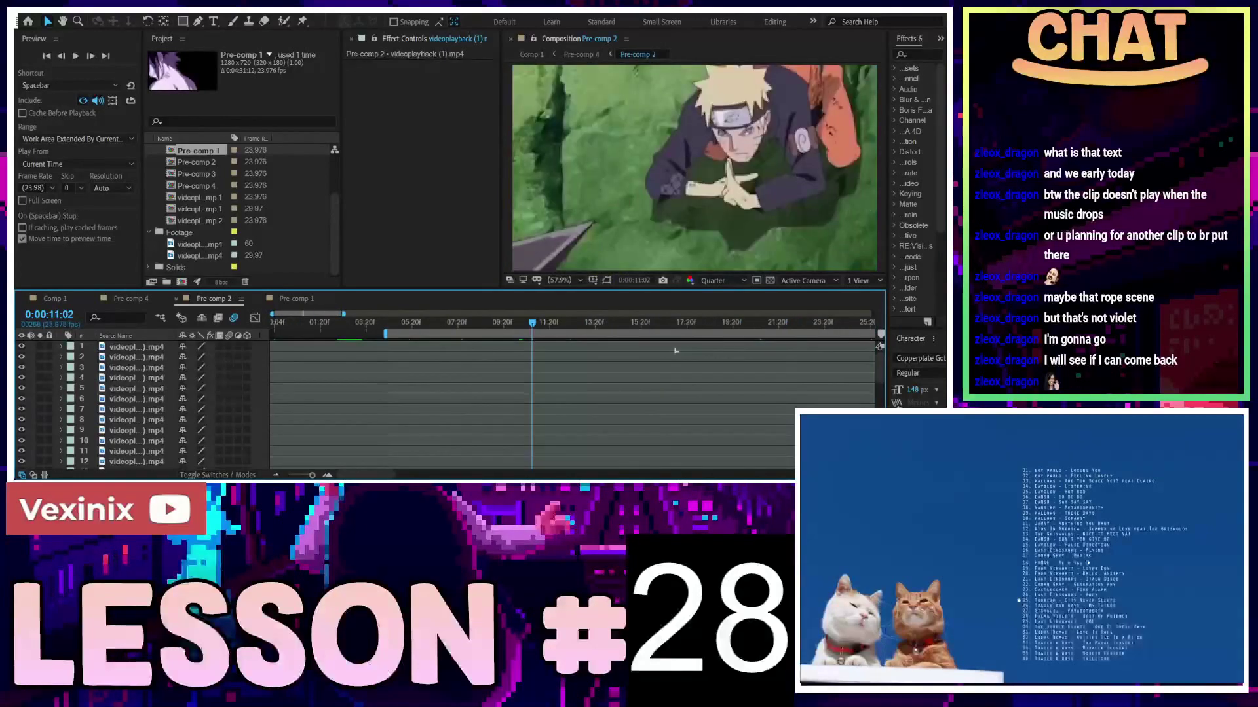
key("minus")
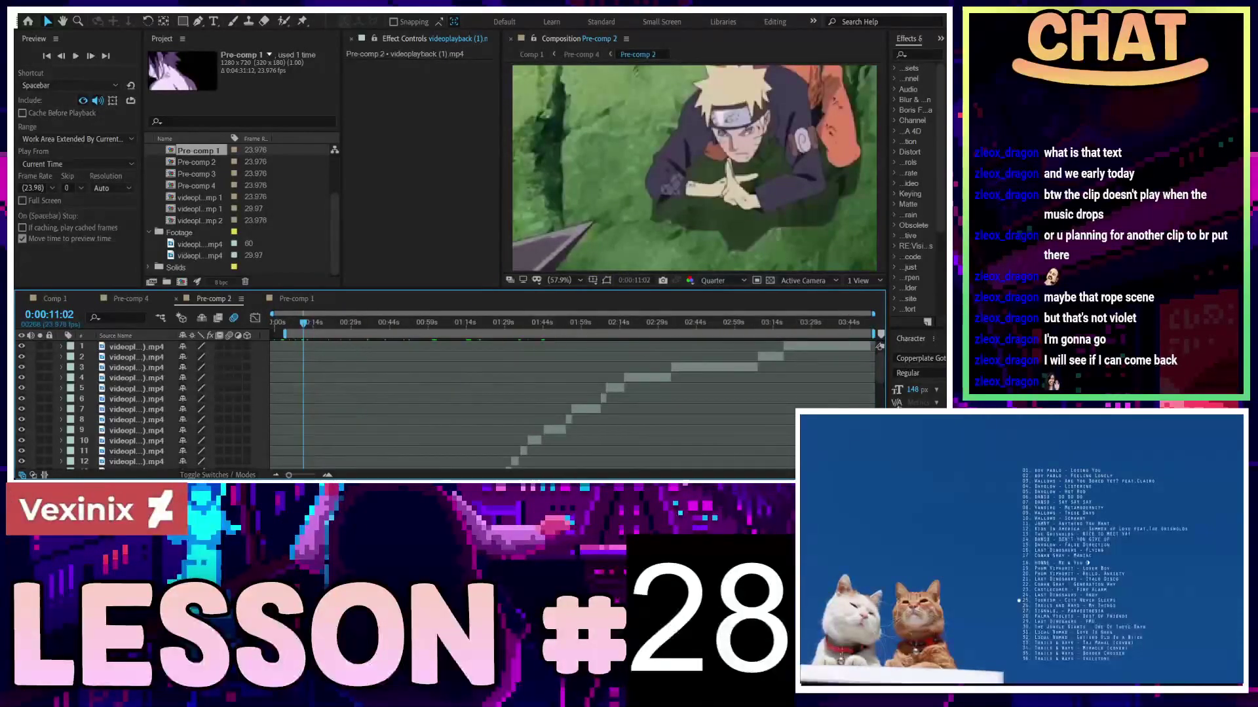
left_click_drag(390, 331, 561, 323)
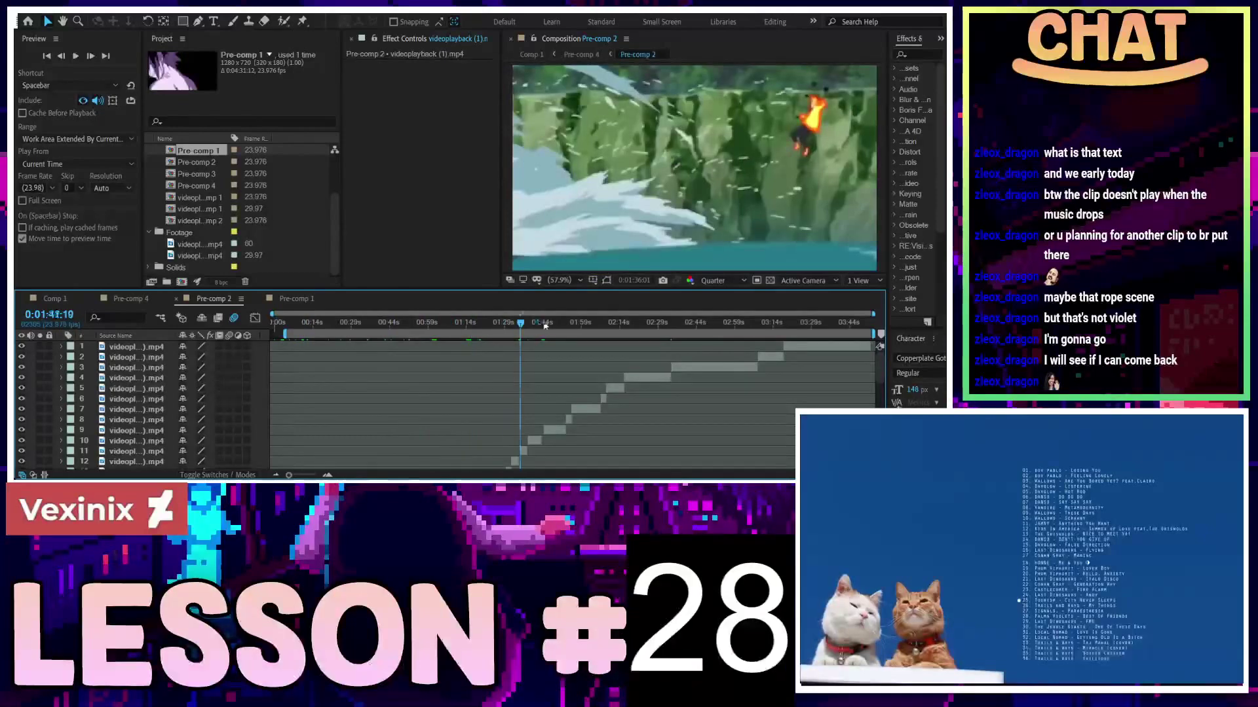
left_click_drag(561, 323, 446, 323)
scroll(407, 379, "down", 5)
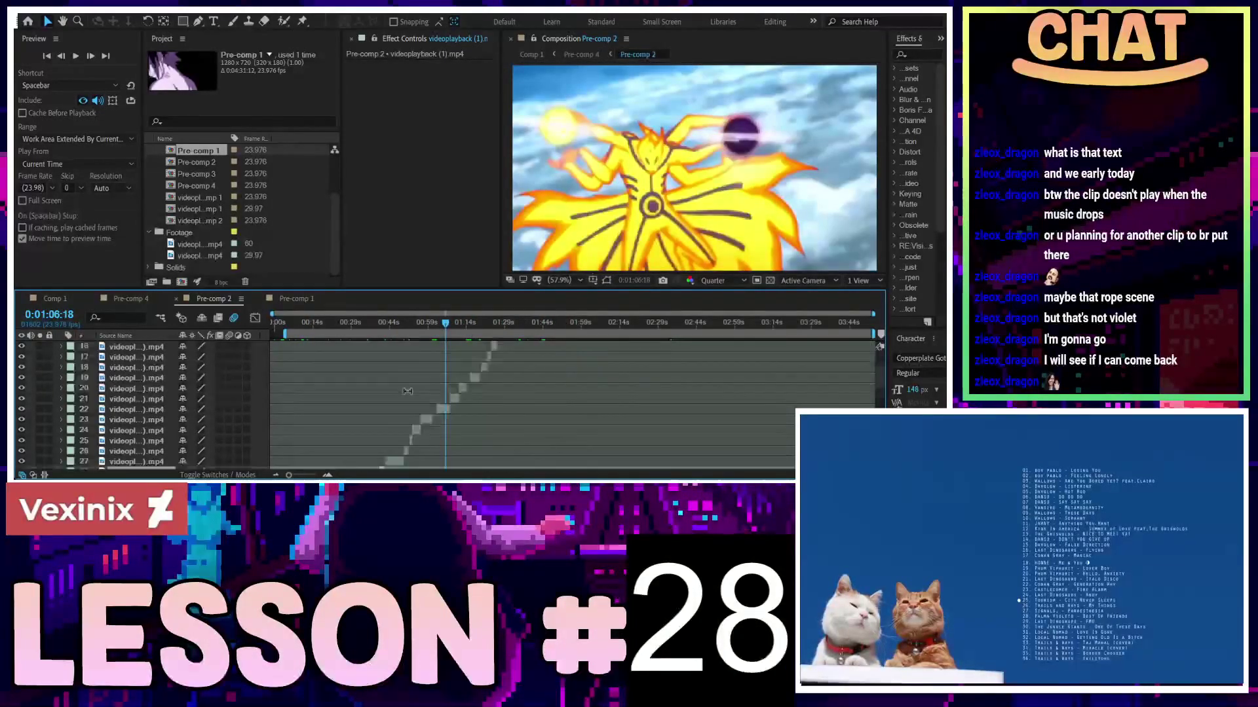
left_click(408, 378)
scroll(406, 397, "up", 2)
key("Home")
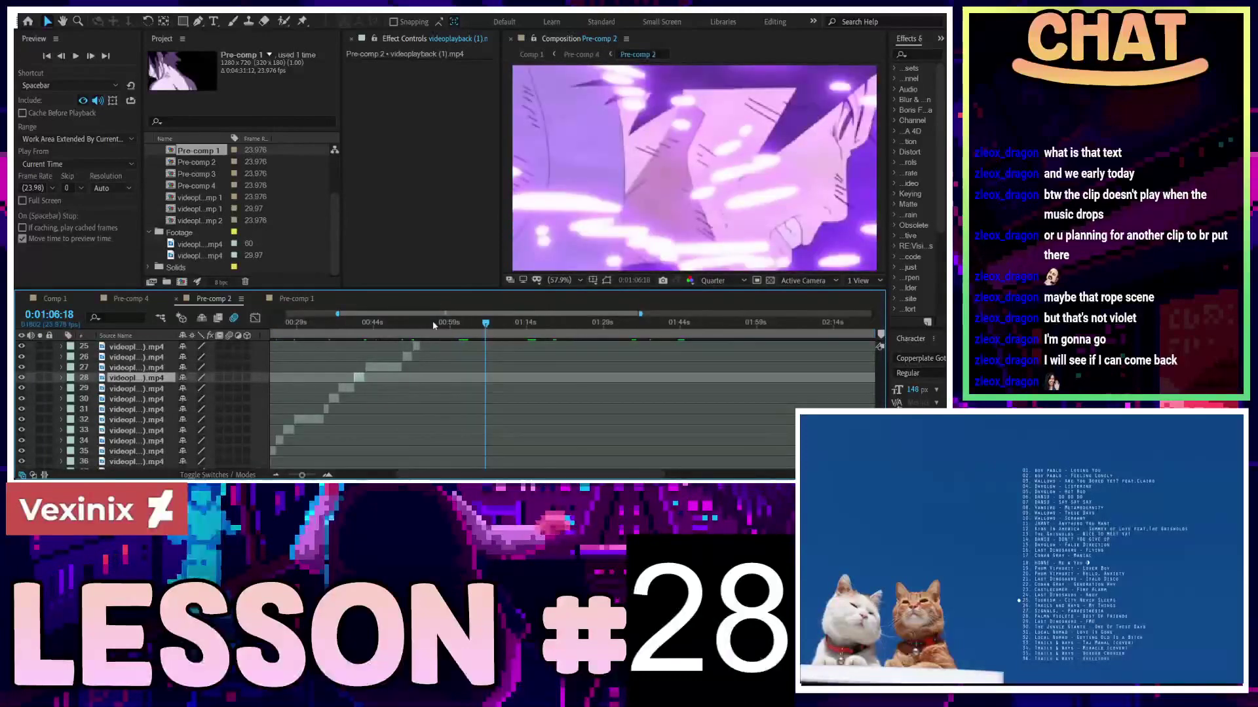
Scrub the fight clips around 38 and 21 seconds, preview them, then zoom in near 3 seconds
scroll(327, 362, "left", 5)
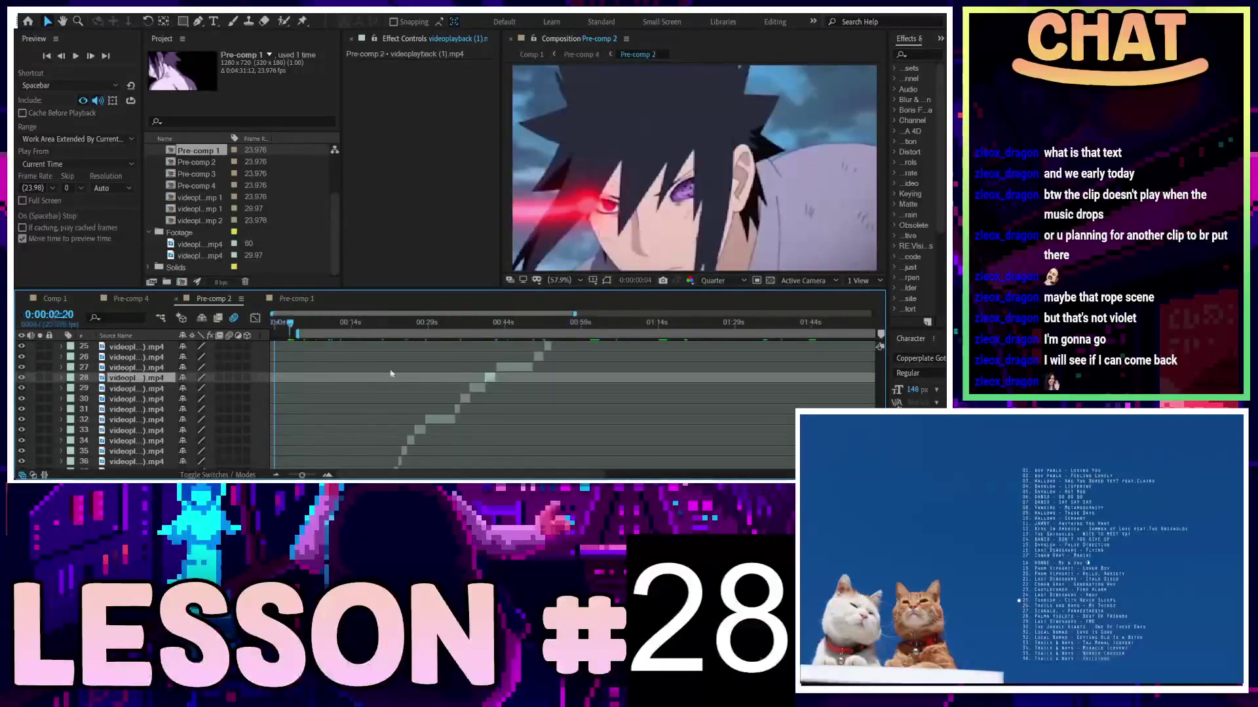
left_click(474, 360)
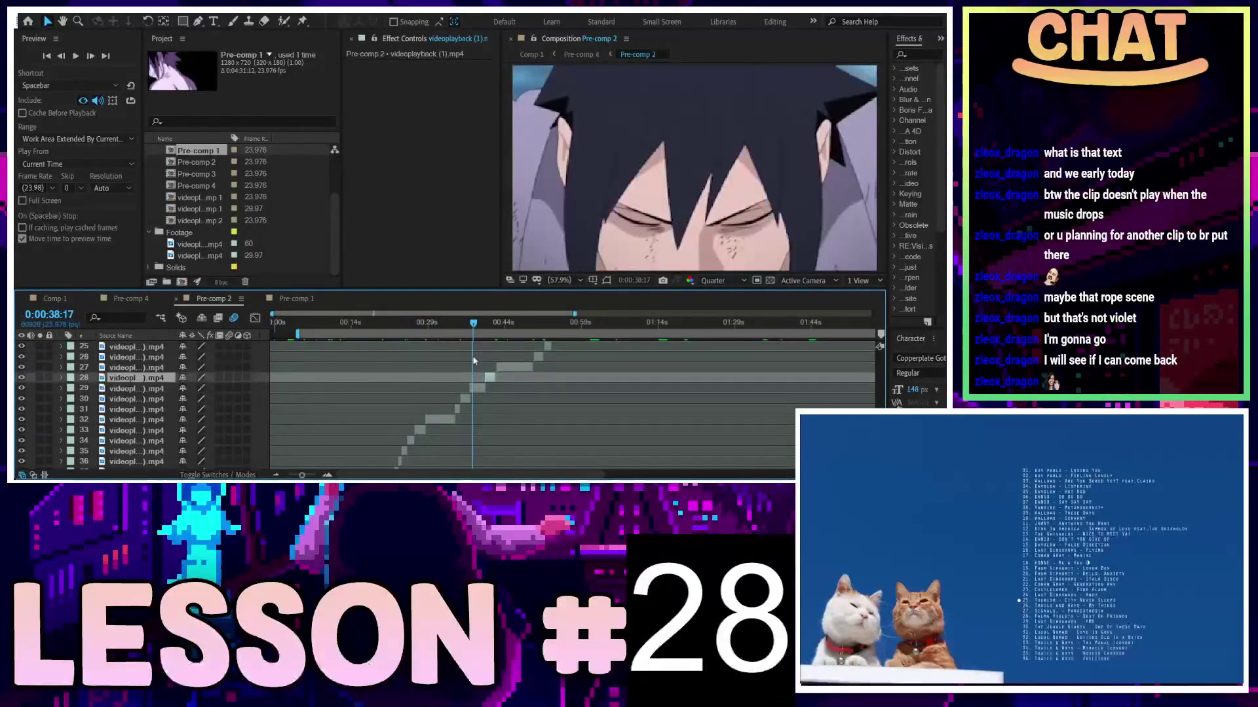
mouse_move(474, 360)
left_mouse_down()
mouse_move(495, 357)
mouse_move(444, 361)
left_mouse_up()
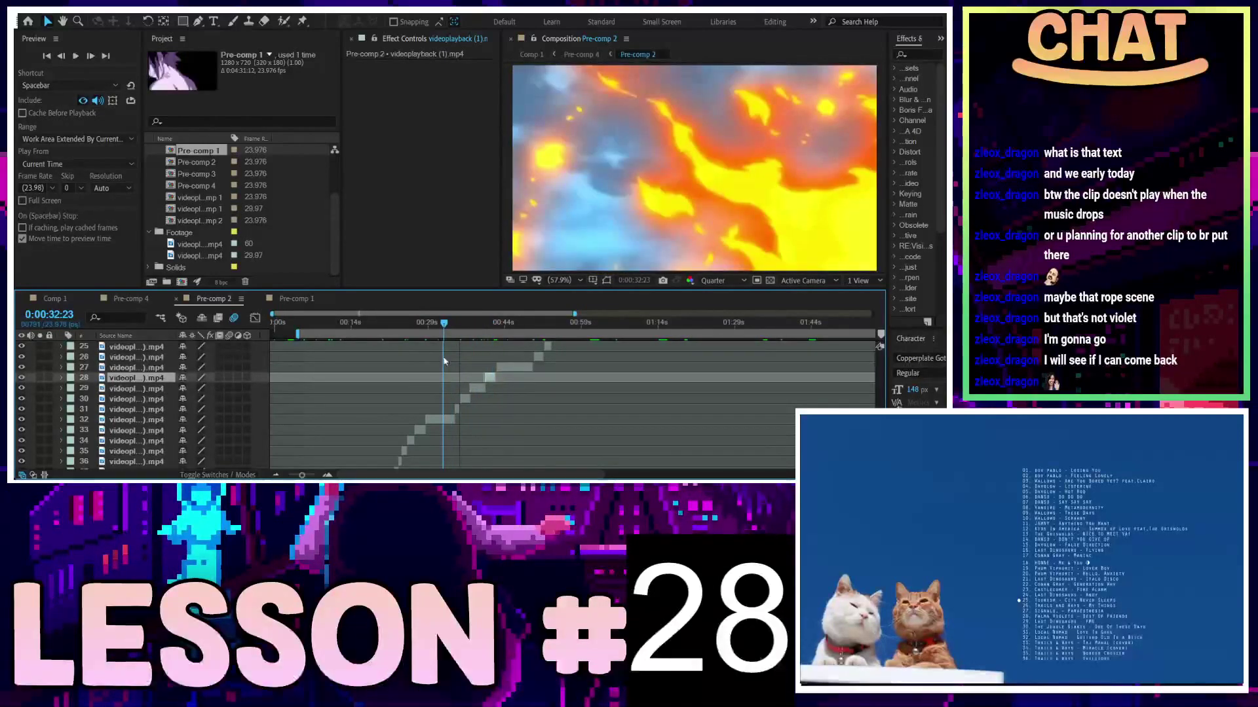
left_click(387, 372)
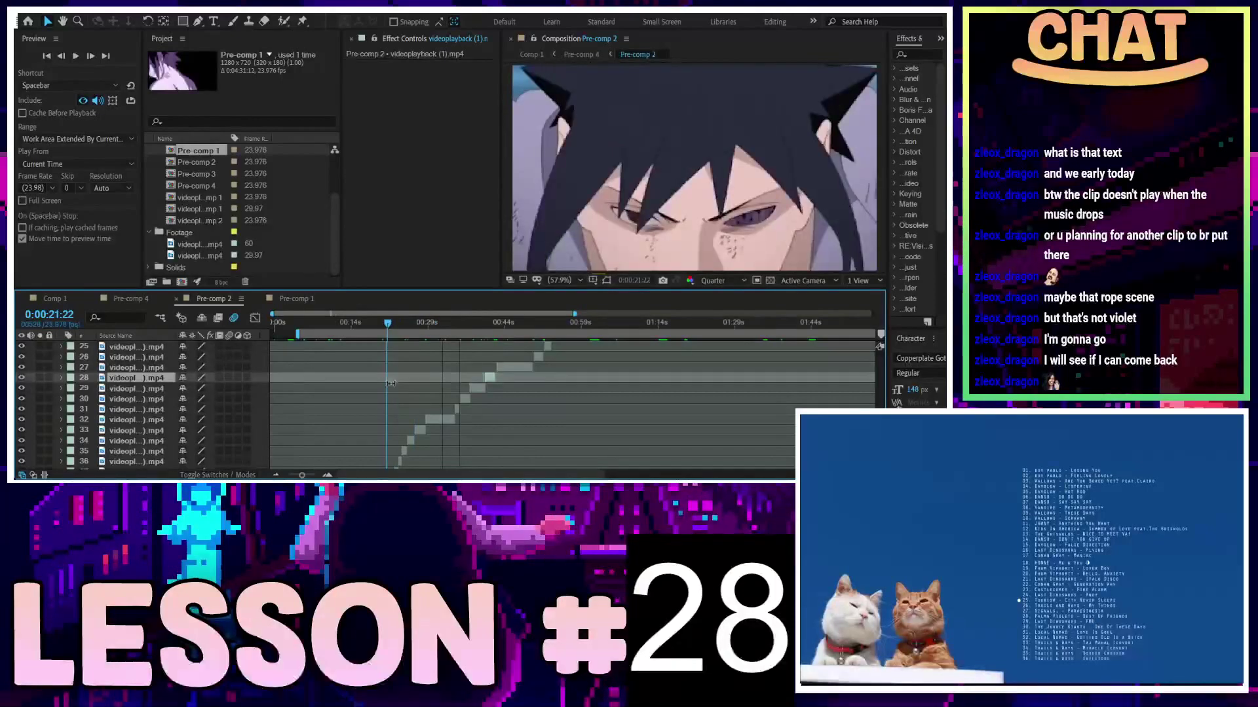
scroll(368, 404, "down", 3)
scroll(397, 389, "up", 2)
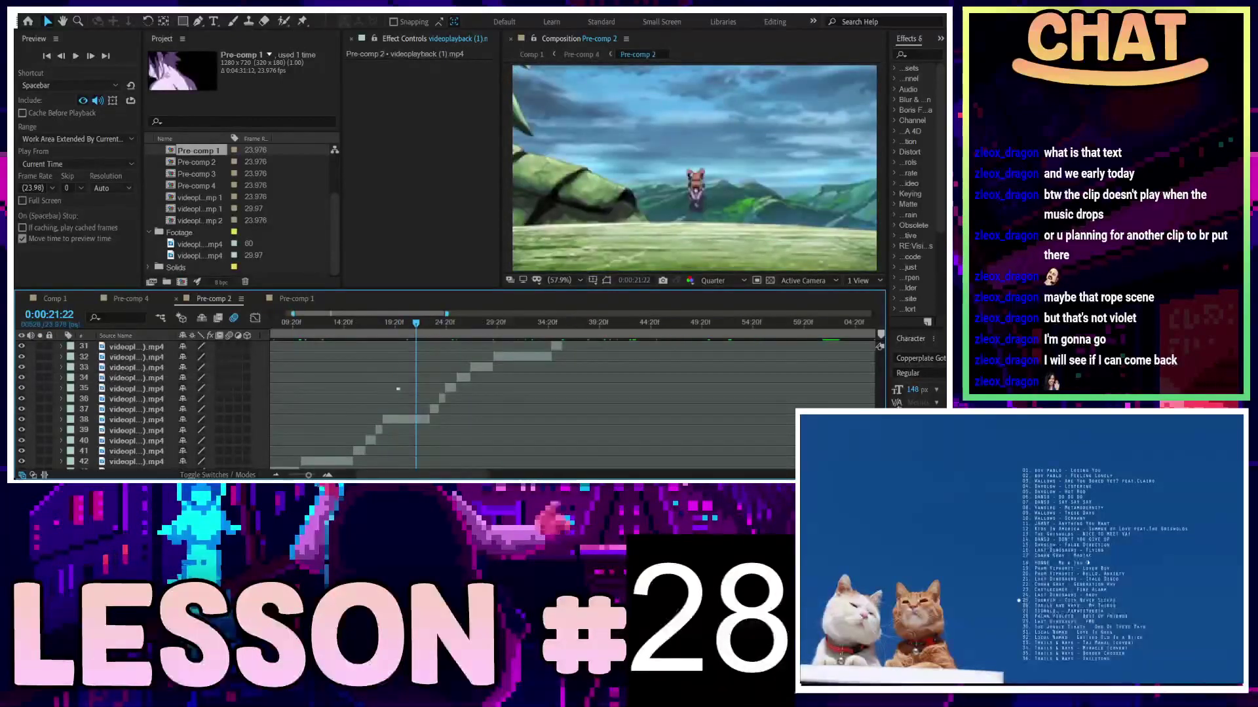
left_click_drag(420, 327, 460, 325)
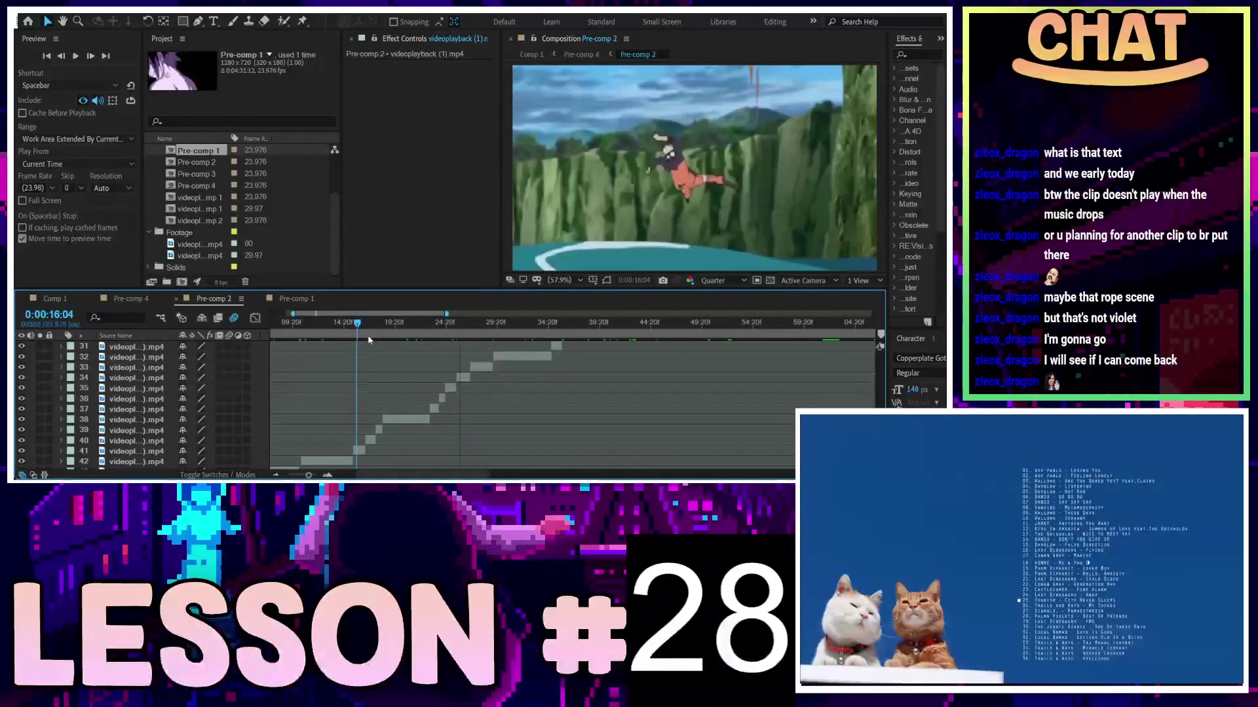
mouse_move(369, 340)
left_mouse_down()
mouse_move(433, 330)
mouse_move(331, 335)
mouse_move(270, 370)
left_mouse_up()
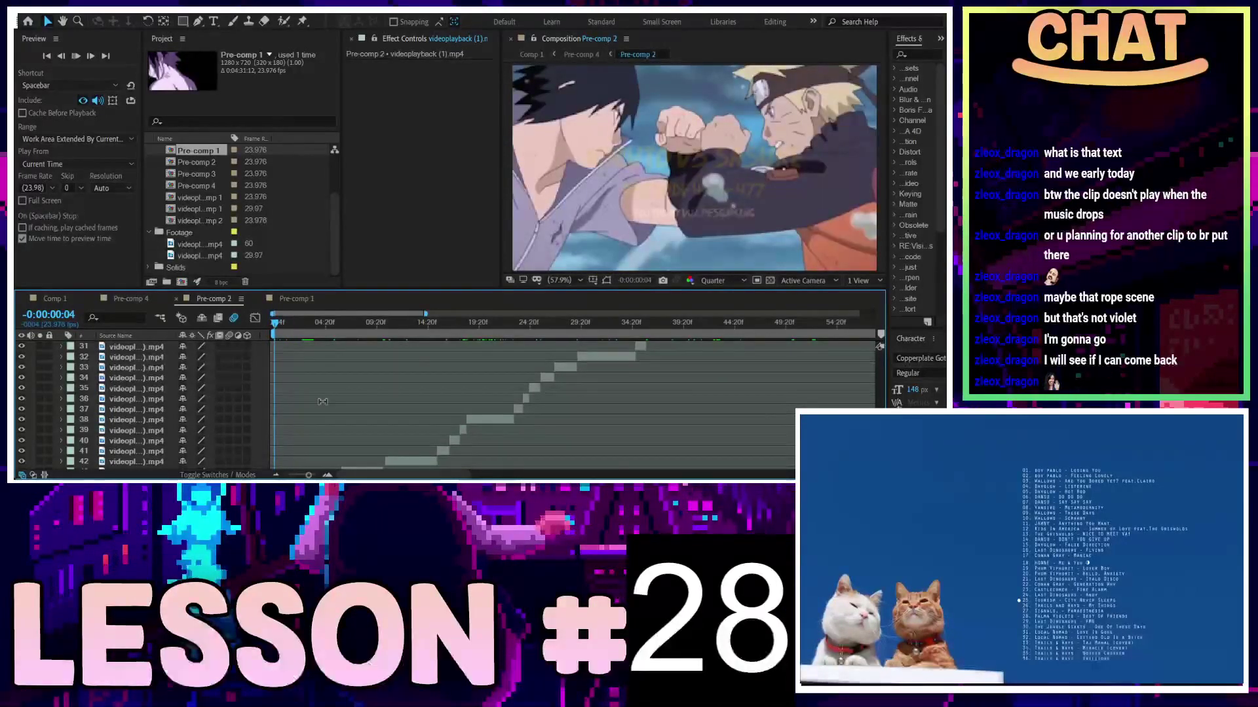
key("space")
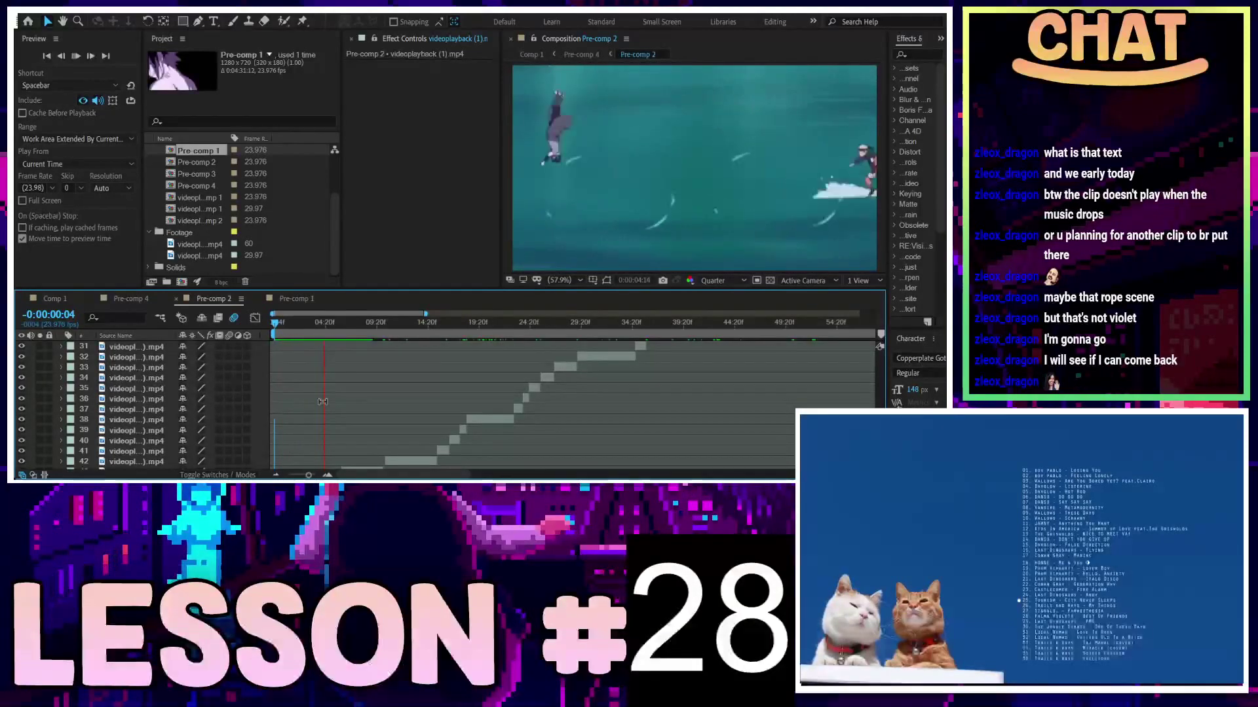
key("space")
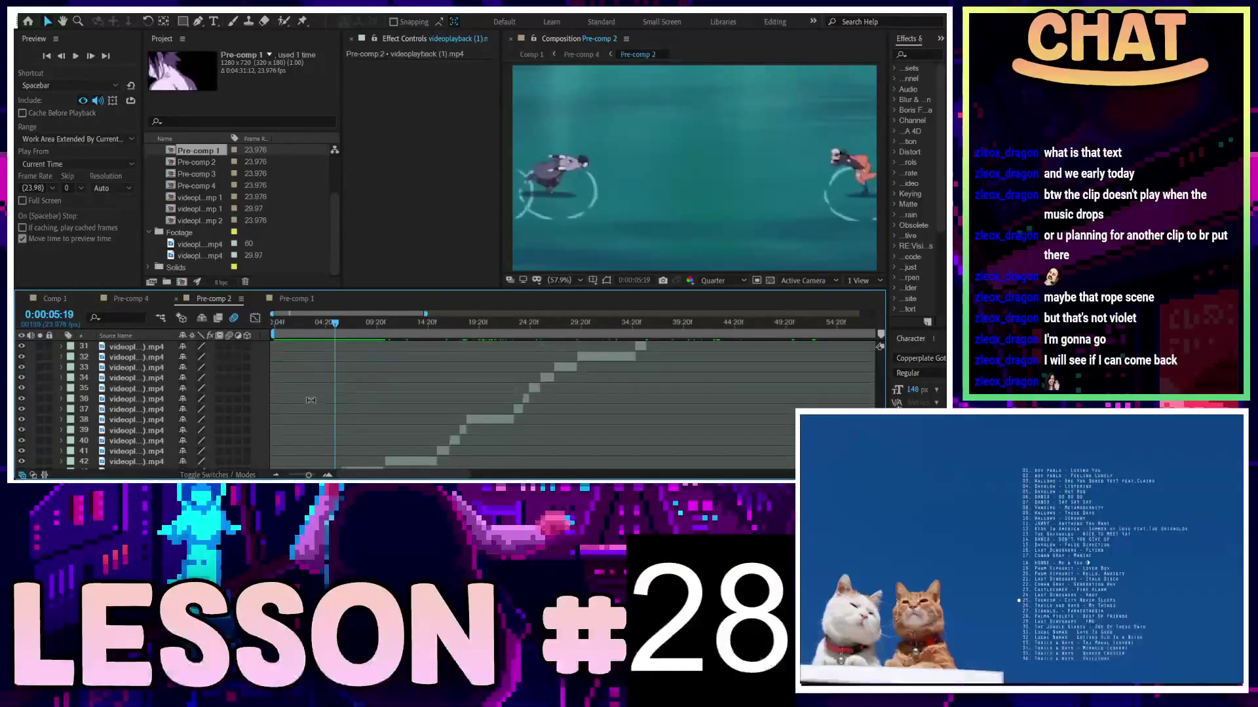
scroll(322, 401, "down", 1)
key("equal")
mouse_move(357, 324)
left_mouse_down()
mouse_move(298, 329)
mouse_move(381, 346)
left_mouse_up()
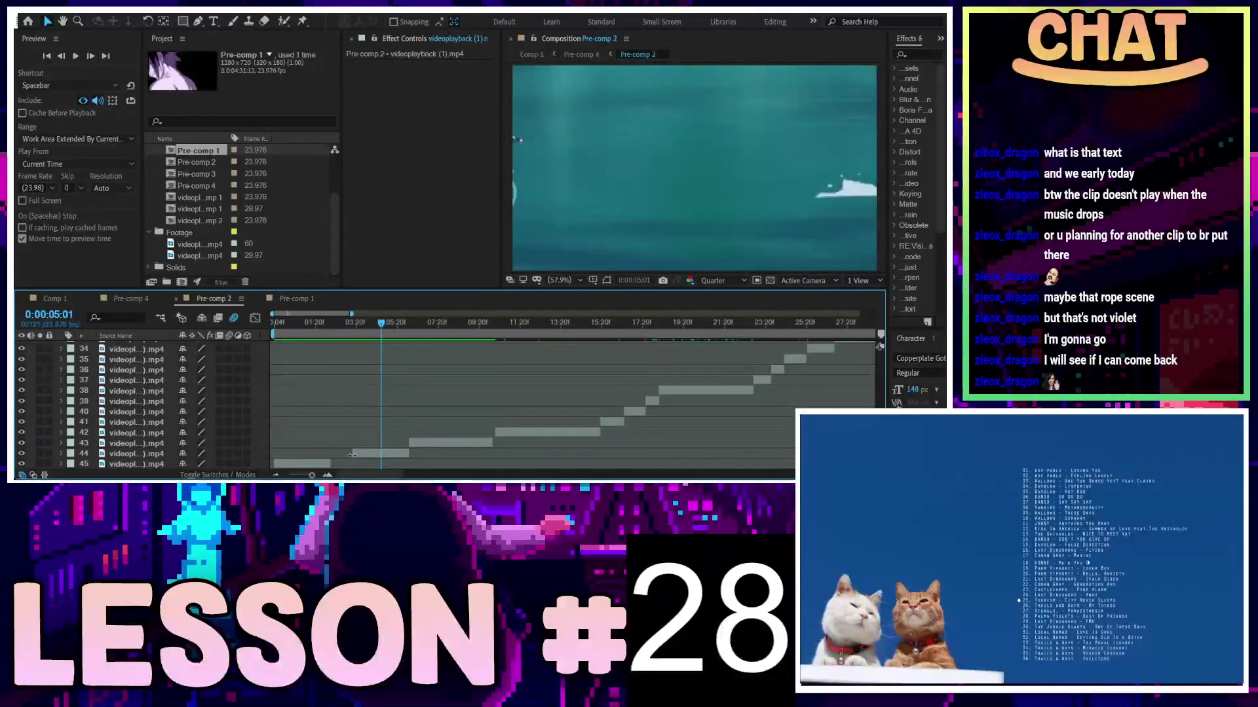
Pull layer 44's in-point back and trim it to the punch frame with Alt+[, then return to Pre-comp 4
left_click_drag(352, 455, 321, 453)
left_click_drag(313, 339, 306, 339)
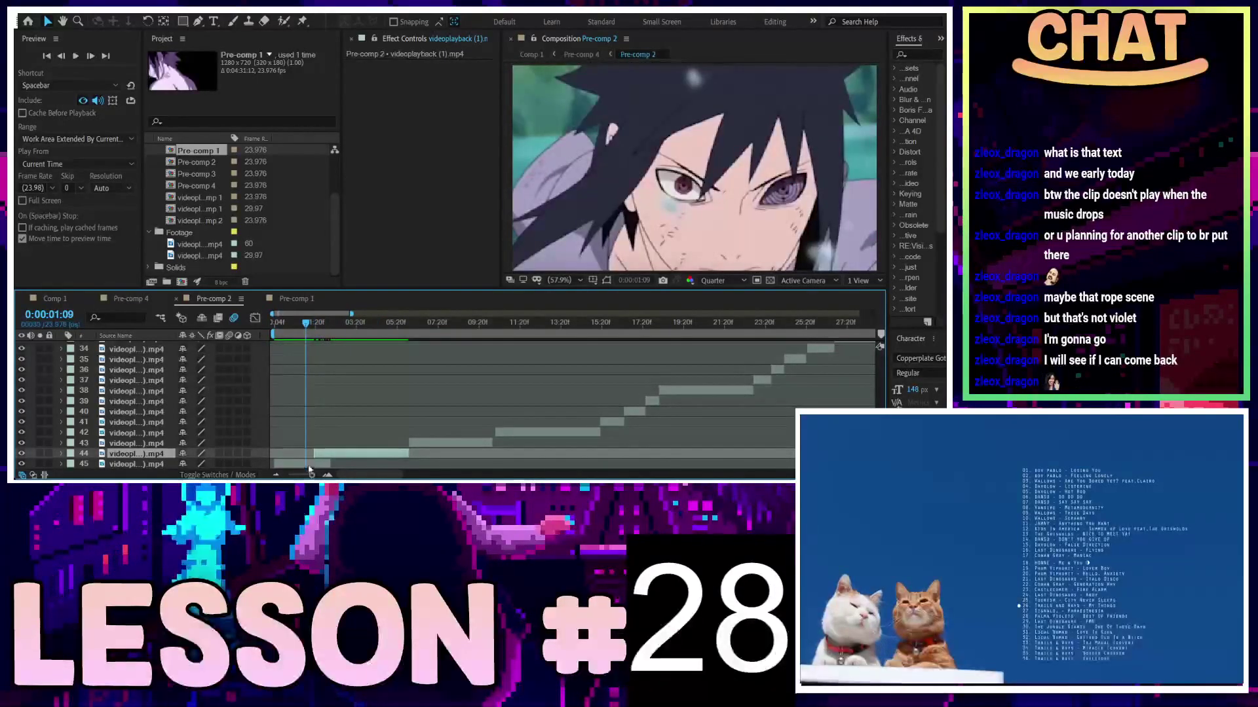
left_click_drag(312, 454, 290, 454)
left_click_drag(305, 324, 307, 331)
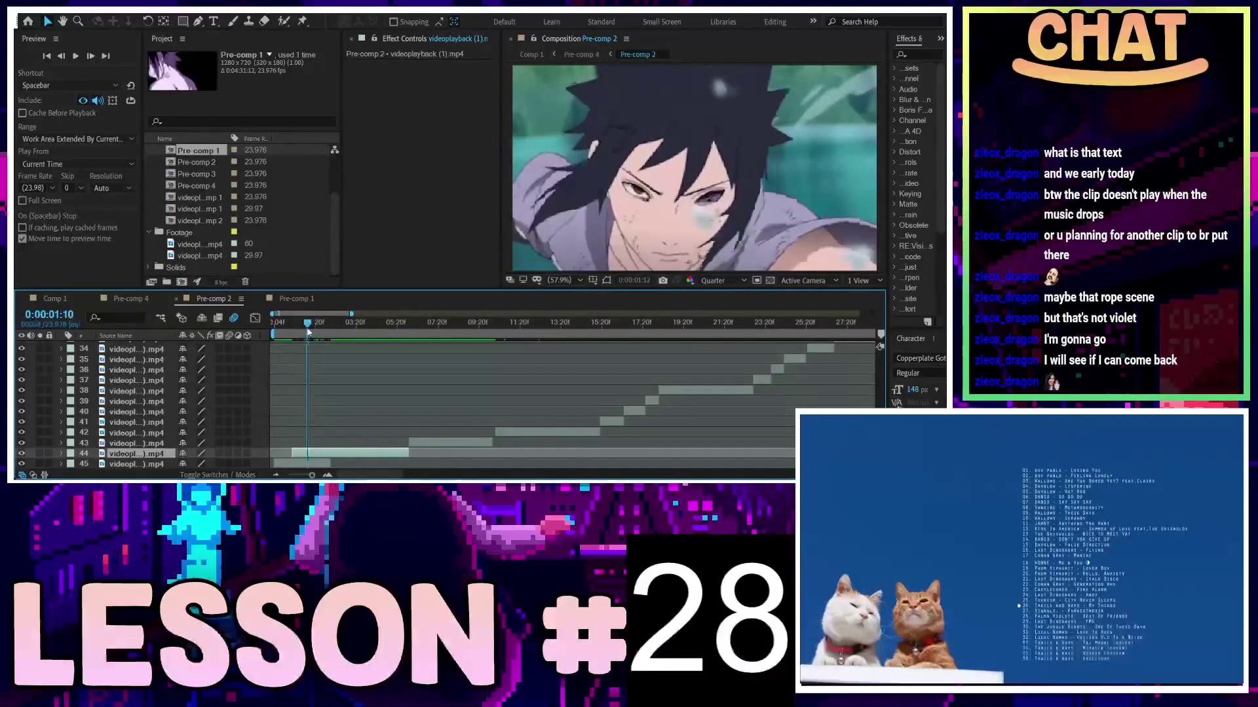
key("alt+bracketleft")
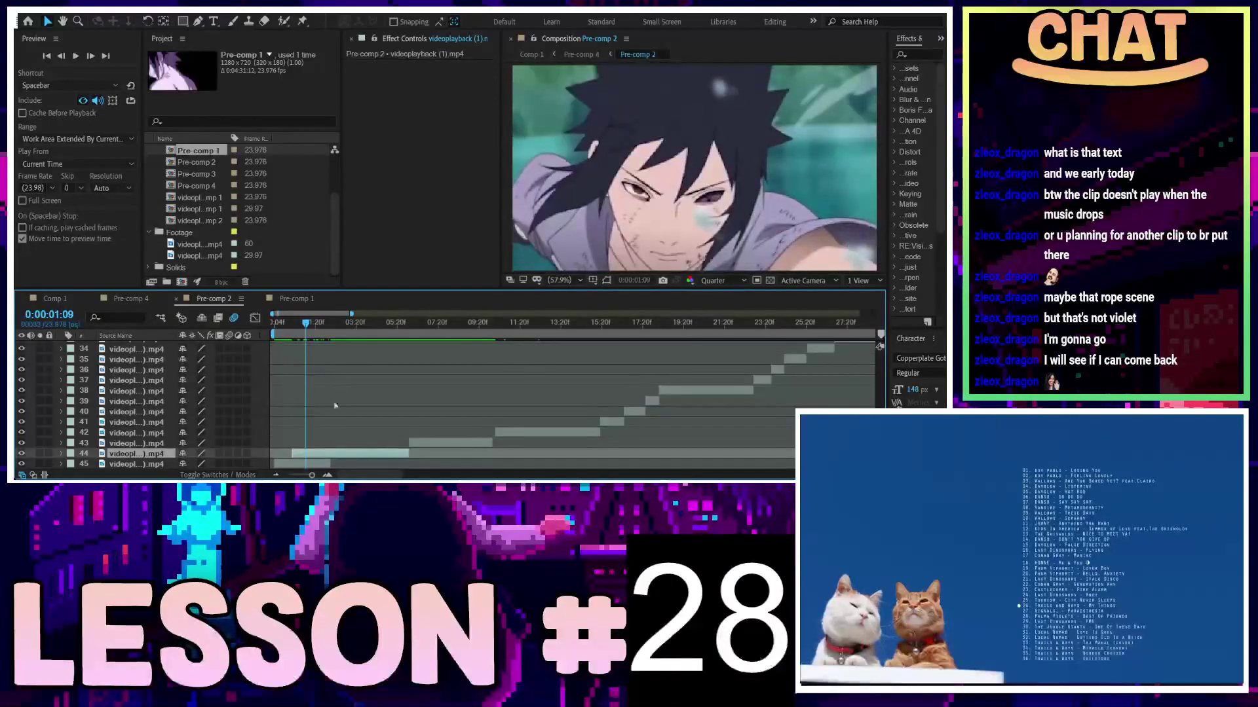
left_click_drag(307, 324, 408, 338)
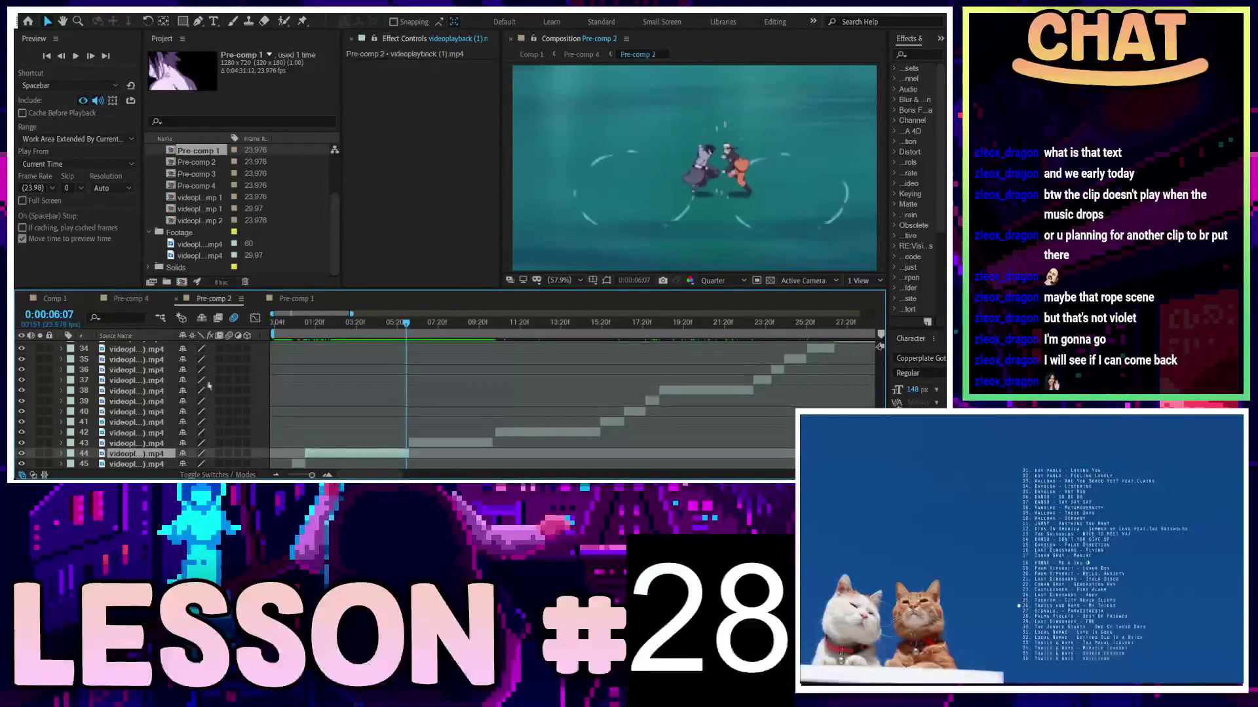
left_click(128, 300)
Paste the fight clip as a new layer, slide it slightly later, and play it in the Layer viewer before closing it
scroll(404, 378, "down", 5)
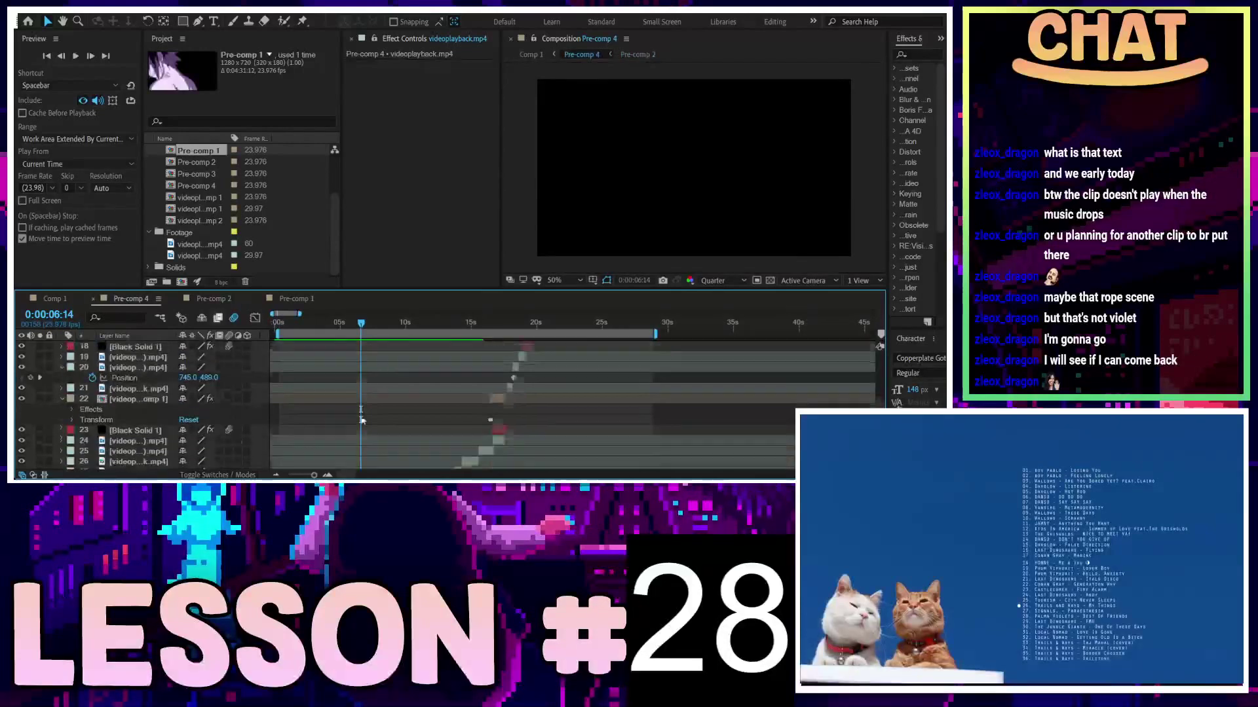
key("equal")
left_click(340, 450)
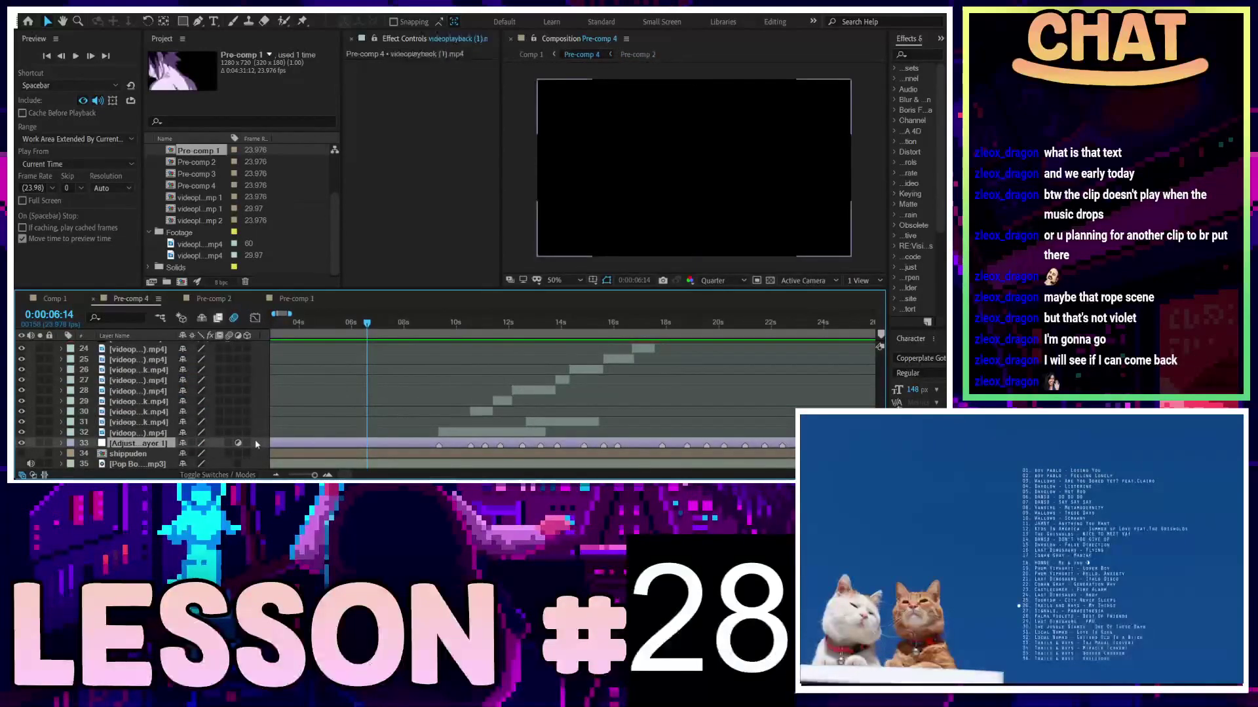
key("ctrl+v")
double_click(385, 443)
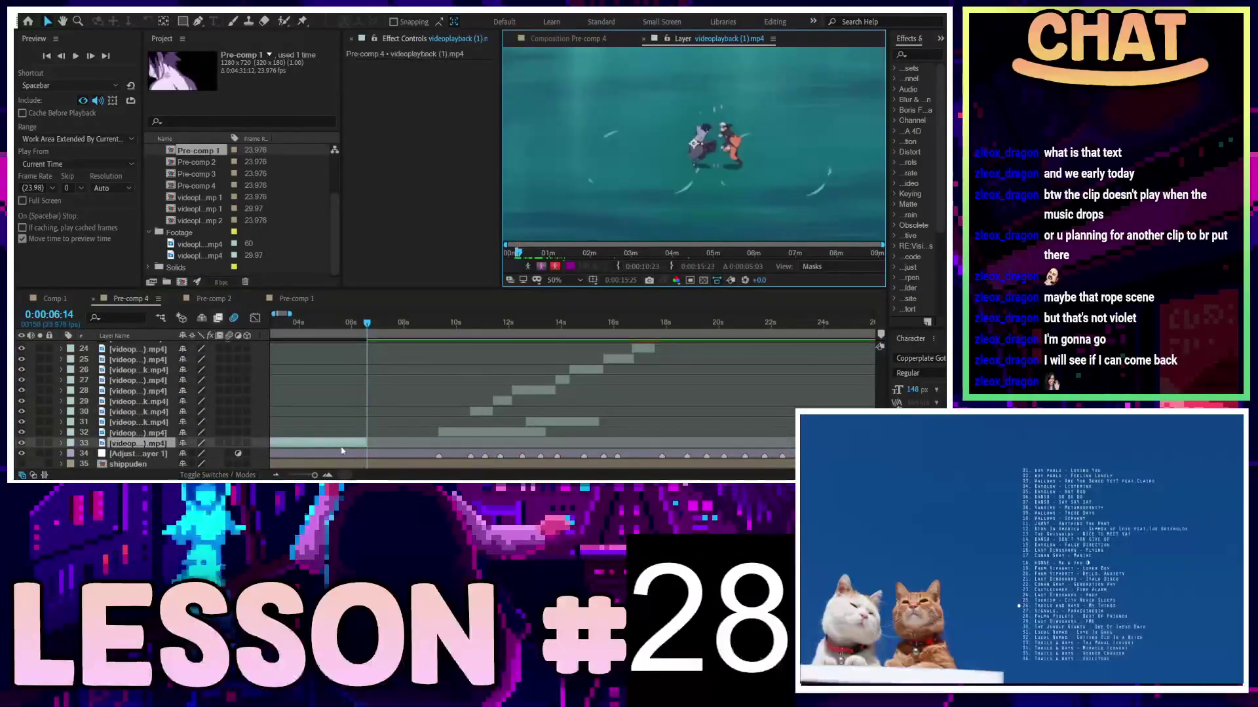
left_click_drag(385, 442, 410, 444)
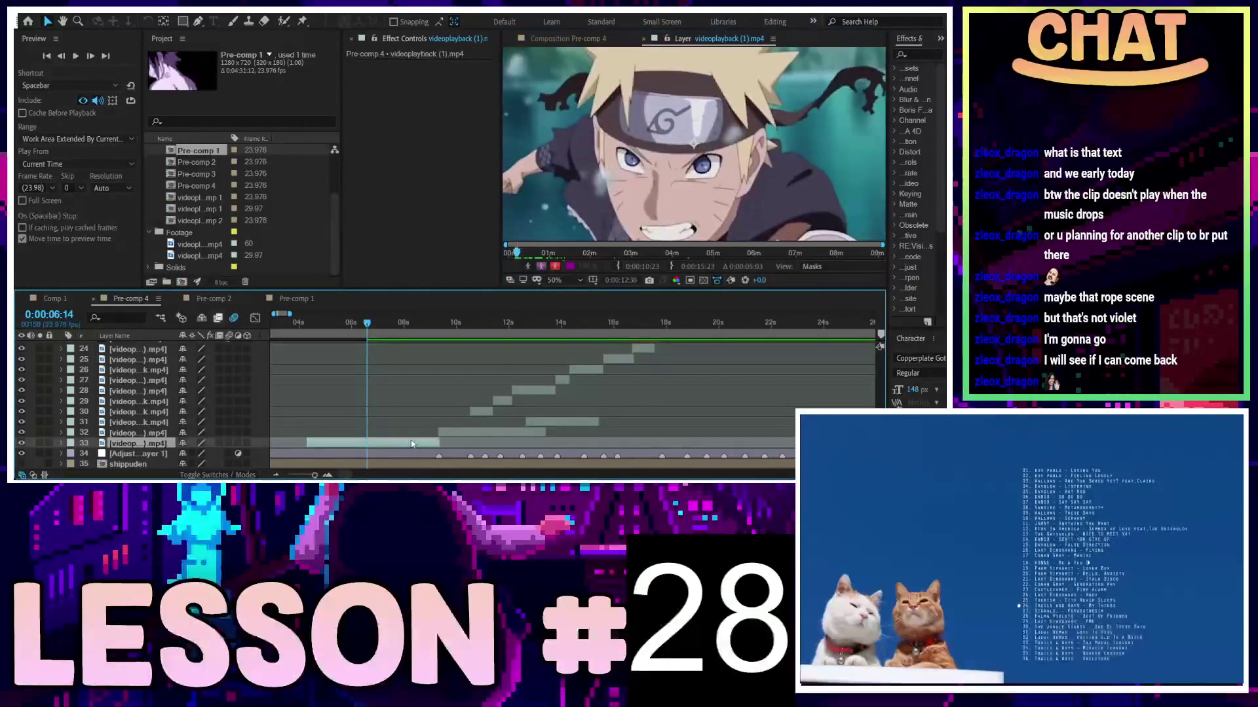
left_click(291, 324)
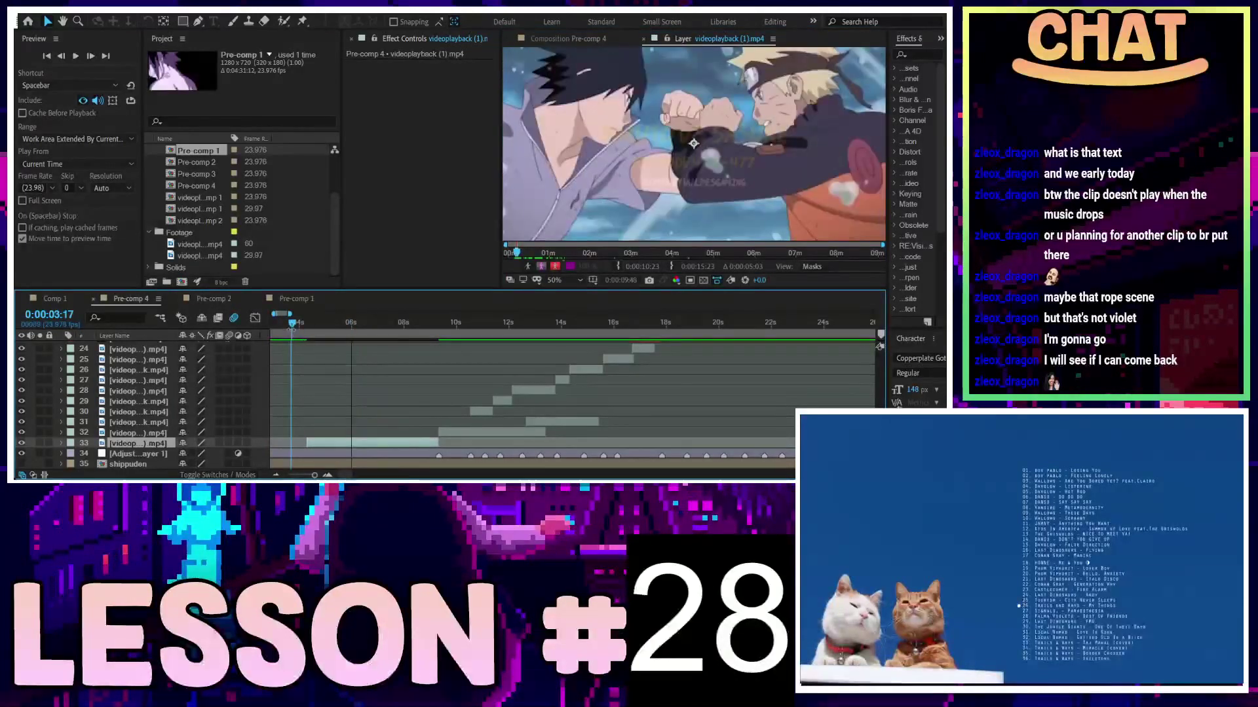
key("space")
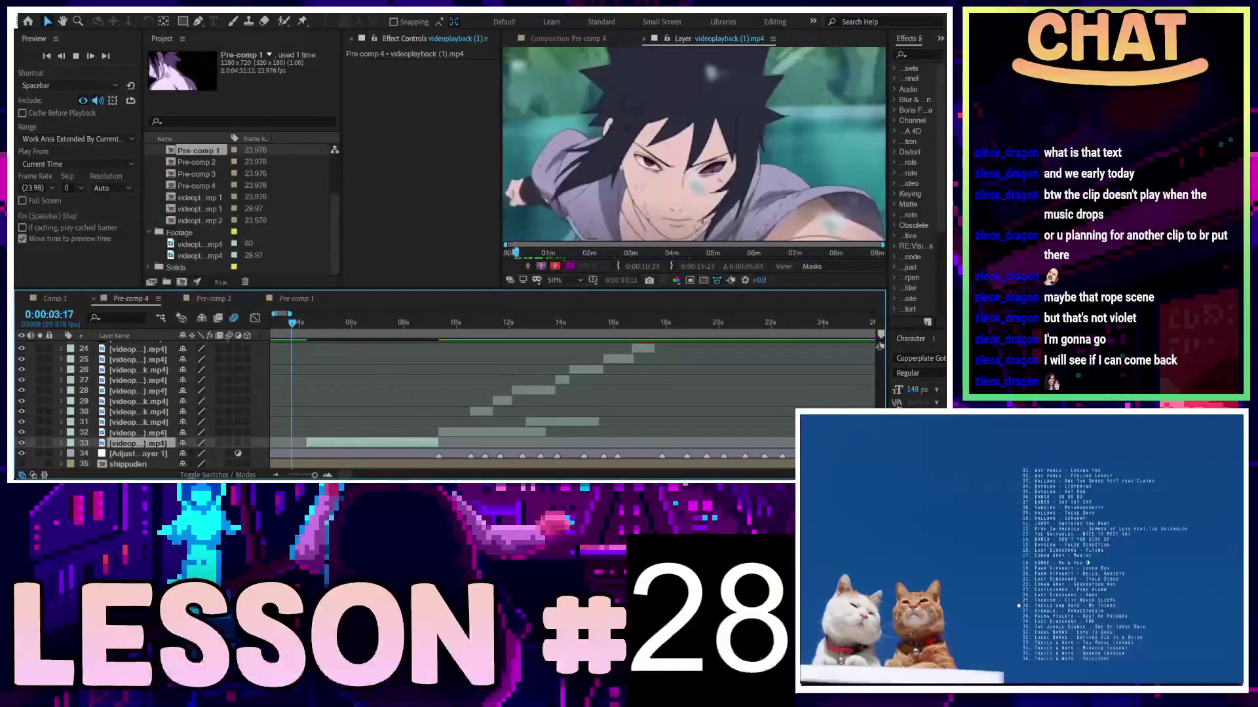
left_click(646, 37)
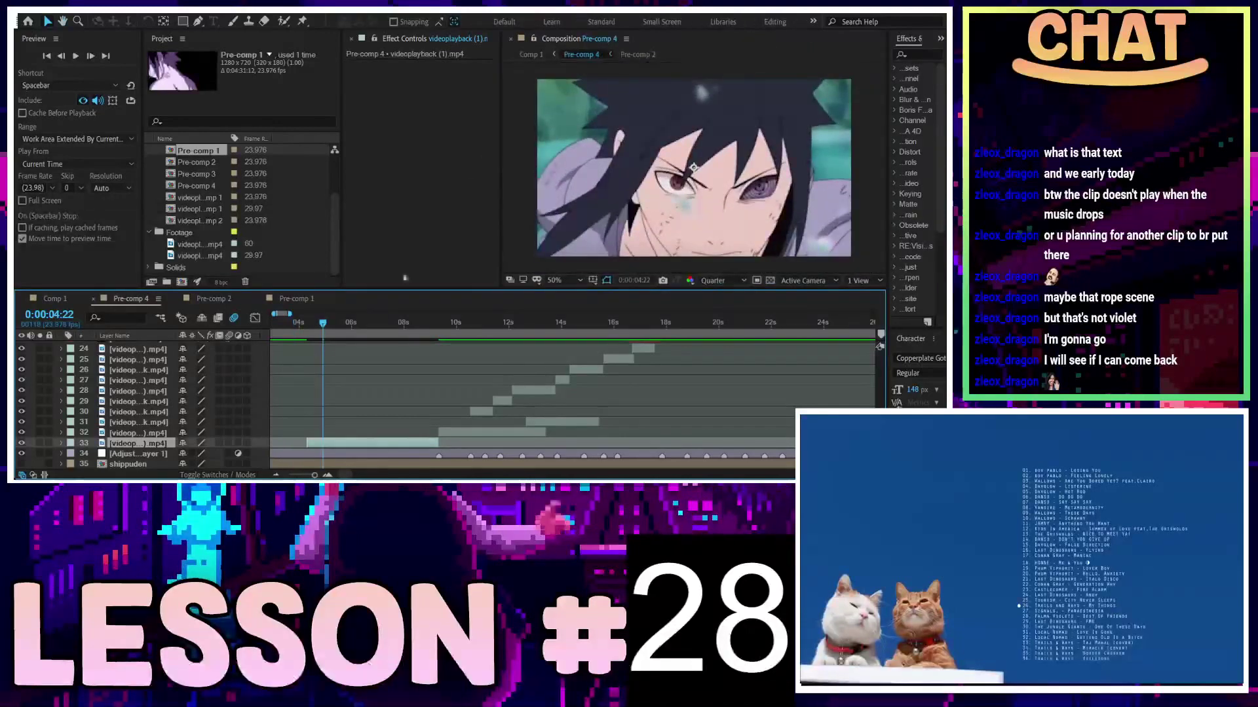
Preview Pre-comp 4 from 0:00:03:22 and check the IN THE SLIDE and YUH' caption frames near 8 seconds
left_click(298, 323)
key("space")
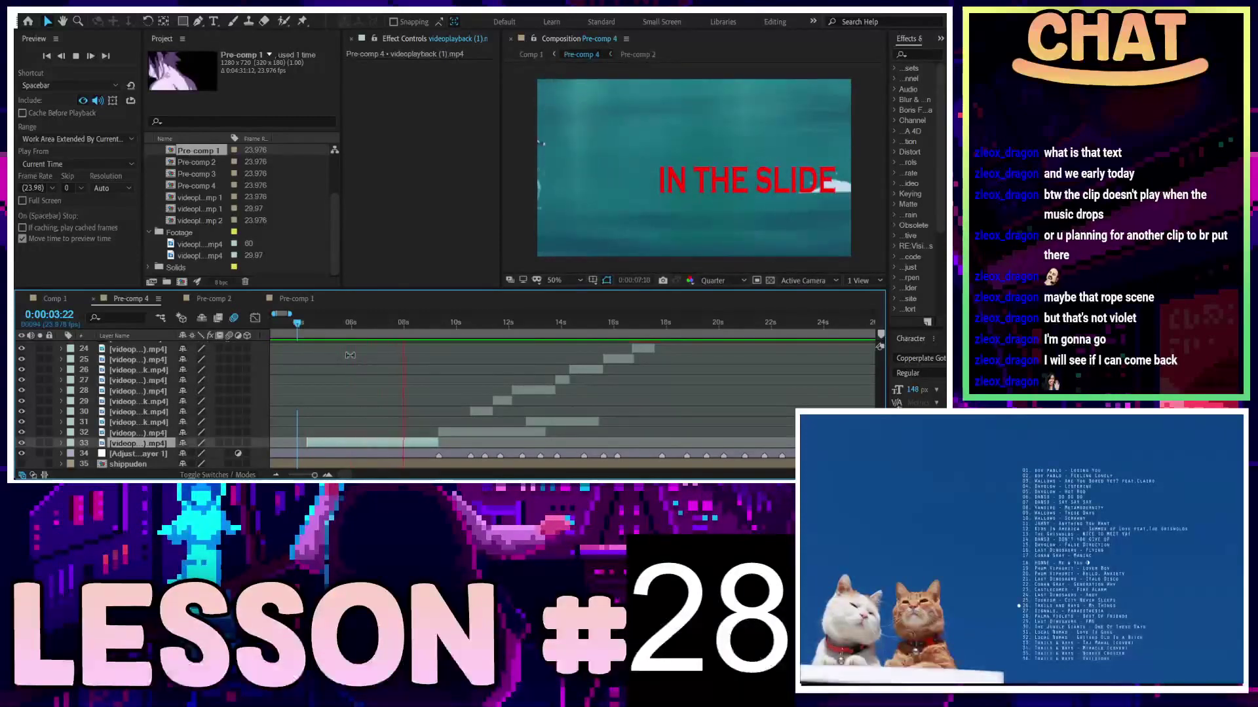
key("space")
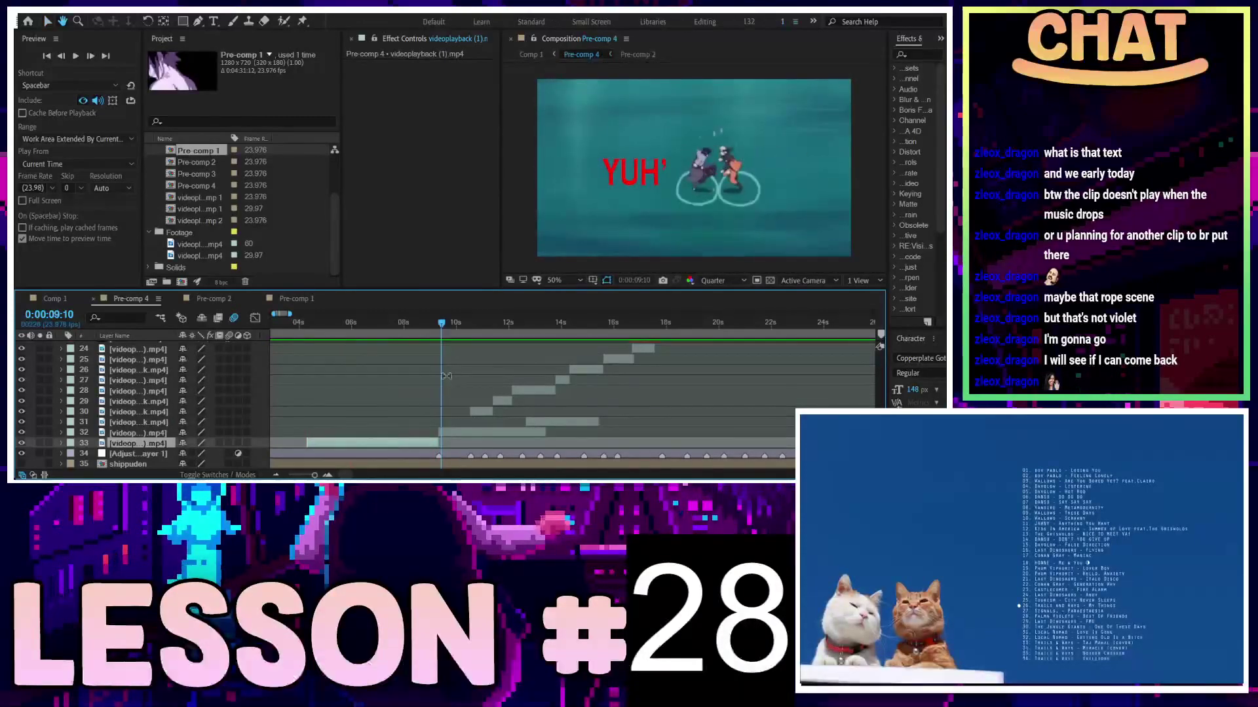
key("equal")
key("space")
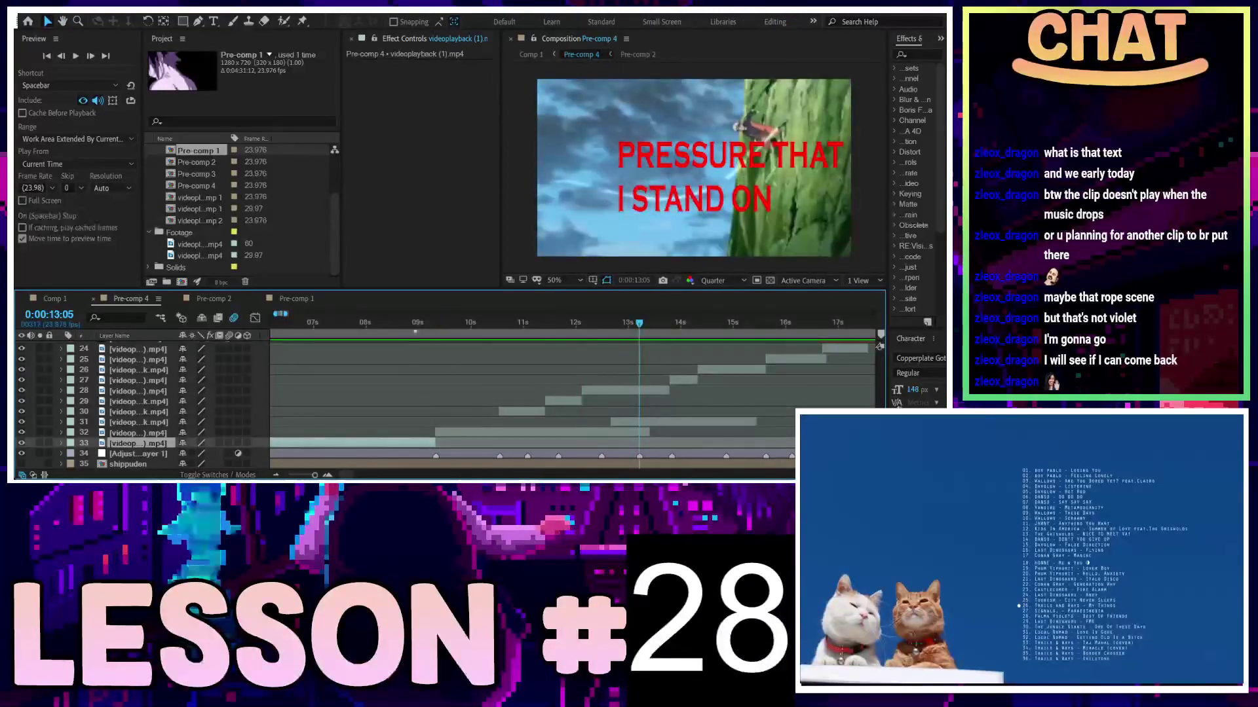
left_click(387, 329)
left_click_drag(389, 330, 398, 329)
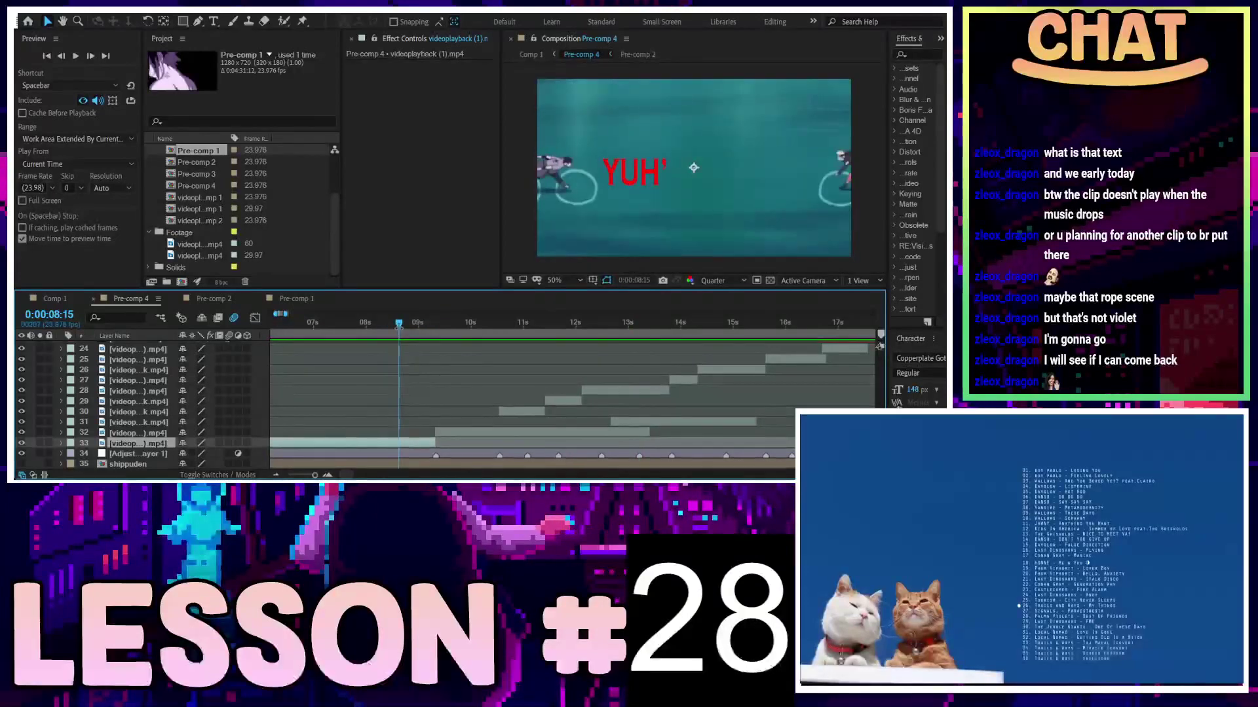
left_click(327, 327)
key("space")
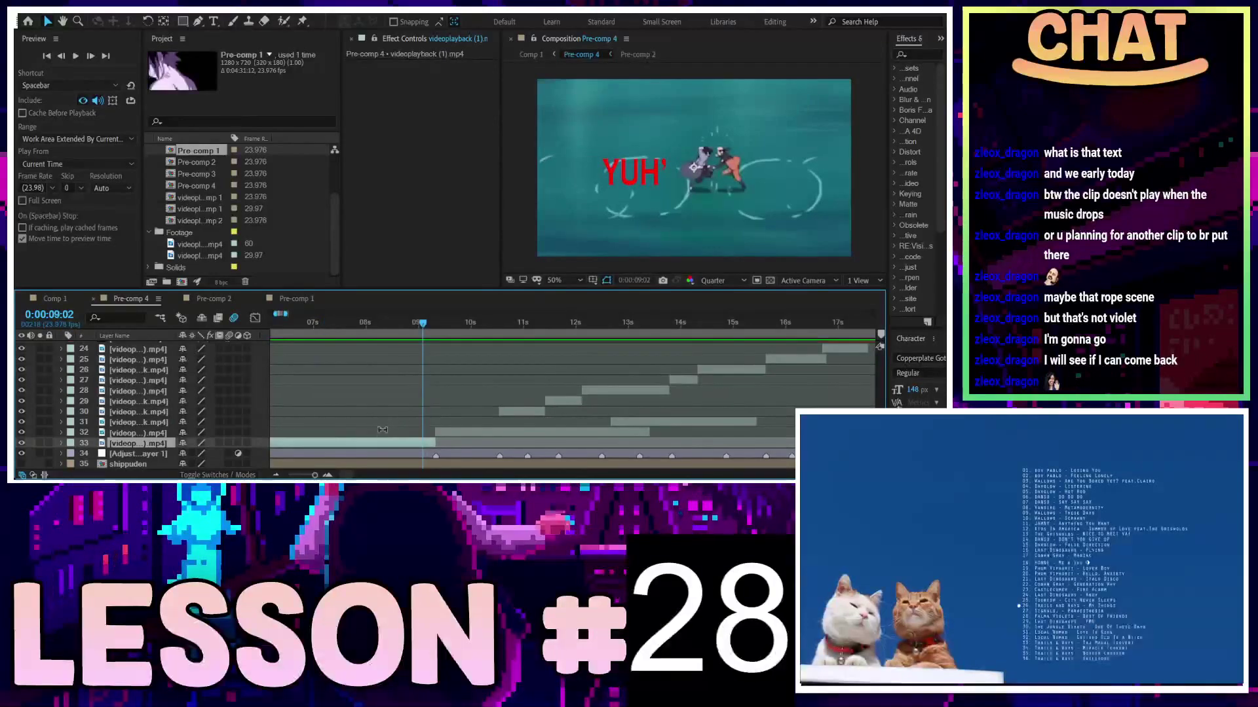
left_click(367, 332)
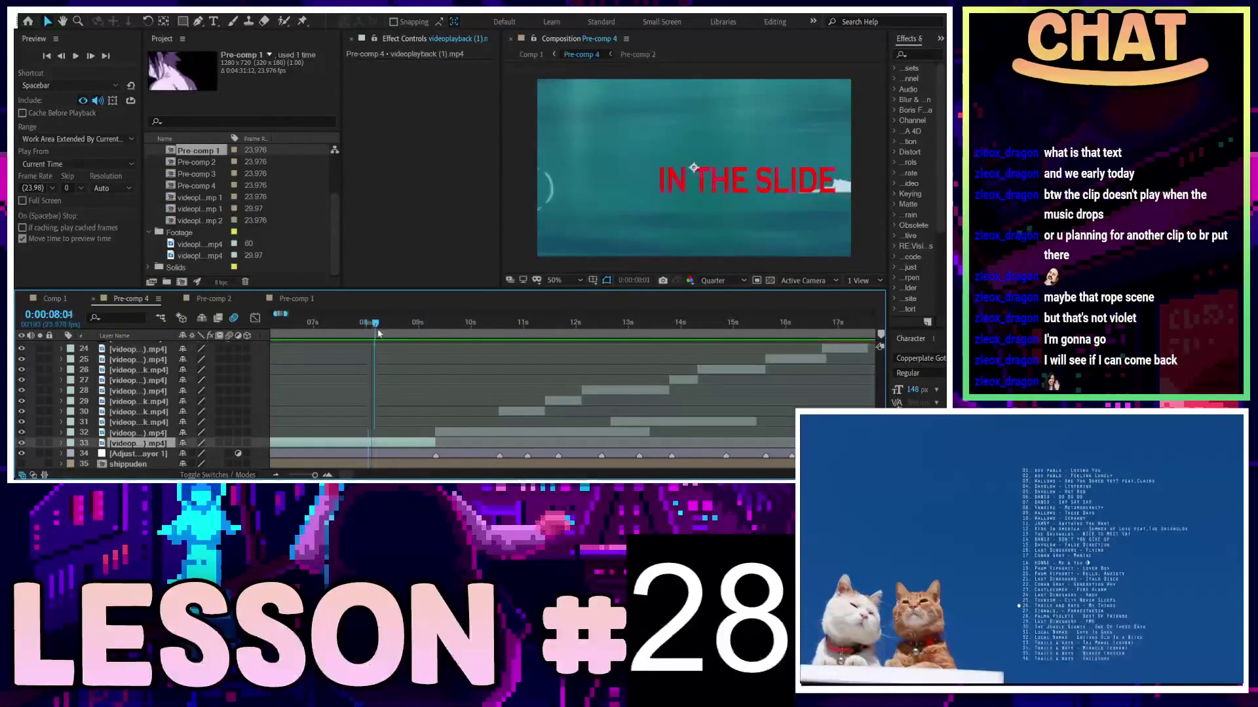
left_click_drag(379, 334, 387, 332)
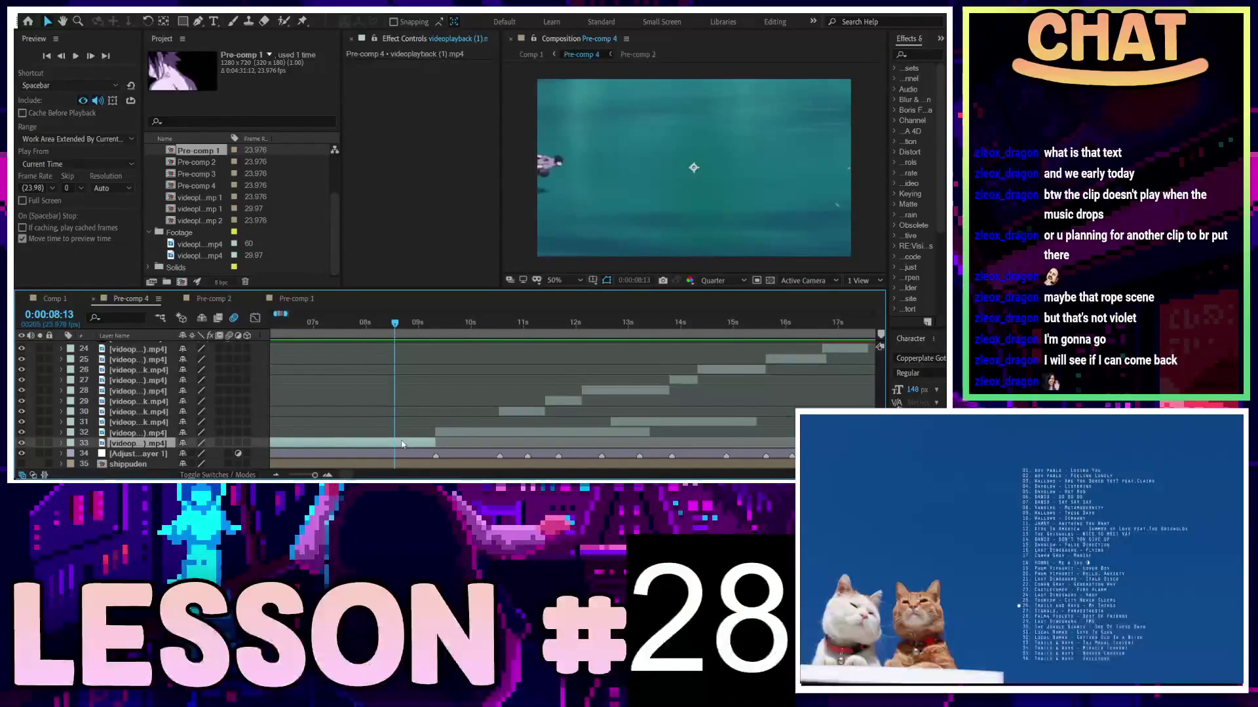
Shift layer 33's clip a few frames later and preview it through about 0:00:09:15
left_click_drag(406, 445, 411, 445)
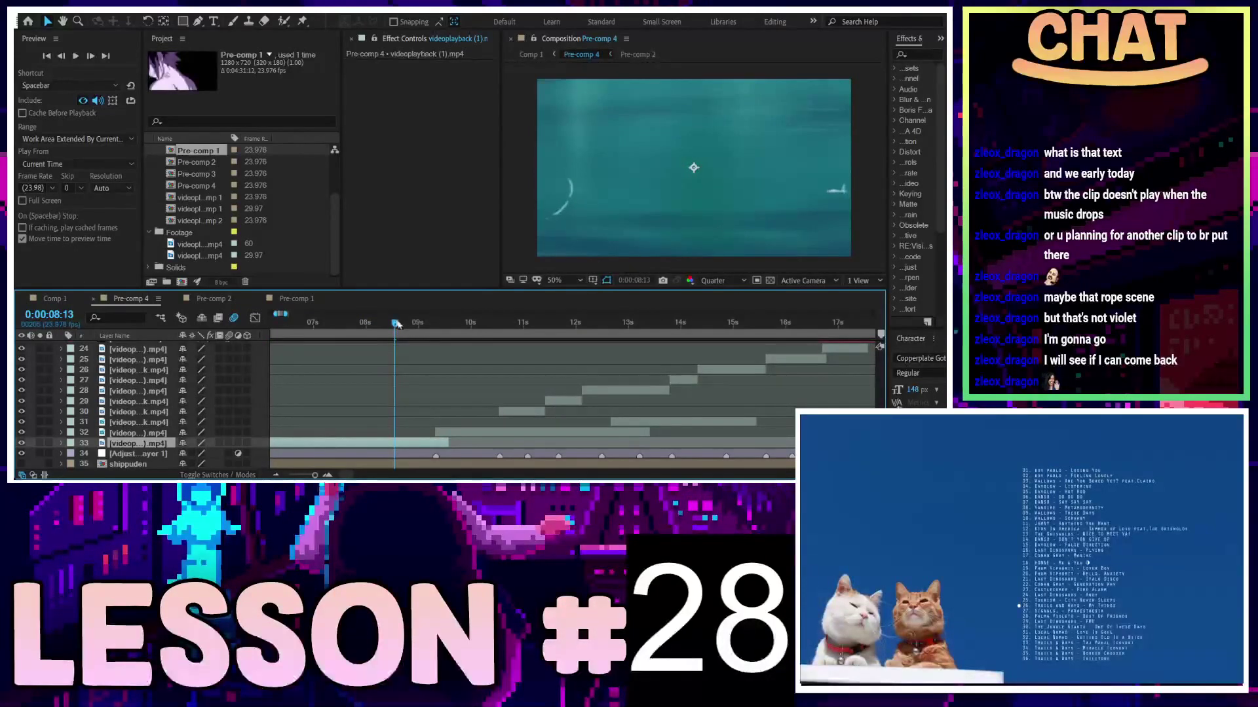
left_click_drag(397, 324, 409, 327)
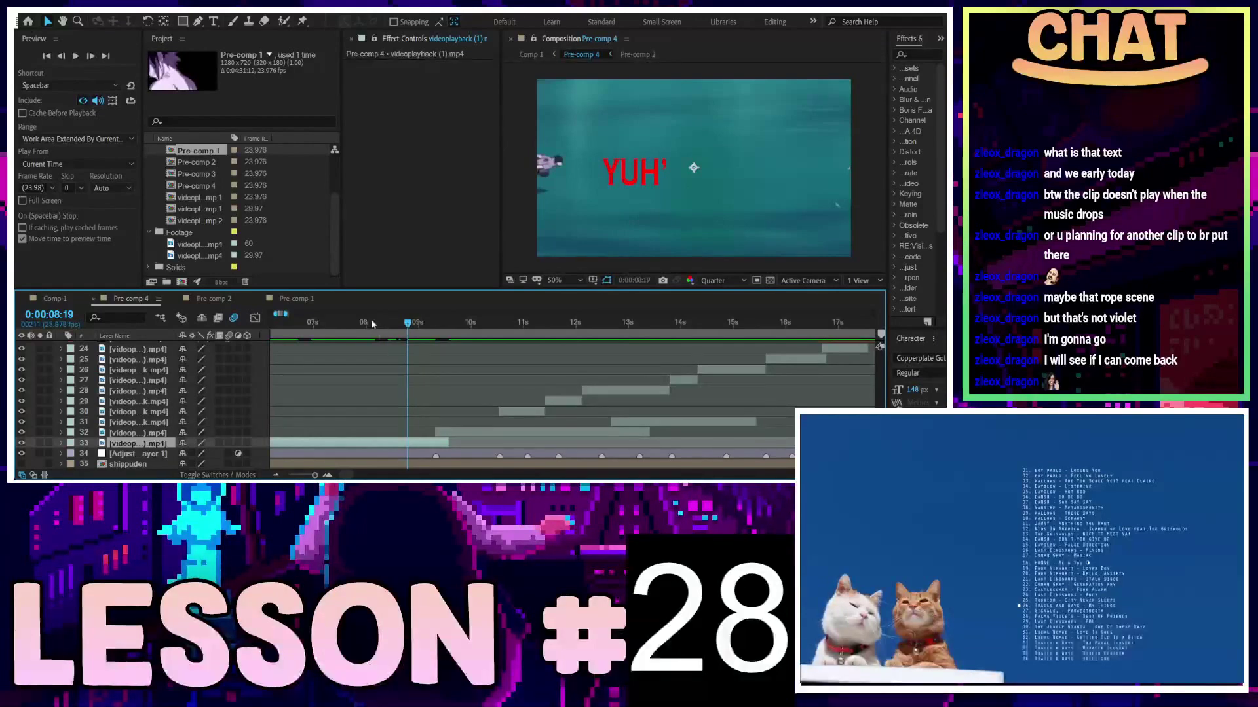
key("space")
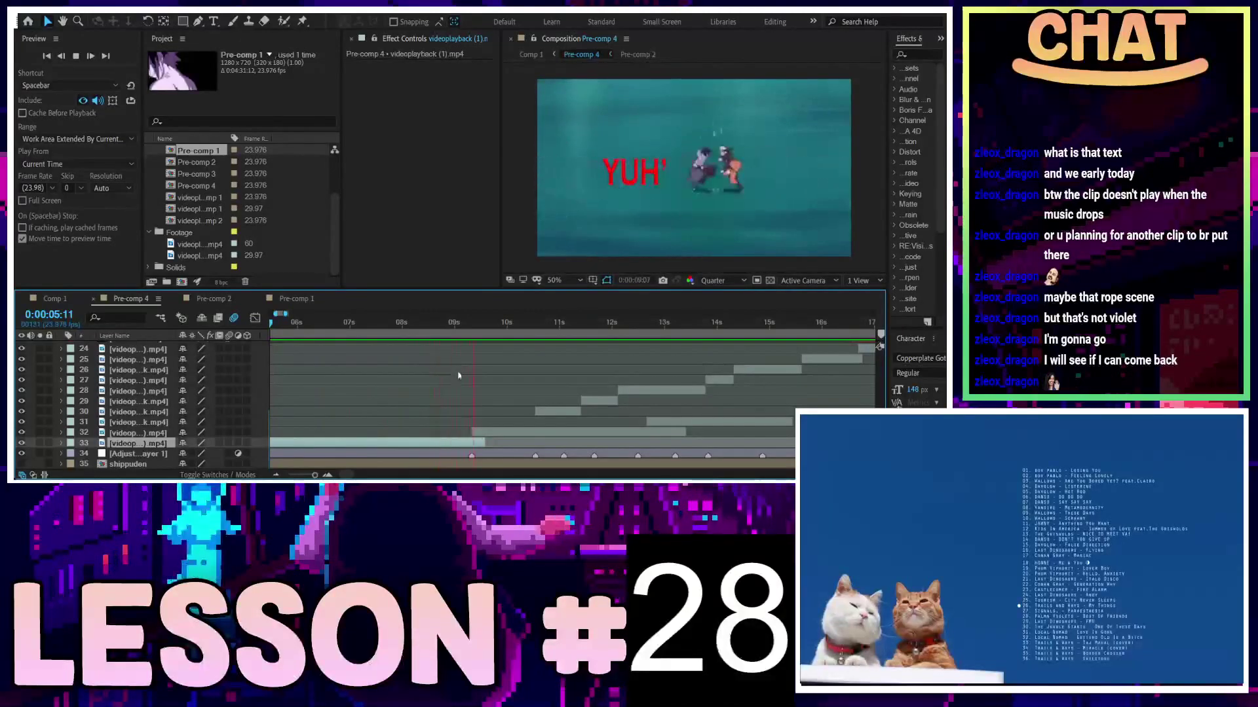
left_click(472, 324)
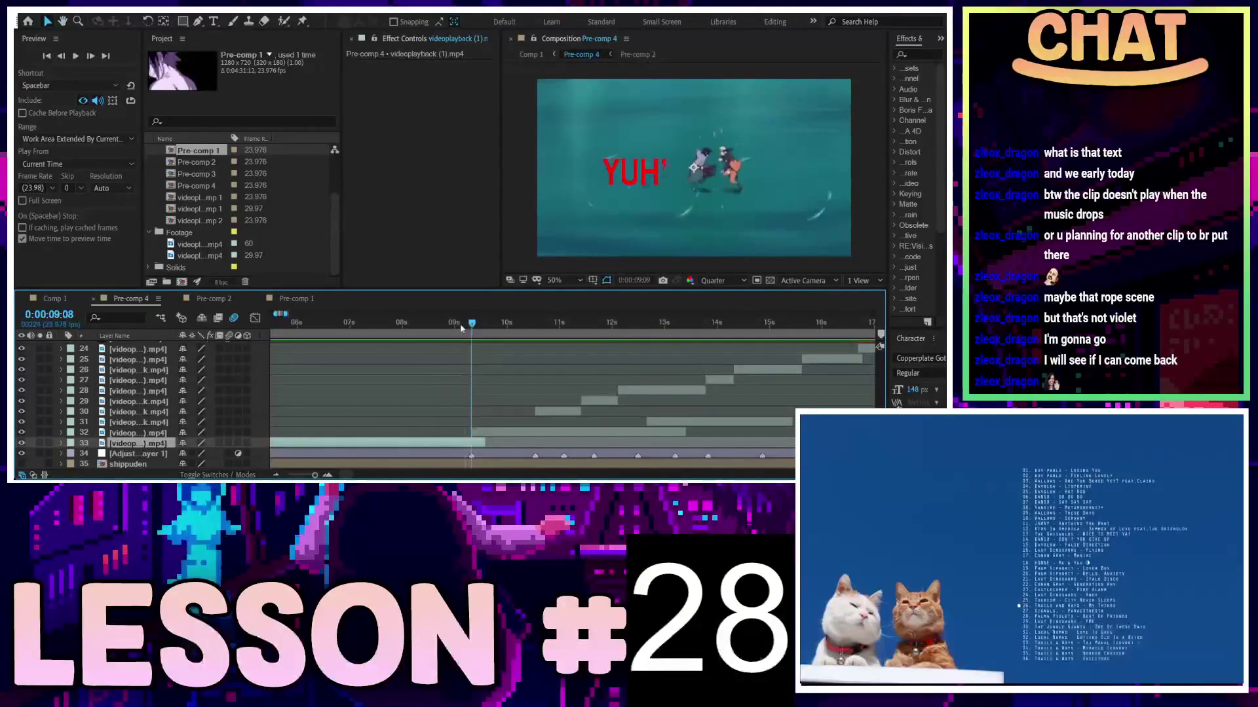
left_click_drag(461, 327, 493, 332)
Try splitting layer 32's clip with Ctrl+Shift+D near 0:00:09:15, then undo both splits
scroll(448, 410, "up", 3)
left_click(585, 435)
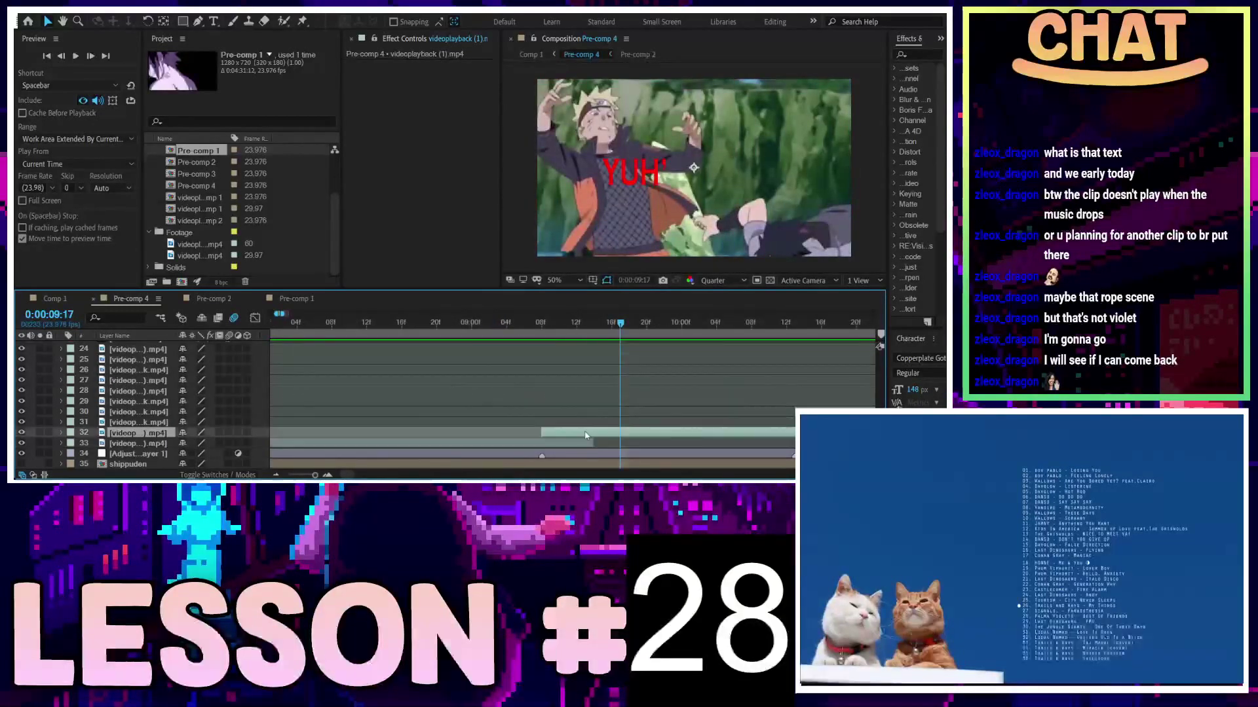
key("ctrl+shift+d")
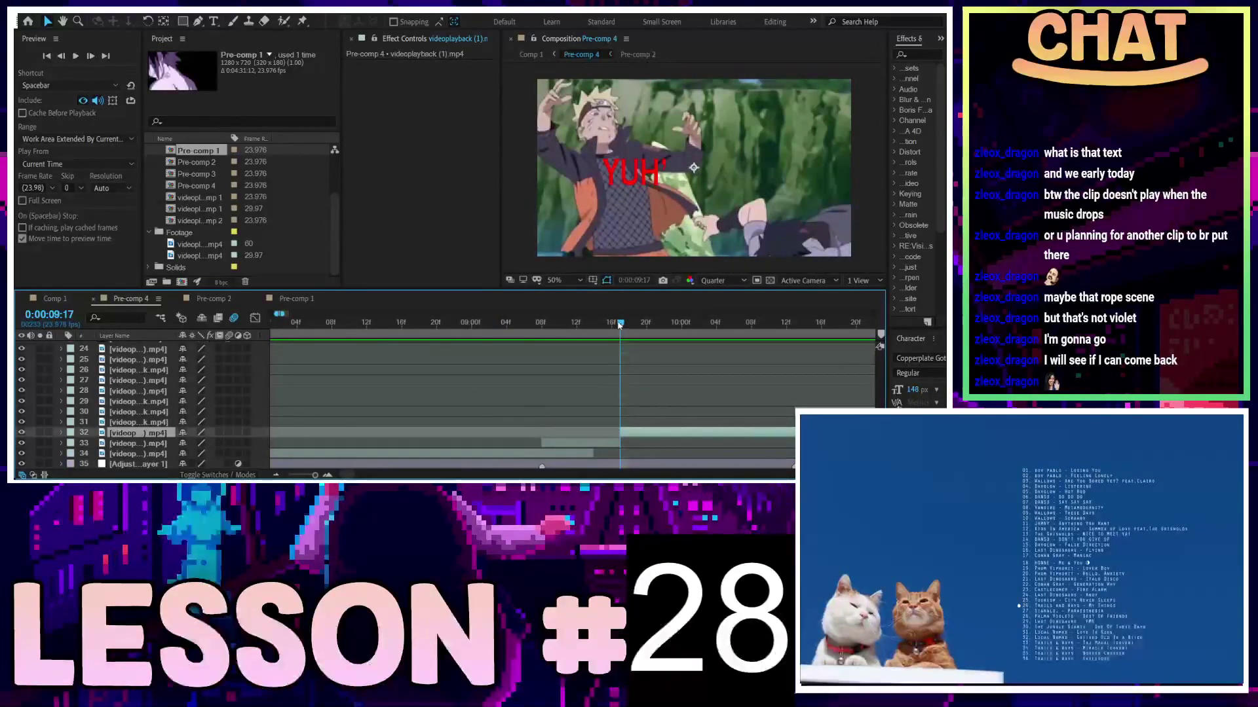
mouse_move(619, 325)
left_mouse_down()
mouse_move(600, 327)
mouse_move(611, 328)
left_mouse_up()
key("ctrl+z")
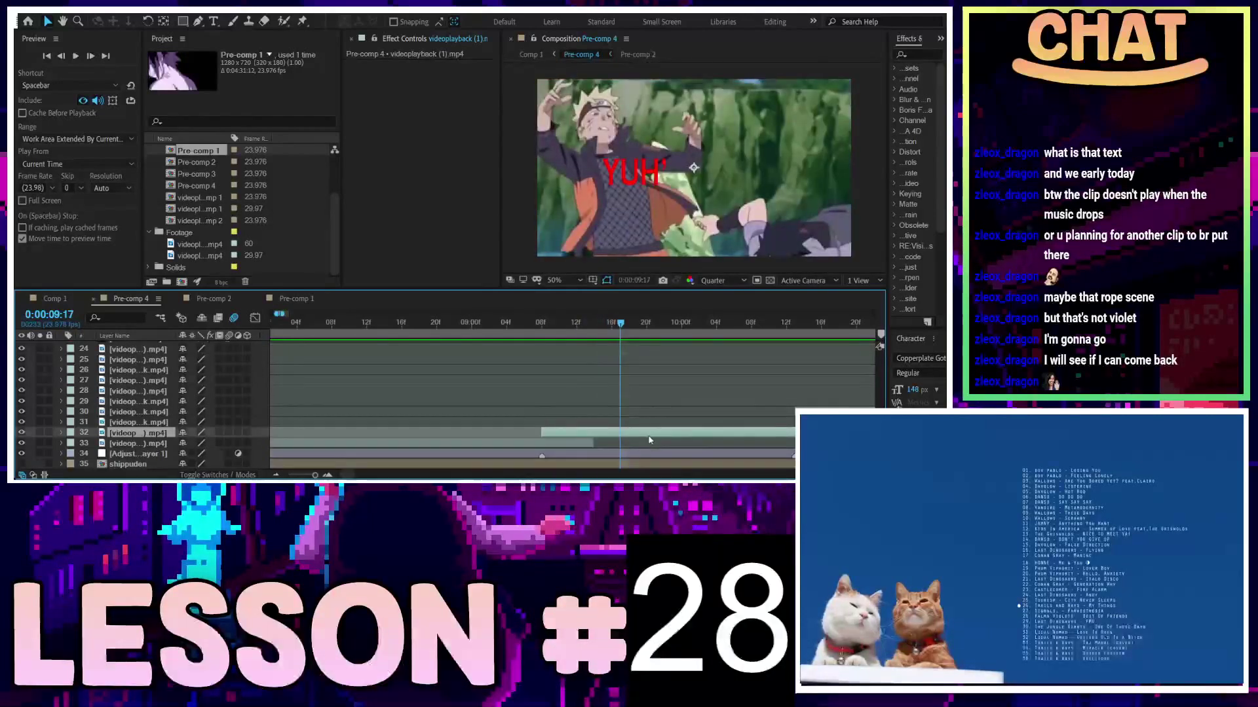
key("ctrl+shift+d")
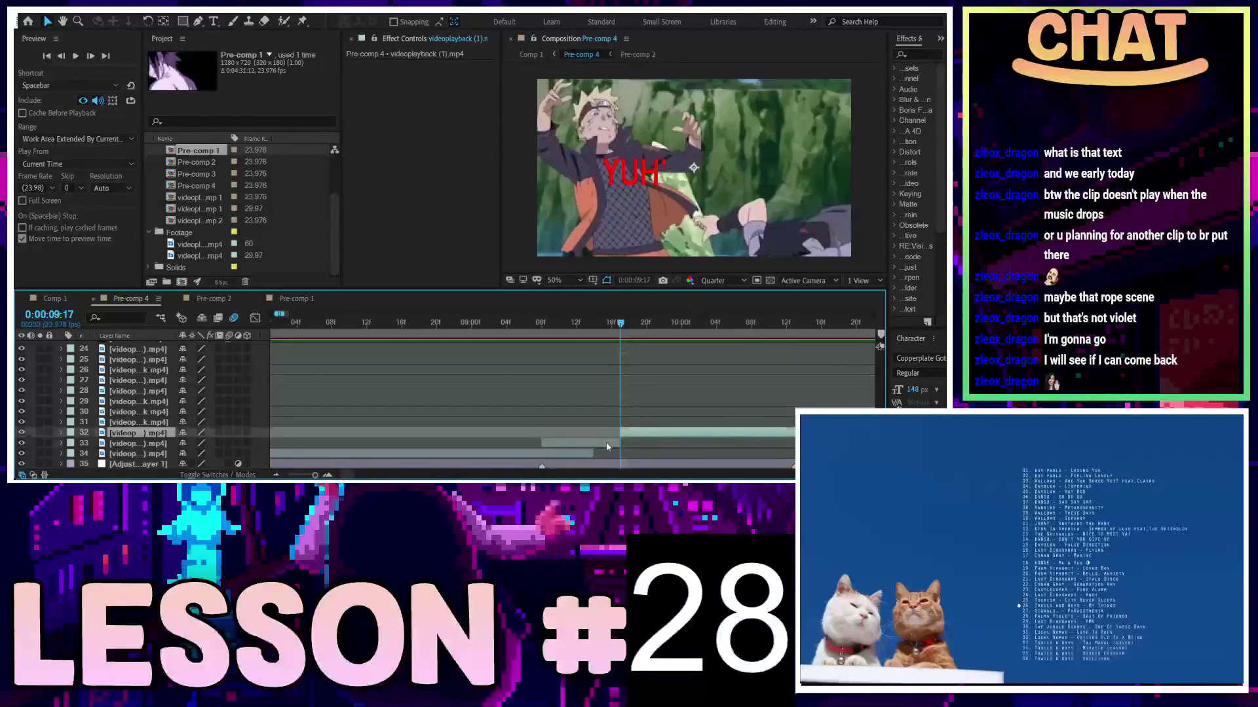
key("ctrl+z")
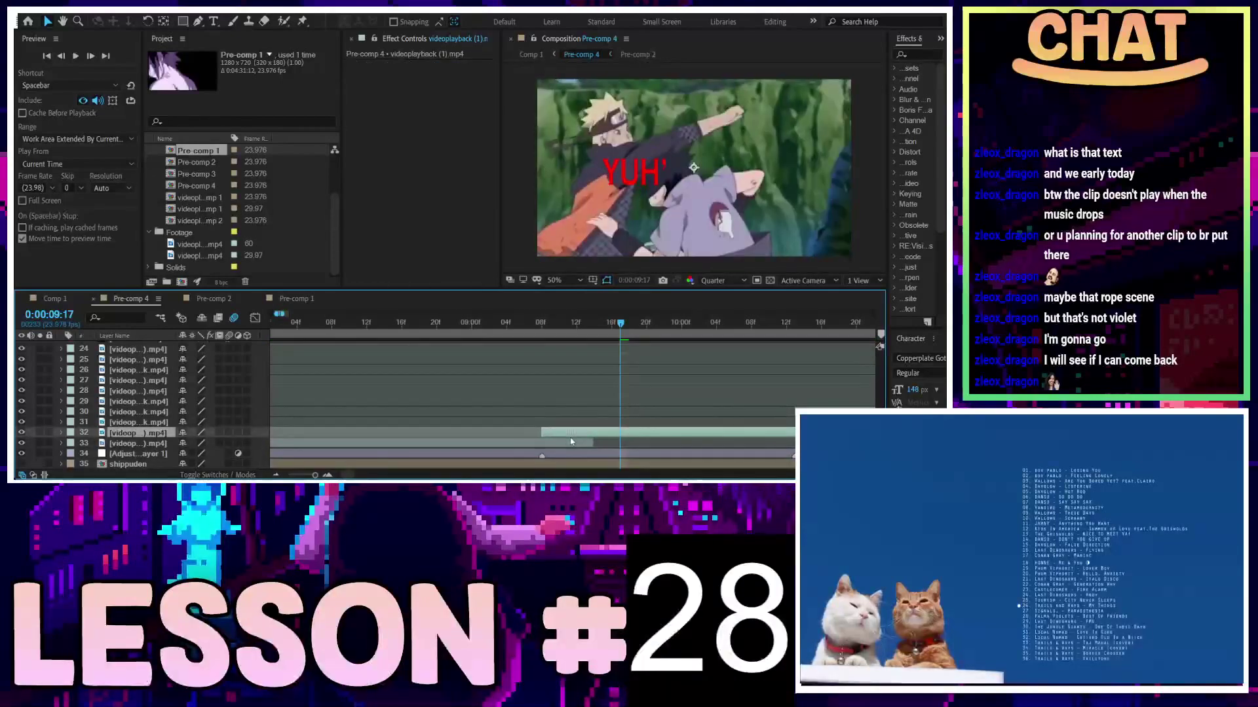
Trim layer 33's end to 0:00:09:08 with Alt+] and preview the transition
left_click_drag(571, 330, 541, 330)
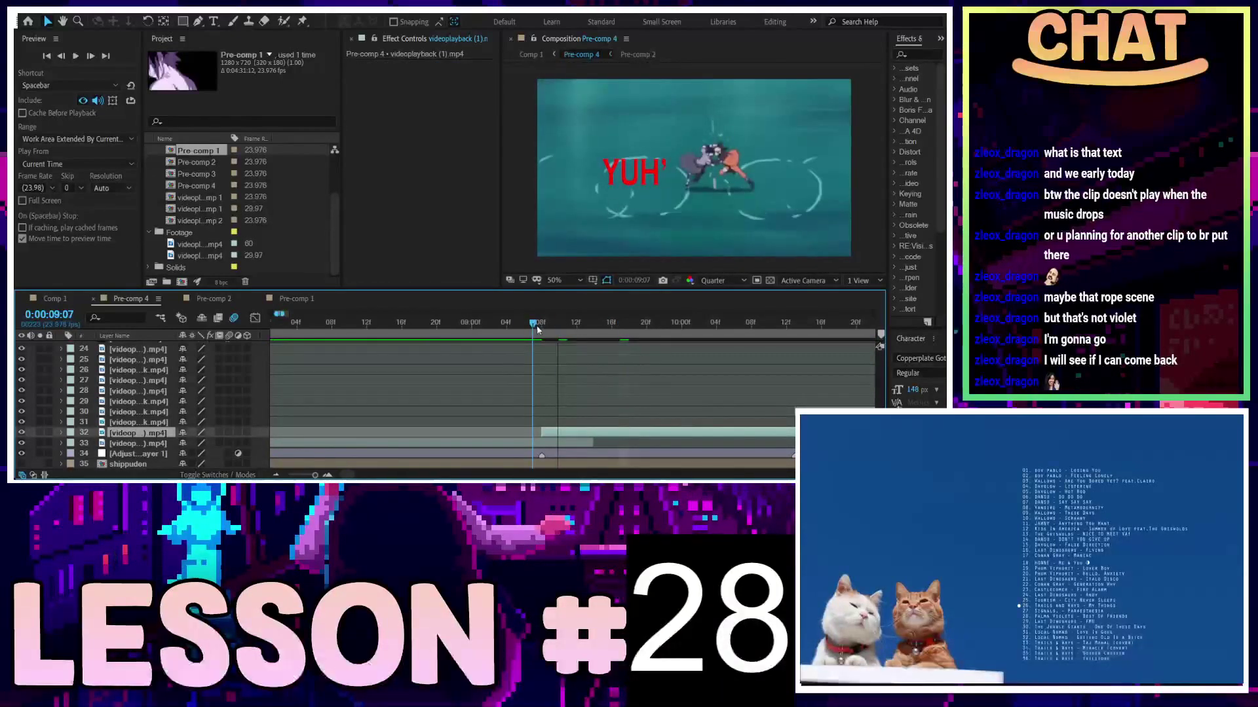
left_click(558, 445)
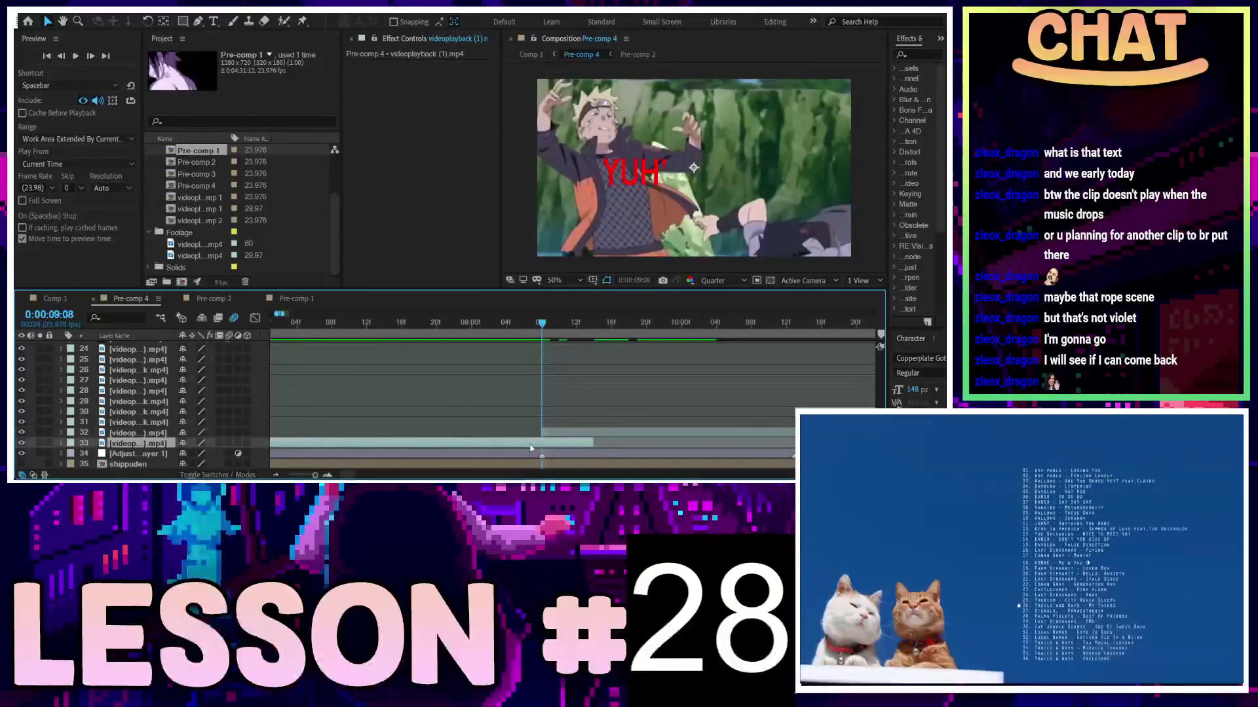
key("alt+bracketright")
key("space")
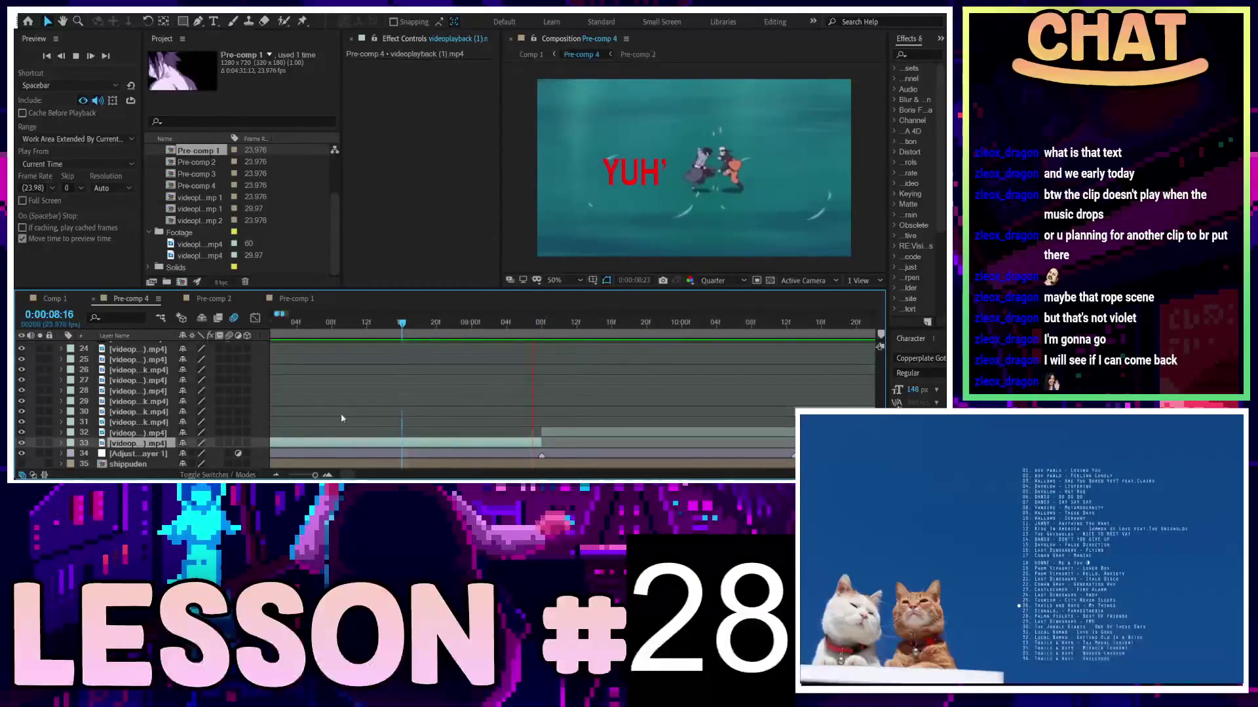
scroll(329, 407, "up", 8)
Preview the cut from 0:00:08:23 and again from 2:10 with the timeline zoomed out to whole seconds
scroll(330, 405, "down", 2)
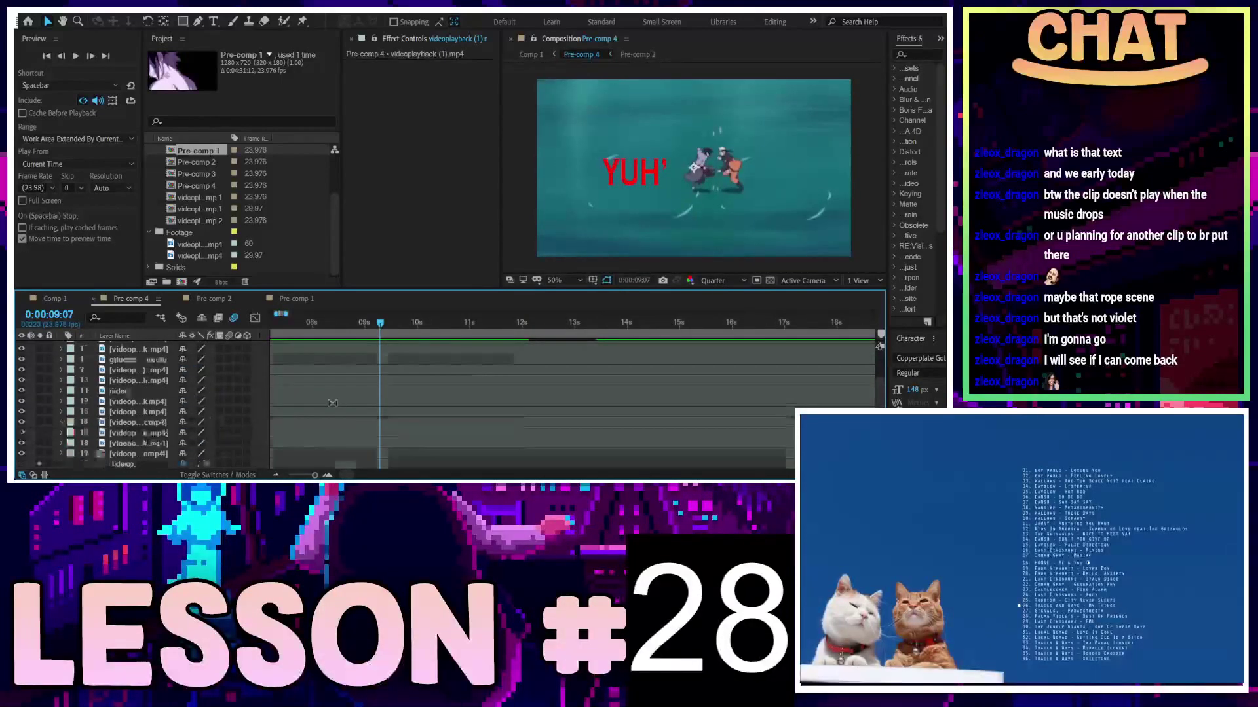
scroll(332, 403, "up", 2)
scroll(333, 402, "down", 8)
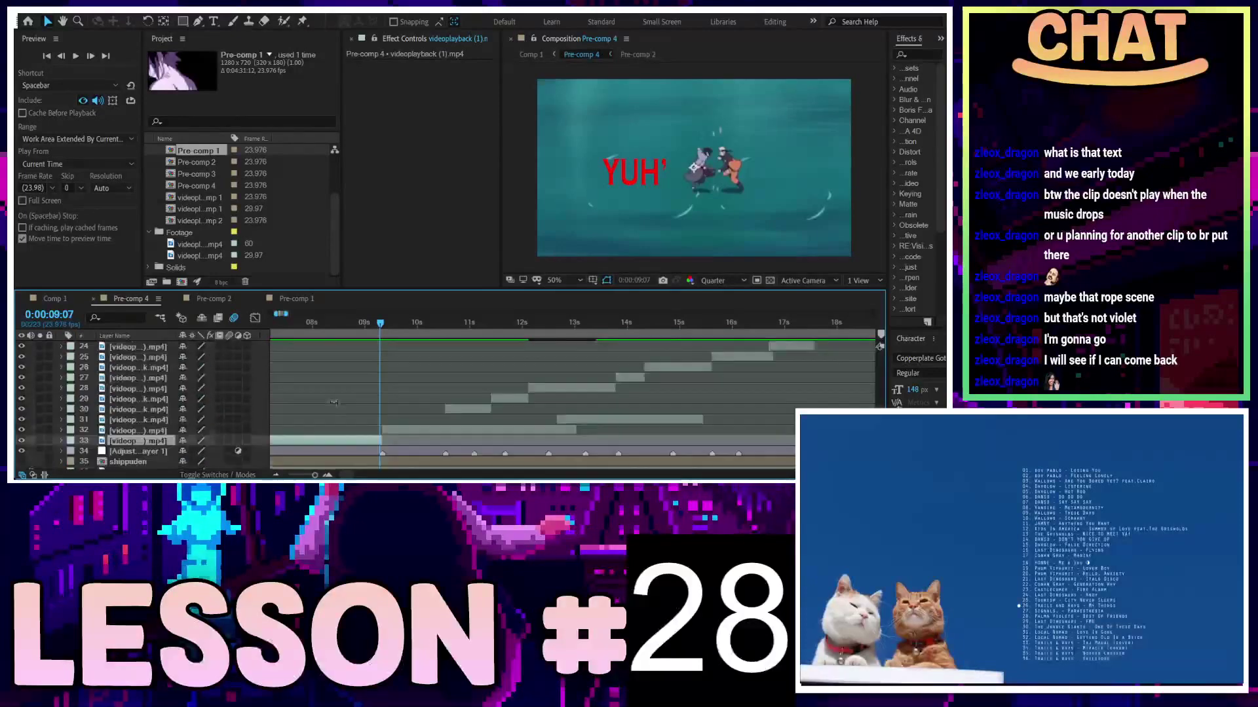
scroll(399, 390, "up", 4, "alt")
left_click_drag(588, 324, 549, 325)
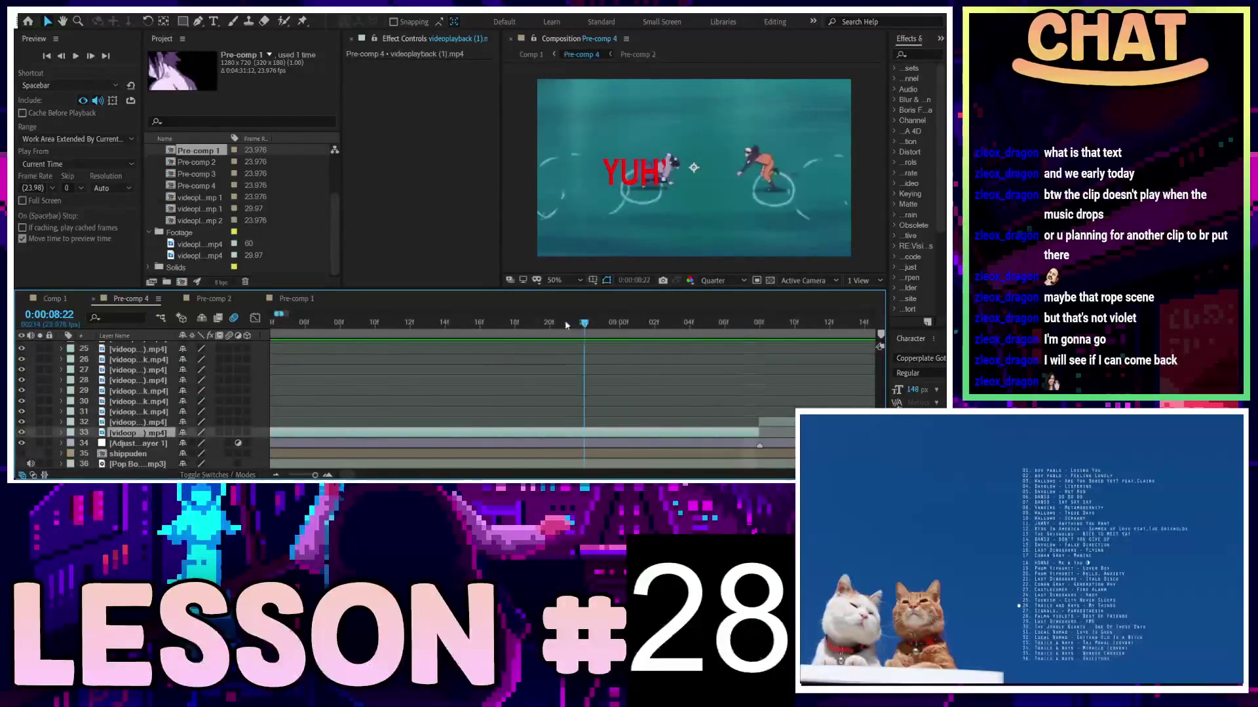
key("space")
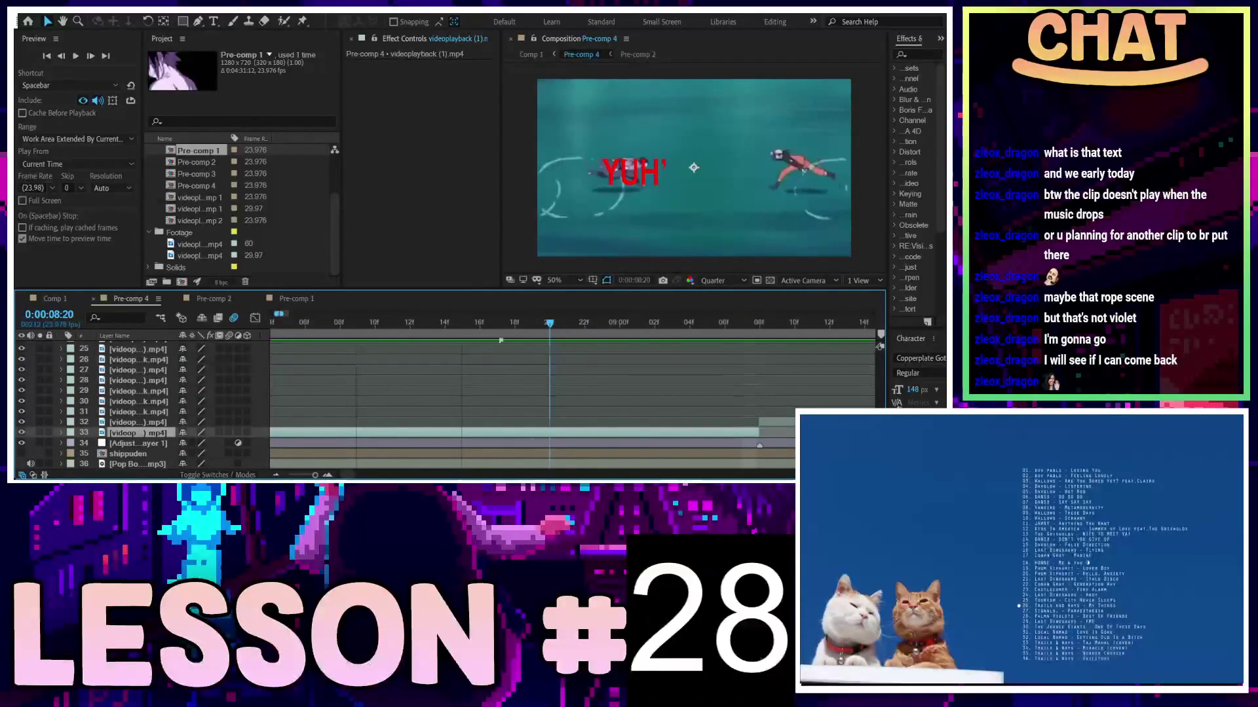
key("space")
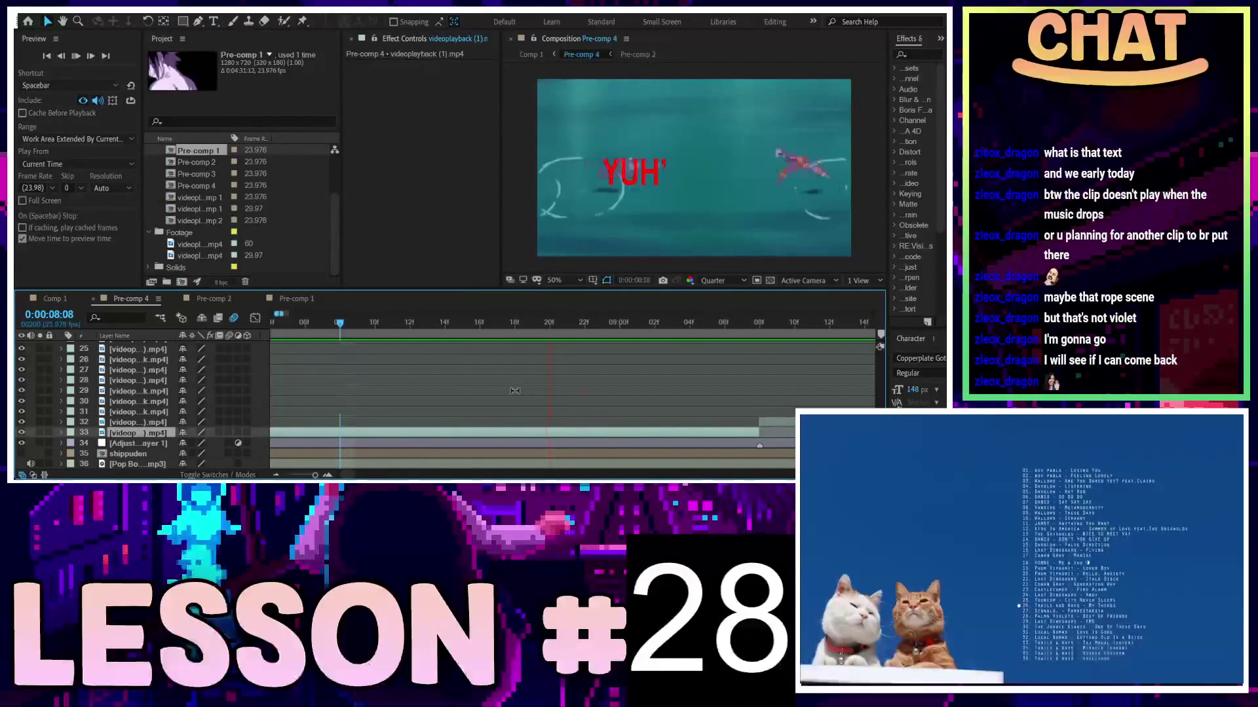
key("minus")
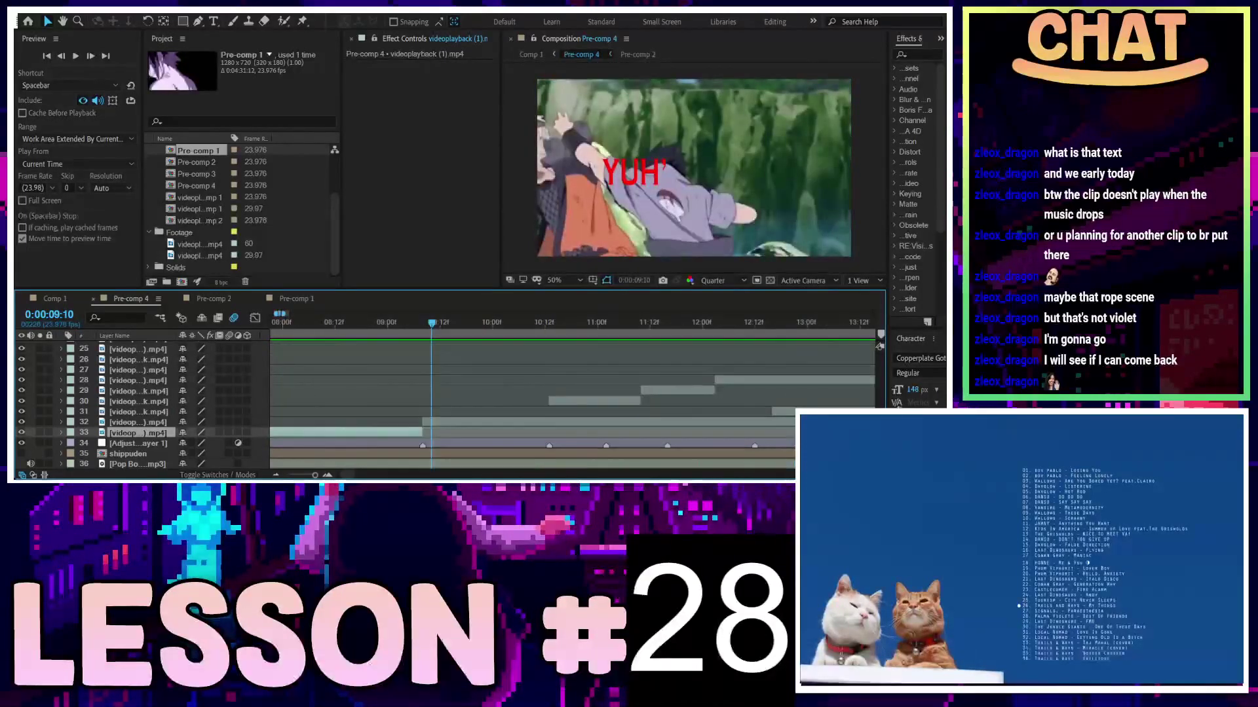
key("space")
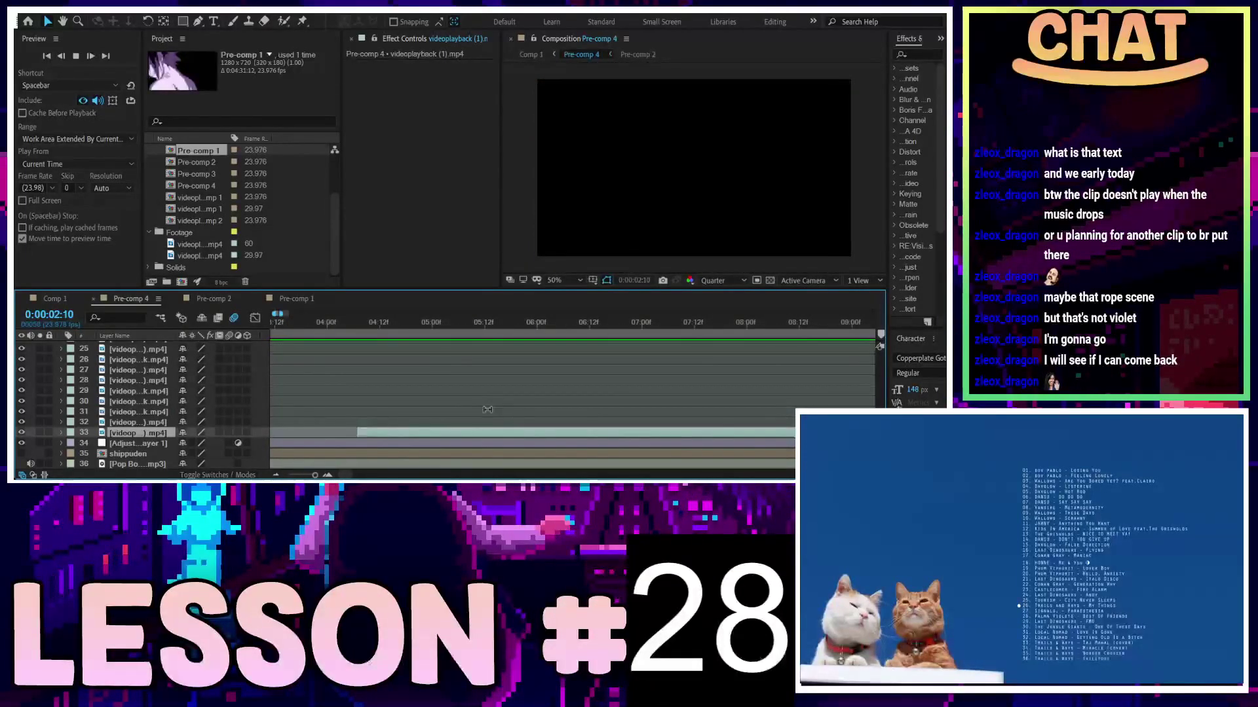
key("minus")
key("minus")
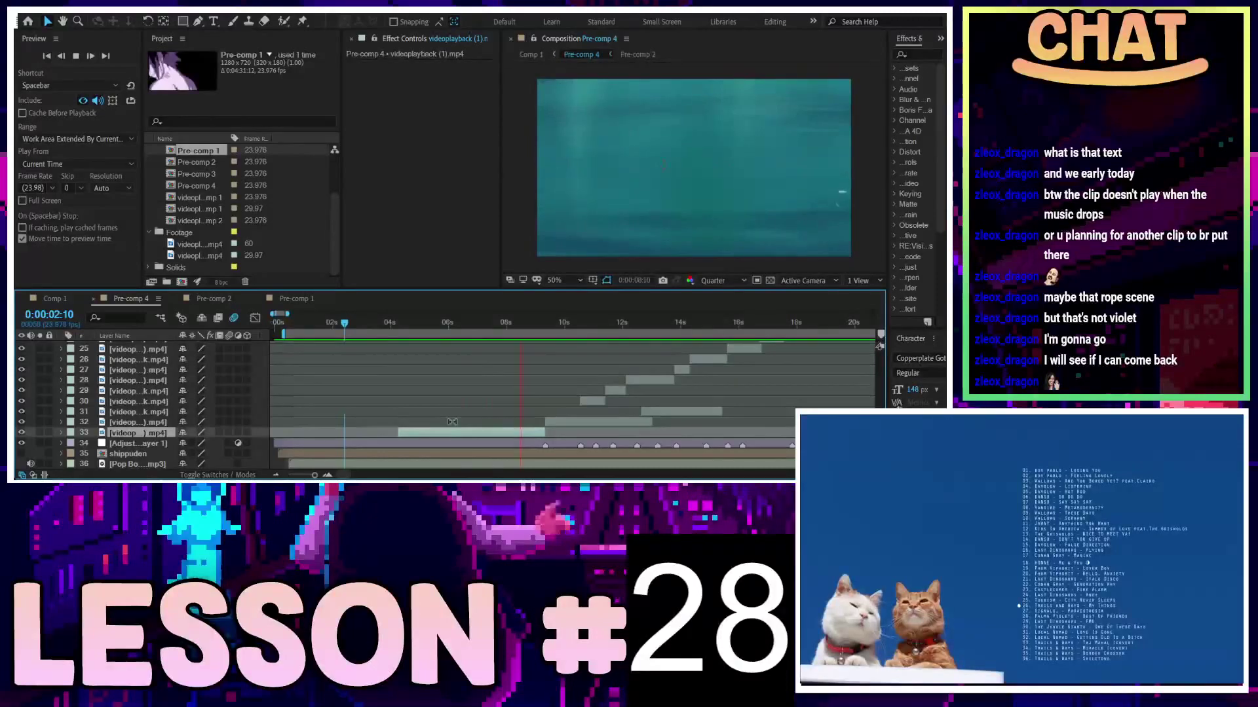
scroll(373, 432, "up", 2)
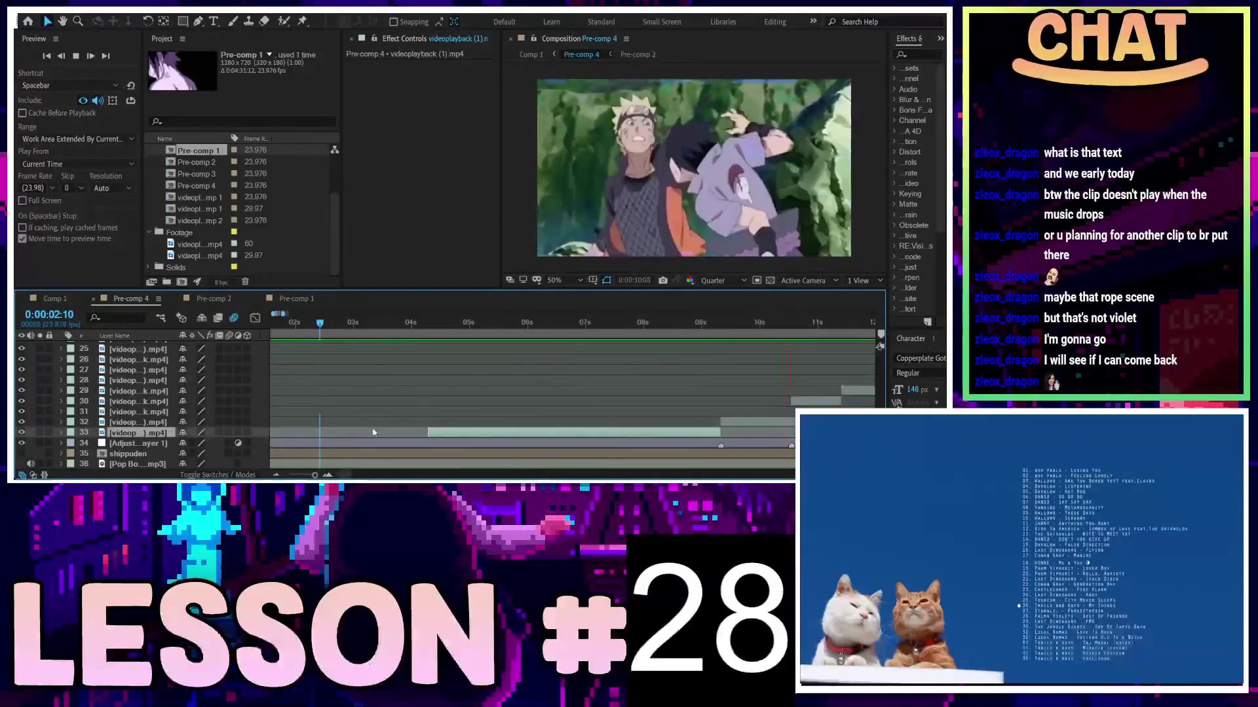
key("space")
Split the bottom clip at 6:23 and preview the result from 2:22 to 7:07
left_click(474, 324)
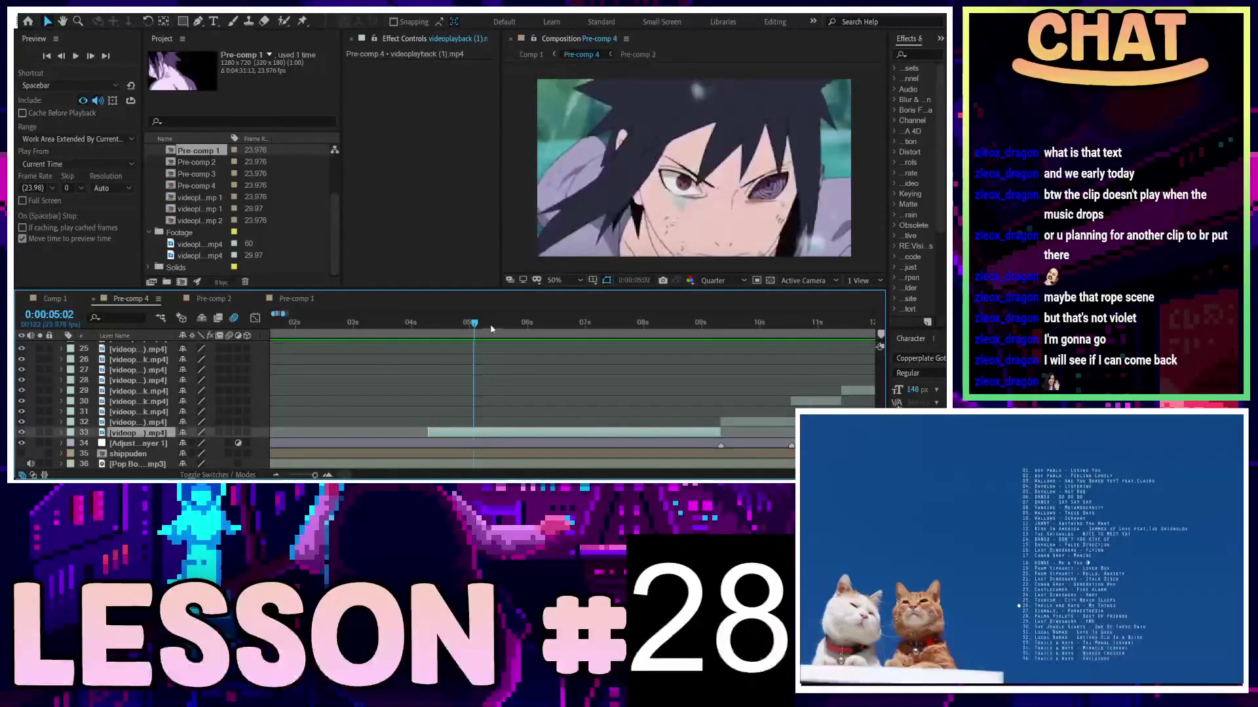
left_click_drag(491, 329, 584, 338)
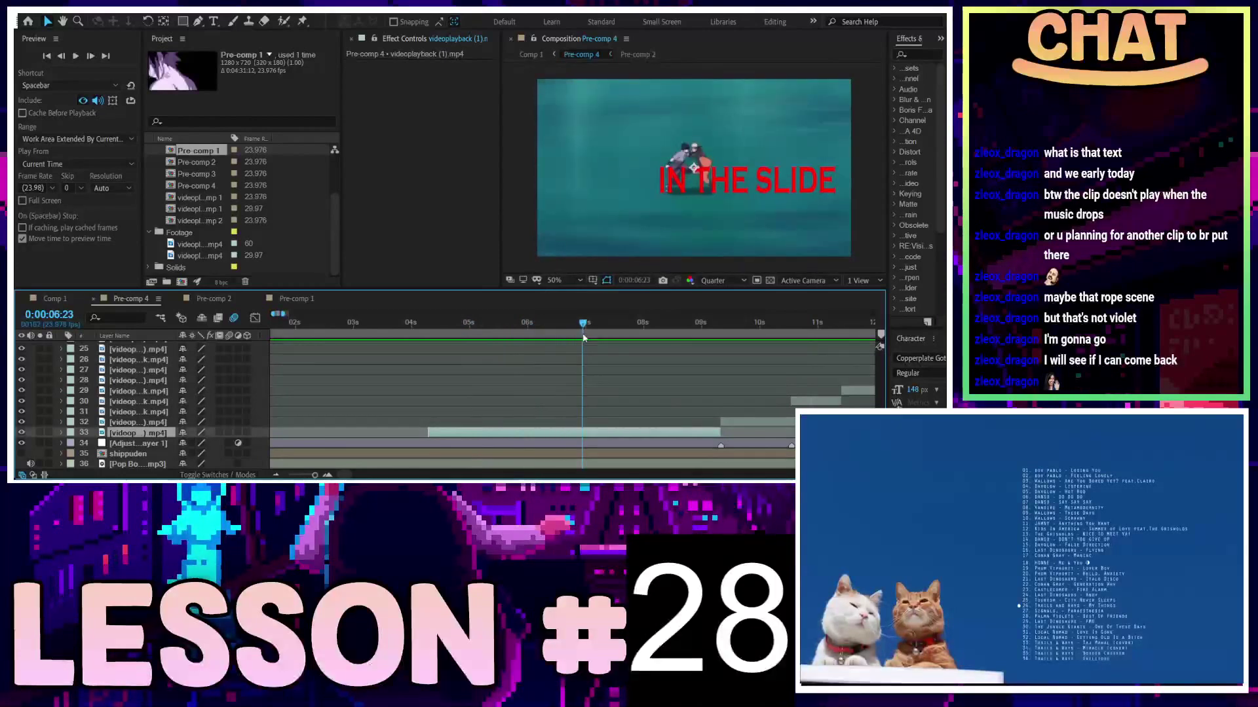
key("ctrl+shift+d")
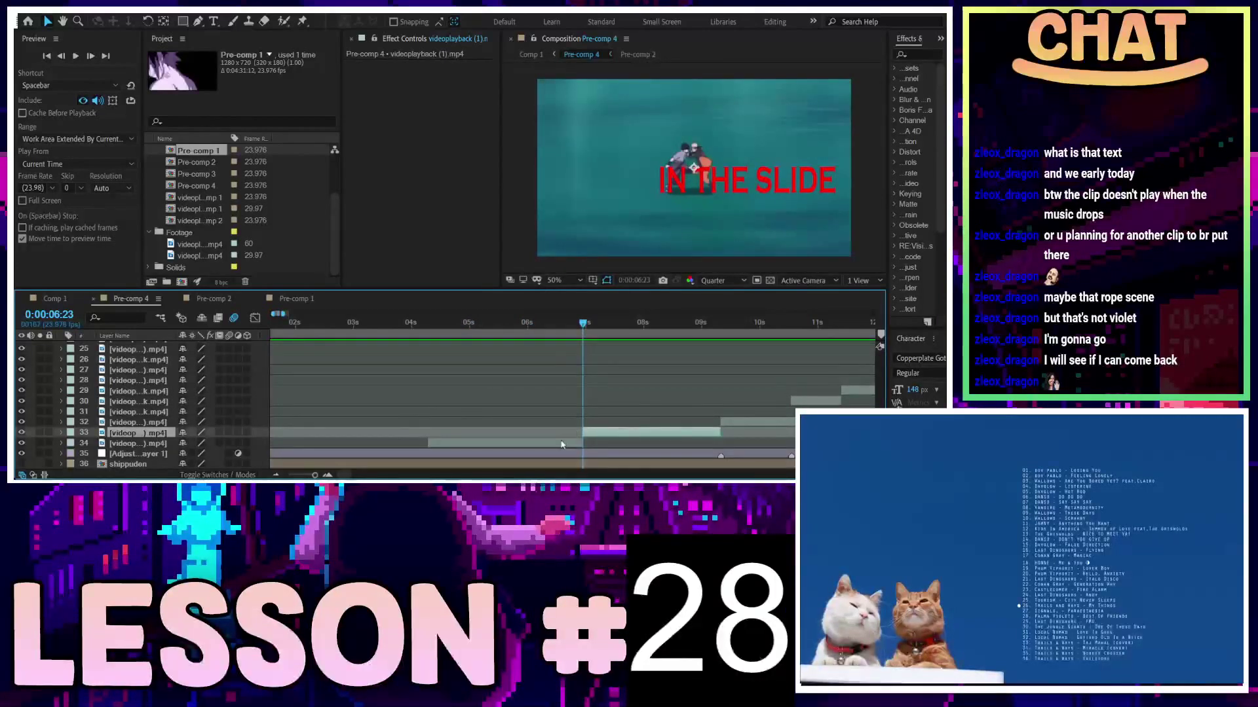
left_click(561, 444)
left_click_drag(583, 324, 349, 324)
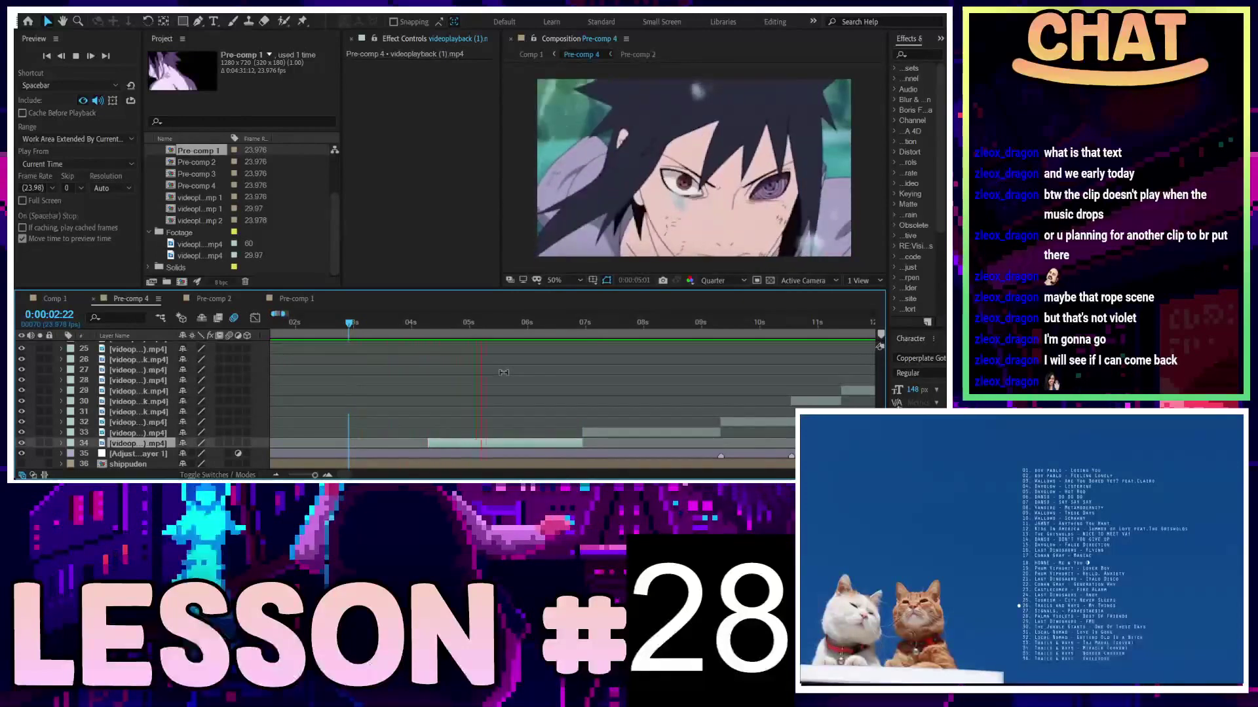
key("space")
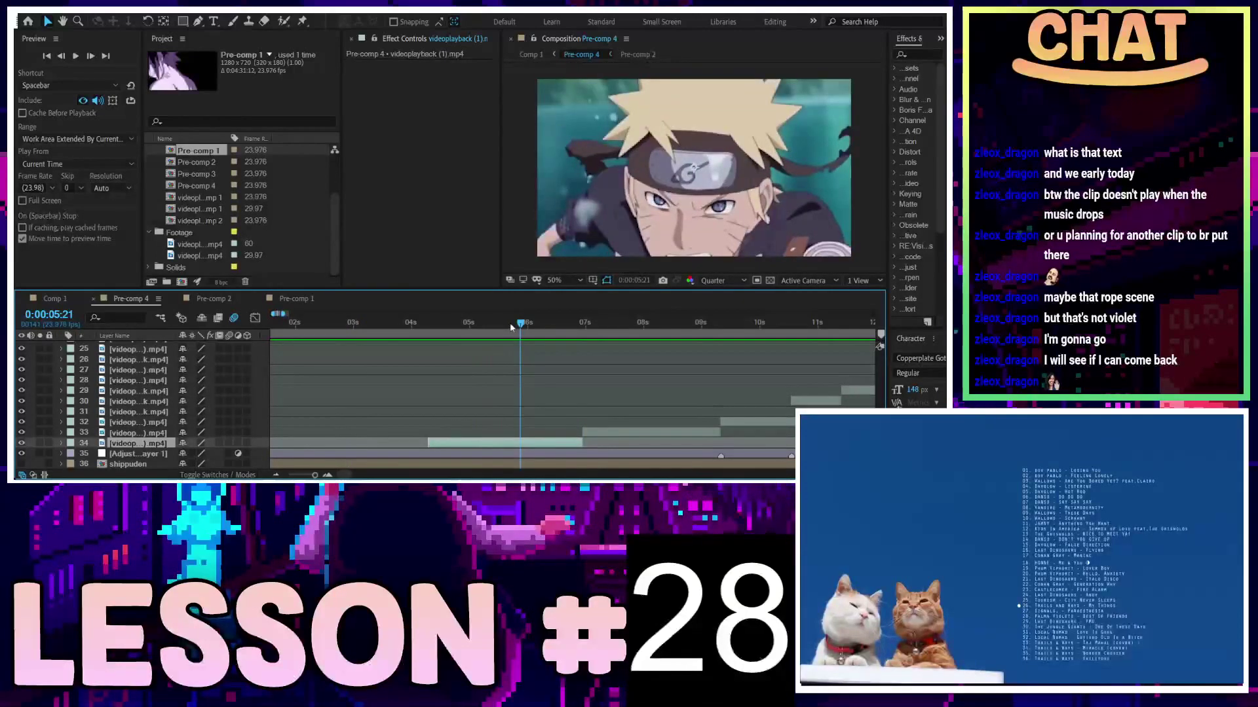
key("space")
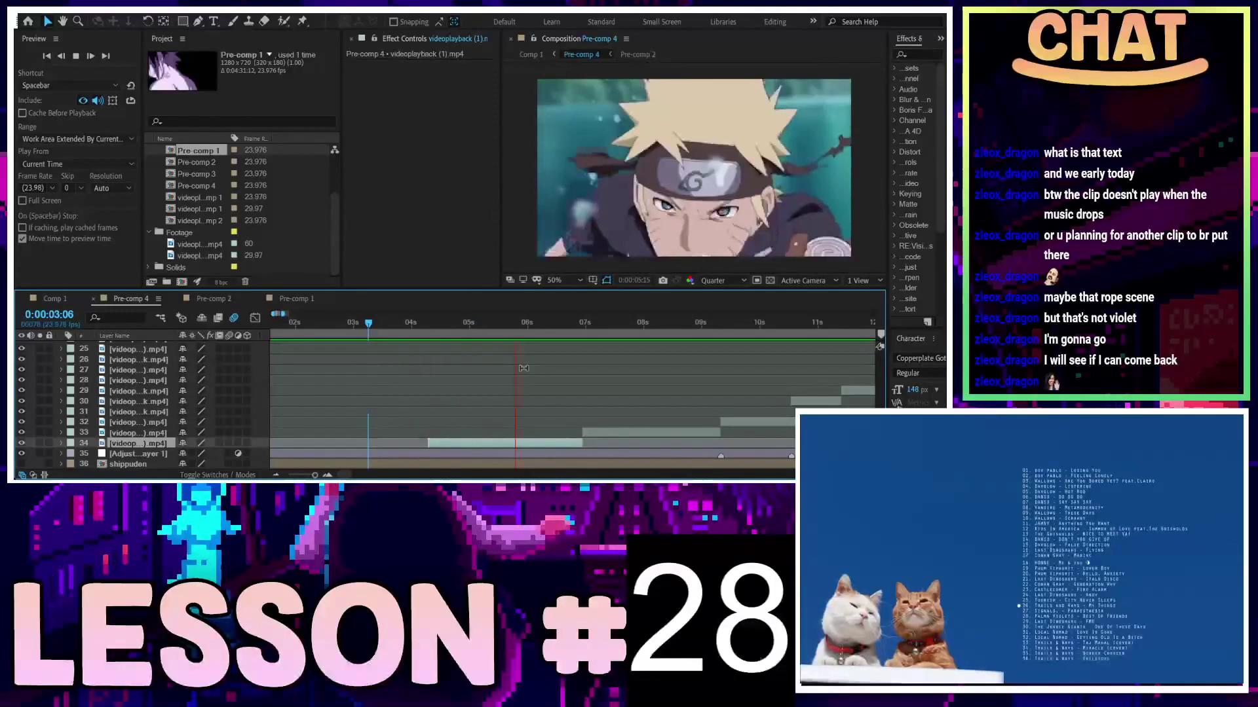
key("space")
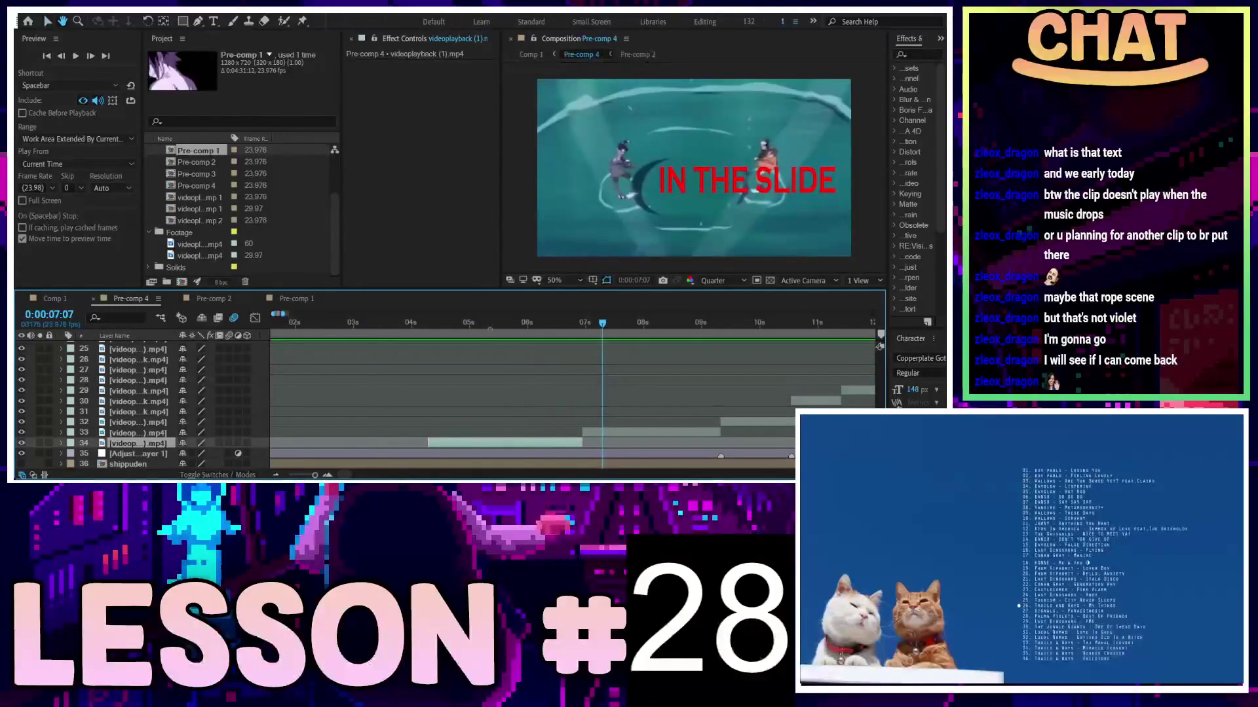
Split layer 34 at 5:11 and shift the earlier piece, layer 35, left to end at 4:08
left_click_drag(498, 324, 496, 334)
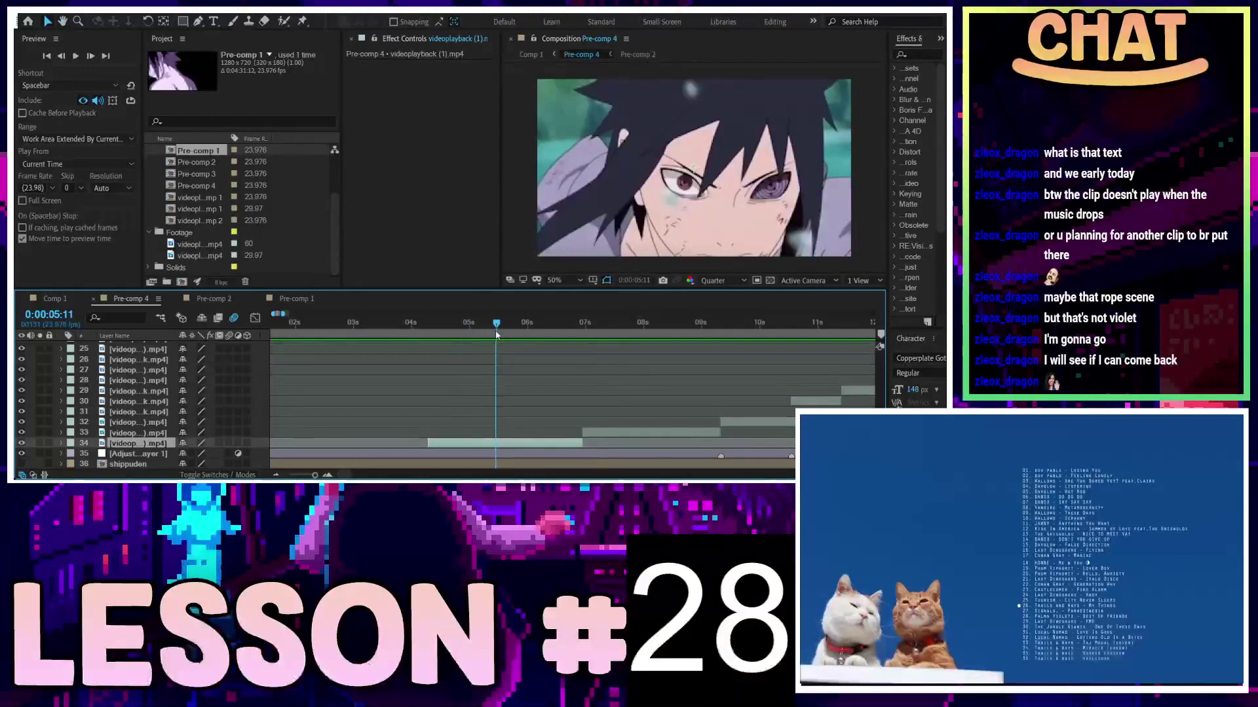
key("ctrl+shift+d")
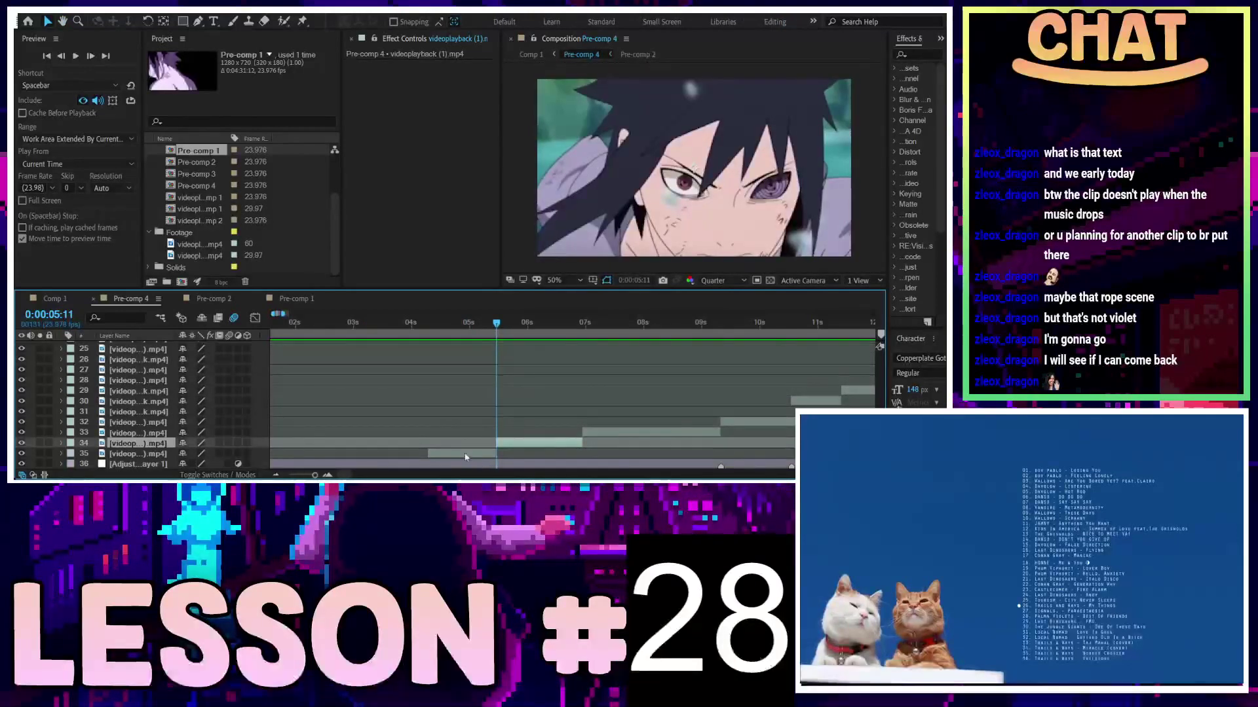
left_click(465, 456)
left_click_drag(385, 324, 353, 345)
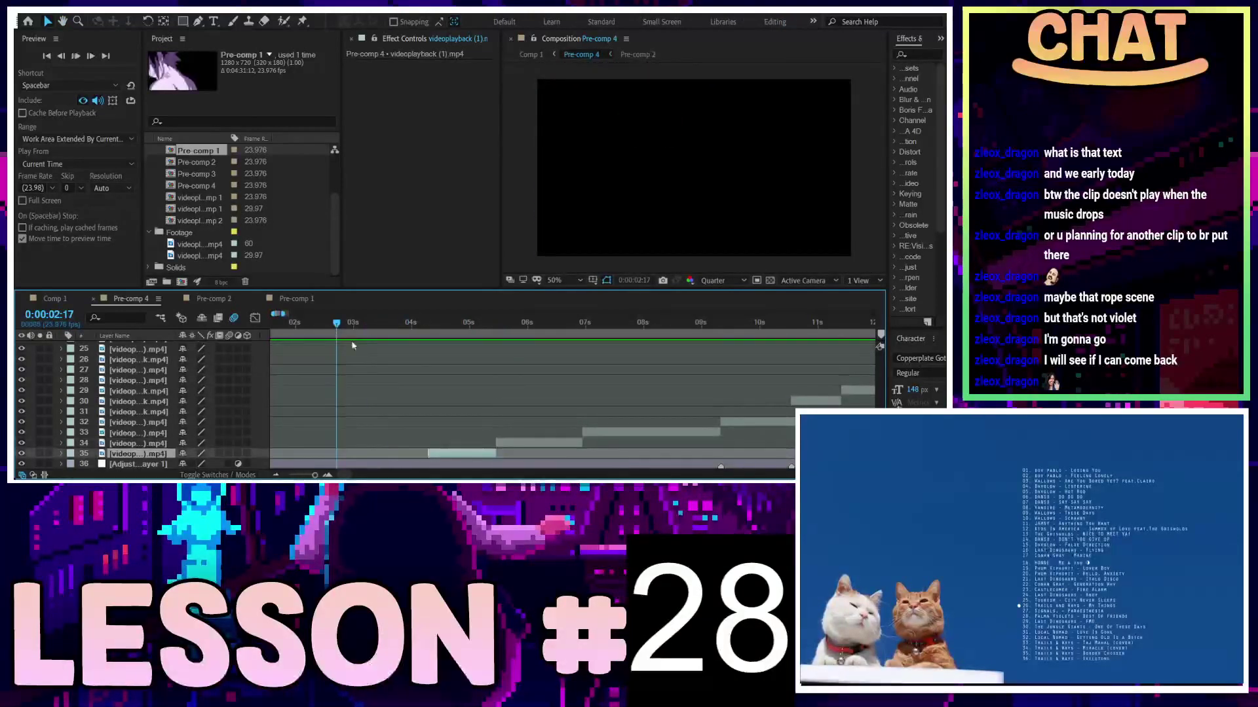
key("space")
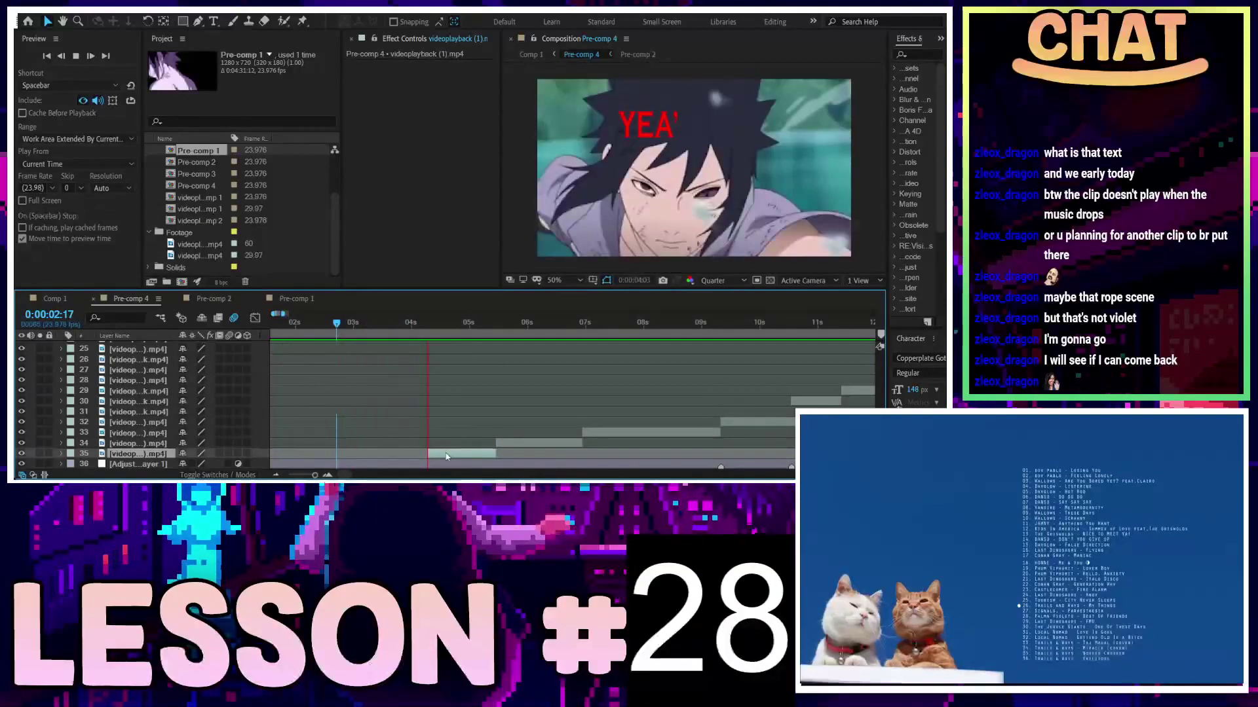
left_click_drag(446, 456, 381, 455)
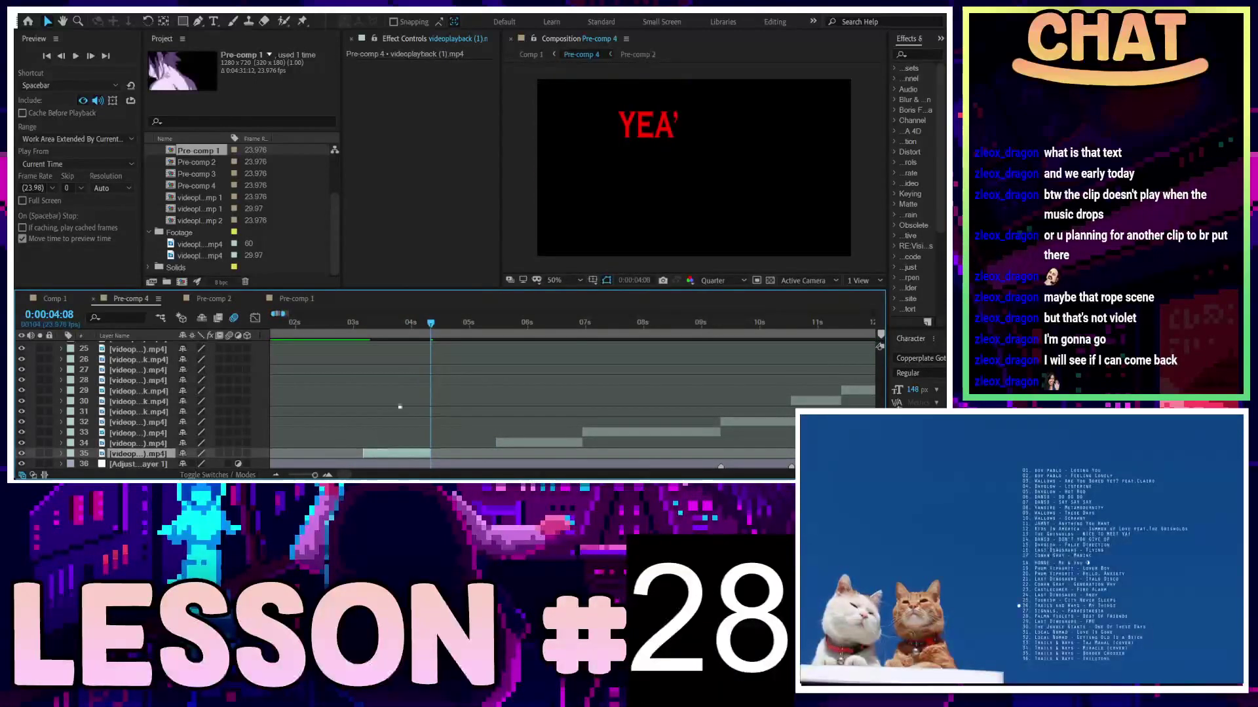
left_click(309, 323)
key("space")
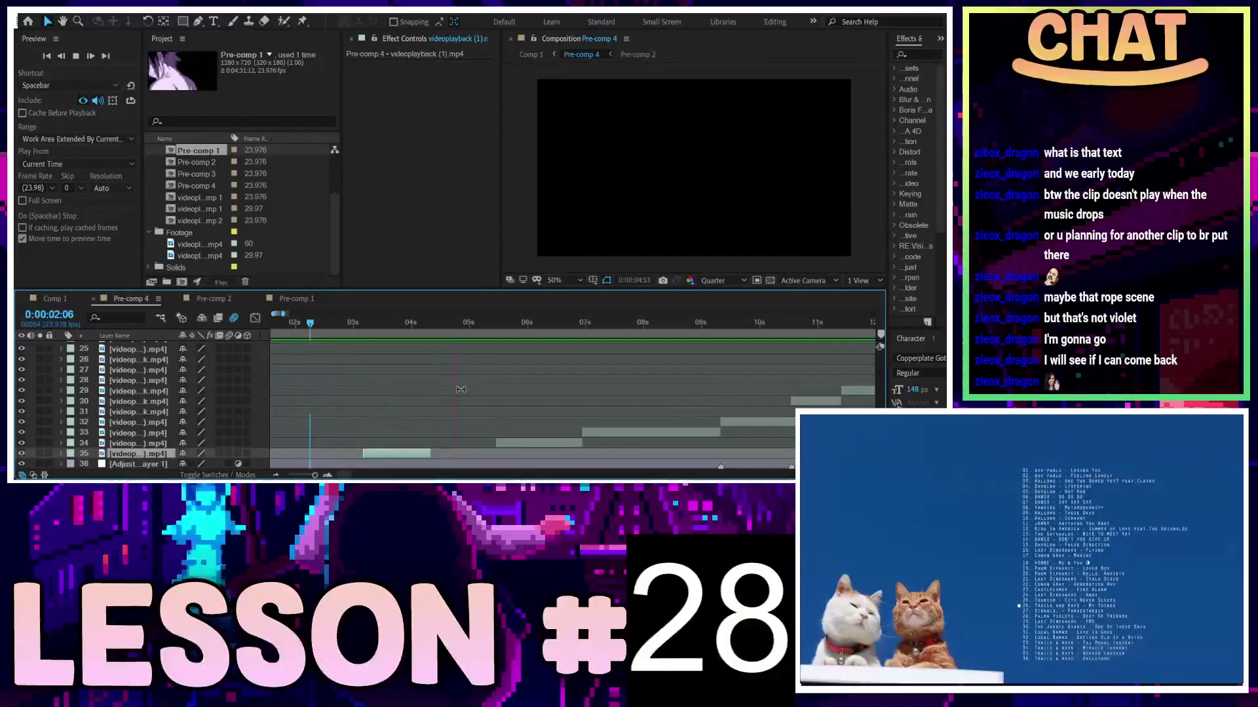
key("space")
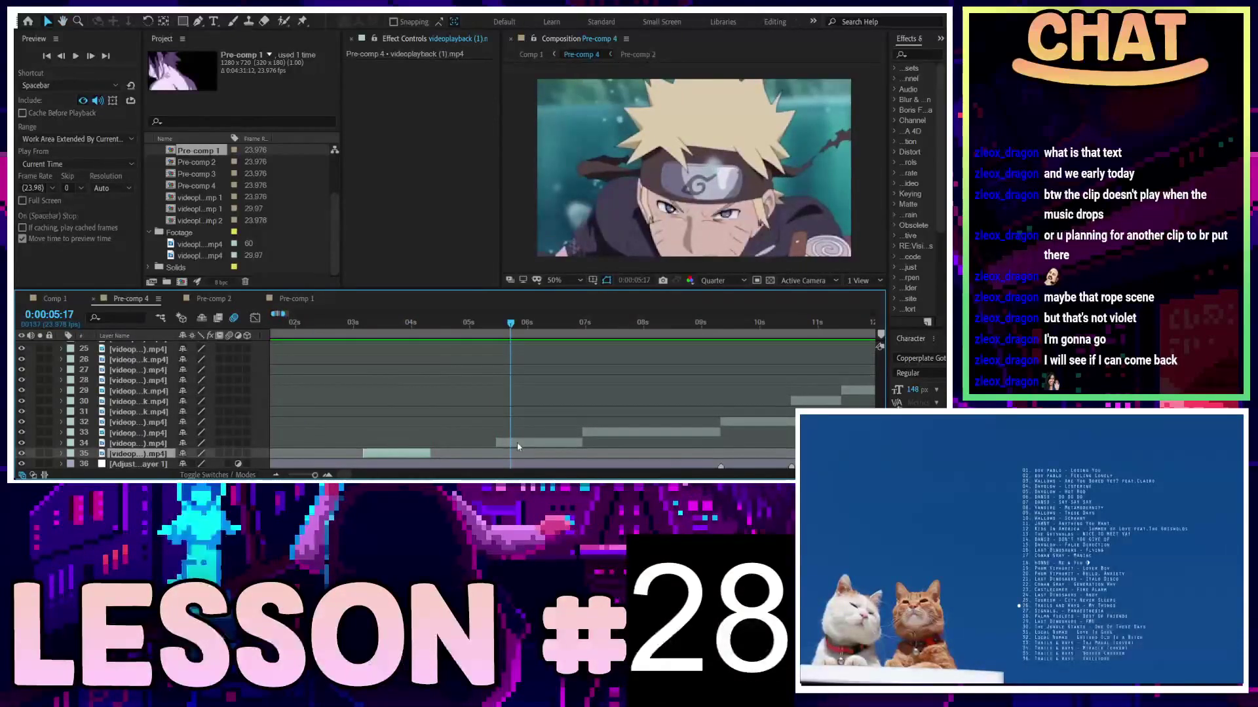
Shift layer 34's piece earlier and preview the new timing up to about 6:02
left_click(499, 443)
left_click_drag(502, 446, 479, 448)
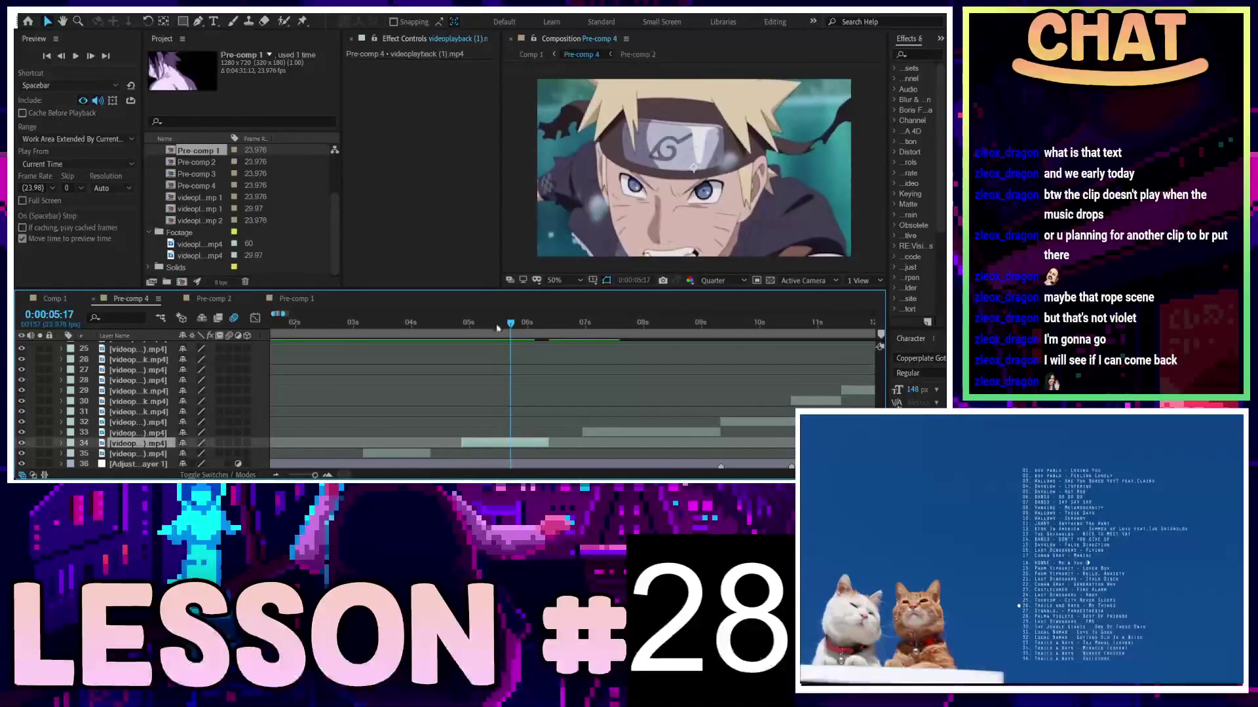
left_click_drag(497, 328, 437, 324)
key("space")
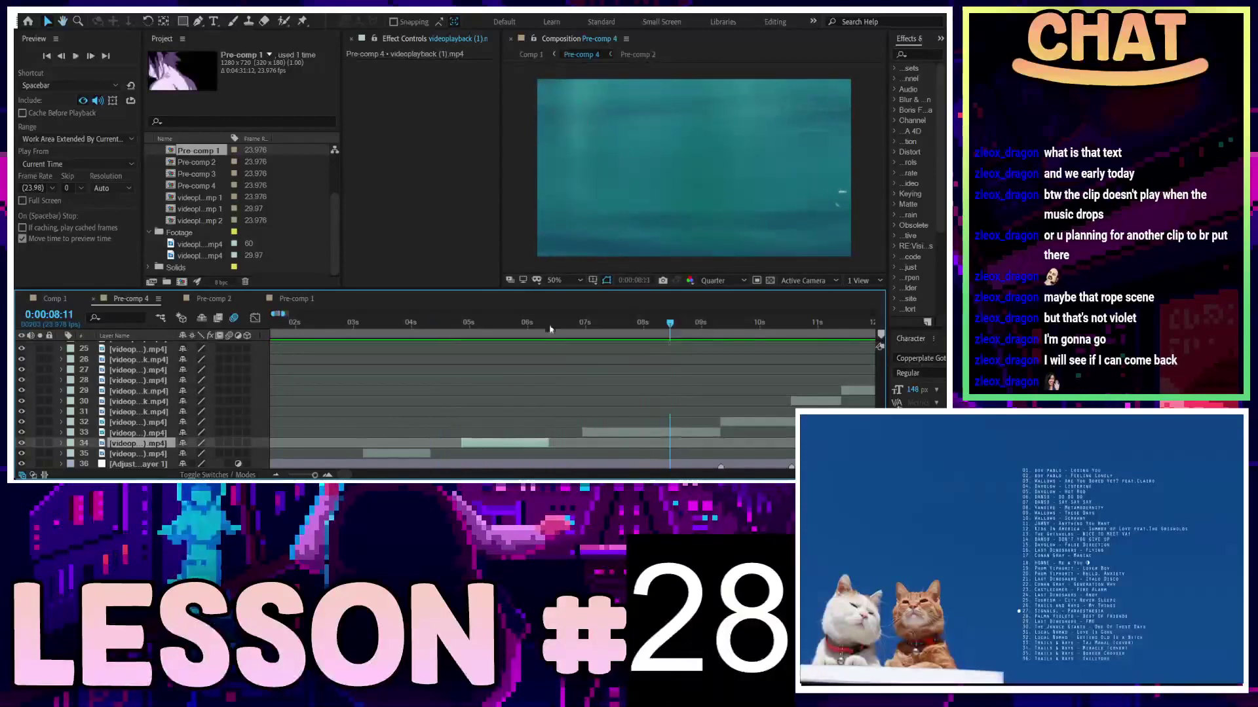
left_click_drag(544, 322, 531, 326)
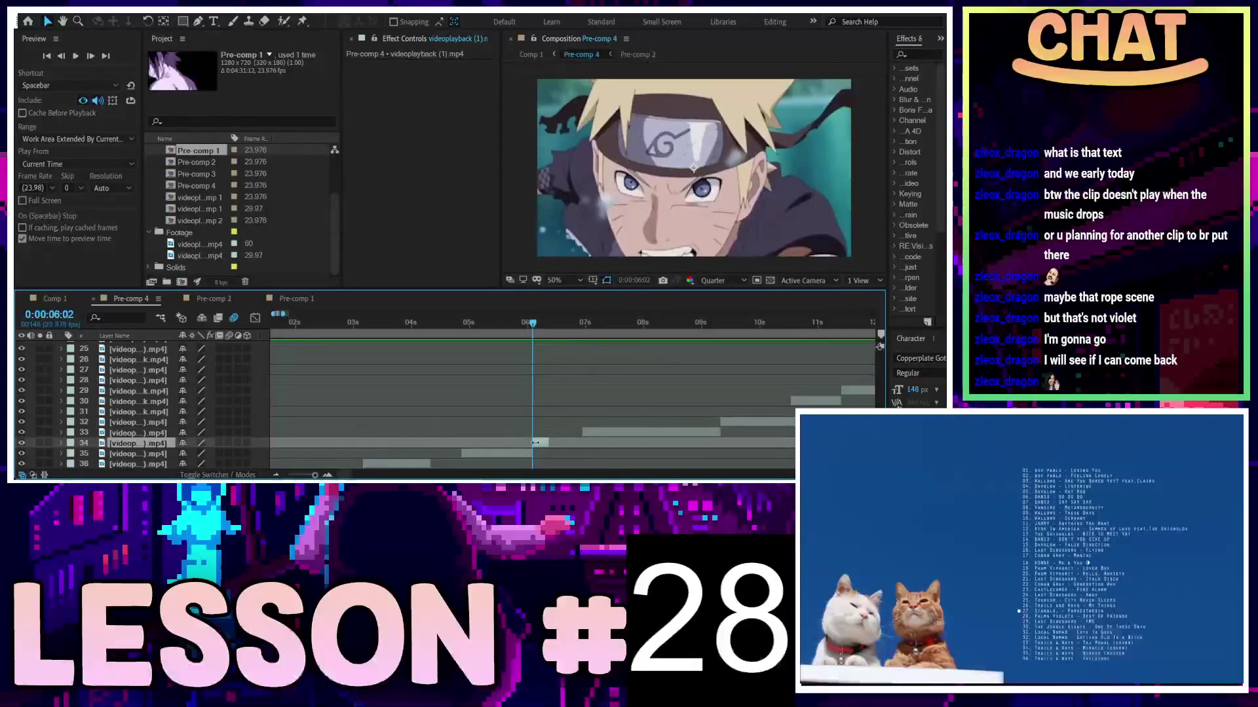
Trim layer 34's out point to 6:02, then slide the clip later so it ends where layer 33 starts
key("alt+bracketright")
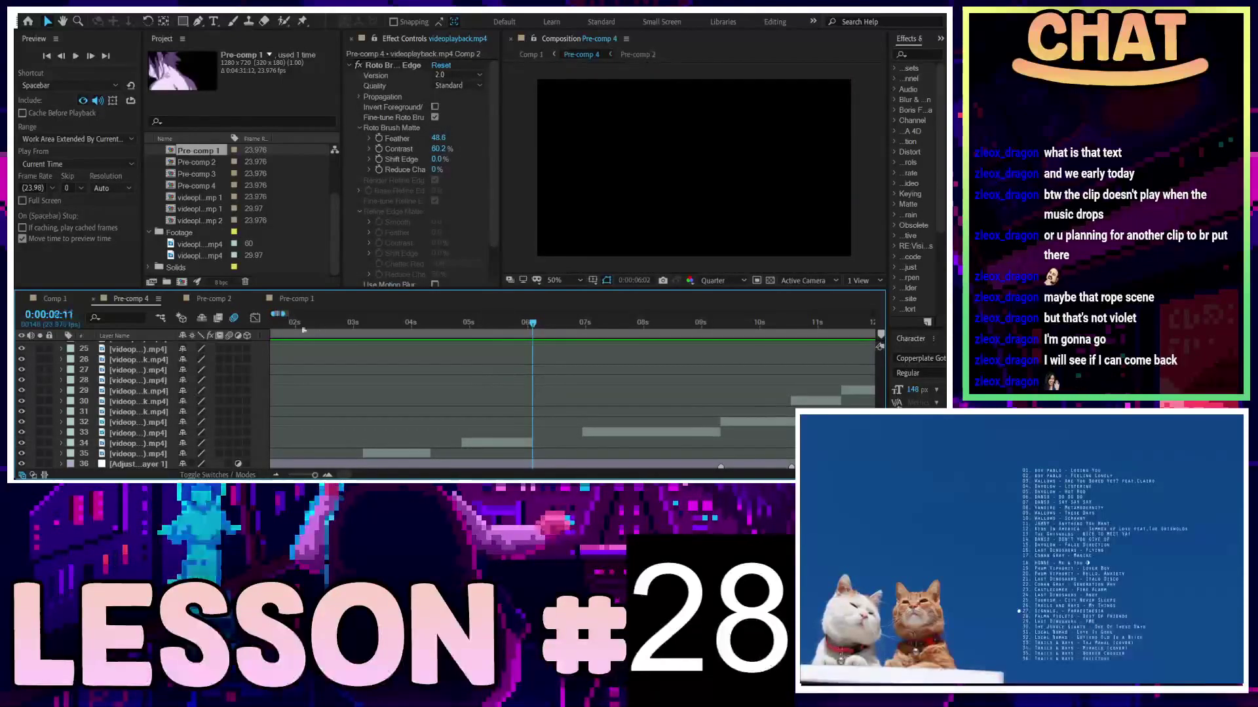
key("Home")
key("space")
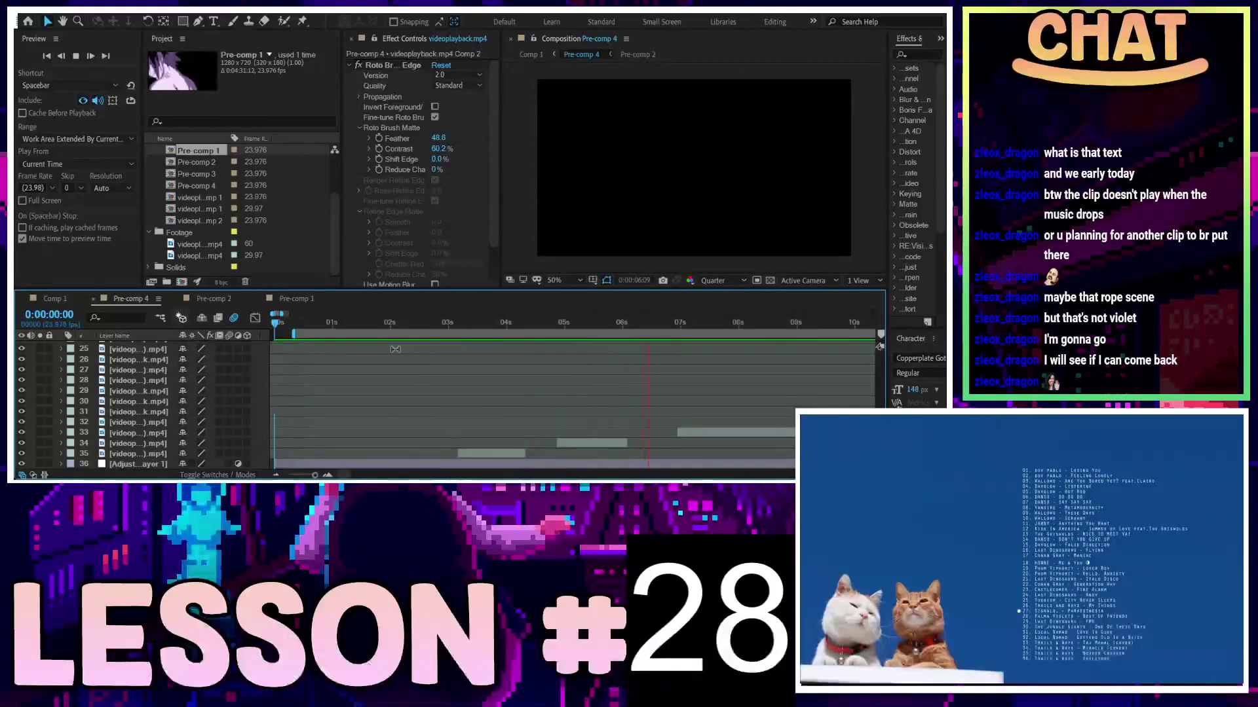
key("space")
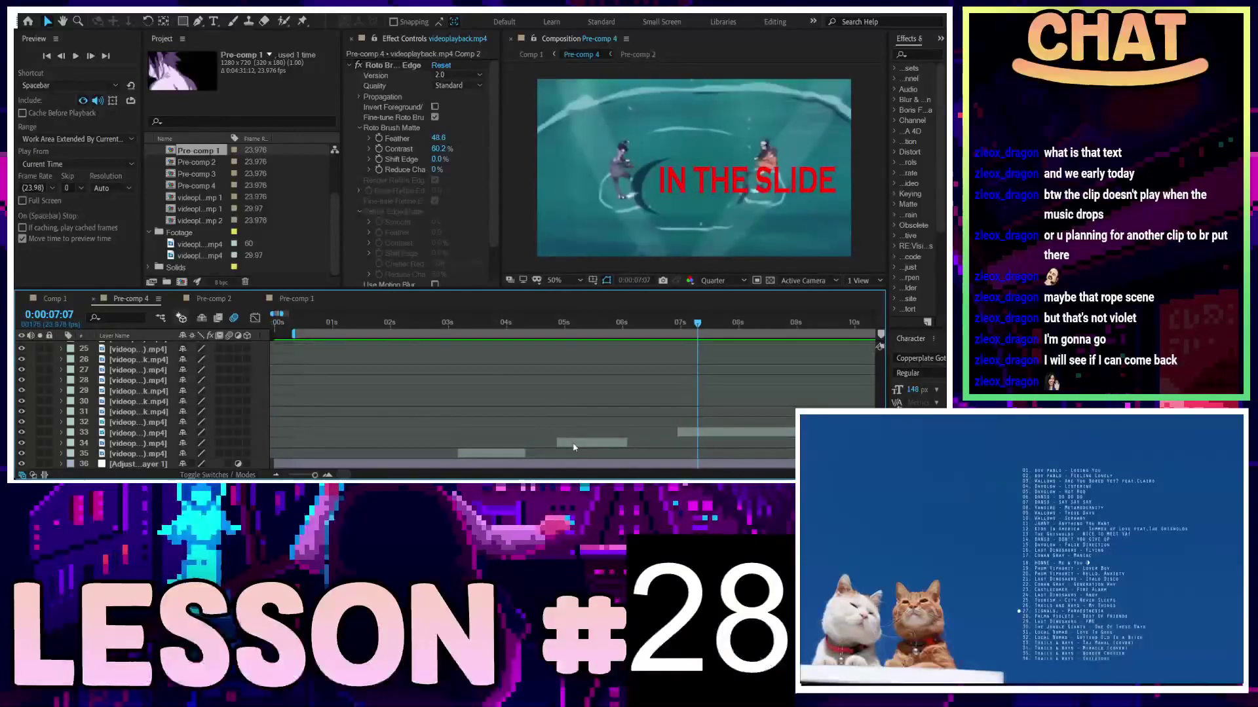
left_click_drag(574, 447, 625, 447)
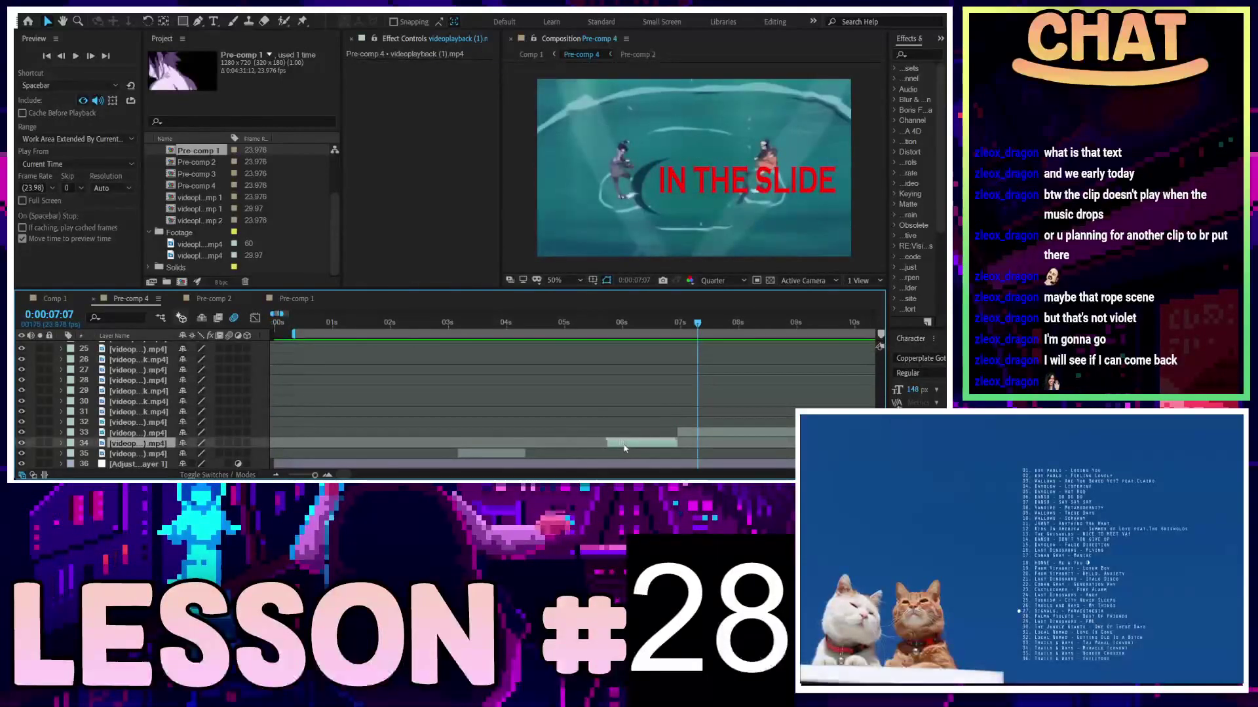
key("space")
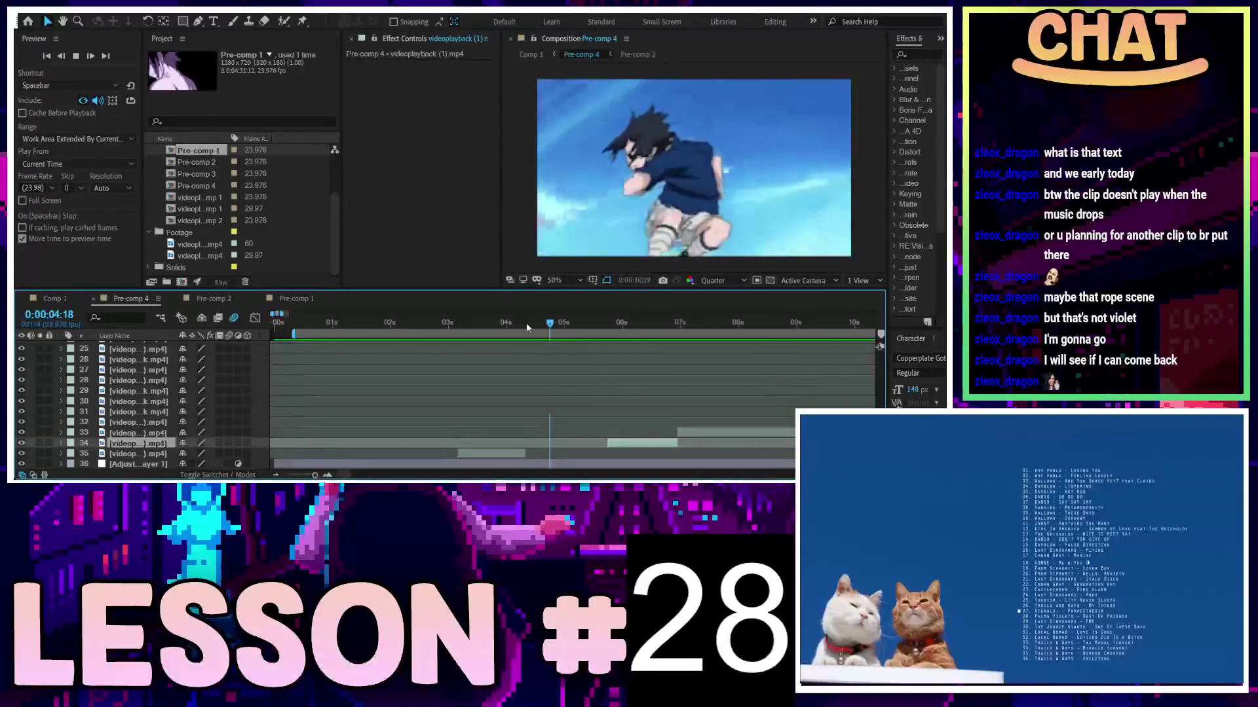
scroll(736, 387, "down", 2)
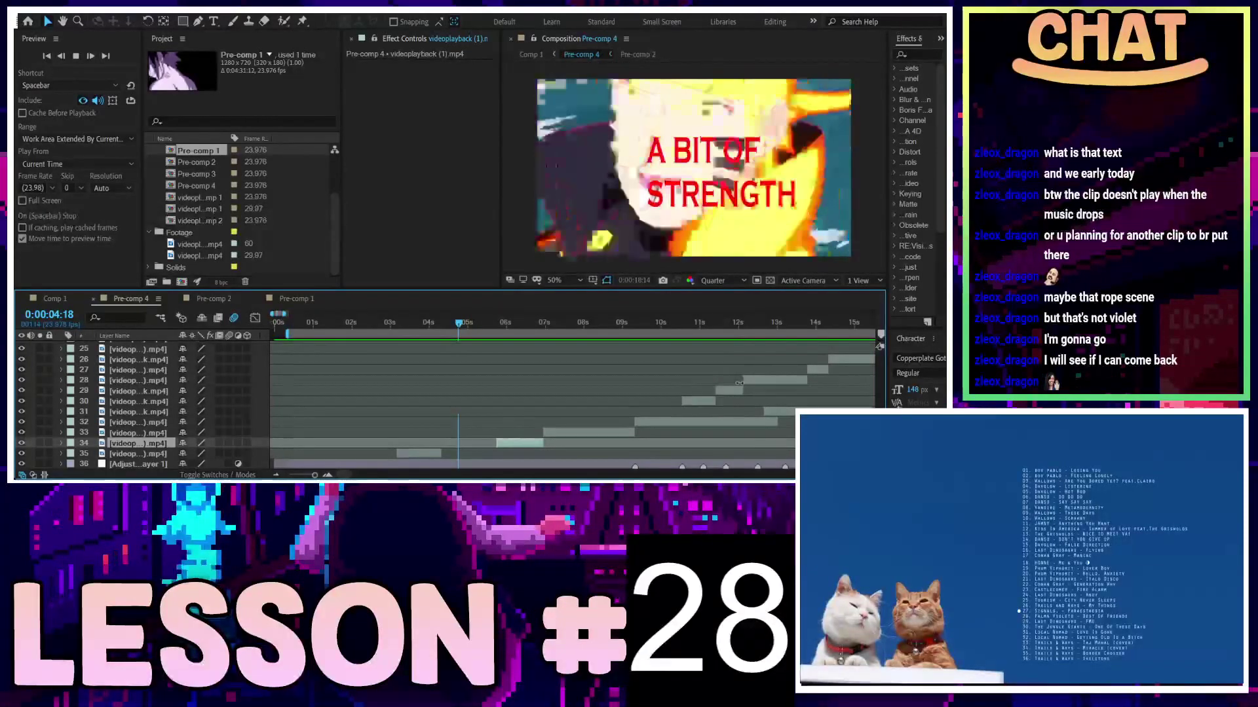
scroll(739, 383, "down", 2)
scroll(740, 370, "up", 3)
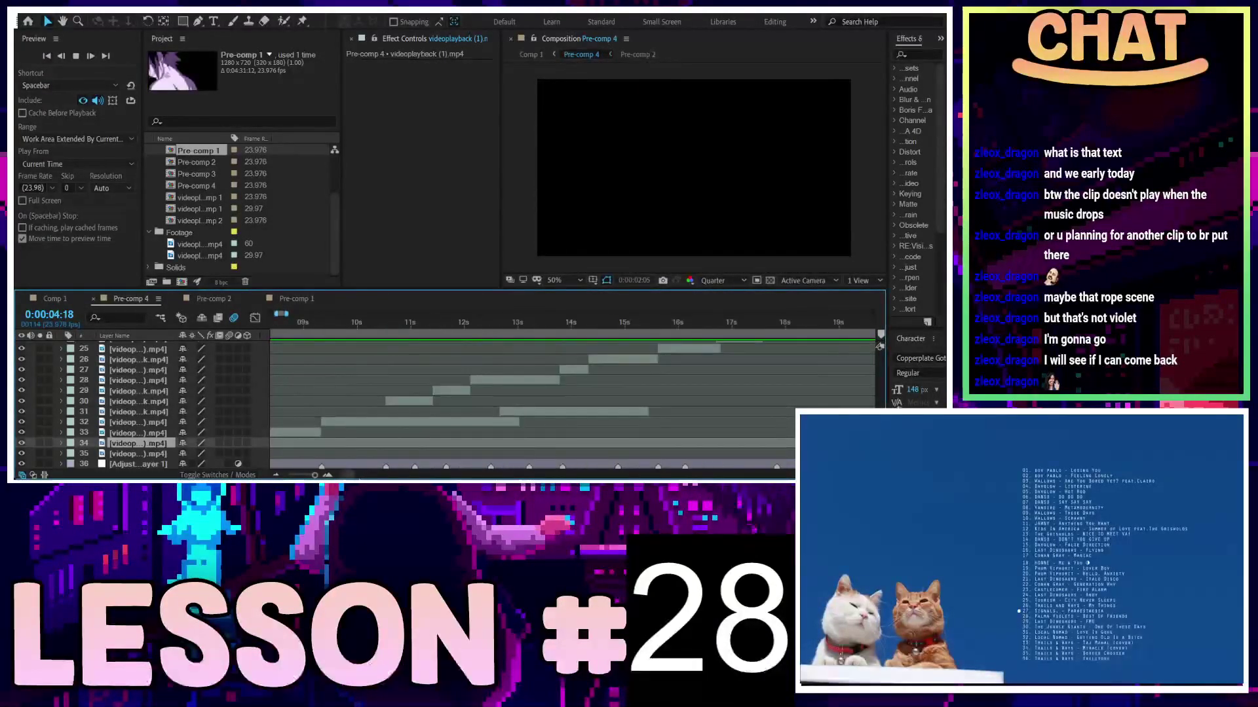
scroll(476, 415, "down", 3)
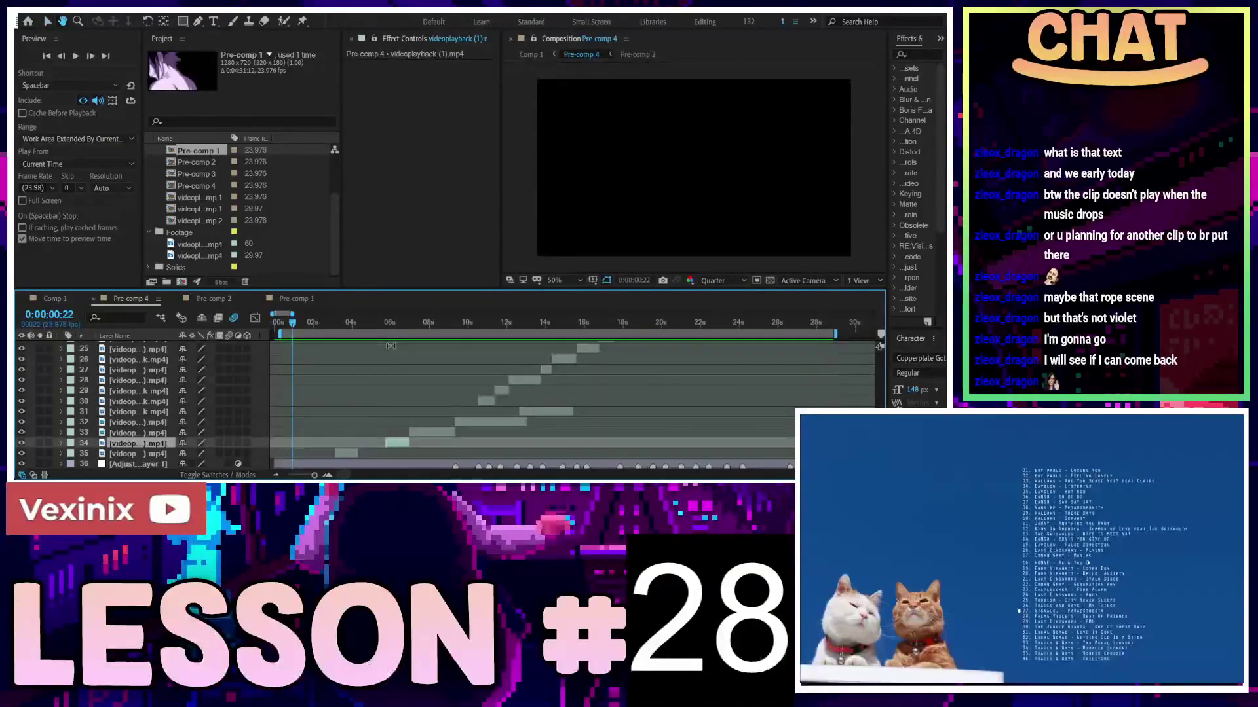
Scrub between 7:21 and 15:16, select layers 31 and 32, and delete layer 32's clip
left_click(426, 323)
left_click_drag(449, 324, 577, 324)
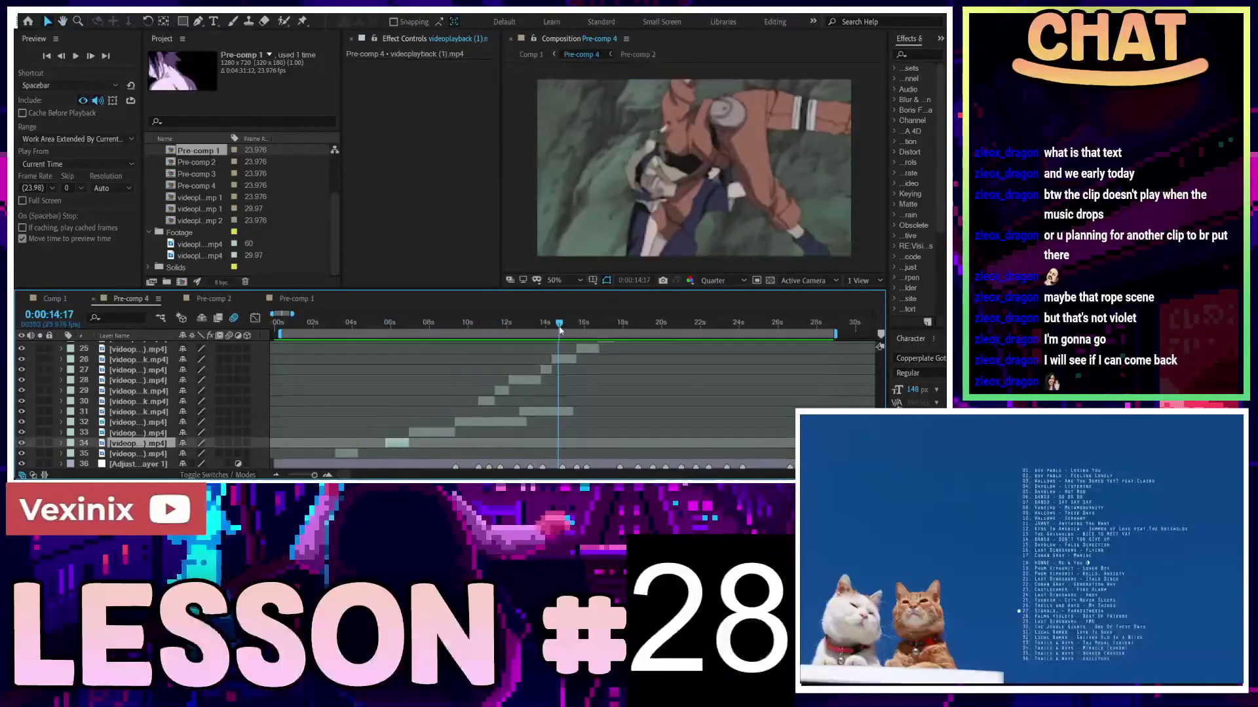
left_click(547, 411)
left_click(540, 322)
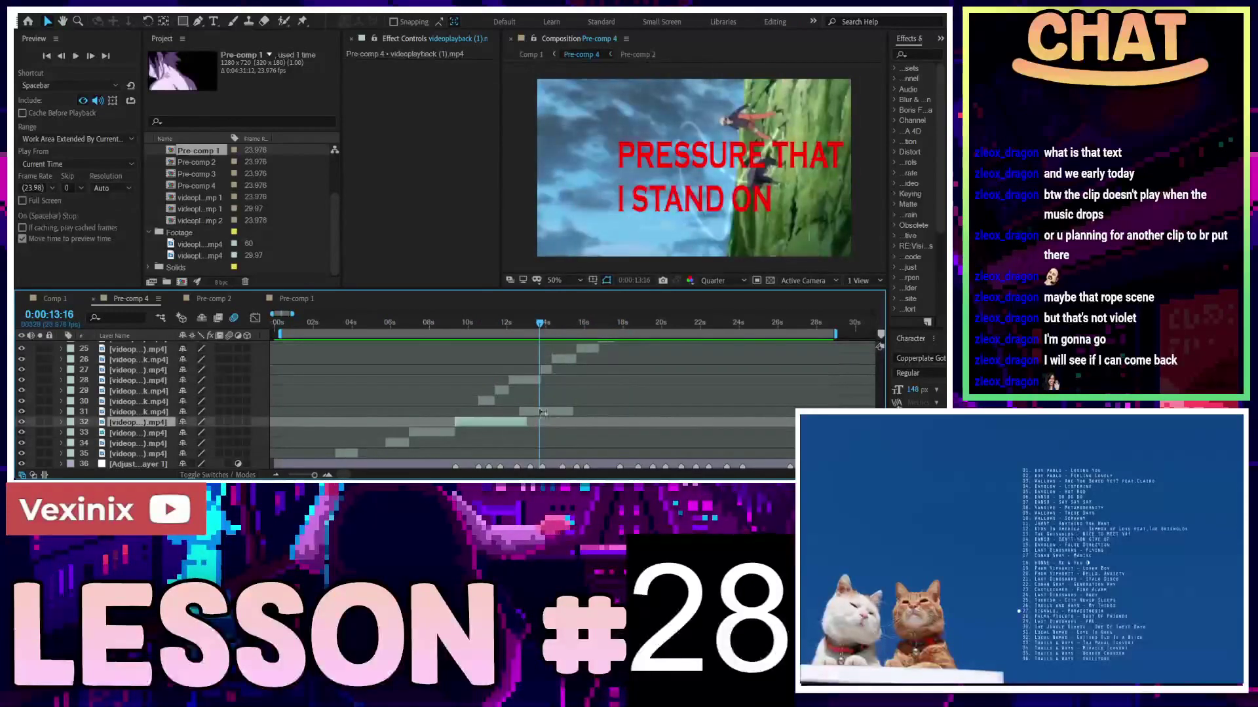
left_click(479, 322)
left_click(492, 423)
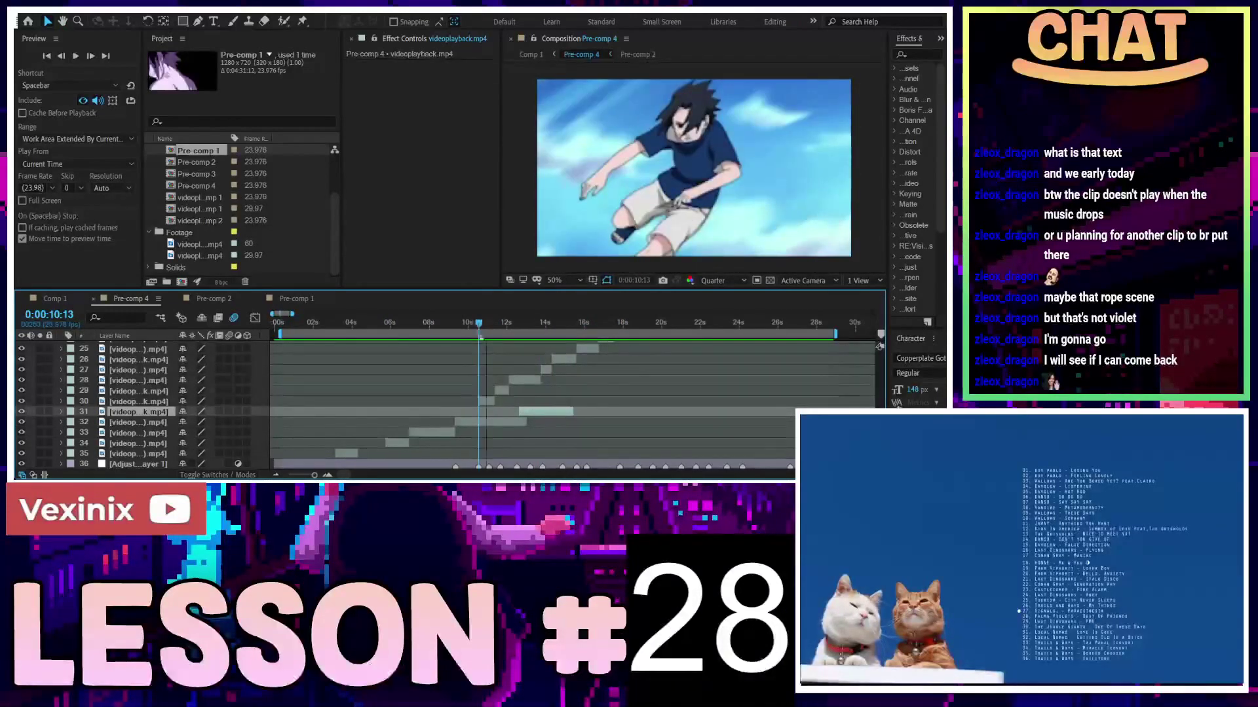
key("Delete")
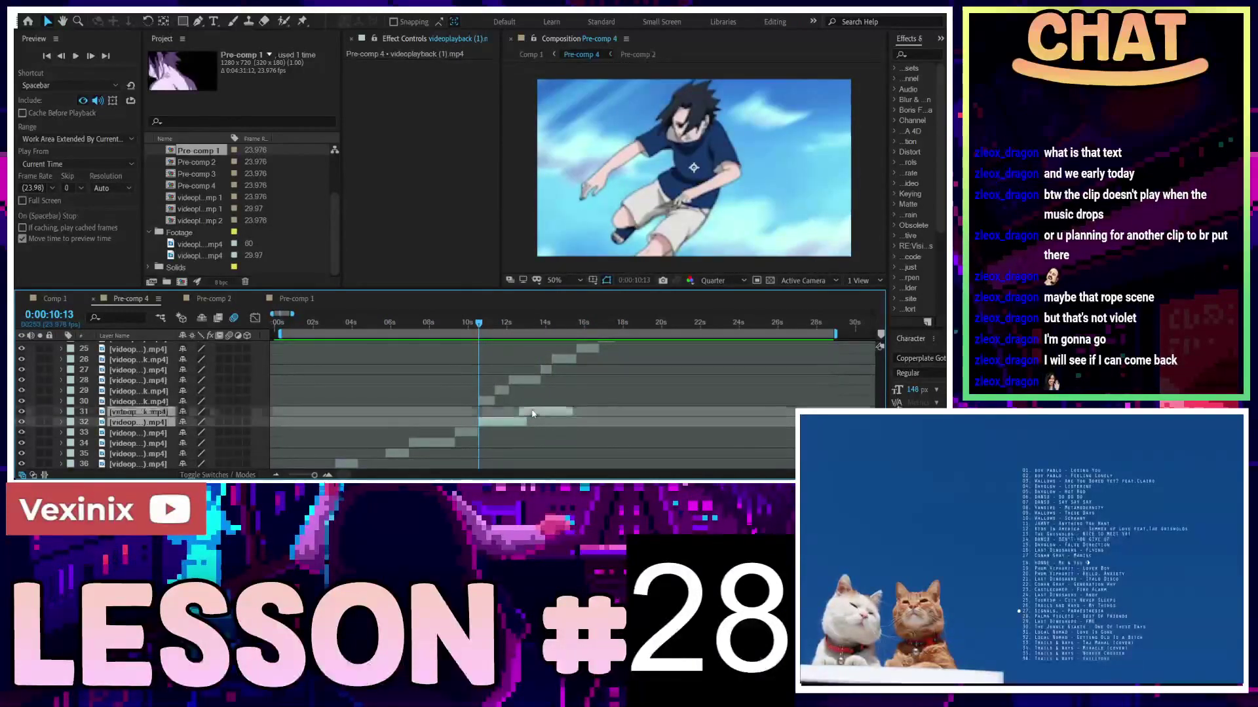
Show layer 22's roto effect properties, then preview the COOKING UP SOME FLAVOR section from 16:08
left_click(532, 413)
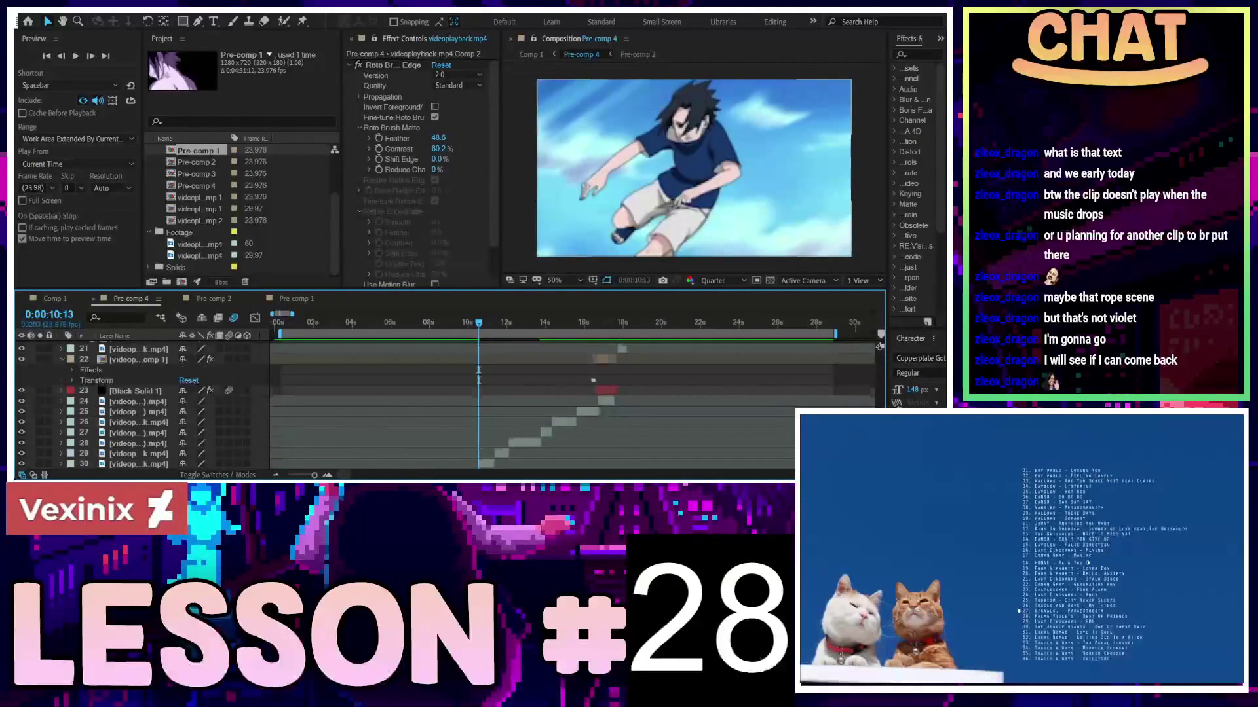
scroll(478, 401, "up", 3)
left_click(478, 402)
key("e")
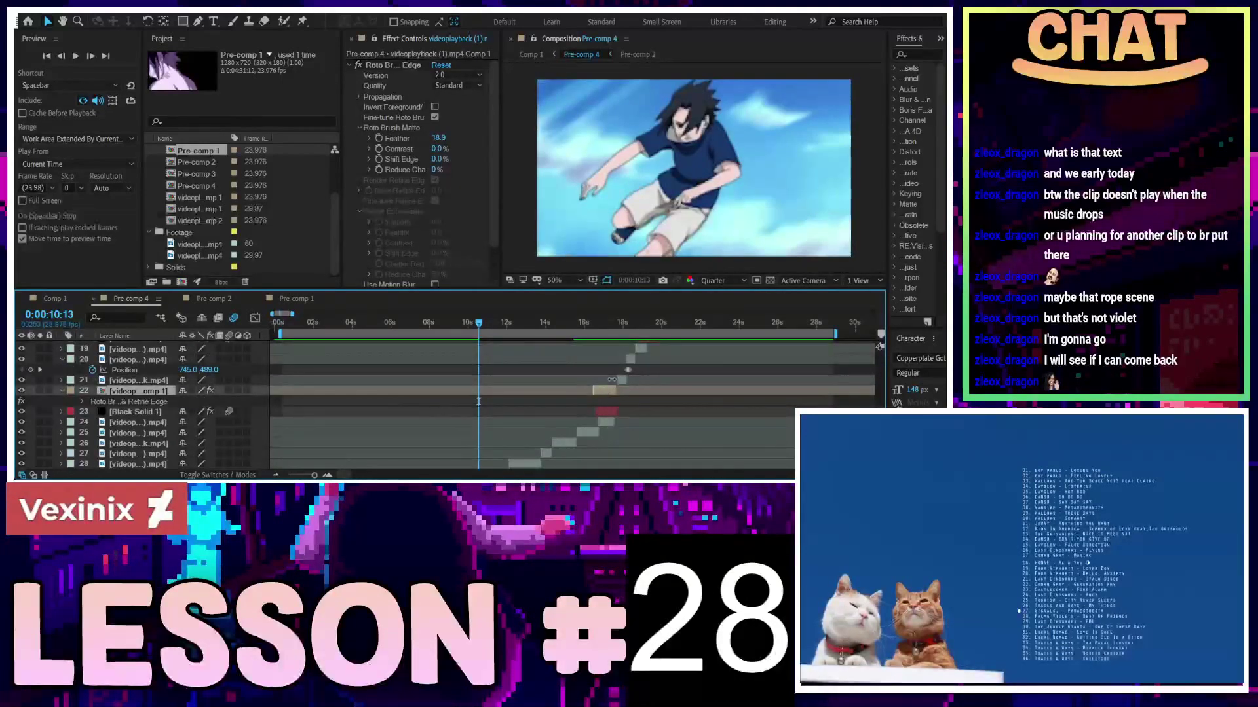
left_click(629, 359)
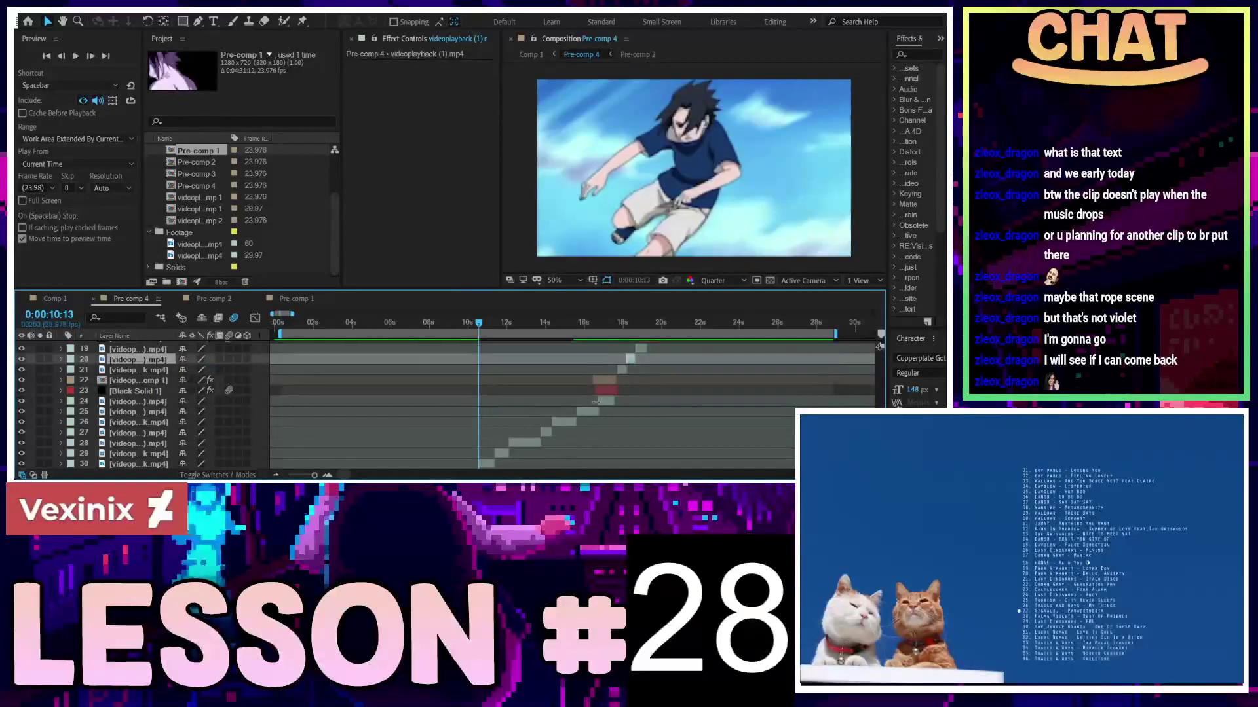
scroll(581, 319, "up", 4)
left_click(538, 322)
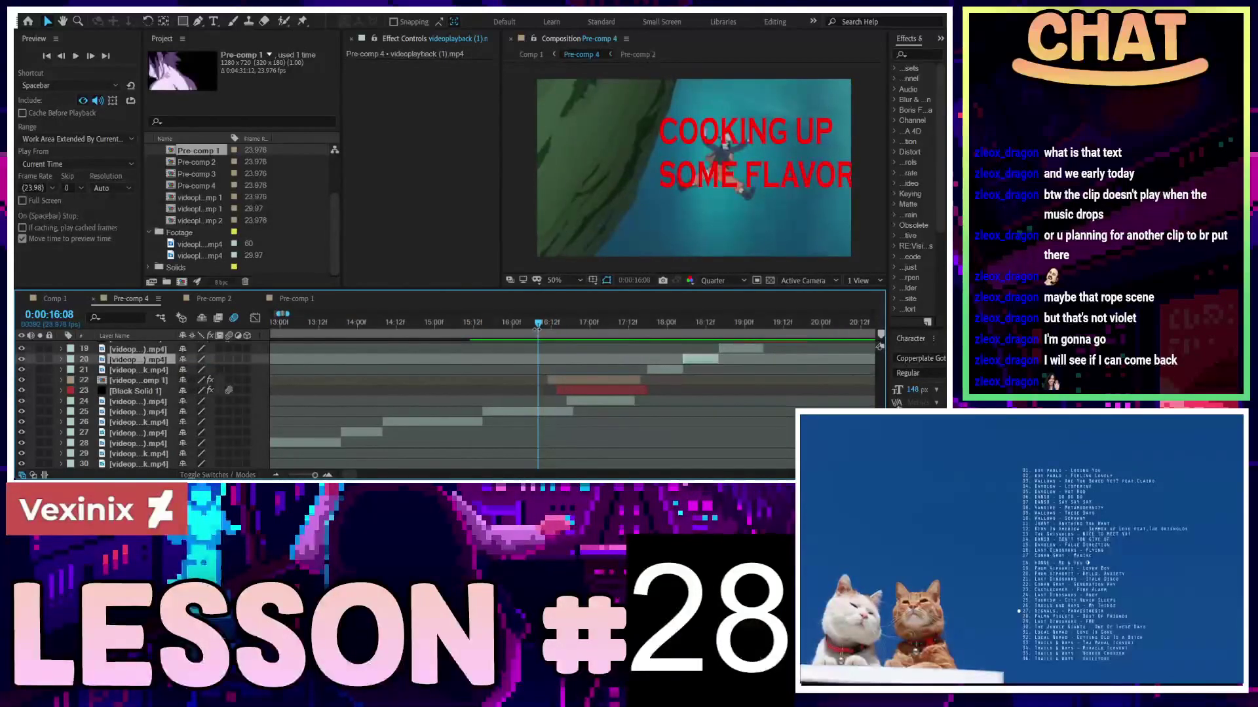
key("space")
scroll(558, 350, "up", 2)
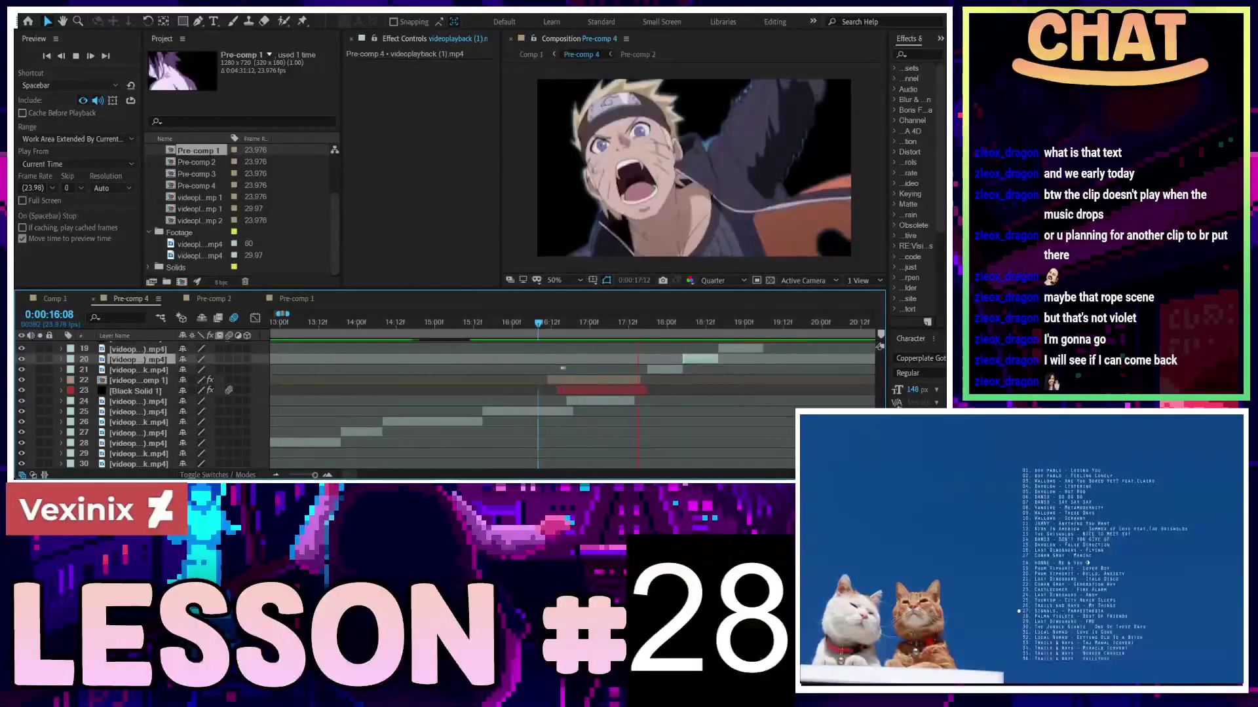
Drag Black Solid 1's in-point left so the black solid starts earlier
left_click(598, 392)
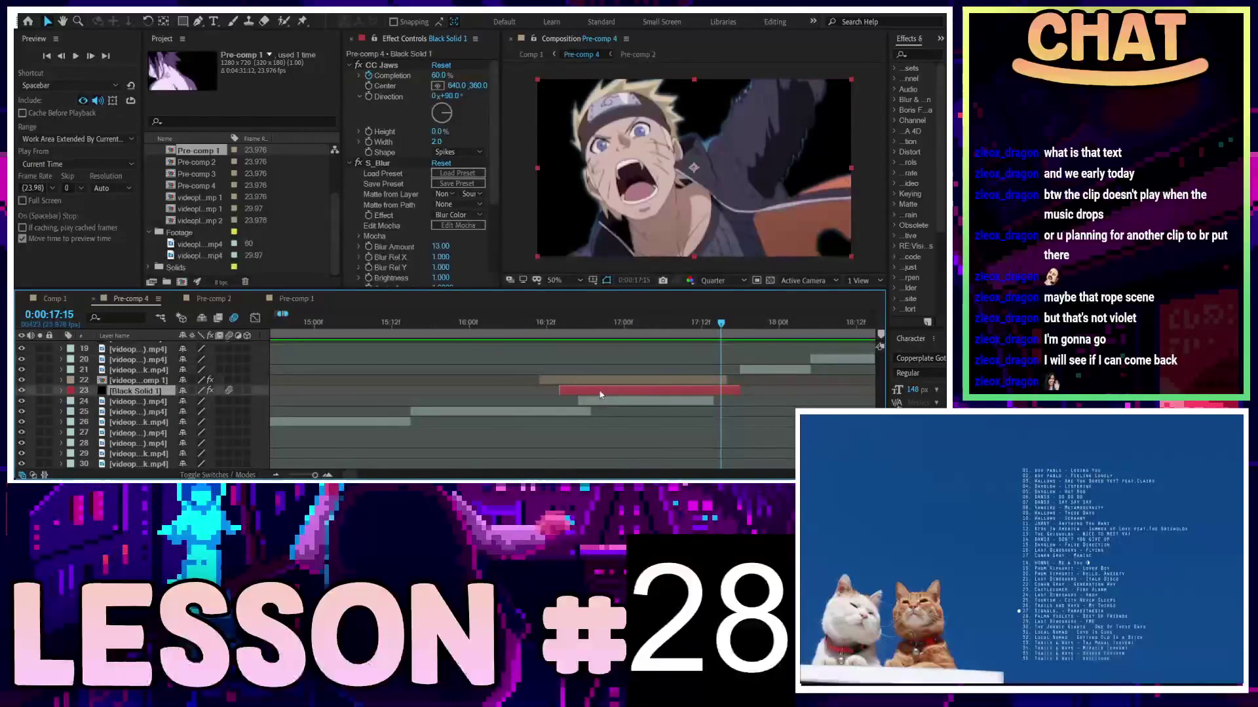
left_click_drag(560, 390, 539, 391)
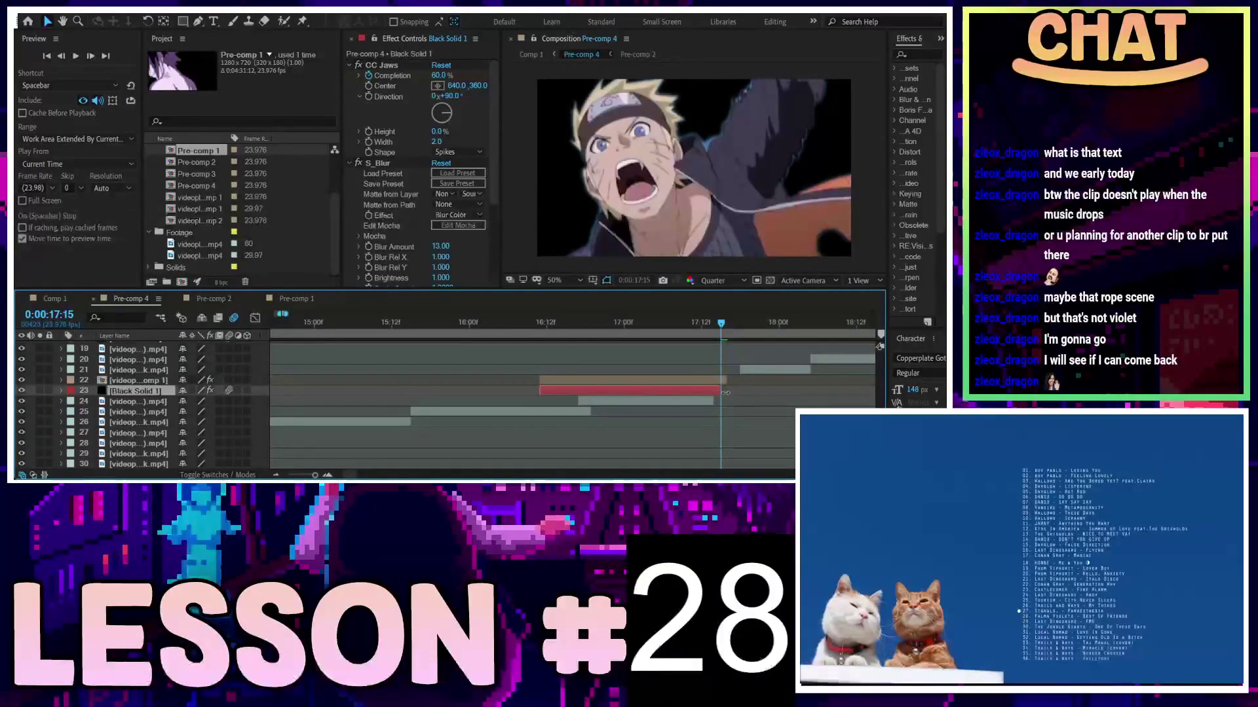
left_click(685, 383)
left_click(679, 391, "shift")
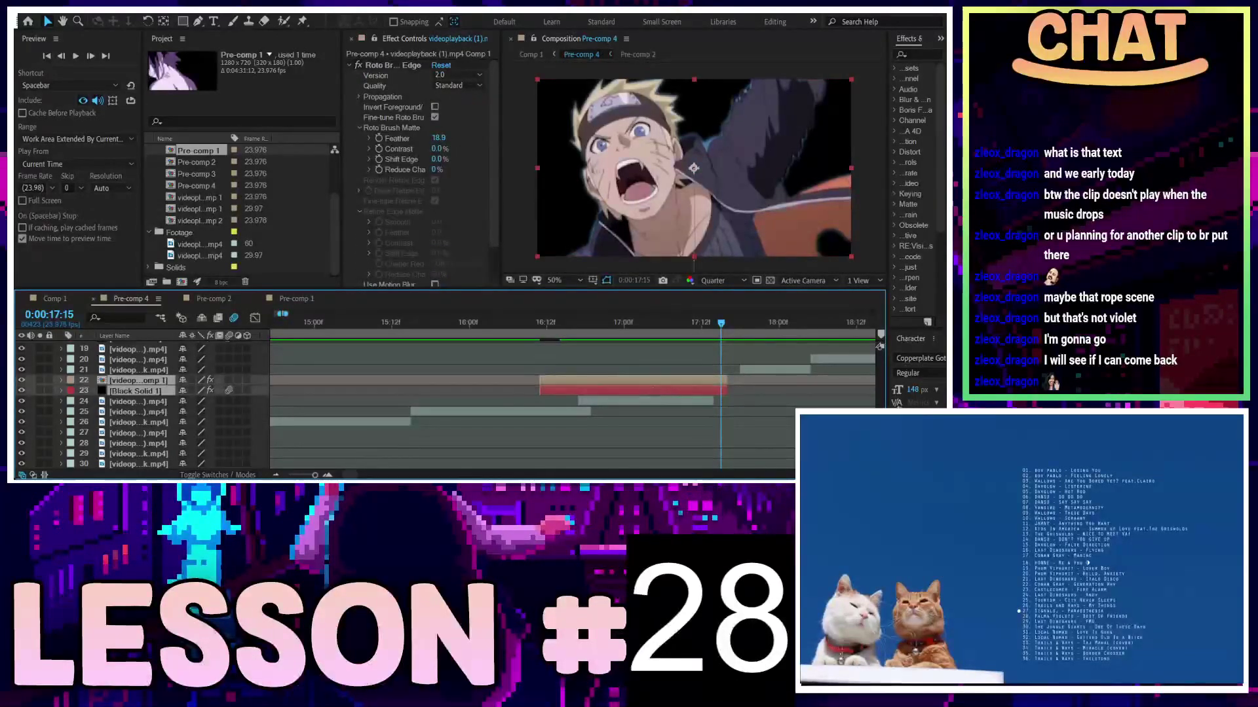
mouse_move(616, 324)
left_mouse_down()
mouse_move(488, 342)
mouse_move(714, 350)
mouse_move(688, 346)
left_mouse_up()
Shift layer 24's clip at 17:10 slightly later and preview the caption section
left_click(705, 401)
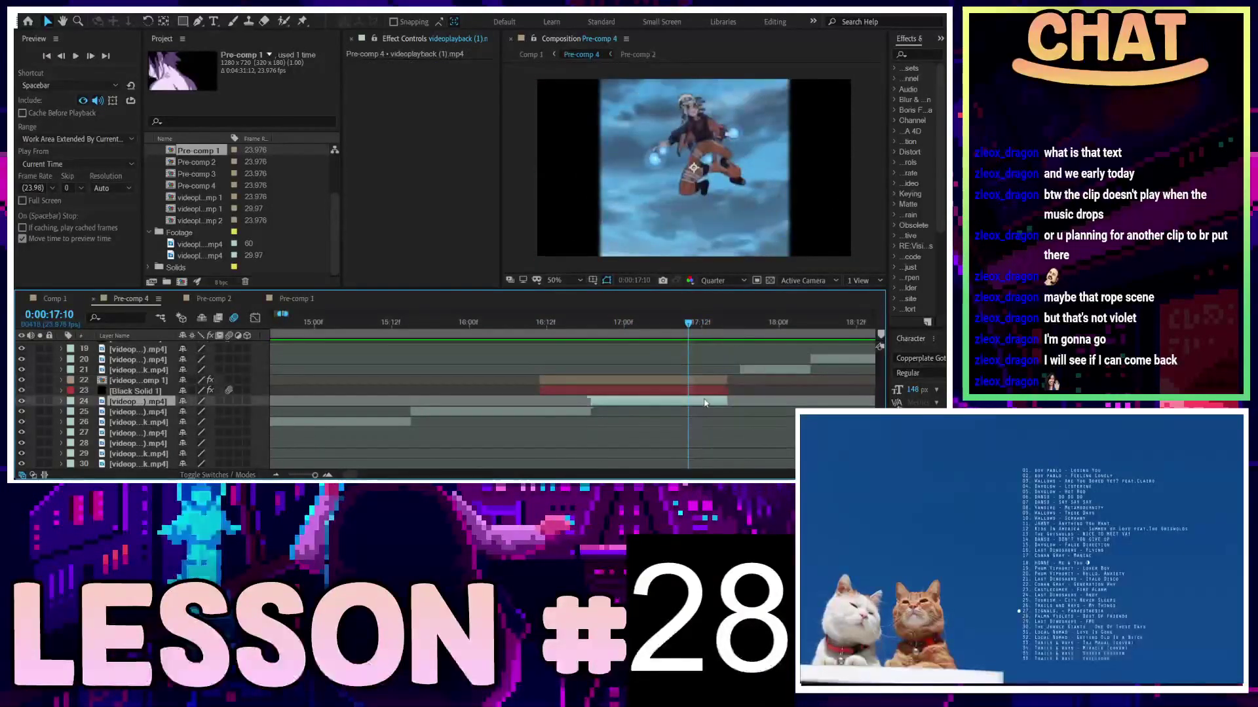
left_click_drag(722, 402, 717, 383)
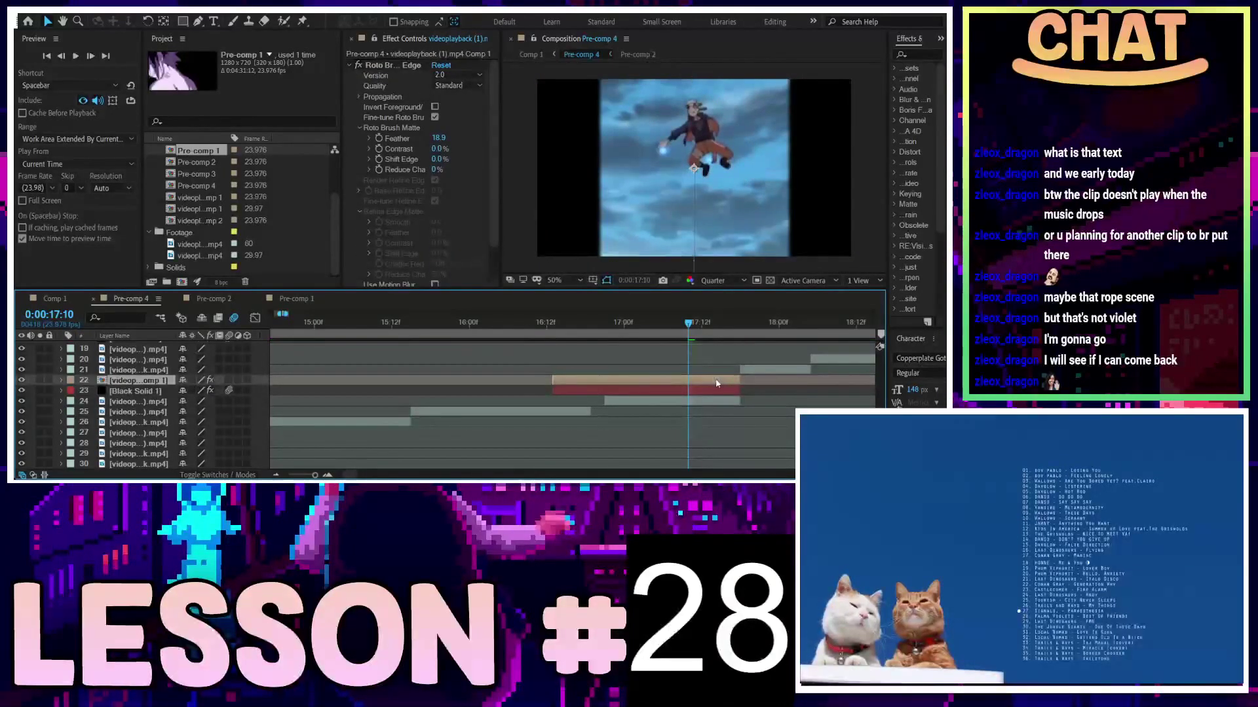
key("space")
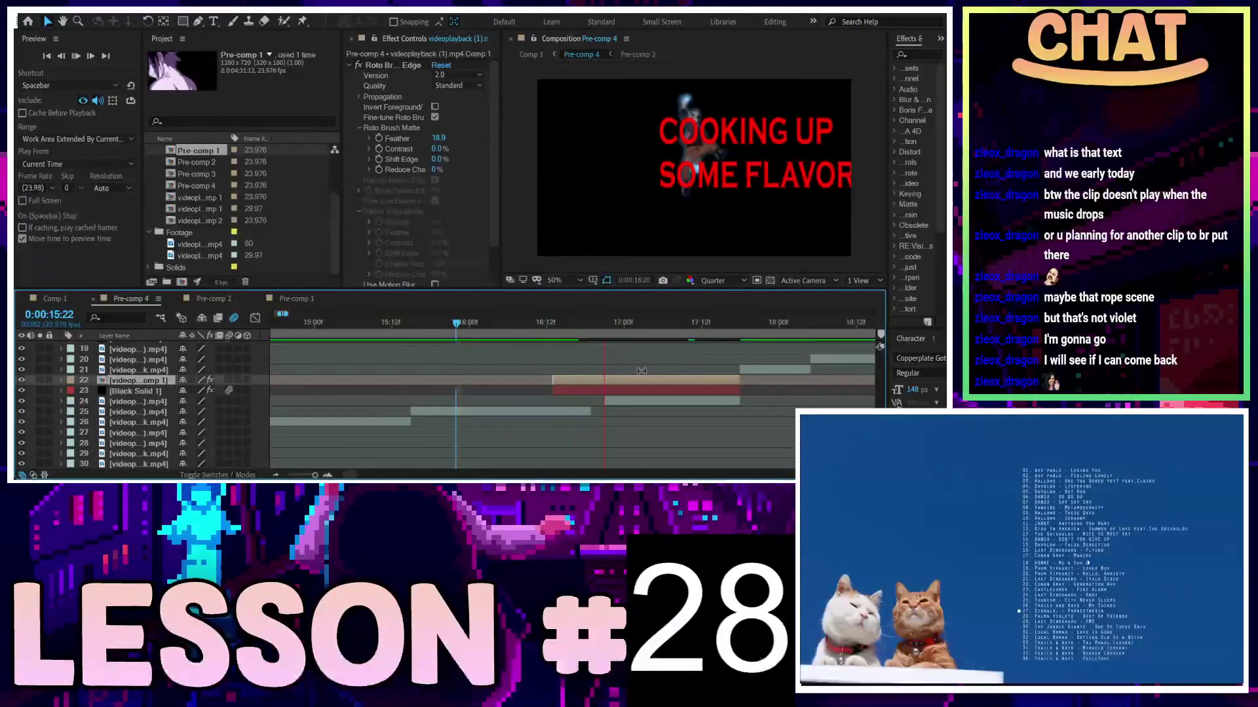
key("space")
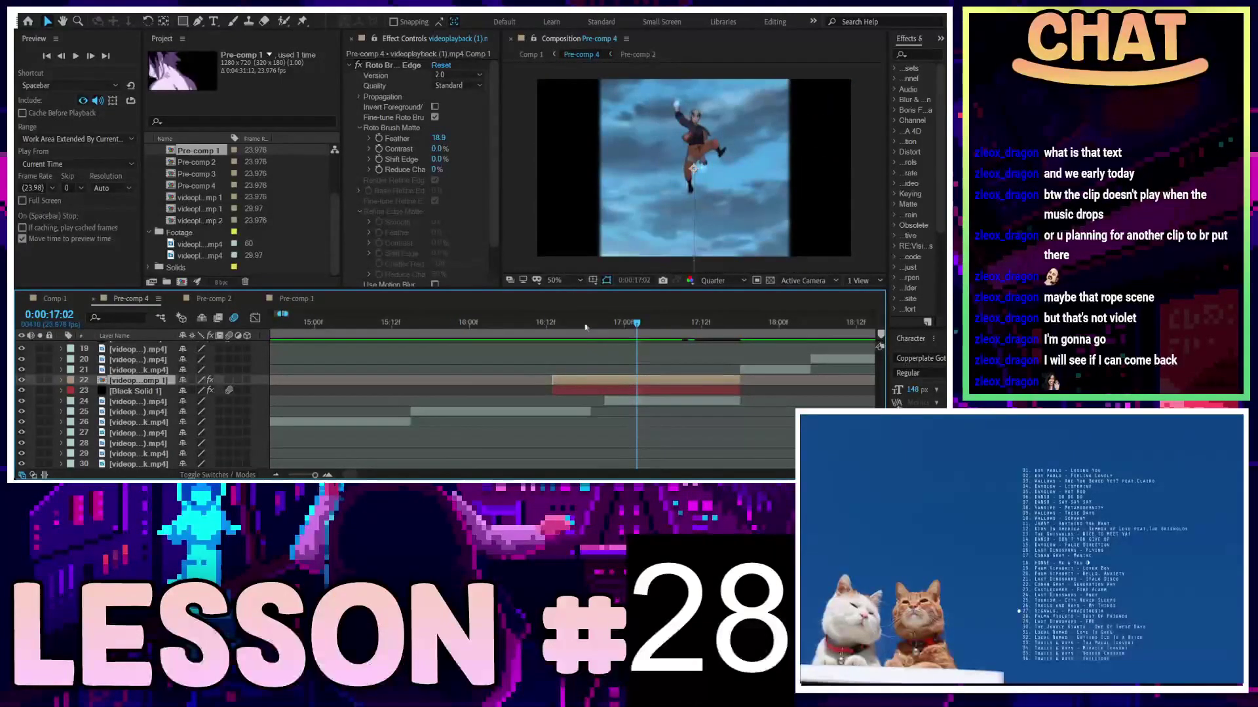
key("space")
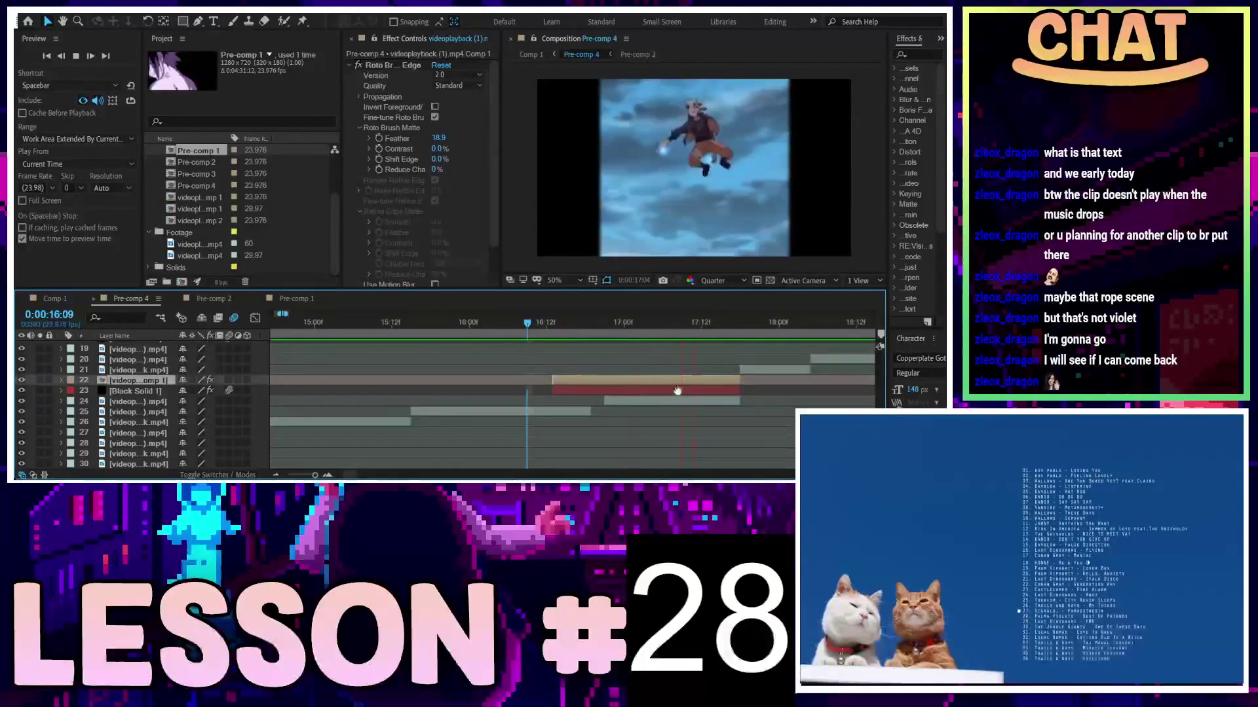
key("space")
Slide layer 24's clip back earlier, select layer 25, and preview the retimed section
left_click_drag(626, 406, 604, 412)
left_click(477, 323)
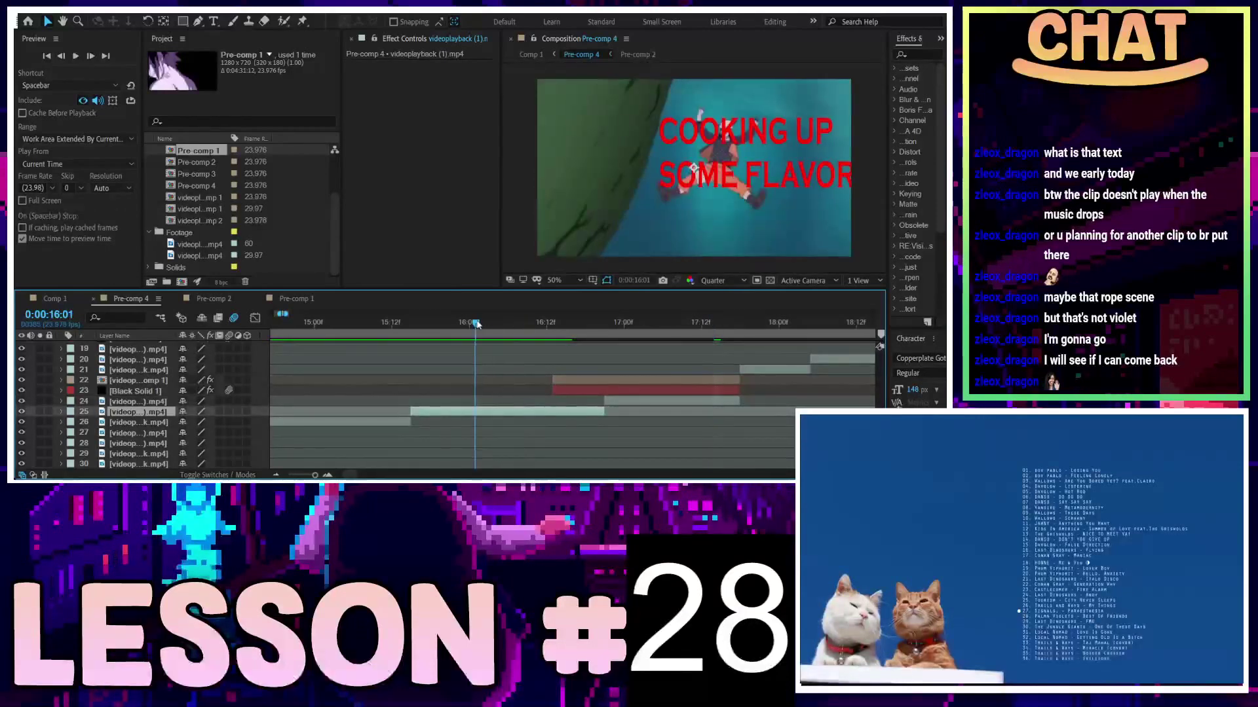
key("space")
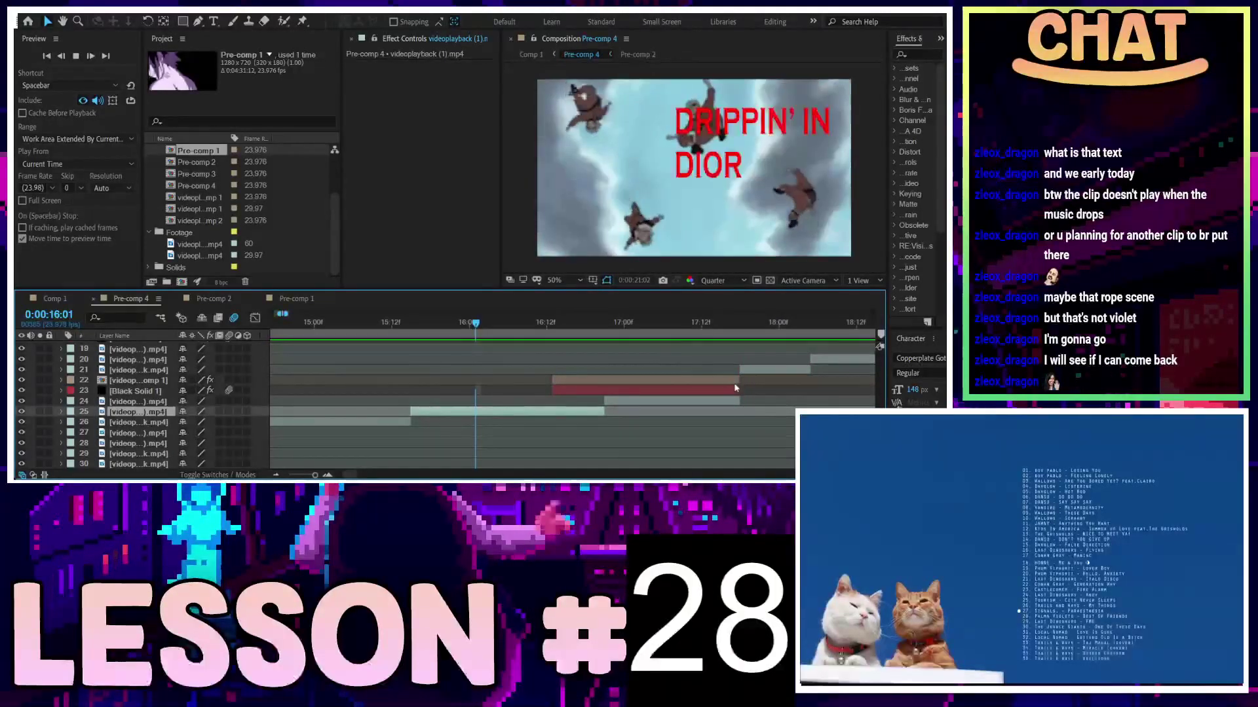
scroll(735, 387, "down", 3)
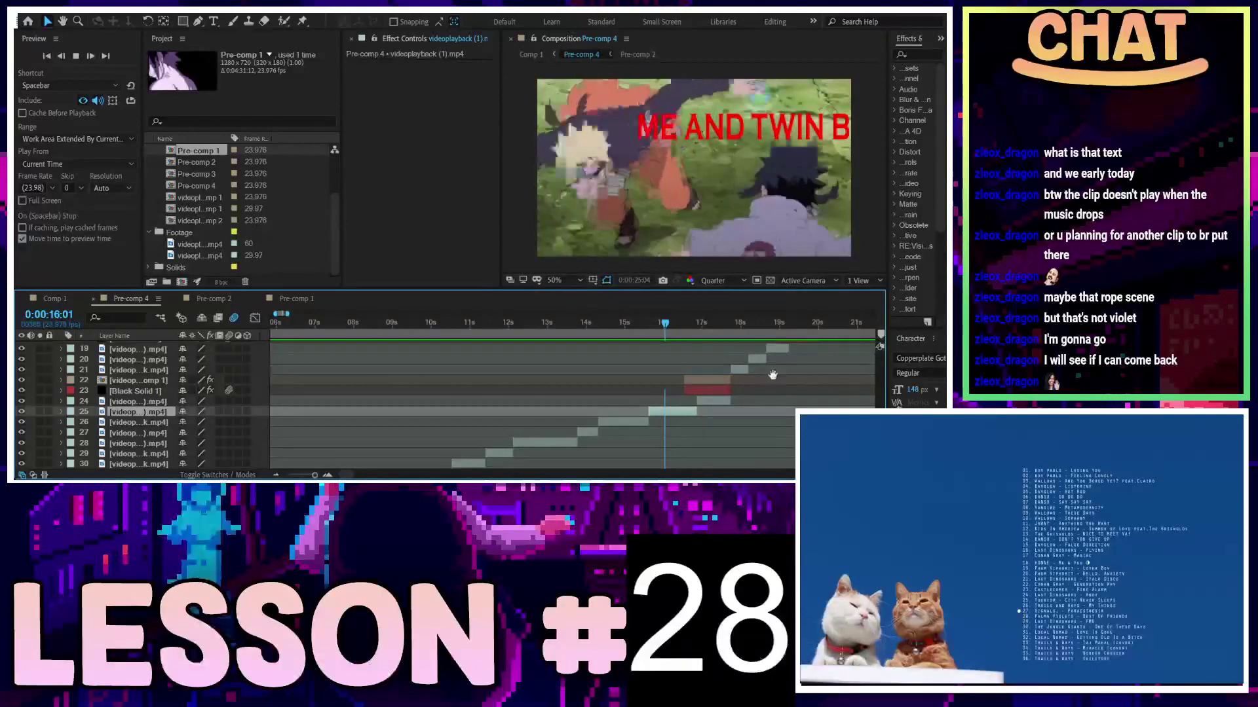
key("space")
scroll(395, 368, "up", 5)
Split layer 12 at 0:00:23:03 in the DRIPPIN' IN DIOR section, then open Pre-comp 2
scroll(360, 375, "up", 3)
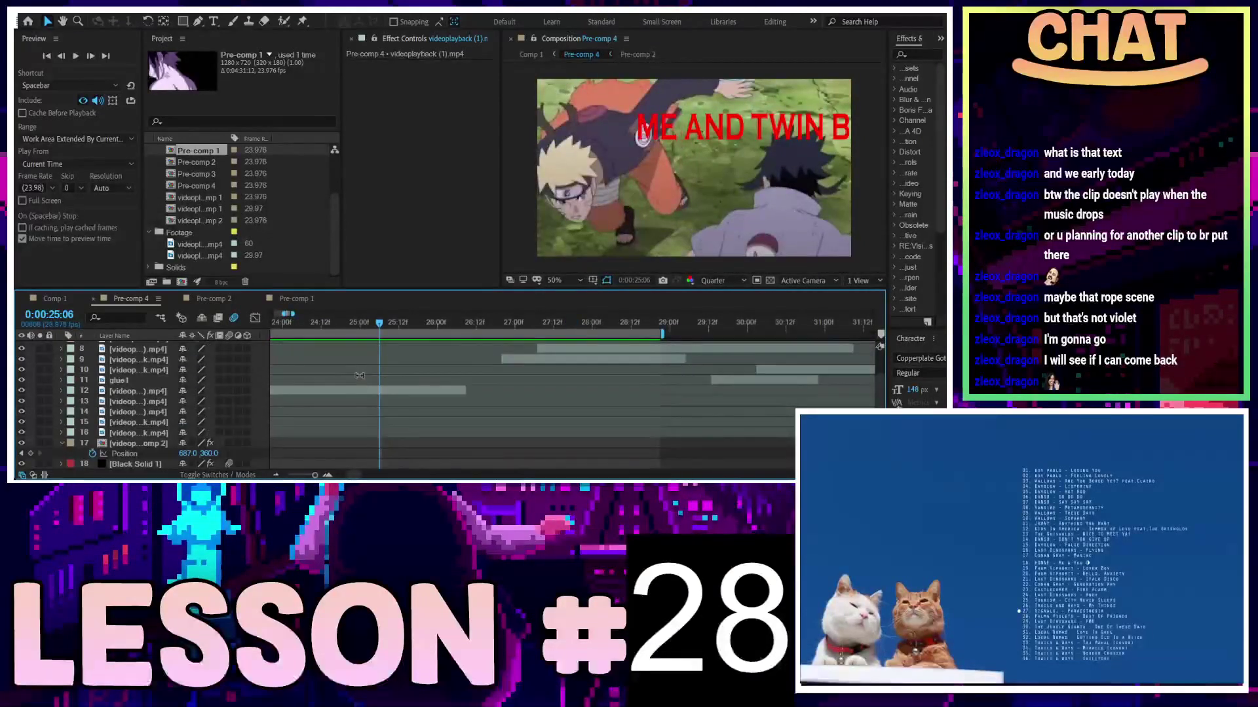
scroll(360, 378, "up", 2)
mouse_move(401, 323)
left_mouse_down()
mouse_move(530, 340)
mouse_move(685, 336)
mouse_move(406, 354)
mouse_move(528, 343)
left_mouse_up()
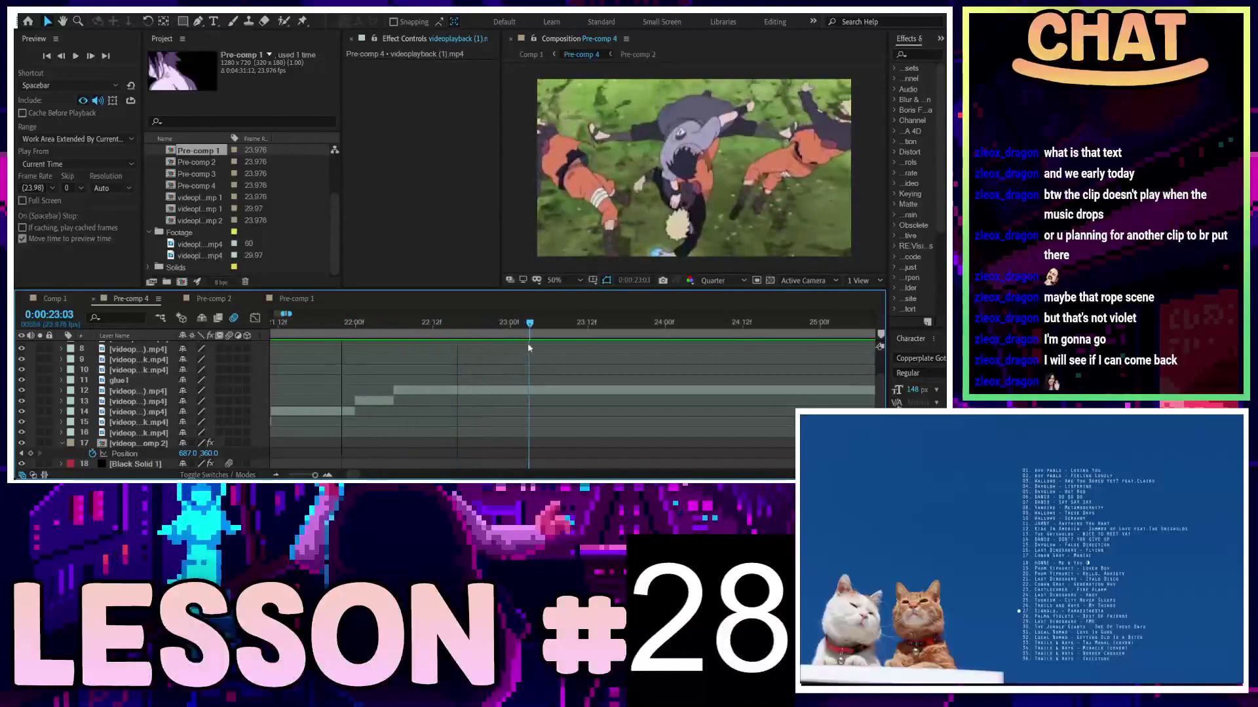
left_click(534, 391)
key("ctrl+shift+d")
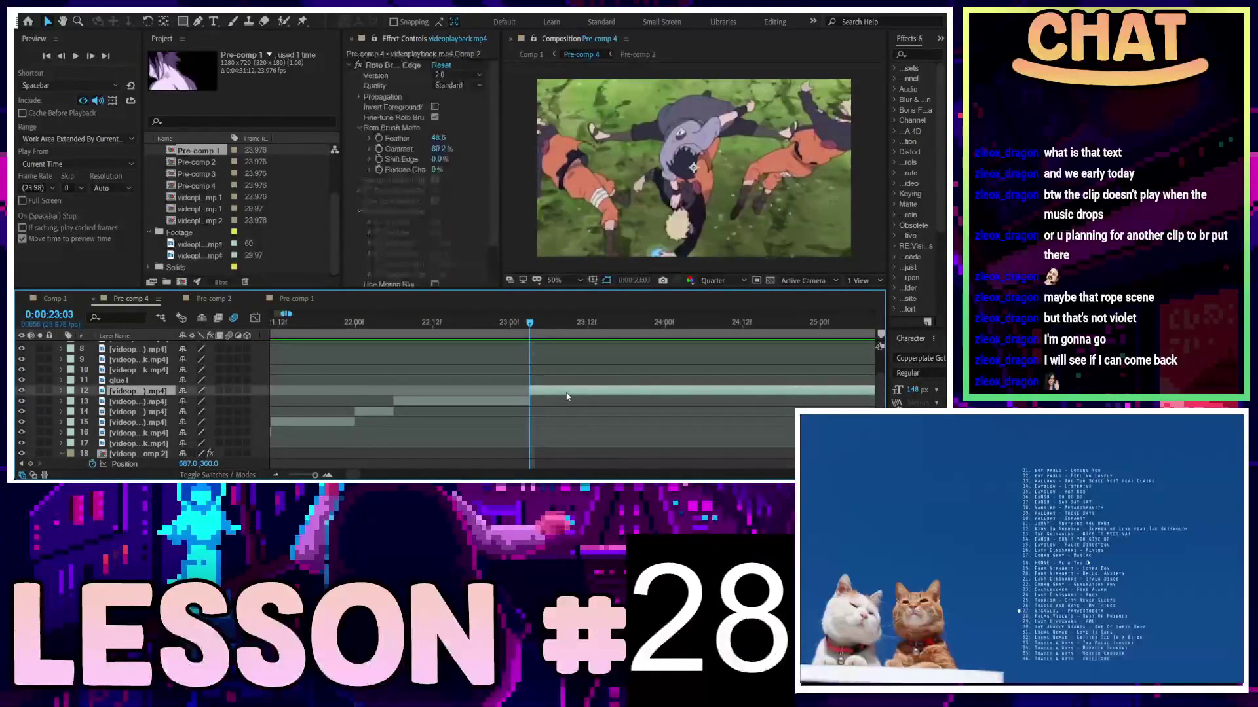
double_click(567, 393)
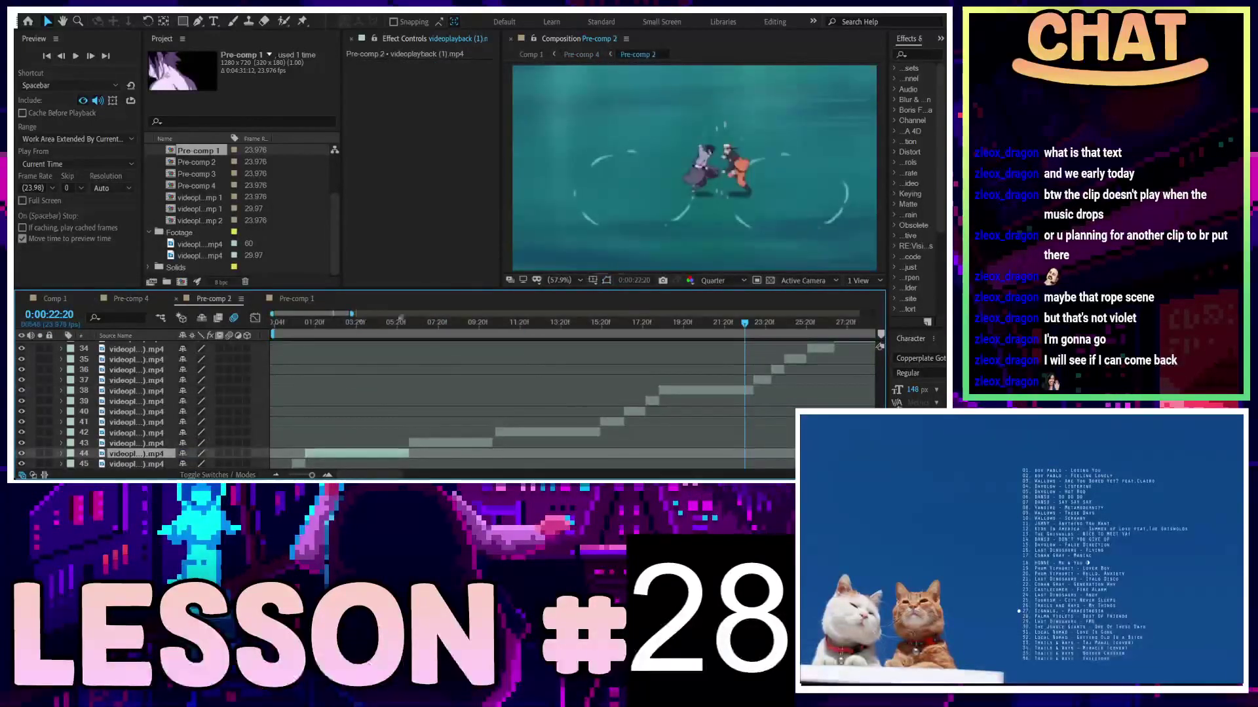
Scrub Pre-comp 1's footage from about 4:10 back to 3:19, then return to Pre-comp 4
left_click(295, 298)
left_click(741, 322)
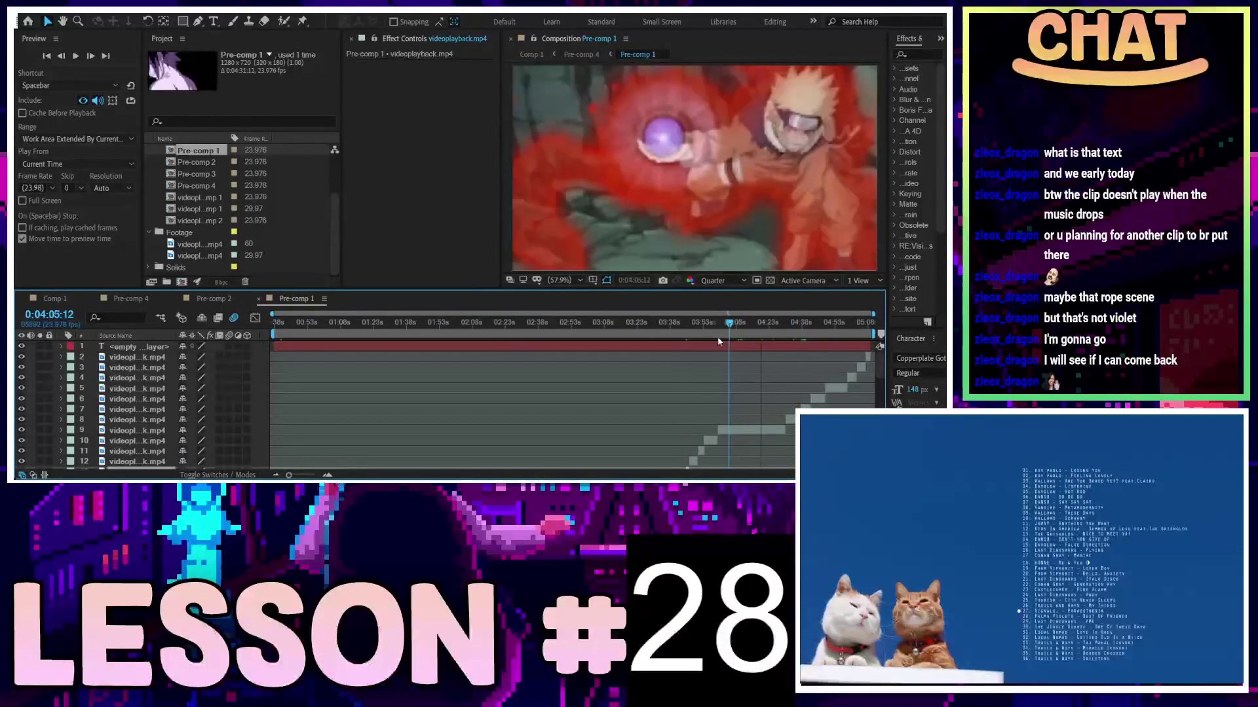
left_click_drag(741, 326, 689, 349)
left_click_drag(678, 347, 614, 362)
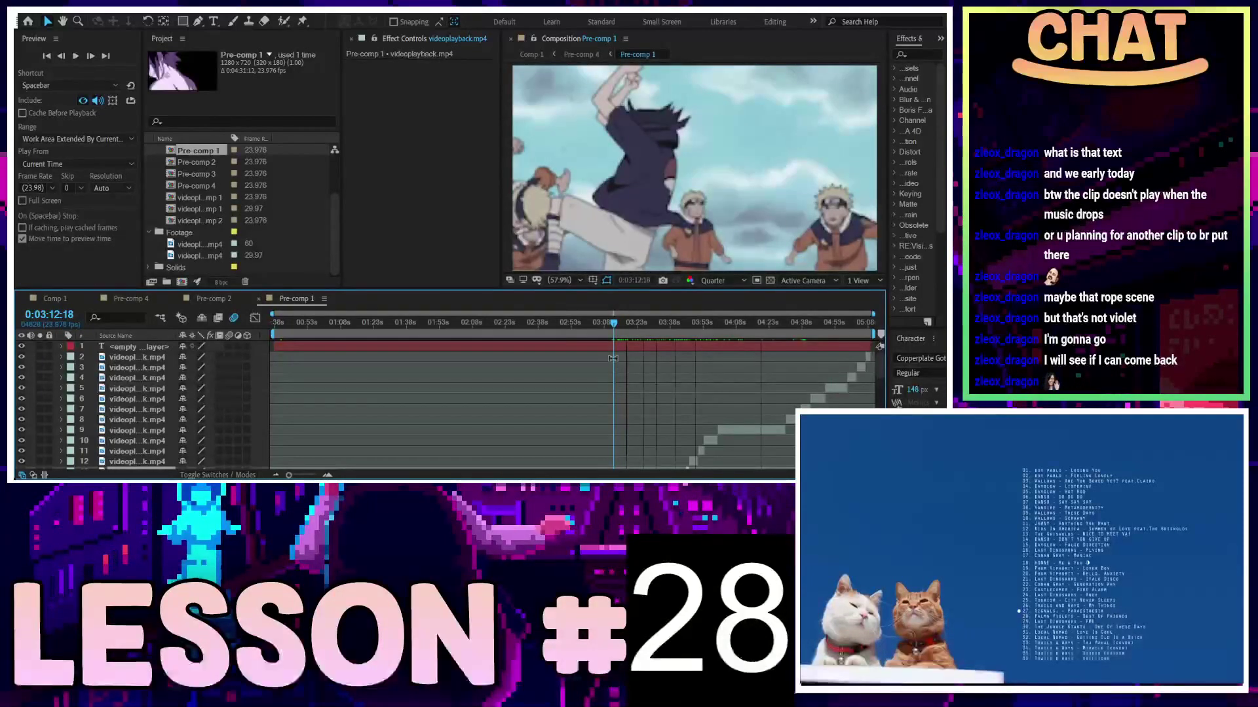
key("KP_1")
key("KP_3")
key("equal")
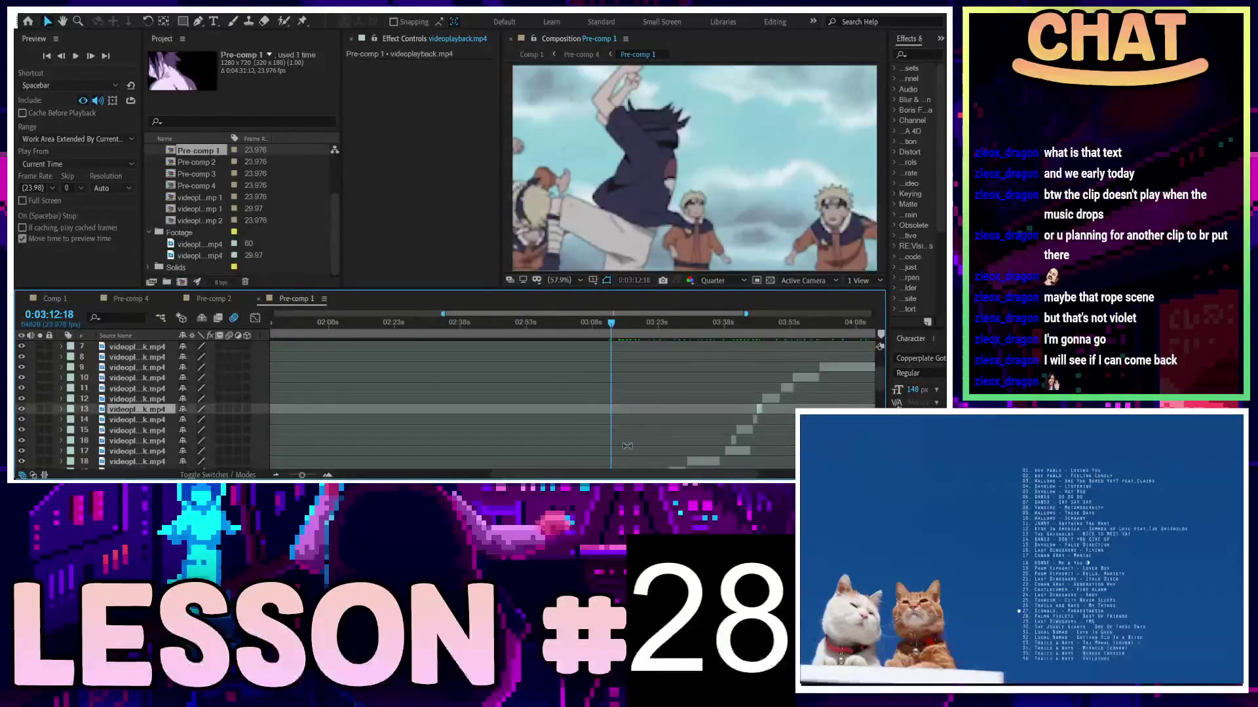
key("minus")
key("KP_2")
key("KP_1")
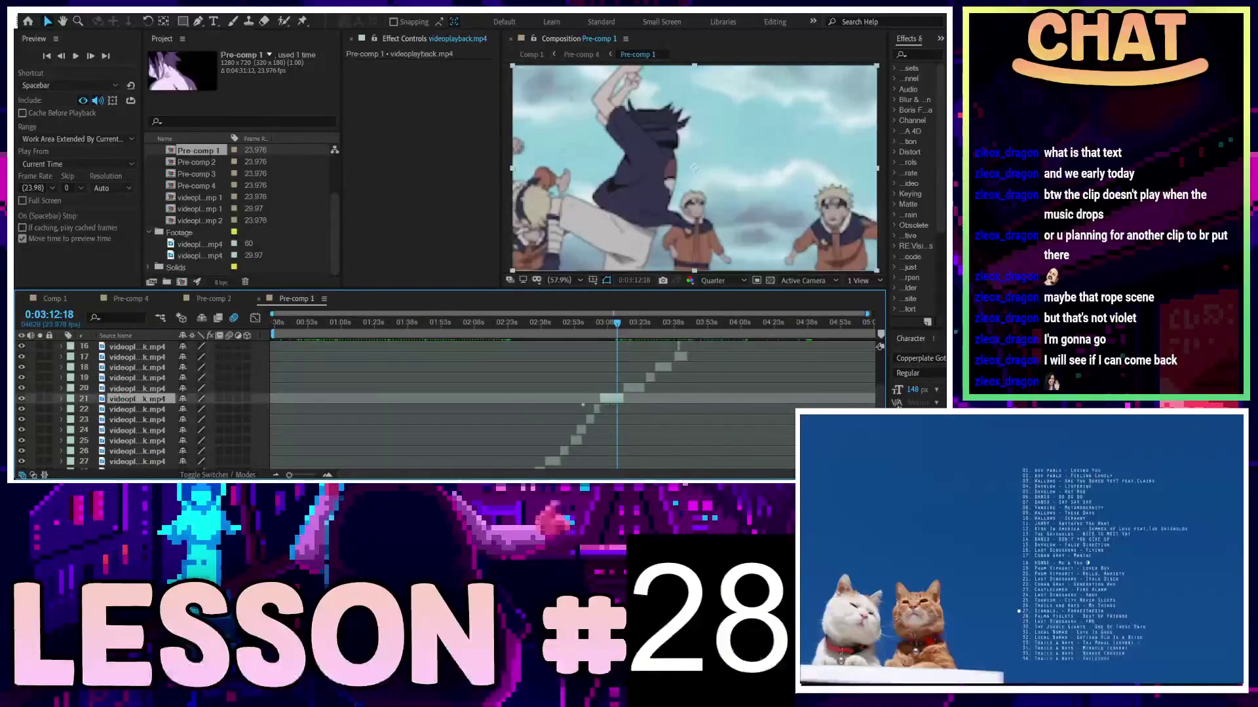
left_click(126, 303)
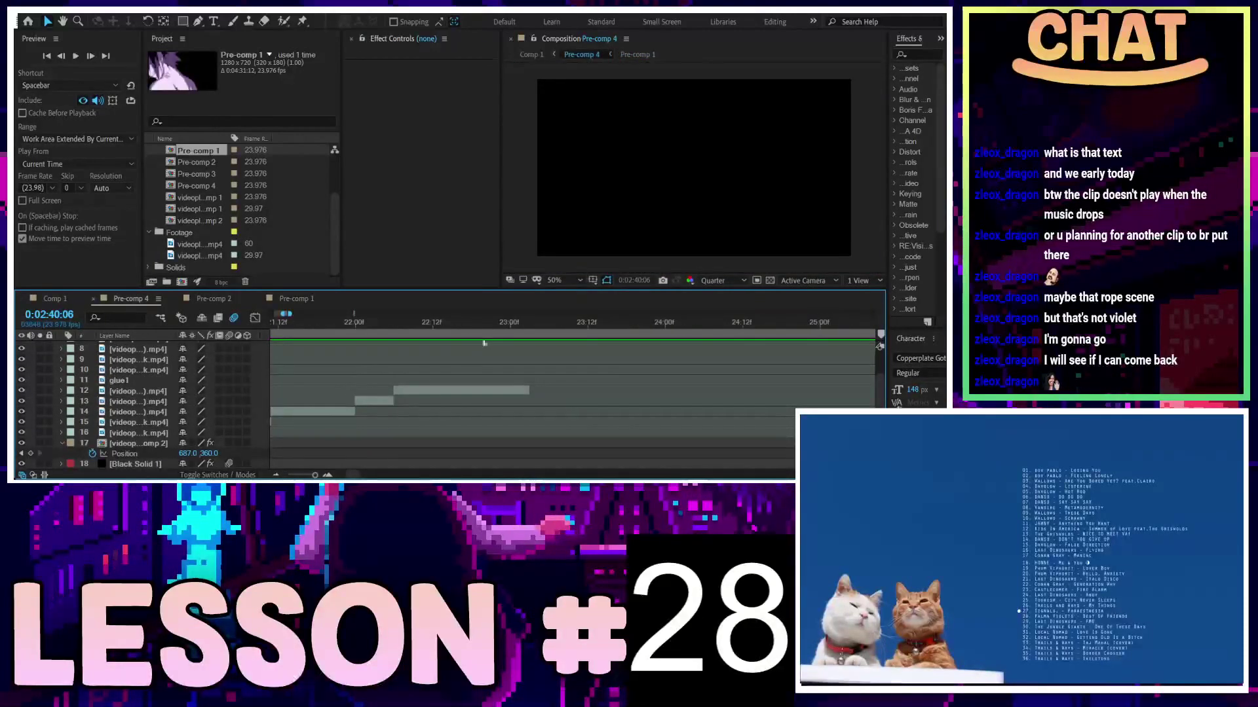
Delete and restore layer 12's clip, then move its in-point to 22:01
left_click_drag(484, 343, 395, 342)
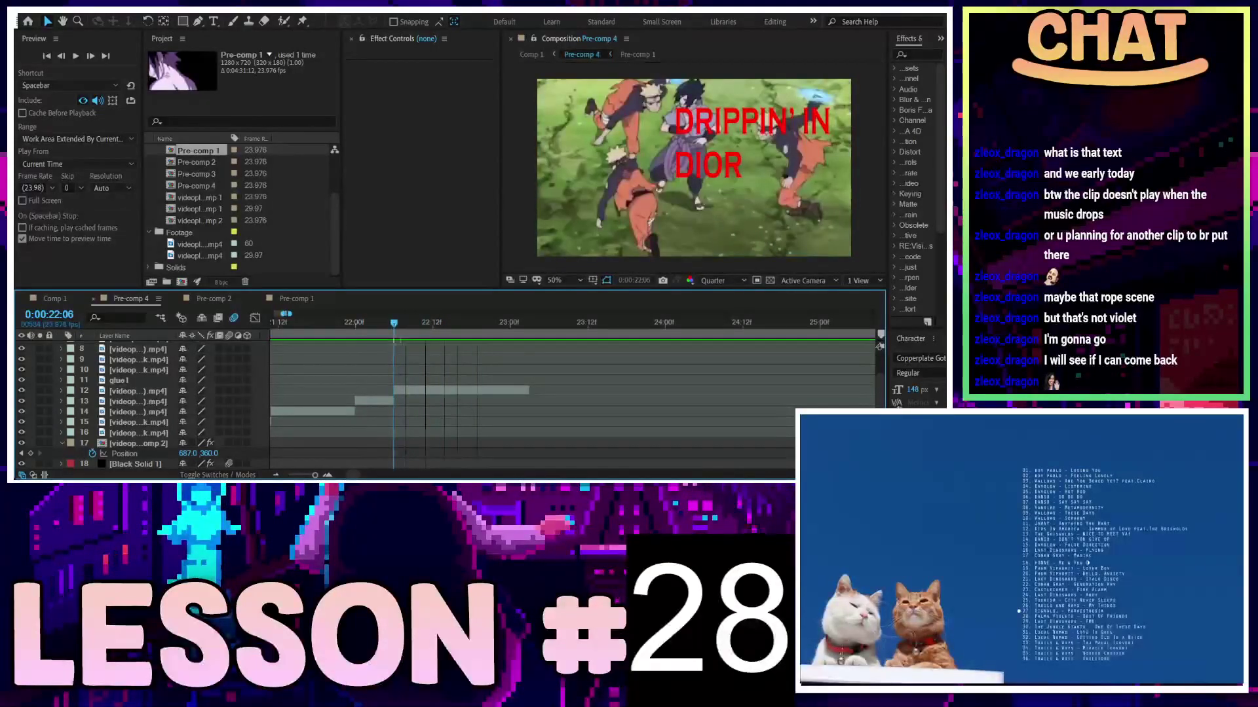
left_click(416, 392)
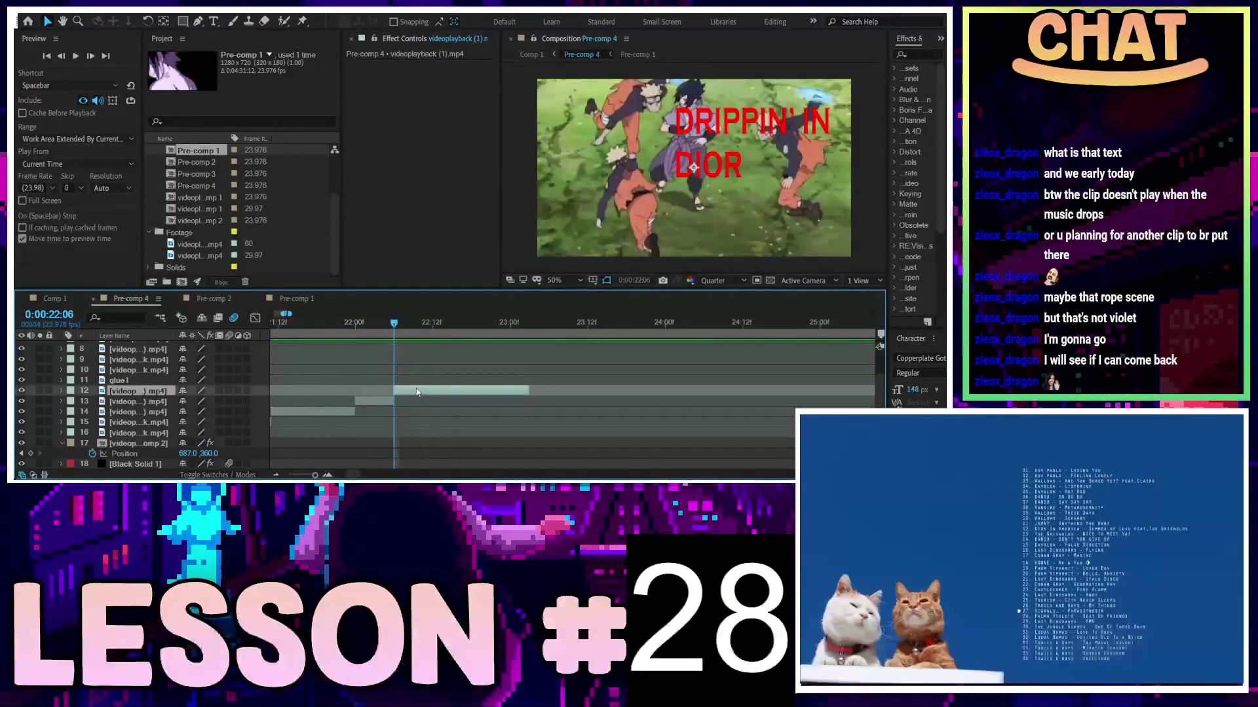
key("Delete")
key("ctrl+z")
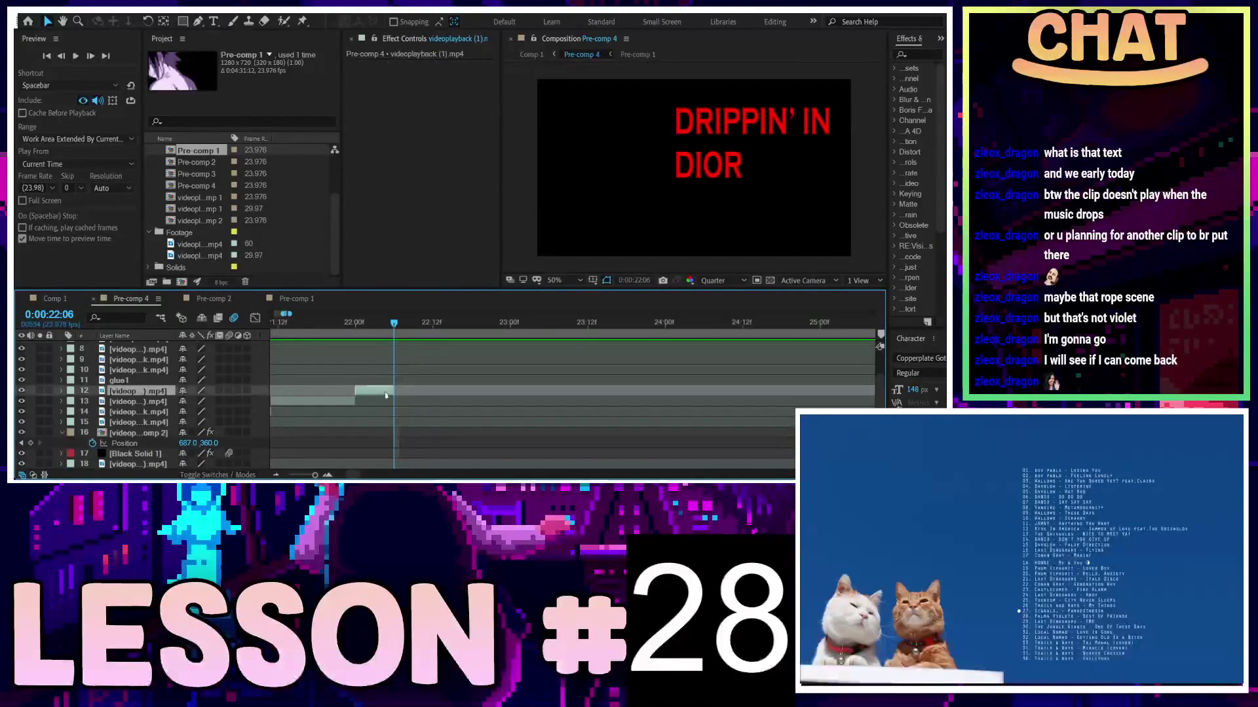
mouse_move(380, 332)
left_mouse_down()
mouse_move(290, 338)
mouse_move(361, 340)
left_mouse_up()
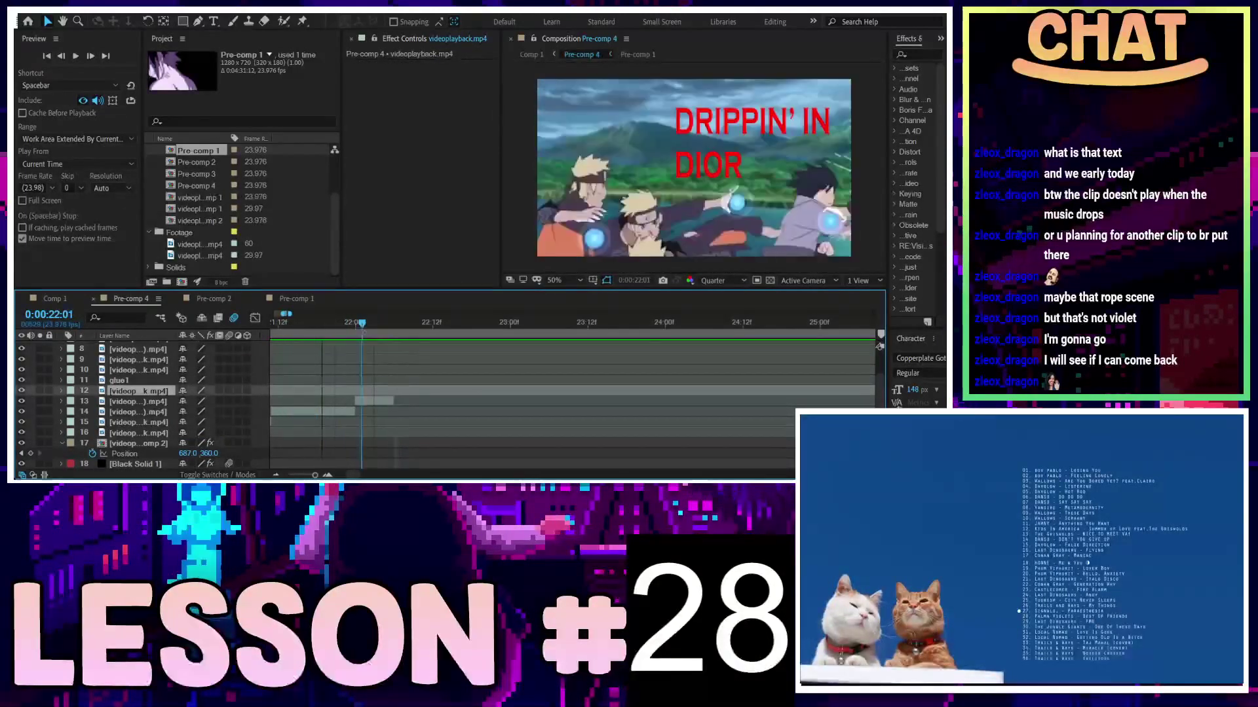
key("minus")
key("minus")
key("minus")
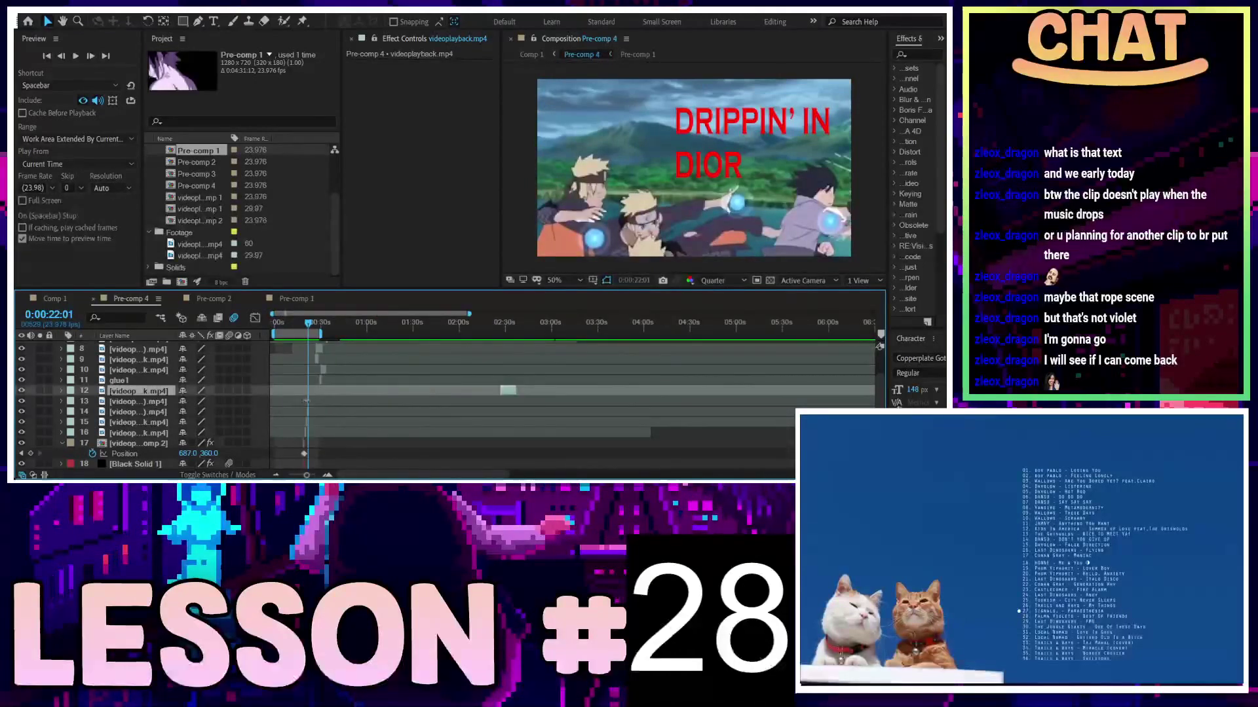
left_click_drag(431, 393, 420, 393)
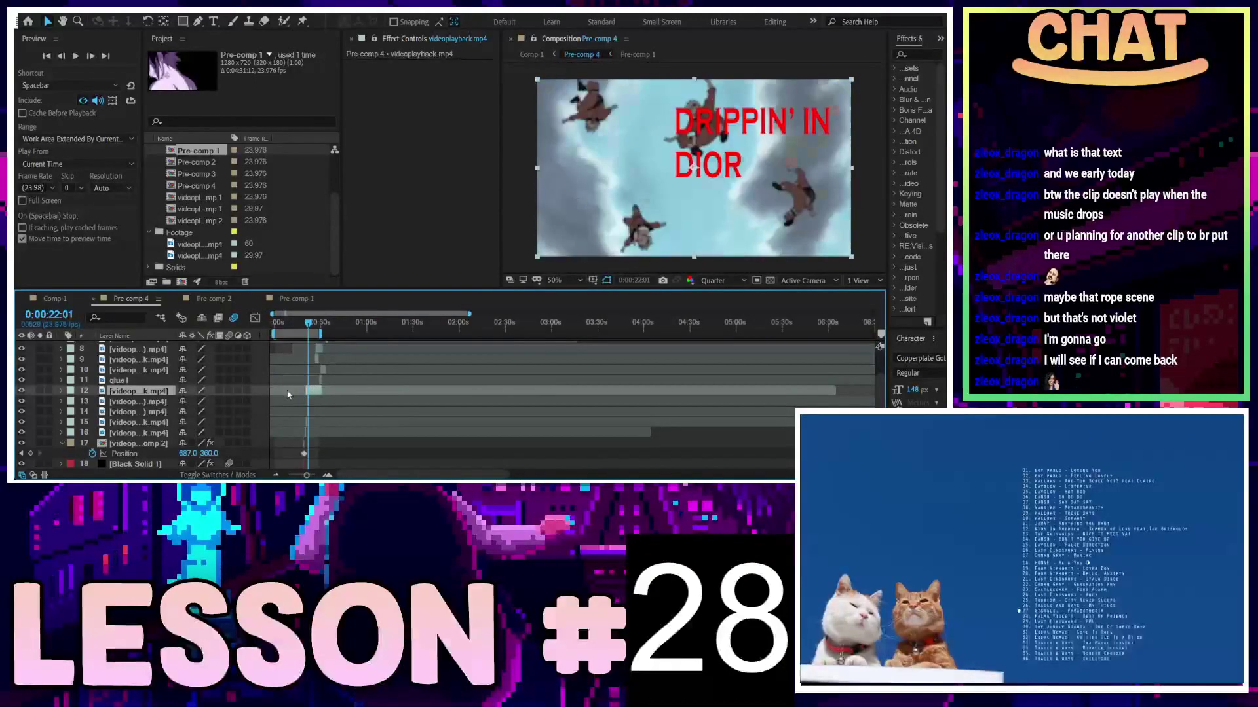
key("equal")
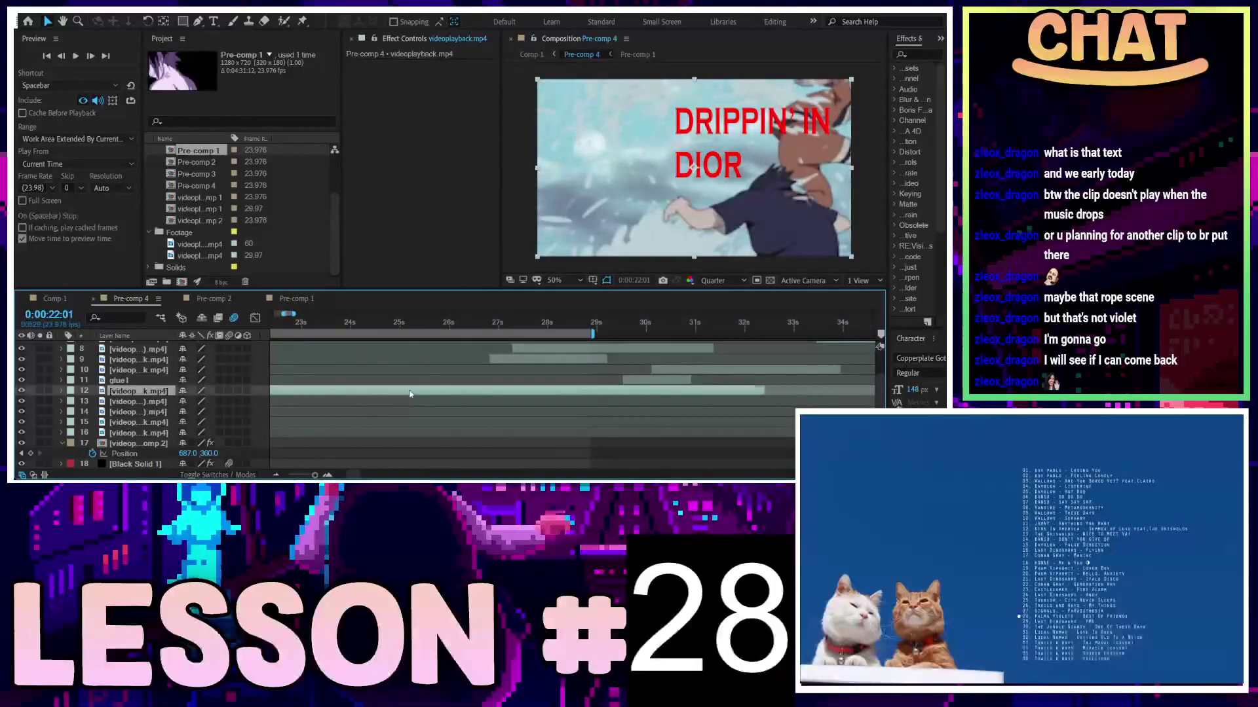
key("bracketleft")
Zoom into the timeline and slide layer 12's clip earlier, checking up to the ME AND TWIN B caption
scroll(269, 413, "right", 2)
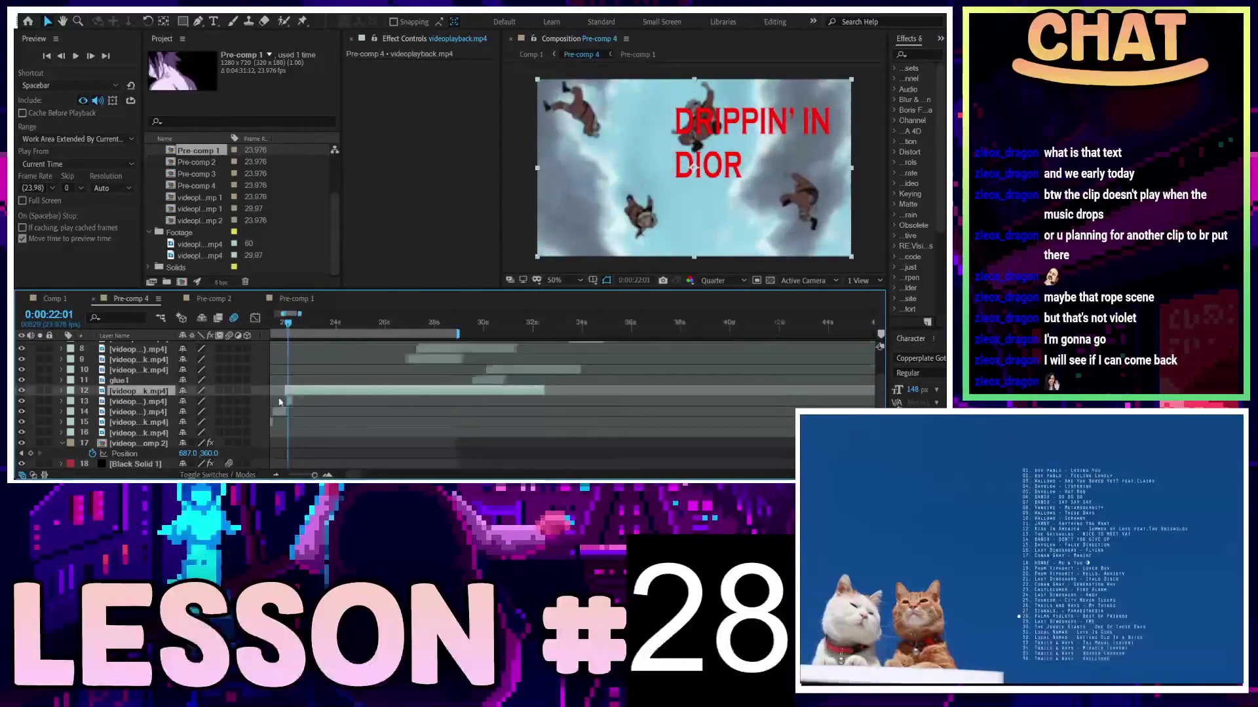
left_click_drag(315, 475, 352, 477)
key("equal")
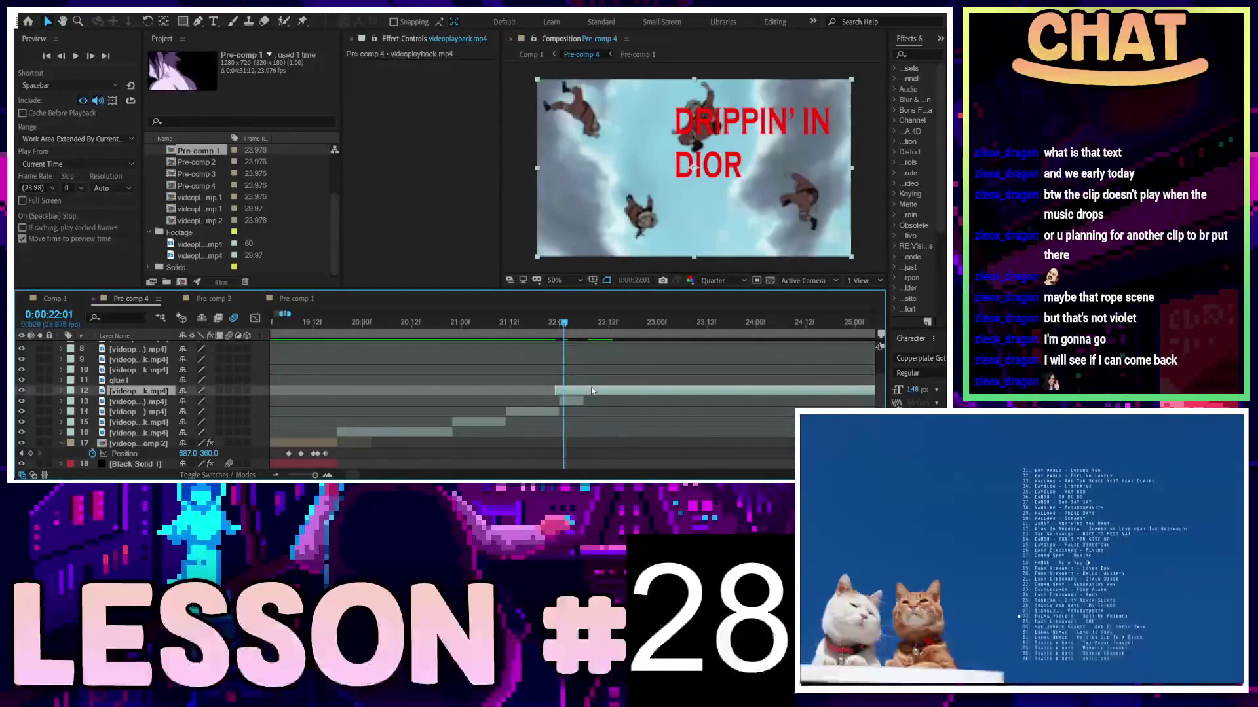
left_click_drag(584, 393, 619, 393)
left_click_drag(556, 321, 623, 330)
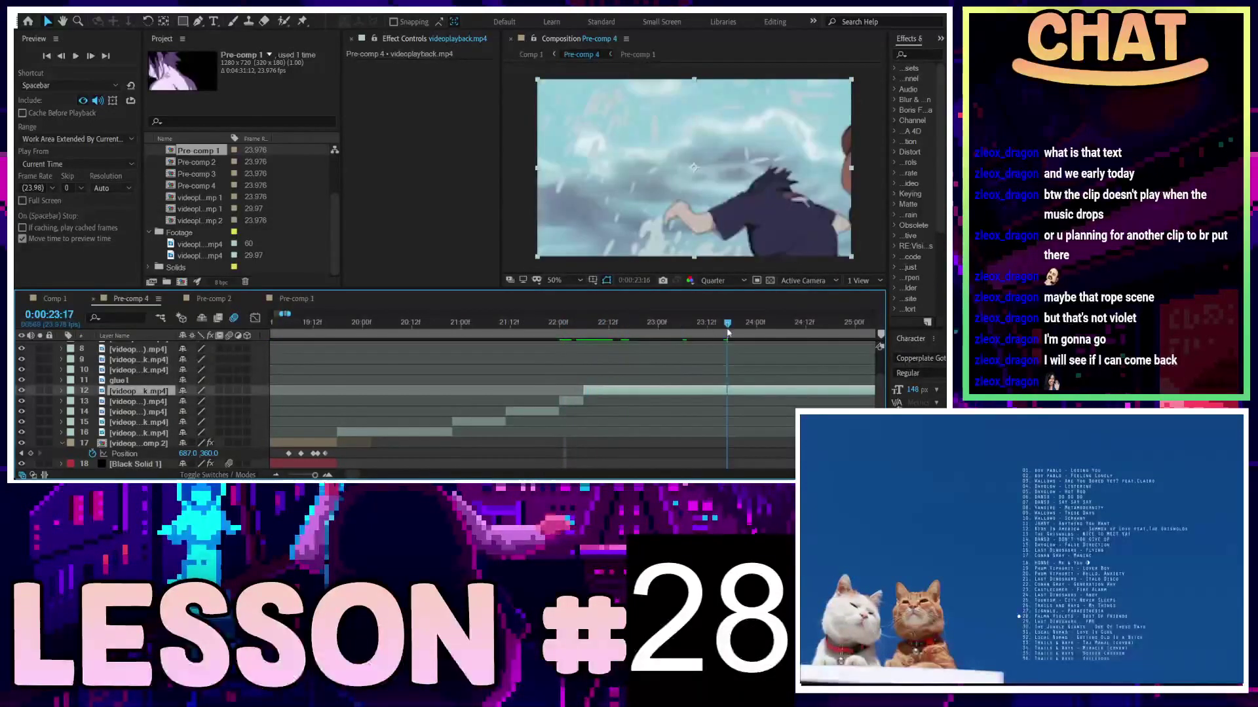
mouse_move(624, 331)
left_mouse_down()
mouse_move(835, 335)
mouse_move(822, 334)
left_mouse_up()
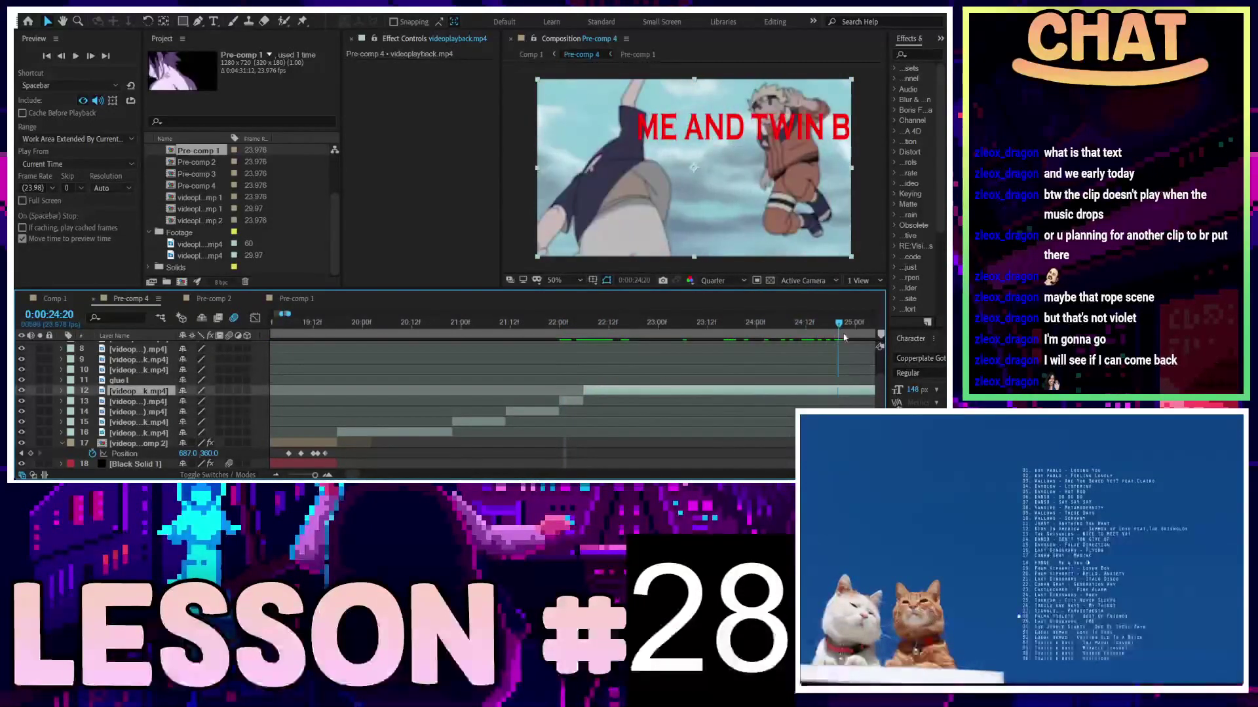
mouse_move(783, 395)
left_mouse_down()
mouse_move(562, 407)
mouse_move(428, 445)
left_mouse_up()
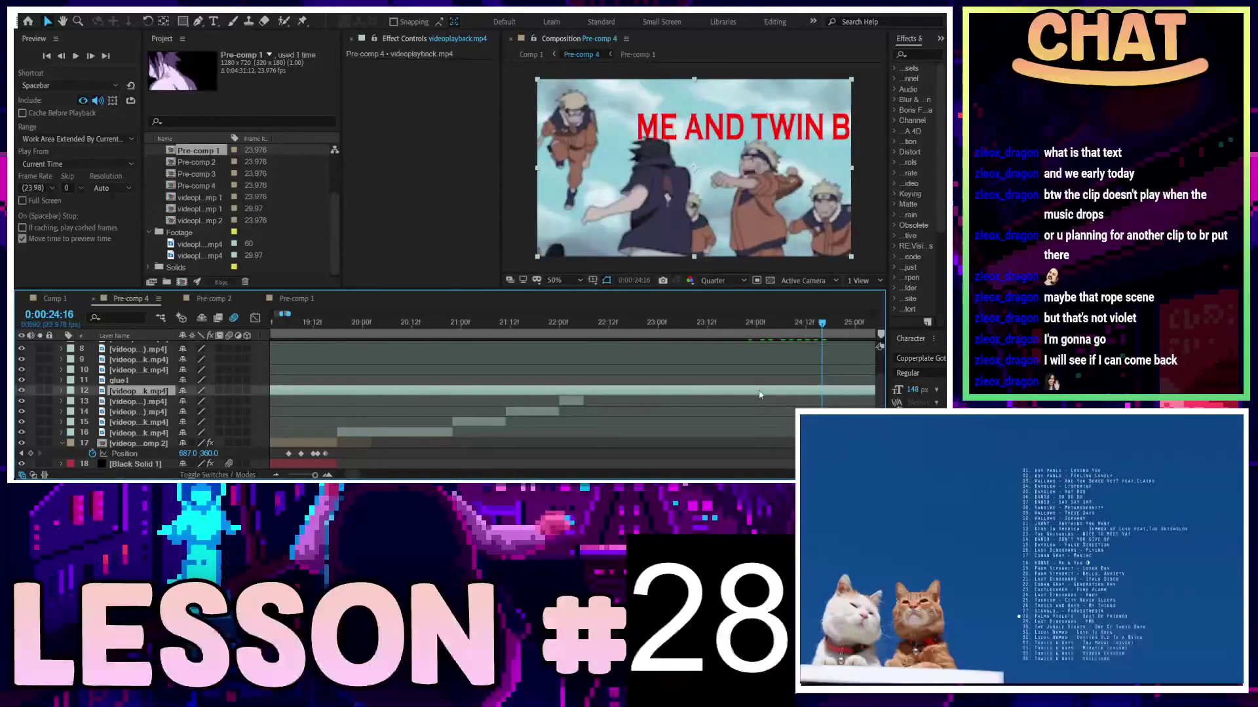
Try splitting layer 12 and undo it, then preview the cut from 21:12 and 21:20
key("ctrl+shift+d")
key("ctrl+z")
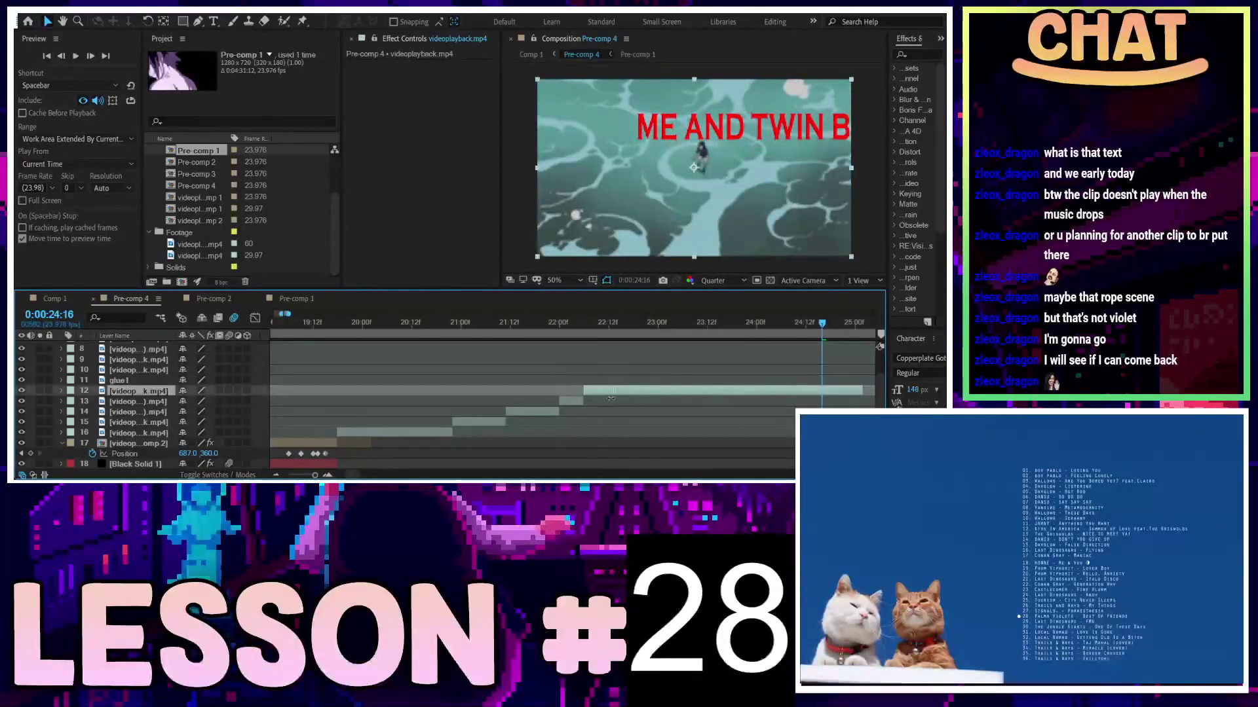
left_click(510, 323)
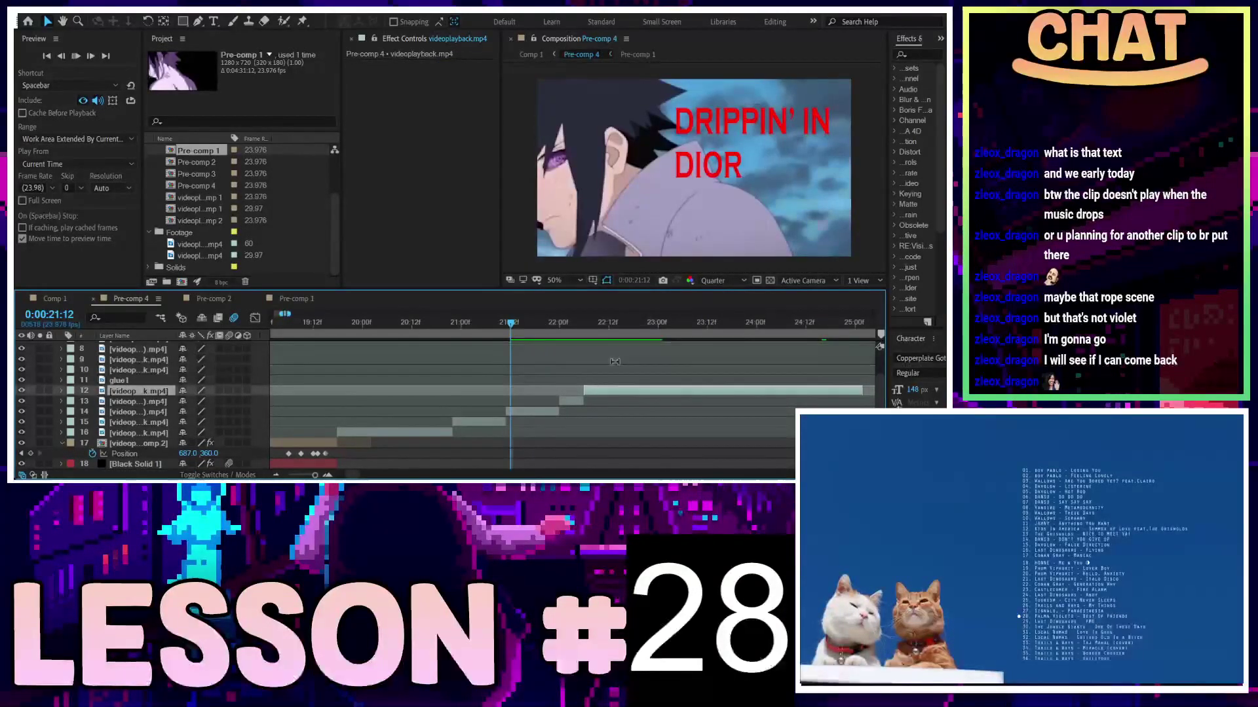
key("space")
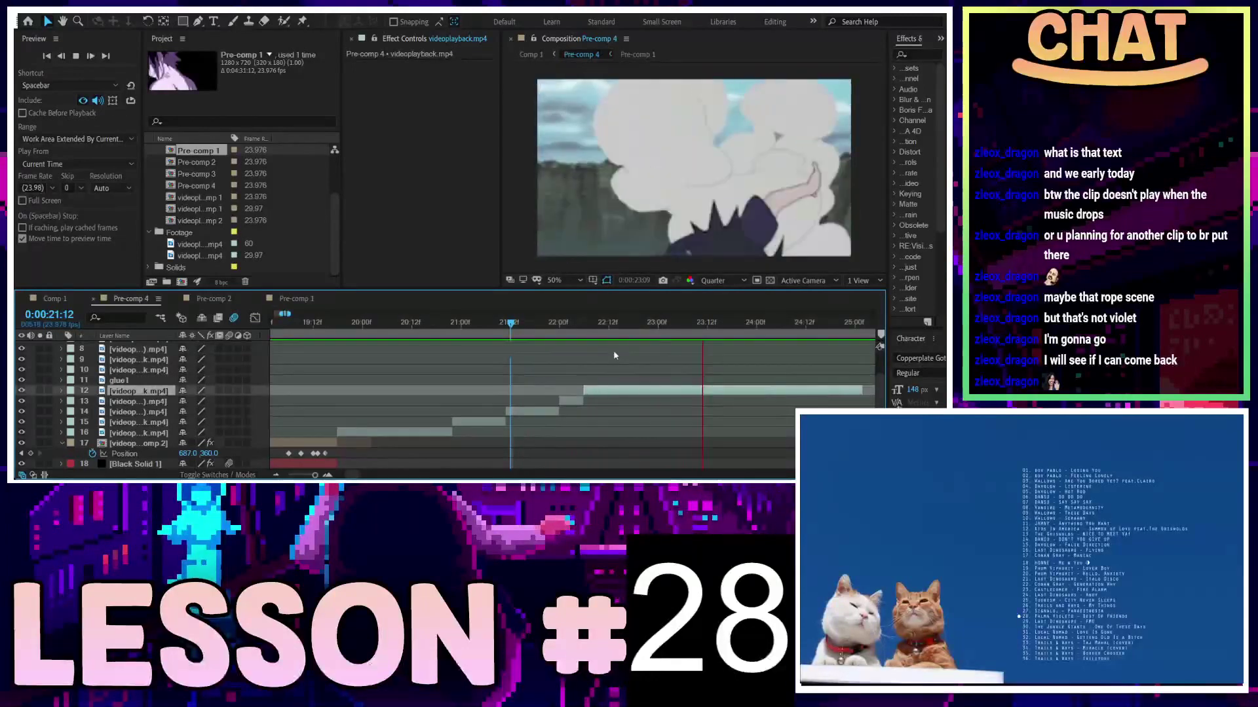
left_click(542, 324)
key("space")
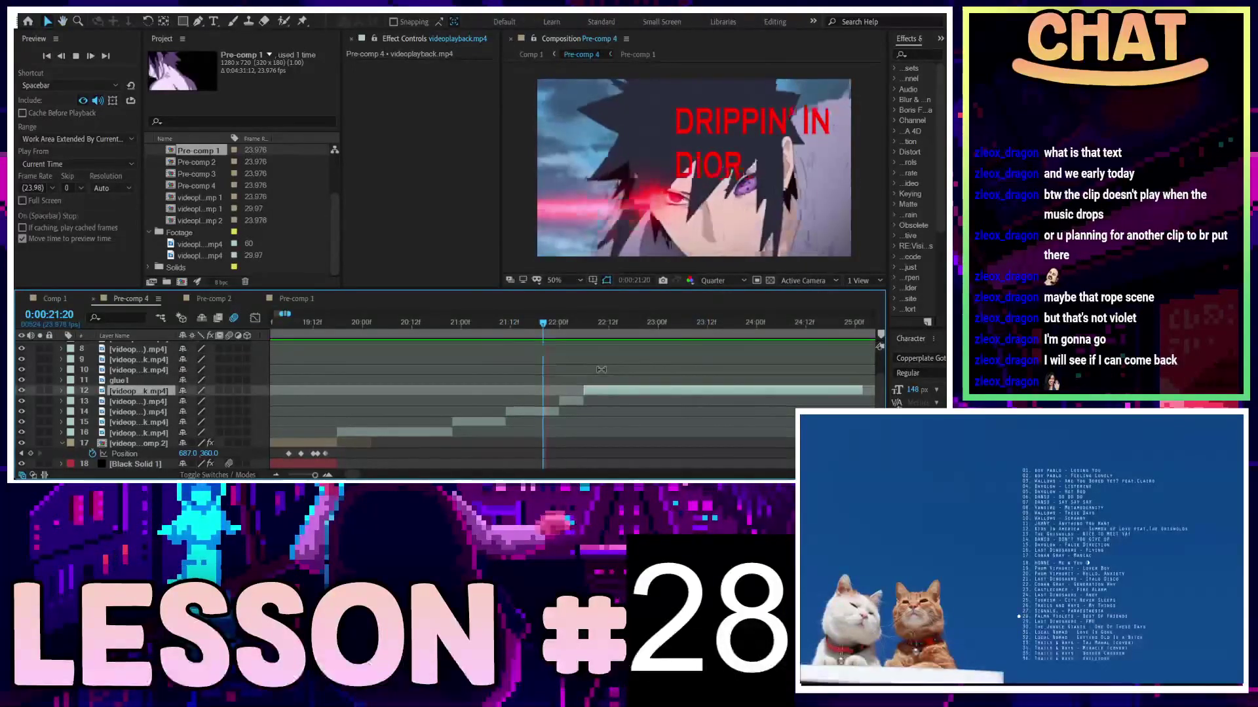
Drag layer 12's clip bar a few frames later
mouse_move(619, 393)
left_mouse_down()
mouse_move(647, 391)
mouse_move(602, 402)
left_mouse_up()
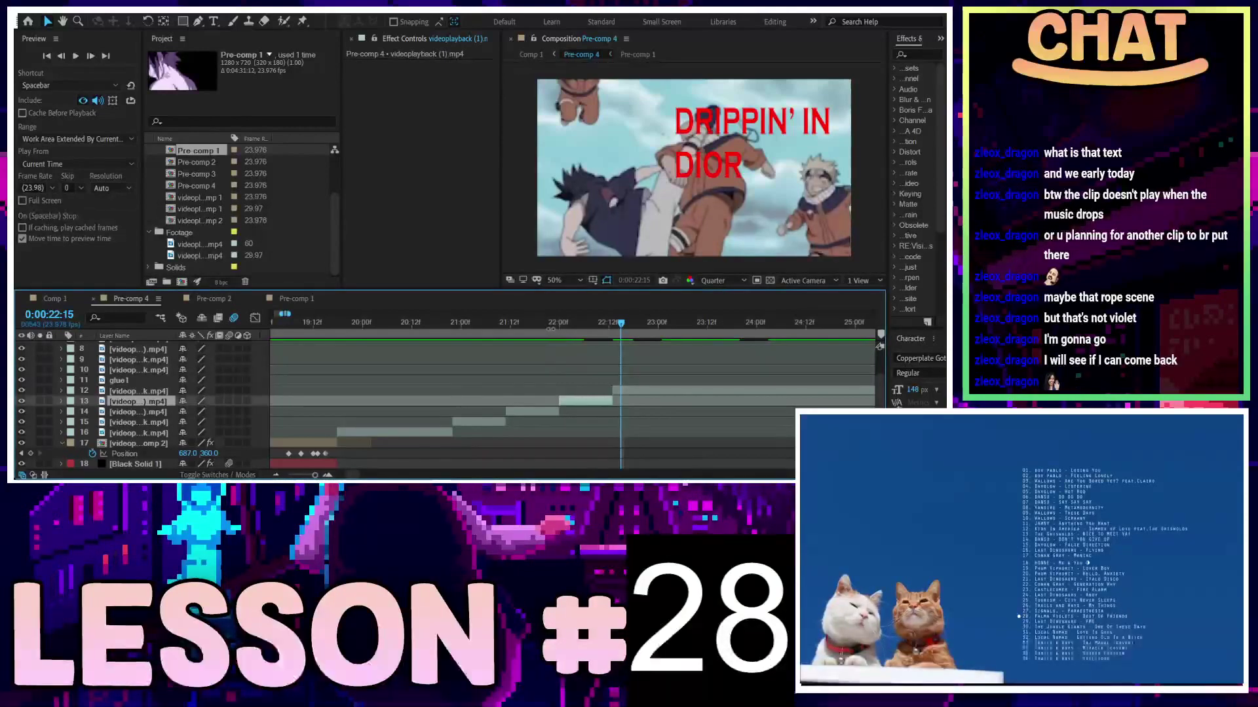
Split the clips around 22:10 and delete the two unwanted clip pieces
left_click_drag(551, 329, 516, 332)
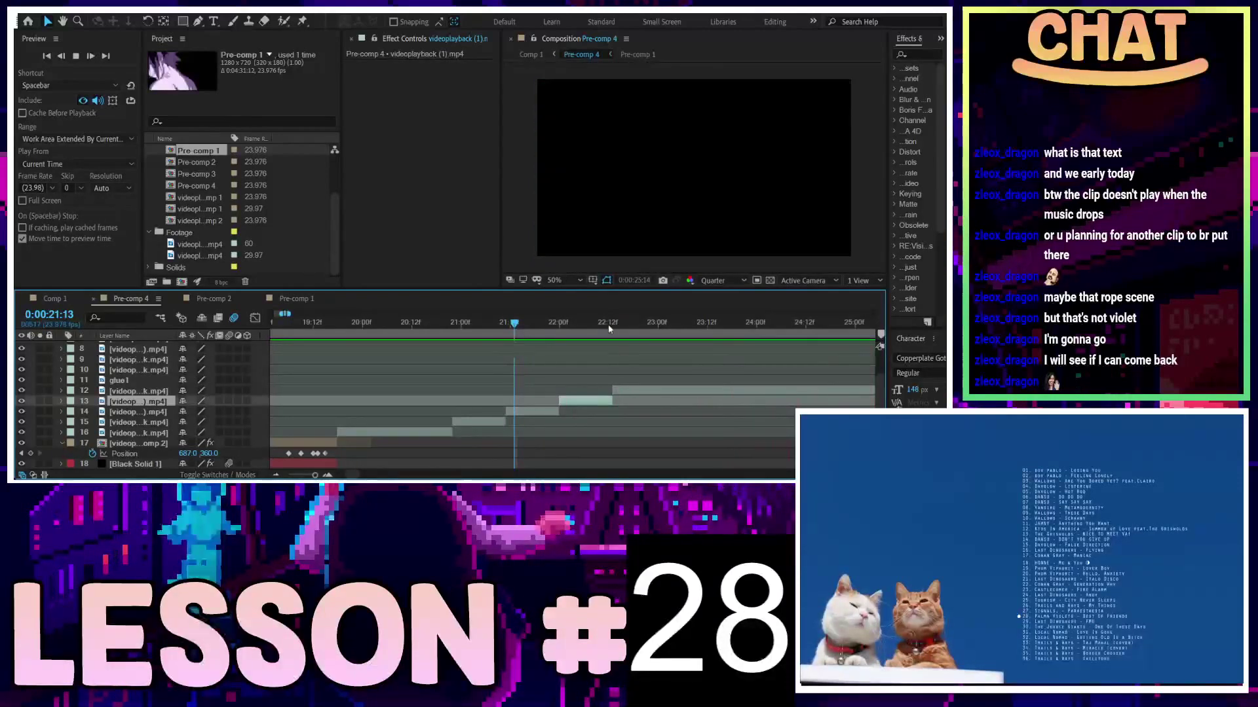
key("space")
mouse_move(512, 329)
left_mouse_down()
mouse_move(531, 344)
mouse_move(507, 354)
mouse_move(564, 359)
left_mouse_up()
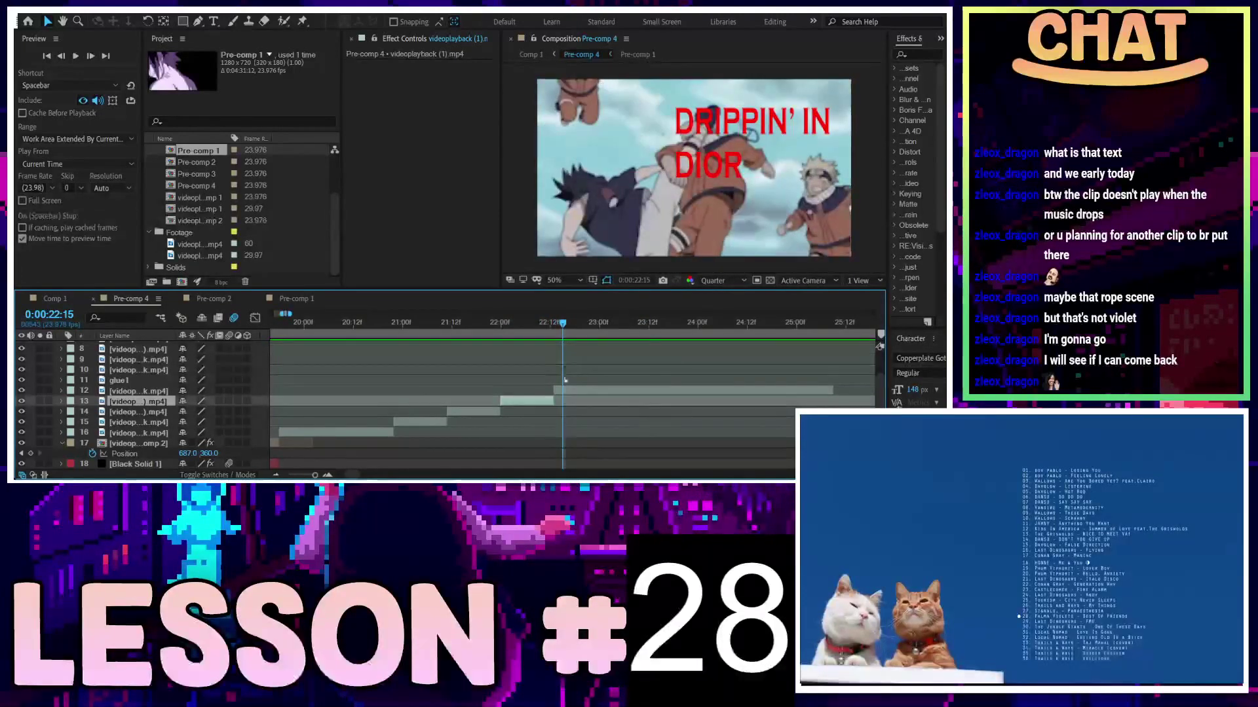
key("ctrl+shift+d")
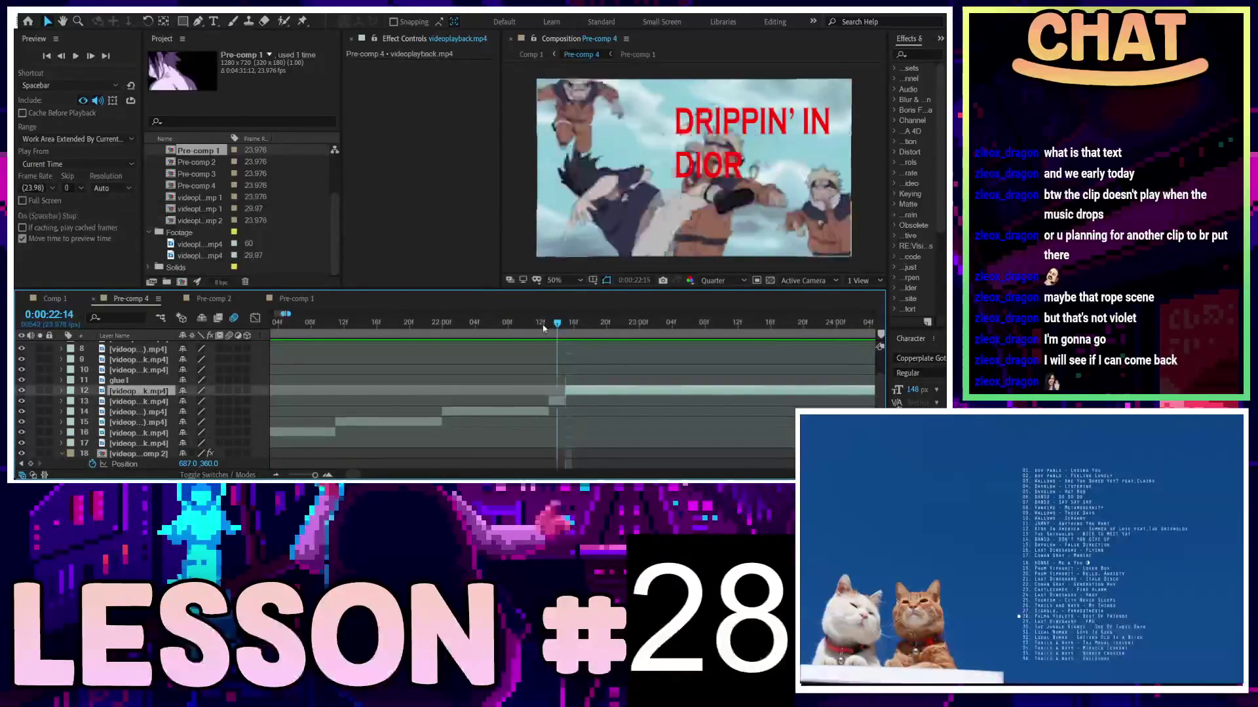
left_click_drag(543, 328, 524, 327)
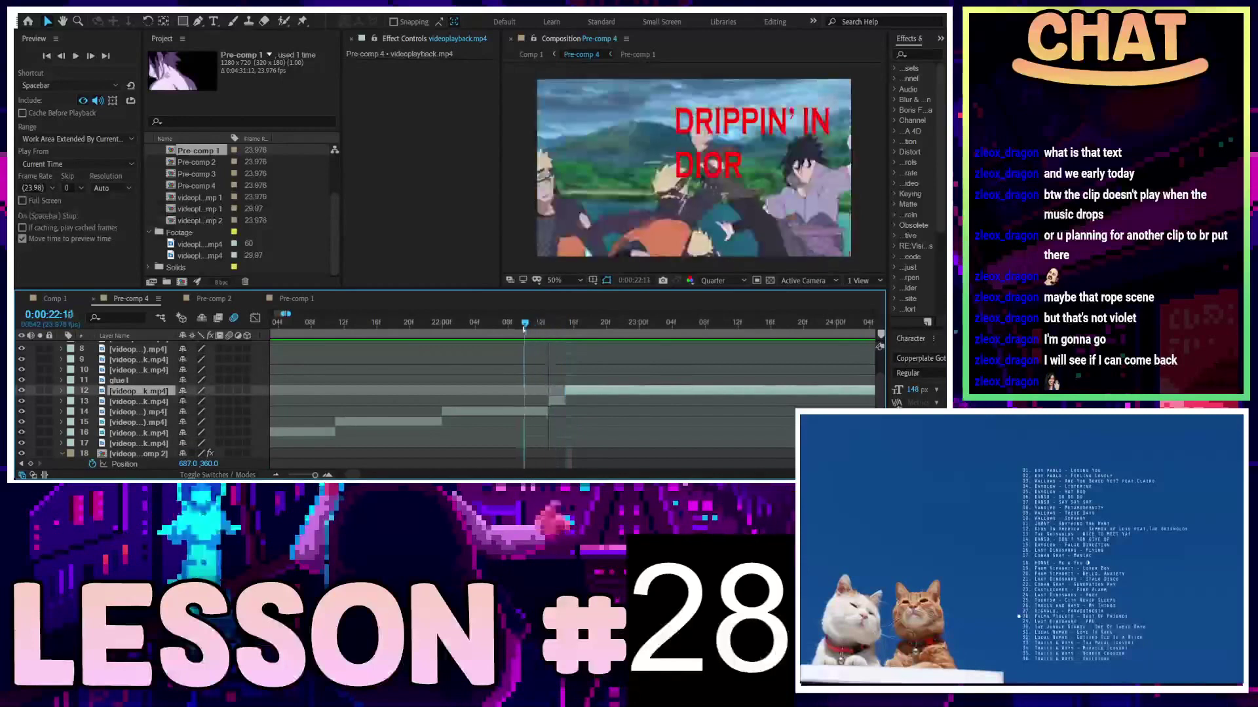
left_click(530, 411)
key("ctrl+shift+d")
left_click(559, 401, "shift")
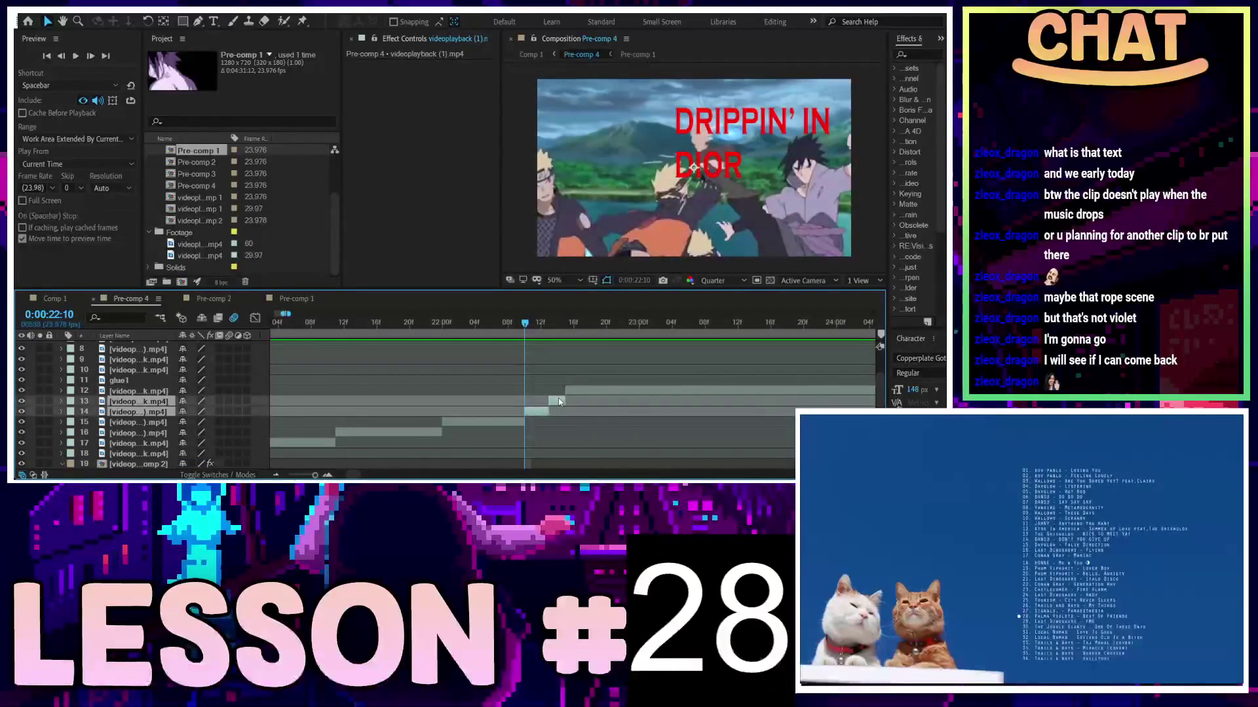
key("Delete")
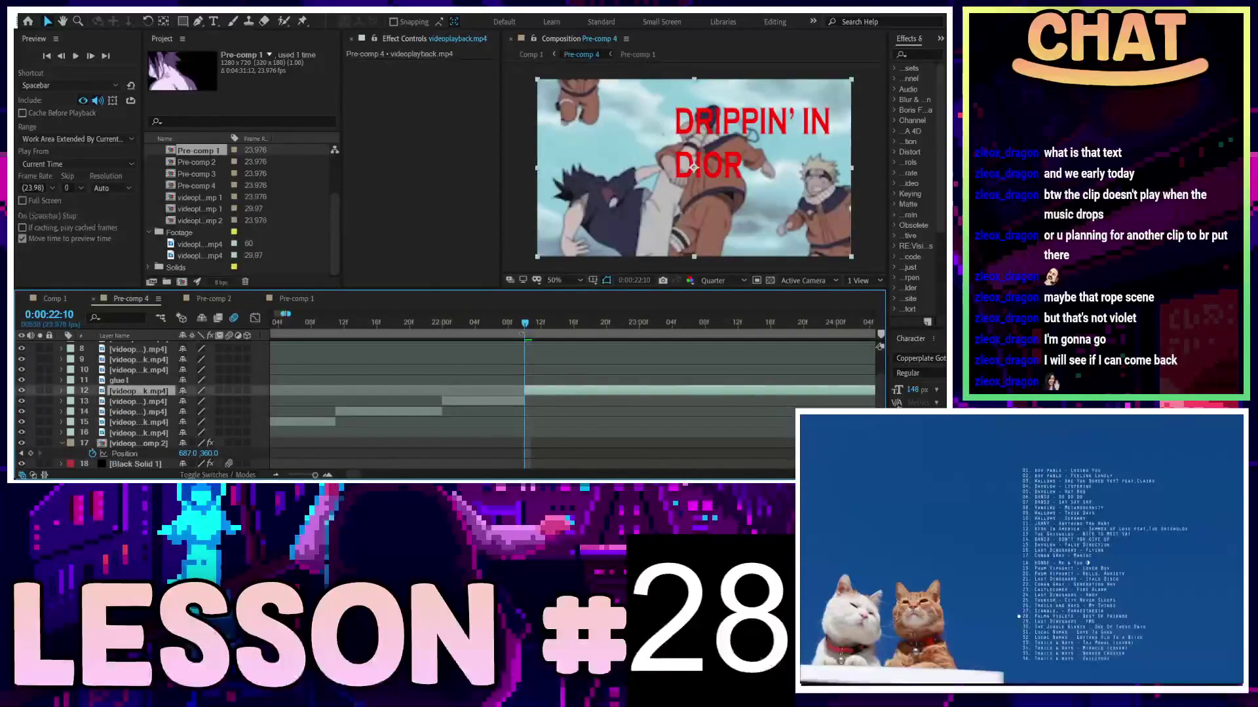
Trim layer 12 to start at 22:21 and slide it earlier to close the gap after layer 13
key("space")
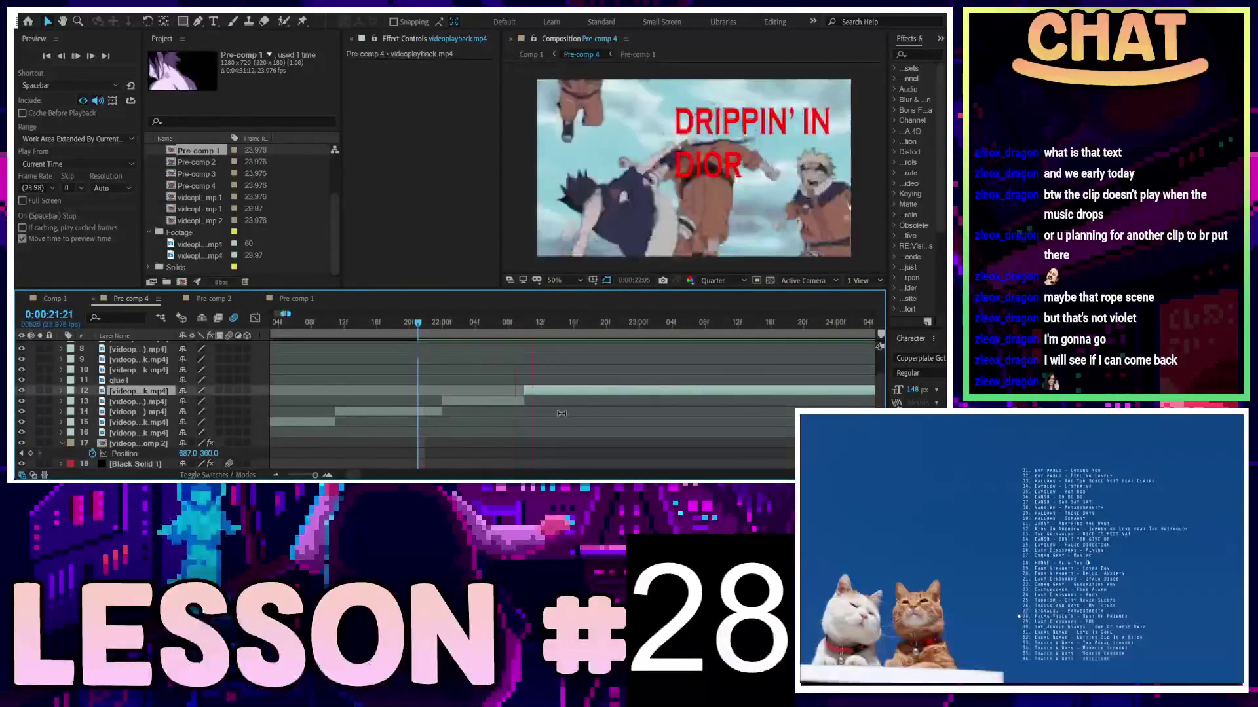
key("space")
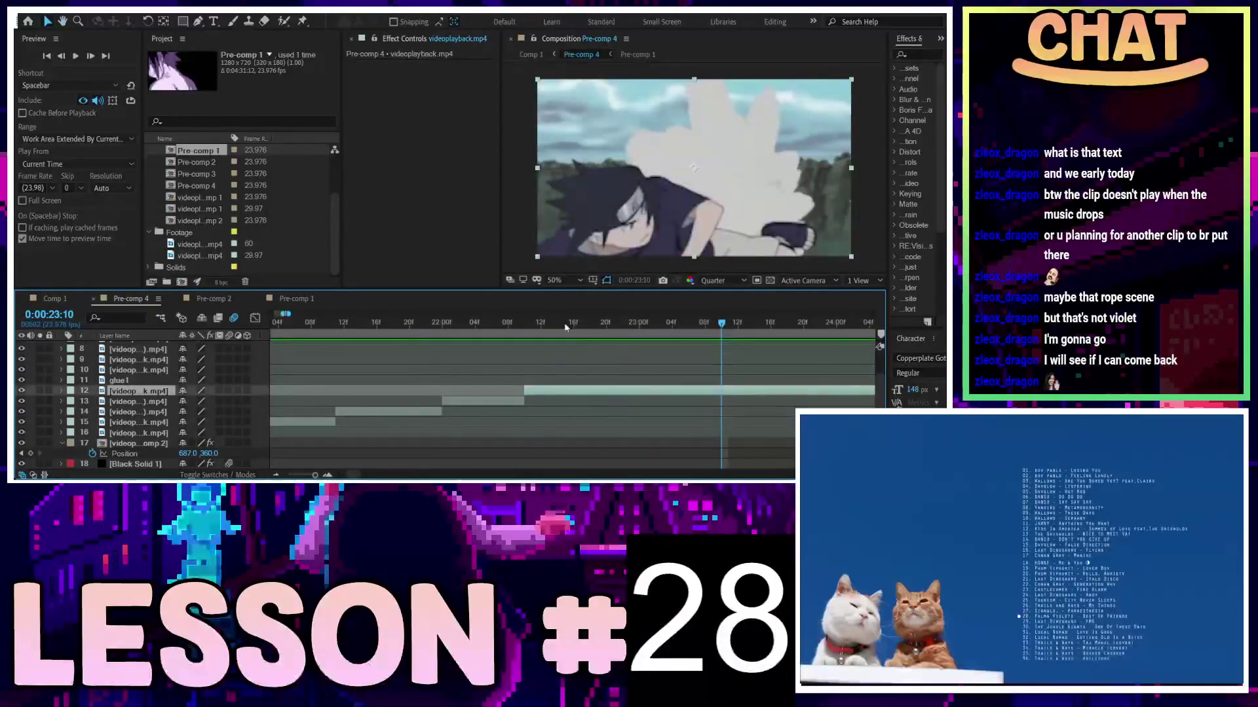
mouse_move(565, 327)
left_mouse_down()
mouse_move(615, 327)
mouse_move(598, 330)
left_mouse_up()
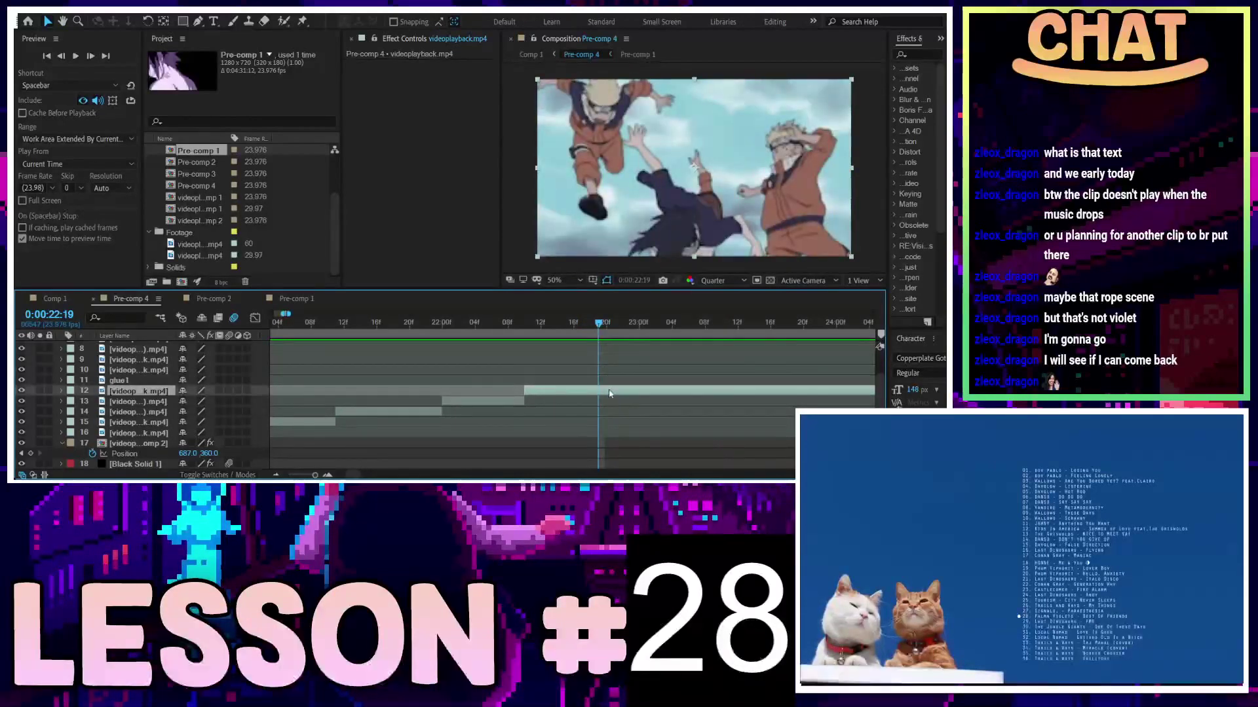
key("alt+bracketleft")
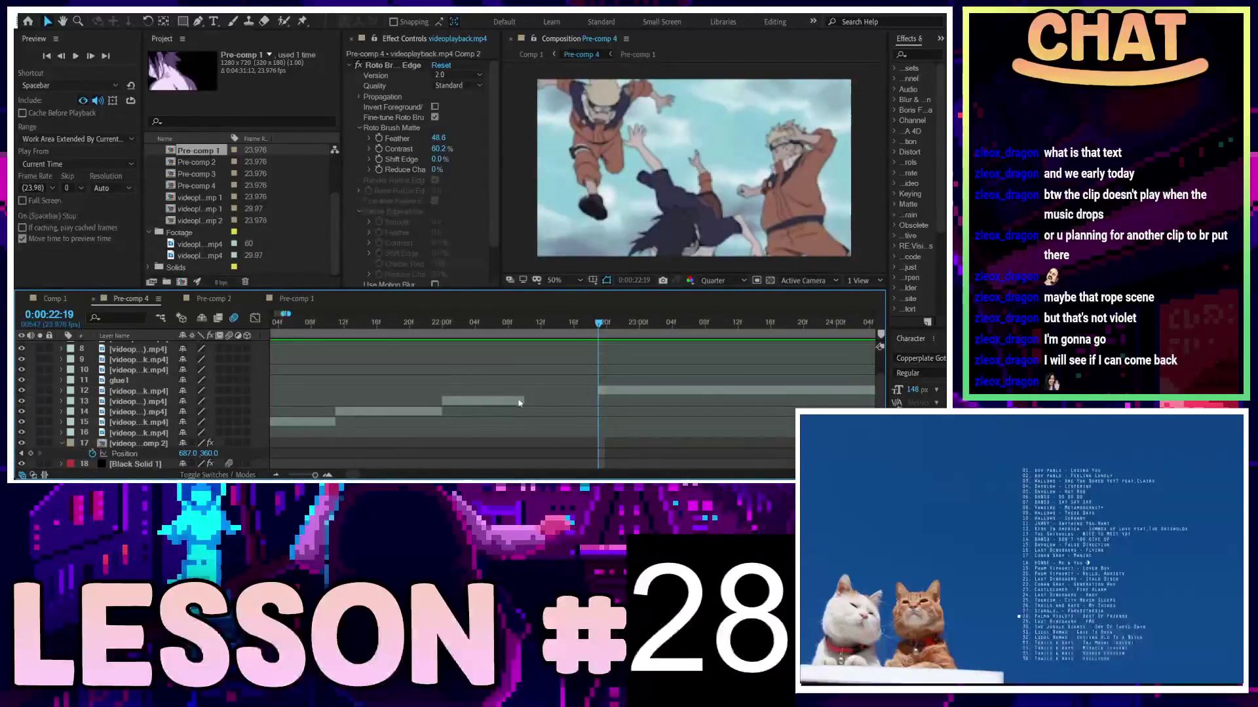
left_click(520, 401)
left_click(510, 322)
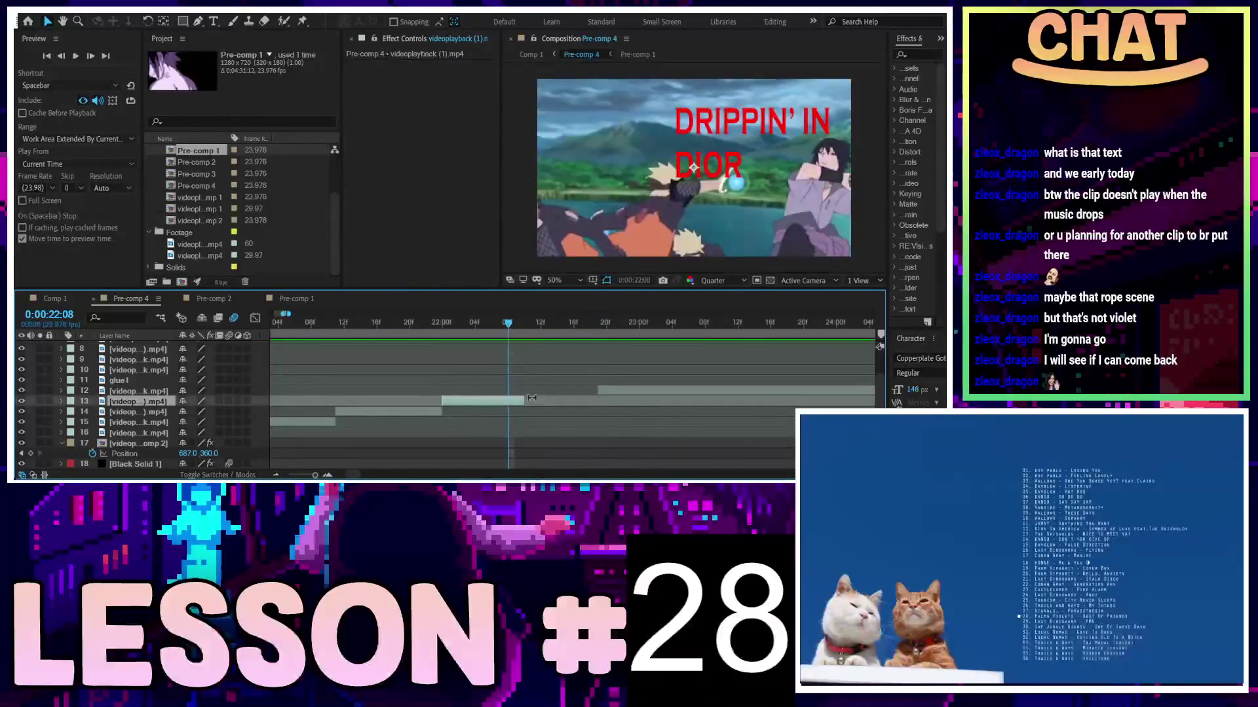
left_click(532, 322)
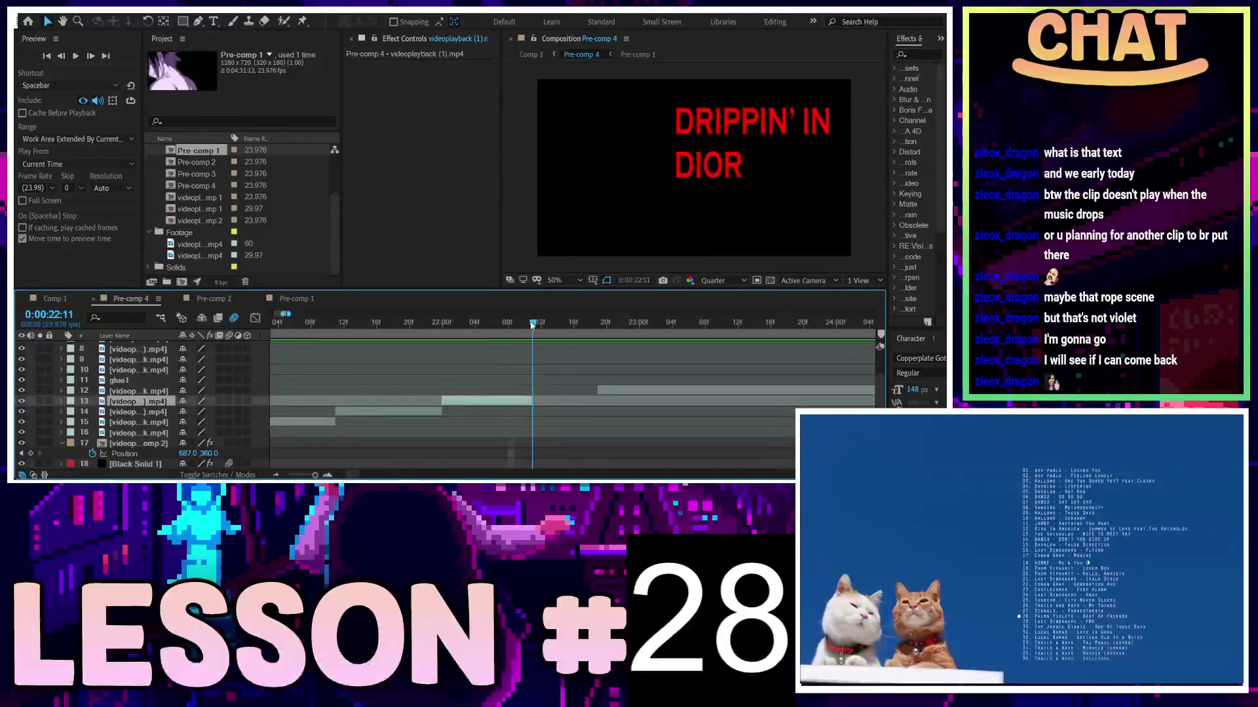
left_click_drag(528, 326, 524, 326)
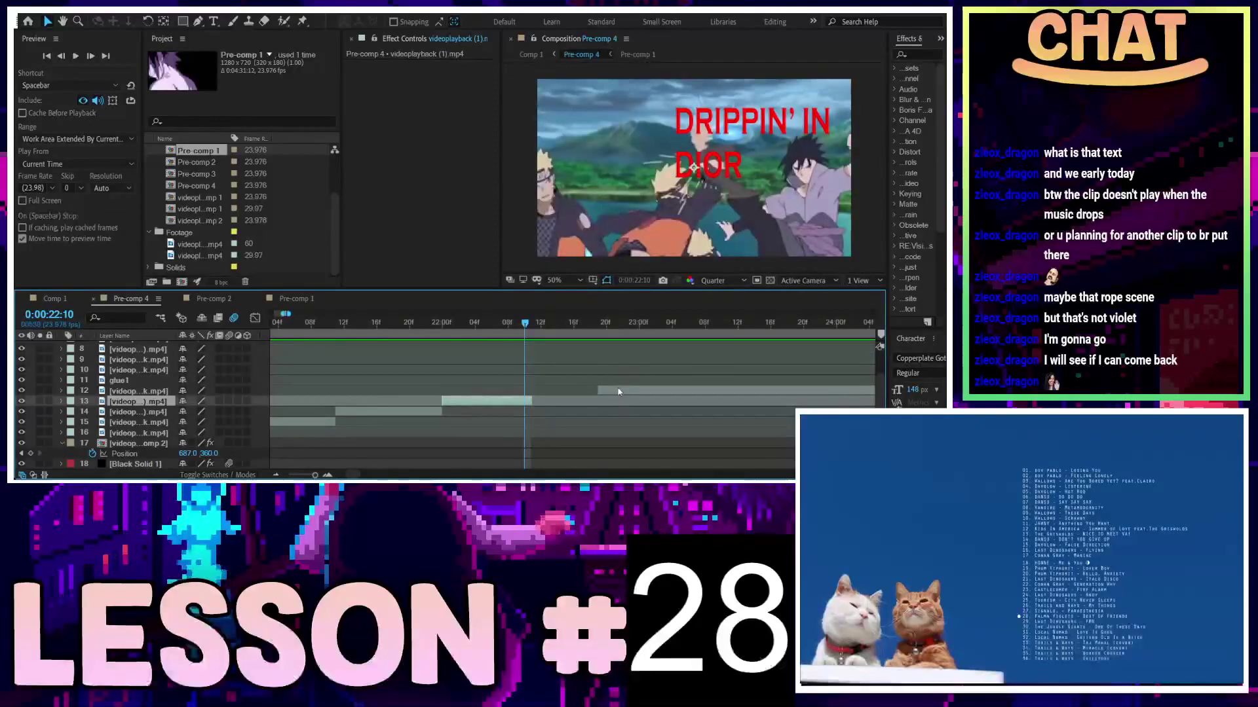
left_click_drag(618, 391, 570, 396)
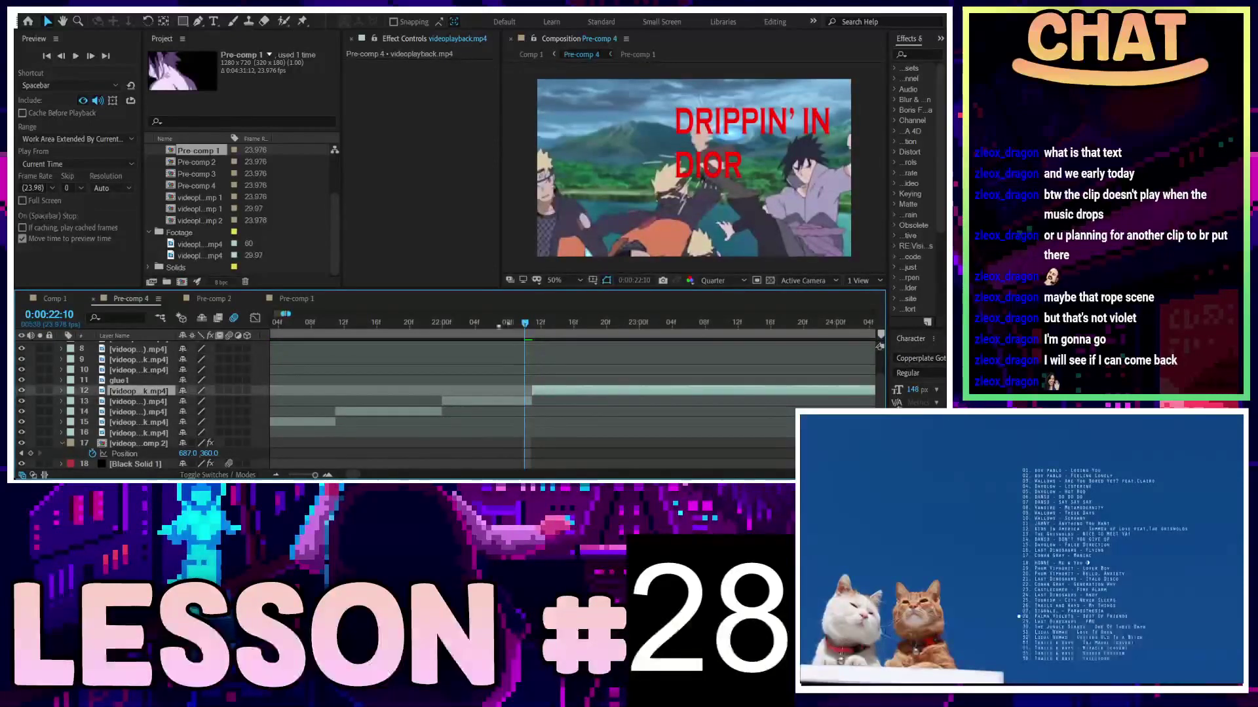
Set layer 12 to start at 22:10, then nudge the clip slightly later near 22:15
key("space")
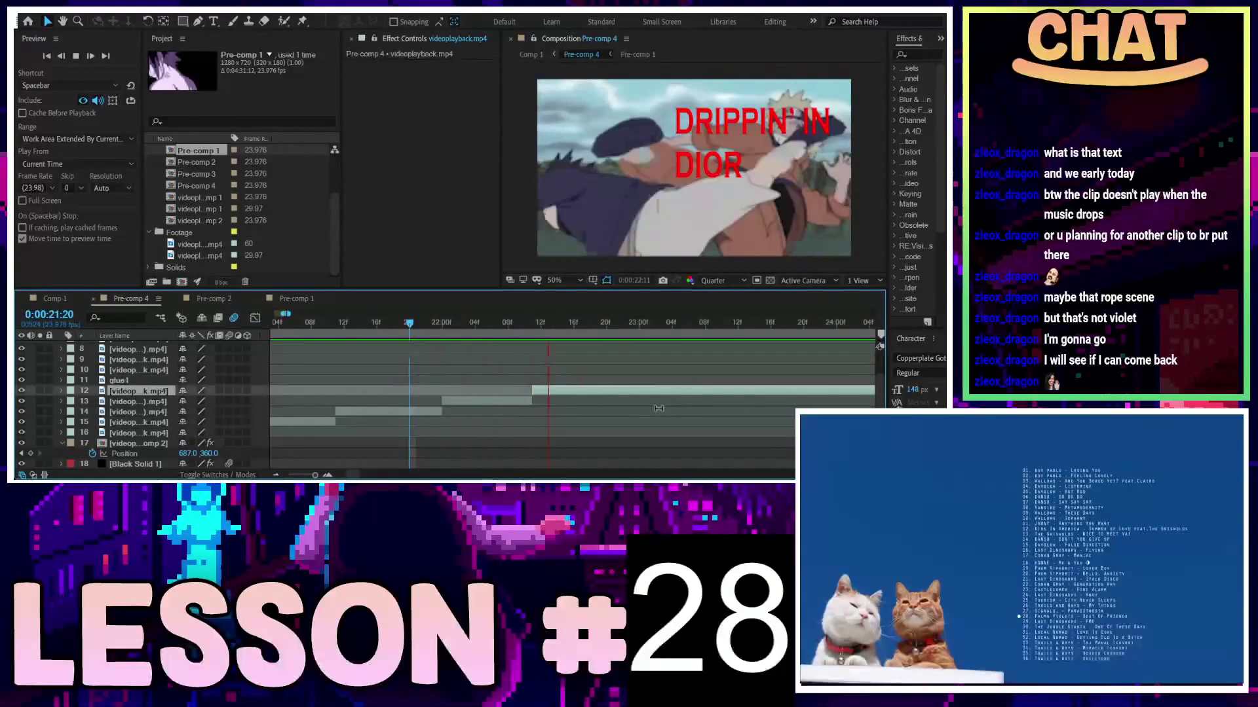
key("space")
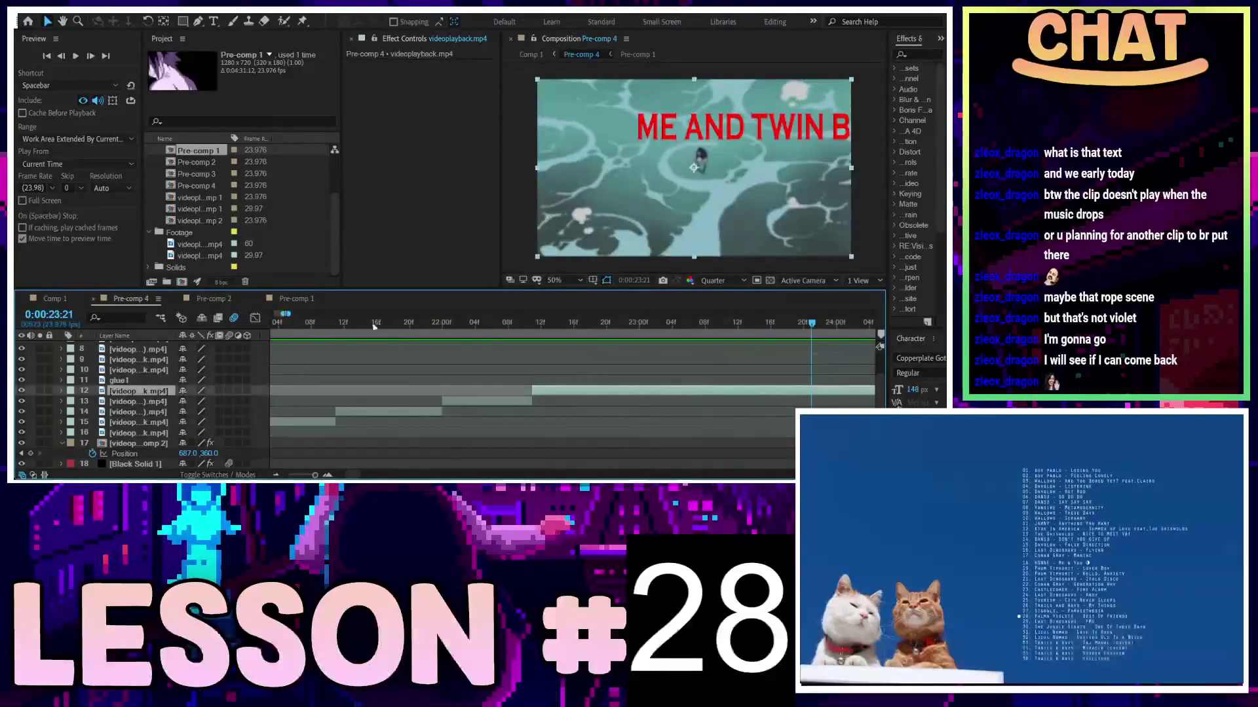
left_click_drag(374, 325, 319, 323)
key("space")
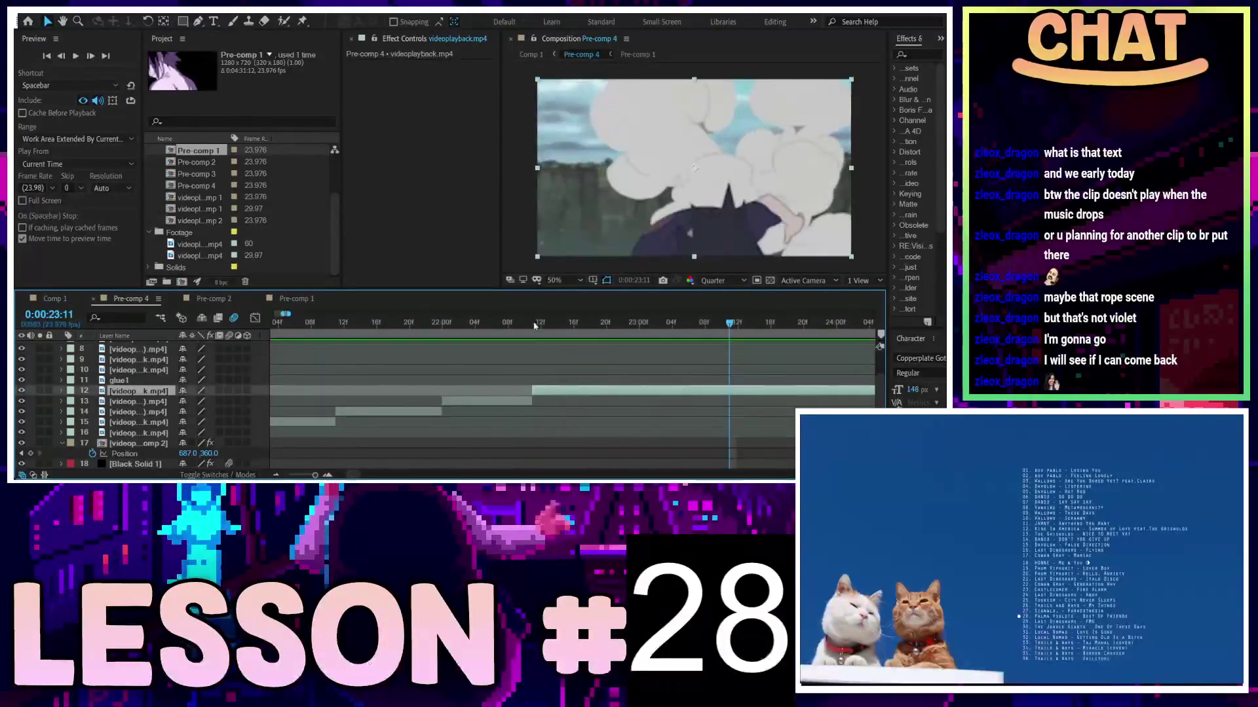
key("space")
key("bracketleft")
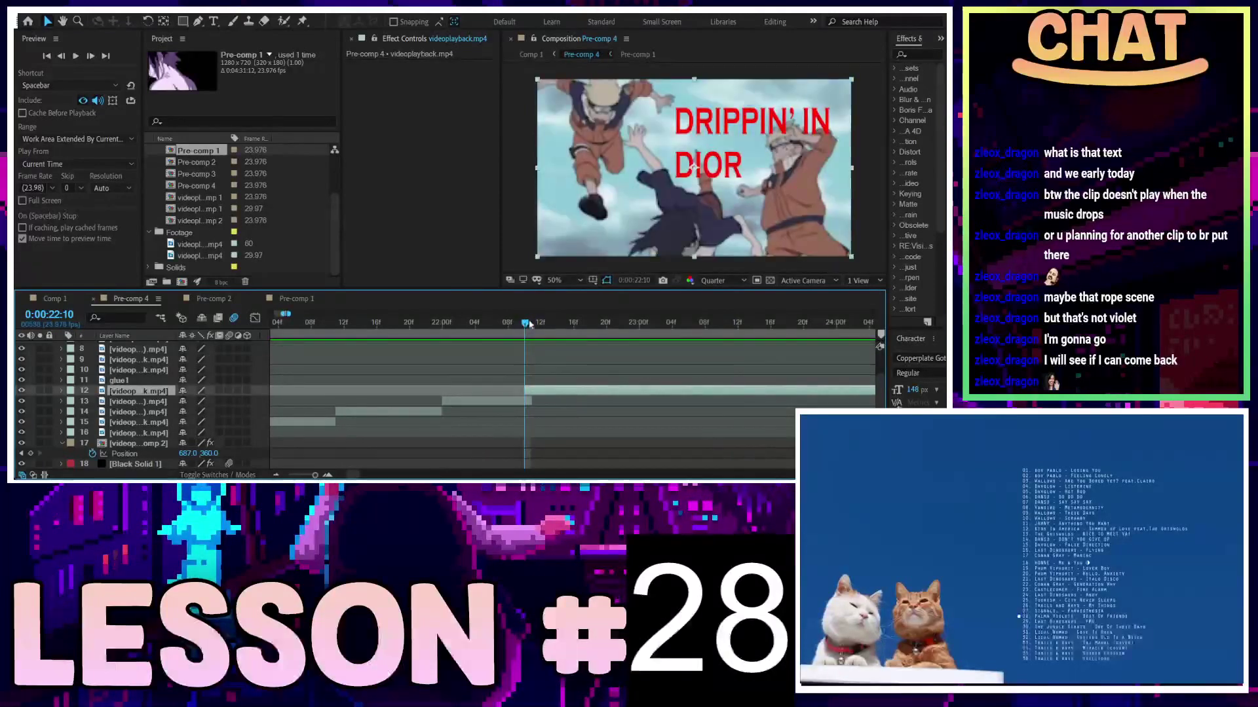
key("space")
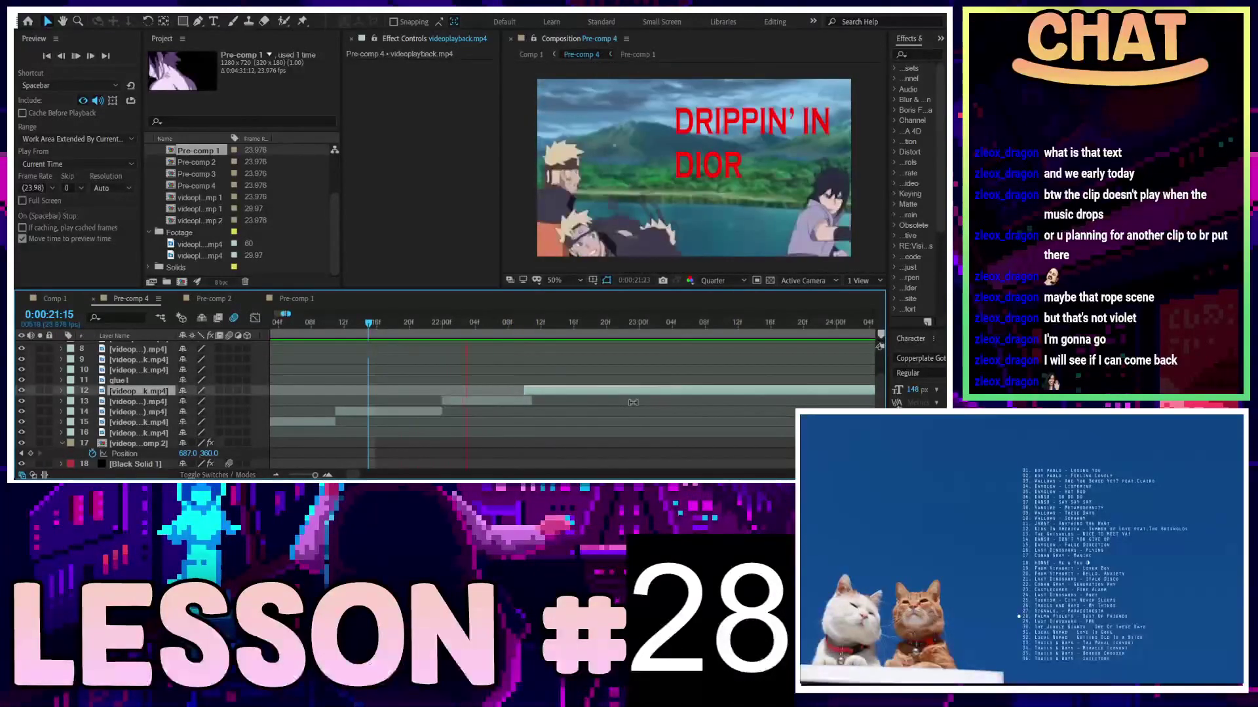
left_click(558, 323)
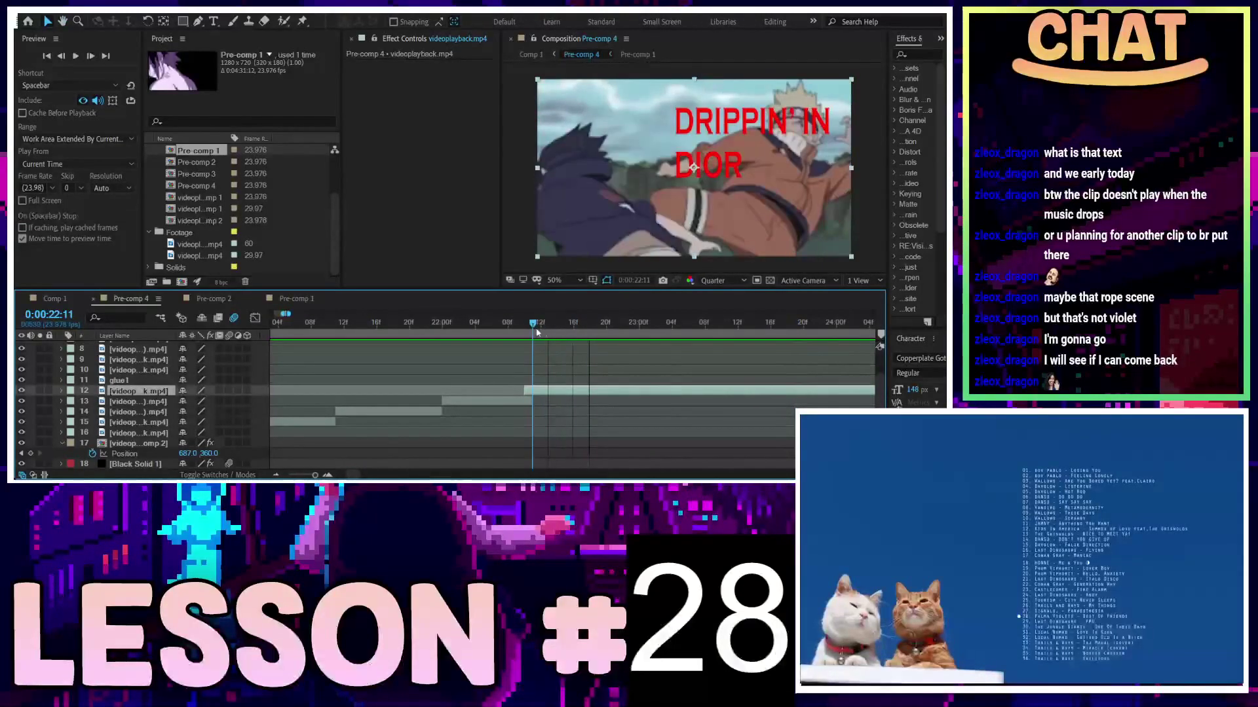
mouse_move(557, 324)
left_mouse_down()
mouse_move(585, 333)
mouse_move(538, 332)
mouse_move(582, 332)
mouse_move(559, 334)
left_mouse_up()
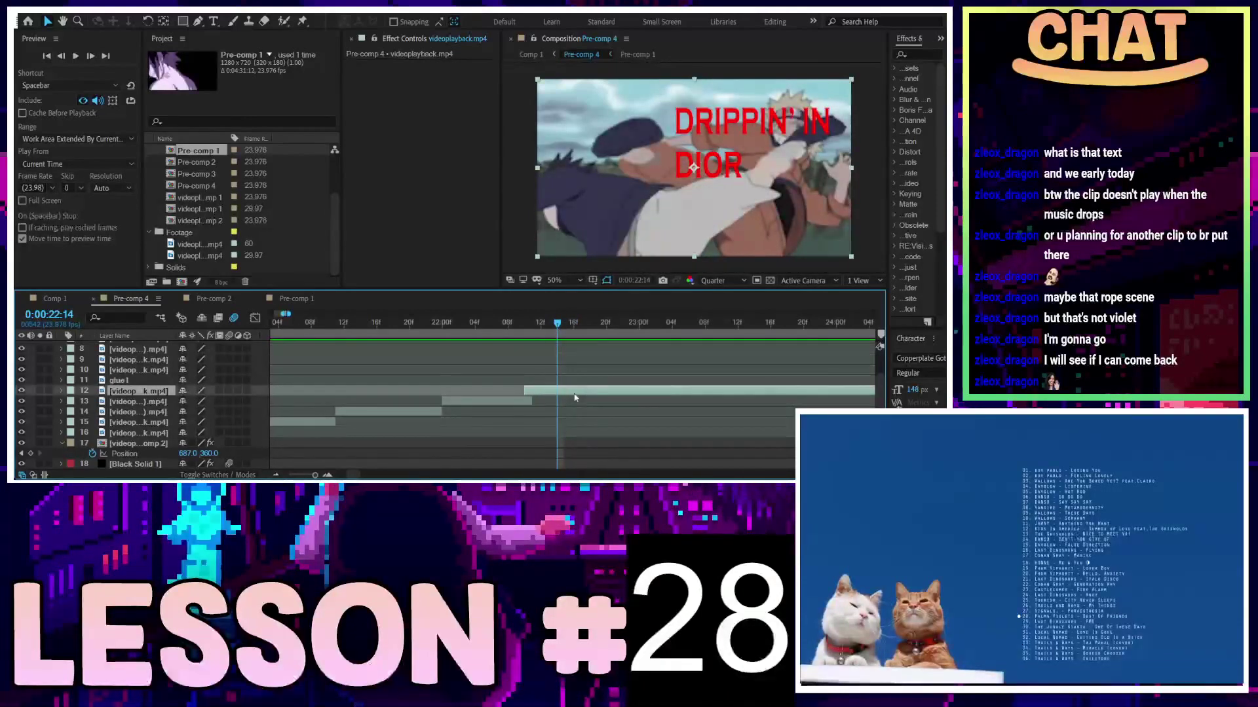
left_click_drag(574, 398, 555, 392)
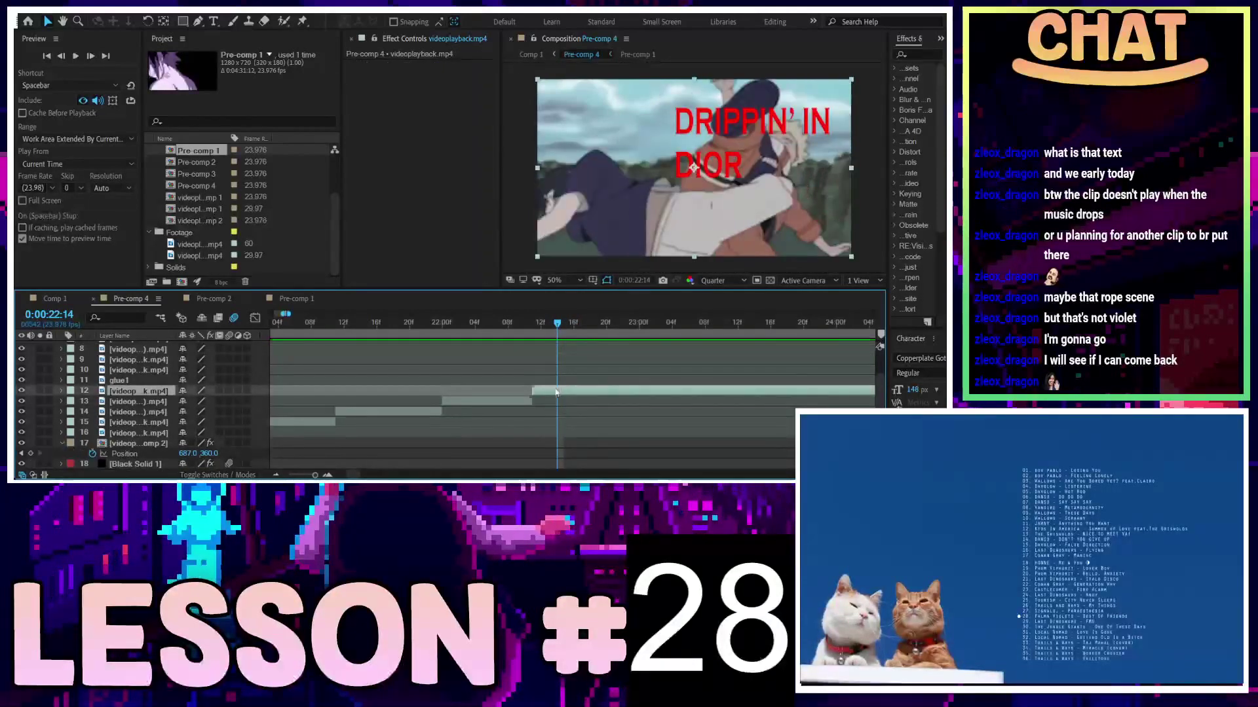
Preview the edit from 22:00 and again from 21:07
left_click(444, 325)
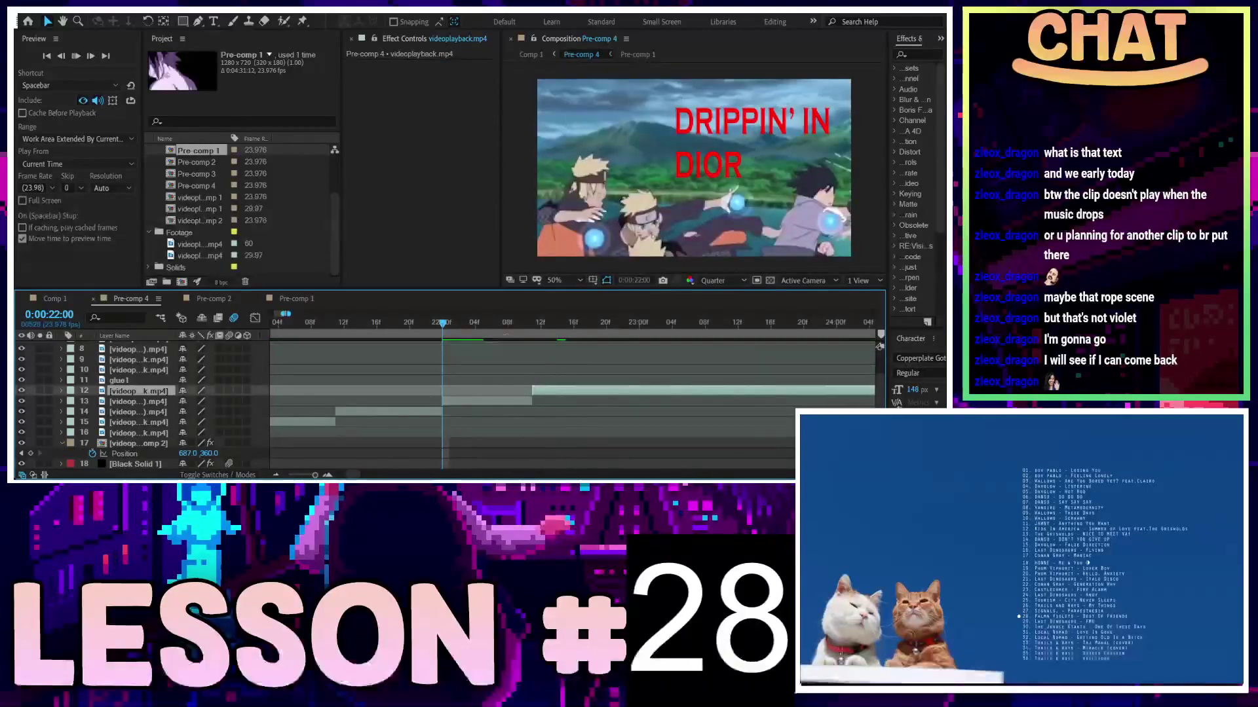
key("space")
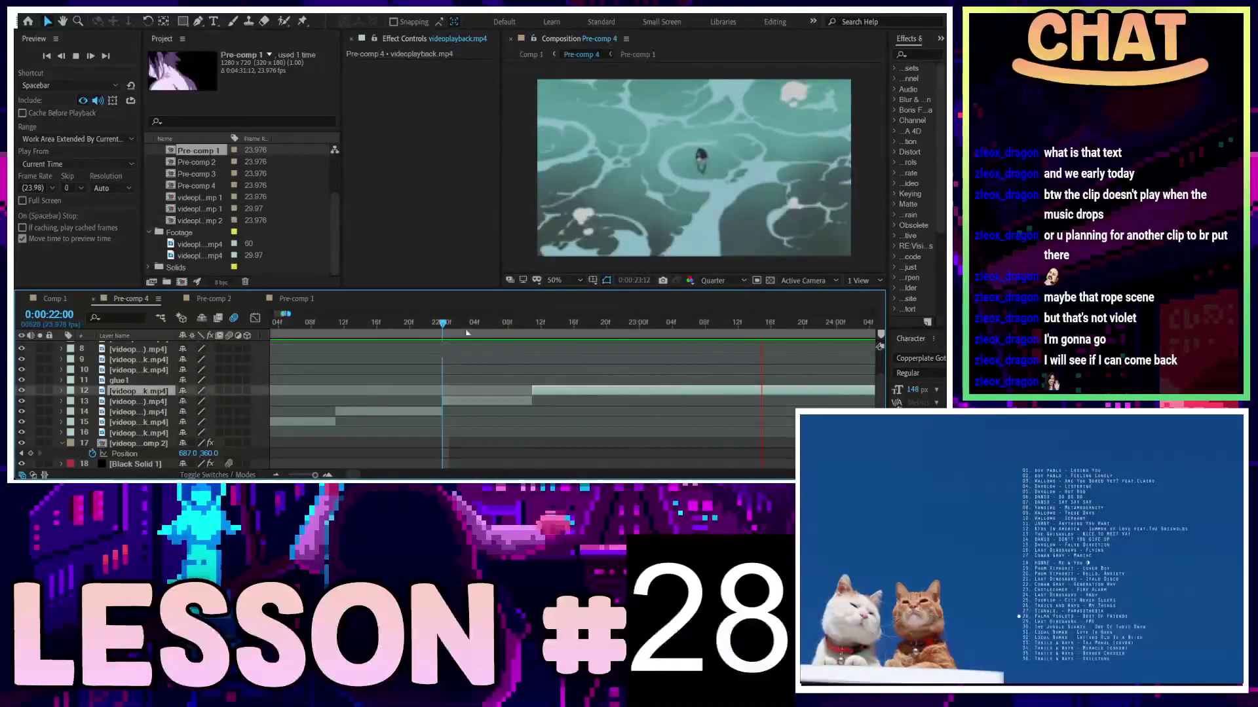
left_click(301, 326)
key("space")
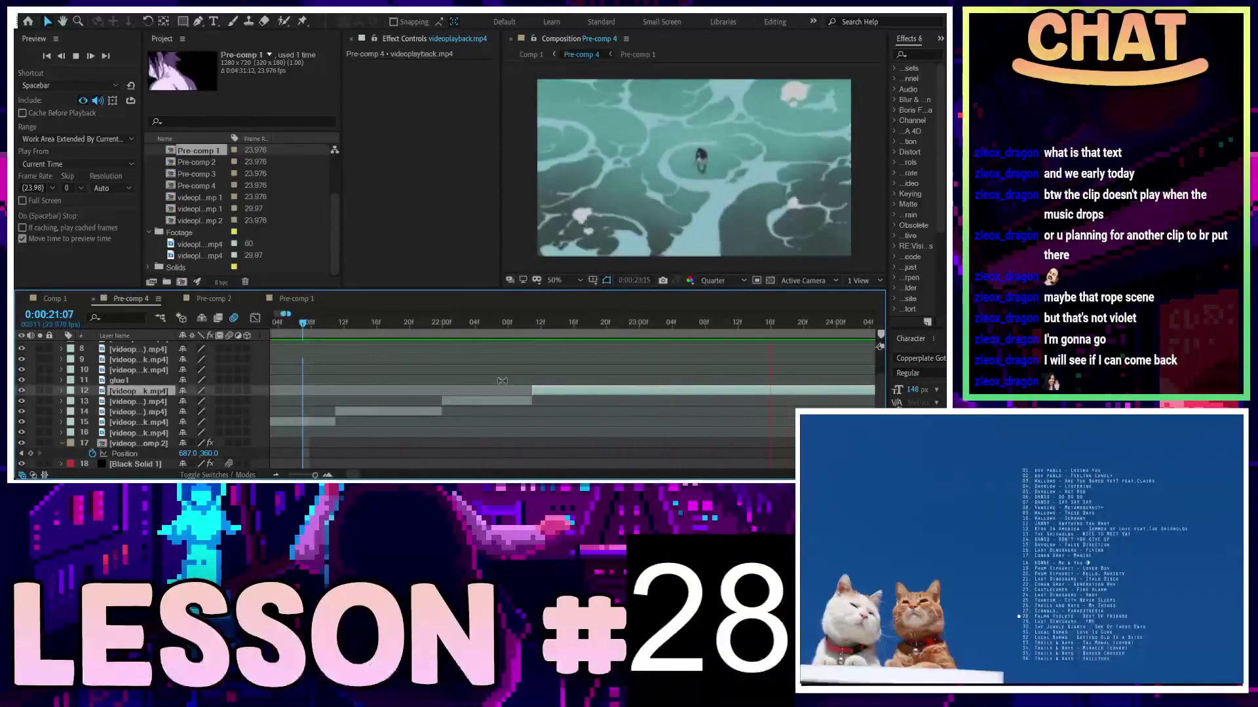
key("space")
scroll(381, 383, "up", 3)
scroll(382, 383, "up", 2)
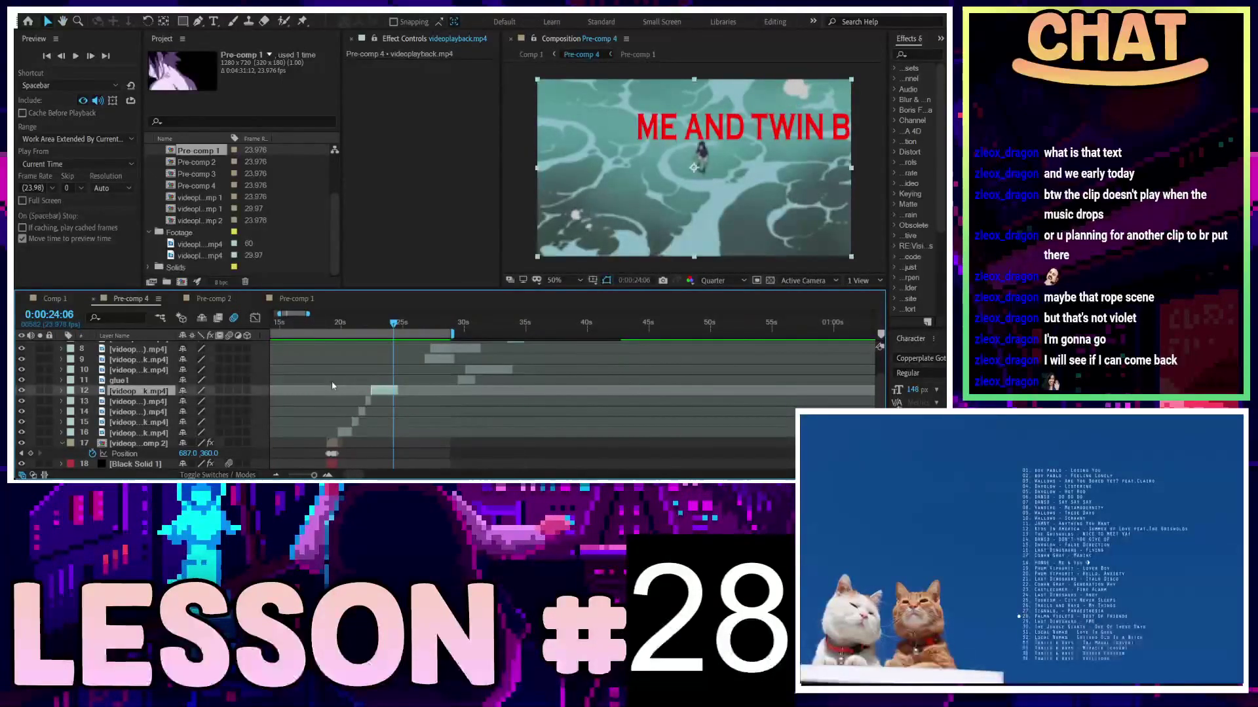
scroll(381, 383, "up", 2)
scroll(381, 383, "up", 1)
Split layer 12 at 23:05 and delete the part after the cut
left_click(543, 326)
left_click_drag(543, 326, 567, 326)
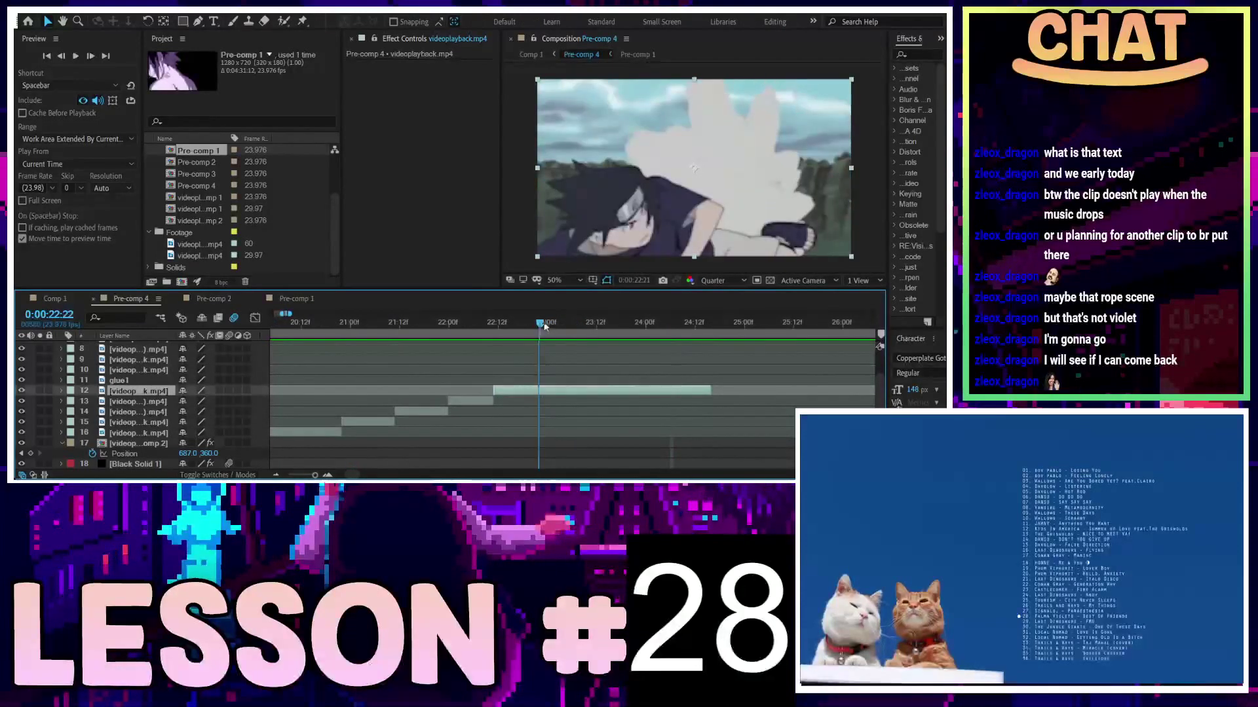
scroll(589, 399, "up", 2)
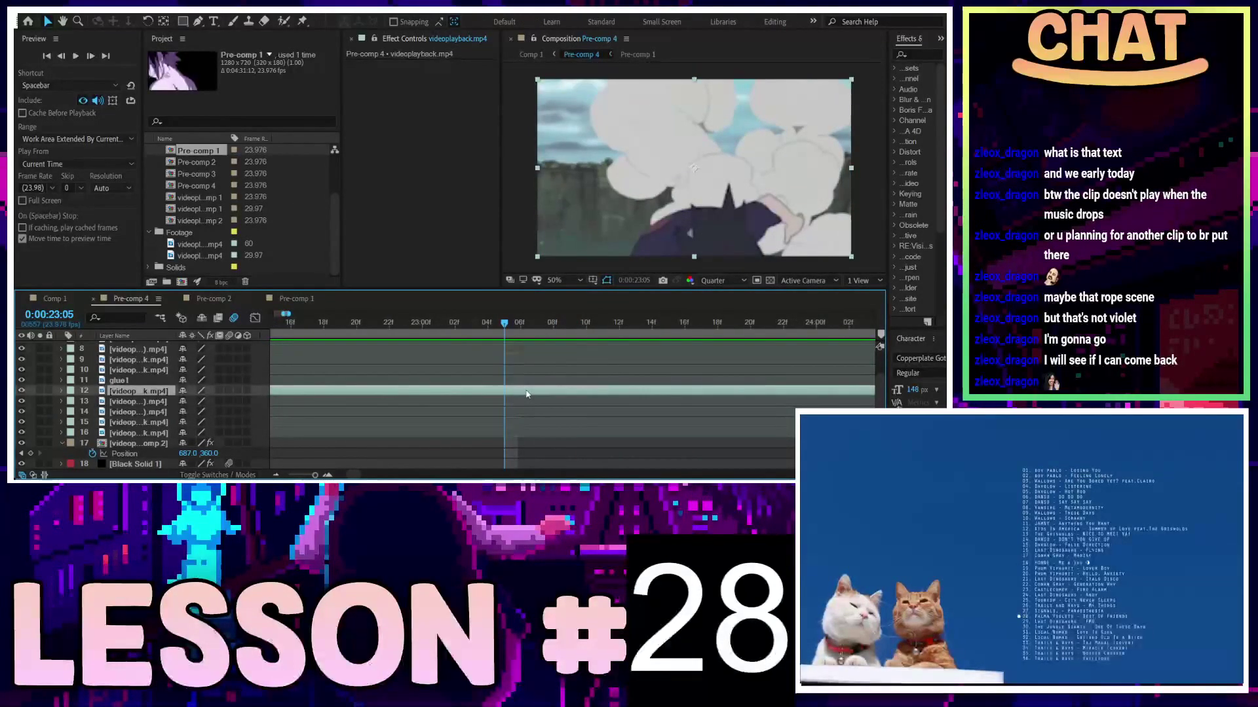
key("ctrl+shift+d")
scroll(528, 394, "down", 2)
key("Delete")
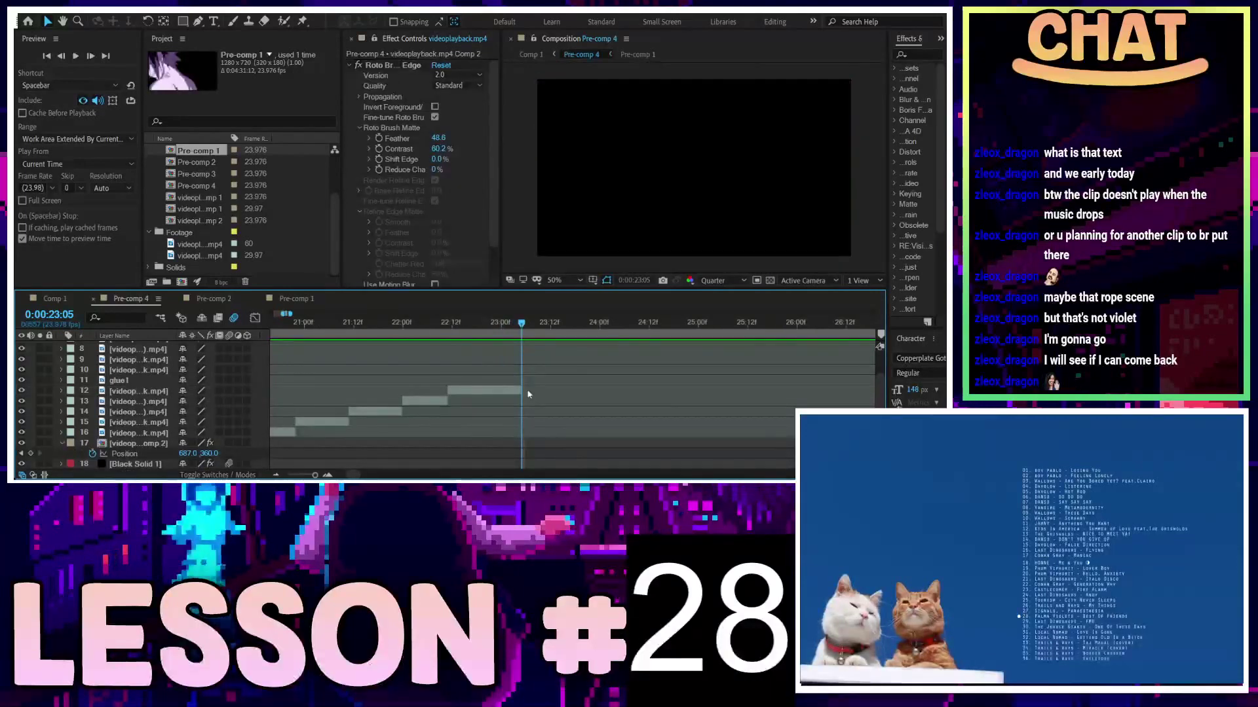
scroll(432, 380, "down", 2)
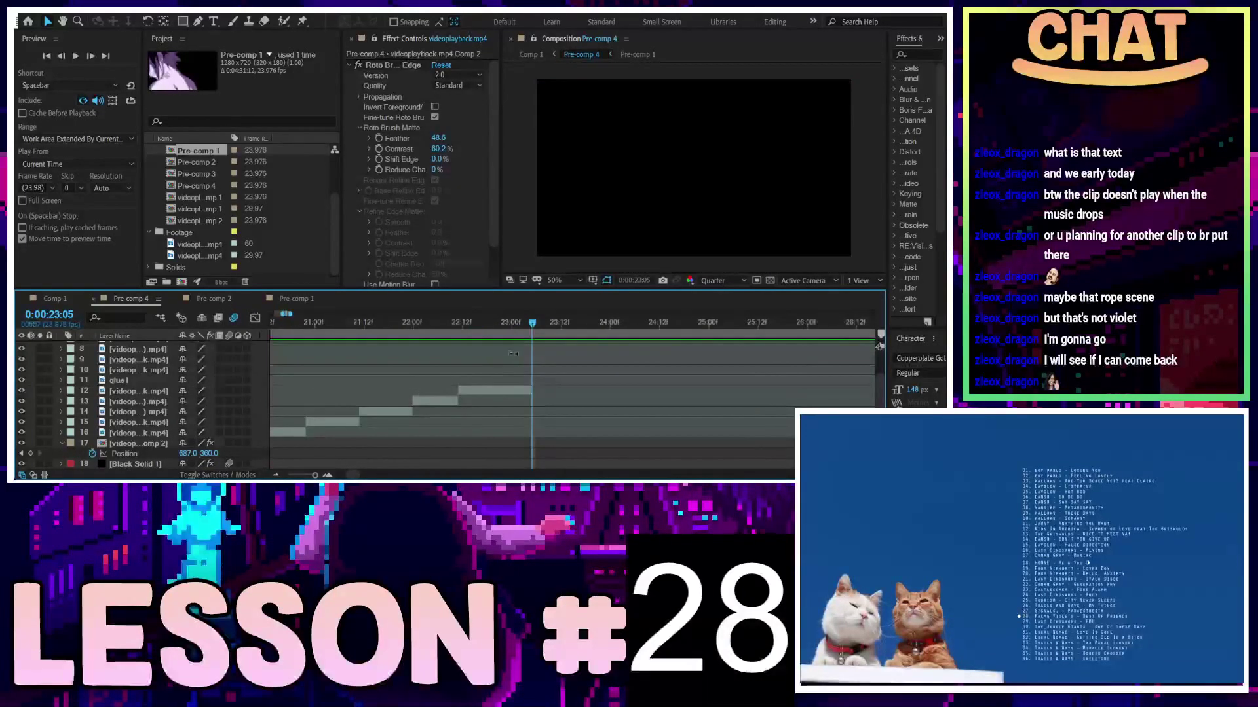
scroll(498, 369, "down", 3)
scroll(152, 356, "down", 3)
scroll(152, 355, "down", 3)
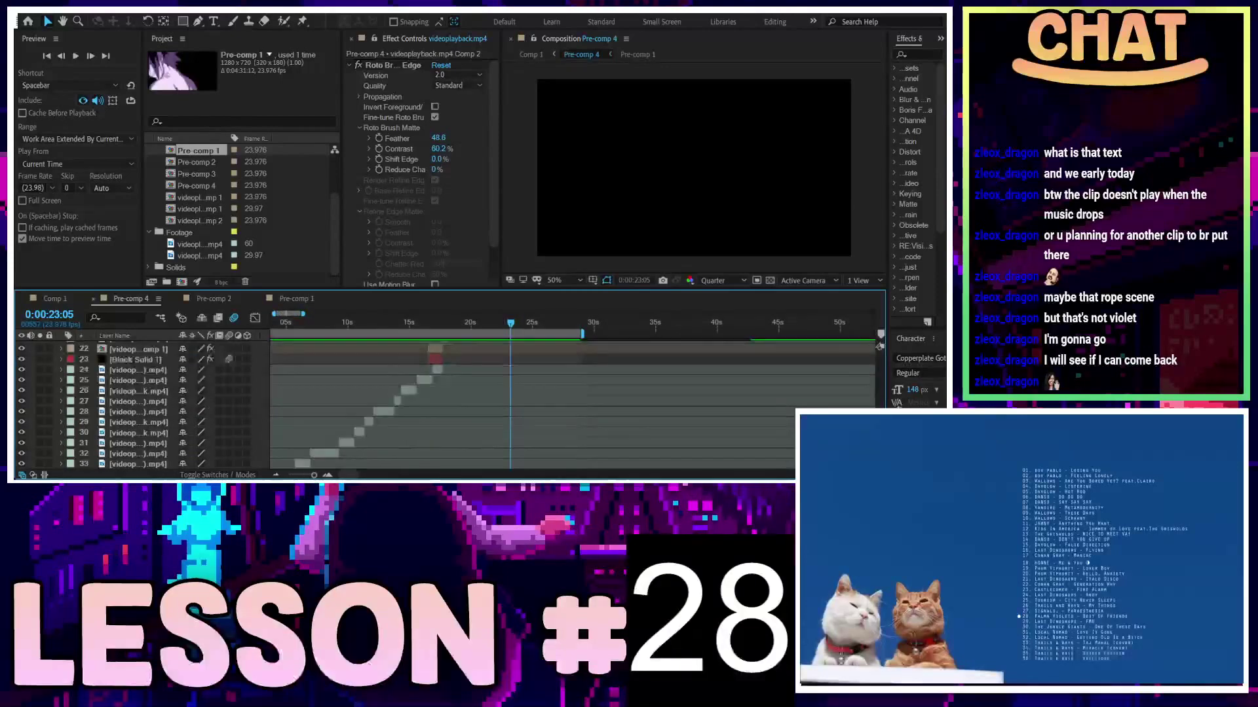
key("Home")
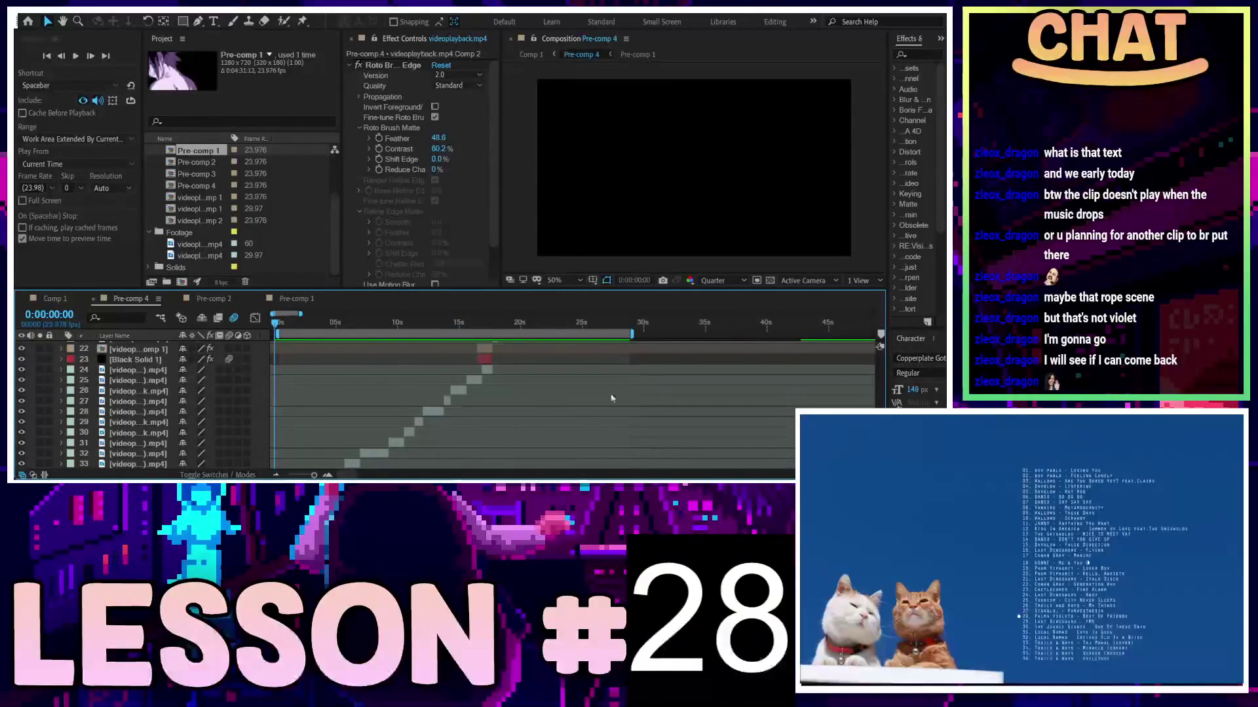
Switch to Comp 1 and play the full edit preview, then jump back to the start
left_click(68, 300)
key("space")
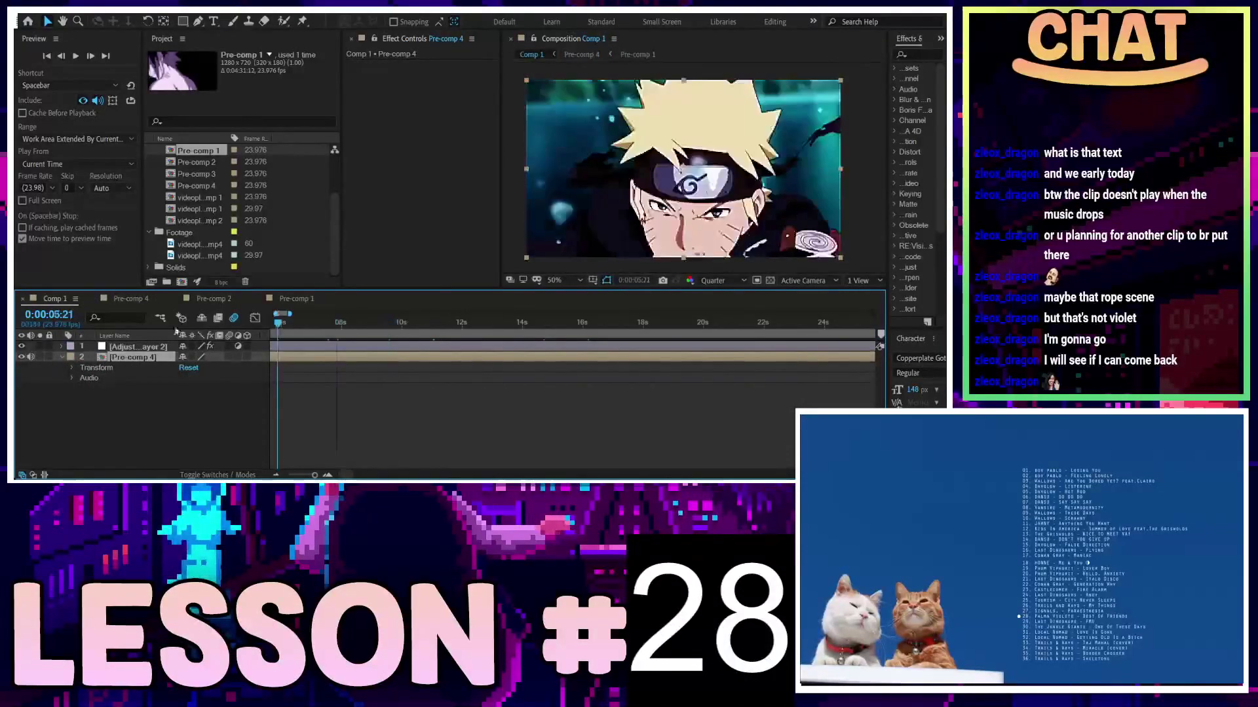
key("Home")
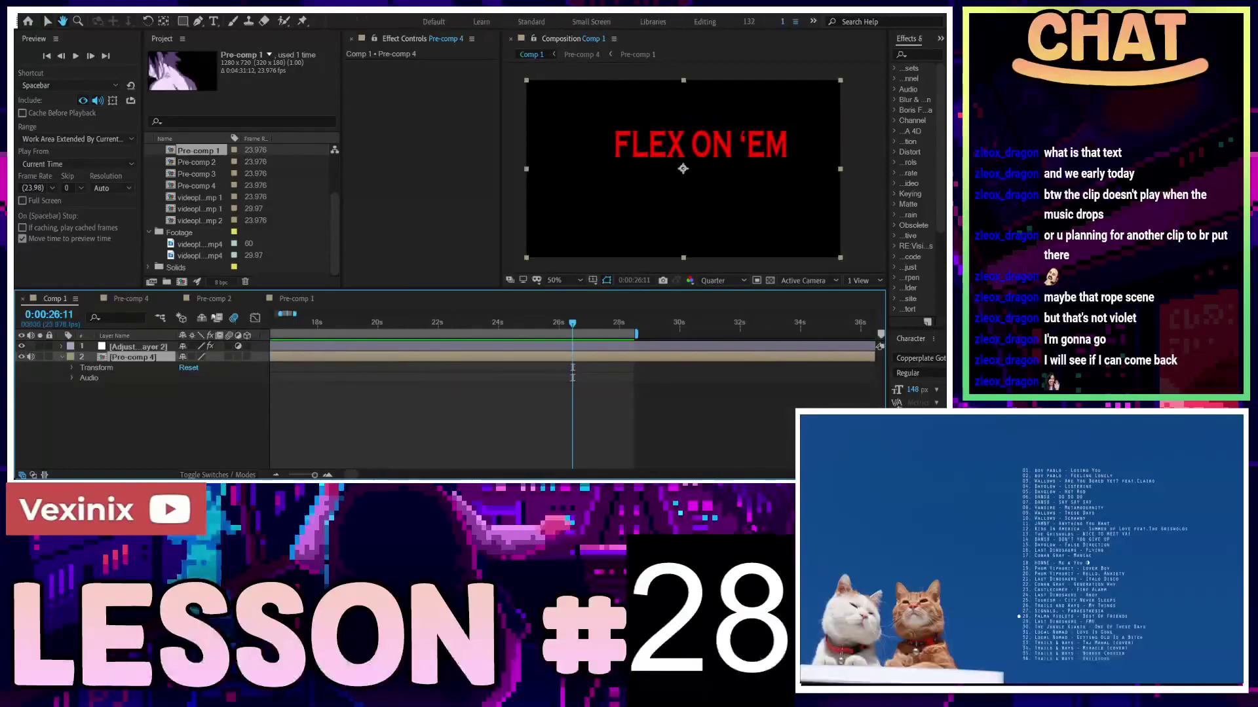
Open the nested Pre-comp 3 and preview its captions from 0:00:04:18
left_click(144, 298)
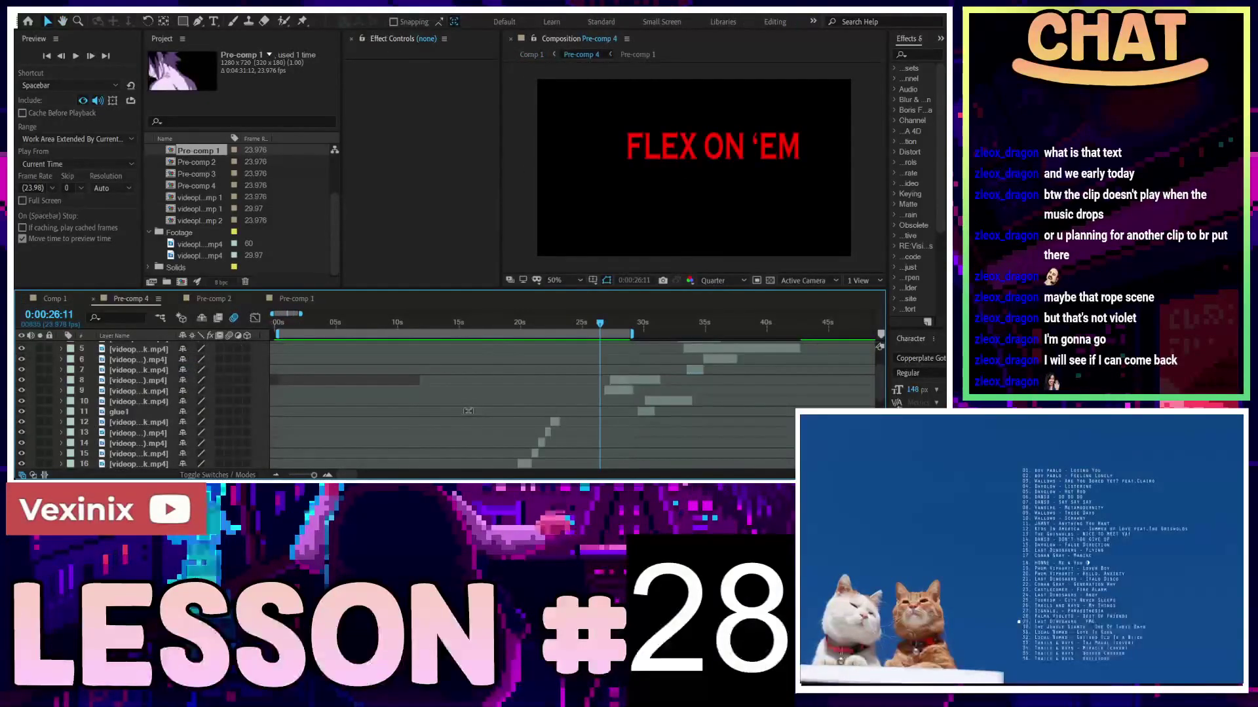
left_click(404, 360)
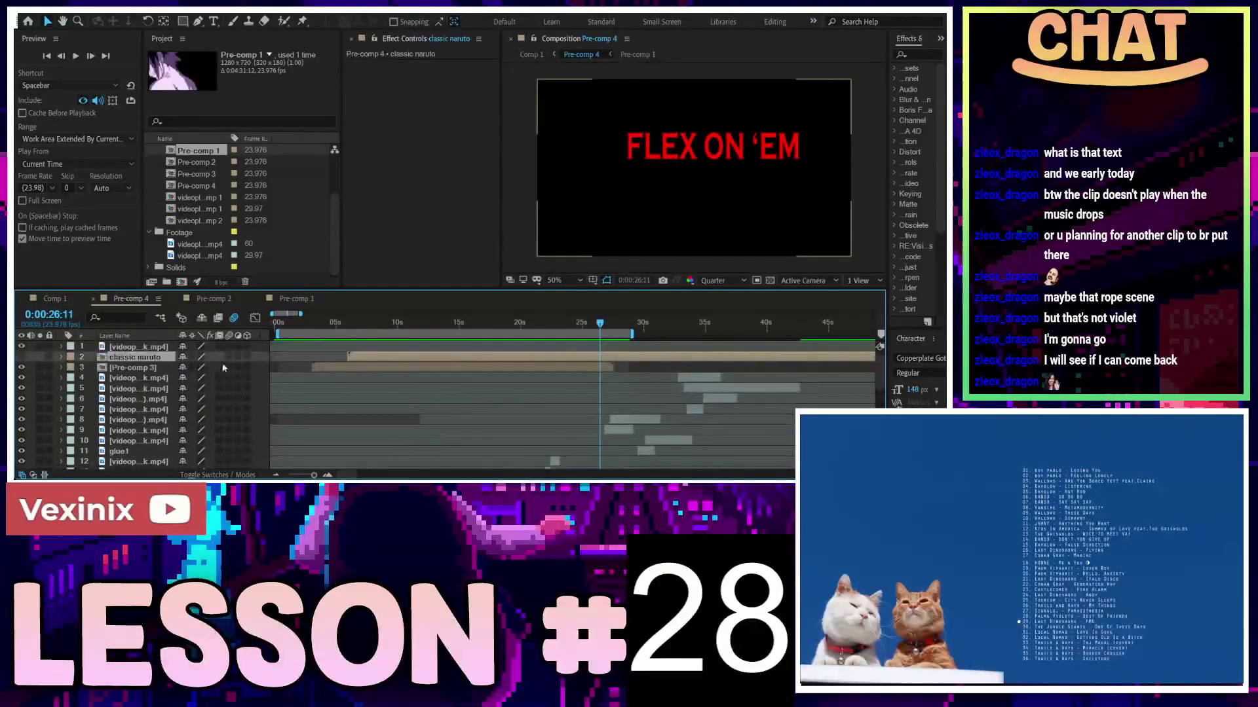
left_click(141, 368)
double_click(142, 368)
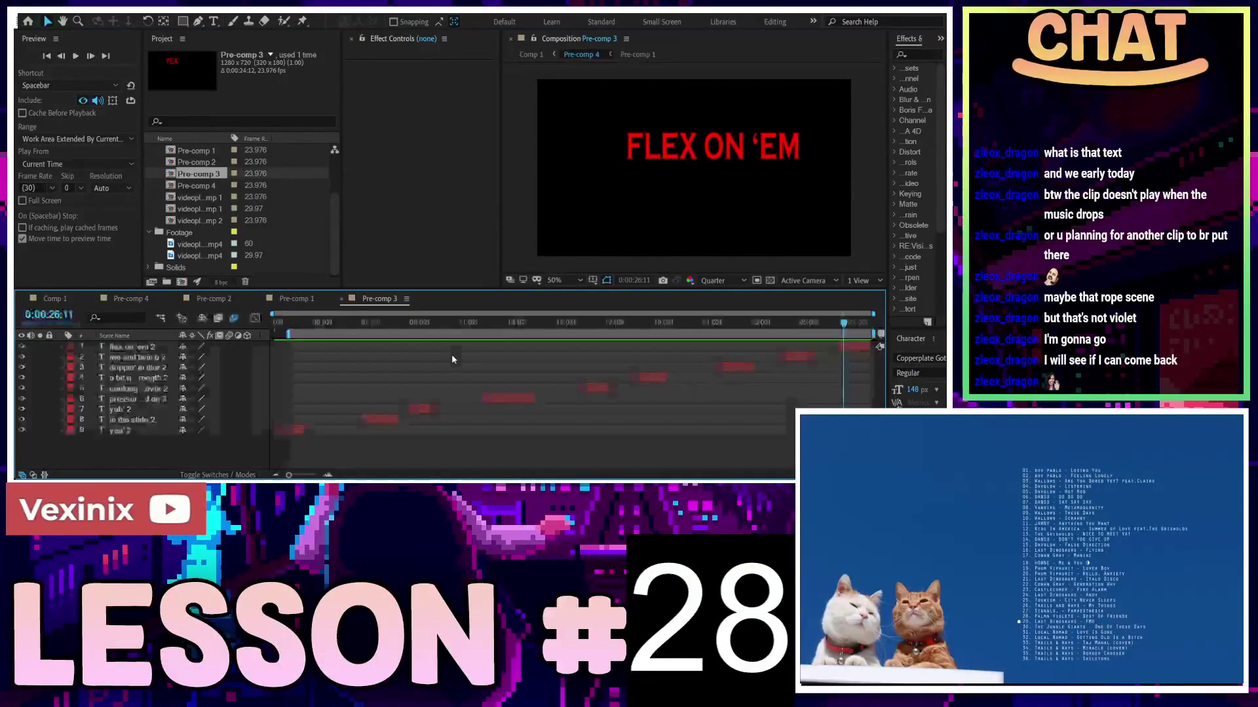
left_click_drag(451, 323, 315, 322)
key("space")
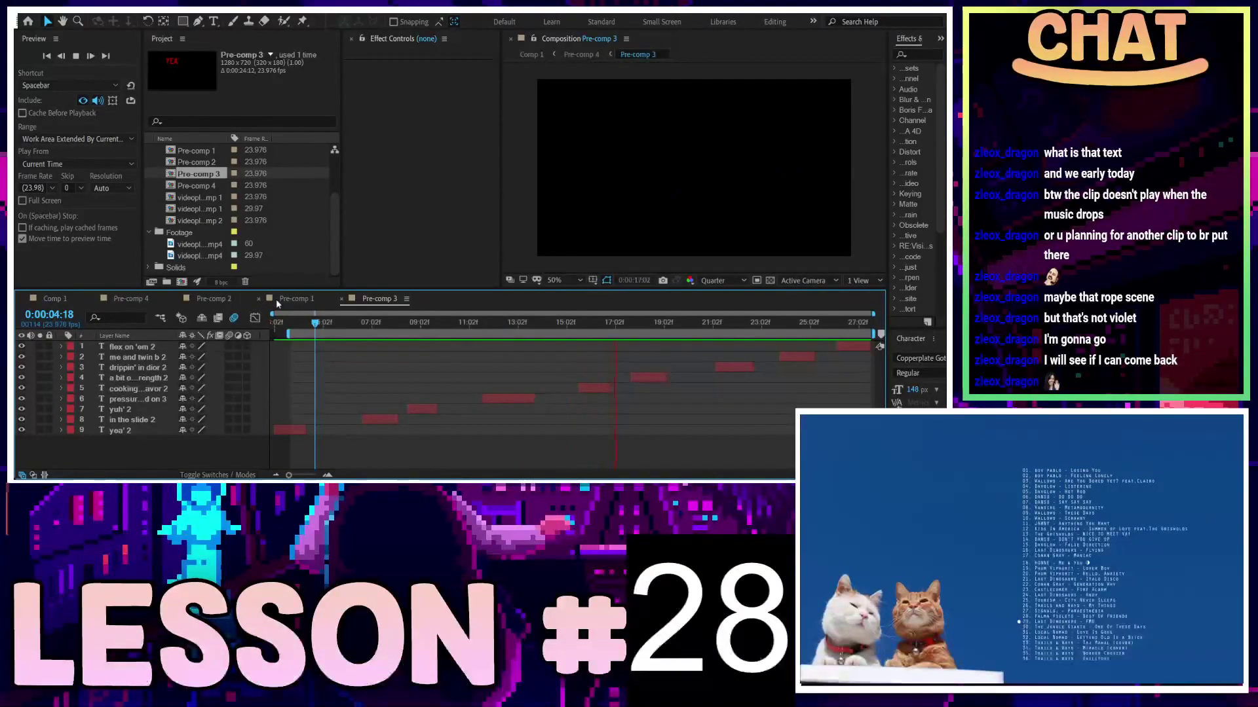
key("space")
Look over Pre-comp 1 and Pre-comp 2, then return to Pre-comp 4 at 0:00:03:19
left_click(293, 299)
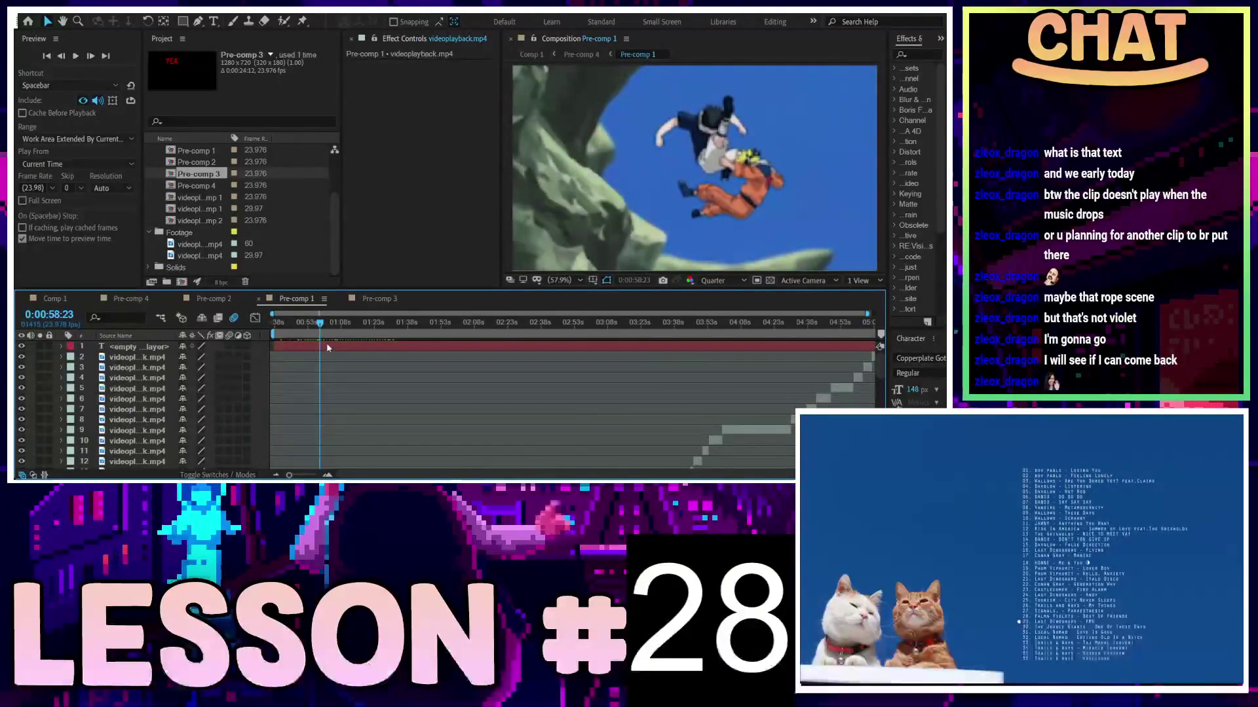
left_click(303, 353)
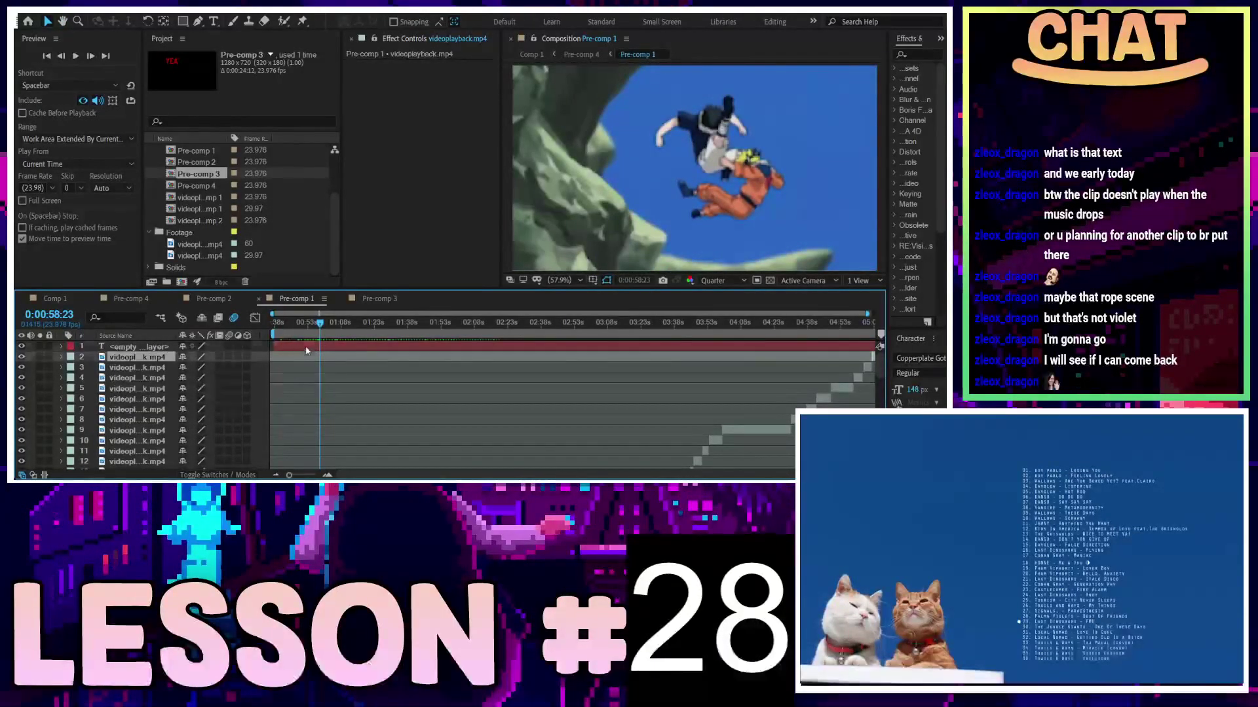
left_click(214, 300)
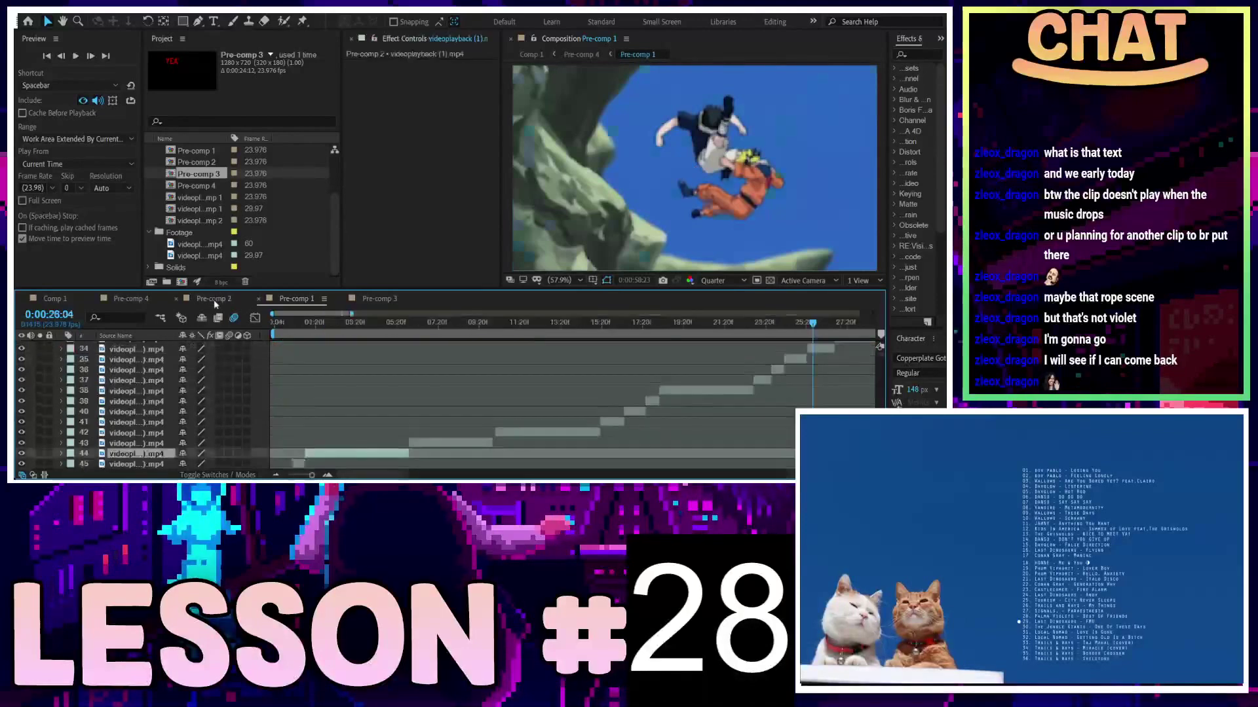
left_click(136, 300)
left_click(321, 327)
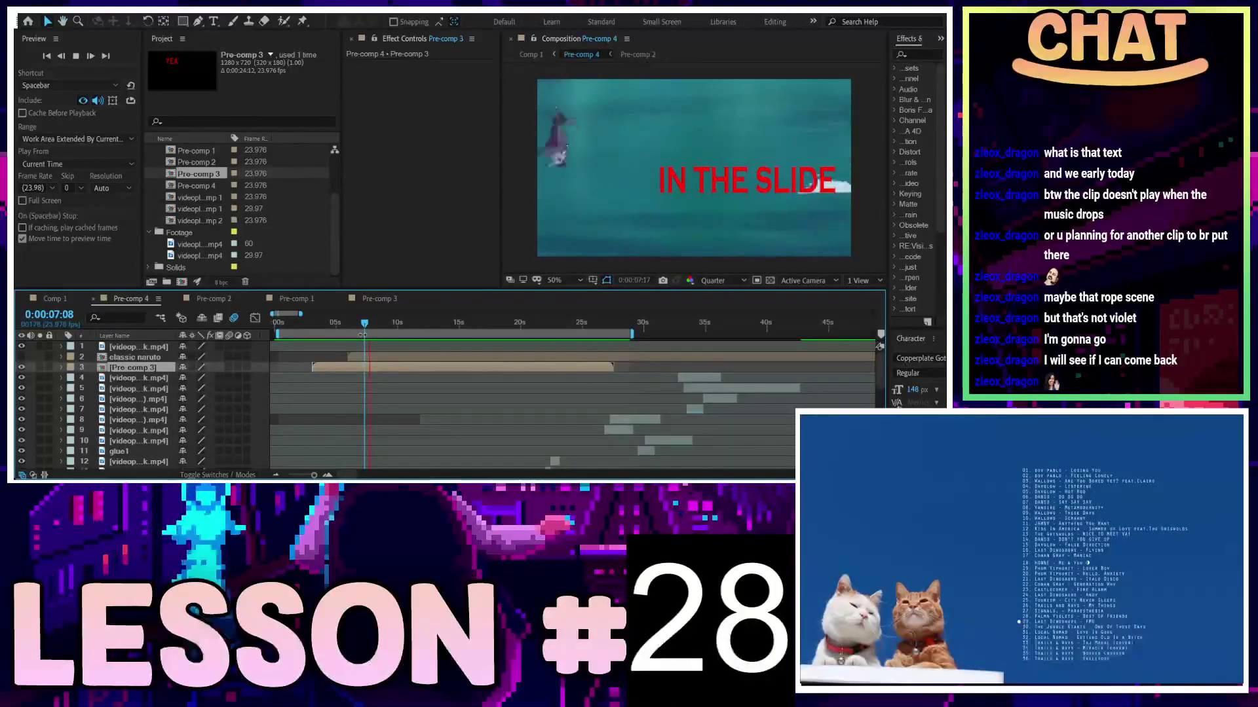
Split the IN THE SLIDE caption at 0:00:07:22 and check it in Pre-comp 4
key("space")
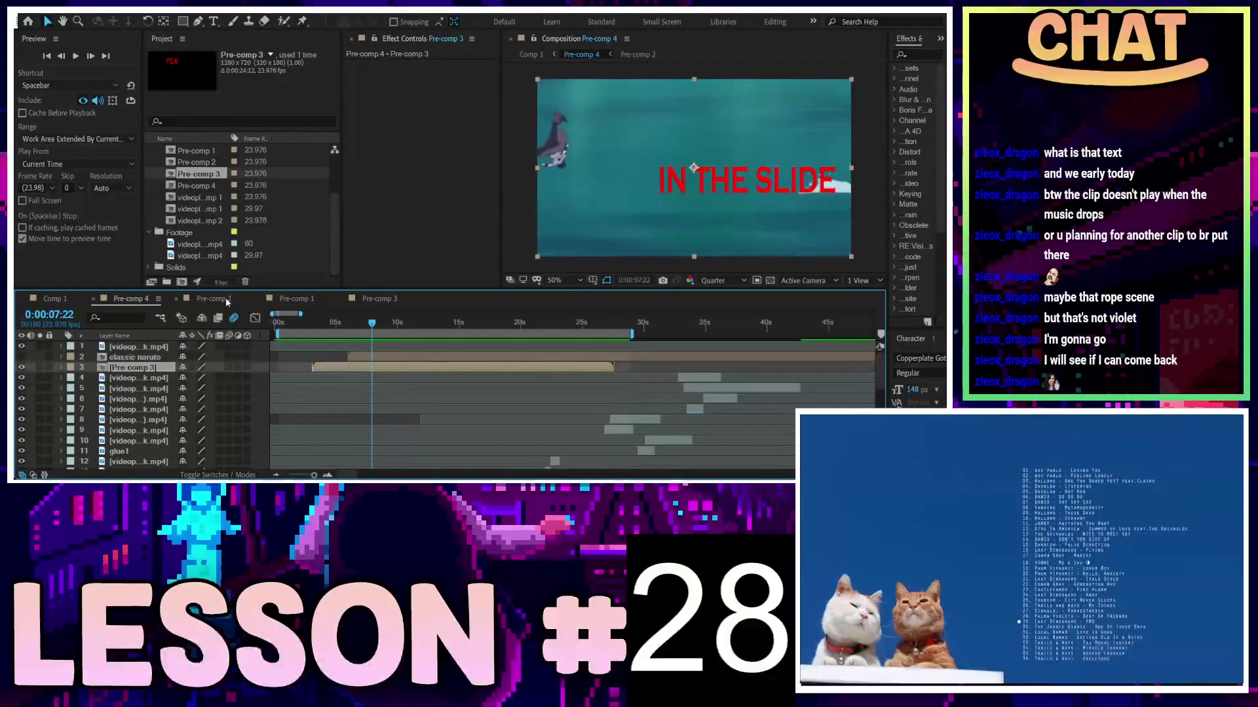
left_click(226, 297)
left_click(376, 299)
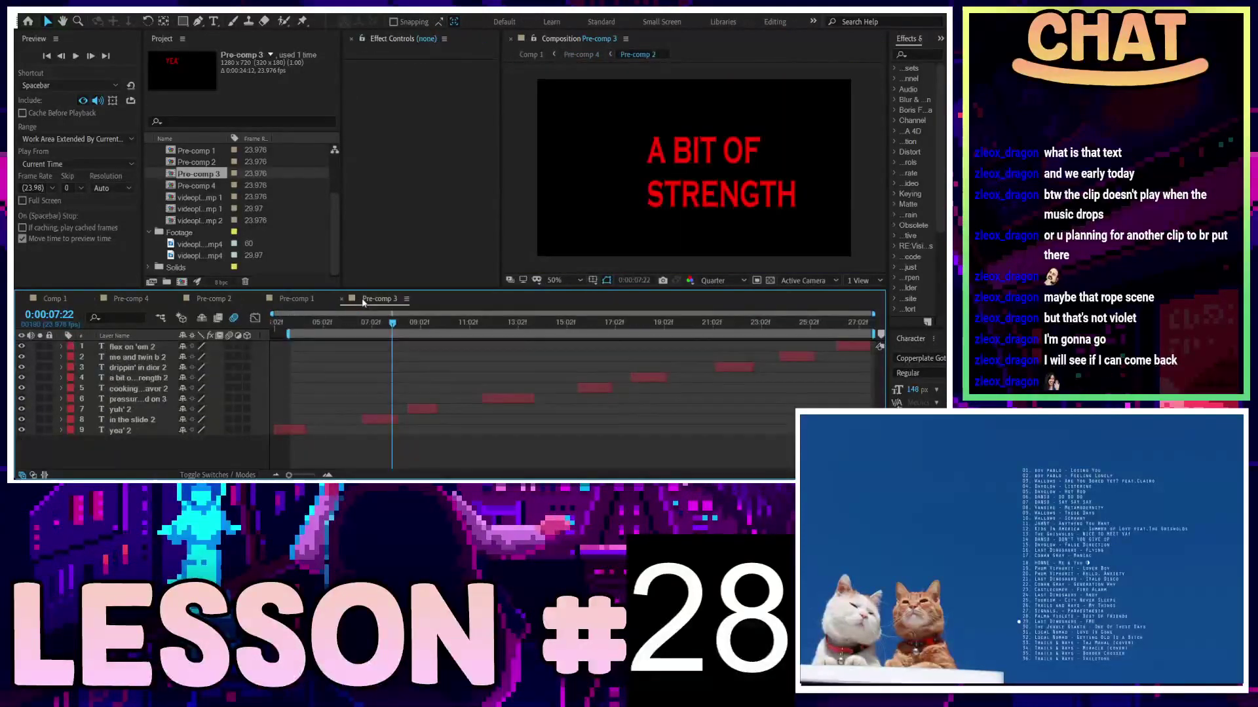
key("=")
key("=")
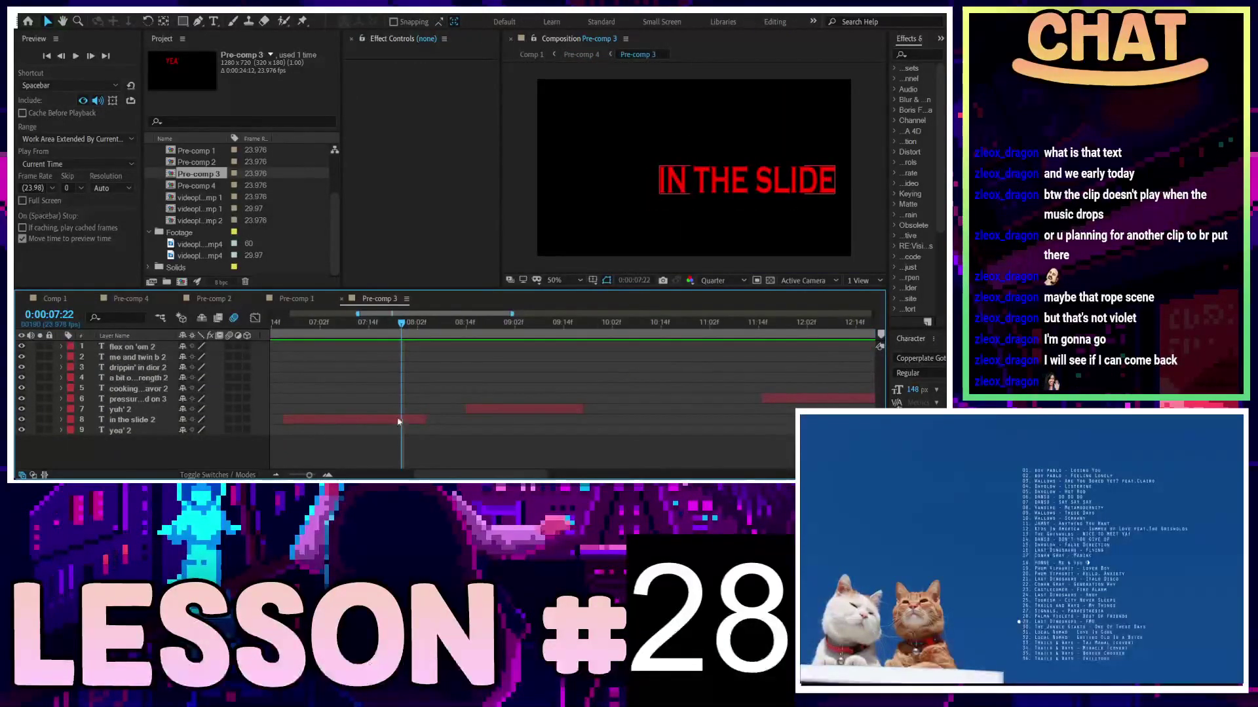
left_click(396, 418)
key("ctrl+shift+d")
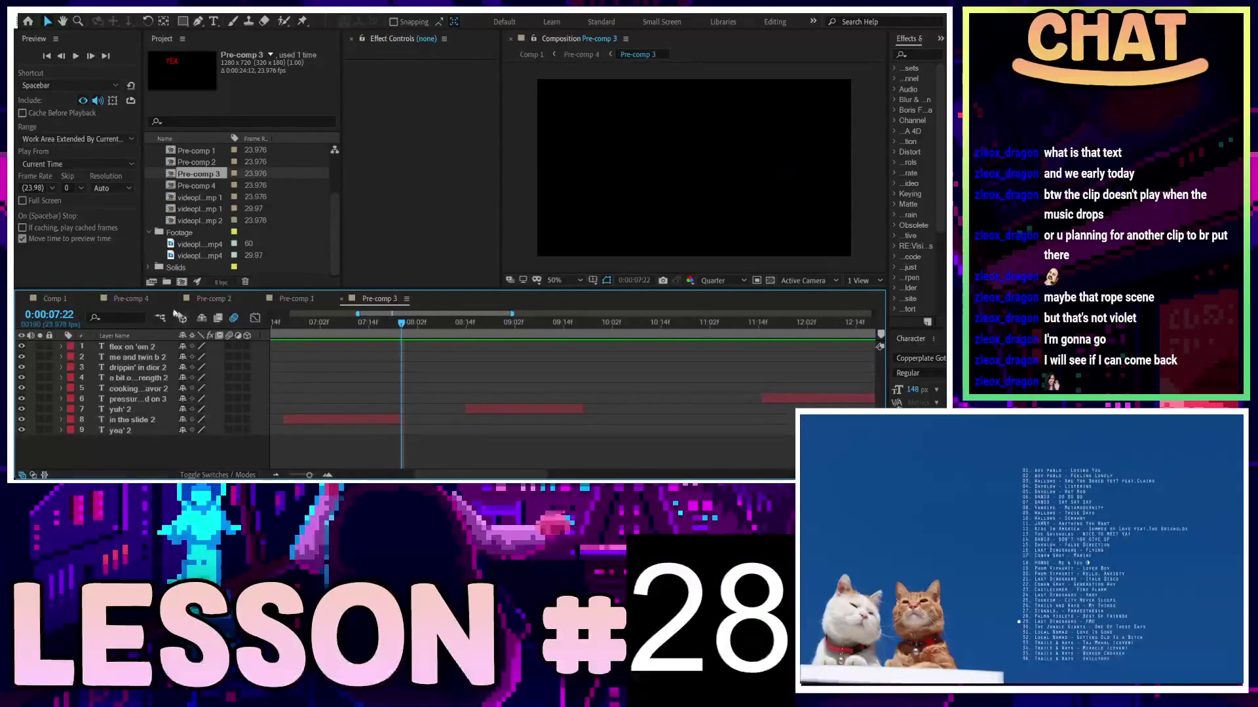
left_click(131, 299)
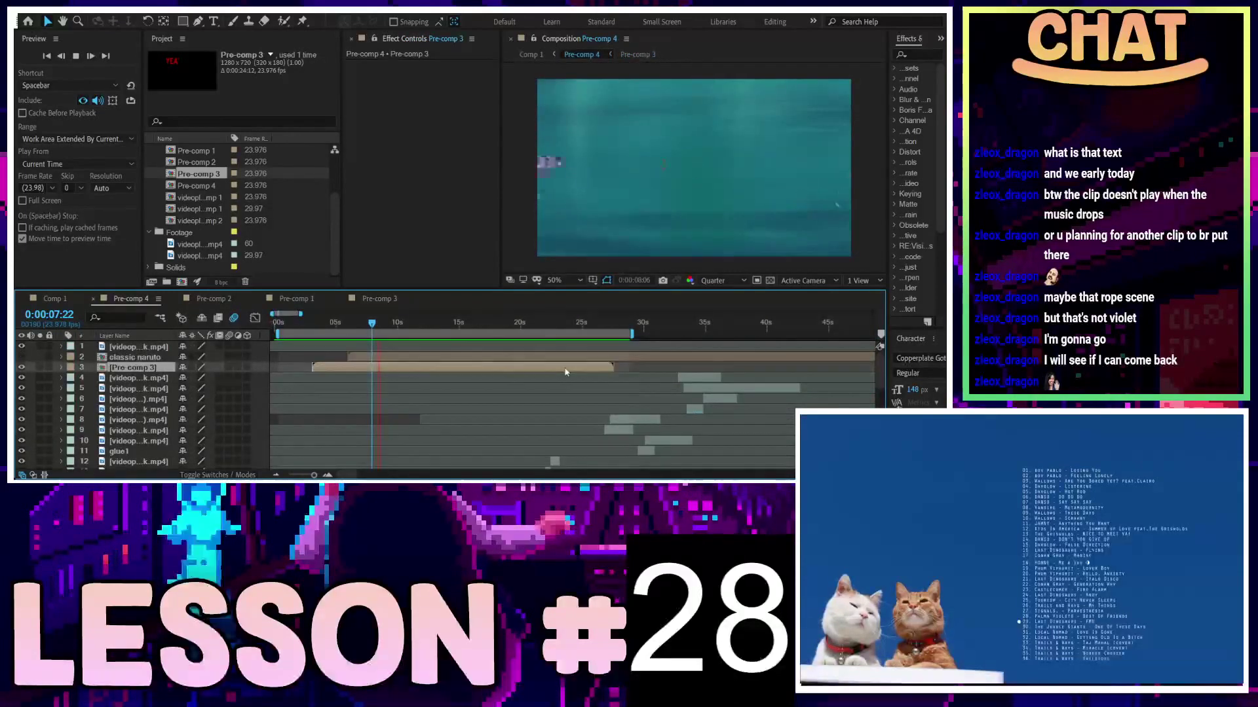
key("space")
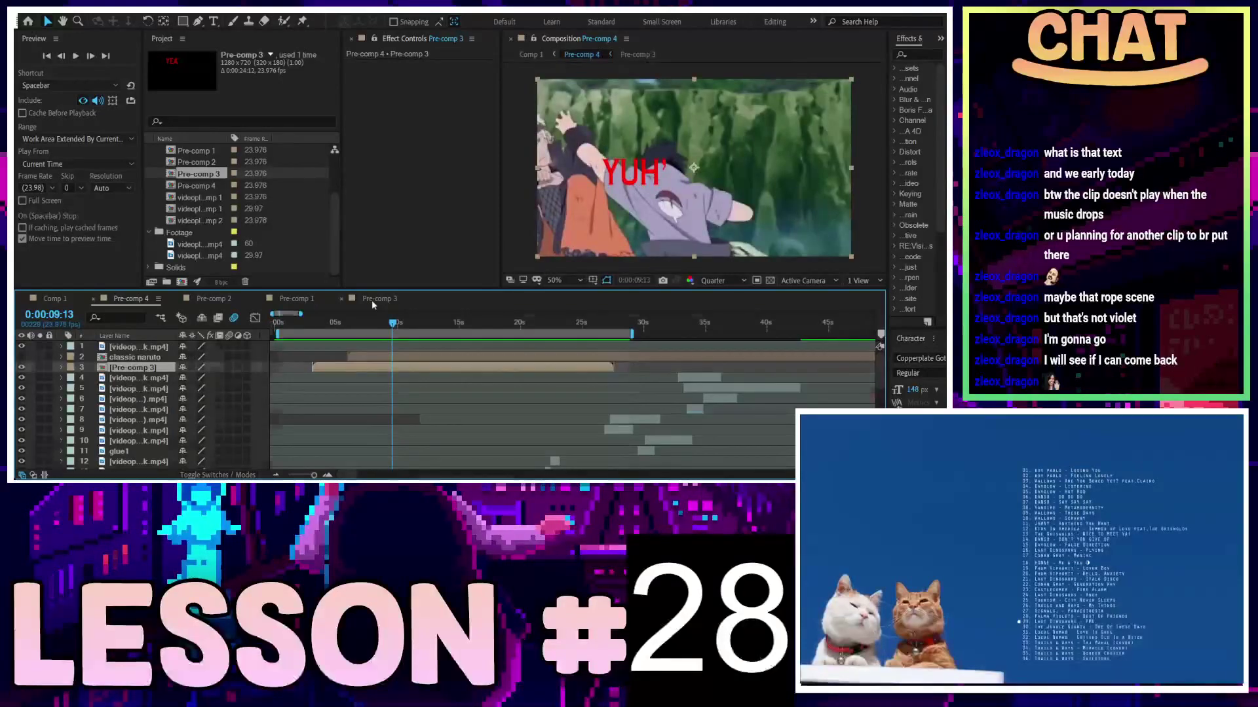
End the yuh' 2 caption at 9:10 and preview it from 7:23 in Pre-comp 4
left_click(372, 298)
left_click(545, 324)
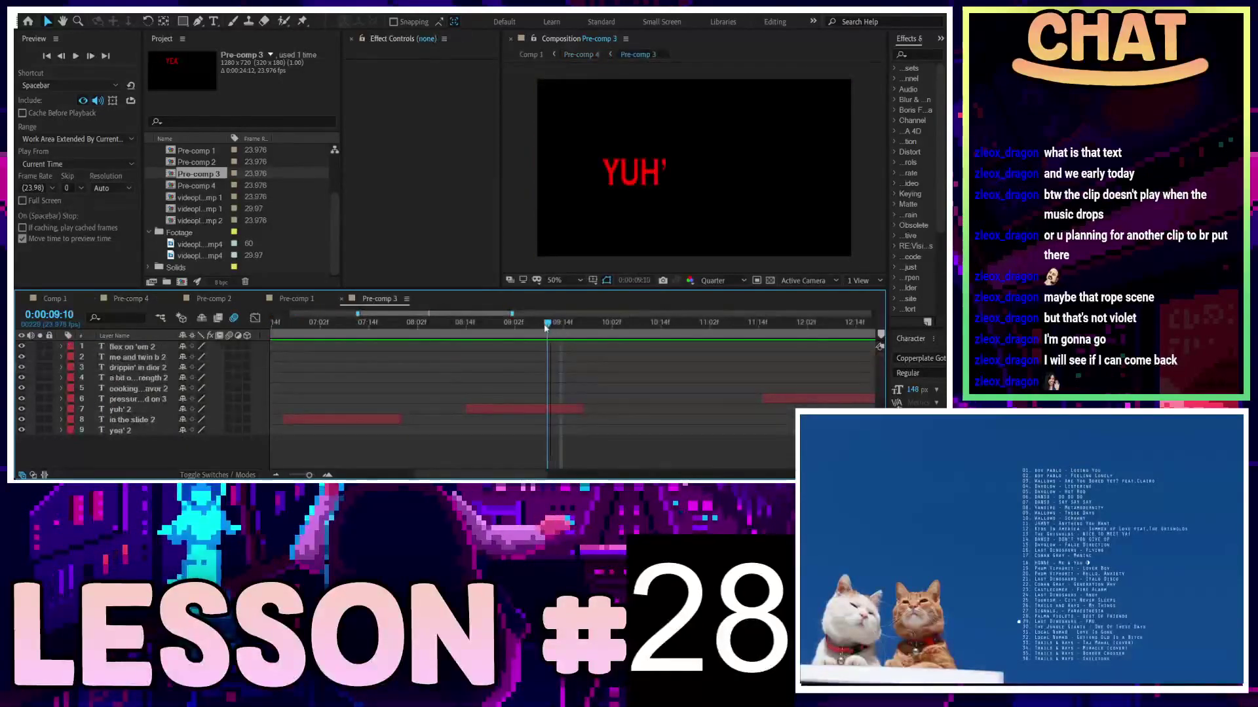
left_click(552, 406)
key("alt+bracketright")
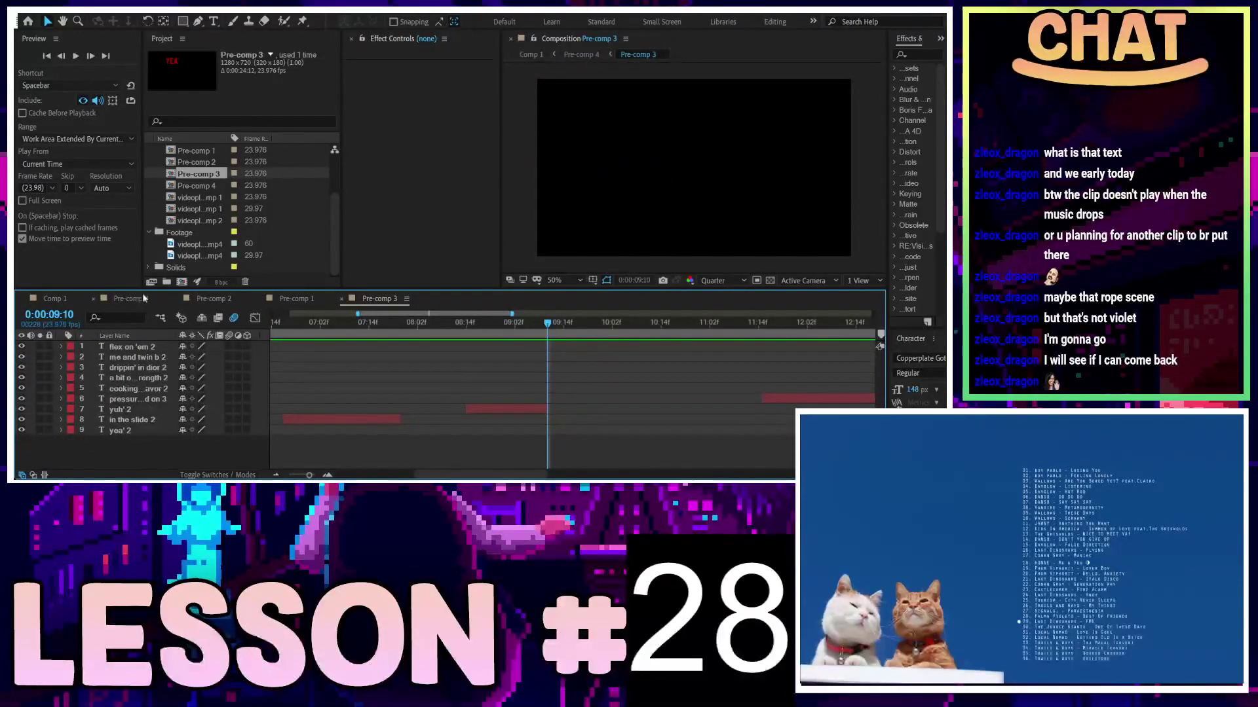
left_click(143, 298)
left_click(373, 324)
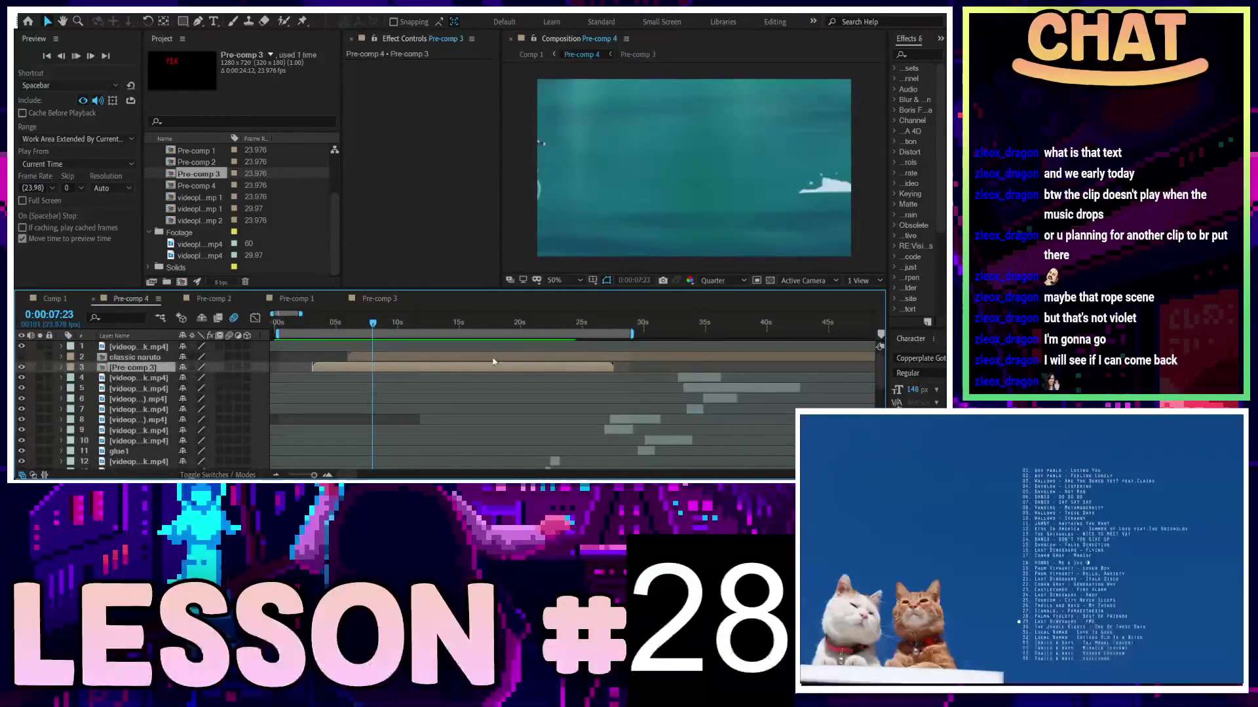
key("space")
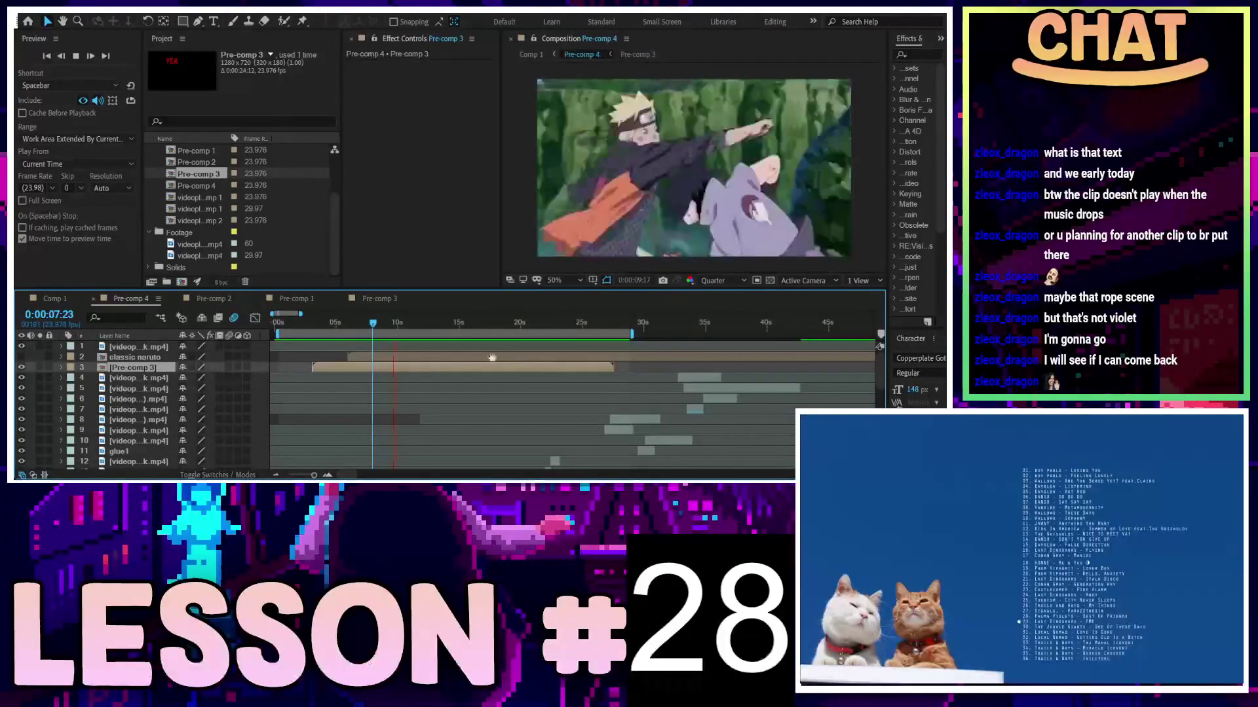
left_click(379, 323)
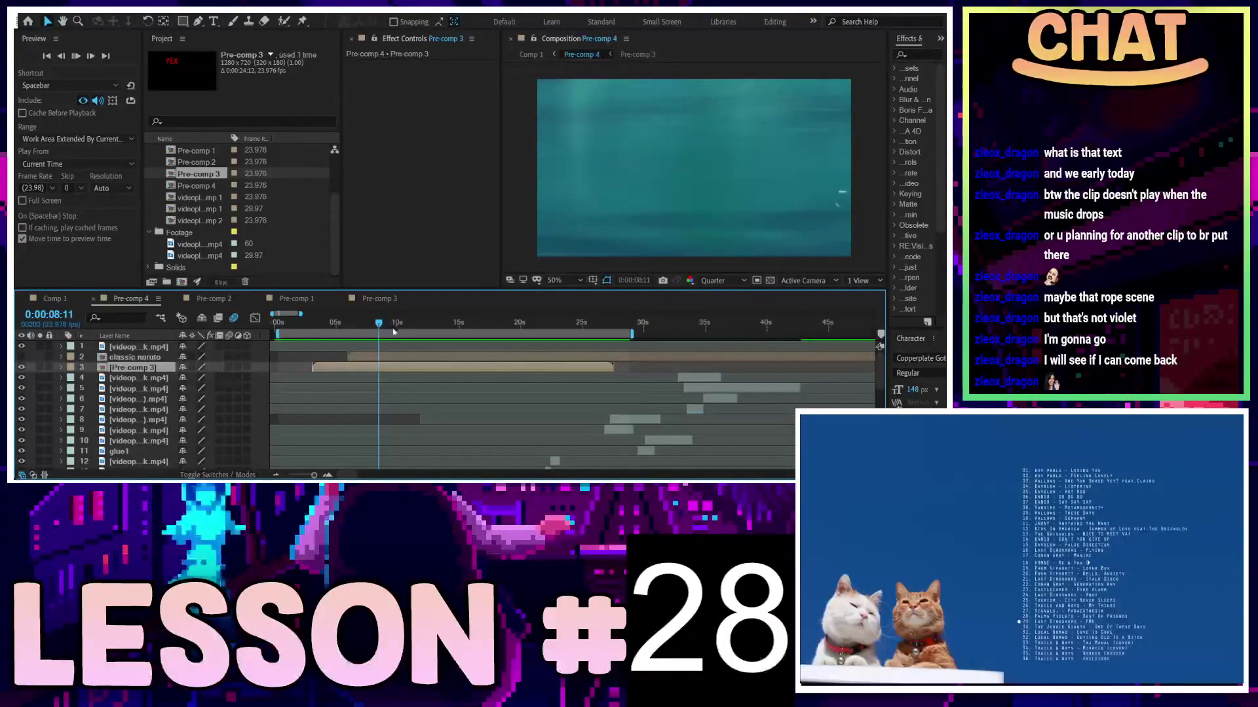
key("space")
key("space")
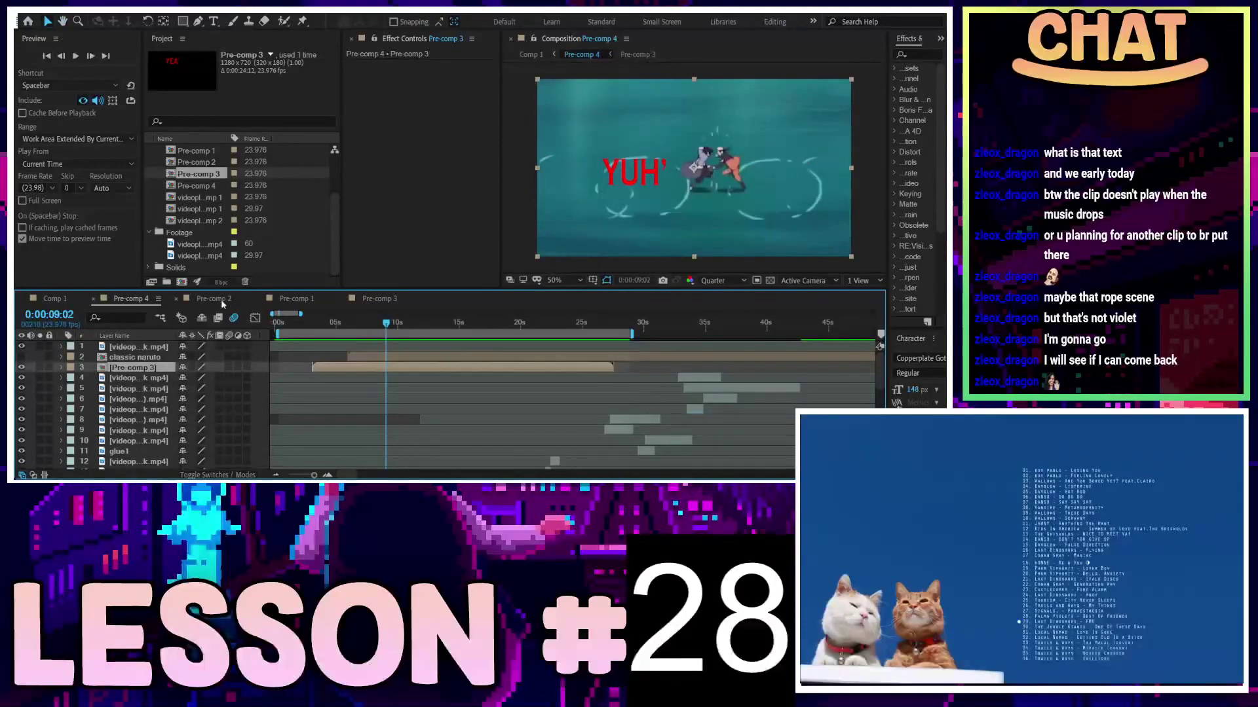
Shorten the yuh' 2 caption further so it ends at 9:02, then preview
left_click(221, 300)
left_click(380, 299)
left_click(520, 409)
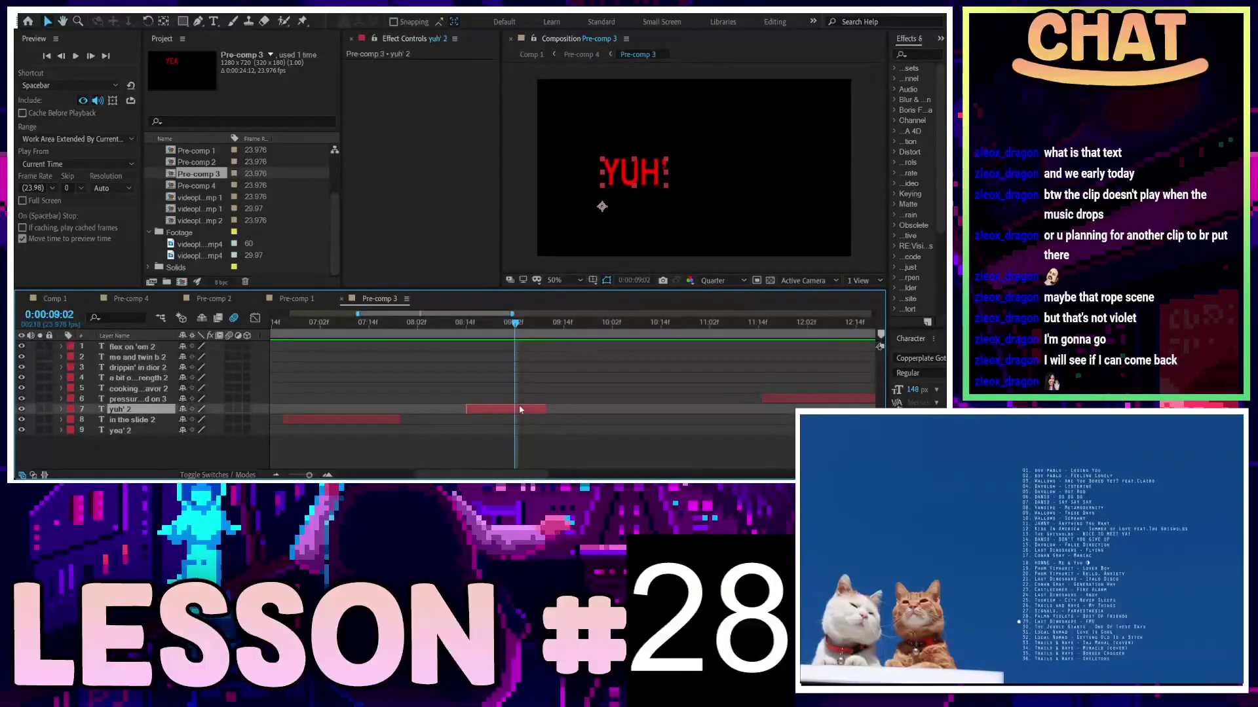
key("alt+bracketright")
left_click(132, 303)
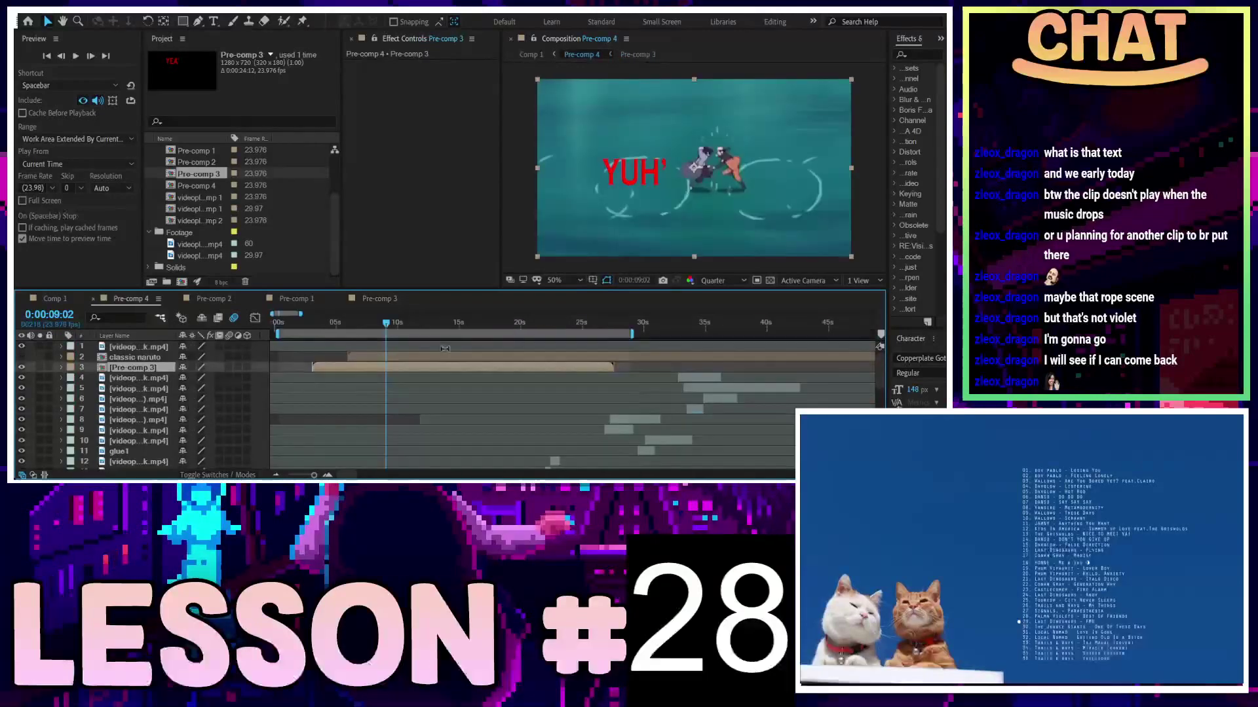
key("space")
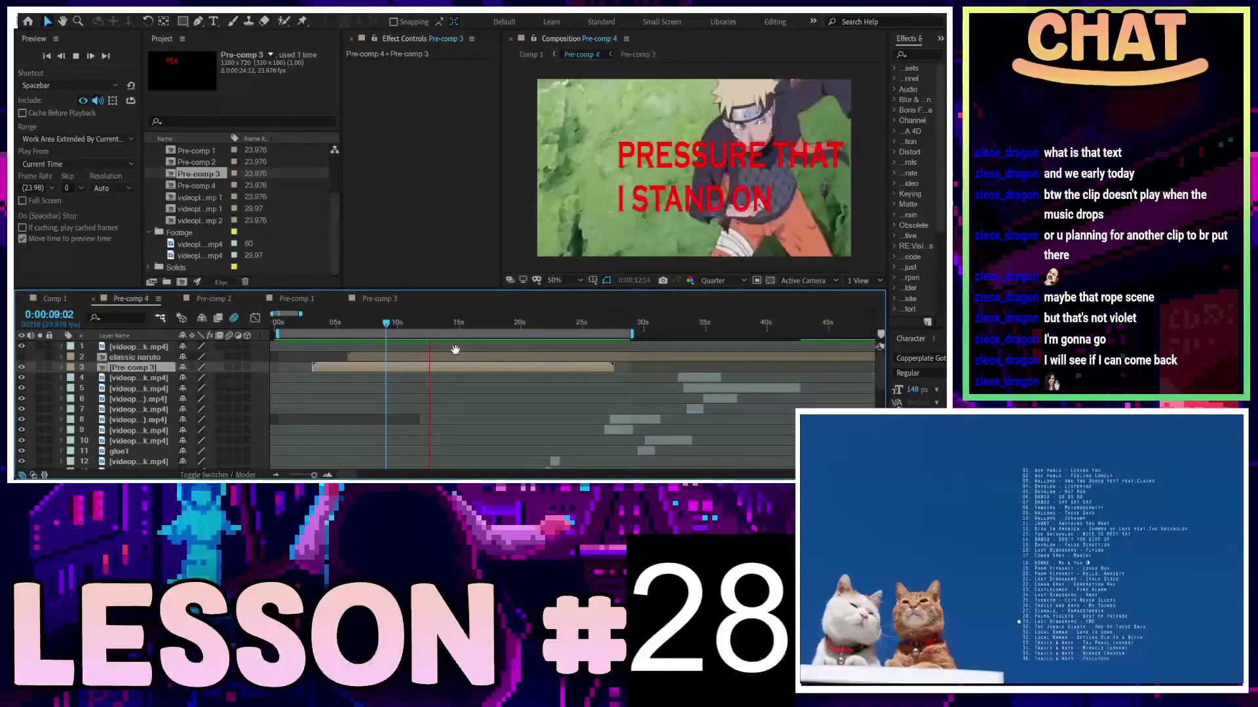
key("space")
Split the PRESSURE THAT I STAND ON caption at 12:16 and delete the extra pieces
left_click(372, 299)
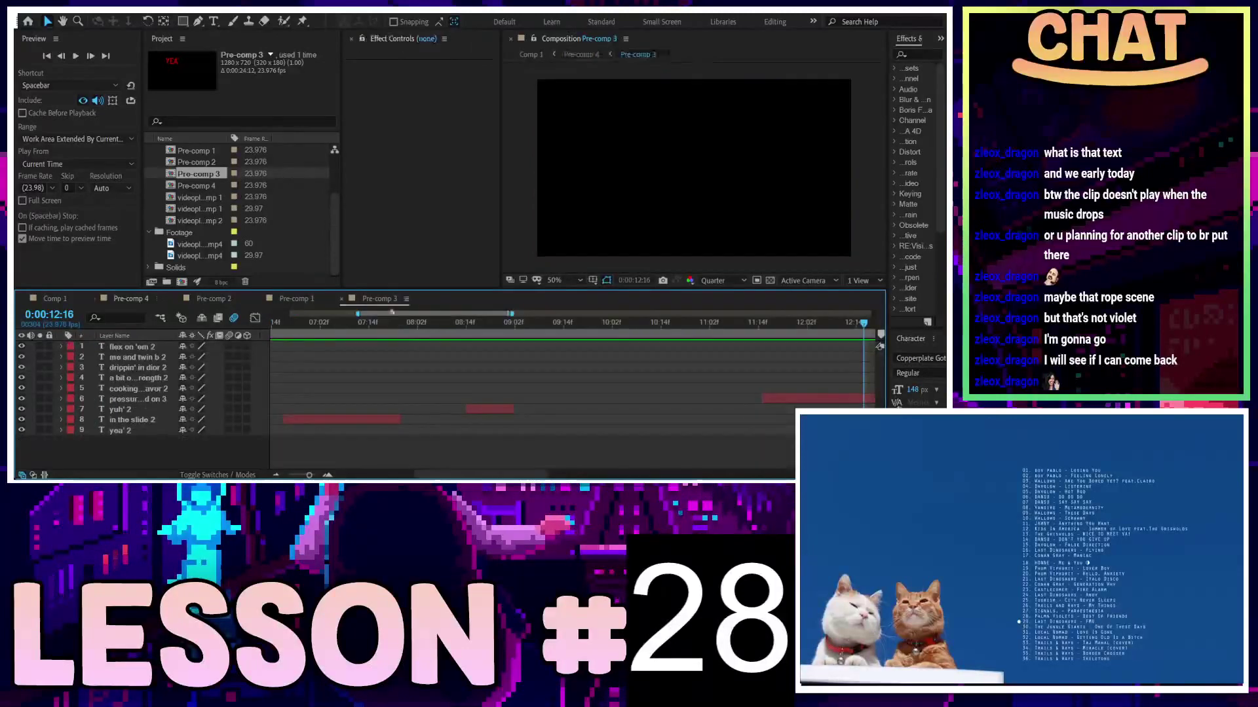
left_click(835, 401)
key("ctrl+shift+d")
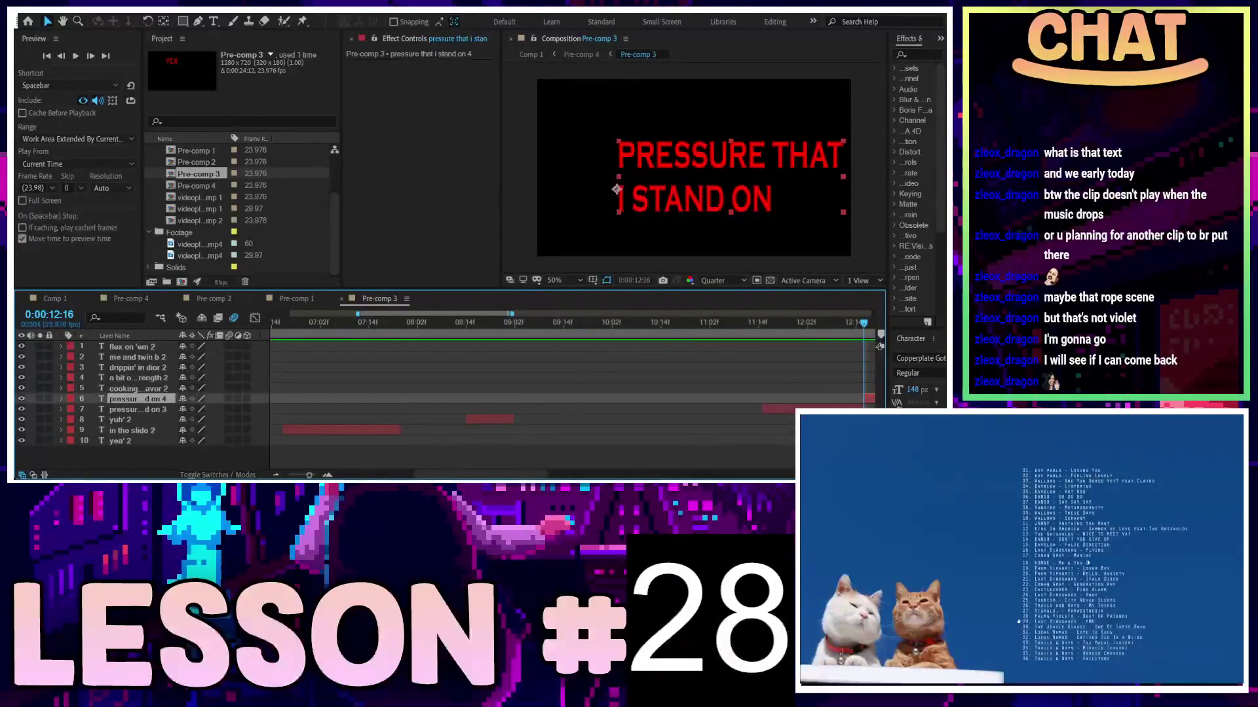
scroll(703, 357, "up", 3)
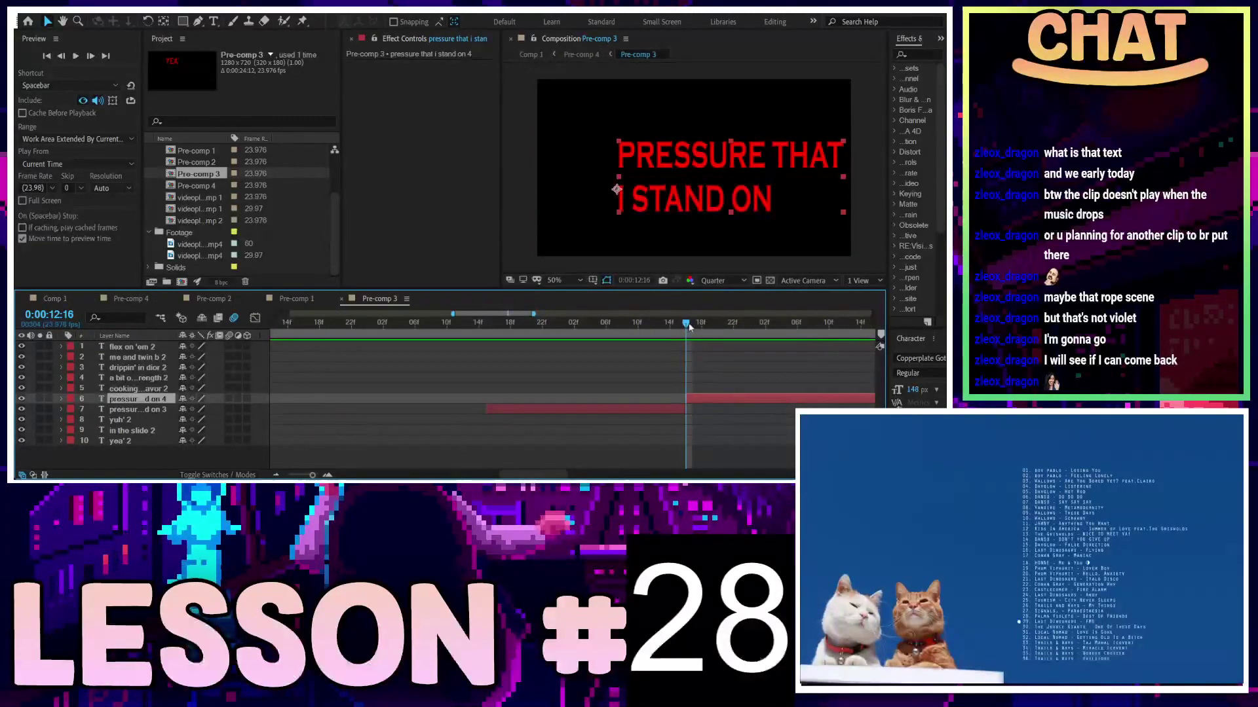
key("ctrl+shift+d")
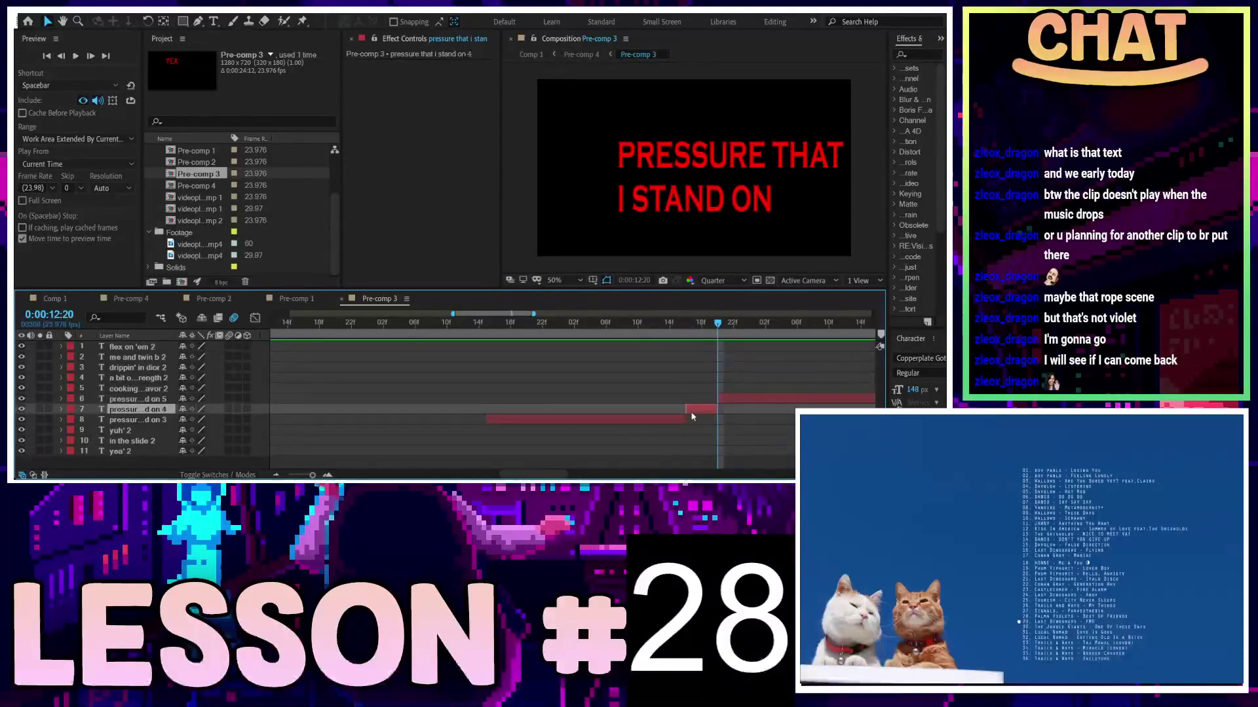
left_click(650, 420, "shift")
key("Delete")
left_click(130, 299)
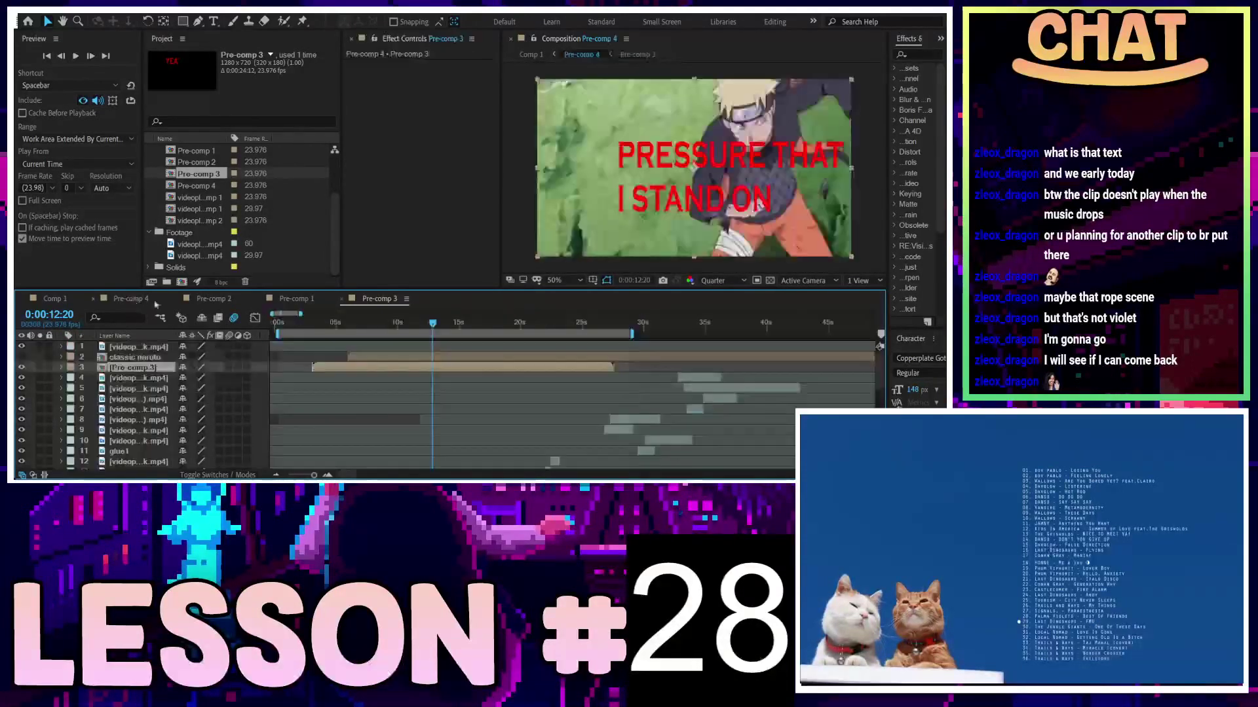
key("space")
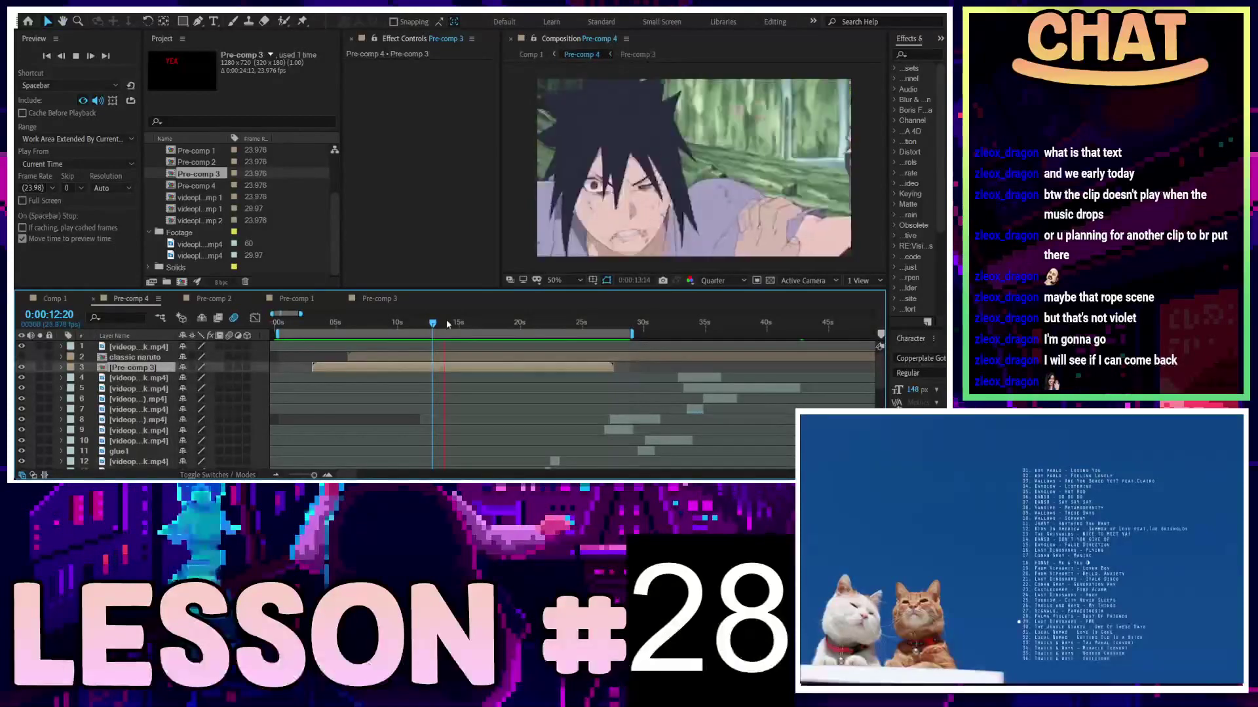
End the PRESSURE THAT I STAND ON caption at 13:16 and preview through 16:20
left_click(378, 299)
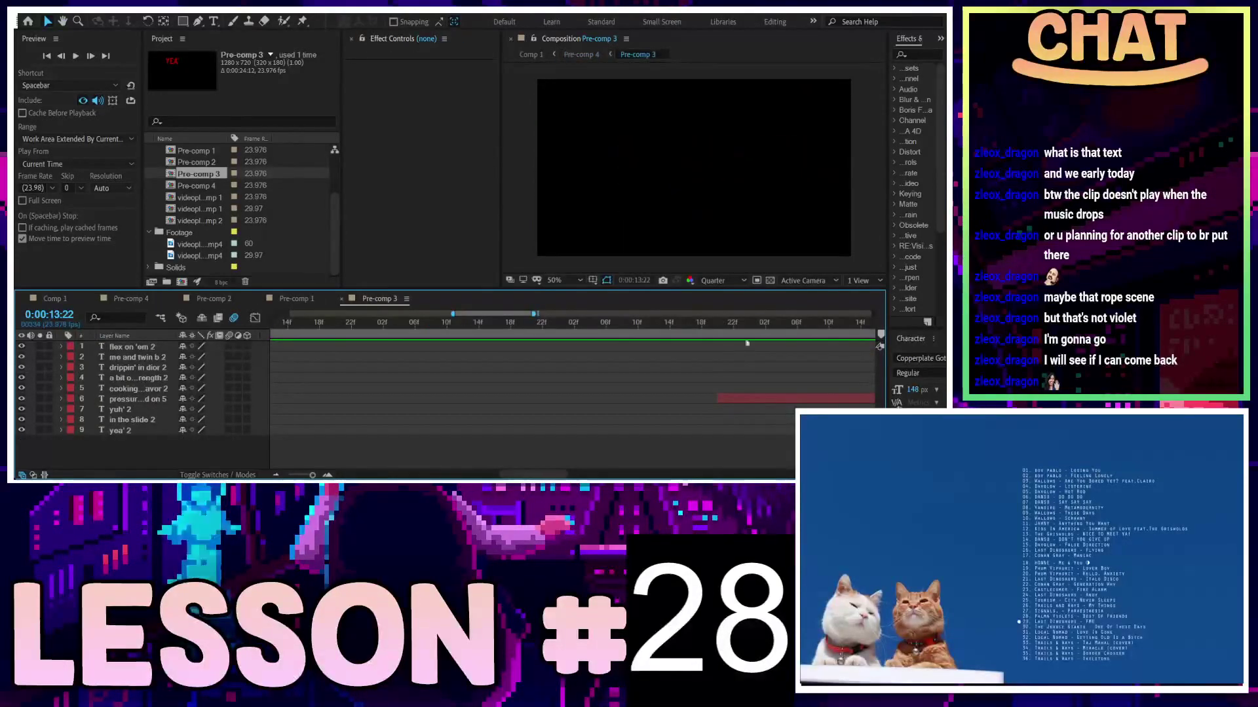
scroll(655, 386, "down", 3, "alt")
scroll(622, 389, "up", 3, "alt")
key("Page_Up")
key("Page_Up")
key("Page_Up")
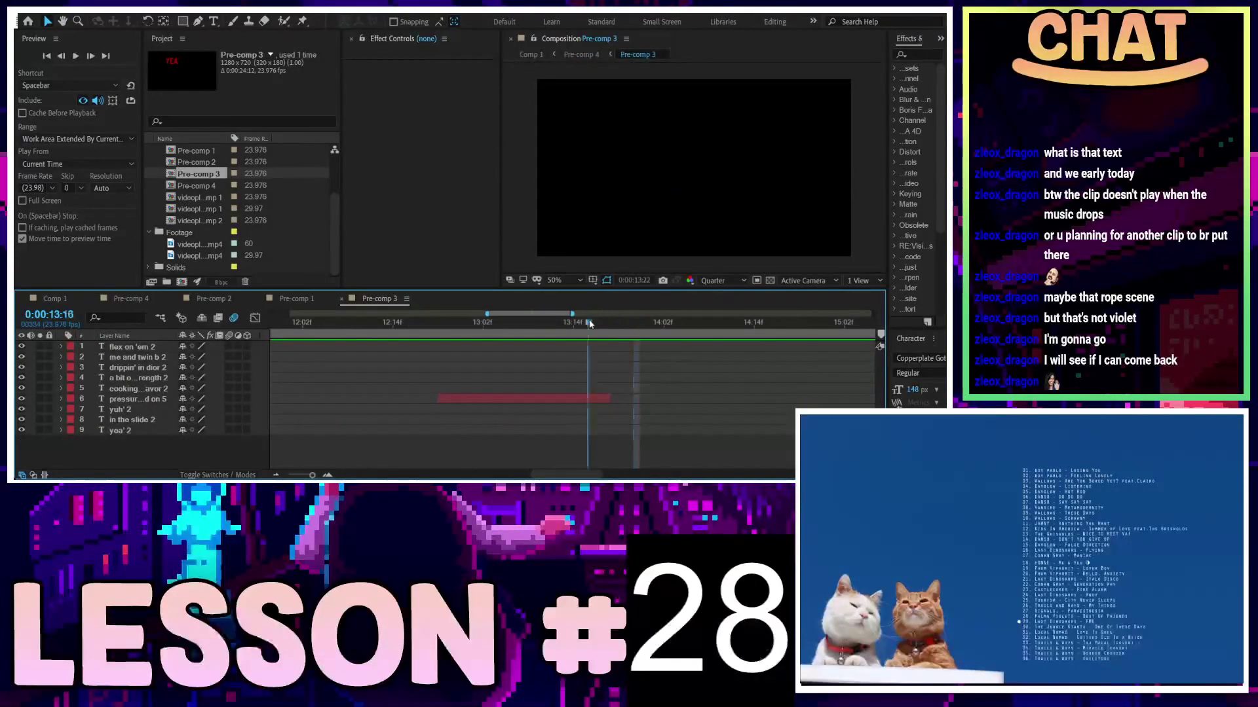
left_click(598, 398)
key("alt+bracketright")
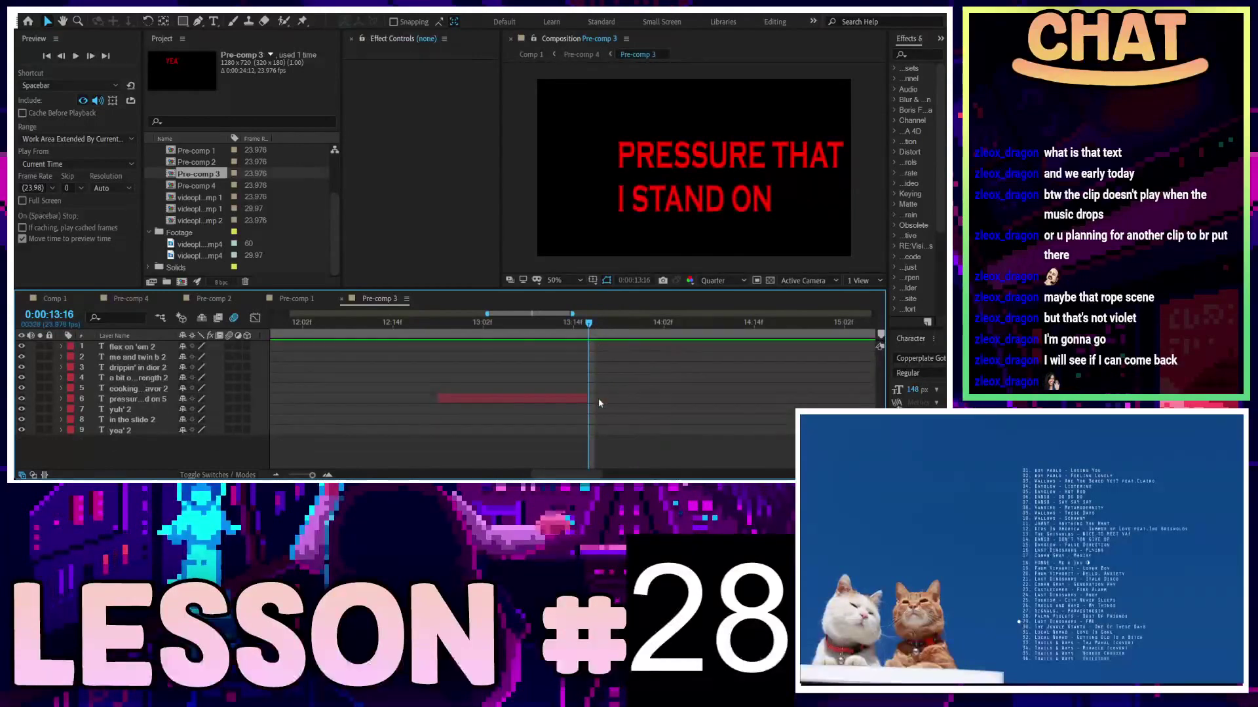
left_click(129, 299)
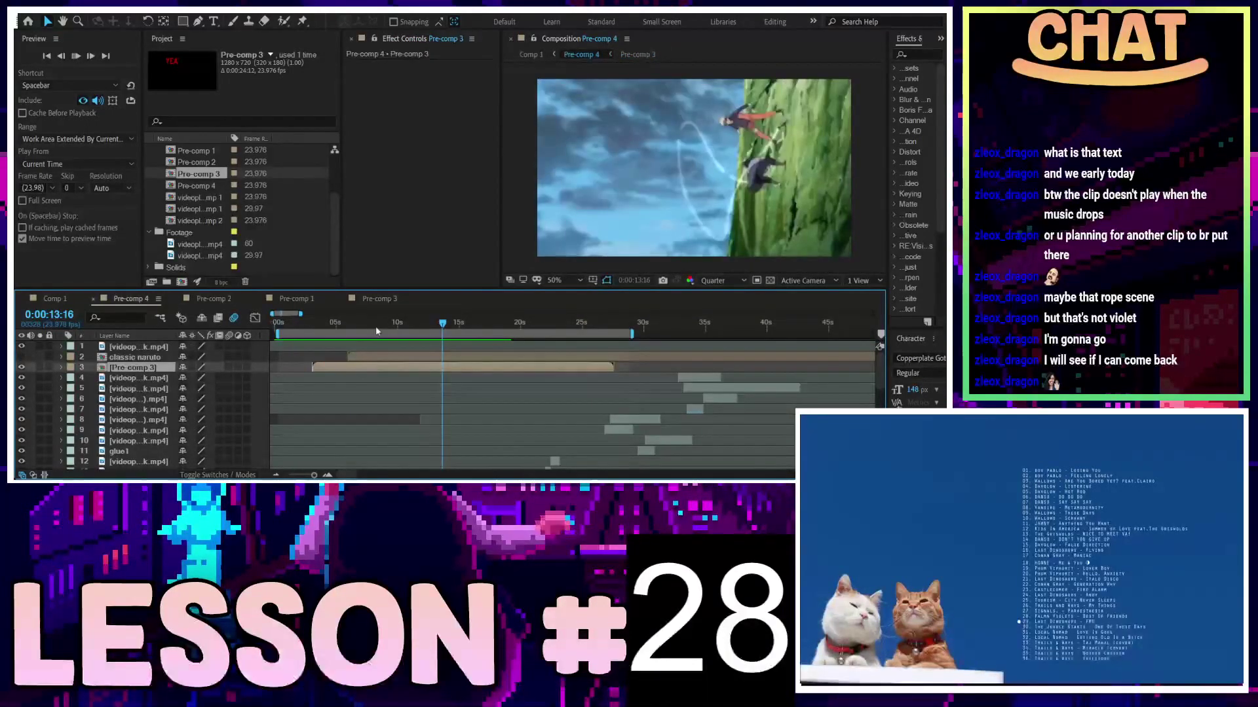
key("space")
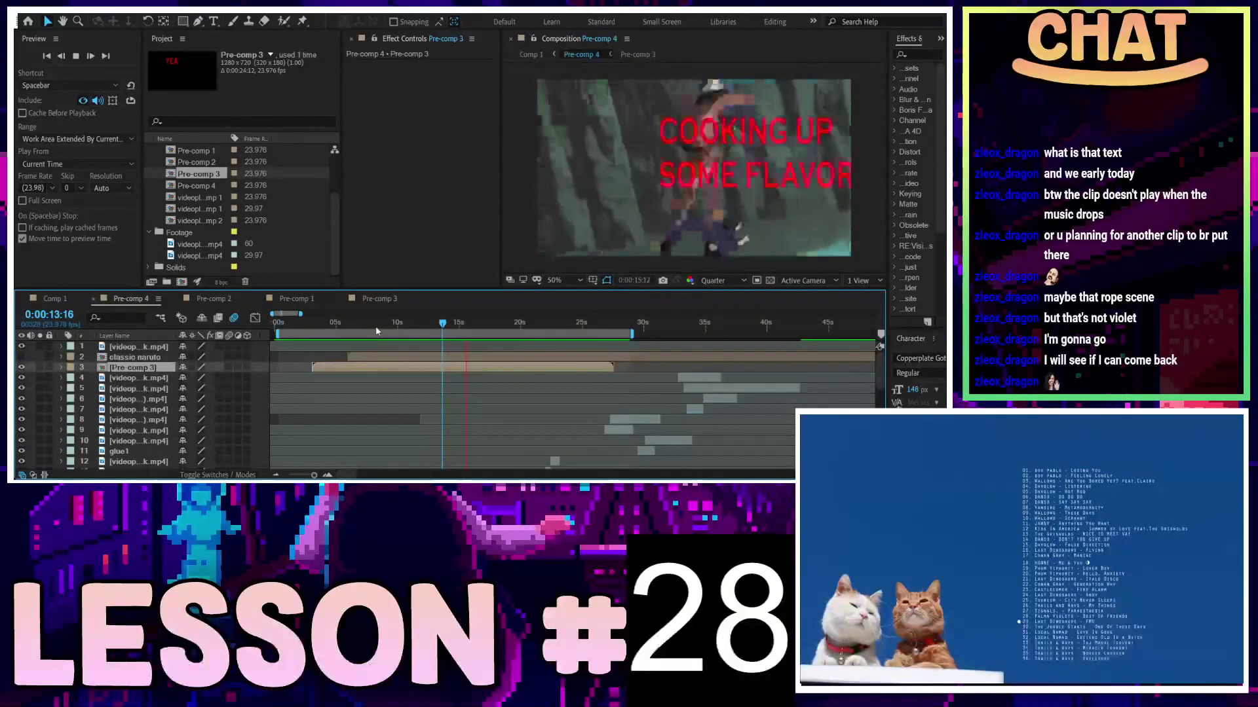
key("space")
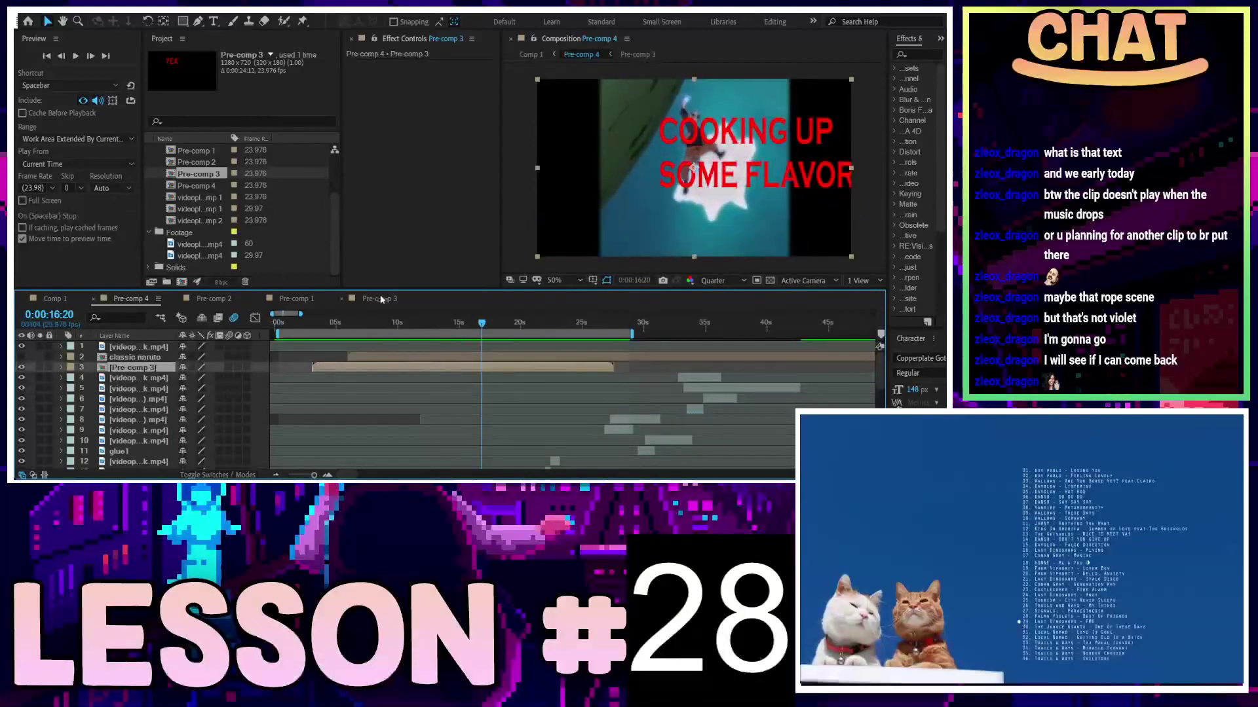
Split COOKING UP SOME FLAVOR at 16:18, delete its tail, and preview in Pre-comp 4
left_click(382, 299)
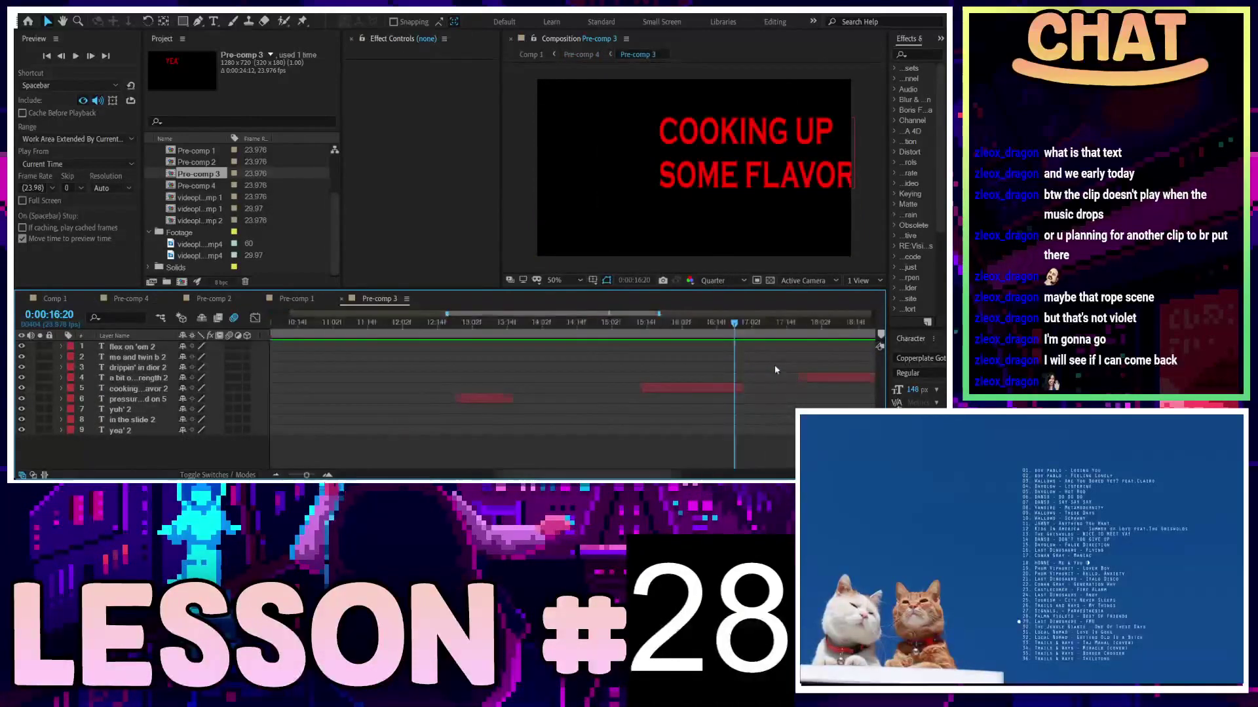
scroll(693, 324, "up", 2)
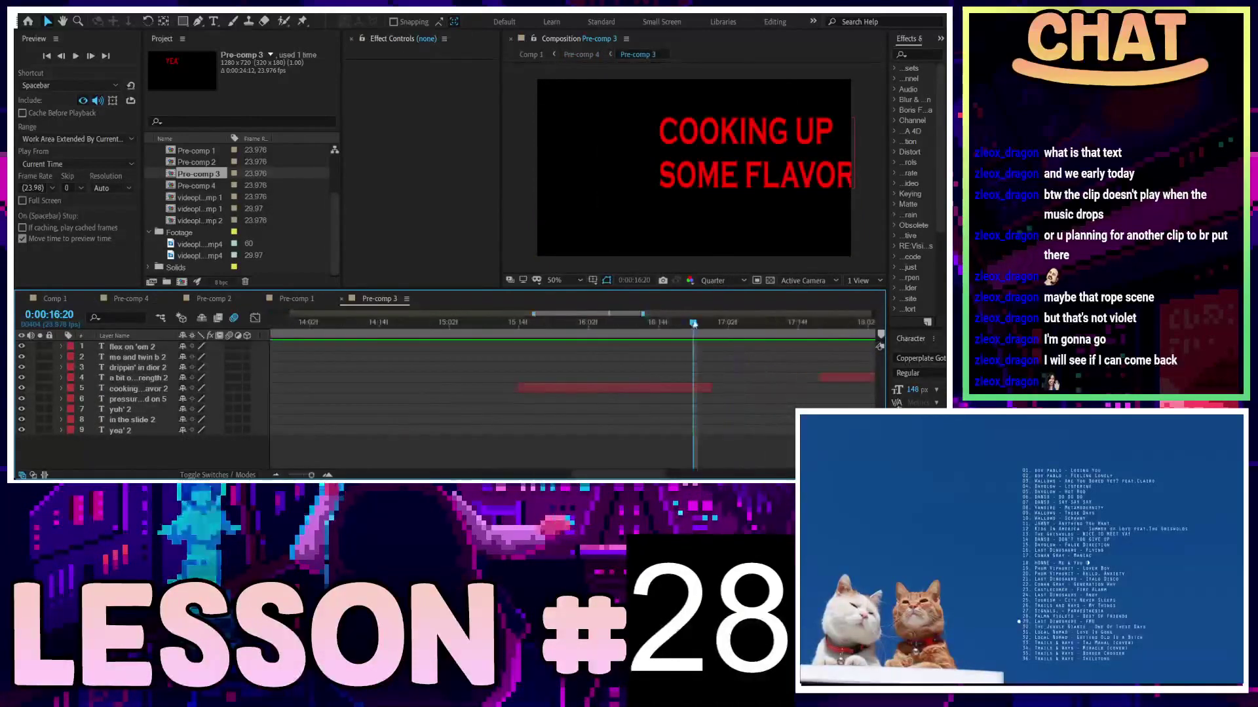
left_click(692, 388)
key("ctrl+shift+d")
key("Delete")
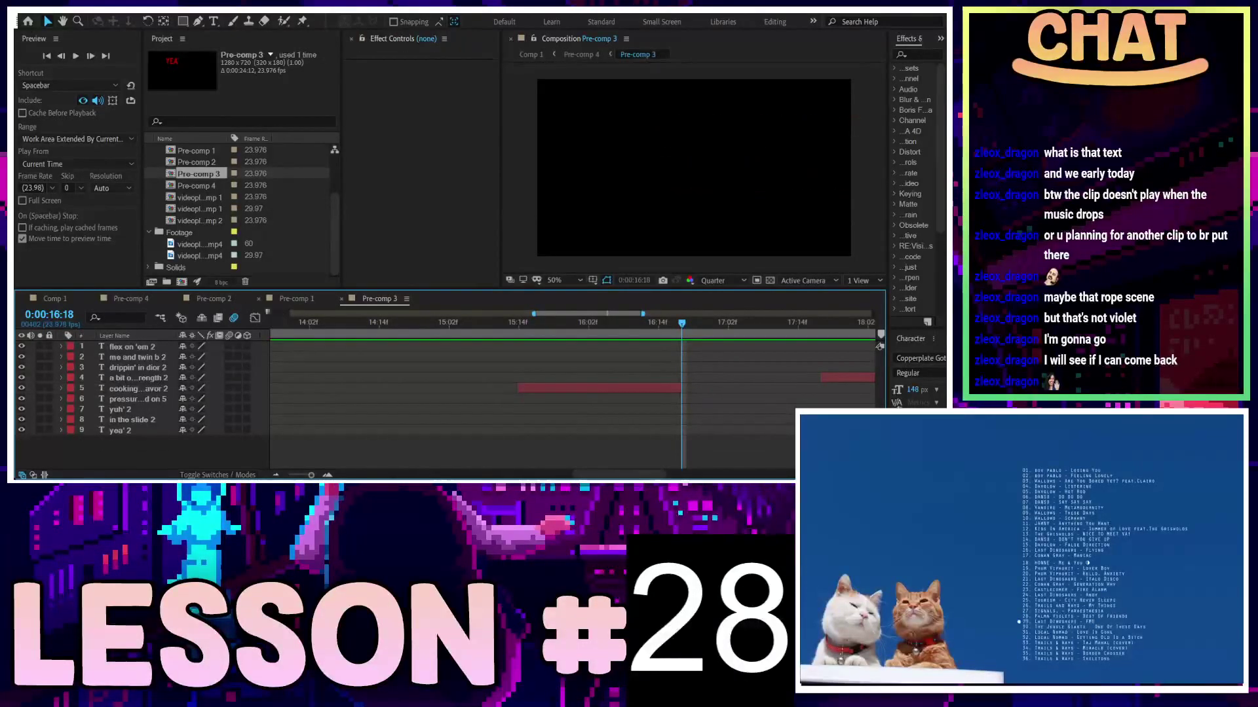
left_click(146, 296)
key("space")
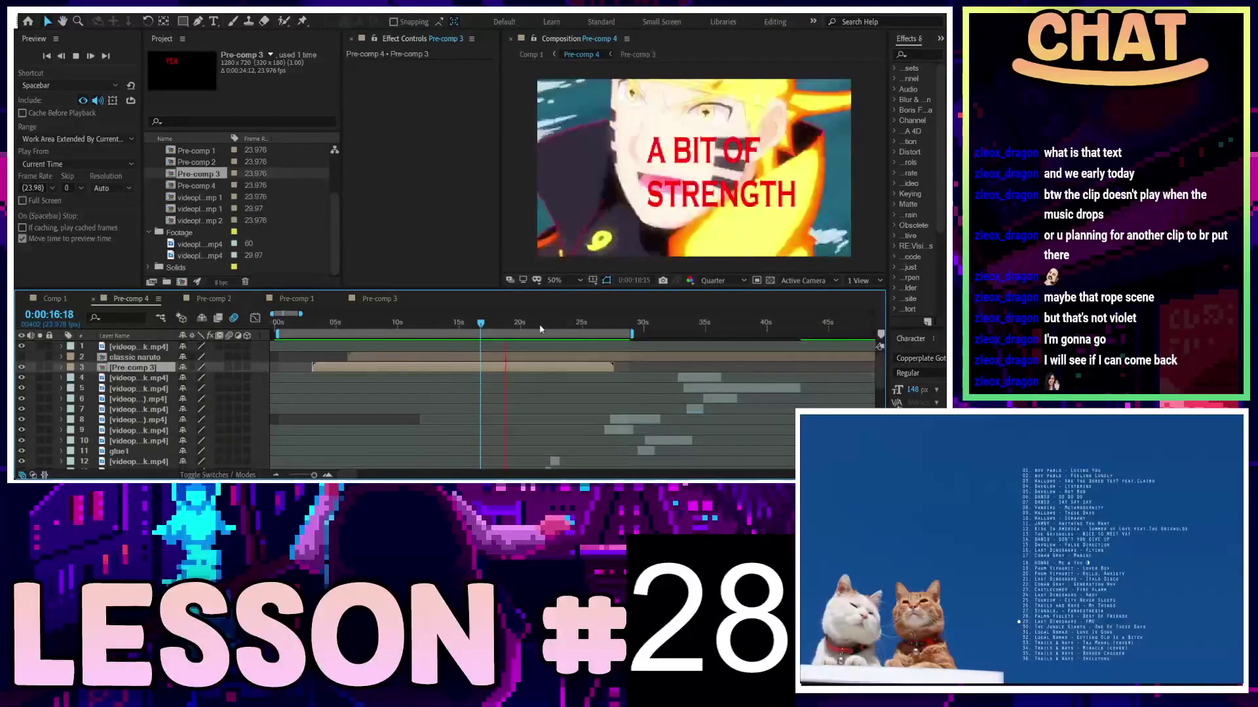
Split the A BIT OF STRENGTH caption at 18:21 and check it in Pre-comp 4
key("space")
left_click(368, 300)
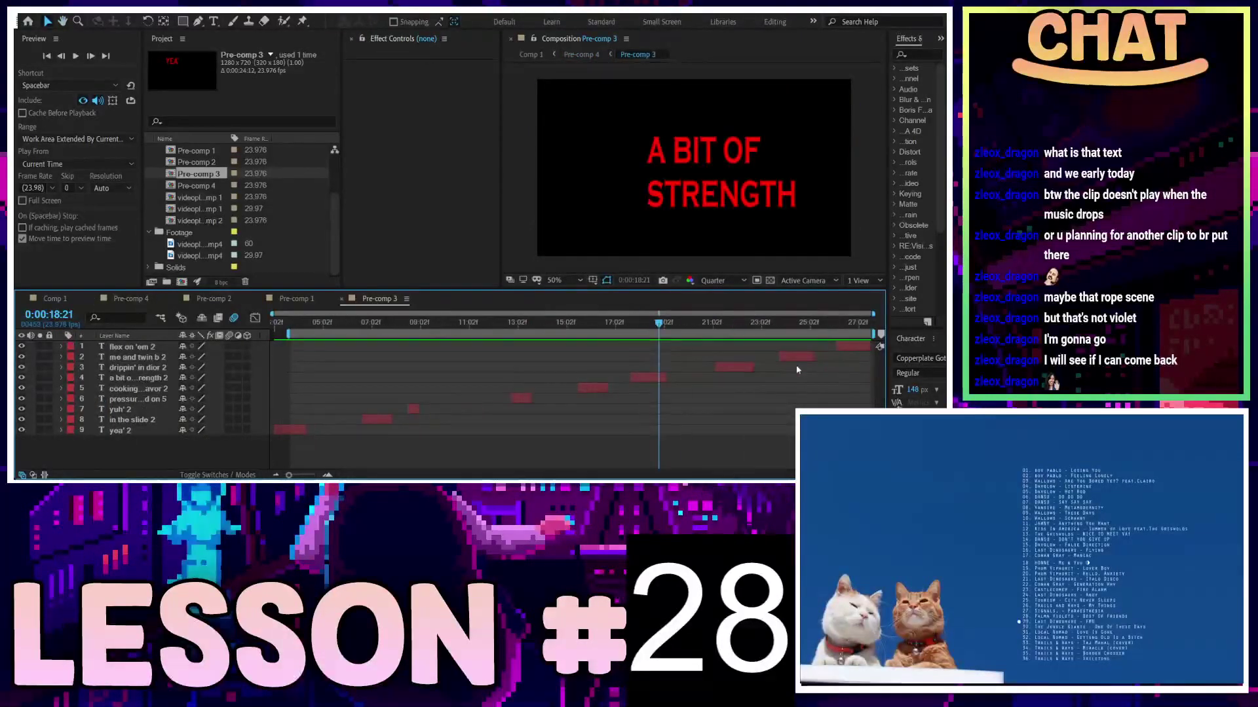
left_click(355, 379)
key("ctrl+shift+d")
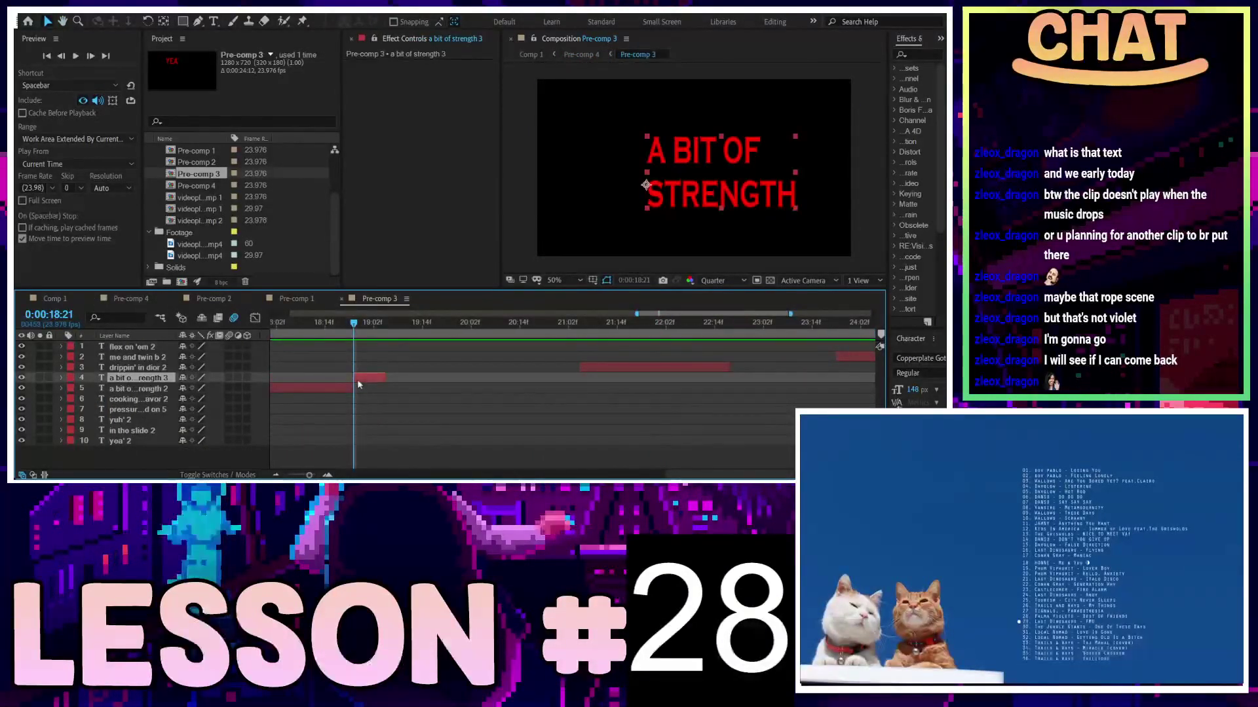
left_click(152, 301)
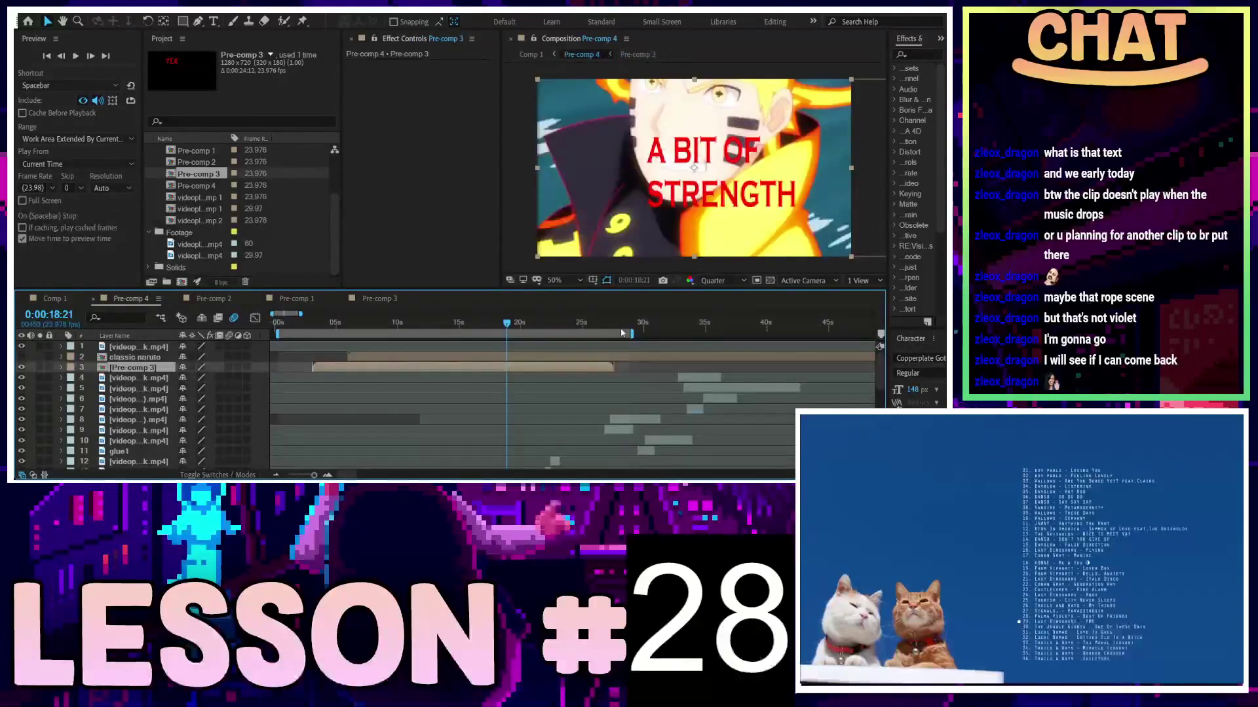
key("space")
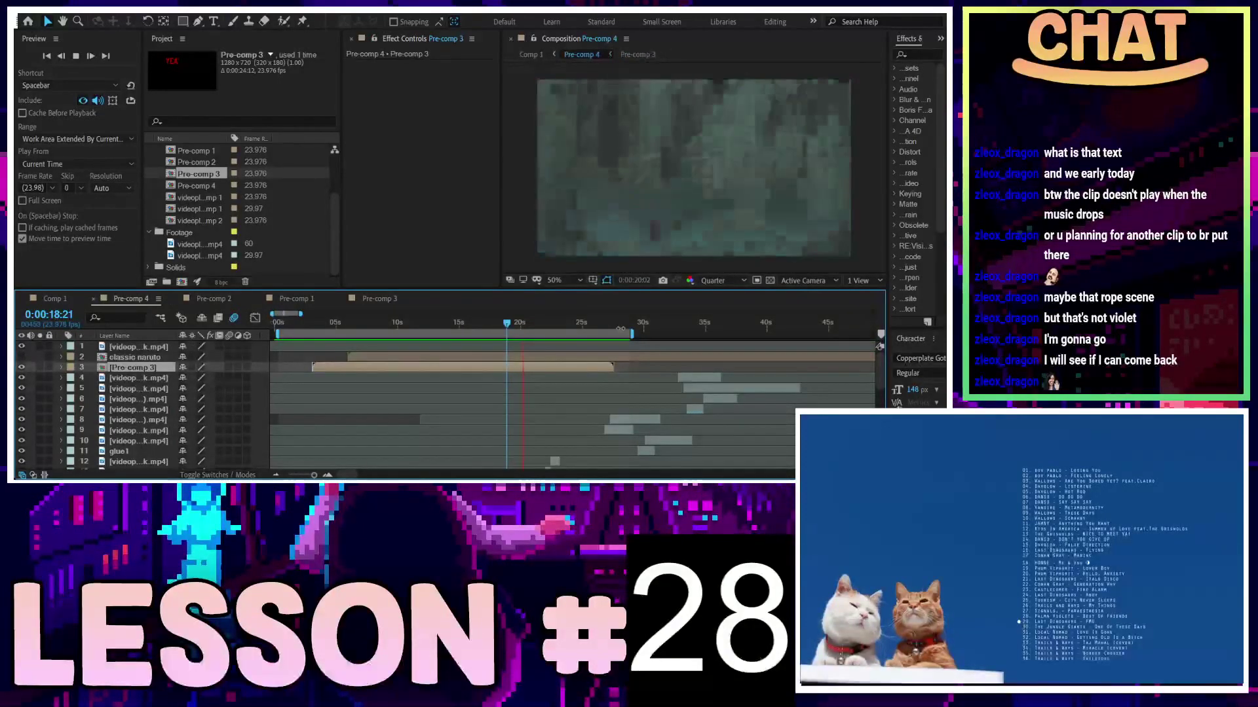
key("space")
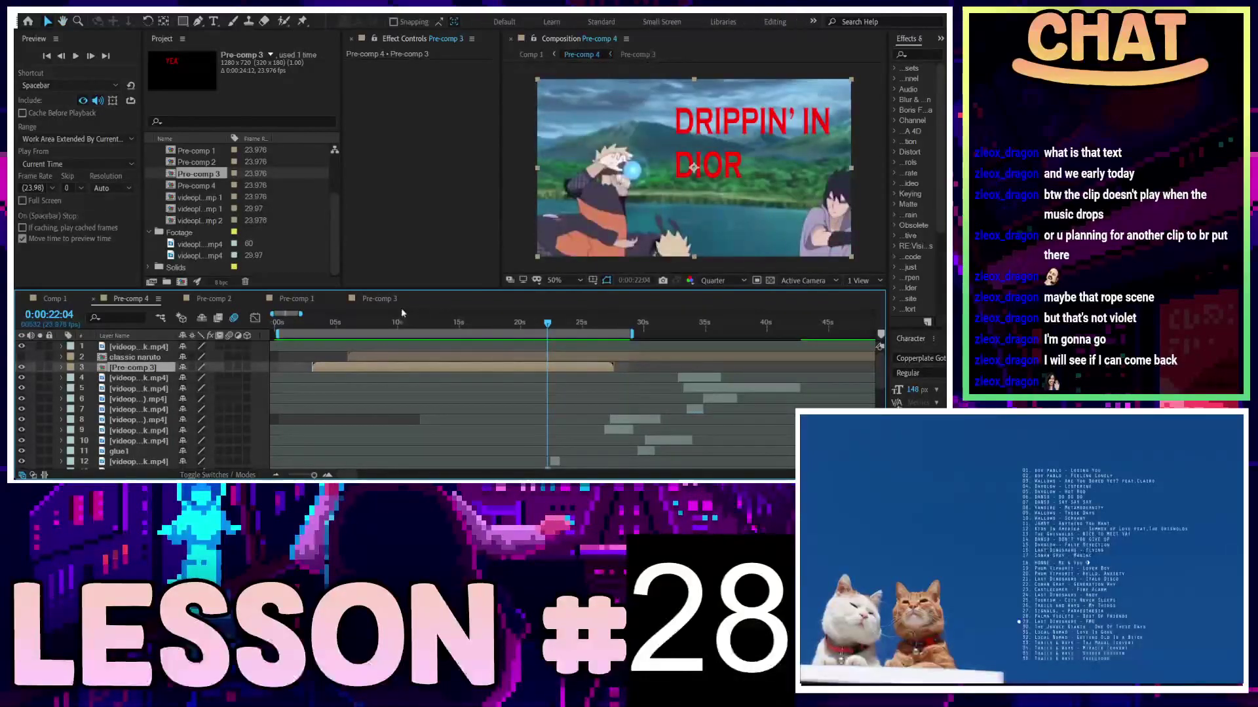
Trim the DRIPPIN' IN DIOR caption to end at 22:04 and preview Pre-comp 4
double_click(606, 367)
left_click(689, 367)
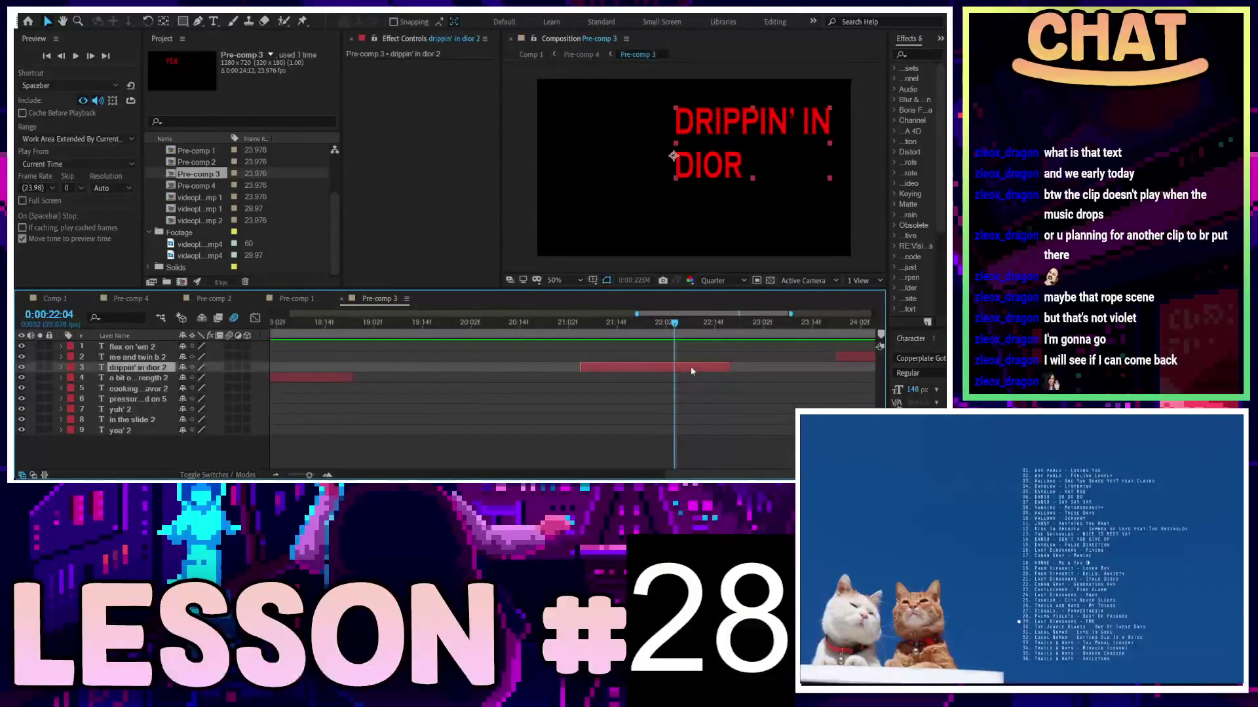
key("alt+bracketright")
left_click(148, 306)
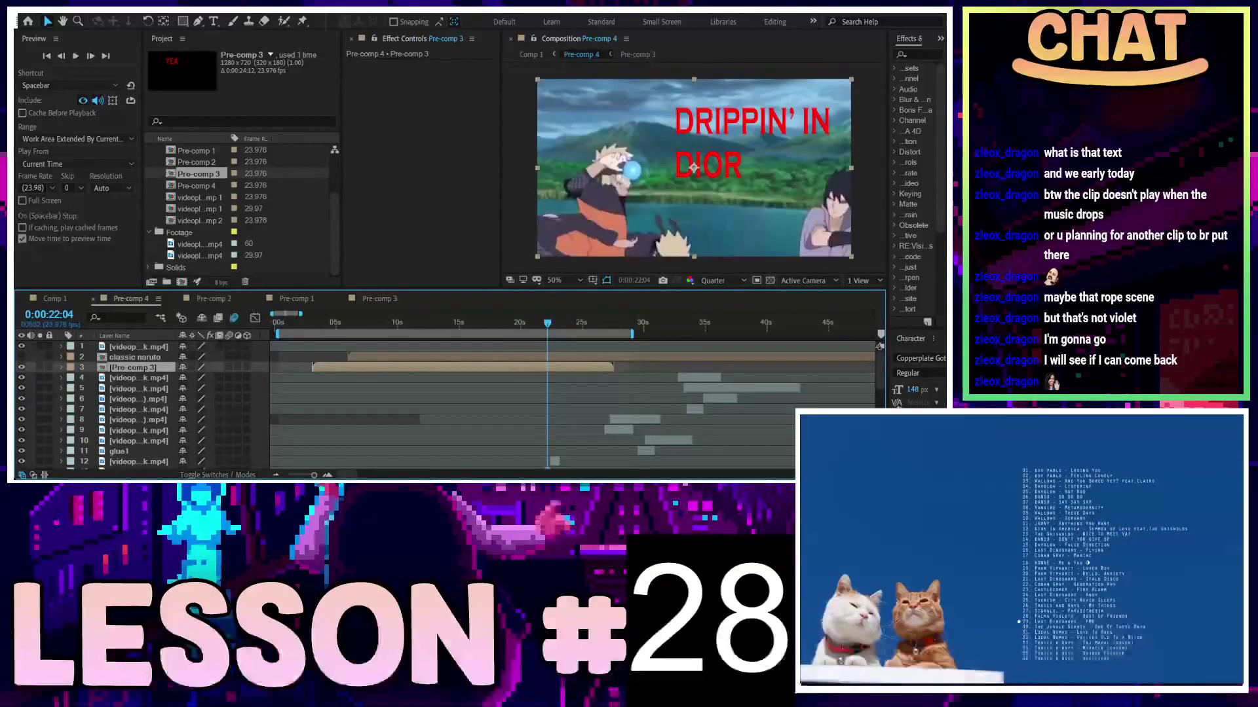
key("space")
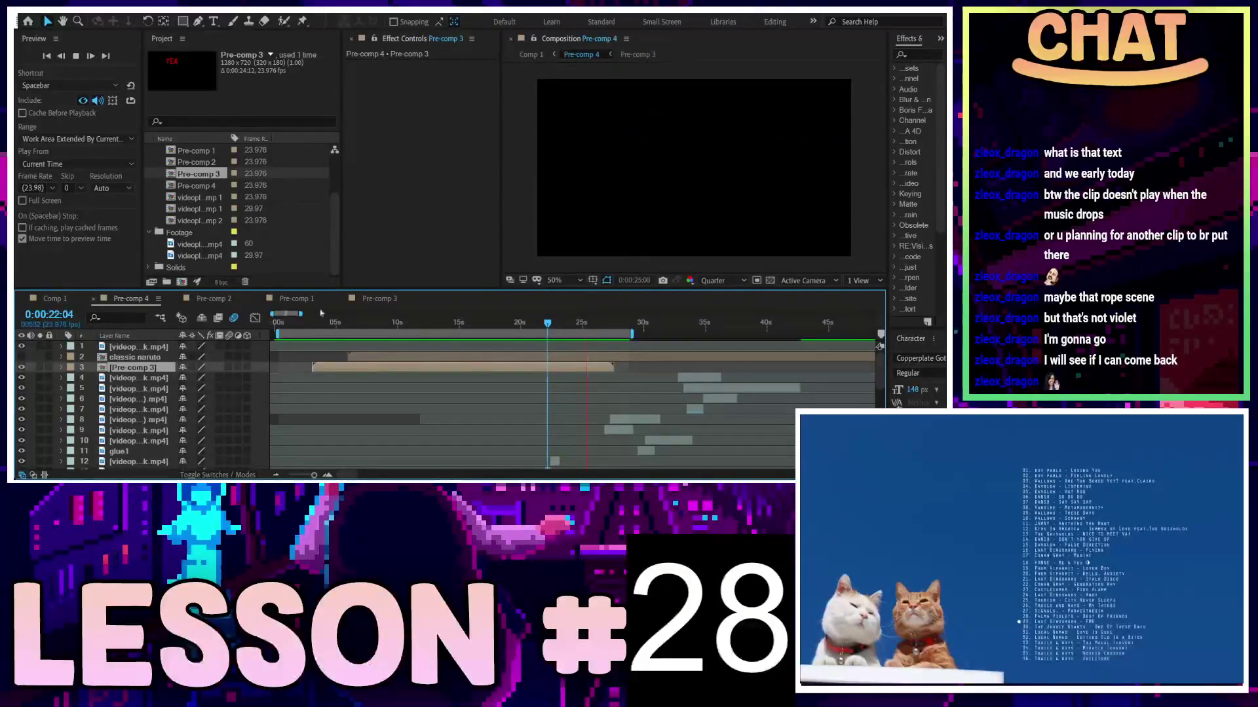
Delete the 'me and twin b 2' caption layer in Pre-comp 3 and preview the gap
left_click(380, 299)
scroll(829, 357, "down", 2)
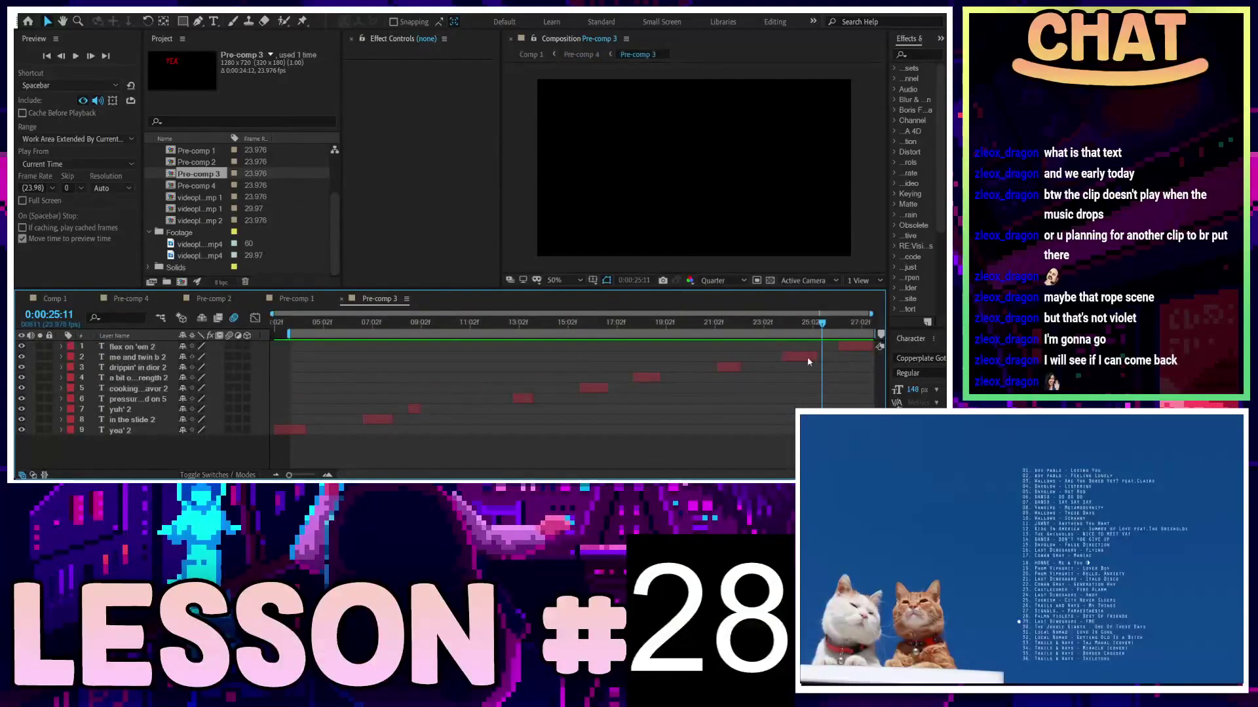
left_click(801, 326)
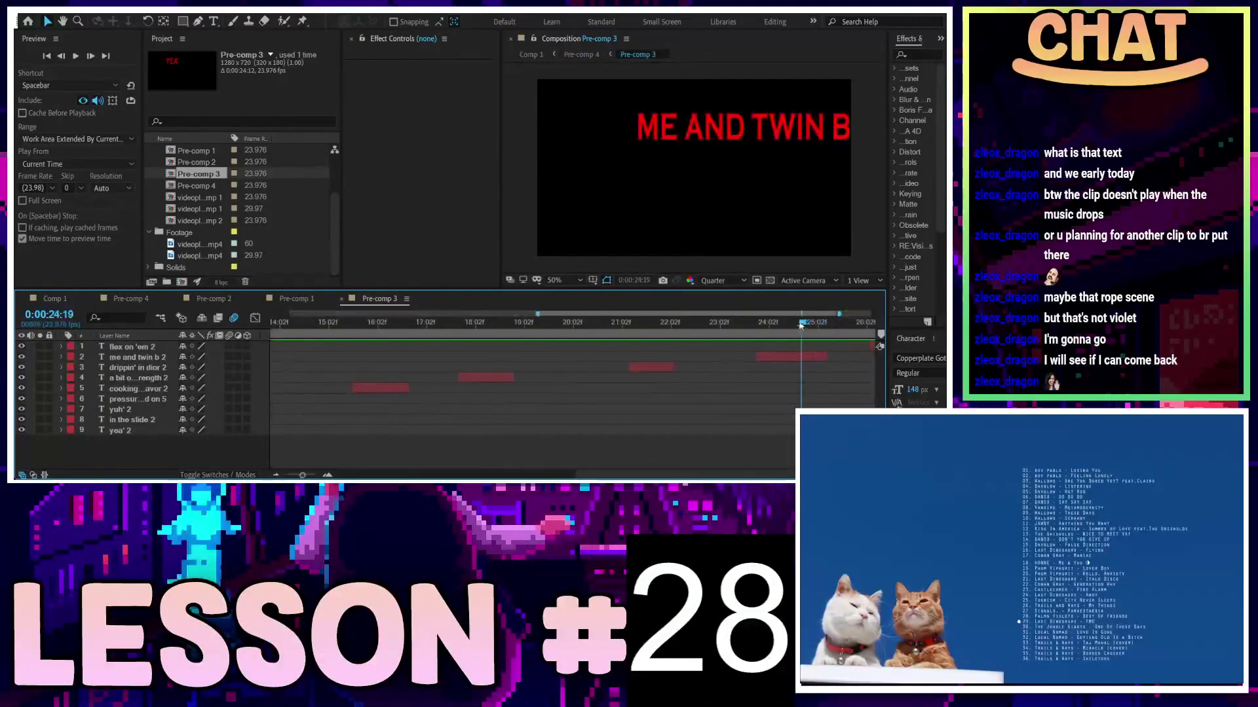
left_click(814, 356)
key("Delete")
scroll(801, 381, "down", 2)
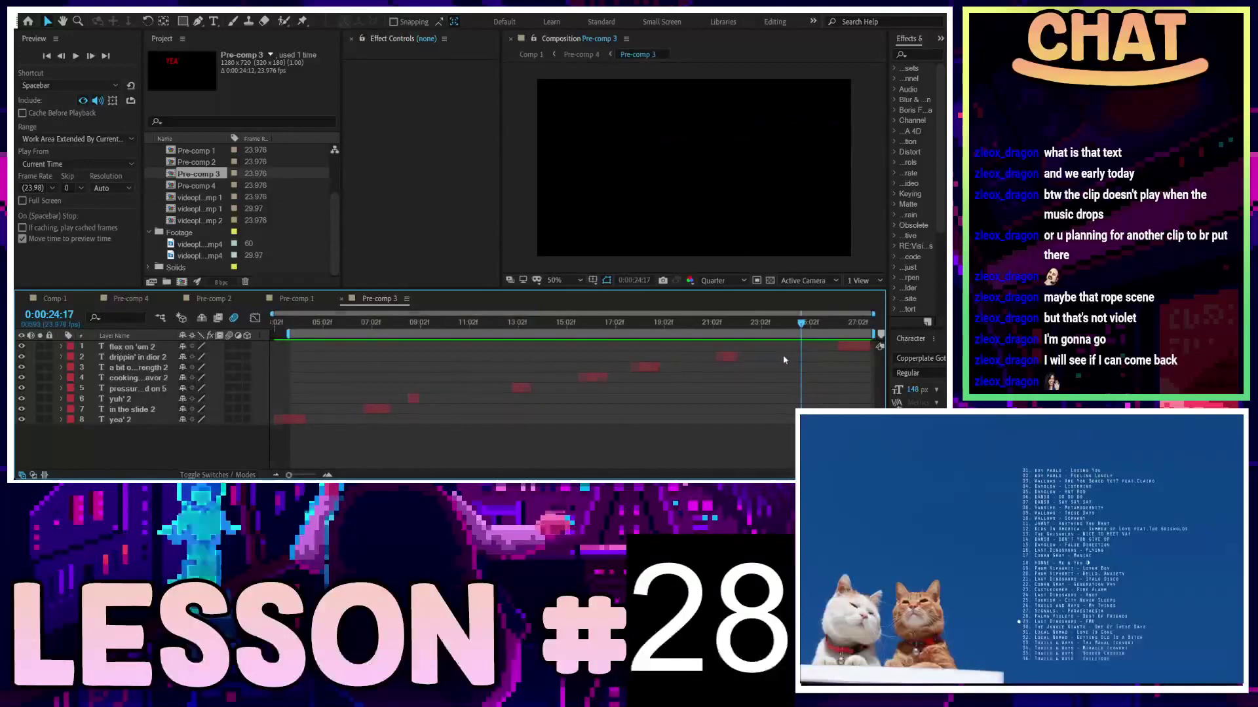
key("space")
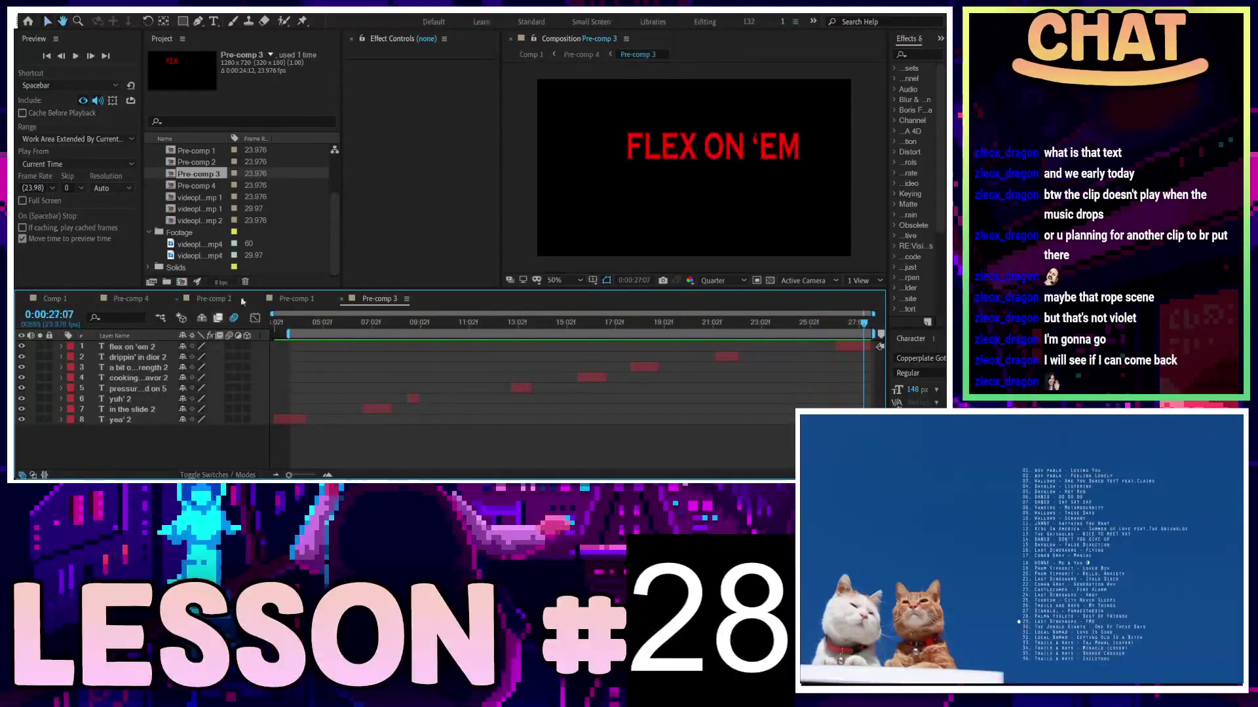
key("space")
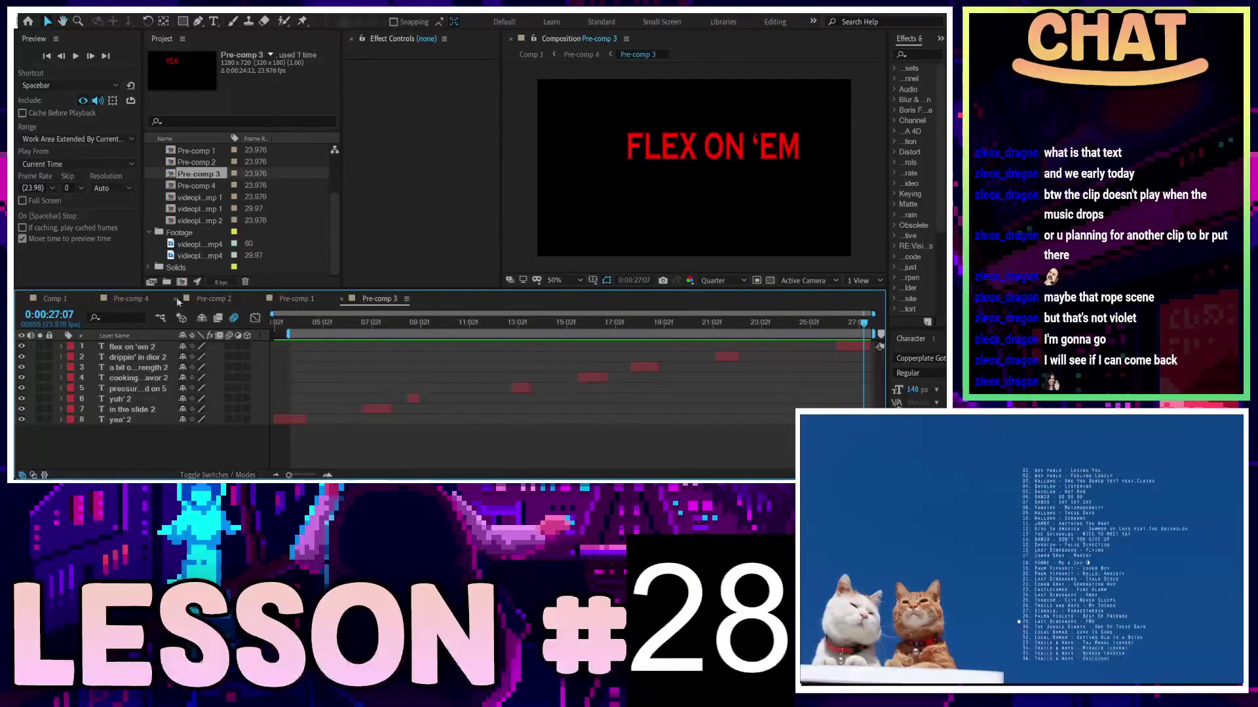
Preview the FLEX ON 'EM section in Pre-comp 4, then go back to Pre-comp 3
left_click(130, 298)
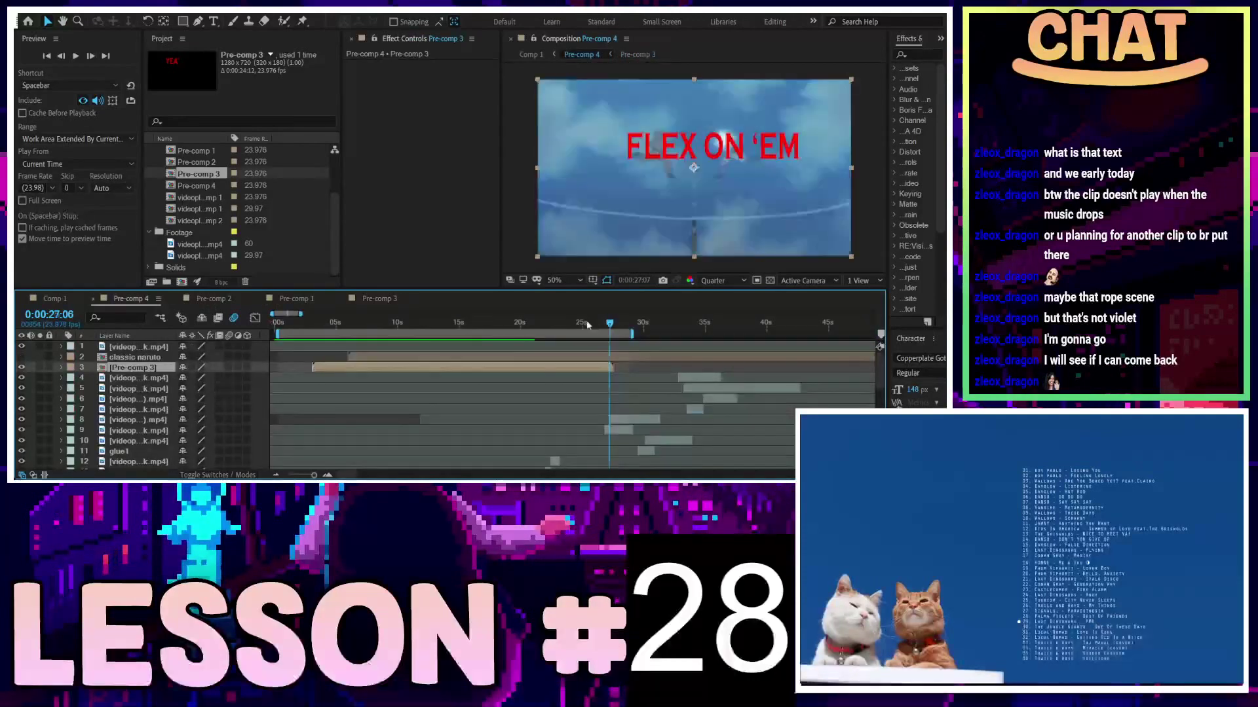
key("space")
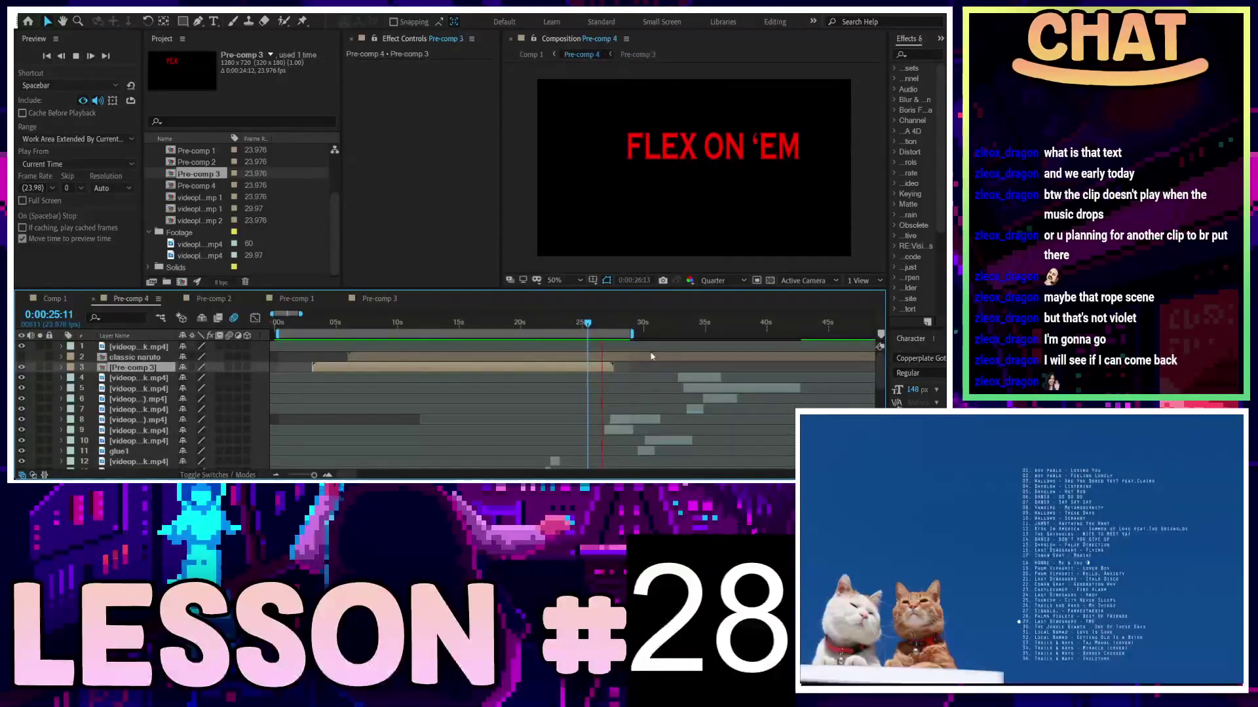
key("space")
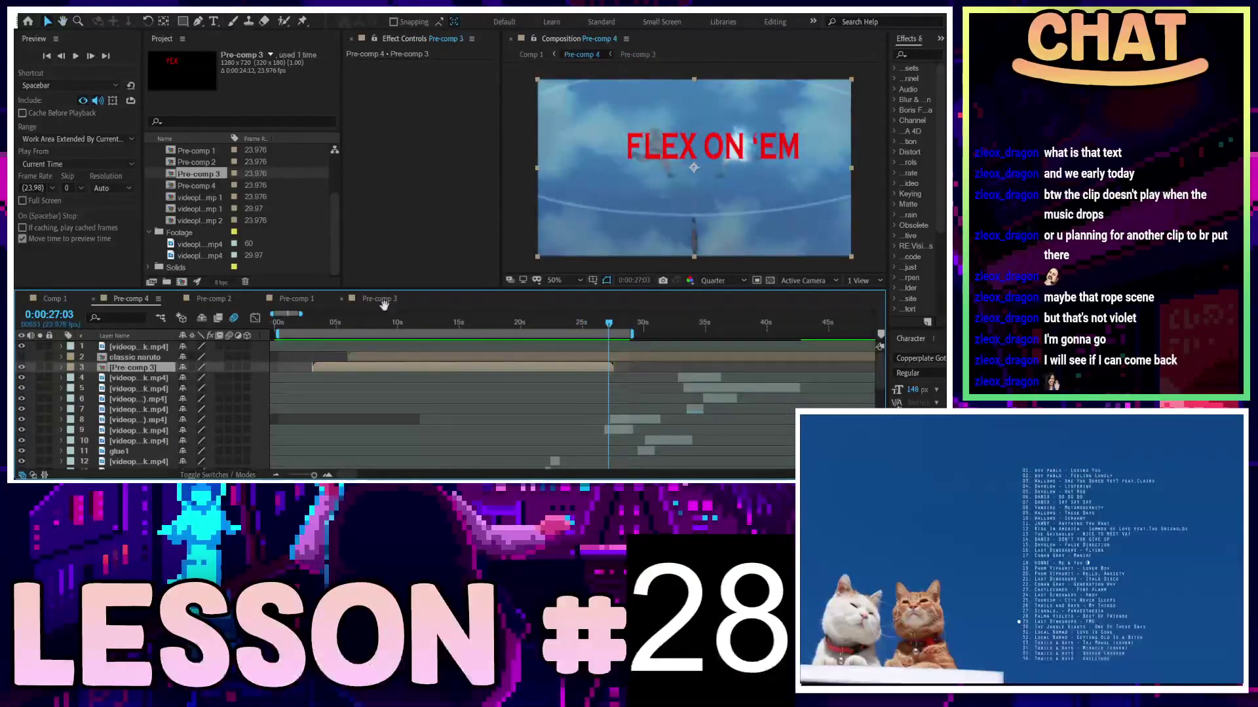
key("space")
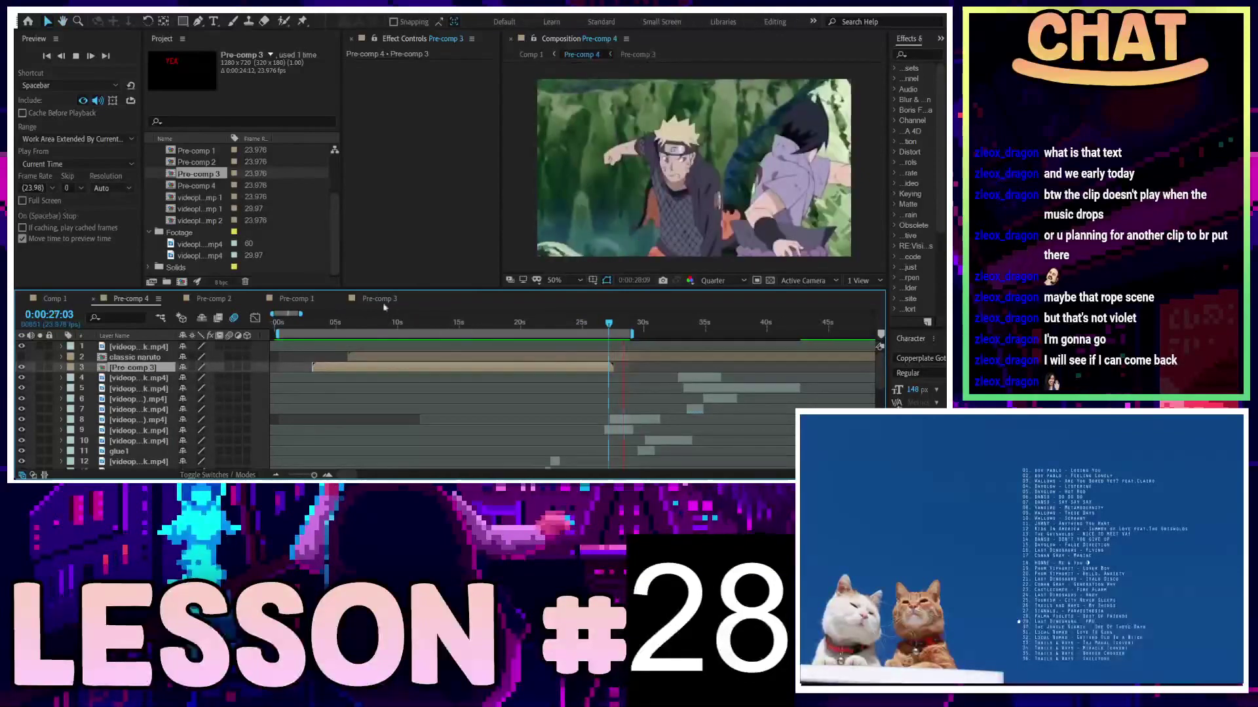
left_click(380, 299)
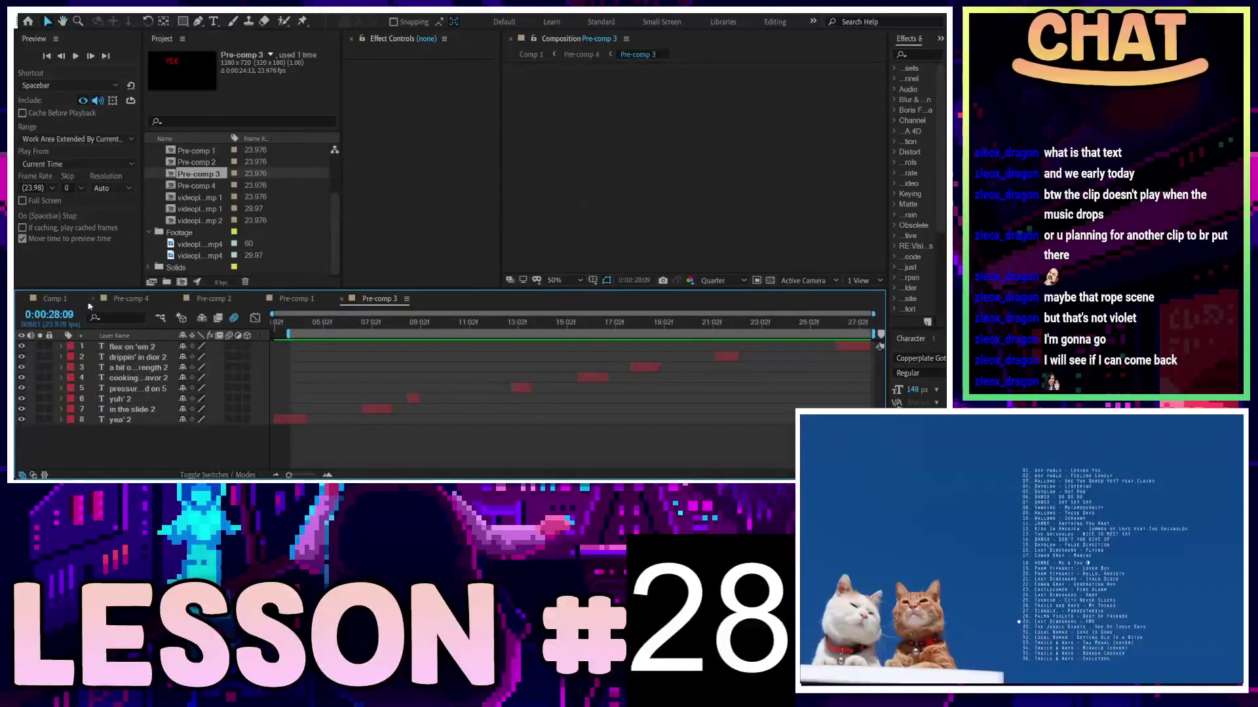
Delete the Naruto fight clip on layer 8 of Pre-comp 4
left_click(131, 299)
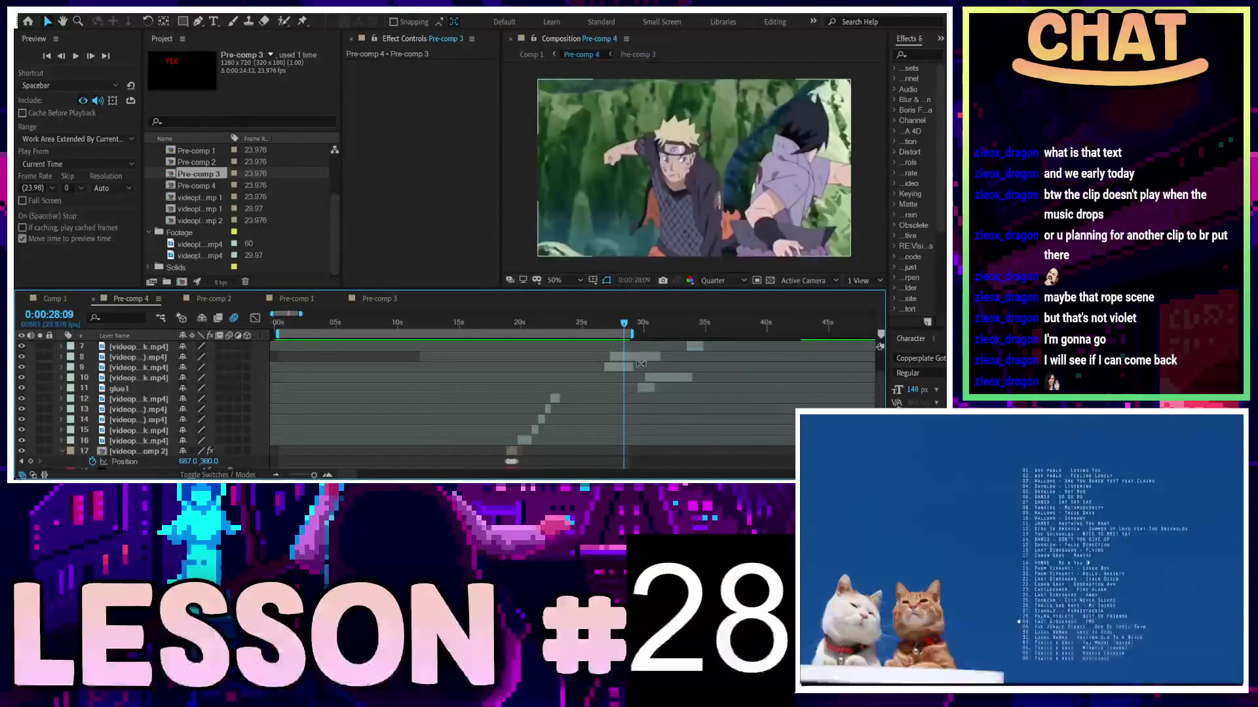
key("equal")
left_click(604, 359)
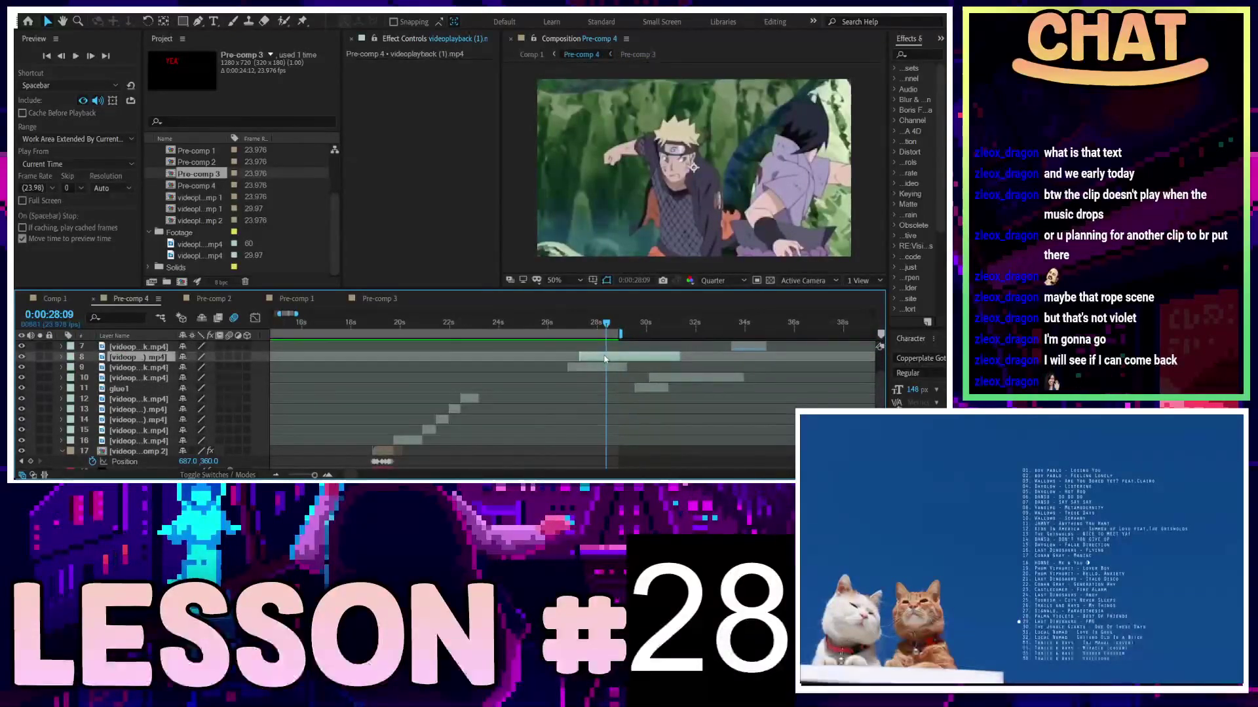
key("Delete")
Slide the sky clip later in the timeline, preview from the start, and open Comp 1
left_click(606, 359)
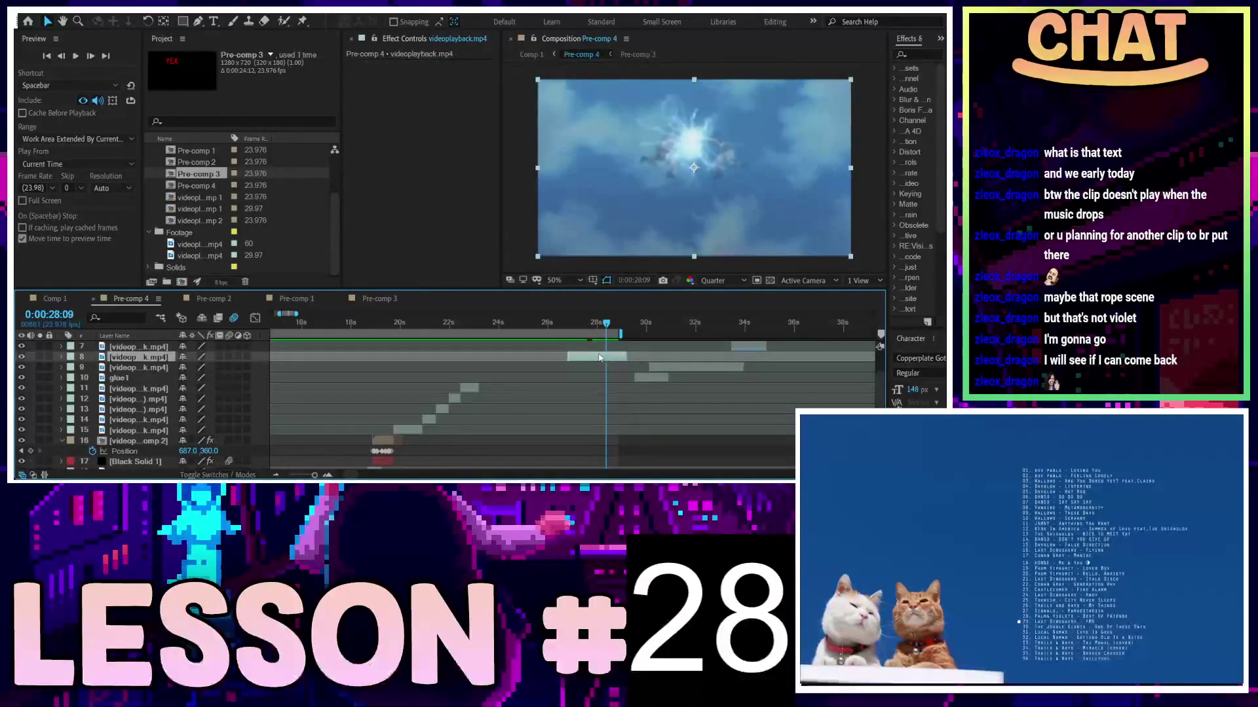
left_click_drag(602, 359, 713, 363)
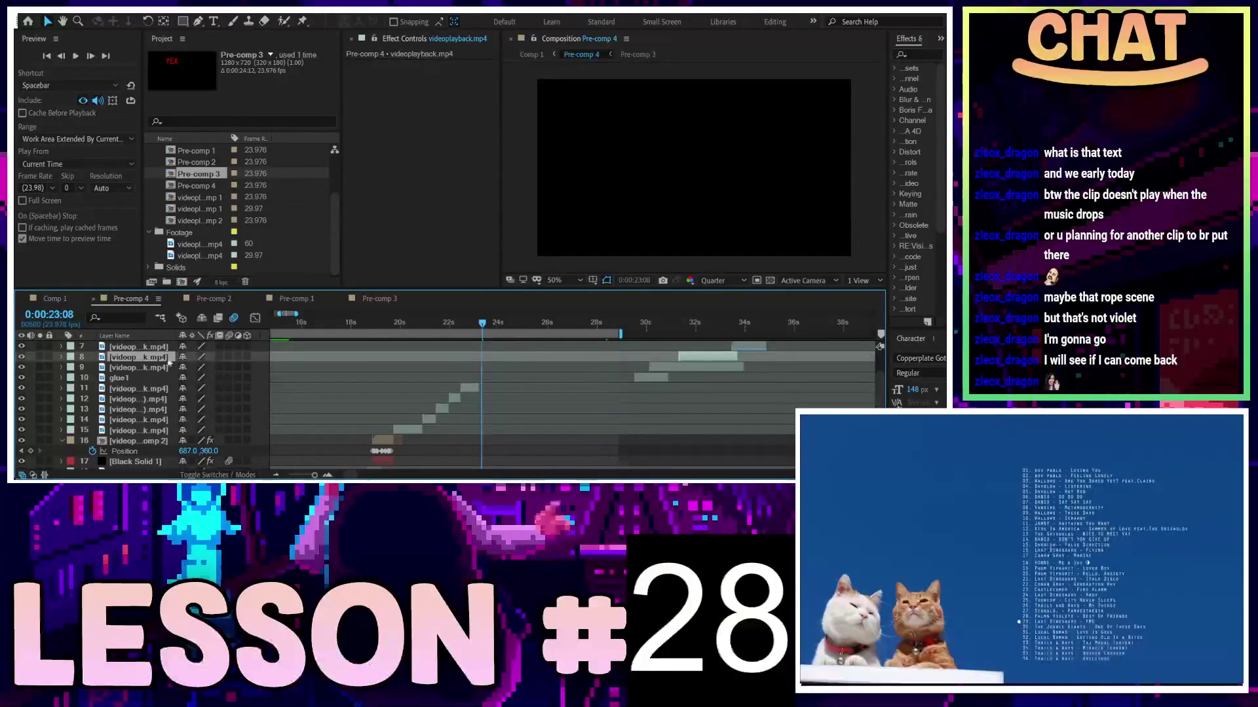
key("Home")
key("space")
key("Home")
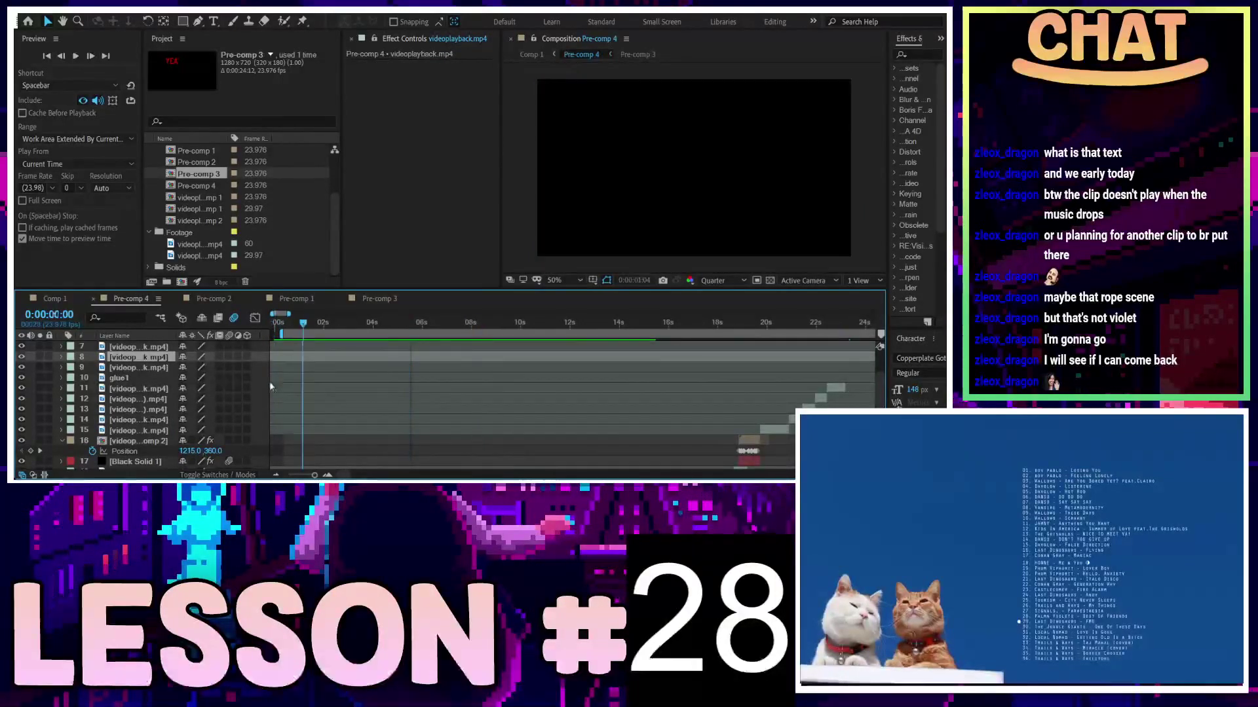
left_click(47, 298)
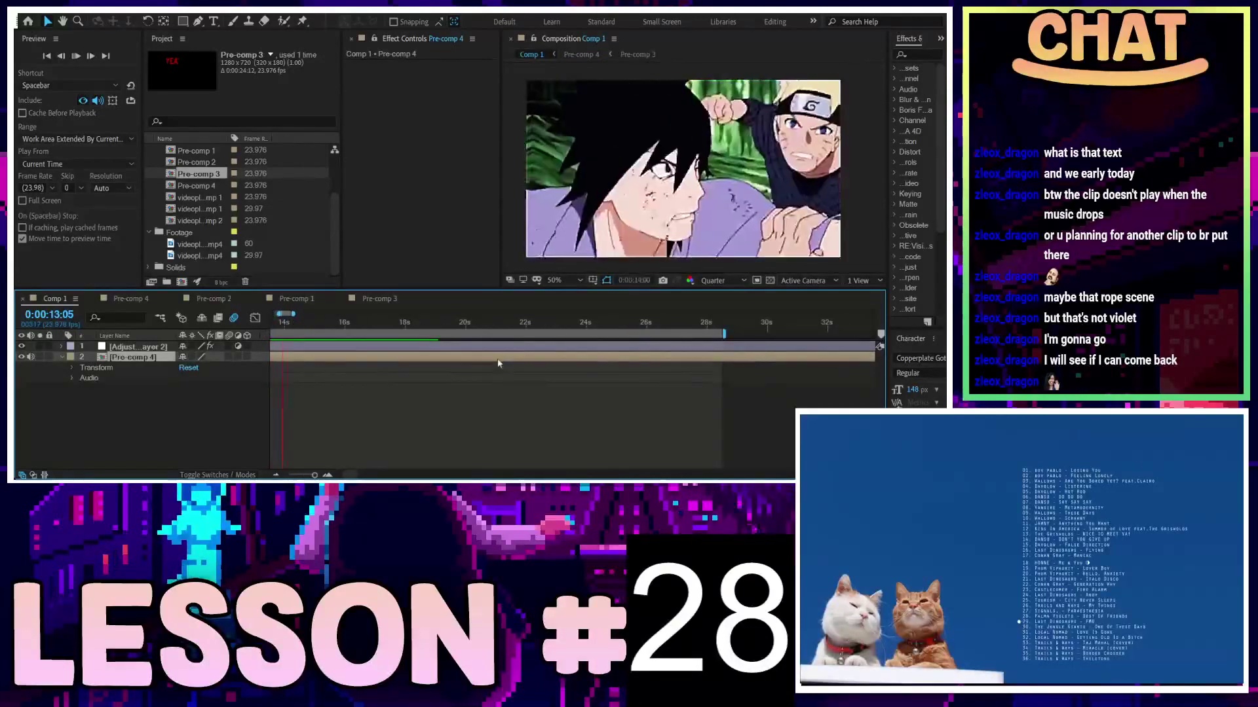
key("Home")
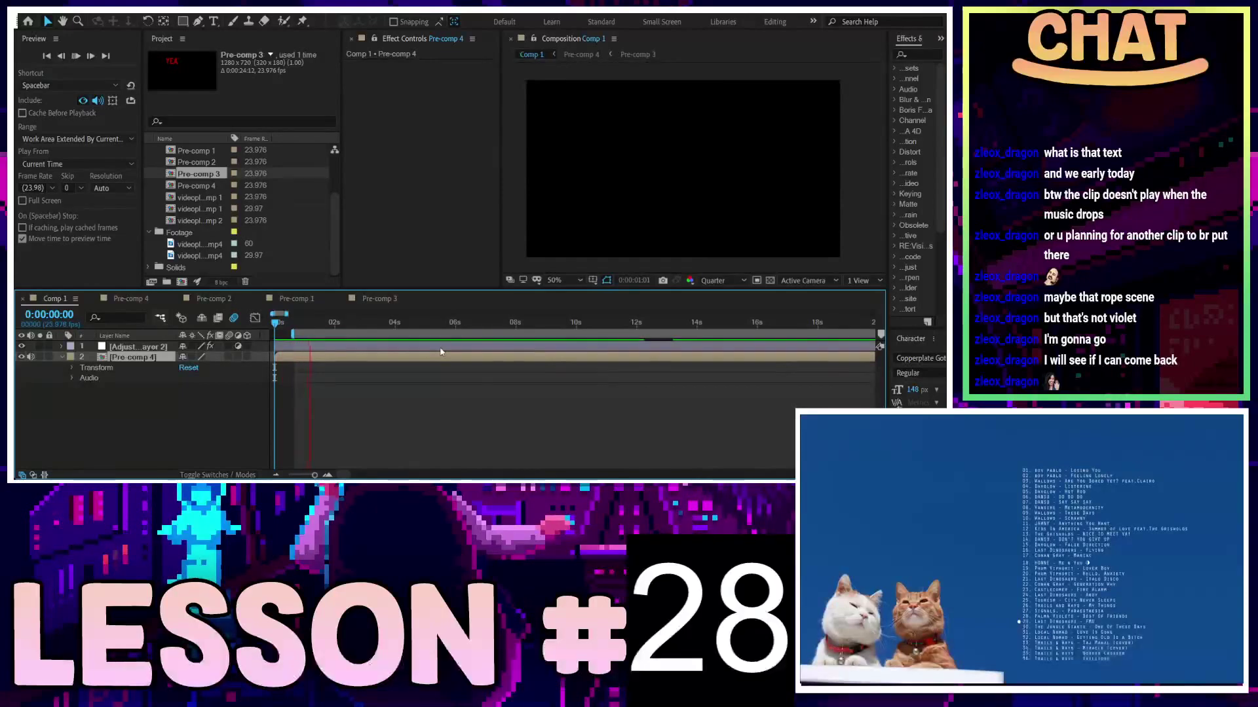
key("space")
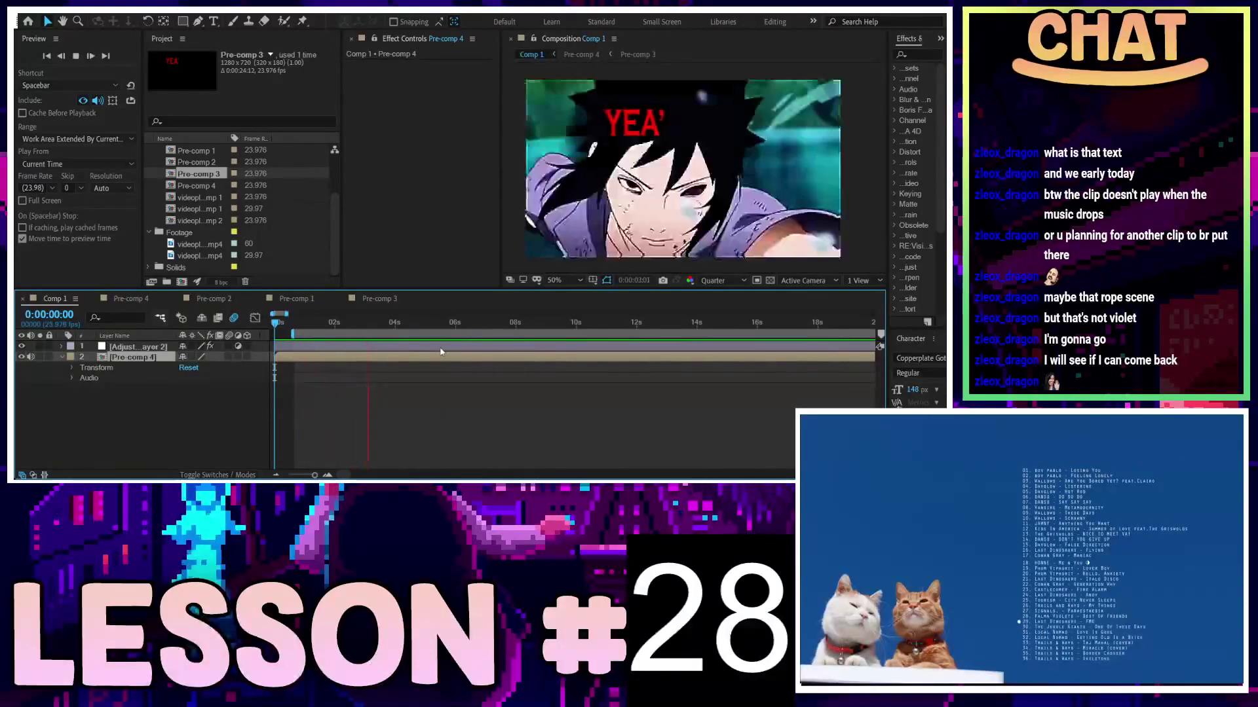
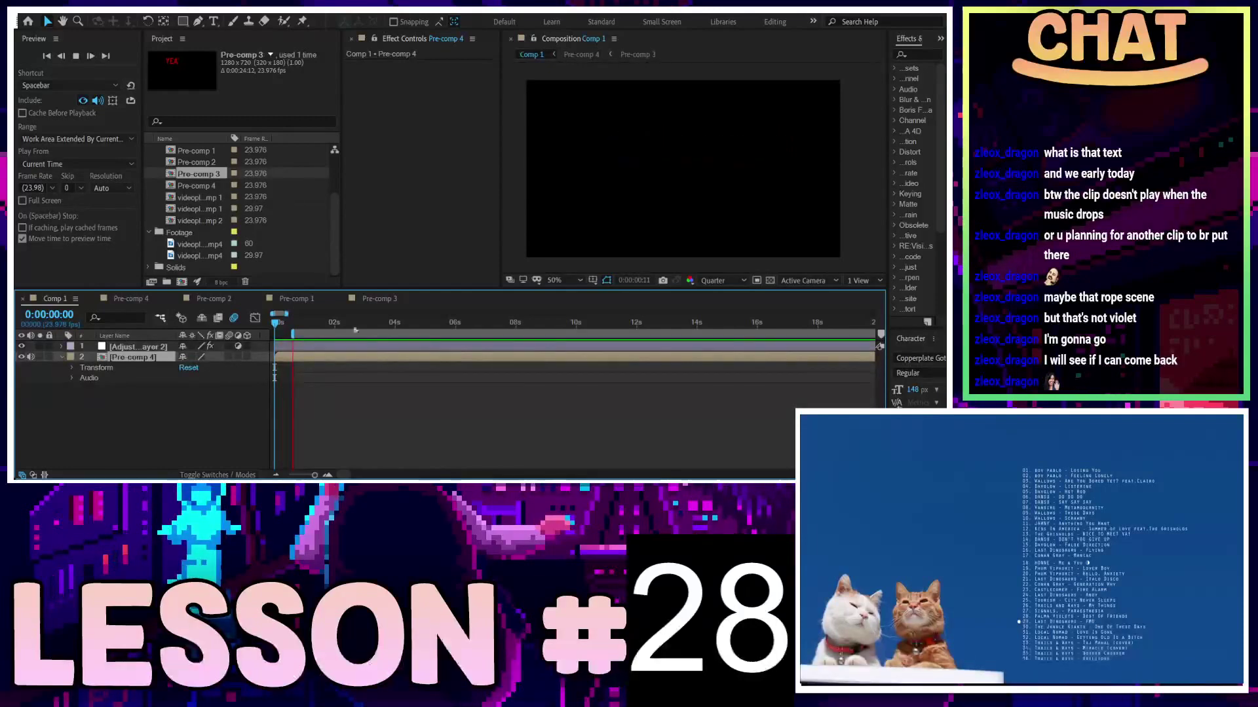
In Pre-comp 4, slide layer 11's clip so it starts near the current time
left_click(96, 300)
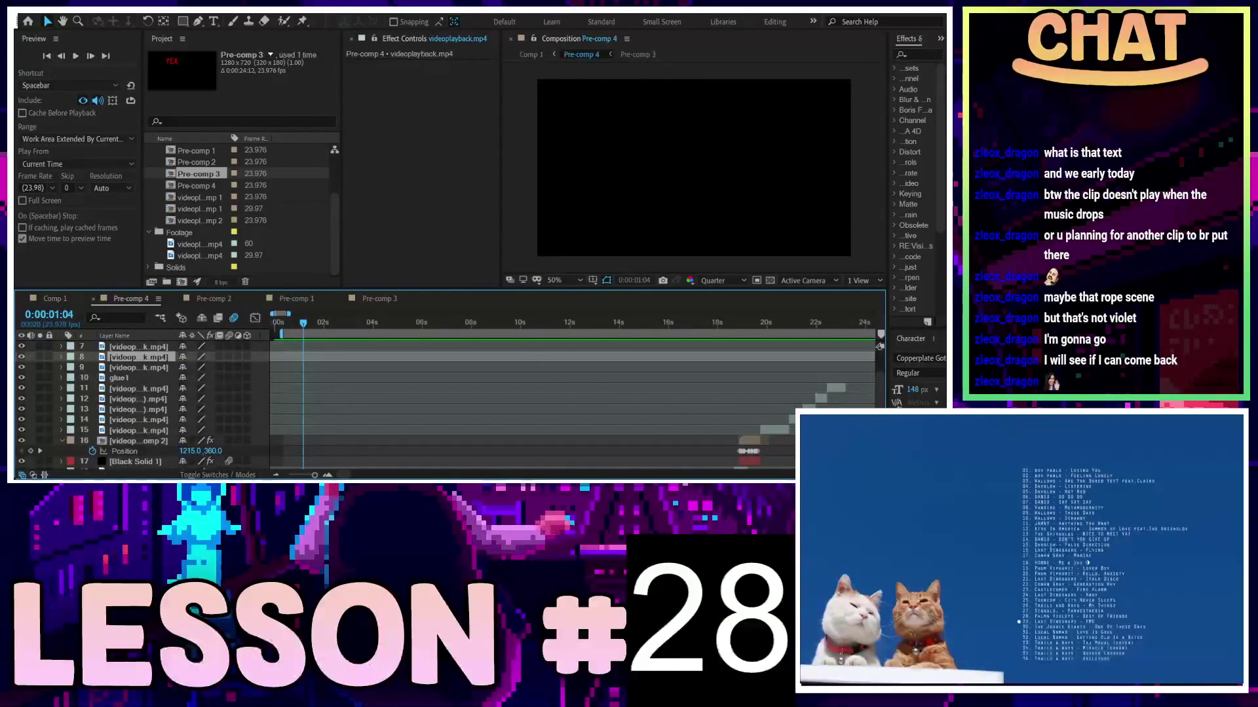
left_click_drag(807, 326, 770, 354)
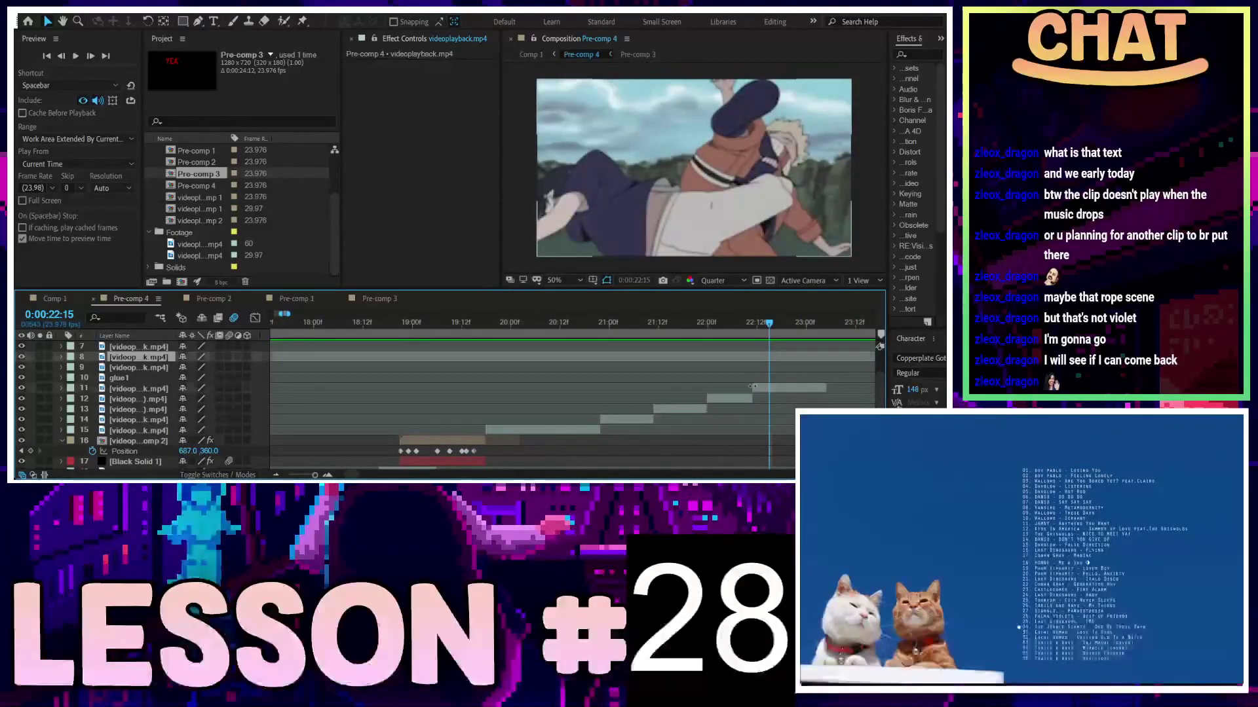
mouse_move(753, 388)
left_mouse_down()
mouse_move(706, 388)
mouse_move(785, 391)
left_mouse_up()
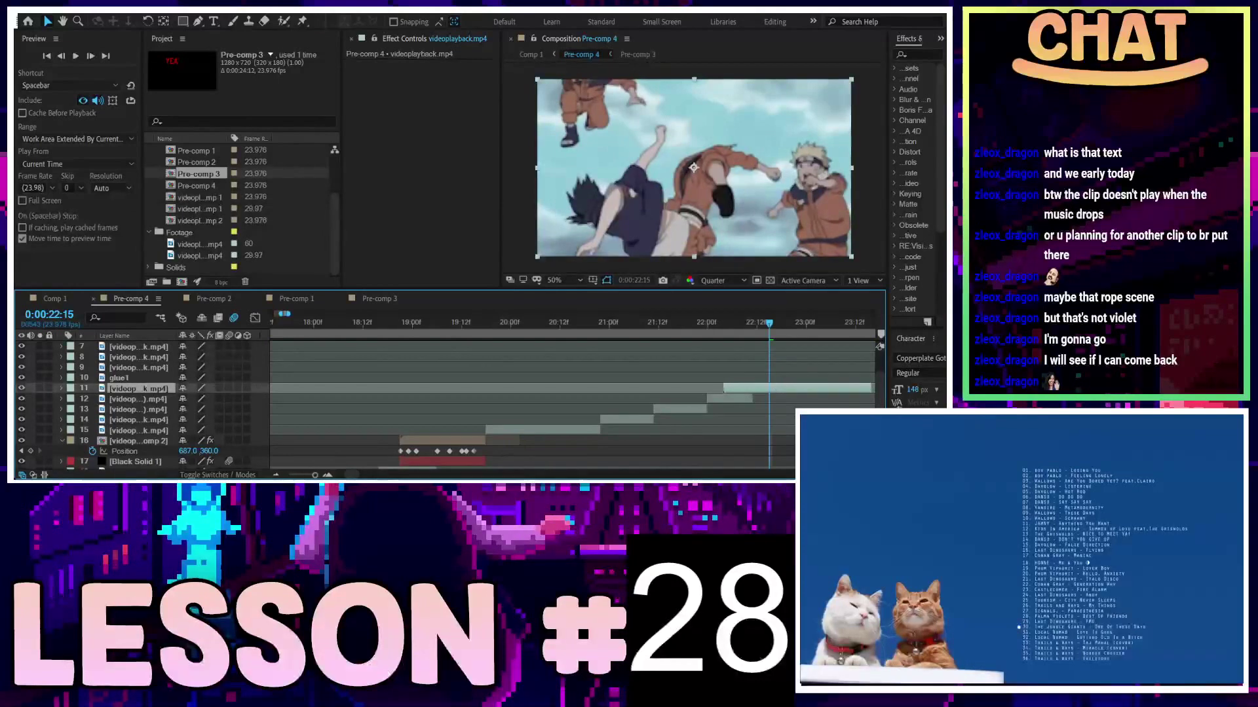
left_click_drag(744, 391, 773, 391)
scroll(823, 386, "down", 3)
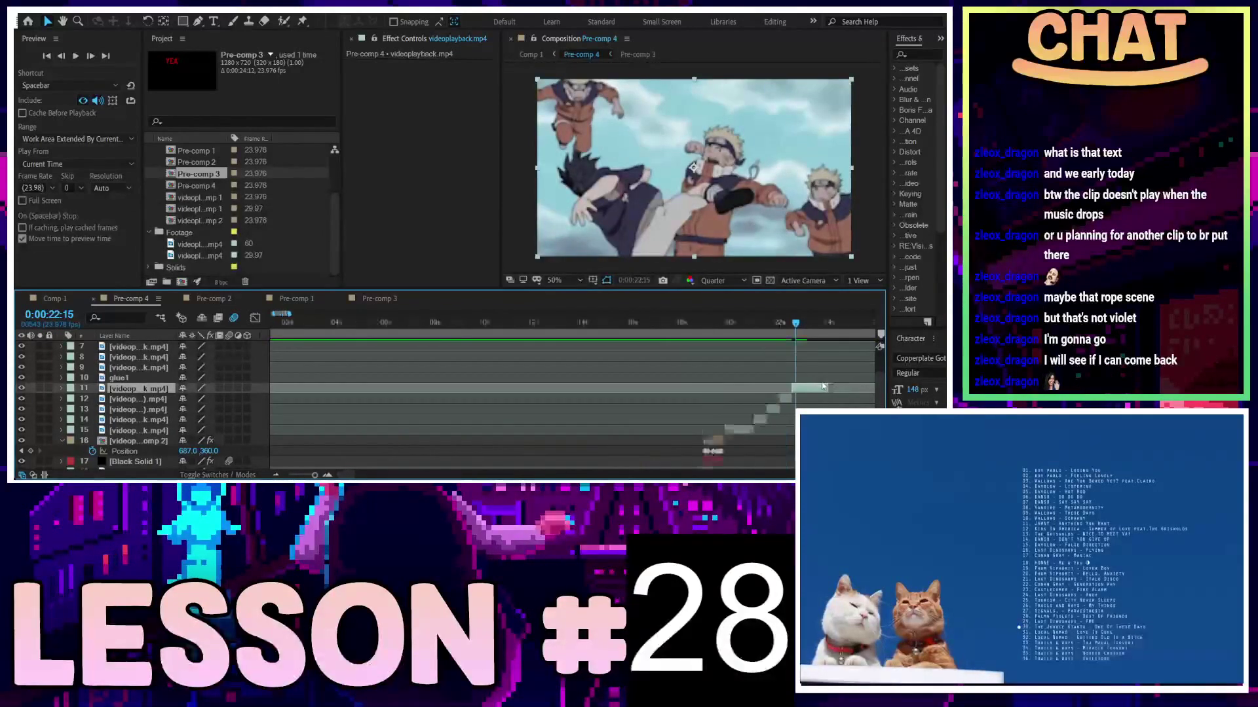
scroll(842, 386, "up", 3)
left_click_drag(750, 323, 771, 333)
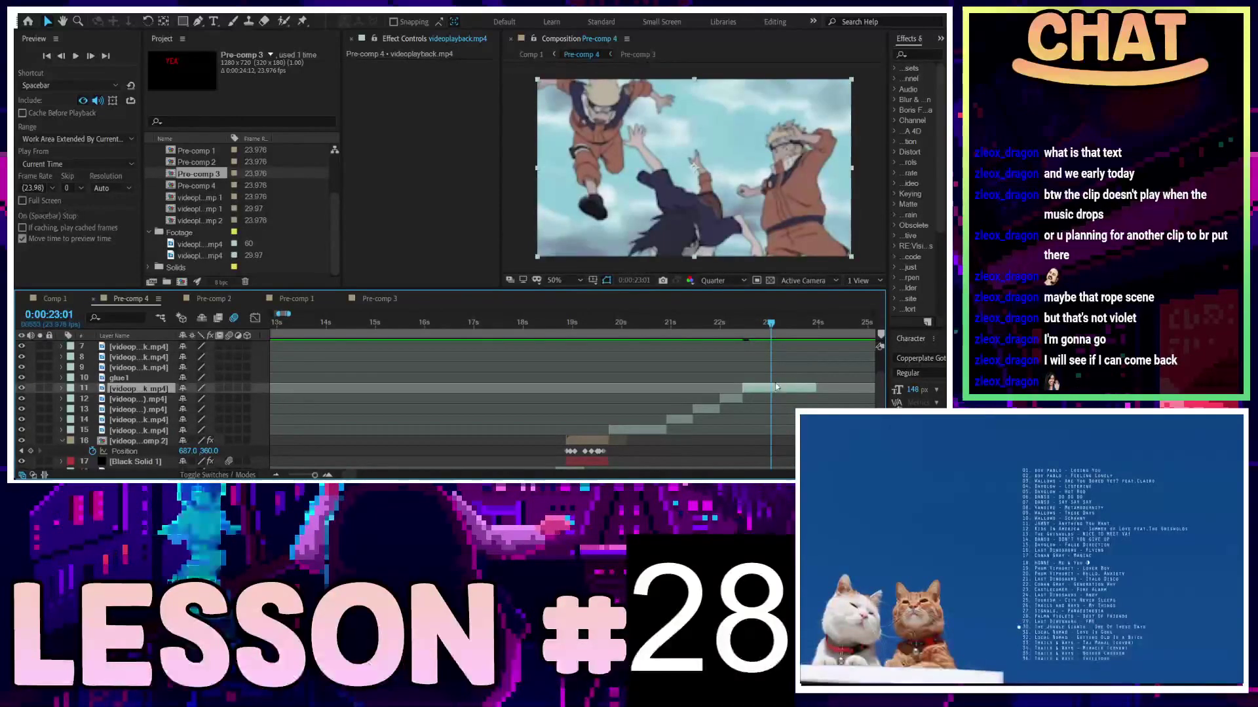
key("ctrl+z")
left_click_drag(758, 391, 784, 388)
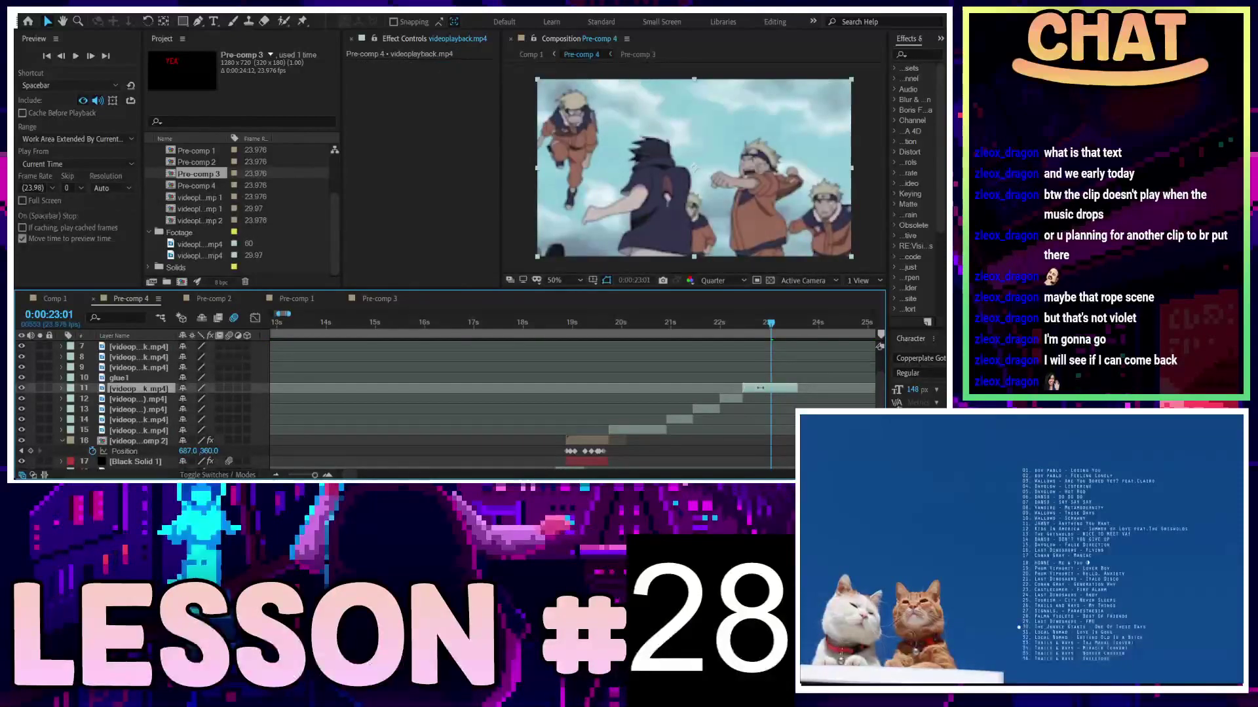
Split layer 11 at 0:00:22:22, delete the tail, and return to Comp 1
left_click_drag(771, 323, 755, 325)
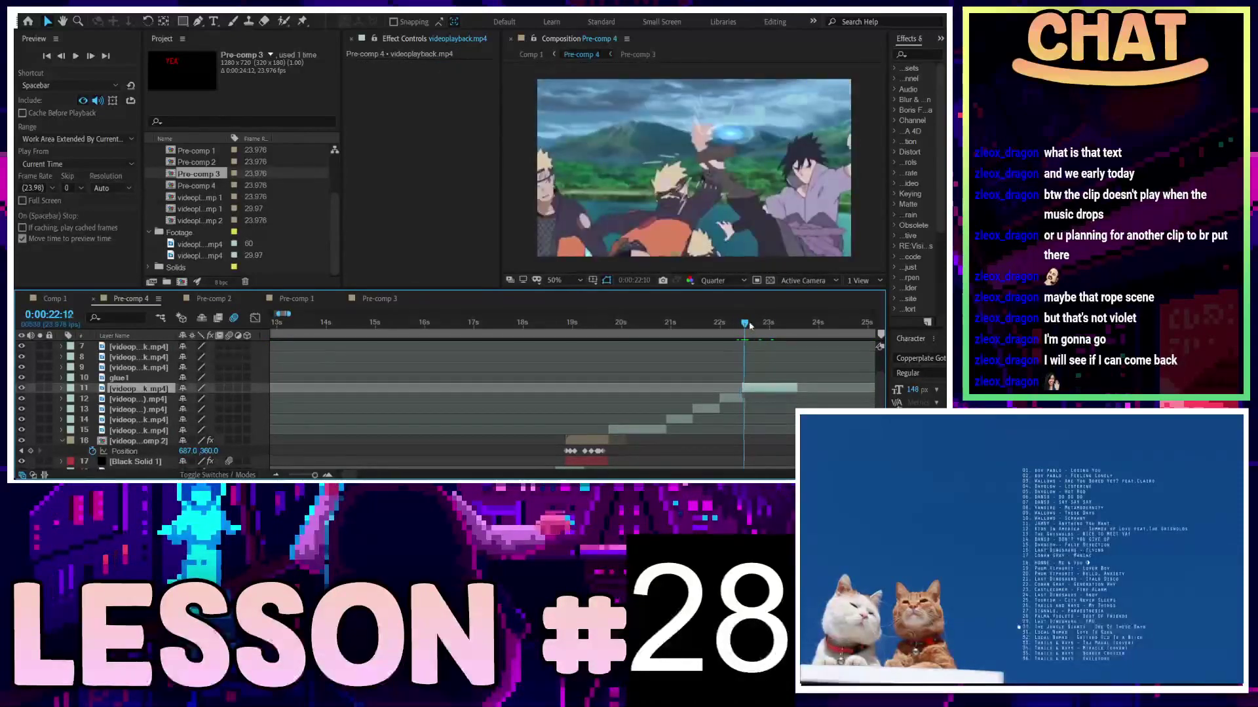
left_click_drag(756, 326, 765, 325)
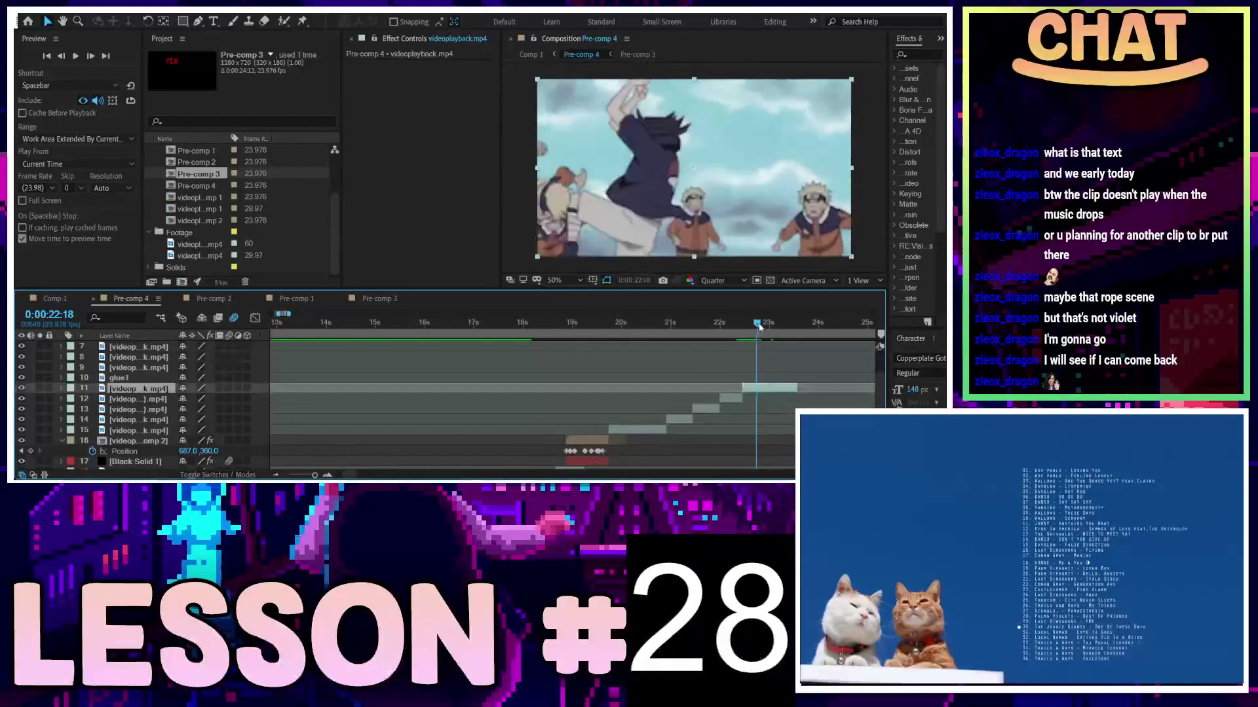
key("ctrl+shift+d")
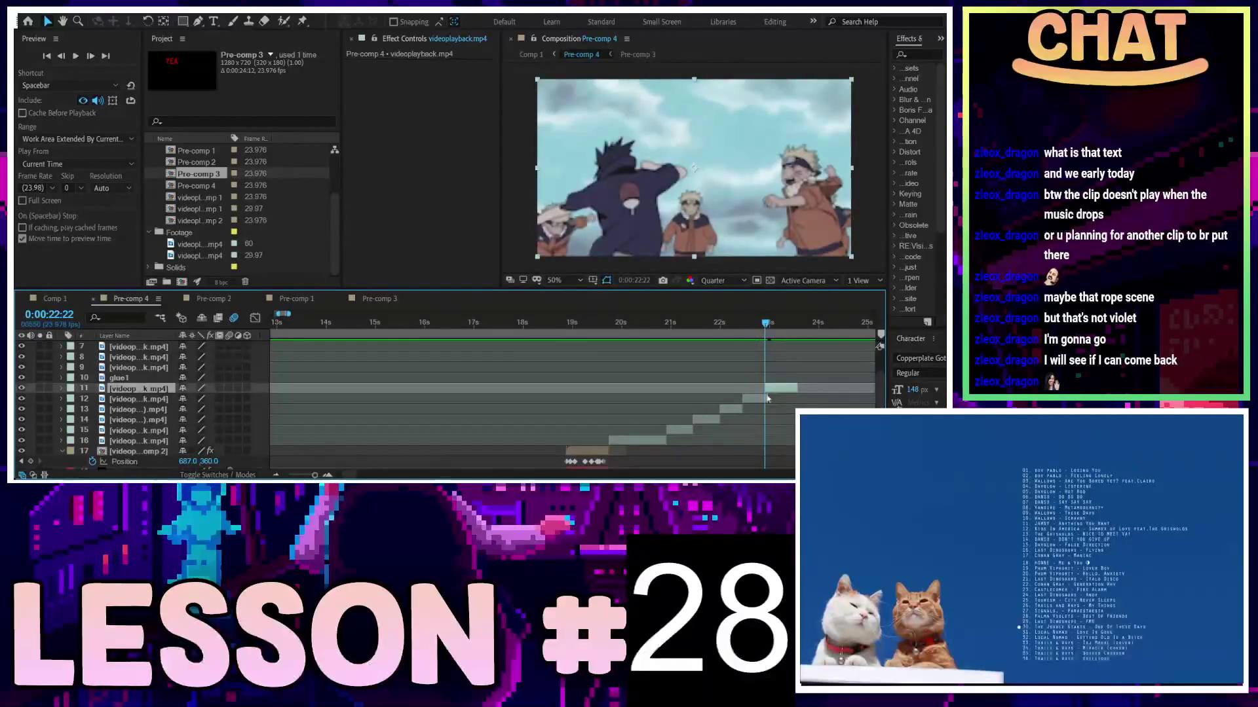
key("Delete")
left_click(758, 391)
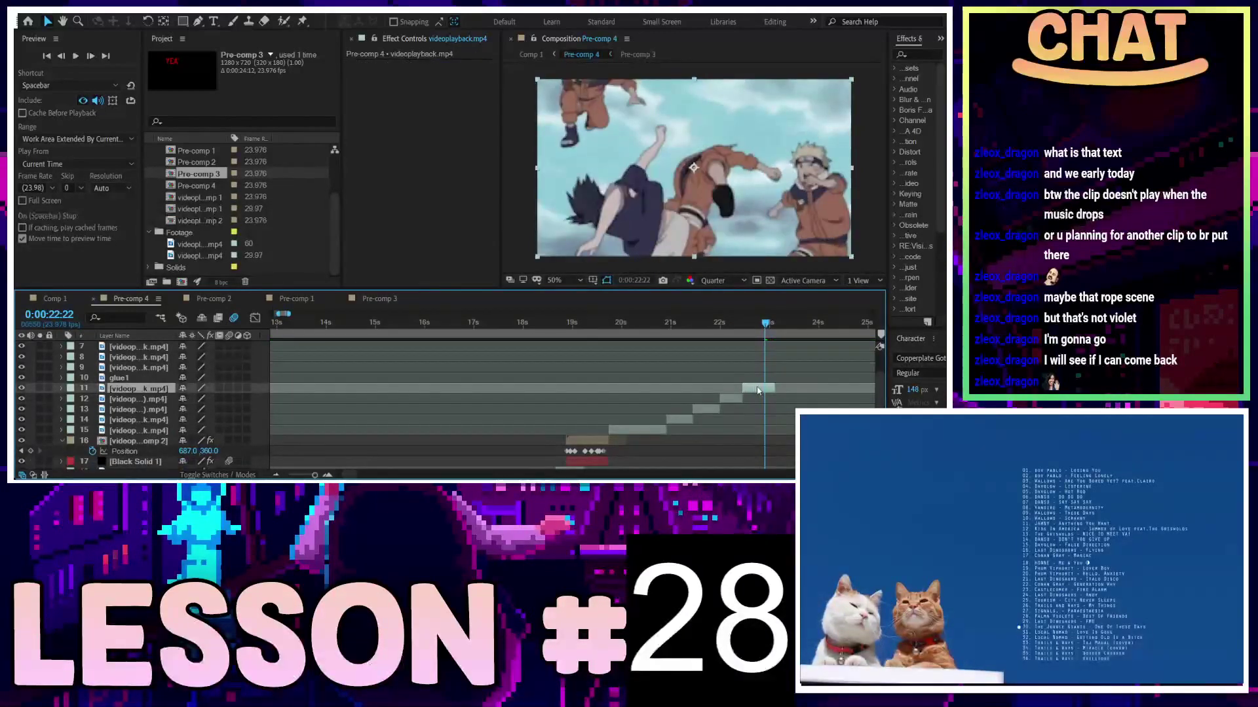
left_click(53, 299)
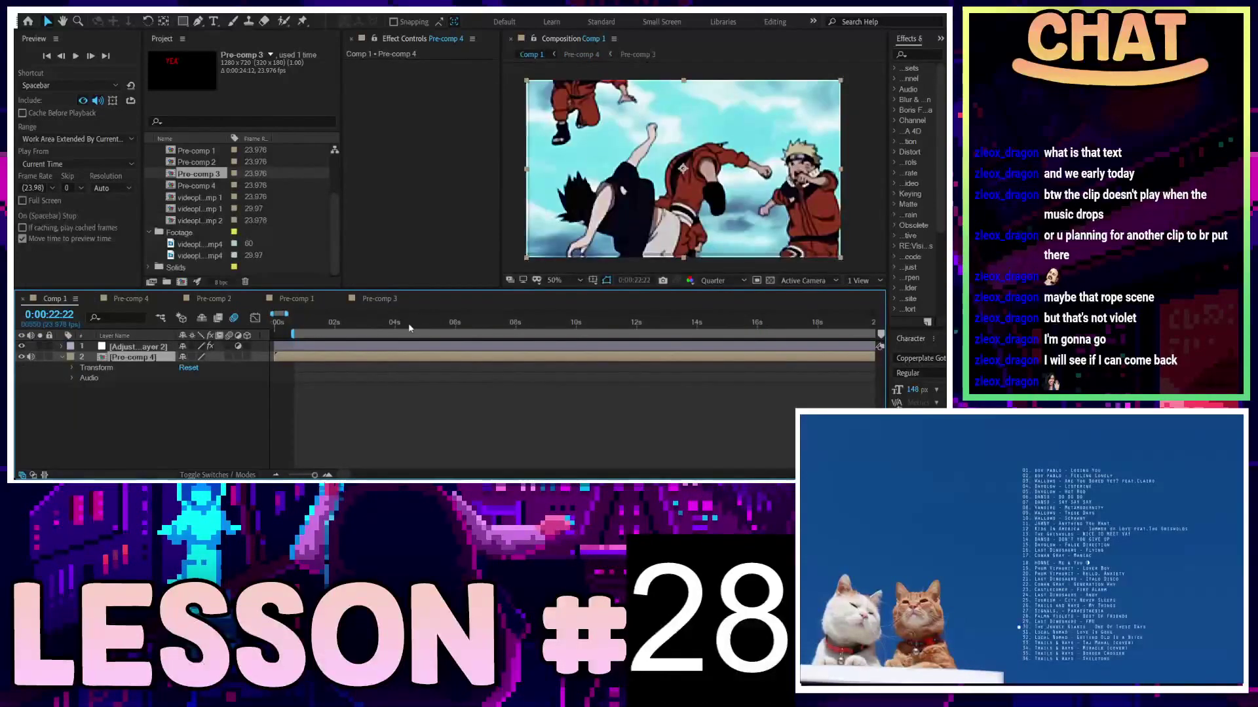
Preview Comp 1 from about 14 seconds, replaying from 14:20 and stopping at 17:10
left_click_drag(471, 330, 712, 351)
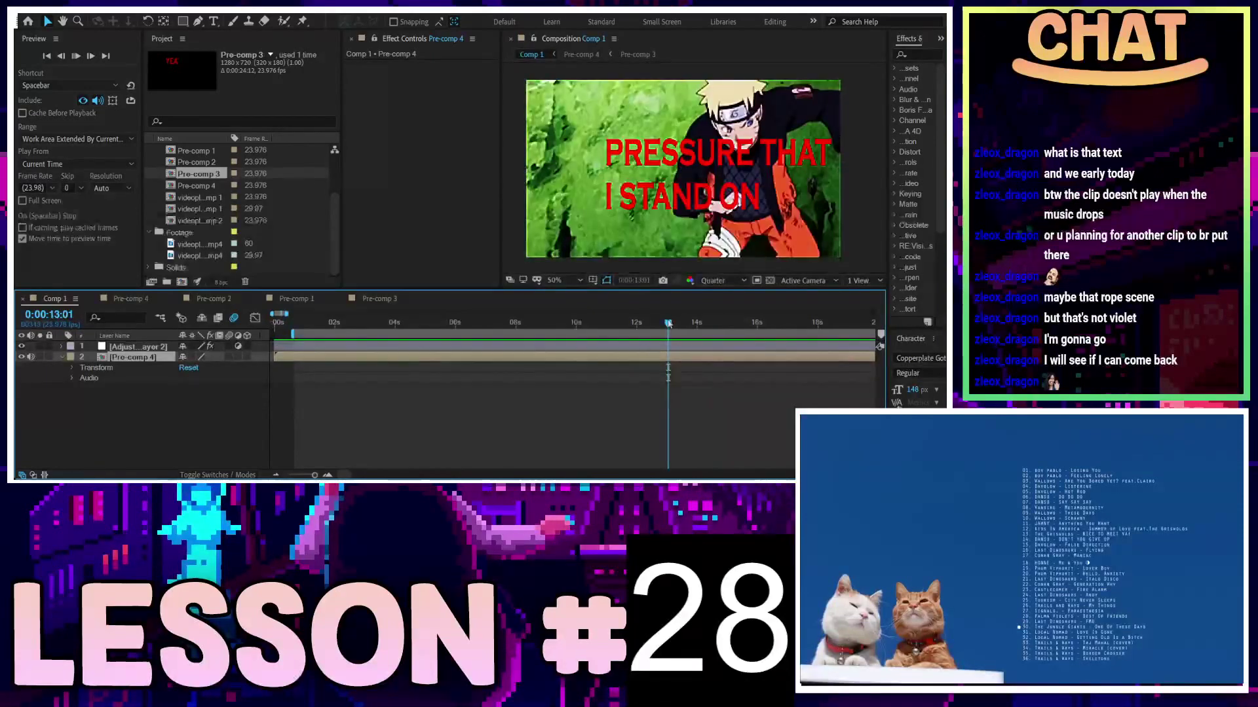
key("space")
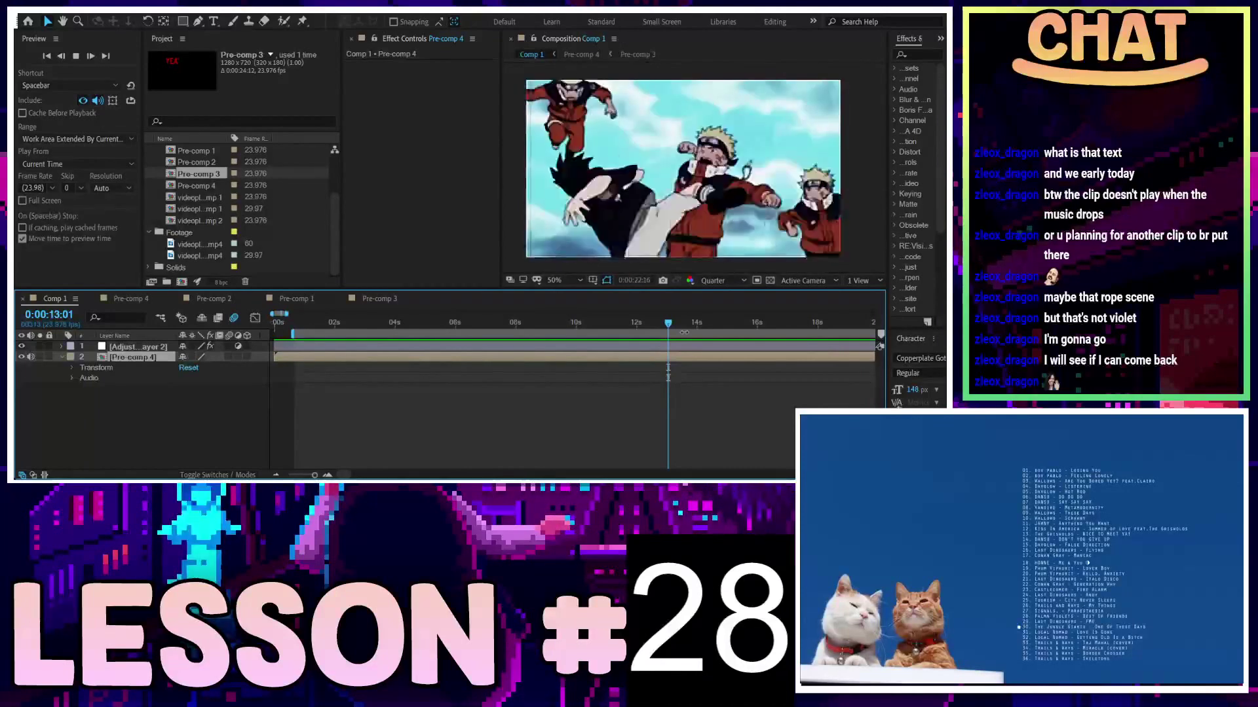
key("space")
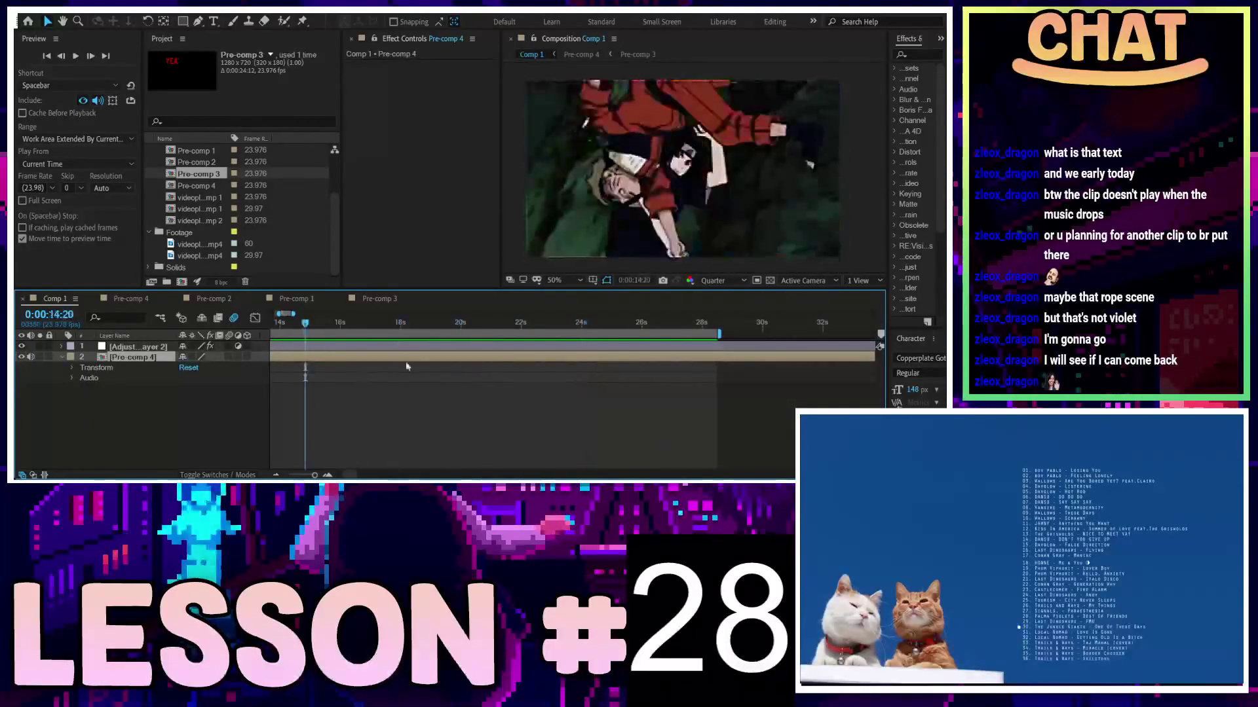
key("space")
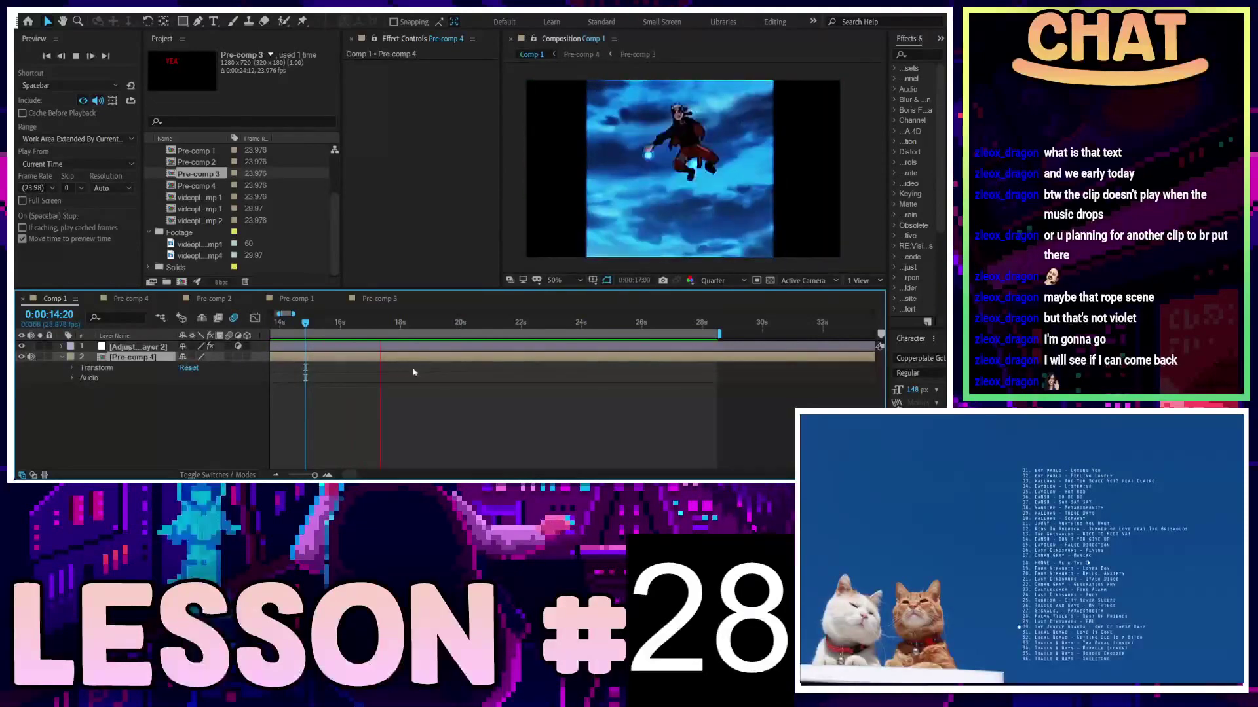
key("space")
left_click(135, 302)
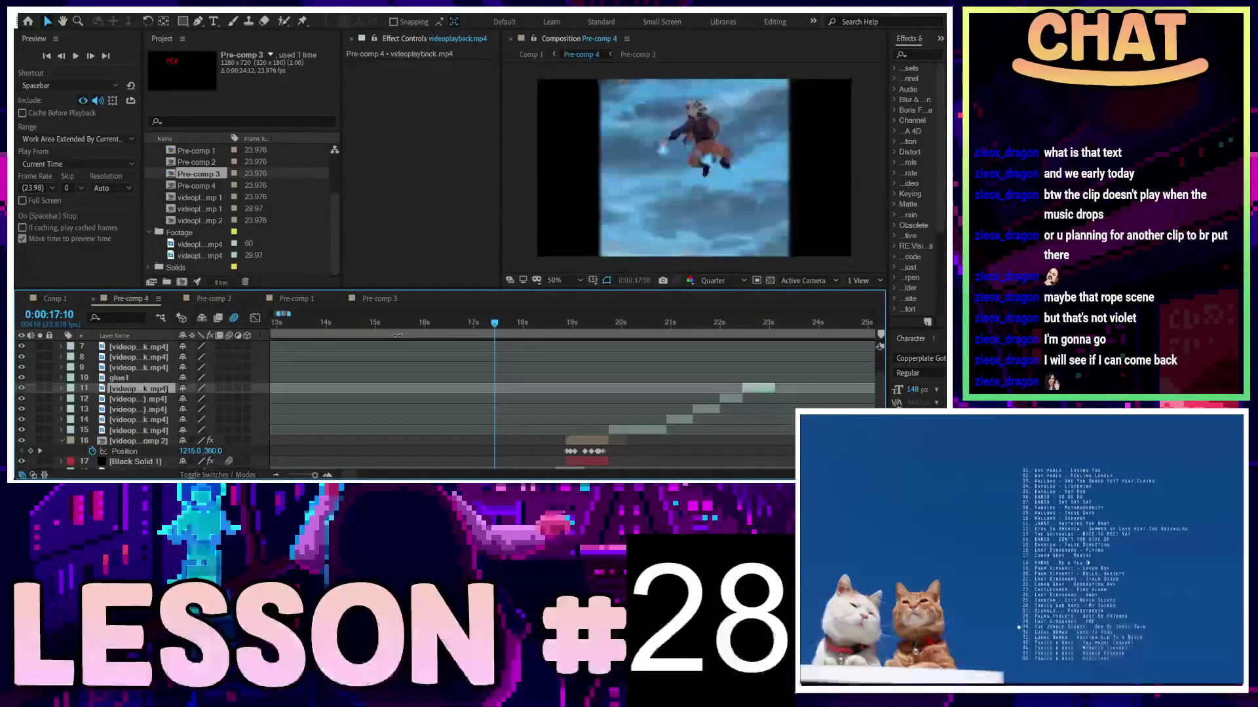
scroll(507, 433, "up", 4)
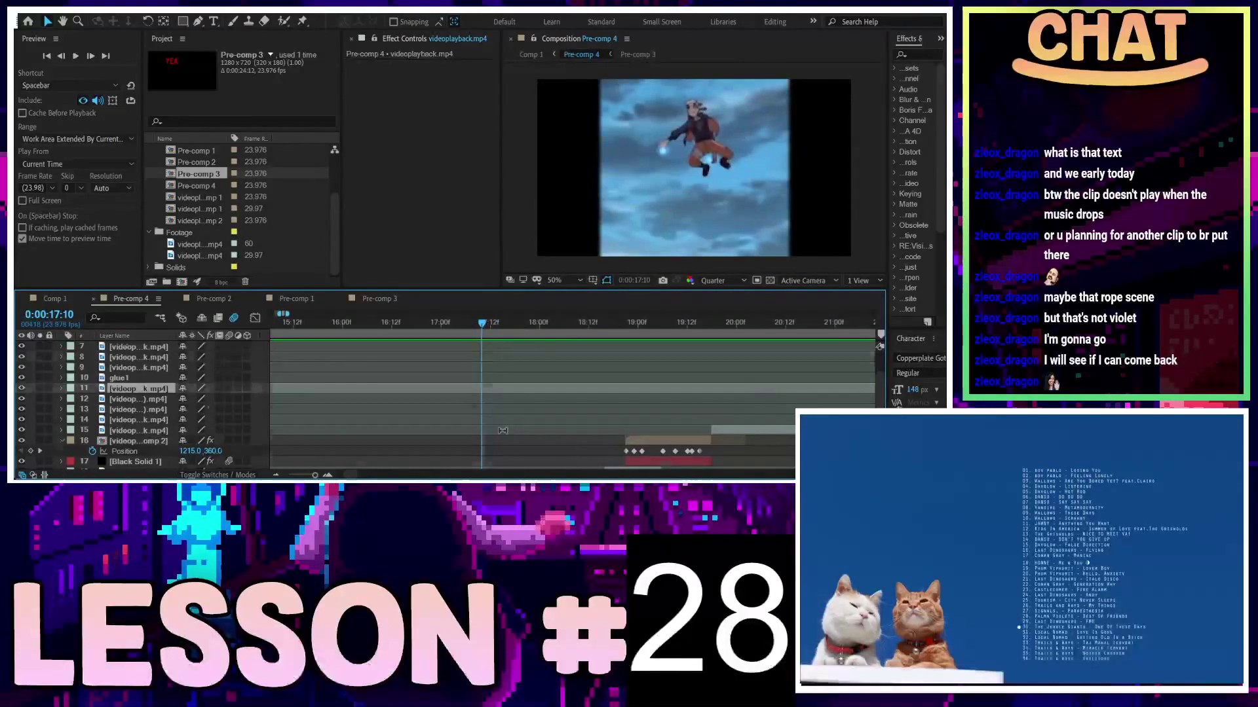
scroll(501, 431, "down", 3)
left_click_drag(415, 322, 359, 323)
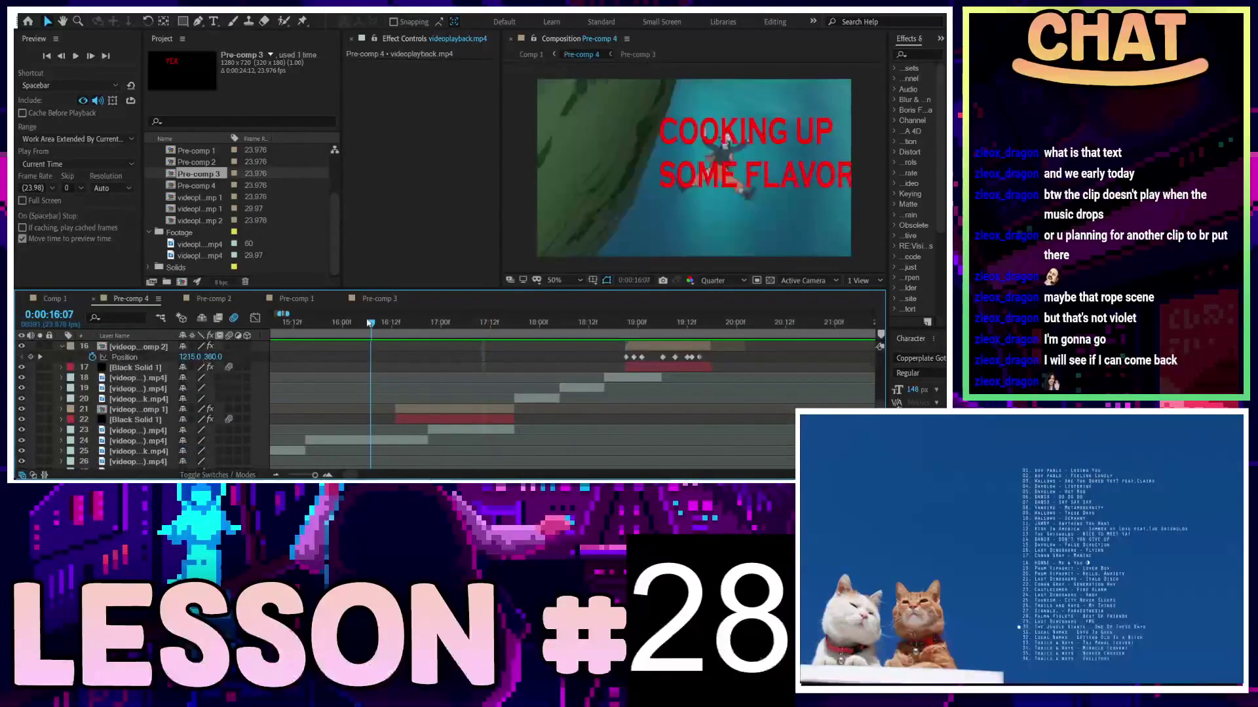
left_click(381, 444)
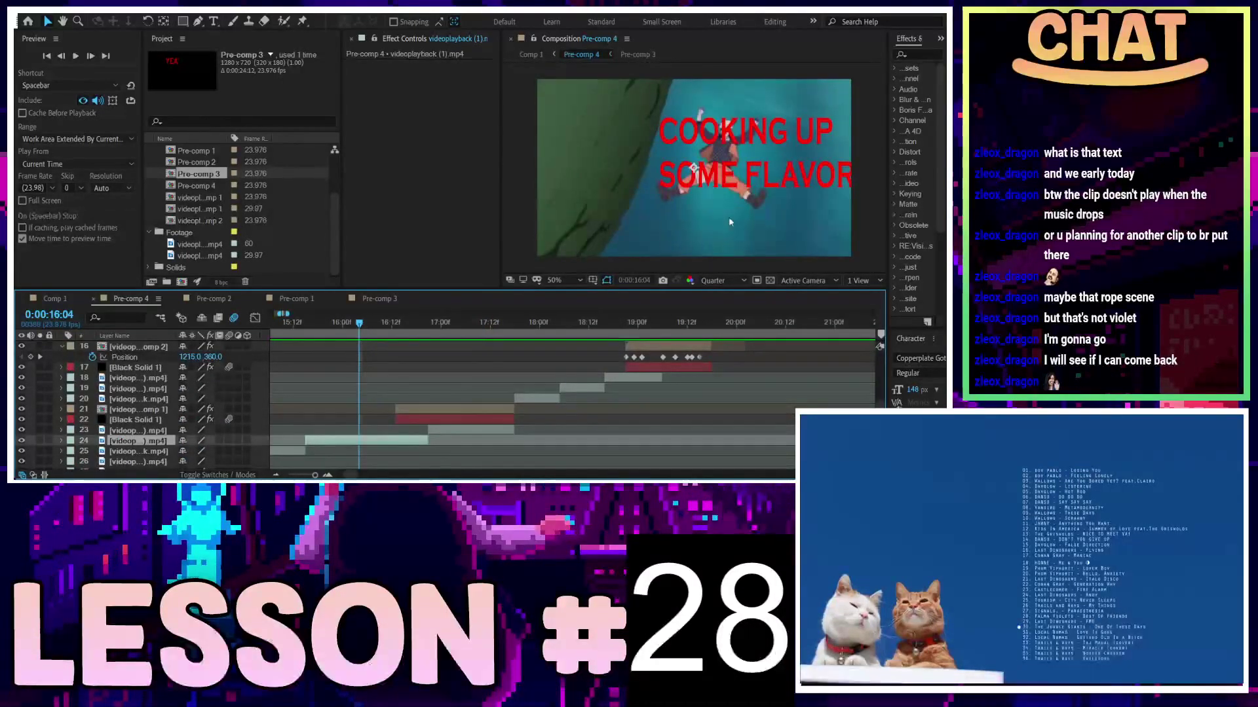
left_click(731, 221)
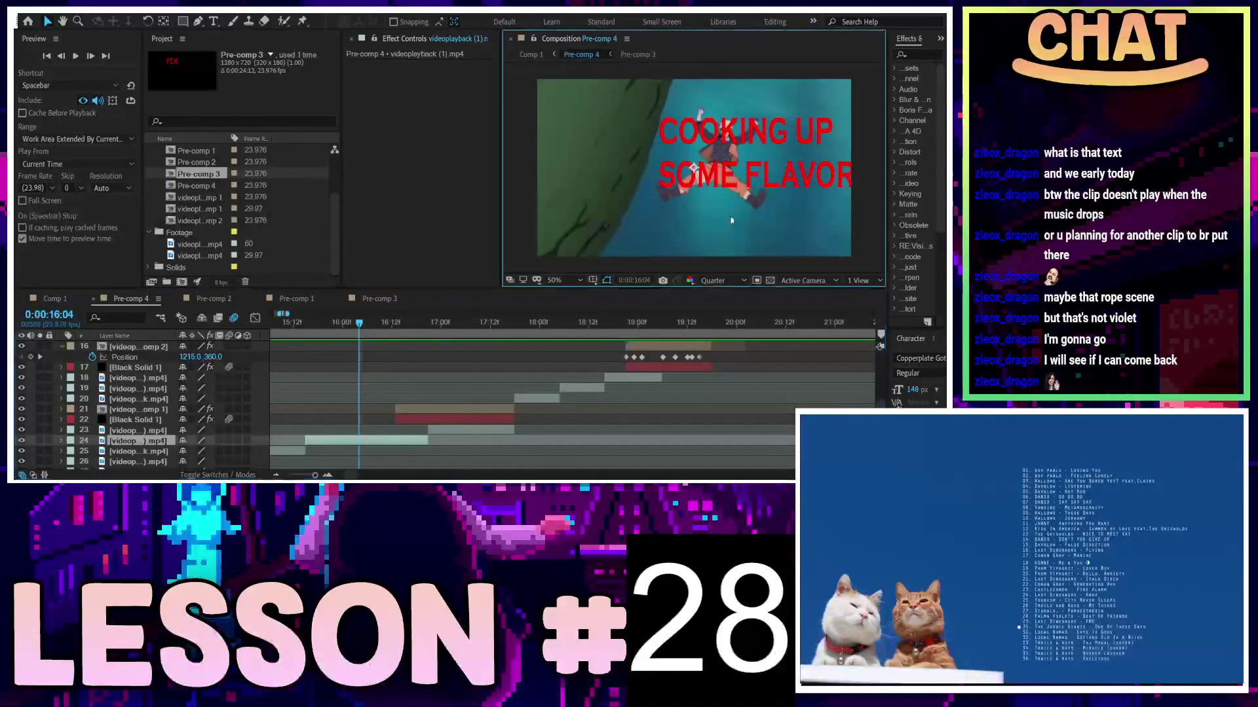
double_click(819, 182)
left_click(644, 38)
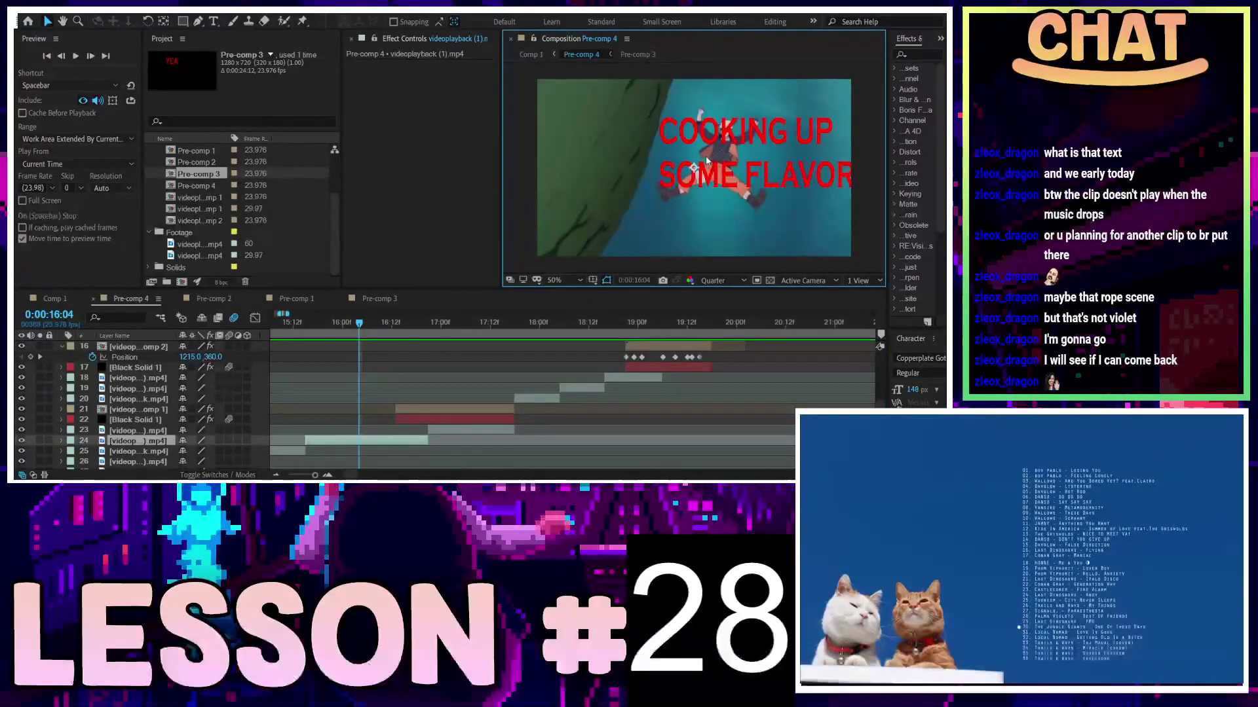
left_click(360, 443)
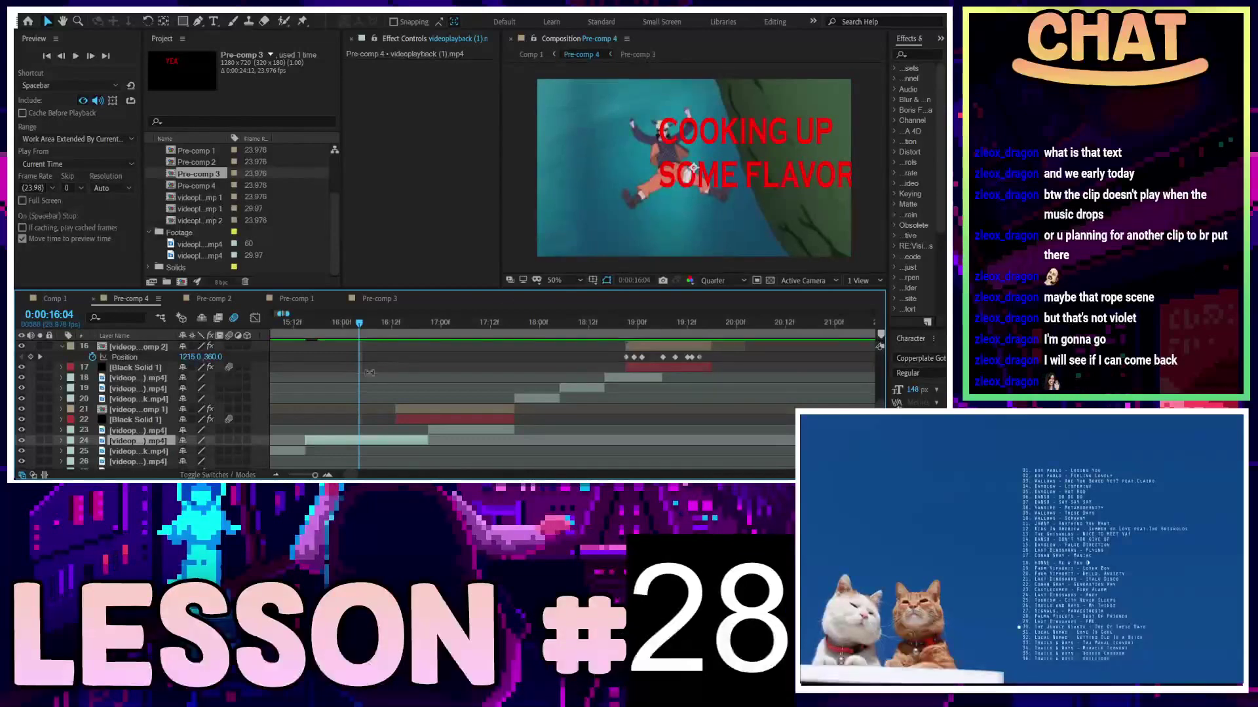
key("space")
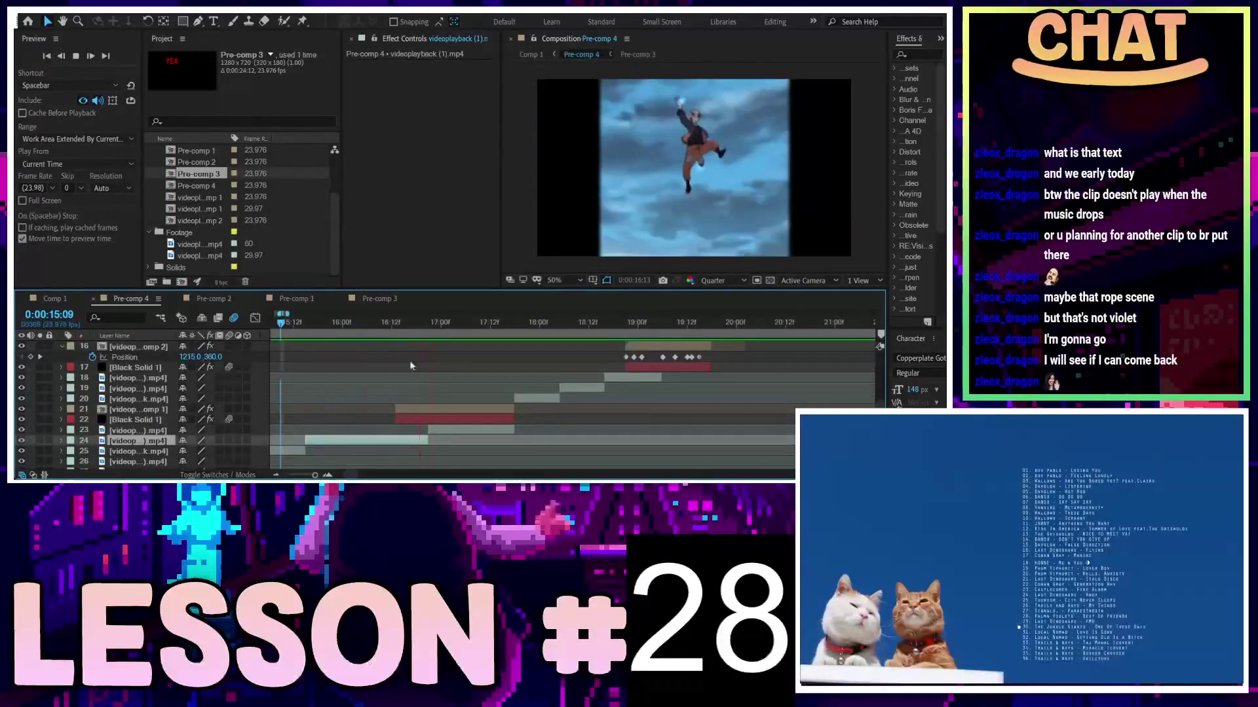
key("space")
left_click_drag(365, 326, 296, 350)
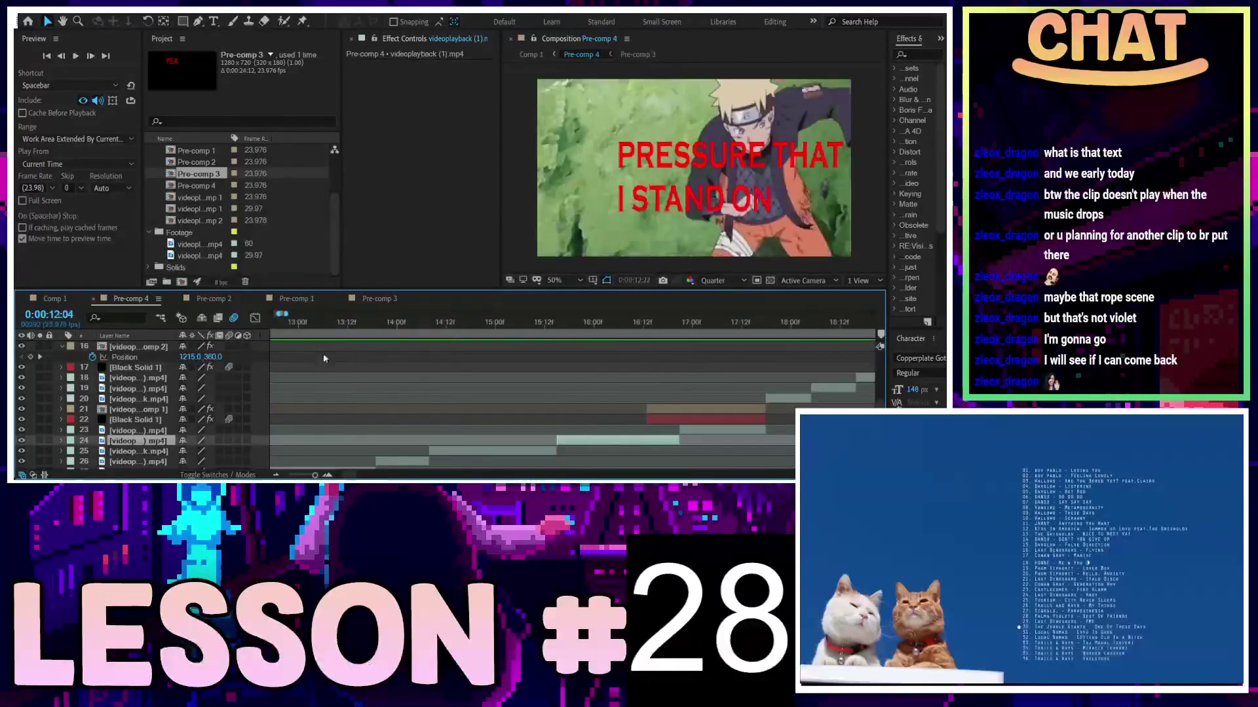
left_click(48, 300)
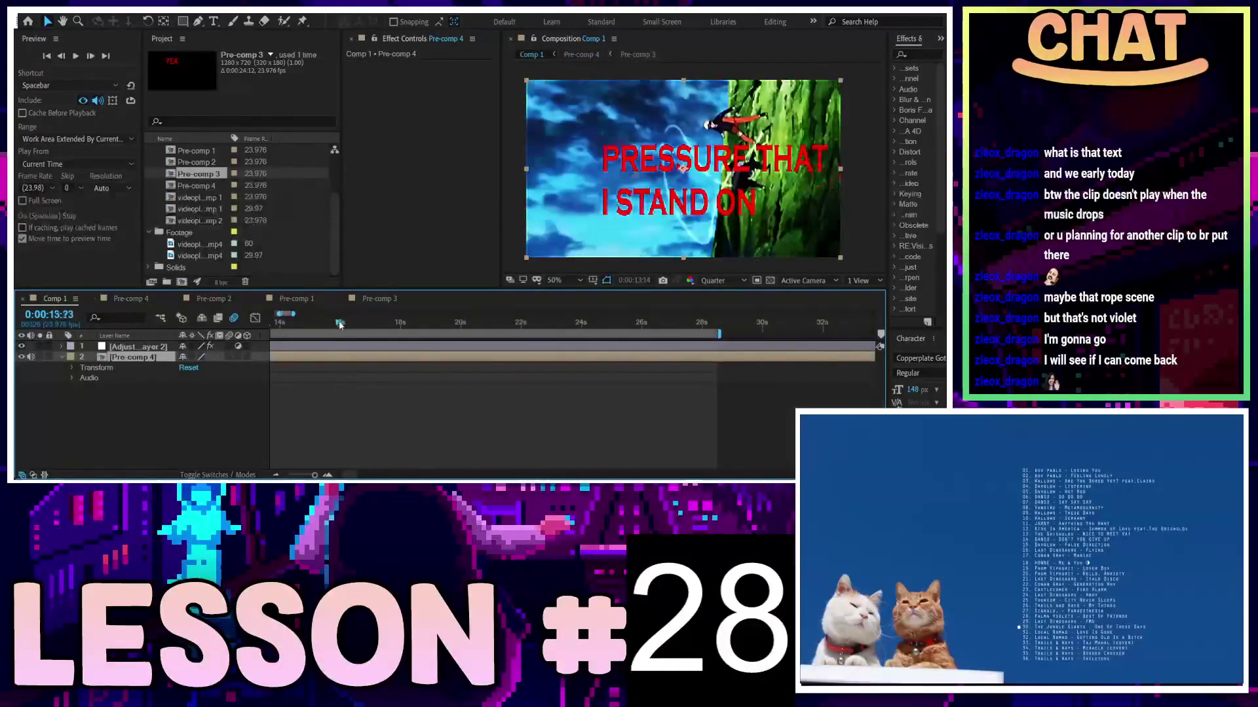
Scrub through Comp 1's lyric frames, stop playback, and switch to Pre-comp 4
mouse_move(308, 323)
left_mouse_down()
mouse_move(340, 324)
mouse_move(272, 324)
left_mouse_up()
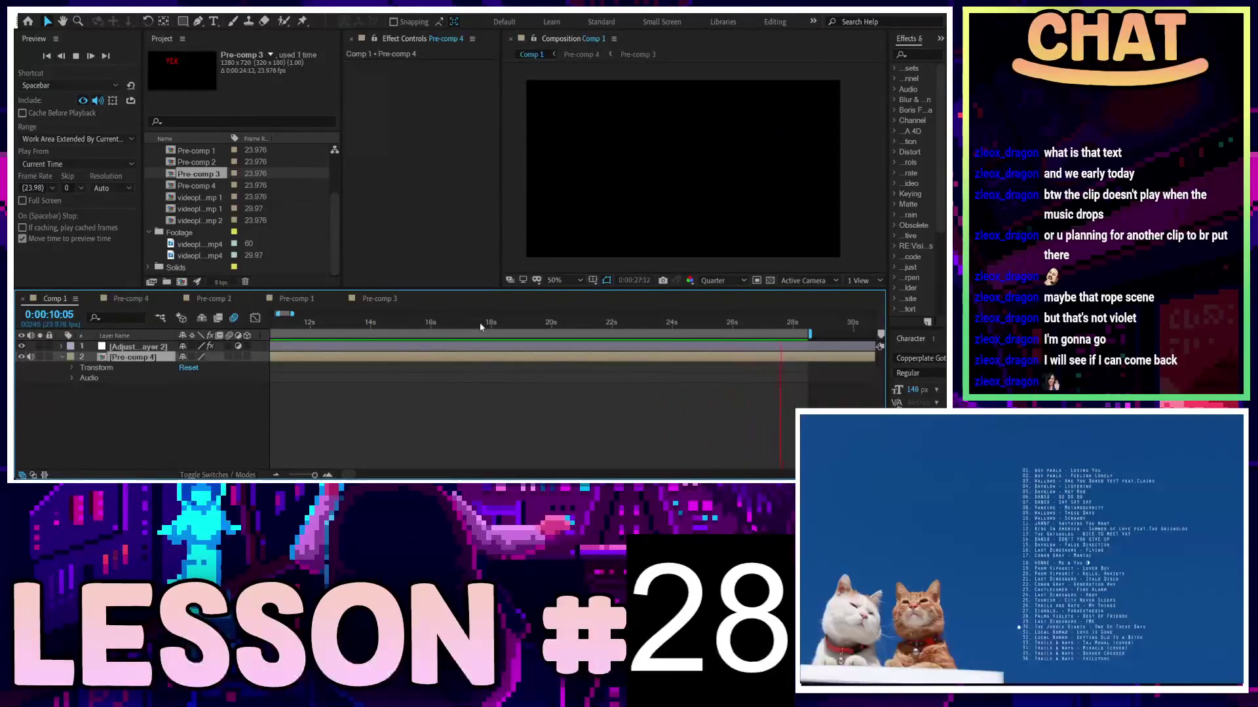
key("space")
left_click(130, 300)
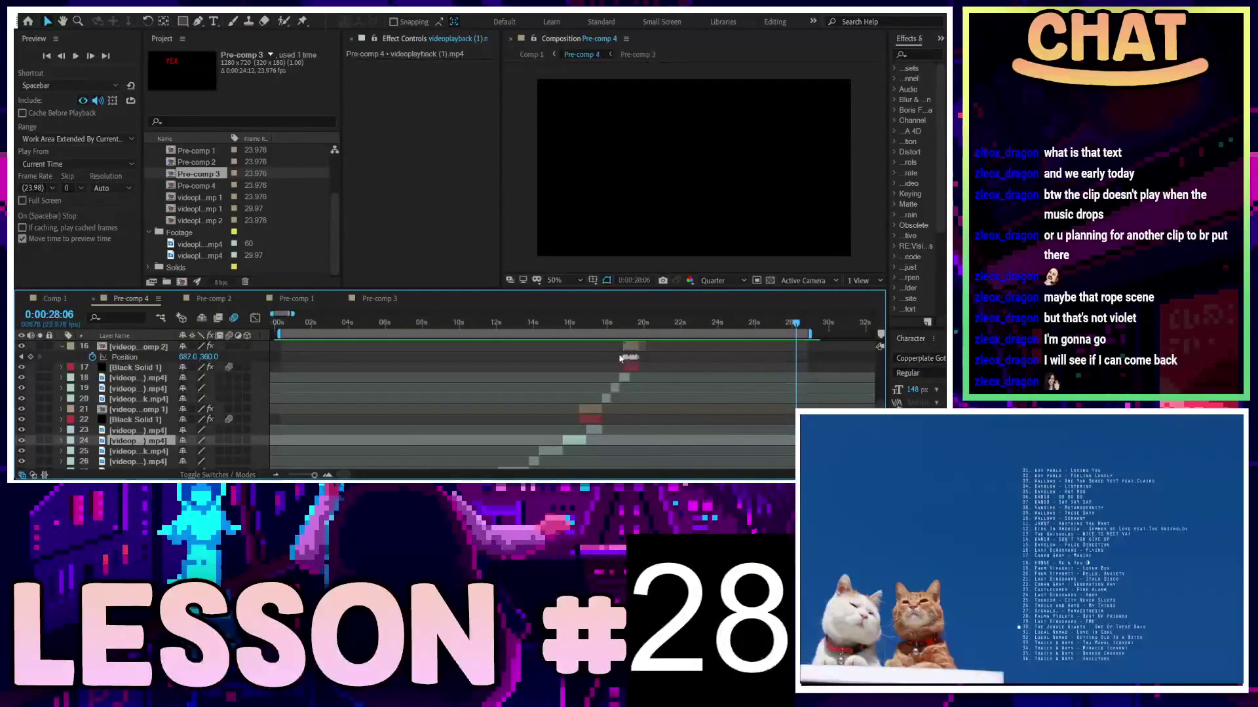
scroll(768, 391, "up", 5, "alt")
scroll(762, 395, "up", 3)
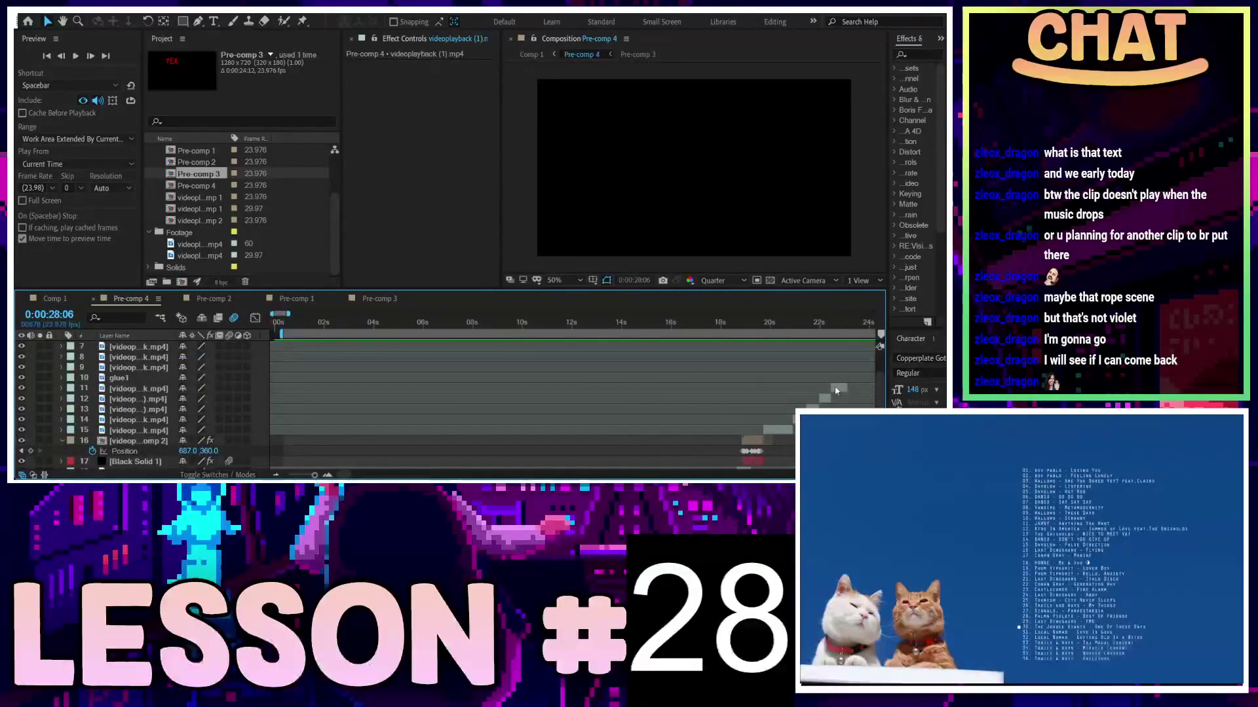
scroll(846, 397, "up", 2, "alt")
left_click(734, 322)
key("space")
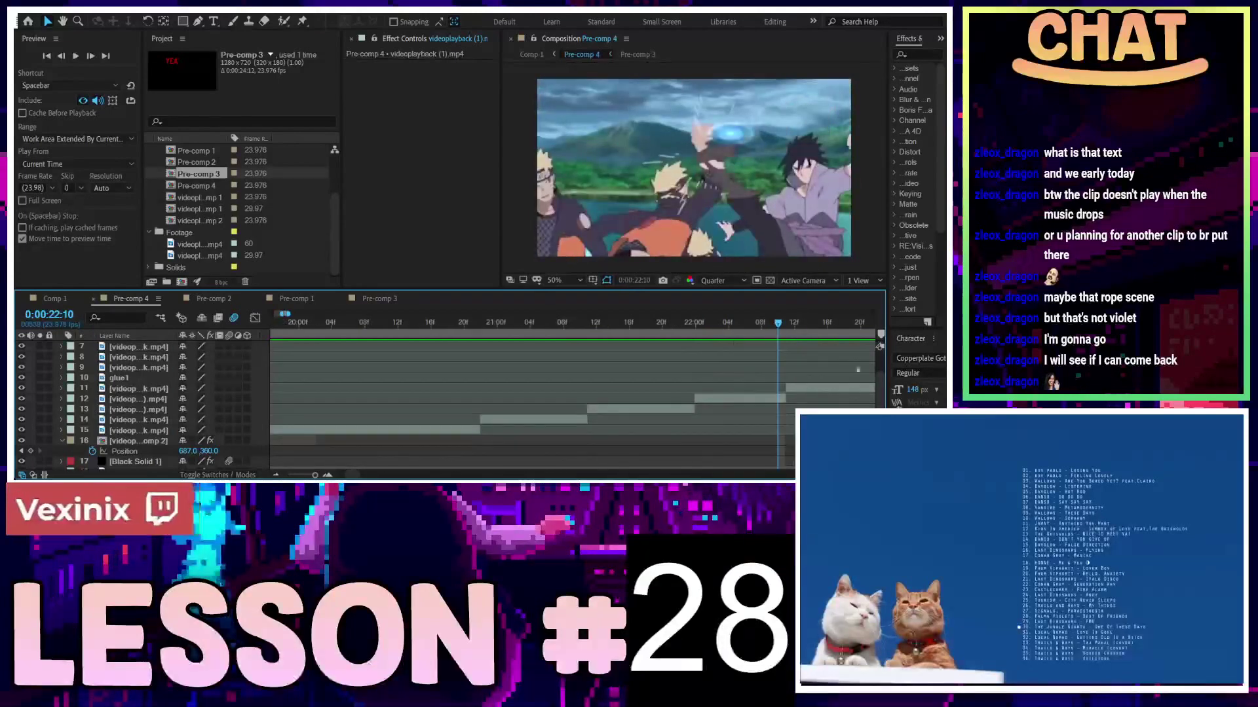
scroll(800, 391, "up", 3, "alt")
left_click(801, 390)
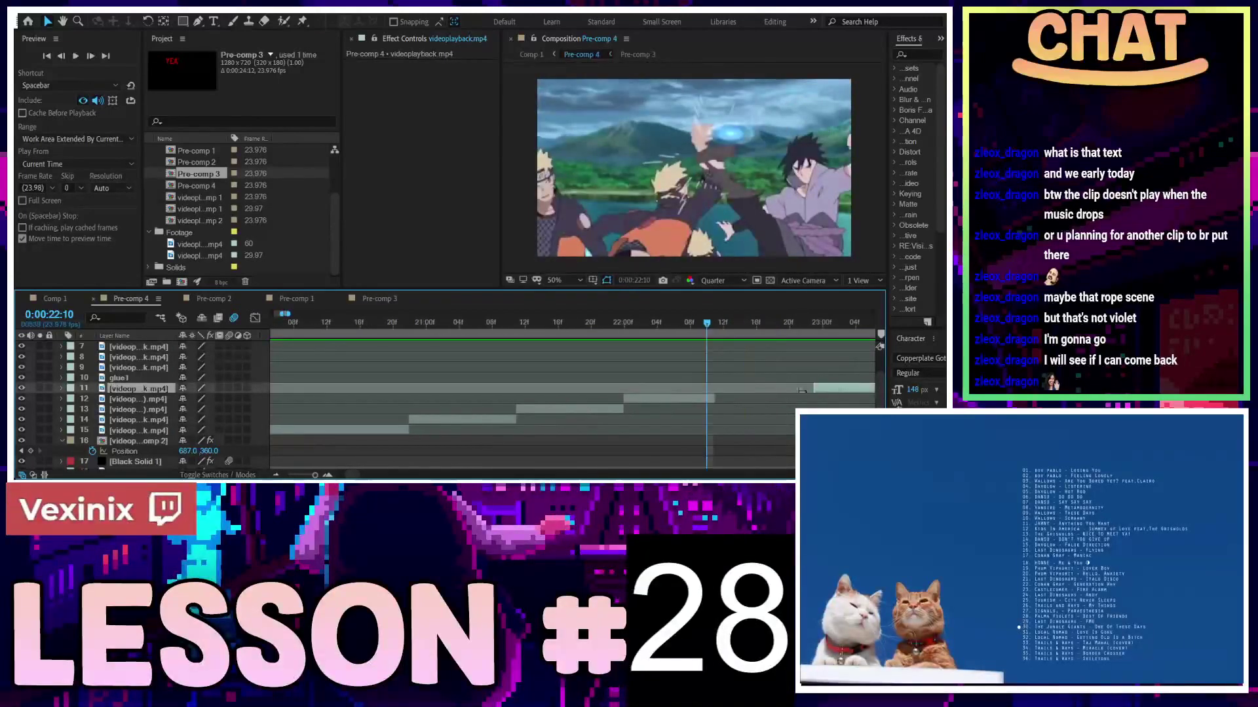
left_click(714, 398)
key("space")
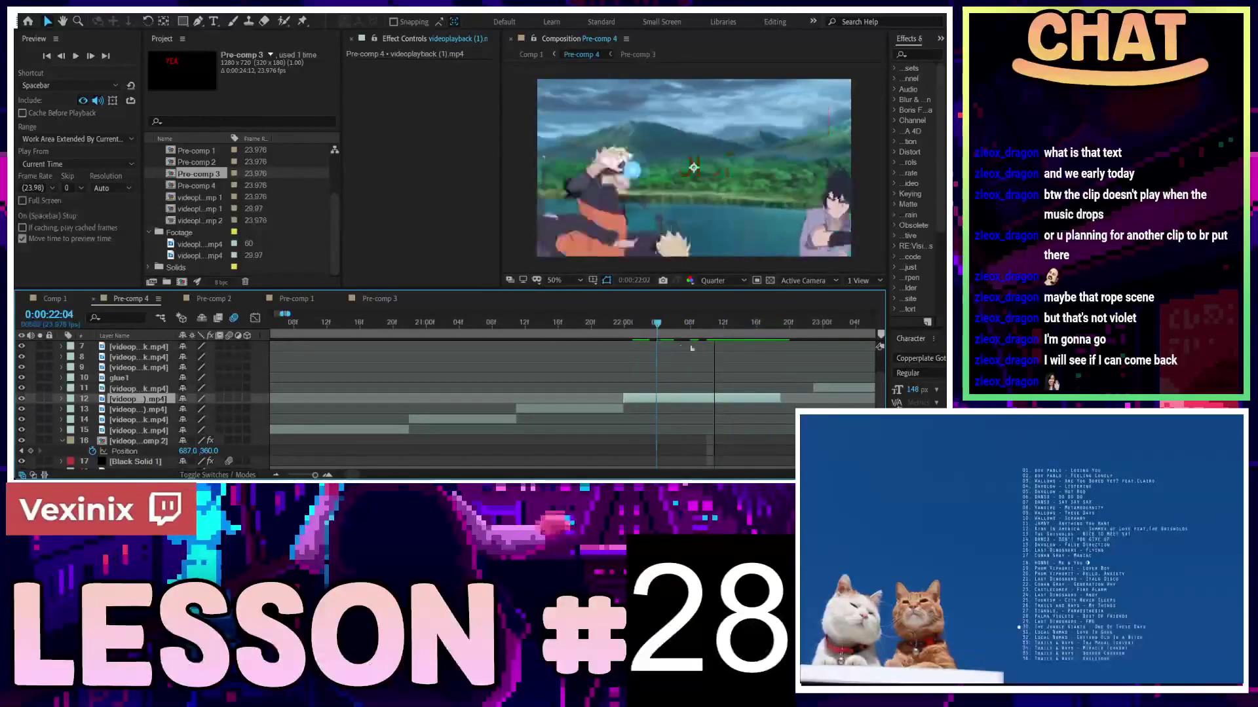
left_click(800, 389)
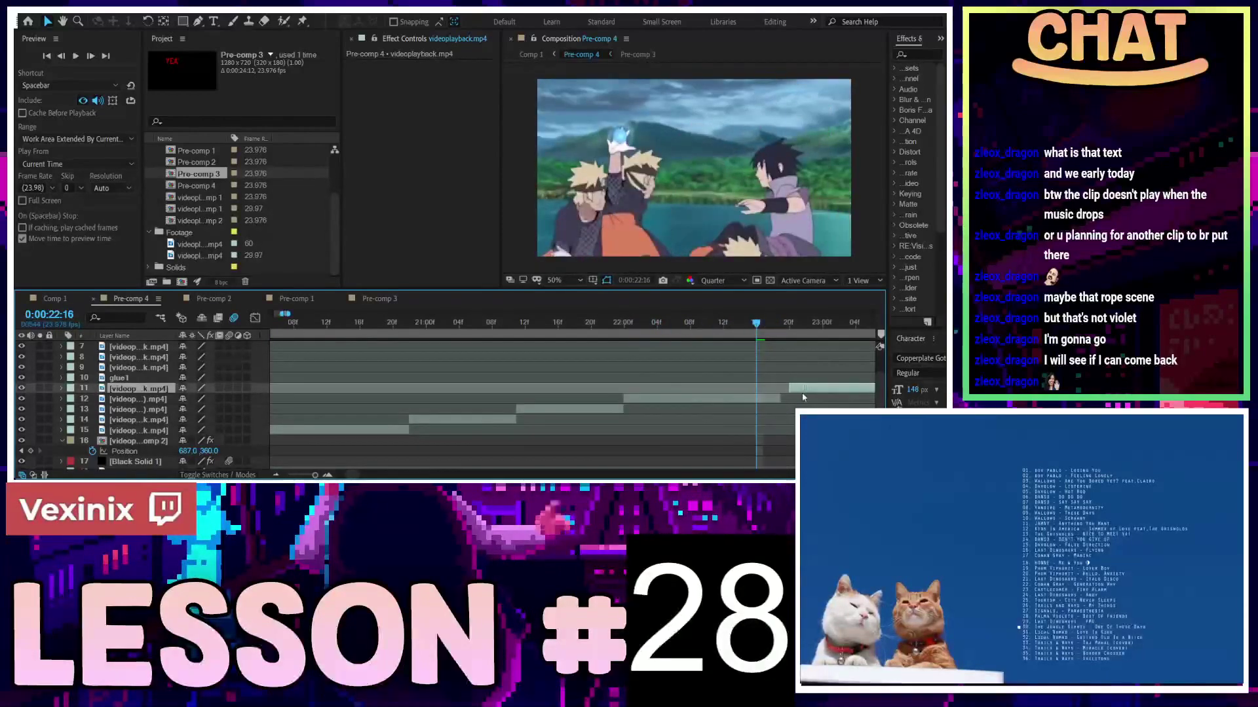
key("space")
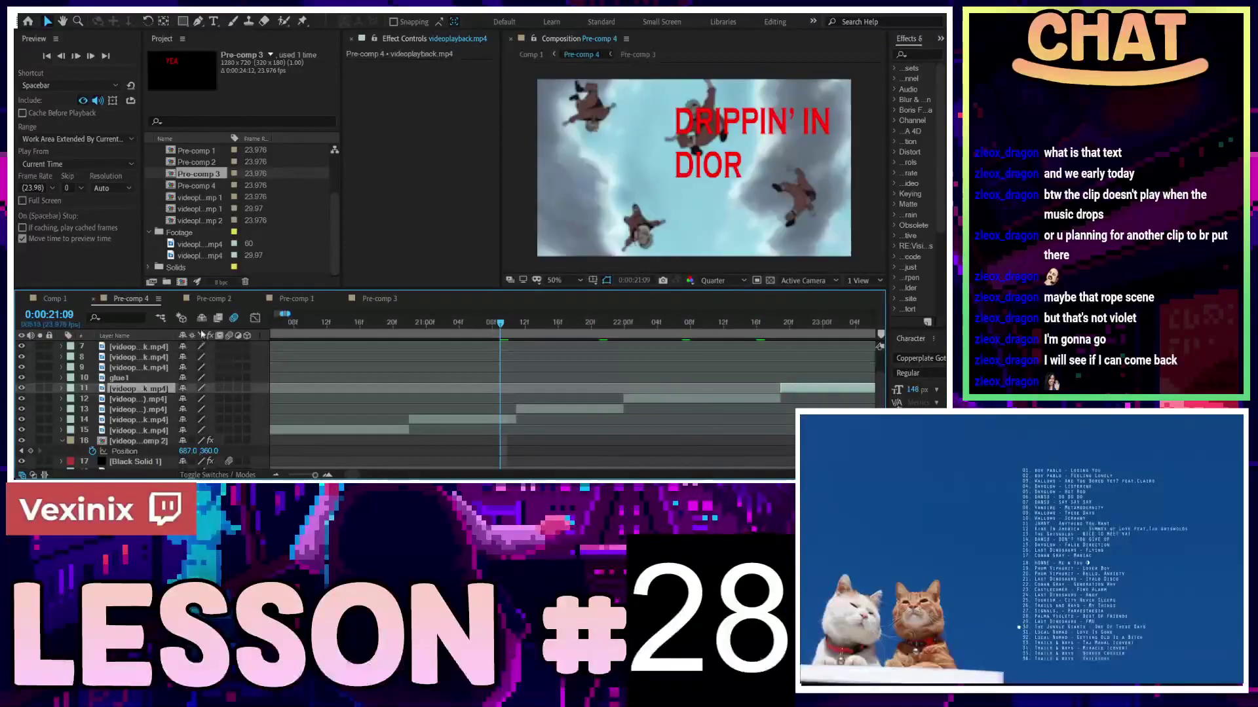
left_click(53, 300)
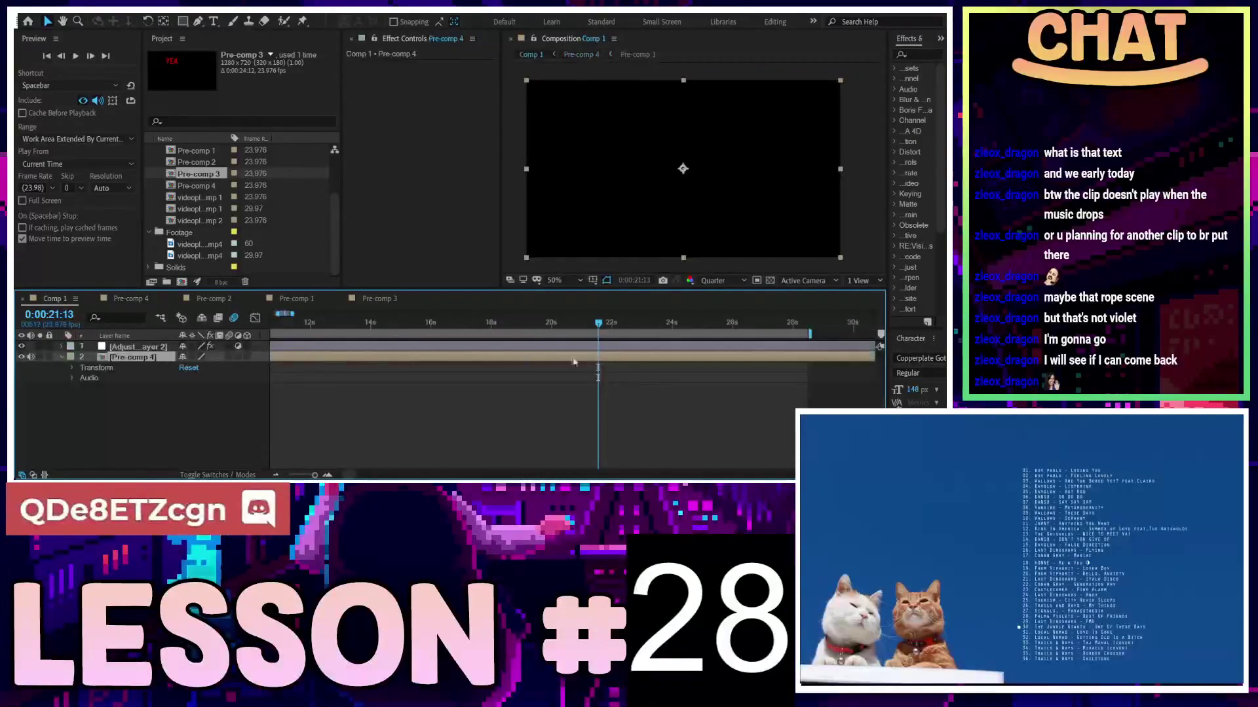
left_click(584, 323)
key("space")
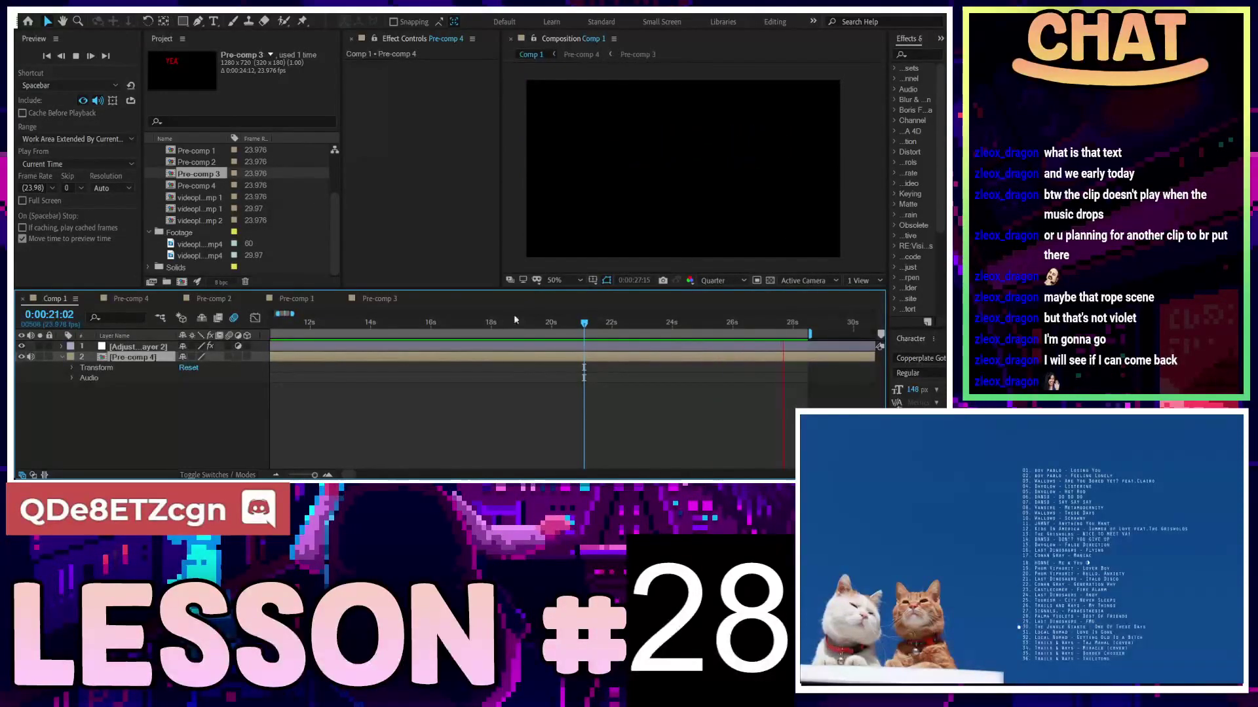
Open Pre-comp 4 and split layer 12's clip at 22:04 and 22:10
double_click(629, 357)
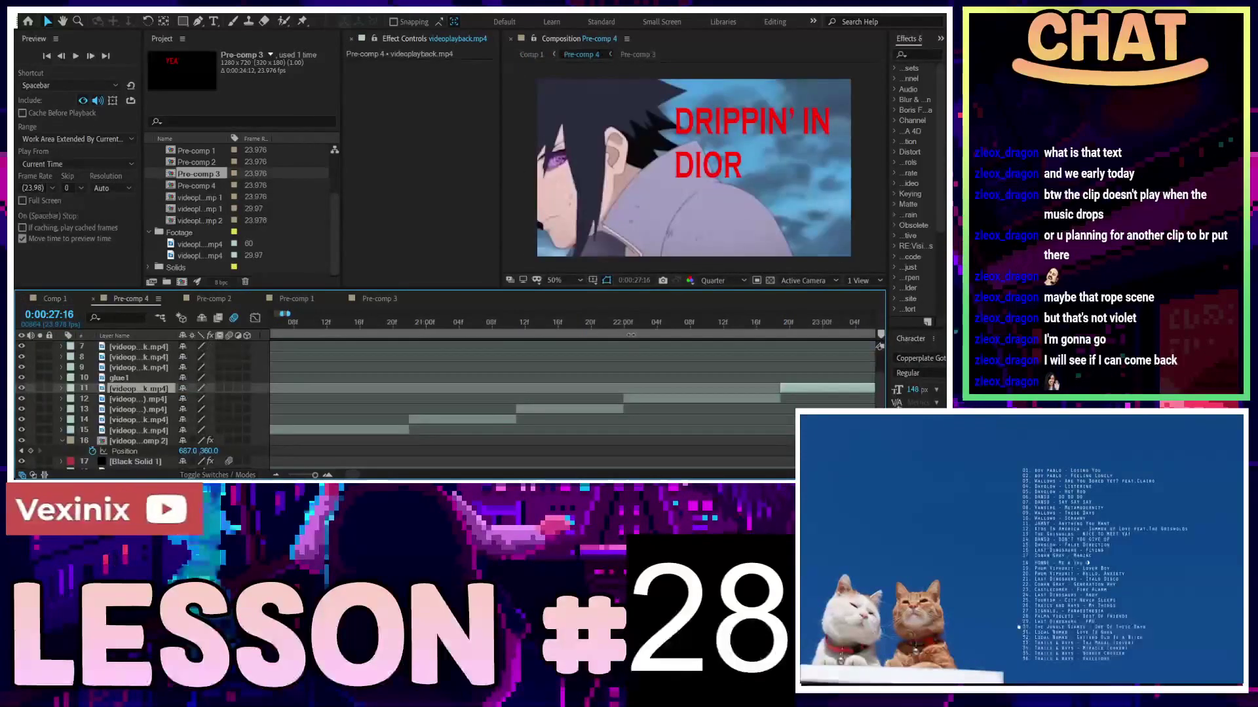
left_click(657, 324)
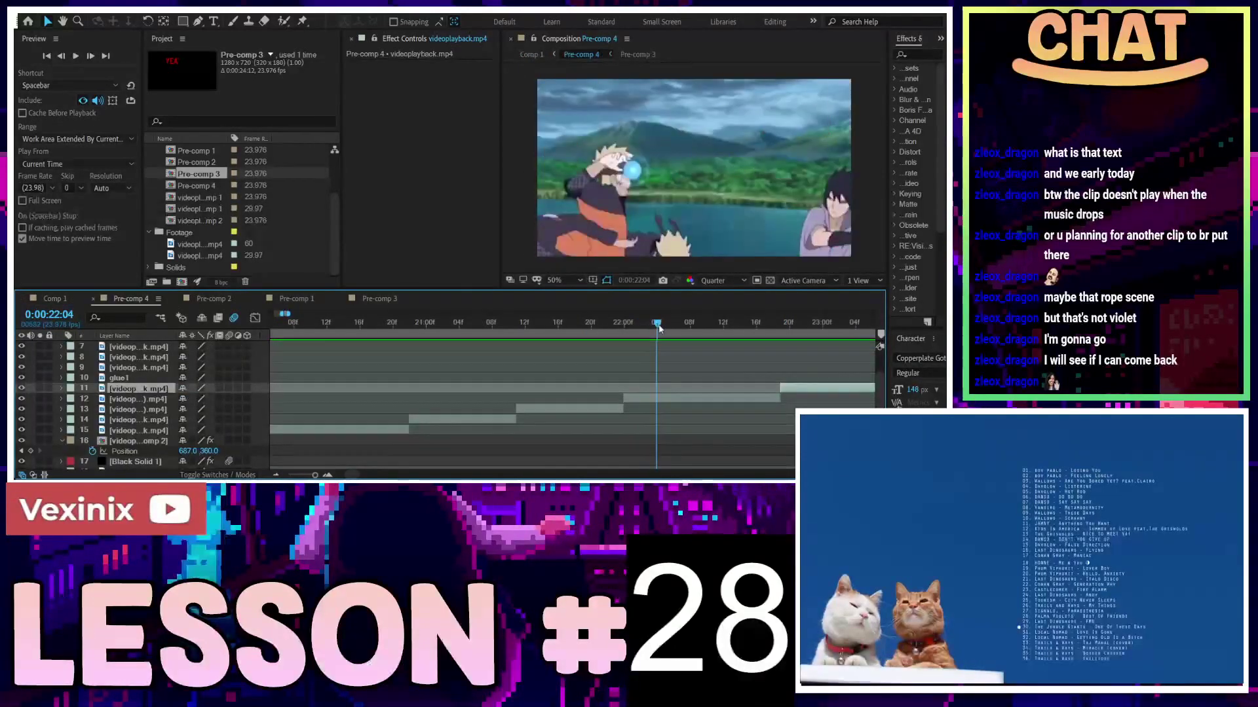
left_click(680, 398)
key("ctrl+shift+d")
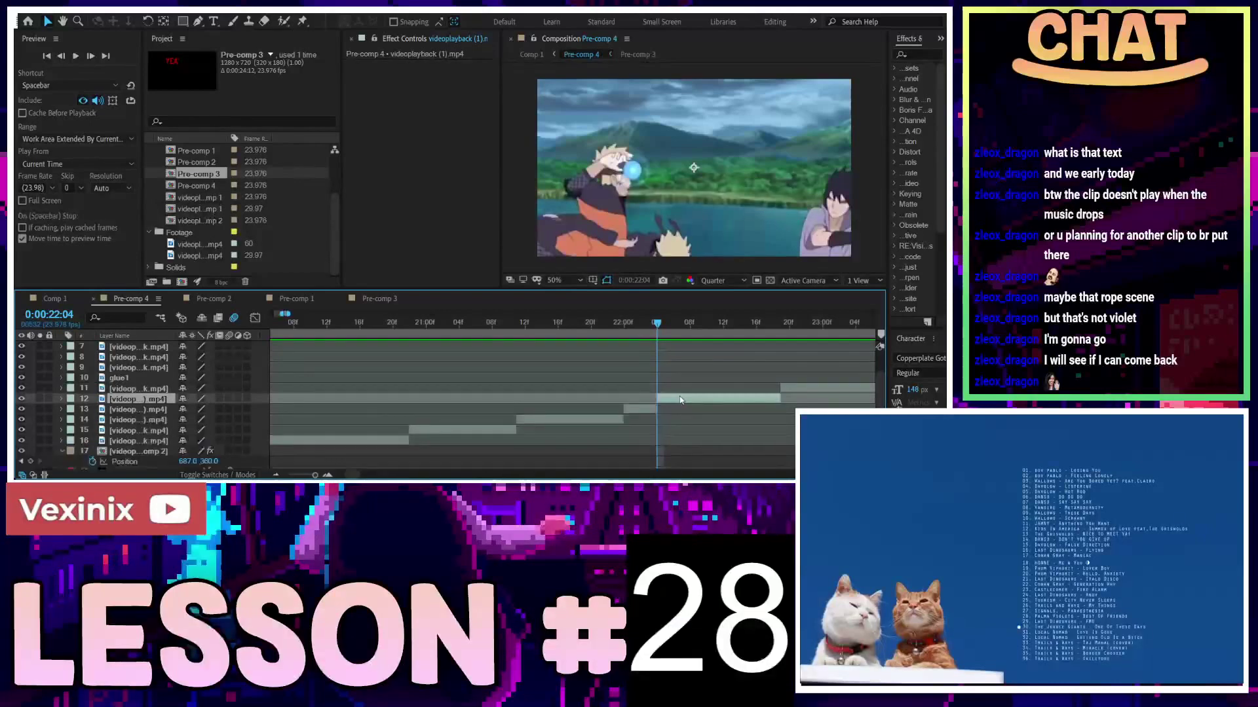
left_click(706, 325)
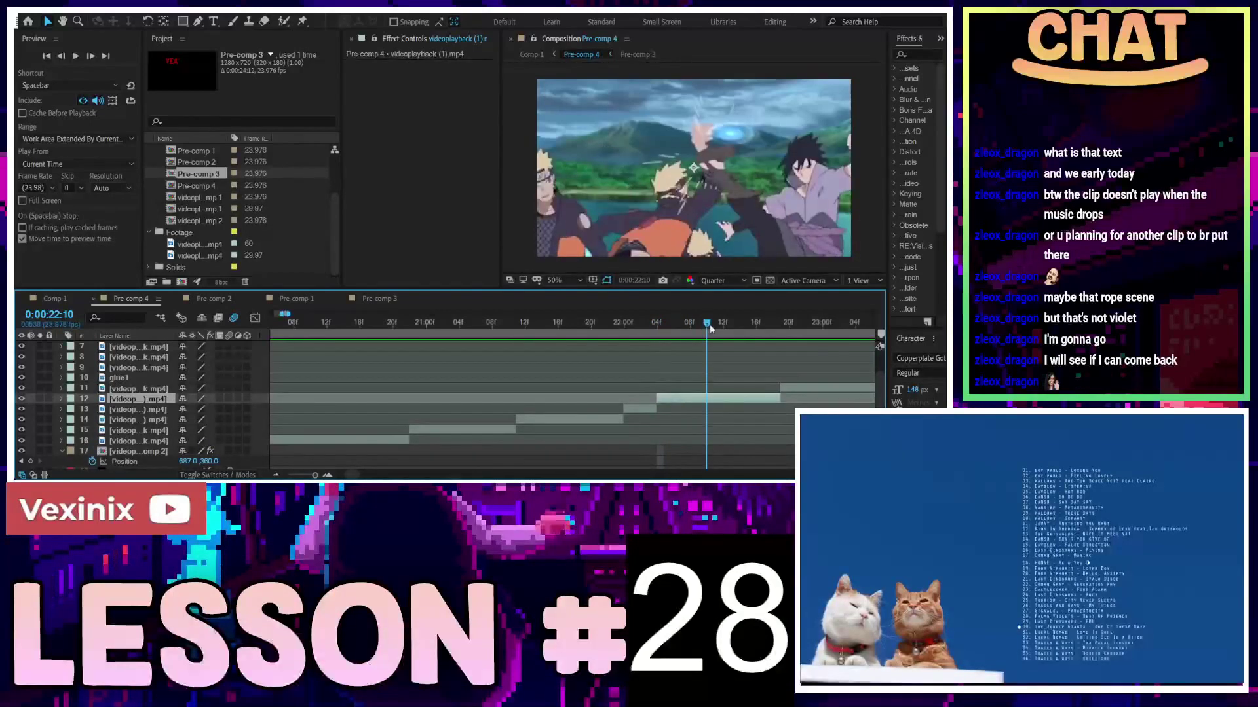
key("ctrl+shift+d")
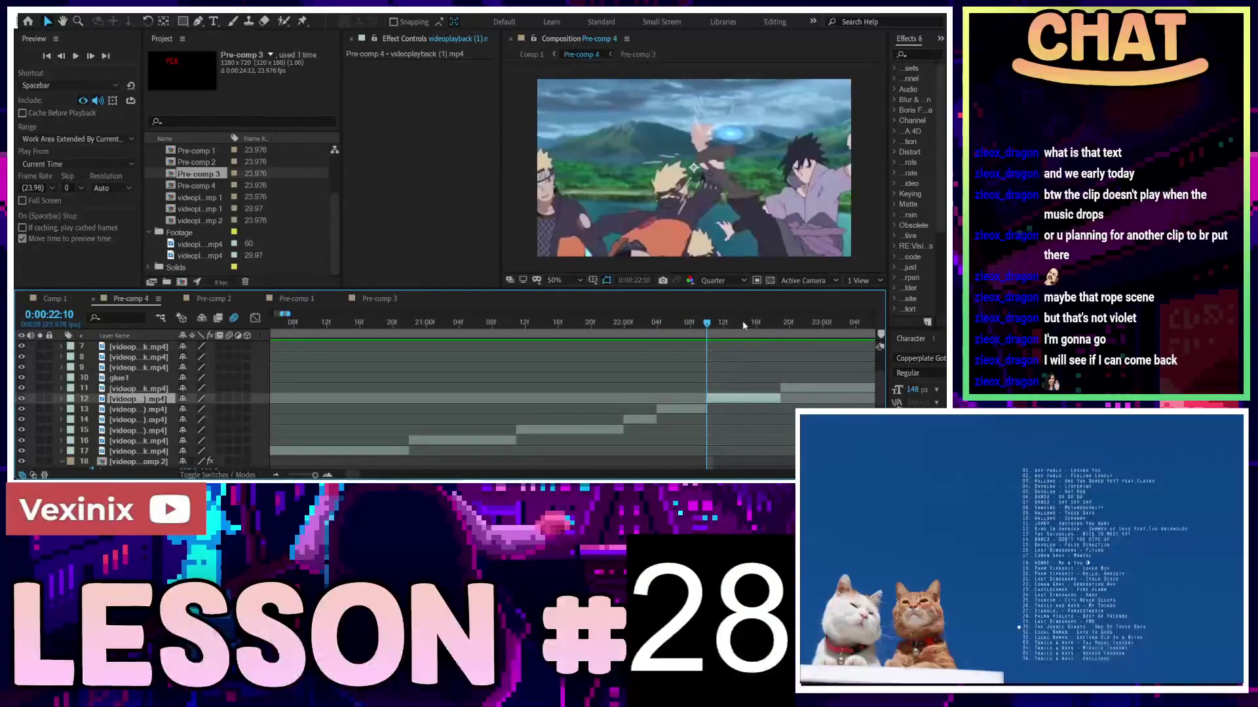
Move the current time to 23:07 and shift layer 14's clip earlier
left_click(830, 324)
left_click(840, 390)
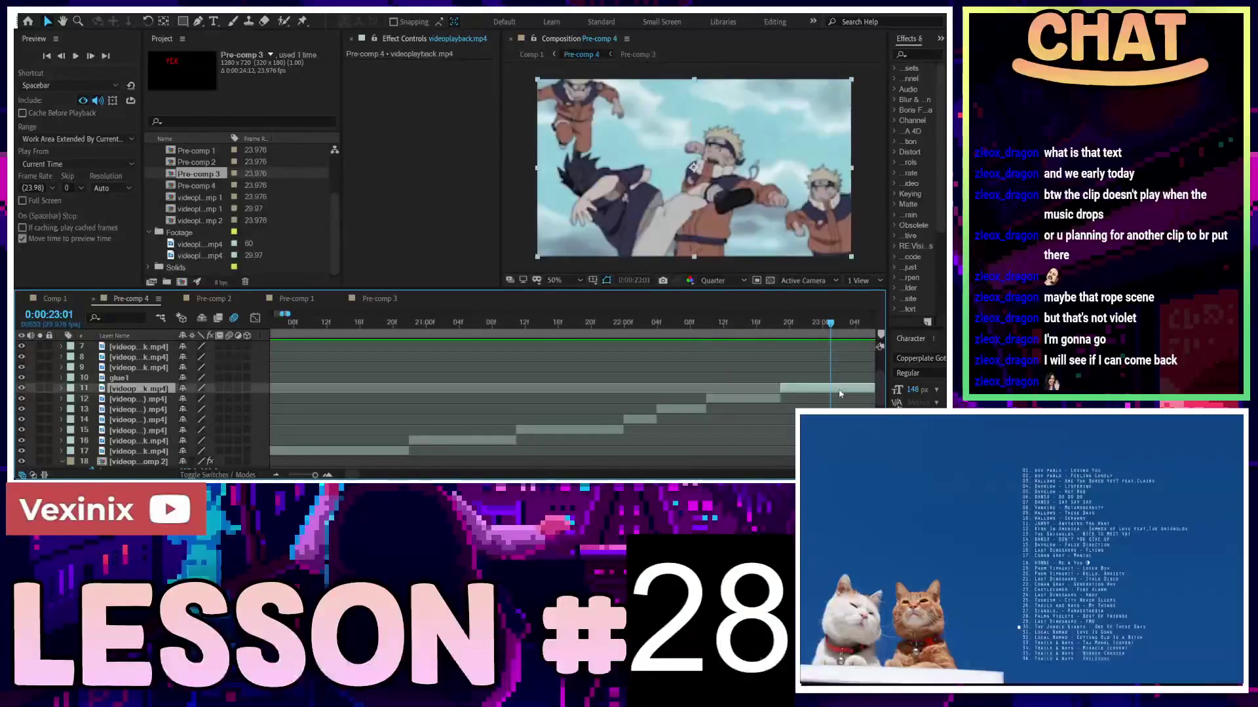
scroll(841, 392, "down", 1)
scroll(844, 389, "down", 1)
scroll(847, 387, "down", 1)
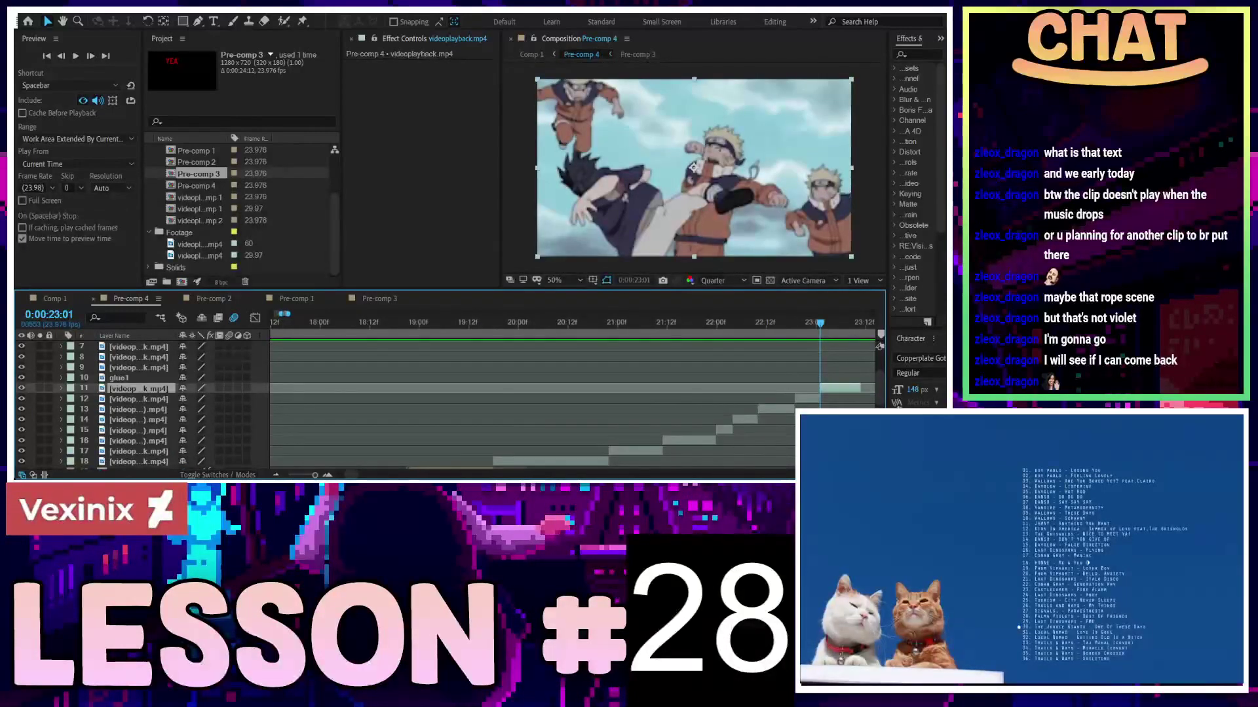
left_click(845, 325)
scroll(819, 367, "up", 2)
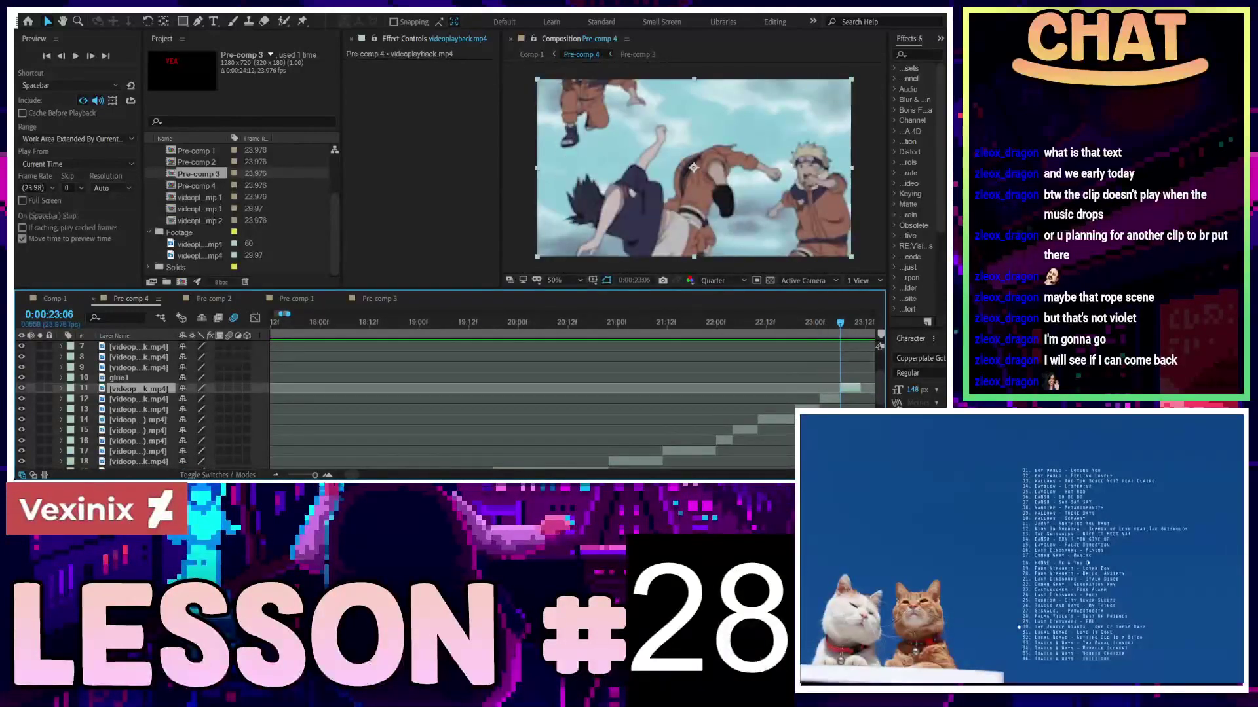
scroll(786, 399, "up", 1)
left_click(752, 423)
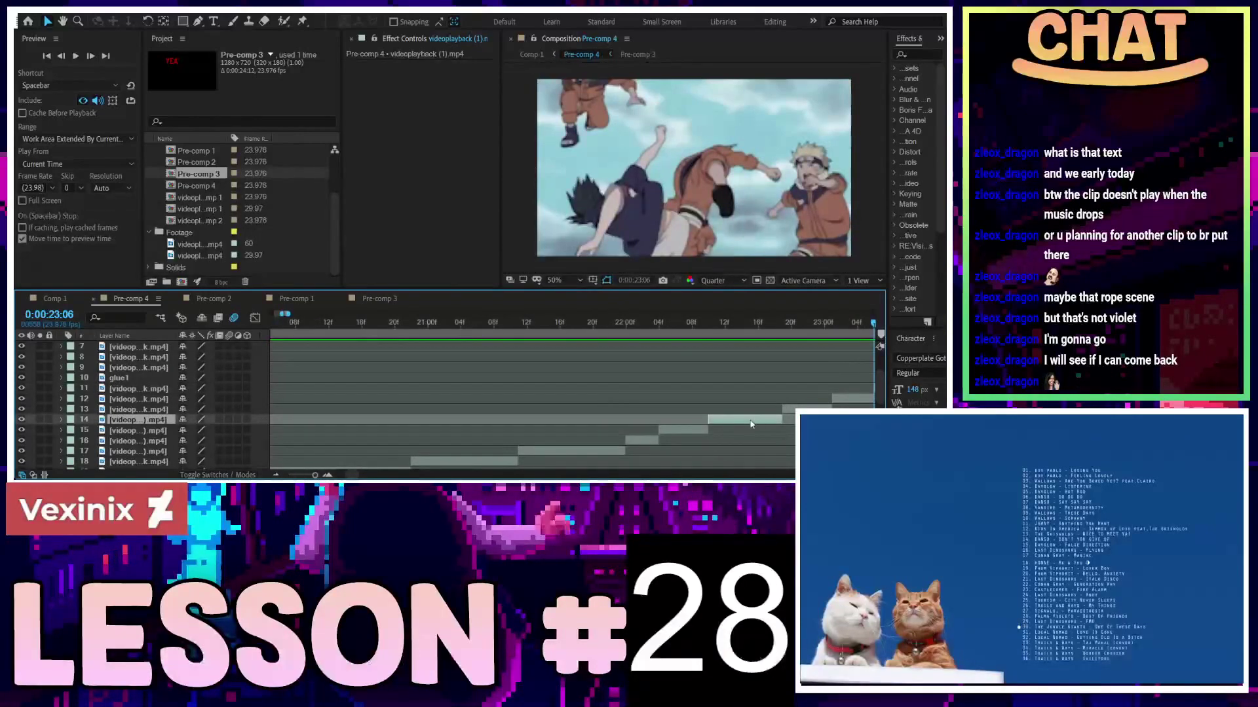
left_click_drag(753, 419, 491, 424)
Move layer 13 down to position 15, shifting layer 15 earlier and layer 13 later
left_click(130, 410)
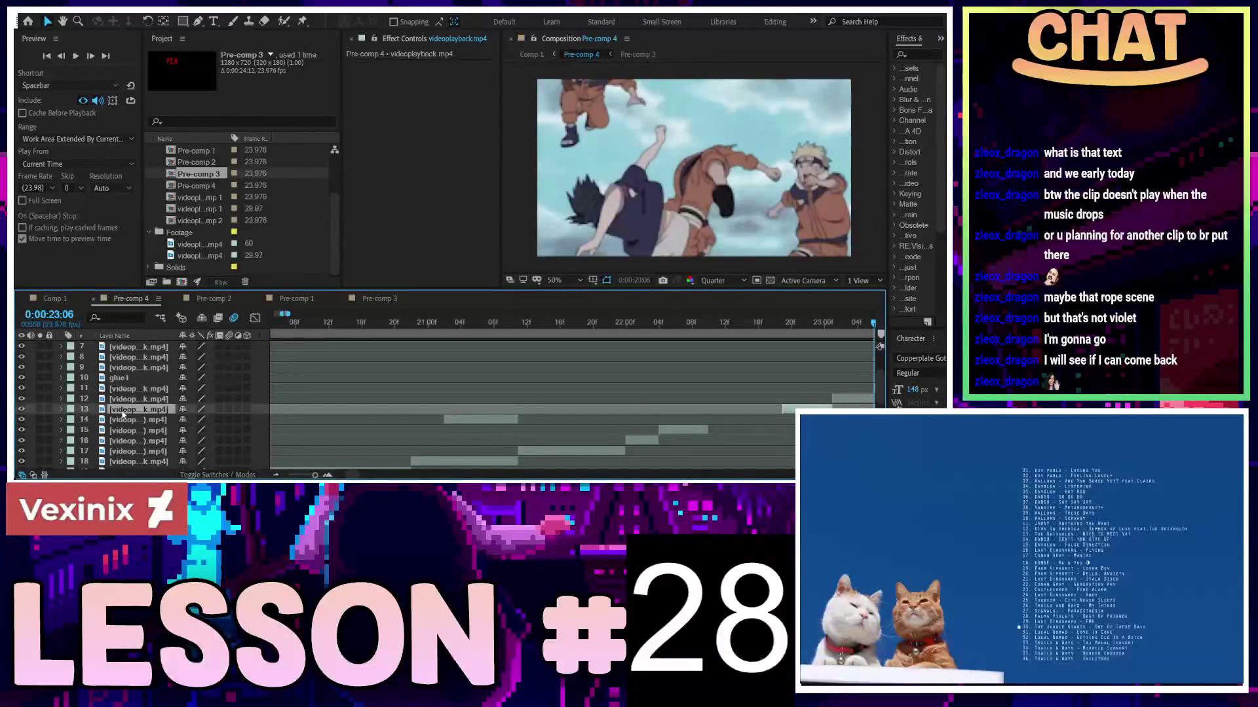
left_click_drag(131, 417, 131, 434)
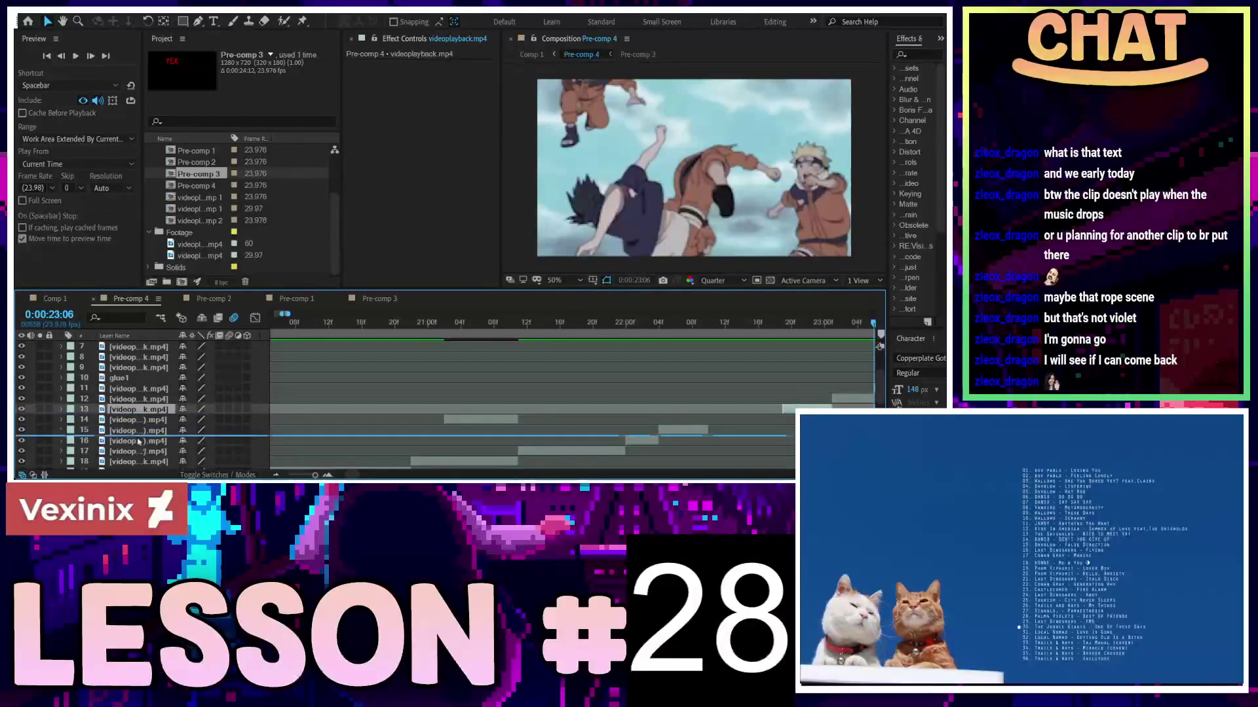
mouse_move(812, 430)
left_mouse_down()
mouse_move(688, 440)
mouse_move(724, 425)
left_mouse_up()
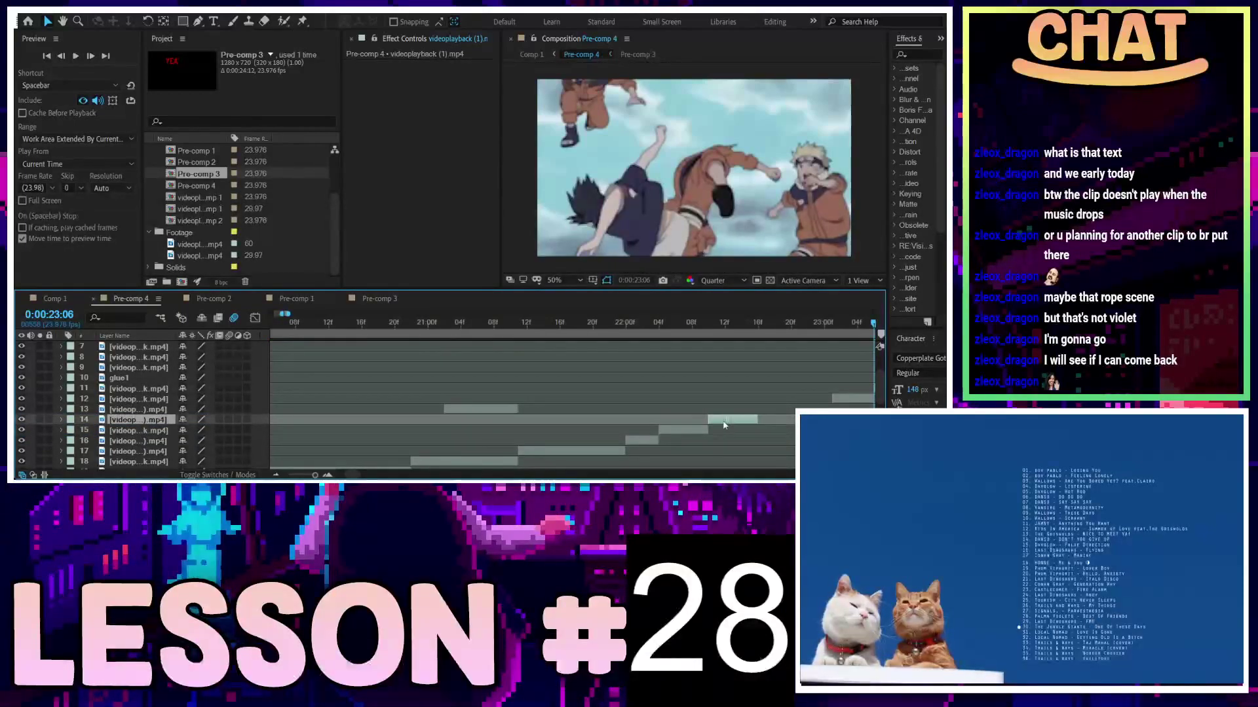
left_click_drag(502, 409, 780, 414)
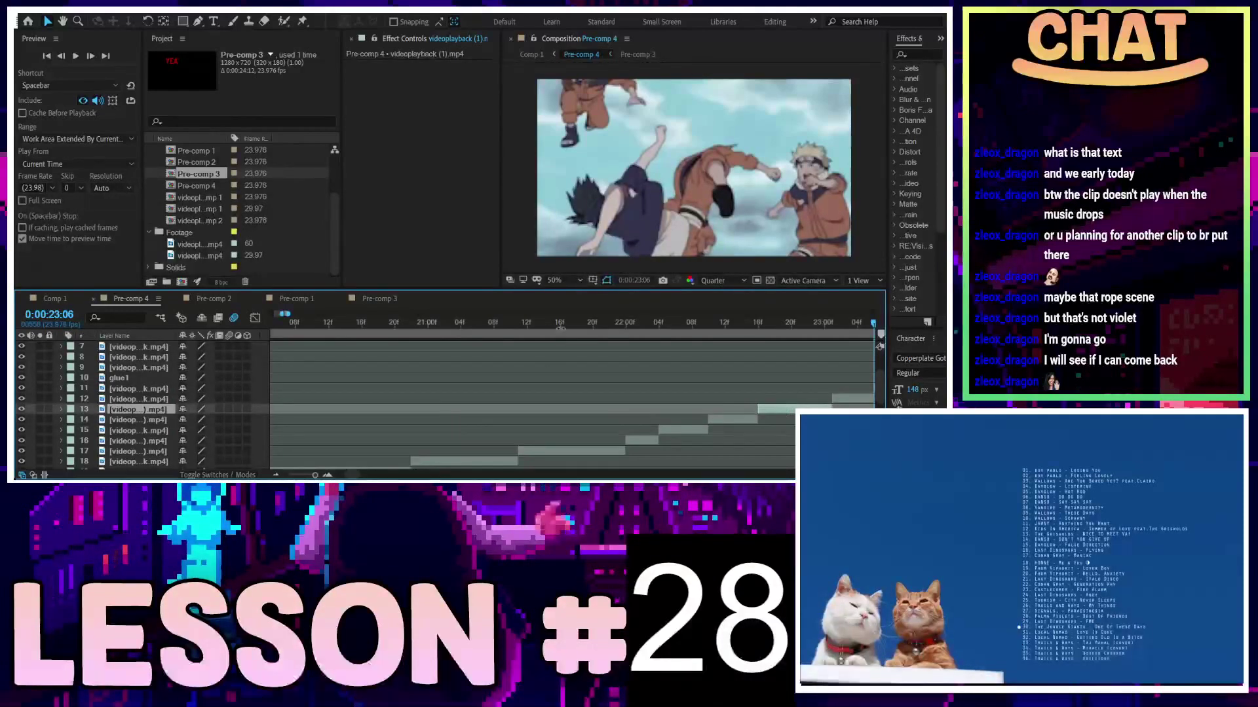
Preview the rearranged clips from 21:16, then return to Comp 1
left_click(560, 326)
key("space")
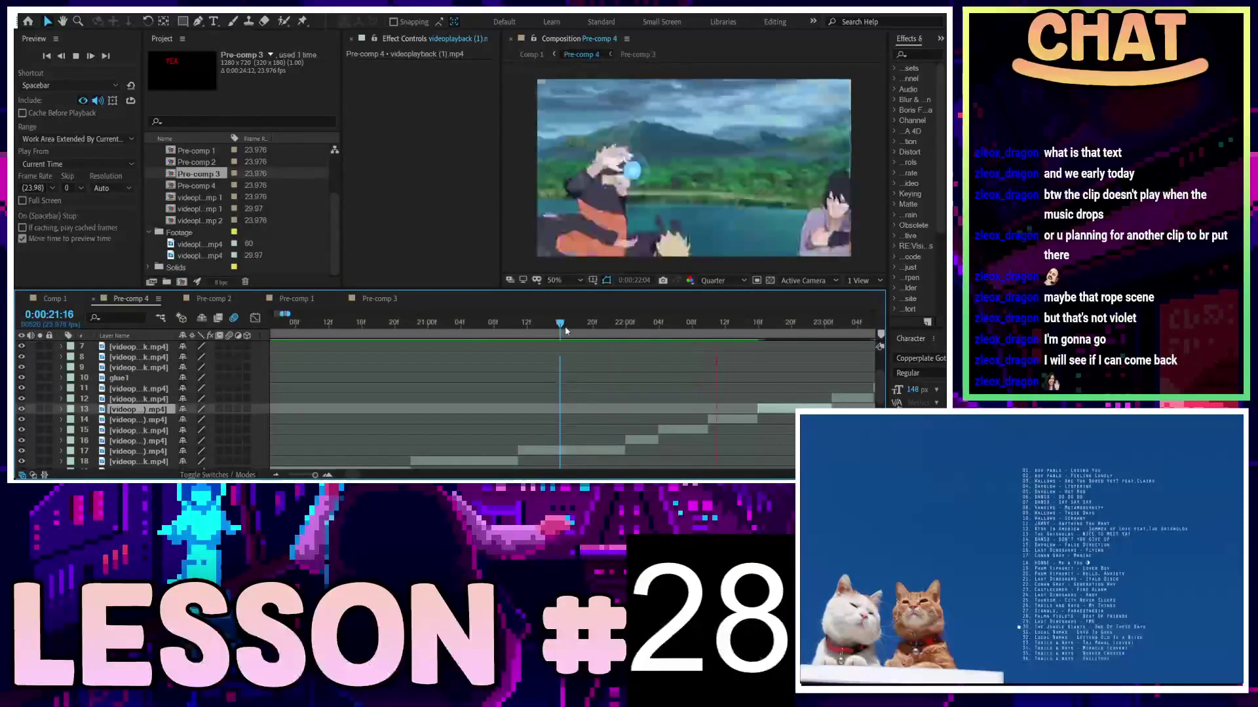
key("space")
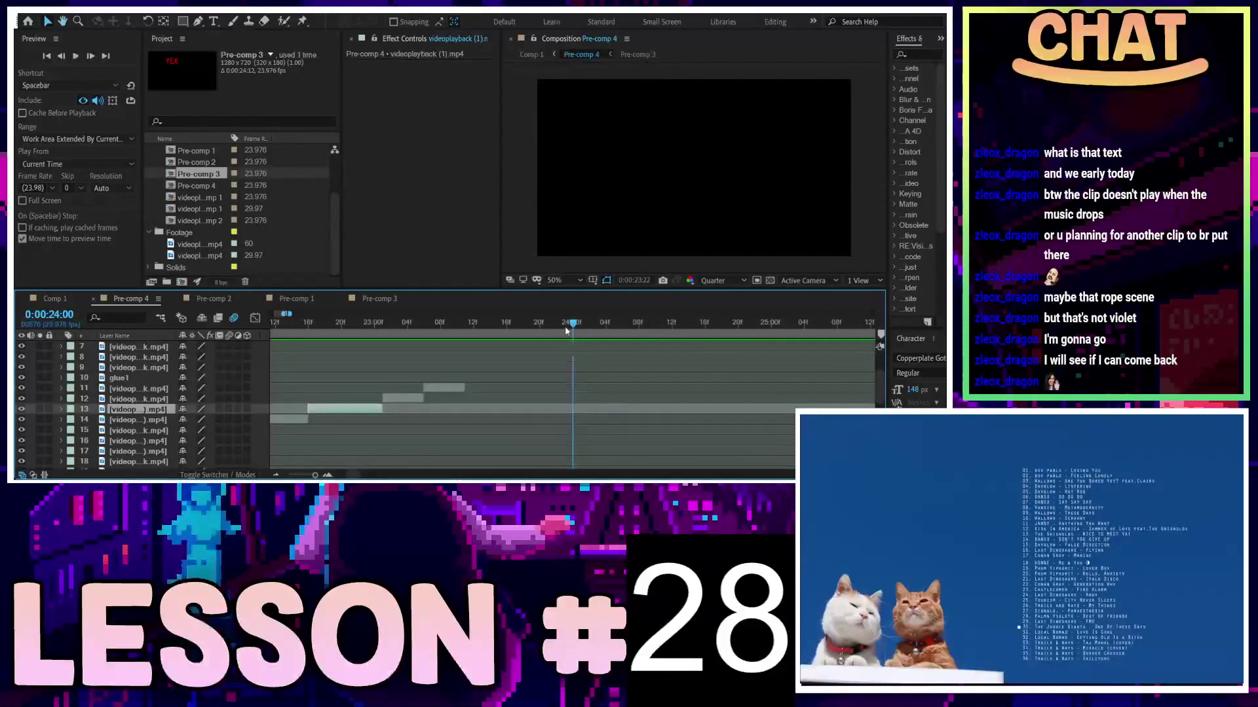
left_click(83, 299)
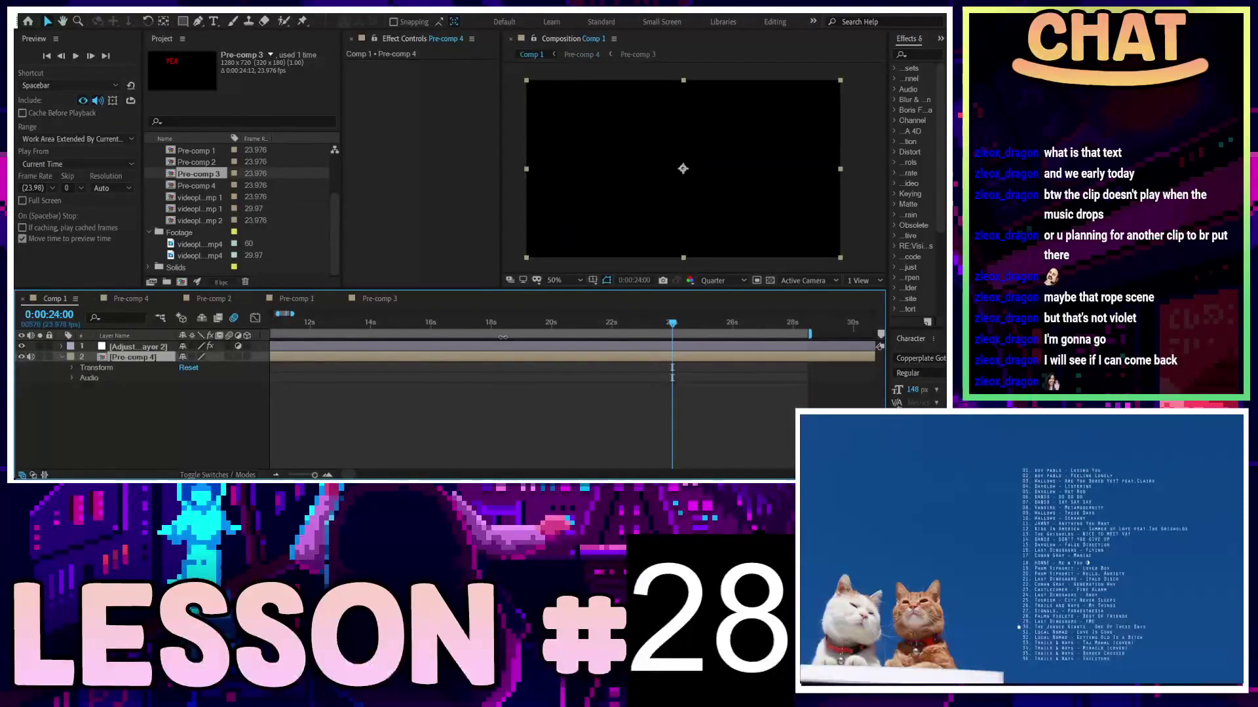
Preview Comp 1 from 14:20 through the FLEX ON 'EM lyric, then return to Pre-comp 4
left_click(651, 326)
left_click_drag(621, 329, 598, 330)
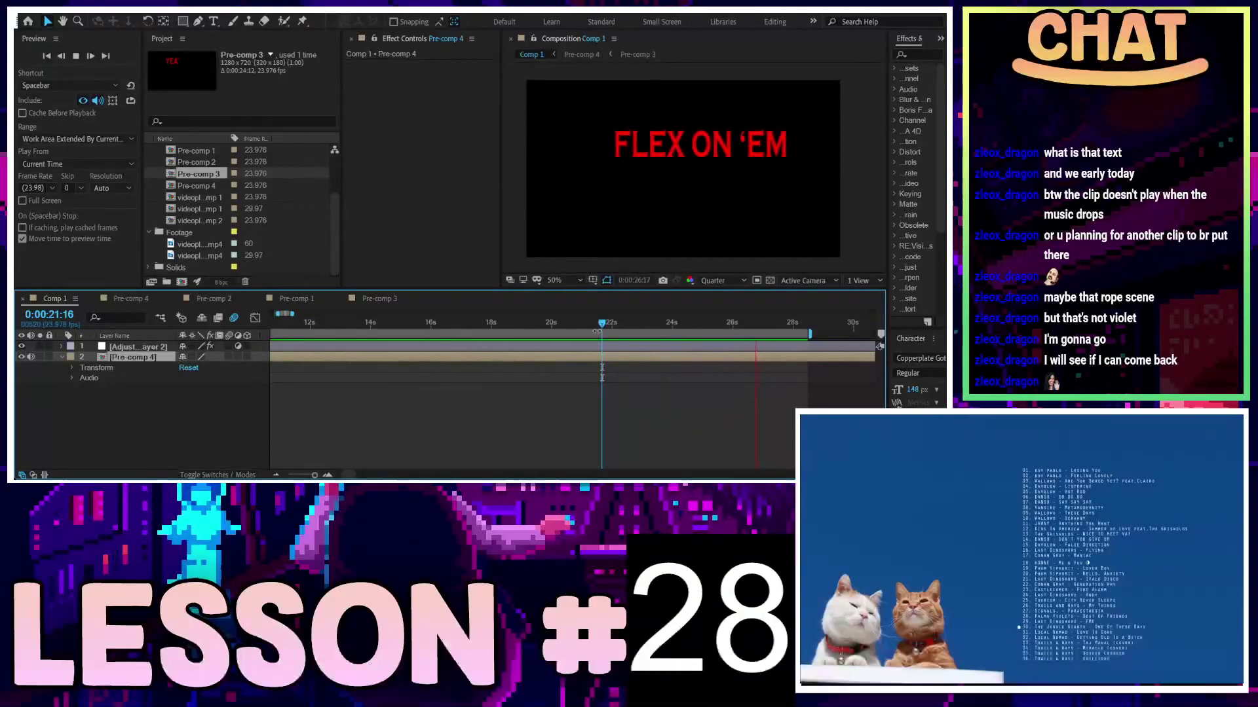
left_click_drag(520, 325, 396, 330)
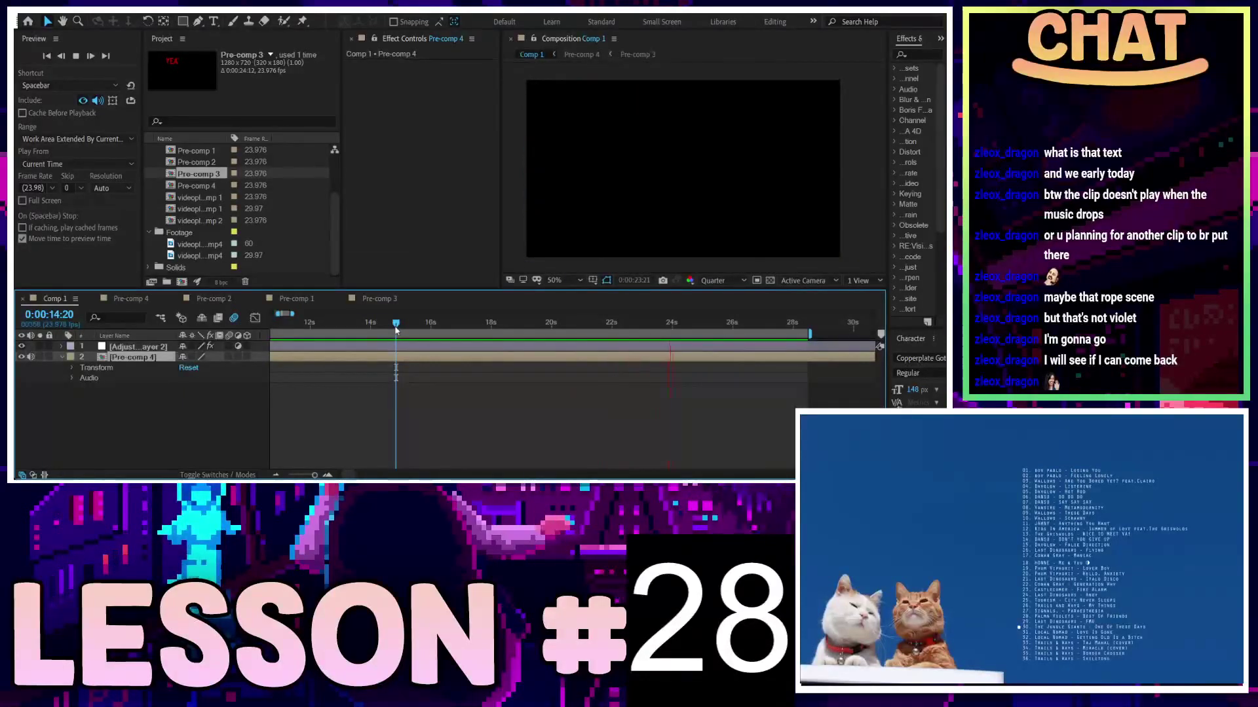
key("space")
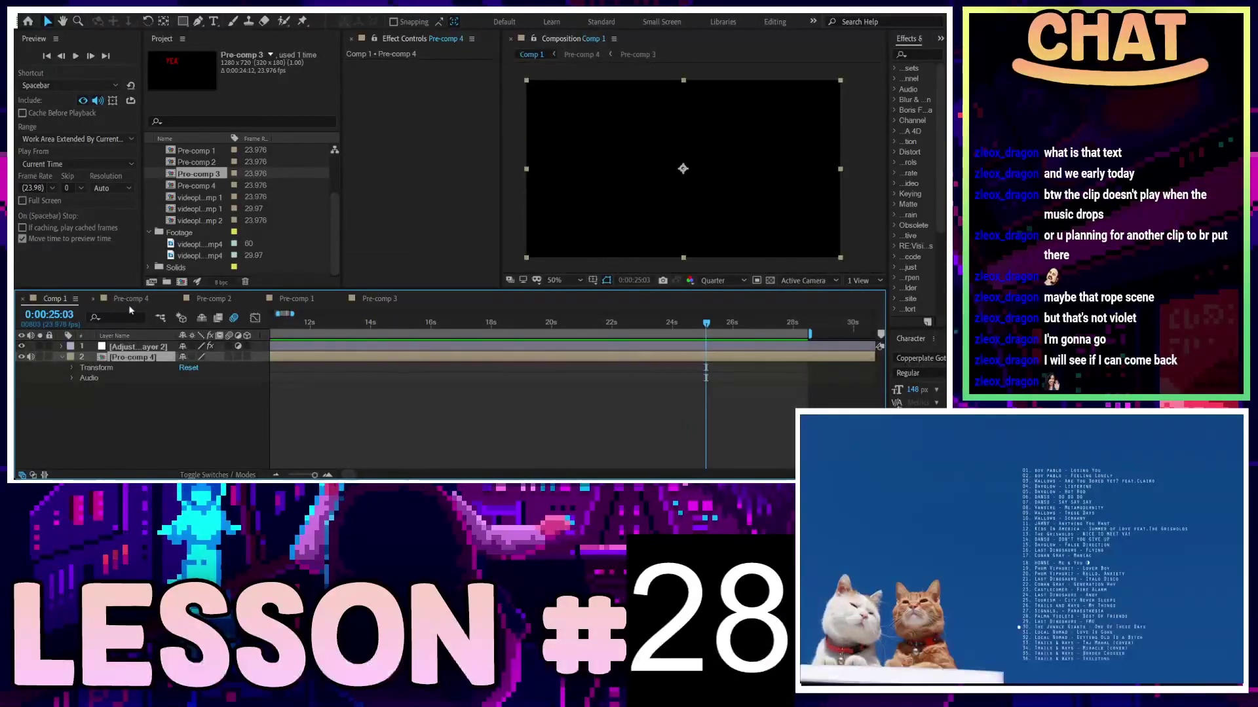
left_click(130, 300)
Preview Pre-comp 4 around 21:08–21:18, including the DRIPPIN' IN DIOR part
scroll(586, 342, "left", 10)
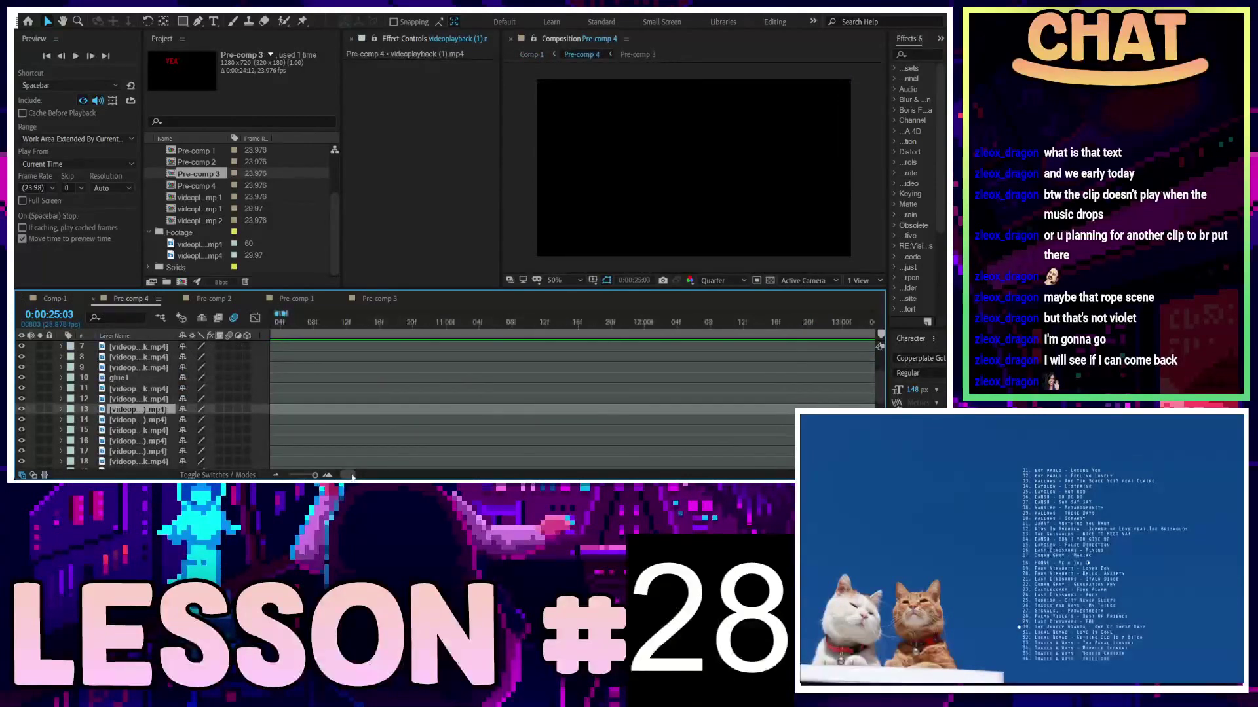
left_click_drag(642, 326, 698, 327)
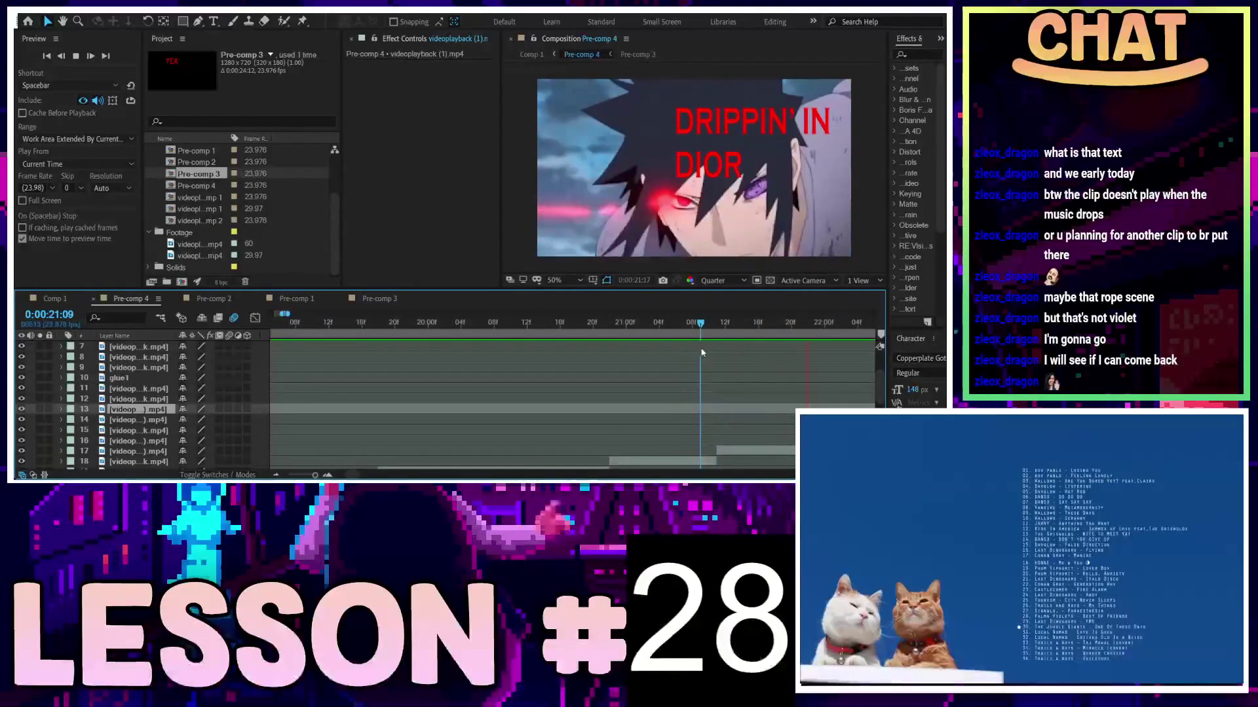
scroll(778, 422, "down", 3)
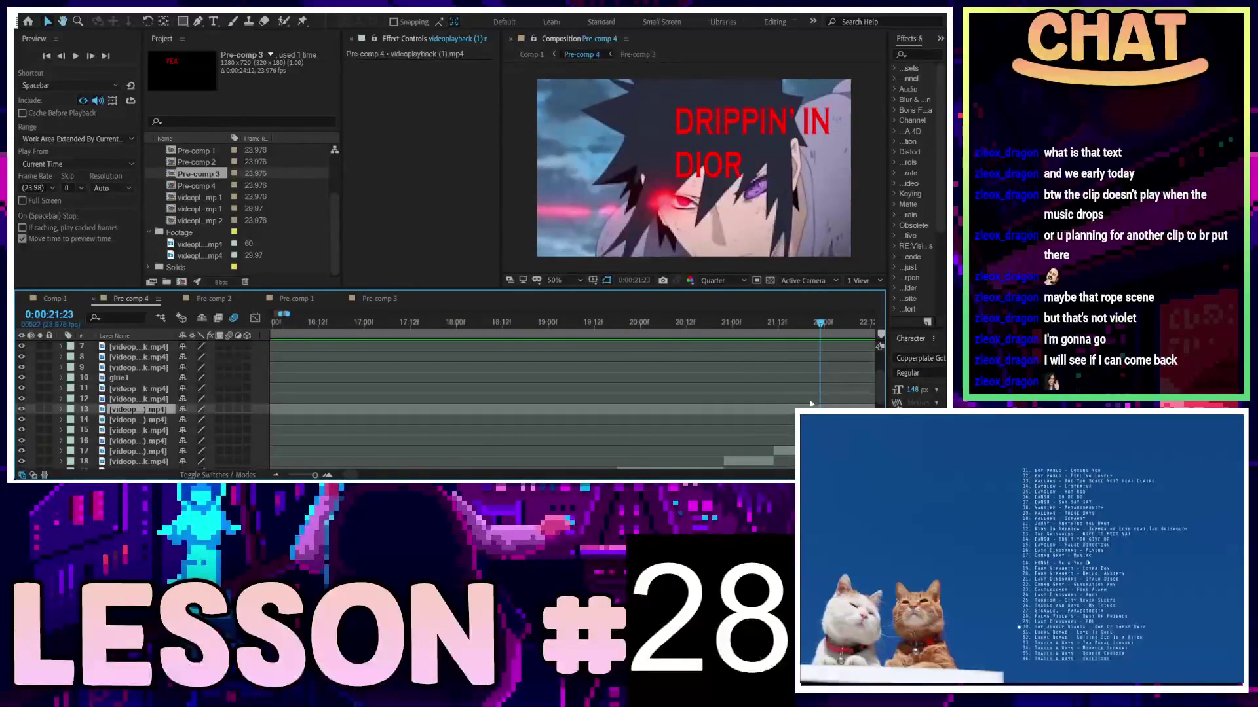
key("space")
key("space")
scroll(715, 366, "up", 3)
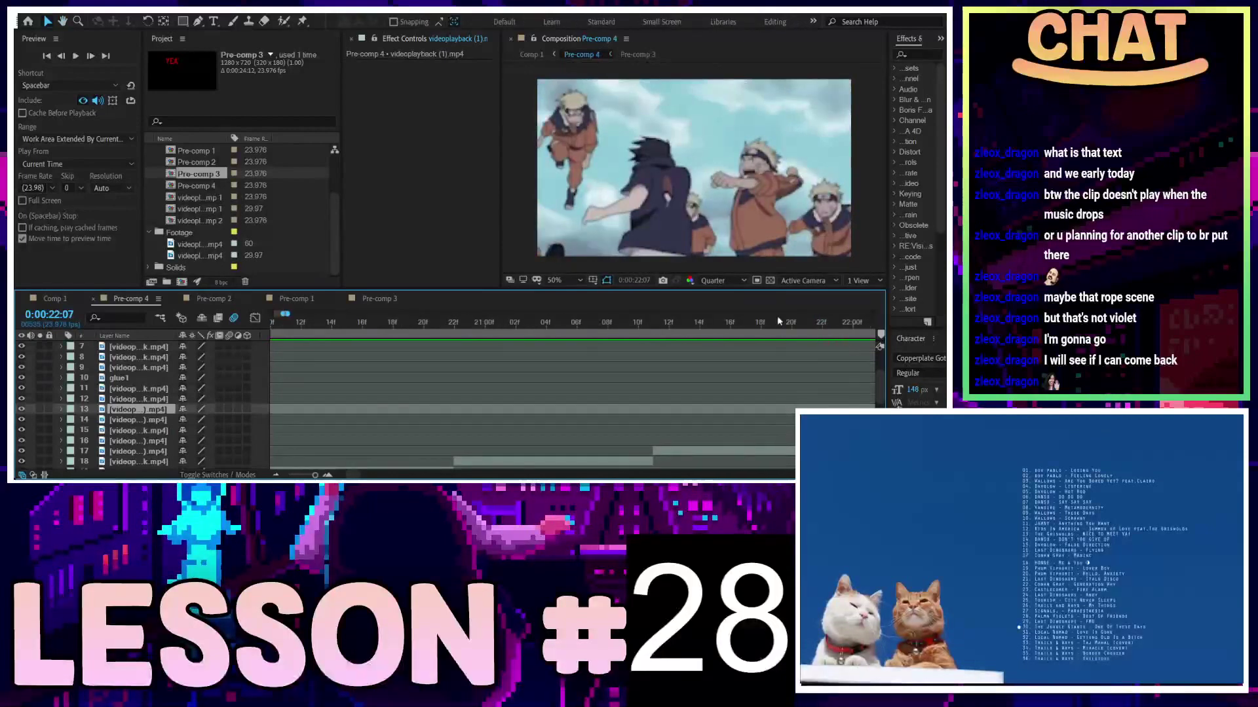
left_click(715, 327)
key("space")
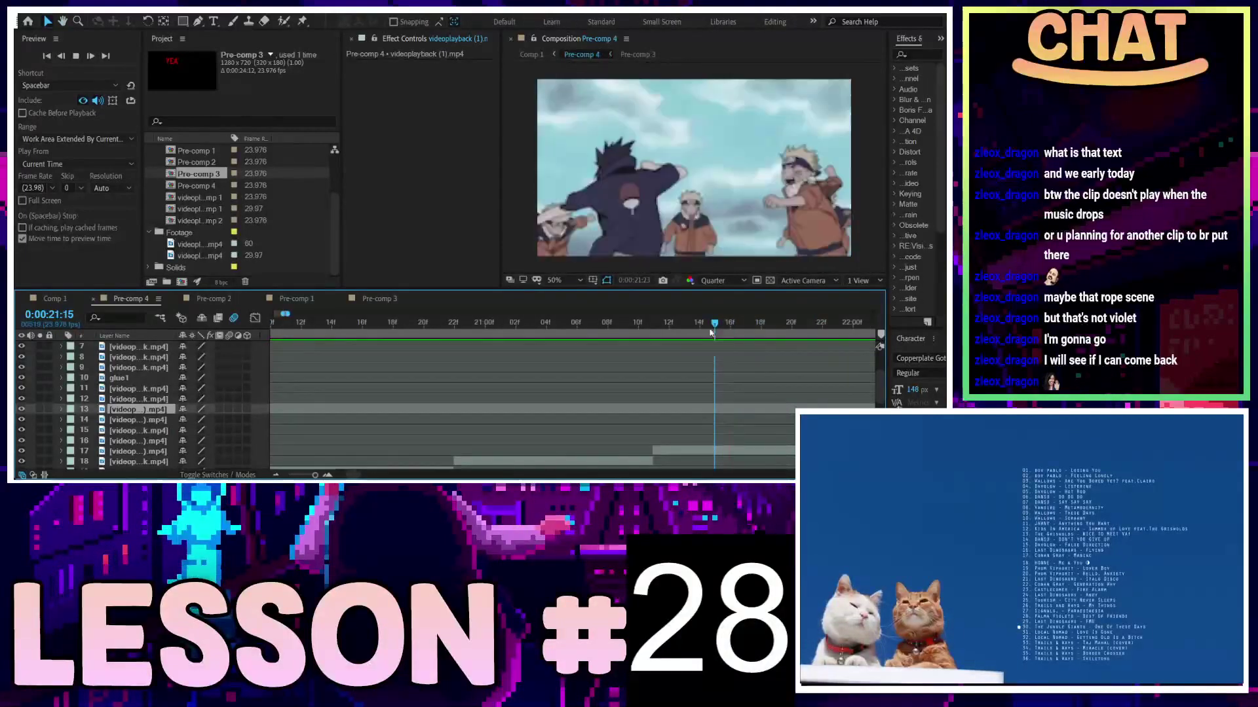
key("space")
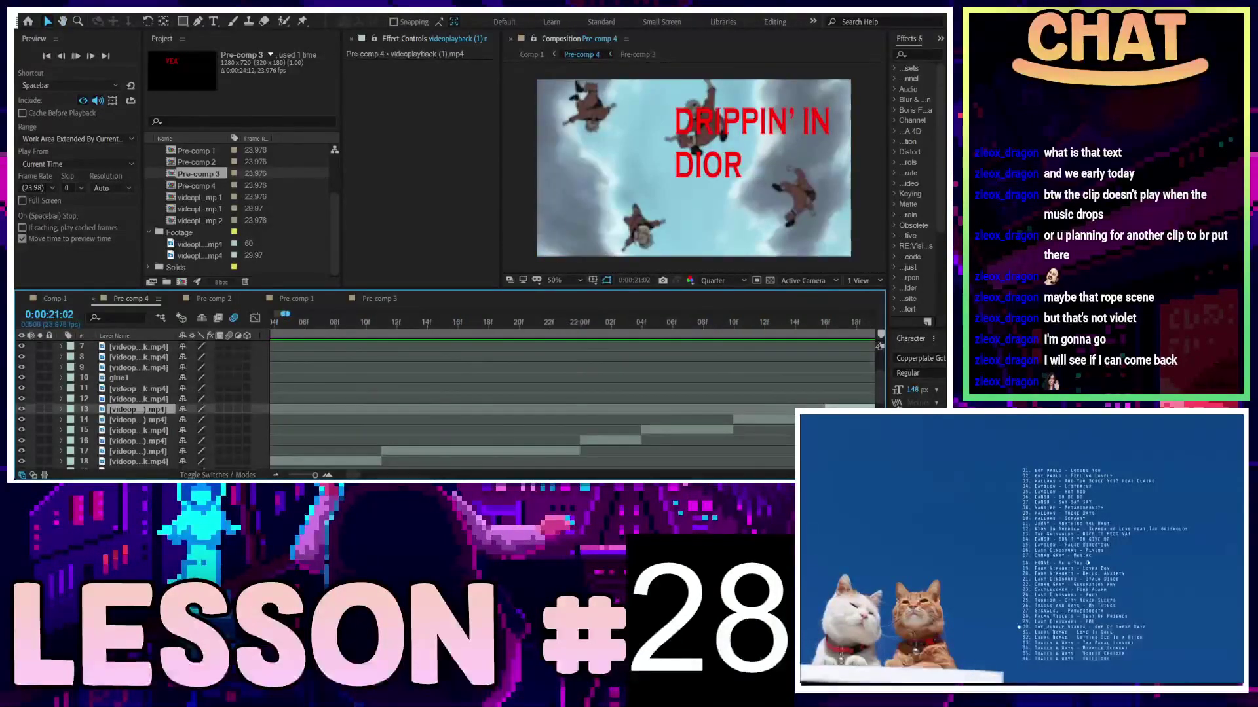
key("space")
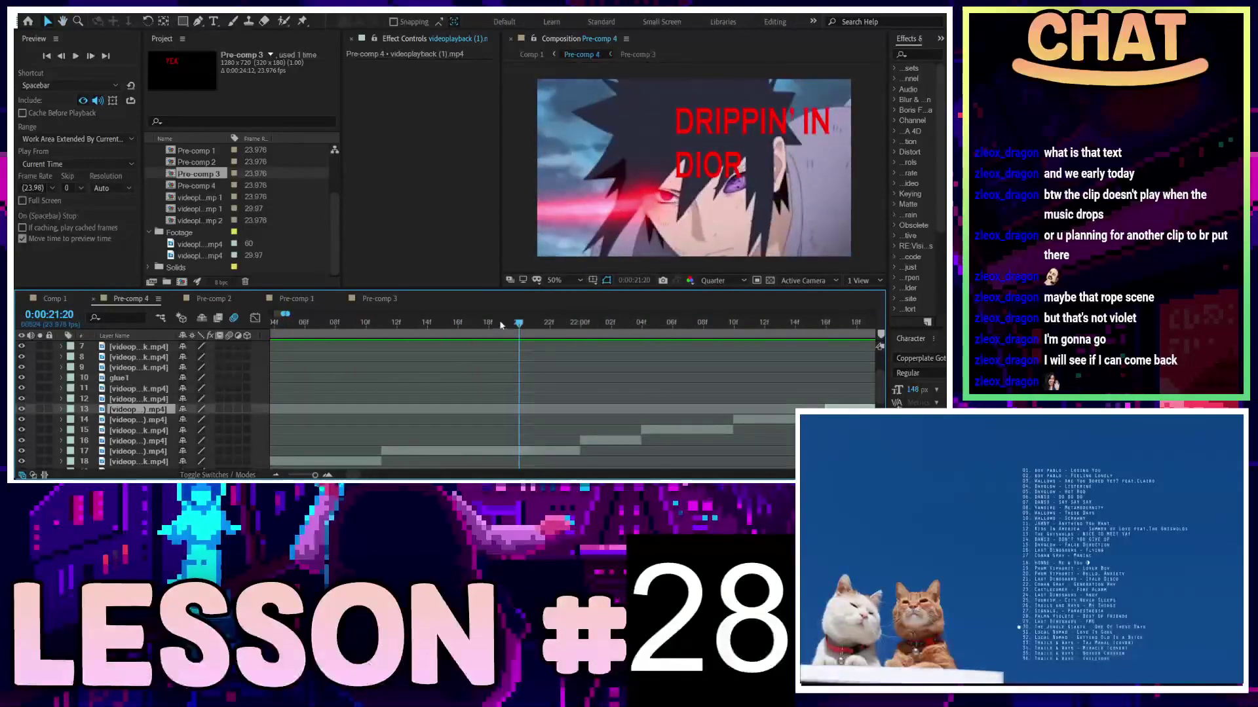
mouse_move(435, 322)
left_mouse_down()
mouse_move(396, 323)
mouse_move(447, 339)
mouse_move(366, 338)
left_mouse_up()
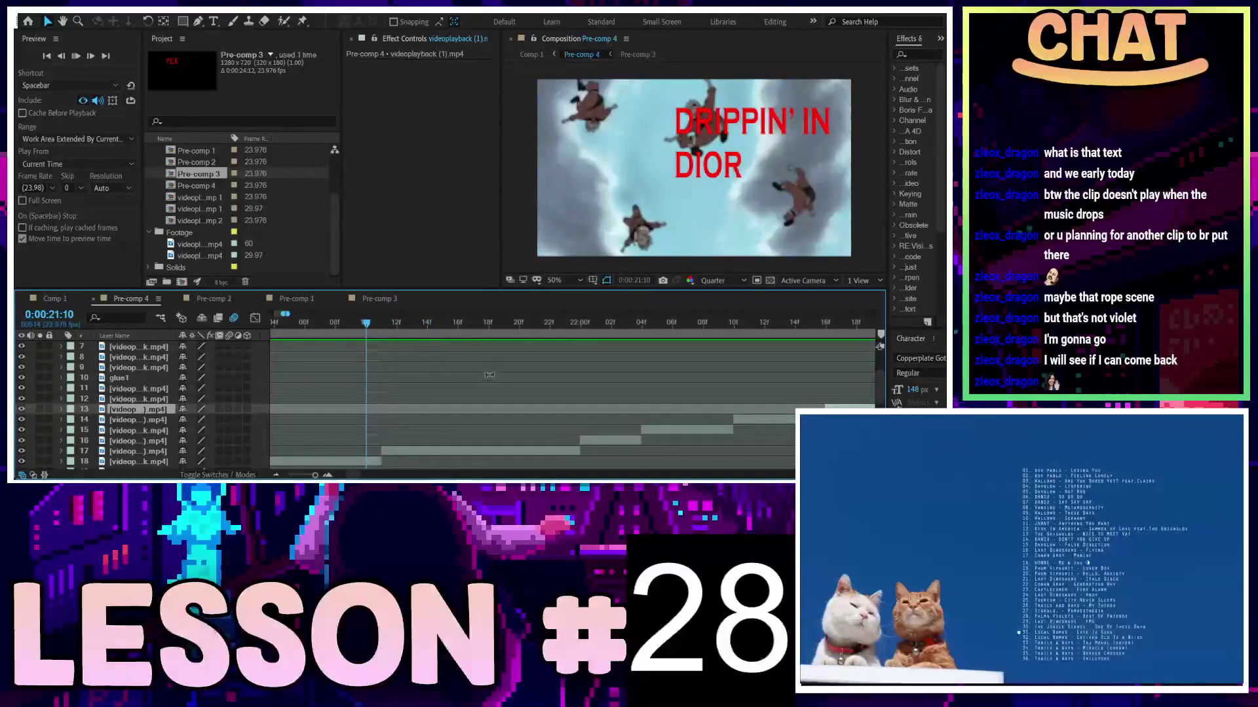
key("space")
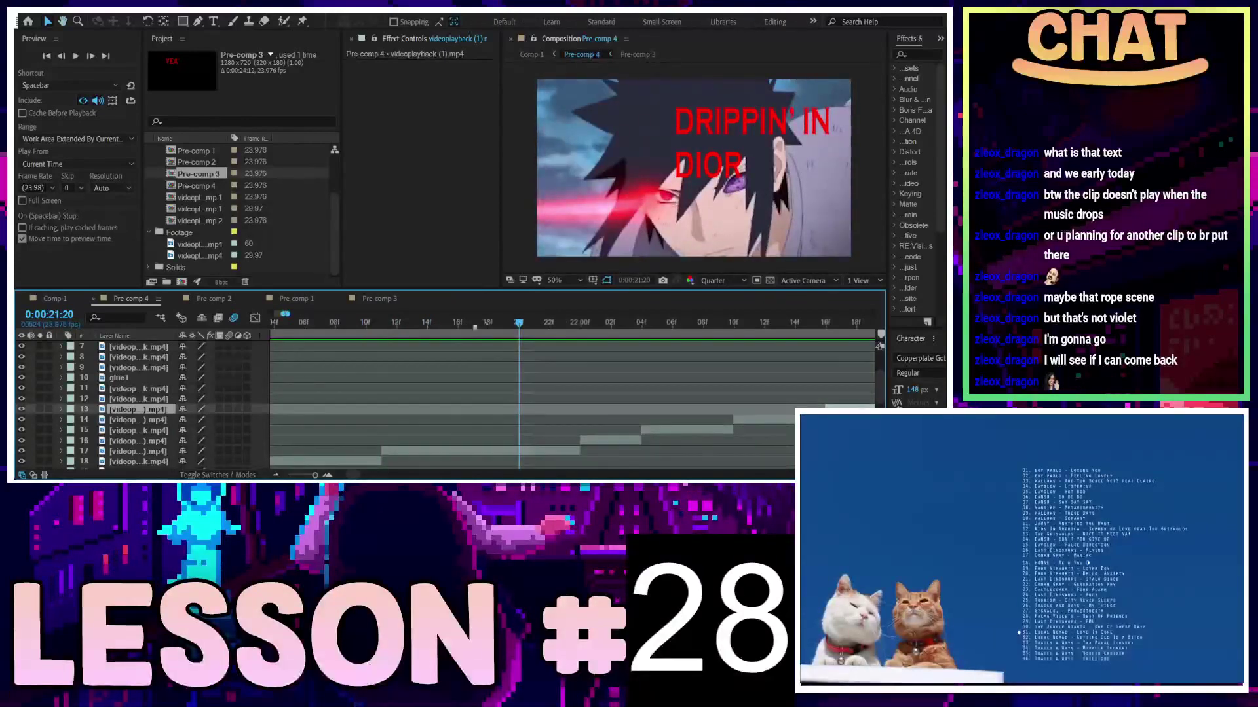
left_click(335, 327)
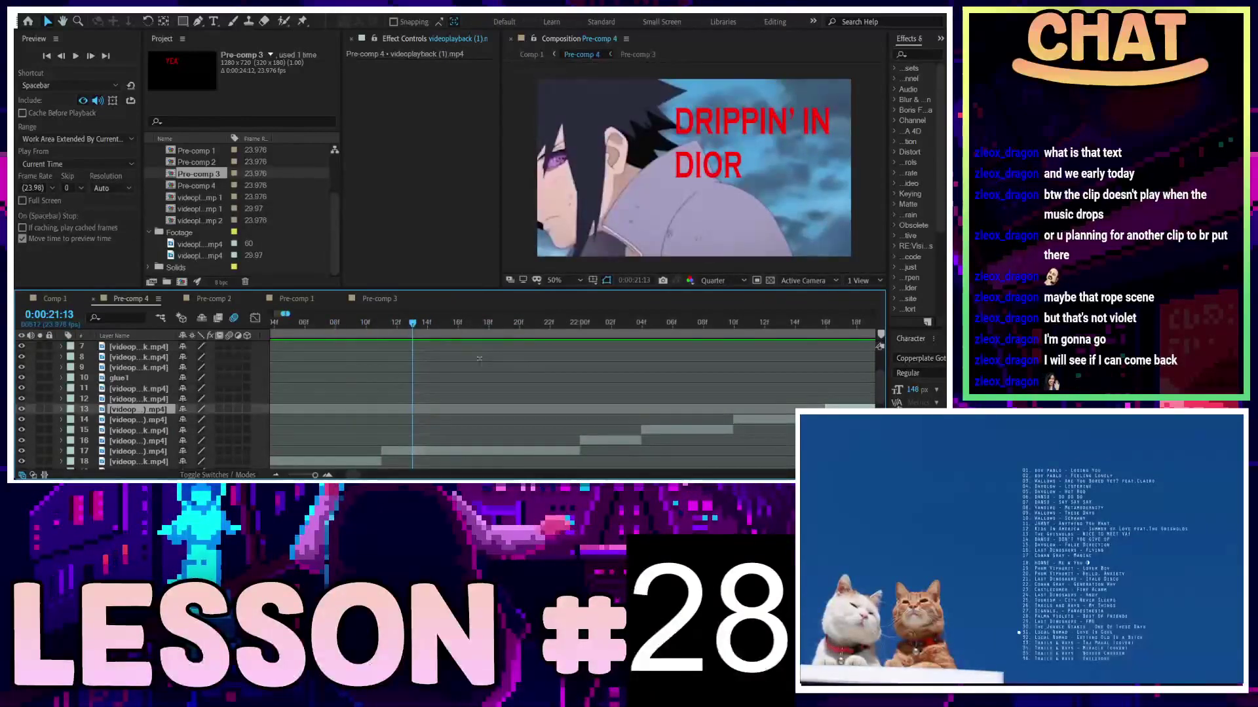
Split layer 17 at 21:14, slide it earlier, and extend its end to close the gap
left_click(478, 451)
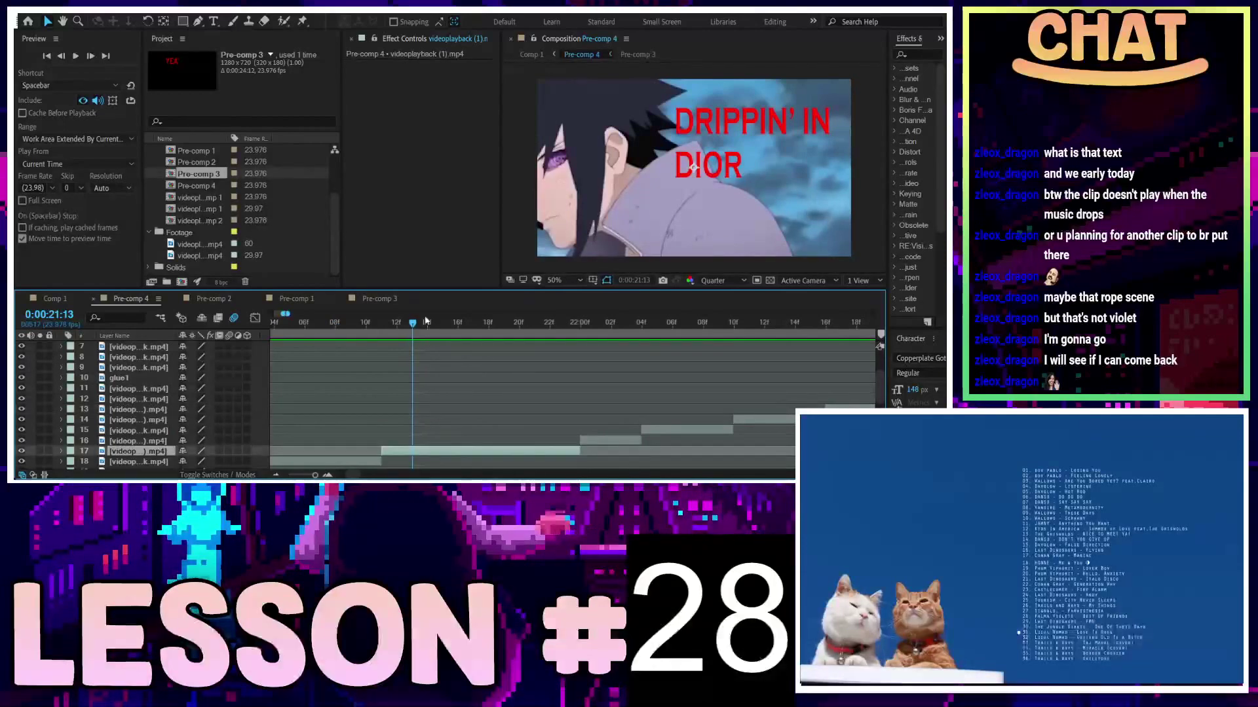
left_click_drag(413, 325, 429, 339)
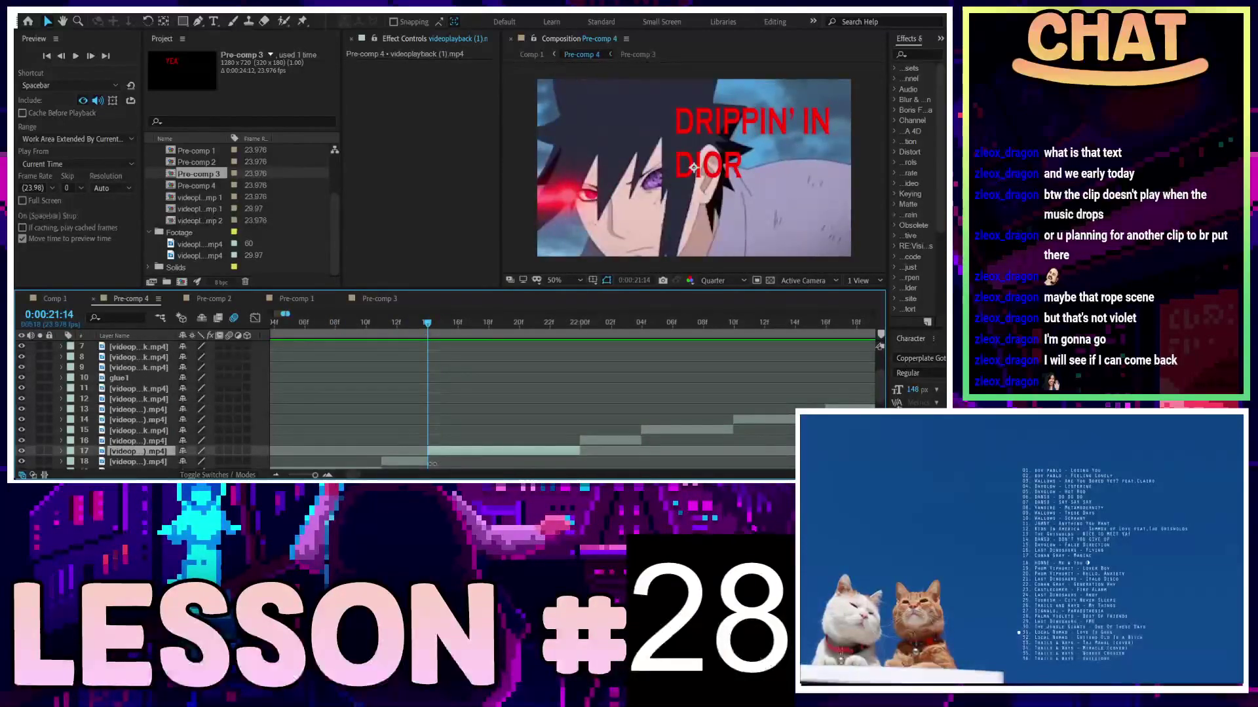
key("ctrl+shift+d")
left_click_drag(448, 452, 403, 454)
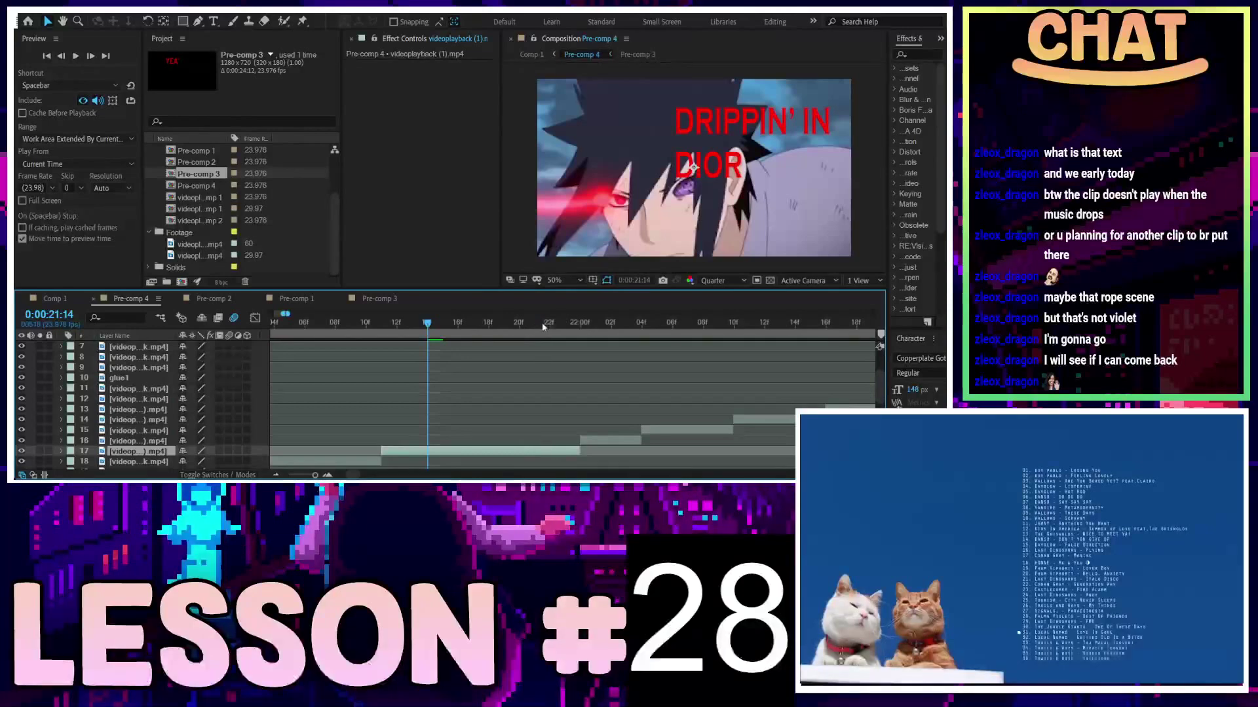
left_click_drag(533, 449, 580, 450)
left_click(567, 326)
left_click_drag(570, 329, 381, 328)
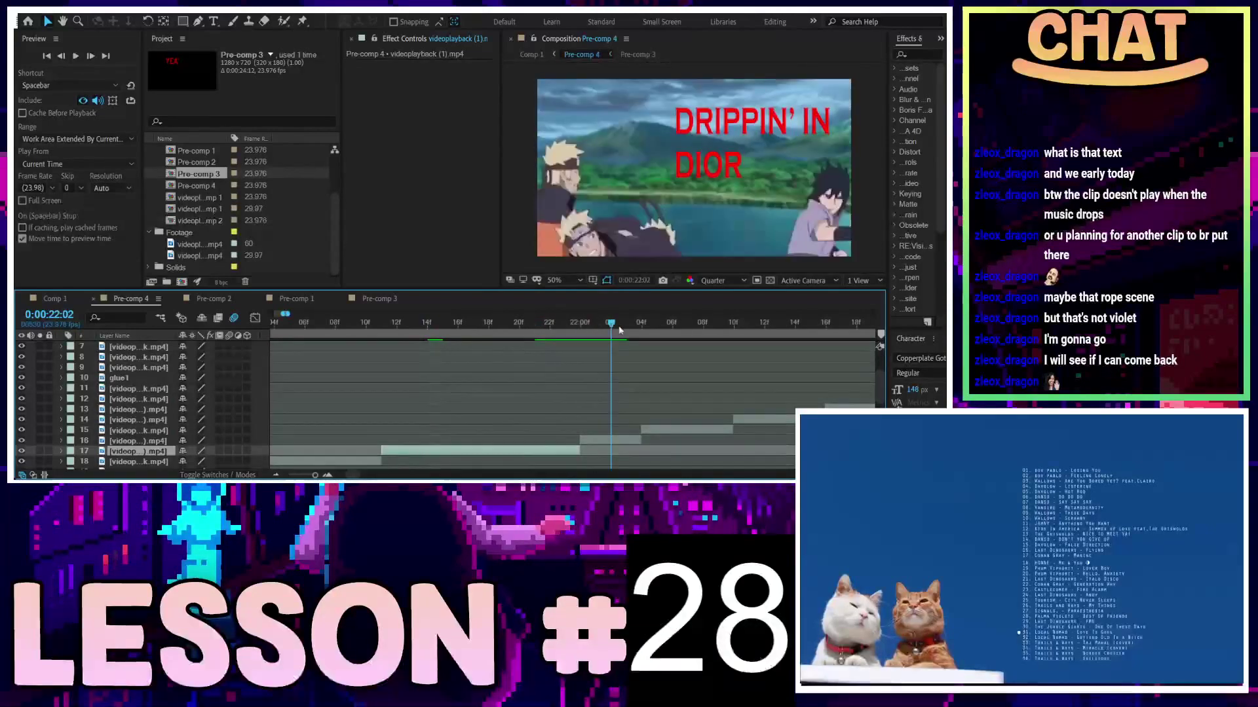
key("space")
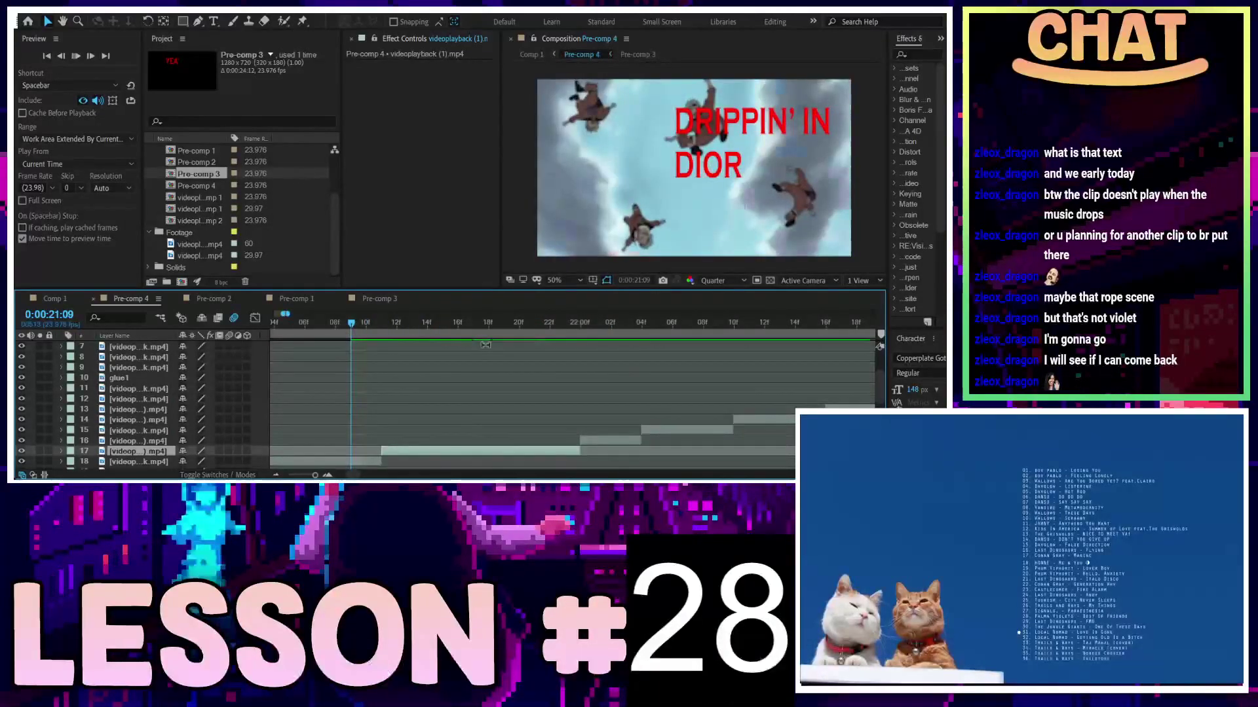
key("space")
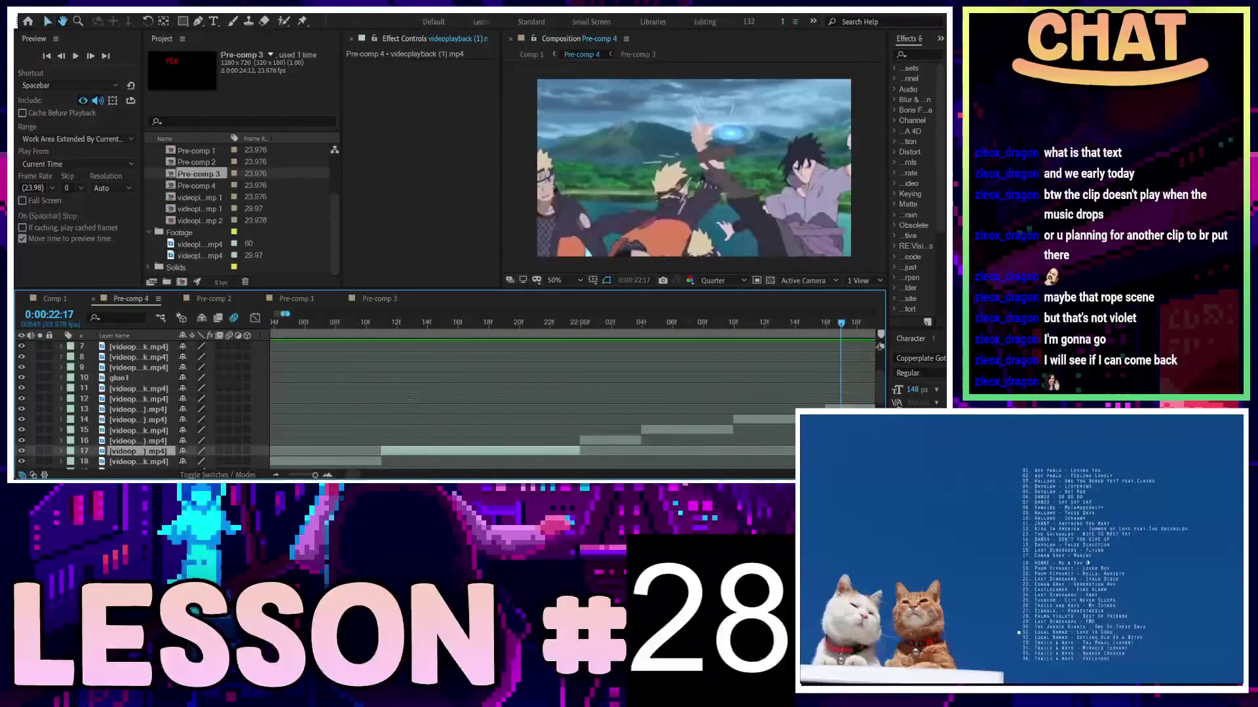
Delete layer 17's leftover piece, extend layer 16's start back, and zoom out to check the staircase
mouse_move(370, 321)
left_mouse_down()
mouse_move(461, 353)
mouse_move(667, 359)
left_mouse_up()
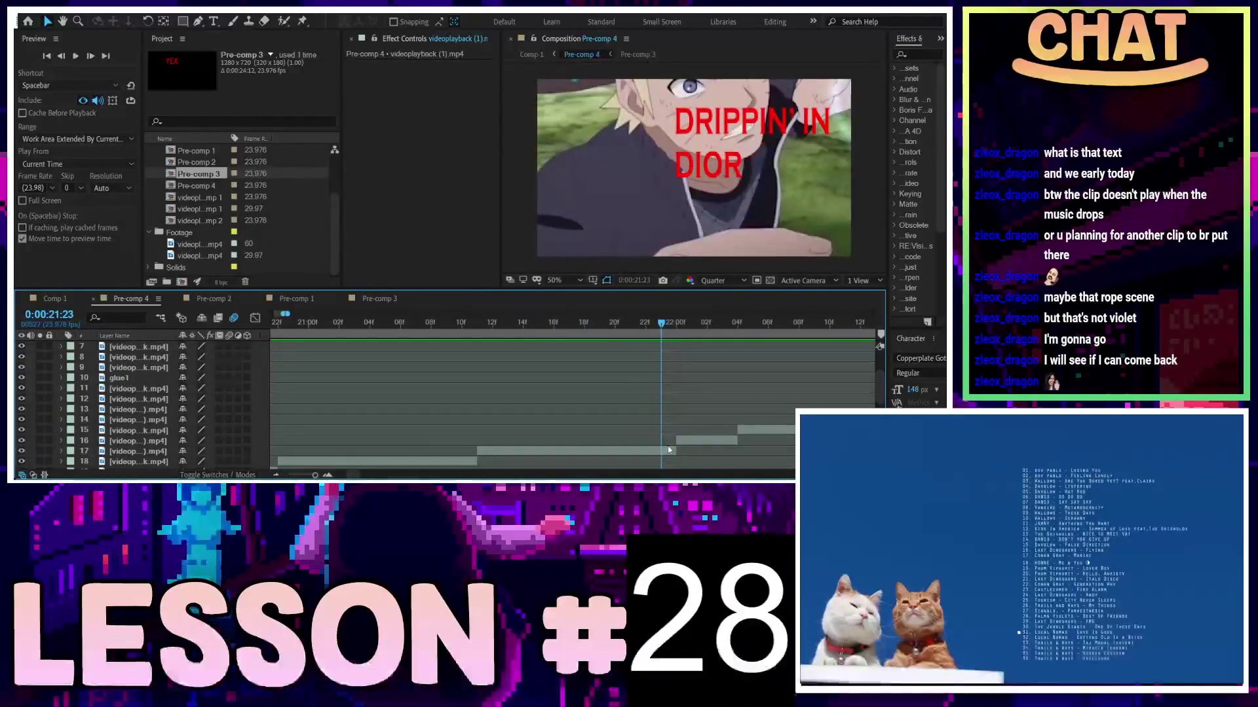
key("ctrl+shift+d")
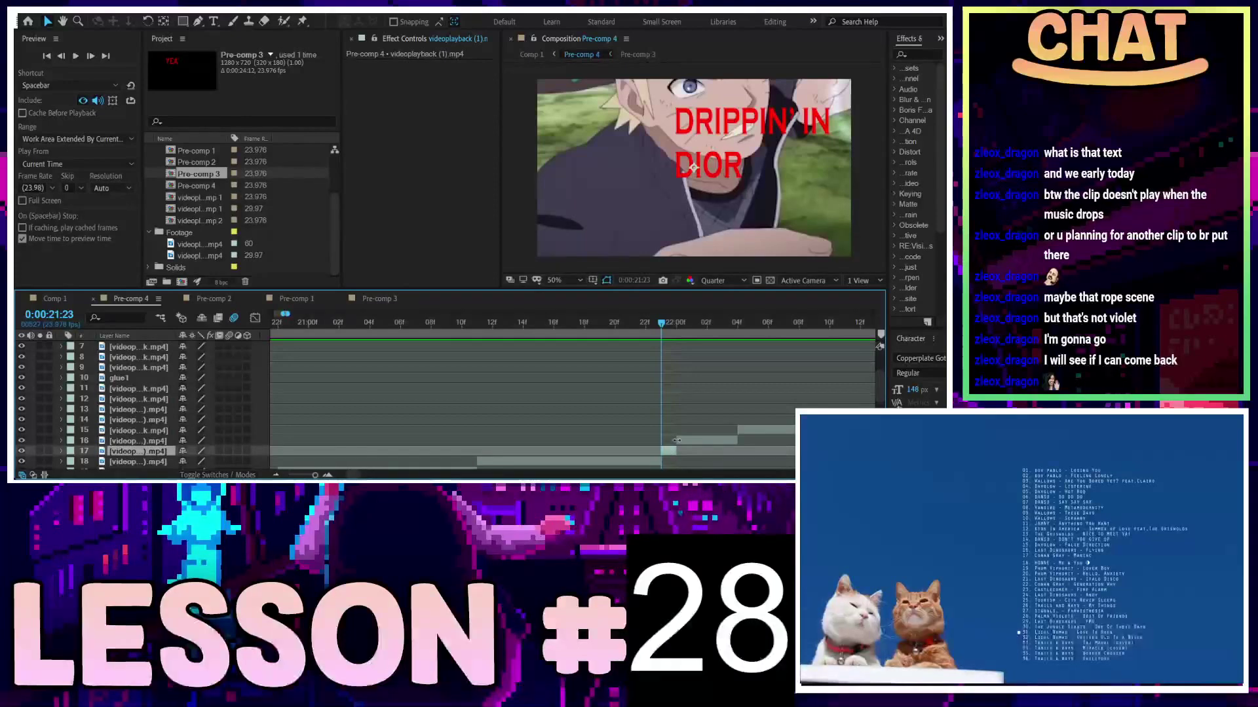
key("Delete")
left_click_drag(676, 440, 662, 440)
key("space")
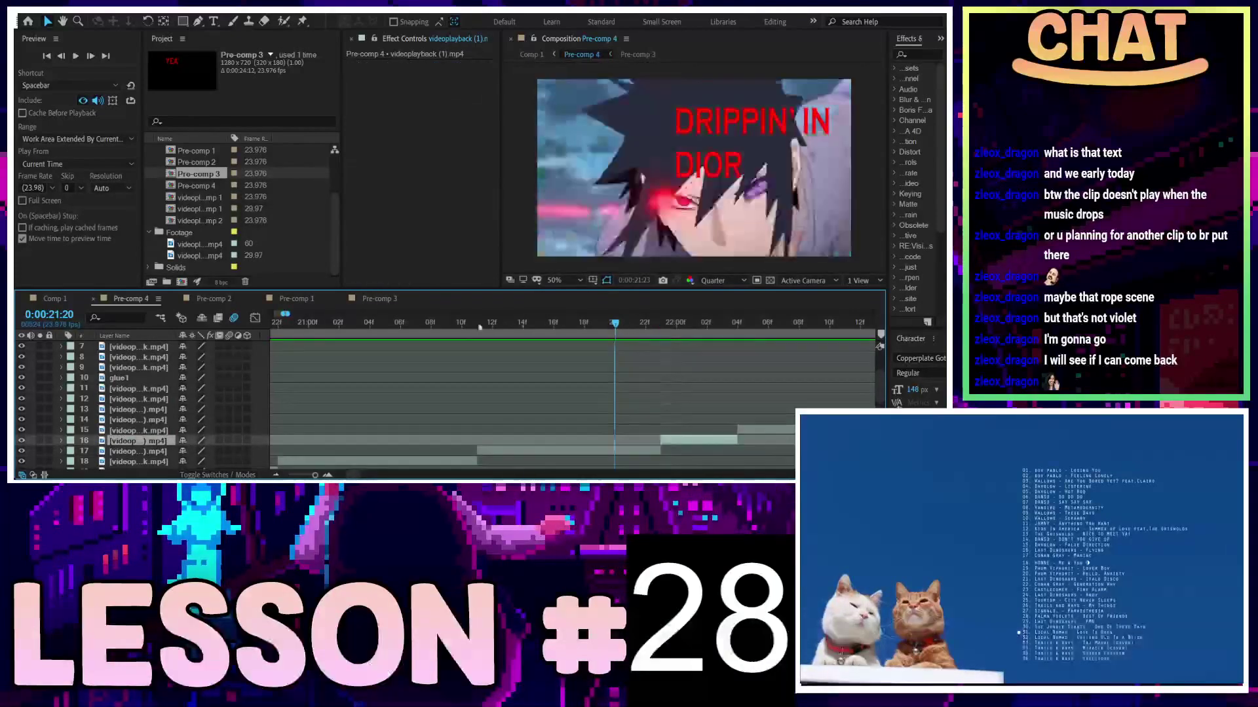
key("space")
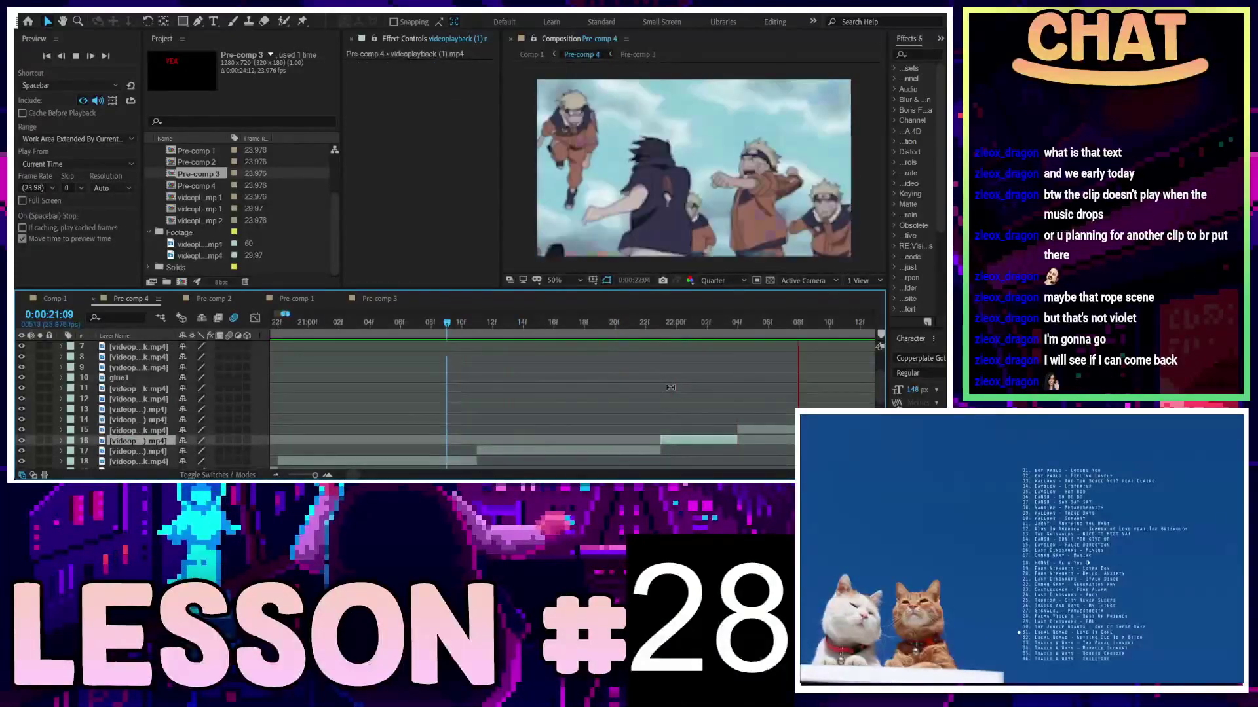
key("minus")
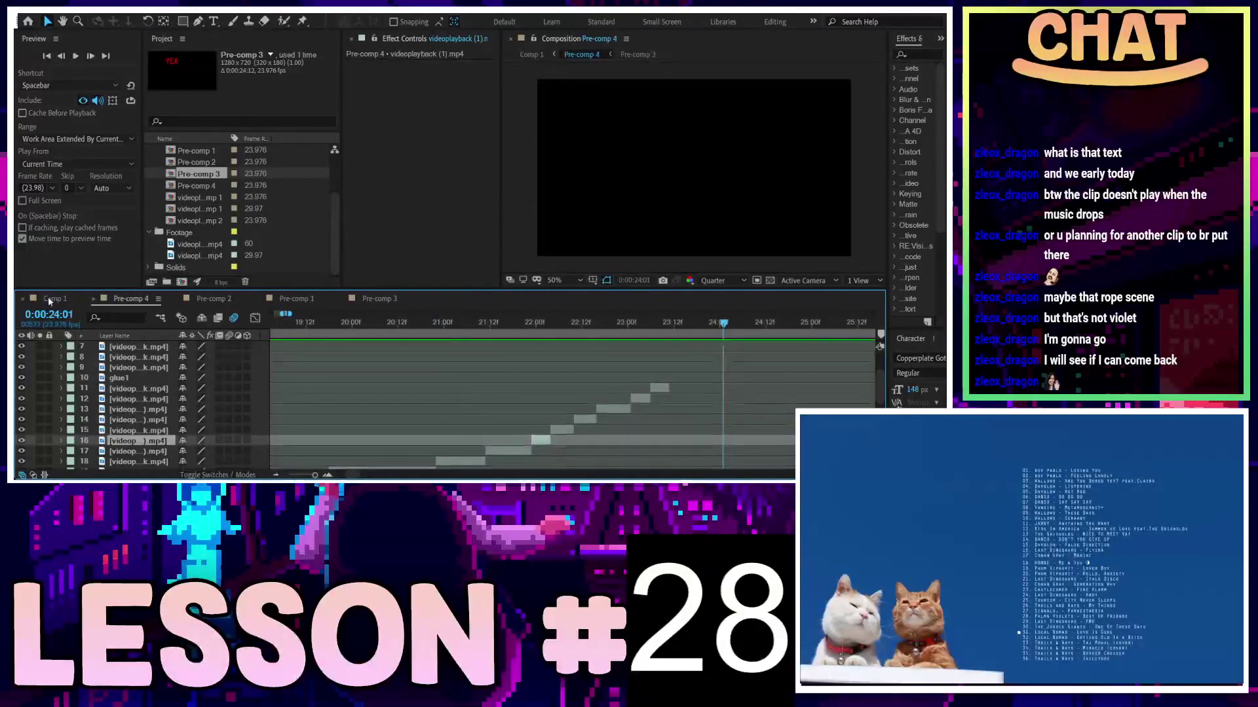
left_click(49, 298)
Preview Comp 1 from 20:00, 20:21 and 21:04 to check the clips under the lyrics
left_click(638, 323)
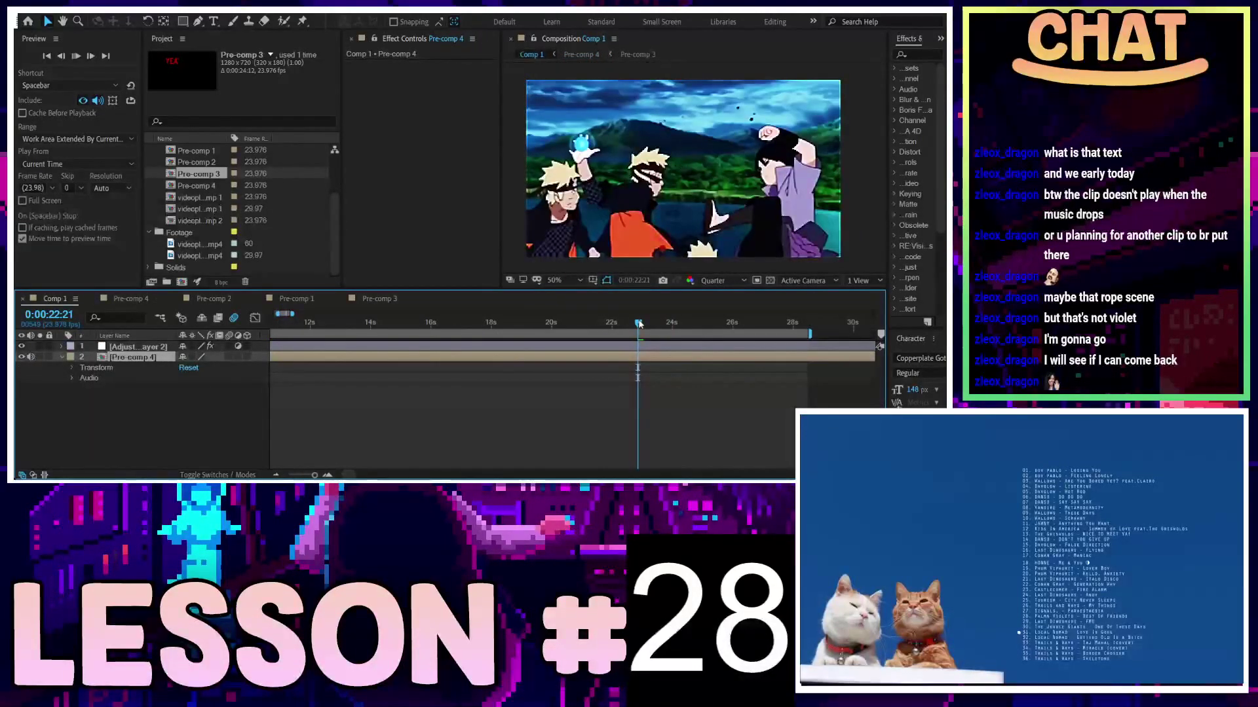
left_click(562, 325)
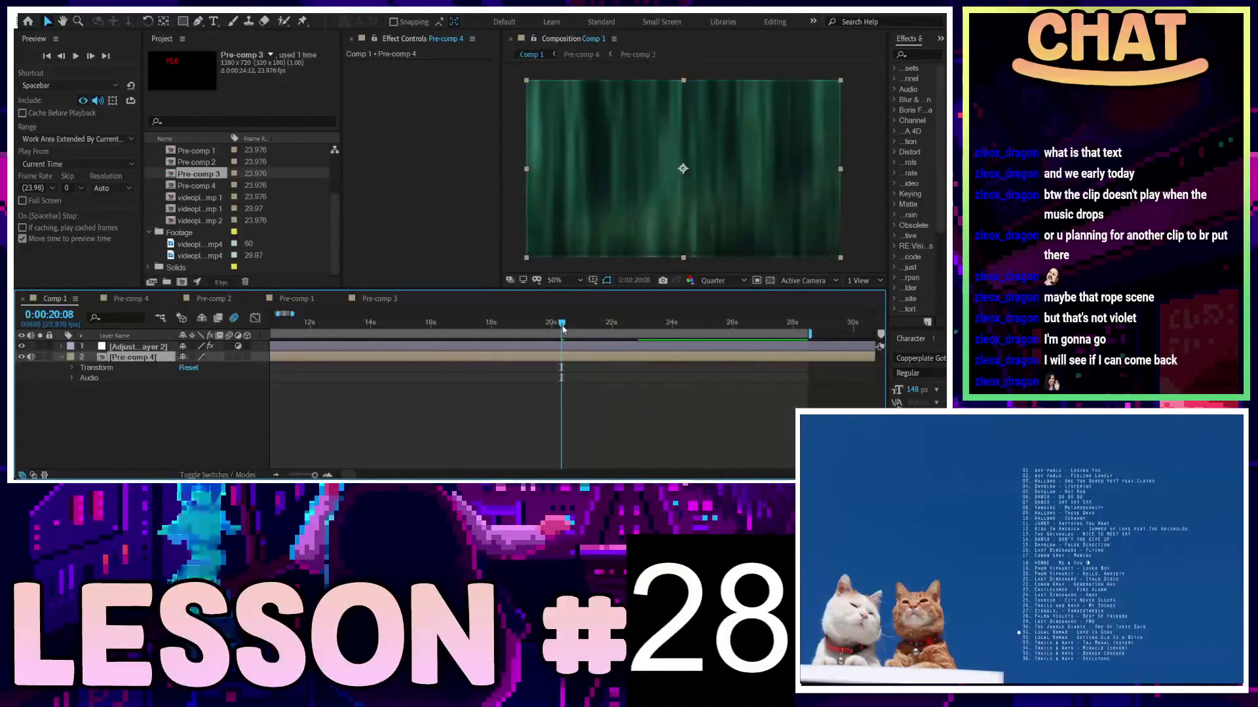
key("space")
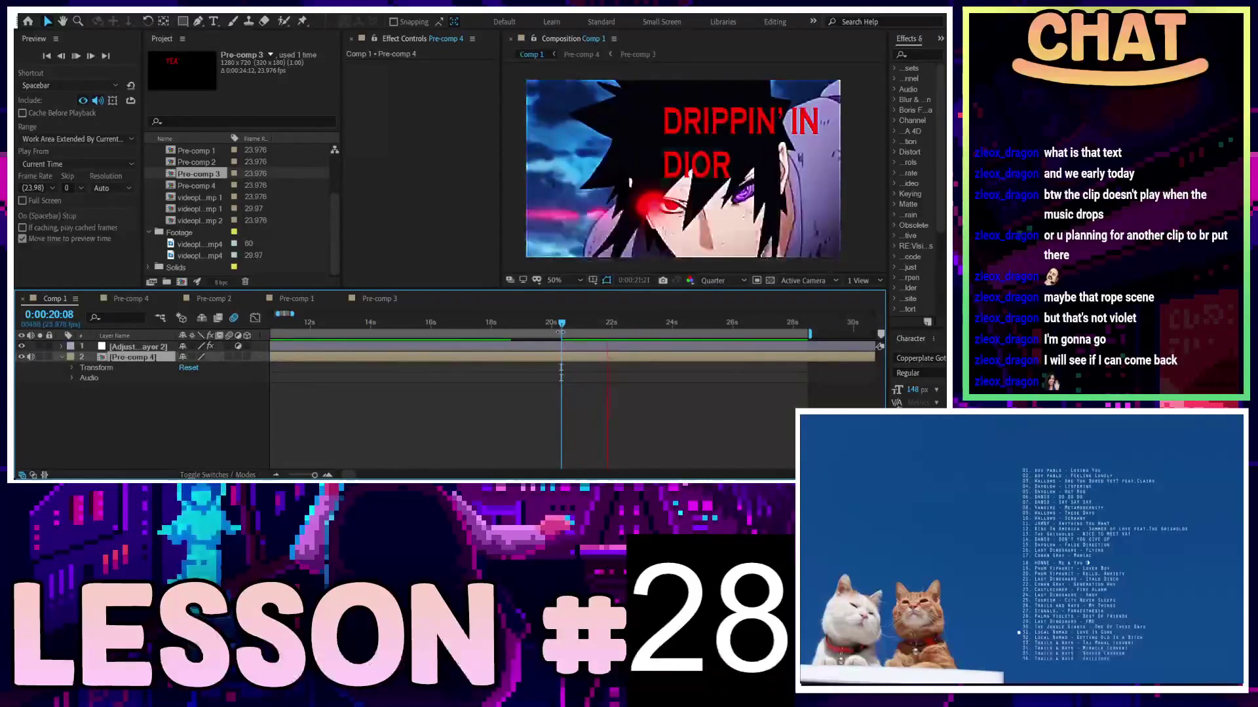
left_click(552, 324)
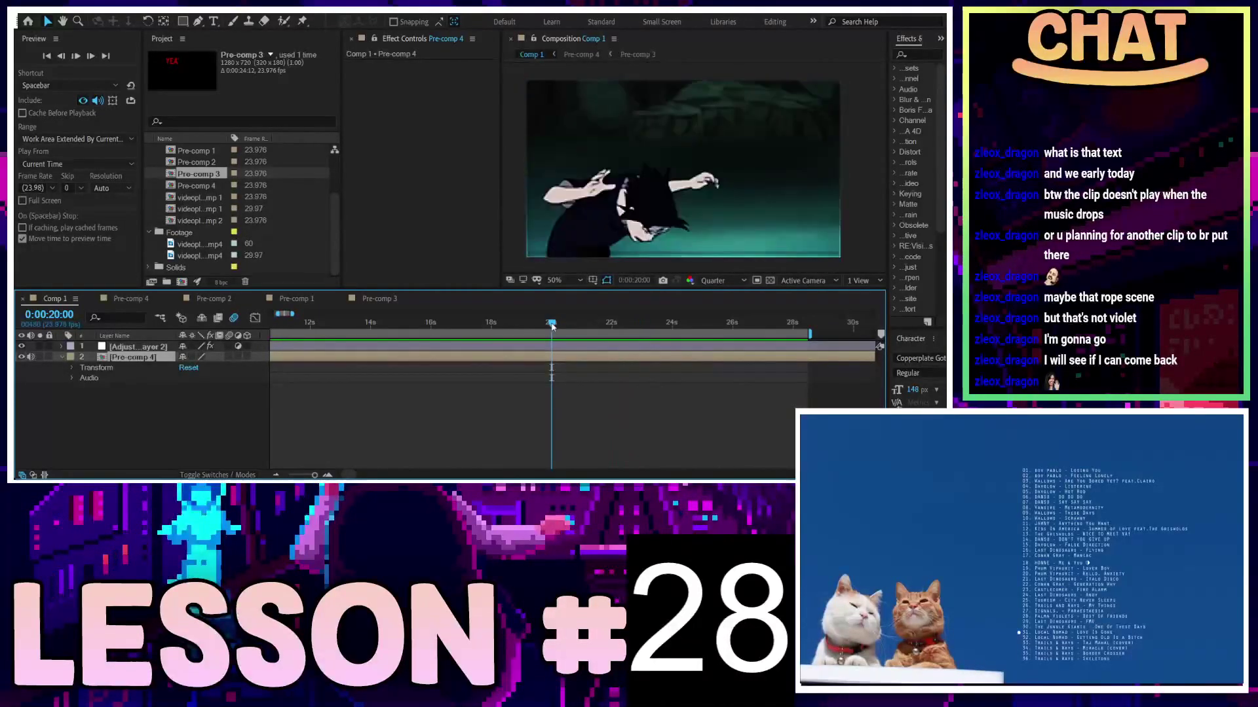
key("space")
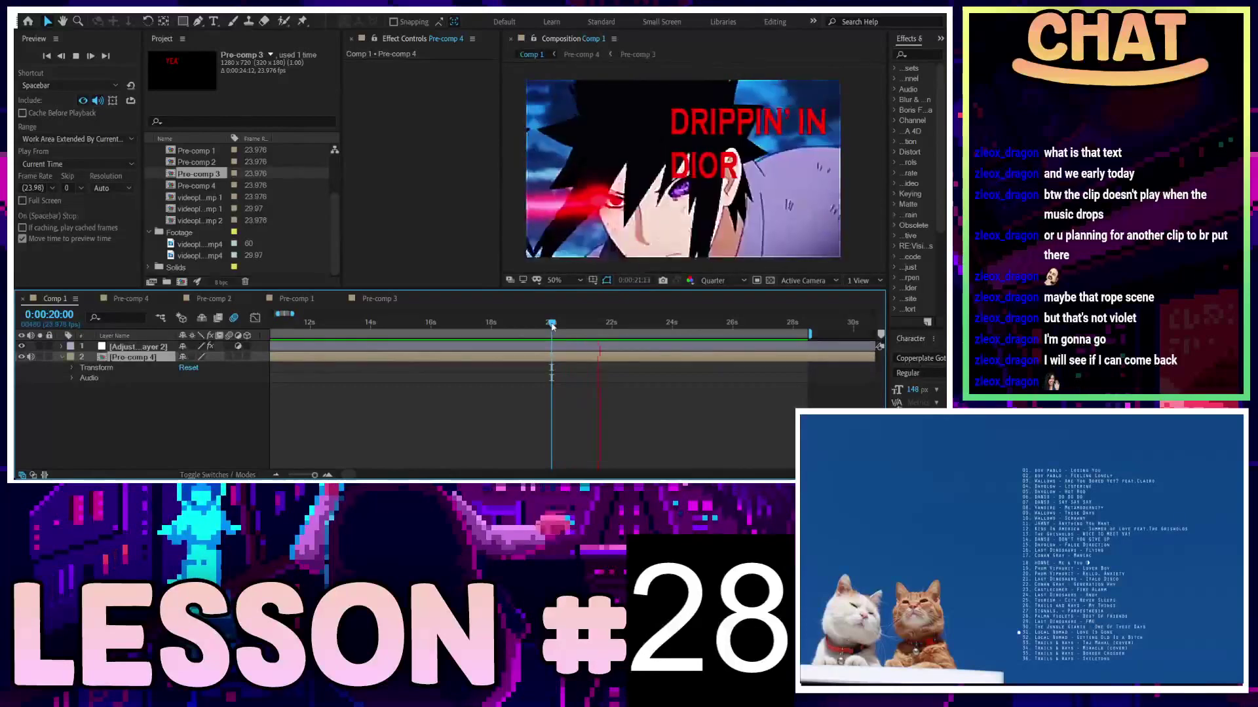
key("space")
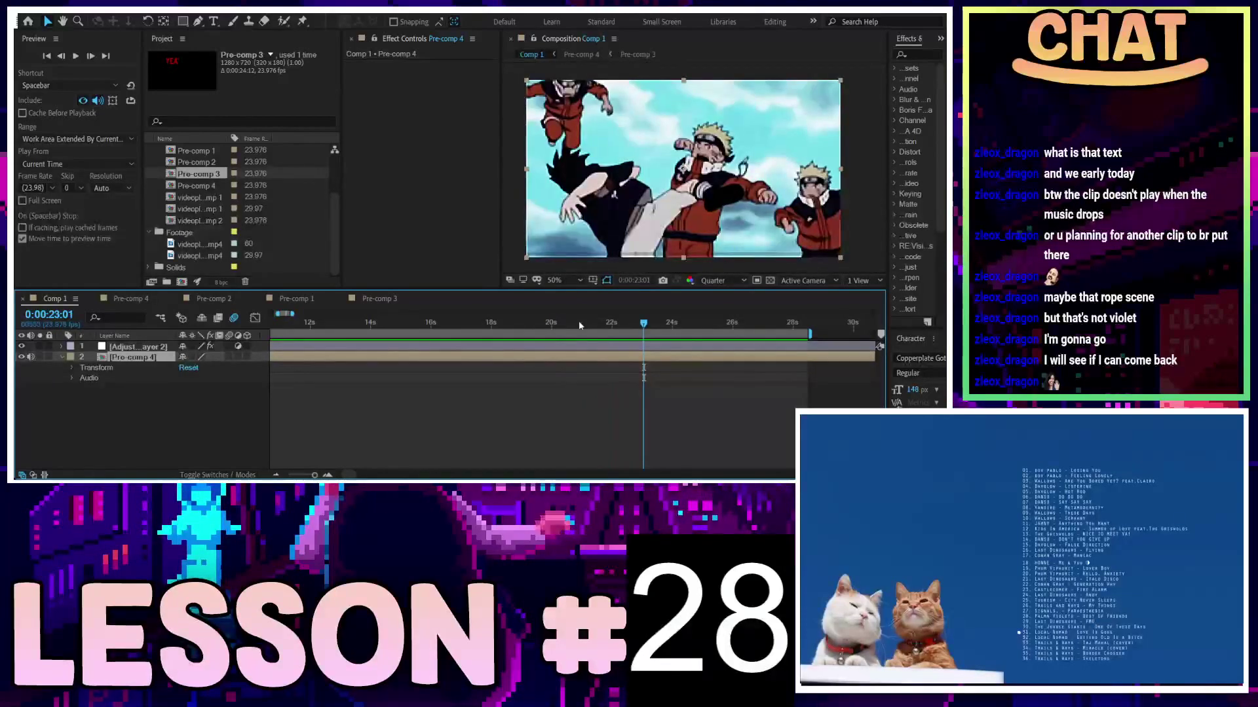
left_click(579, 324)
key("space")
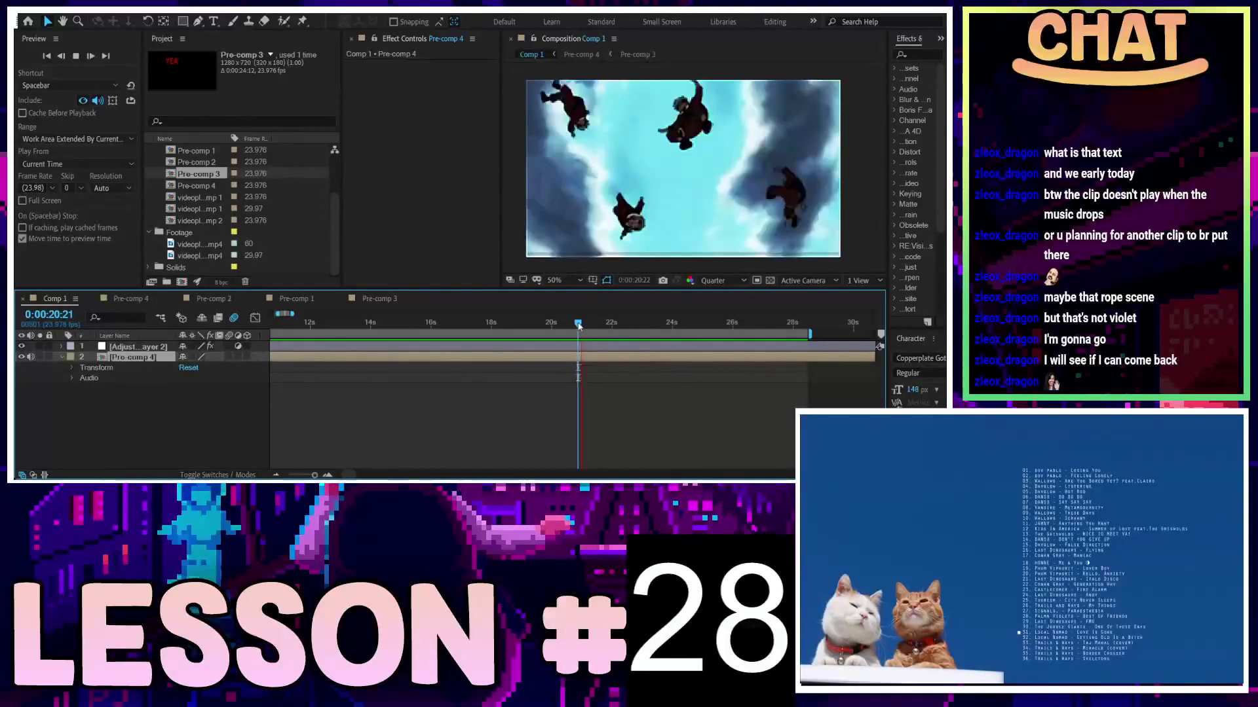
key("space")
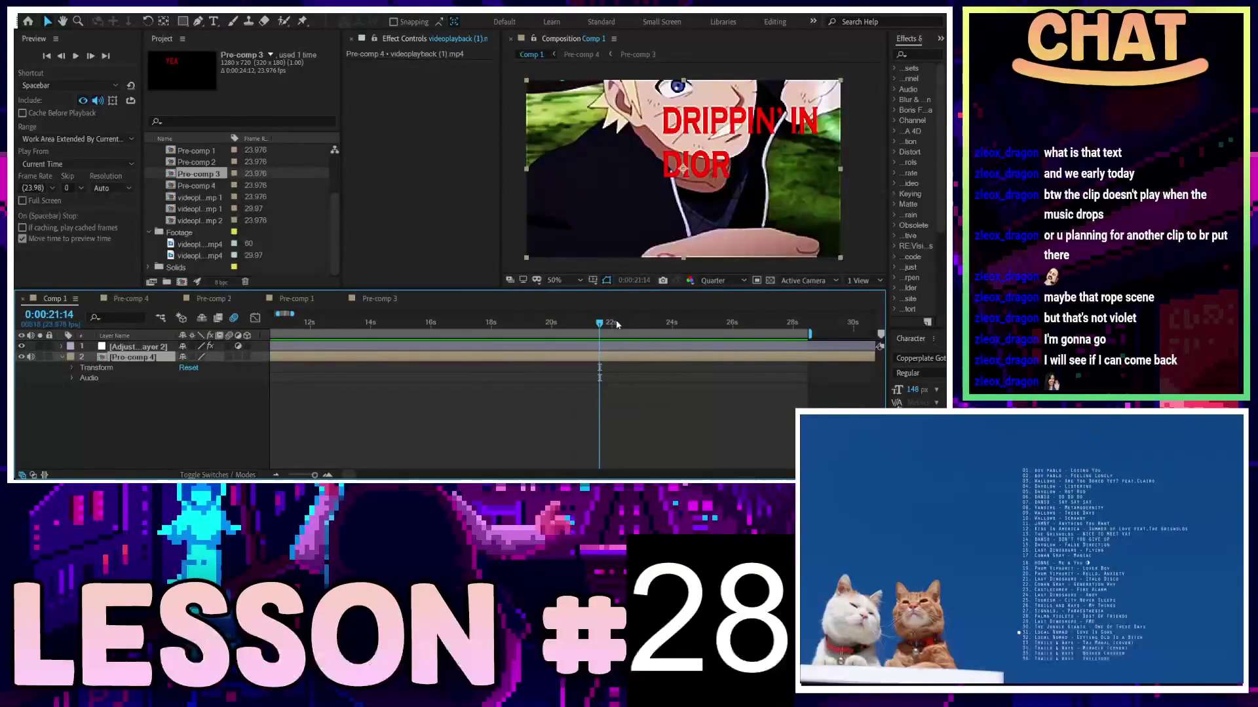
key("space")
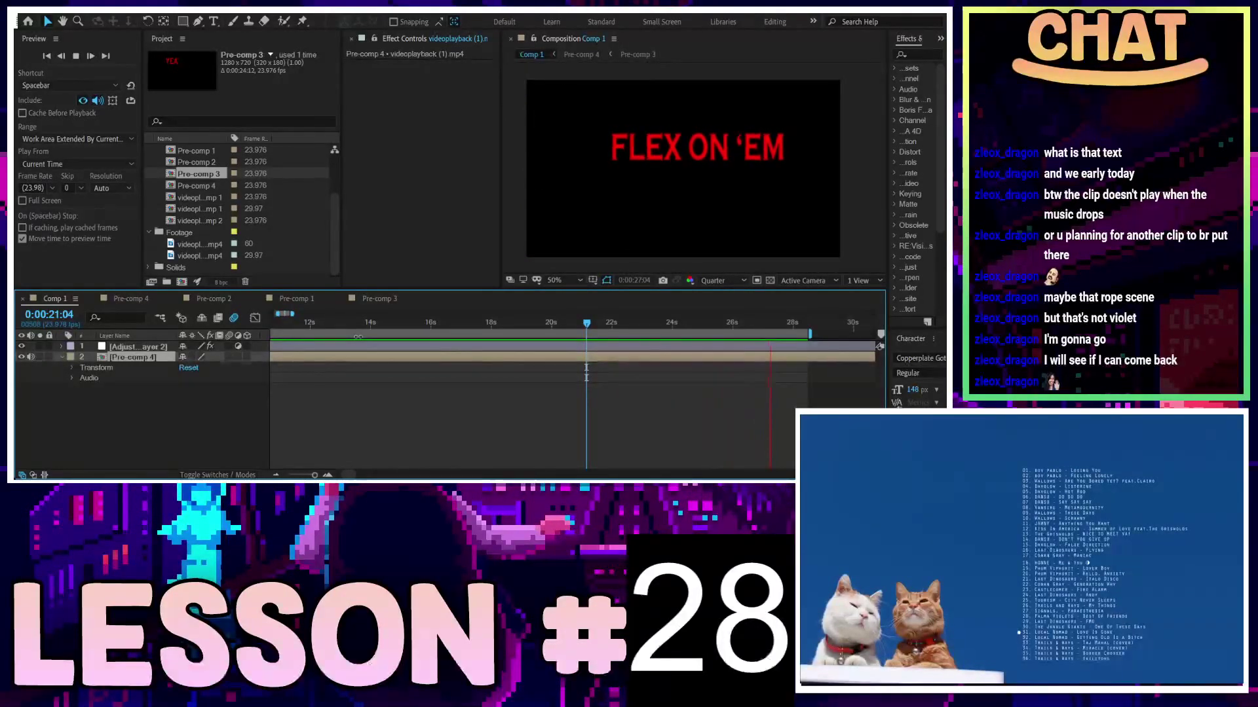
Stop the Comp 1 preview at 0:00:28:07
key("space")
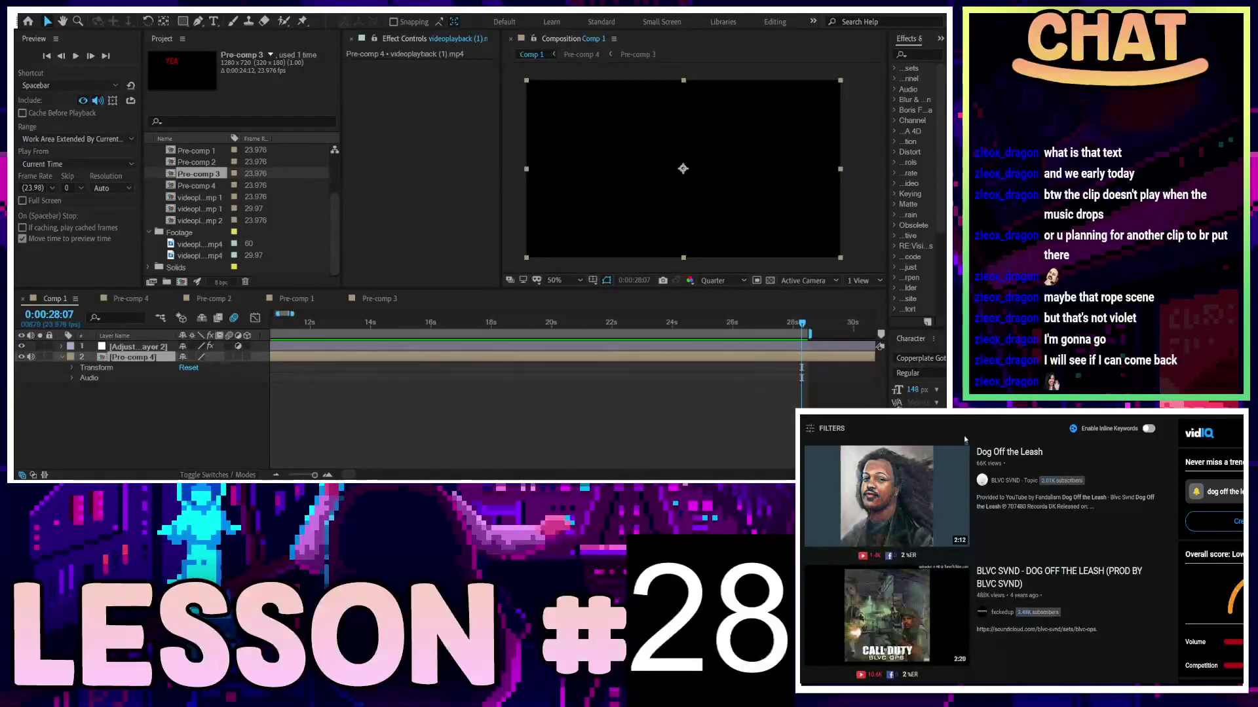
Search YouTube for 'out west' via the search suggestion
type("out")
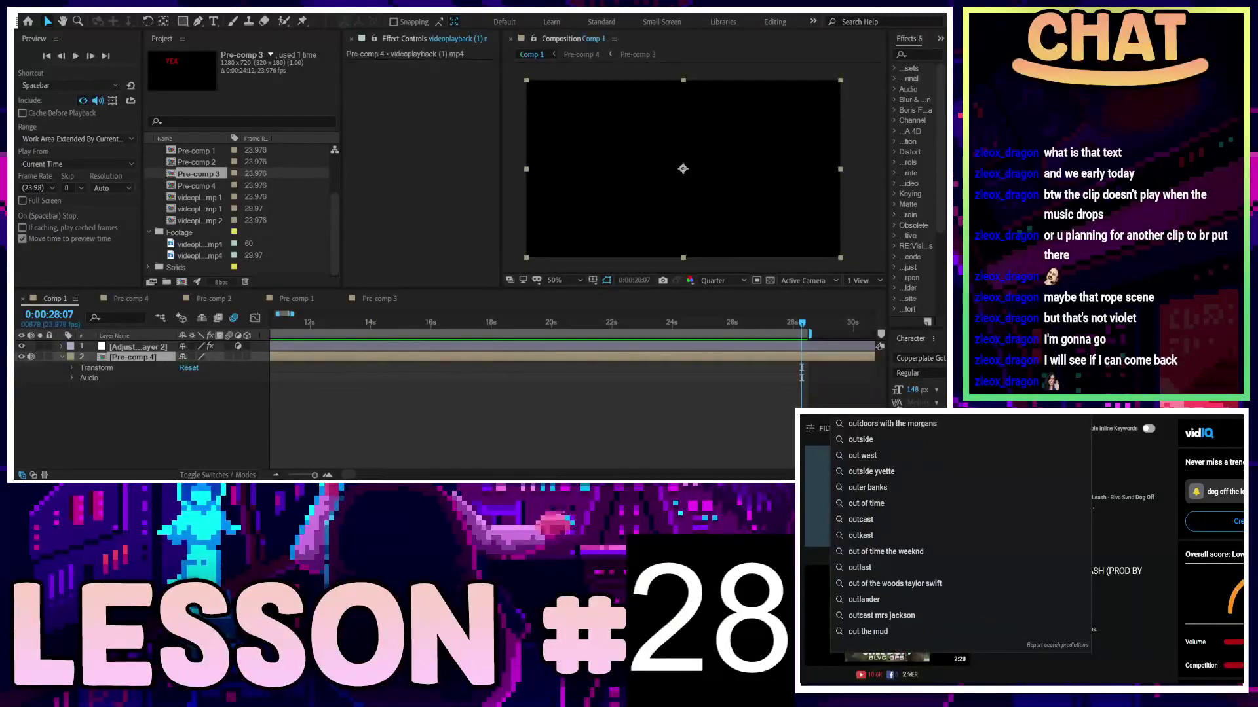
left_click(862, 455)
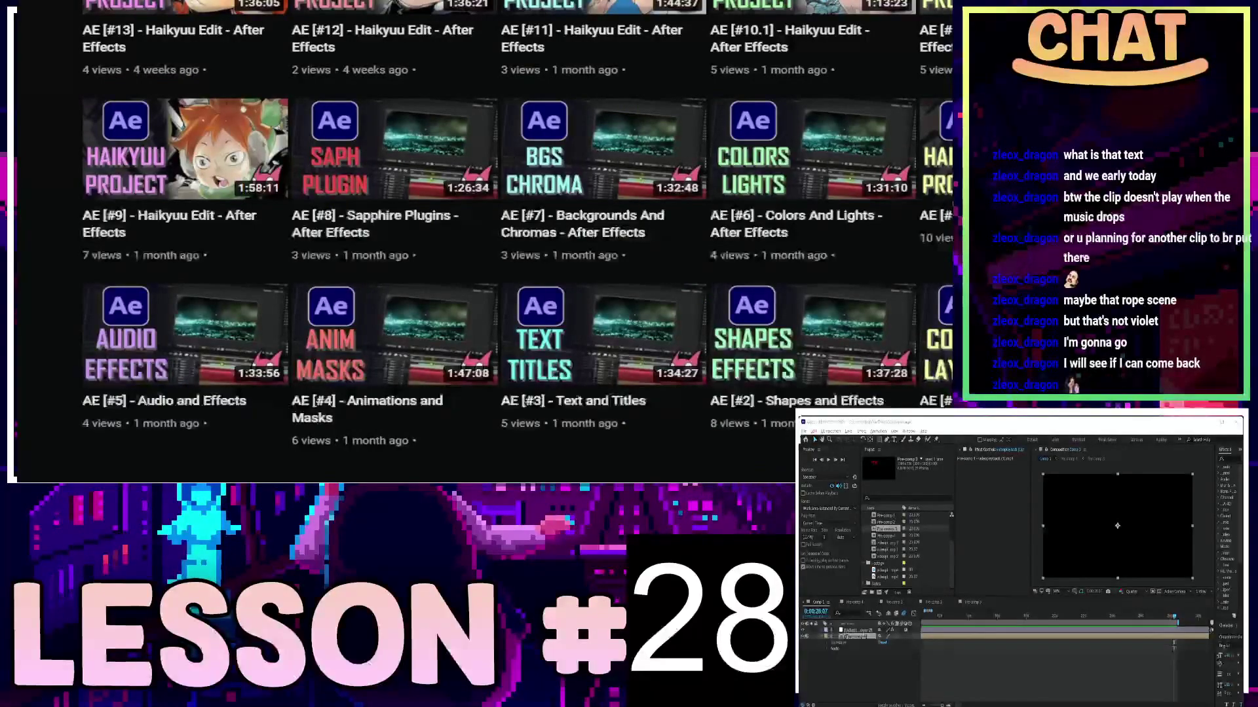
scroll(642, 190, "up", 10)
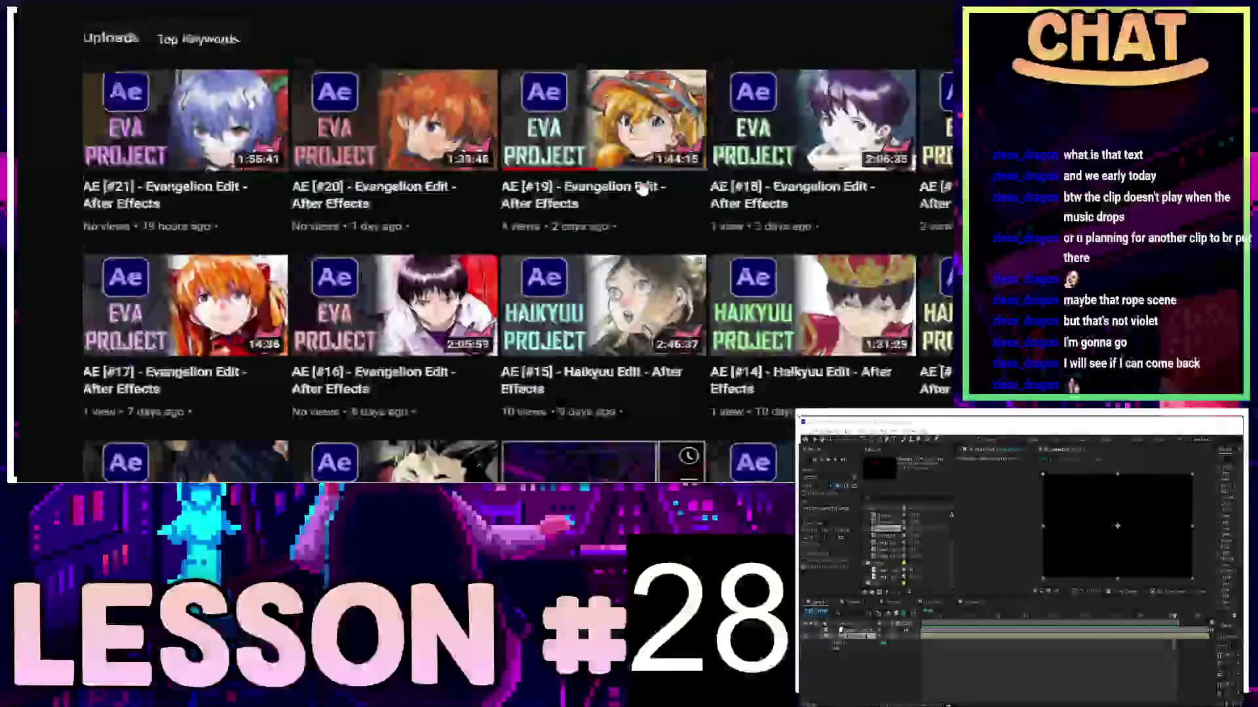
scroll(641, 236, "down", 4)
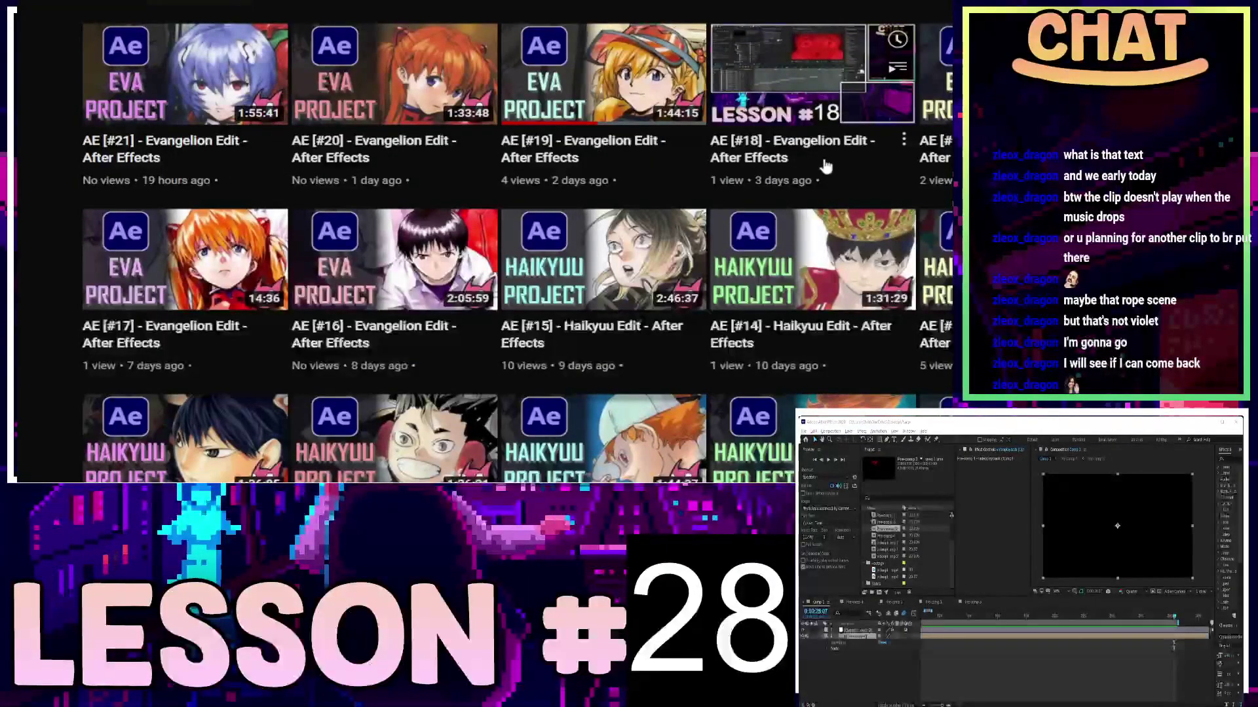
scroll(816, 195, "down", 7)
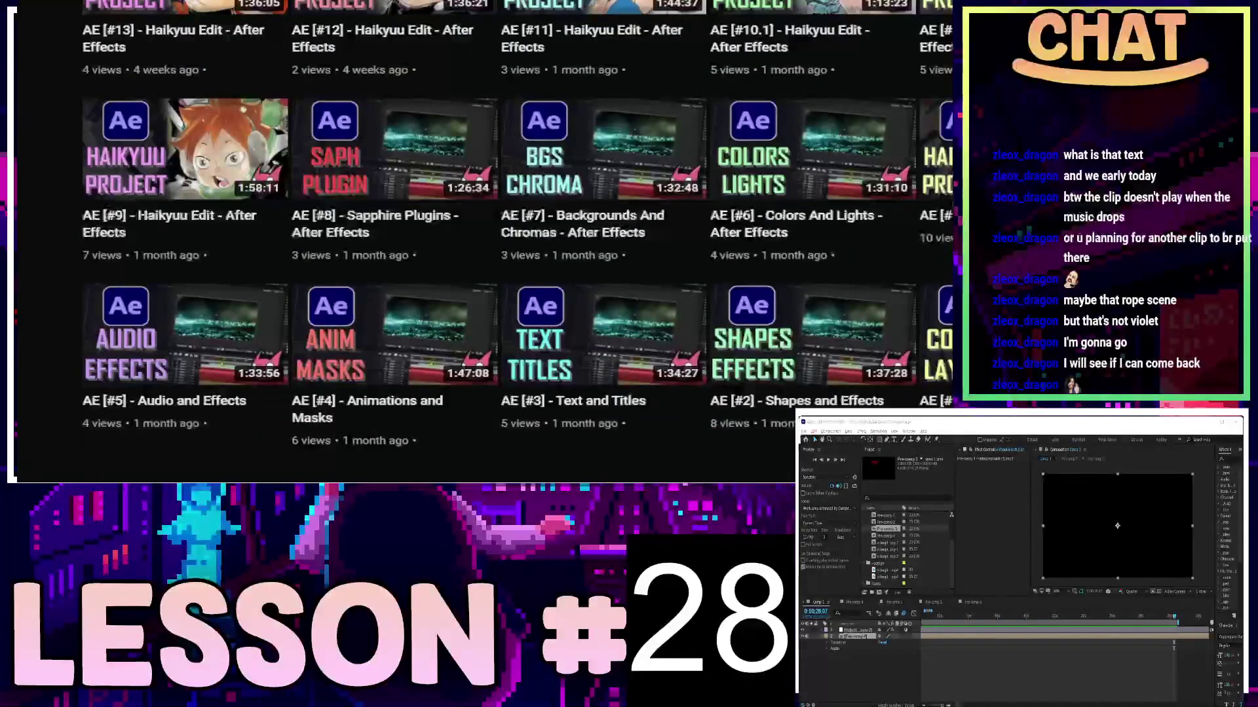
scroll(777, 283, "up", 4)
scroll(776, 283, "up", 3)
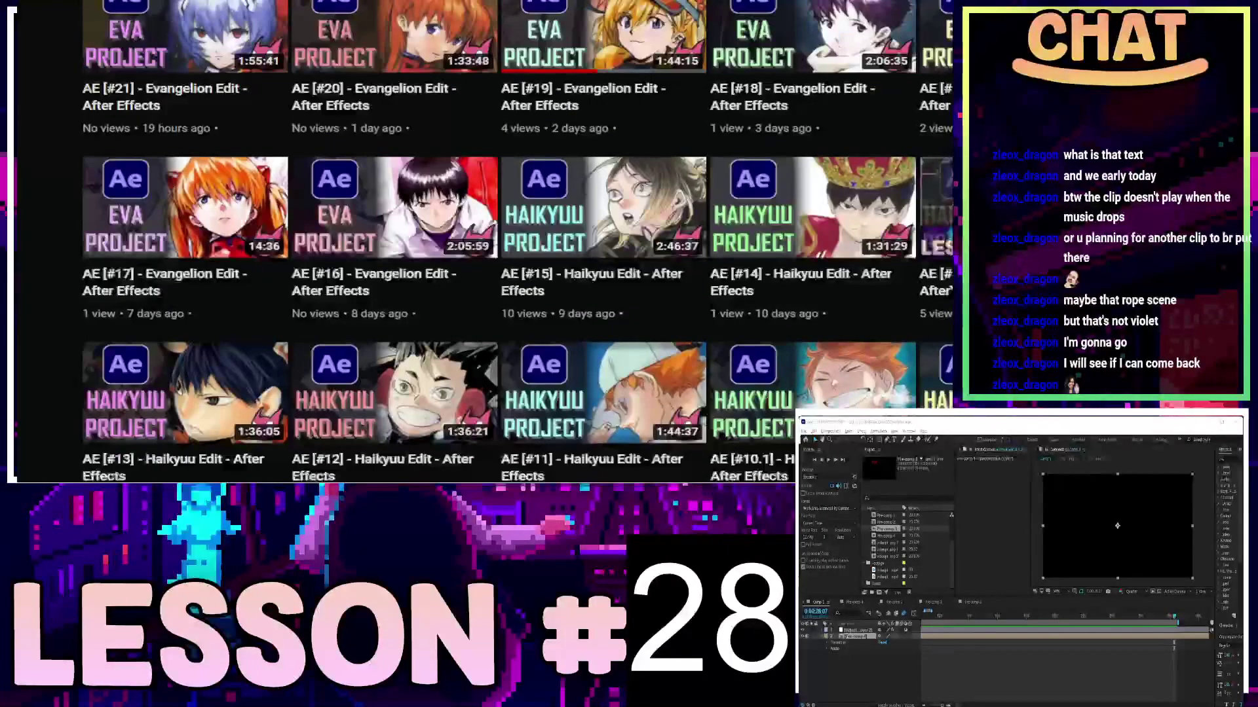
scroll(777, 283, "up", 3)
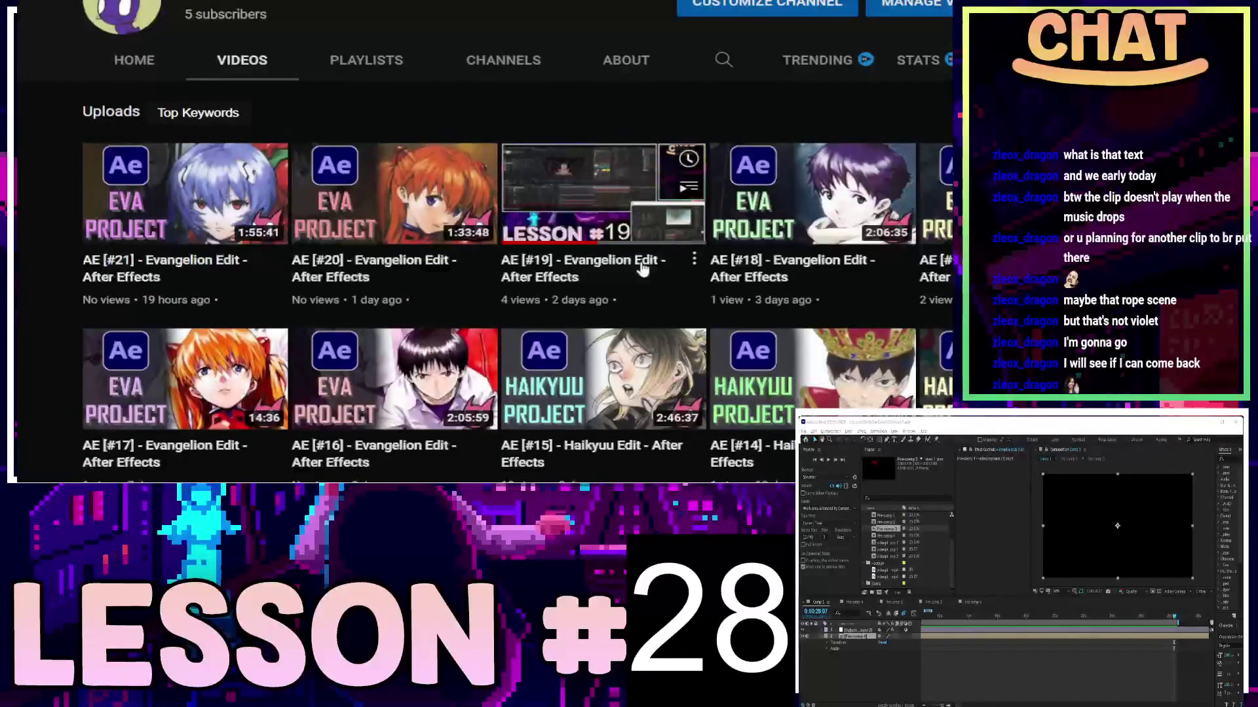
scroll(642, 270, "down", 3)
scroll(642, 270, "down", 6)
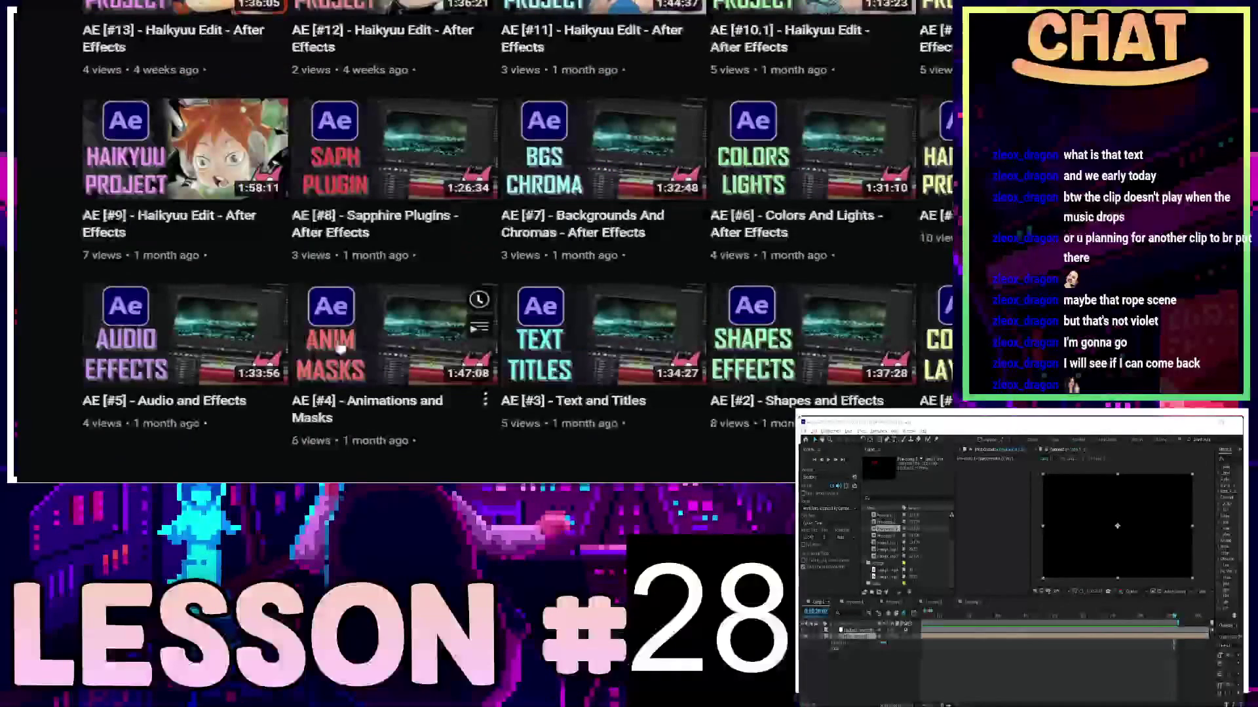
scroll(786, 196, "up", 3)
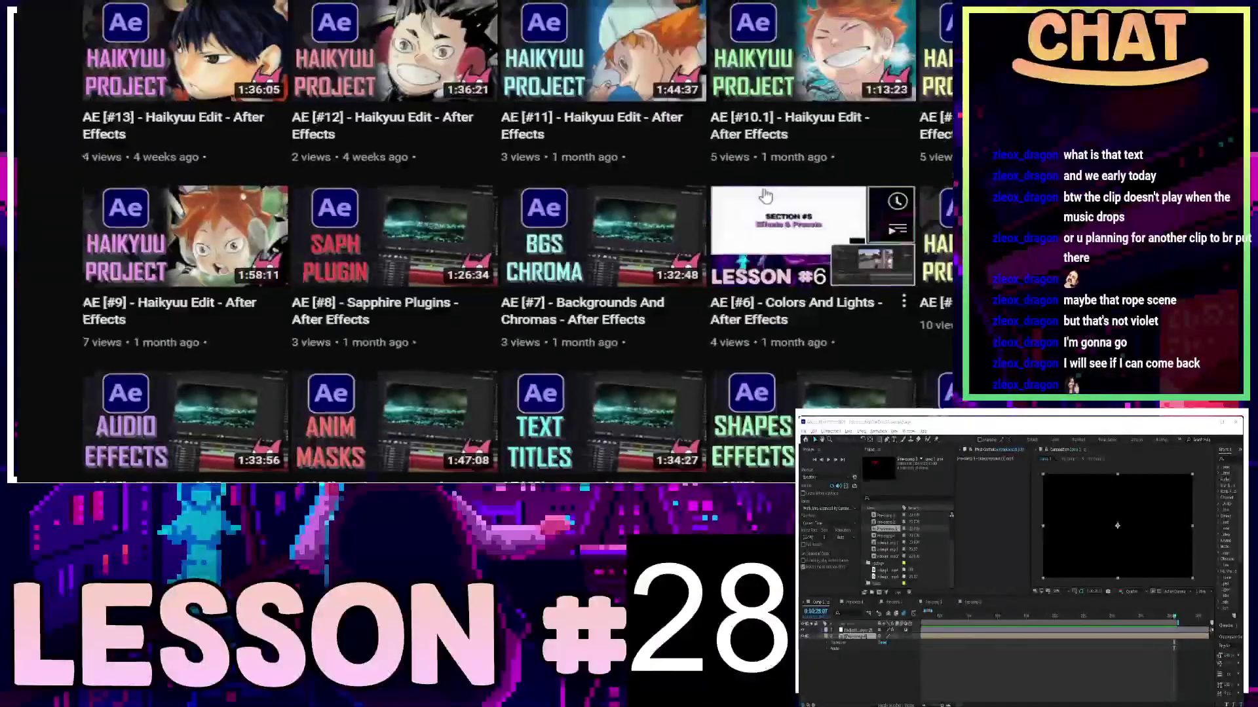
scroll(786, 196, "up", 6)
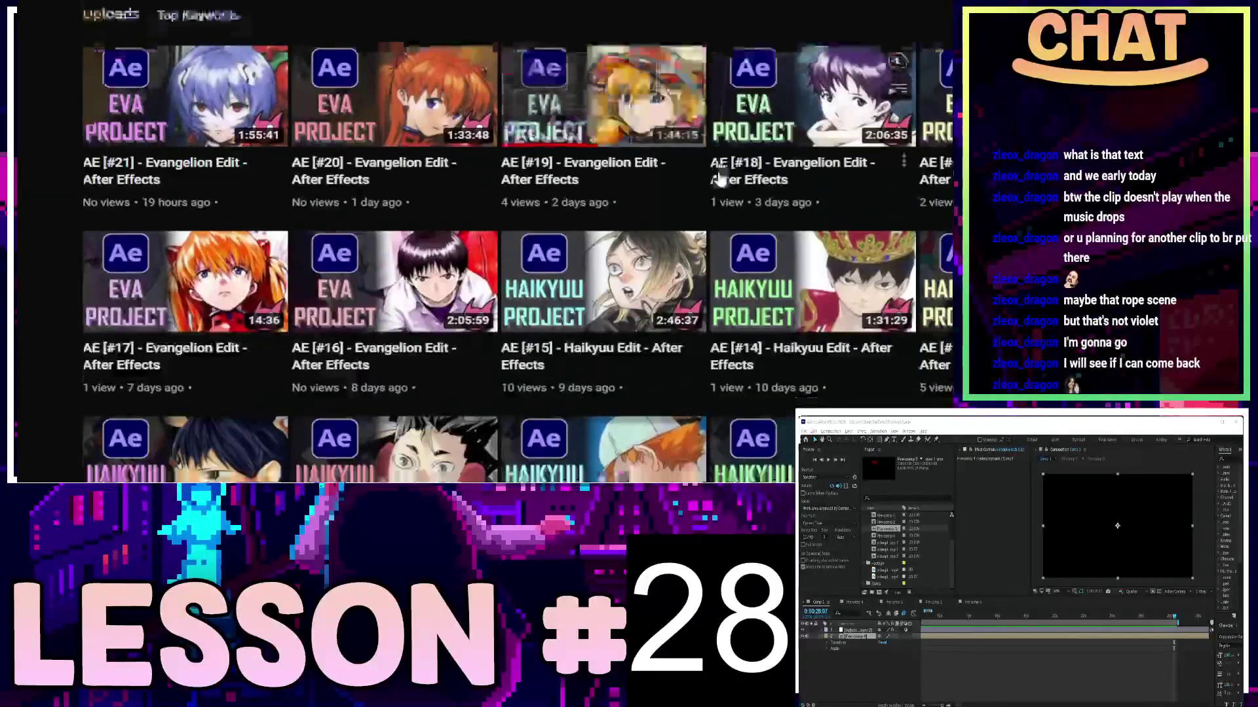
scroll(718, 179, "down", 3)
scroll(719, 179, "up", 4)
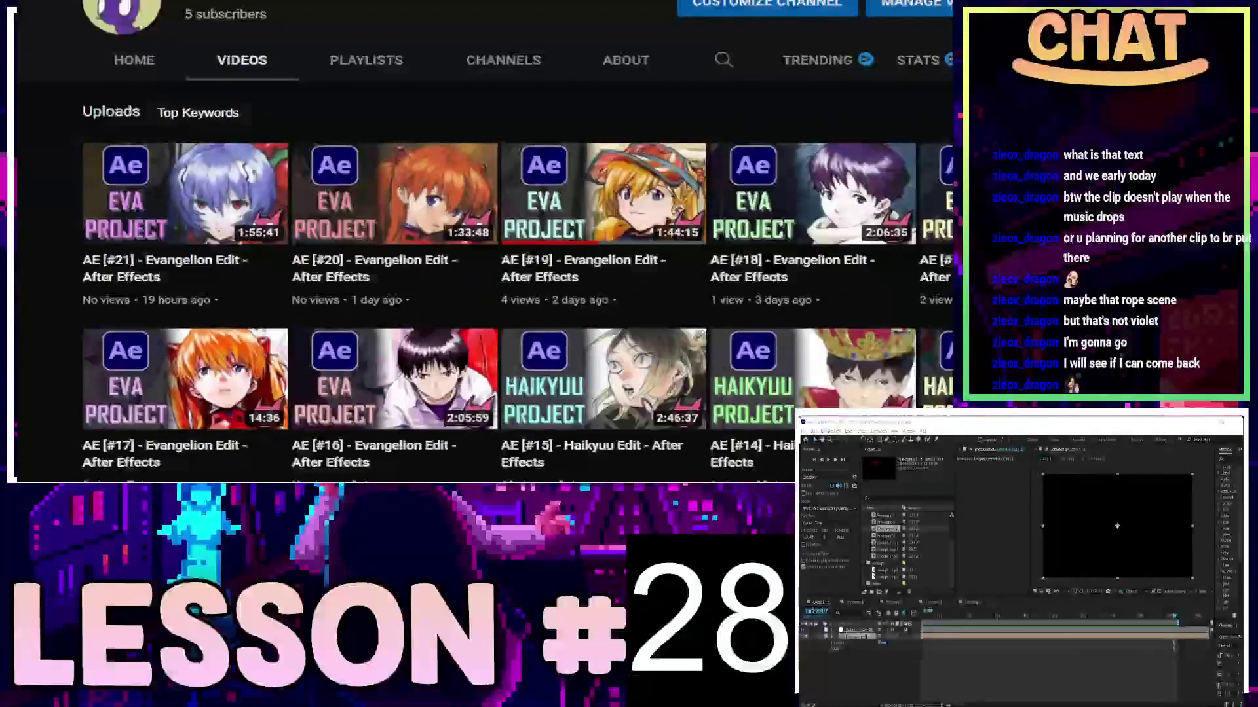